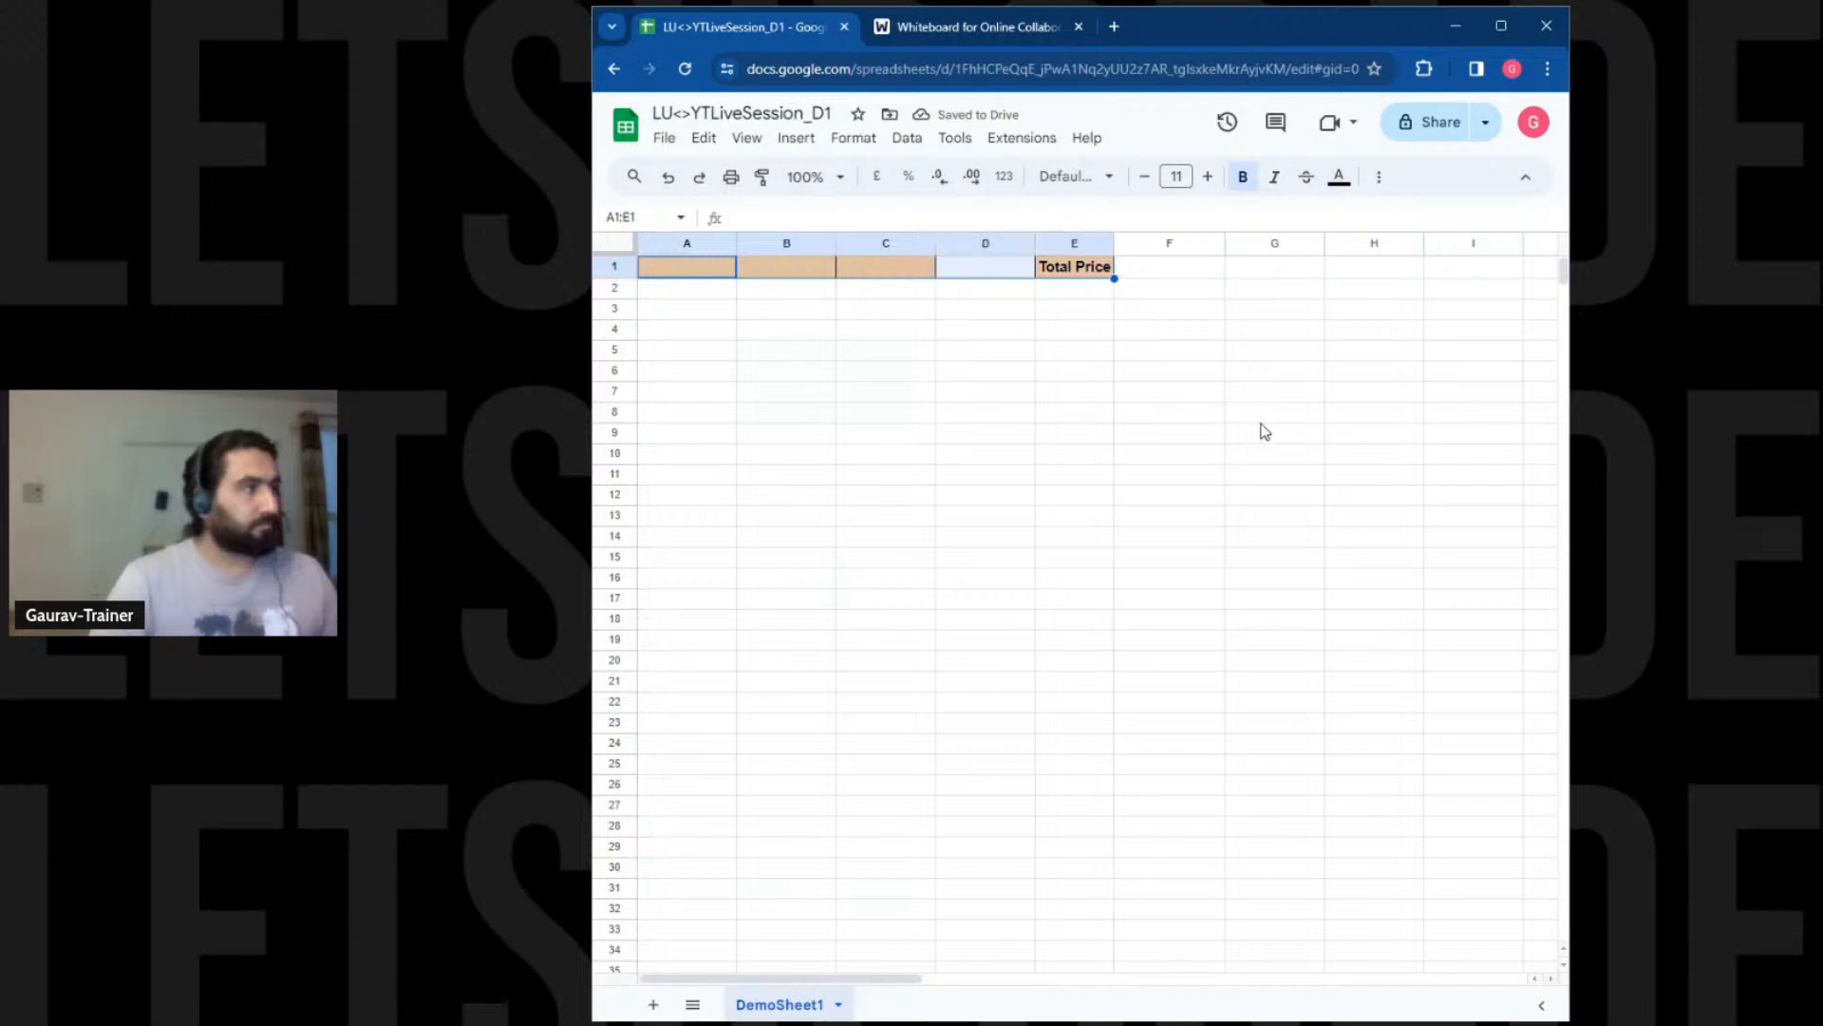
Clear the old header contents from A1:E1 and delete the formatted row 1
key(Delete)
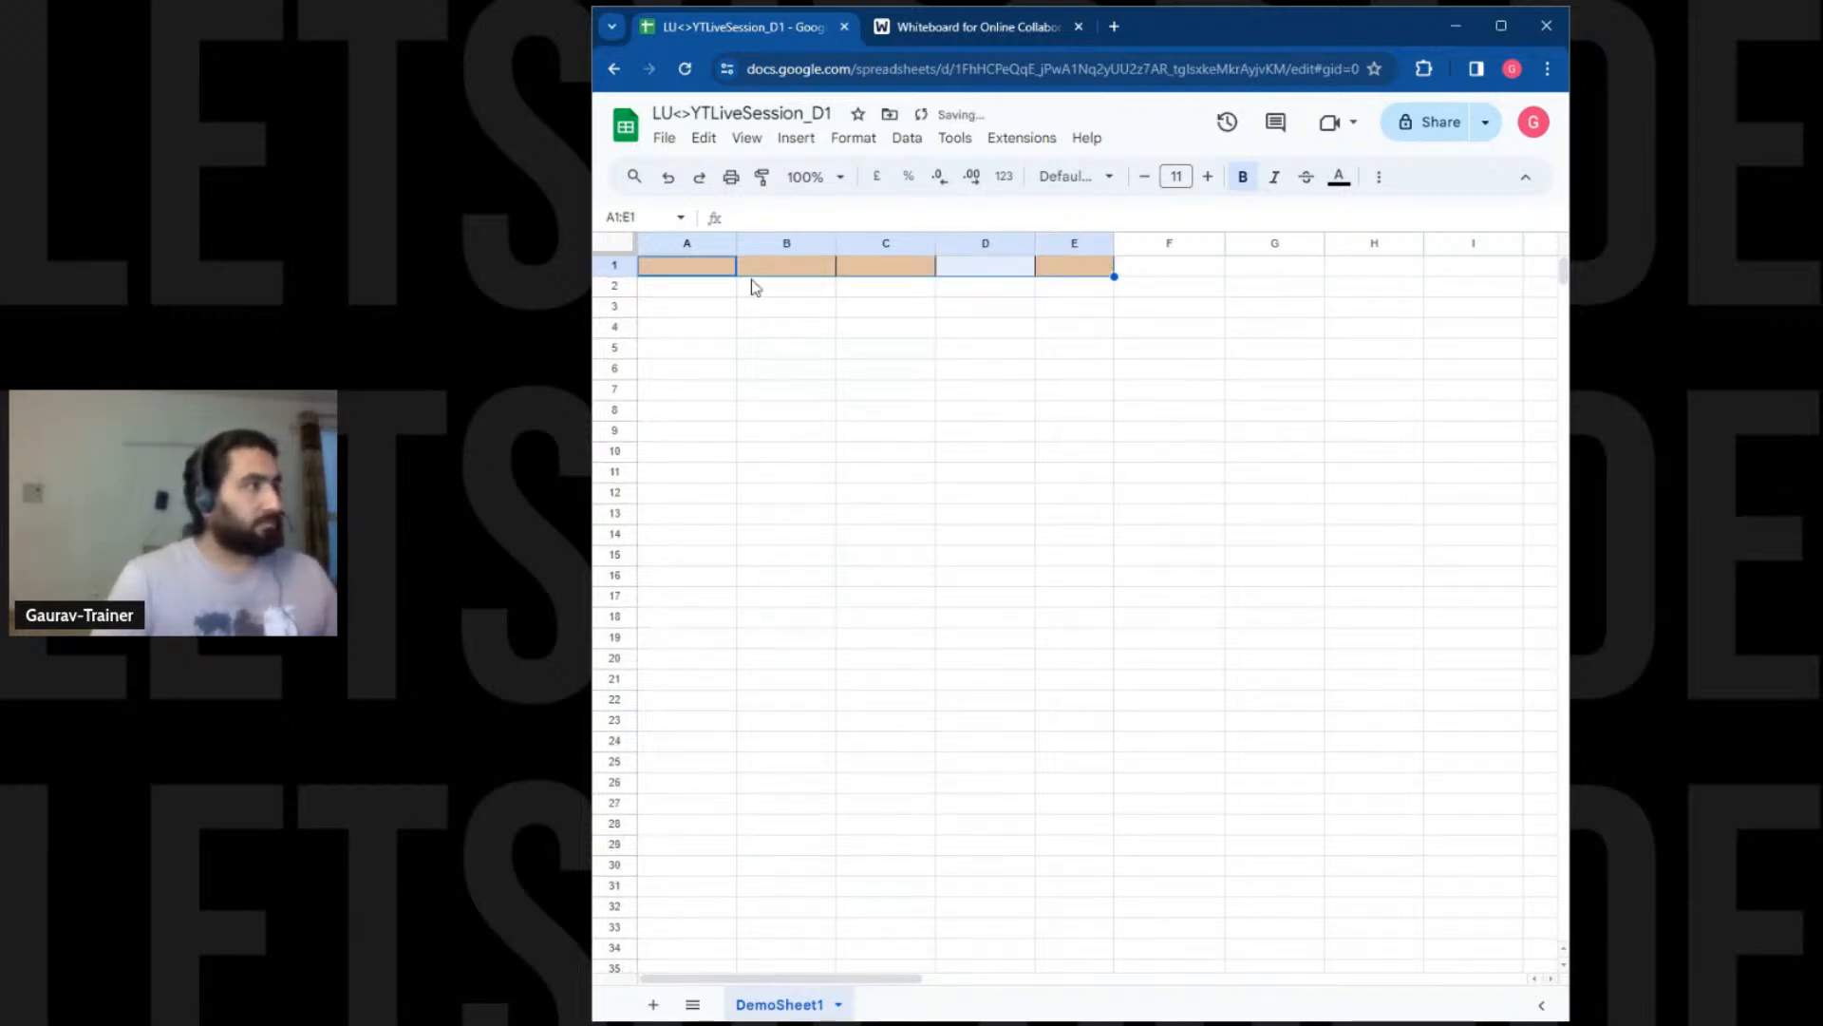
right_click(718, 269)
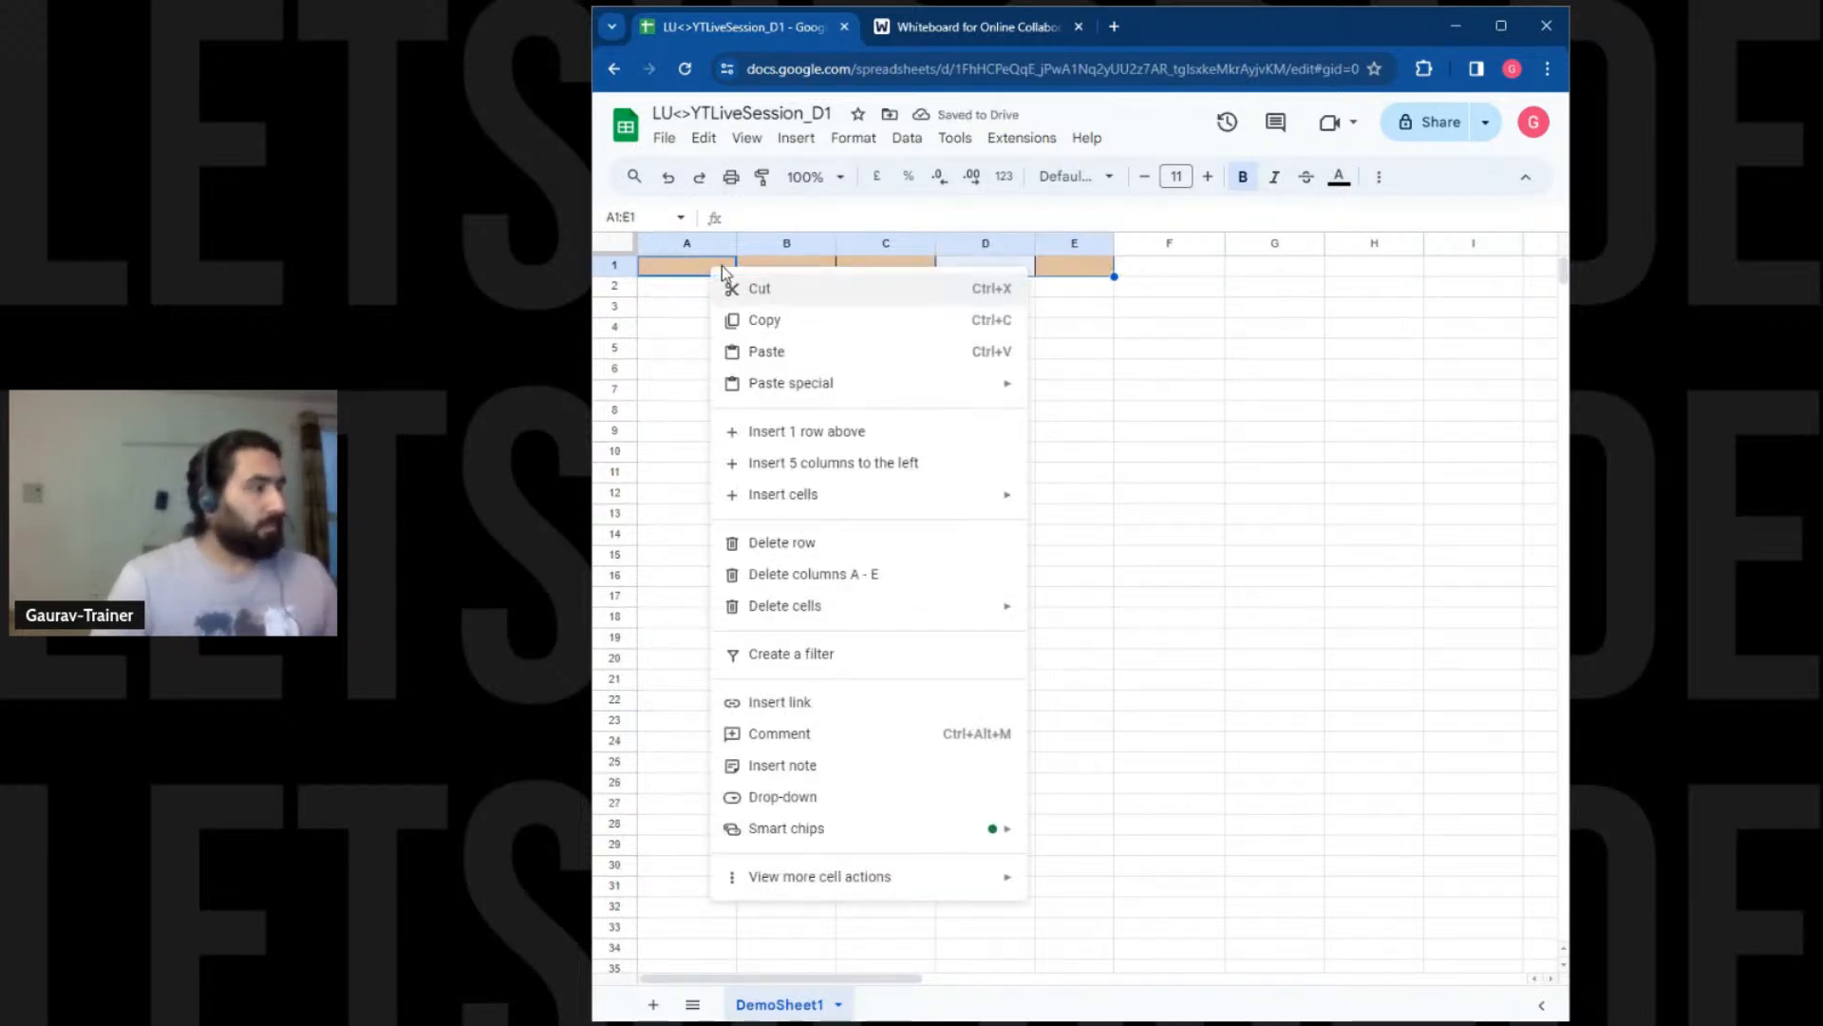
click(863, 544)
click(929, 436)
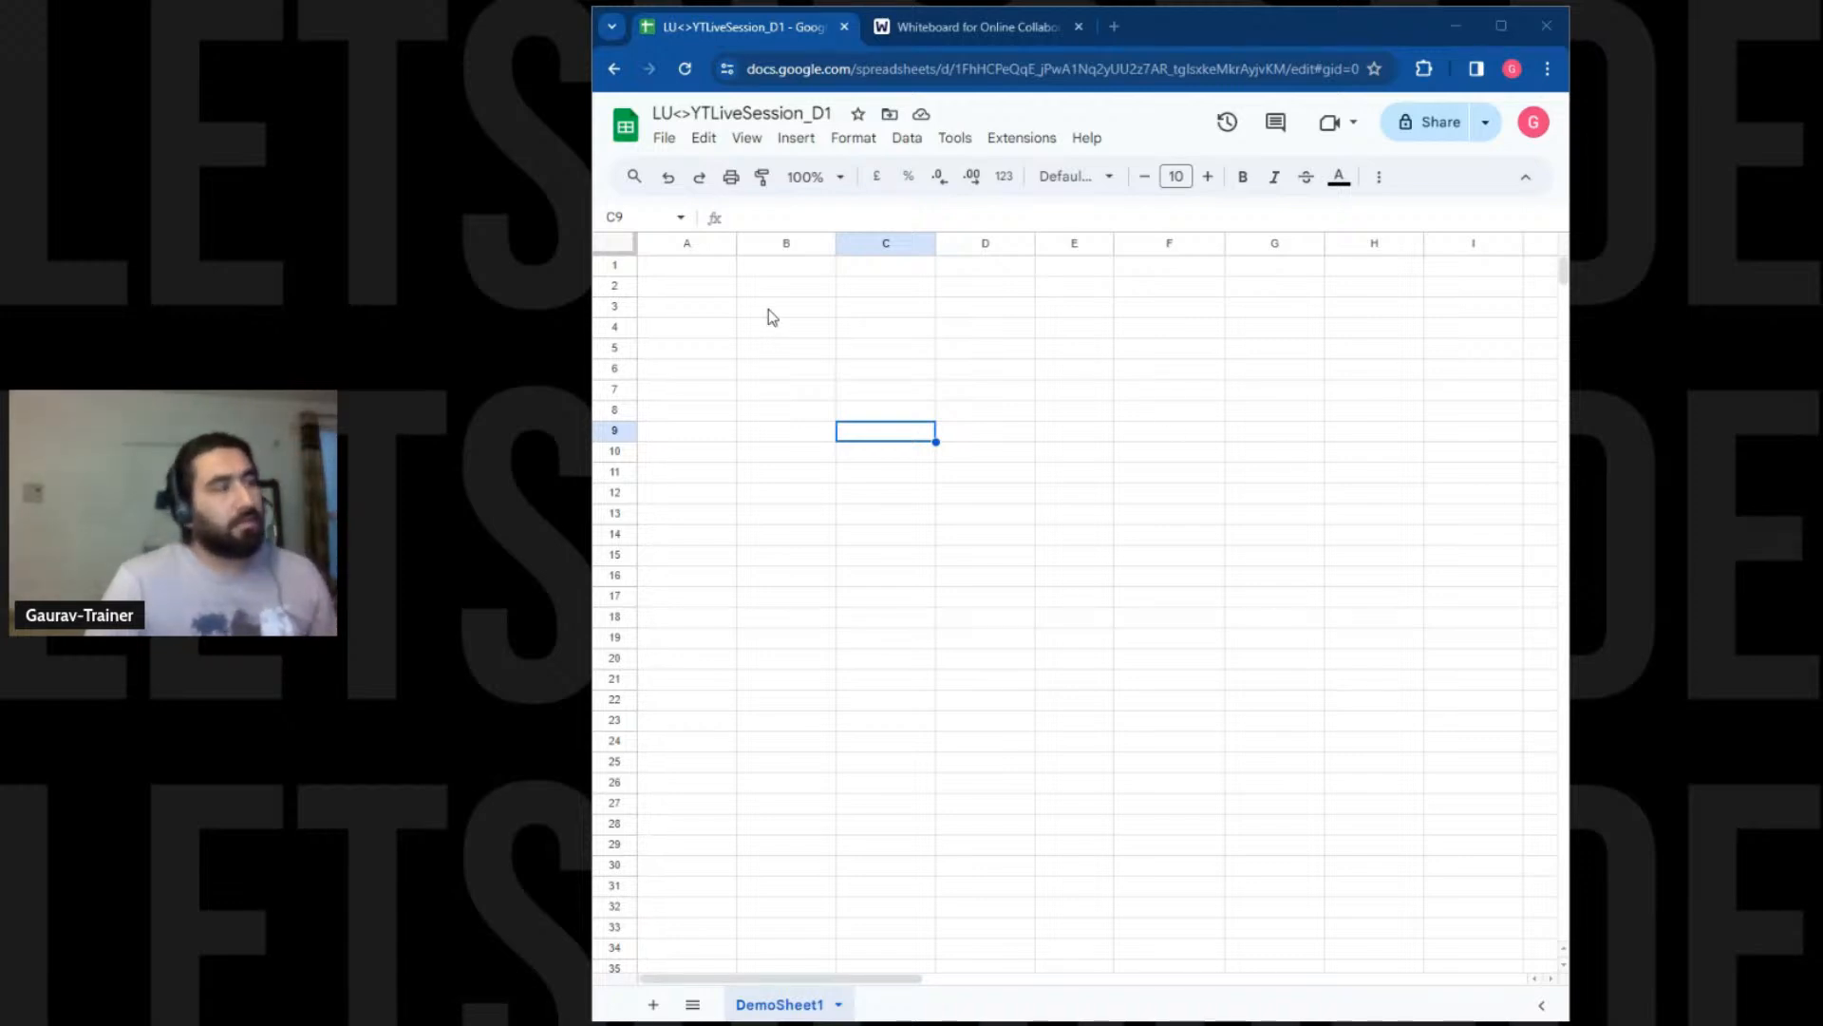
Enter the column headers "#" in A1 and "Cost" in B1
click(689, 266)
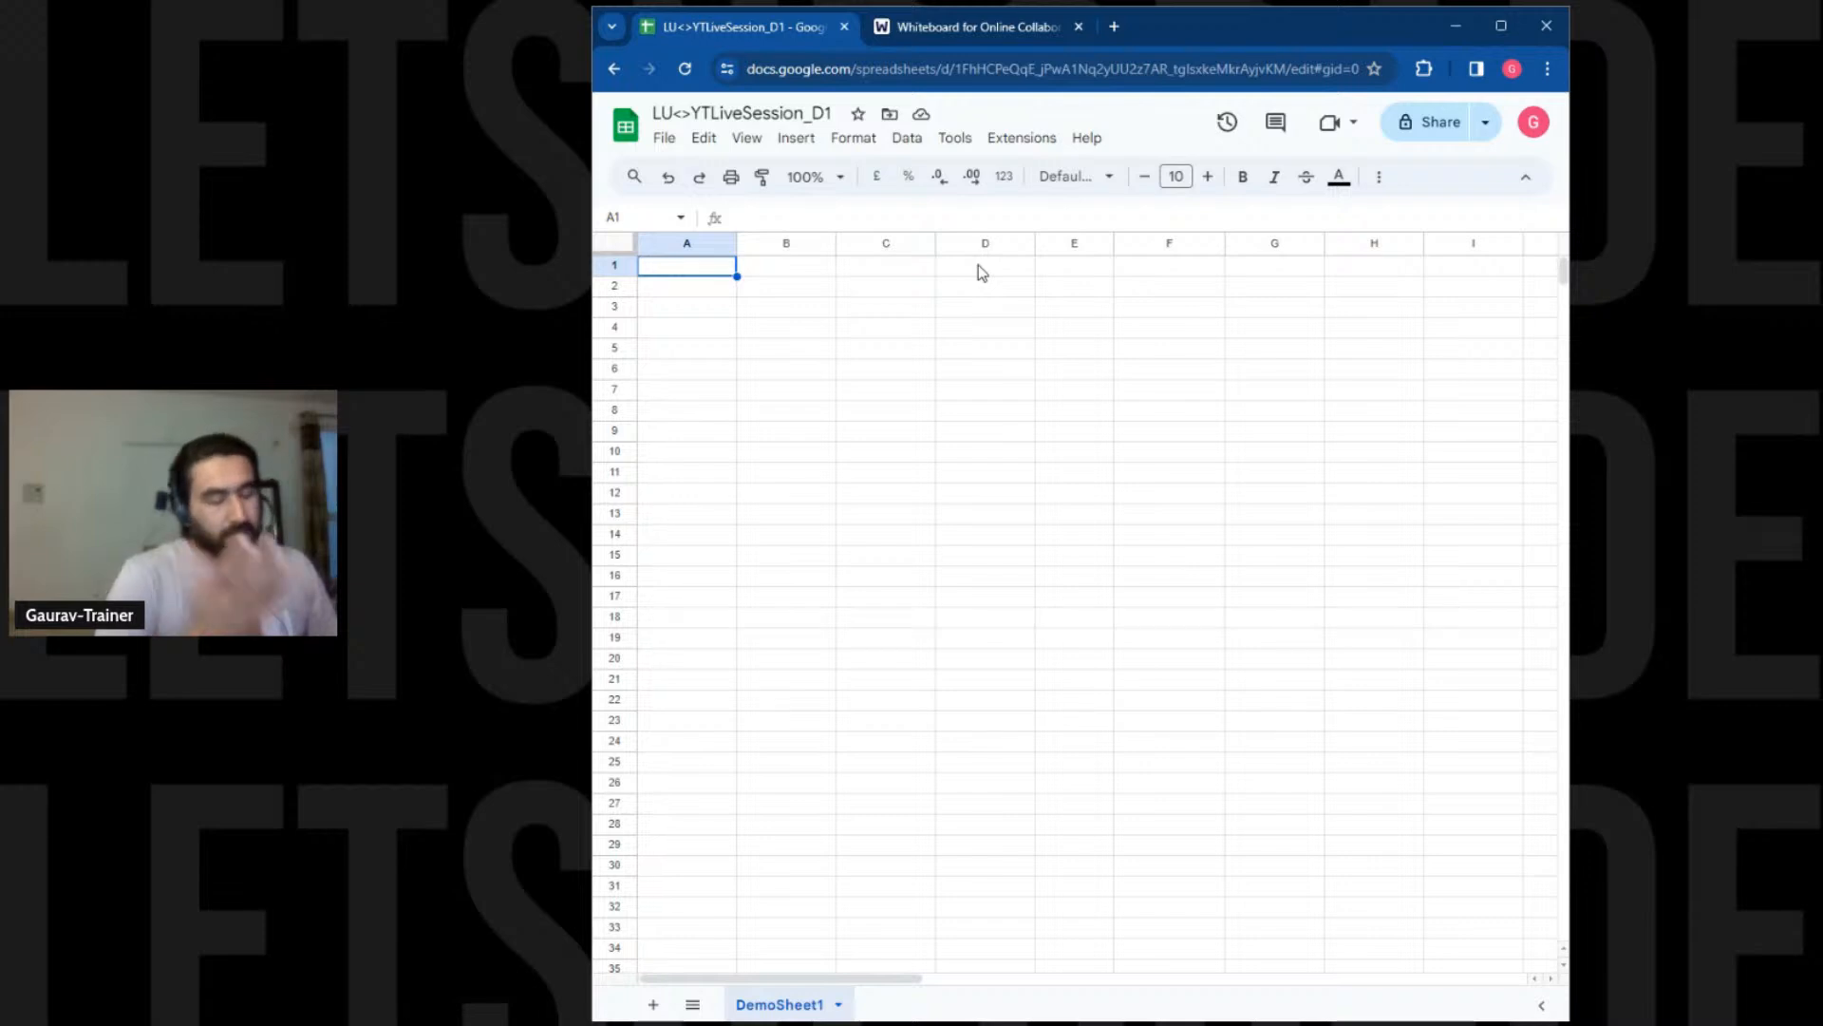
text(#)
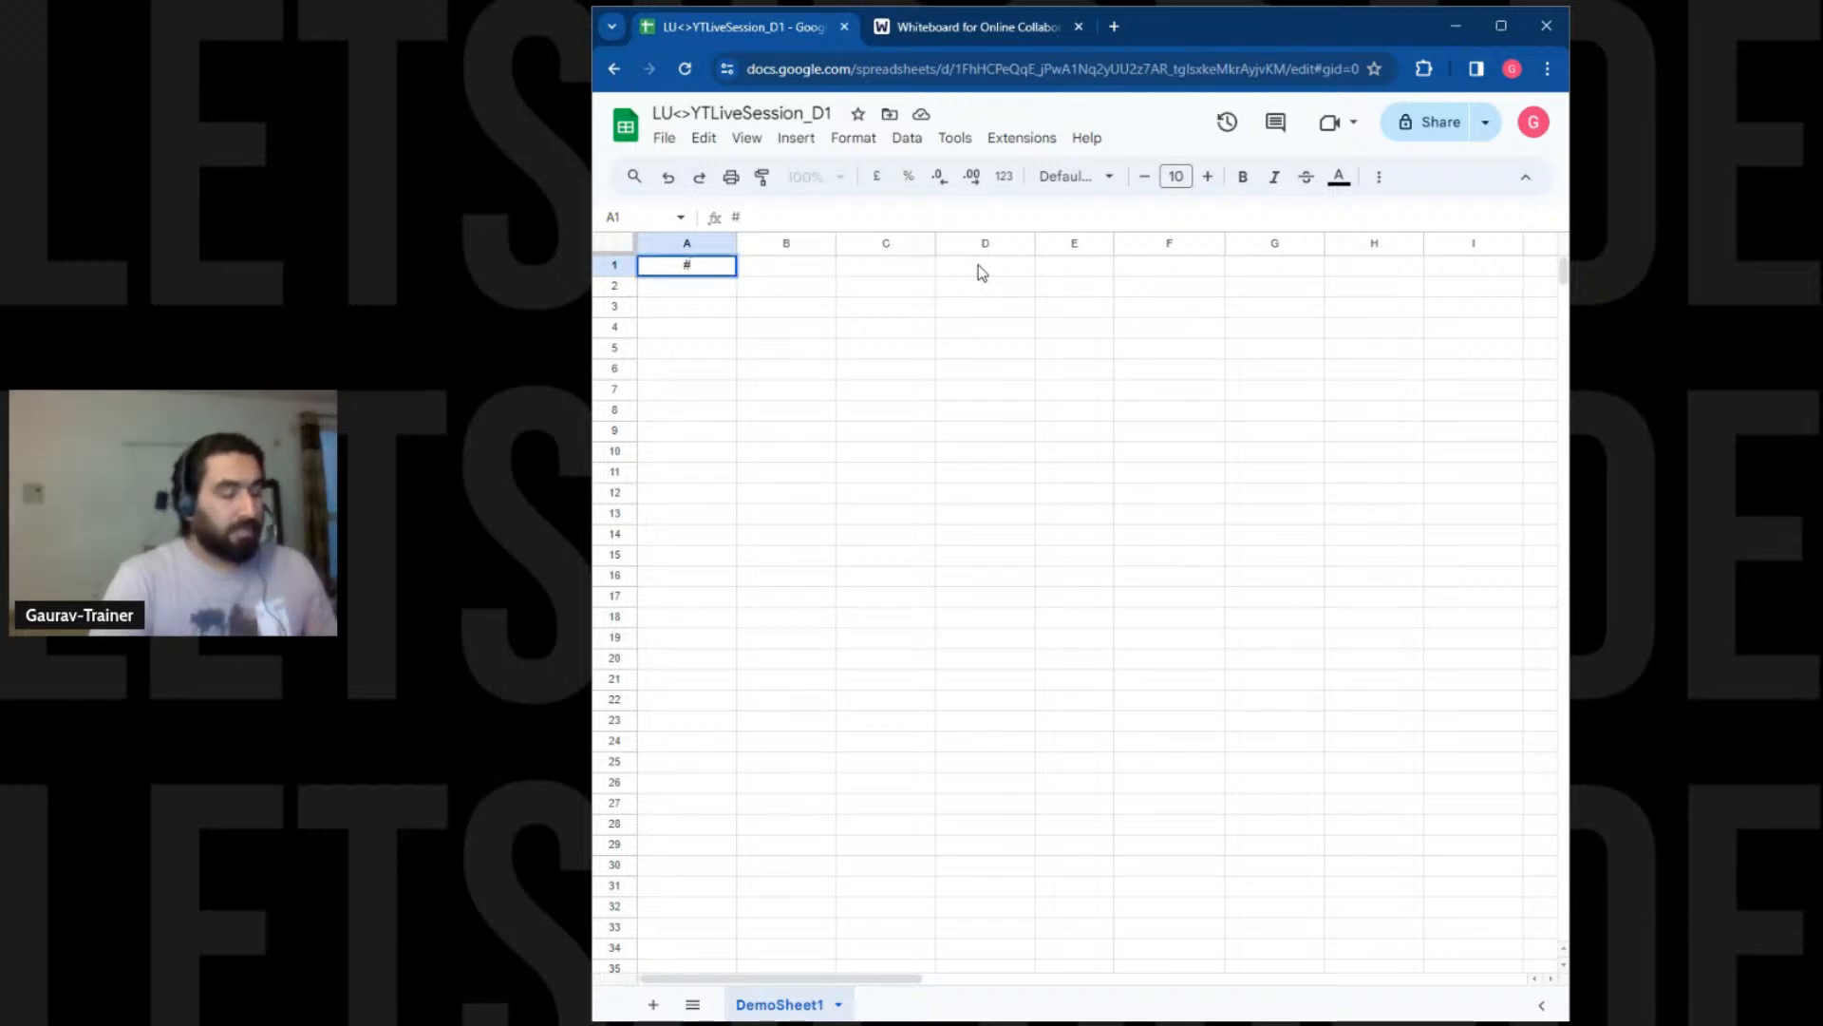
key(Tab)
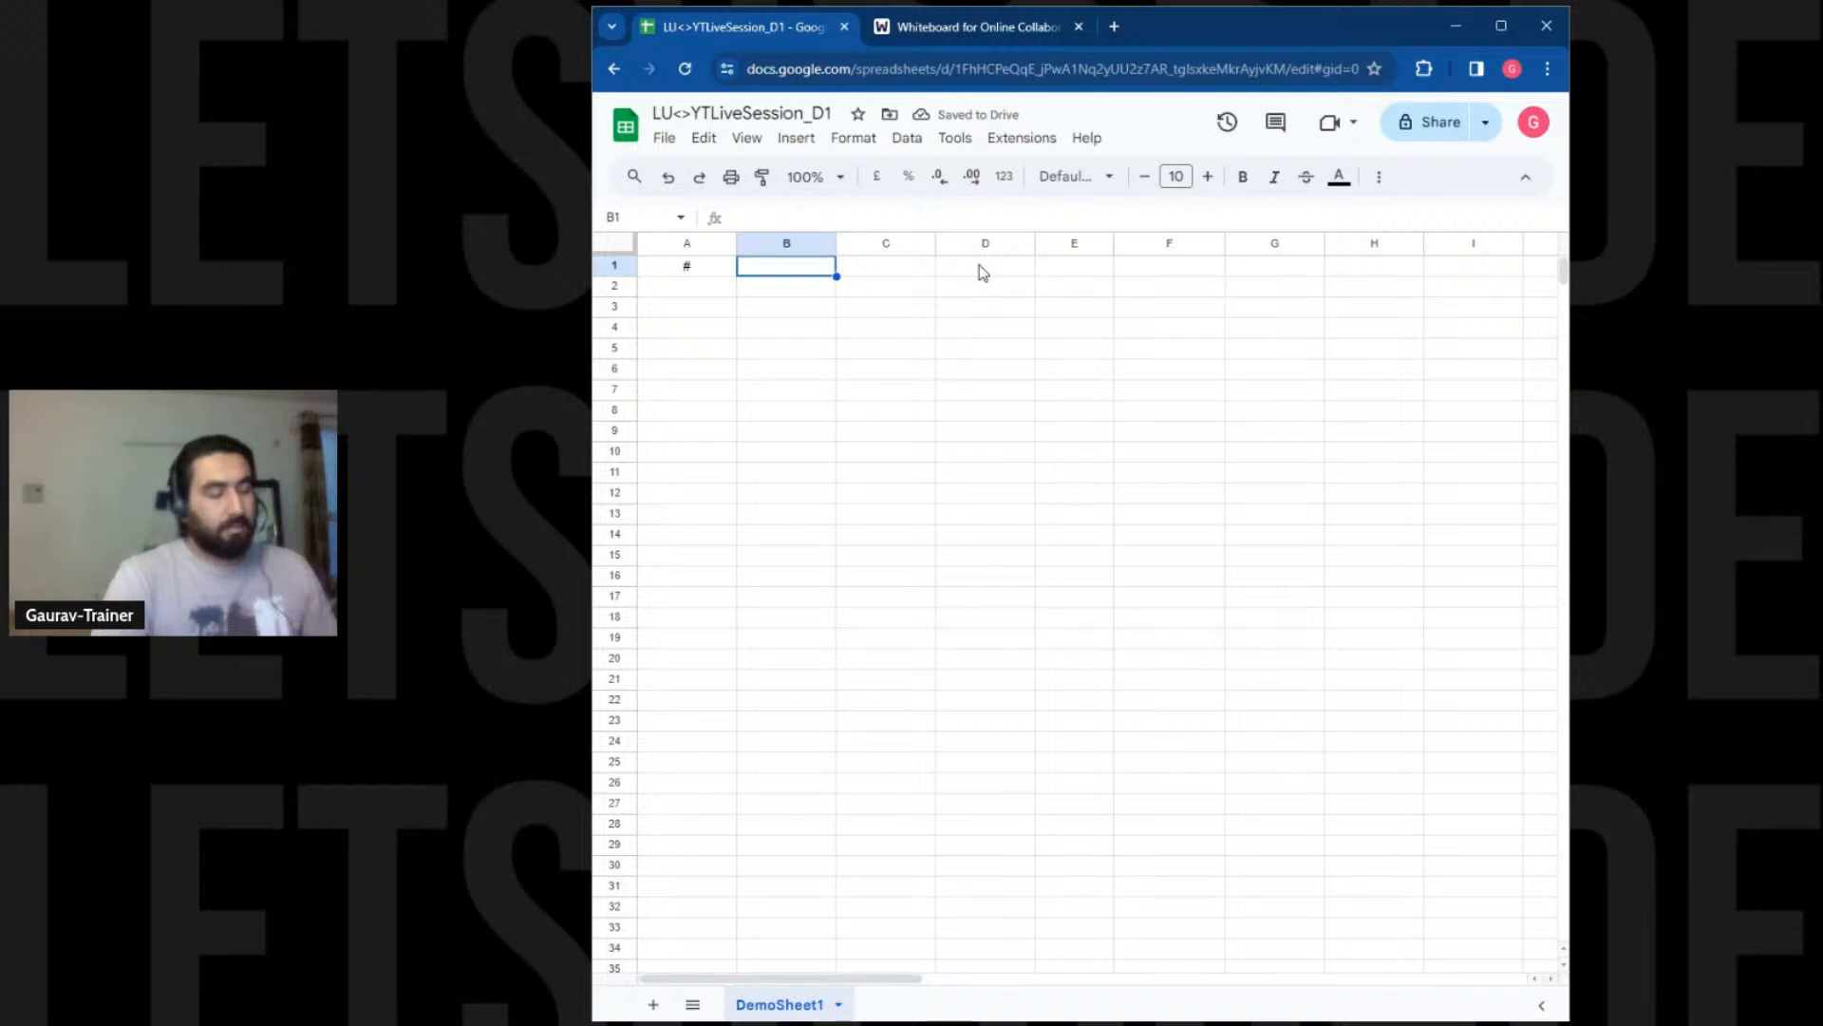
text(Cost)
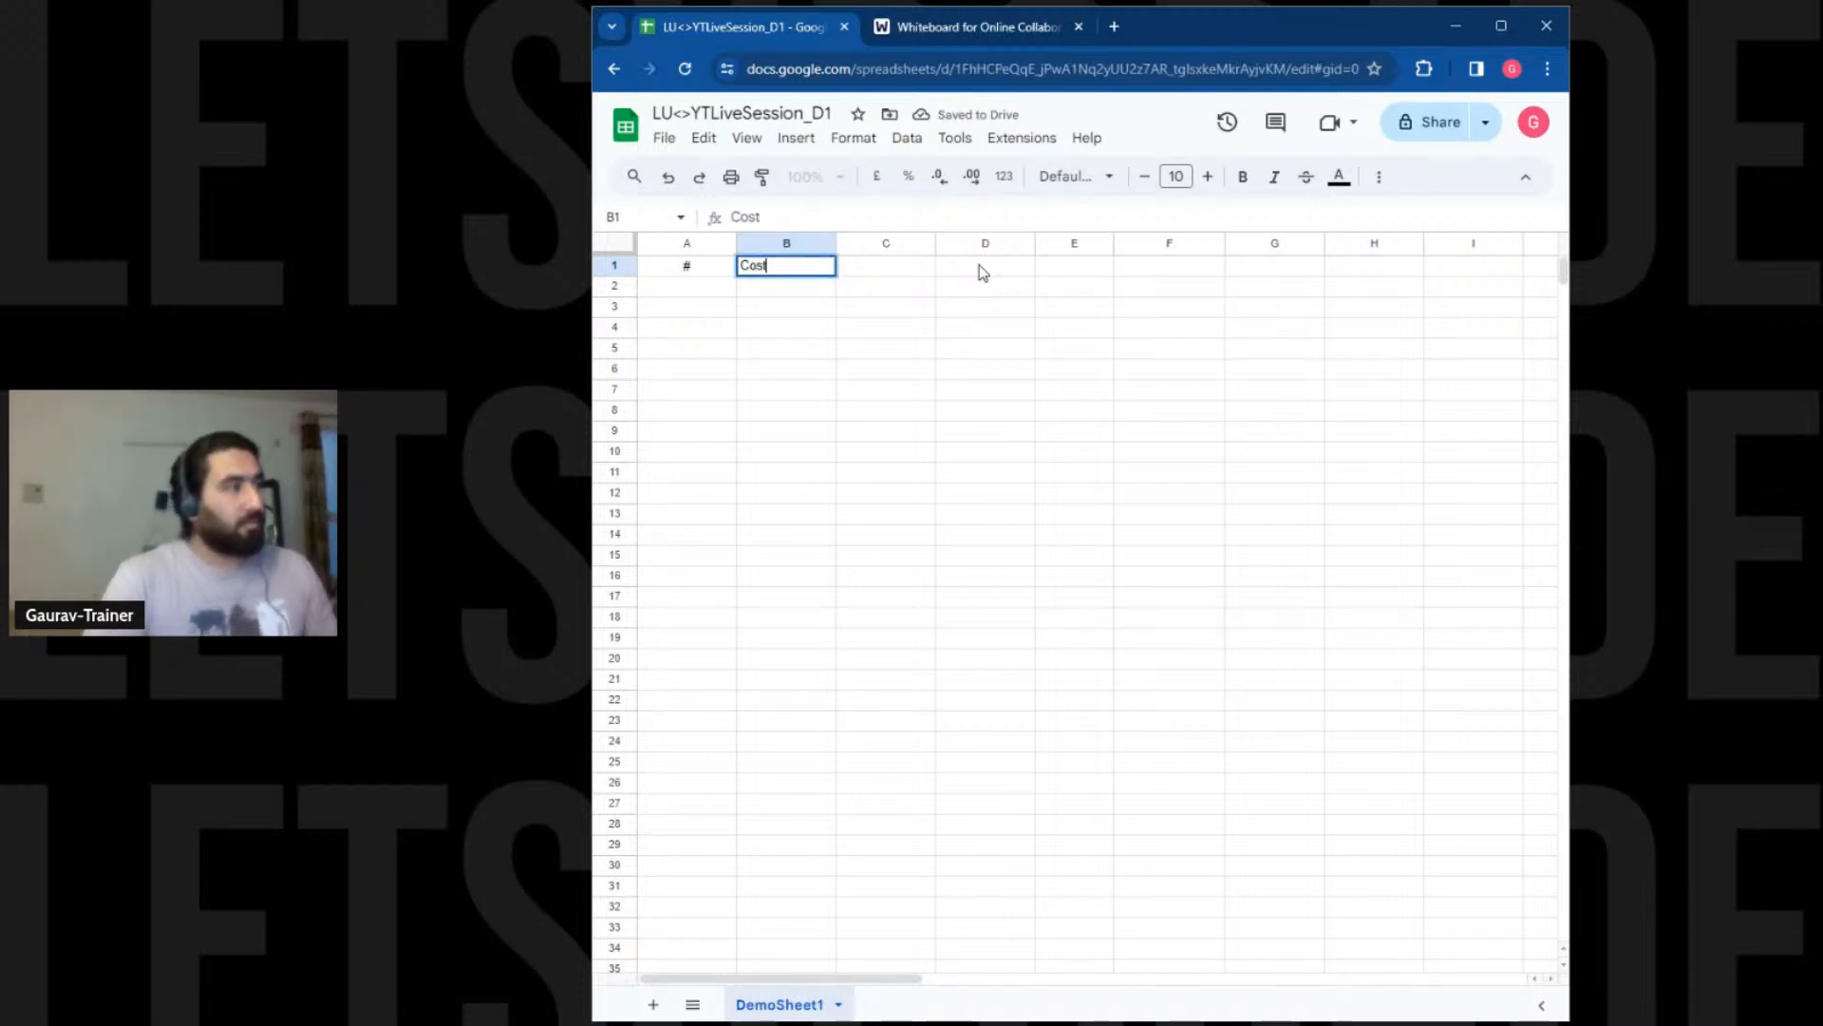
key(Return)
Make the headers in A1:B1 bold, set their font size to 11 and centre them horizontally
drag(700, 268, 798, 269)
click(1243, 178)
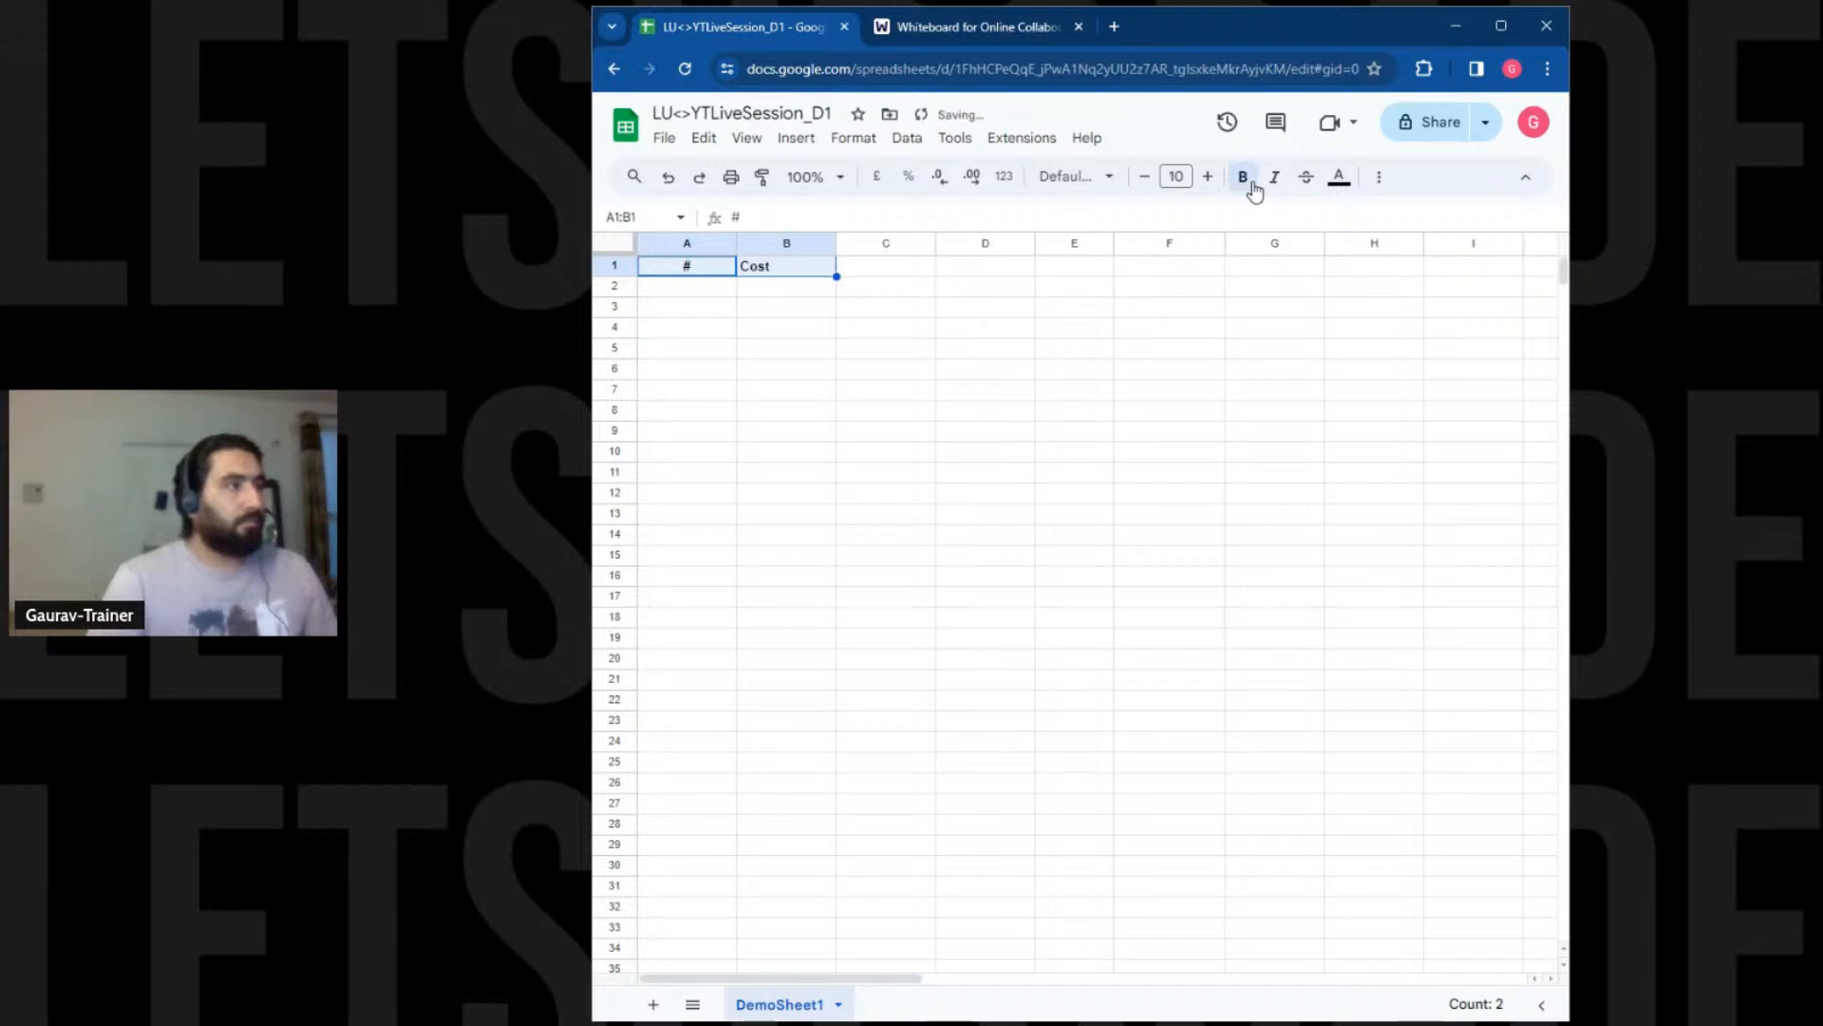
click(1206, 181)
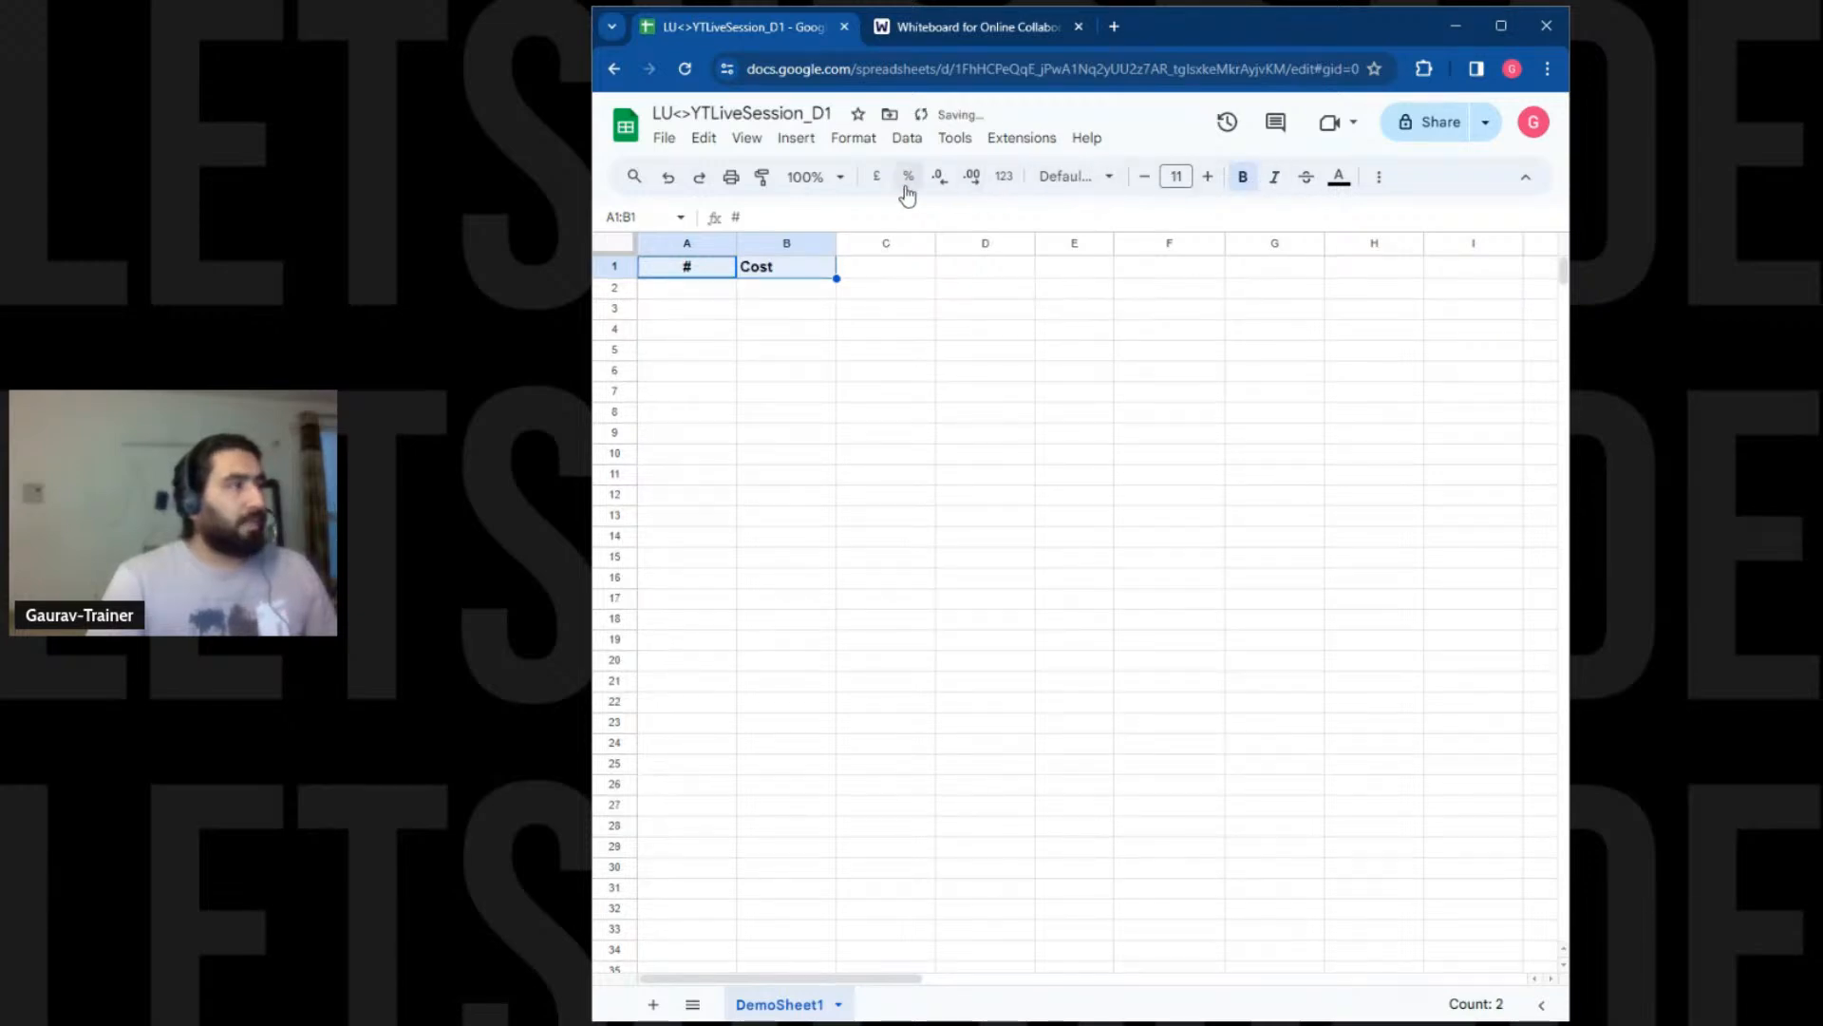
click(1379, 176)
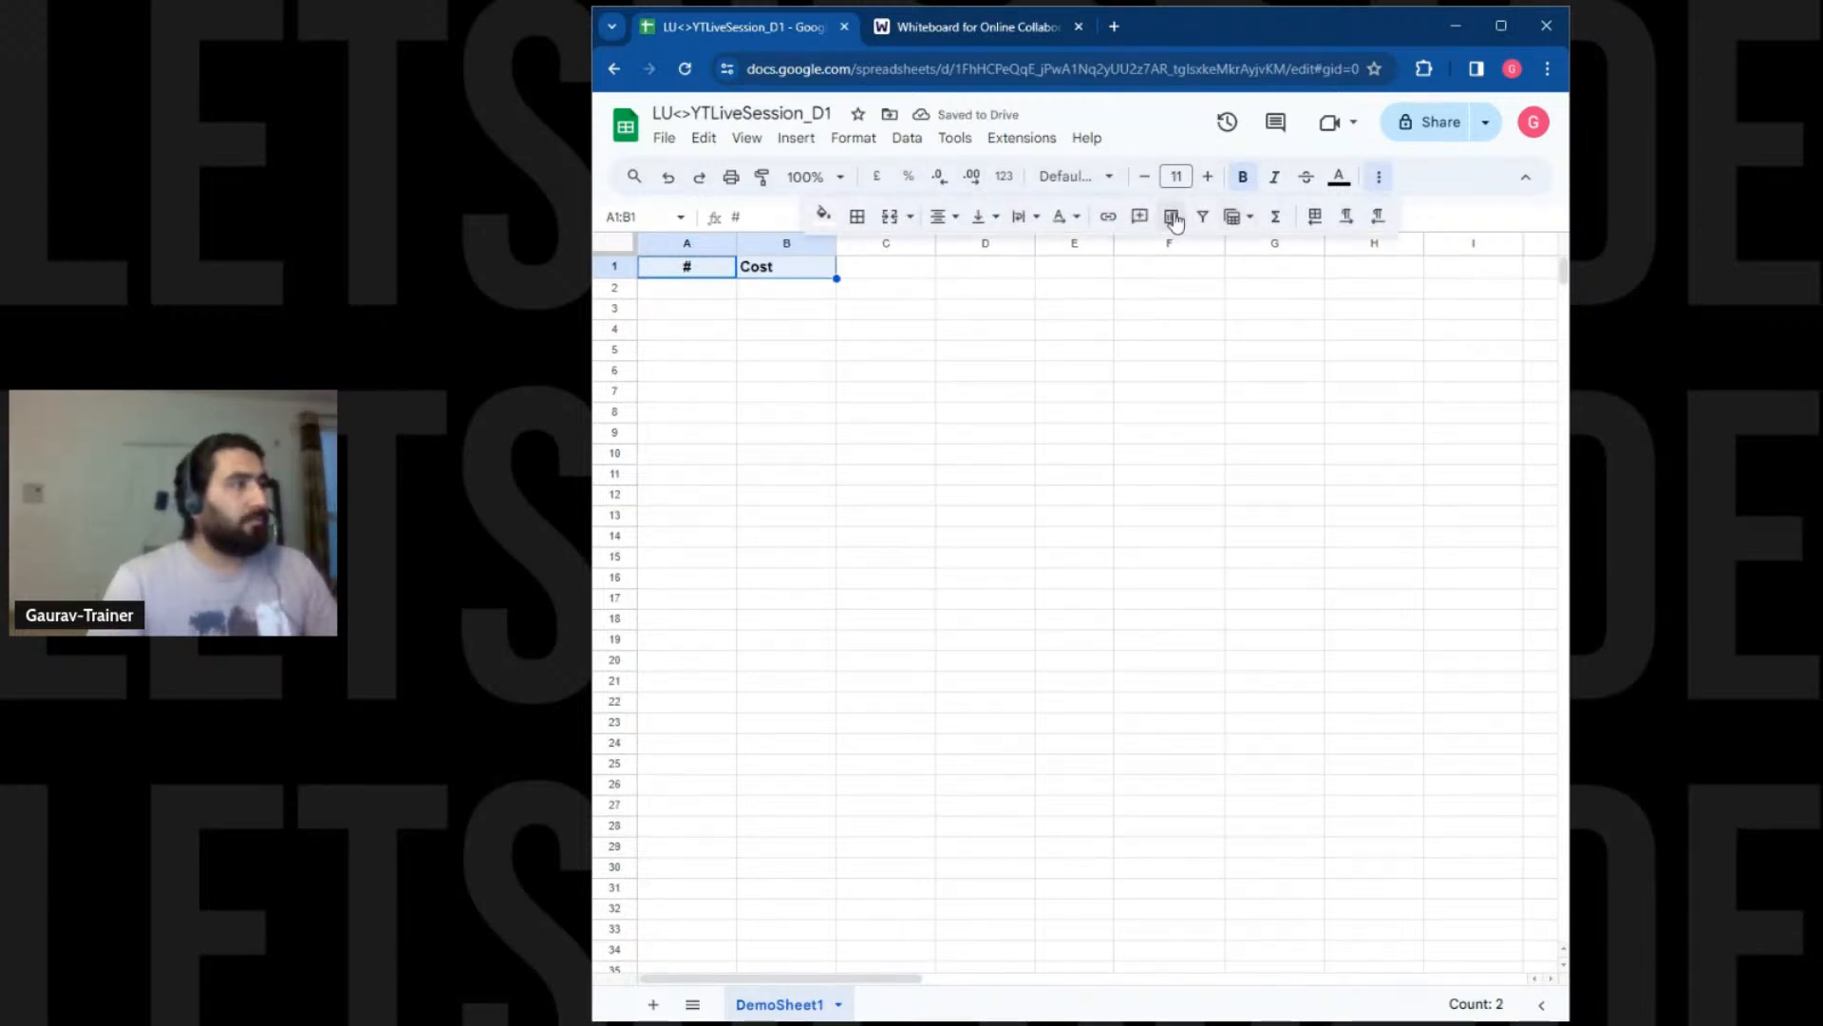
click(955, 221)
click(977, 255)
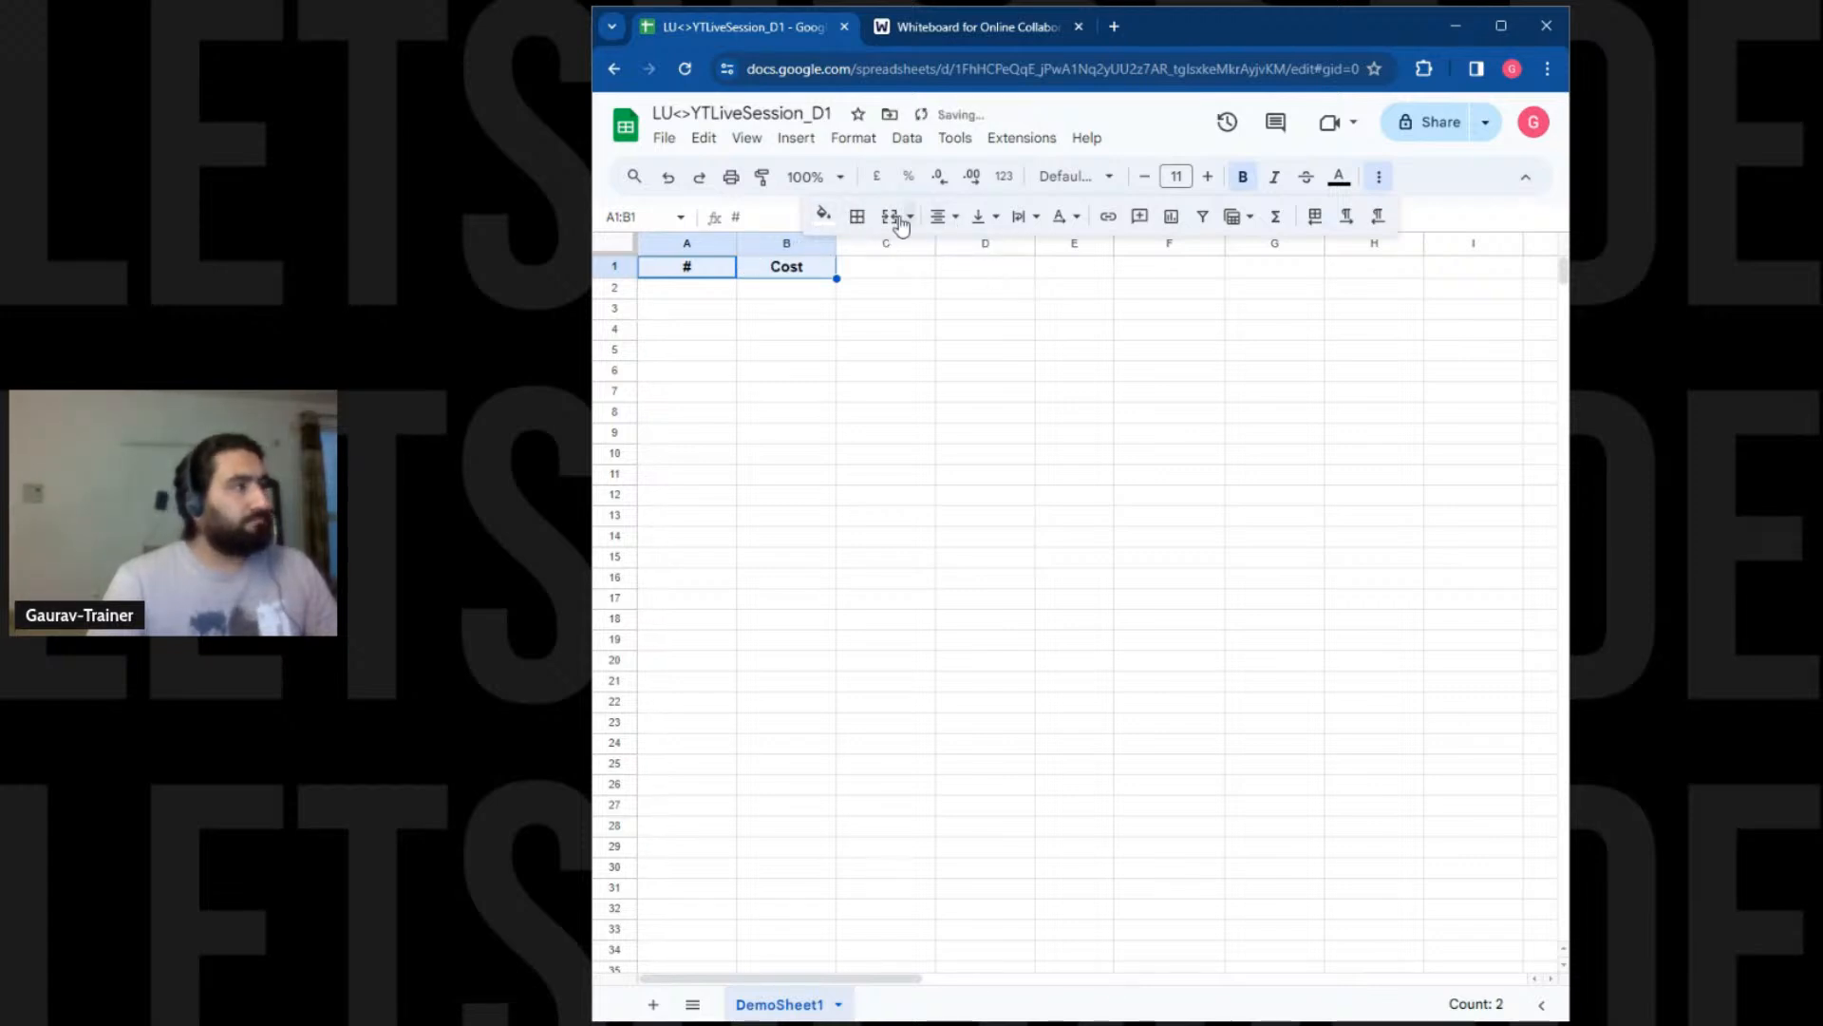
Fill the header cells A1:B1 with a light orange background colour
click(824, 215)
click(875, 328)
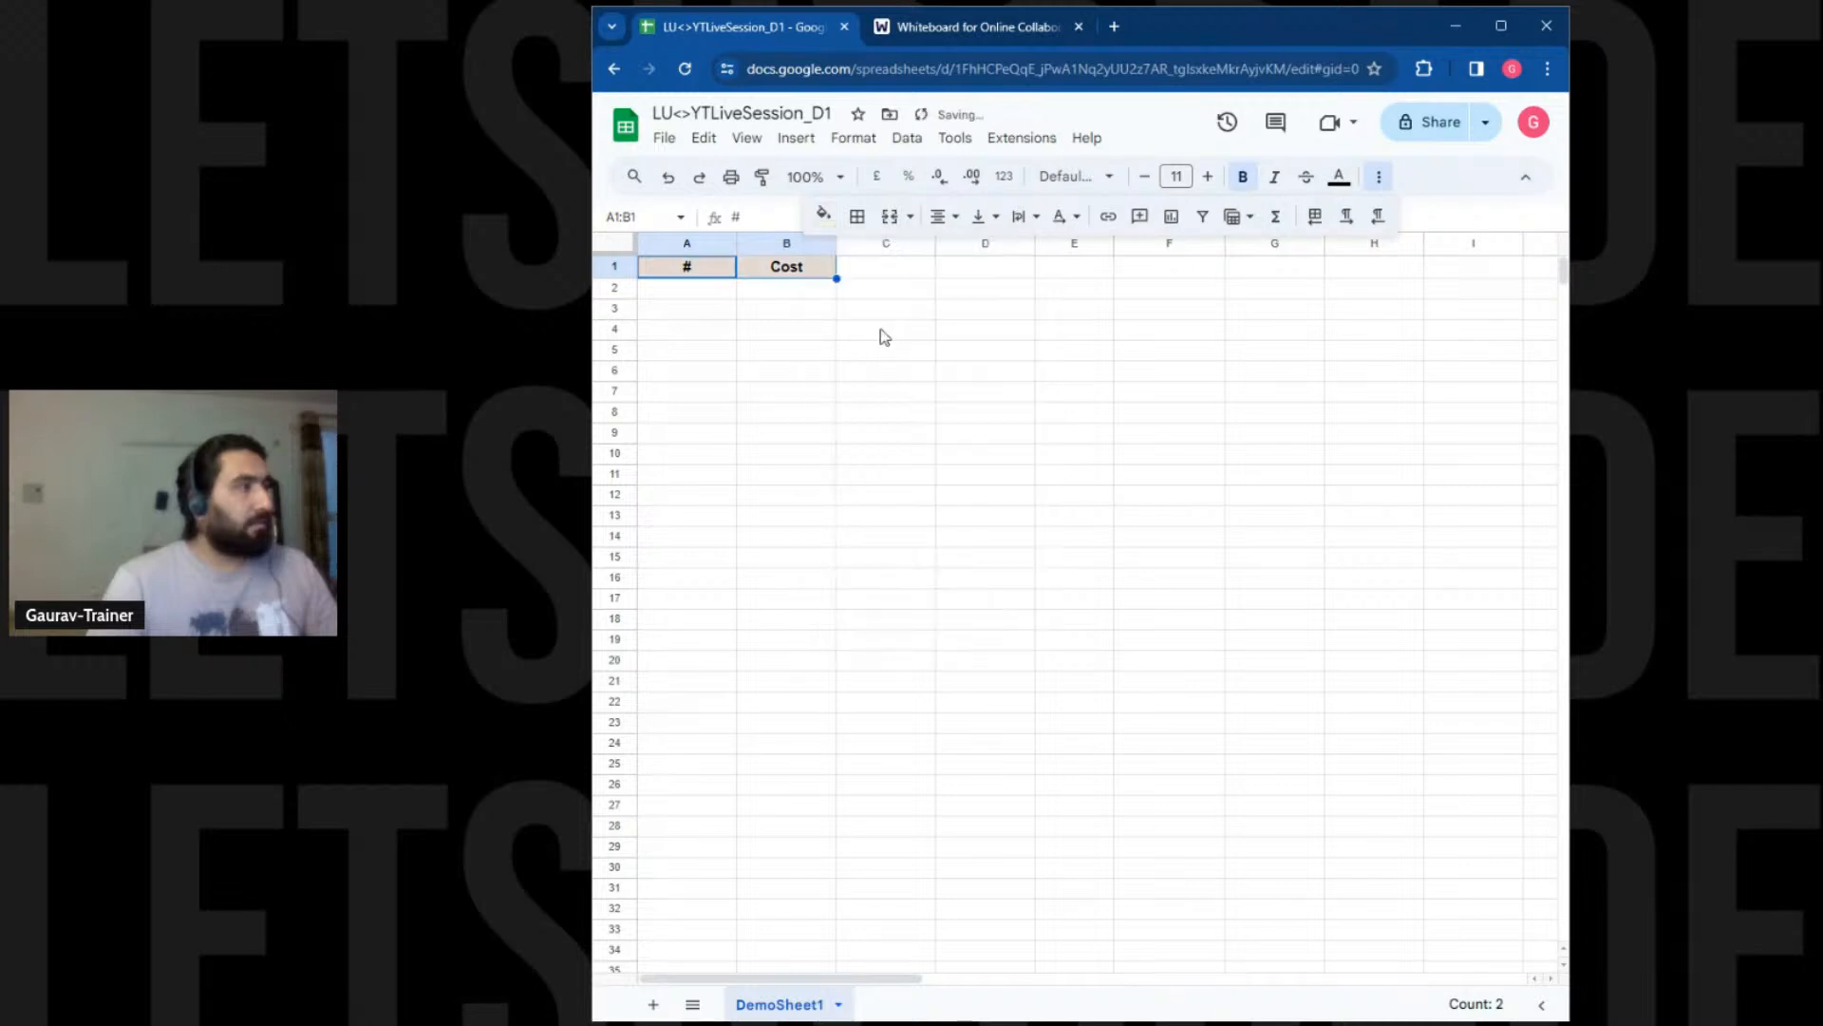
click(828, 333)
Apply all borders to the header cells A1:B1 with a thicker solid line style
drag(712, 268, 778, 270)
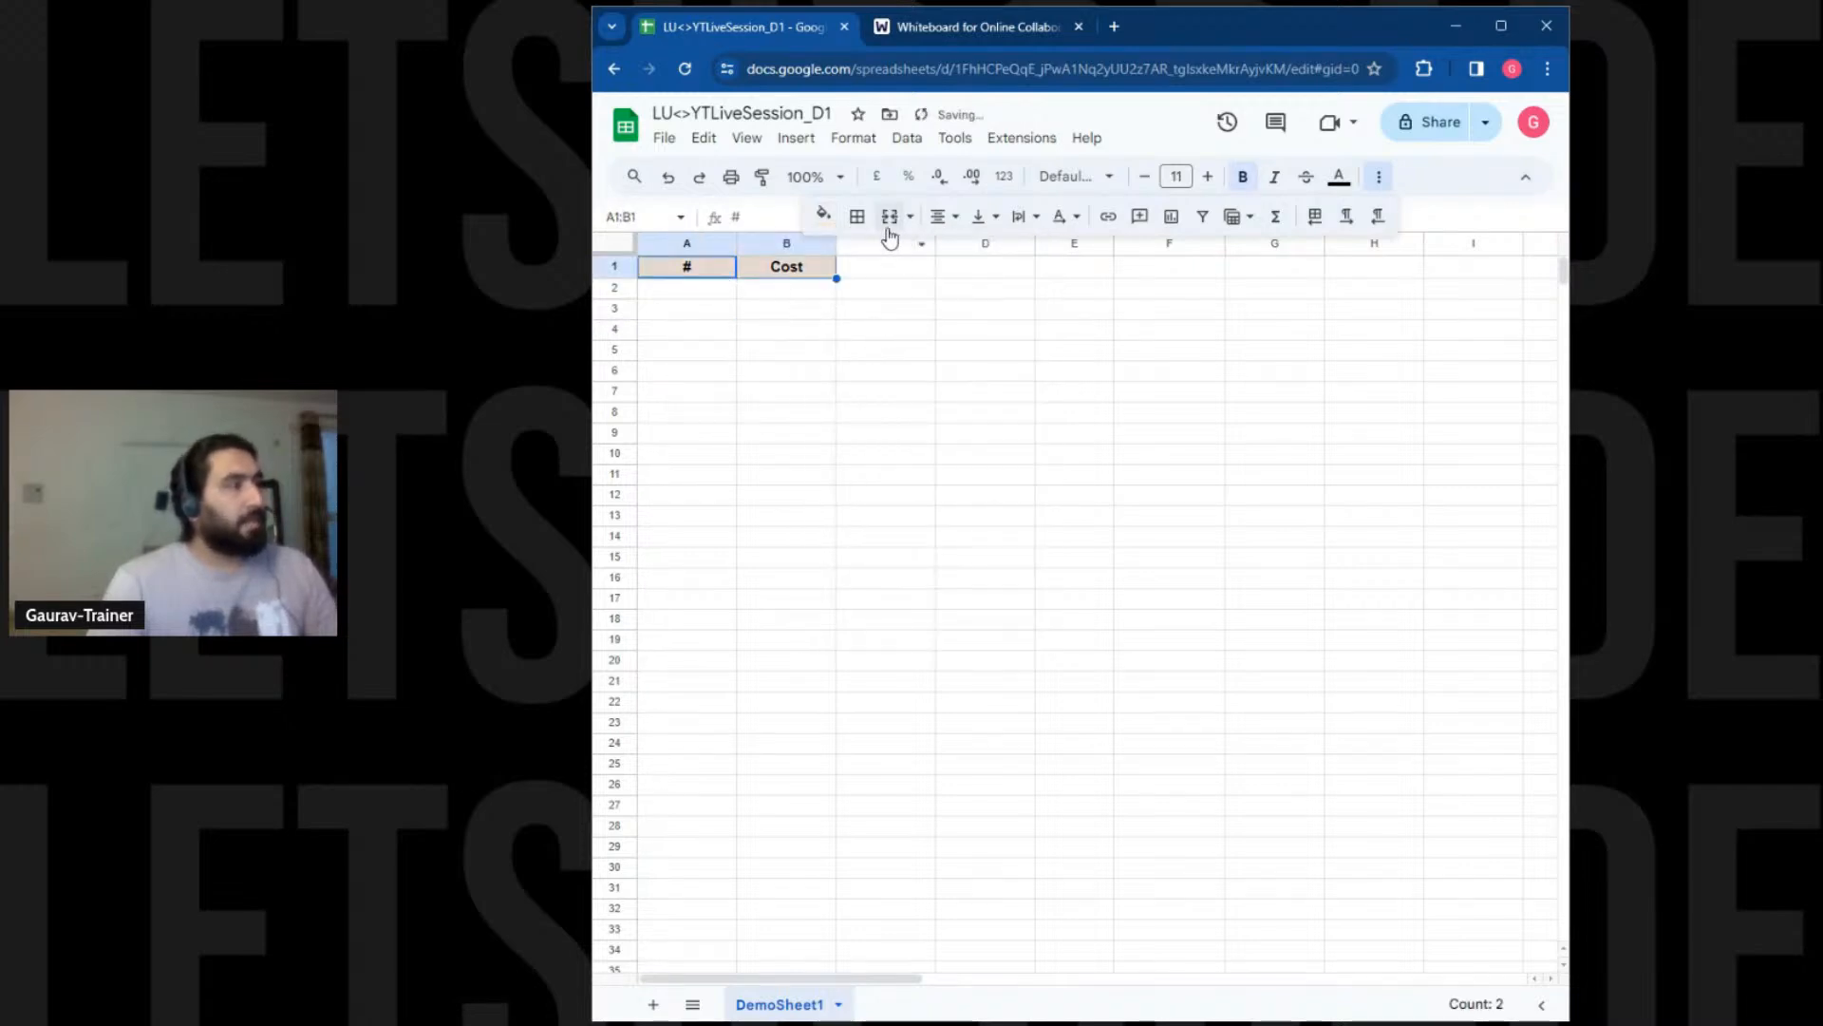
click(856, 215)
click(867, 258)
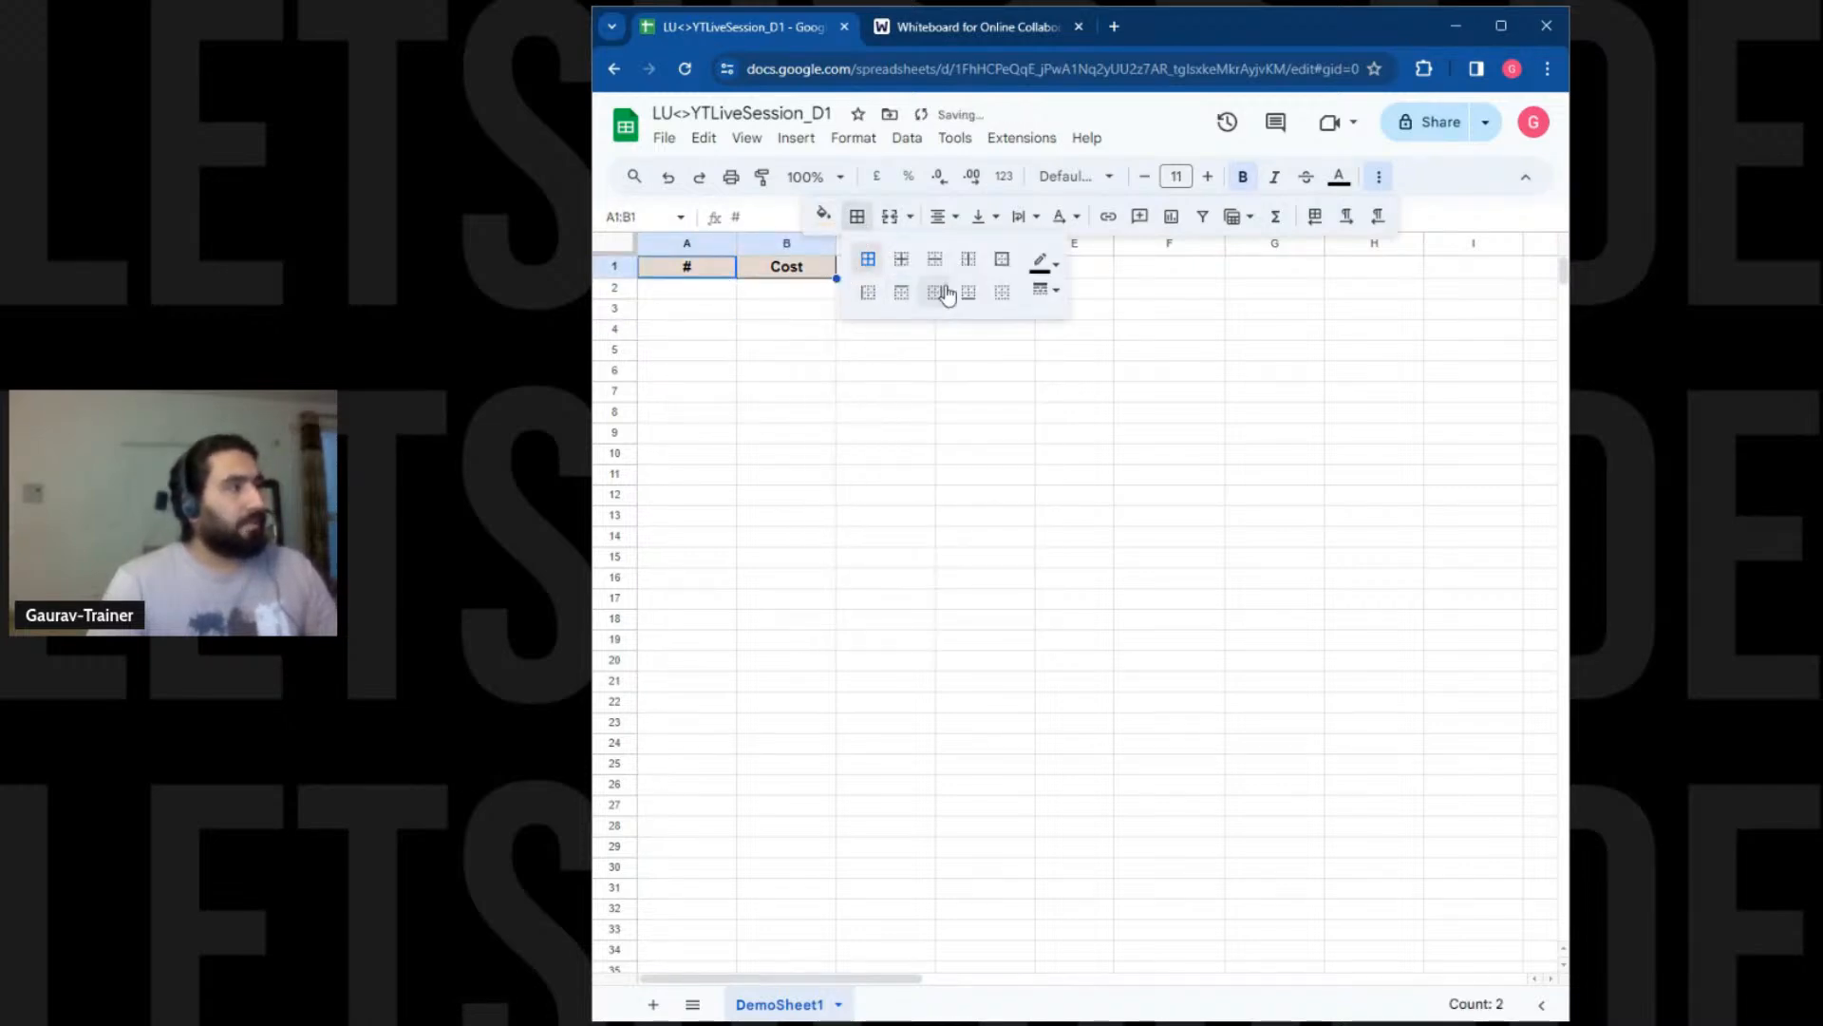
click(1046, 290)
click(1087, 370)
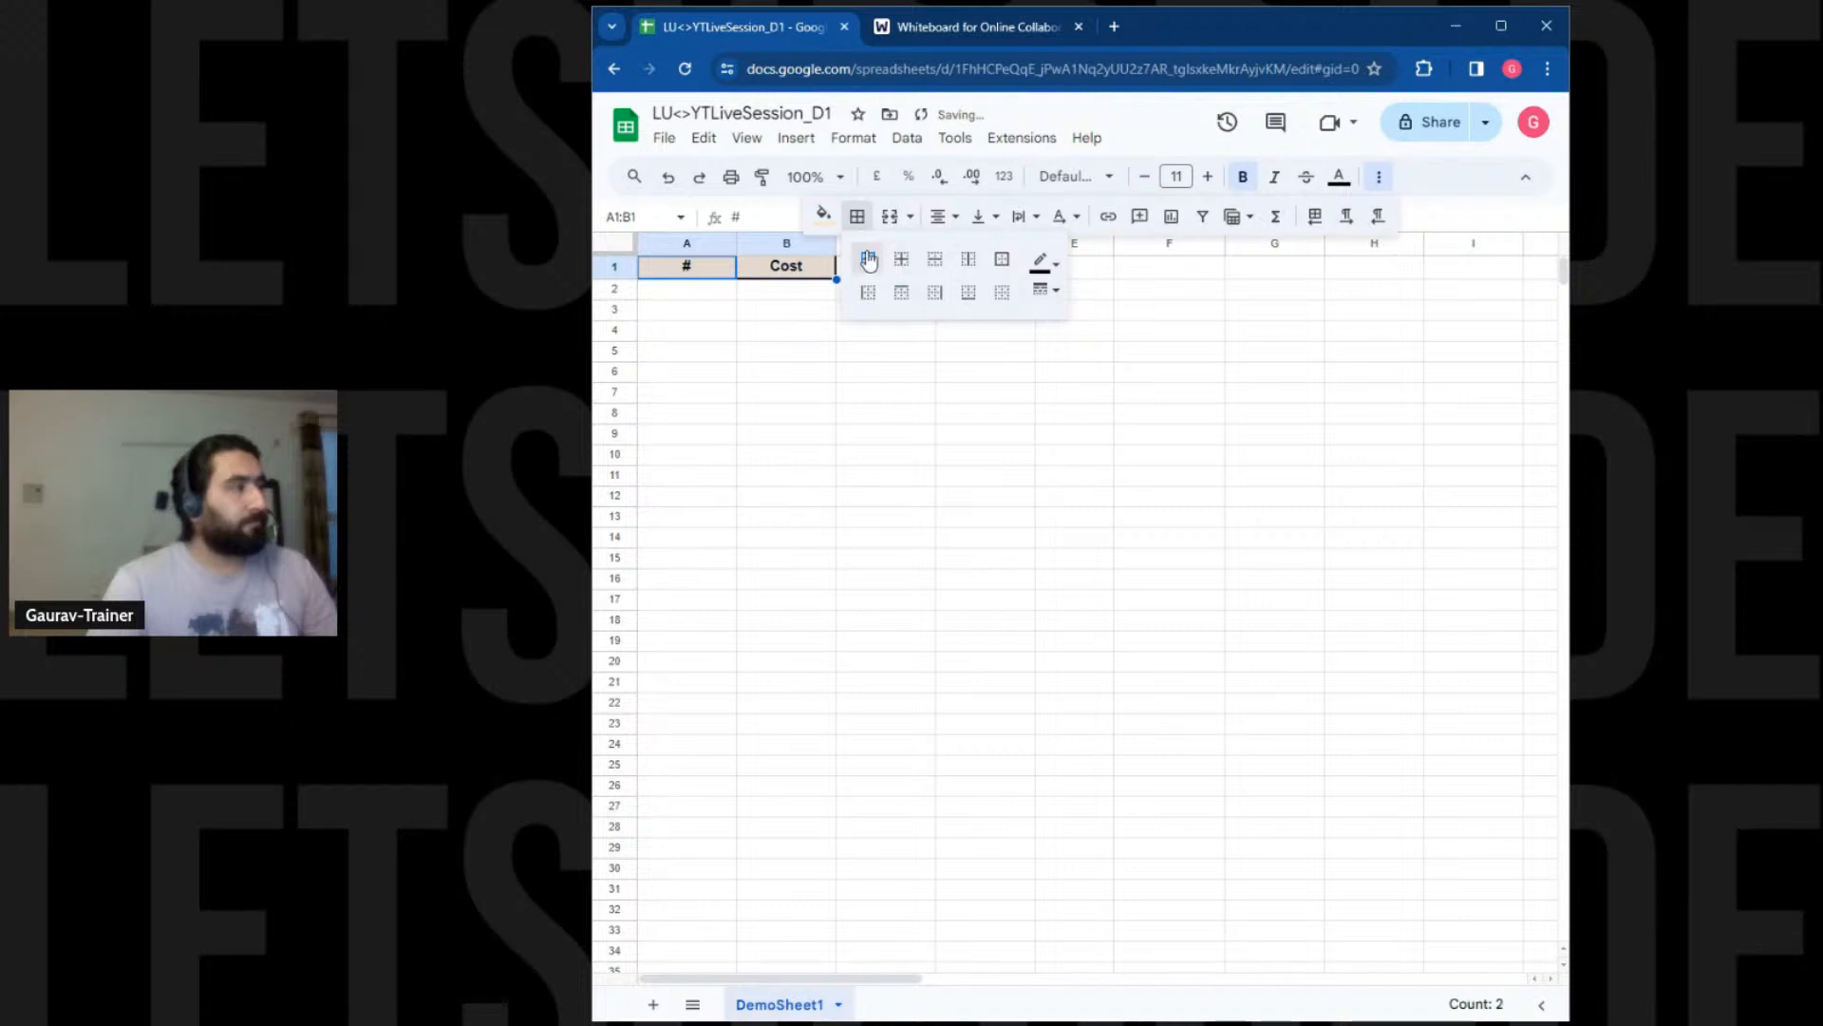
click(861, 266)
click(785, 370)
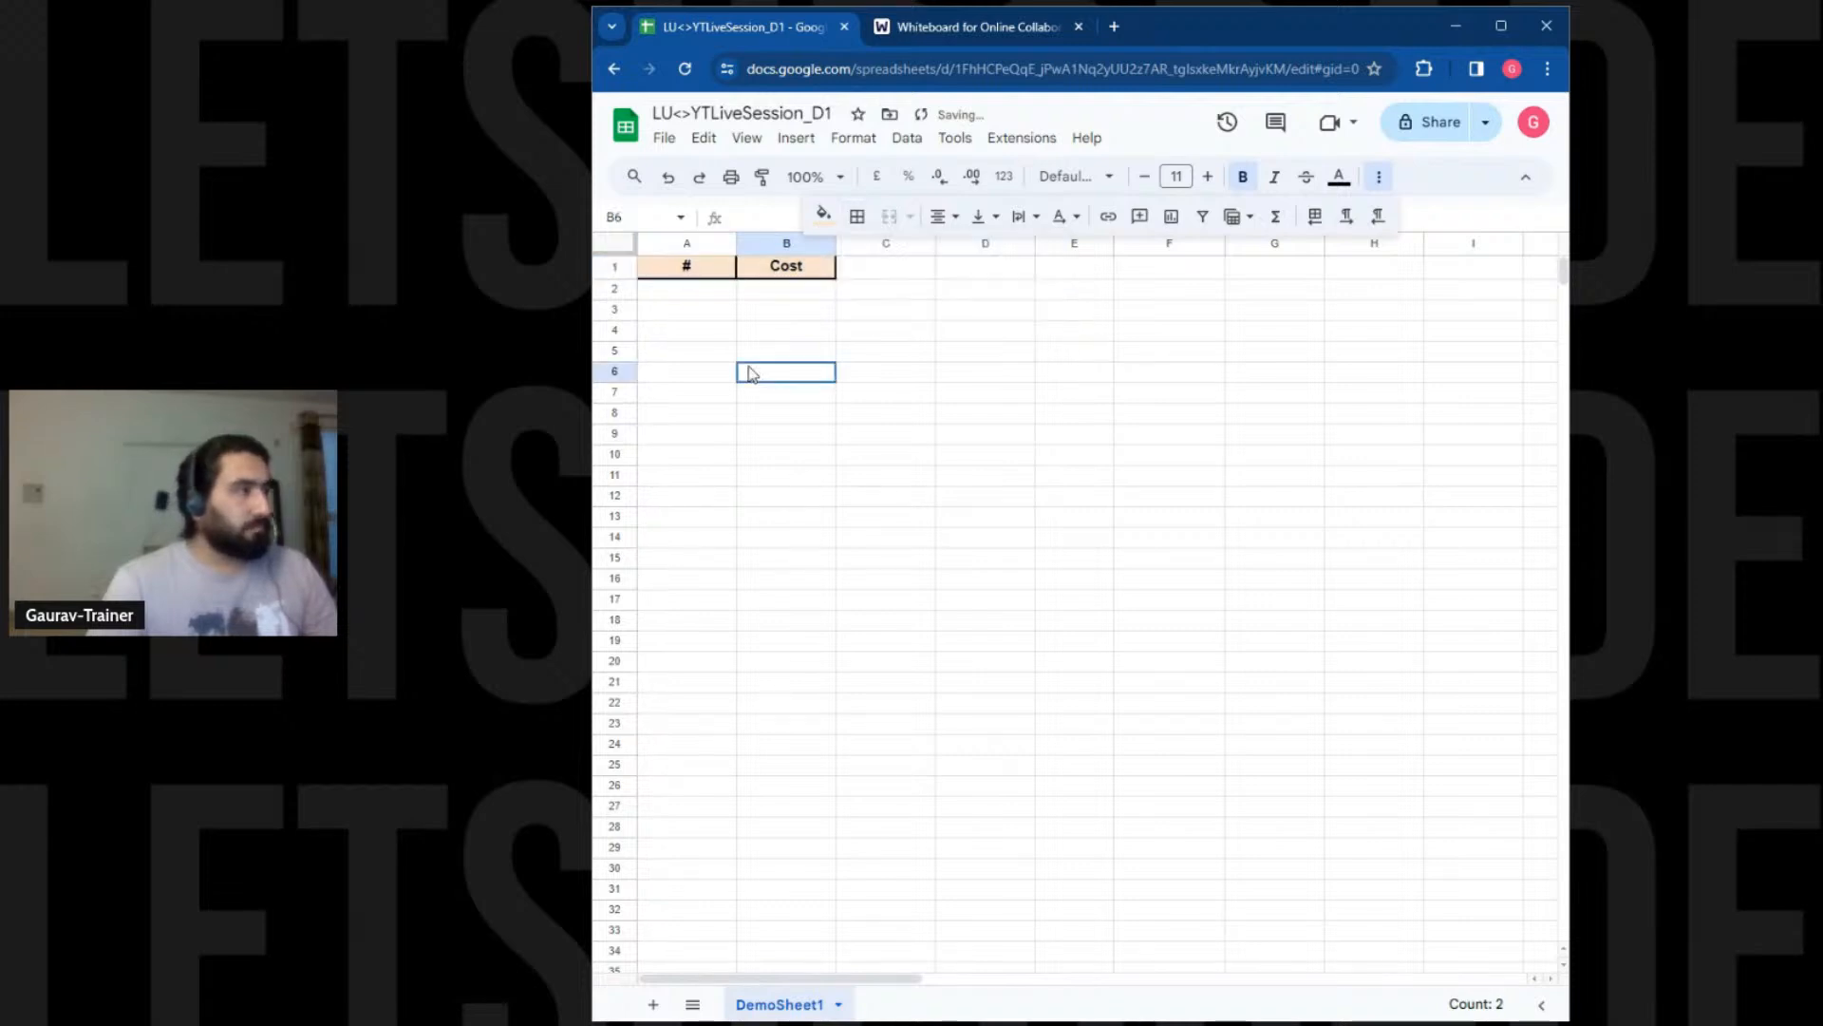
Enter the items burger, pizza, fries and cold drinks in cells A2 to A5
click(718, 302)
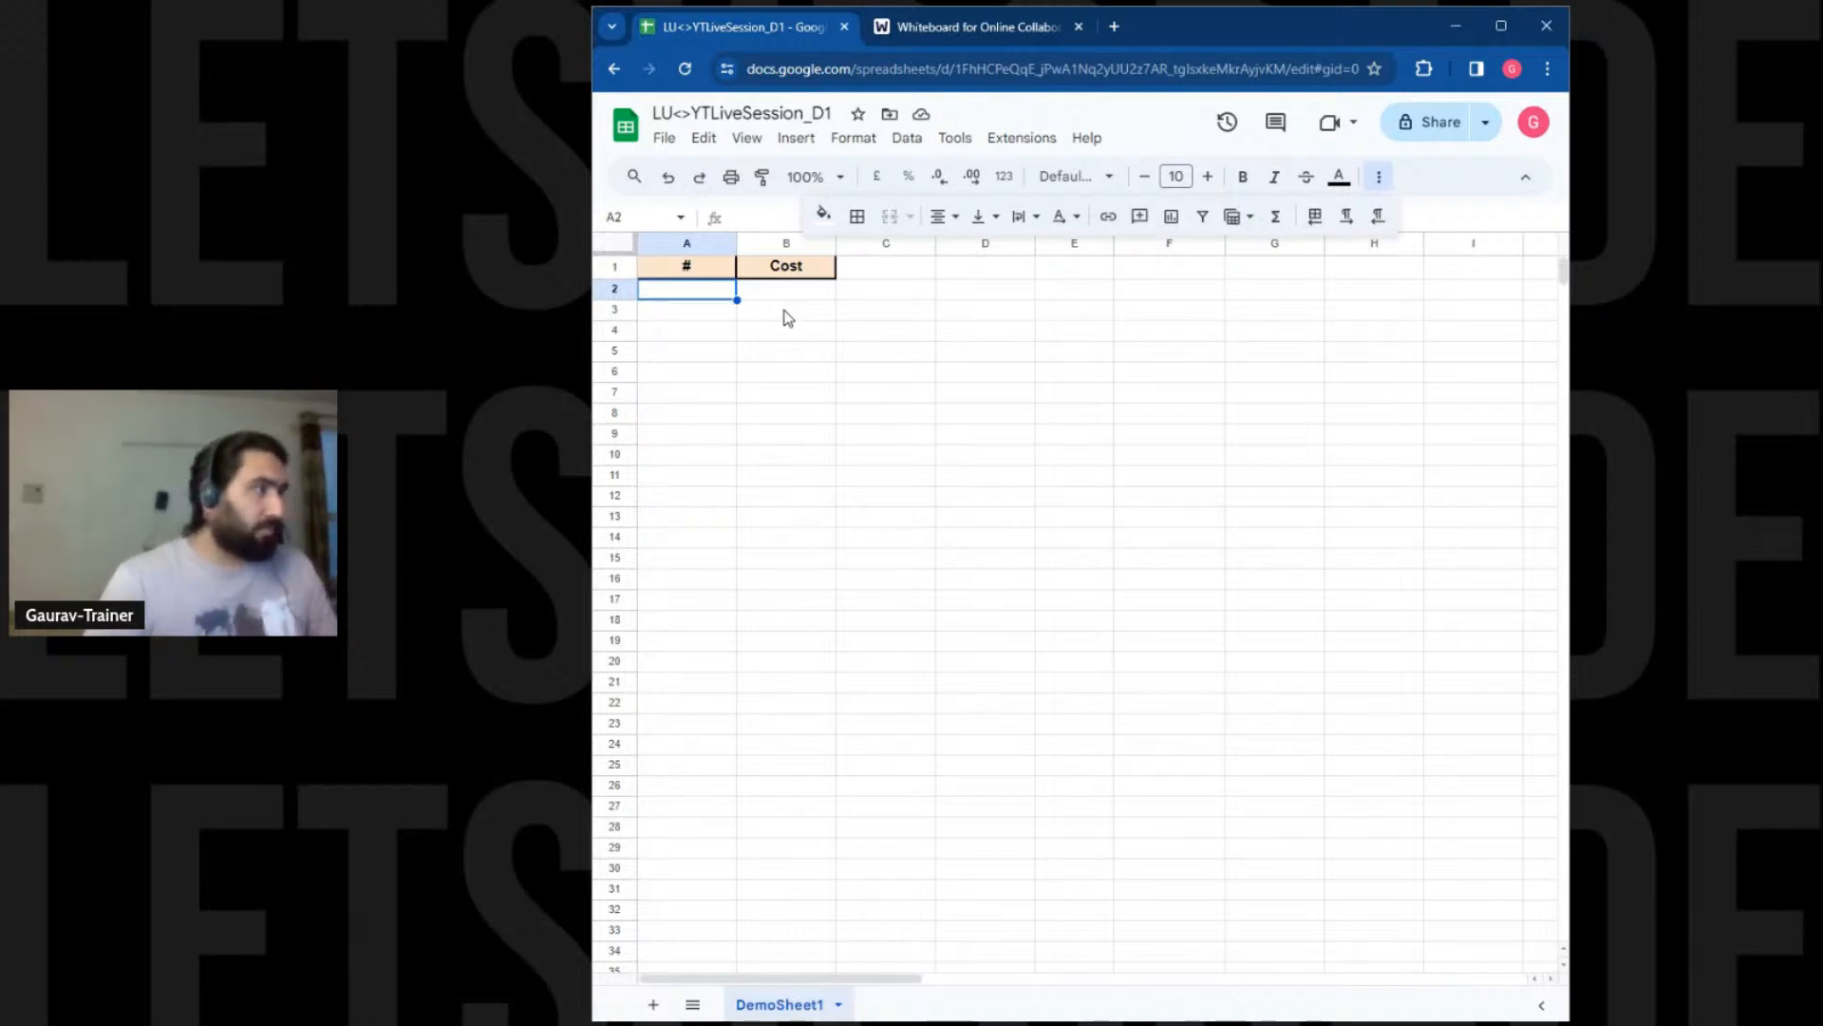
text(burger)
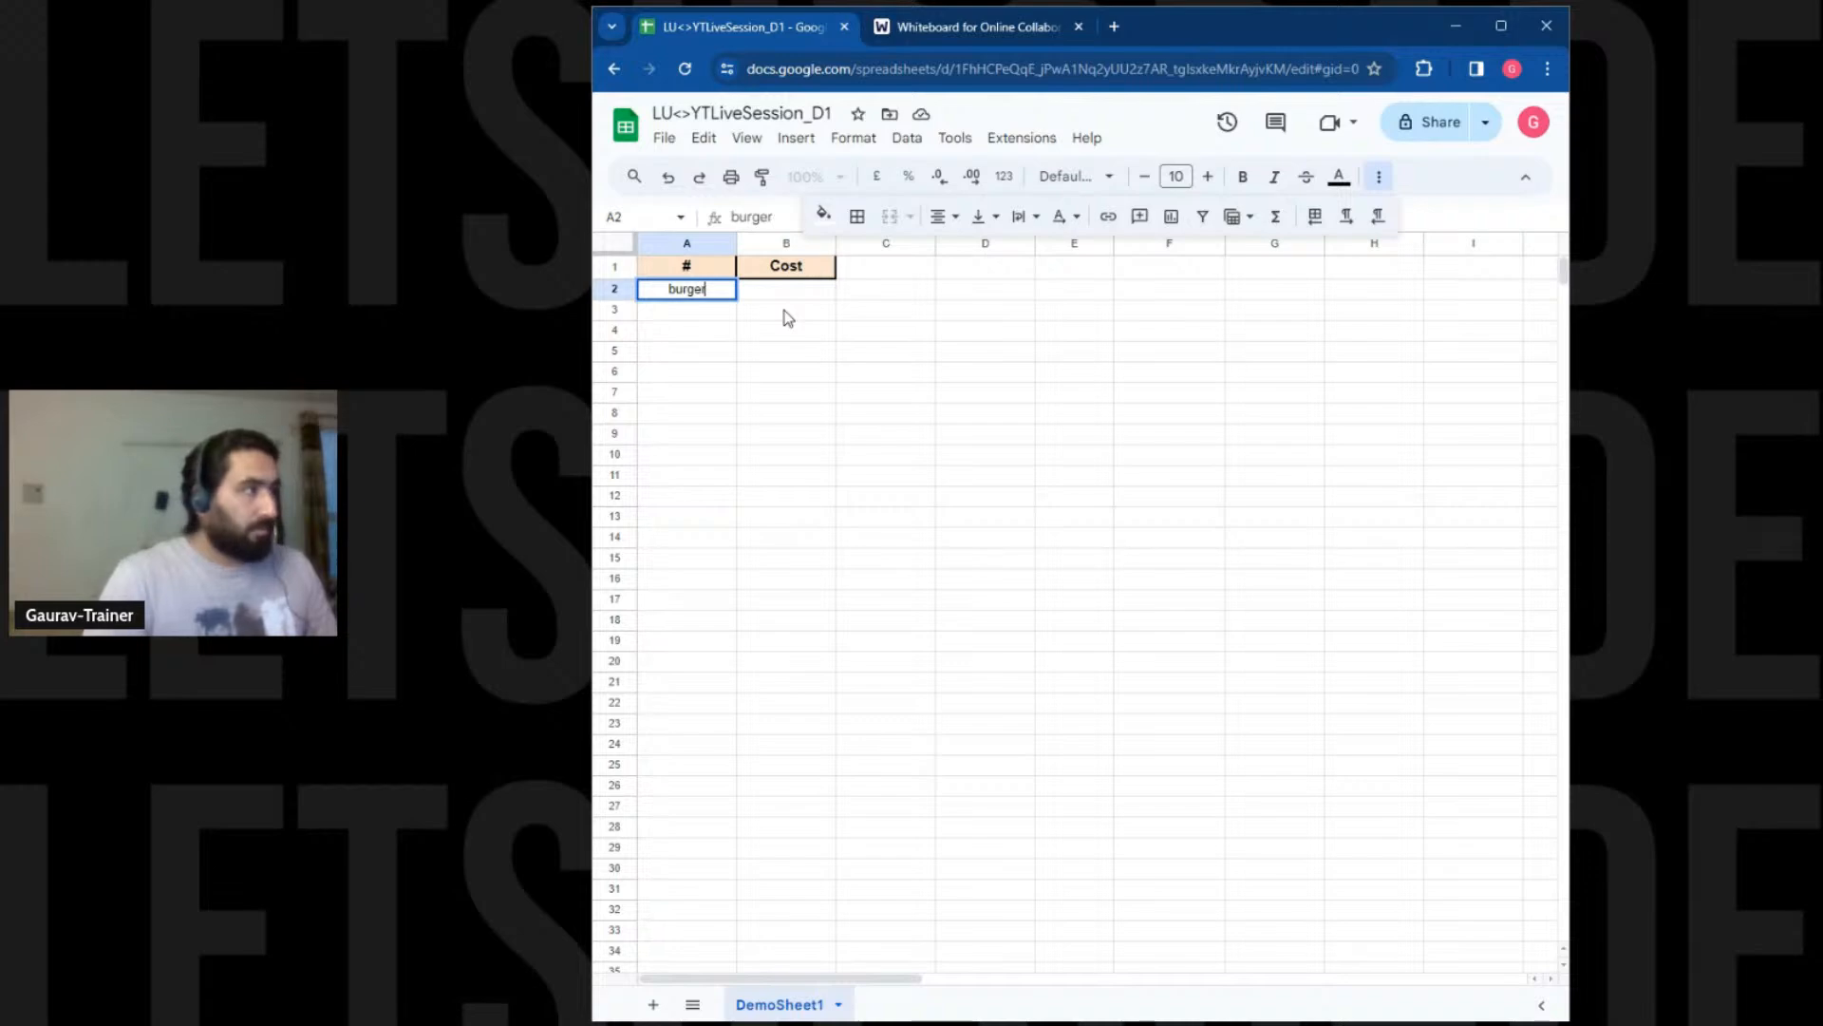
key(Tab)
key(Return)
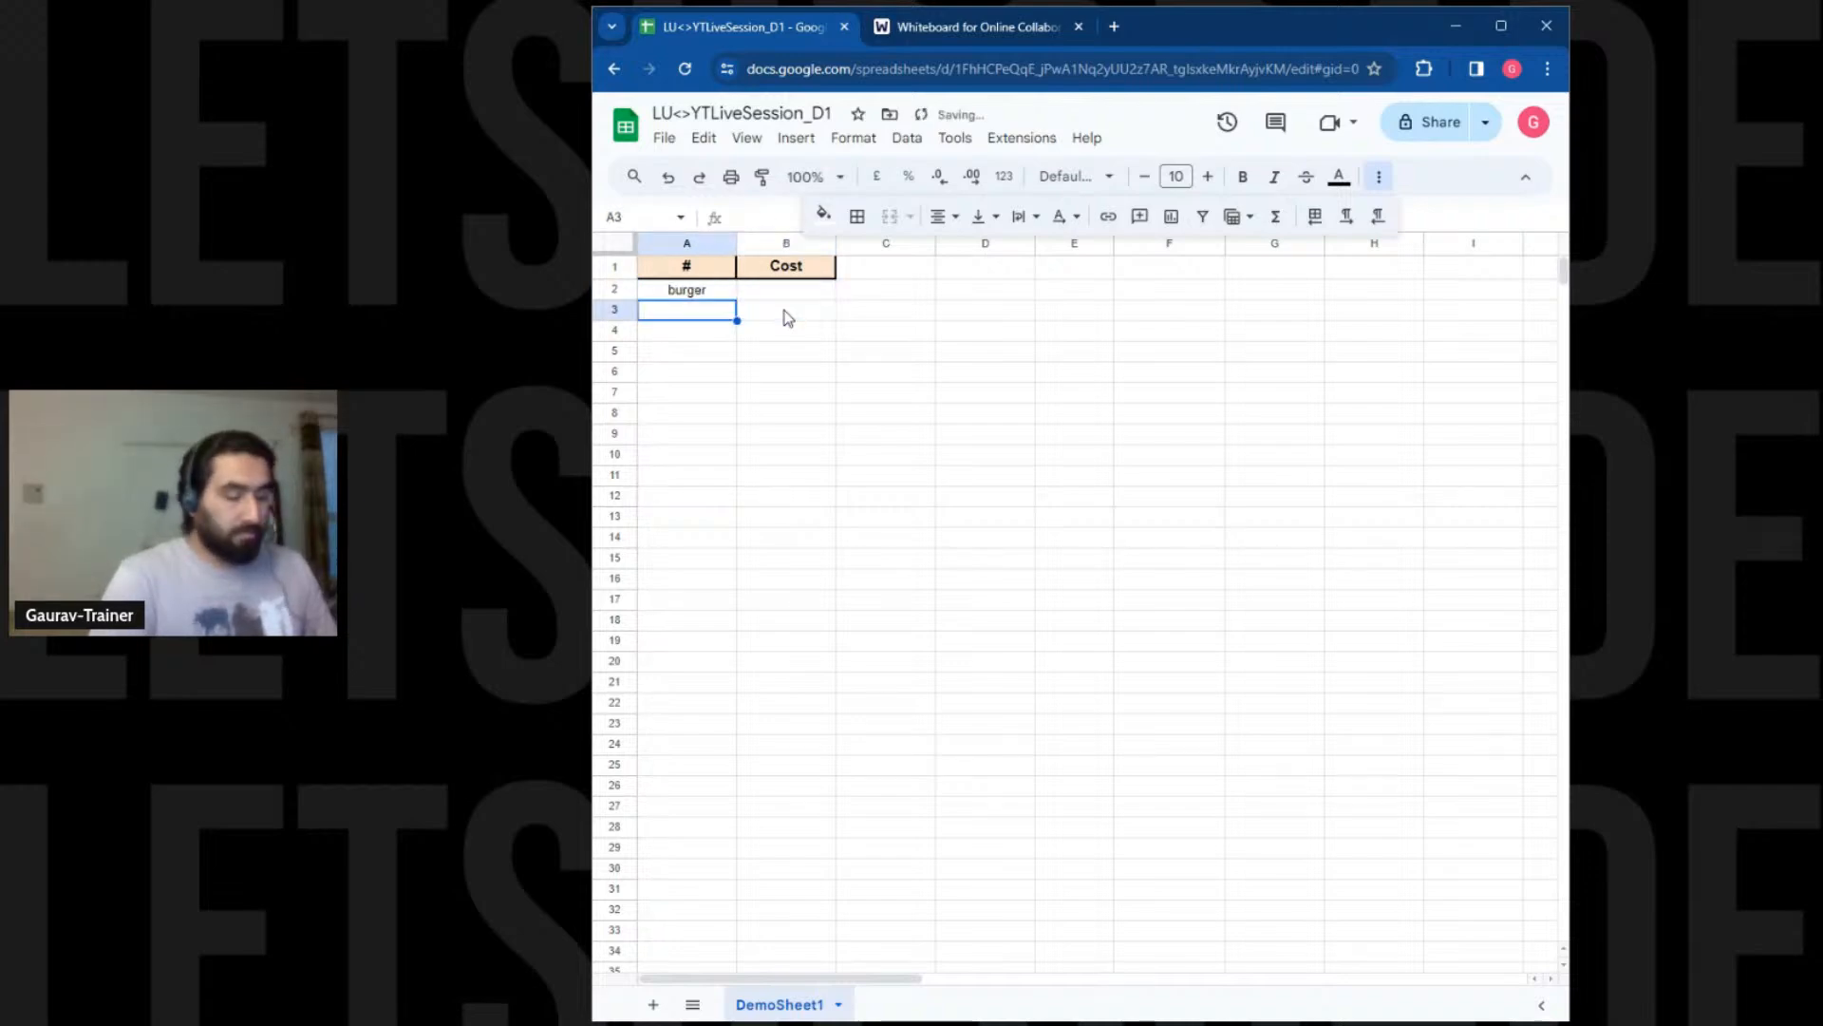
text(pizza)
key(Return)
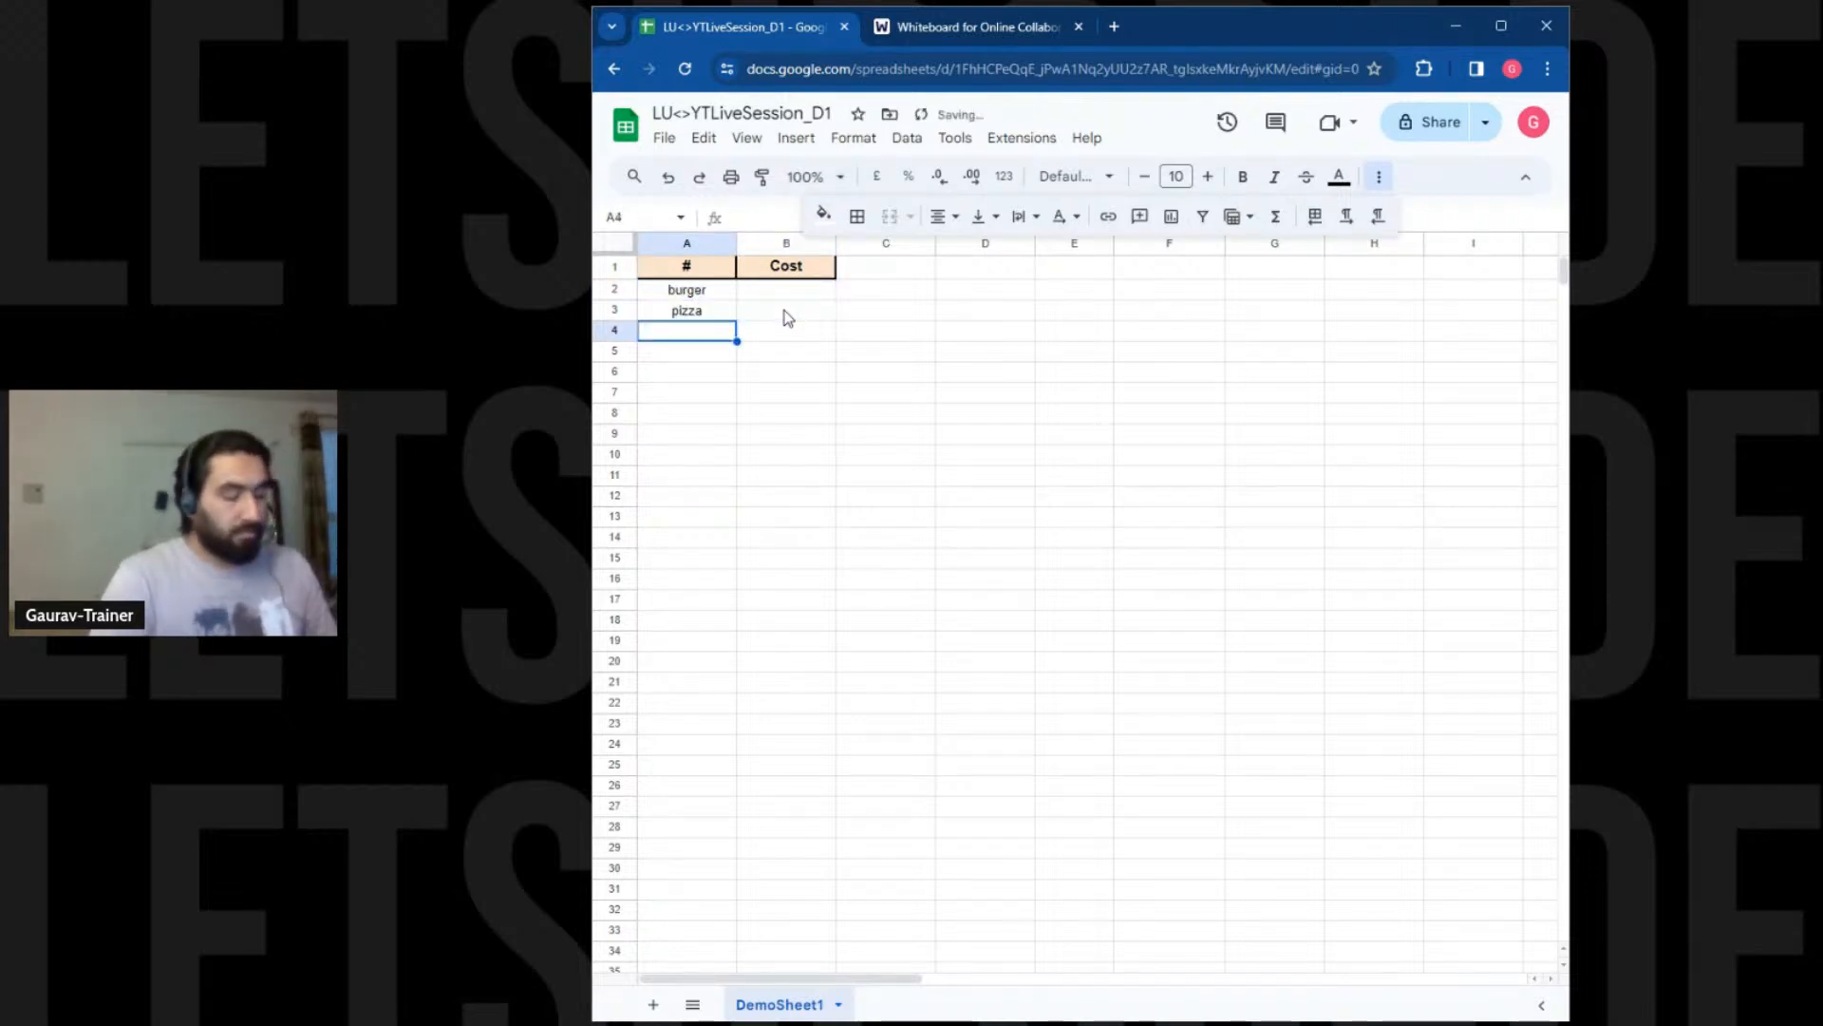
text(fries)
key(Return)
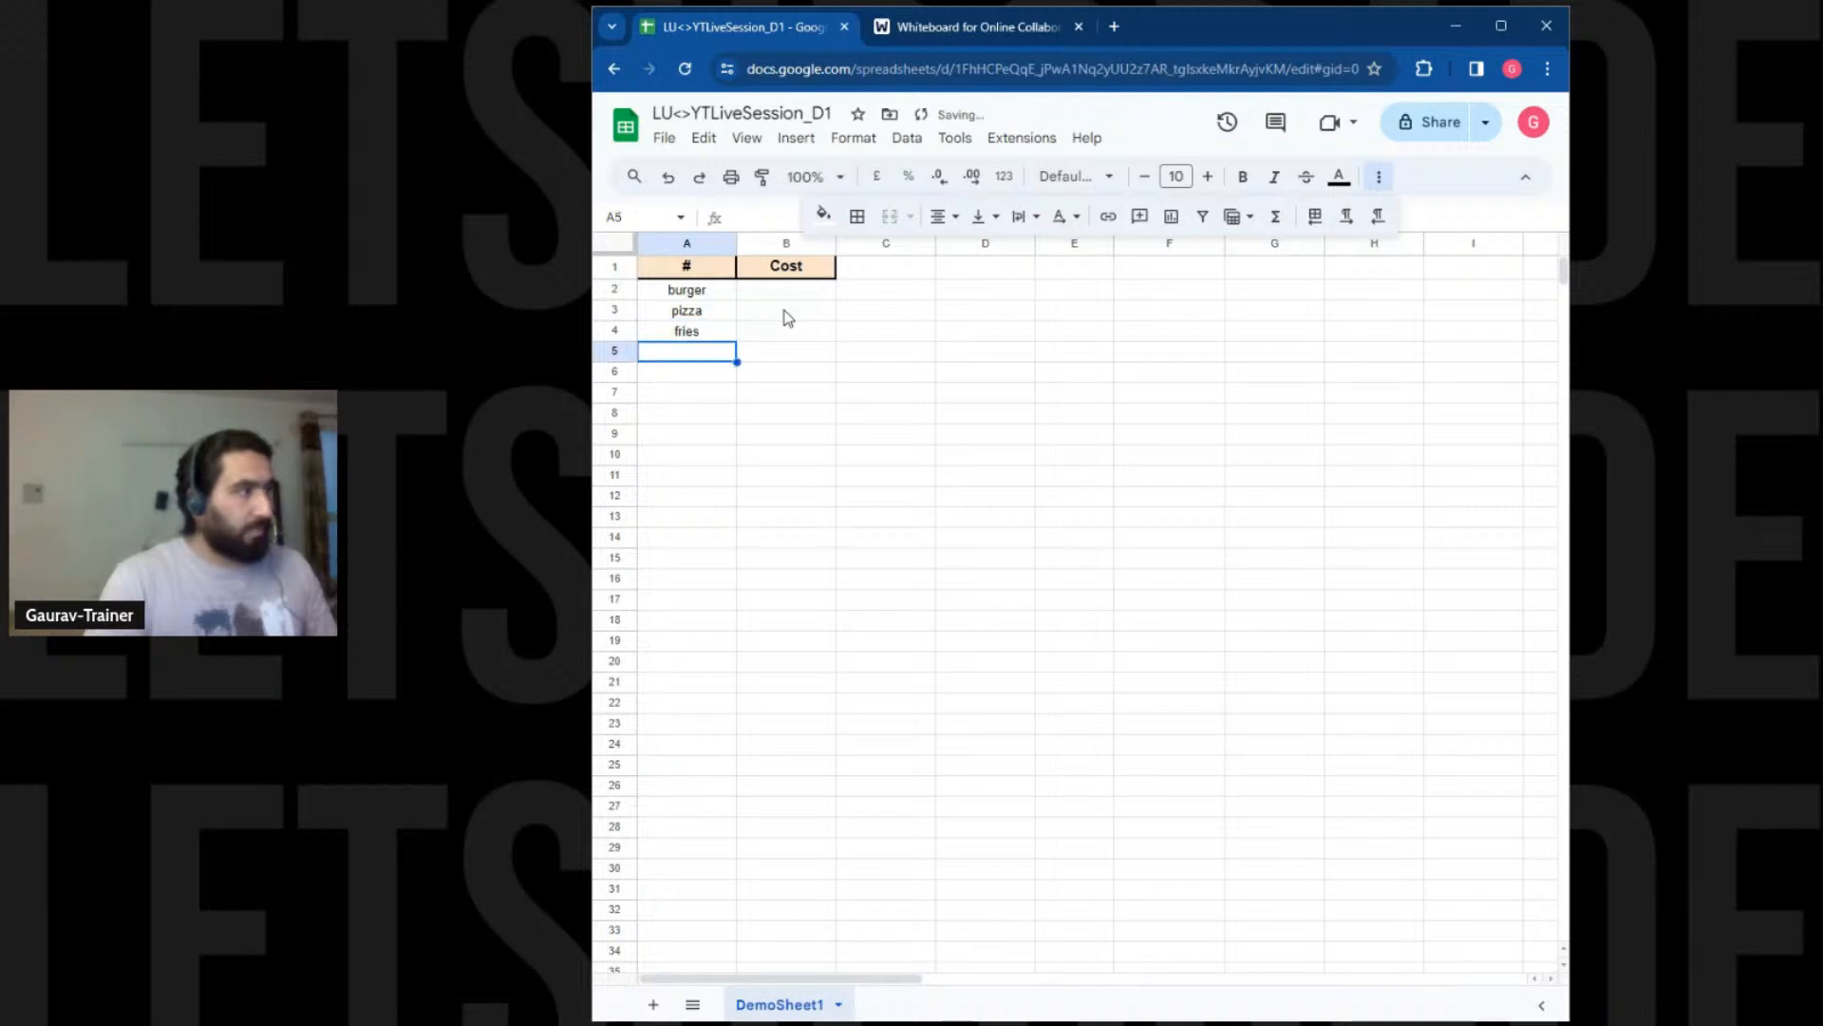
text(cold d)
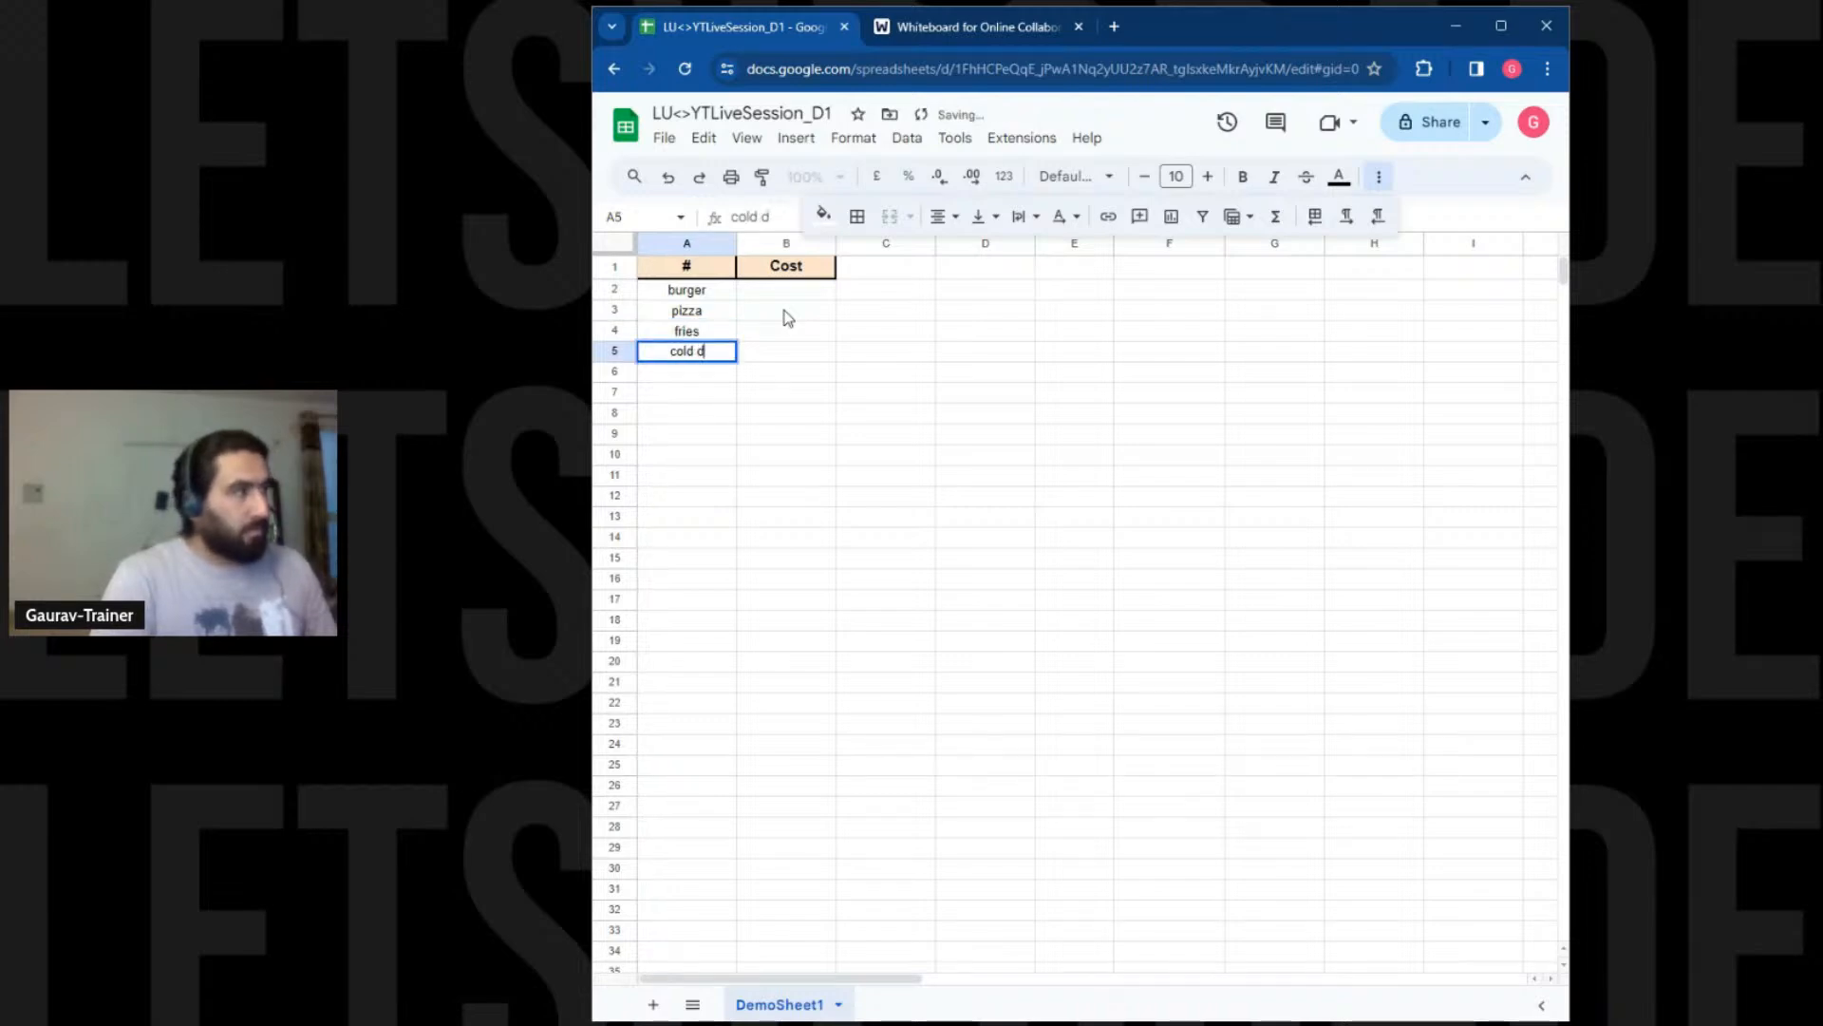
text(rinks)
key(Return)
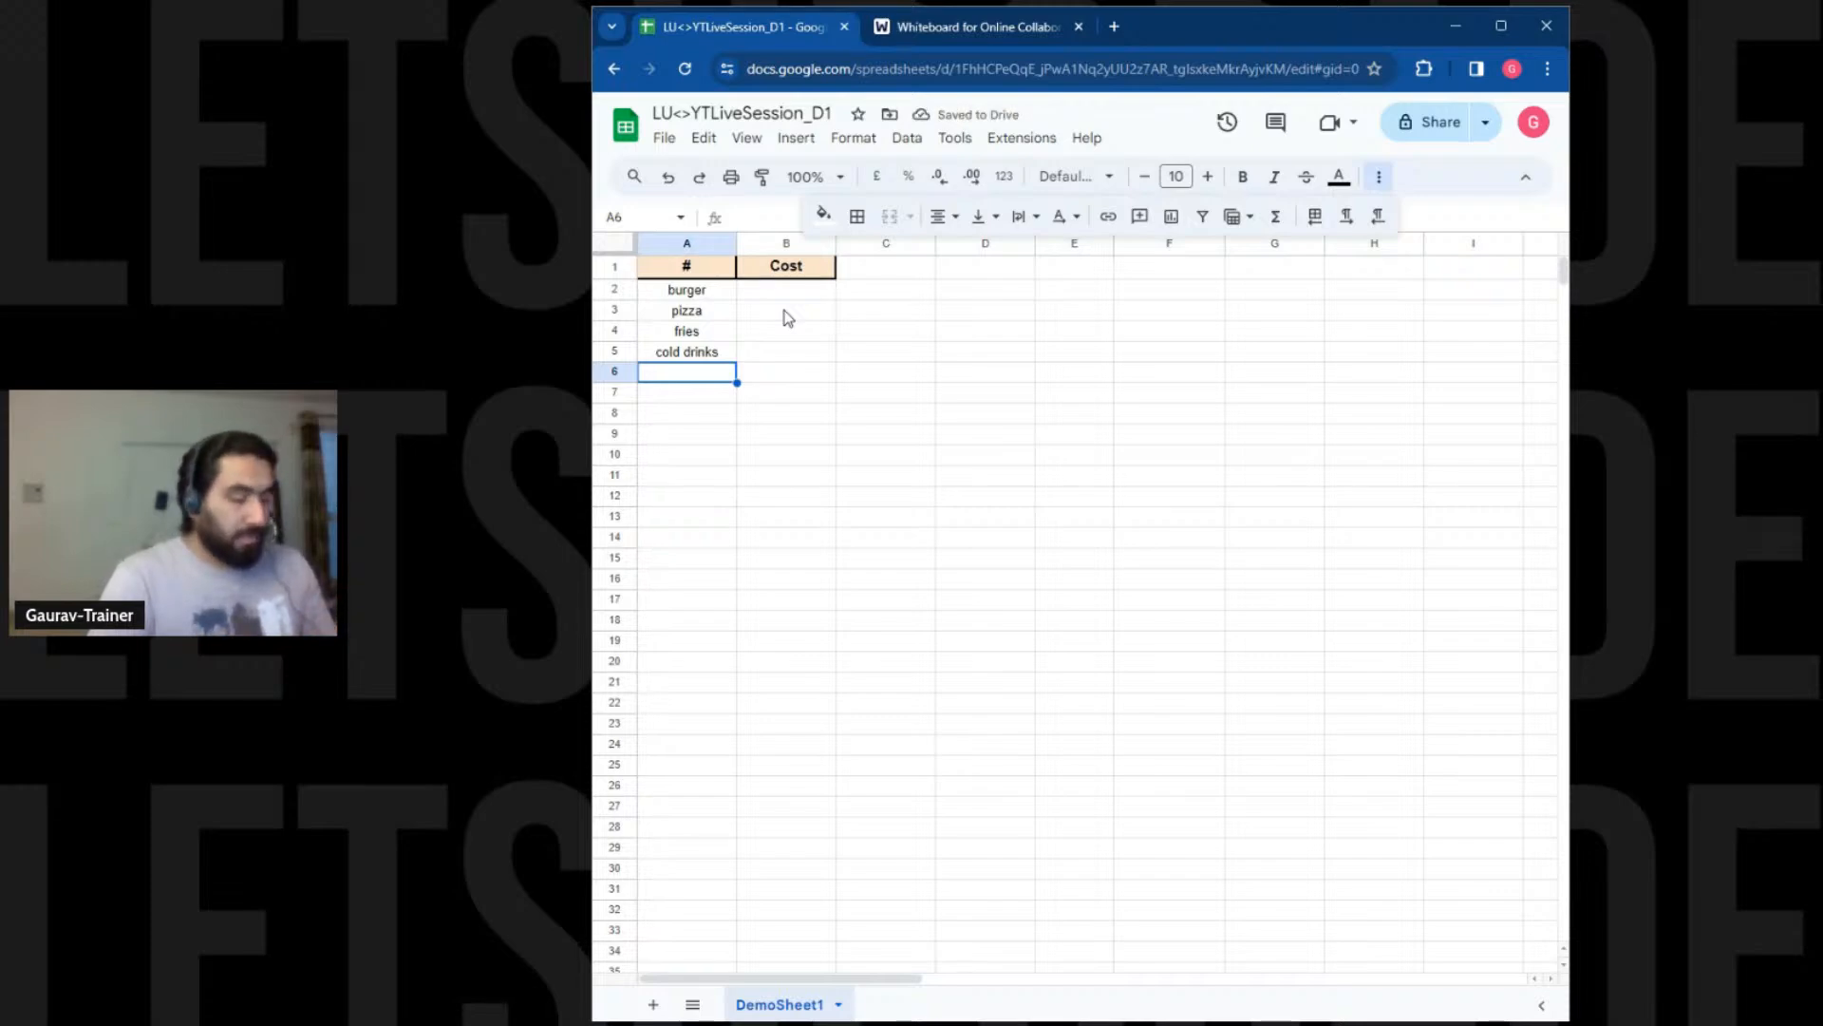
Continue the item list in A6 to A9 with pasta, garlic bread, wraps and tacos
text(pasta)
key(Return)
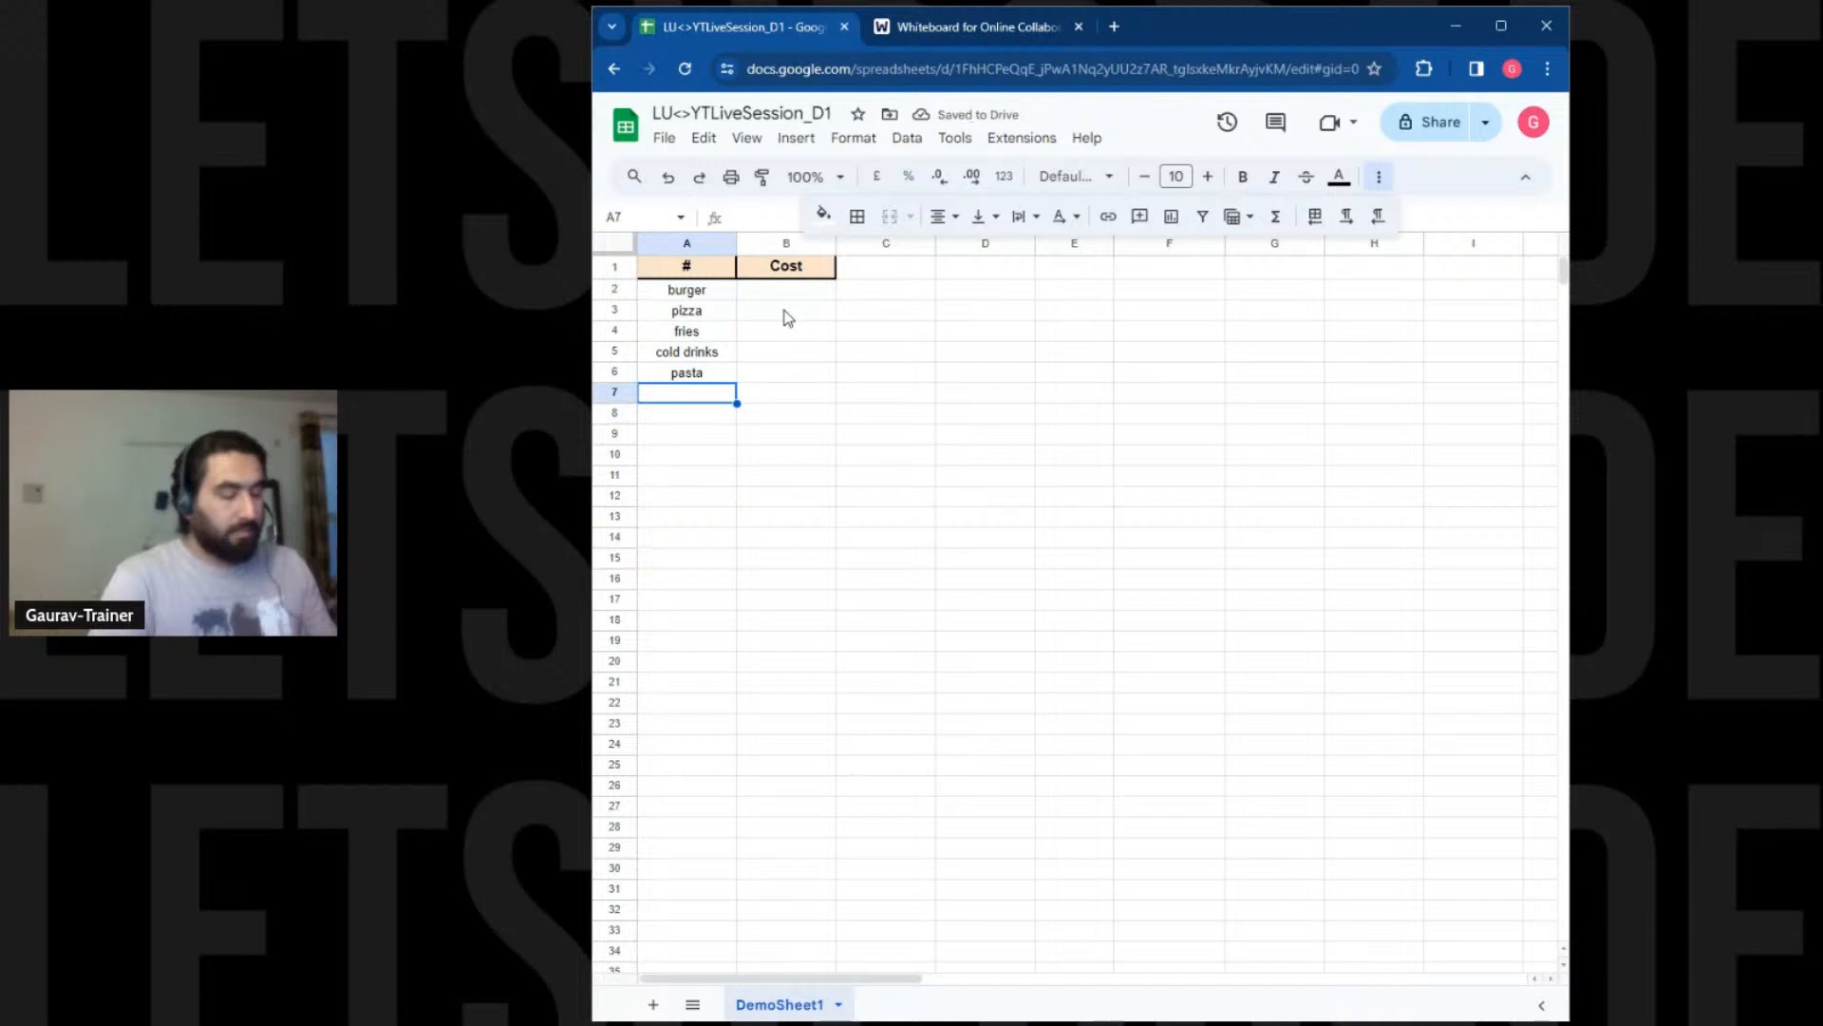
text(garlic bread)
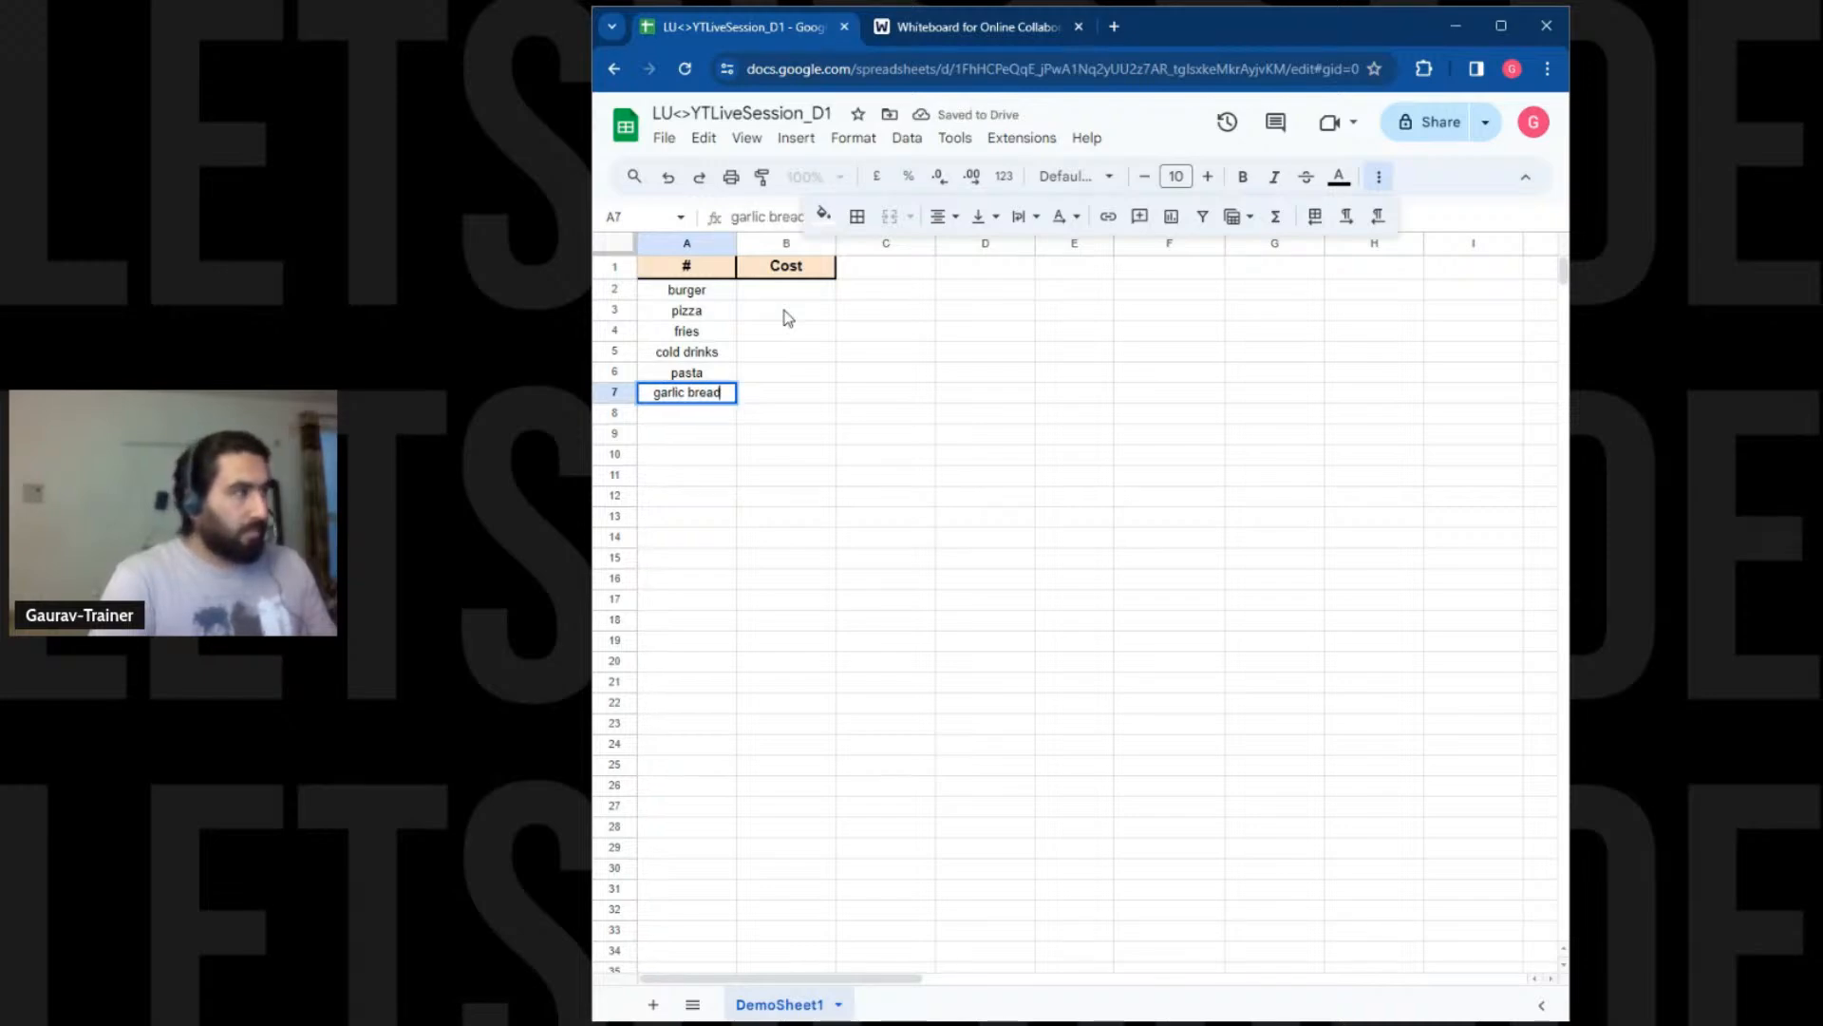
key(Return)
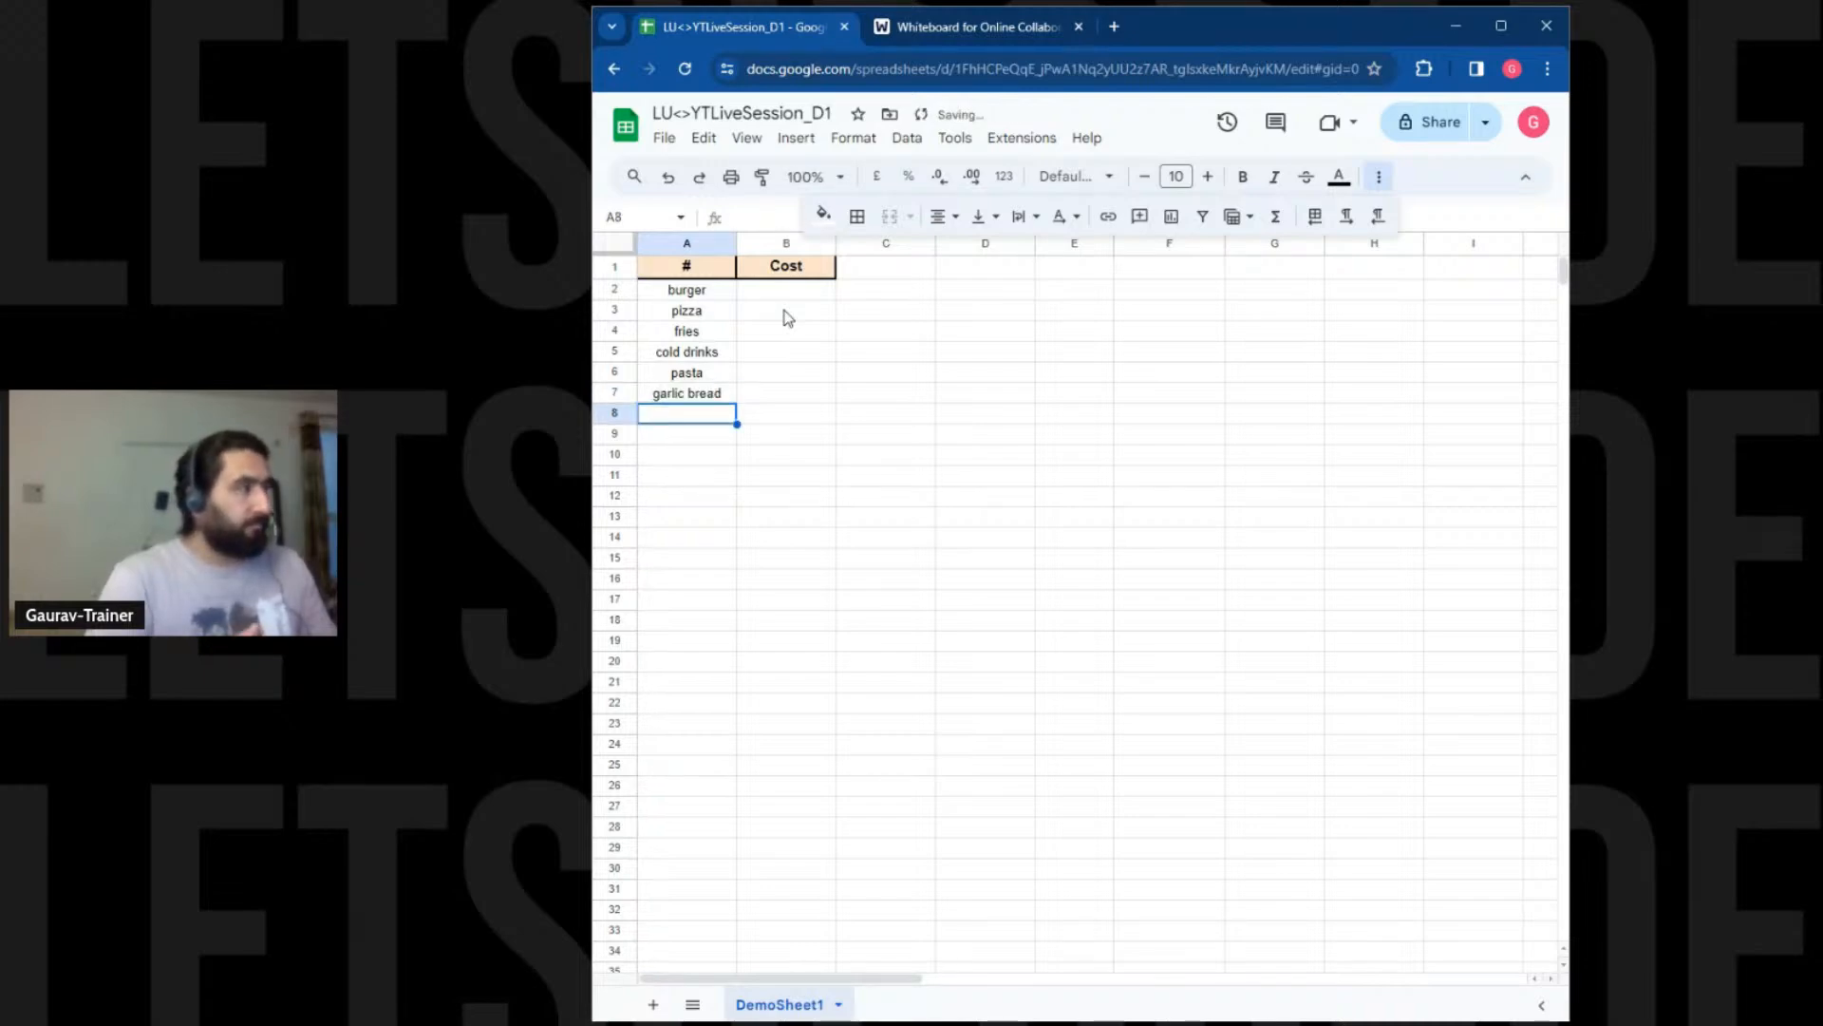
text(wrap)
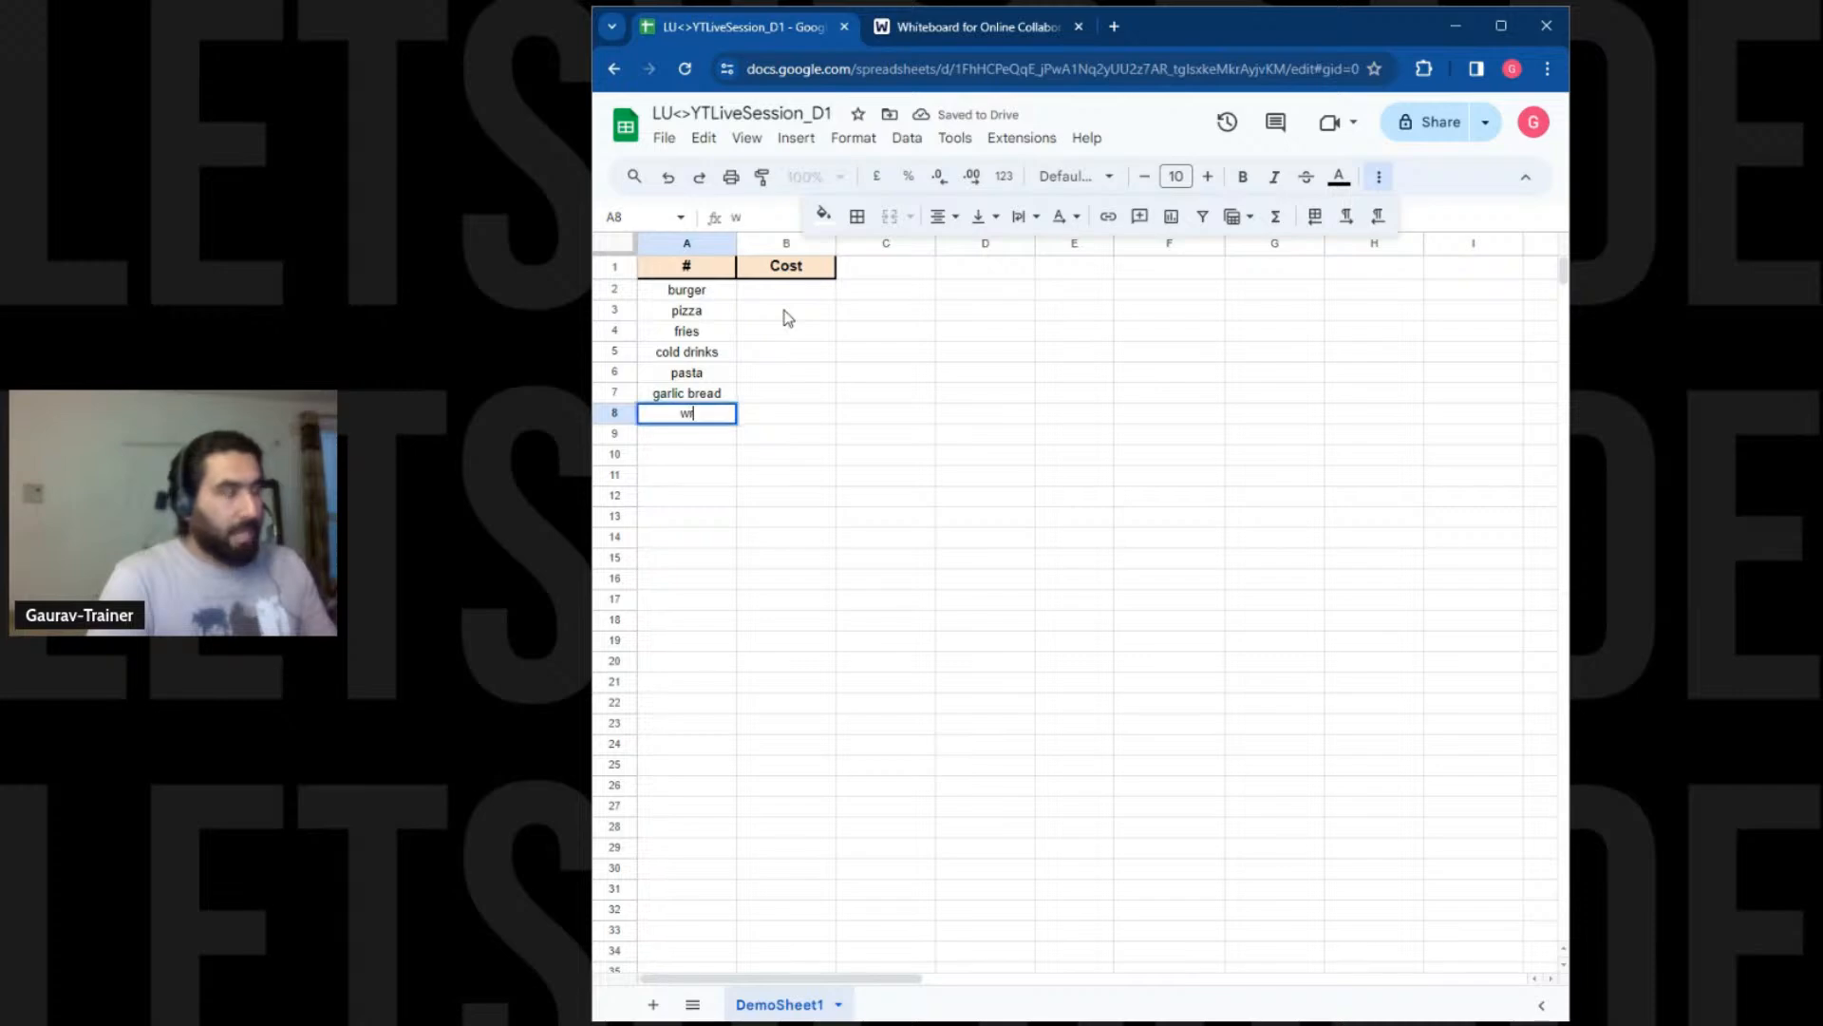
key(BackSpace)
text(ps)
key(Return)
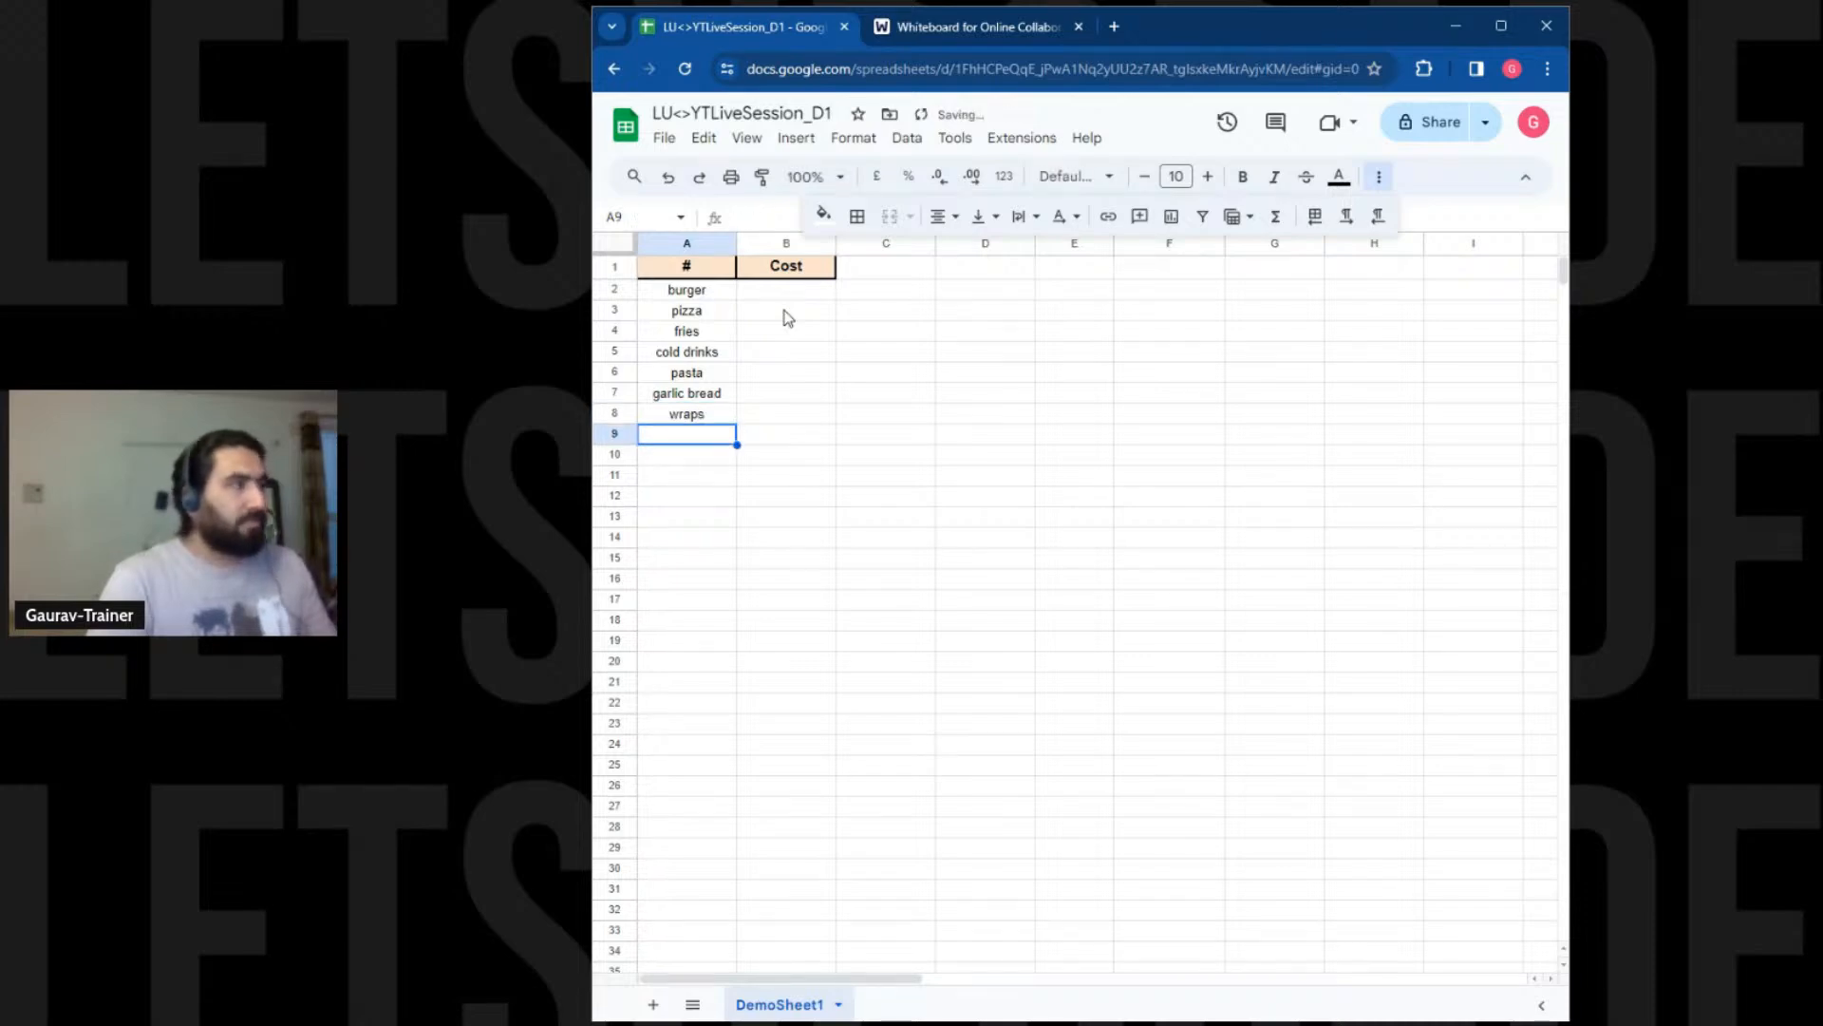
text(tacos)
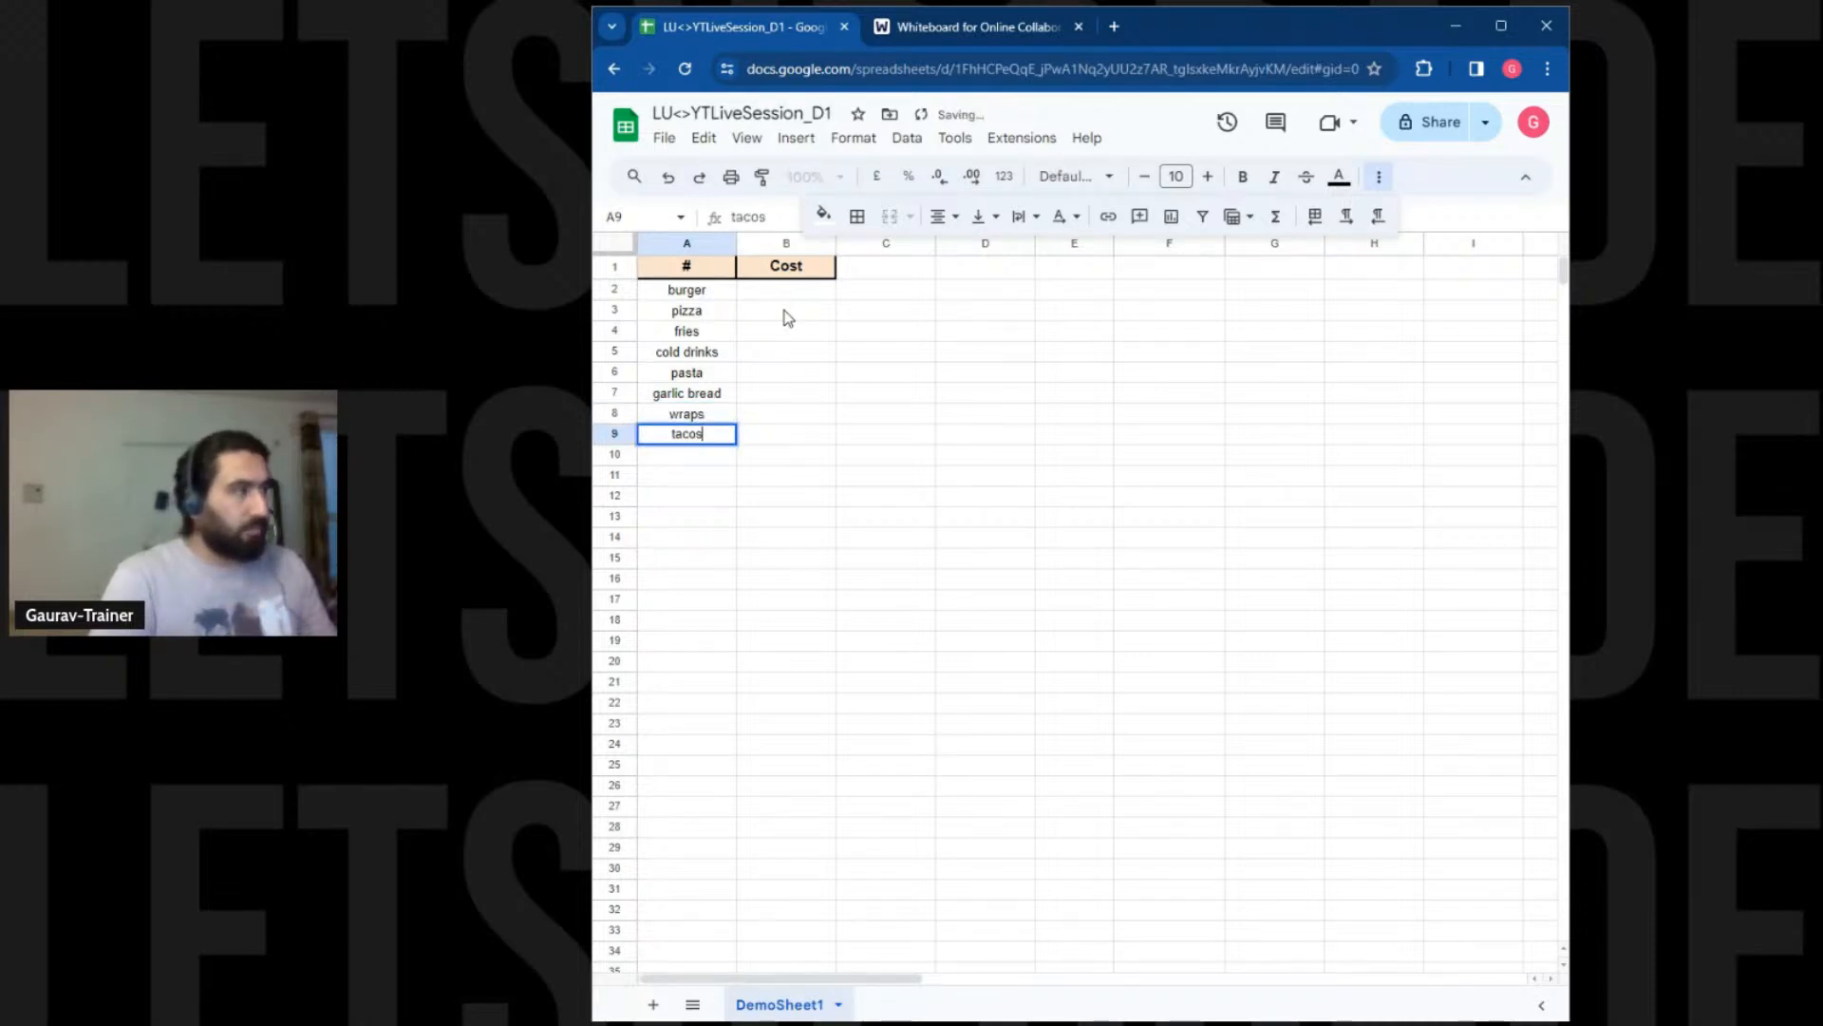
key(Return)
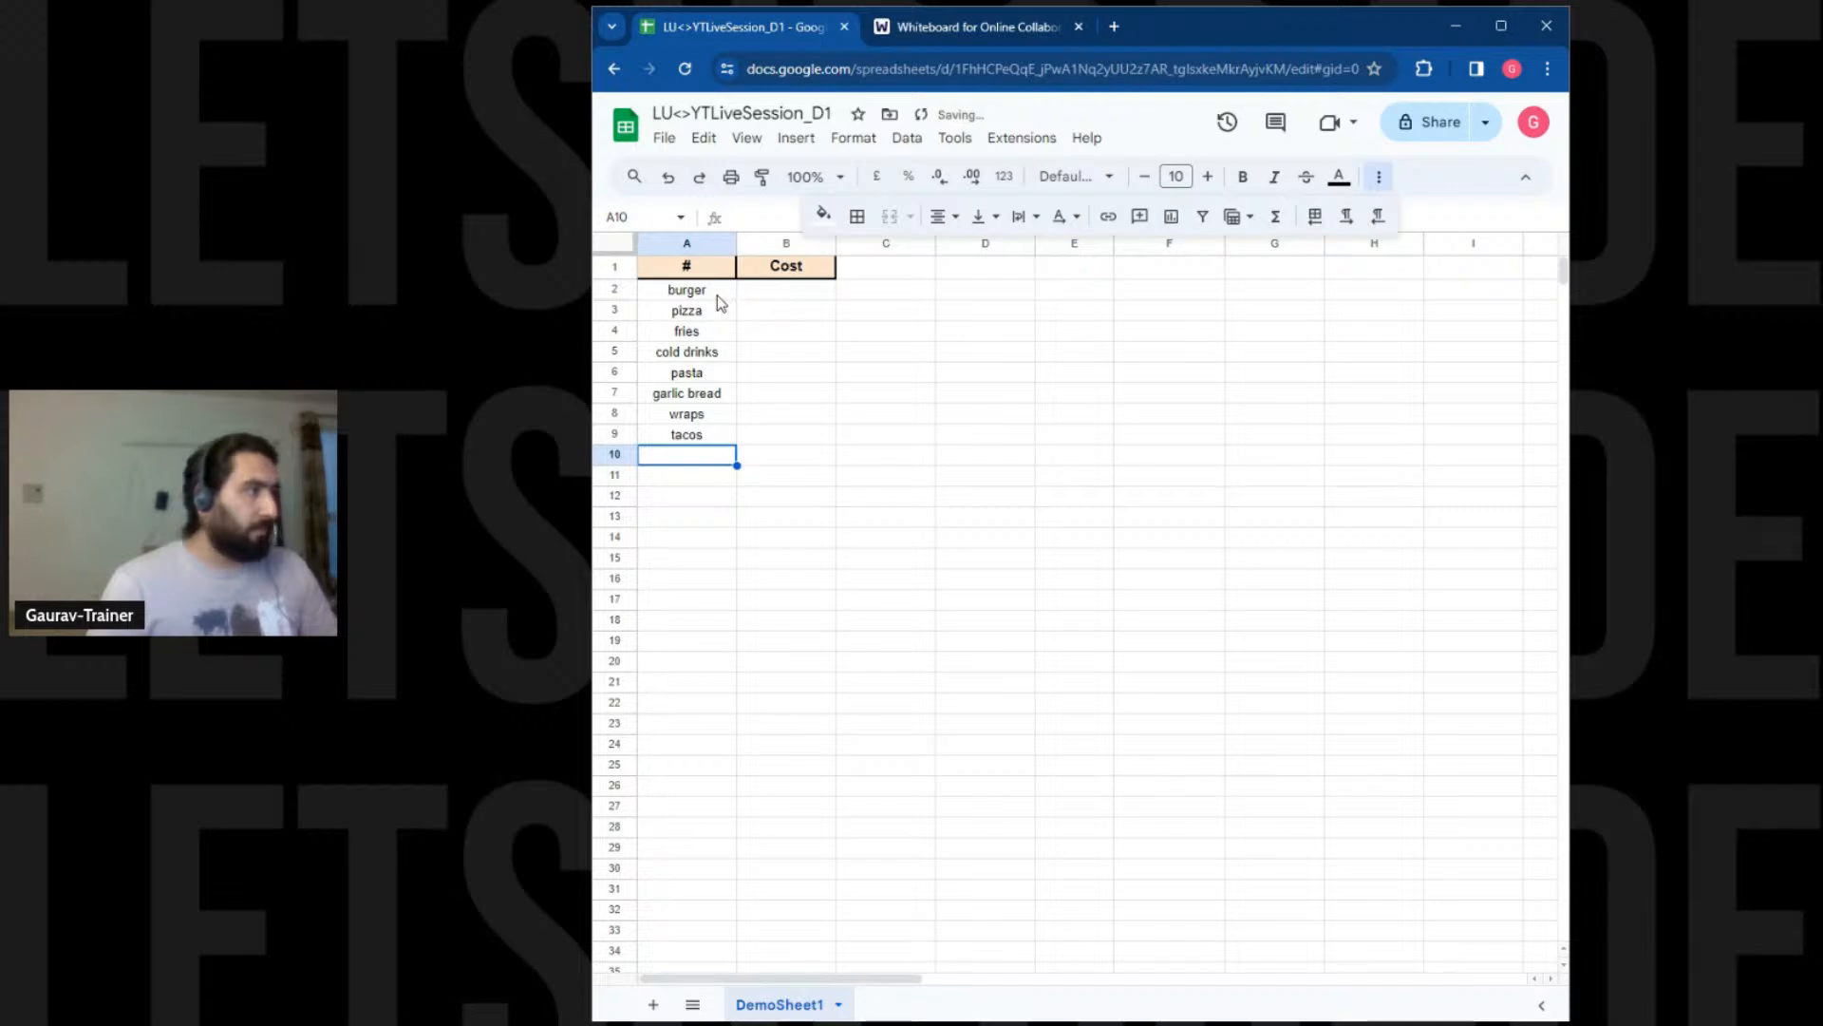
Apply all borders to the item and cost cells A2:B9 using a thin line style
drag(710, 283, 784, 440)
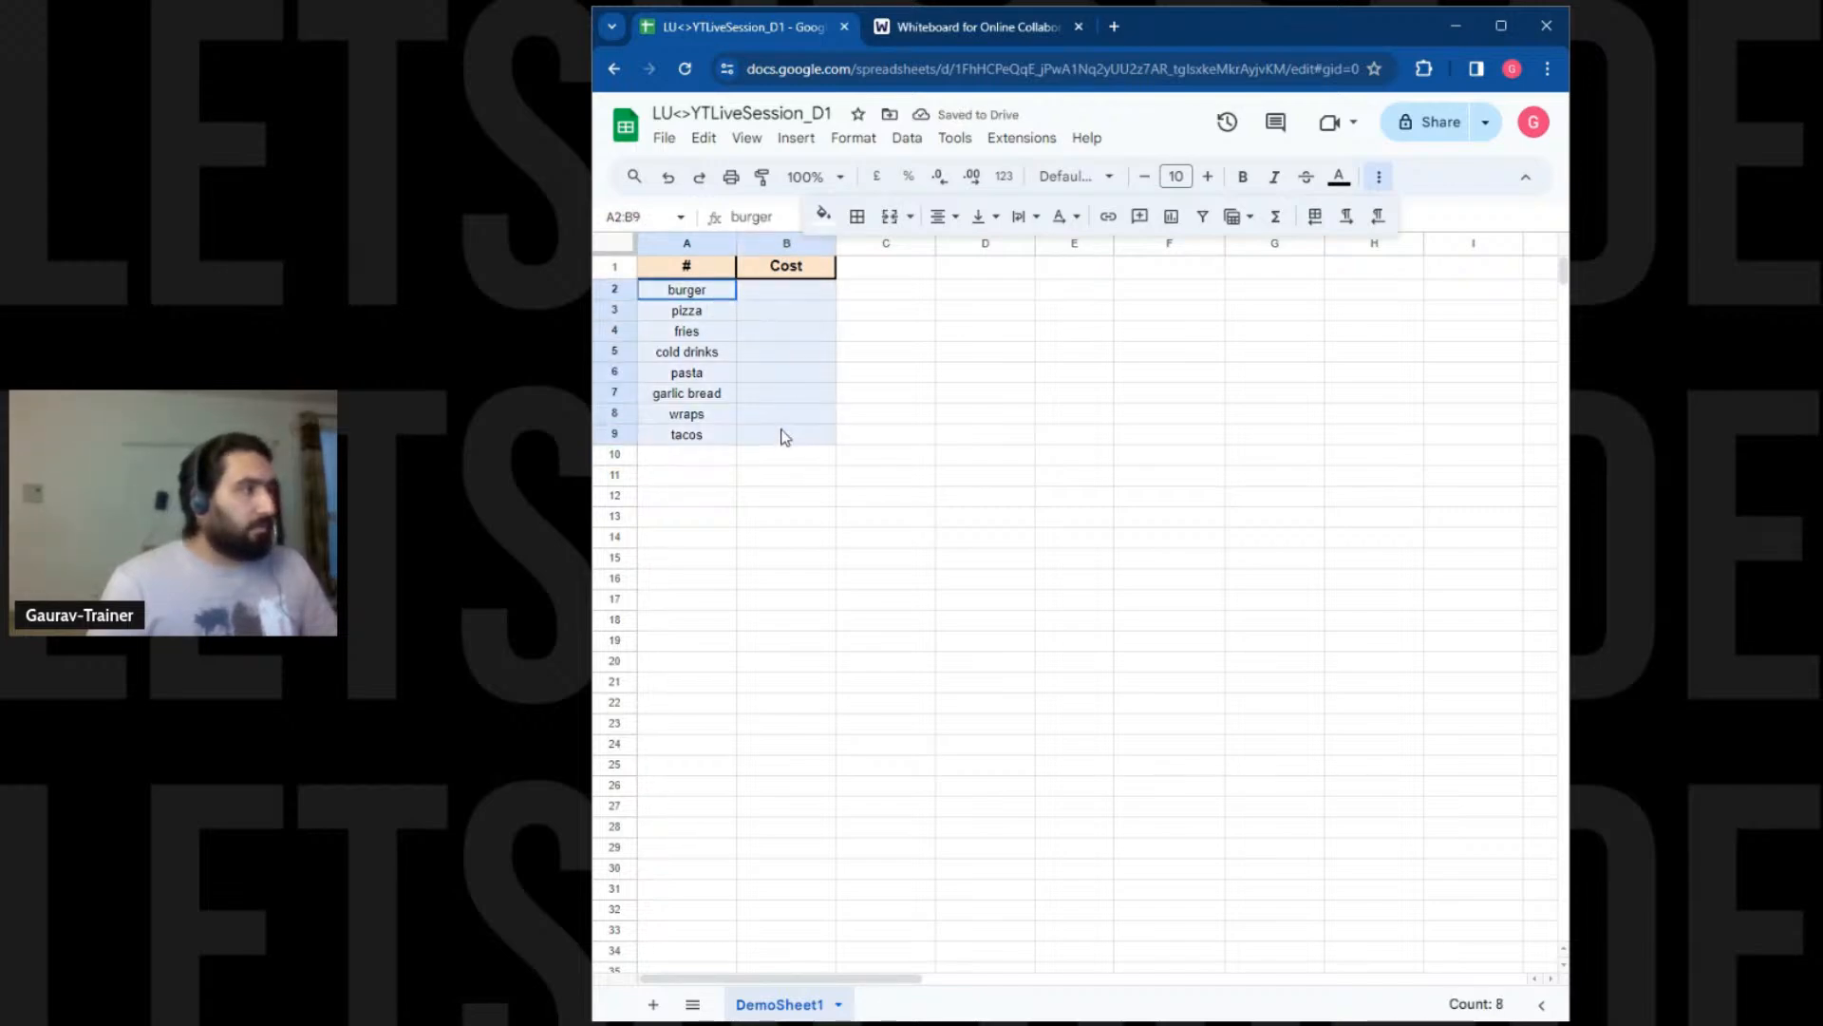
click(857, 216)
click(867, 258)
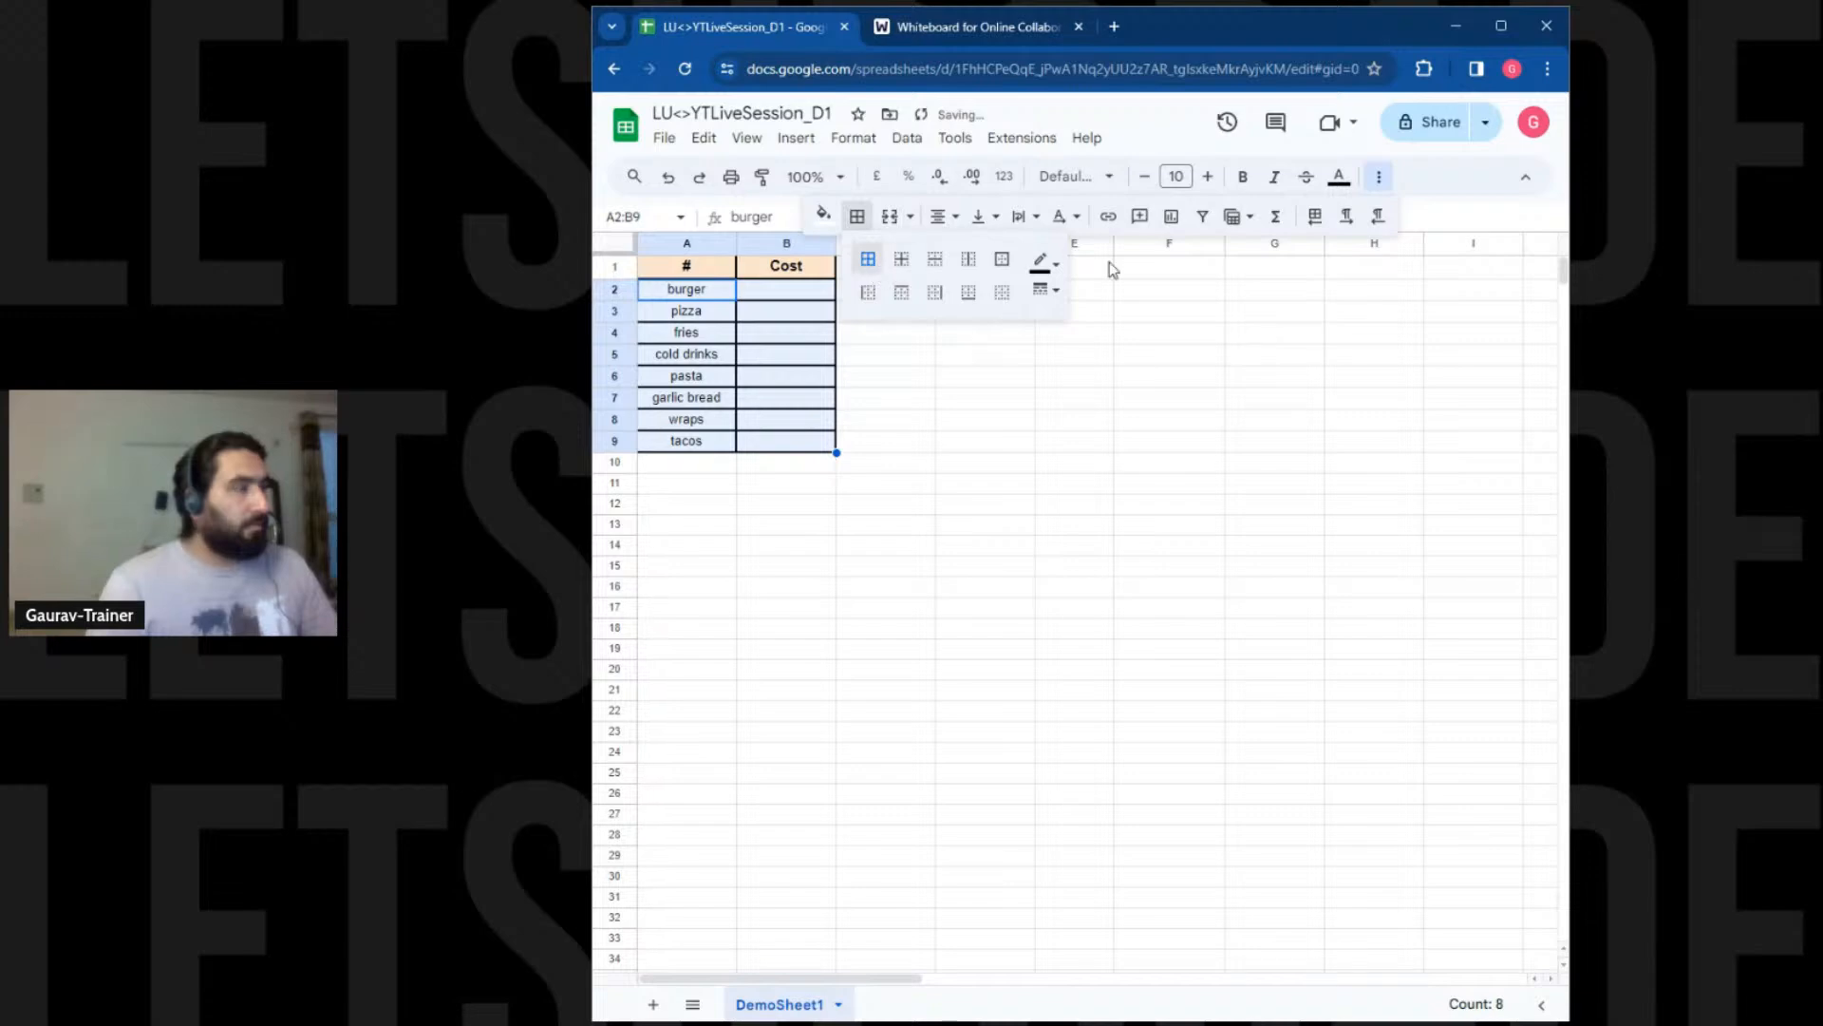
click(1045, 289)
click(1067, 330)
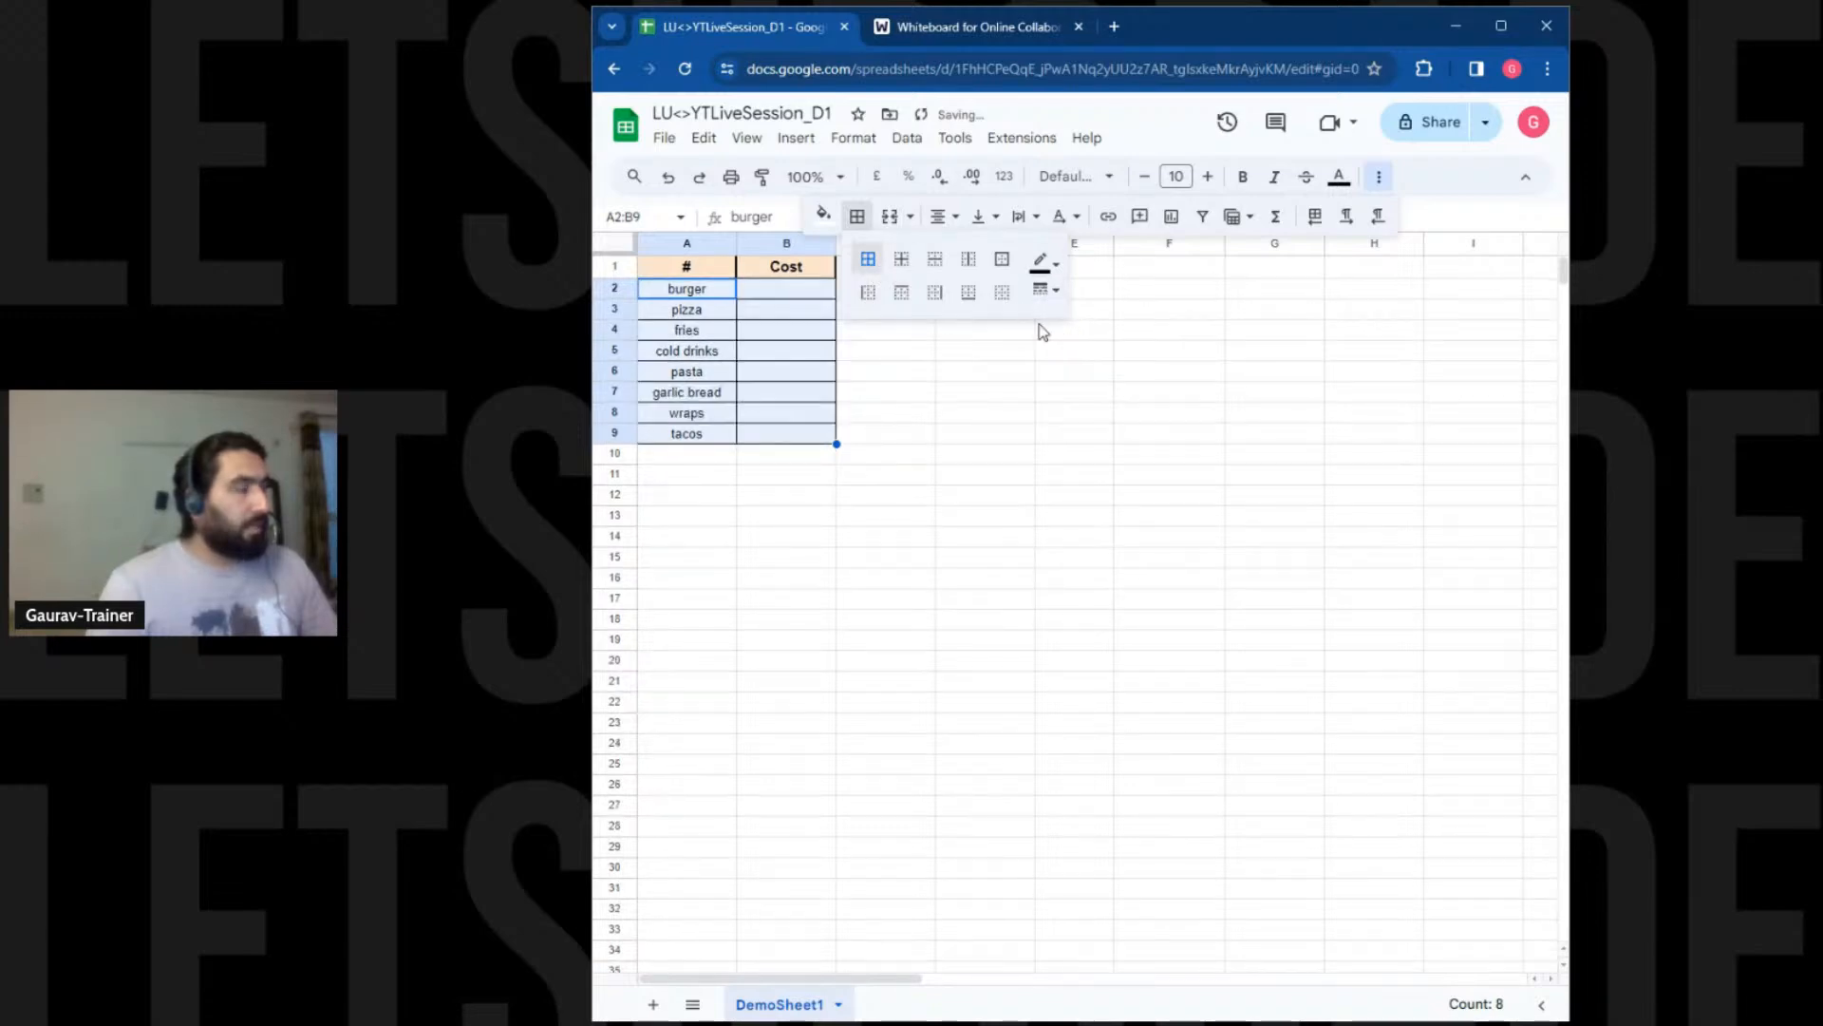
click(972, 413)
Reapply all borders around the header cells A1:B1 using a thicker line style than the item rows
drag(729, 272, 784, 275)
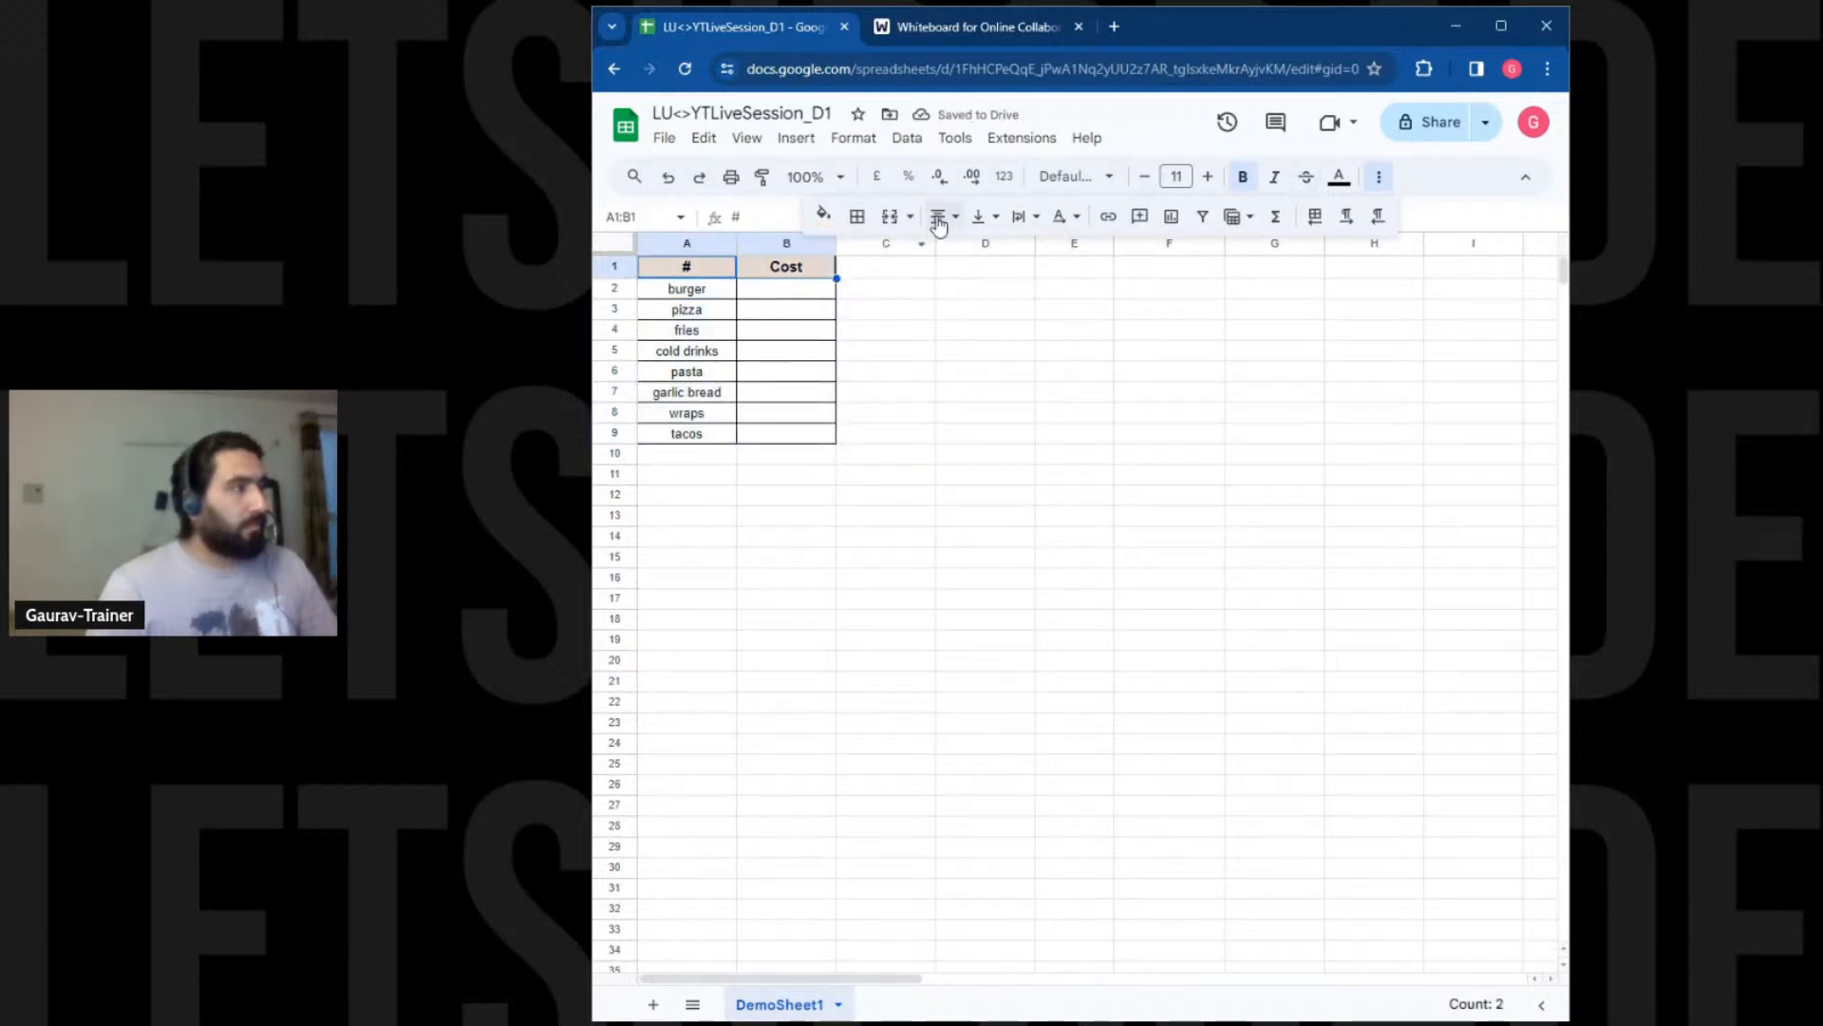
click(858, 216)
click(1049, 293)
right_click(1074, 342)
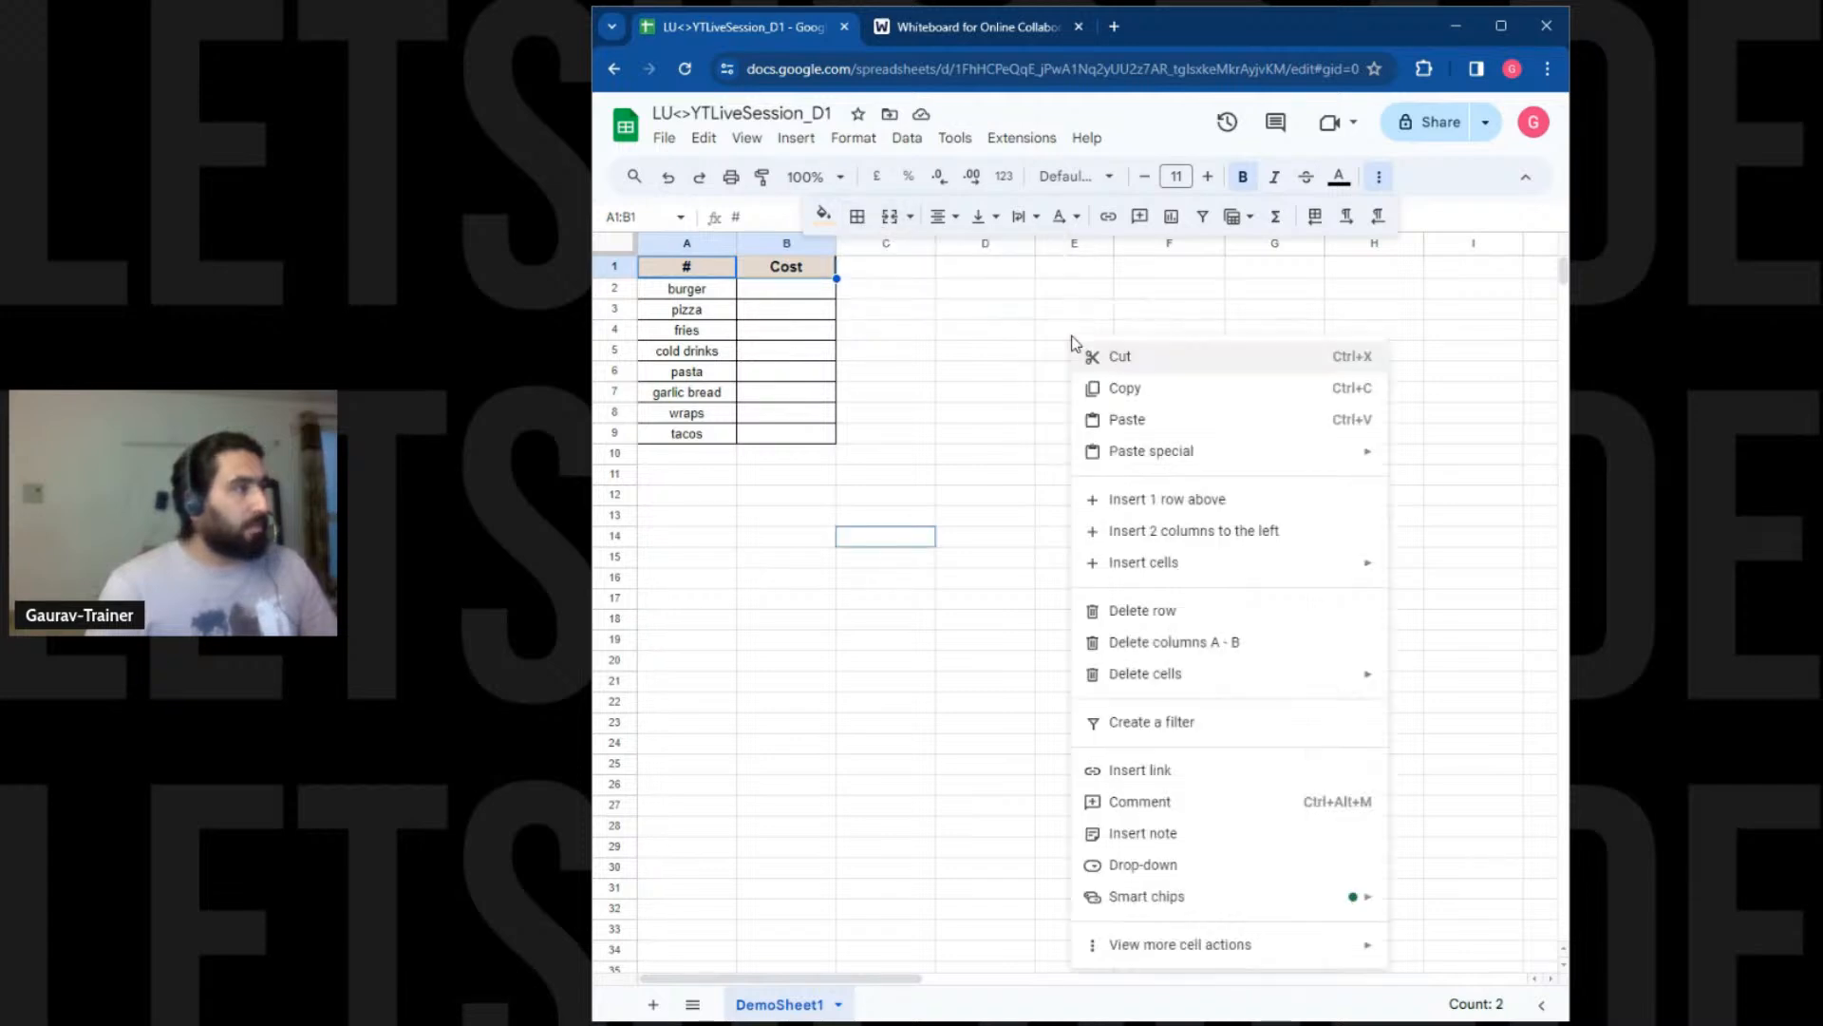
click(857, 216)
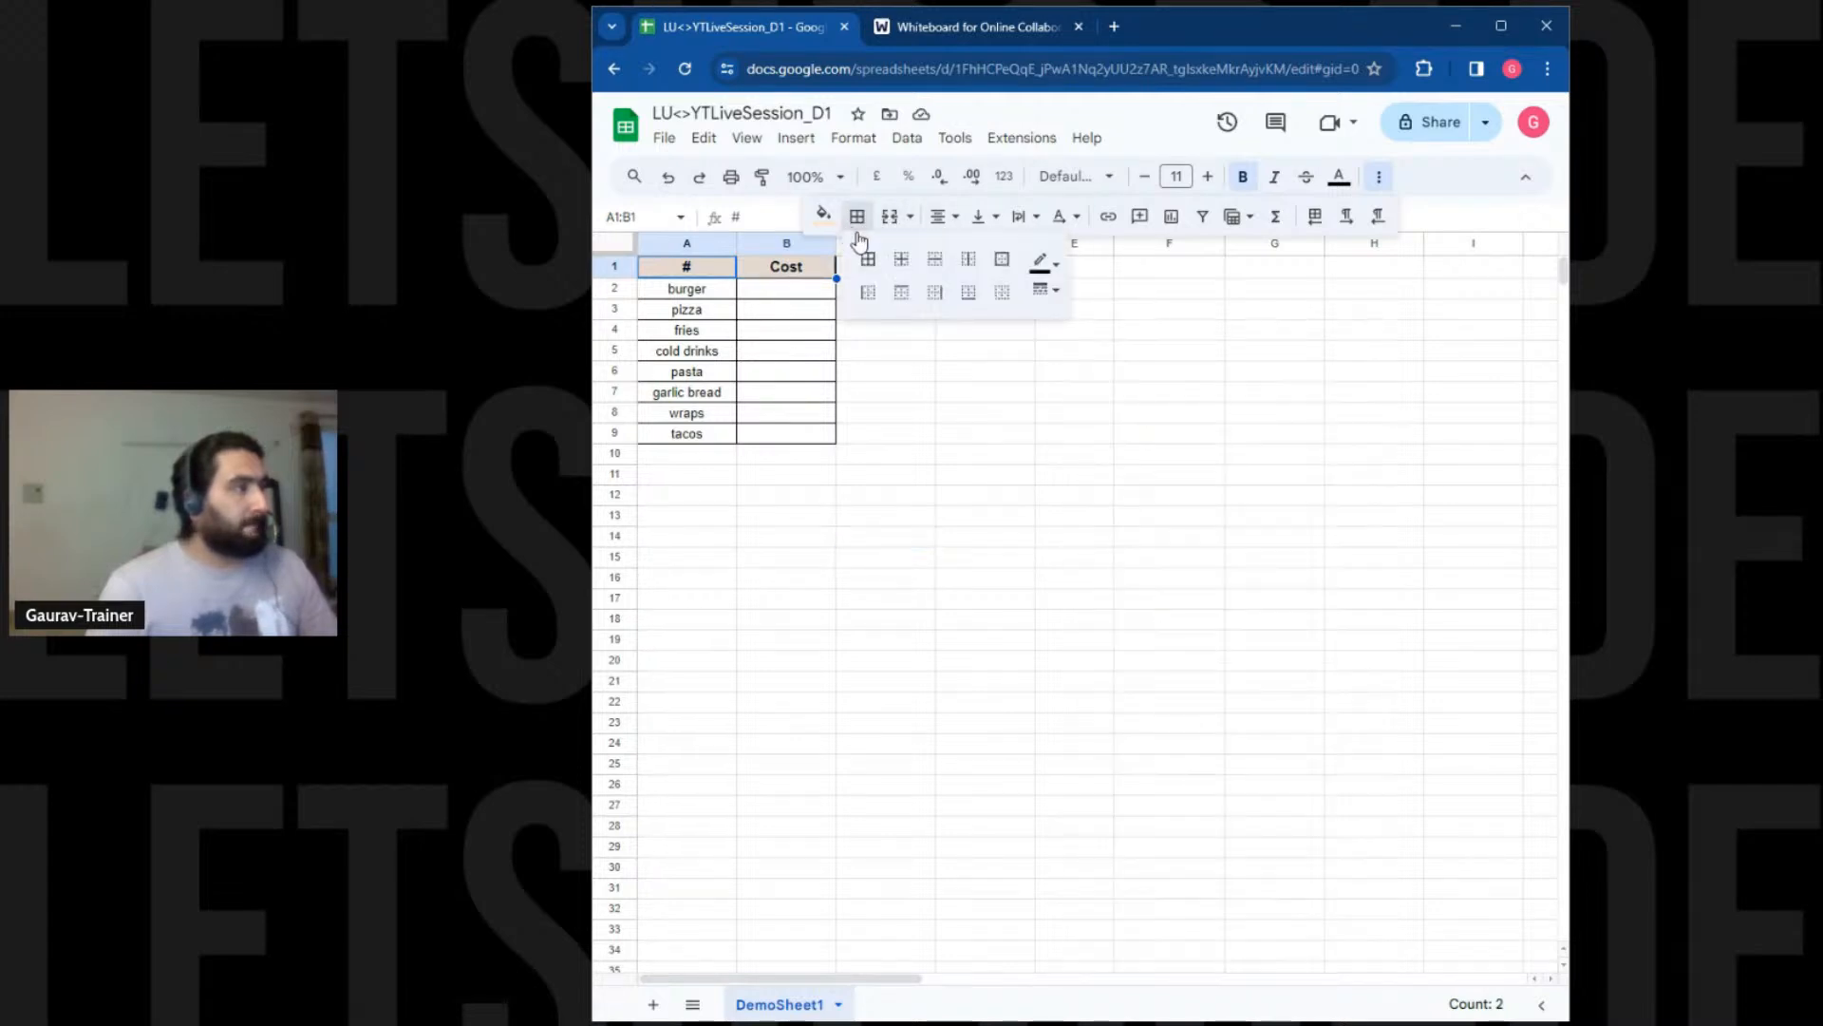
click(1037, 294)
click(1052, 332)
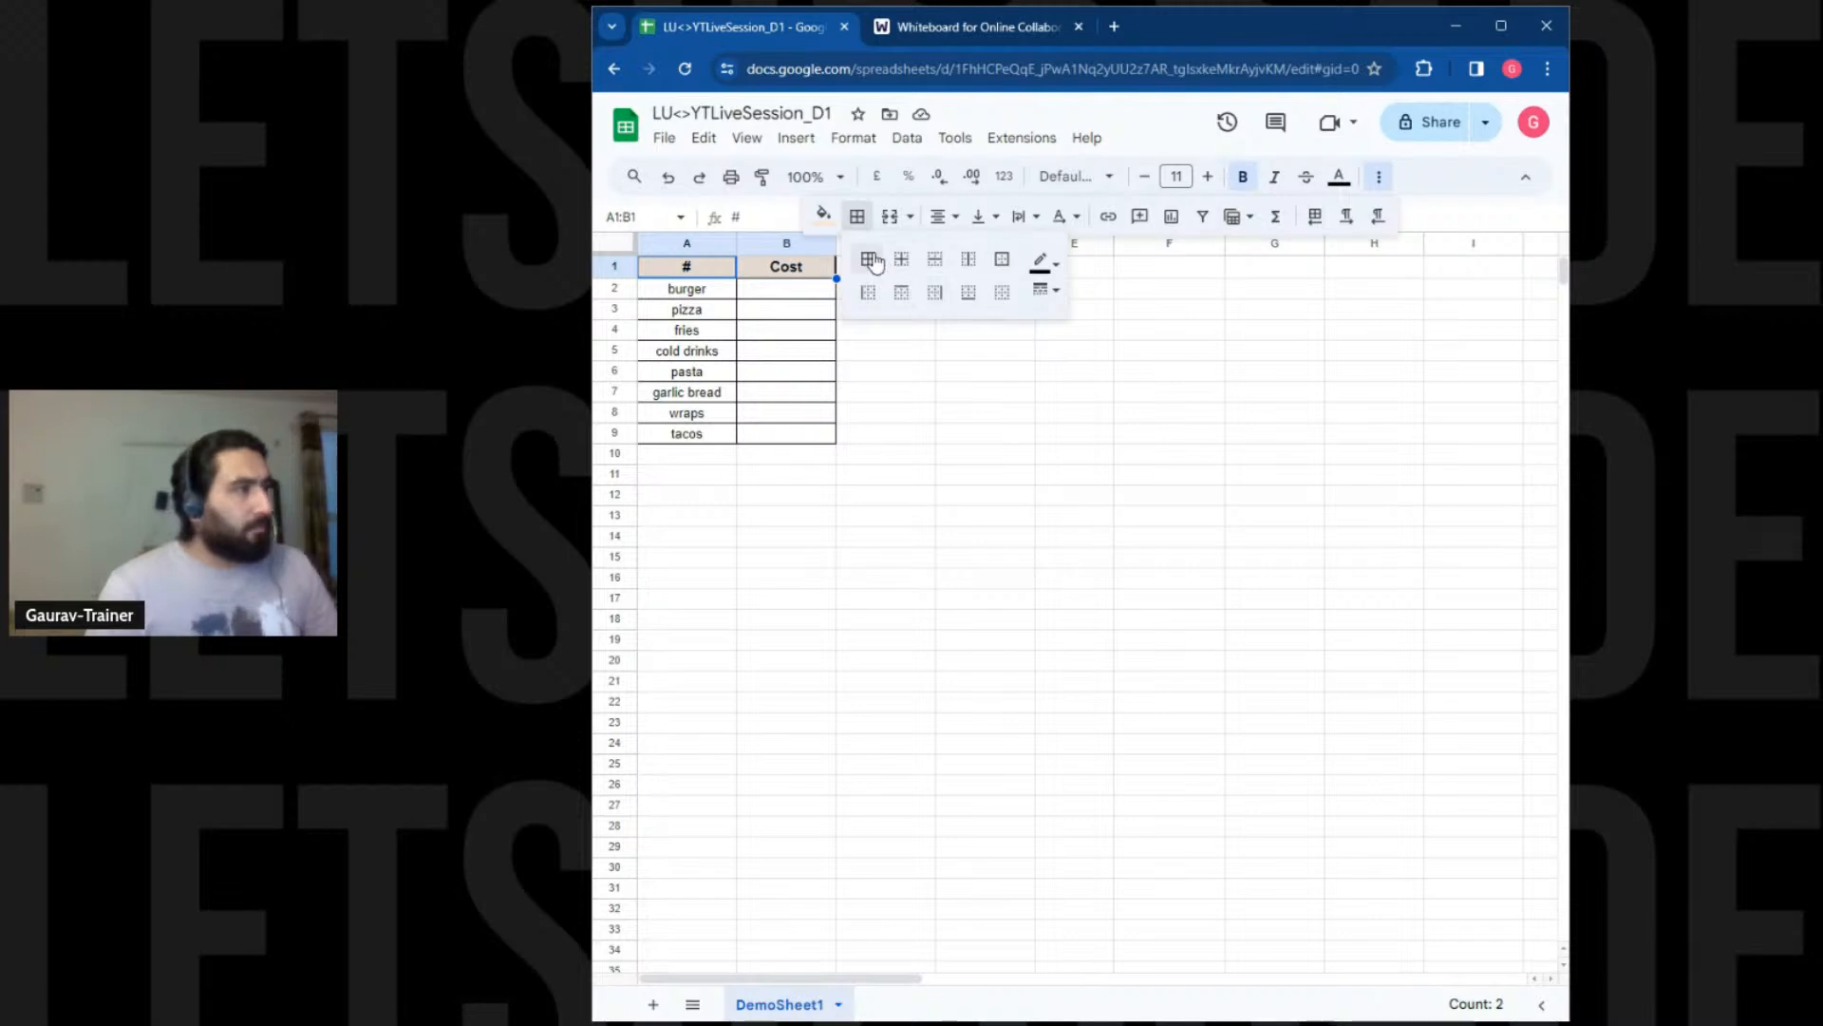
click(868, 259)
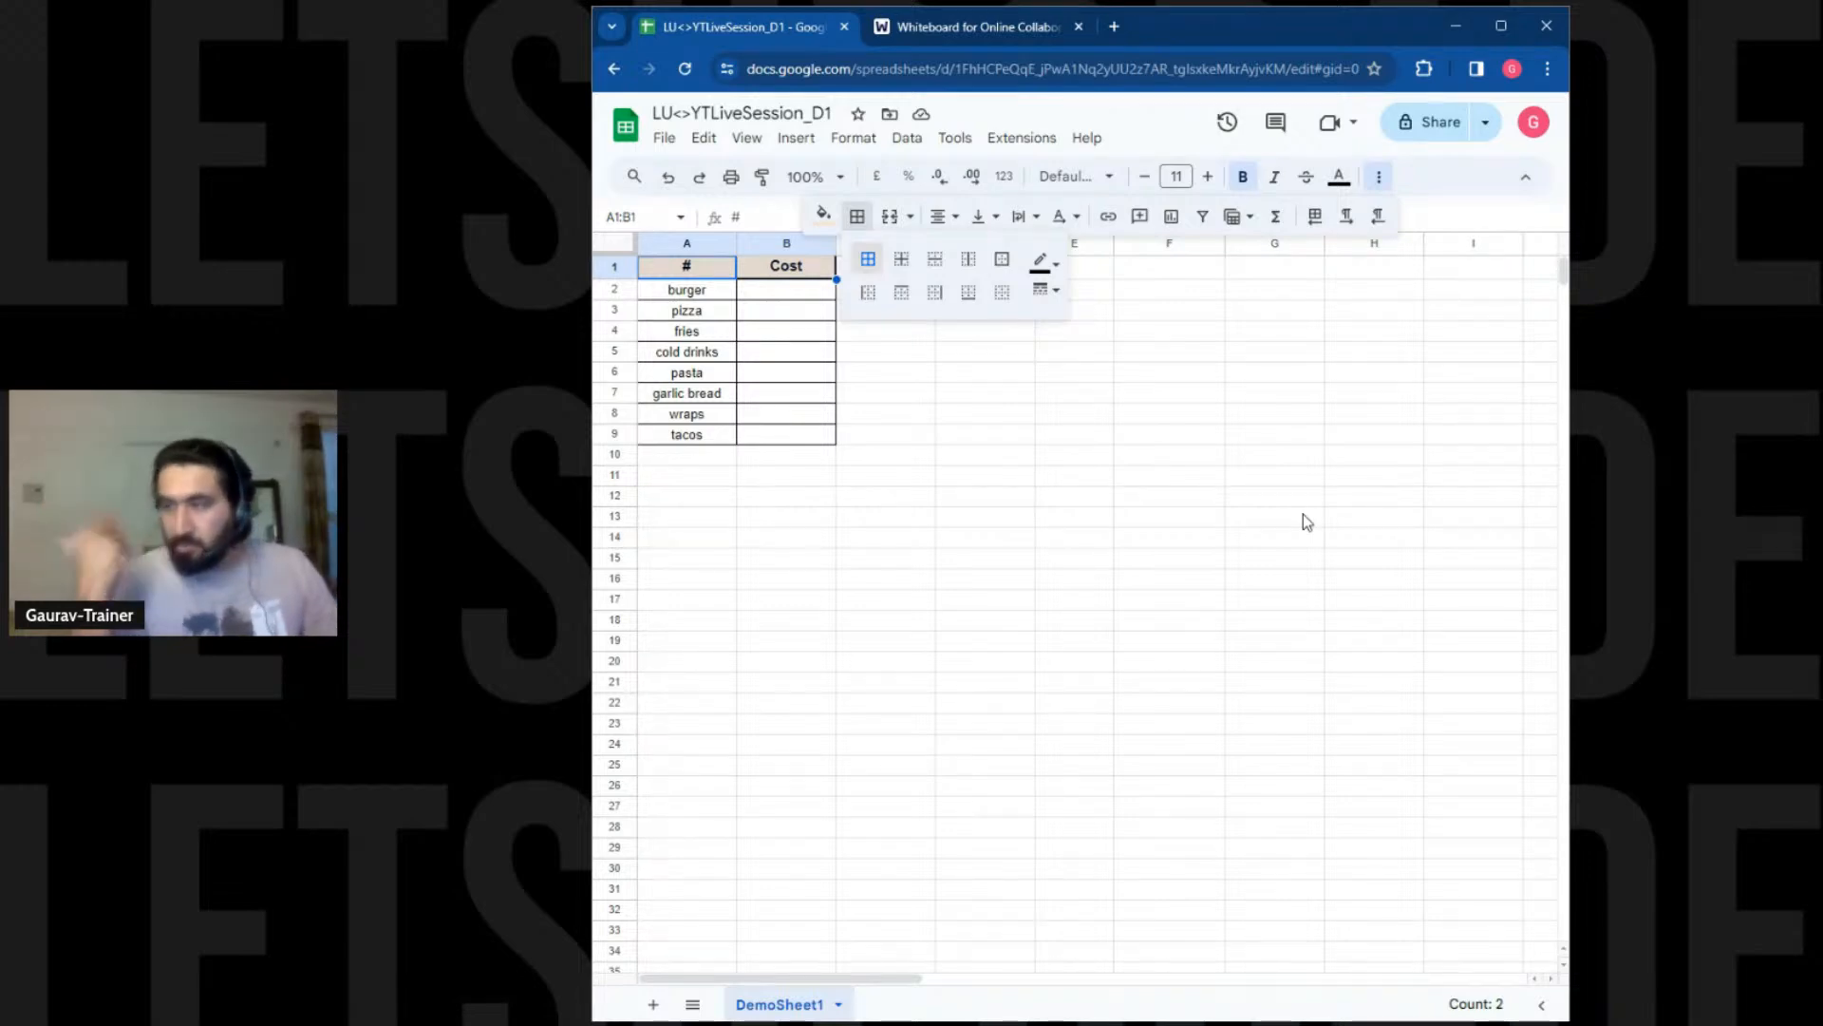
click(1070, 429)
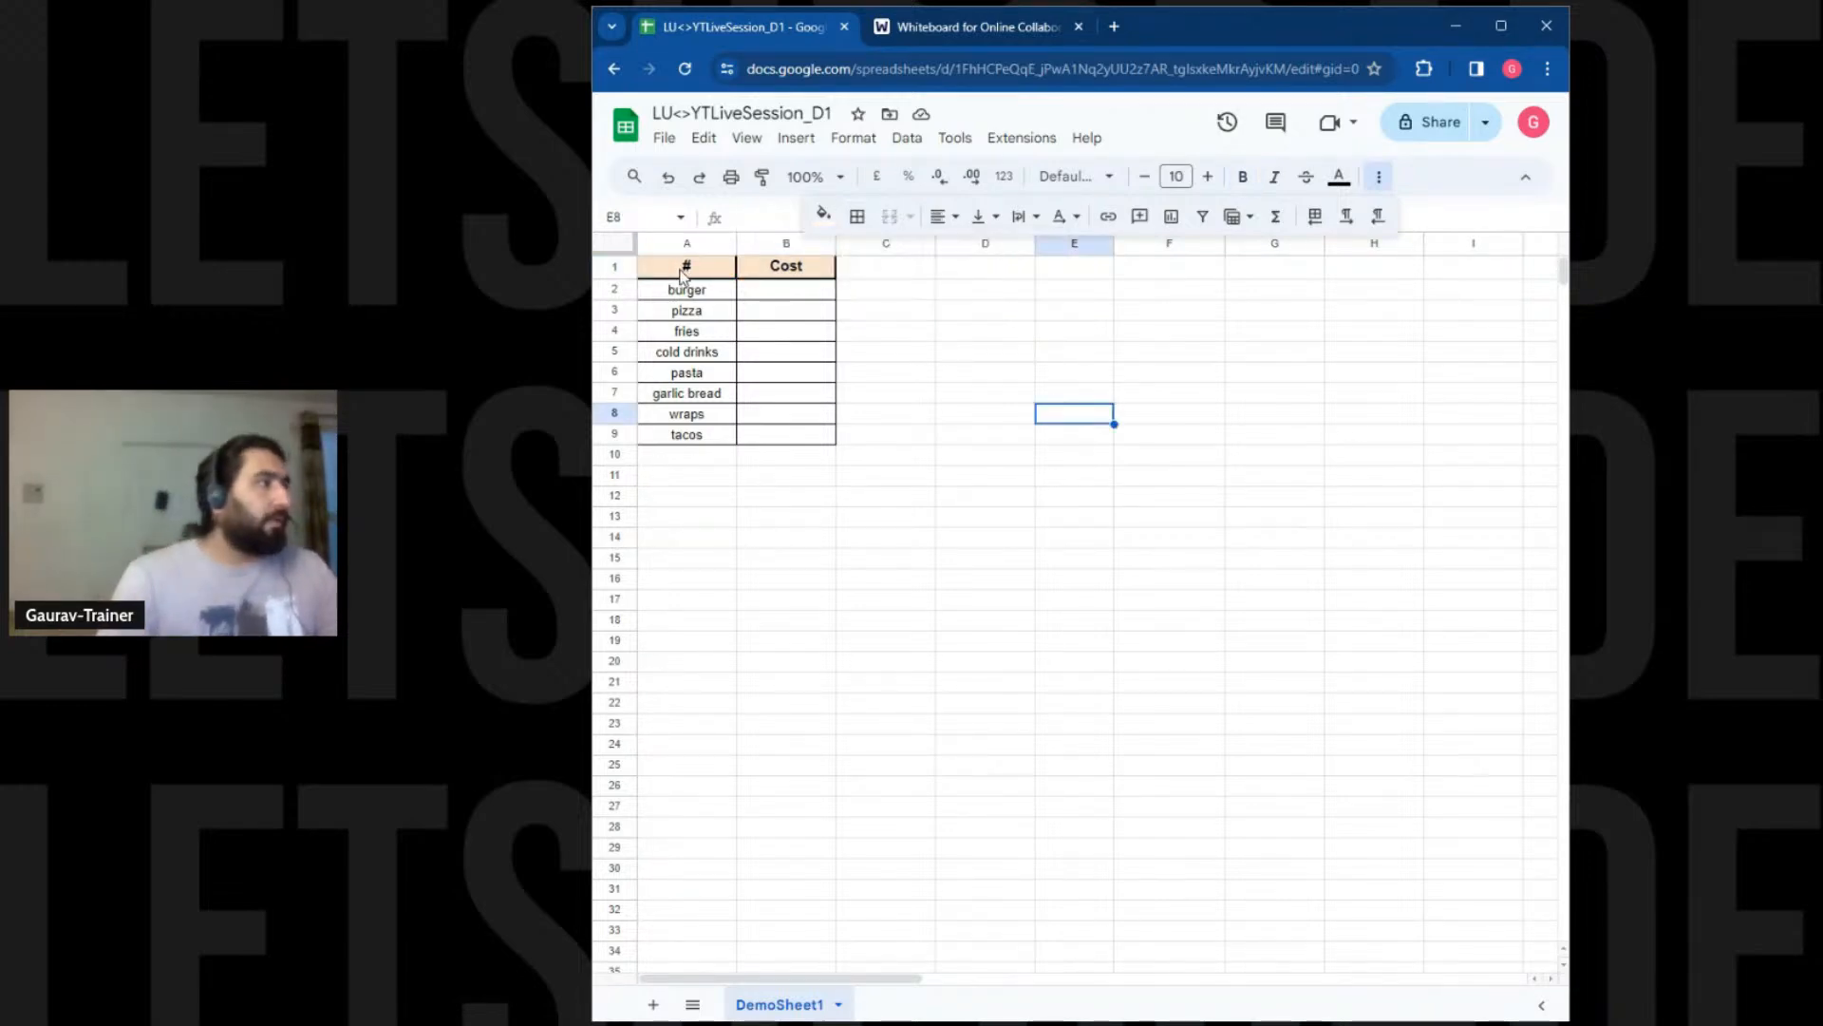
drag(689, 287, 723, 432)
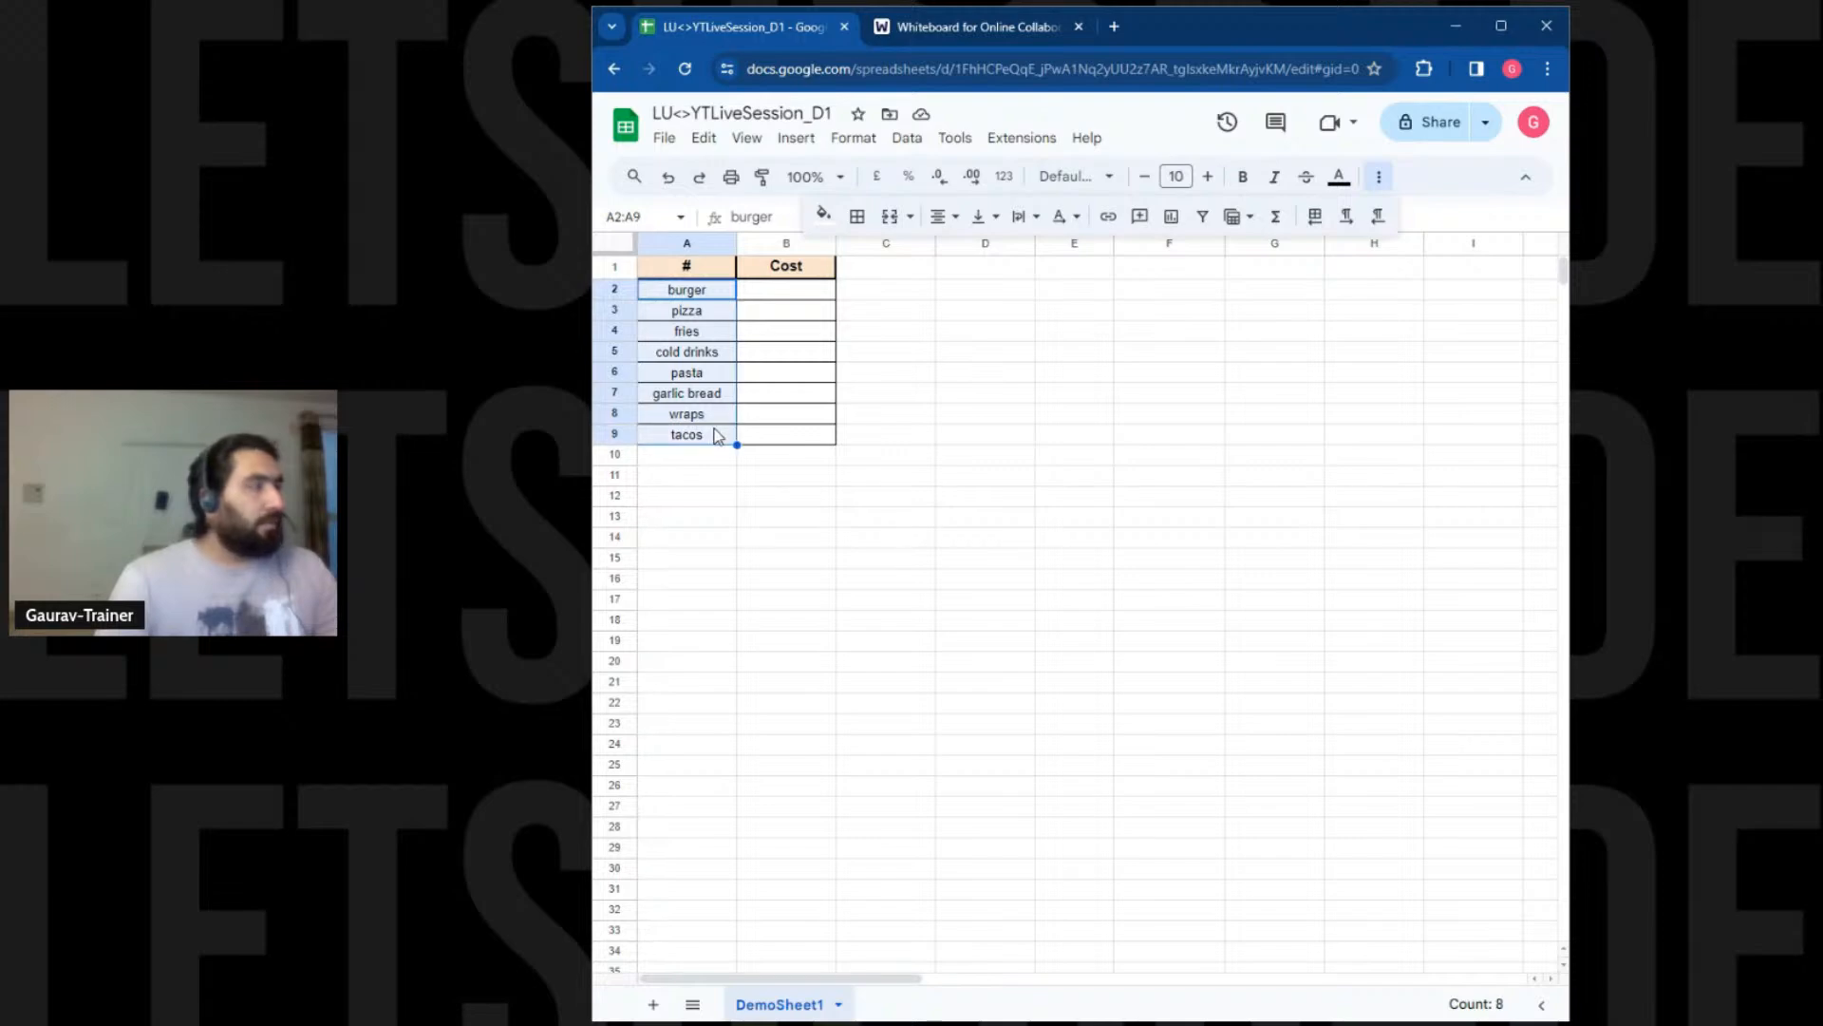
click(723, 432)
click(803, 298)
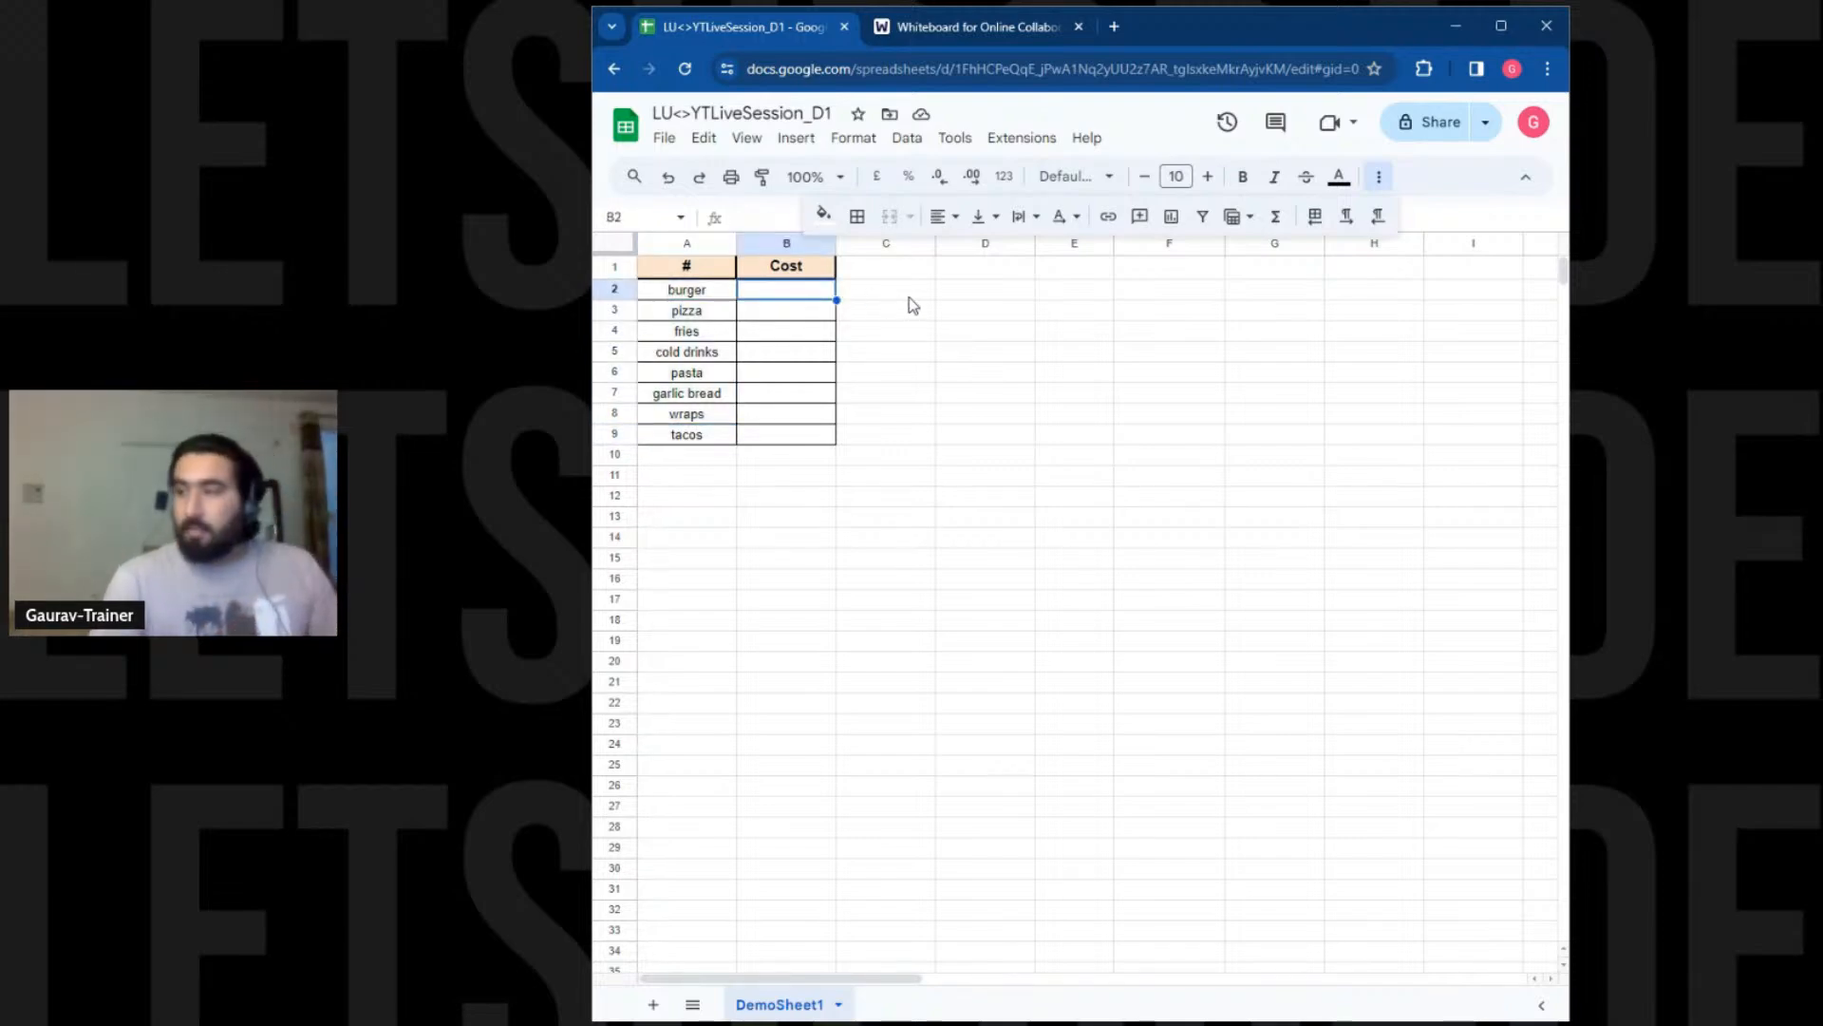
key(ctrl+Right)
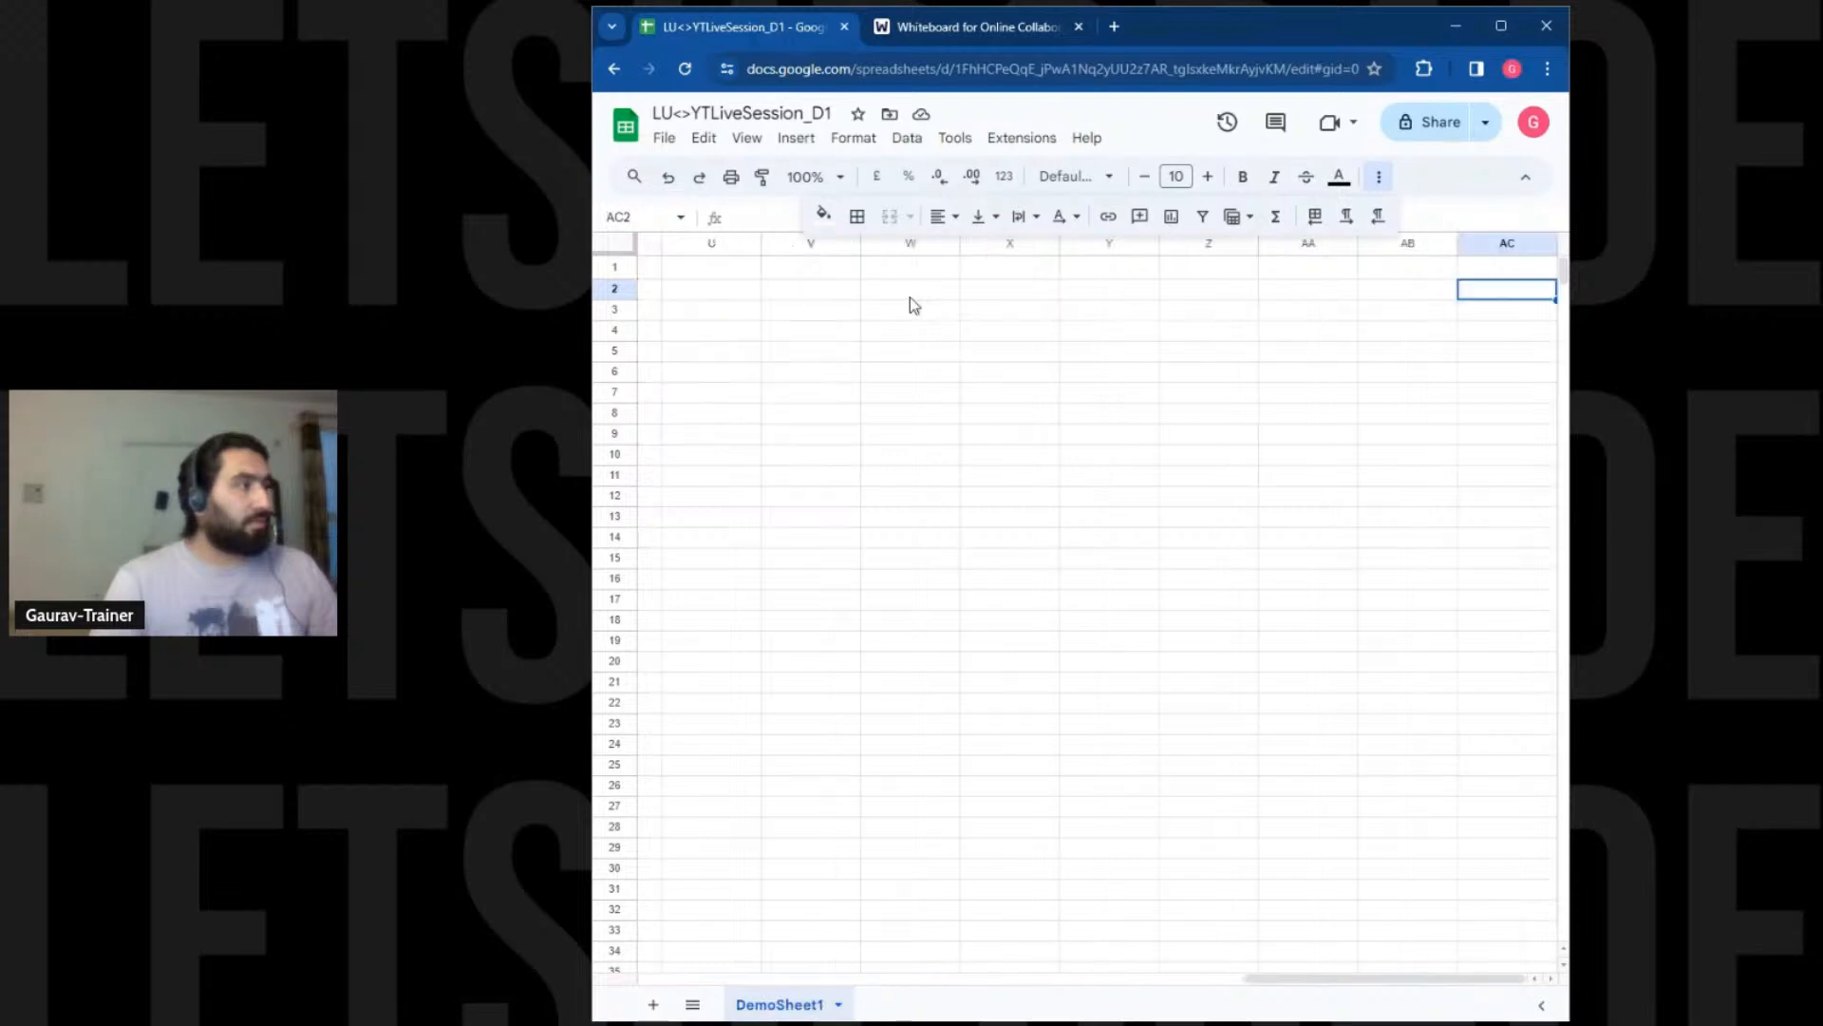
key(Down)
scroll(910, 305, left, 10)
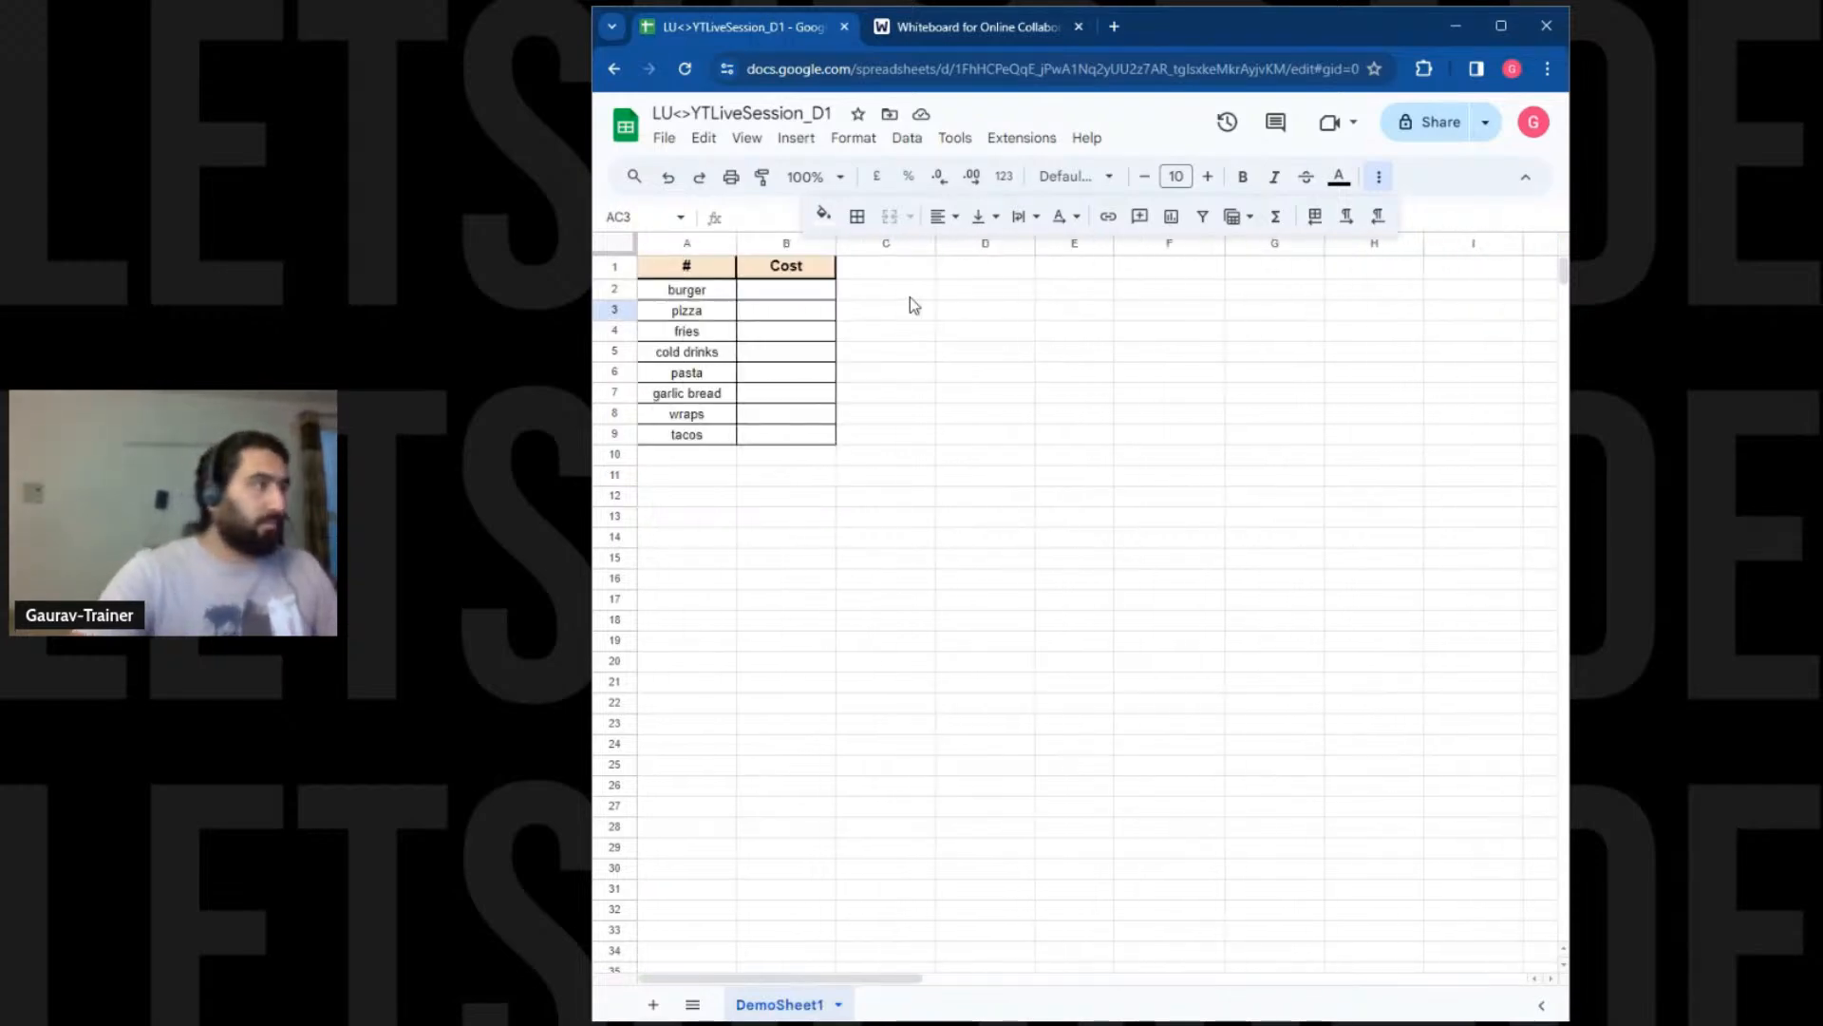
Enter the costs 140 for burger, 260 for pizza and 120 for fries in cells B2 to B4
click(829, 289)
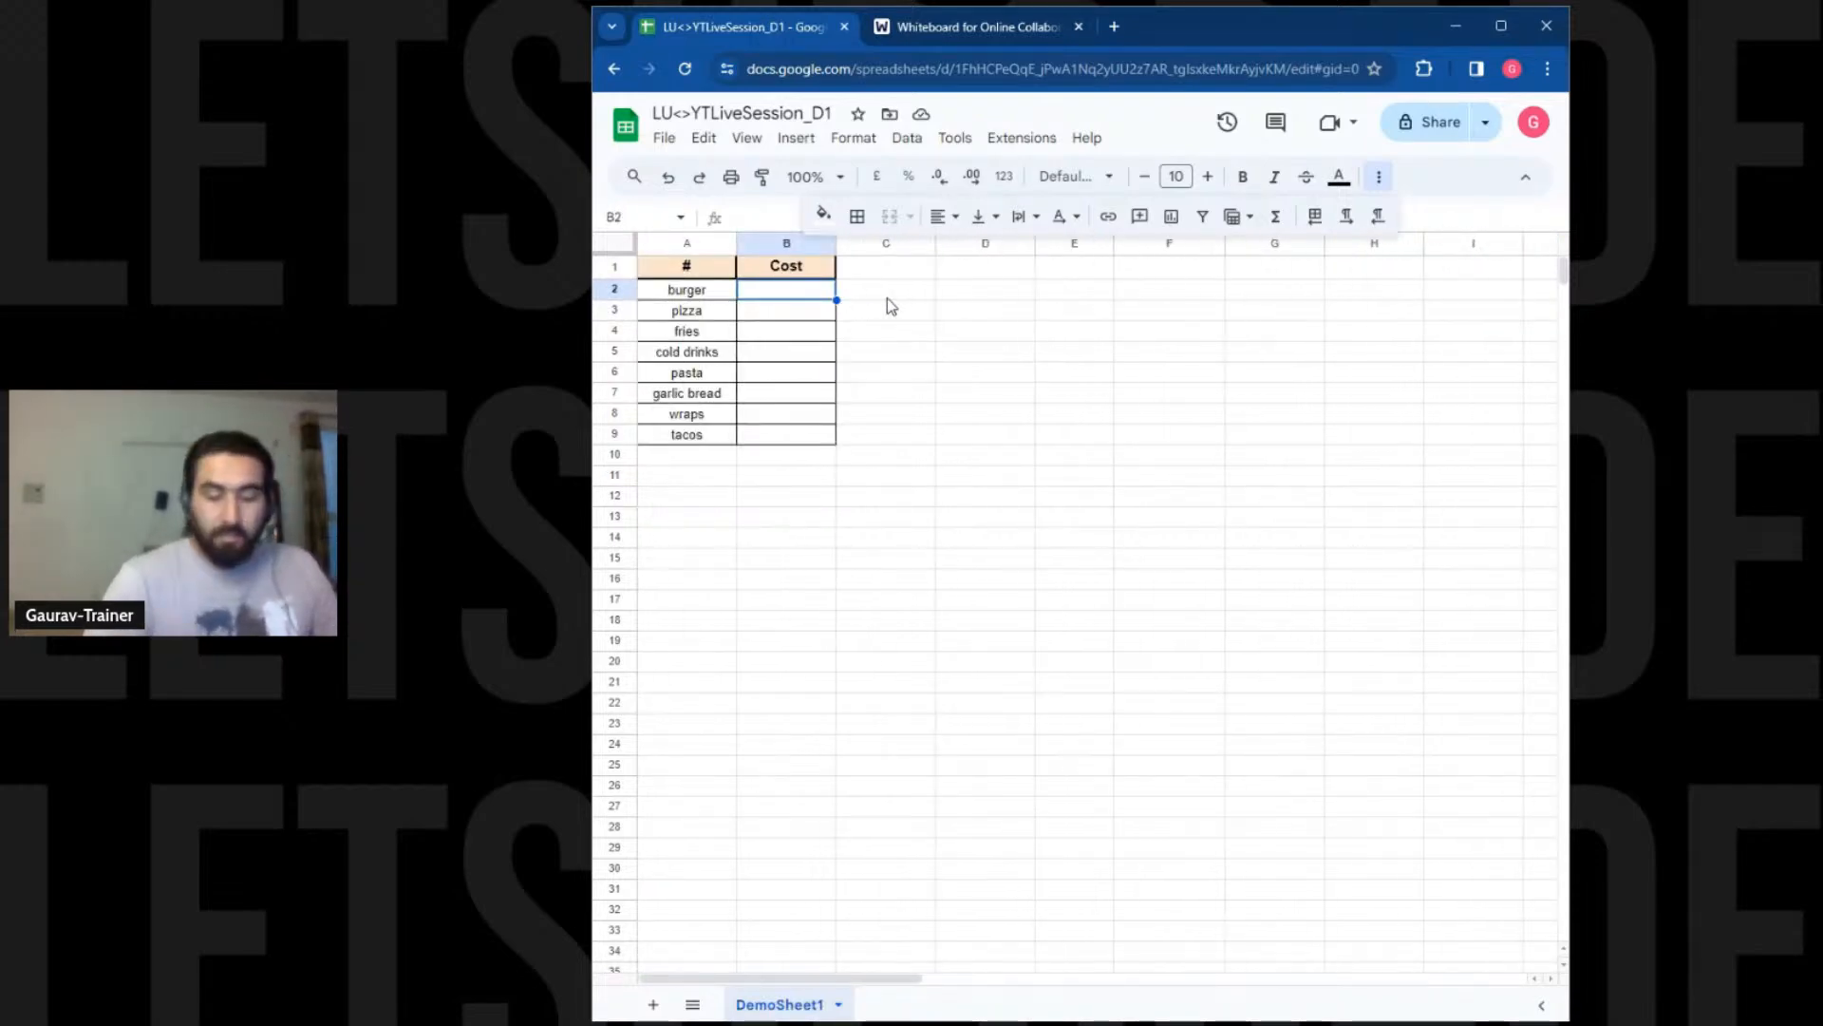
text(120)
key(Return)
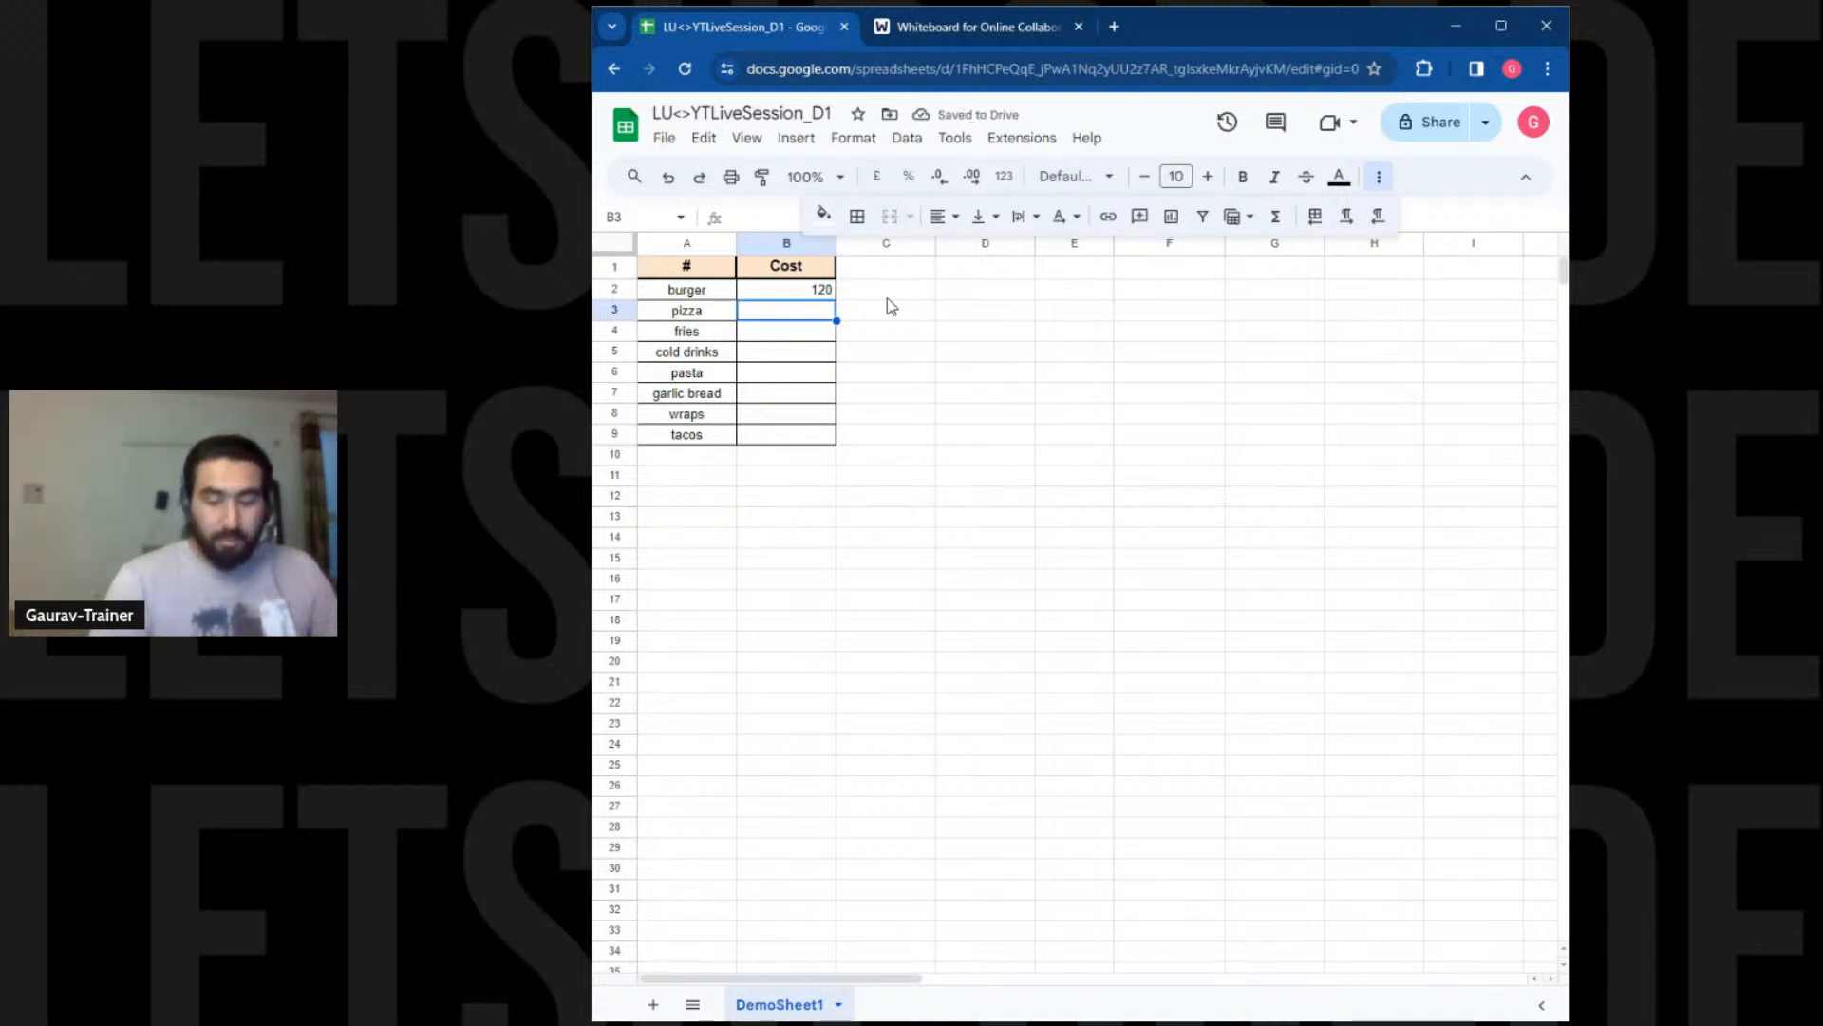
text(260)
key(Up)
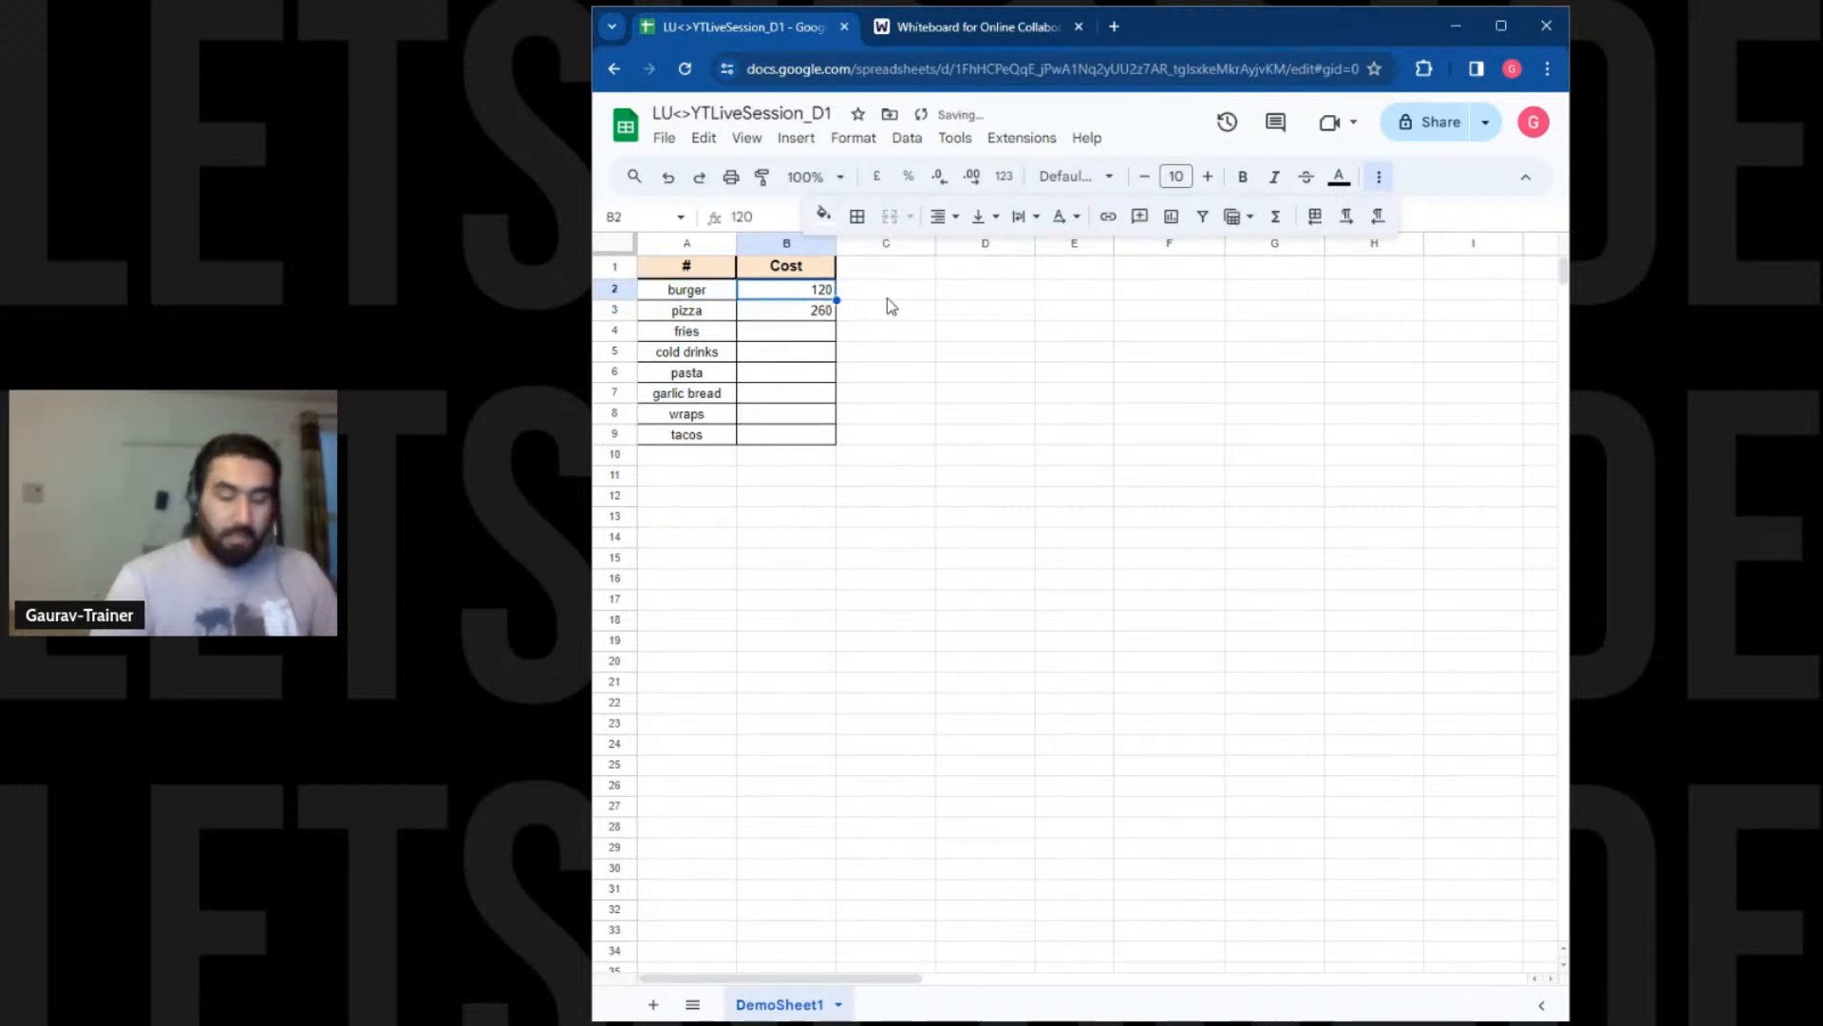
text(140)
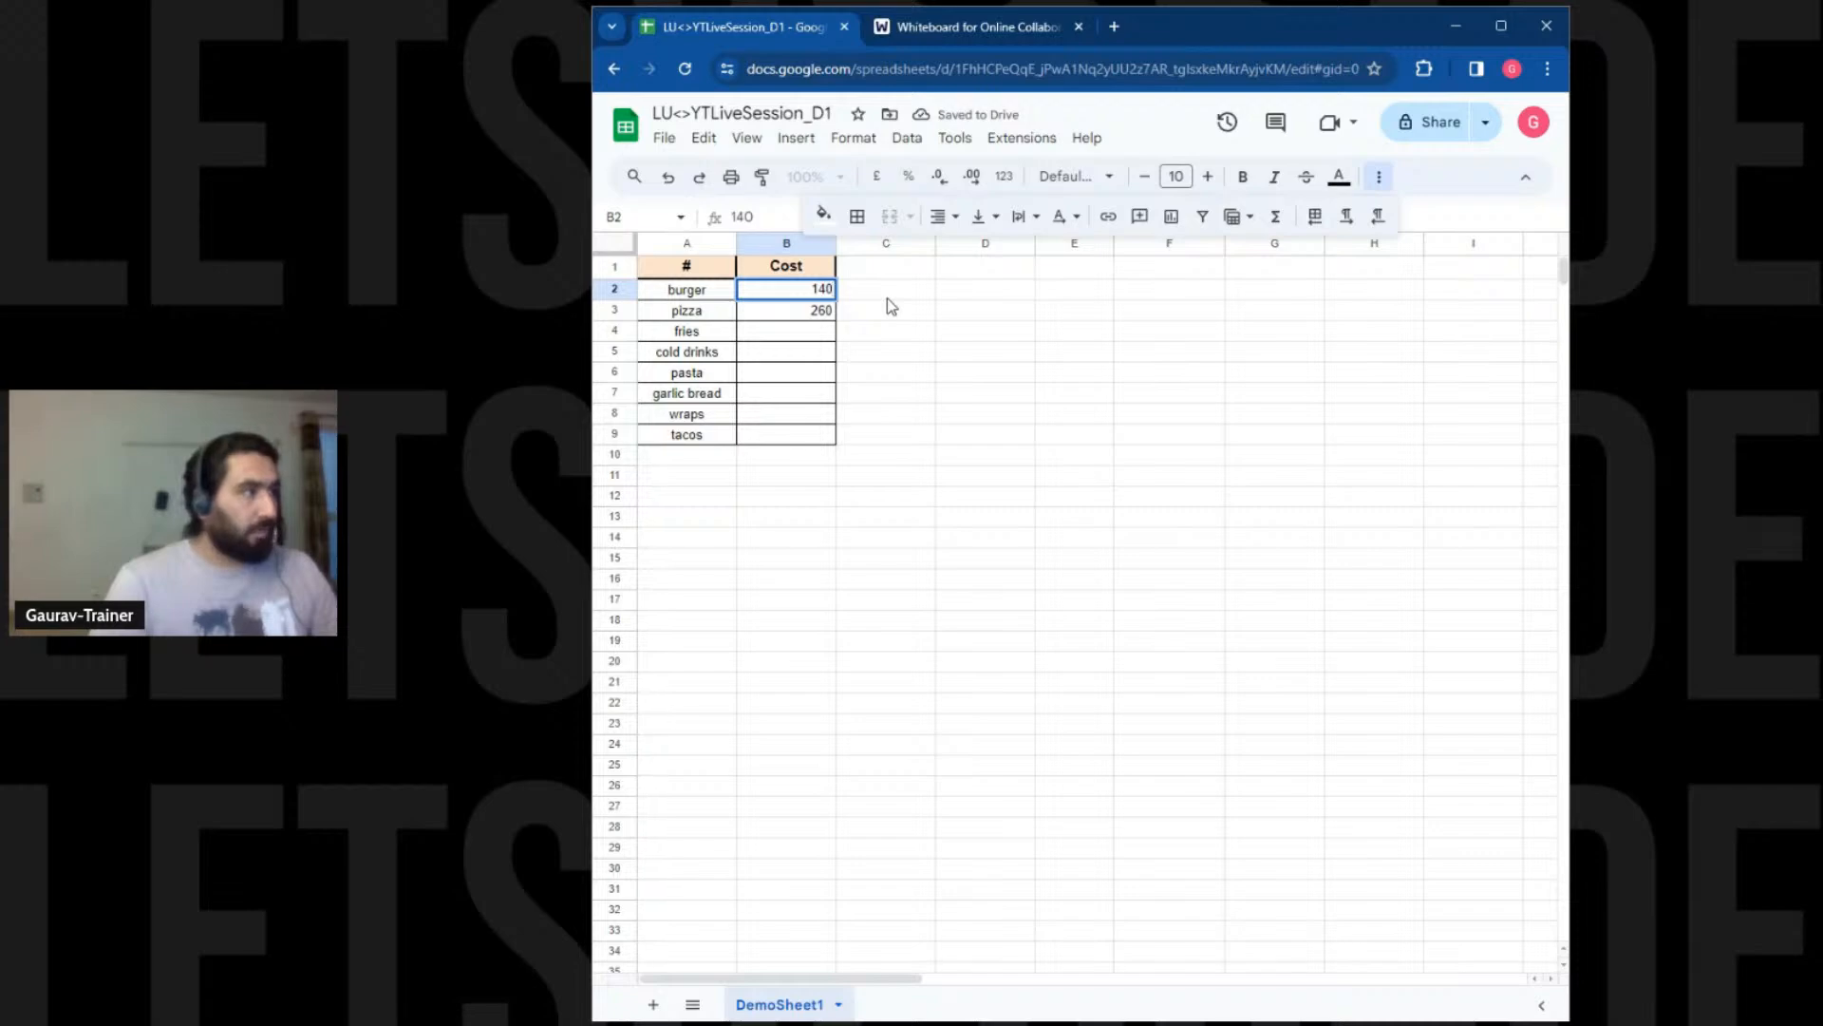
key(Return)
key(Down)
text(120)
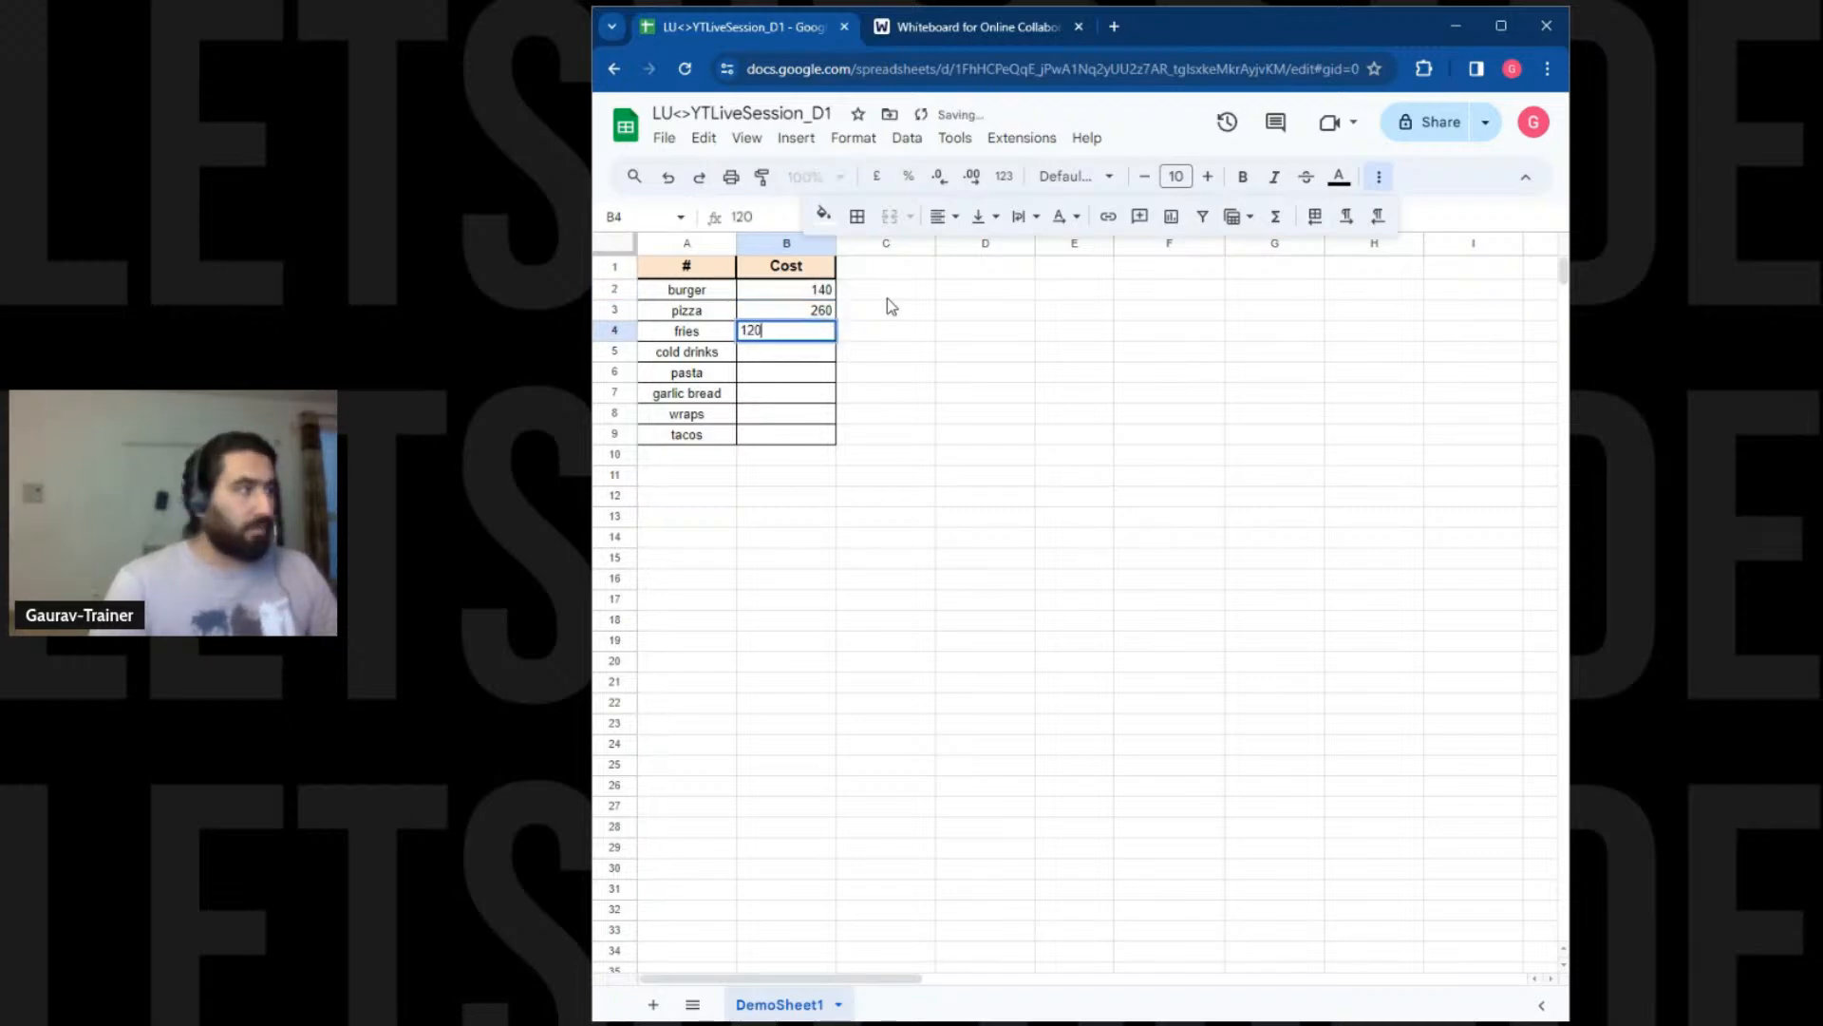
key(Return)
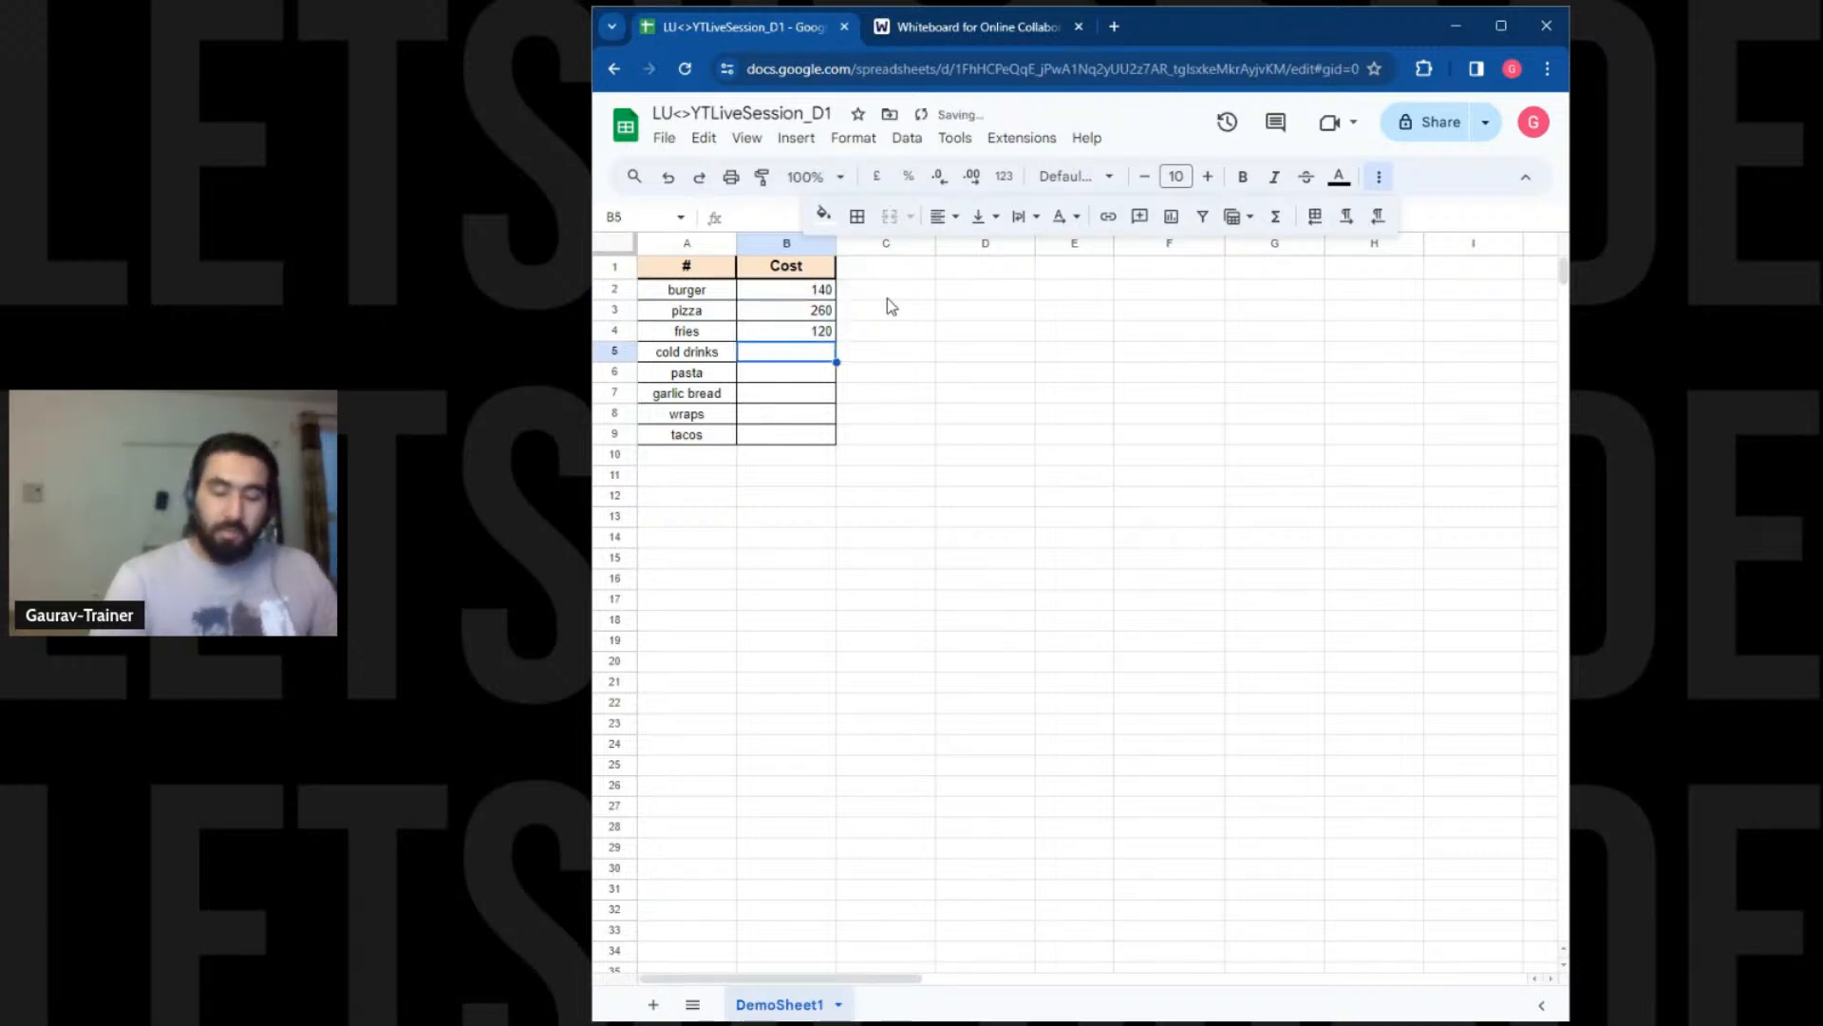
Fill in the remaining costs in B5 to B9: cold drinks 50, pasta 180, garlic bread 100, wraps 160 and tacos 90
text(50)
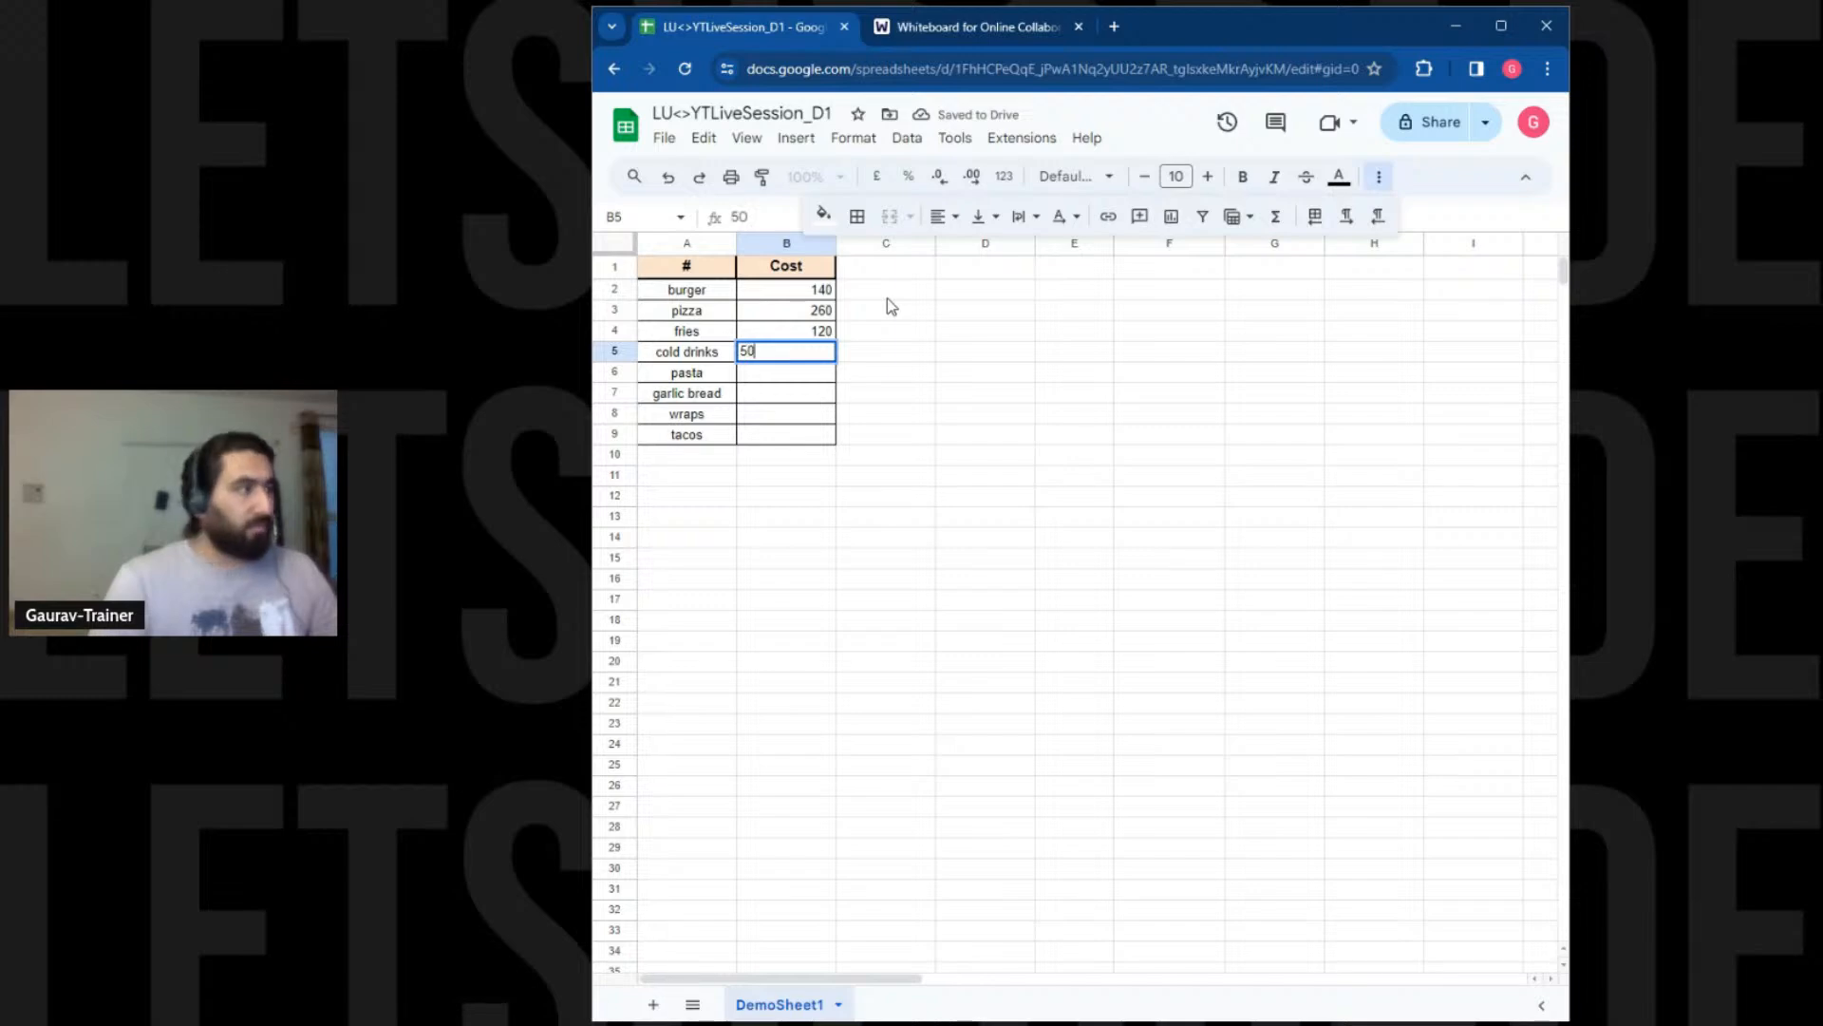
key(Return)
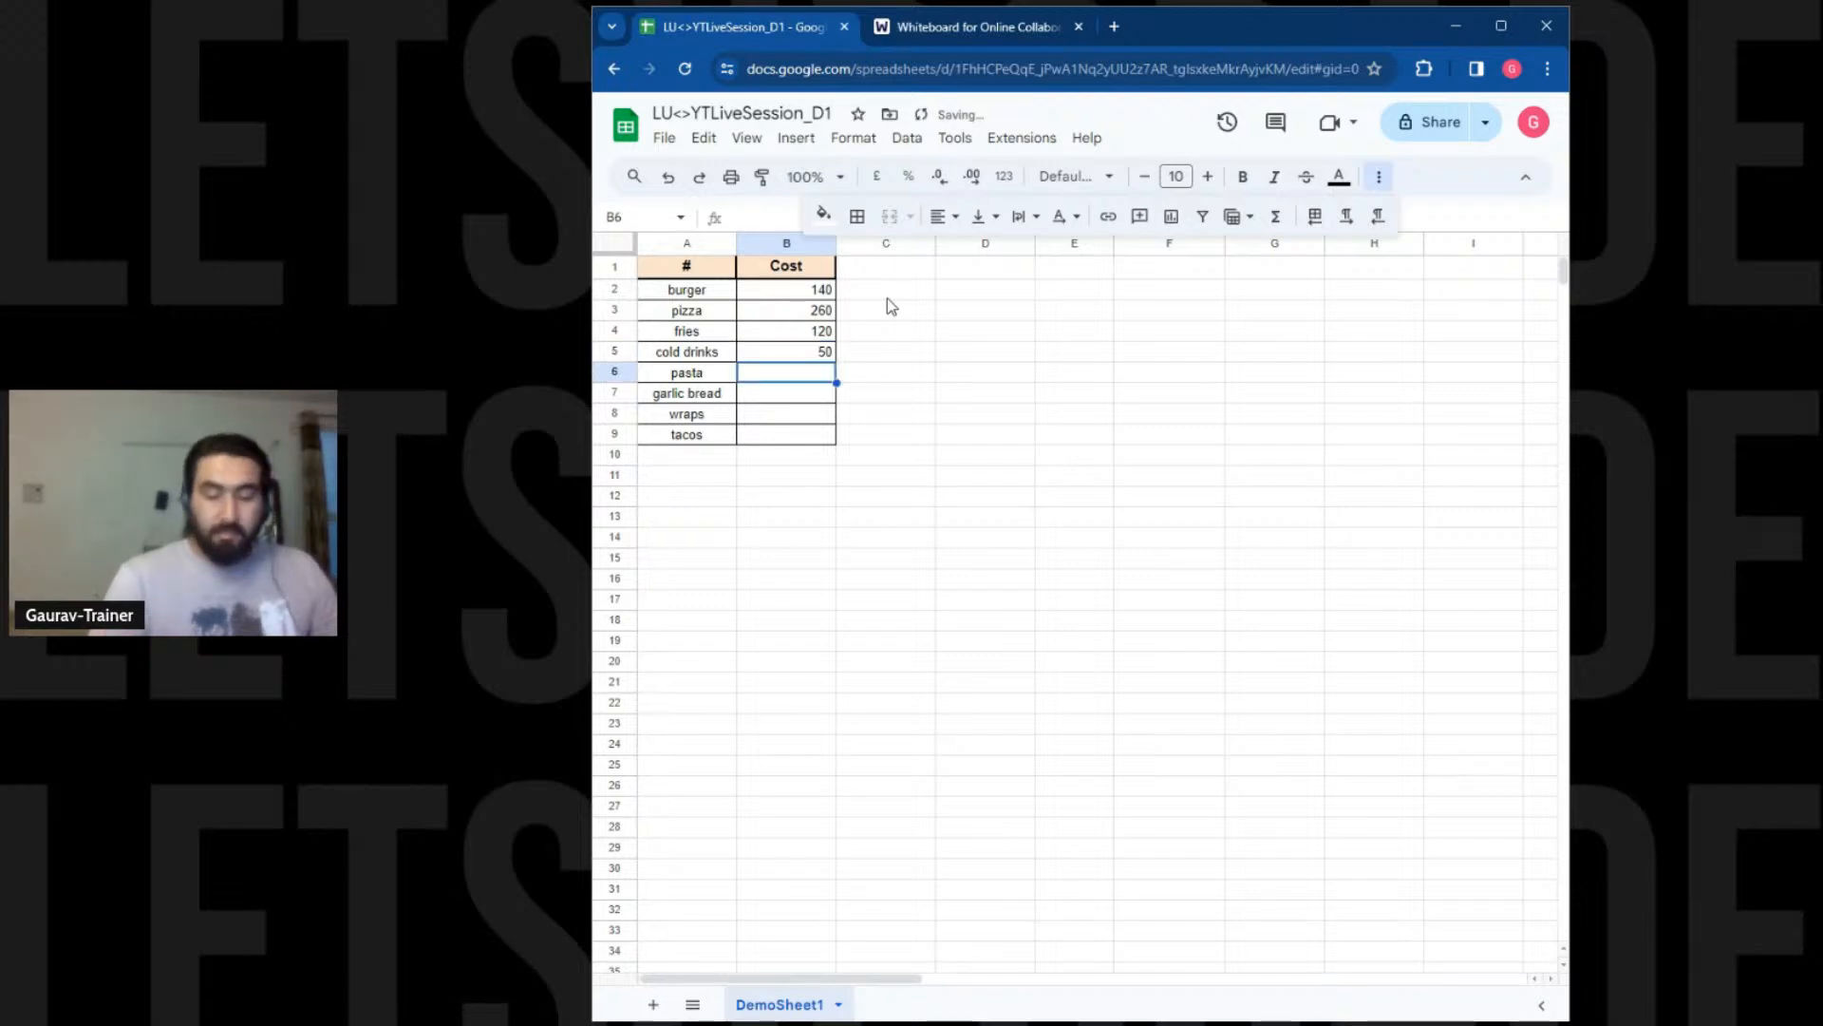
text(180)
key(Return)
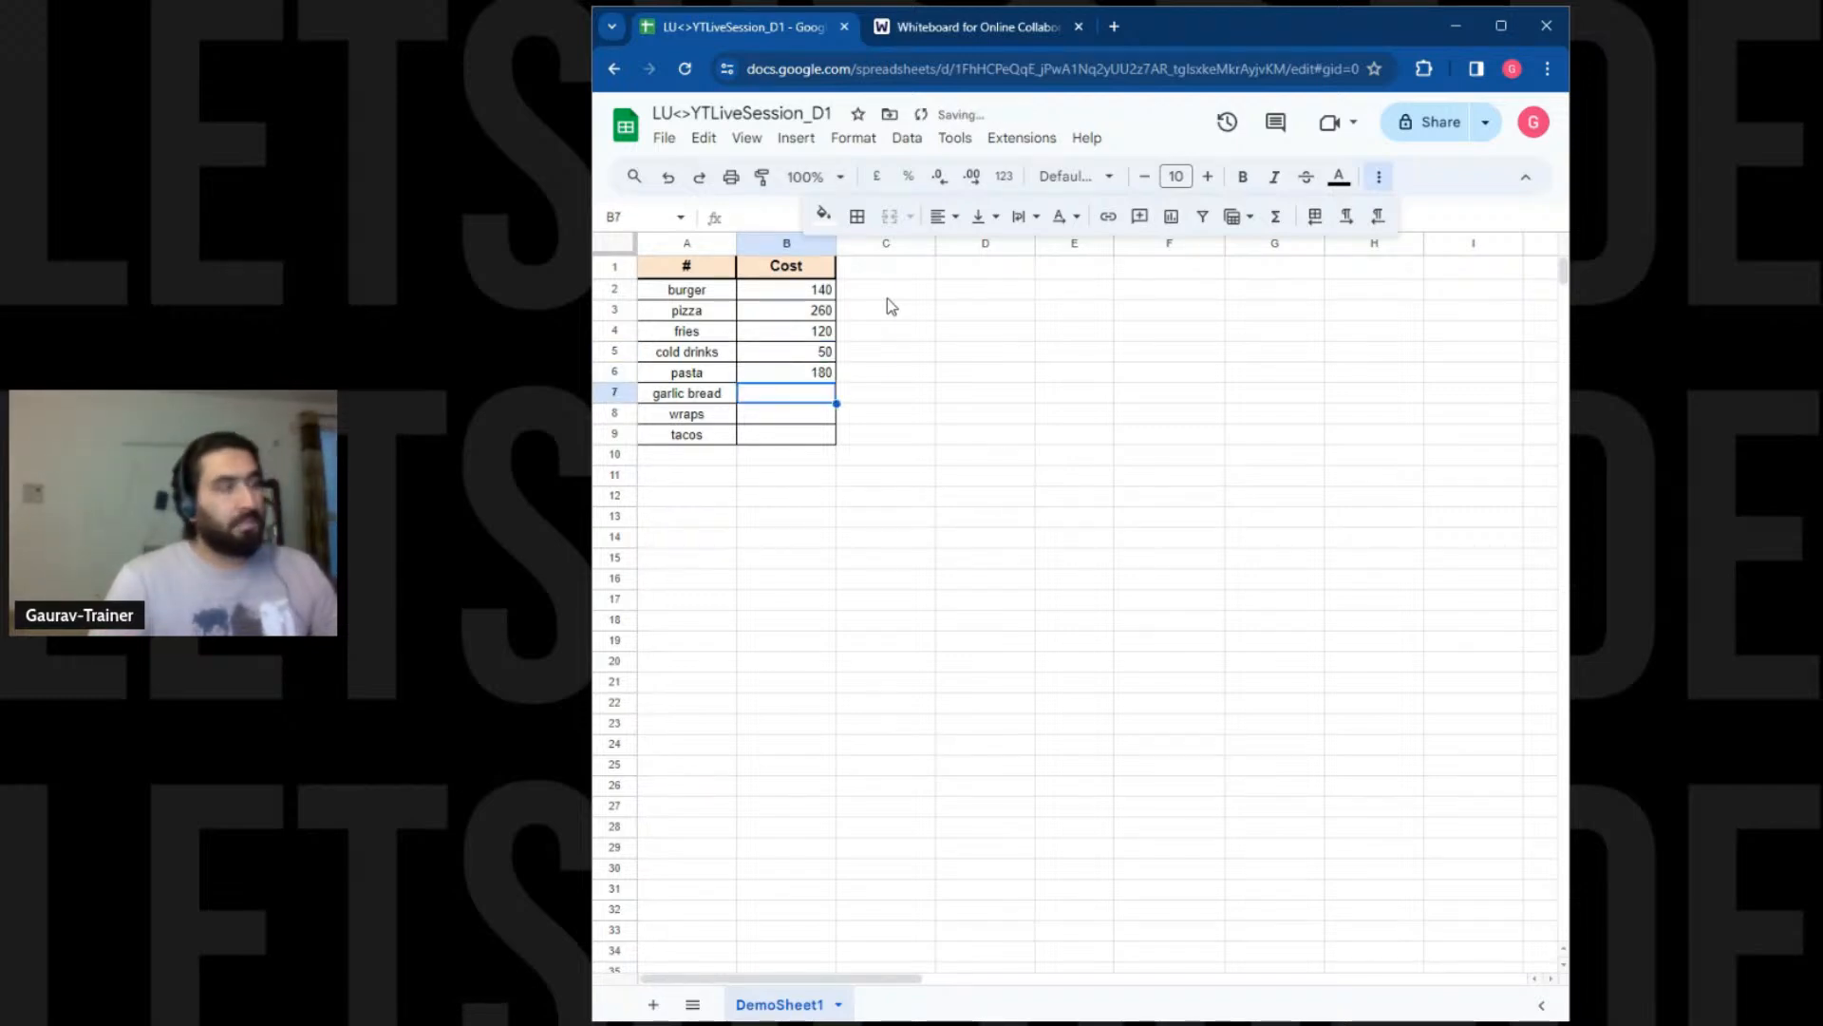
text(100)
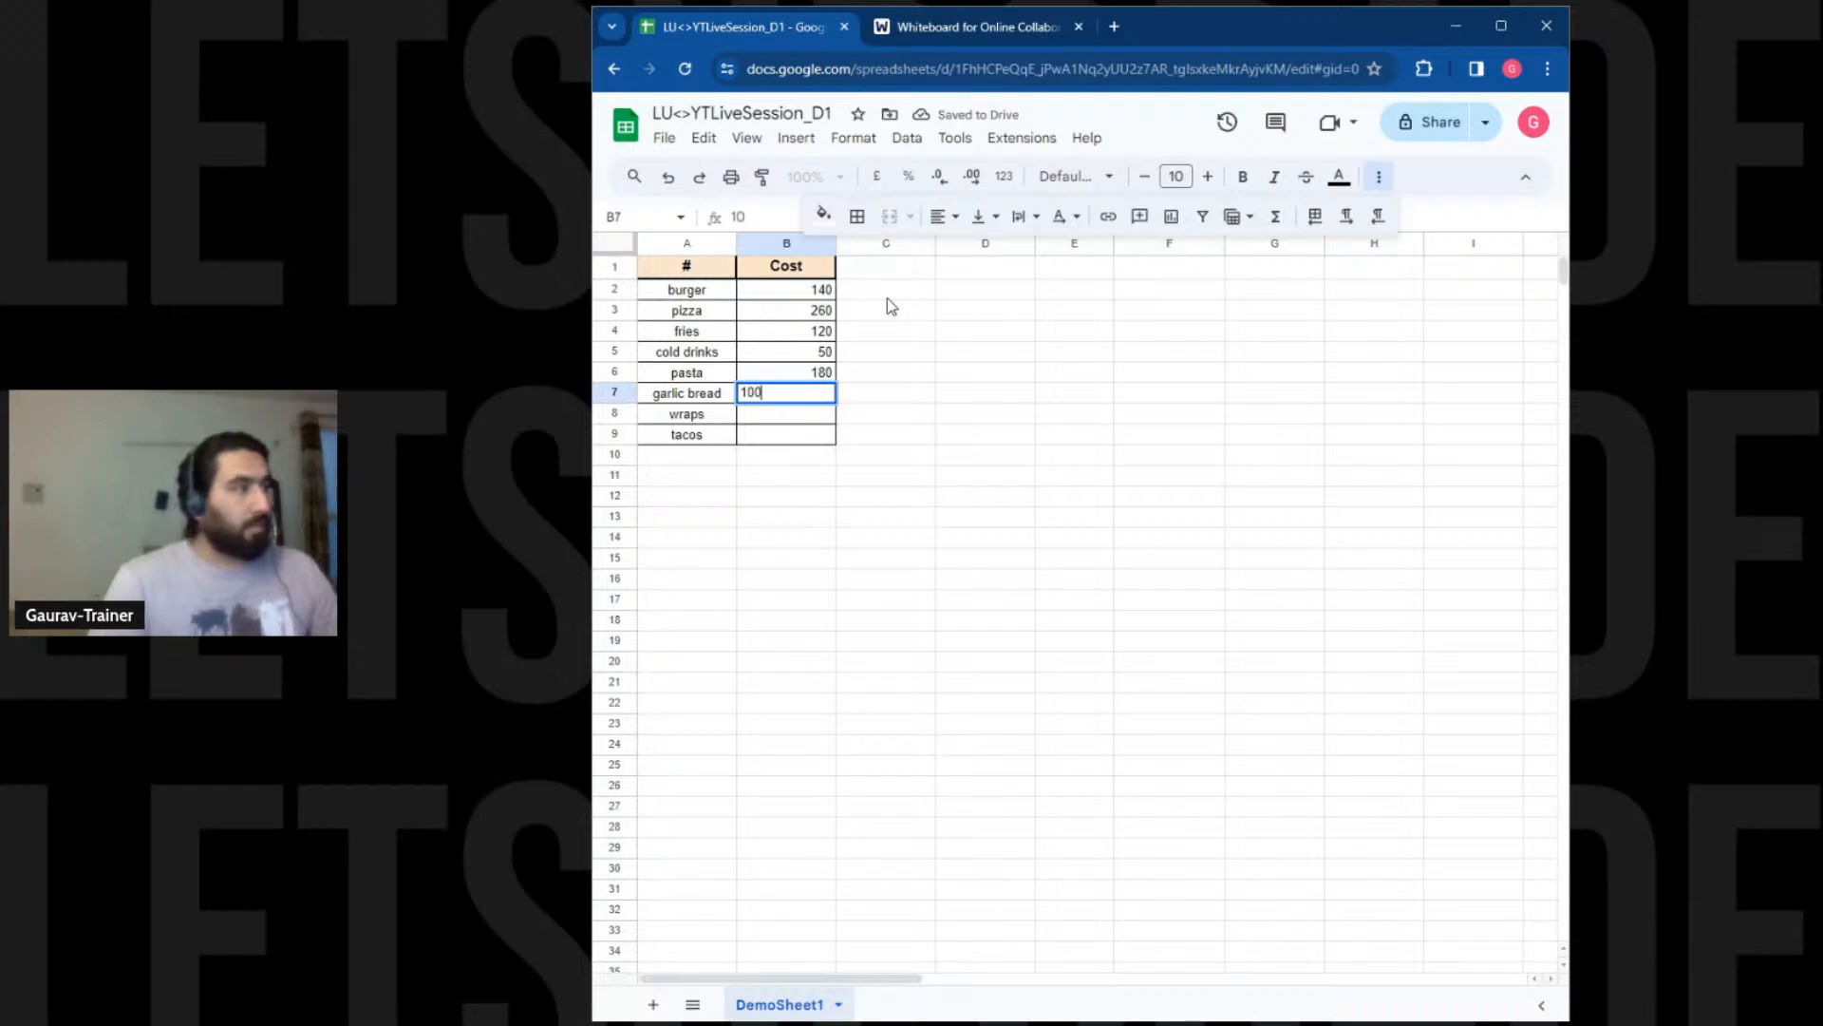
key(Return)
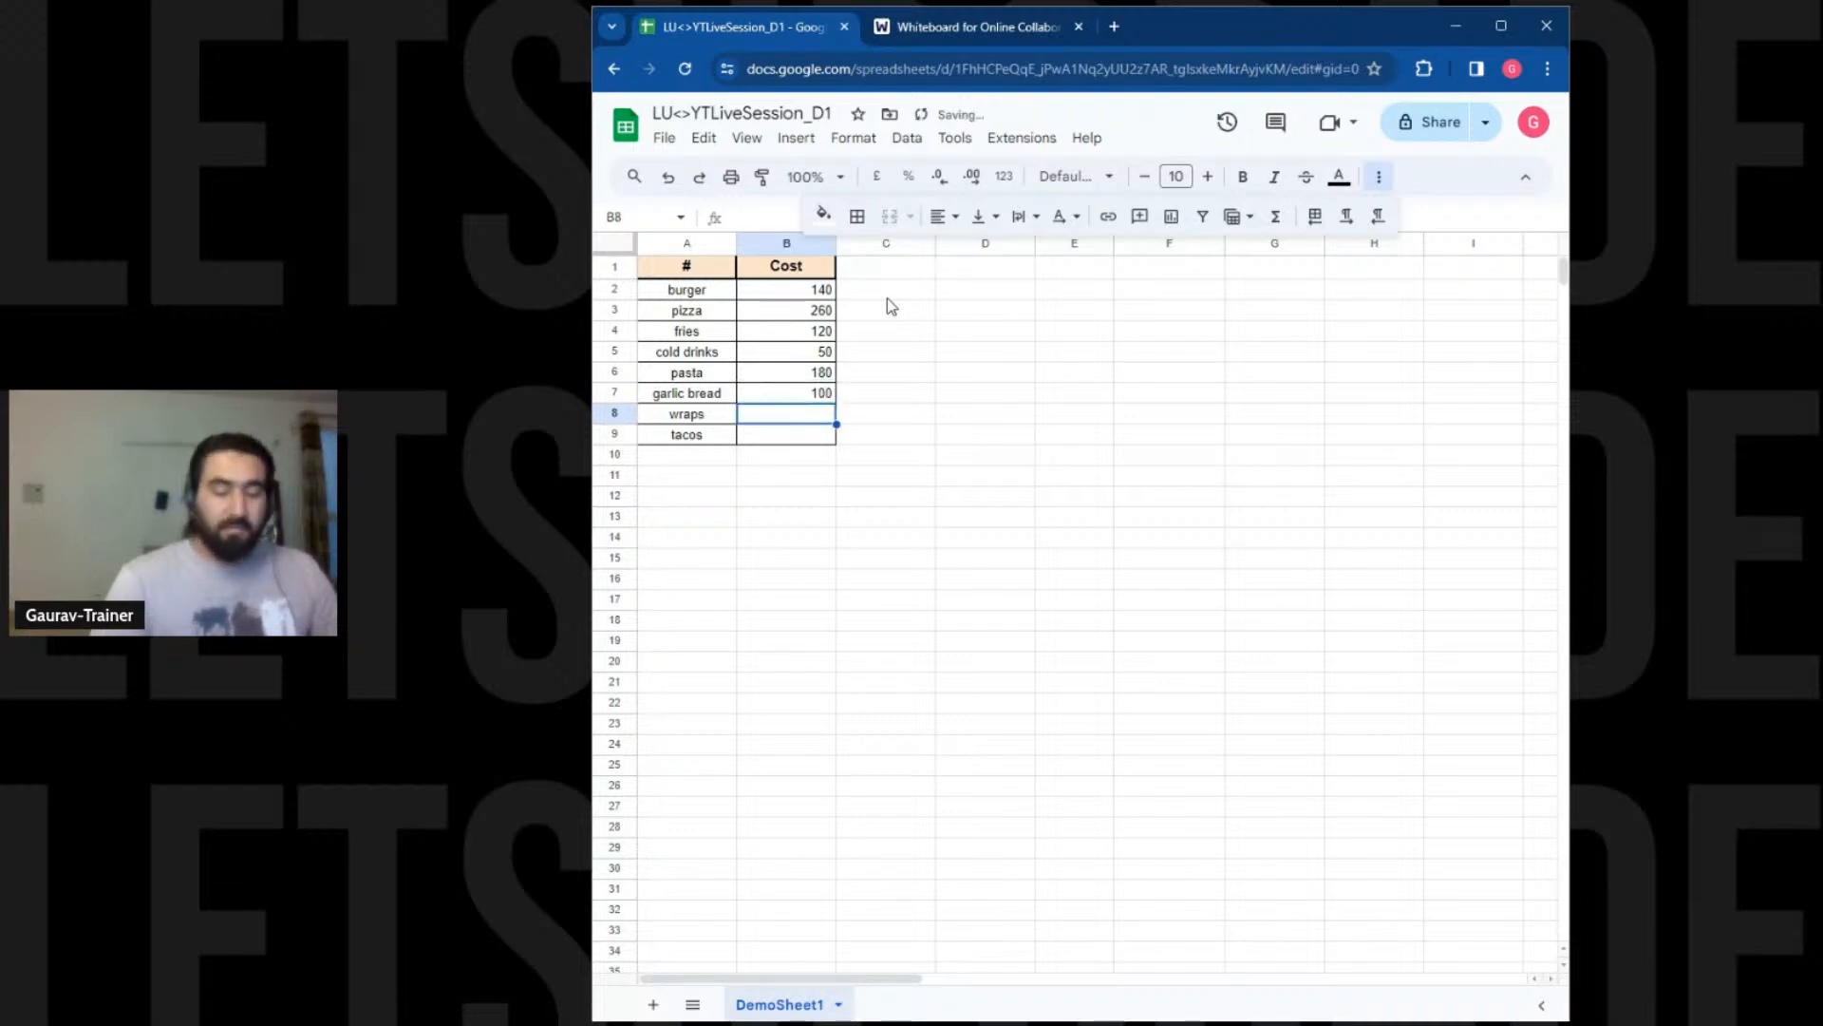
text(160)
key(Return)
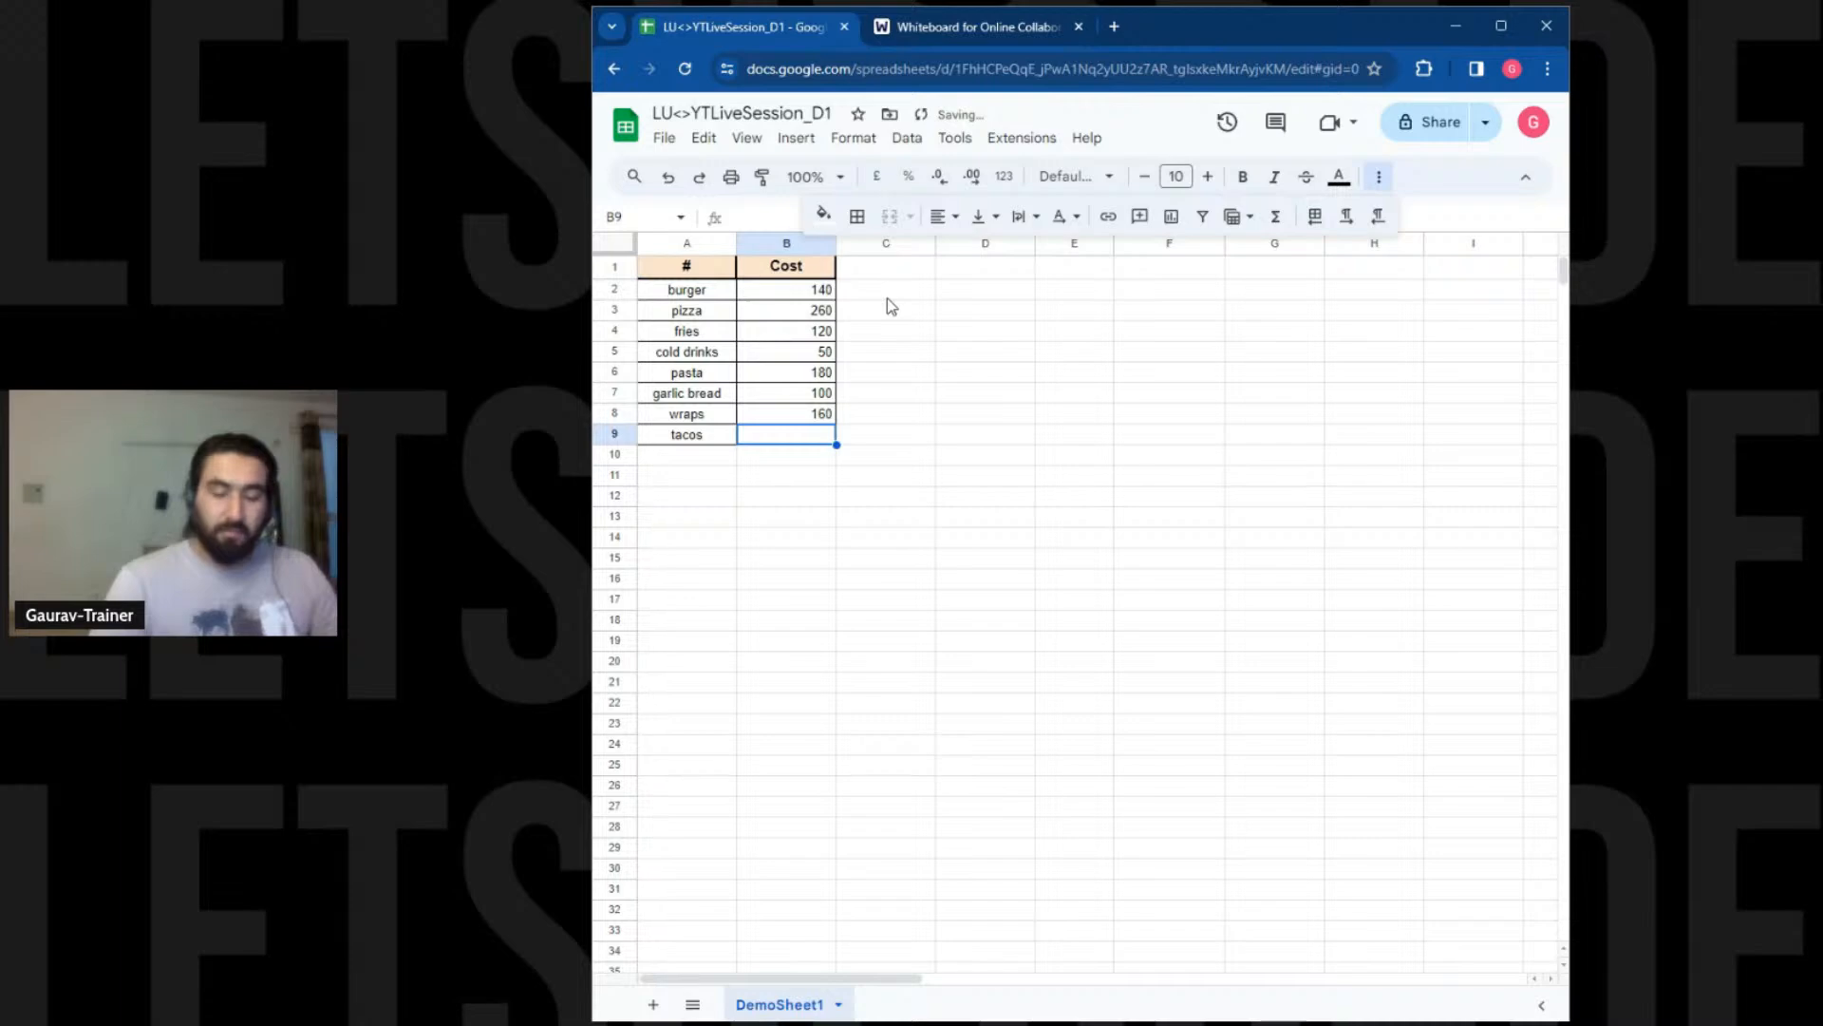
text(90)
key(Return)
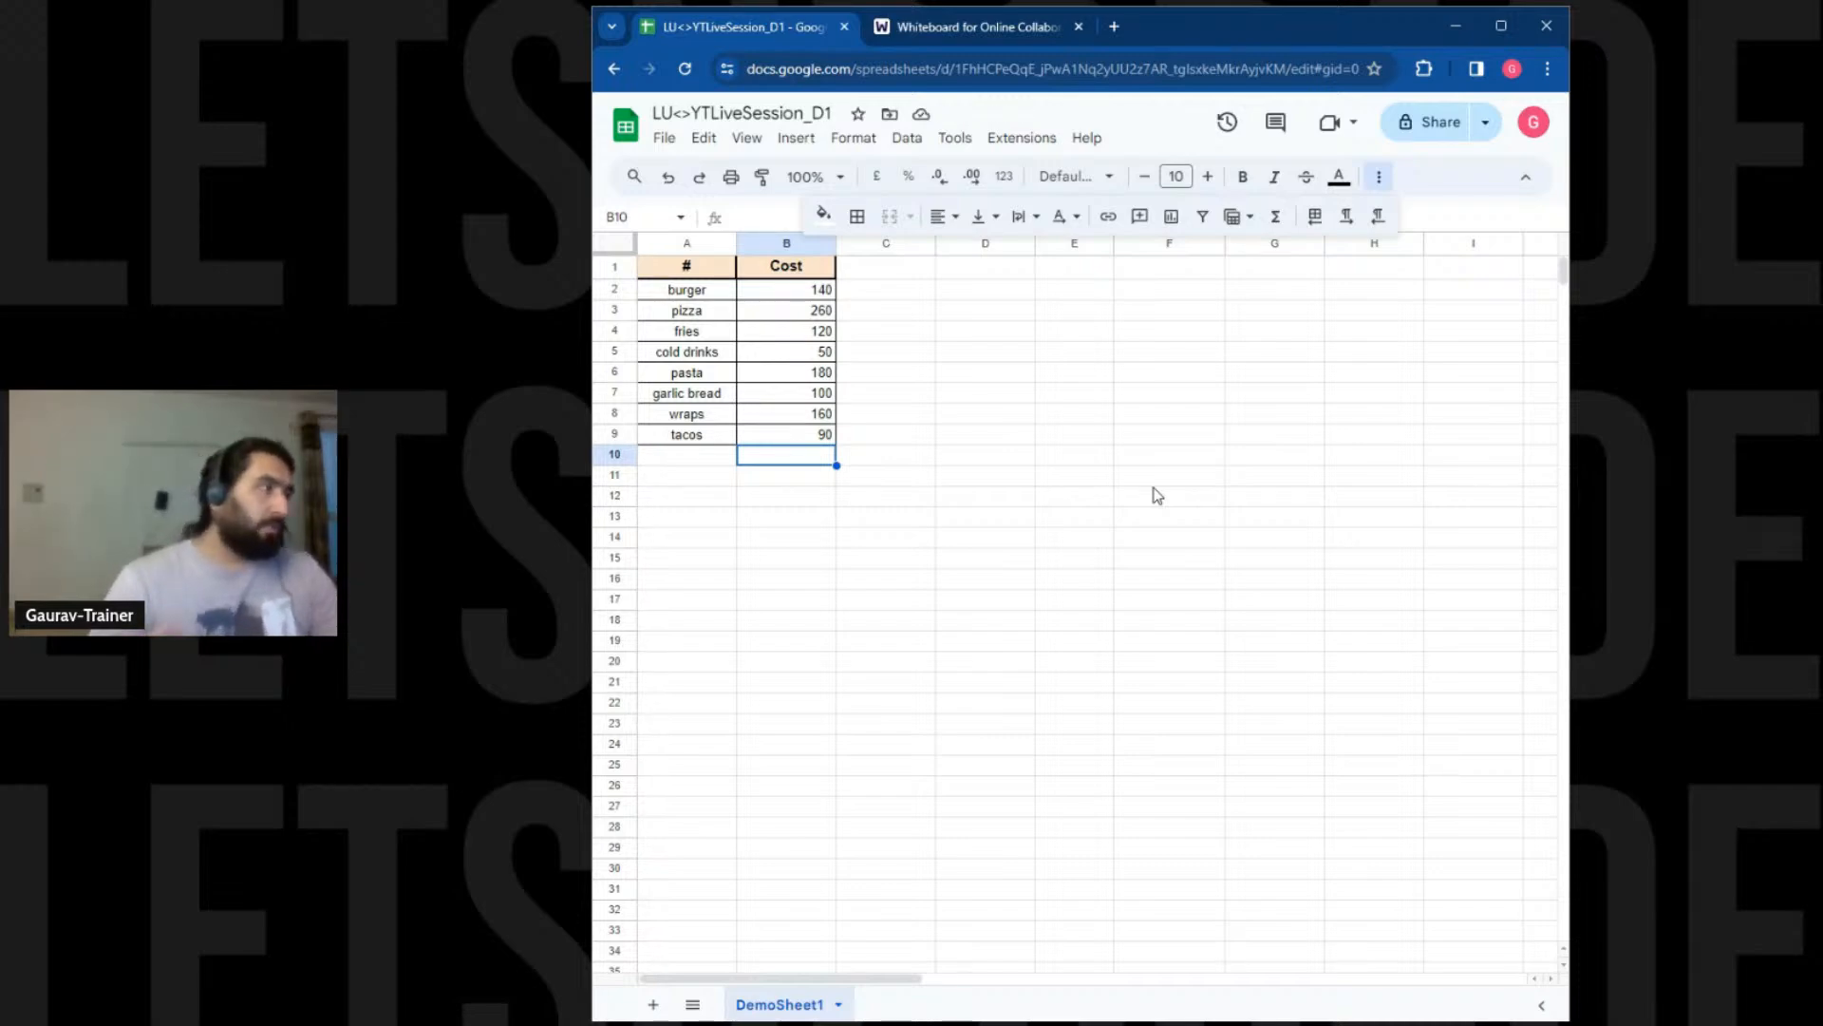
Deselect the table and collapse the expanded row of extra formatting tools
click(961, 430)
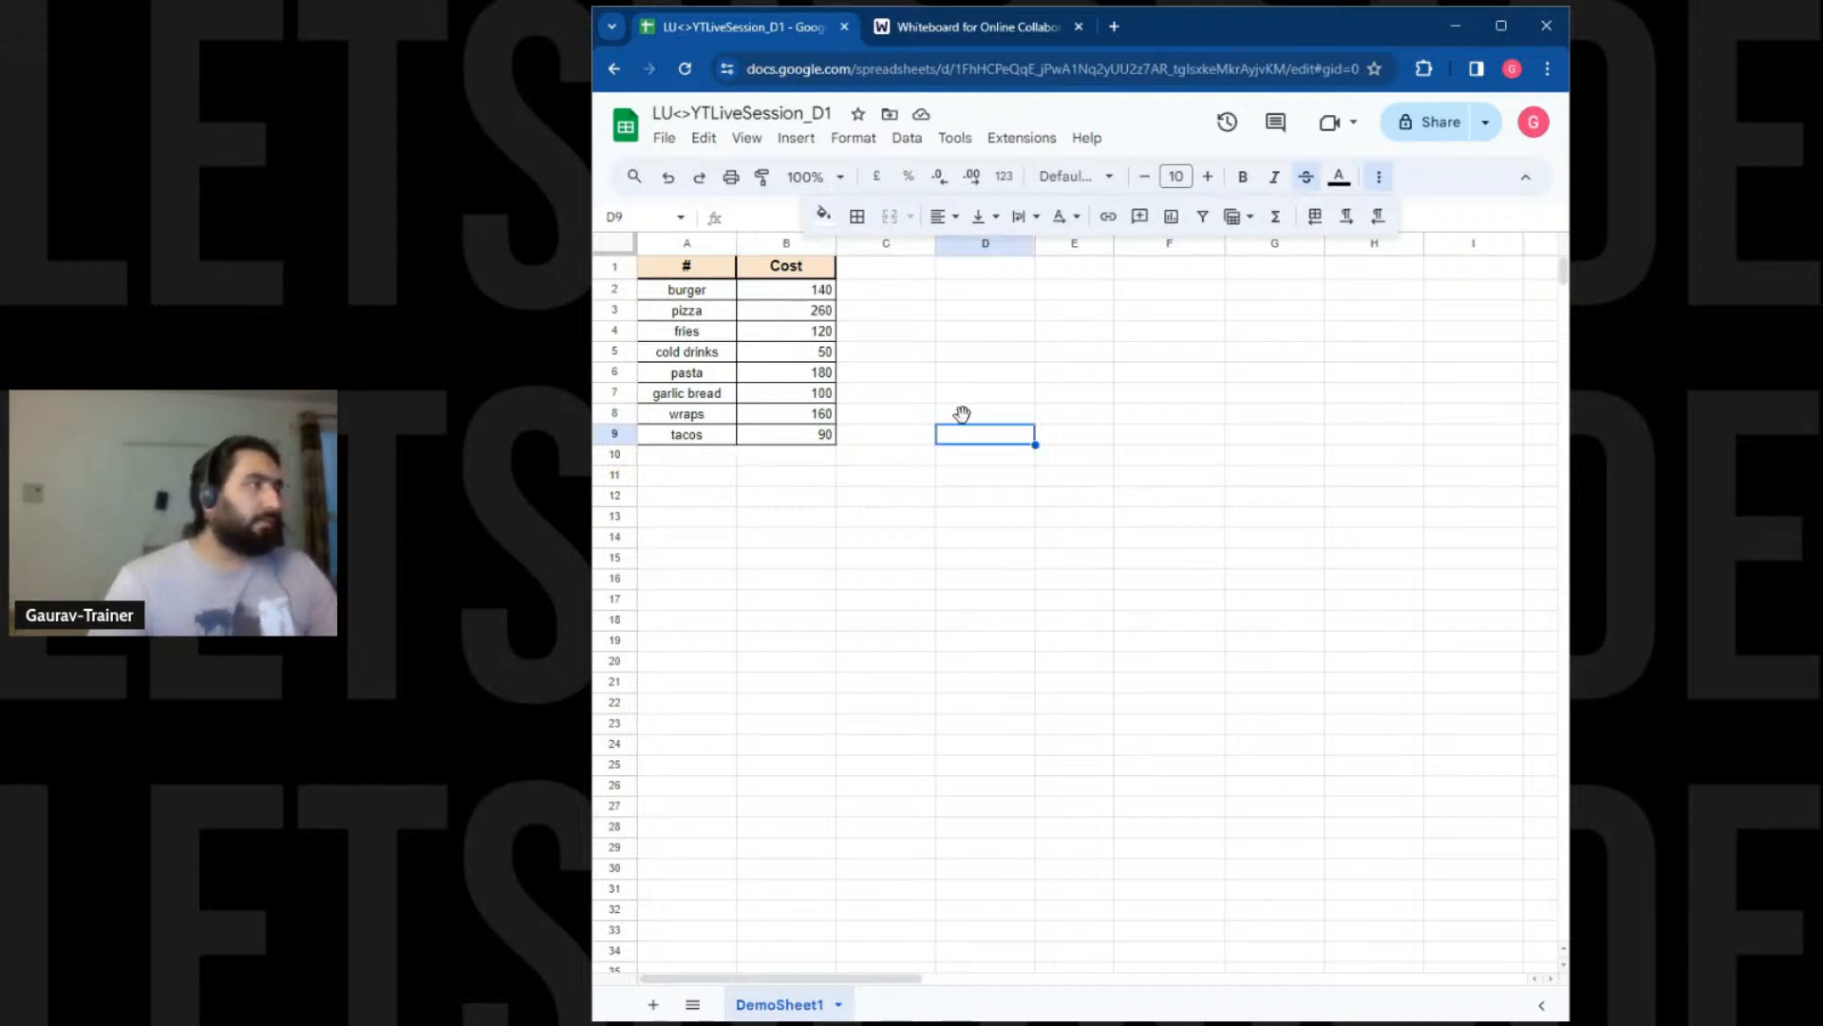
click(1310, 334)
click(1379, 178)
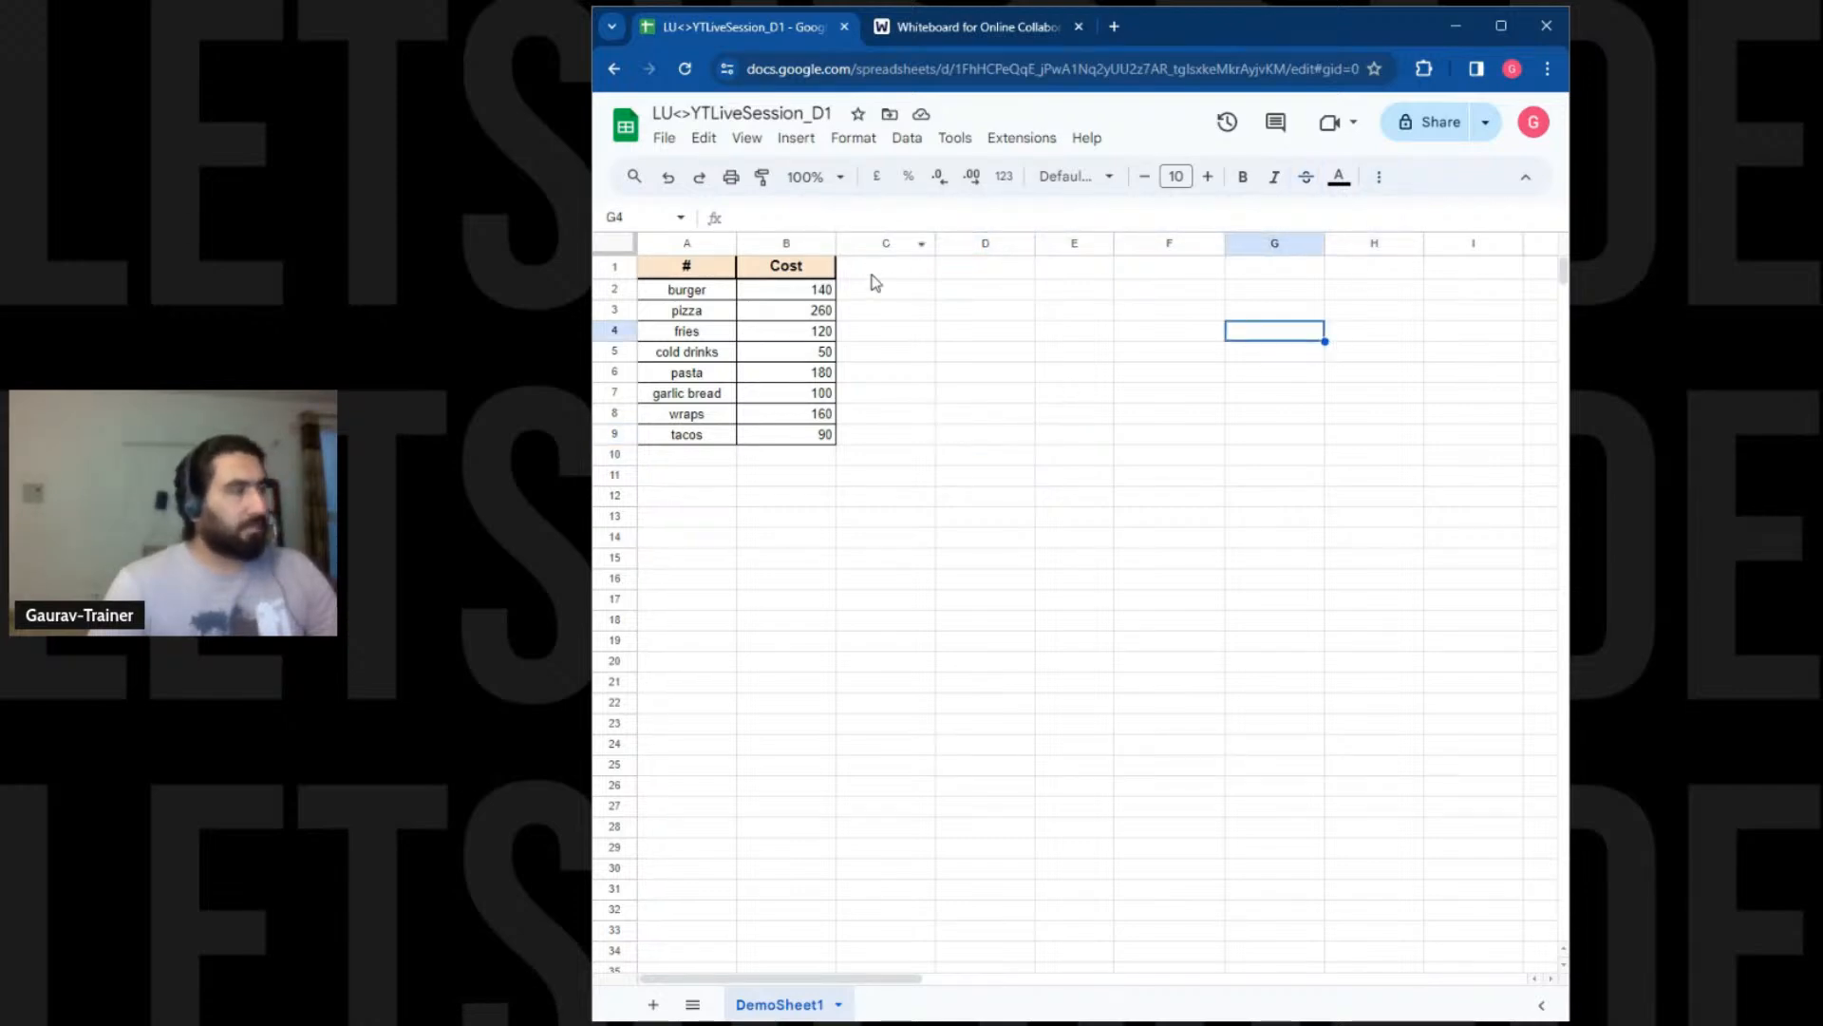
Sort the whole sheet by the Cost column from A to Z, and undo that sort
click(822, 245)
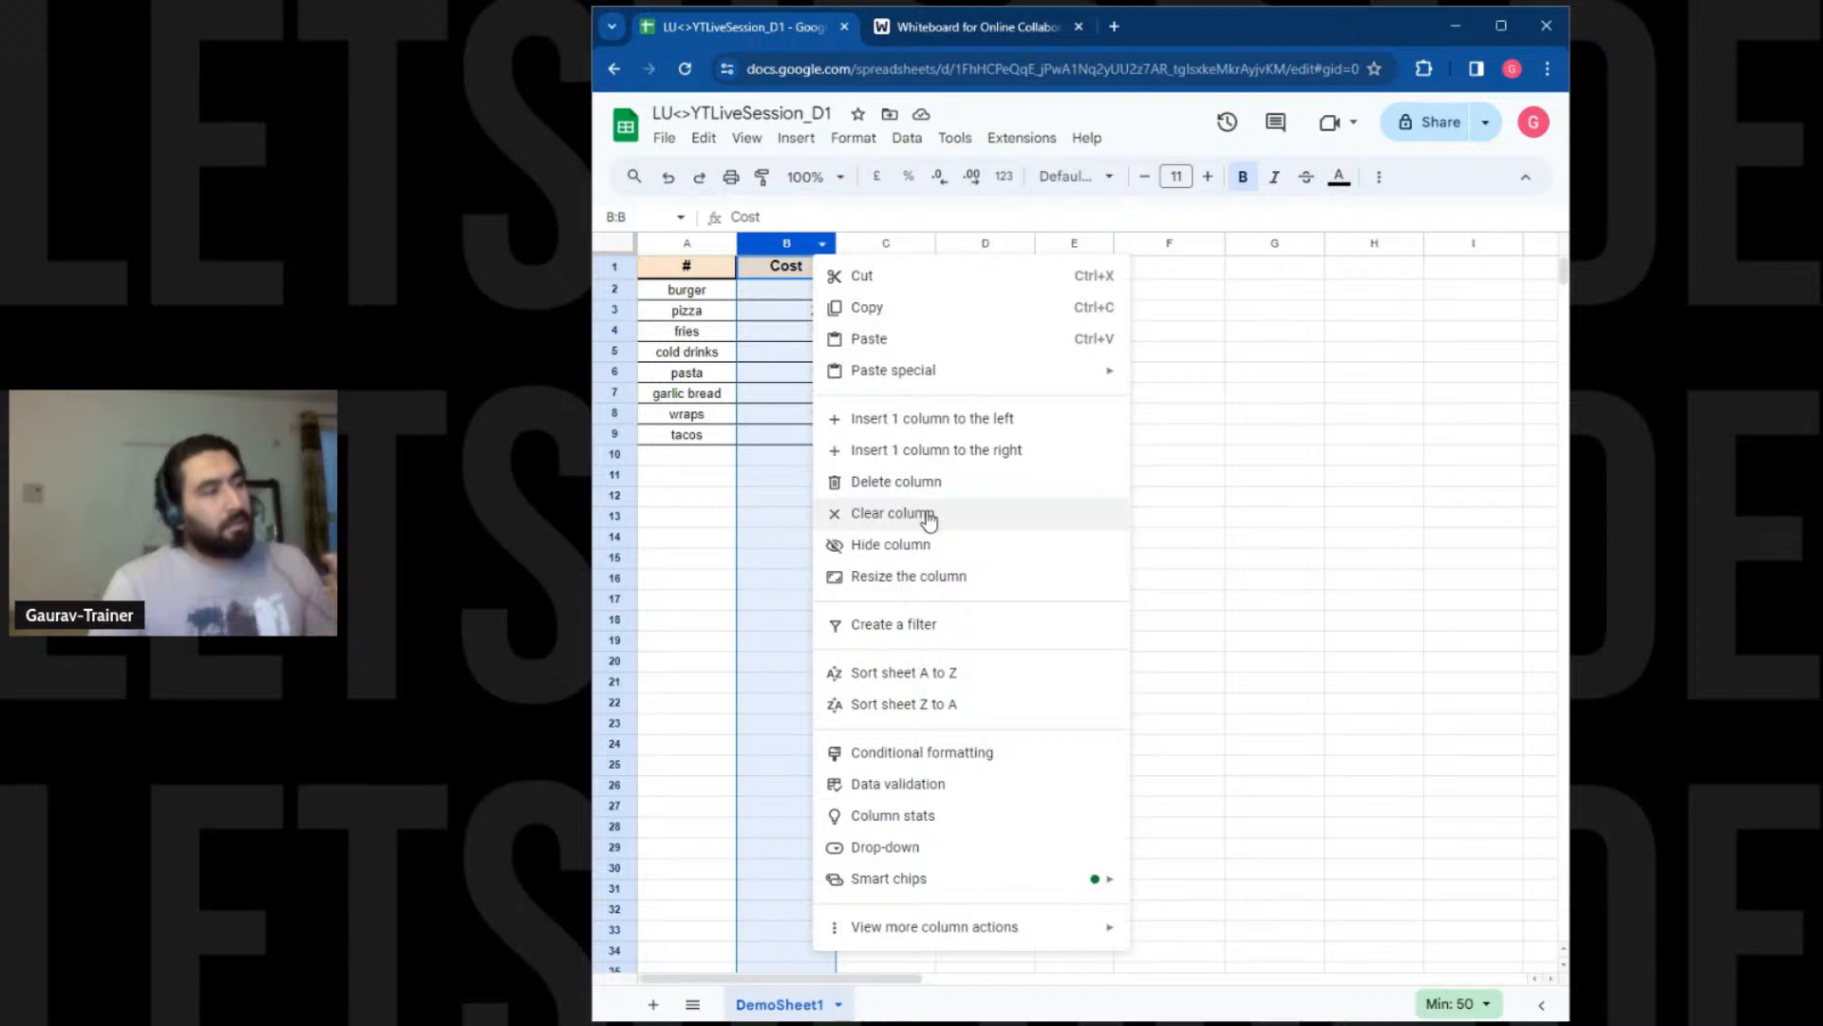
click(928, 686)
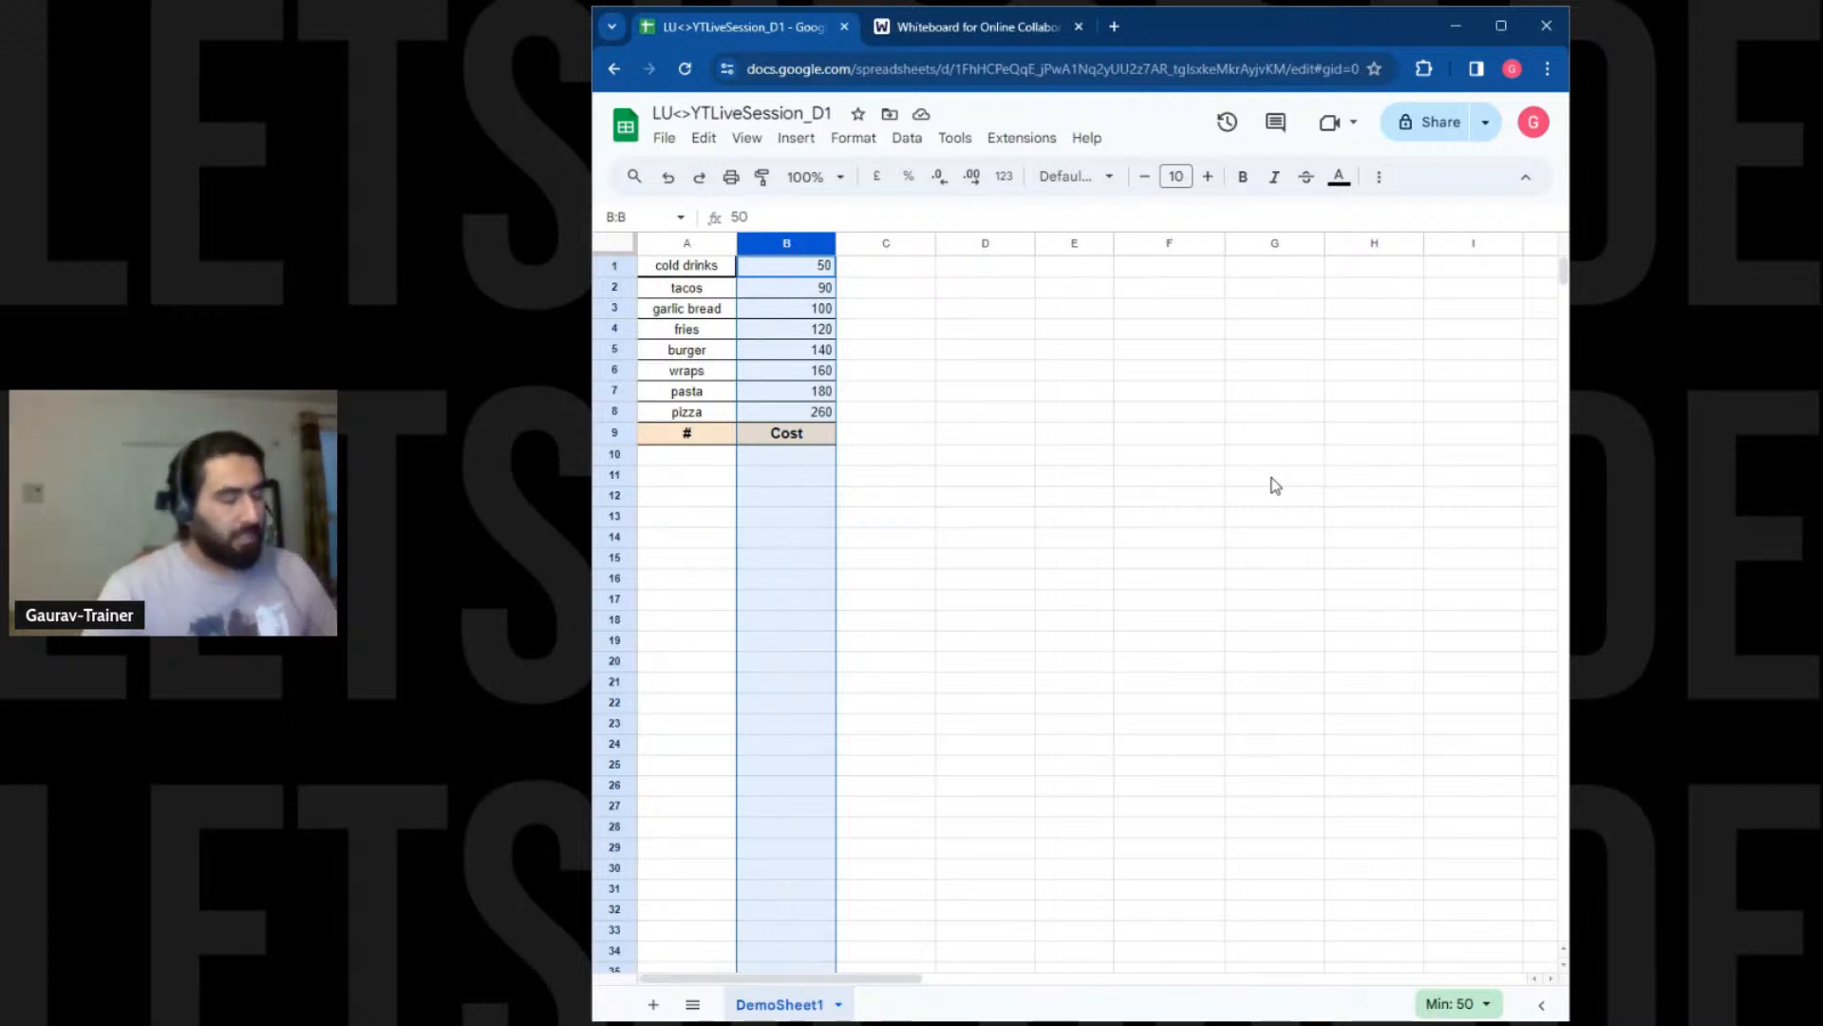
key(ctrl+z)
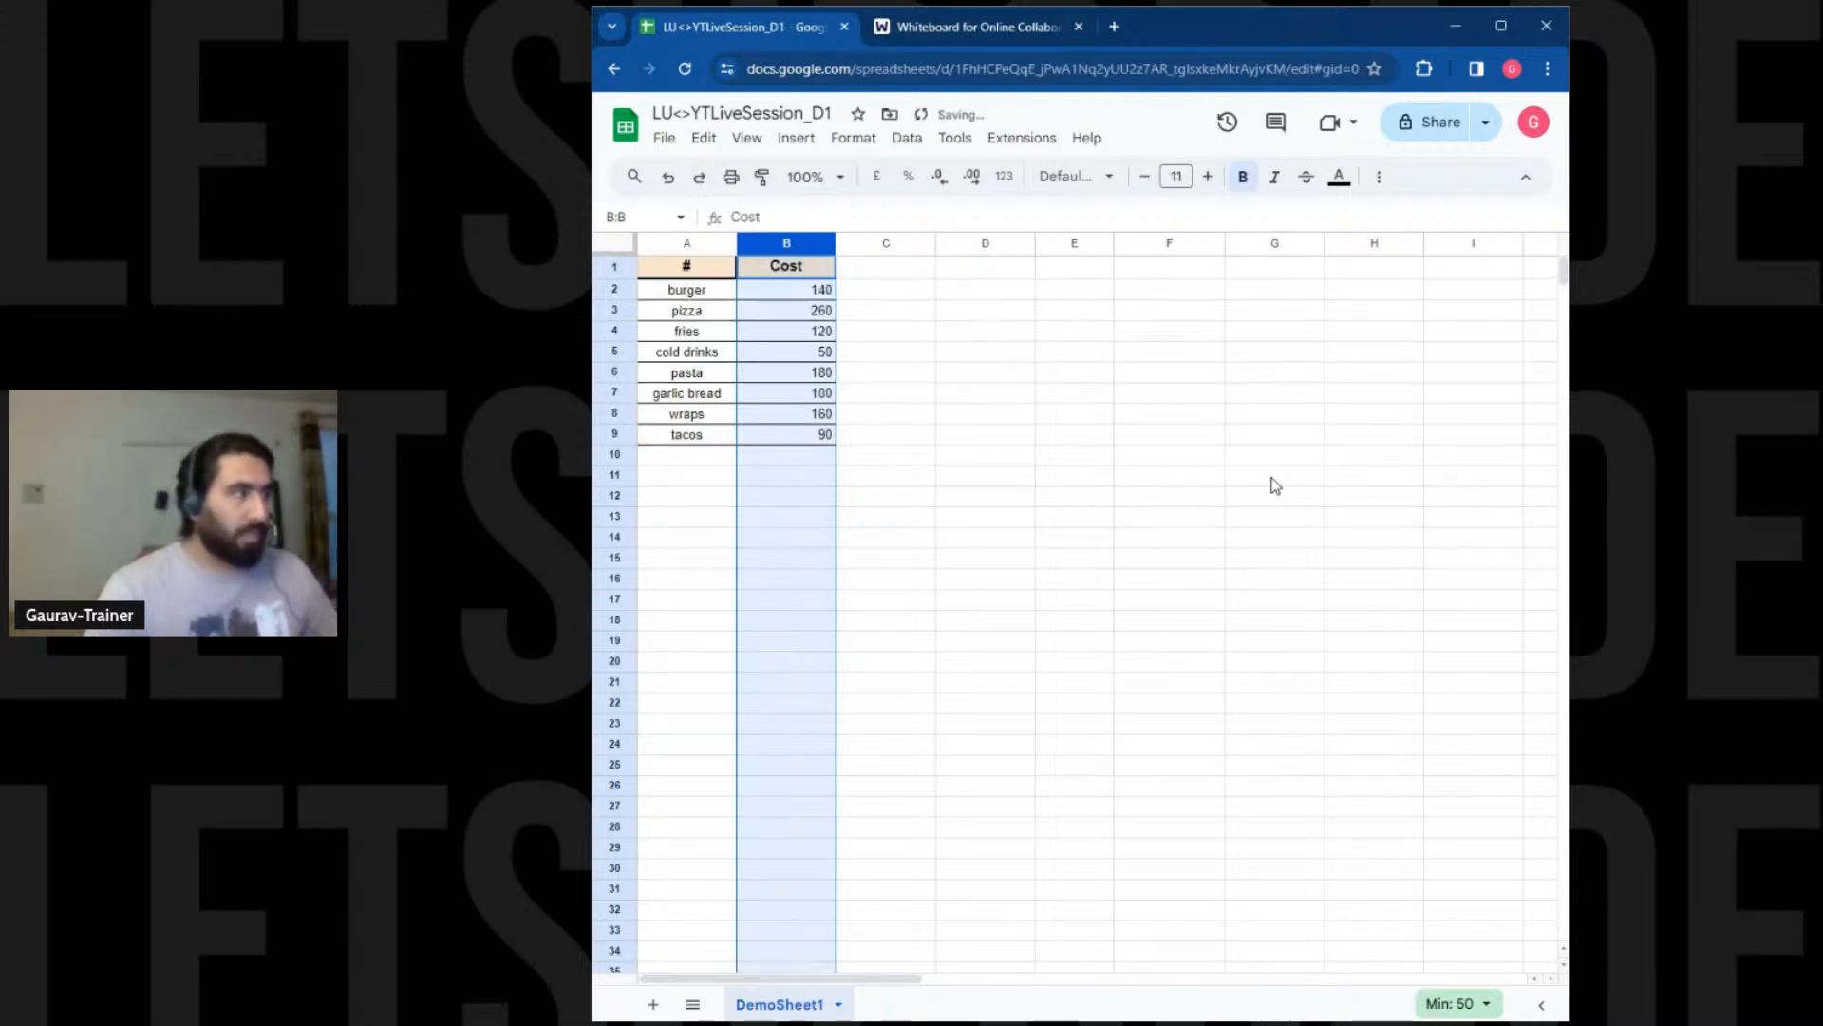
click(1121, 437)
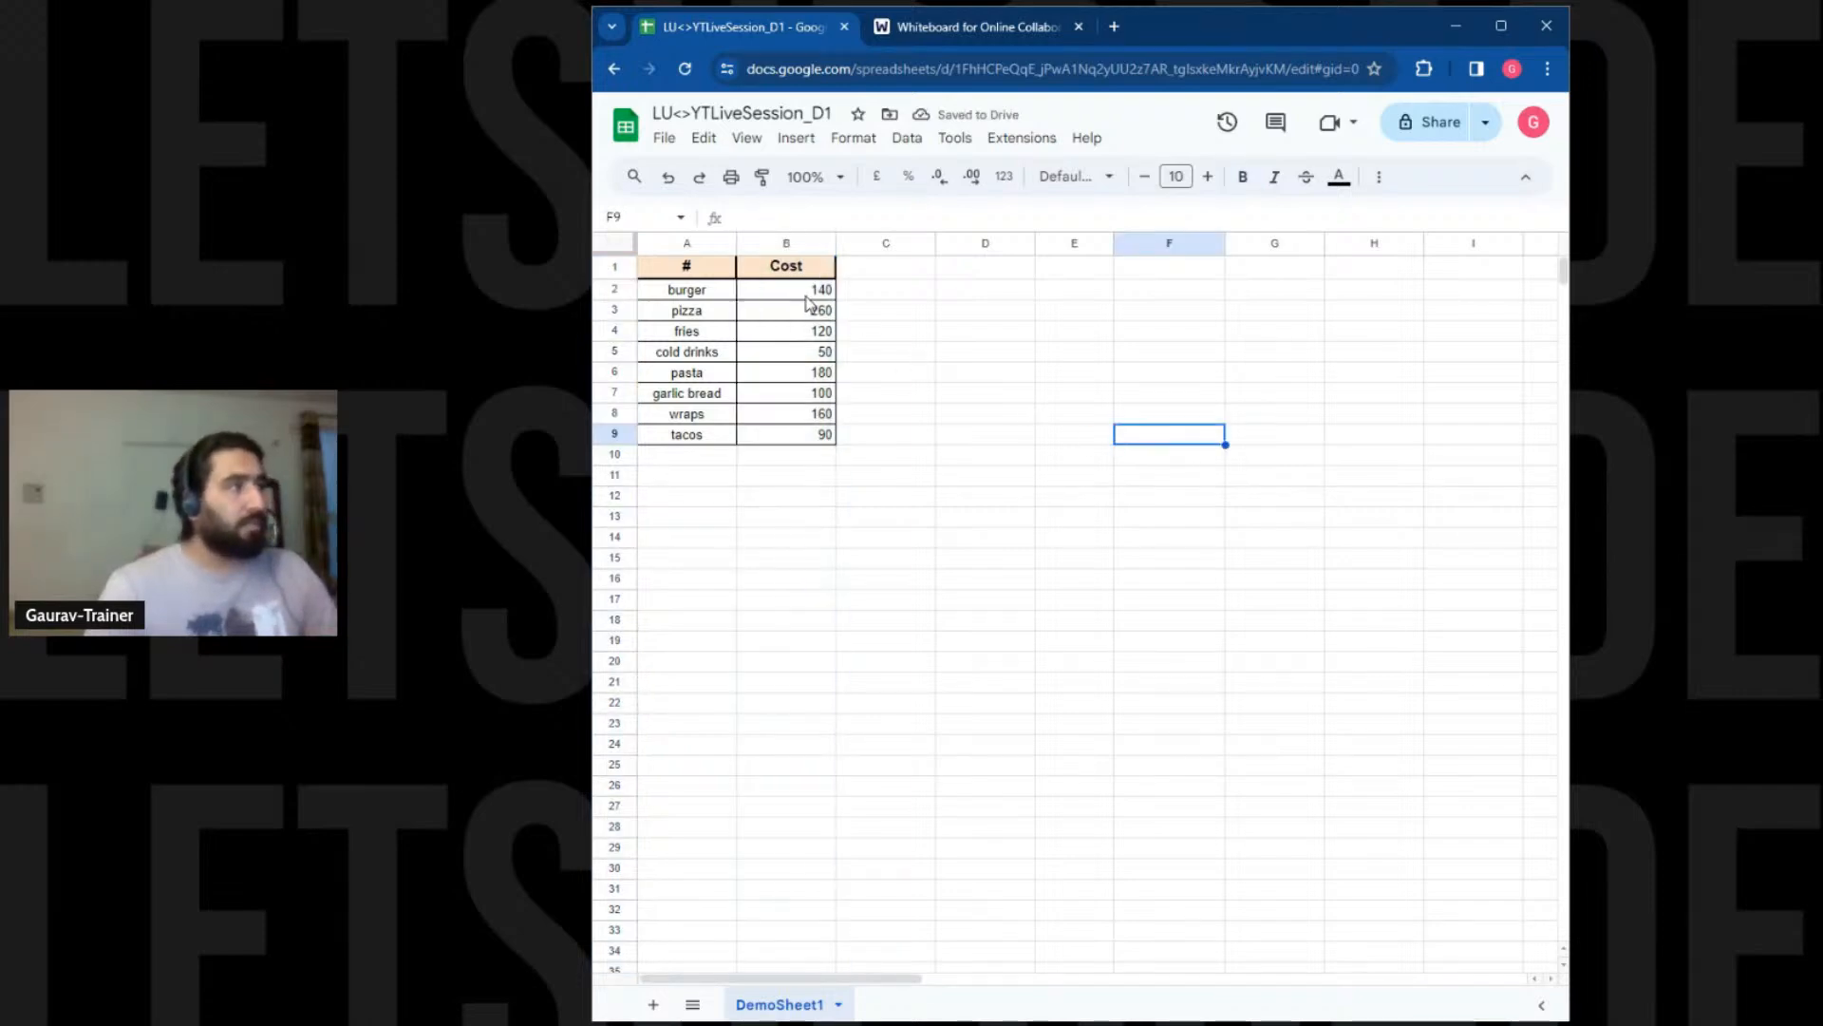
Sort only the cost range B2:B9 by column B from A to Z, and select the item names A2:A9
drag(812, 294, 786, 439)
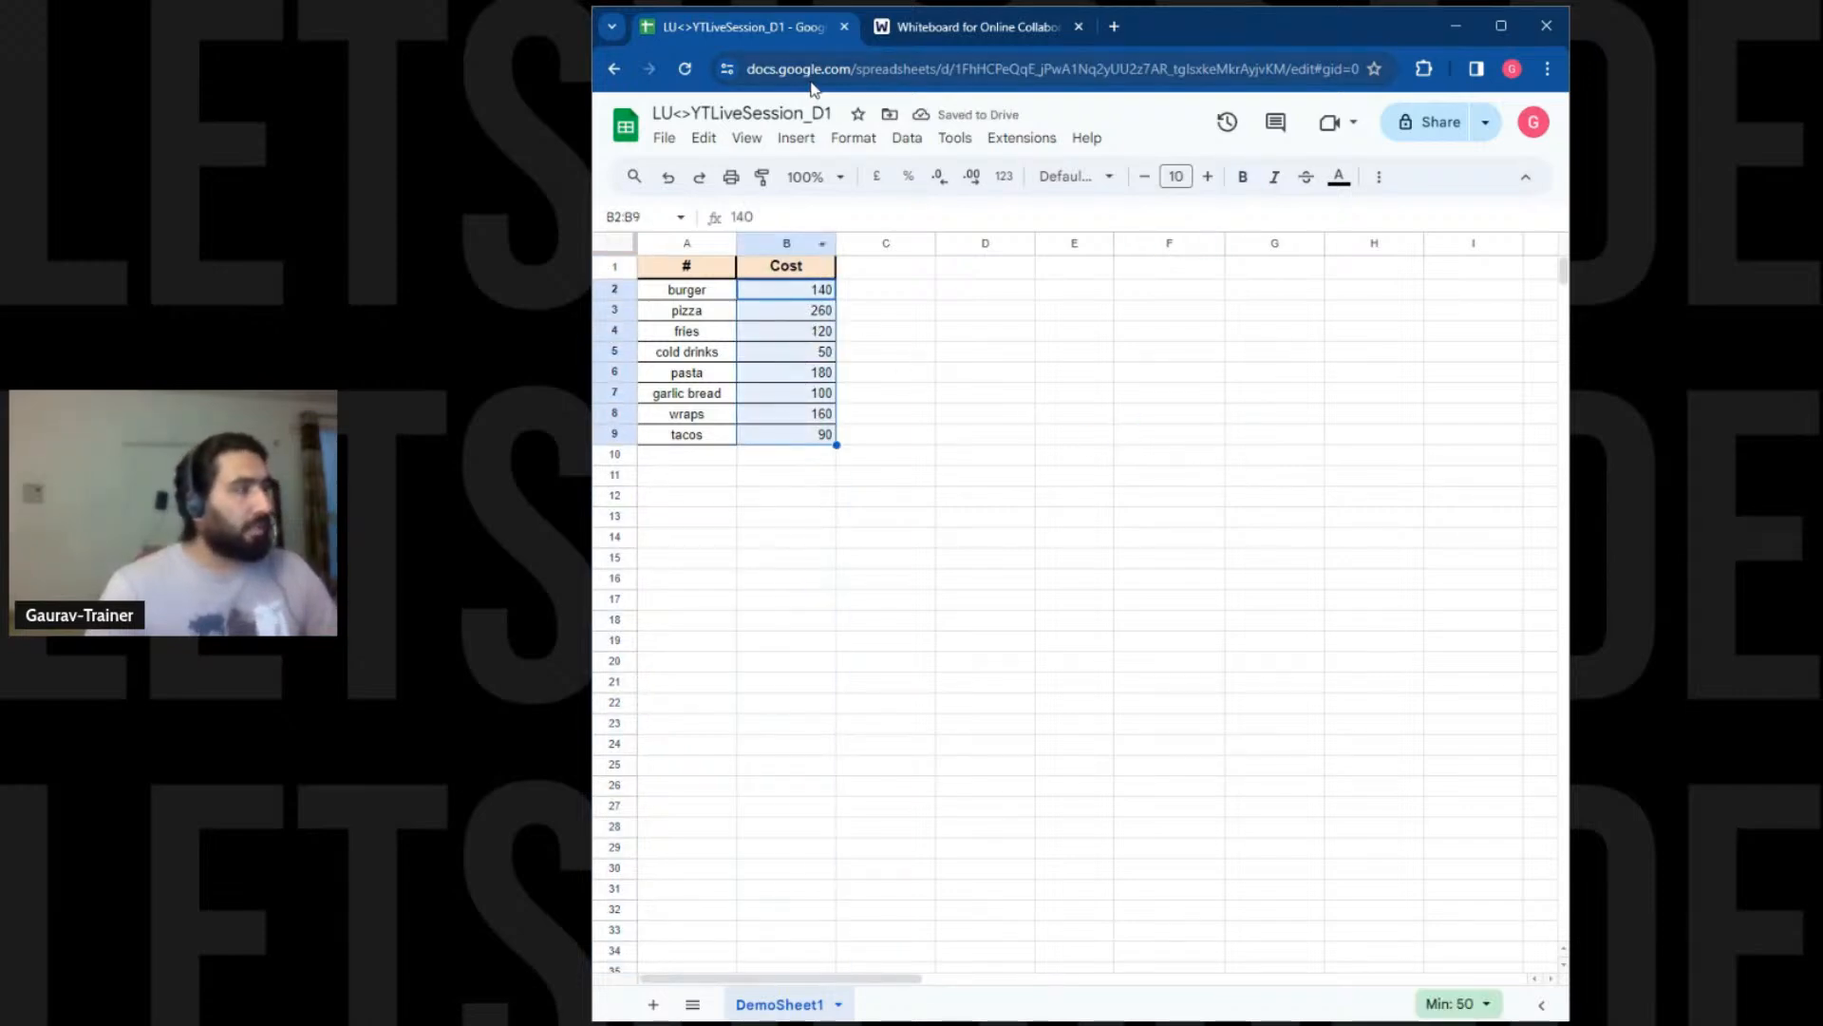
click(748, 140)
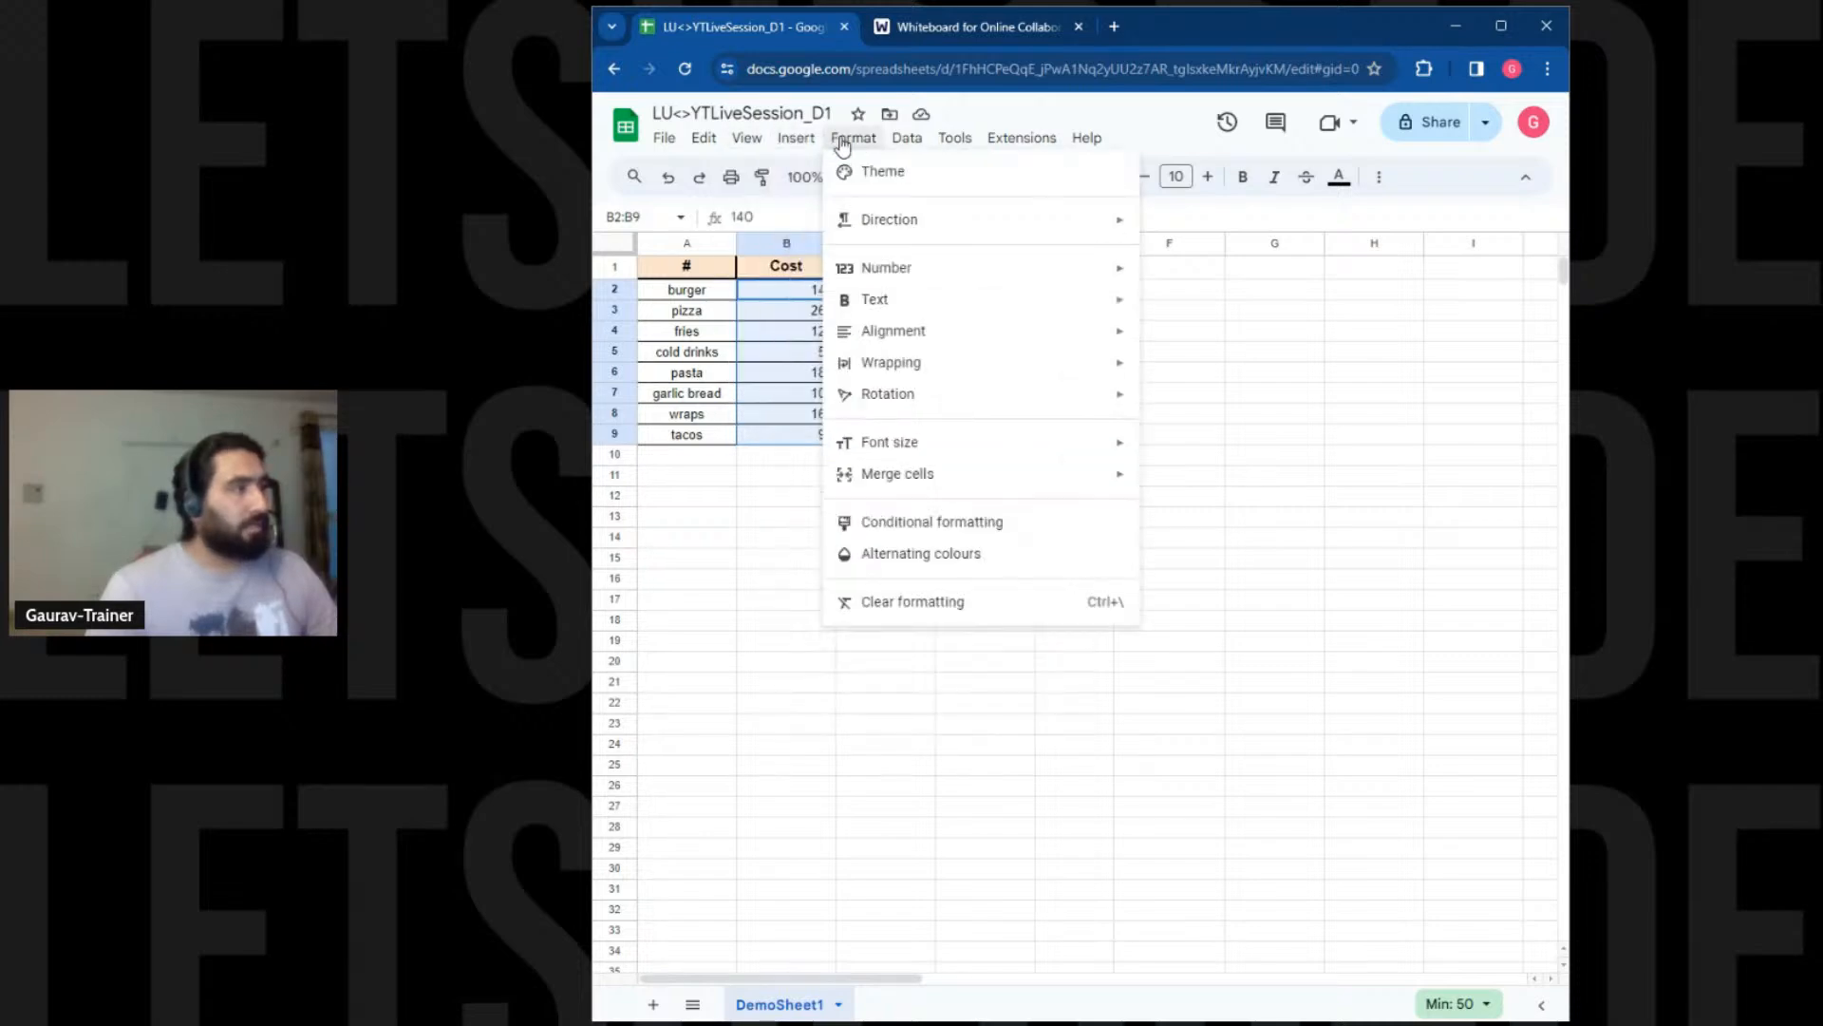
mouse_move(919, 143)
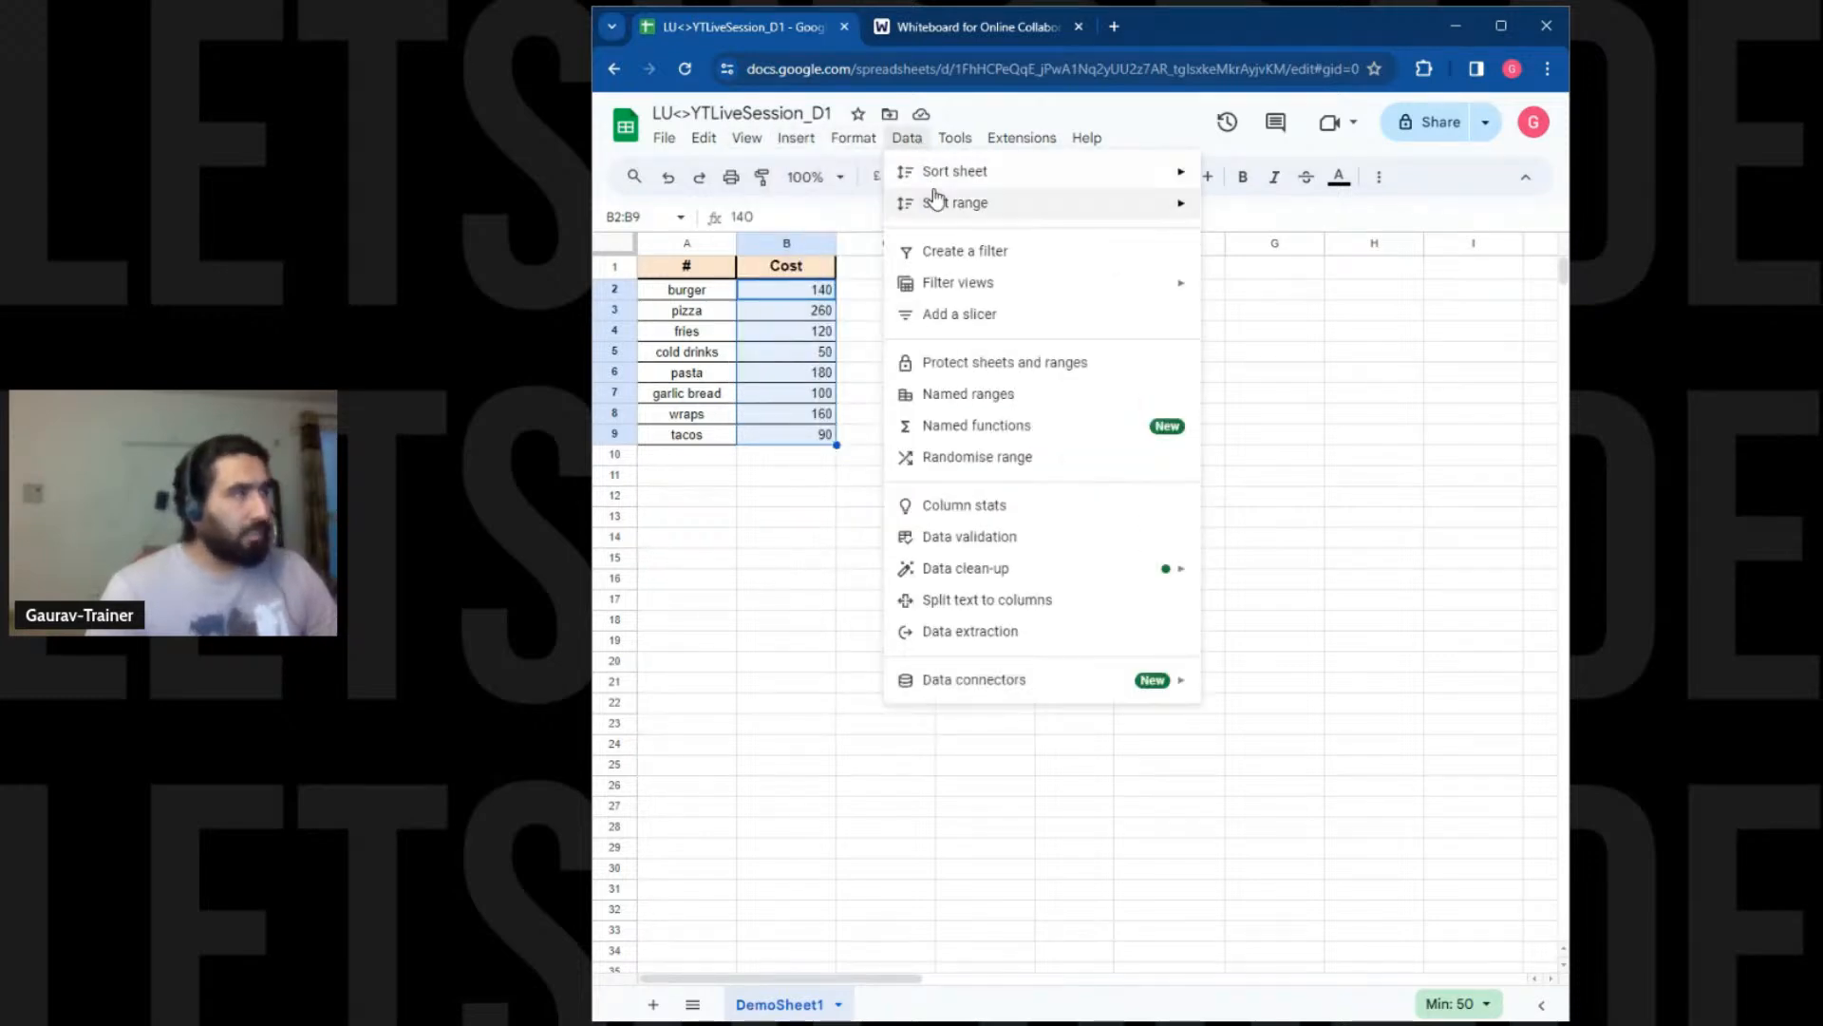
mouse_move(1023, 223)
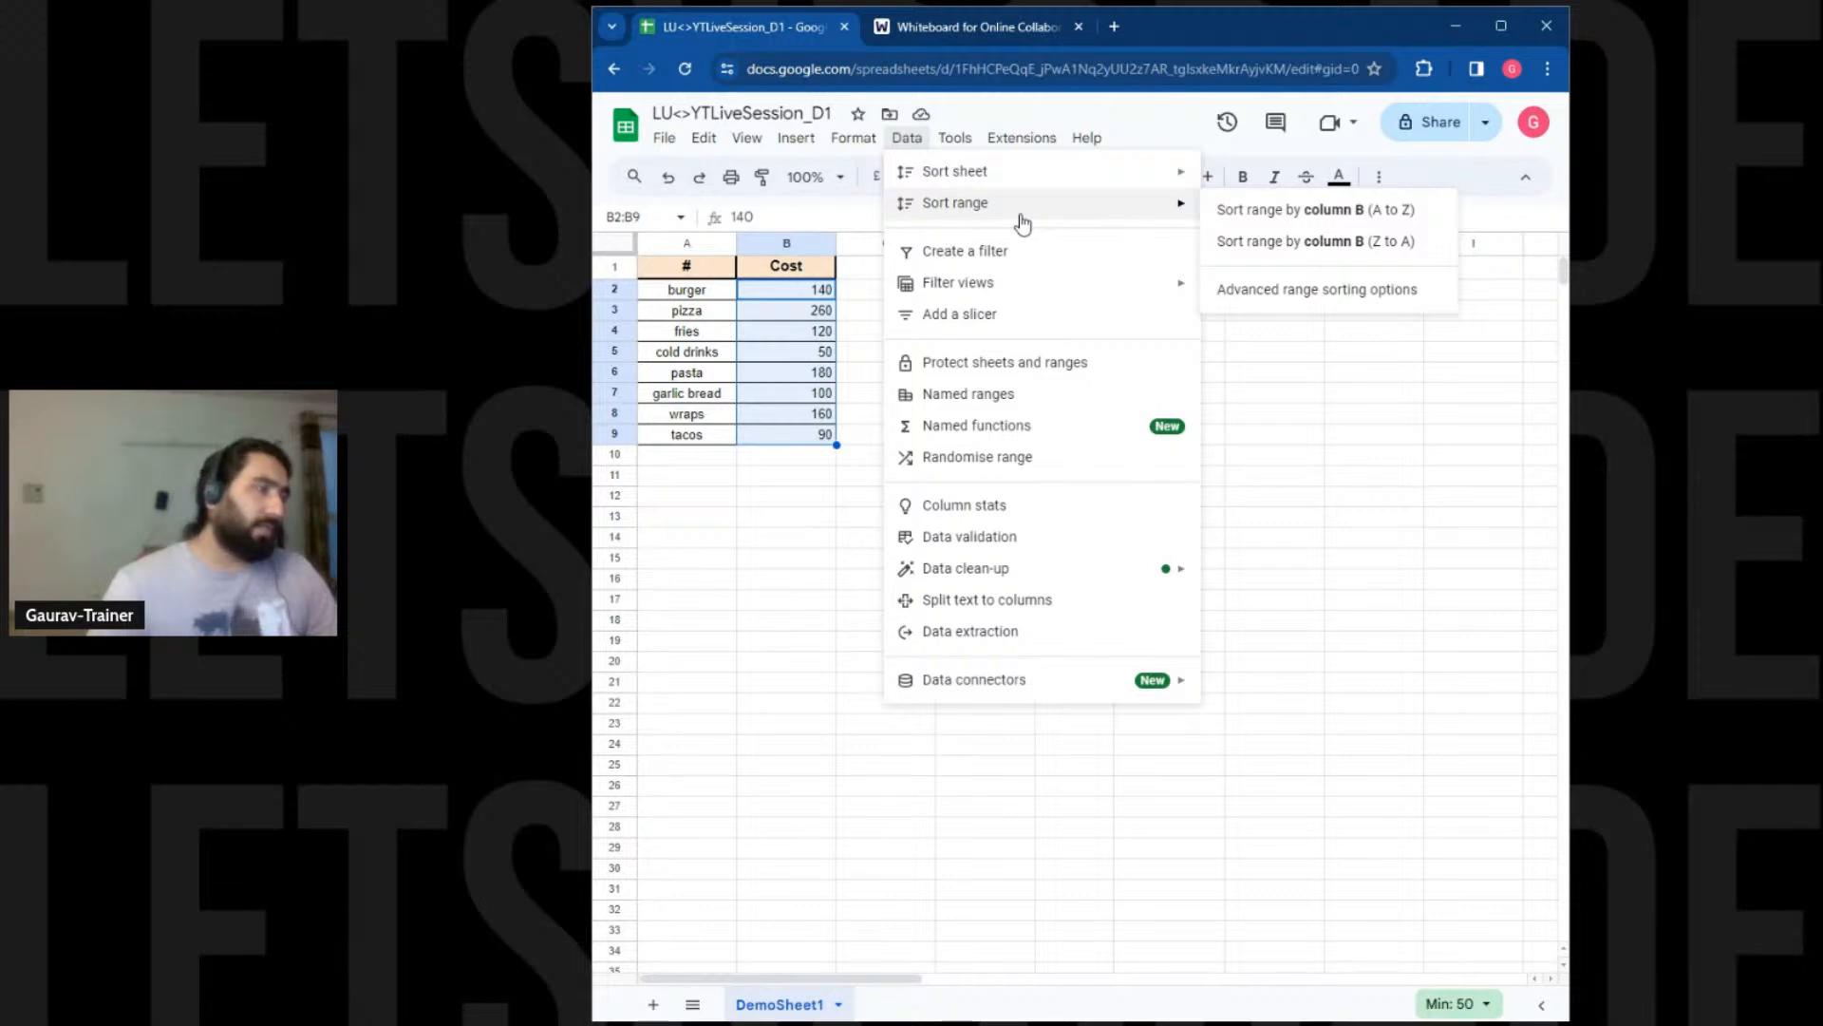
click(1301, 214)
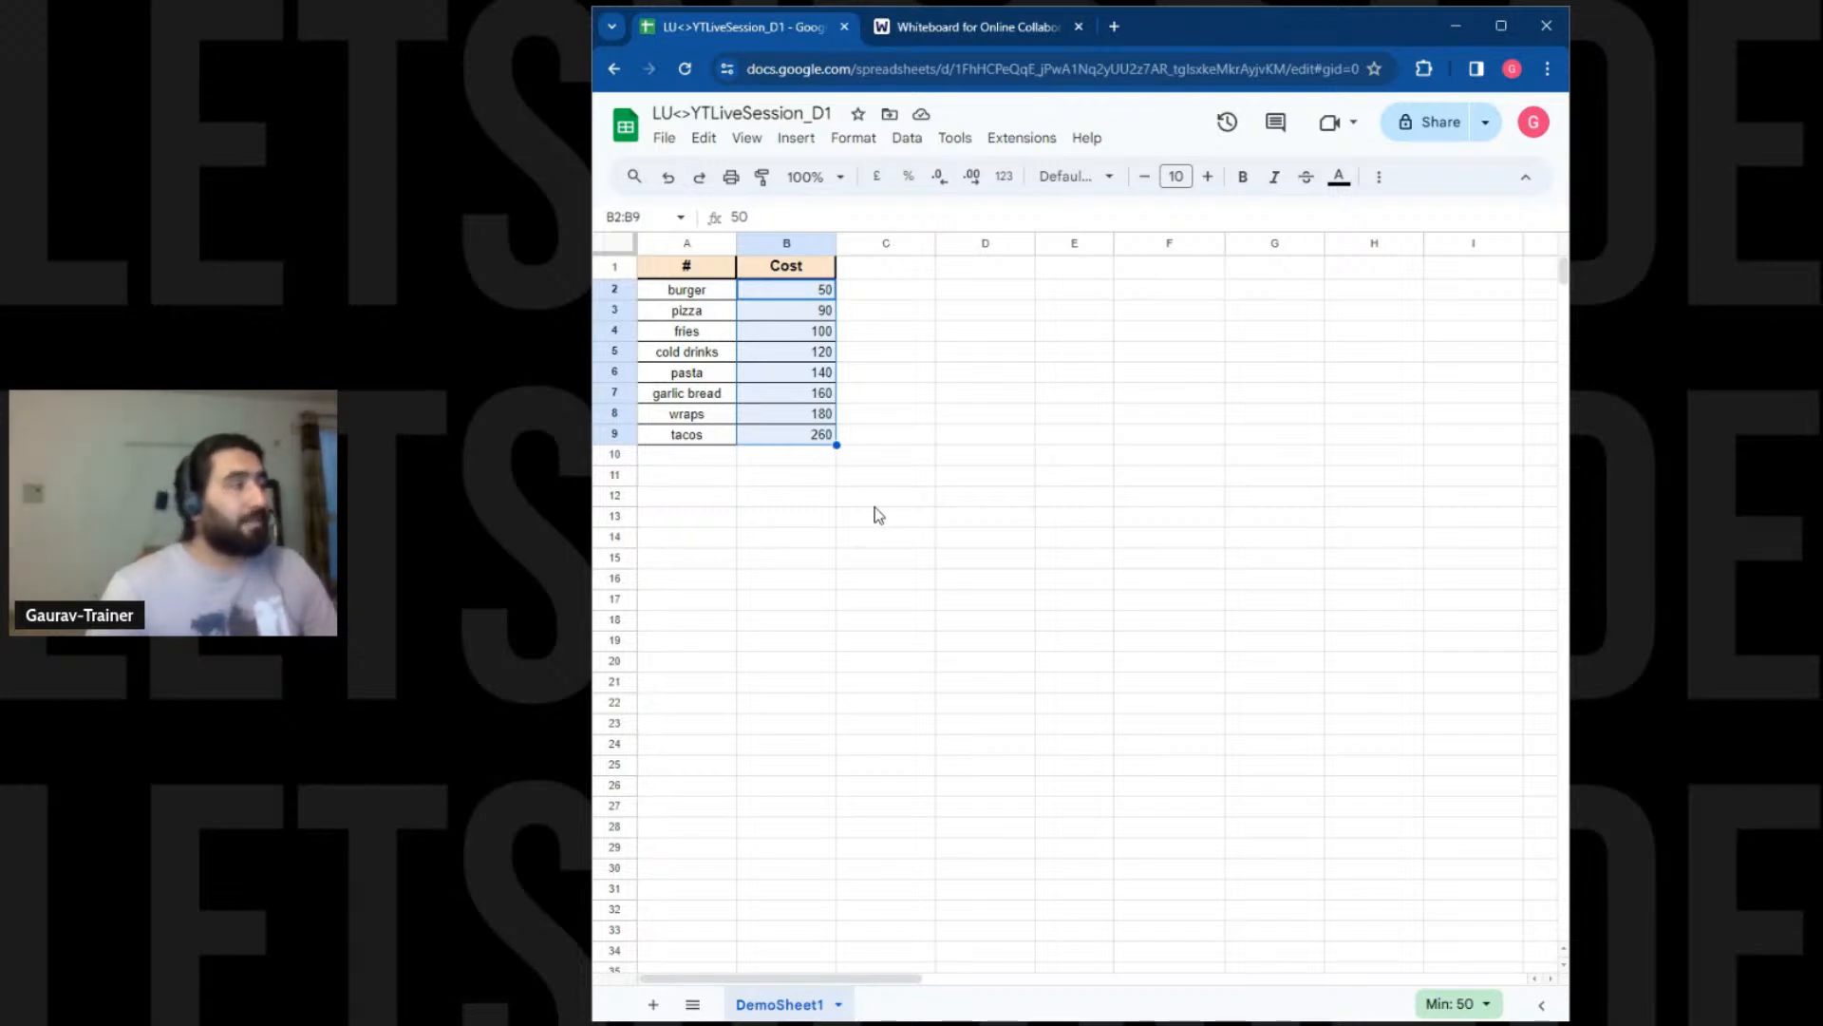
drag(711, 302, 696, 442)
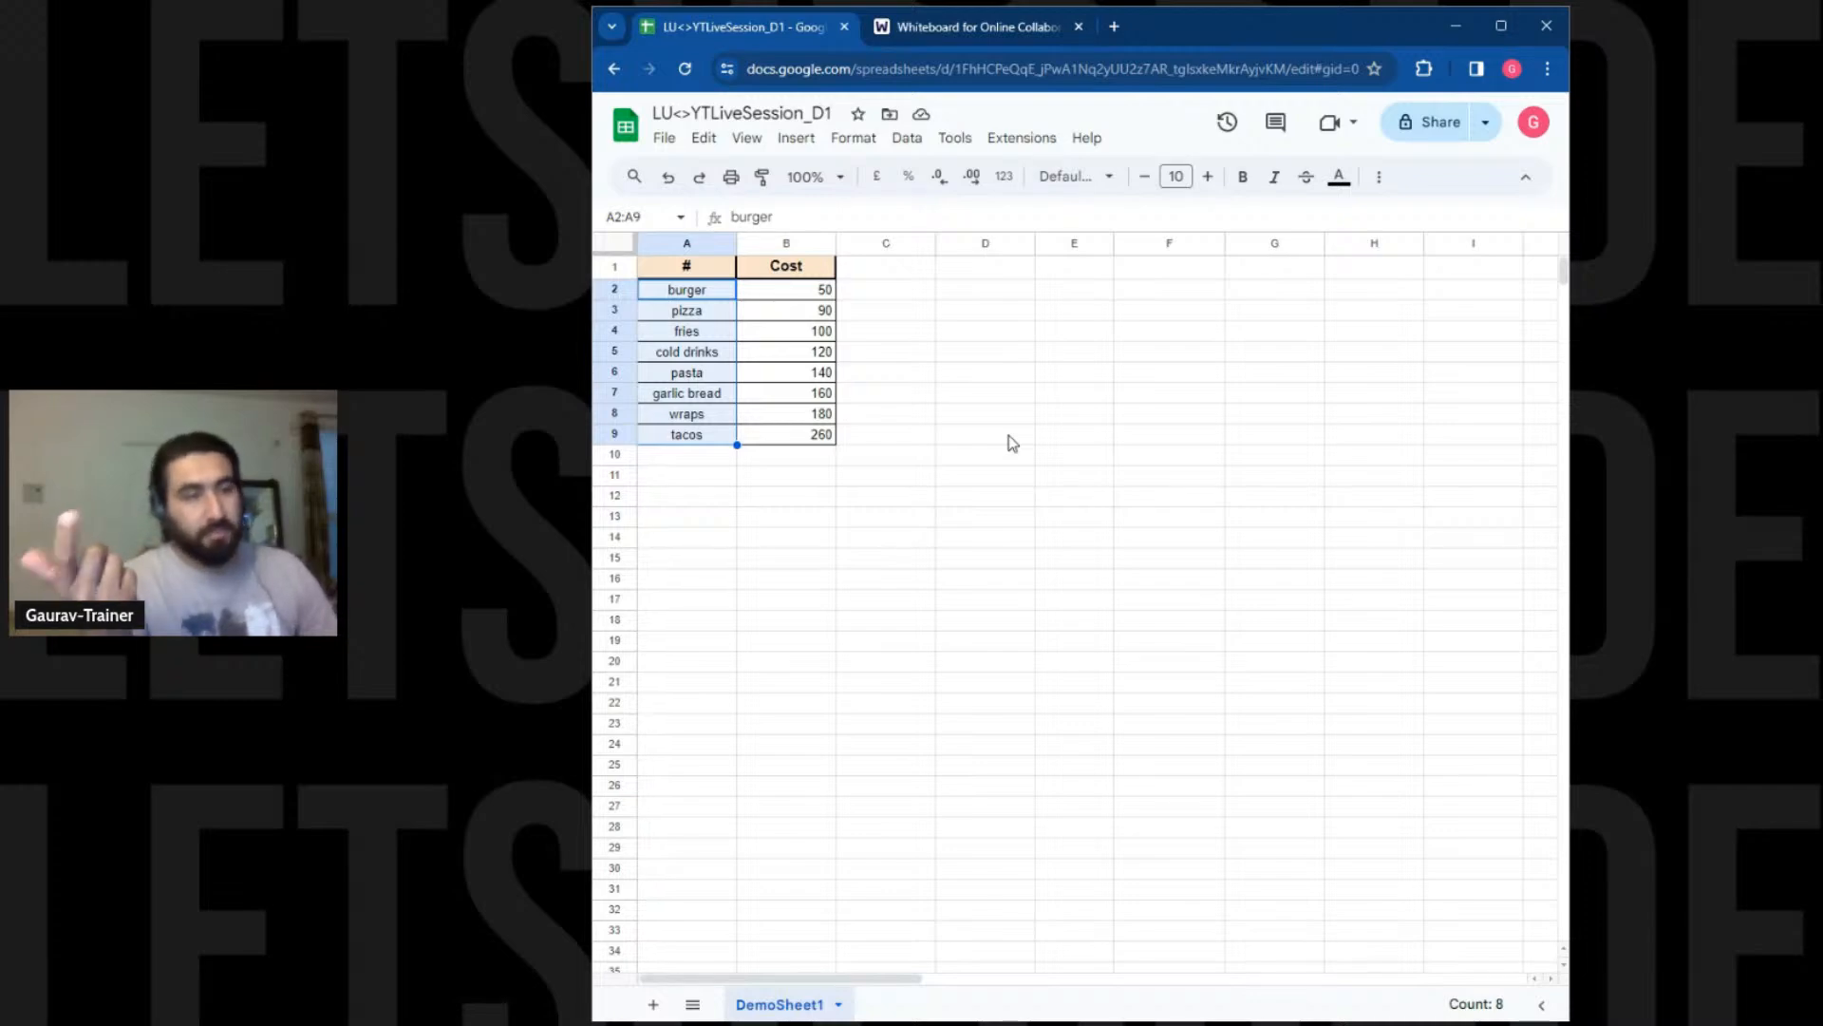
Sort the whole sheet by the Cost column from Z to A, and undo that sort
click(822, 244)
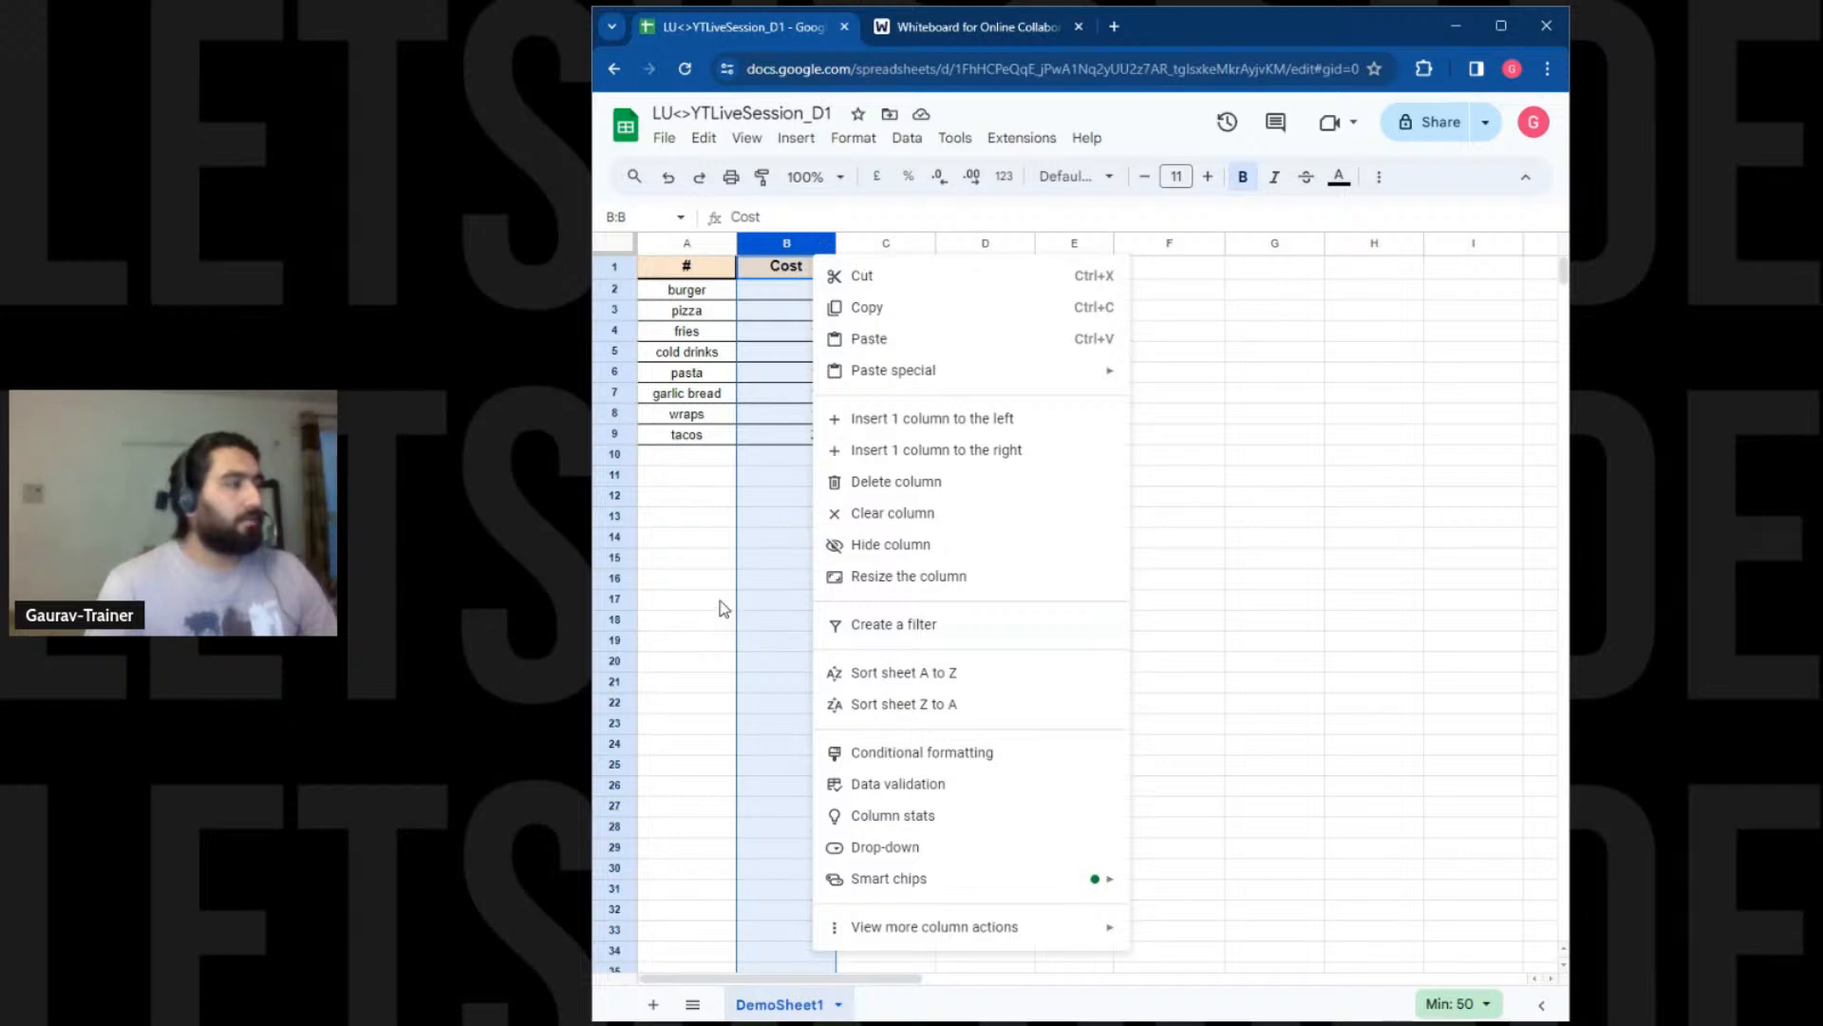
click(866, 704)
click(810, 625)
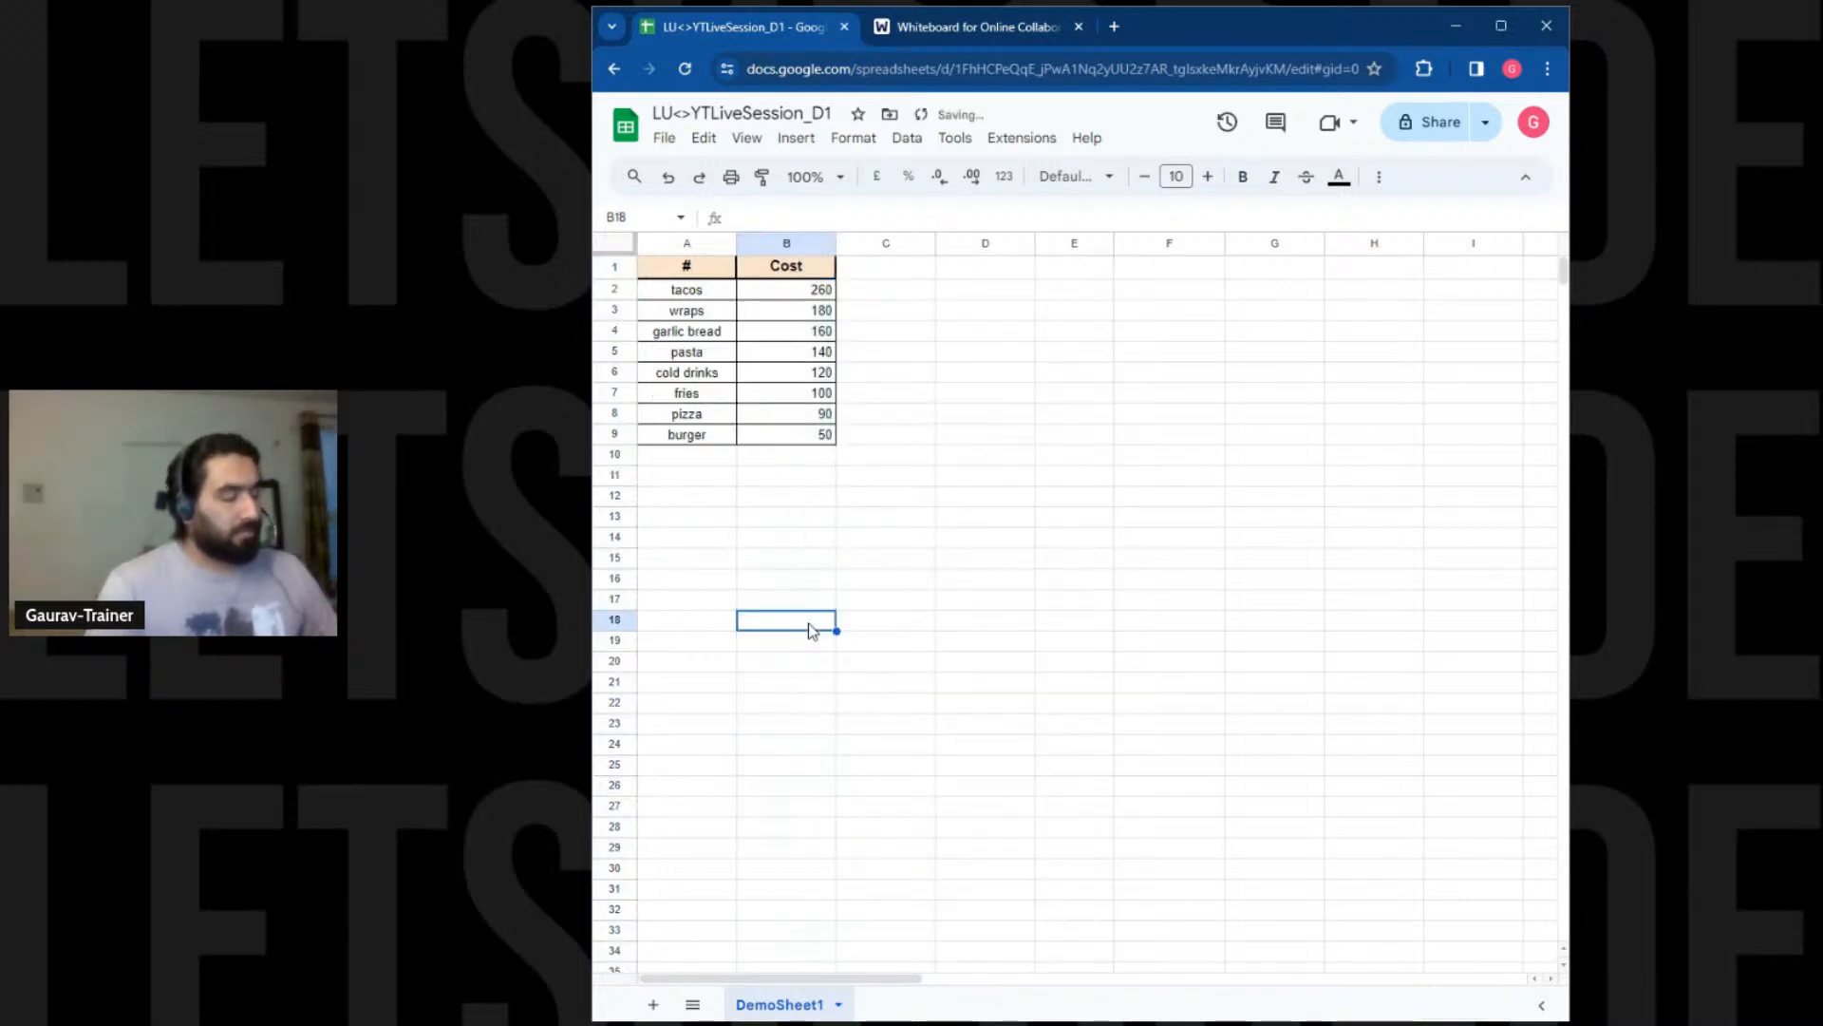
key(ctrl+z)
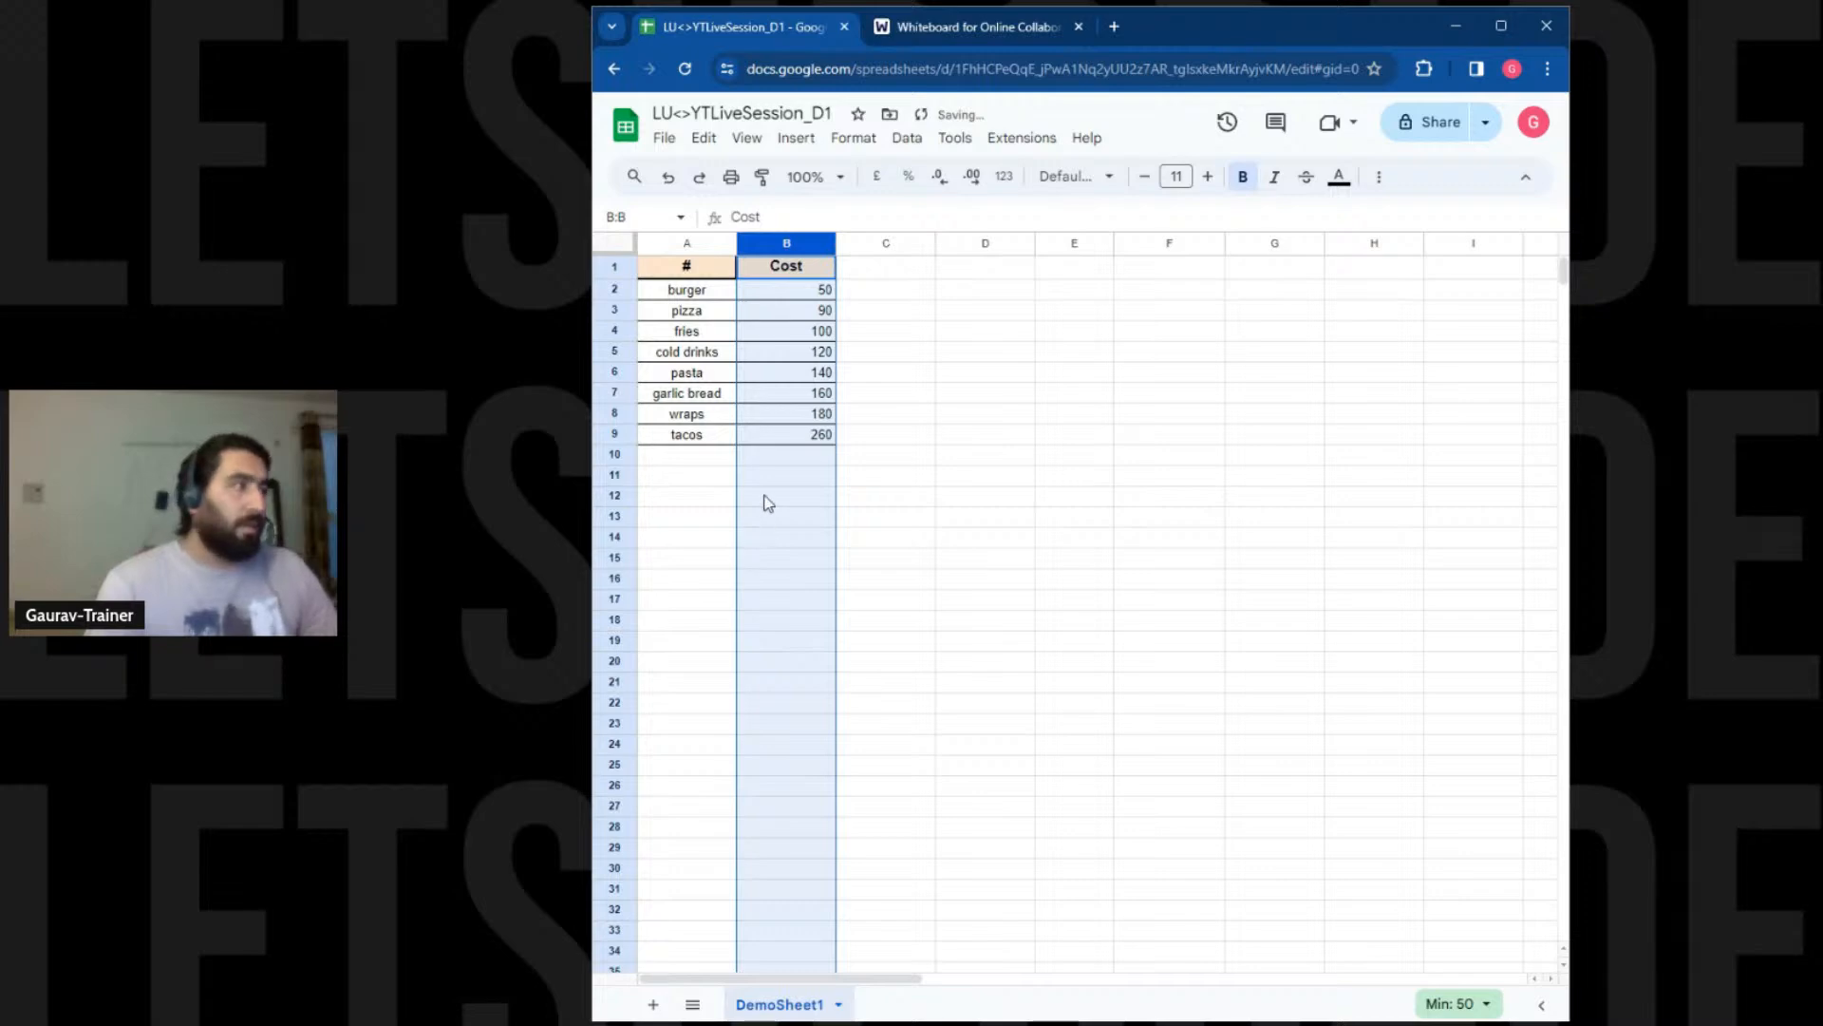
click(765, 494)
drag(774, 290, 775, 447)
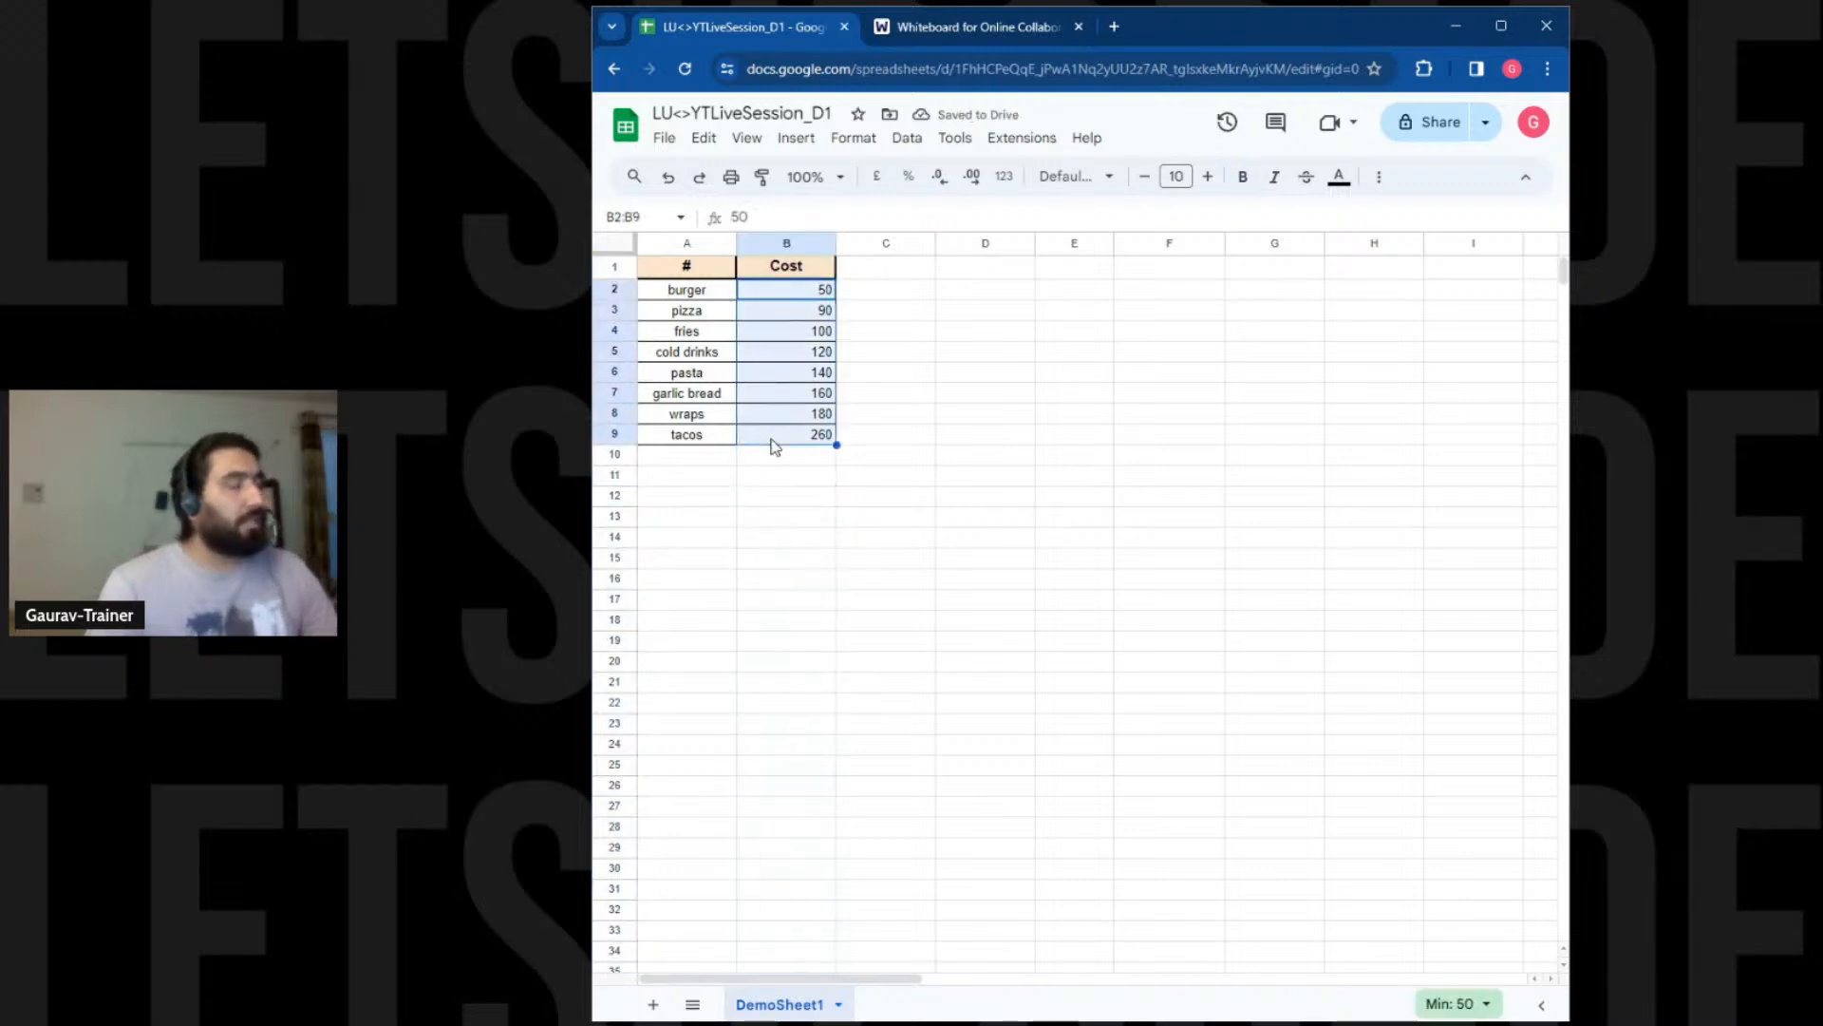
click(779, 531)
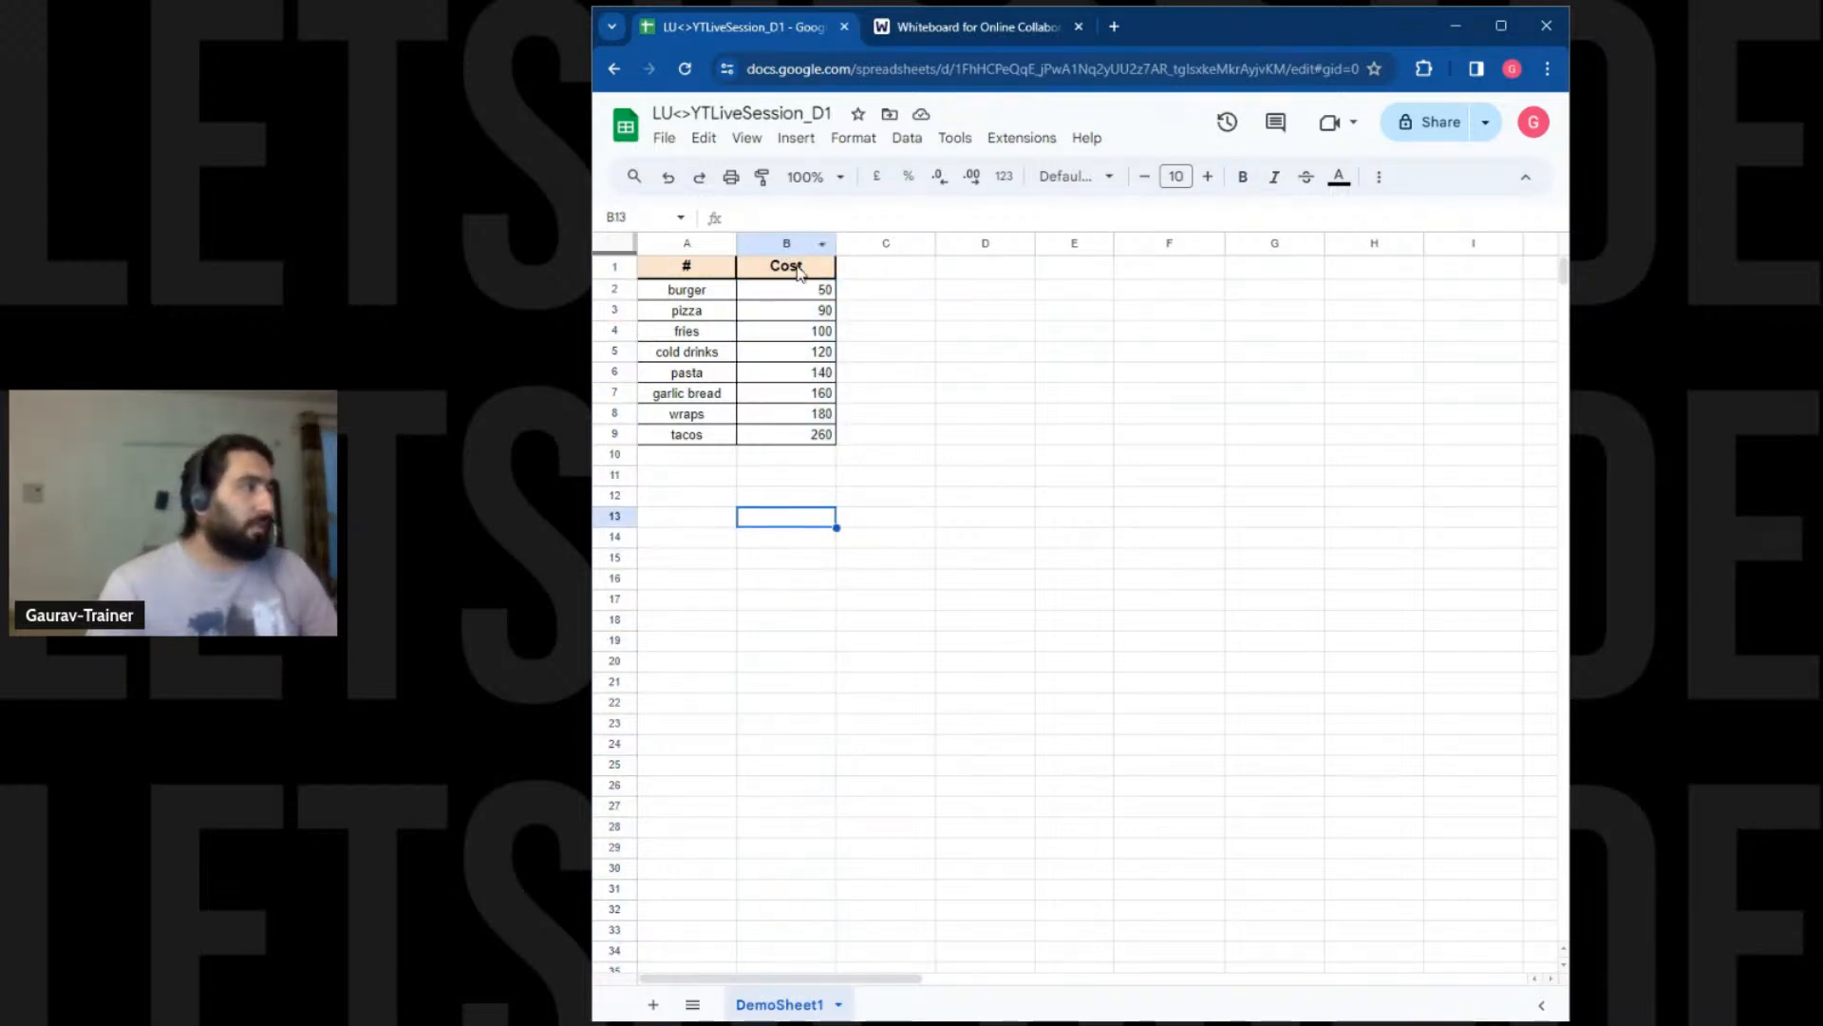
drag(786, 290, 686, 437)
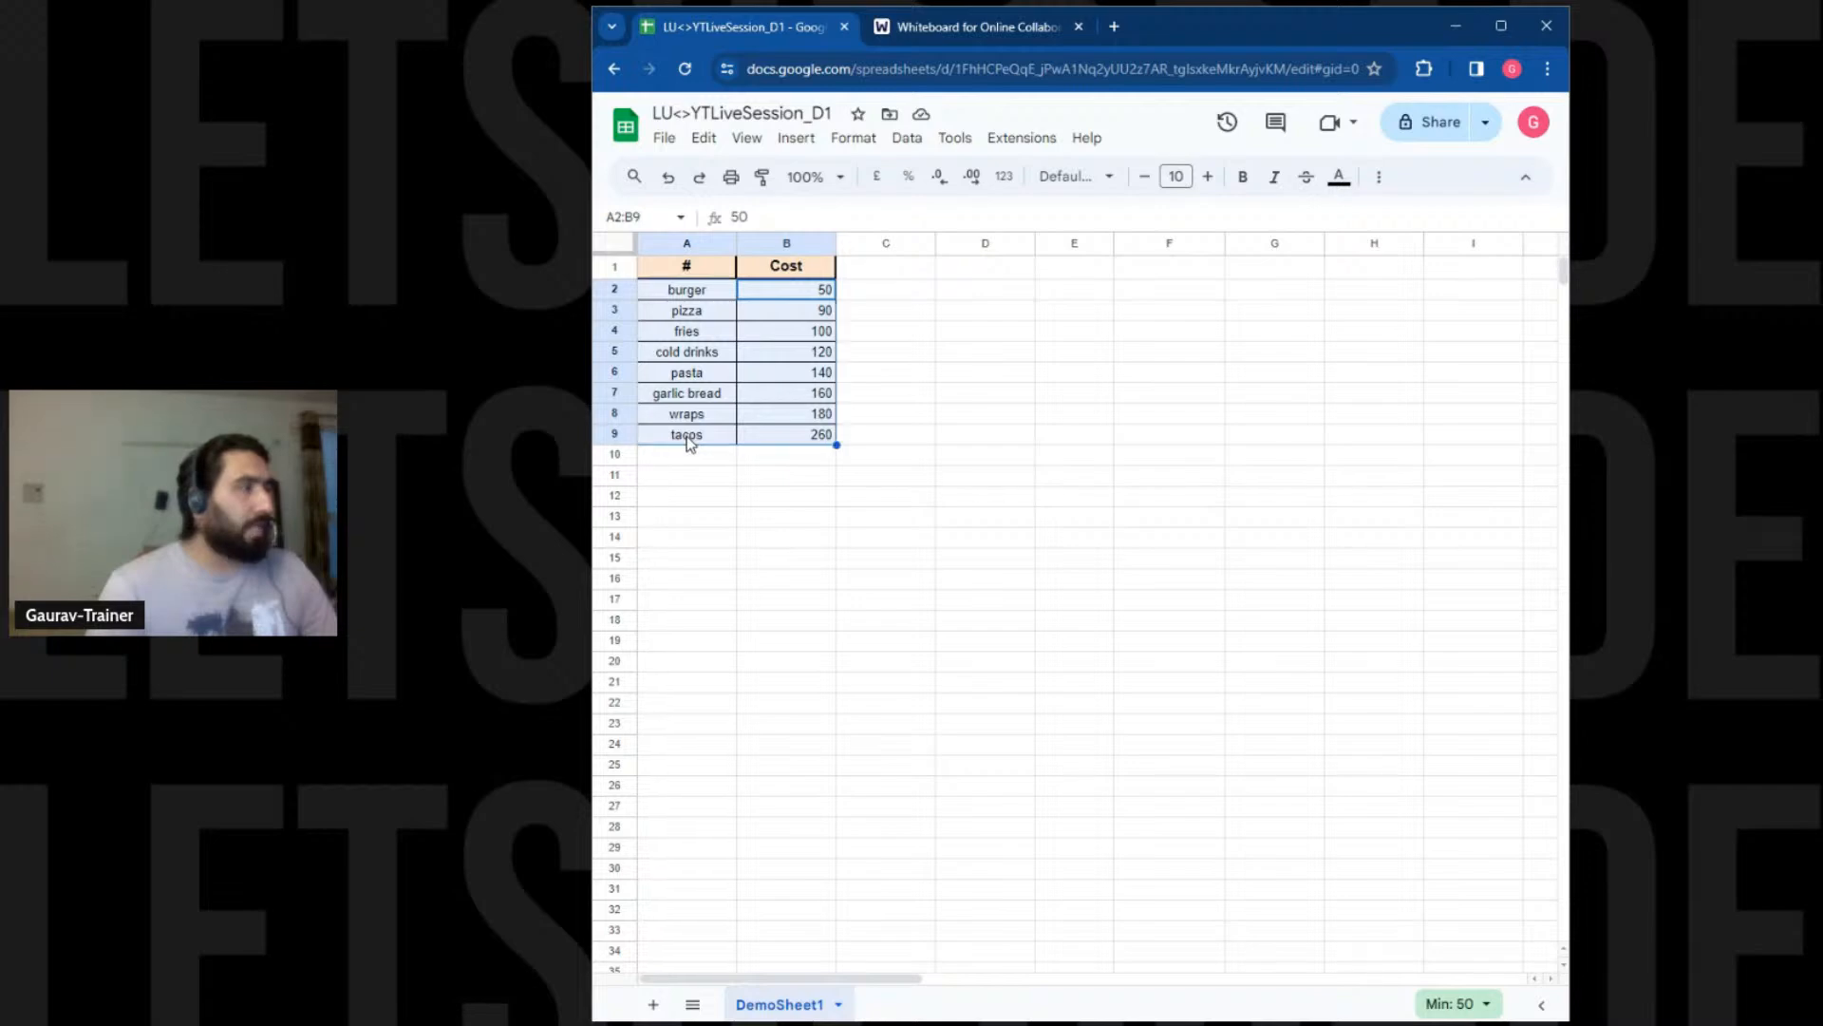
click(907, 139)
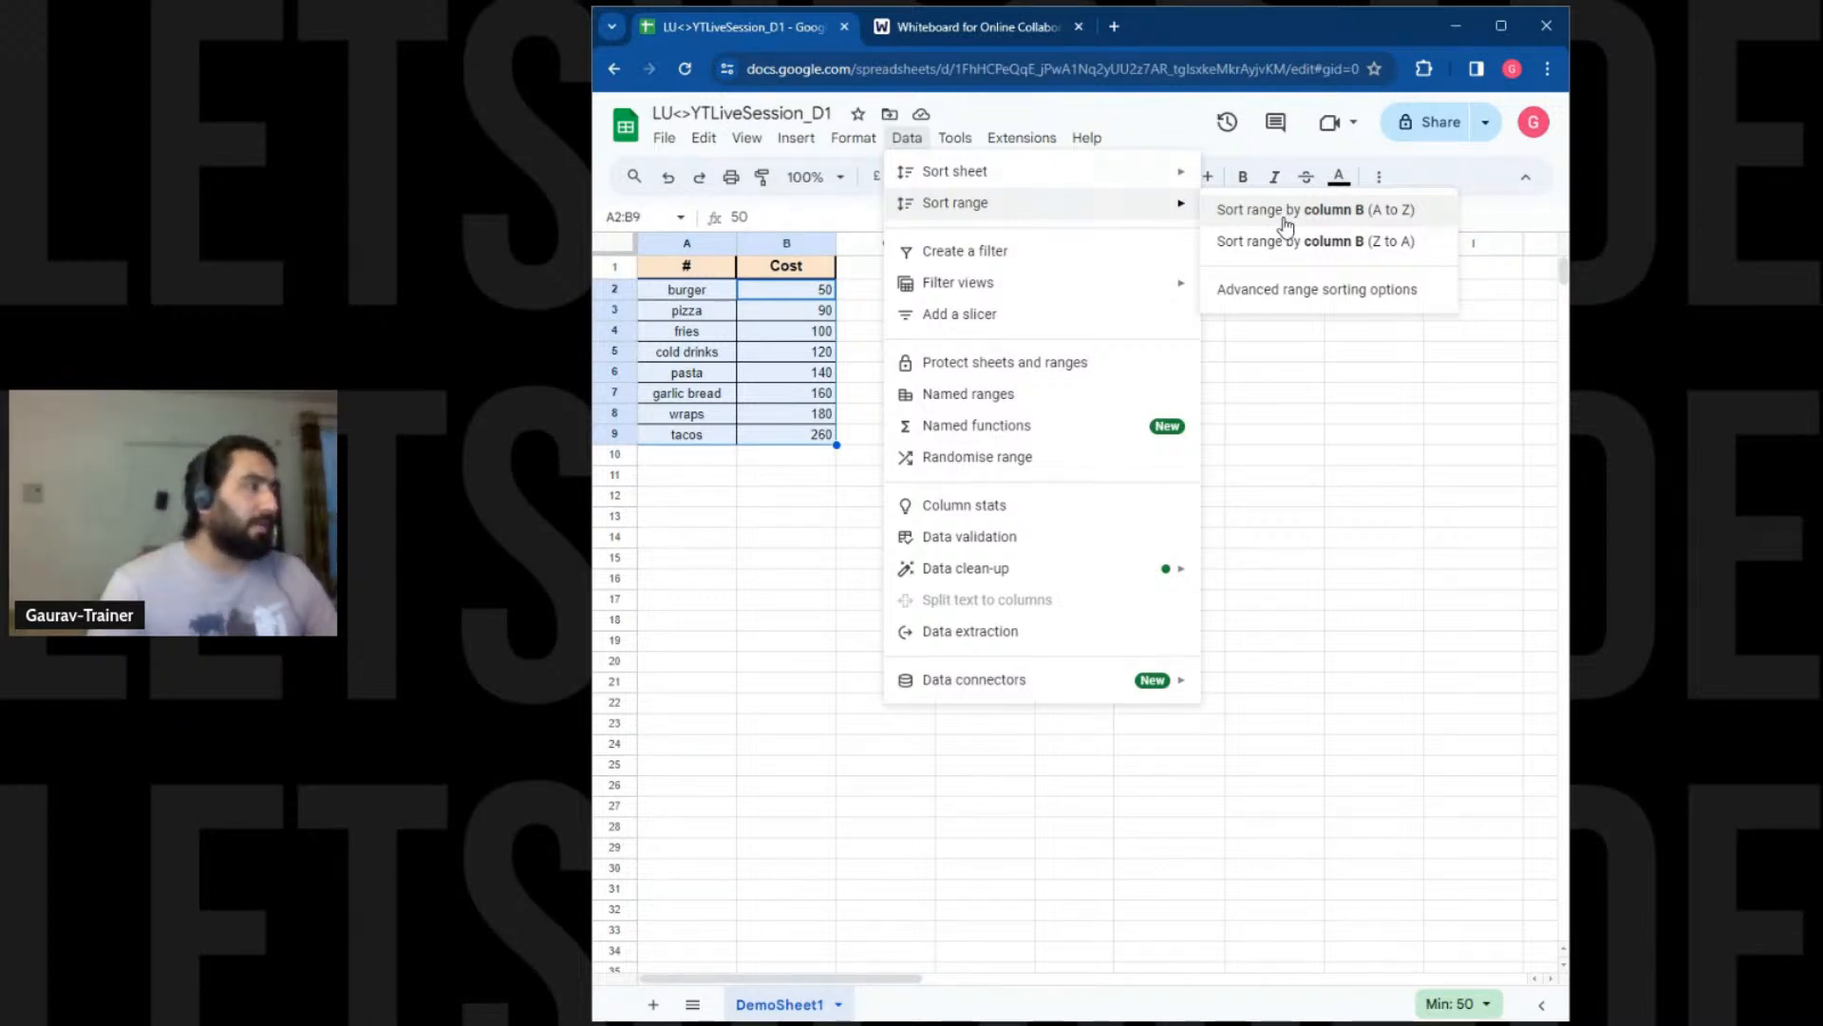
click(1273, 455)
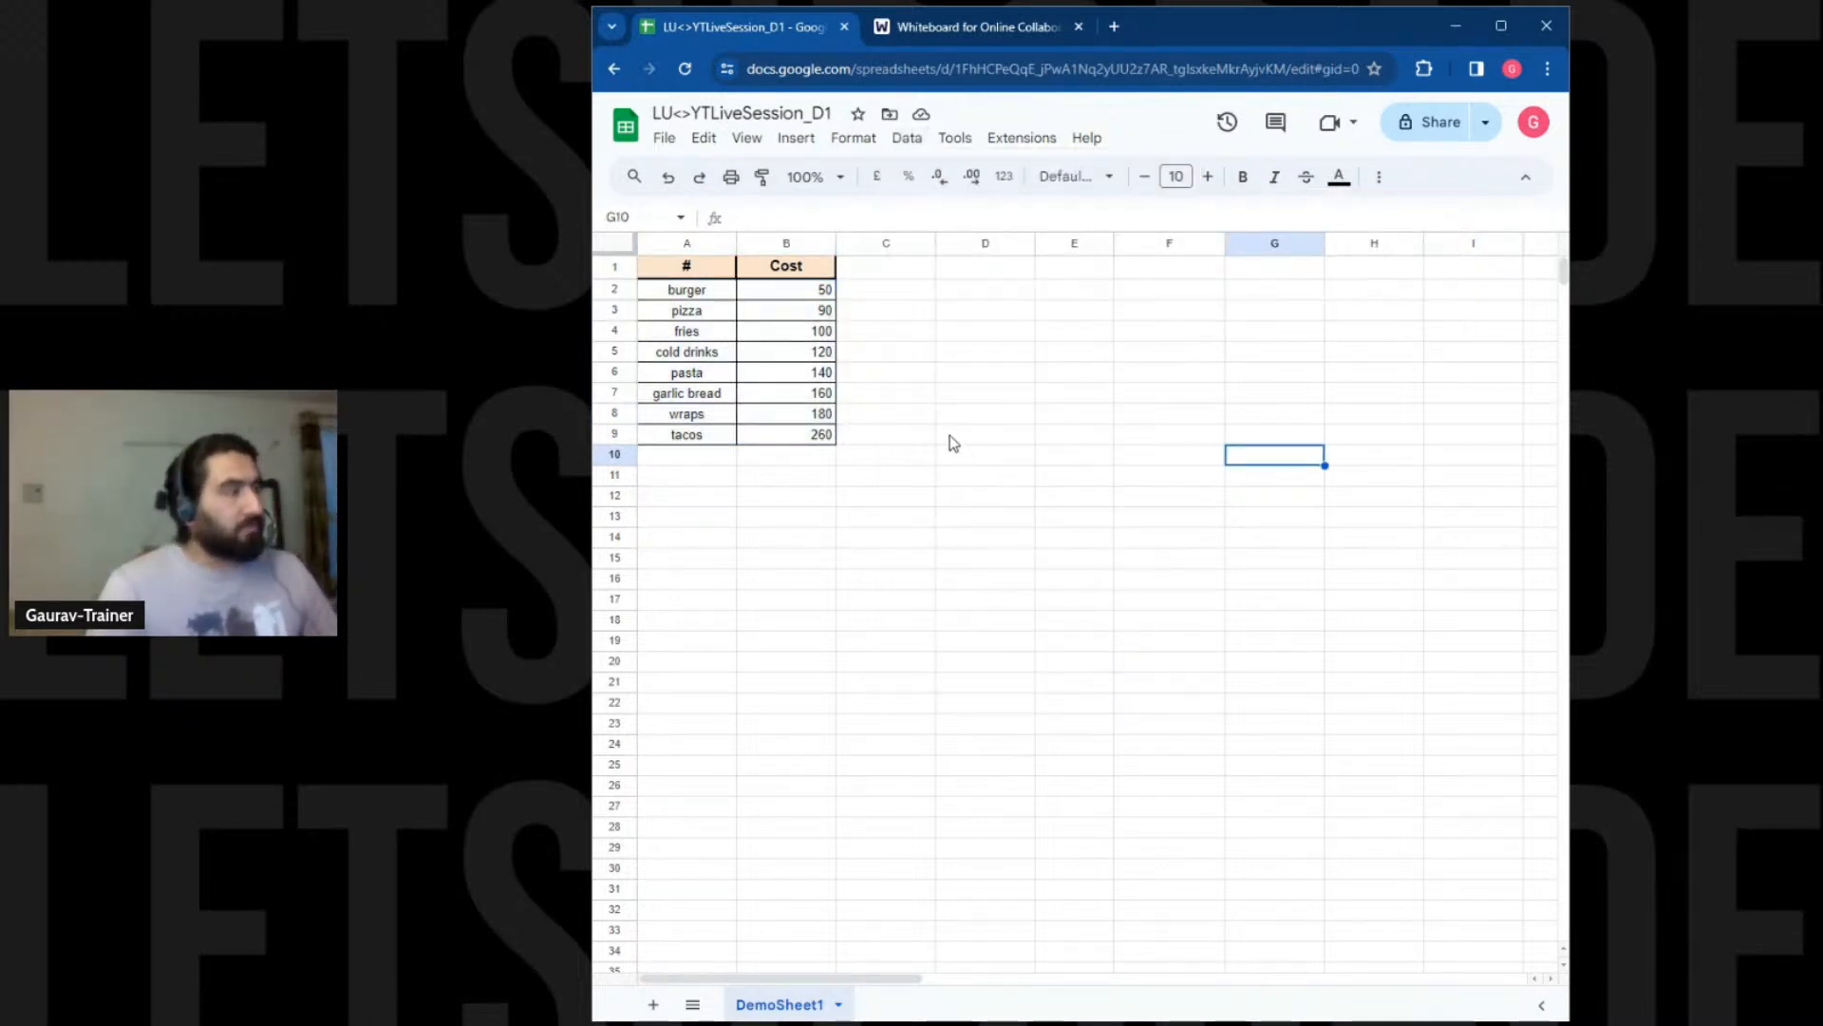
Undo the earlier sort of the cost range, and sort the full range A2:B9 by column B from A to Z
key(ctrl+z)
click(820, 513)
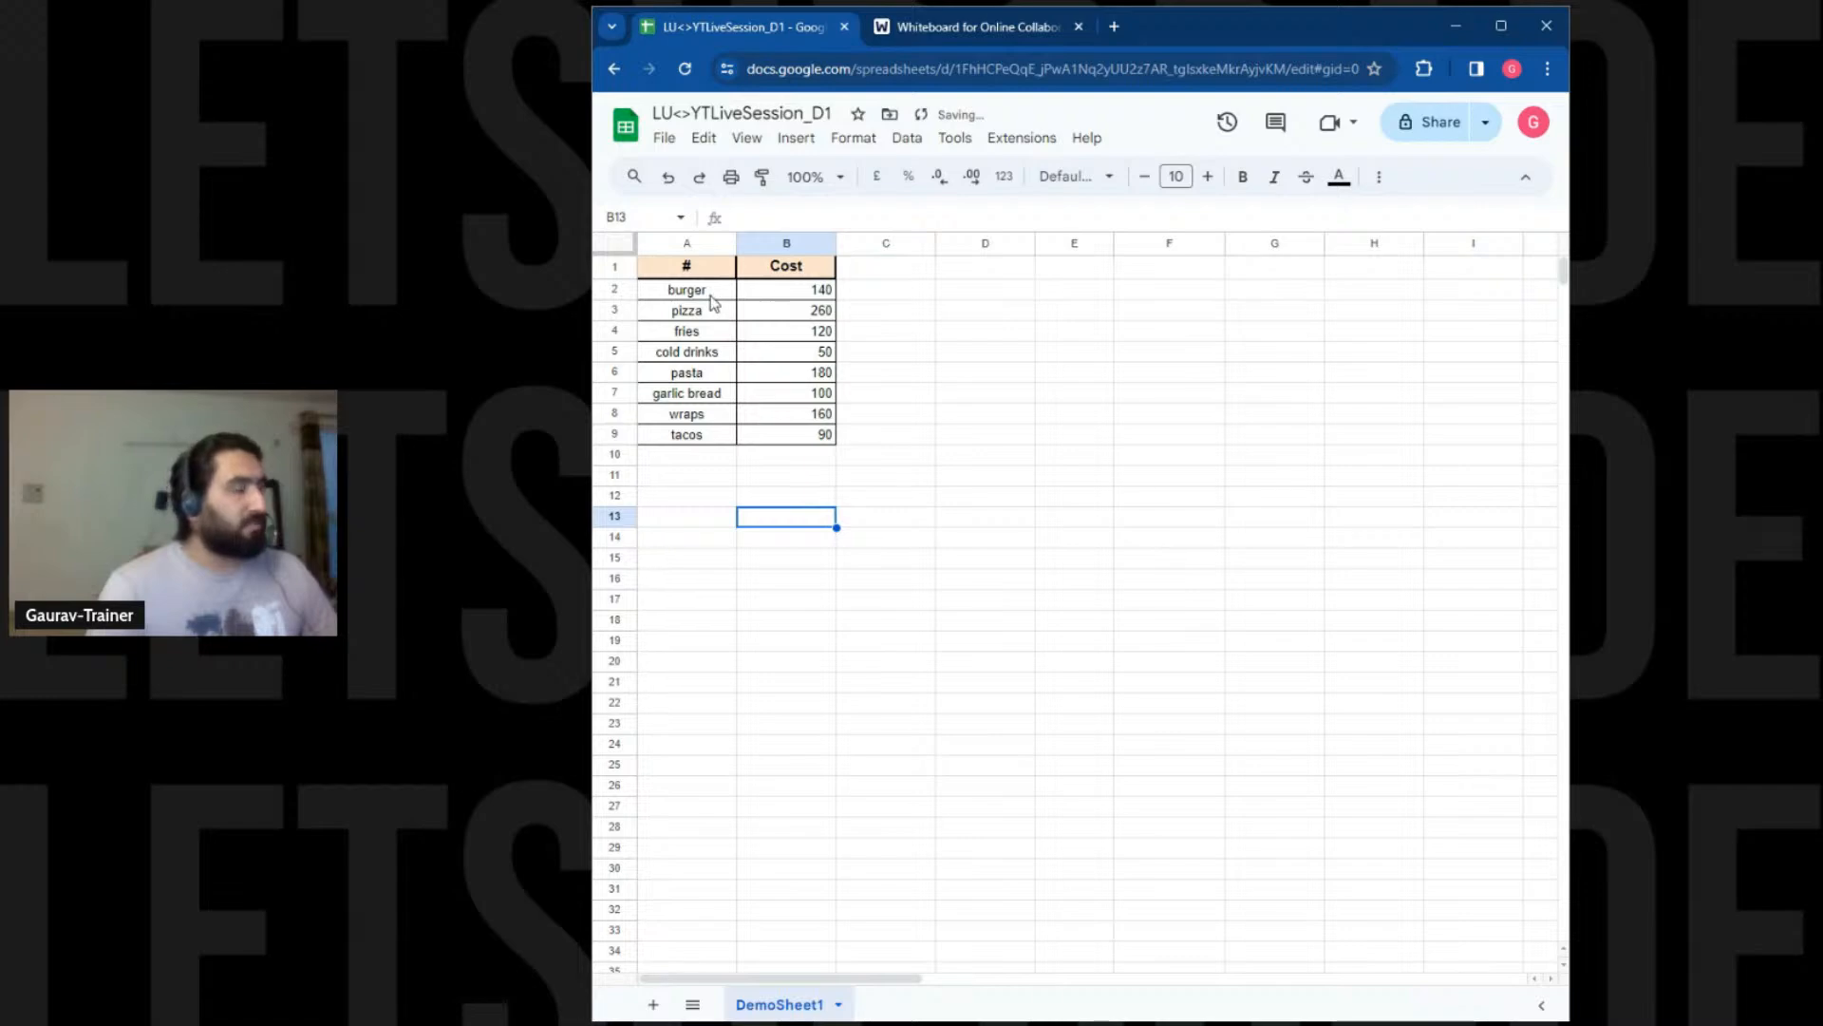
drag(710, 296, 692, 436)
click(750, 555)
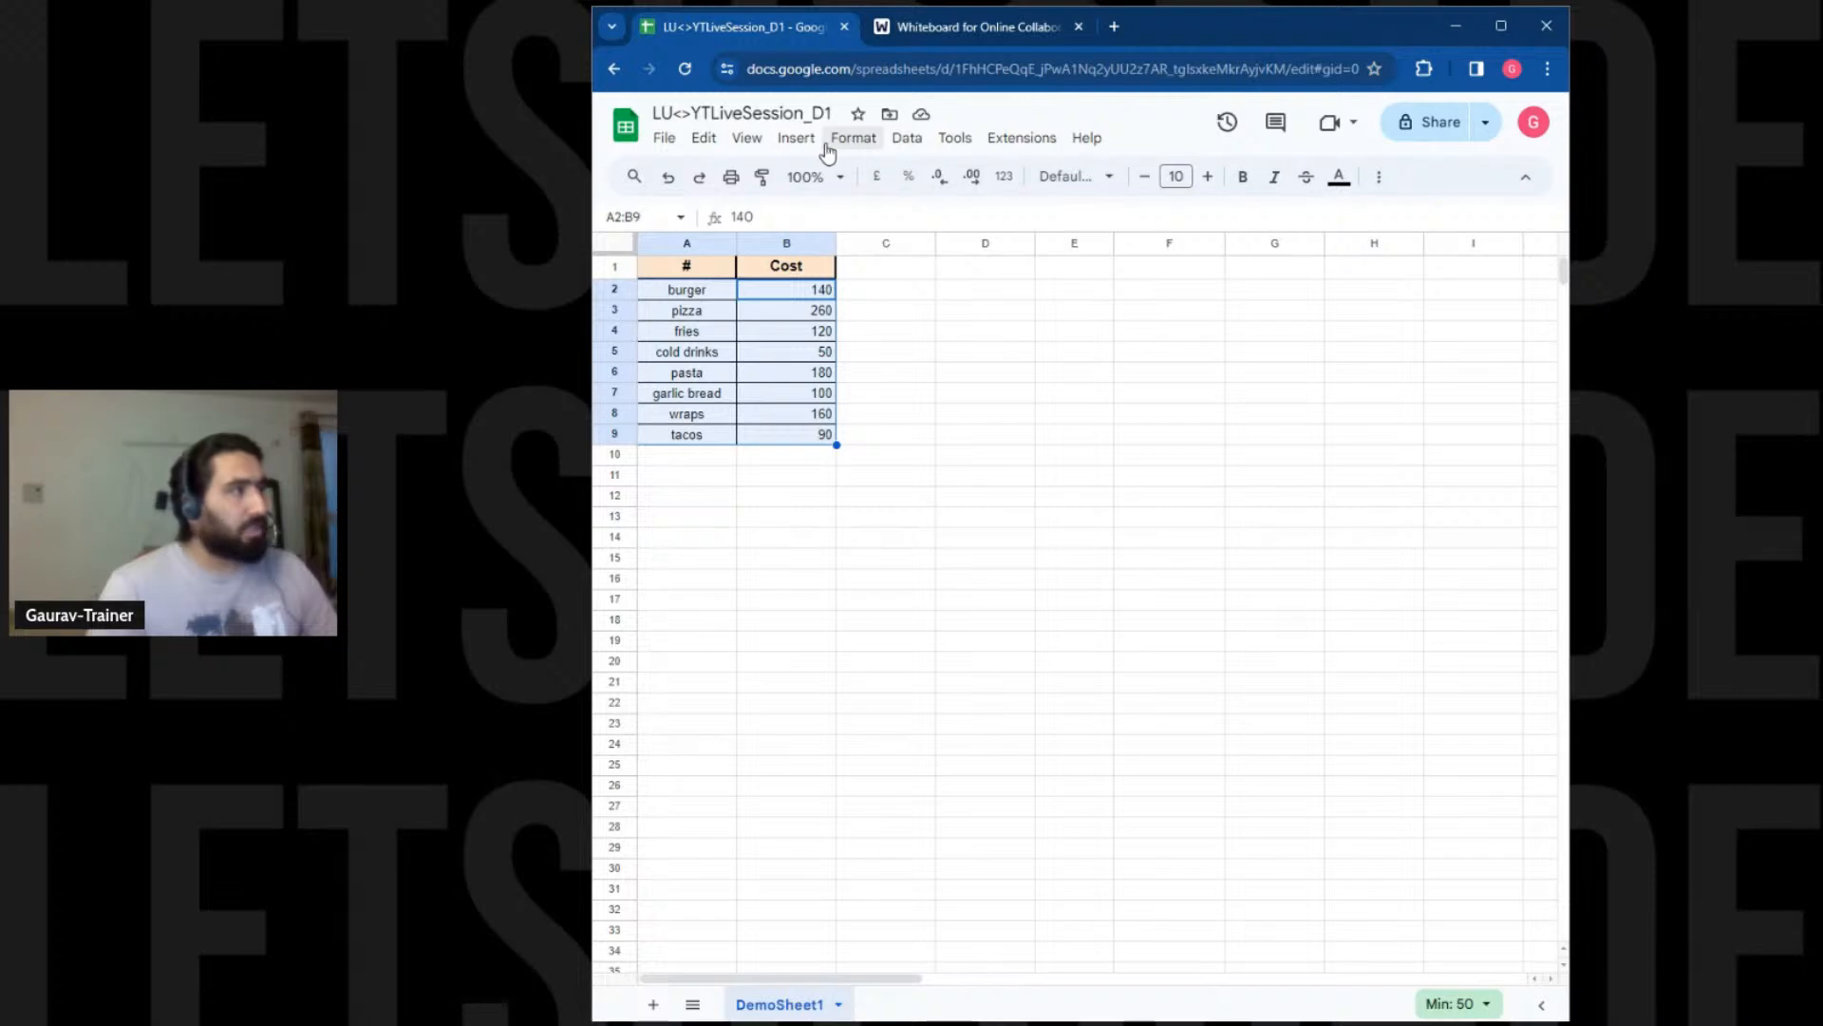
click(910, 139)
mouse_move(977, 201)
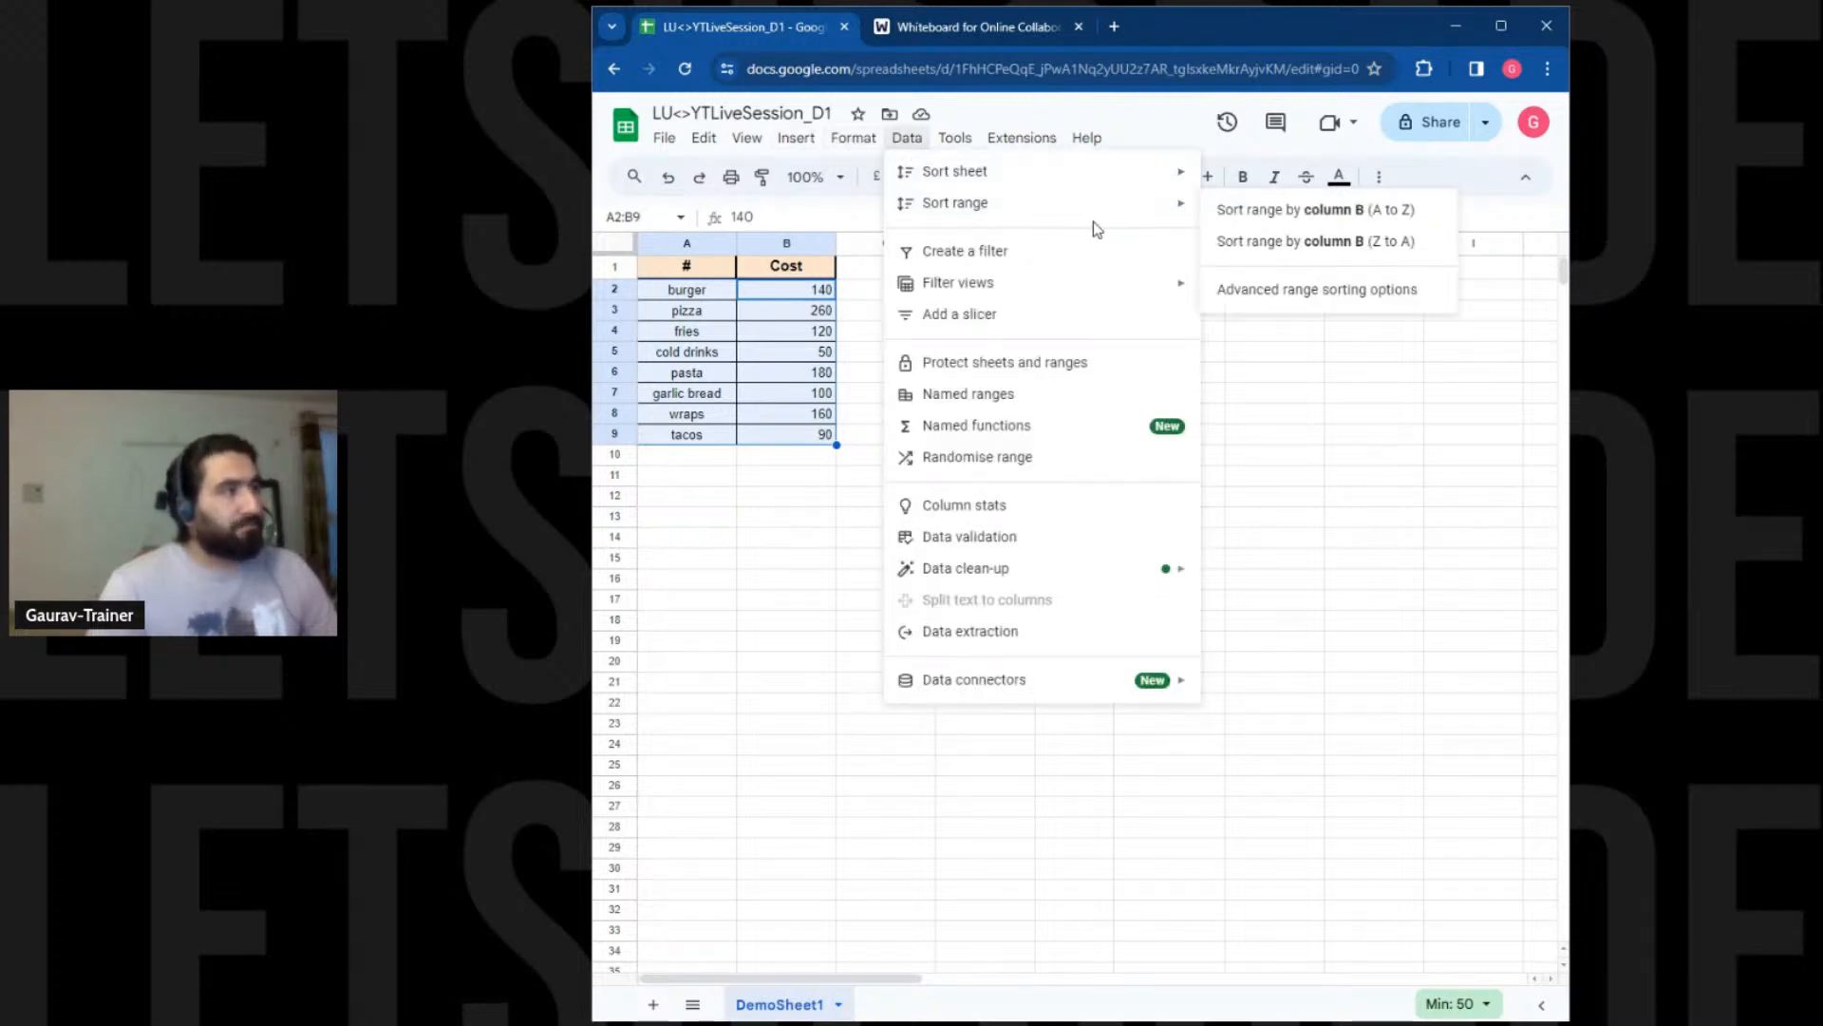
click(1286, 211)
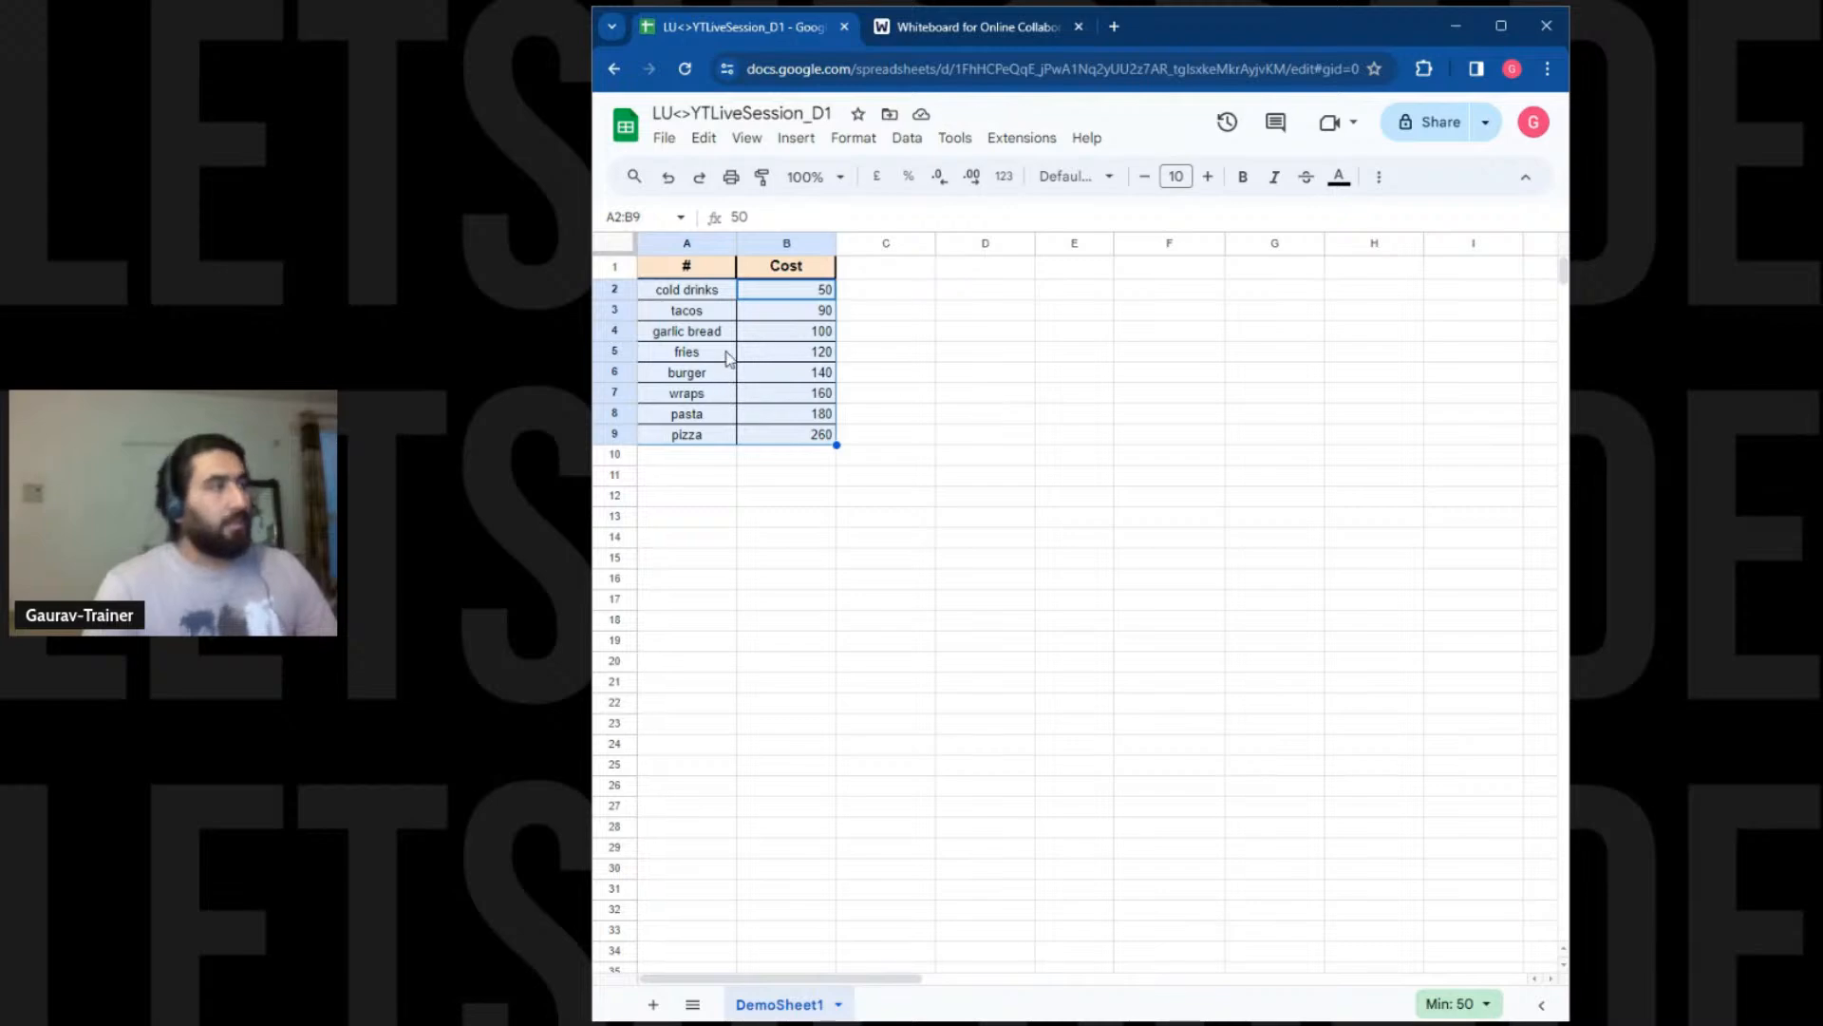
click(687, 352)
drag(686, 289, 805, 442)
click(723, 332)
click(718, 414)
click(813, 516)
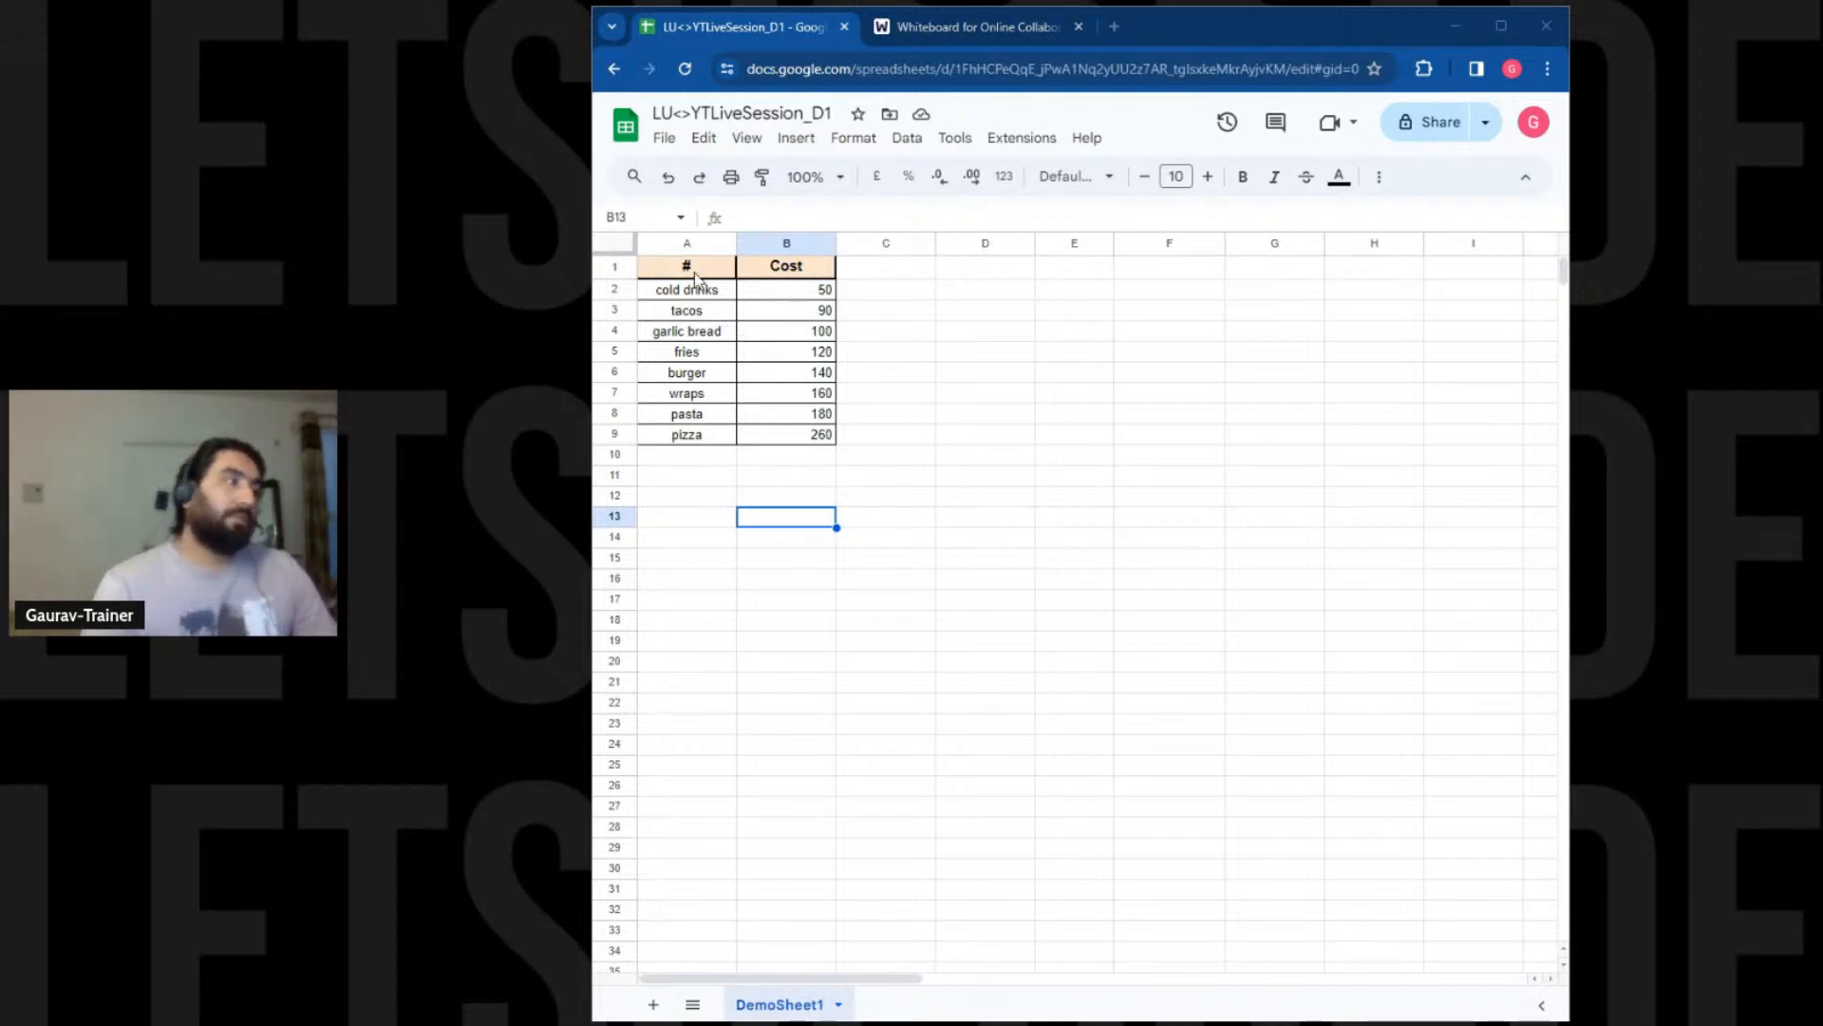
Clear the item names and costs in A2:B9, and replace the header in A1 with Custromer_id
drag(698, 290, 772, 446)
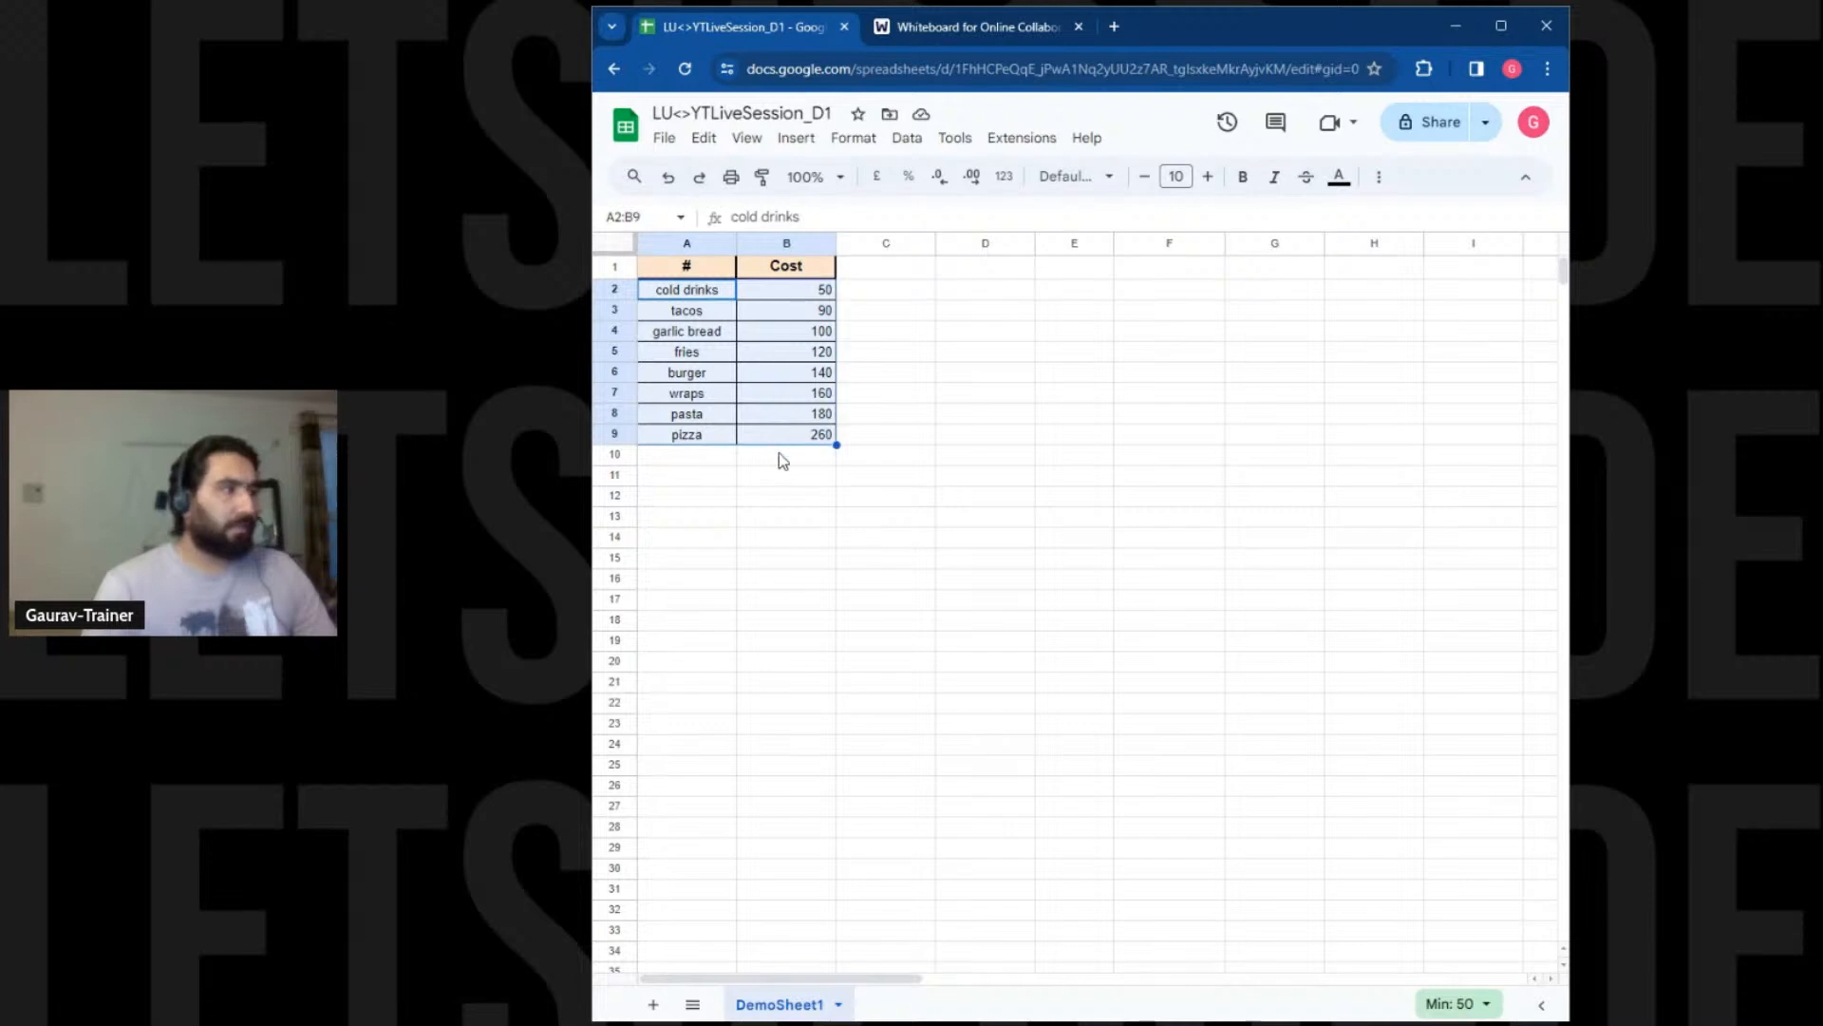
key(Delete)
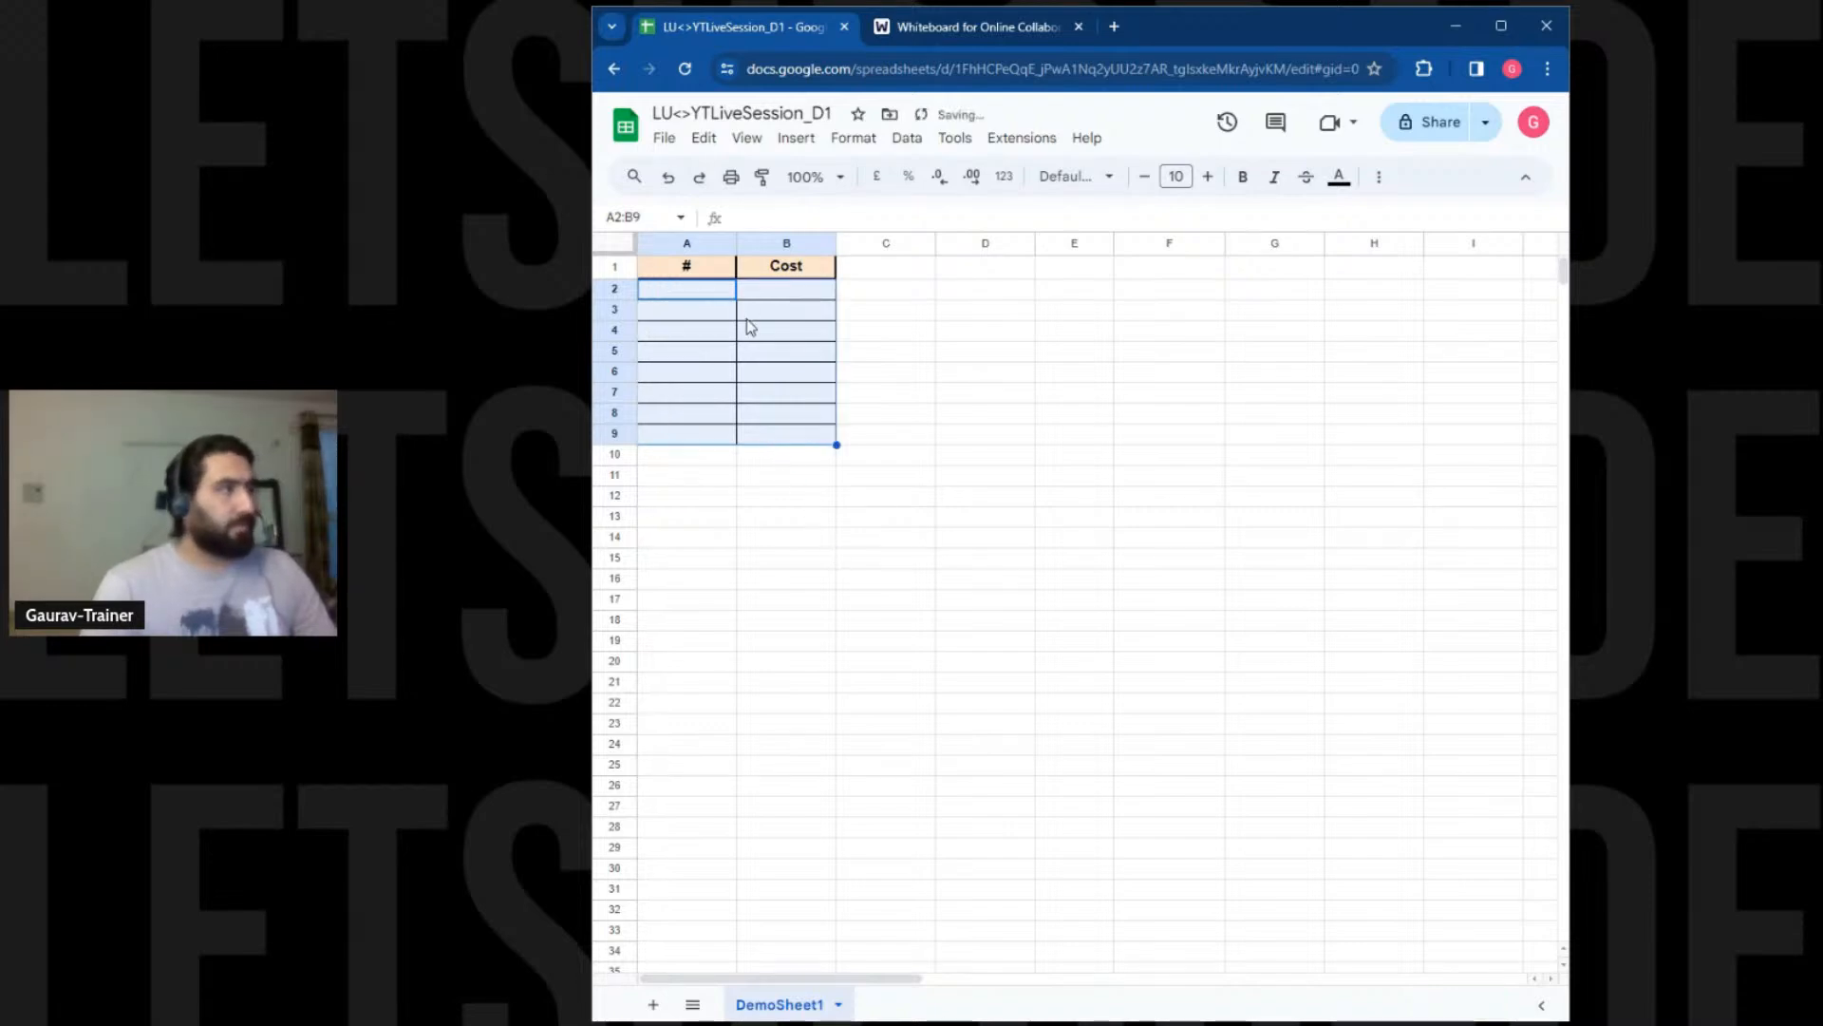
click(706, 273)
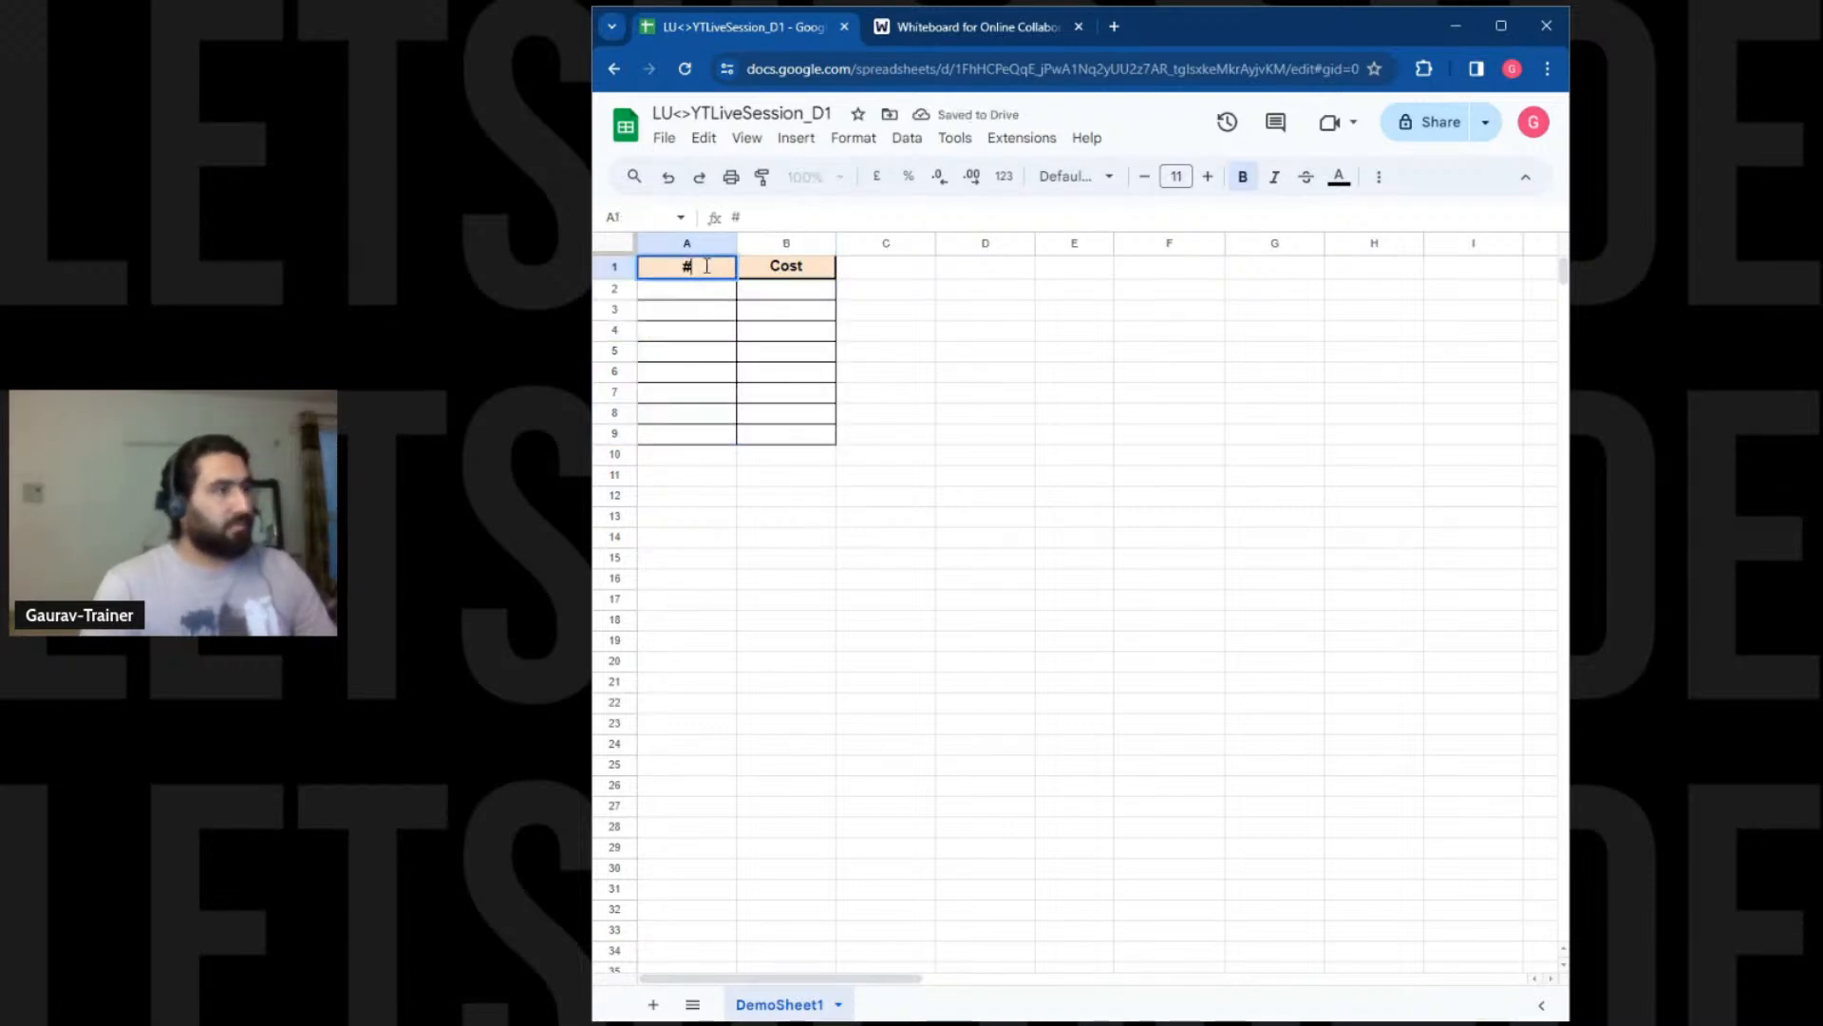
text(Custromer)
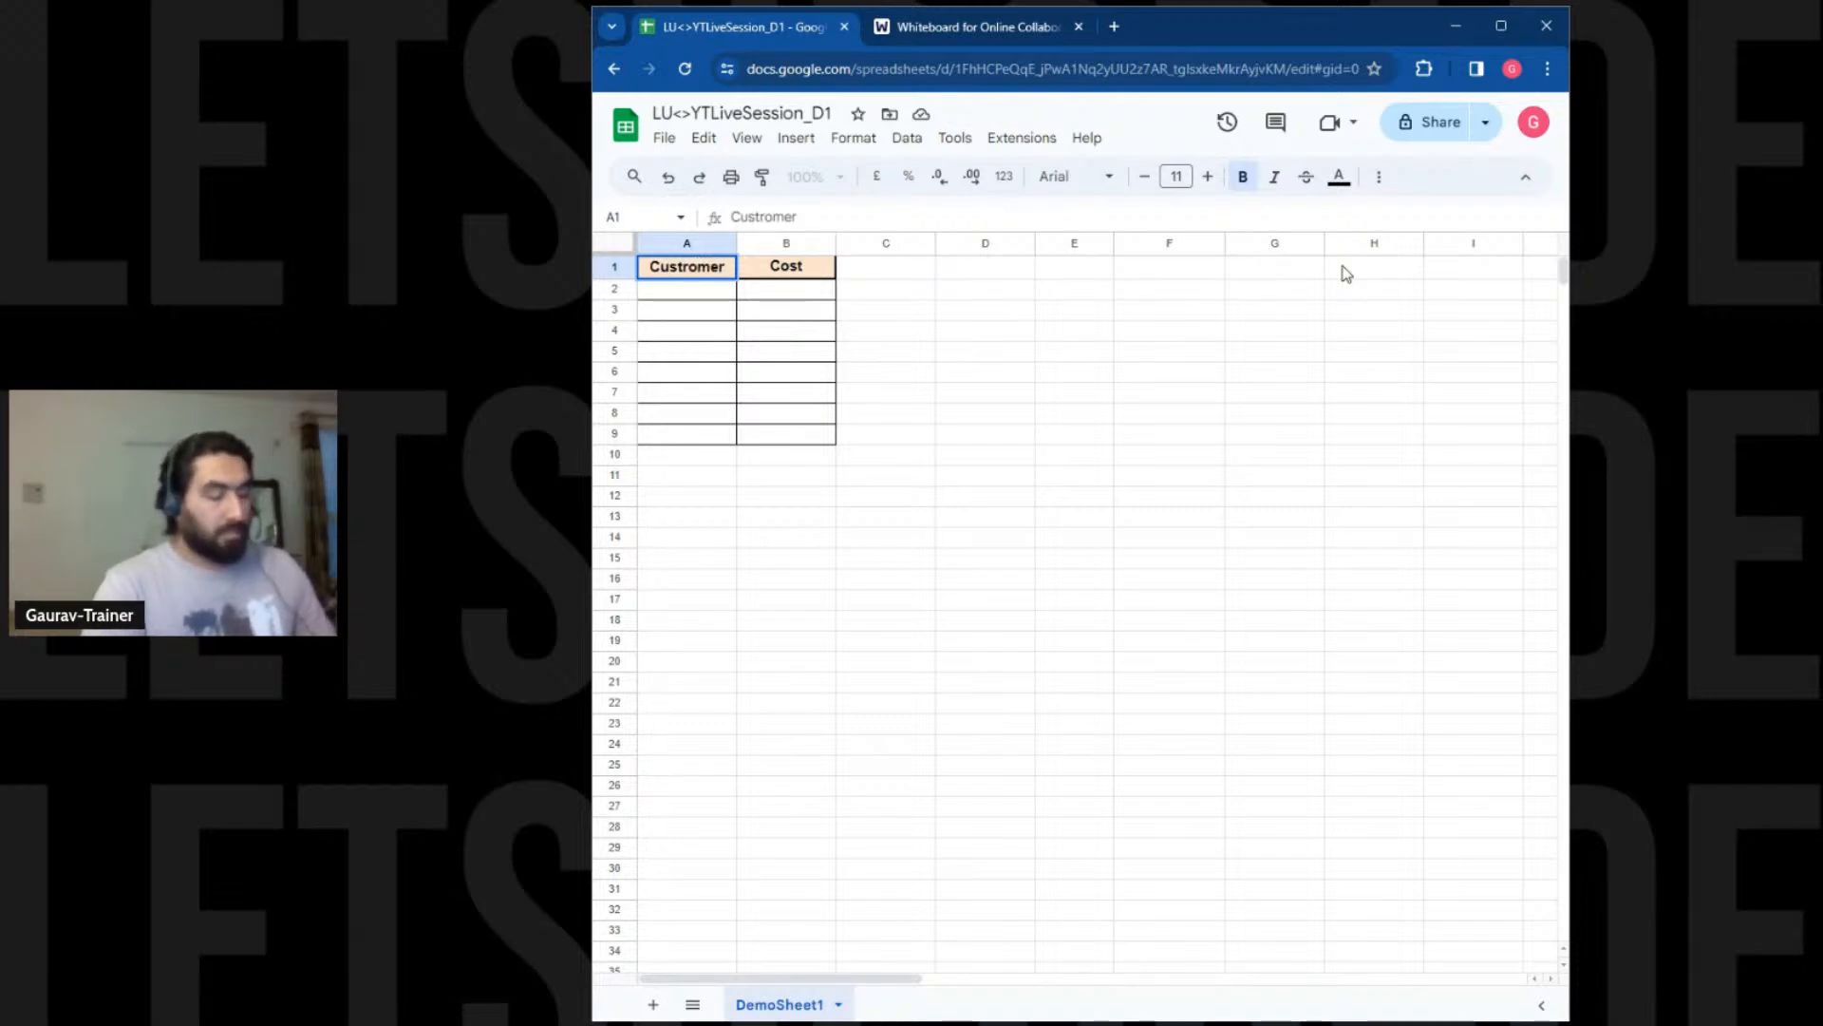
text(_id)
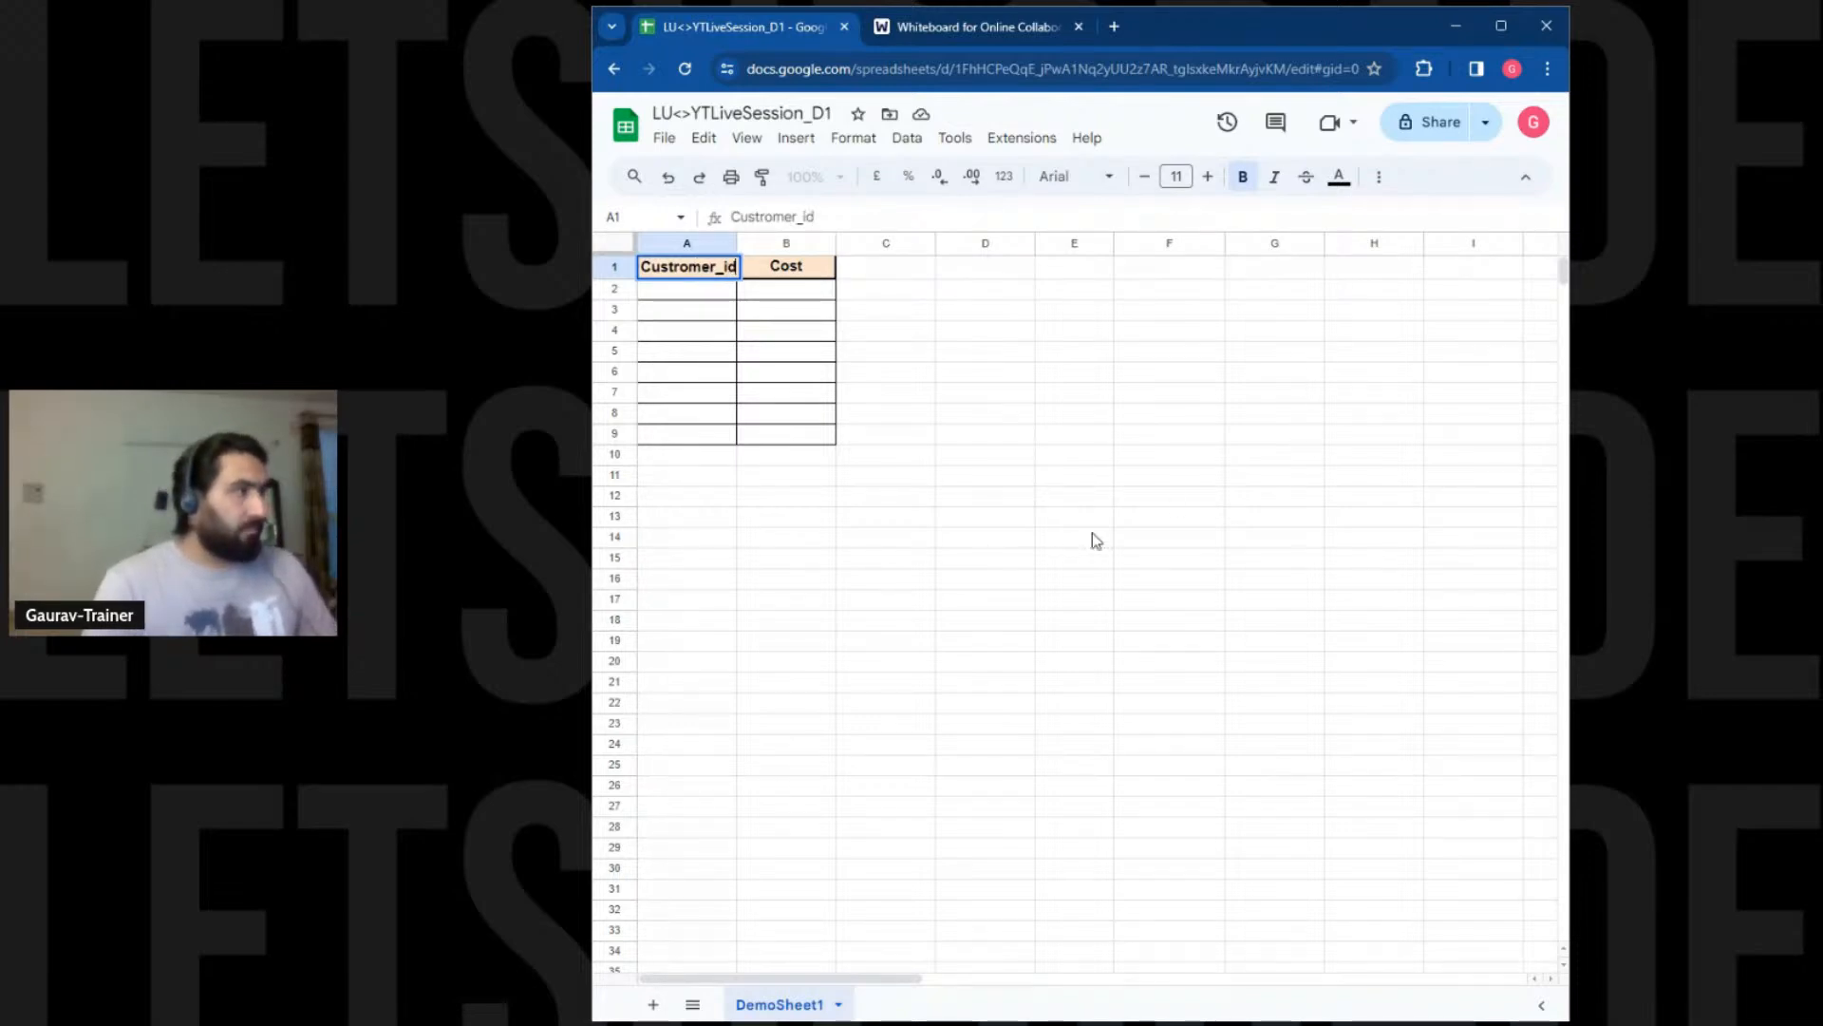
click(1092, 540)
Widen column A to fit its header, and change the header in B1 to Location
drag(737, 243, 765, 243)
double_click(815, 267)
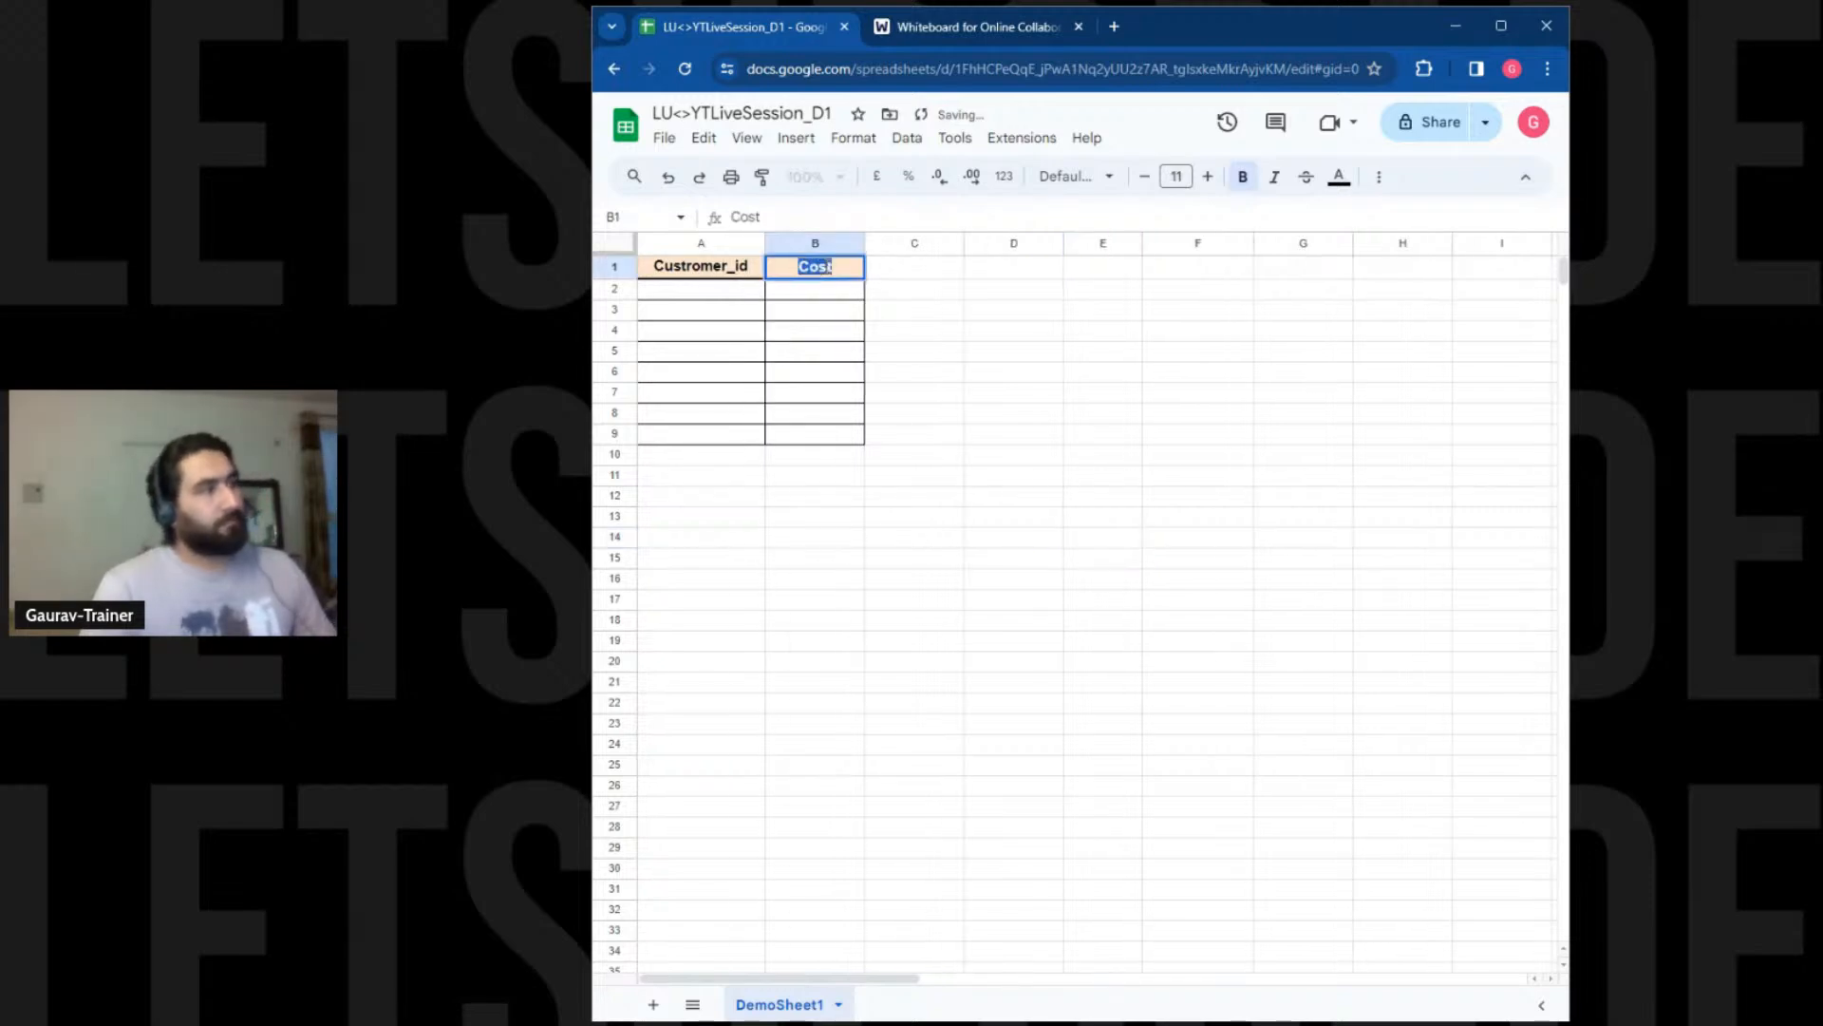
text(Location)
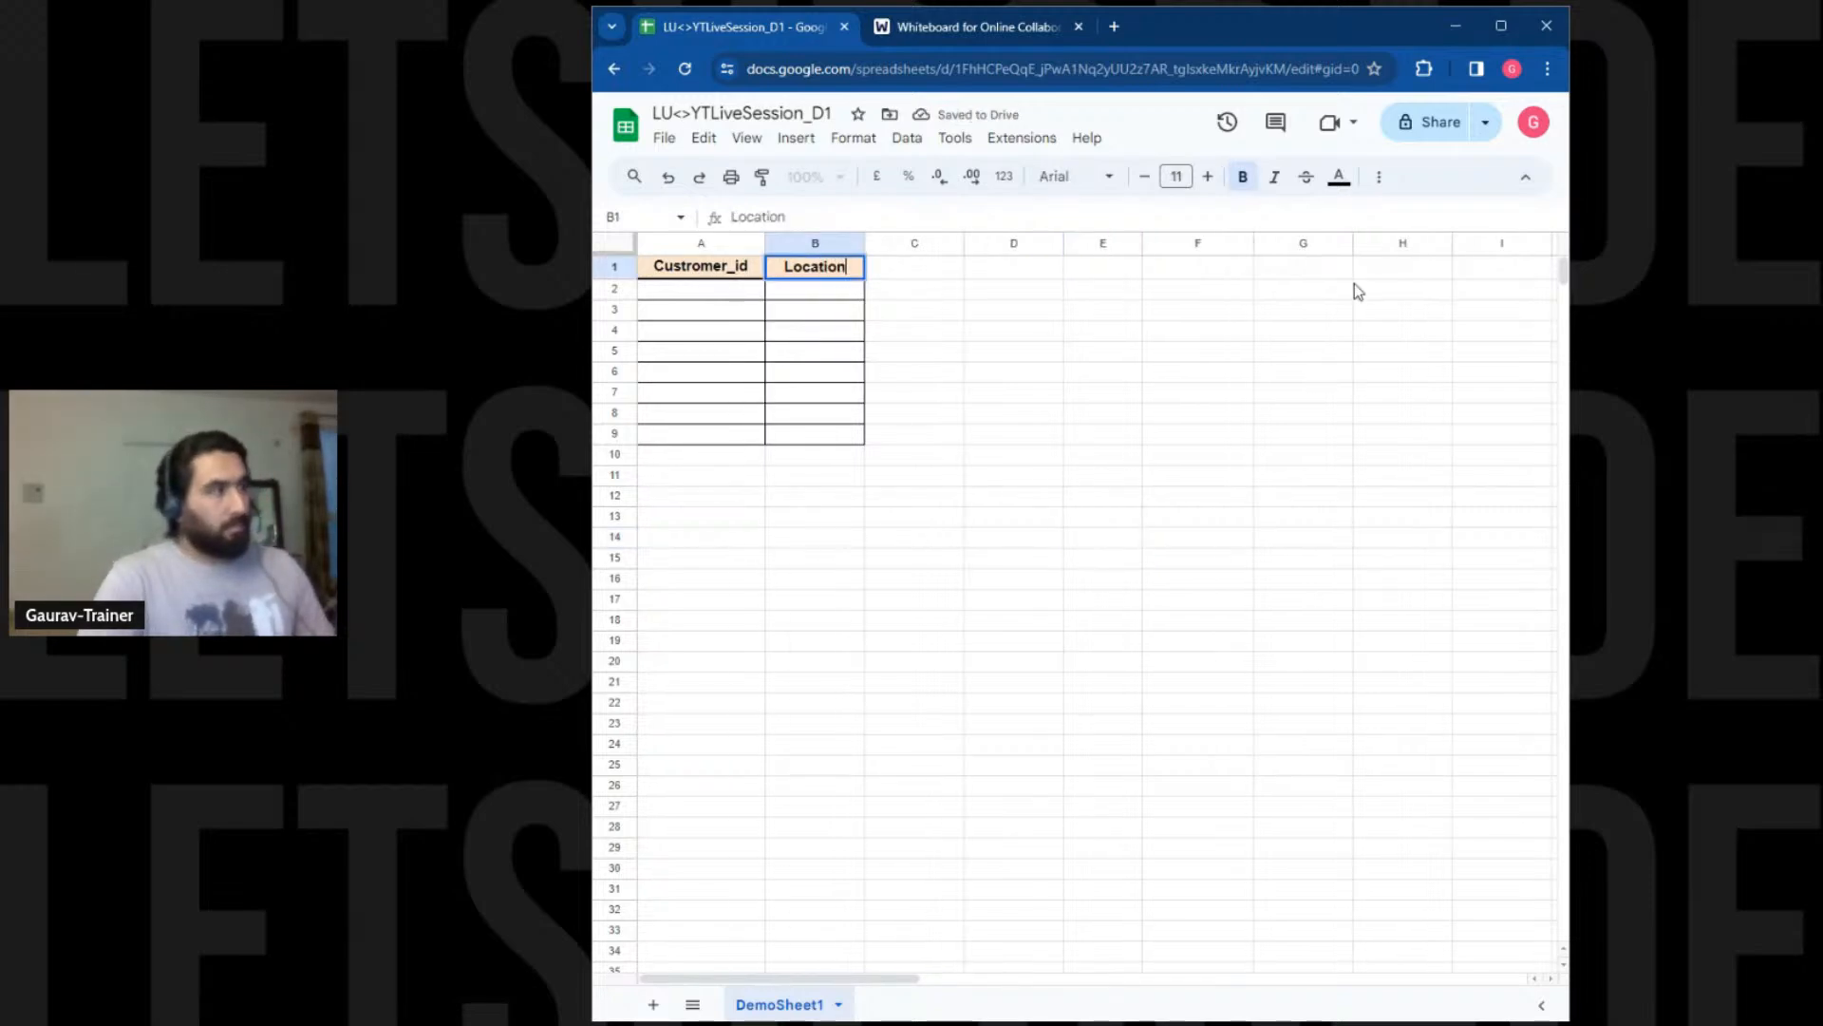
click(1044, 353)
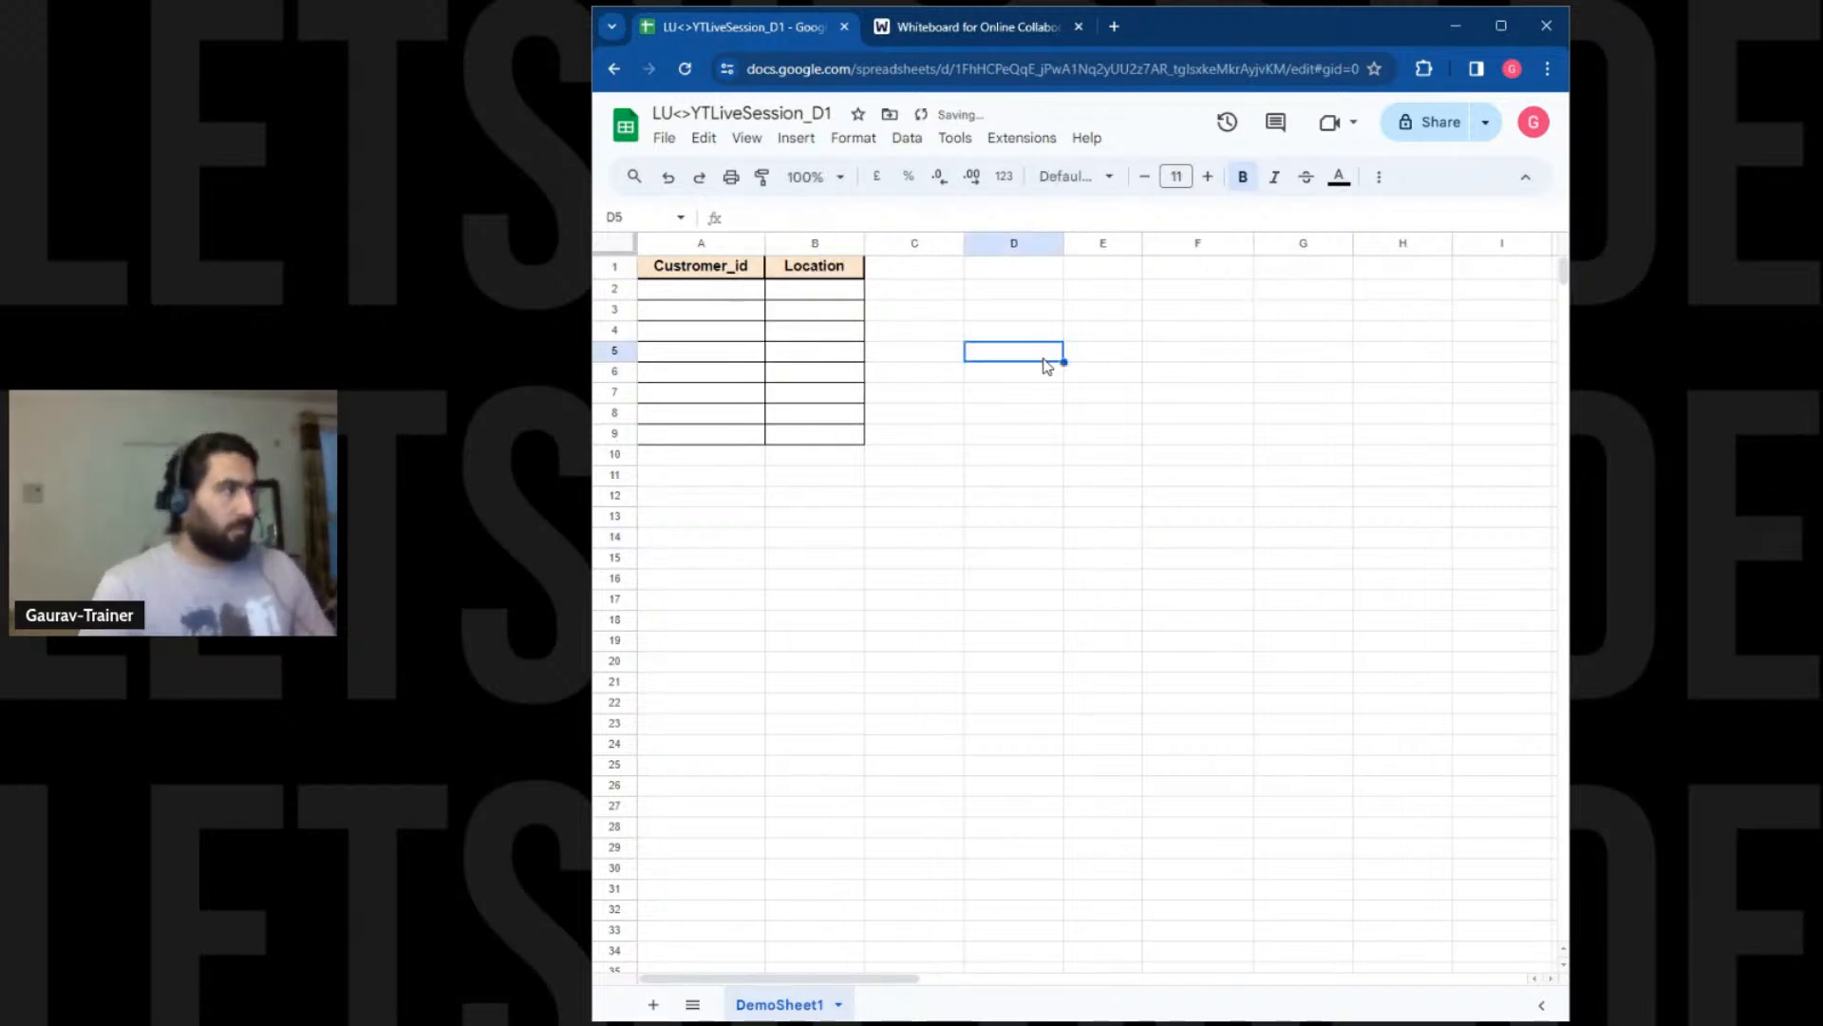
Add the headers Product_id in C1 and Qty in D1
double_click(904, 260)
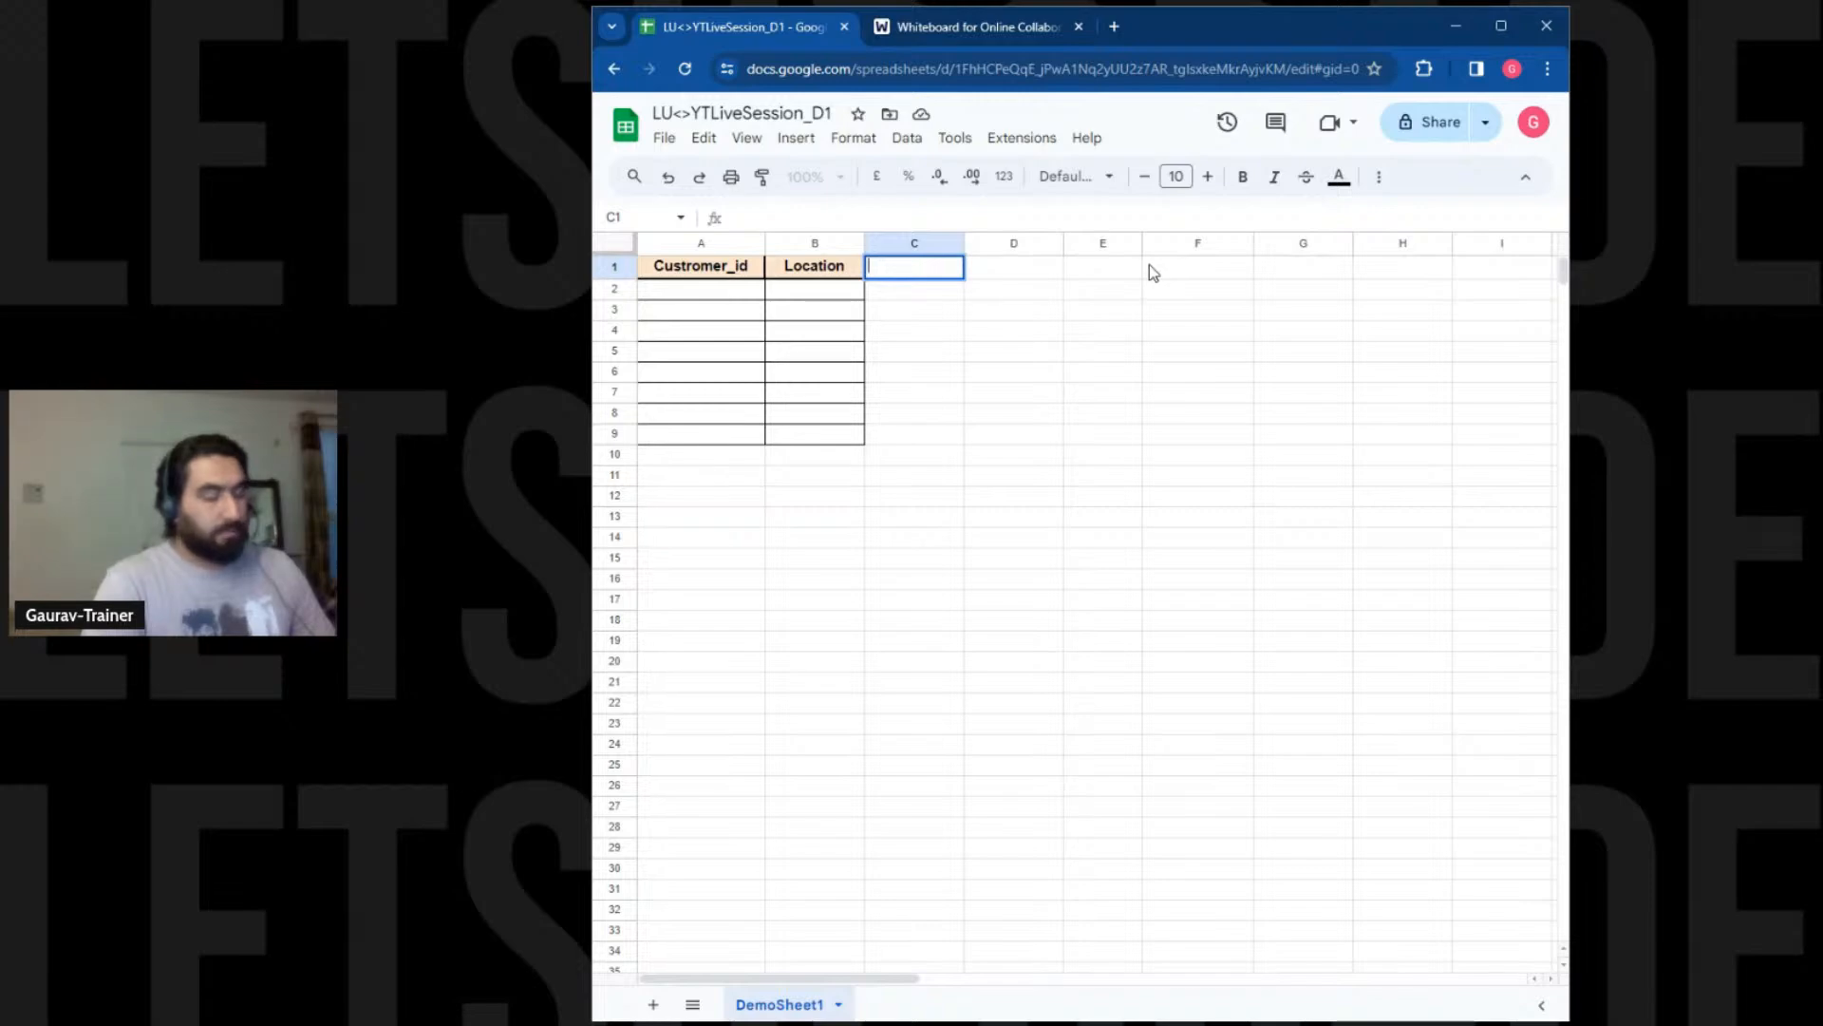
text(Pr)
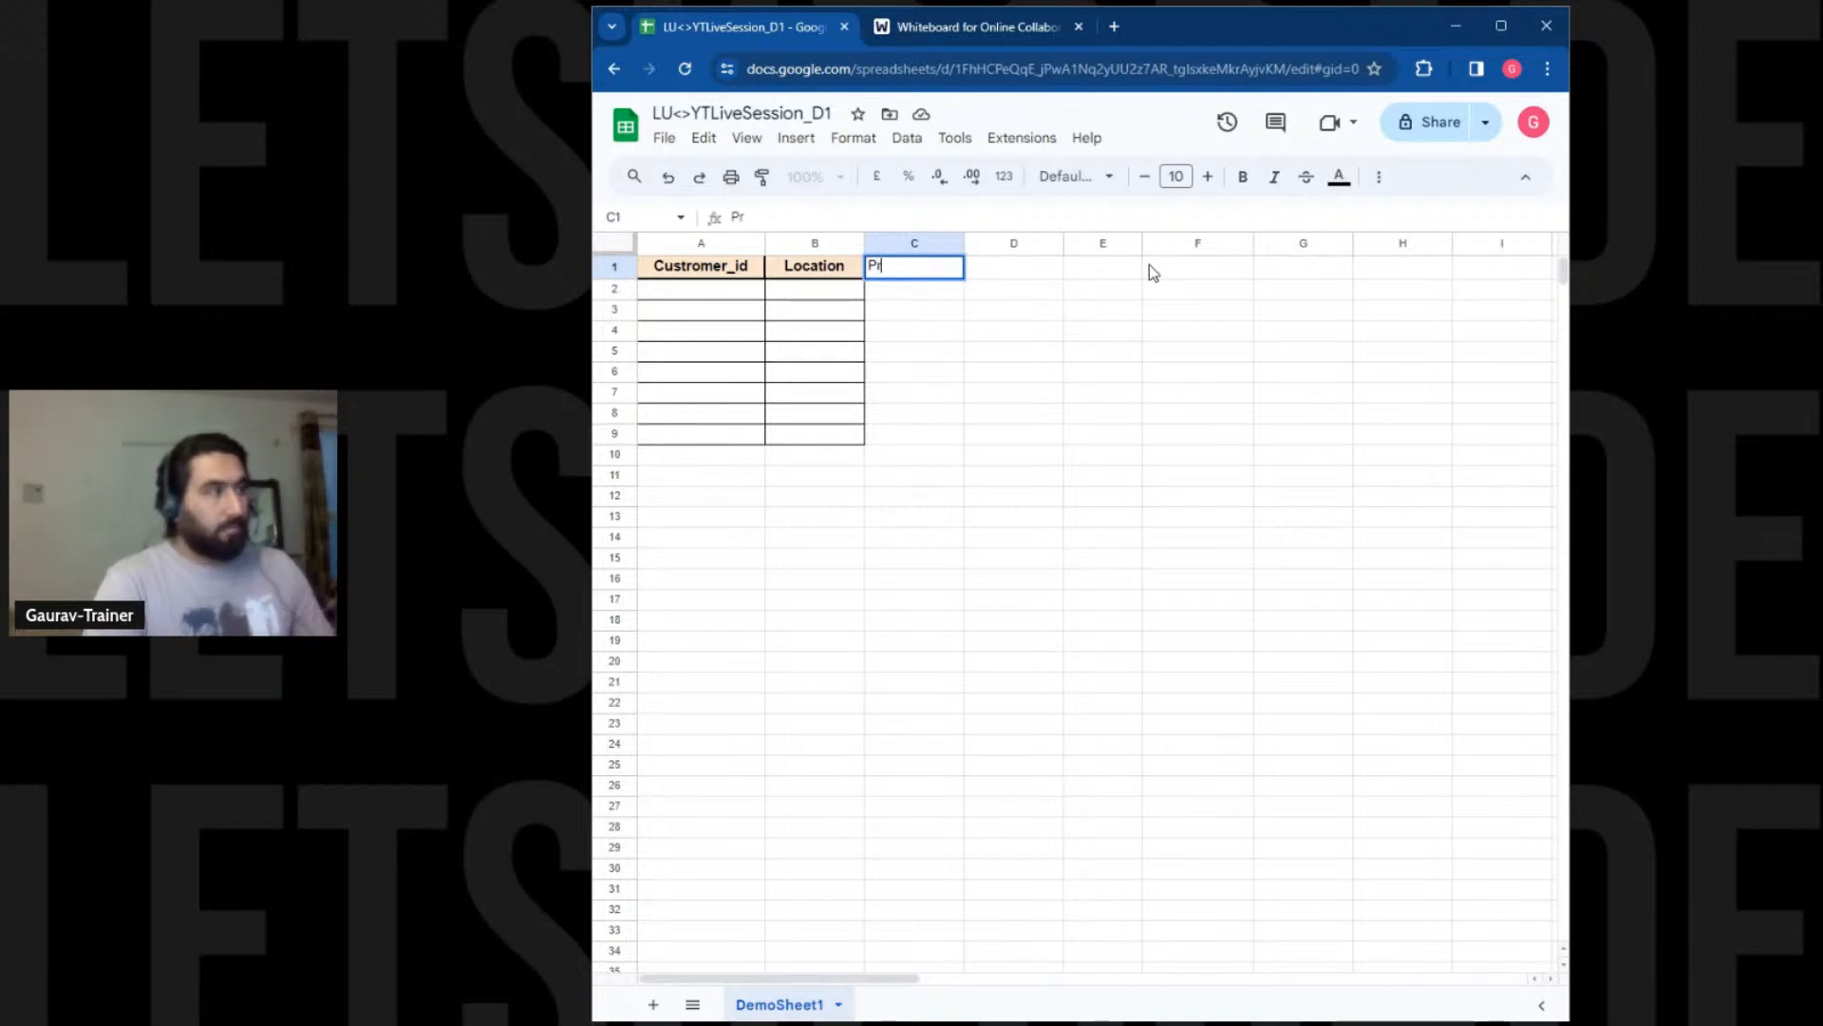
text(oduct_id)
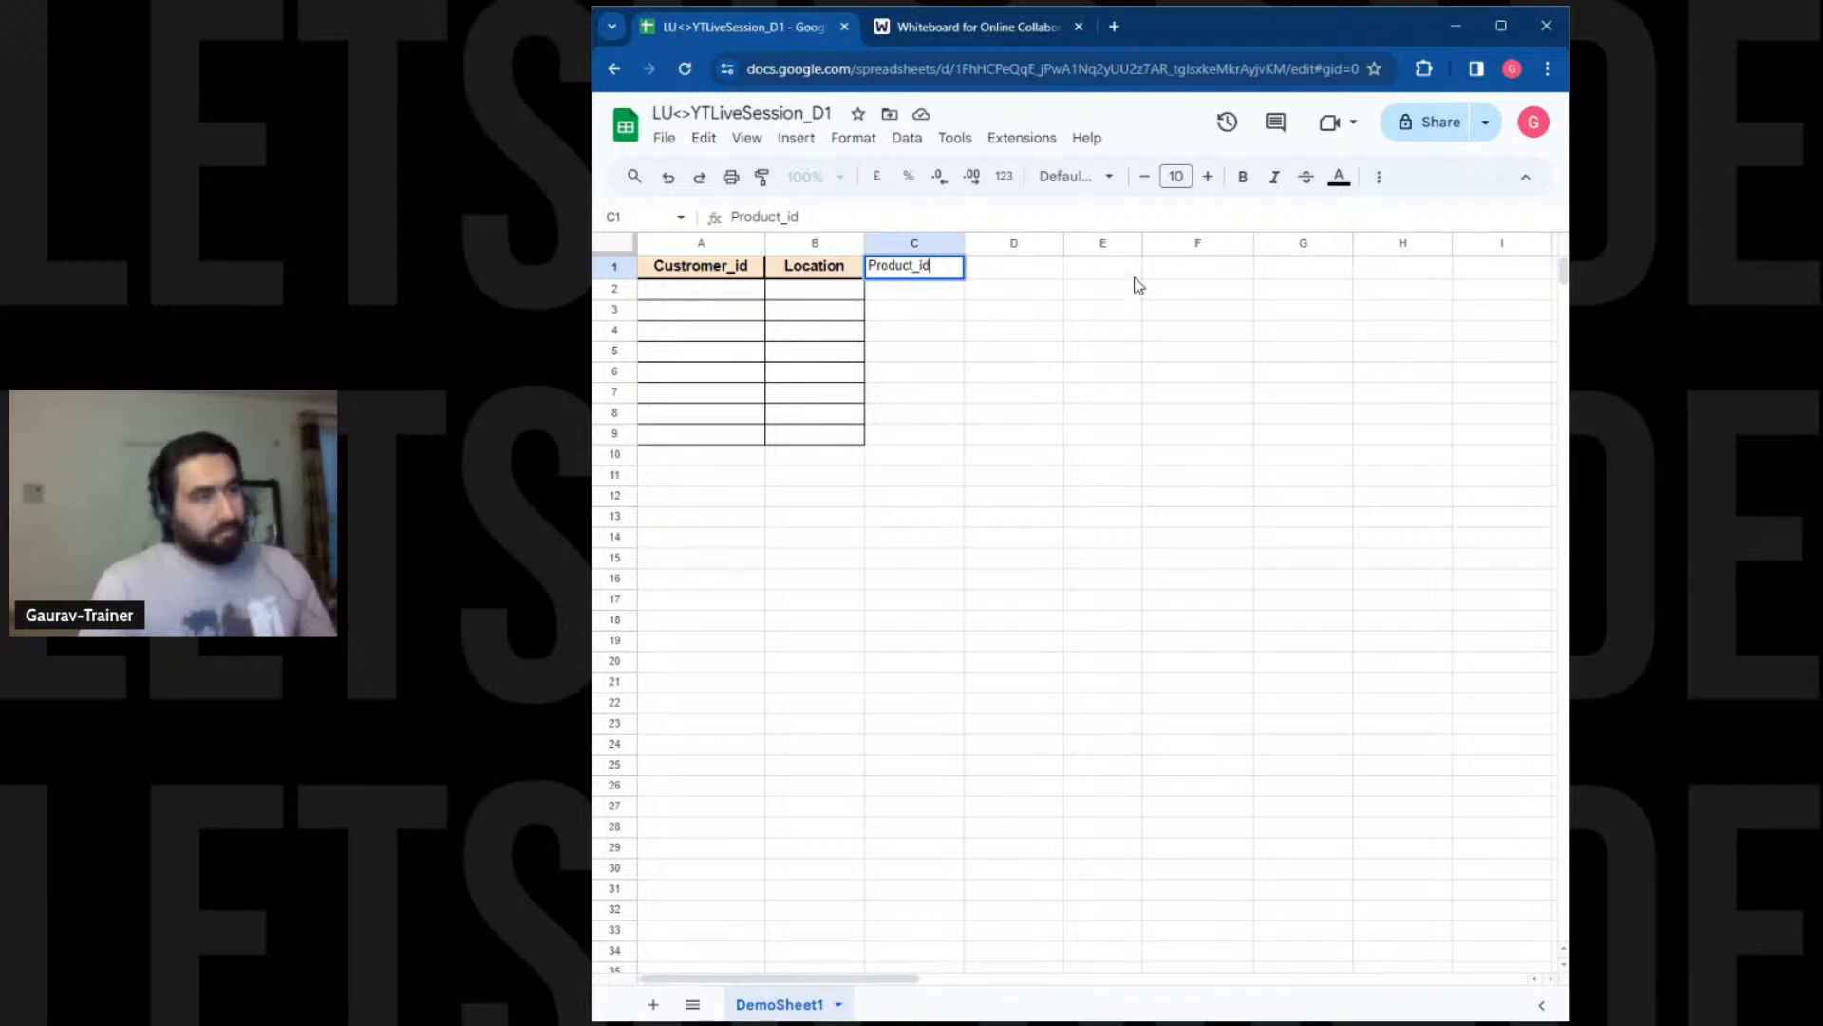
click(1094, 334)
click(1013, 269)
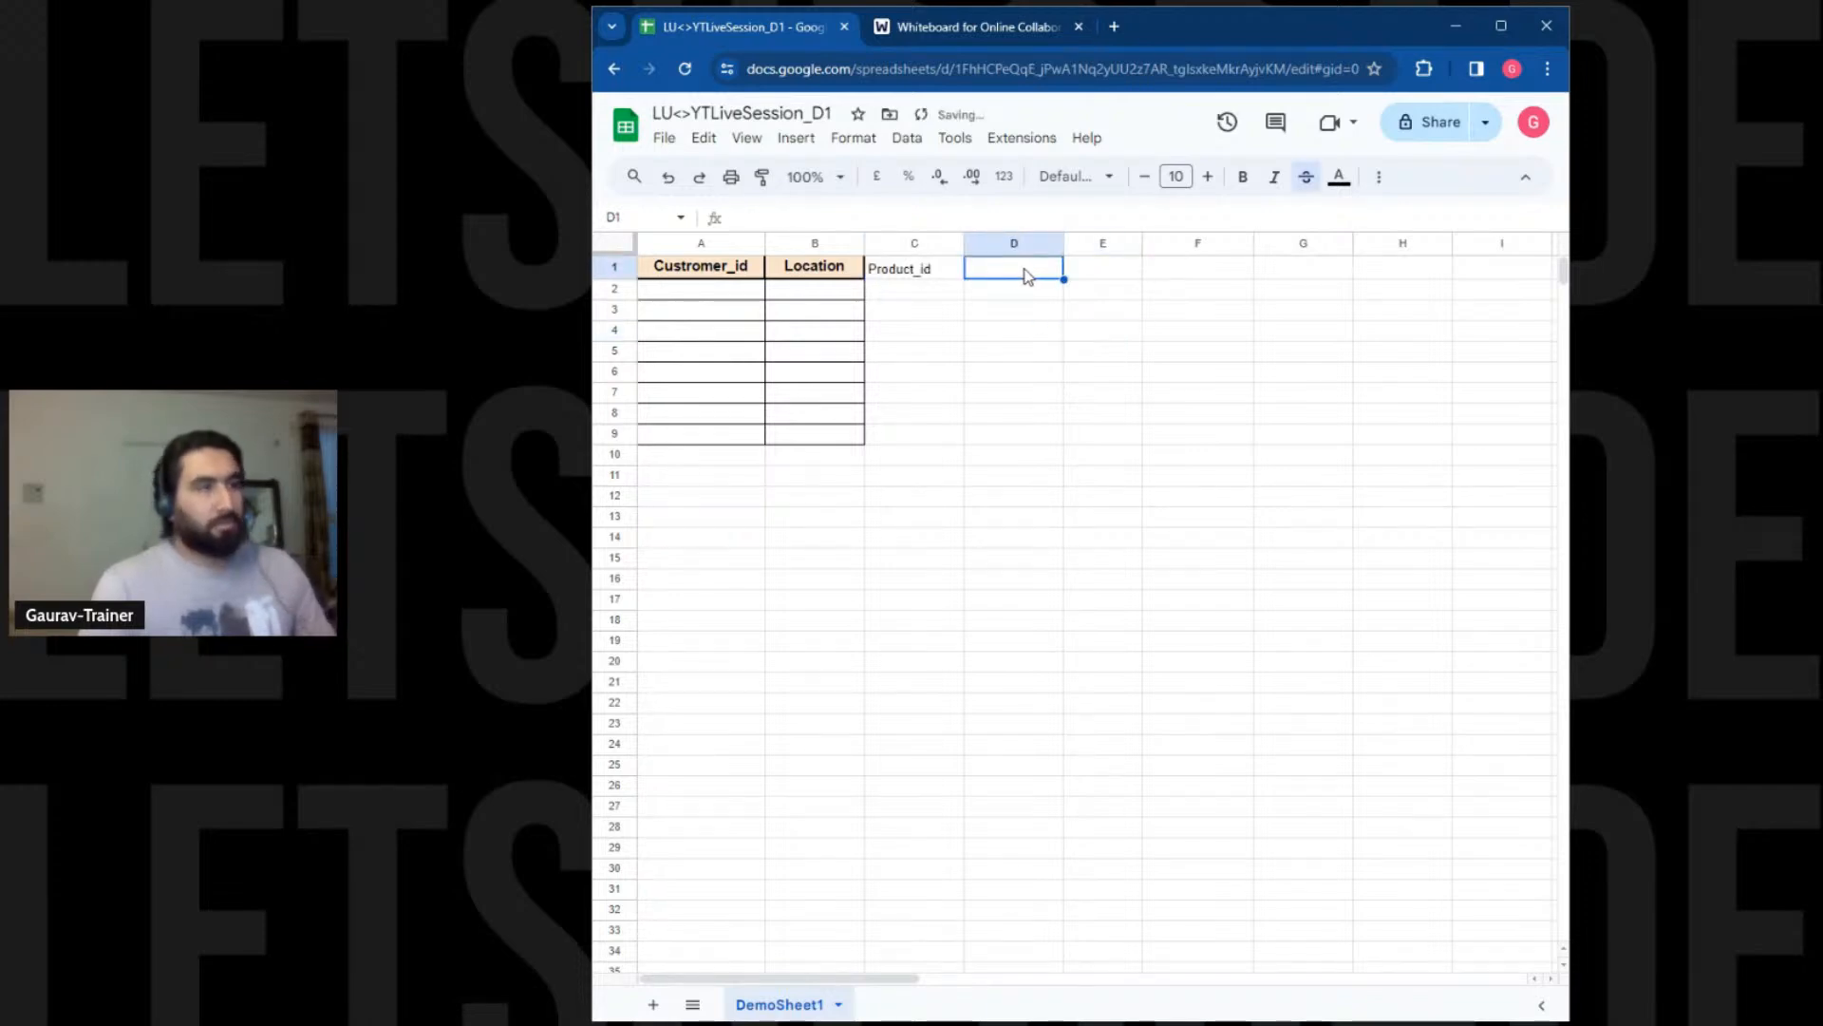
text(Qty)
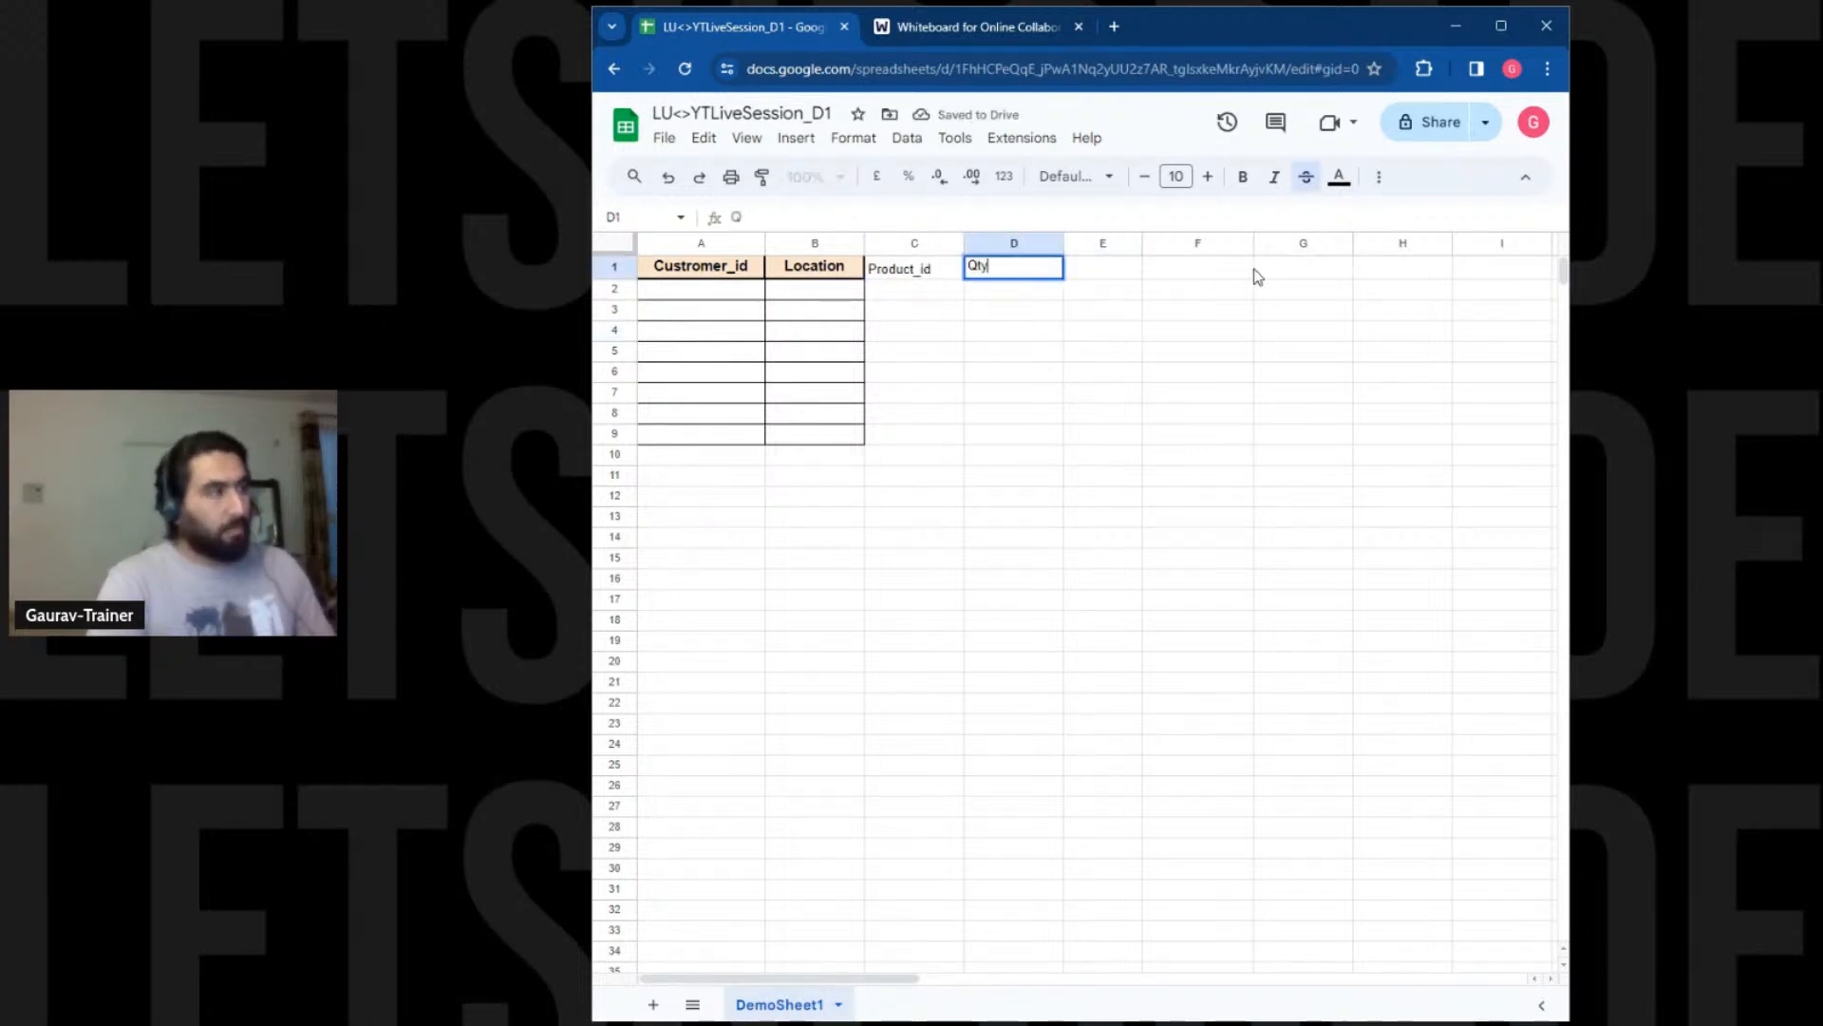
key(Tab)
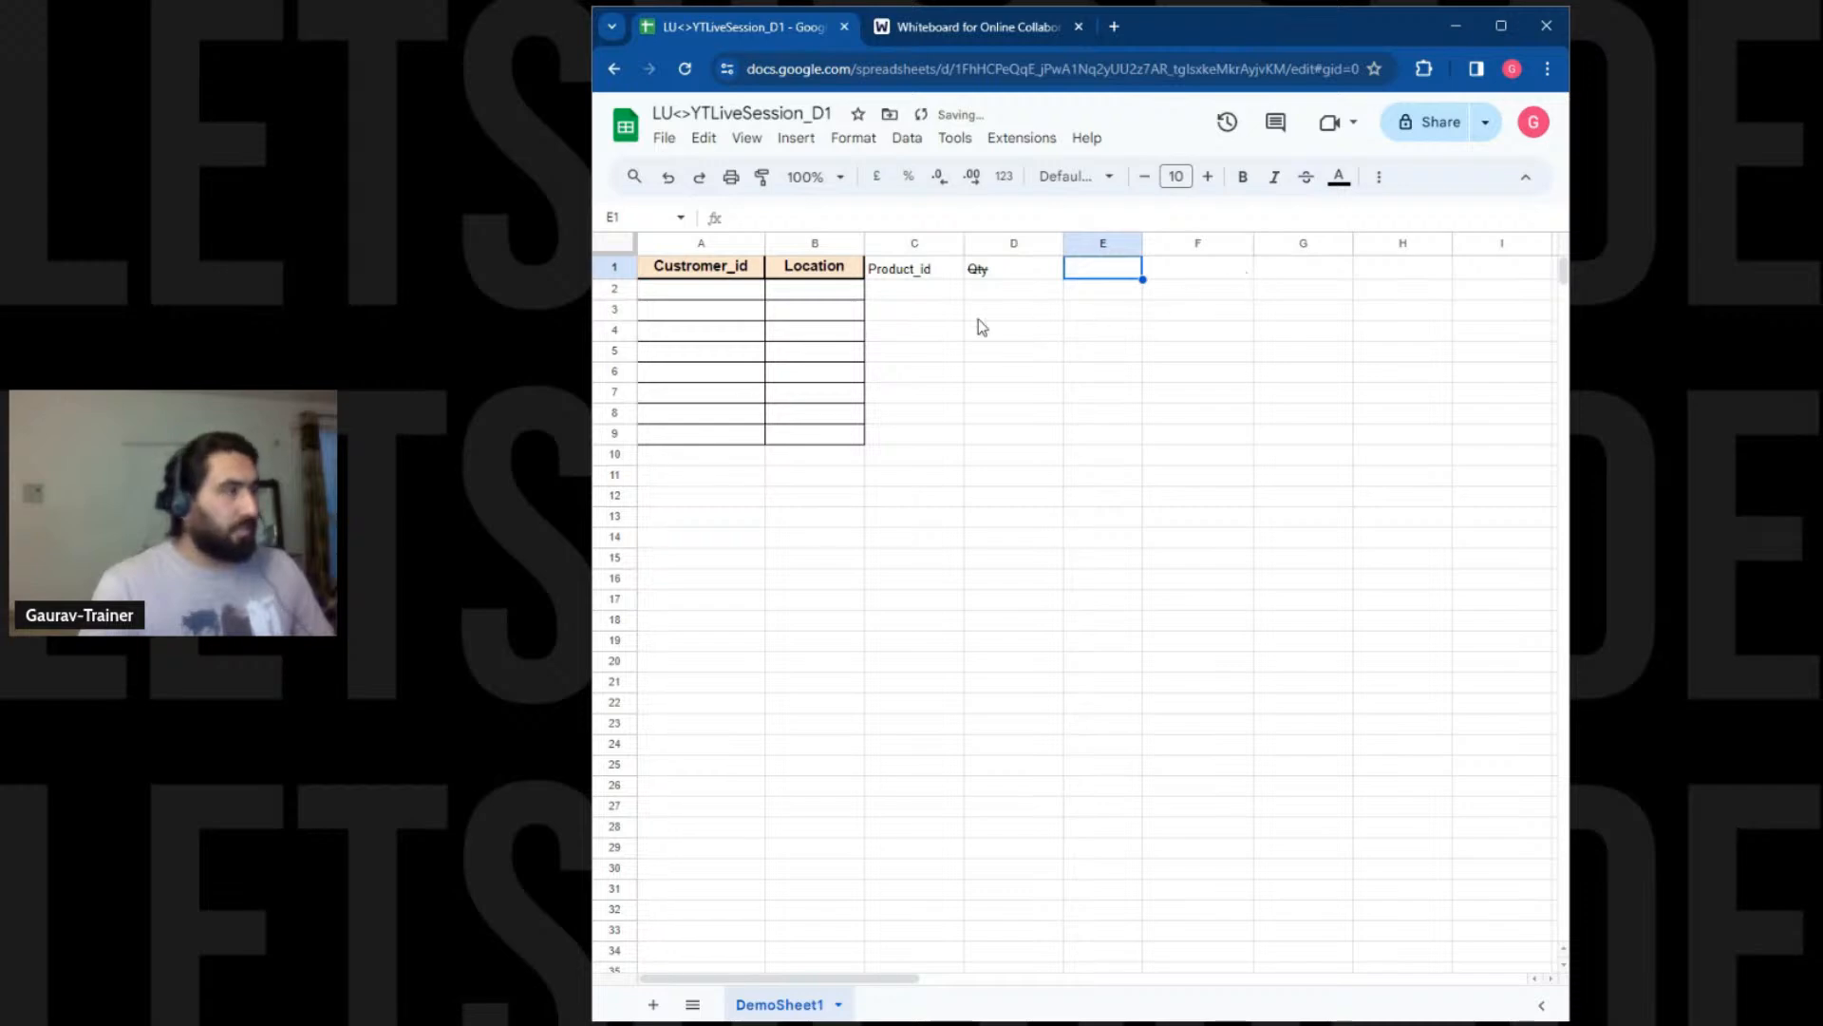
double_click(997, 275)
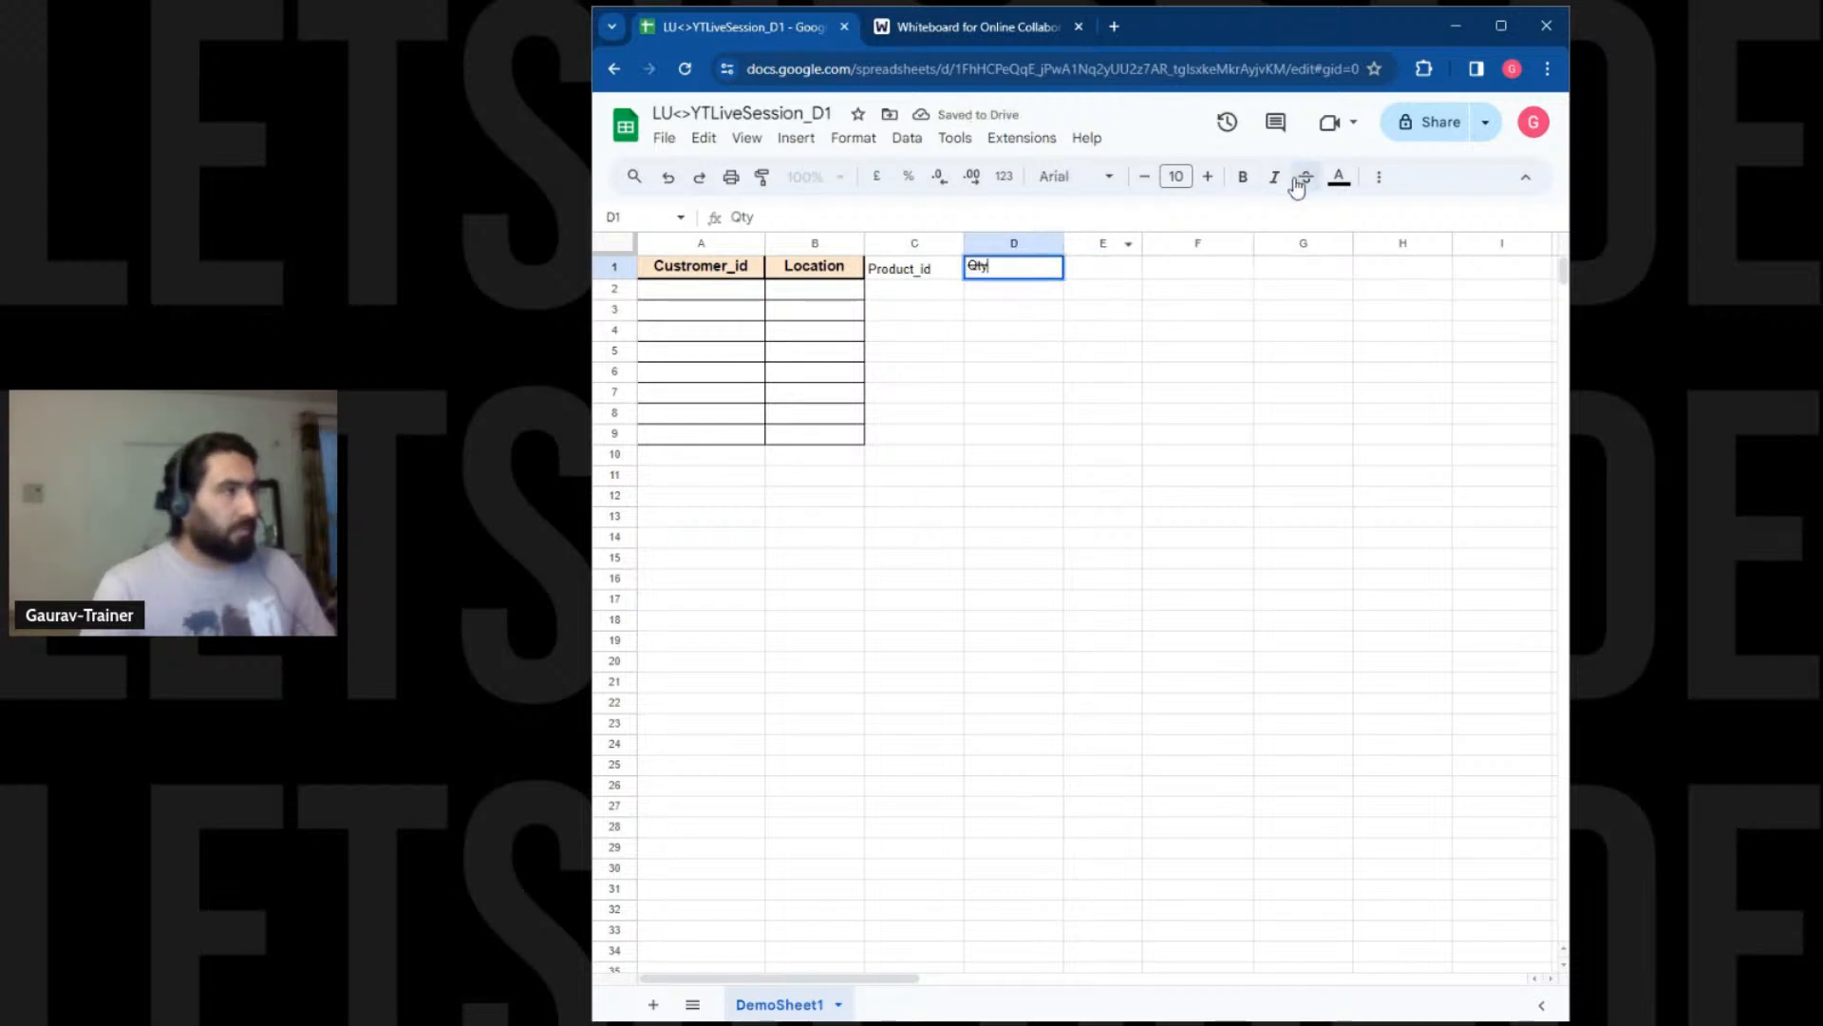
Enter the header Product_cosr in E1 and widen column E to fit it
click(1111, 275)
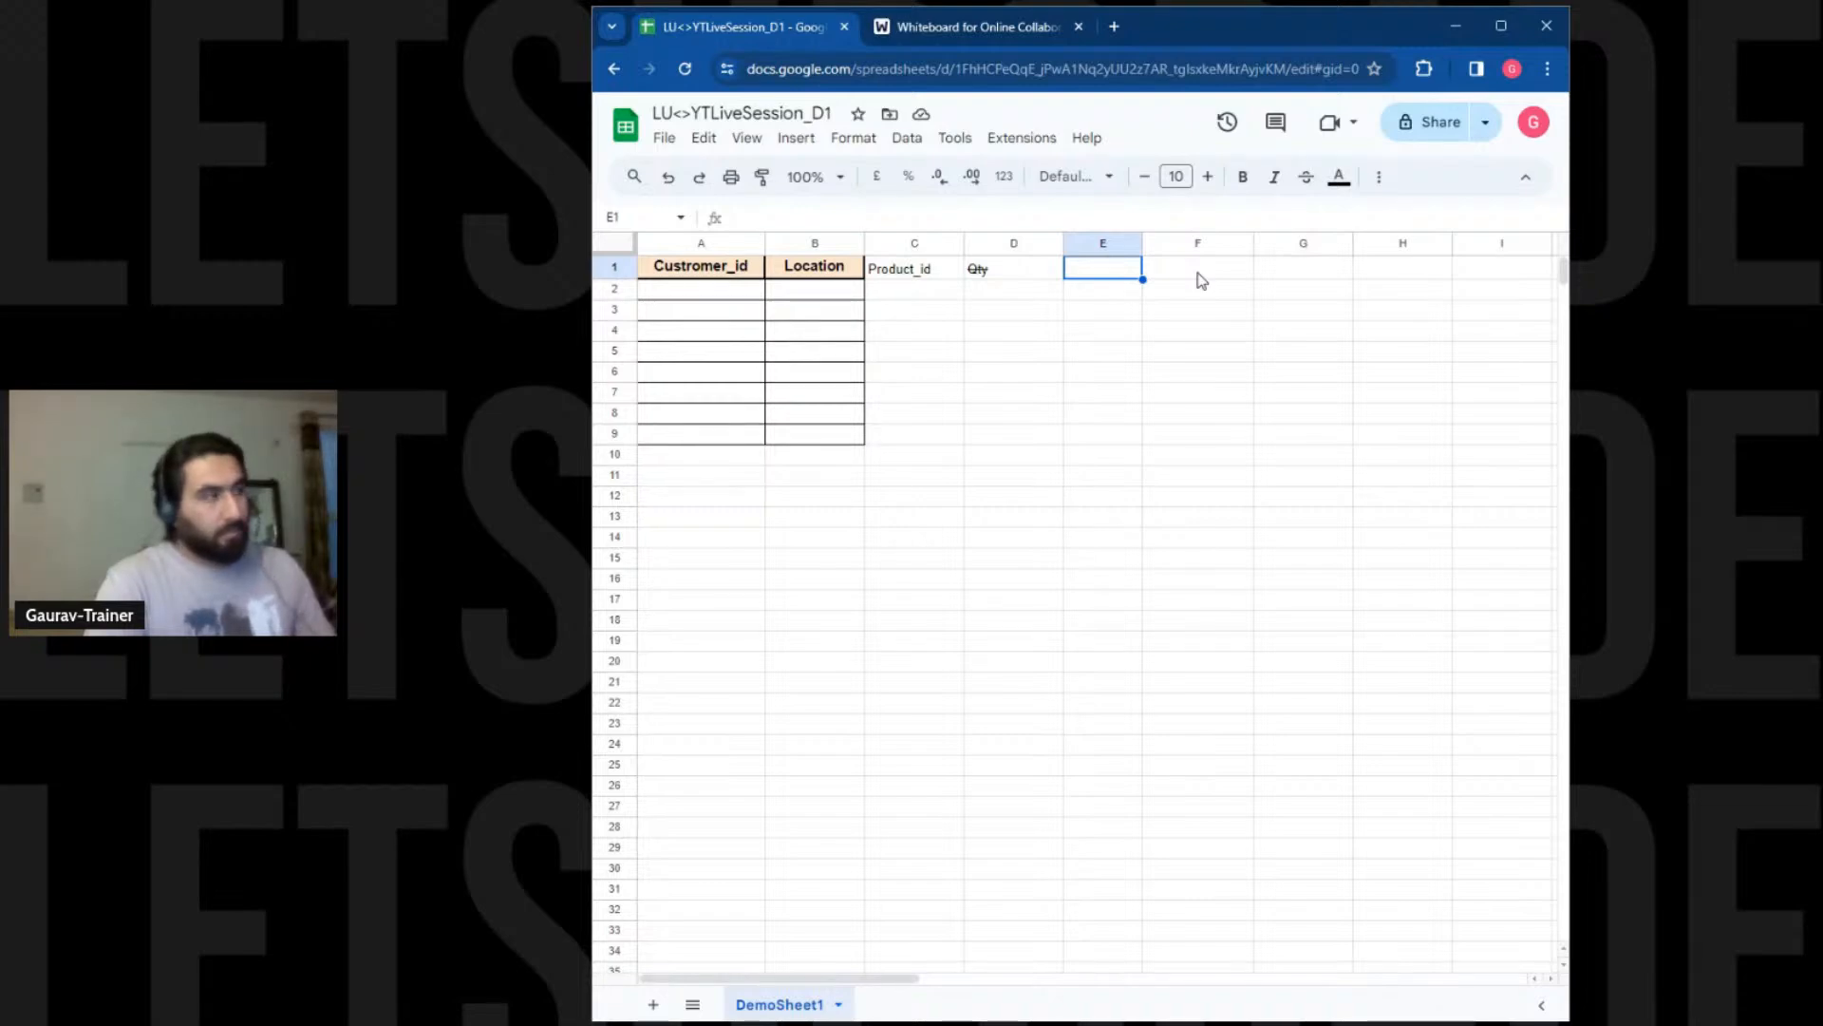
text(Pr)
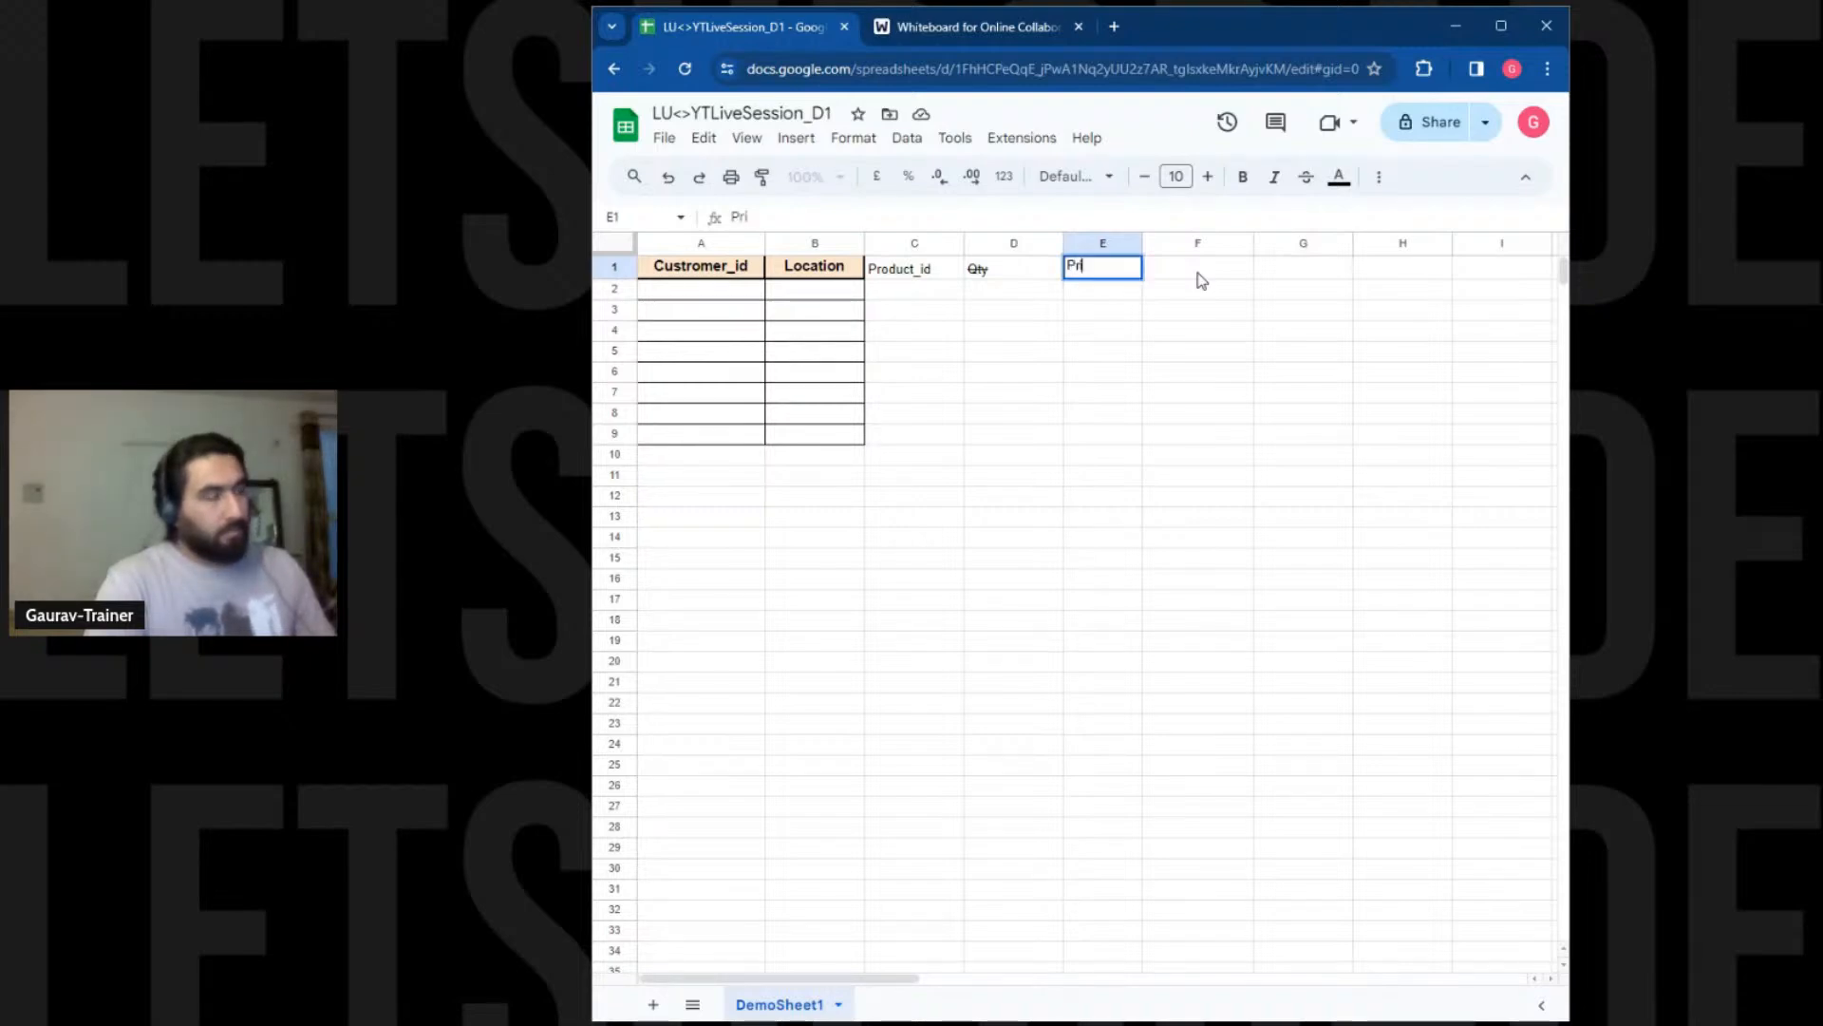
text(oduct_)
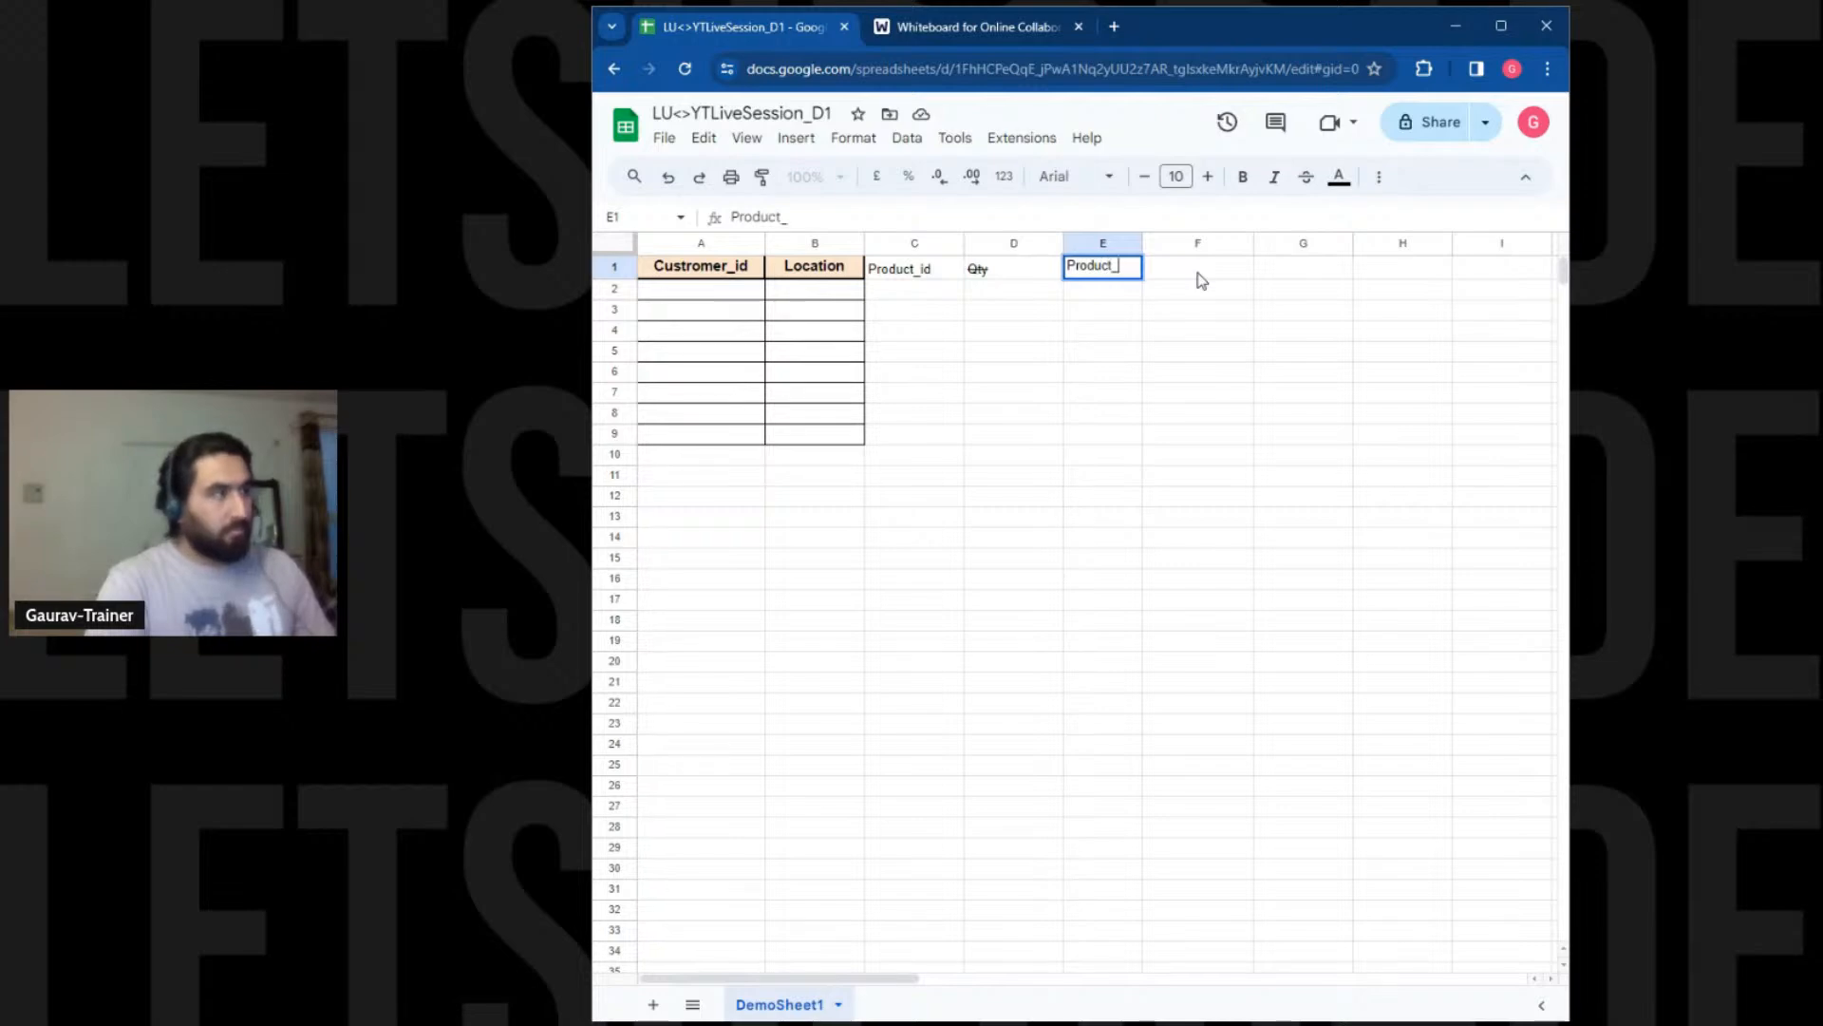
text(cost)
key(Tab)
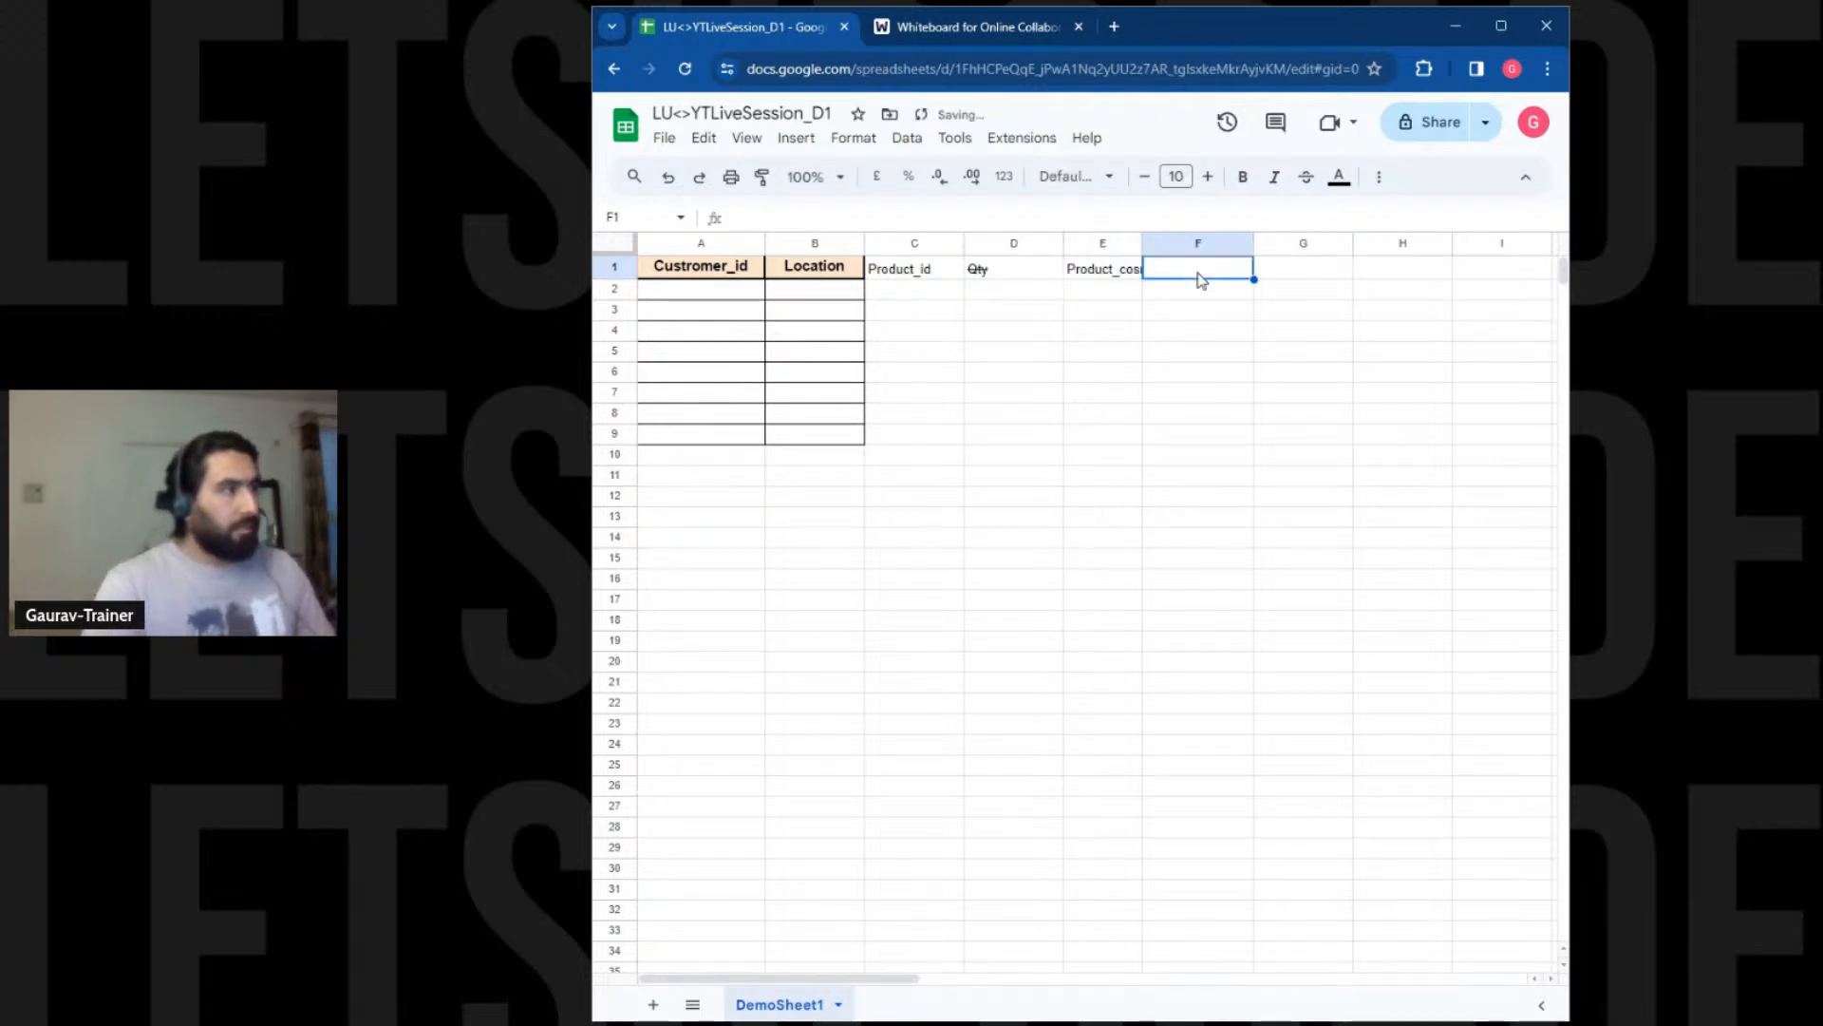
drag(1143, 243, 1161, 243)
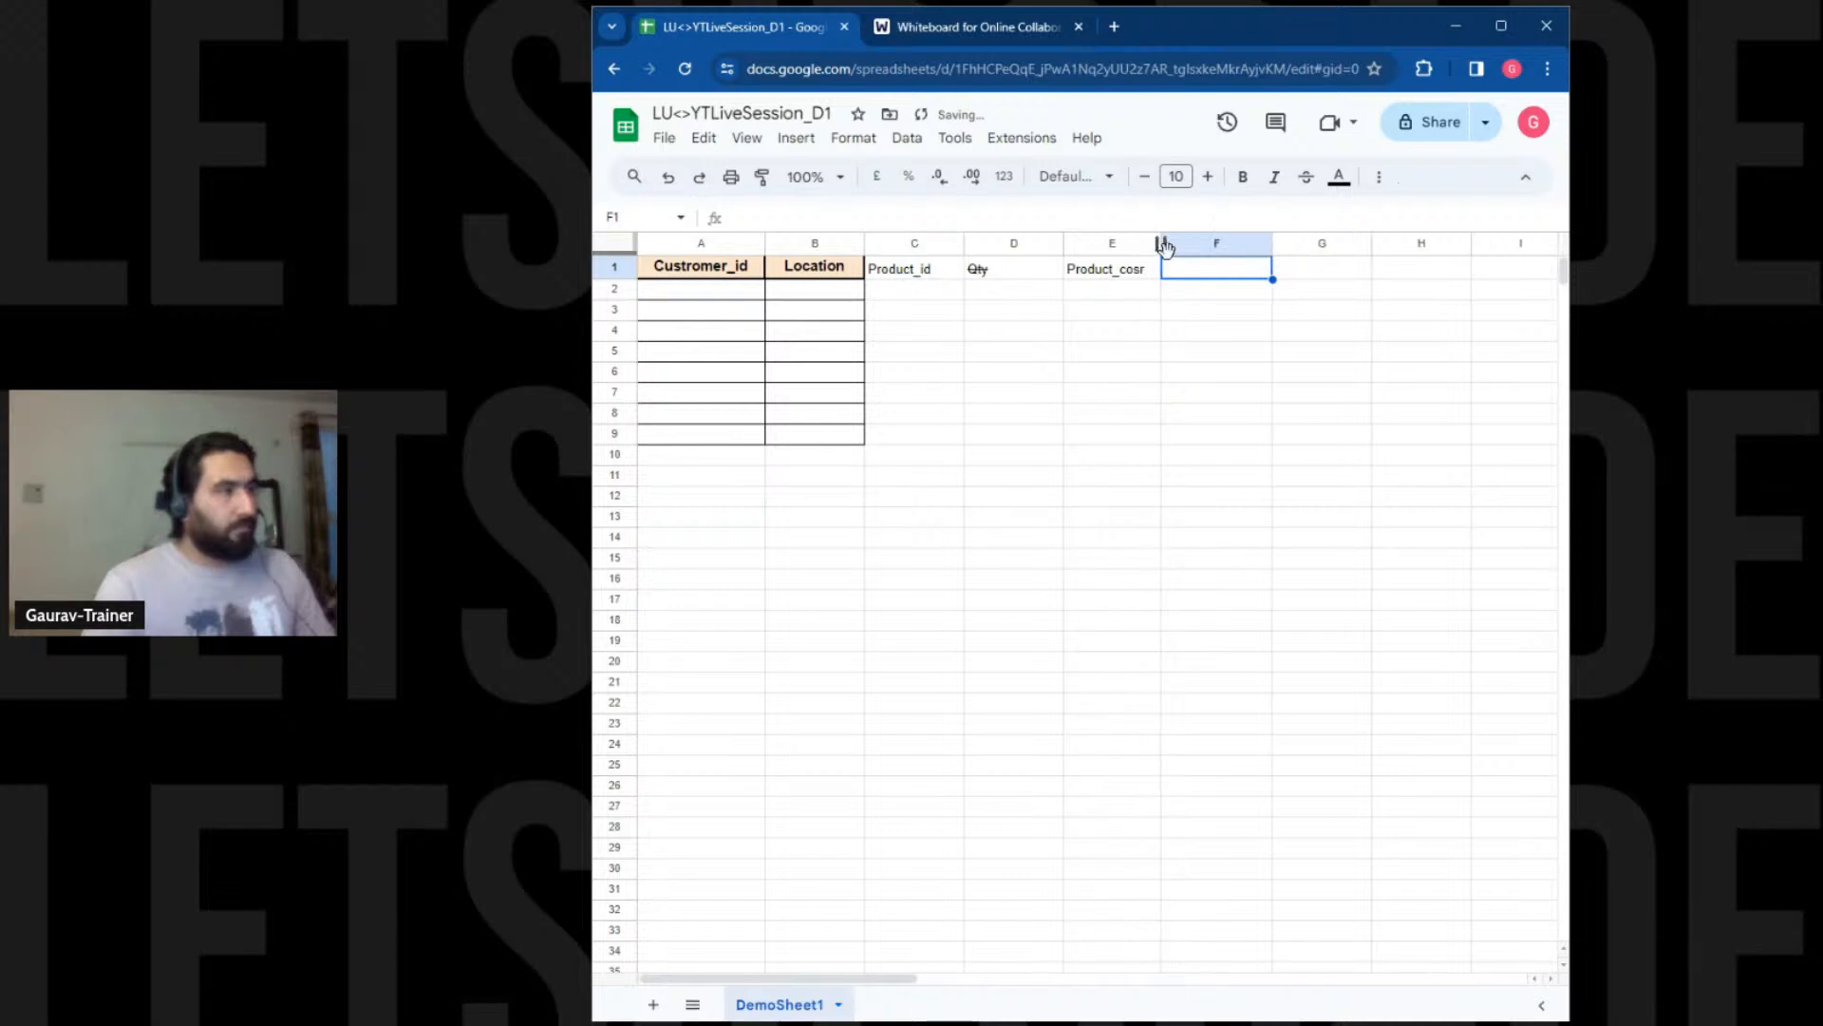
Correct the header in E1 to Product_cost (Rs)
click(1153, 273)
double_click(1152, 275)
key(BackSpace)
text(t ()
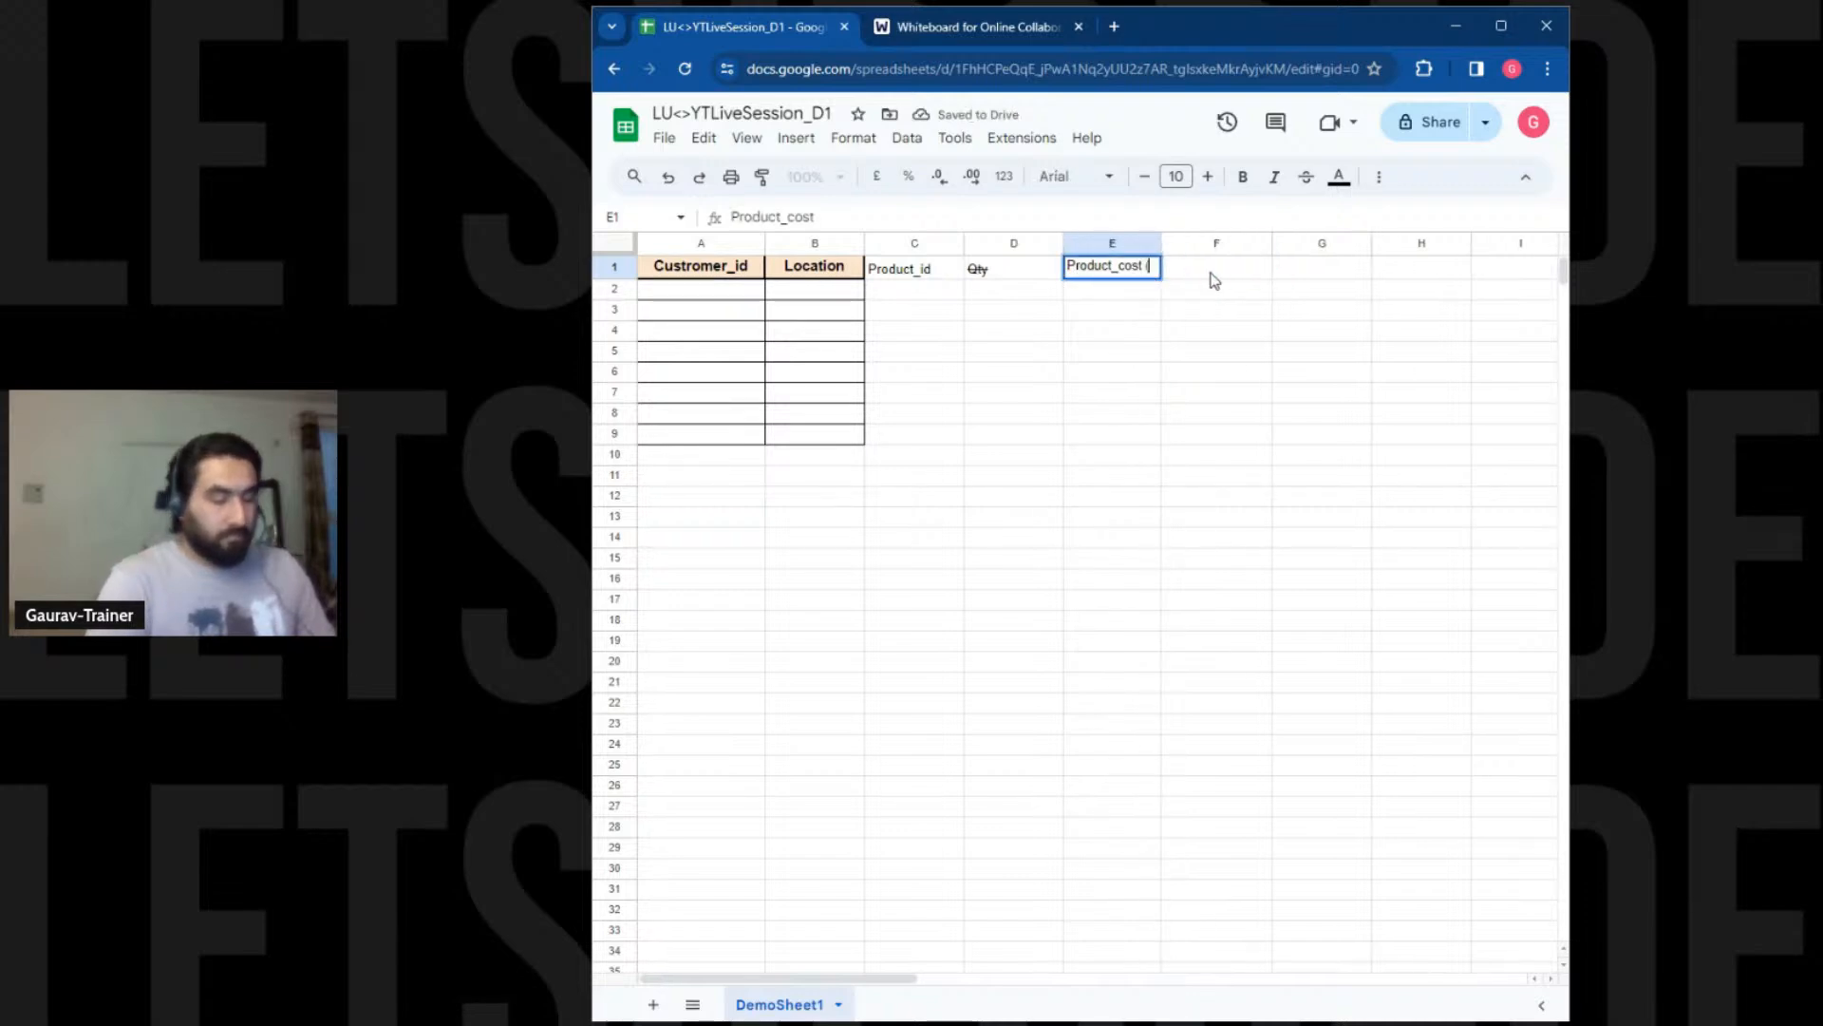
text(Rs))
key(Return)
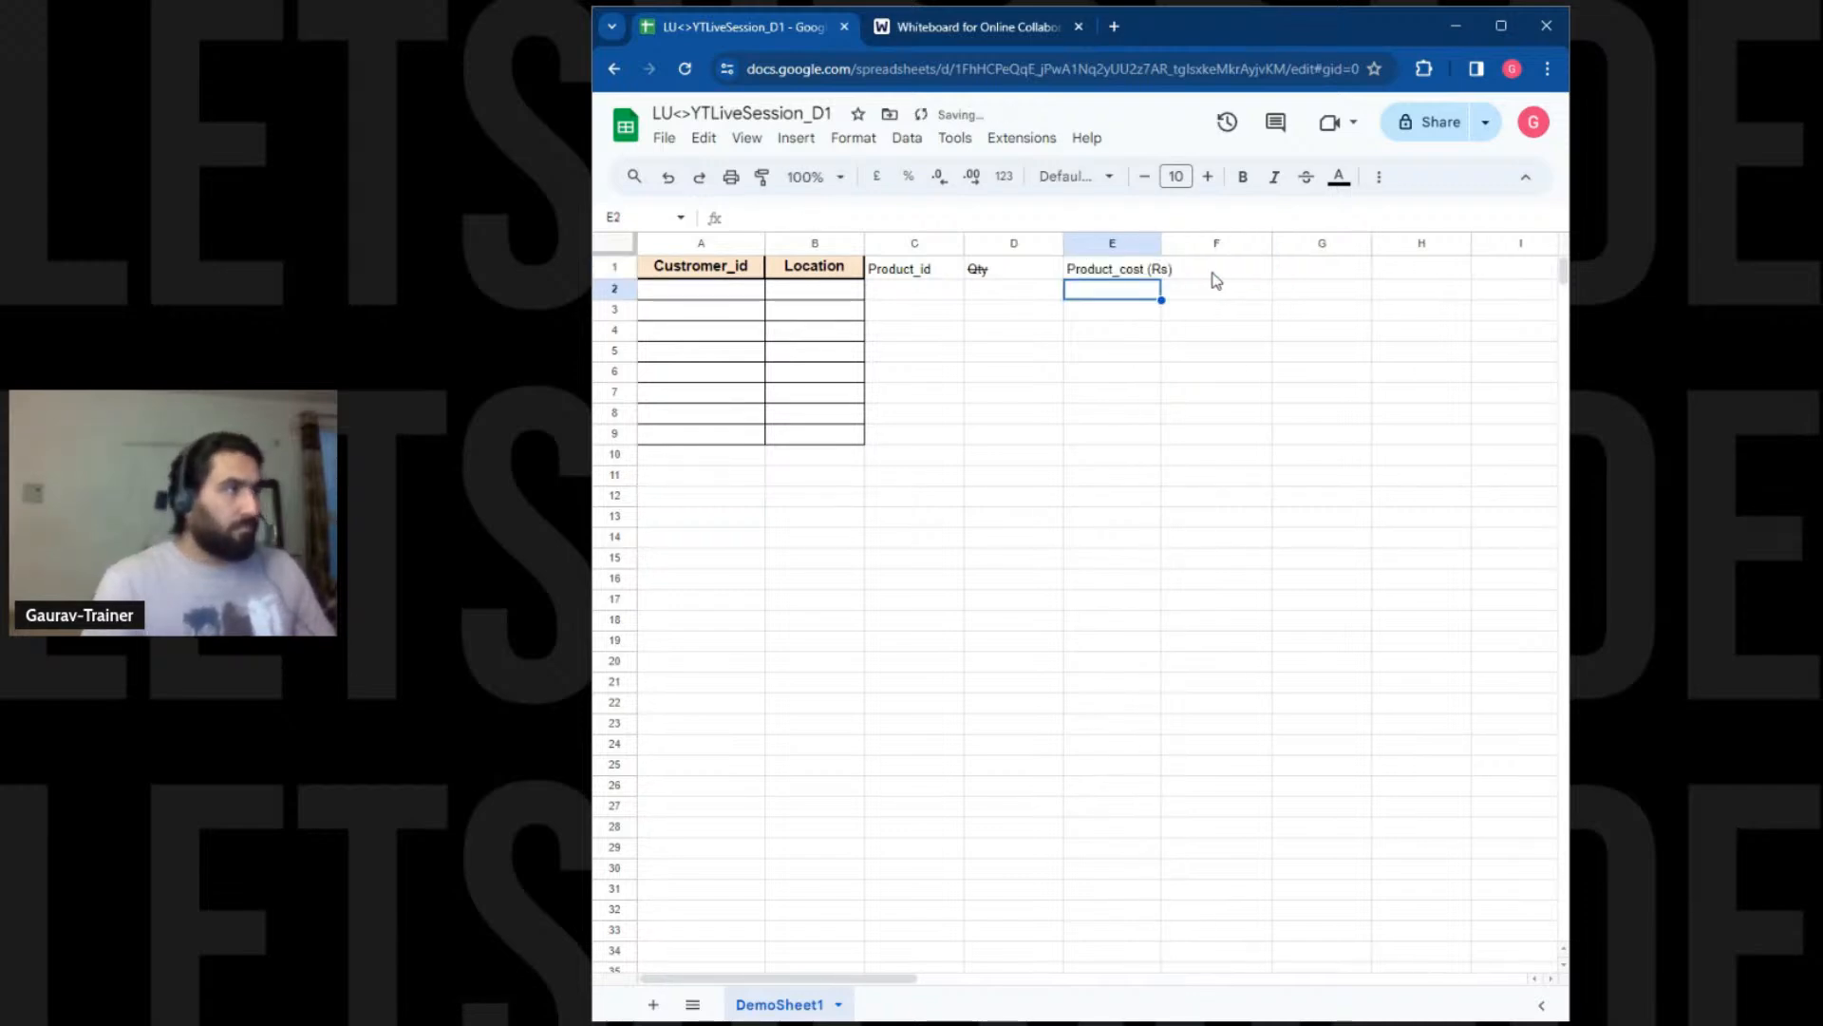
Widen column E to fit its header and enter the header Total Sales in F1
drag(1161, 243, 1195, 243)
click(1259, 270)
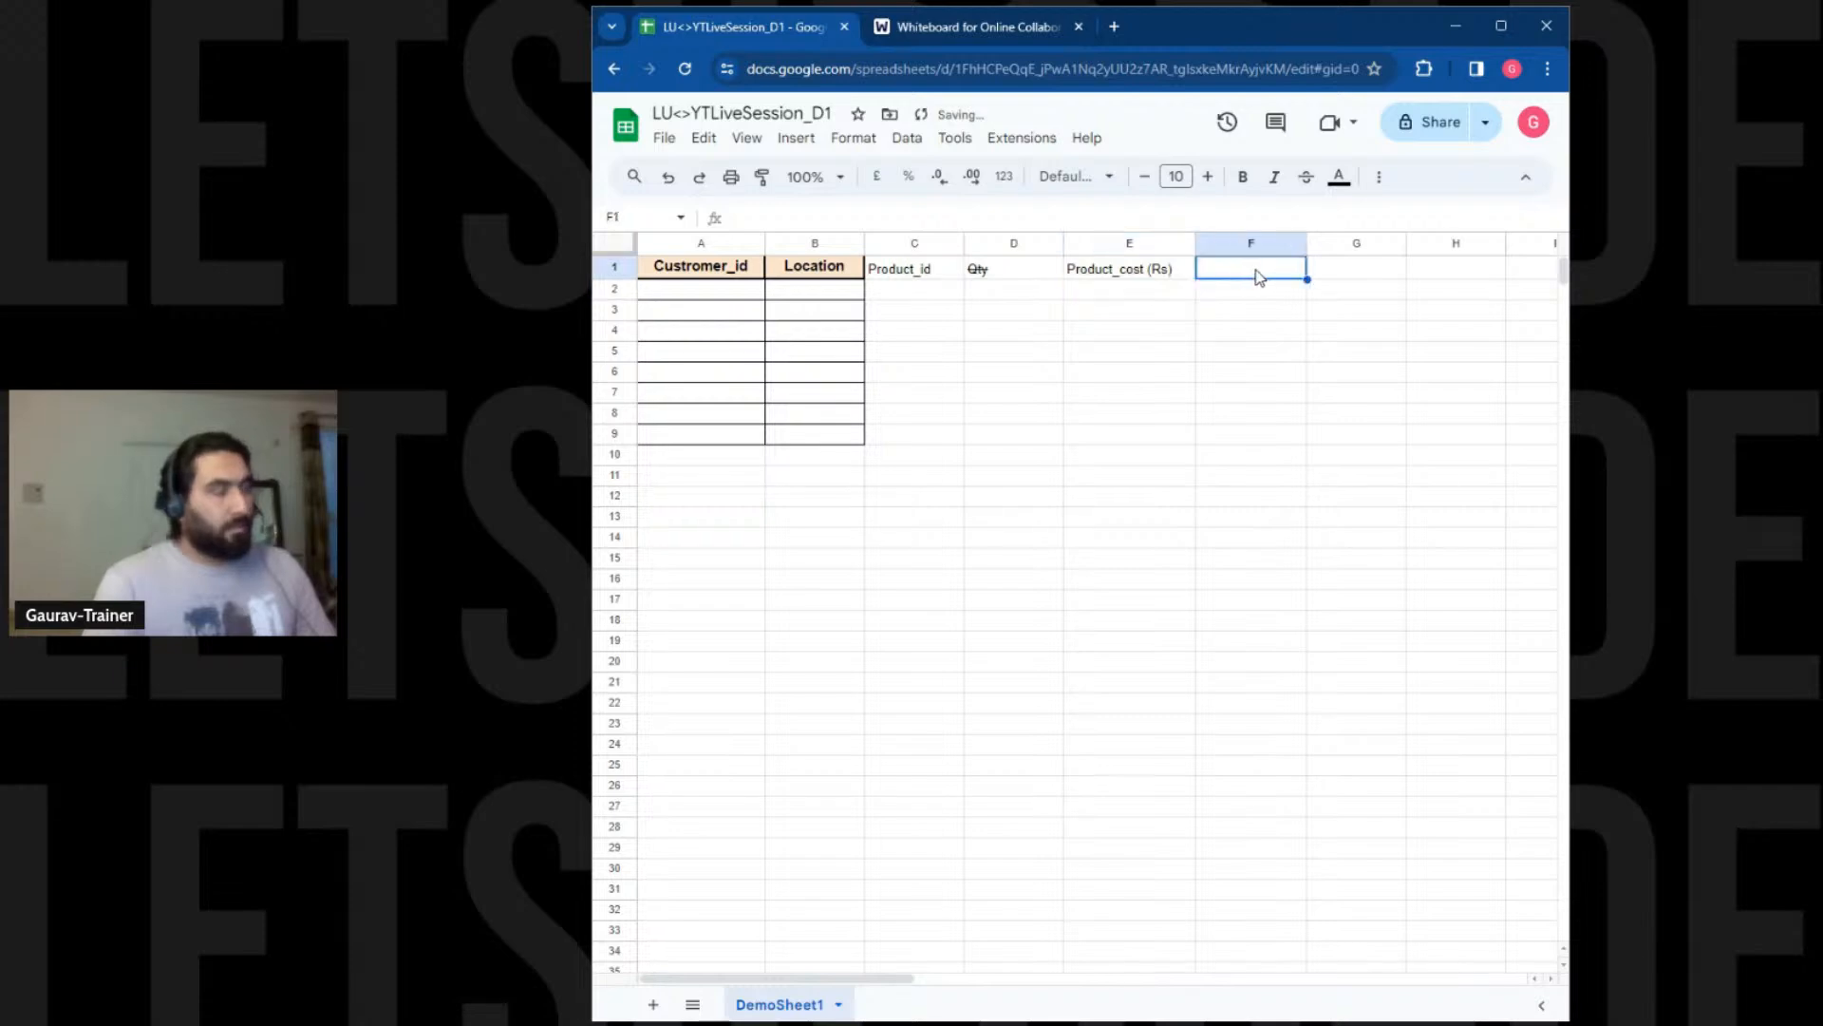
text(Total Sales)
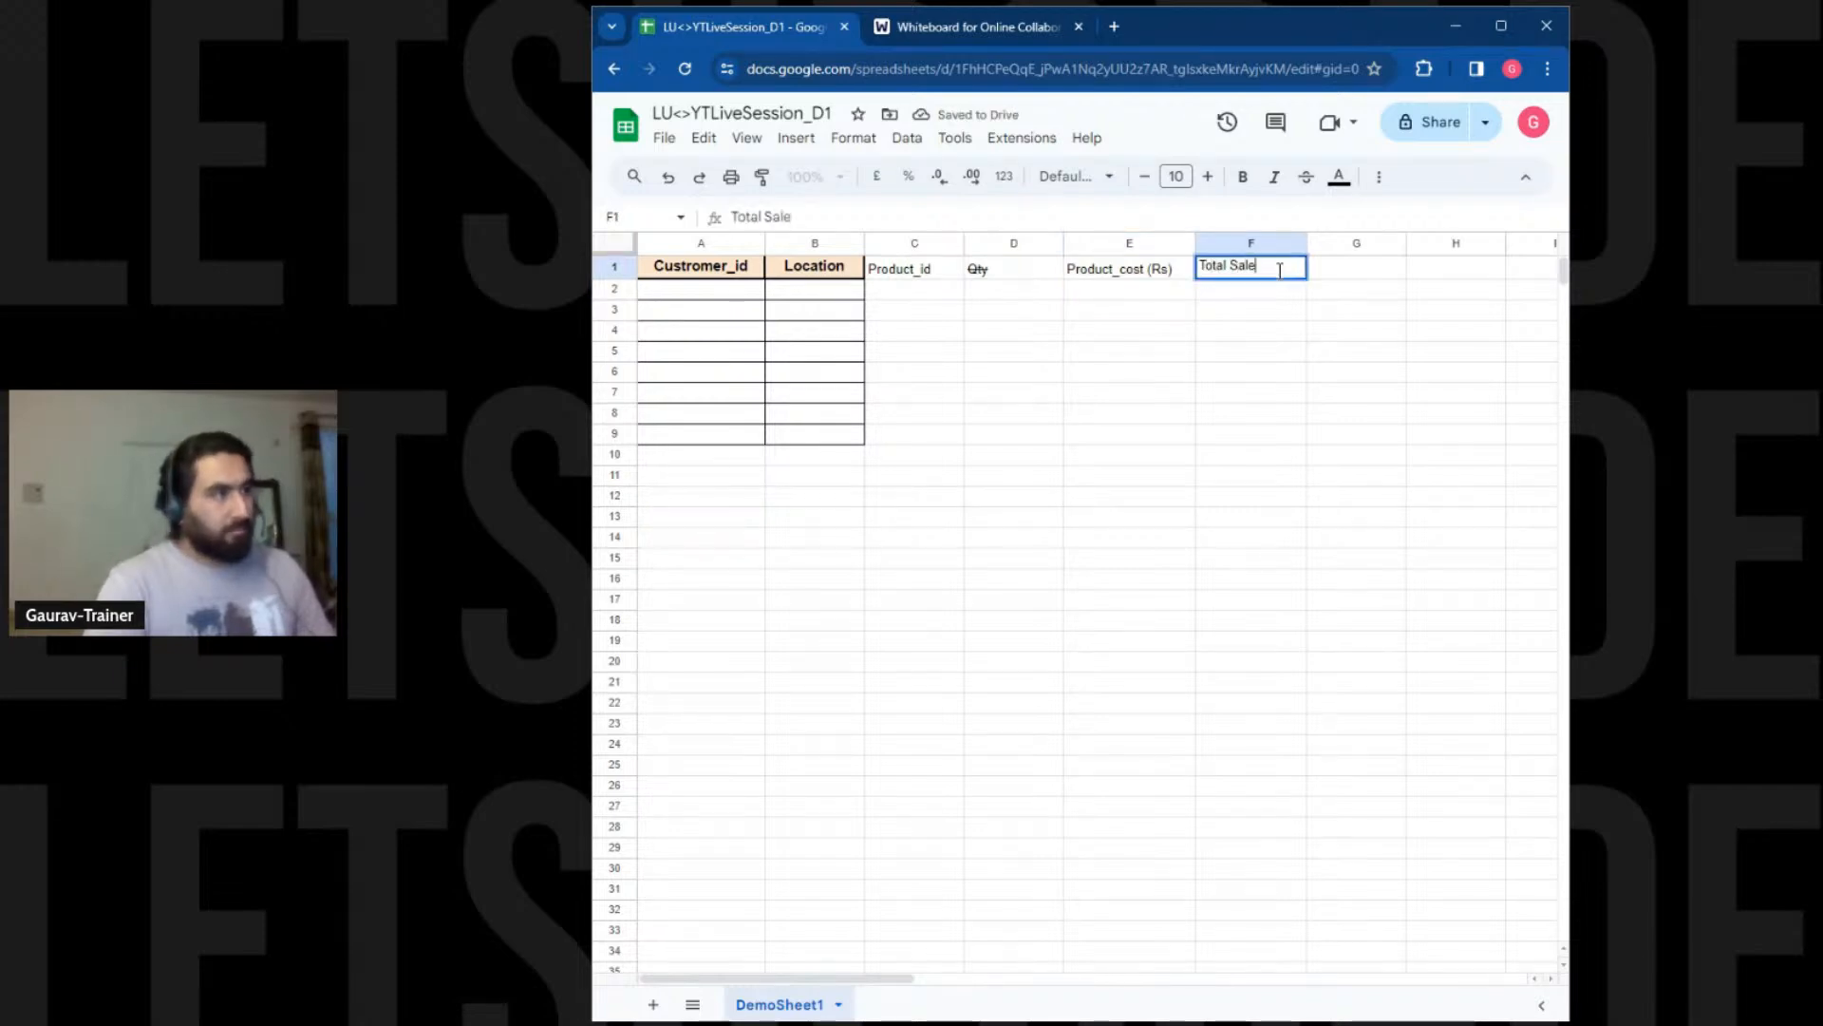
key(Return)
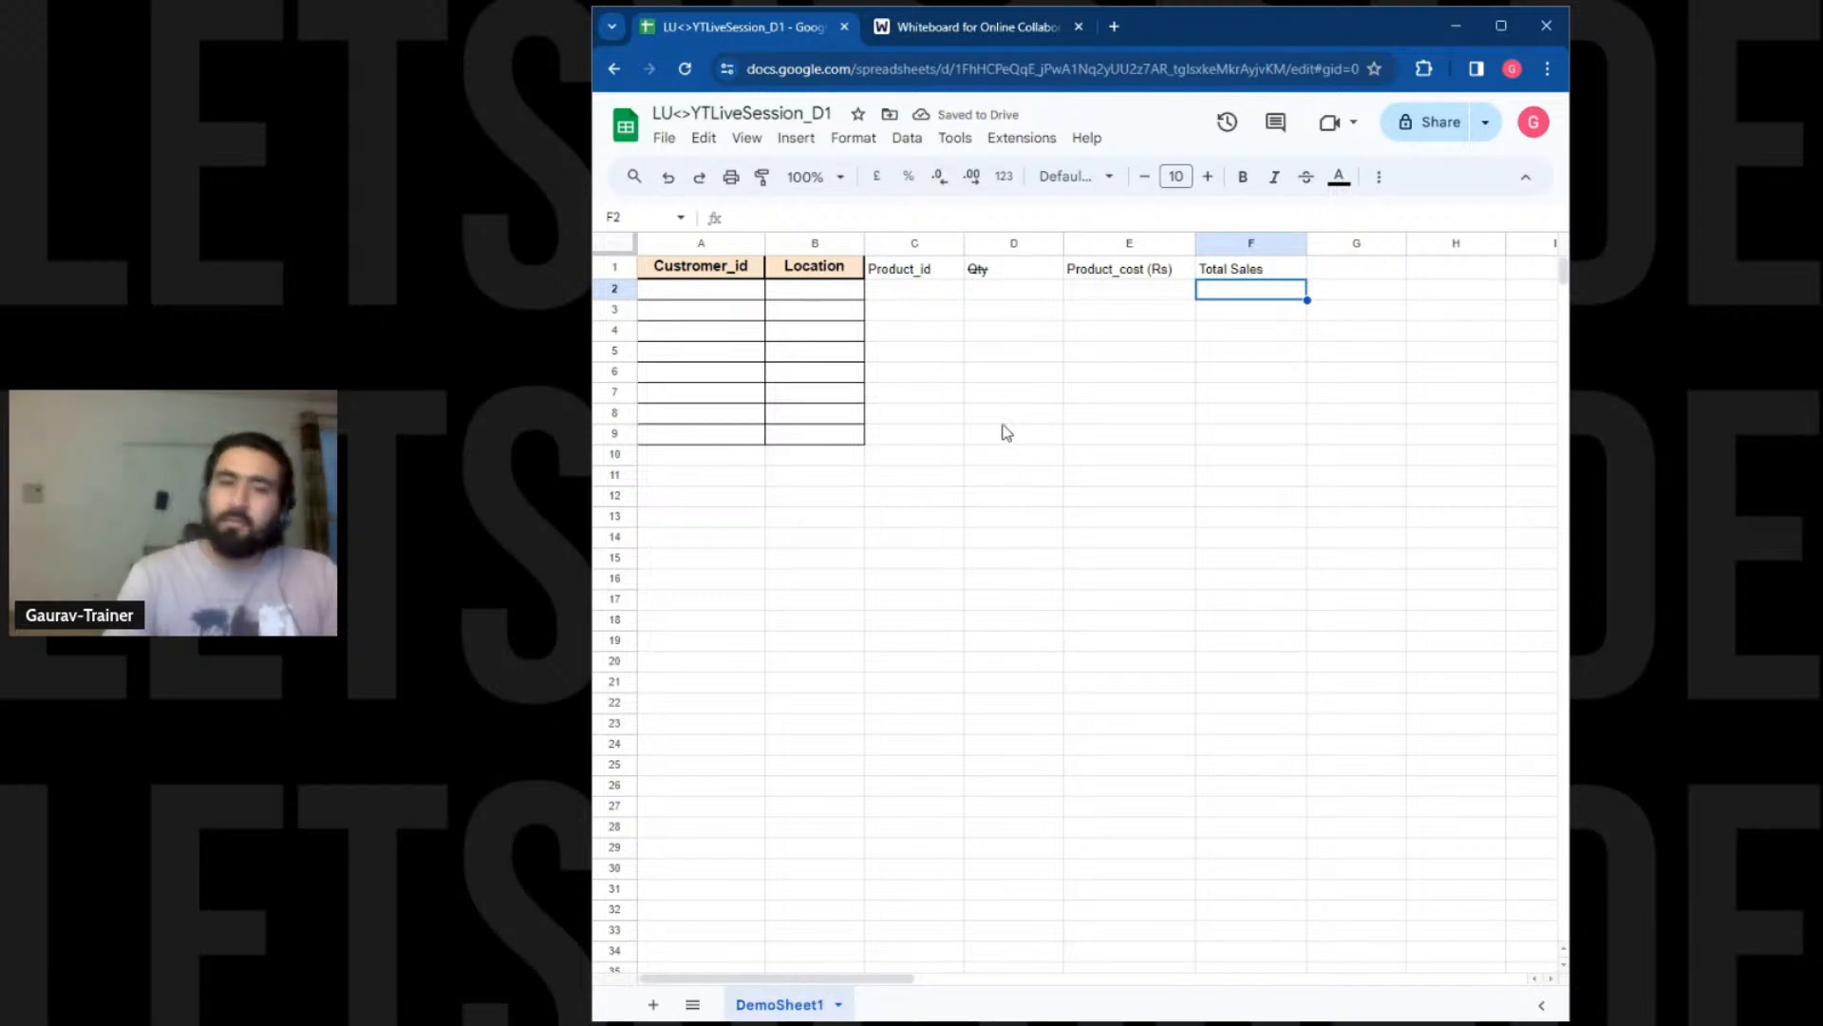
Copy the formatting of the Location header in B1 onto the headers in C1:F1
click(812, 274)
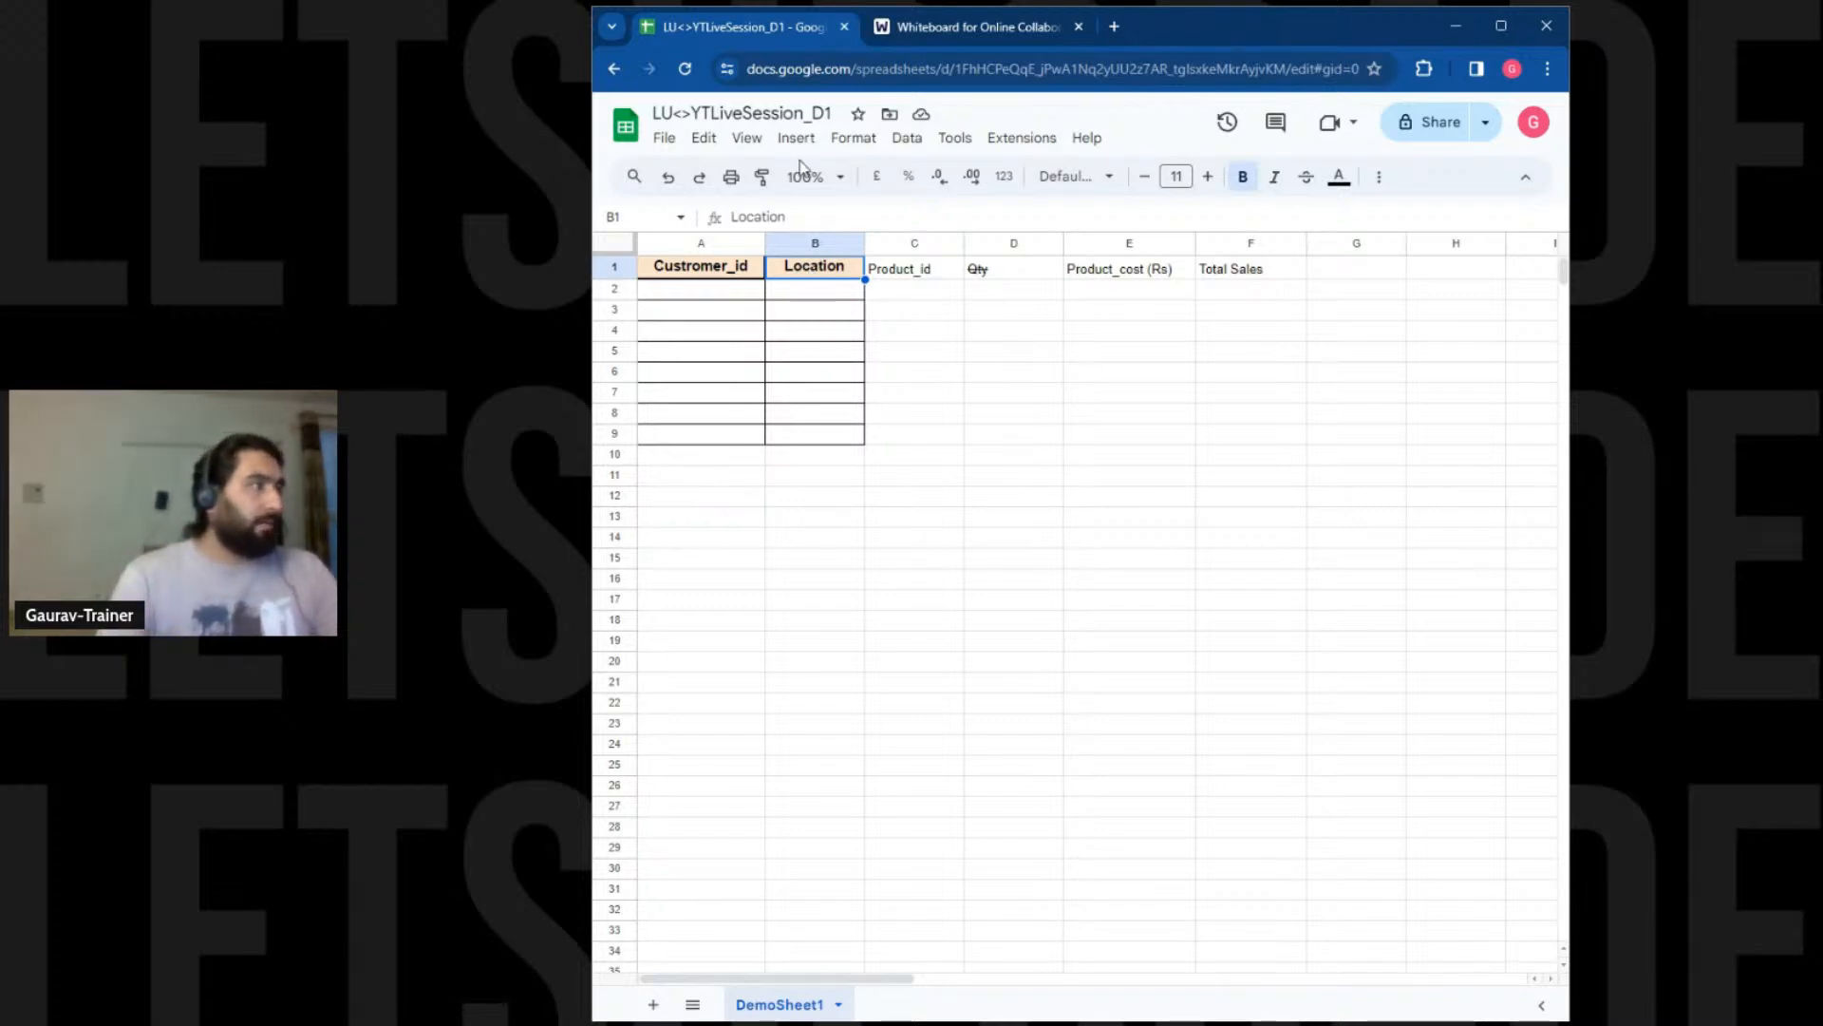
click(762, 177)
drag(899, 275, 1218, 271)
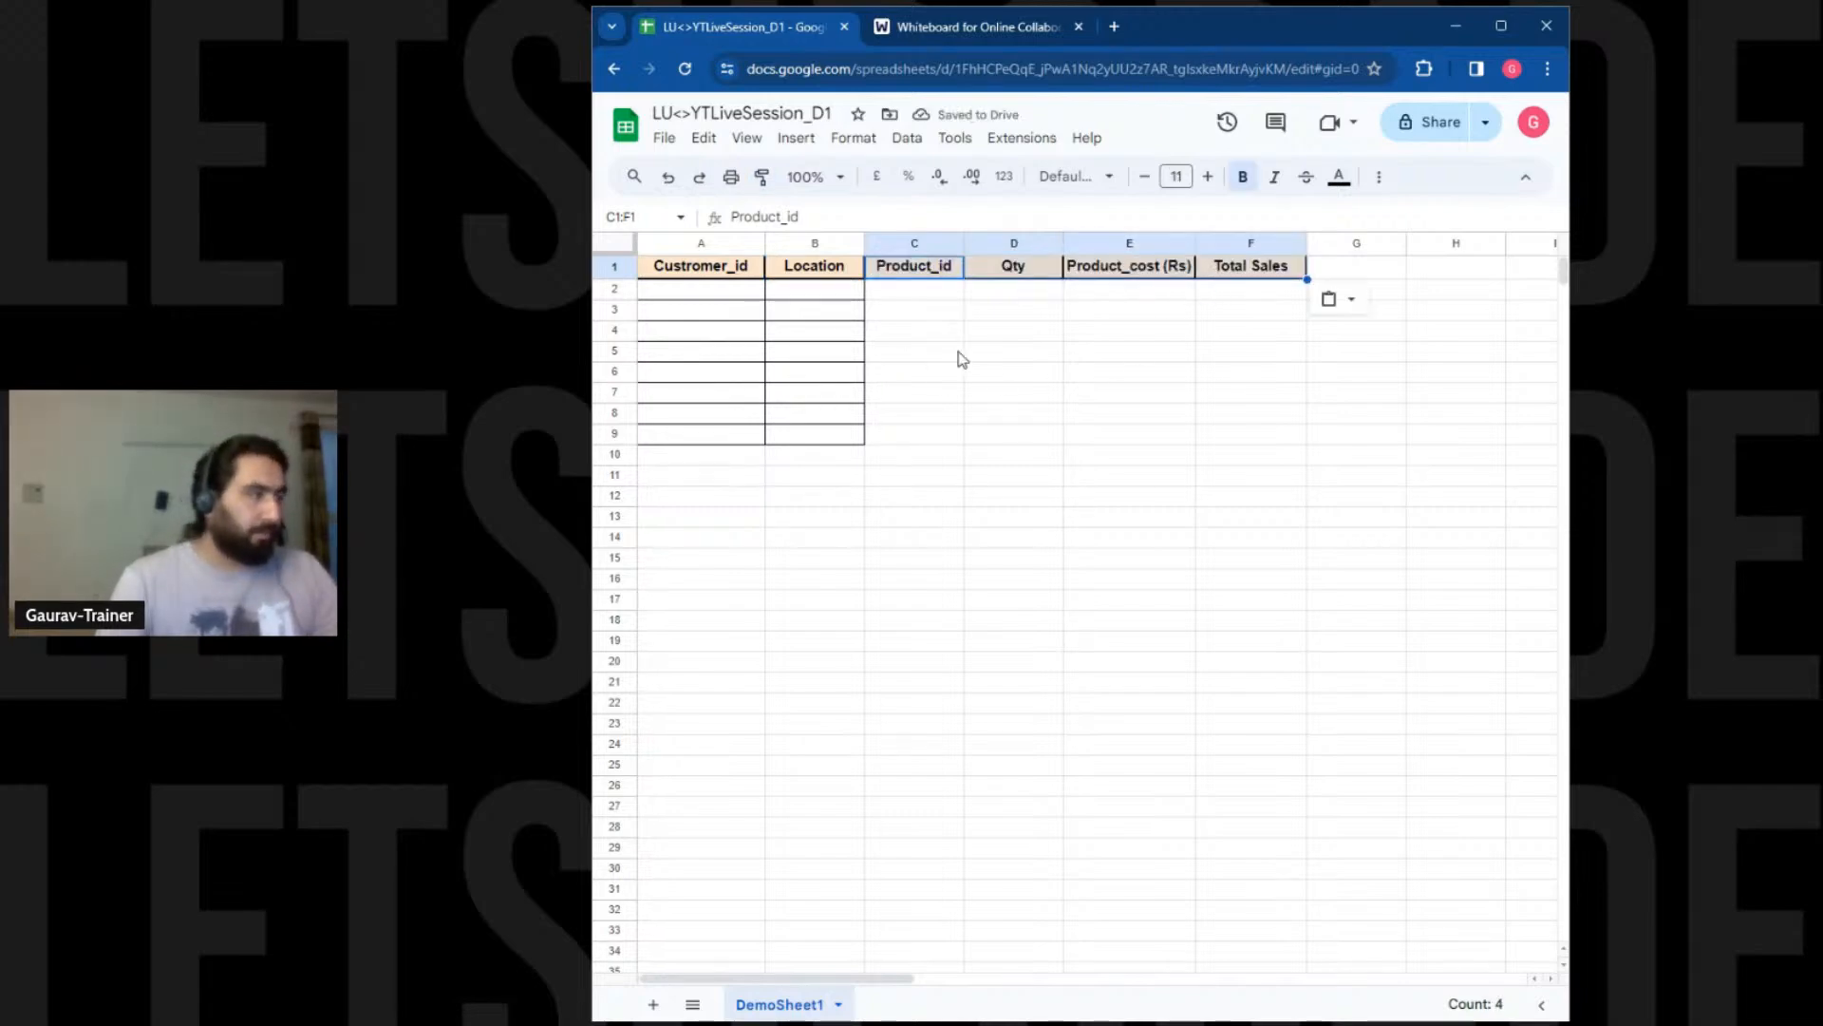
click(787, 294)
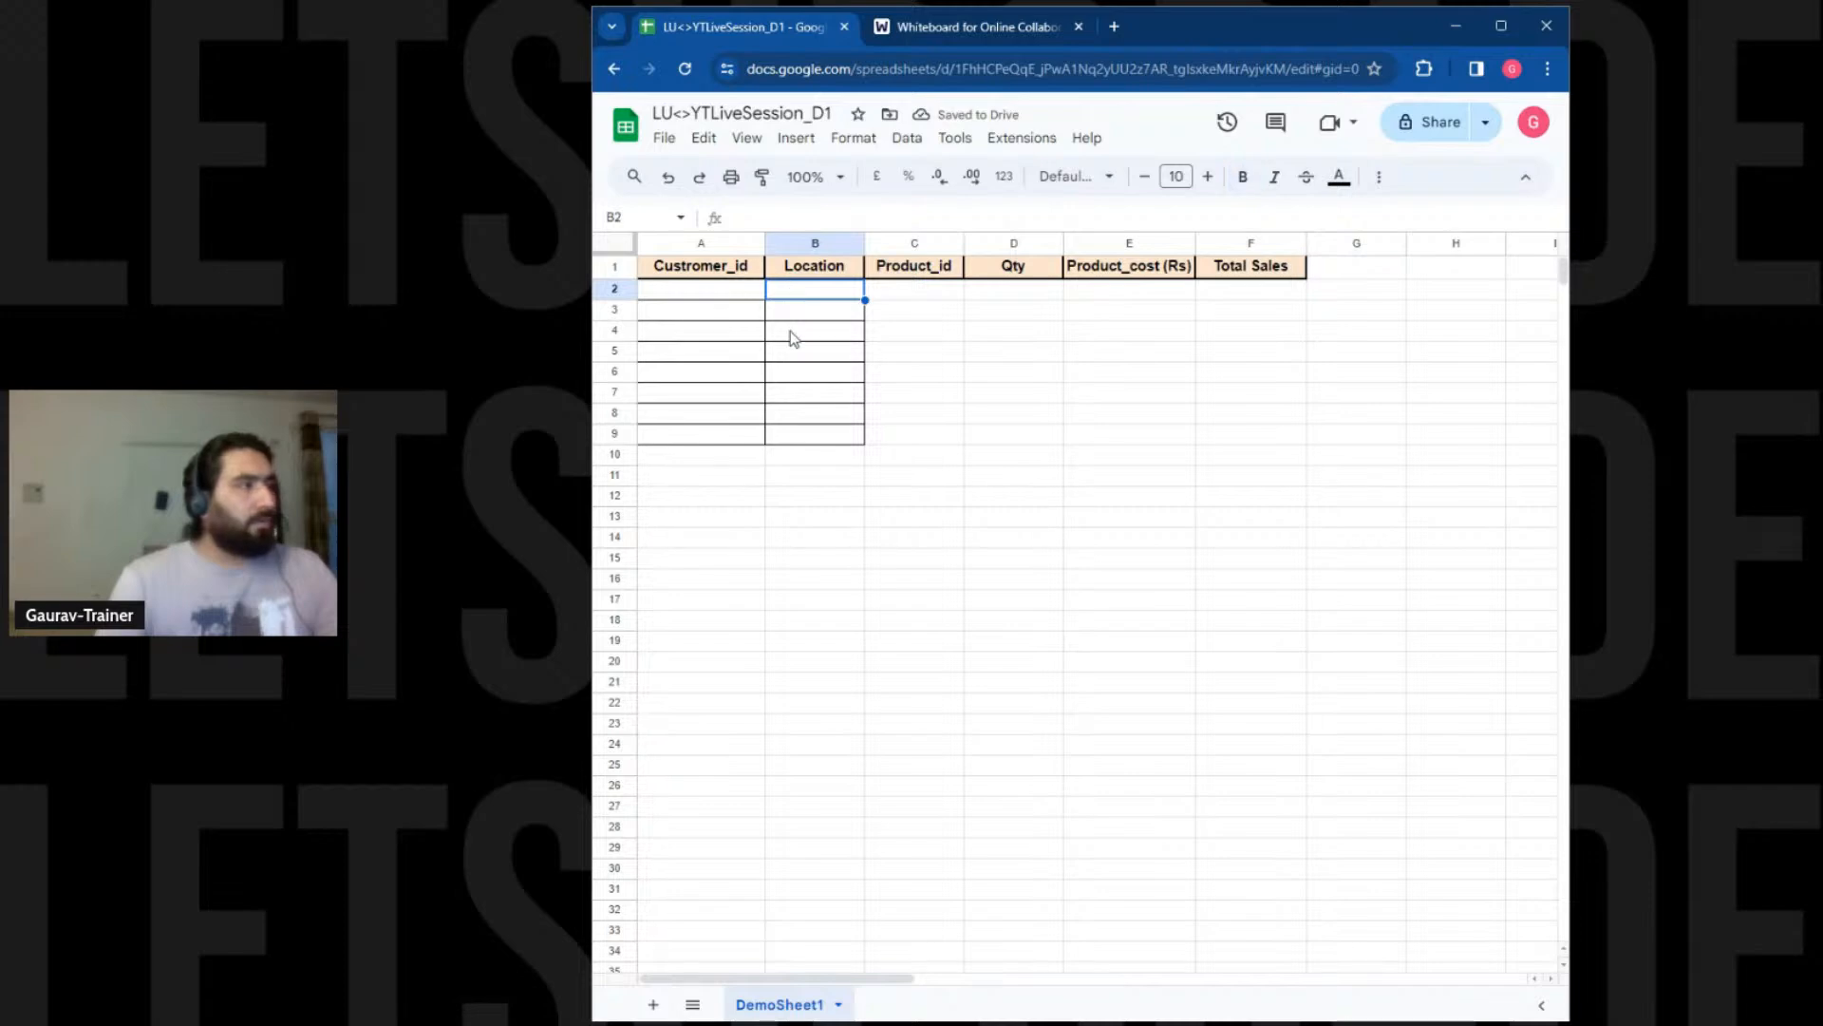
click(708, 354)
click(824, 330)
click(824, 389)
click(757, 332)
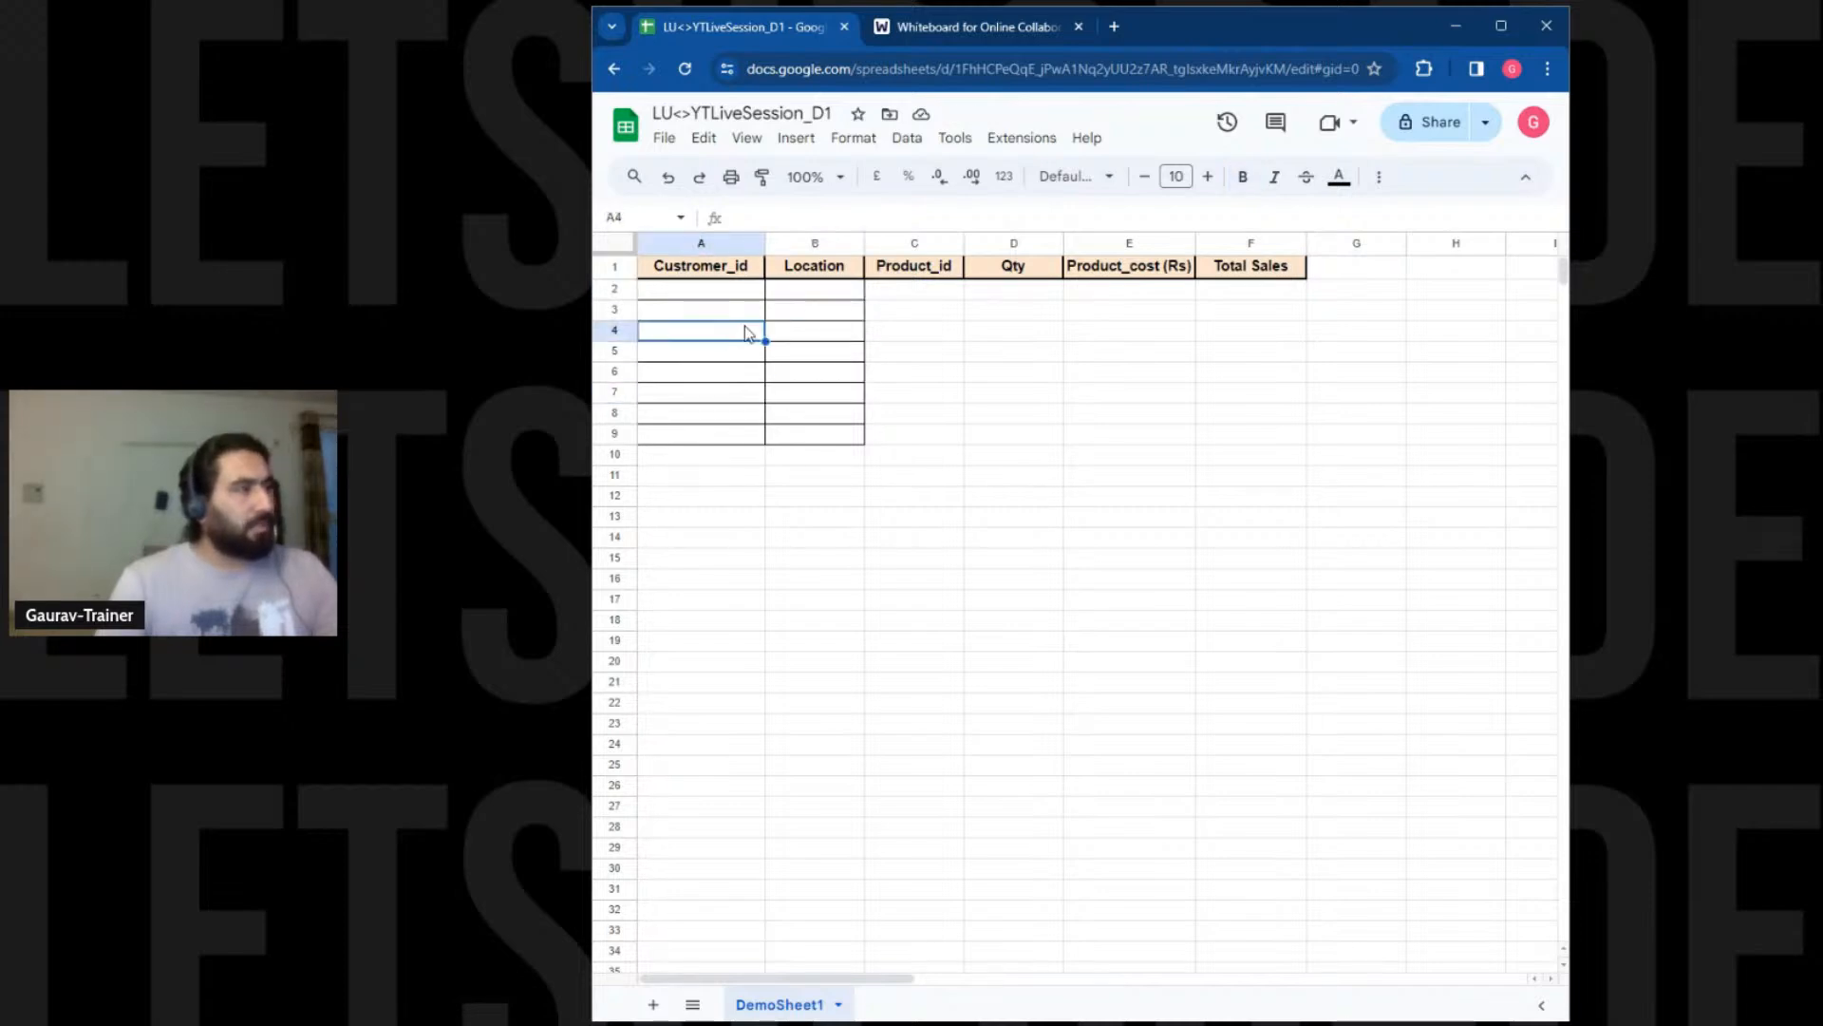
click(840, 437)
Copy the bordered cell formatting of A4 onto the range C2:F9
click(713, 334)
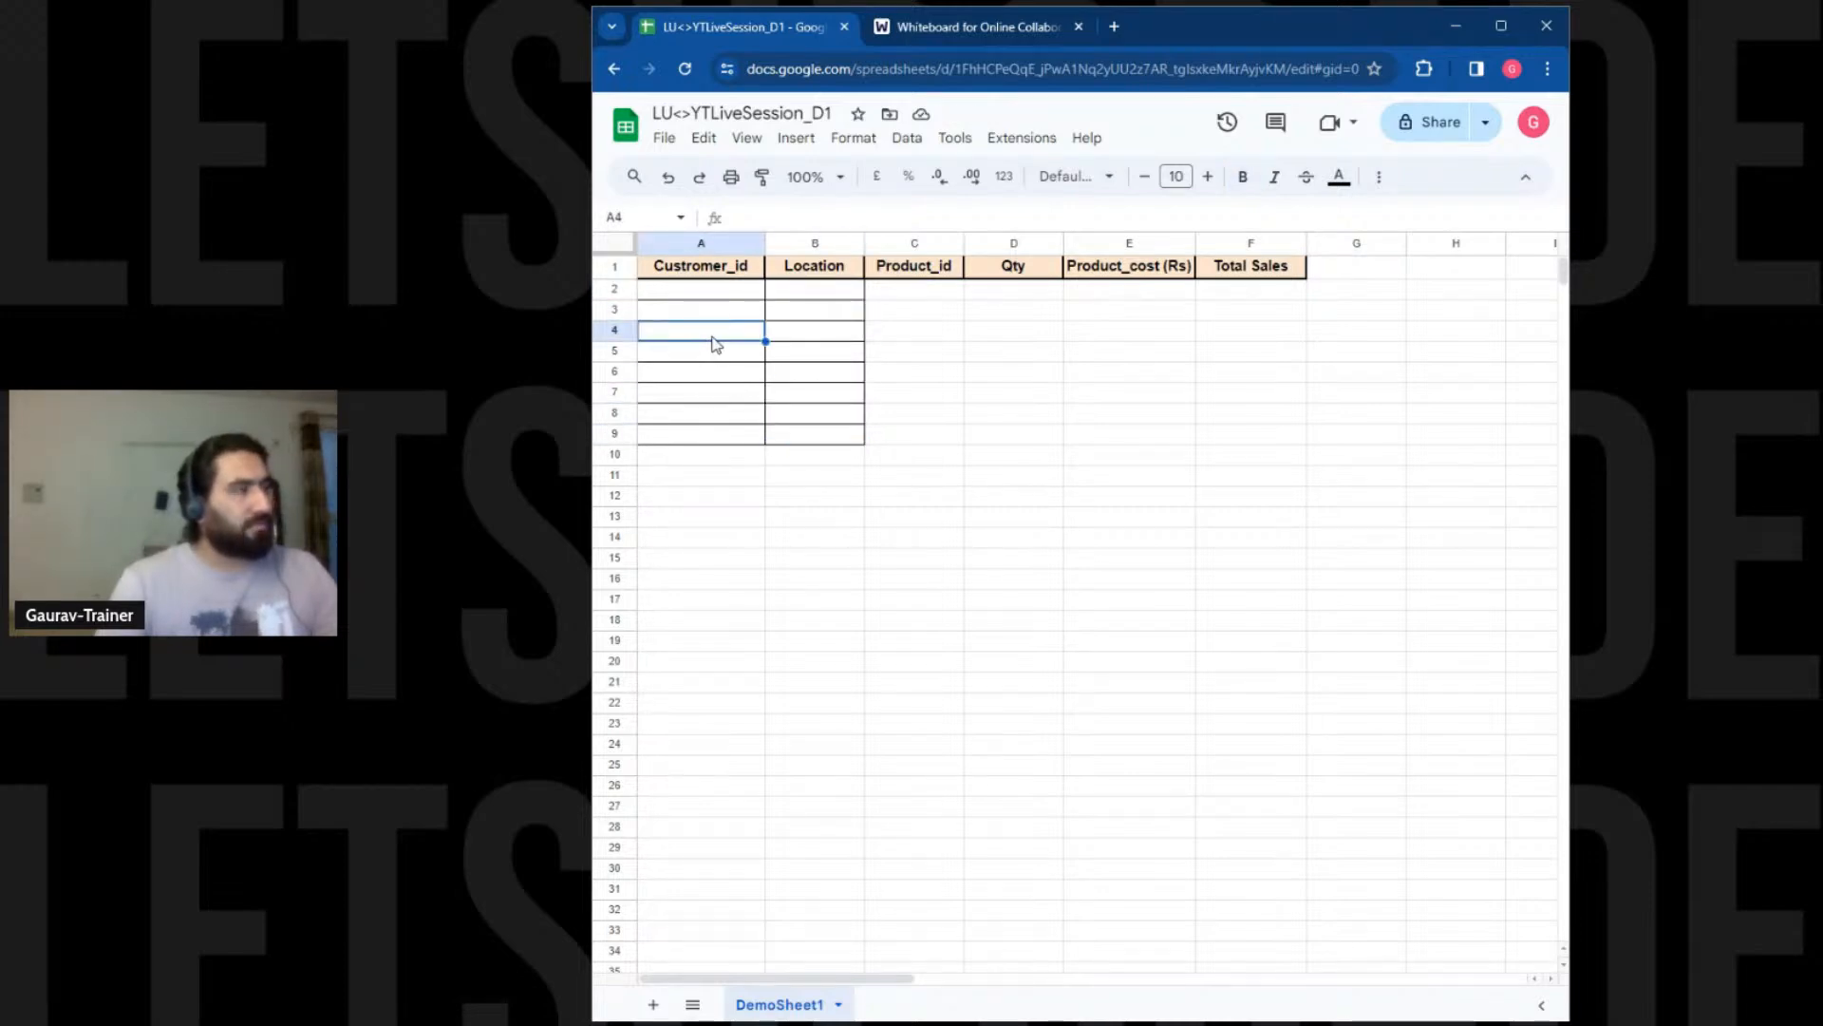
click(762, 178)
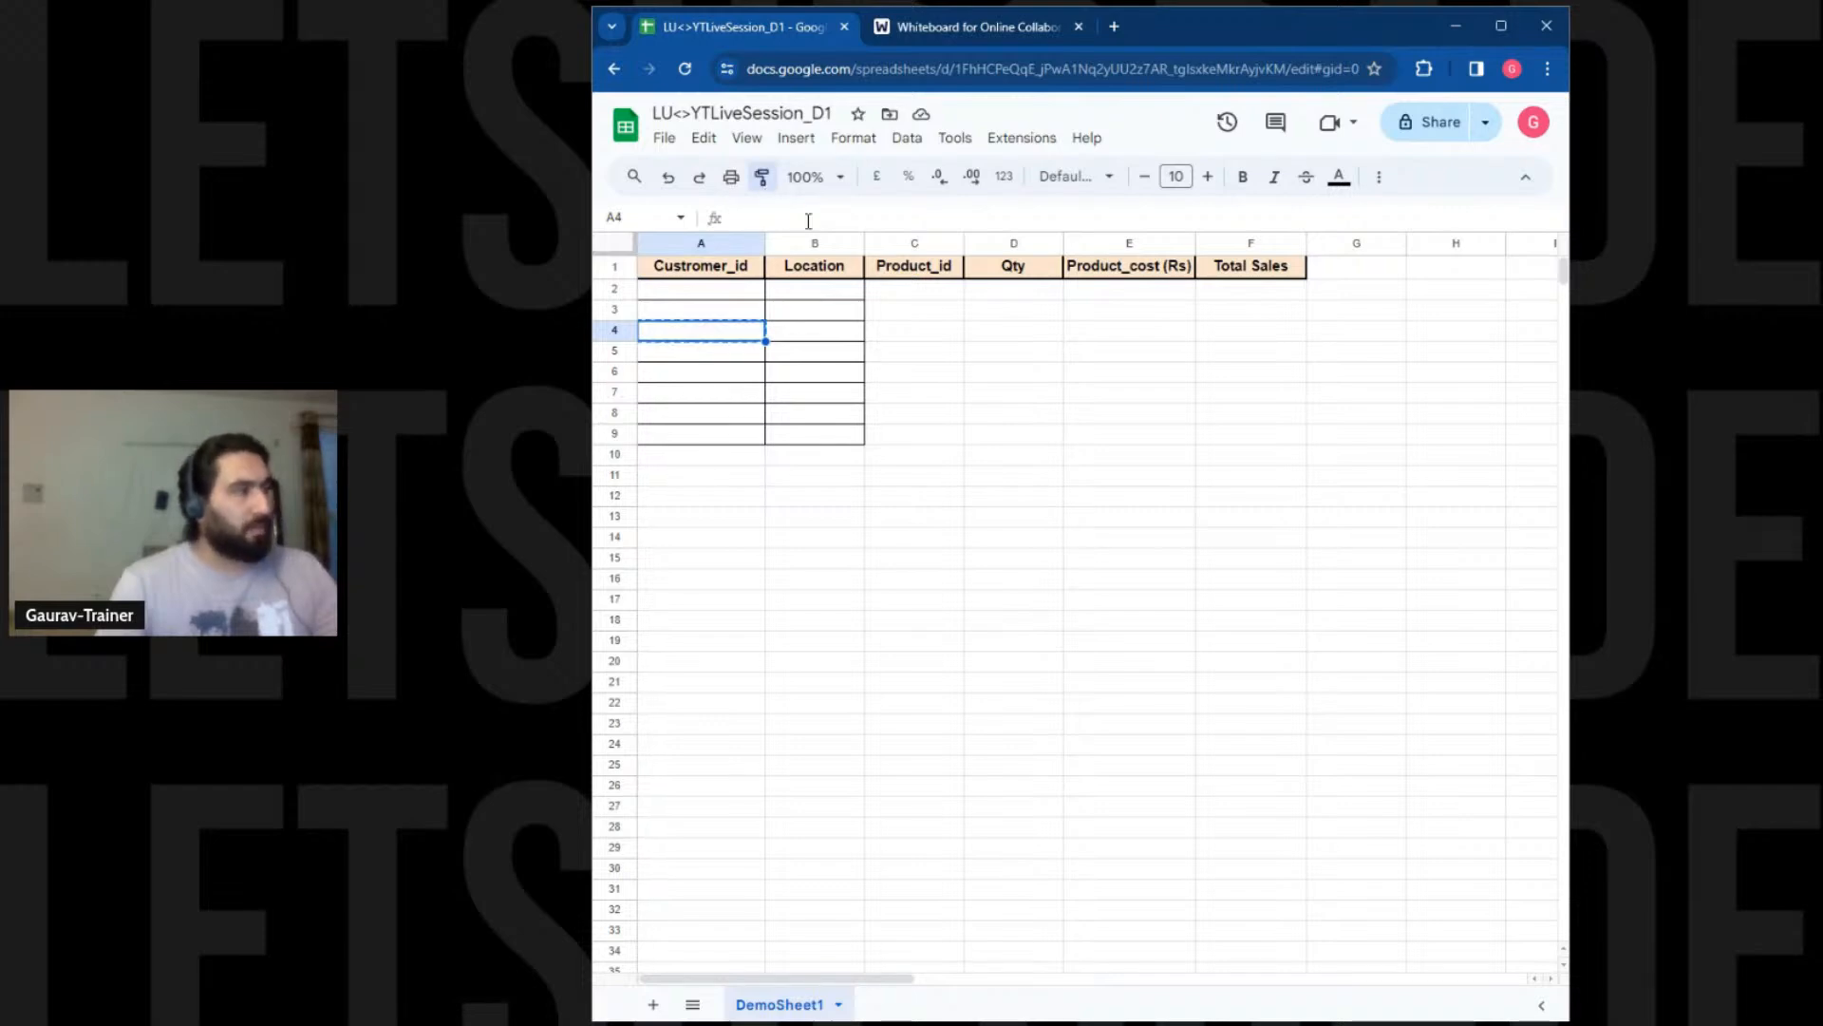
drag(910, 293, 1225, 447)
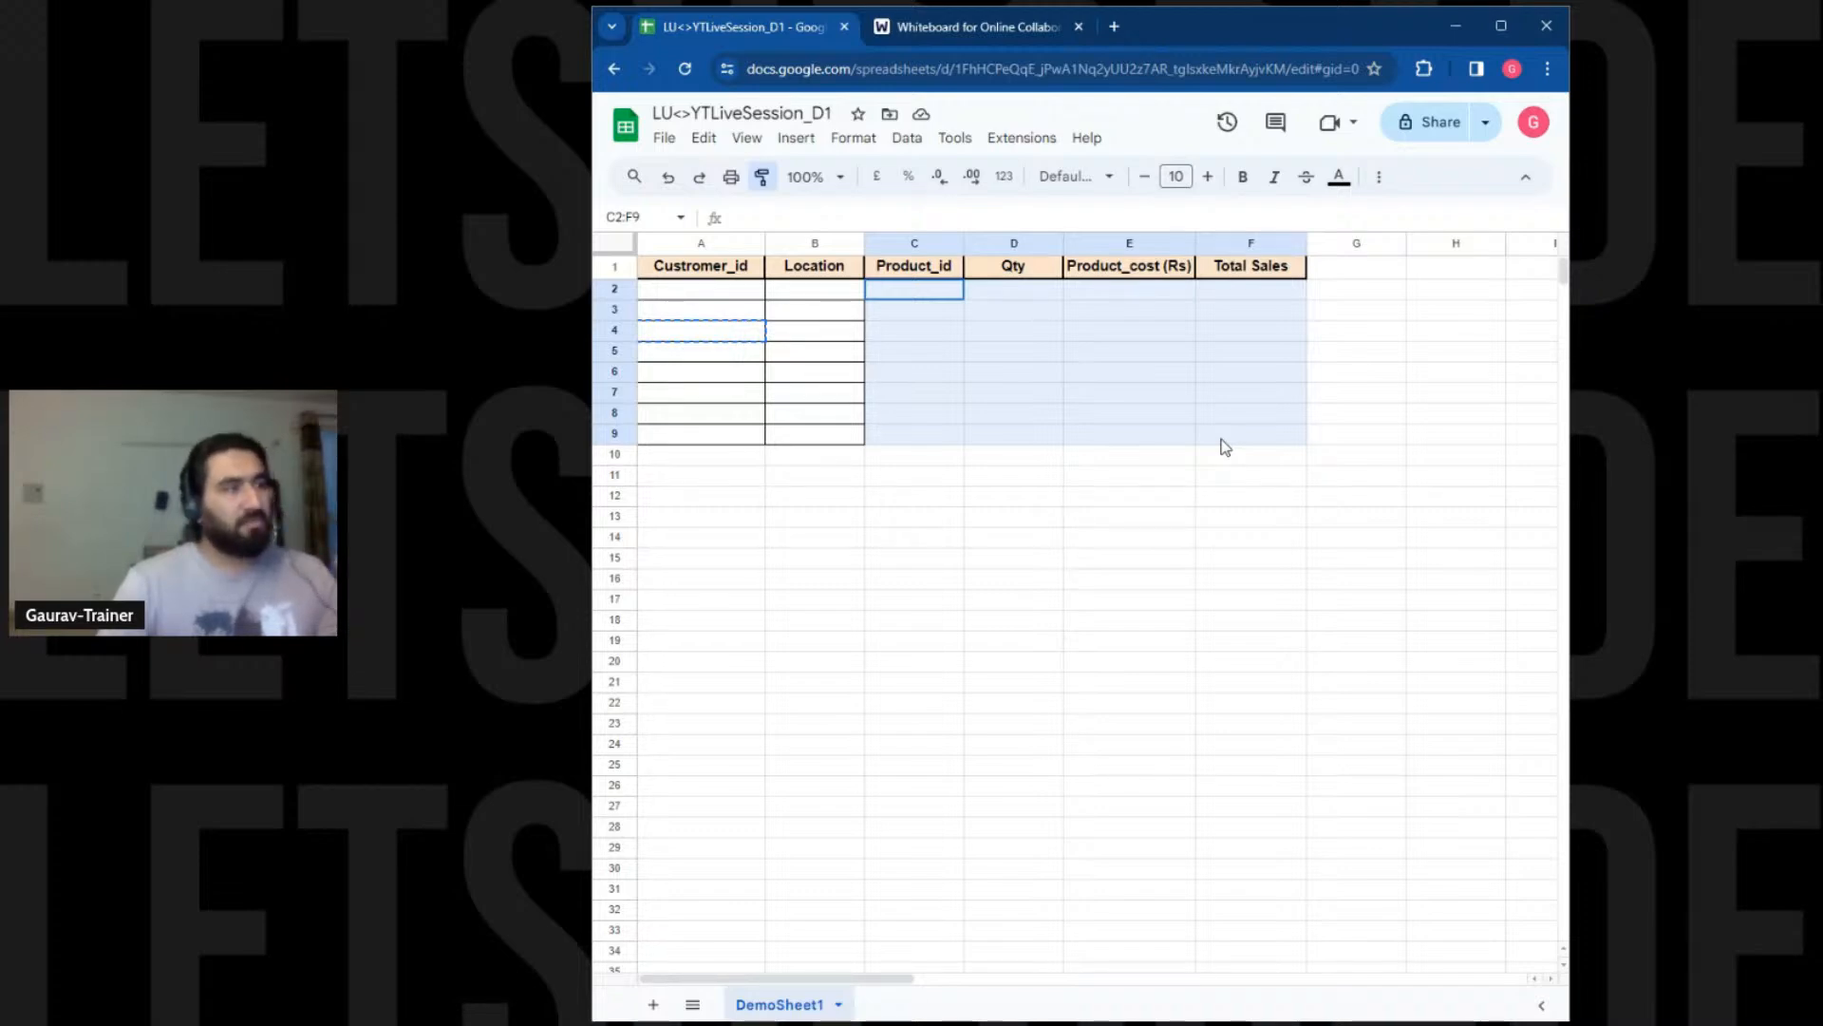
drag(1217, 435, 1217, 435)
click(1129, 515)
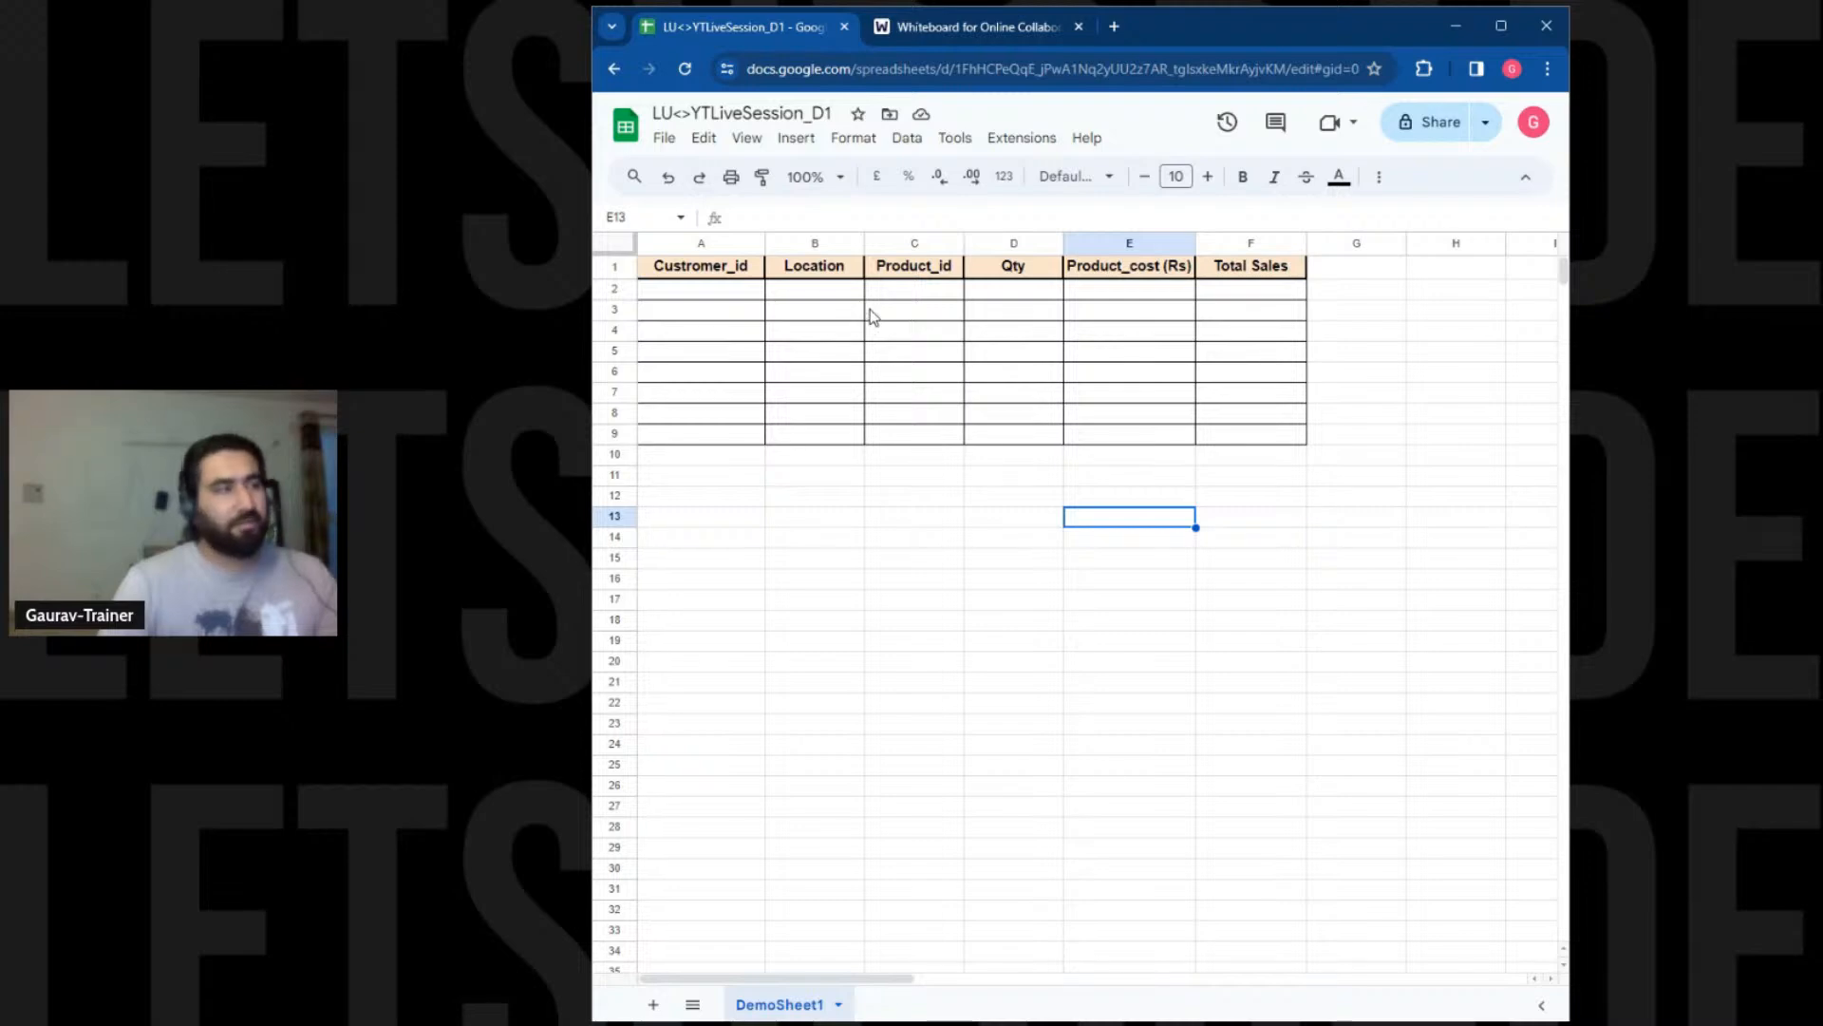
drag(897, 301, 1301, 439)
click(1301, 437)
click(953, 581)
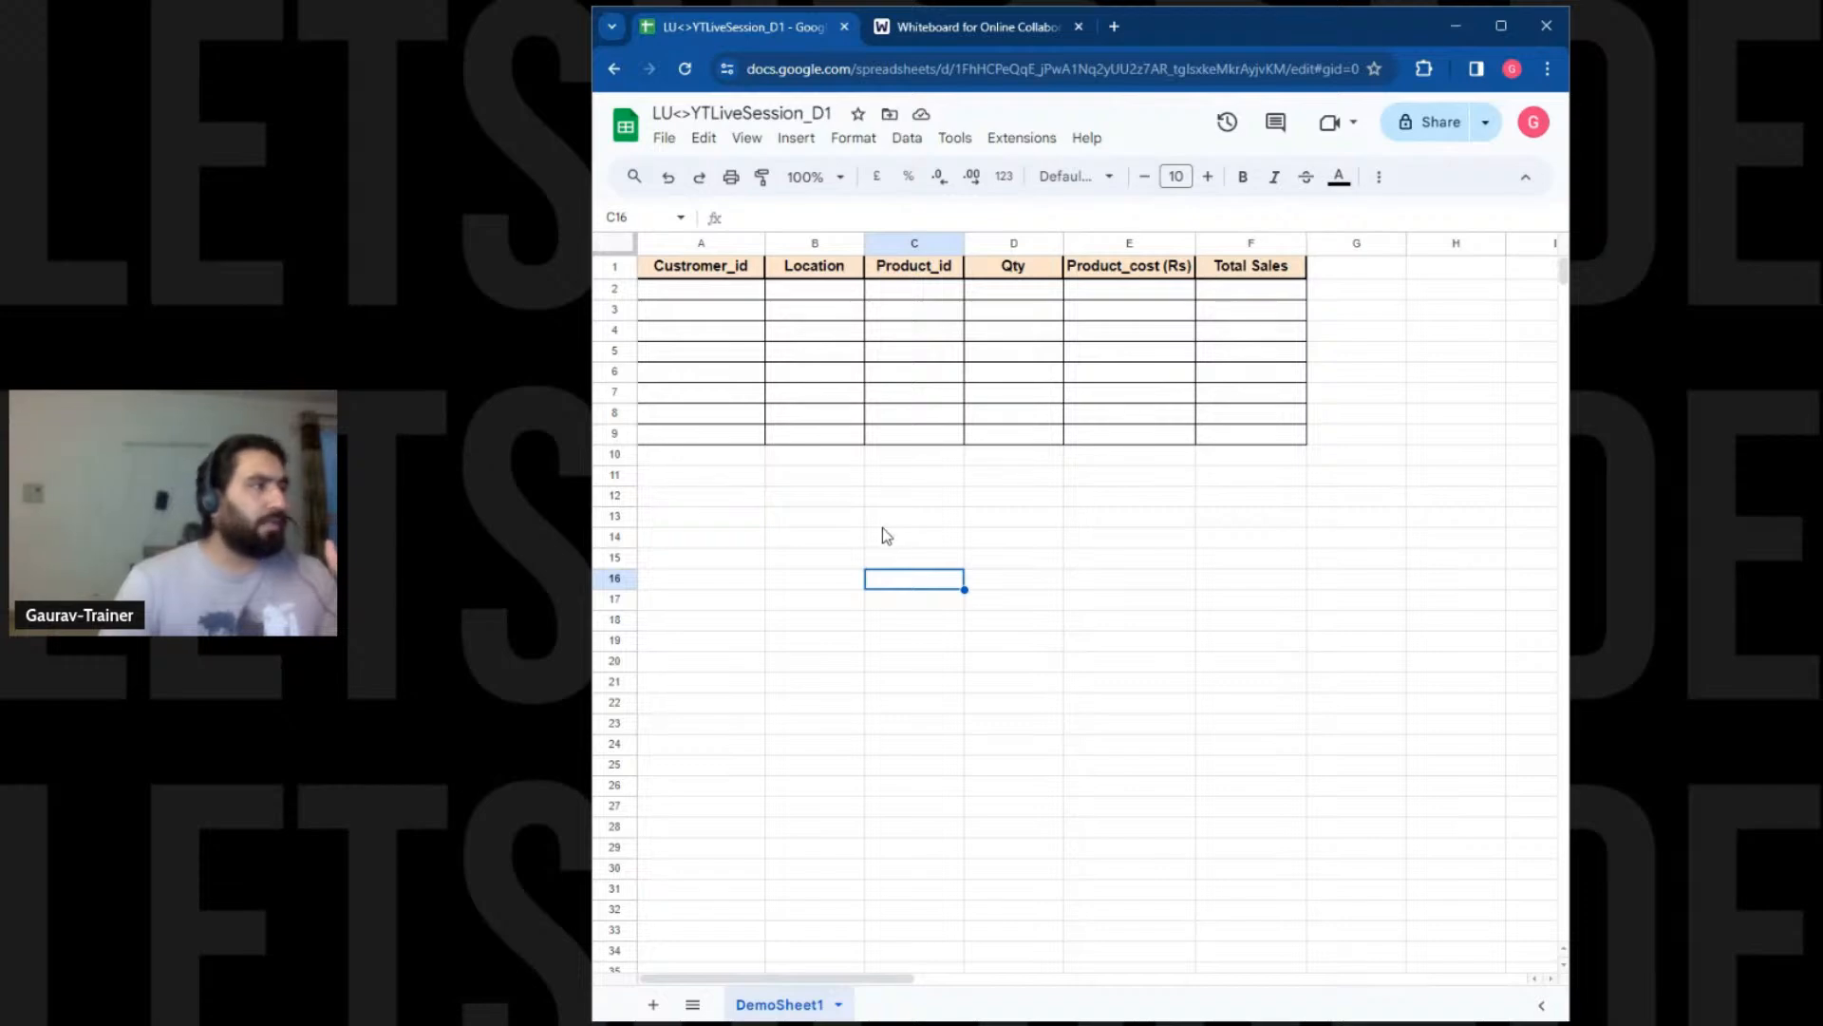
Shorten the Product_id header in C1 to Pid
click(929, 270)
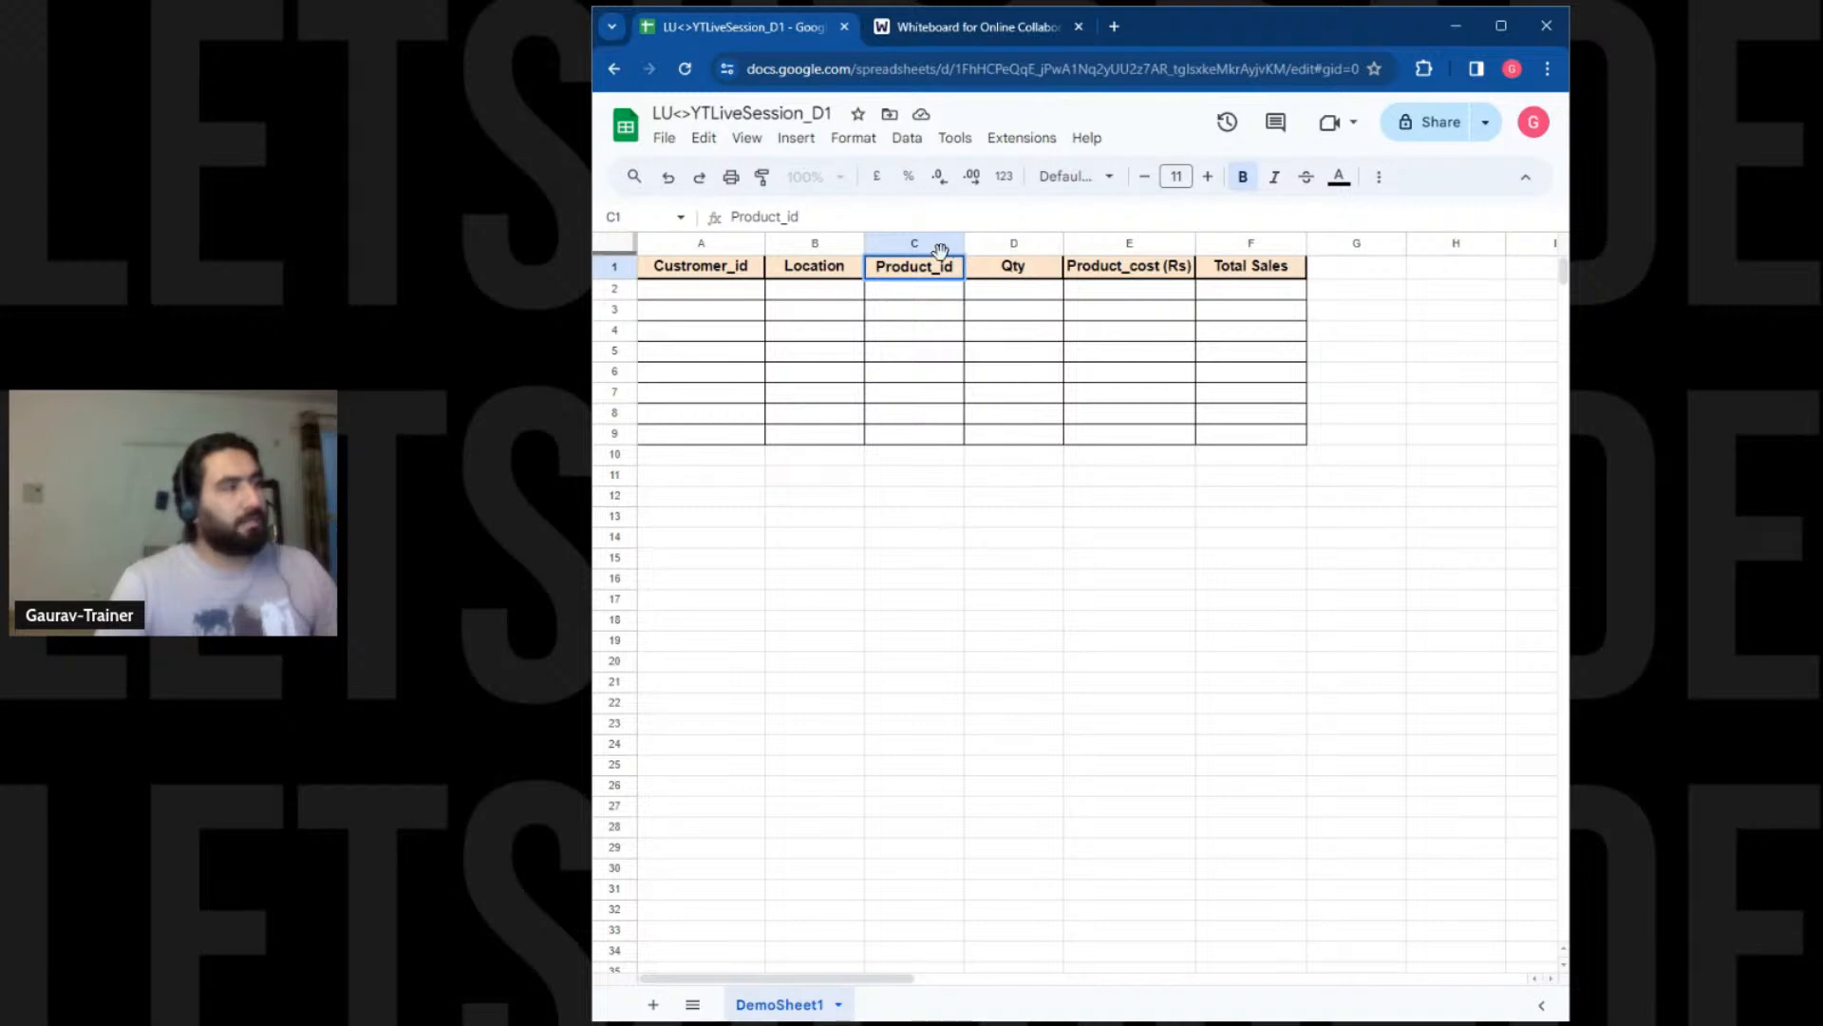
double_click(937, 271)
key(BackSpace)
key(BackSpace)
key(BackSpace)
key(BackSpace)
key(BackSpace)
key(BackSpace)
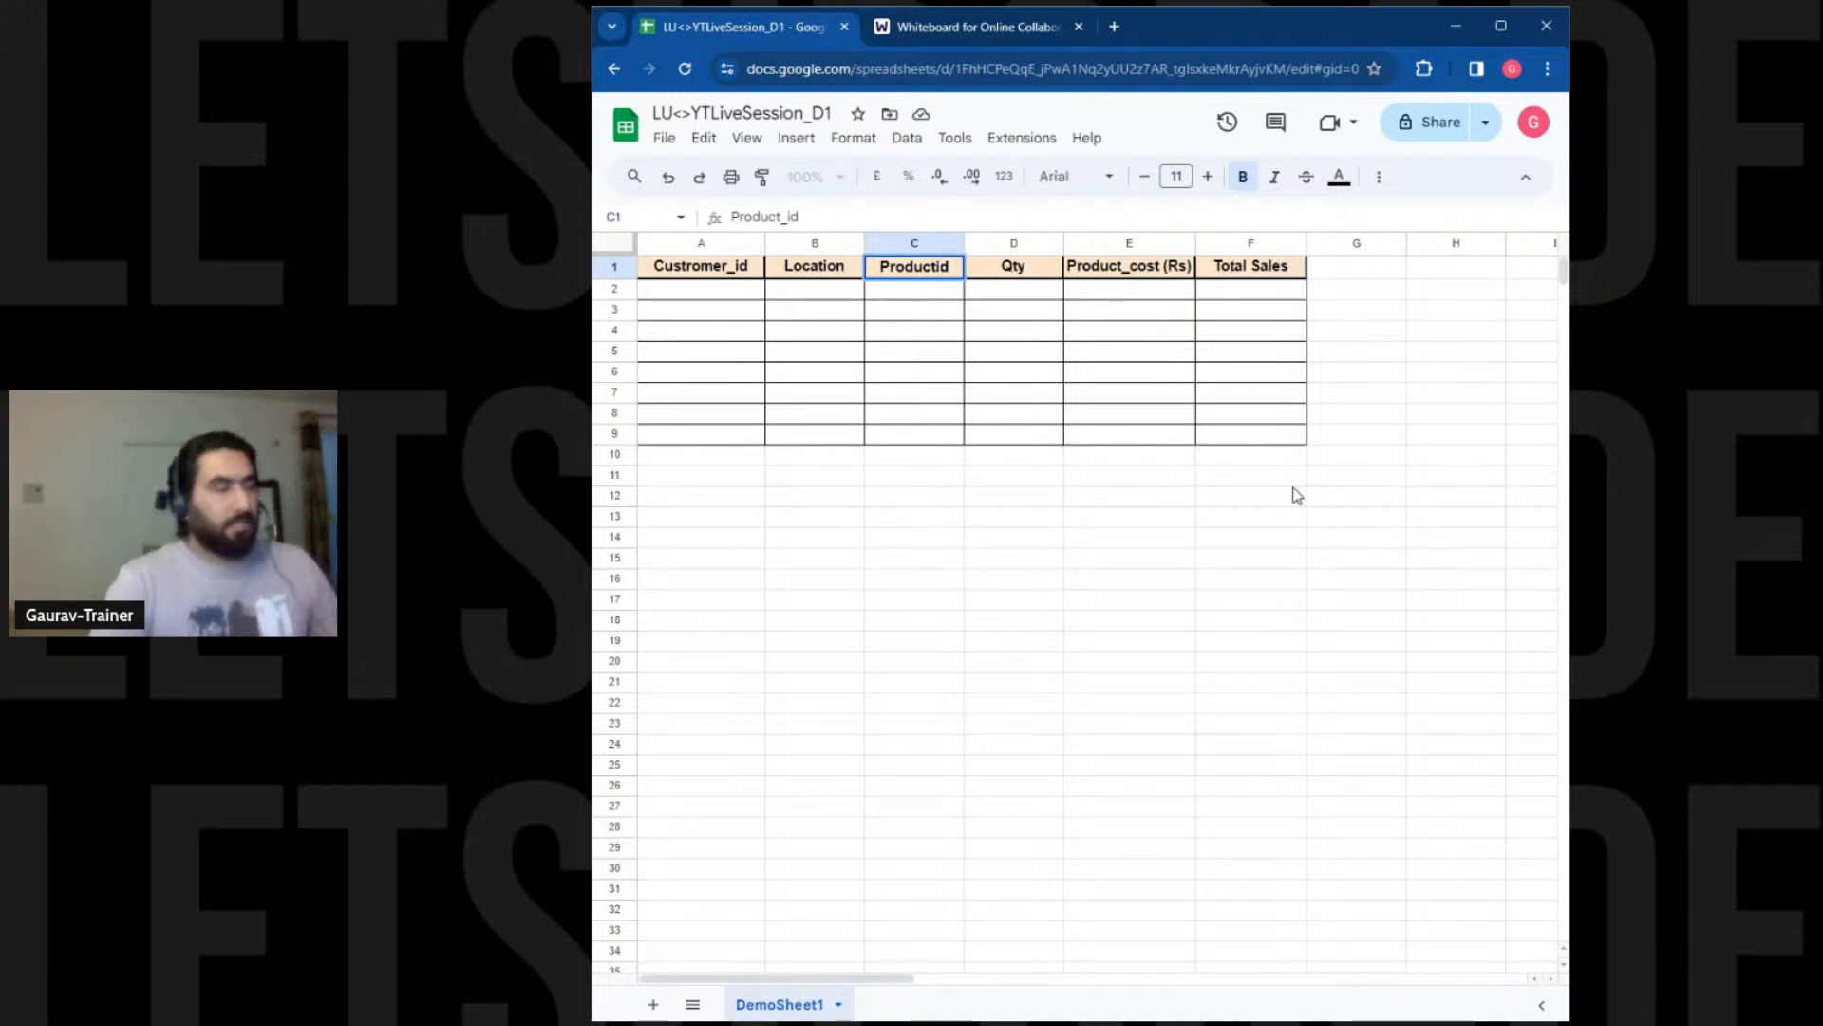
key(BackSpace)
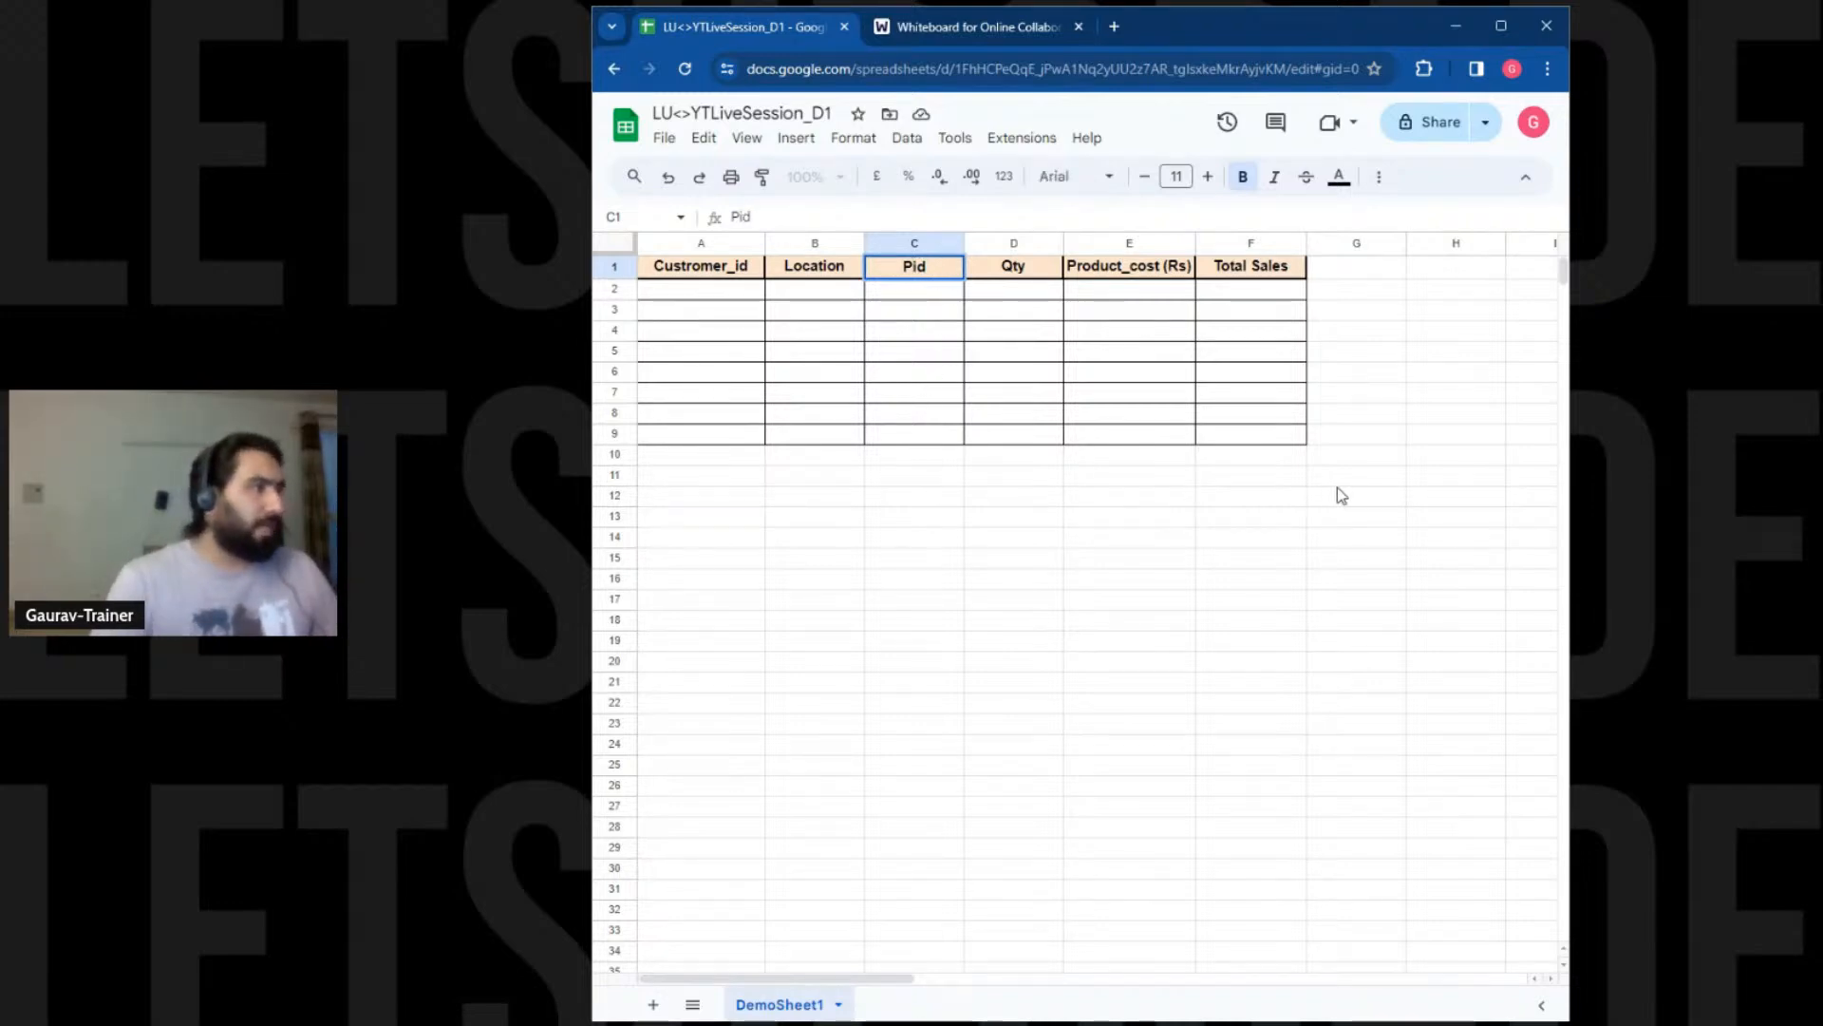
Change the product cost header in E1 to PidCost(Rs)
click(1160, 268)
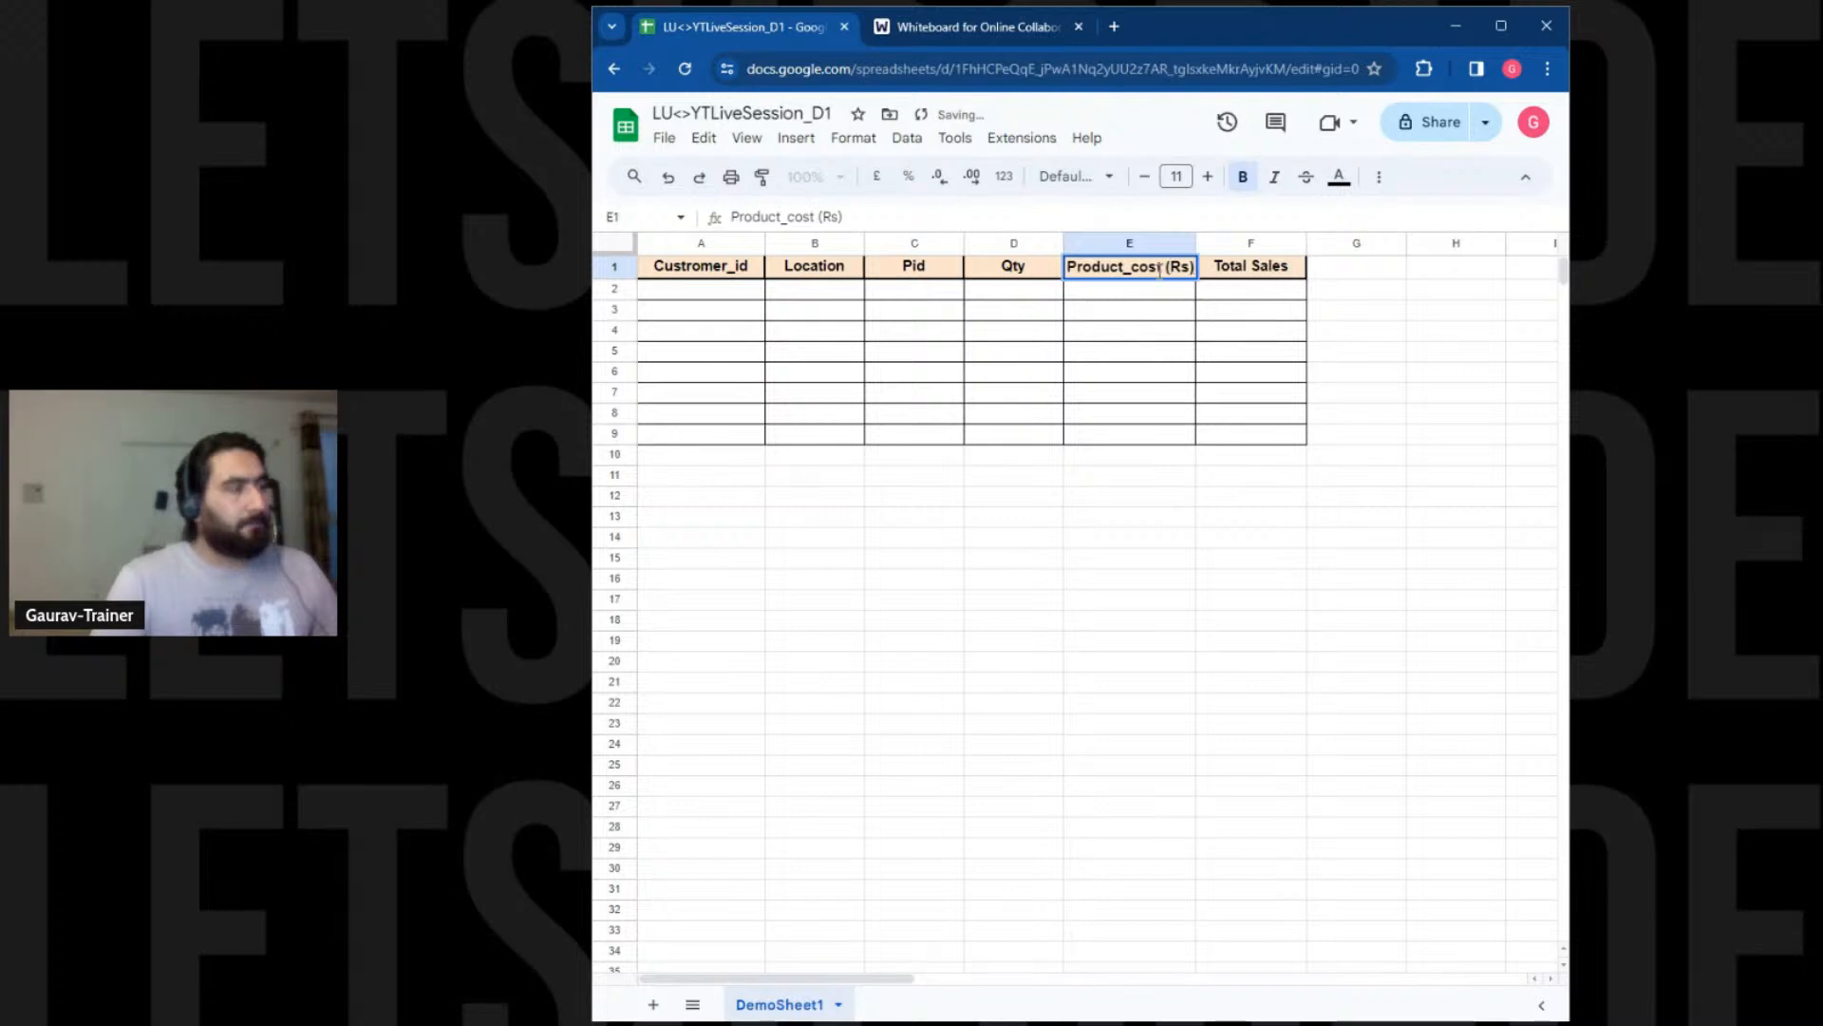
double_click(1130, 268)
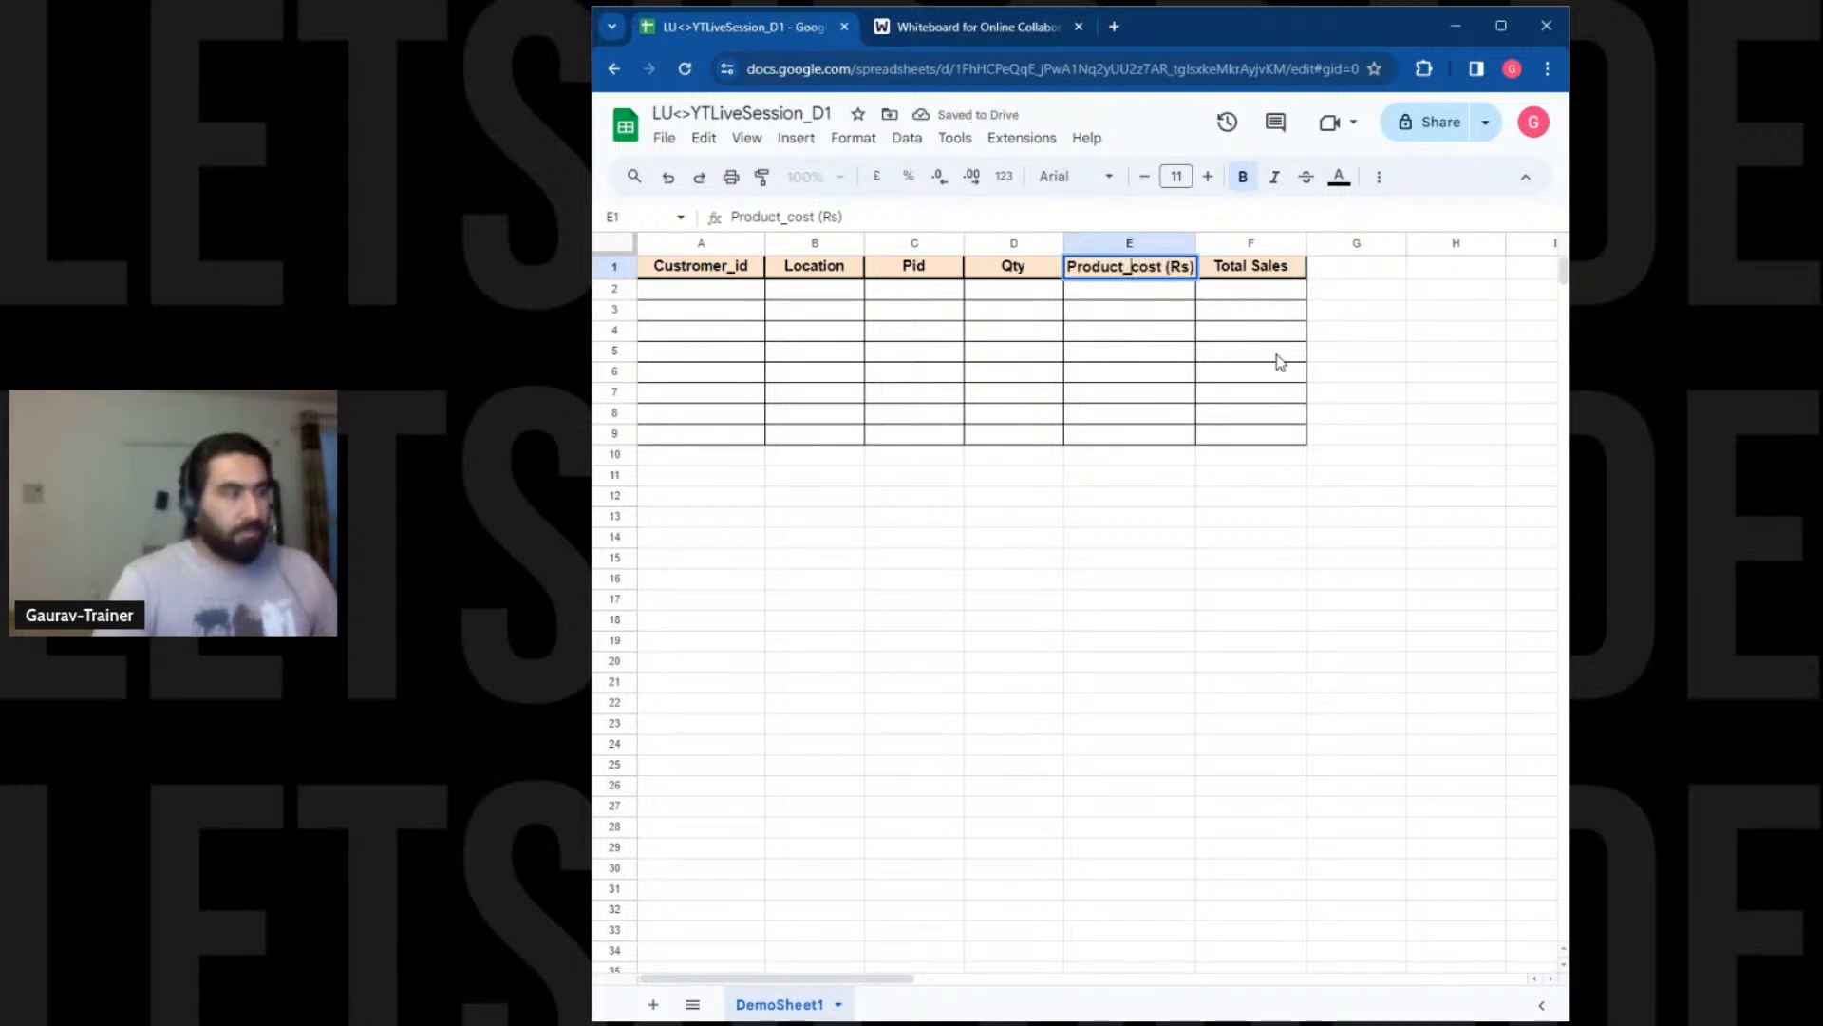
key(BackSpace)
key(BackSpace)
key(BackSpace)
key(BackSpace)
key(BackSpace)
key(BackSpace)
key(BackSpace)
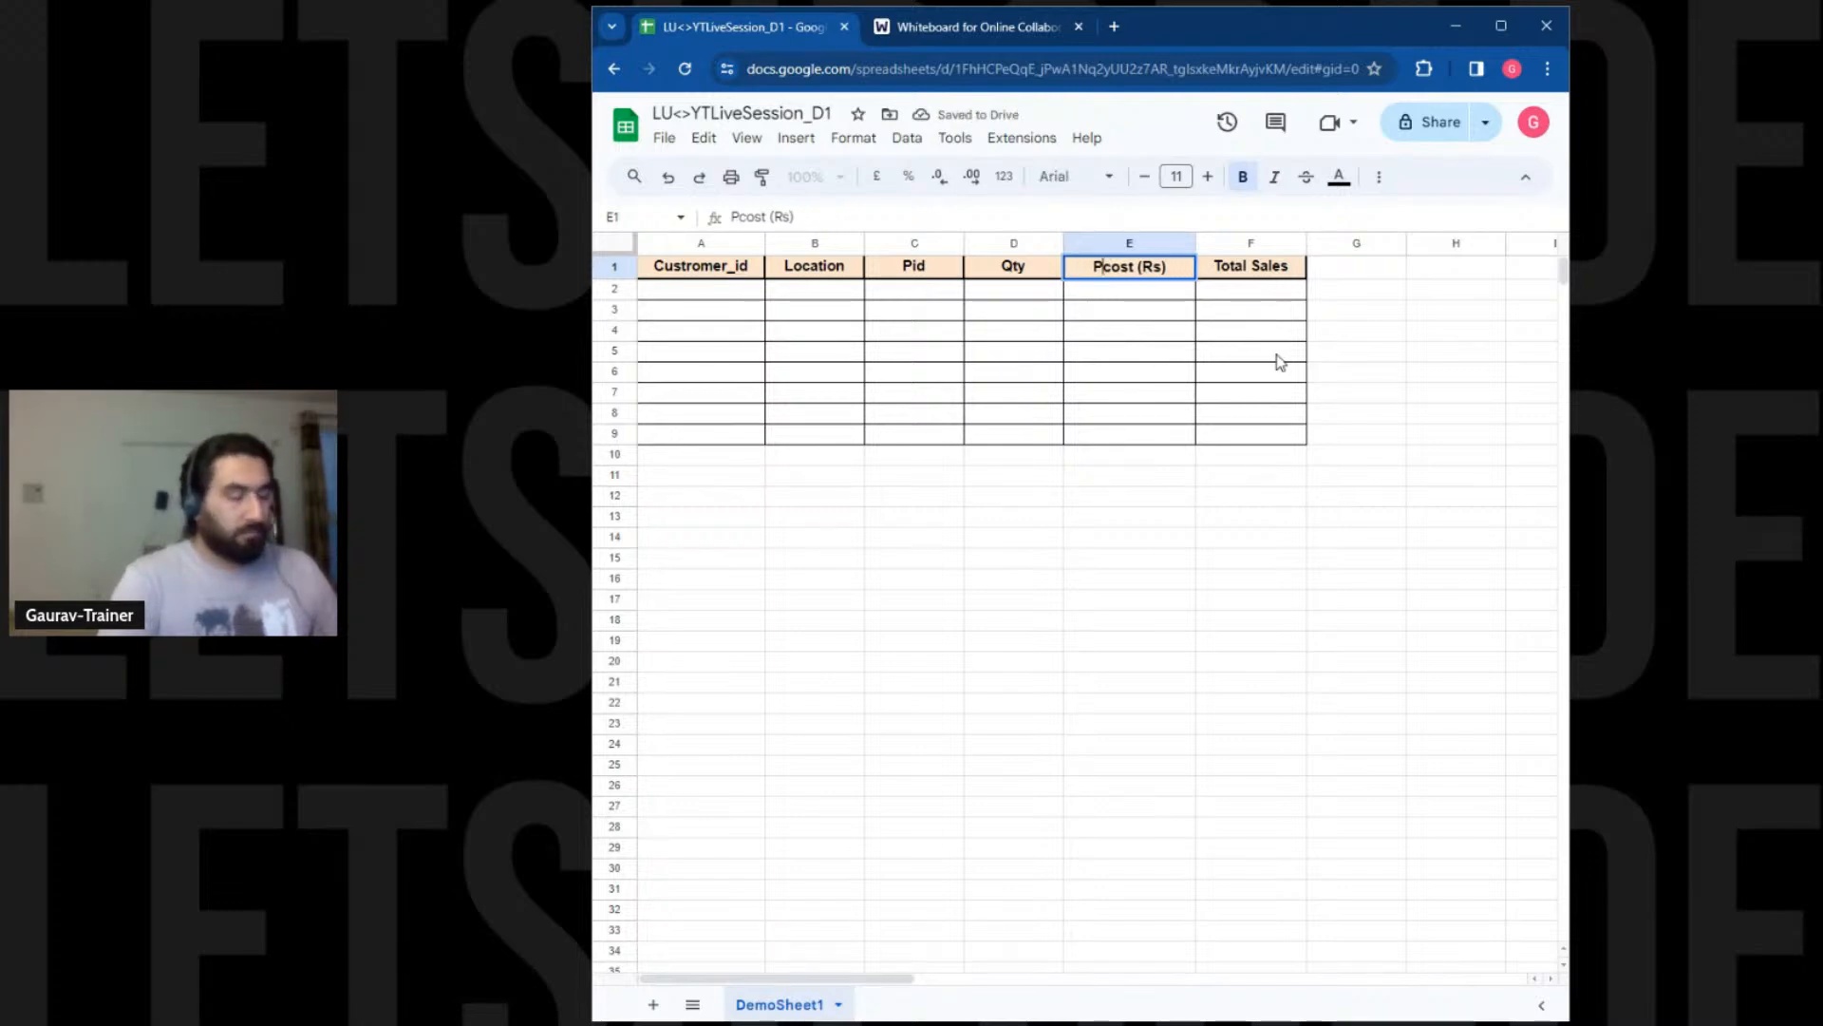
text(id)
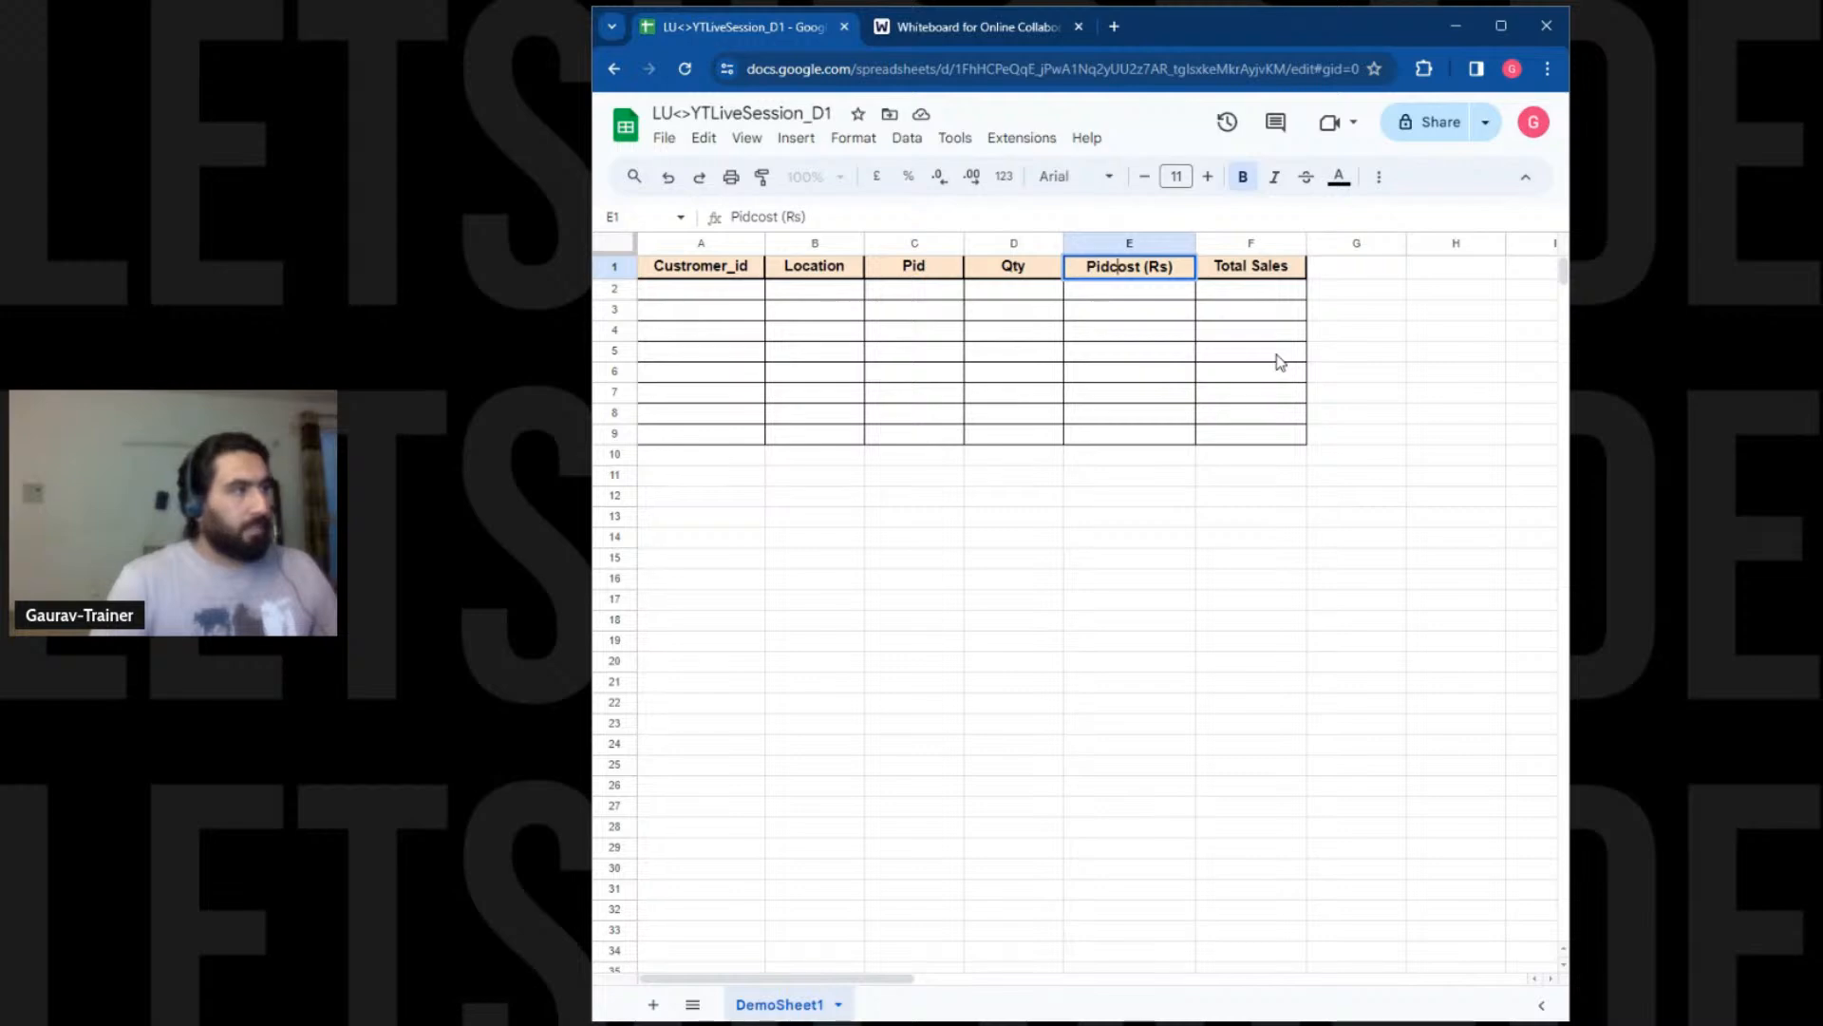
key(BackSpace)
text(C)
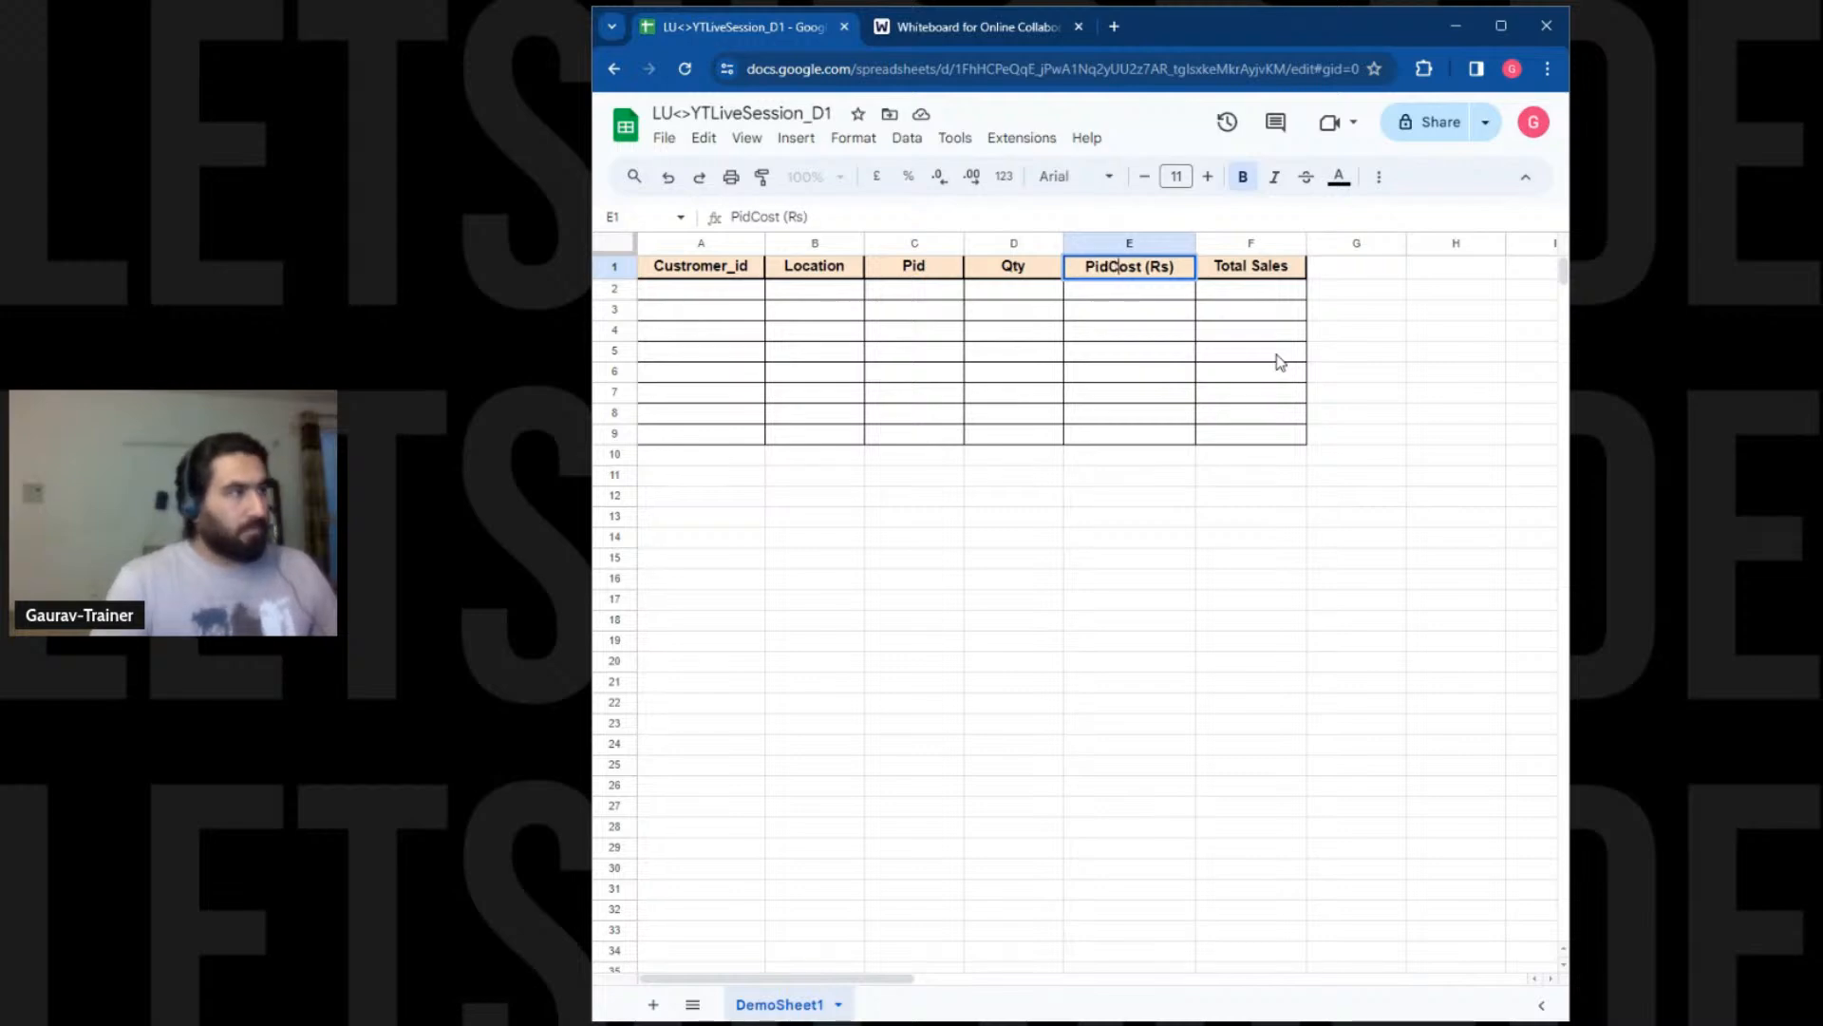
click(1145, 266)
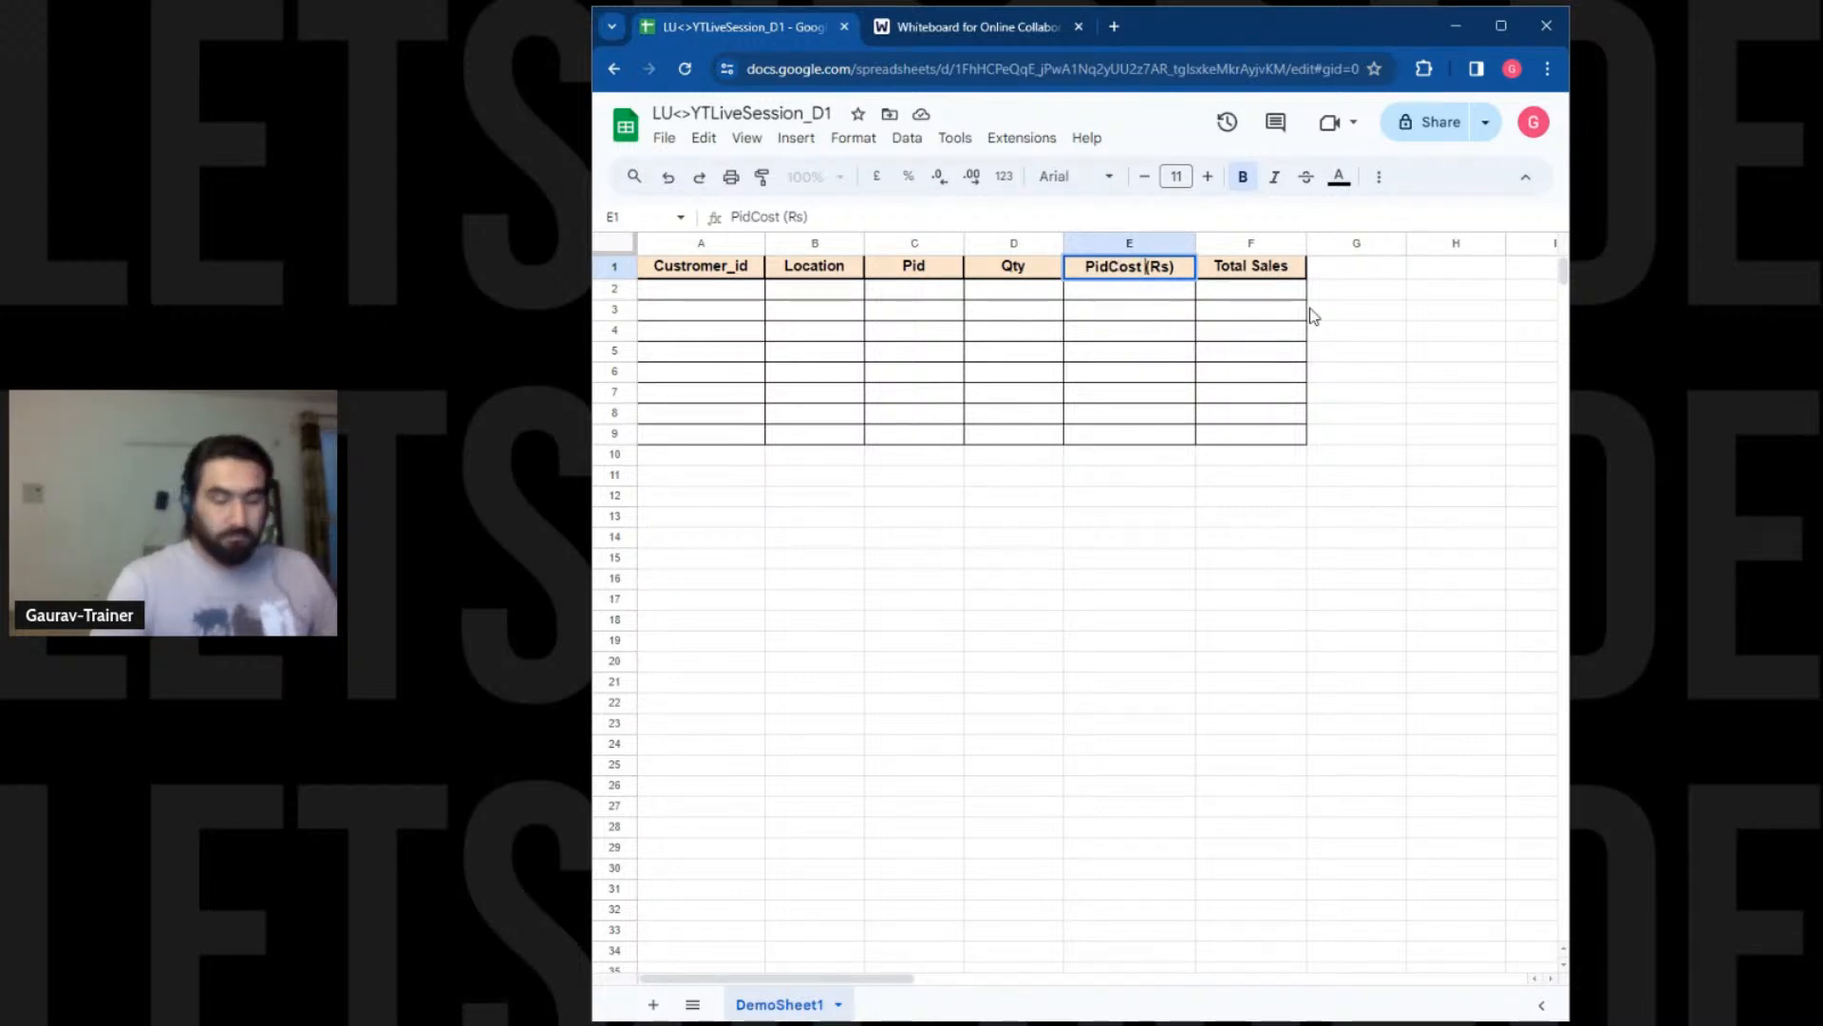
key(BackSpace)
click(1168, 578)
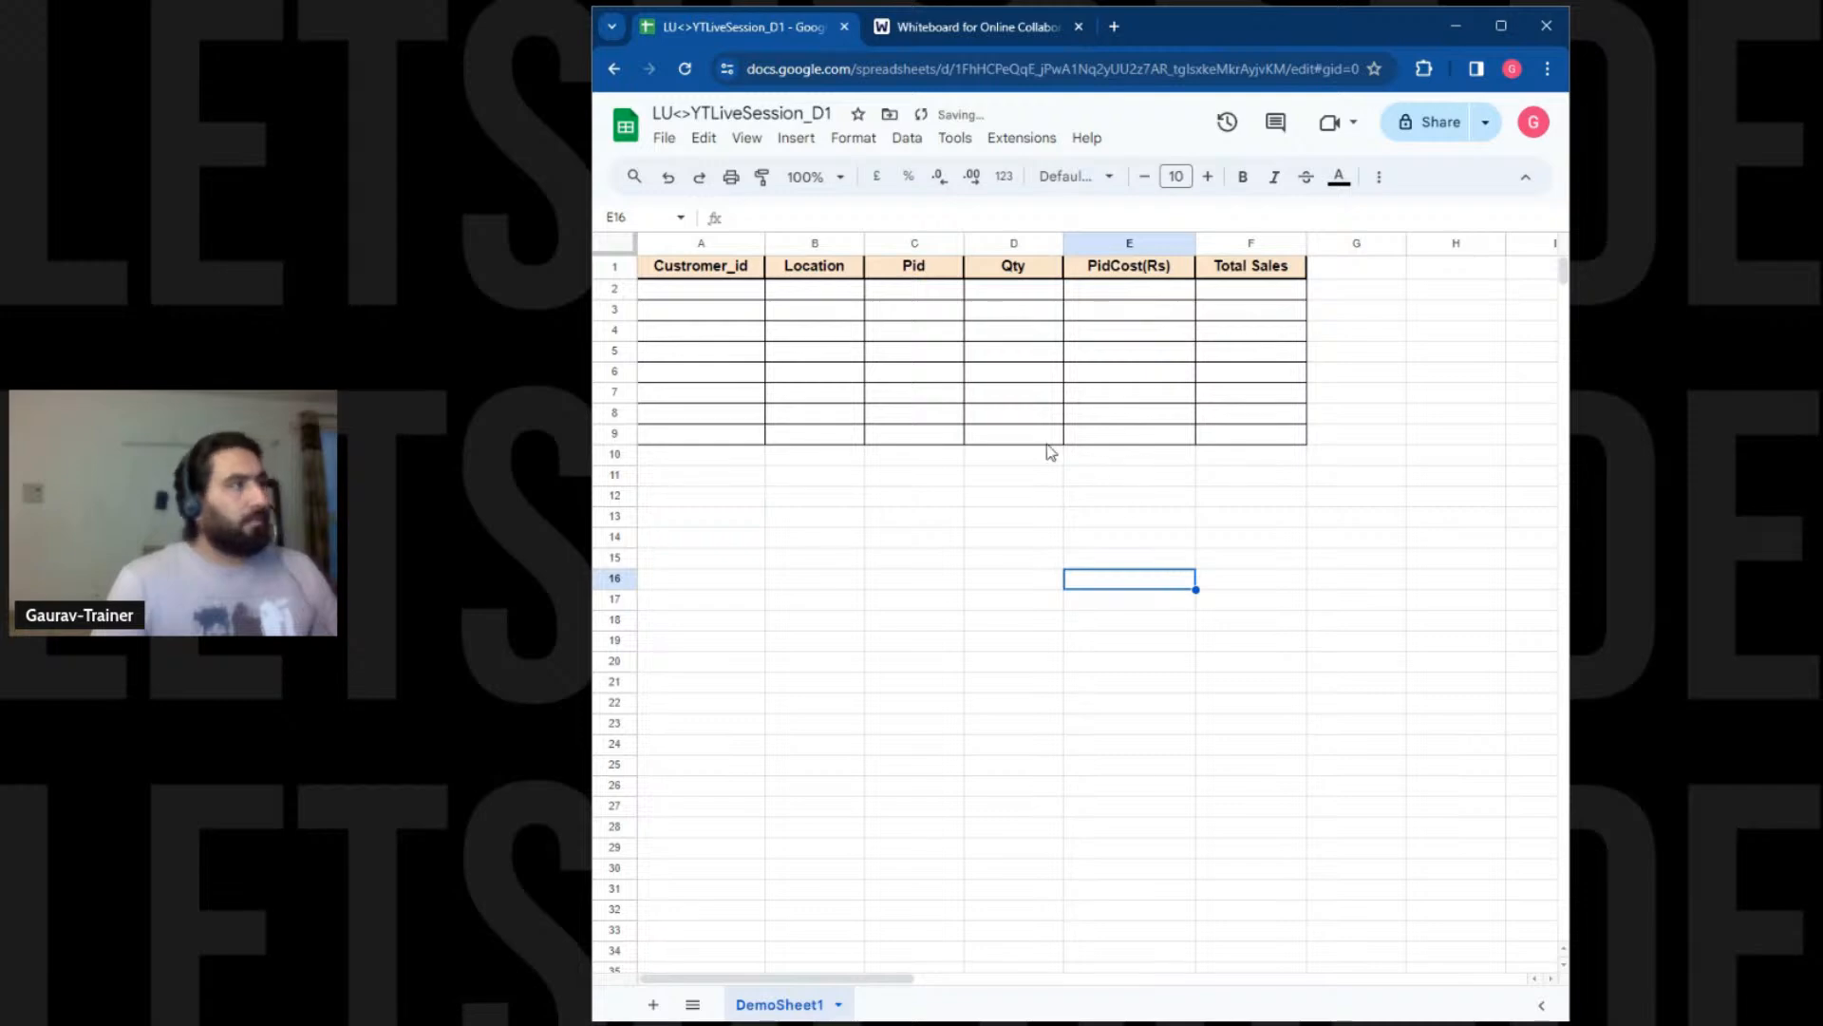
Change the customer header in A1 to CustromerID, without the underscore
click(741, 276)
double_click(742, 278)
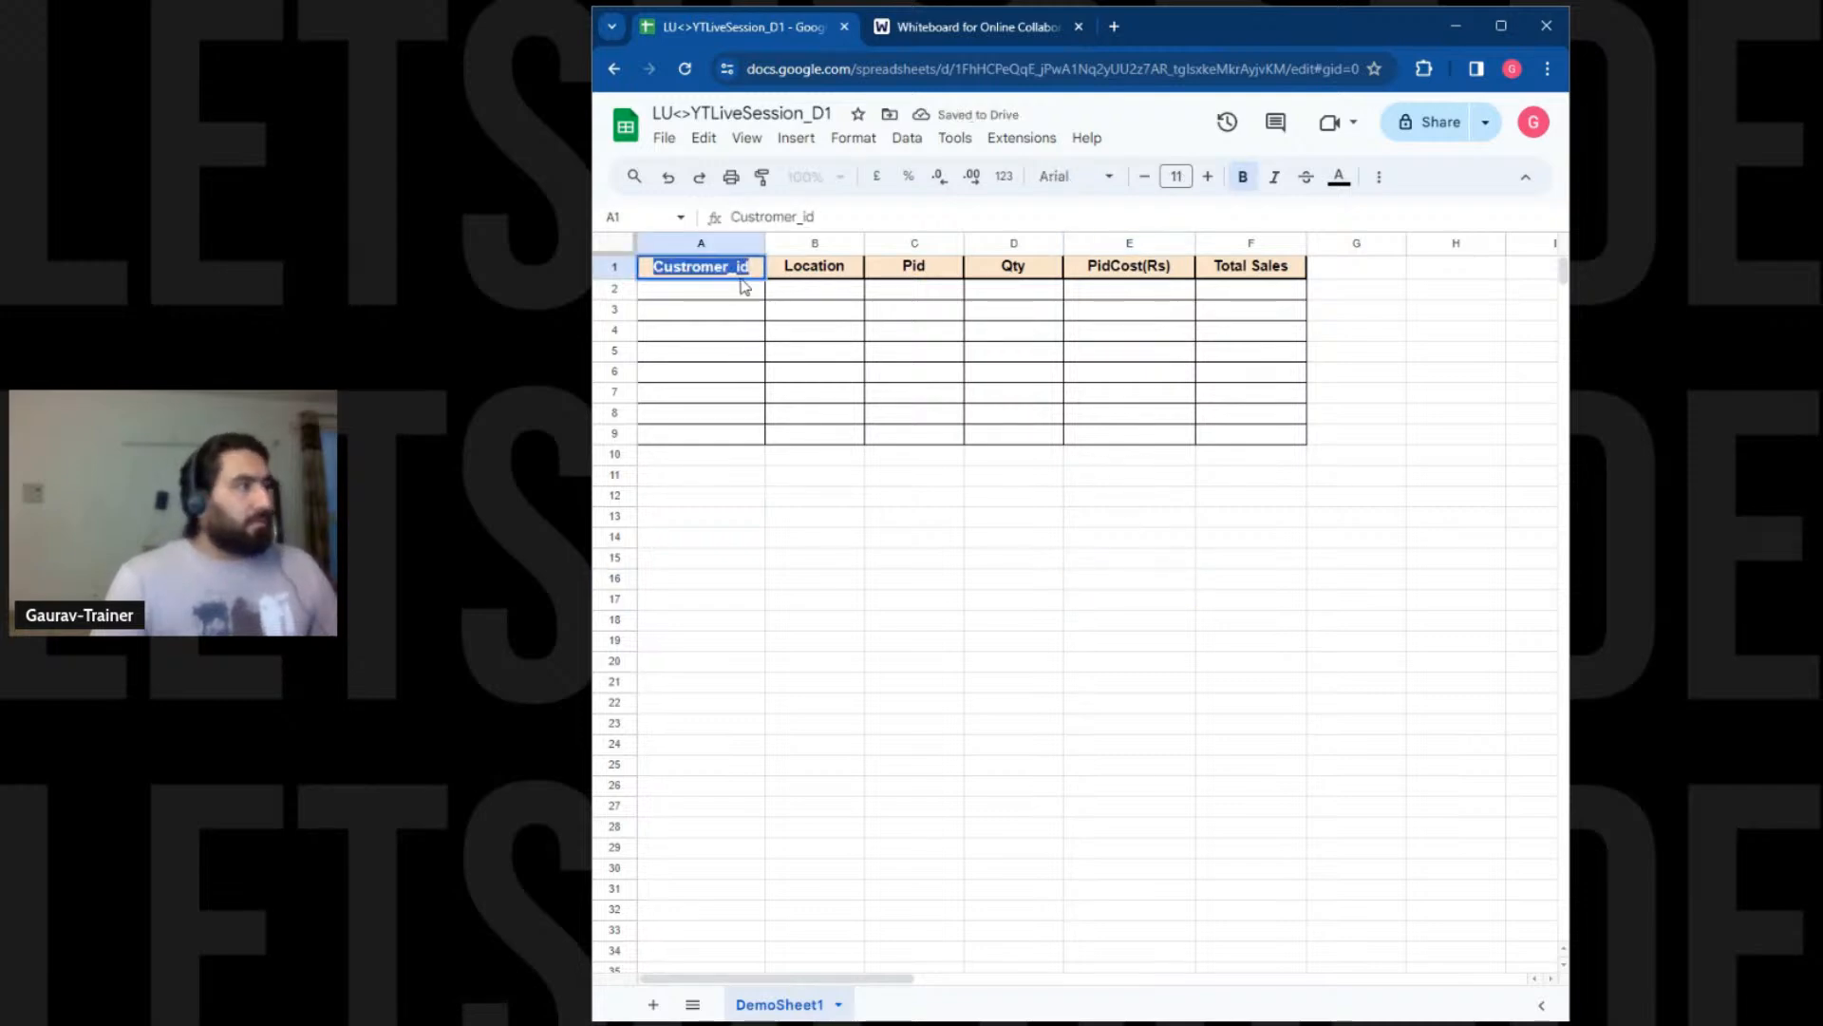
key(Right)
key(BackSpace)
key(BackSpace)
key(BackSpace)
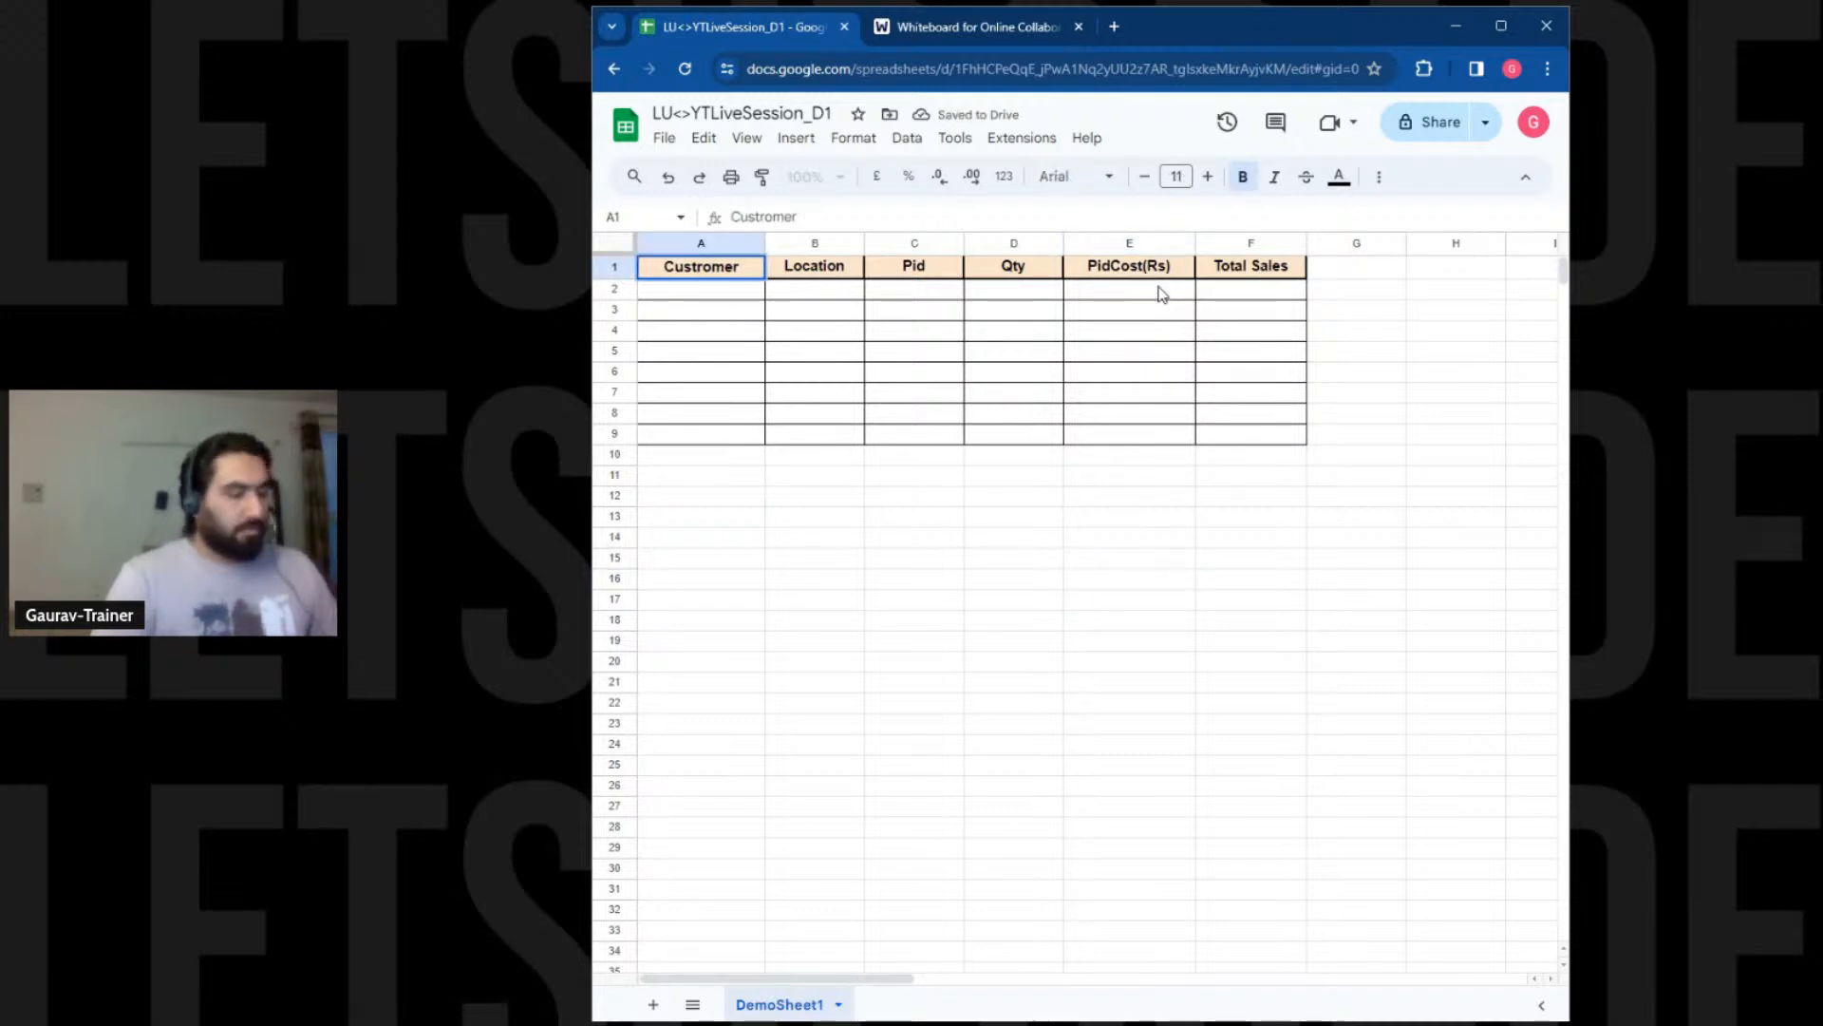
text(ID)
click(1093, 586)
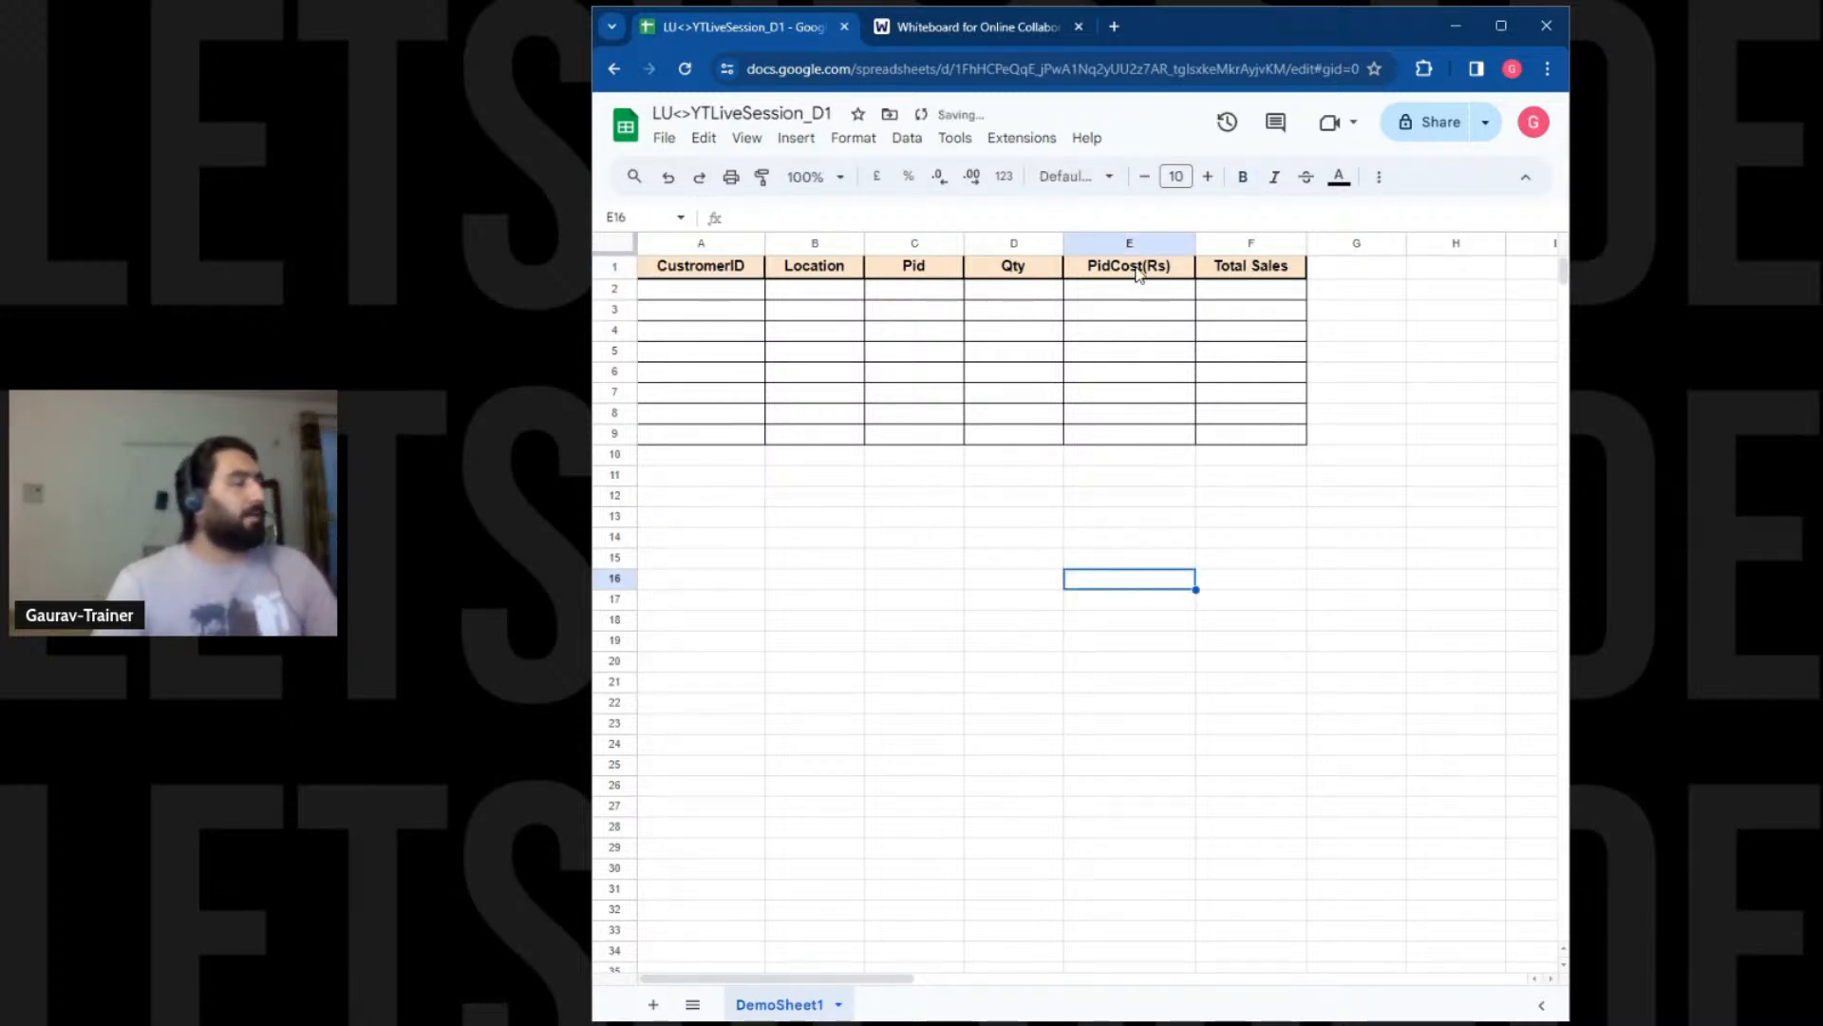
Replace the bracketed currency suffix in E1 so the header reads PidCostRS
double_click(1168, 270)
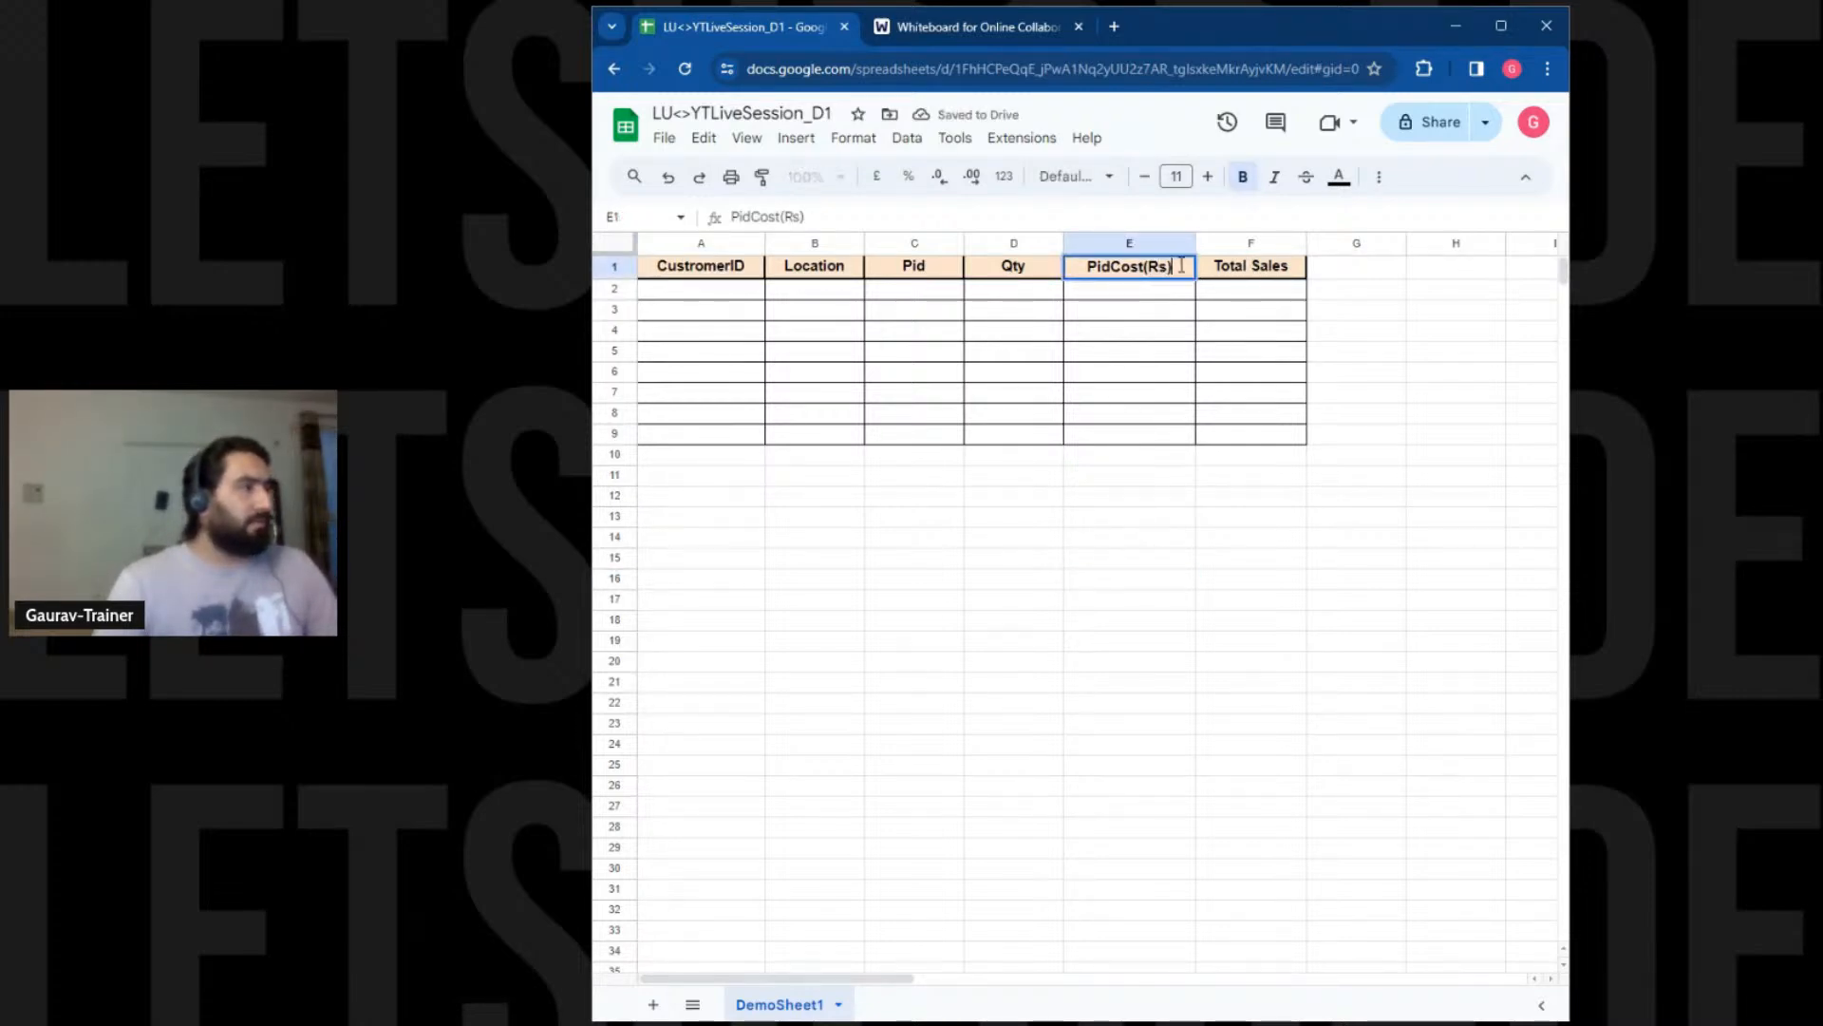
key(BackSpace)
key(BackSpace)
key(BackSpace)
key(BackSpace)
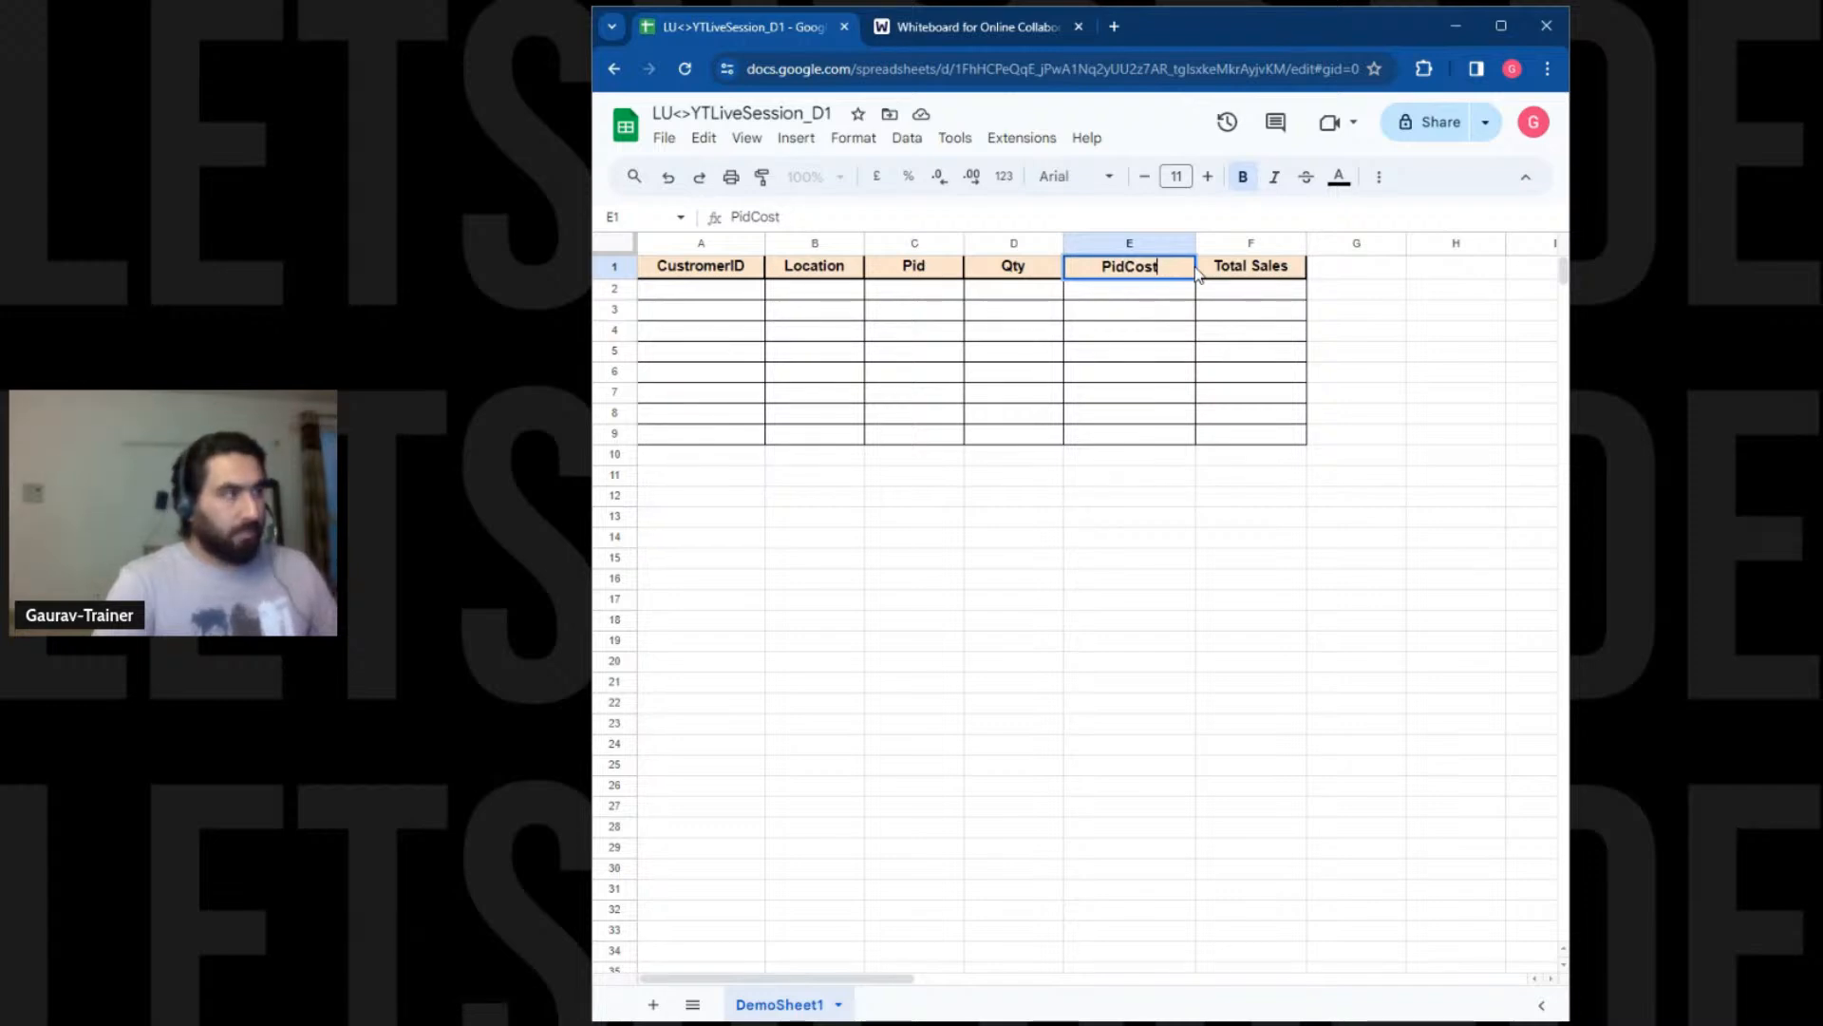
text(RS)
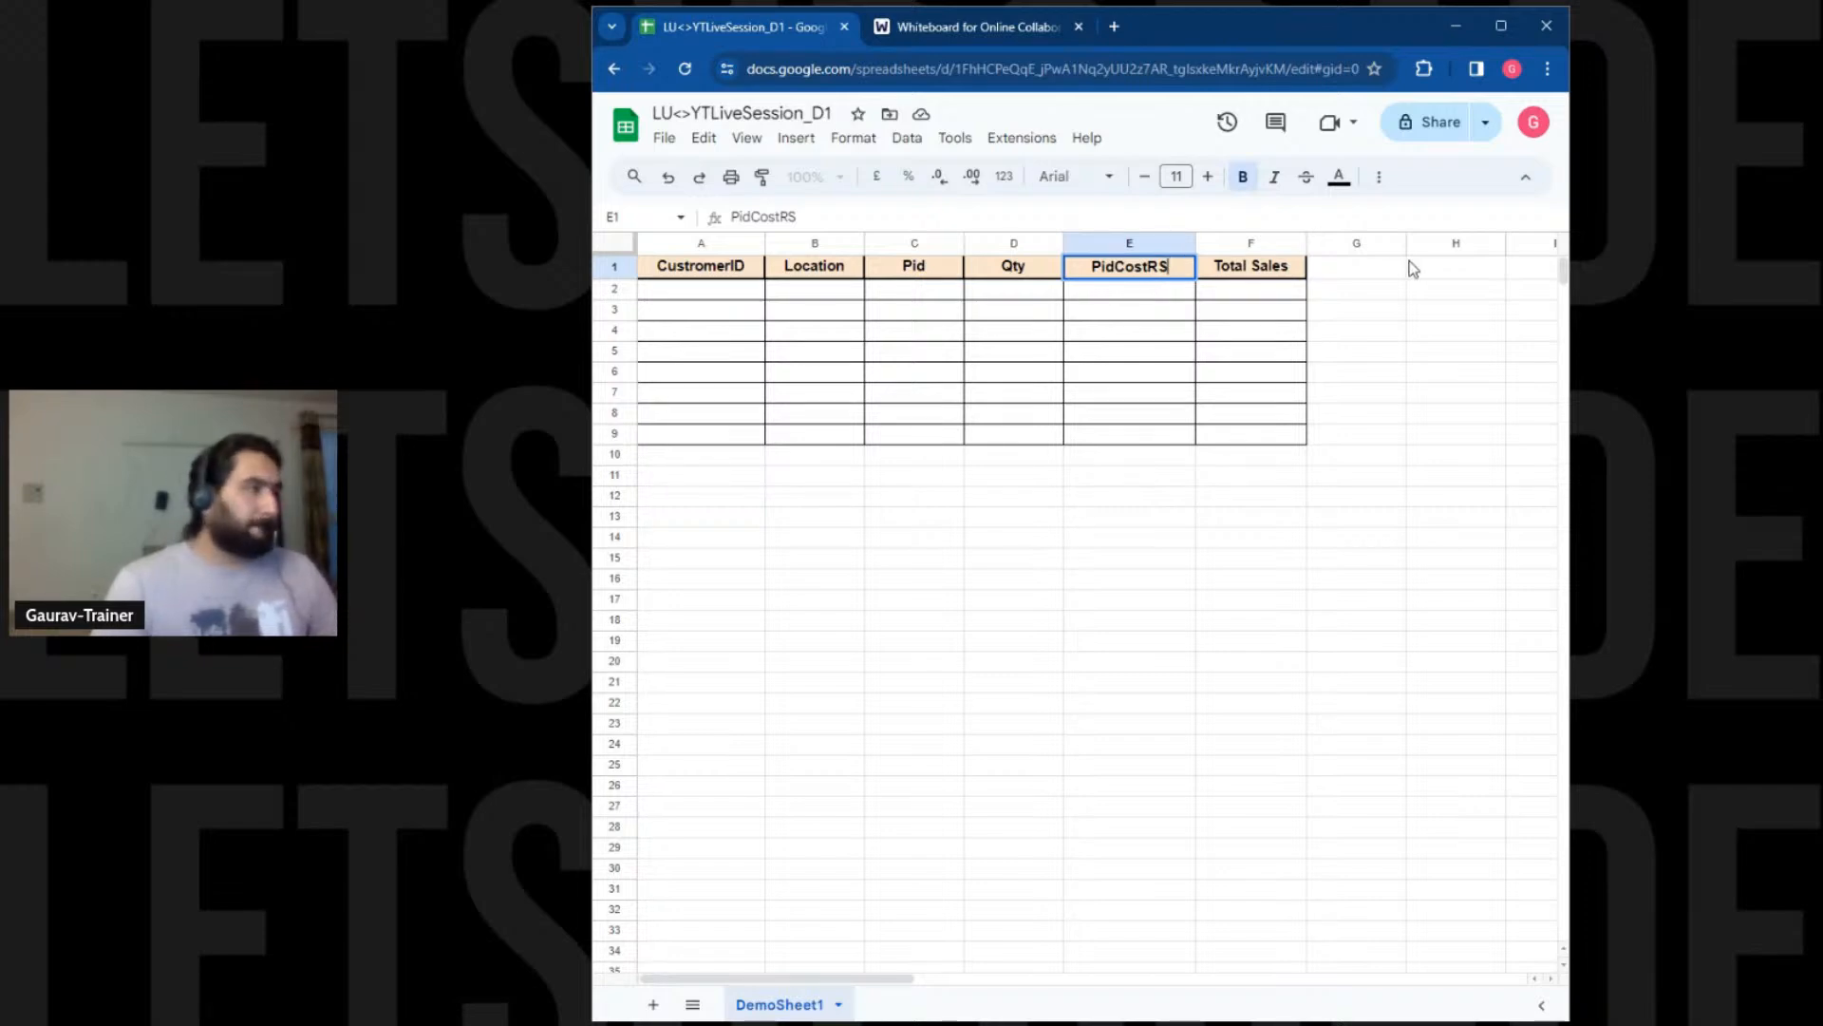
click(1089, 577)
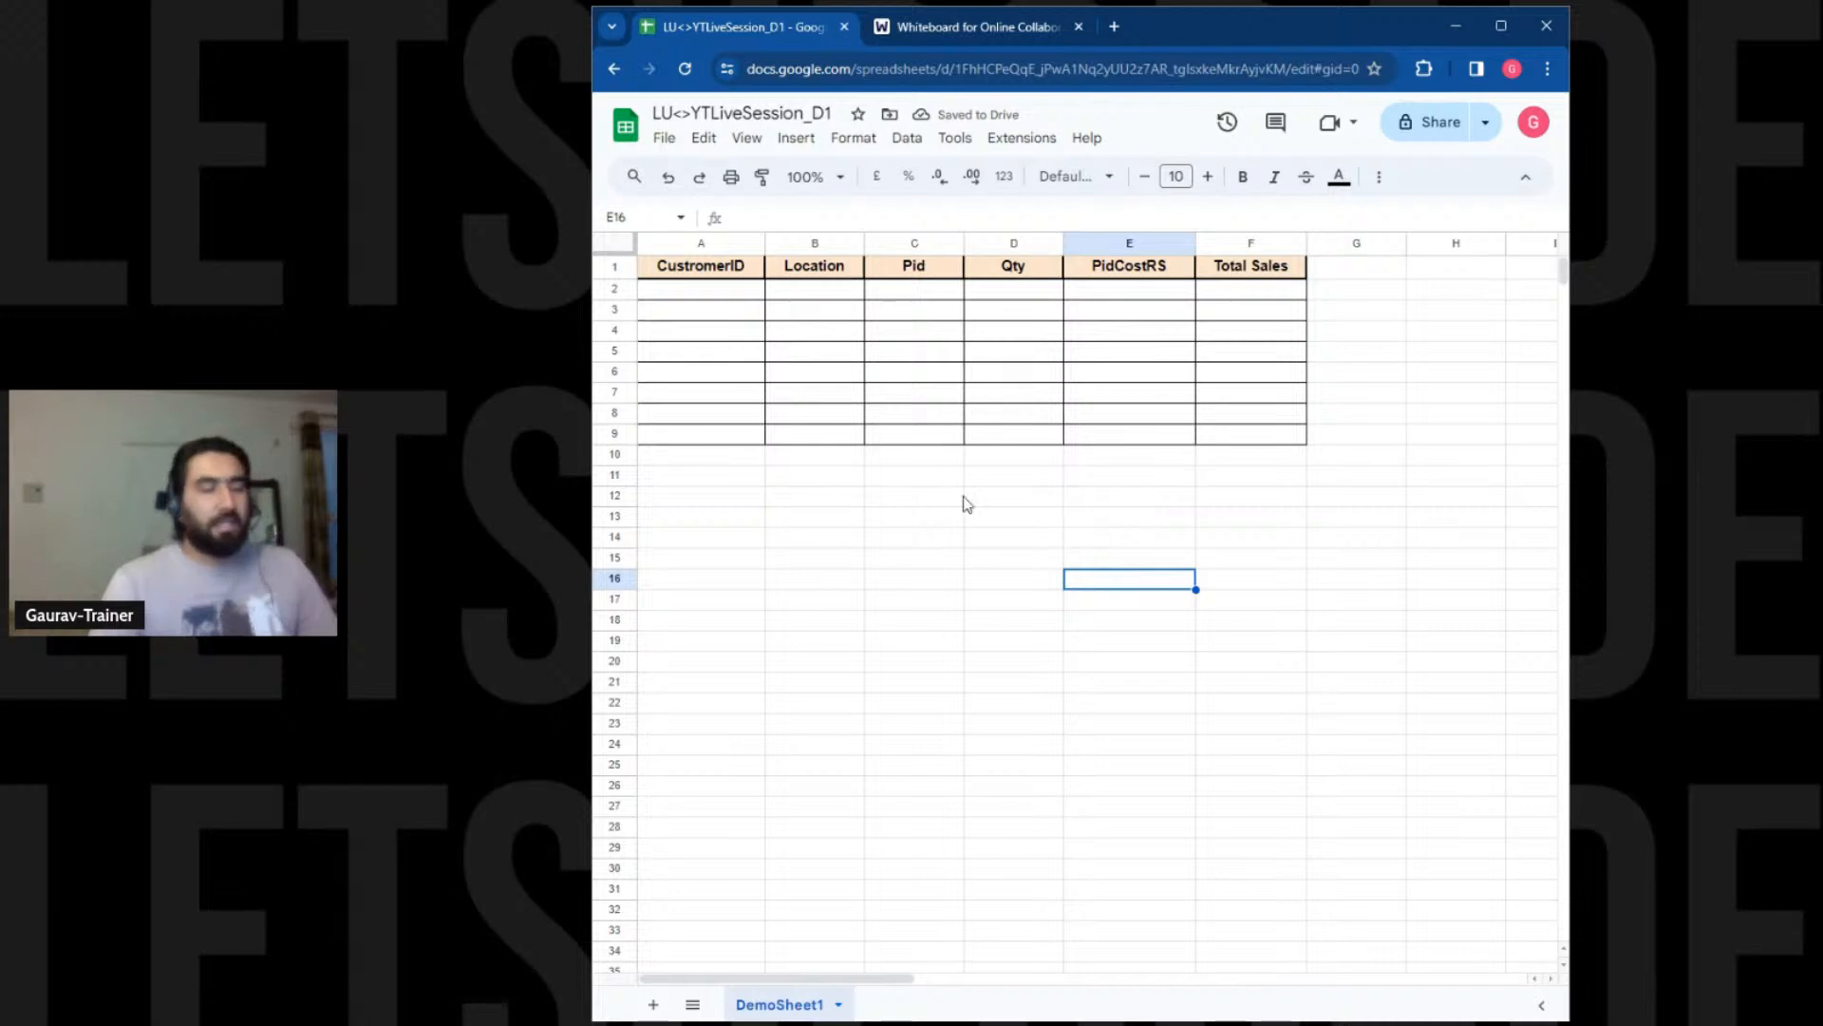
Enter the first four customer ID numbers in cells A2 to A5 of the CustromerID column
click(737, 292)
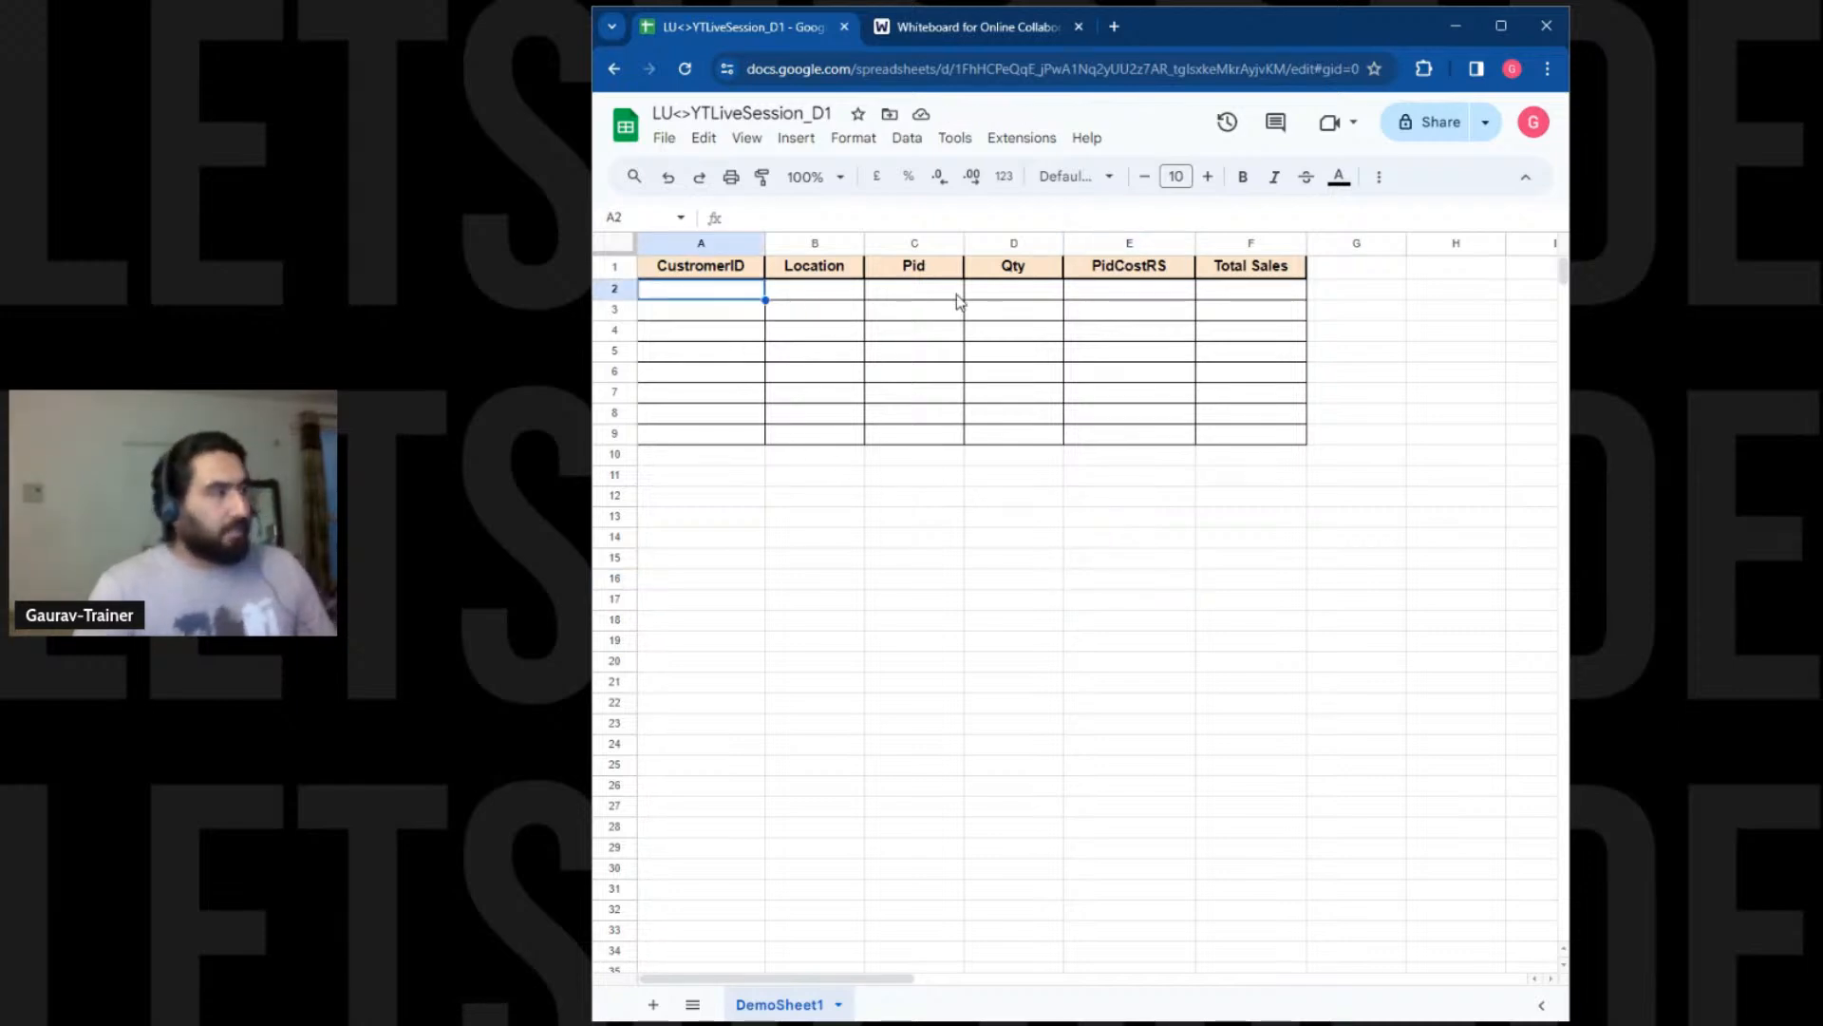
text(10)
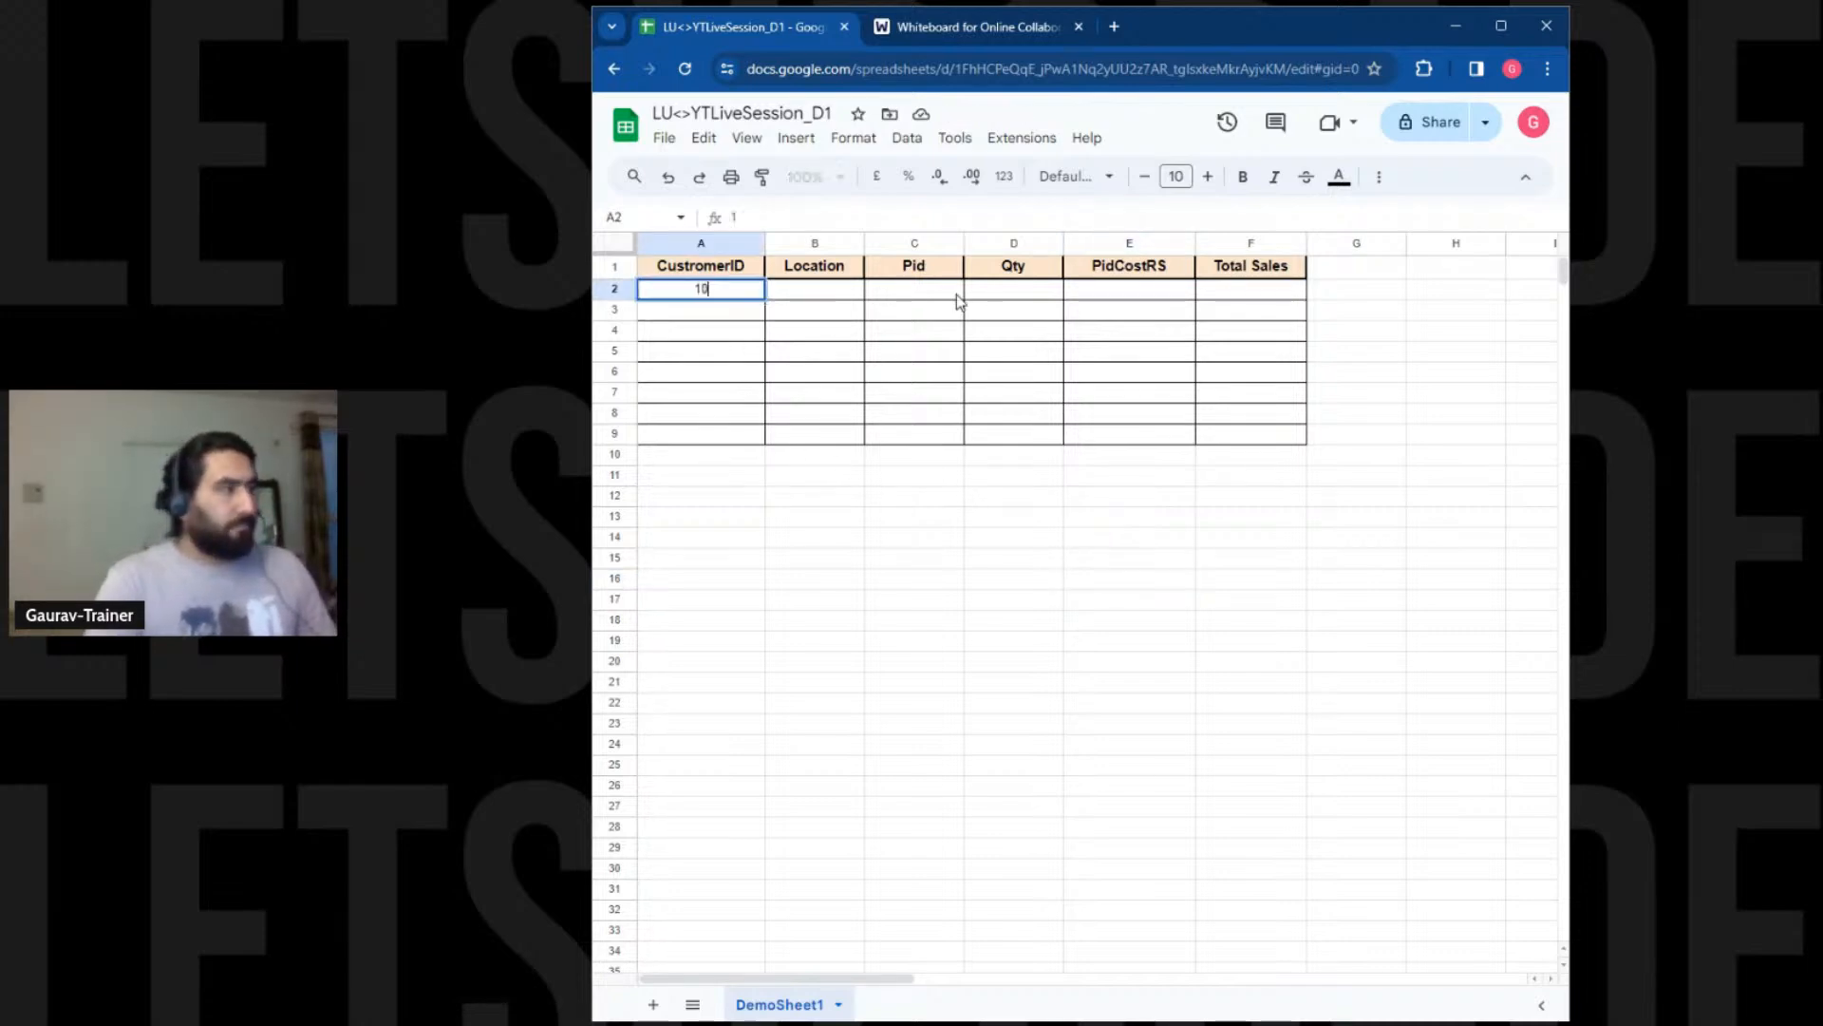
text(5)
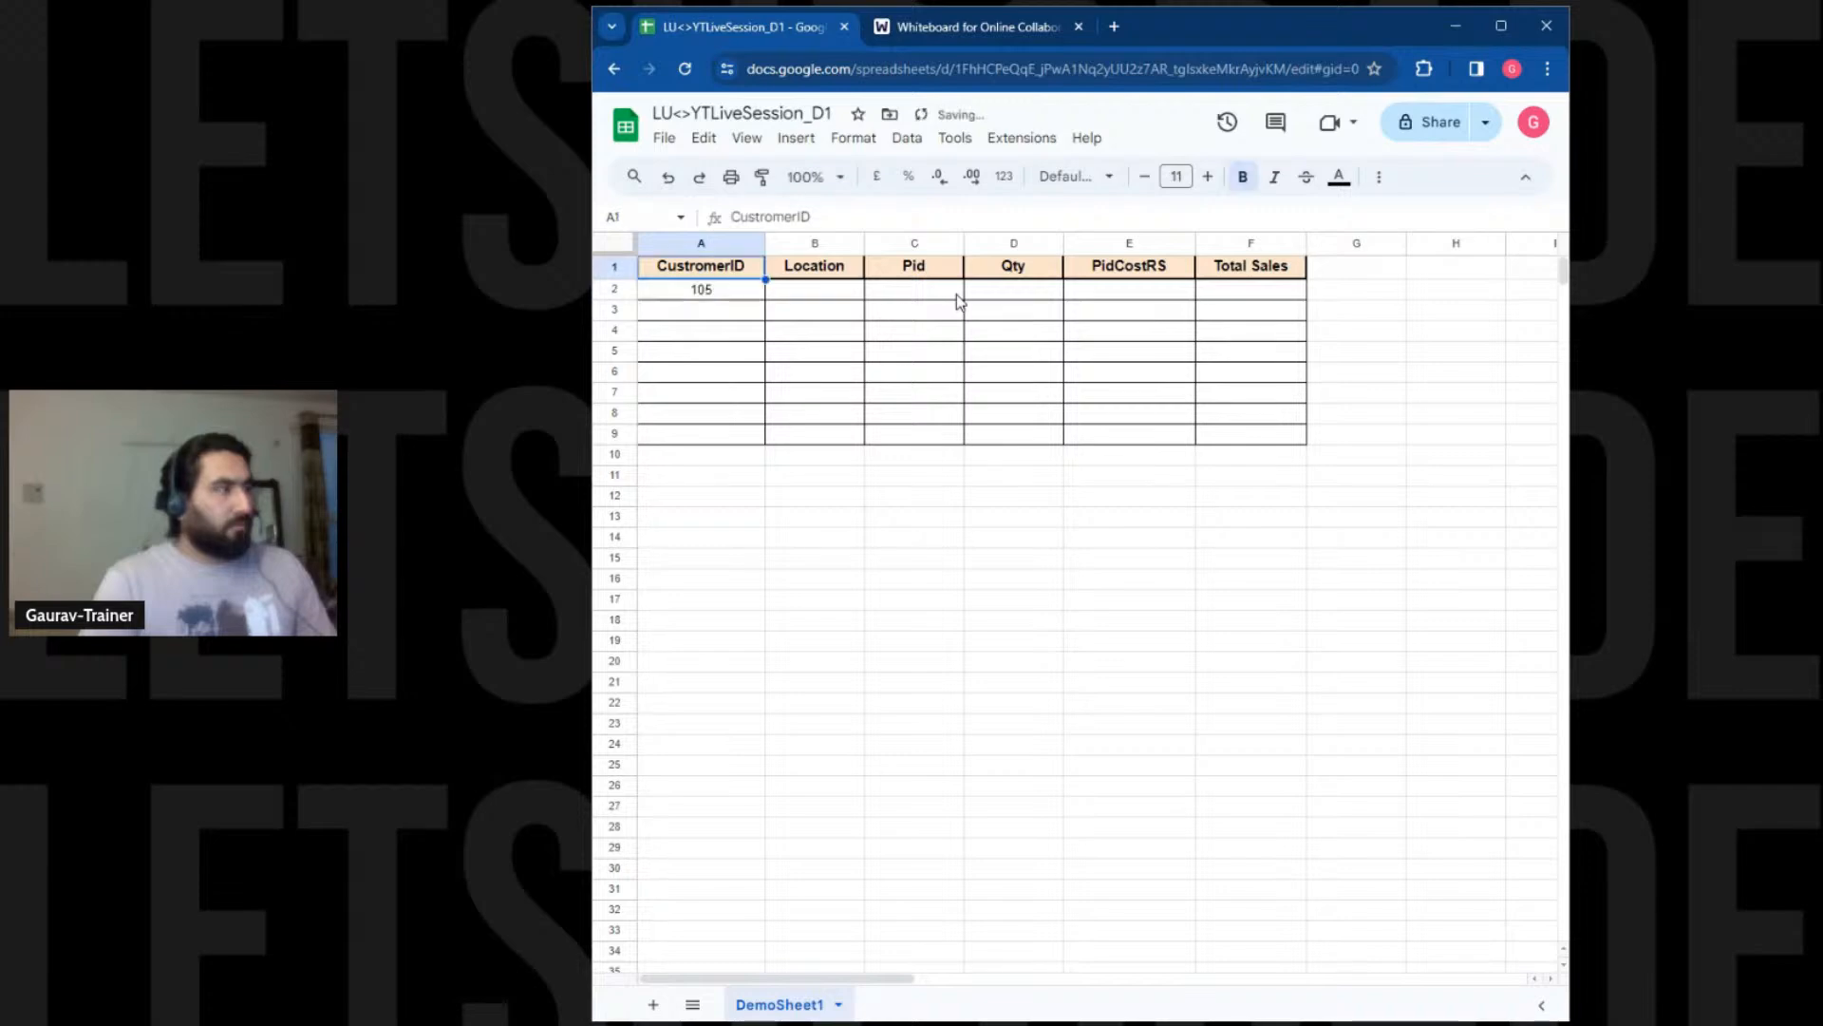
key(Return)
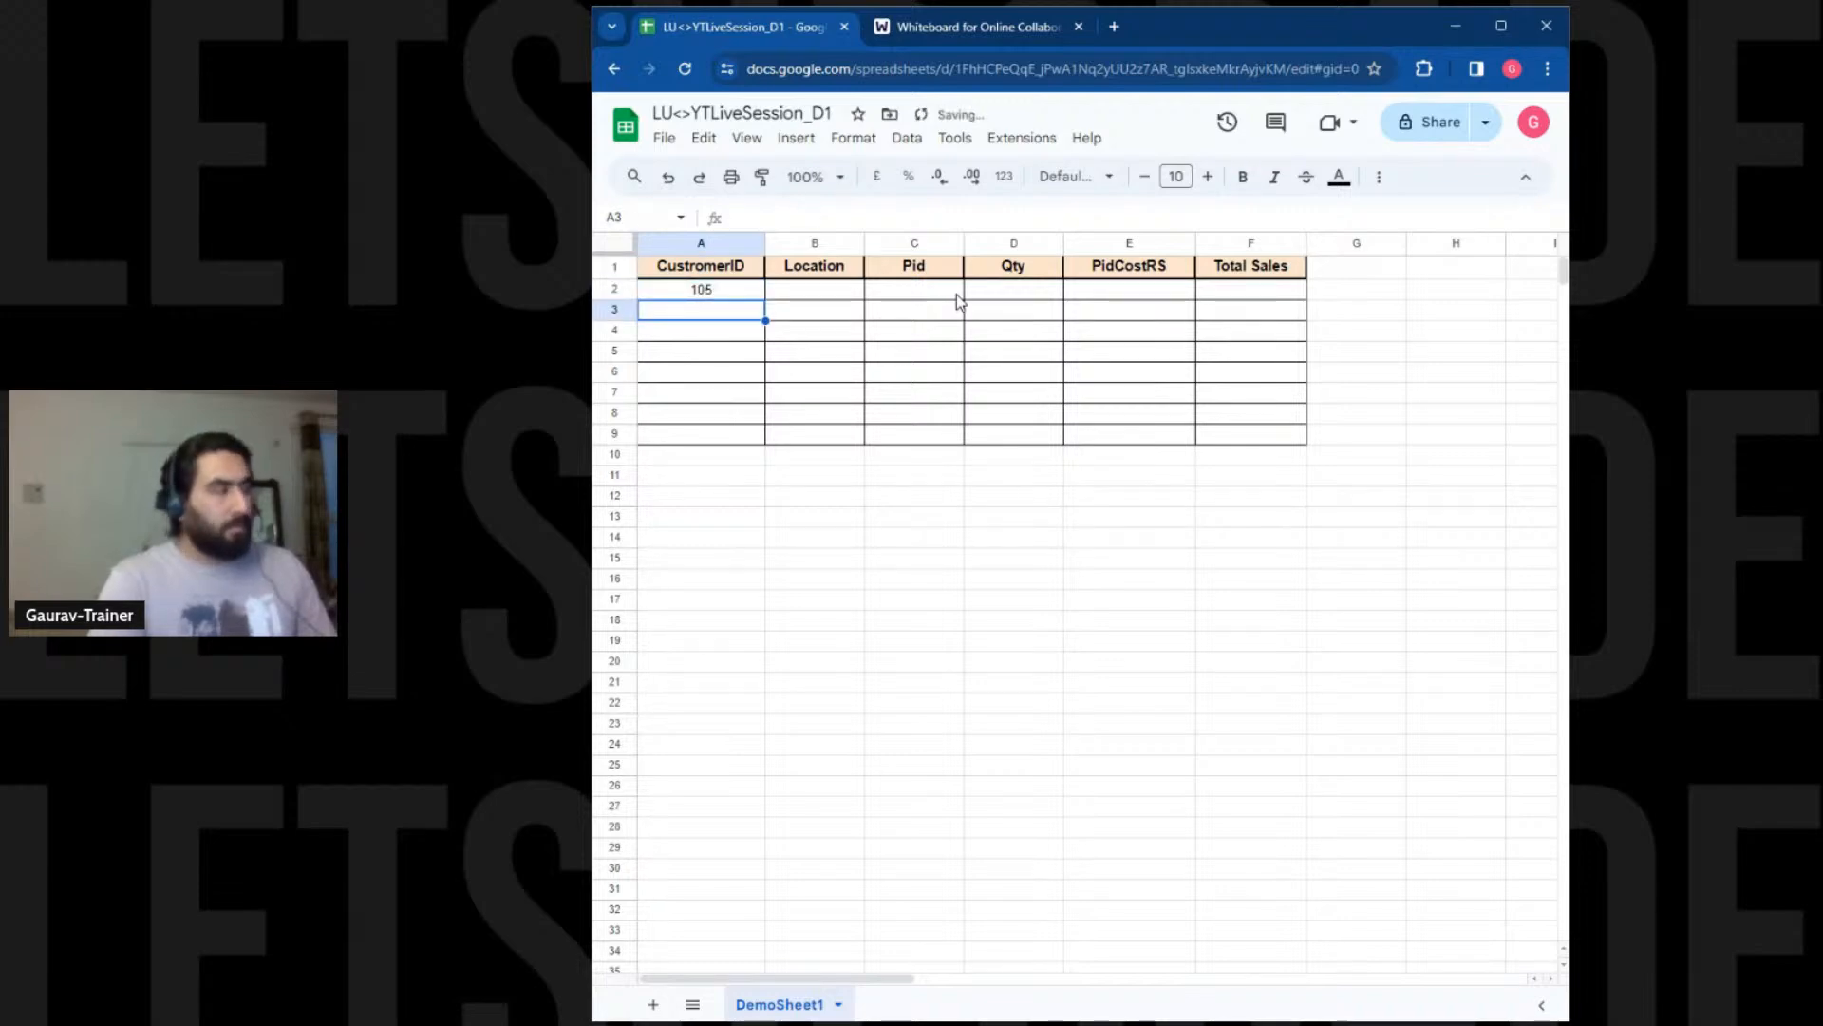
text(87)
key(Return)
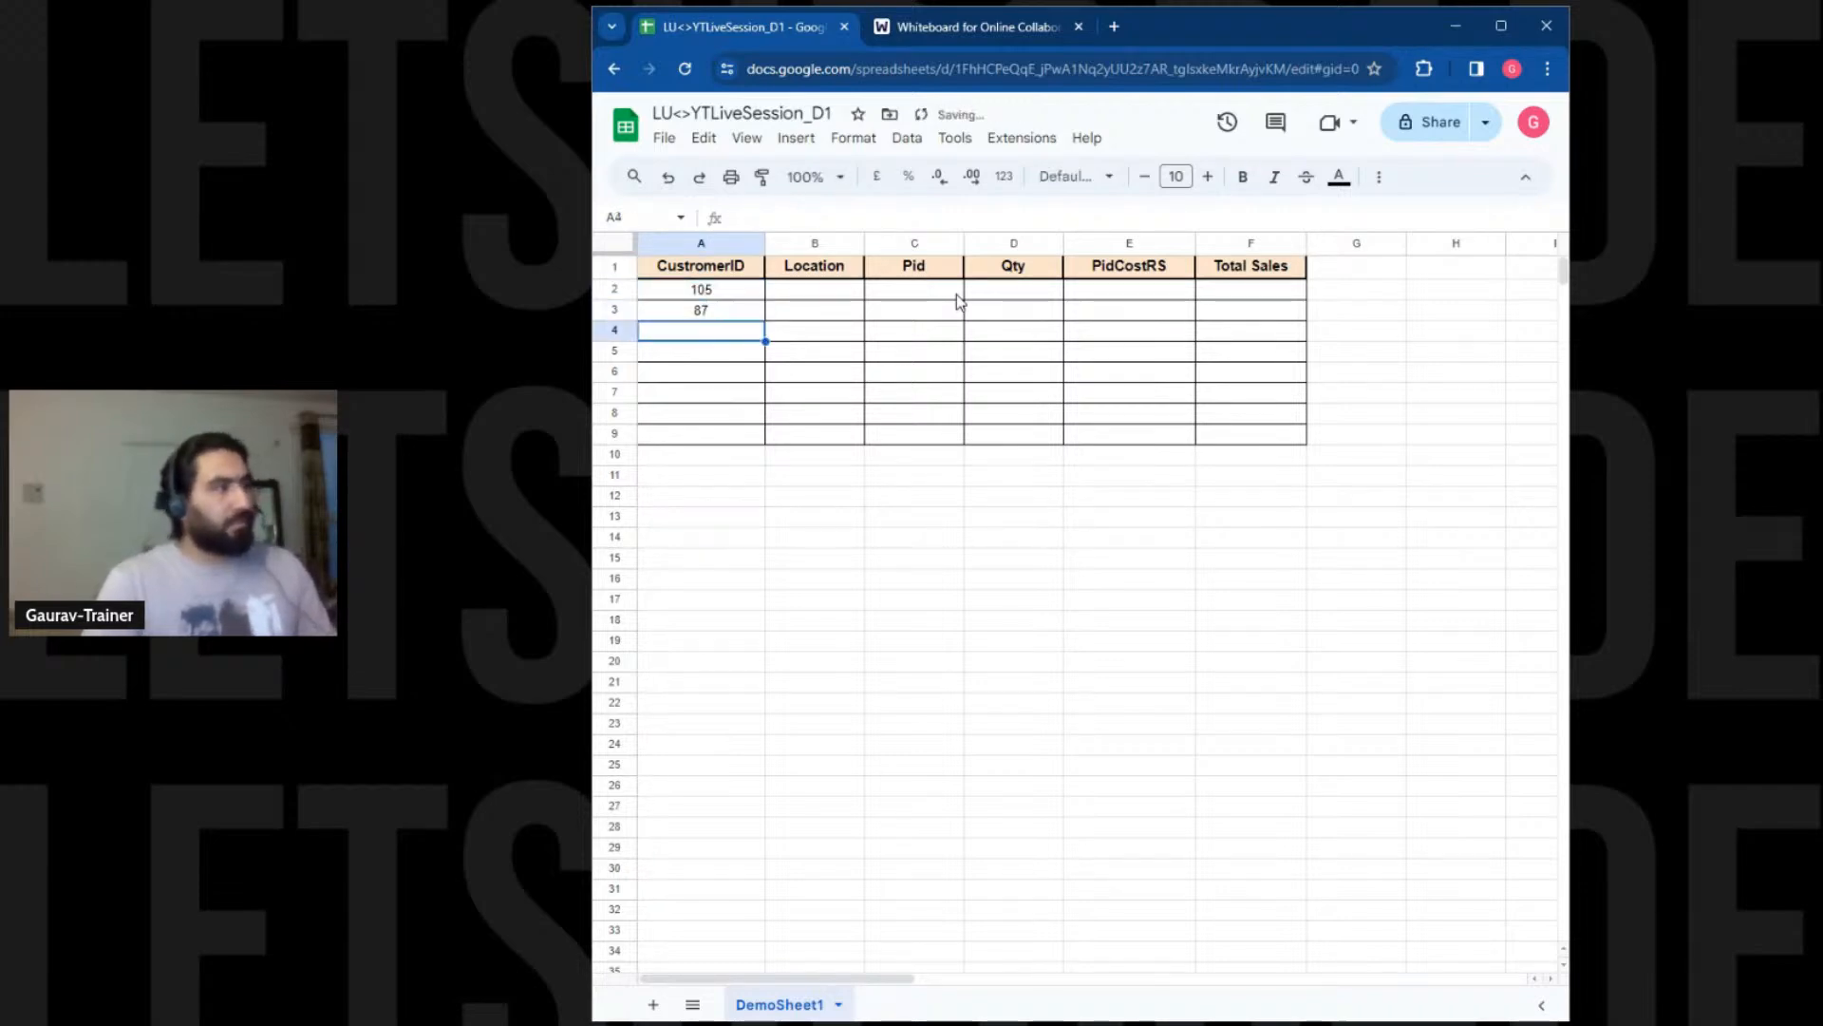
text(102)
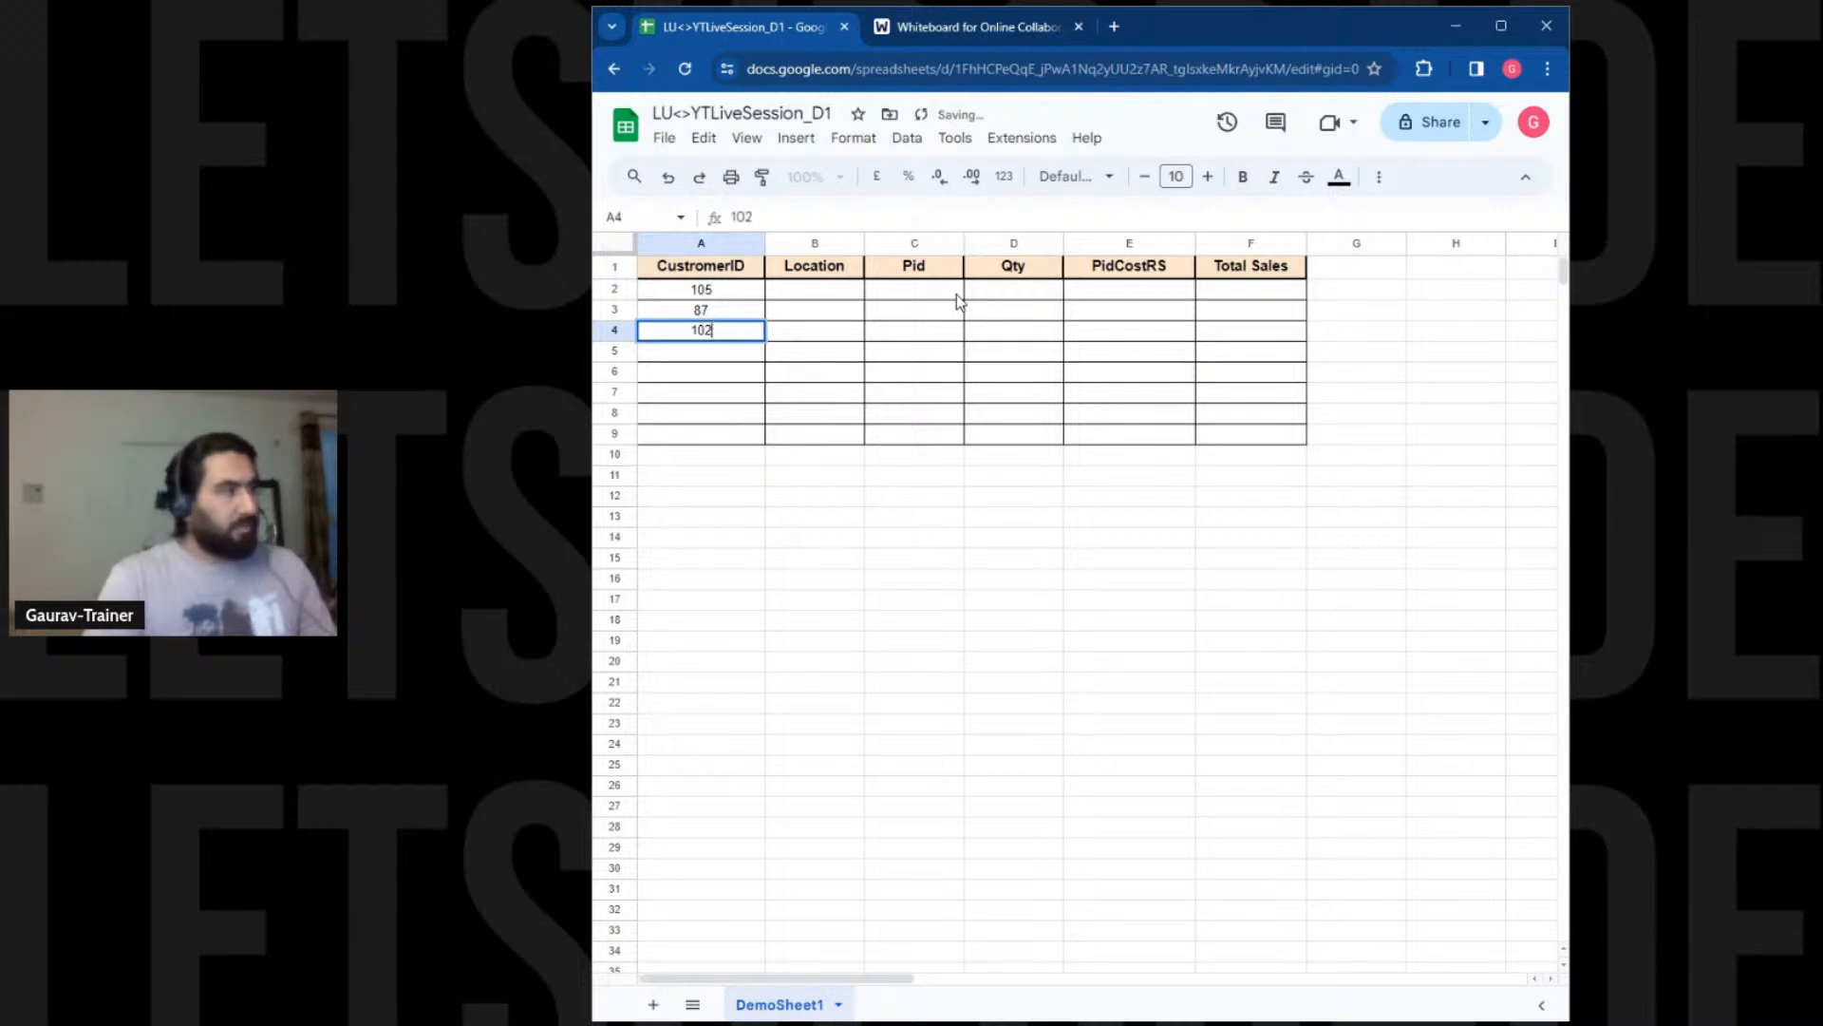
key(Return)
text(99)
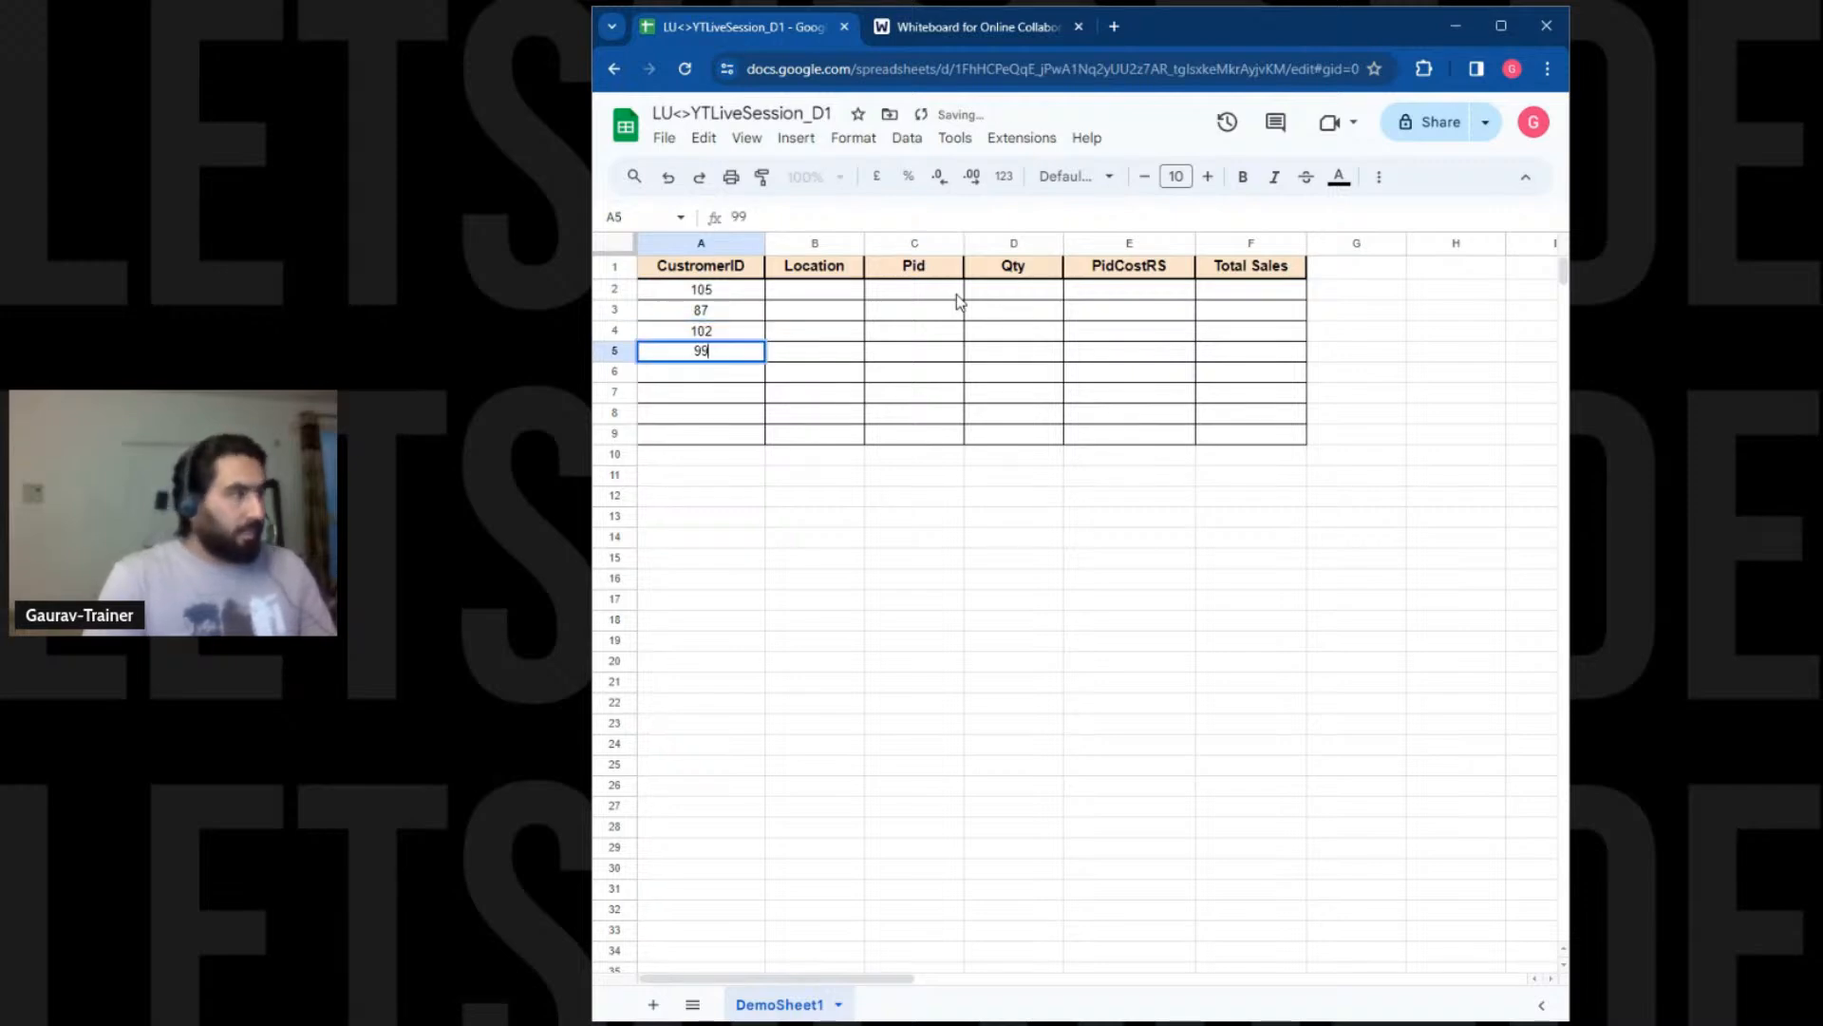
key(Return)
Enter the remaining customer ID numbers in A6 to A9, repeating the ID from A2 in A9
text(187)
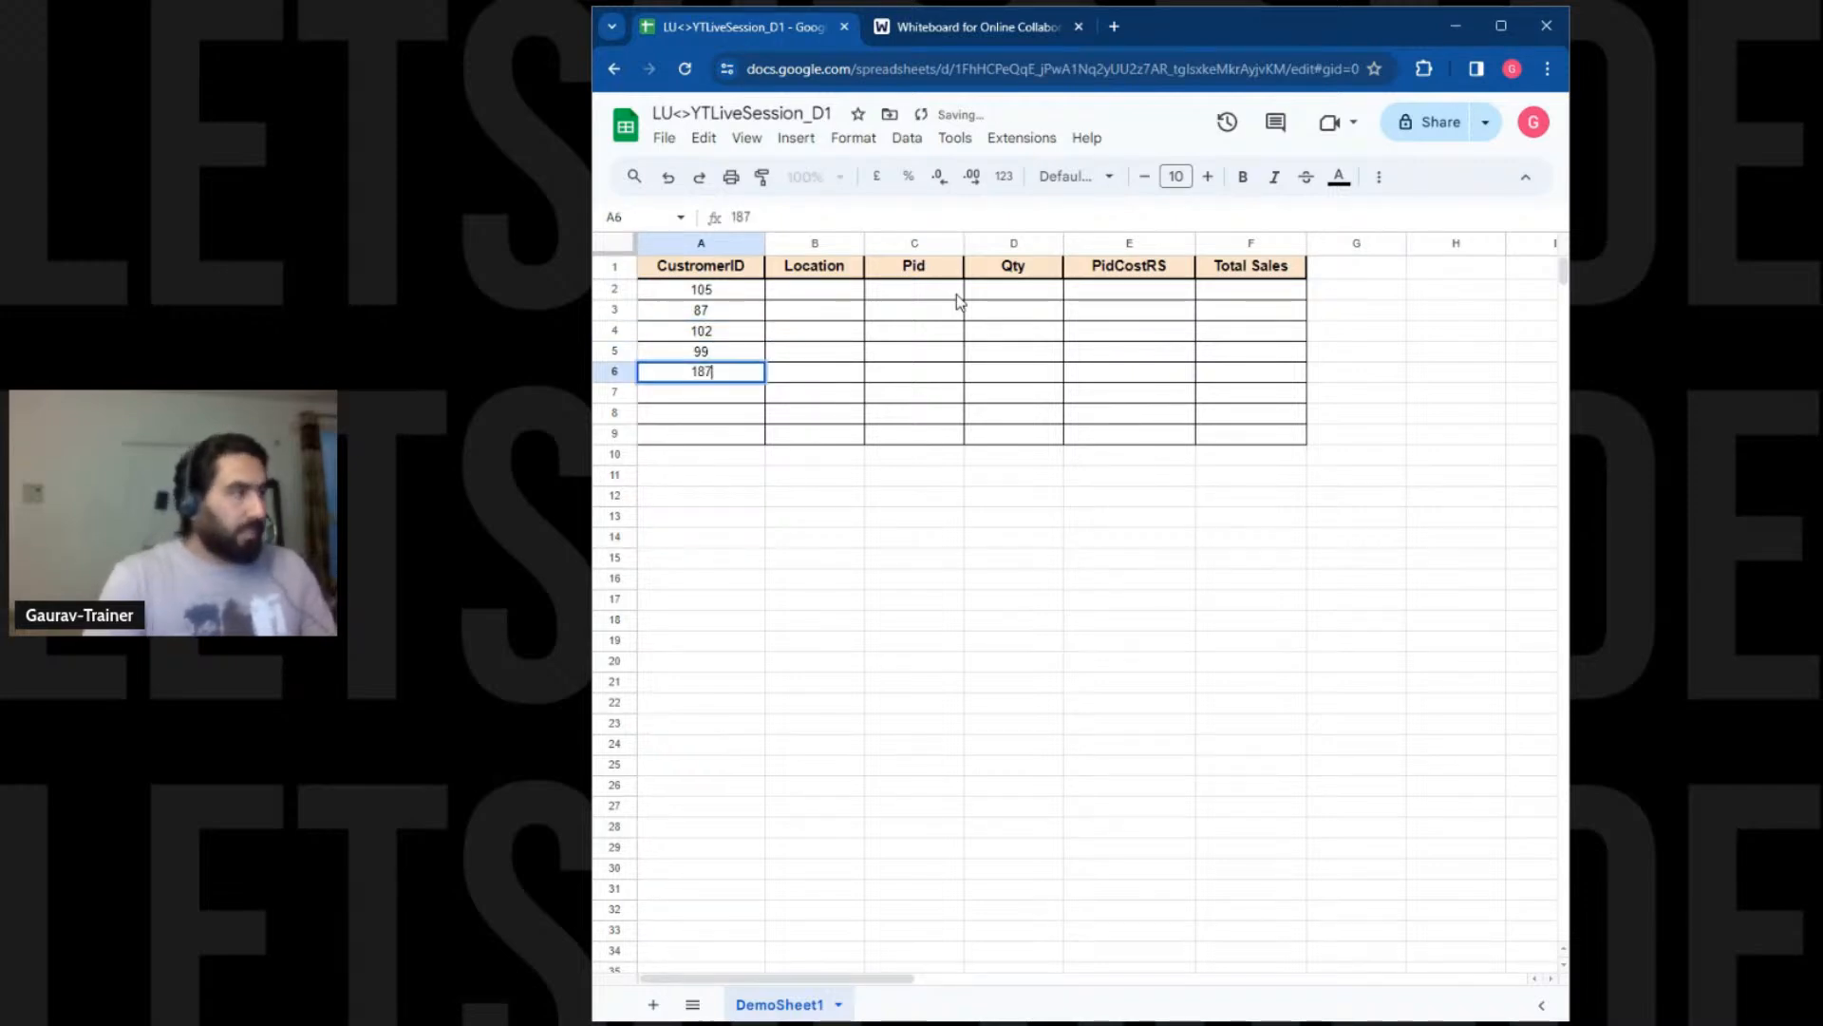
key(Return)
text(46)
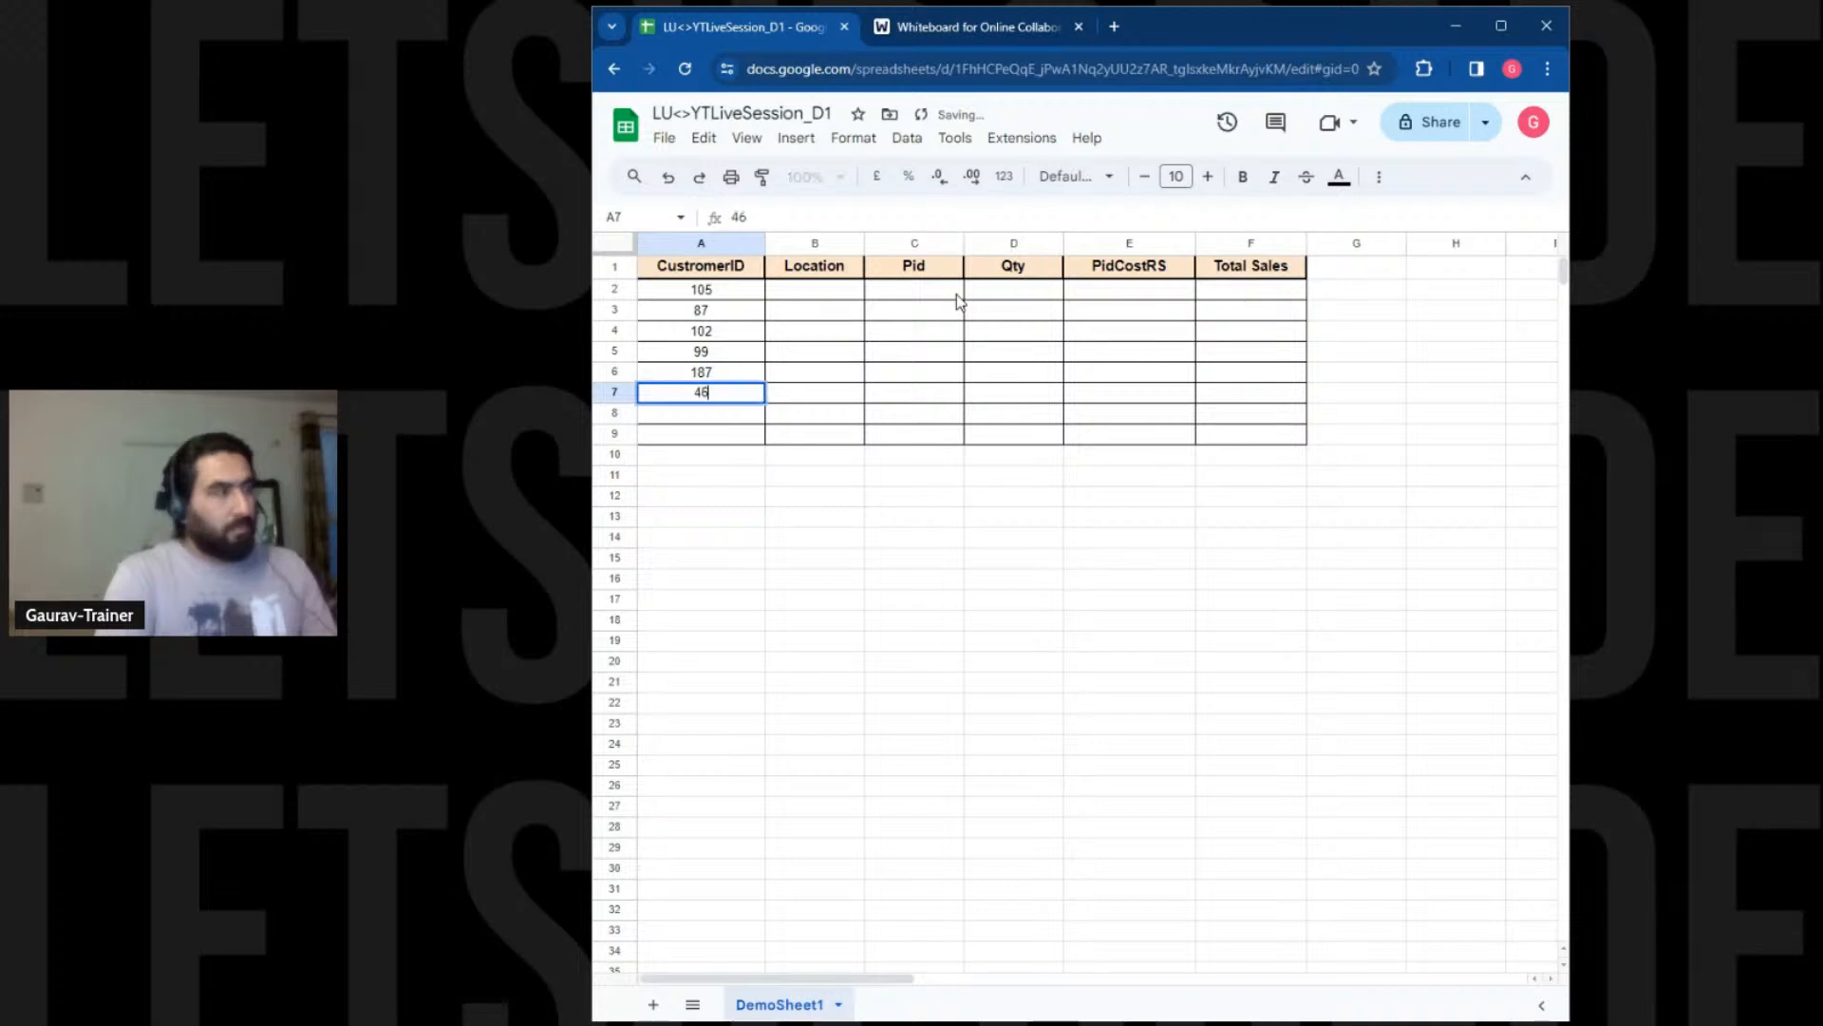
key(Return)
text(86)
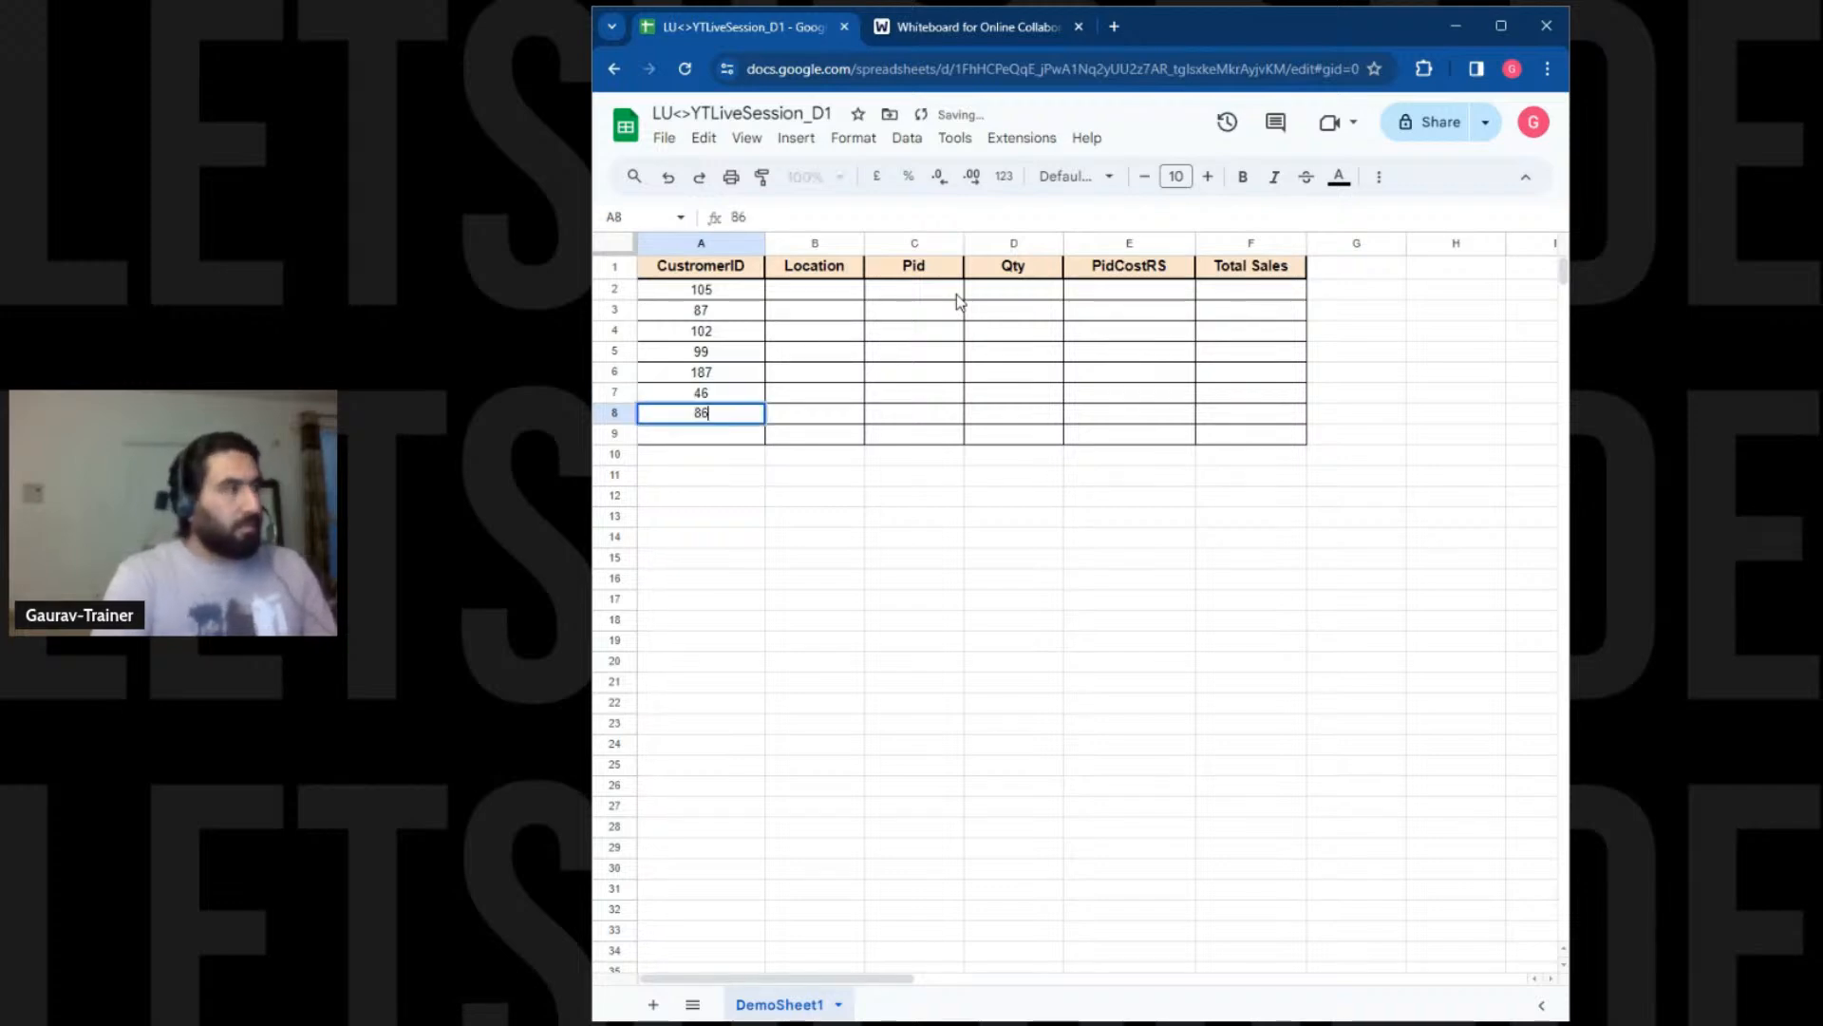
key(Return)
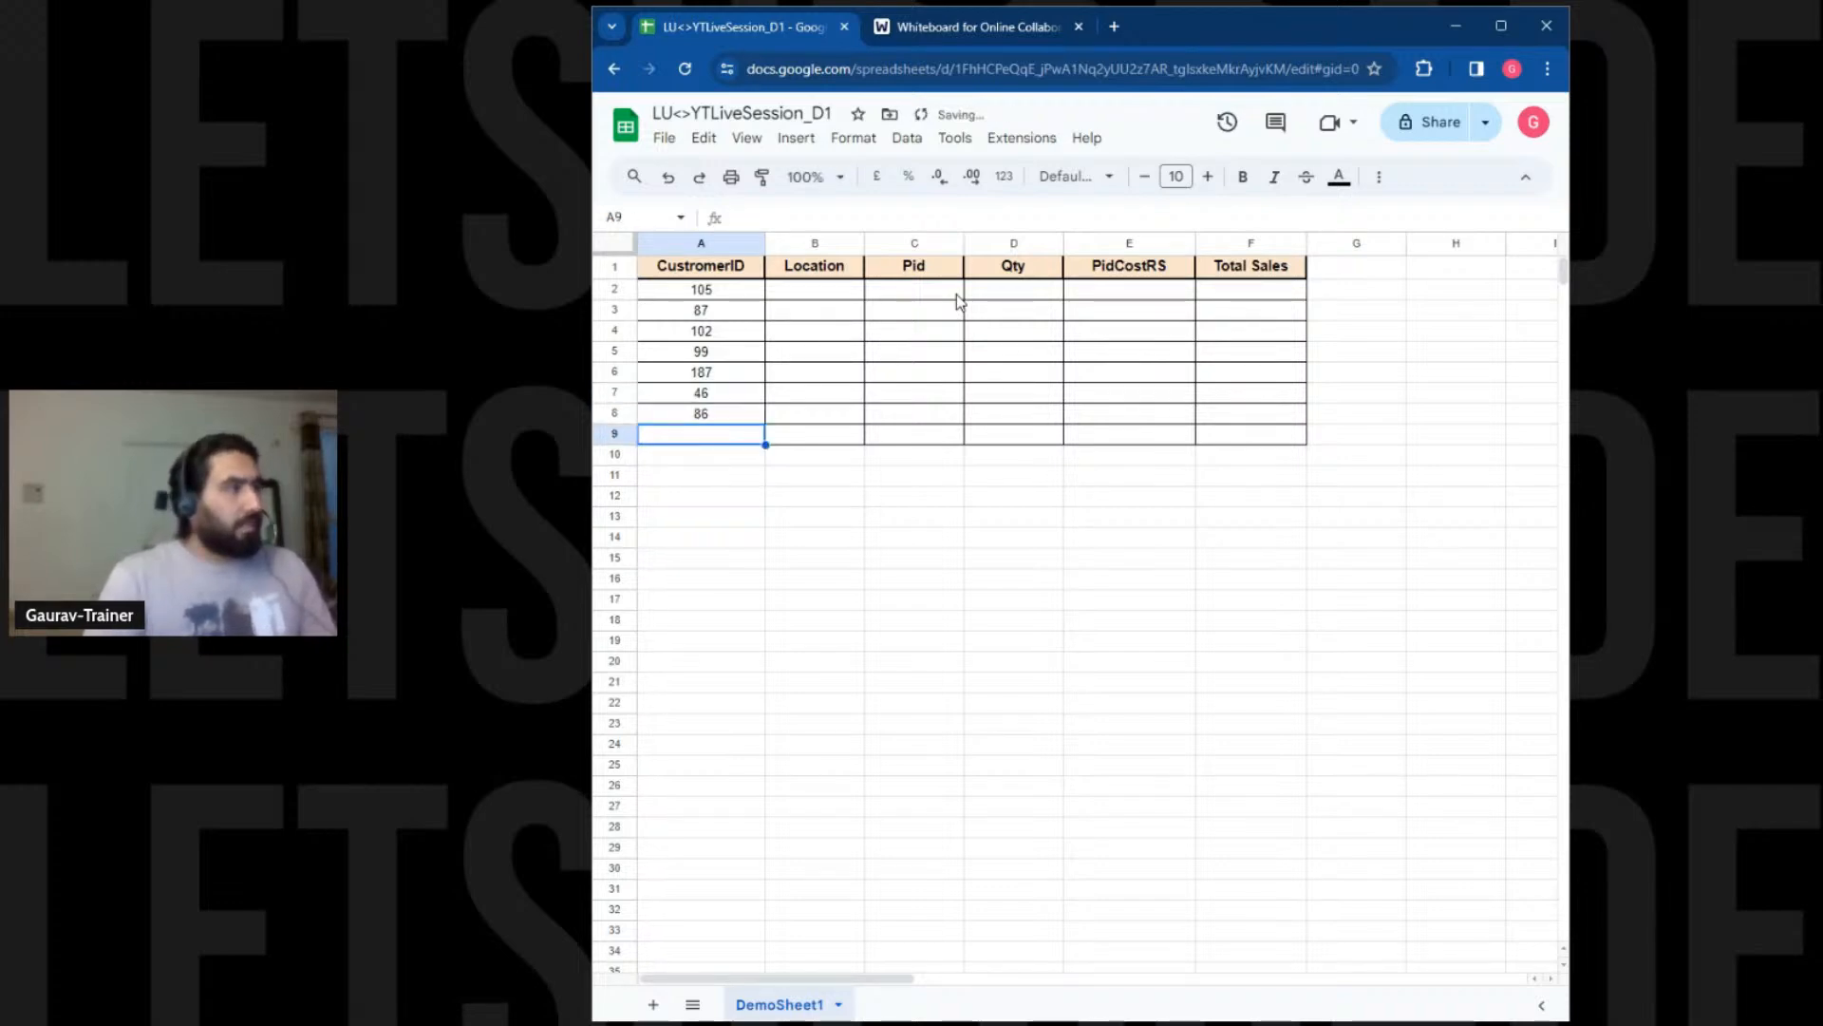
text(105)
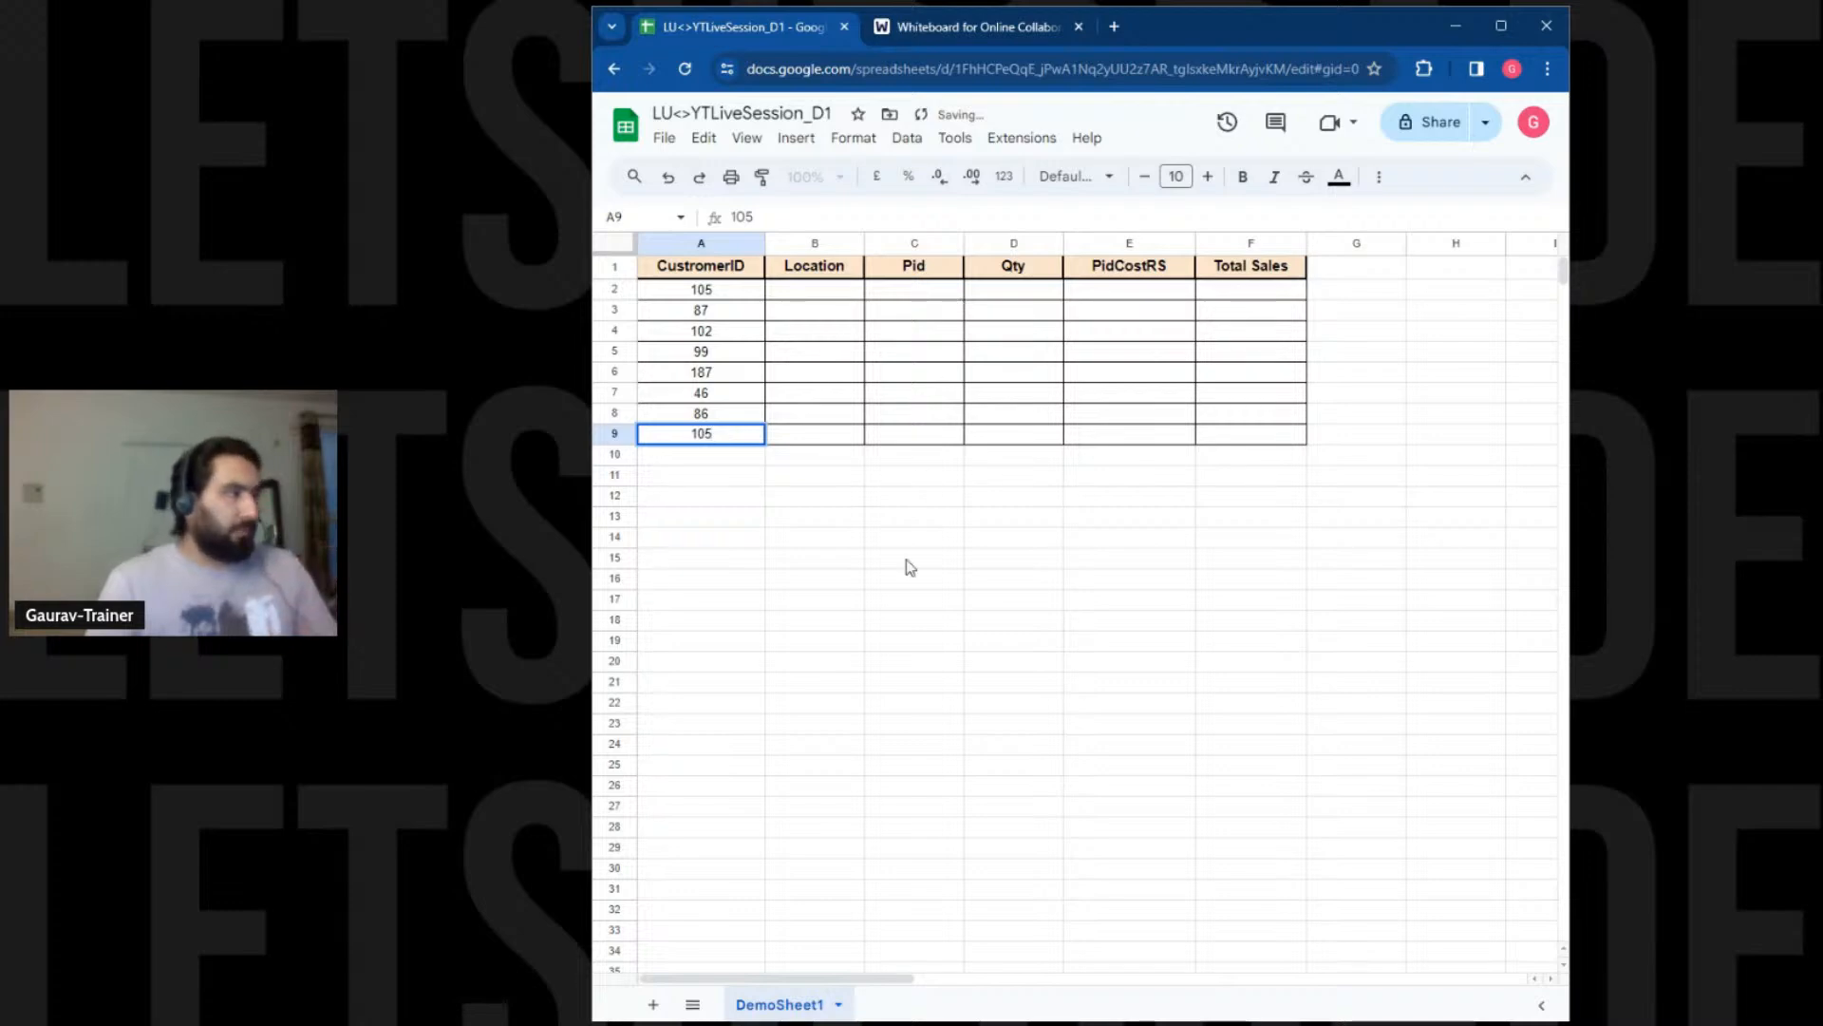
click(898, 600)
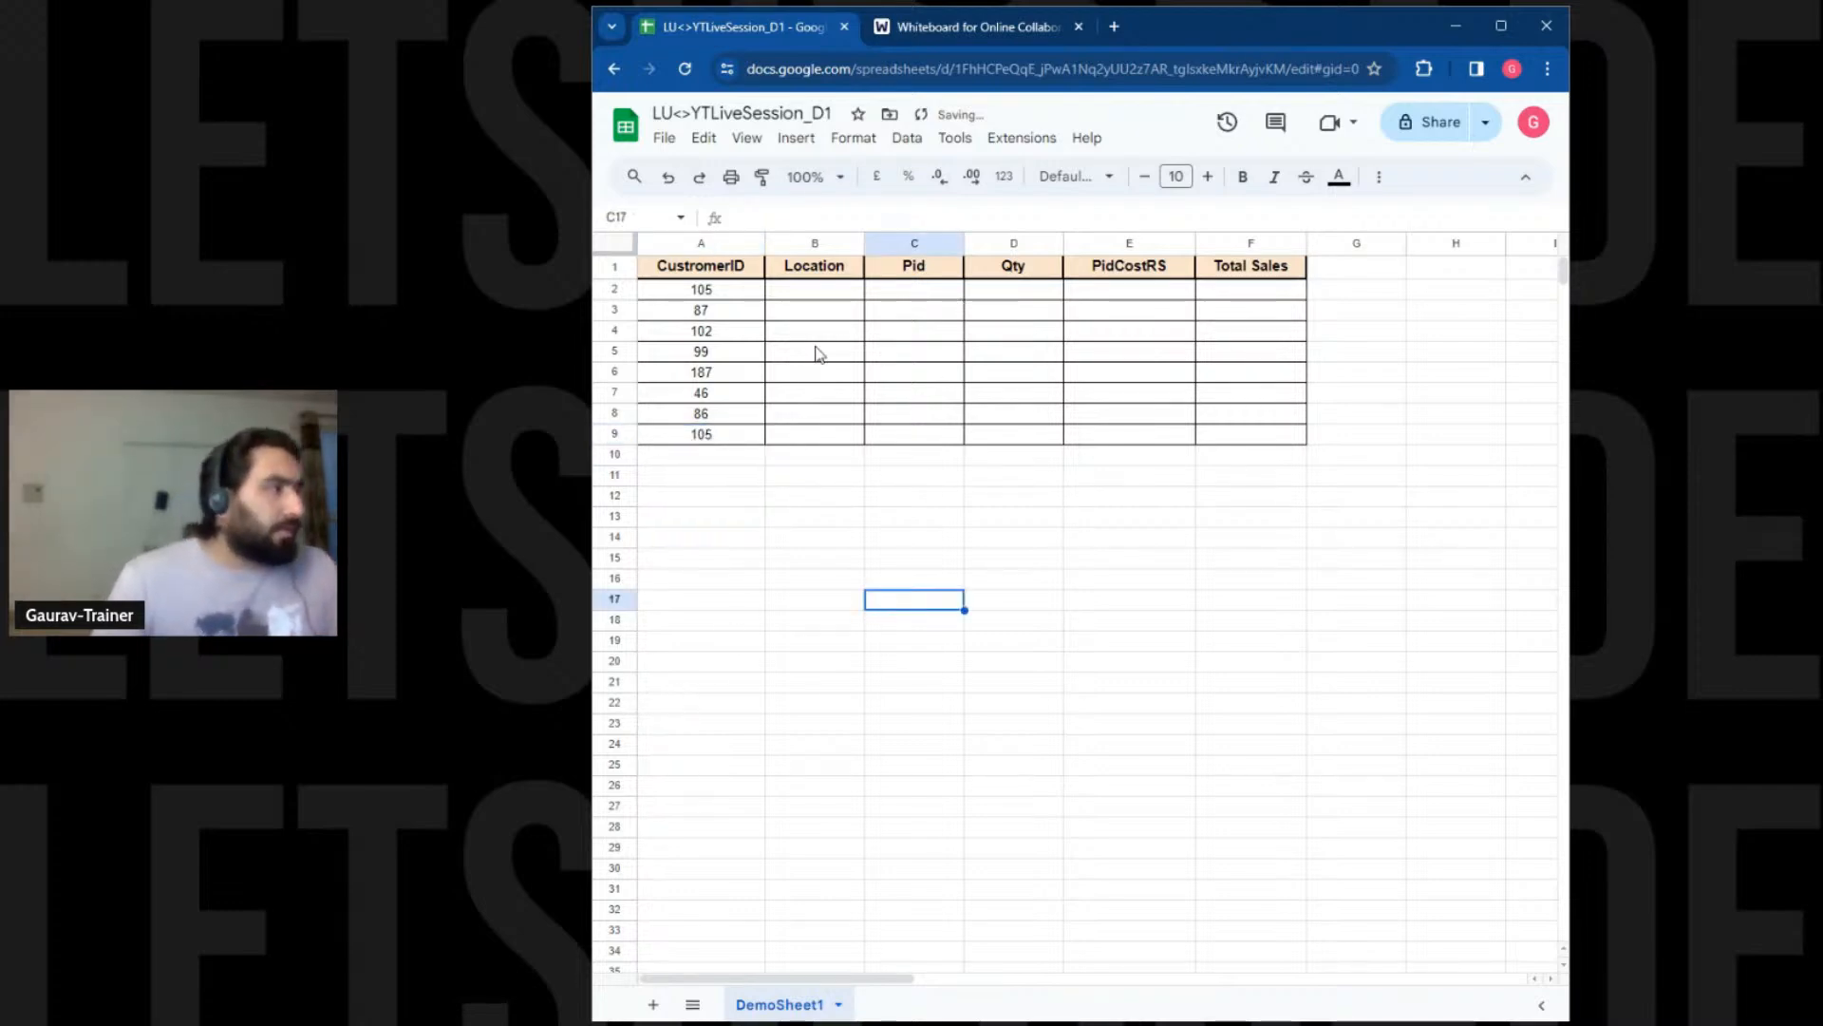
Enter Mumbai as the location in B2 and B9, the two rows sharing the same customer ID
click(814, 297)
text(Mum)
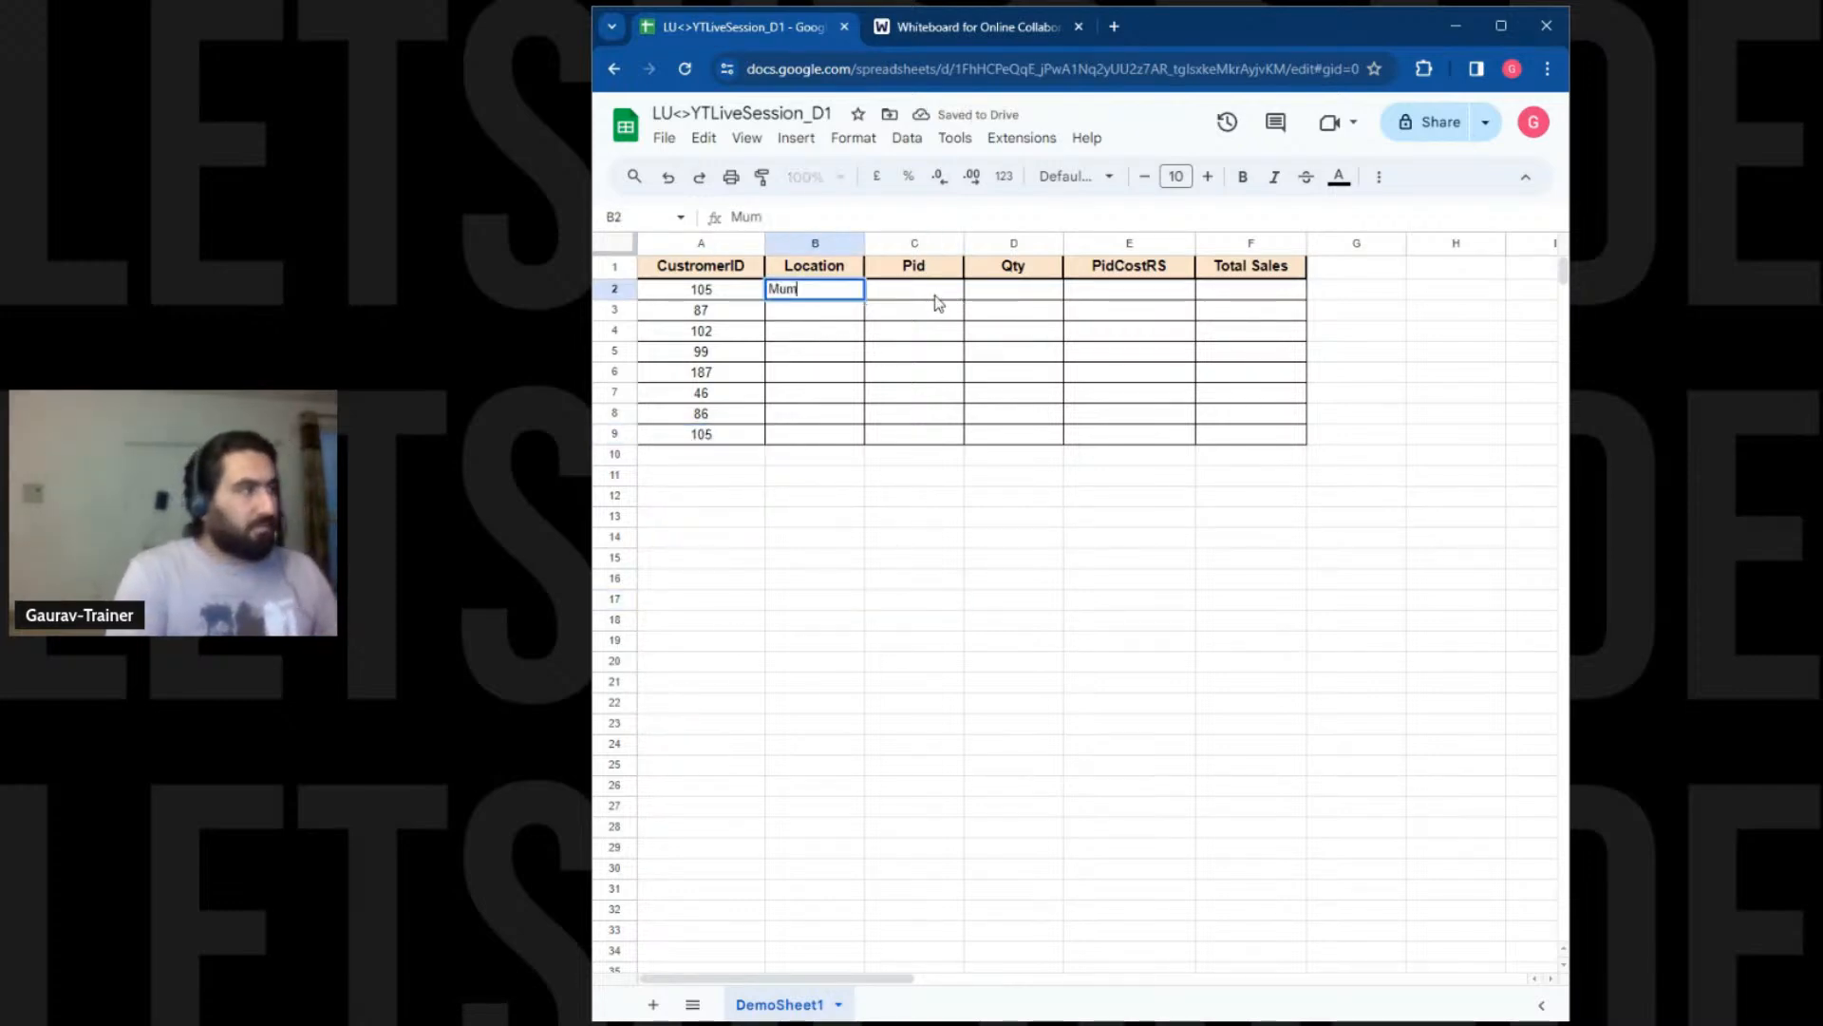
text(bai)
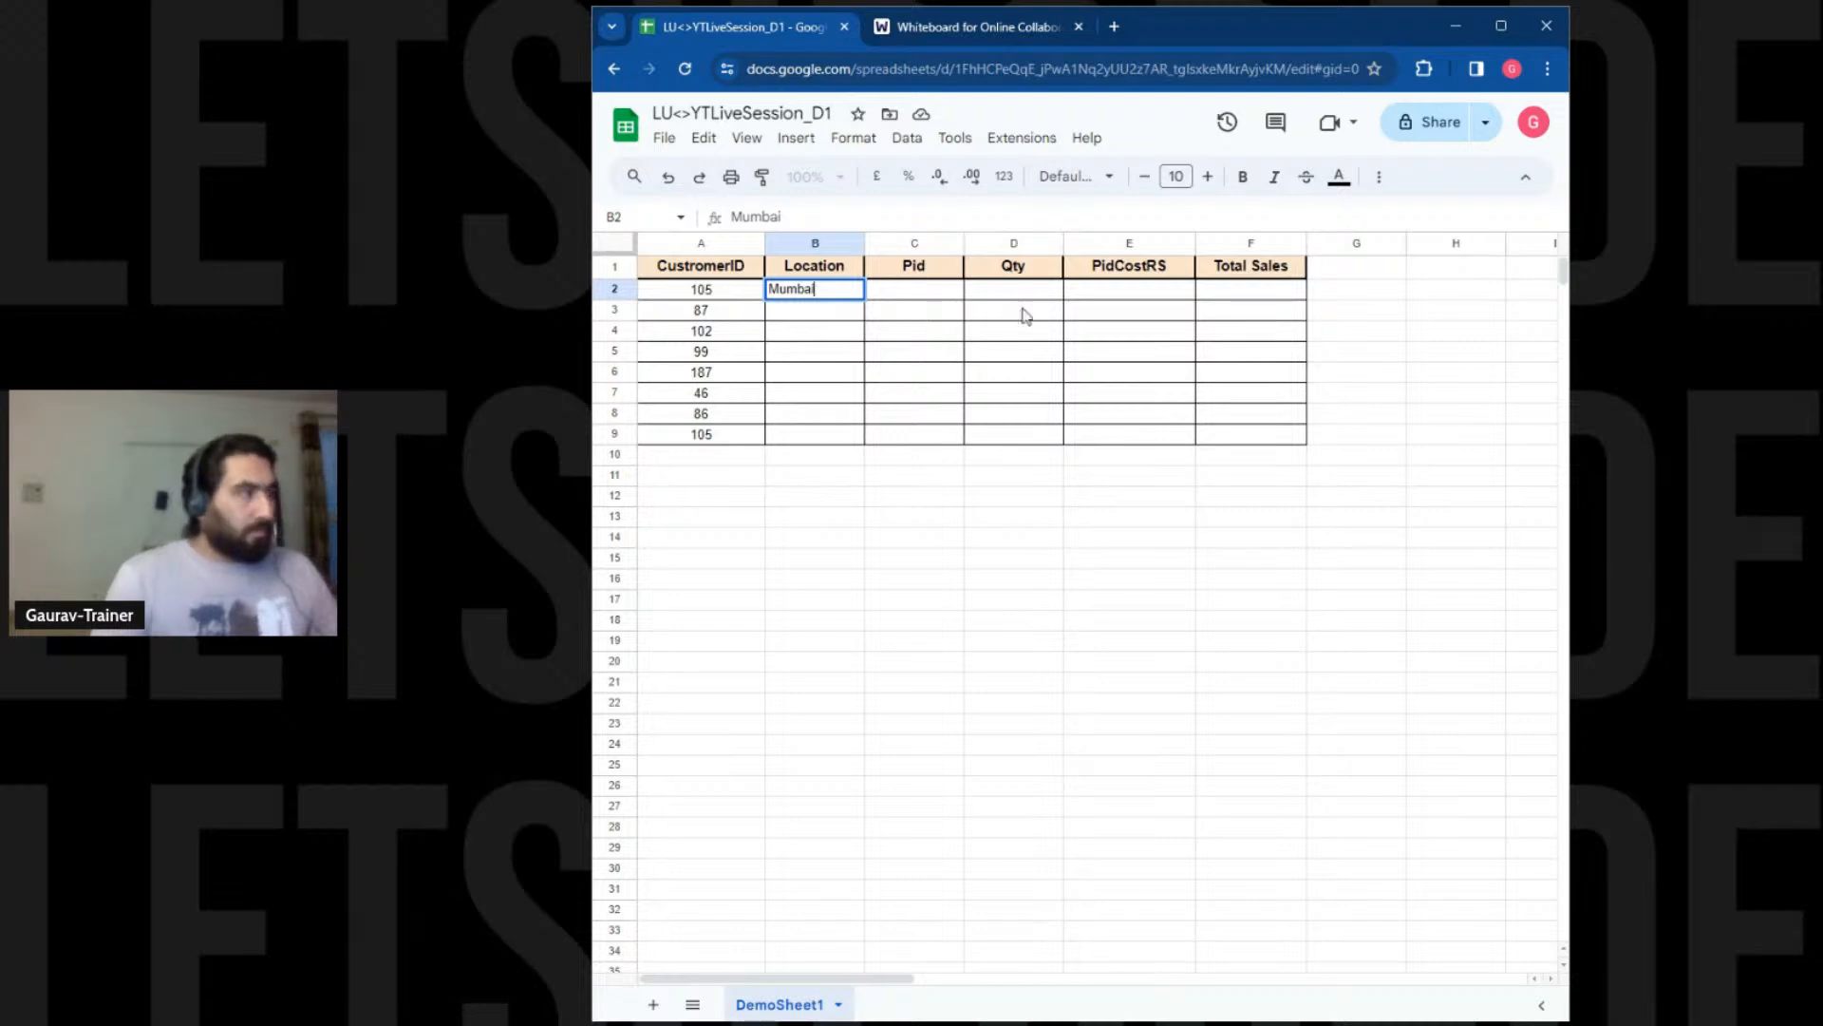
click(913, 558)
click(810, 437)
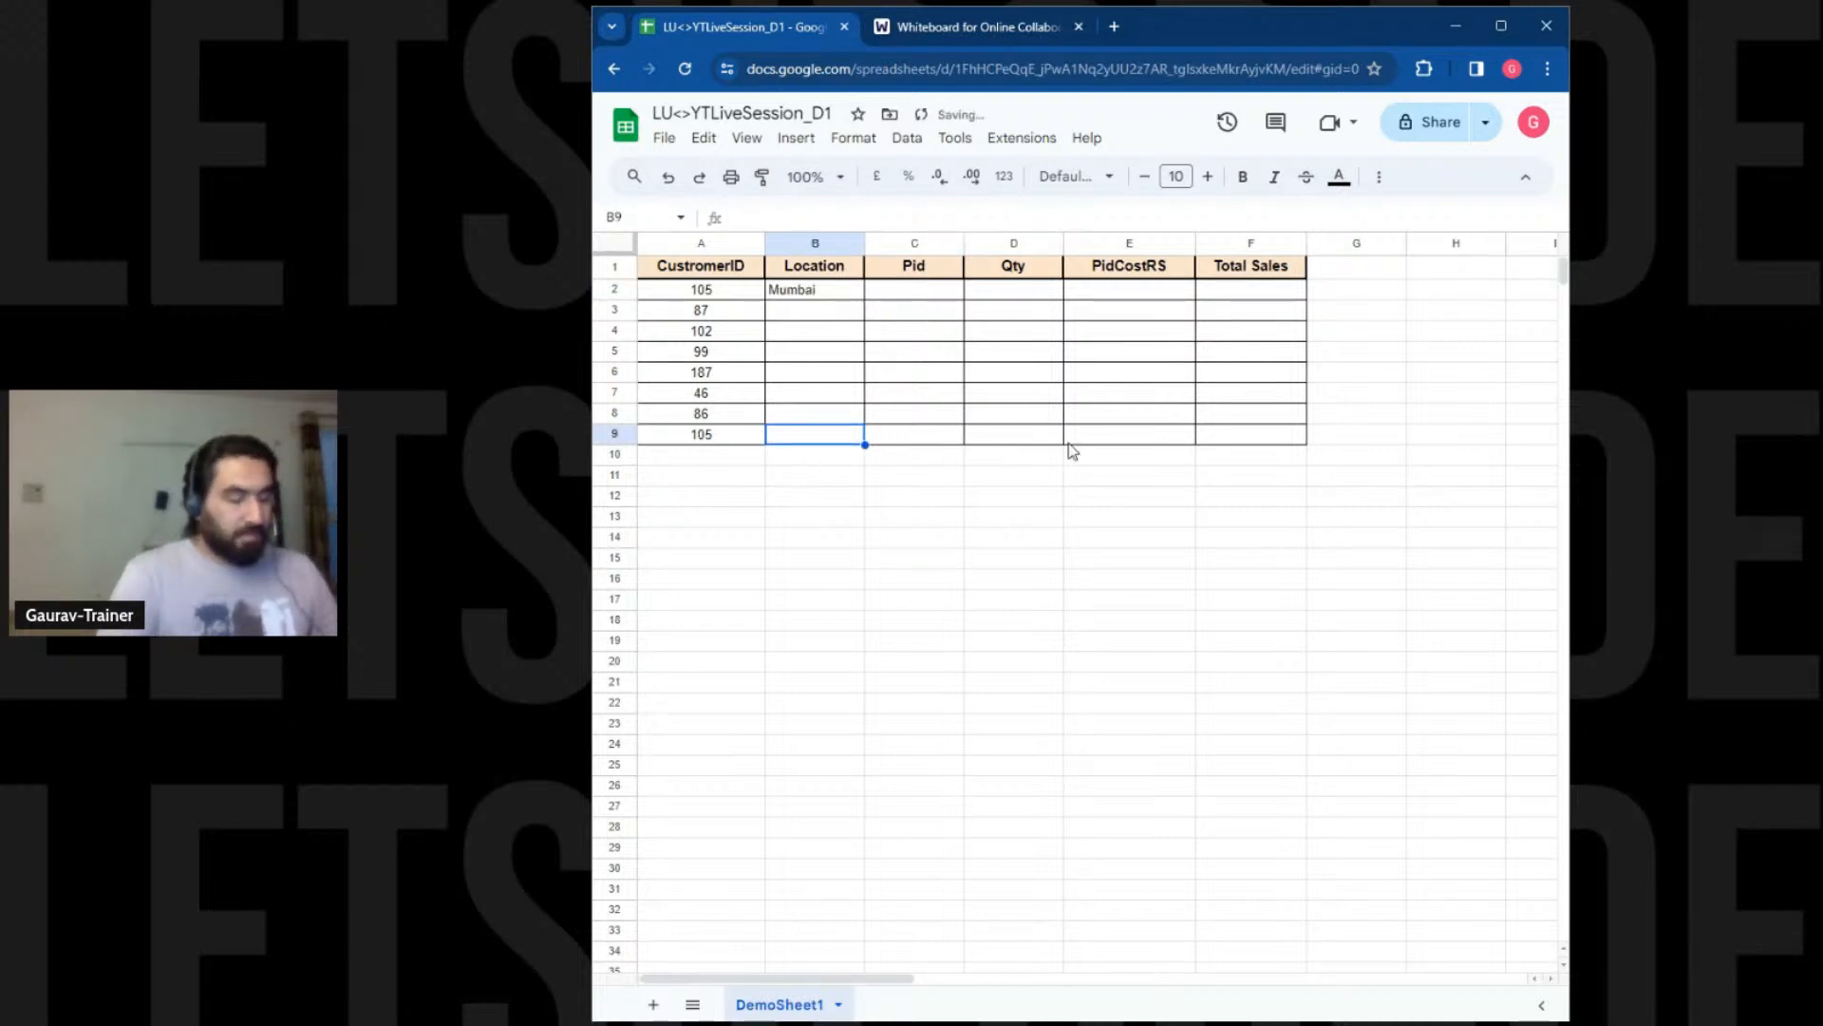
text(Mumbai)
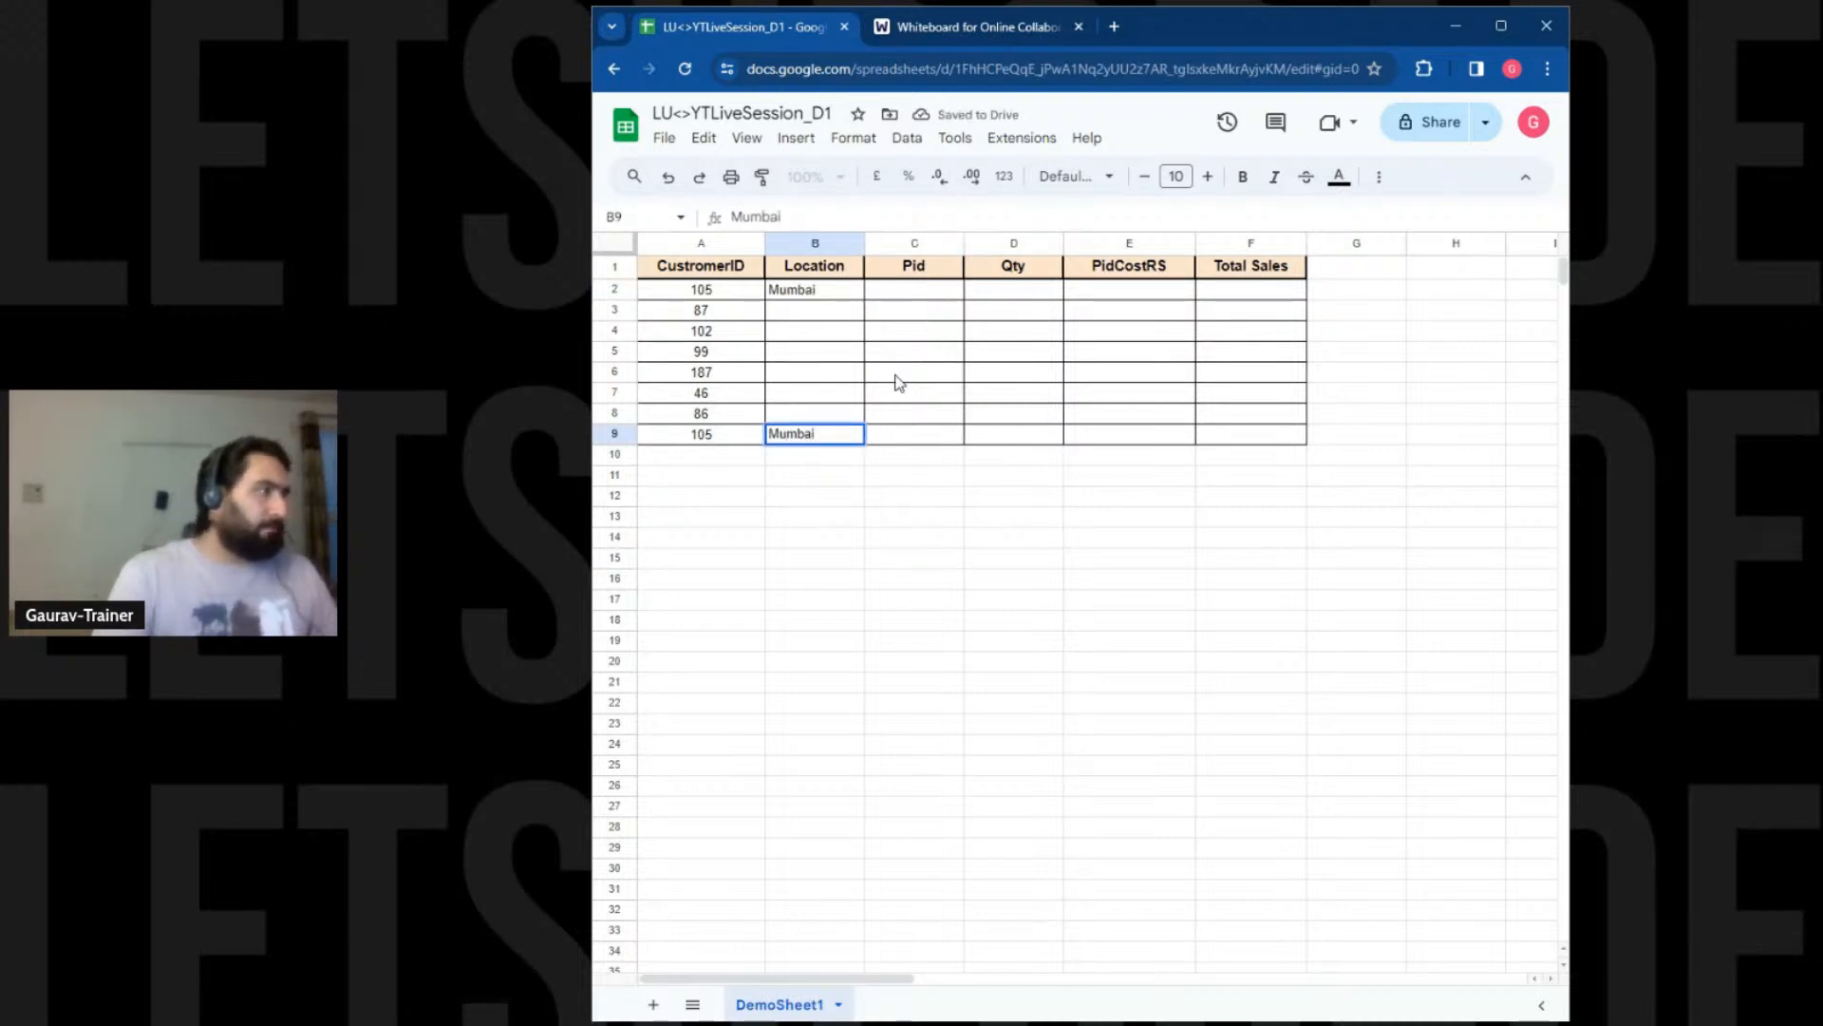
Enter the locations Delhi in B3, Mysore in B4 and Bangalore in B5
click(802, 314)
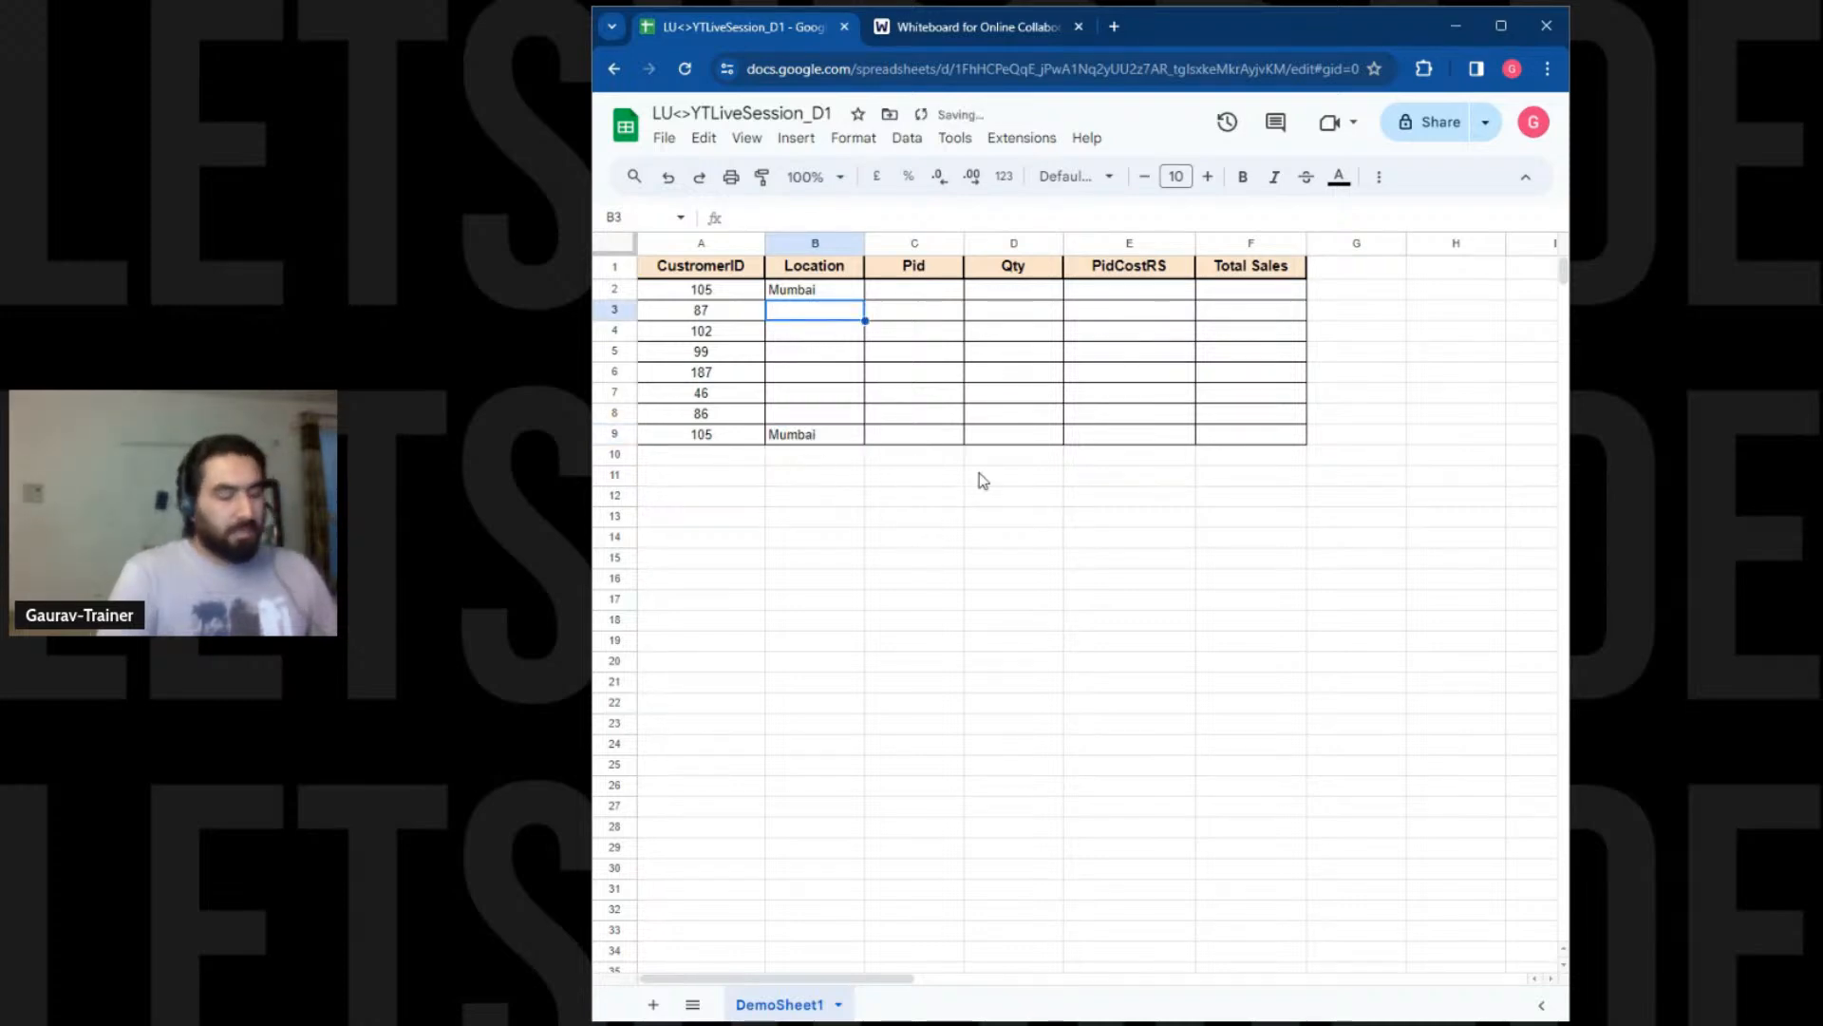
text(Delhi)
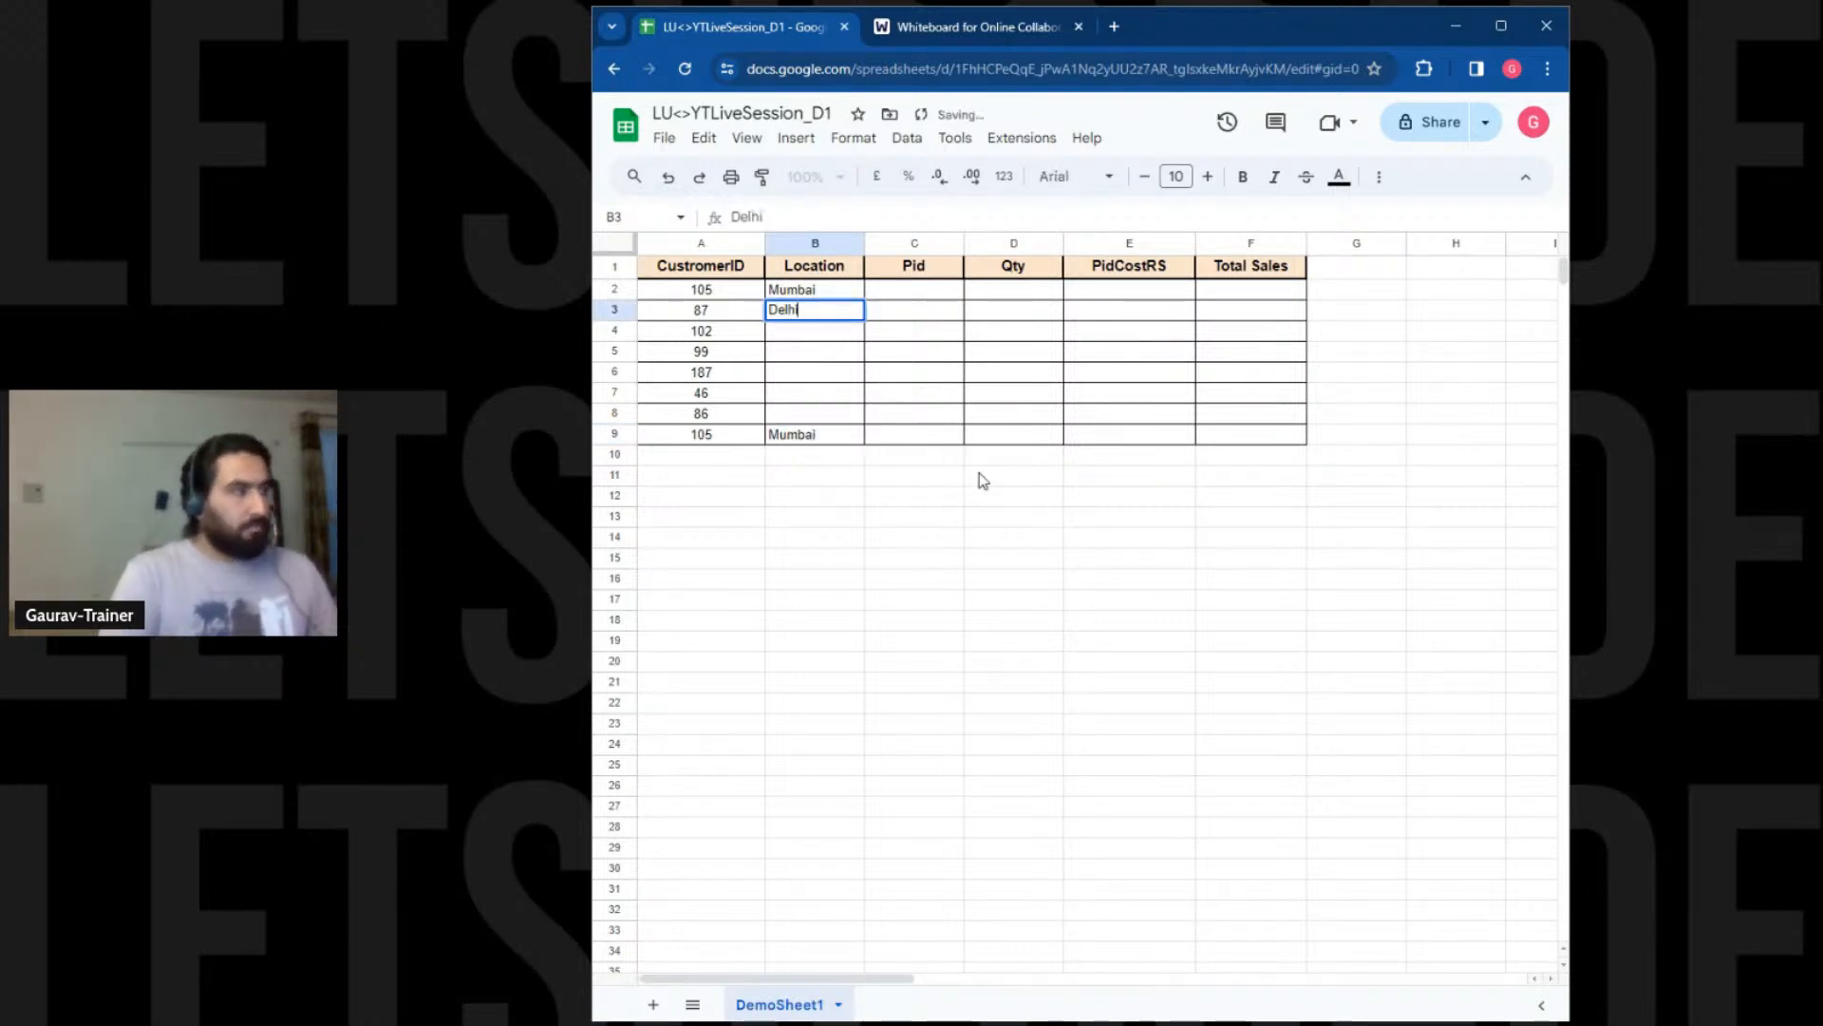
key(Return)
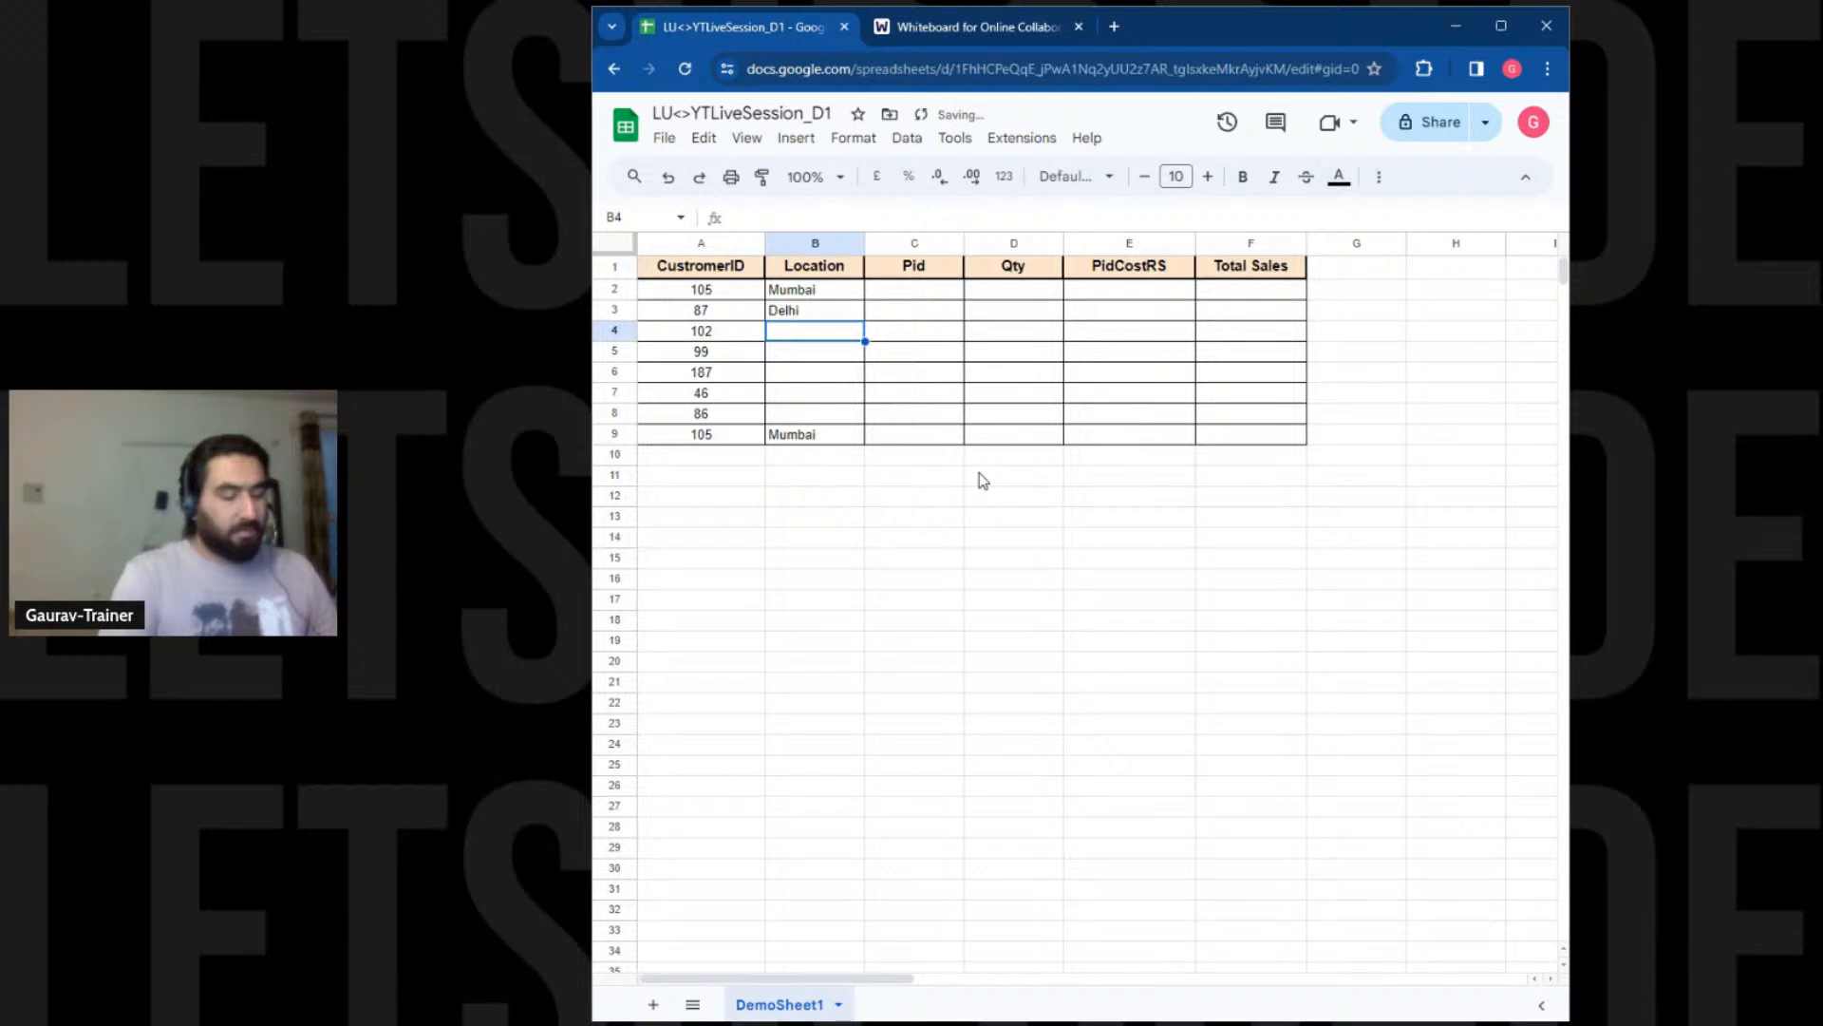
text(Mysore)
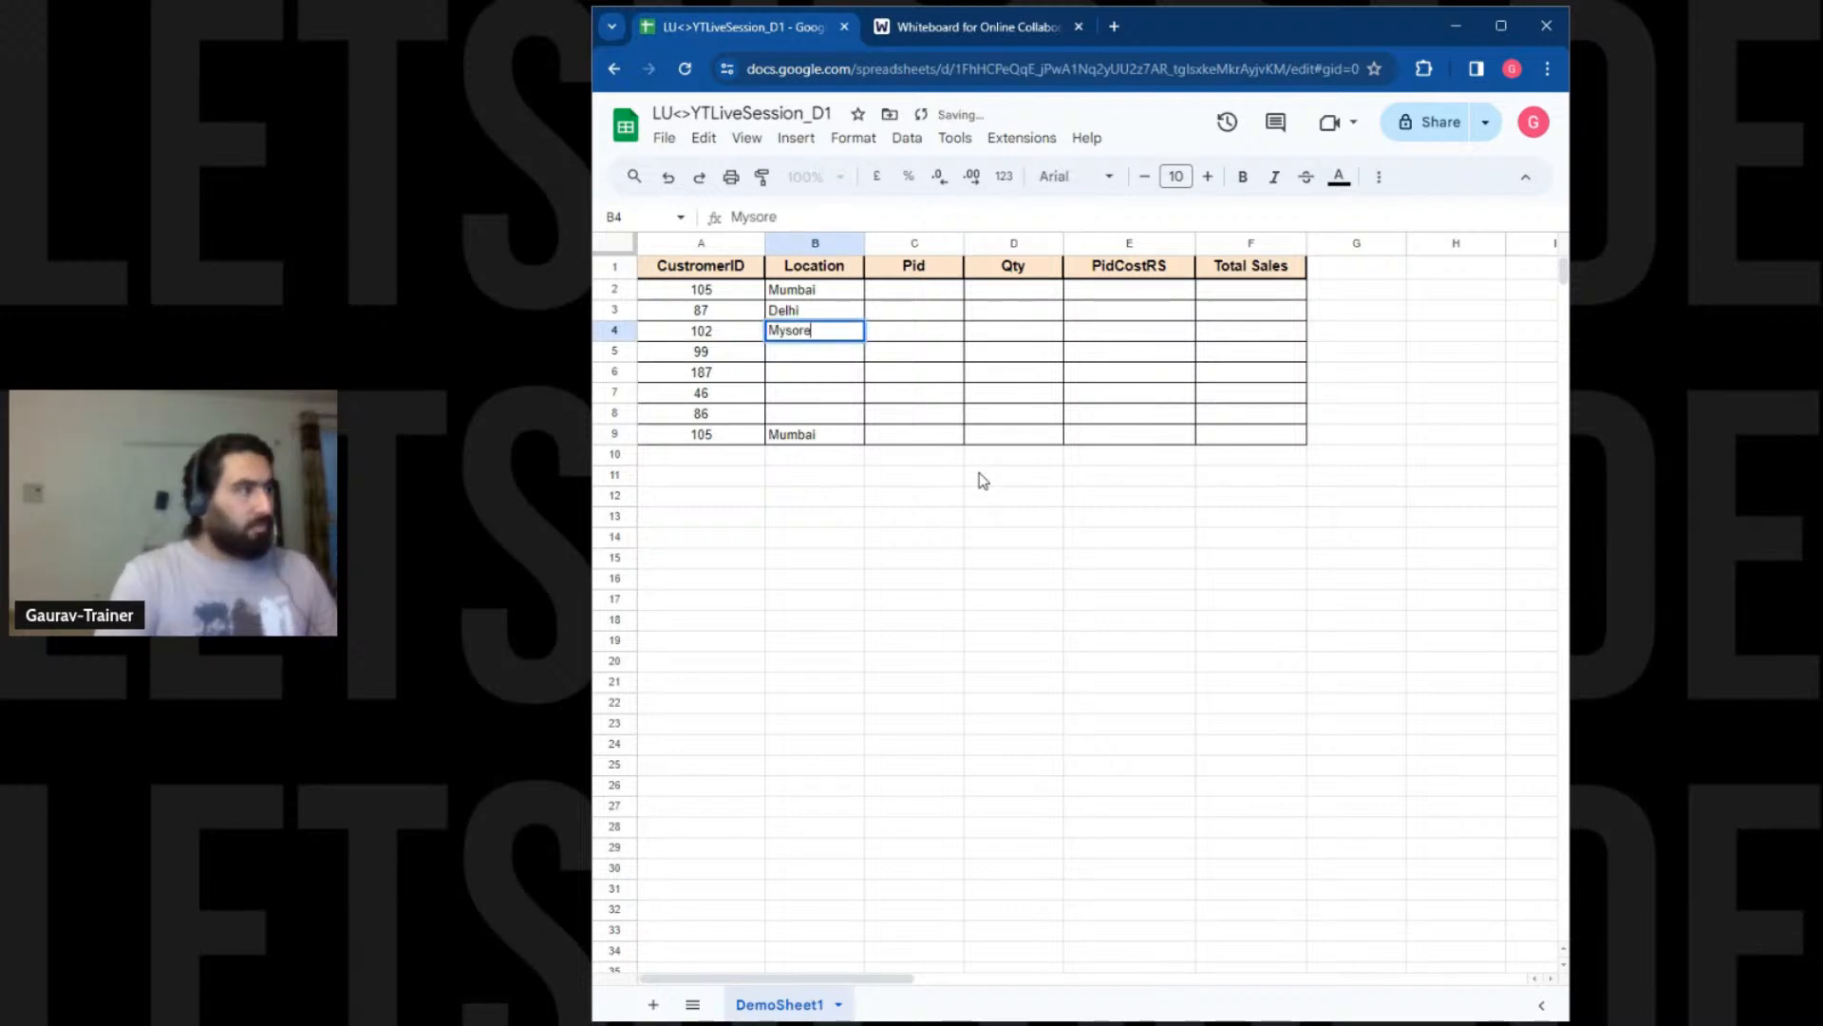
key(Return)
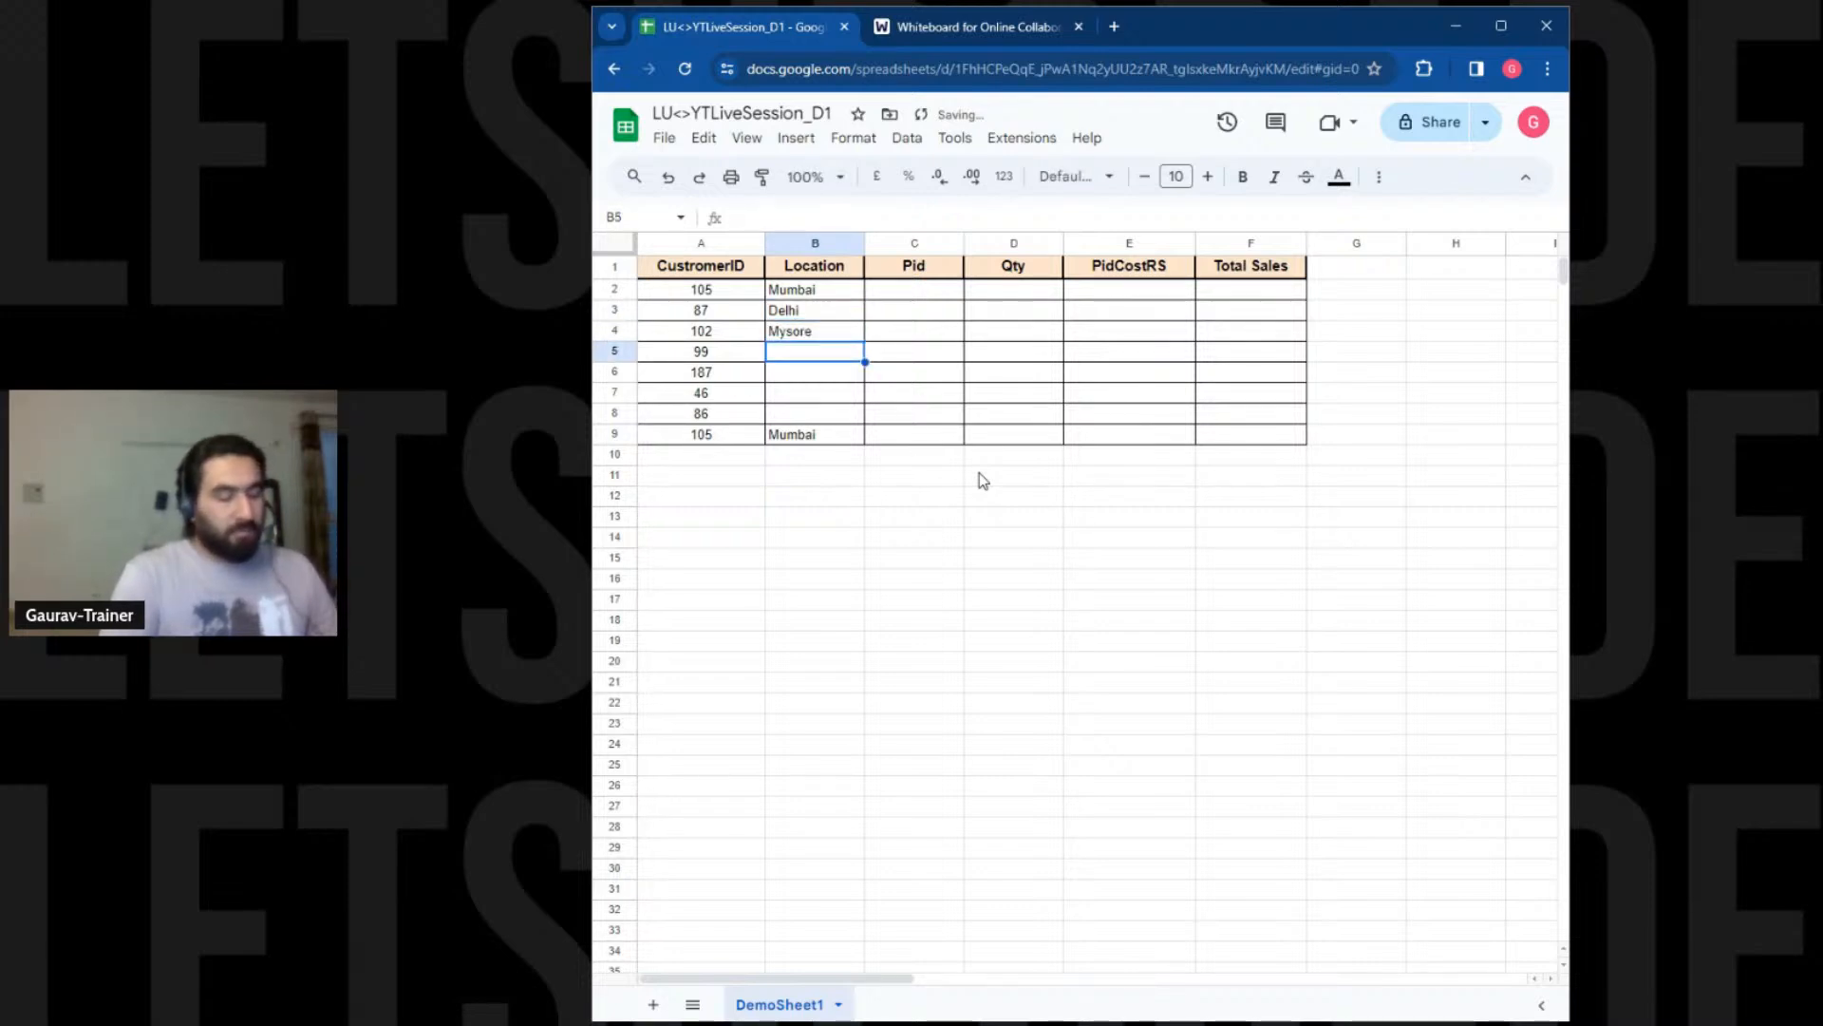
text(Ban)
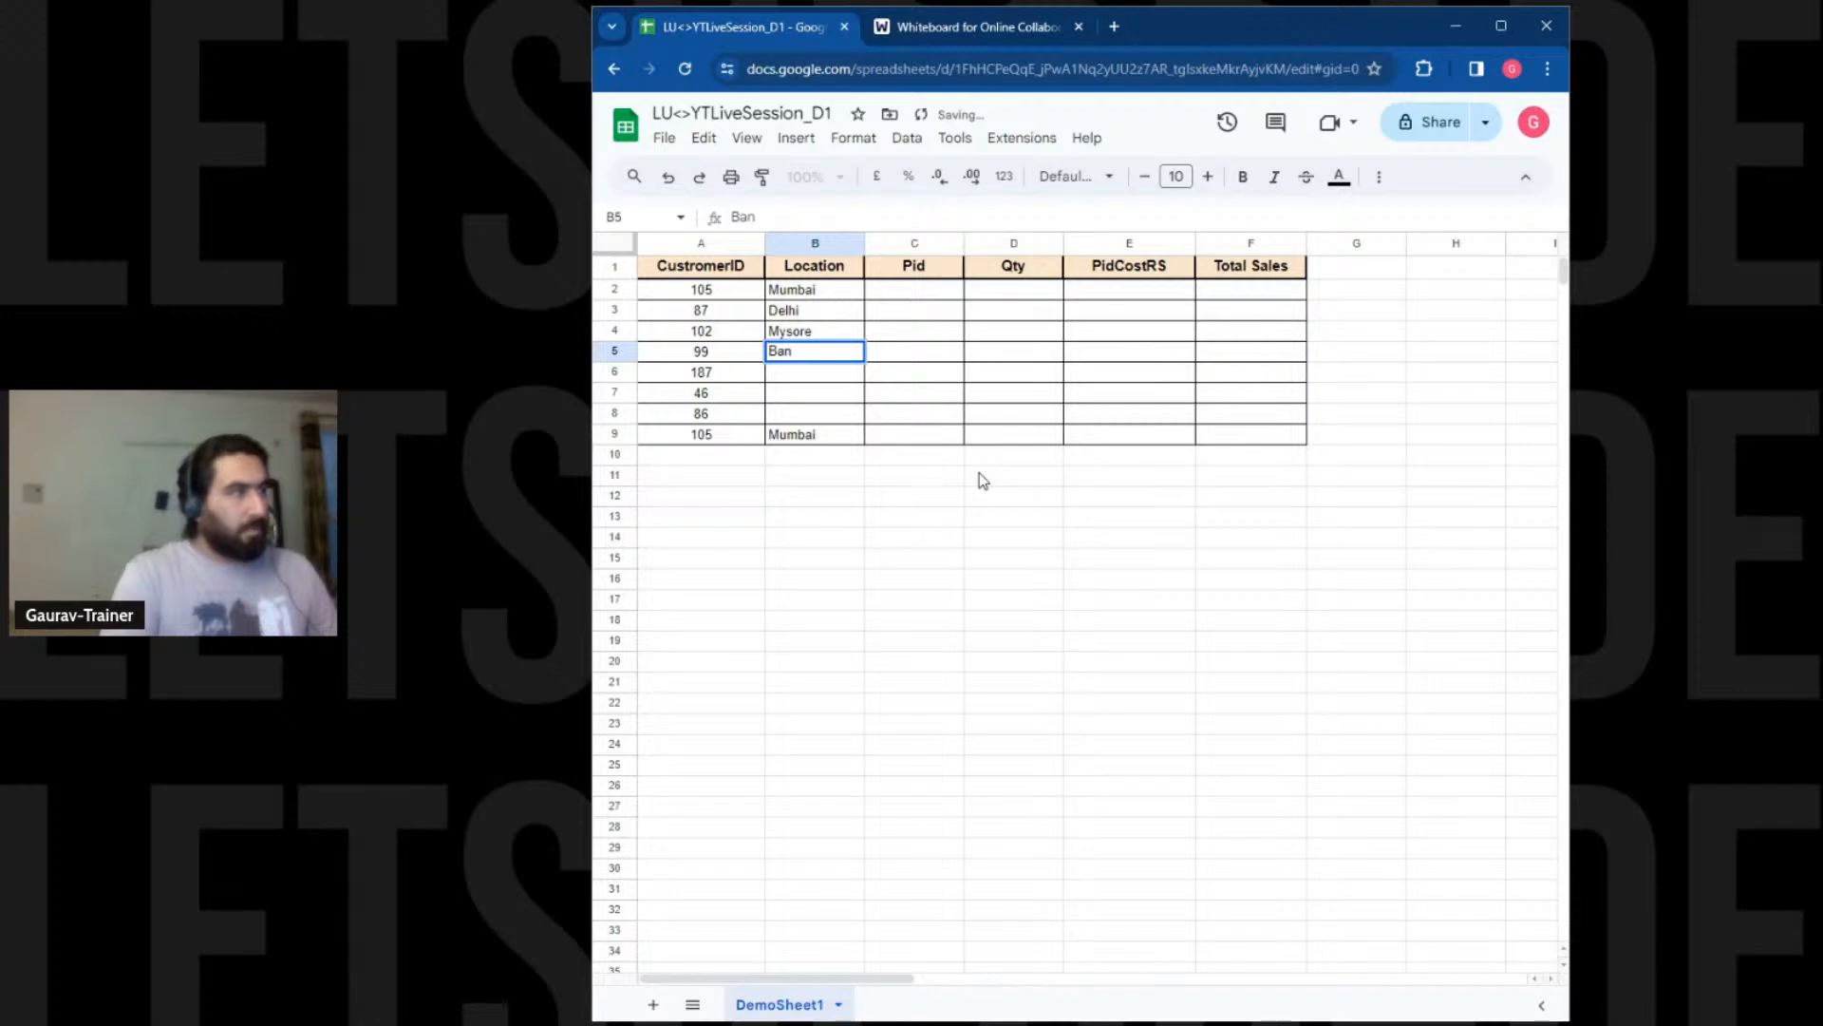
key(BackSpace)
key(BackSpace)
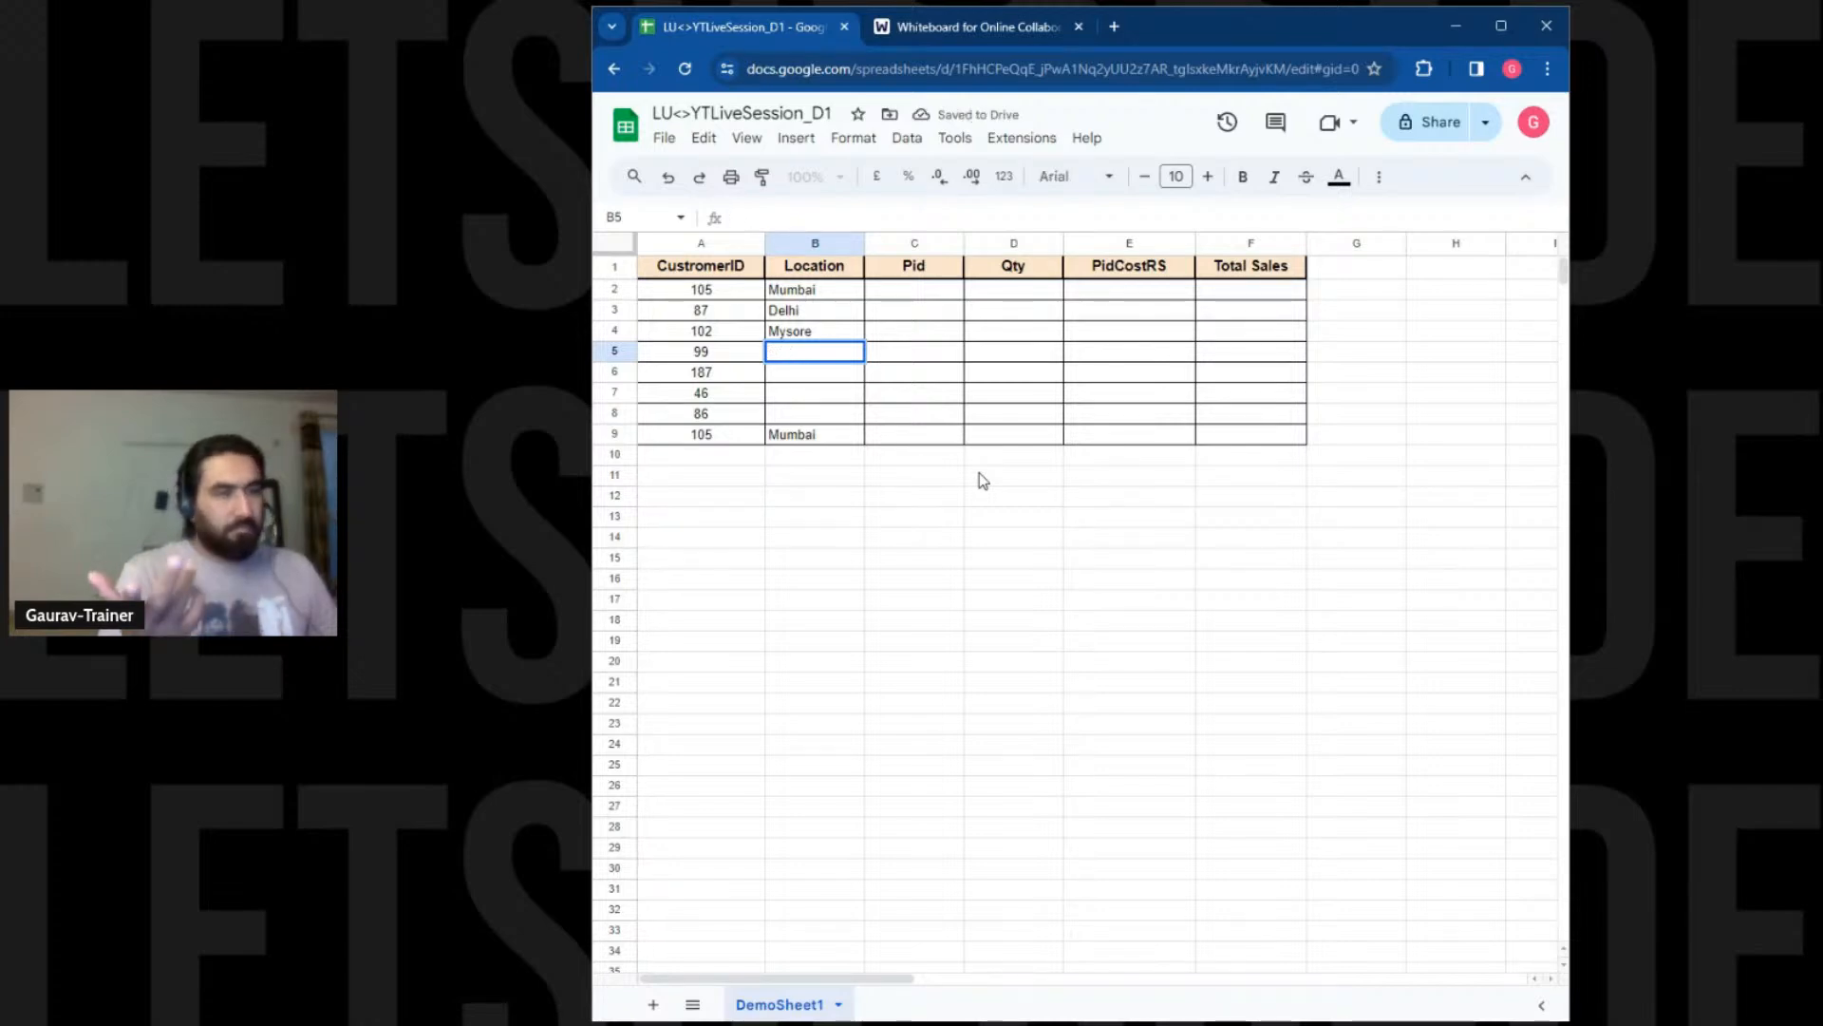
text(Bangalore)
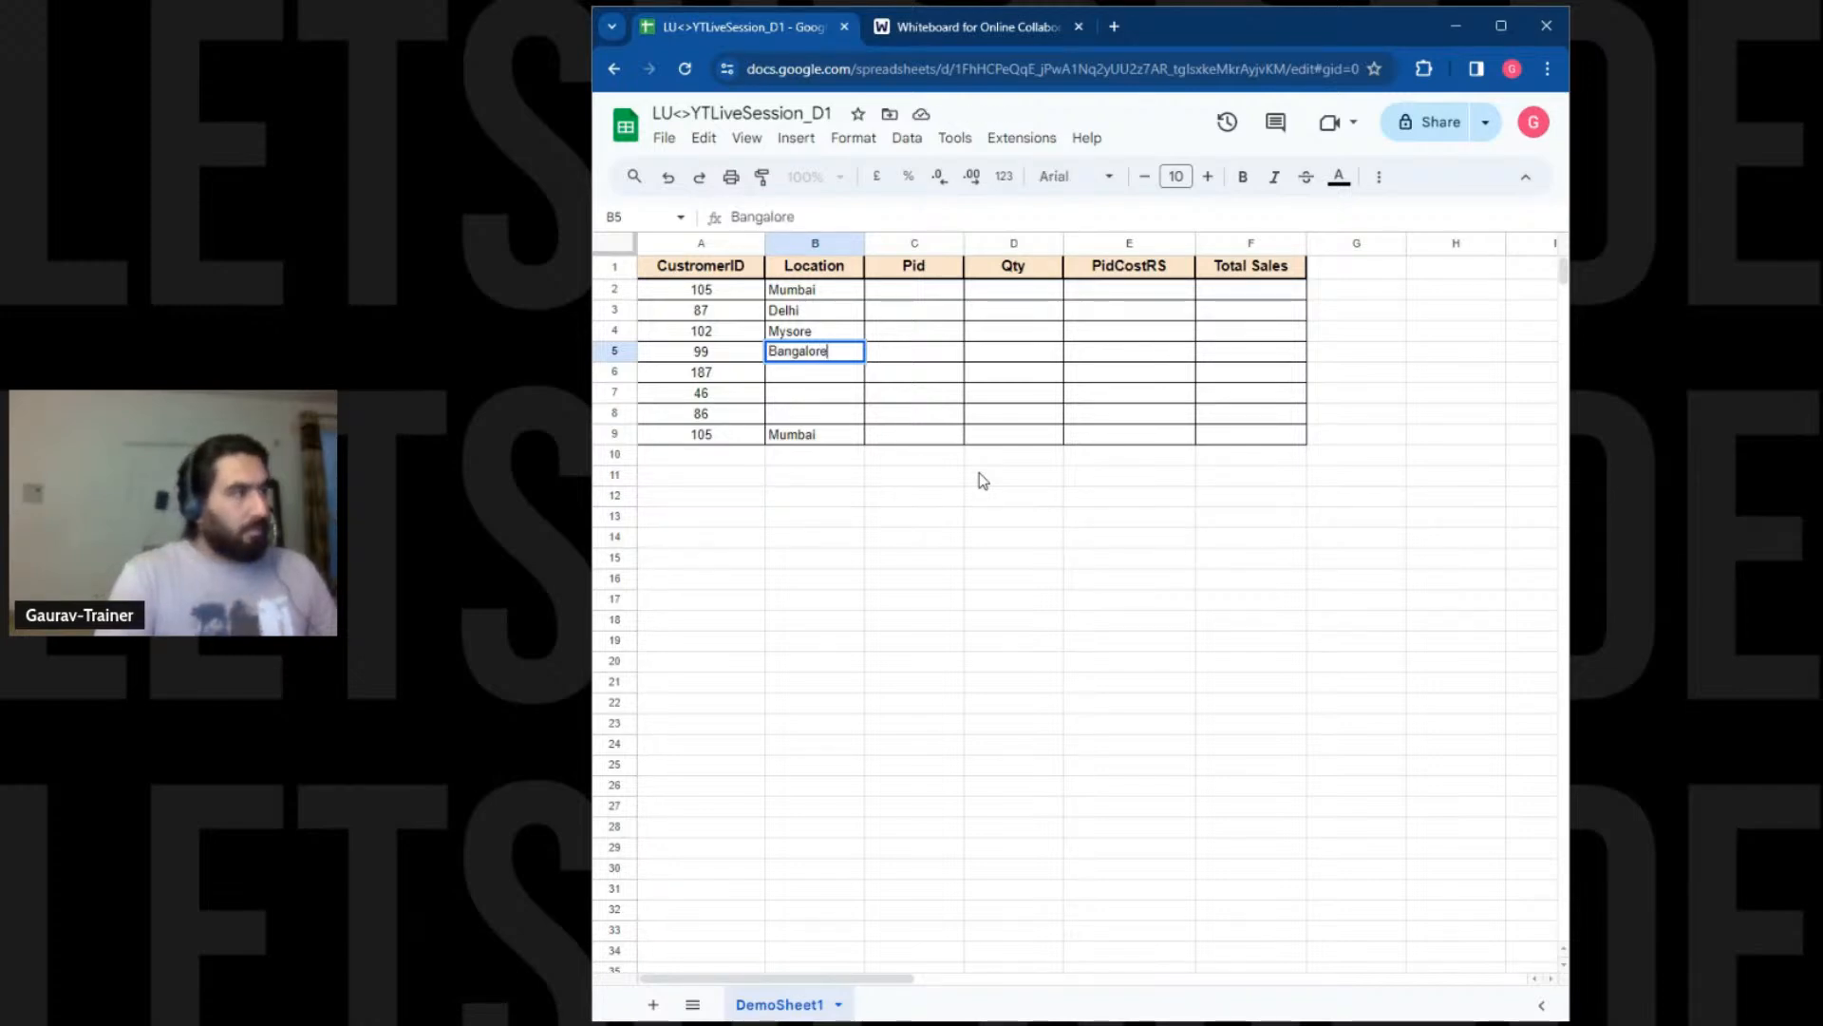
key(Return)
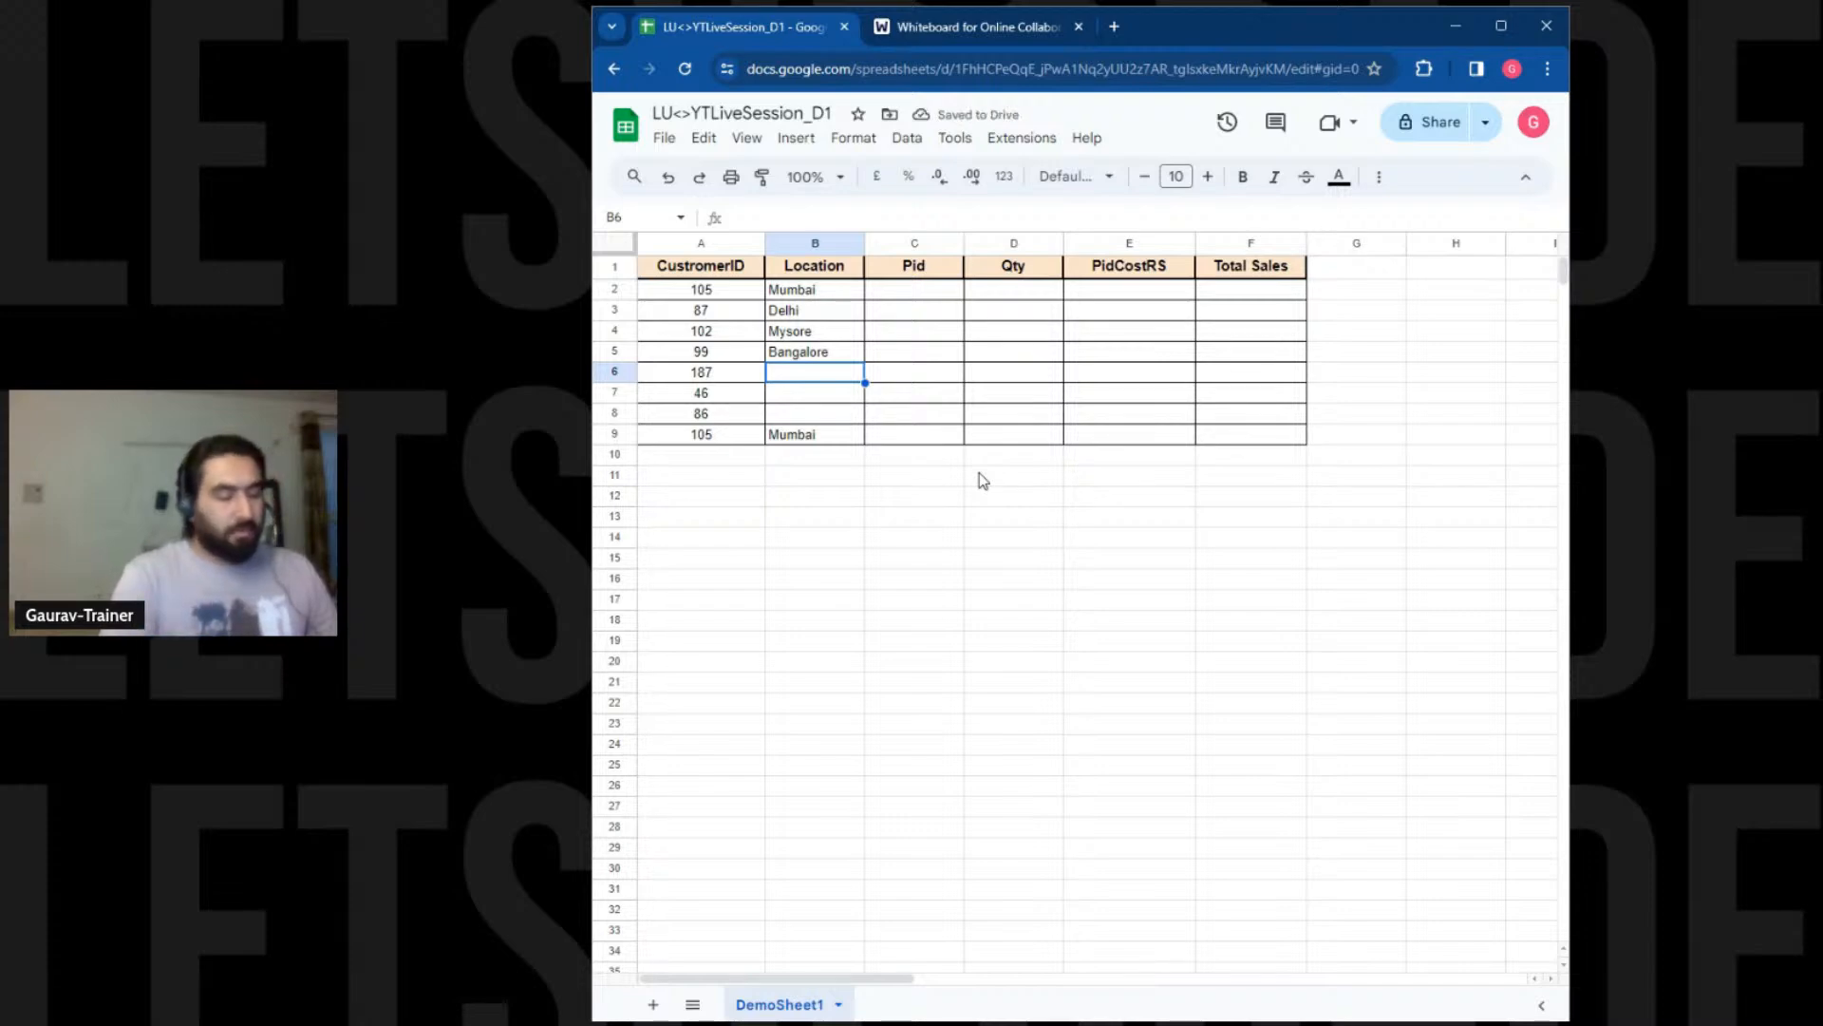
Fill the location Bangalore down from B5 into B6
text(M)
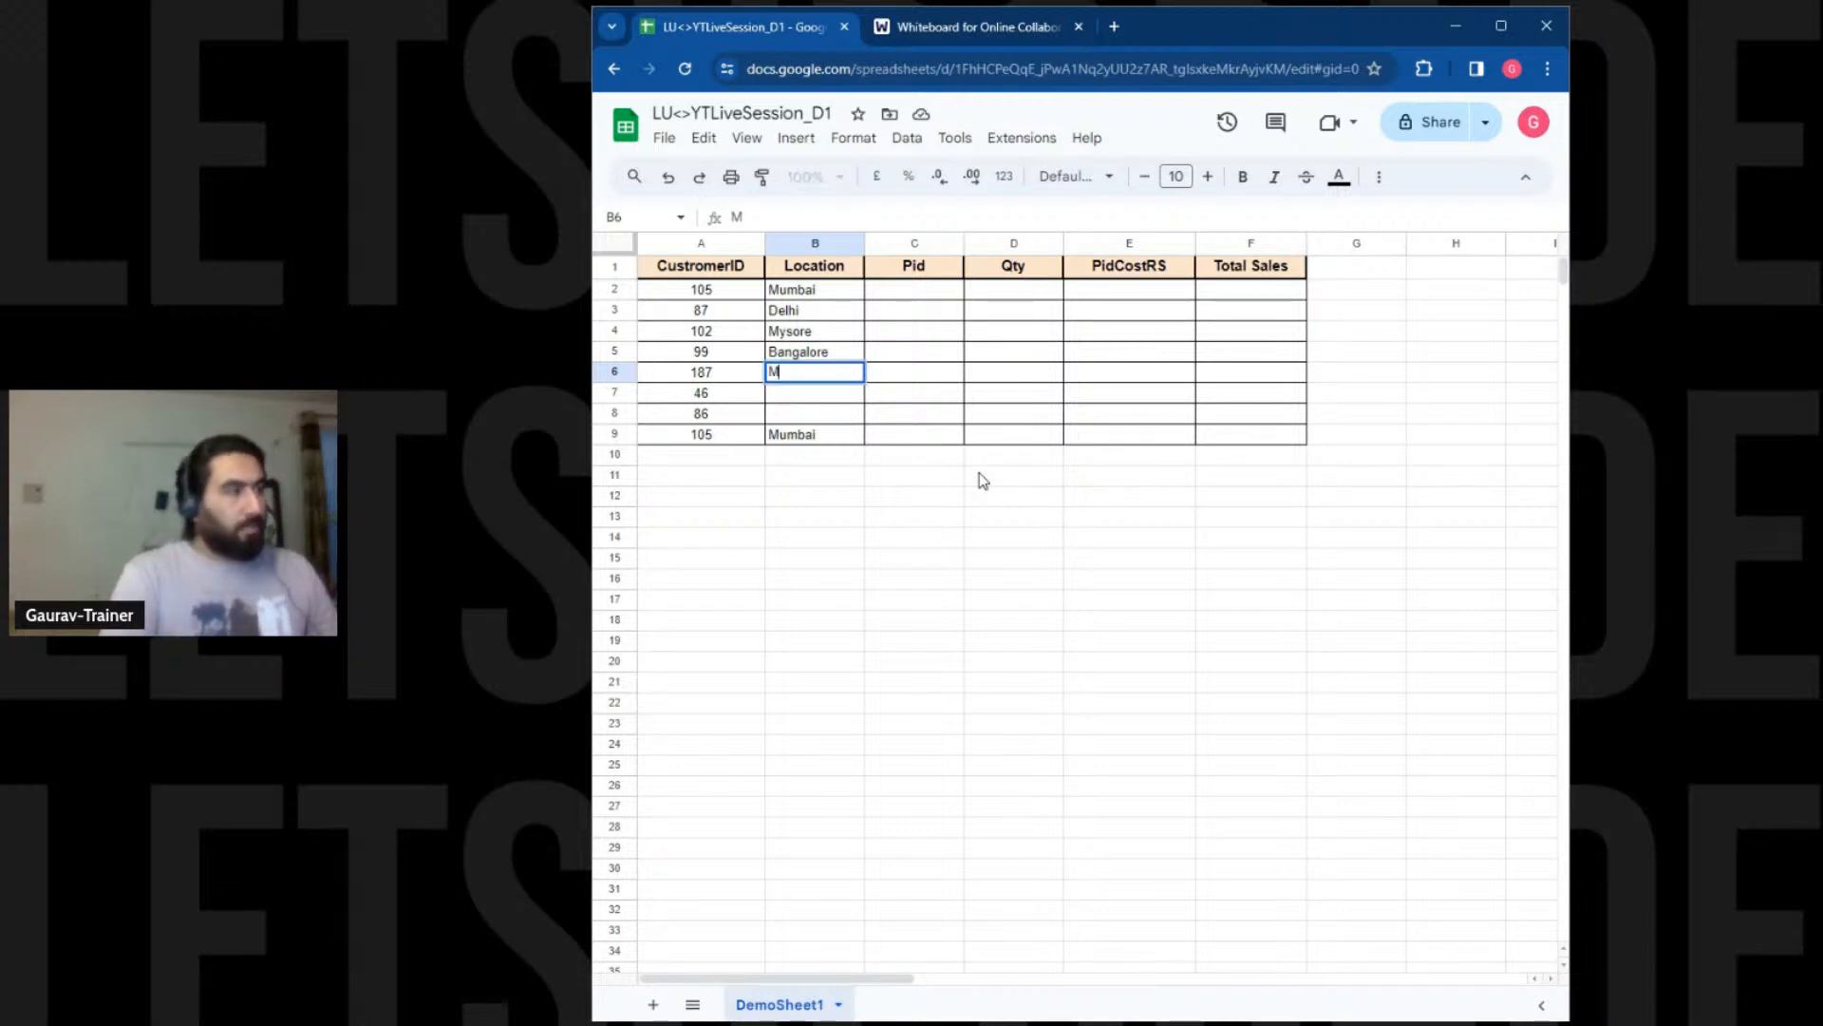
key(BackSpace)
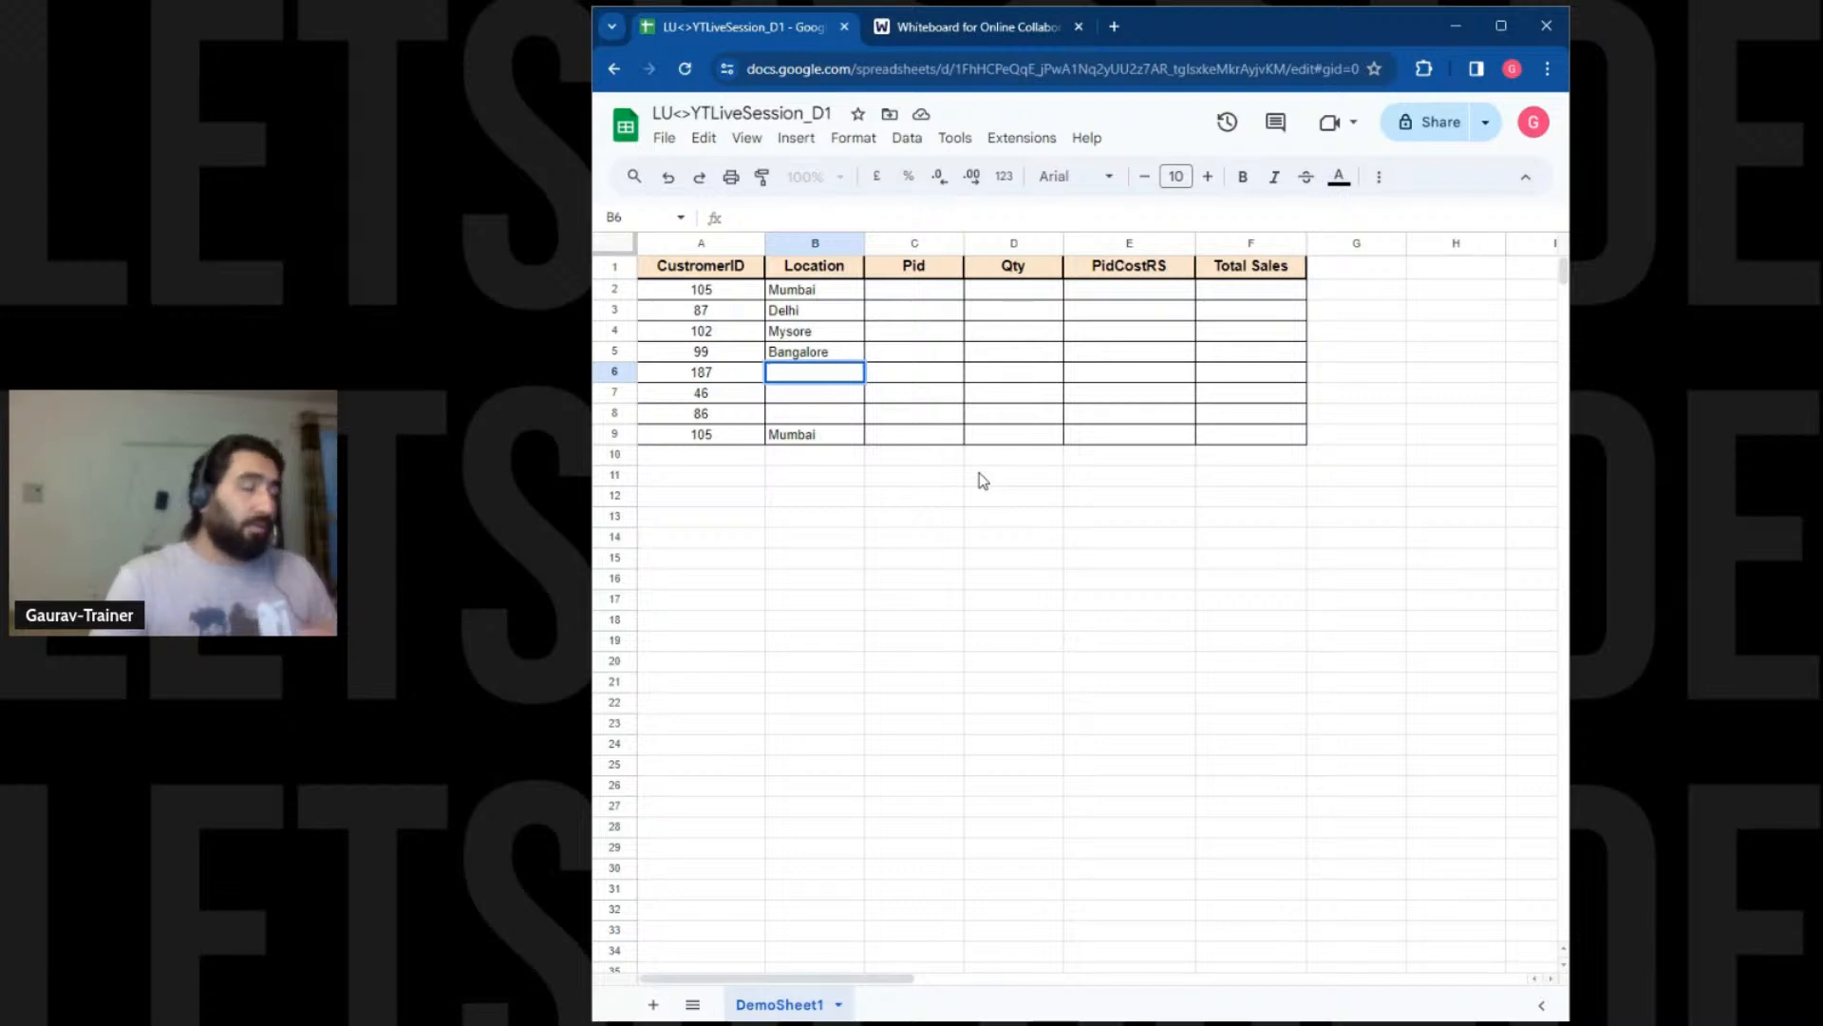
click(991, 616)
click(819, 374)
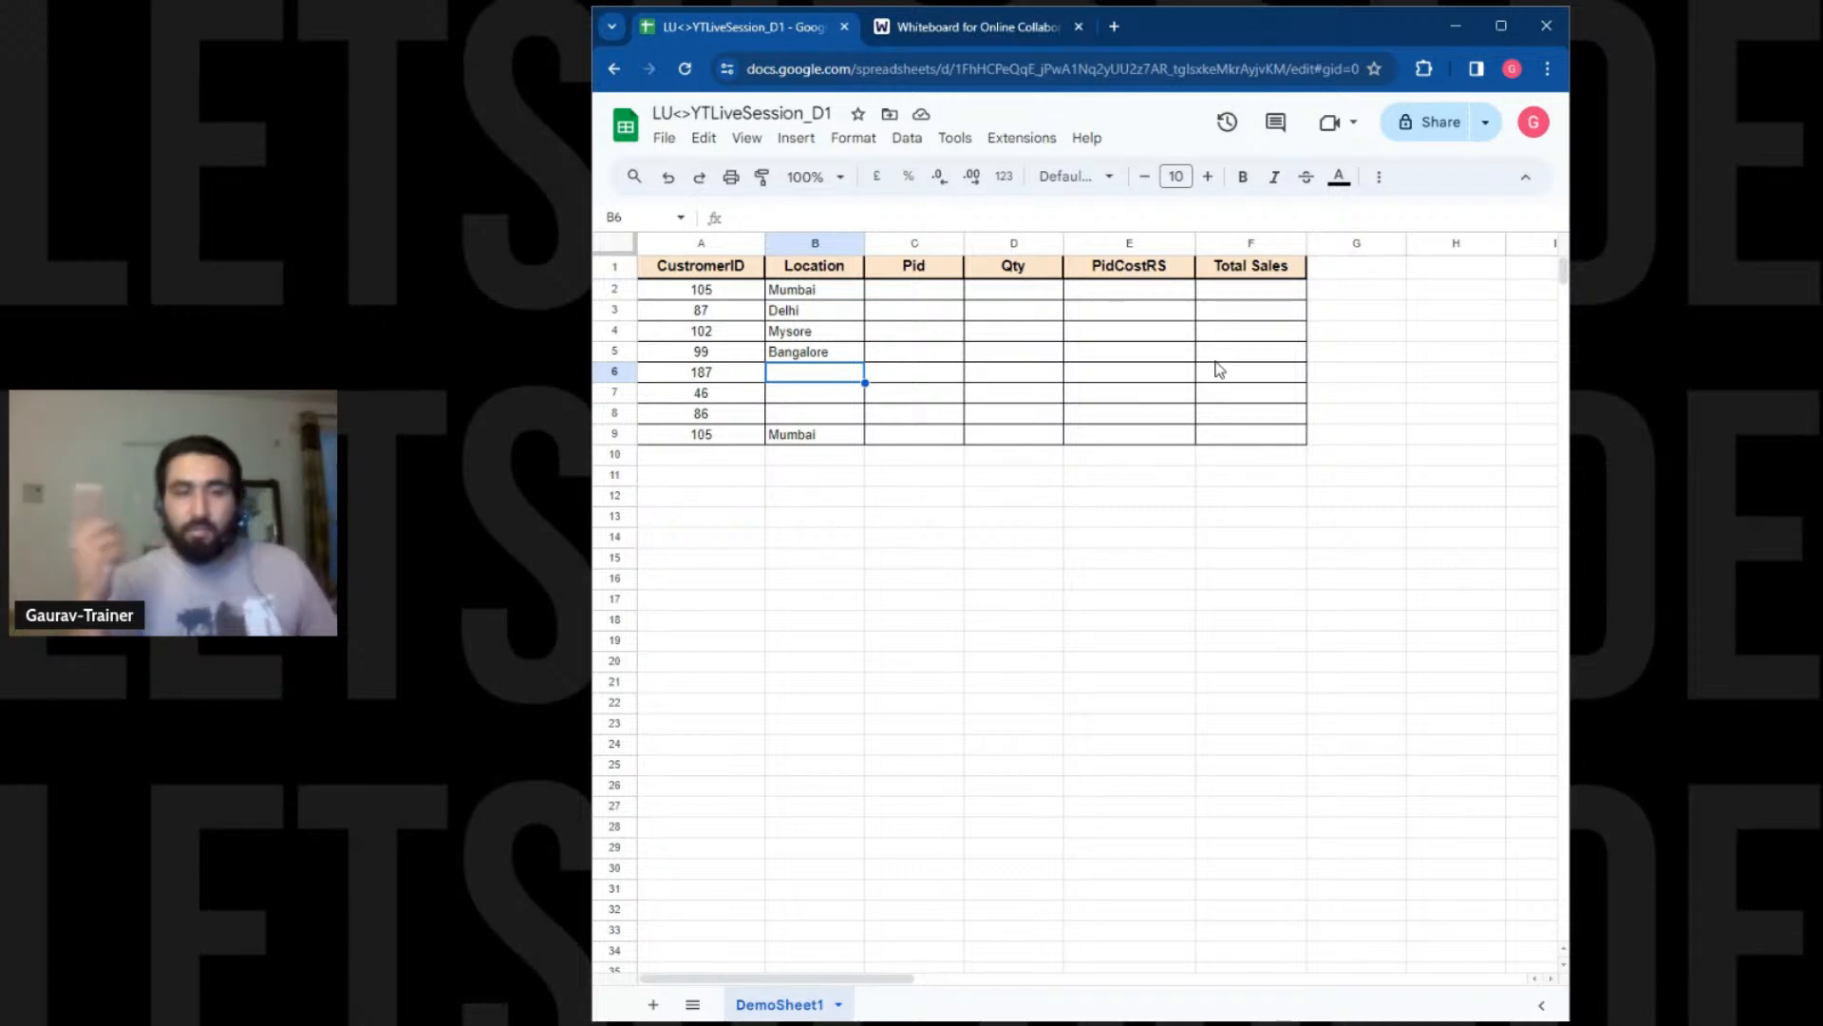
key(ctrl+d)
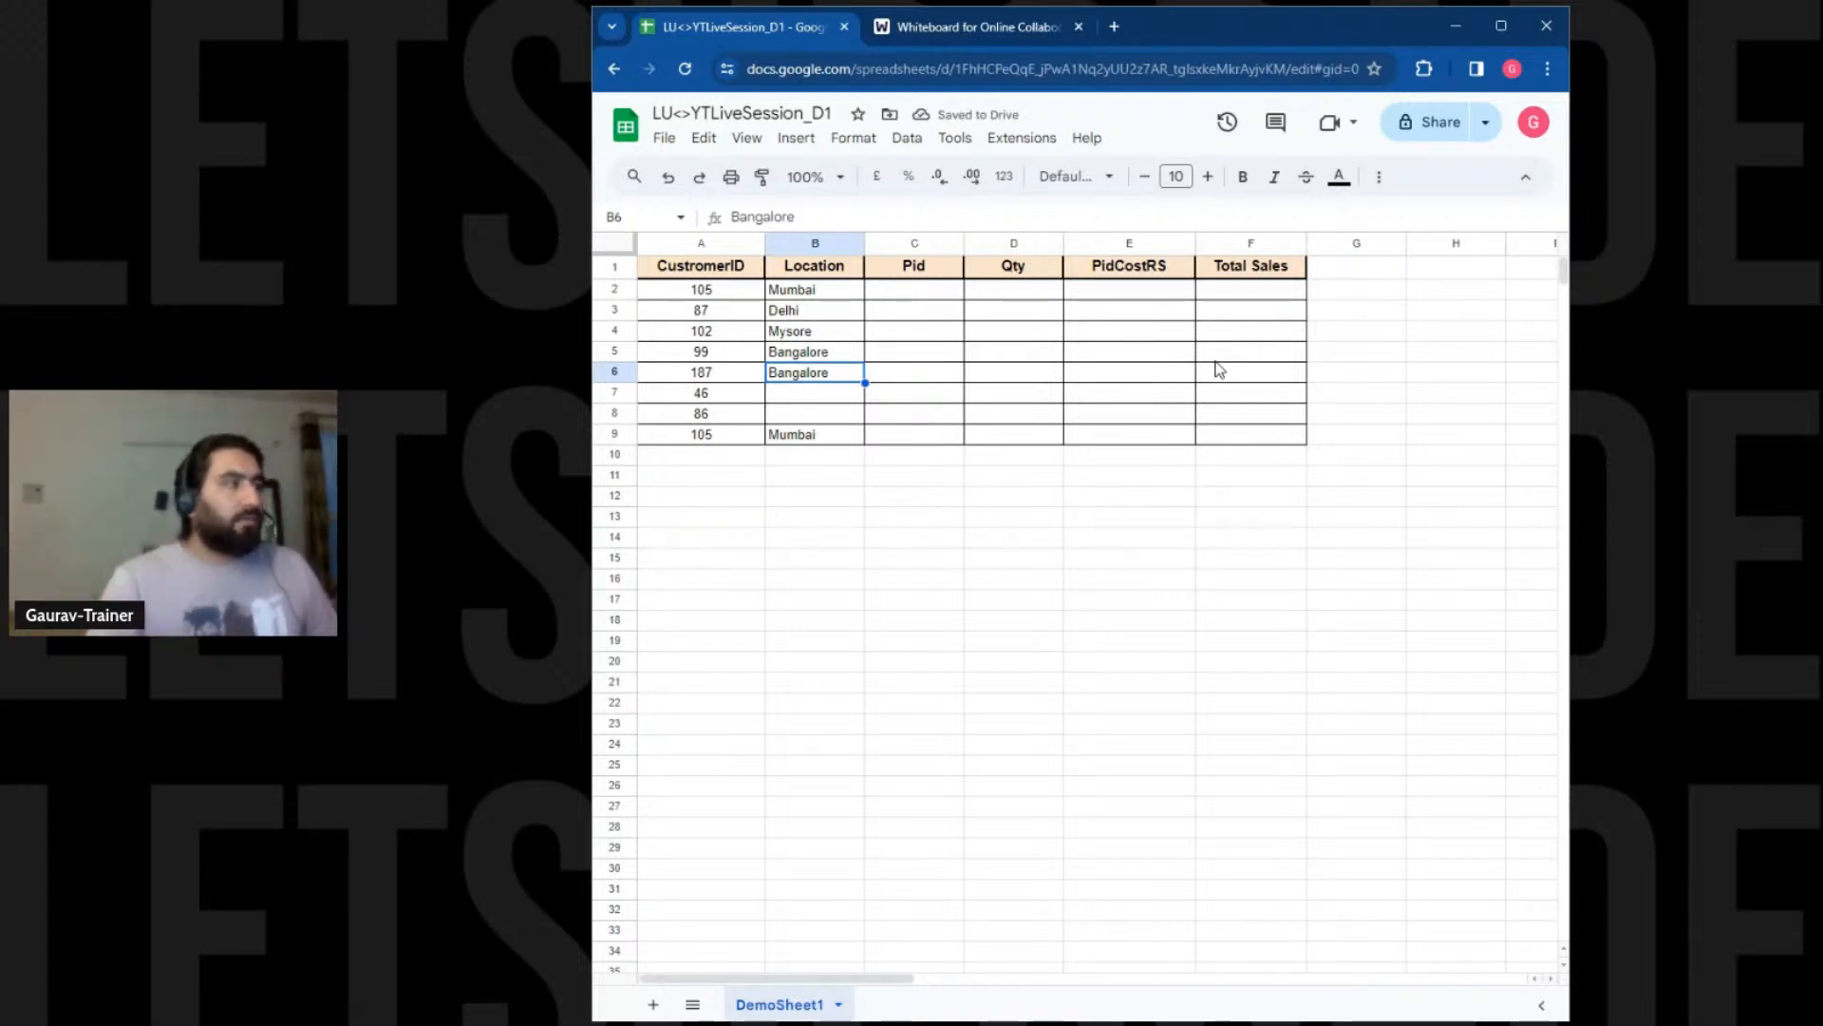
Enter the locations Pune in B7 and Indore in B8 to complete the Location column
key(Down)
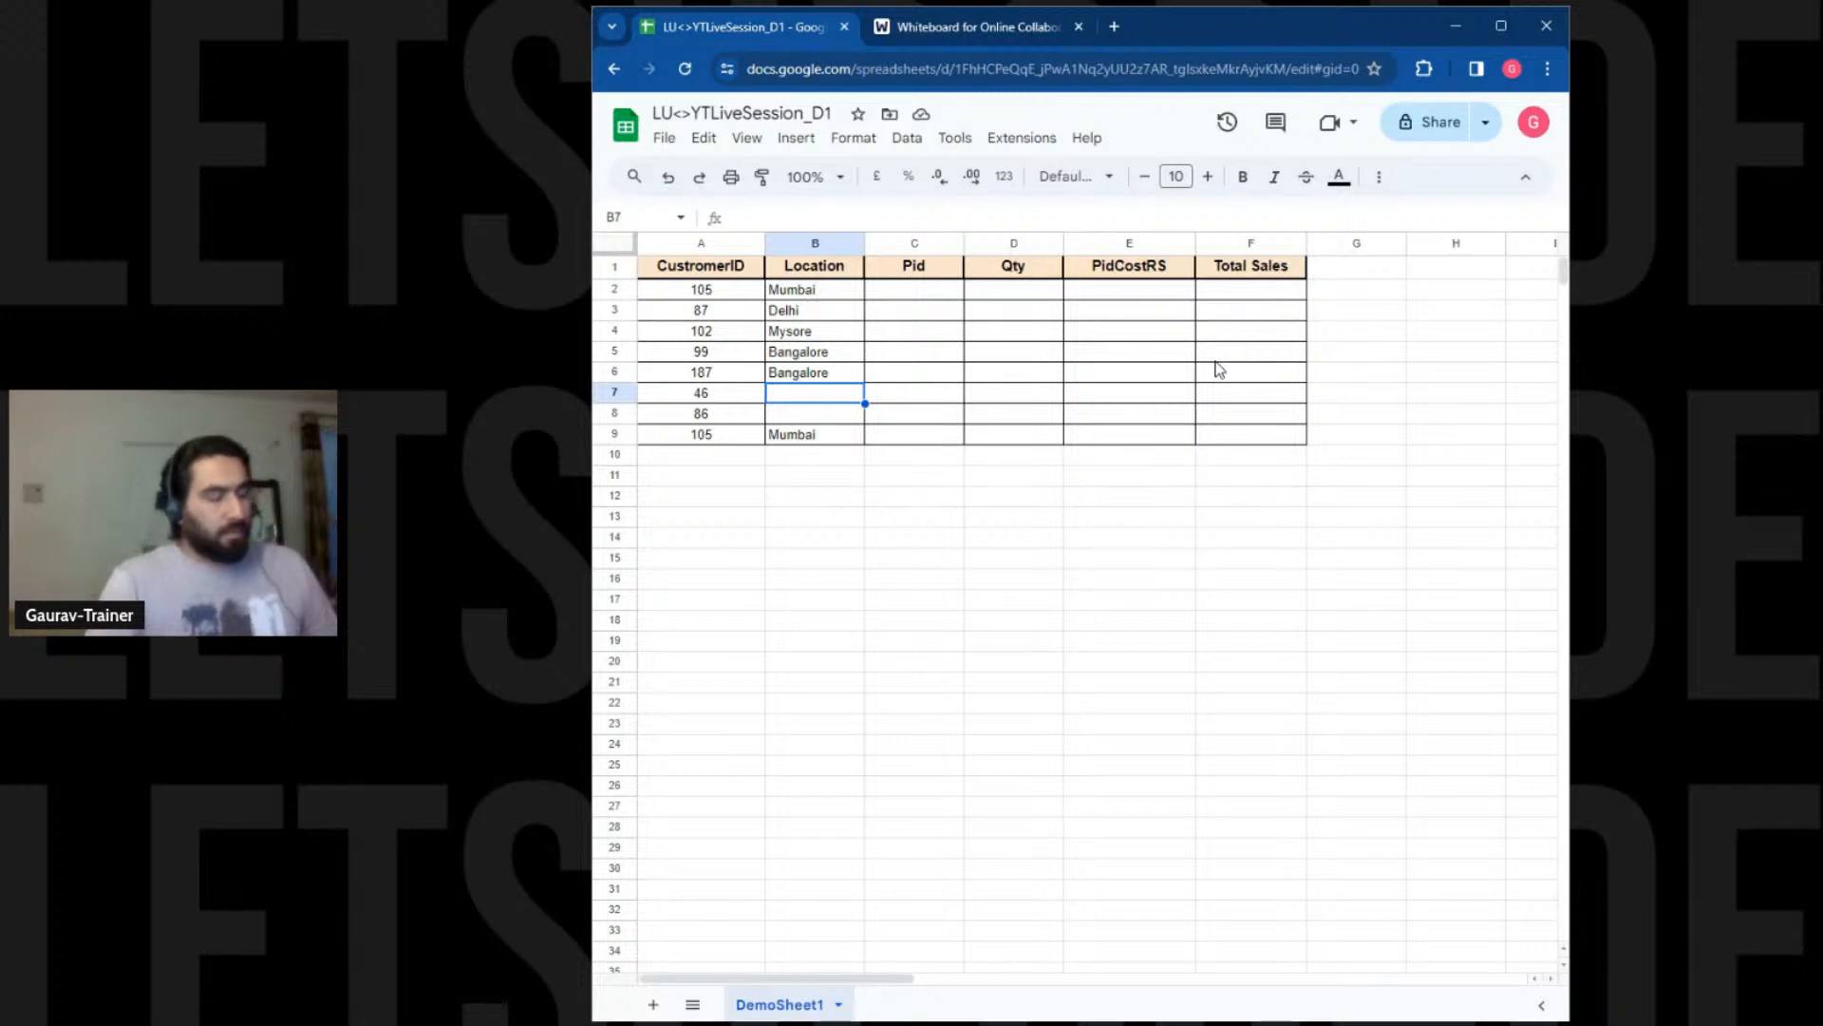
key(ctrl+d)
key(Delete)
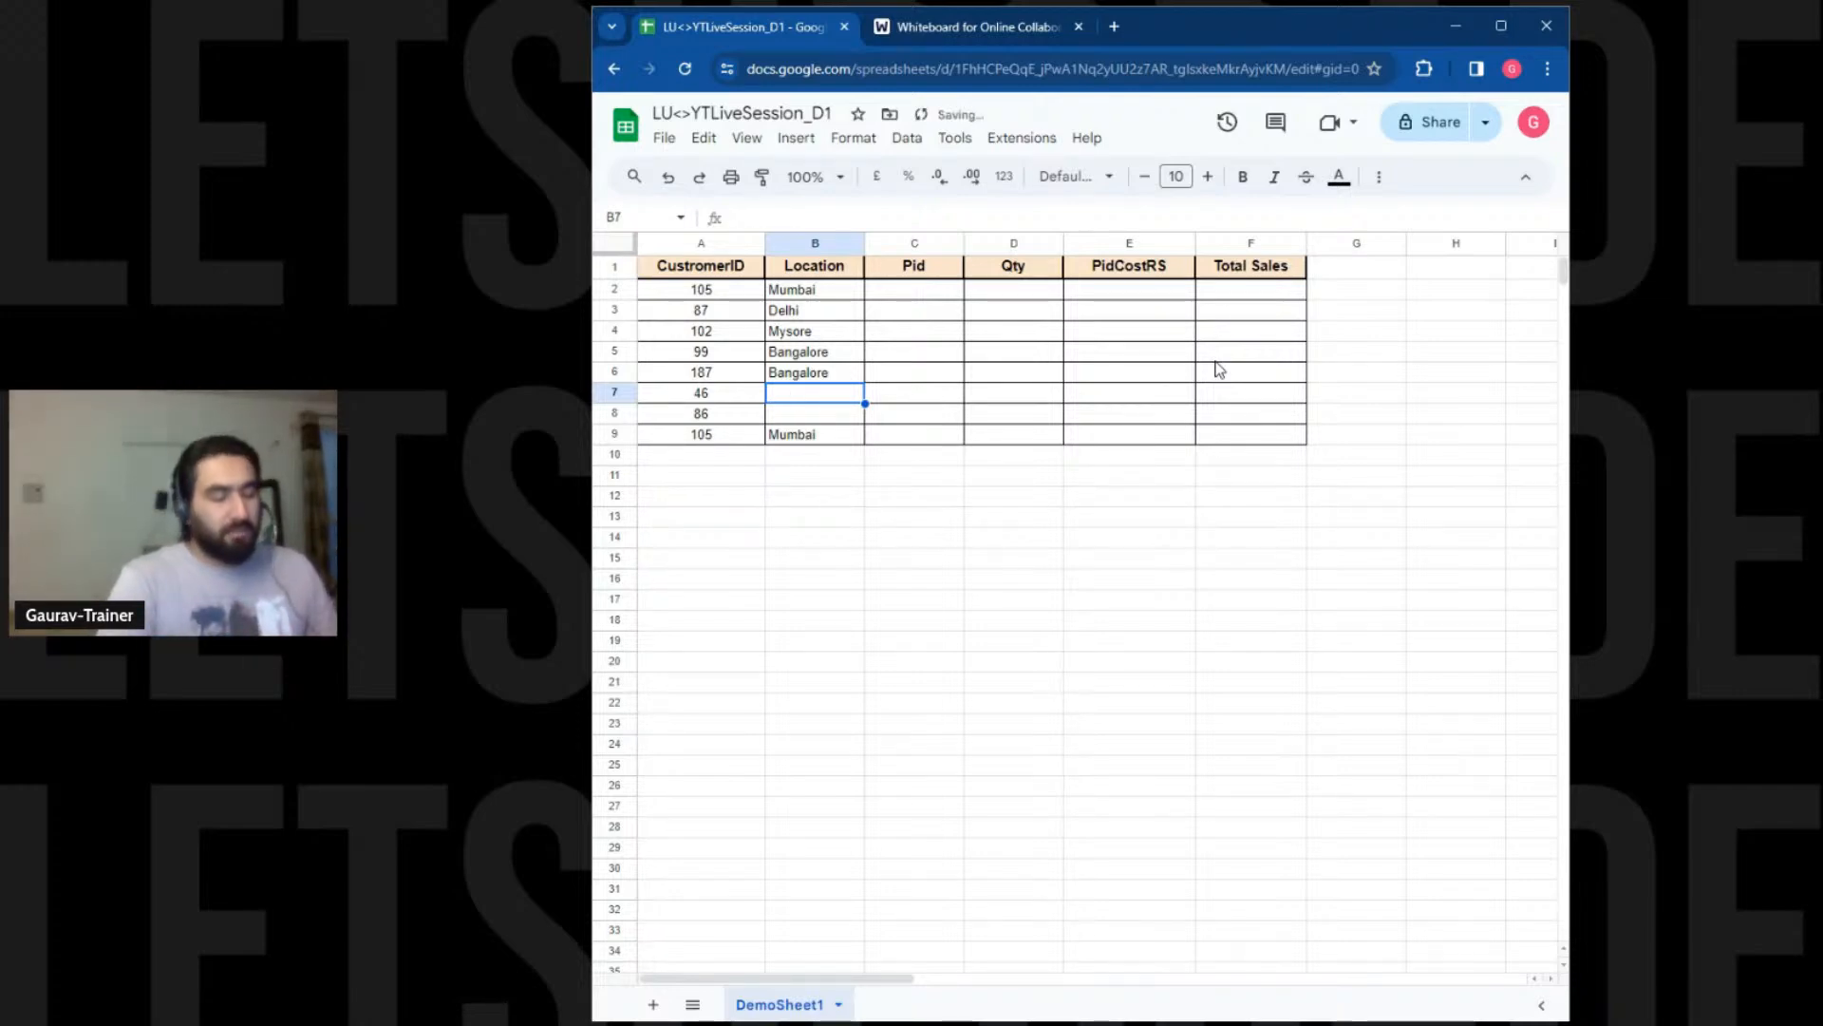
text(Pune)
key(Return)
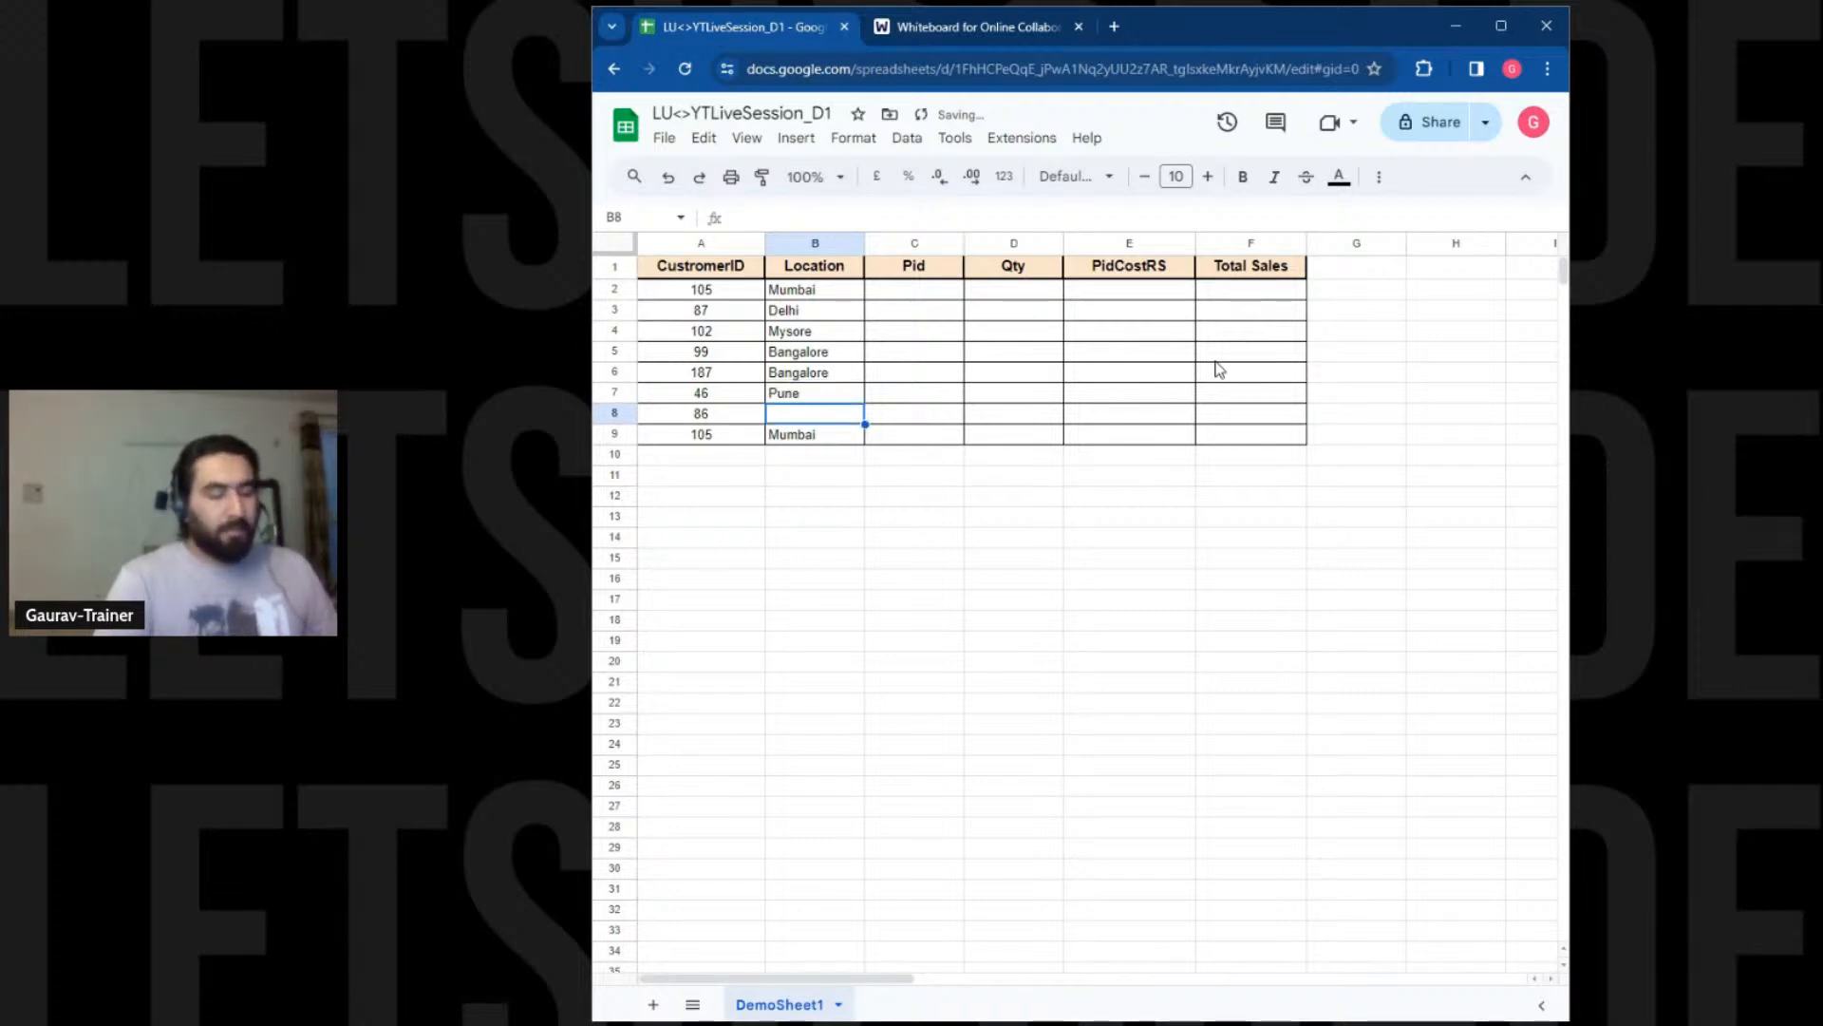
text(Indore)
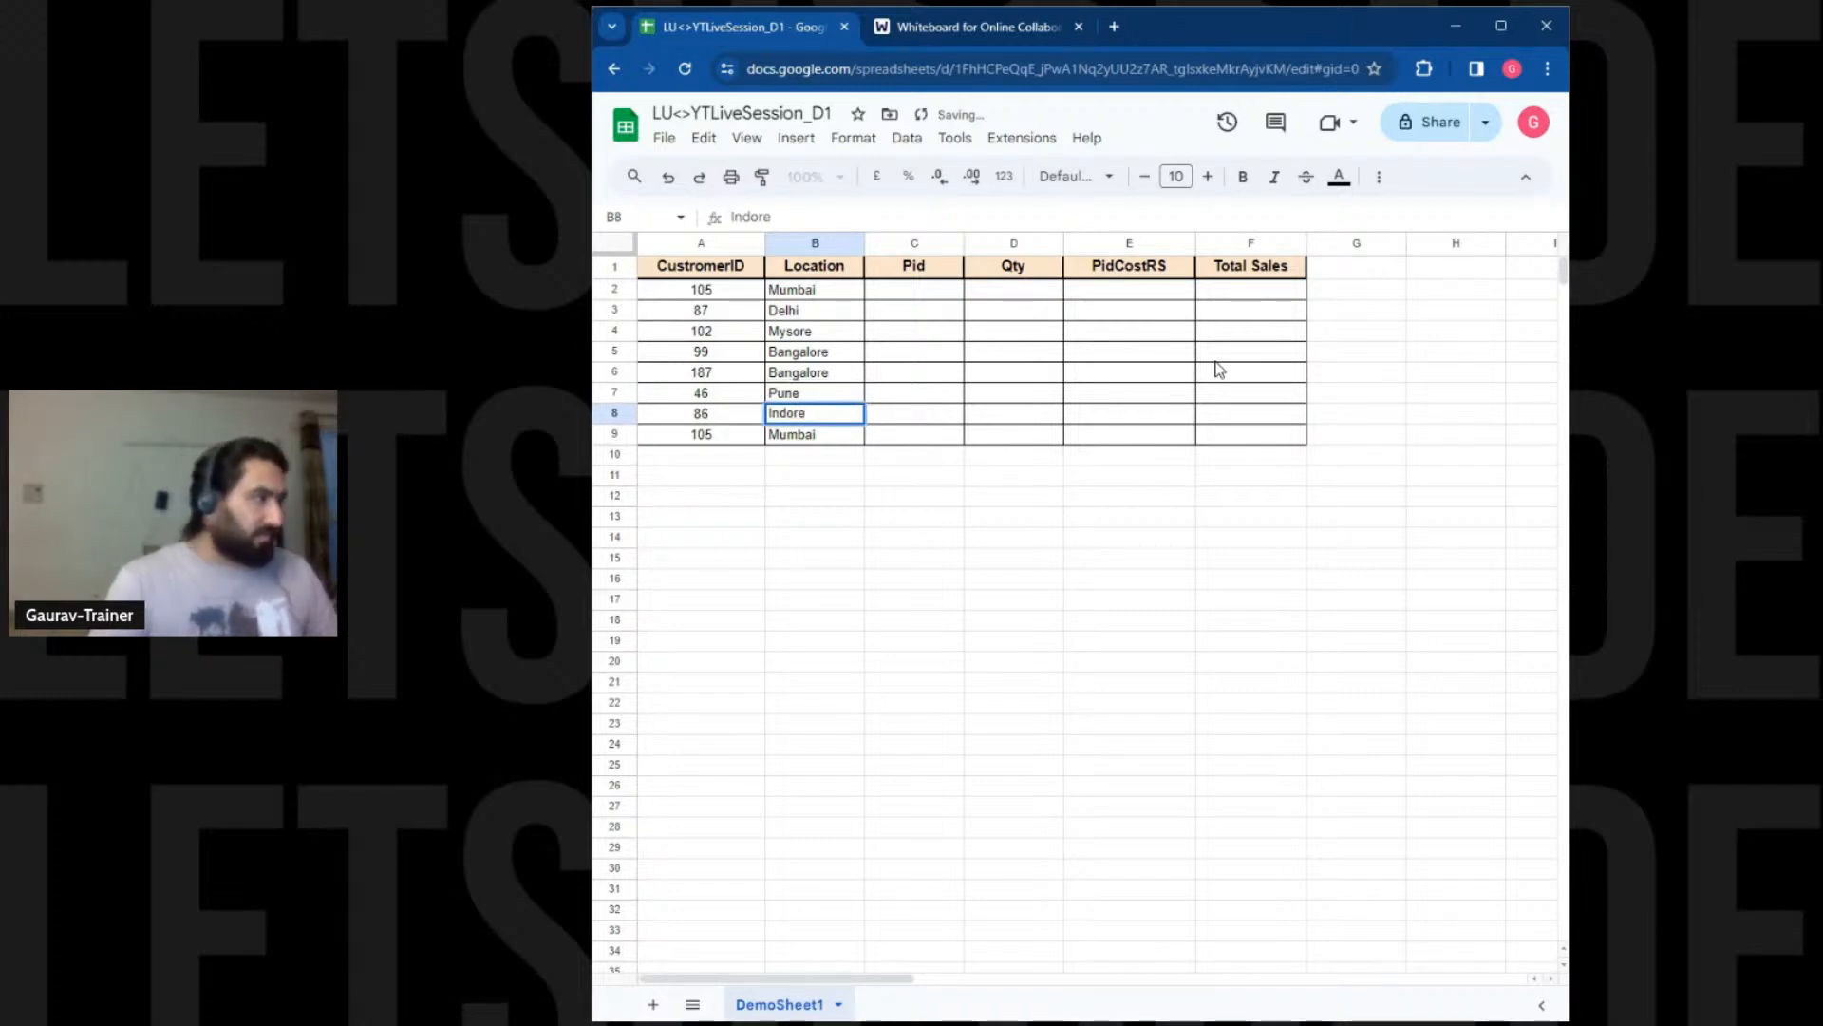
click(1032, 600)
Enter the Pid values 45, 333, 465 and 543 in cells C2 to C5
drag(737, 302, 782, 437)
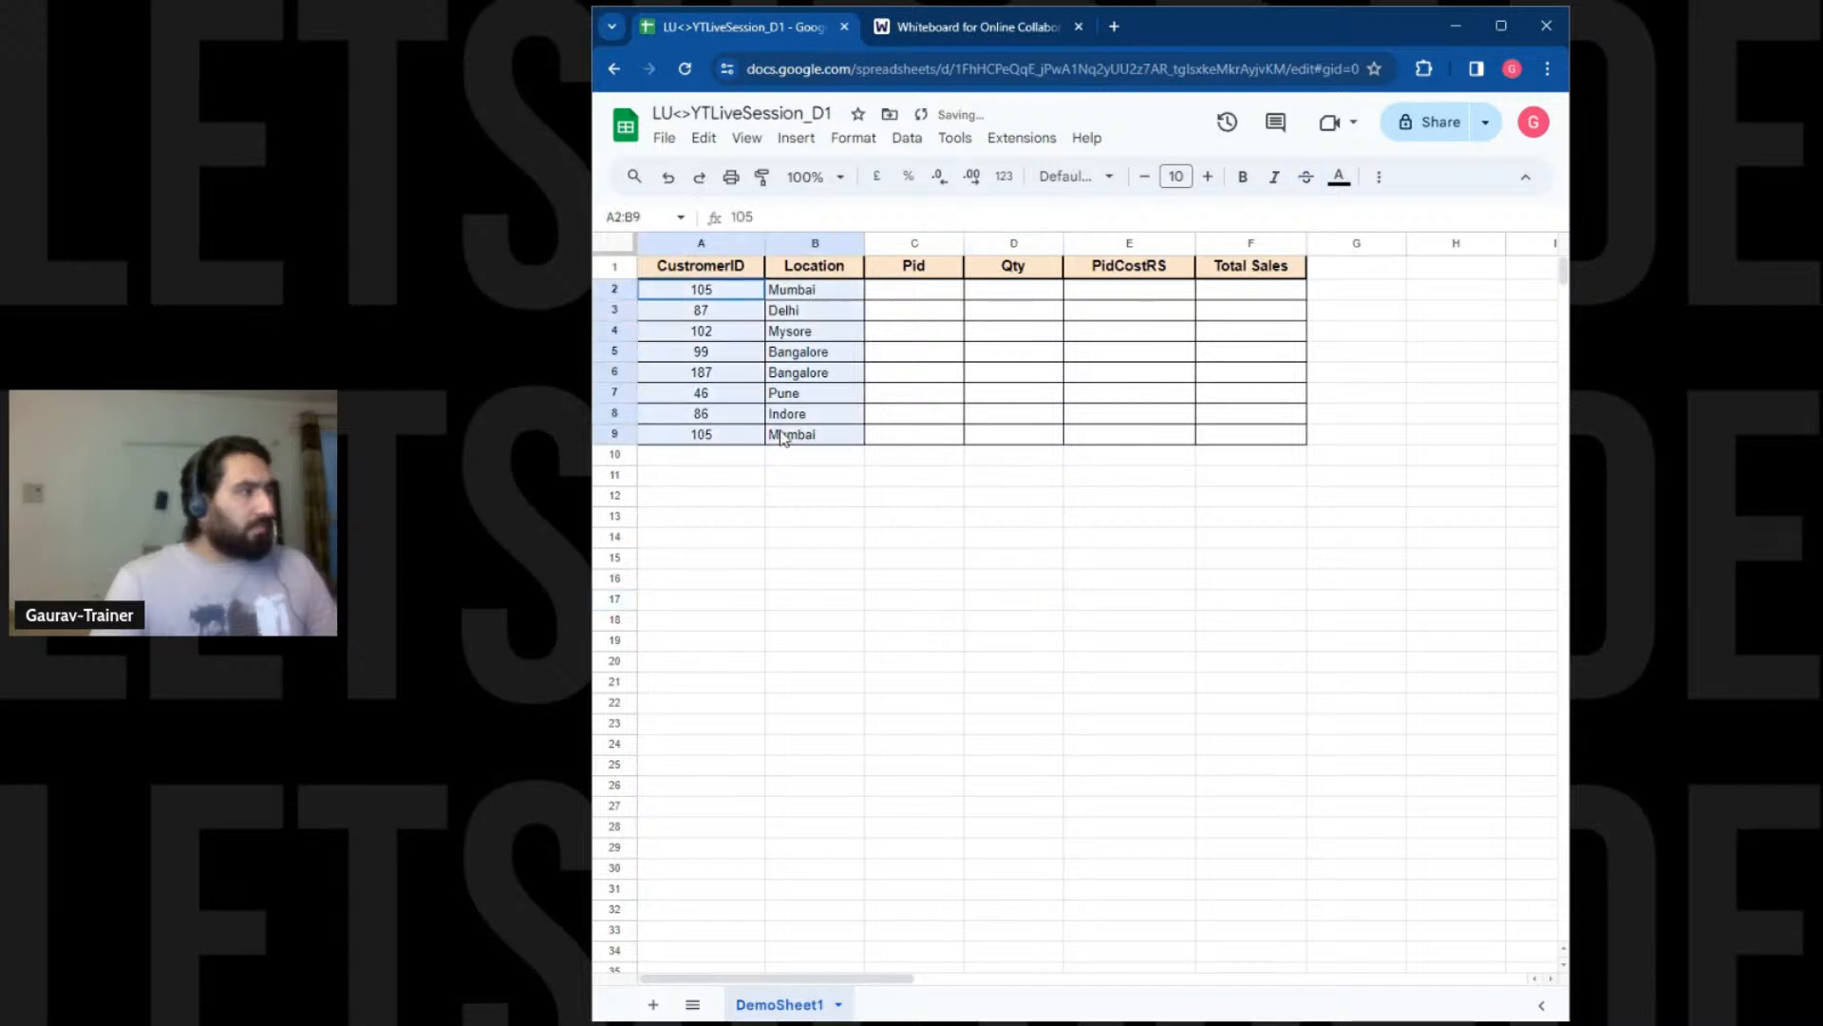
click(817, 574)
click(892, 296)
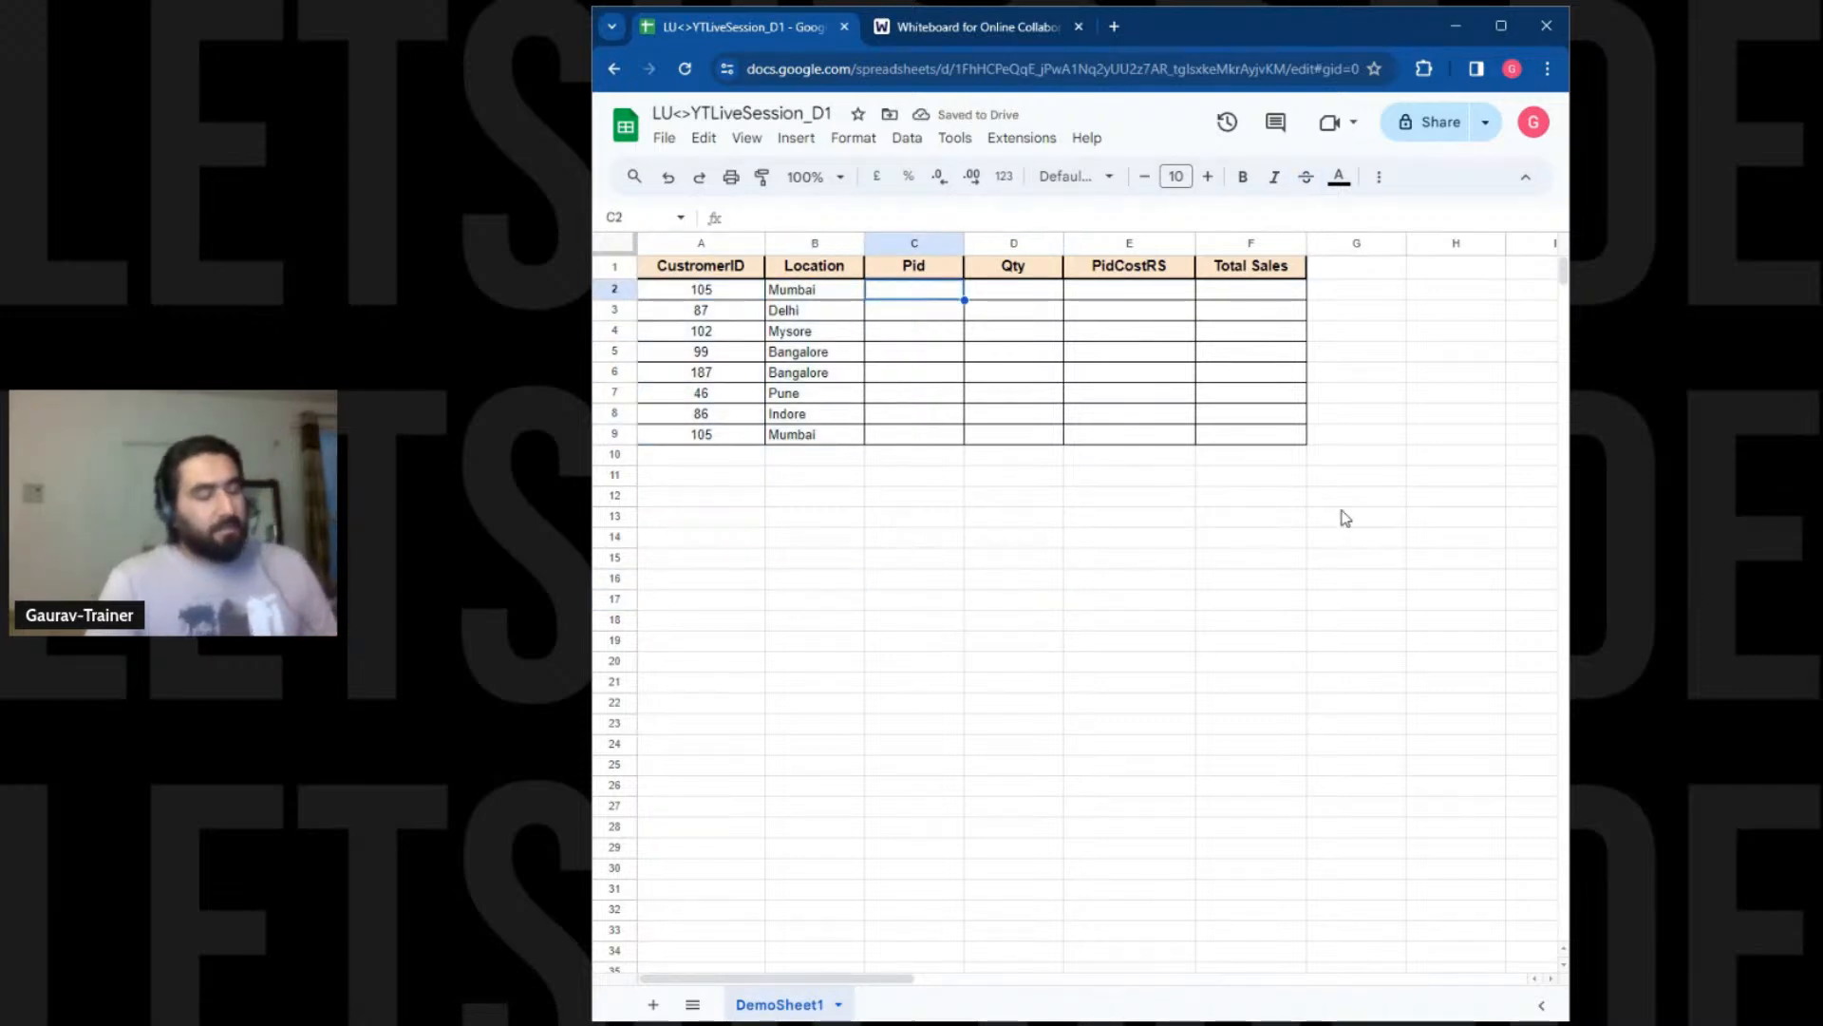
text(45)
key(Return)
text(333)
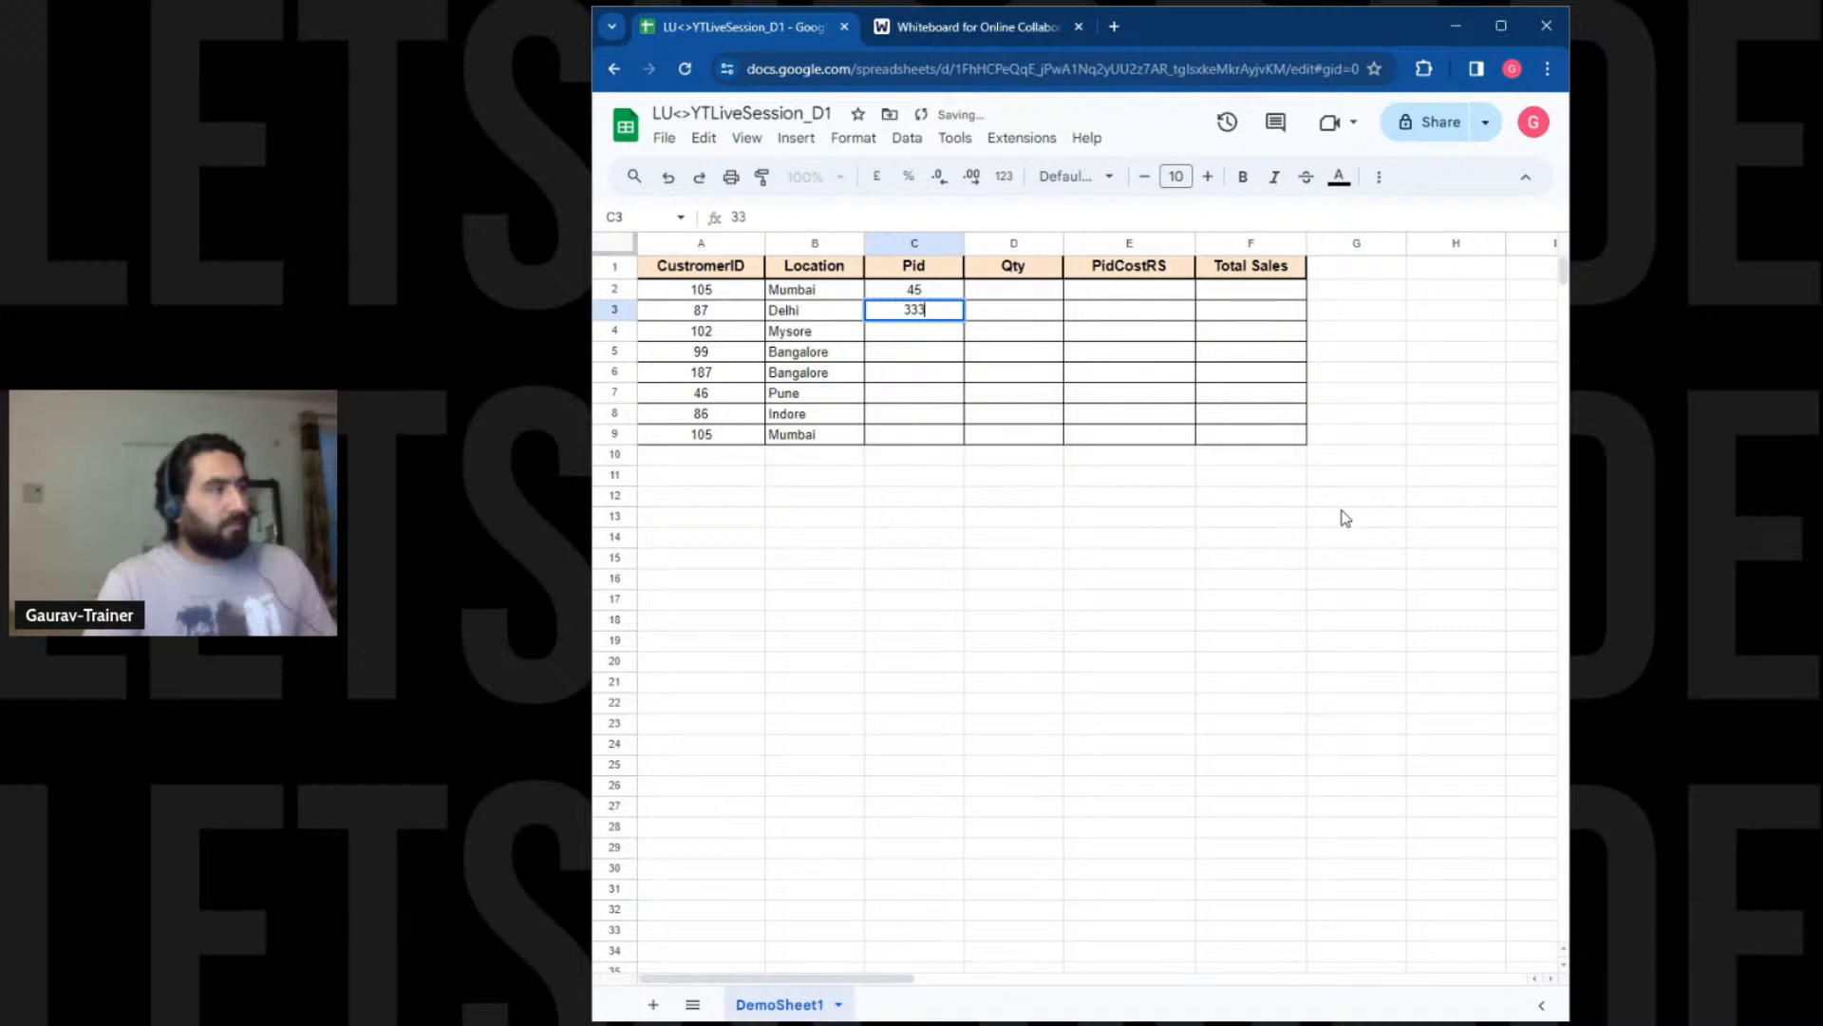
key(Return)
text(4657)
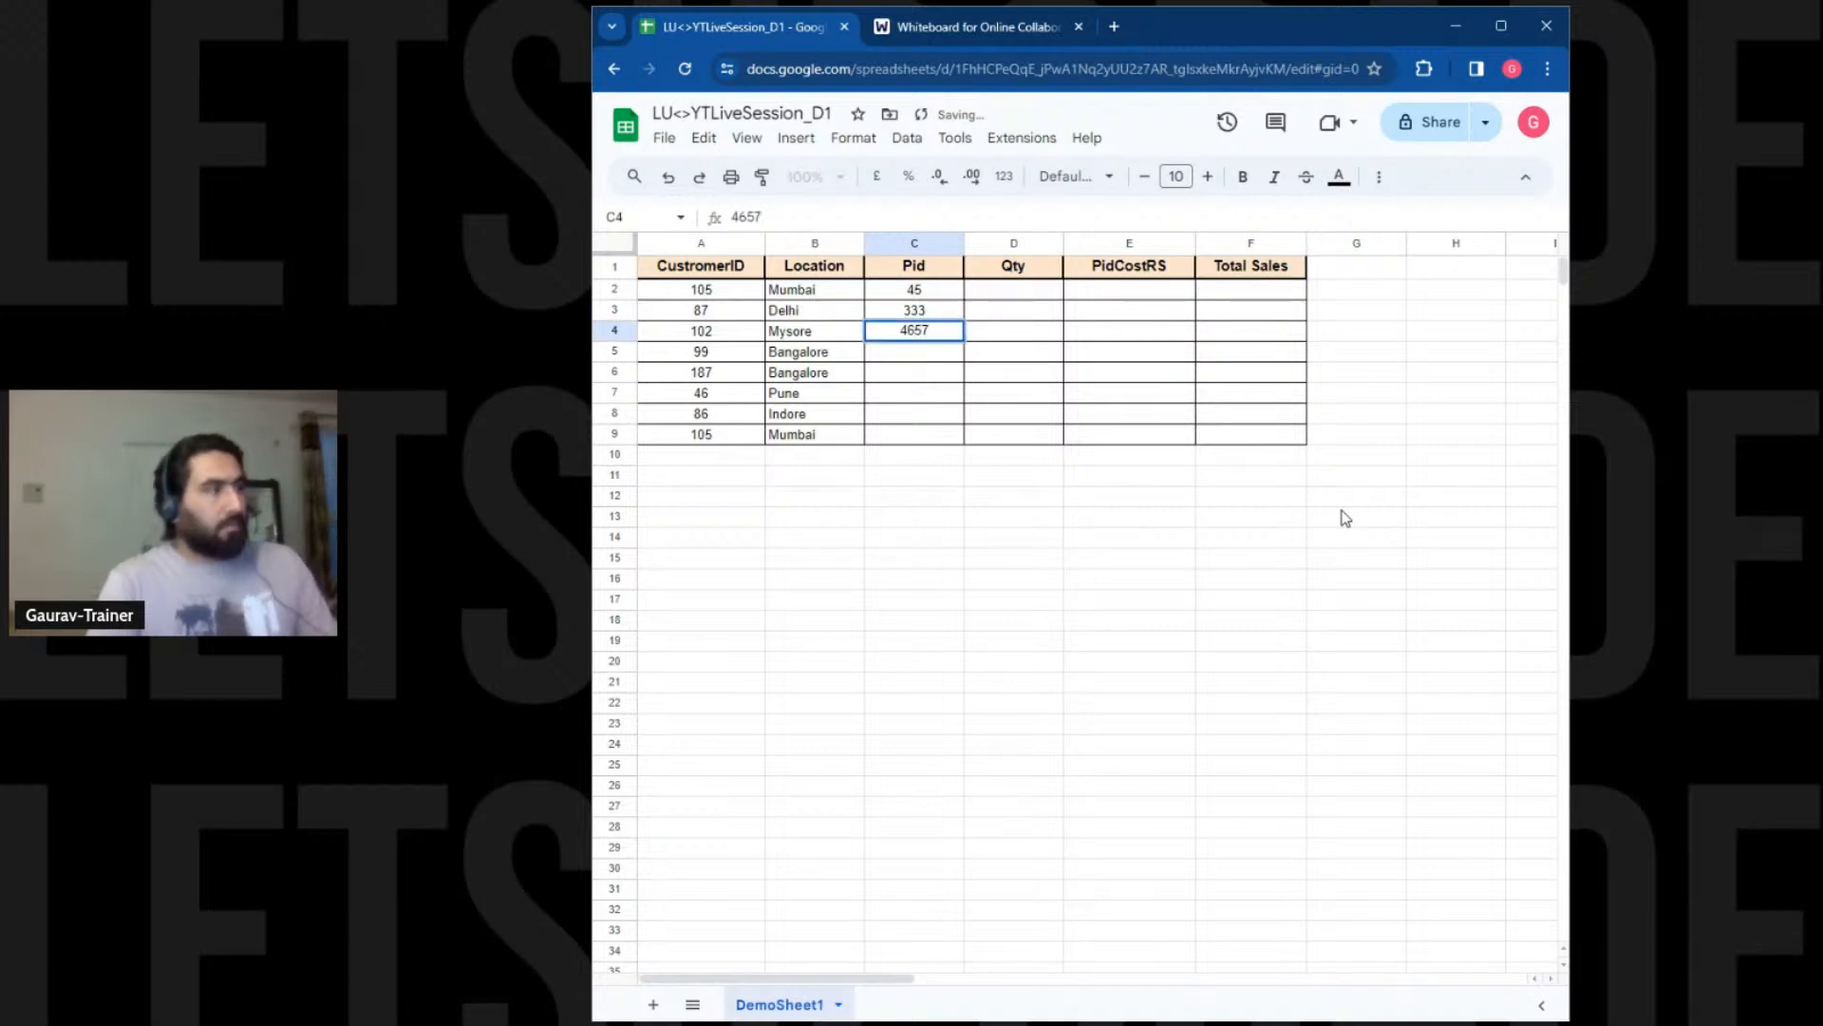
key(Return)
text(543)
key(Return)
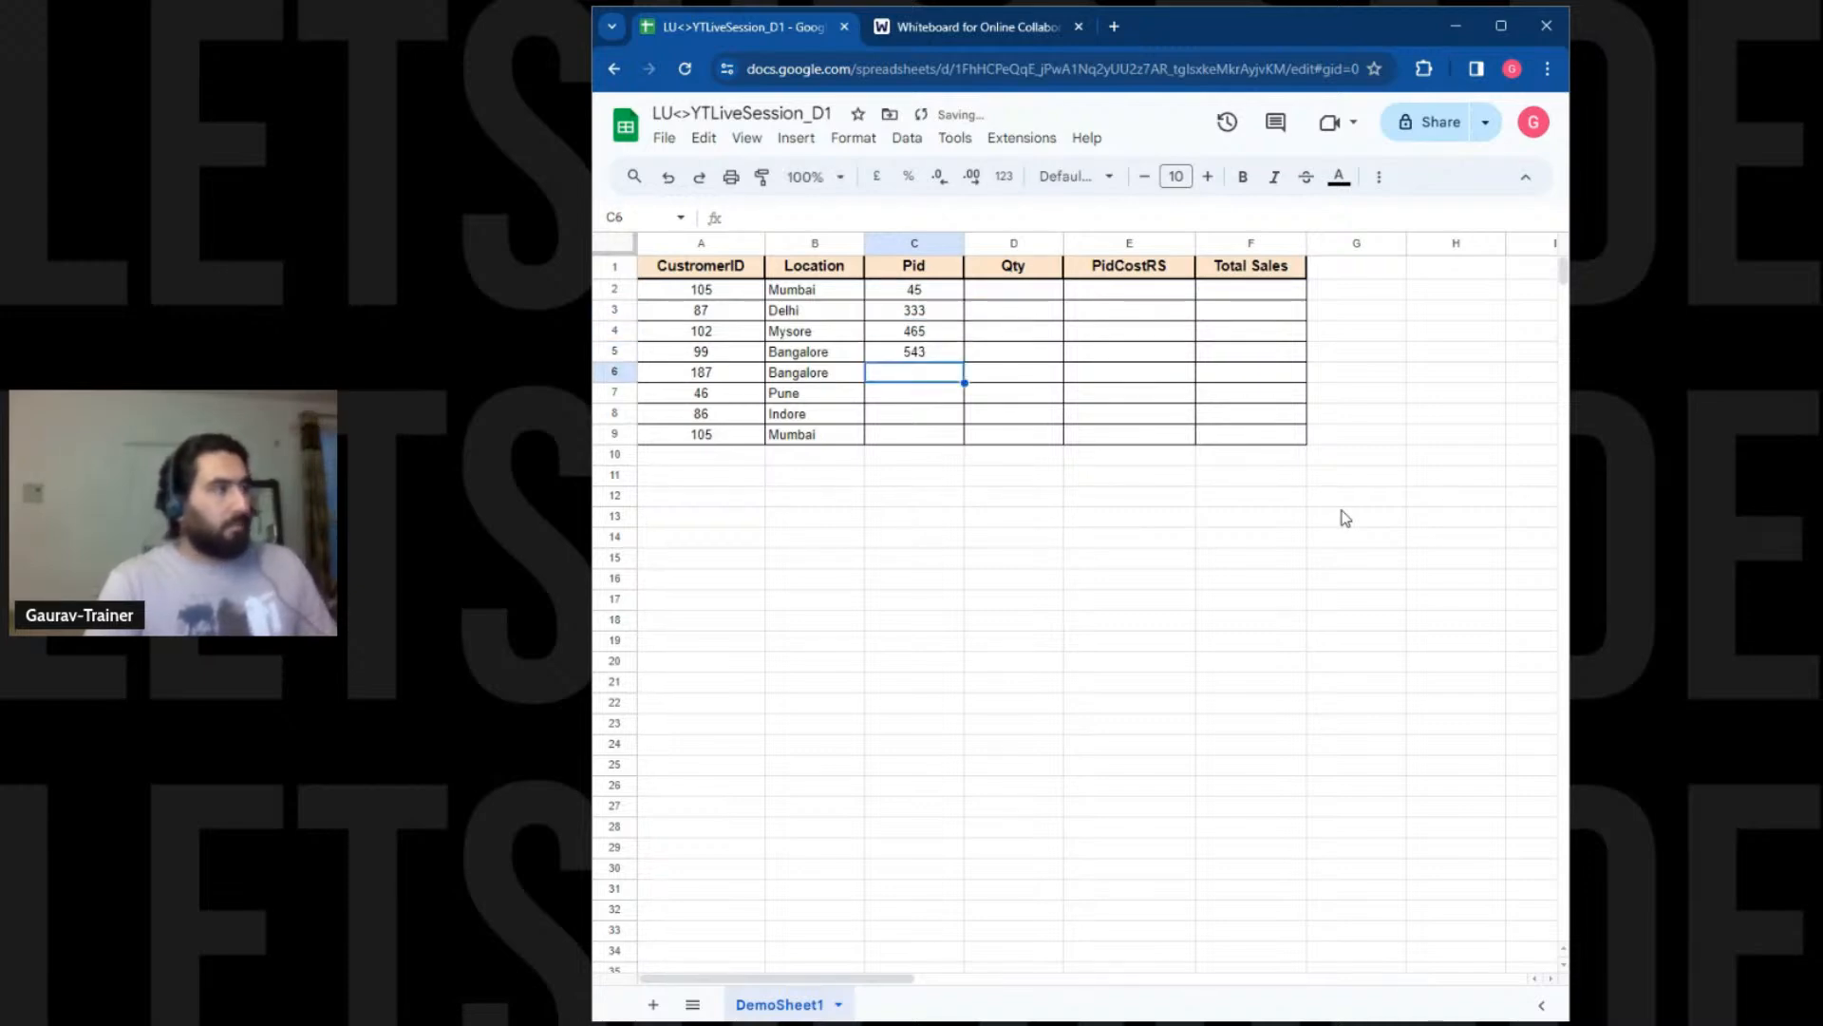
Complete the Pid column with 175, 34, 687 and 342 in C6 to C9, without any stray character before 175
text(`175)
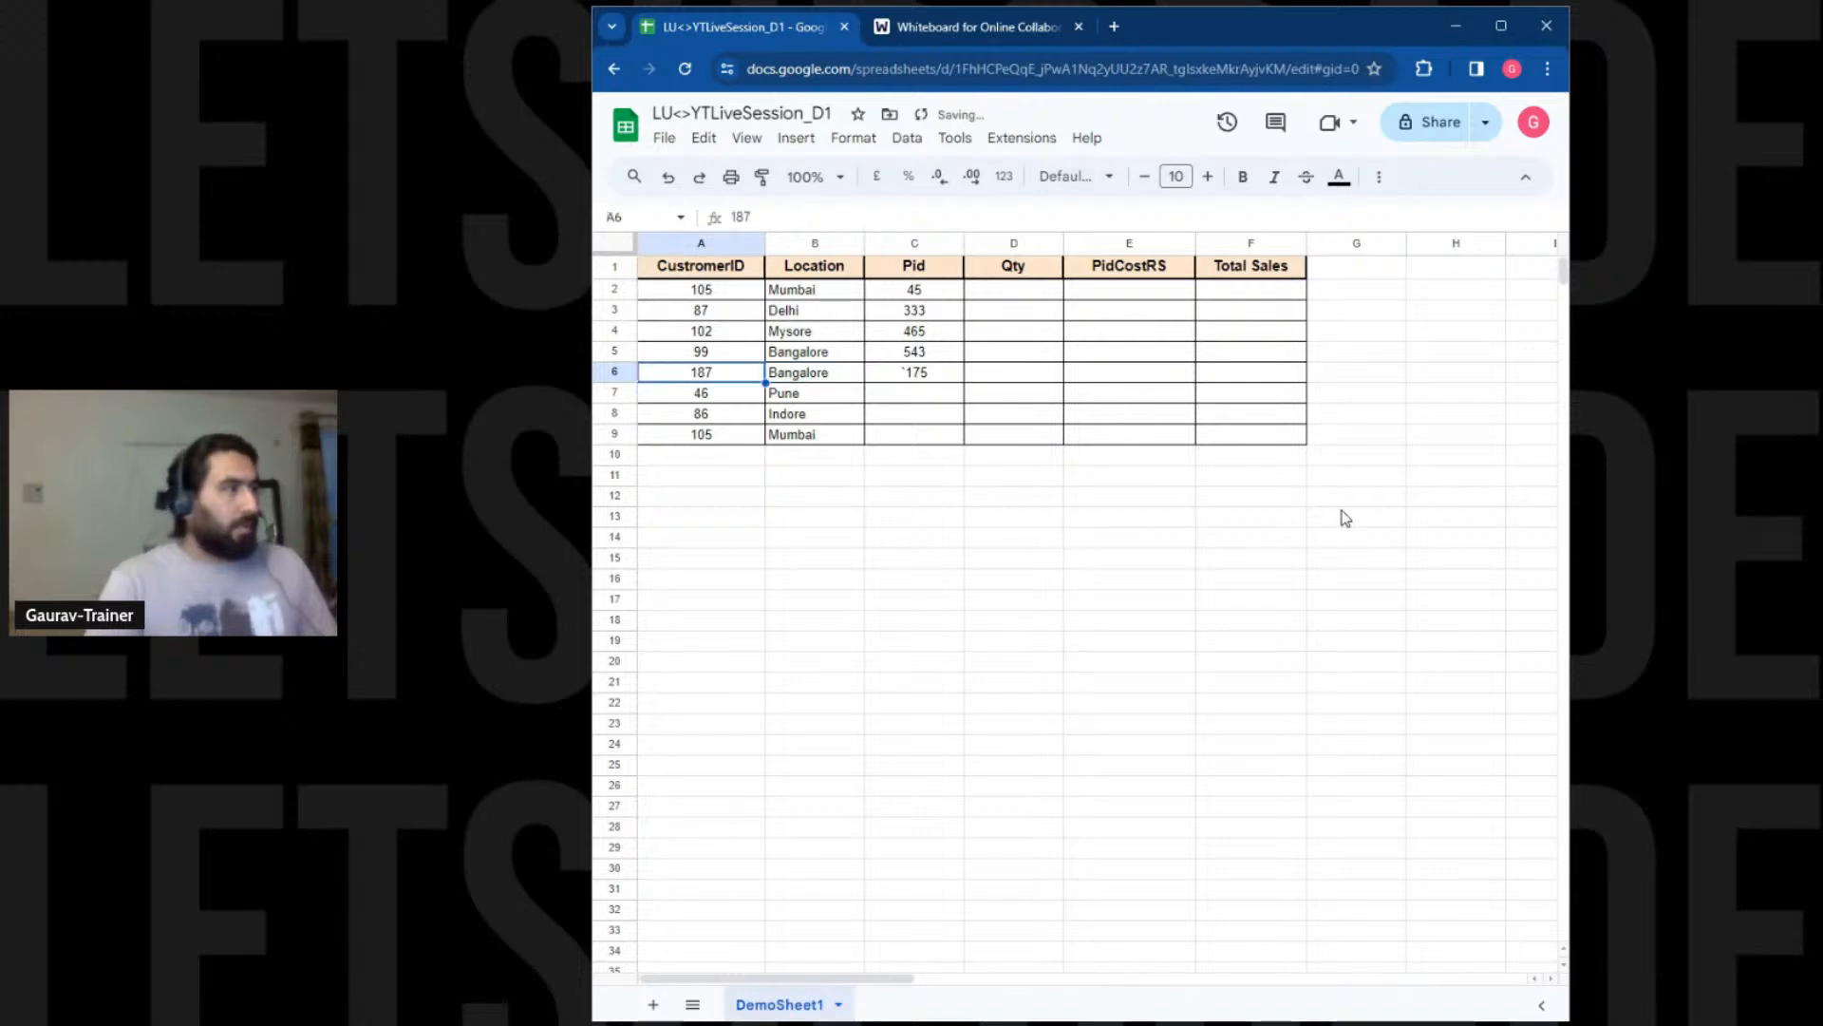
double_click(907, 375)
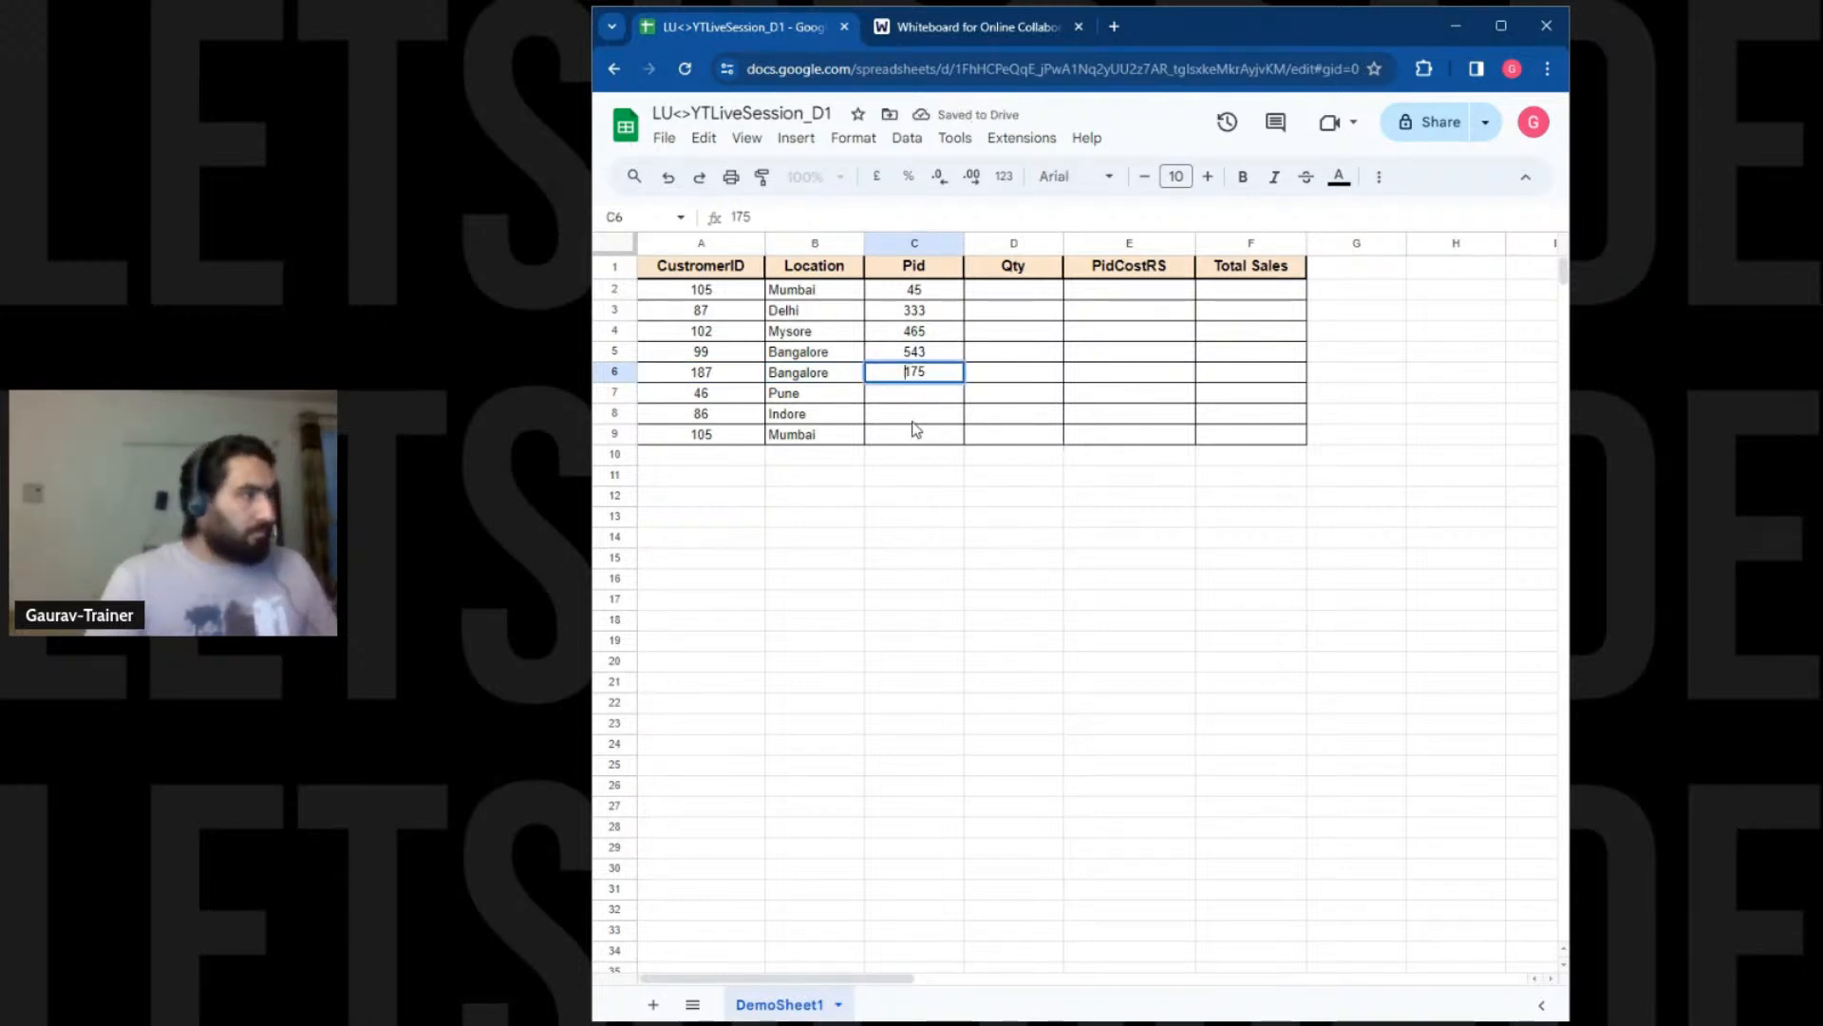
click(910, 394)
text(34)
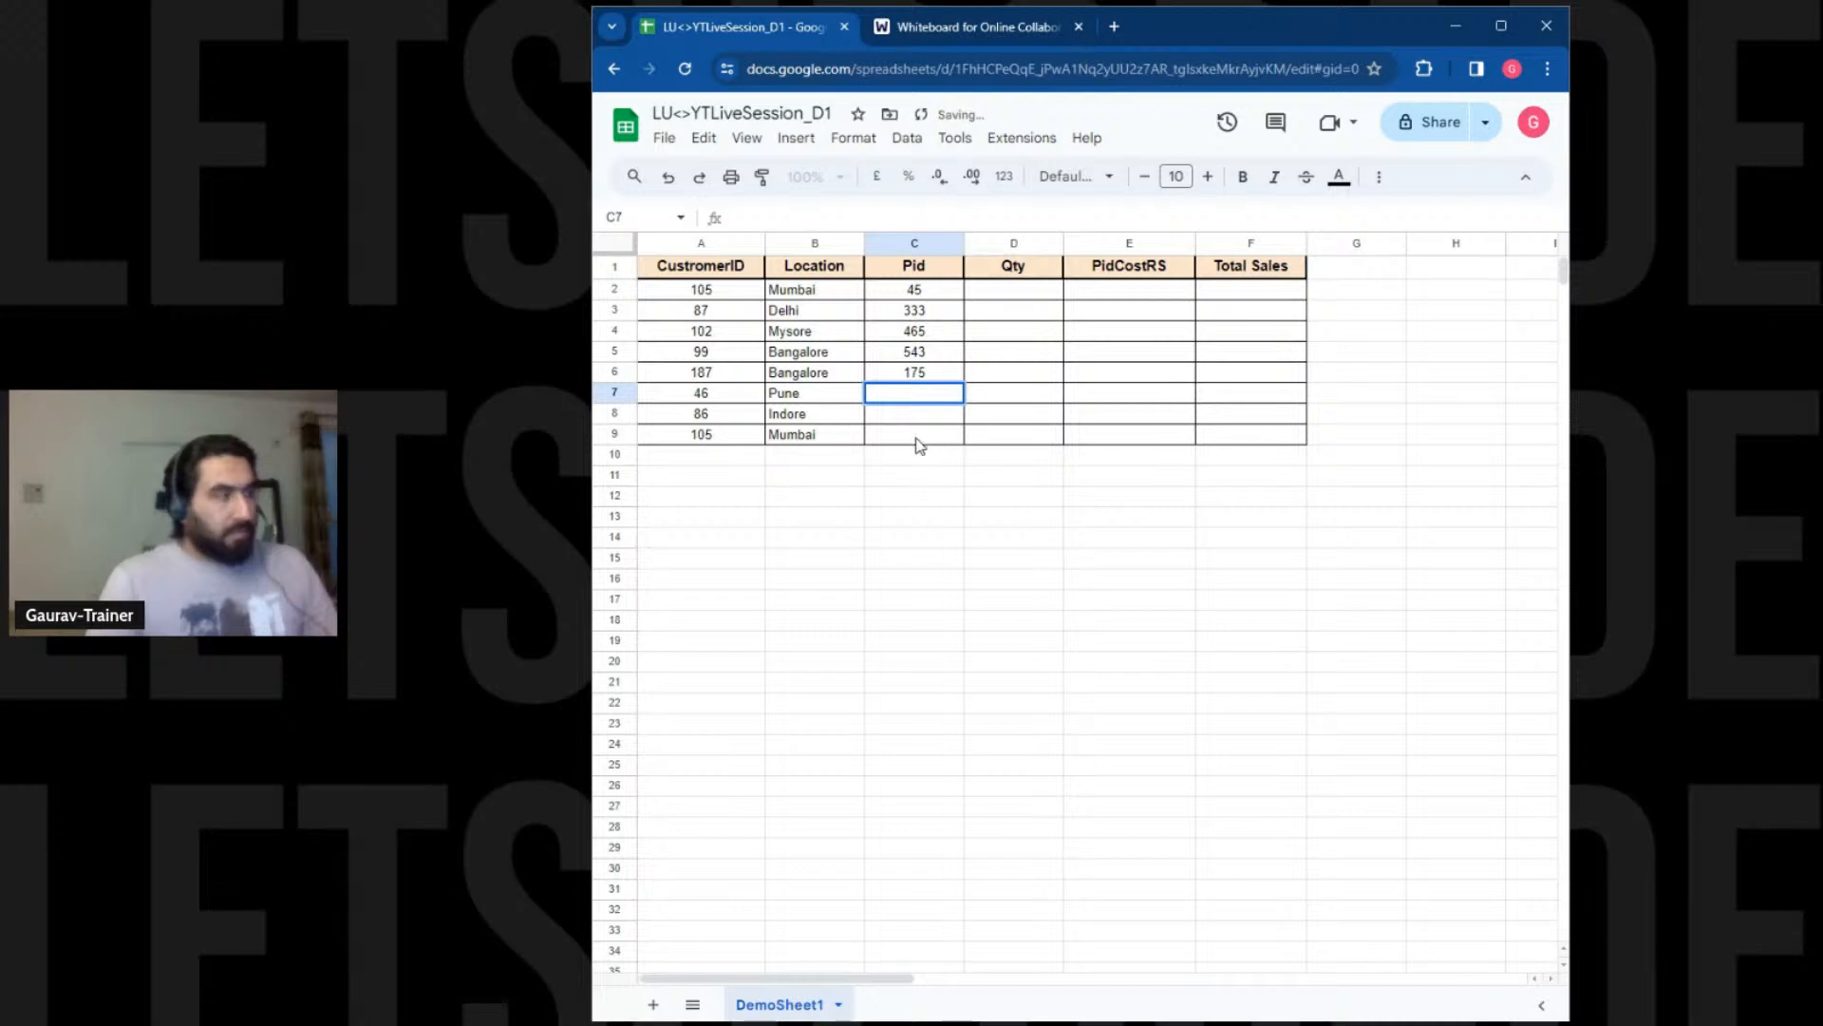
click(929, 420)
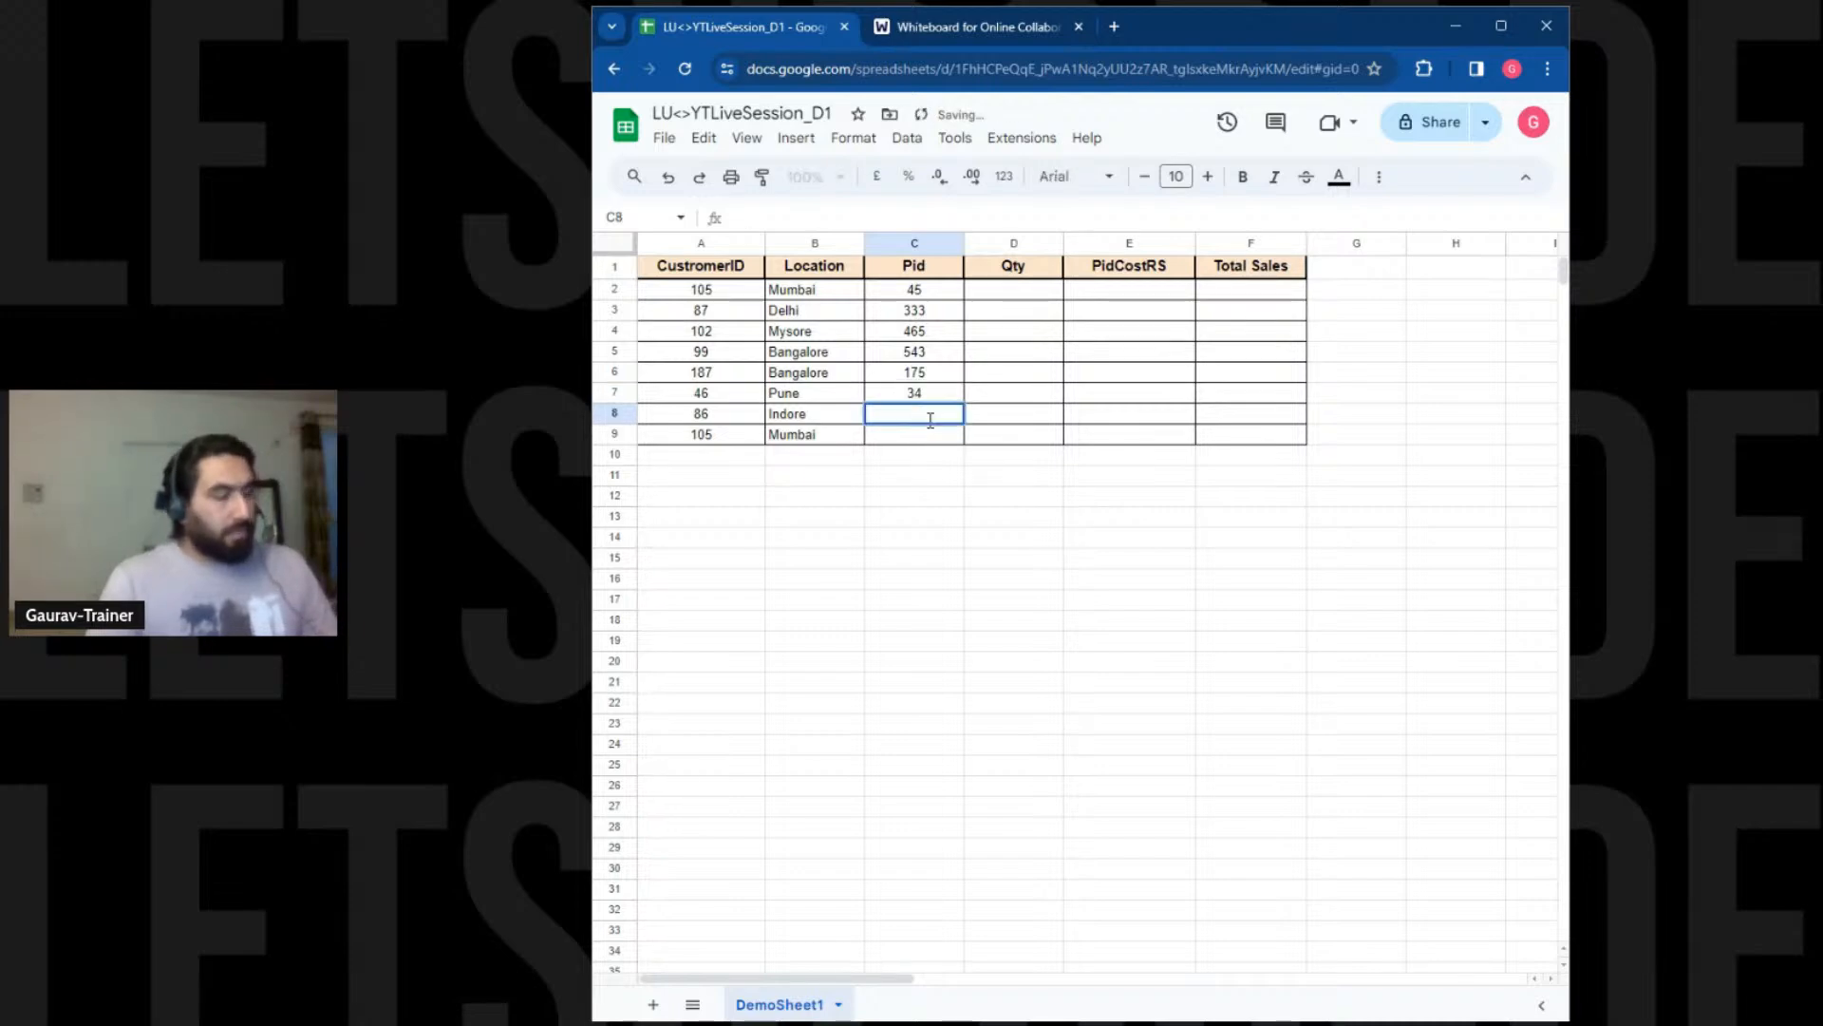
text(687)
double_click(929, 435)
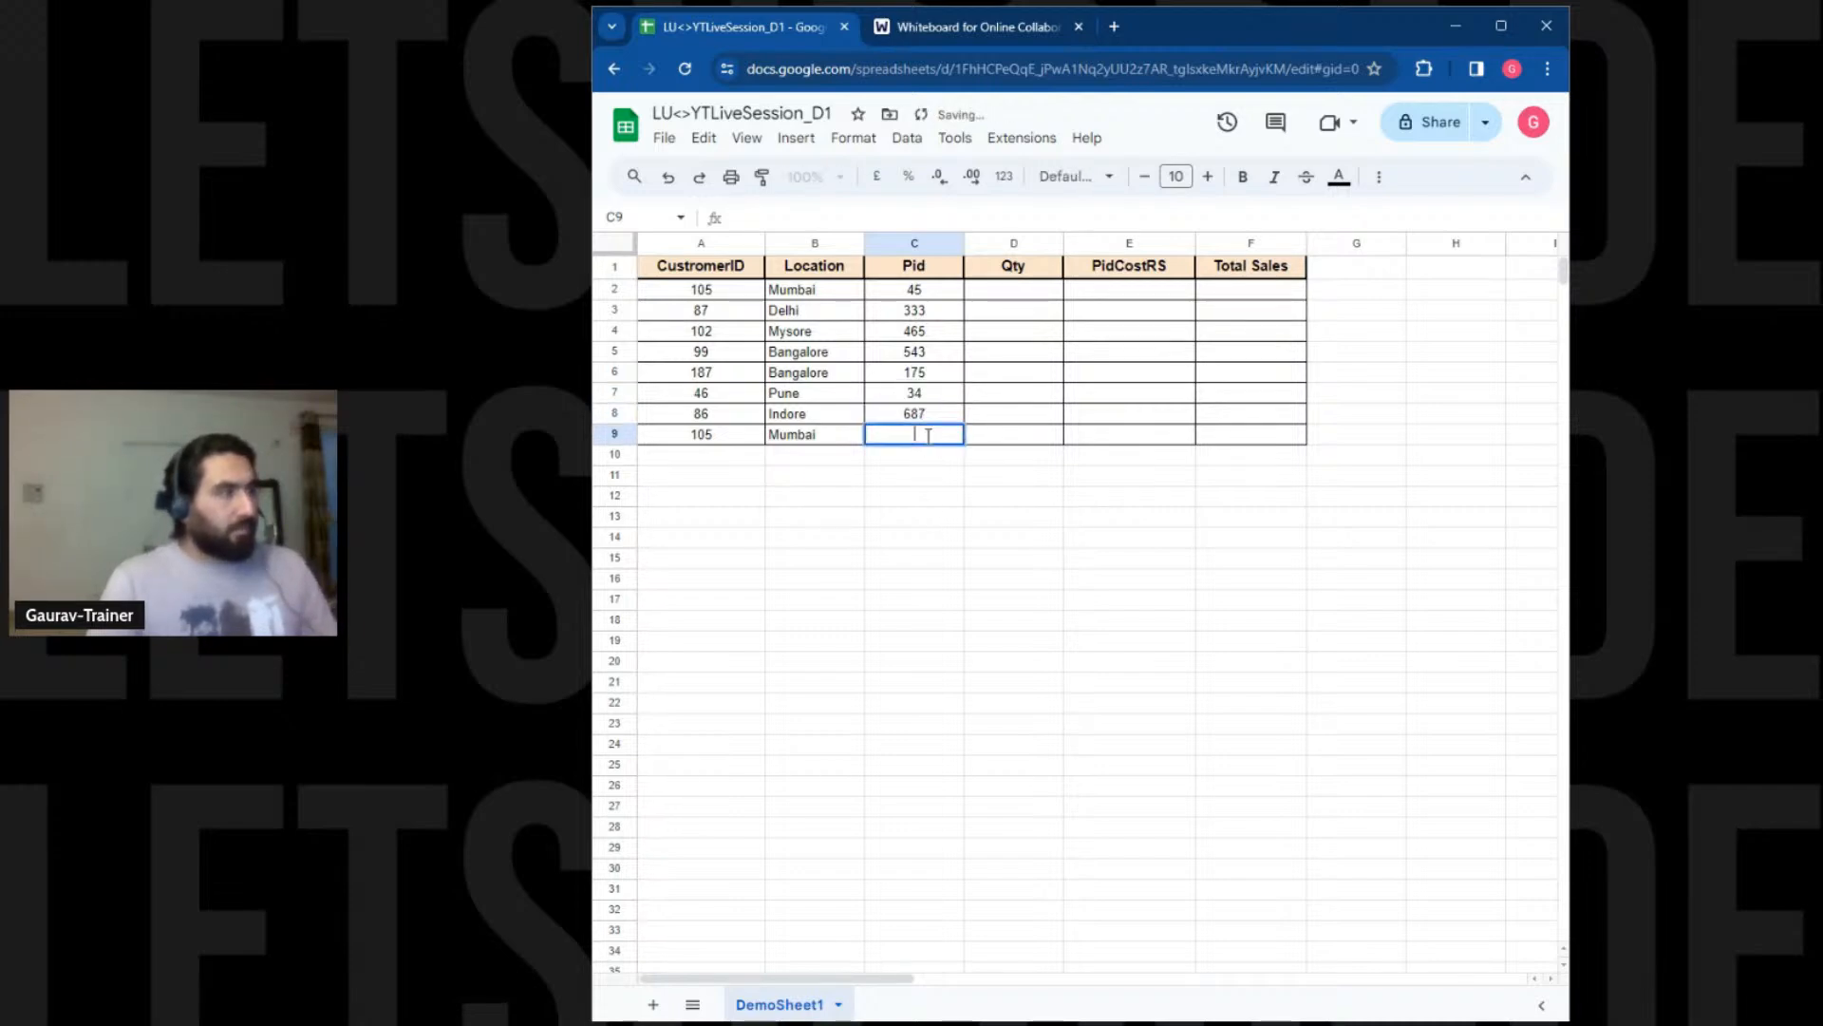
text(342)
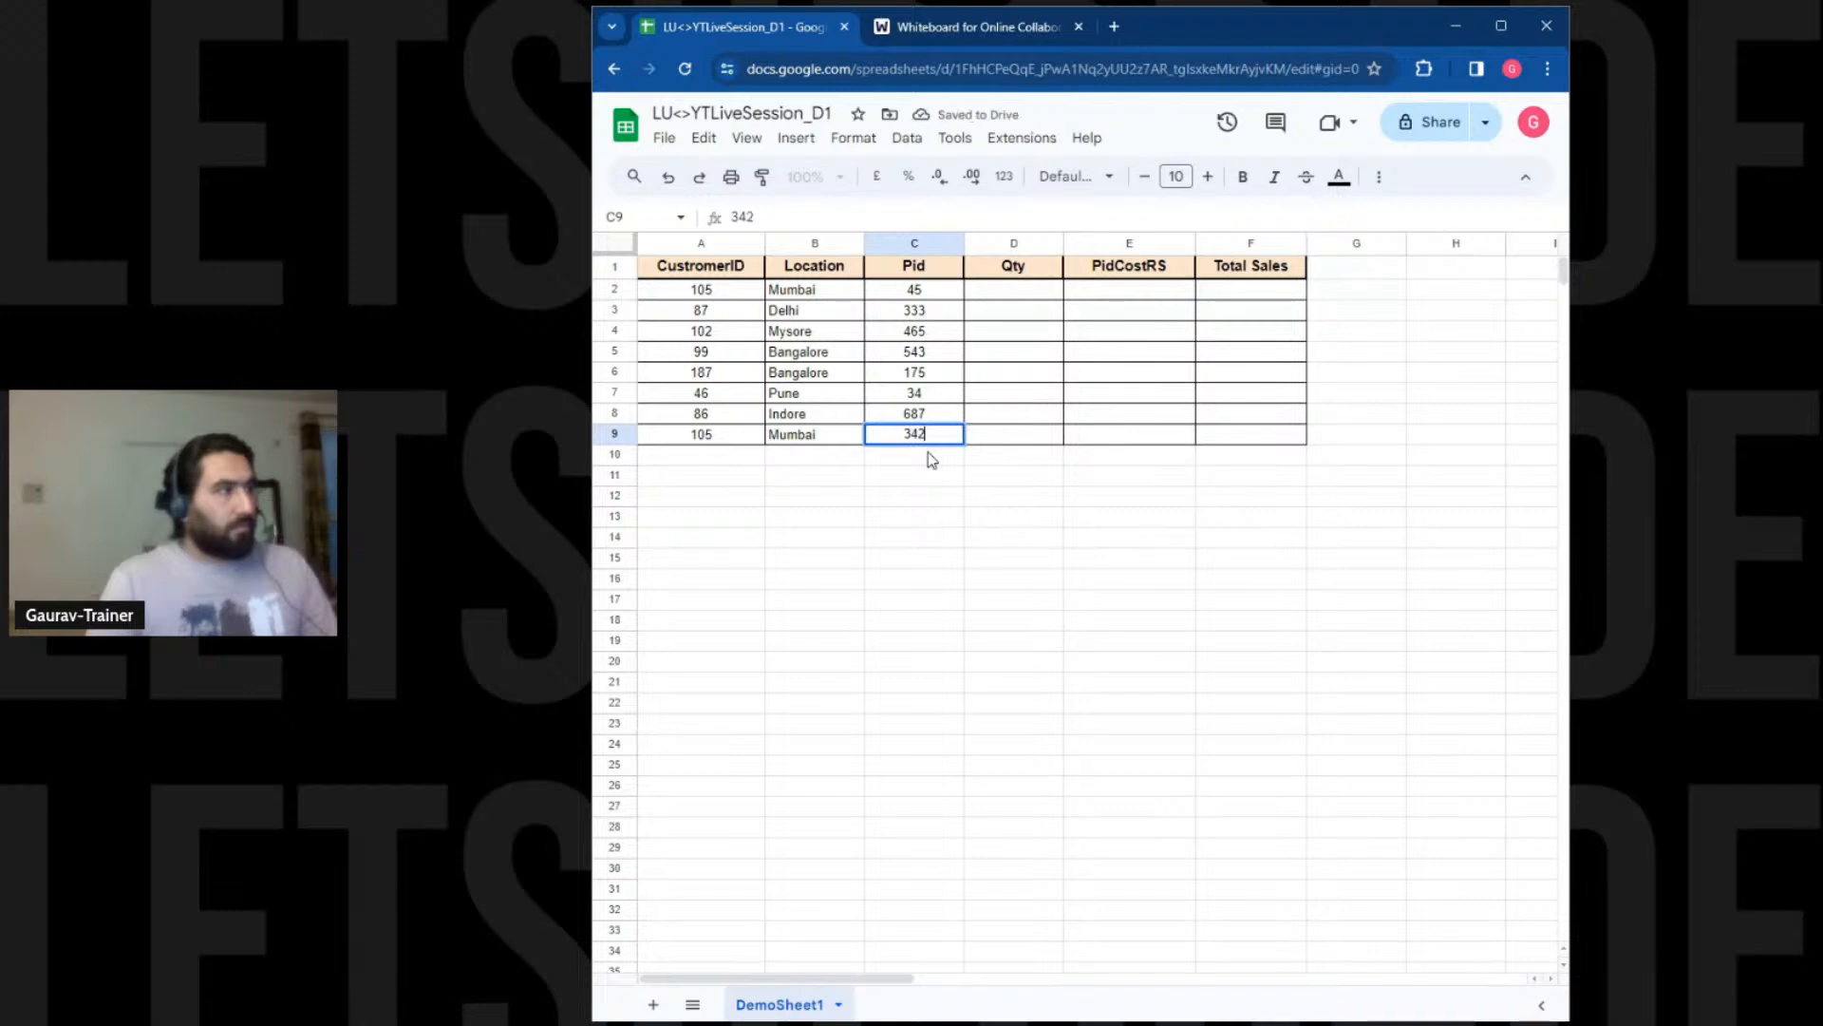
click(936, 532)
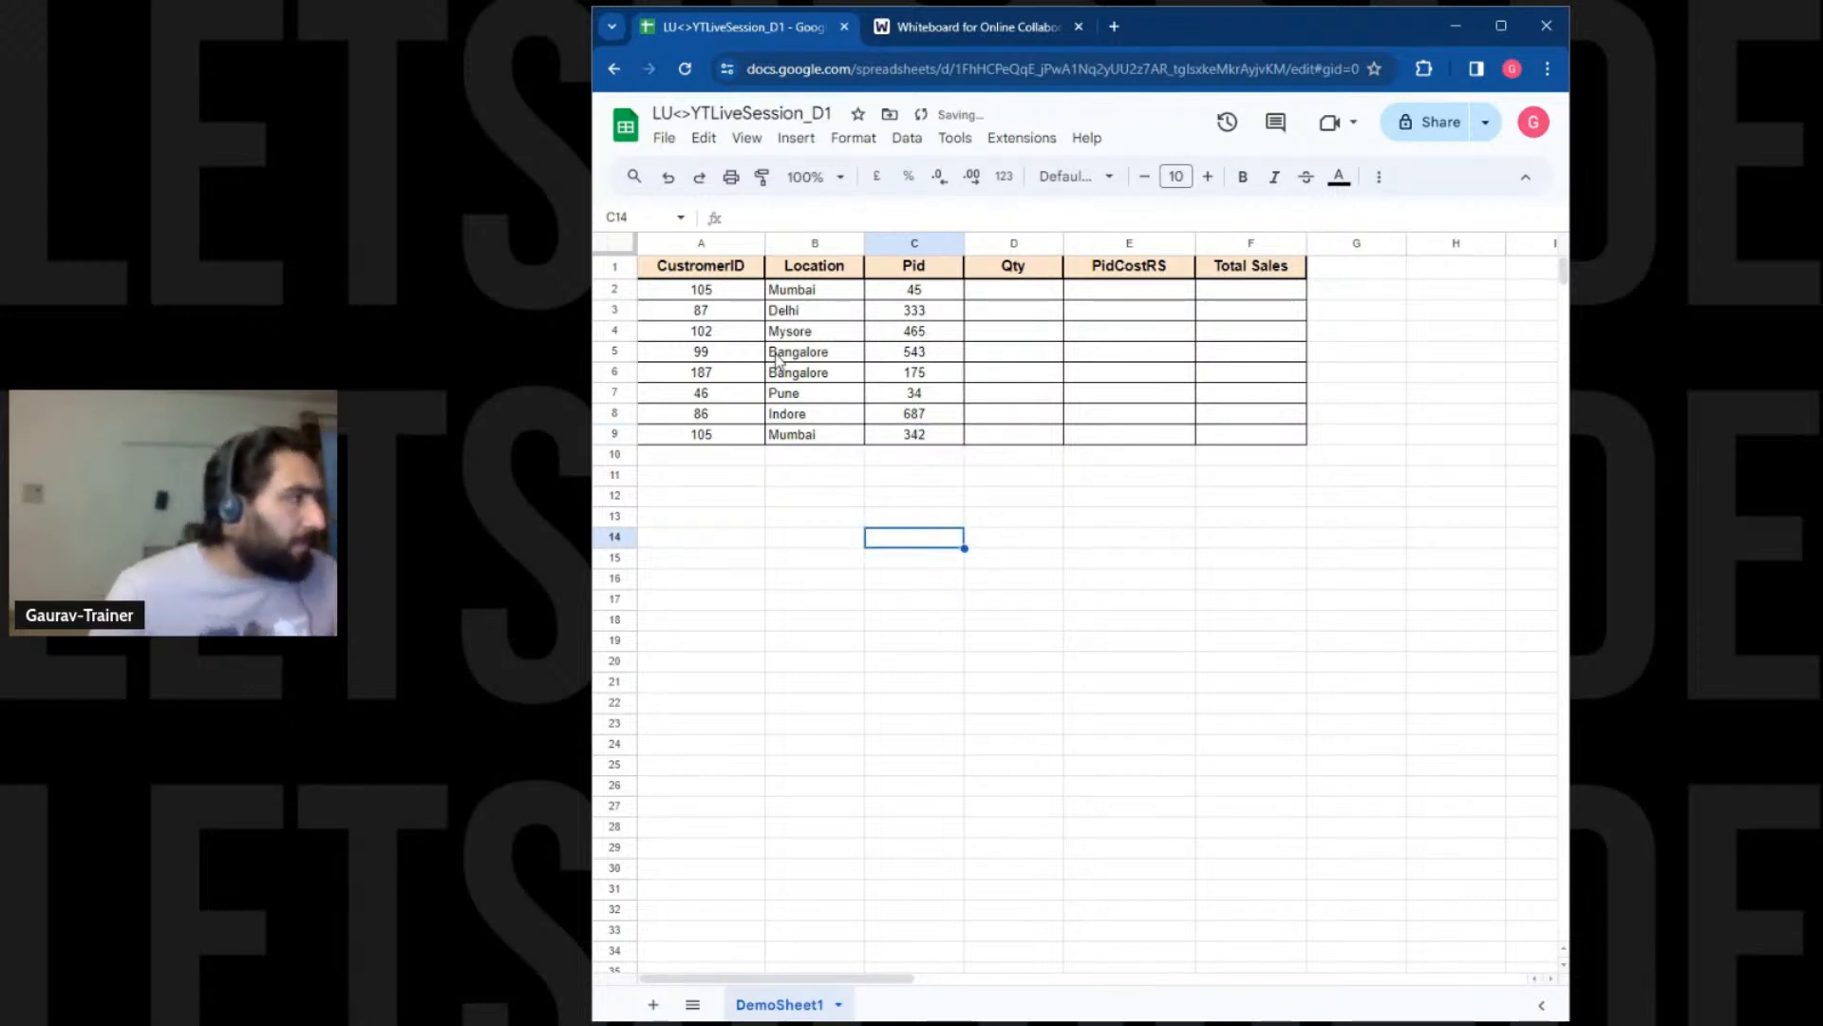
Enter the quantities 10, 5, 1, 1 and 2 in cells D2 to D6 of the Qty column
drag(914, 290, 919, 440)
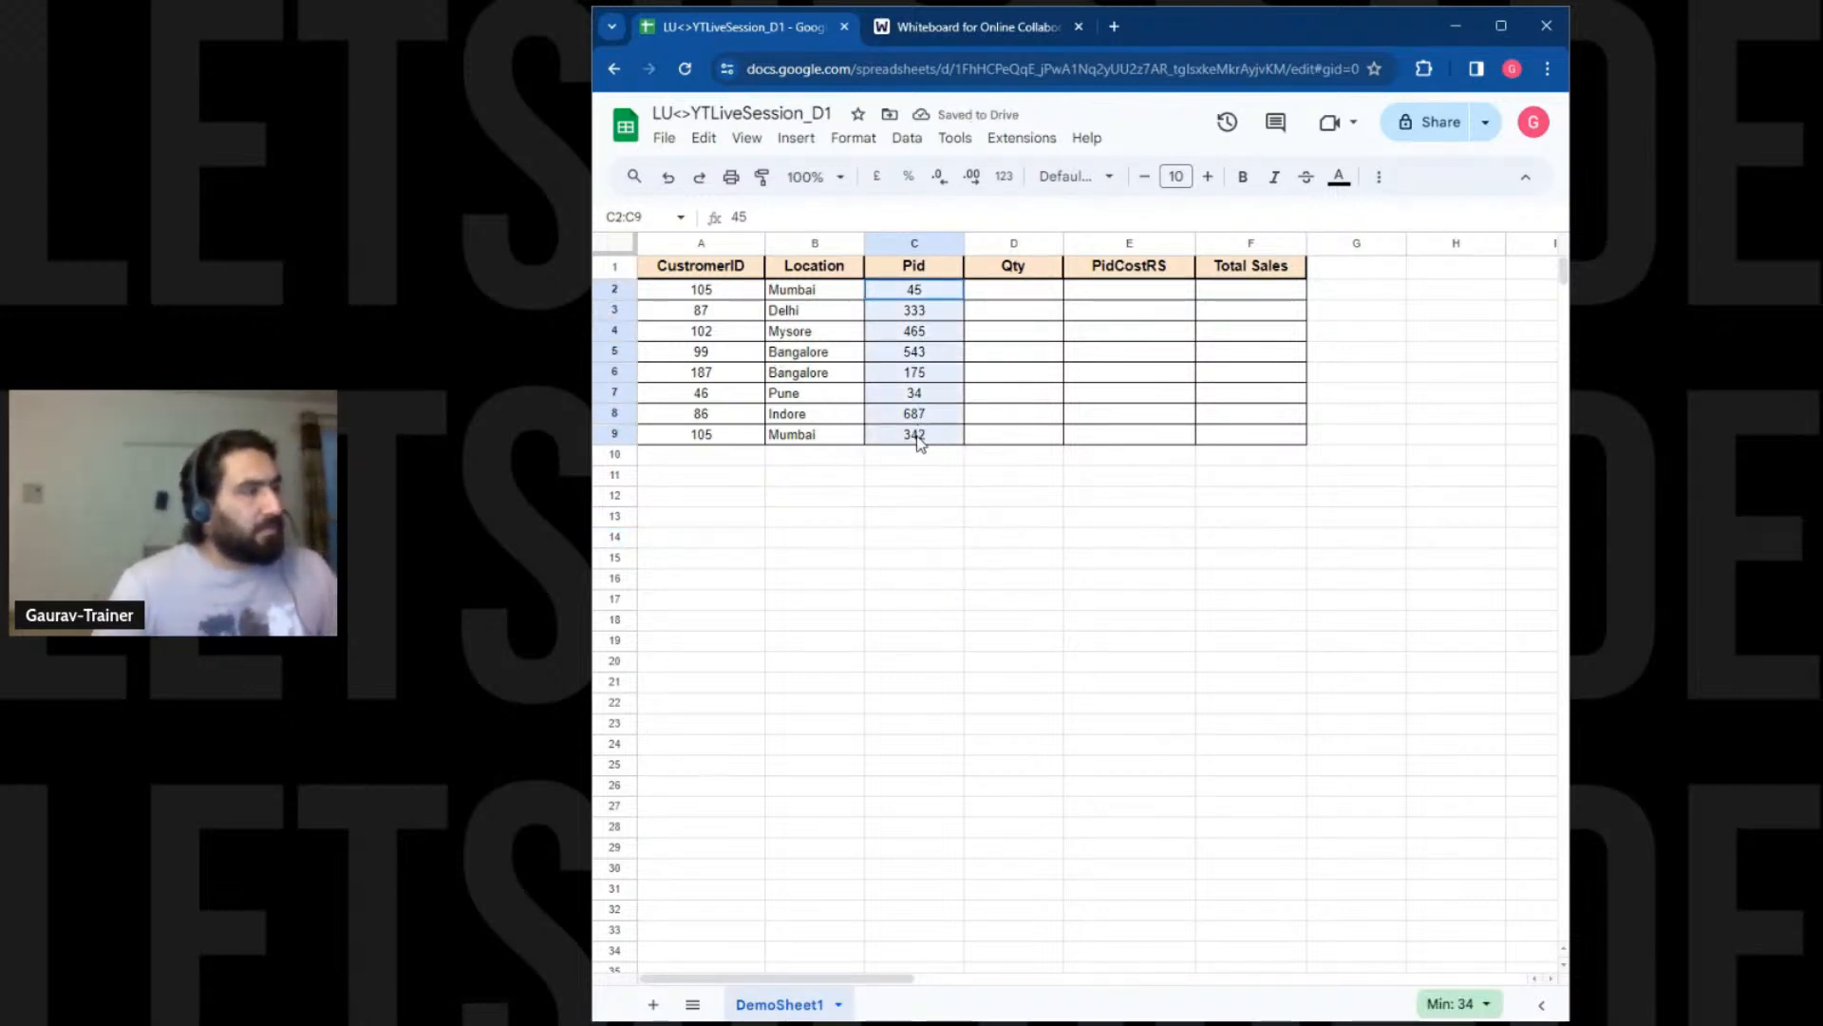
click(1036, 293)
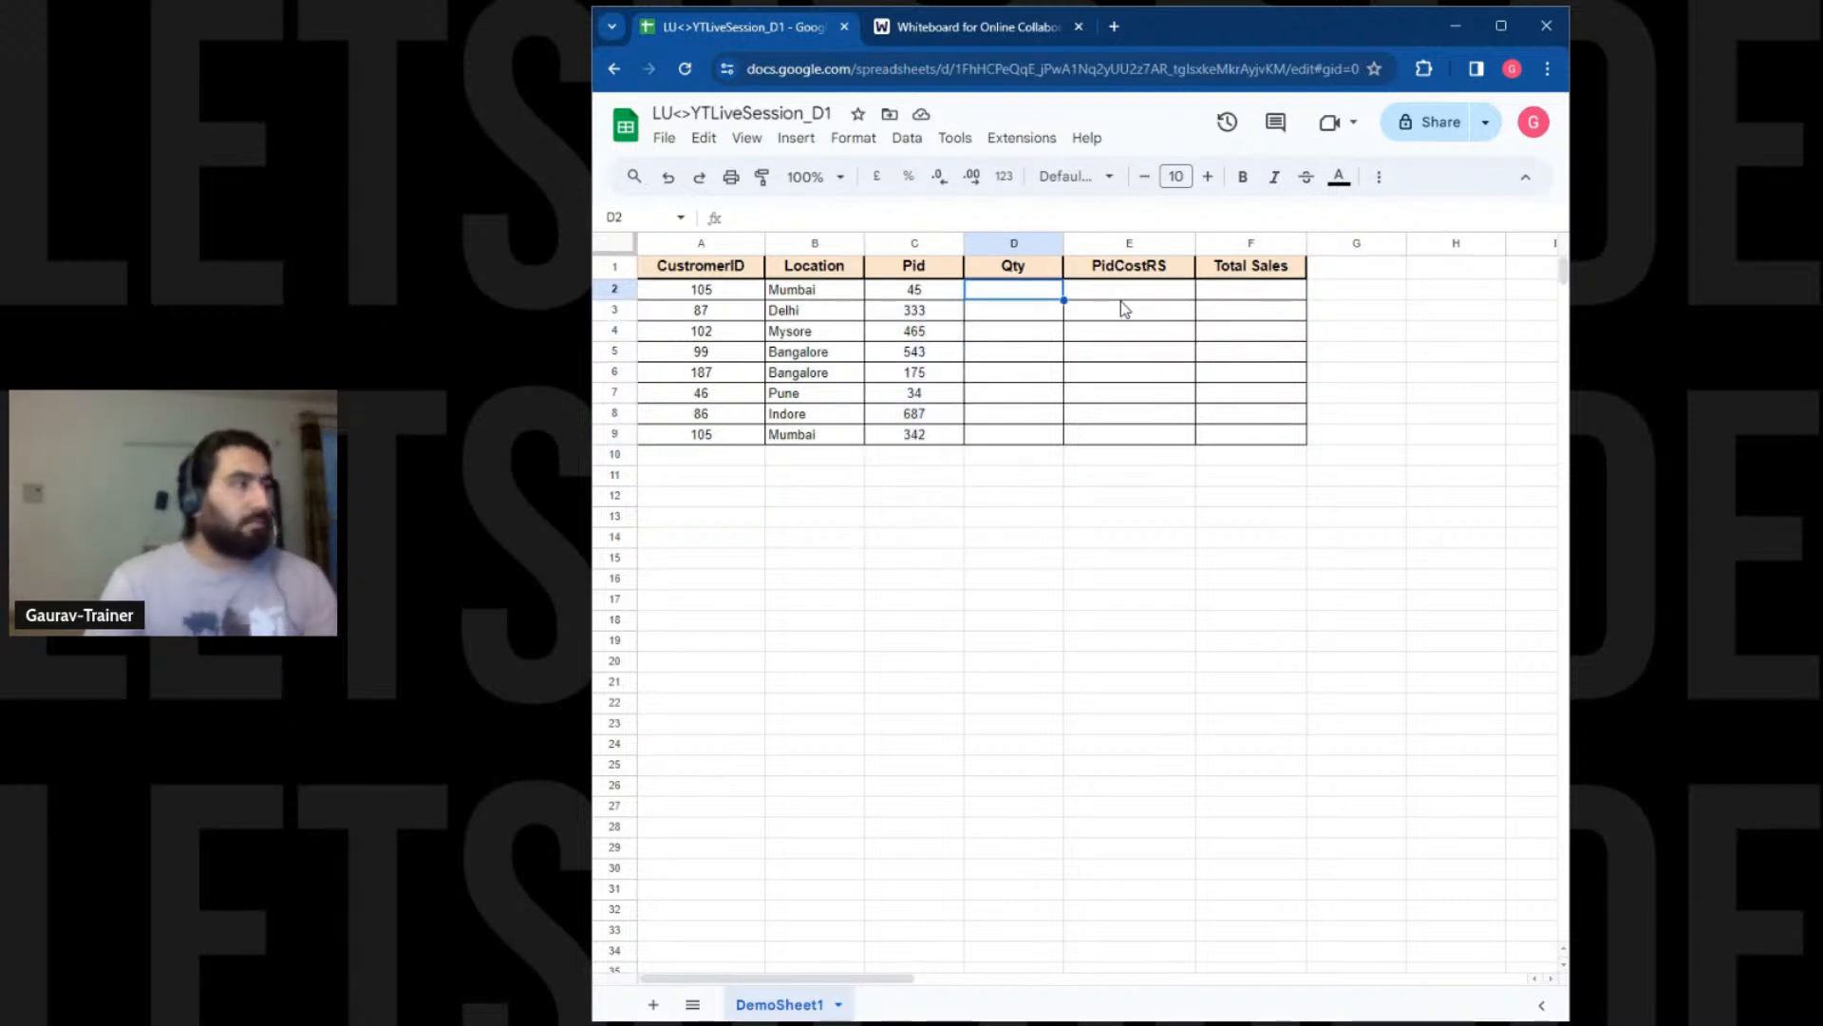
text(10)
key(Return)
text(5)
key(Return)
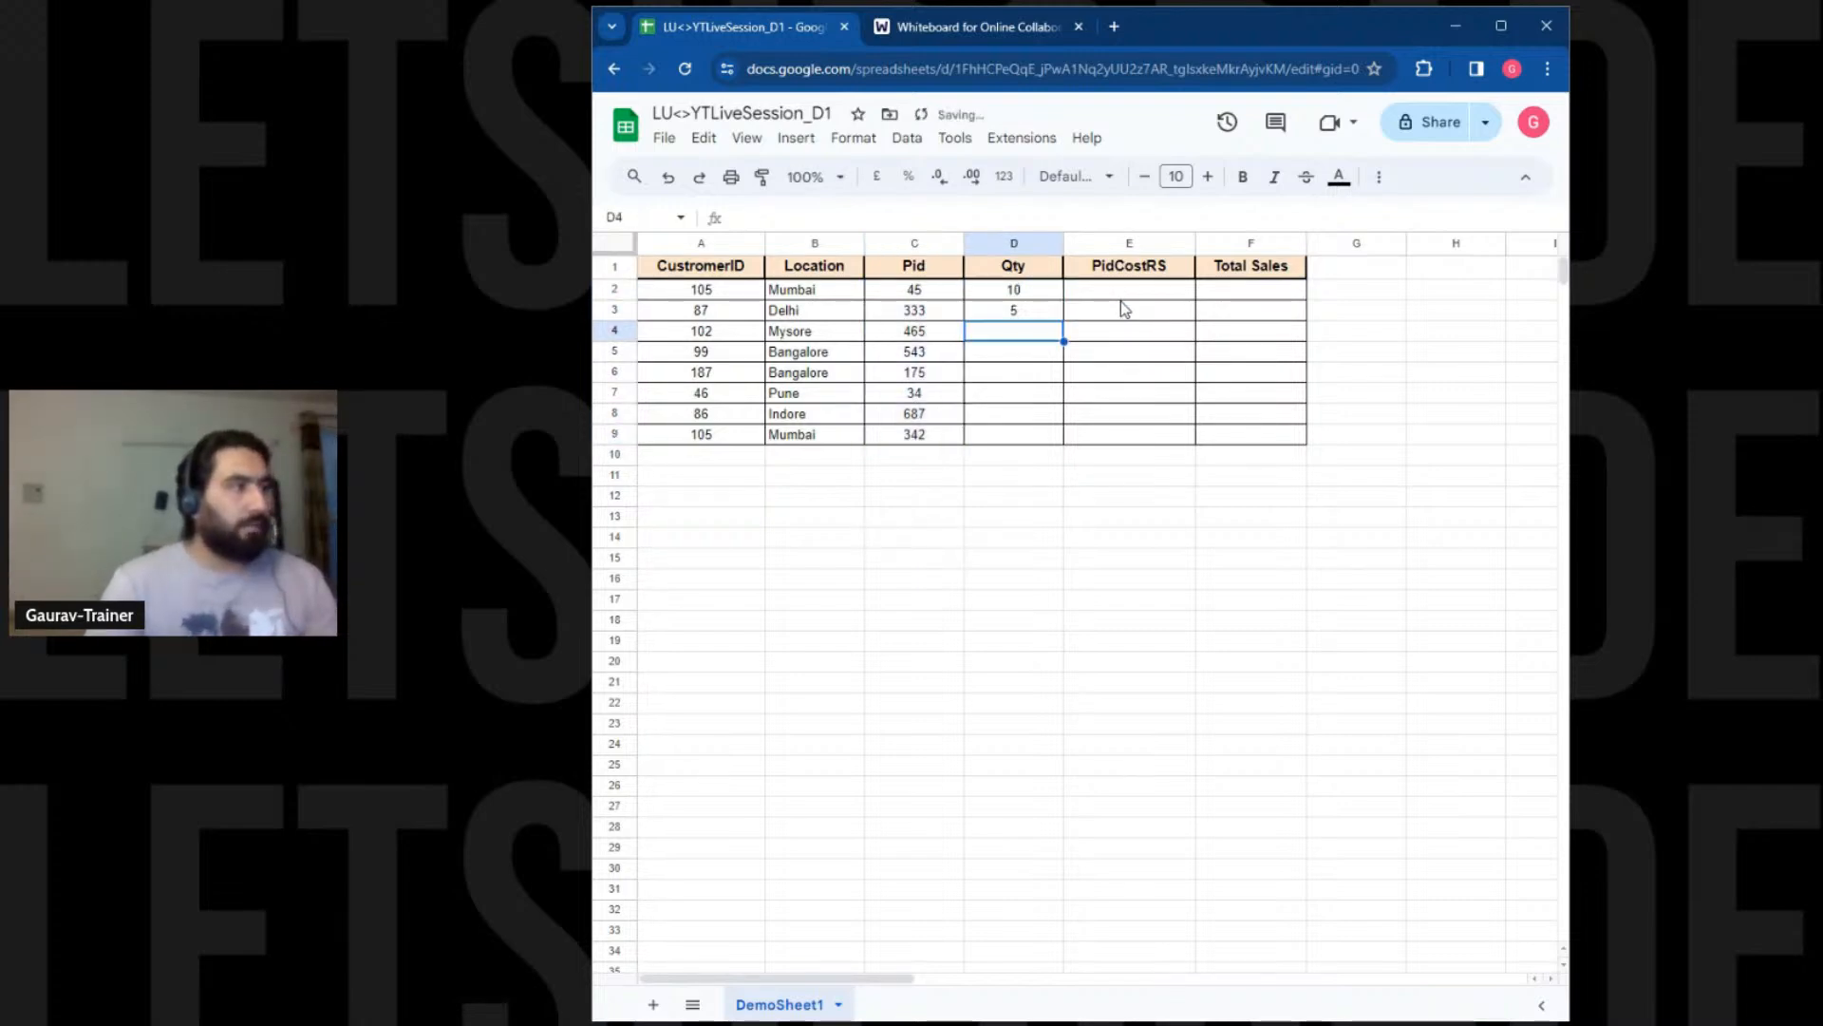
text(1)
key(Return)
text(1)
key(Return)
text(2)
key(Return)
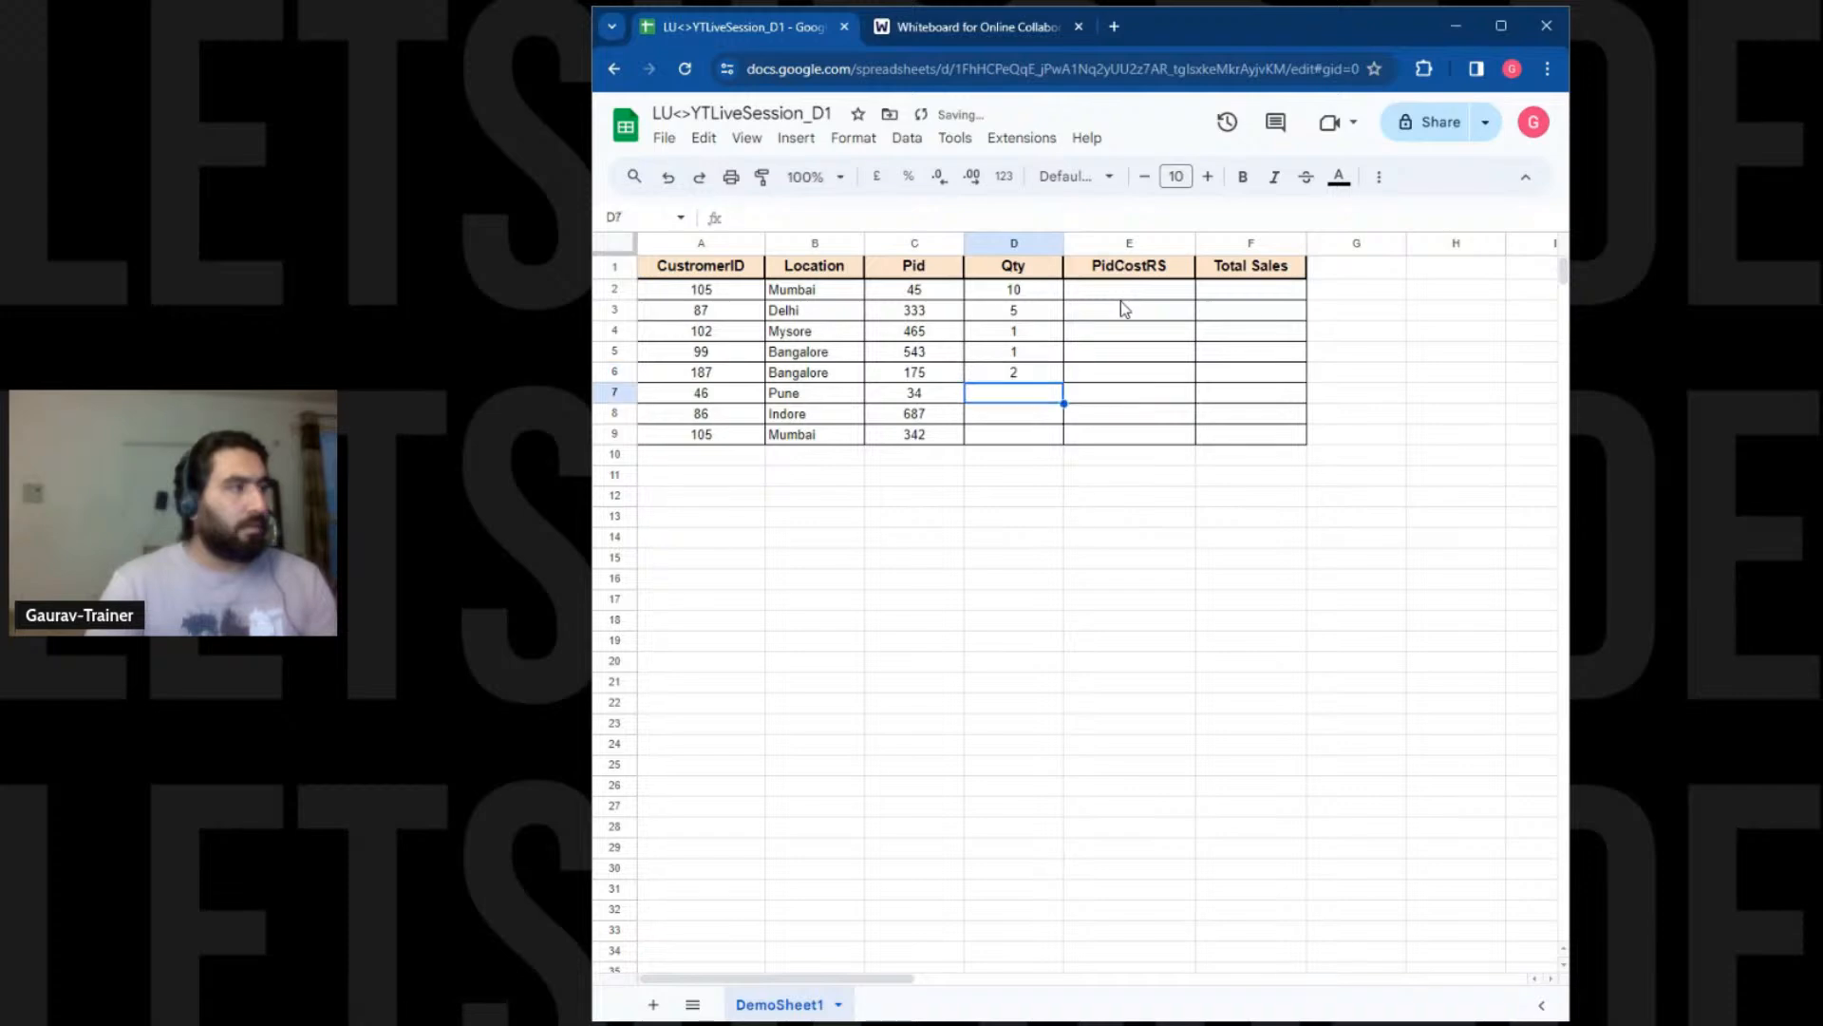
Complete the Qty column with 1, 5 and 40 in cells D7 to D9
text(1)
key(Return)
text(5)
key(Return)
text(40)
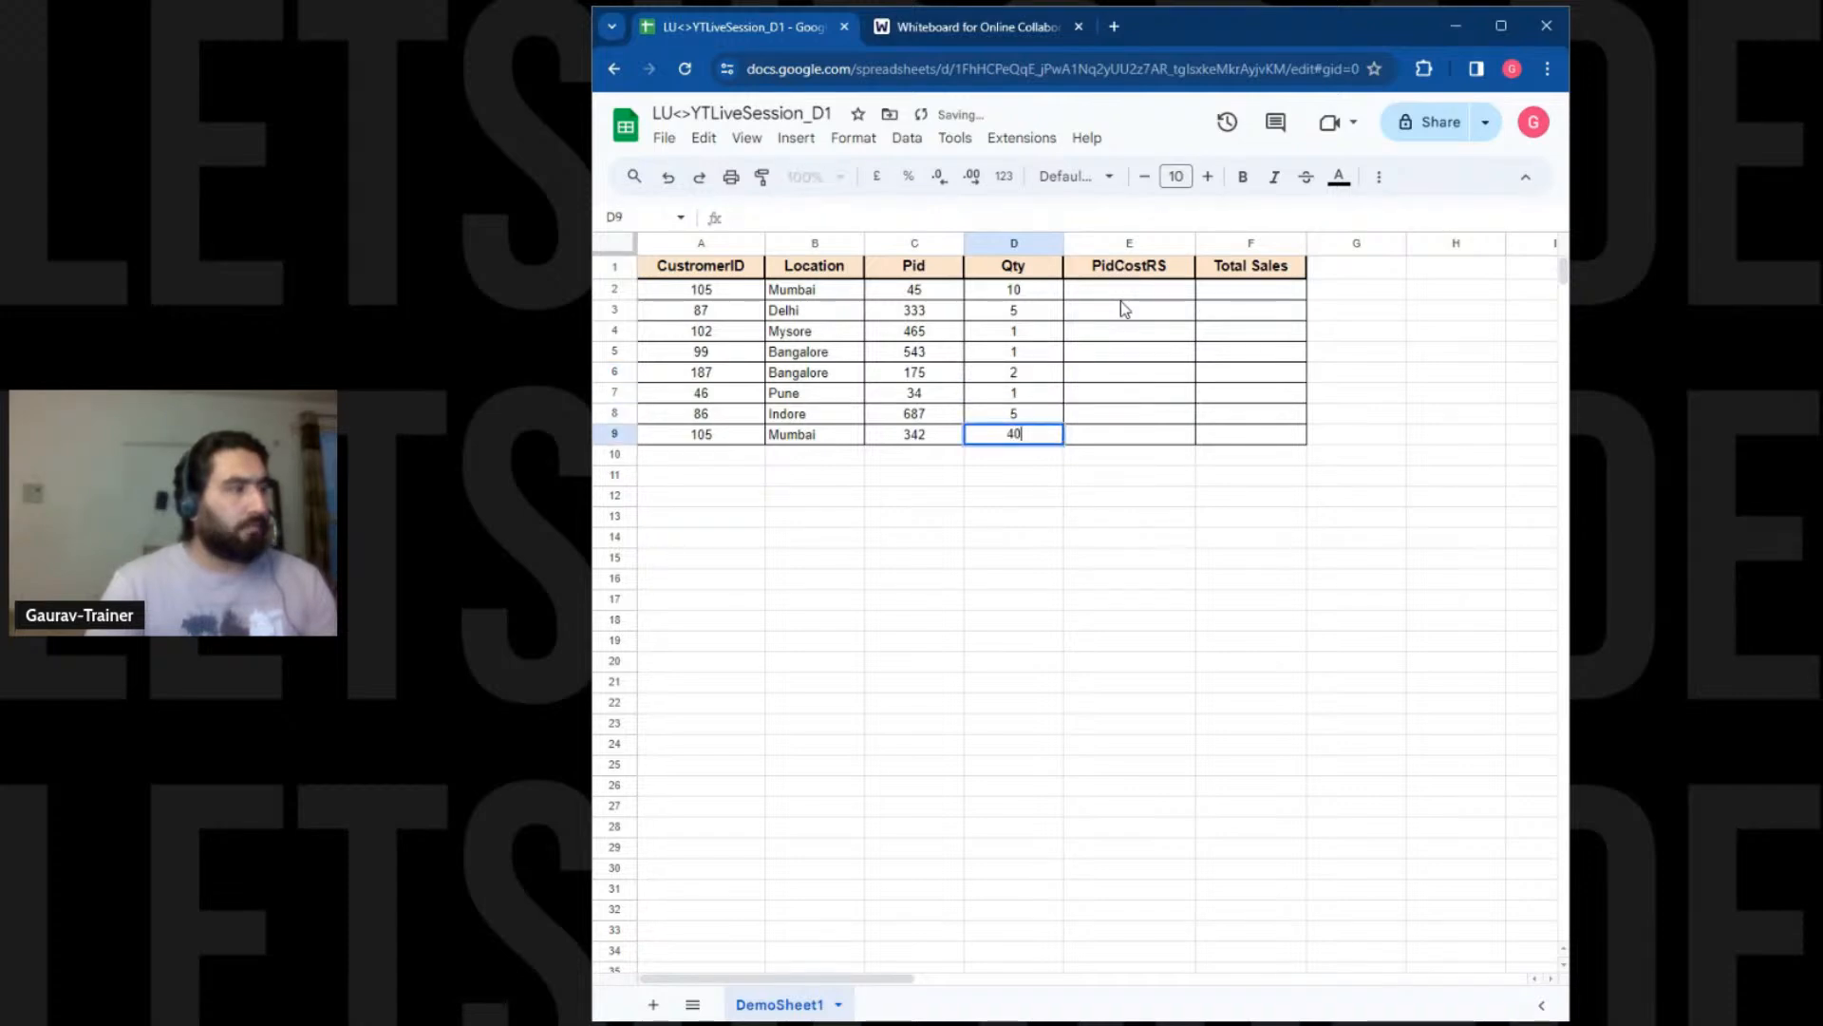
click(906, 783)
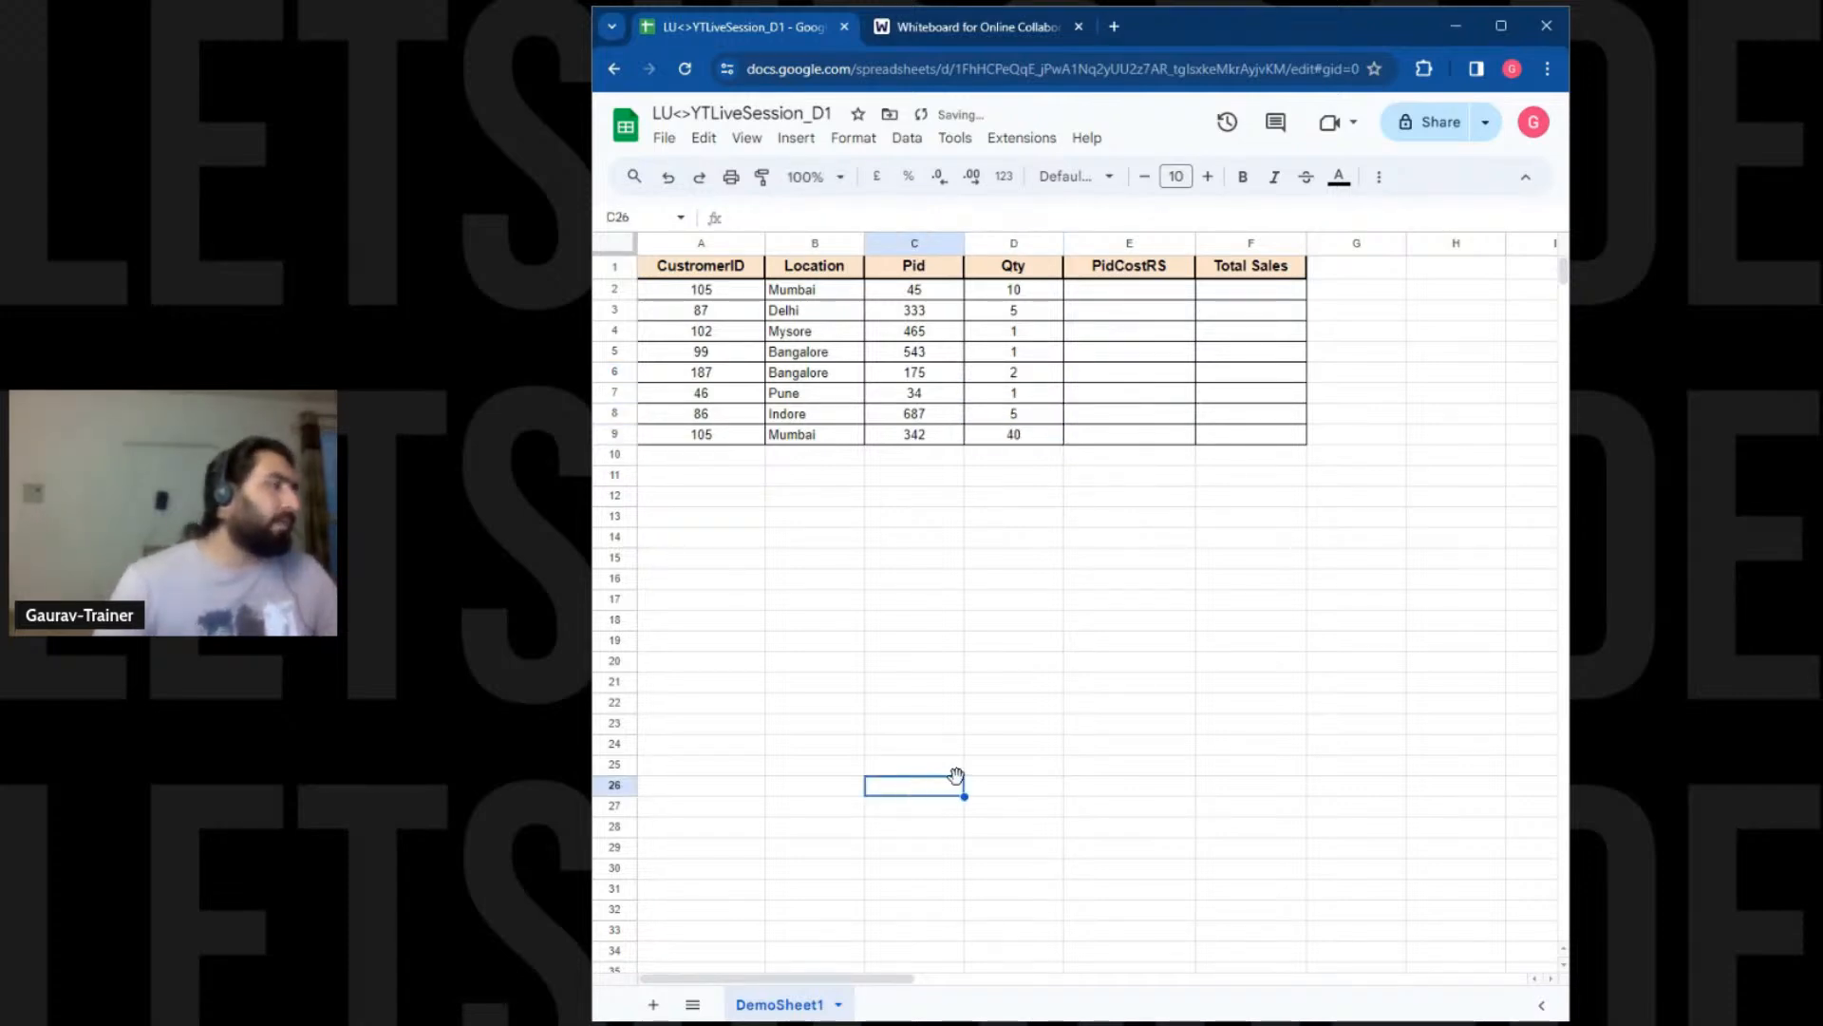
Enter the product costs 84, 470, 5496 and 220 in cells E2 to E5 of the PidCostRS column
drag(707, 293, 1012, 437)
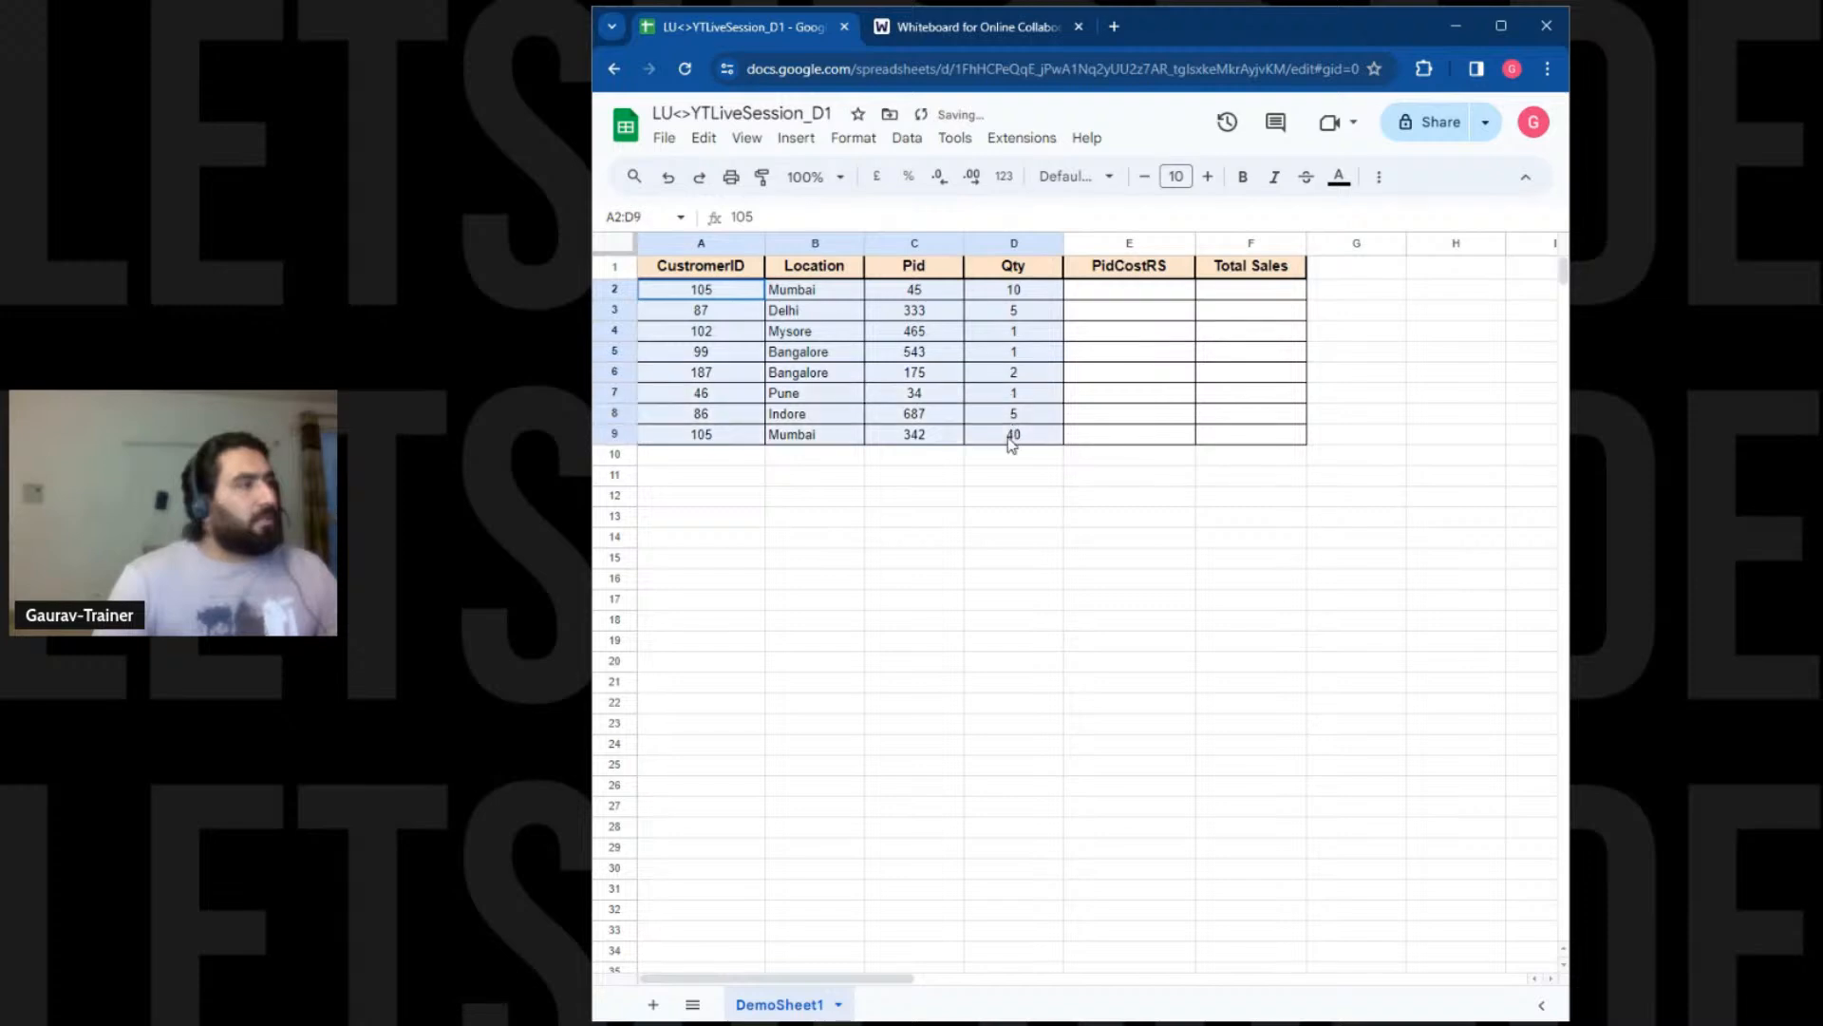
click(1015, 436)
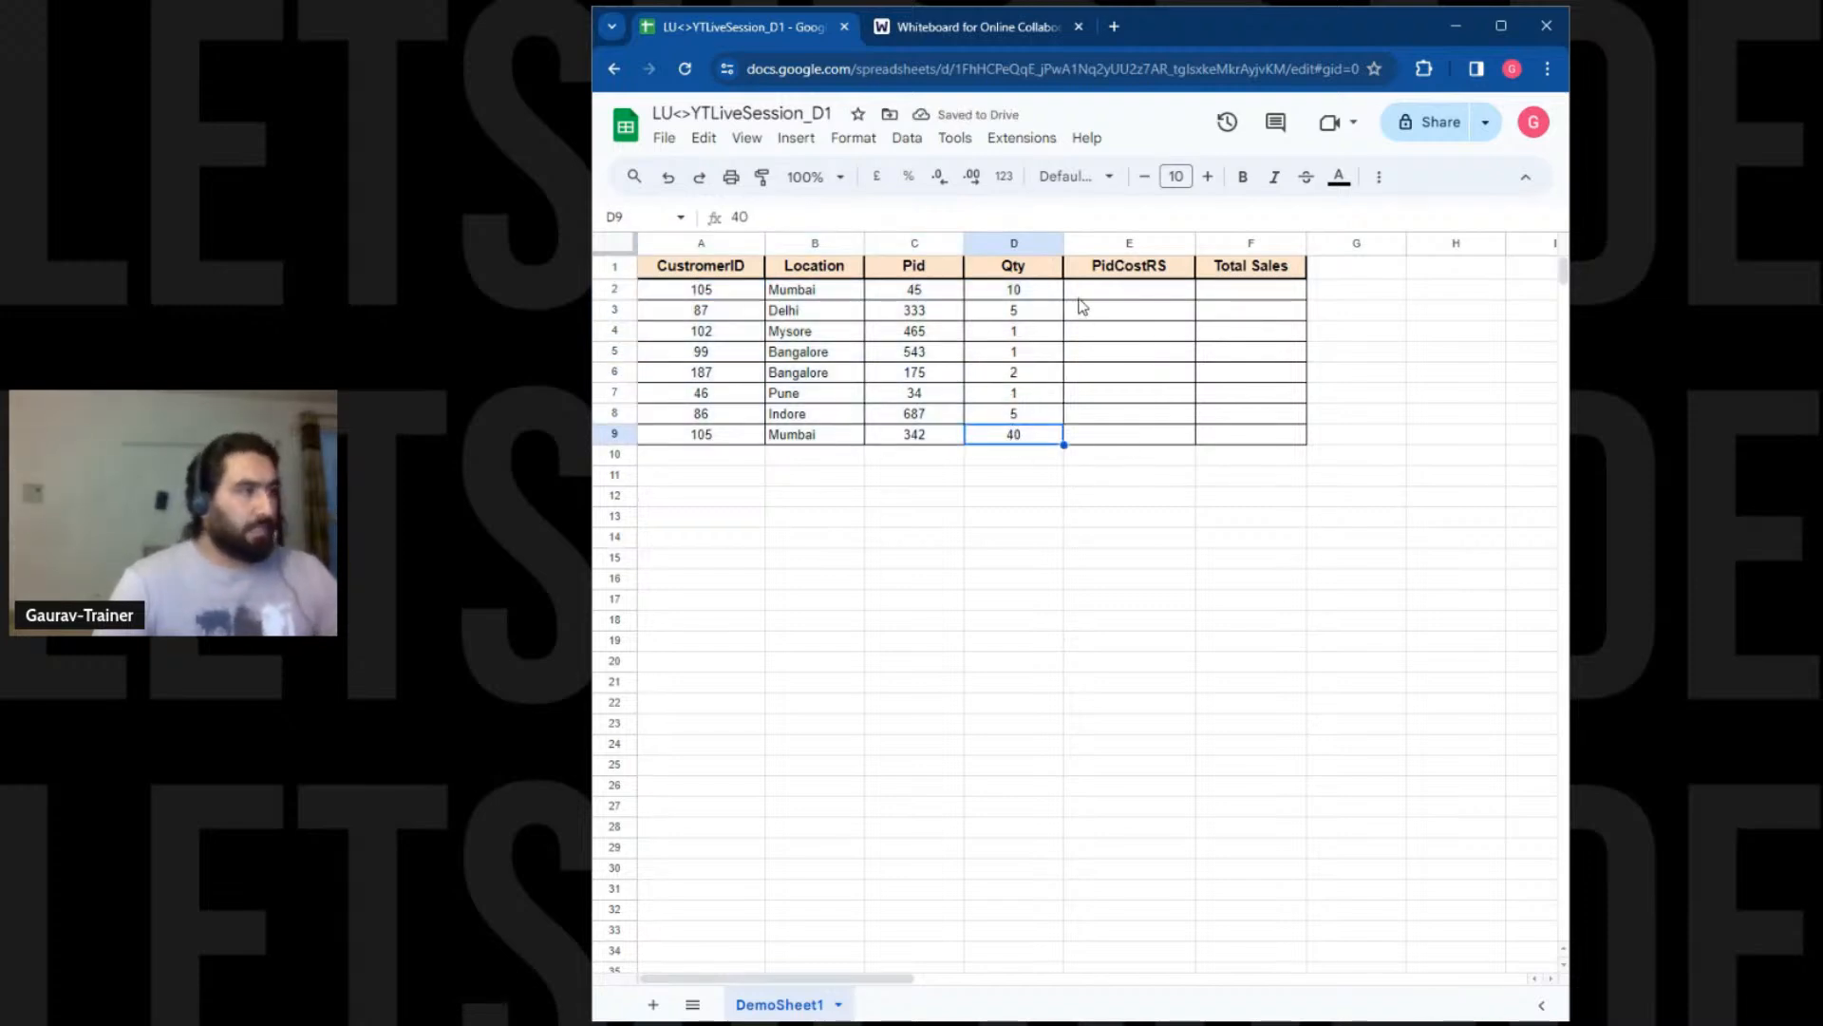
click(1170, 295)
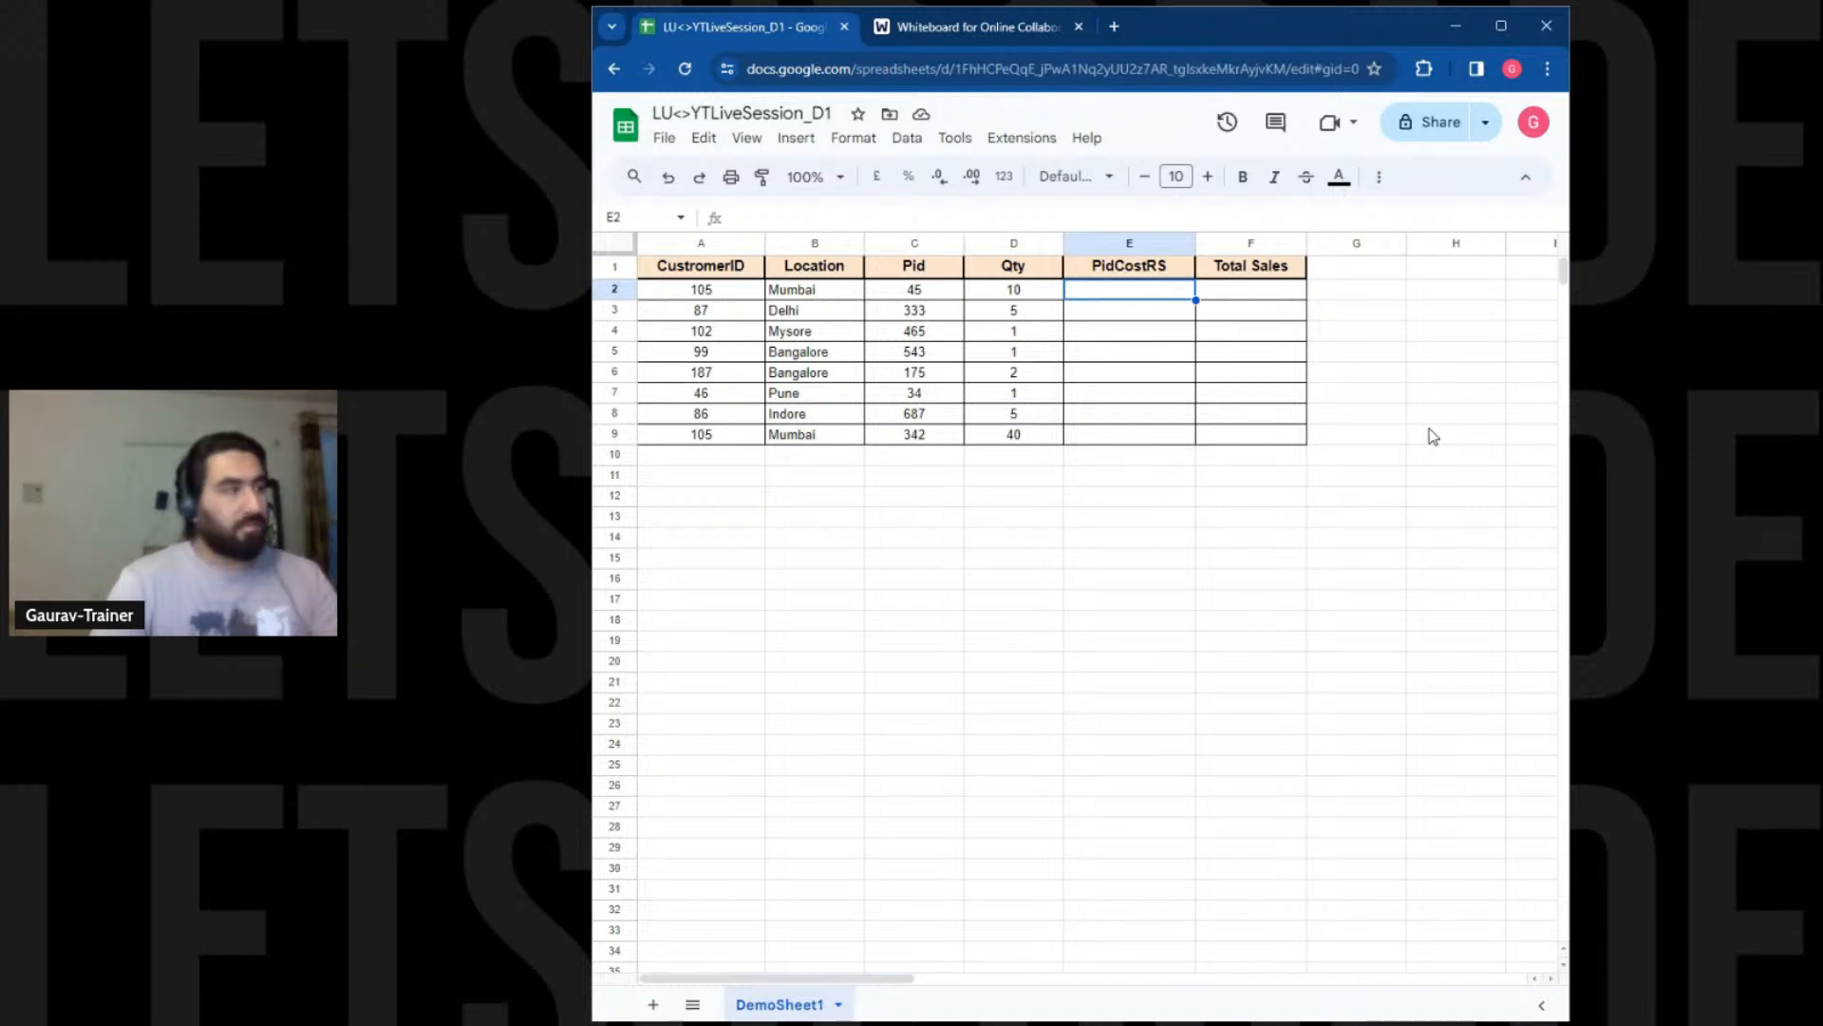
text(84)
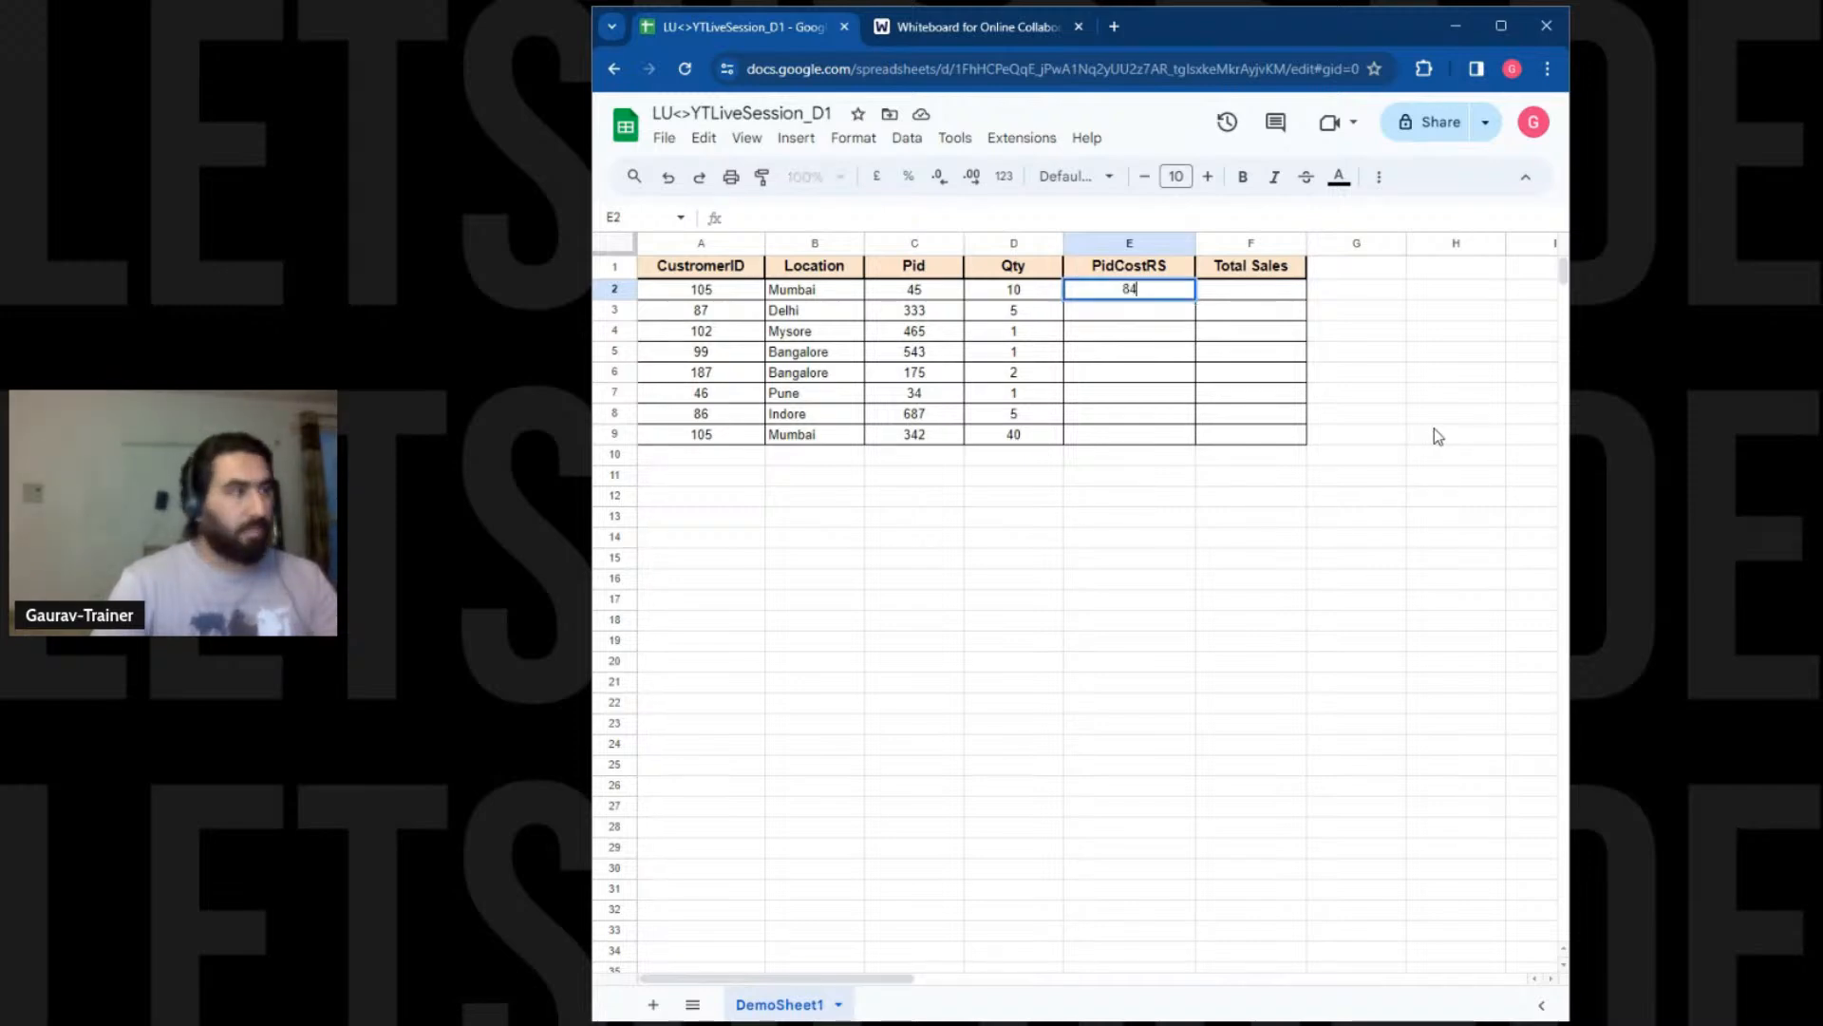
key(Return)
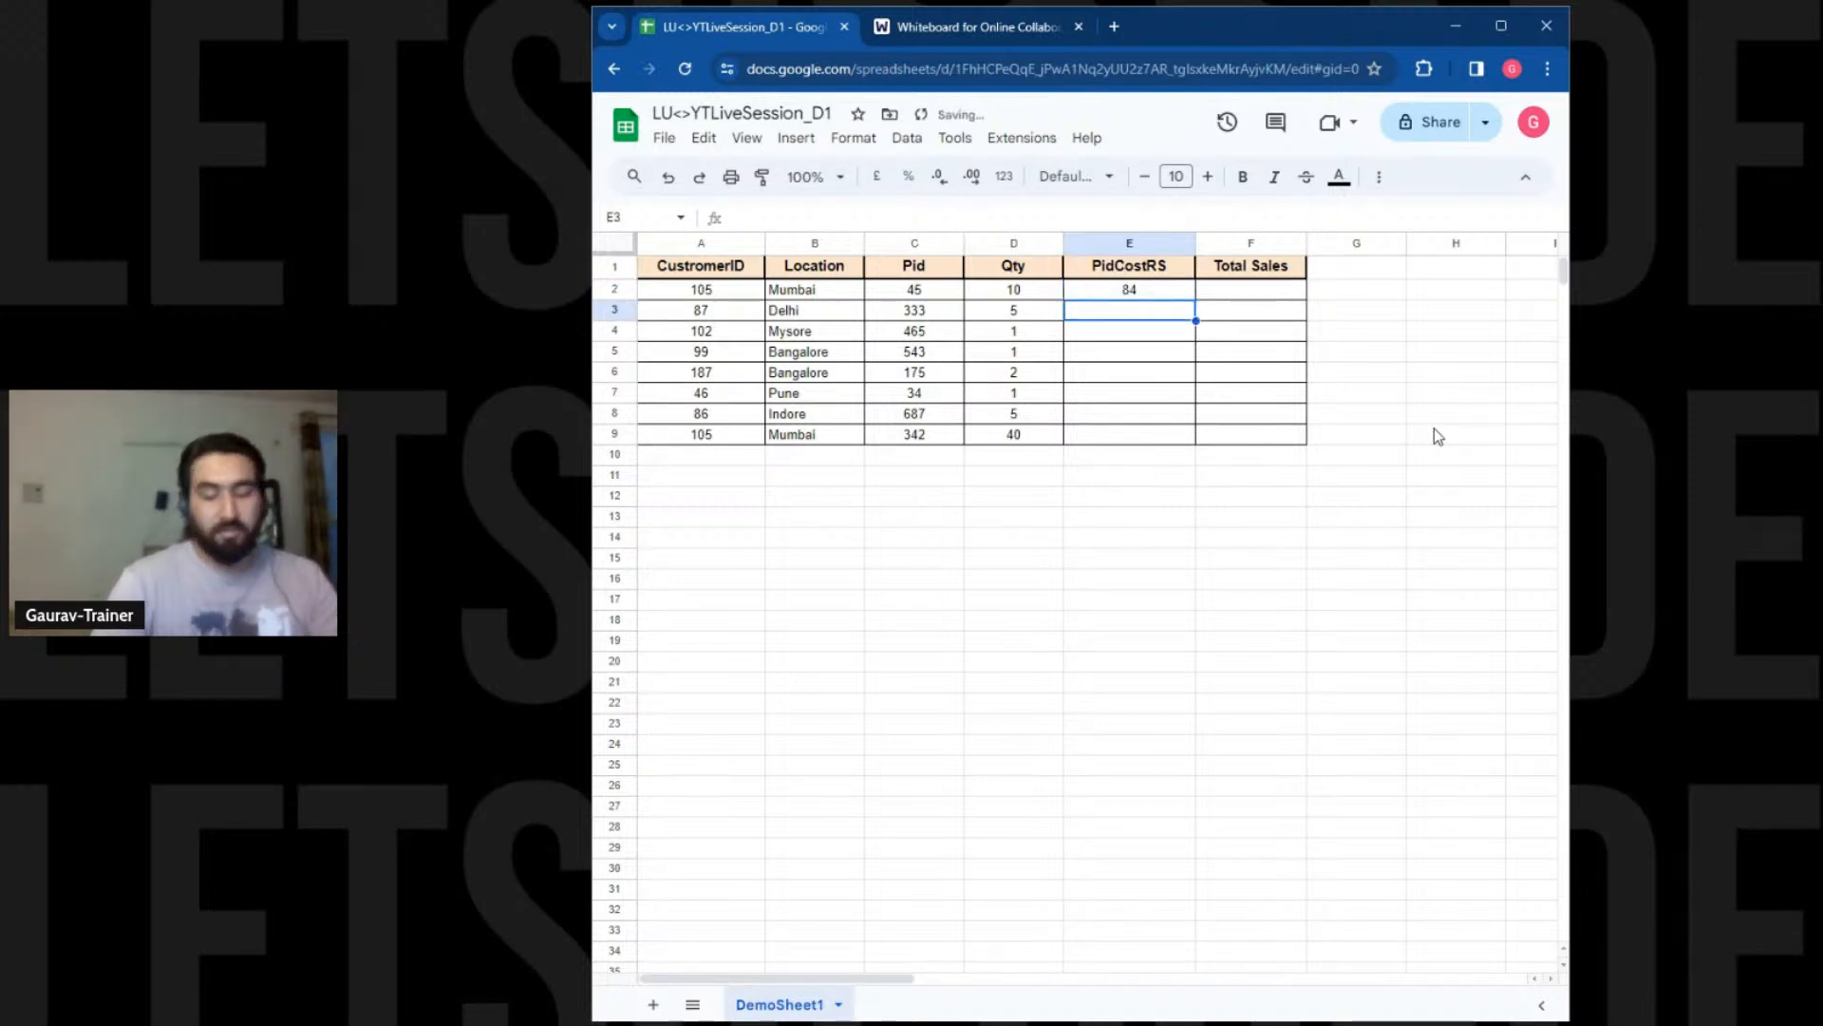
text(470)
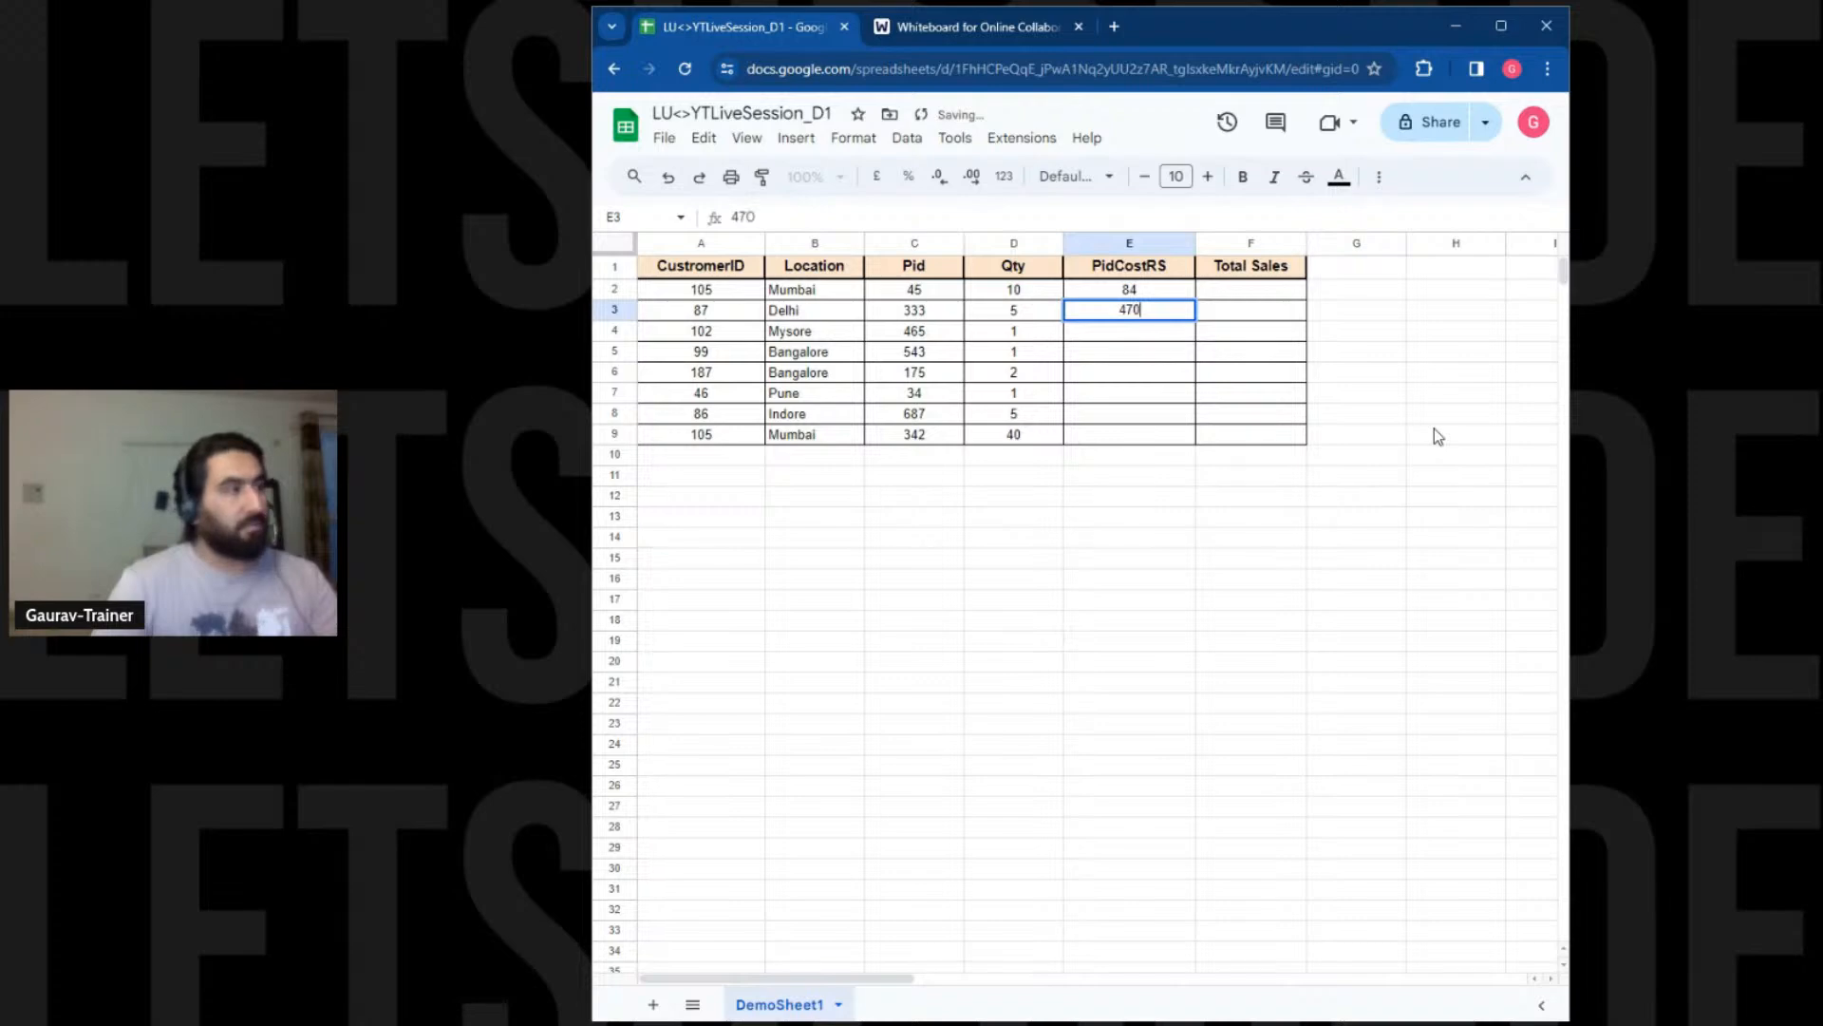
key(Return)
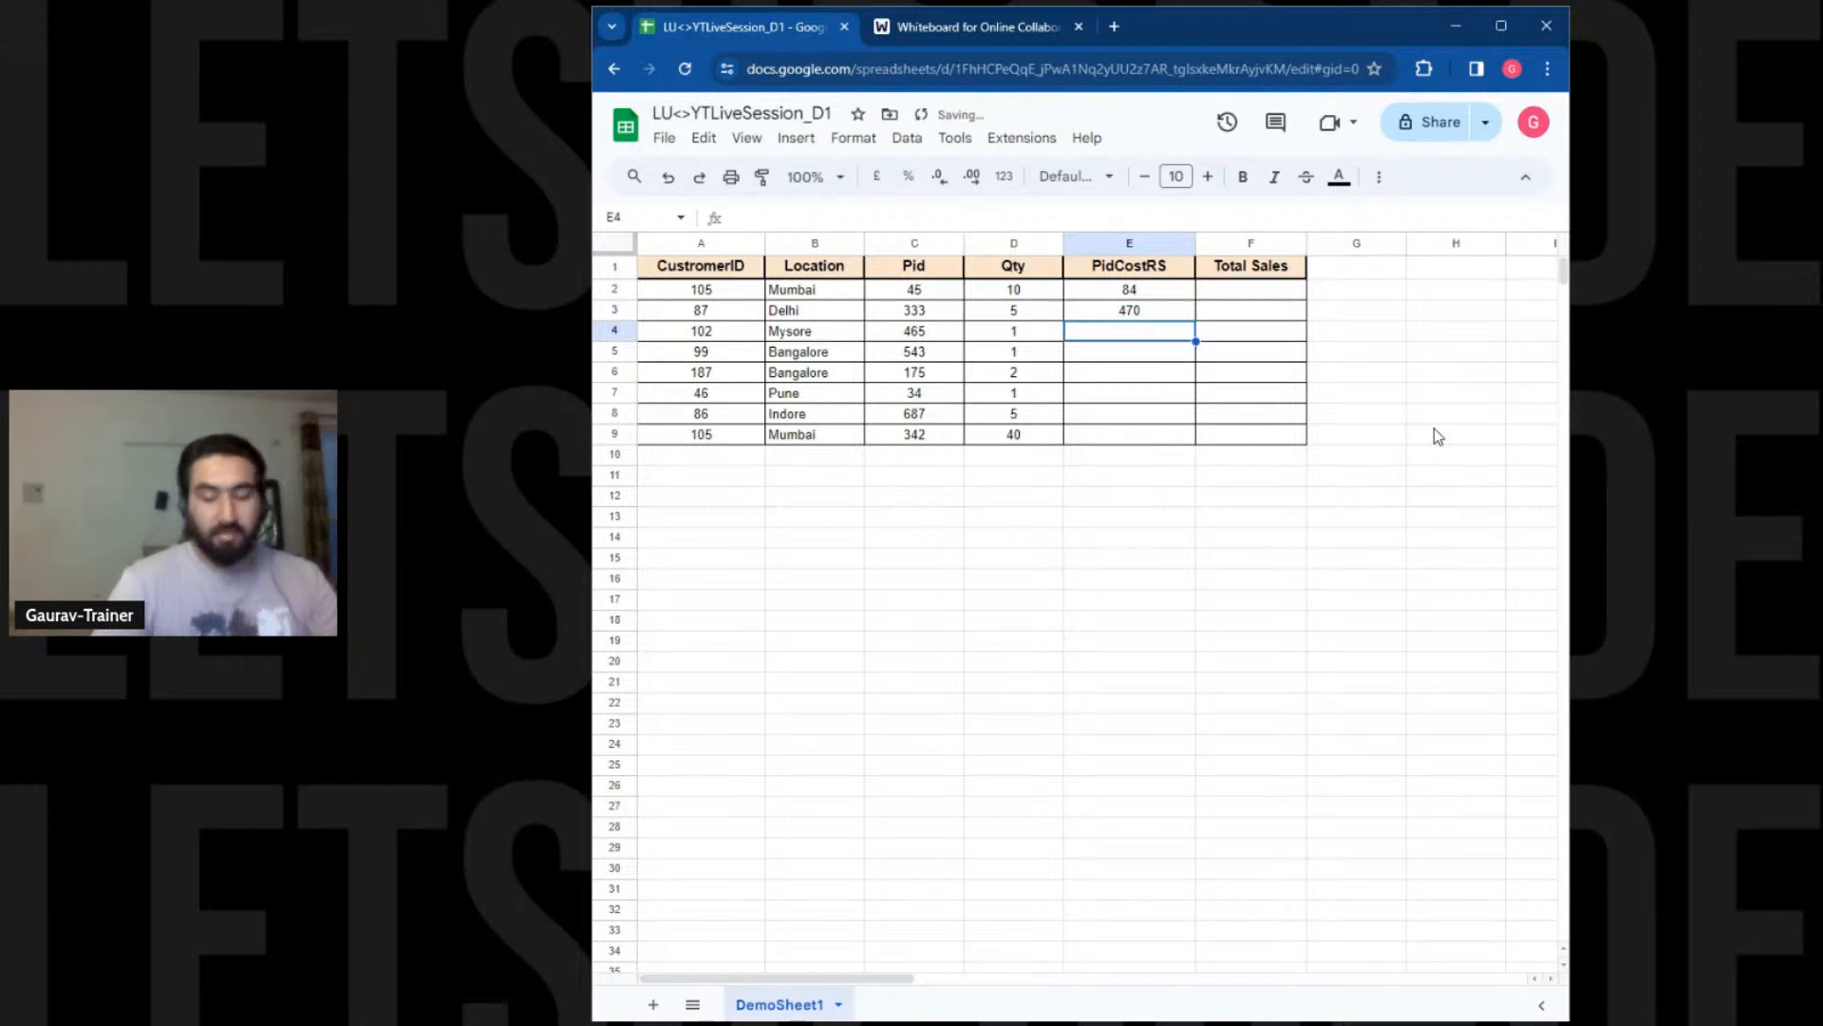
text(5496)
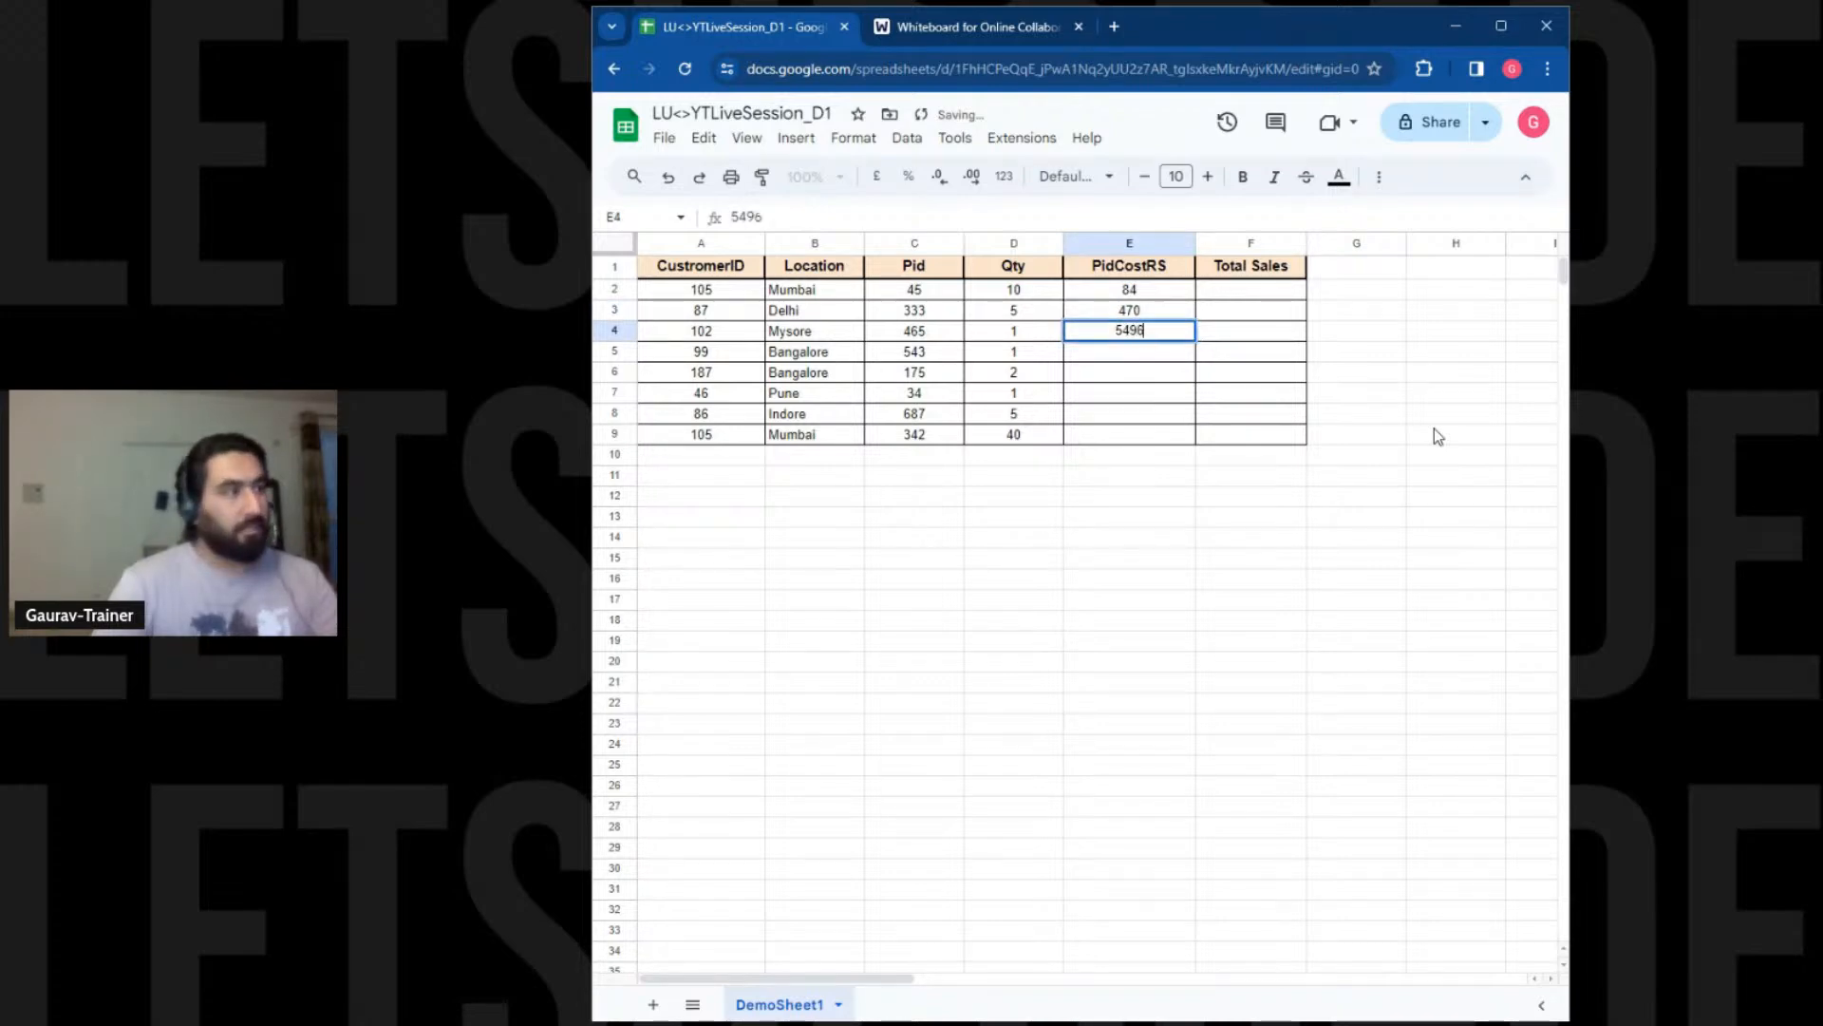
key(Return)
text(22)
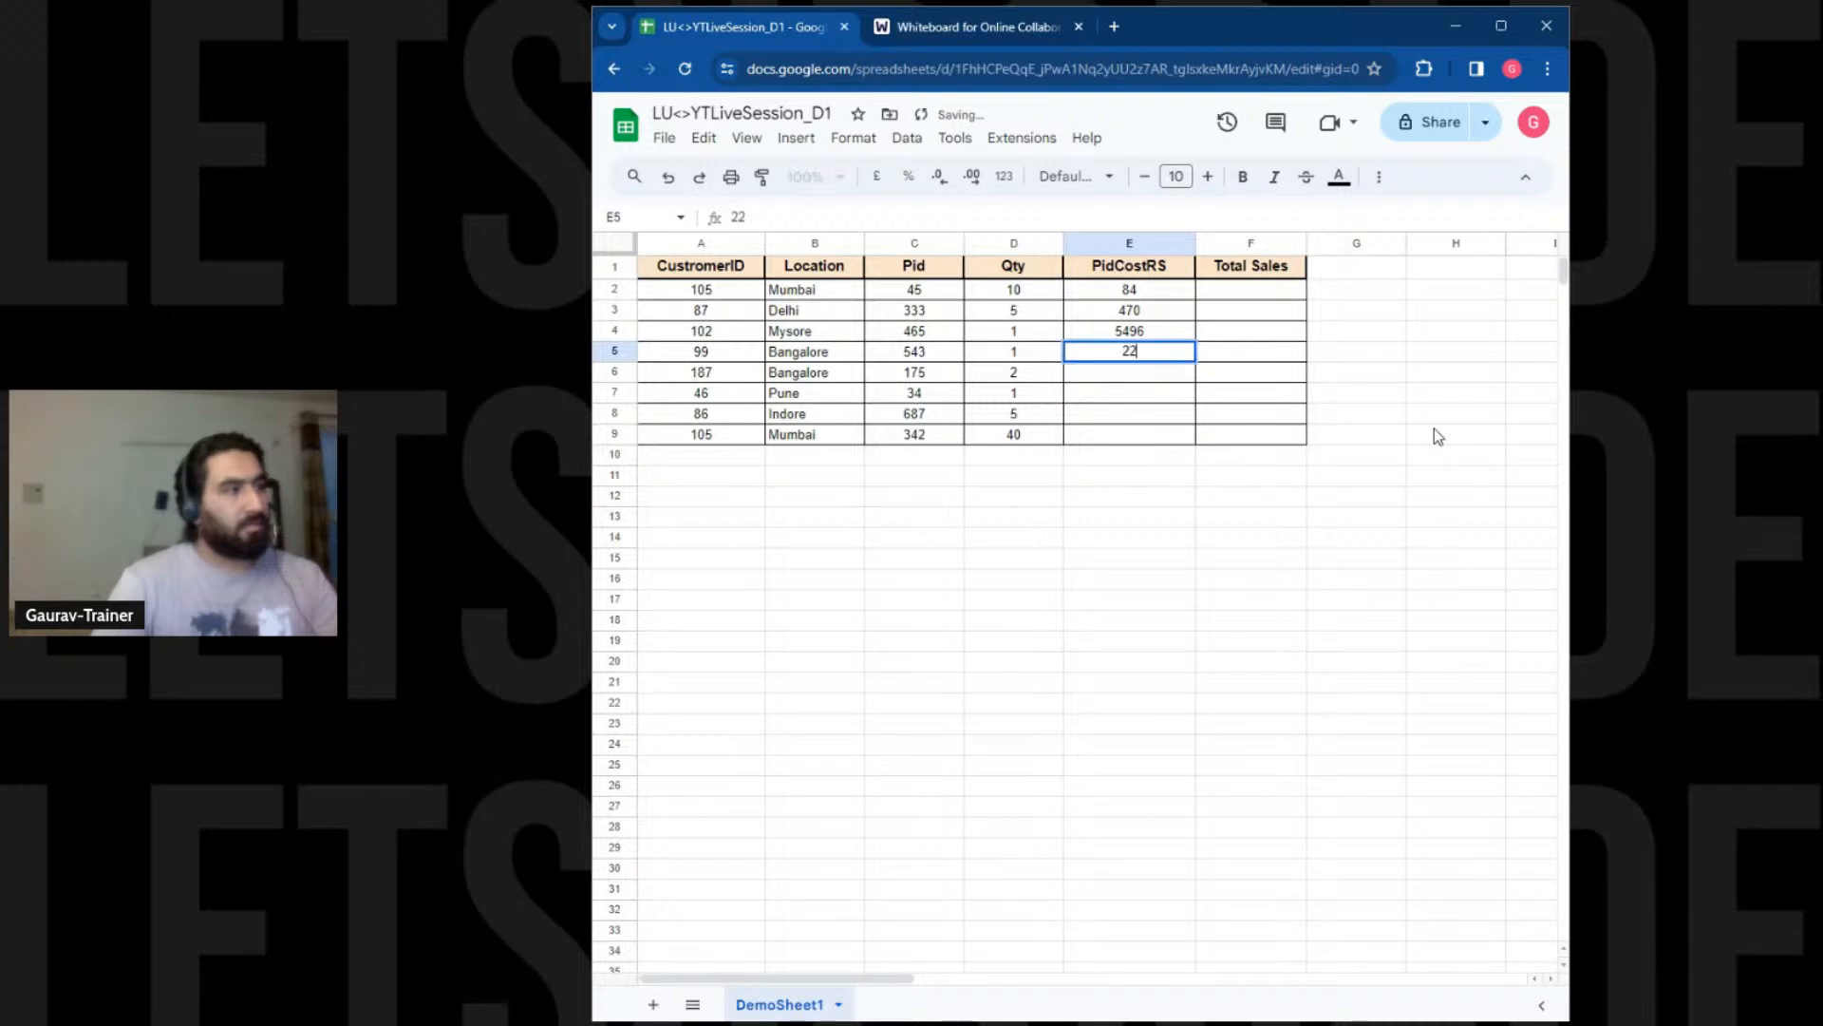
text(0)
key(Return)
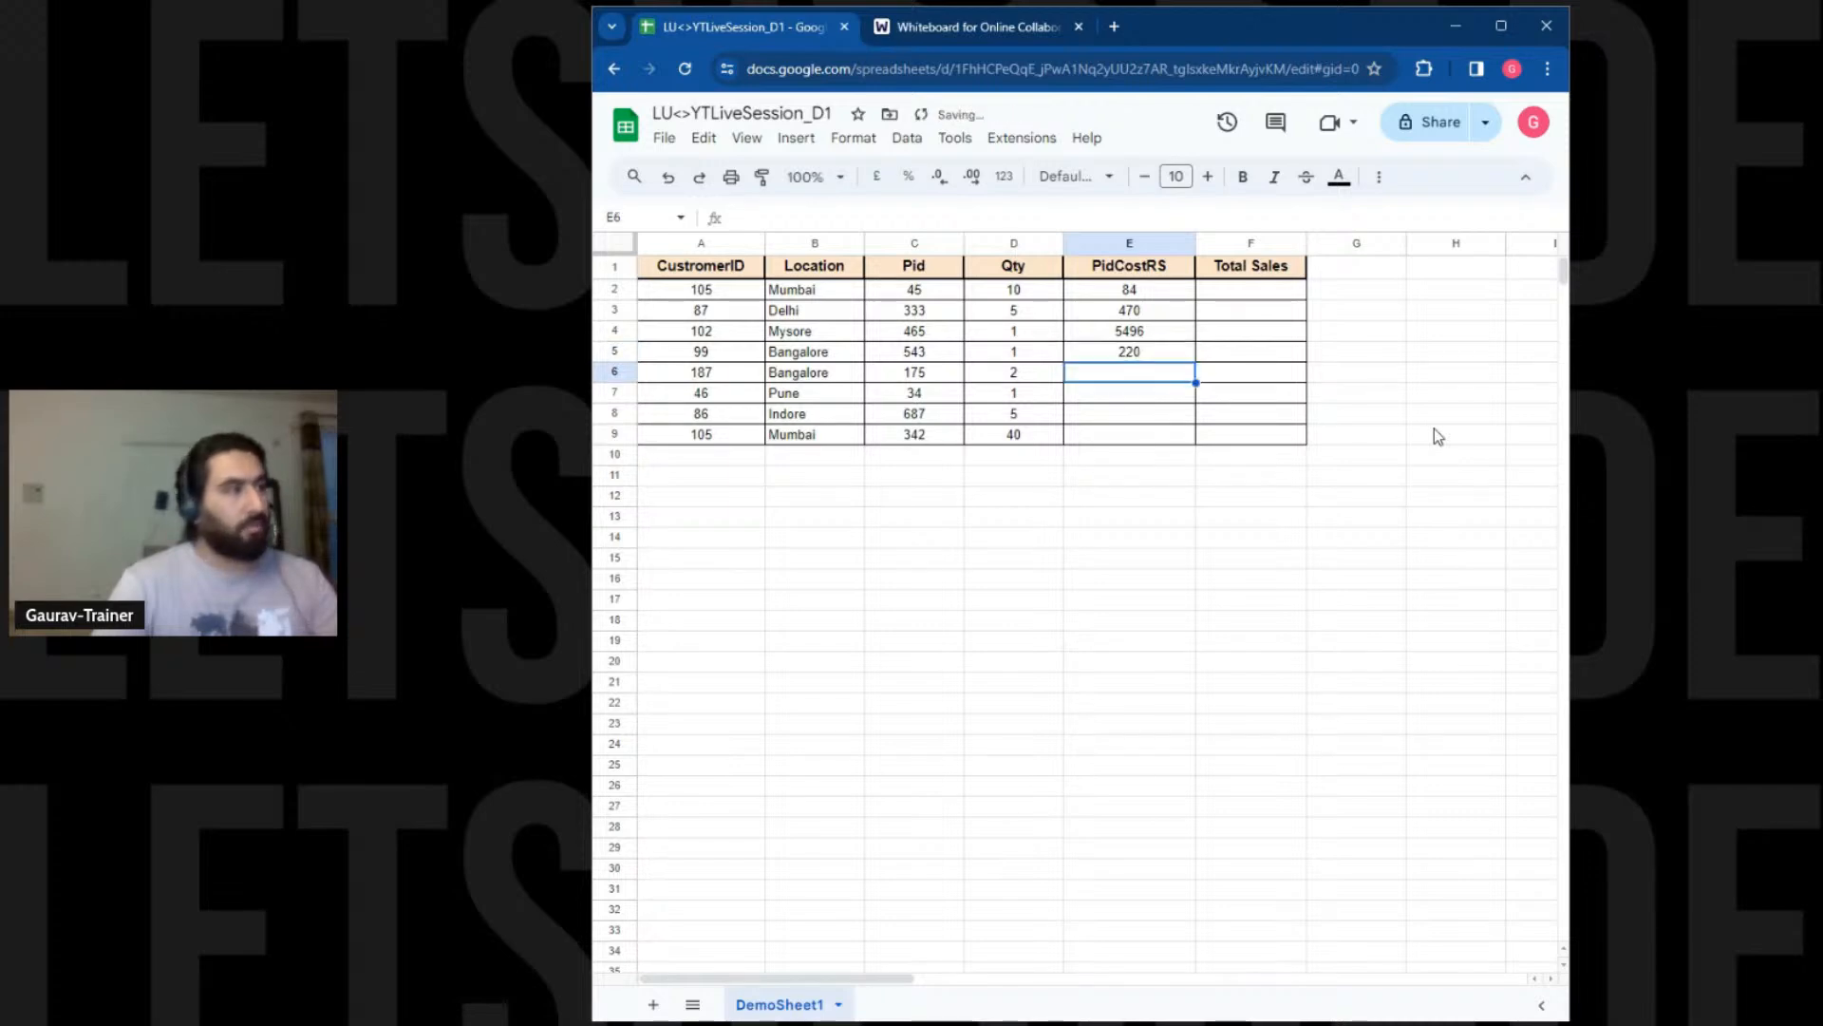
Complete the PidCostRS column with 450, 650, 85 and 44 in cells E6 to E9
text(450)
key(Return)
text(650)
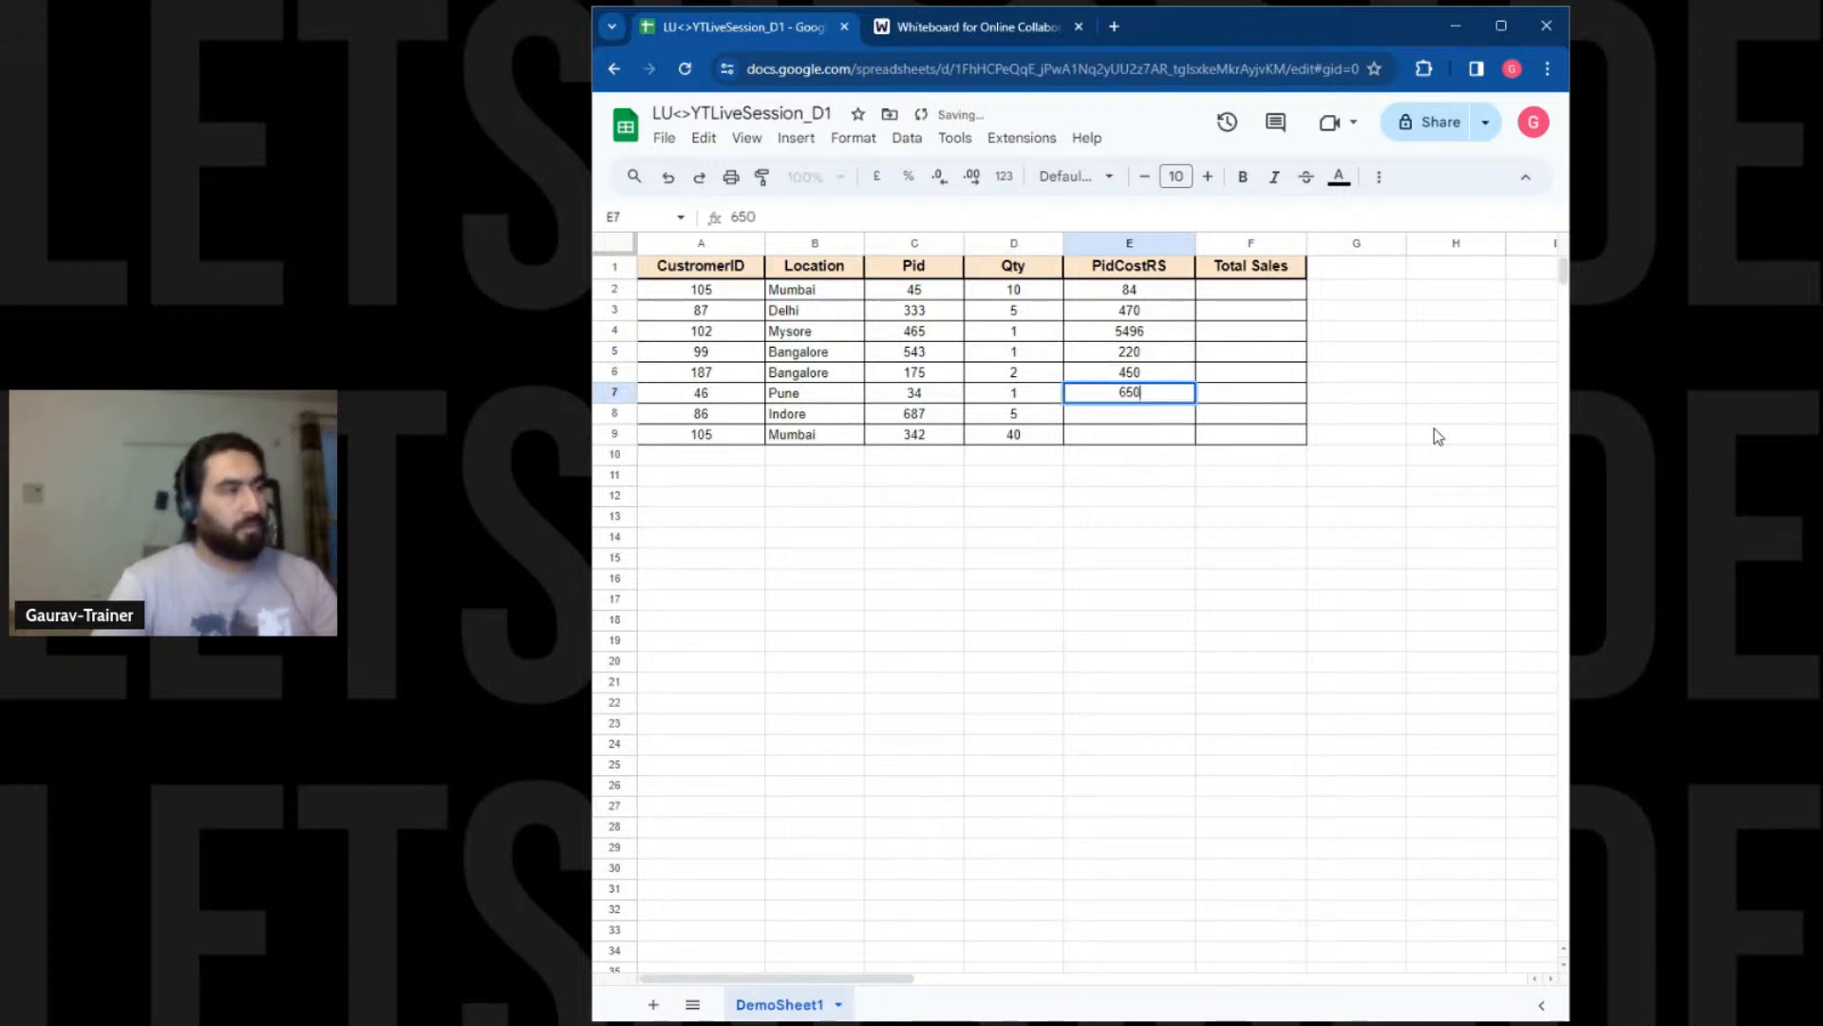
key(Return)
text(85)
key(Return)
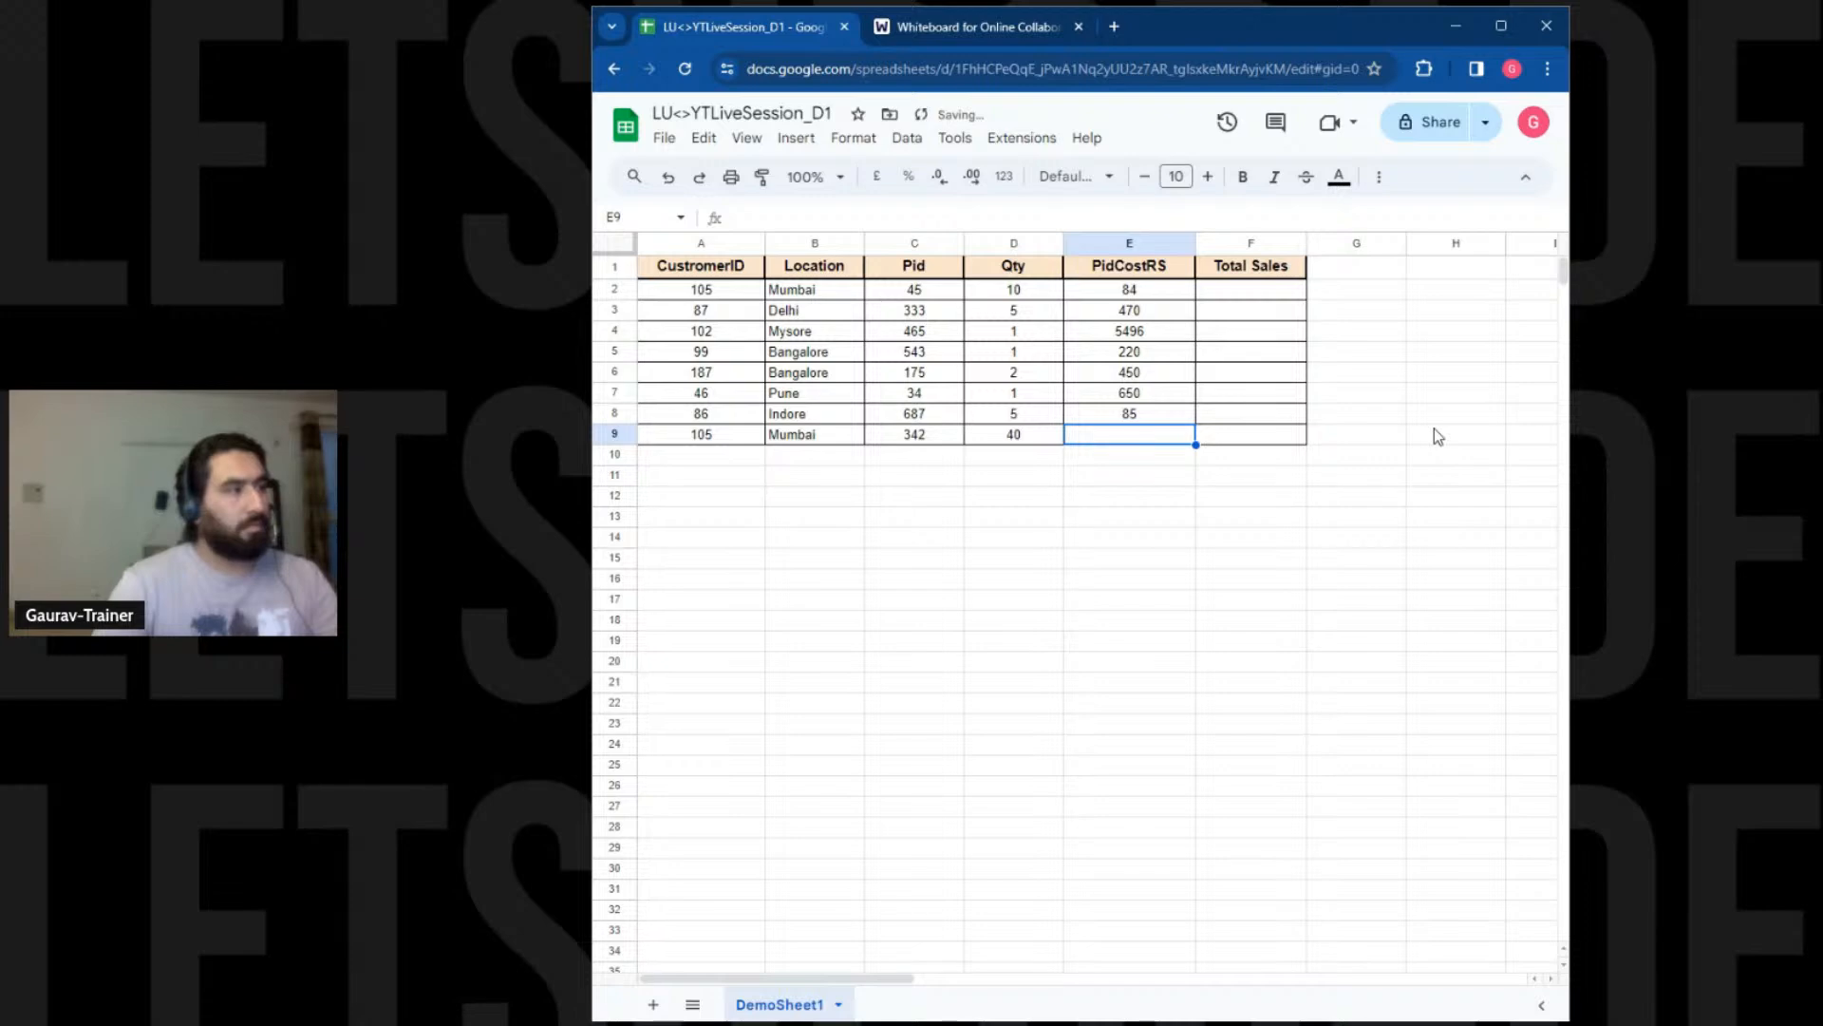
text(441)
key(BackSpace)
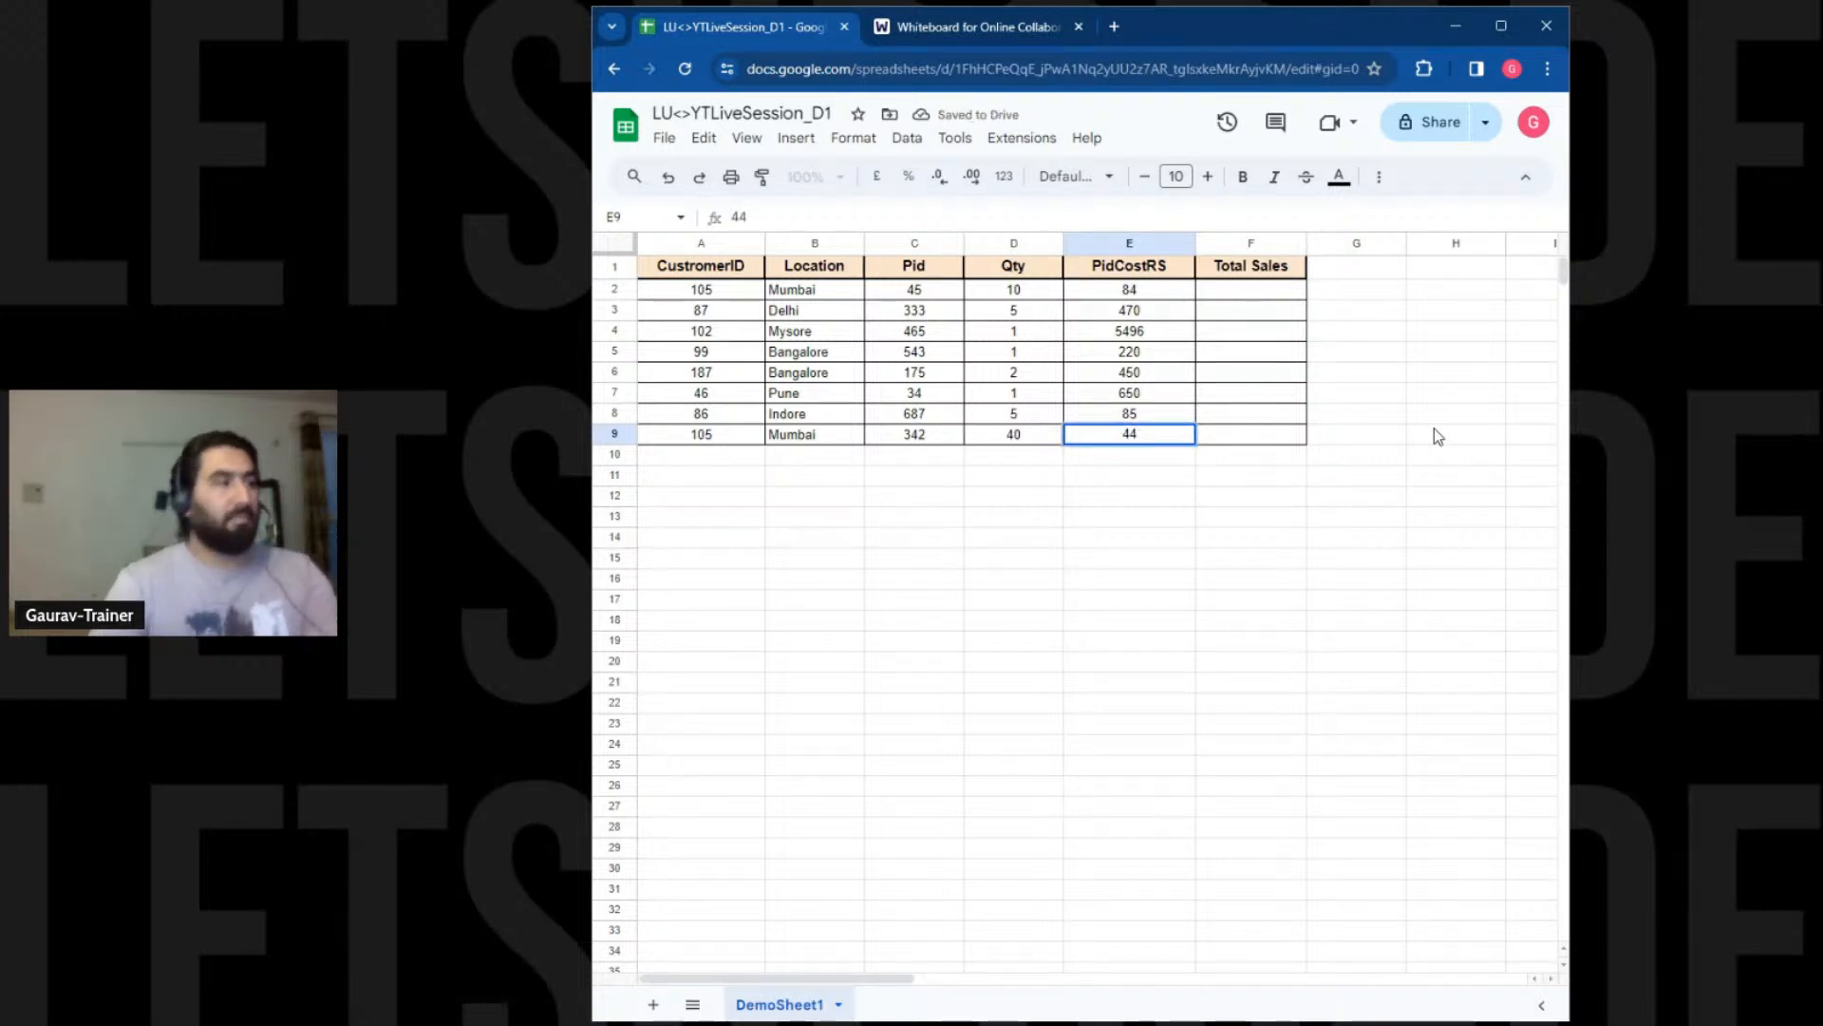
click(1382, 541)
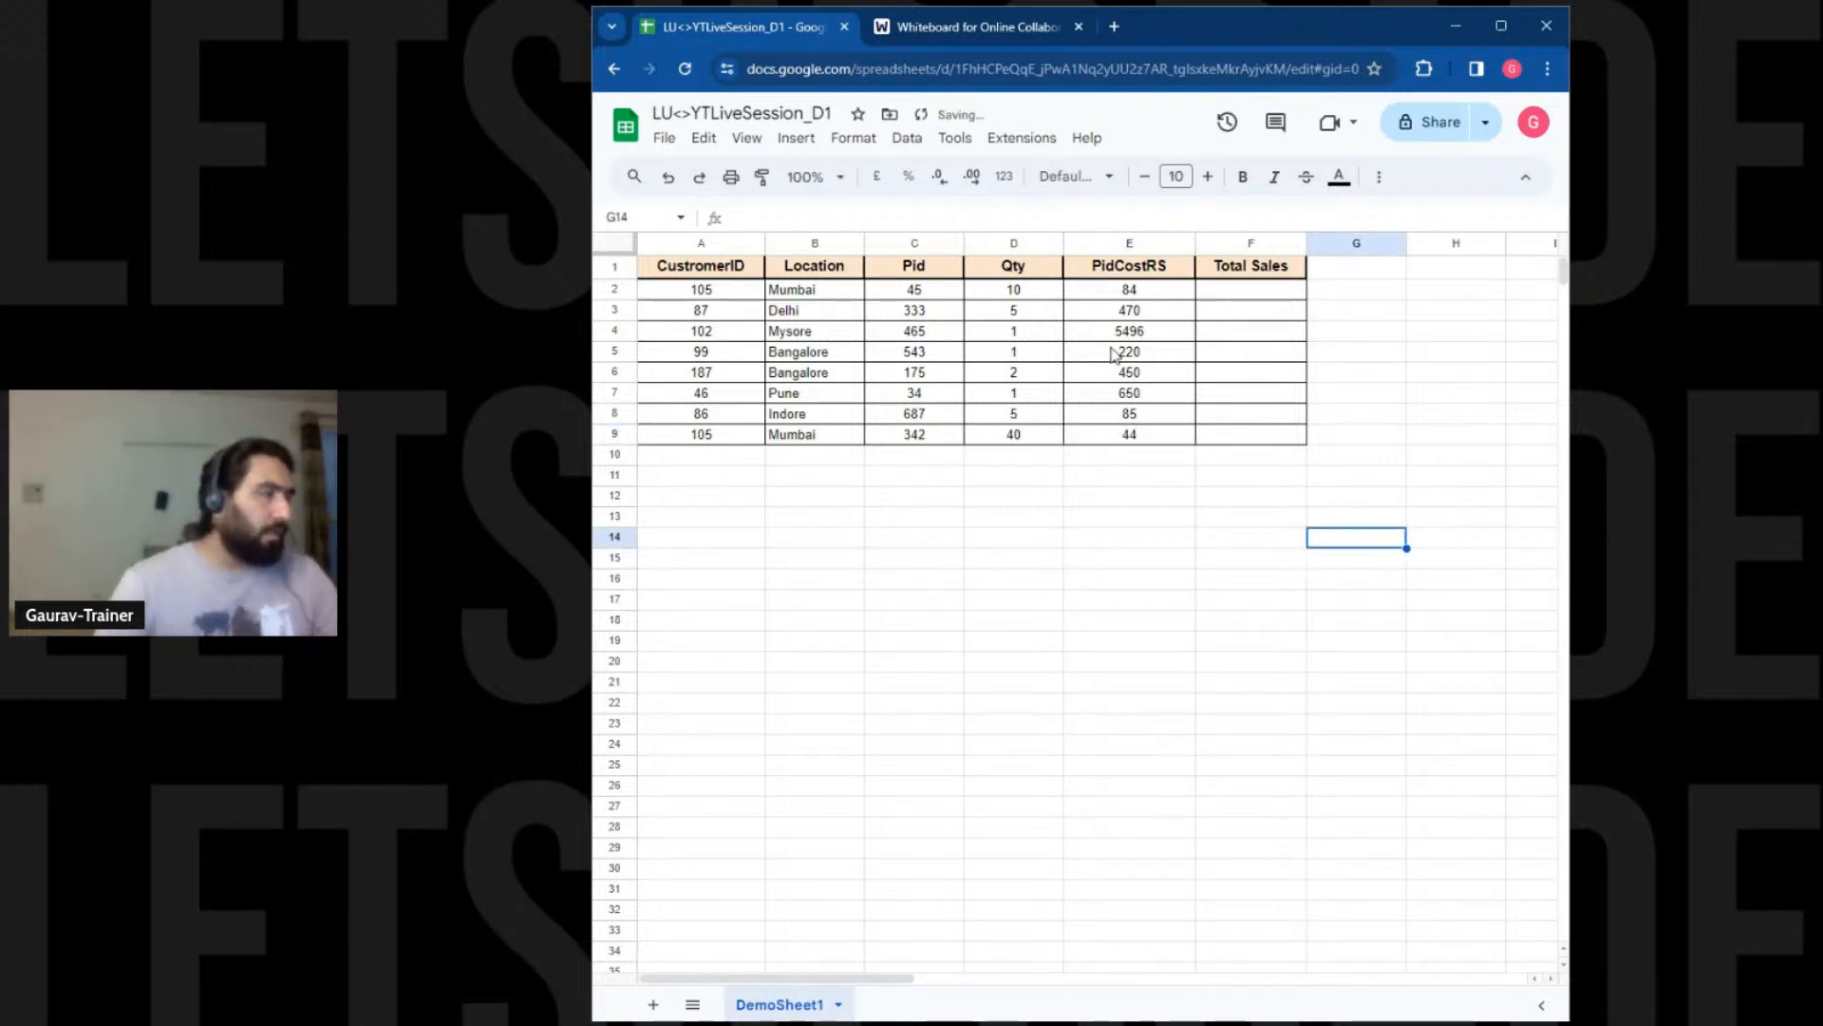
Begin a SUM formula over D2:E2 in cell F2 of the Total Sales column
drag(1121, 300, 1124, 434)
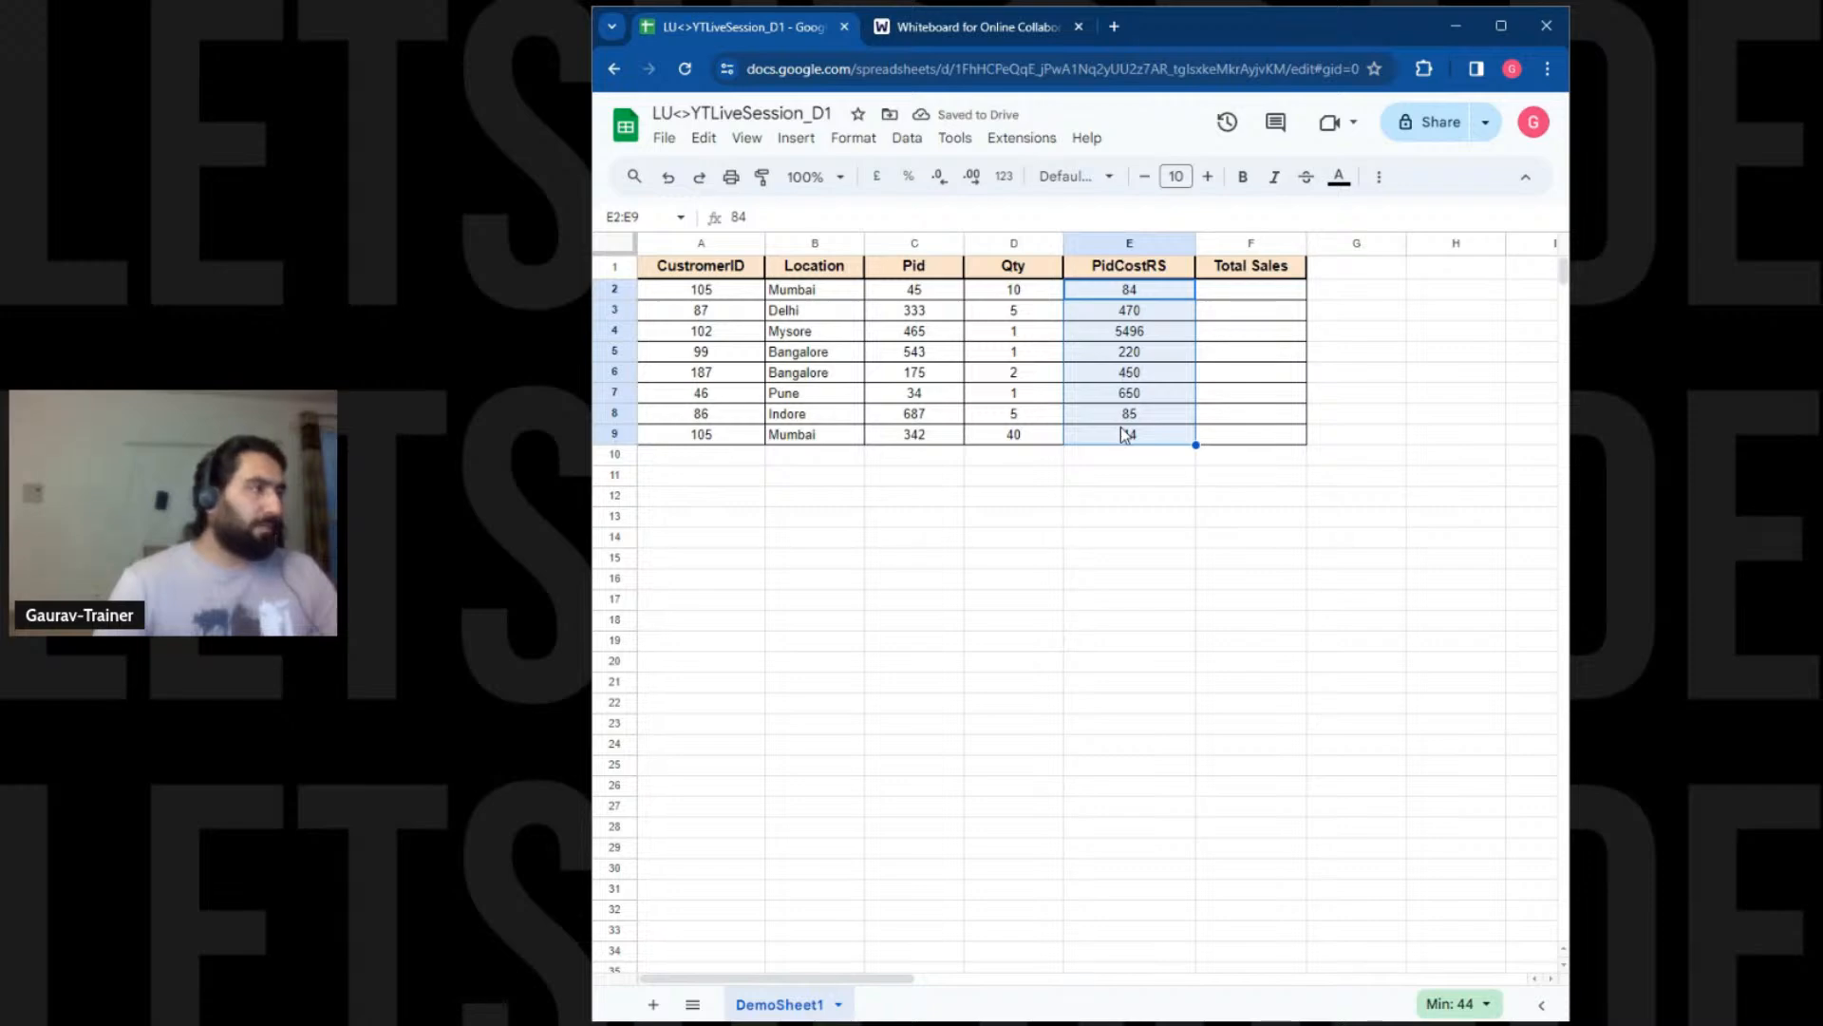
click(1124, 434)
drag(1009, 298, 1004, 450)
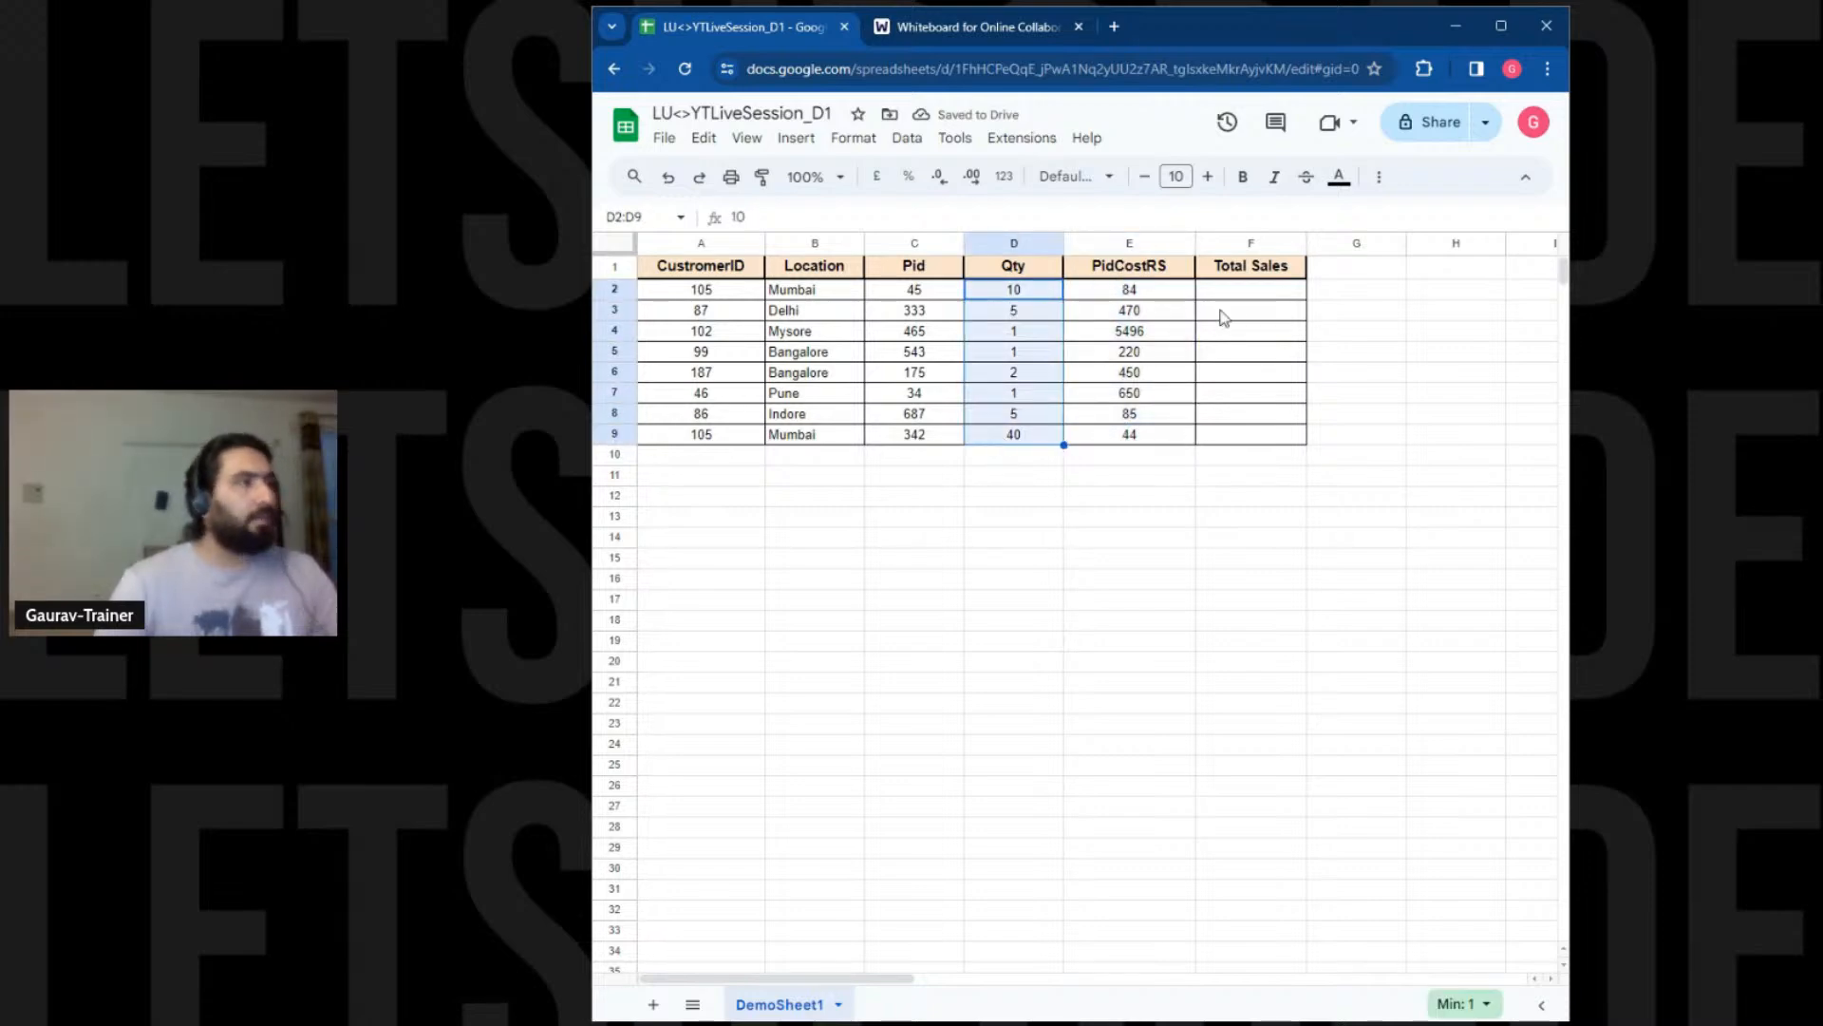
click(1252, 296)
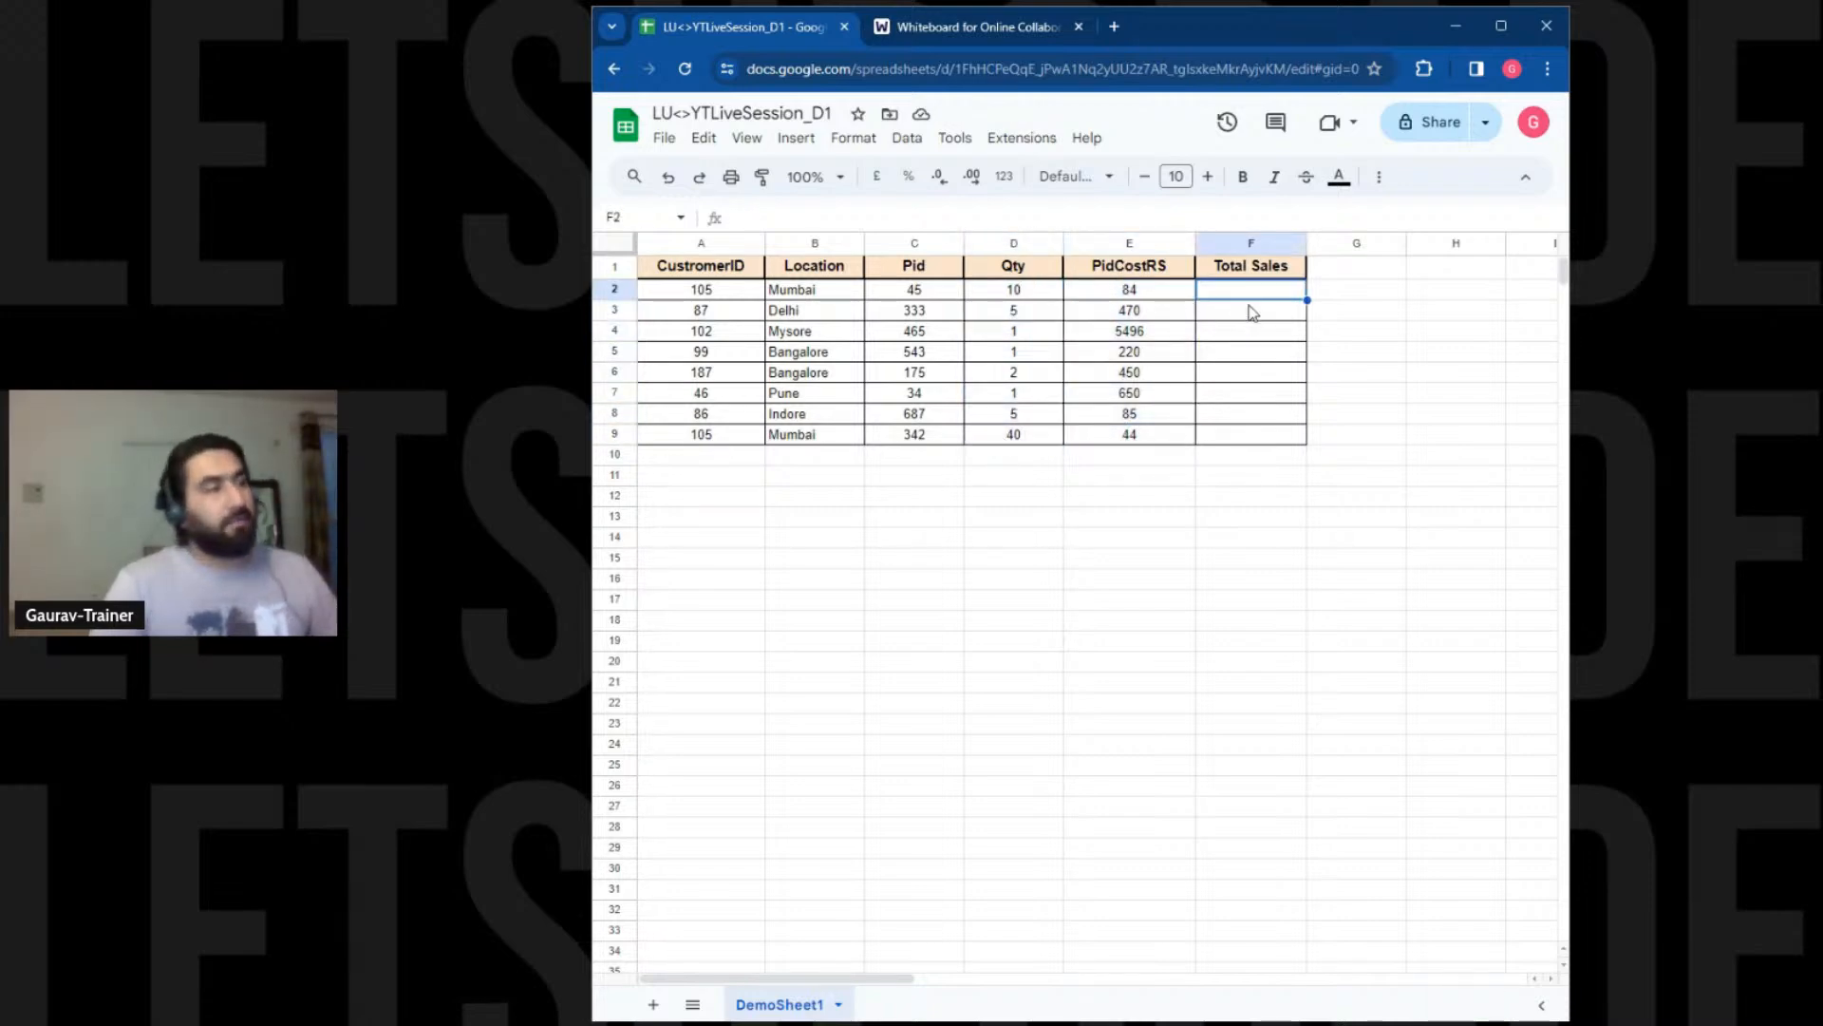
text(=)
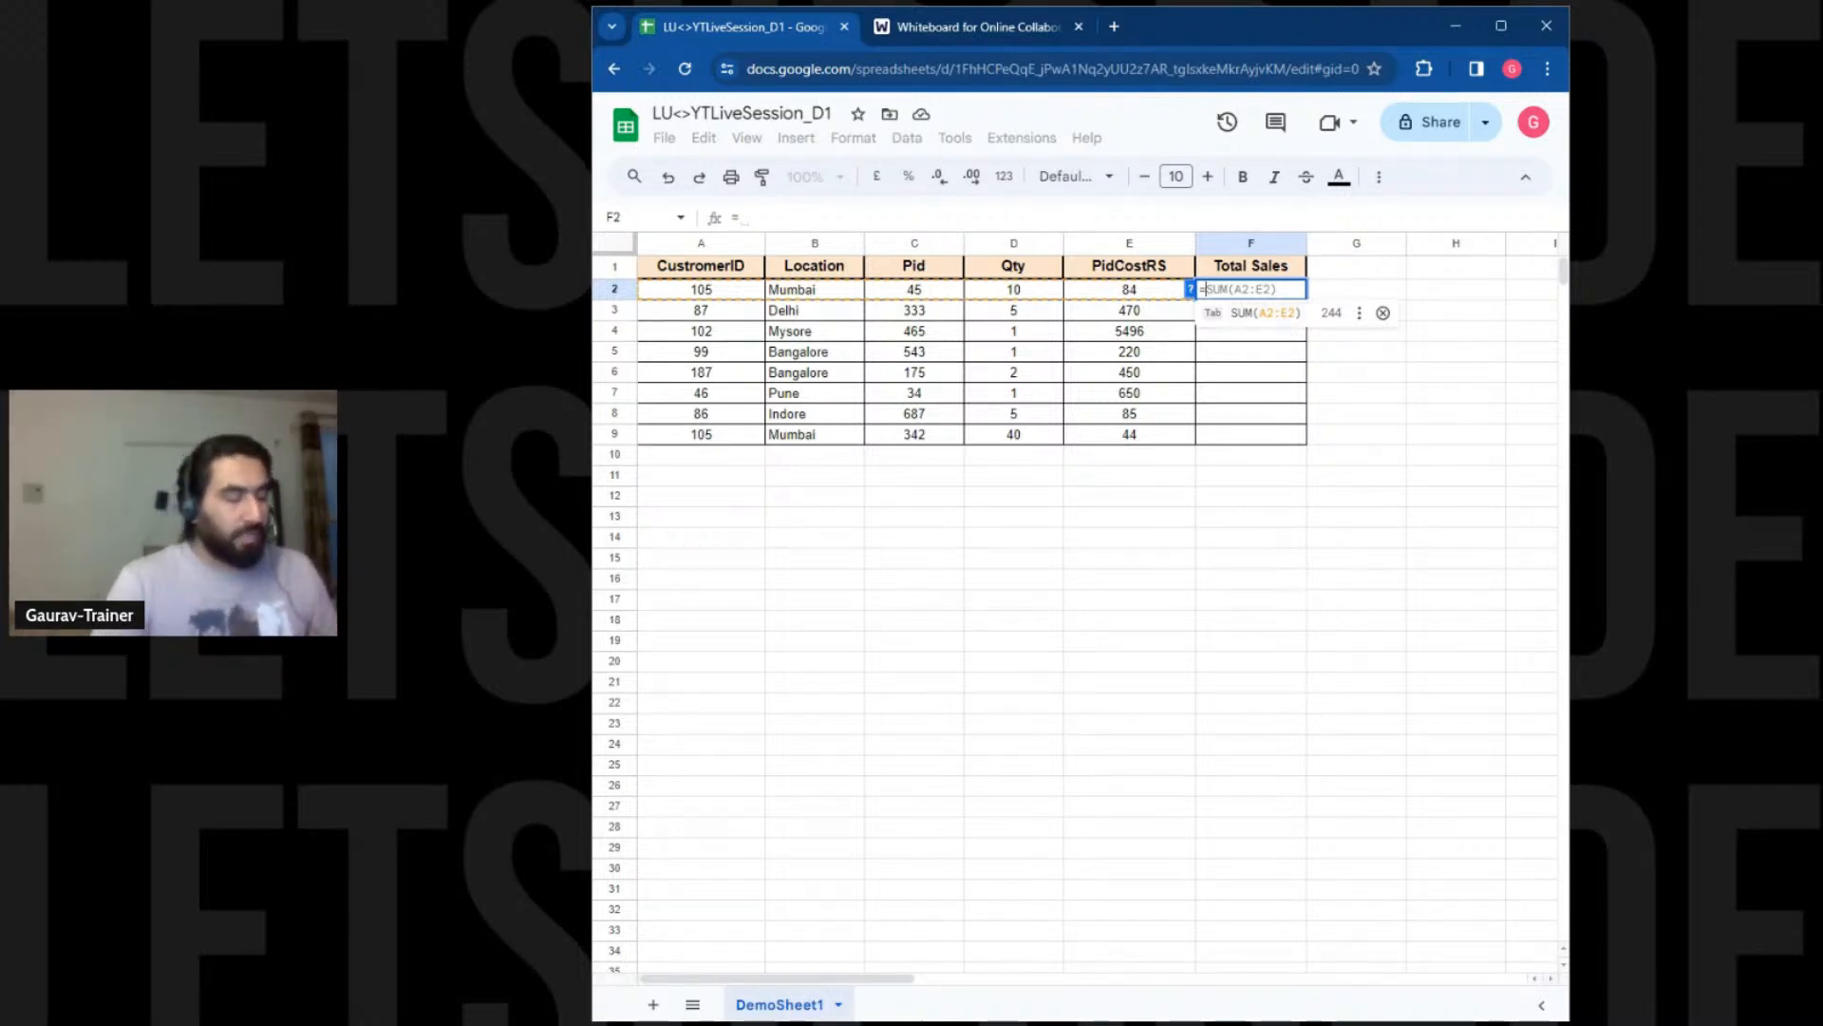
text(SUM()
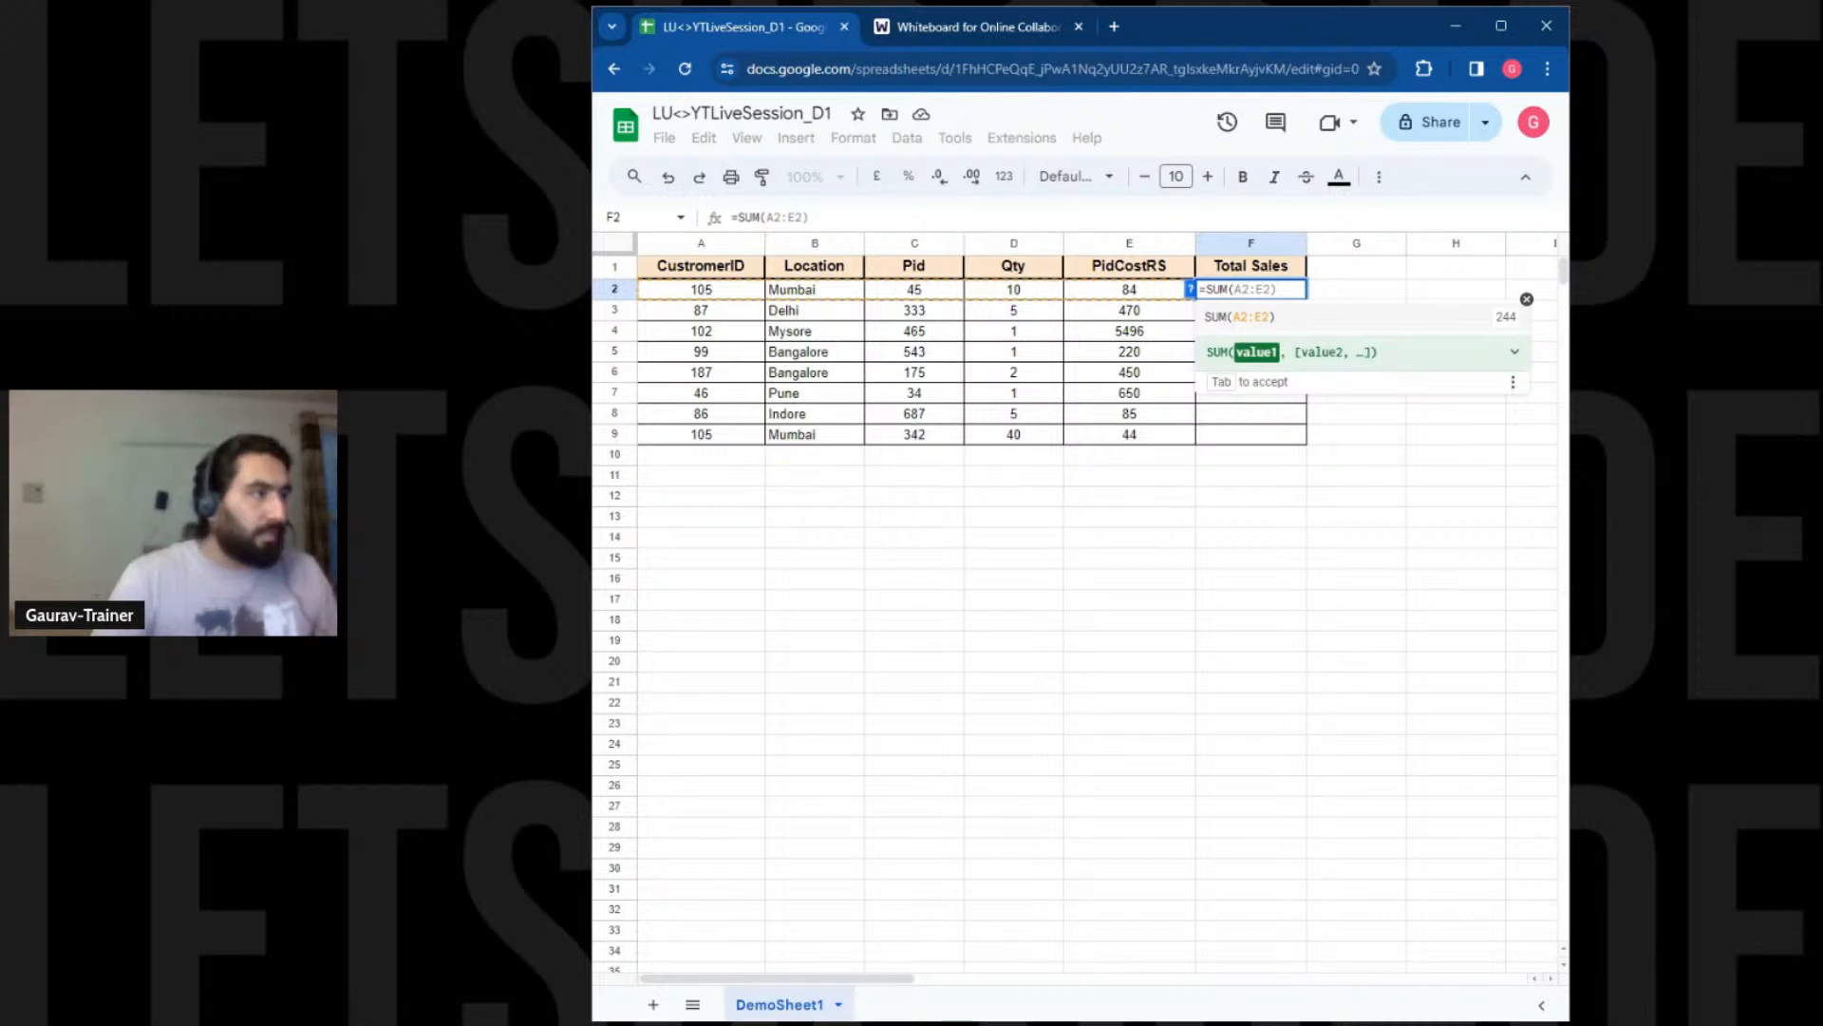
text(D2)
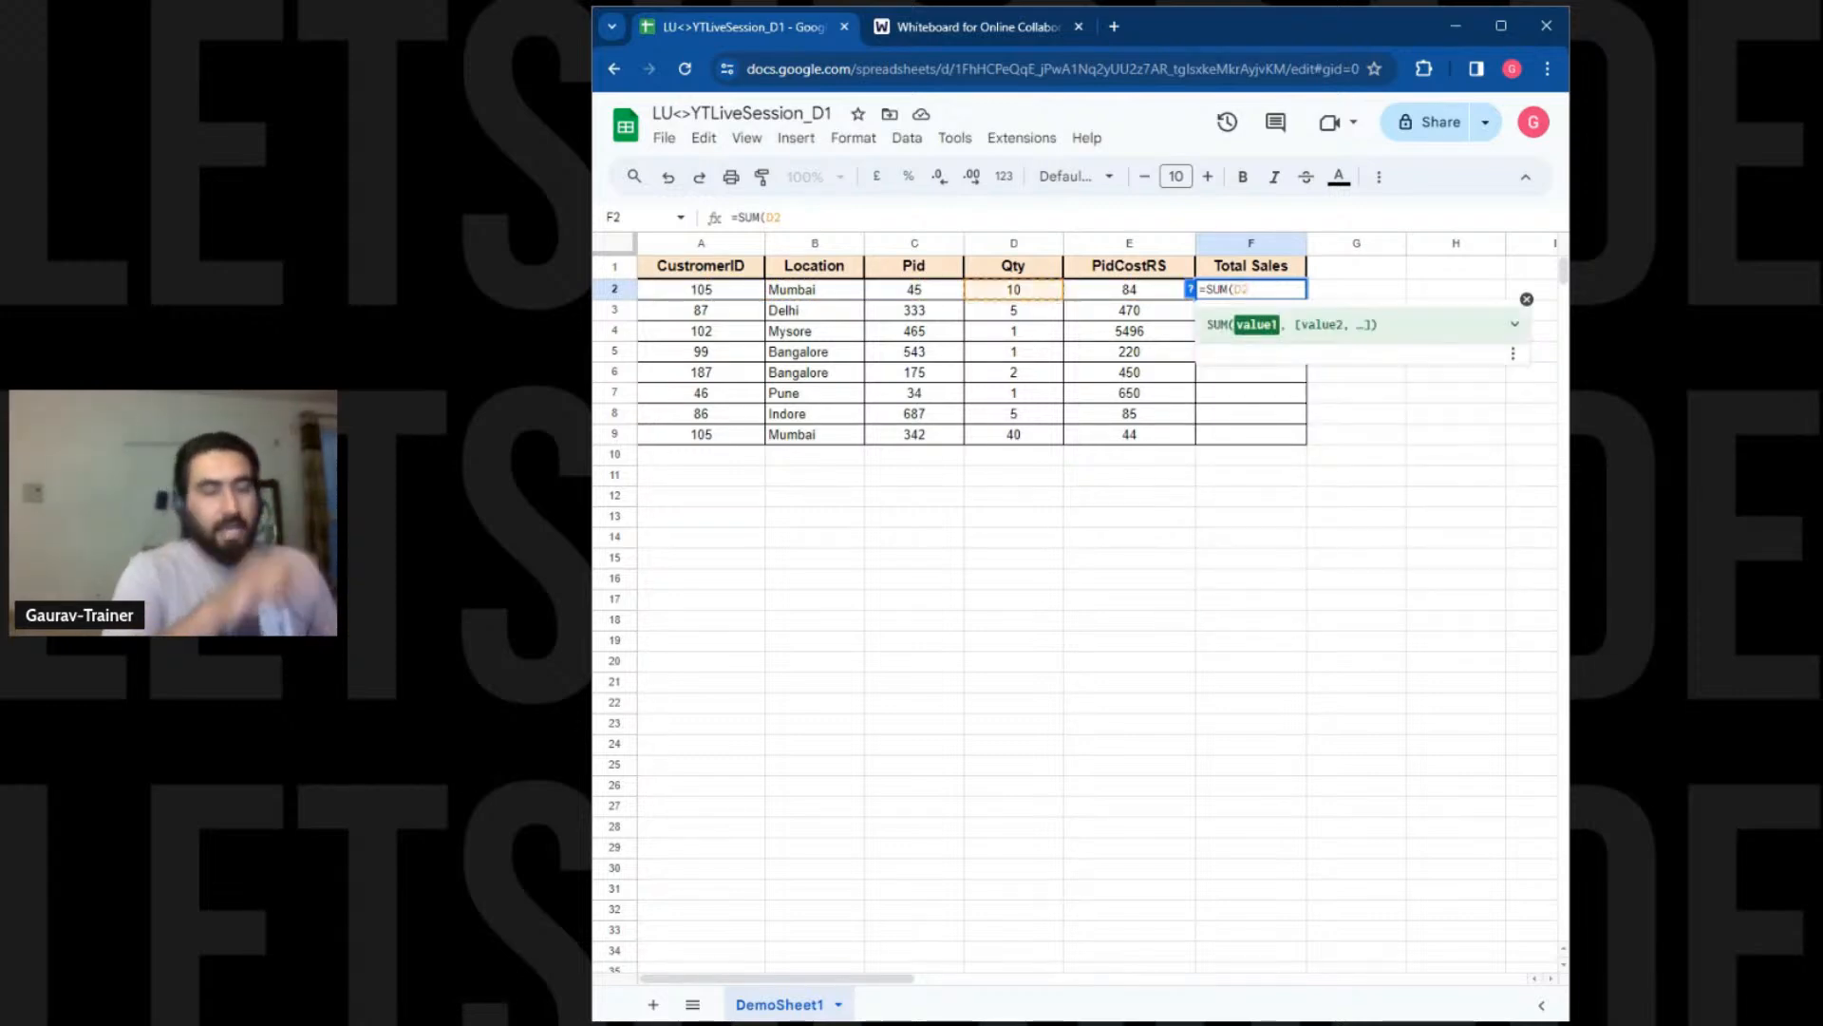
text(:)
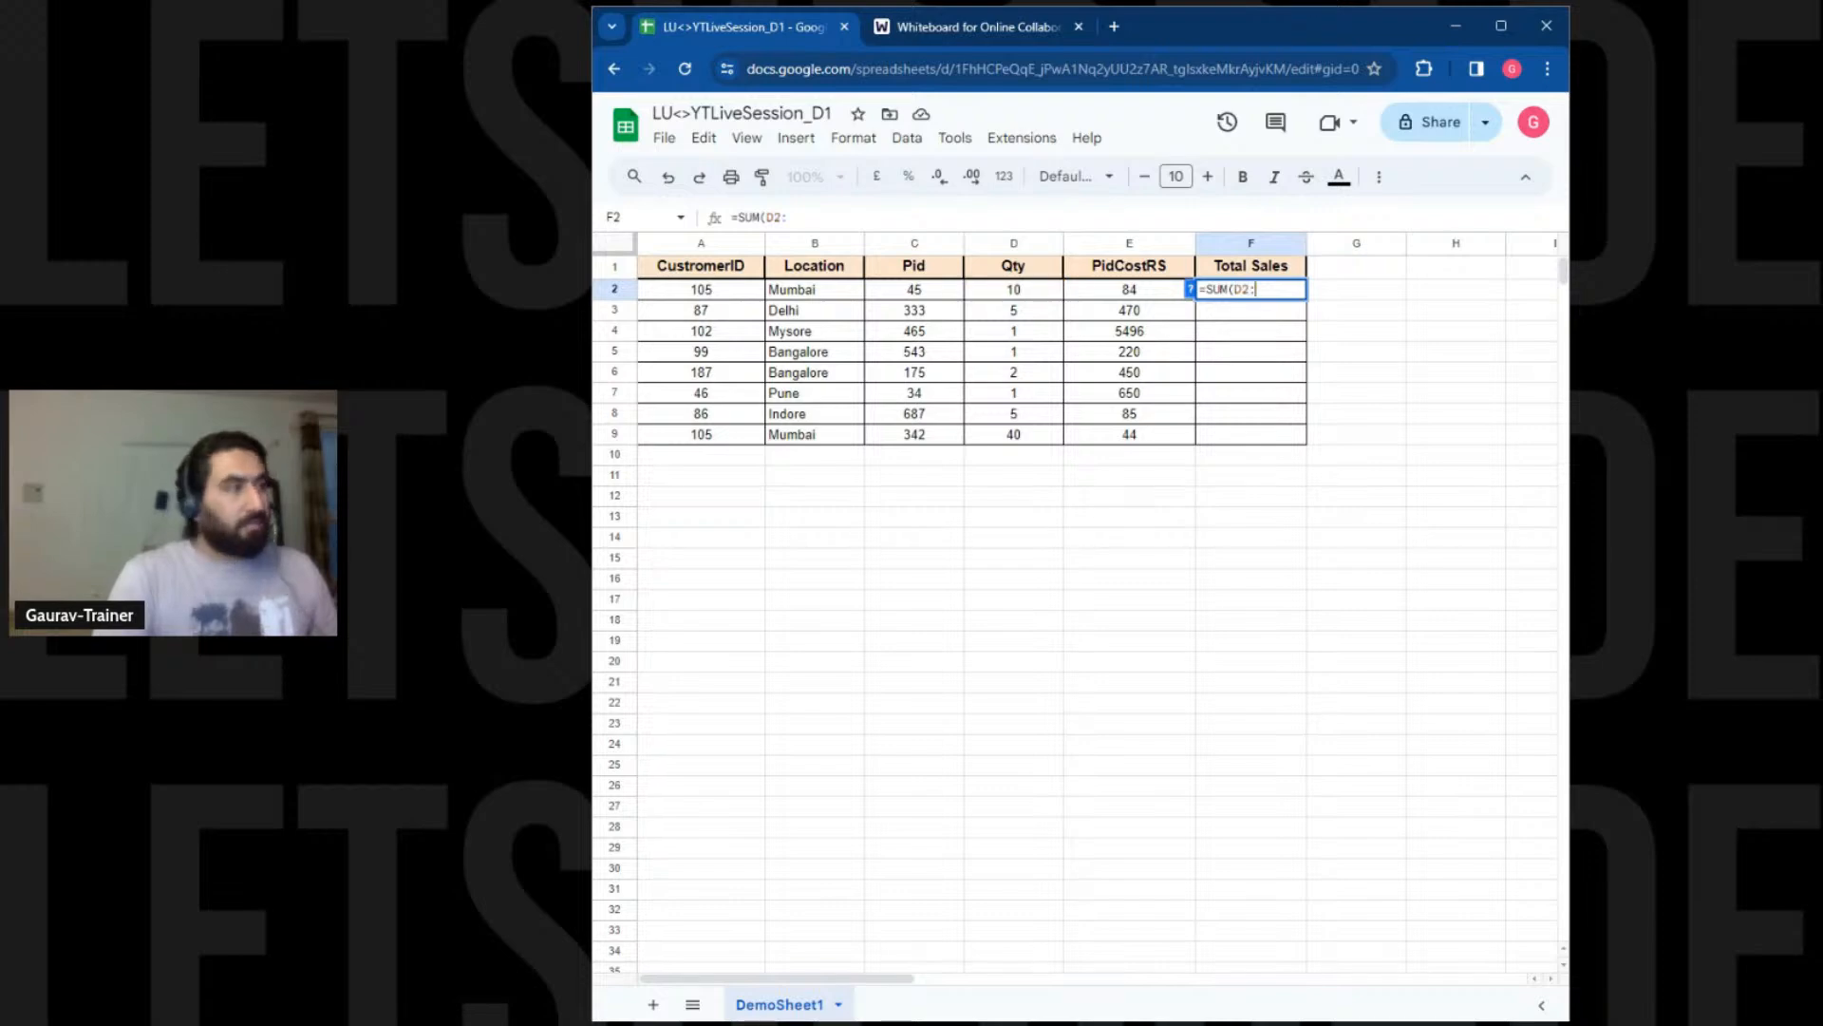
text(E2)
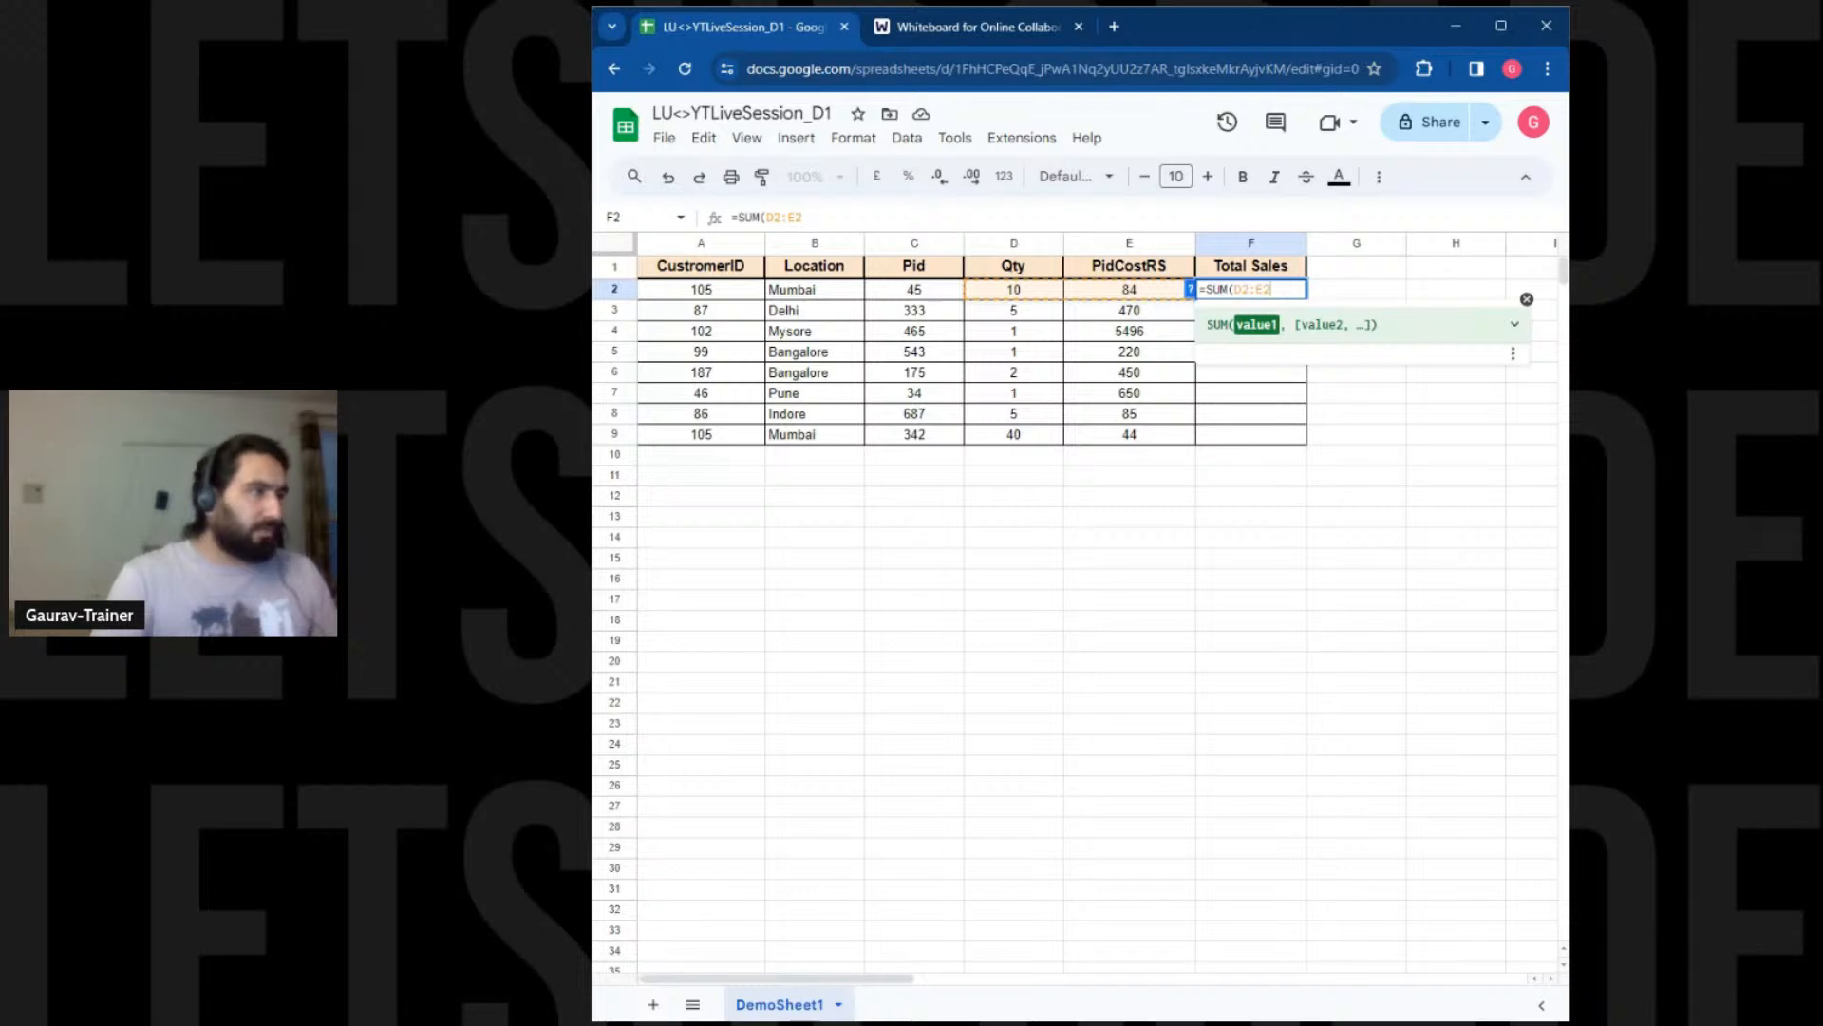
Change the formula in F2 to =D2*E2 and accept the suggested auto-fill for the rest of the Total Sales column
key(BackSpace)
key(BackSpace)
key(BackSpace)
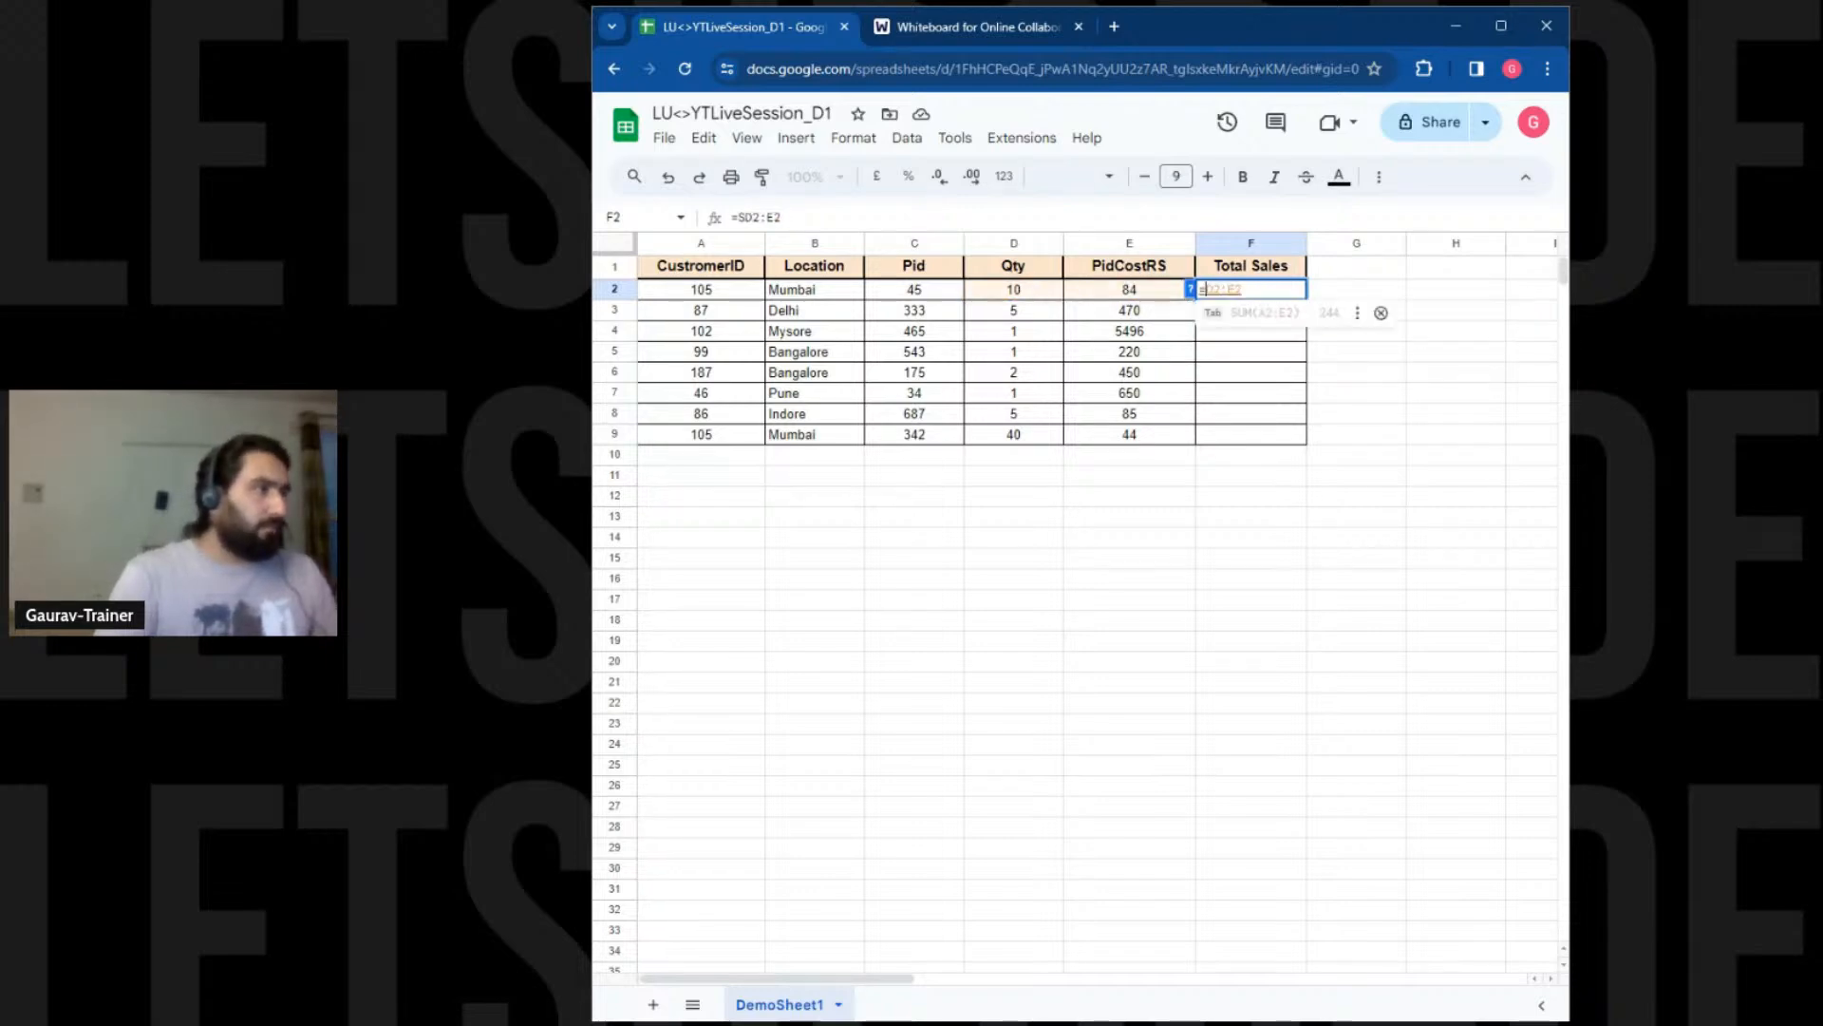
key(Right)
key(Delete)
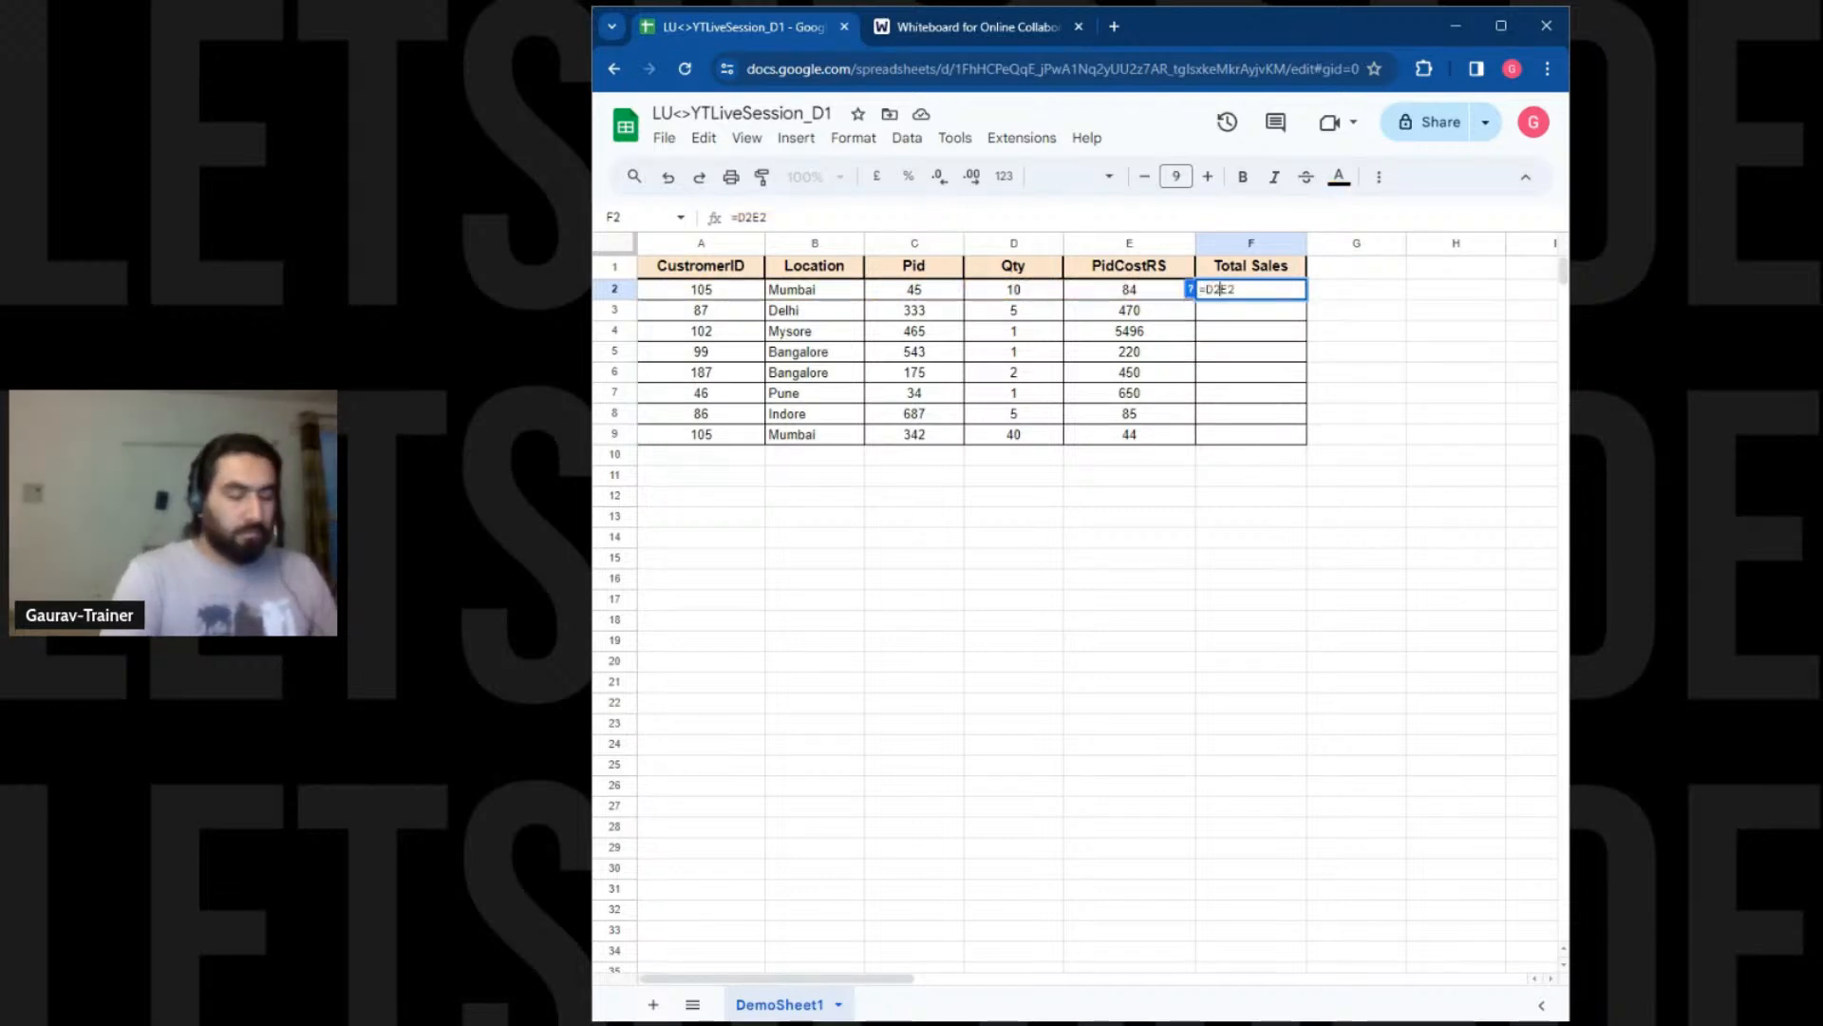
text(*)
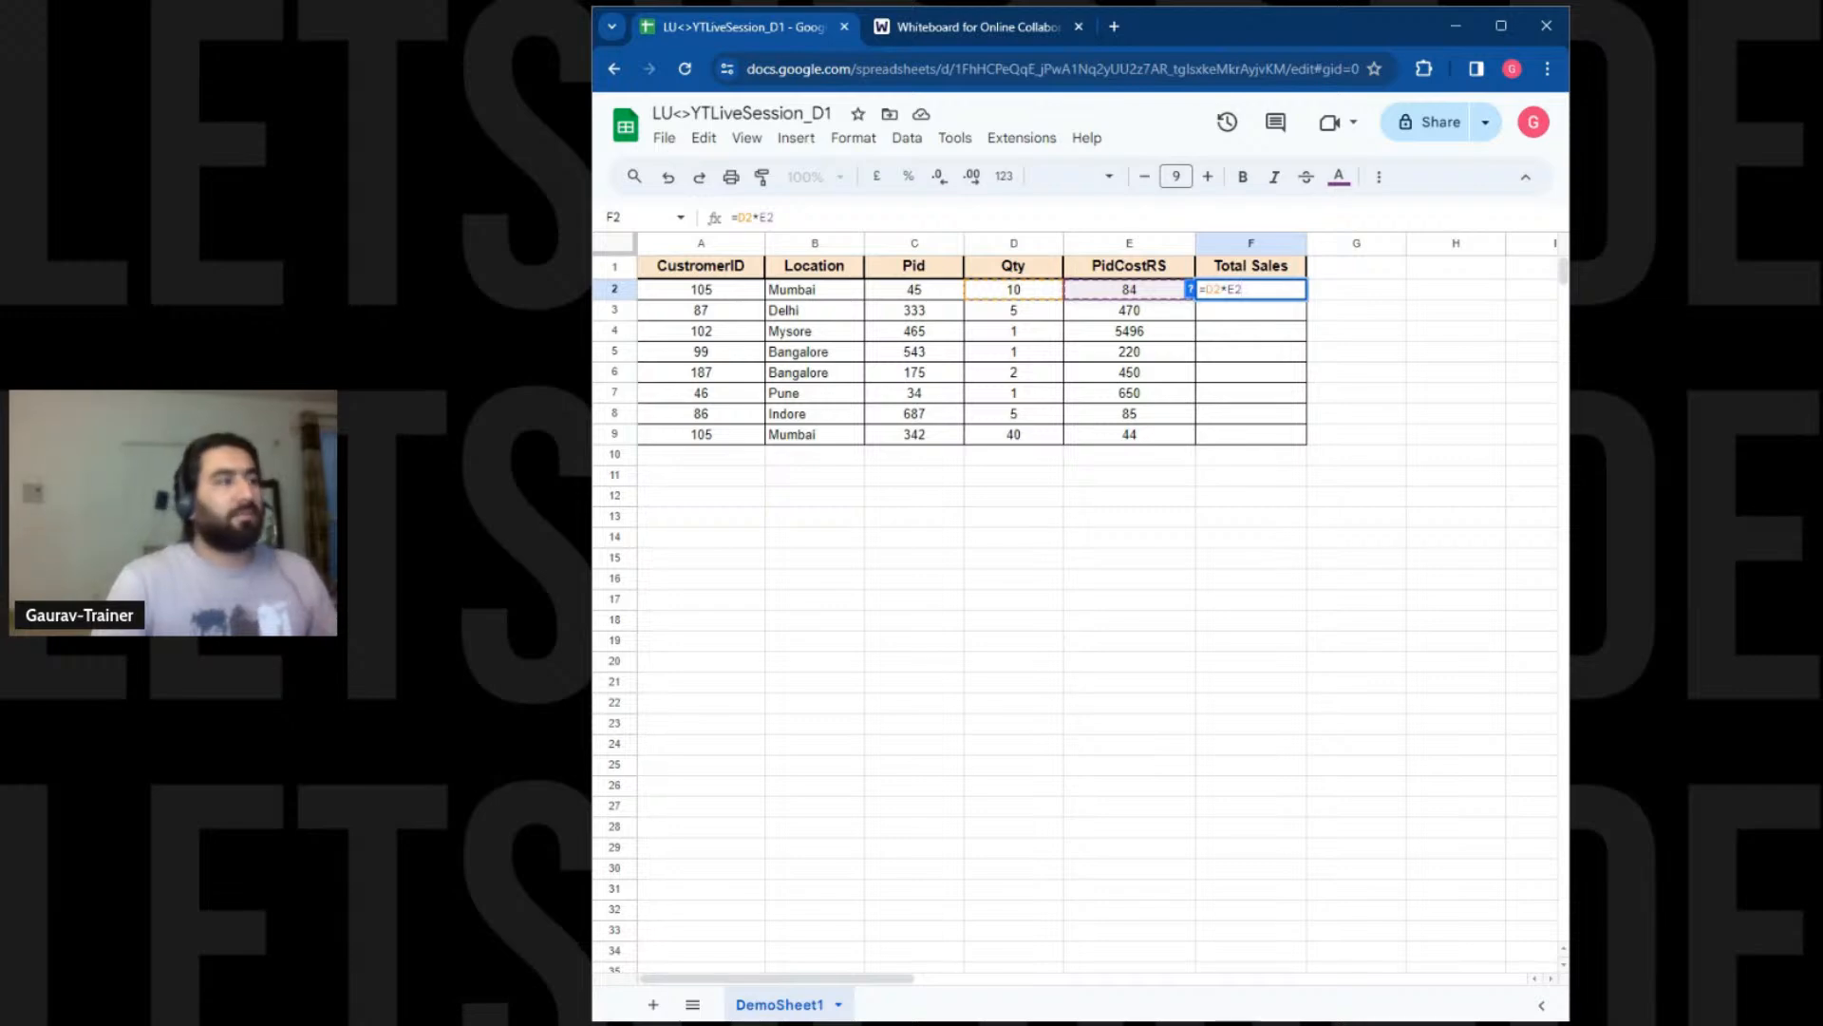
key(Return)
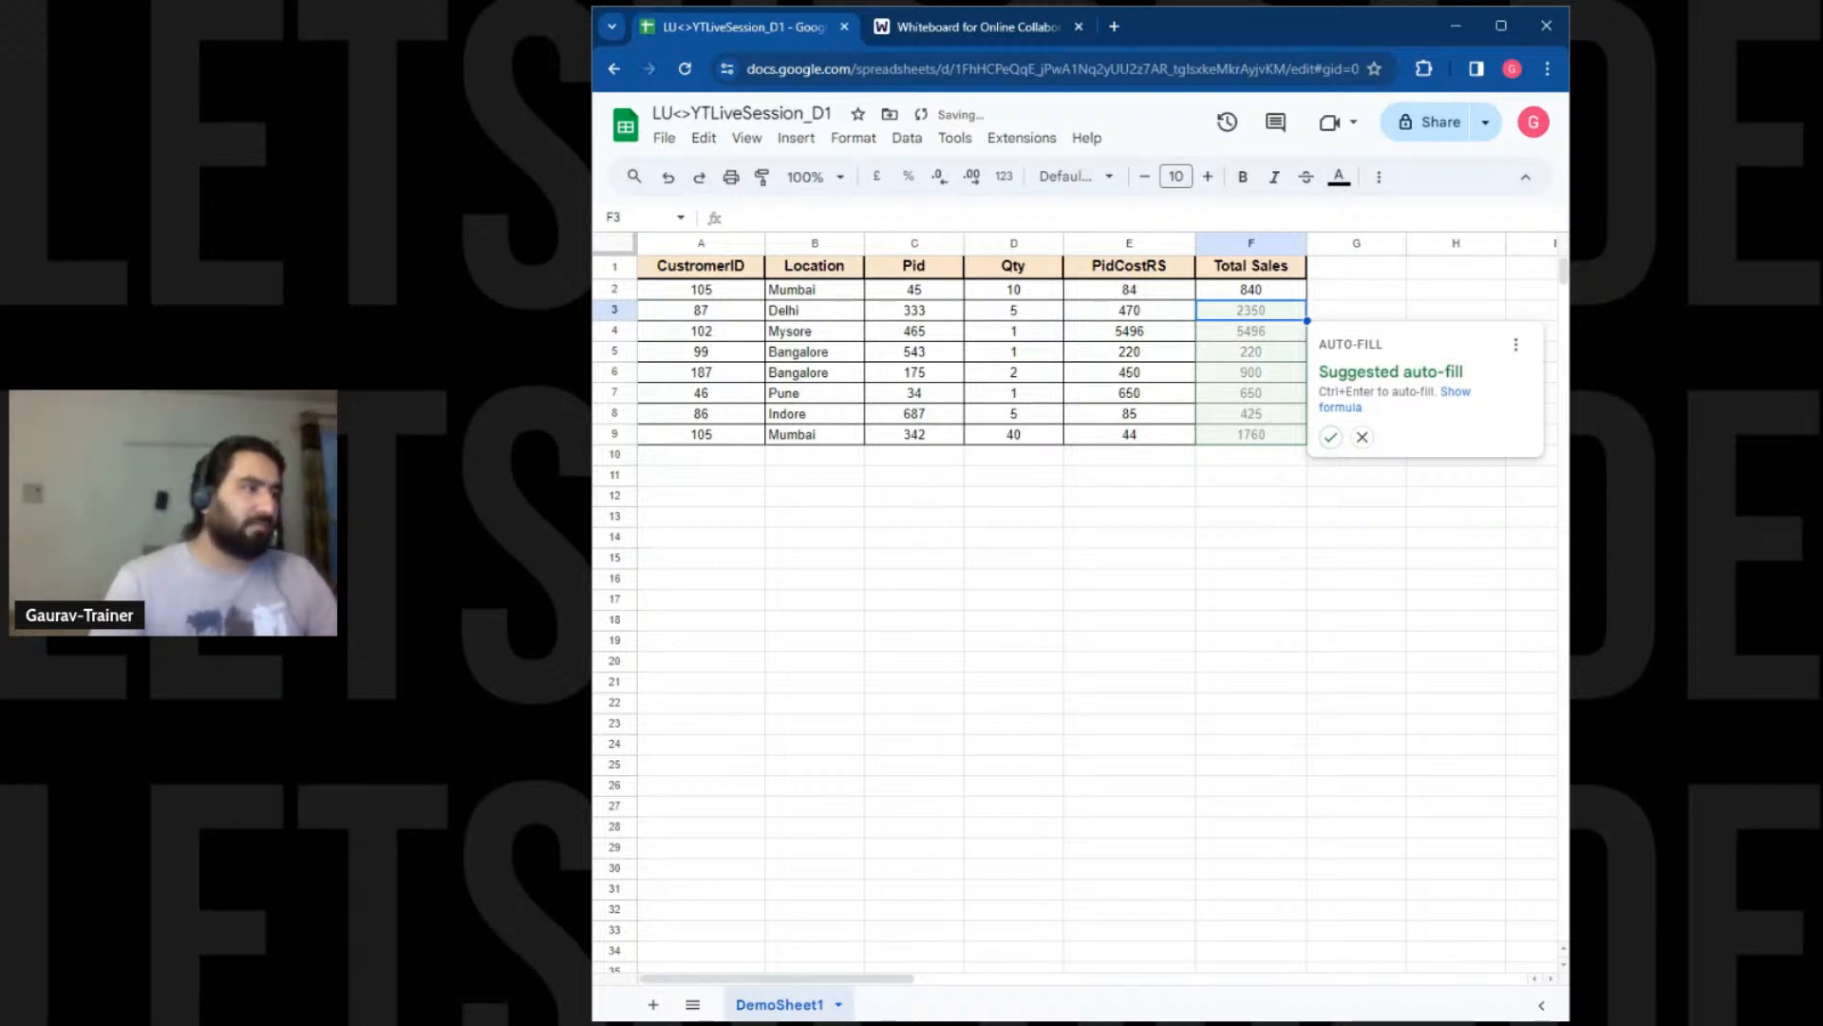
click(1334, 440)
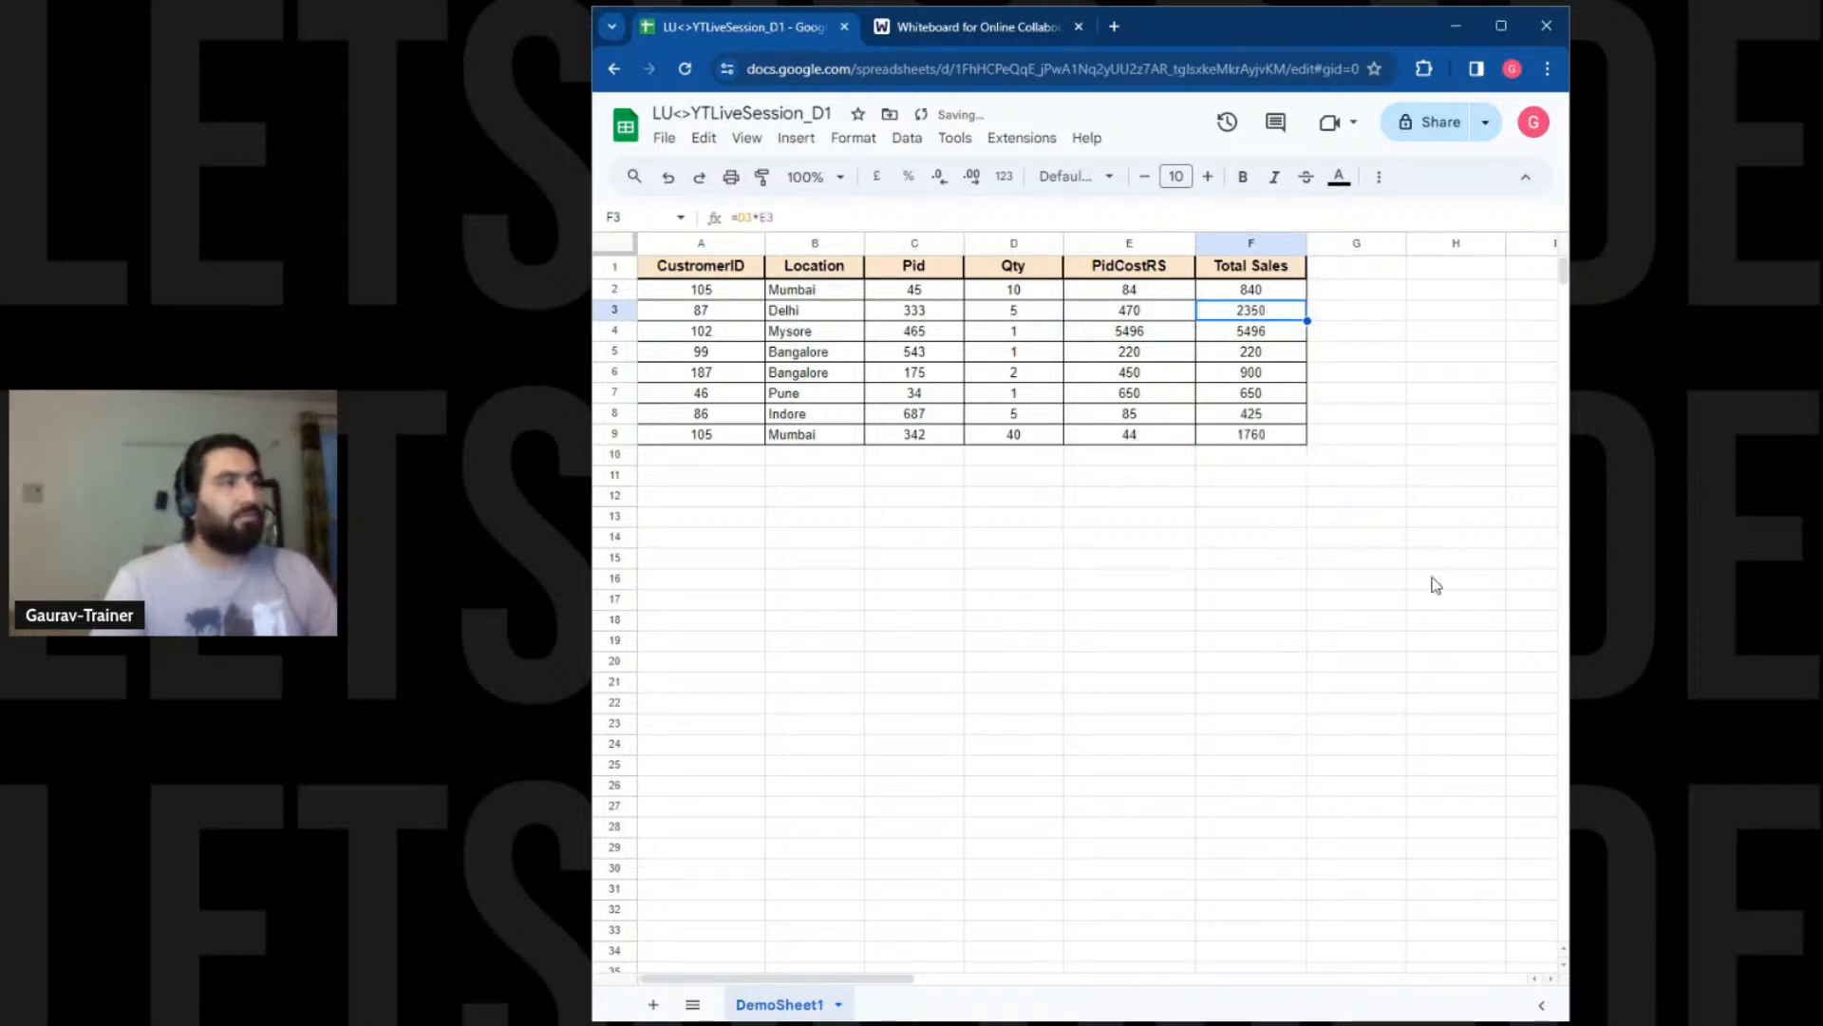
click(1182, 648)
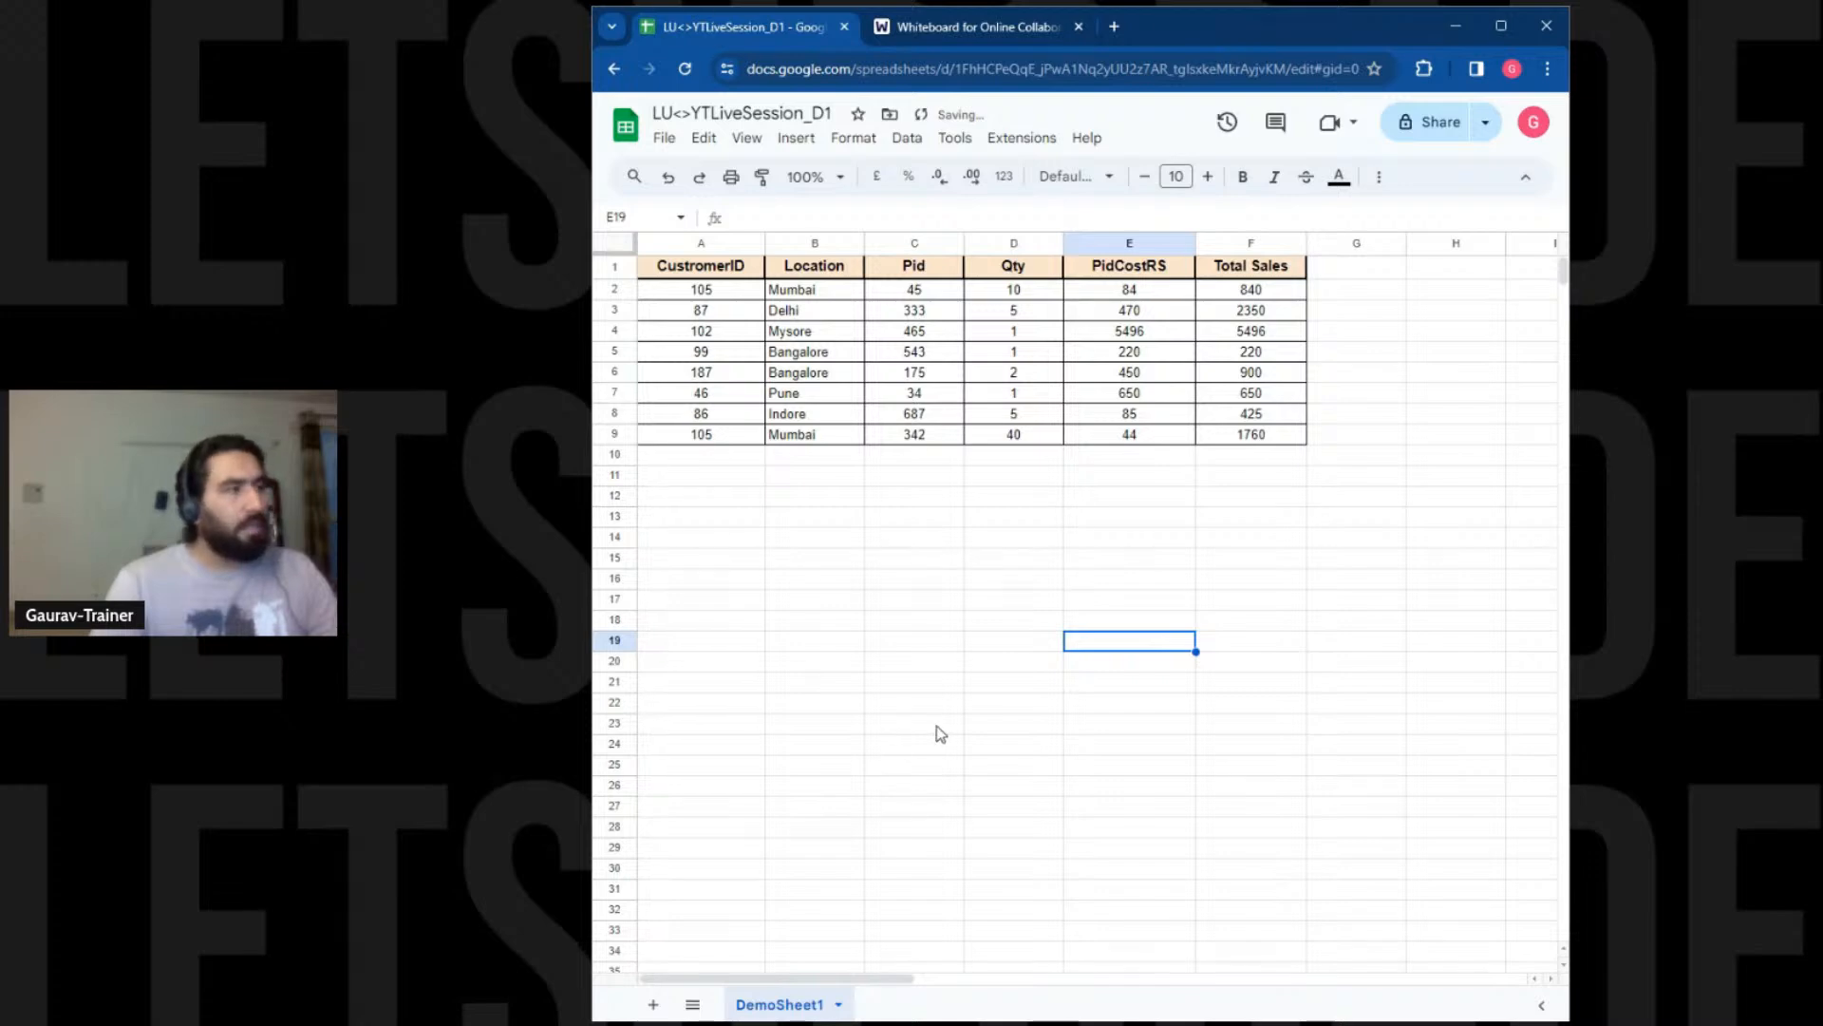
Locate the Create a filter command with the header row A1:F1 selected
drag(700, 266, 1251, 266)
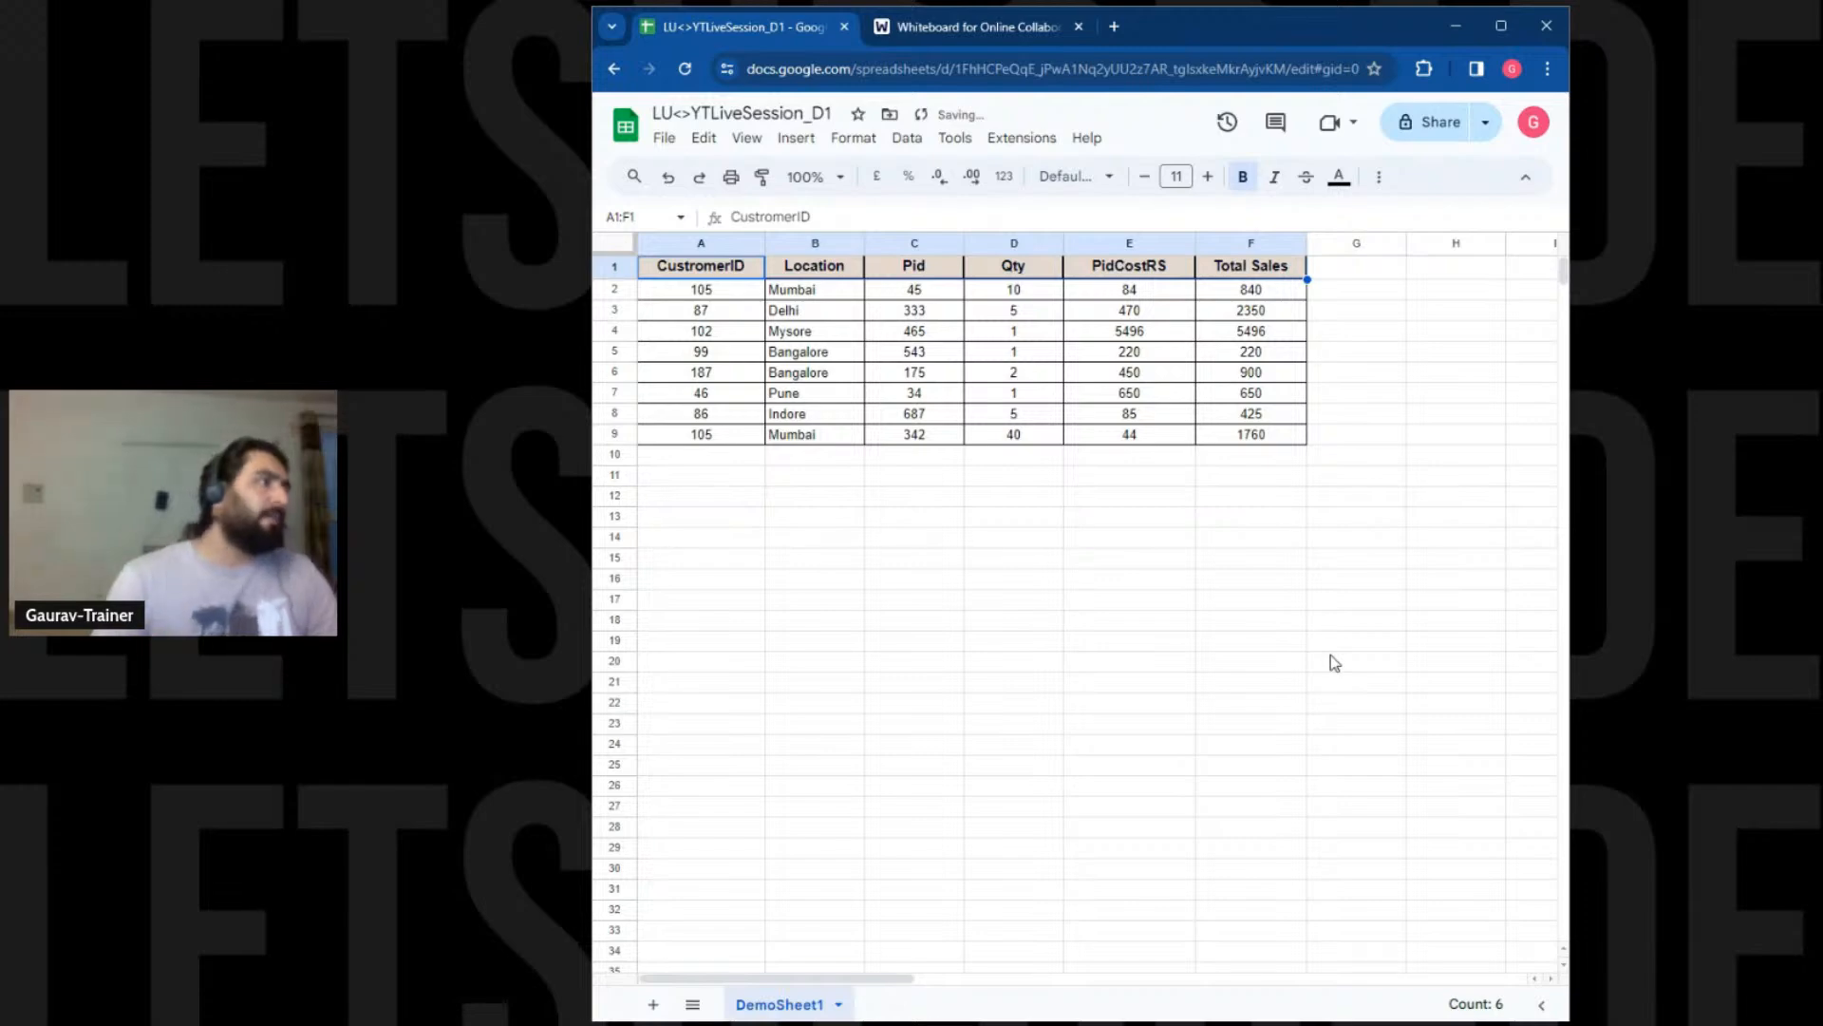
click(1381, 180)
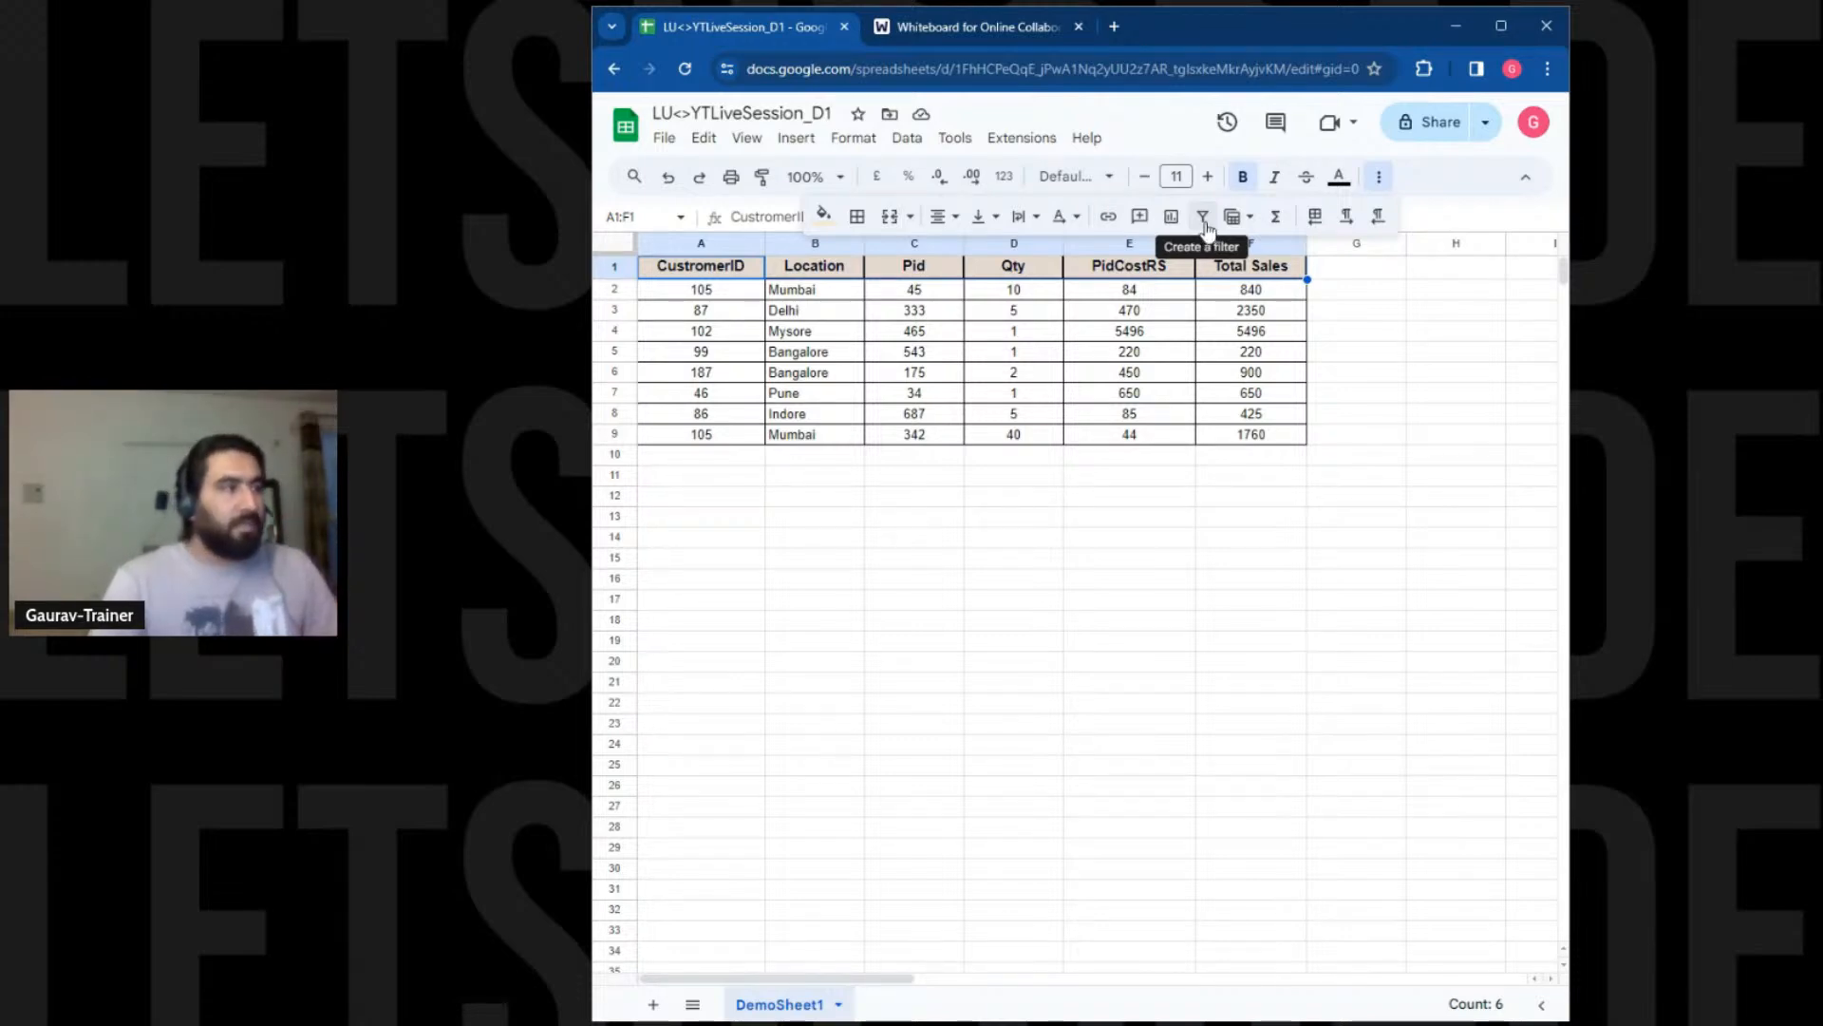
click(1191, 564)
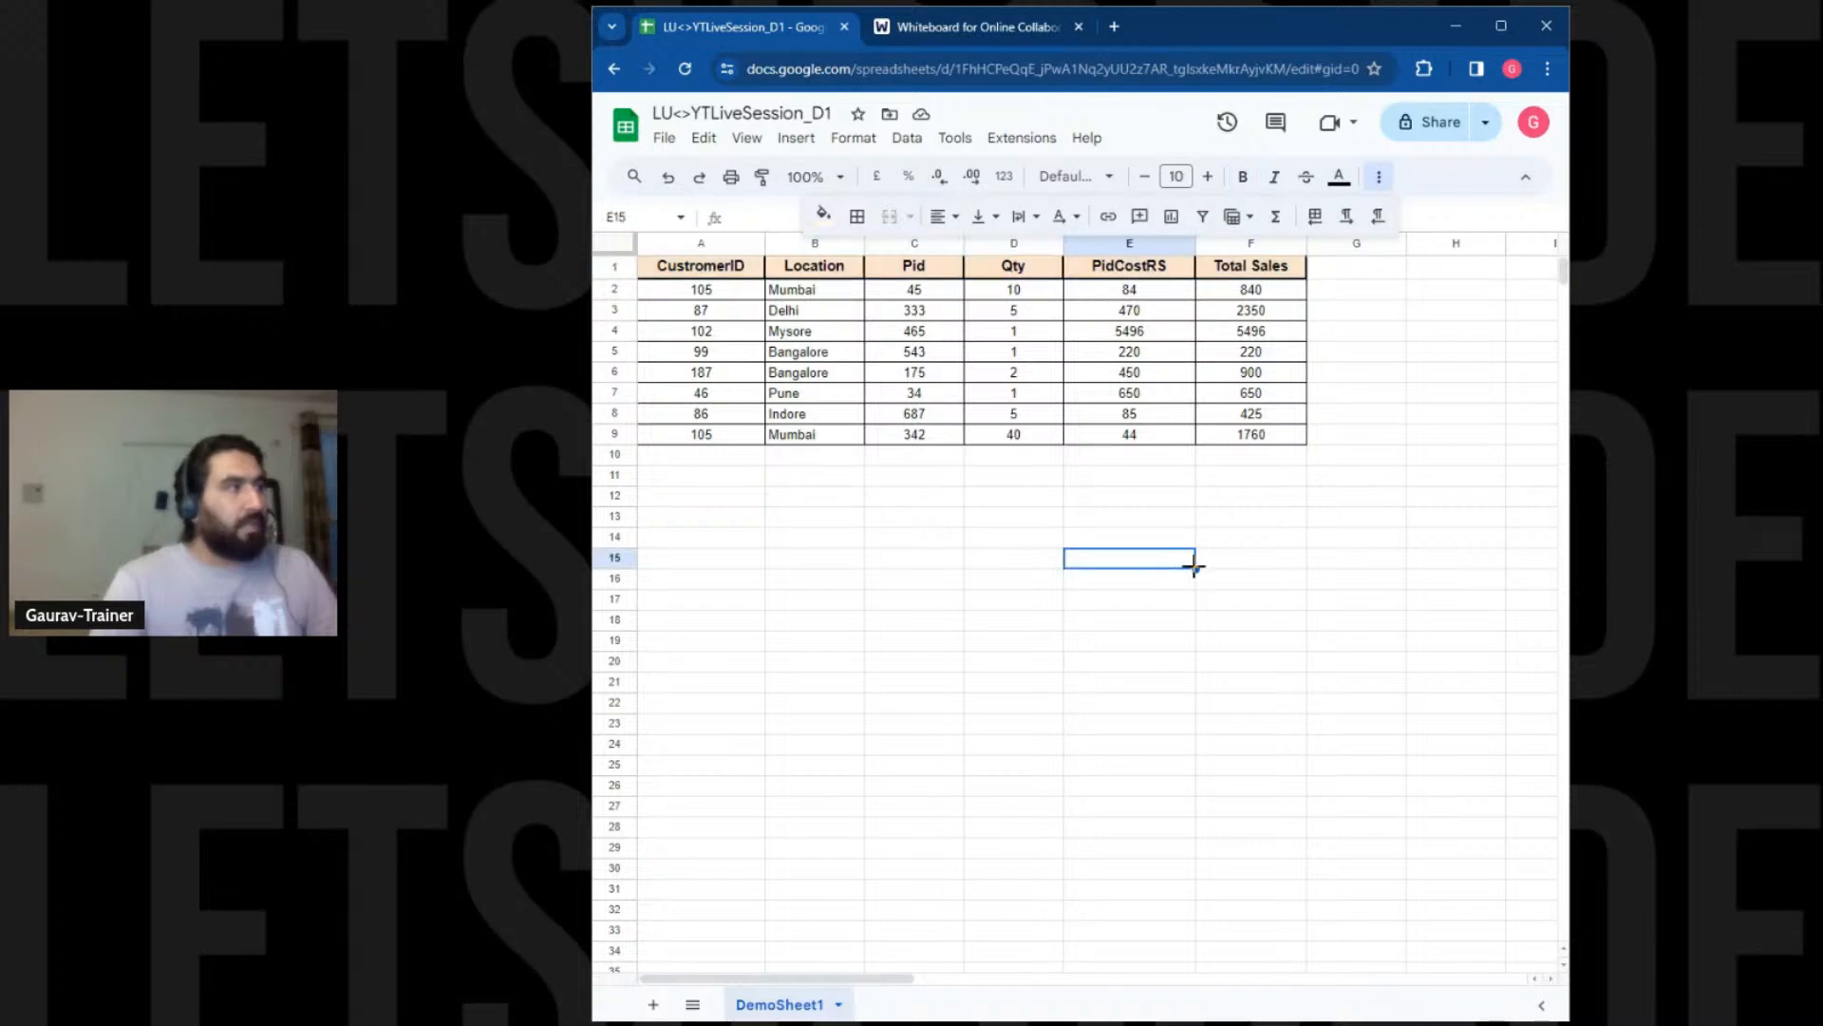
click(1380, 179)
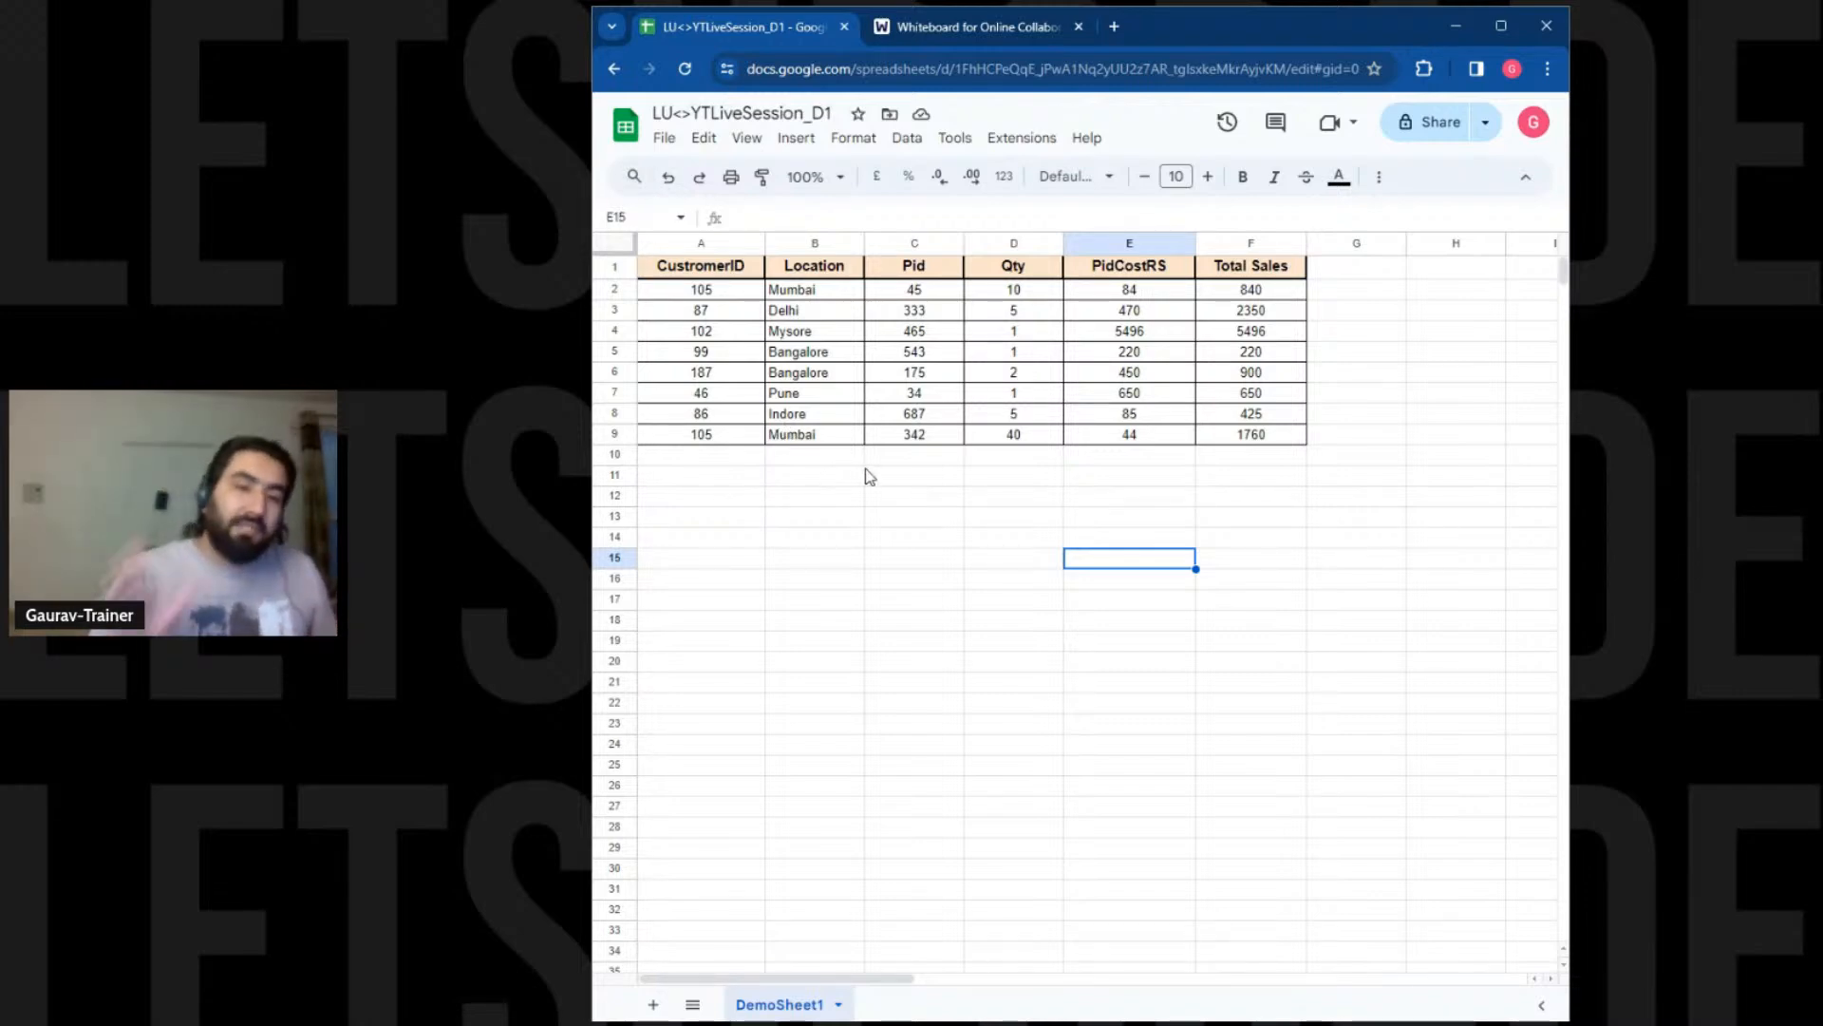
Search the available commands for "filter" and clear the search
key(alt+slash)
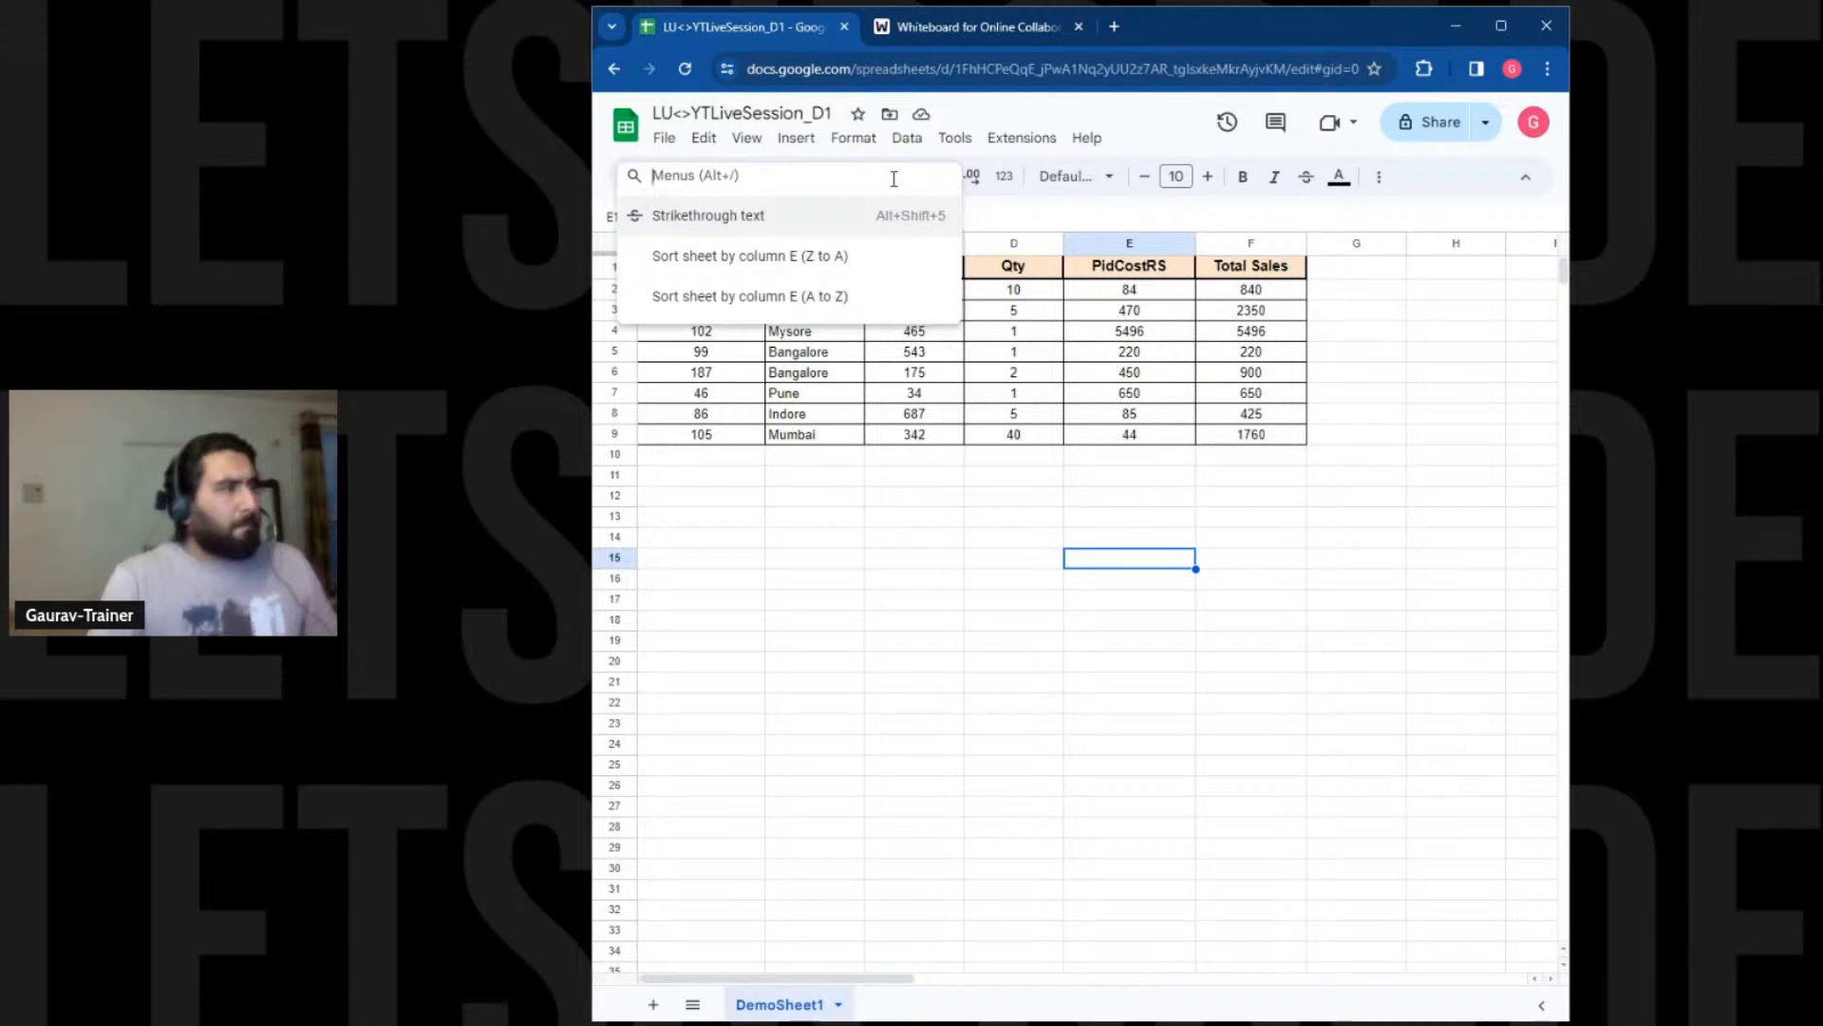
click(886, 493)
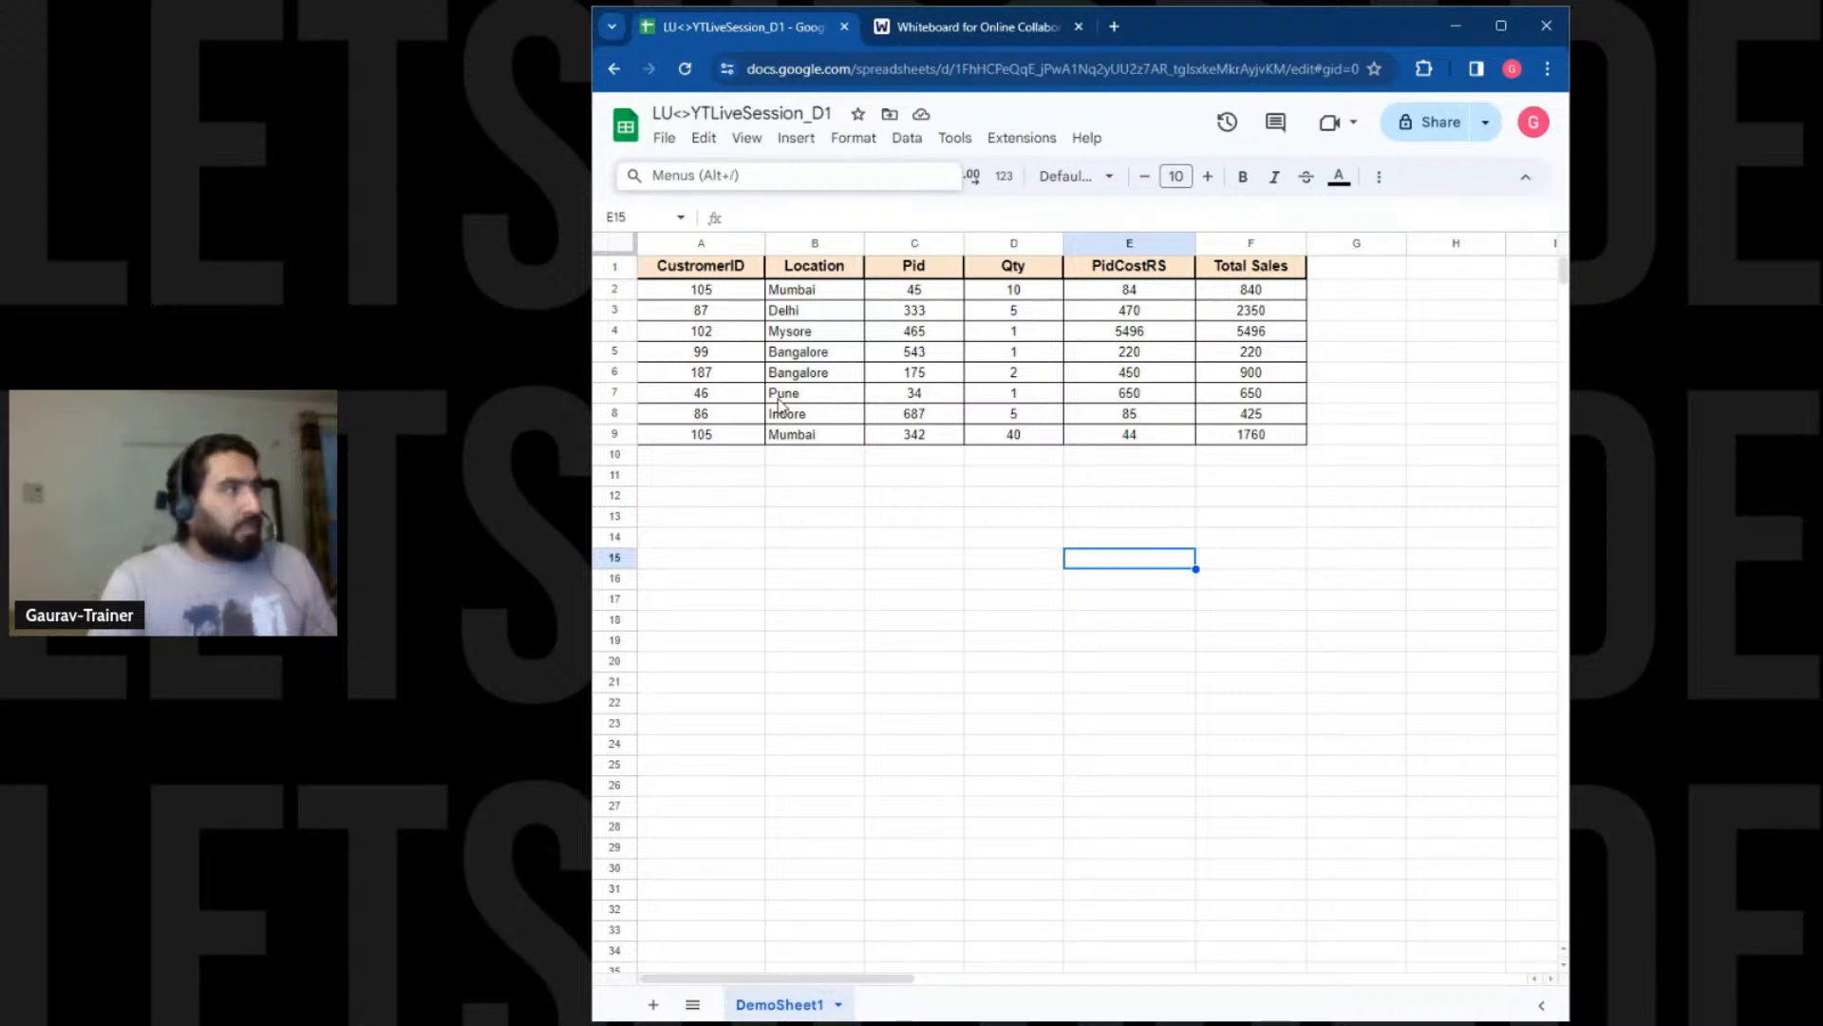
text(filter)
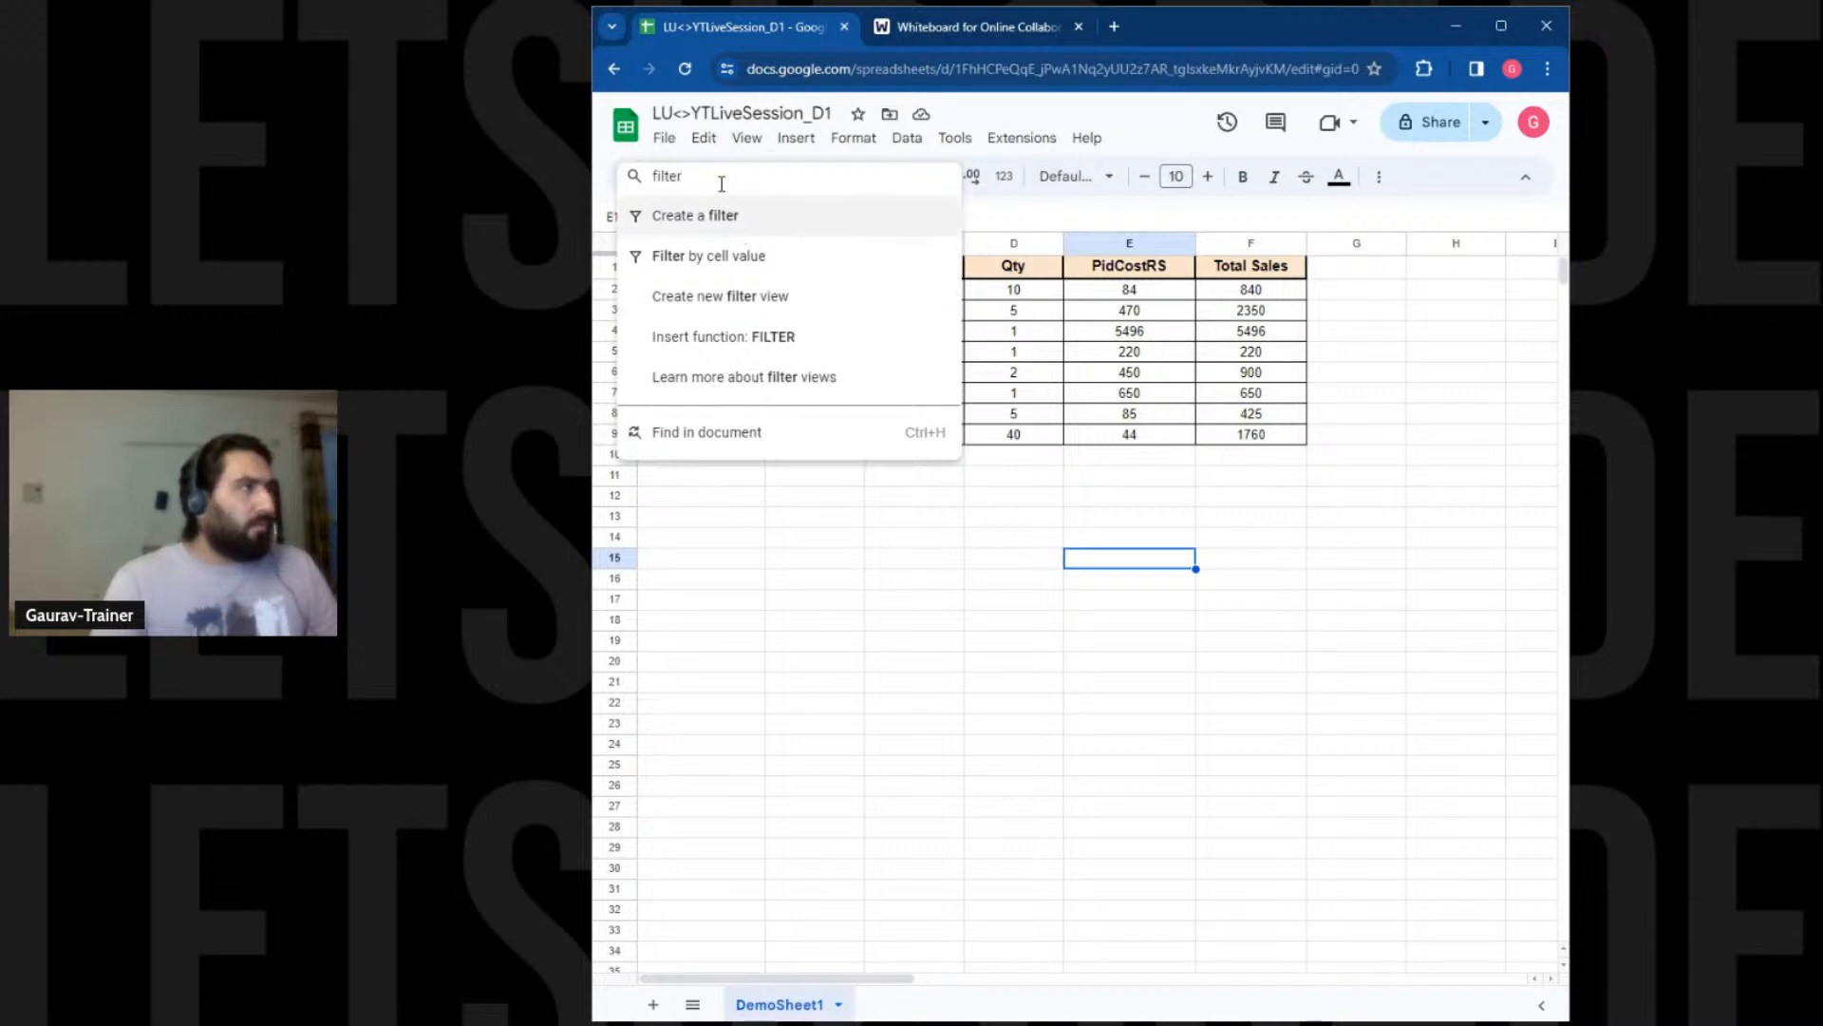
key(BackSpace)
key(BackSpace)
key(BackSpace)
key(BackSpace)
key(BackSpace)
key(BackSpace)
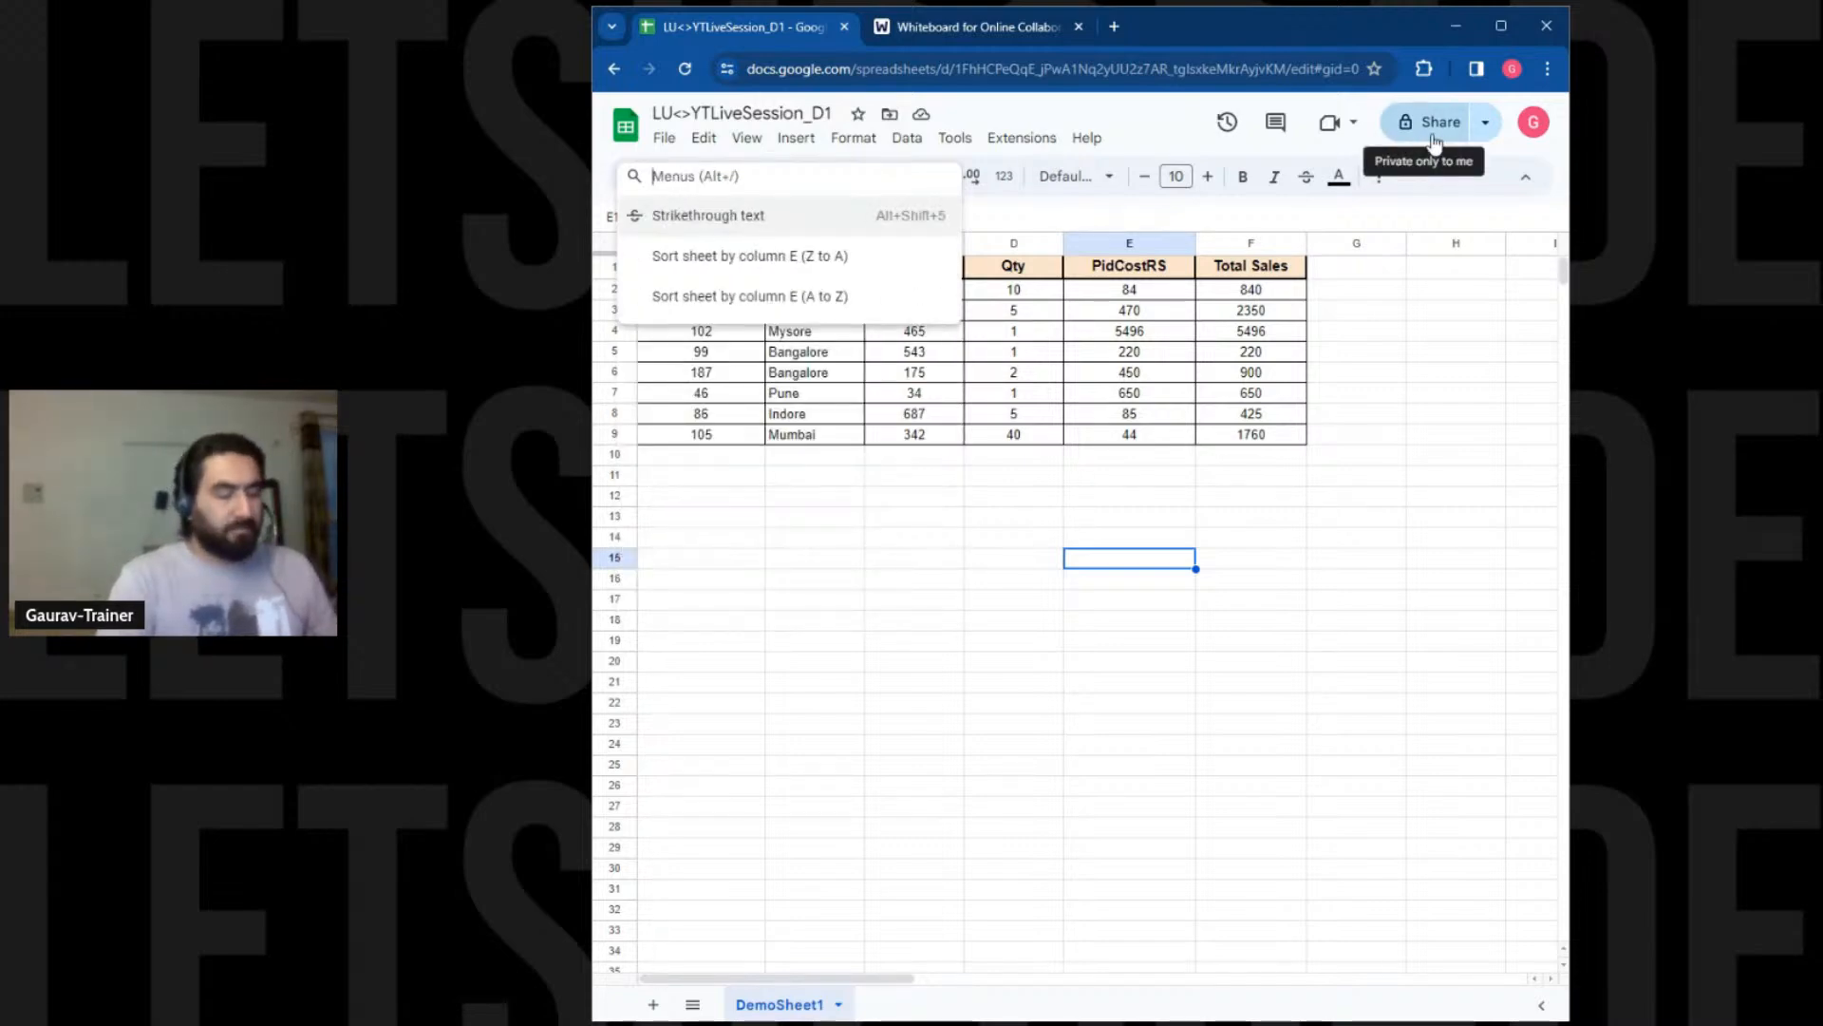
Search the available commands for "sort" and close the command search
text(sort)
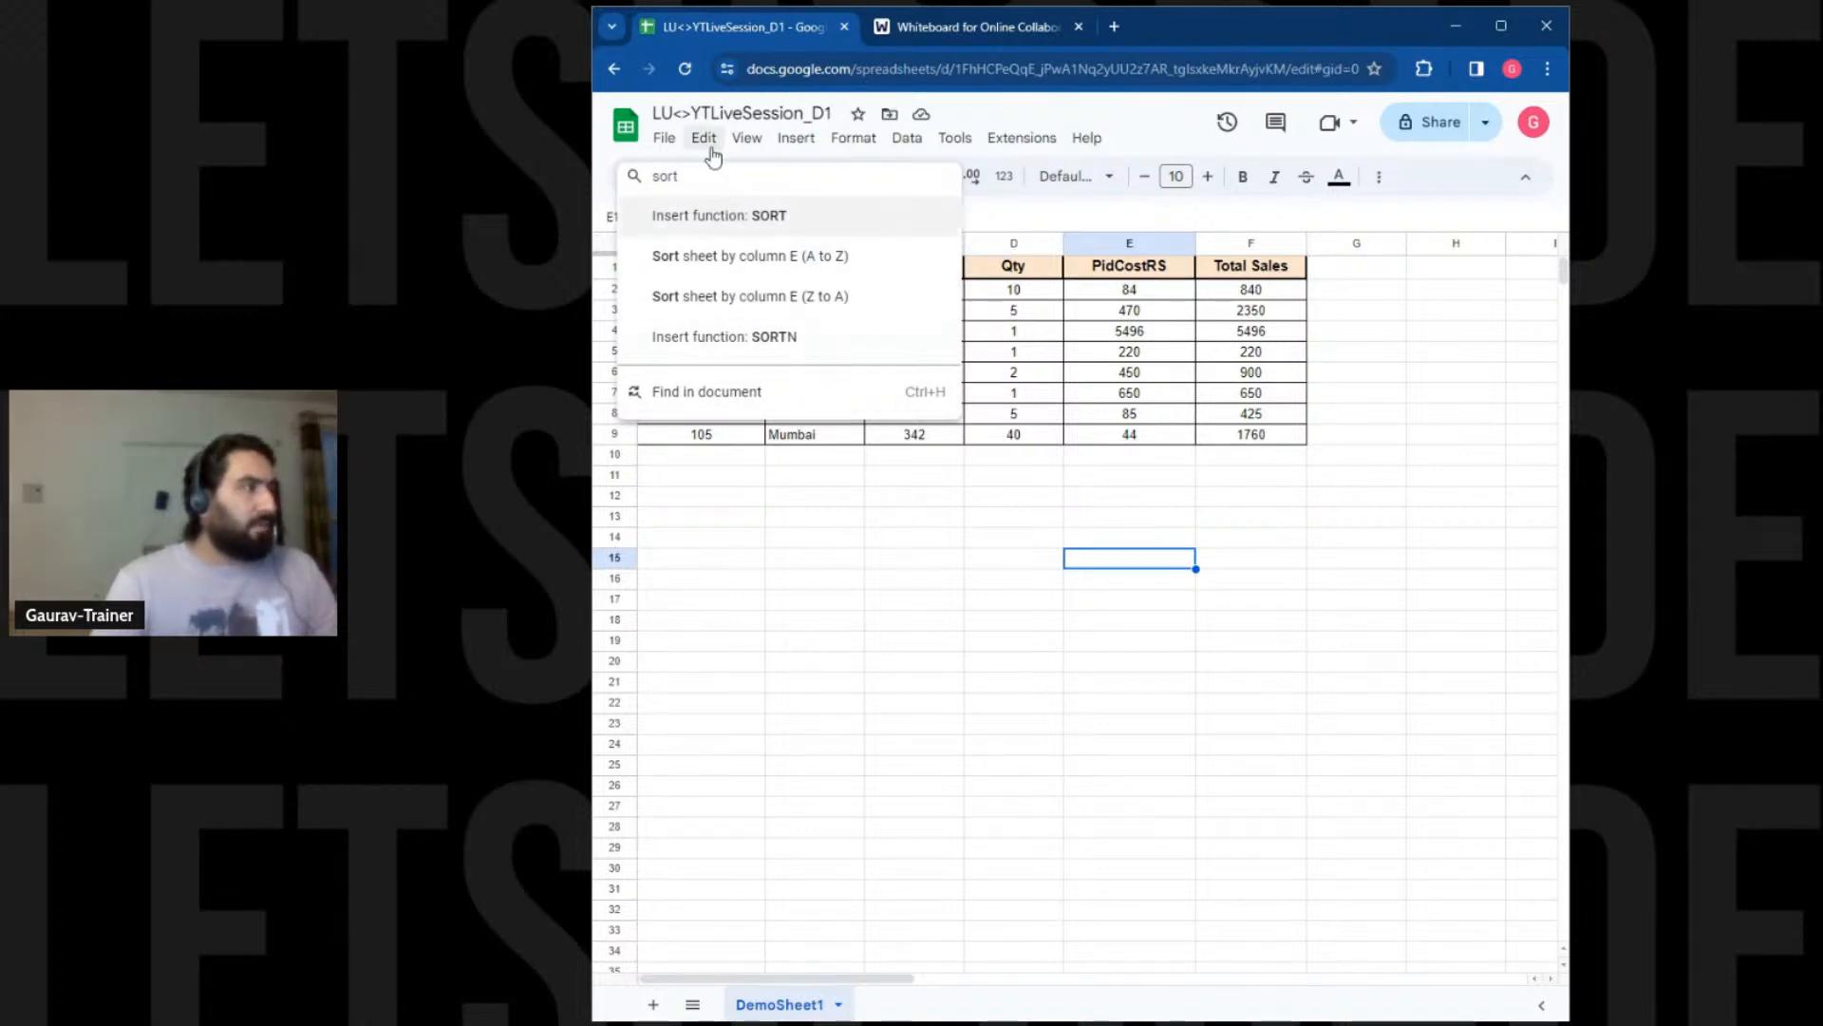
key(BackSpace)
key(BackSpace)
key(BackSpace)
key(BackSpace)
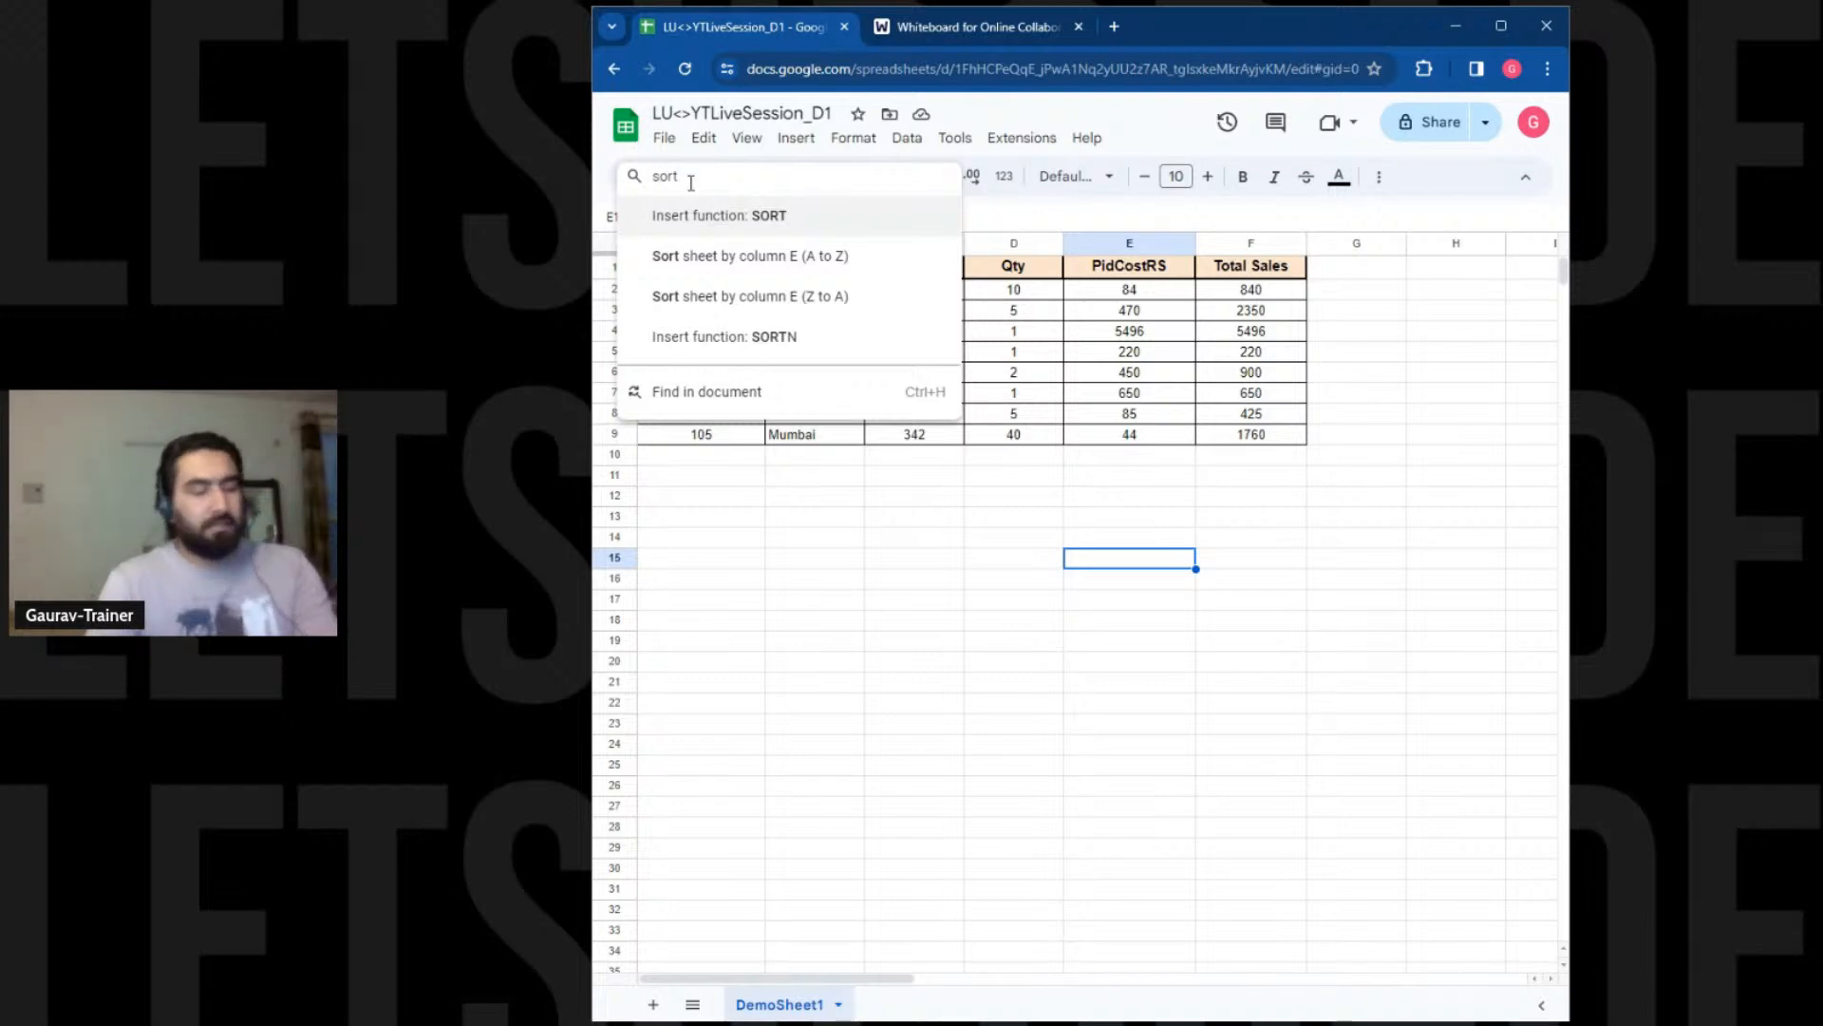
click(1040, 541)
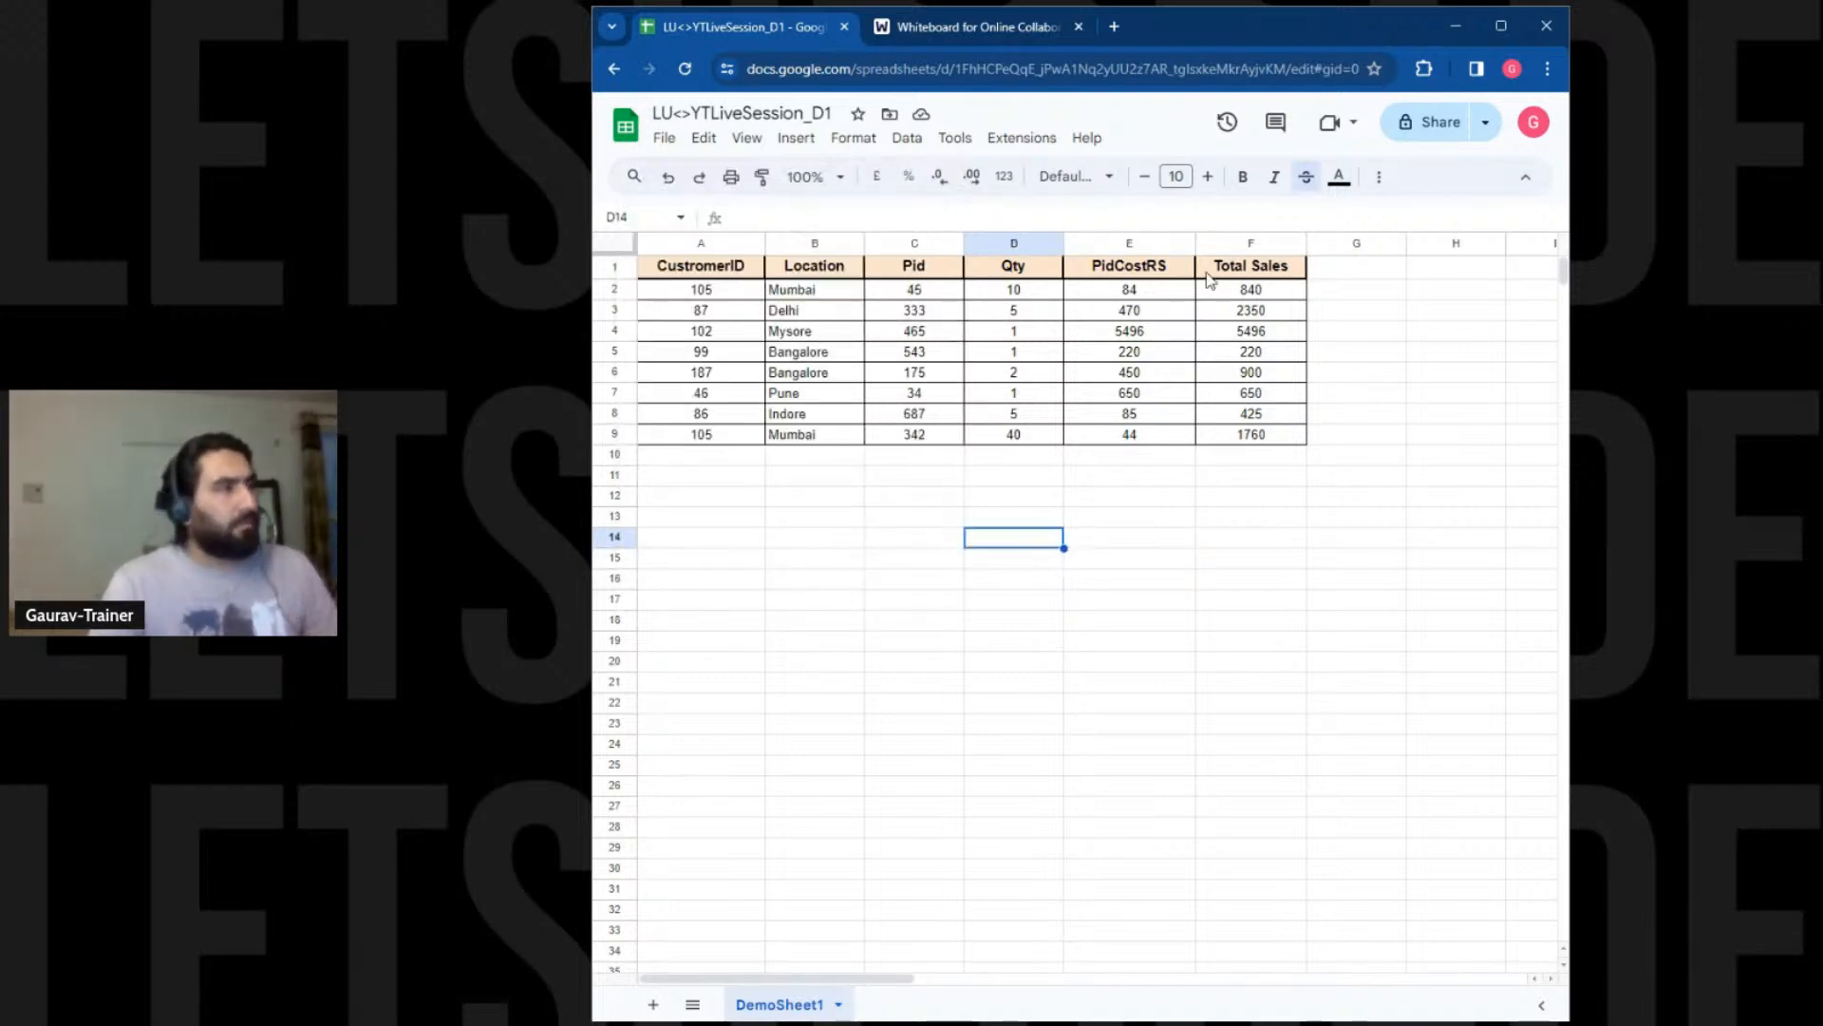
Create a filter on the customer sales table from its header row A1:F1
click(1379, 176)
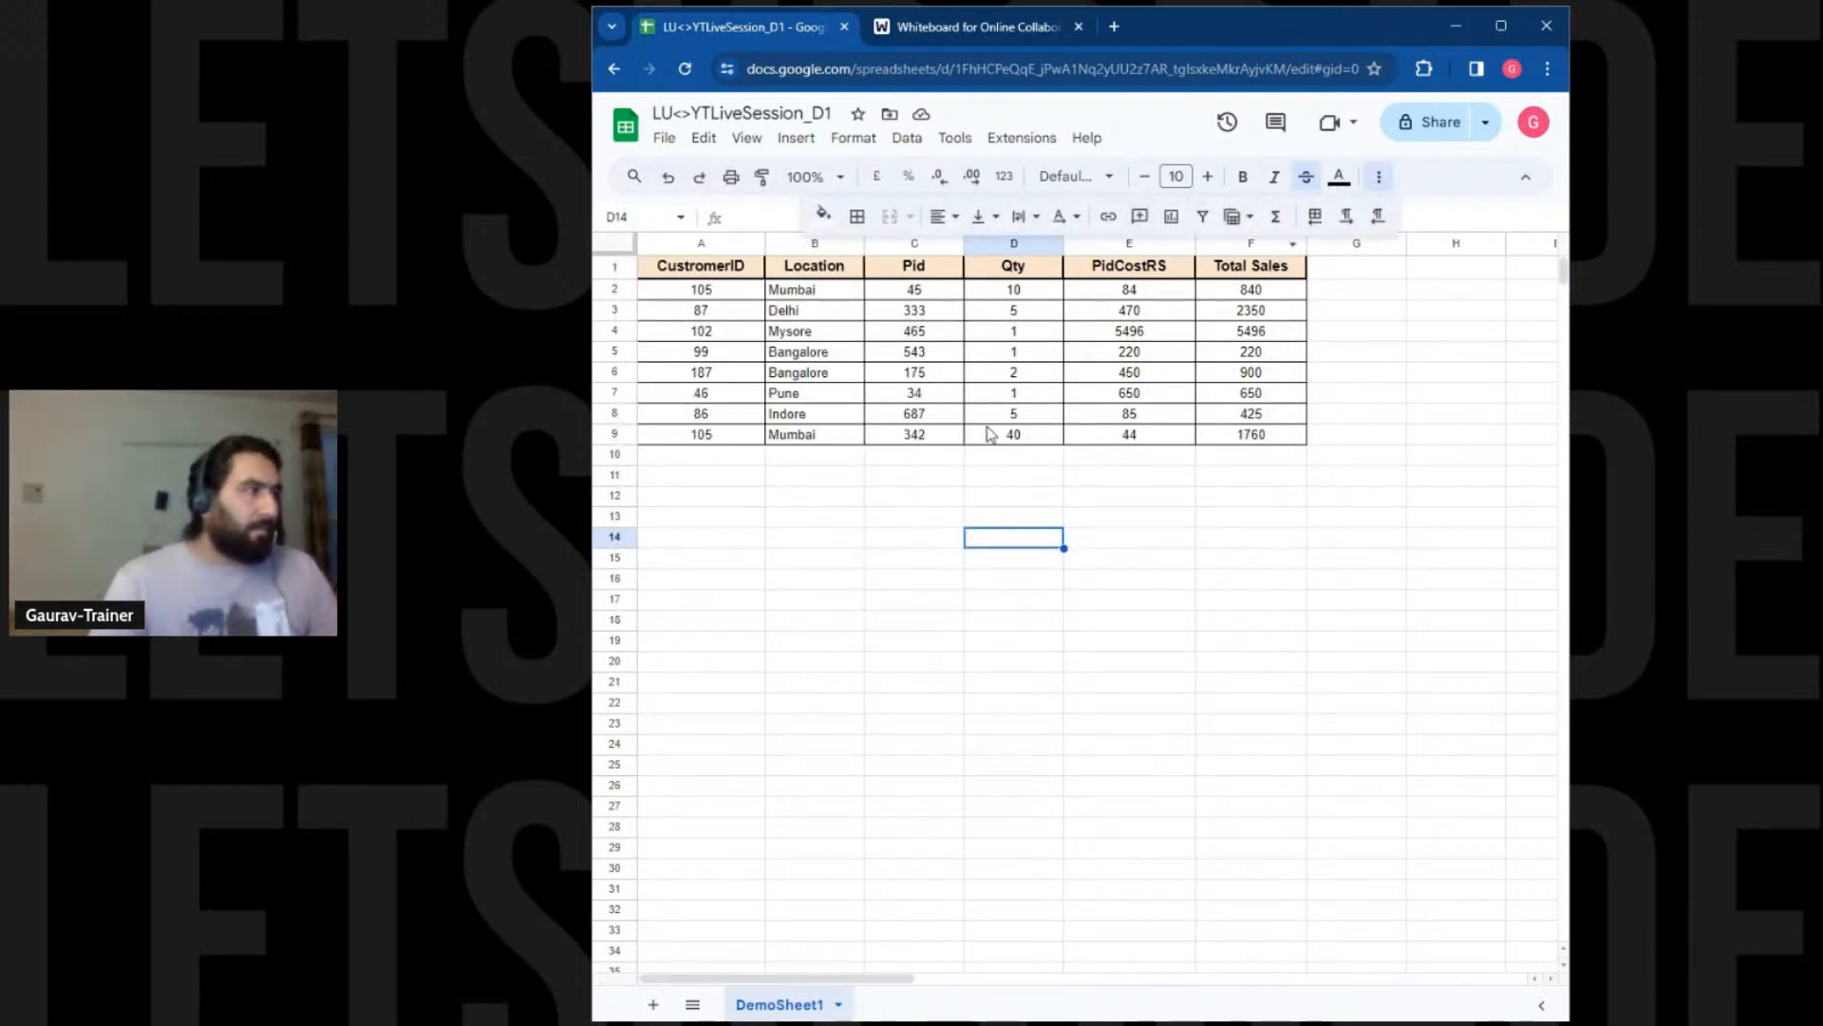
drag(731, 269, 1263, 273)
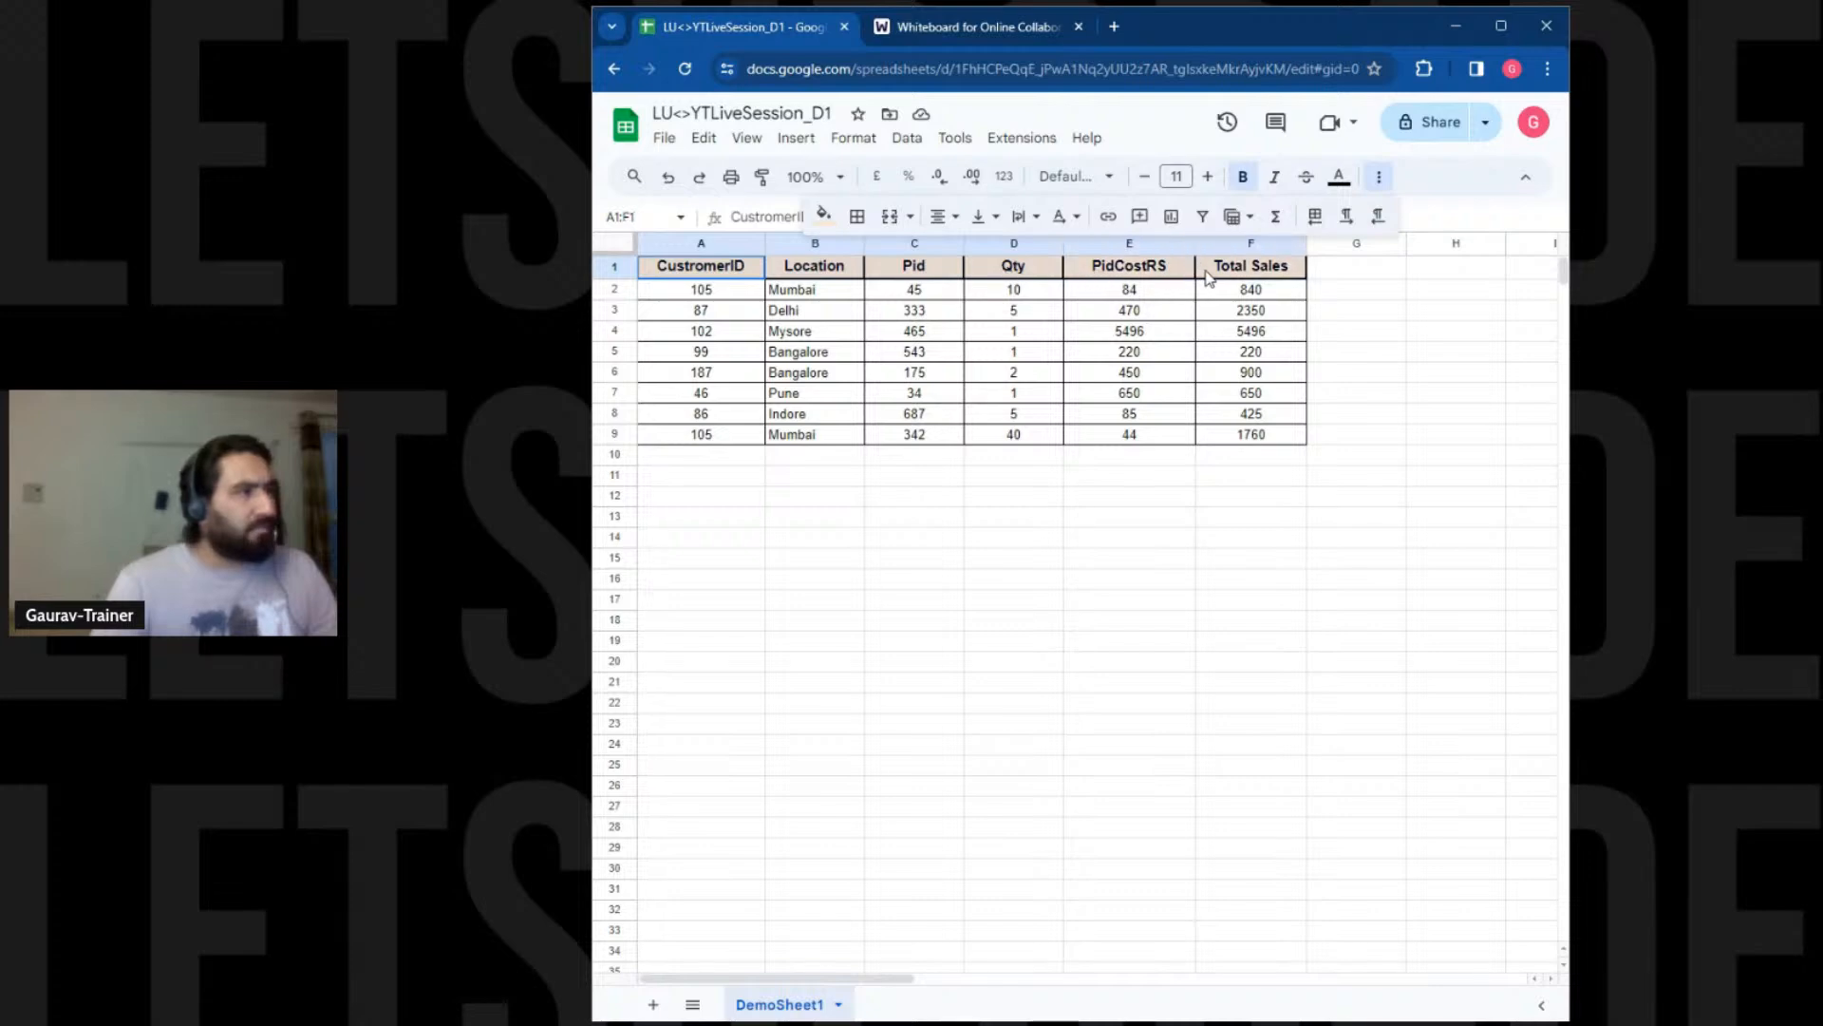
click(1205, 218)
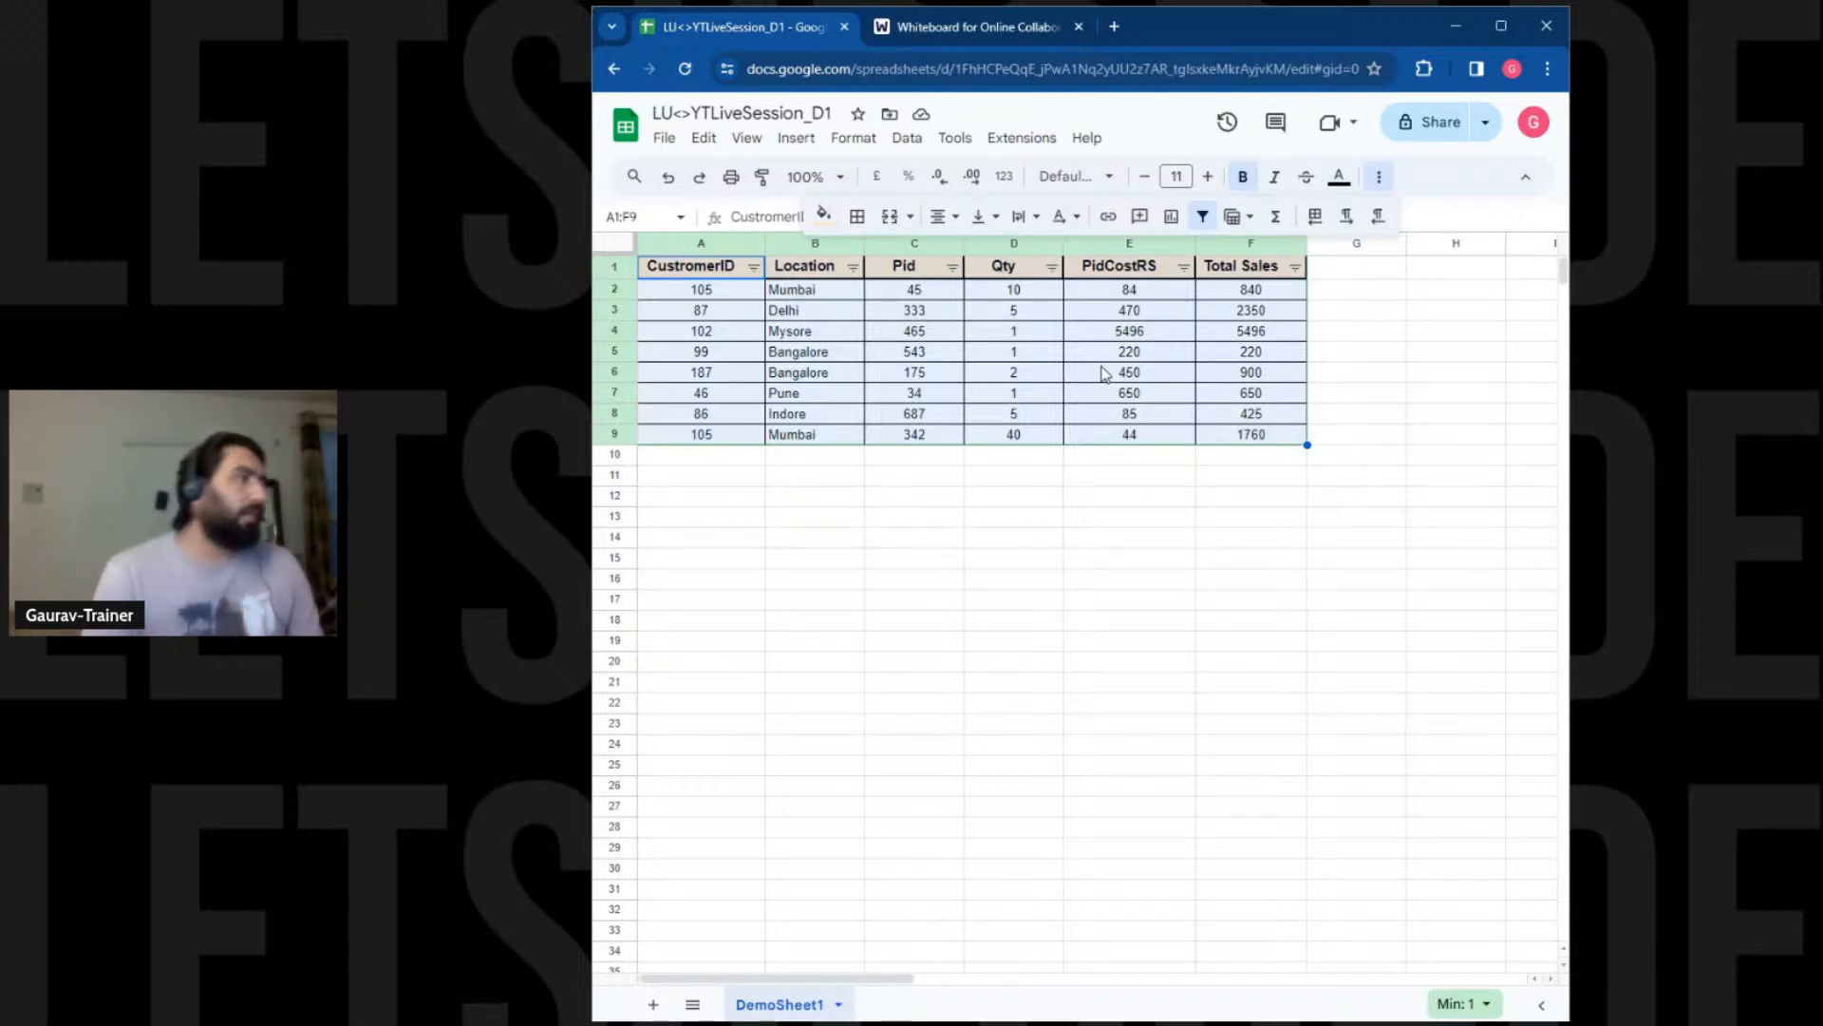
click(1024, 540)
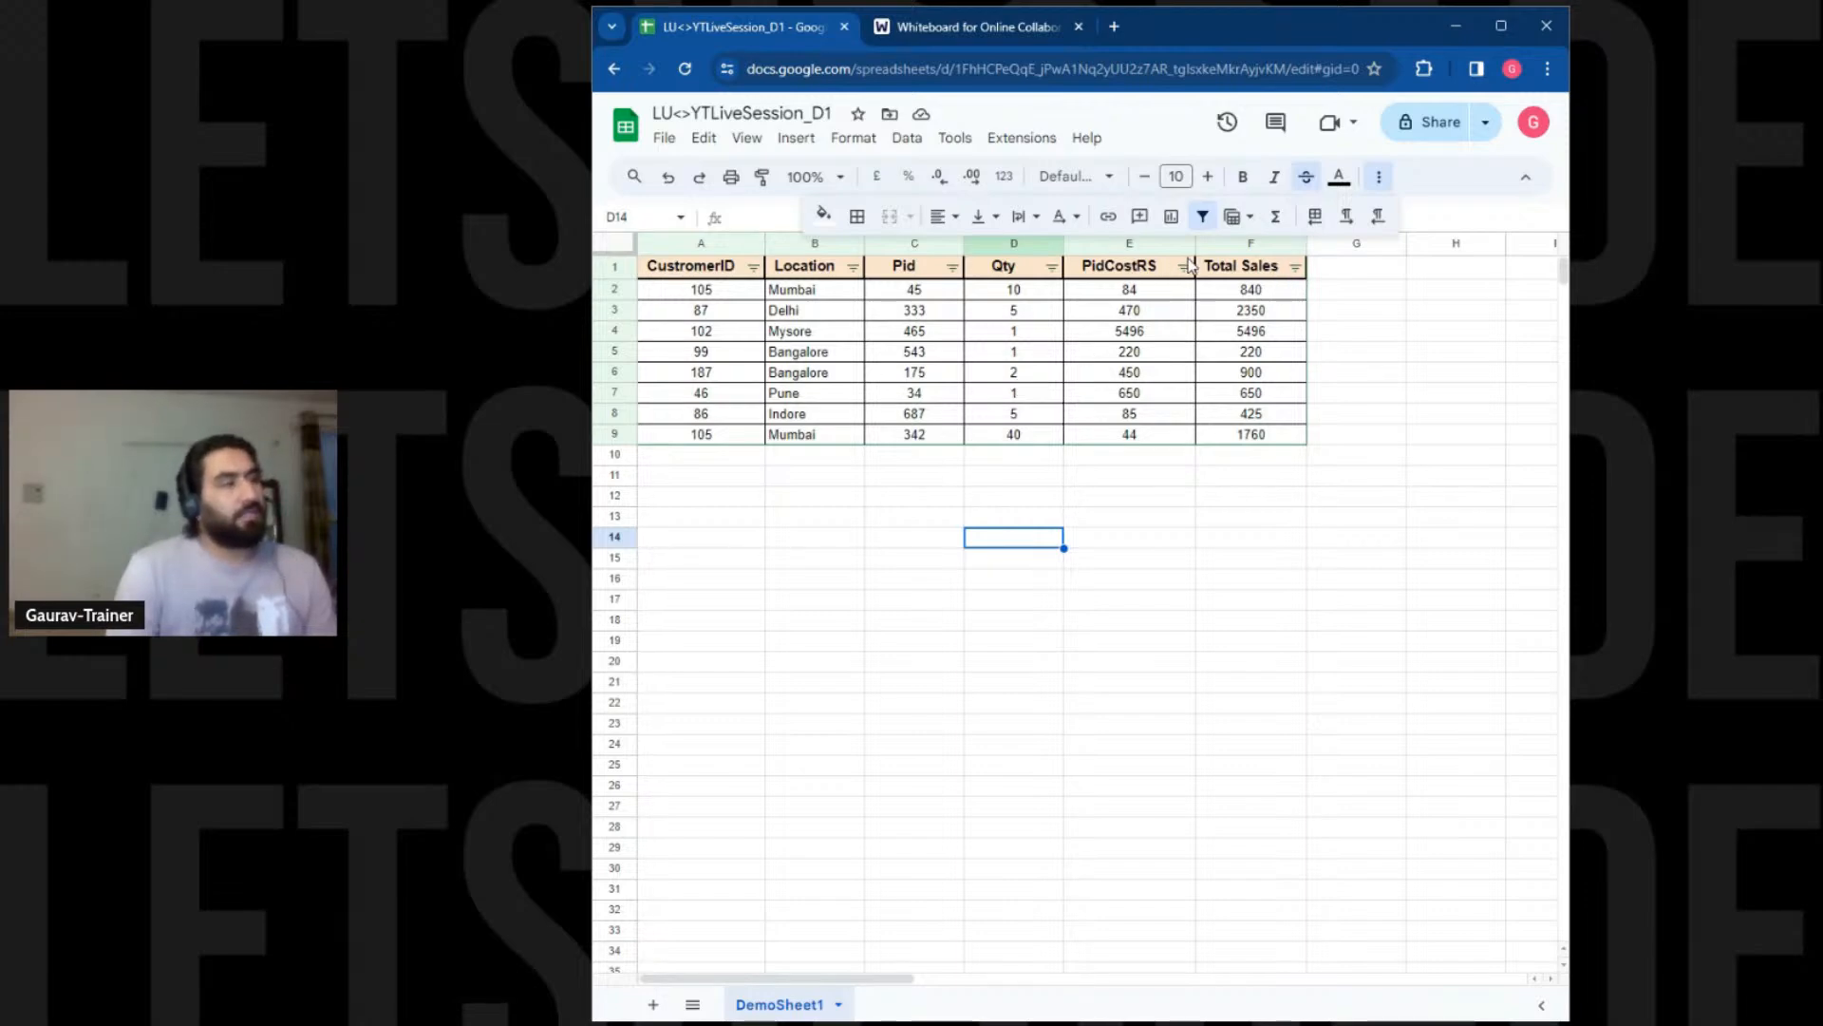
Try sorting the filtered table by Location from A to Z, and undo the sort
click(854, 268)
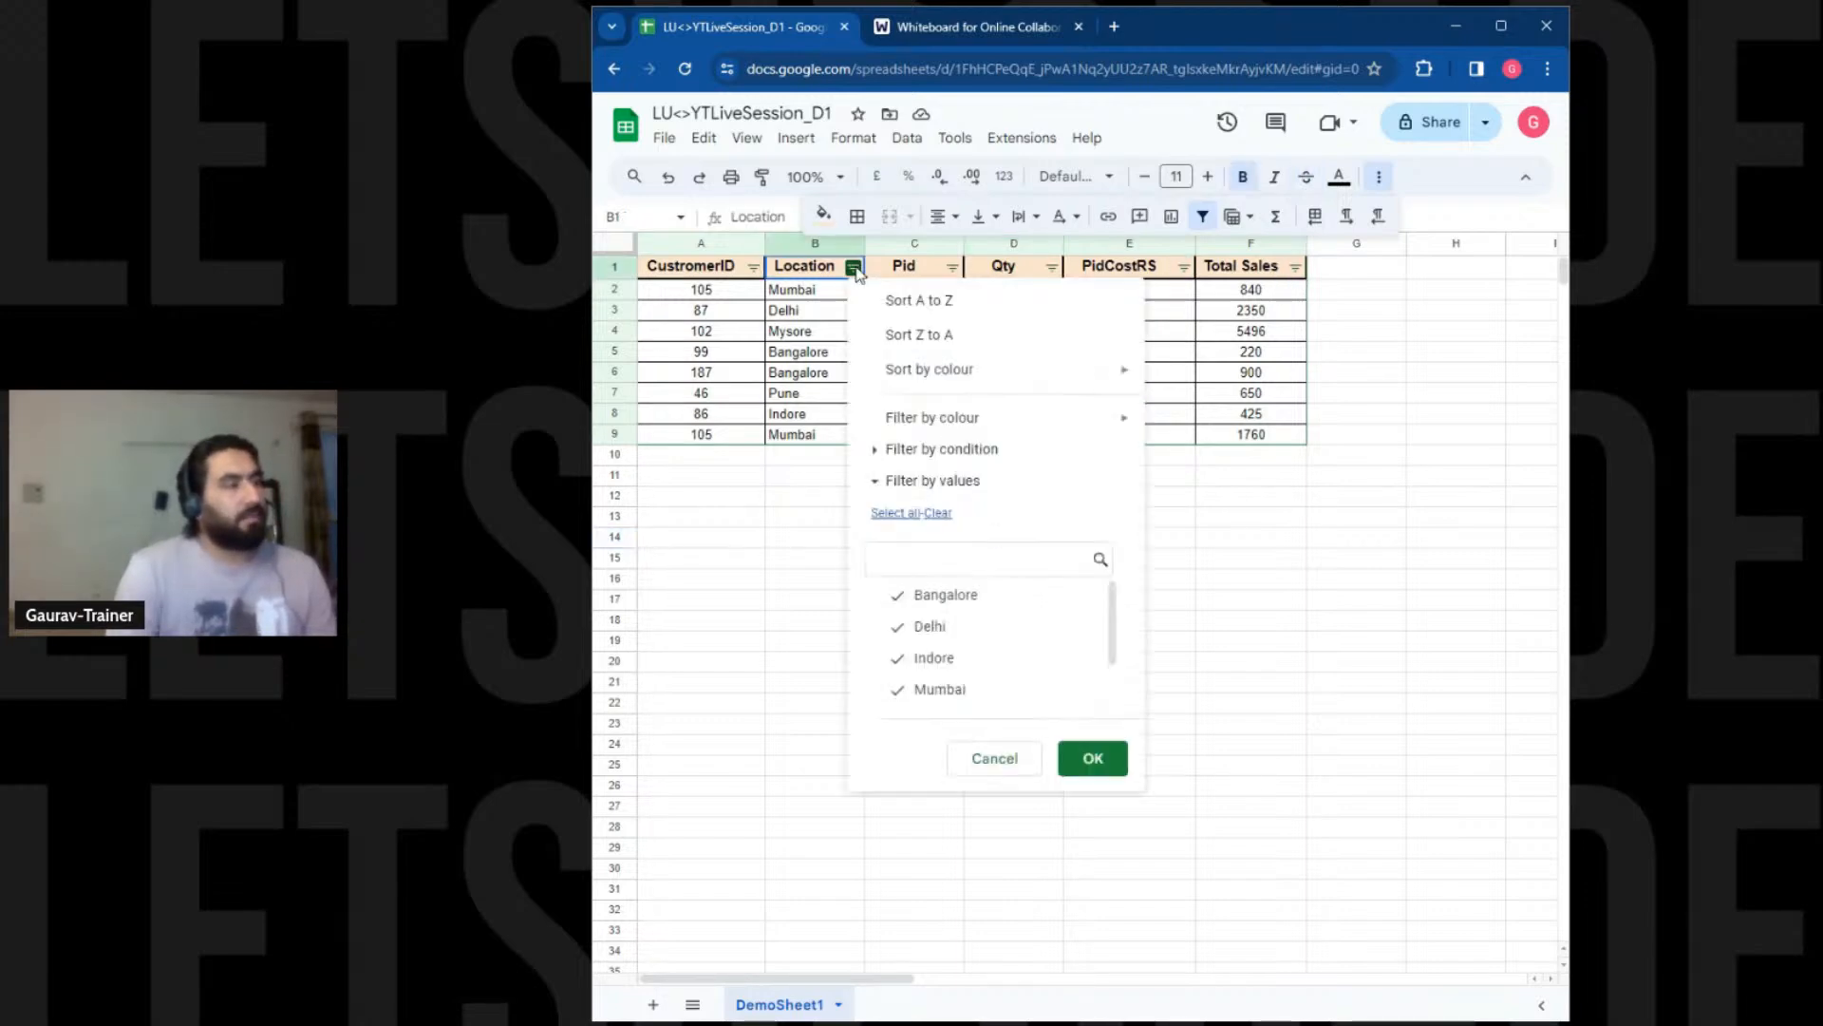
click(919, 301)
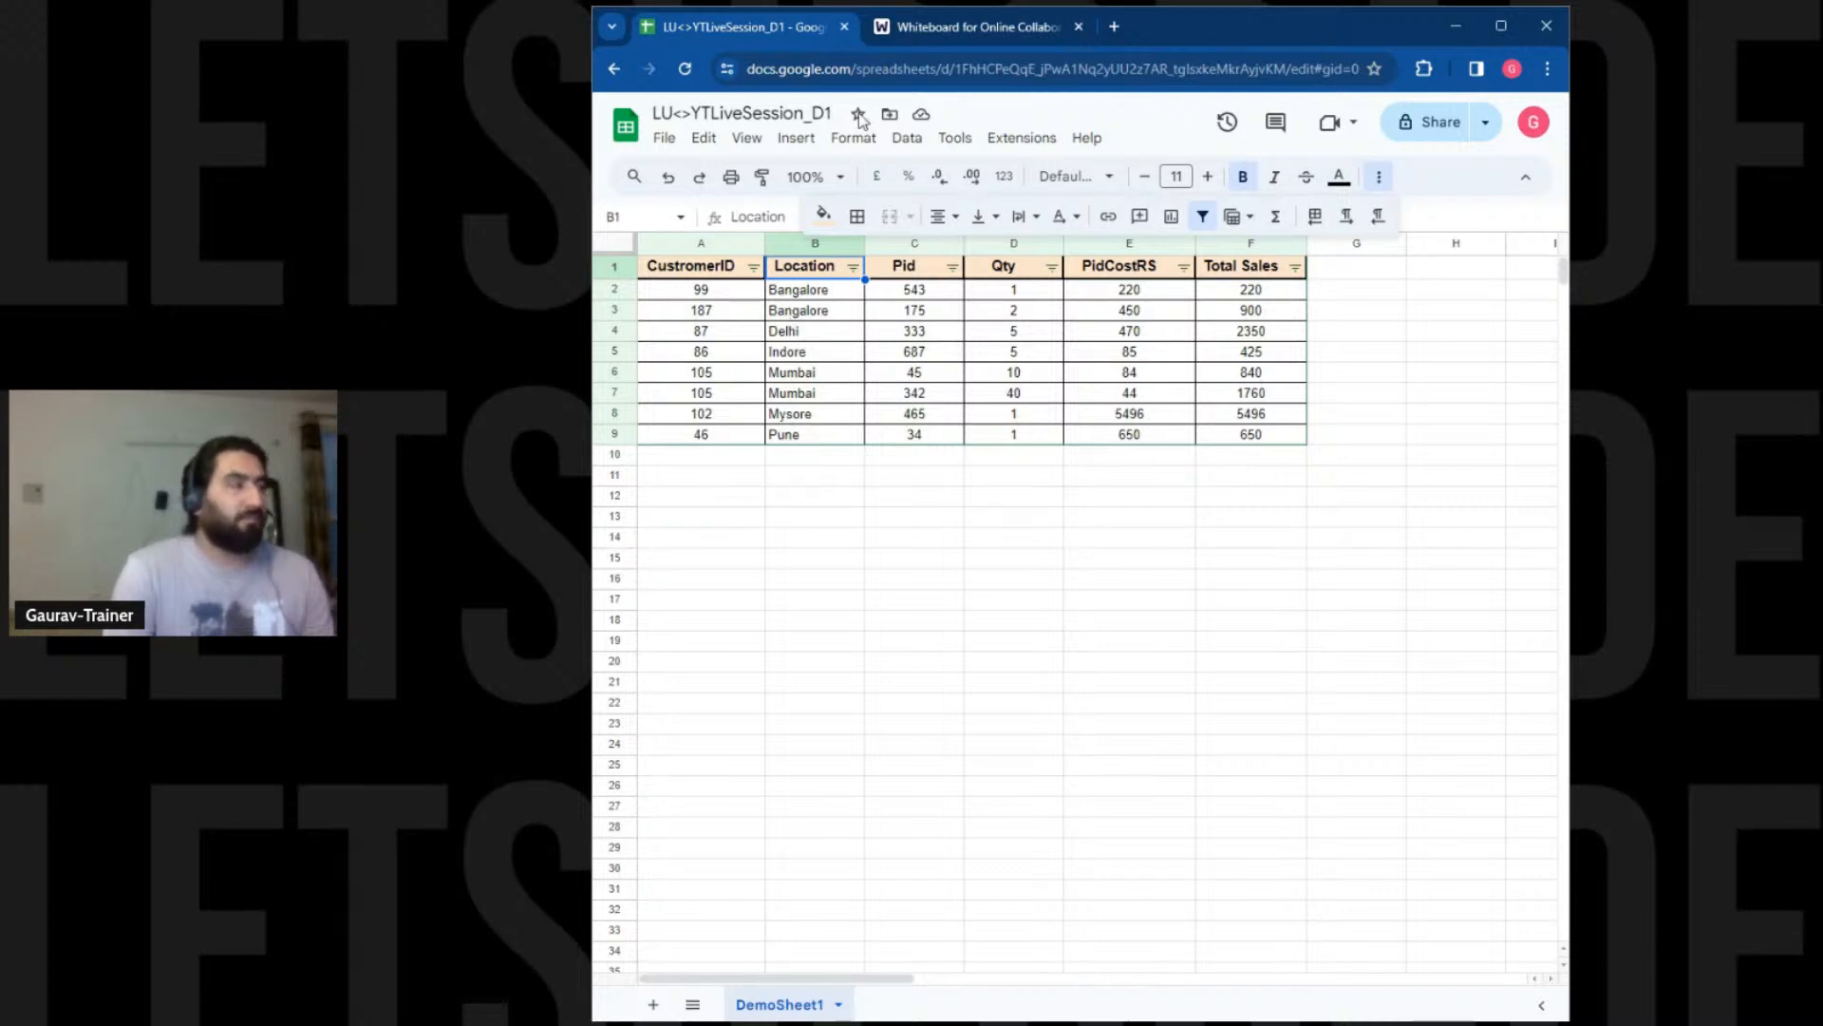
click(746, 297)
click(952, 295)
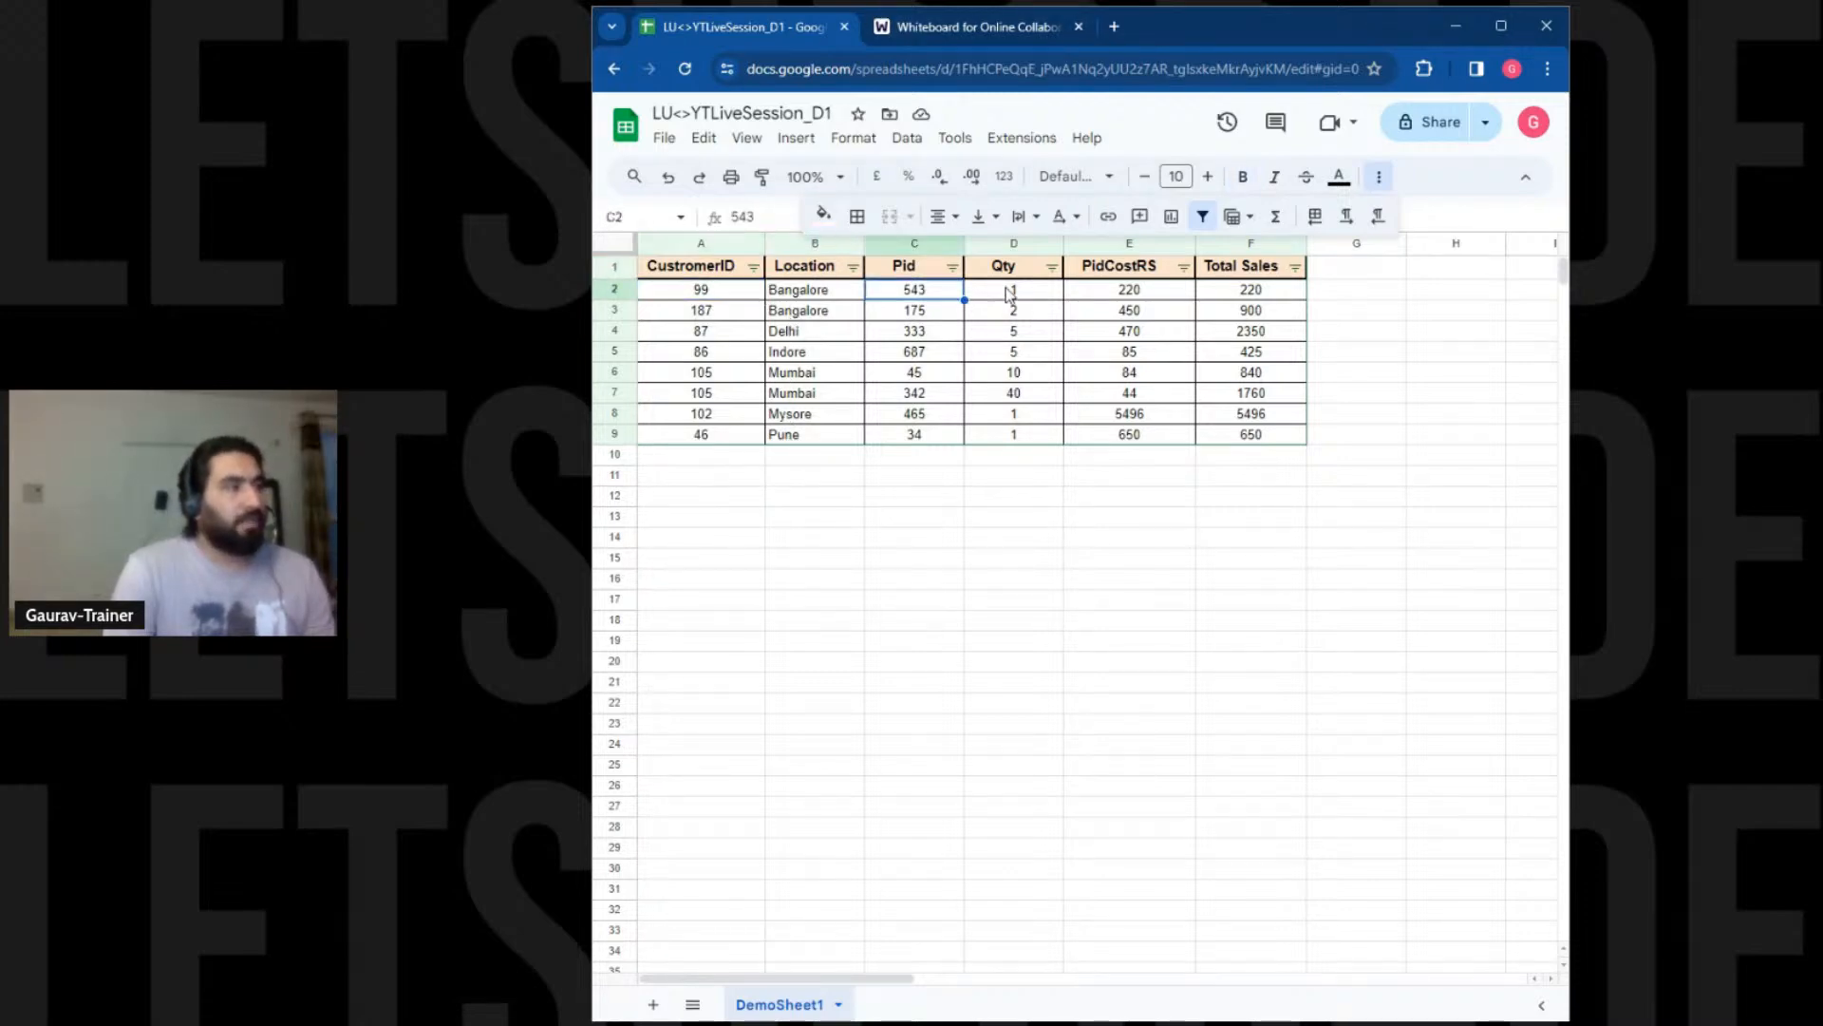
click(1054, 295)
click(1131, 295)
click(1227, 293)
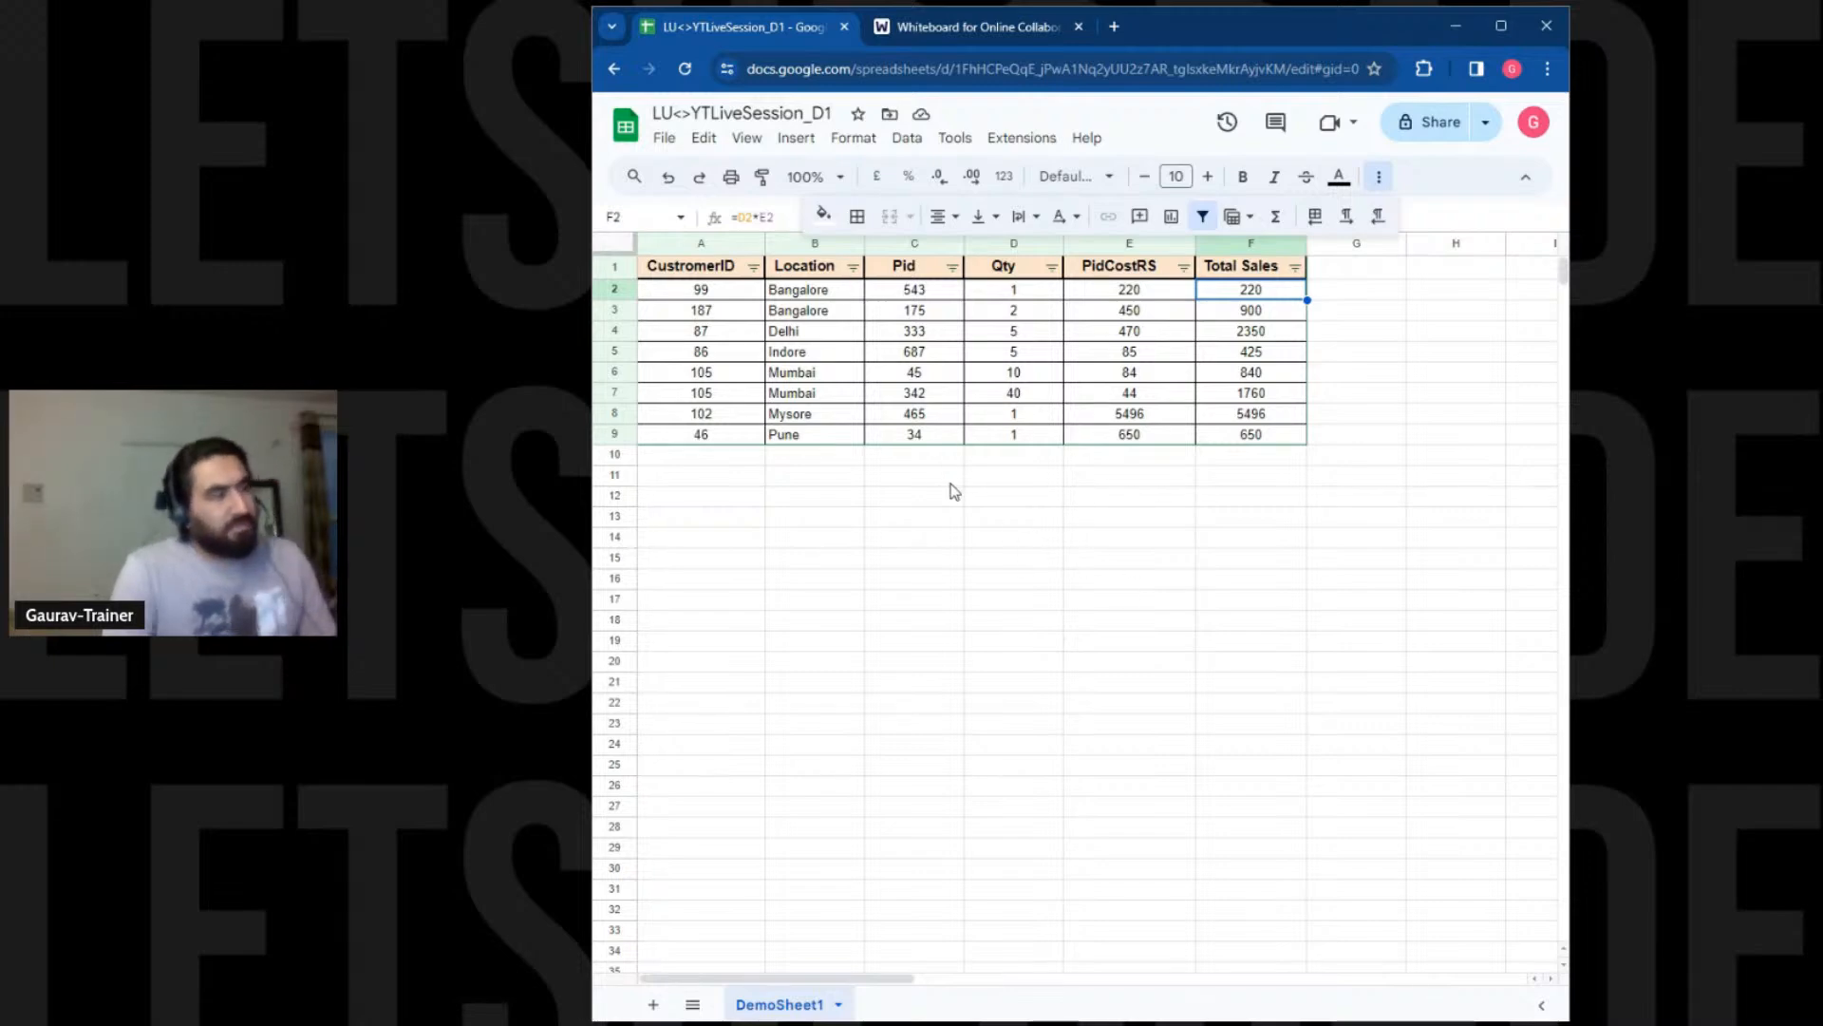
key(ctrl+z)
Filter the table's Location column by values to exclude Delhi, Indore and Mumbai
click(853, 267)
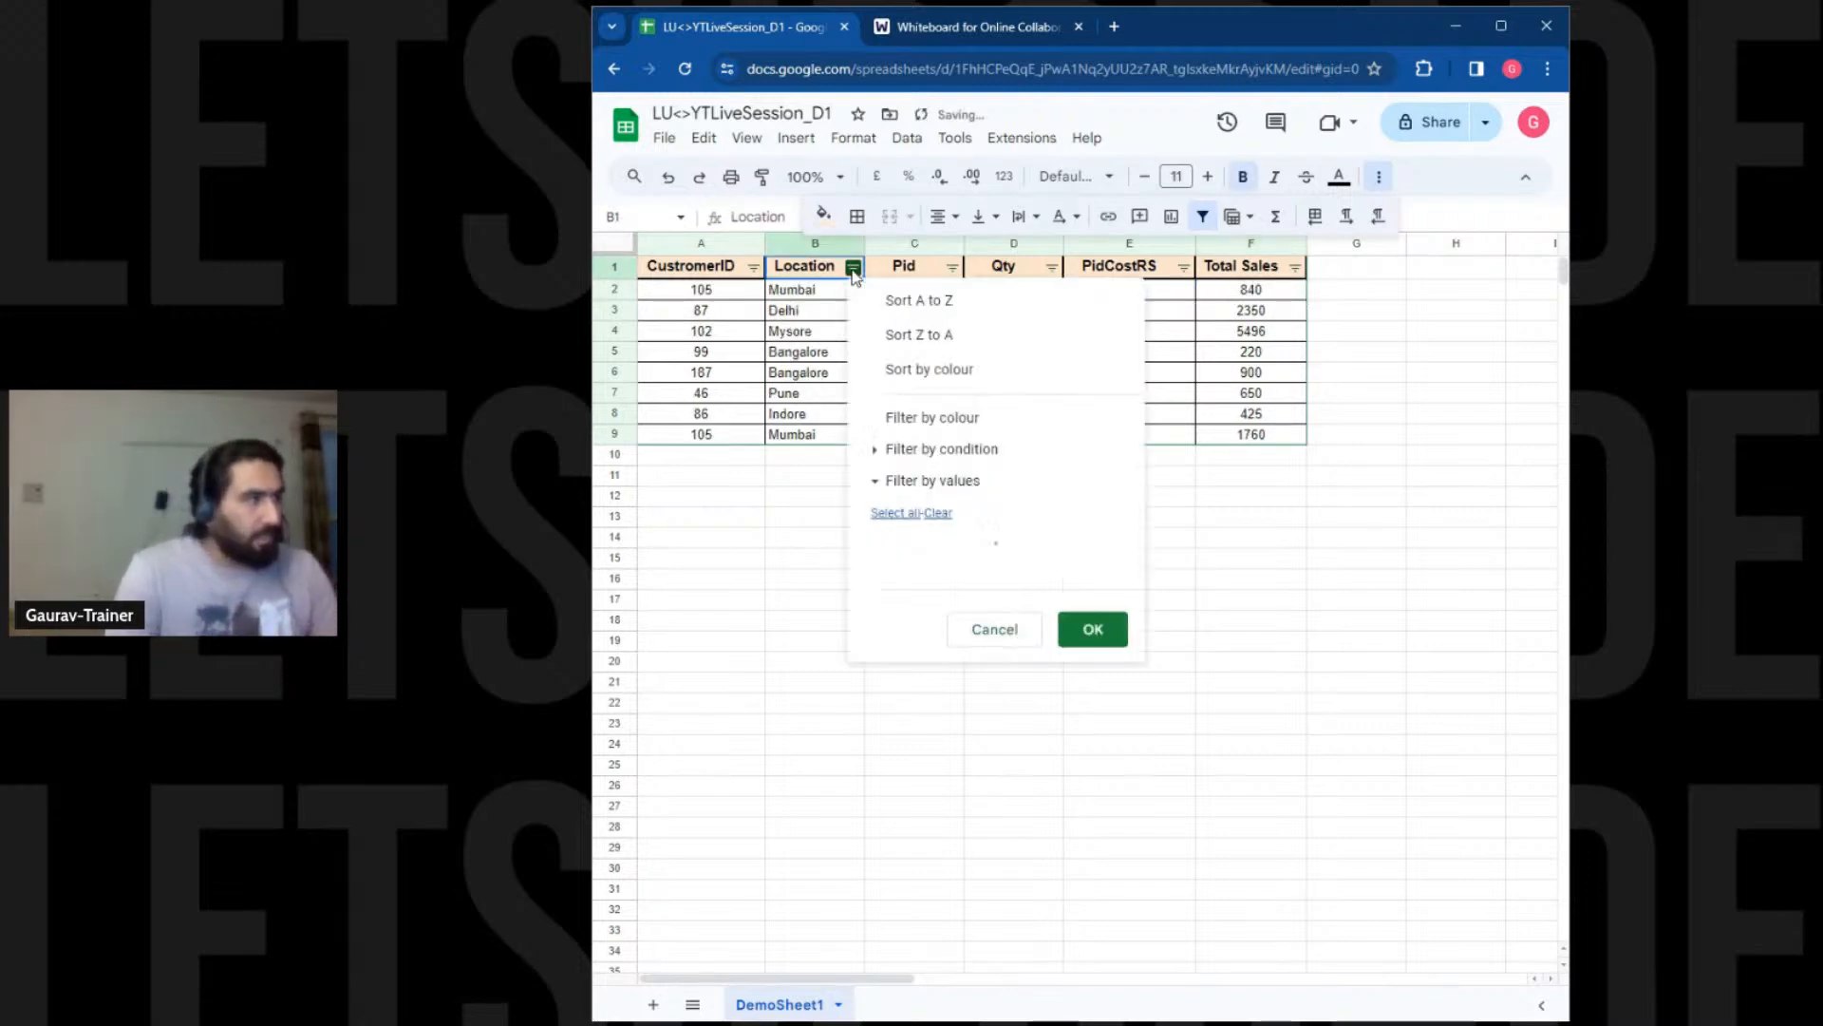
mouse_move(919, 371)
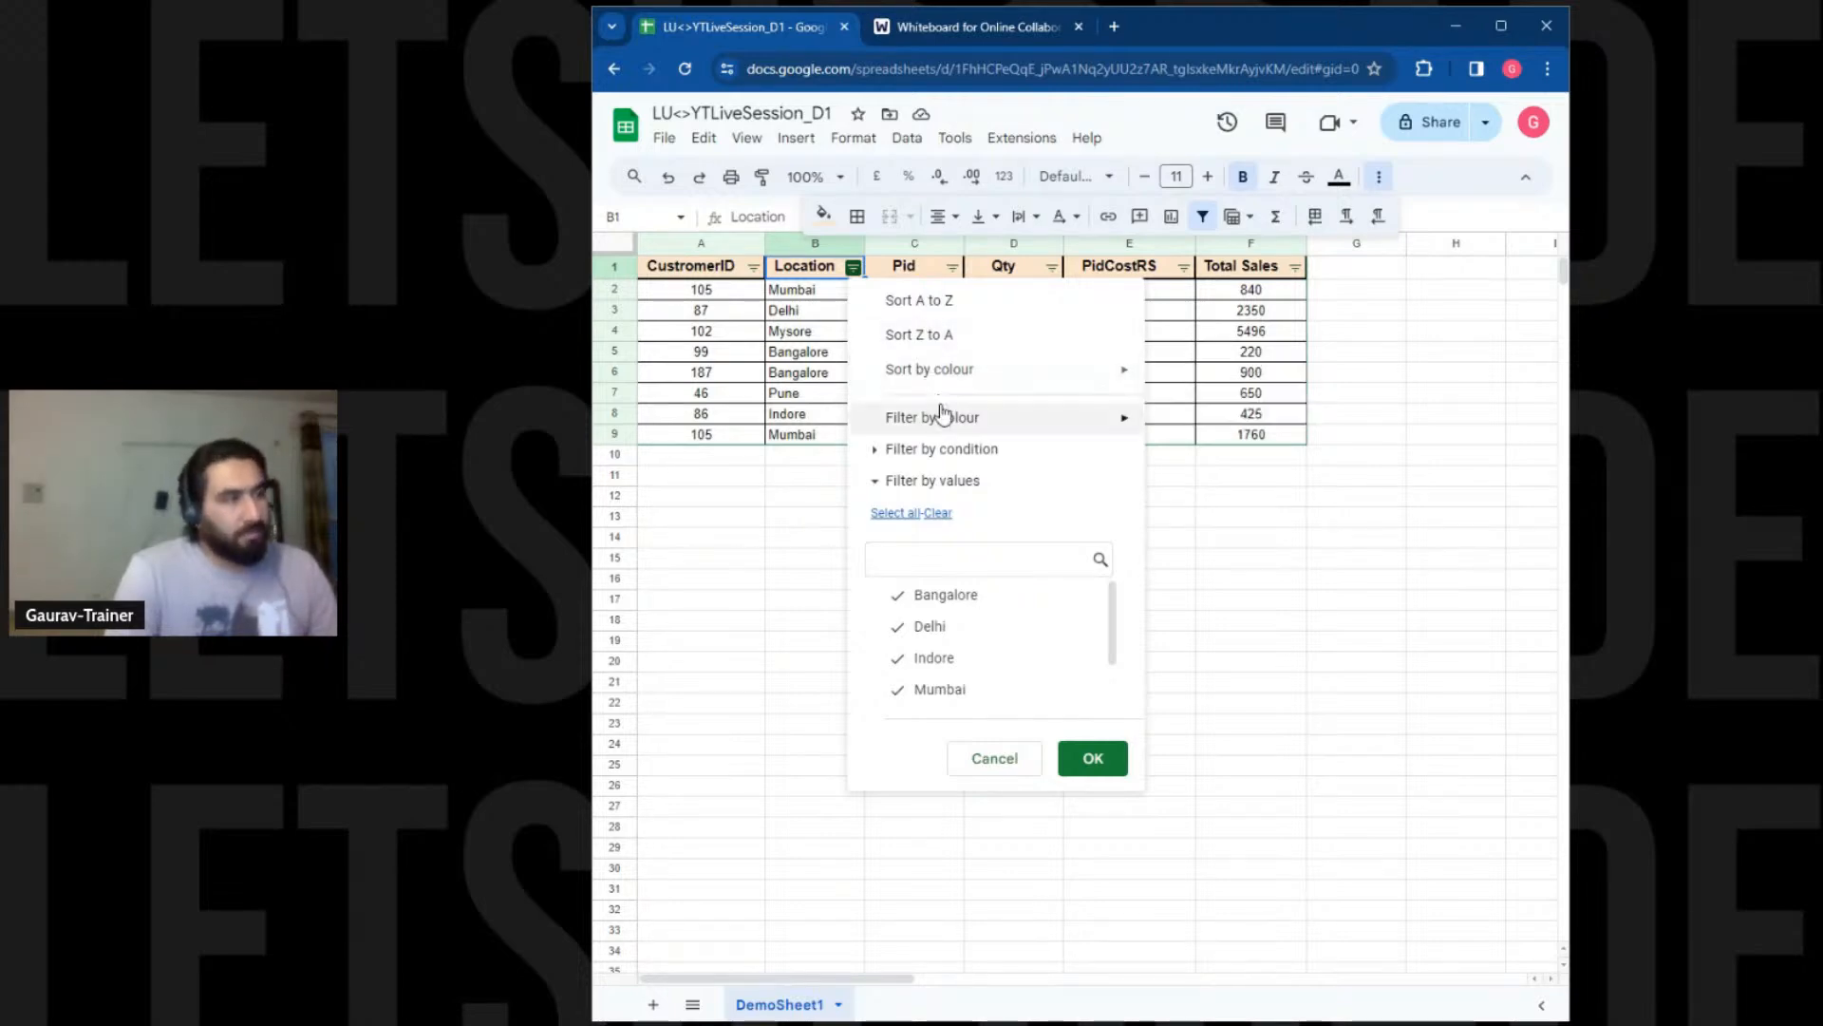
mouse_move(943, 416)
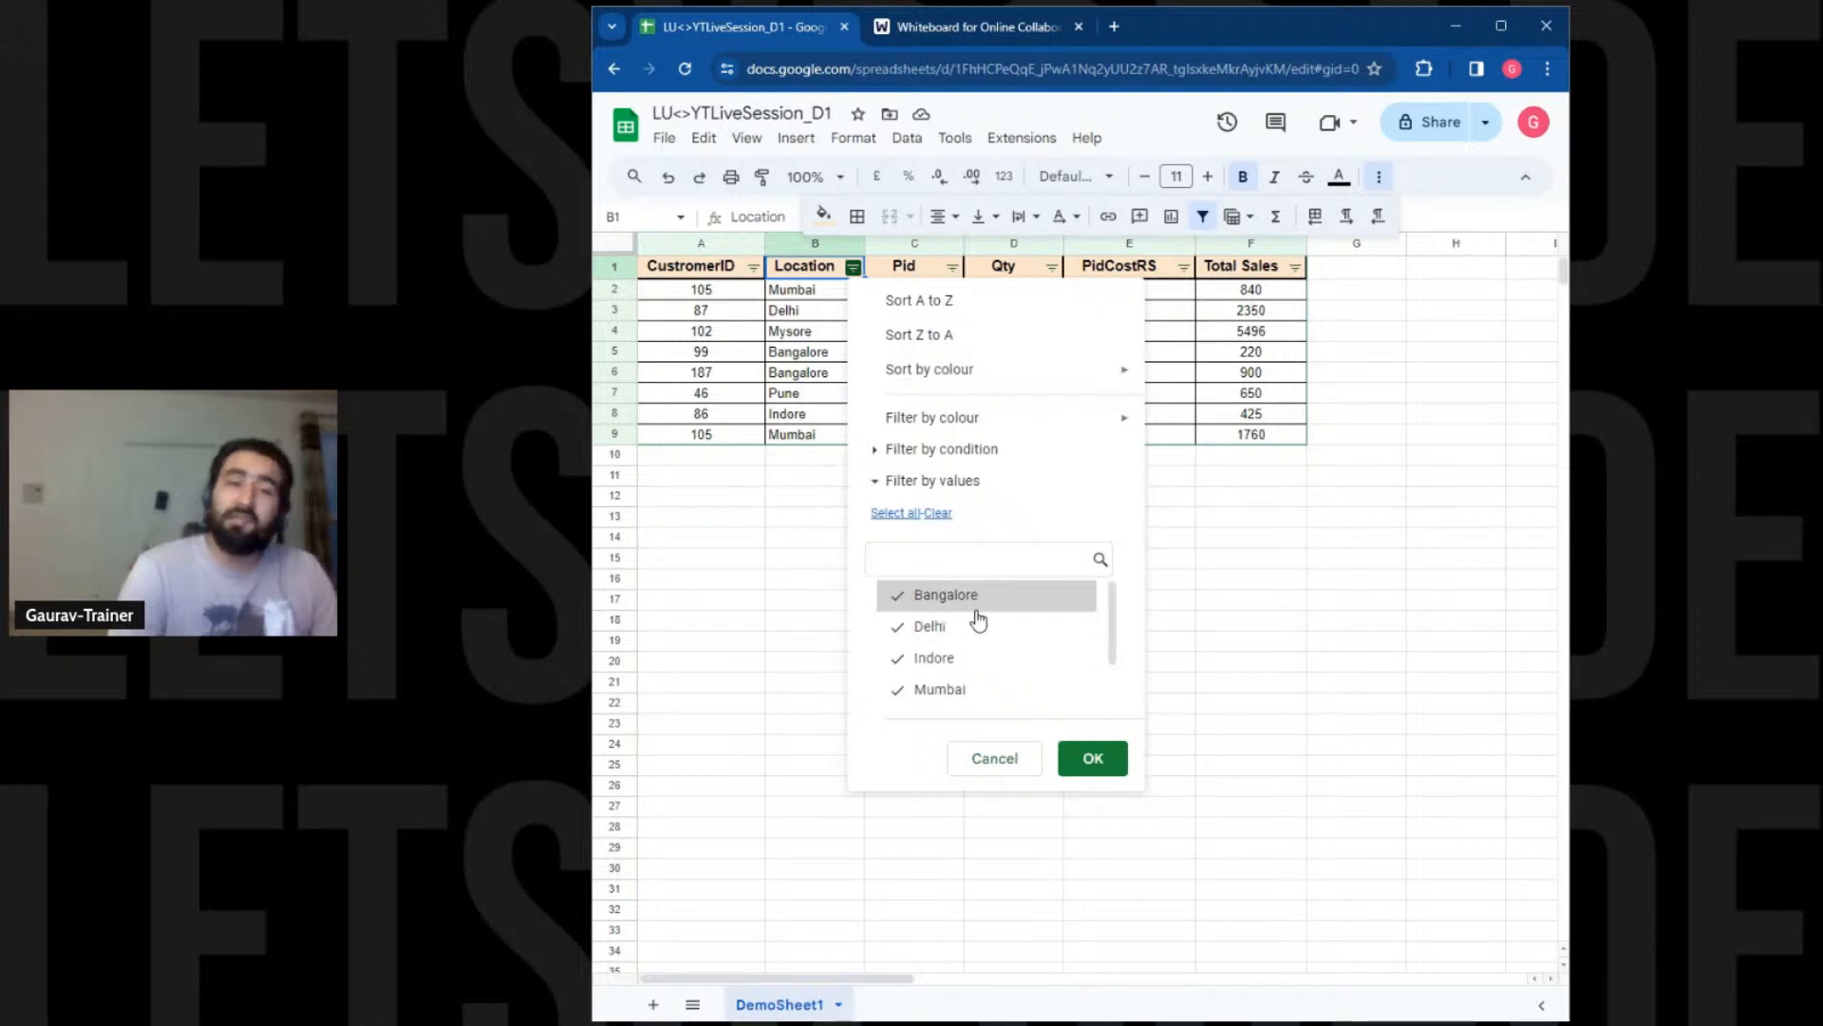
click(933, 628)
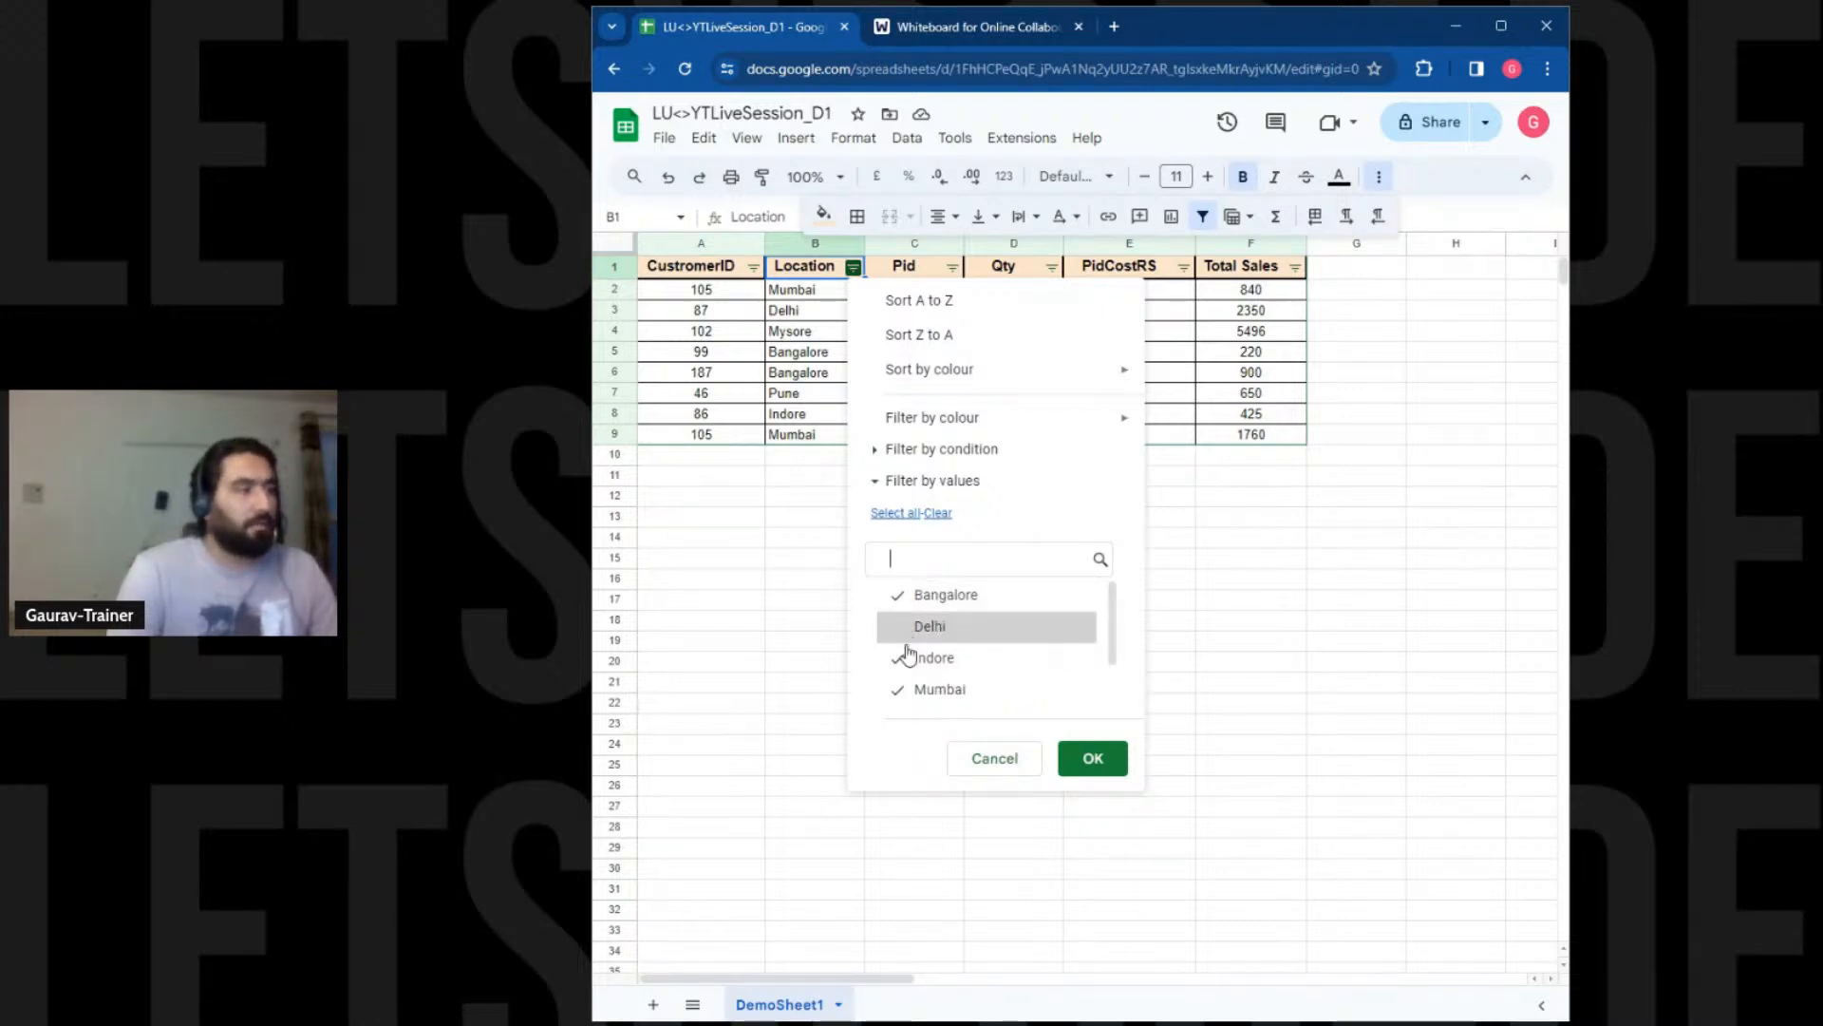
click(929, 657)
click(929, 689)
click(1065, 757)
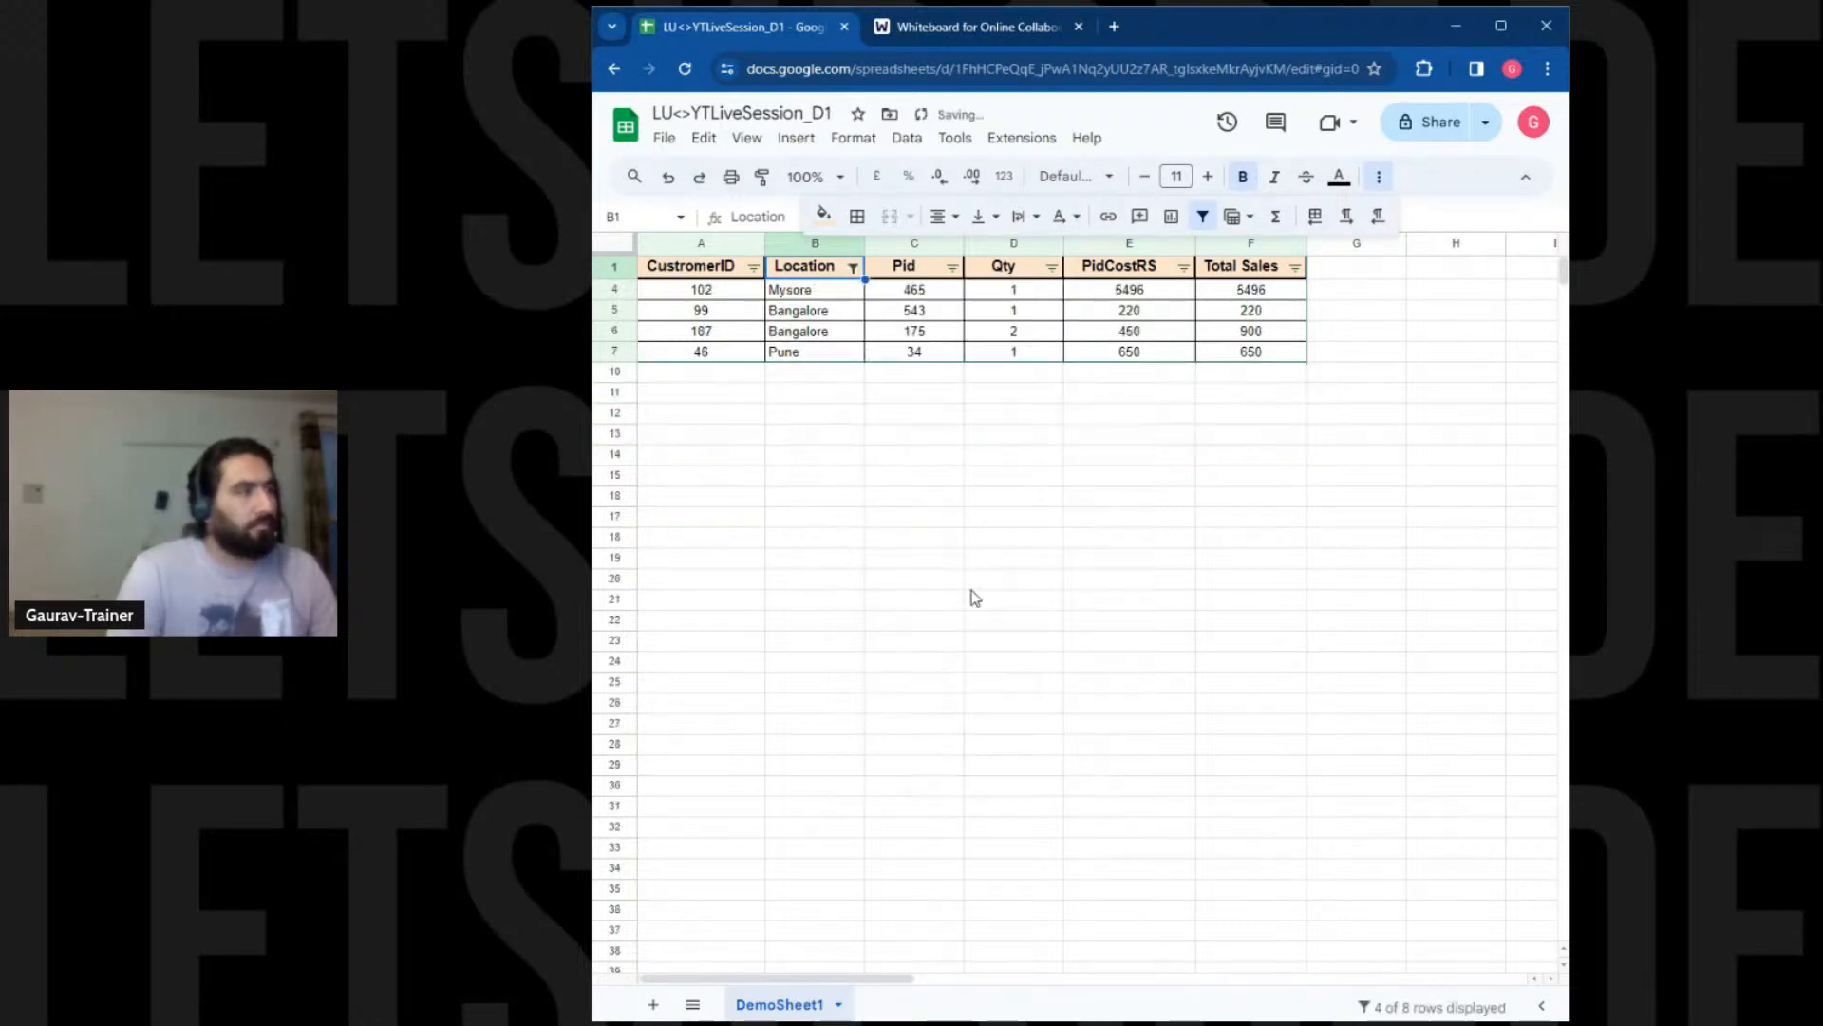
Narrow the Location filter to Bangalore by also excluding Mysore and Pune, and select the filtered data rows A5:F6
click(853, 267)
scroll(941, 662, down, 1)
scroll(936, 655, down, 1)
scroll(932, 641, up, 2)
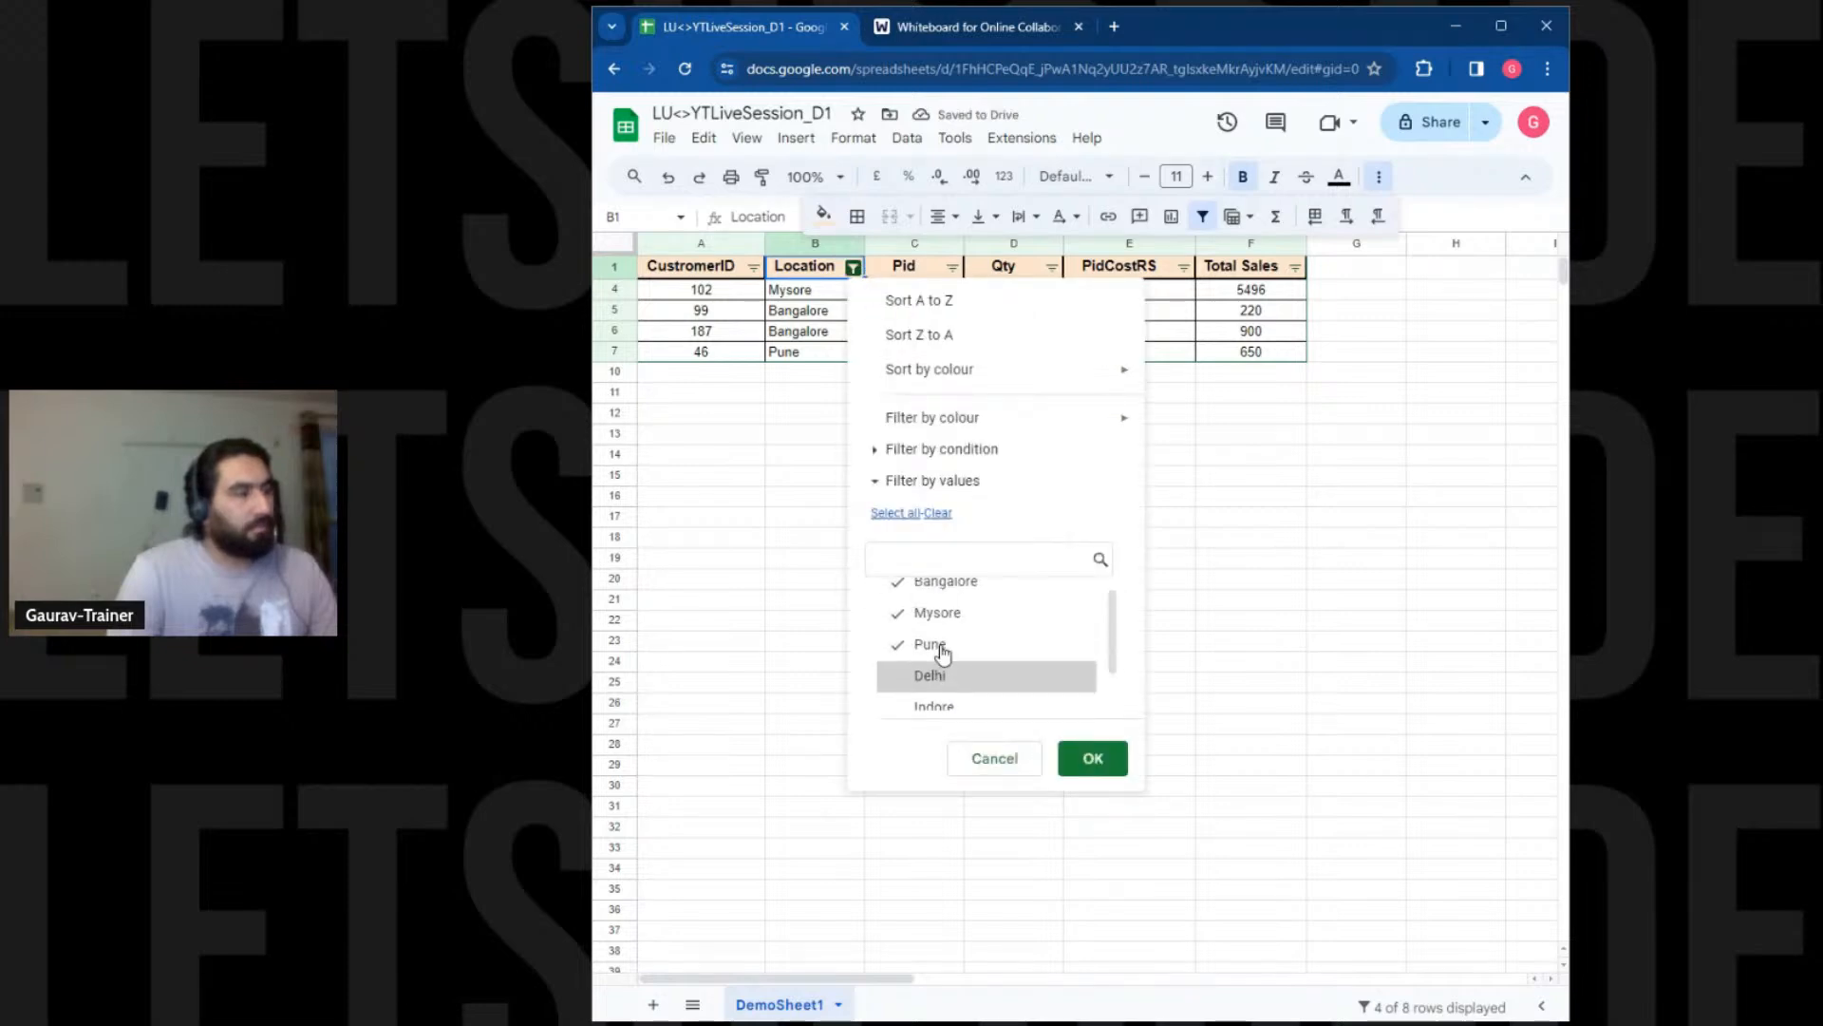
click(940, 631)
click(947, 655)
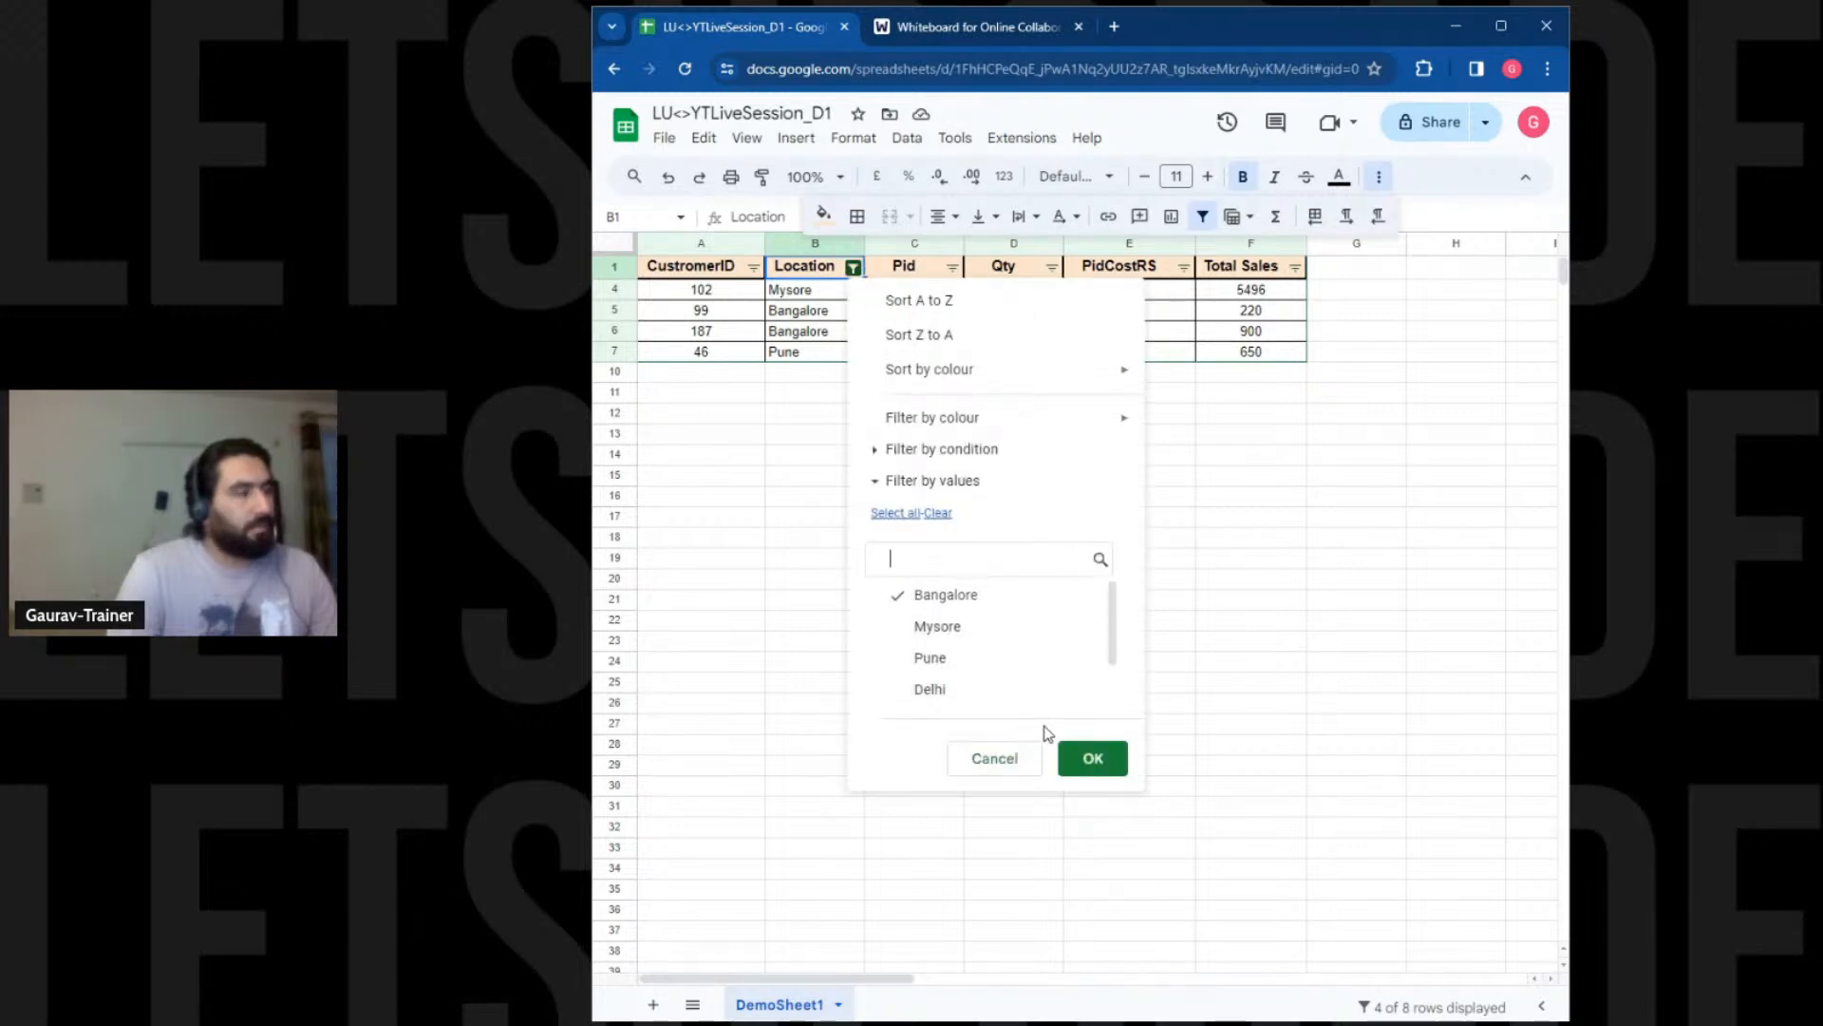
click(1092, 757)
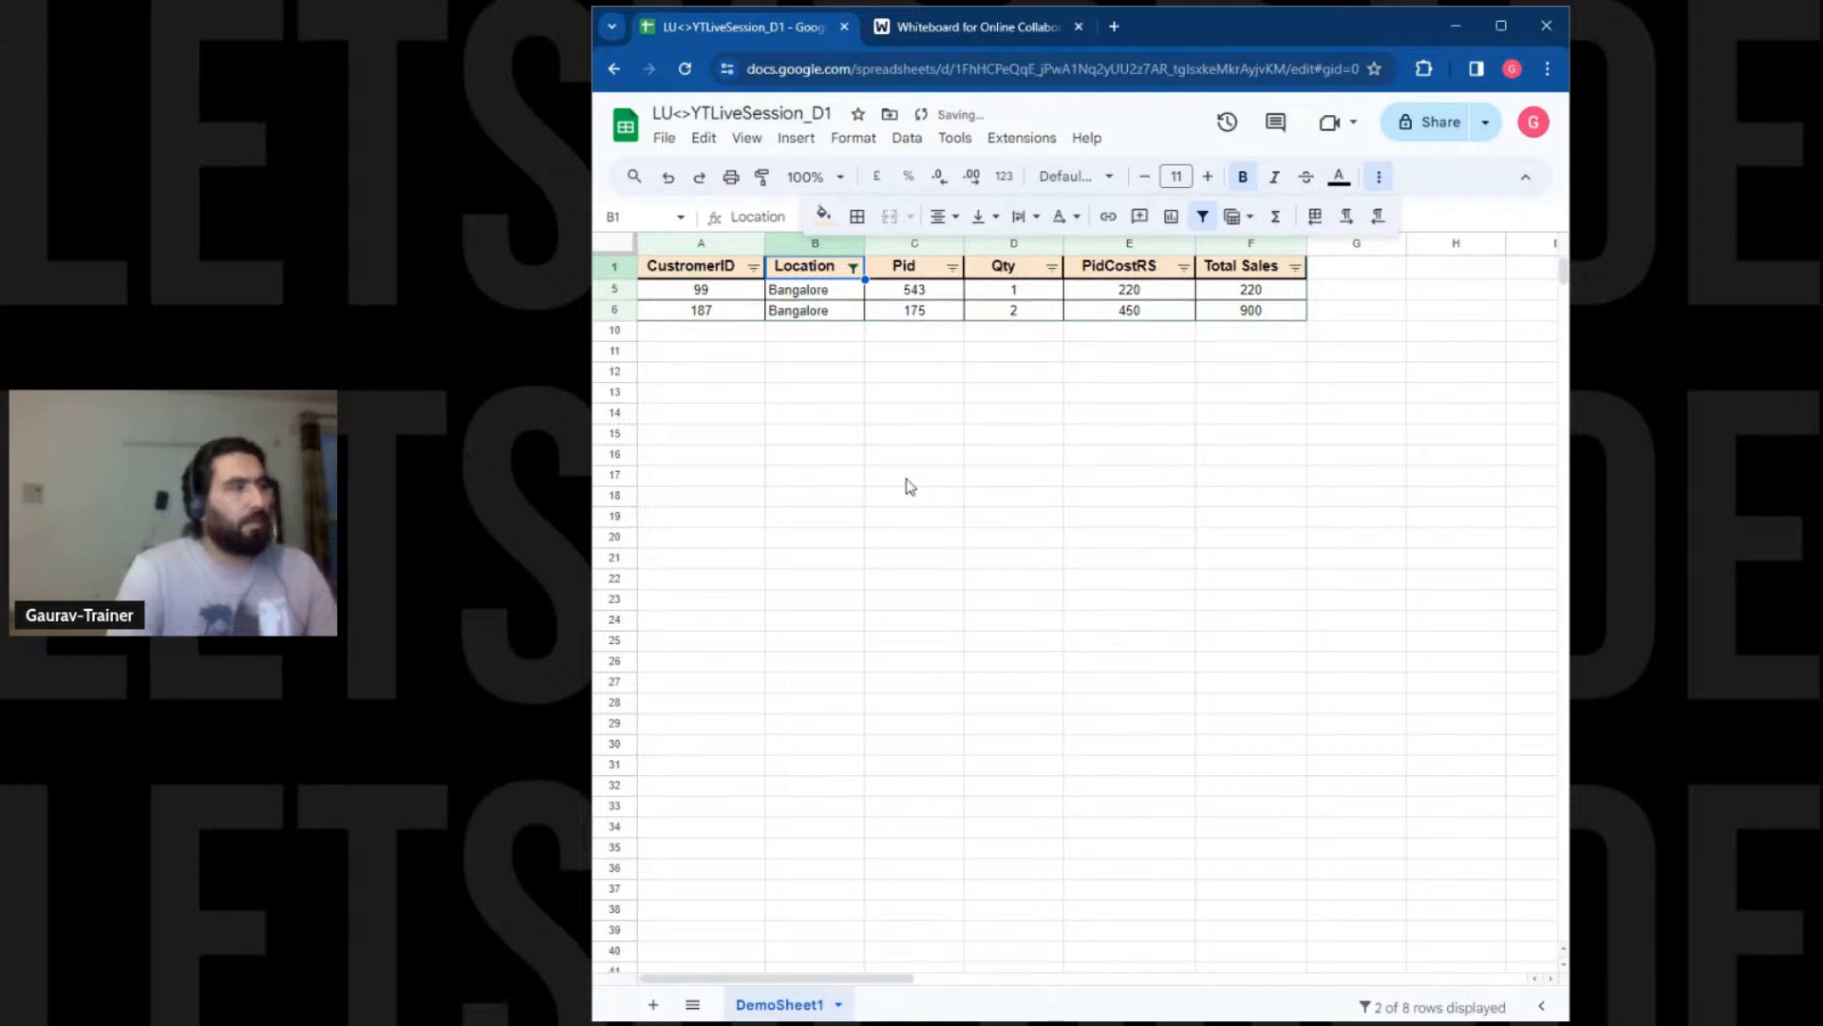
drag(747, 290, 1268, 312)
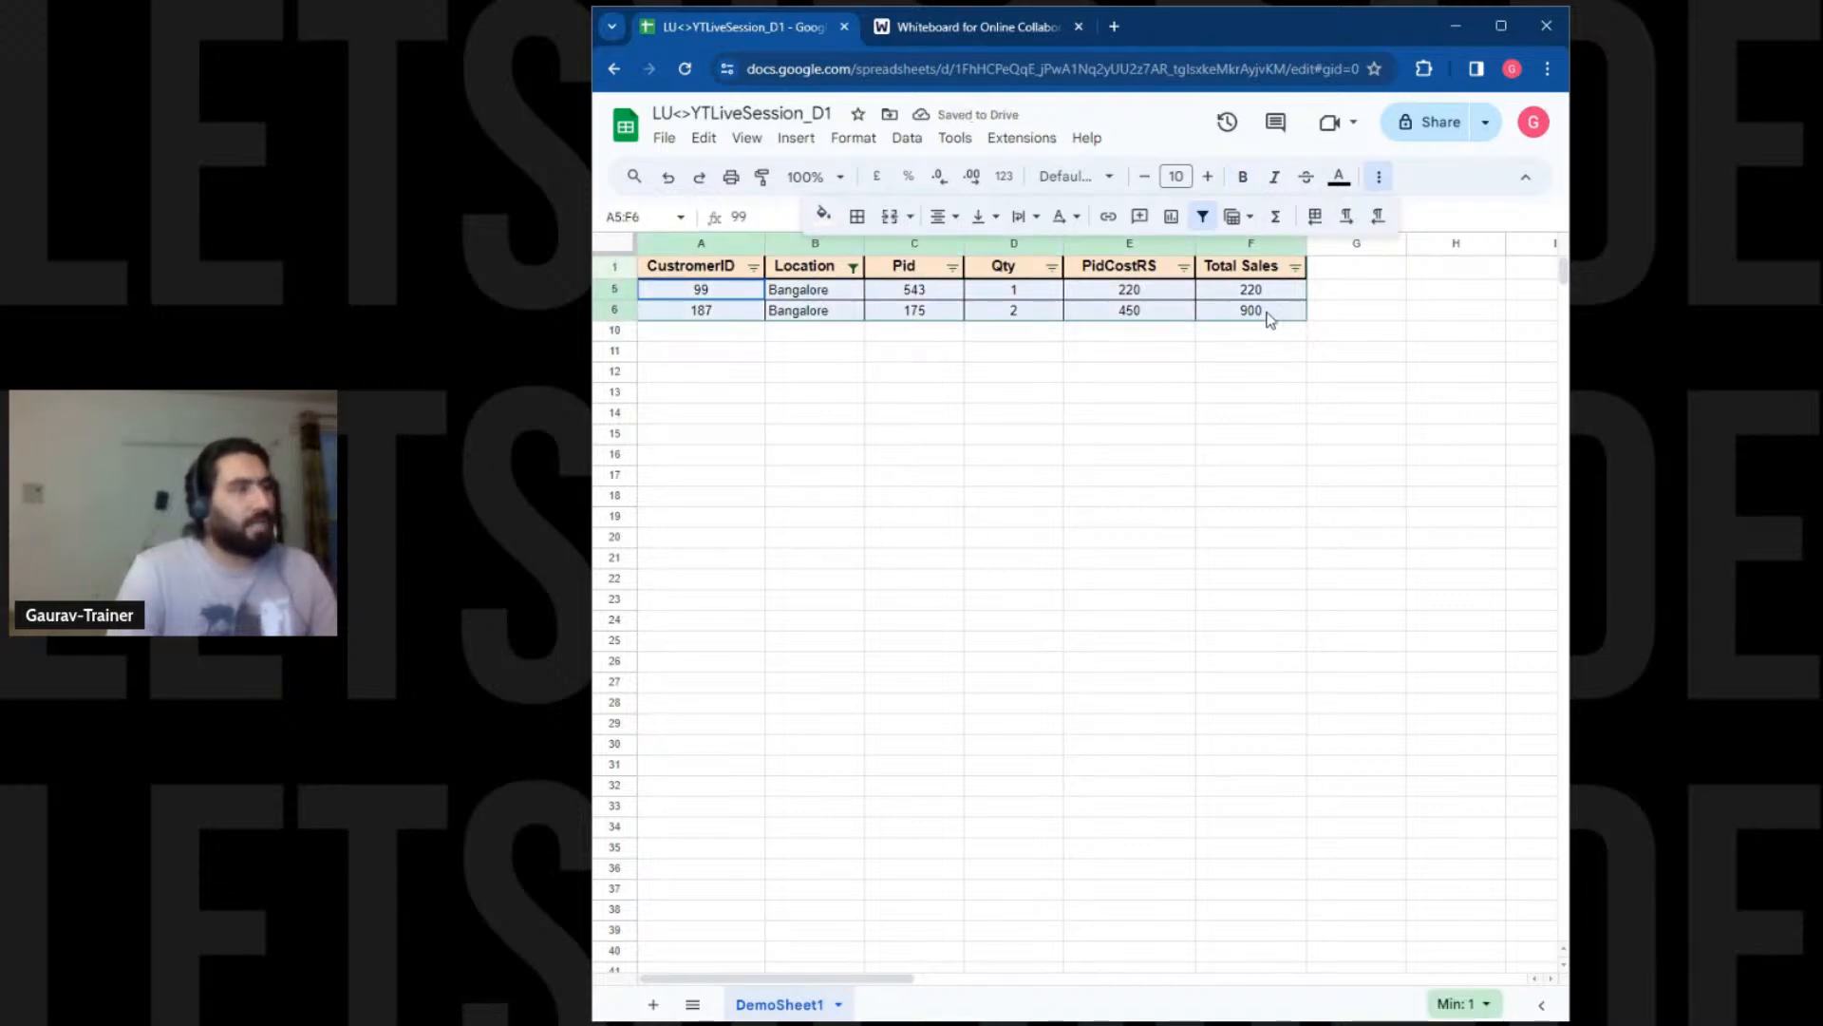
click(1268, 310)
click(970, 688)
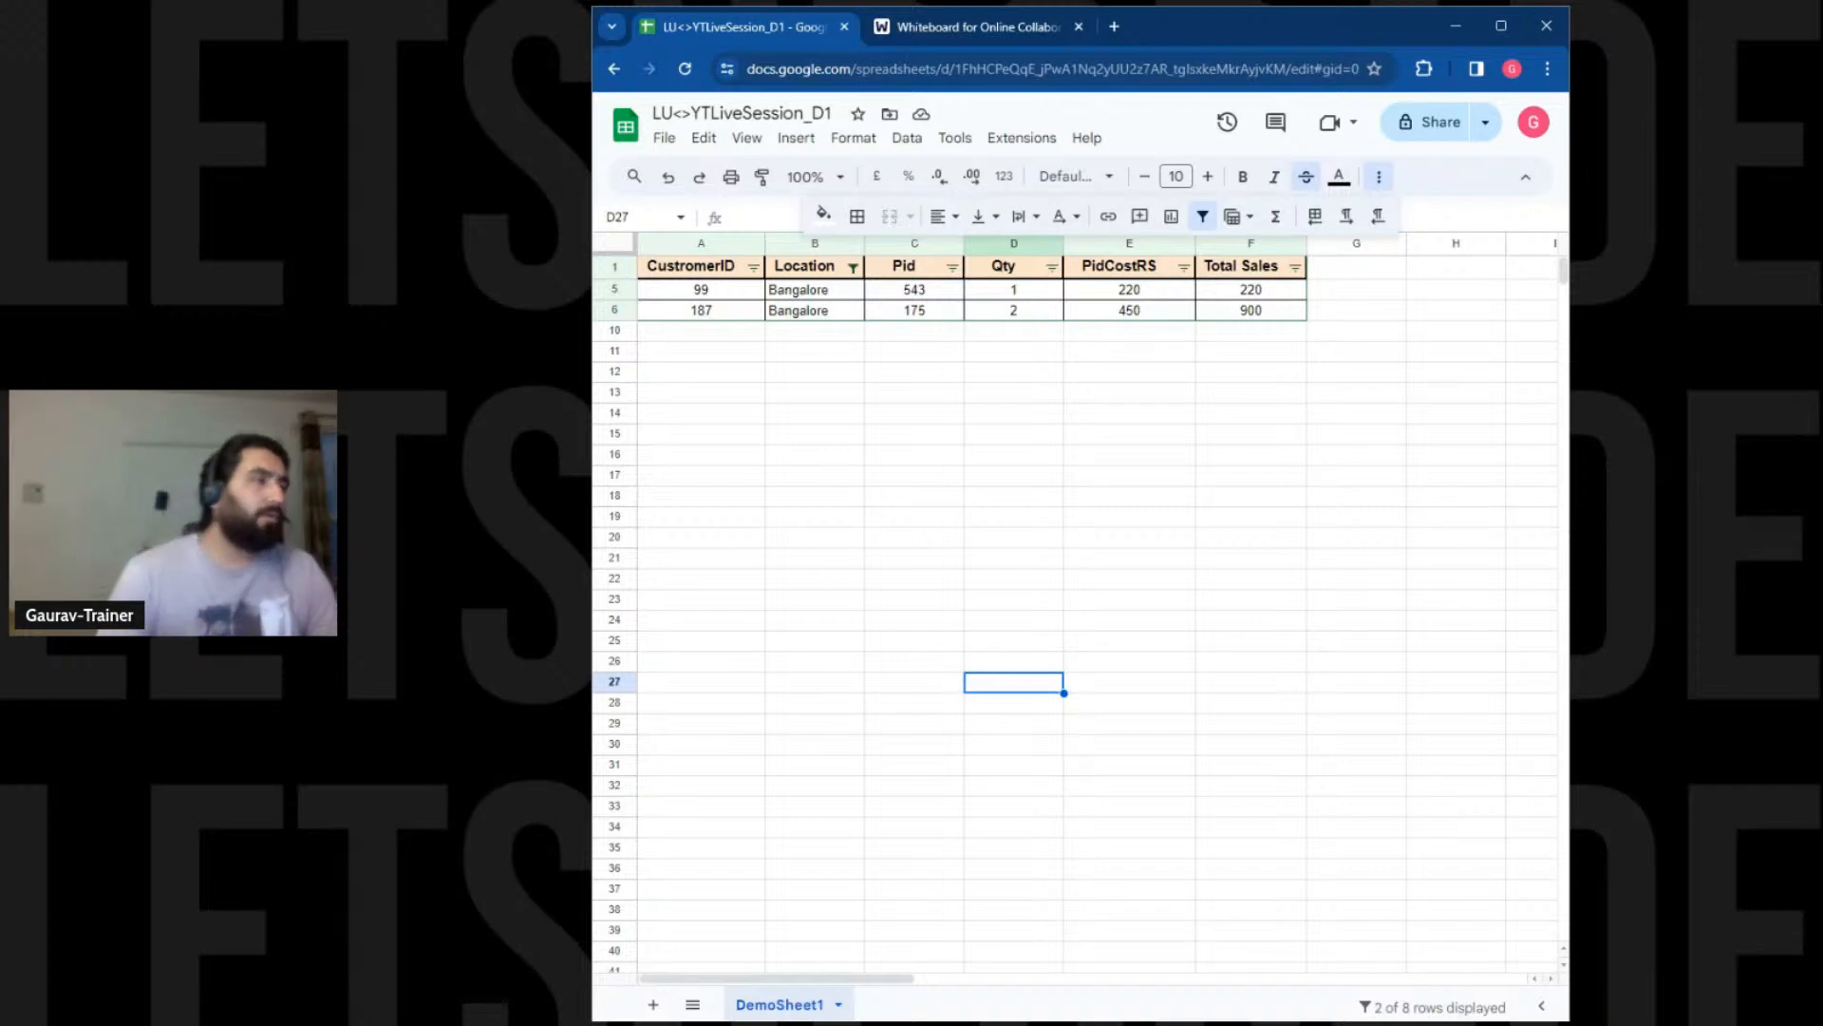
Add the two Bangalore total sales, F5 and F6, in cell F11 with the SUM function
click(1223, 350)
text(=SUM(F2:F9)
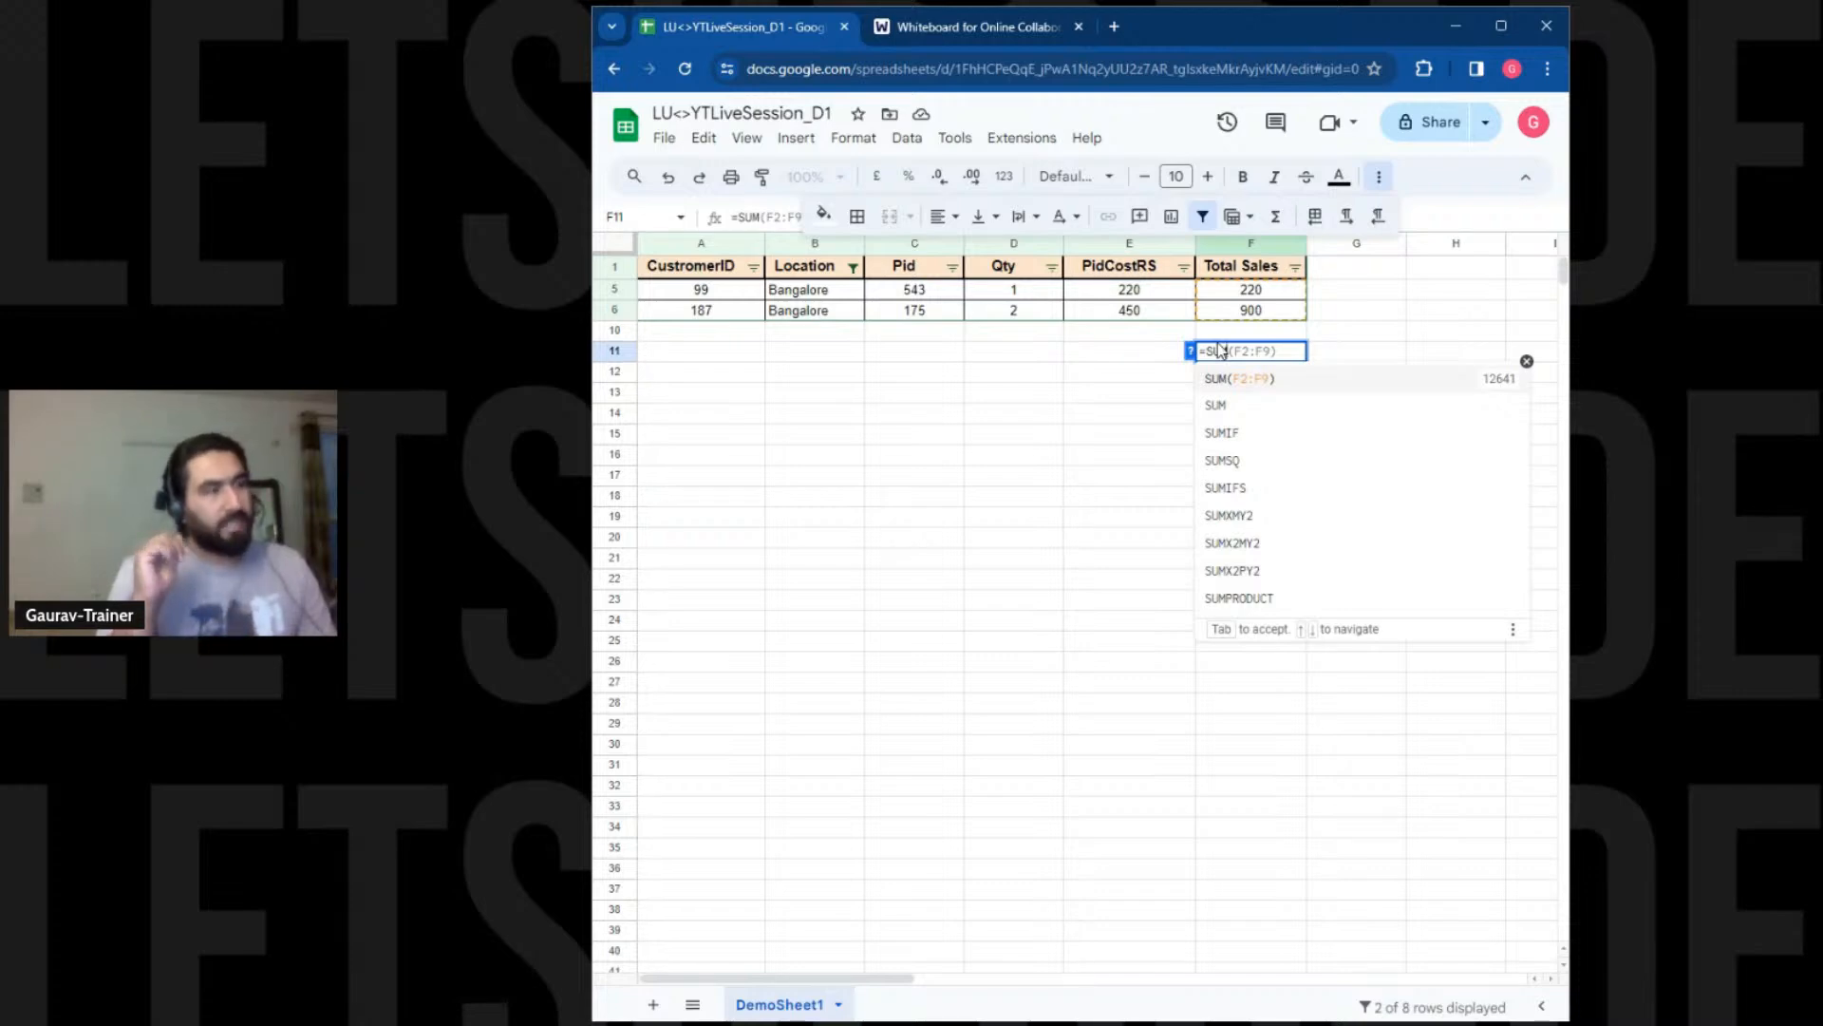
key(BackSpace)
key(BackSpace)
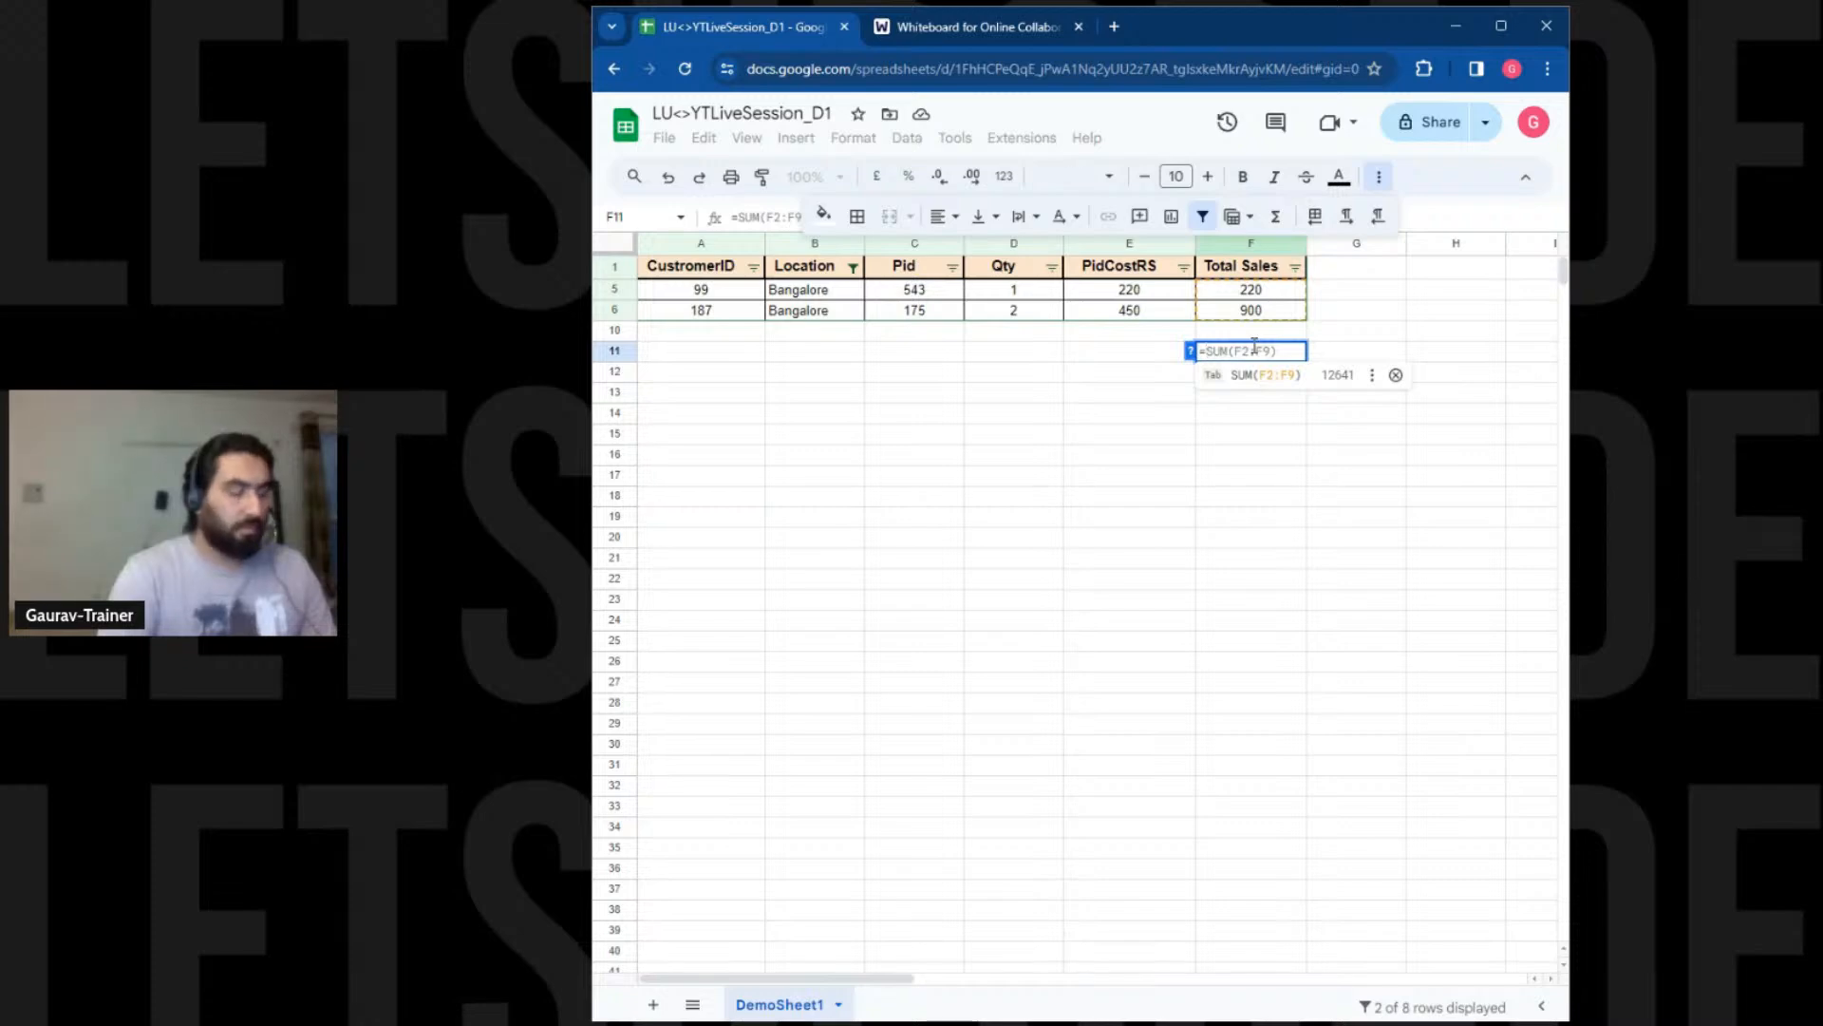
text(SUM()
click(1260, 296)
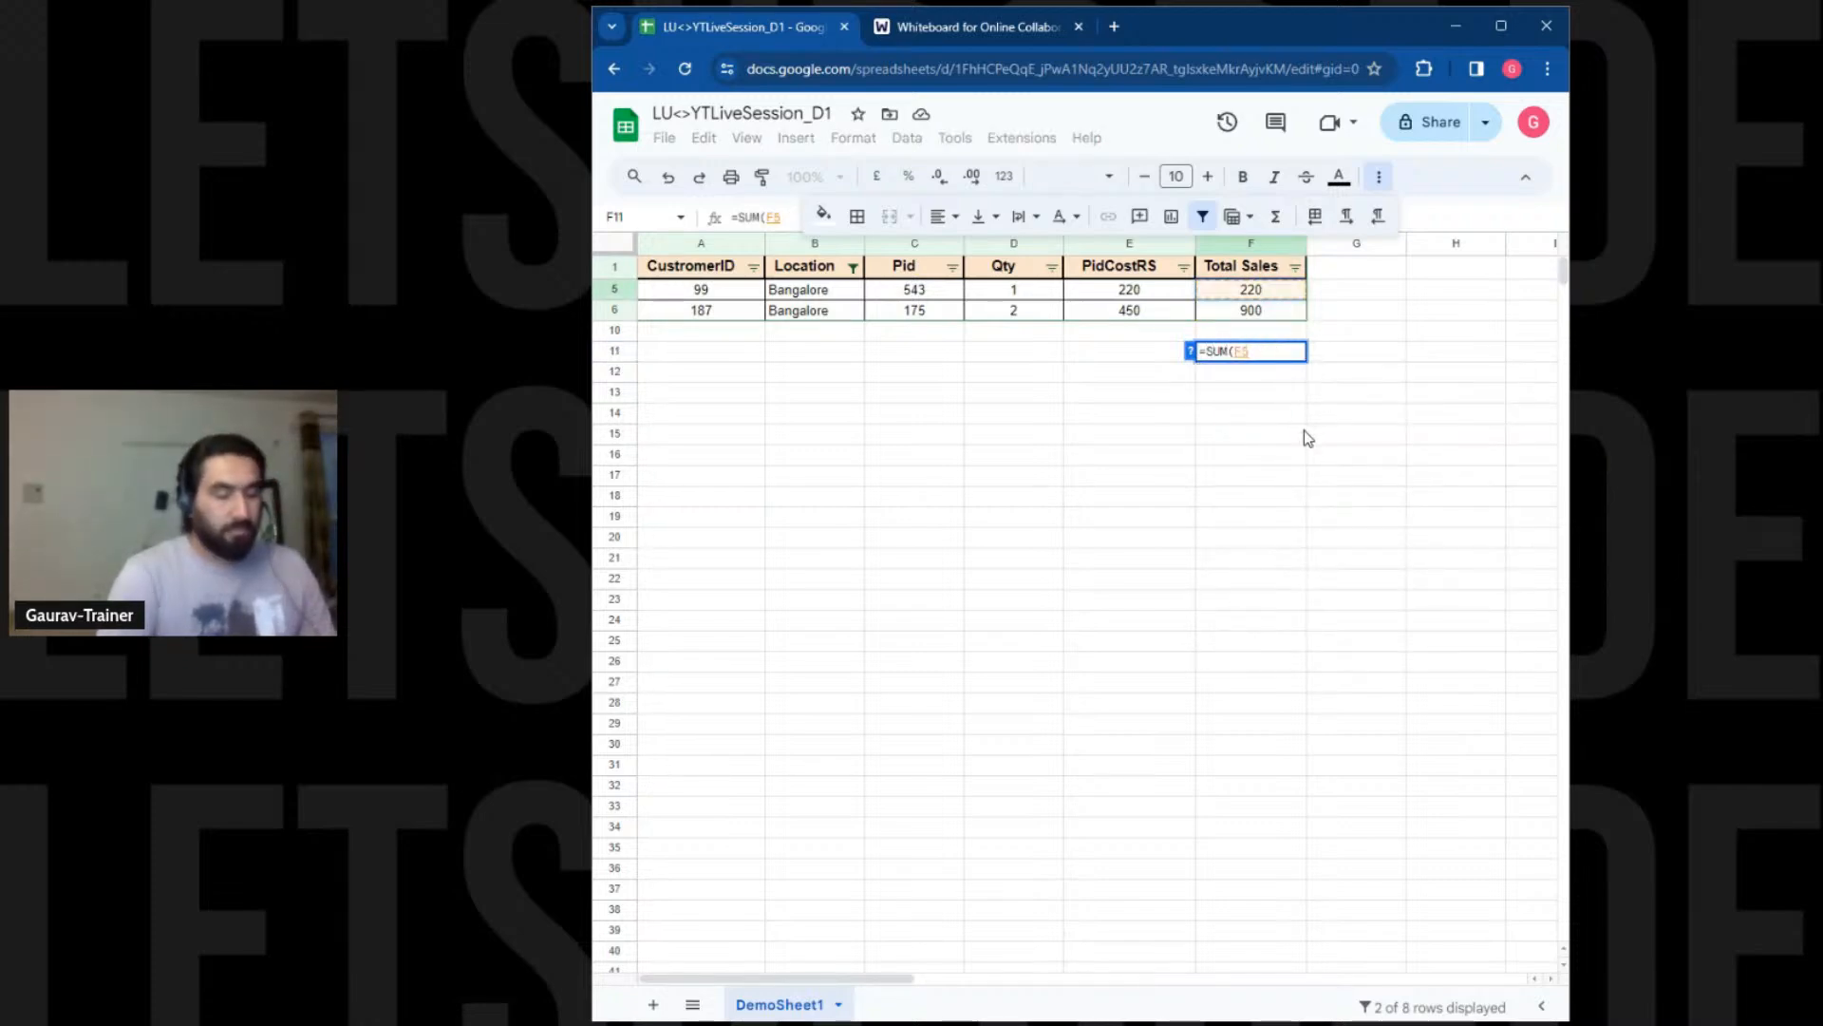
text(,)
click(1251, 313)
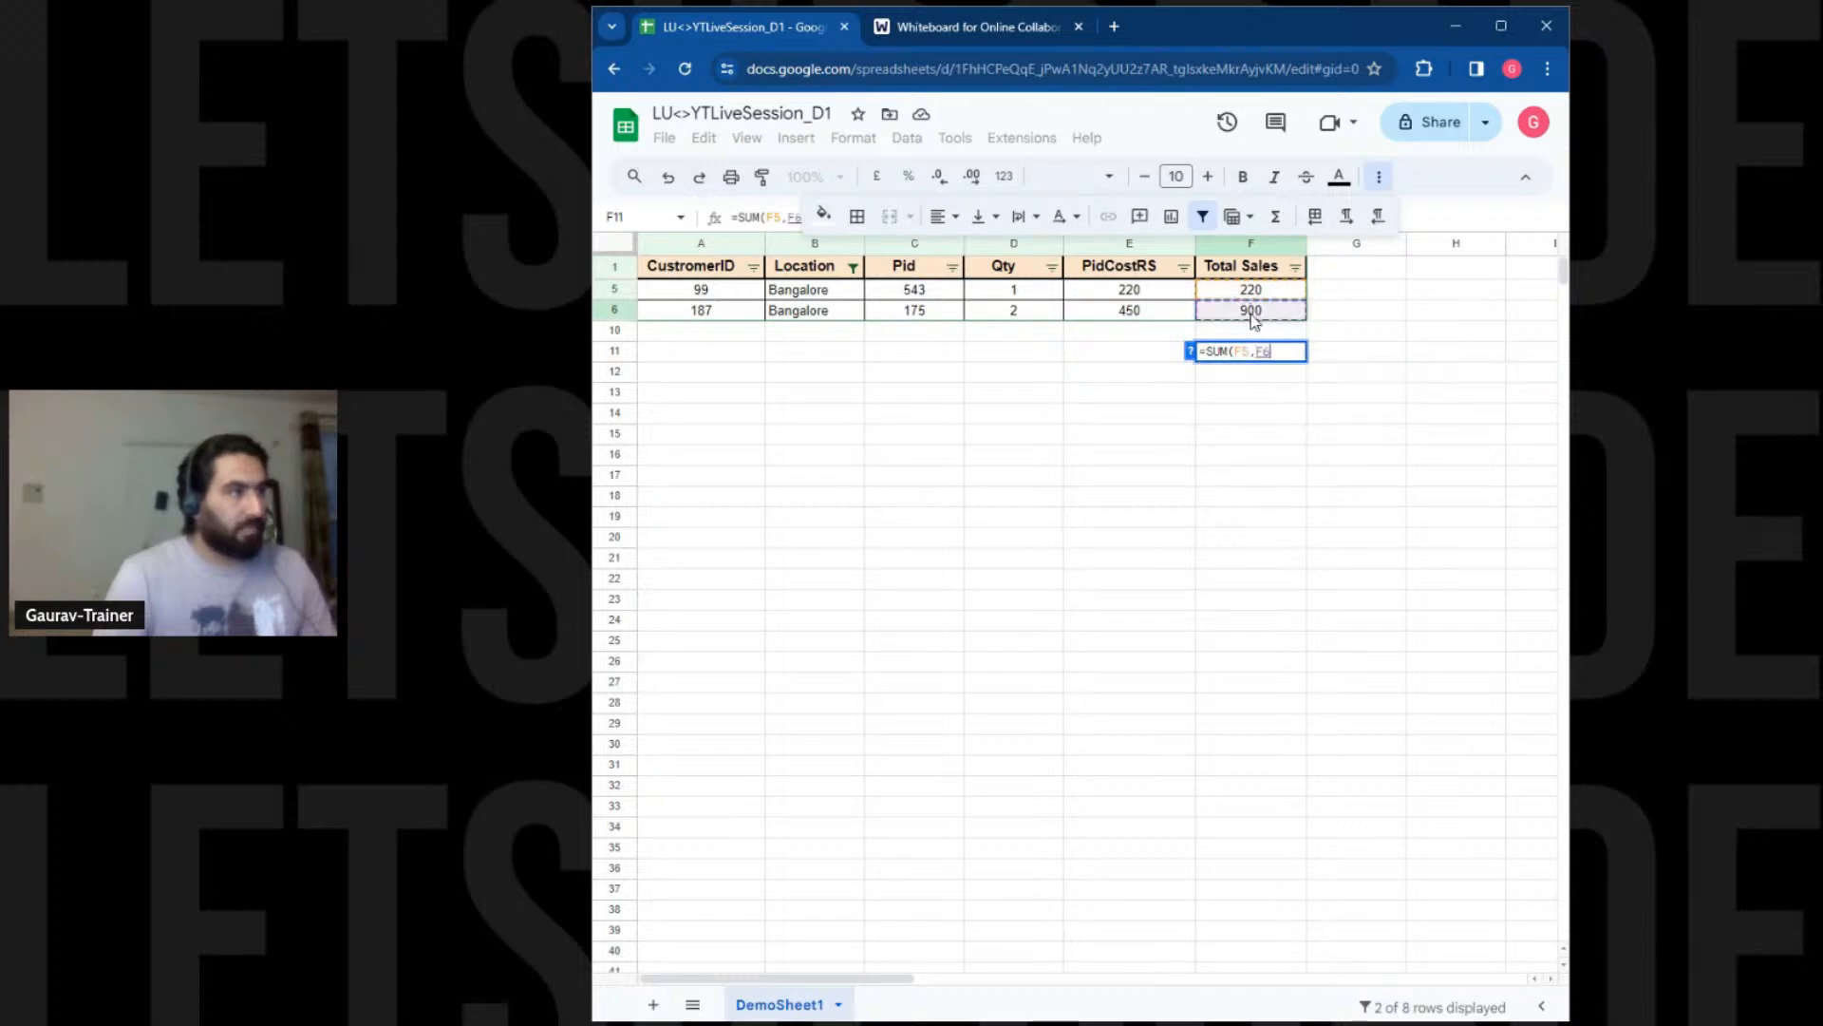
key(Return)
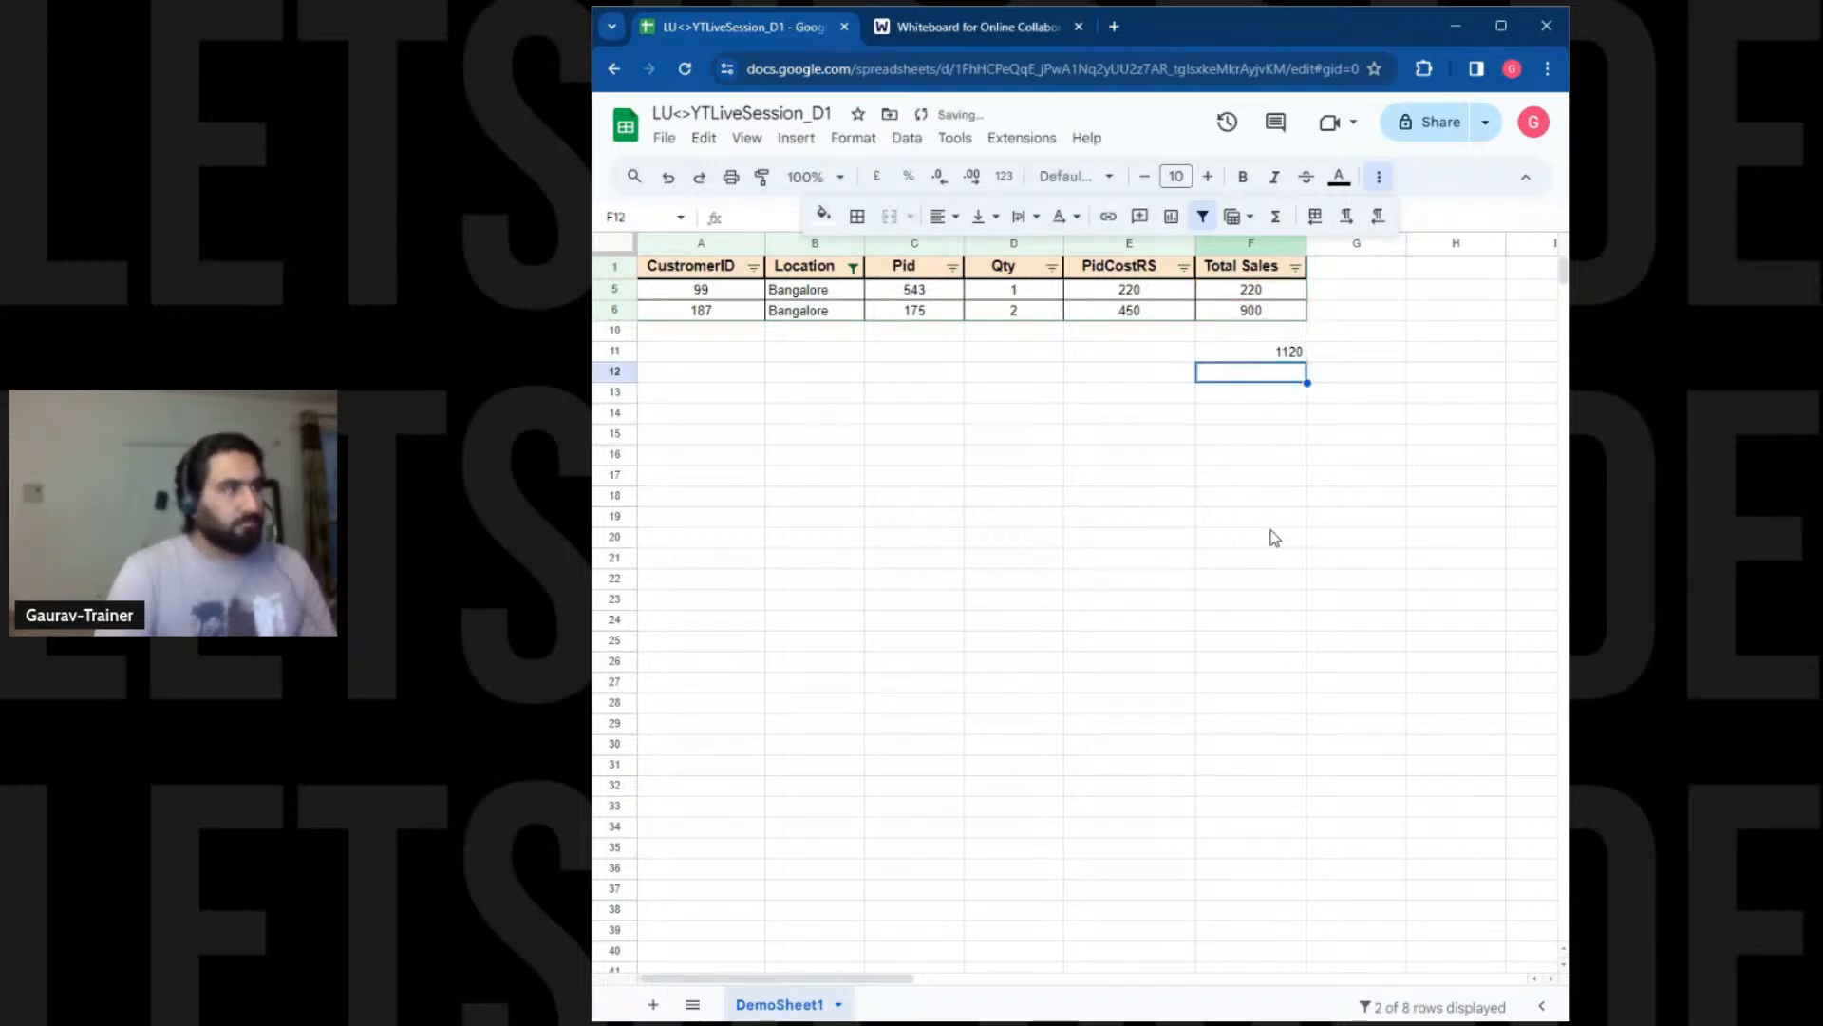
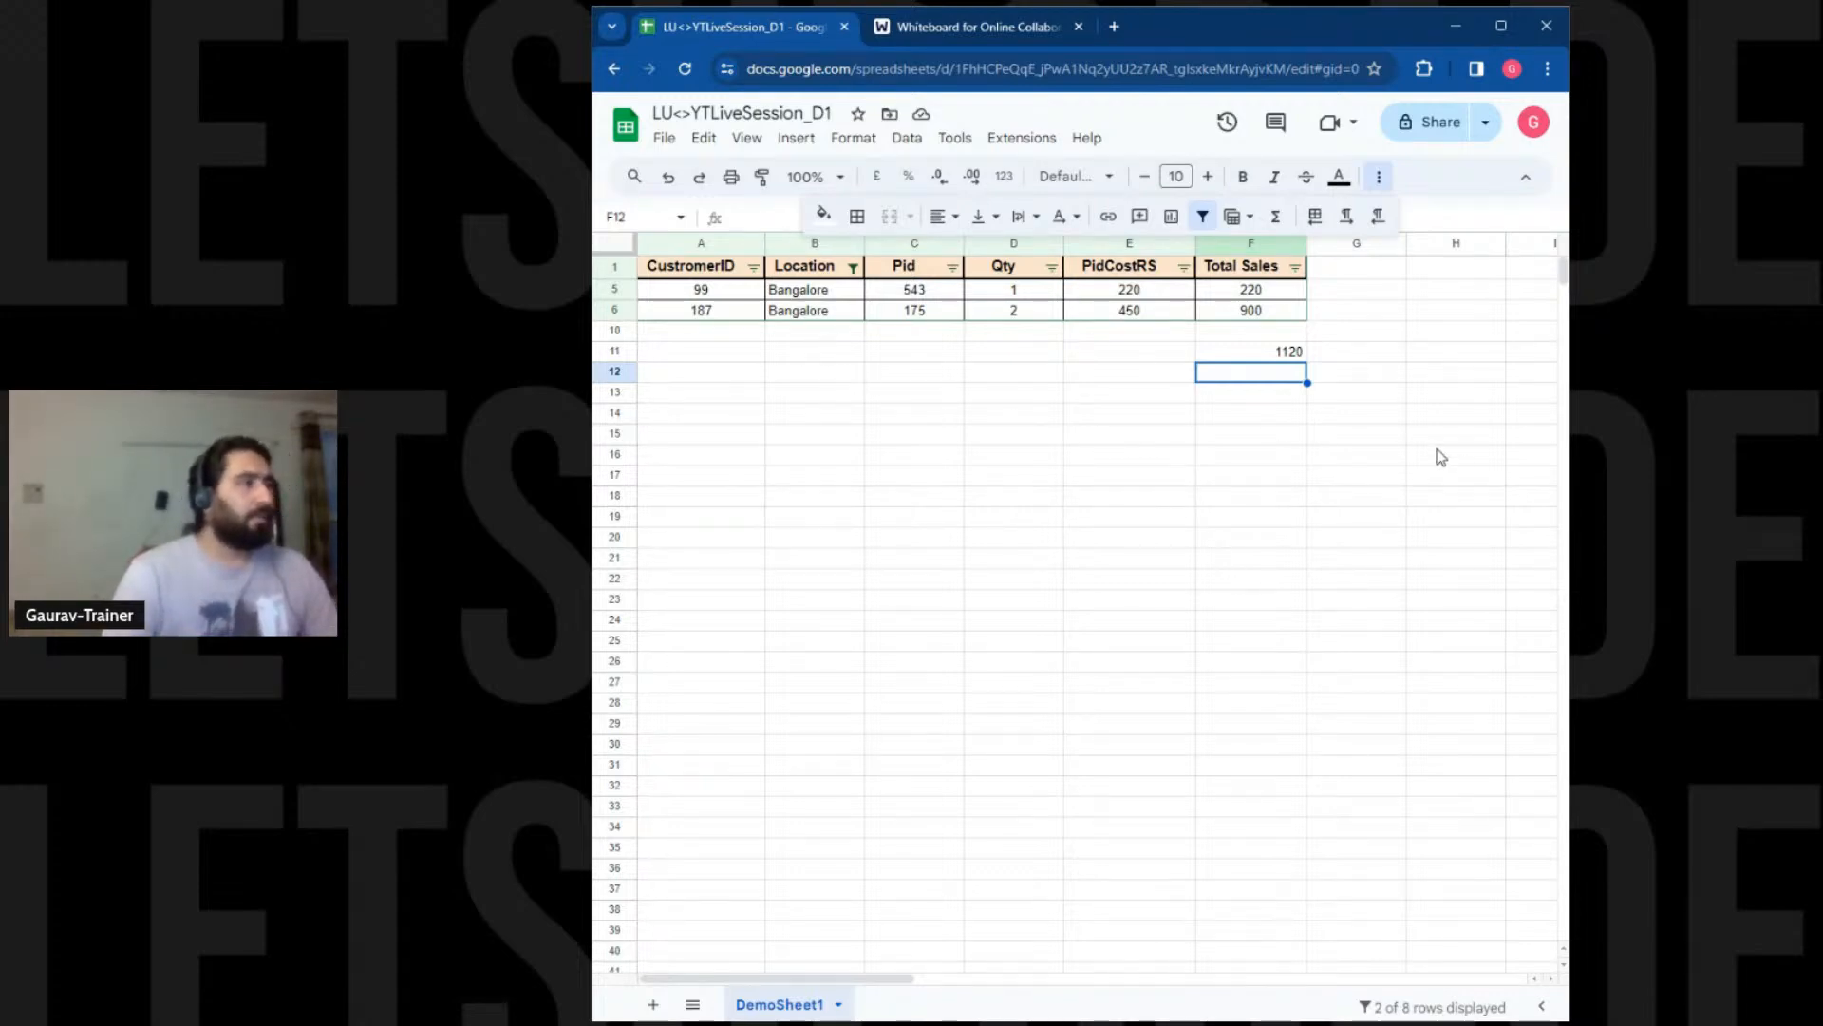
Clear the sum in cell F11 and reset the Location filter to include all values
click(1284, 358)
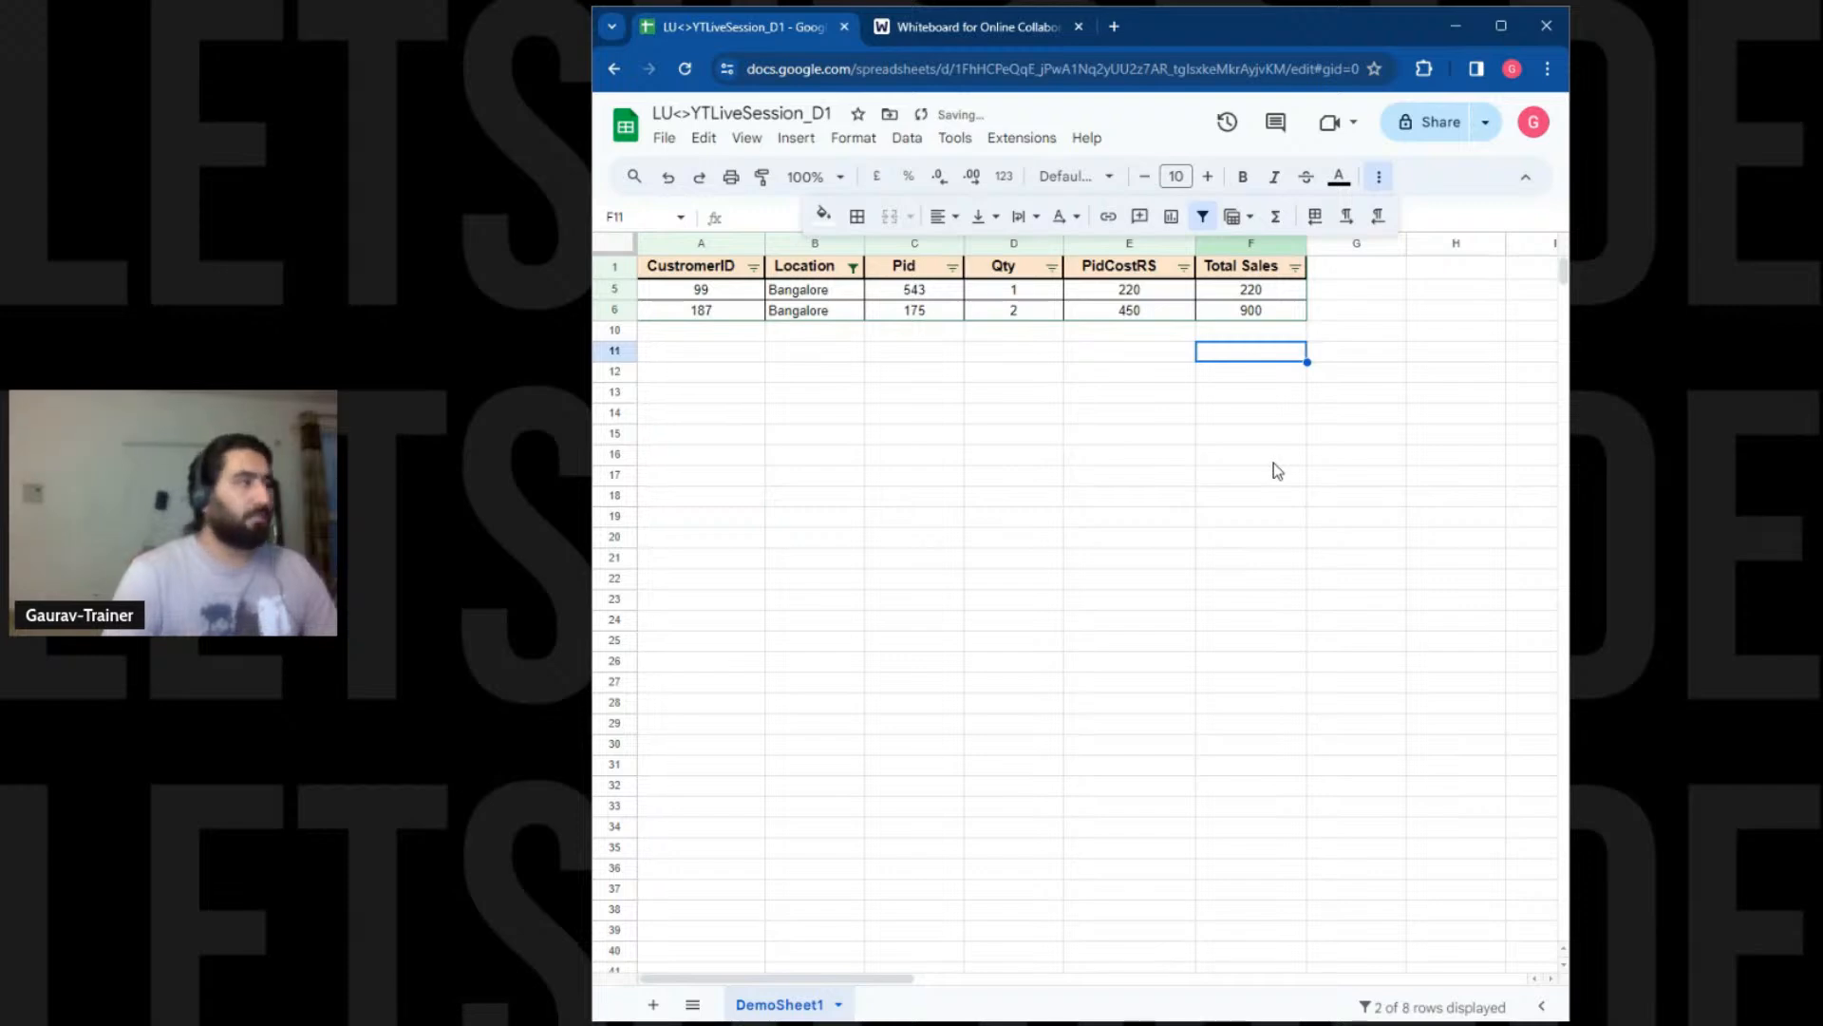
click(853, 267)
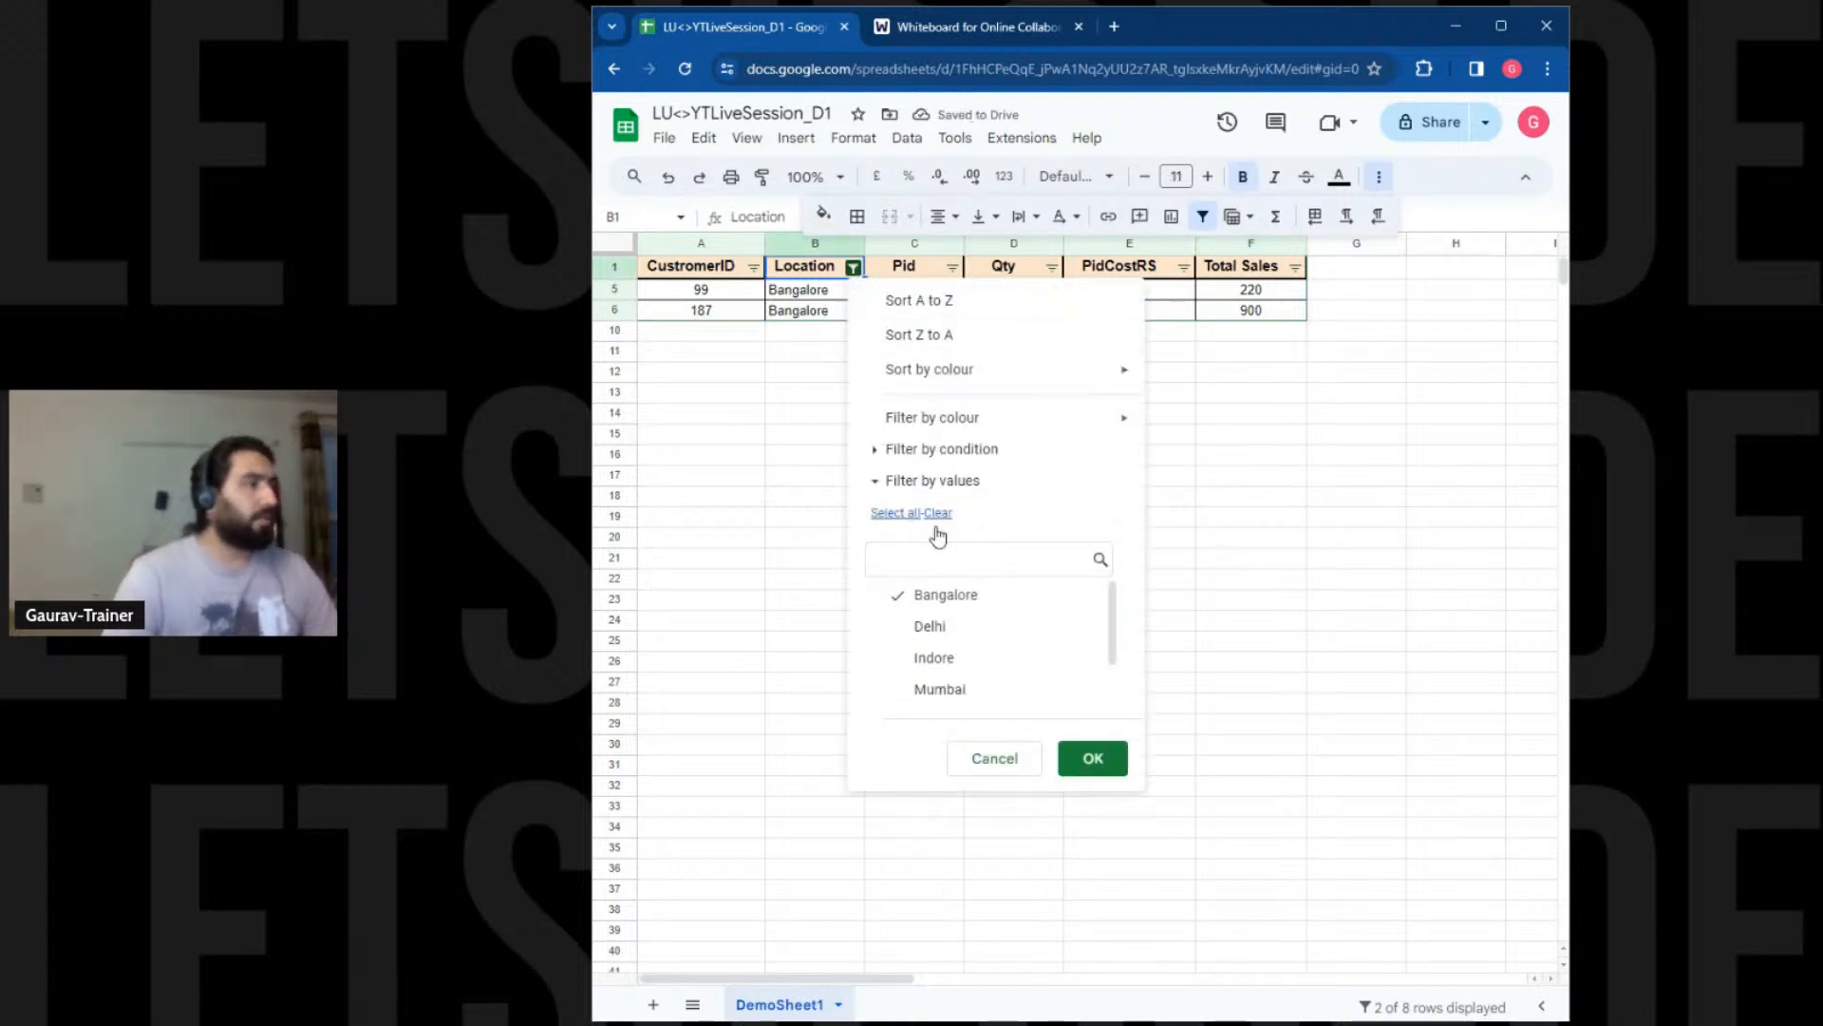
click(898, 512)
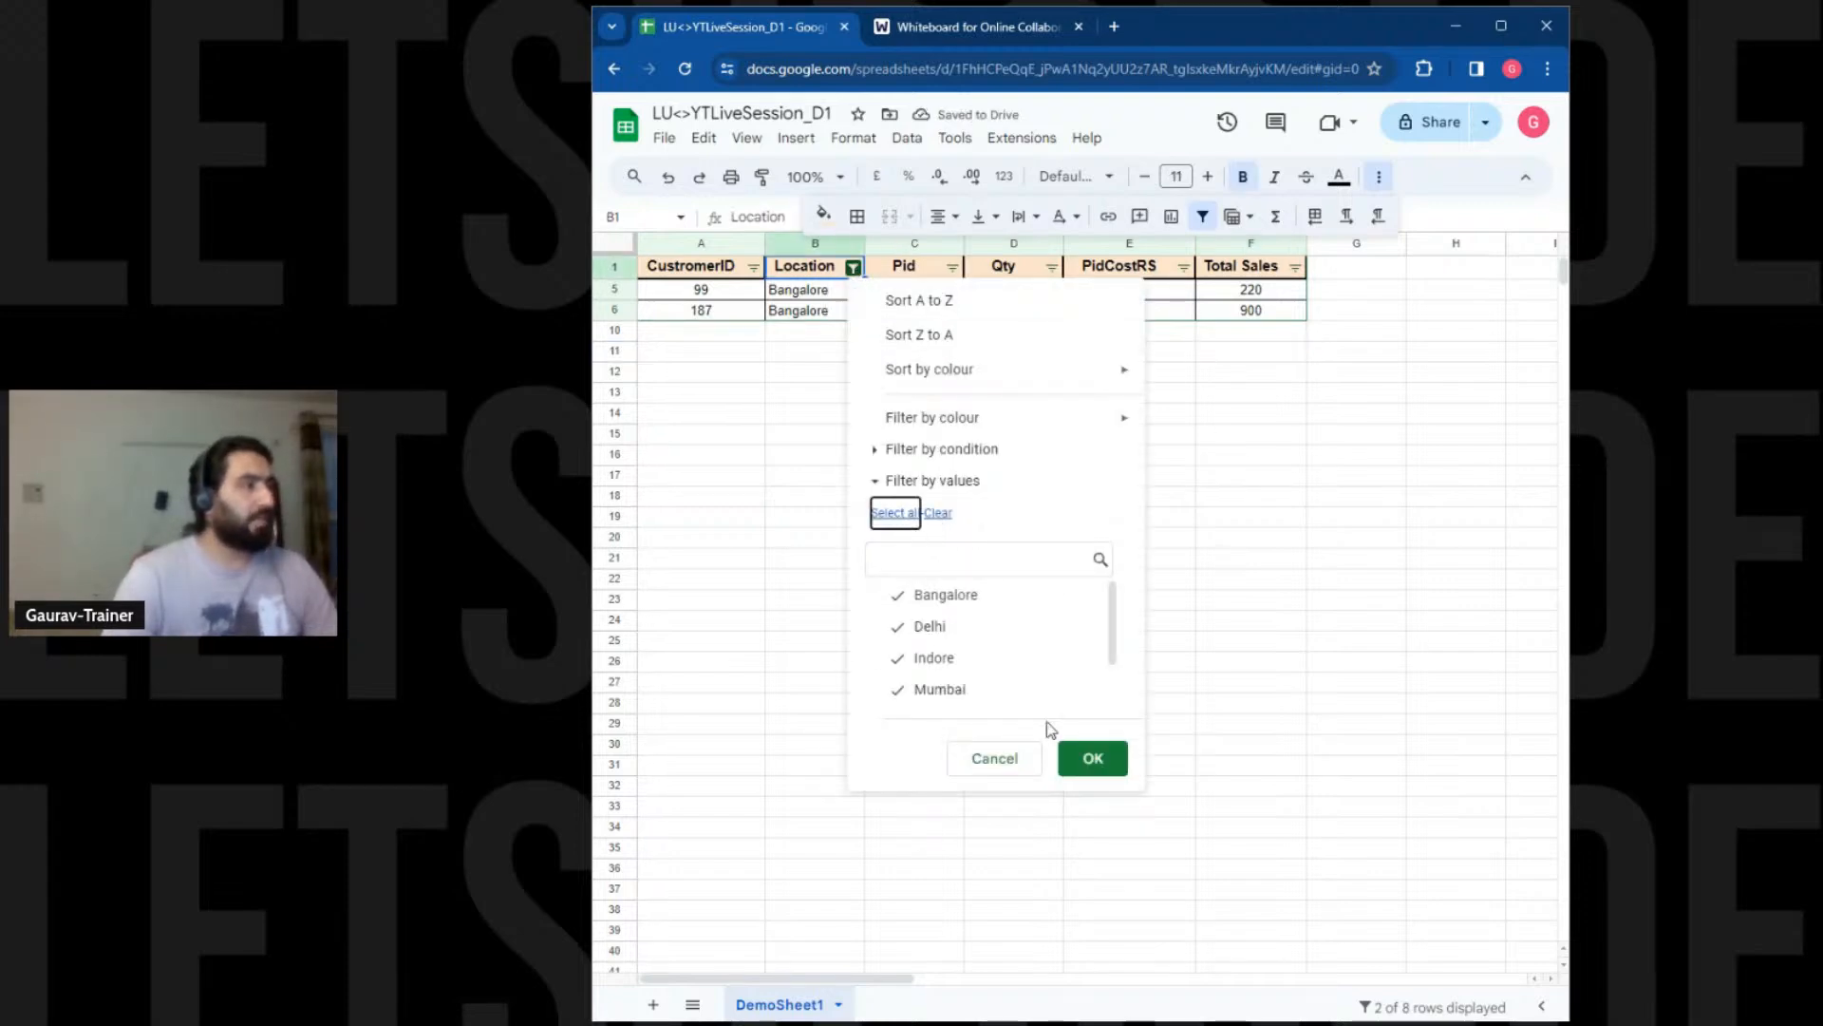
click(1083, 756)
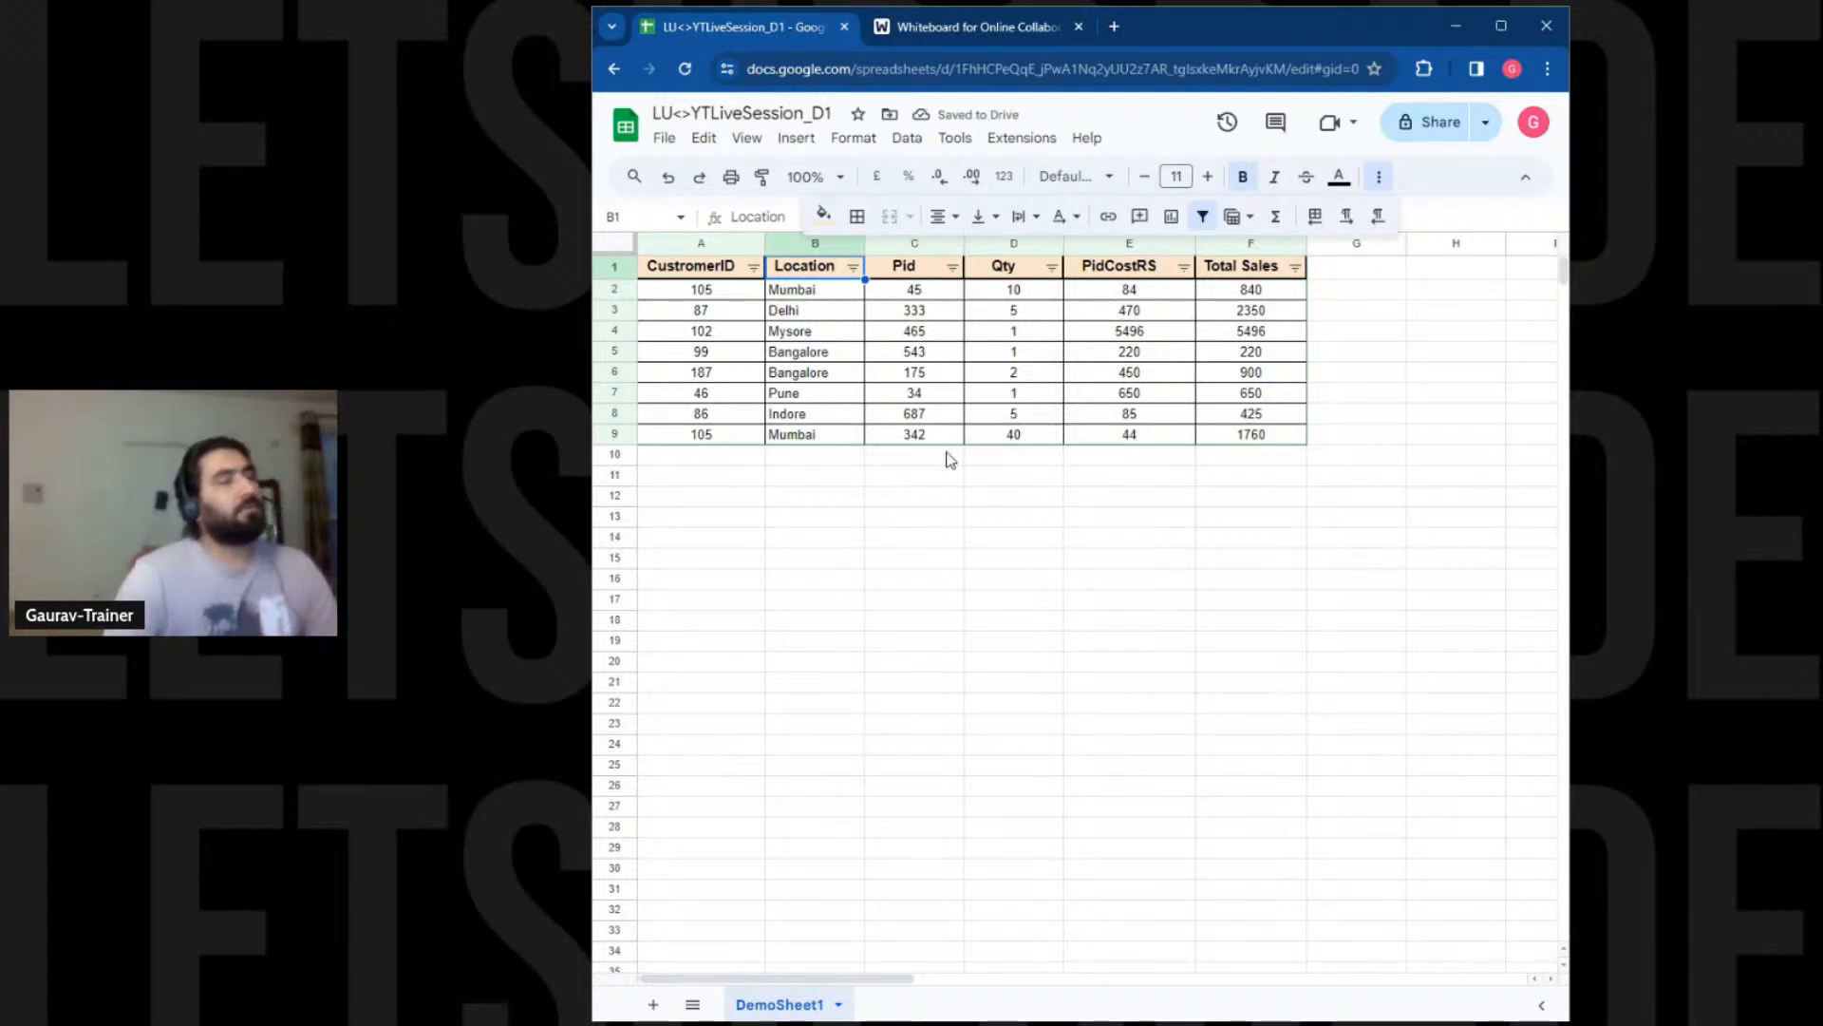
click(948, 519)
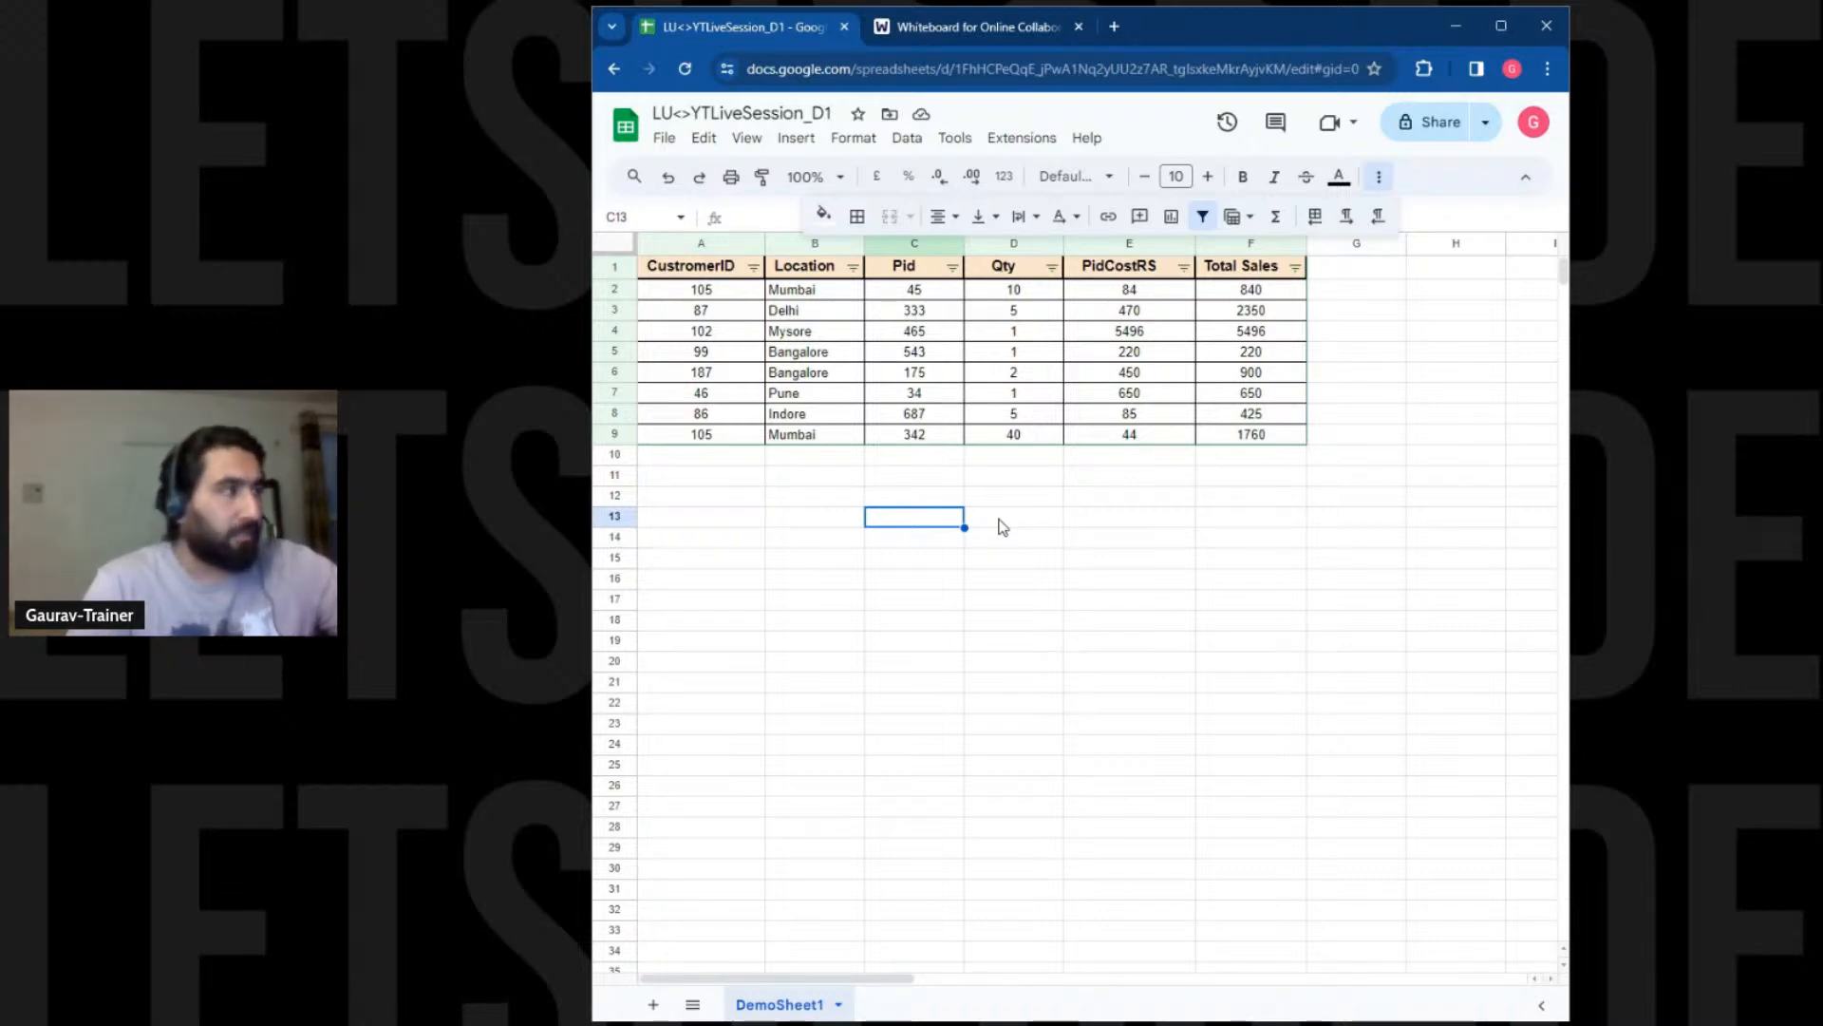
Hide the Pid column (column C) of the sales table
click(948, 246)
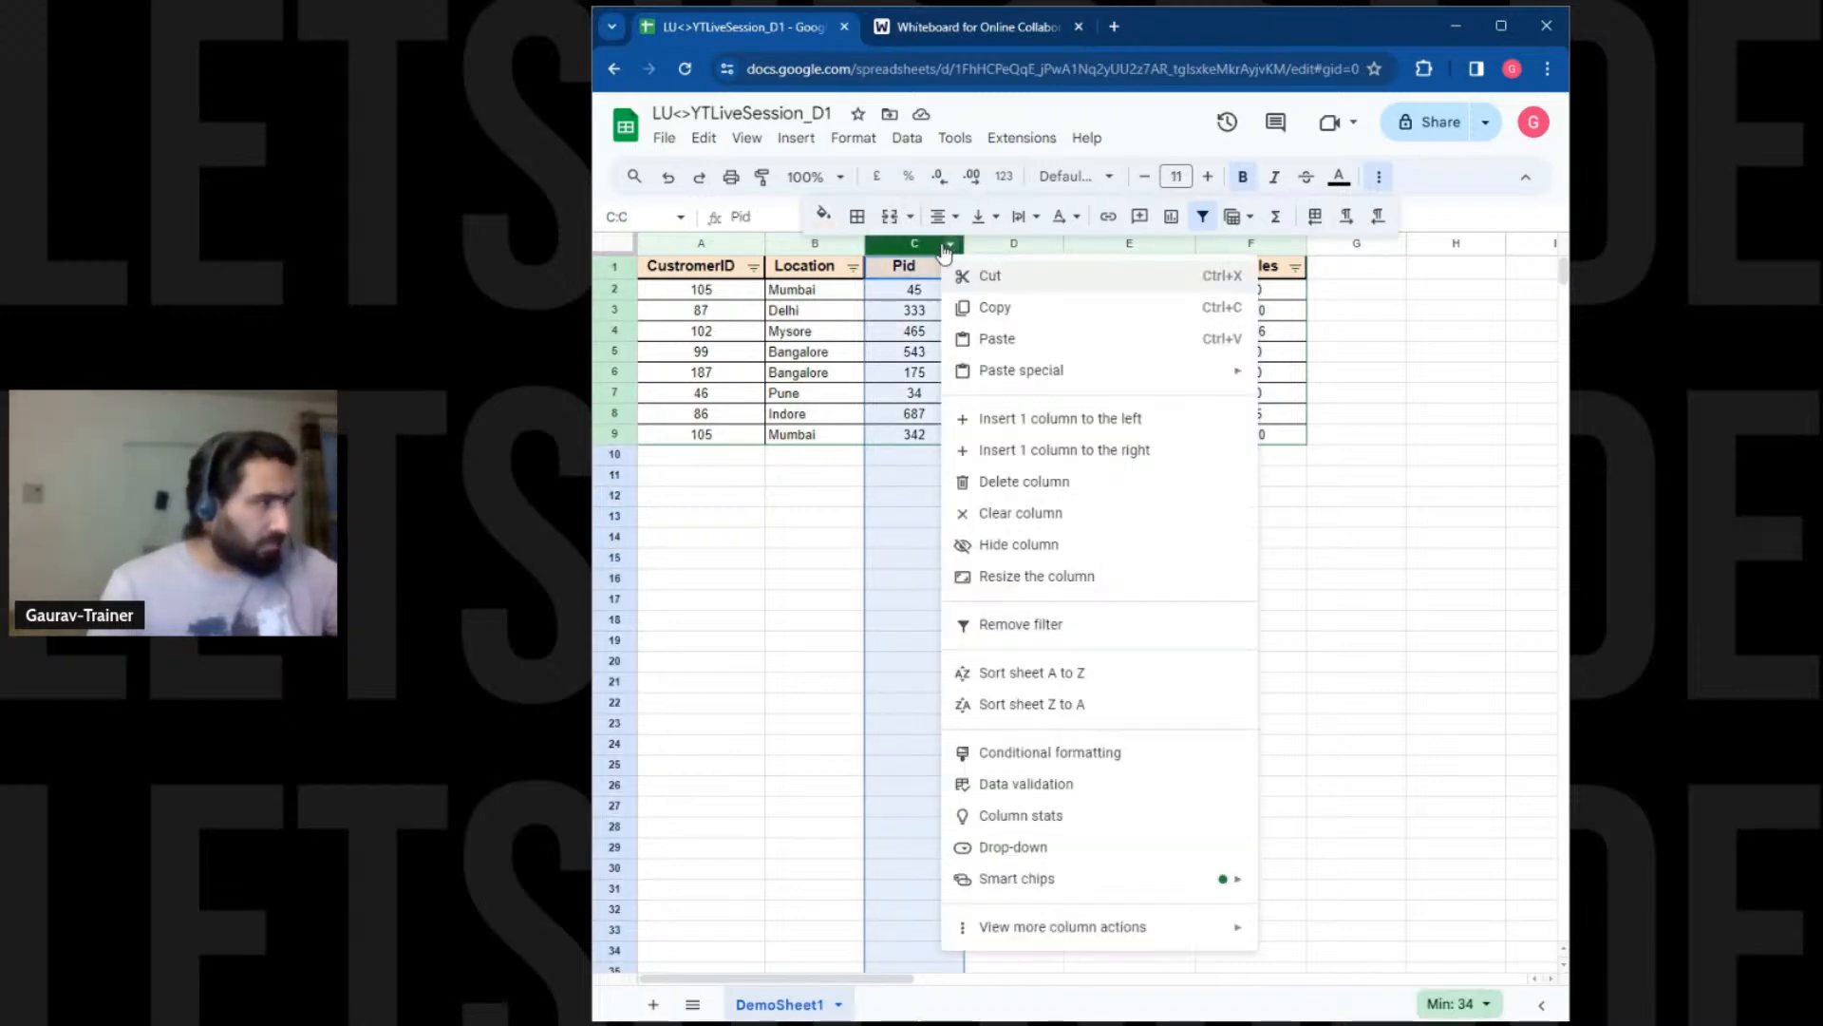
click(1034, 545)
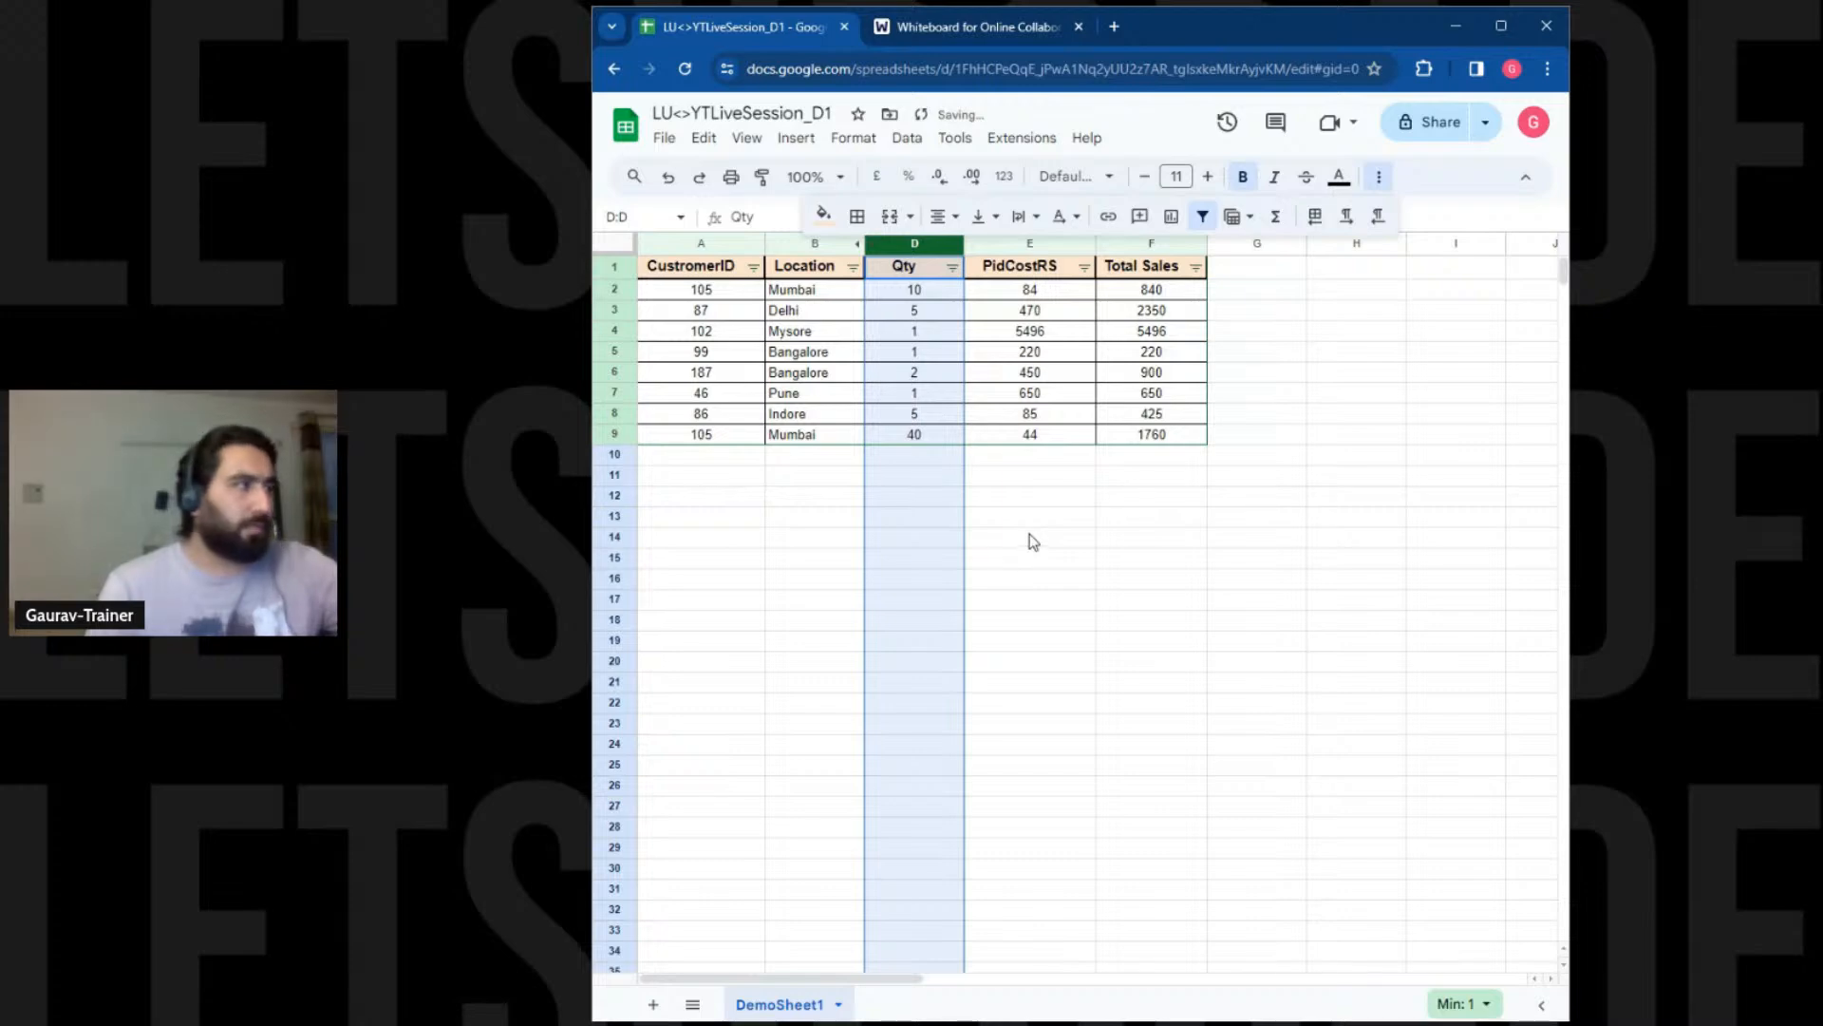
click(1024, 515)
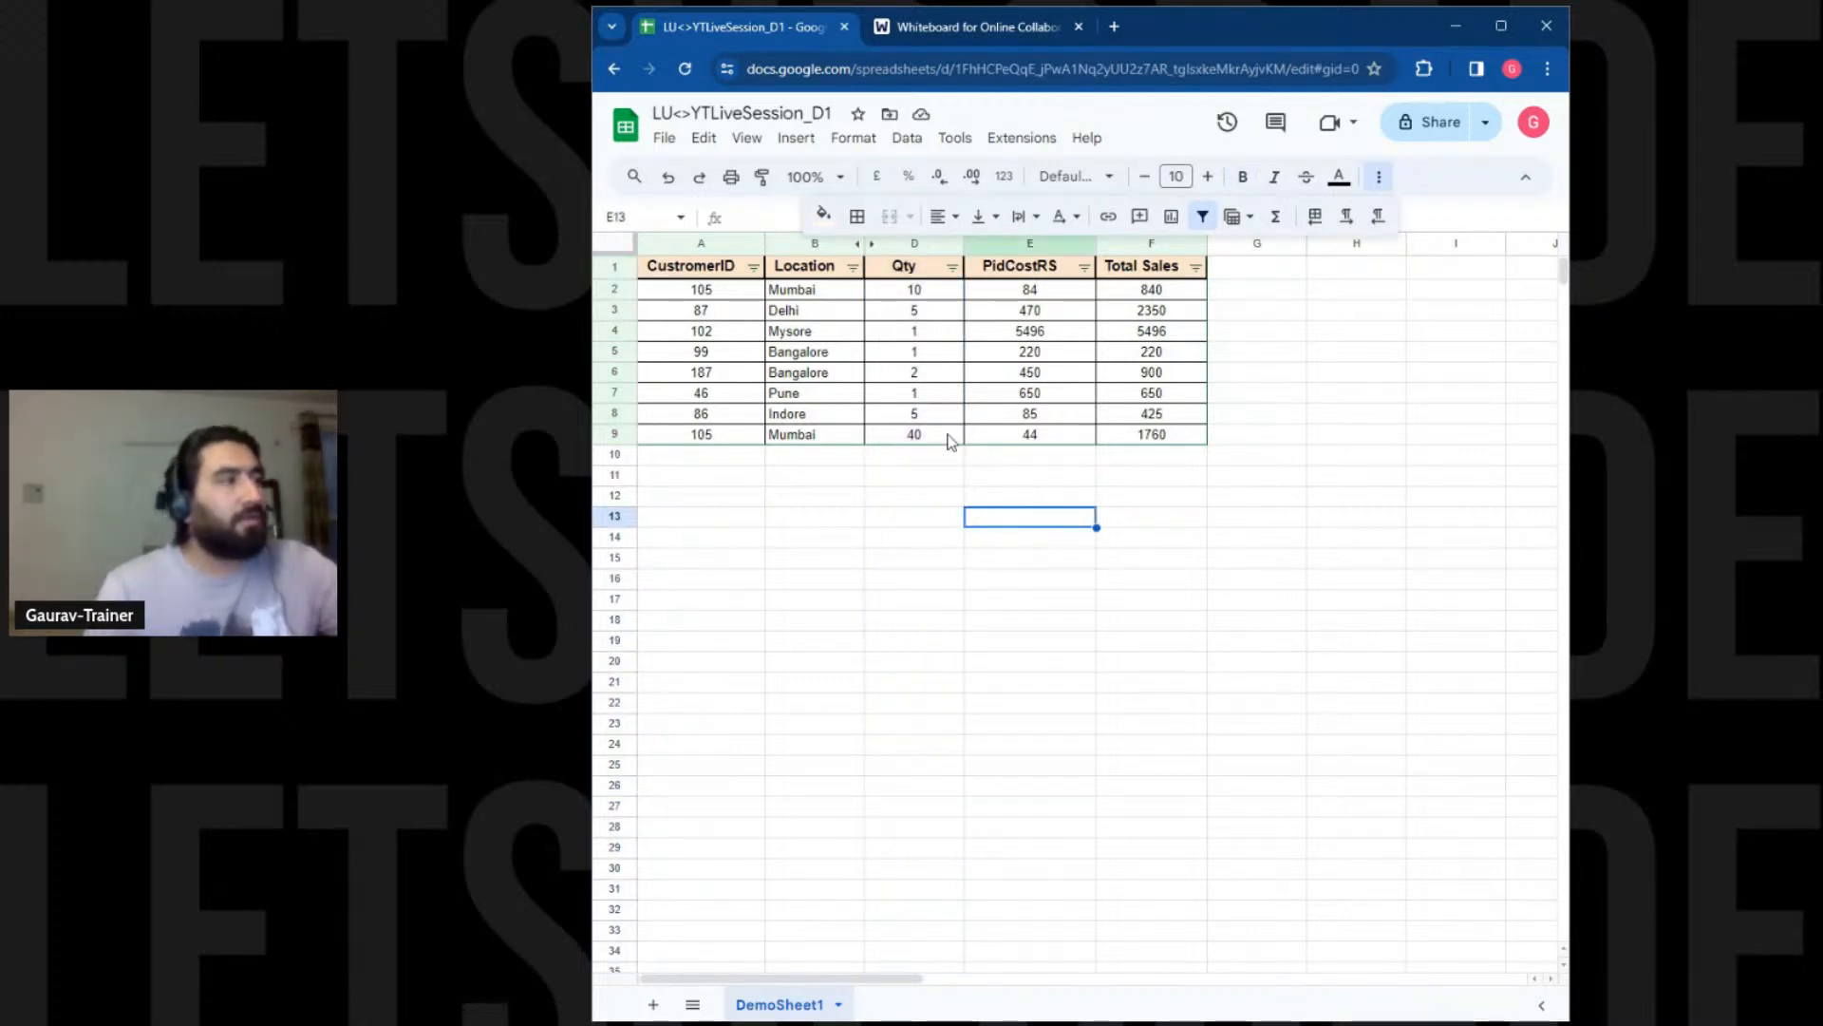
Hide the Qty and PidCostRS columns together, and unhide columns C to E
click(927, 235)
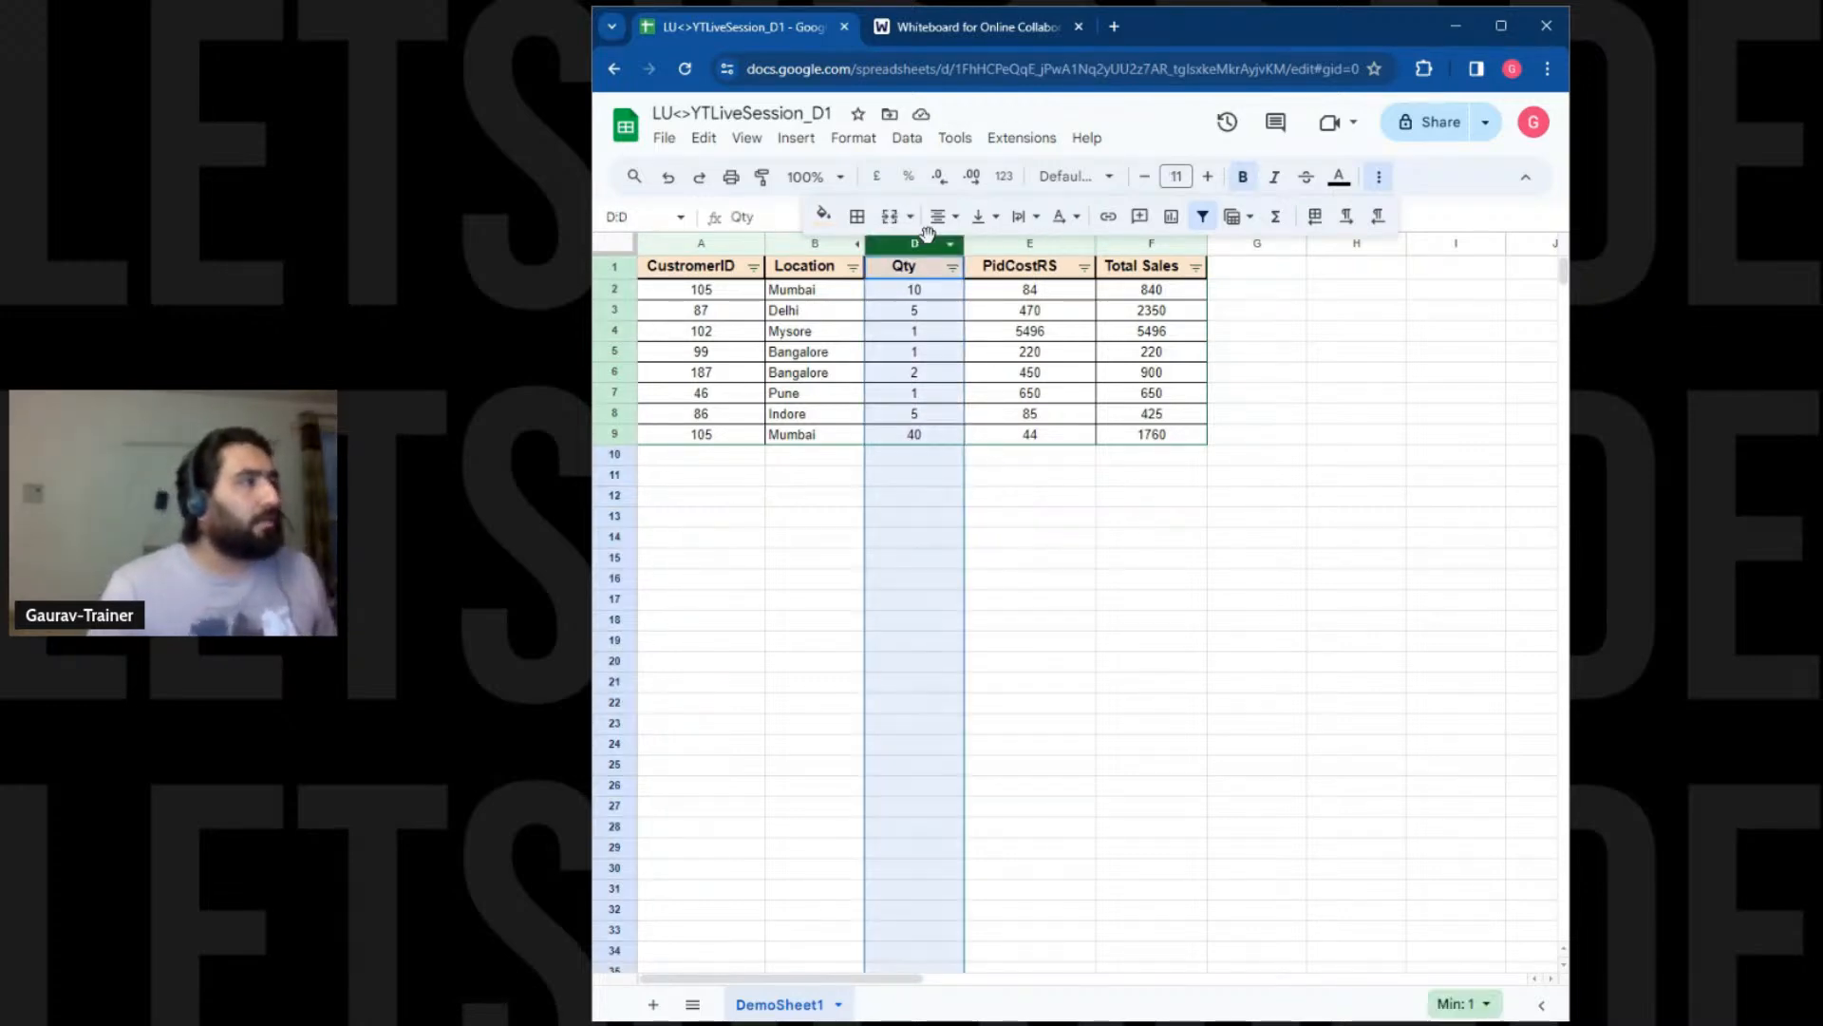
ctrl+click(1015, 245)
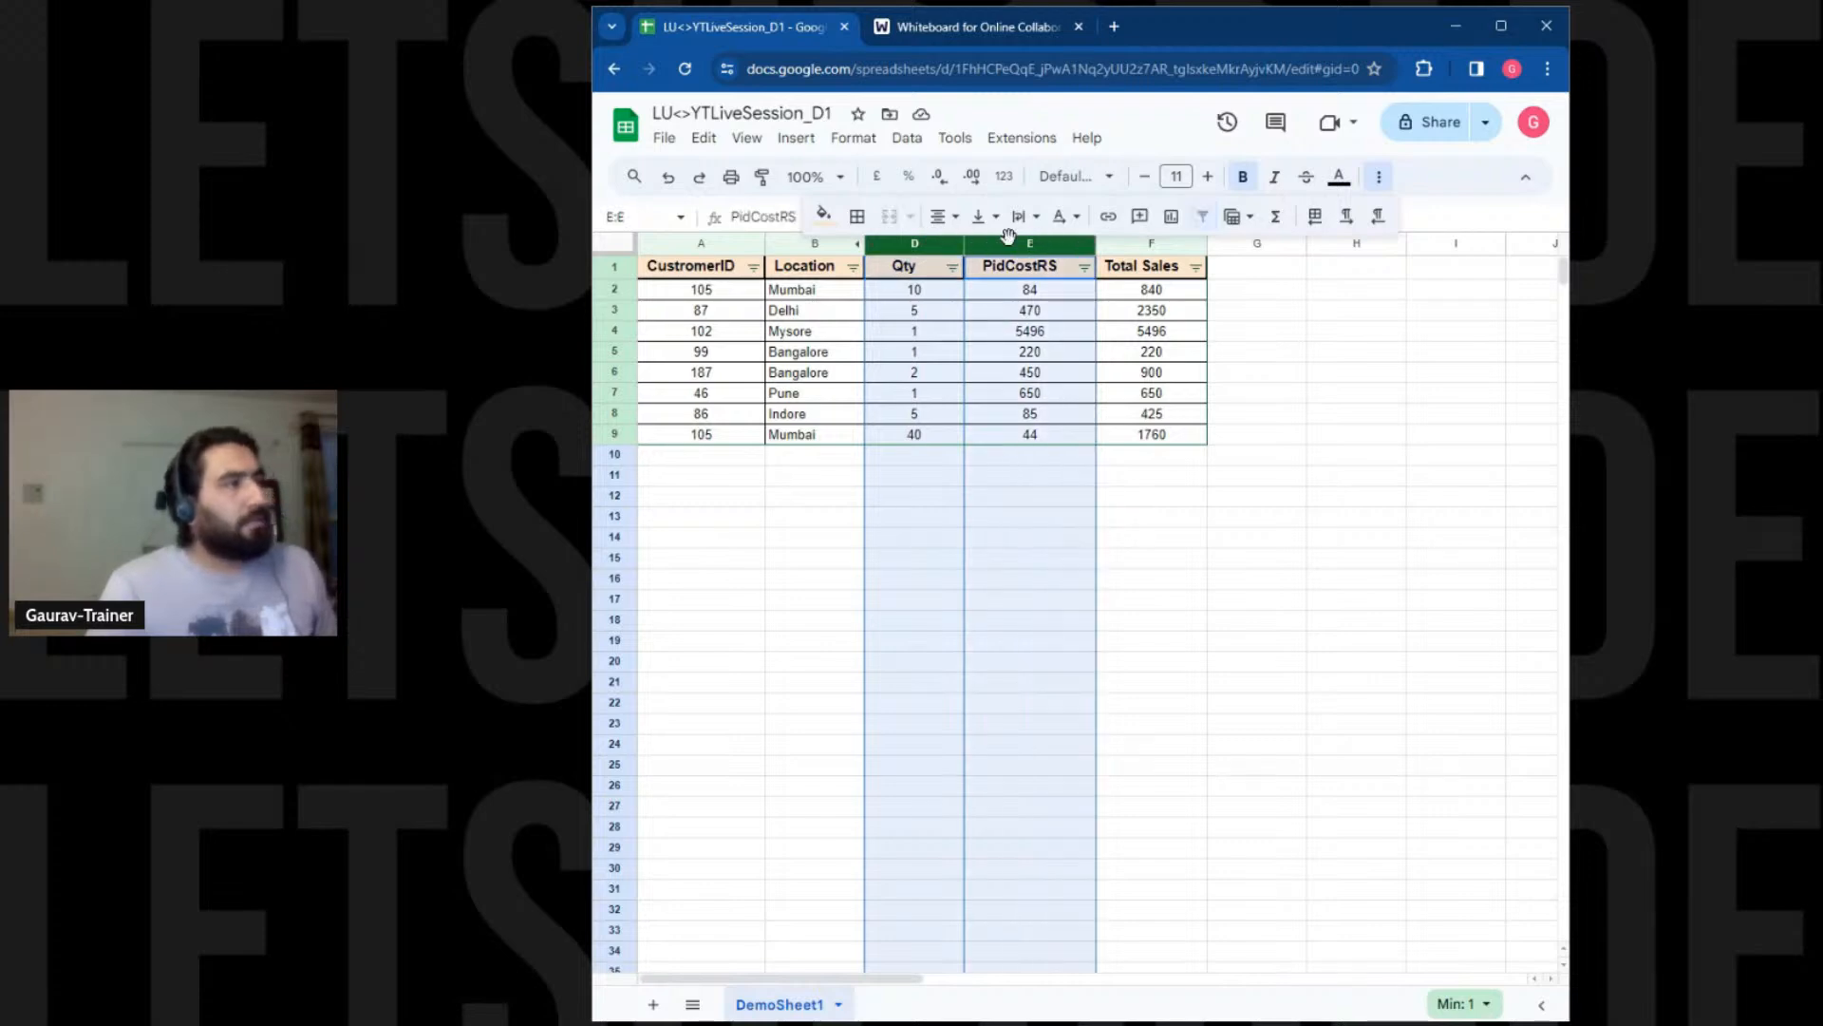
right_click(1071, 249)
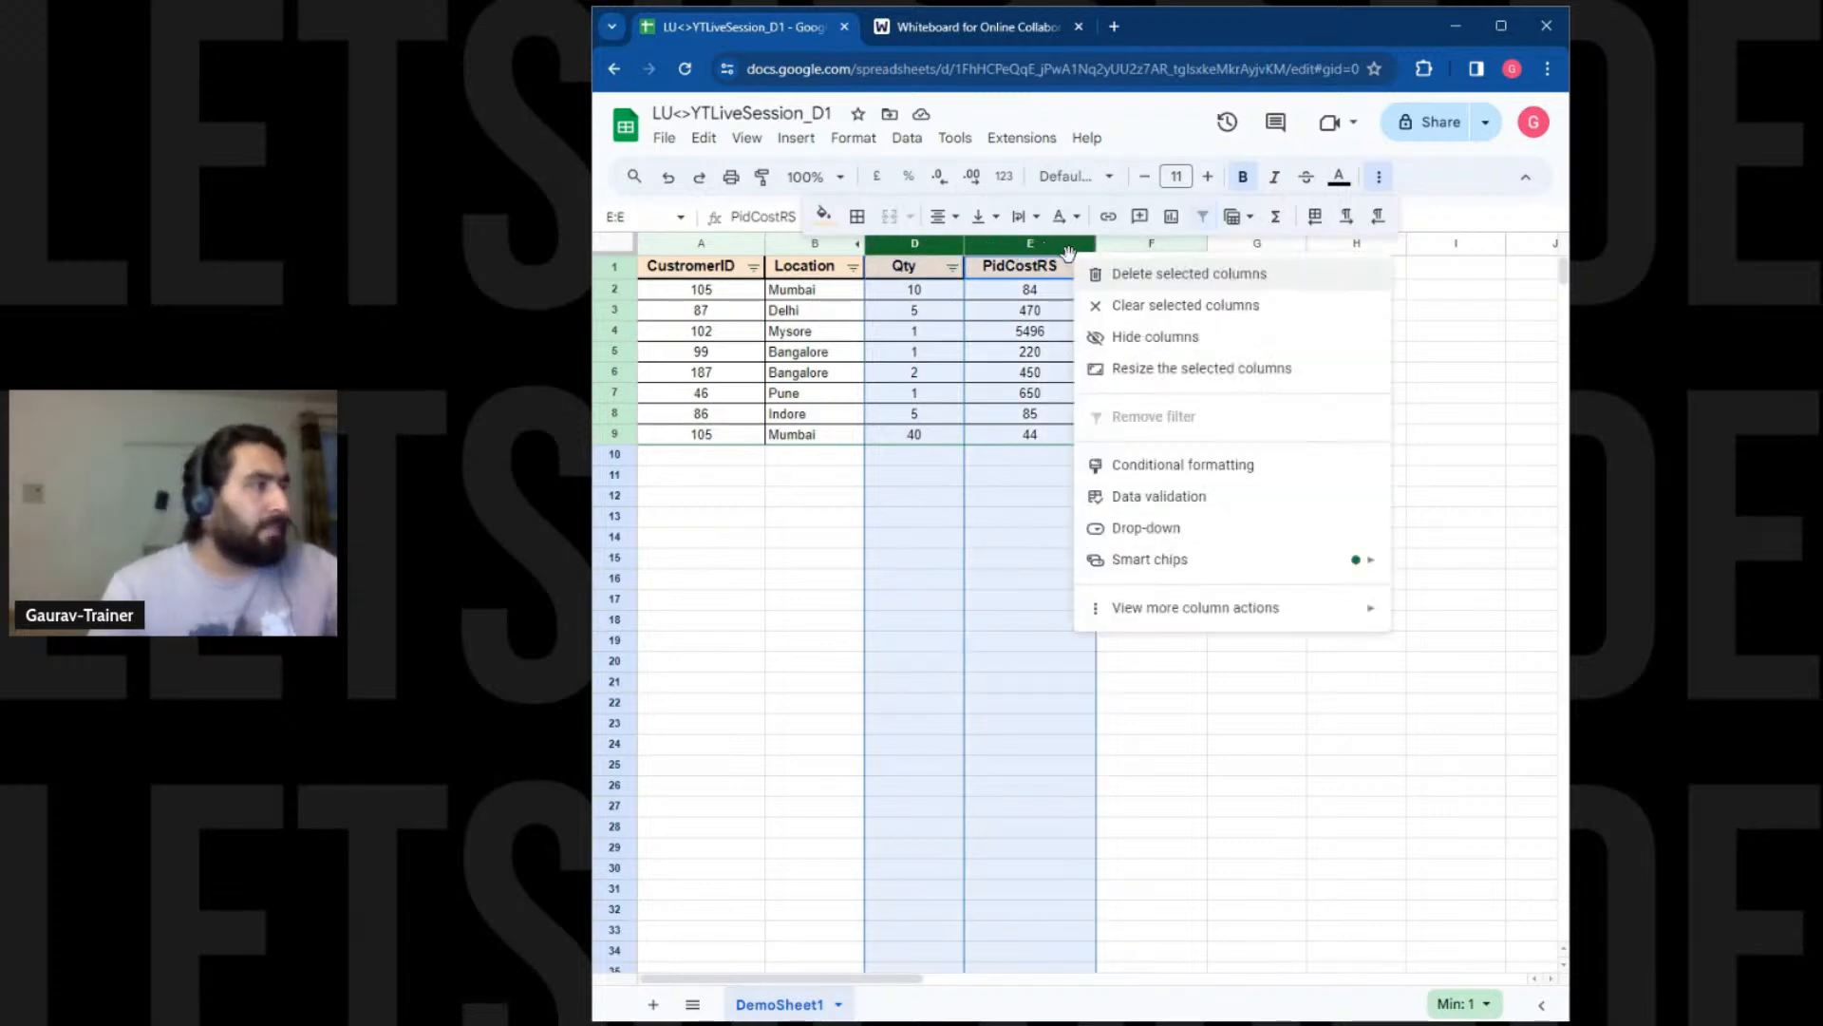
click(1106, 338)
click(1098, 515)
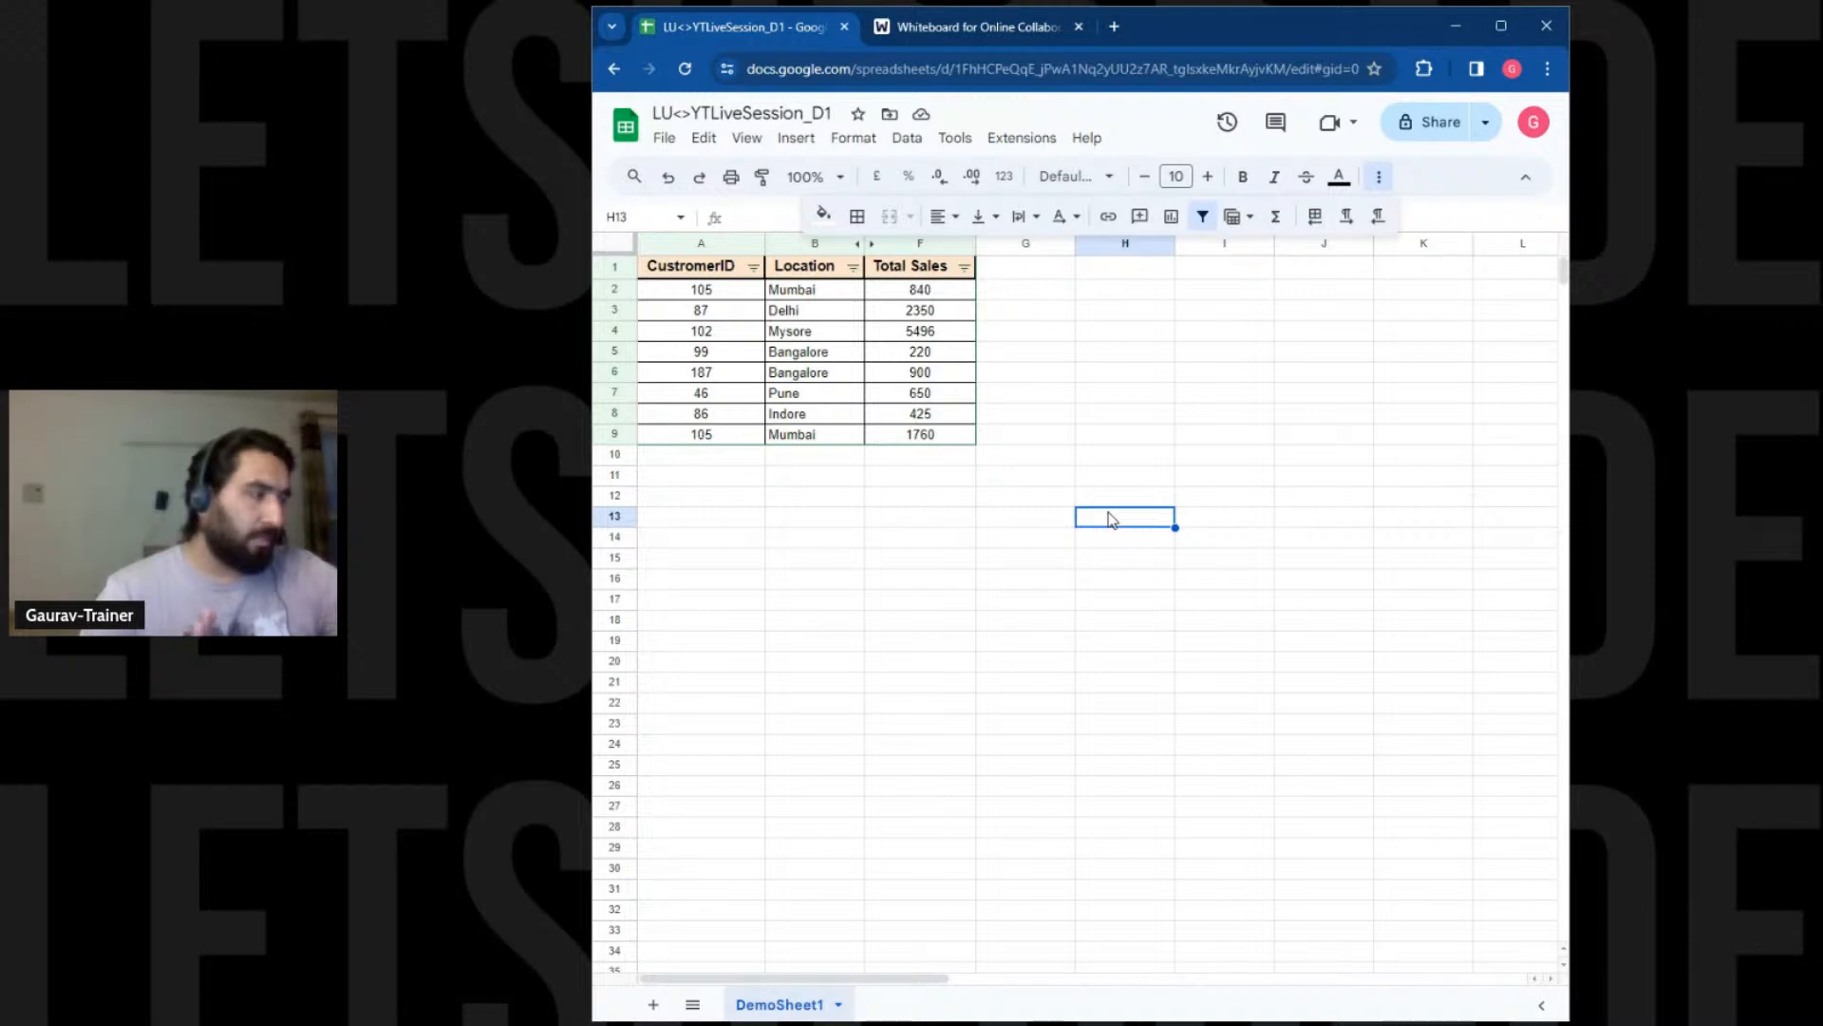
click(872, 244)
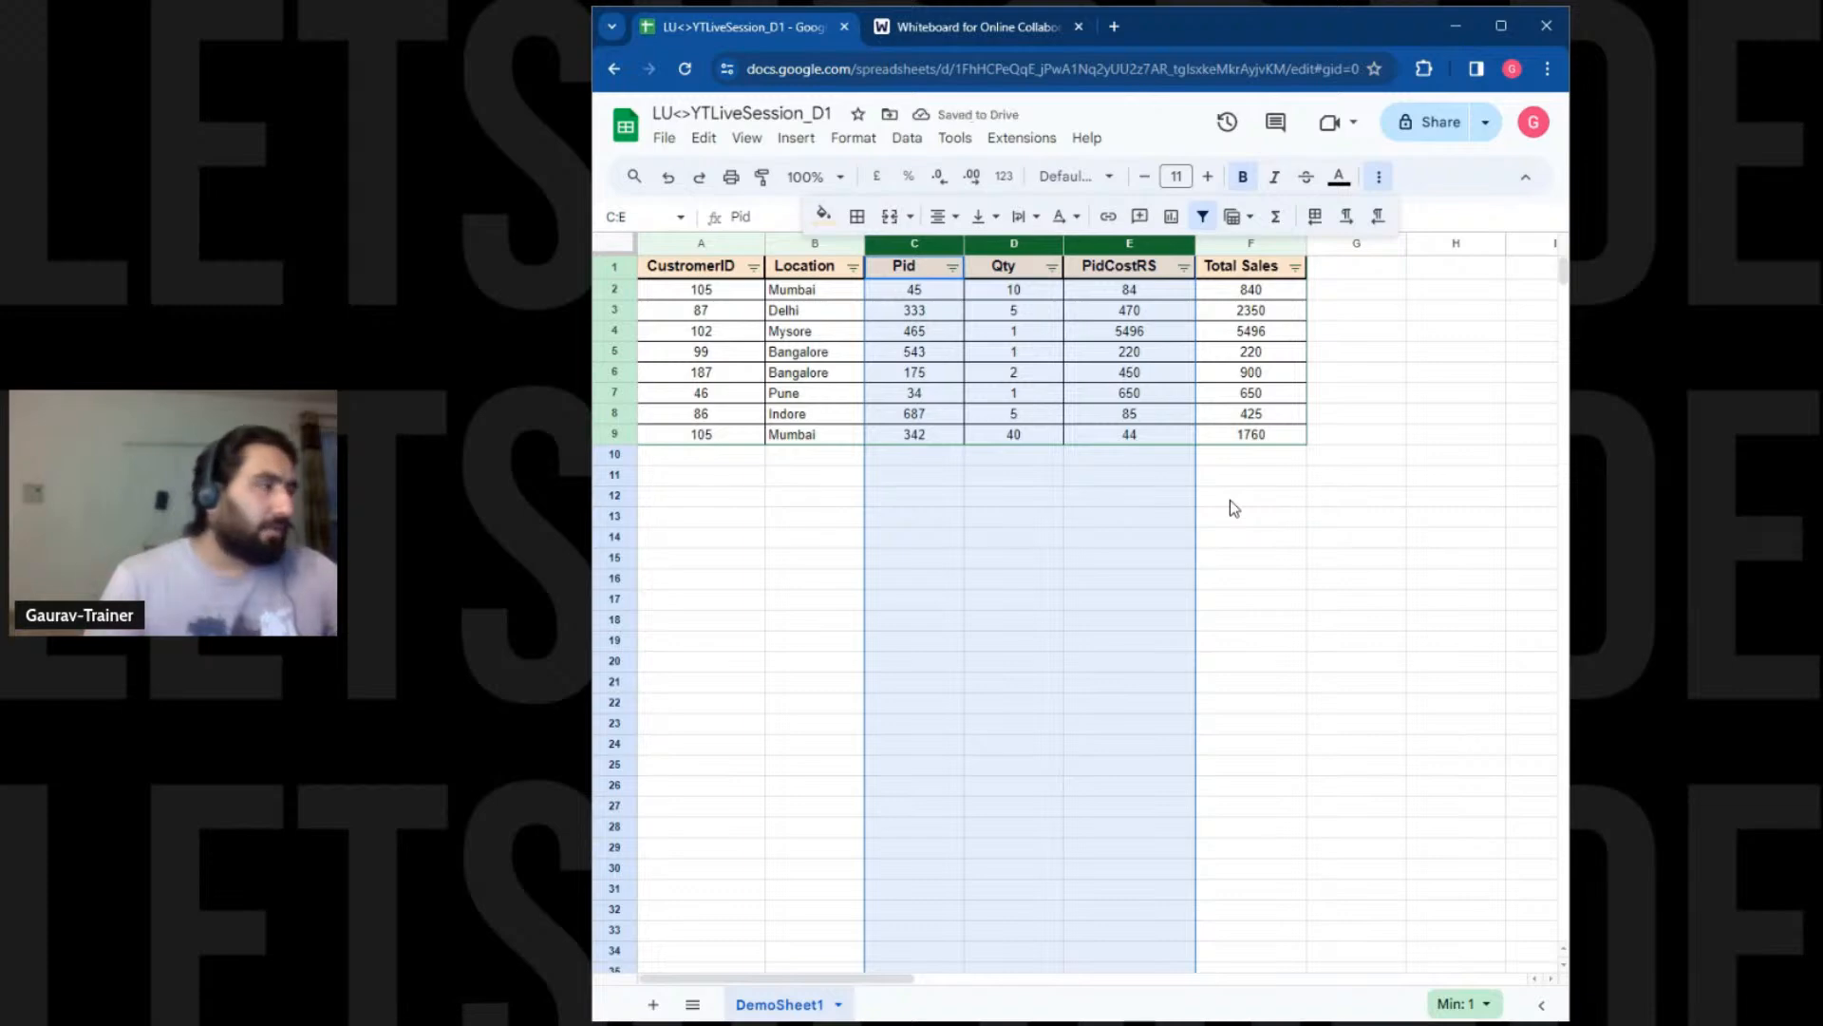
click(1293, 515)
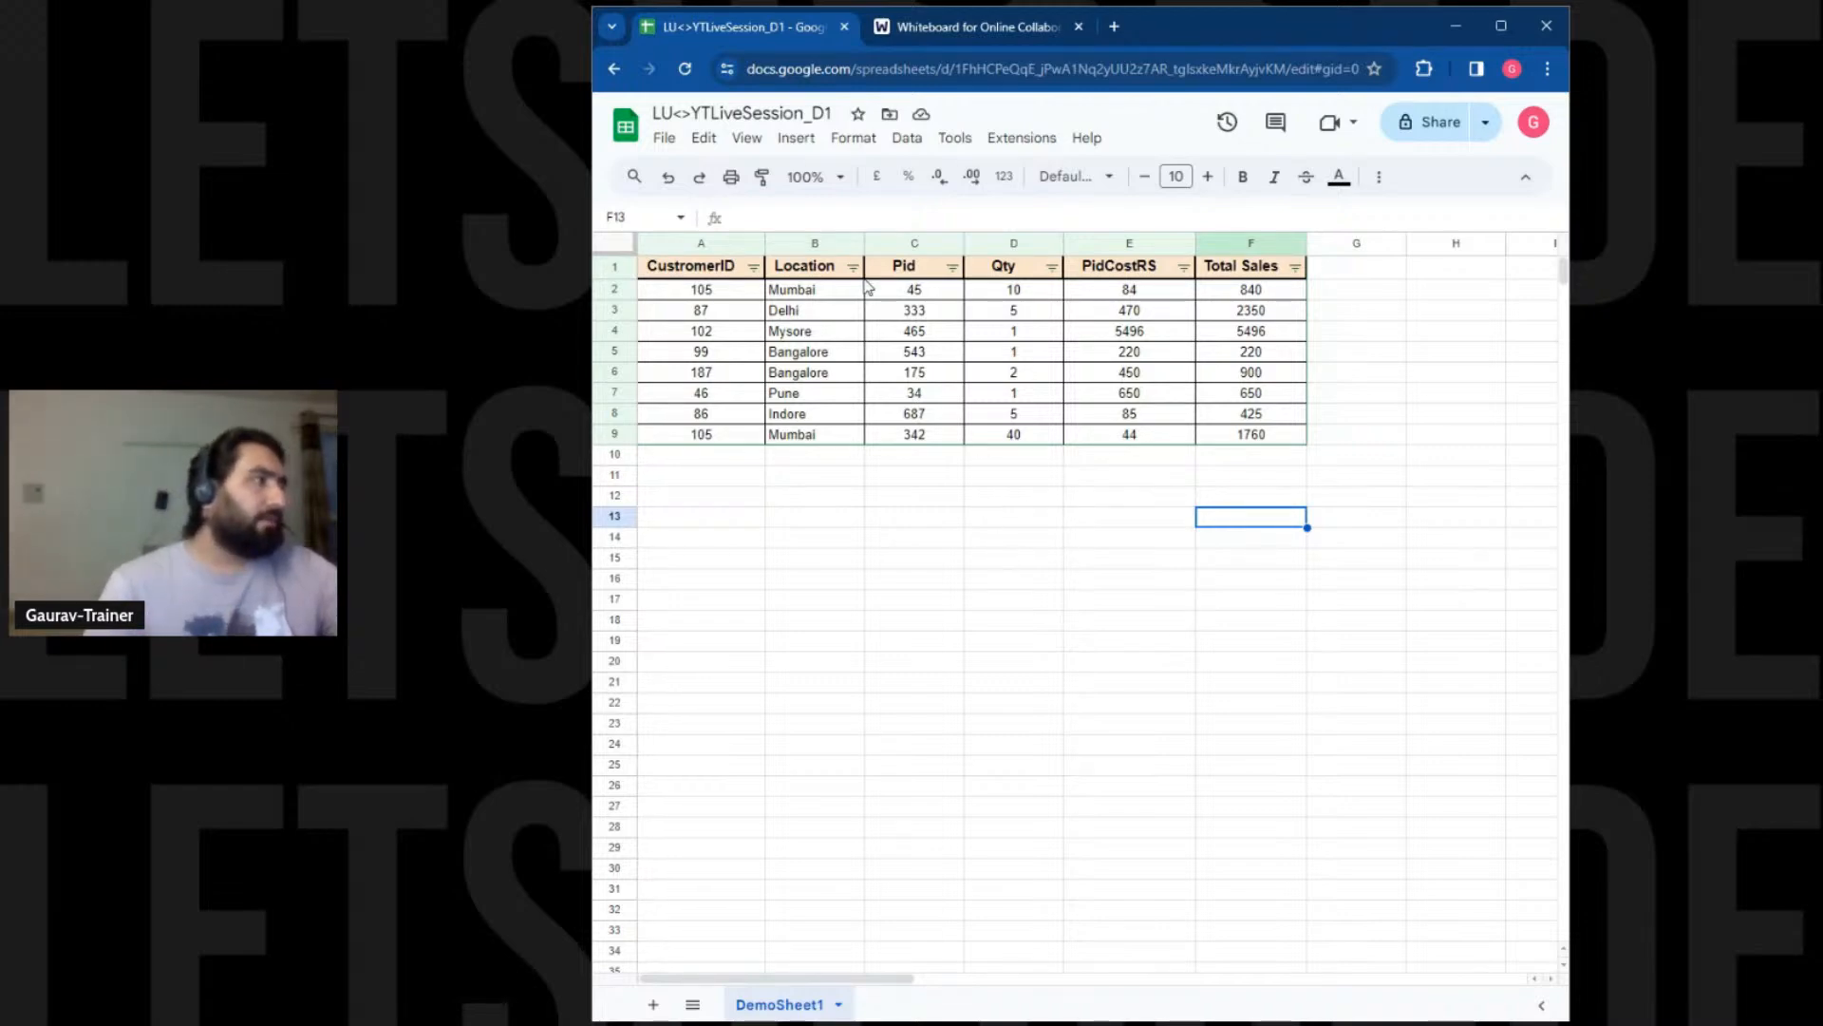
Try filtering the CustromerID column to only the Mumbai customer's ID, and undo the filter
click(753, 268)
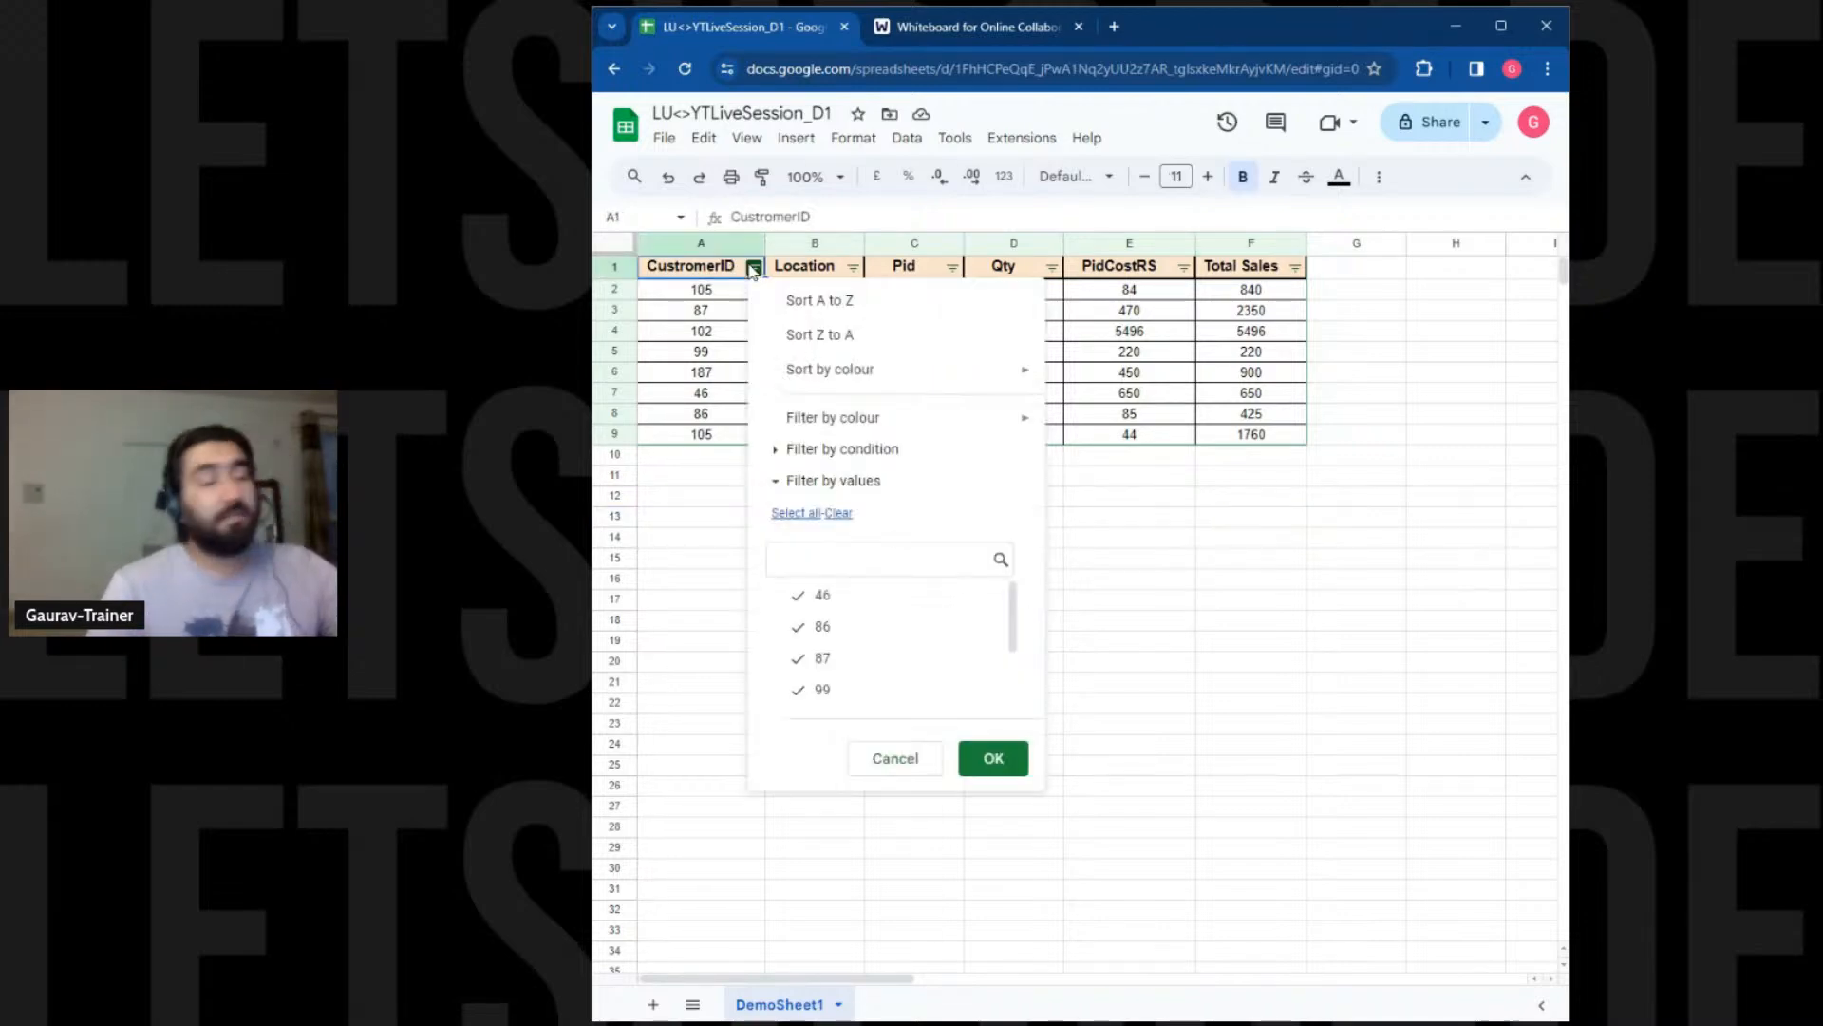
click(828, 518)
scroll(850, 632, down, 2)
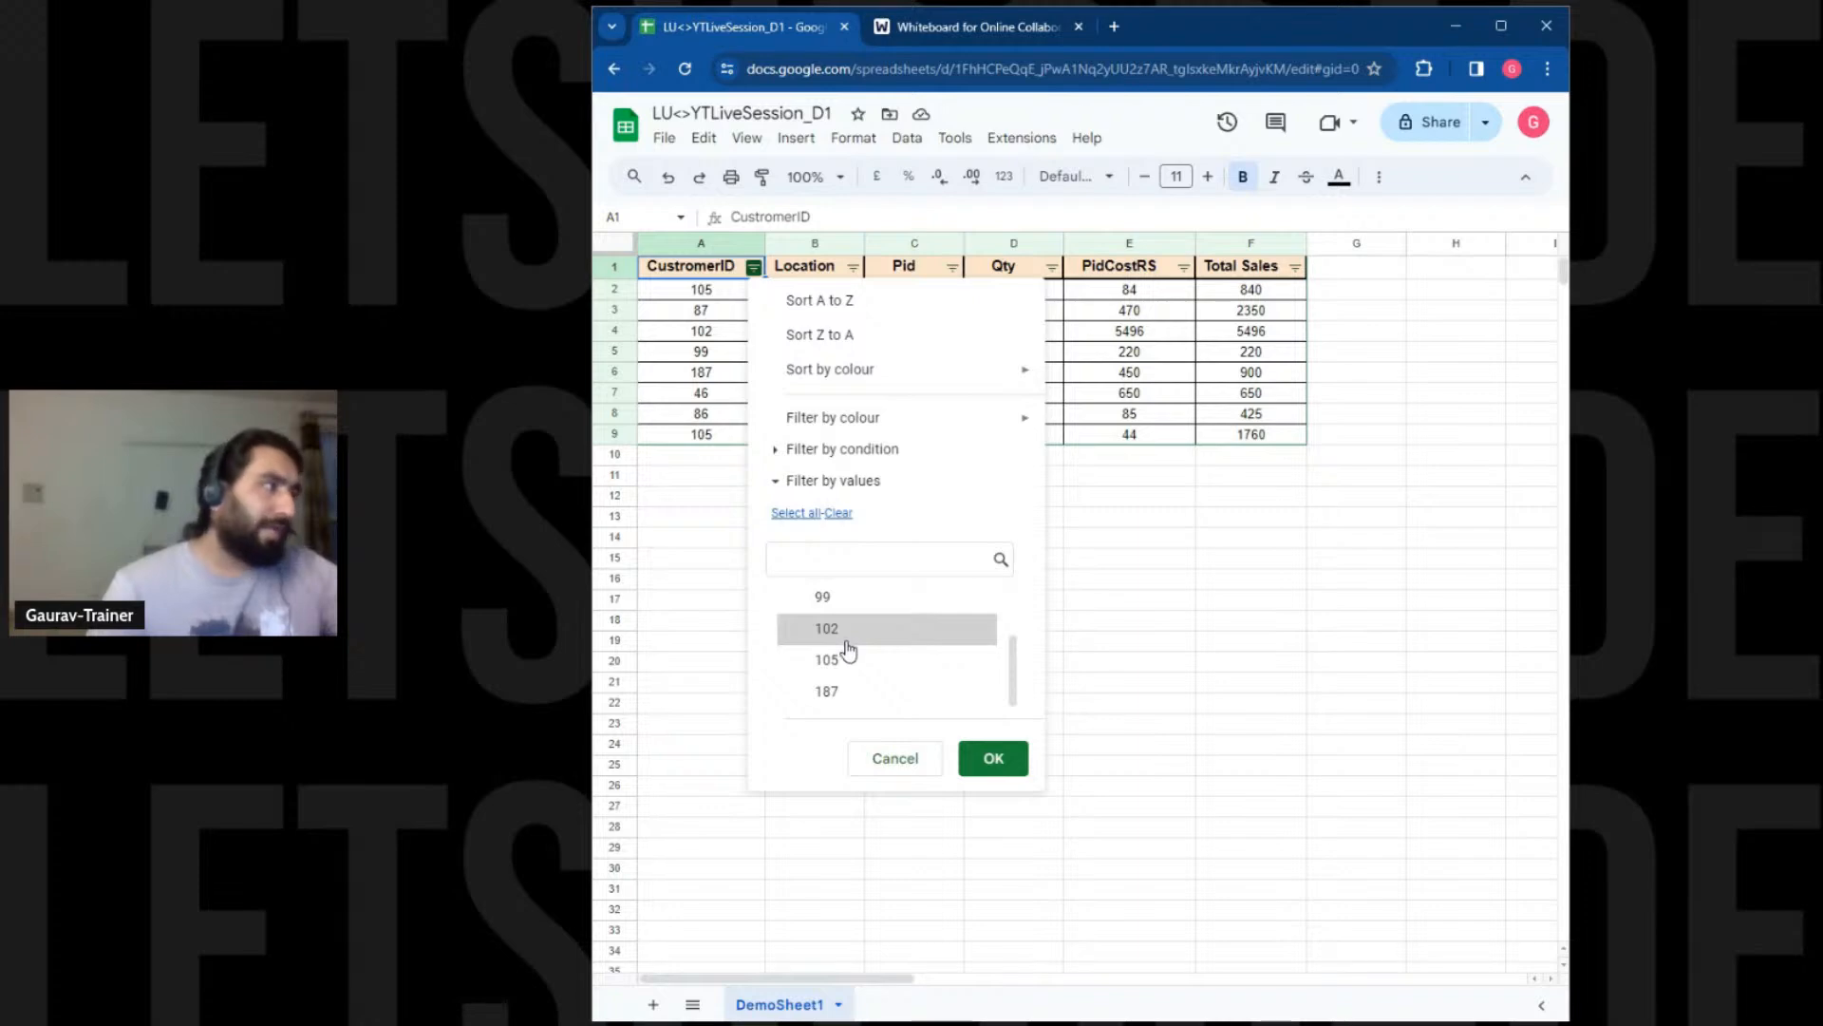
click(849, 662)
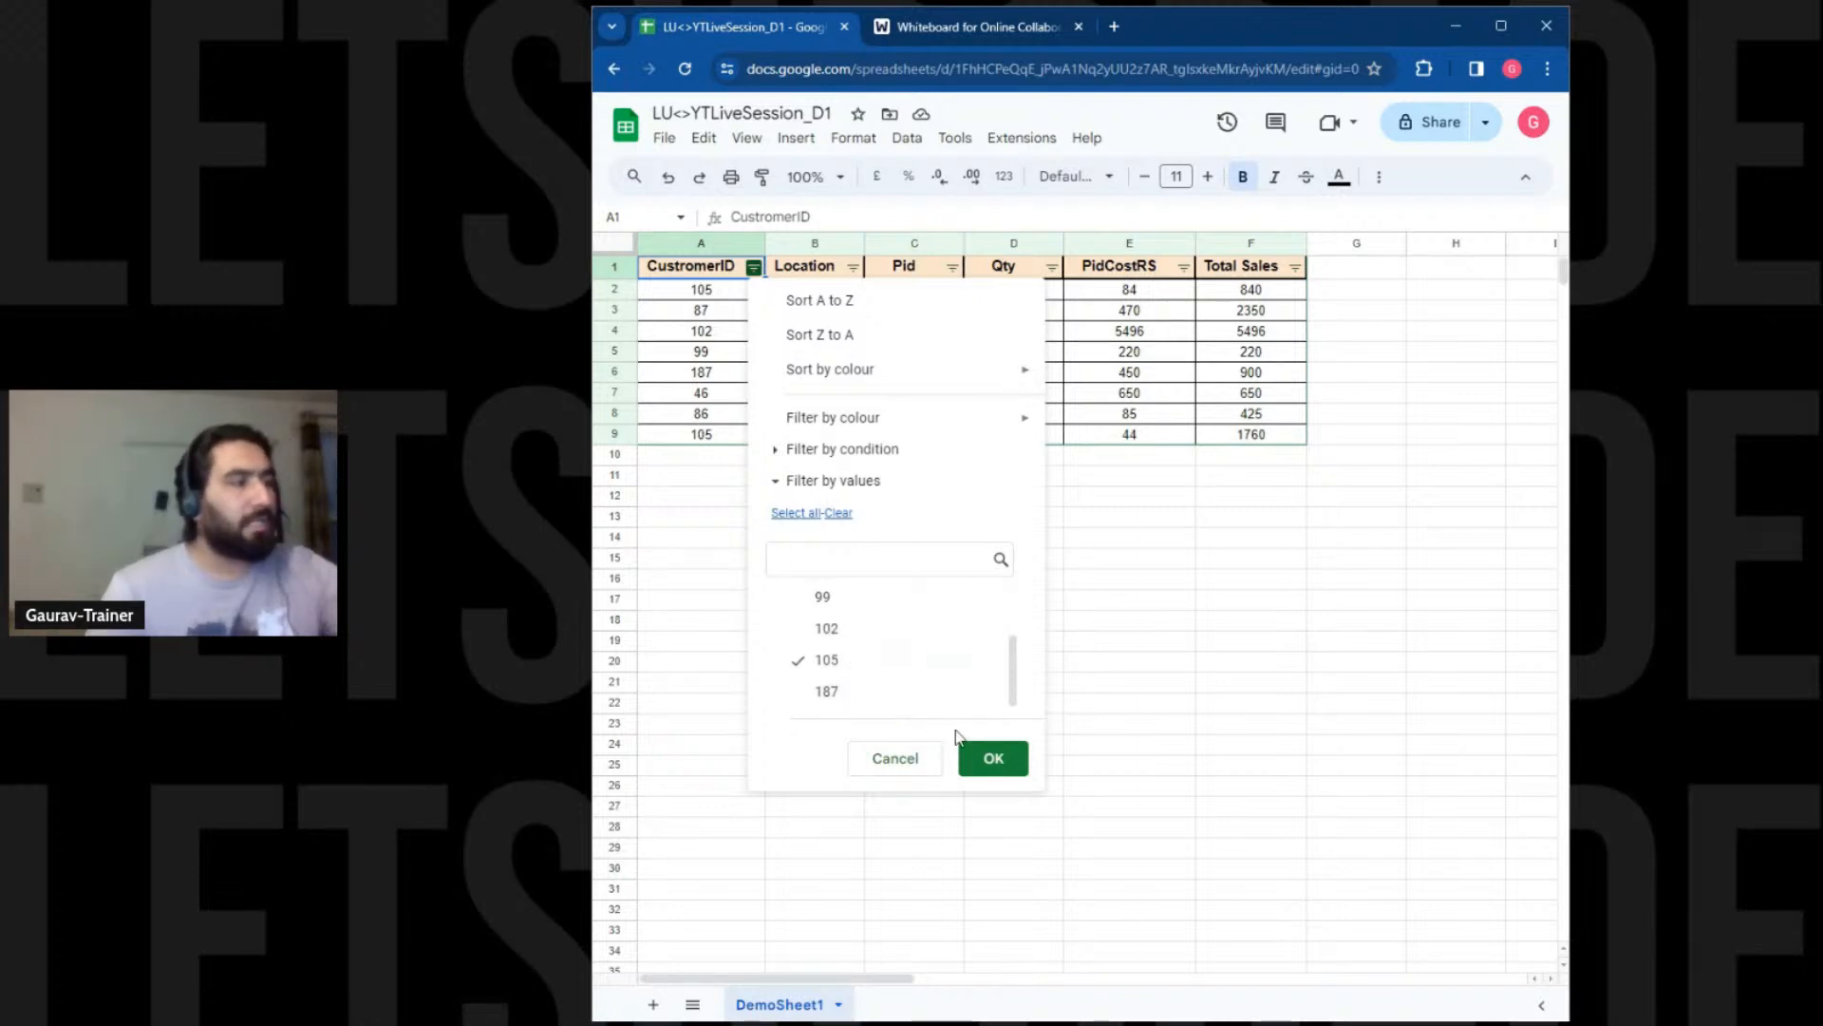
click(975, 755)
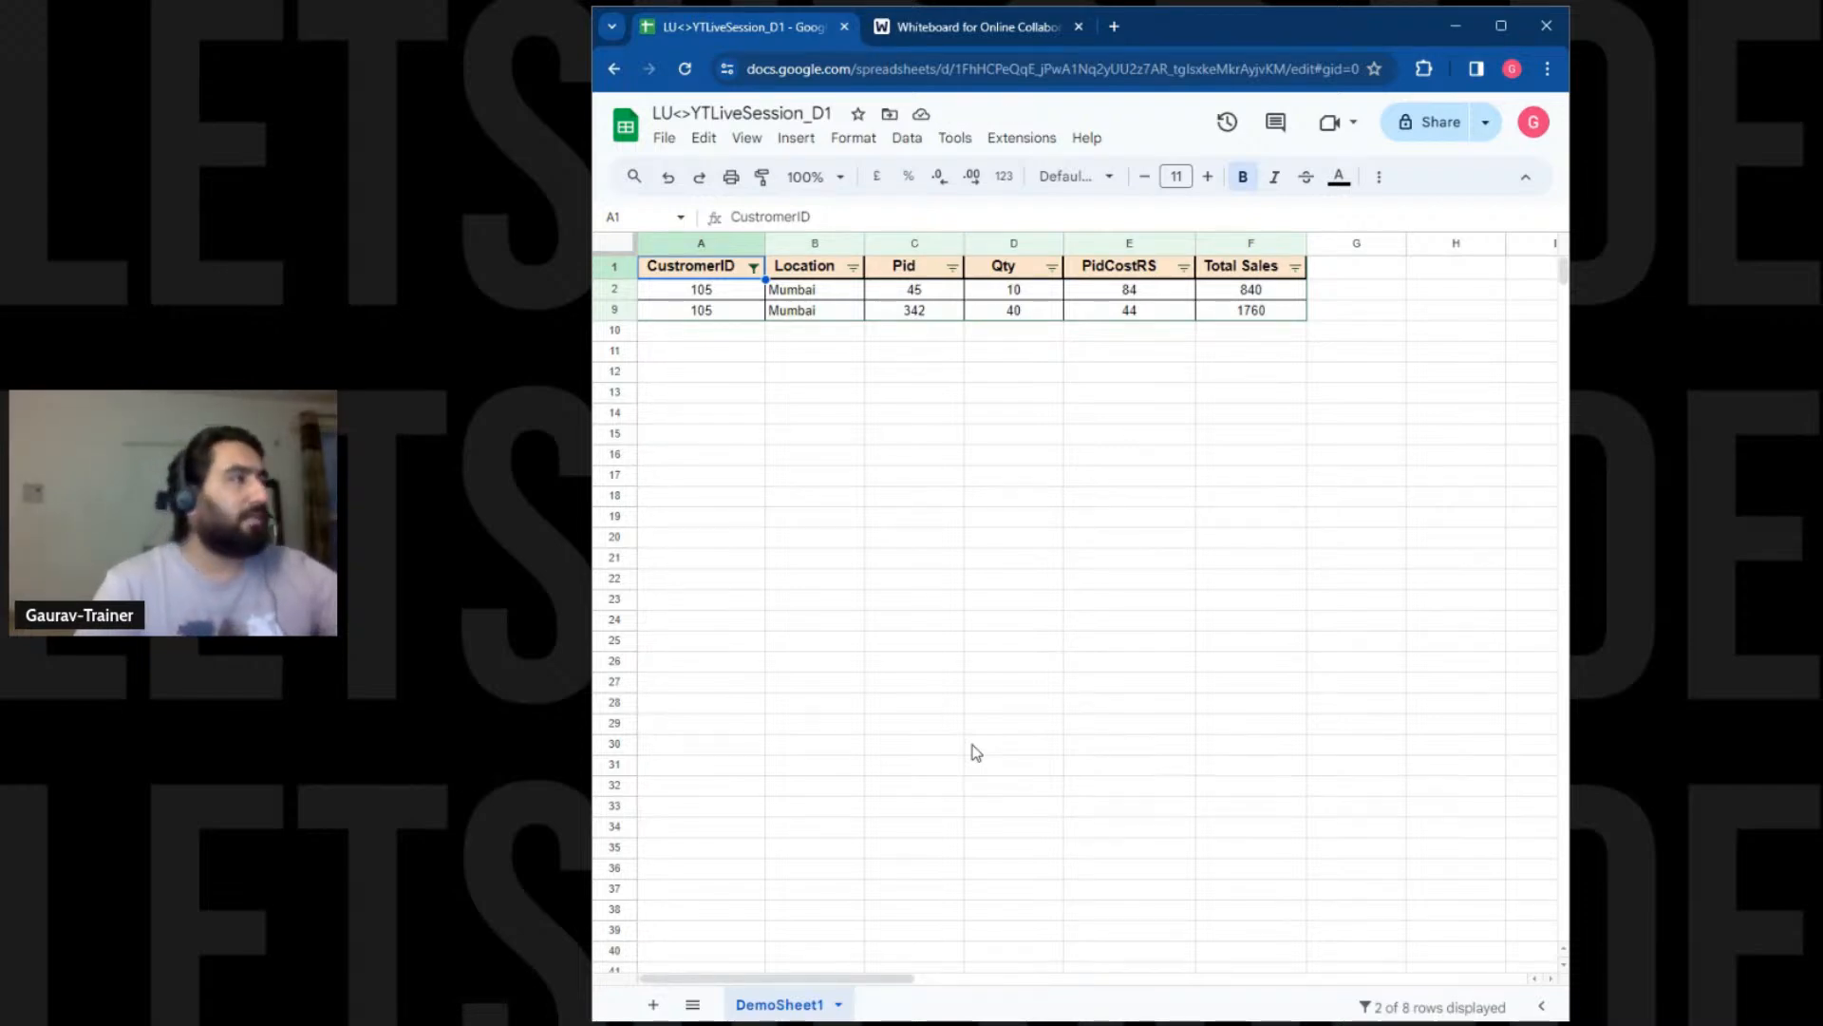
key(ctrl+z)
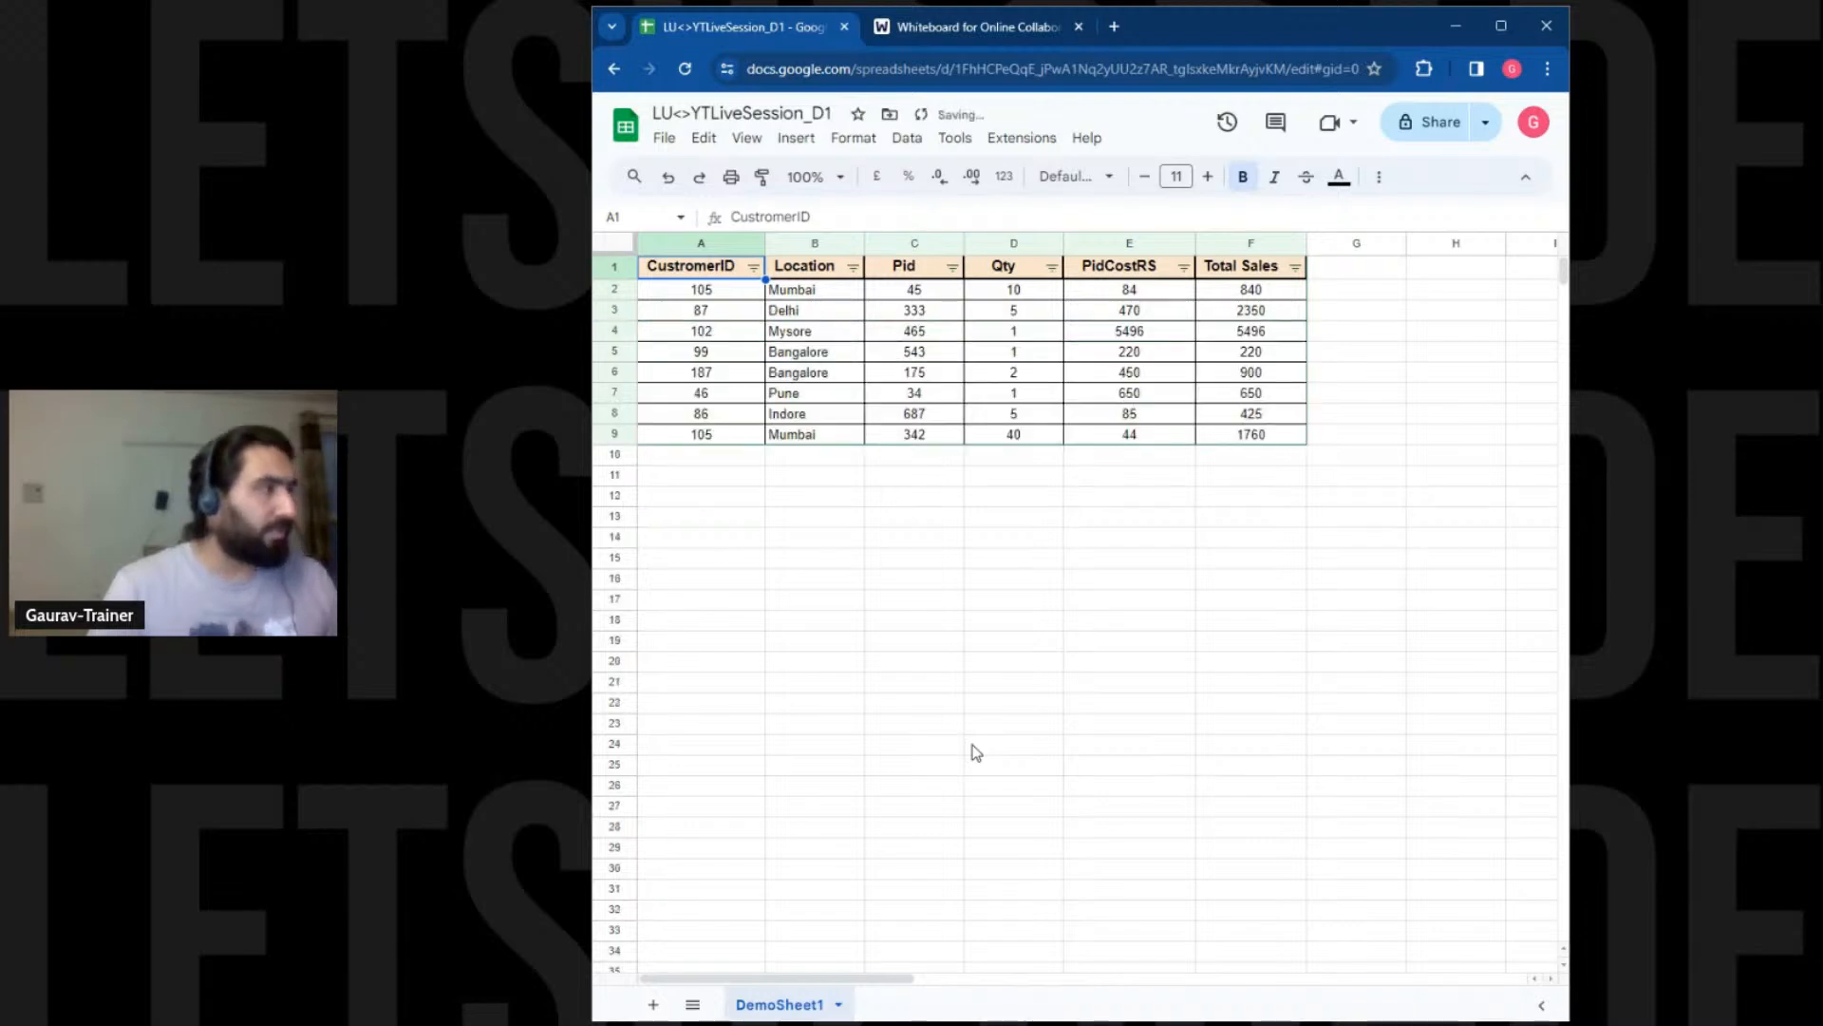
Sort the sales table by Total Sales in descending order (Z to A) and check the first data row
click(1295, 269)
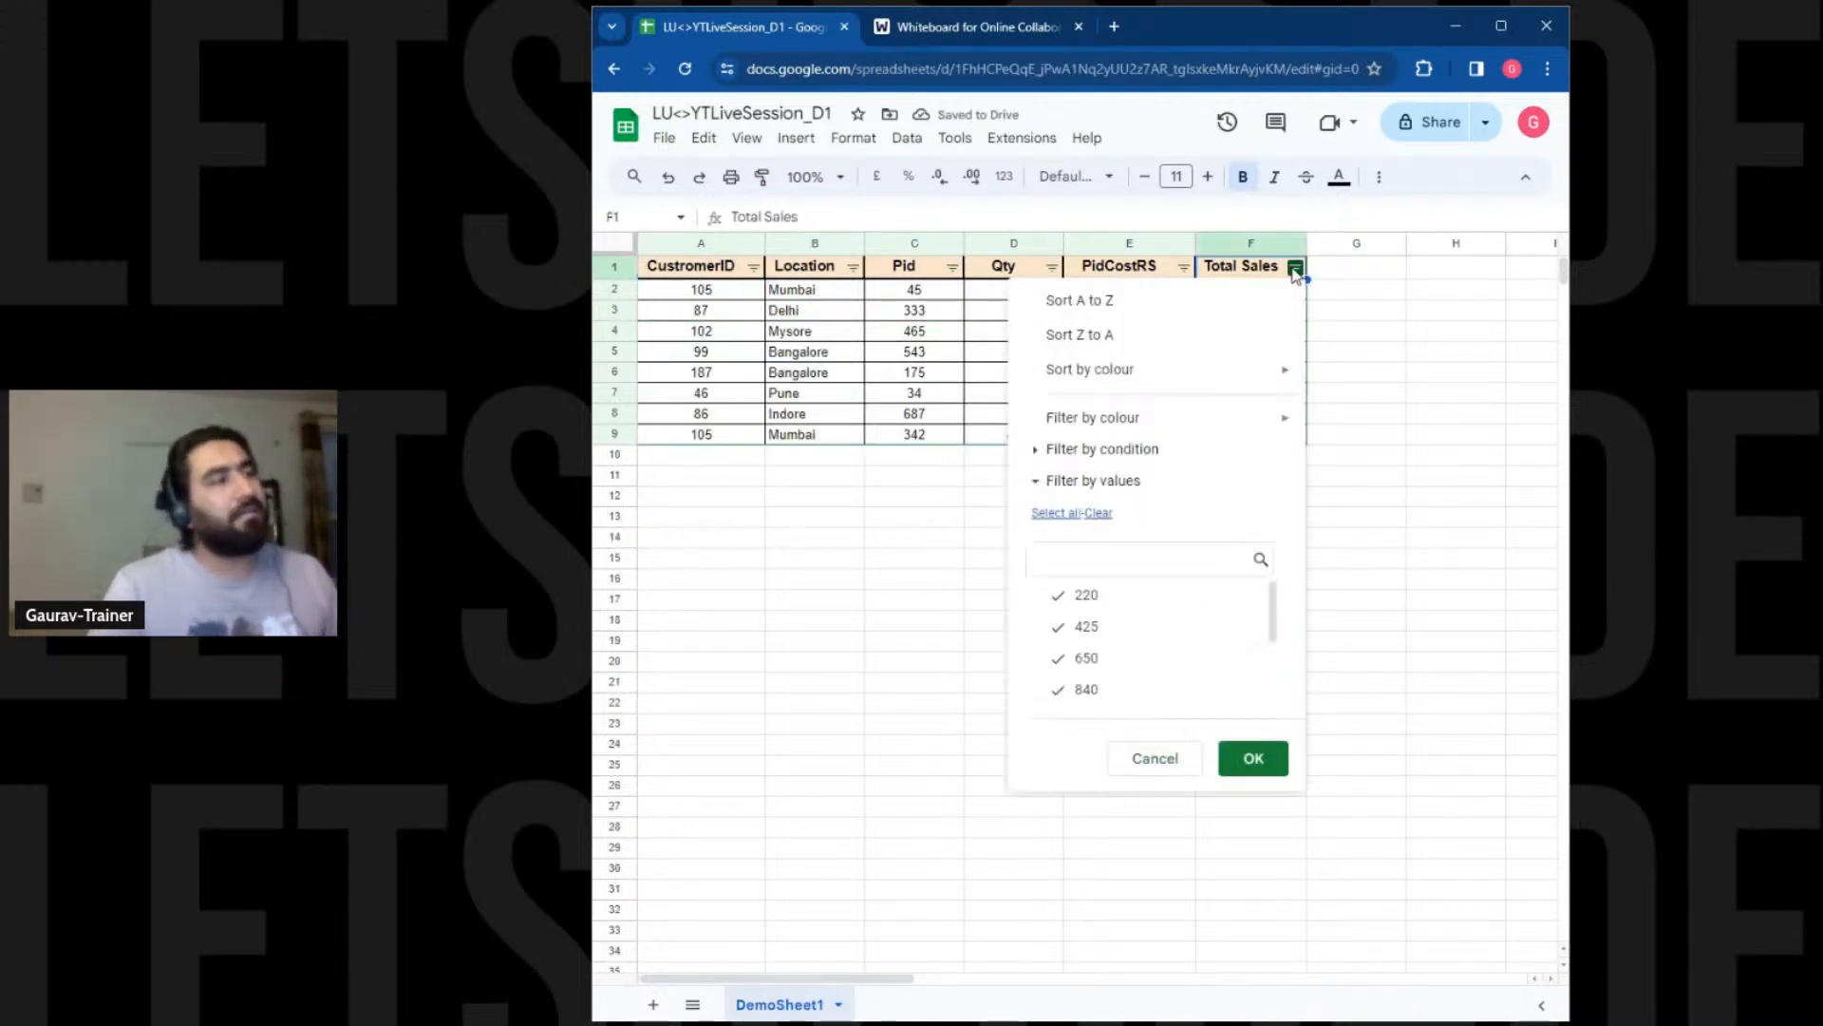
click(1080, 334)
click(710, 293)
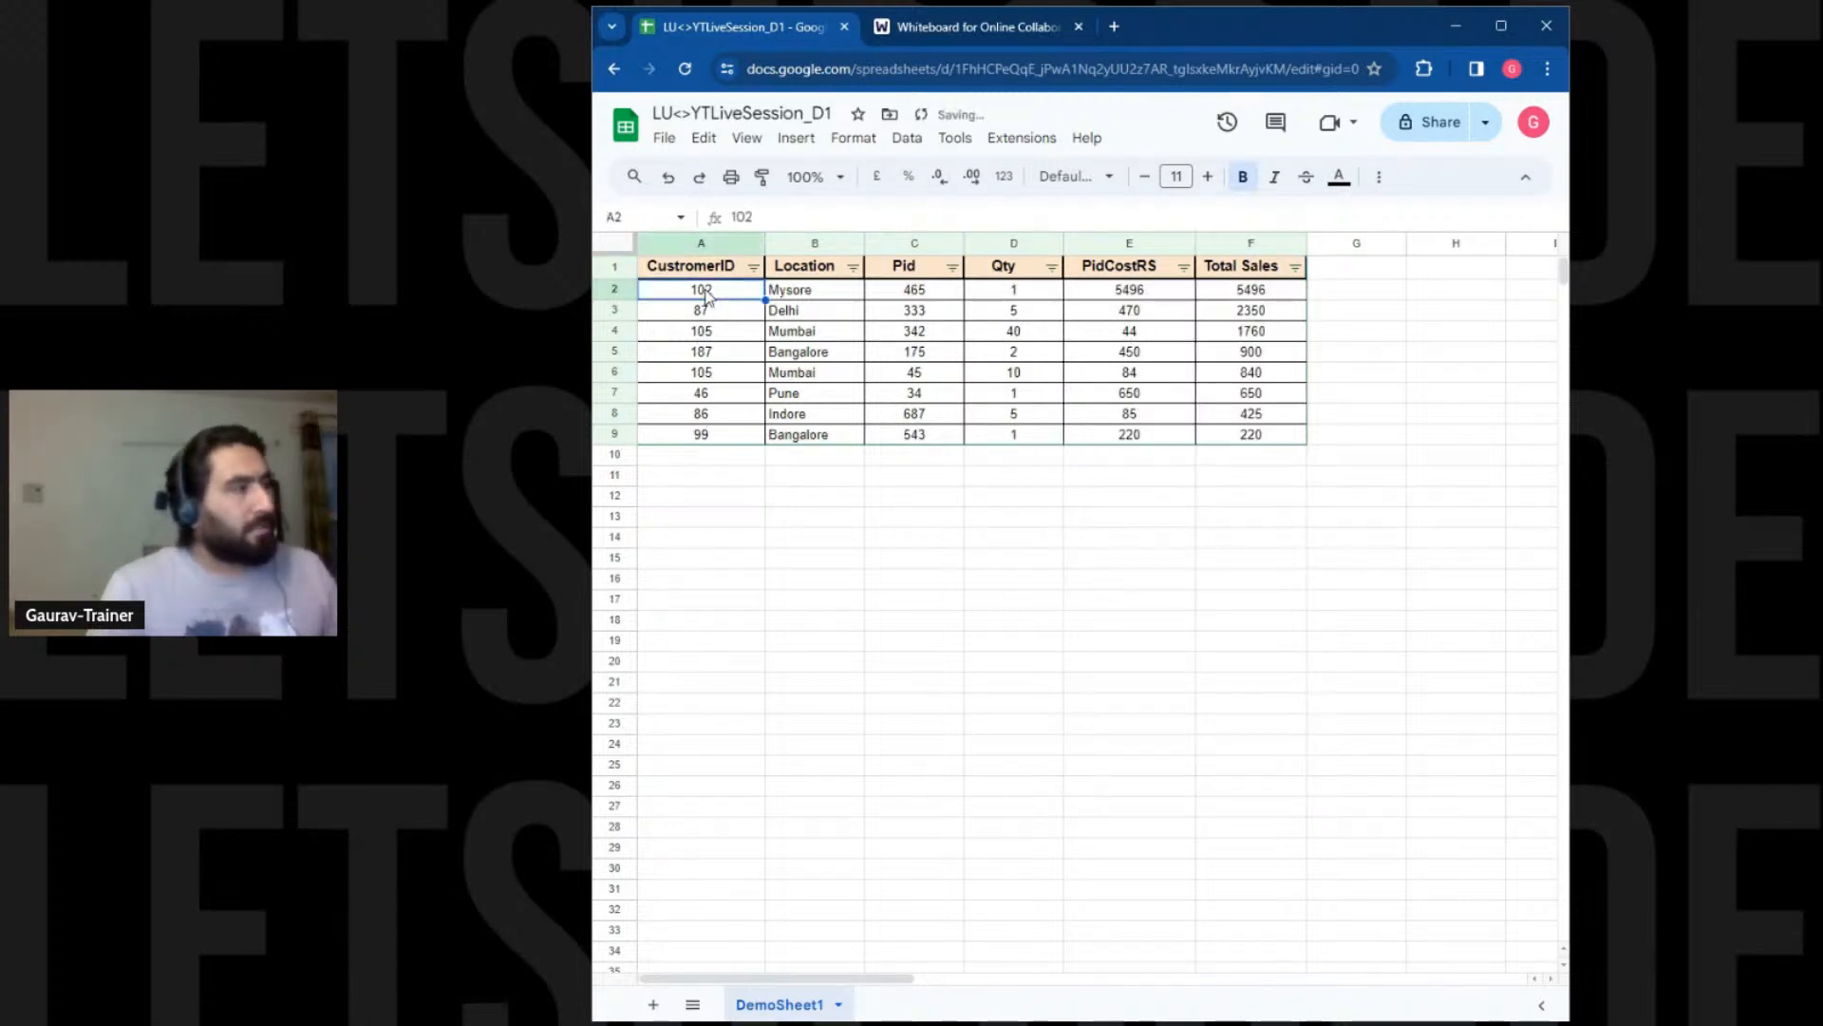
click(815, 294)
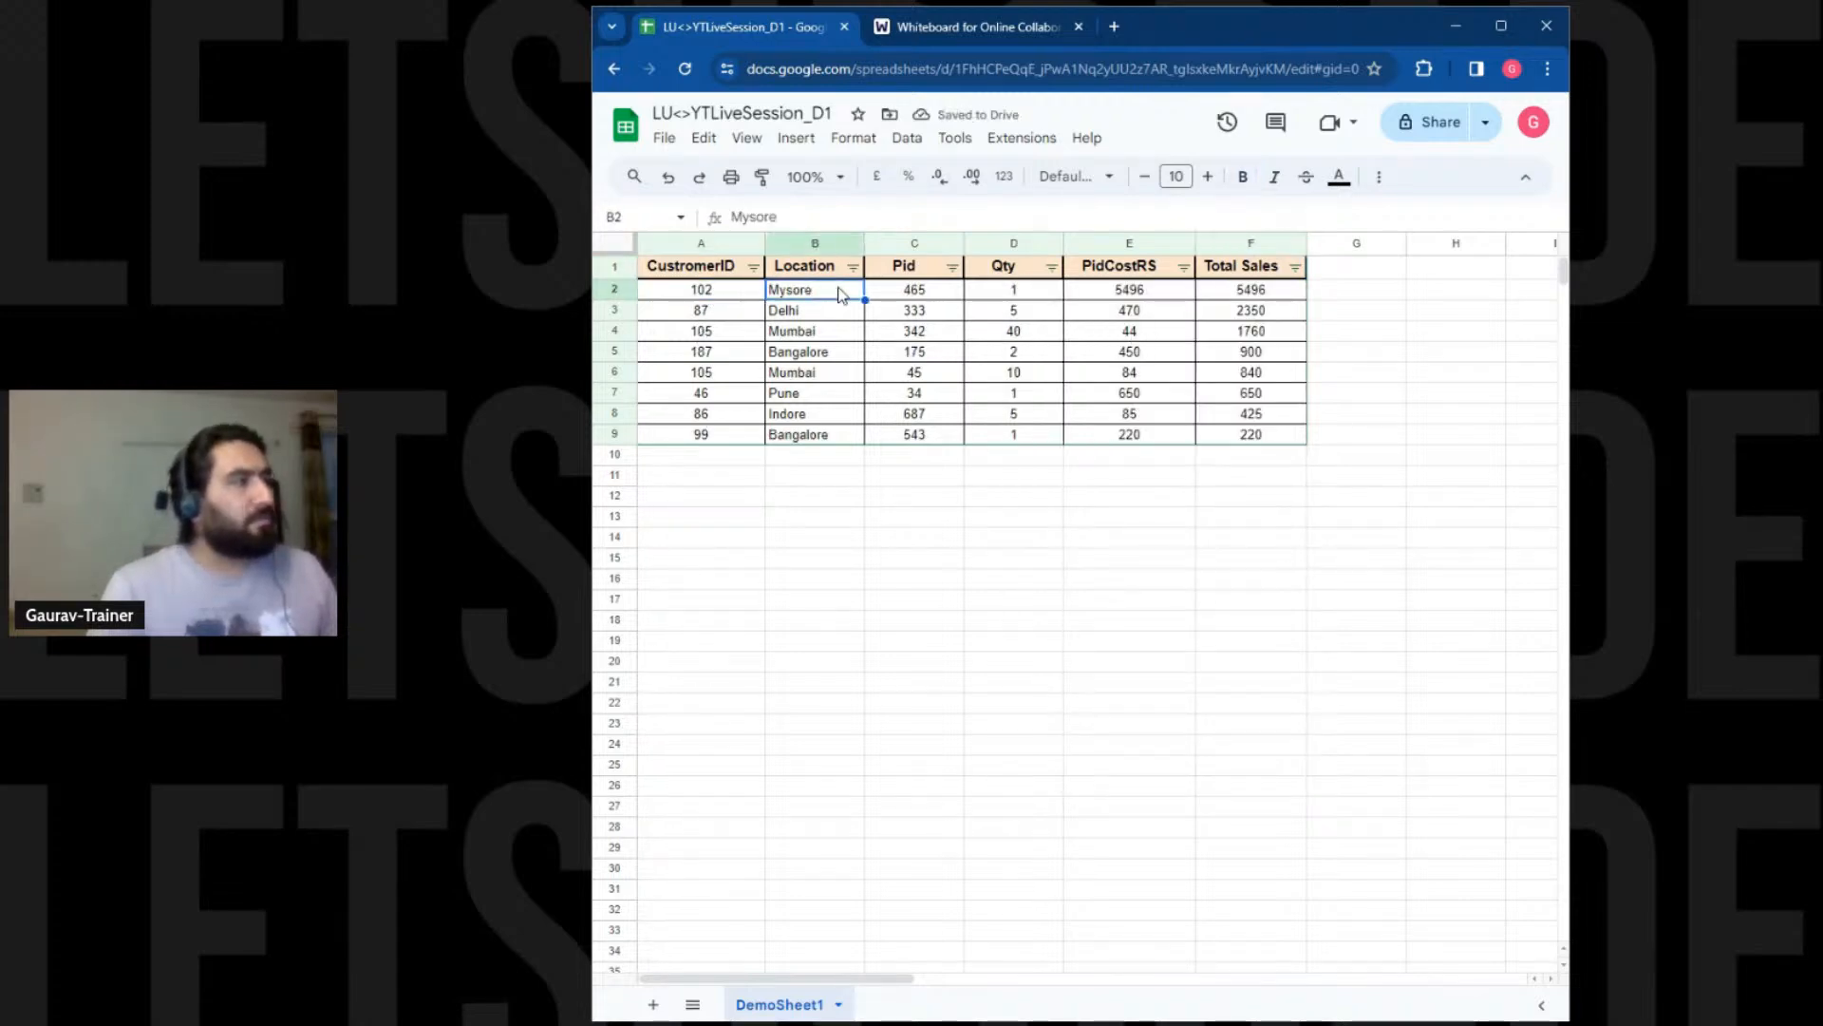
click(1242, 297)
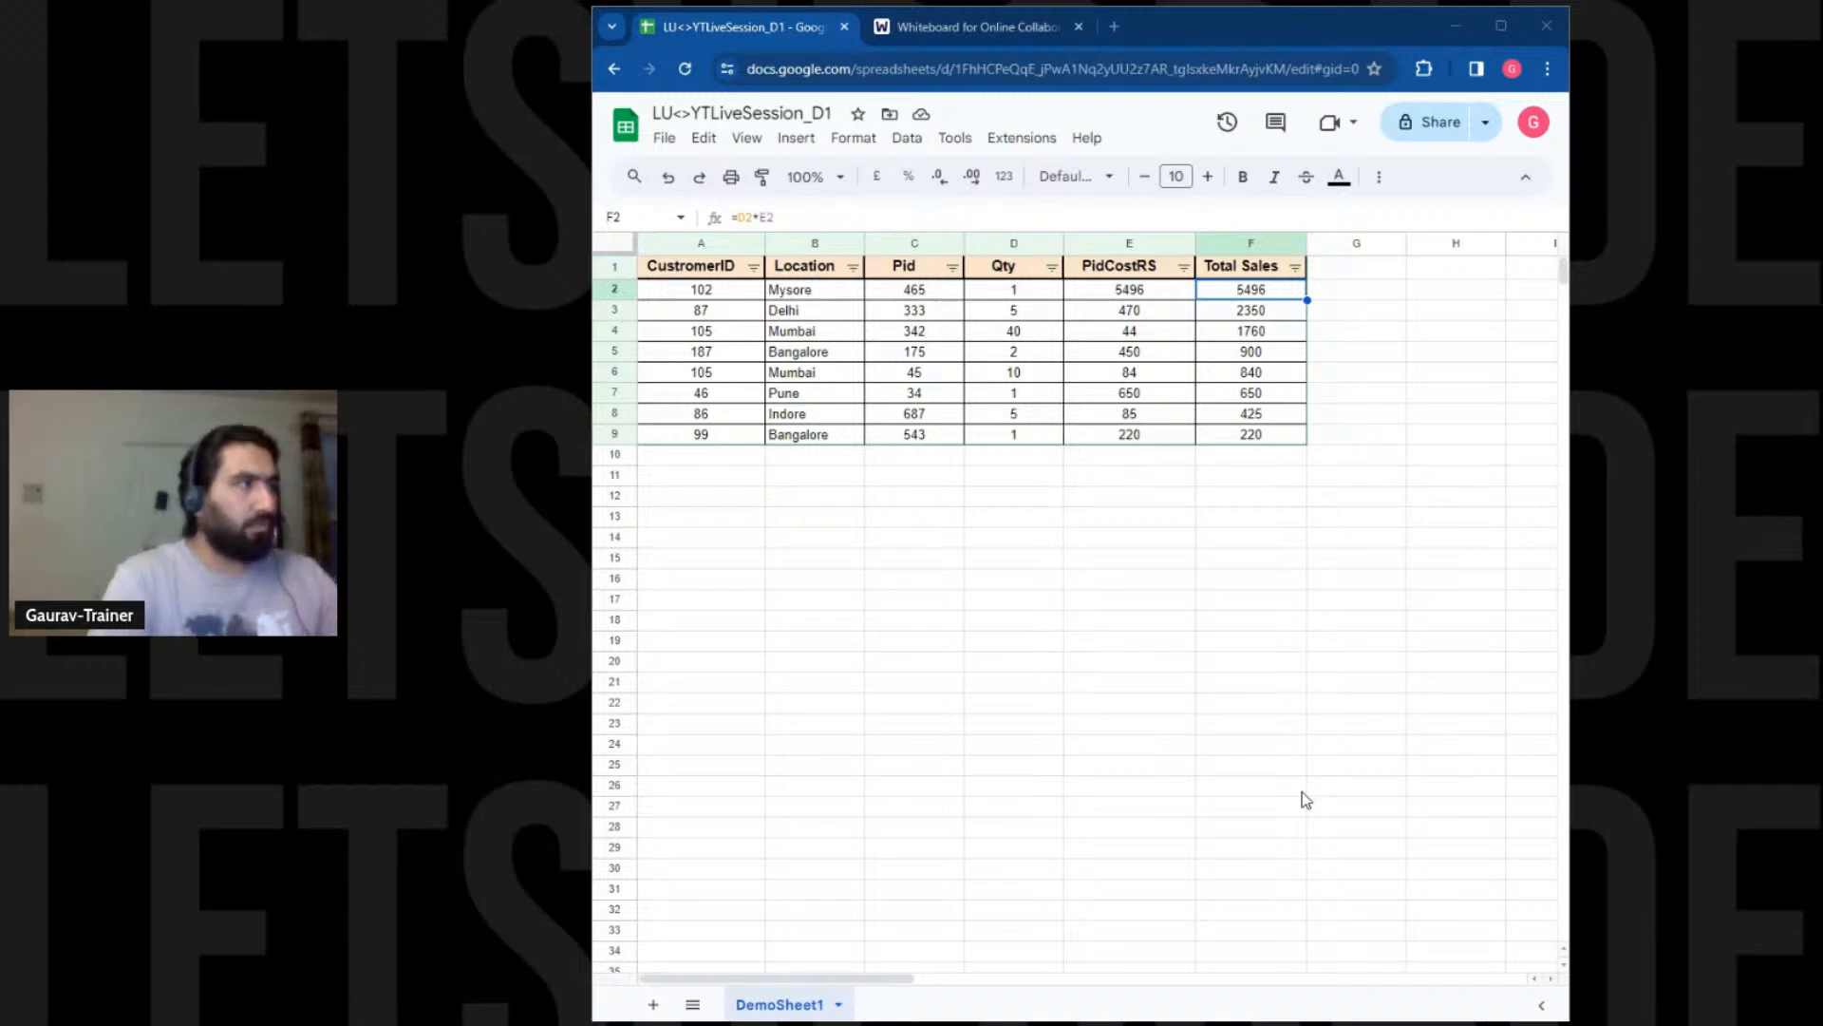
click(852, 267)
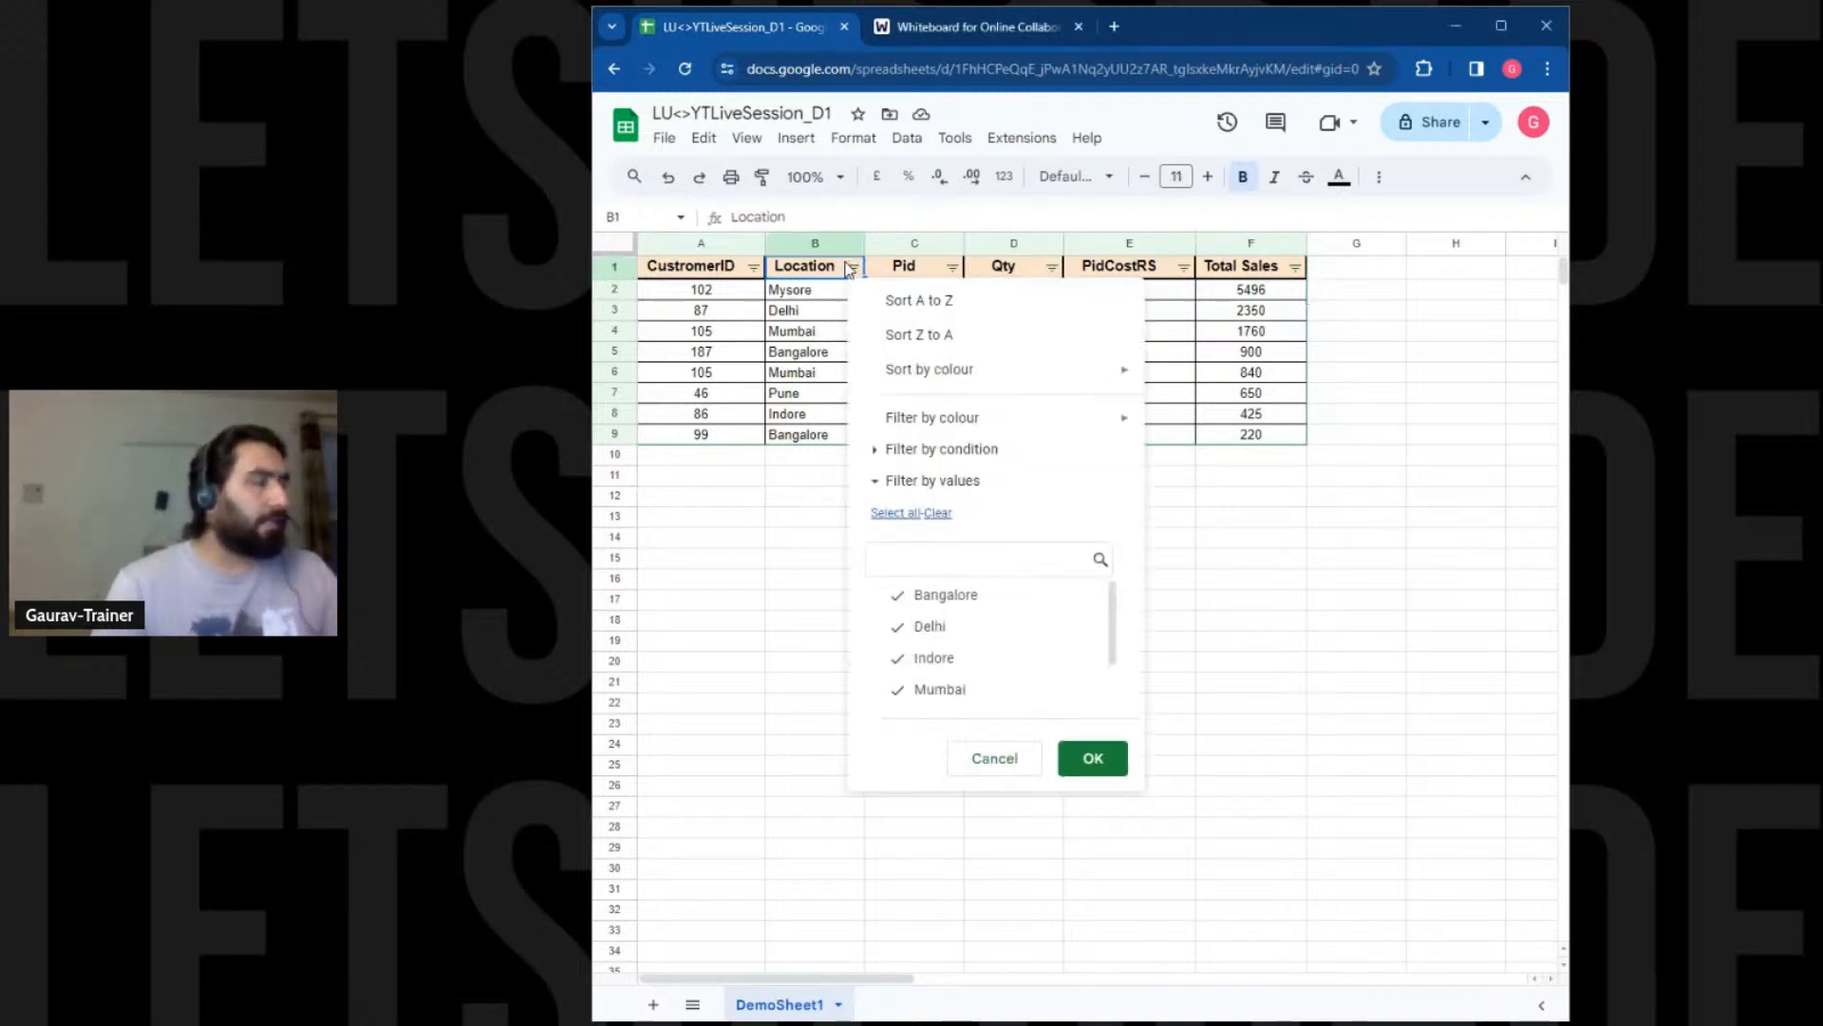
click(1244, 265)
click(1294, 266)
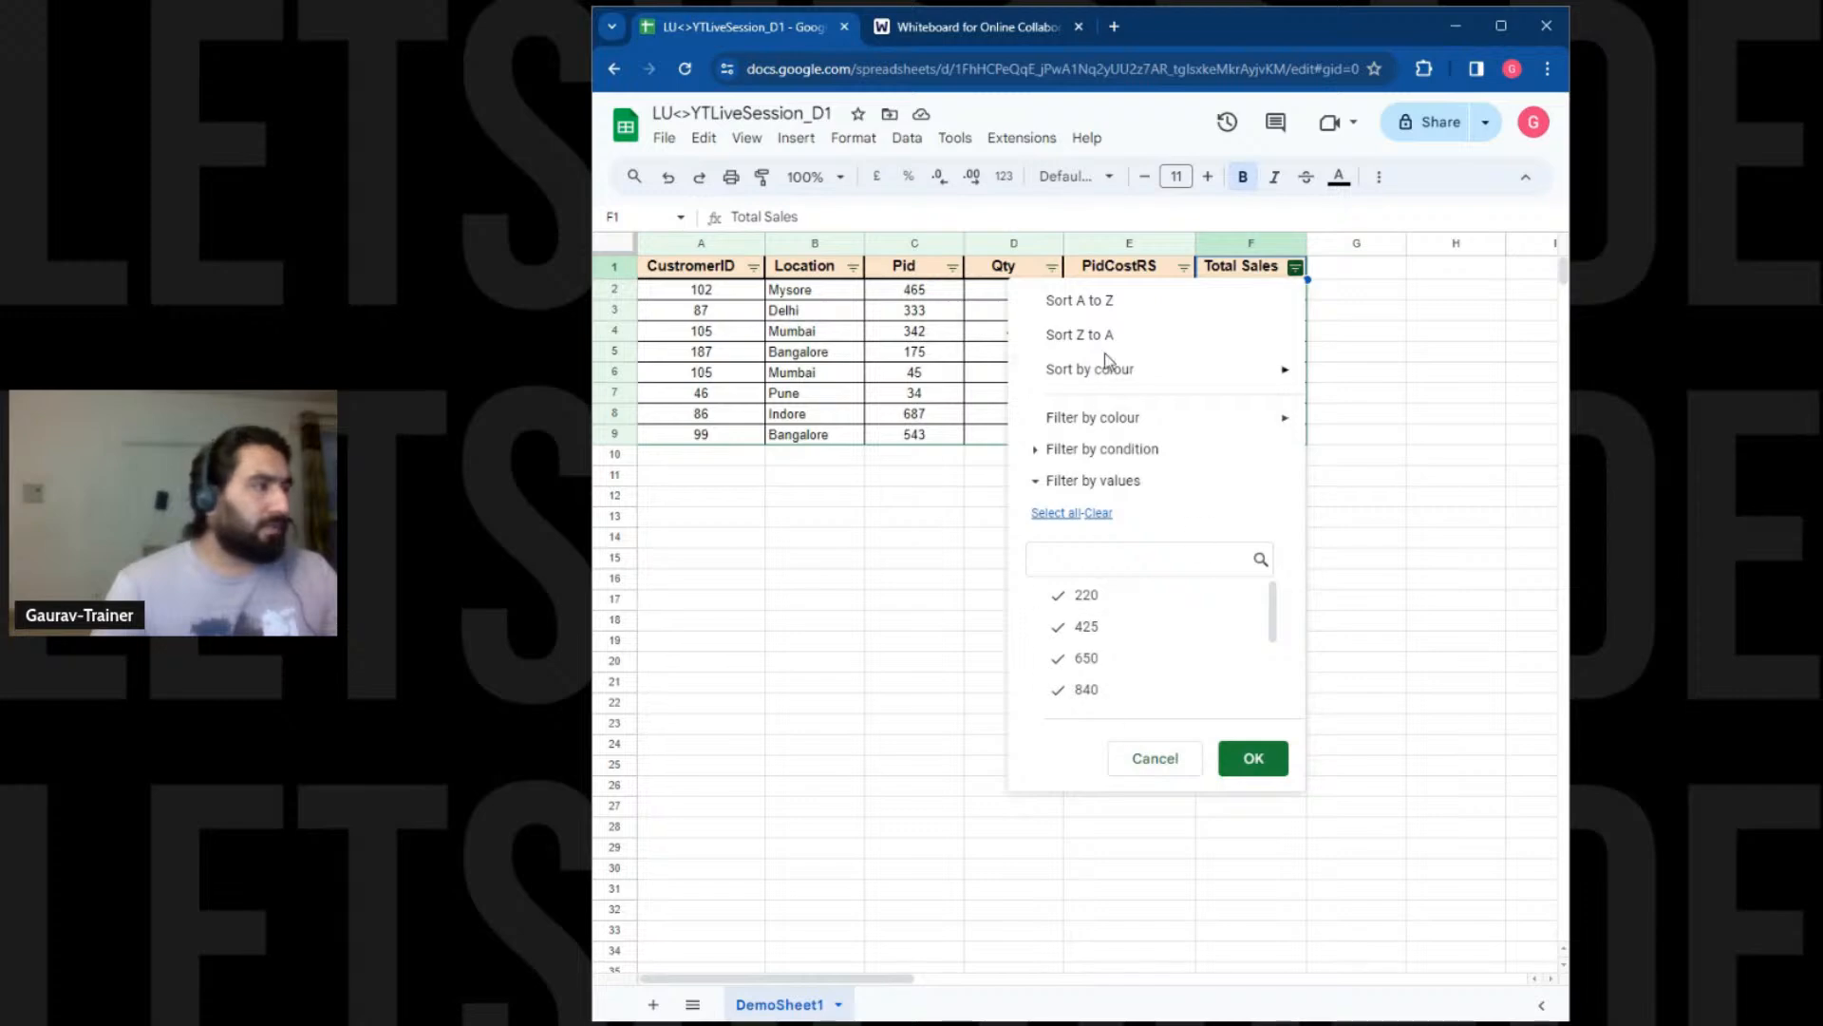
click(831, 606)
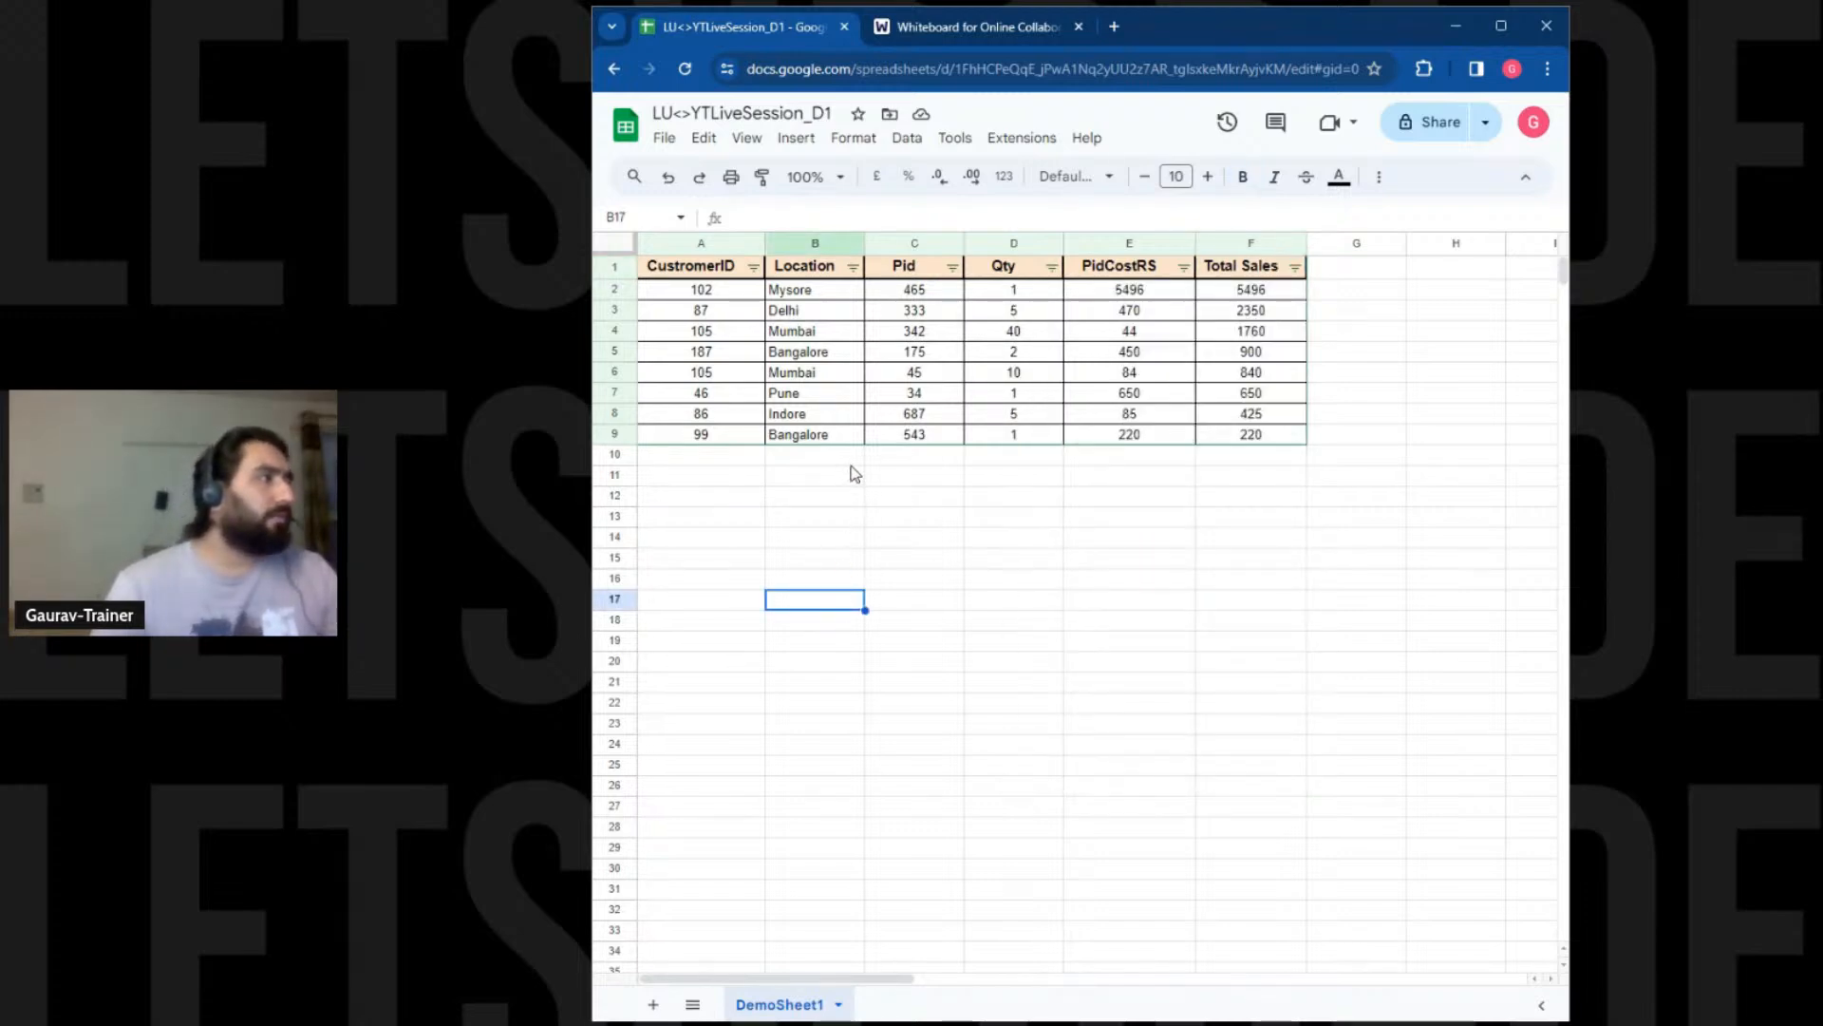
click(845, 142)
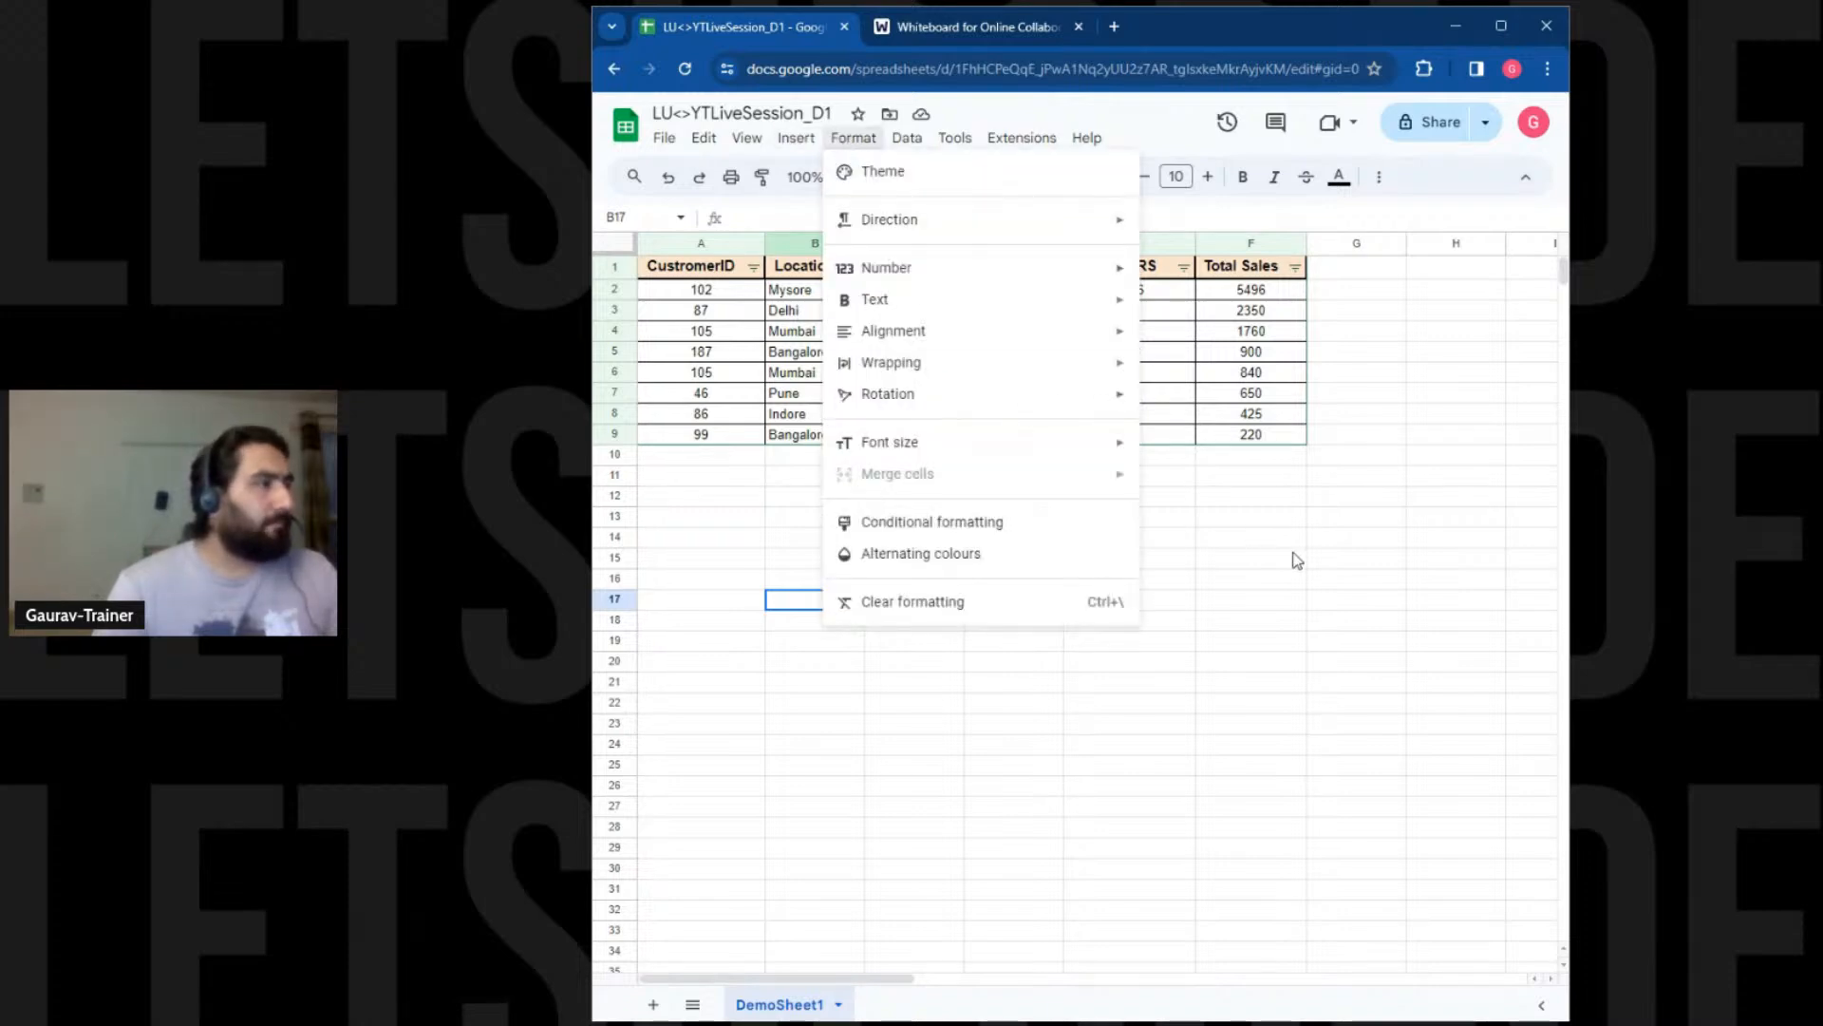
click(1357, 558)
Start a single-colour conditional formatting rule for the Total Sales values in F2:F9
drag(1252, 288, 1279, 436)
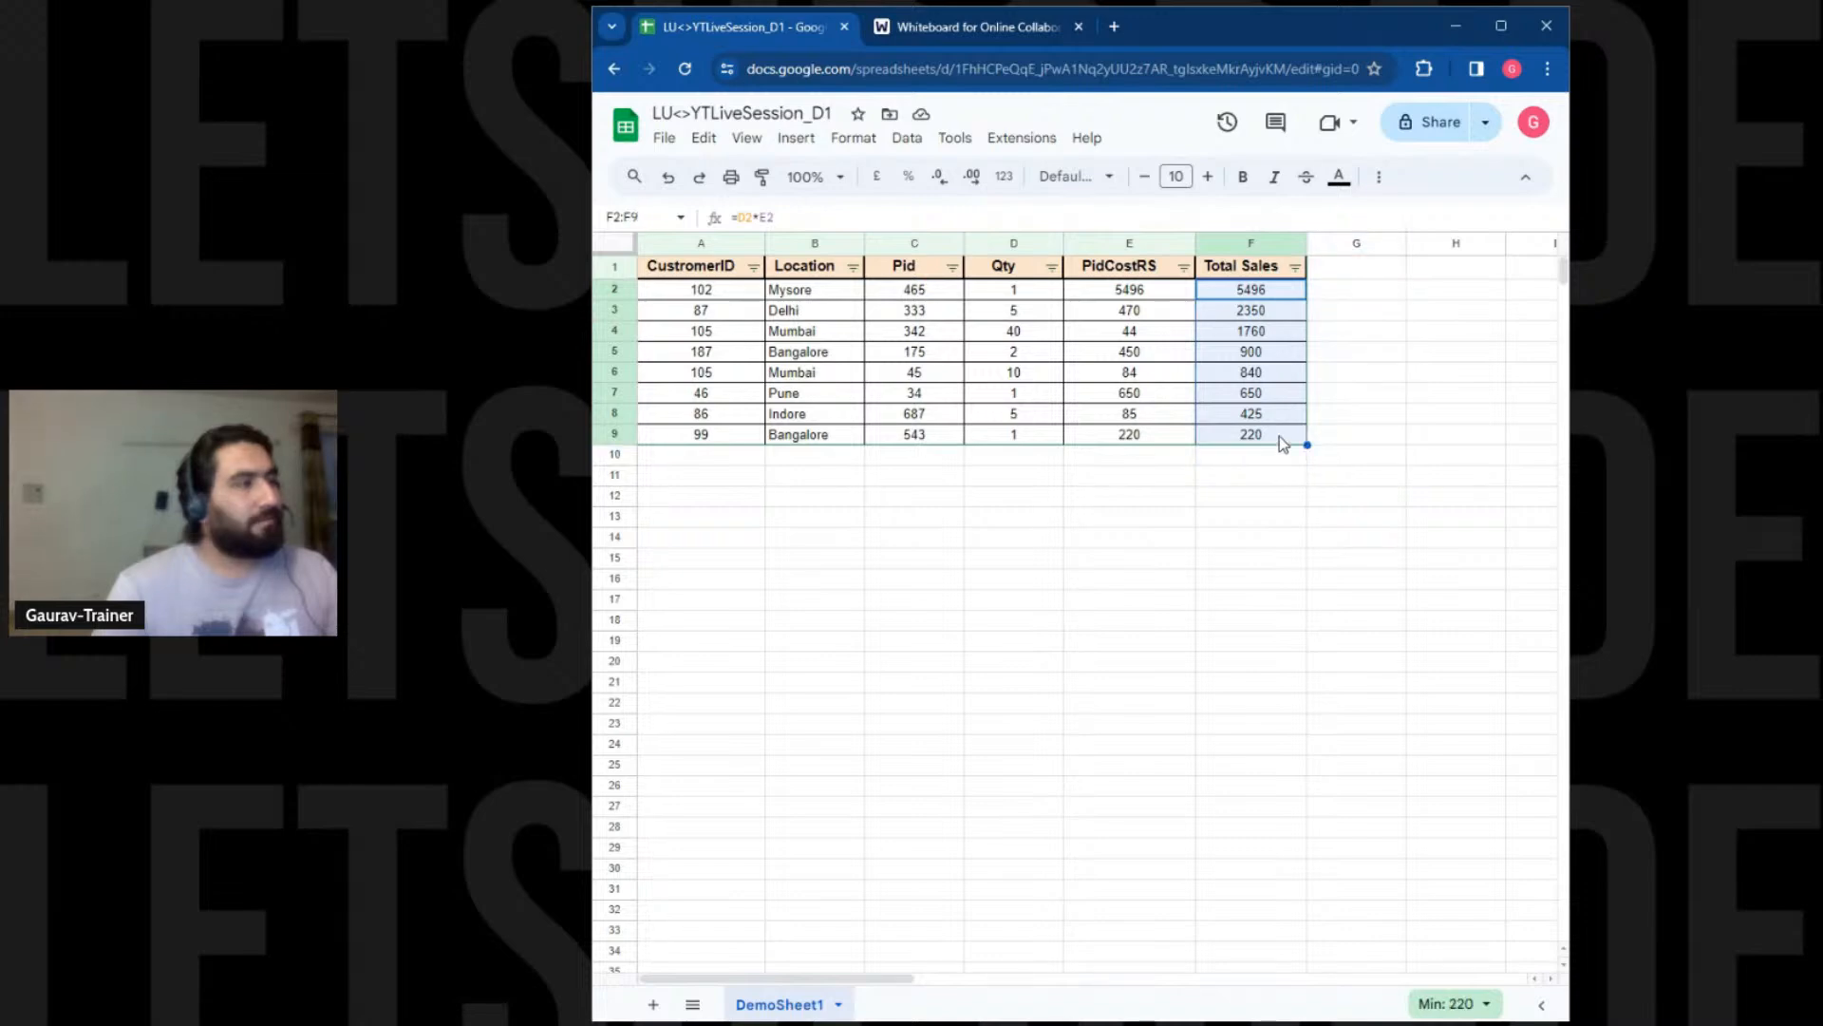
click(854, 141)
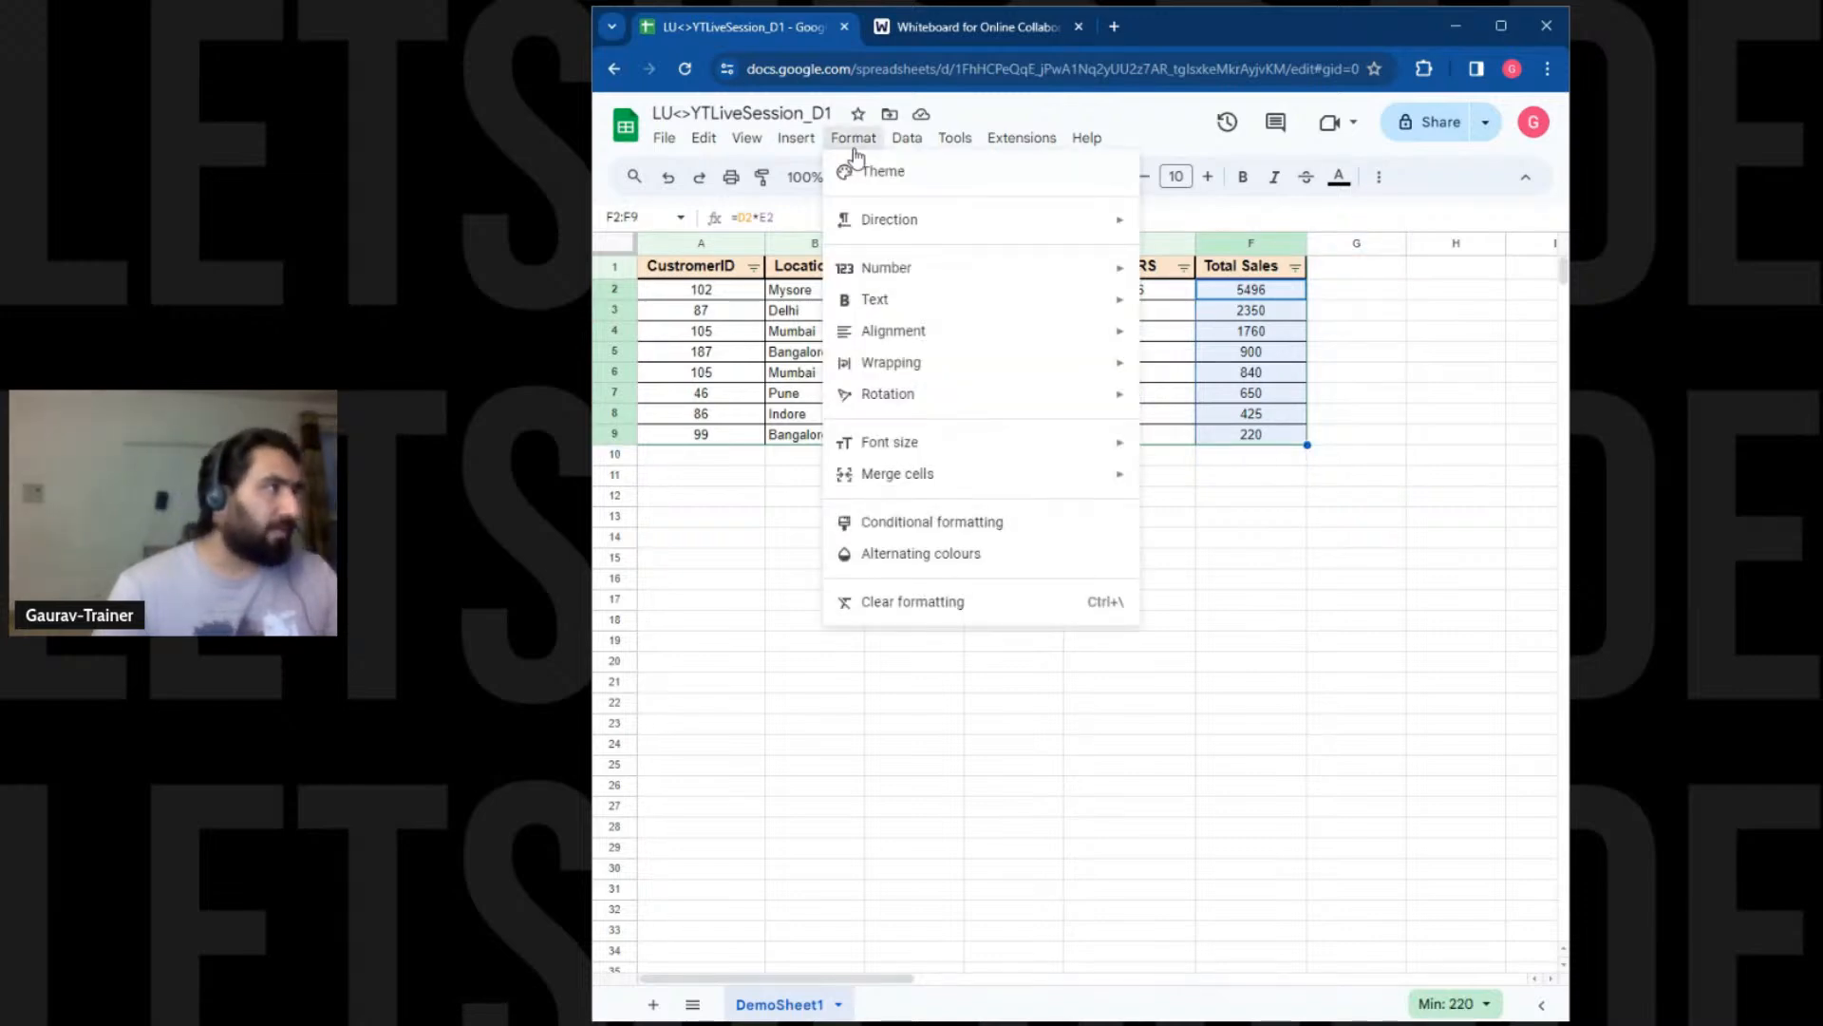
click(903, 530)
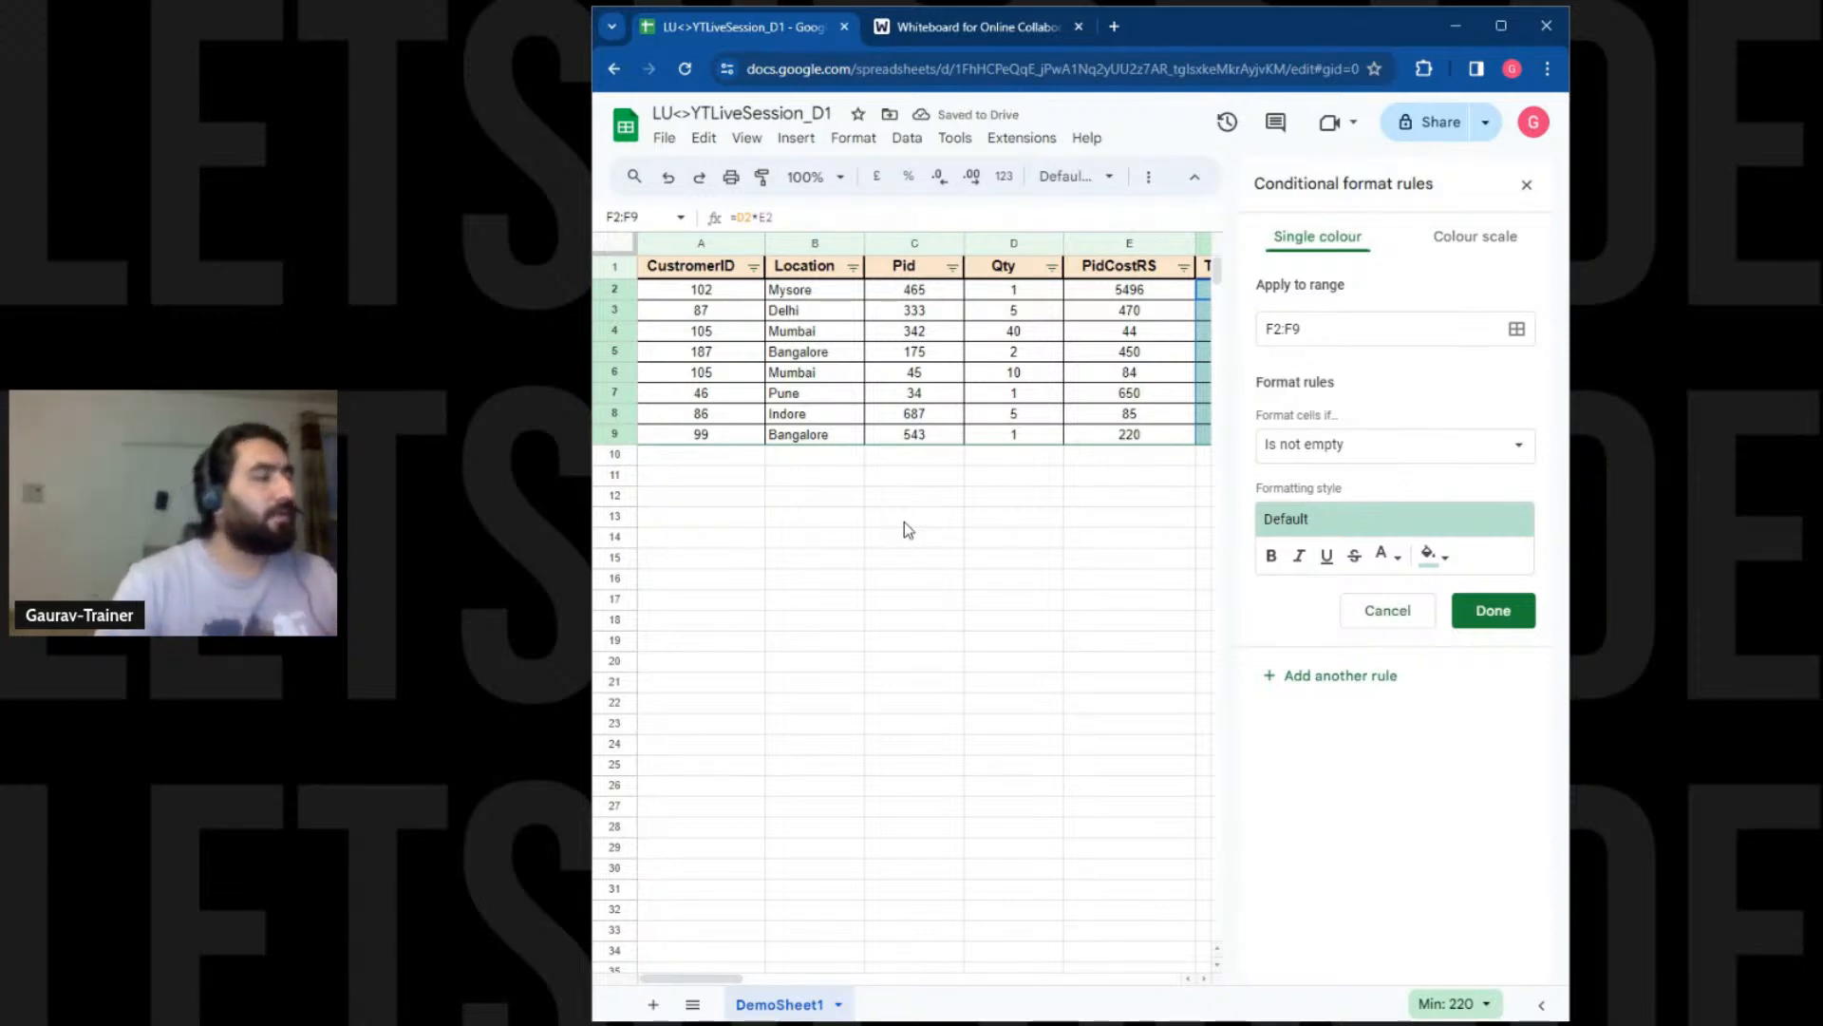
drag(713, 978, 758, 979)
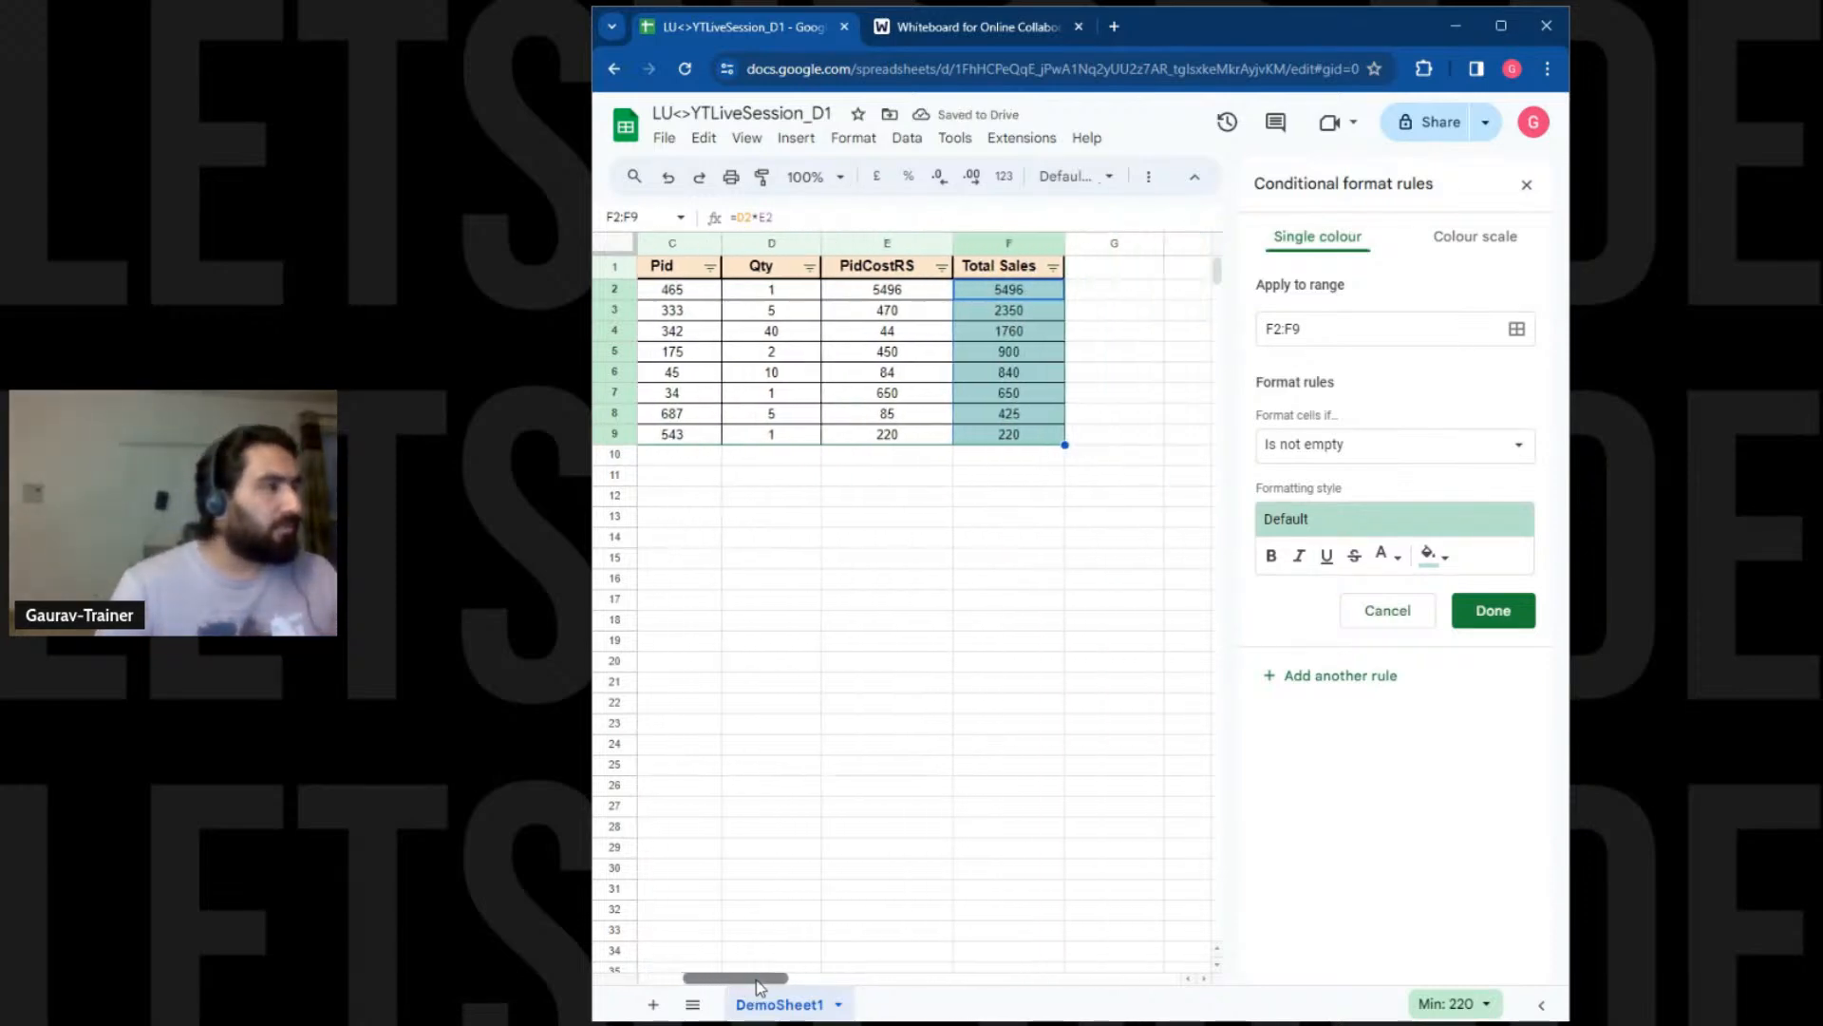
click(1347, 333)
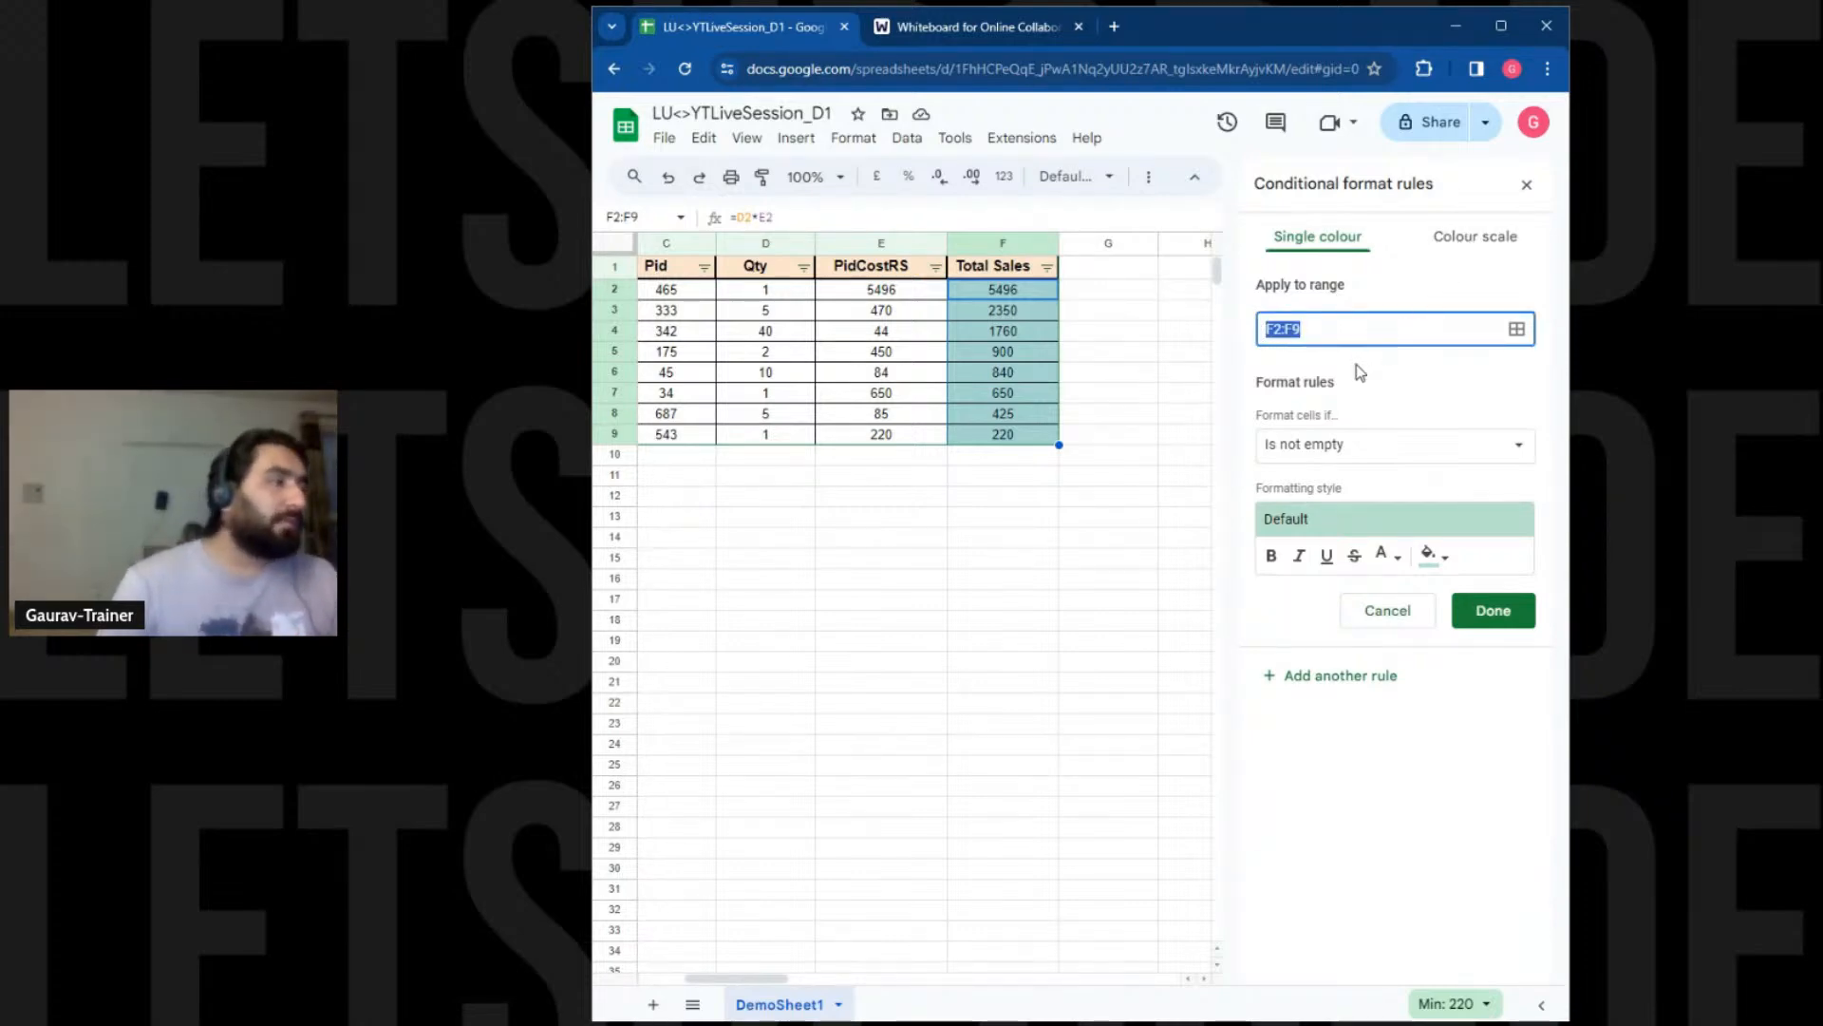
click(1342, 329)
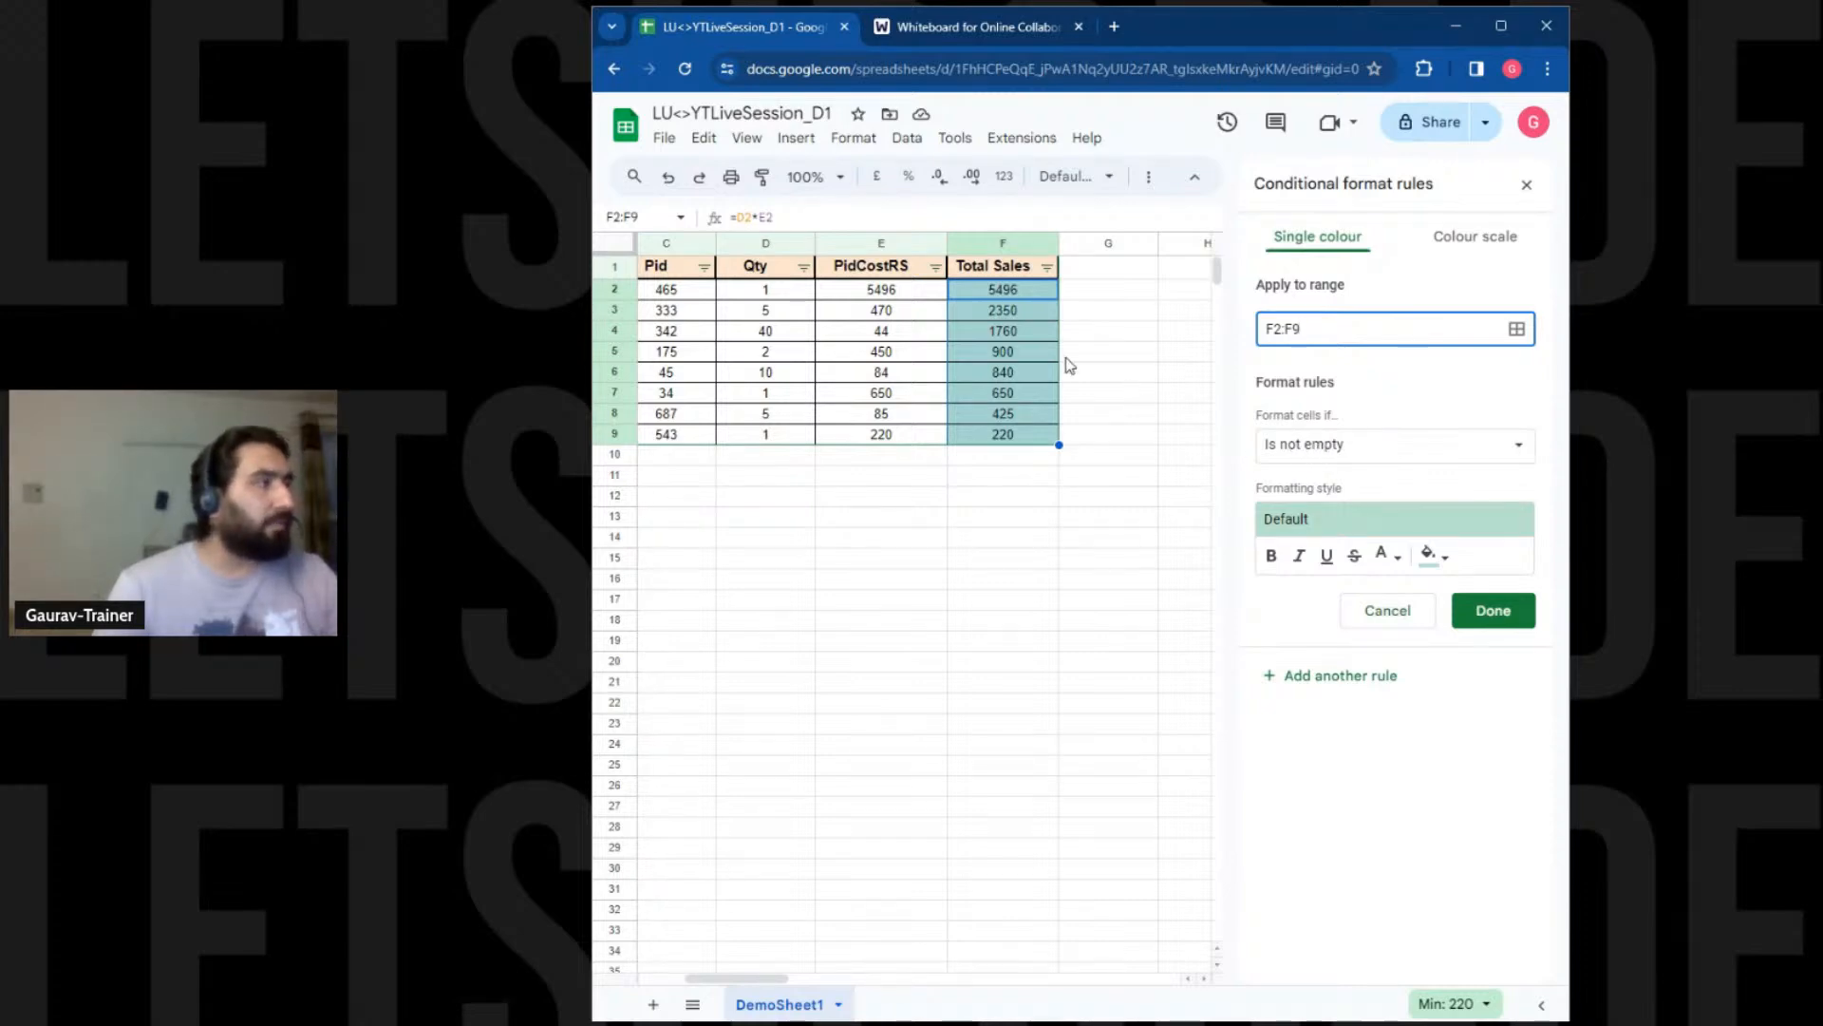
Set the rule to format cells with values greater than 500, keeping the default formatting style
click(1444, 561)
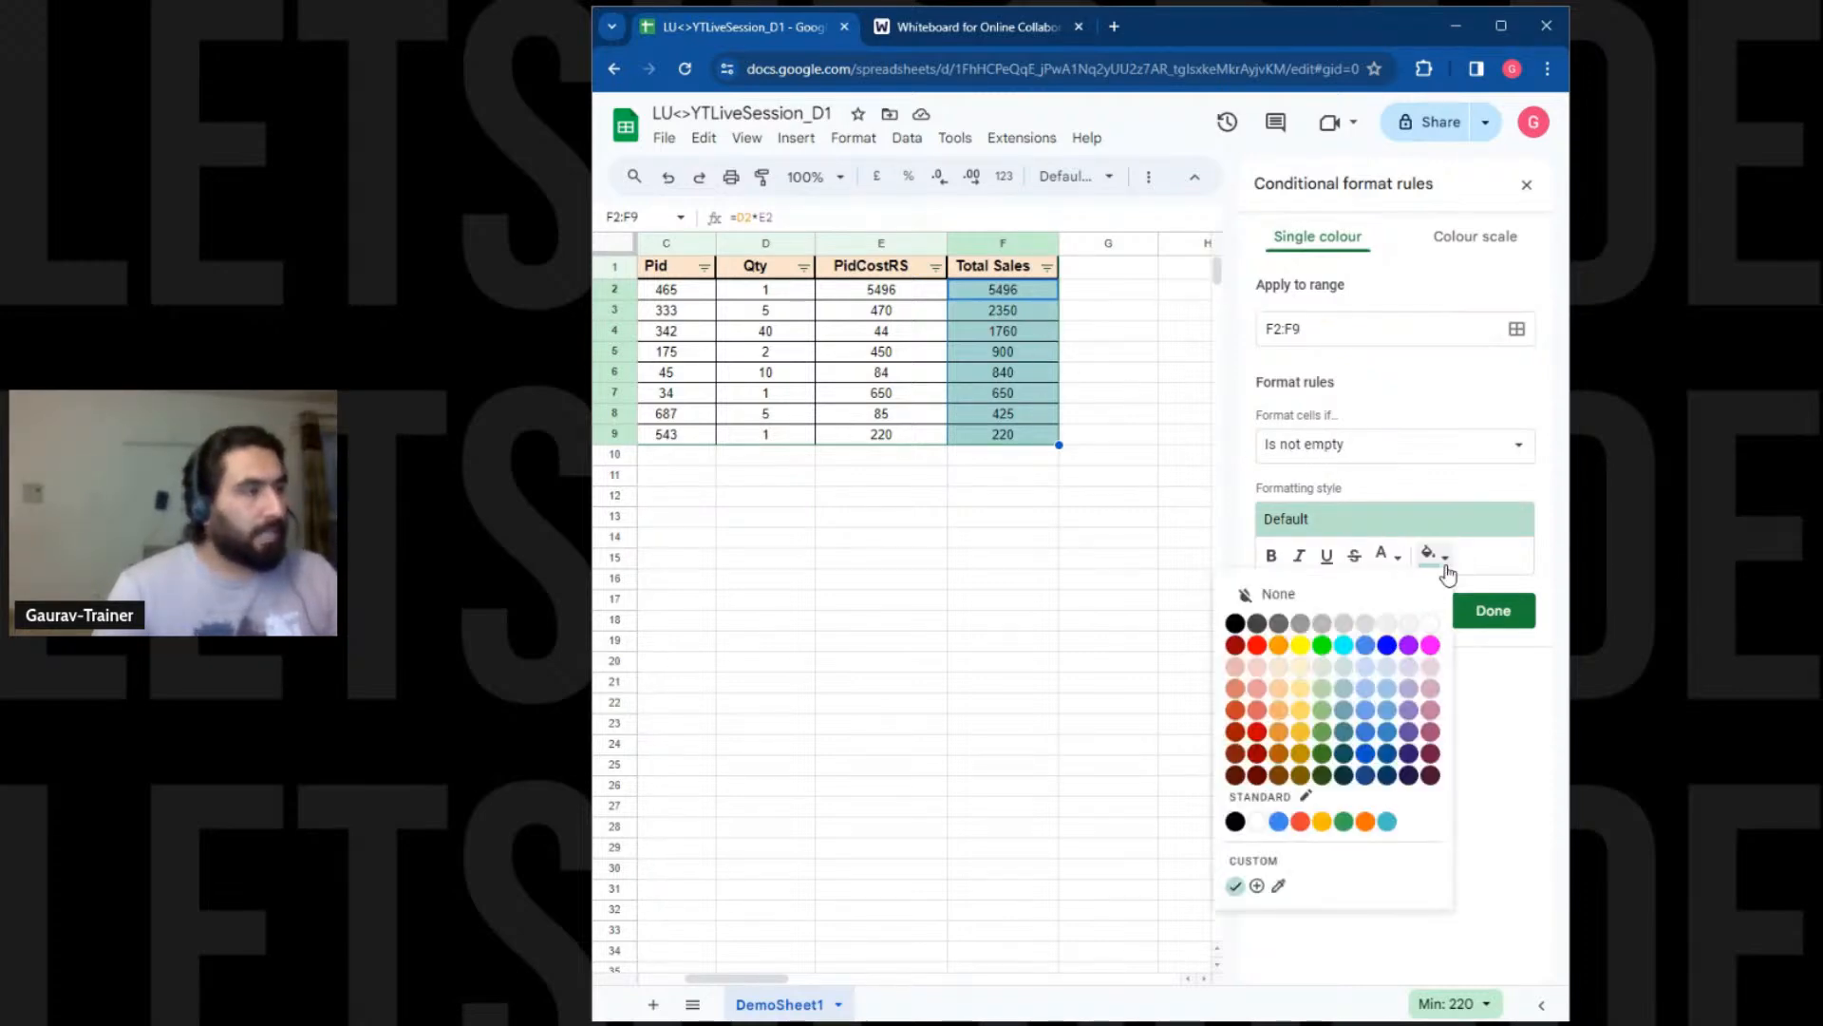
click(1445, 561)
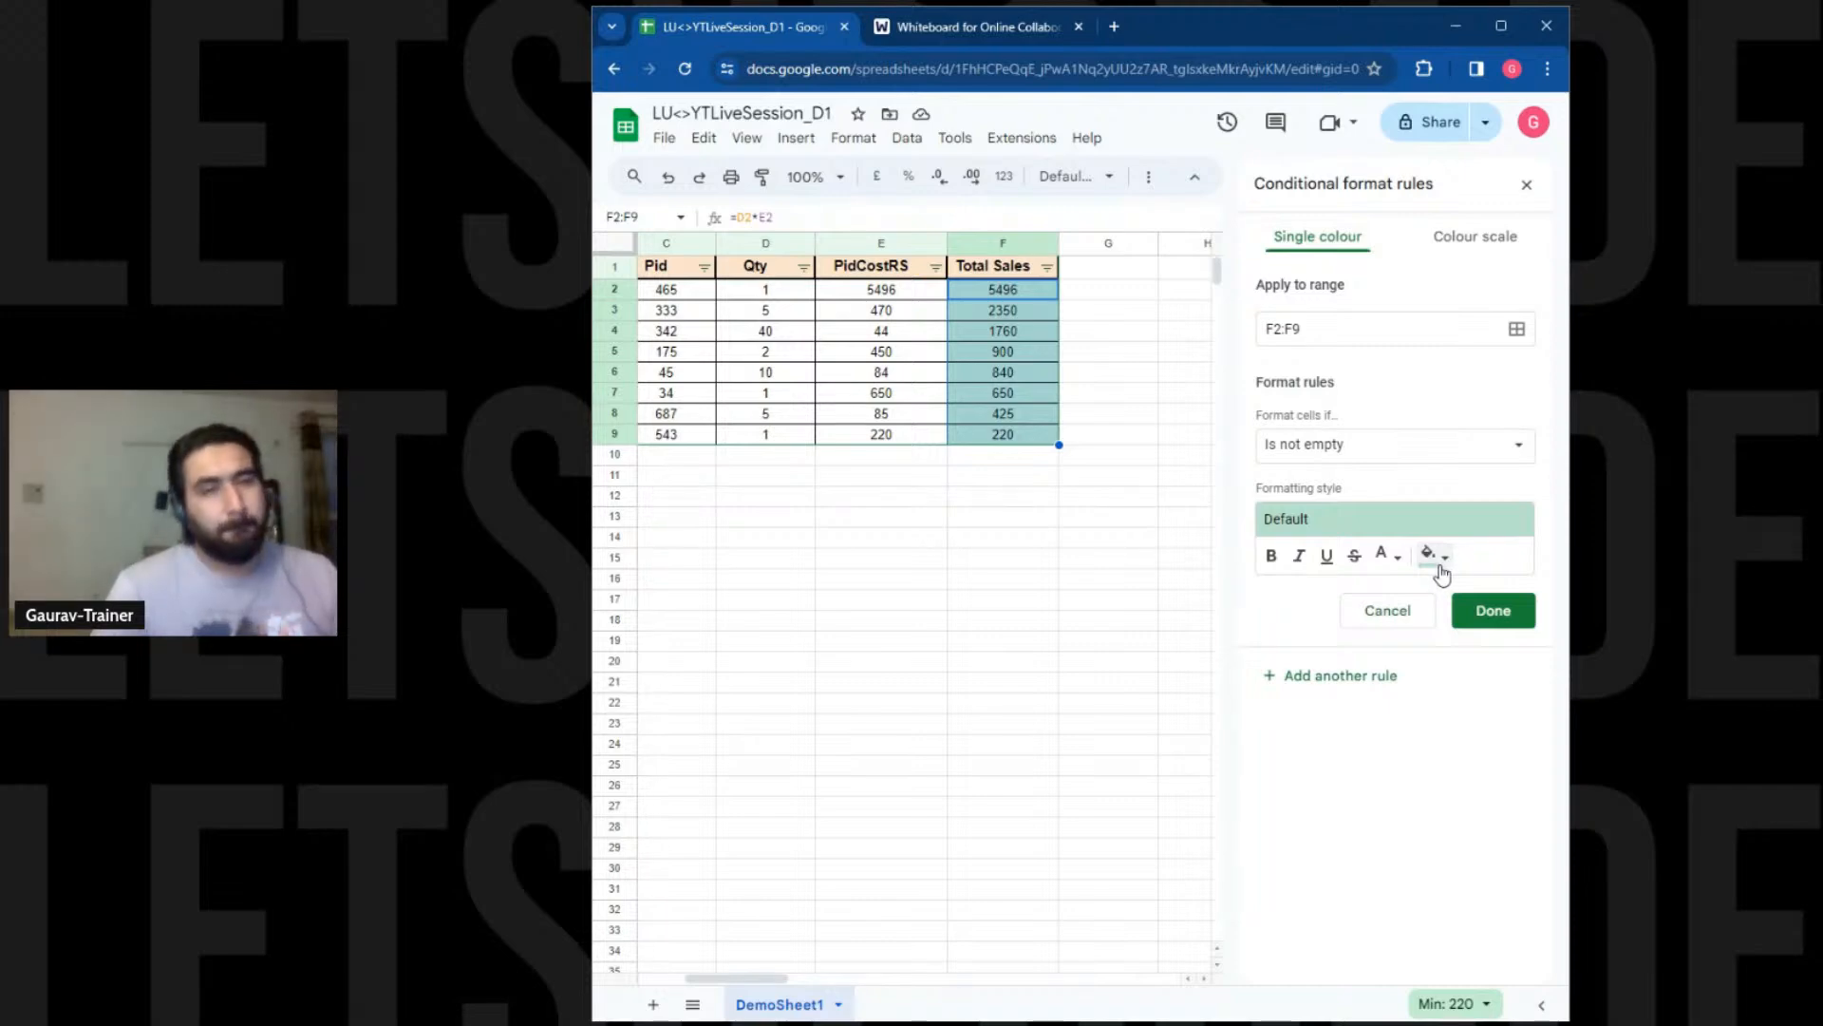
click(1424, 458)
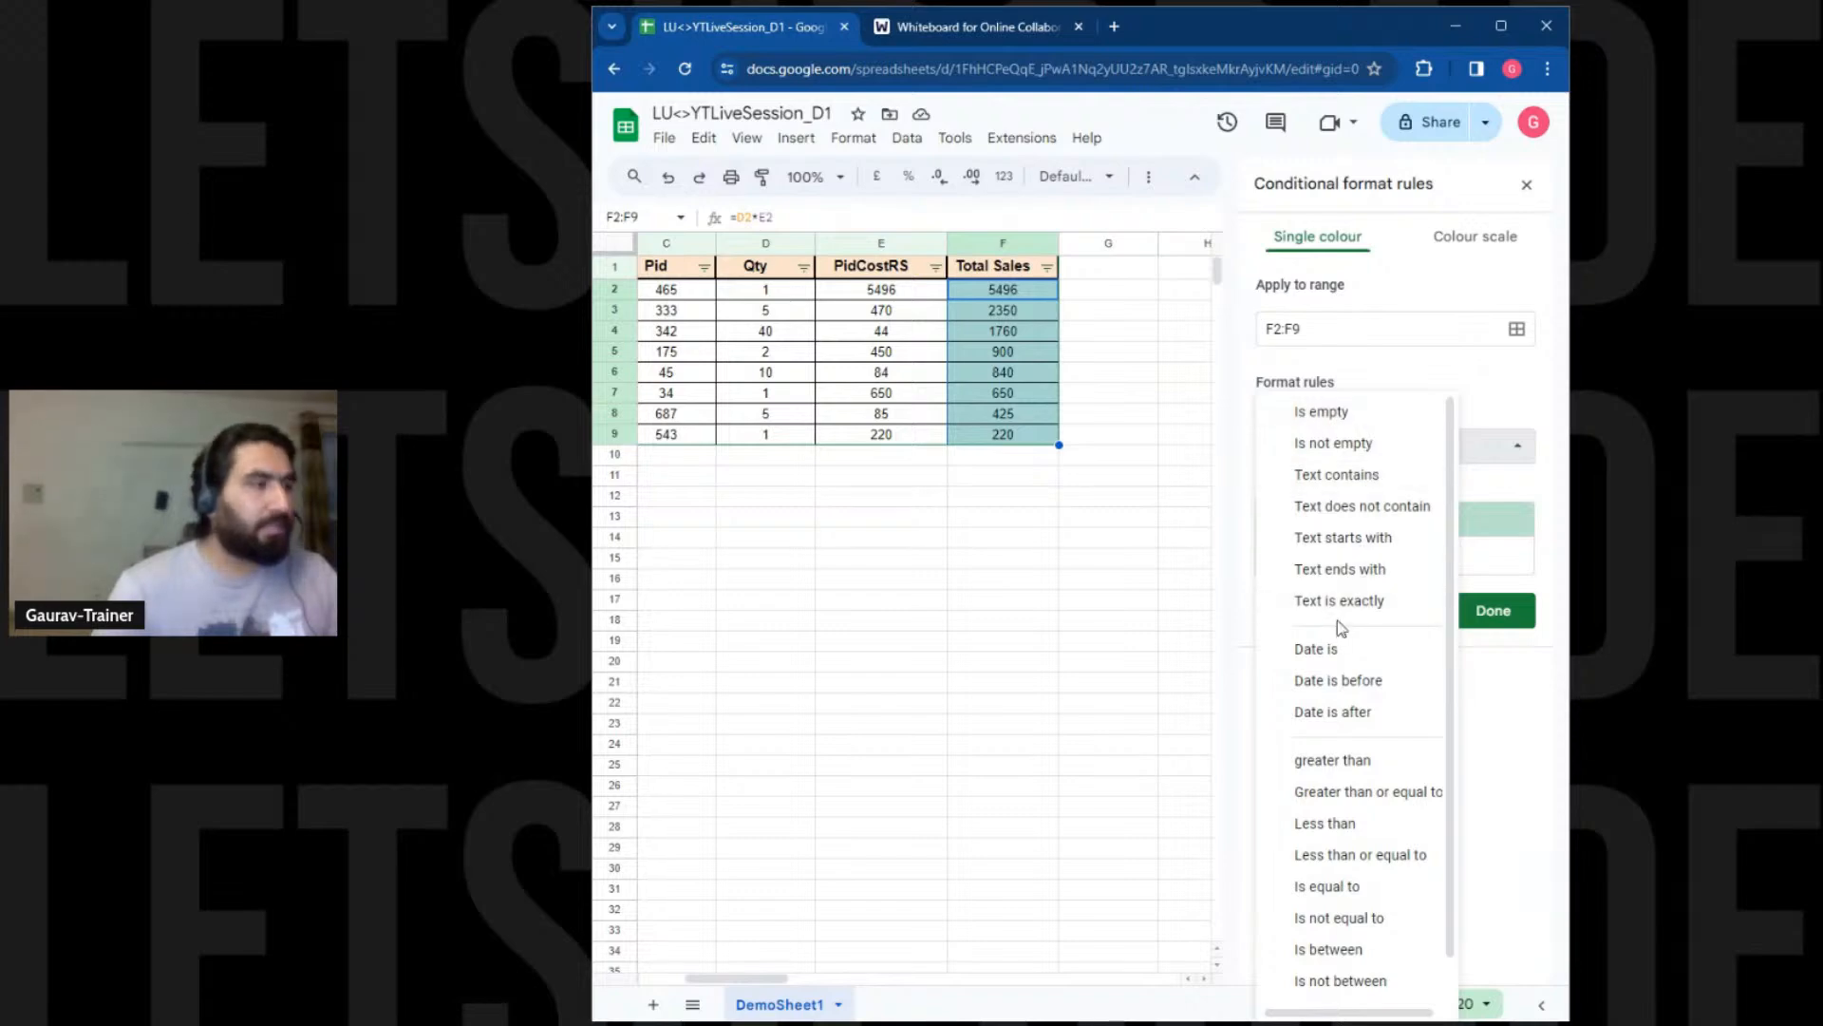
scroll(1330, 655, down, 1)
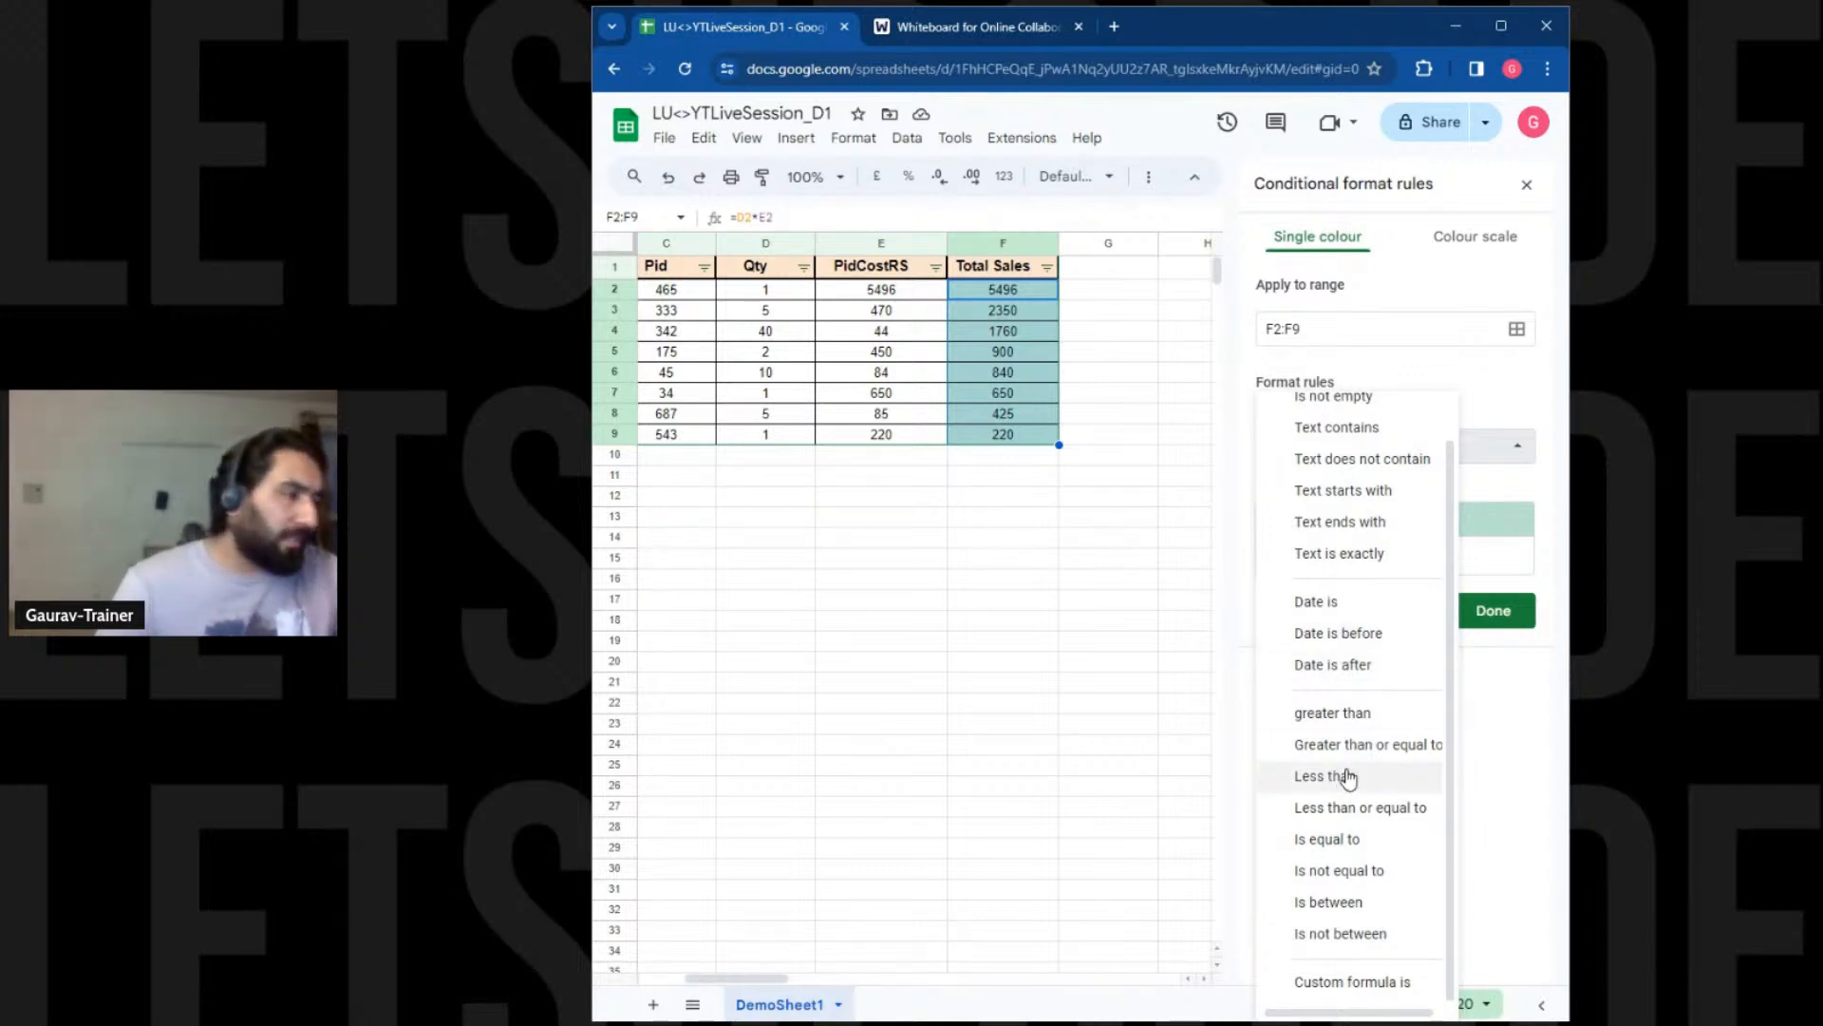
click(1346, 719)
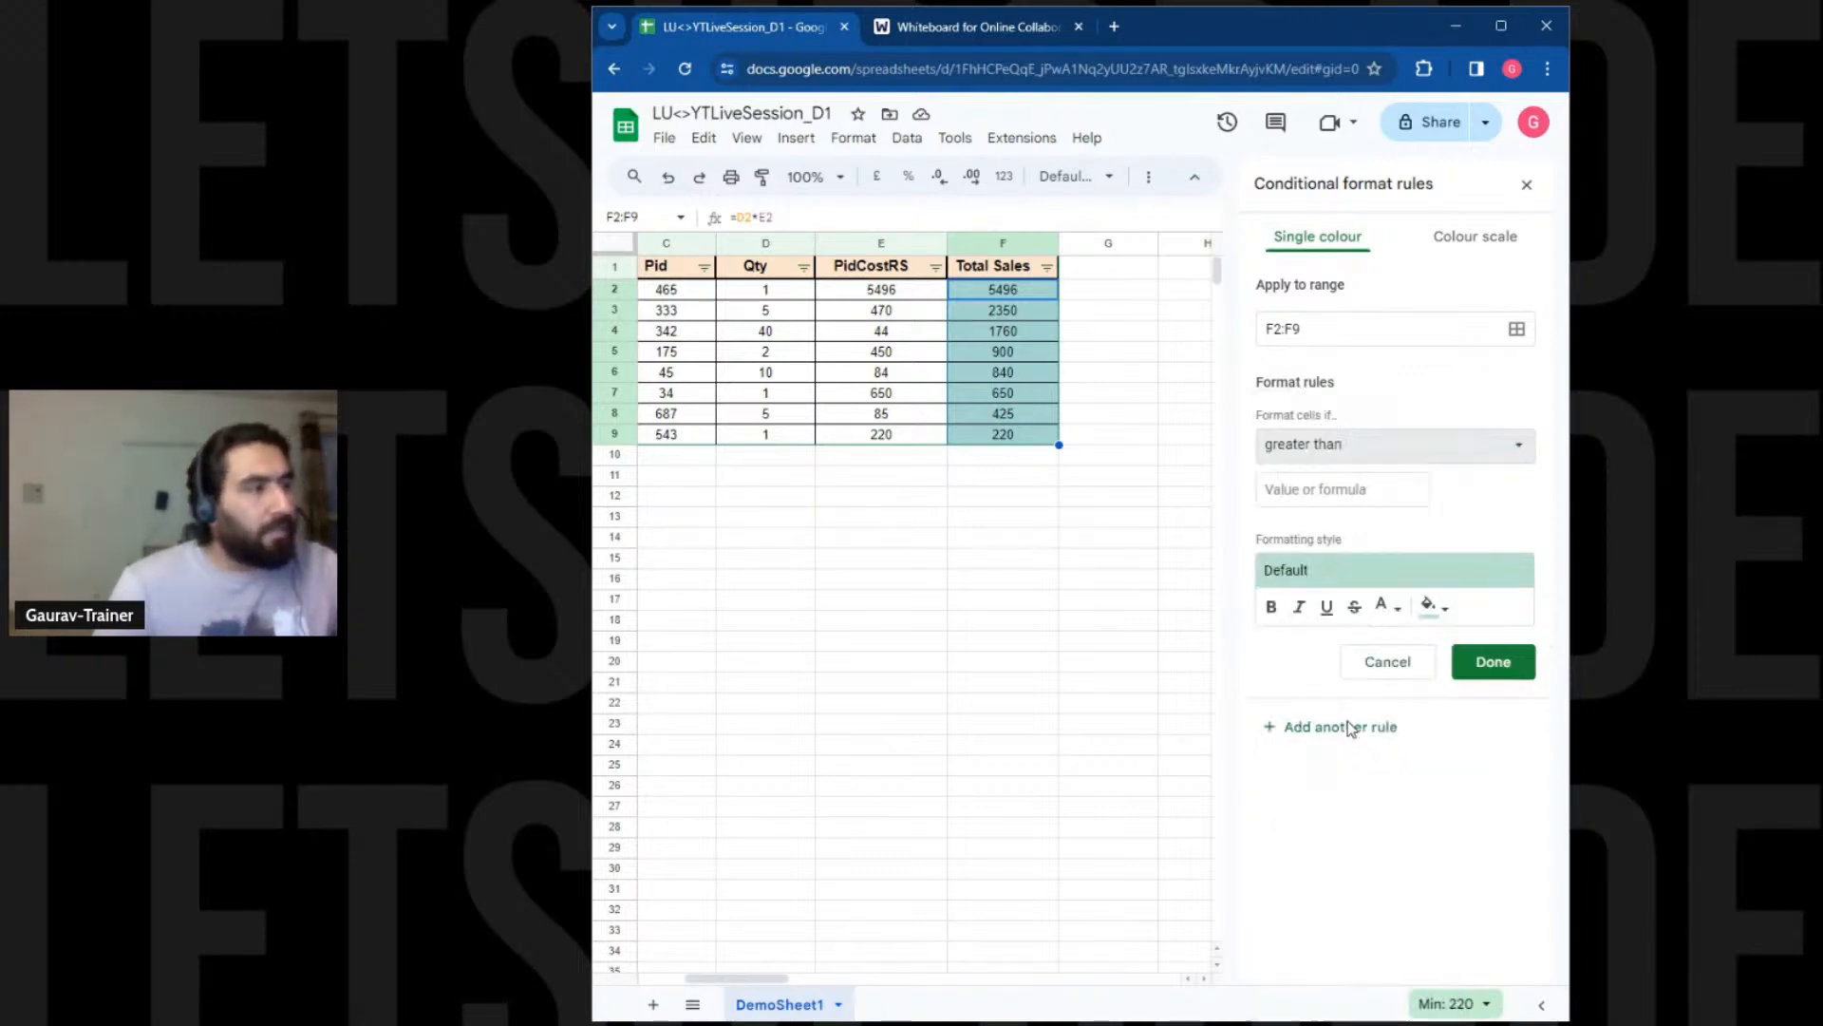
click(1320, 488)
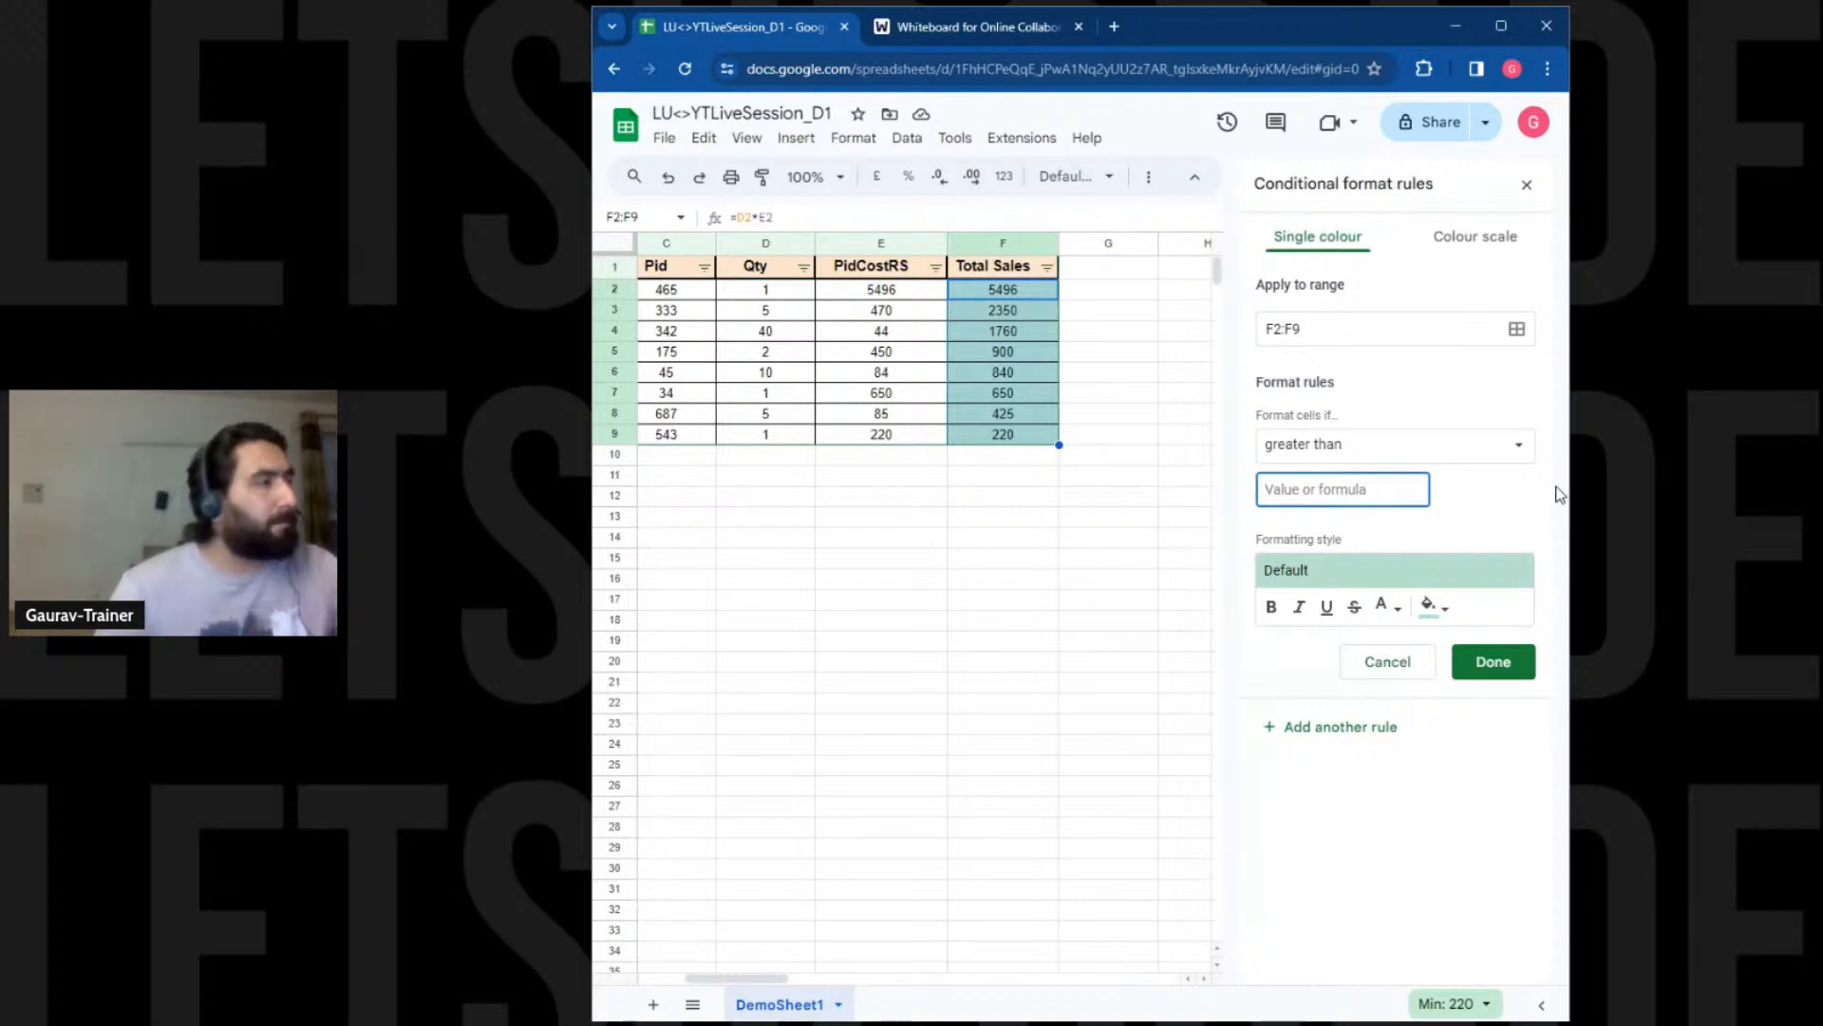
text(500)
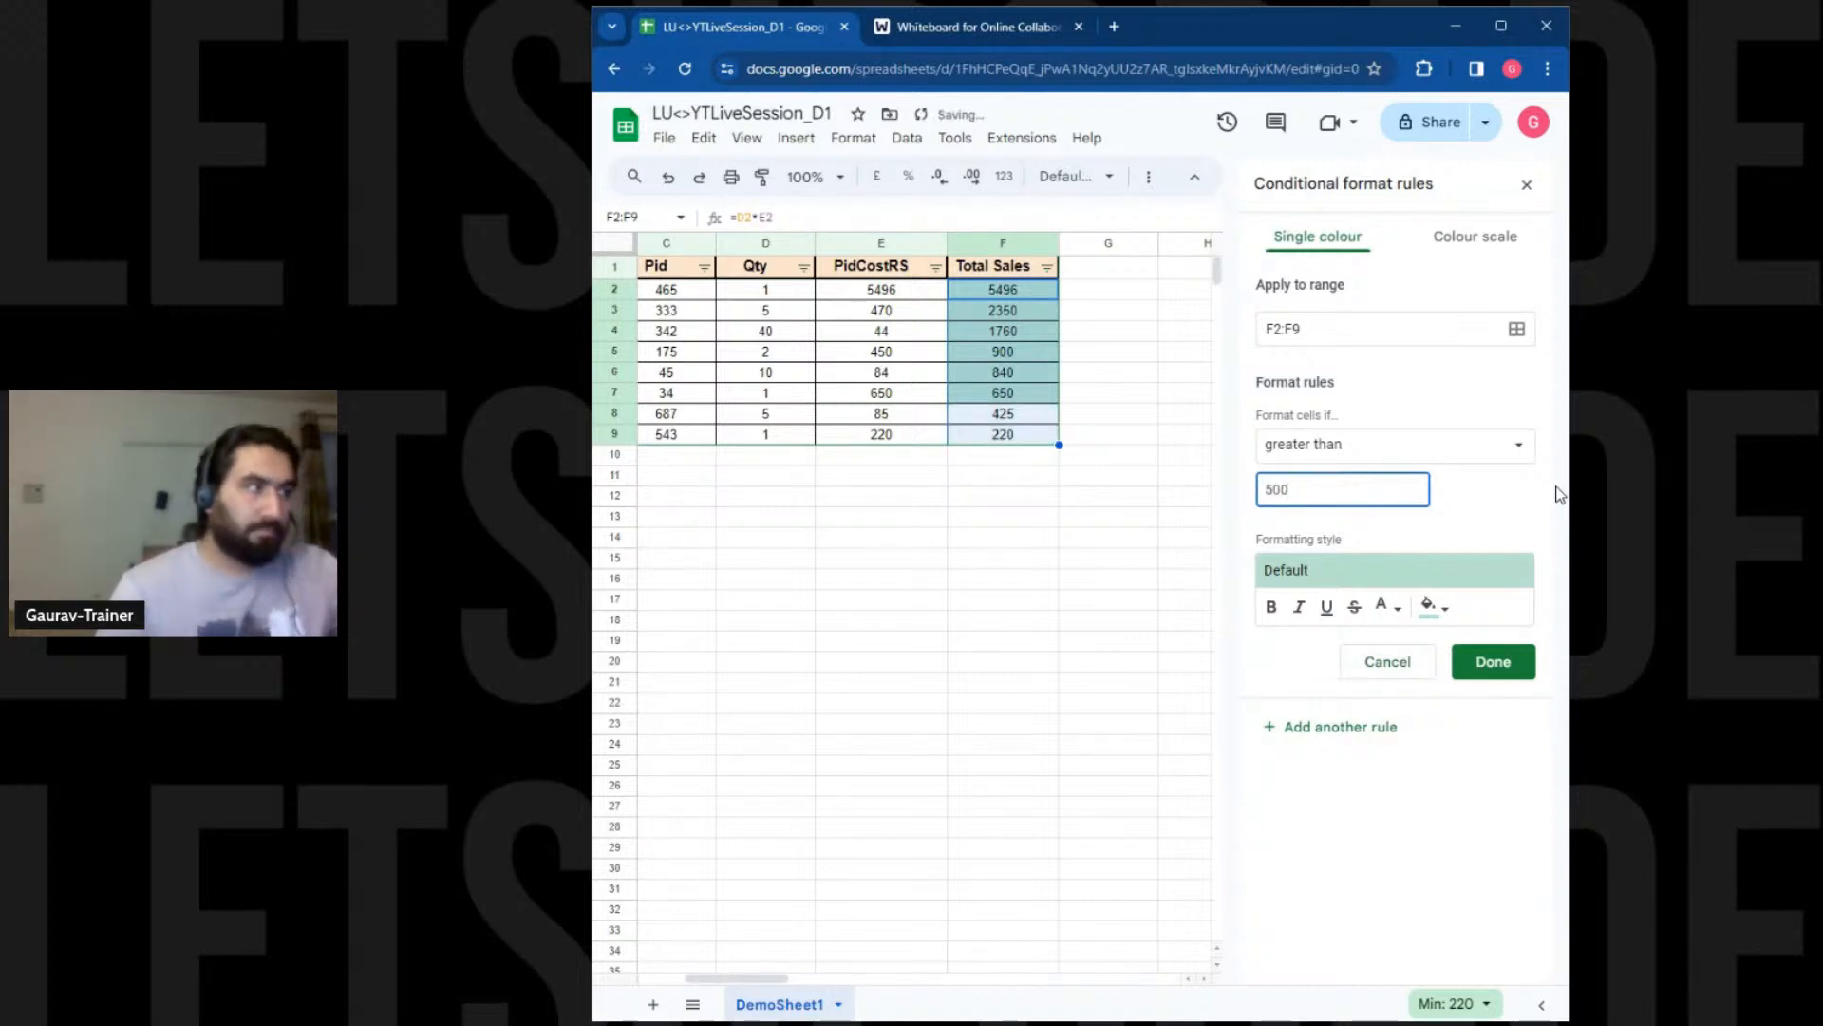
Try 1000 as the greater-than threshold, replace it with 2000, and save the rule
double_click(1376, 488)
text(1000)
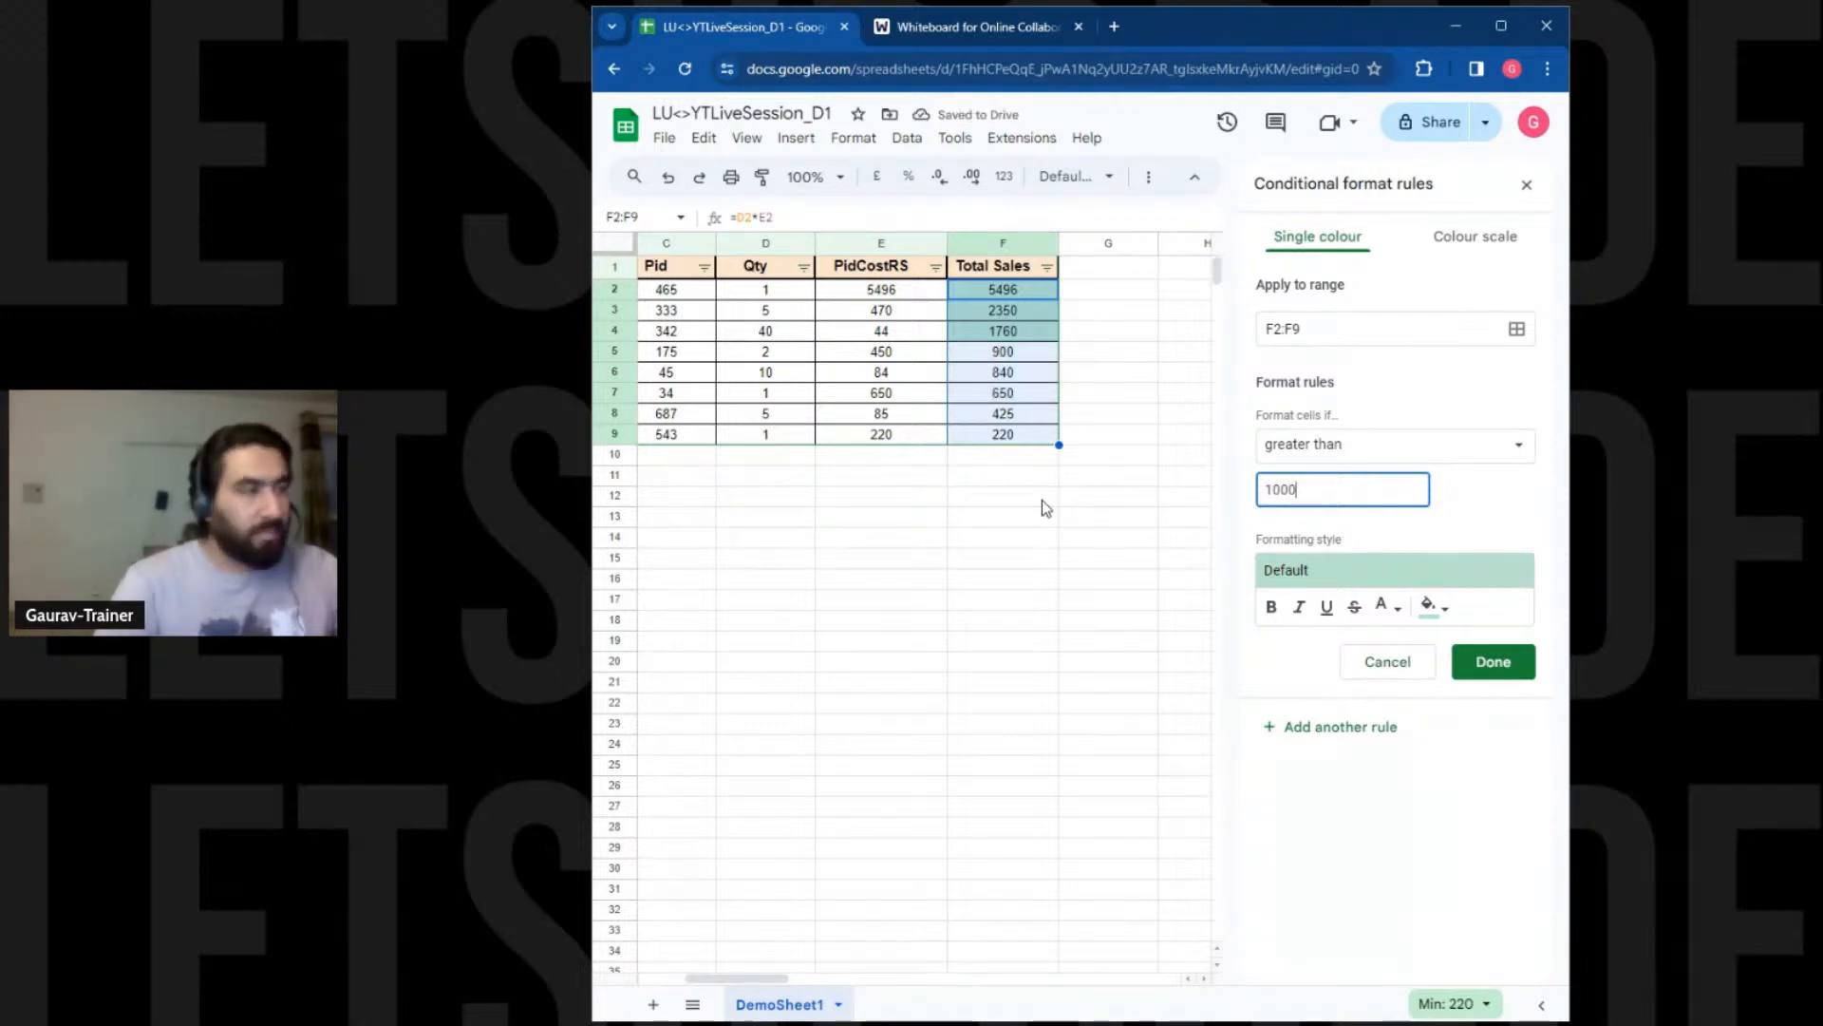
key(BackSpace)
key(BackSpace)
key(BackSpace)
key(BackSpace)
text(2000)
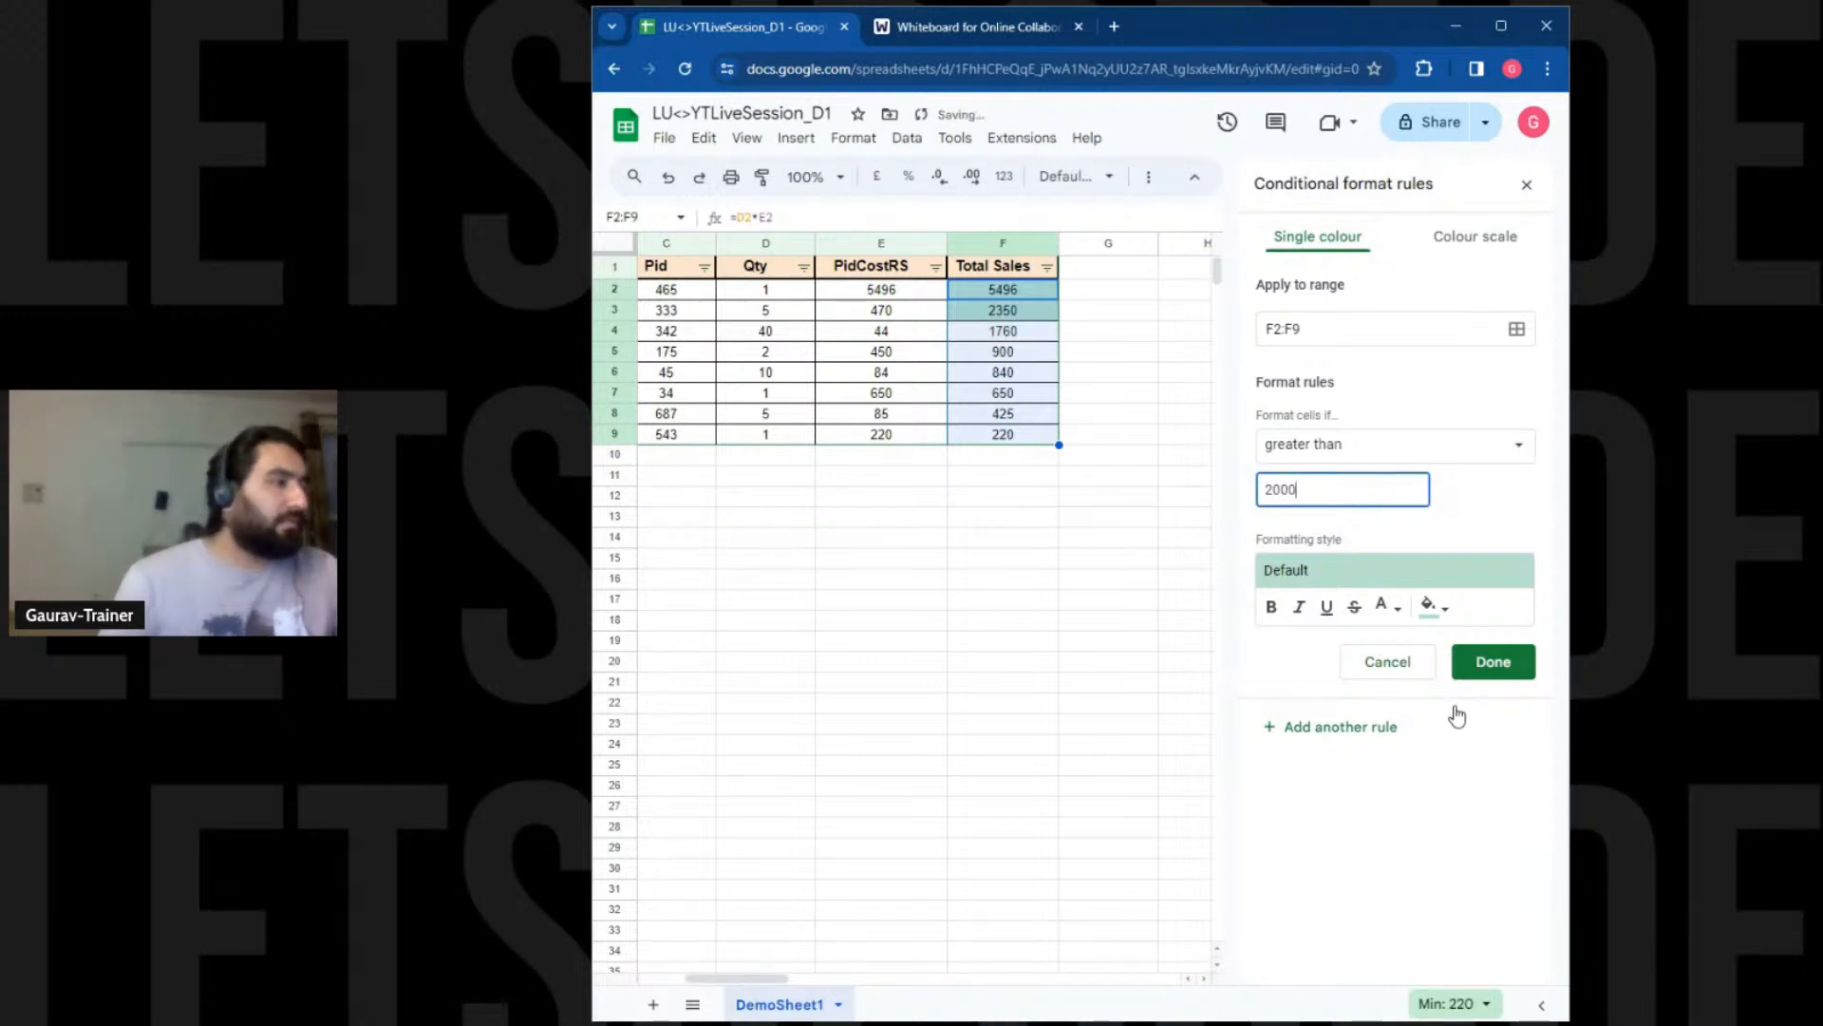
click(1480, 674)
click(1150, 623)
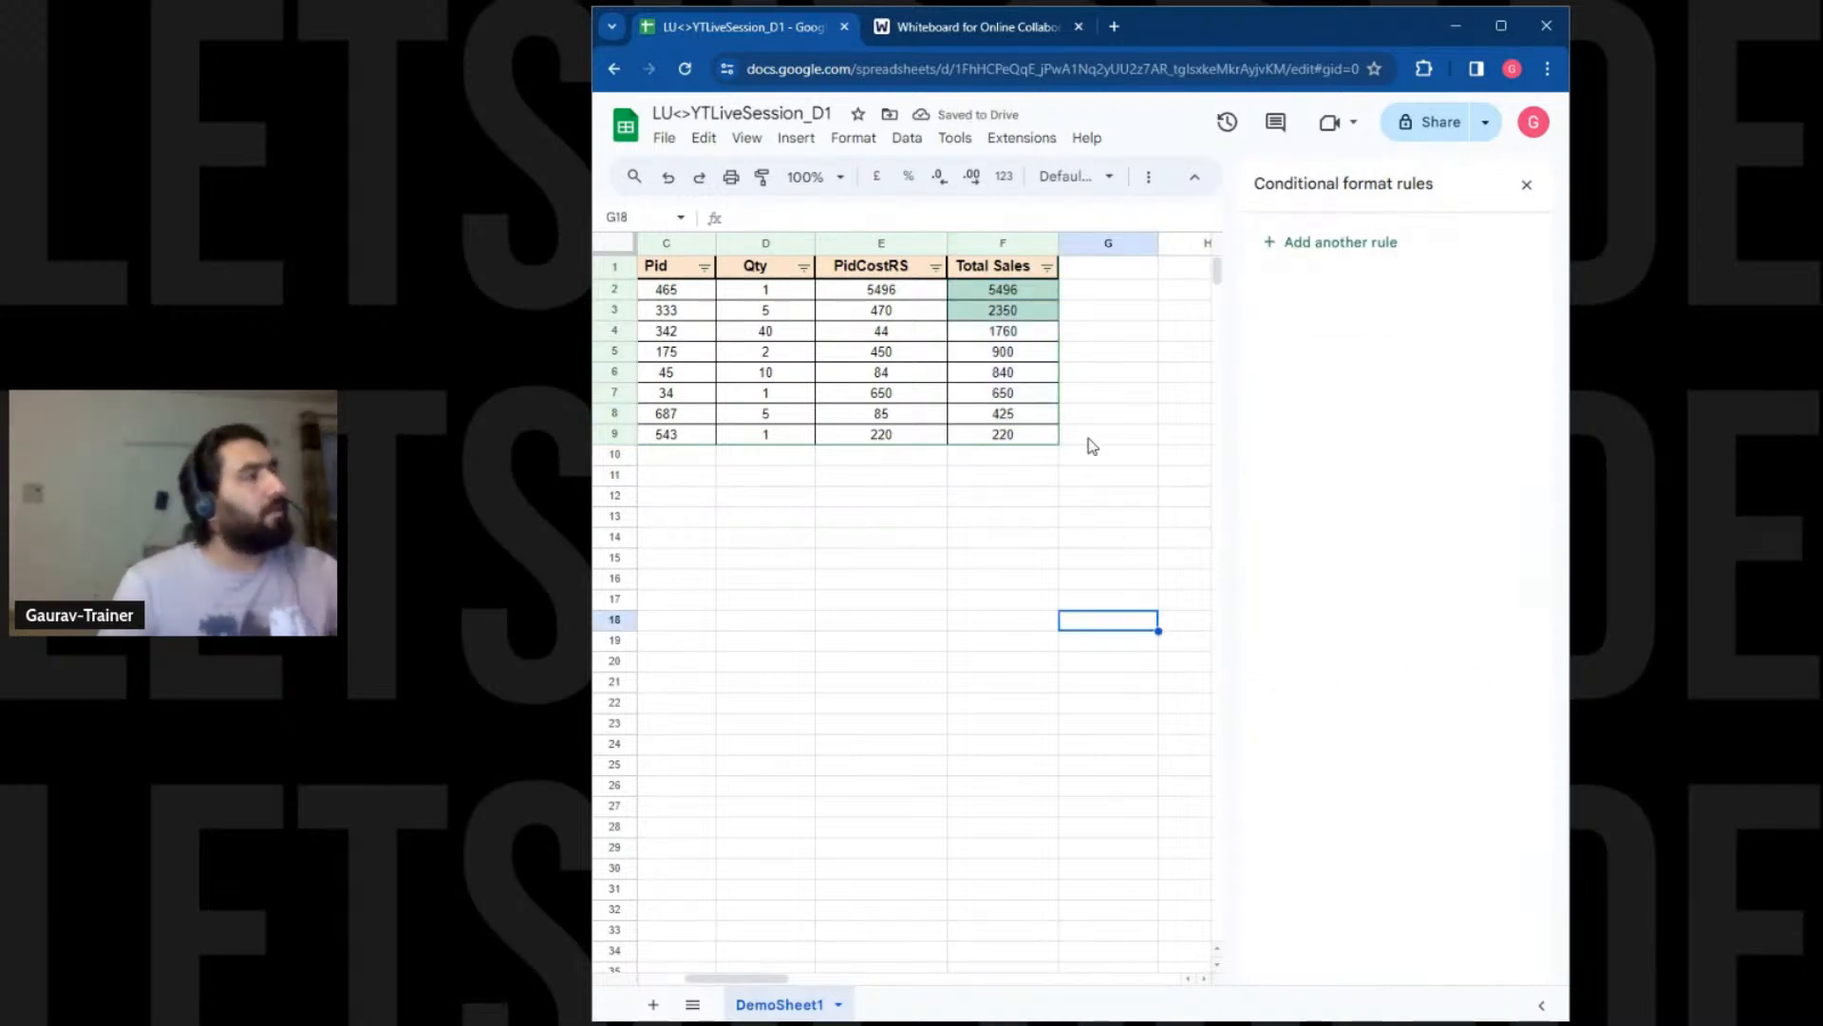
Review the conditional formatting rule applied to F2:F9 and close the rules list
click(1009, 310)
click(1092, 534)
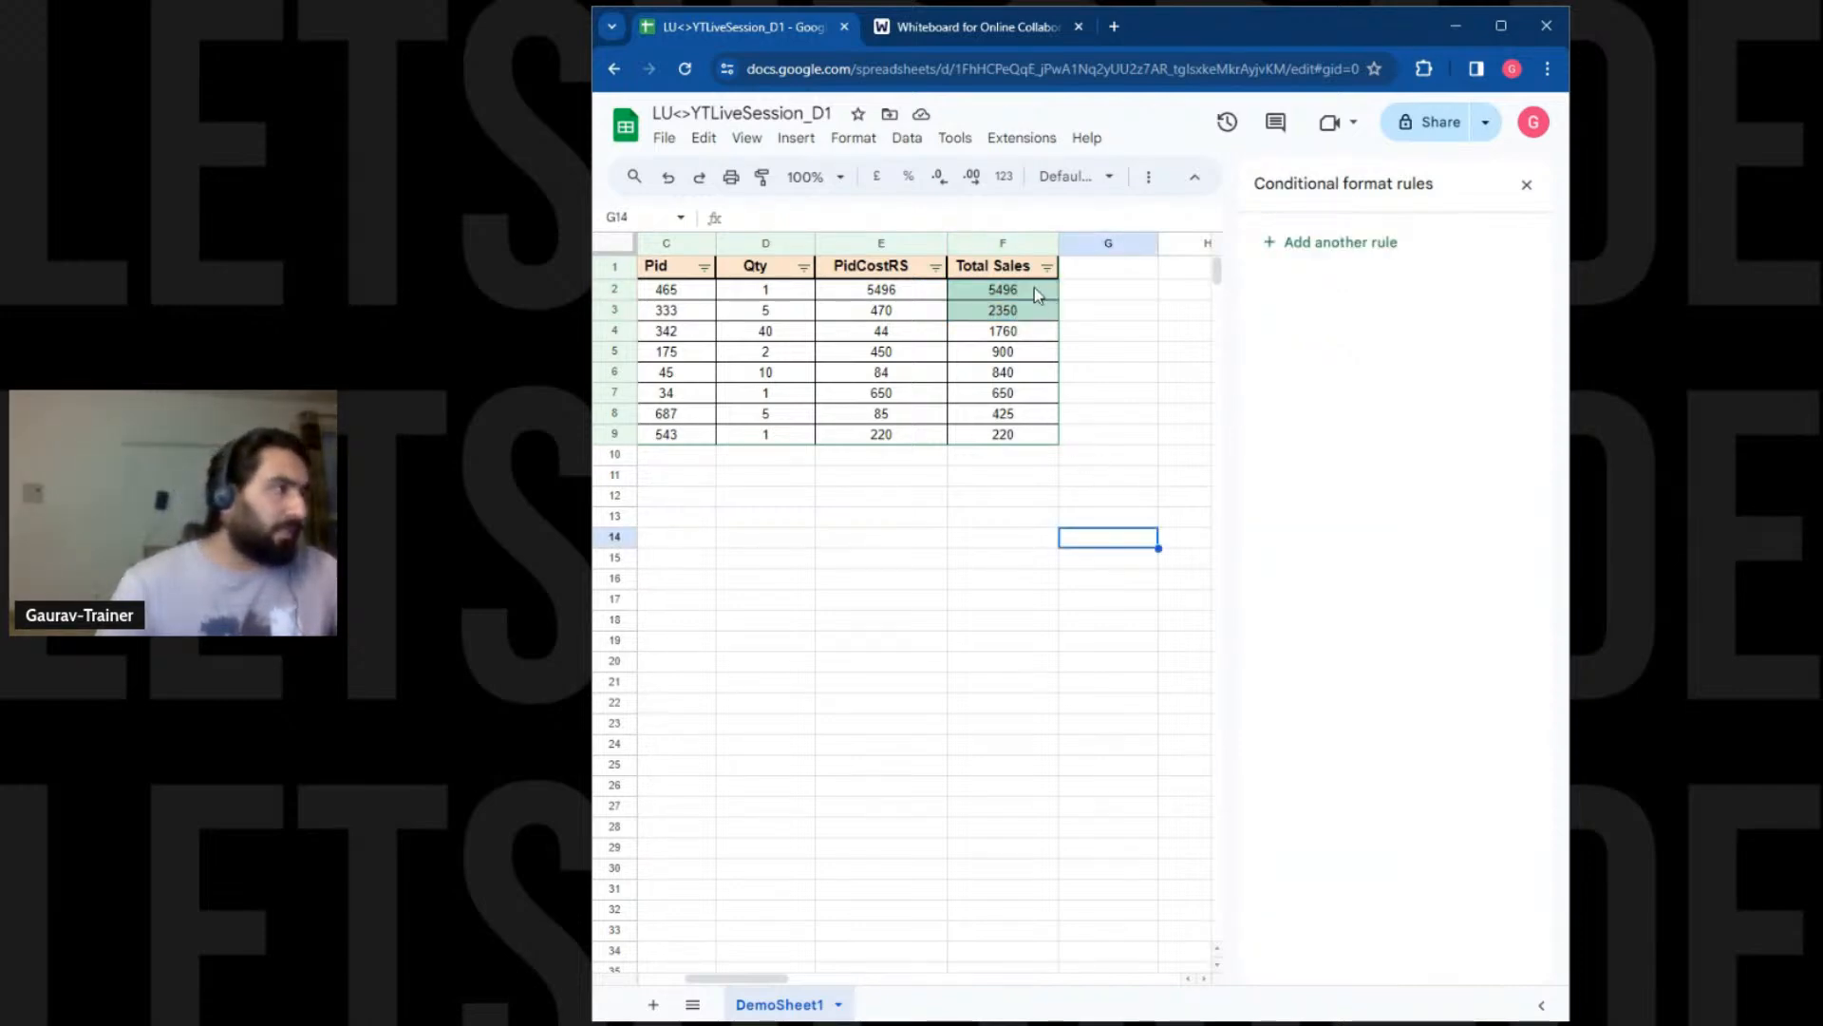
drag(1034, 287, 1037, 435)
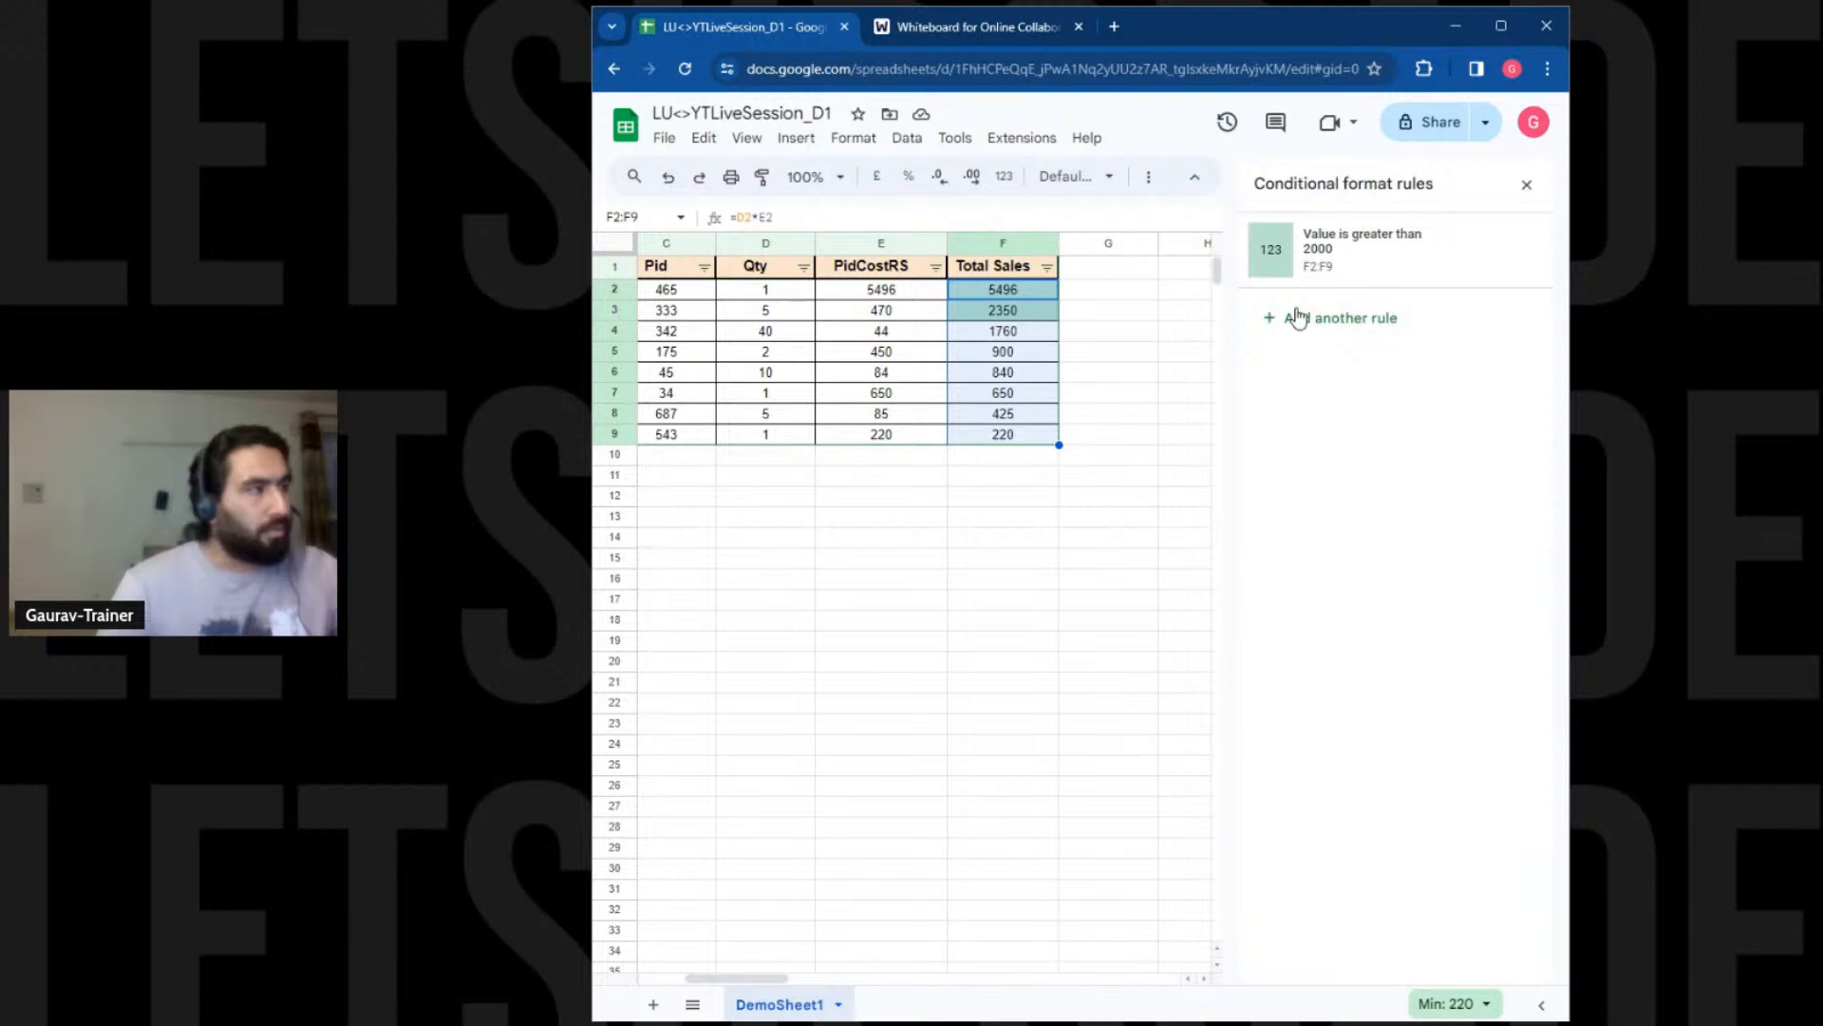
click(1527, 184)
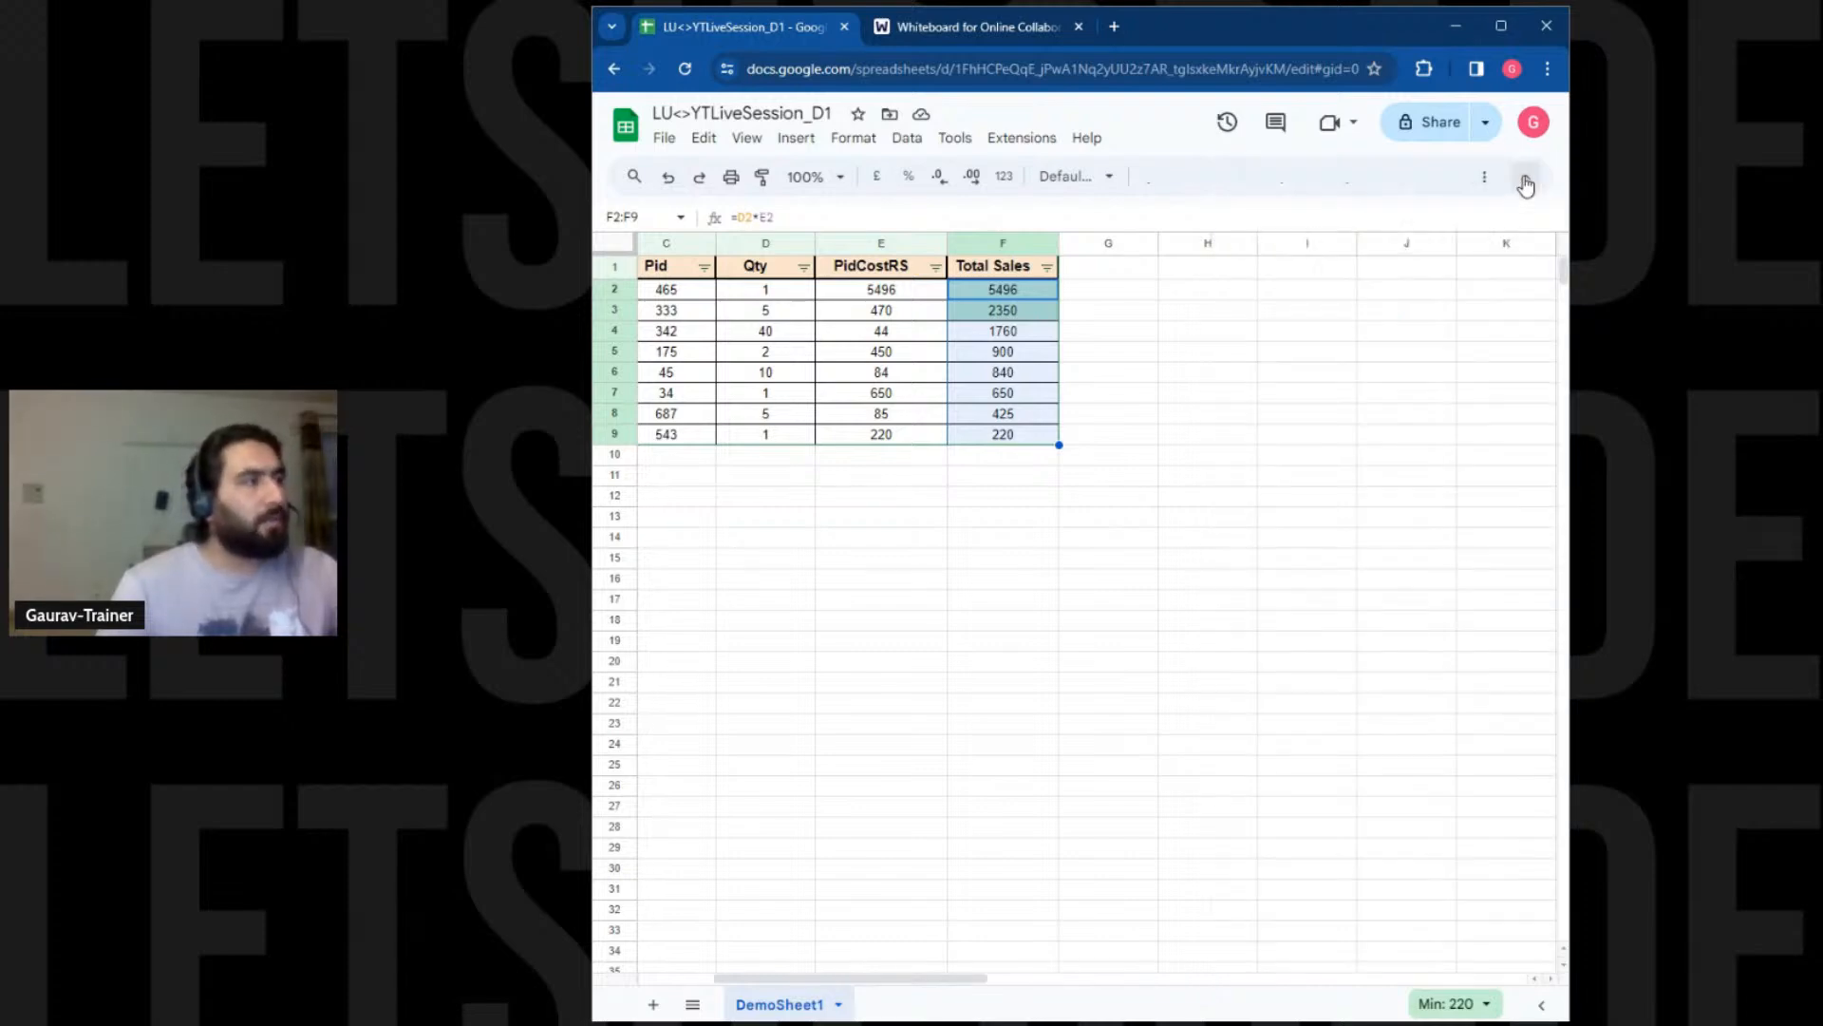
click(1159, 485)
Add a second single-colour conditional formatting rule for the Total Sales values in F2:F9
drag(1021, 294, 1012, 437)
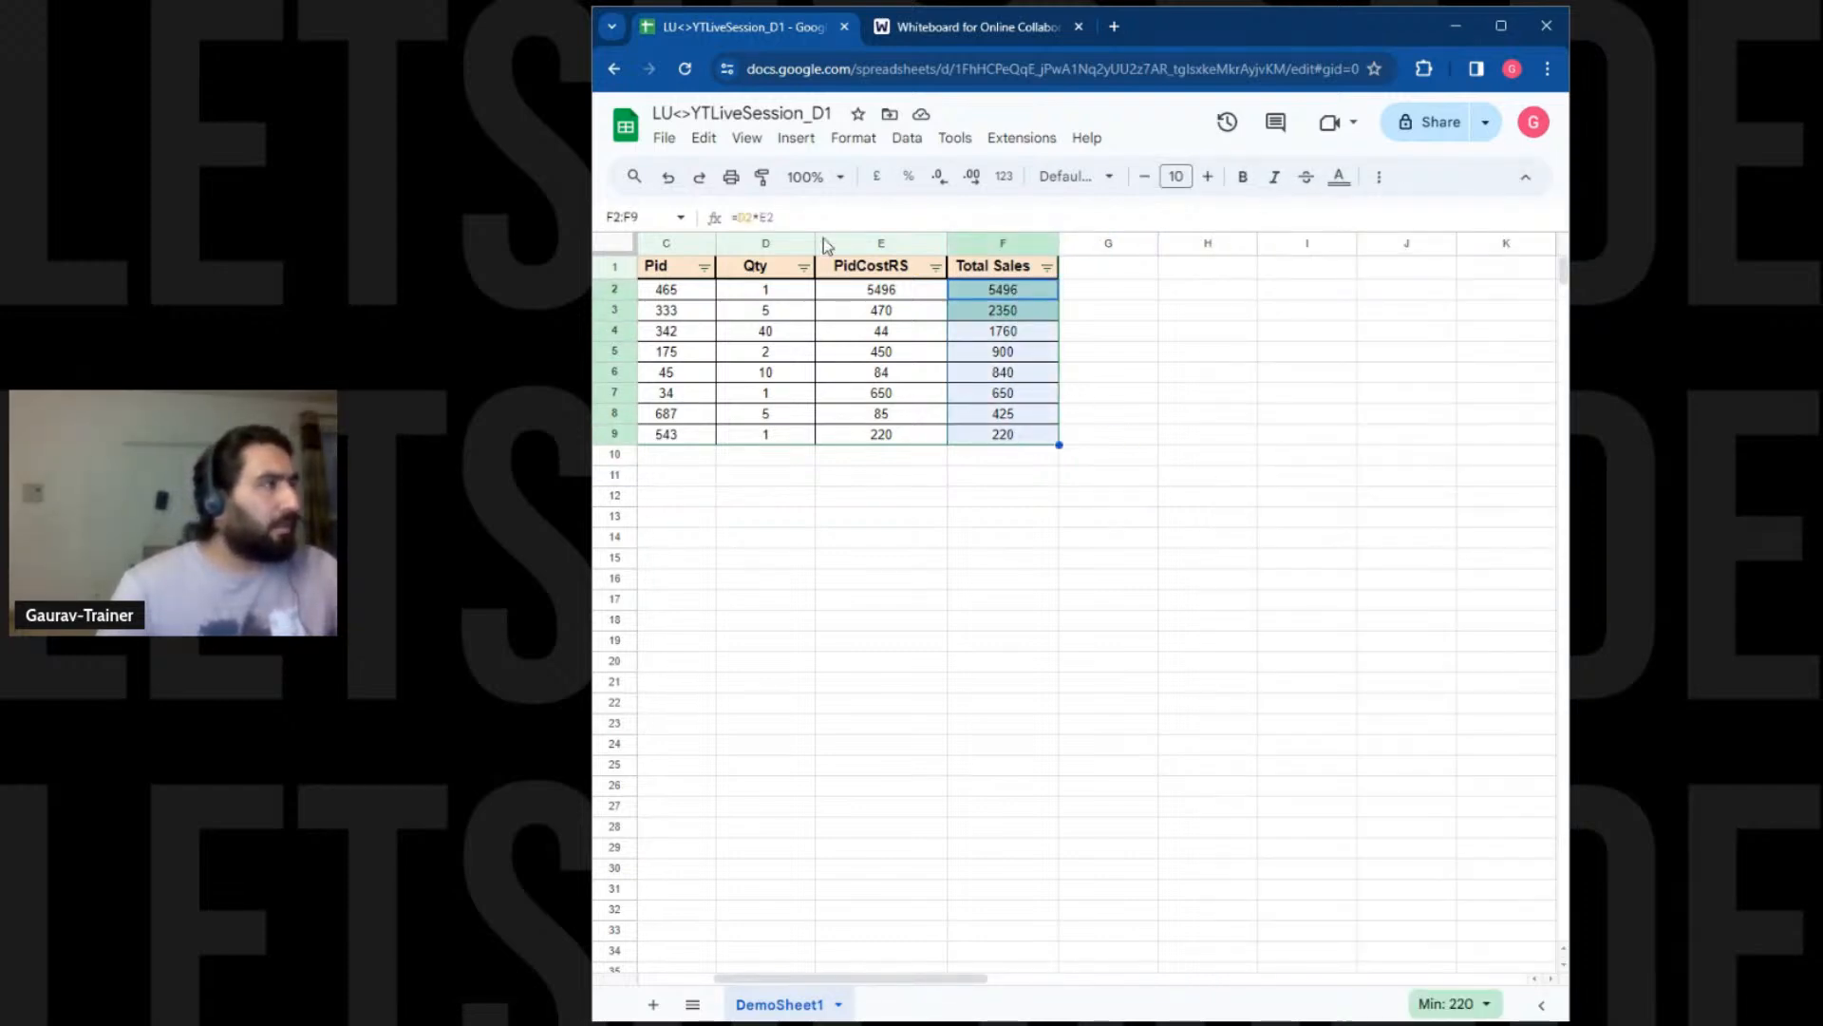
click(841, 139)
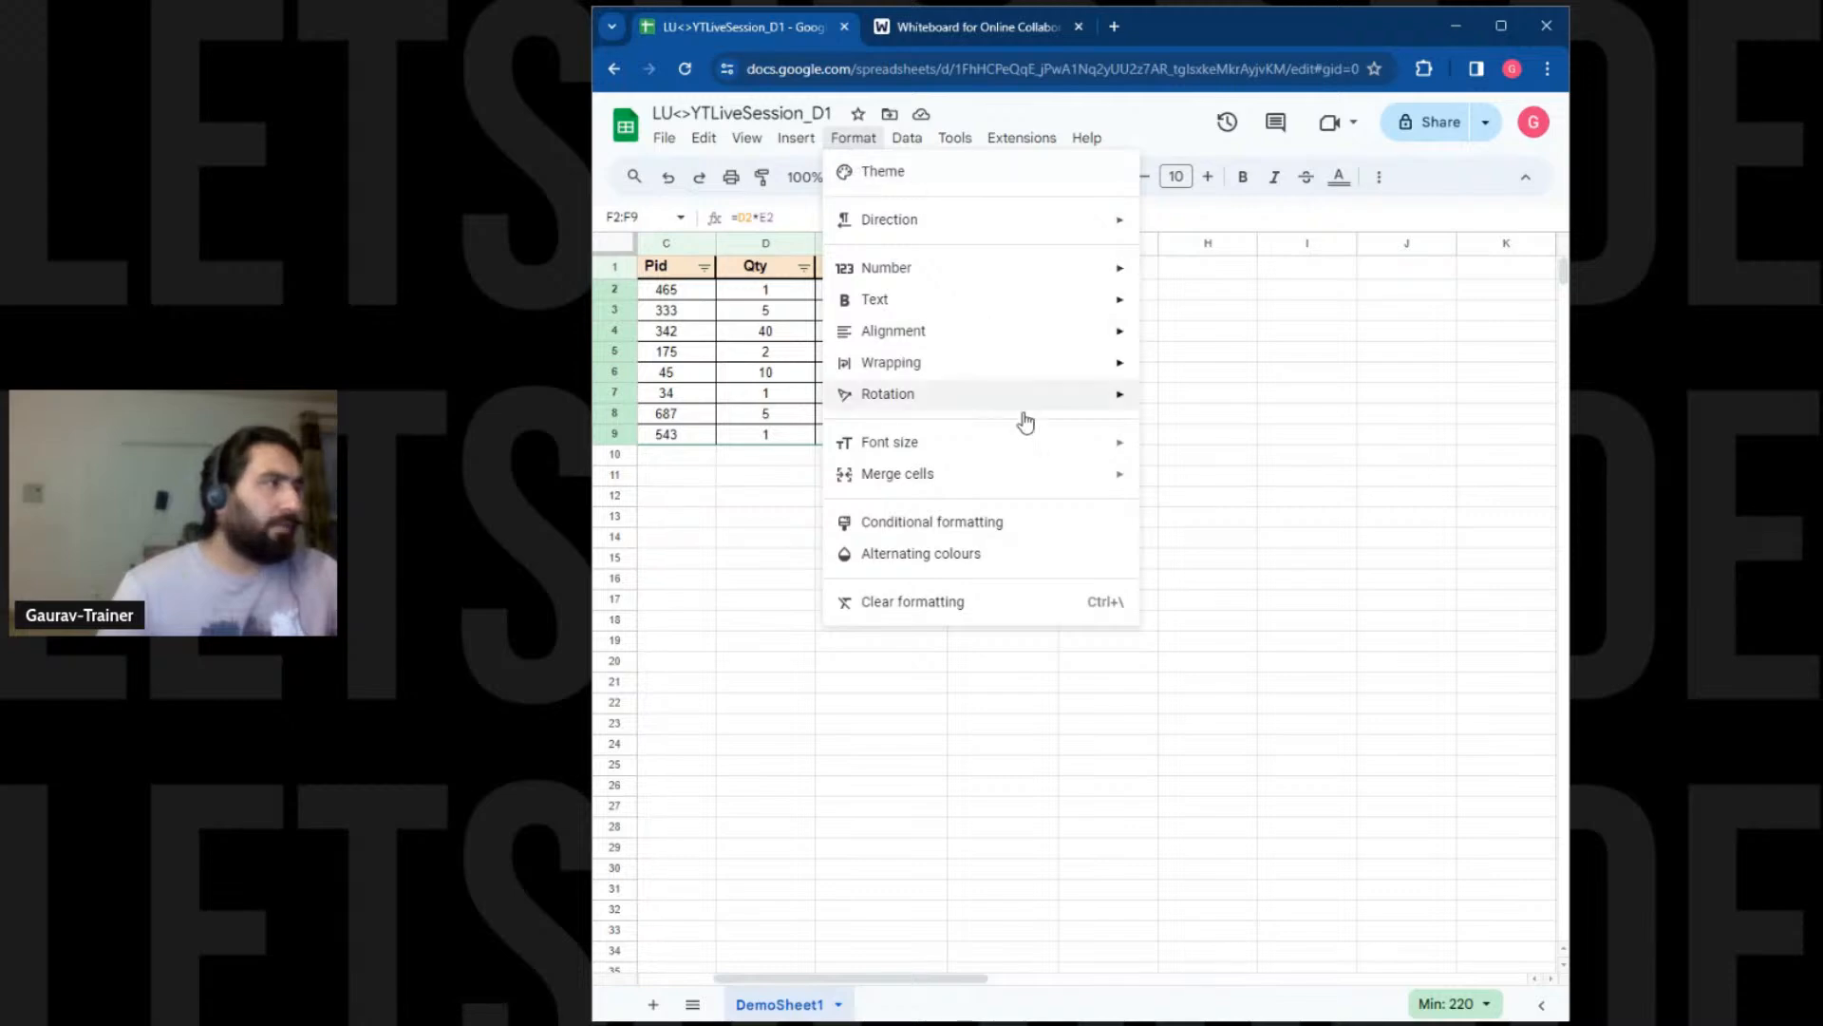
click(1025, 524)
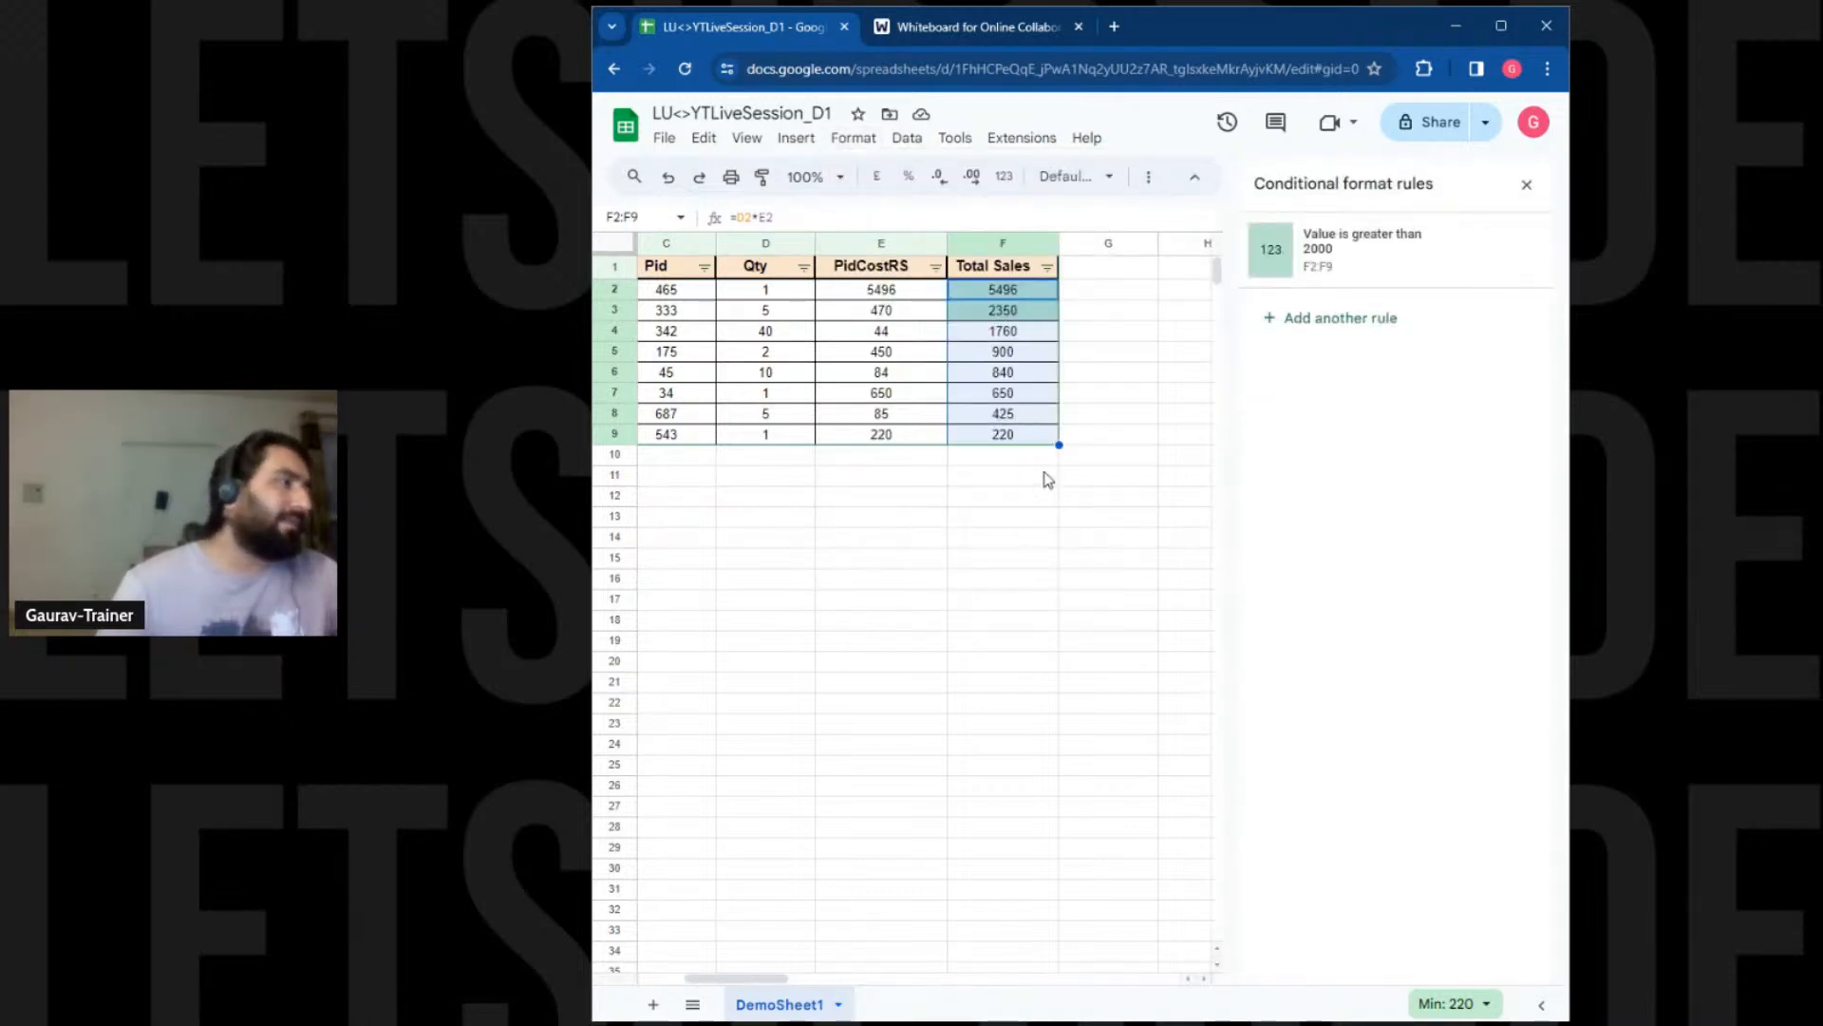
click(1334, 319)
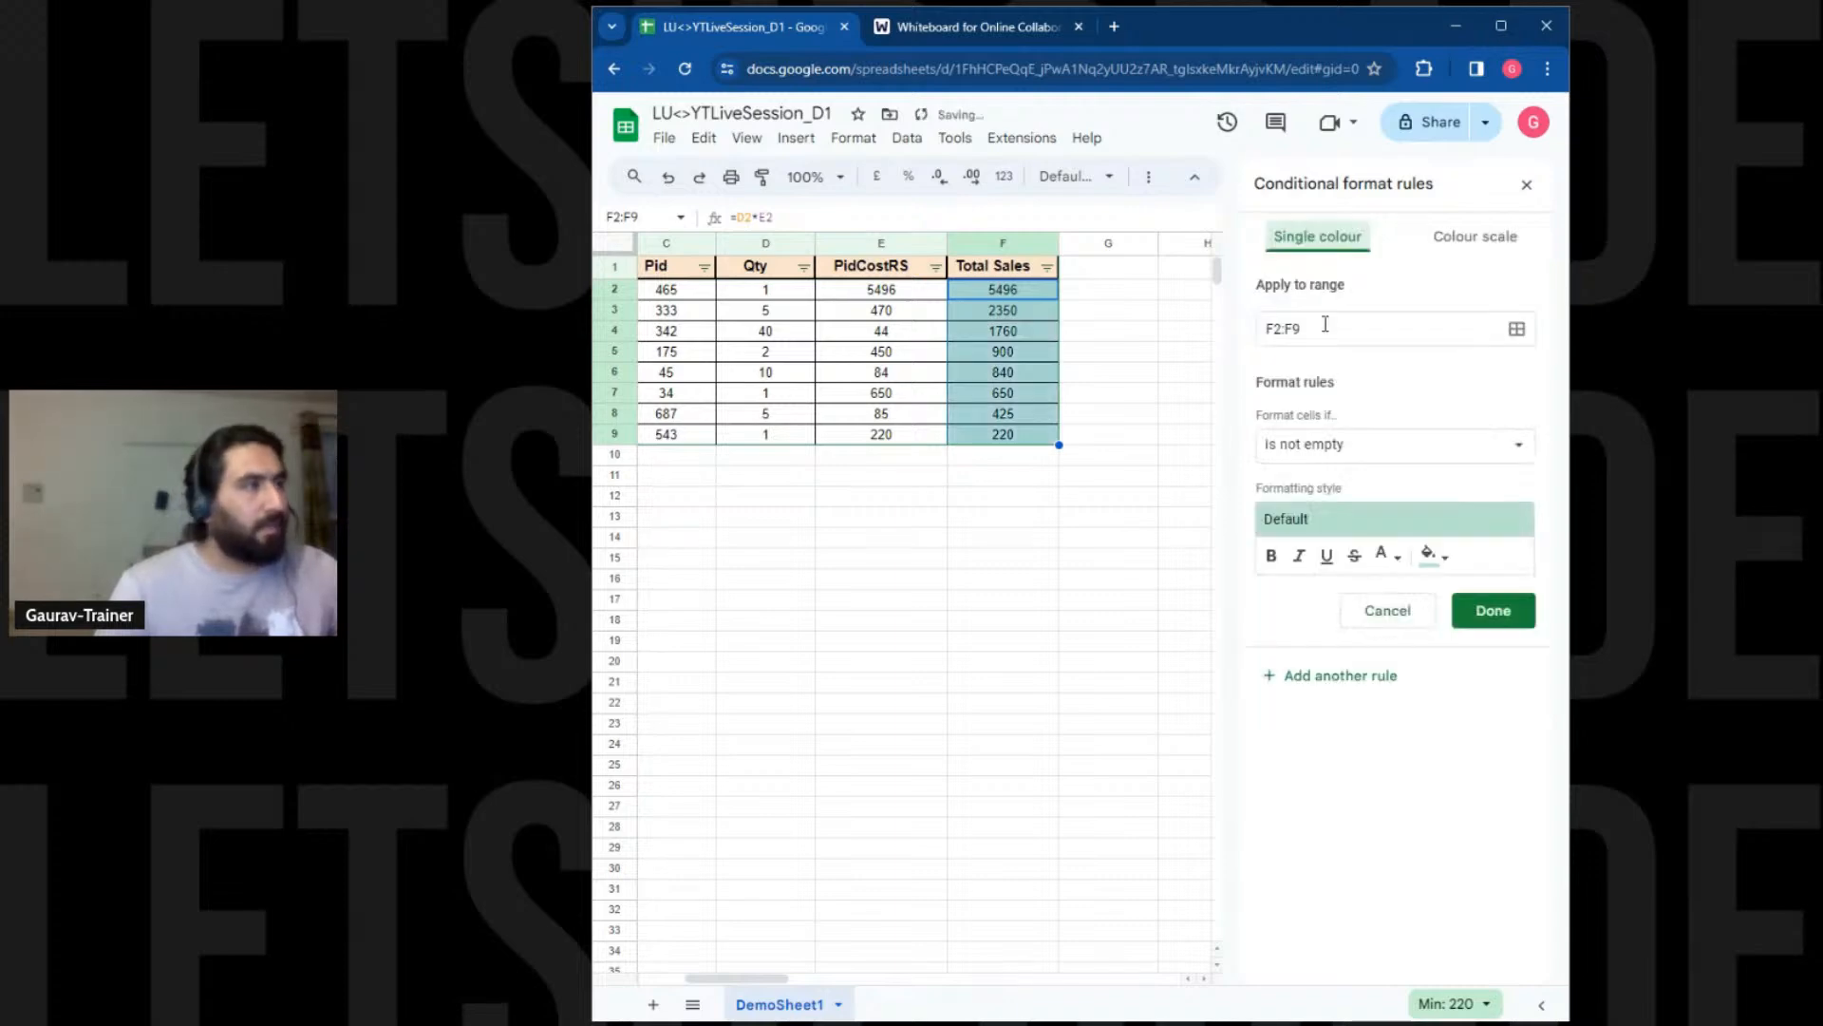
Set the new rule to format cells with values less than or equal to 500
click(1383, 456)
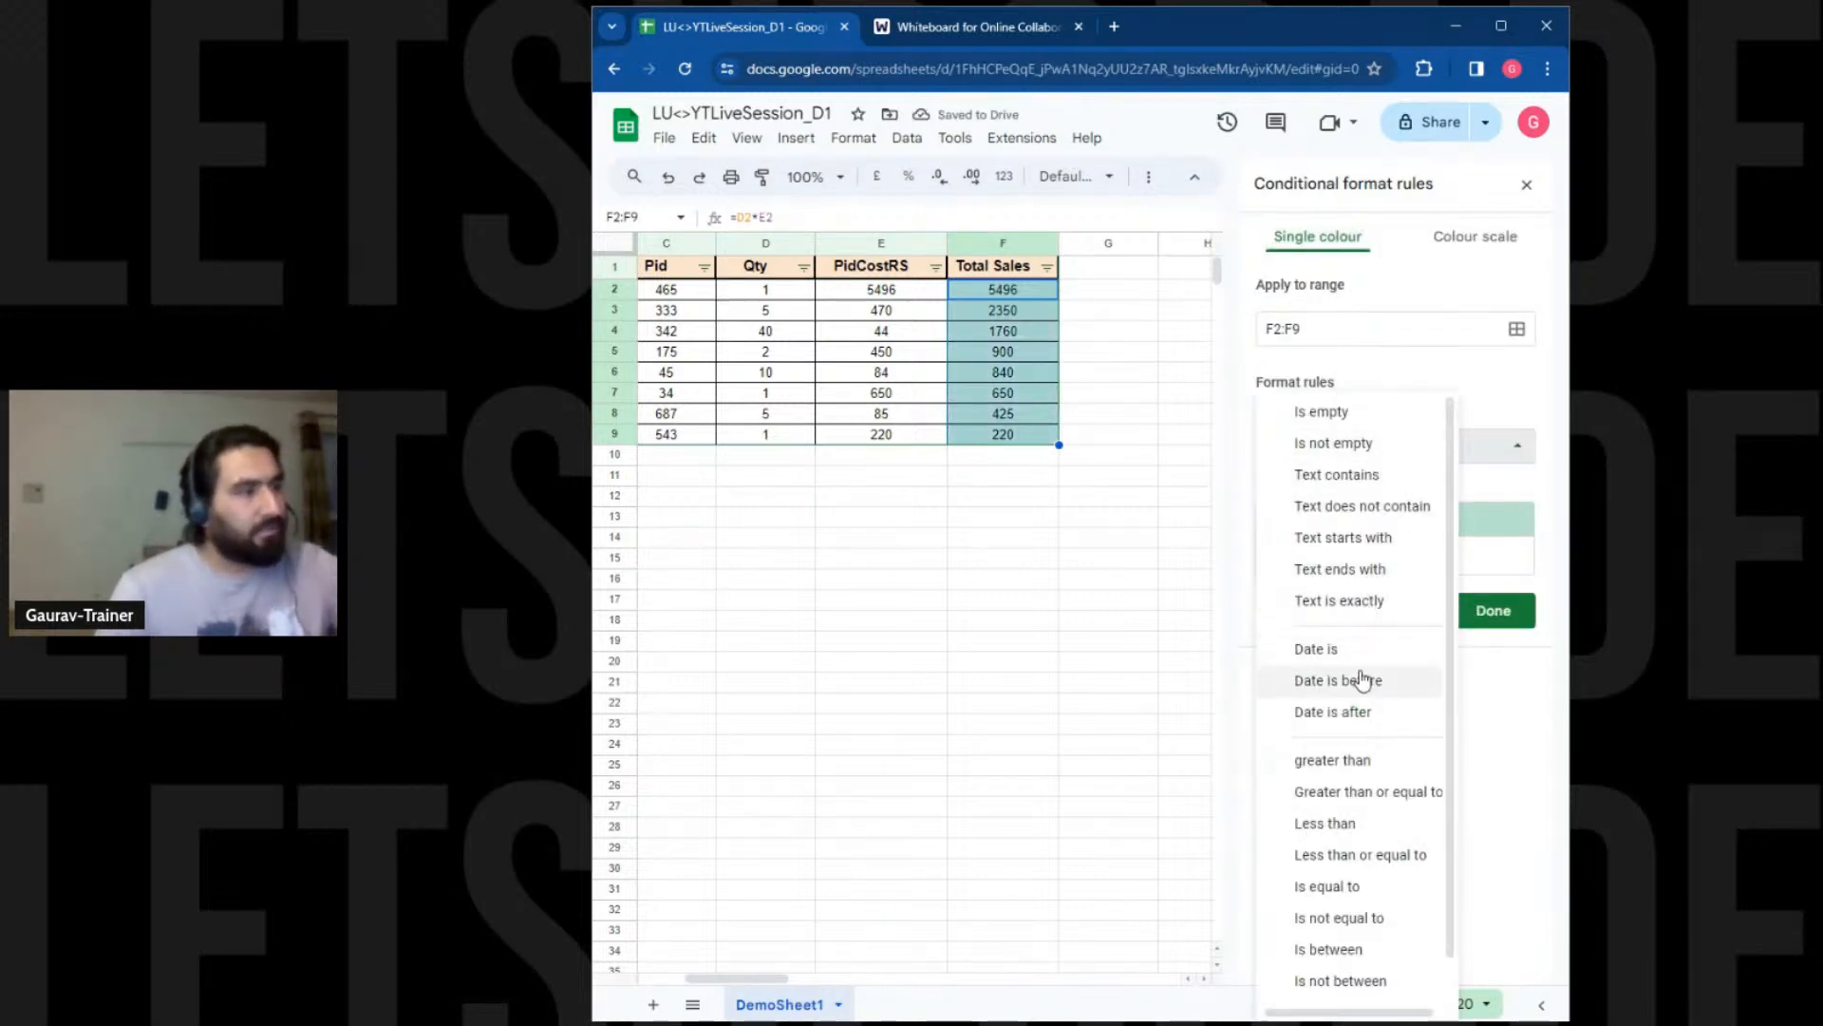
scroll(1336, 845, down, 1)
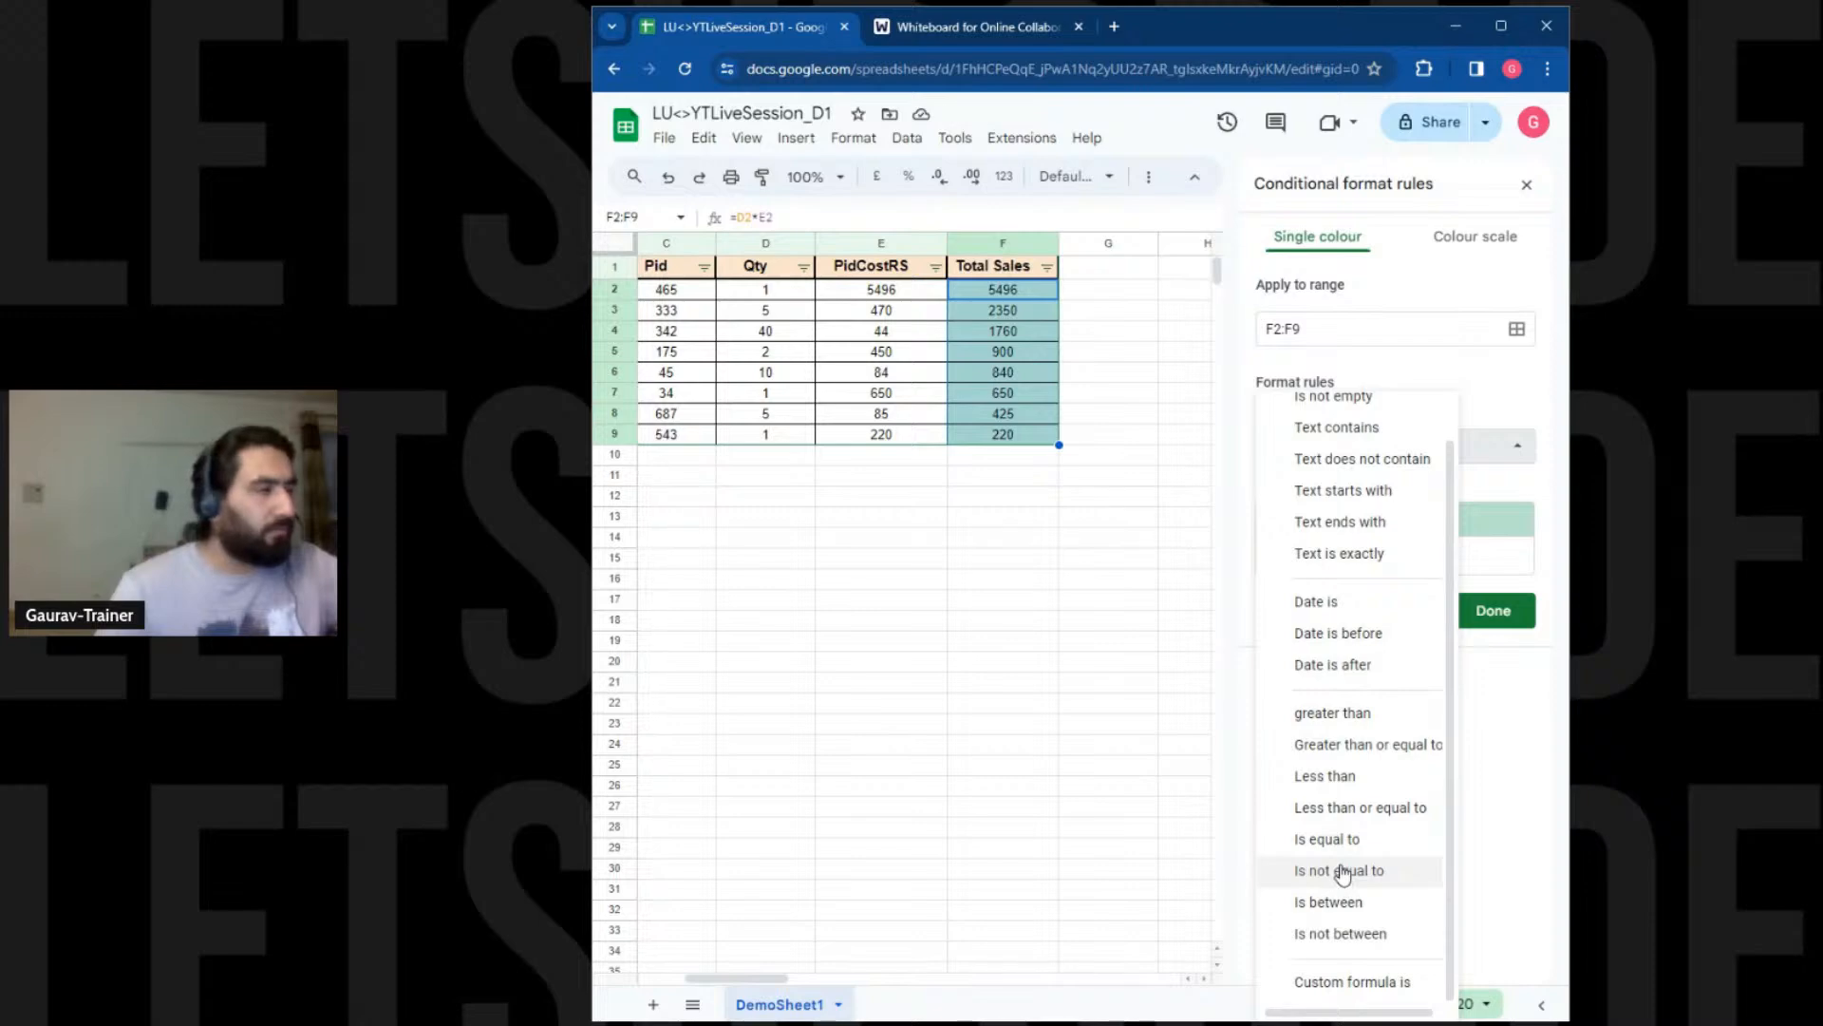
click(1344, 806)
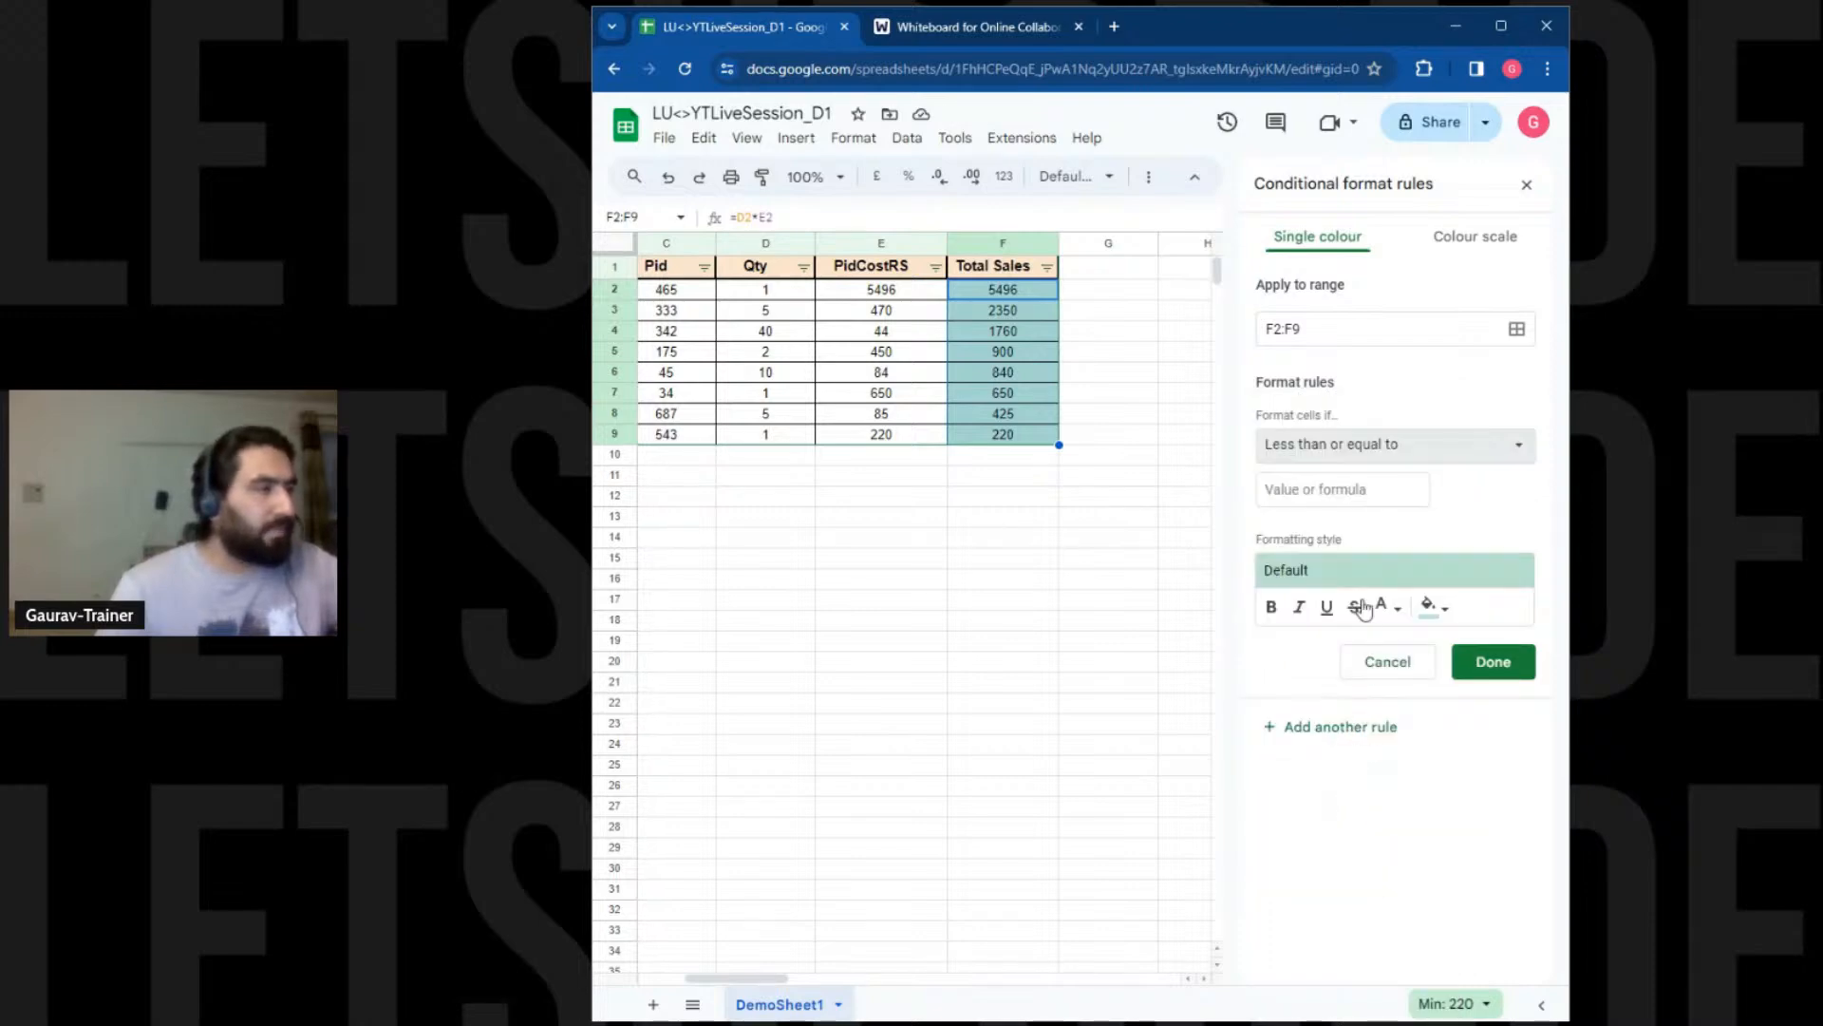
click(1327, 490)
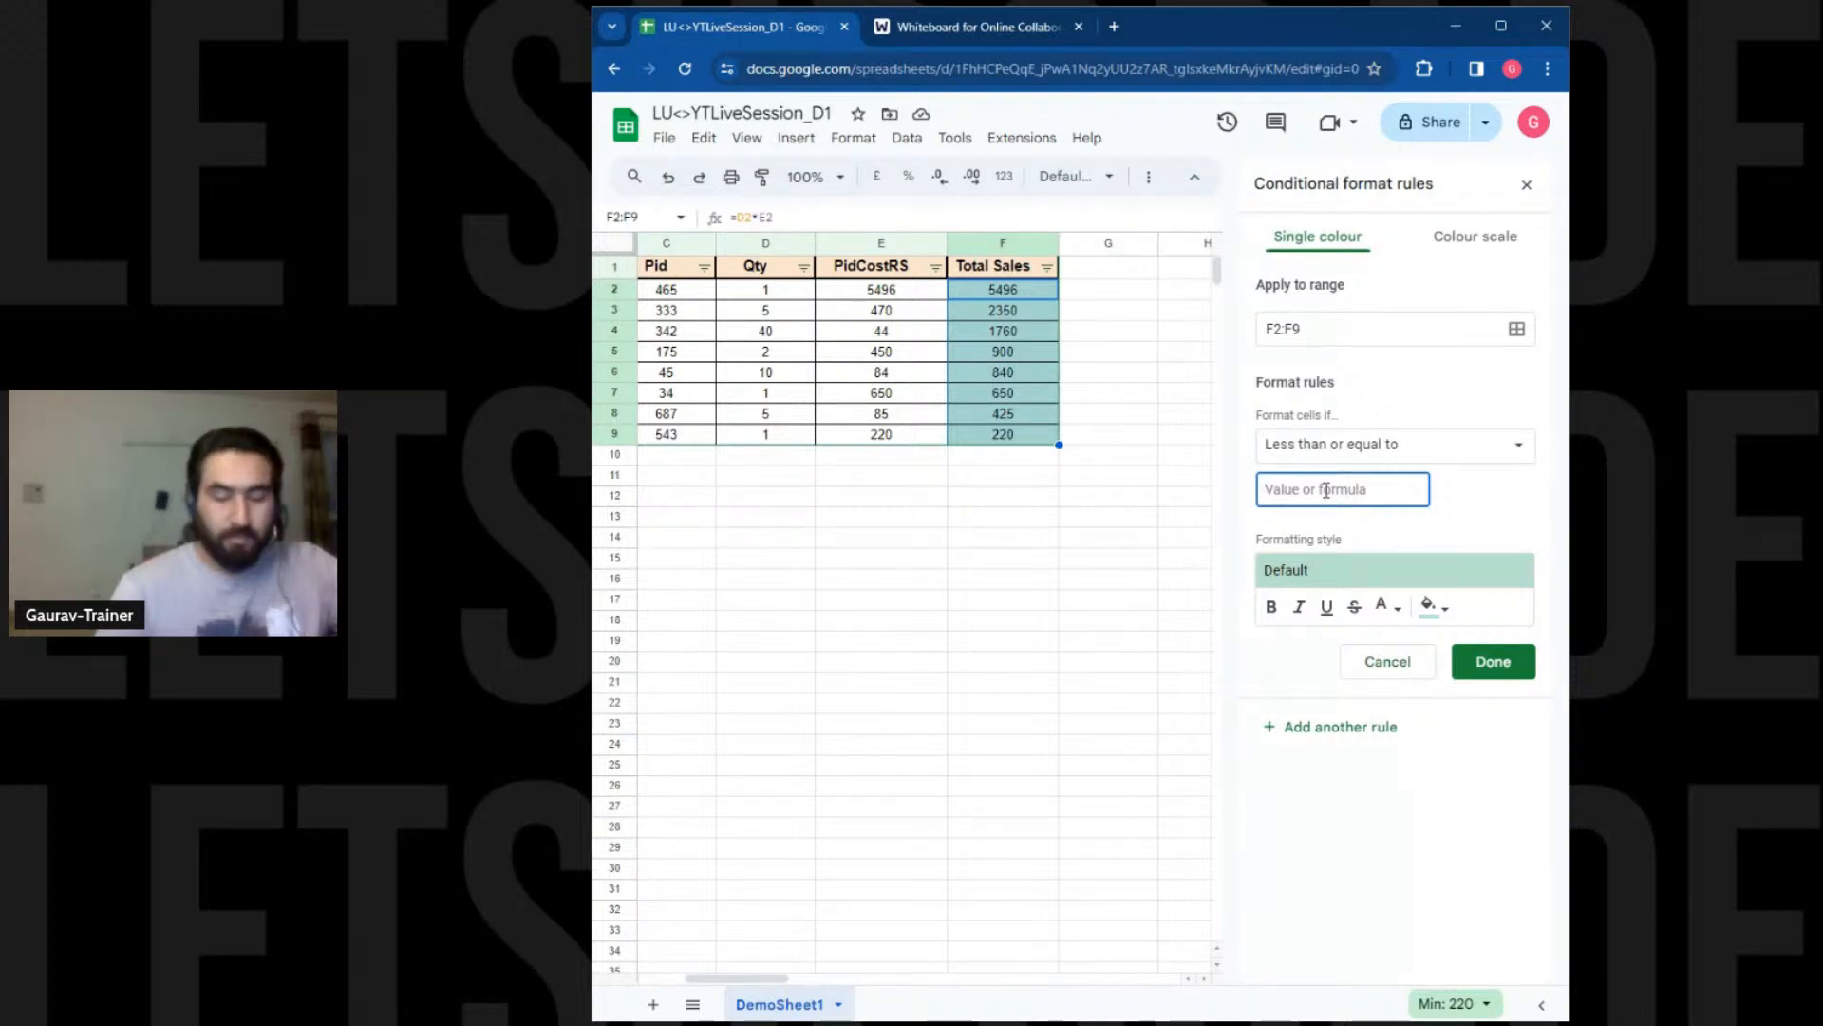
text(500)
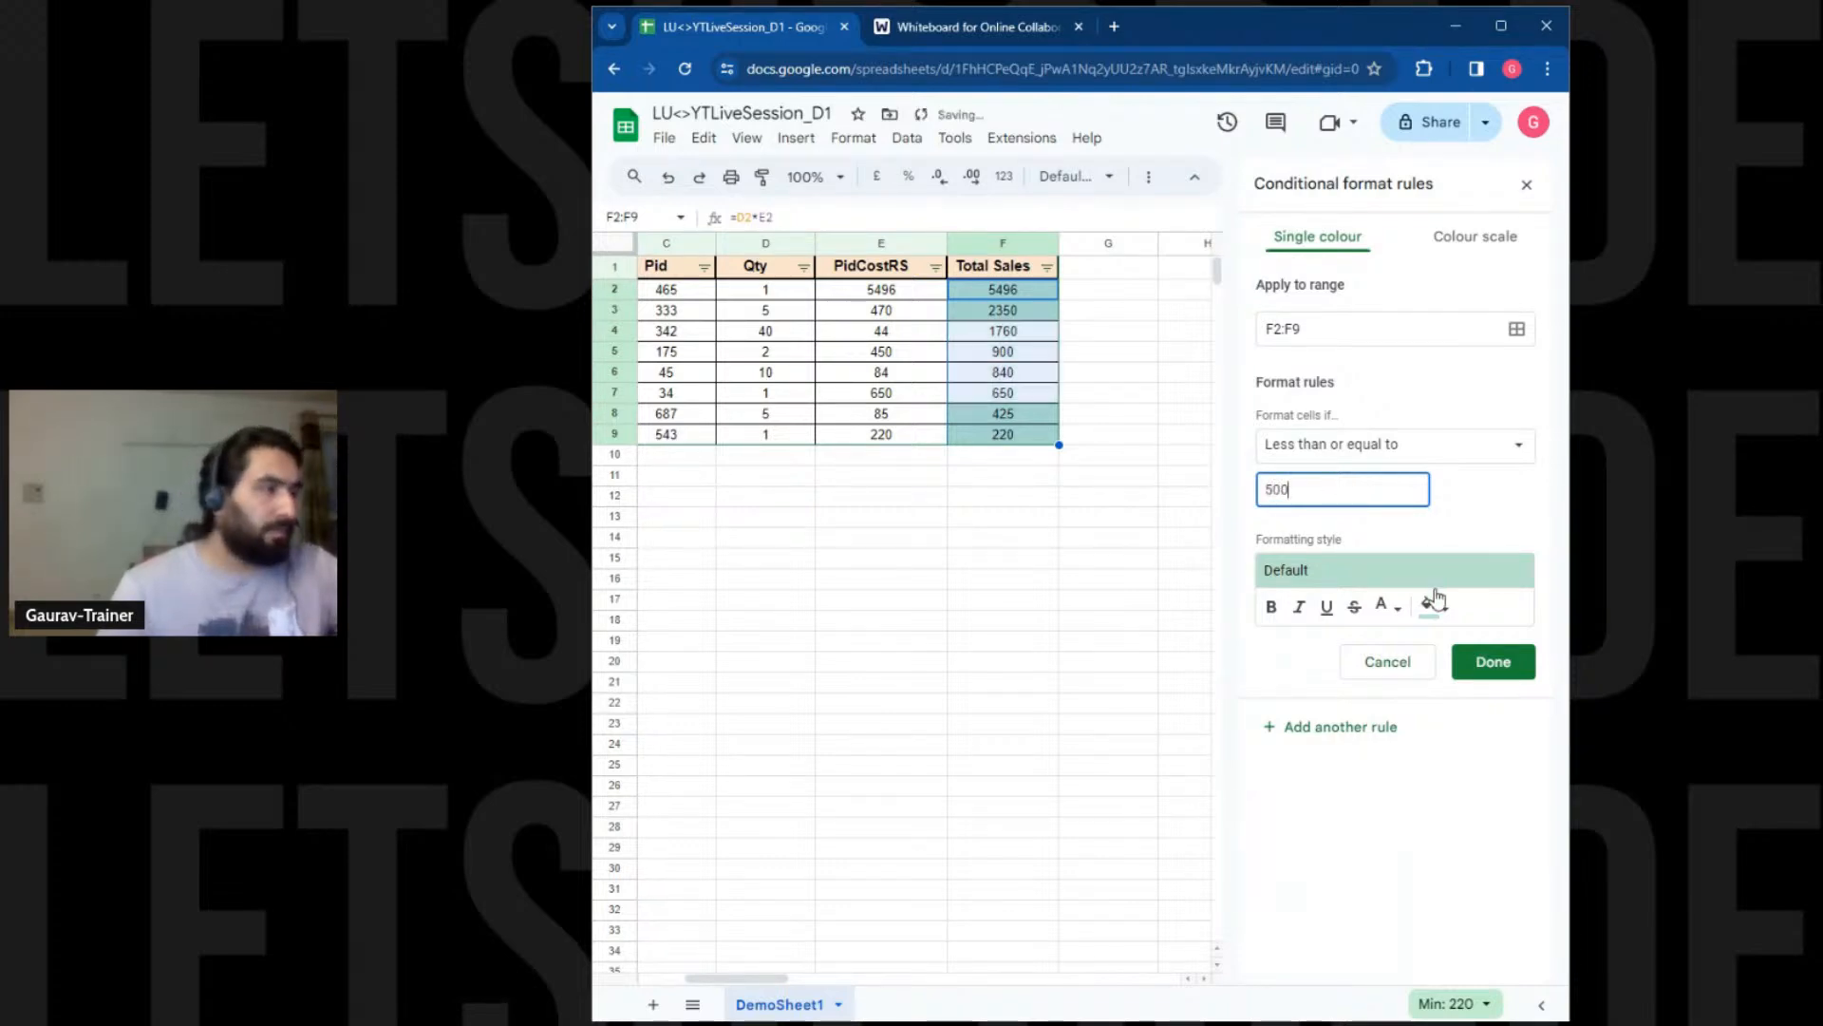
Give the less-than-or-equal rule a light red-orange fill, save it, and check the coloured Total Sales cells
click(1435, 604)
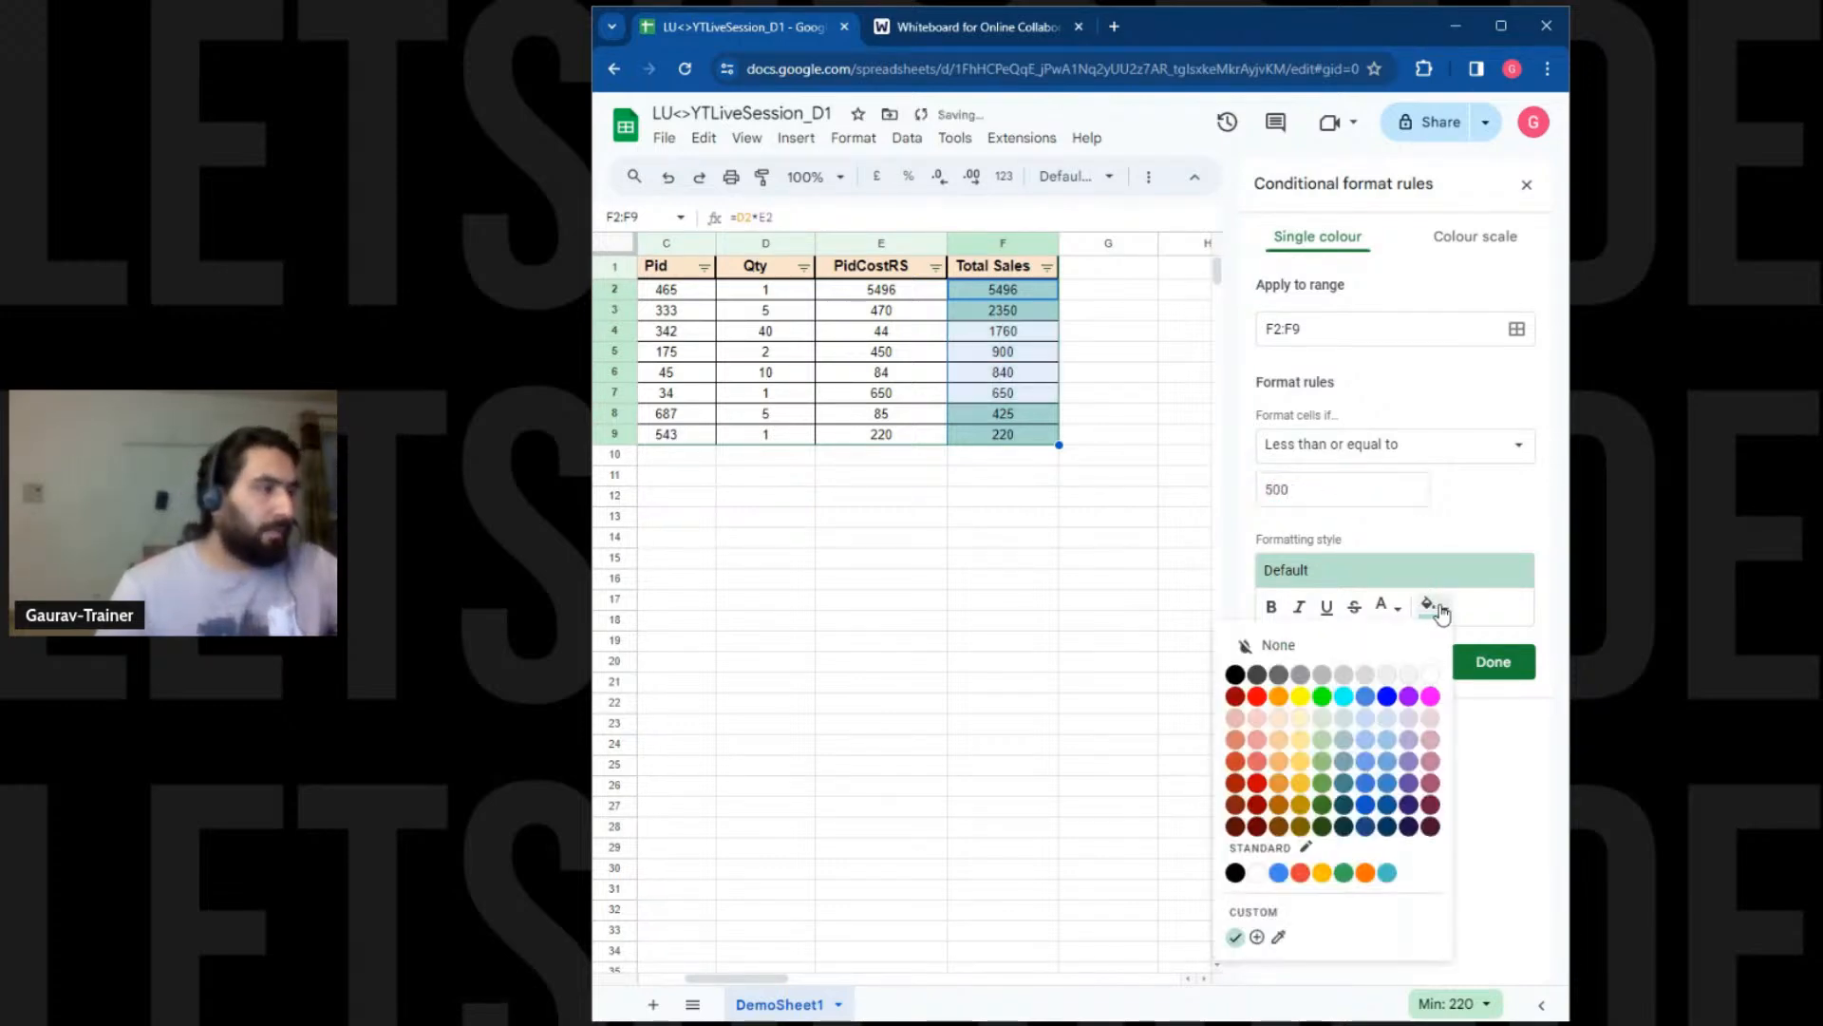
click(1237, 738)
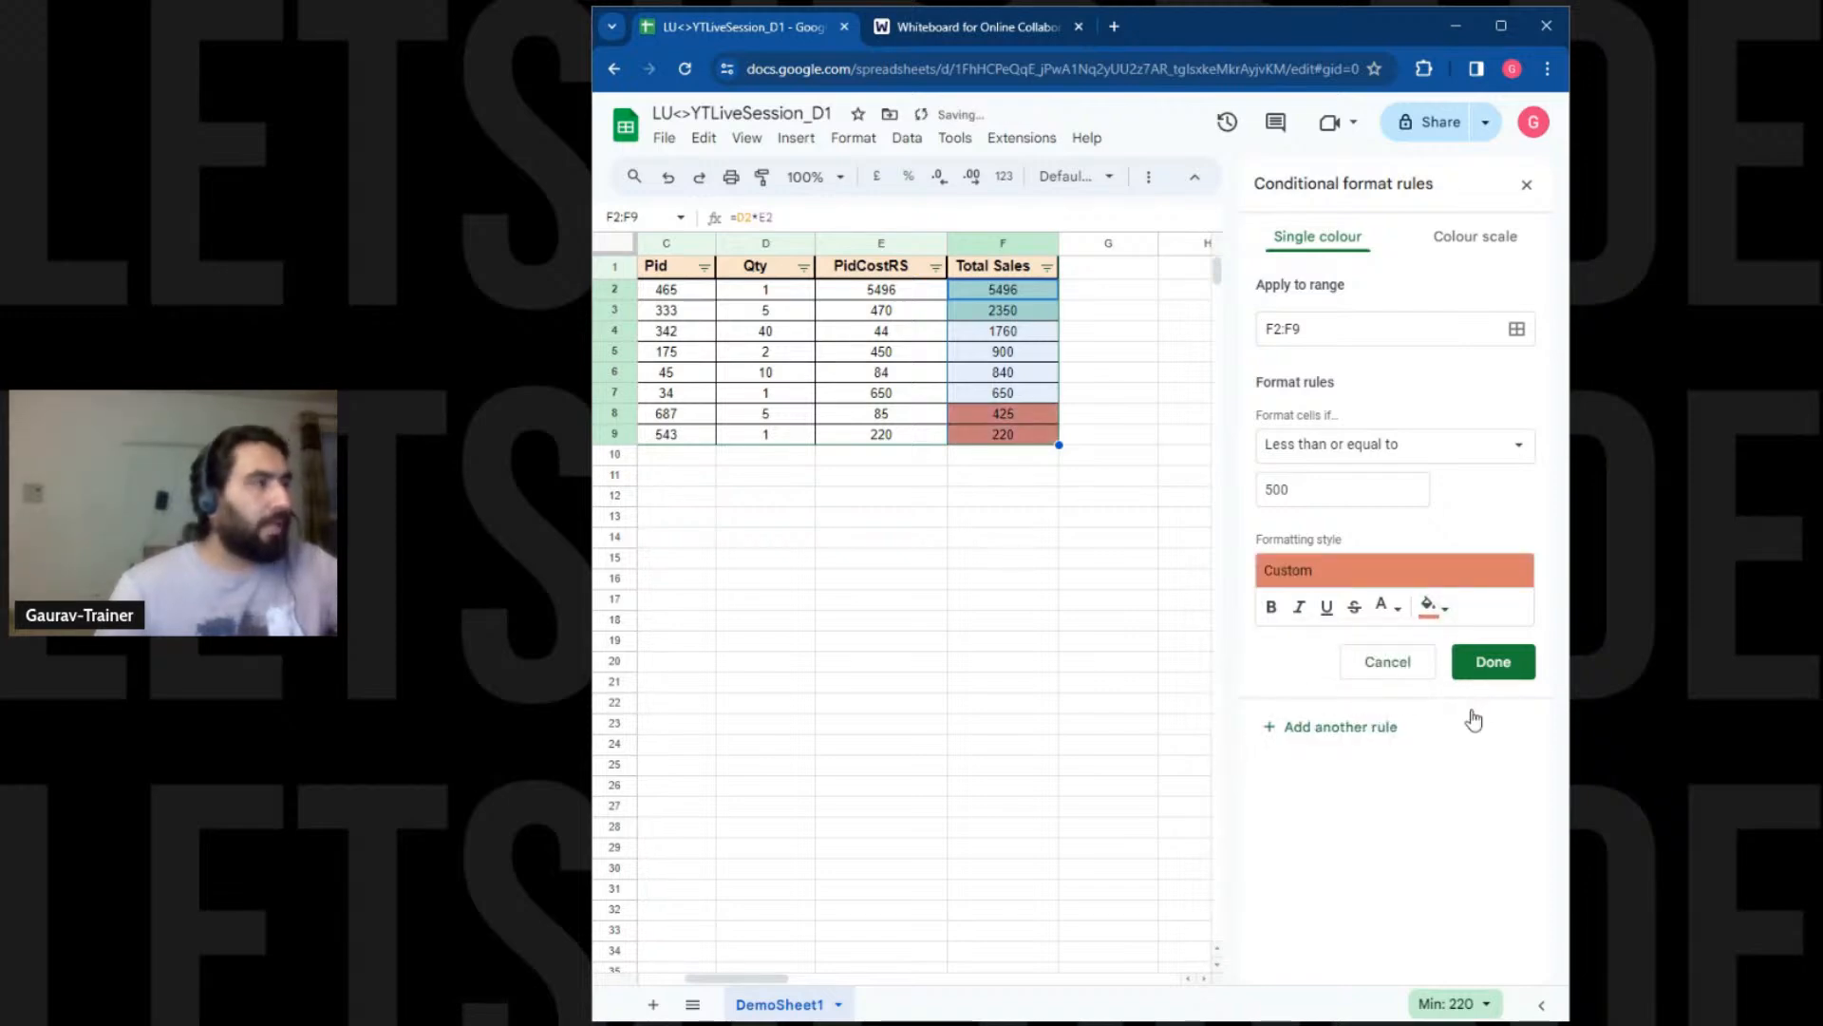
click(1489, 665)
click(1071, 567)
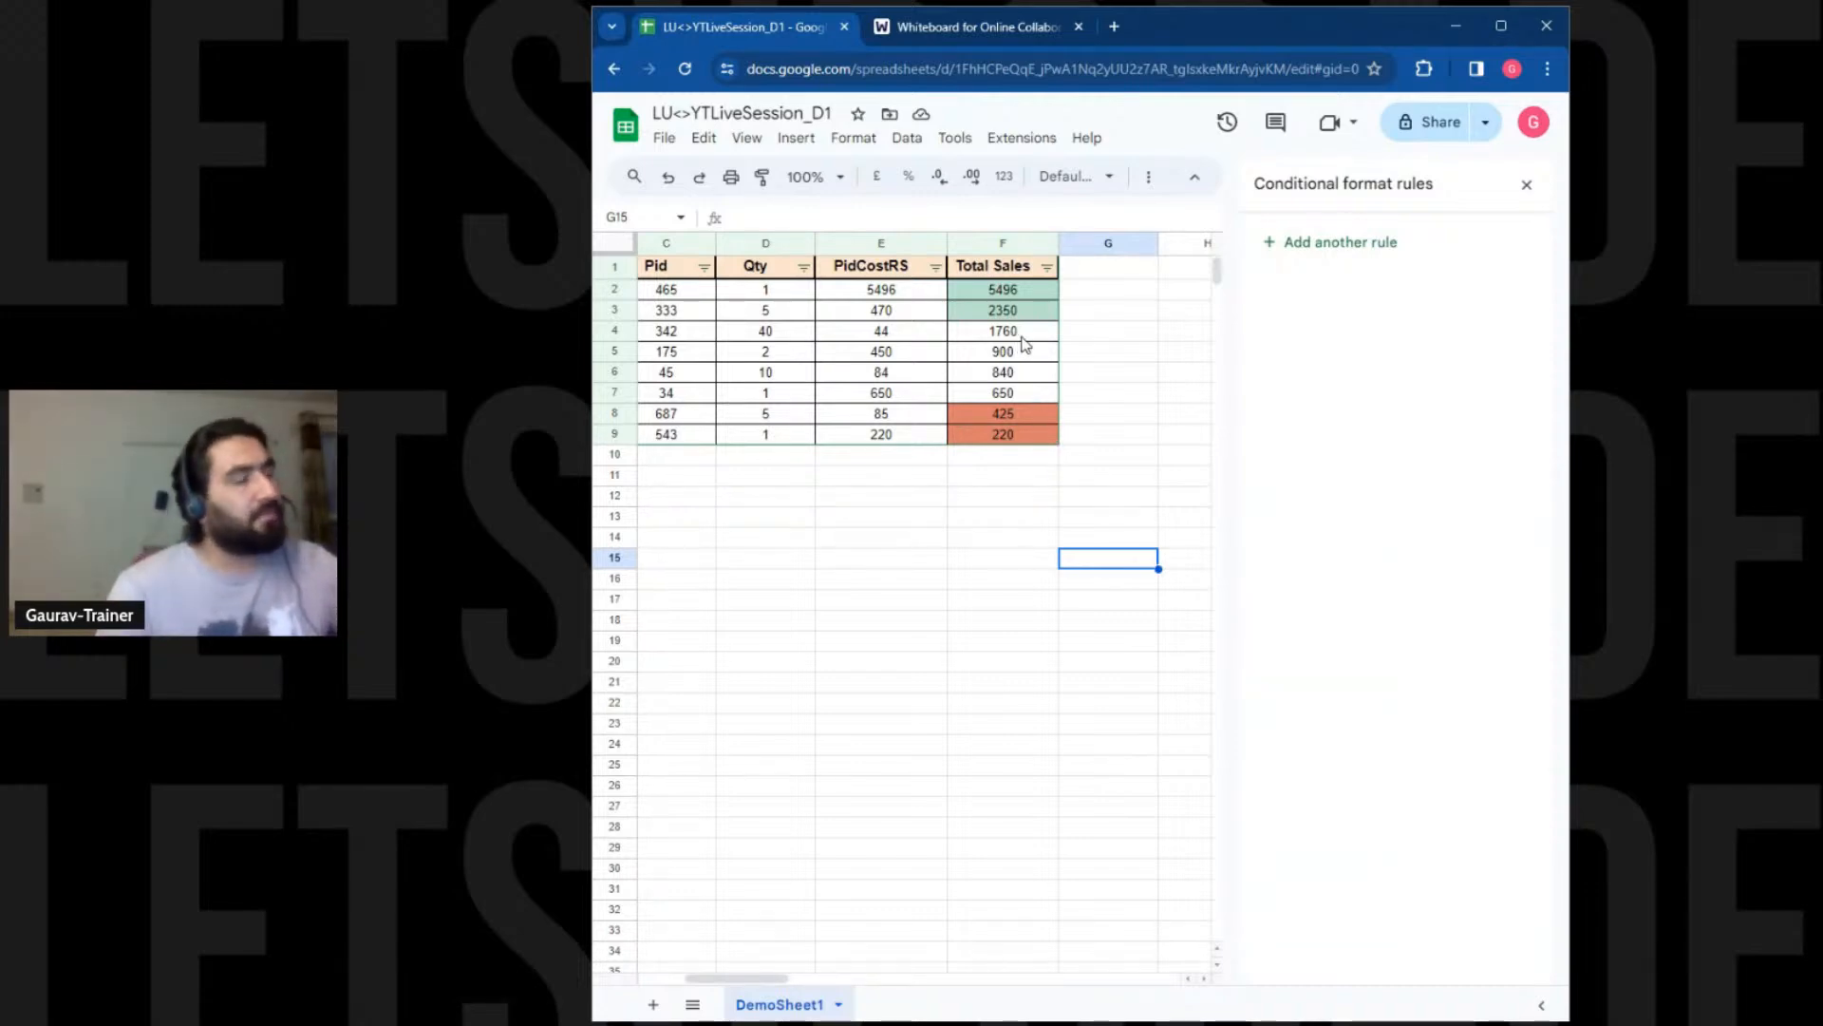
drag(1020, 289, 1030, 432)
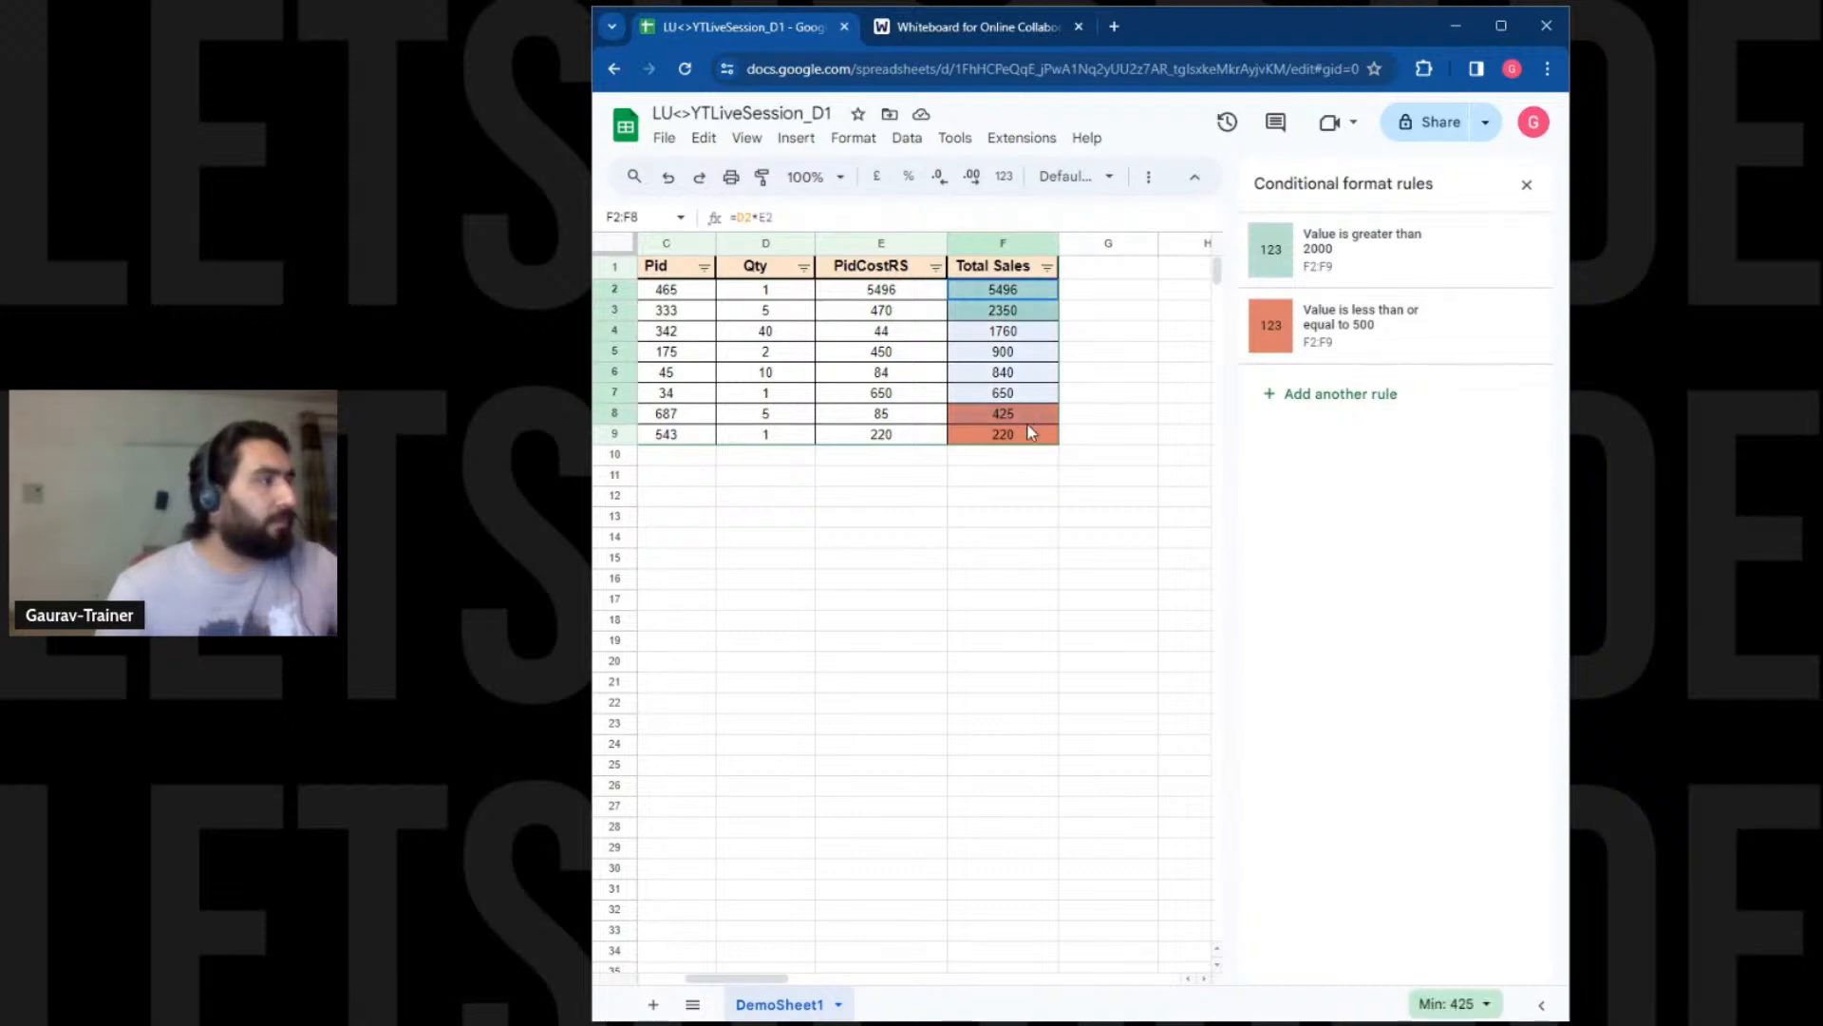
click(1016, 537)
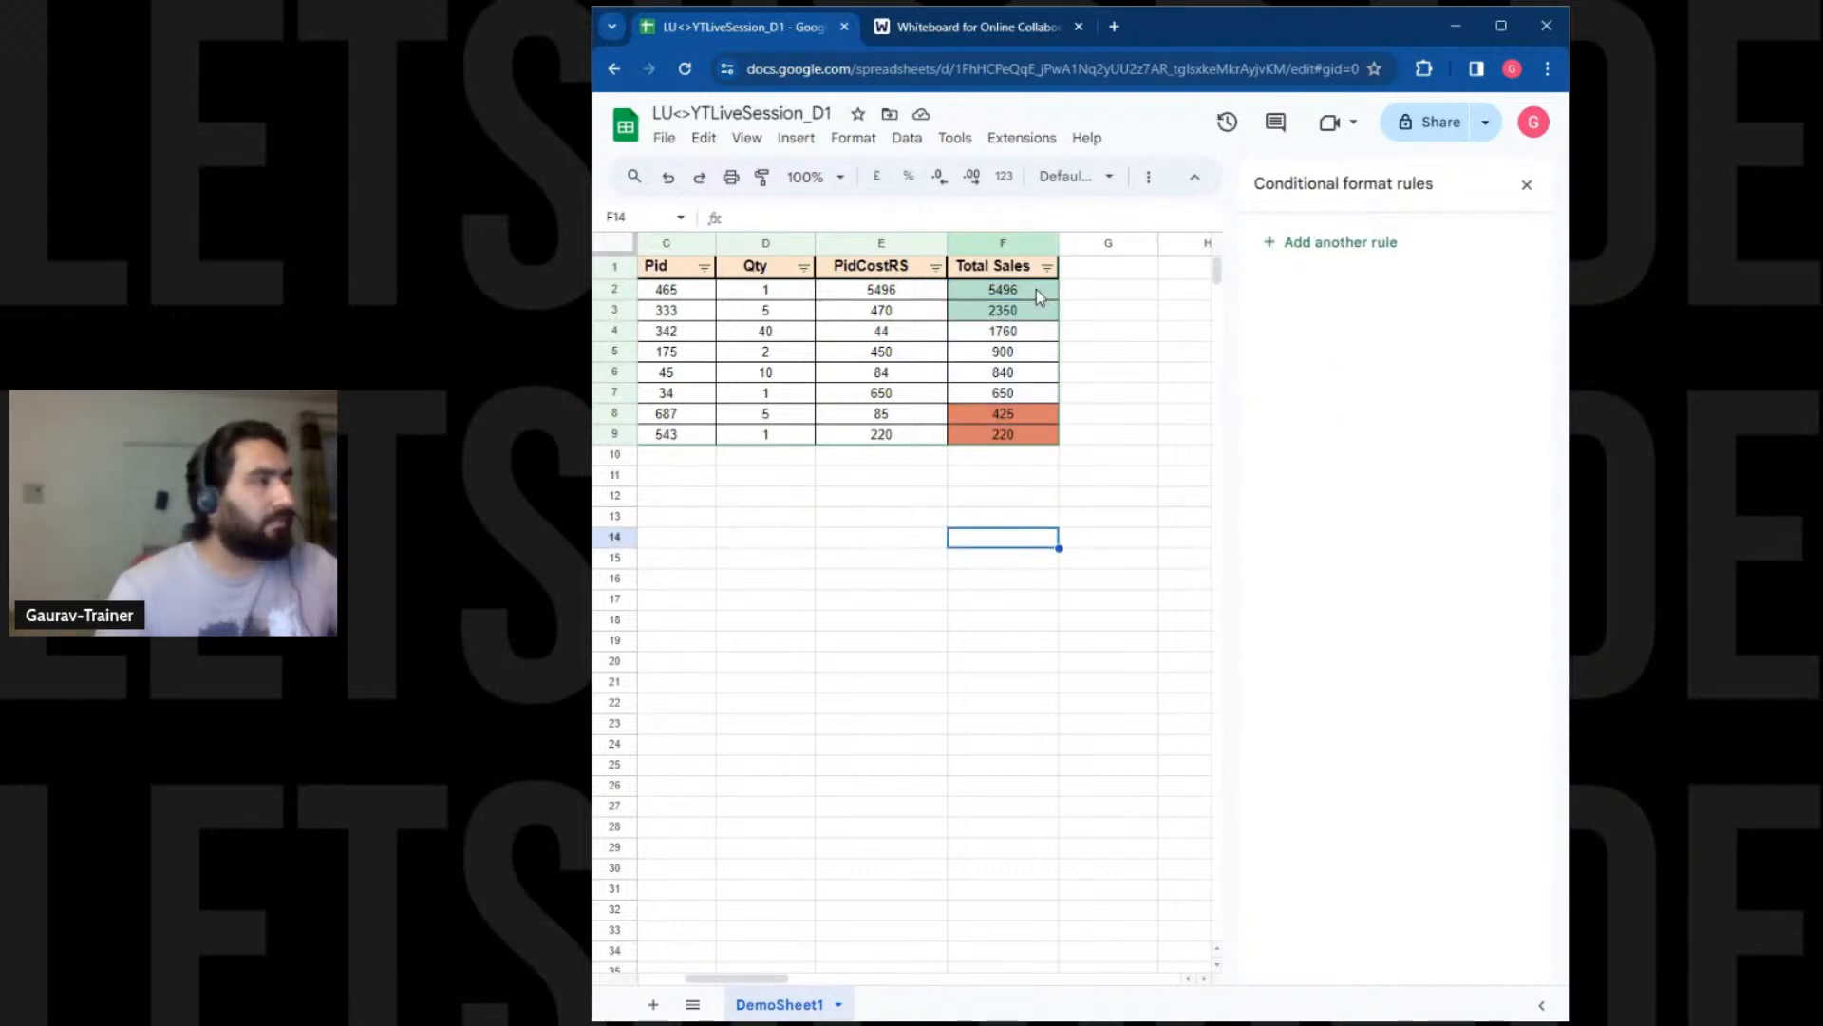
Add a third conditional formatting rule and set its range to F2:F9
click(1349, 245)
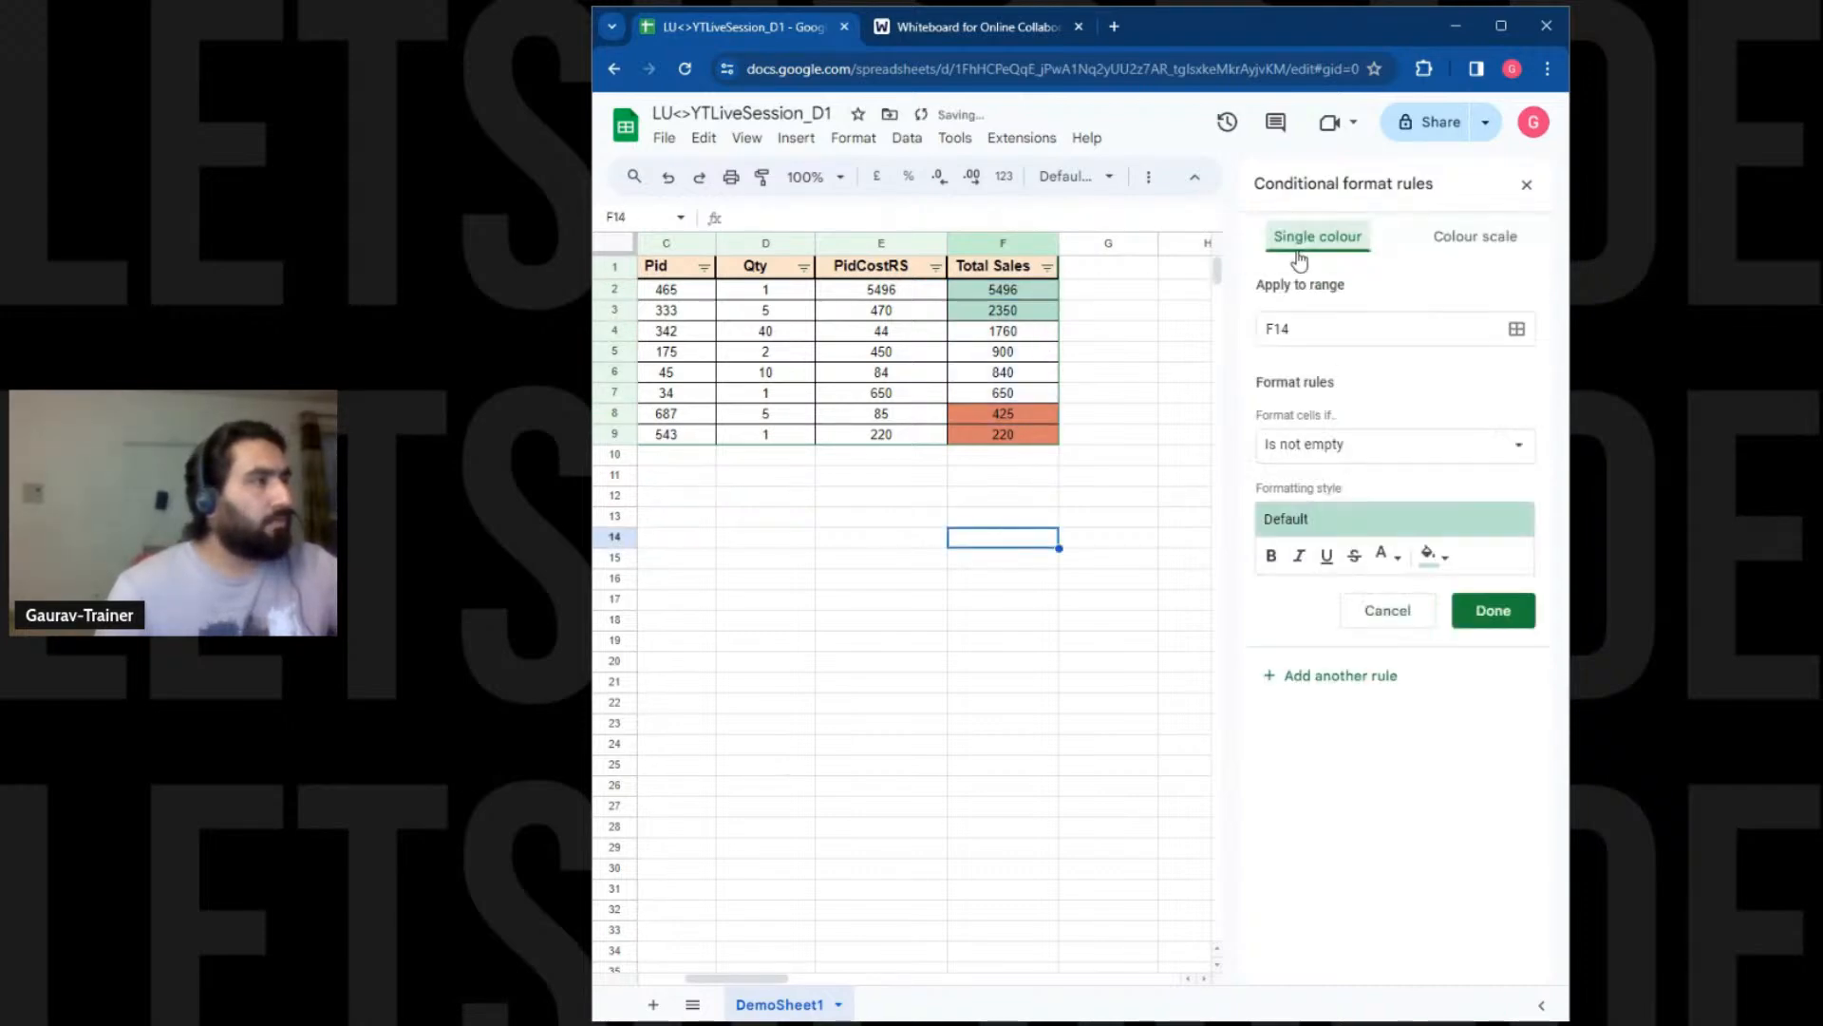
click(1337, 340)
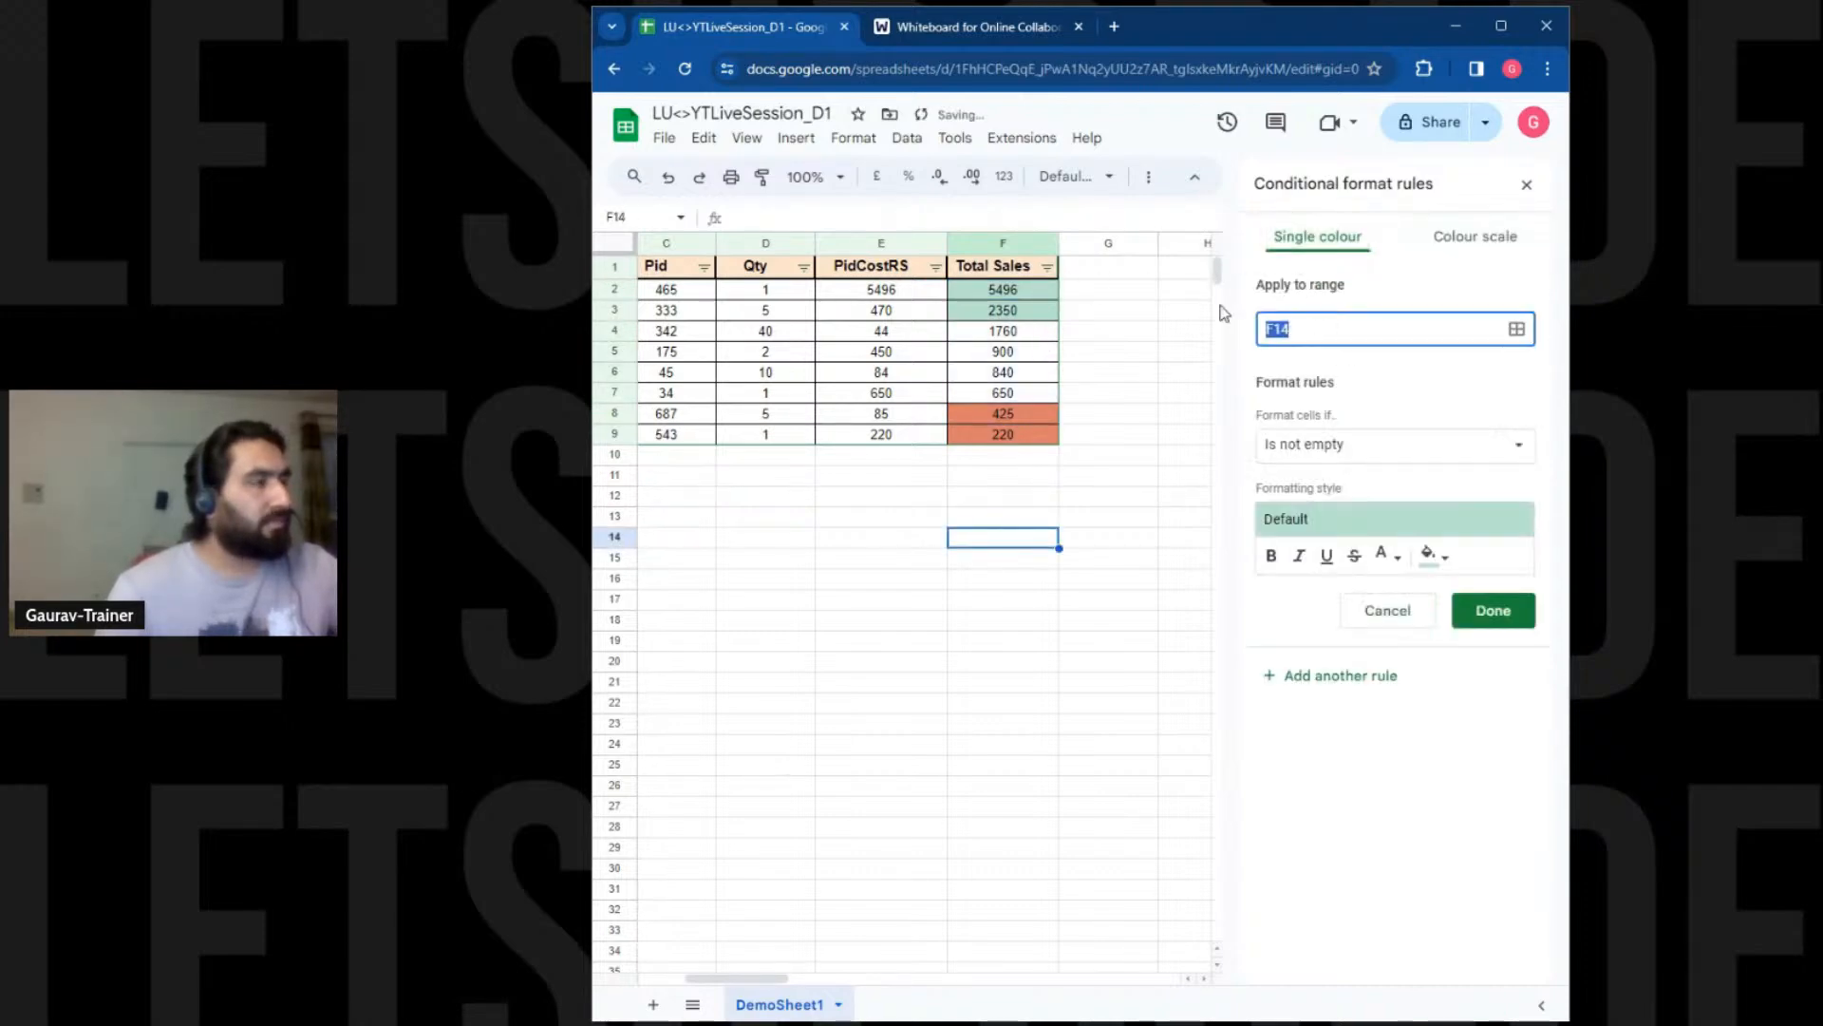
click(1044, 288)
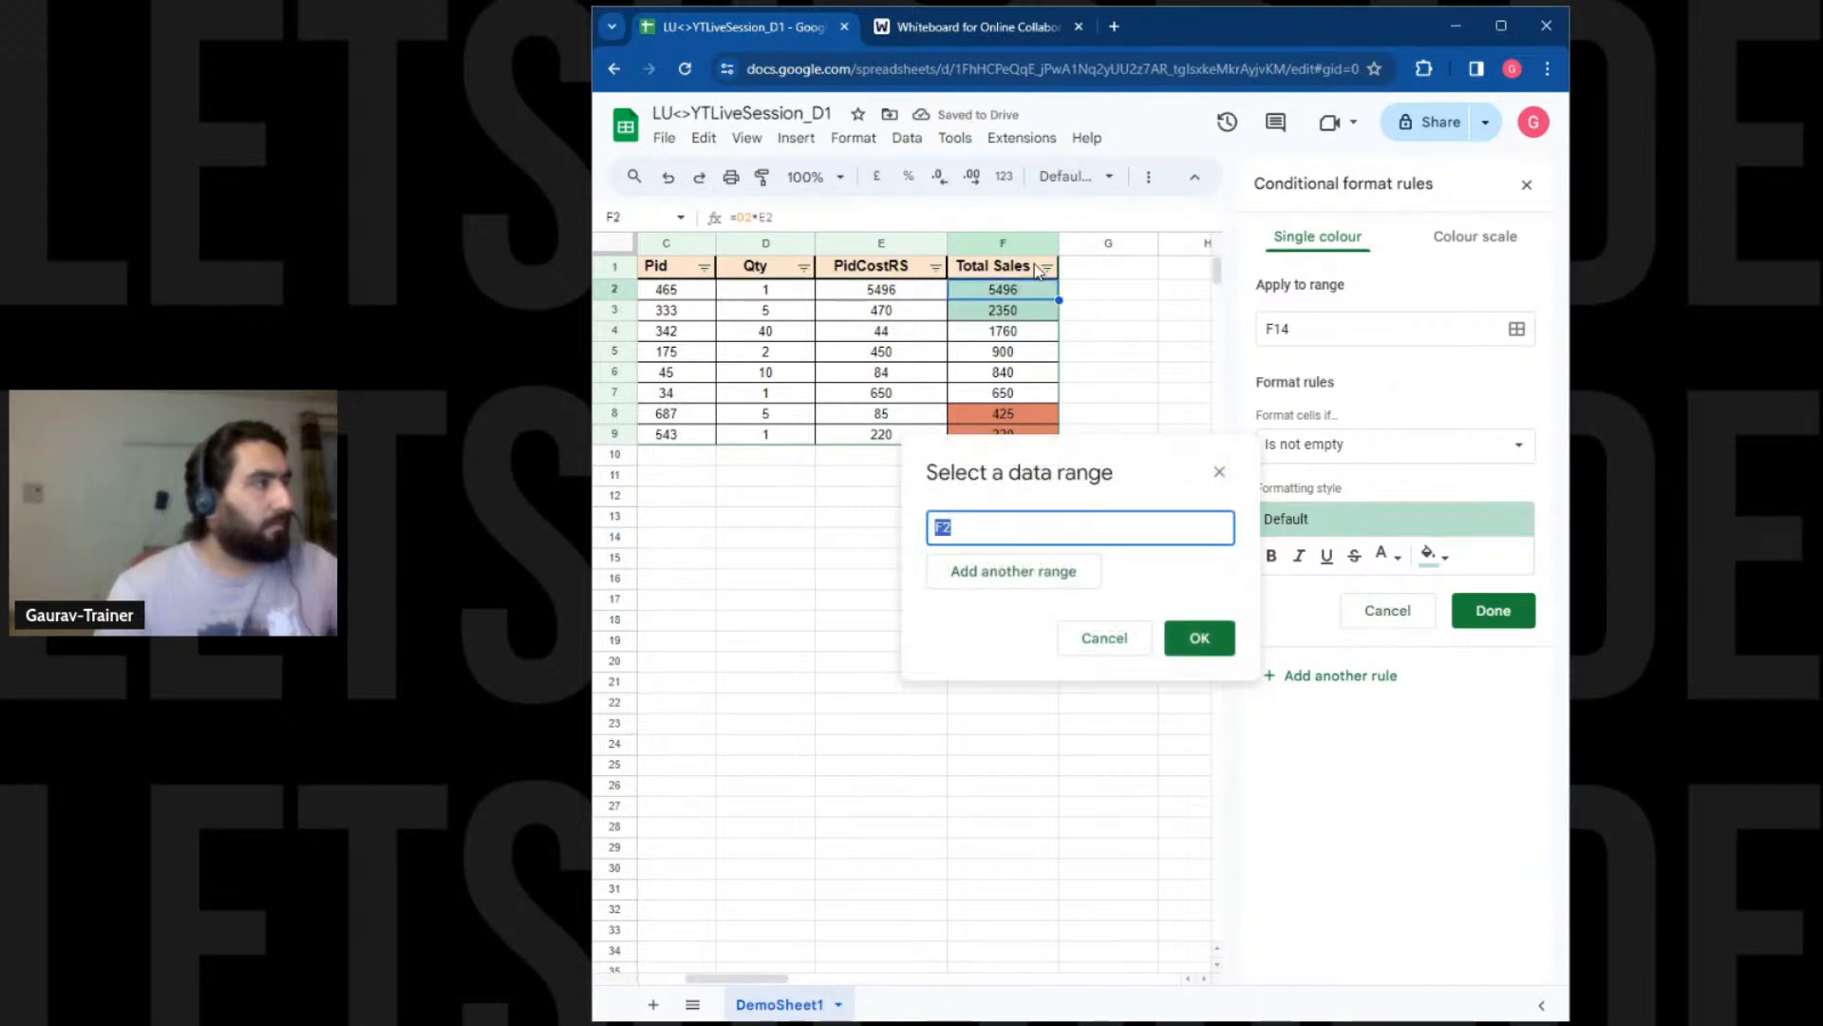
drag(1035, 290, 1031, 435)
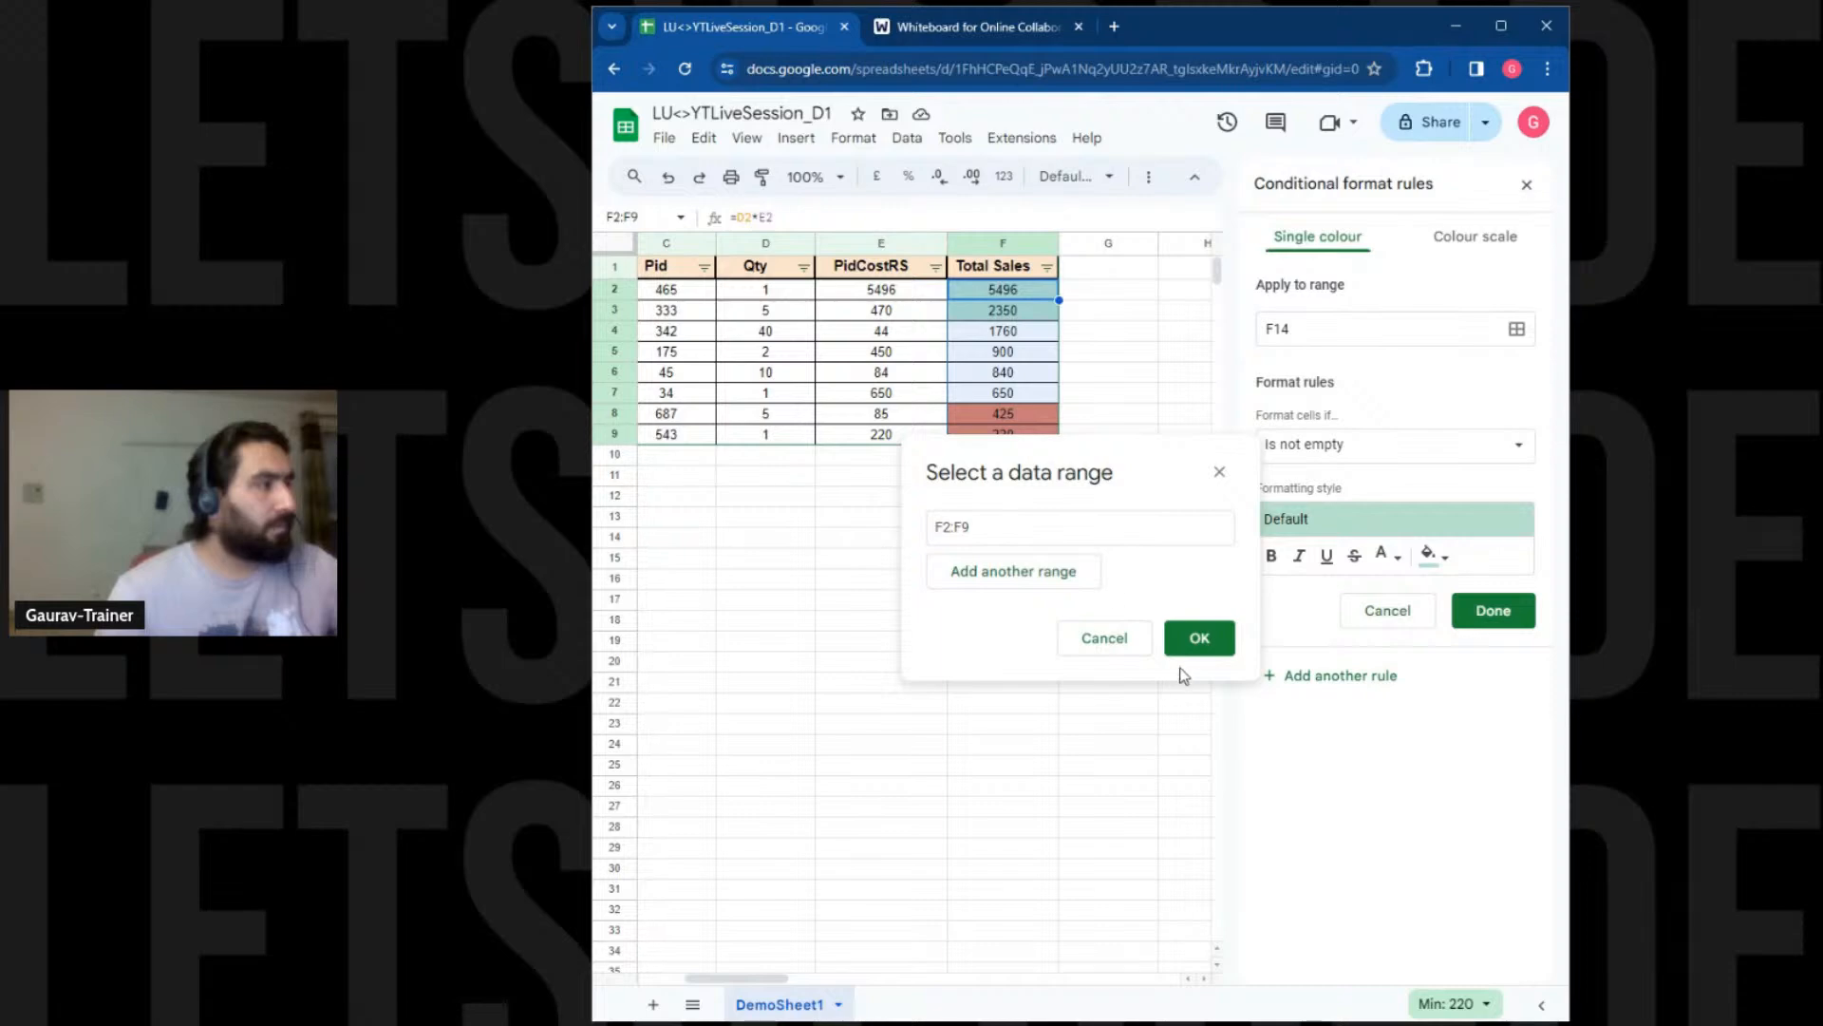
click(1194, 641)
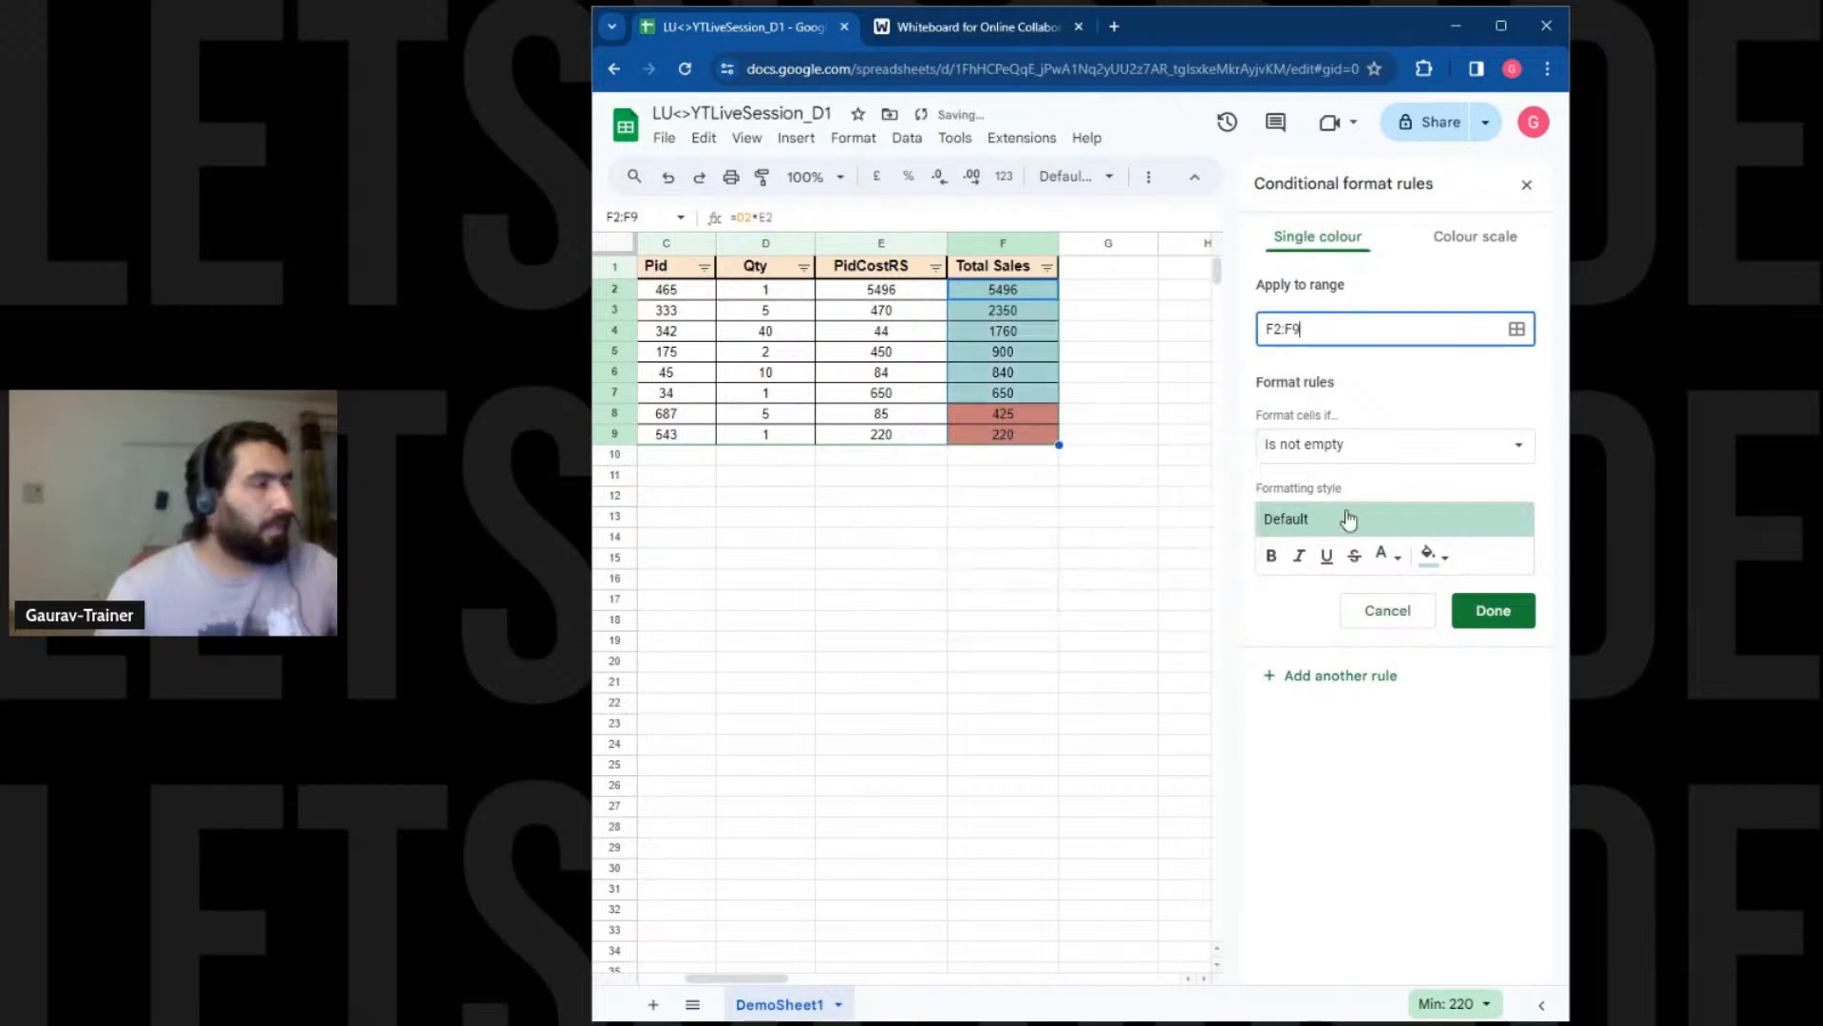
Set the third rule to format cells with values between 501 and 1999
click(1428, 450)
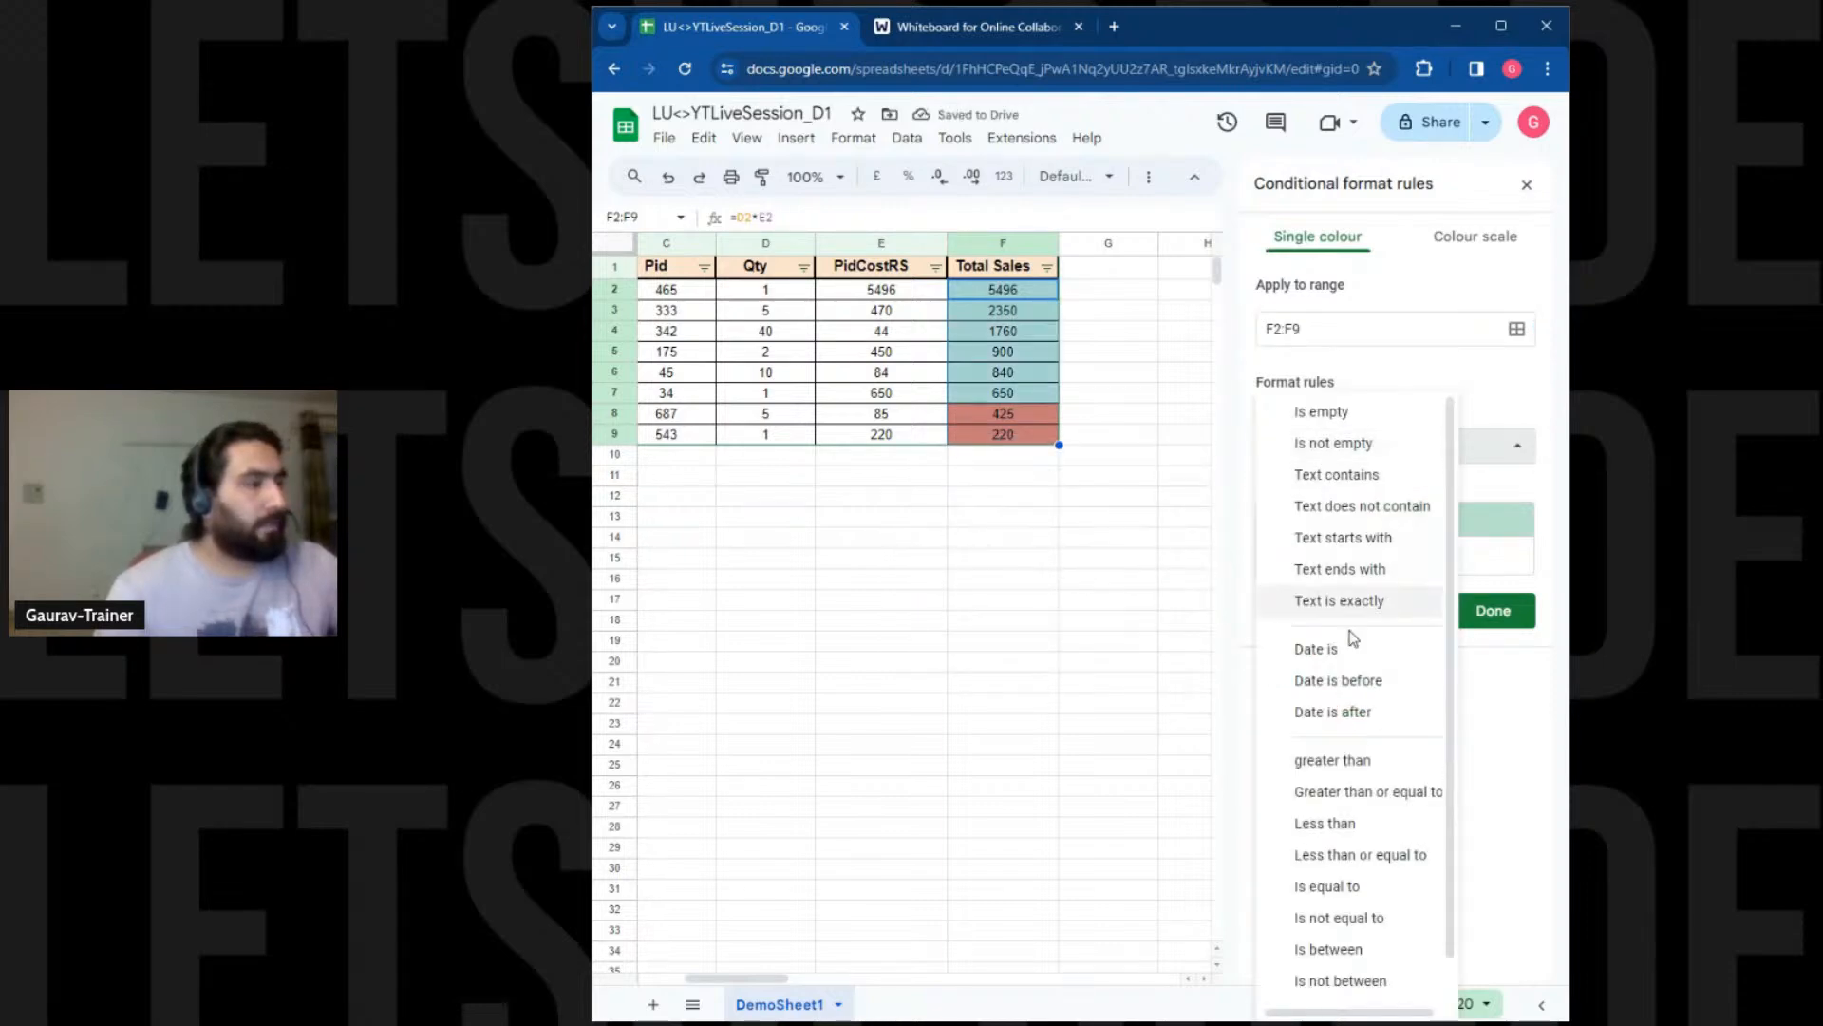
scroll(1335, 790, down, 1)
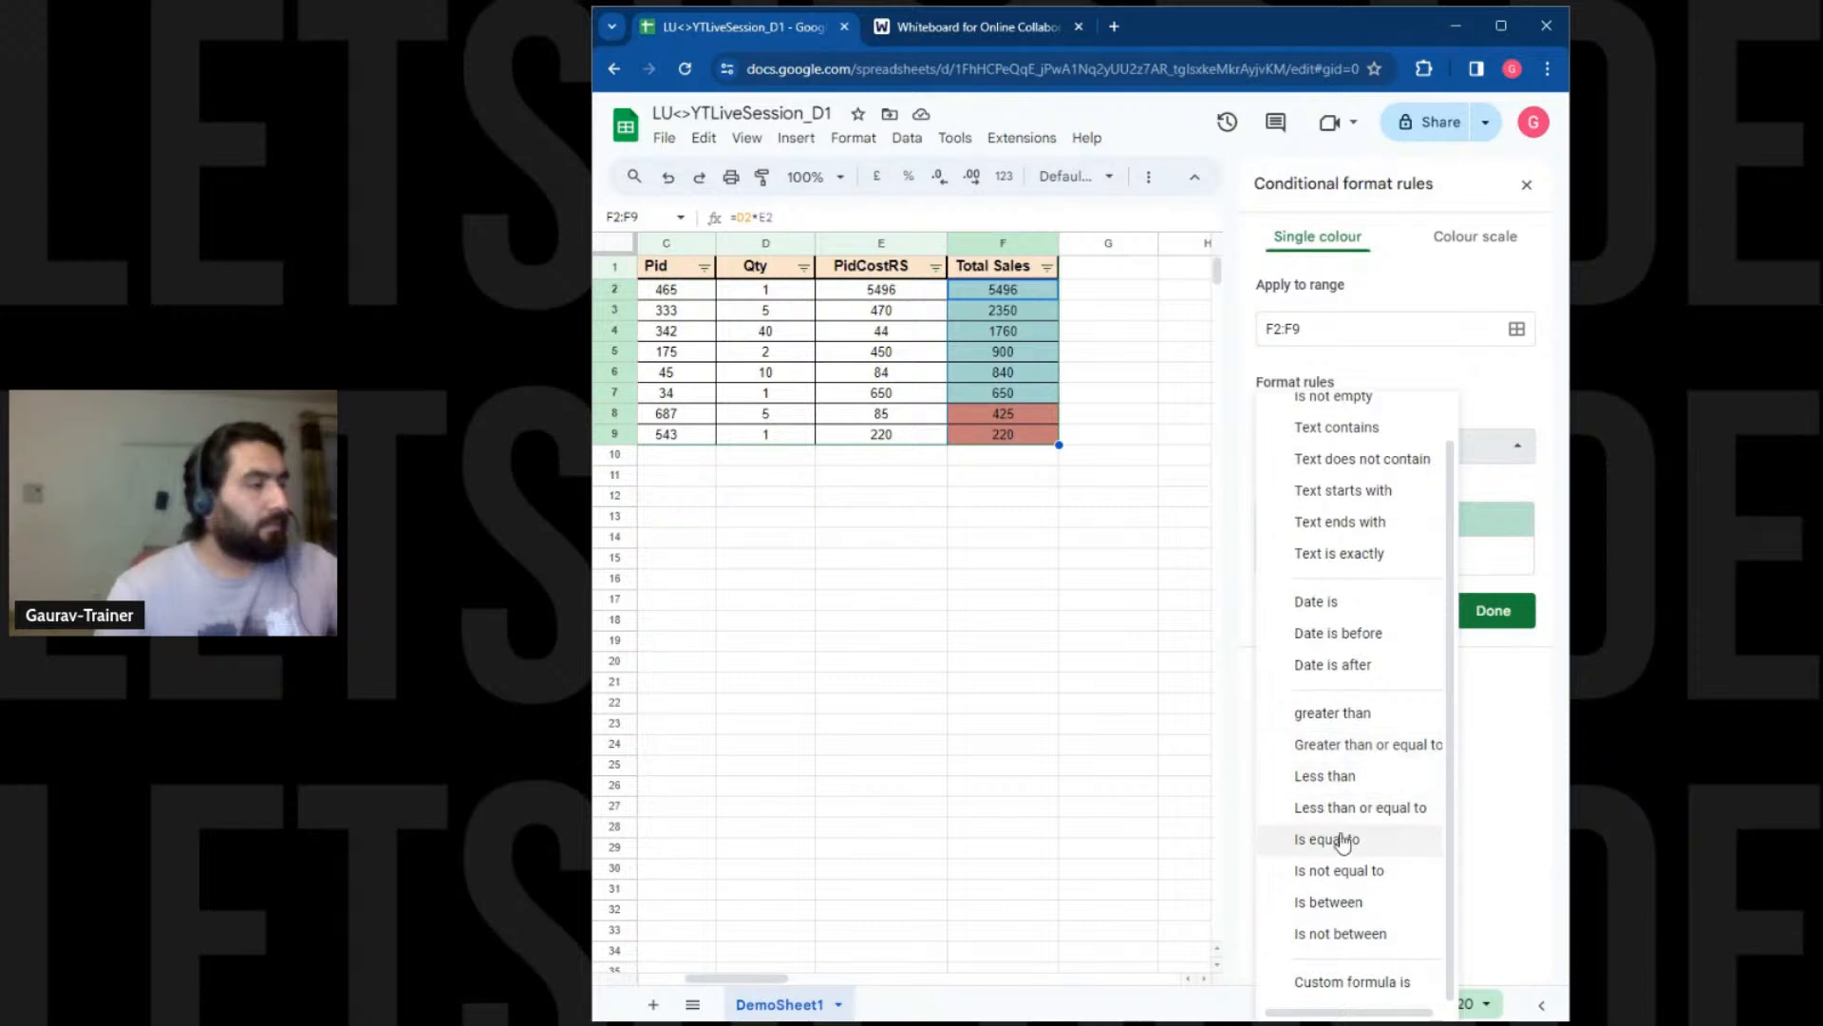
click(1344, 907)
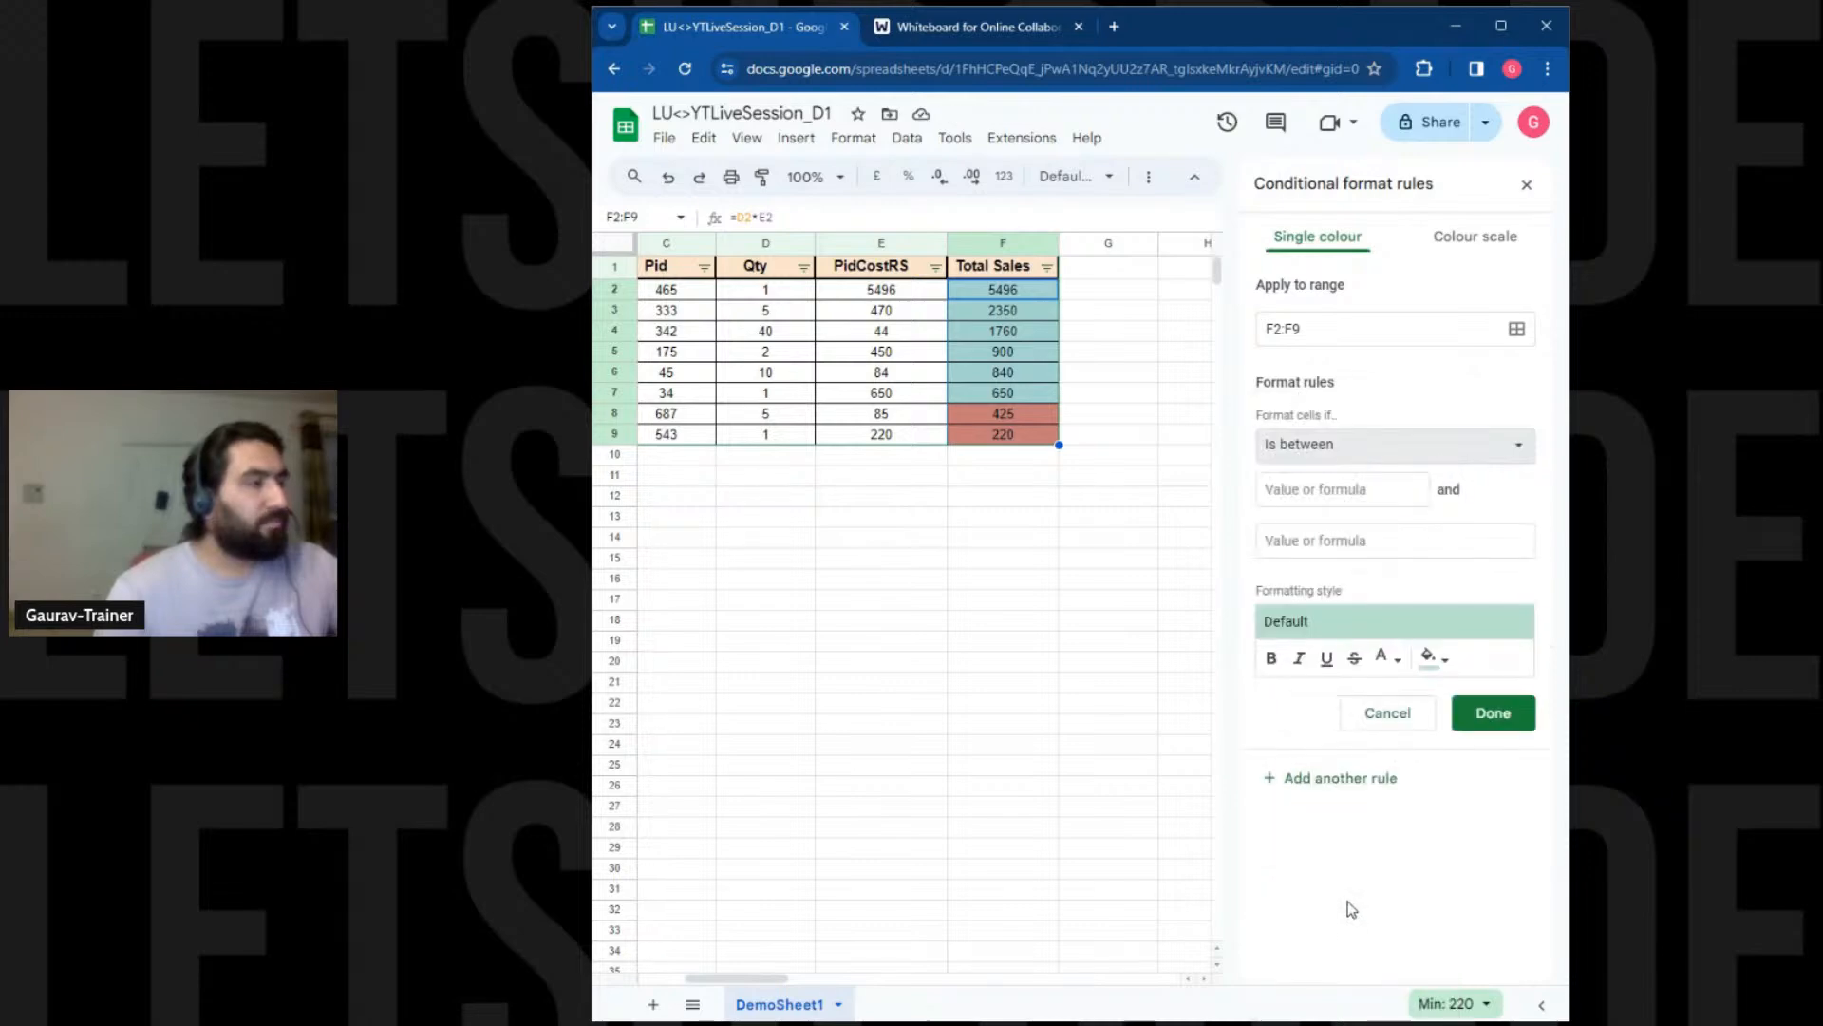
click(1348, 494)
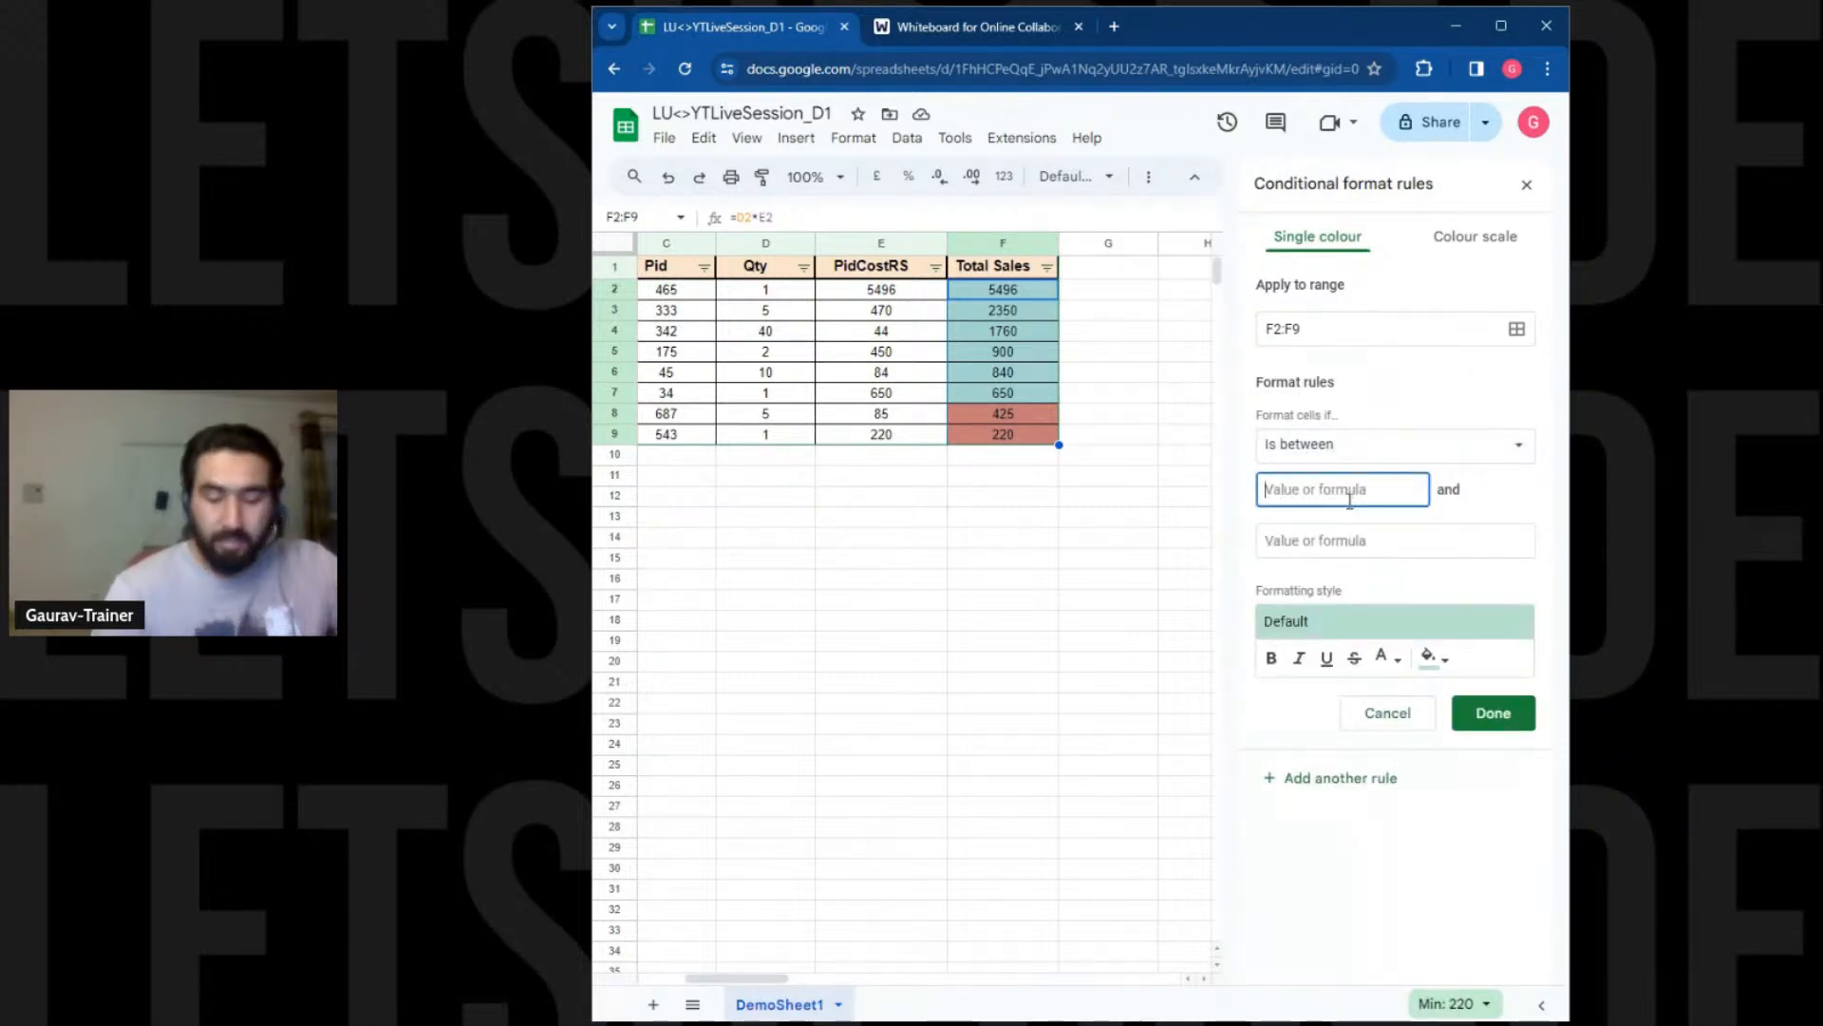
text(501)
click(1332, 546)
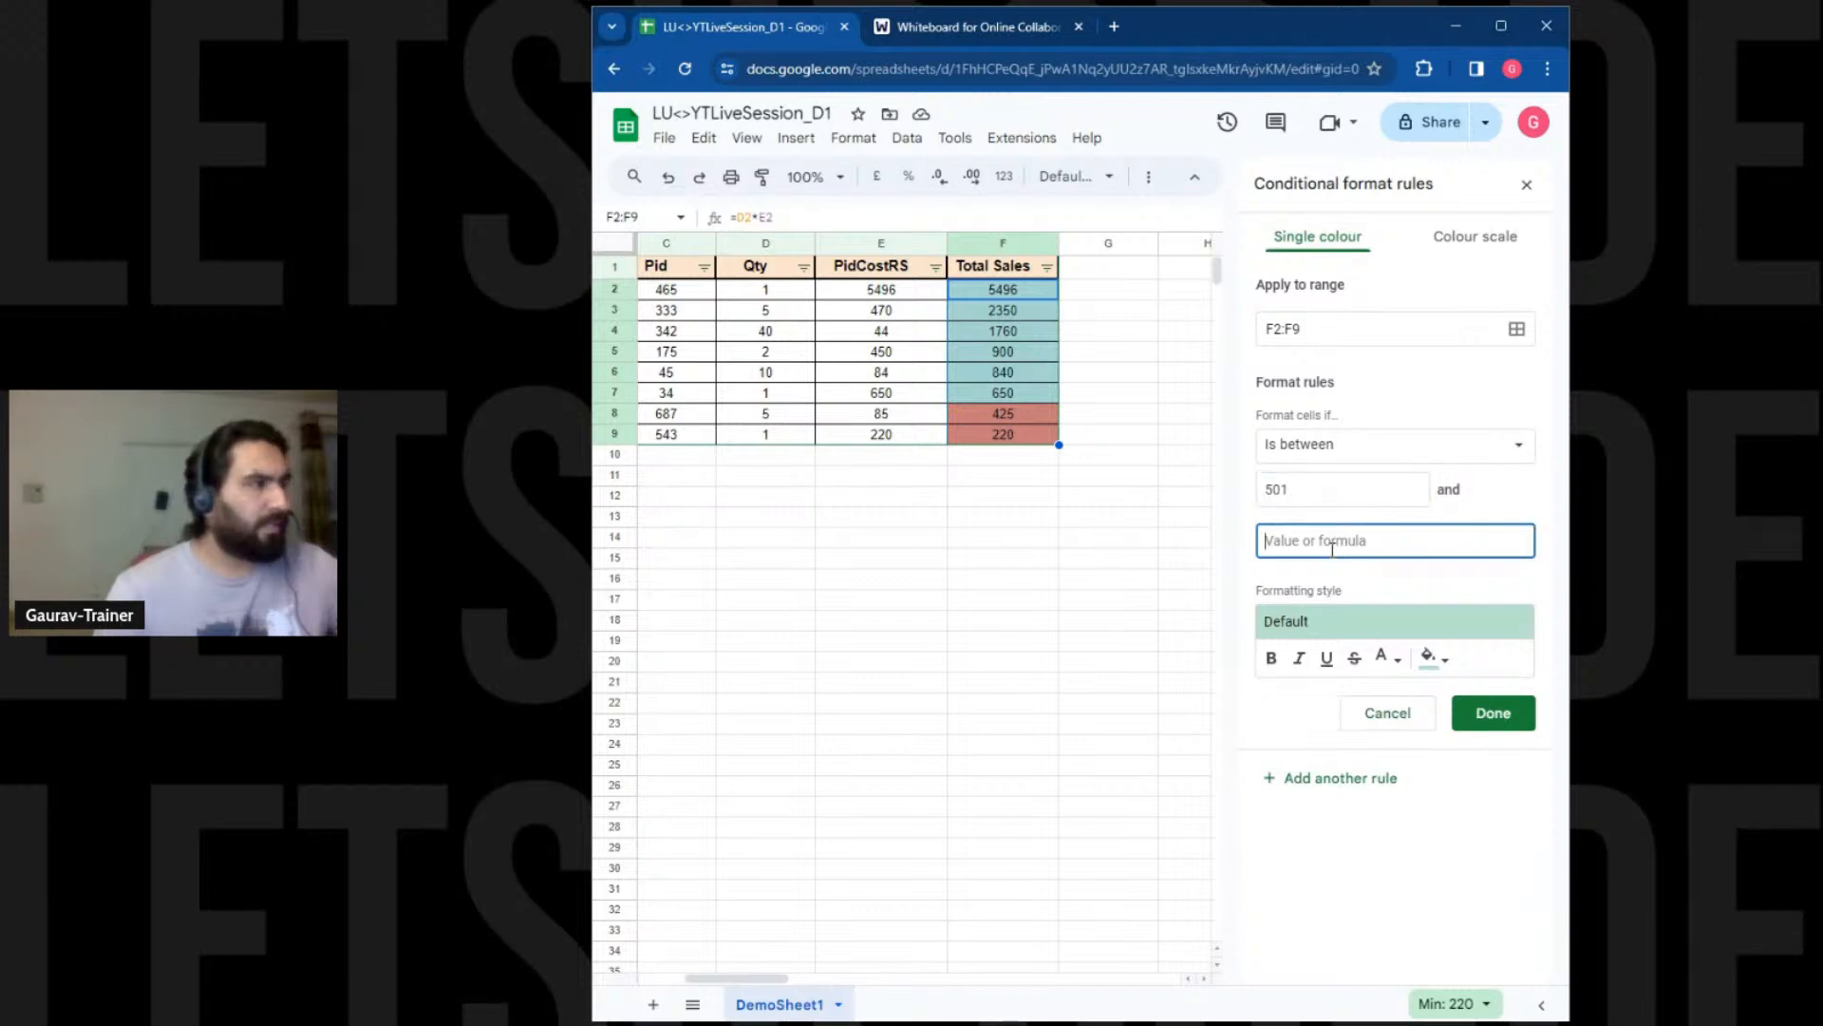
text(1999)
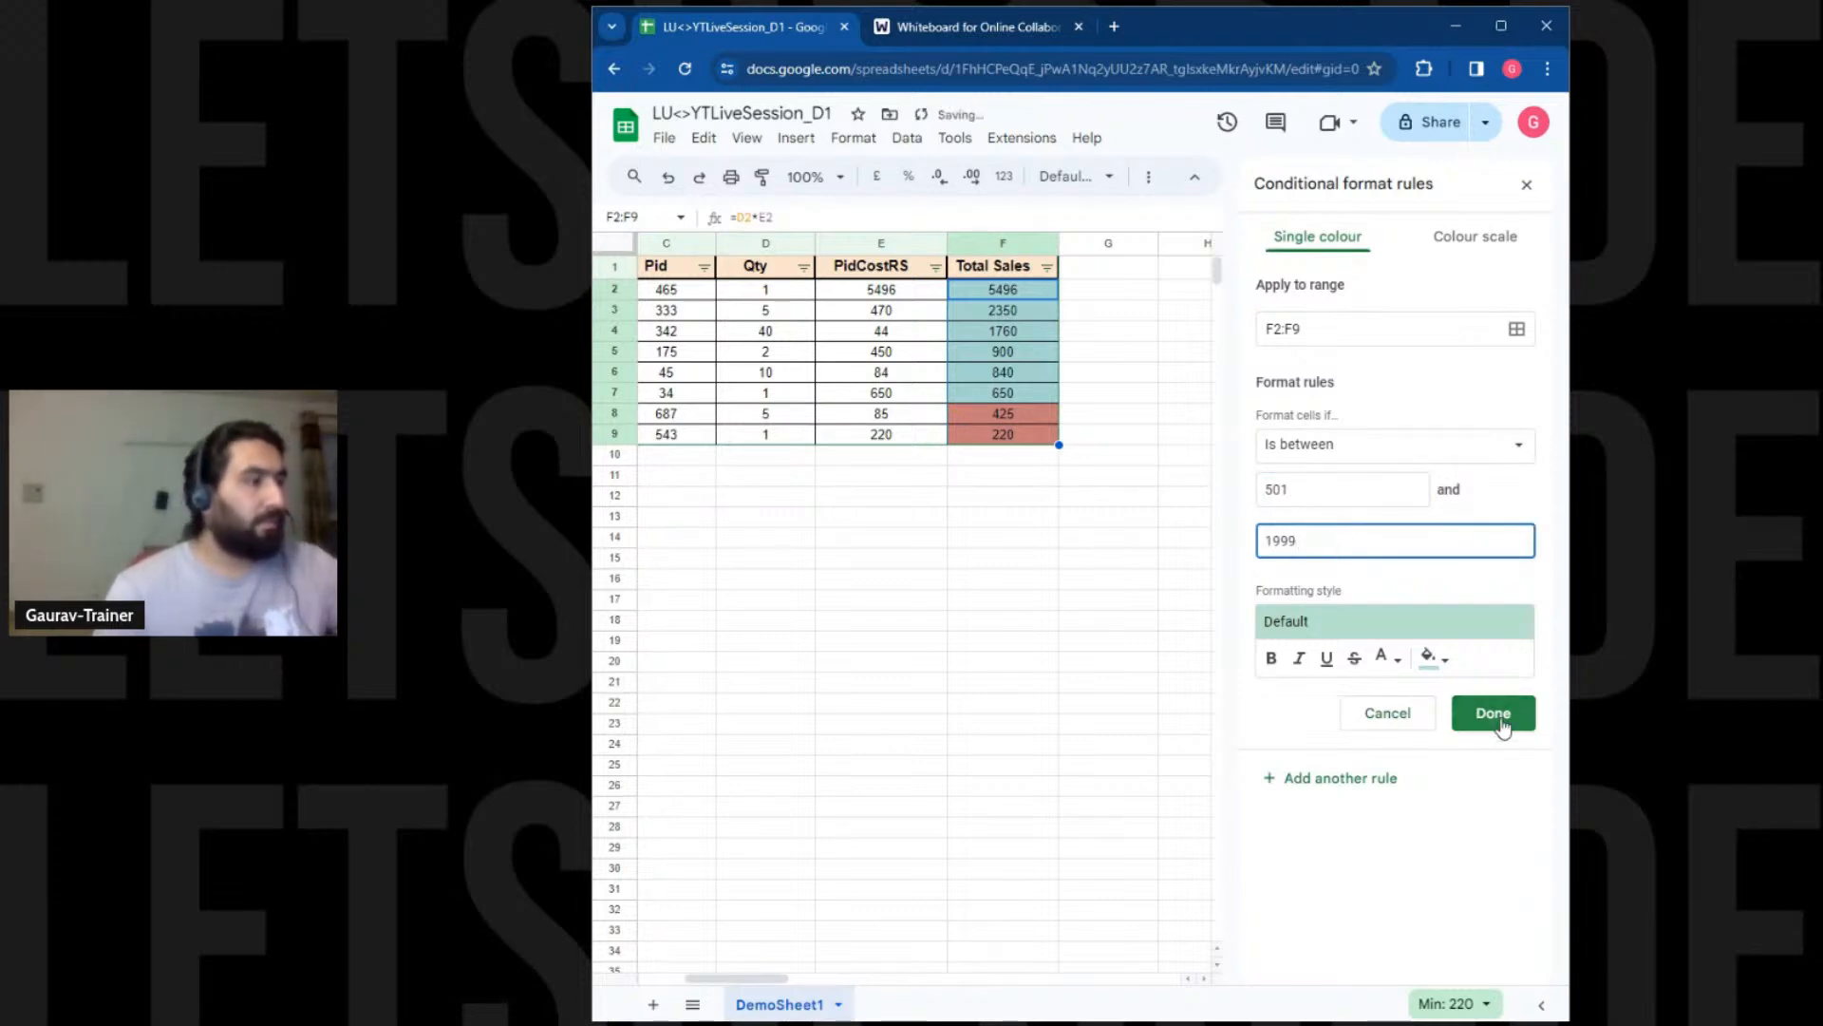
Give the between rule a pale yellow fill, save it, and close the rules list
click(1433, 658)
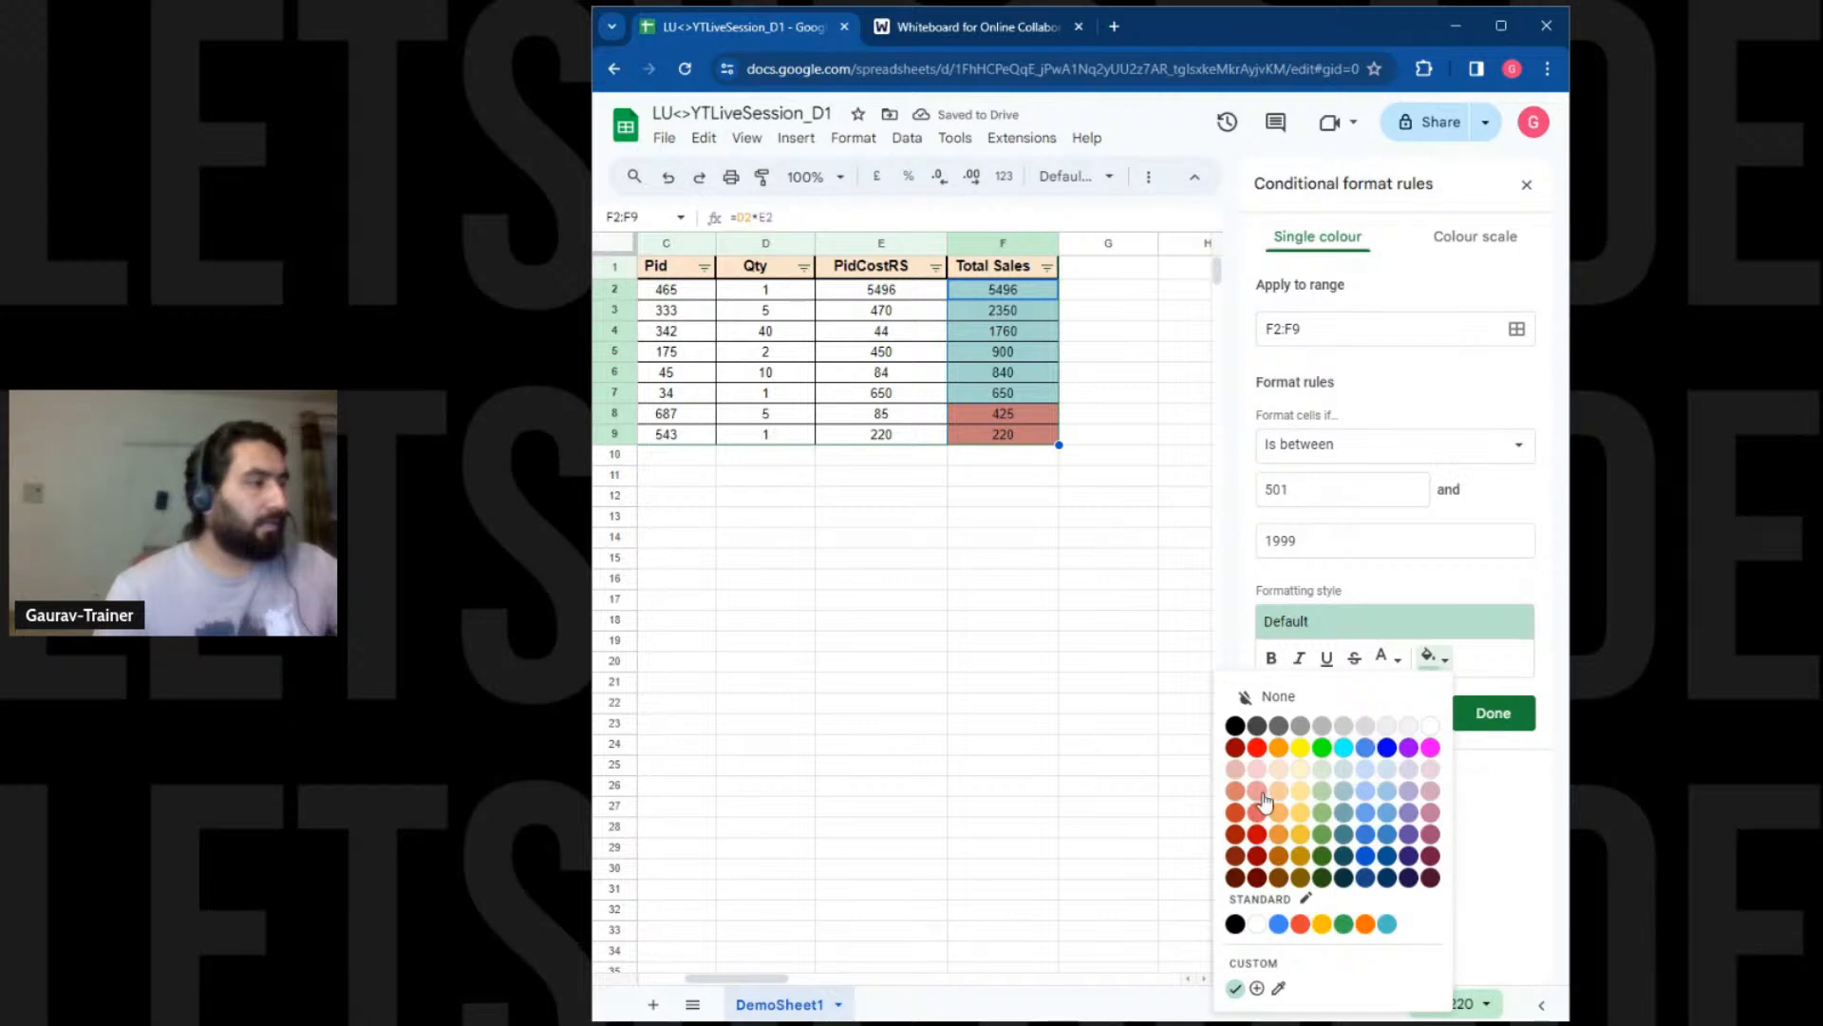
click(1300, 768)
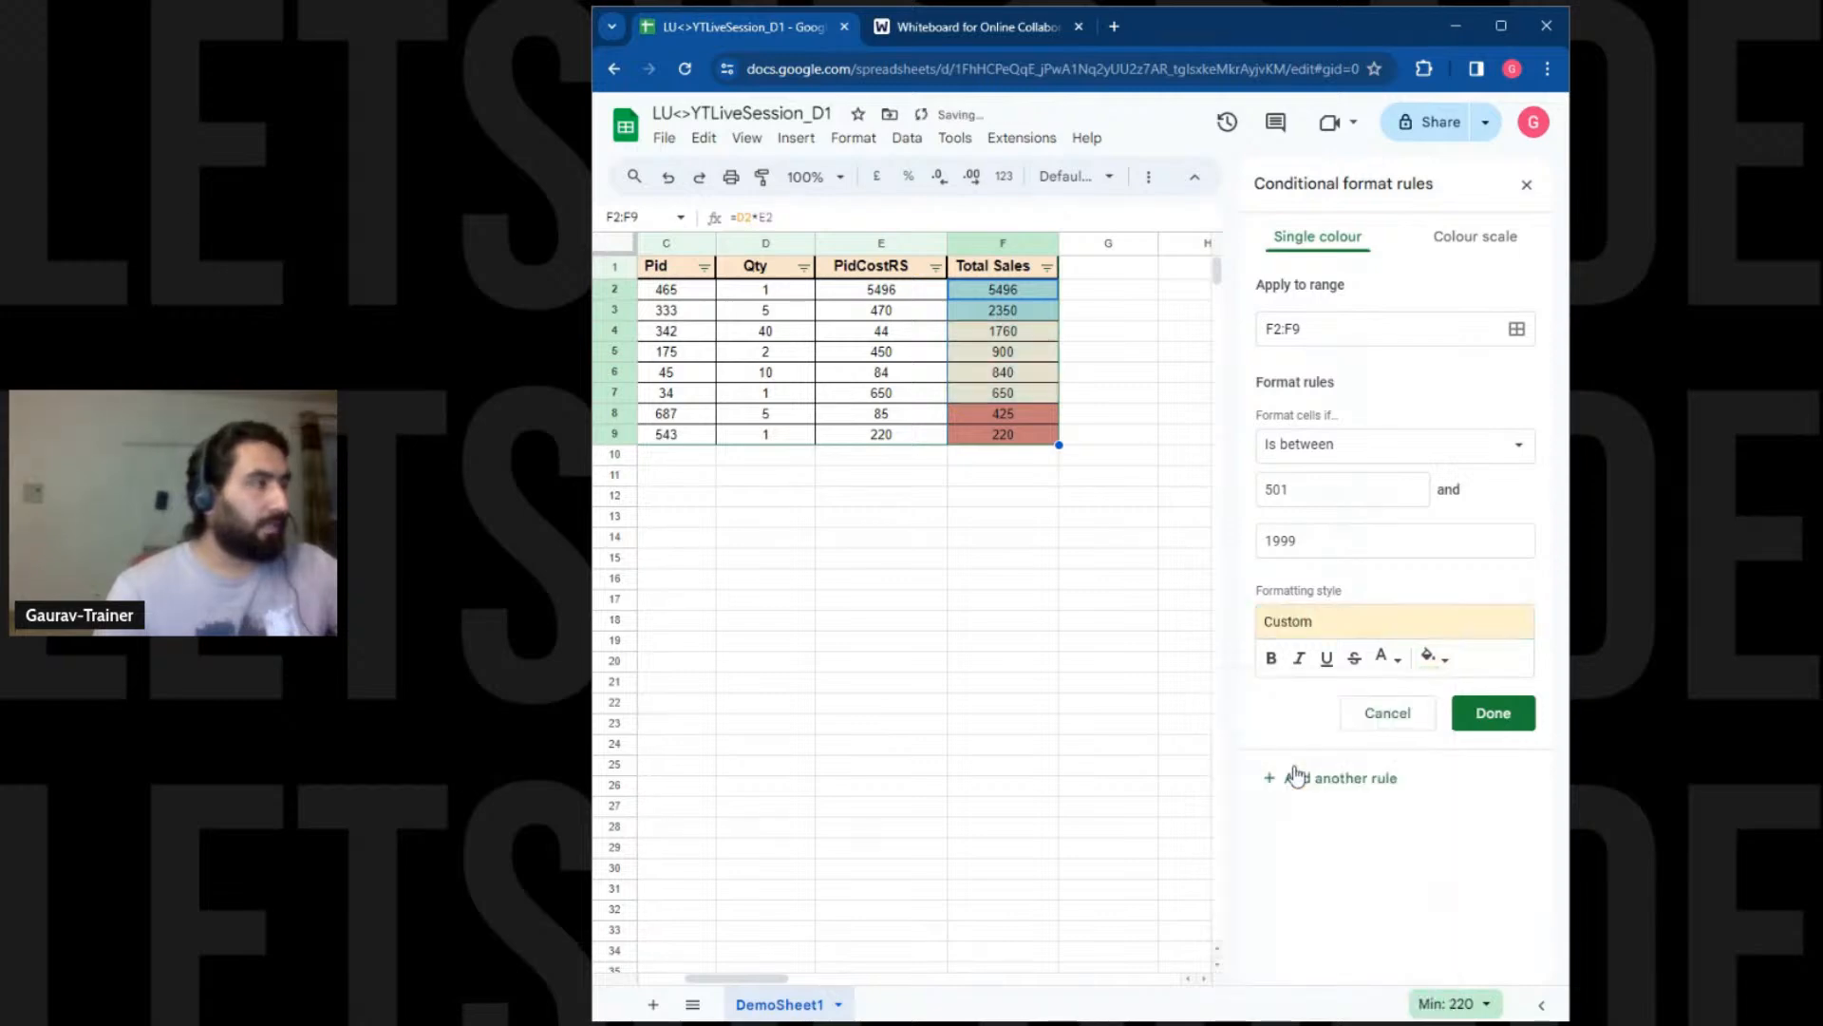
click(1465, 712)
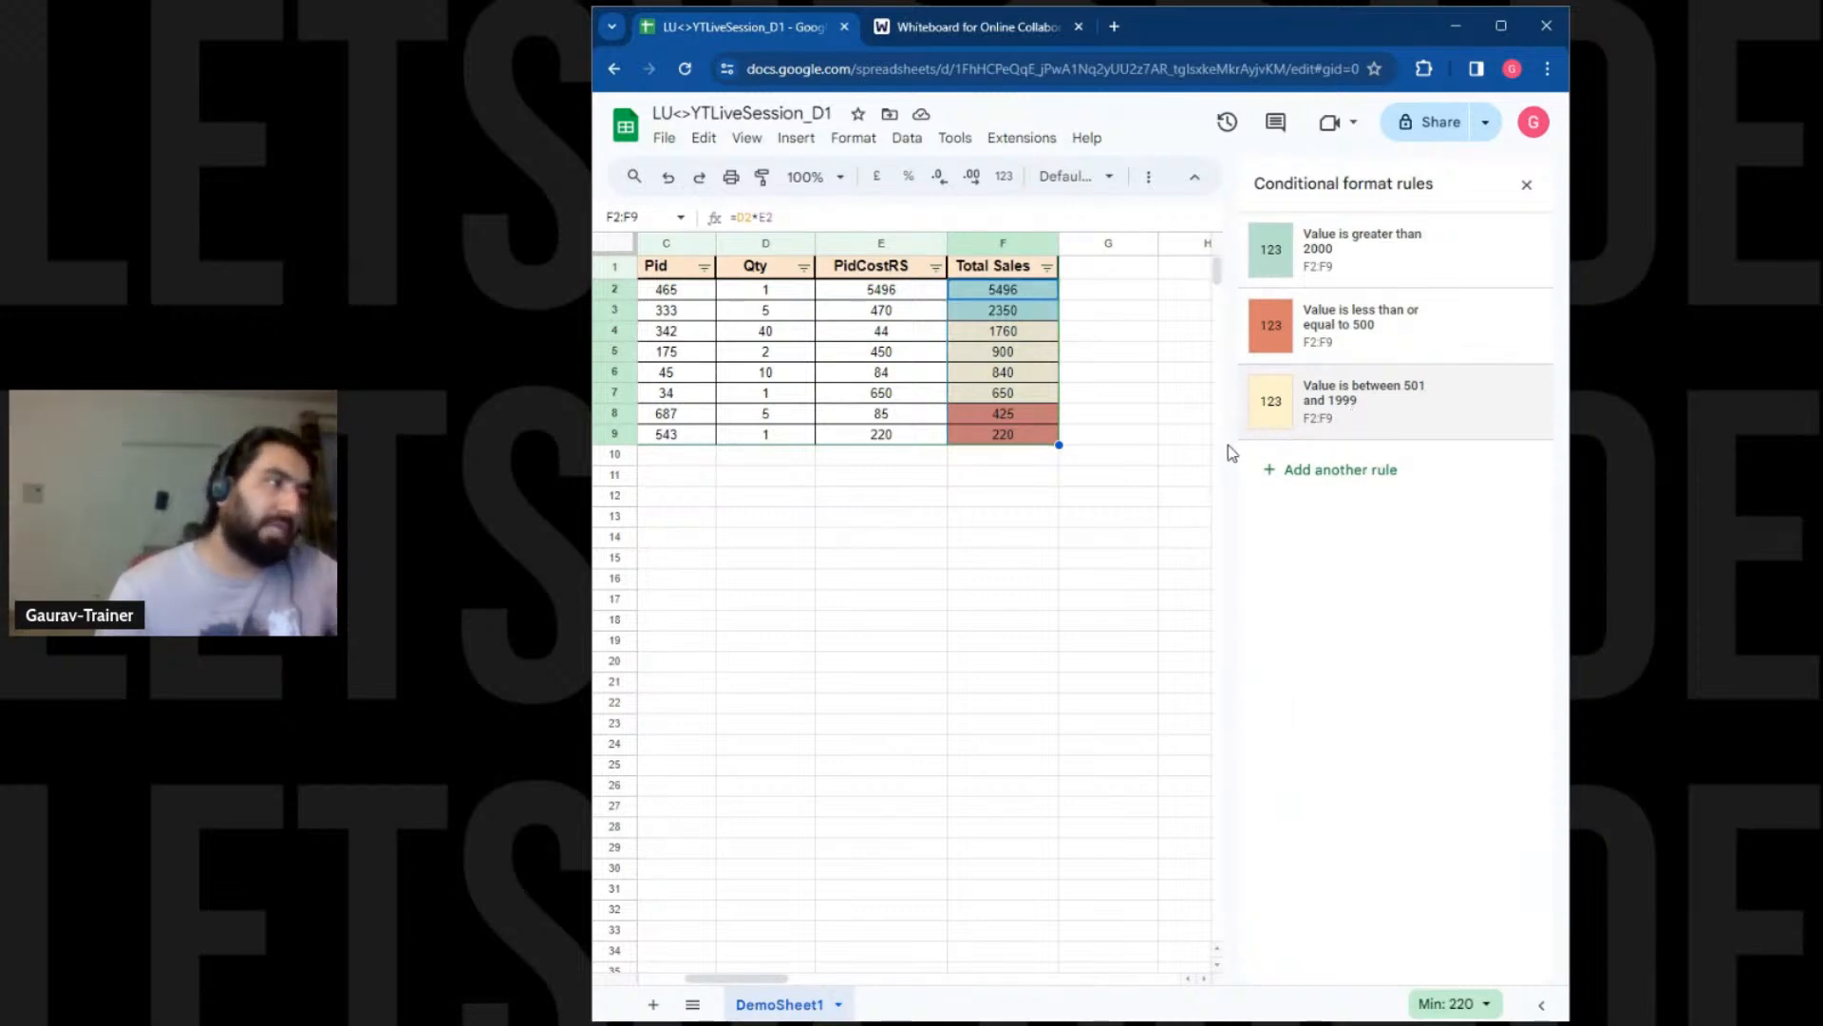
click(1526, 184)
click(1225, 368)
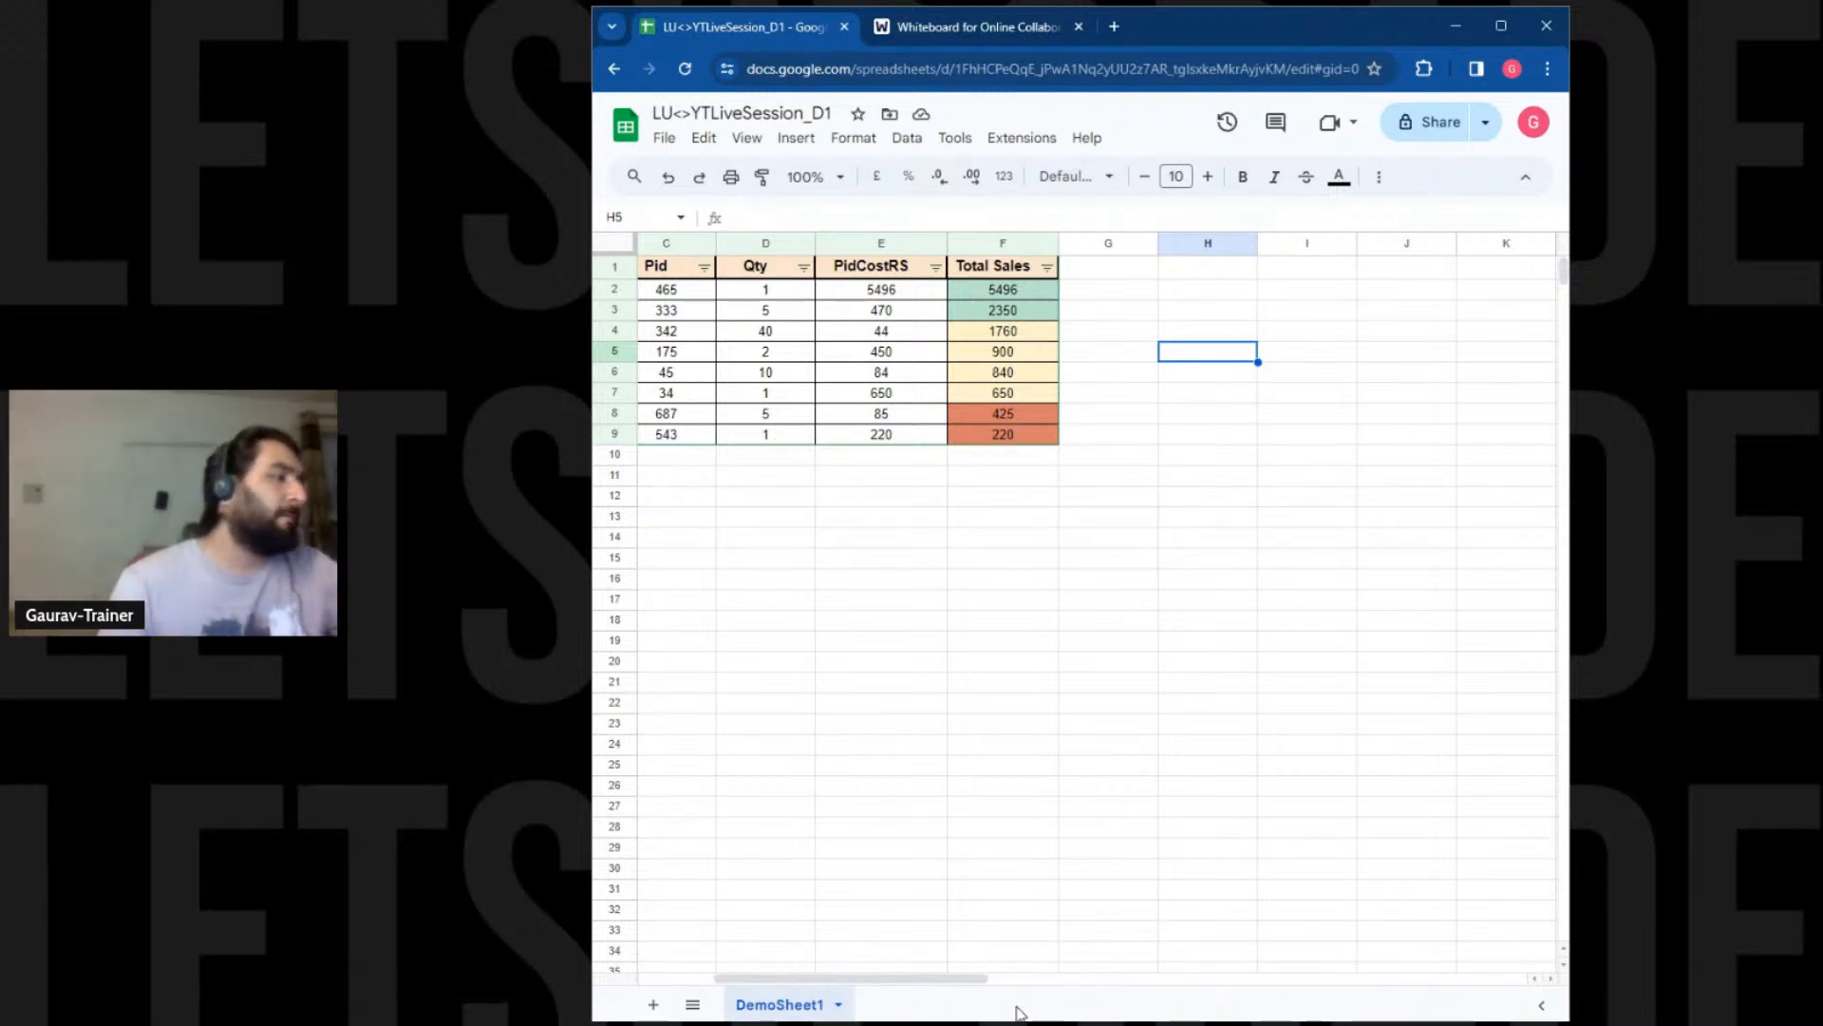
Sort the whole table by the CustromerID column in ascending order
drag(976, 979, 858, 979)
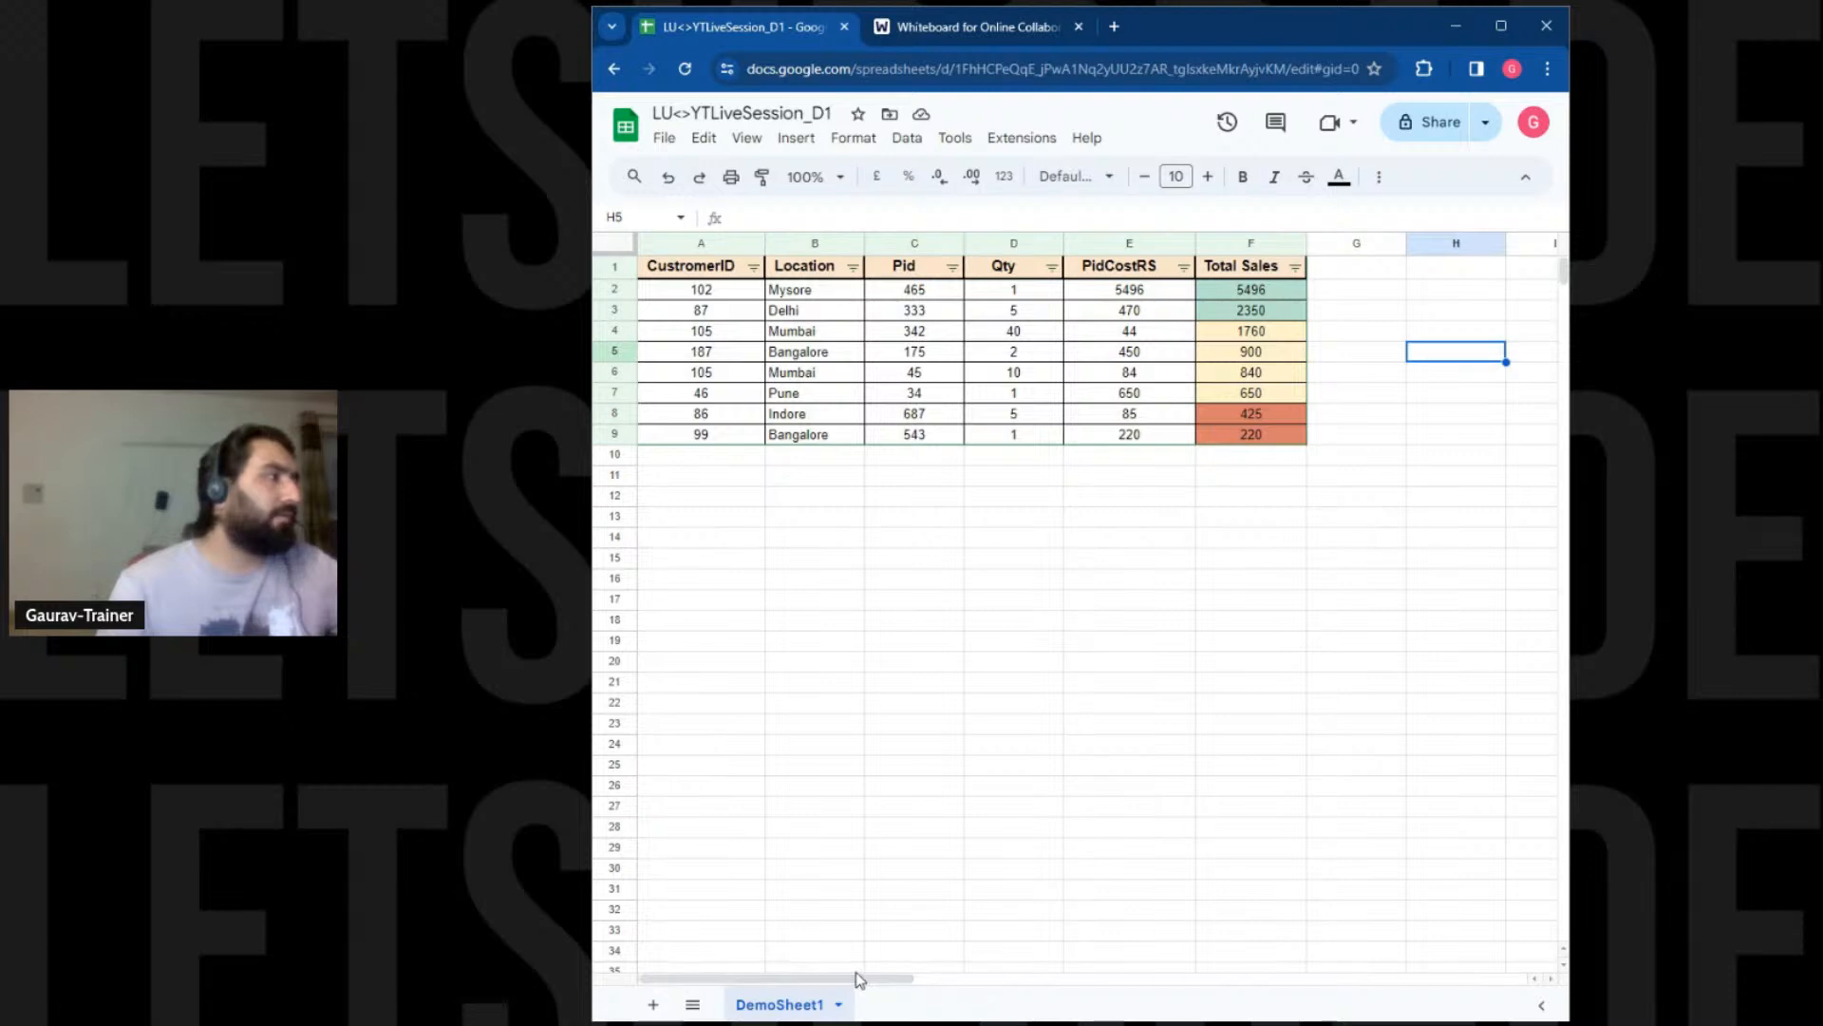
click(753, 267)
click(867, 299)
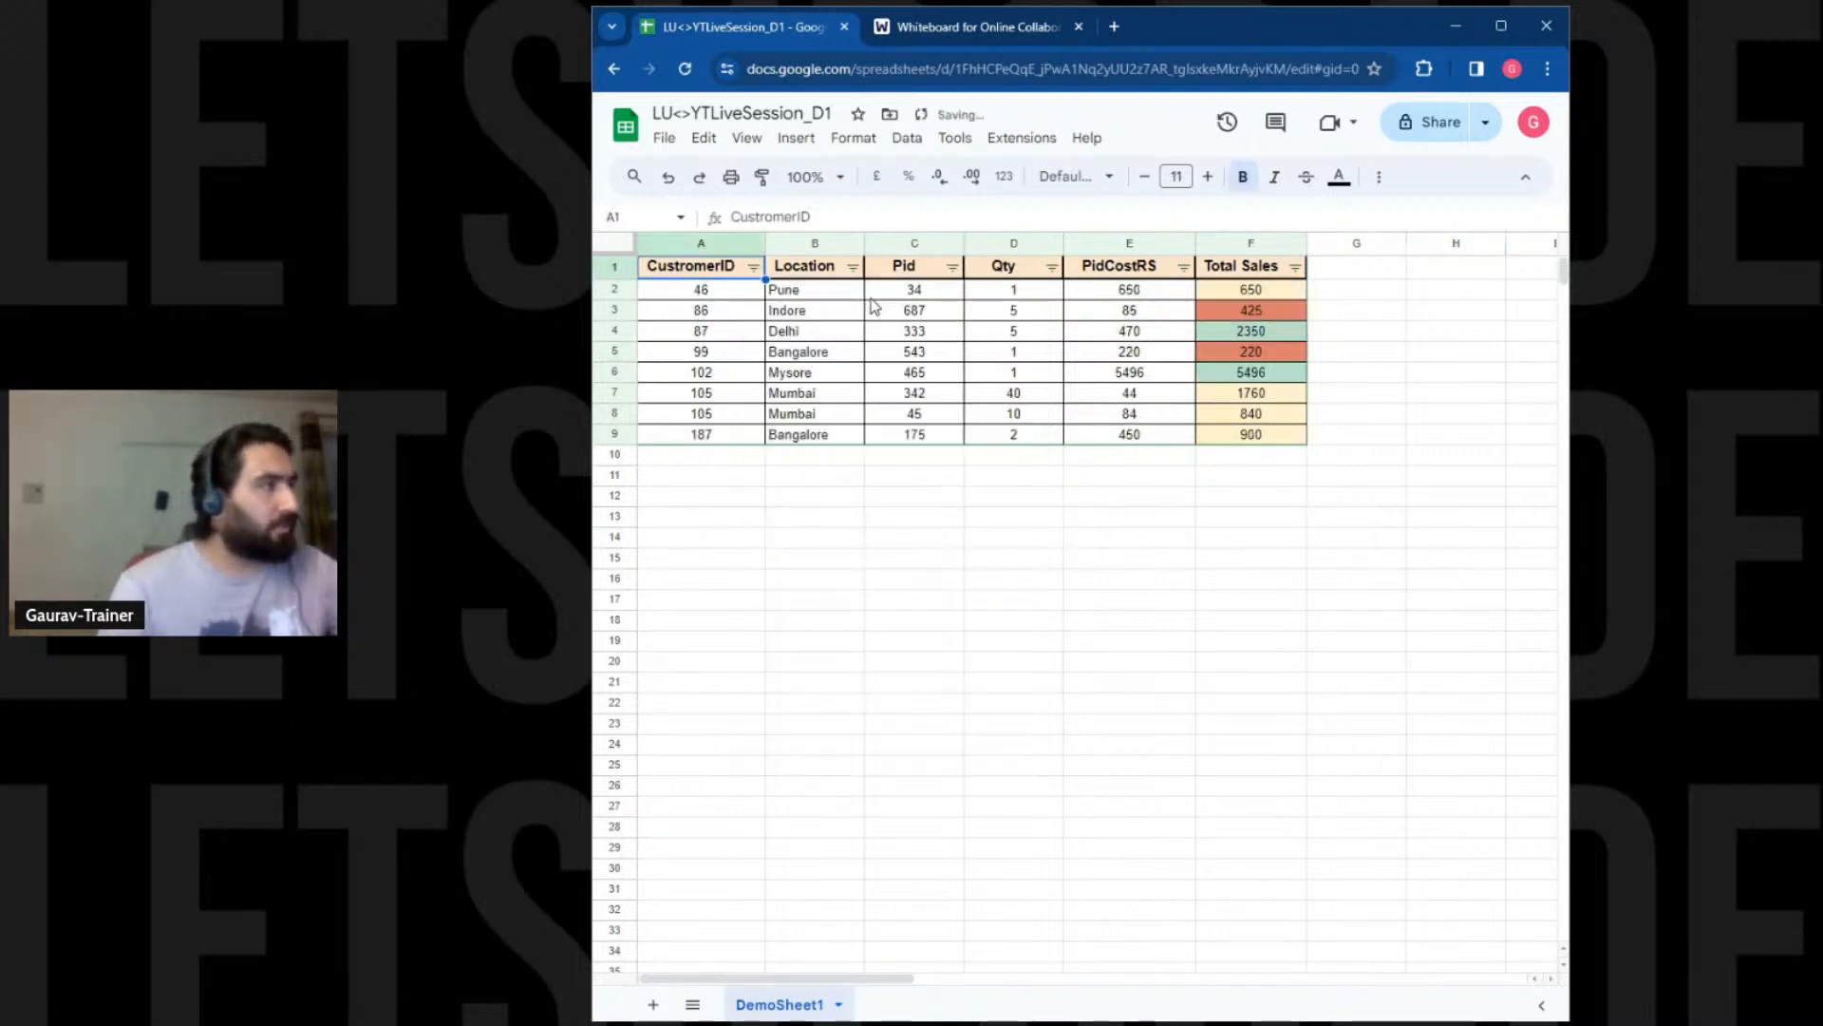
click(932, 582)
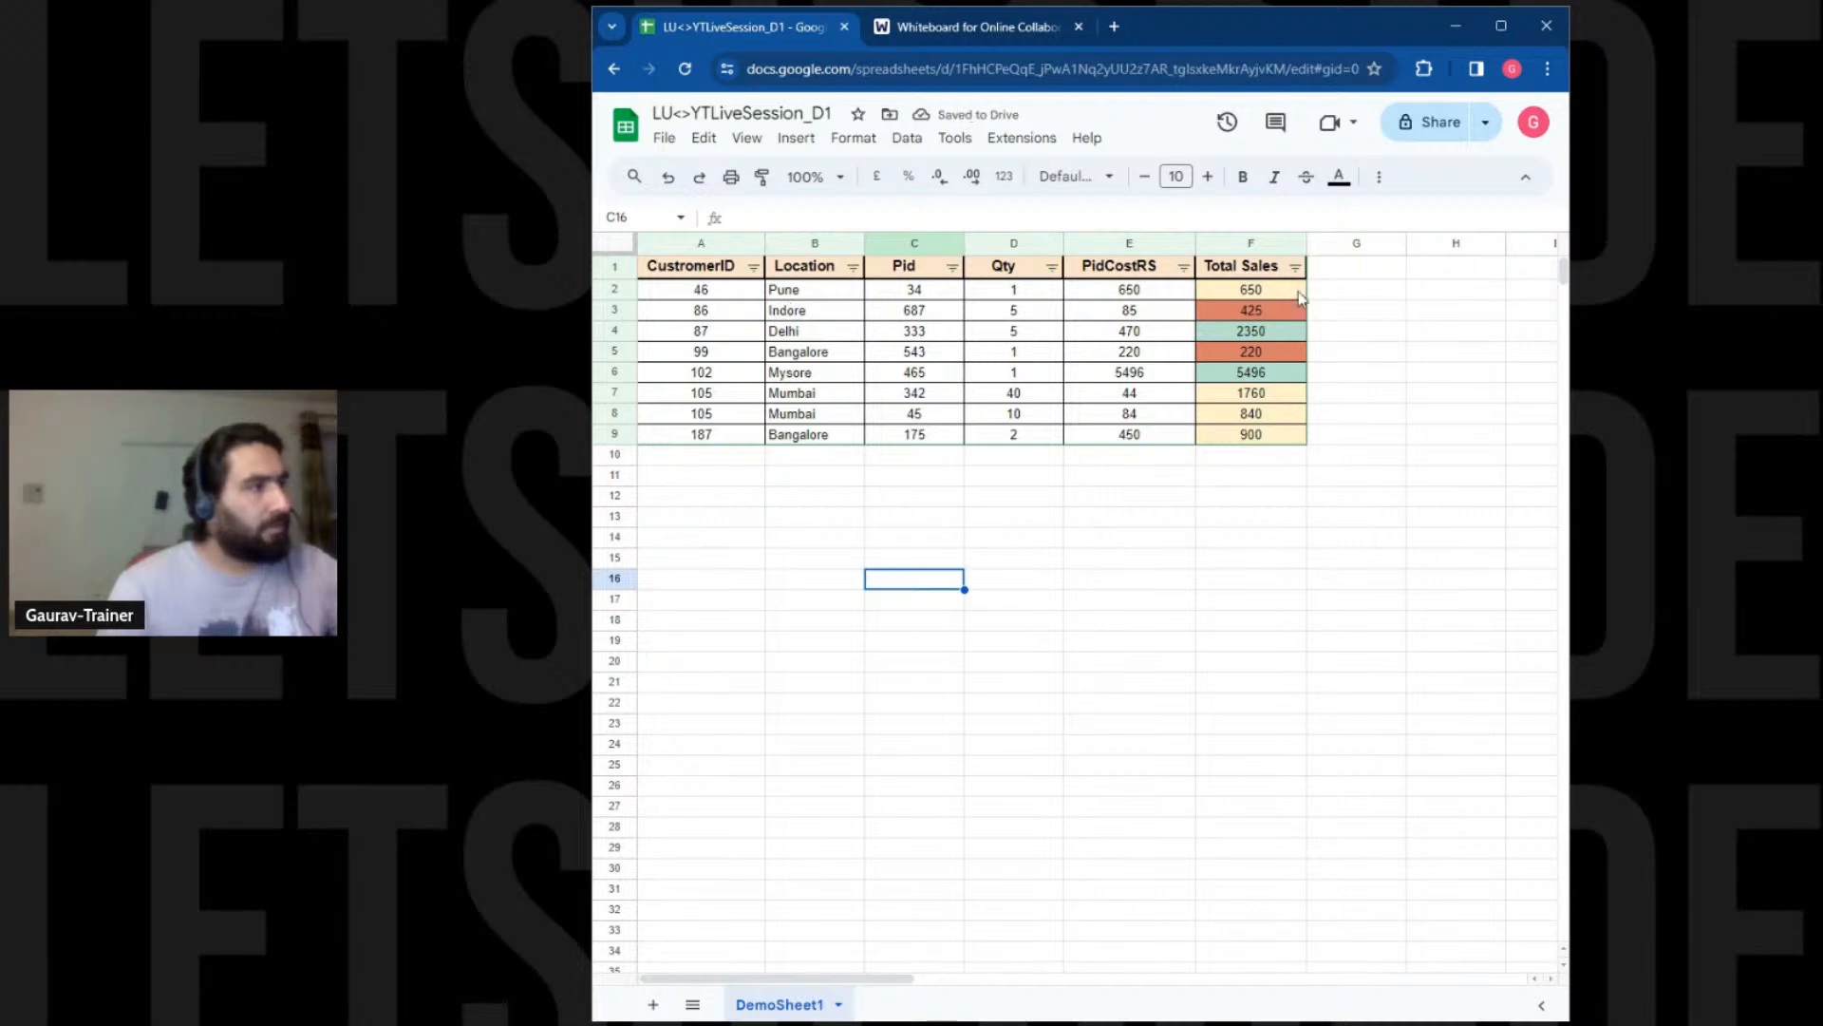
Check the conditional colours of the Total Sales values in F2:F9 in the sorted table
drag(1294, 291, 1258, 433)
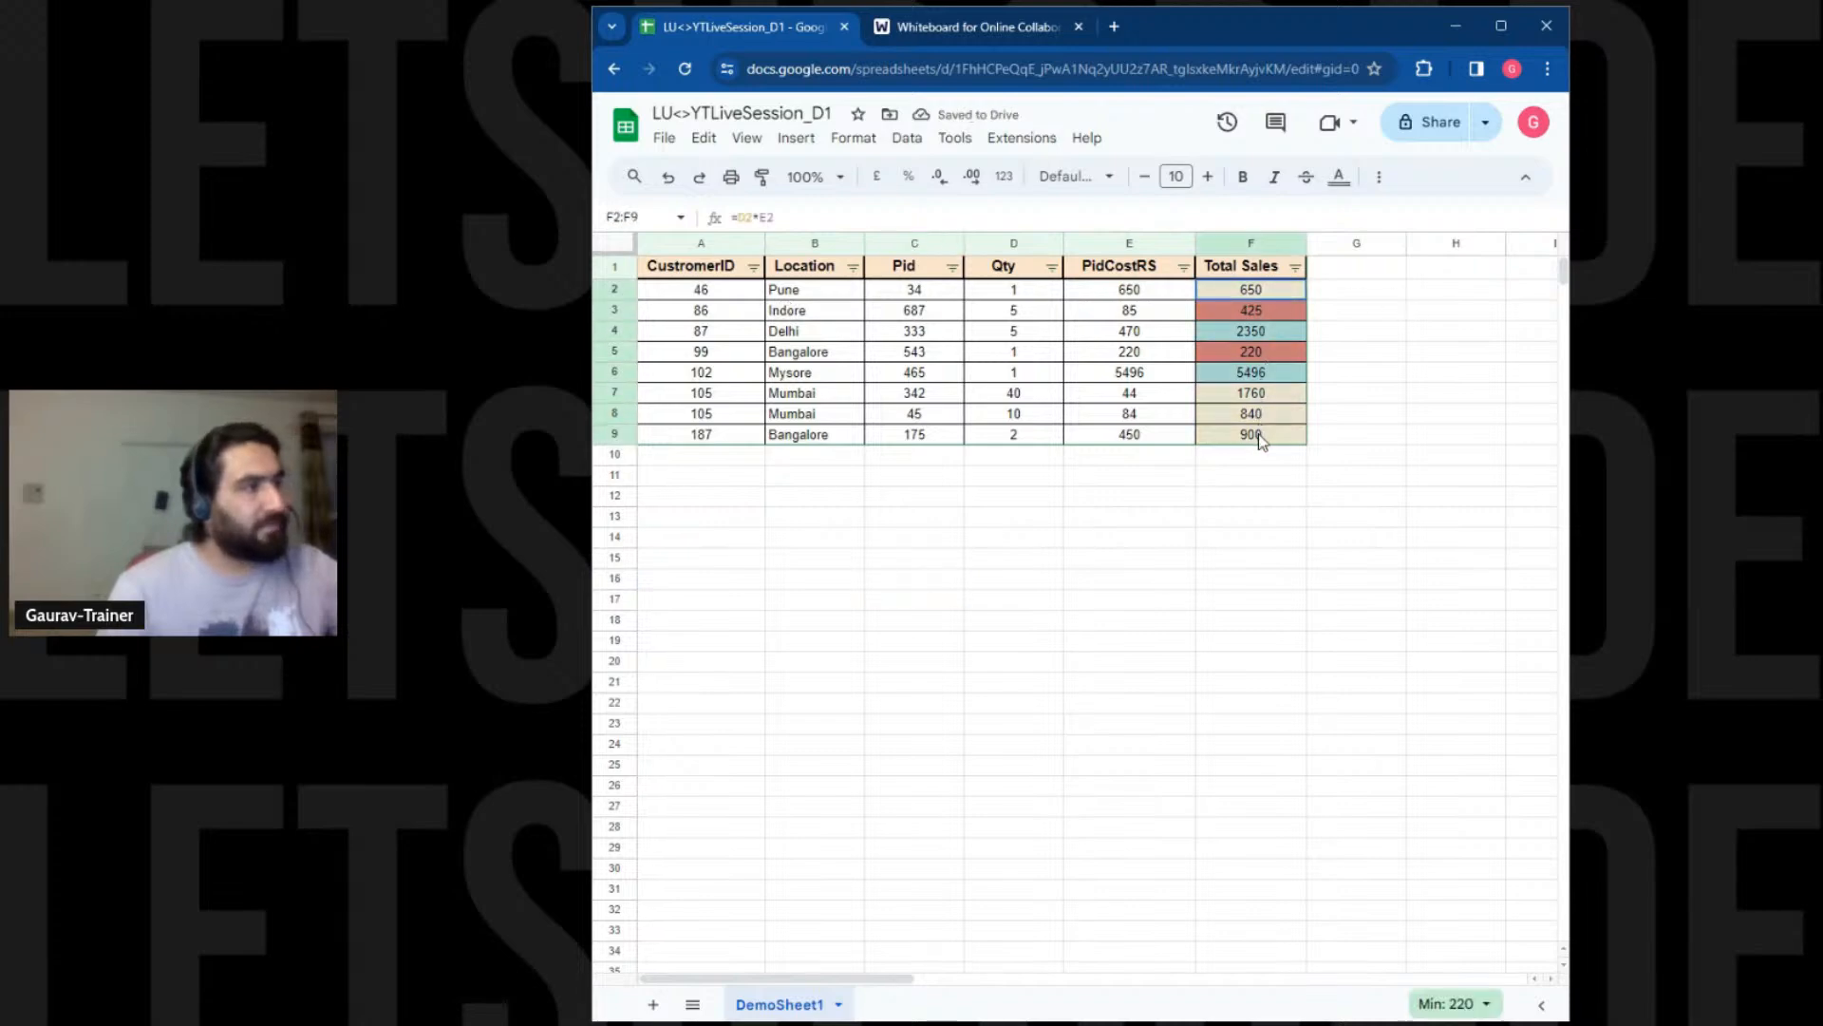
click(1224, 565)
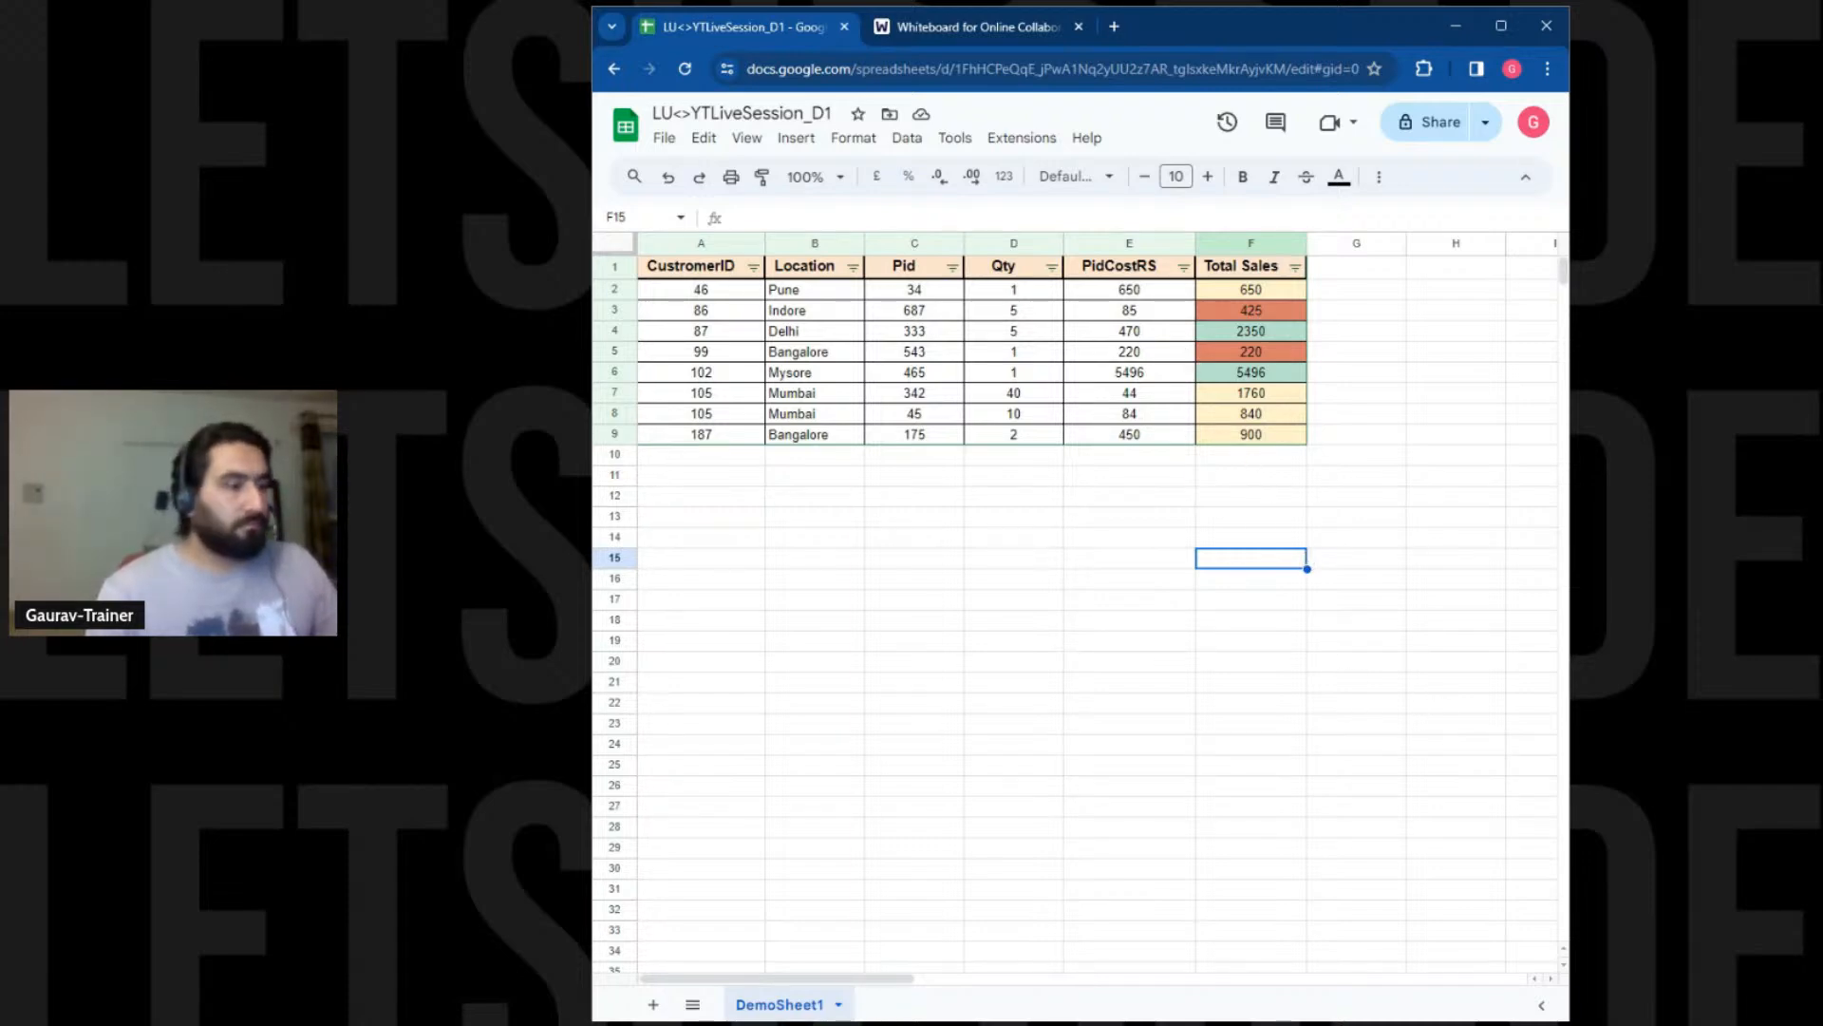
click(1208, 496)
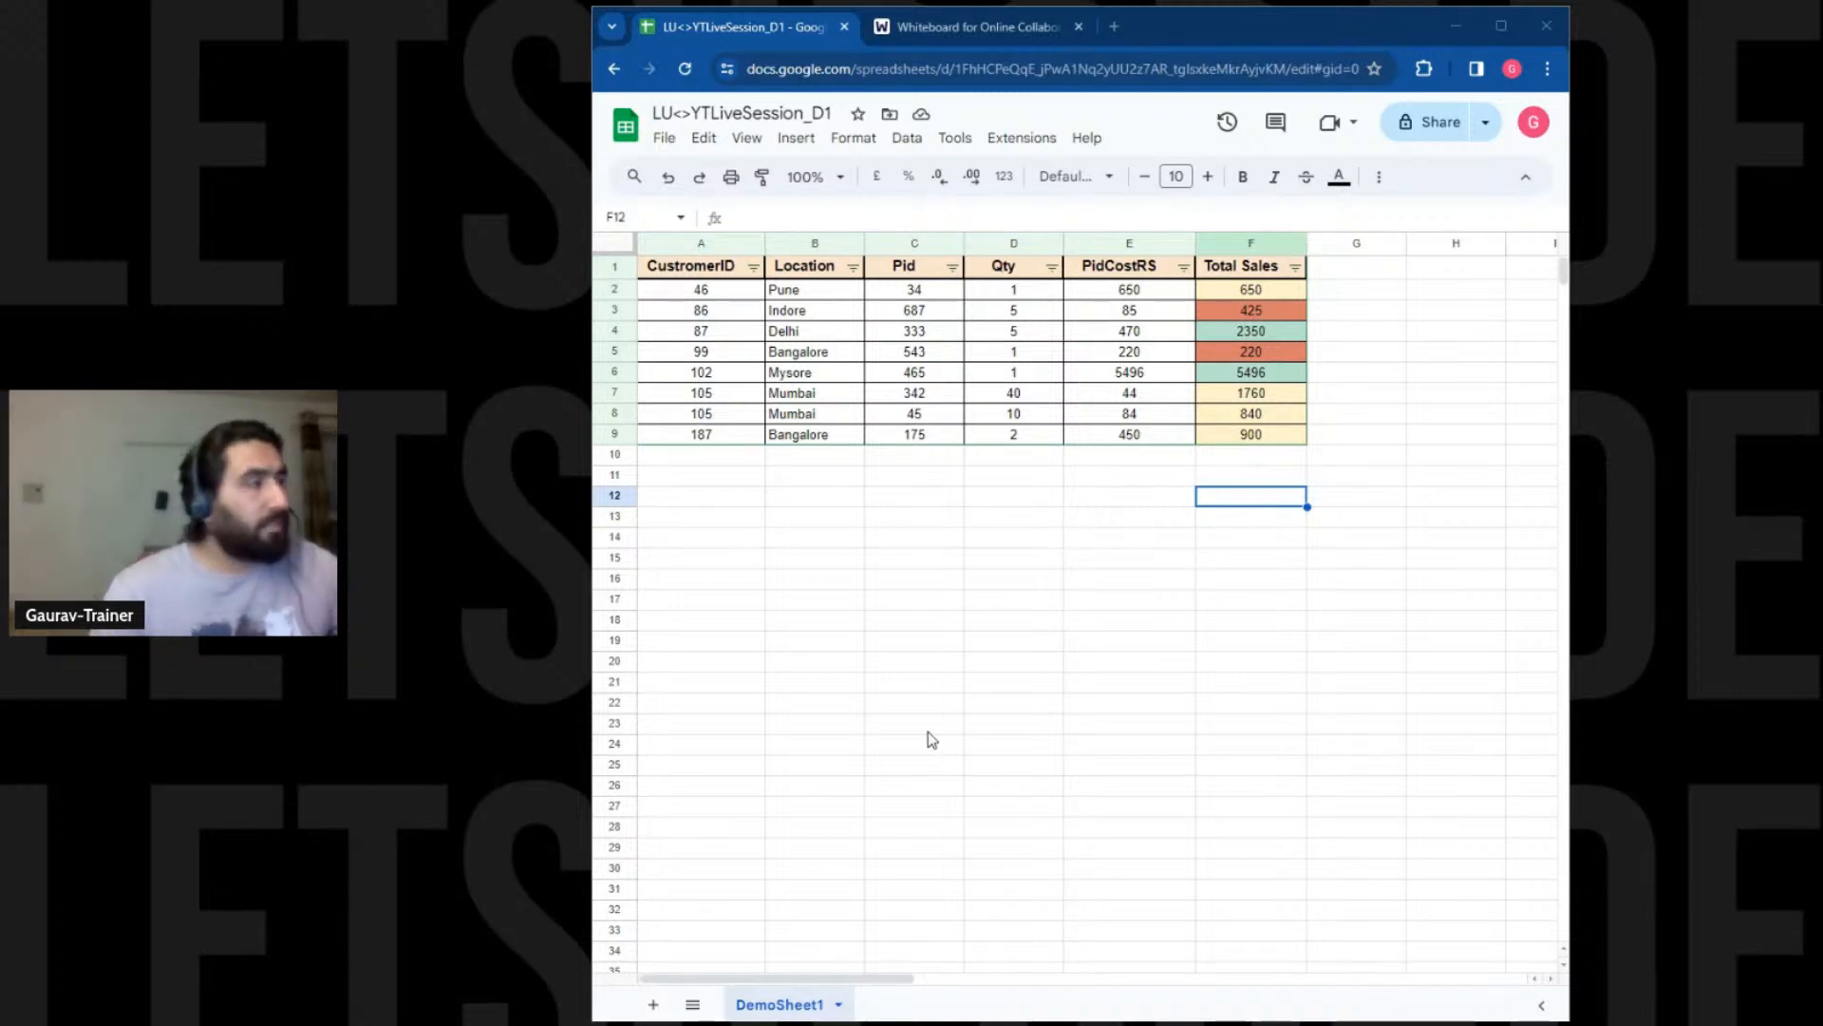
Clear the contents of the sales table in A1:F9 and delete rows 1 to 9
drag(668, 275, 1235, 448)
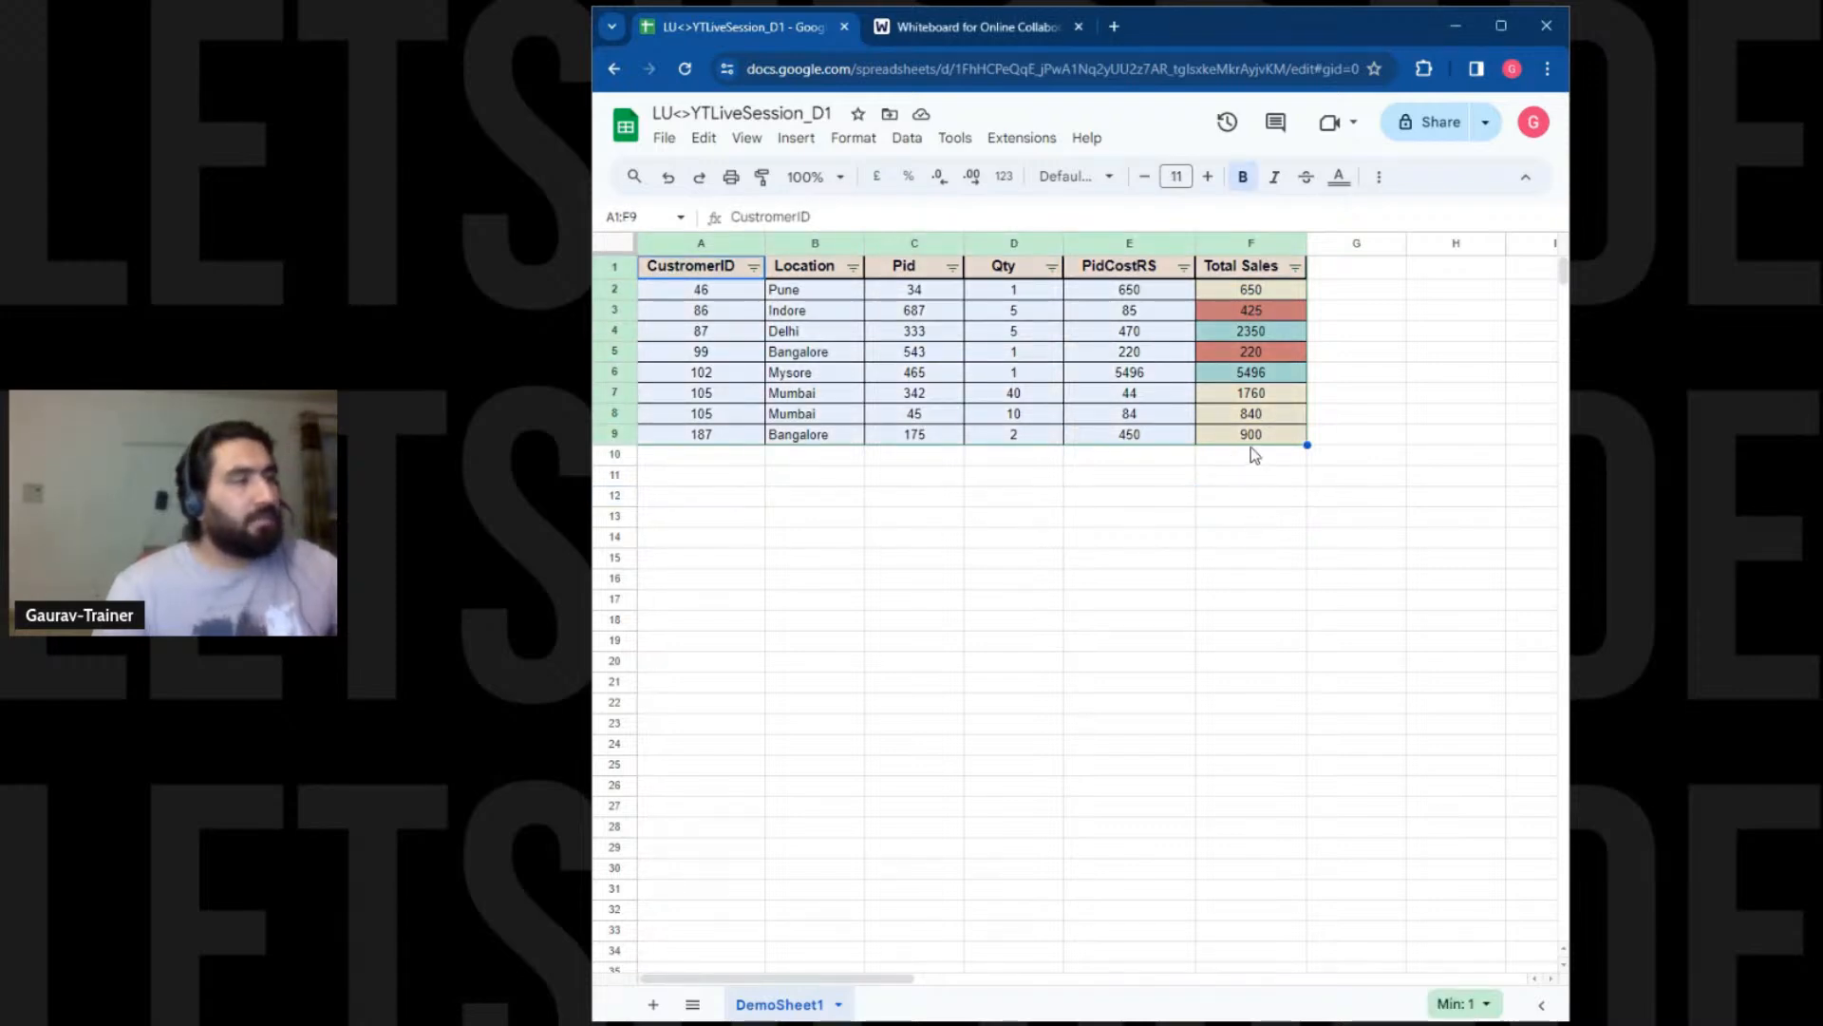
key(Delete)
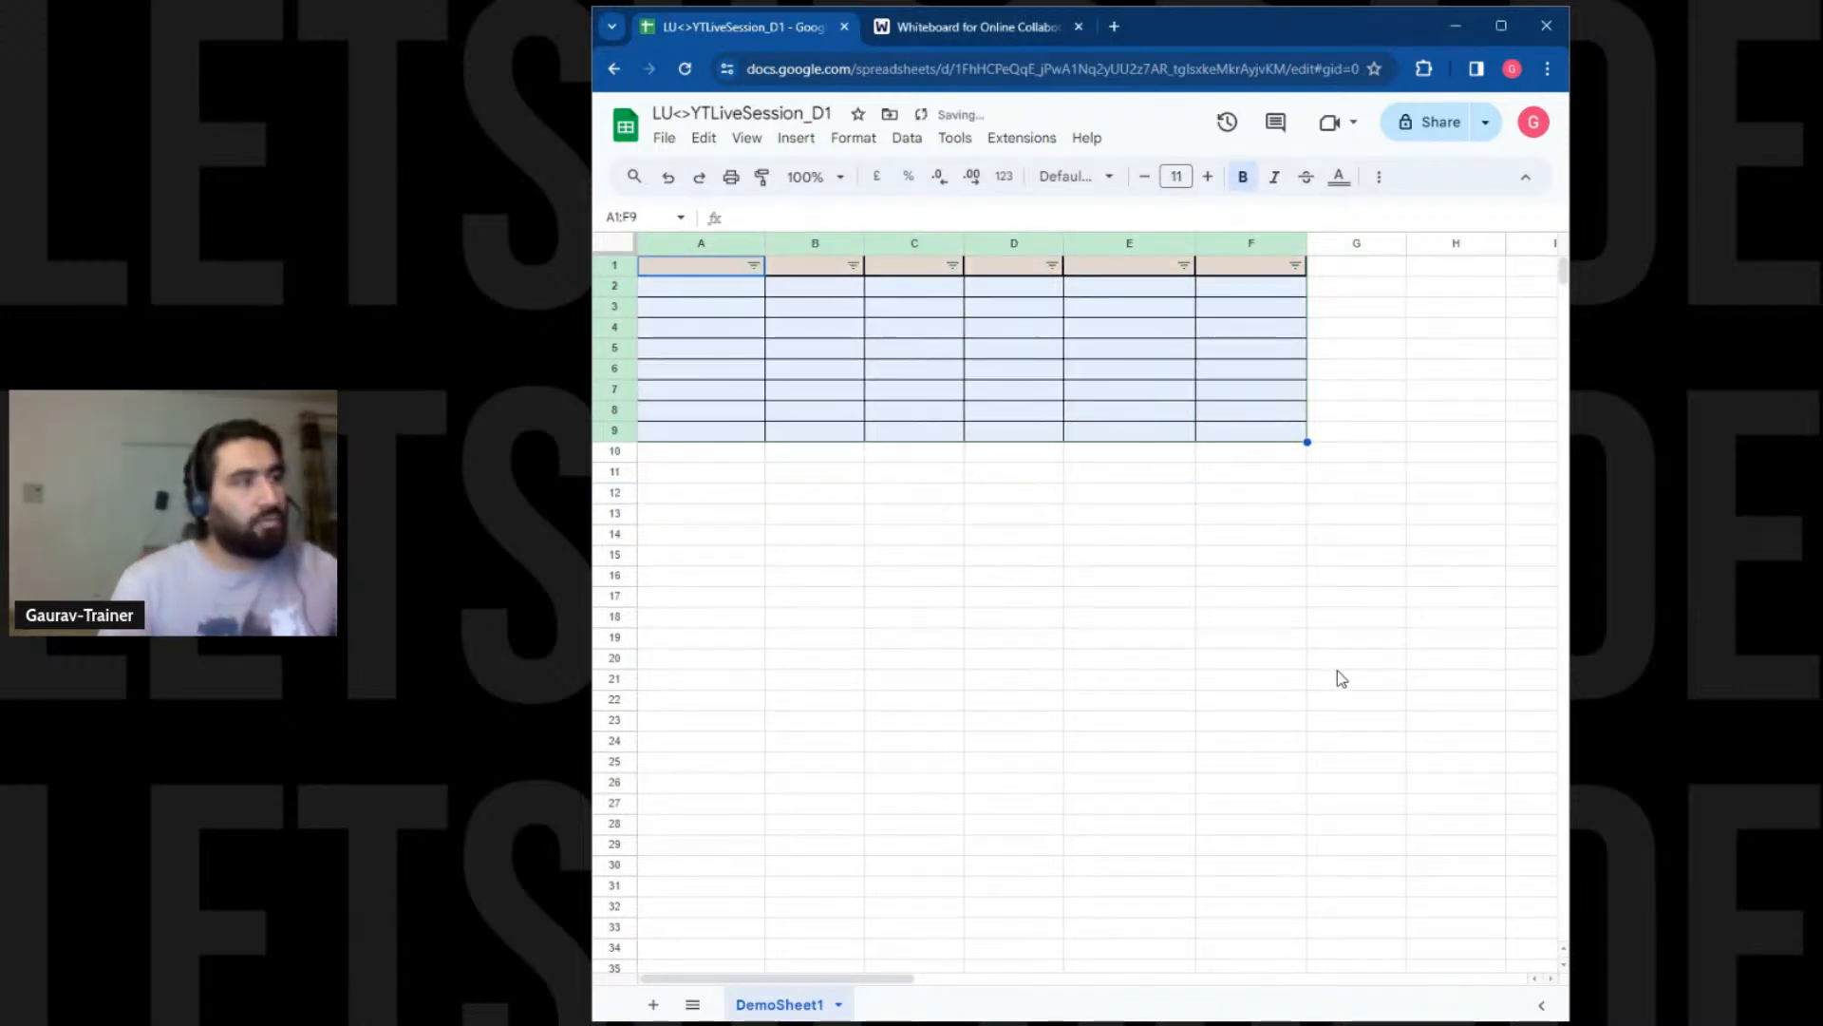
click(609, 264)
drag(609, 264, 612, 430)
right_click(613, 432)
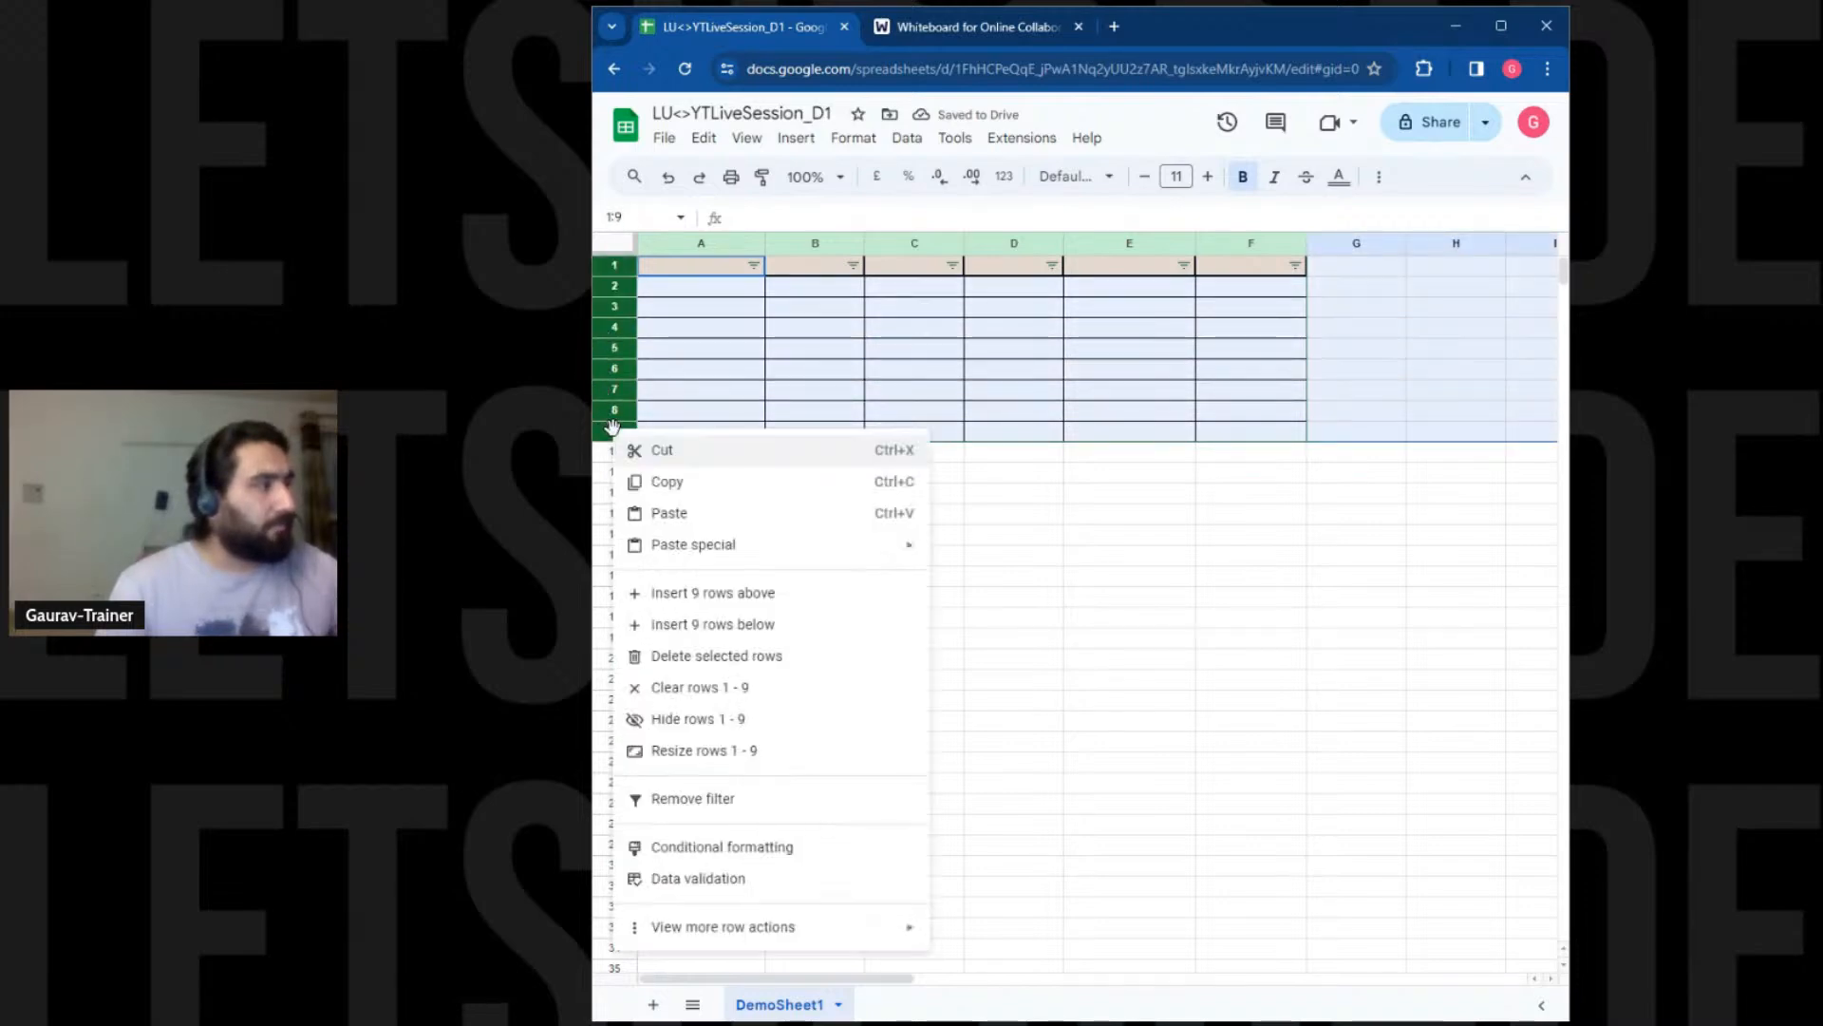
click(676, 656)
click(997, 578)
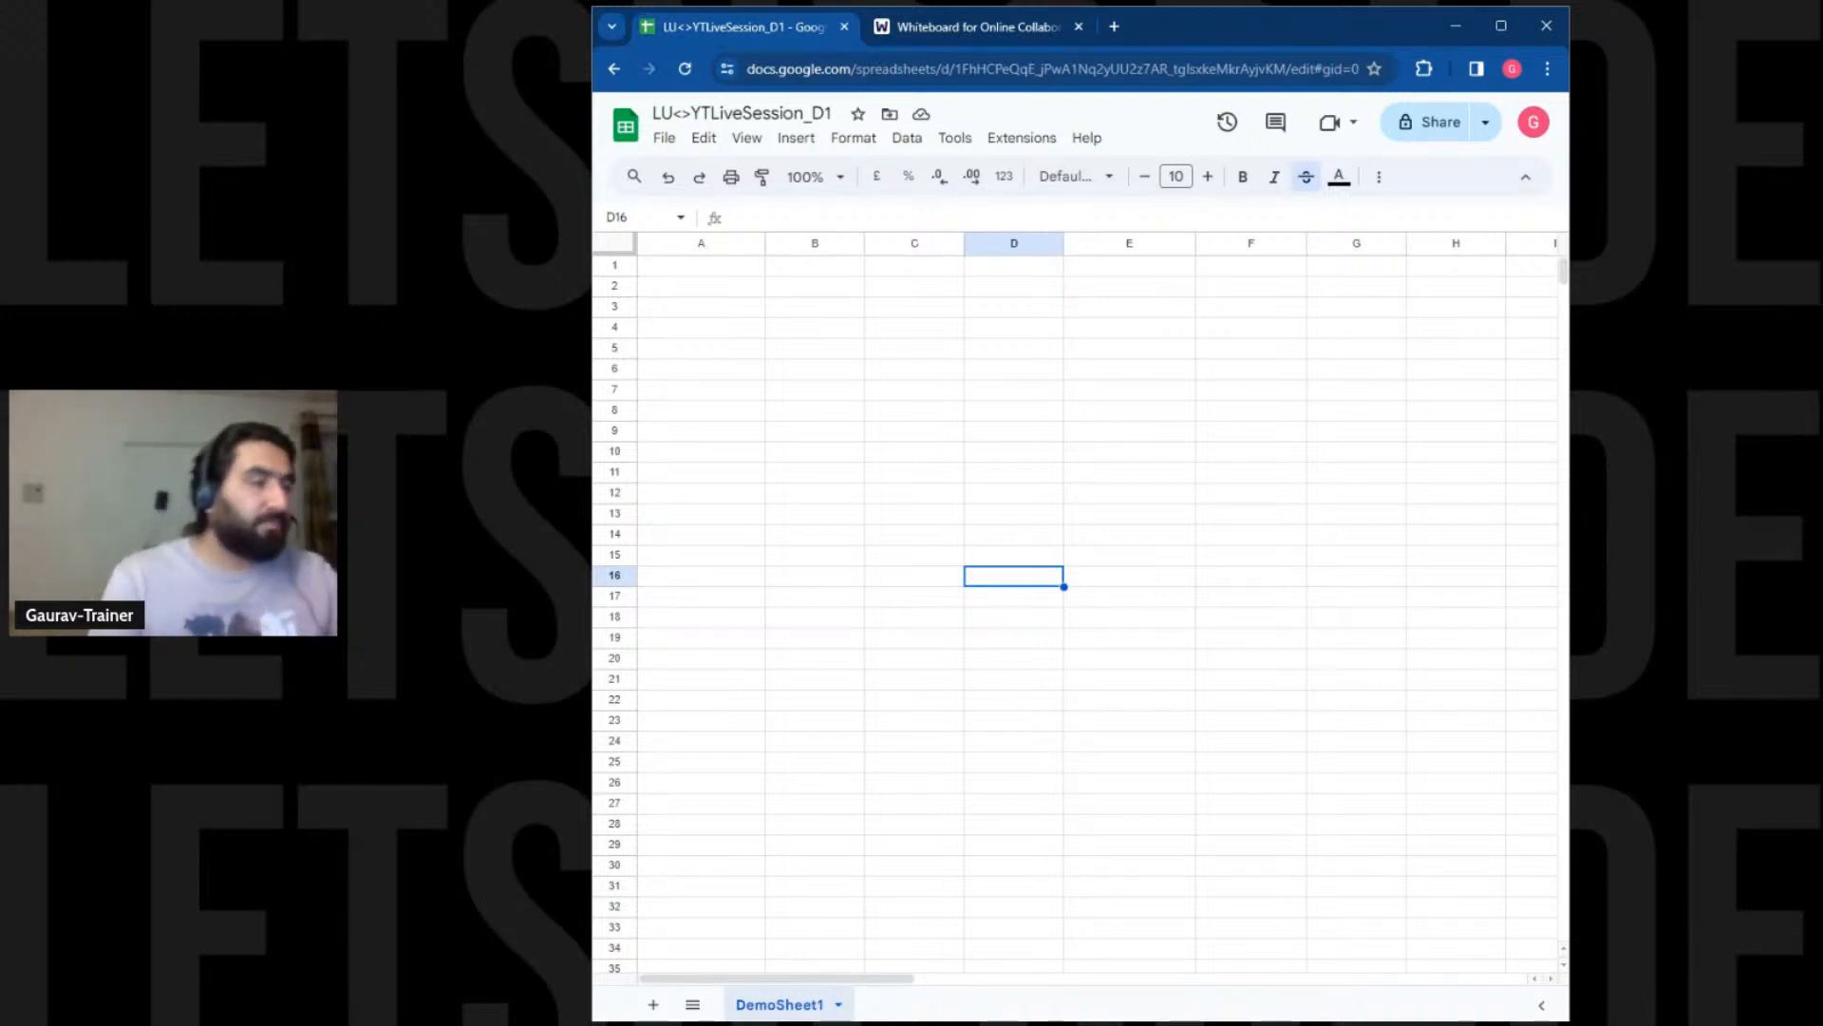
Merge cells A3:D3 into a single title cell
click(836, 358)
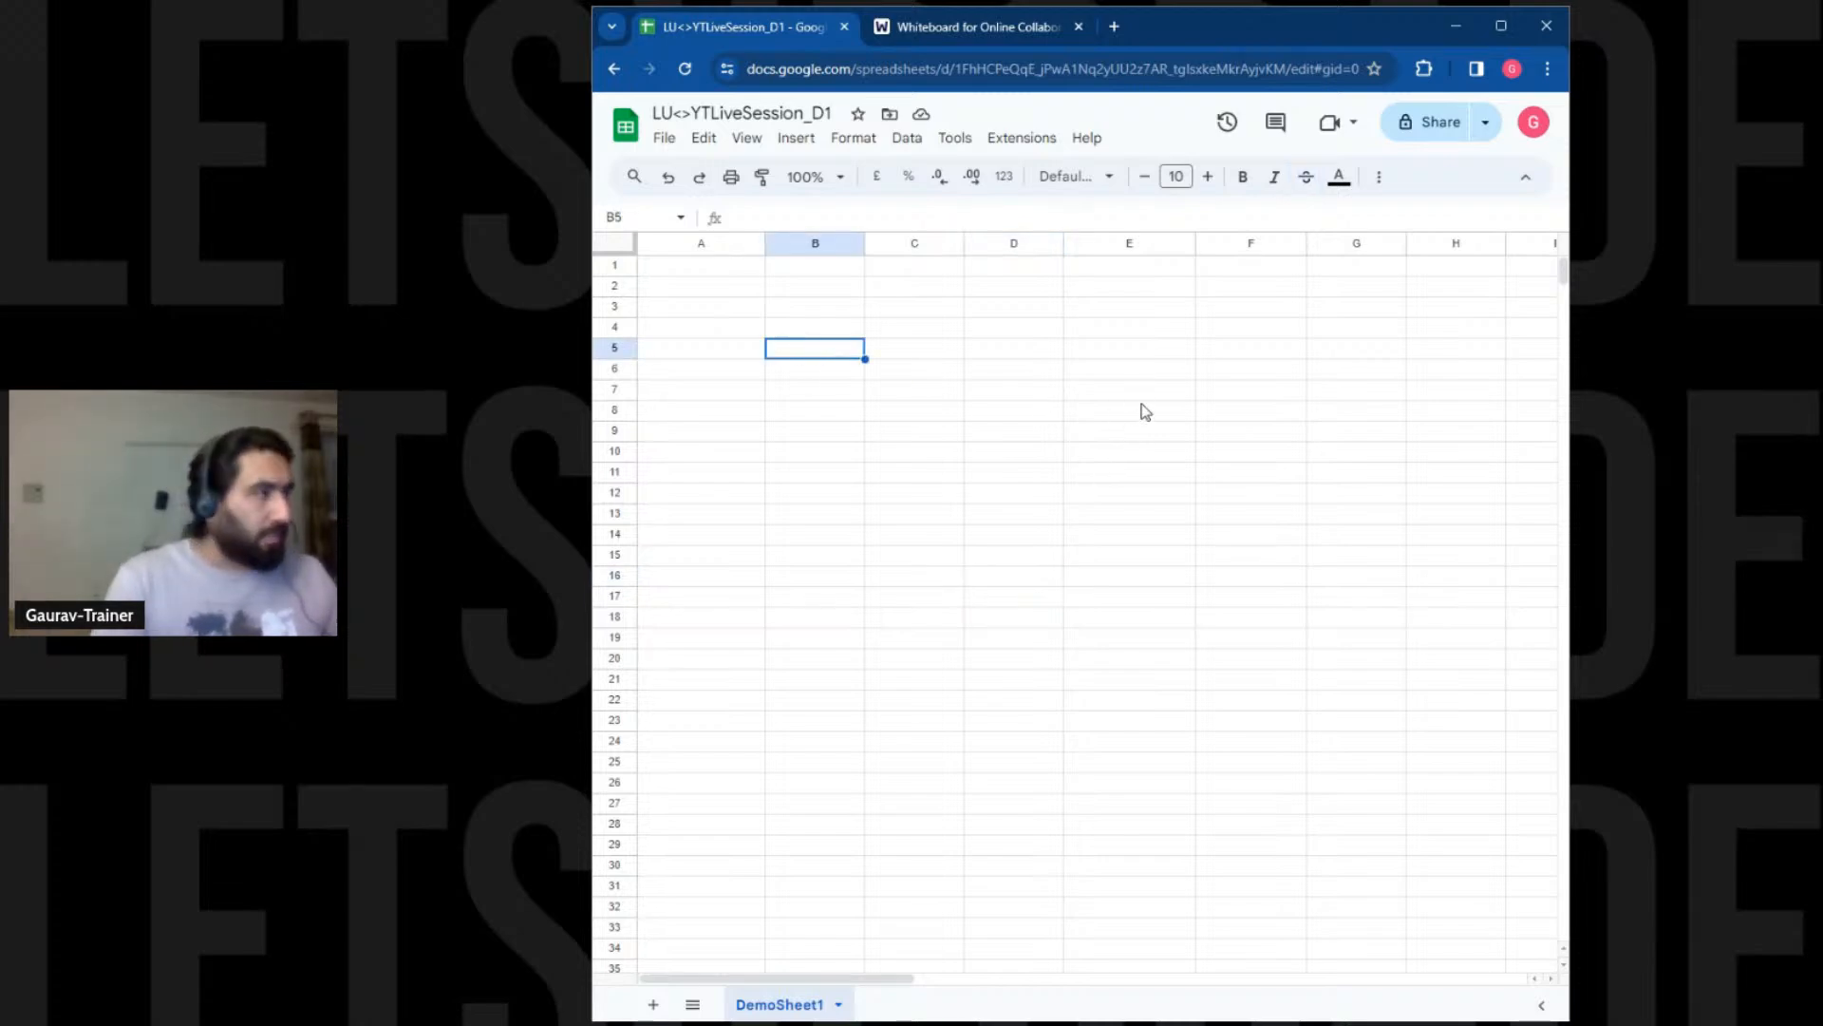
drag(749, 310, 1038, 309)
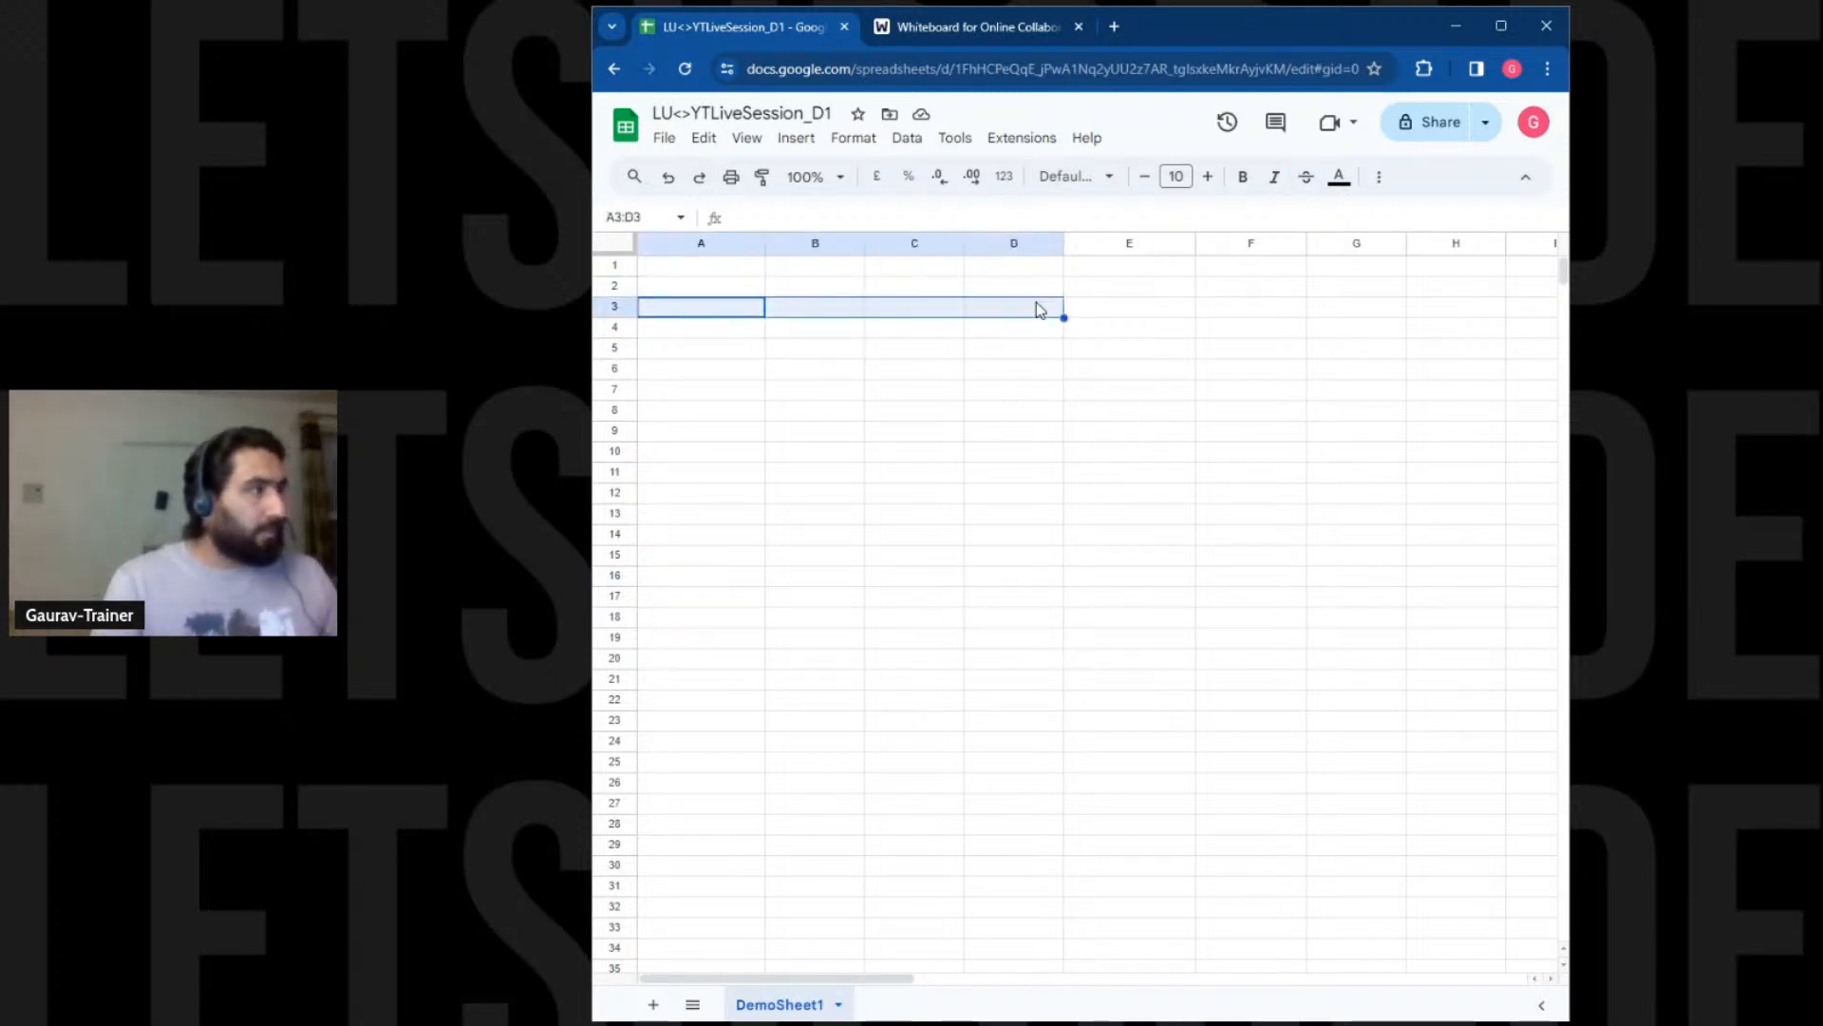
click(1379, 177)
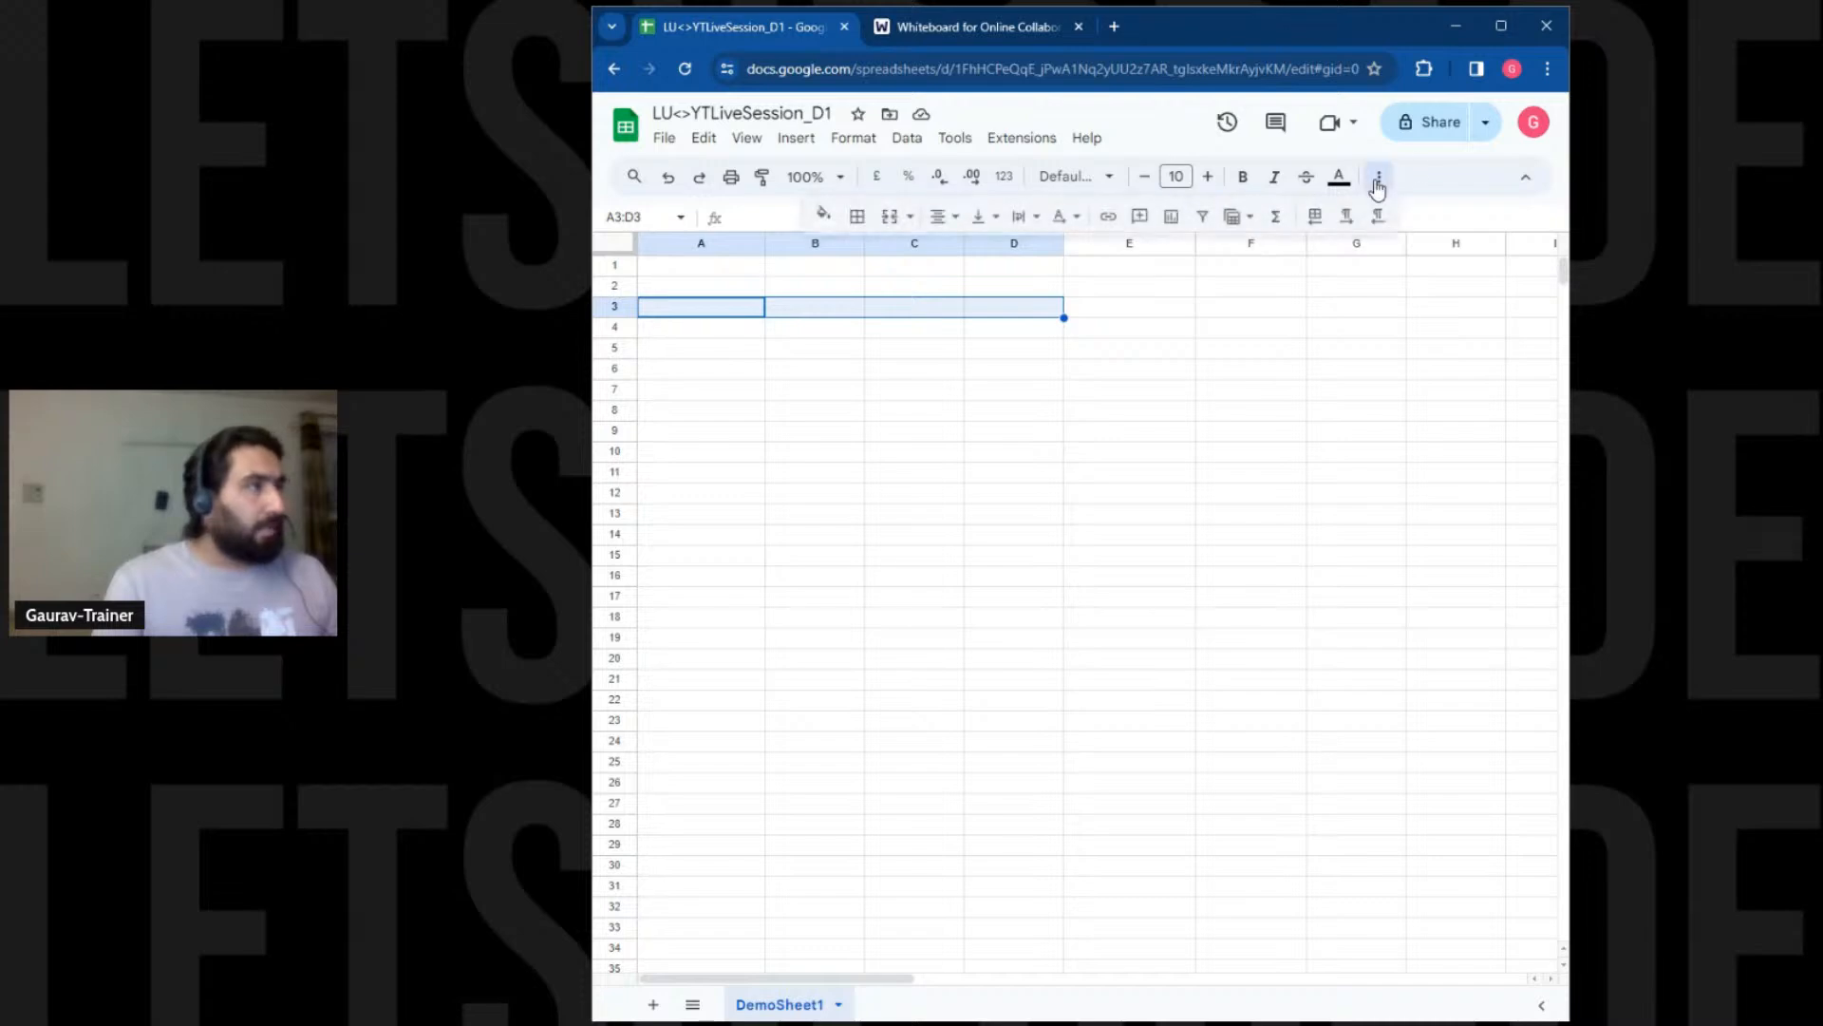
click(890, 216)
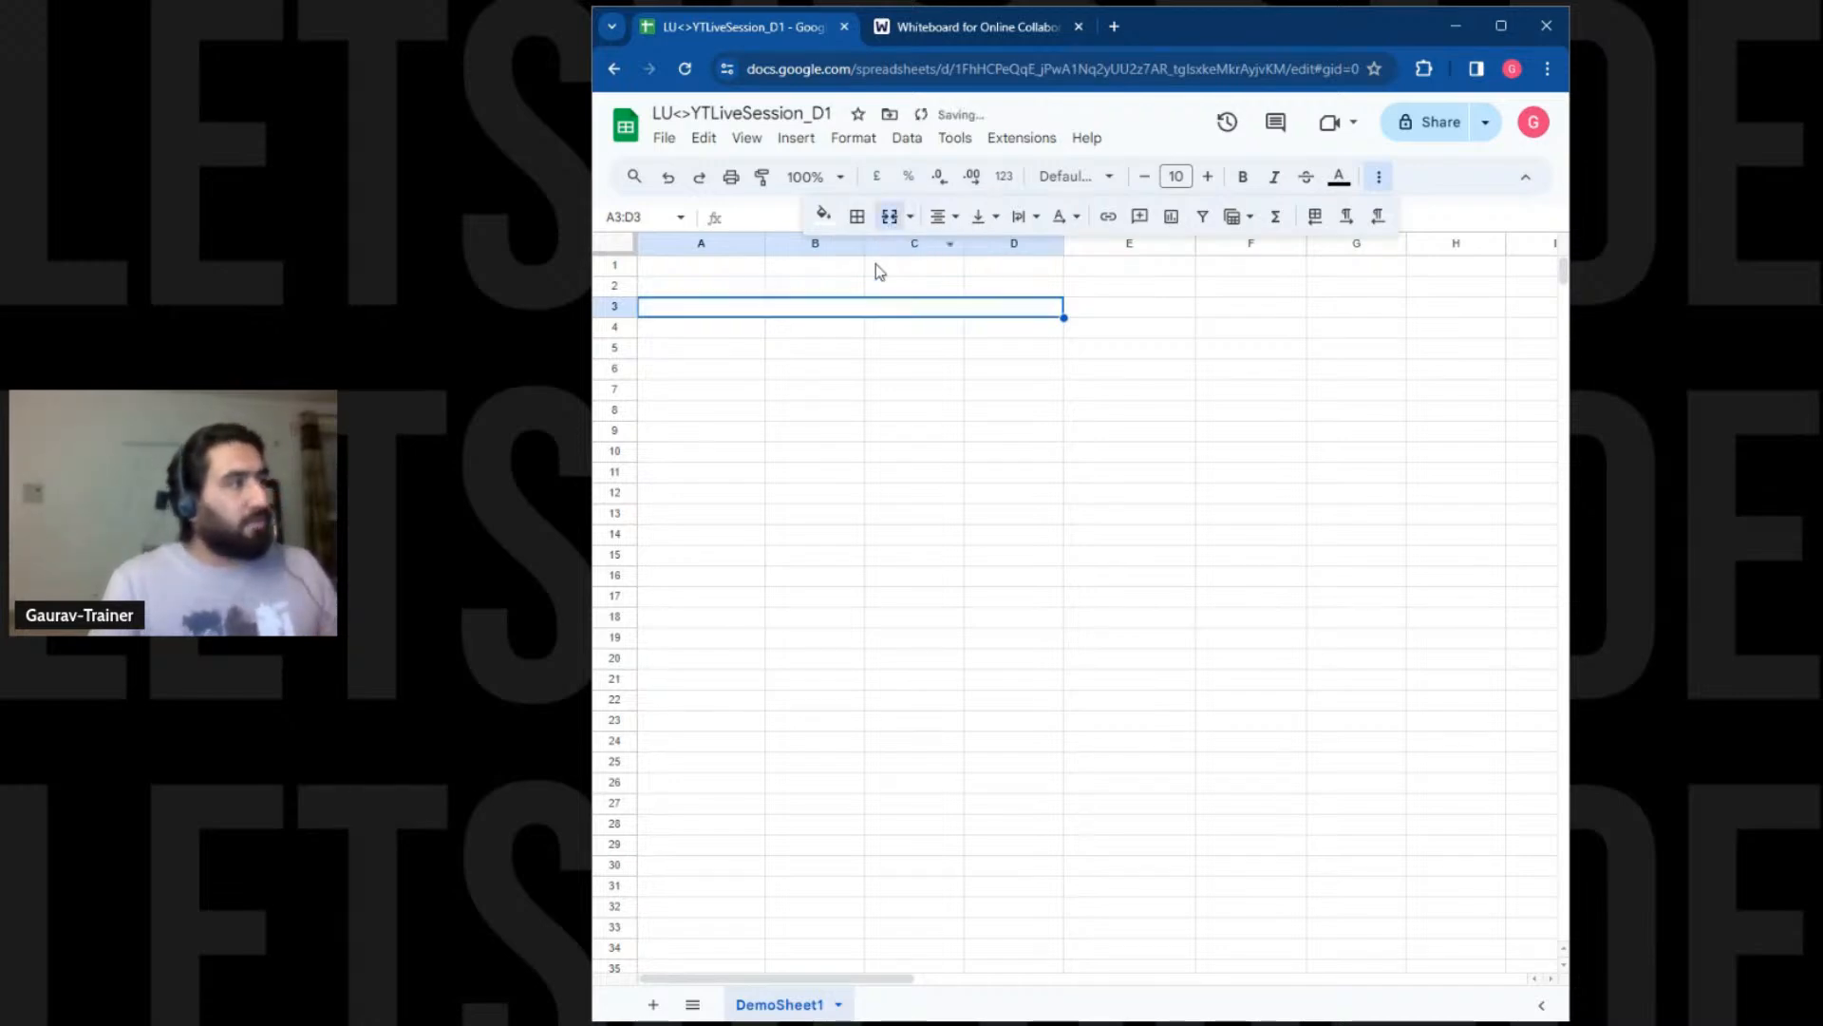
Enter the title "HOW THE AND LOGIC WORKS" in the merged cell of row 3
text(HOW TE)
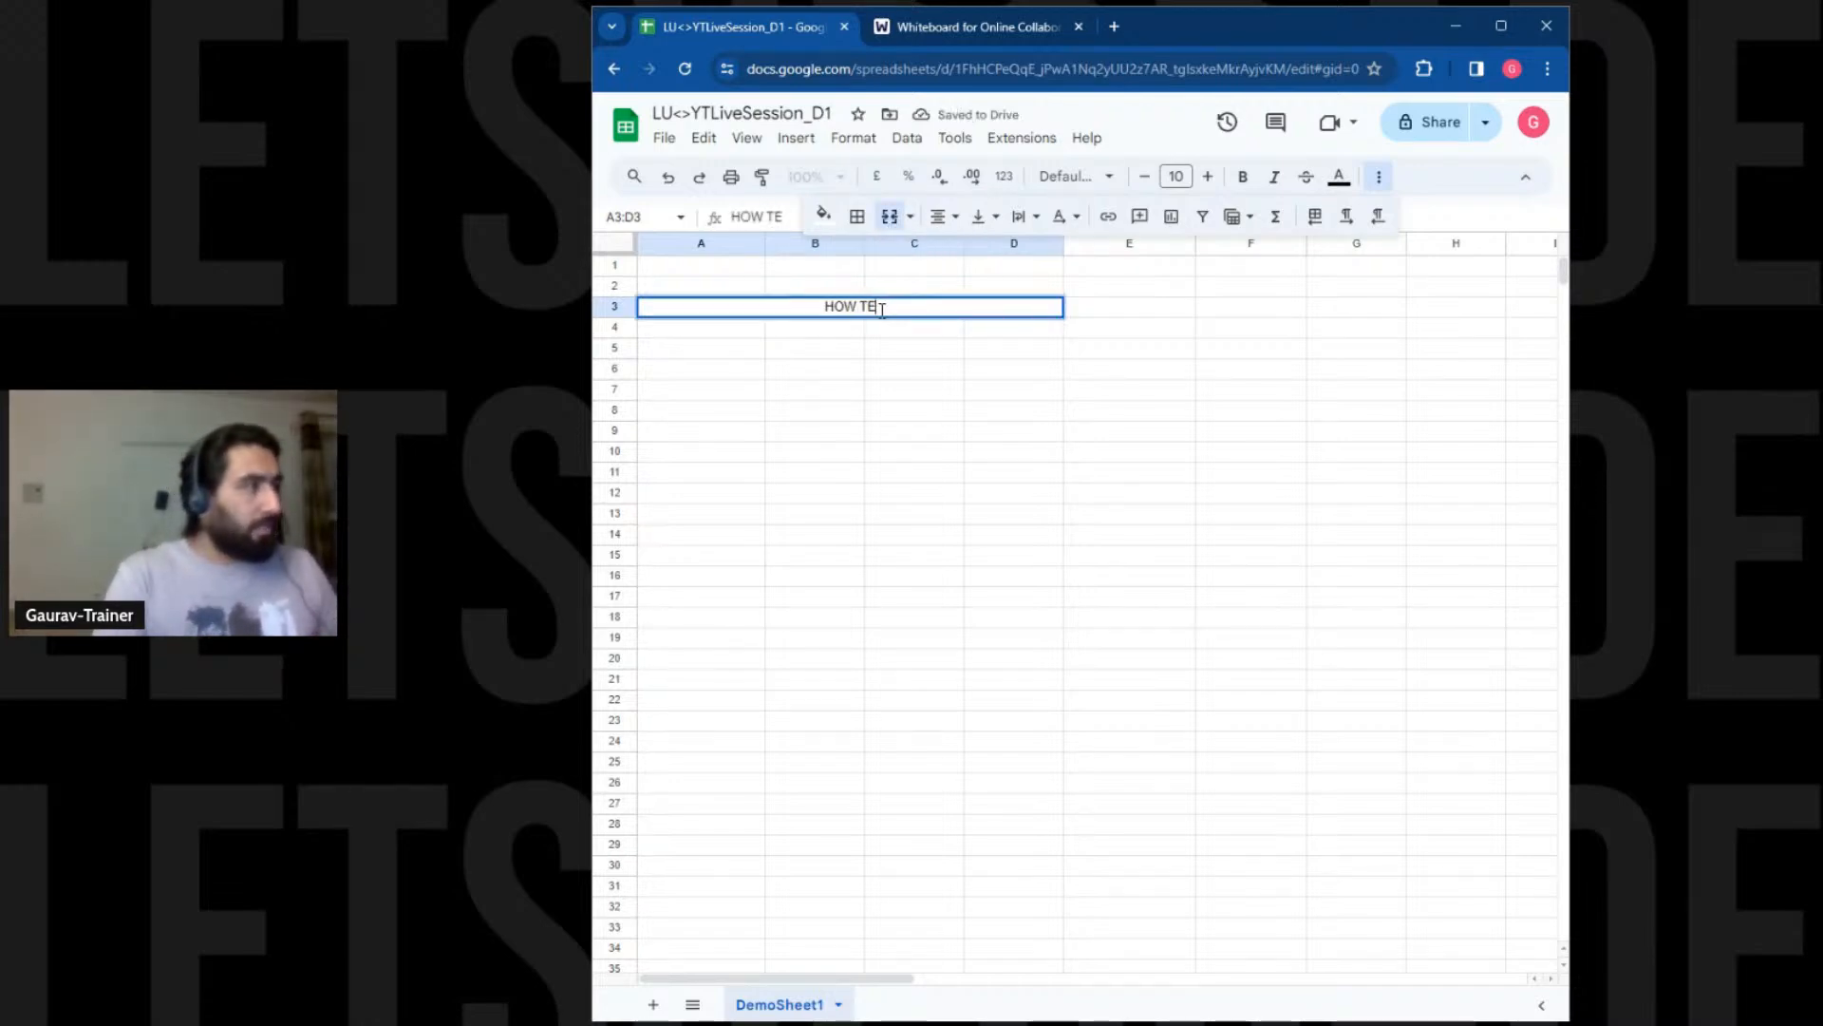
key(BackSpace)
text(HE AN)
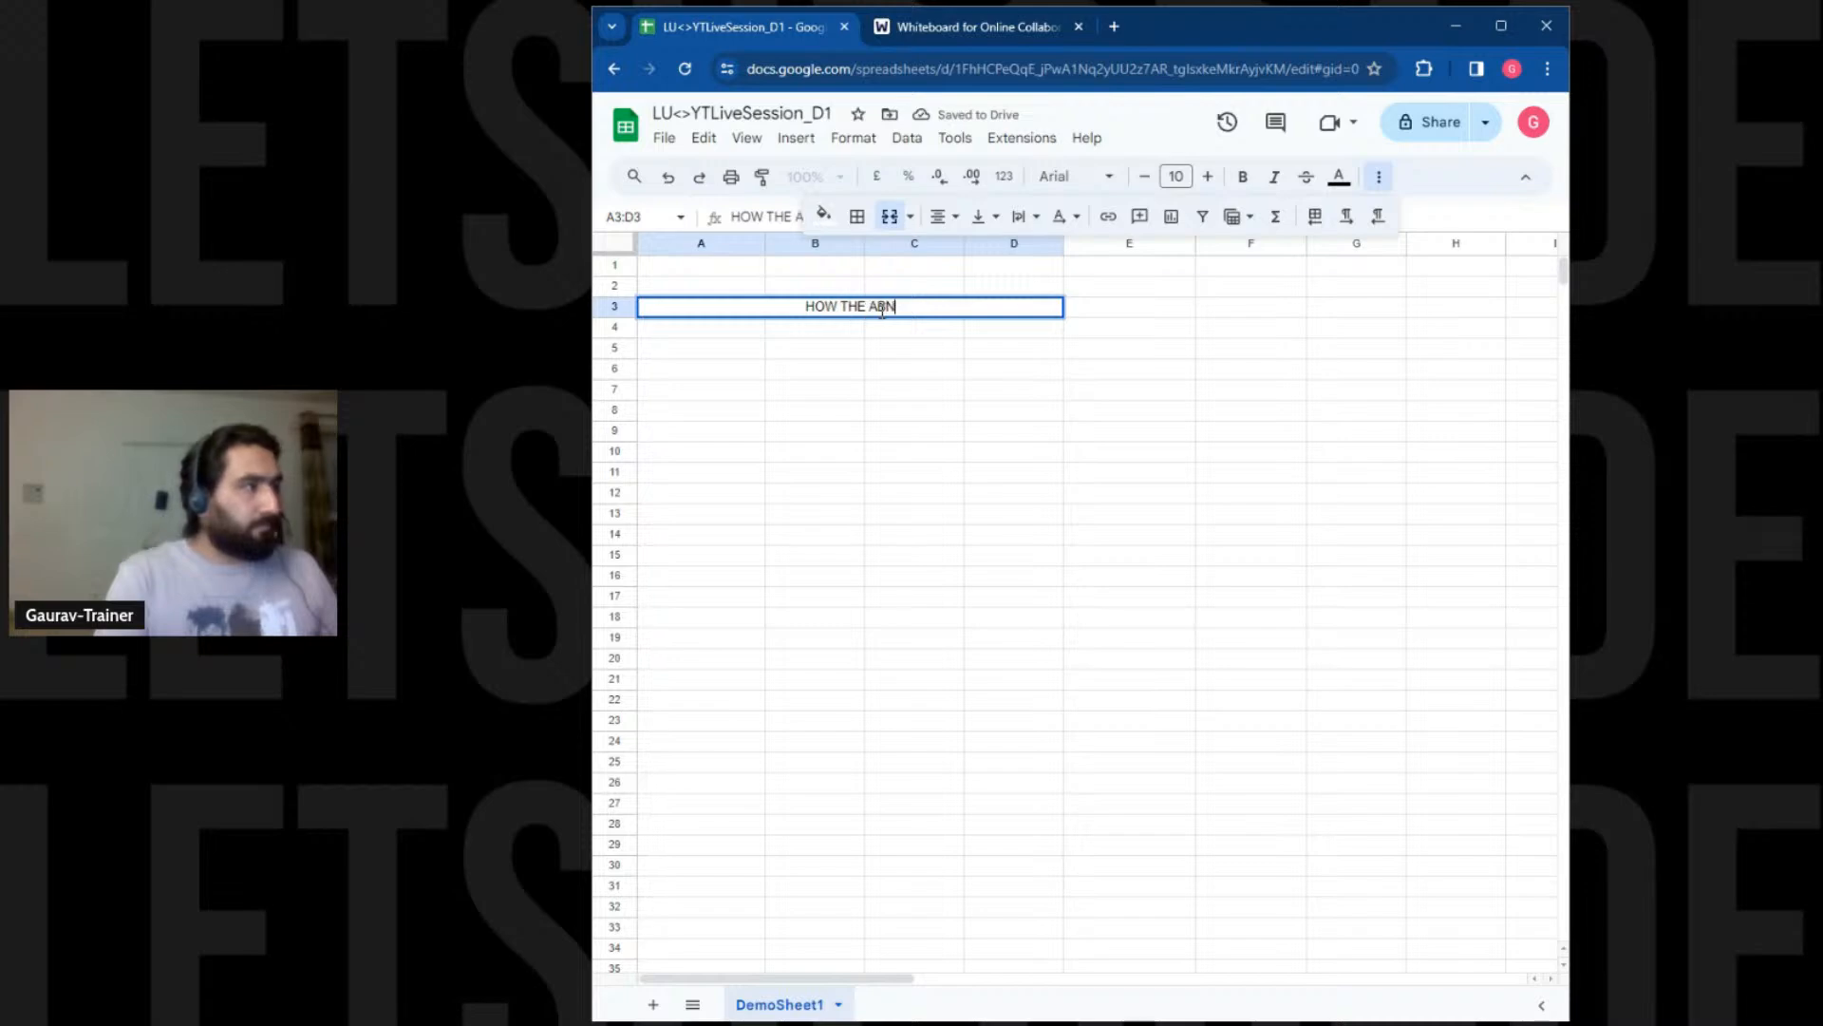
text(D)
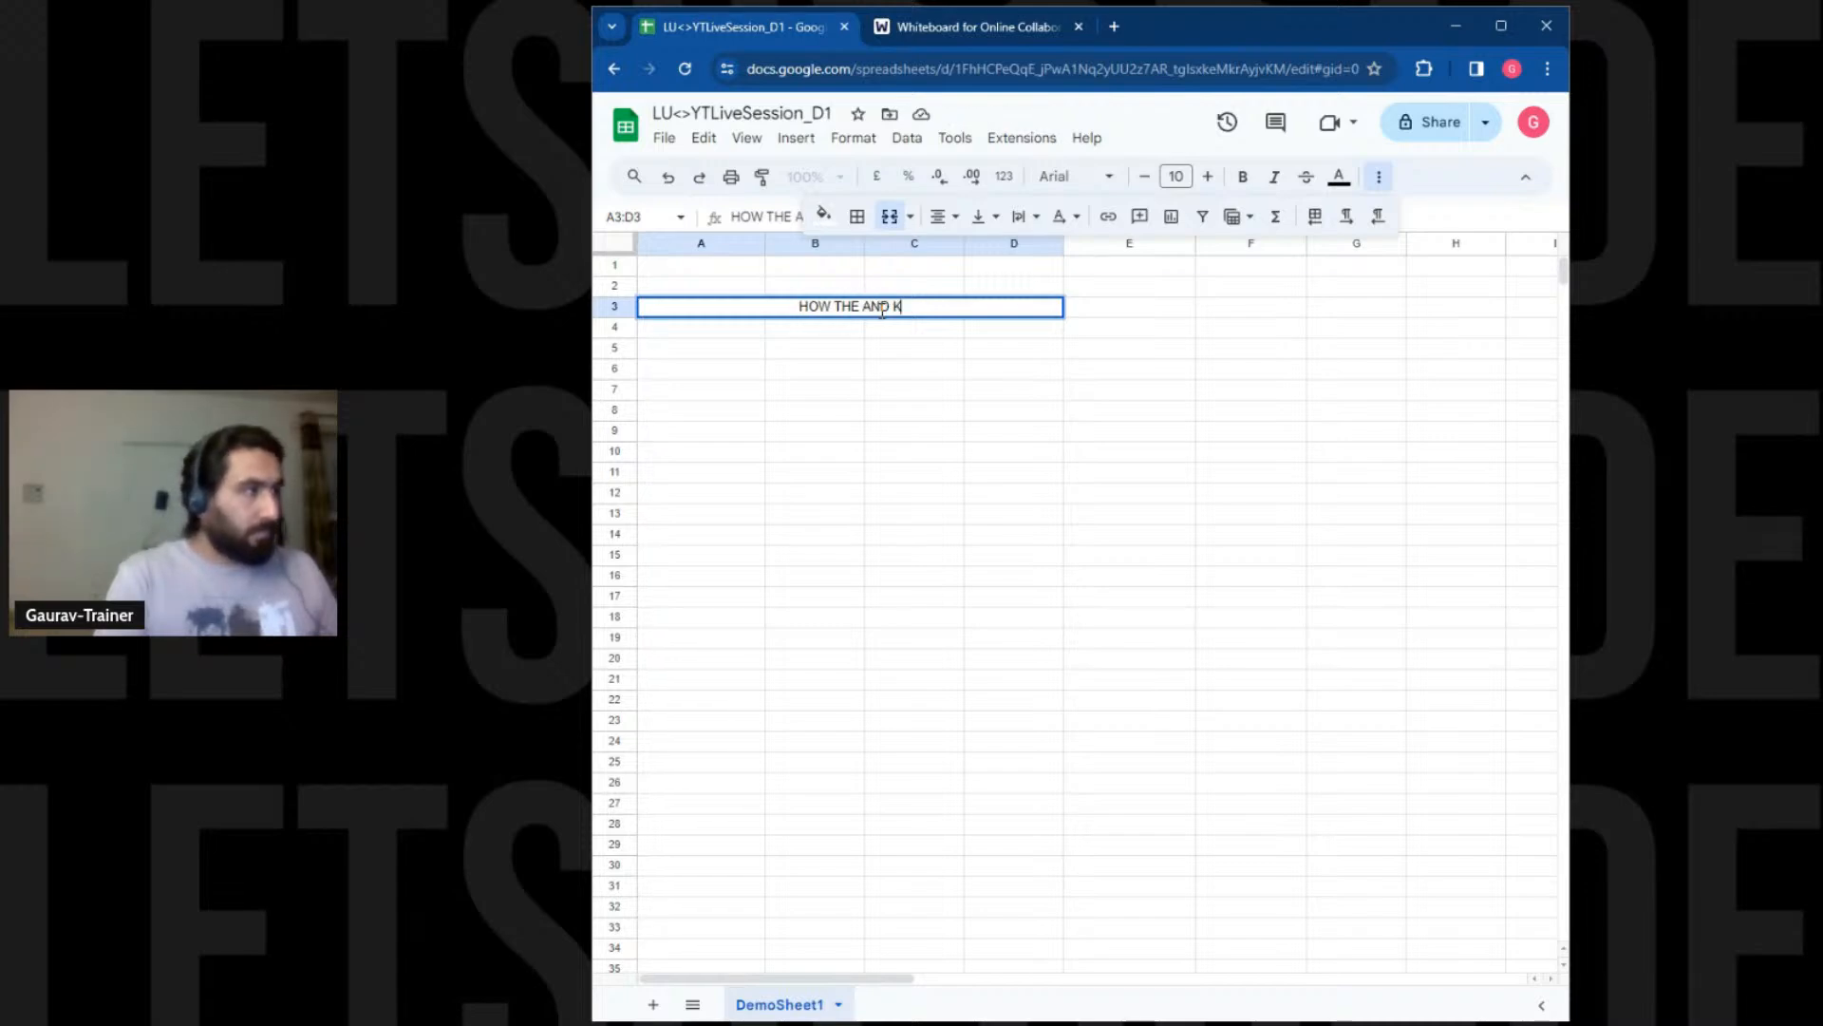
text( LOGIC WORKS)
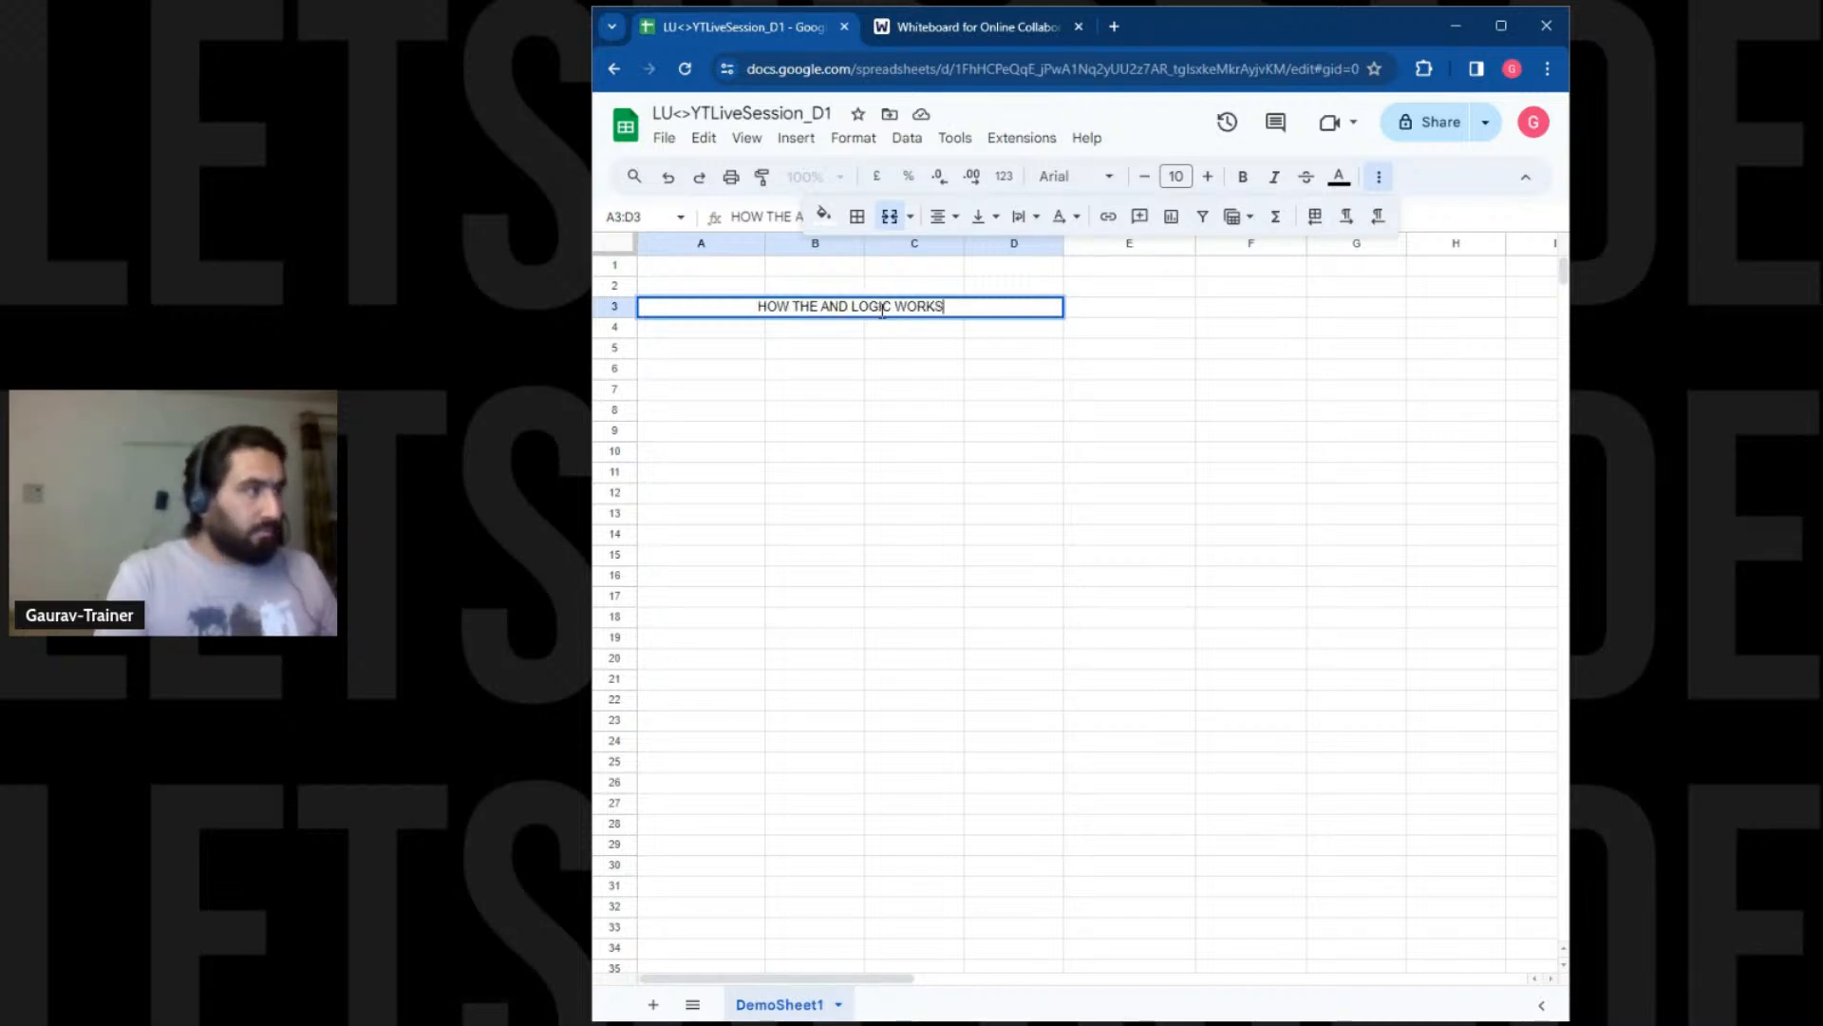
click(991, 393)
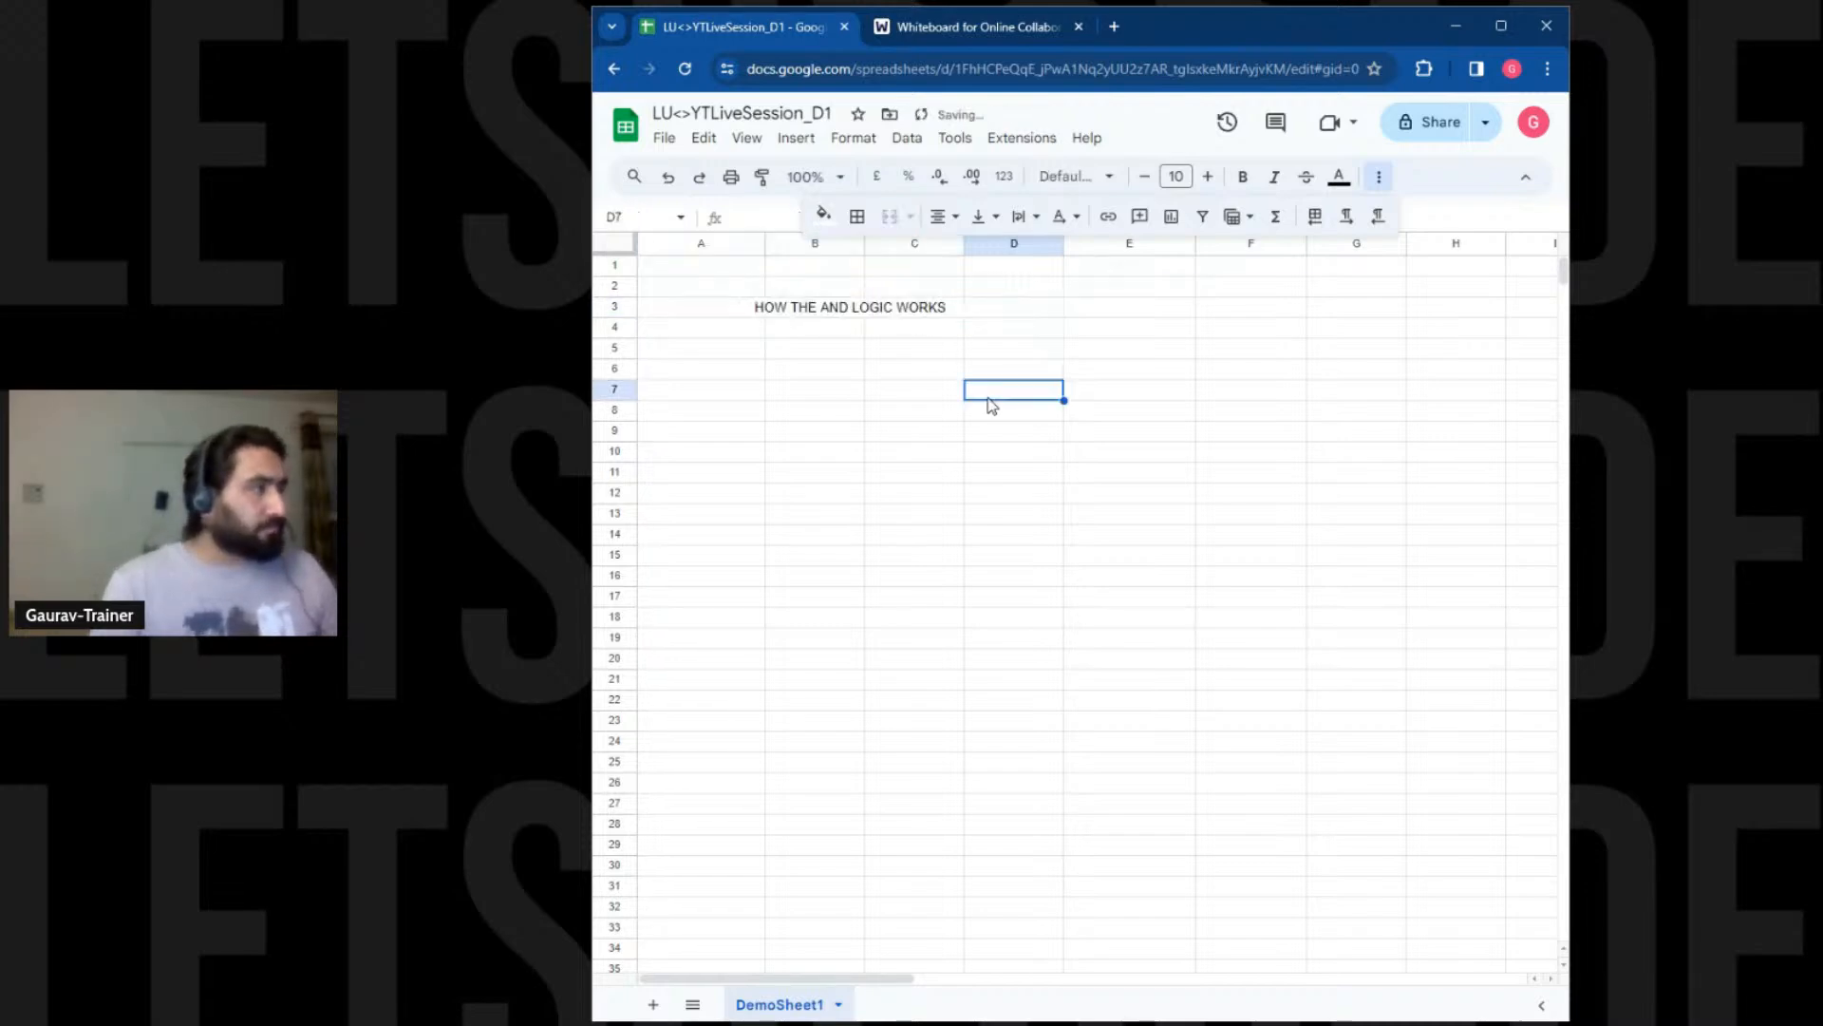
Enter the headers INPUT 1, INPUT 2 and OUTPUT in A5:C5 and widen column B slightly
click(719, 354)
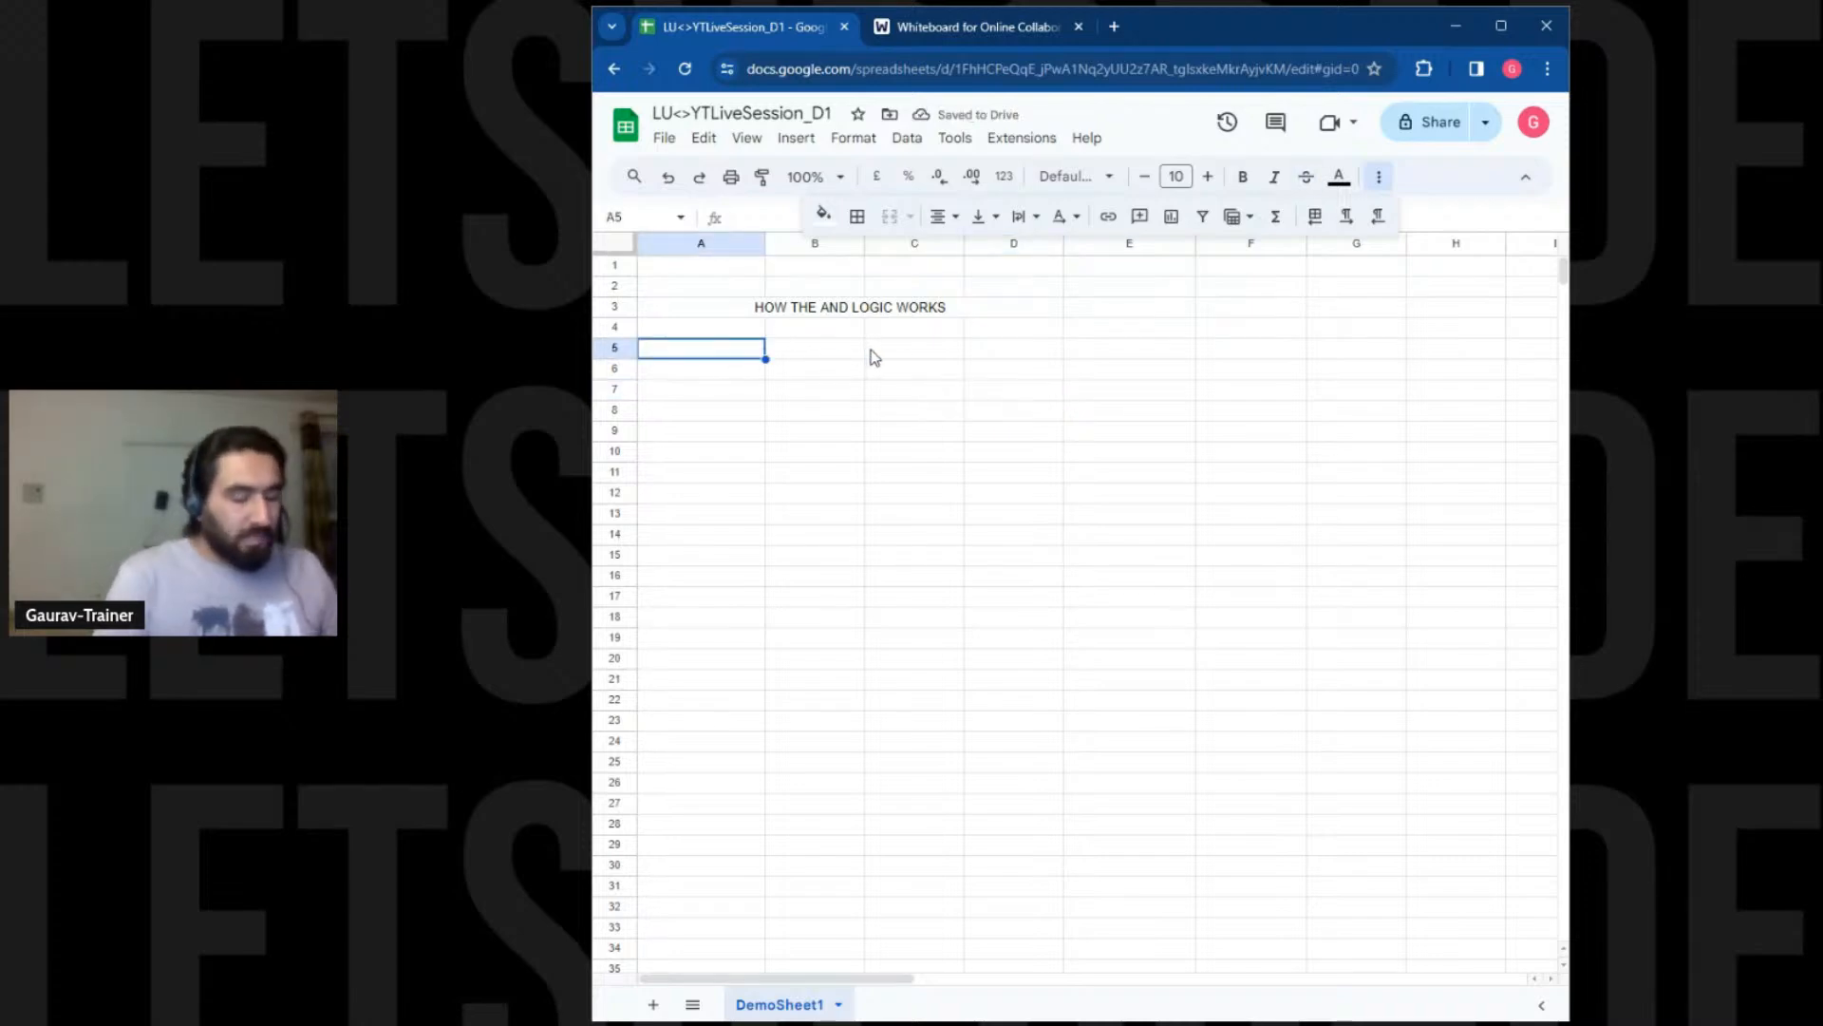
text(INPUT 1)
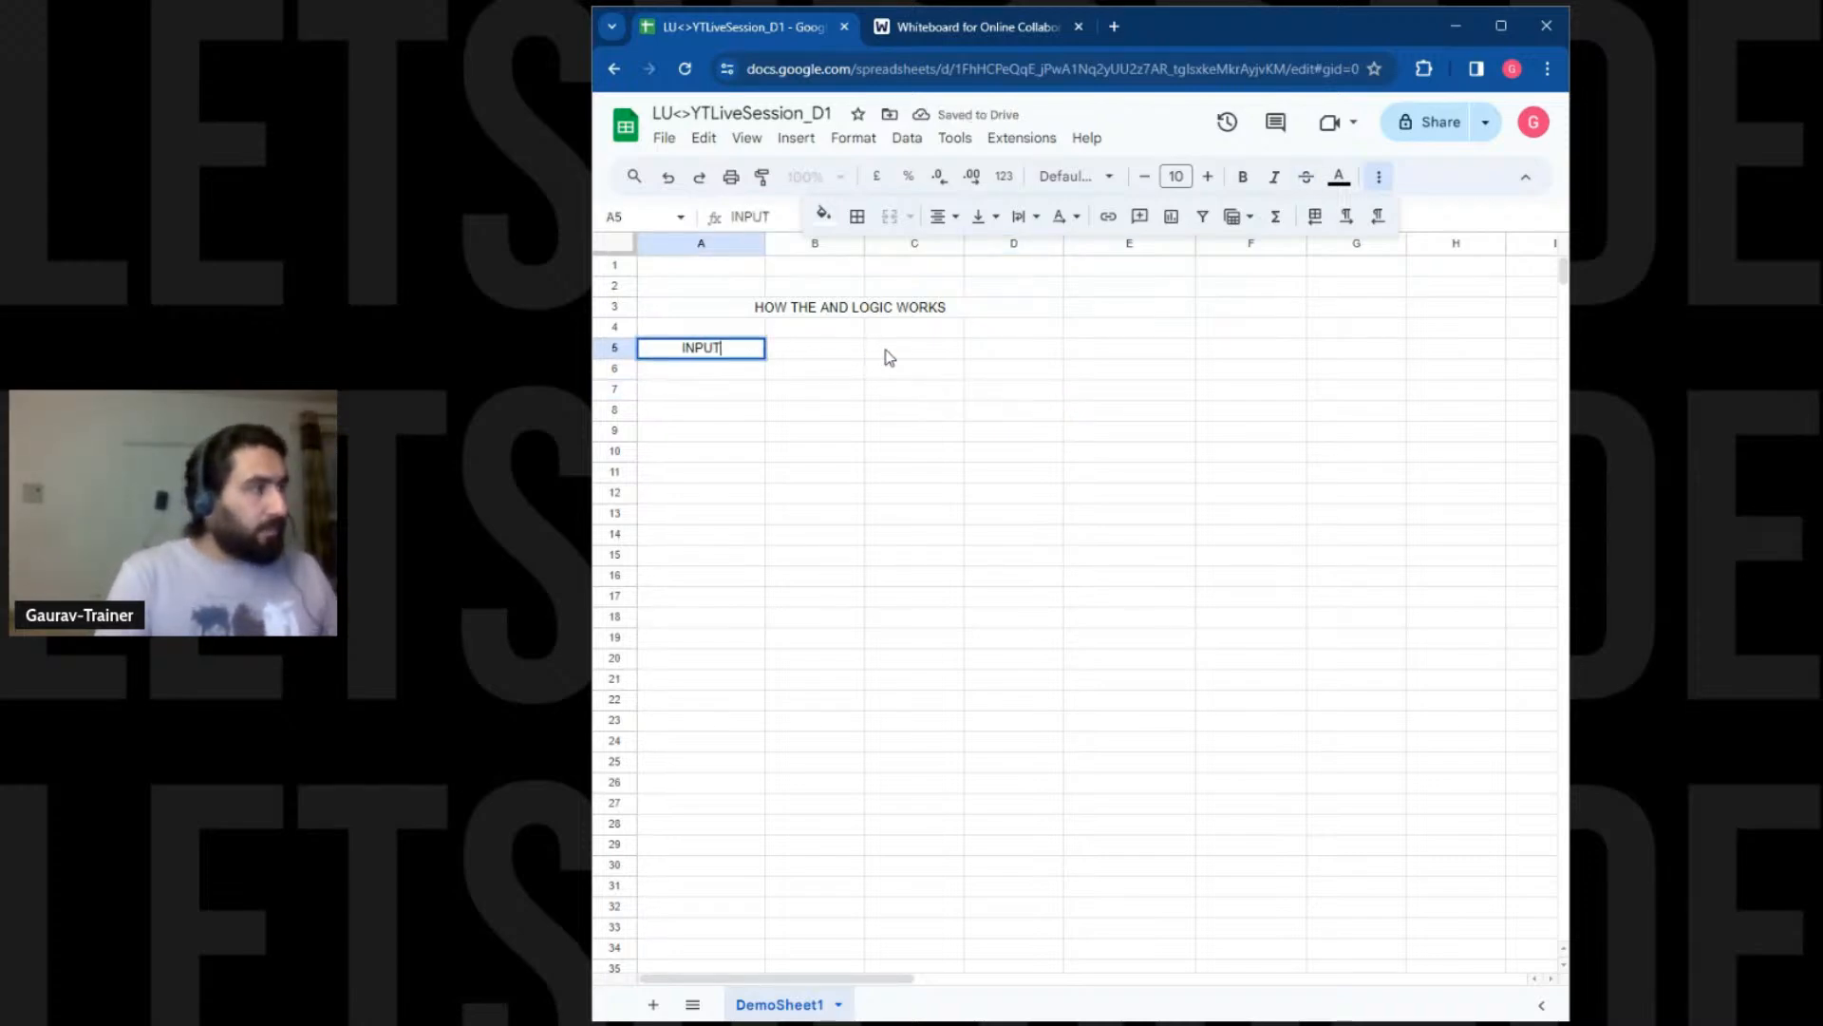
click(840, 354)
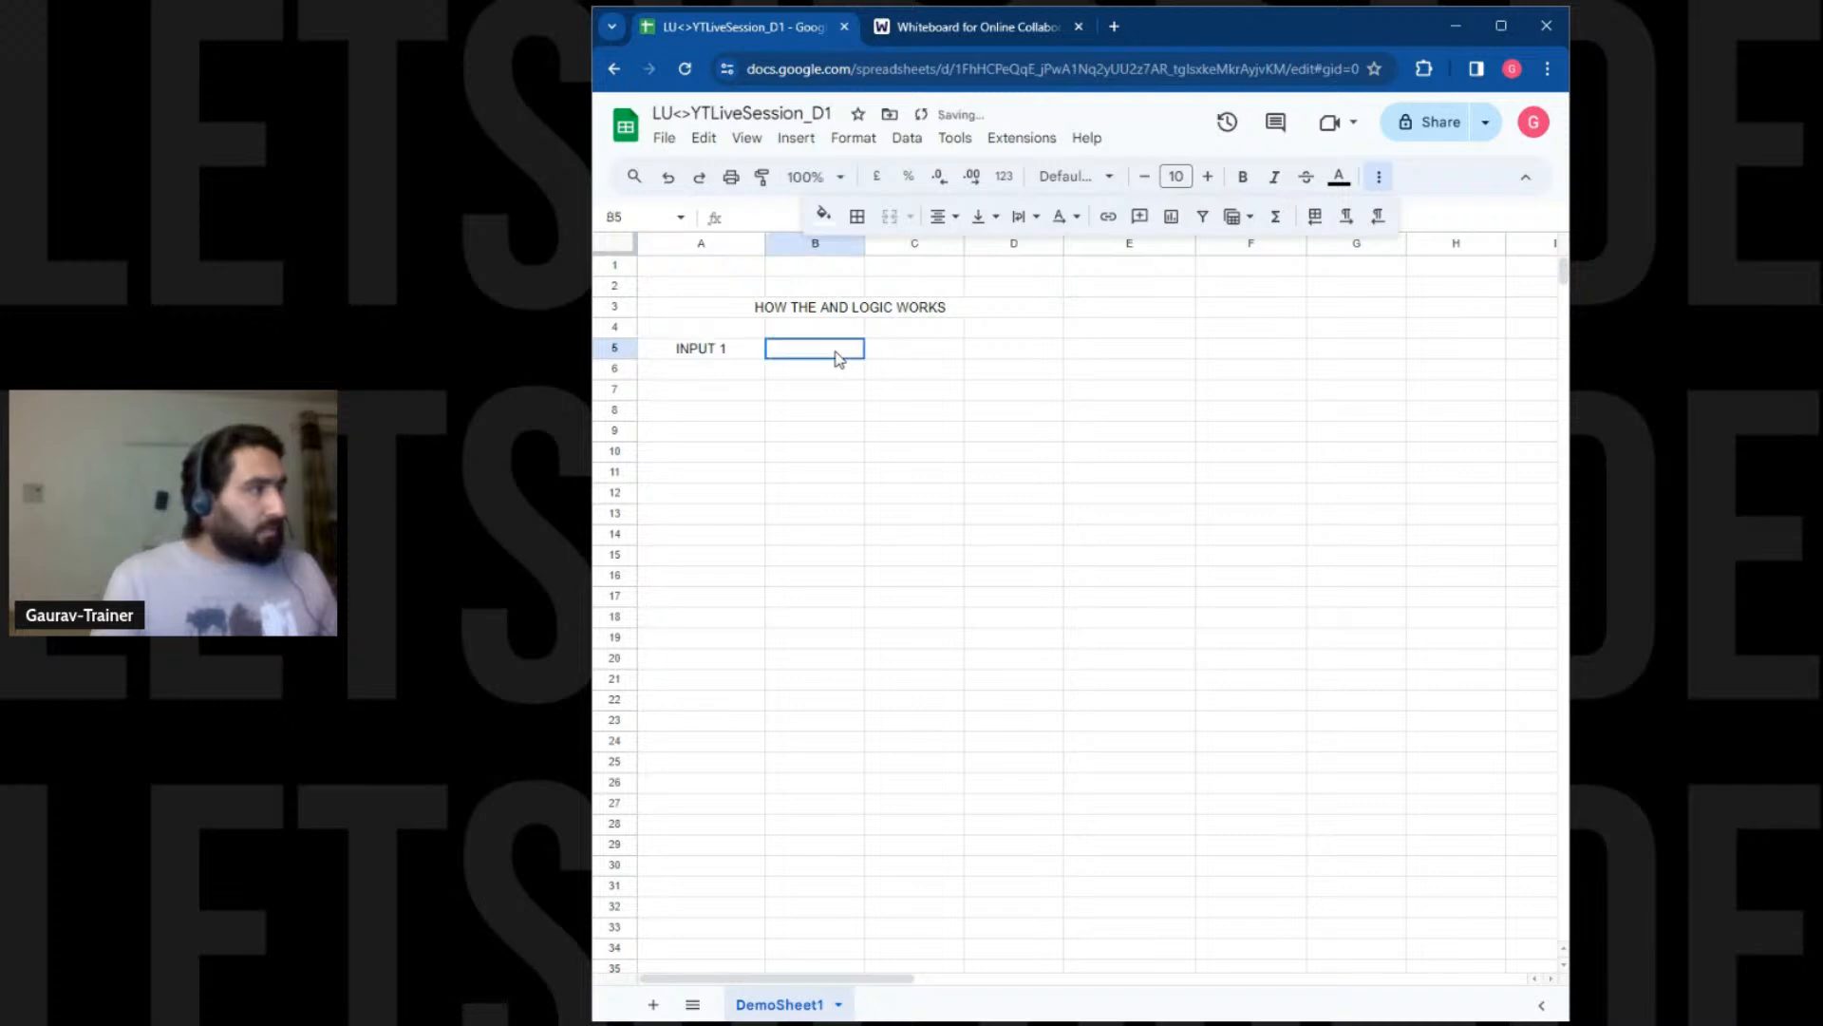
text(INPUT 2)
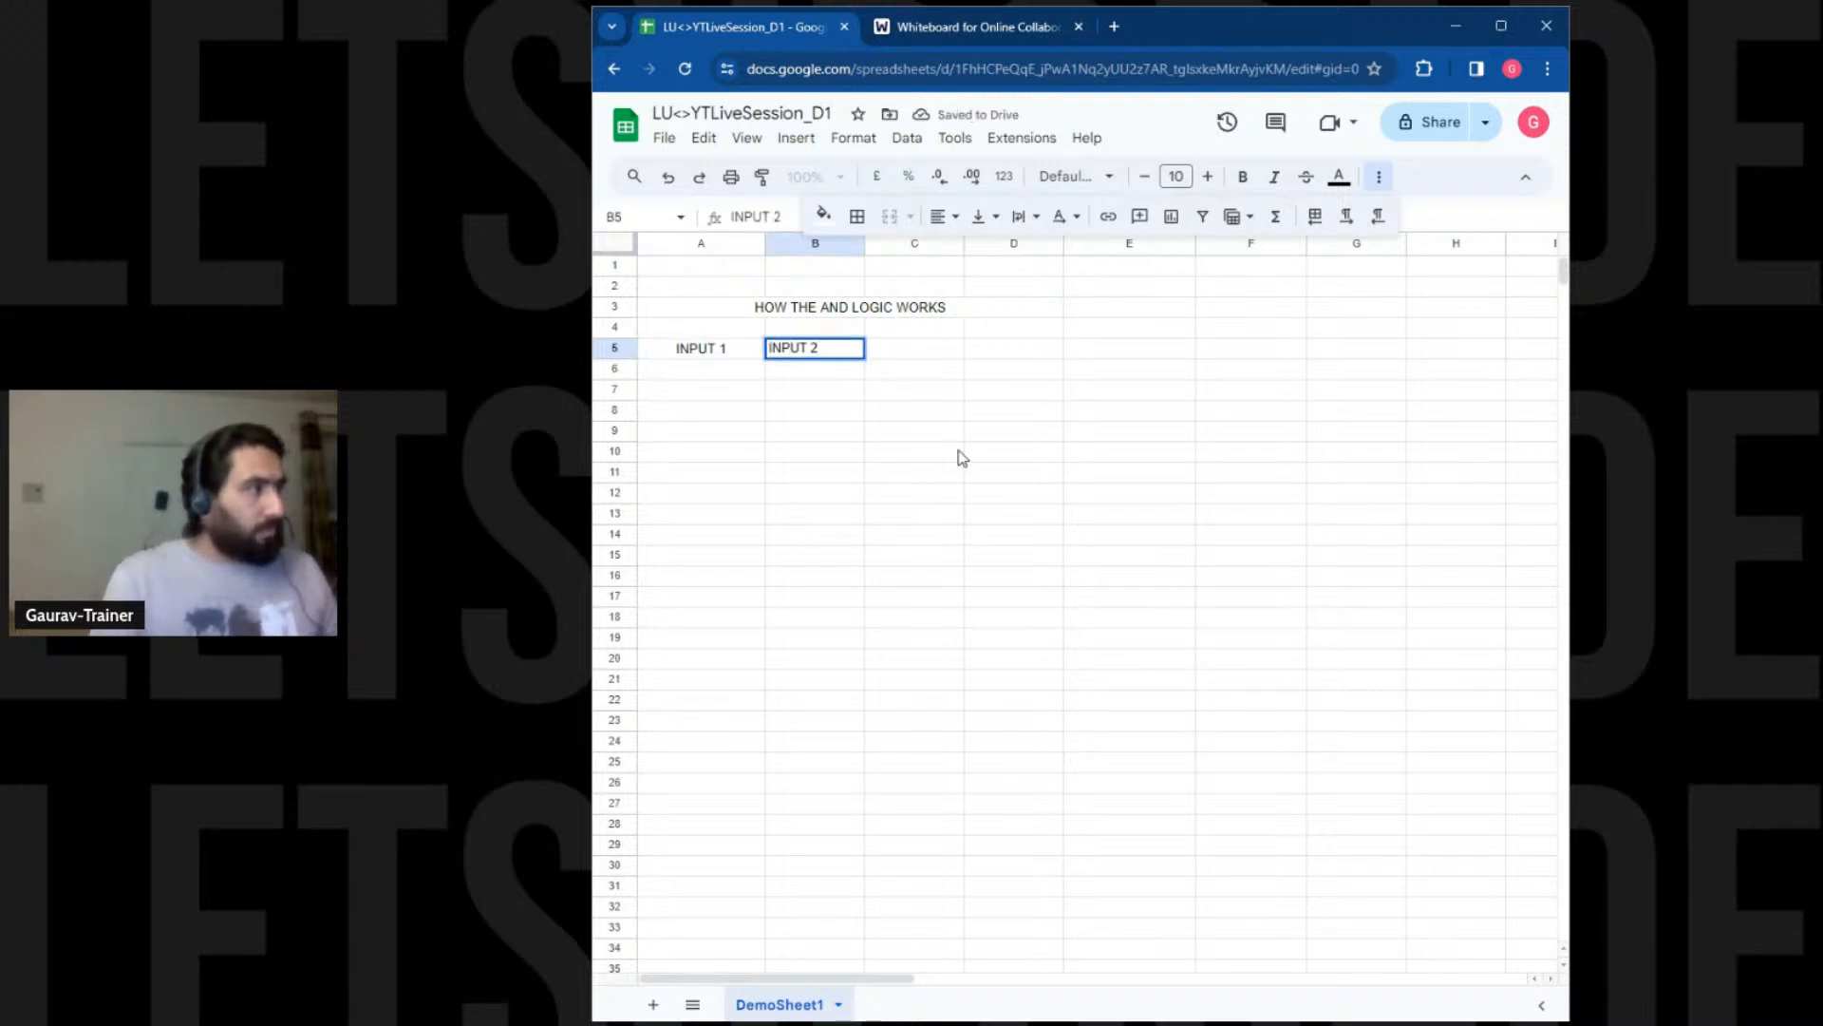
click(910, 351)
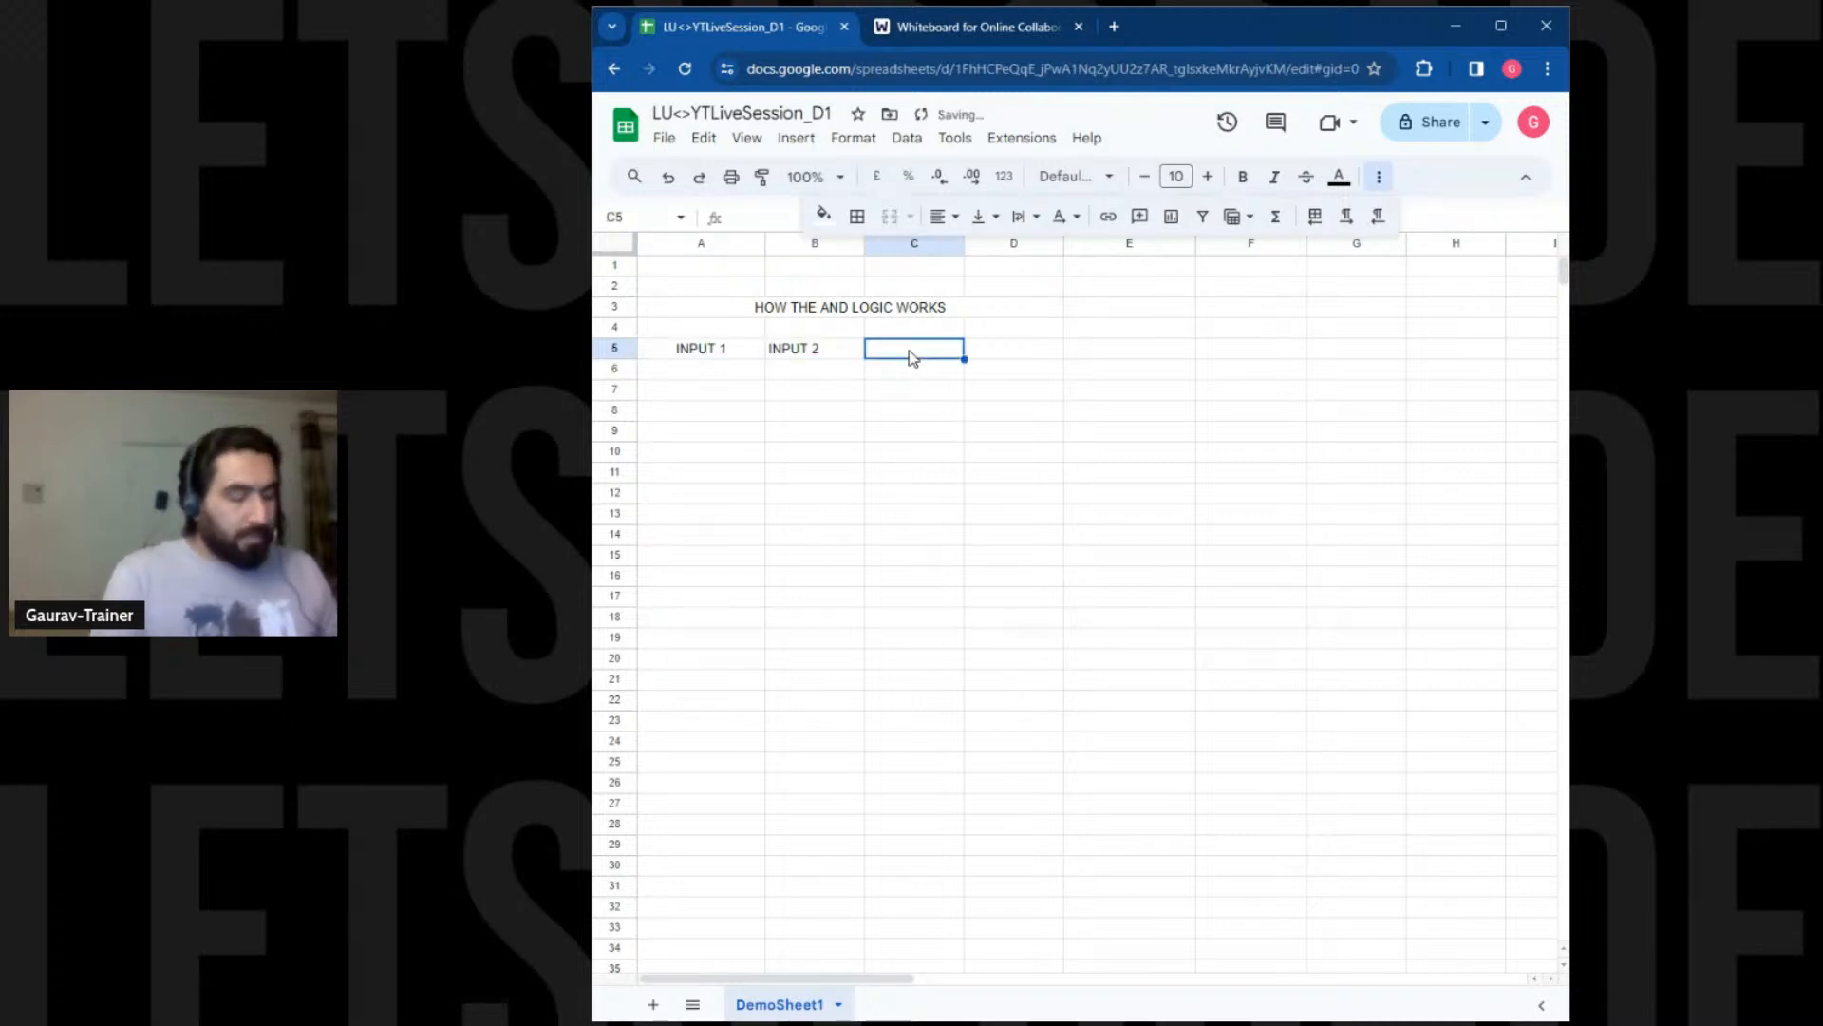
text(OUTPUT)
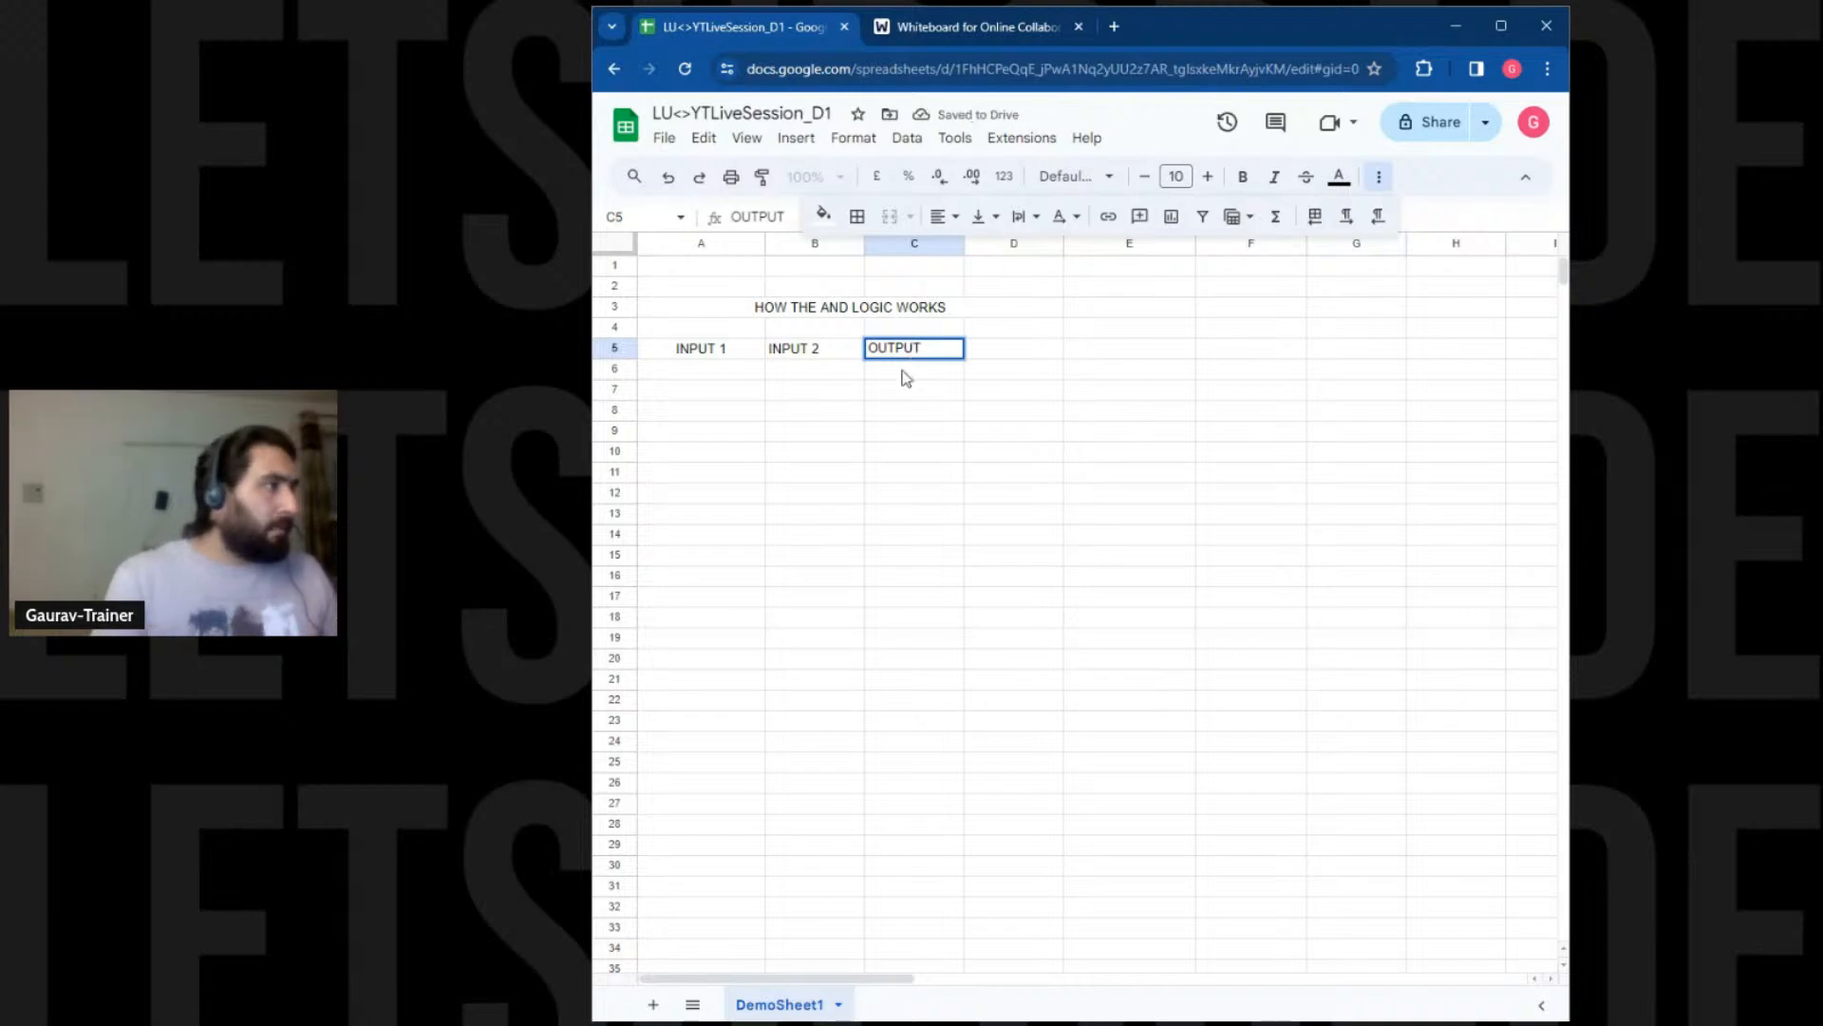
click(913, 414)
drag(862, 245, 879, 245)
Fill the INPUT 1 cells A6:A9 with 1, 0, 1 and 0
click(708, 372)
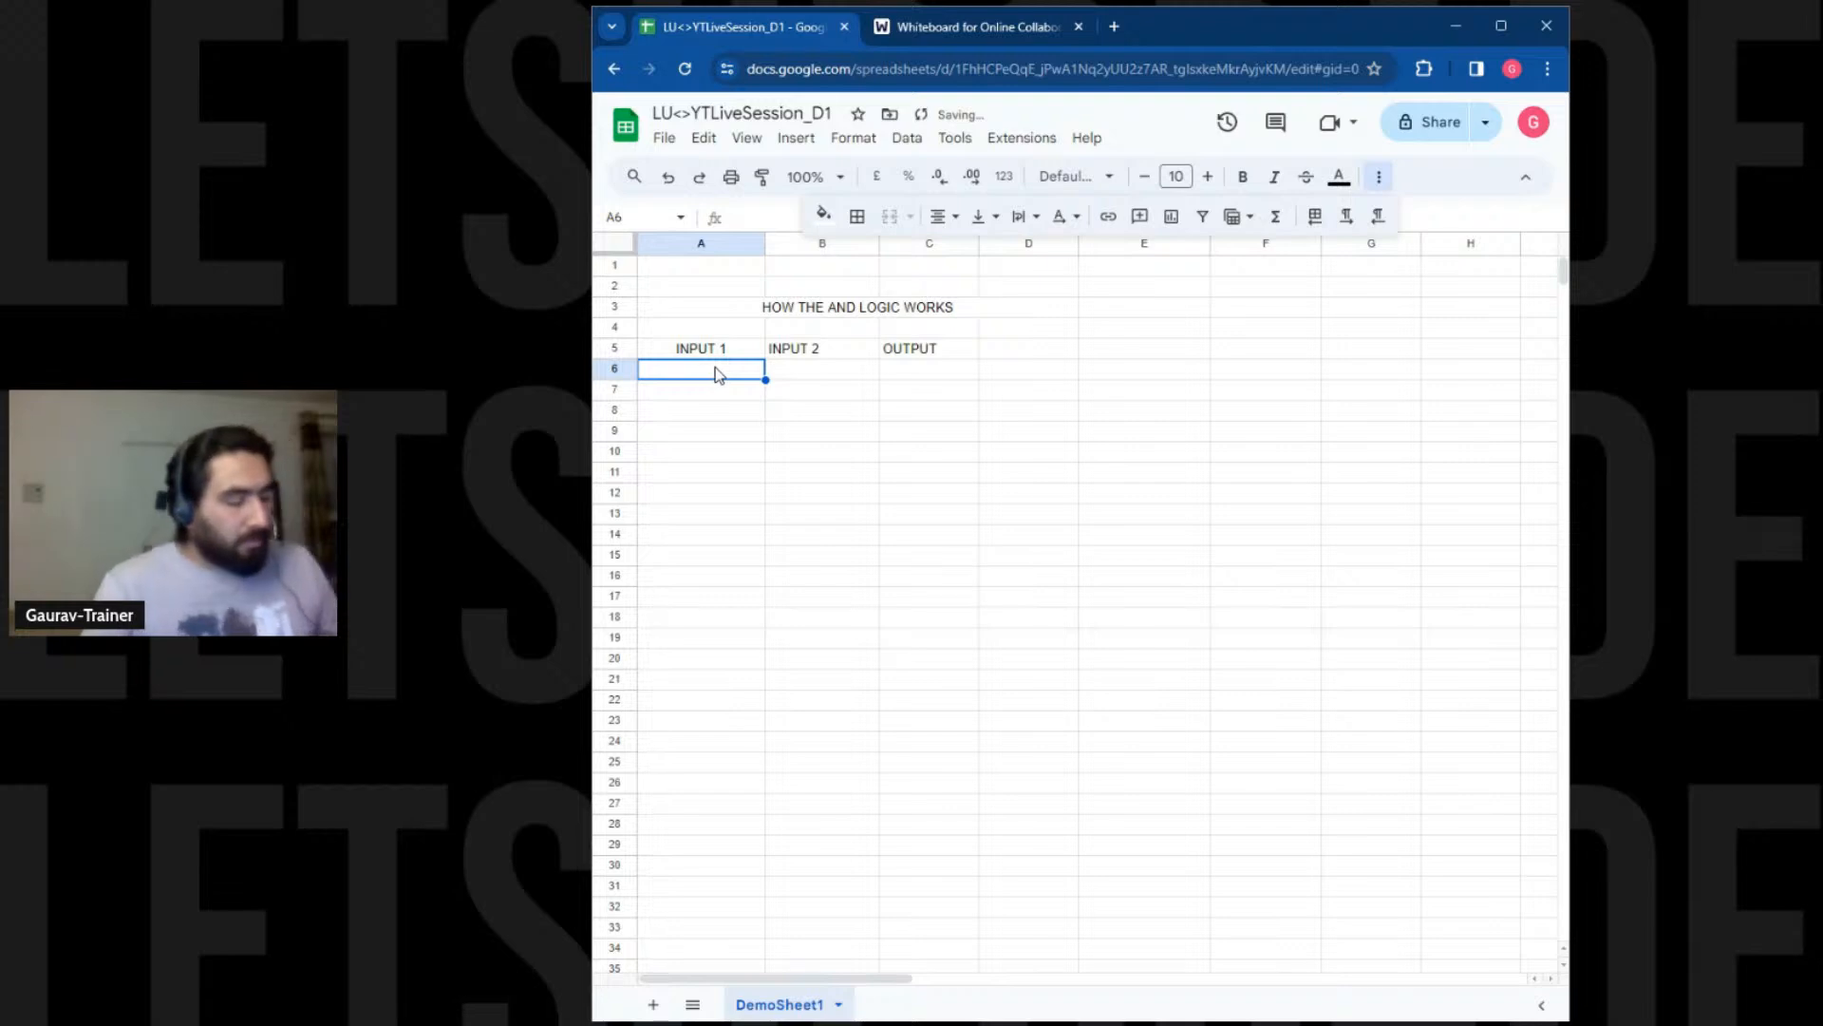
text(1)
key(Return)
text(0)
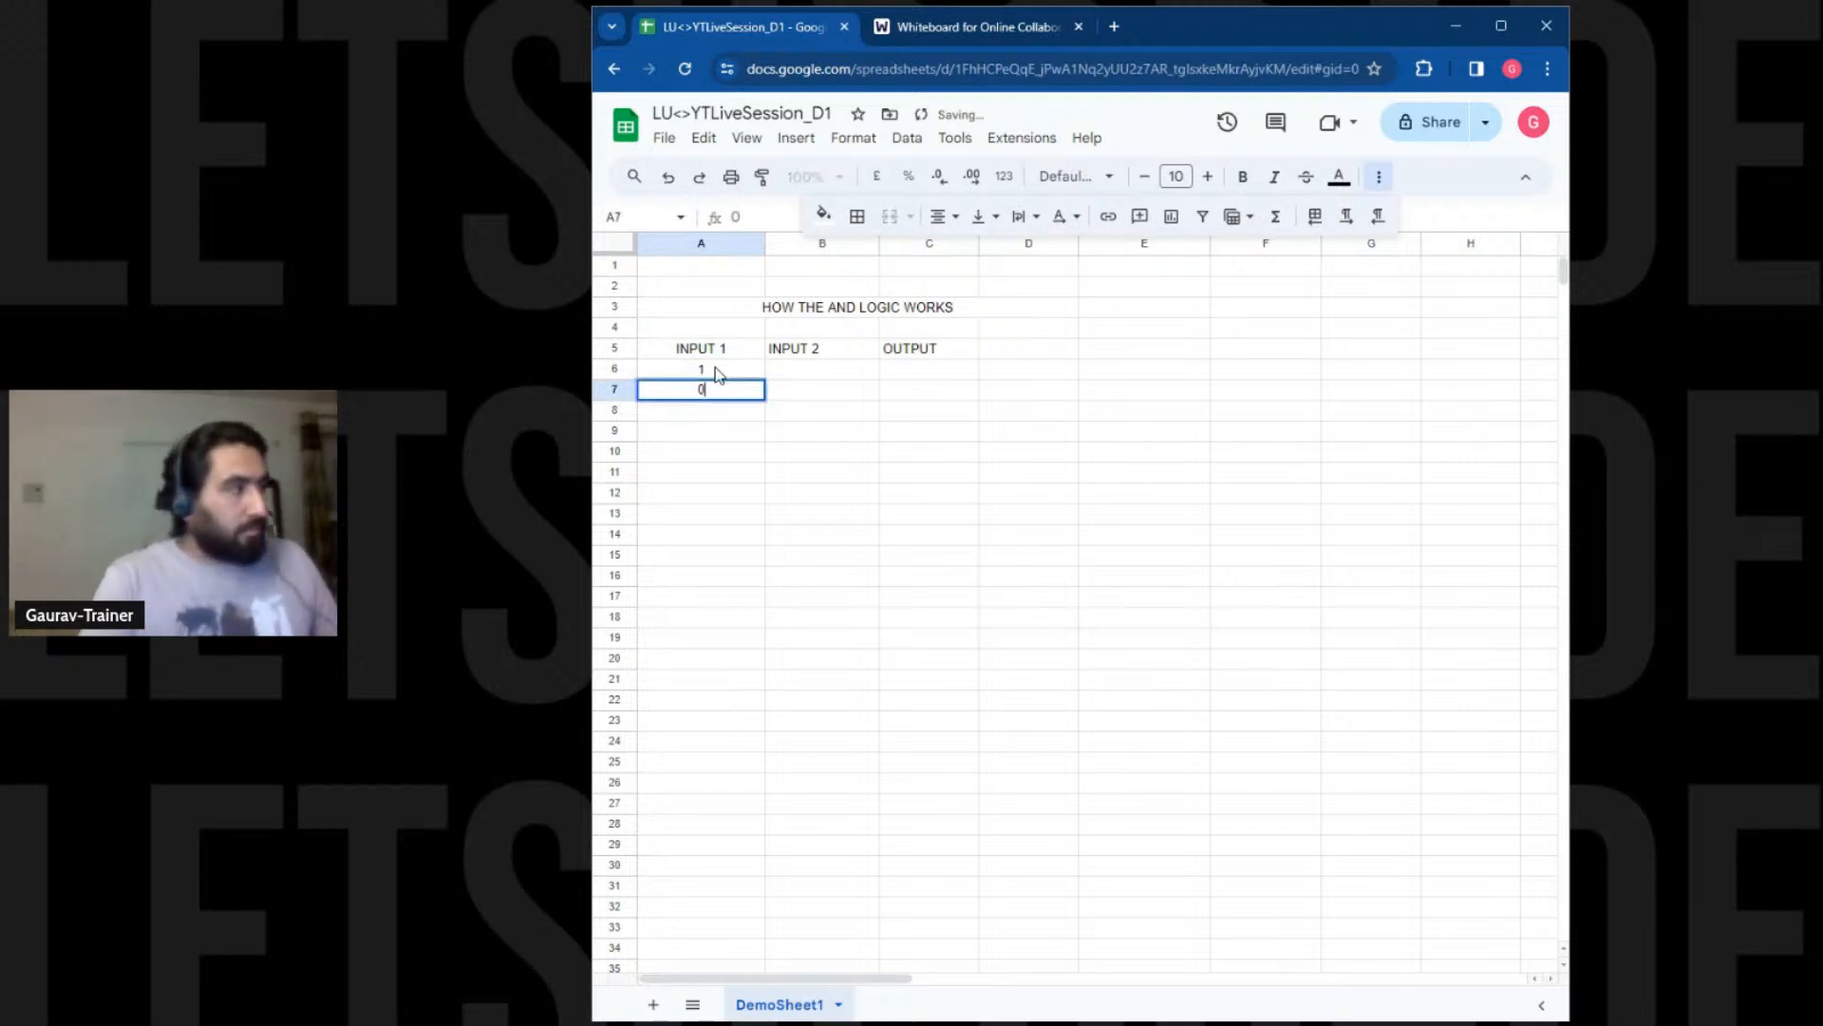
key(Return)
text(1)
key(Return)
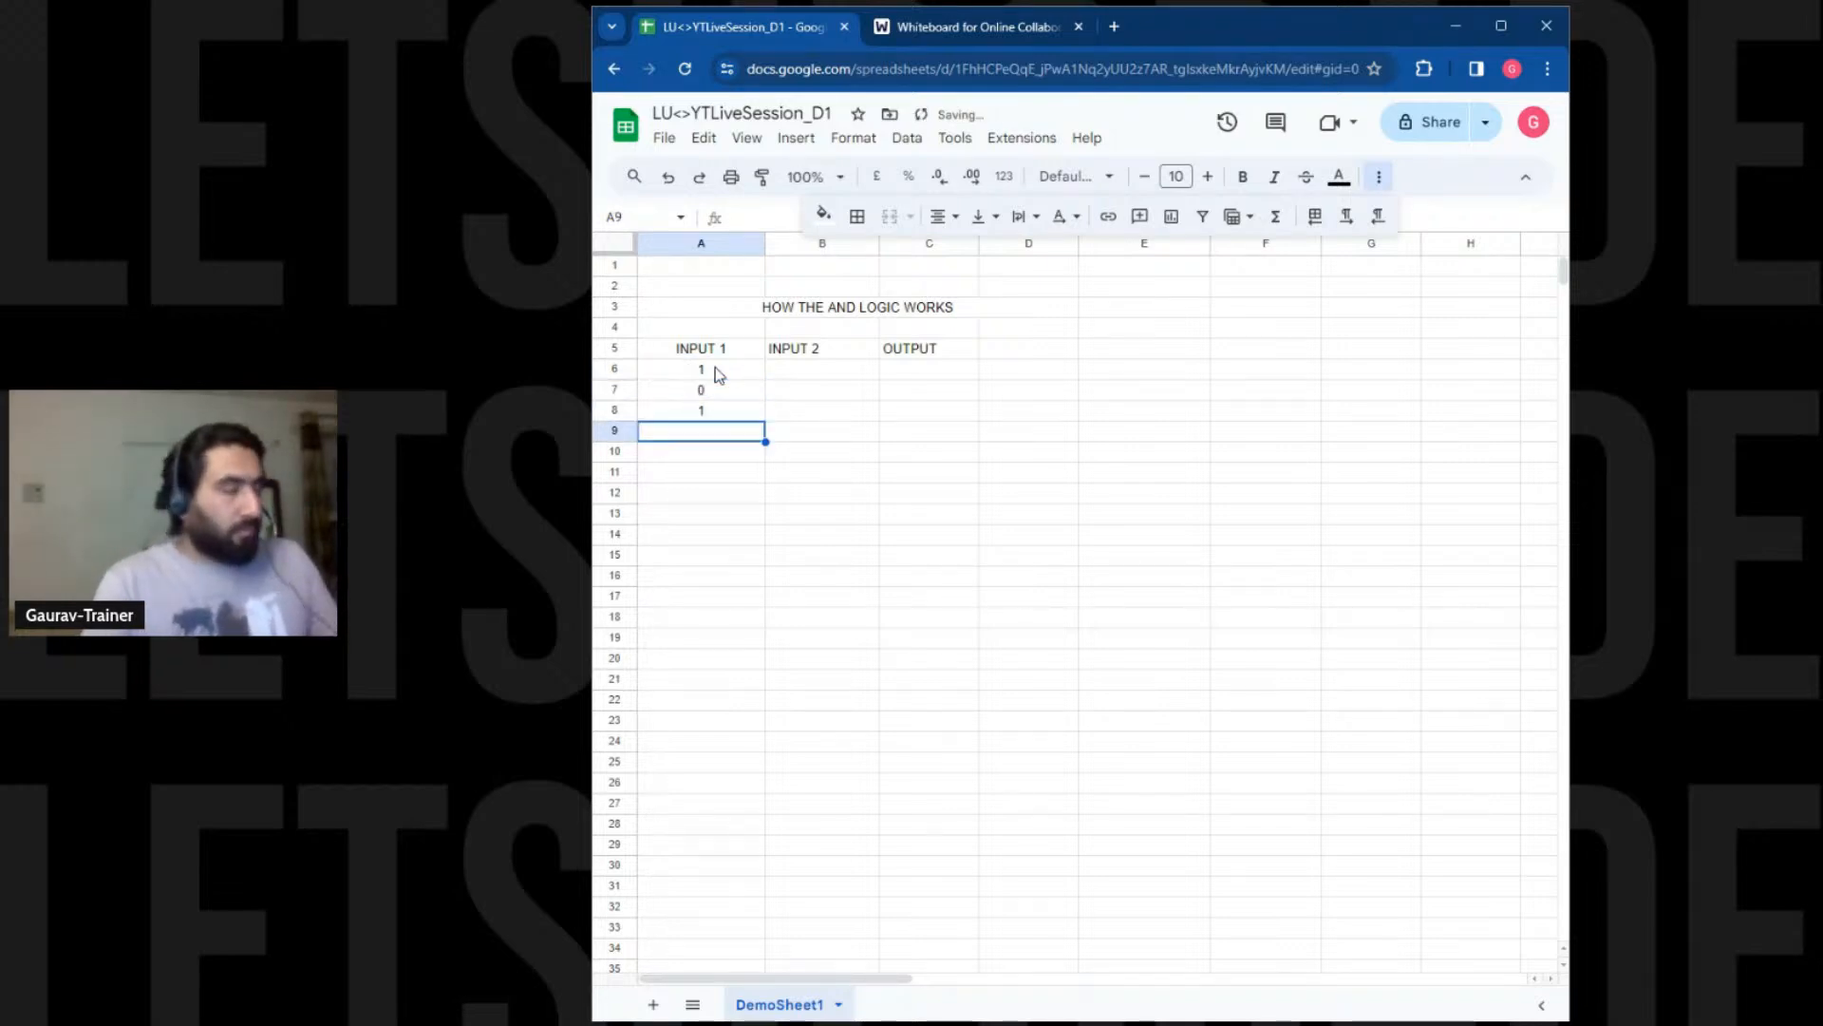
text(0)
Fill the INPUT 2 cells B6:B9 with 0, 0, 1 and 0
key(Up)
key(Up)
key(Up)
key(Right)
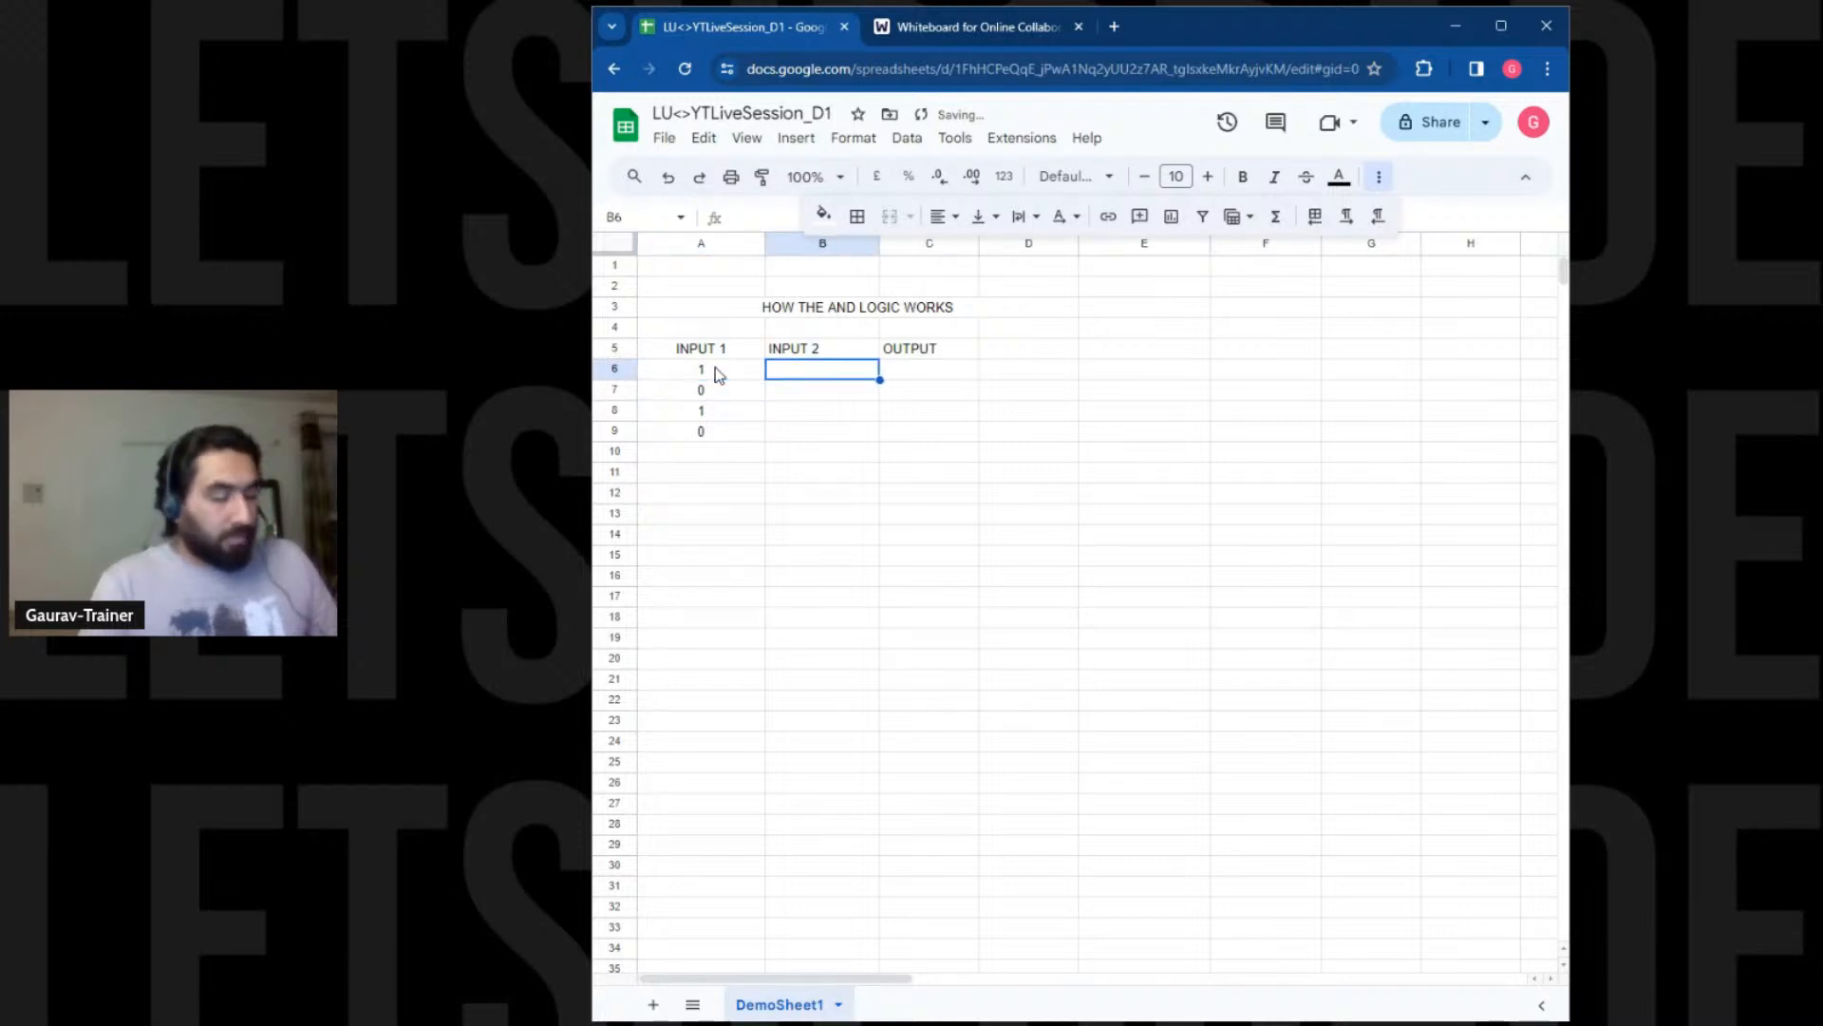
text(0)
key(Return)
text(0)
key(Return)
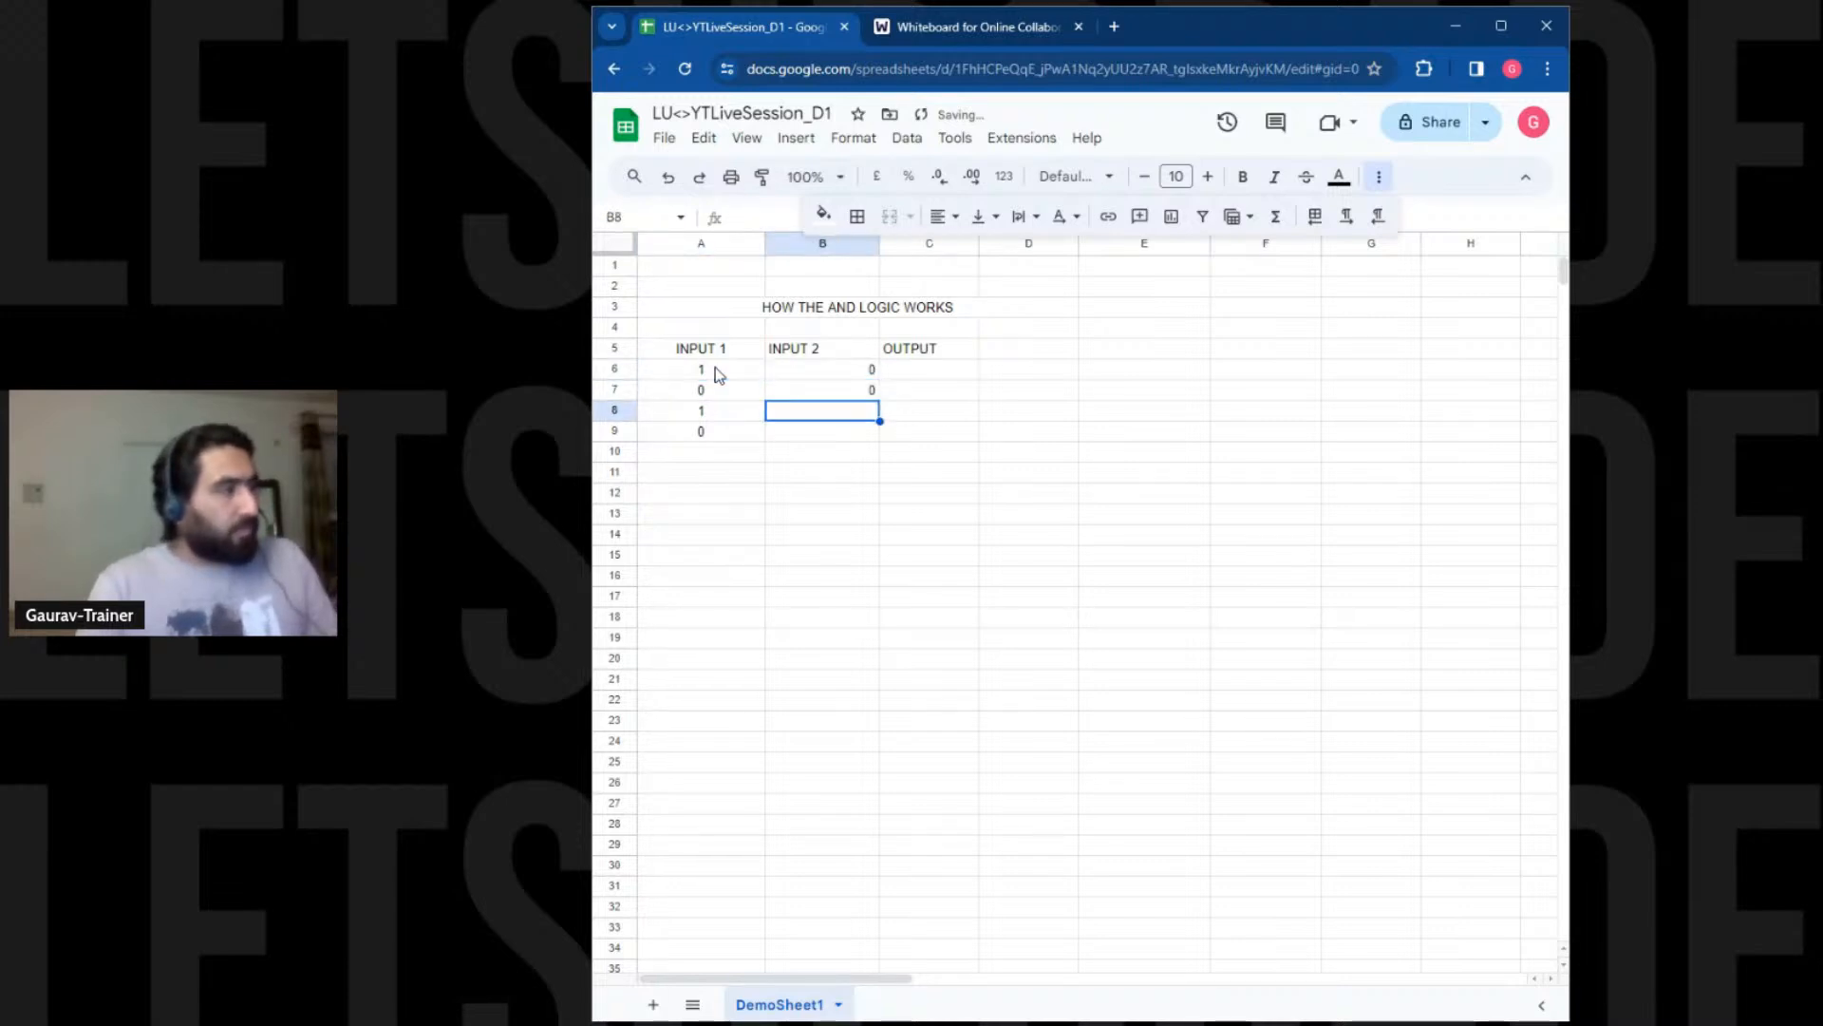
text(1)
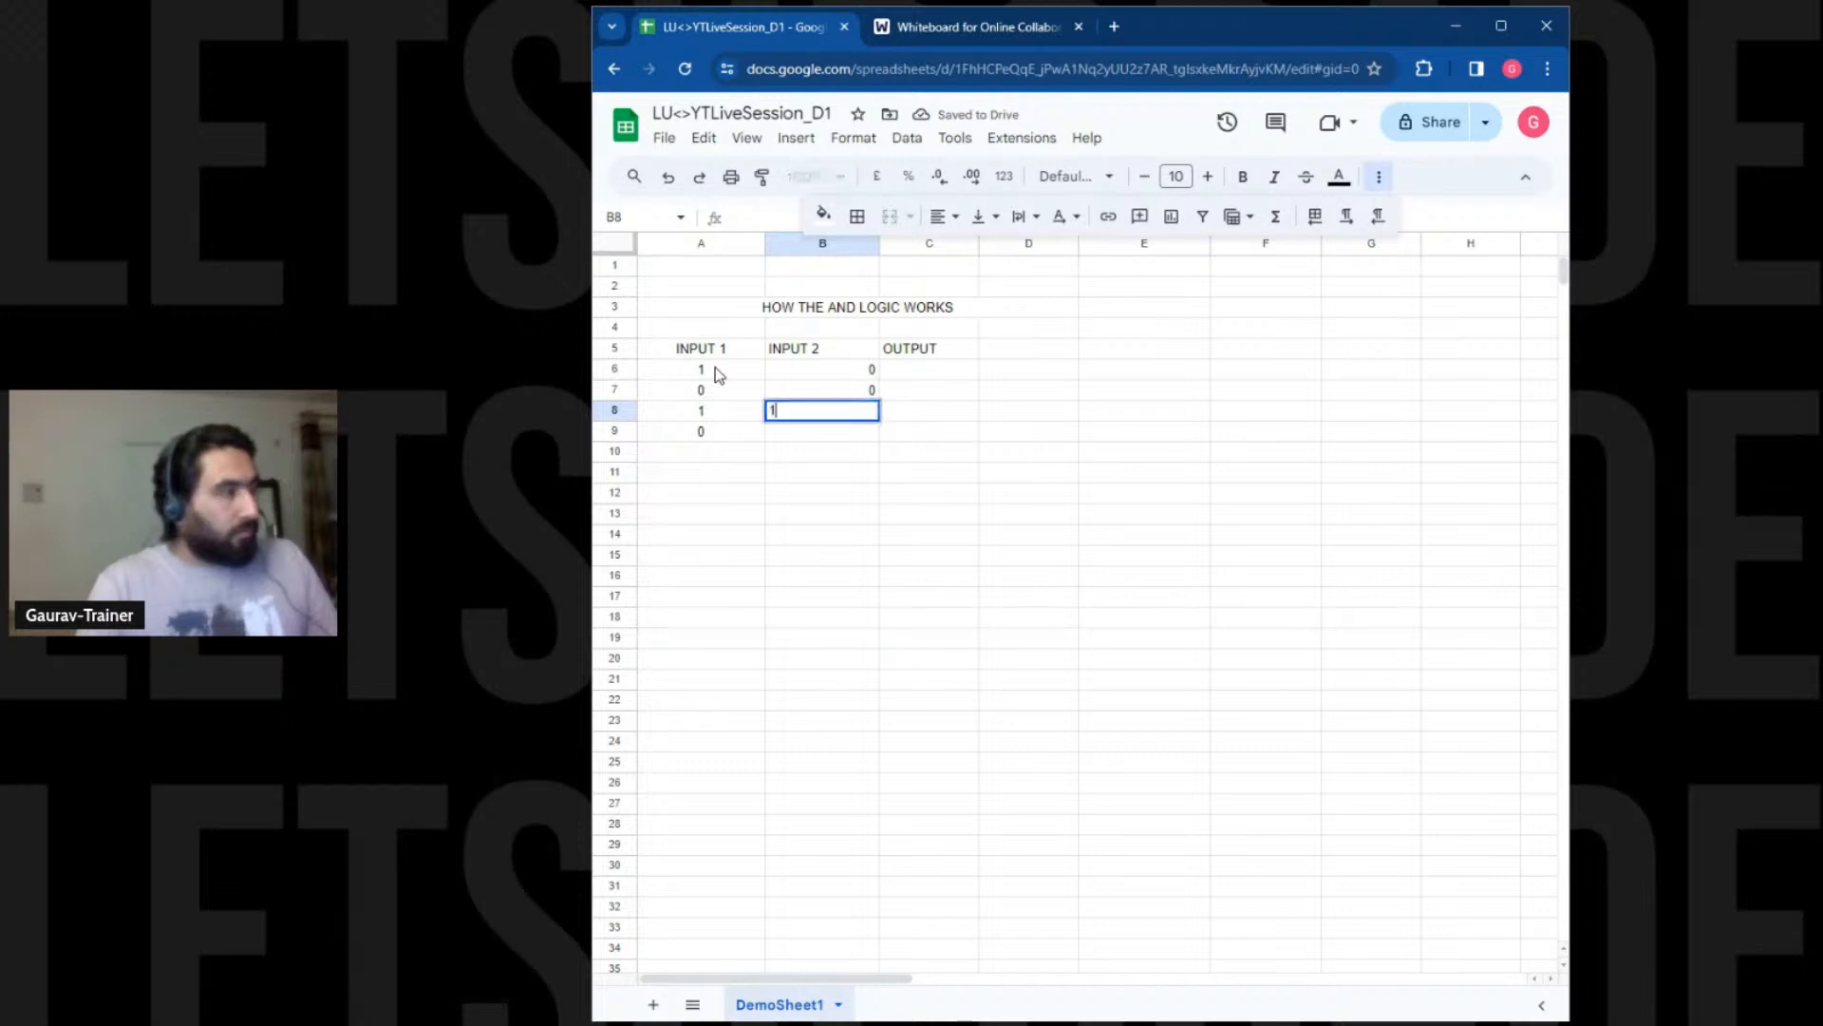
key(Return)
text(0)
key(Return)
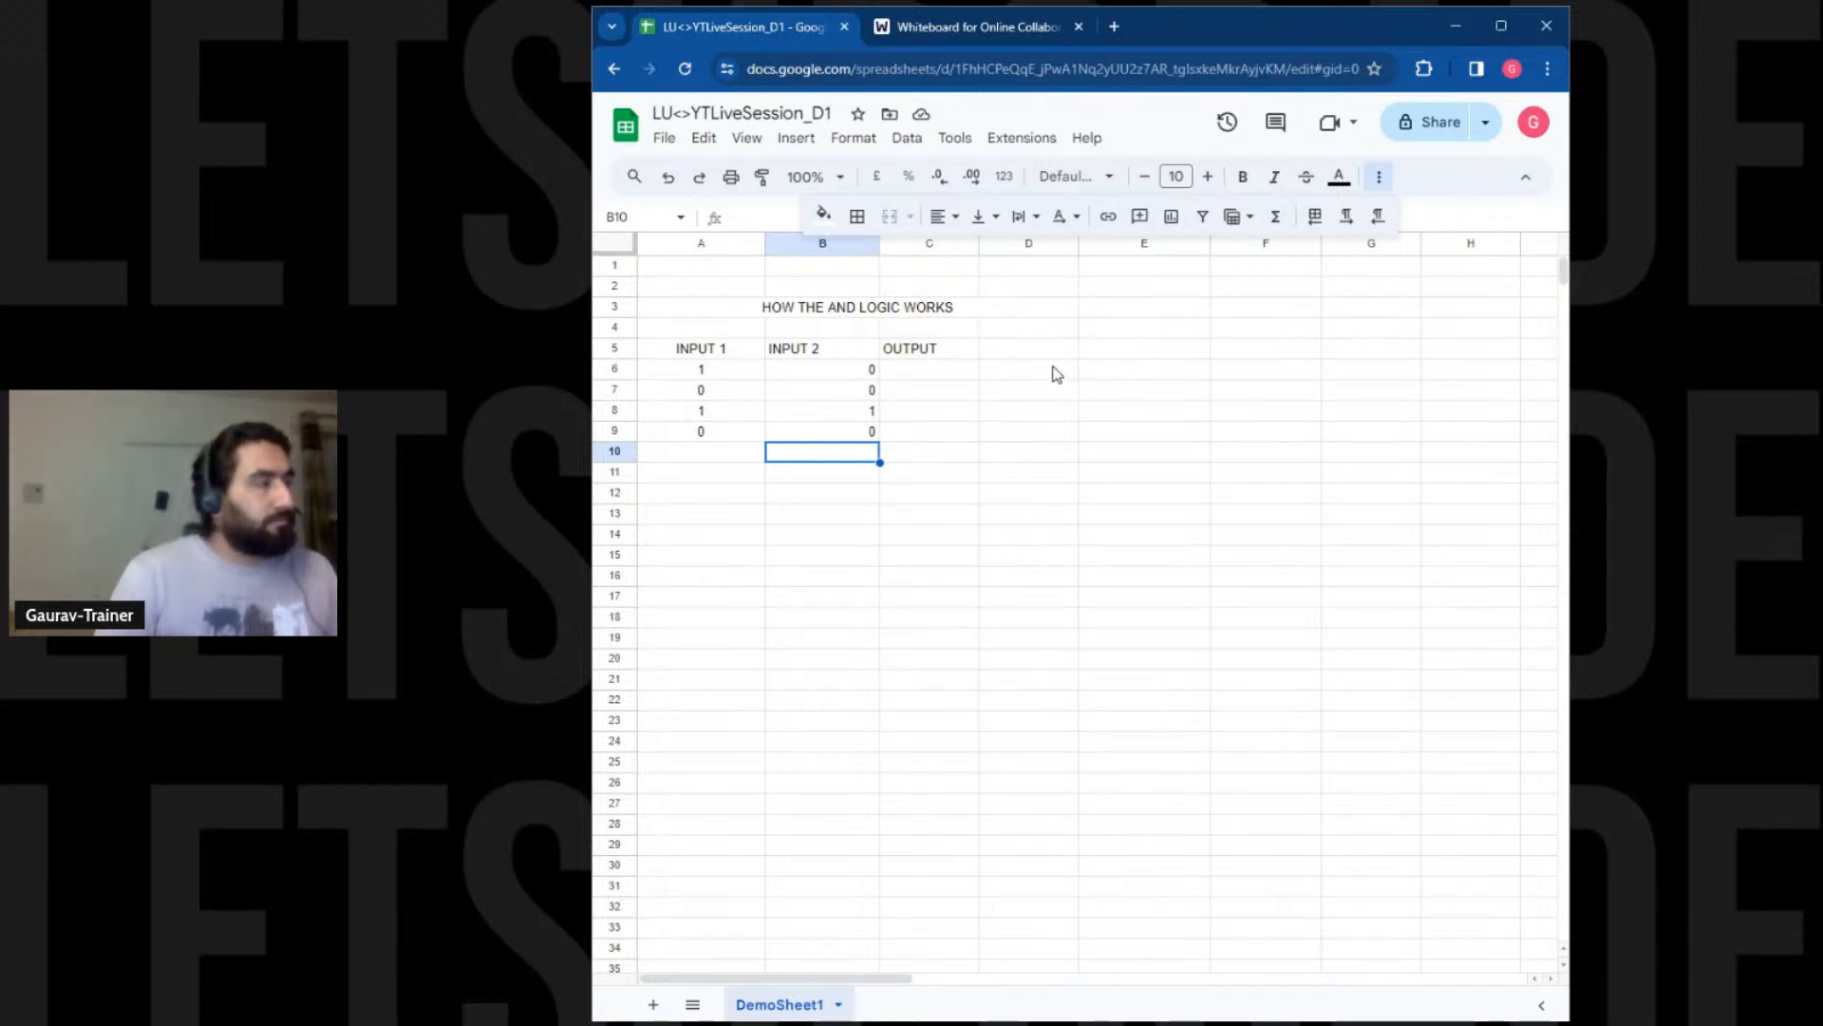
Merge cells E6:G6 and copy that merged format to E7:G7 and E8:G8
drag(1115, 372, 1335, 362)
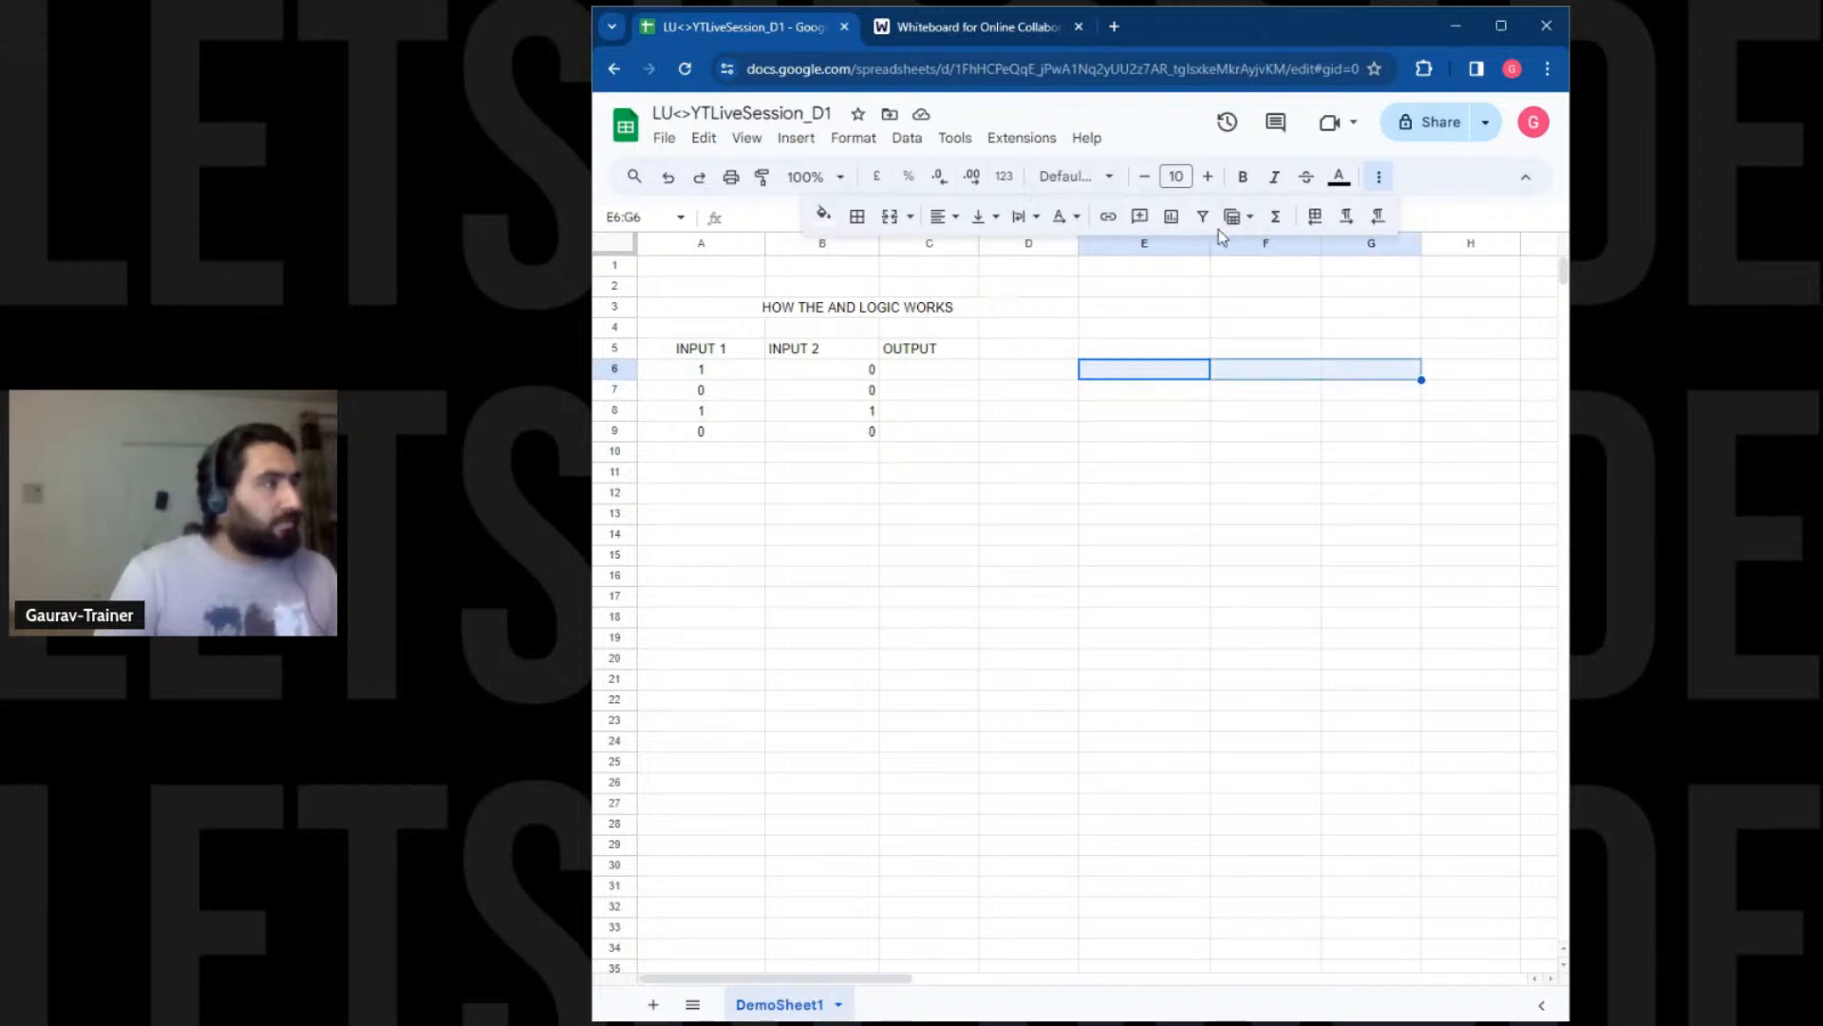
click(889, 216)
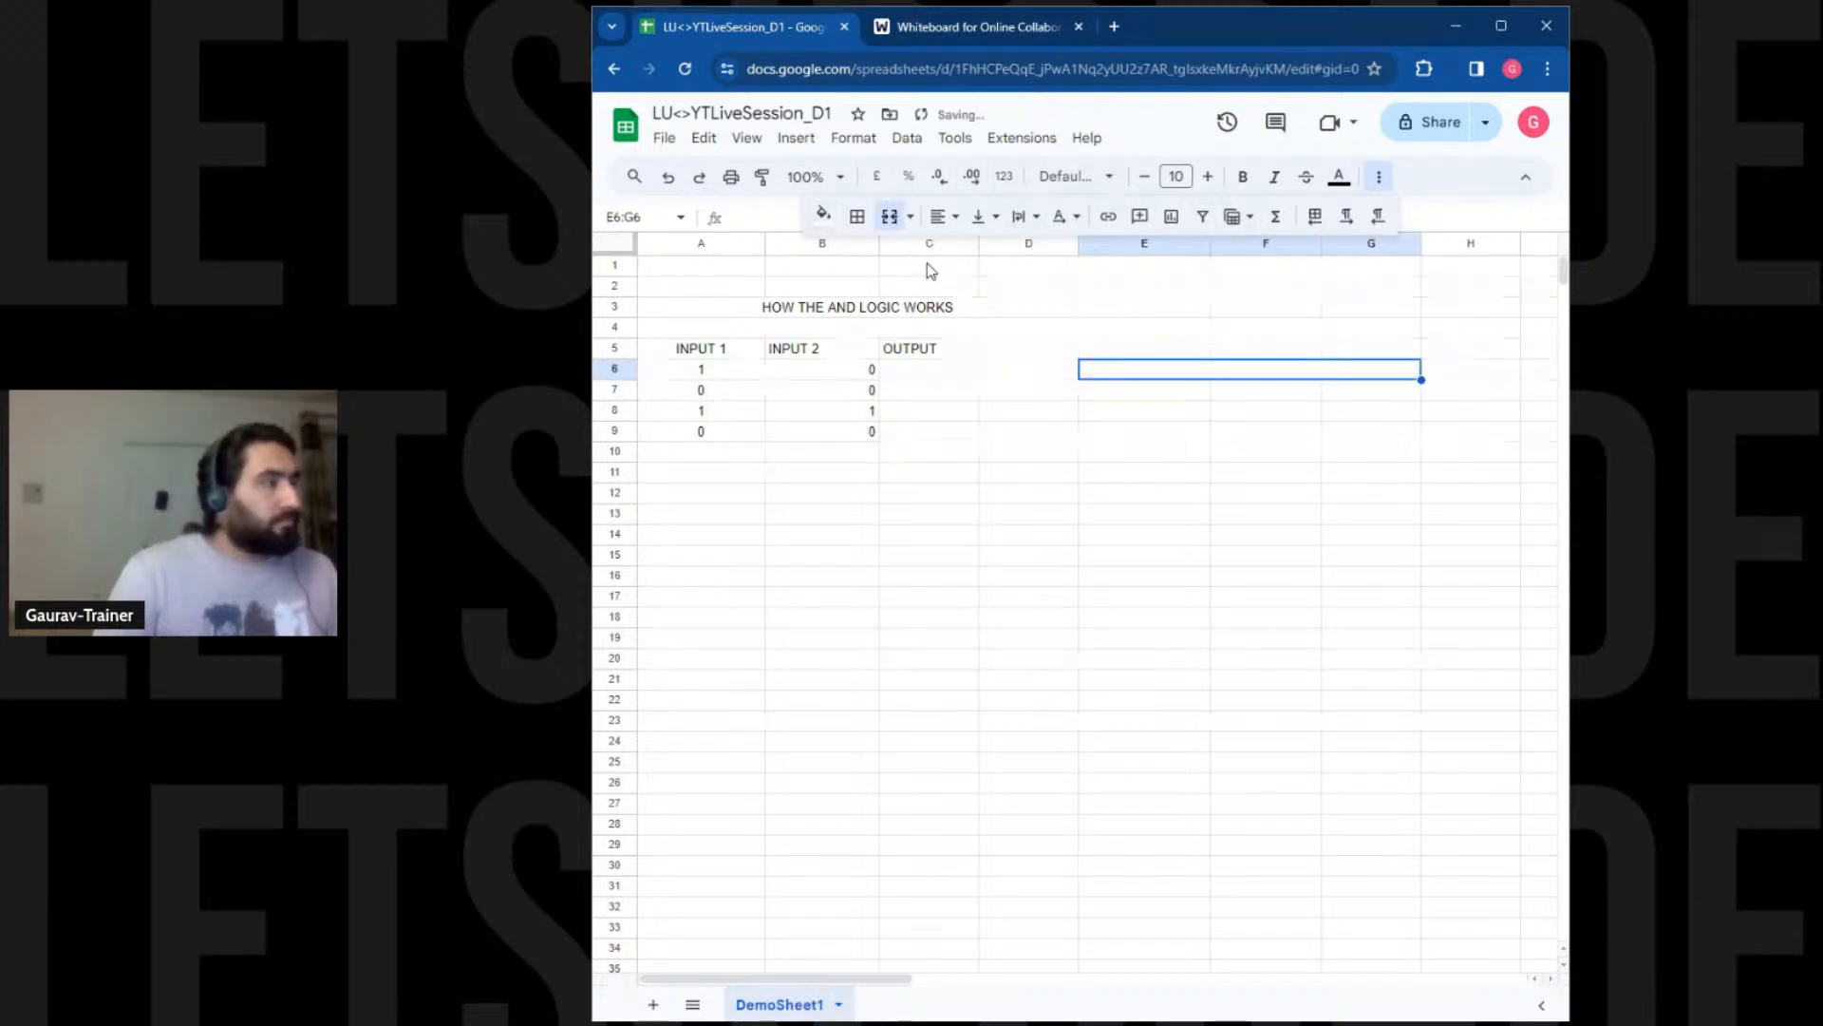
click(762, 177)
click(1114, 388)
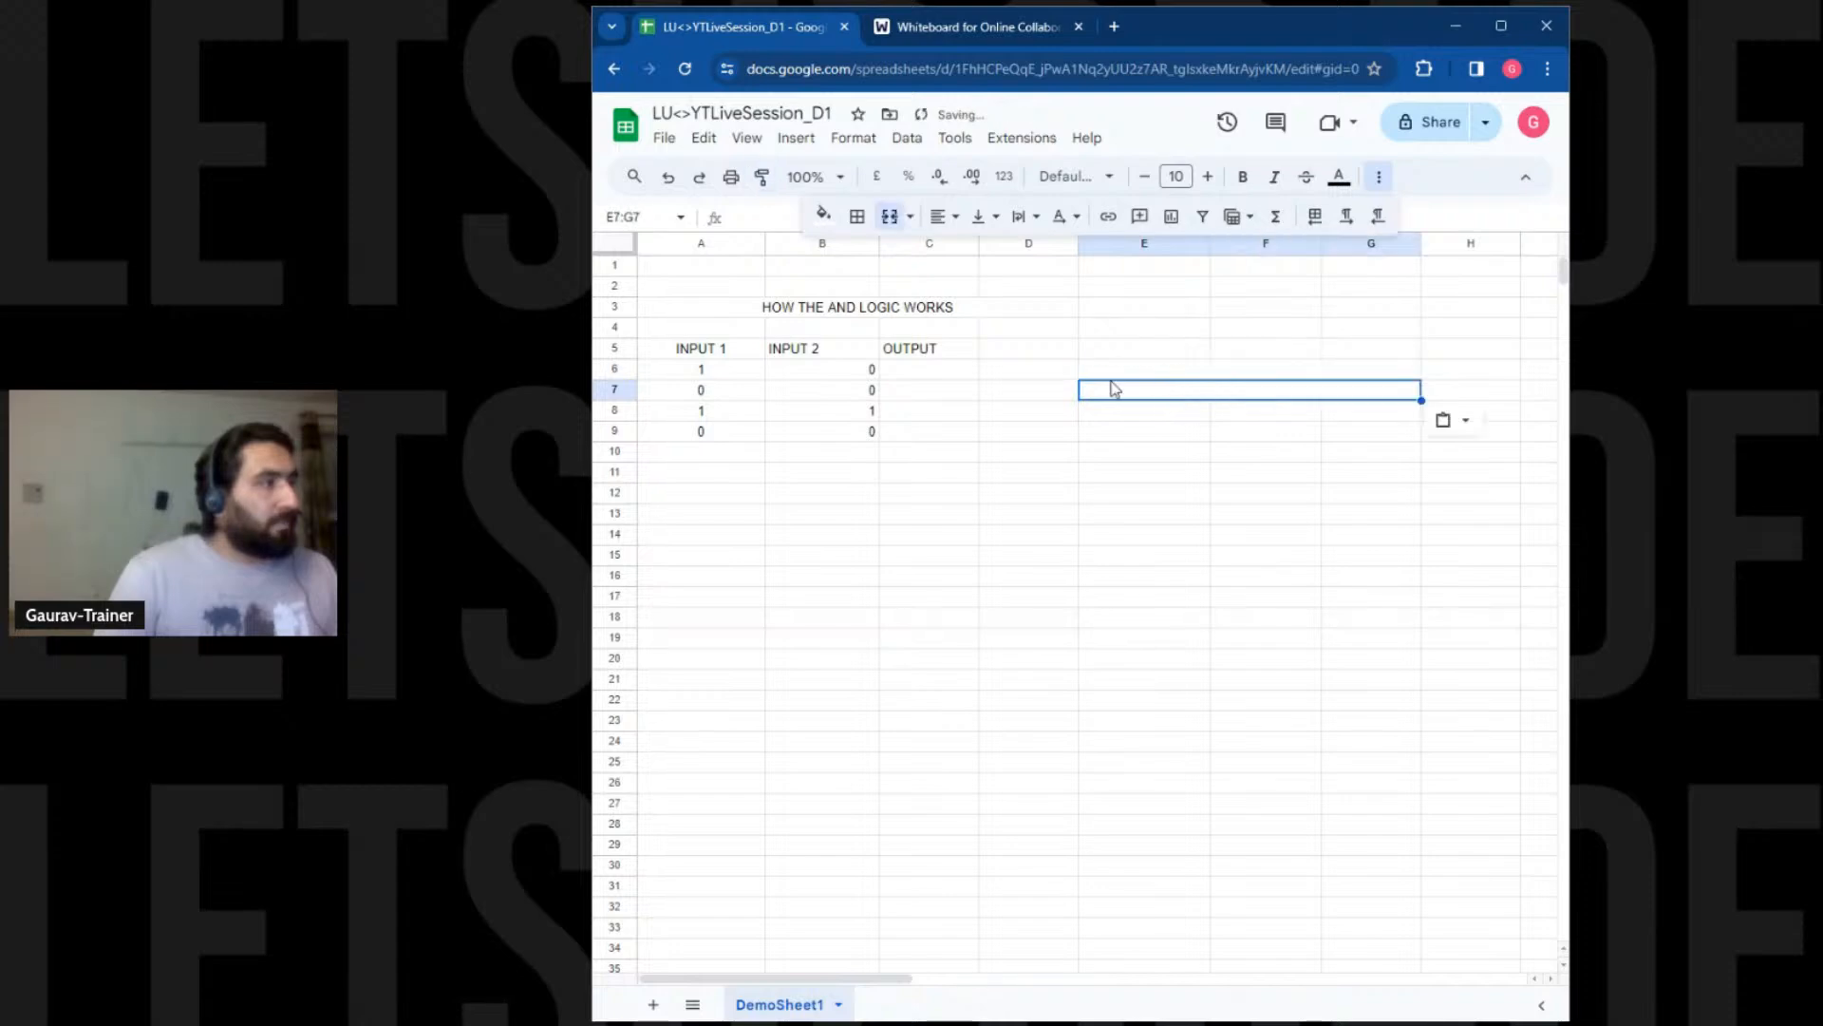
click(758, 182)
click(1097, 410)
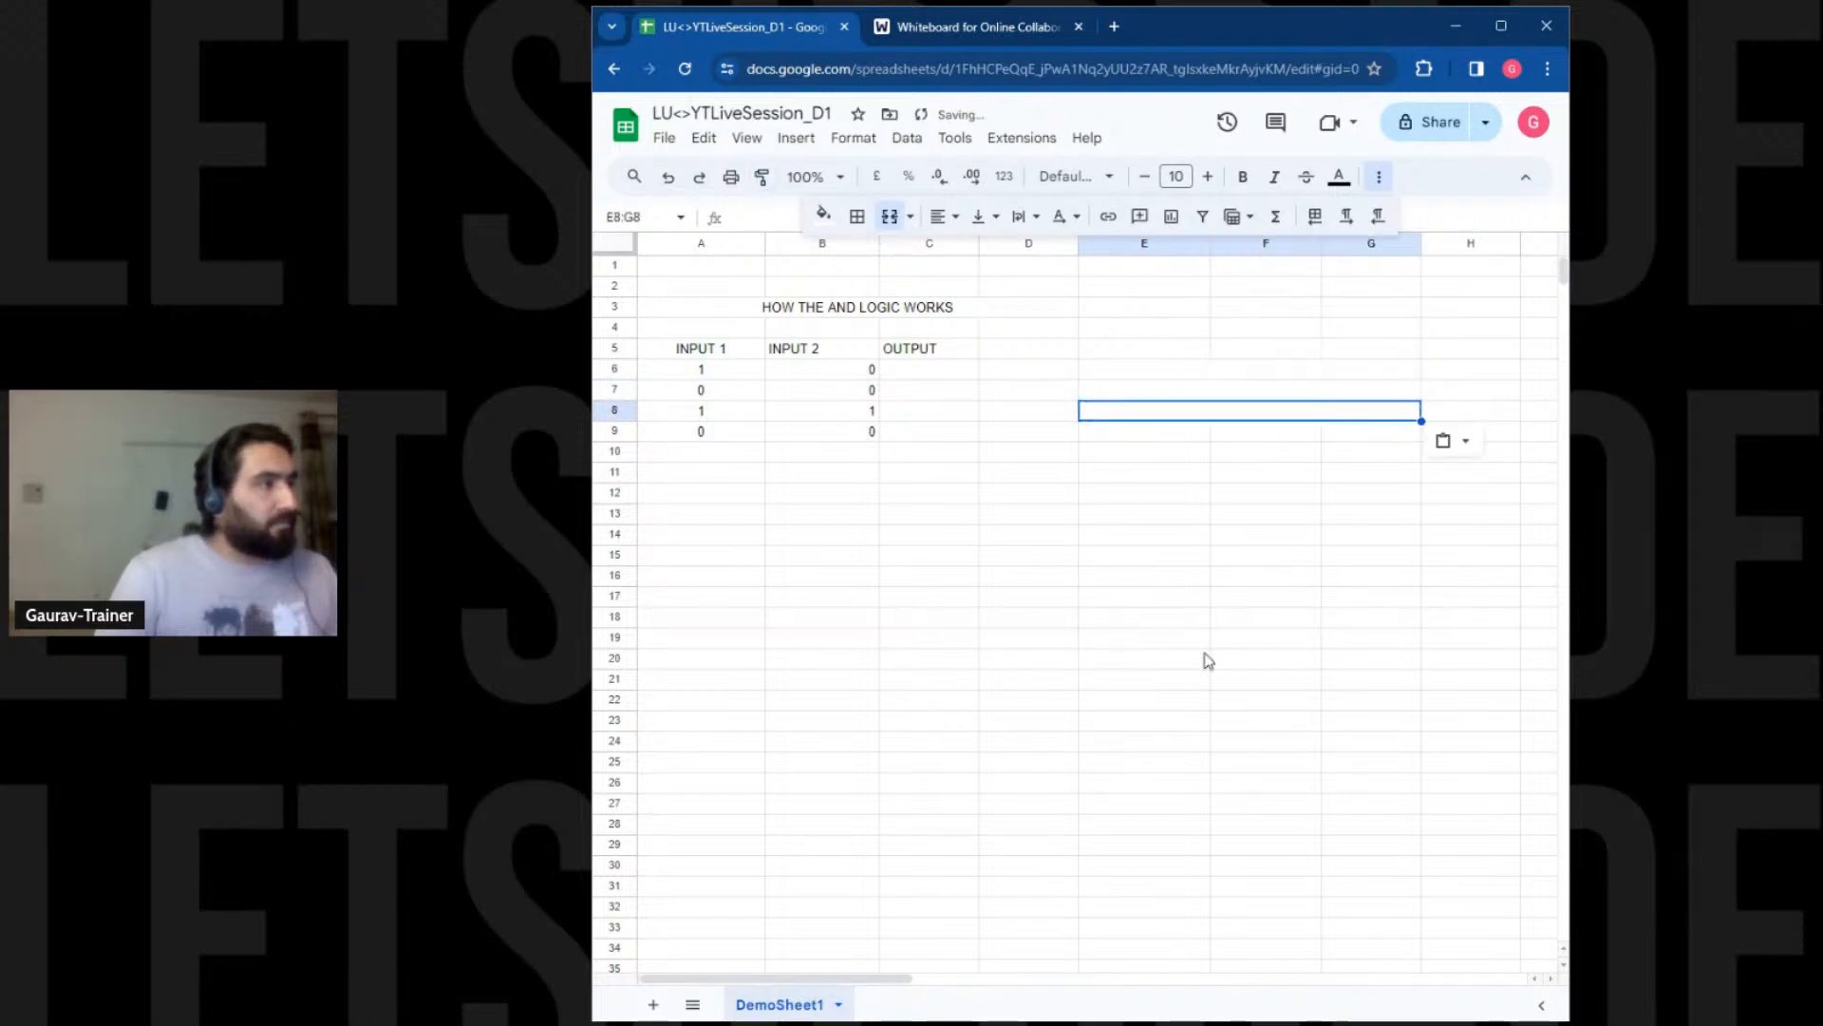
click(1202, 640)
Select the range A3:G9 and open its border options
drag(1148, 370, 1151, 441)
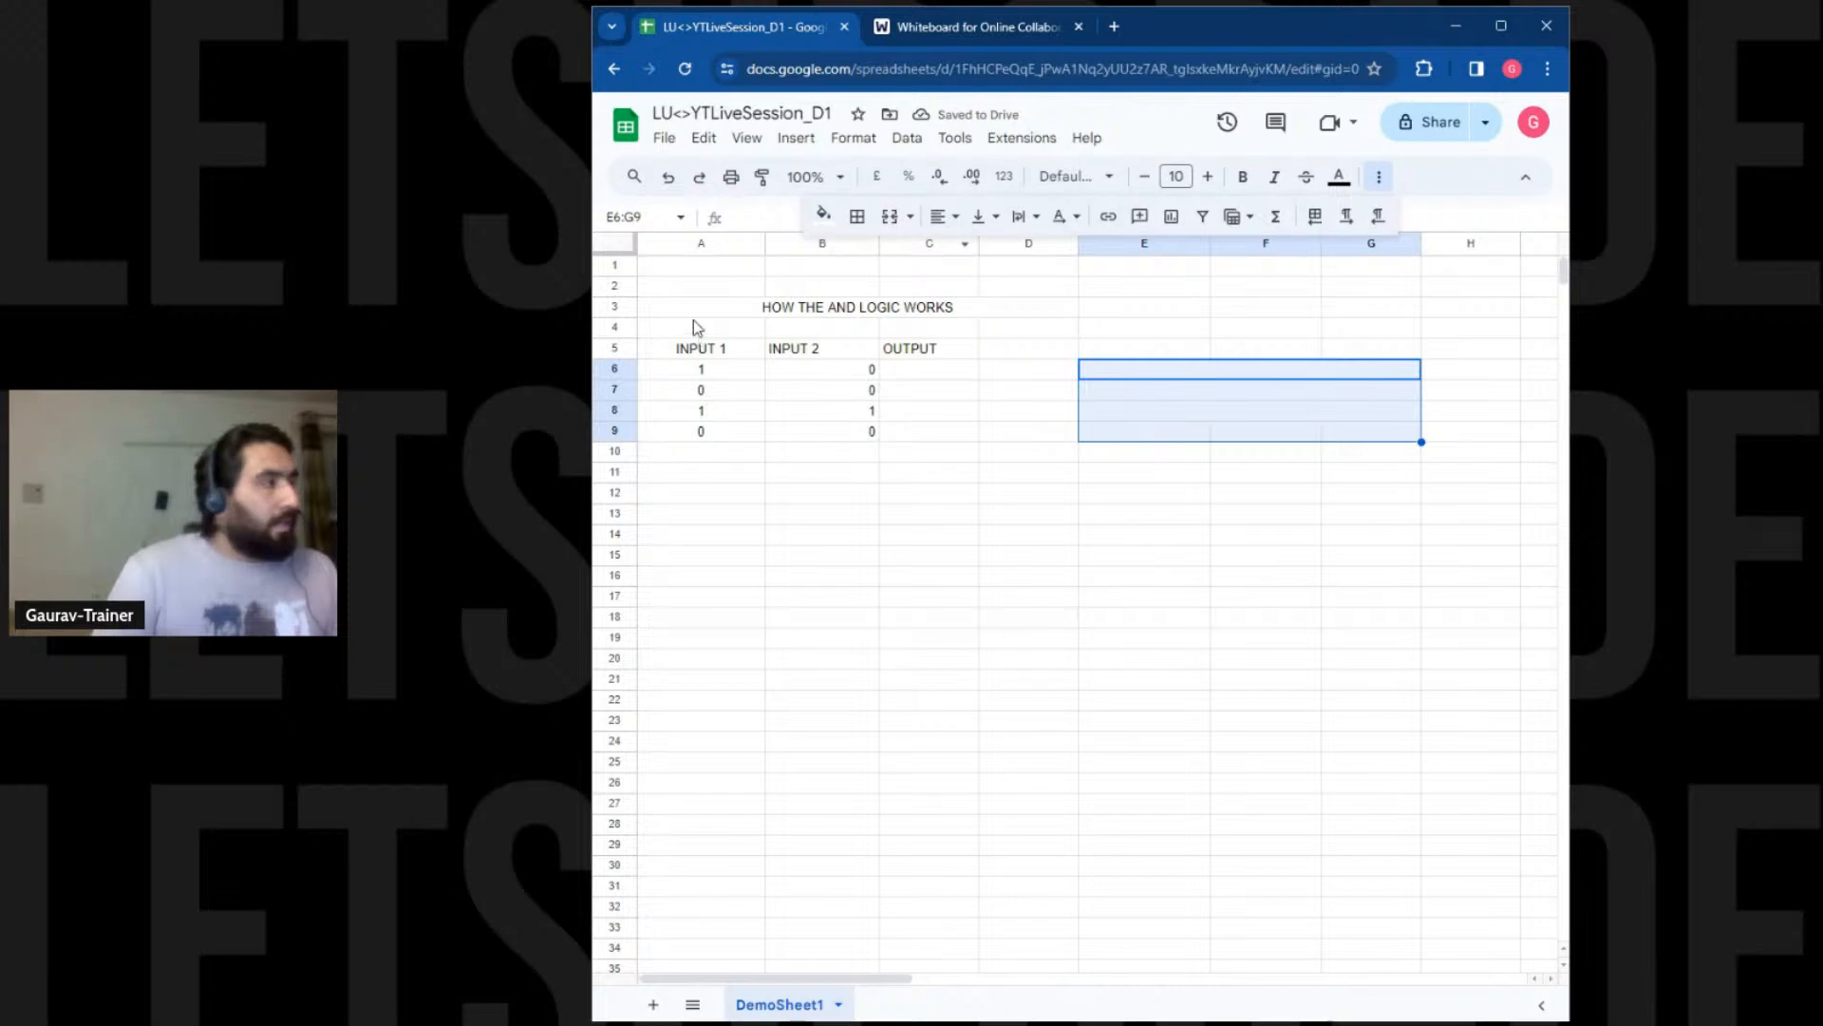
drag(698, 307, 1192, 437)
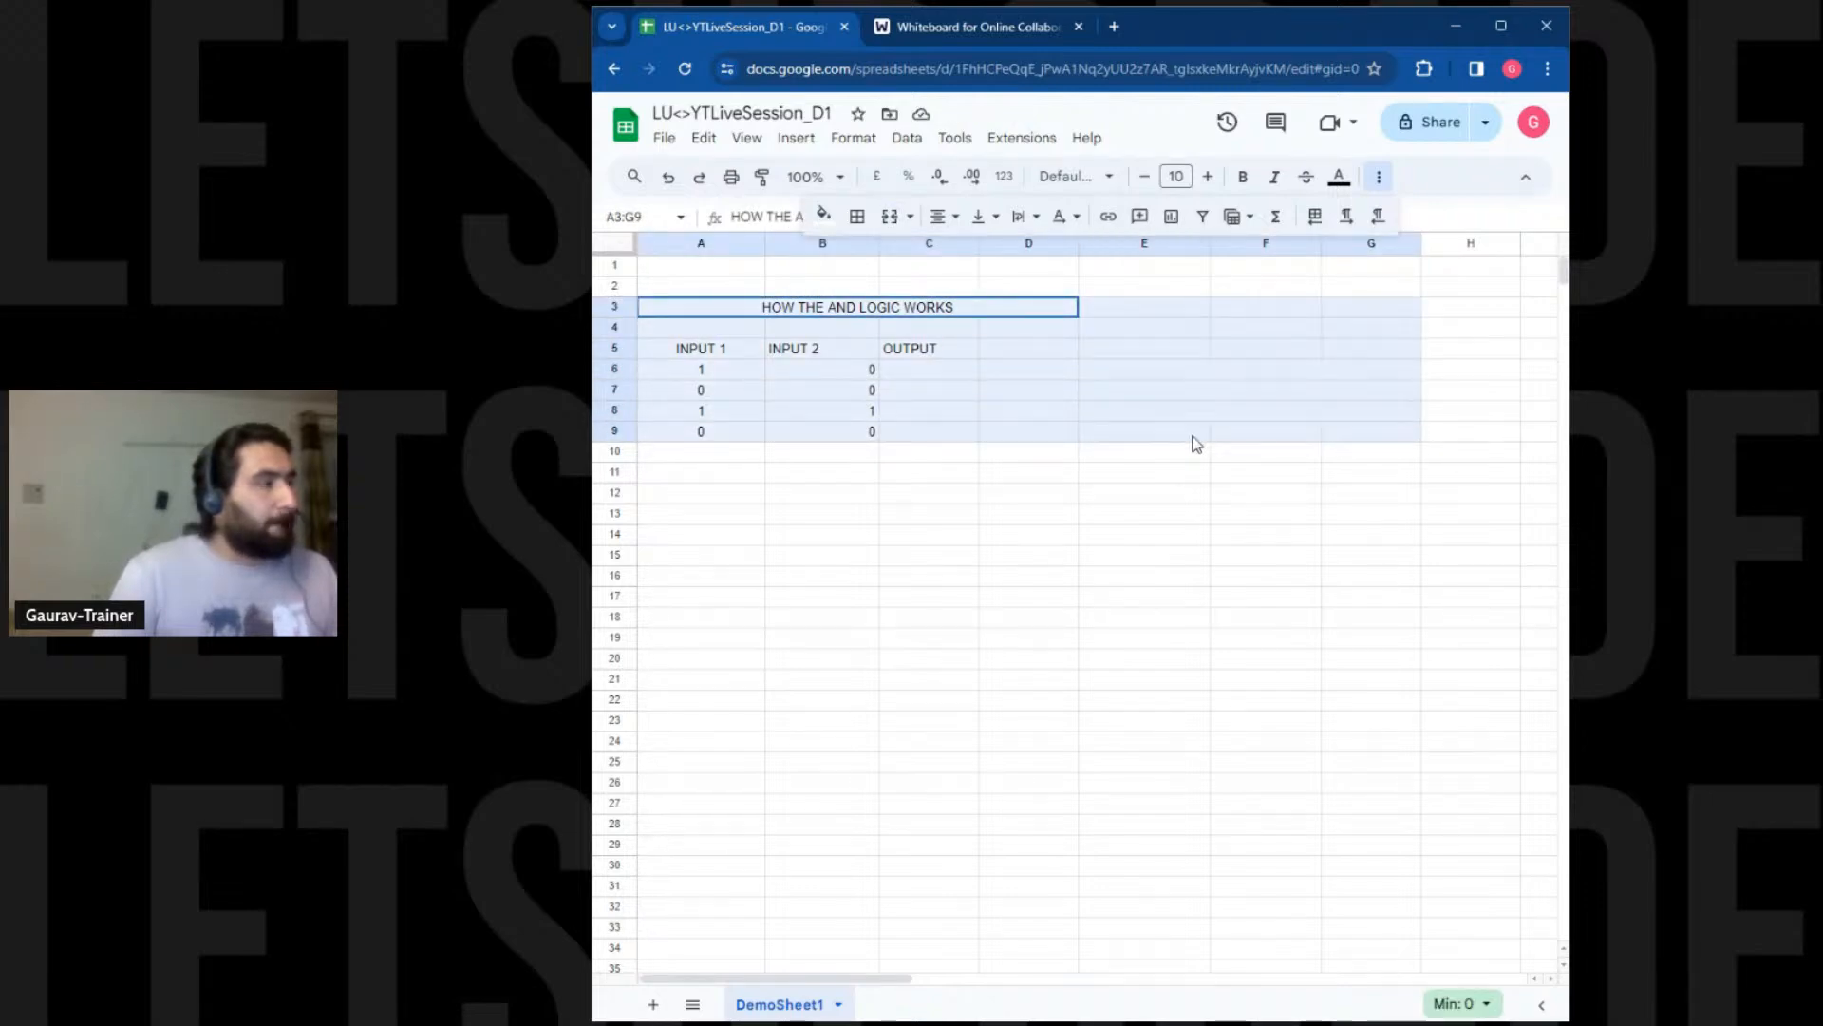
click(856, 217)
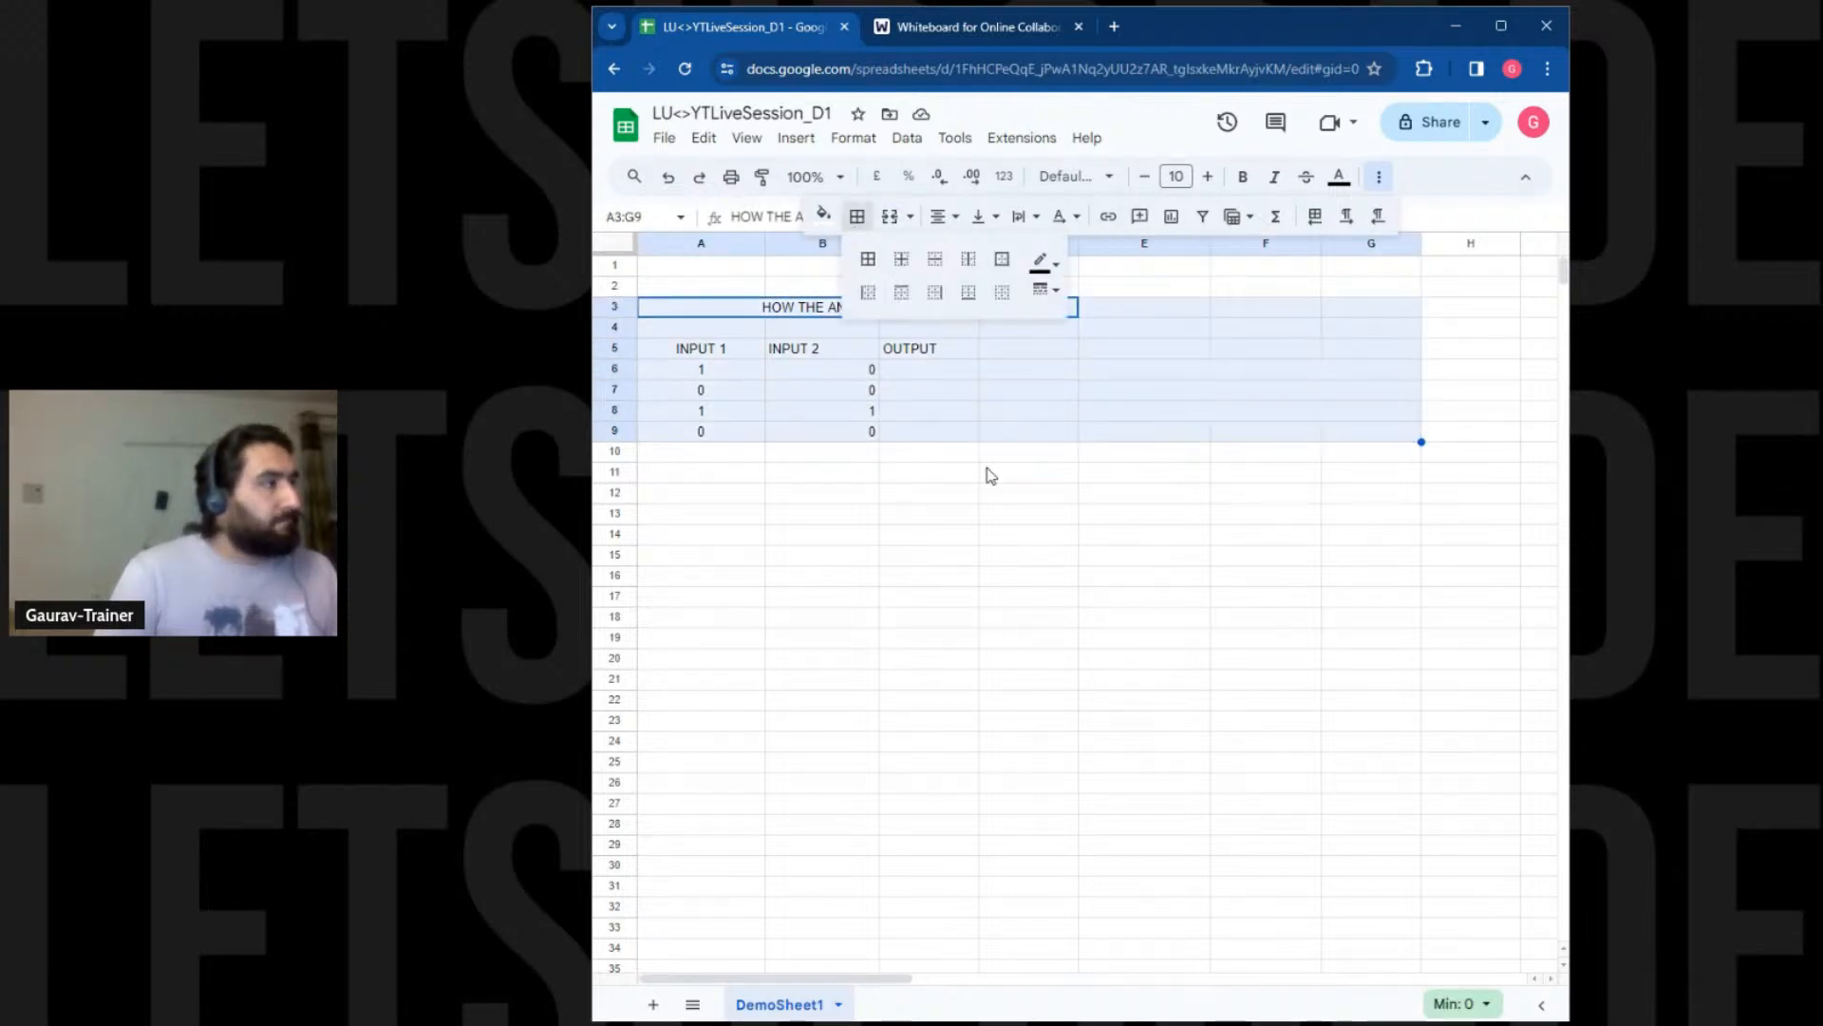
Apply all borders to the range A3:G9 and set the border style to a thin solid line
click(867, 258)
click(1044, 290)
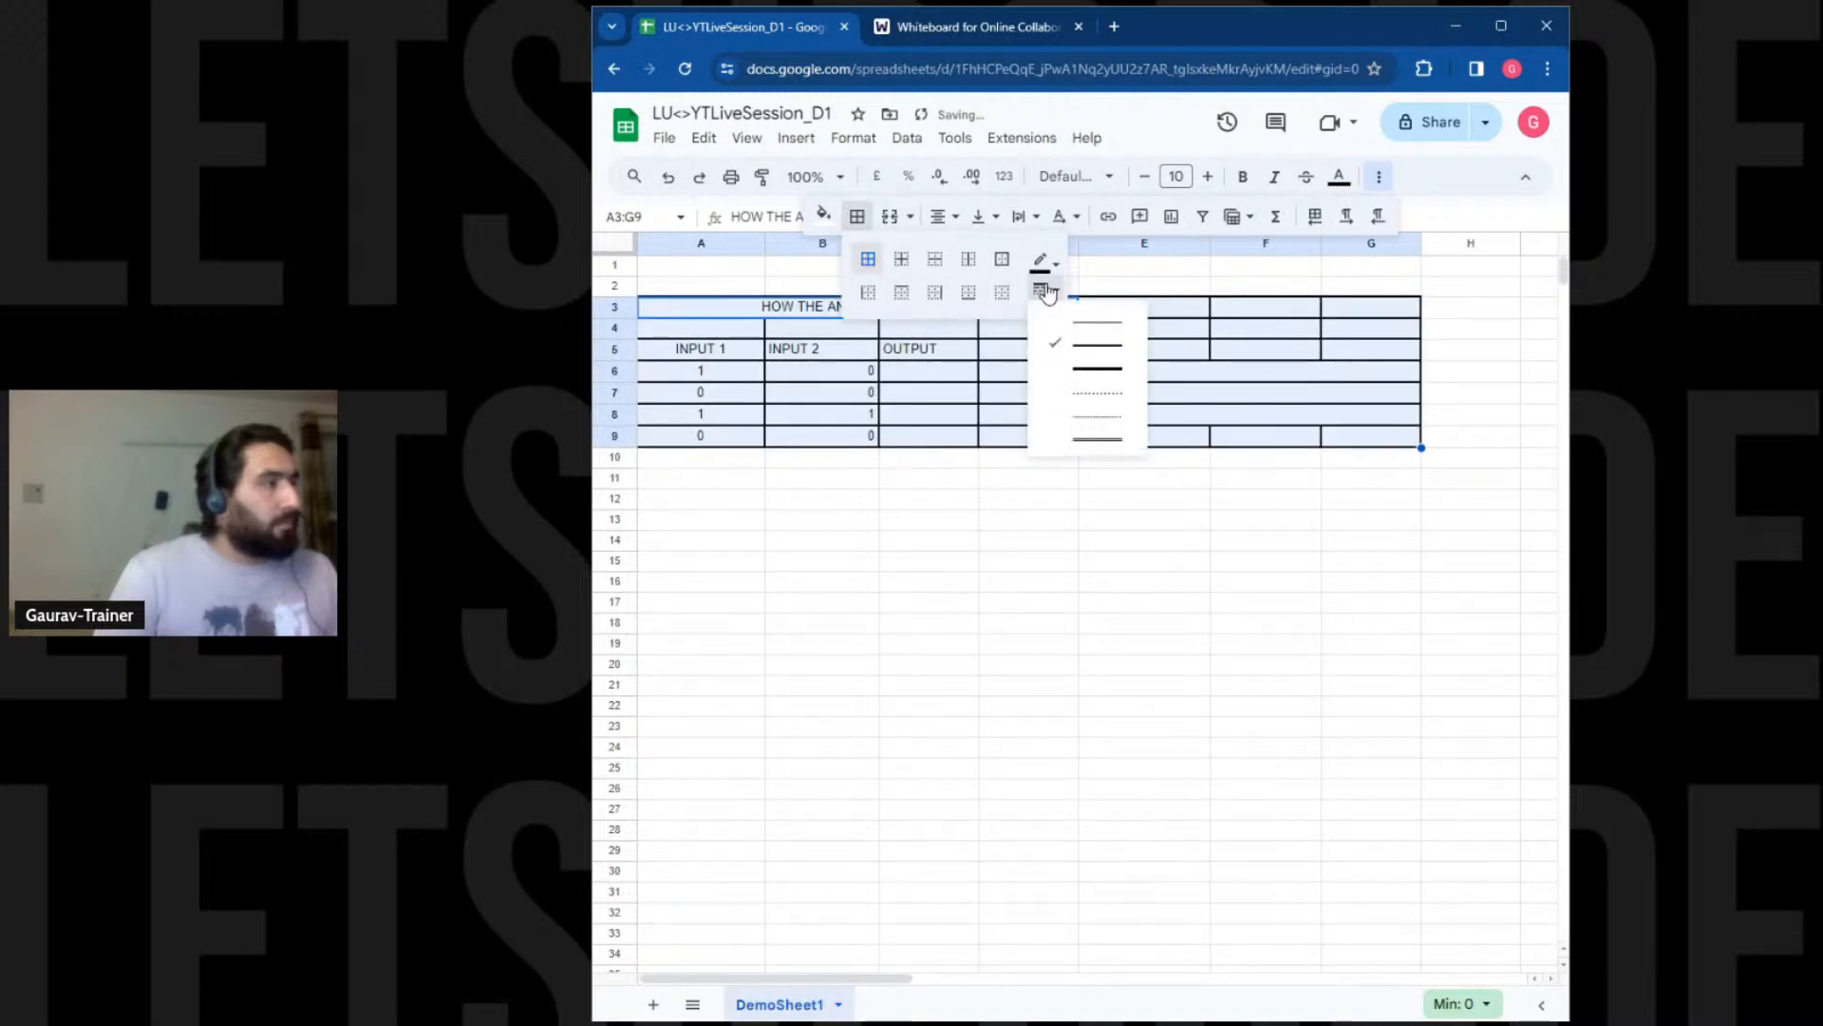
click(1055, 323)
click(1035, 498)
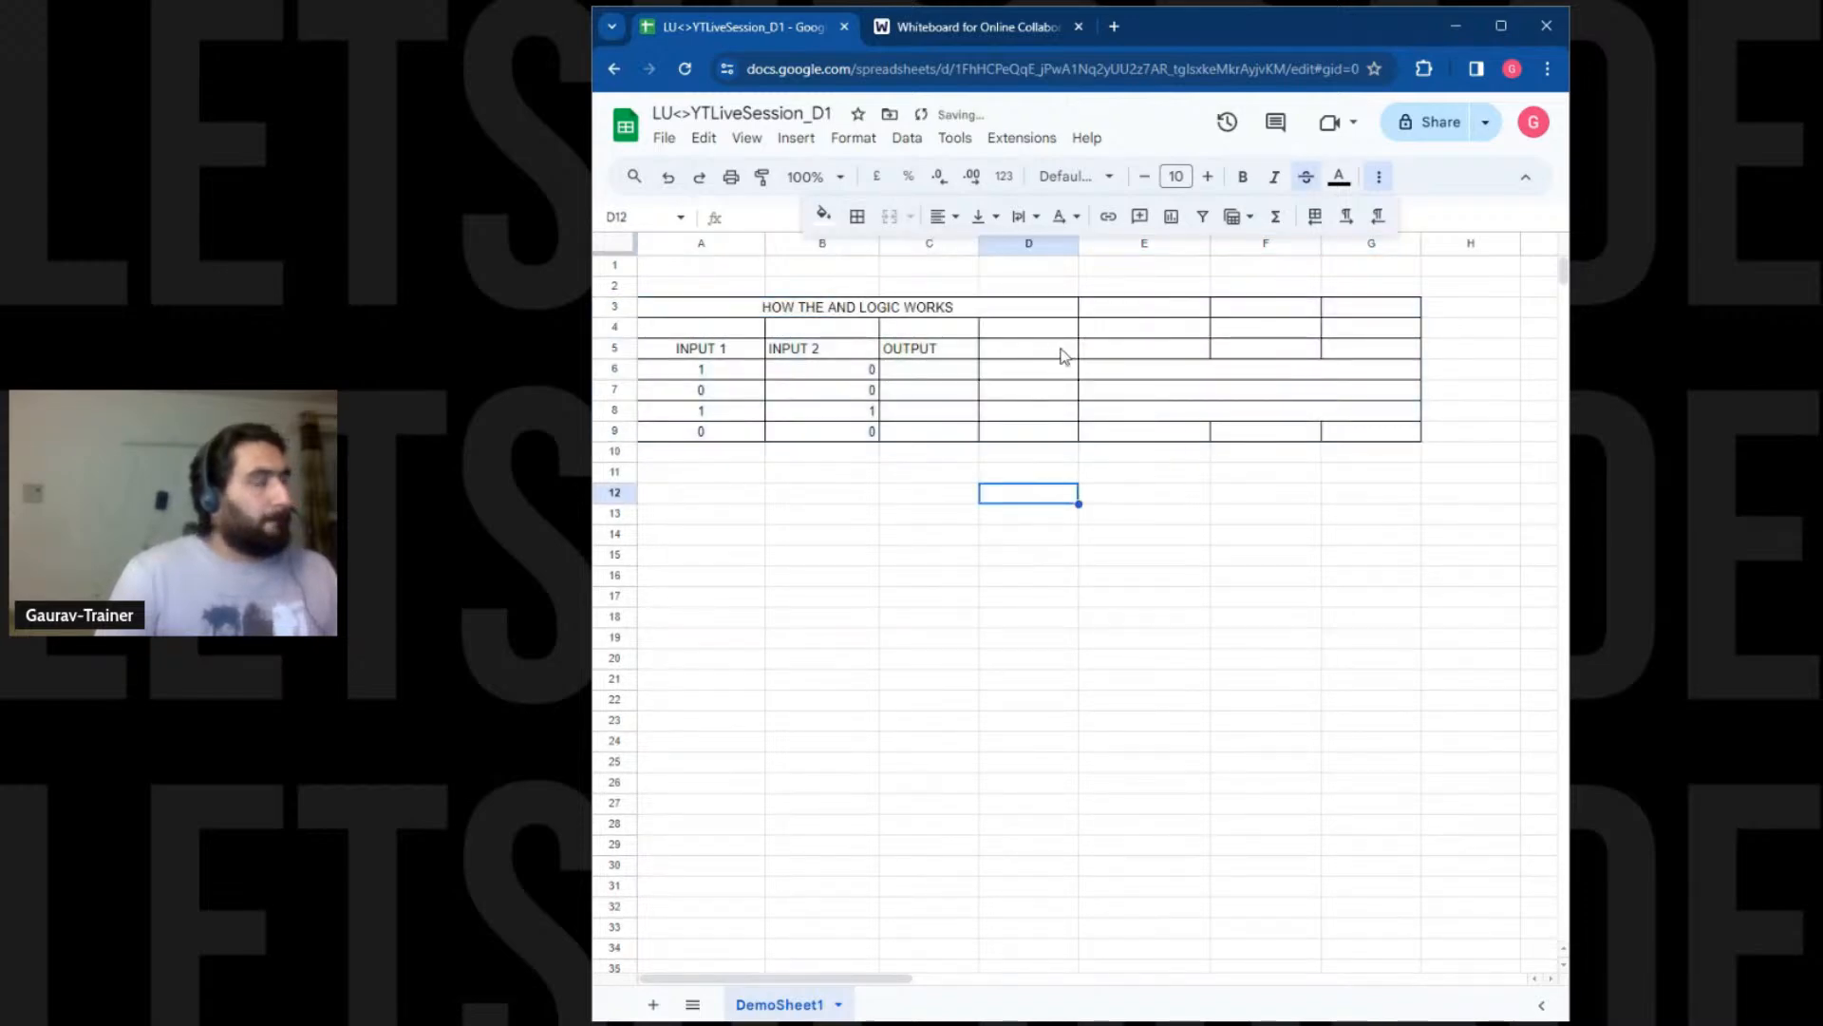
Remove all borders from the empty cells E3:G4 beside the table title
click(1123, 307)
drag(1122, 308, 1342, 329)
click(856, 216)
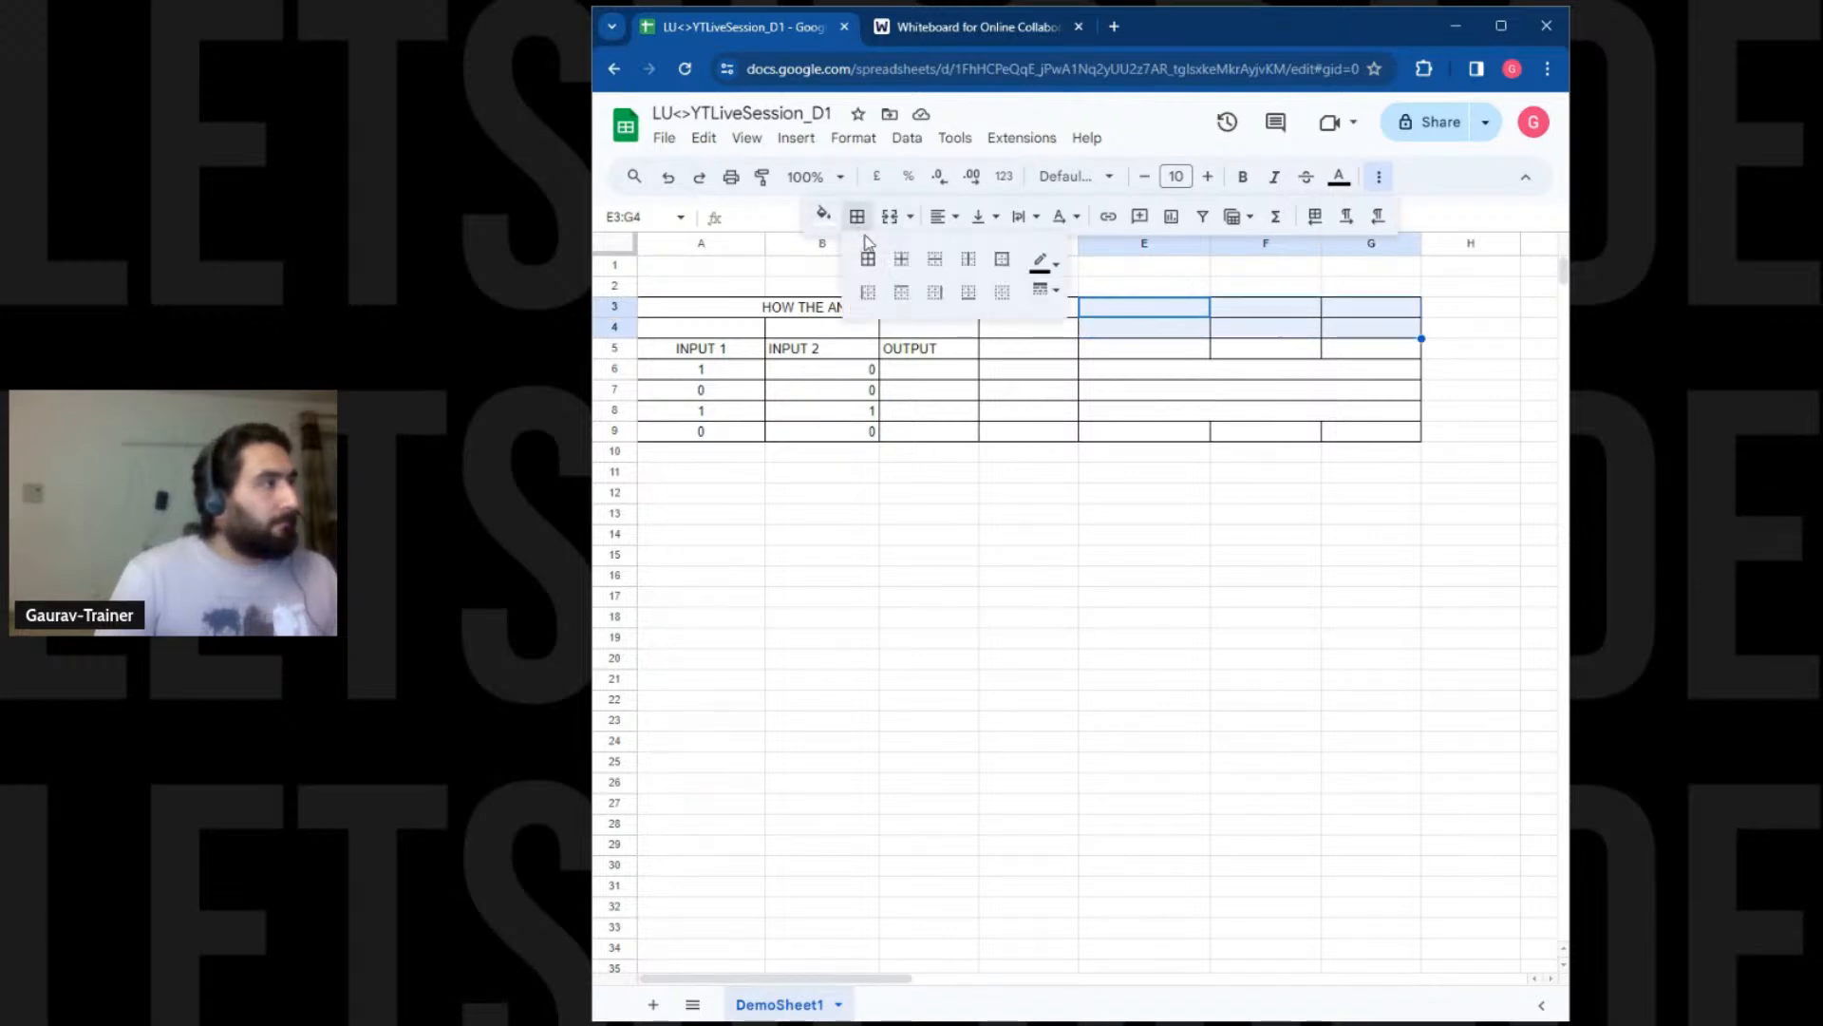
click(997, 301)
click(1140, 534)
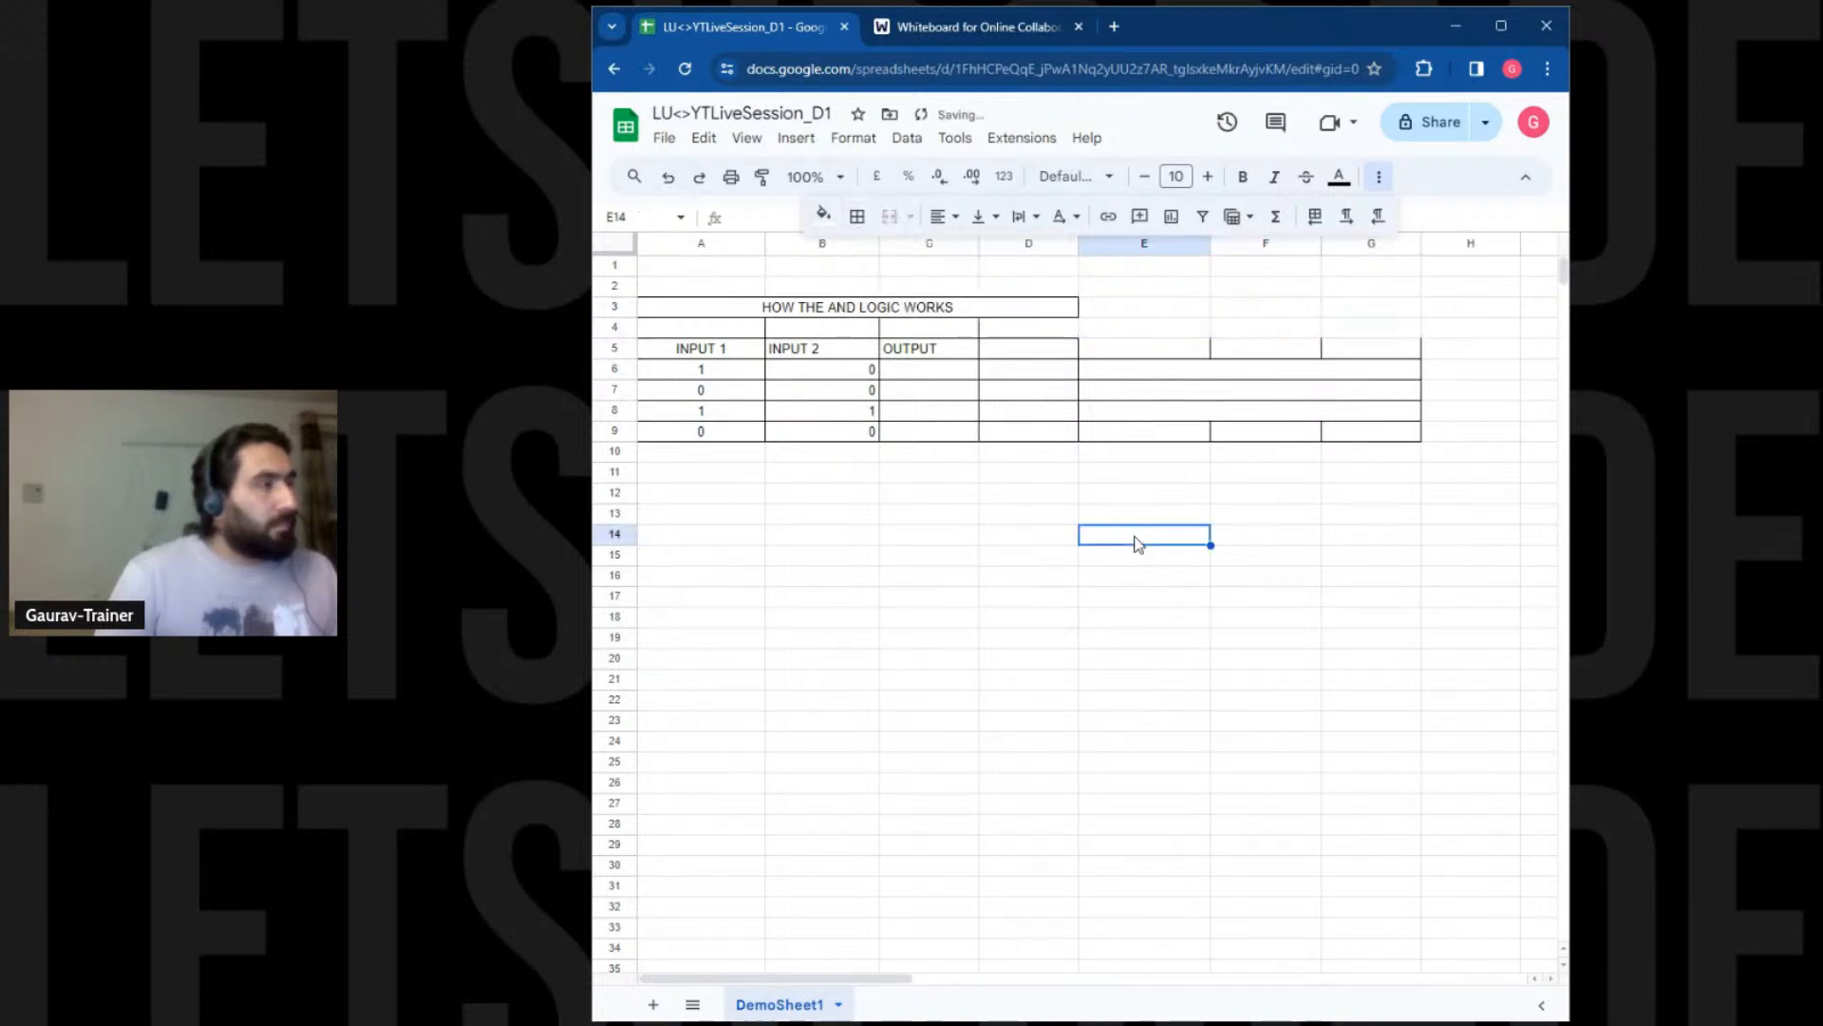
Delete the empty row 4 between the table title and the INPUT/OUTPUT headers
right_click(614, 326)
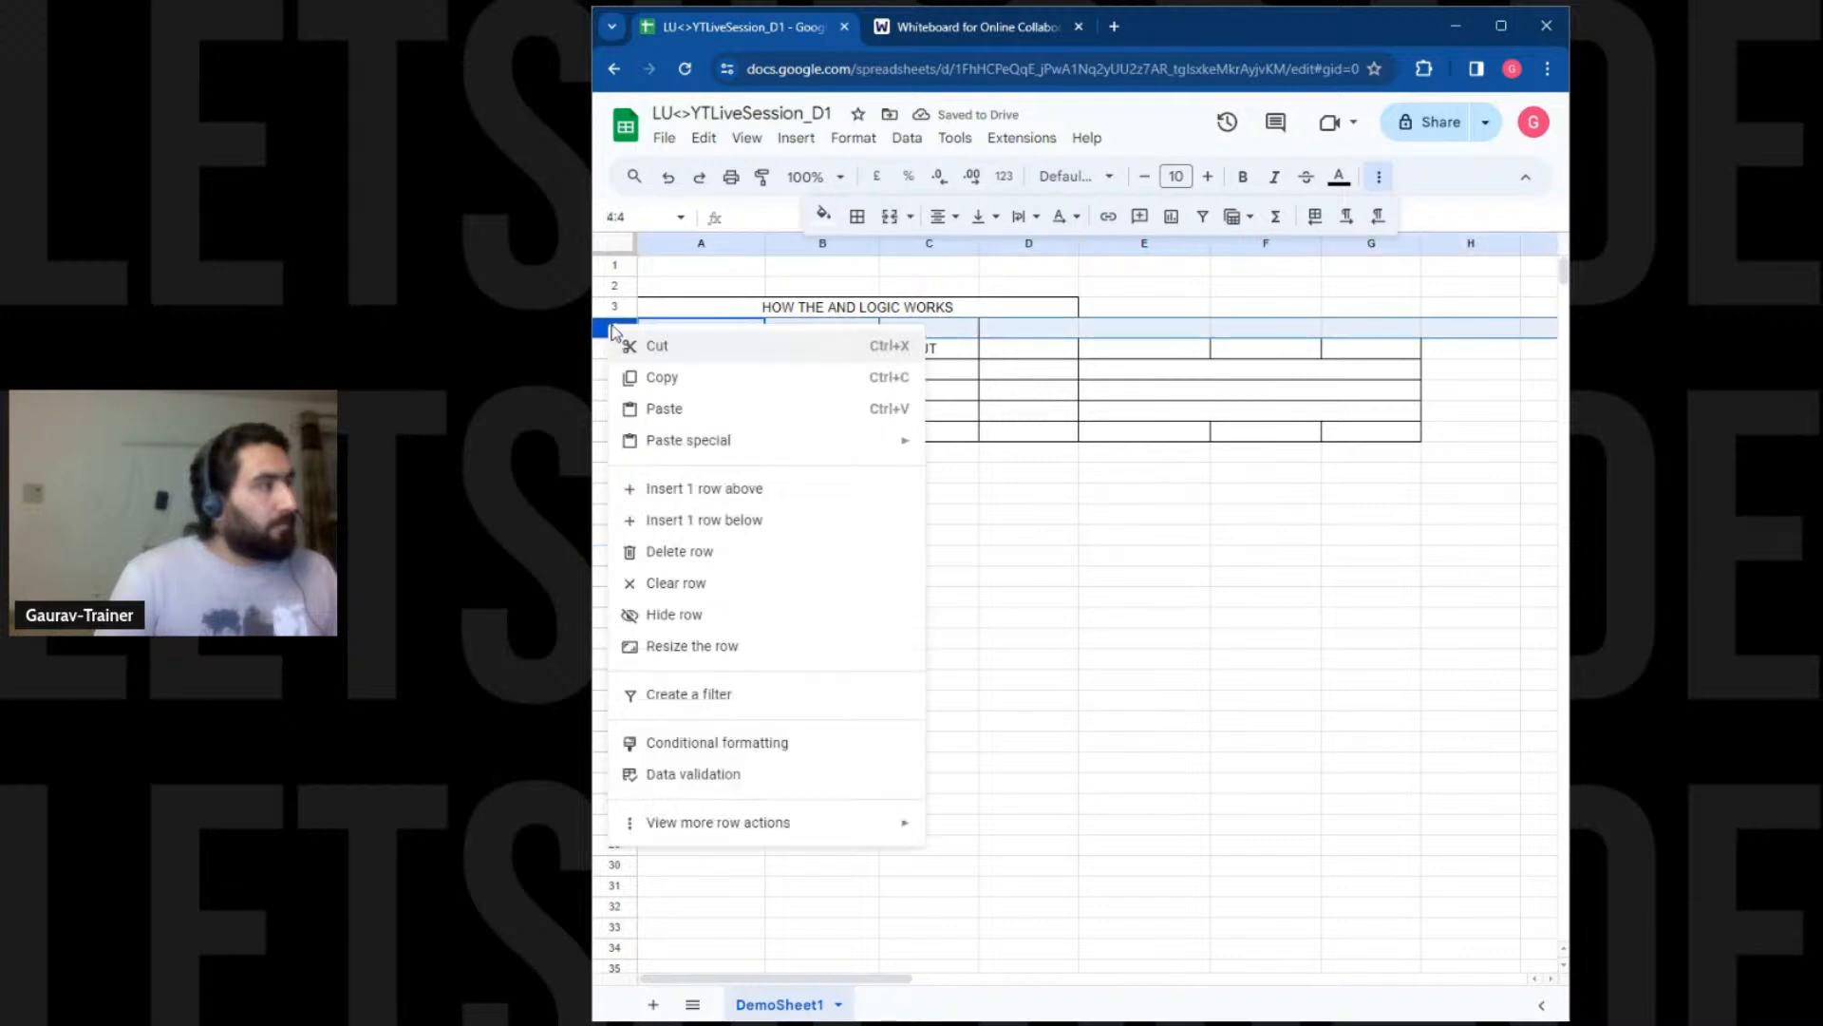
click(708, 555)
click(1178, 435)
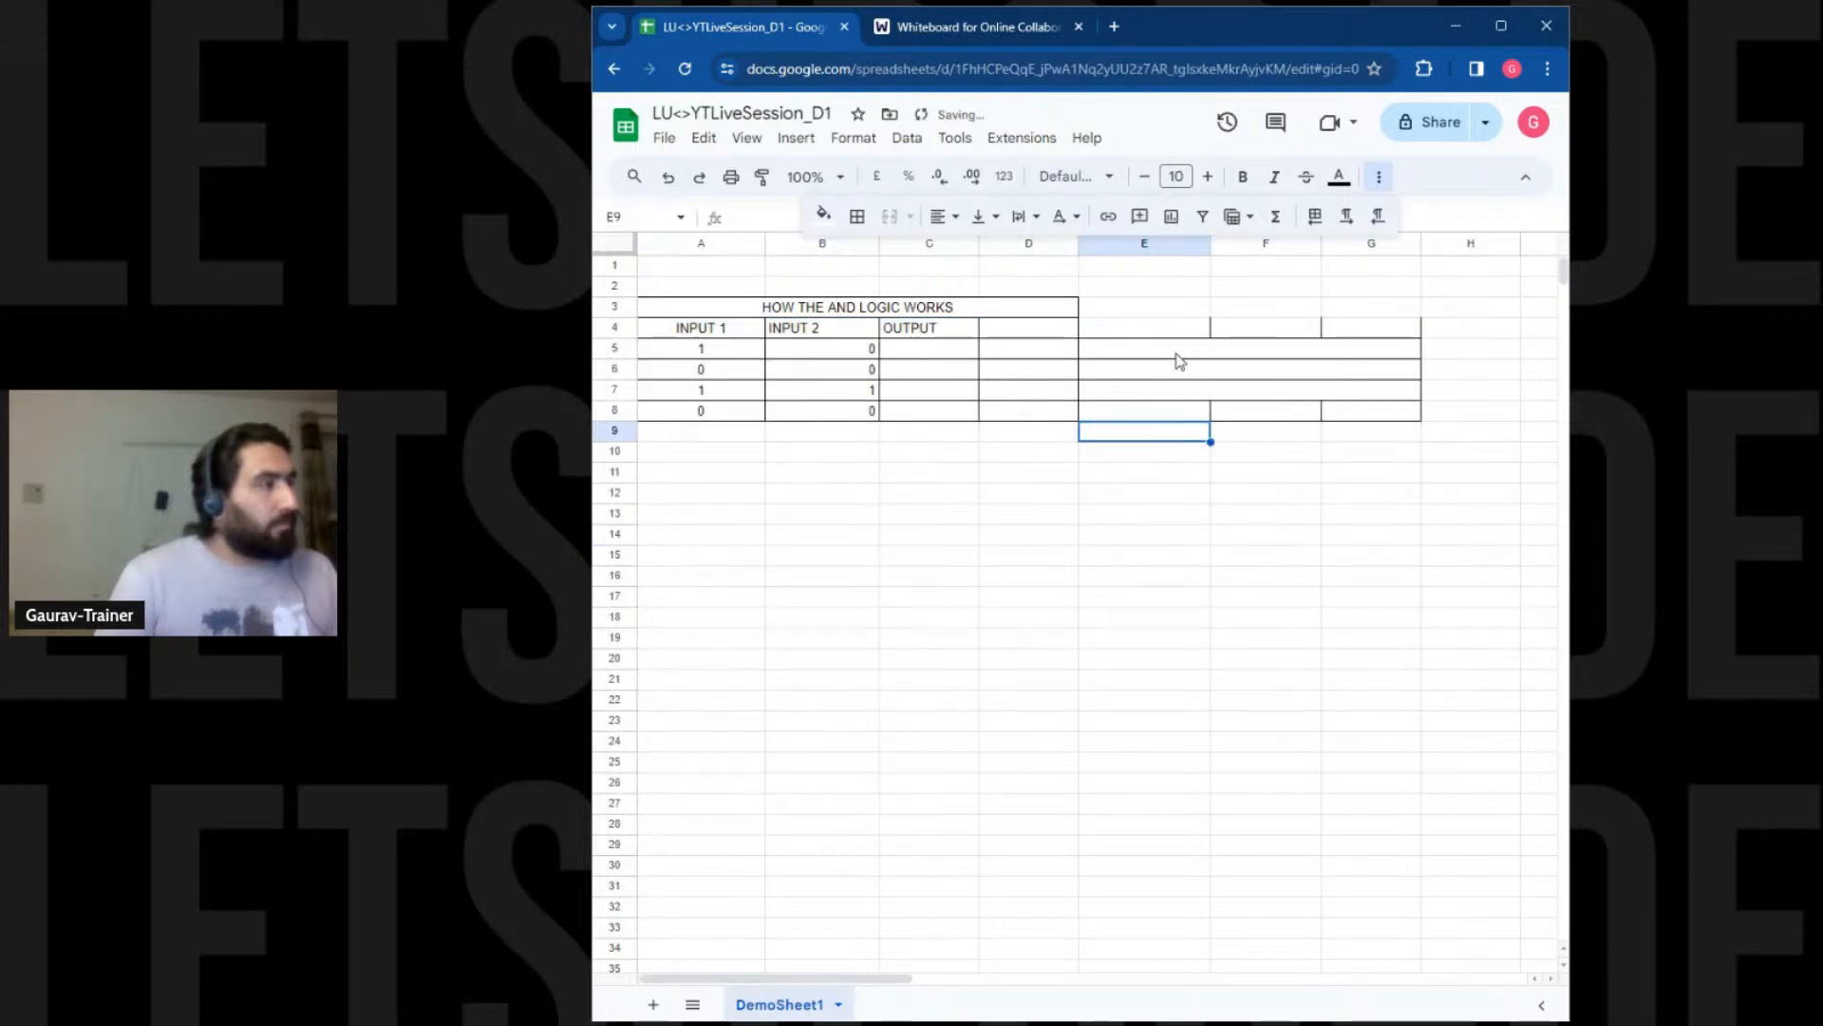
Remove all borders from the empty cells E4:G4 in the header row
drag(1177, 327, 1376, 340)
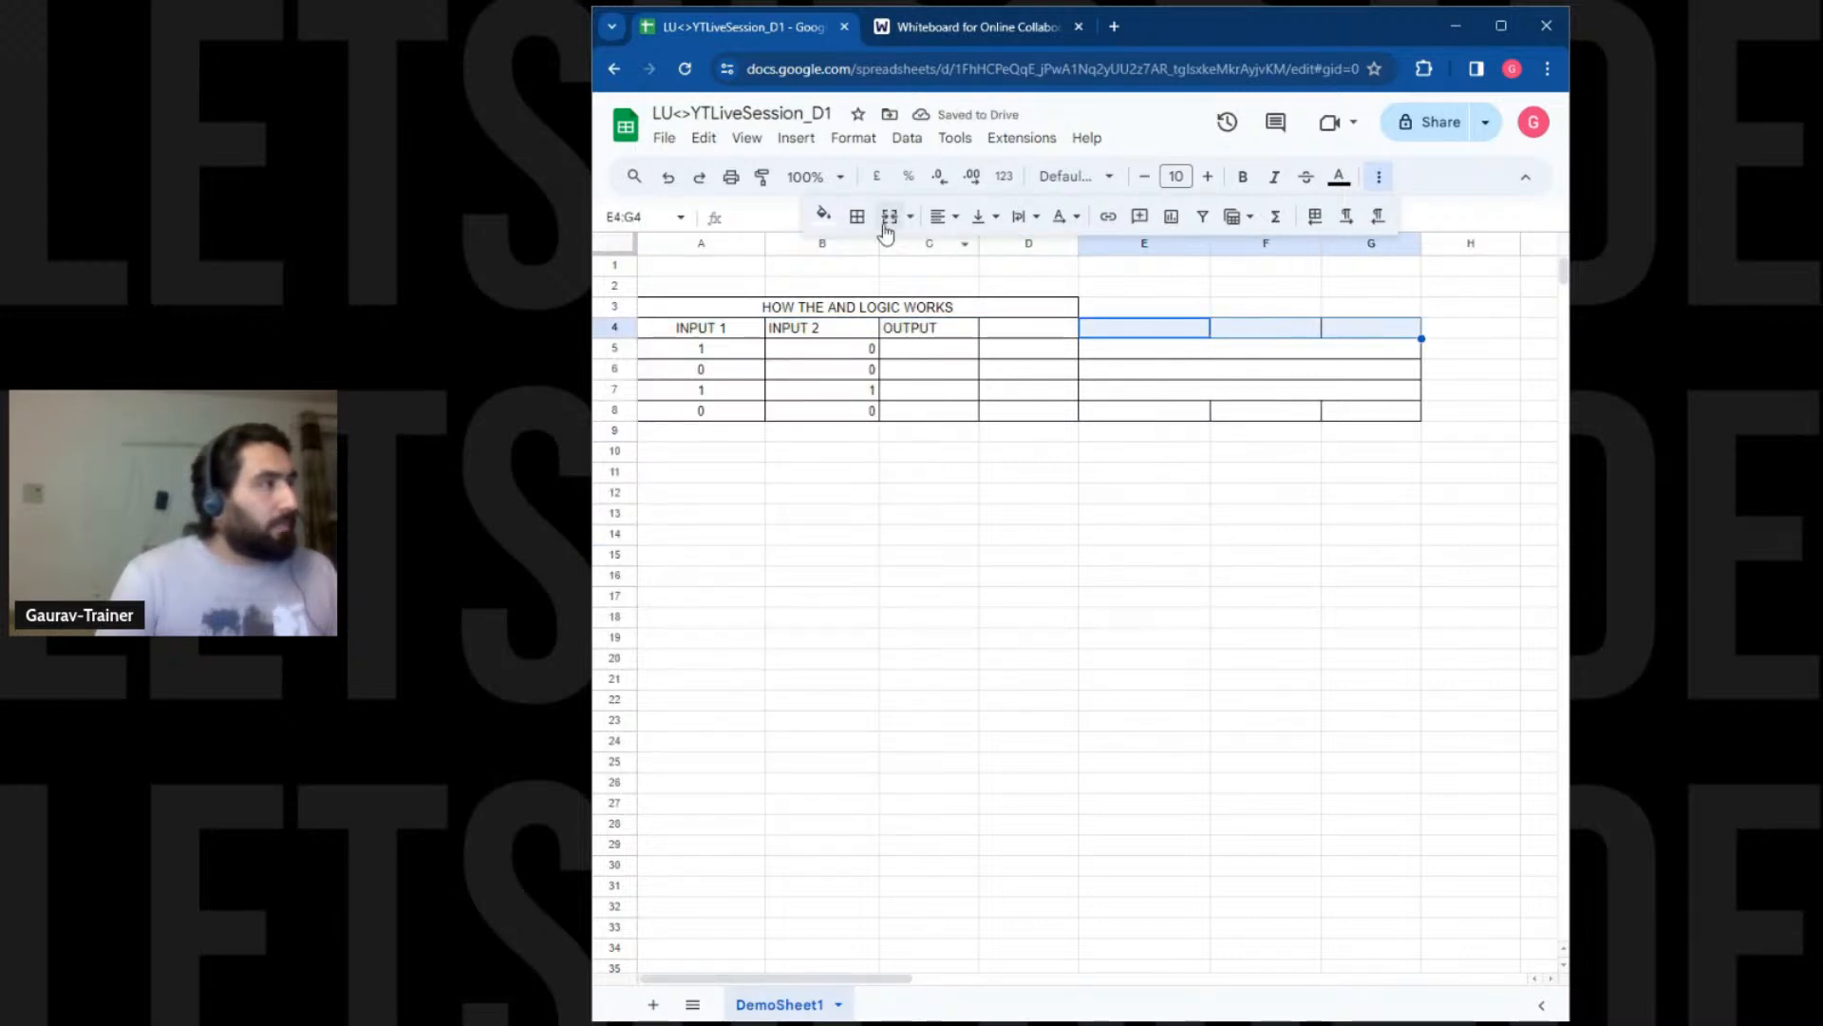
click(858, 216)
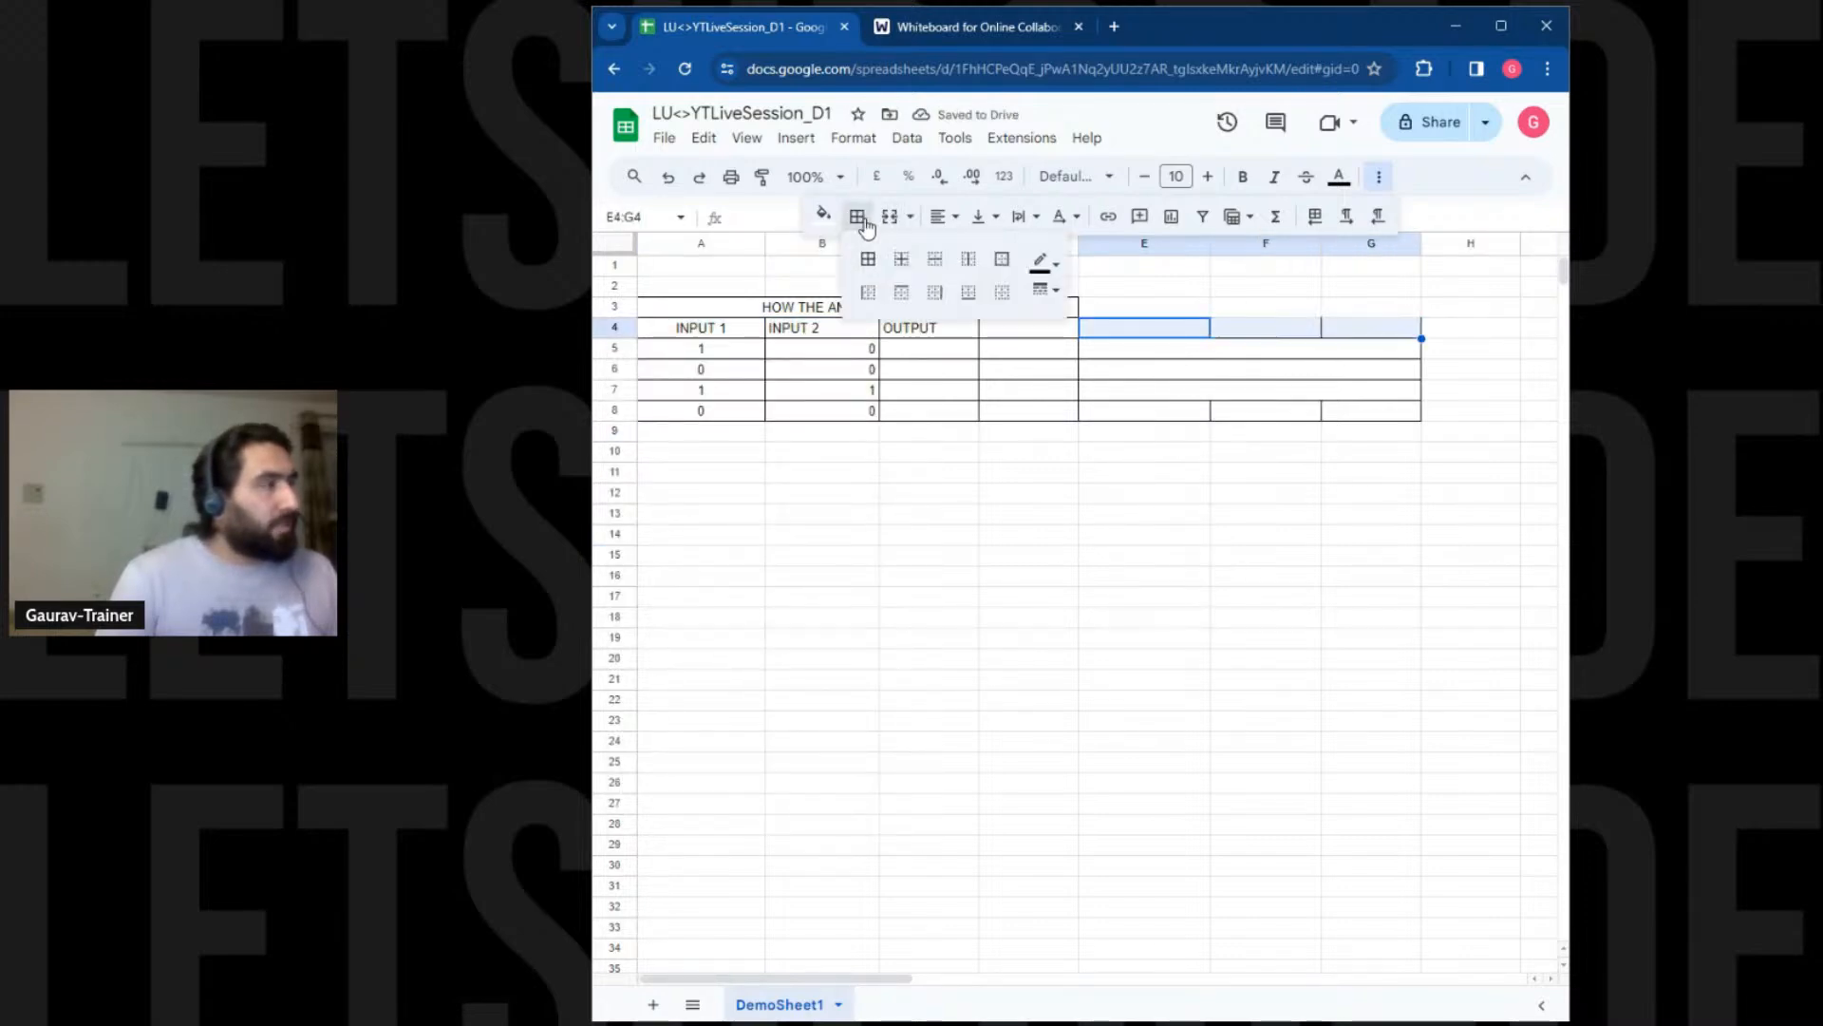
click(1002, 292)
click(1176, 437)
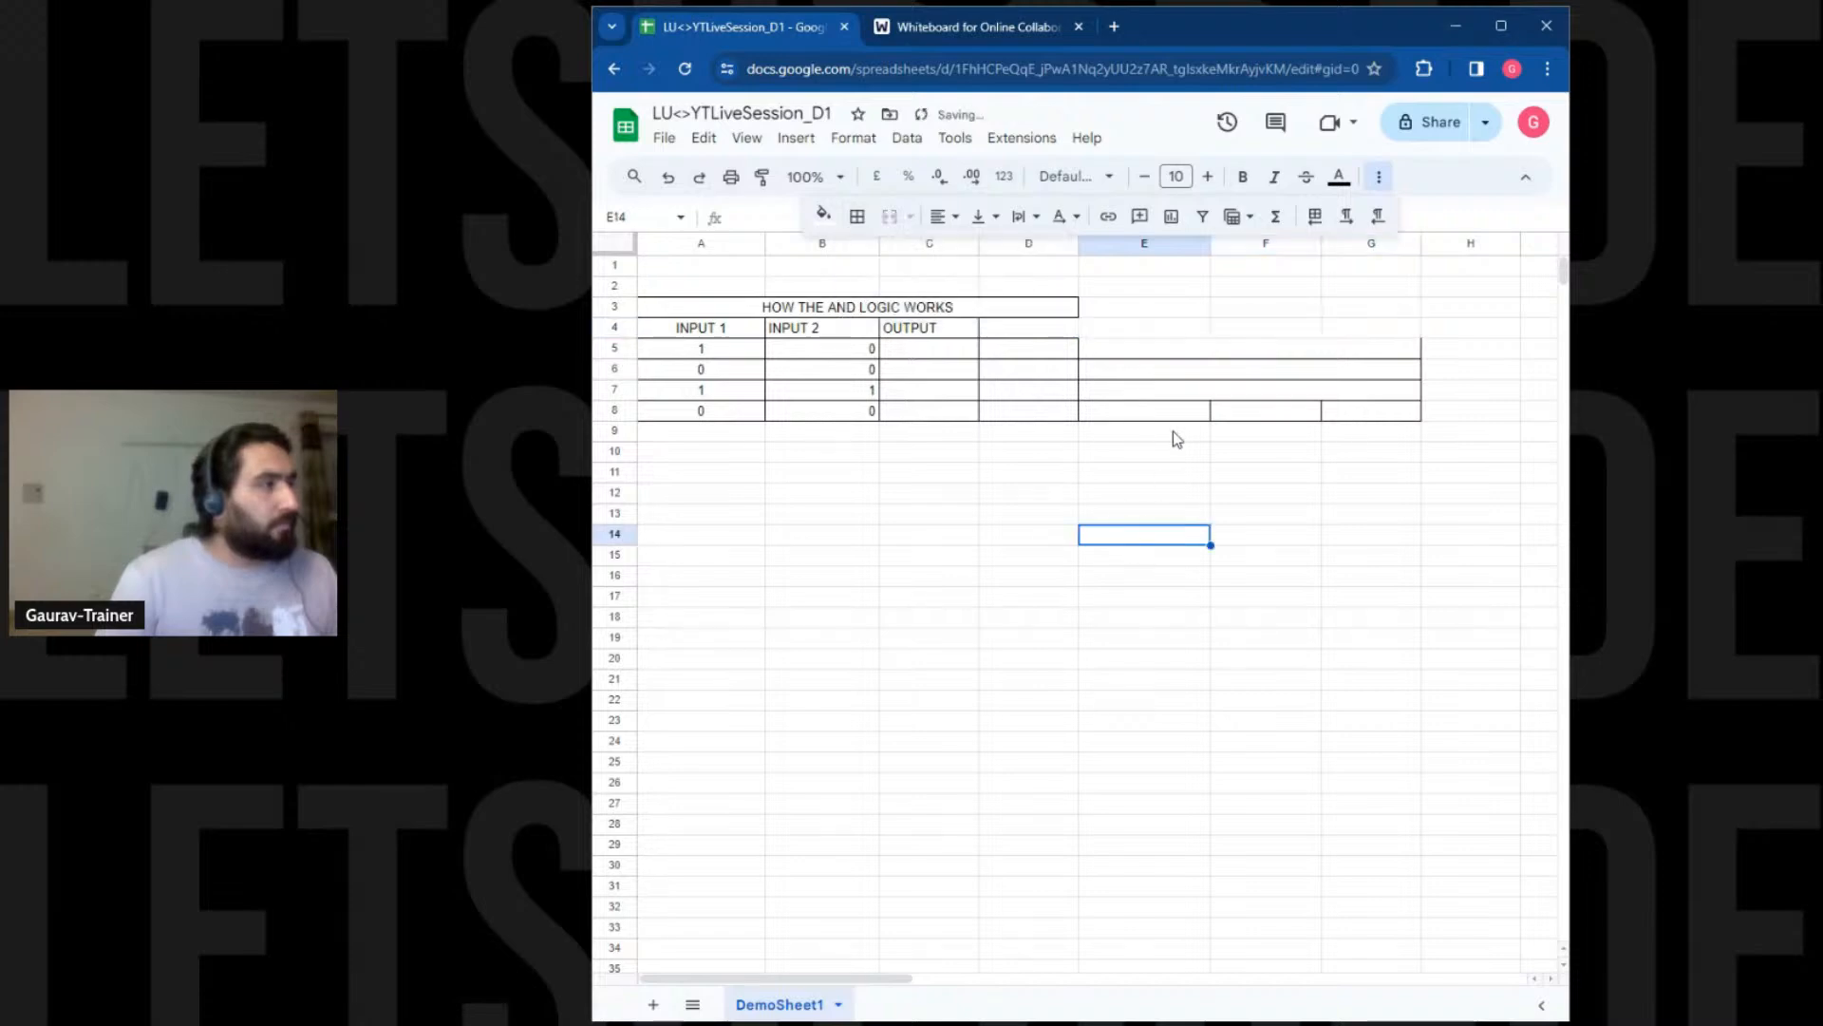
Apply all borders to the merged cell E5:G5 in the first data row
click(1184, 353)
click(863, 224)
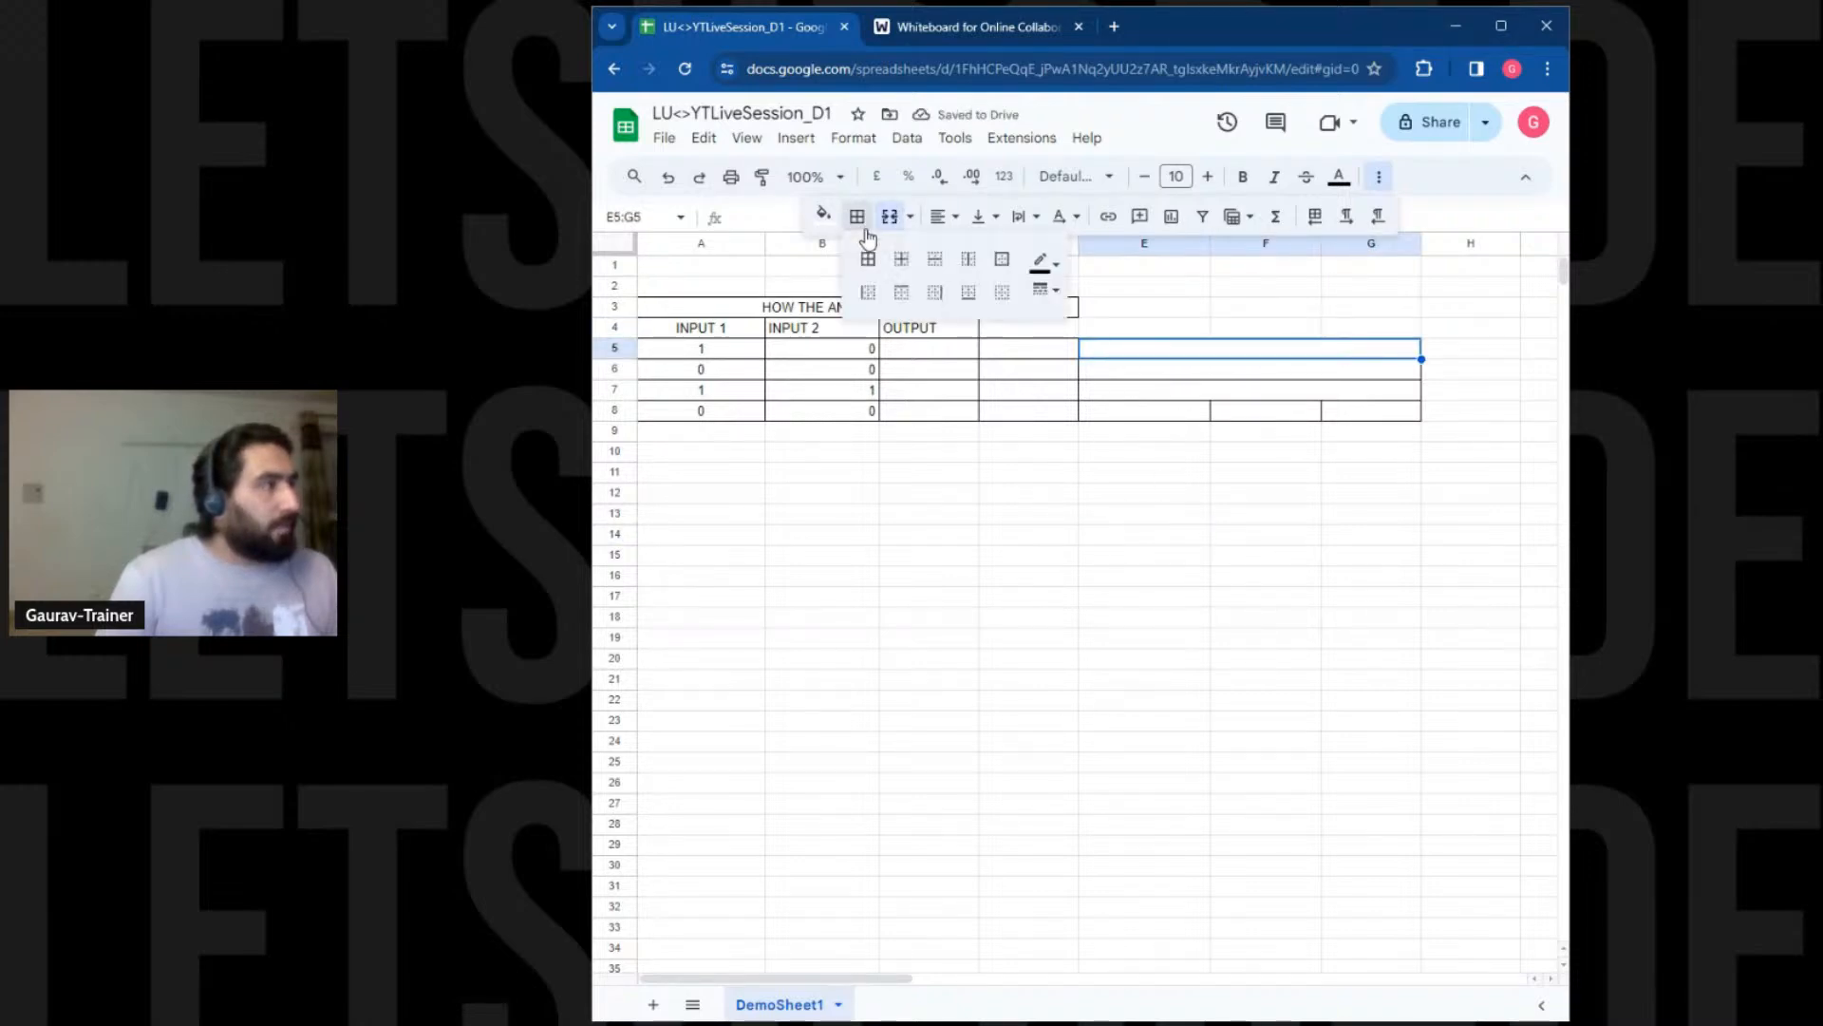
click(868, 259)
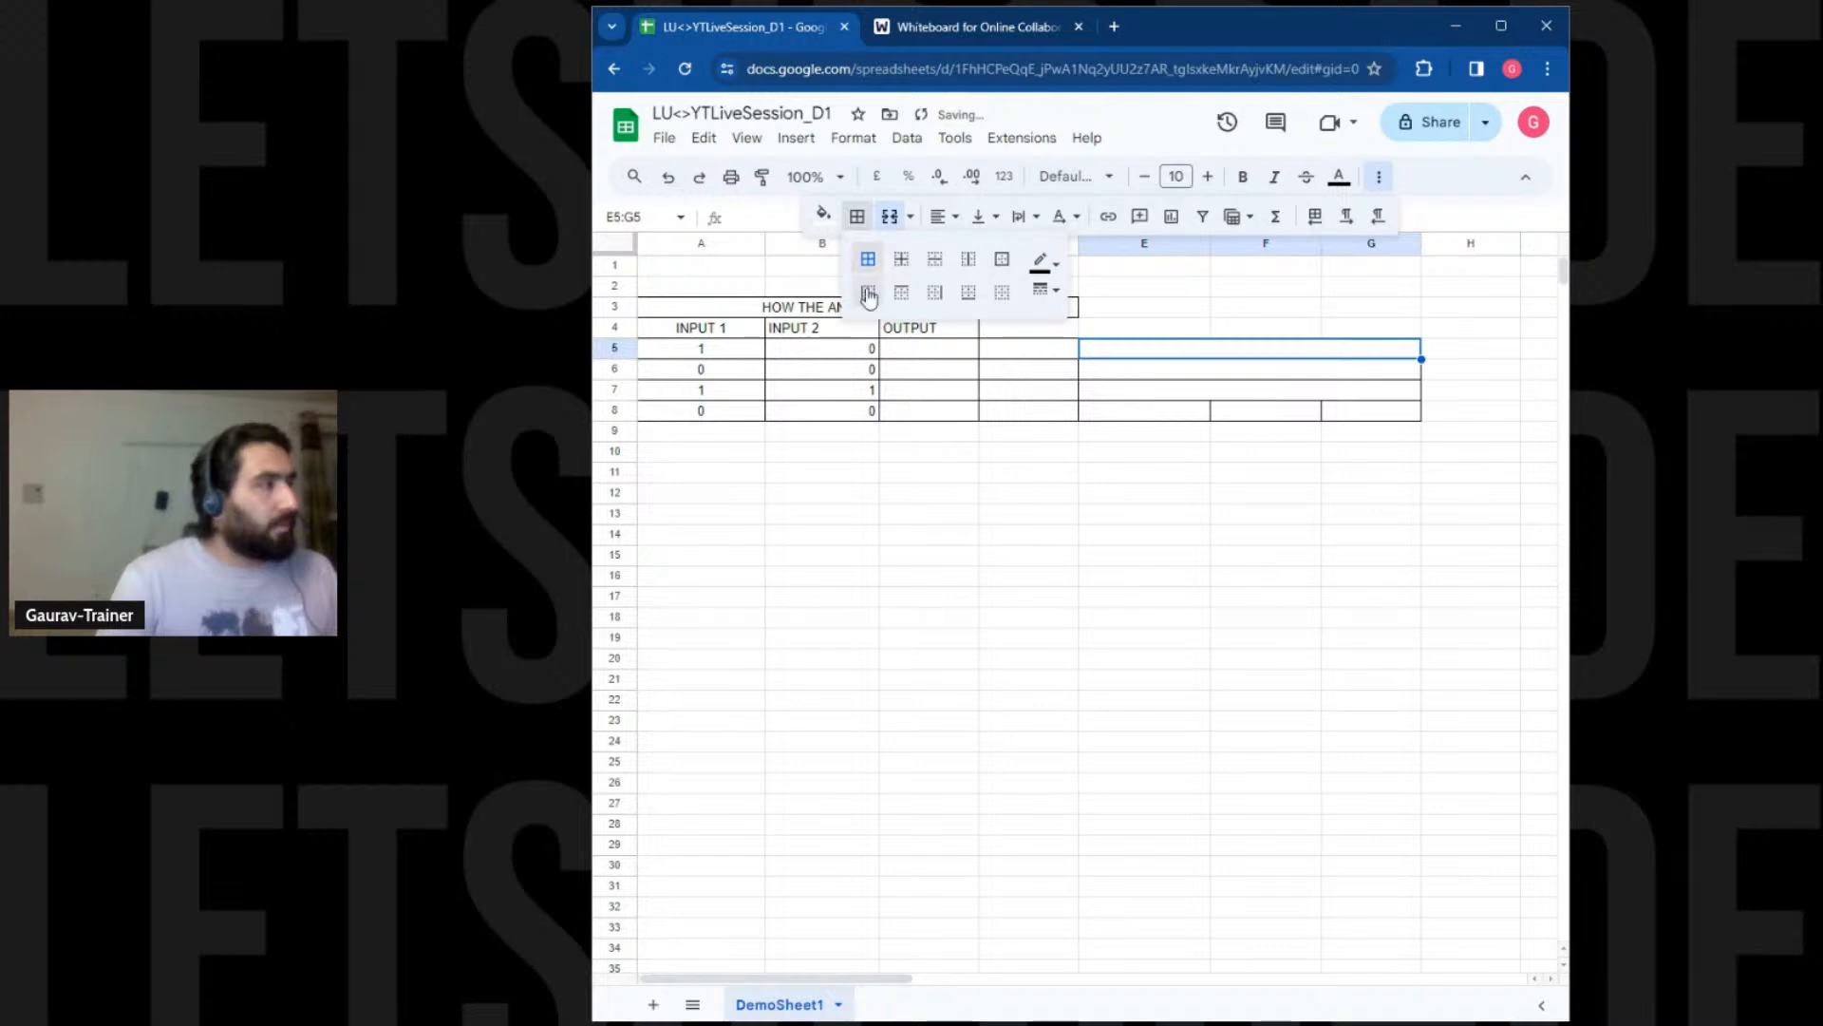
click(1111, 574)
Copy the merged, bordered formatting of E6:G6 onto E8:G8 in the last data row
click(1143, 373)
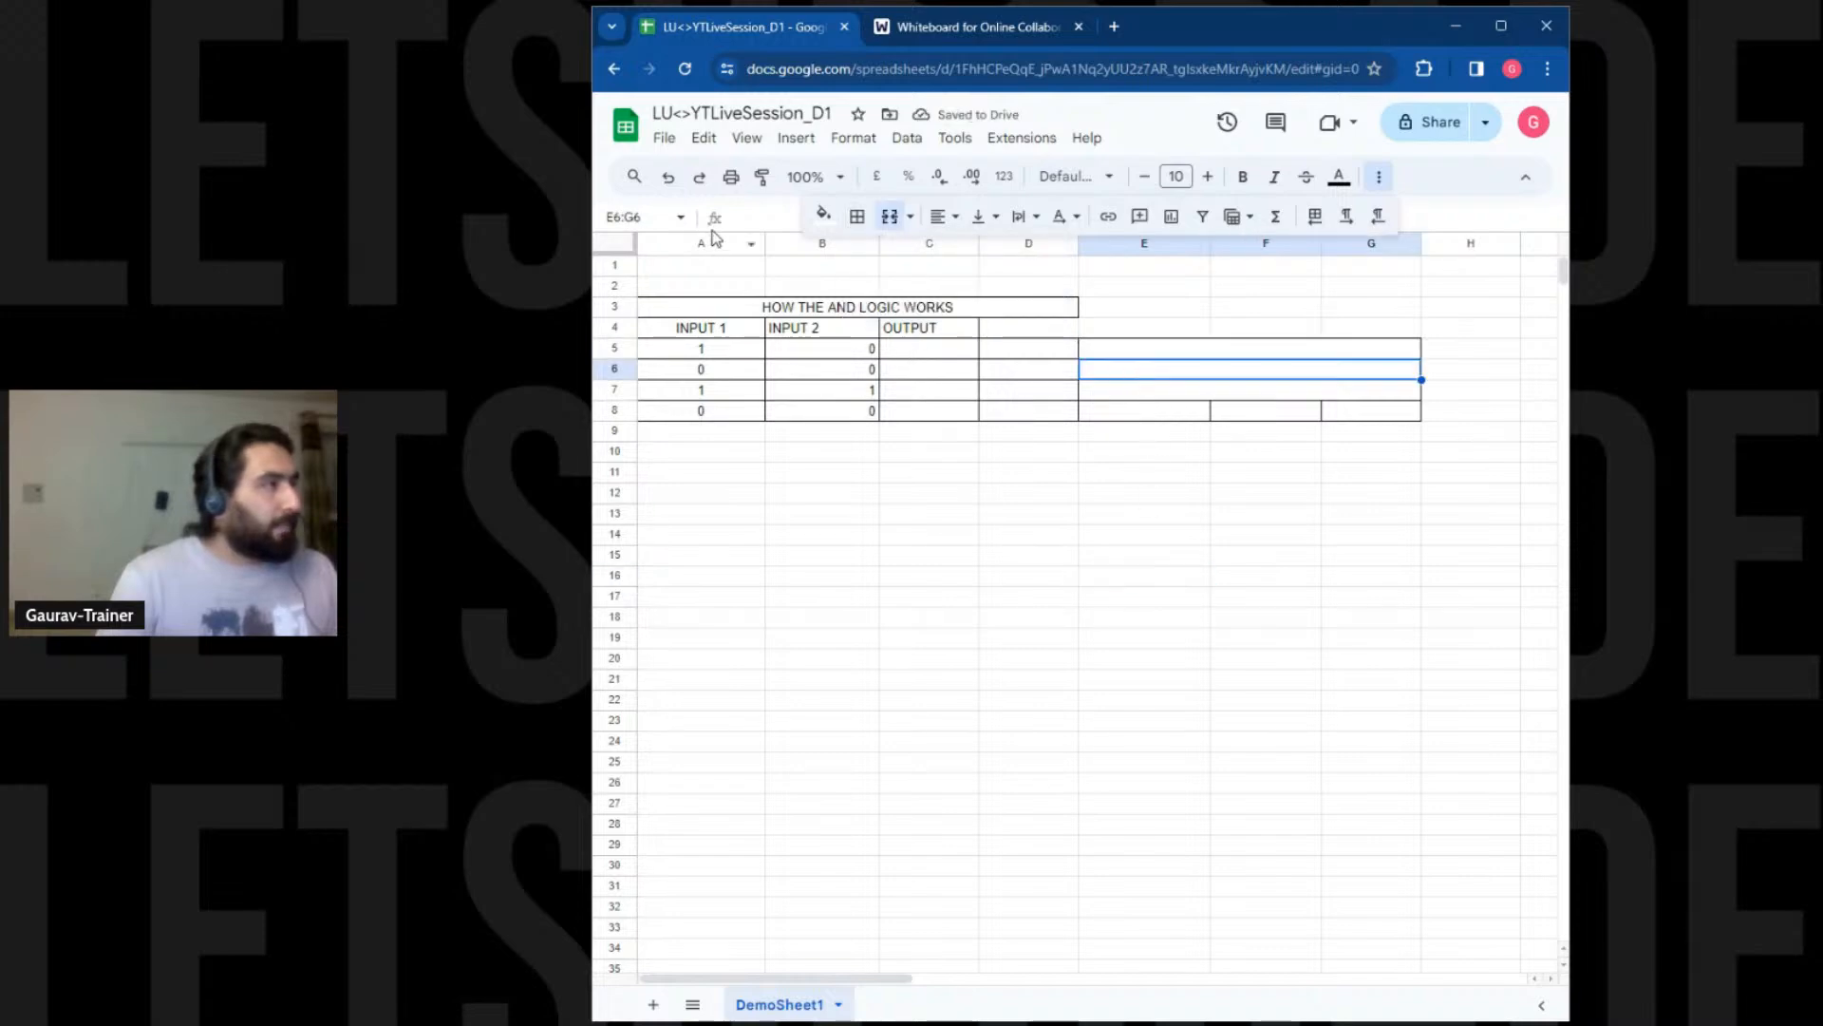
click(761, 176)
click(1153, 420)
click(1168, 538)
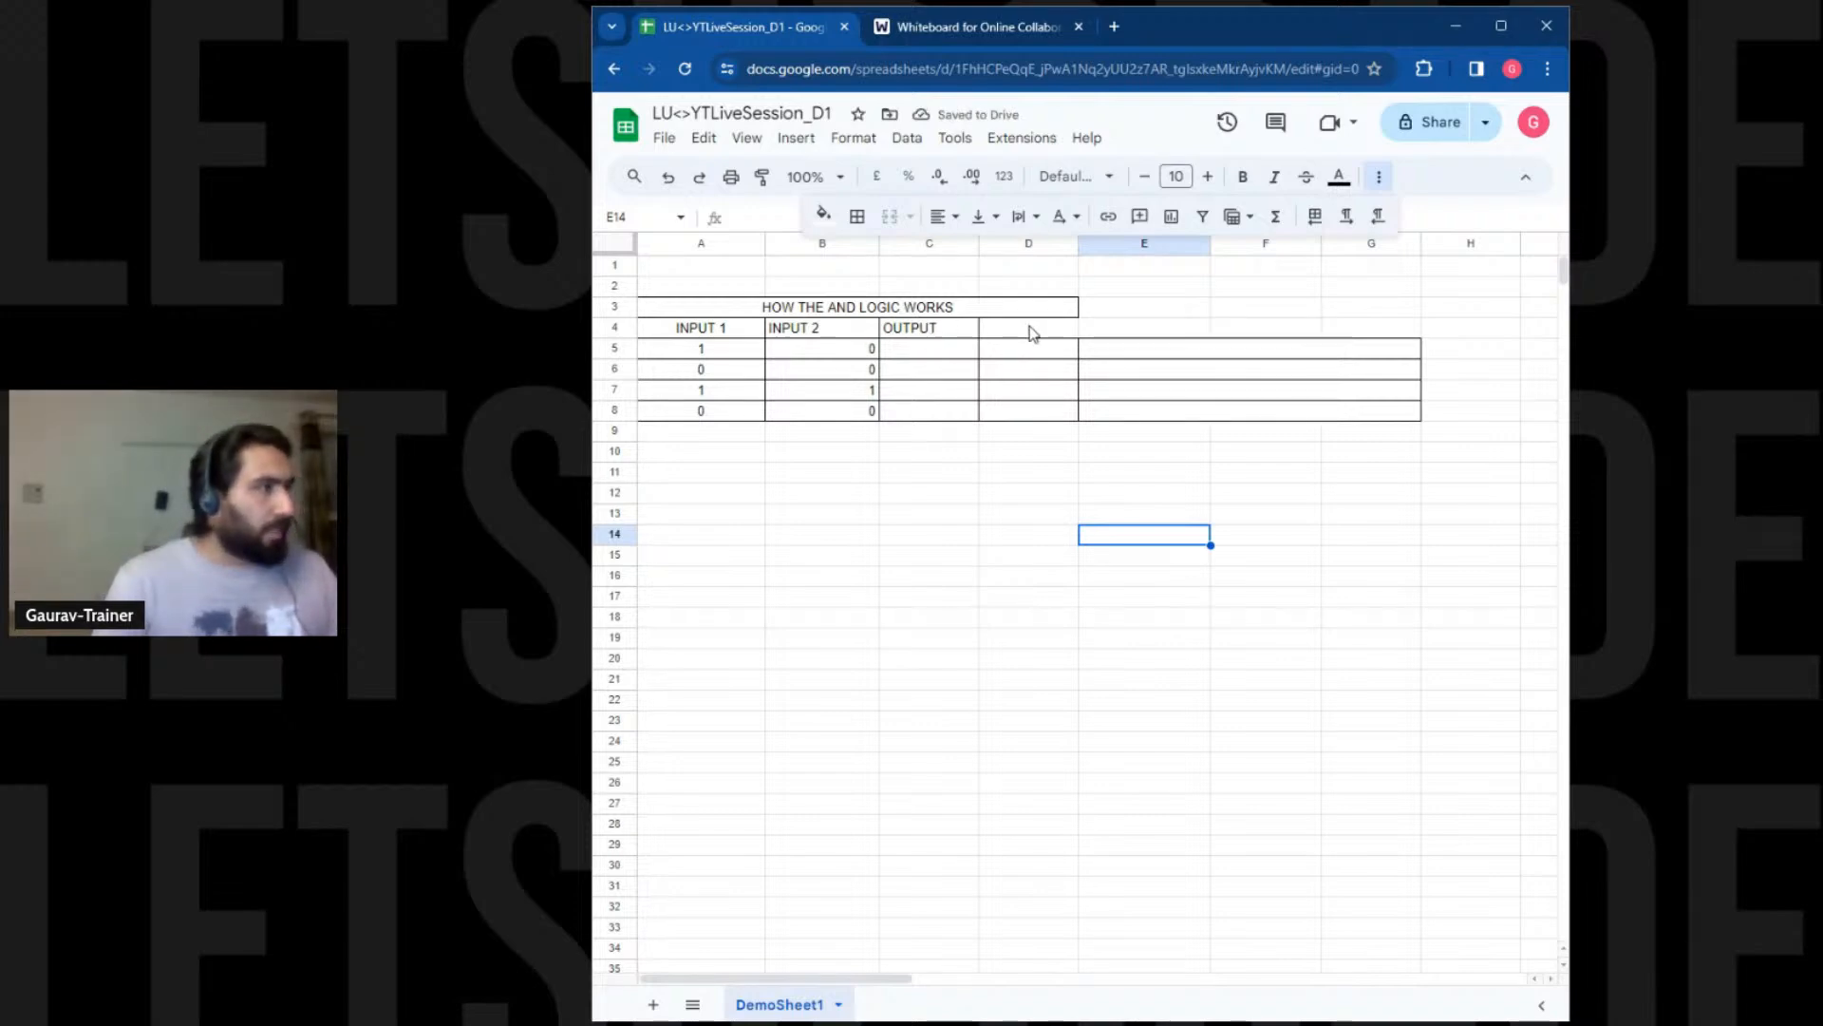
Delete the empty column D next to the OUTPUT column
click(1031, 244)
right_click(1036, 244)
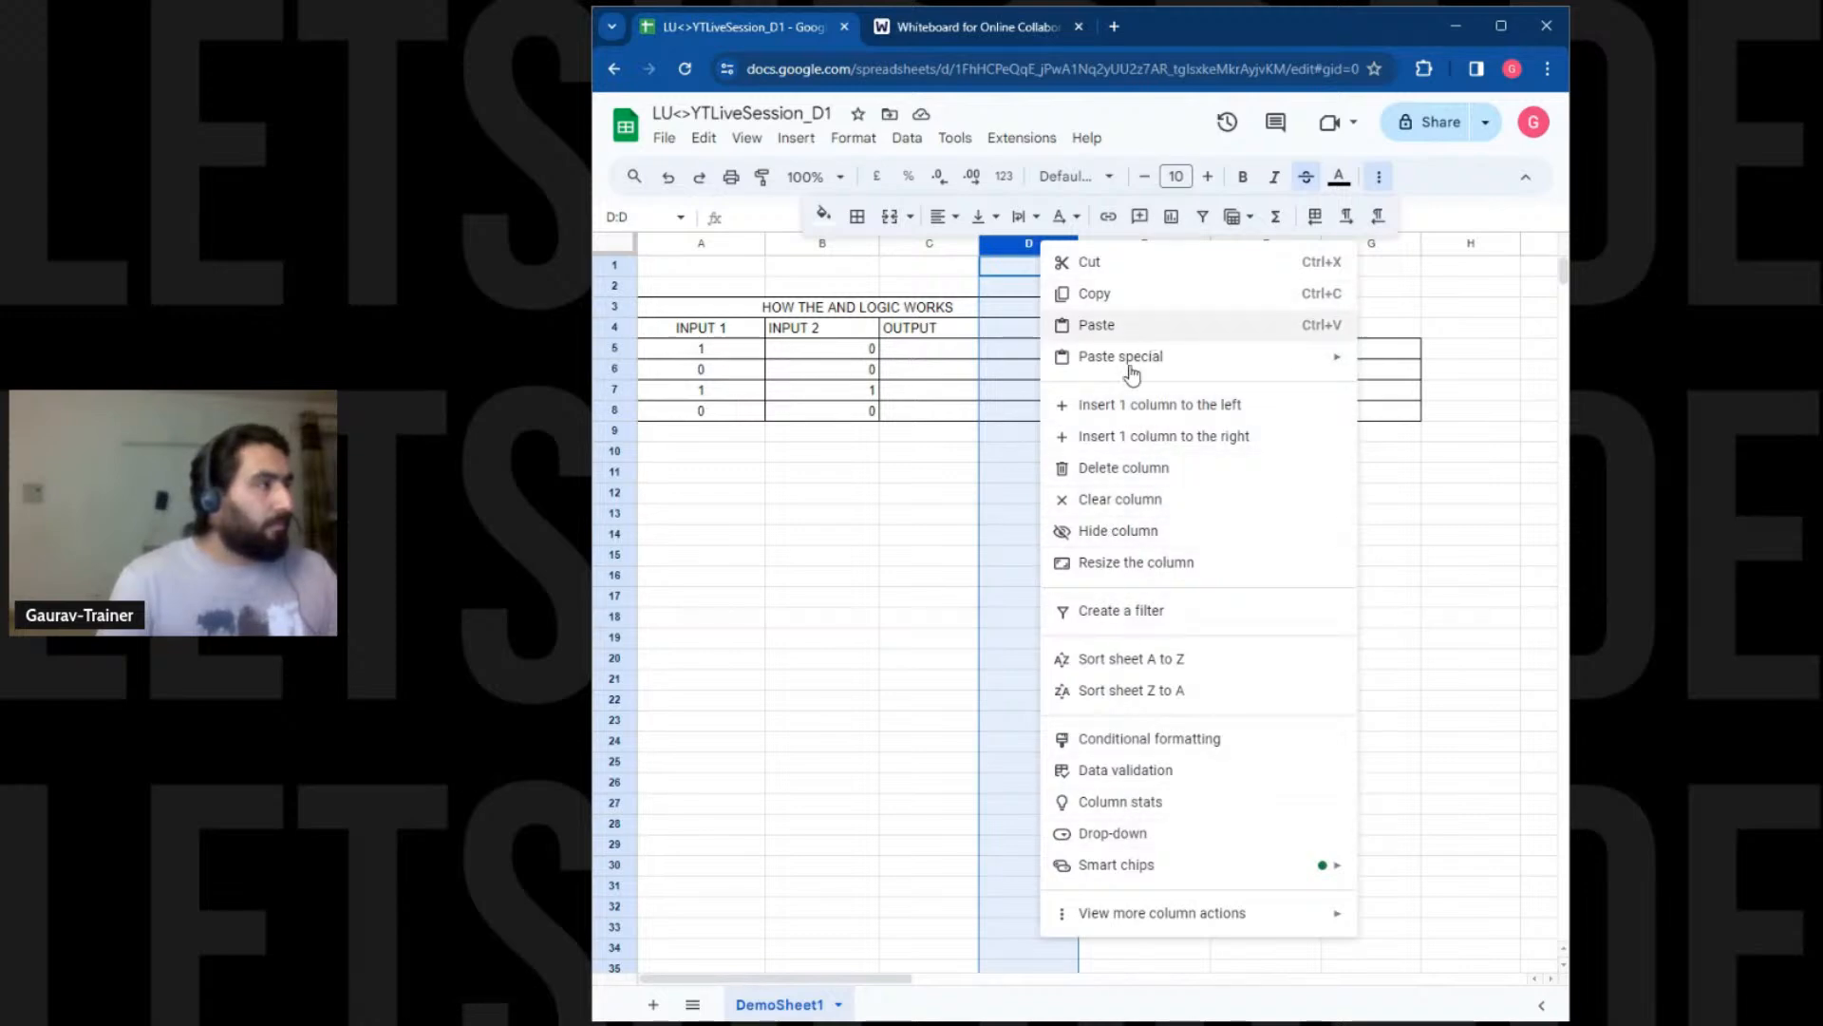
click(1141, 480)
click(1121, 496)
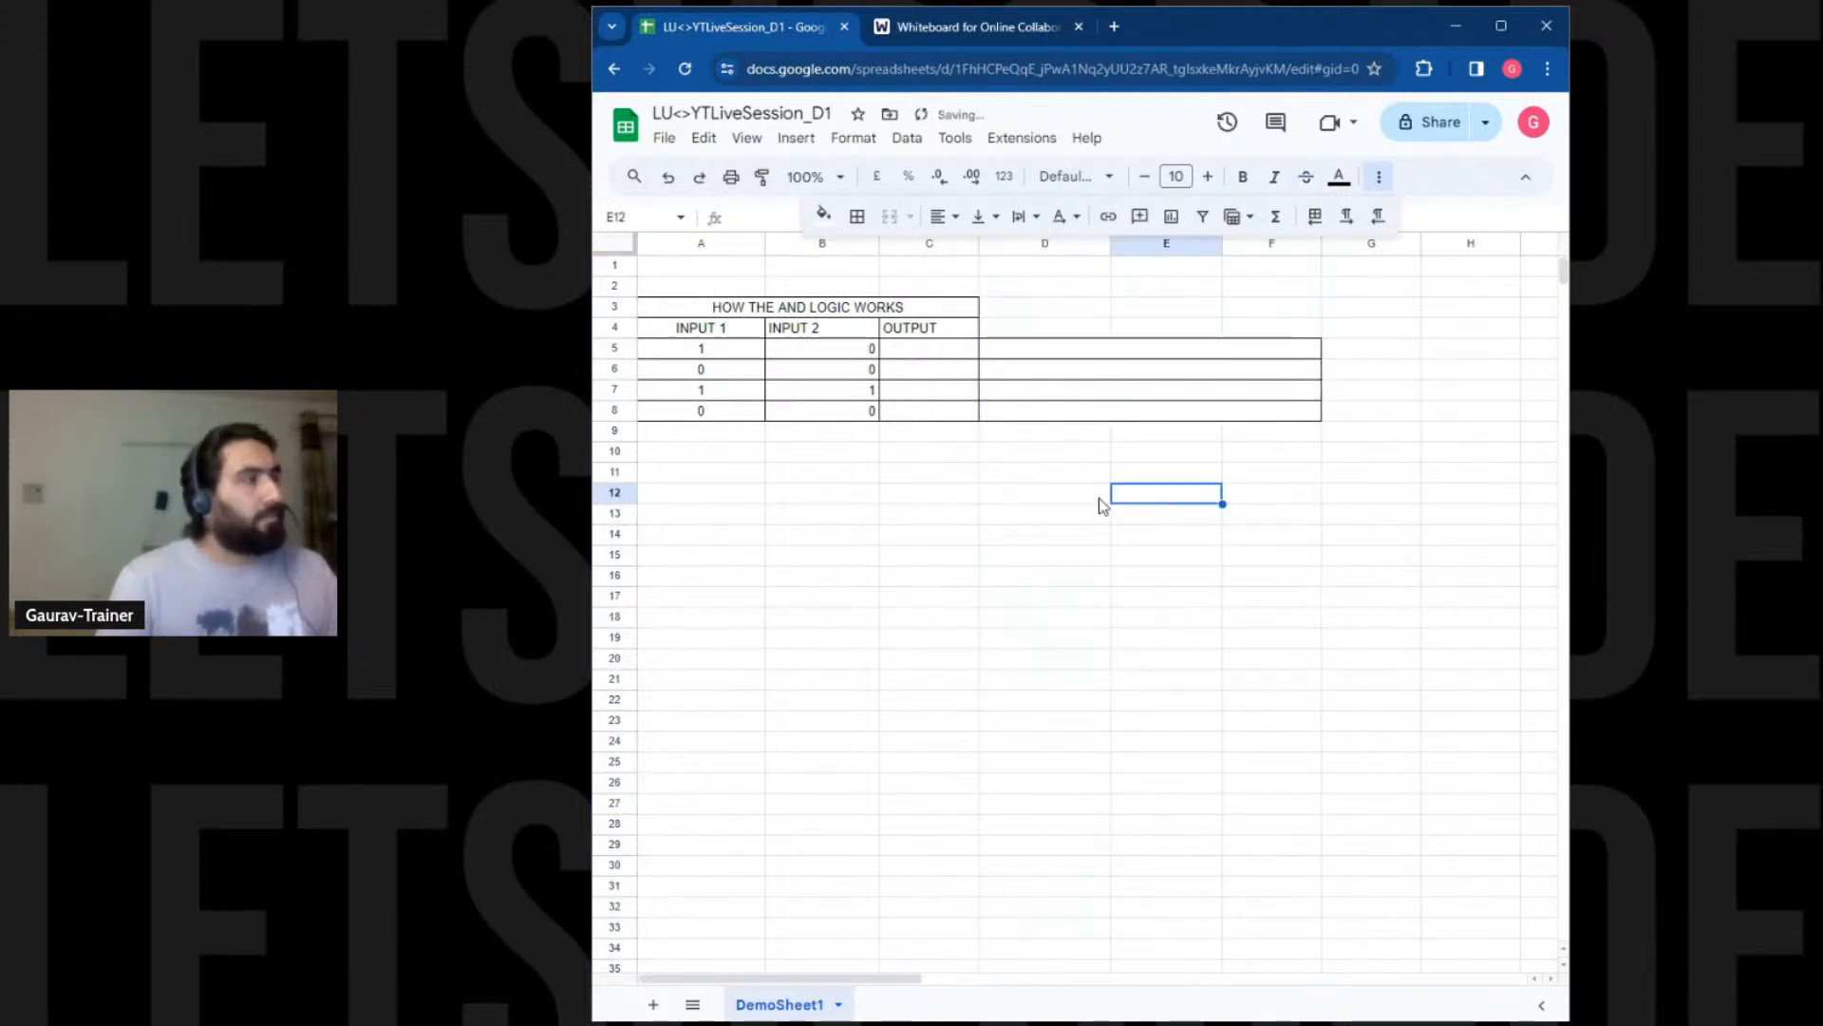
Fill the INPUT 1 and INPUT 2 header cells A4:B4 with light cyan
click(945, 353)
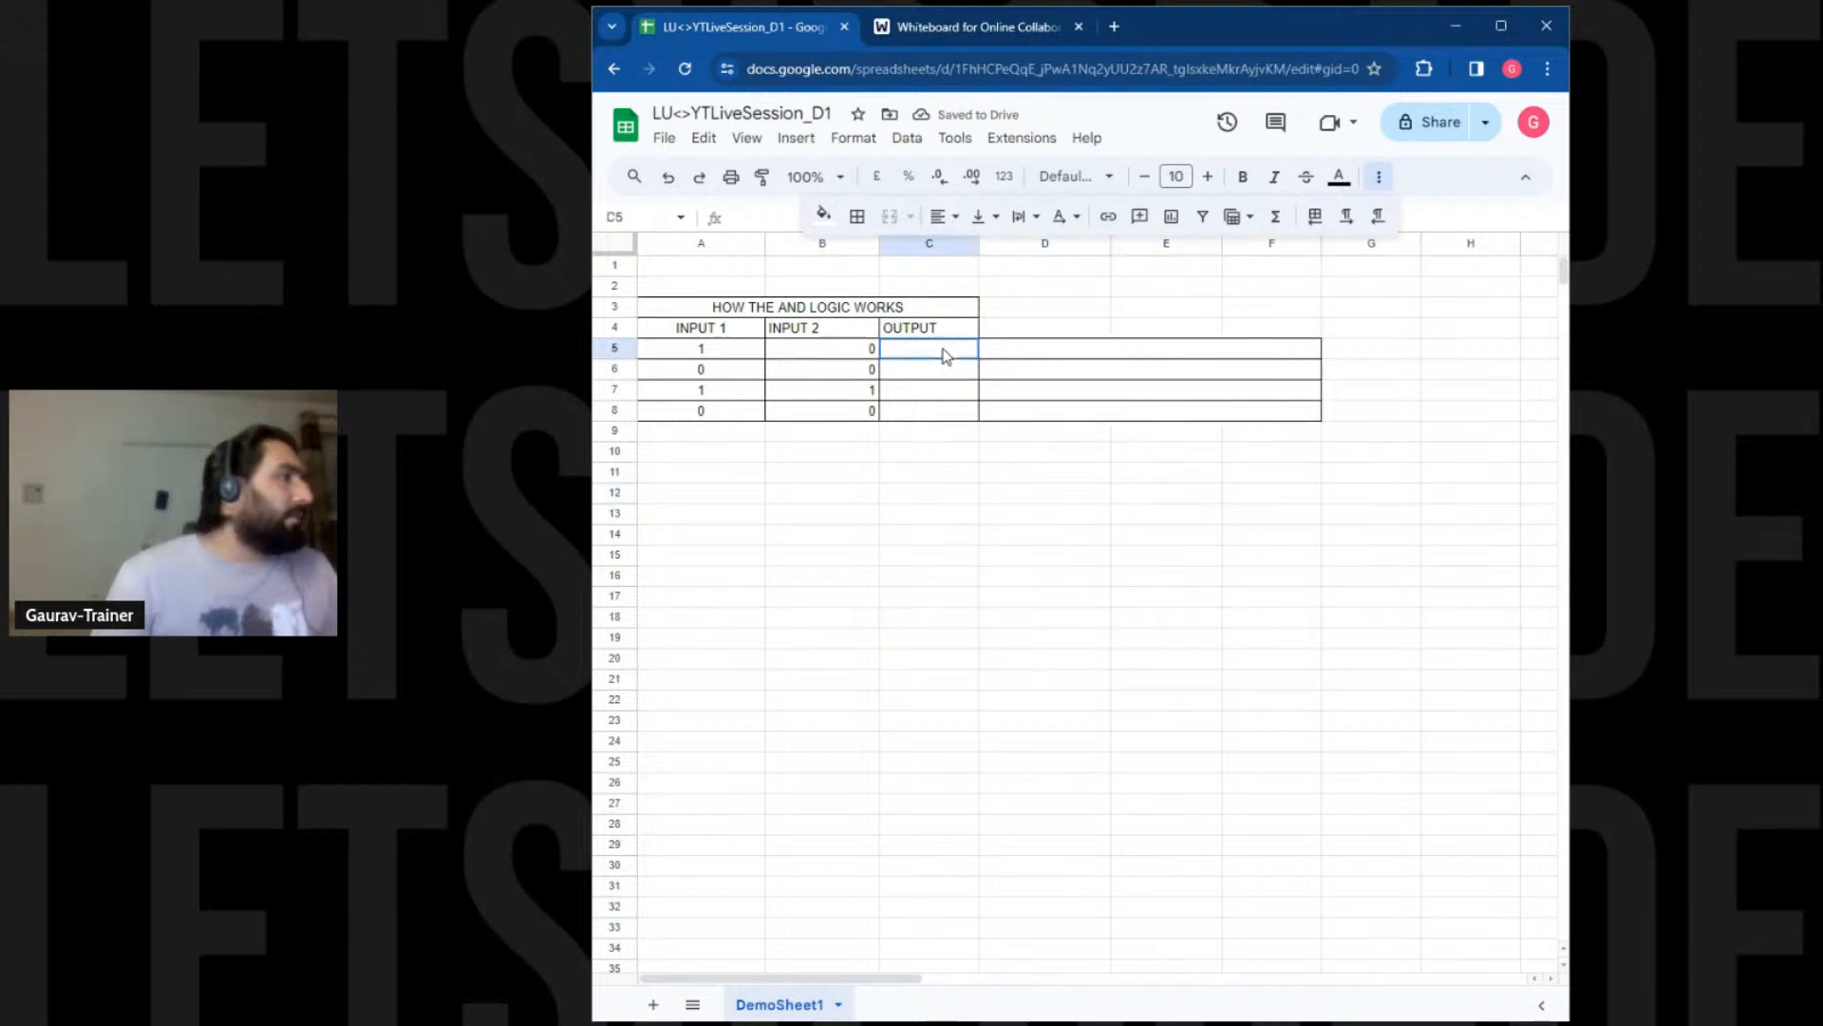
click(757, 330)
drag(772, 339, 855, 335)
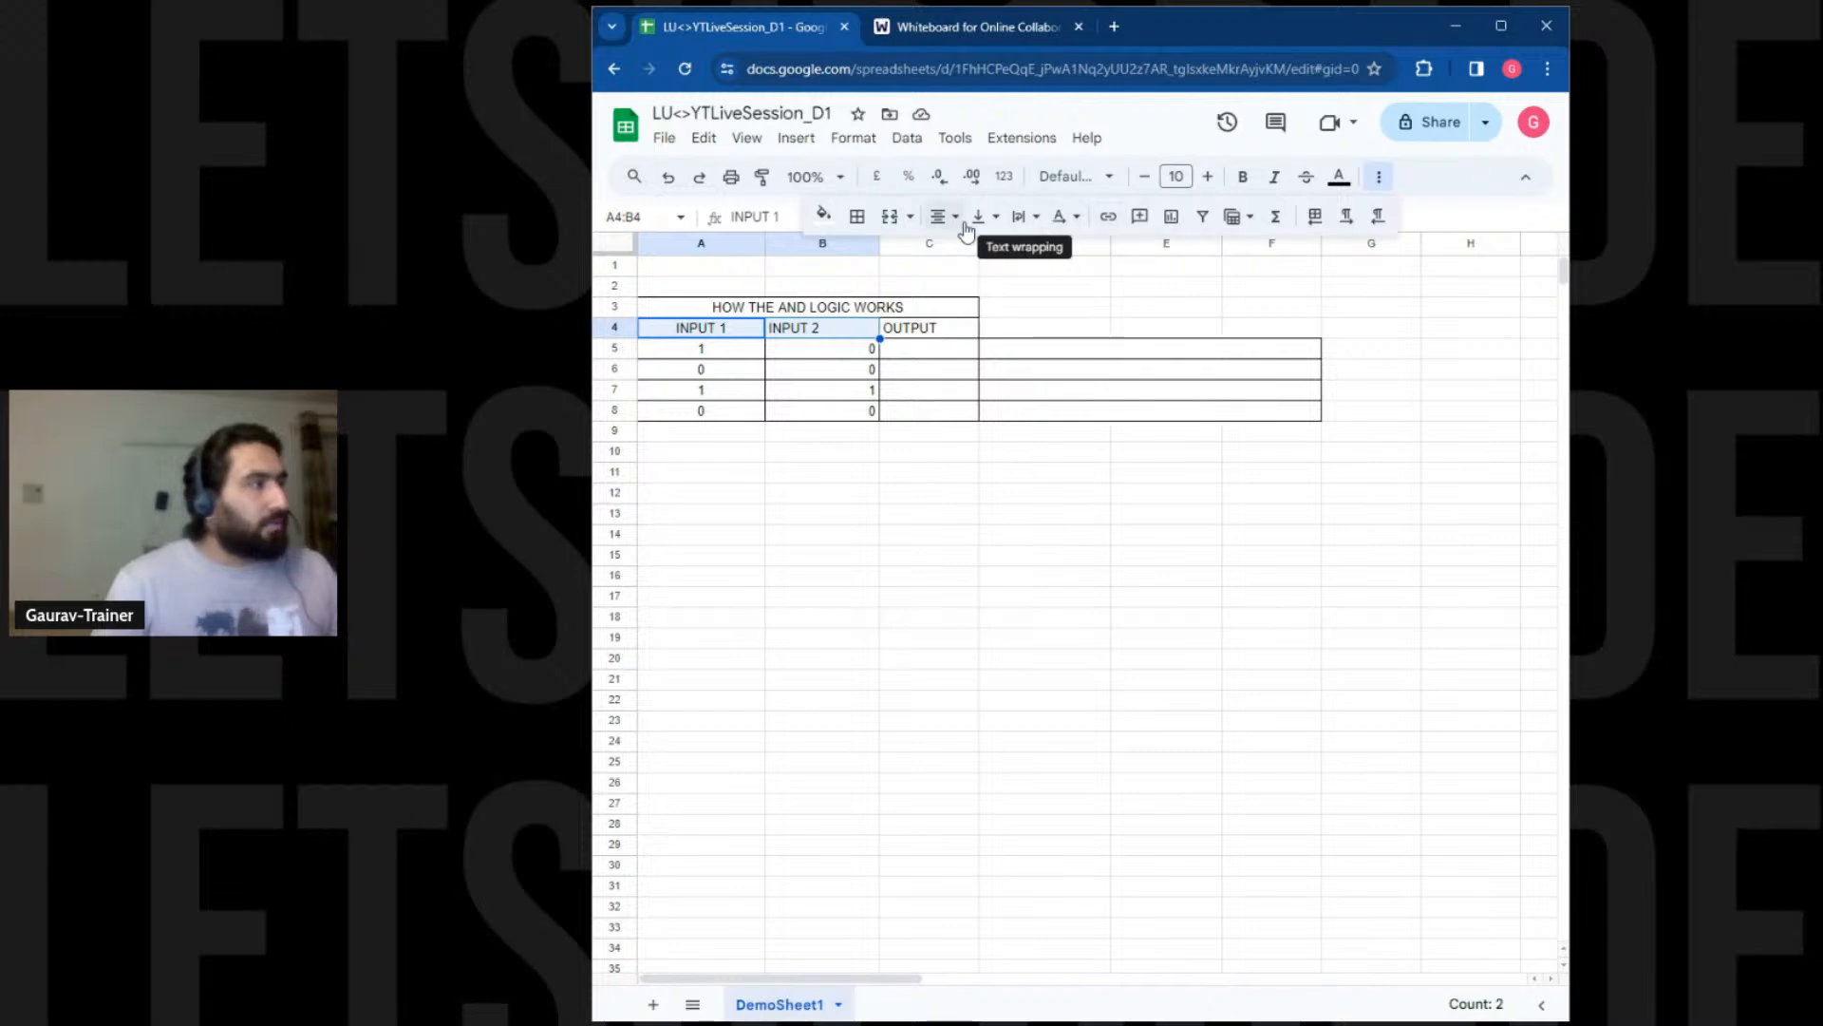
click(824, 216)
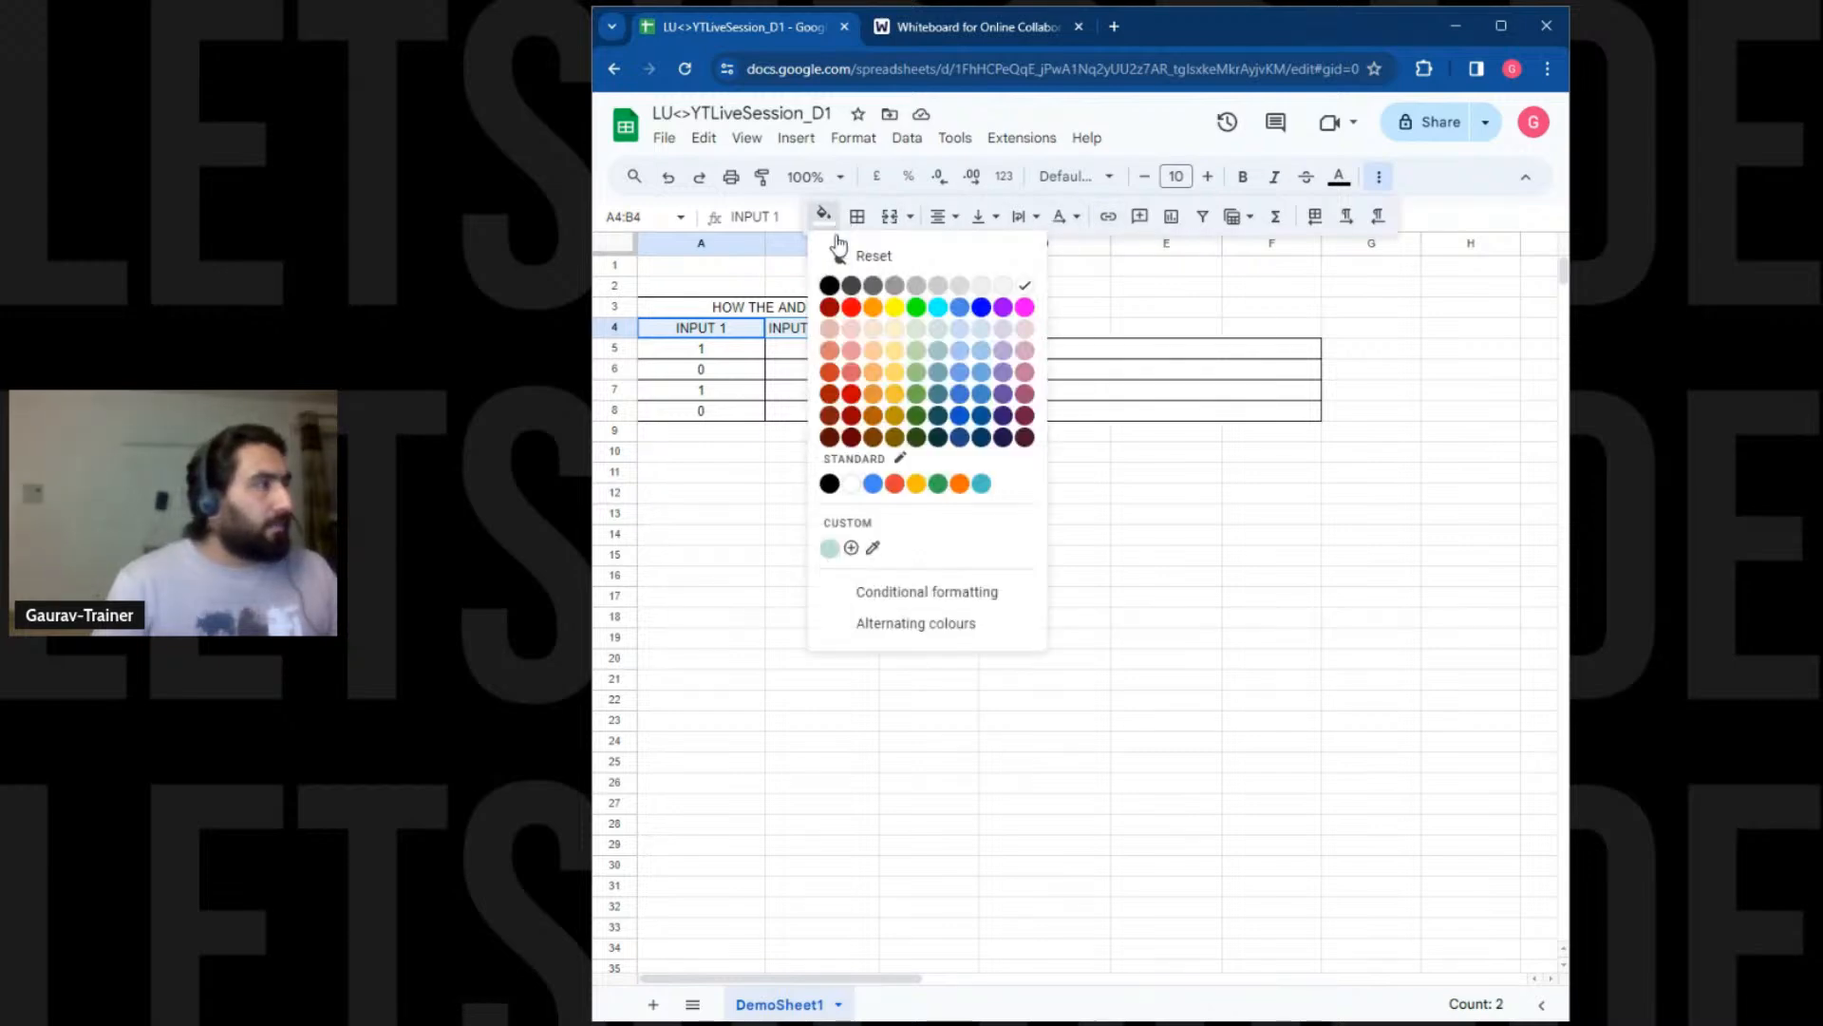
click(937, 332)
Fill the OUTPUT header cell C4 with light orange
click(926, 332)
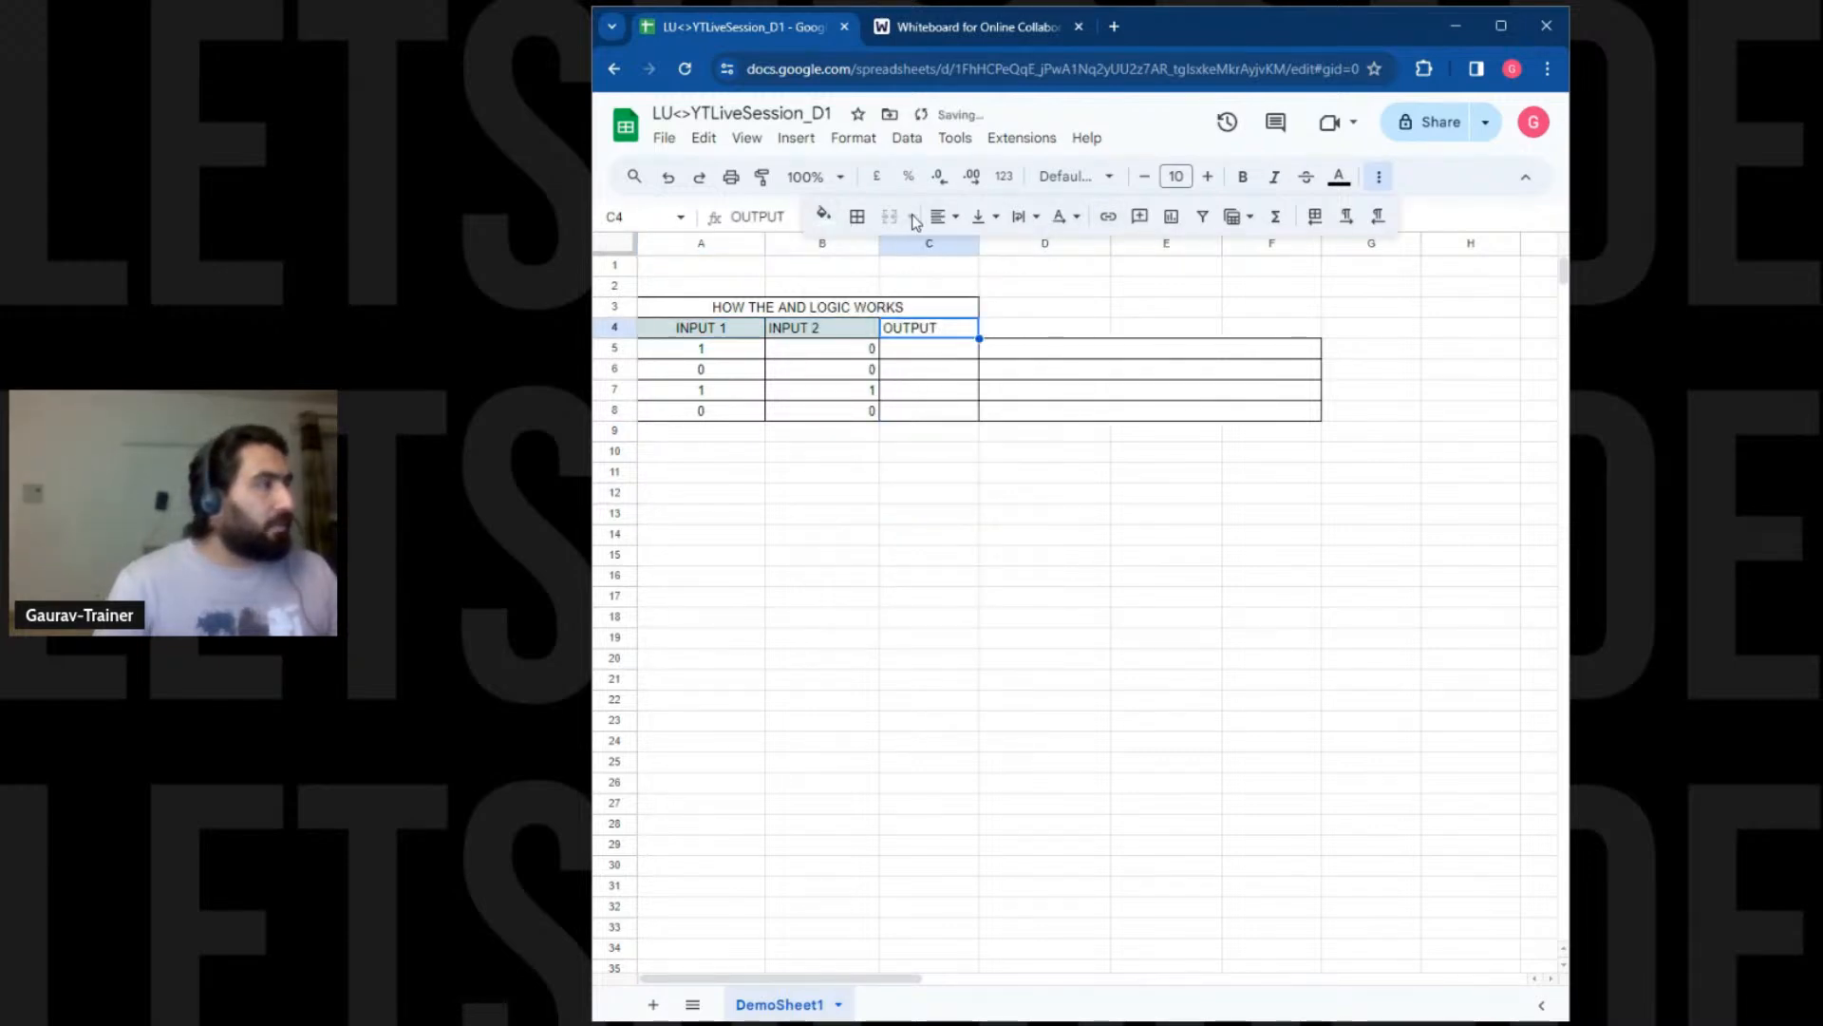
click(825, 217)
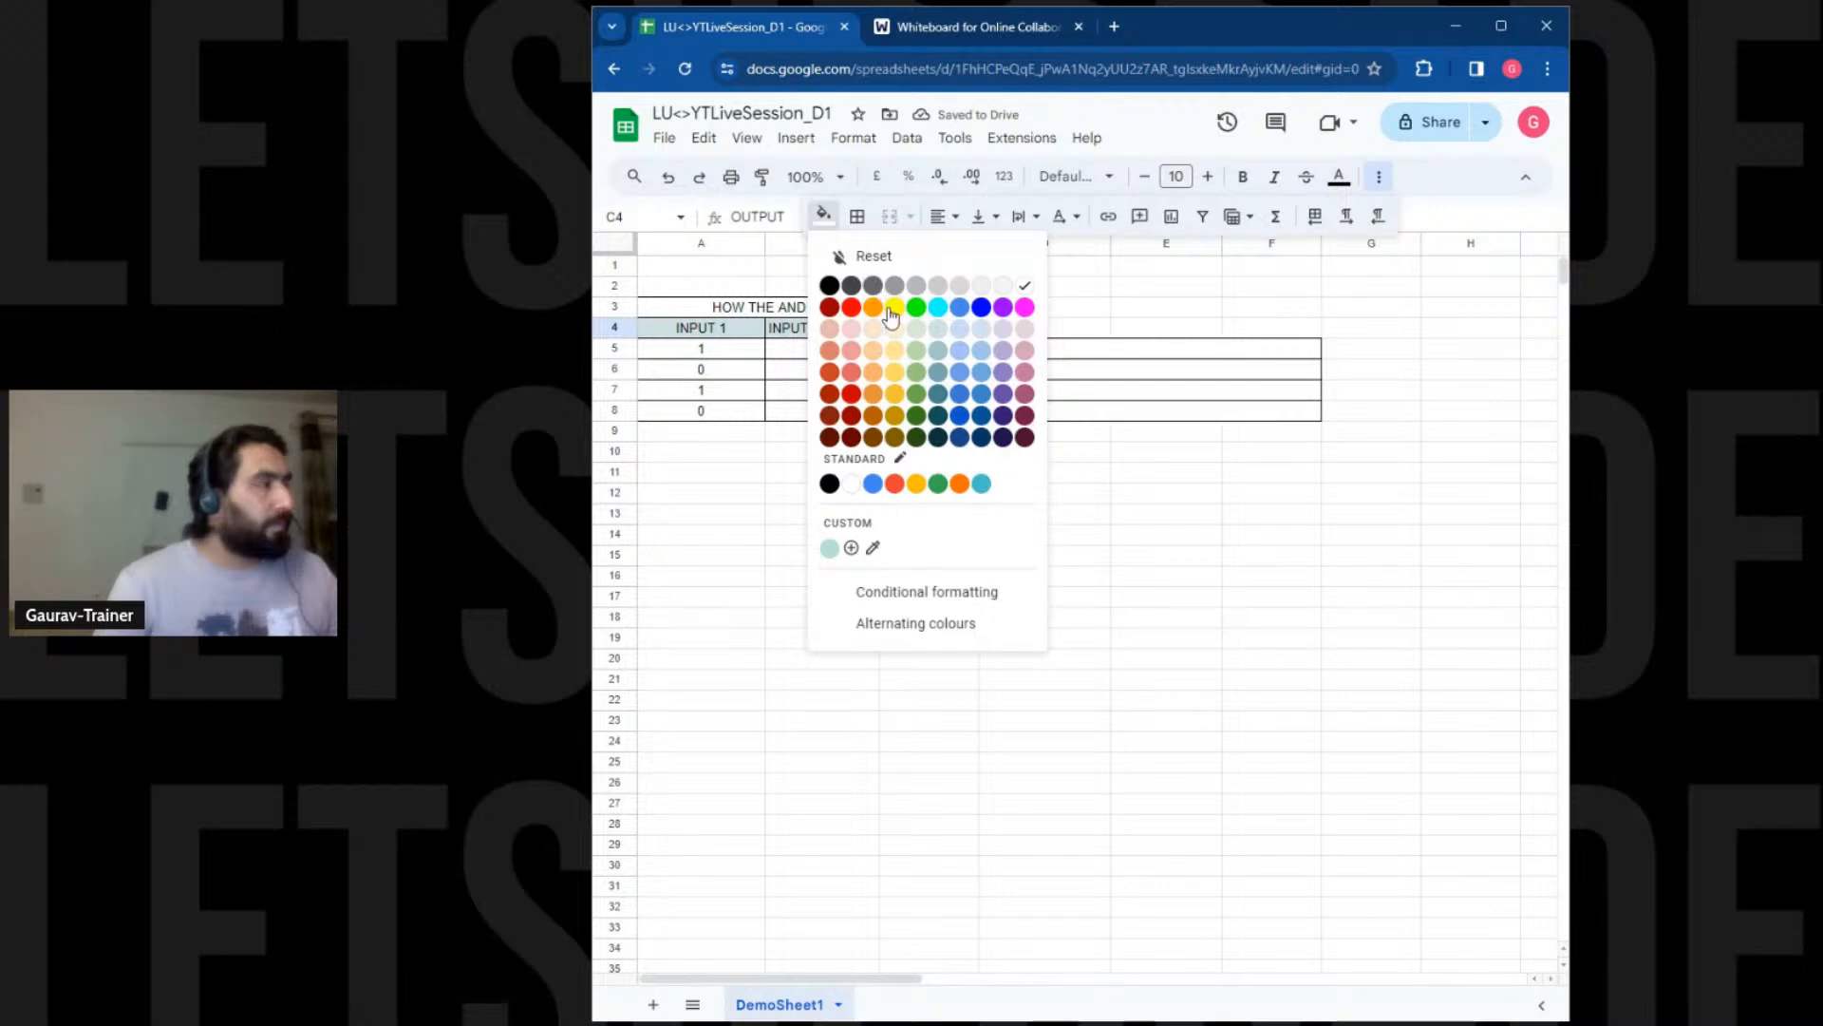
click(873, 329)
click(823, 471)
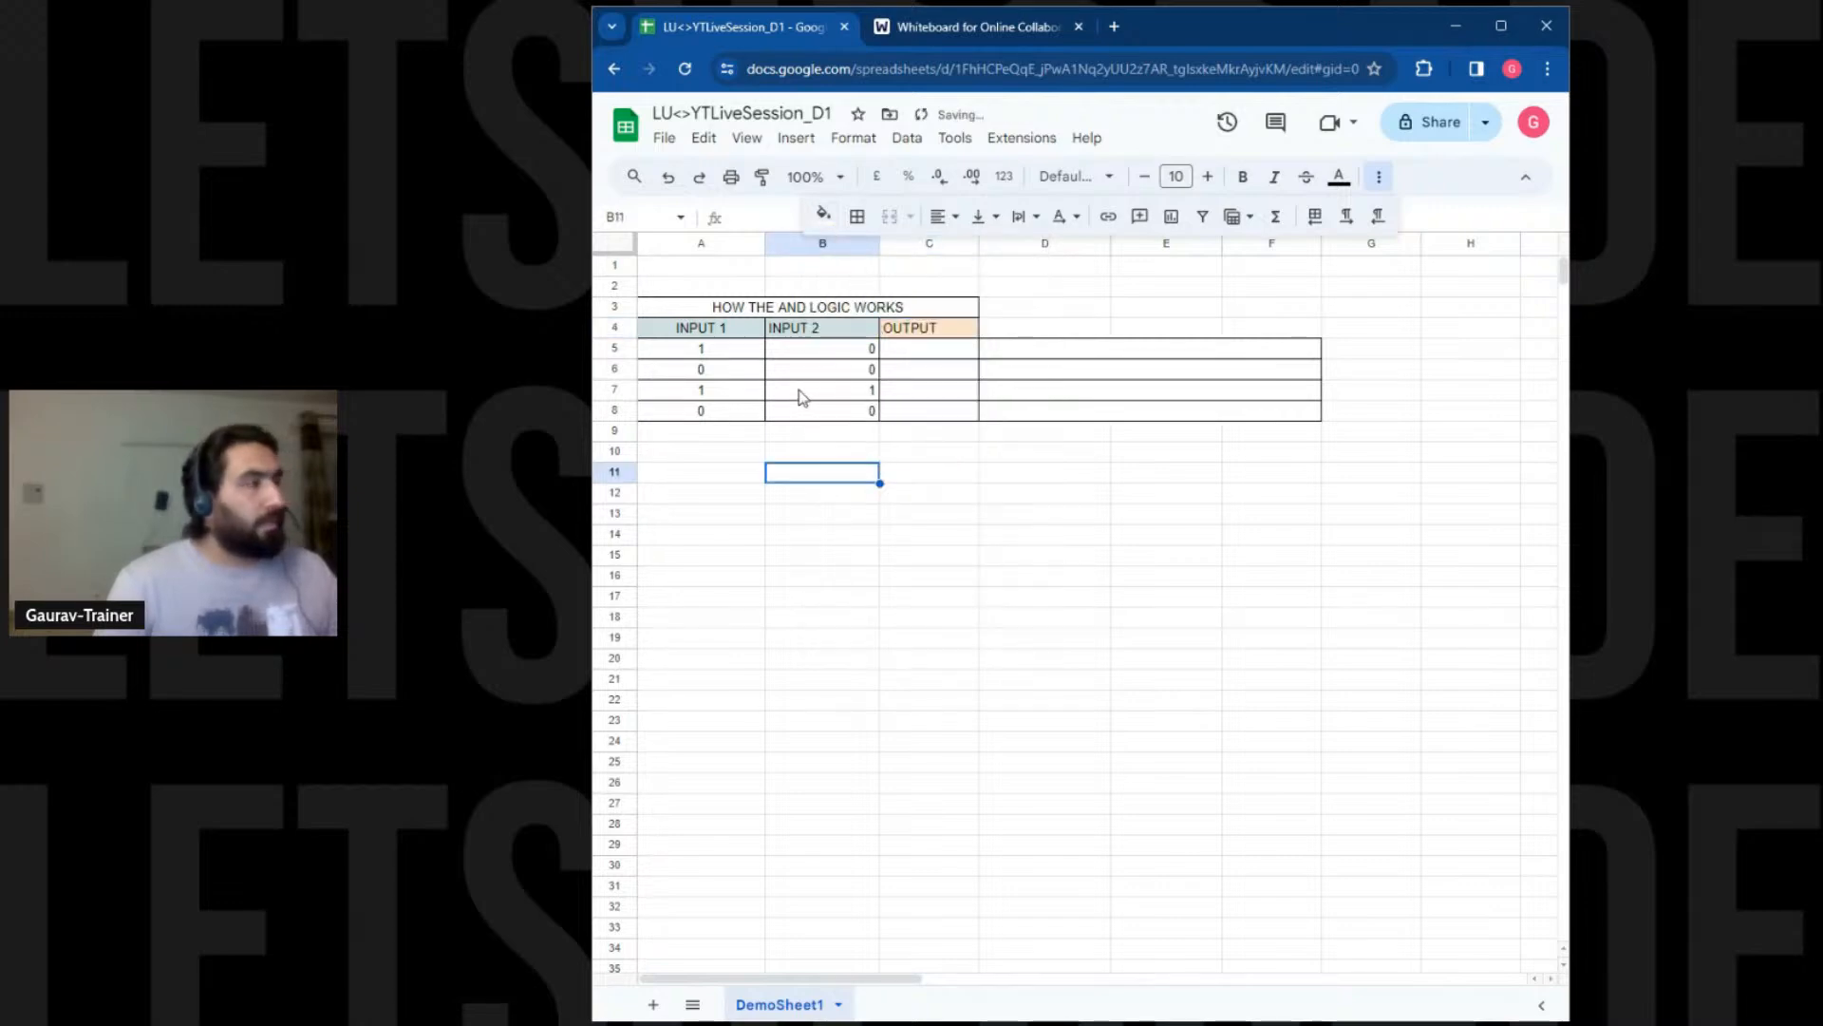
Make the header row A4:C4 and the title HOW THE AND LOGIC WORKS bold
drag(741, 335, 928, 334)
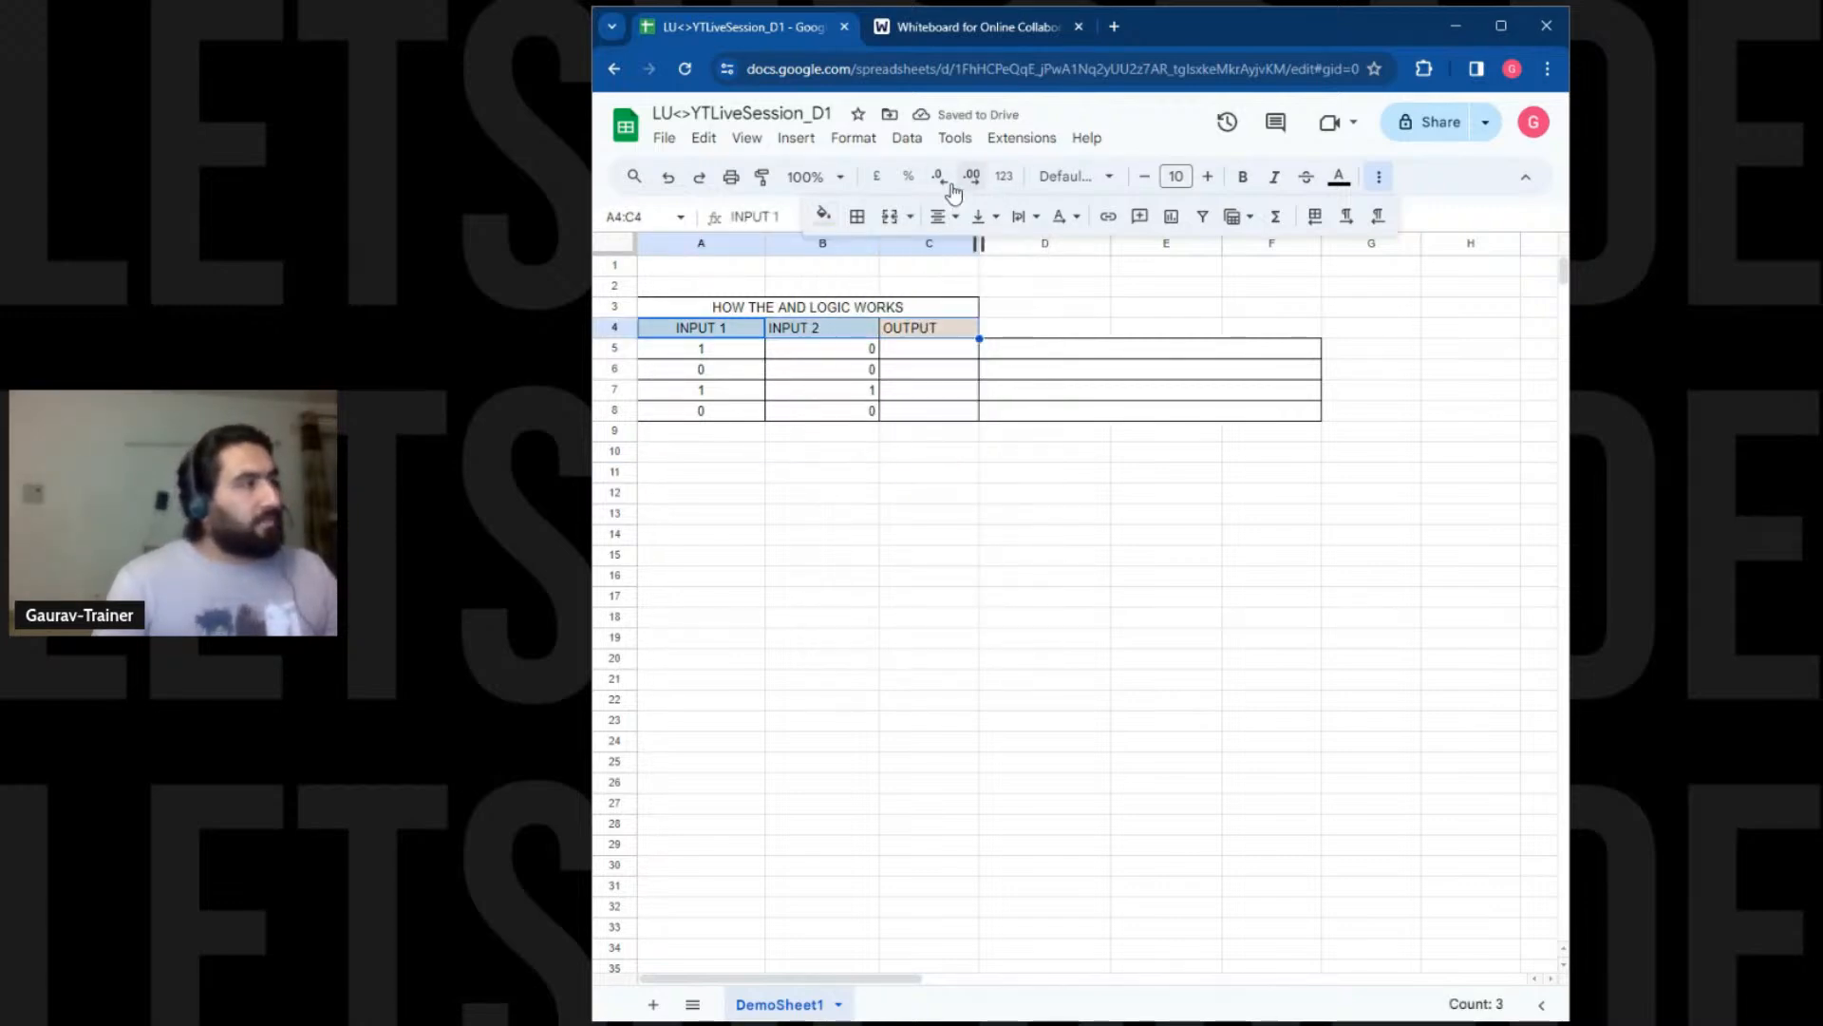
click(1242, 177)
click(924, 306)
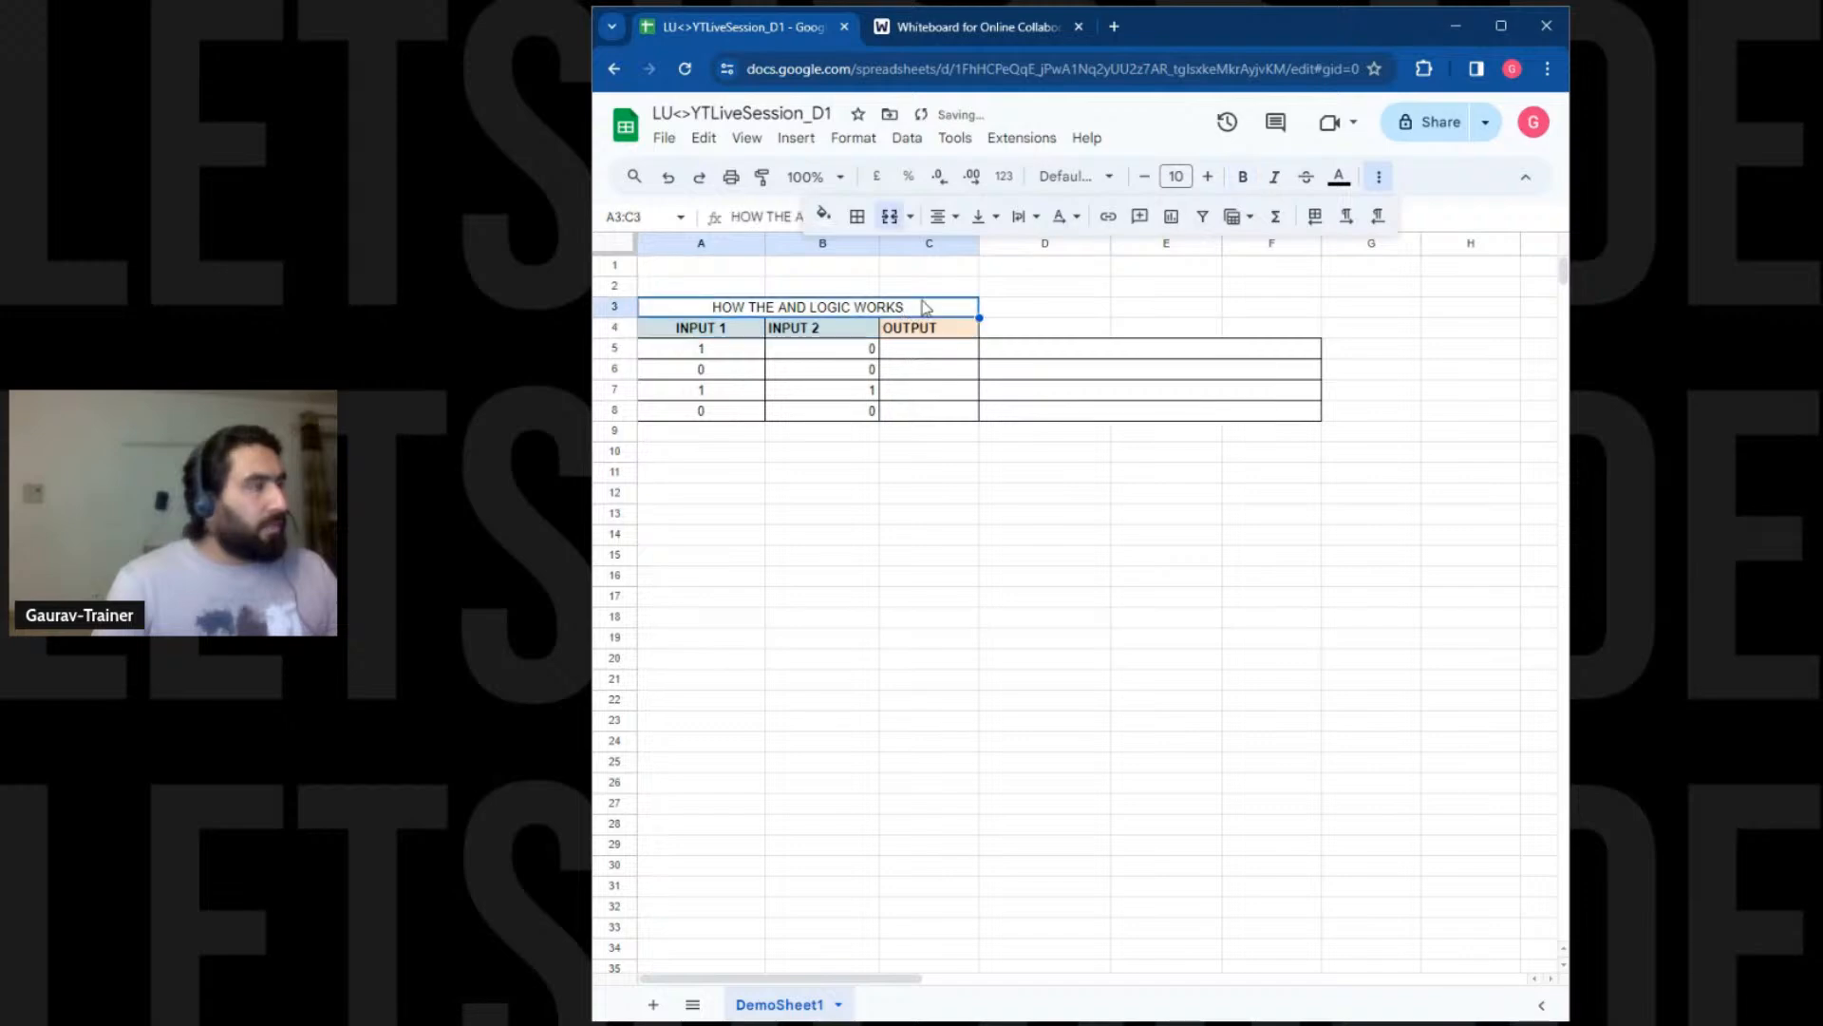
click(1242, 177)
click(950, 367)
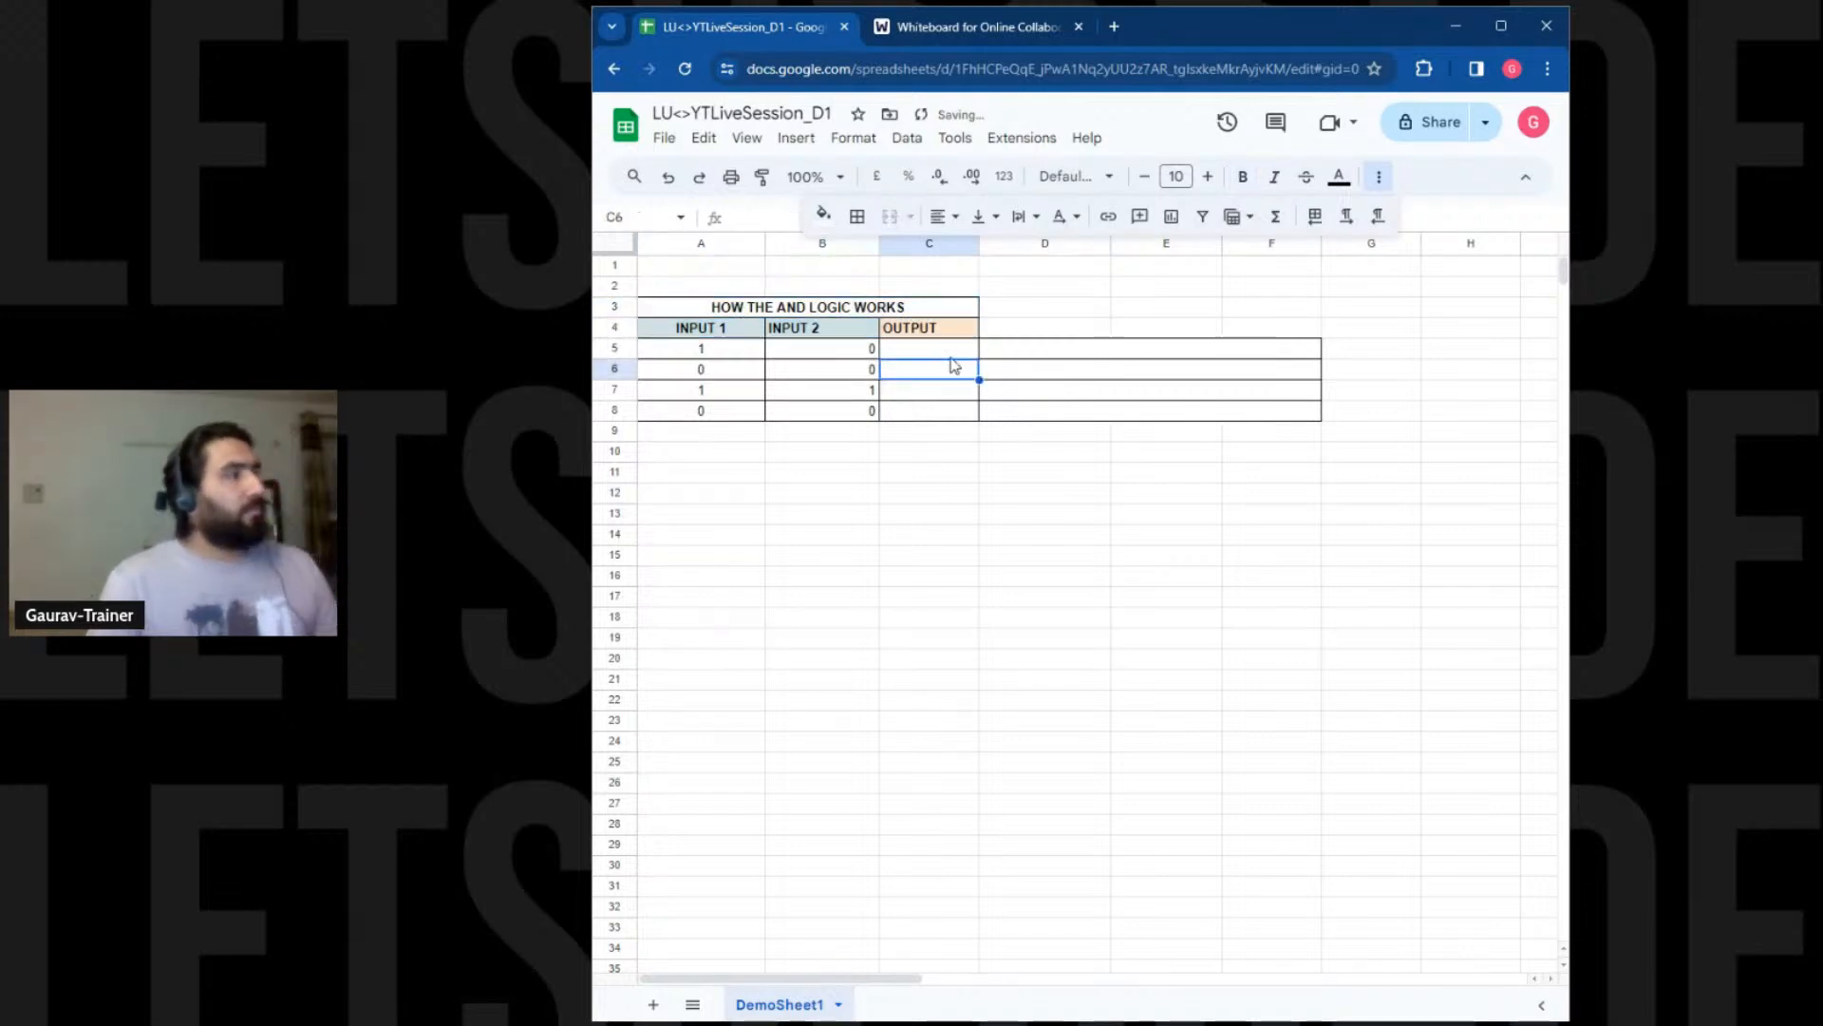
Enter the AND results 0, 0, 1 and 0 in the OUTPUT cells C5 to C8
click(957, 351)
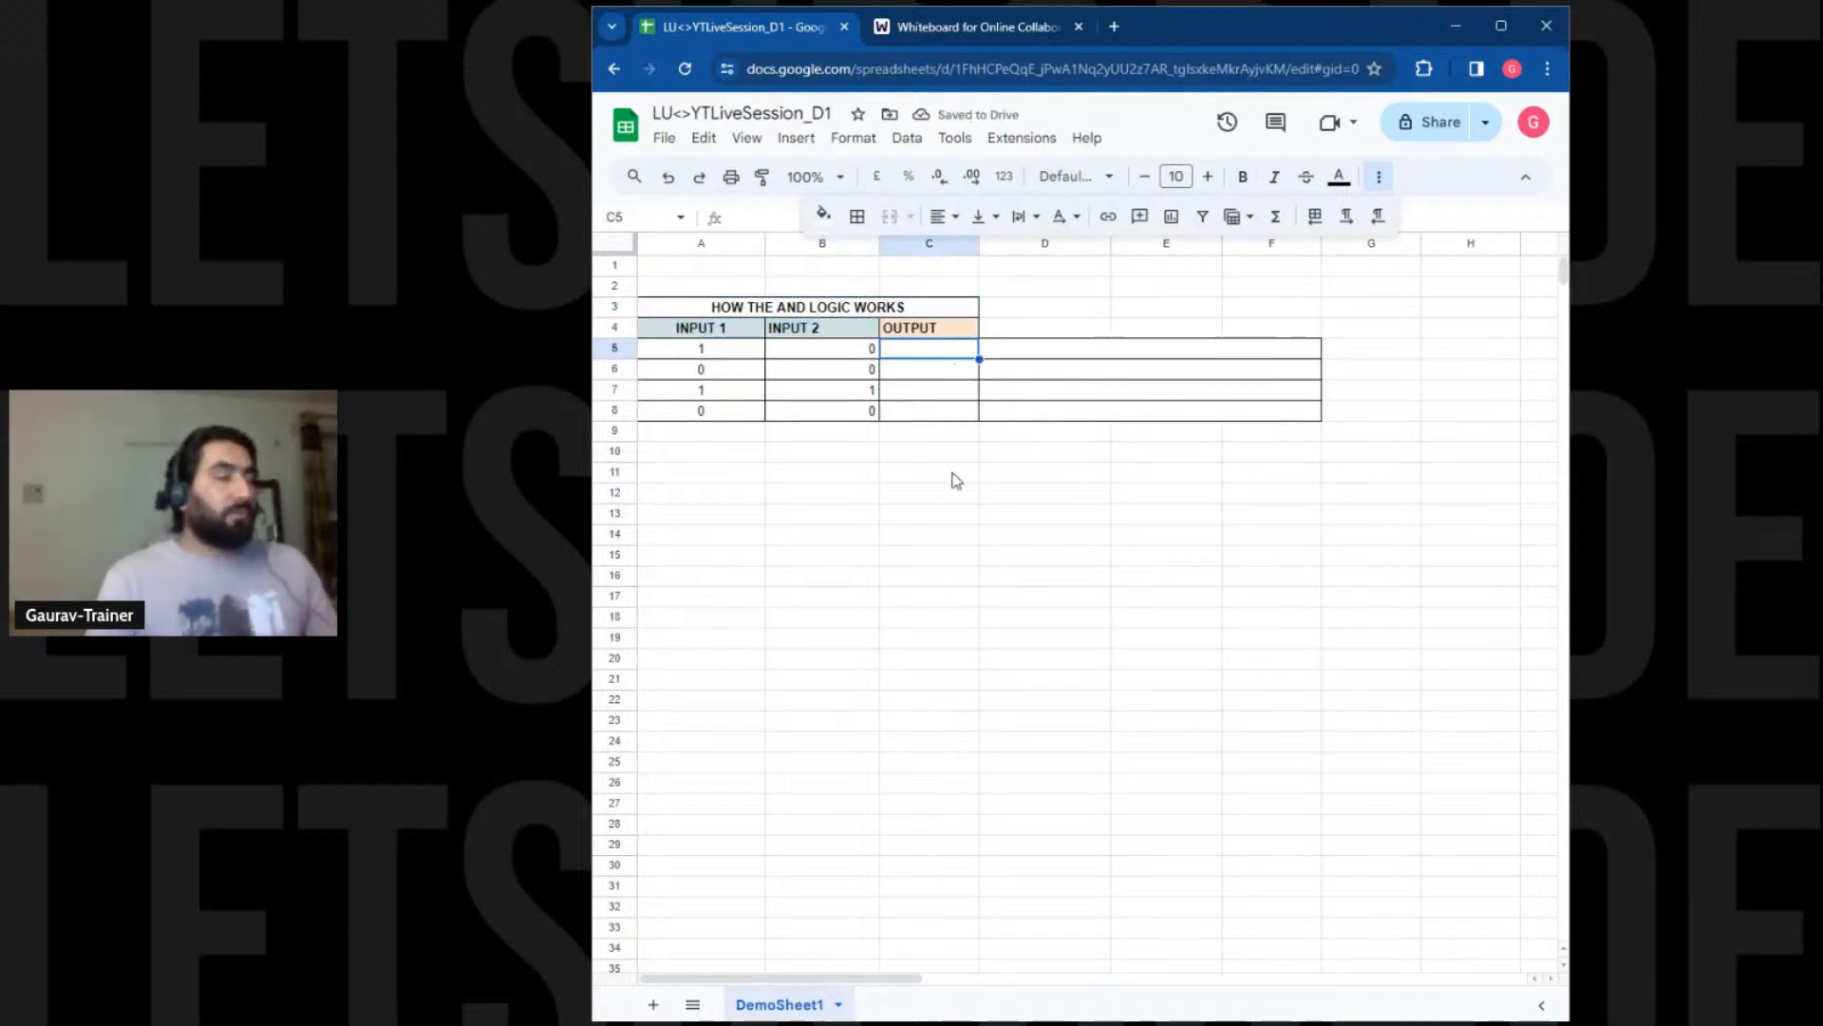
text(0)
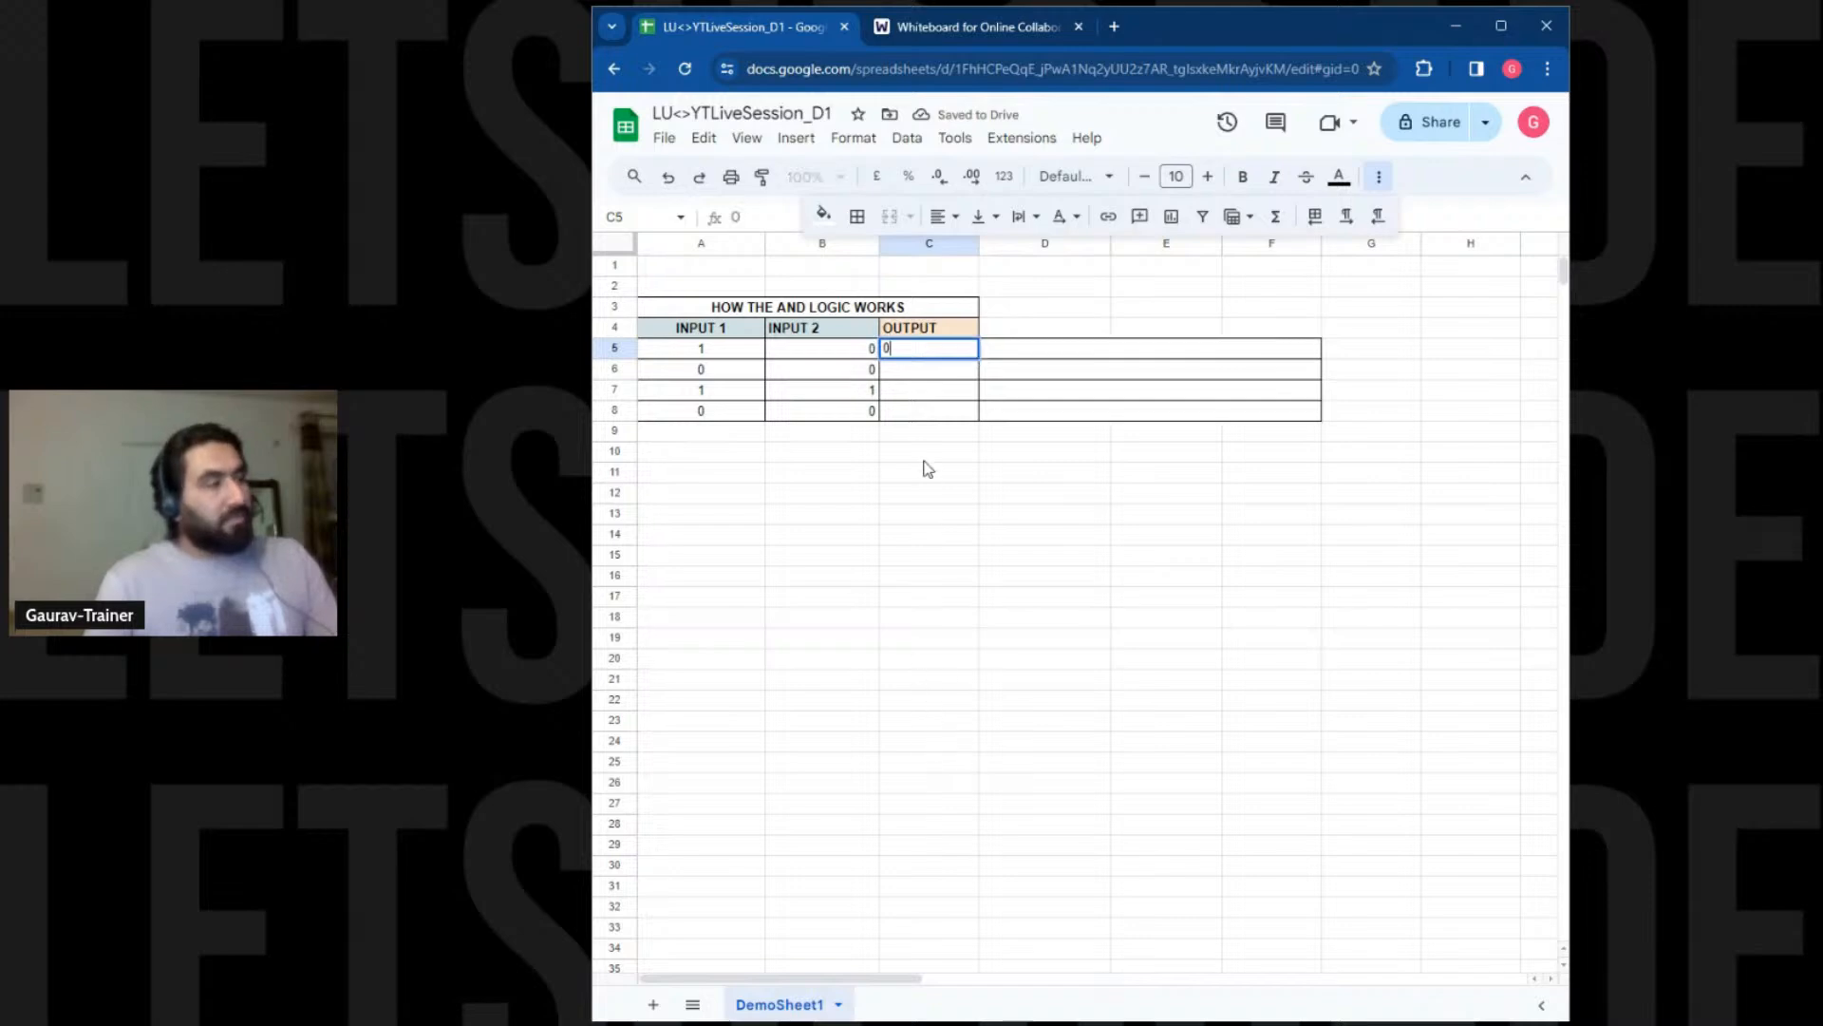
key(Return)
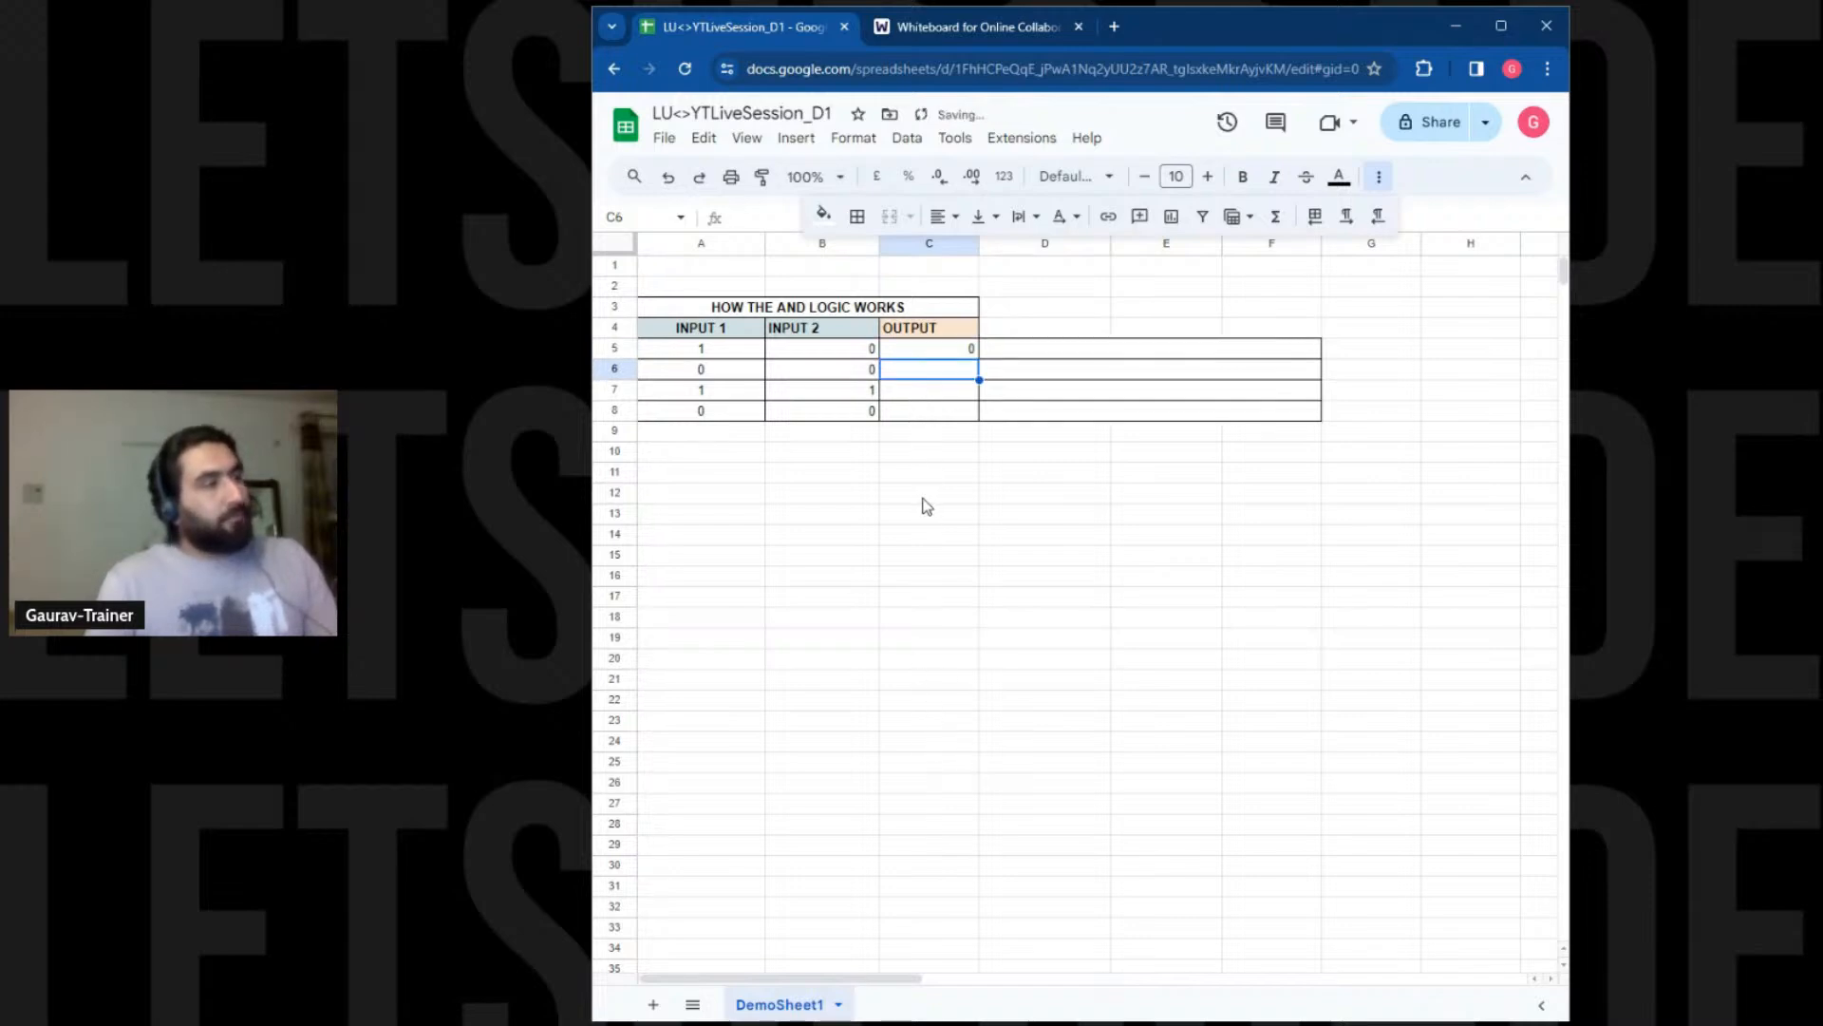
text(0)
key(Return)
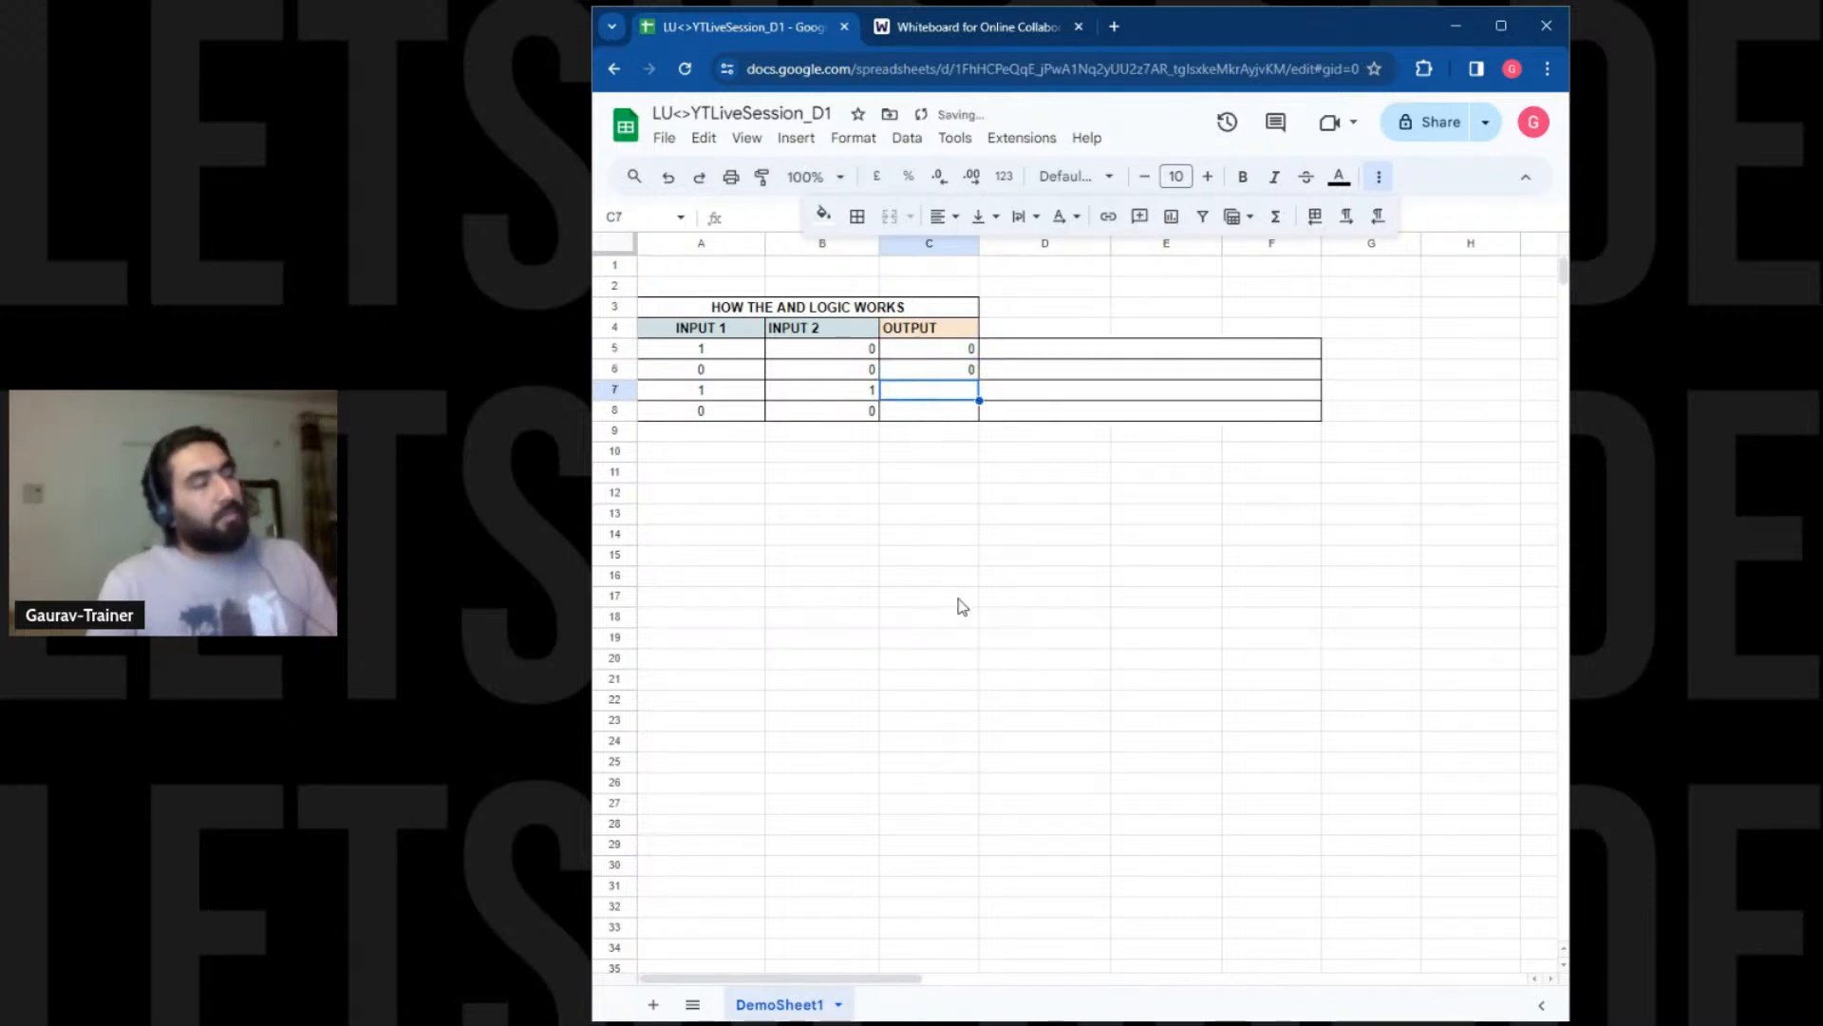
text(1)
click(953, 416)
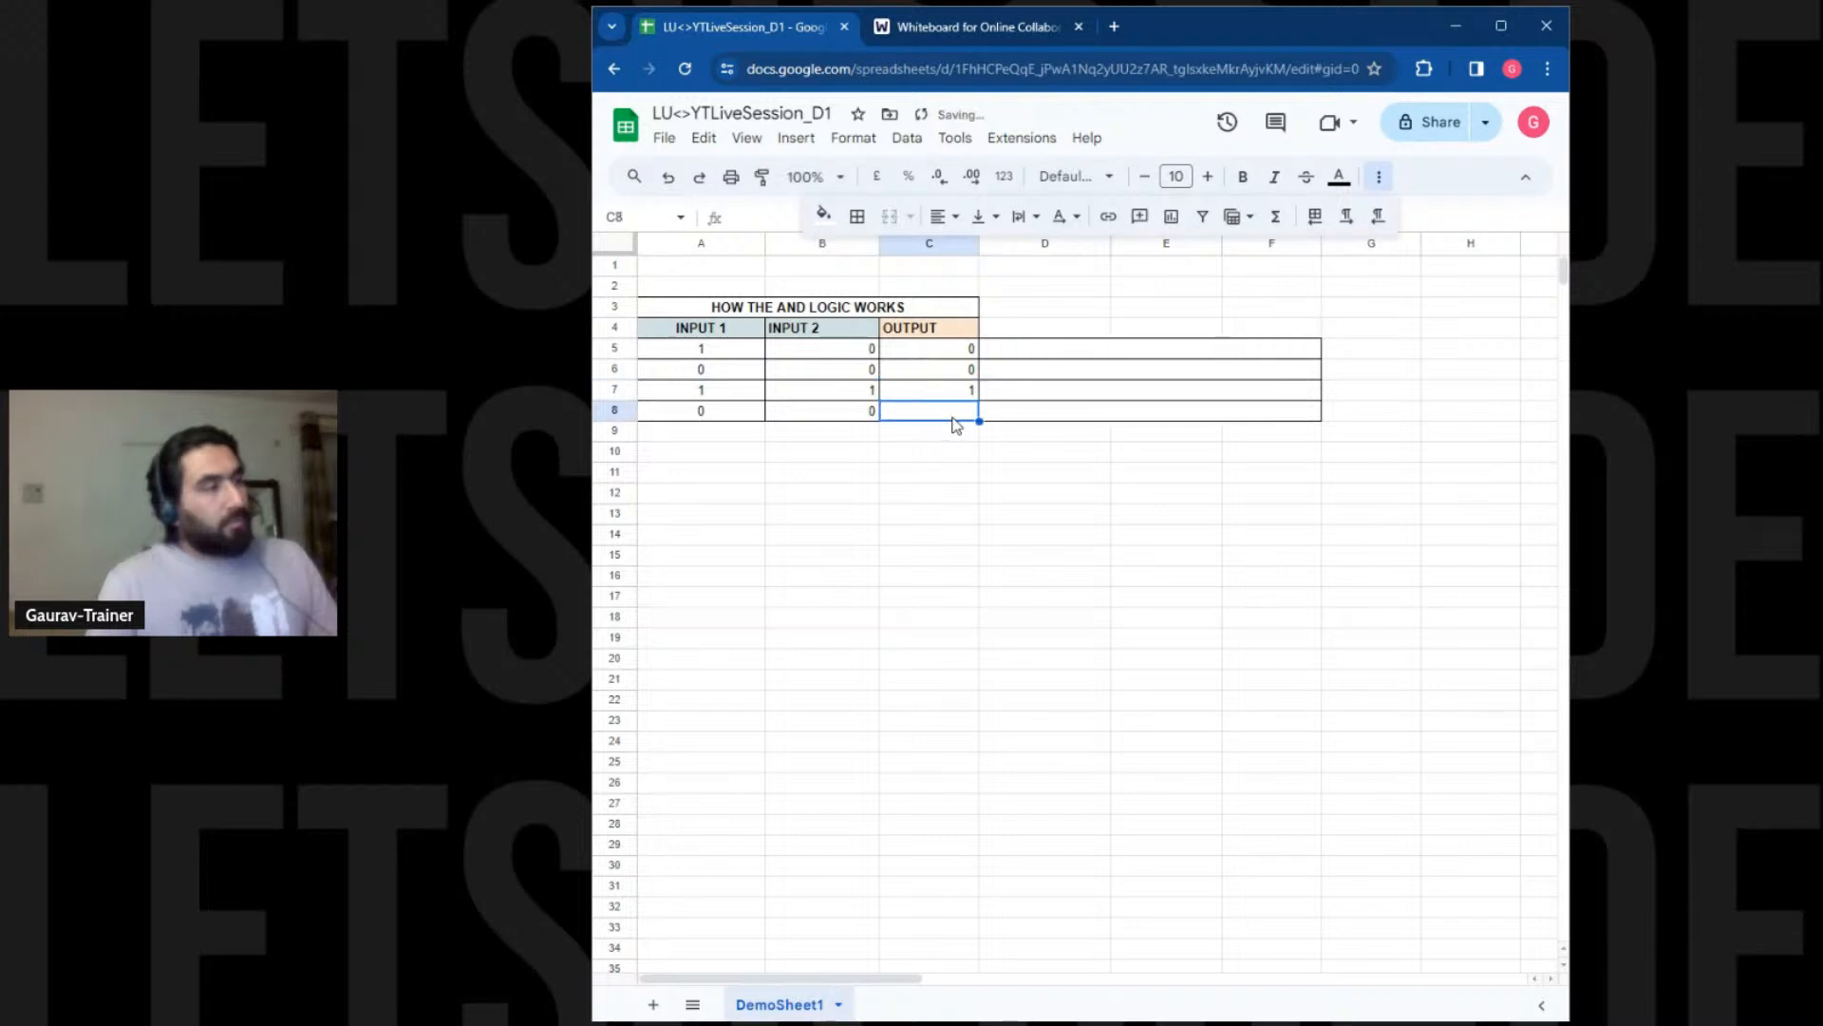
text(0)
Enter the explanation "First input dosen't match condition" in the merged cell D5:F5
click(1081, 350)
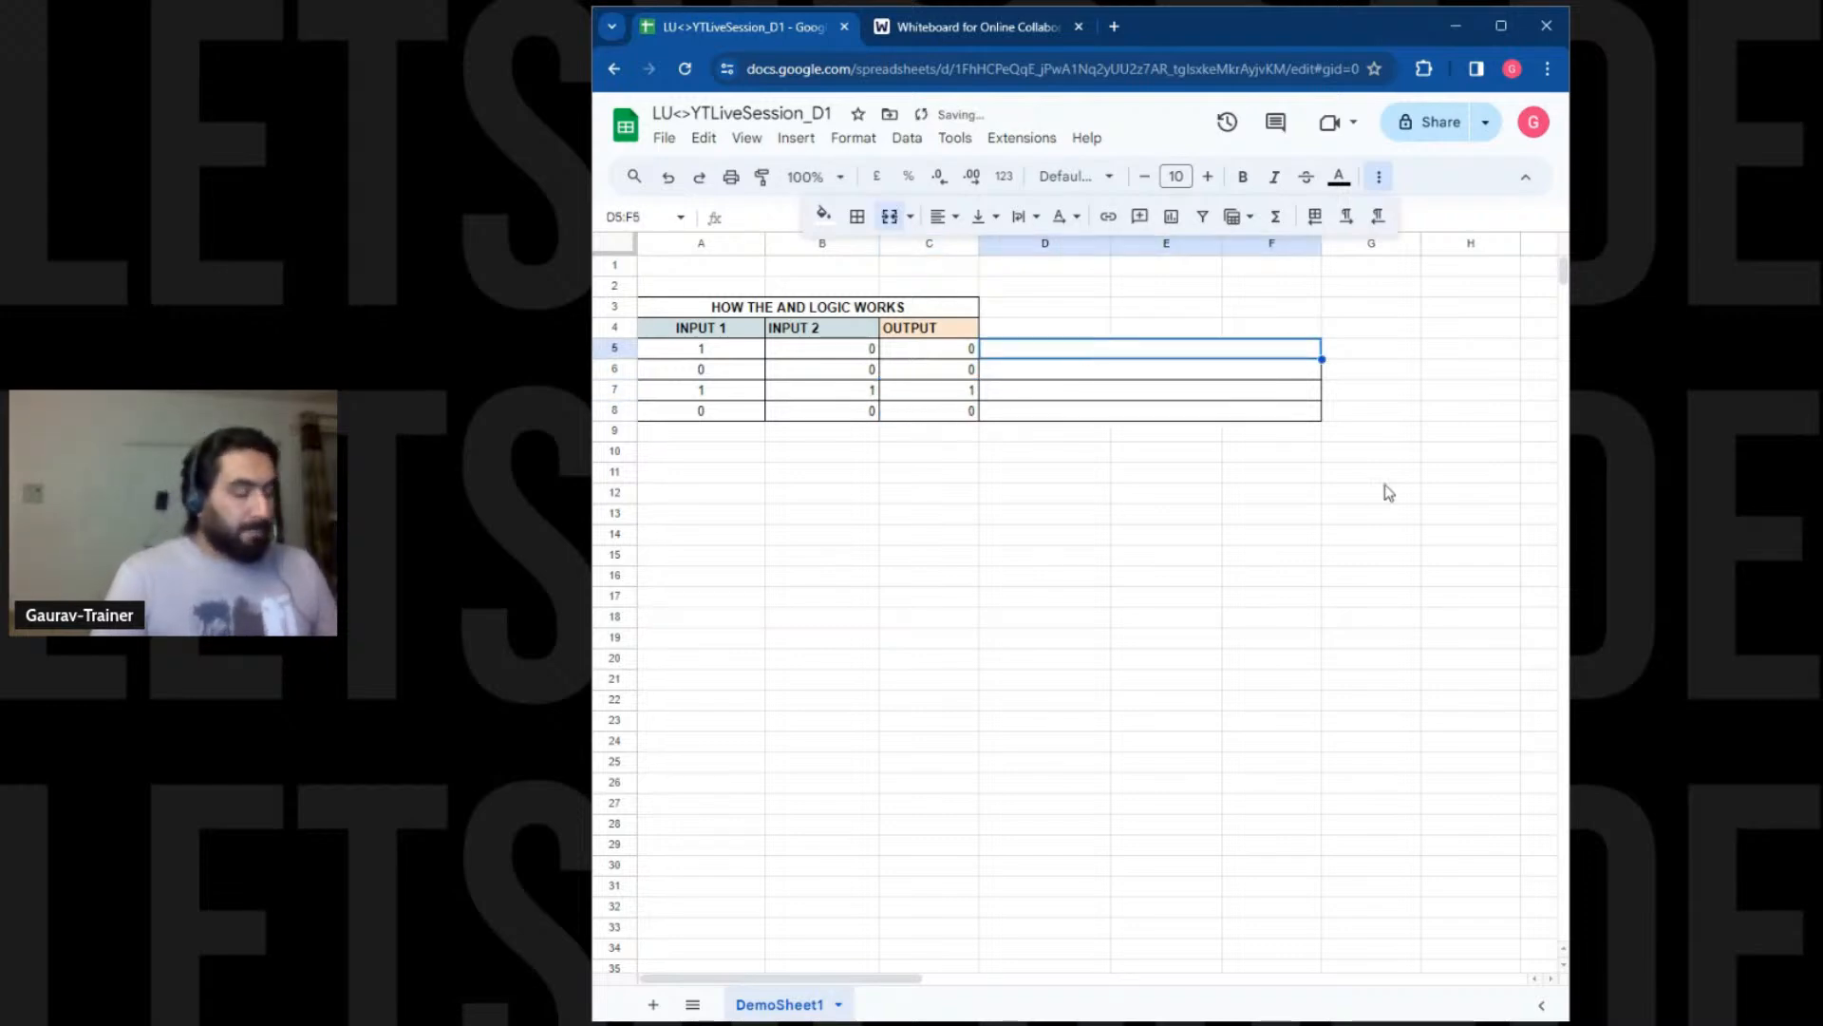
text(First input dosen)
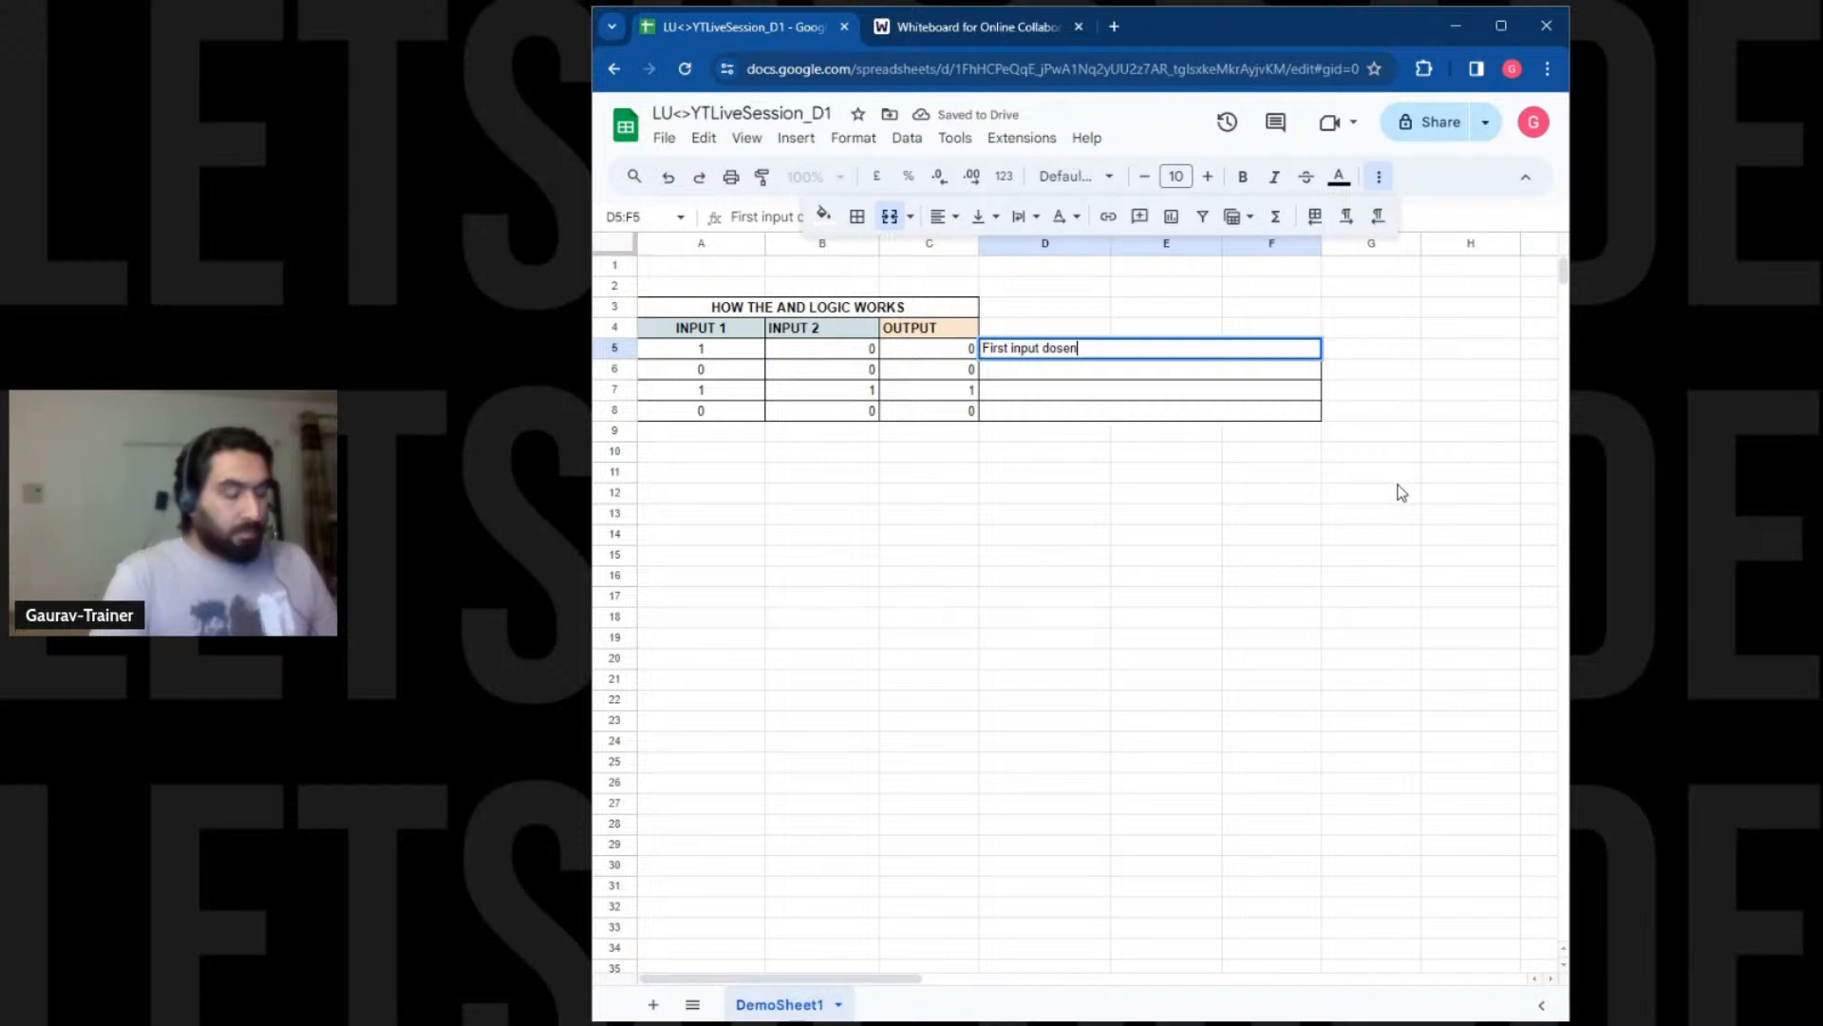
text('t match condition)
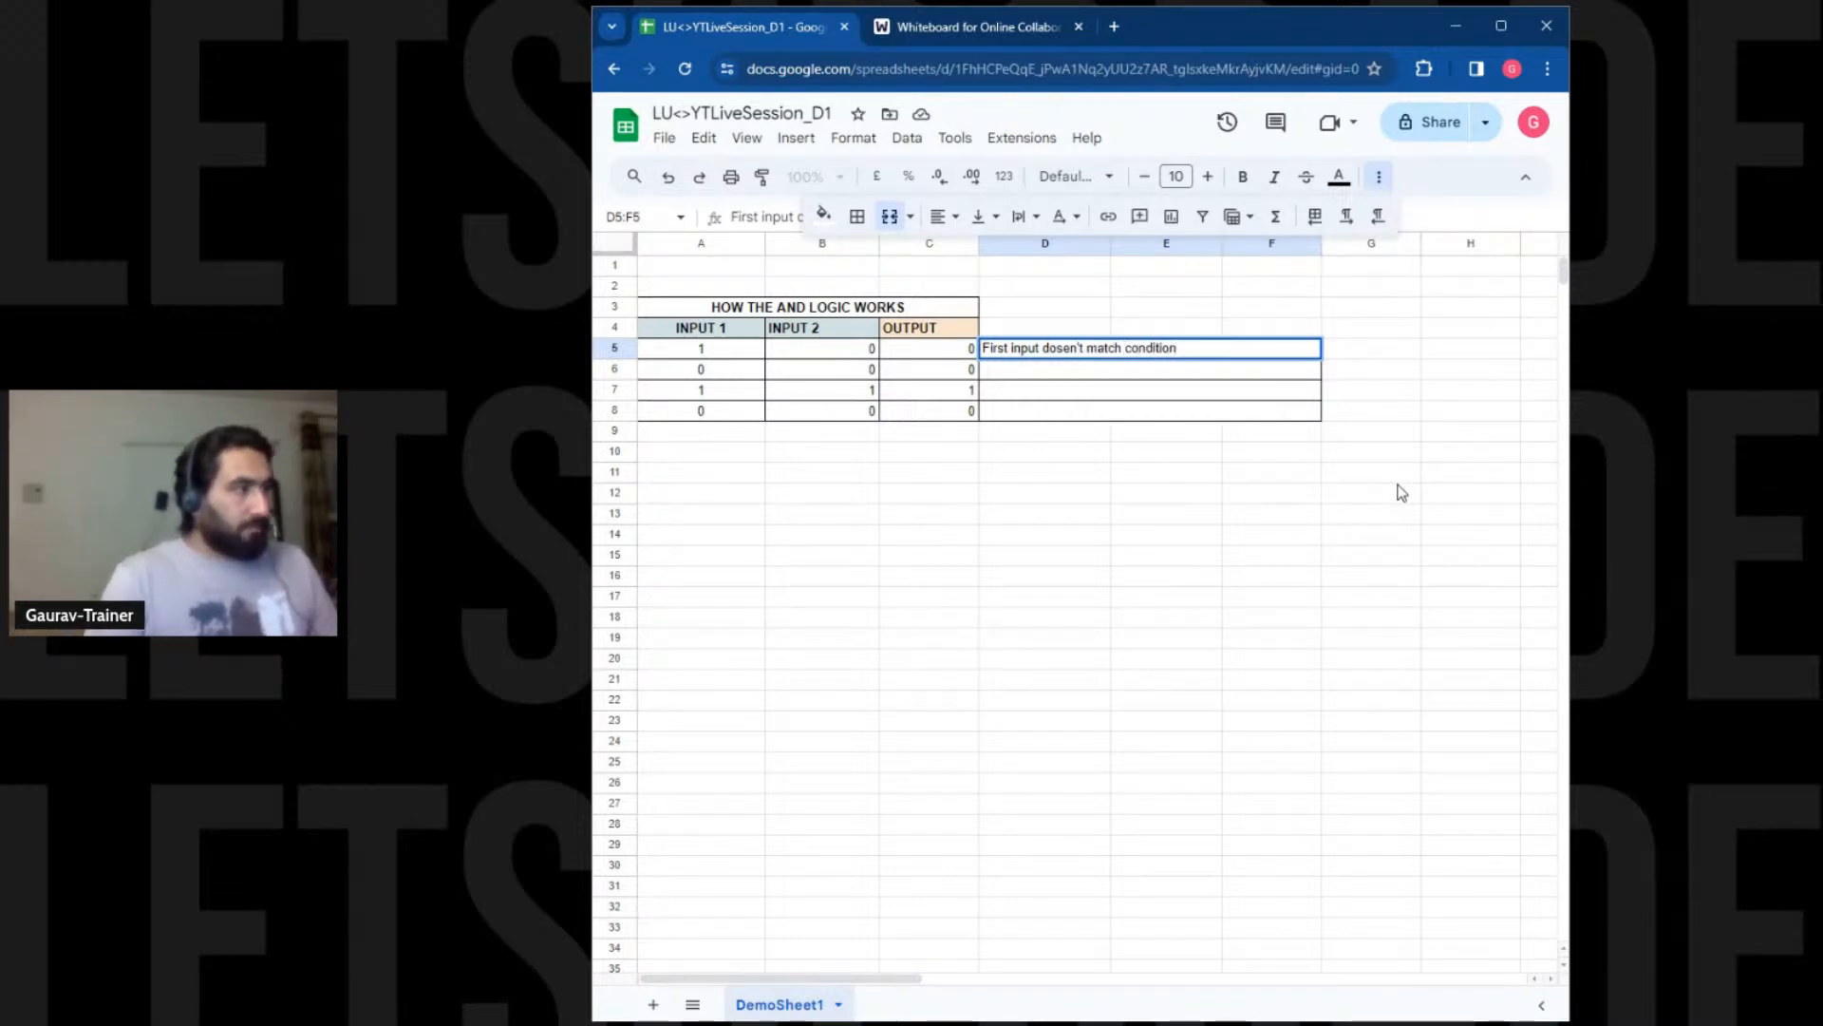
key(Return)
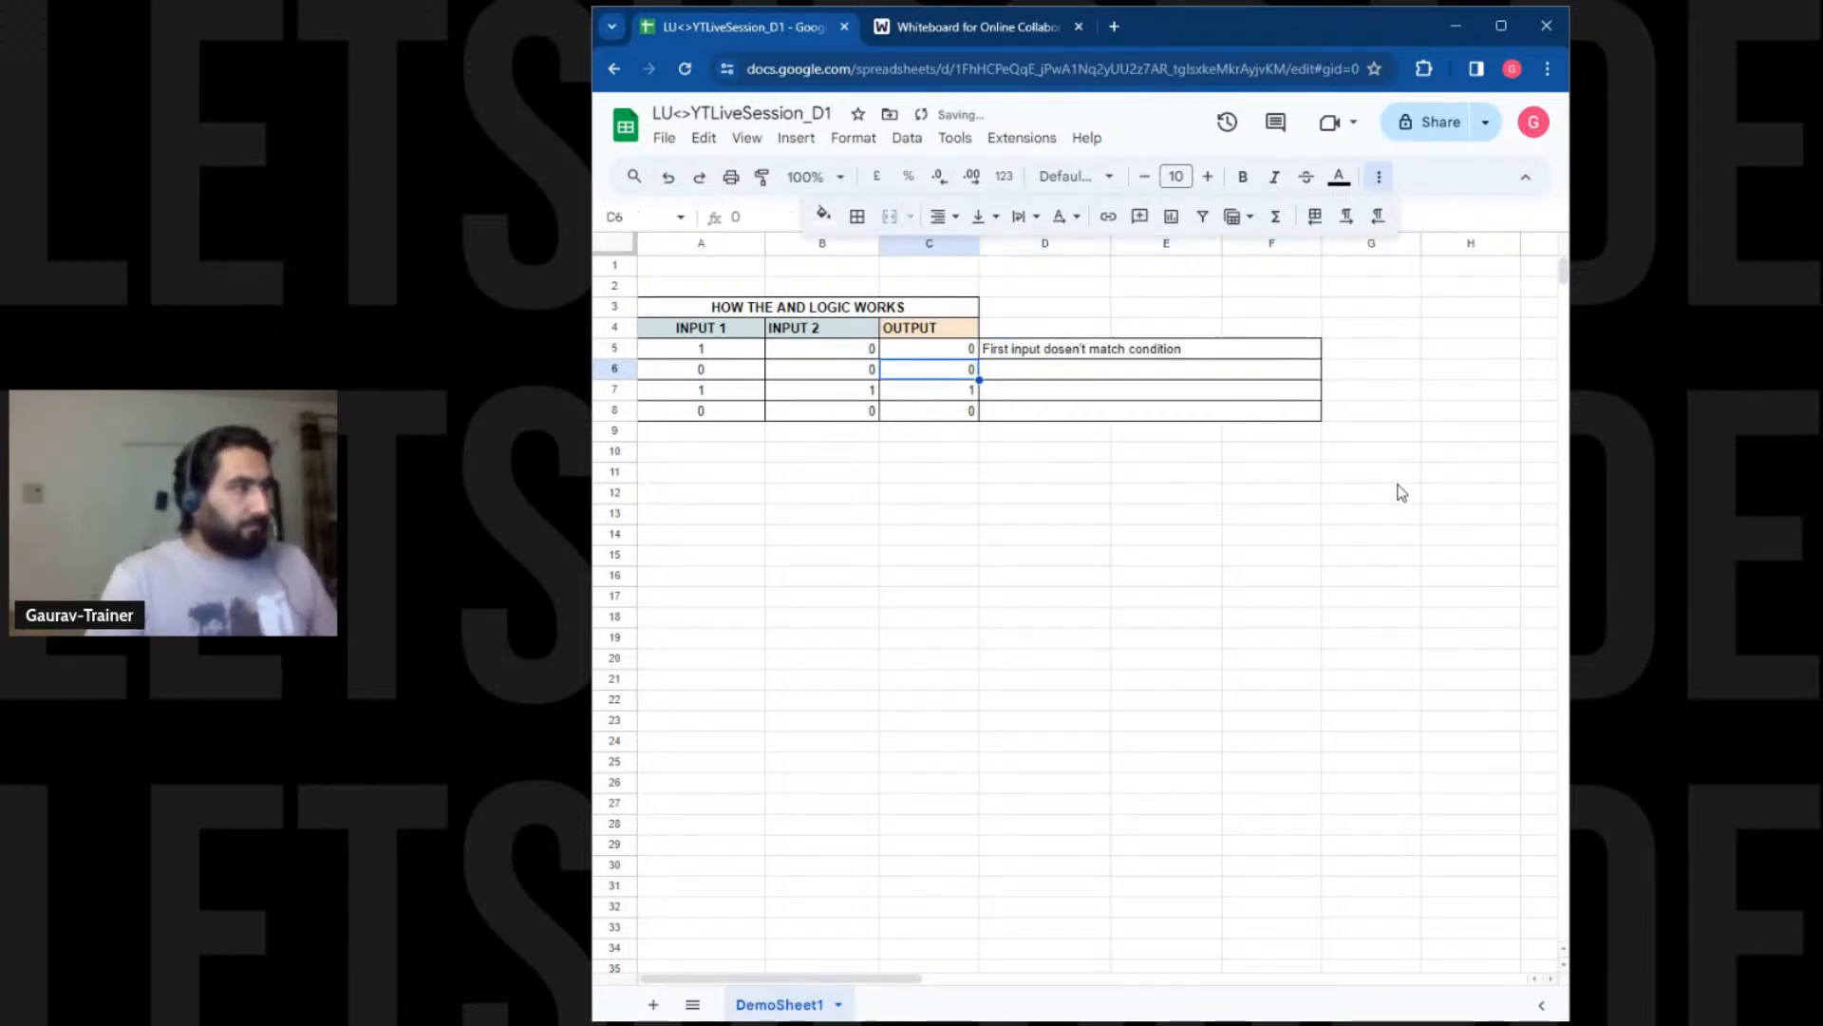
Enter the explanation "Both input don't match condition" in the merged cell D6:F6
click(1105, 371)
text(Both input don't ma)
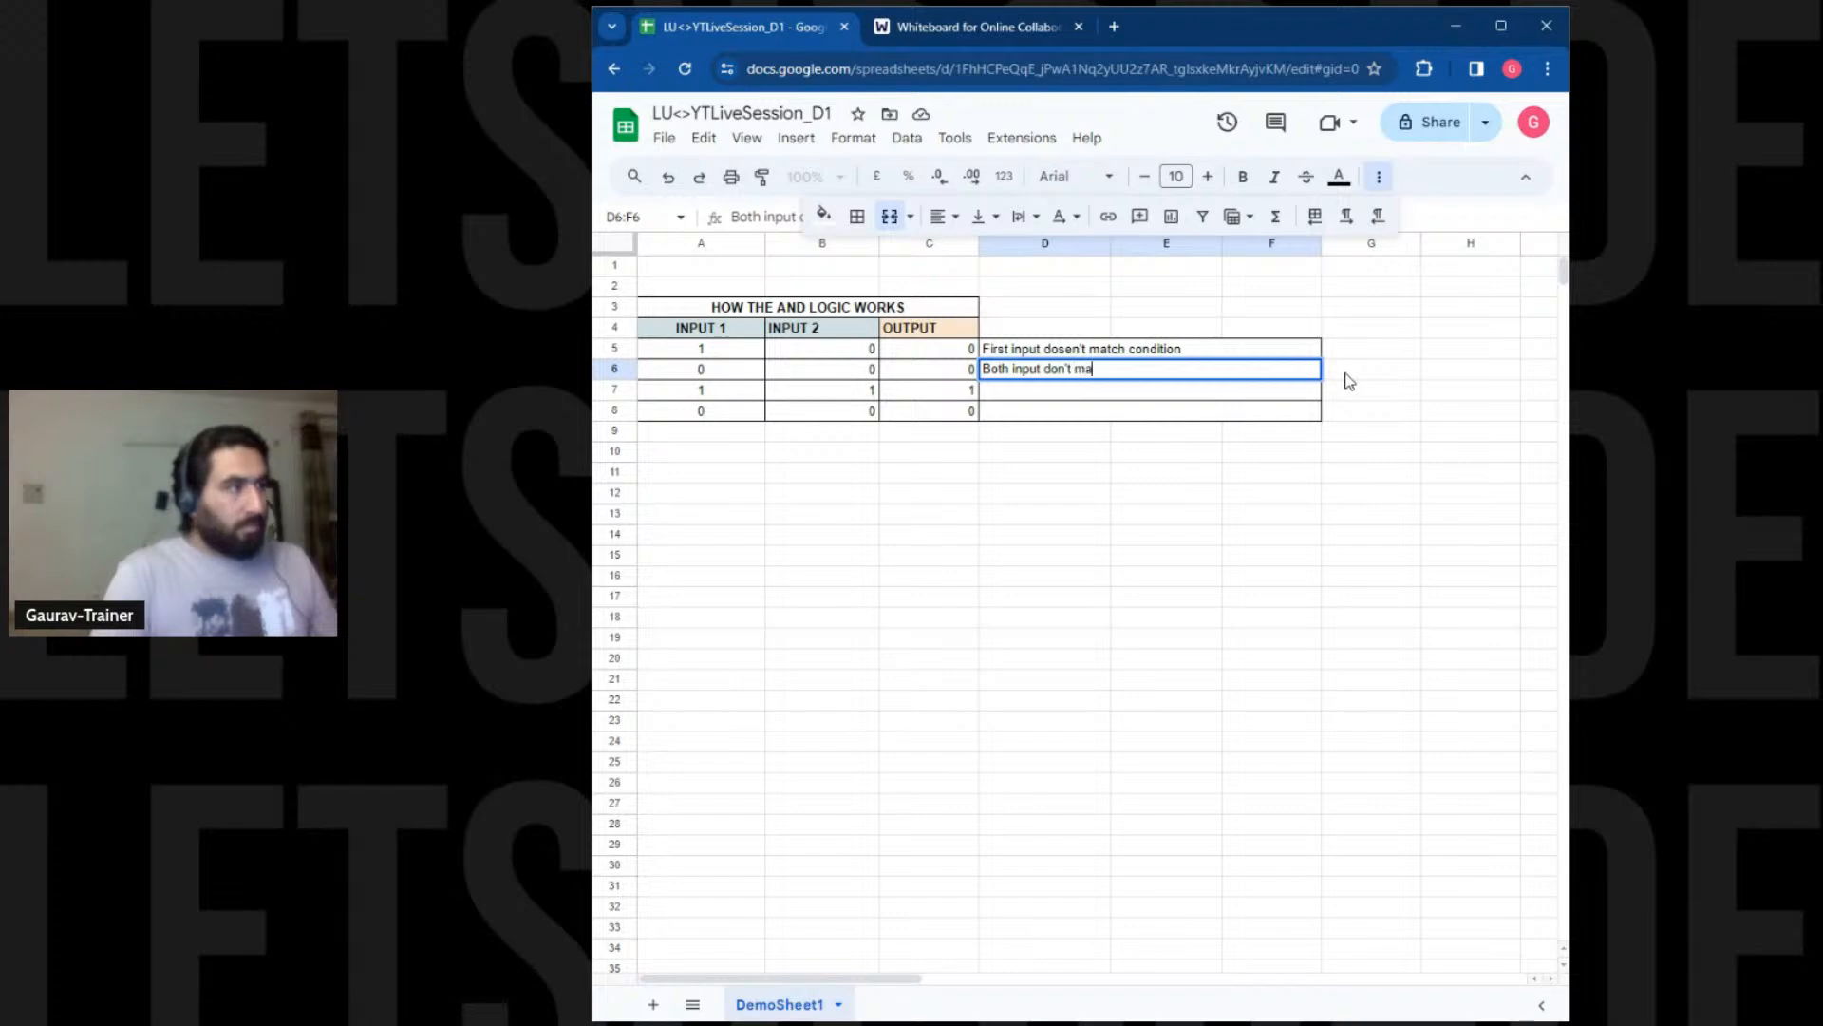
text(tch condition)
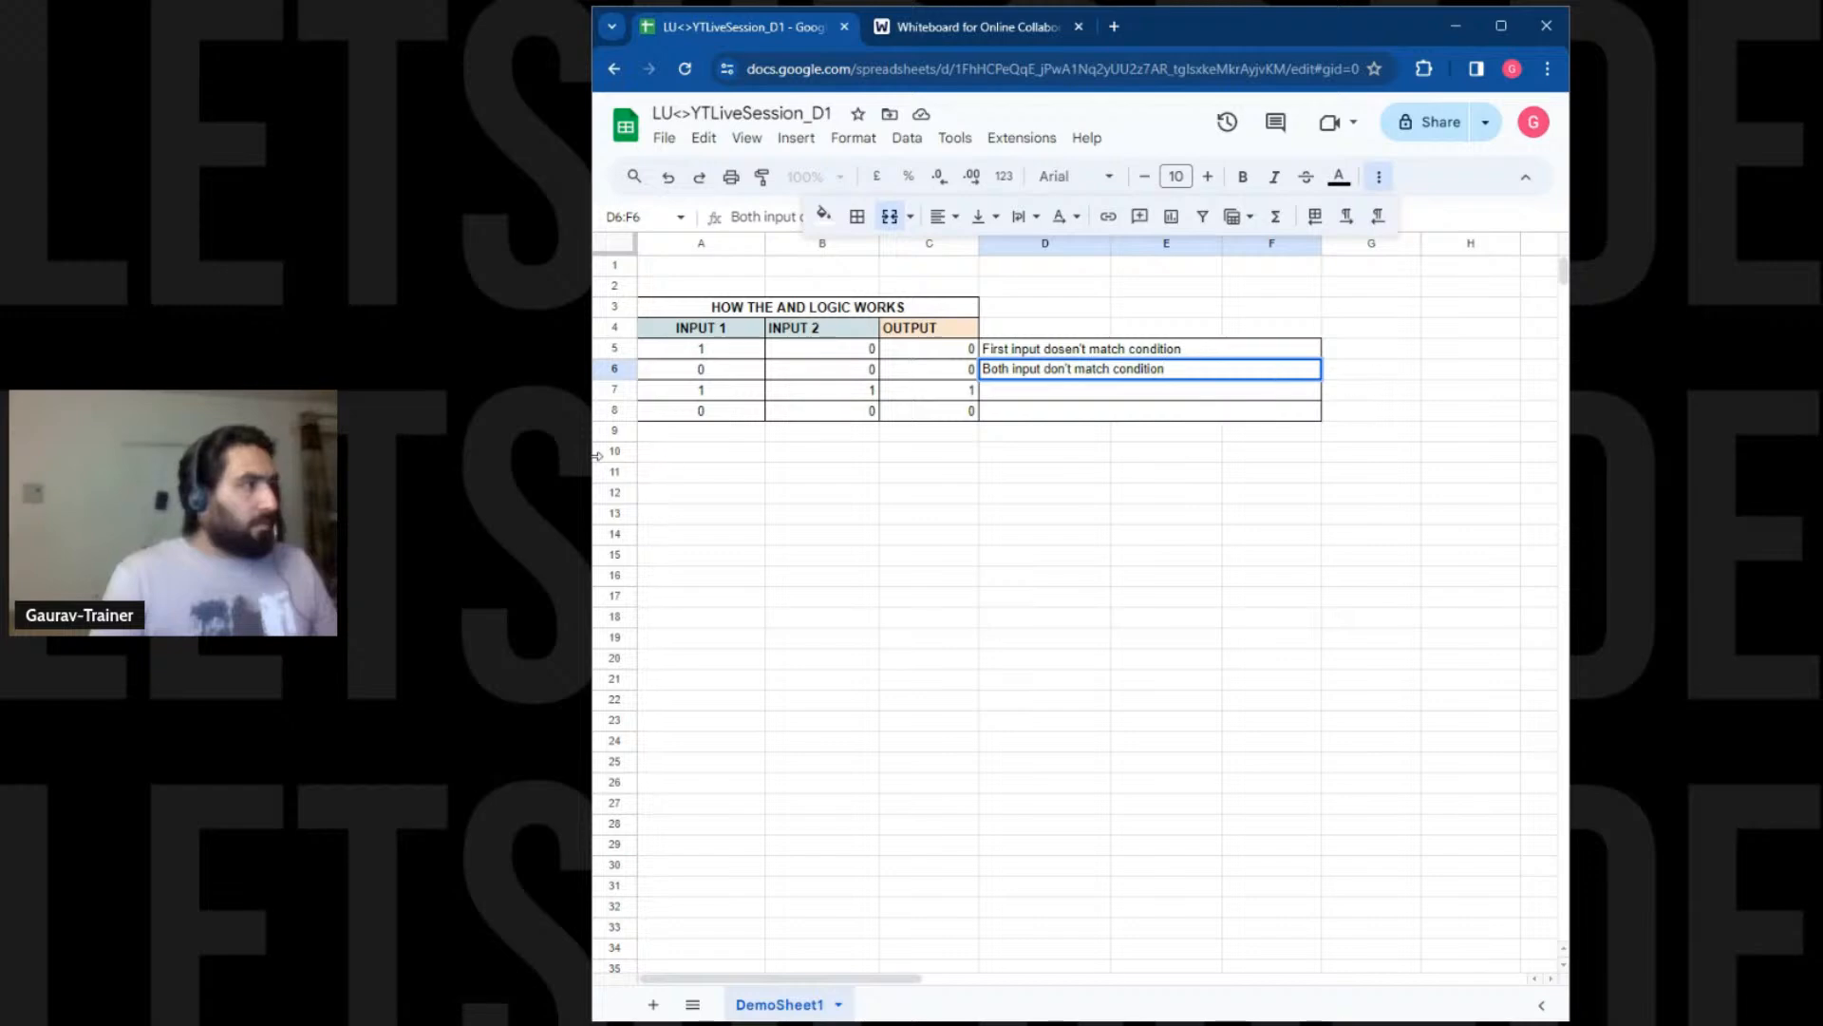
Set the INPUT 2 value in B6 to 1 and copy the explanation from D6:F6 into the merged cell D8:F8
click(839, 379)
text(1)
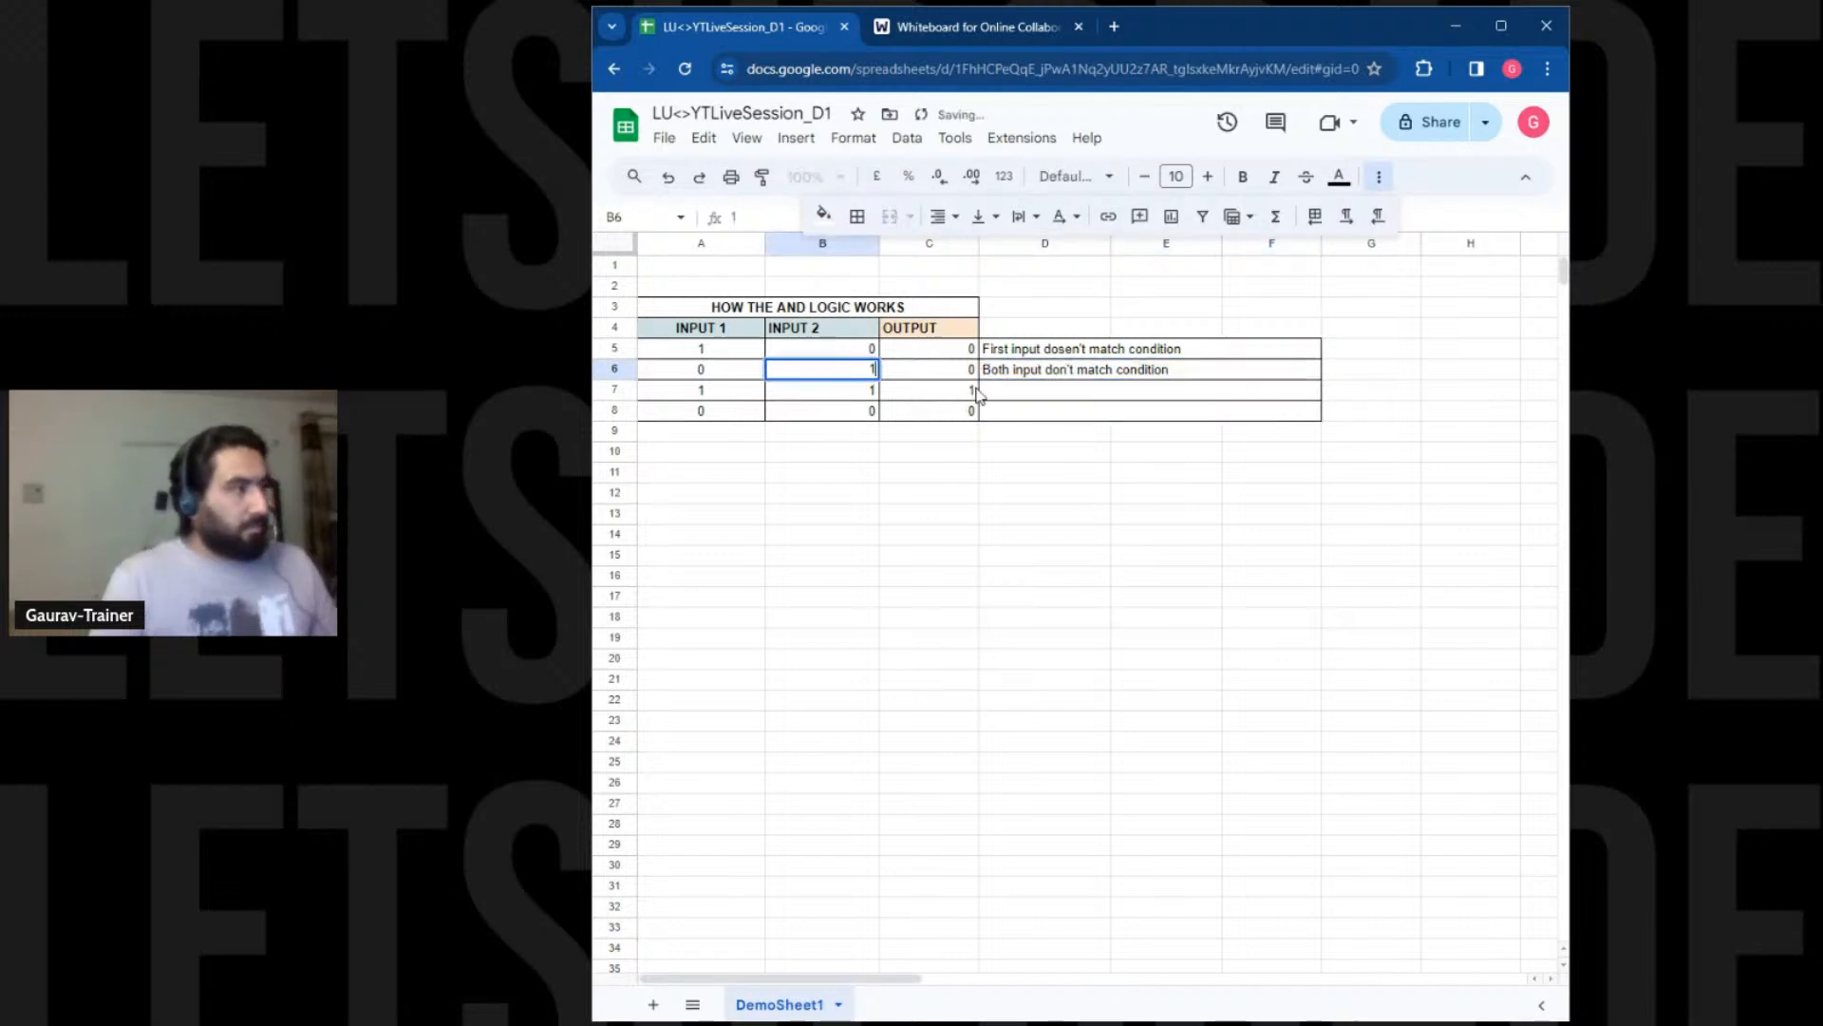
click(1058, 377)
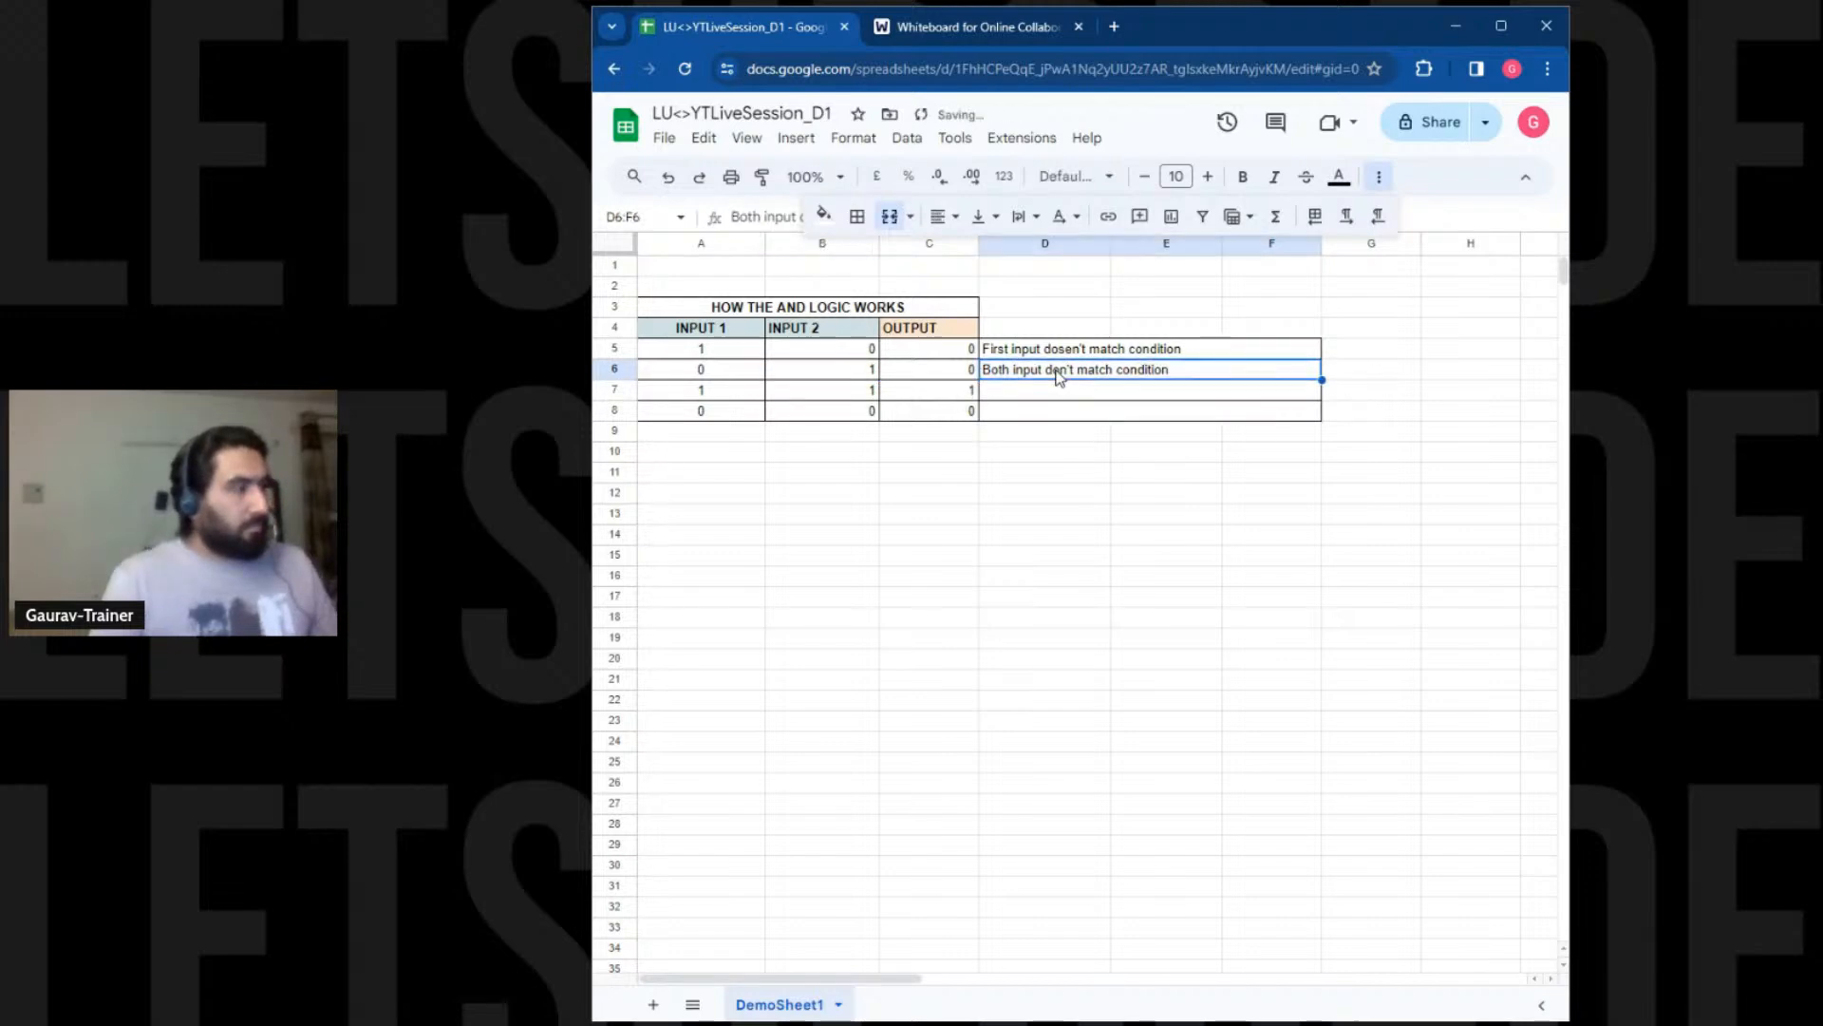
key(ctrl+c)
click(1046, 411)
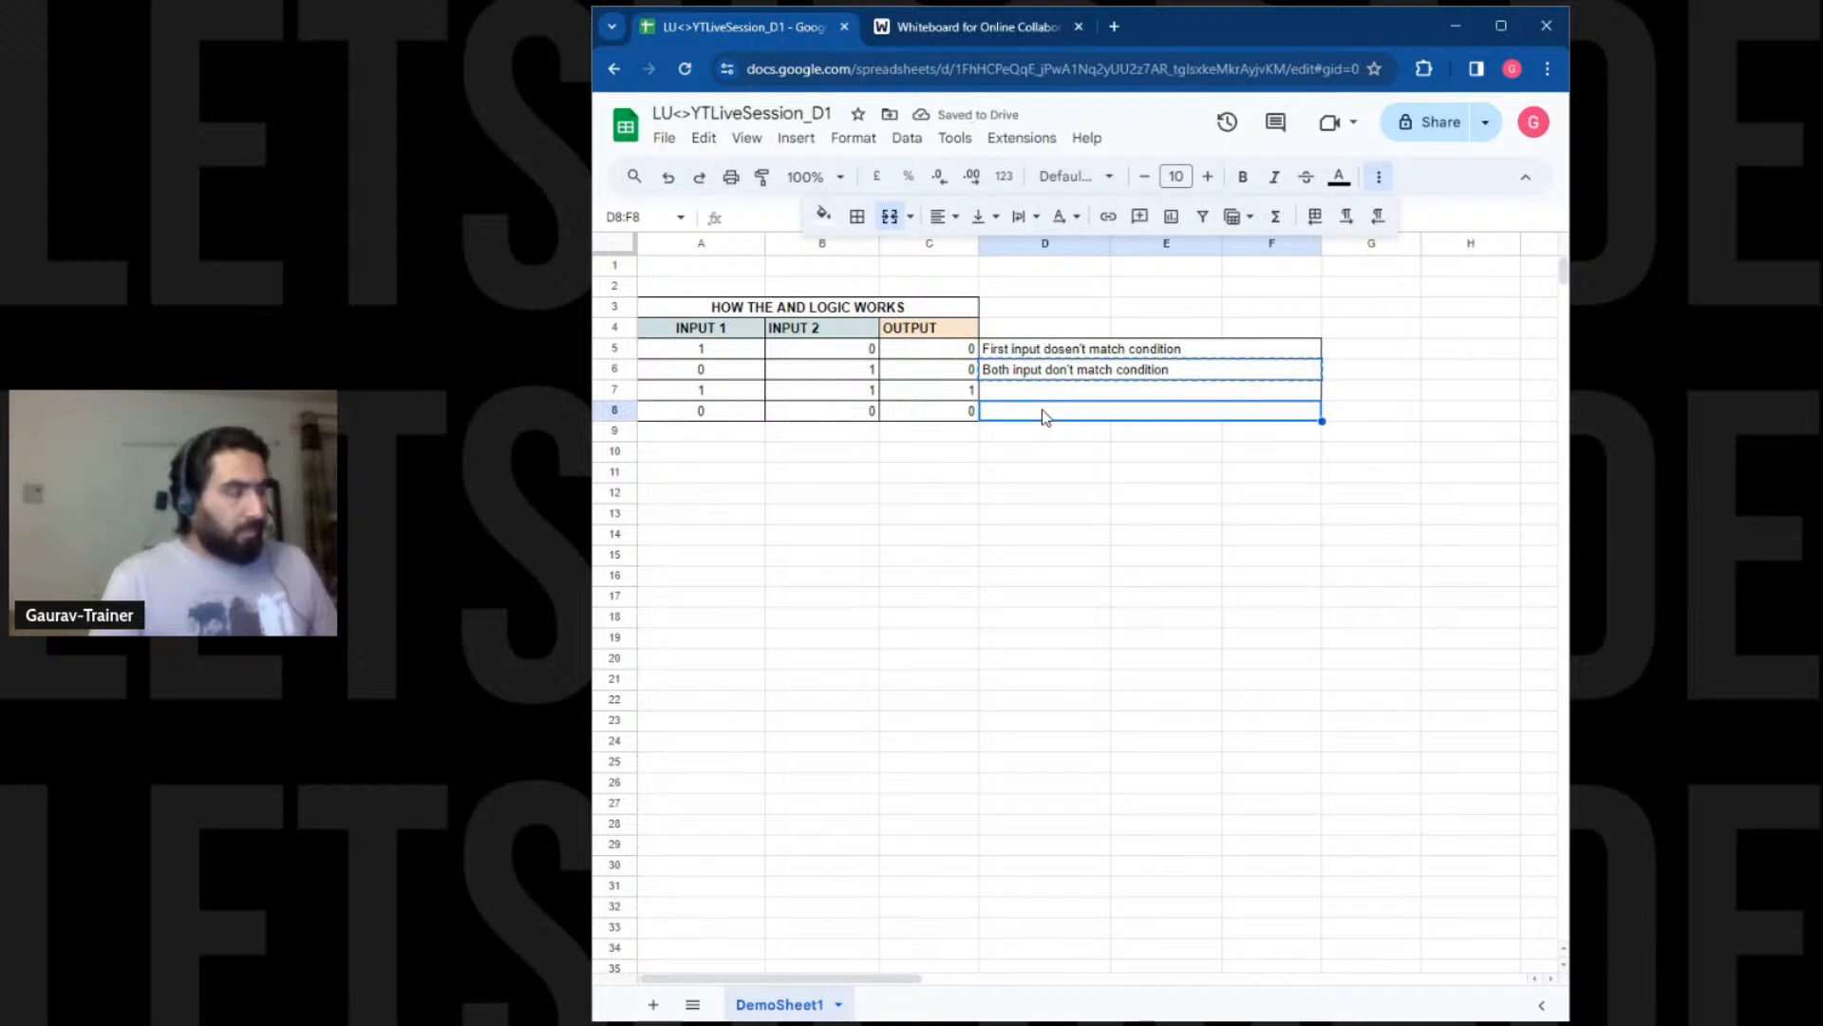
key(ctrl+v)
Replace the explanation in the merged cell D6:F6 with "Second input dosen't match condition"
triple_click(1036, 373)
text(Second)
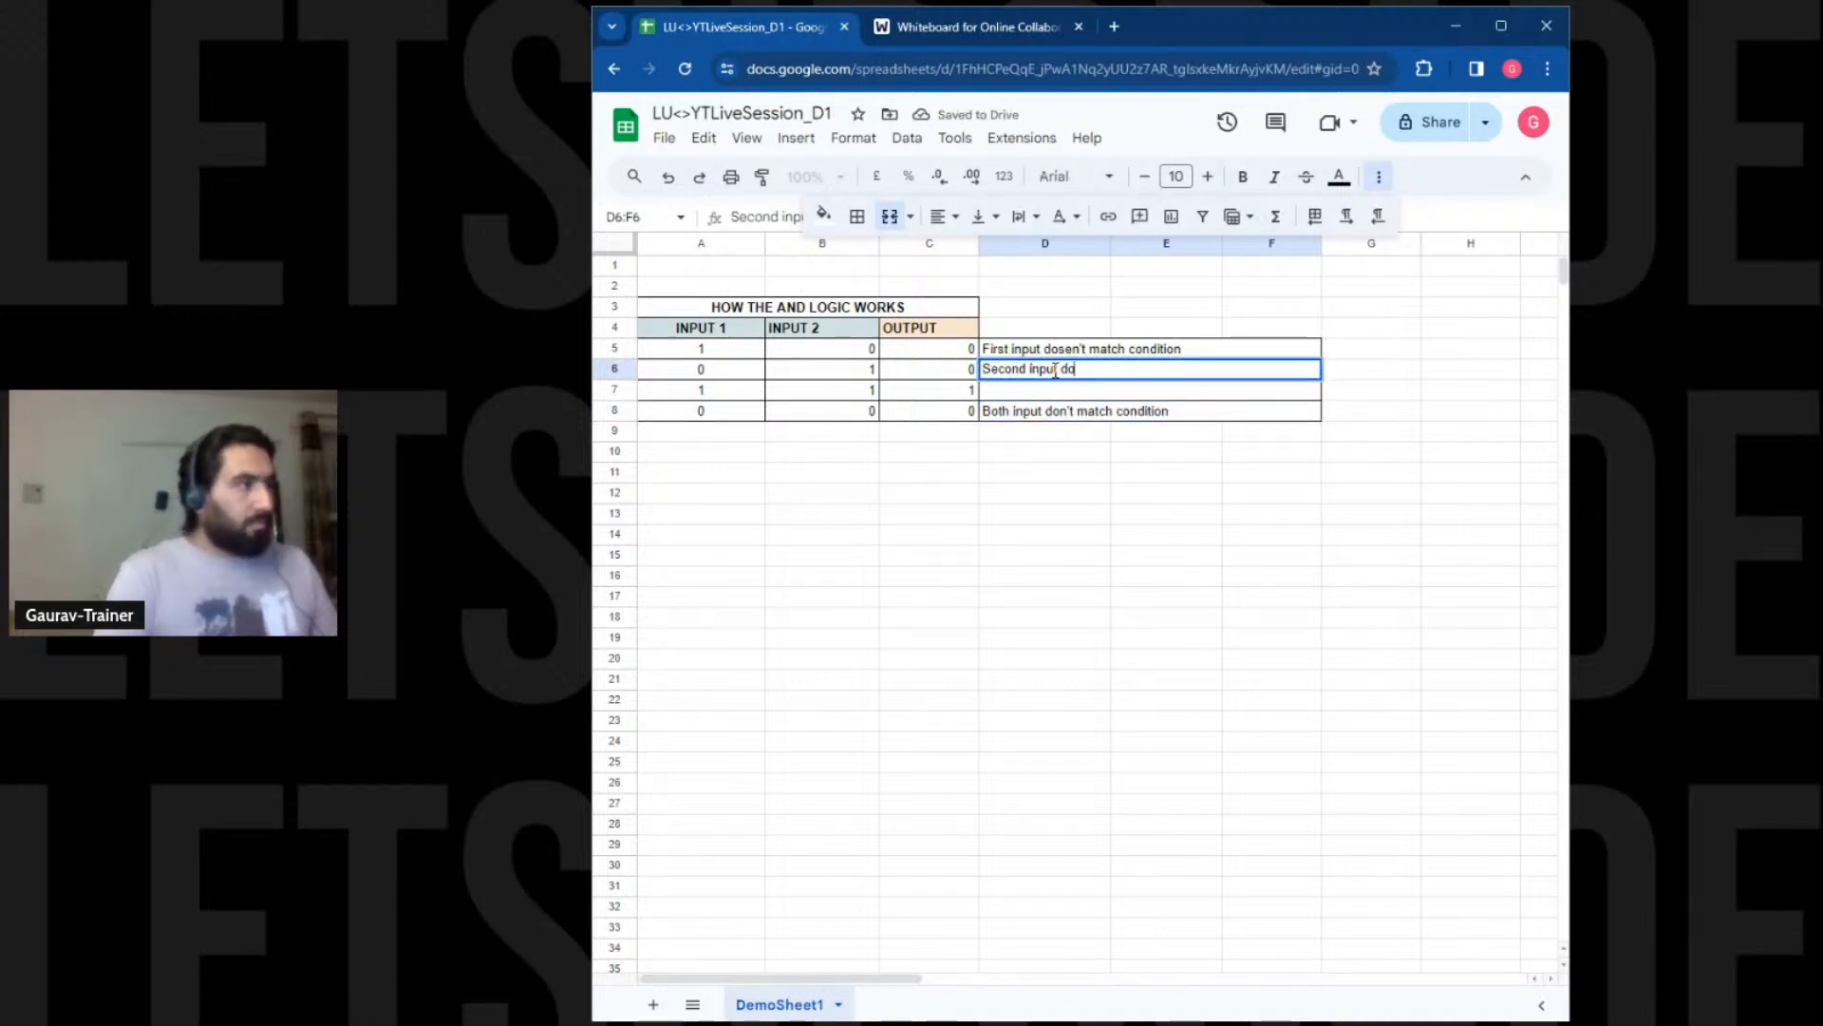
text( input dosen't ma)
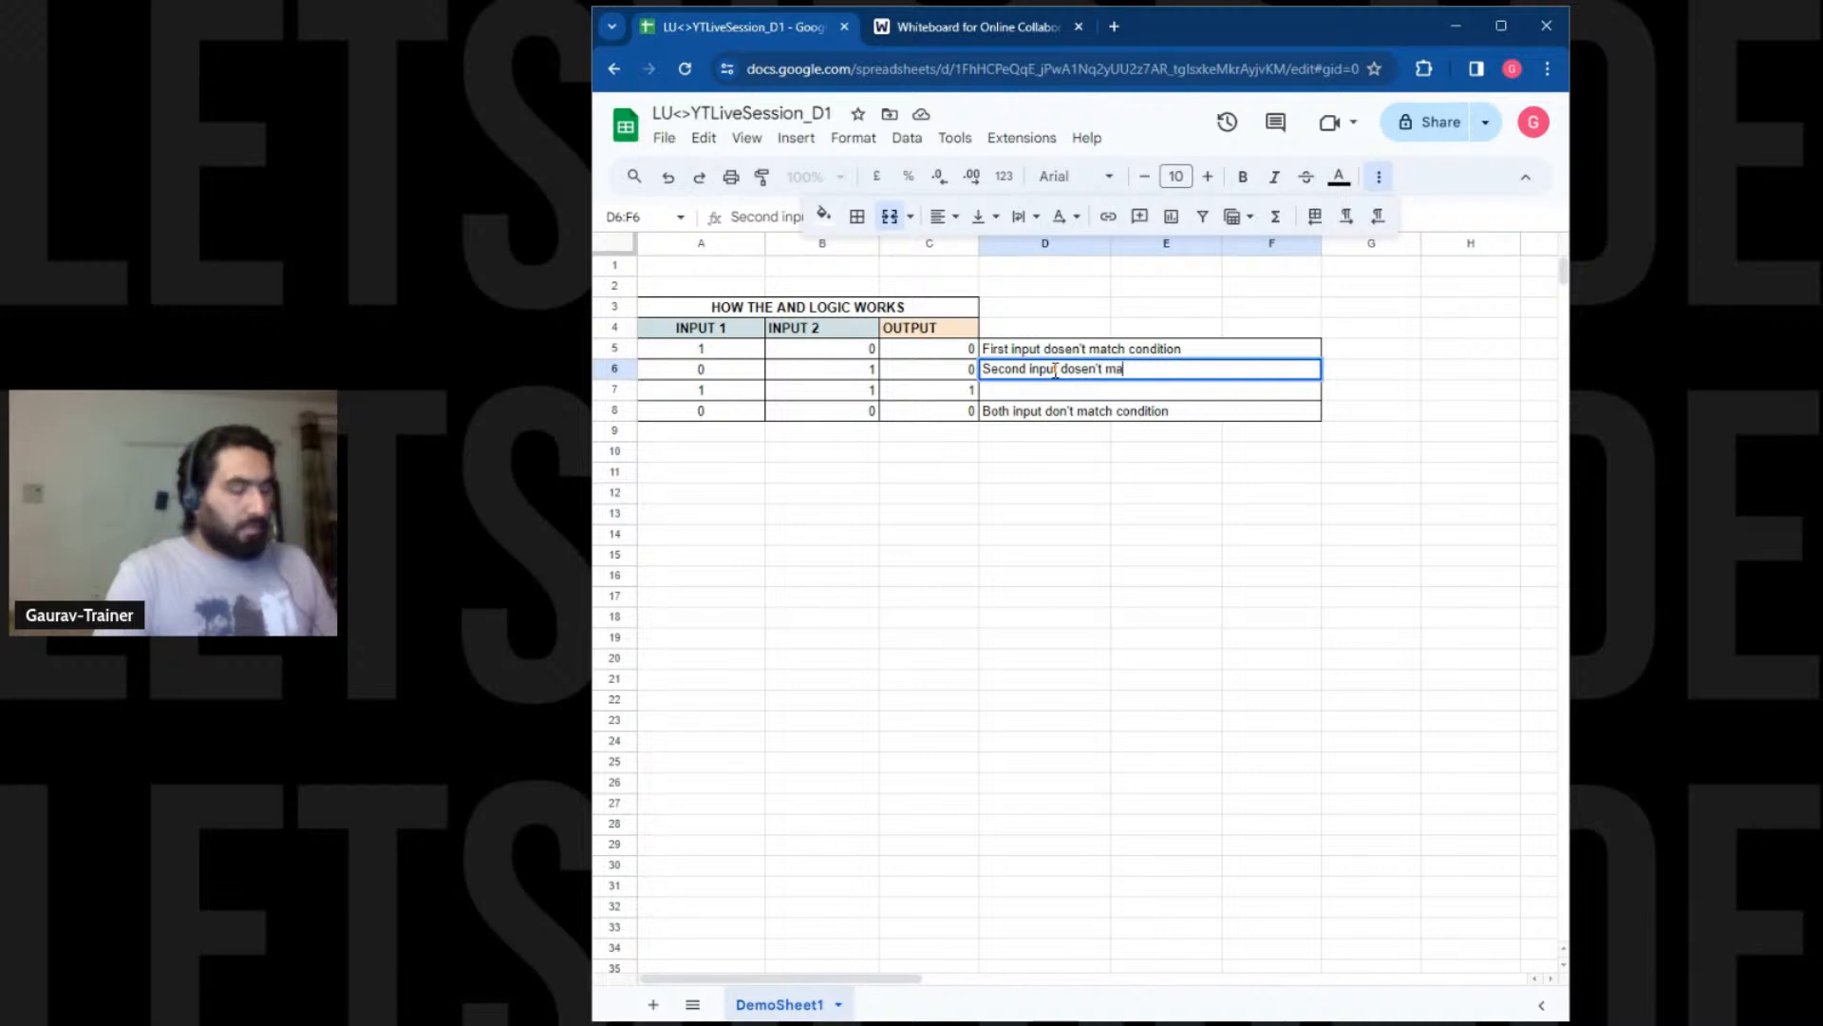
text(tch condition)
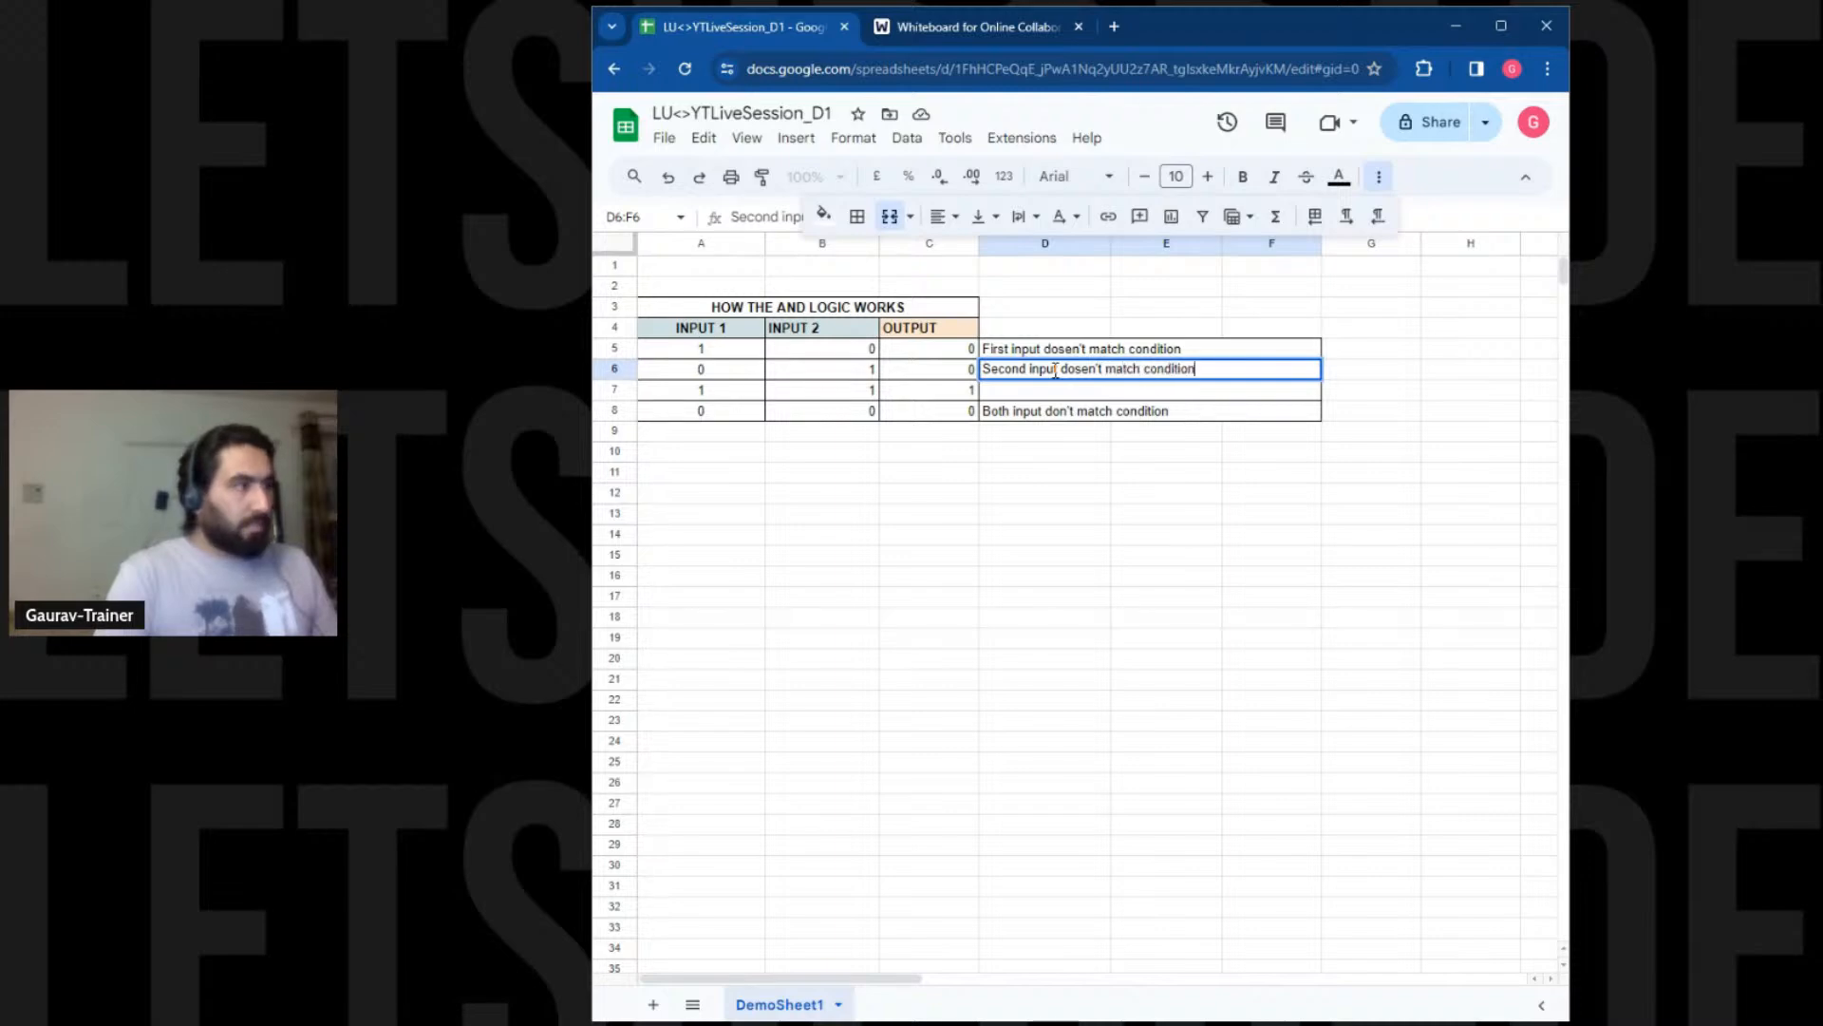
key(Return)
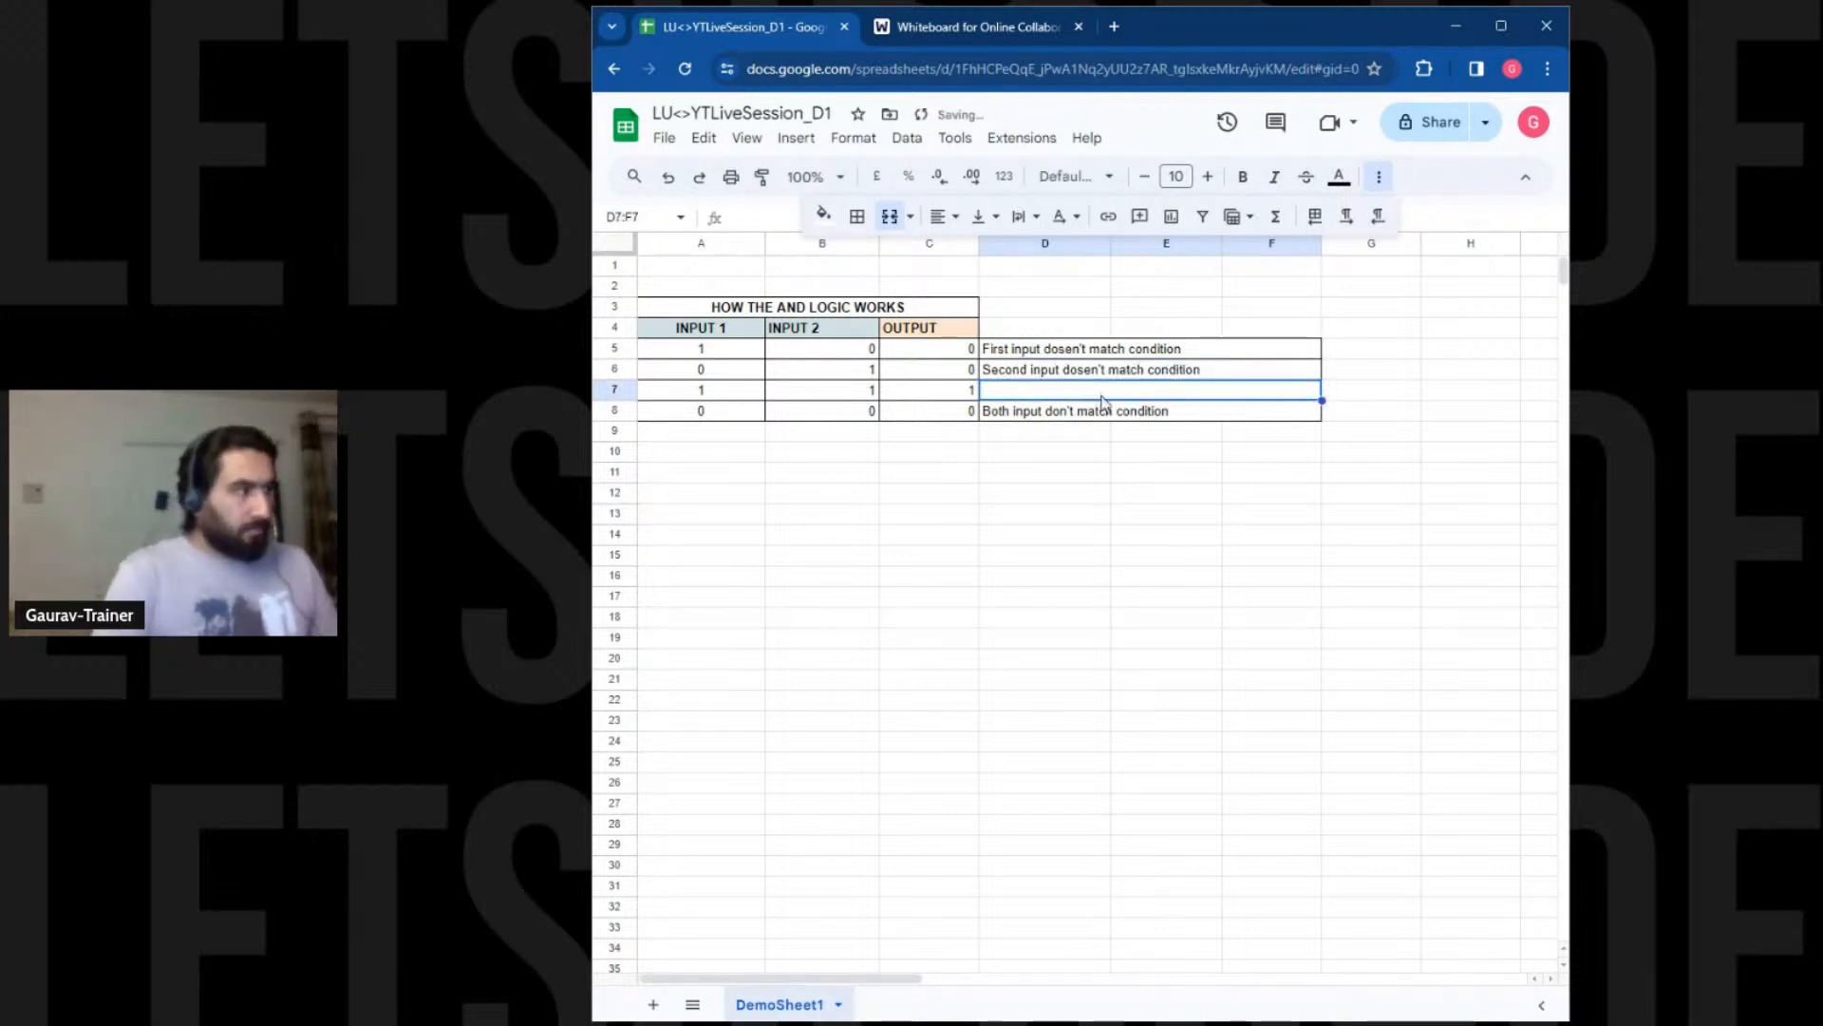
Enter the explanation "Both input matched condition" in the merged cell D7:F7
text(B)
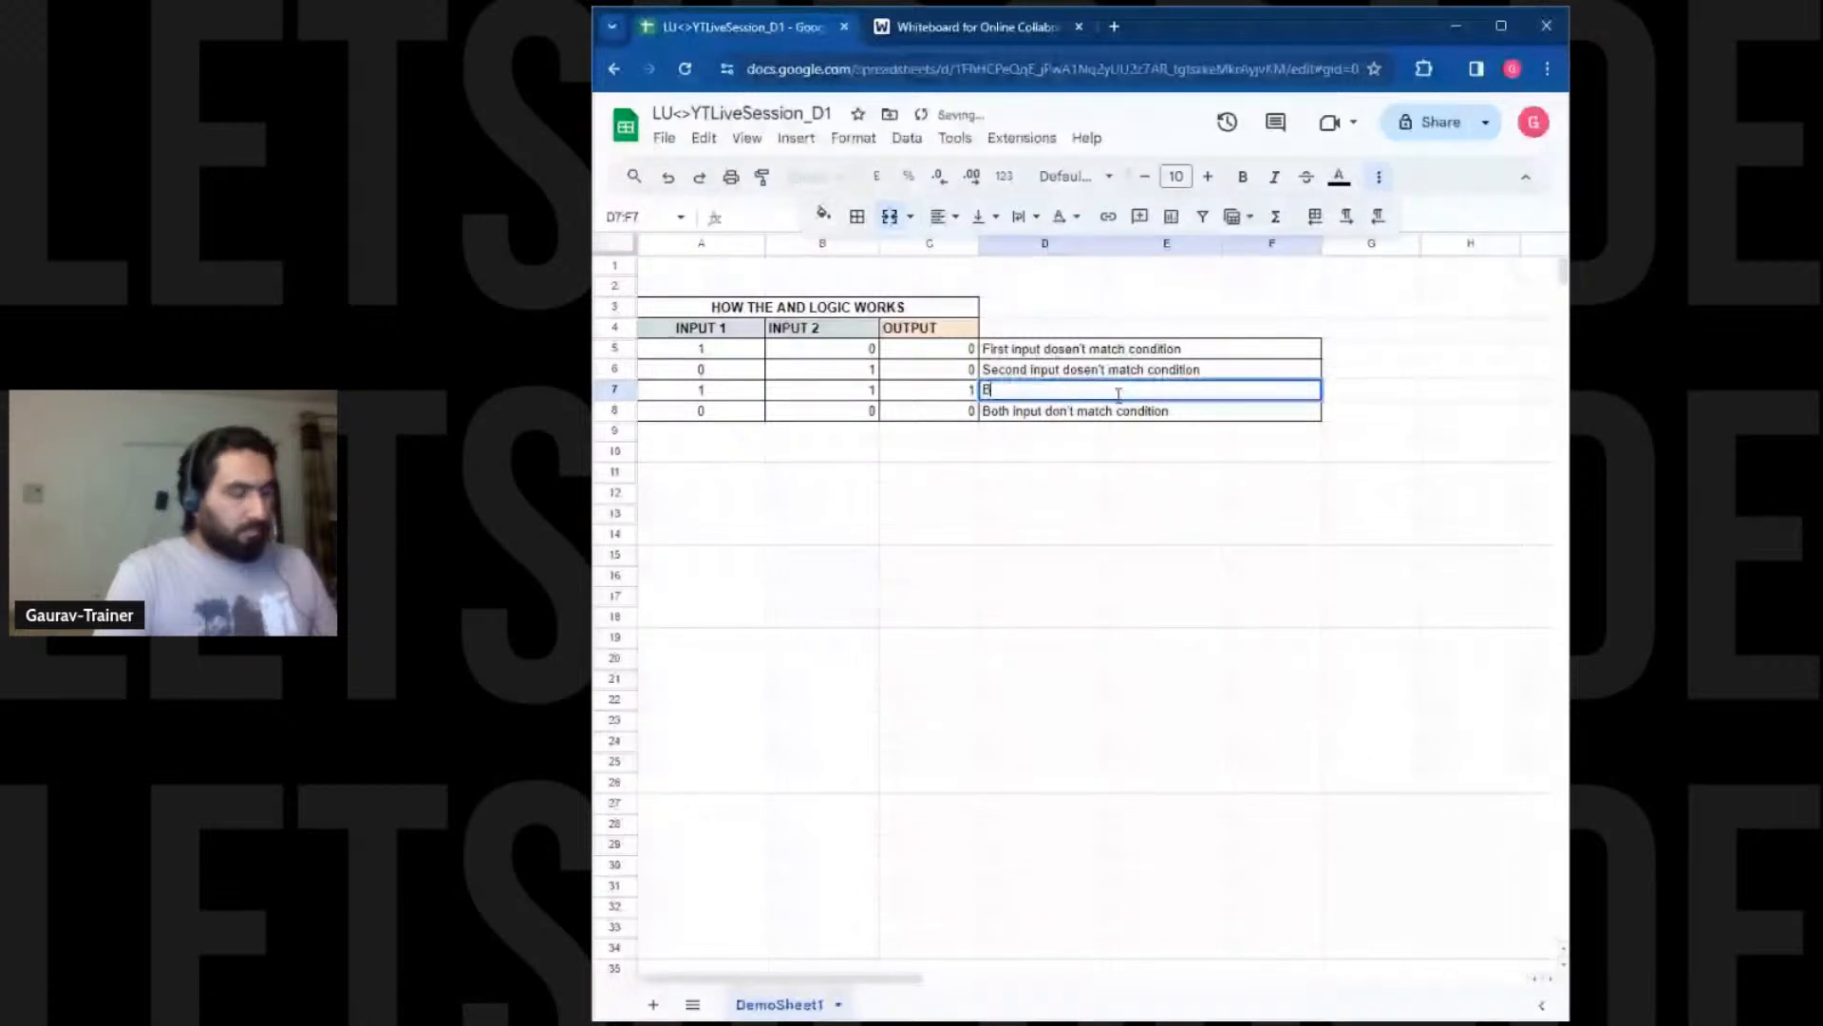
text(oth input matched c)
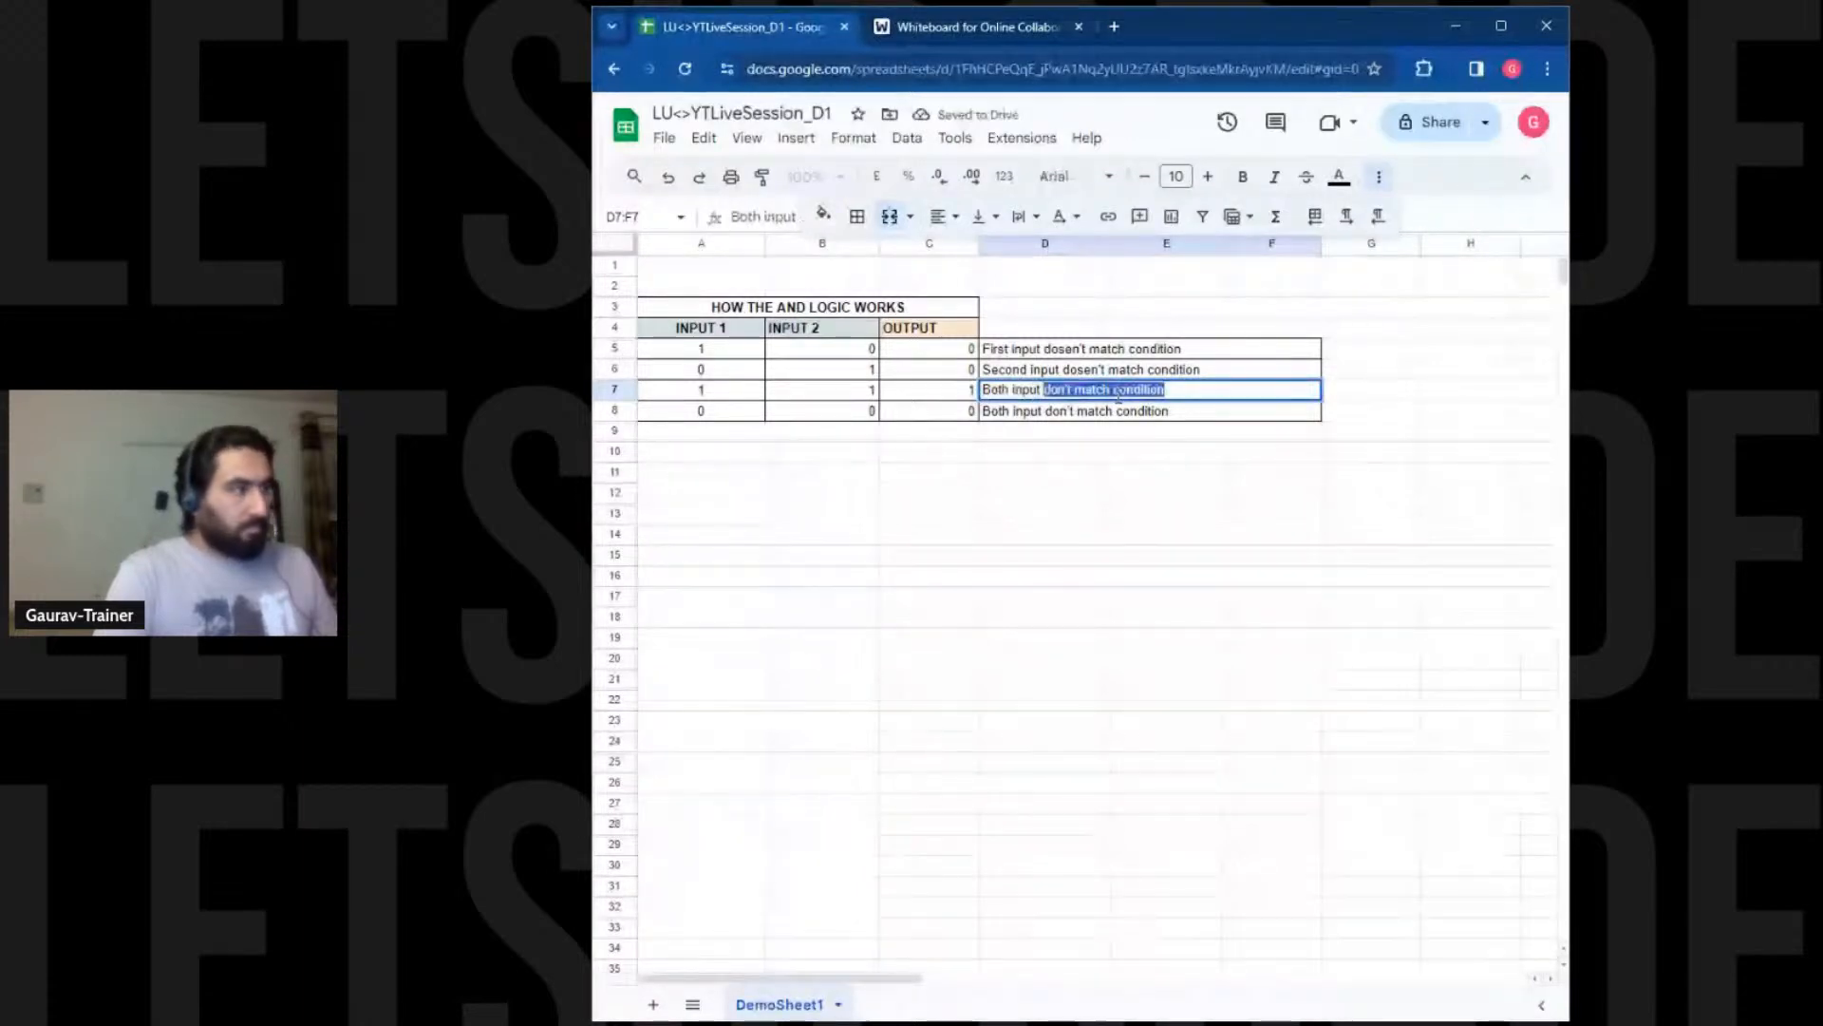
text(ondition)
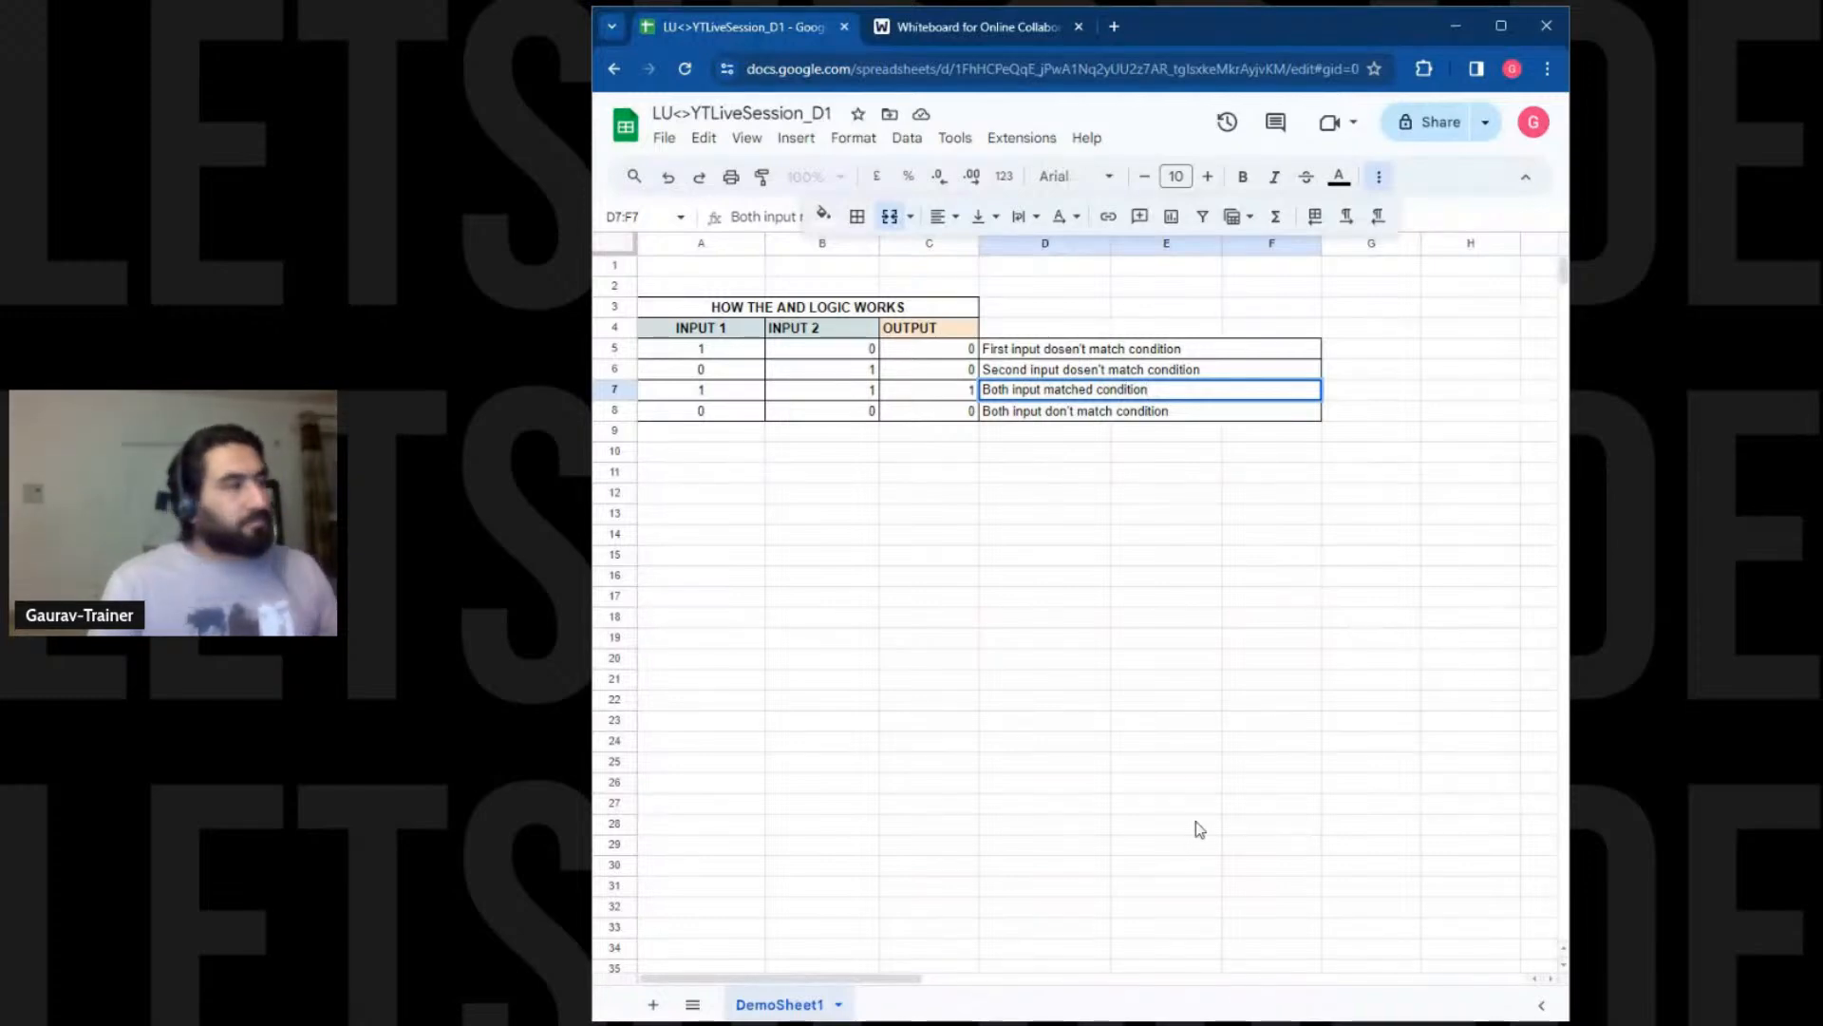
click(1057, 619)
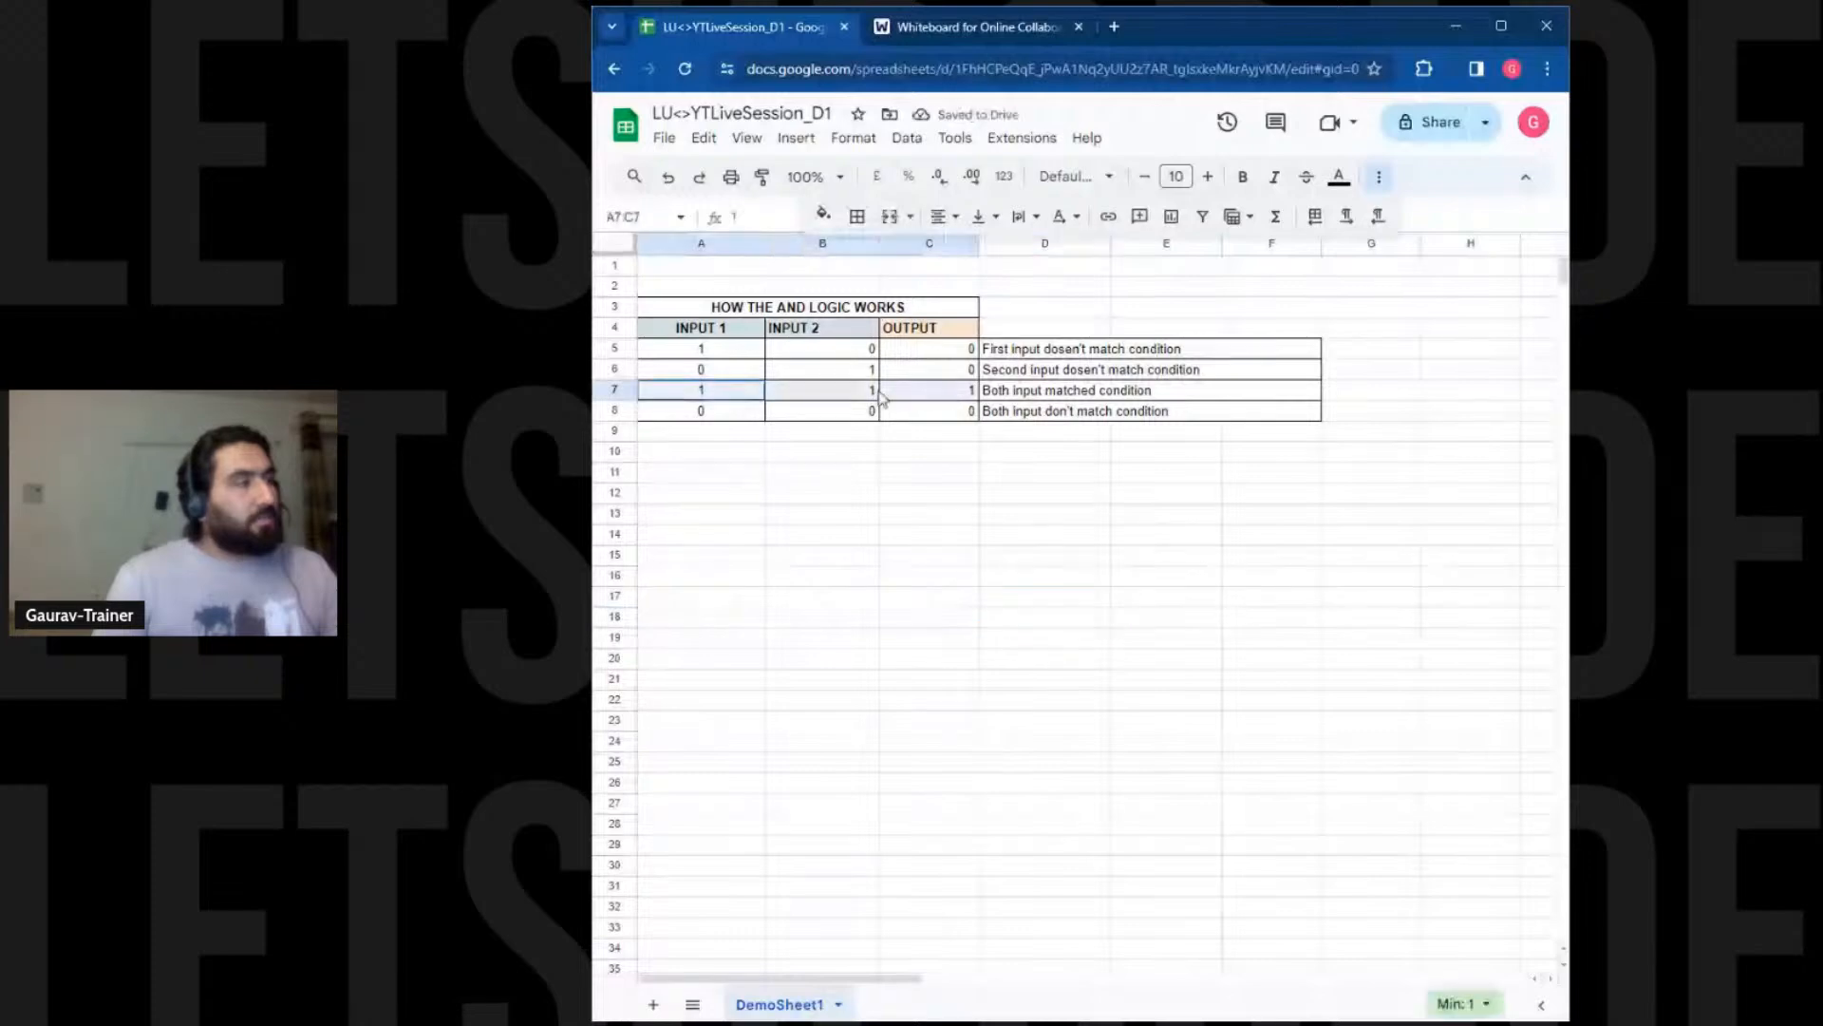
Copy the merged, bordered formatting of D5:F5 onto D3:F3 beside the table title
drag(1012, 327, 1198, 337)
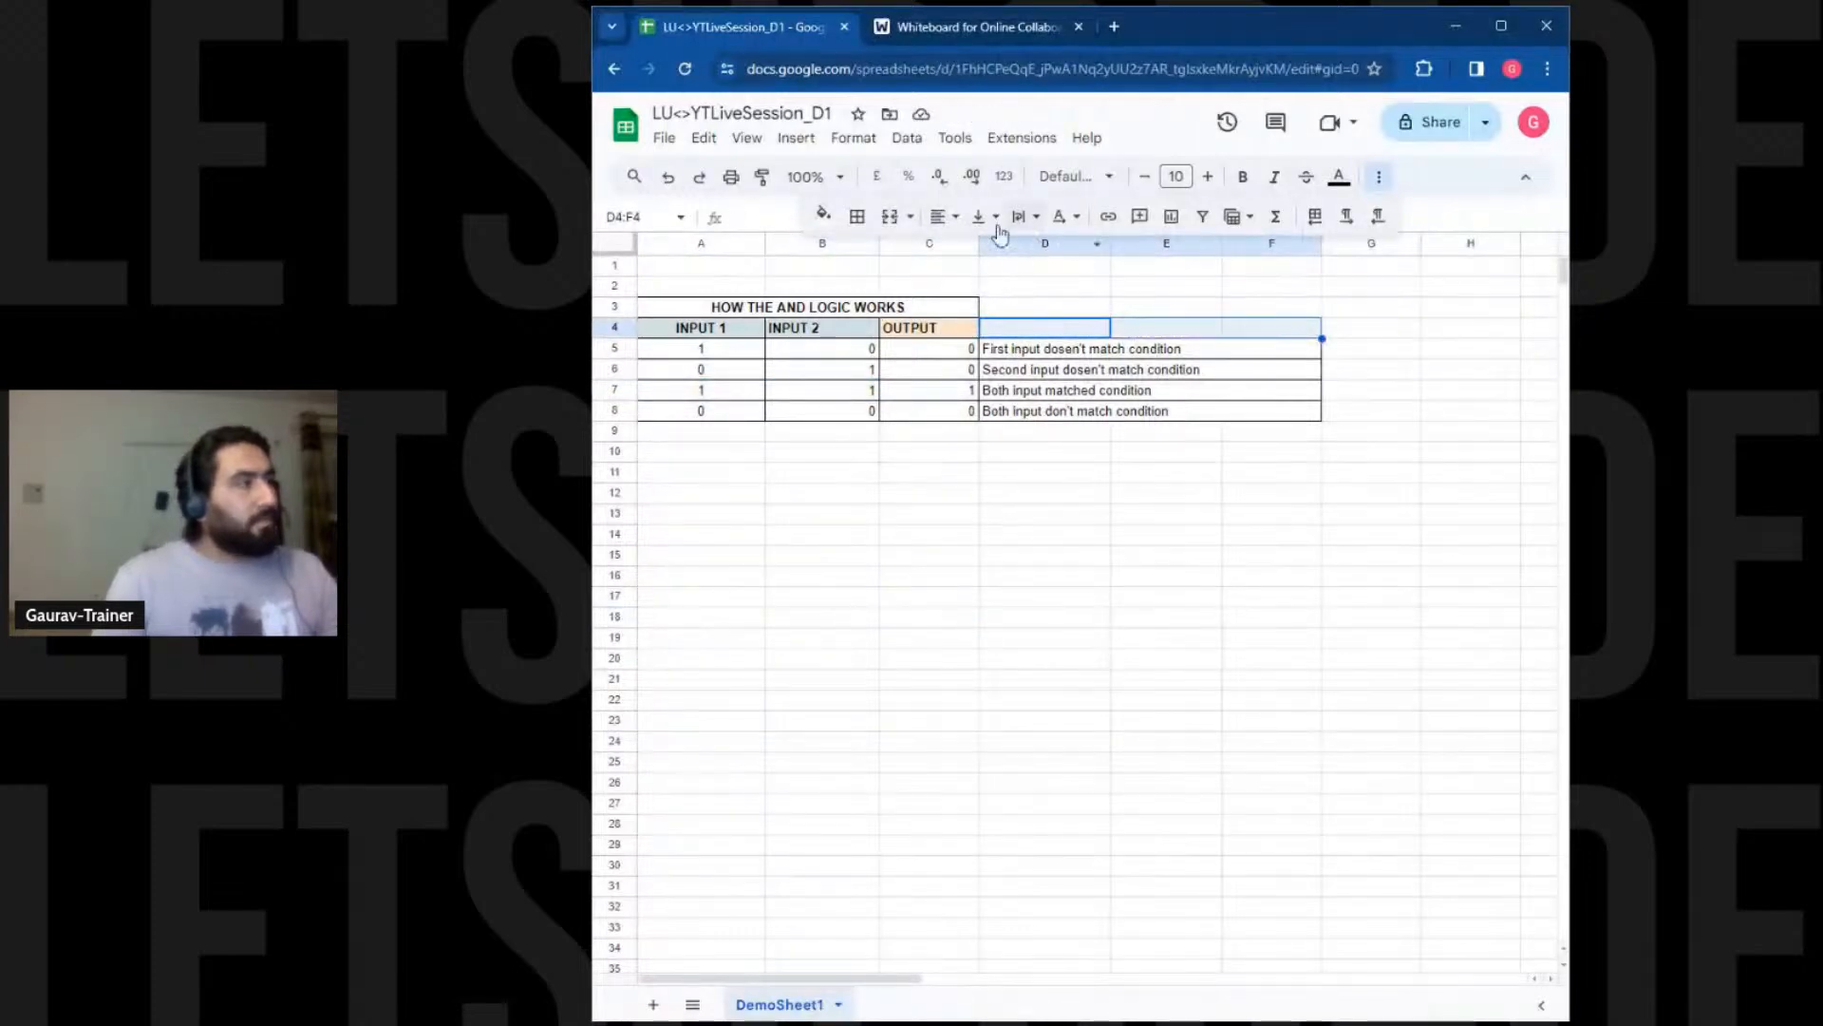
click(1052, 347)
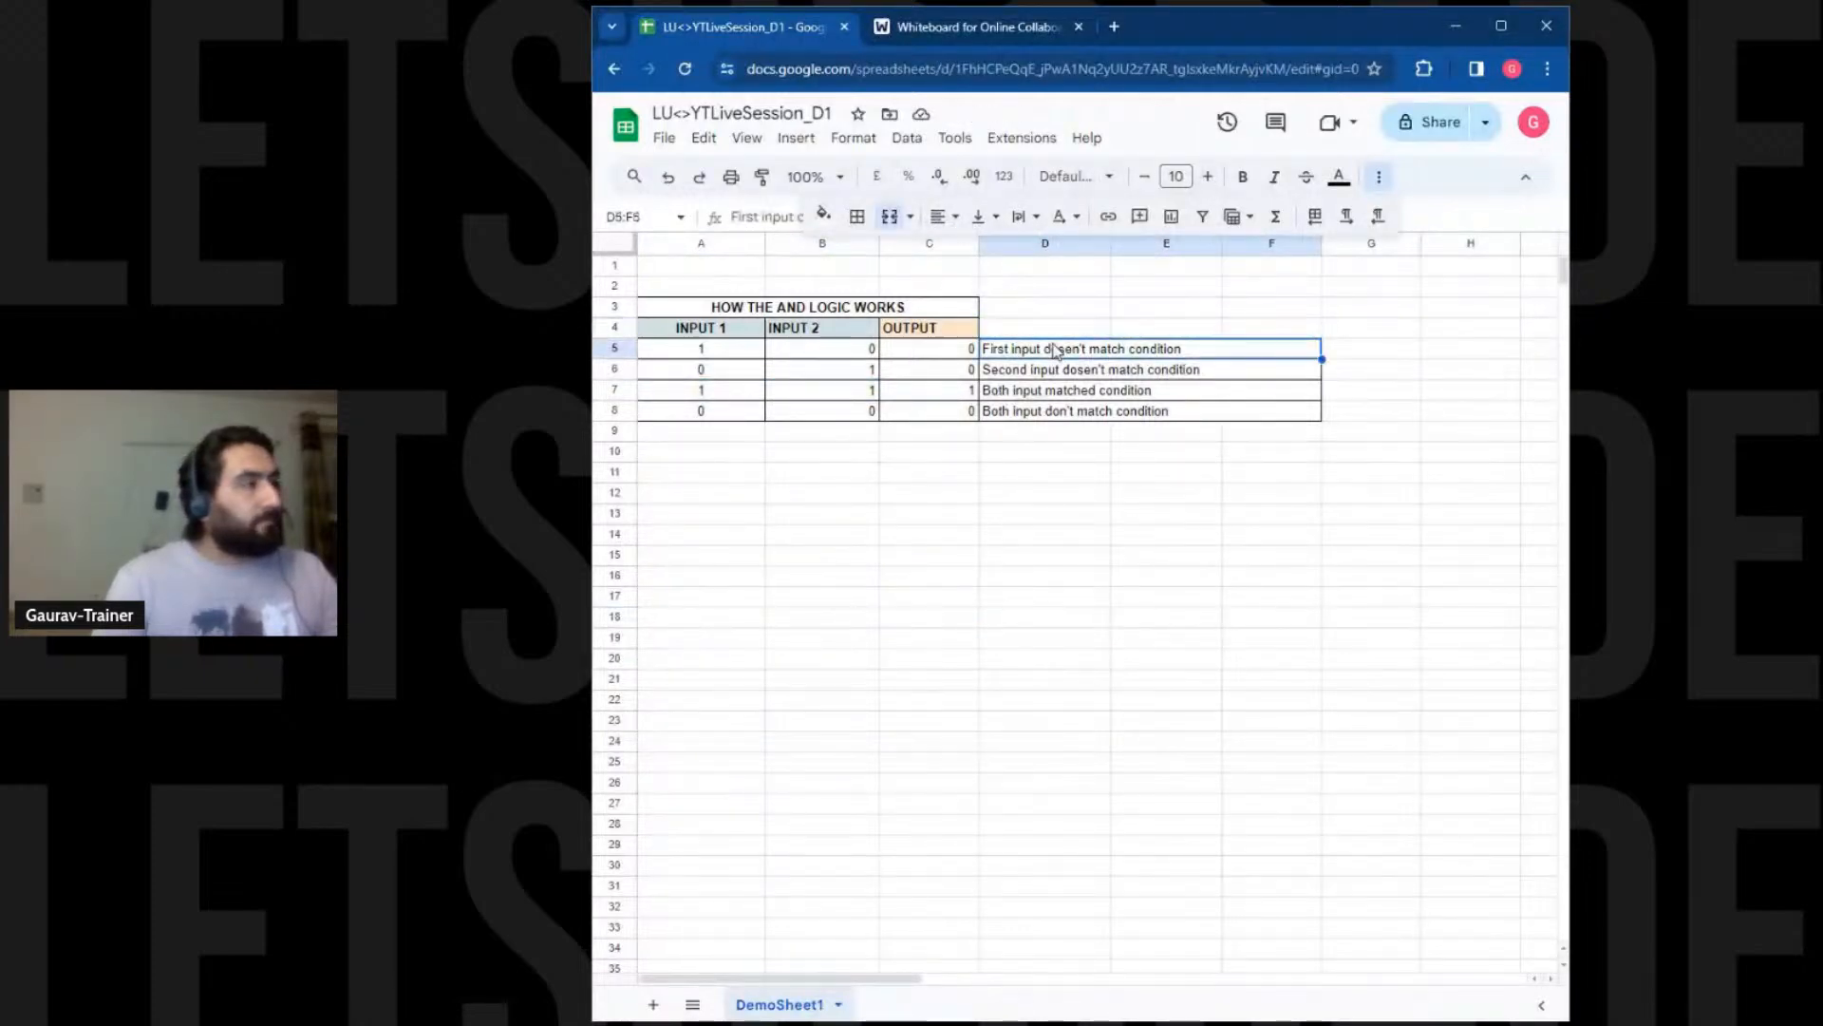
click(761, 177)
click(1044, 314)
mouse_move(1046, 321)
mouse_down()
mouse_move(1315, 316)
mouse_move(1153, 309)
mouse_up()
Enter the note "Say condition is all input should be > 0" in the merged cell D3:F3
text(Say con)
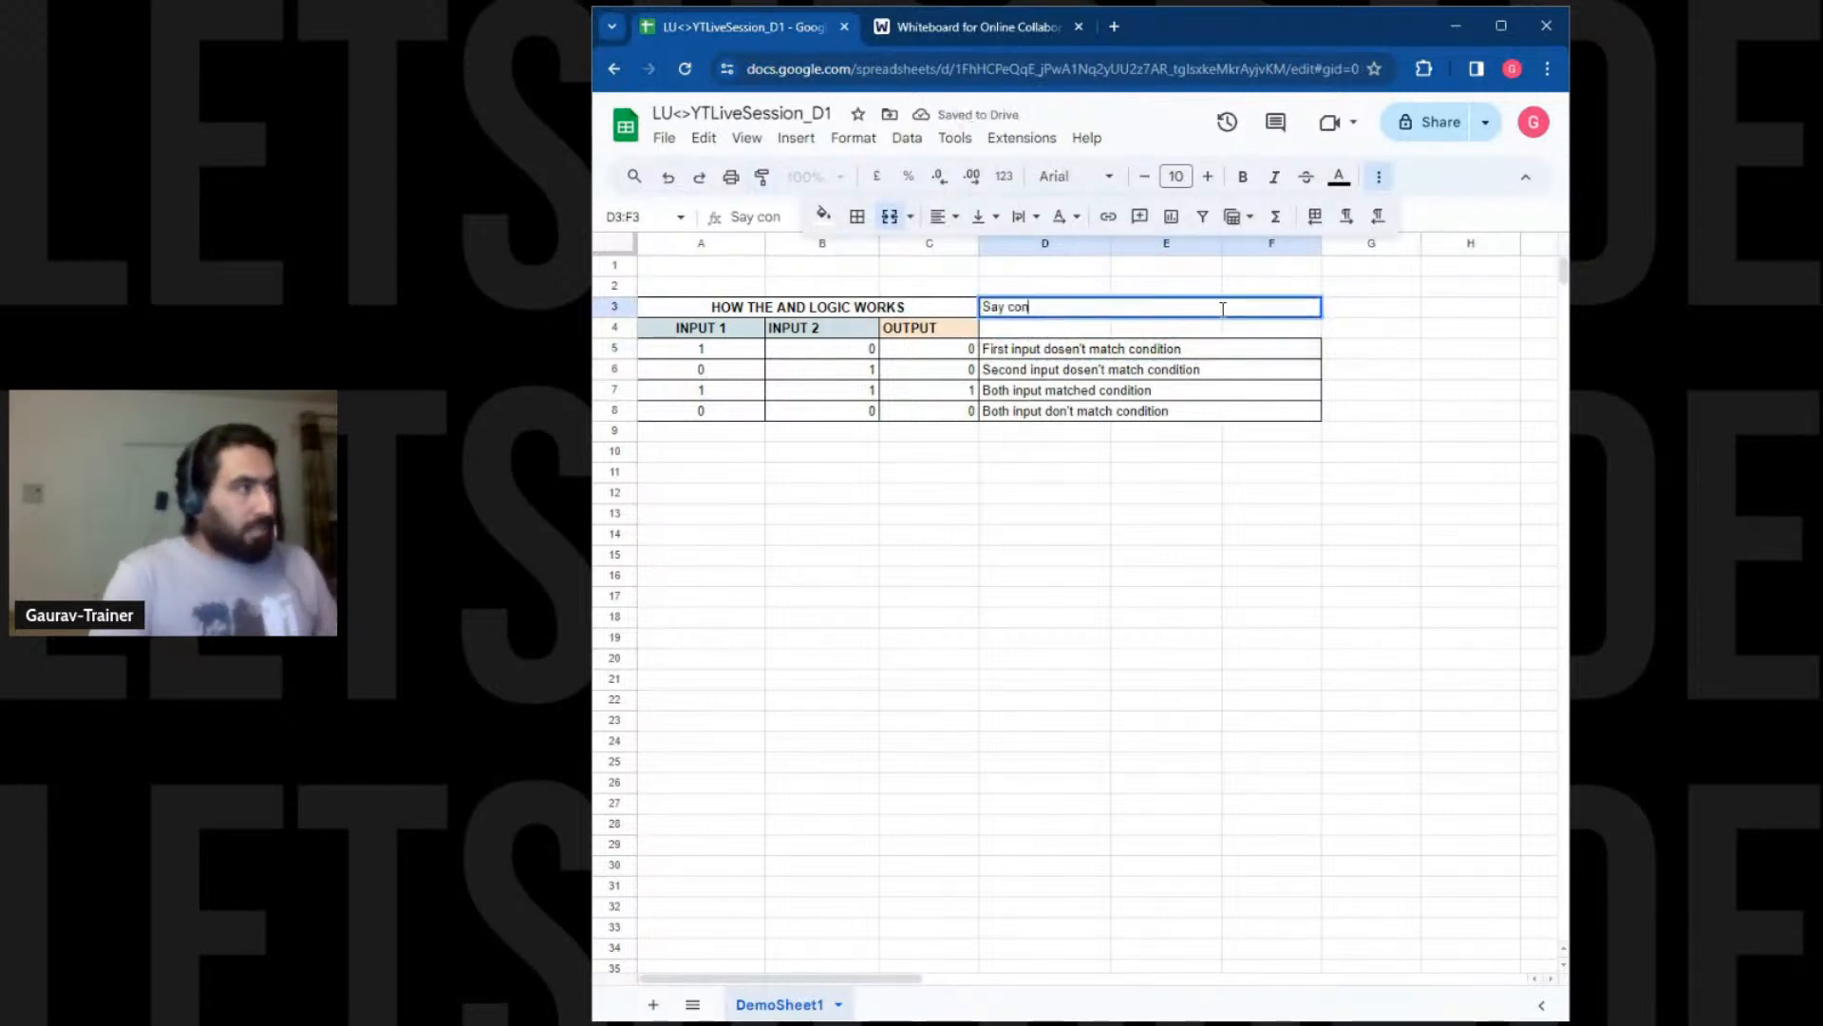
text(dition iu)
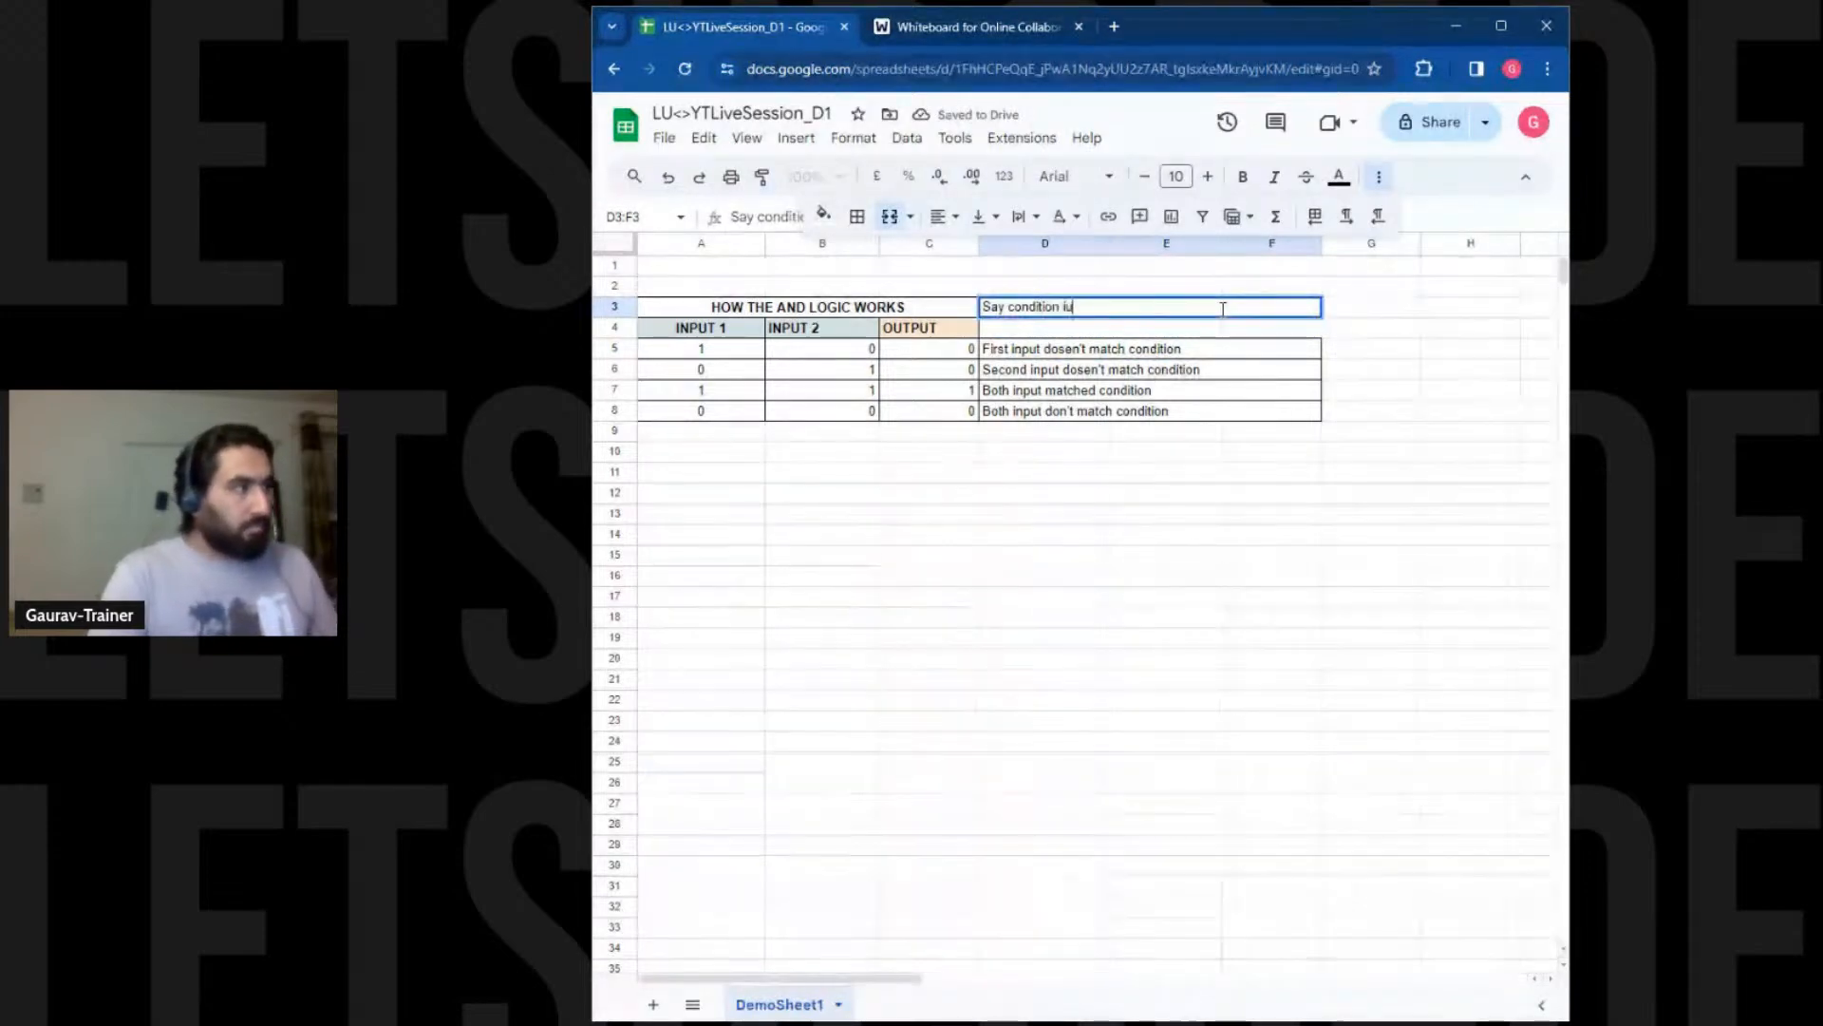
key(BackSpace)
text(s a)
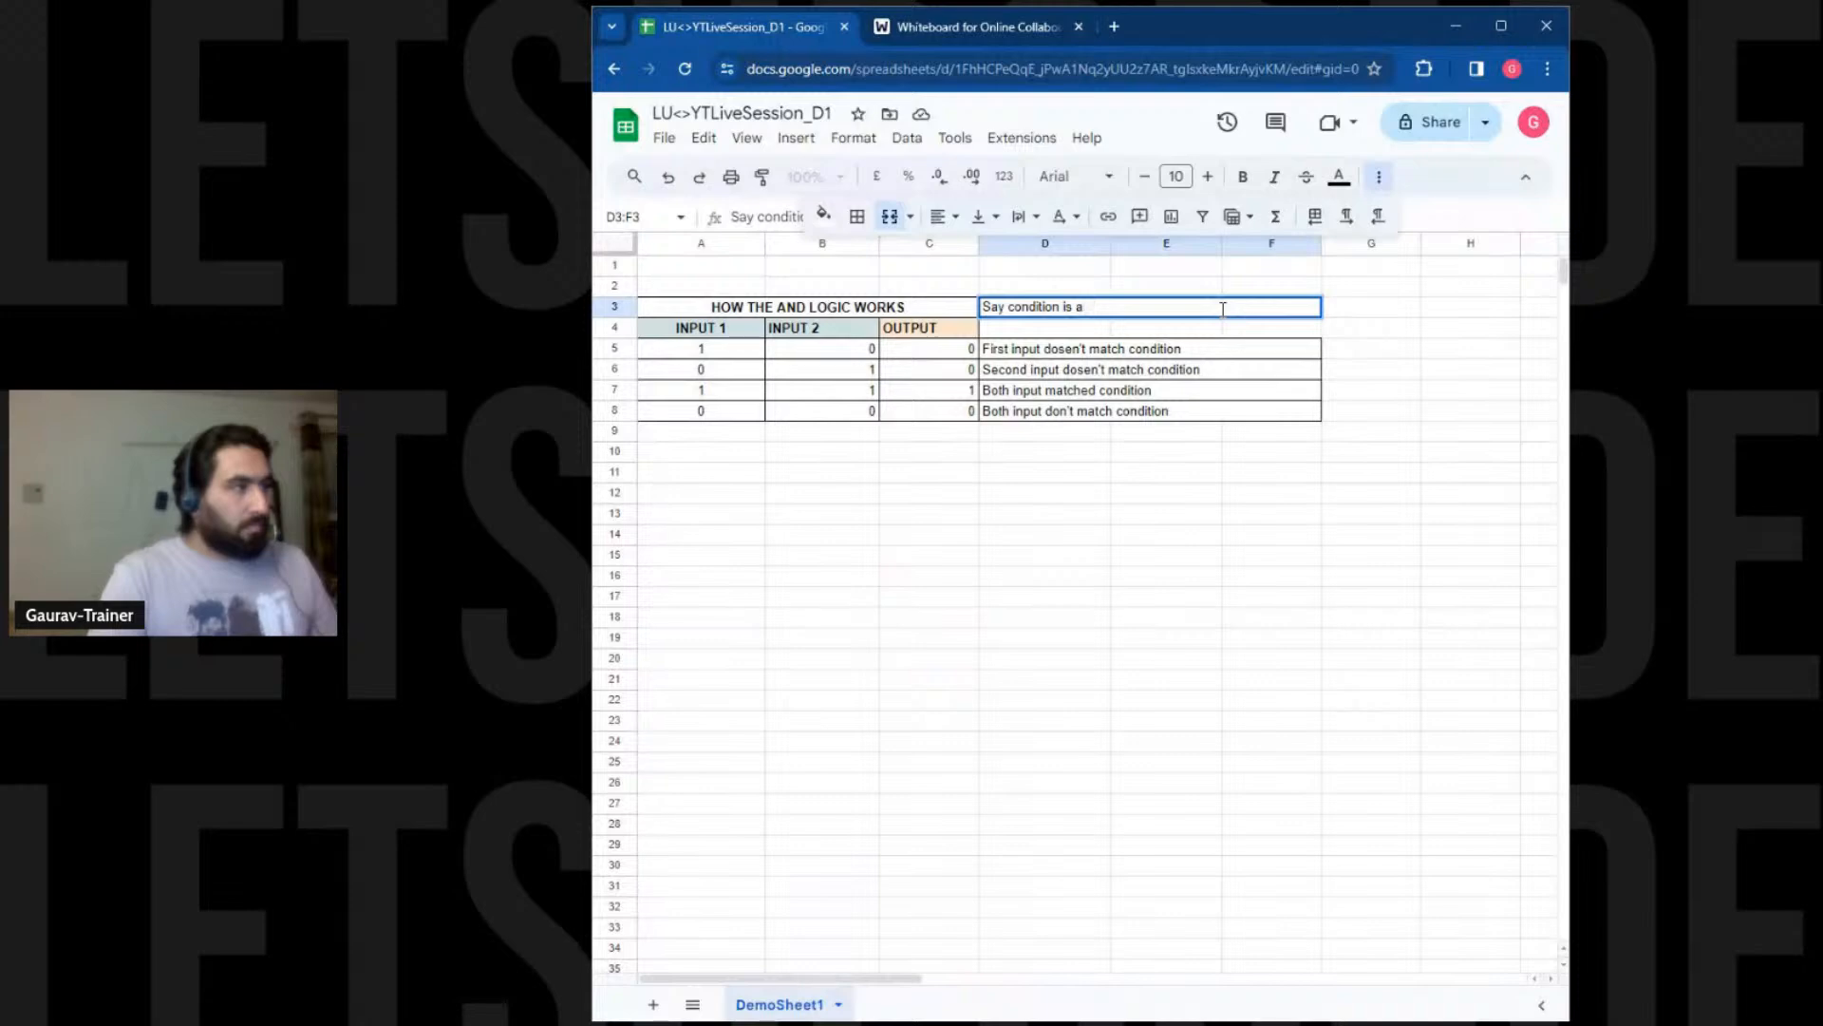
text(ll input should be)
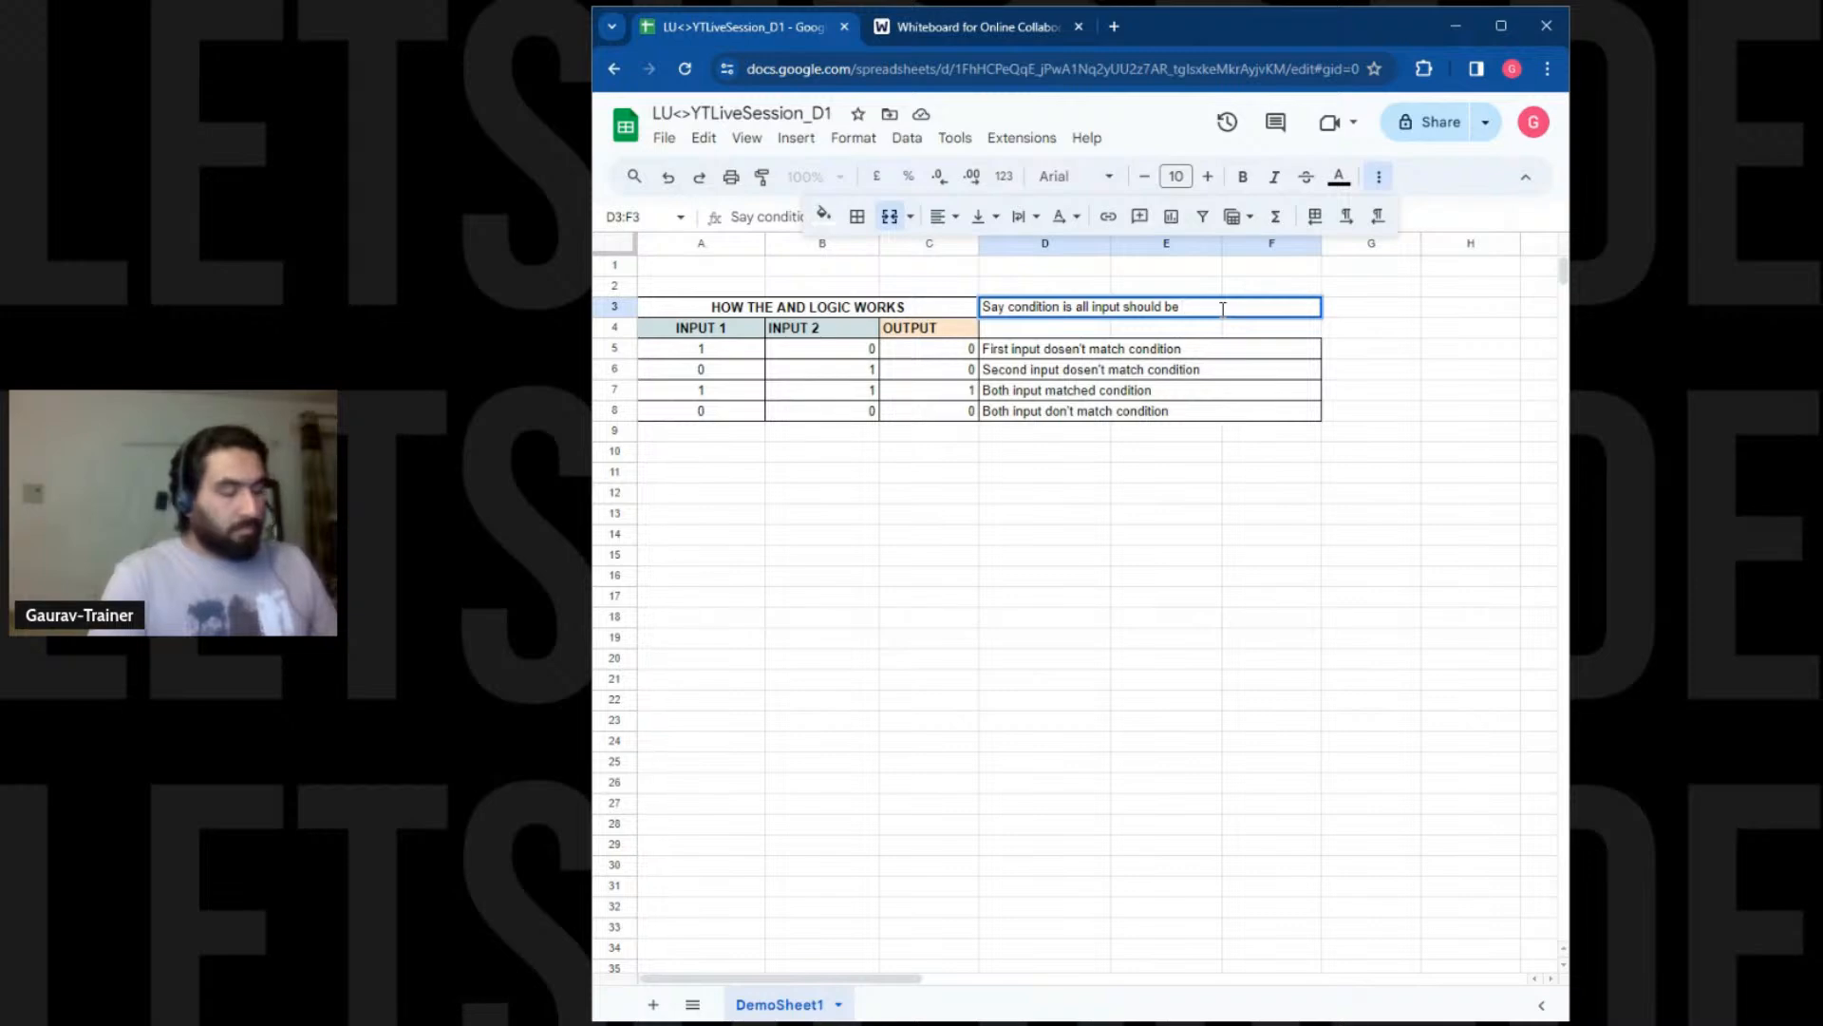
text( > 0)
key(Return)
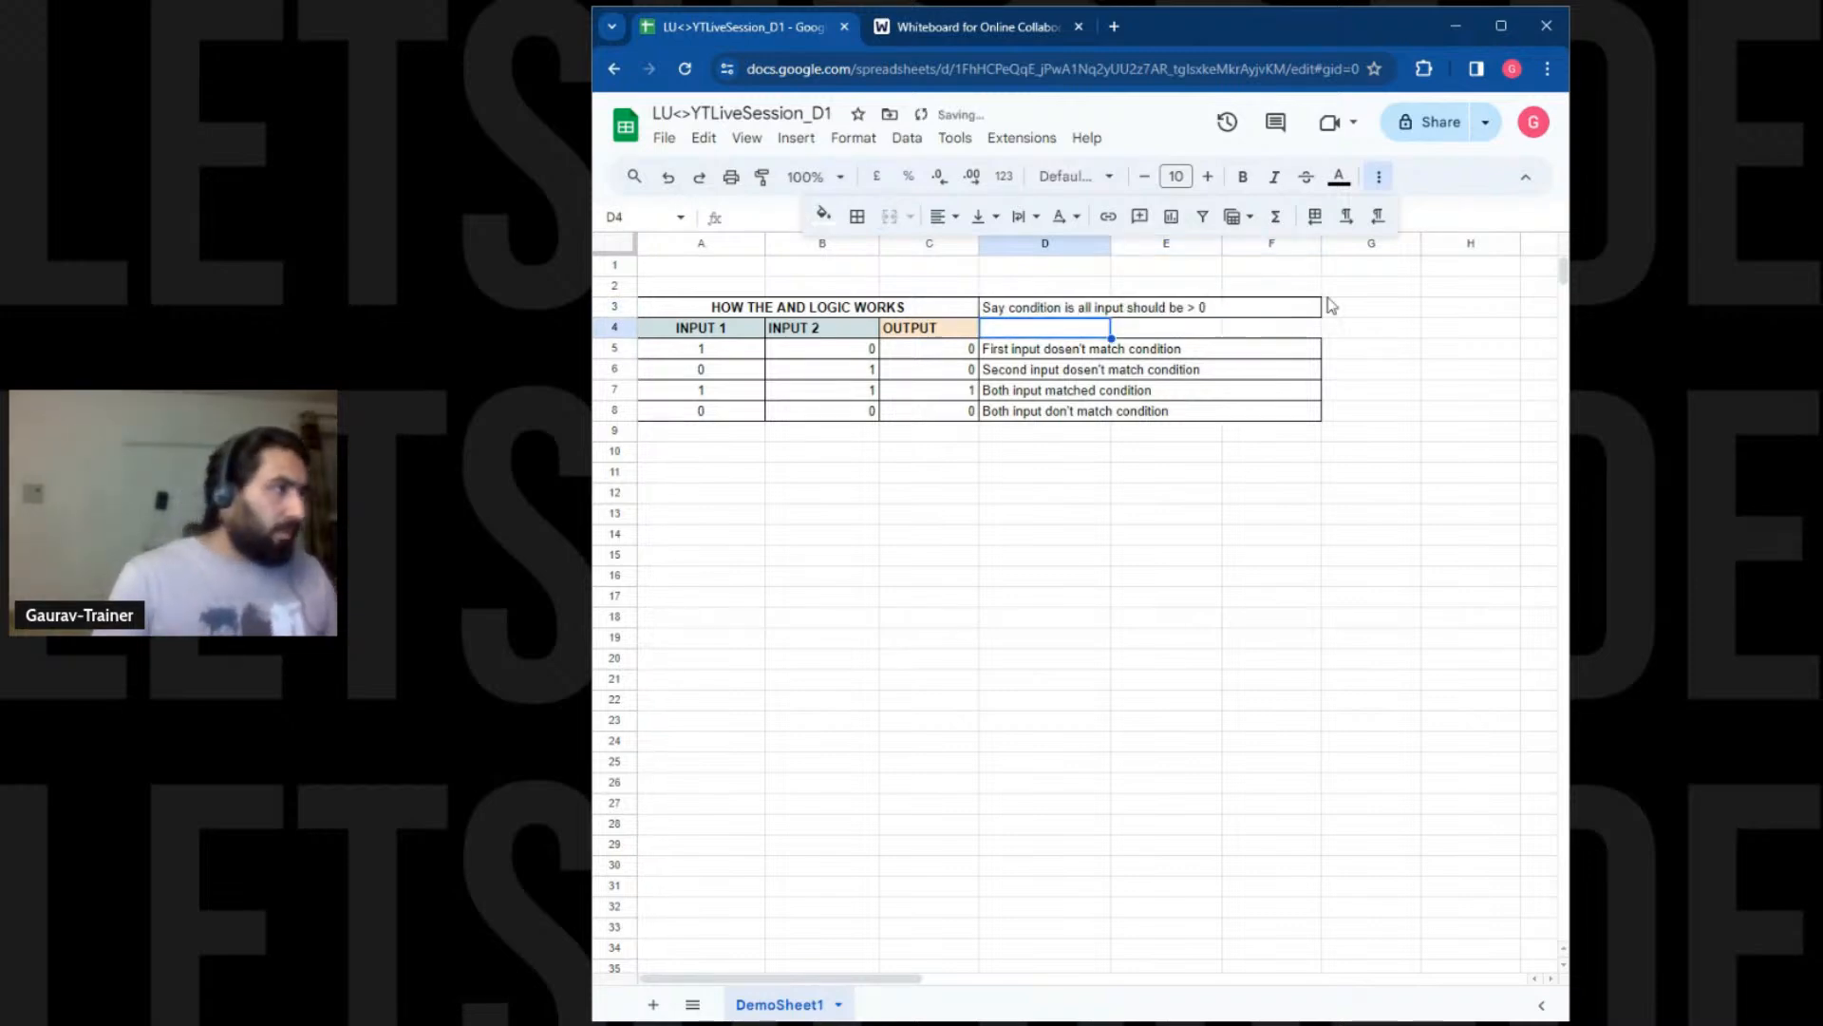
click(1464, 510)
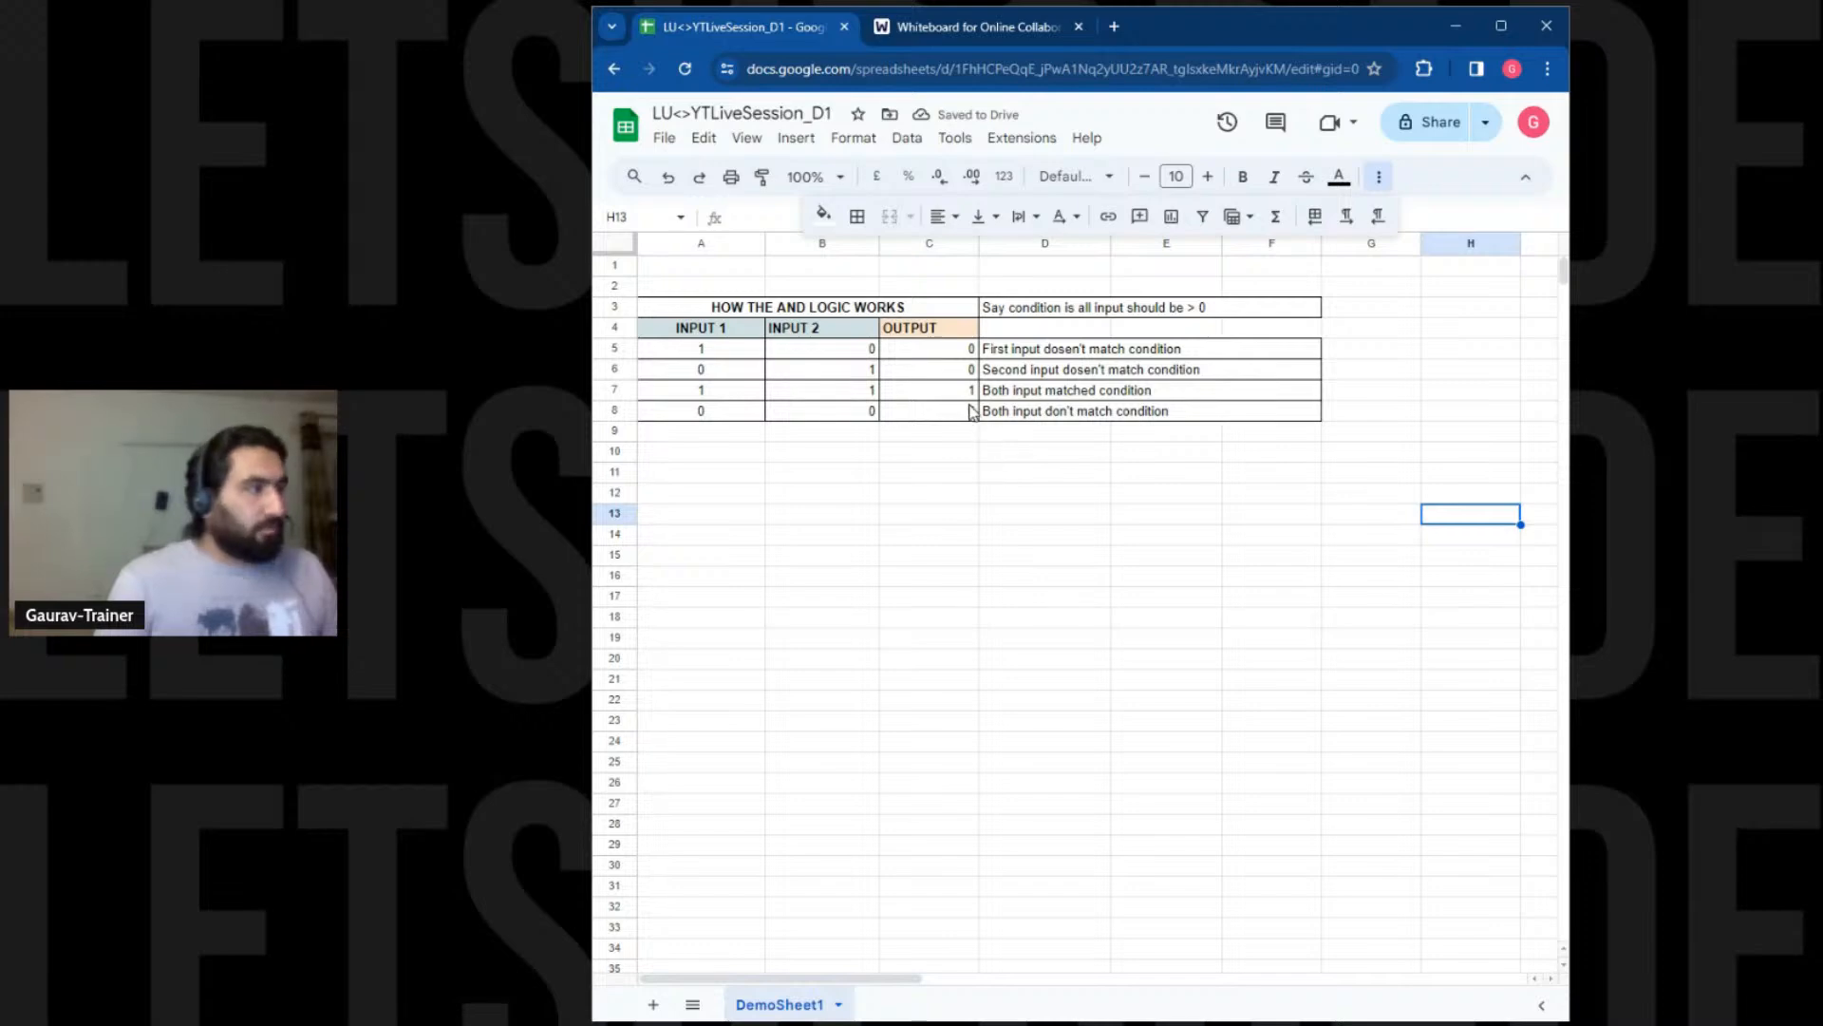
Replace the numeric results in the OUTPUT cells C5 to C8 with FALSE
click(951, 349)
double_click(954, 349)
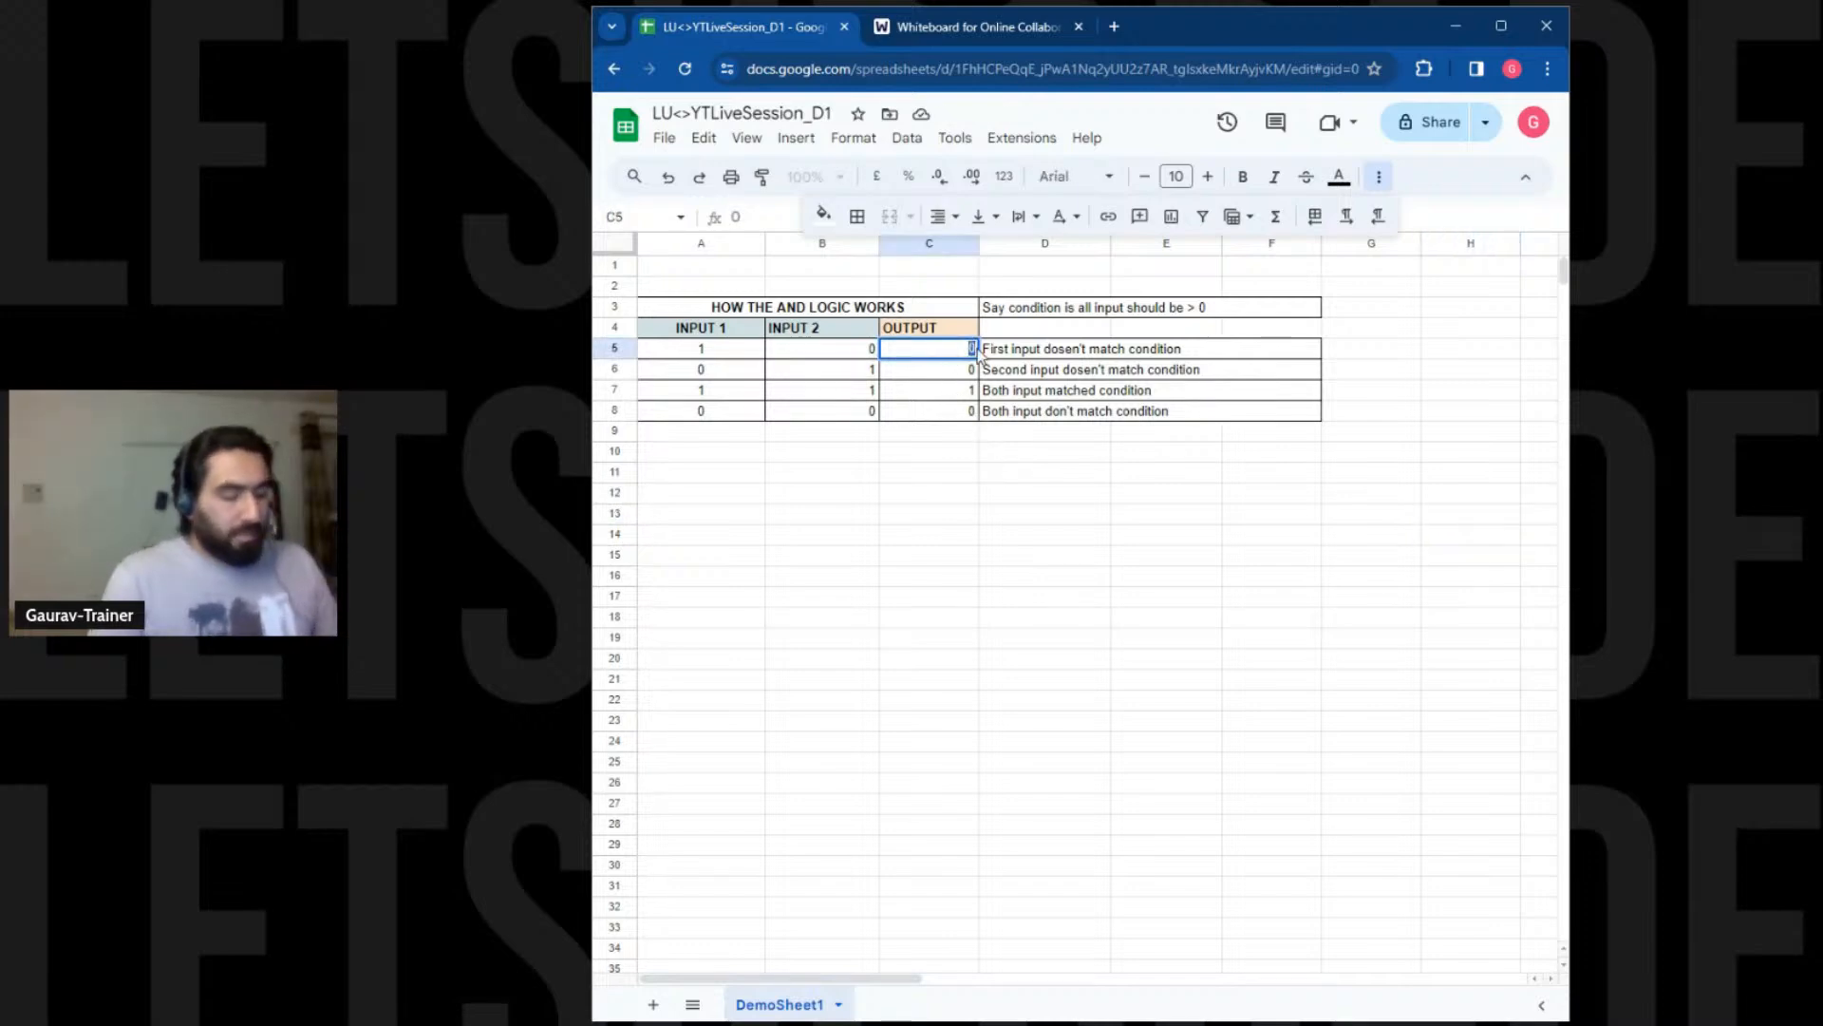
text(False)
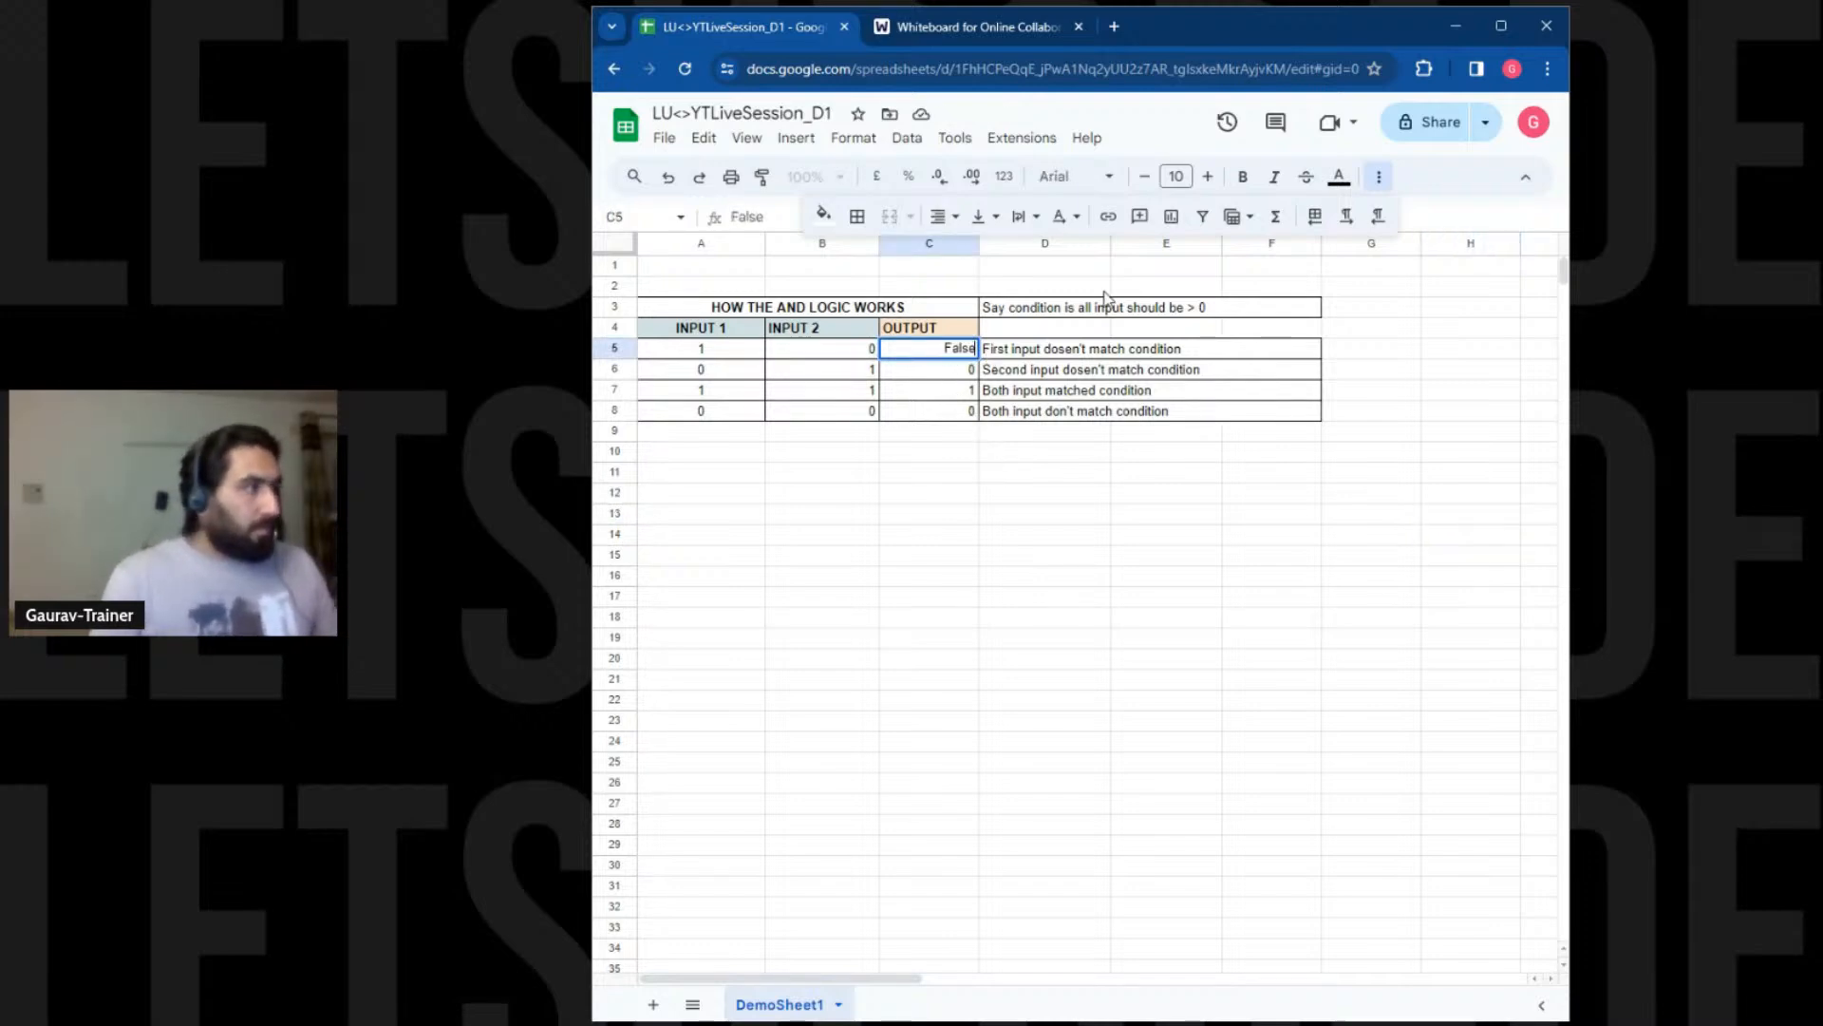
click(962, 379)
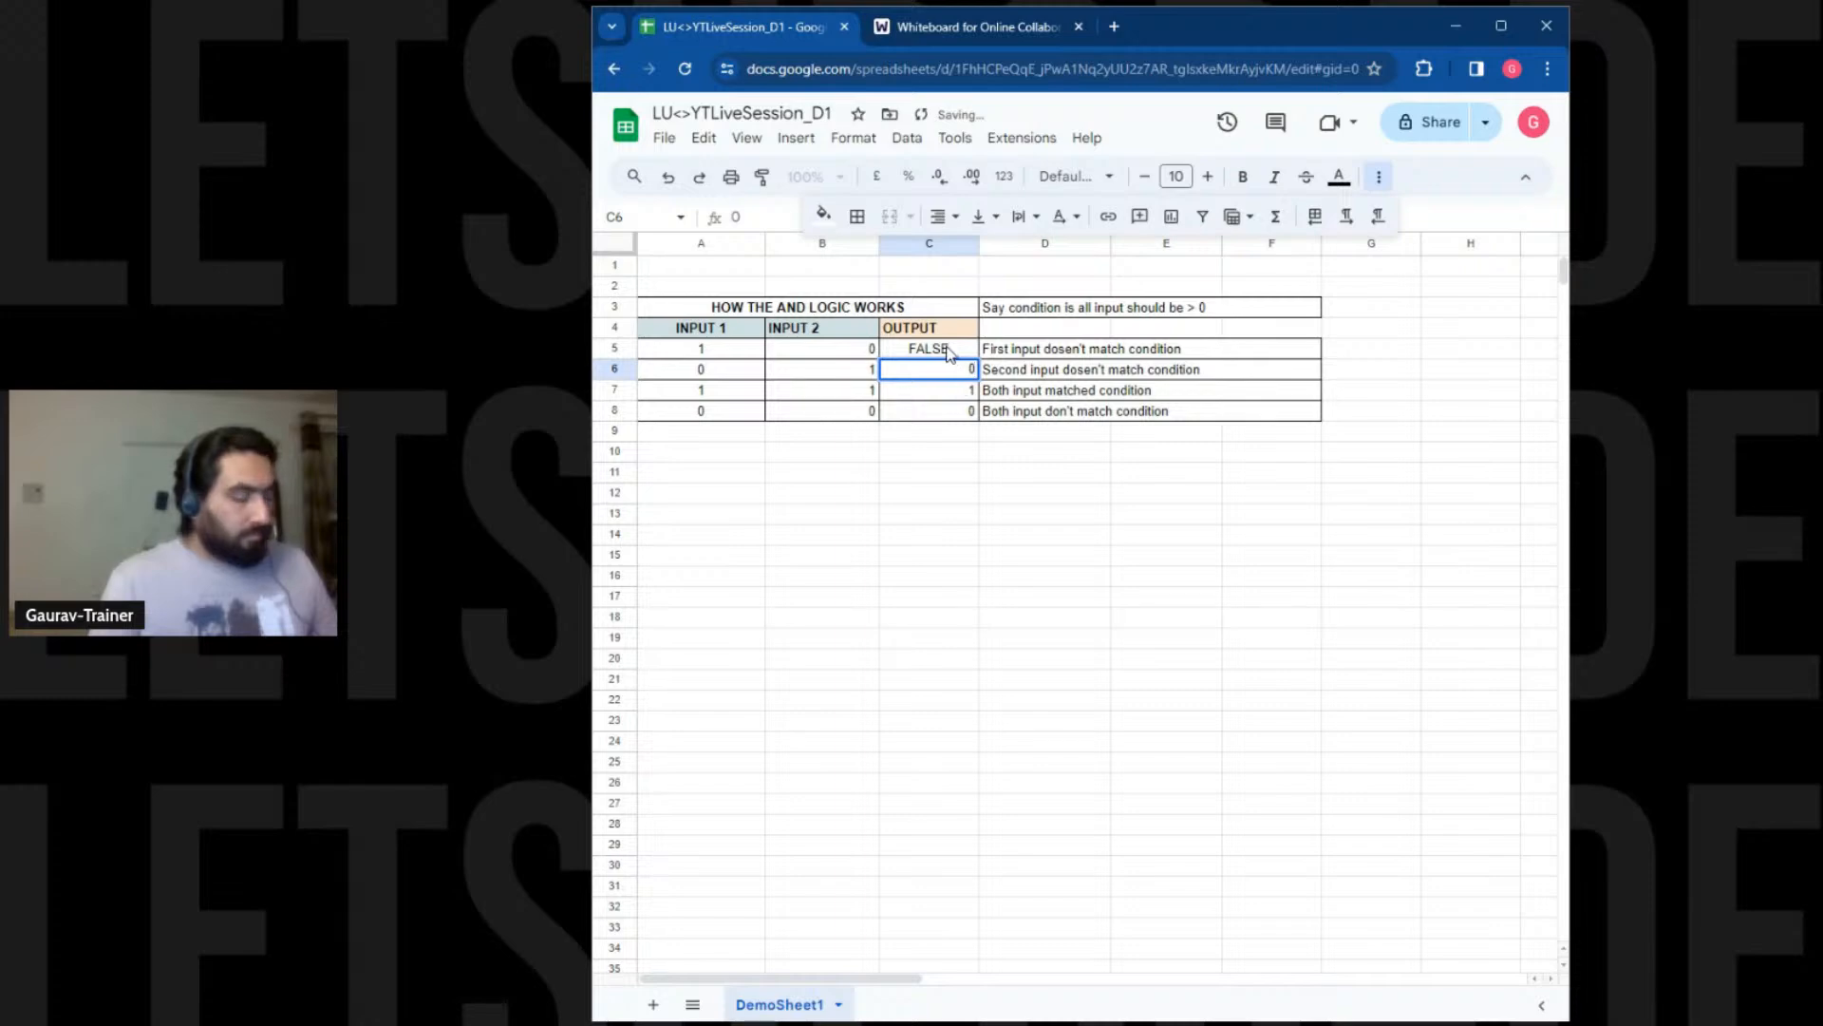
click(1198, 493)
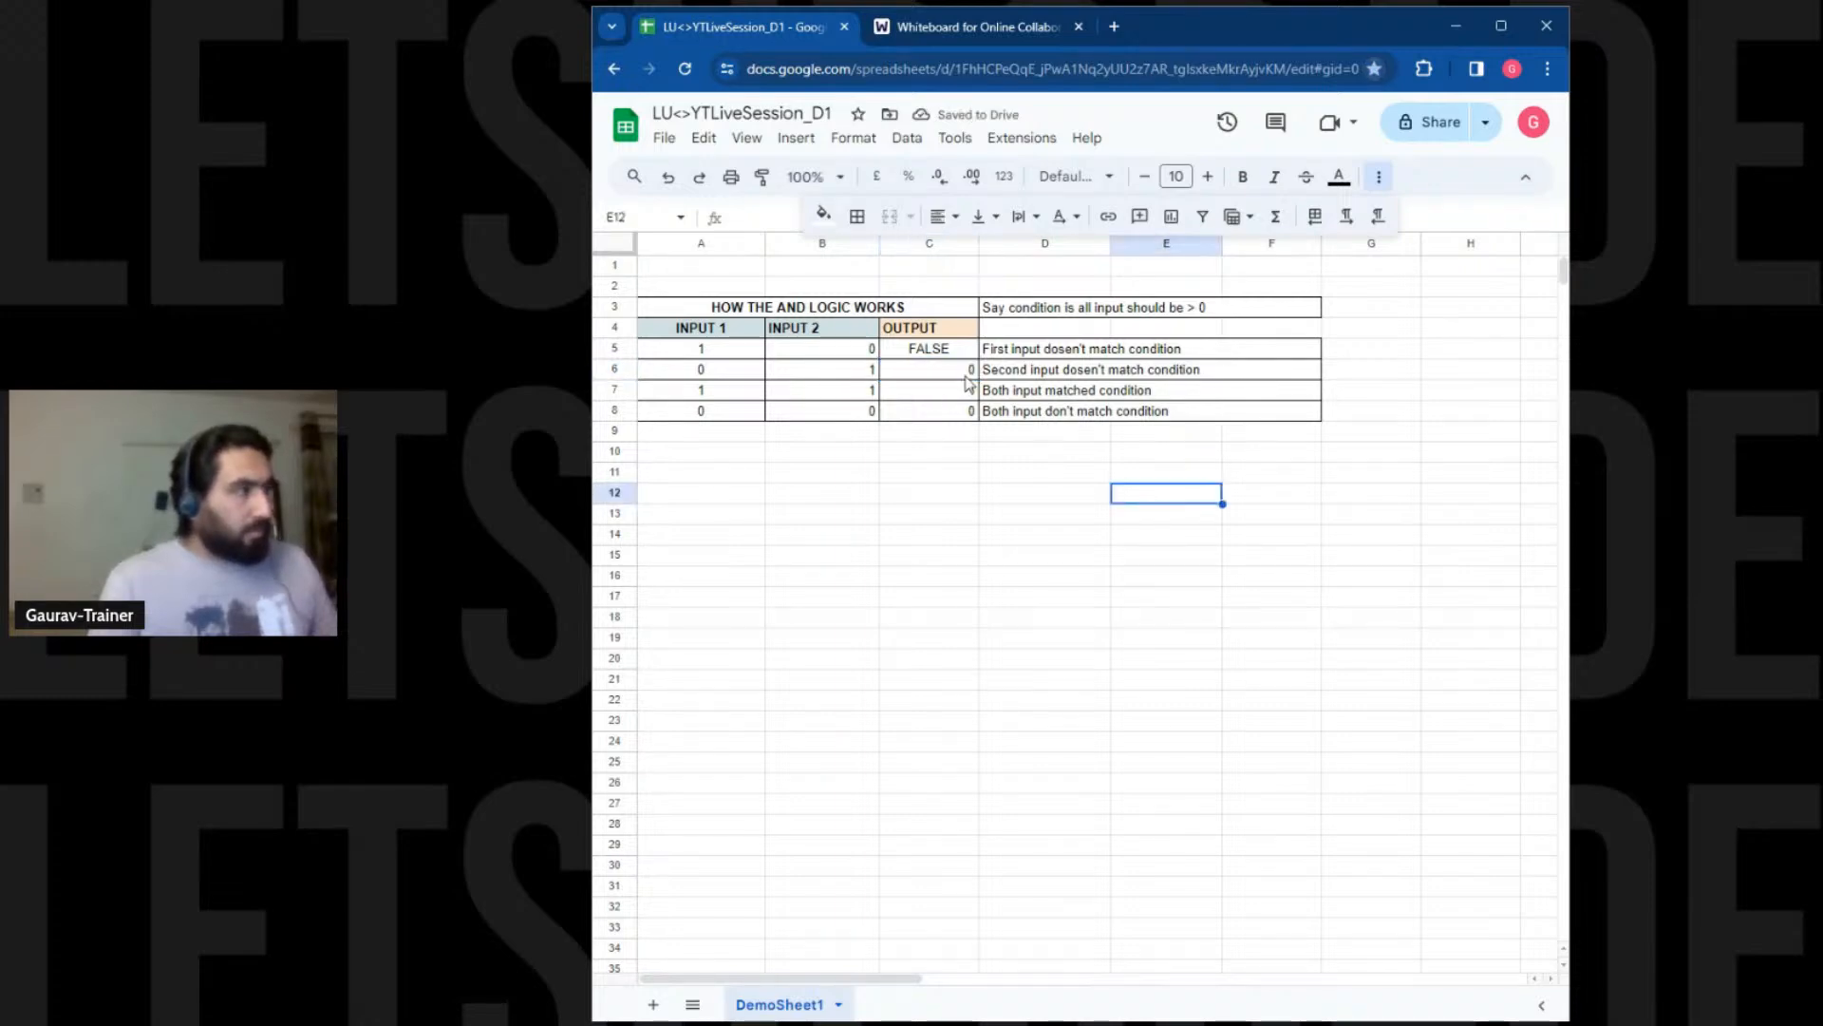
click(950, 373)
key(ctrl+v)
click(946, 391)
key(ctrl+v)
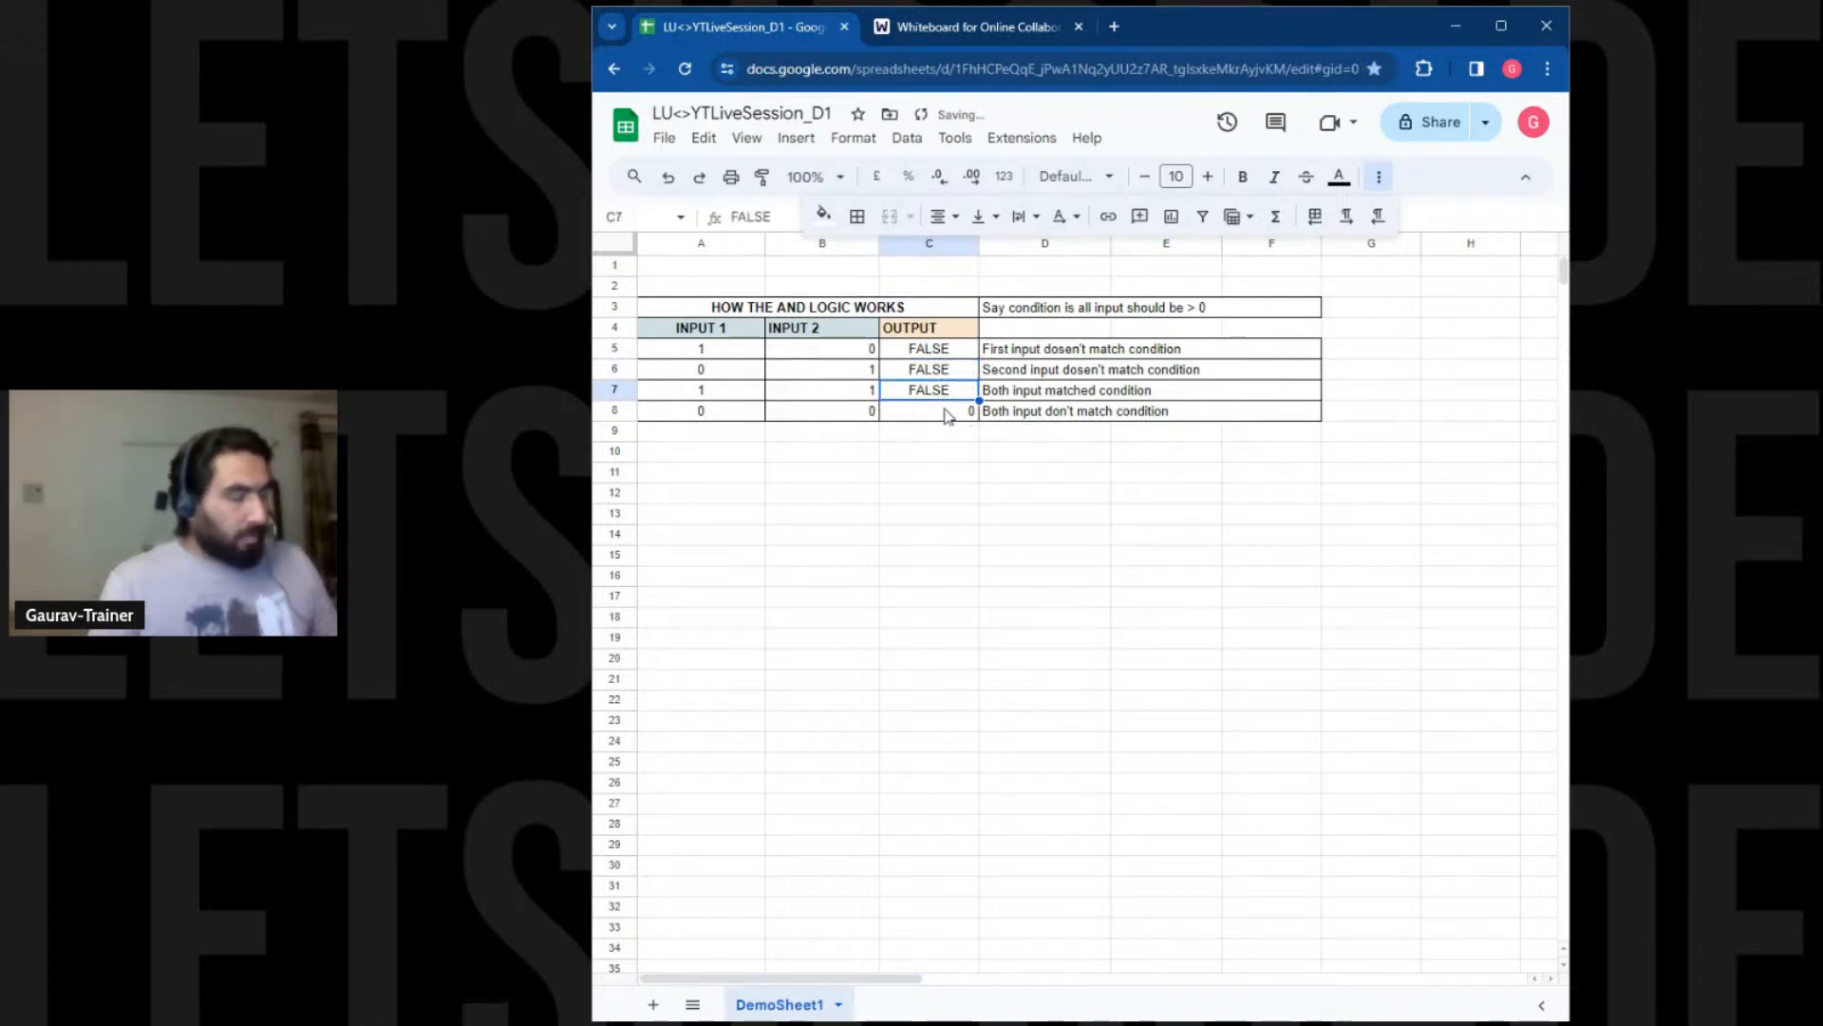
click(948, 410)
key(ctrl+v)
Set the OUTPUT cell C7 to TRUE for the row where both inputs are 1
click(948, 392)
text(TRUE)
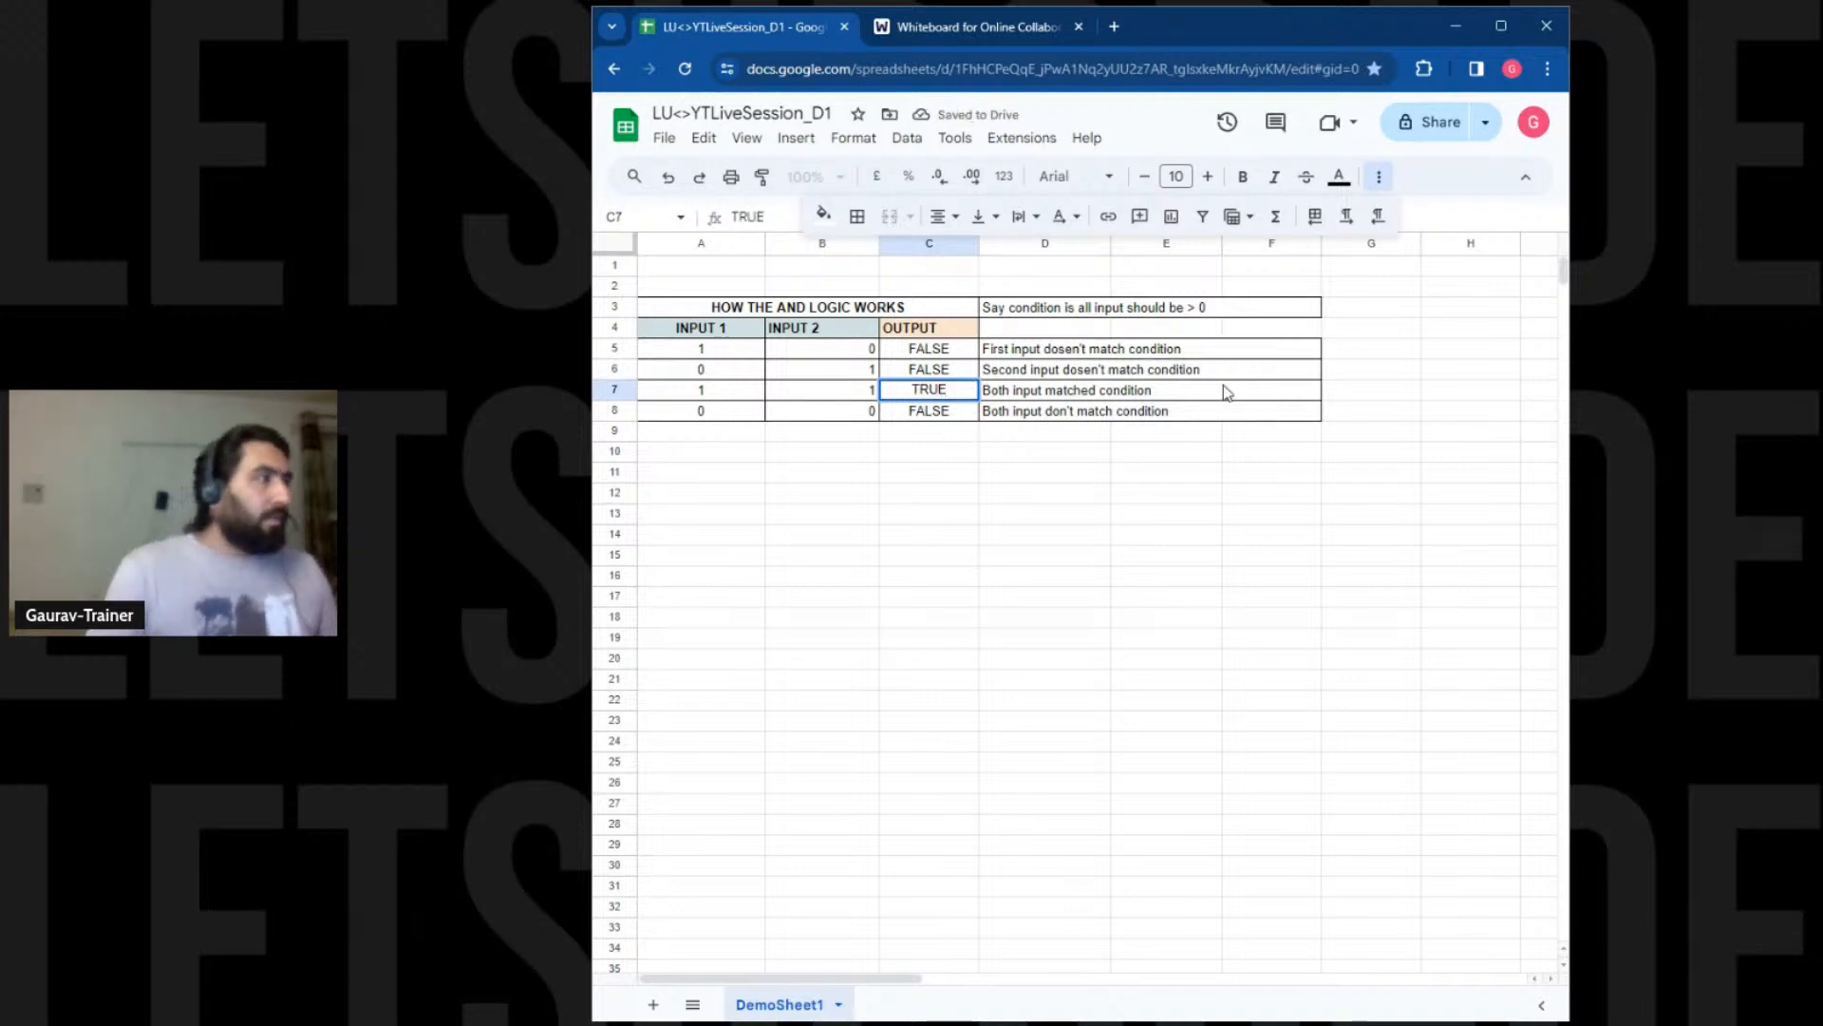
click(1167, 509)
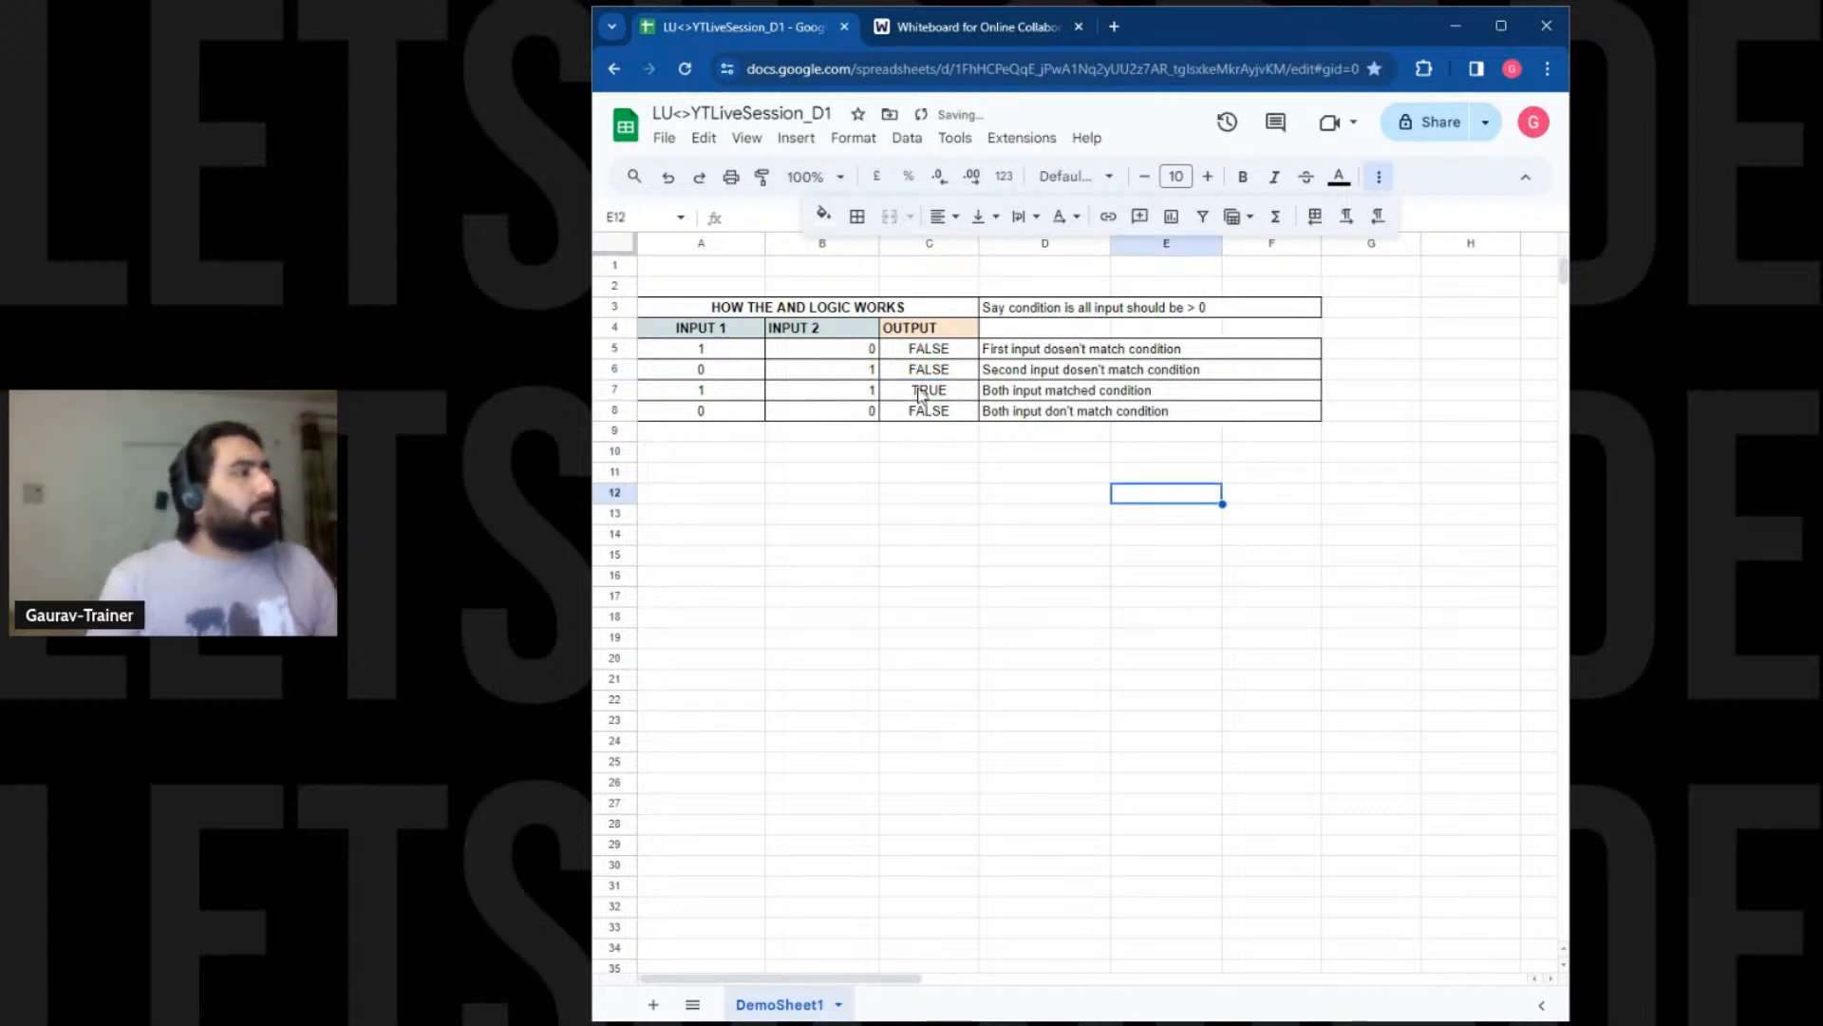
Create a conditional formatting rule on the OUTPUT cells C5:C8 for text that is exactly FALSE
drag(930, 358, 928, 410)
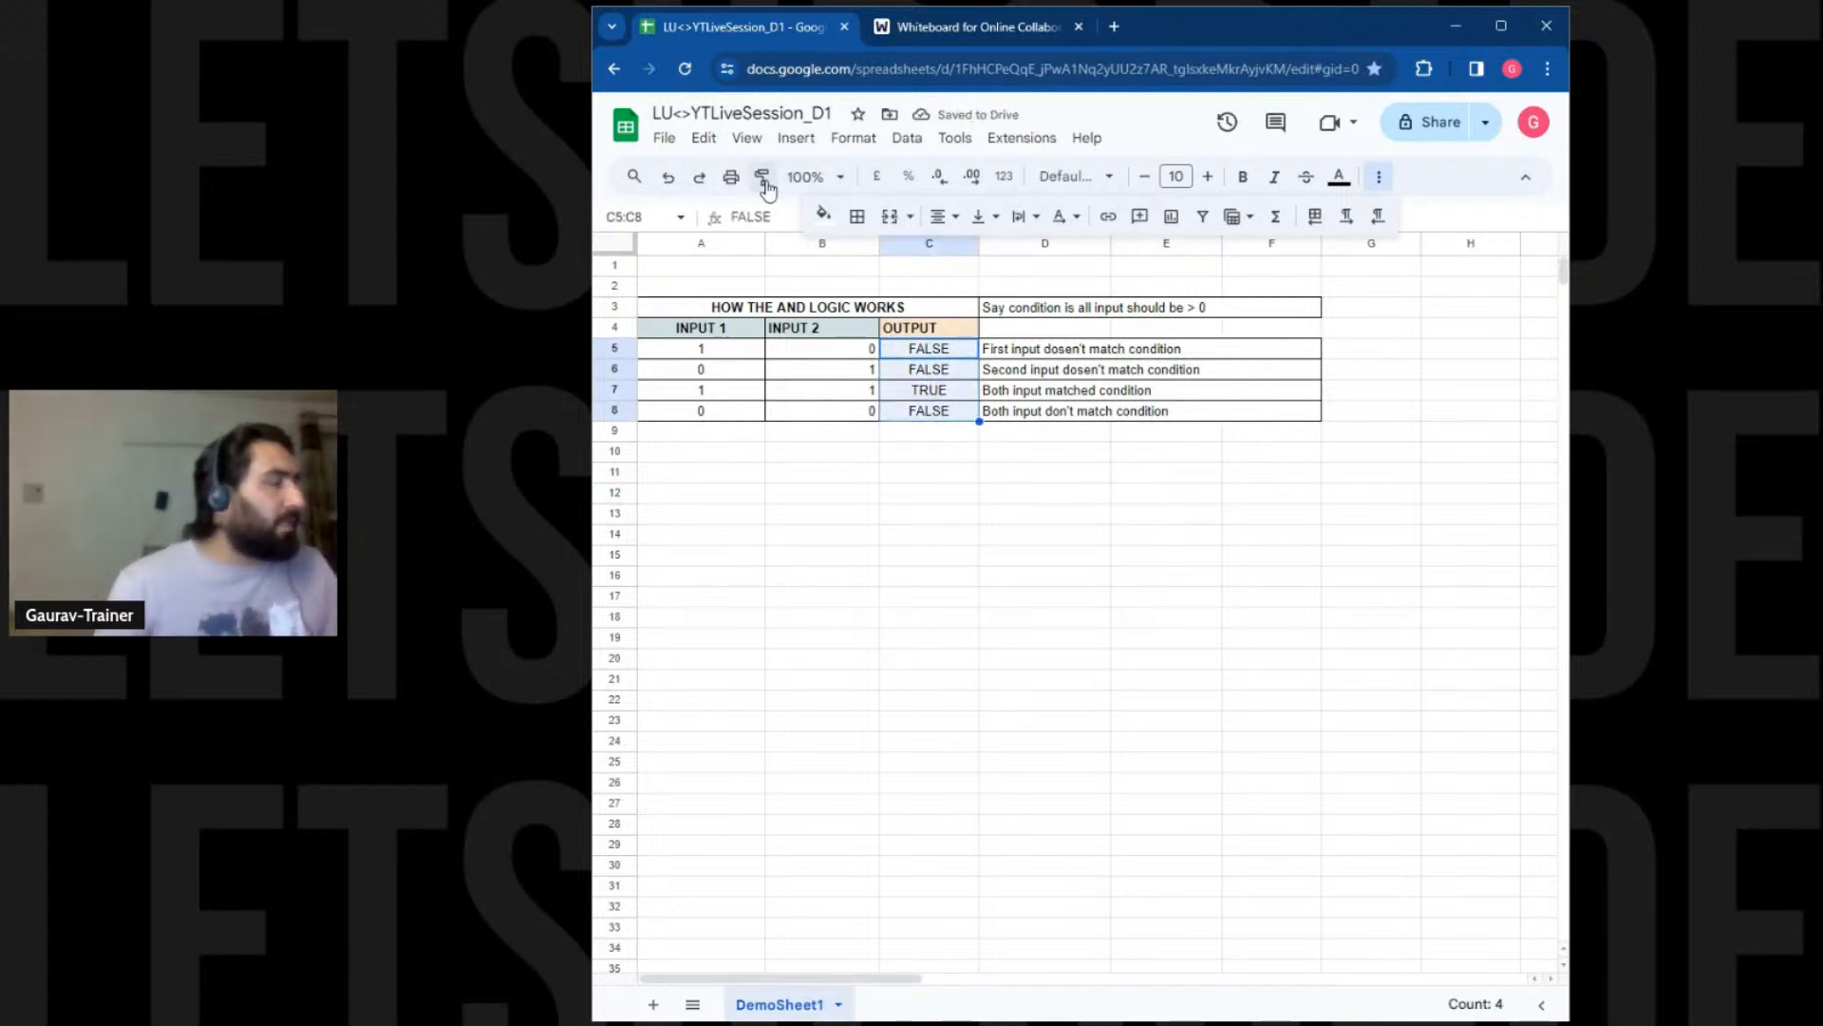
click(848, 140)
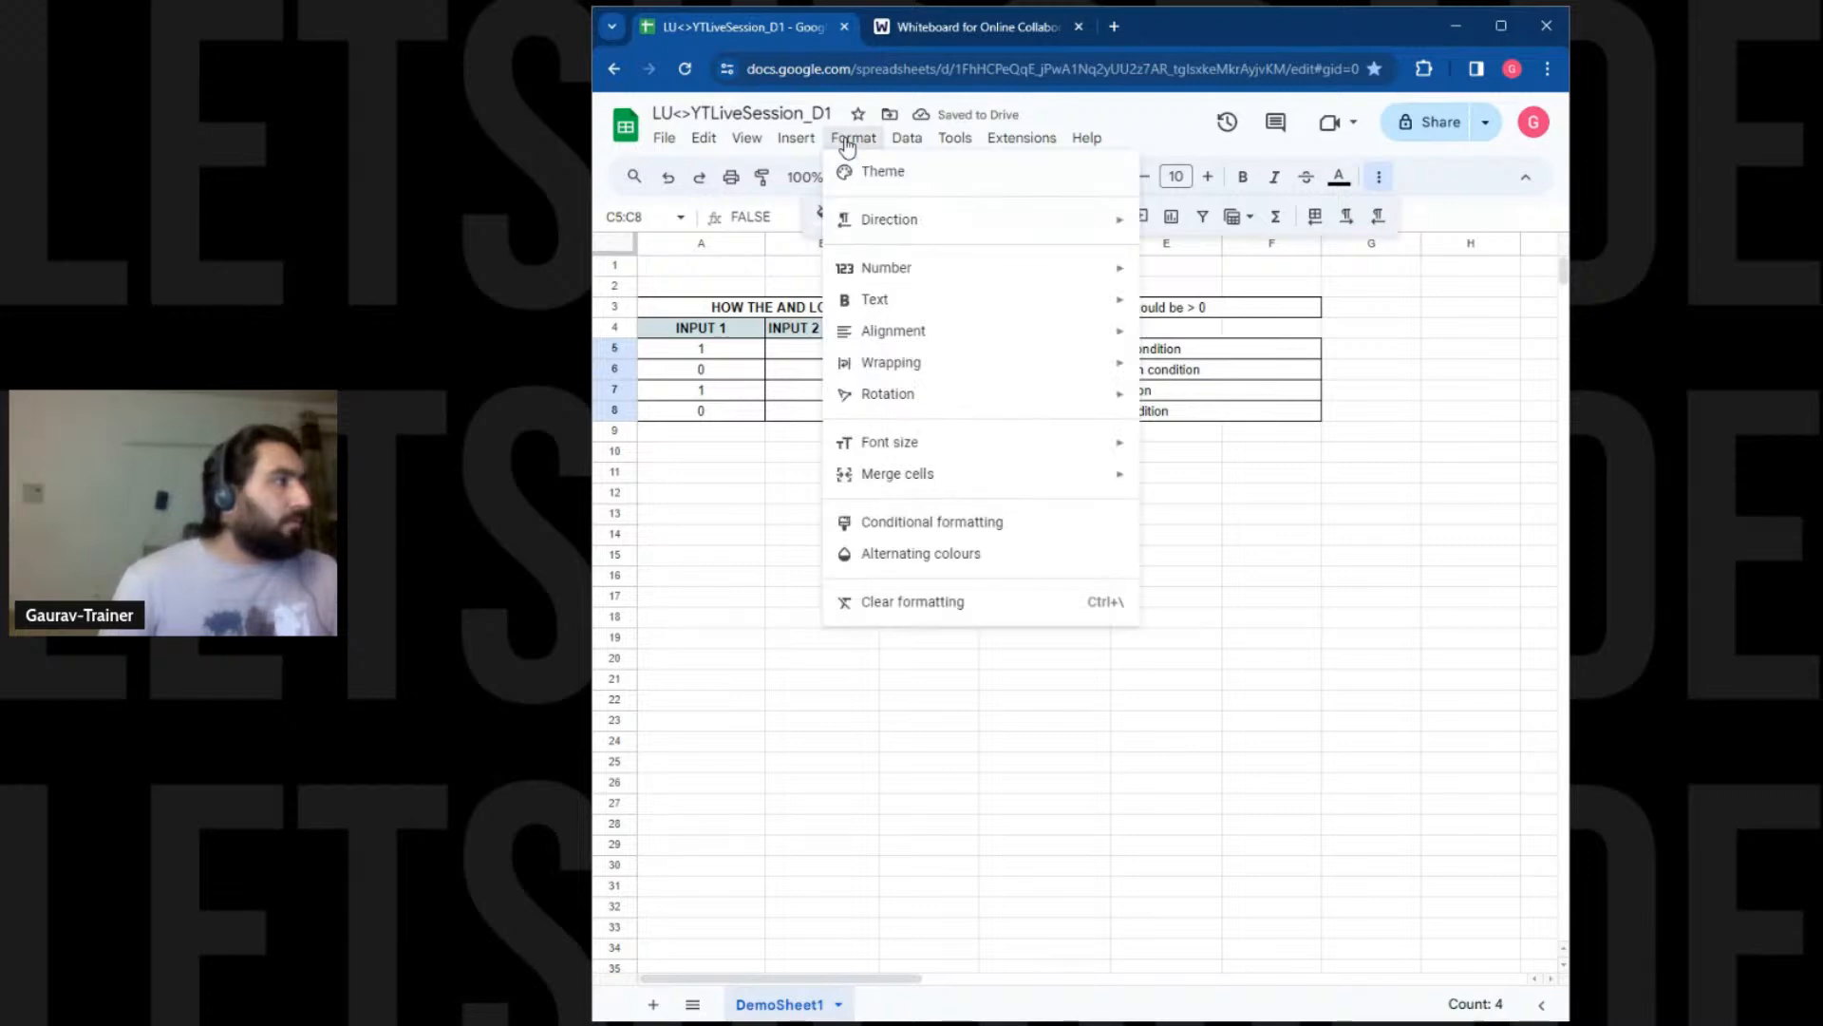
mouse_move(818, 144)
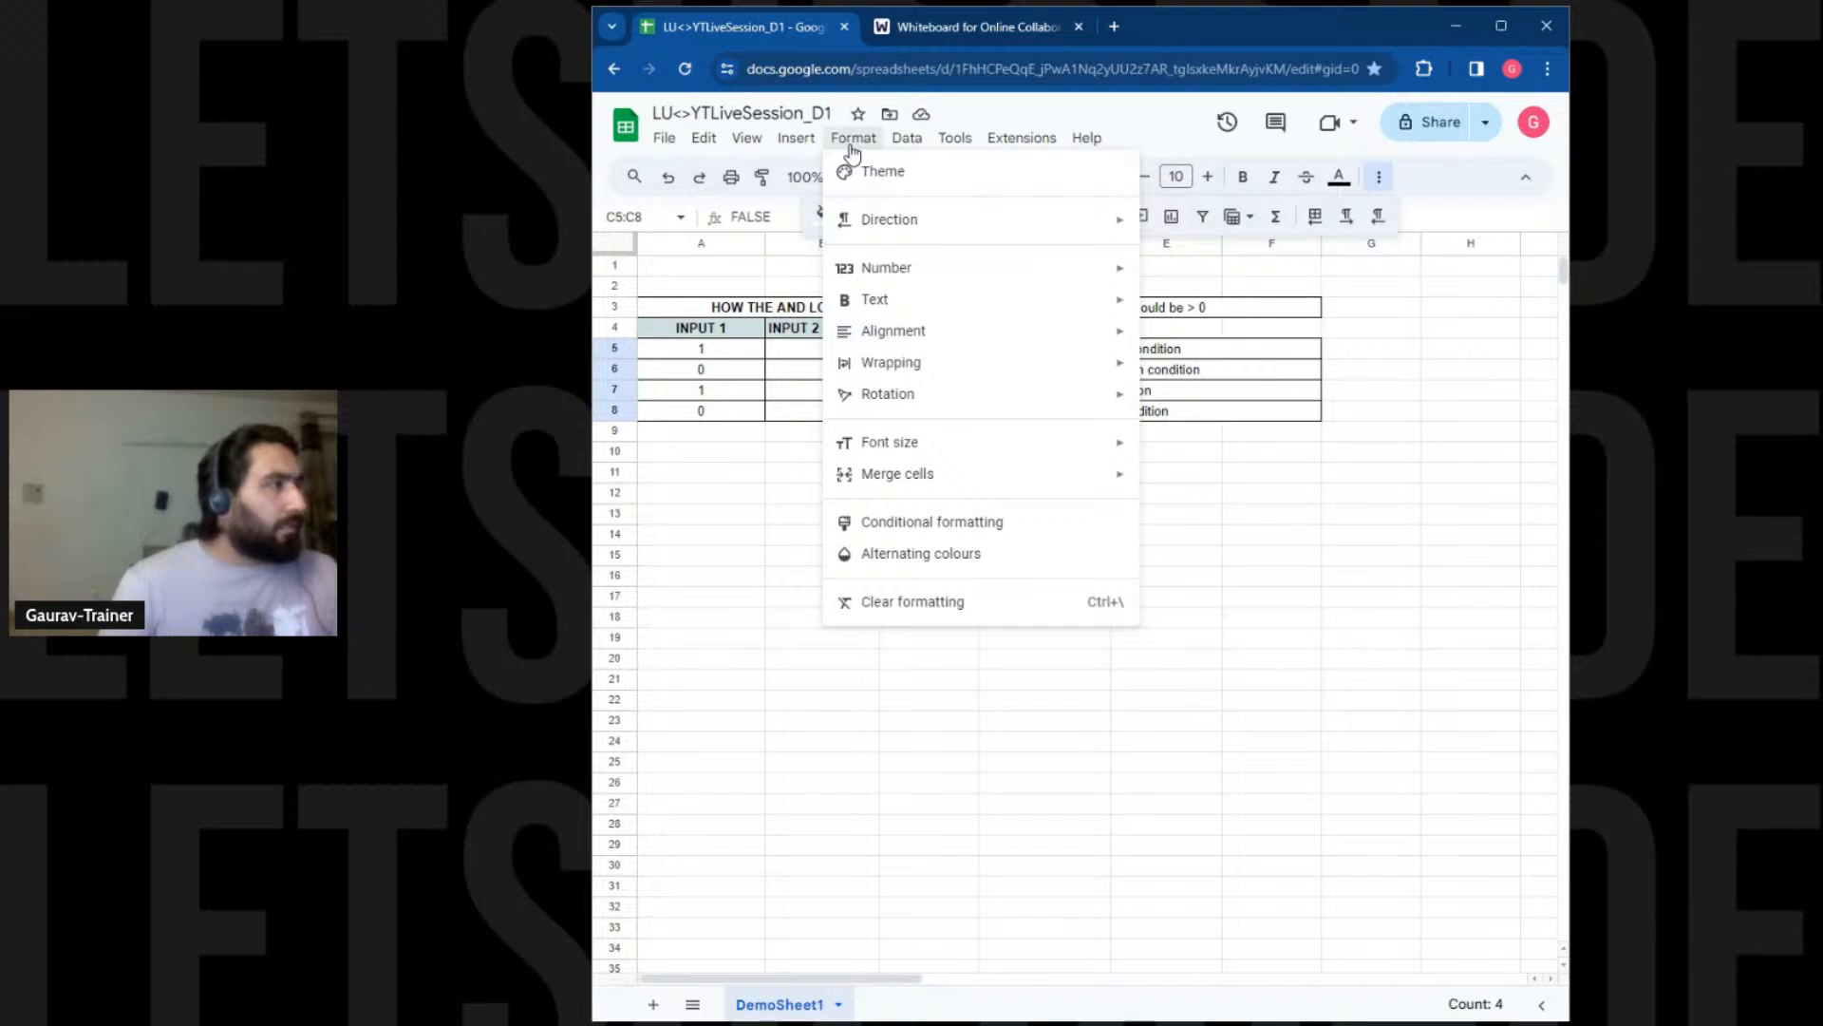
click(936, 522)
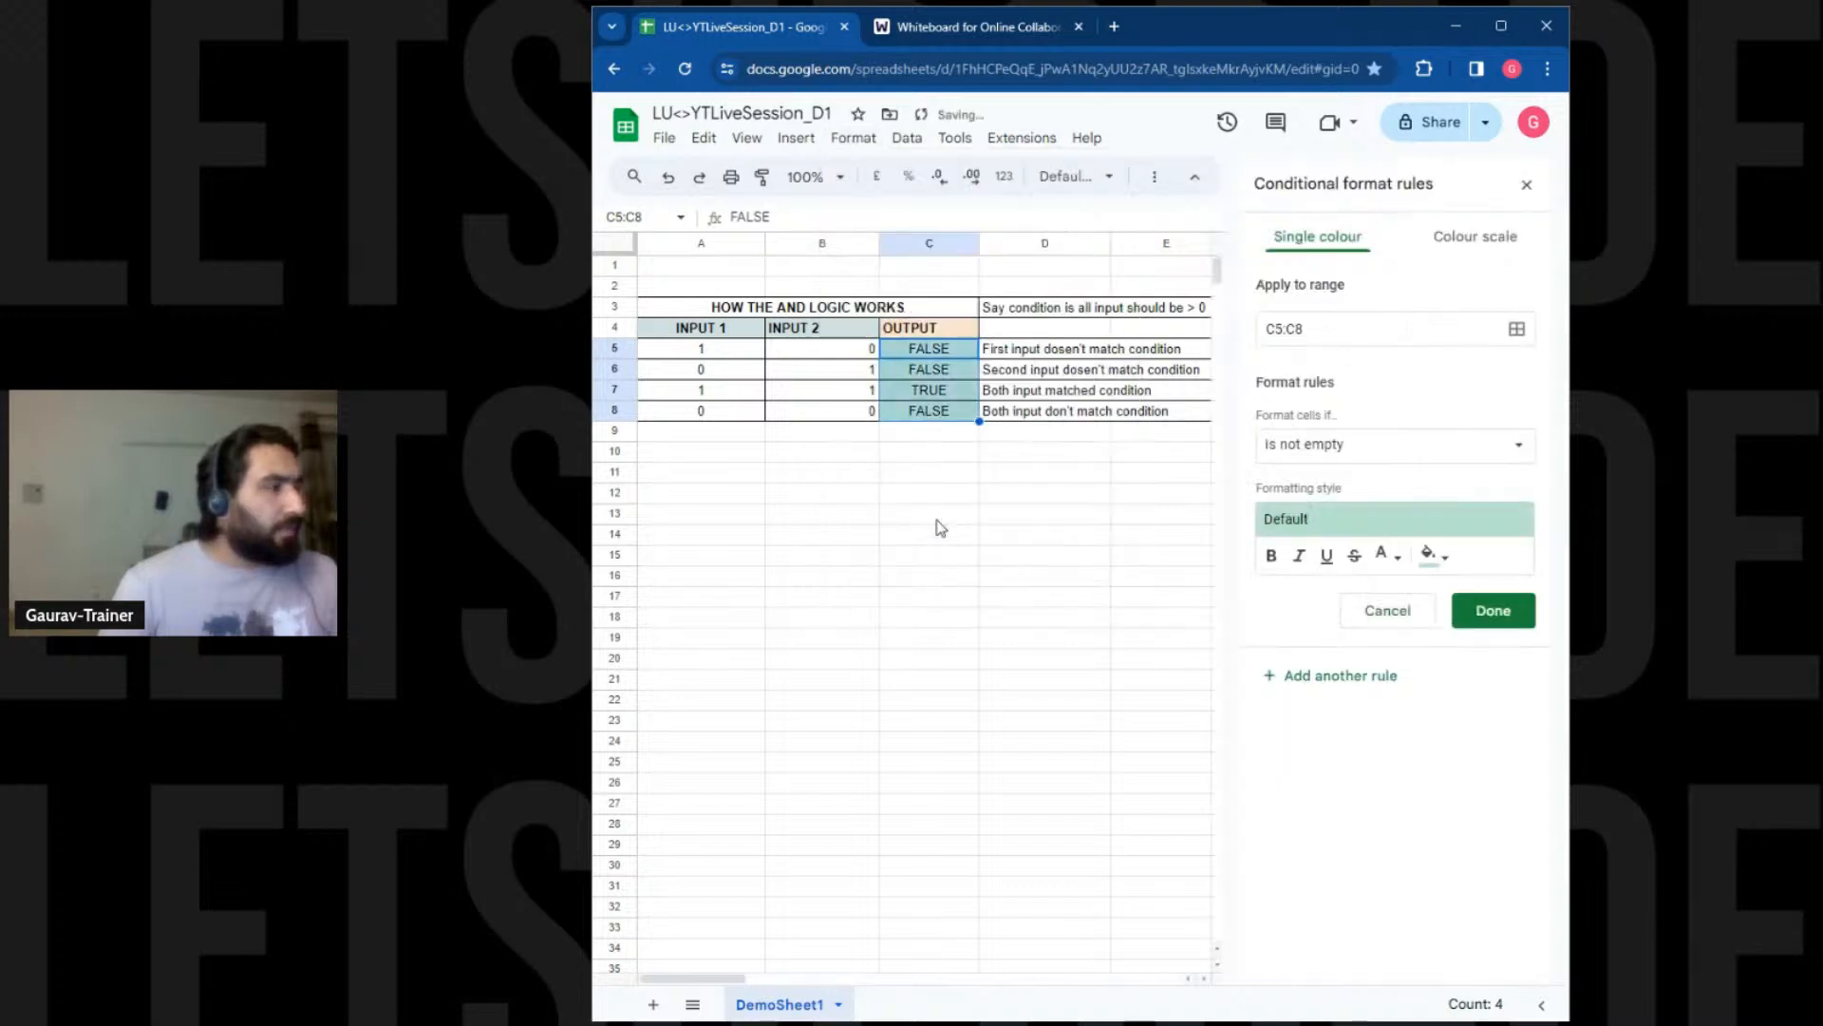
click(1375, 453)
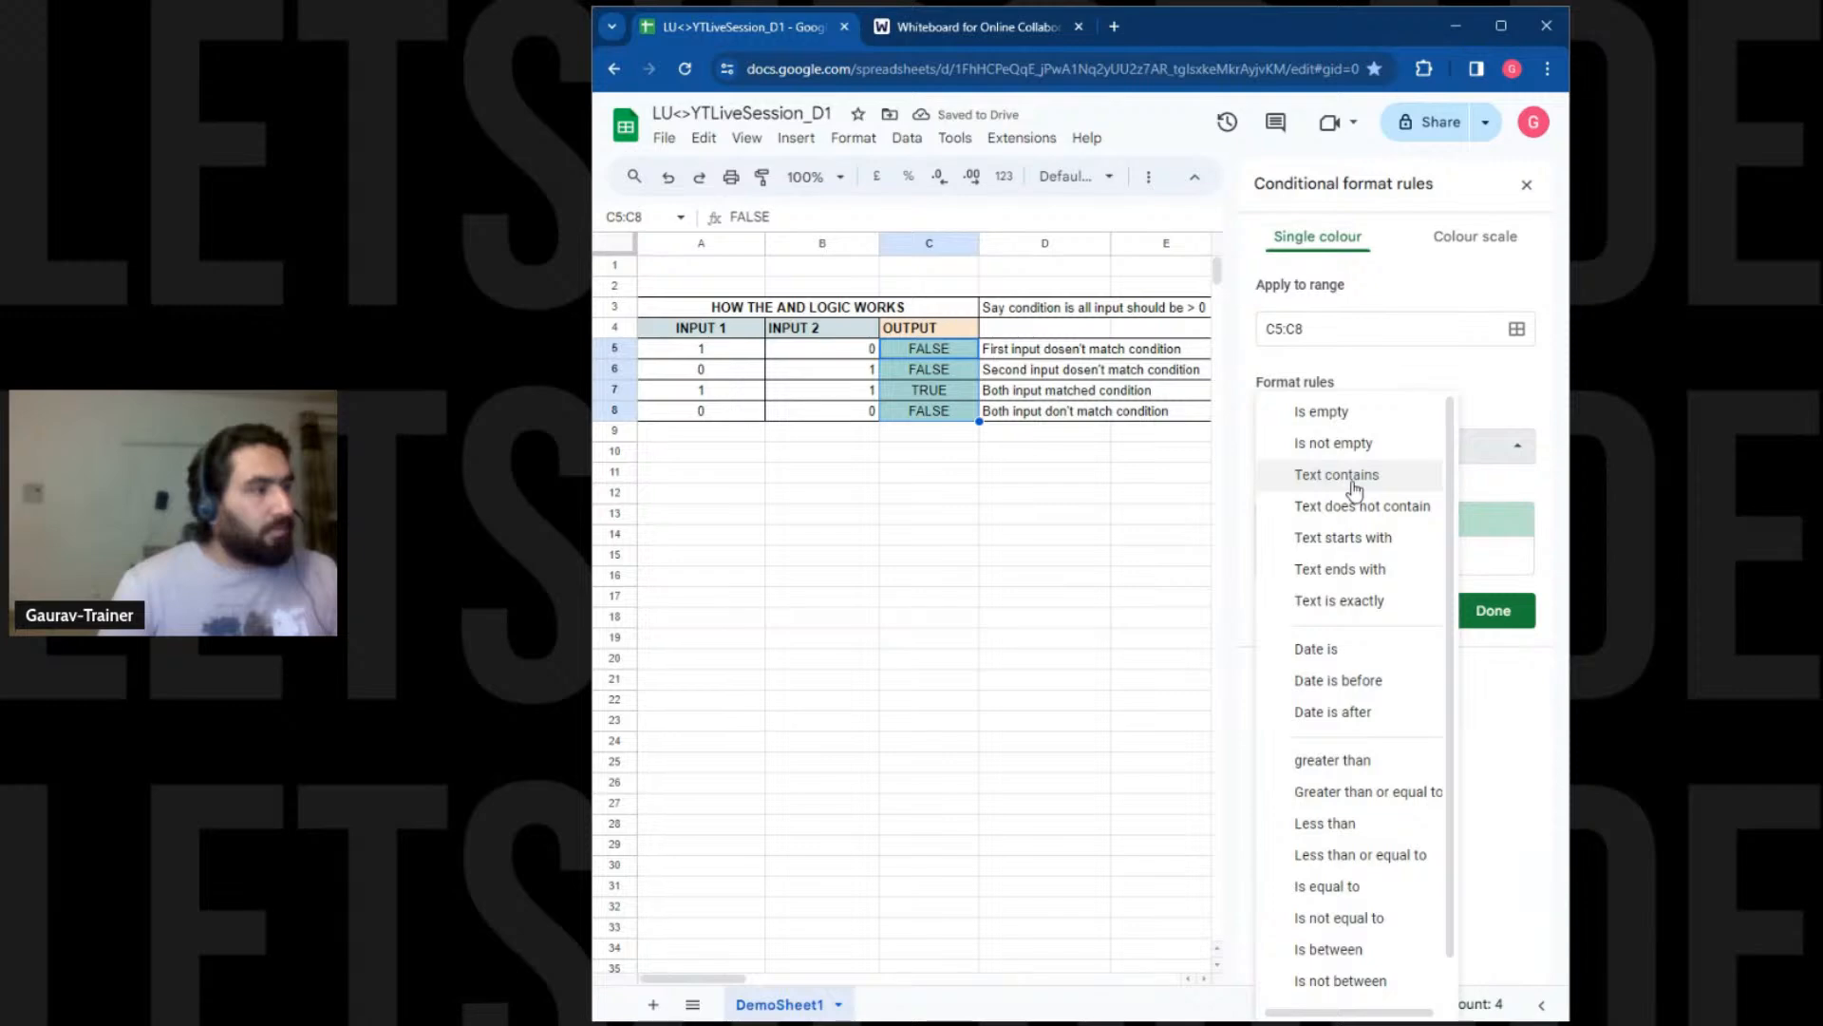
click(1339, 602)
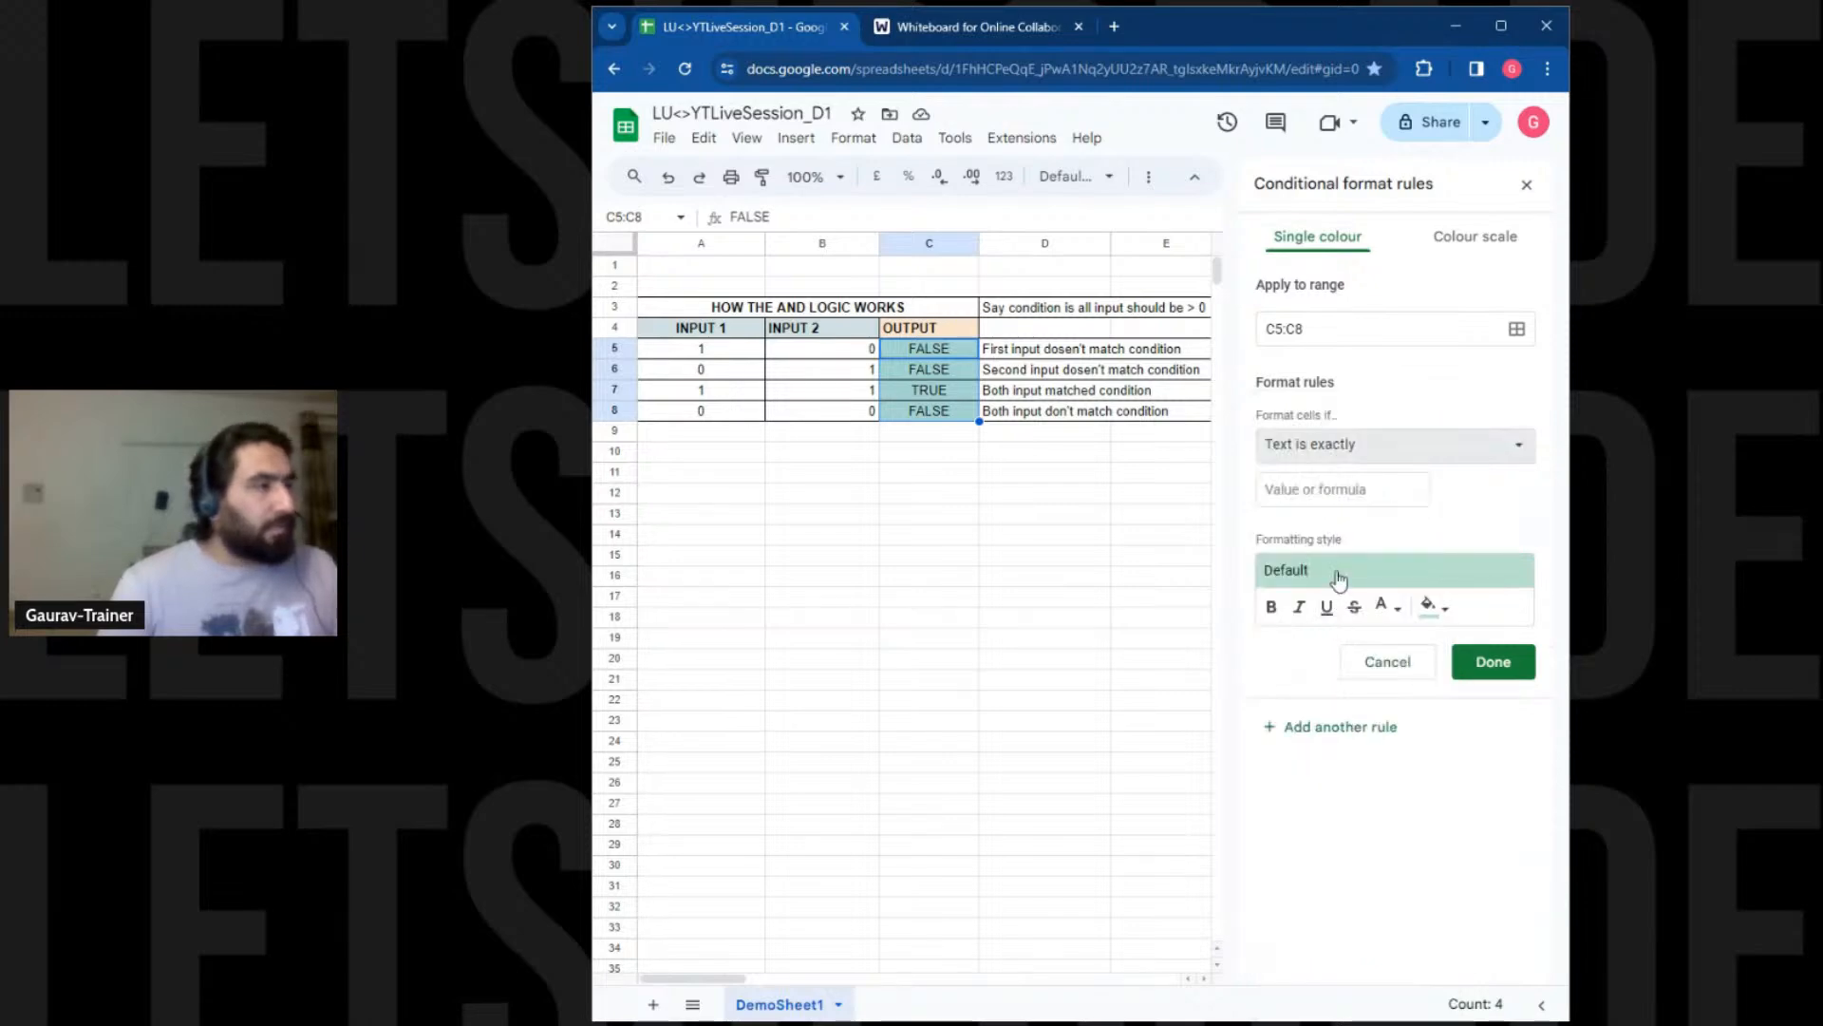
click(1339, 491)
text(FALK)
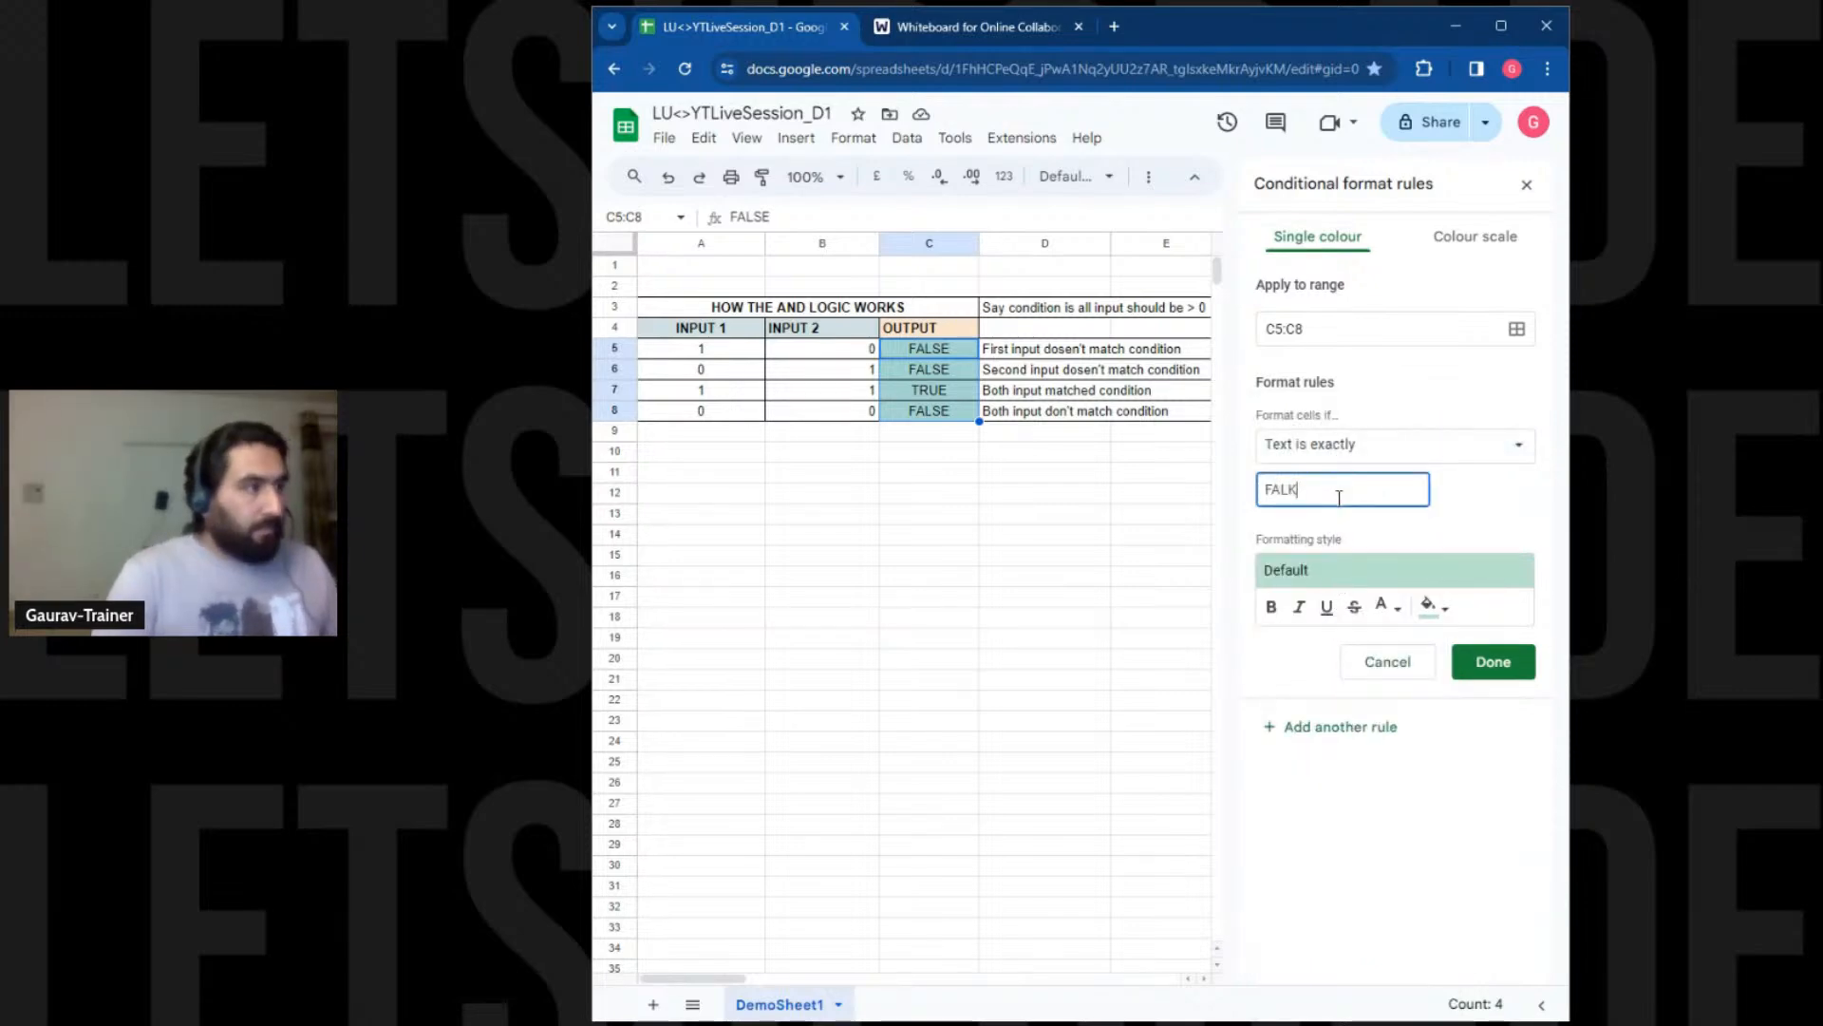
key(BackSpace)
text(SE)
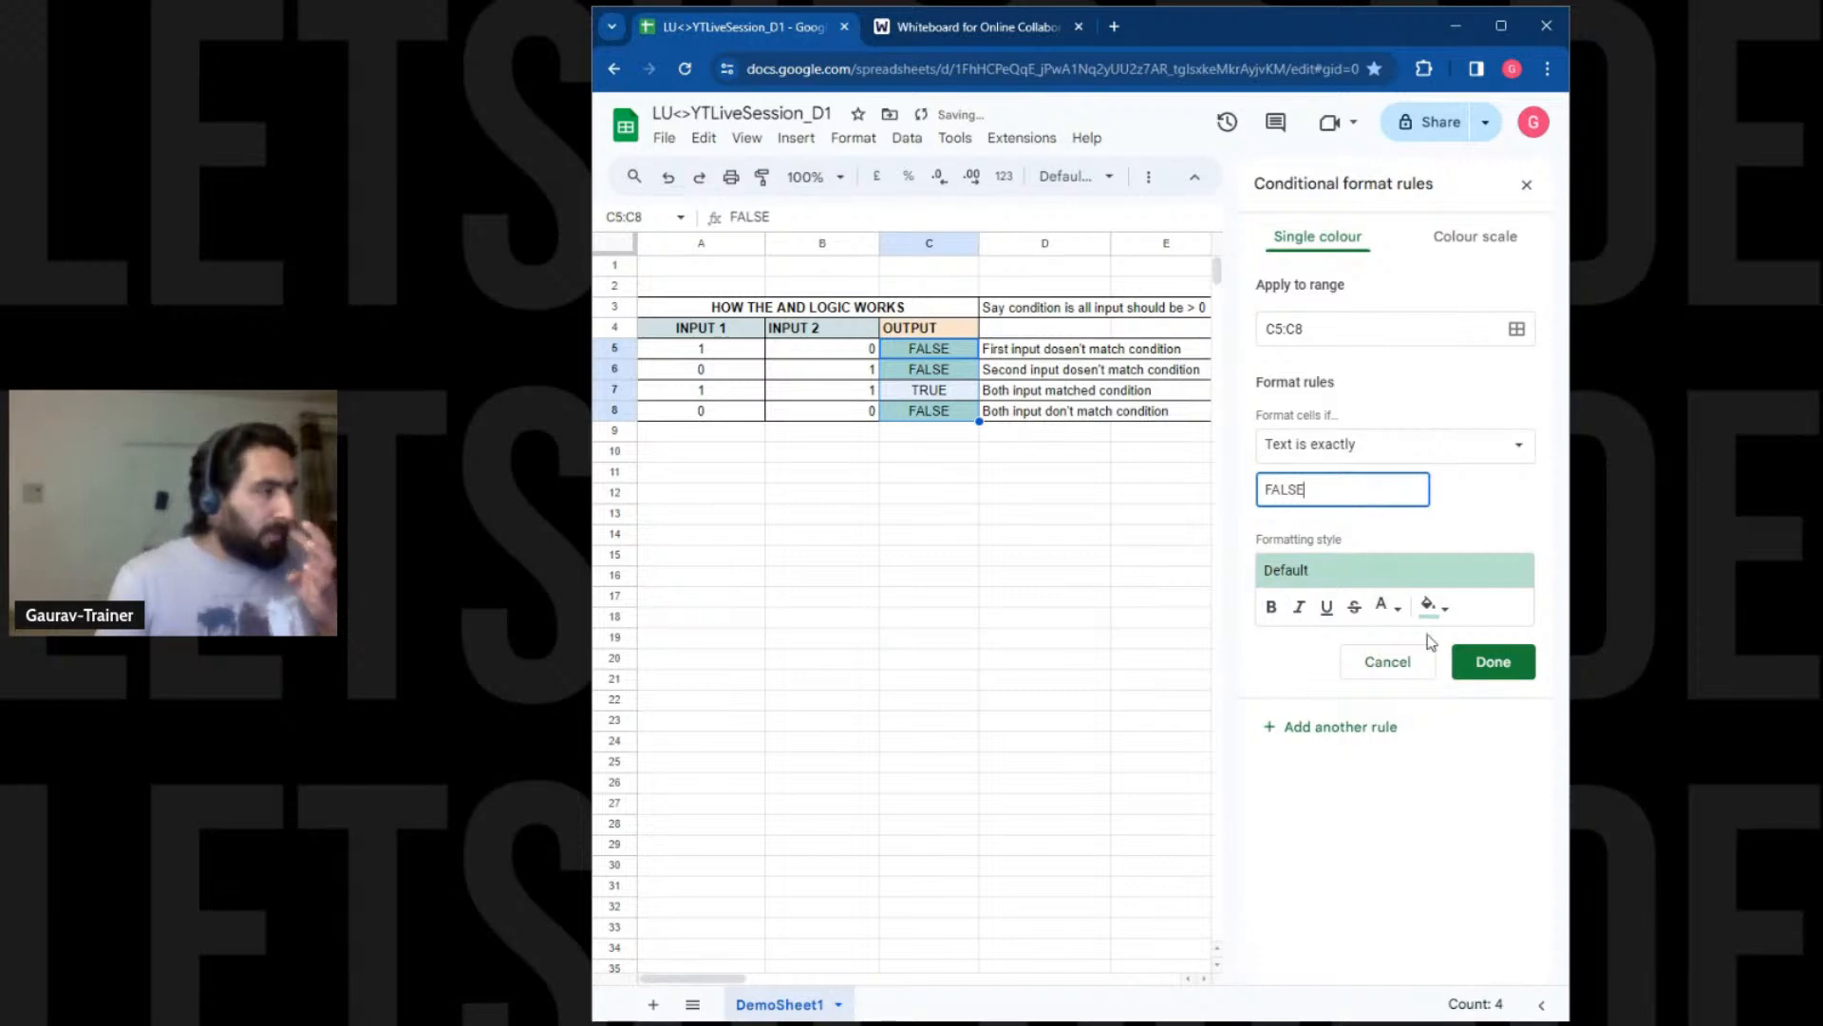
Give the FALSE rule a coral-red fill with black text and save it
click(1434, 606)
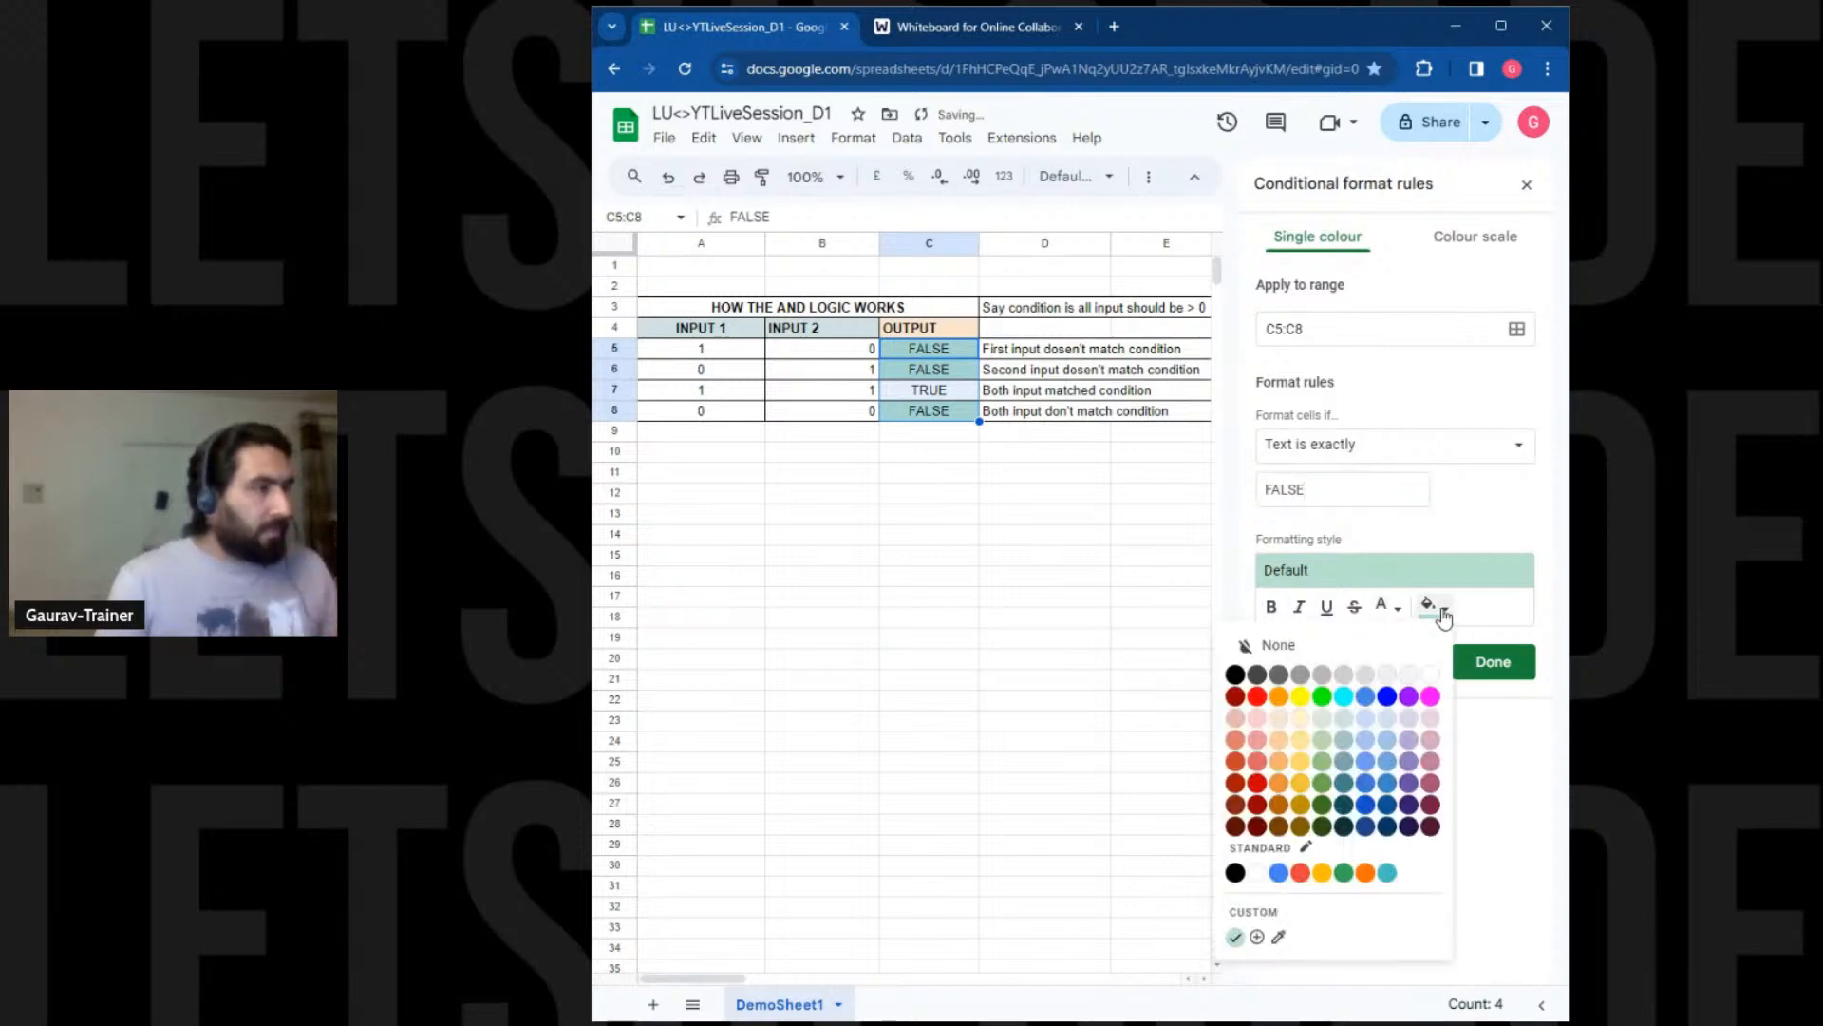
click(1257, 720)
click(1385, 606)
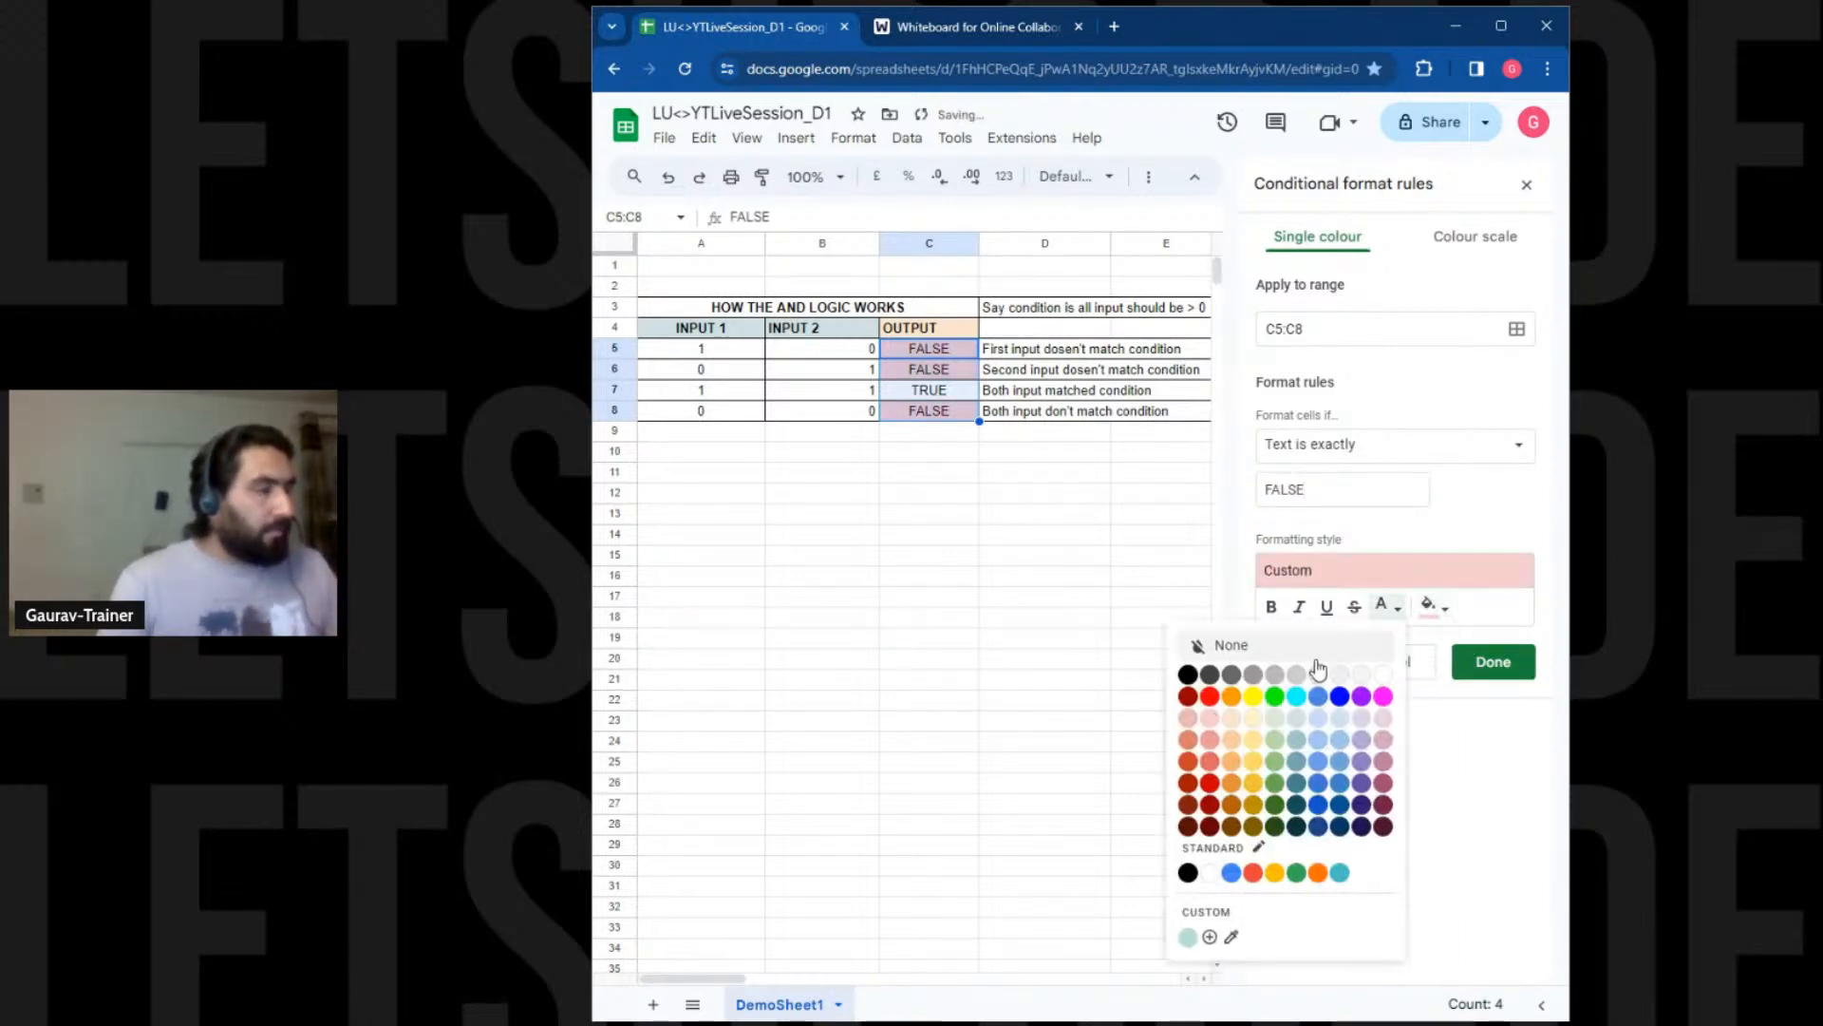
click(1210, 739)
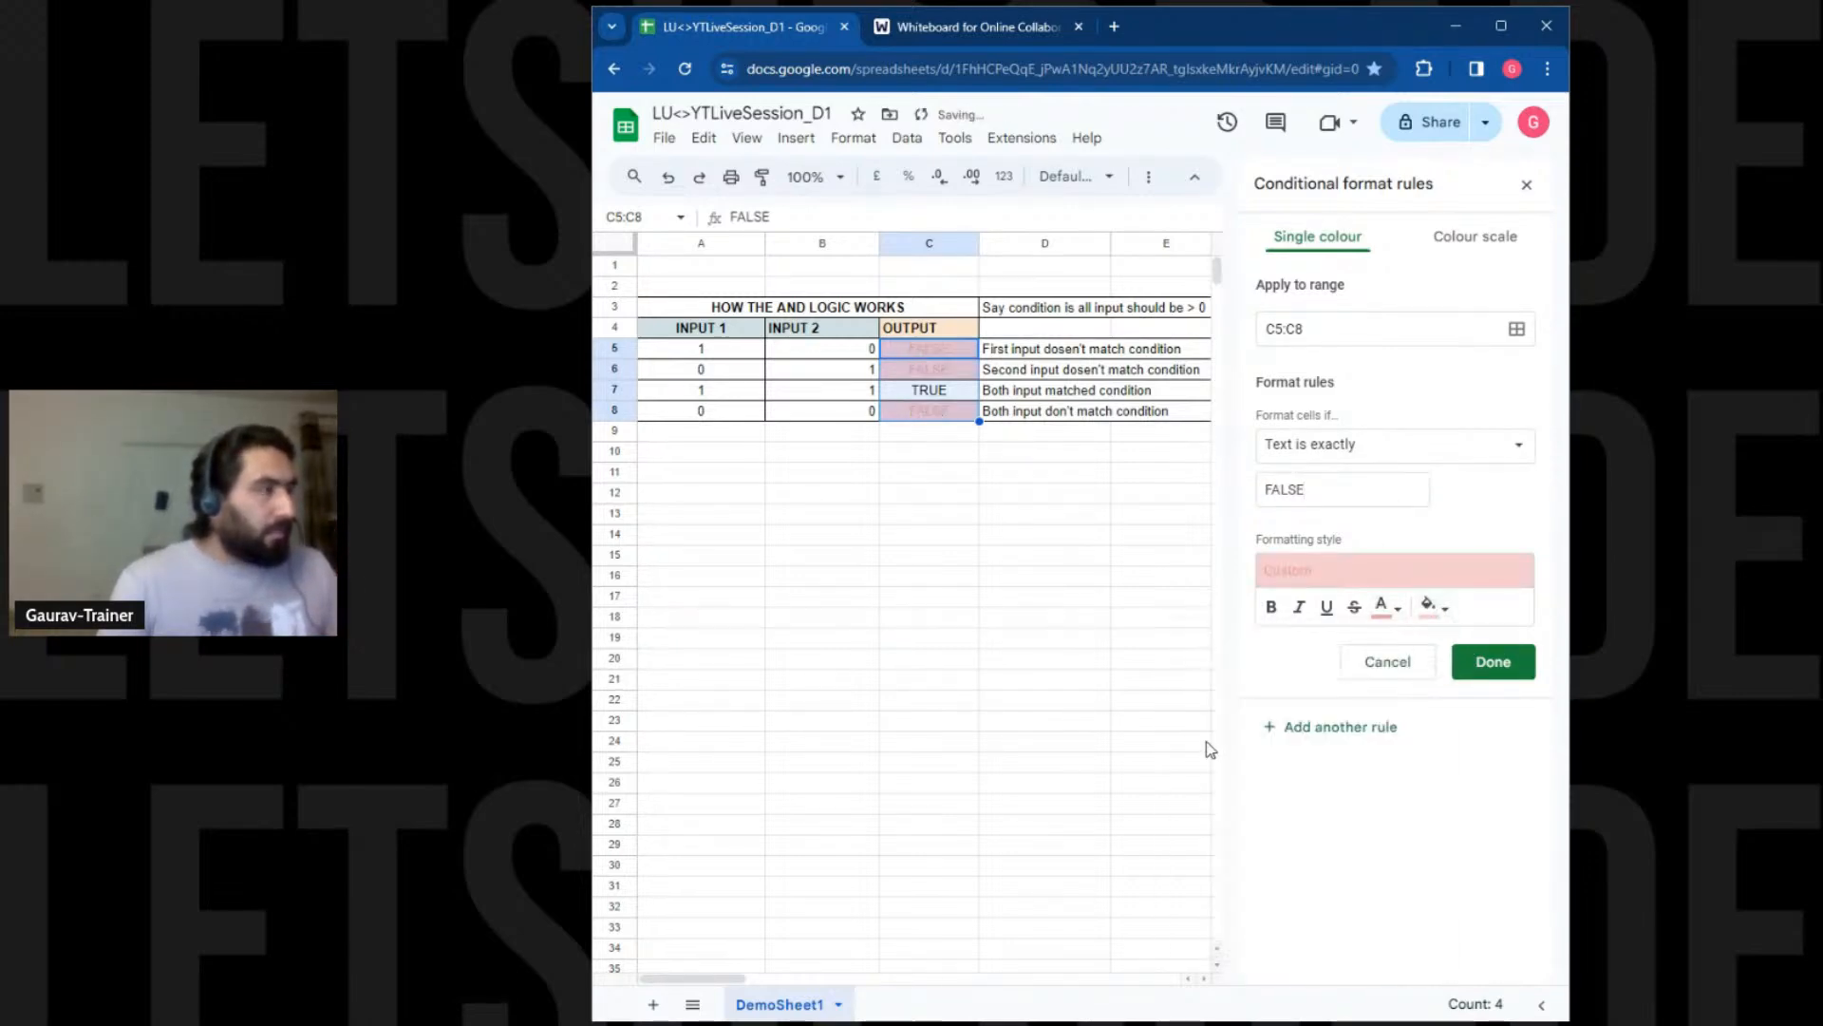
click(1384, 605)
click(1188, 674)
click(1429, 605)
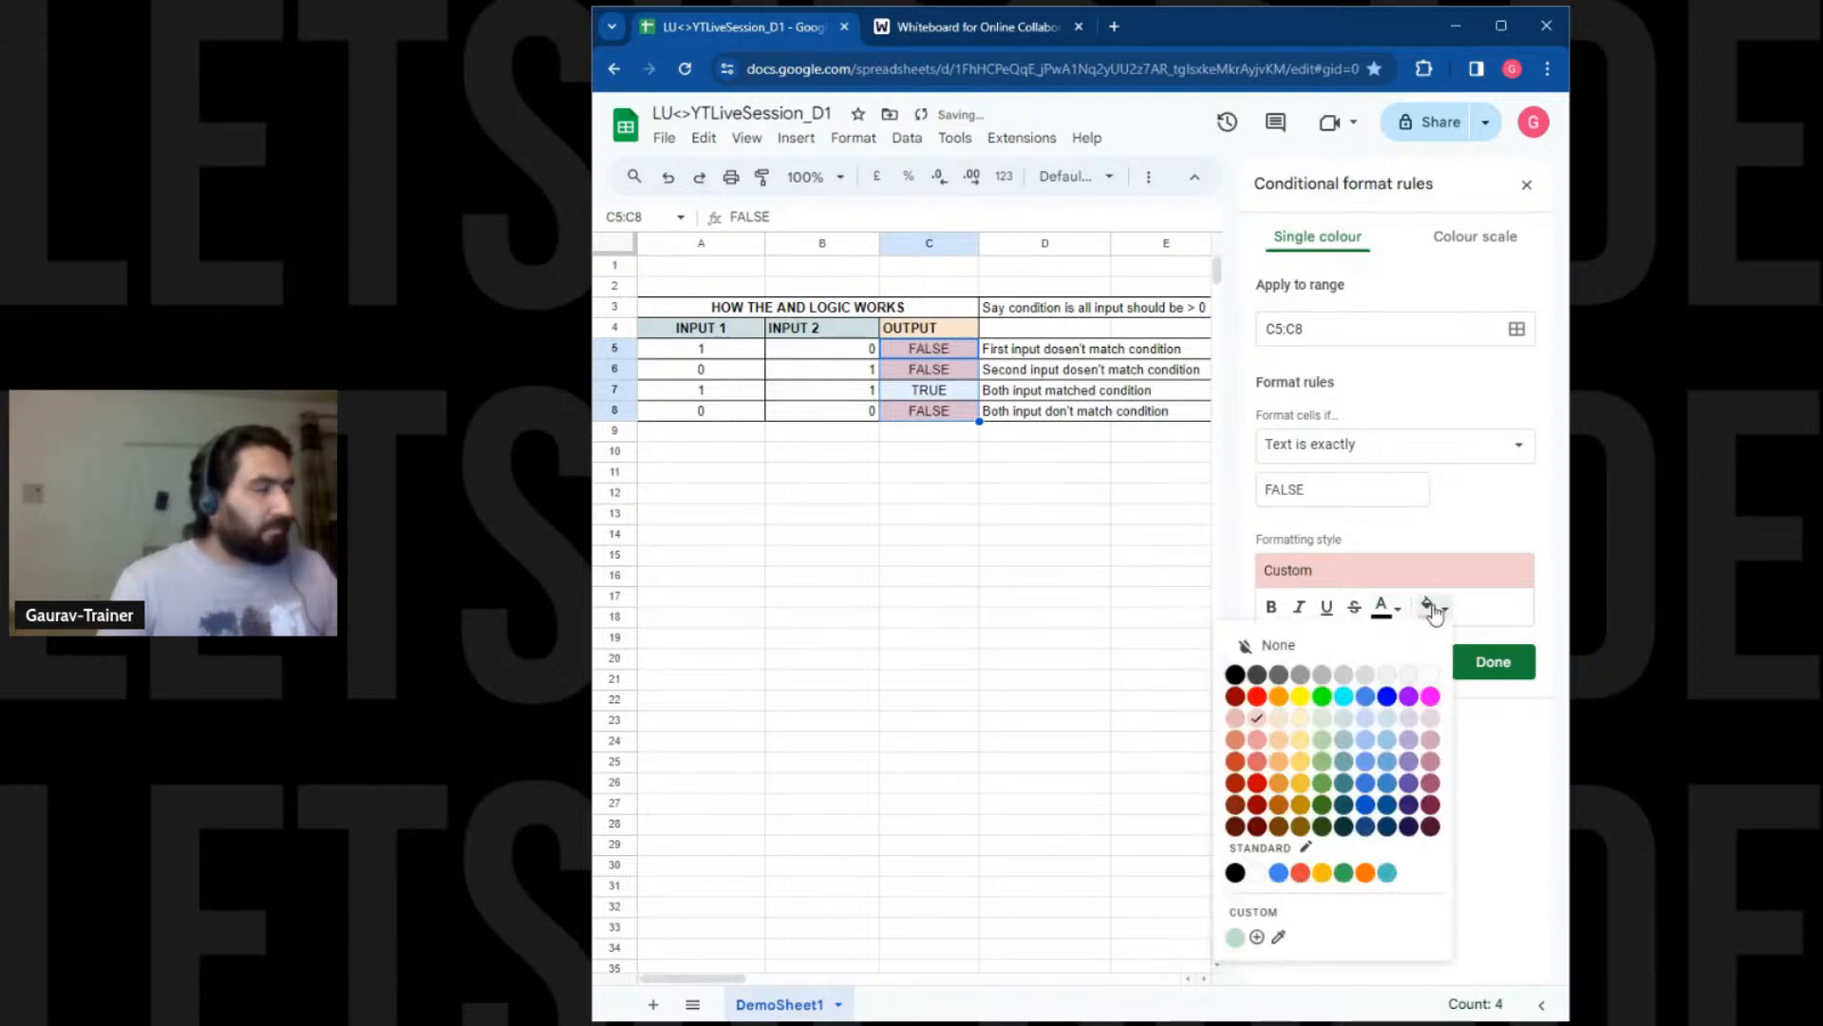
click(1237, 720)
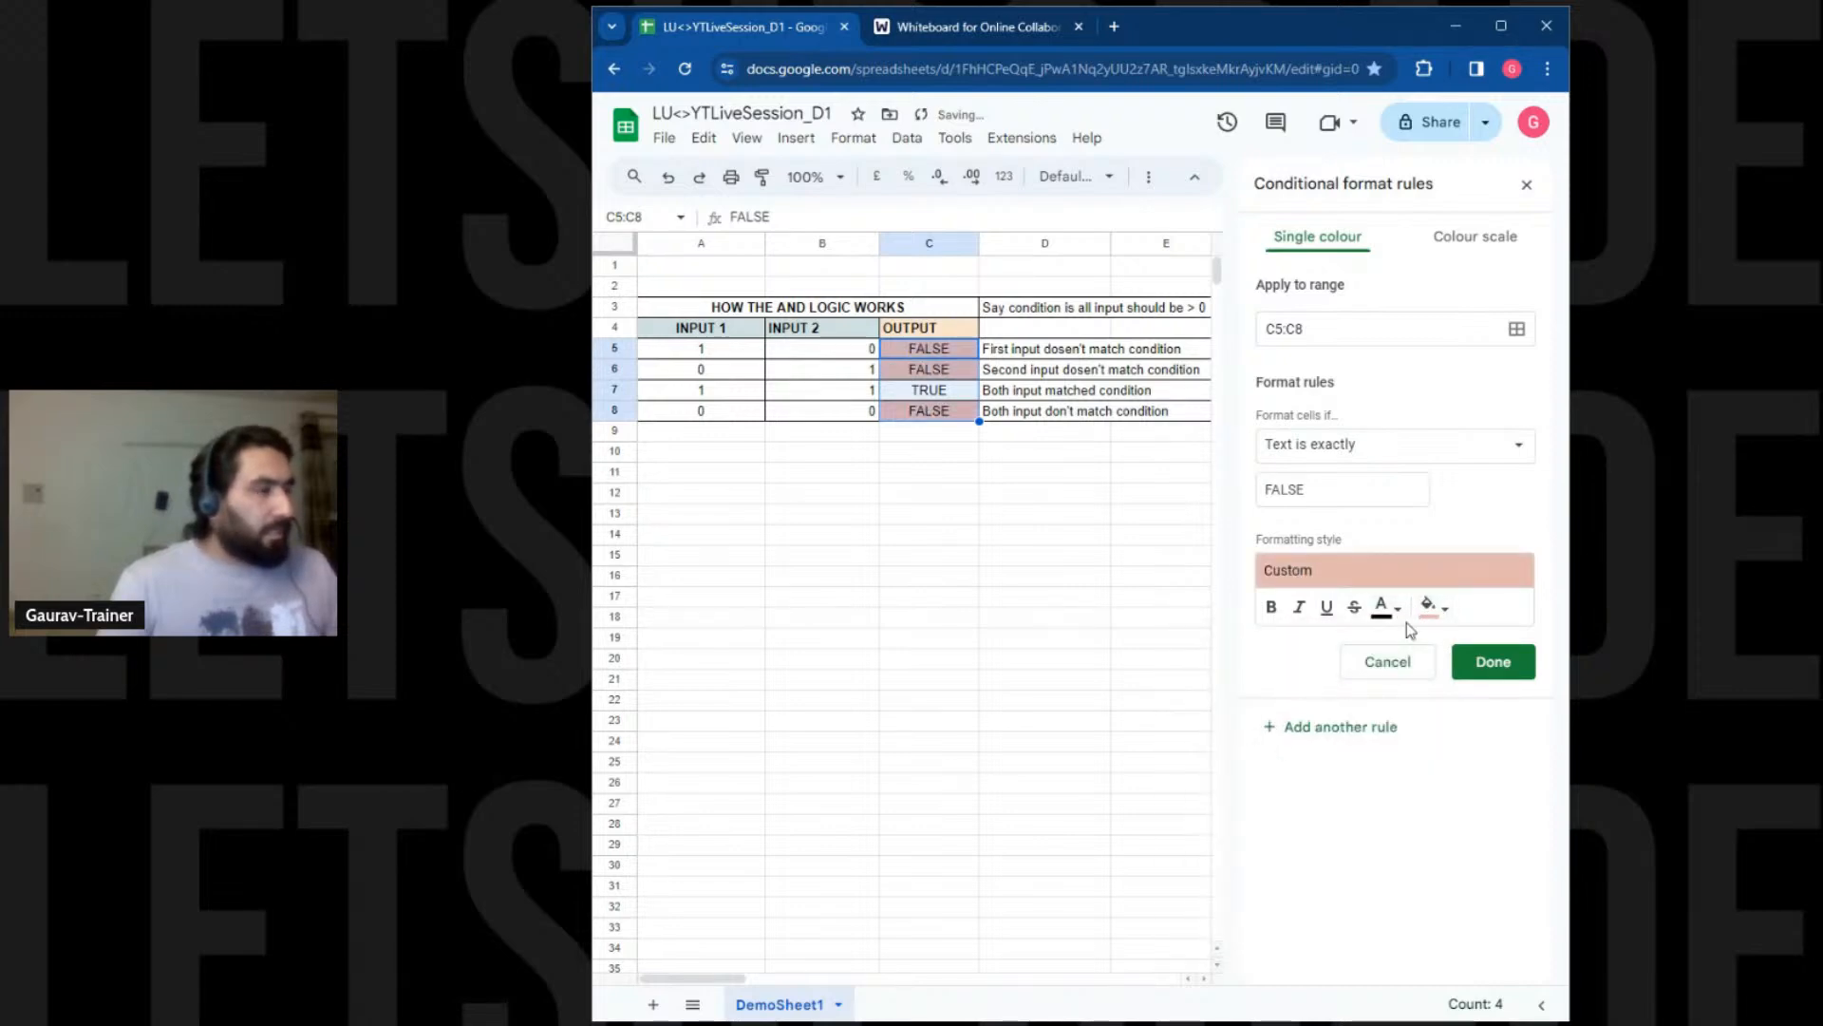
click(1430, 606)
click(1233, 755)
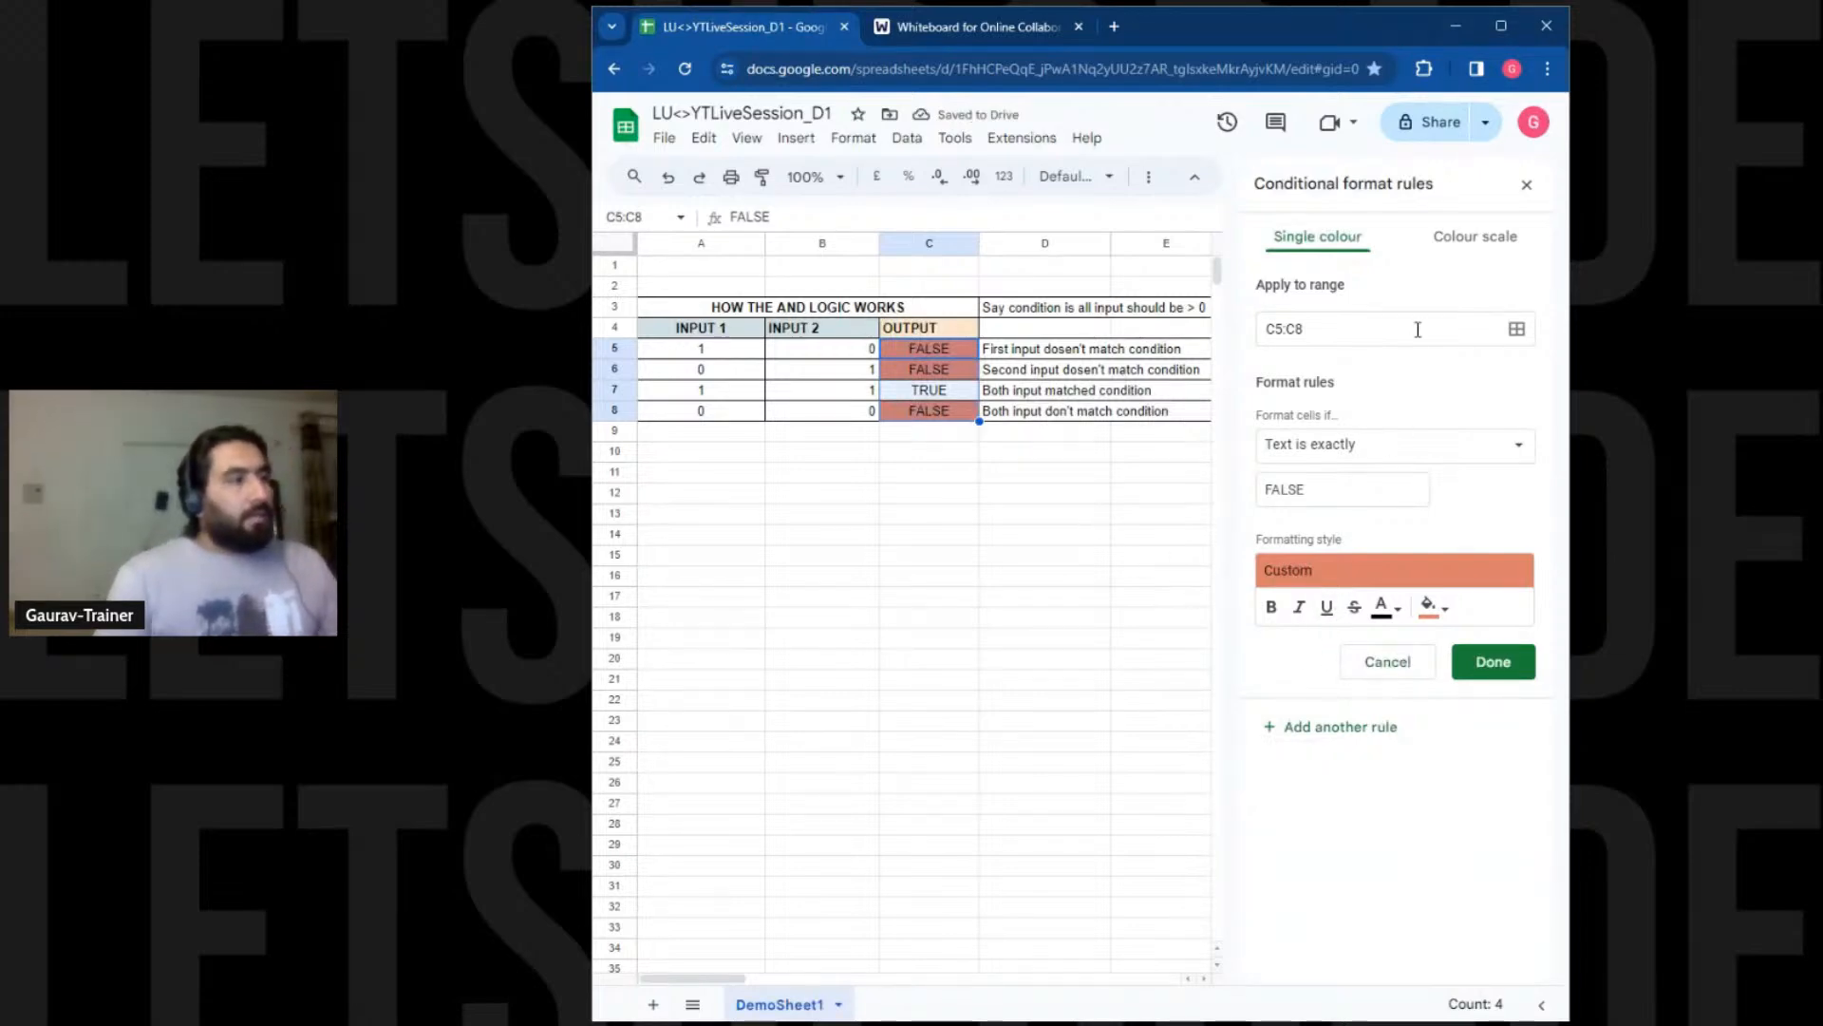
click(1495, 657)
Add a second rule on C5:C8 for cells that are not empty with the default green fill, then close the rules
click(1344, 333)
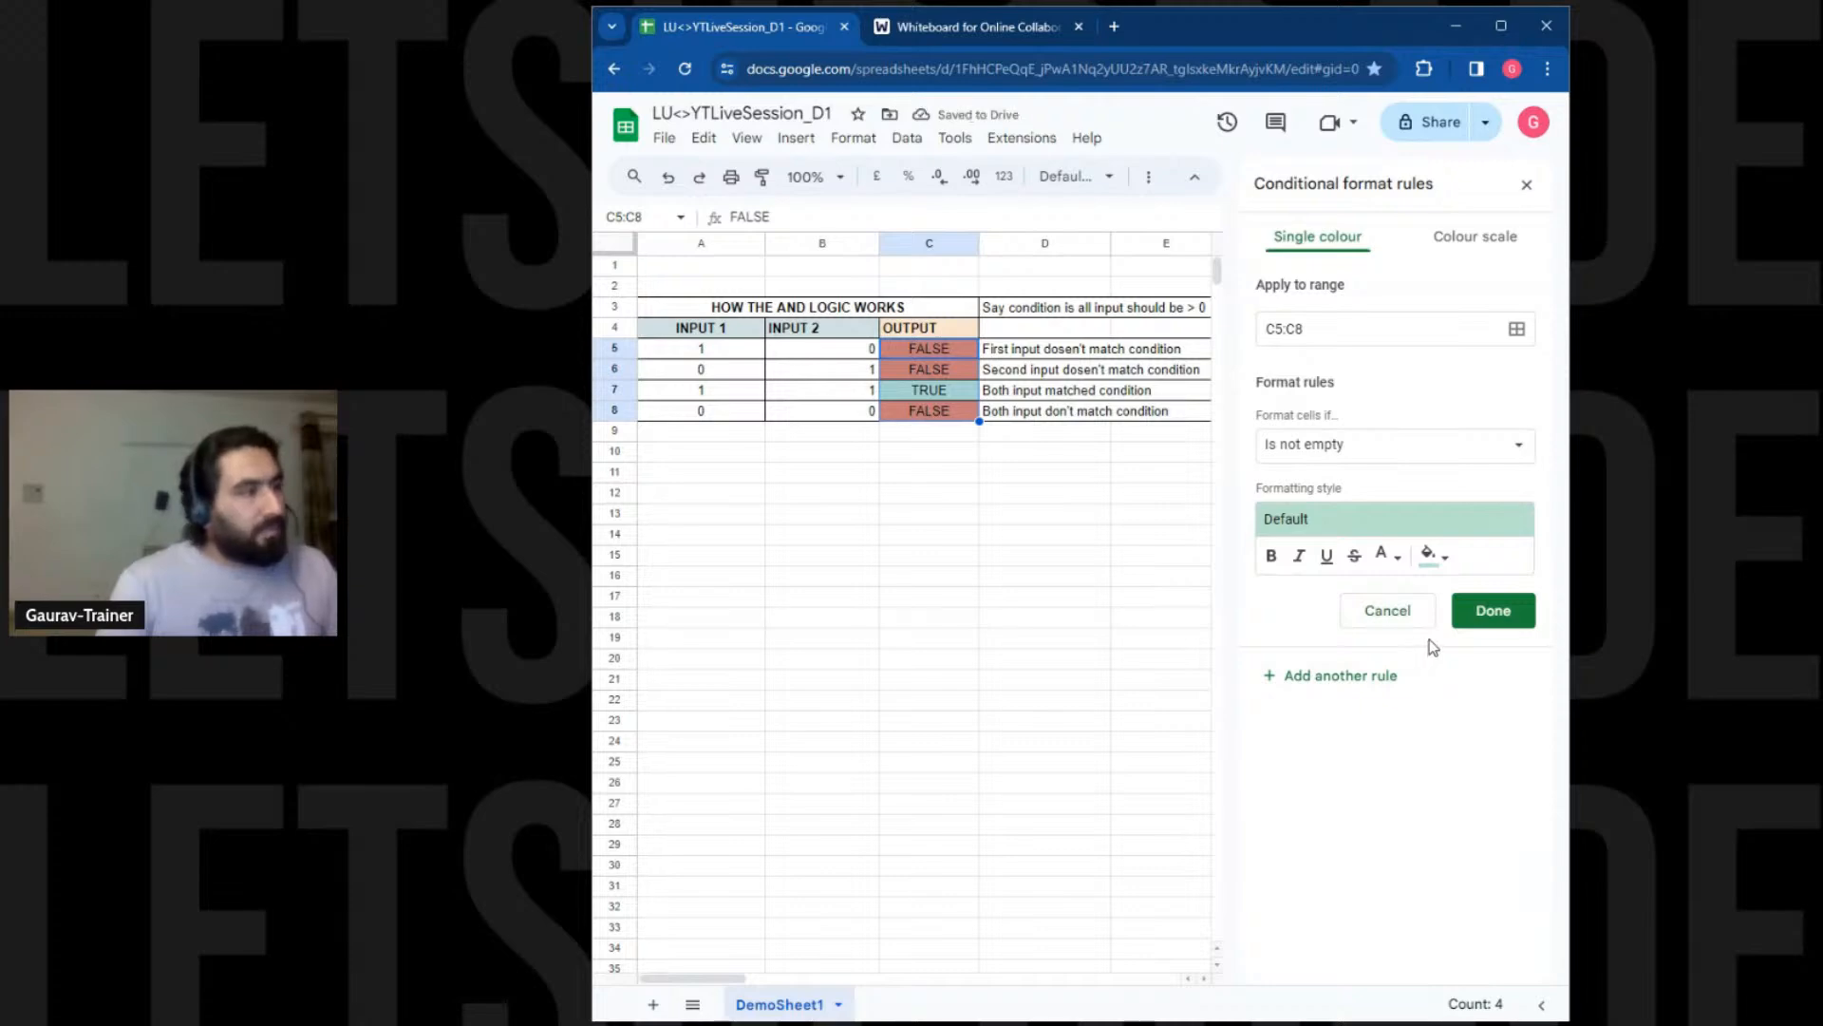
click(1485, 619)
click(1109, 665)
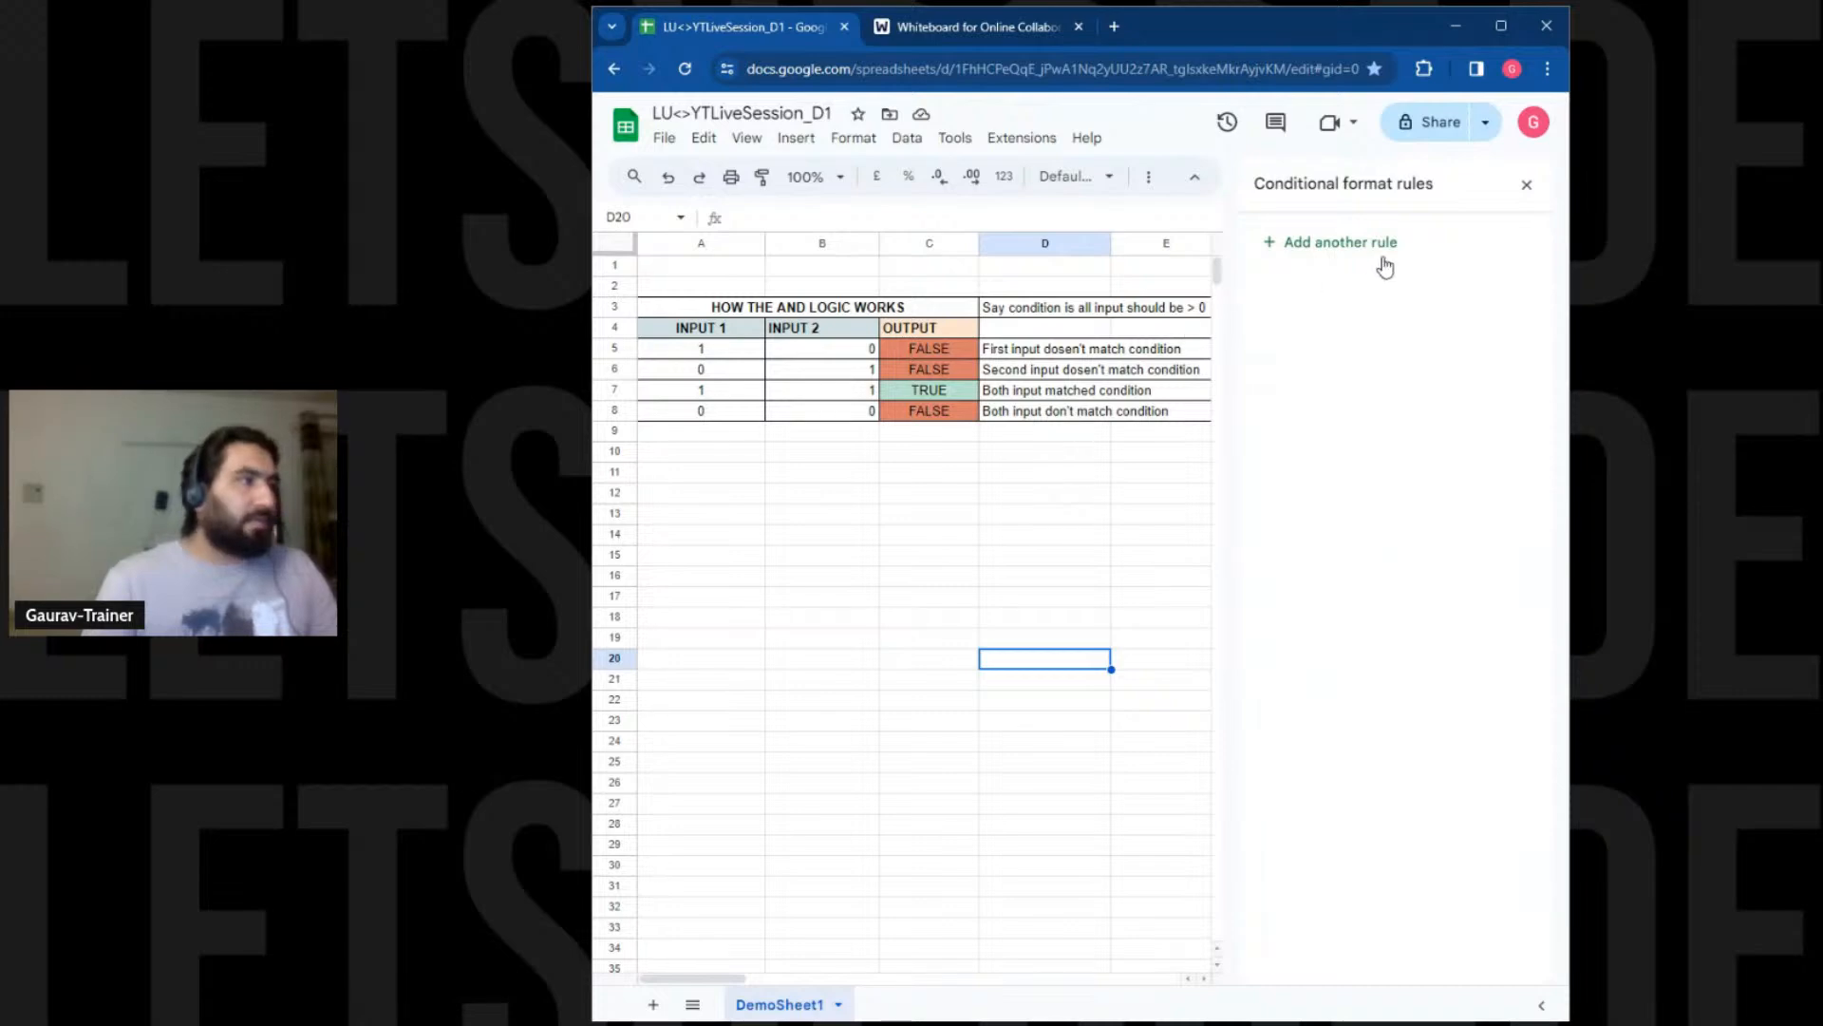
click(1527, 184)
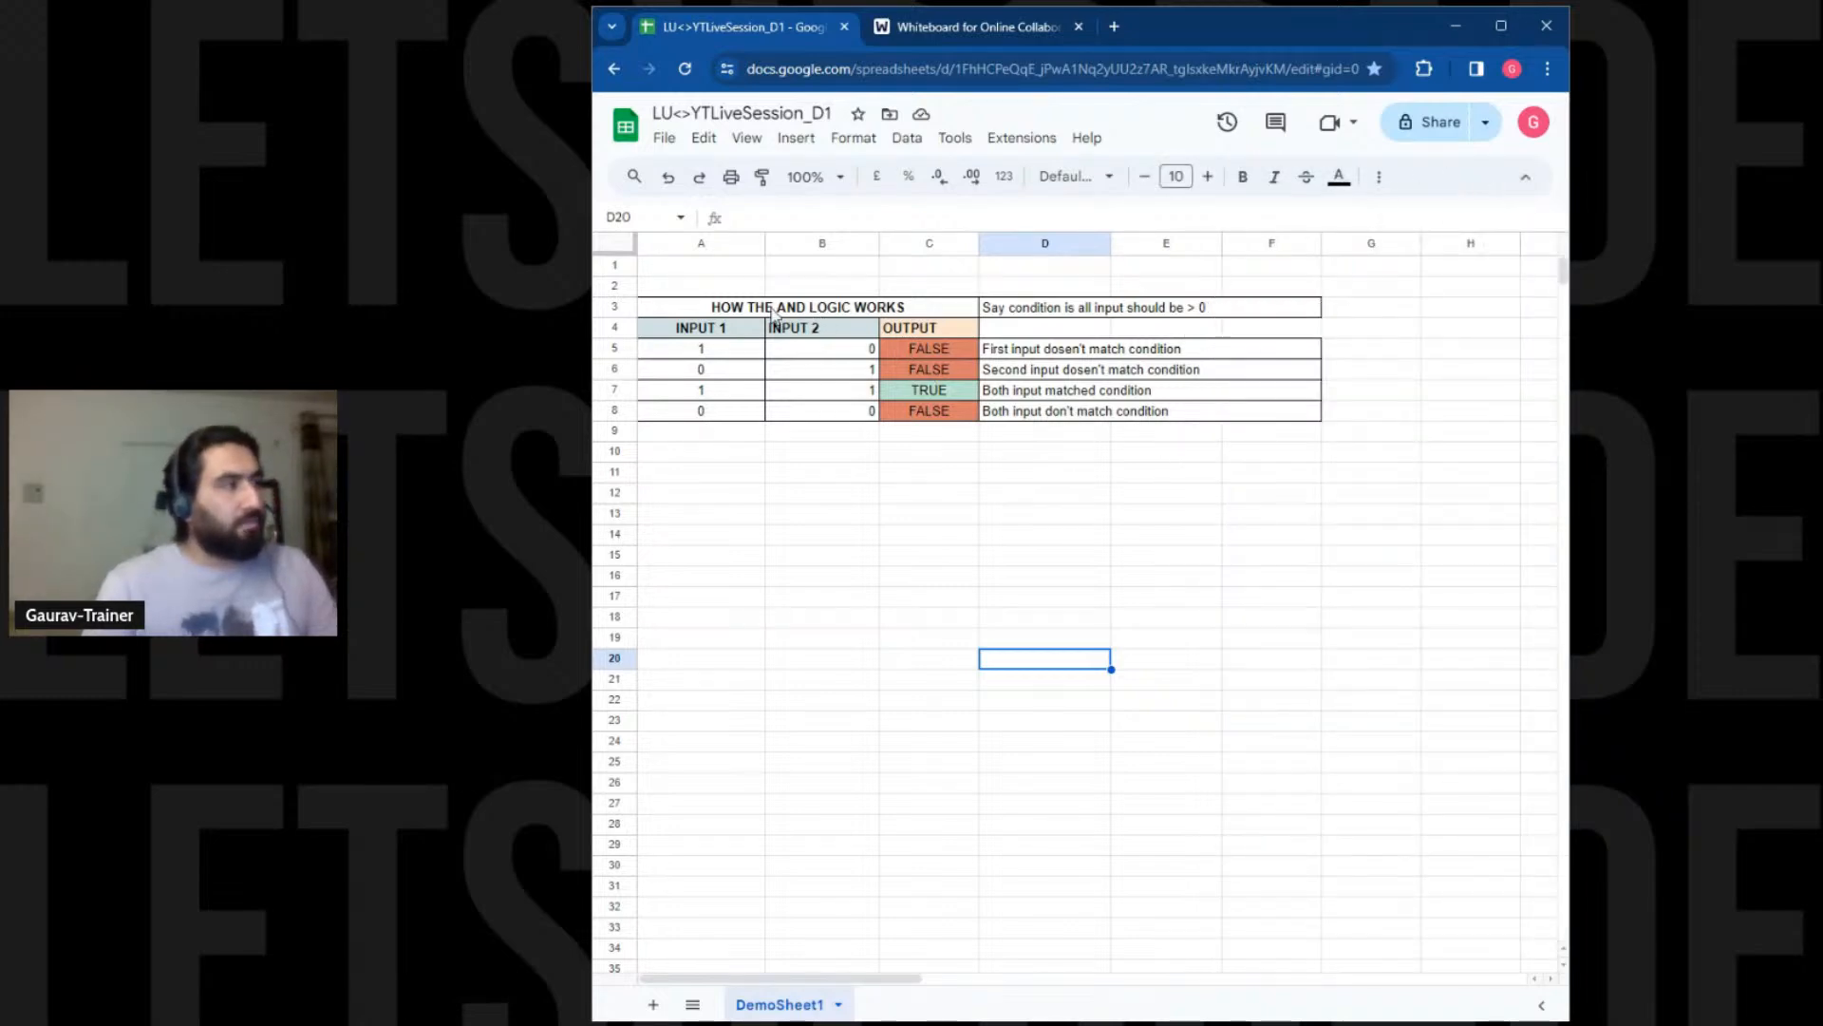
Clear the whole truth table in A3:F8 and delete the rows that held it
drag(774, 316, 1052, 418)
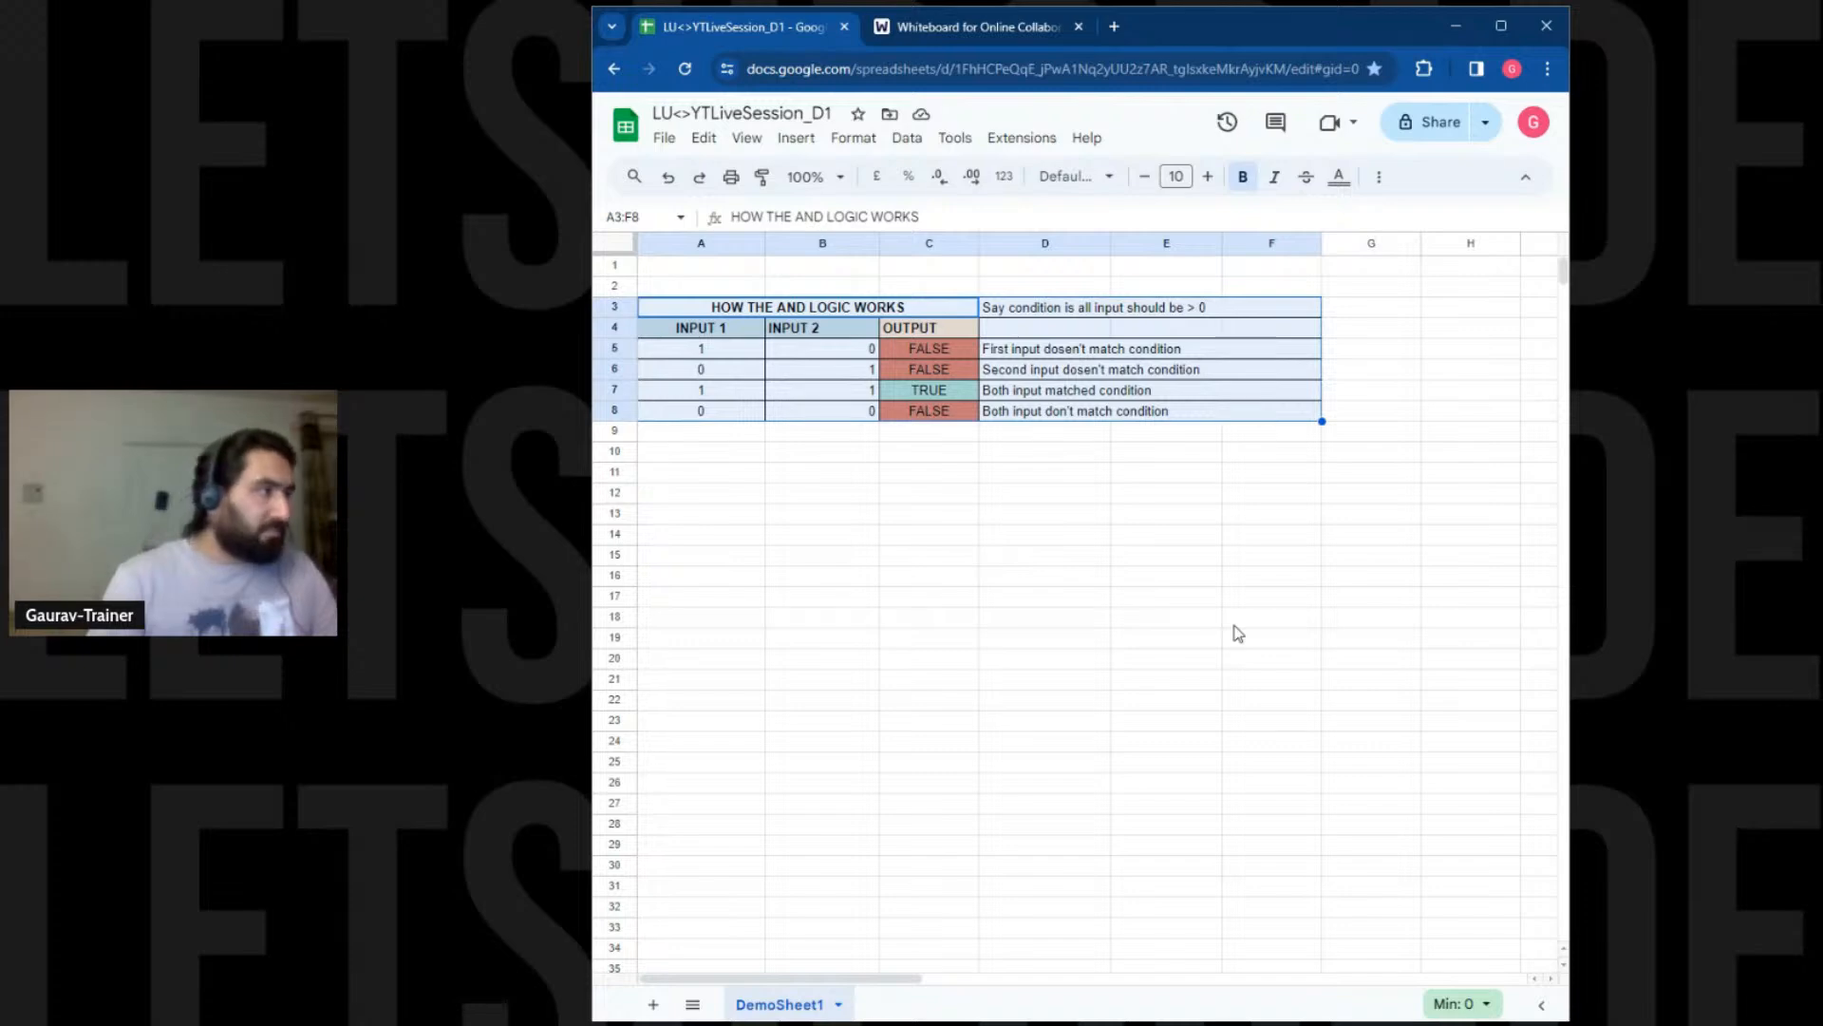
key(Delete)
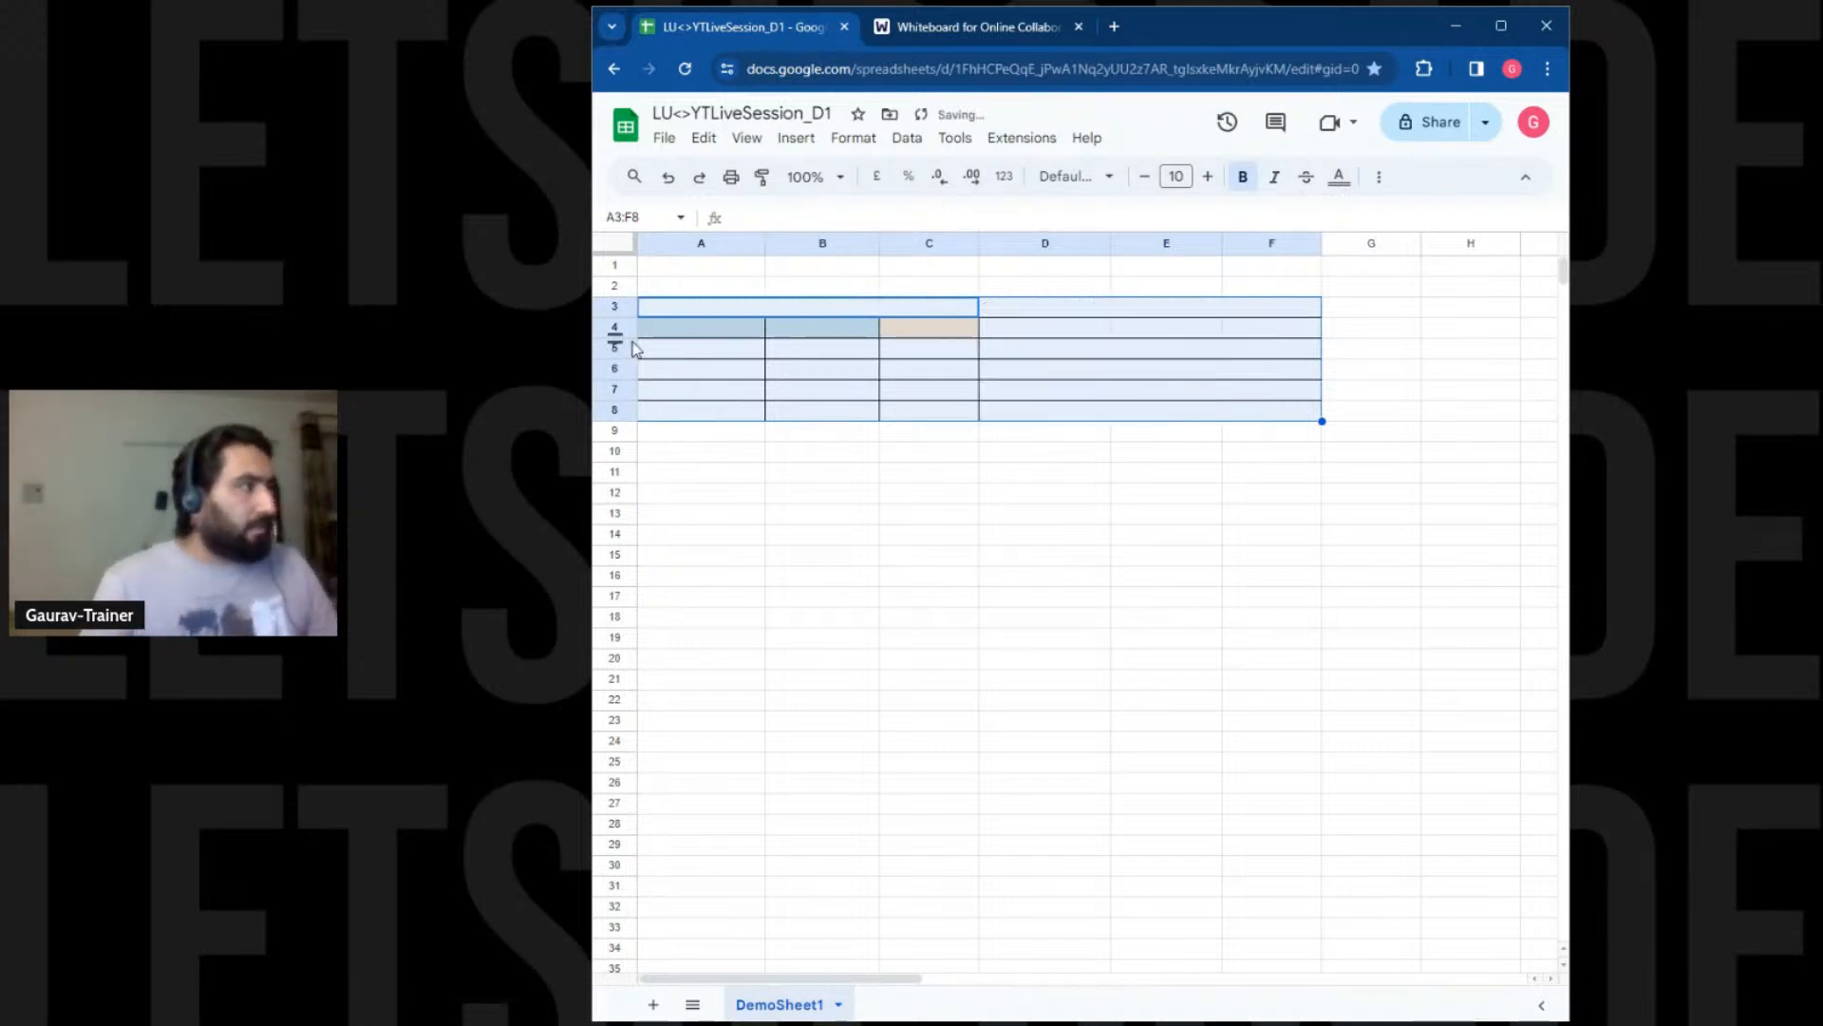
click(625, 306)
right_click(625, 306)
click(700, 537)
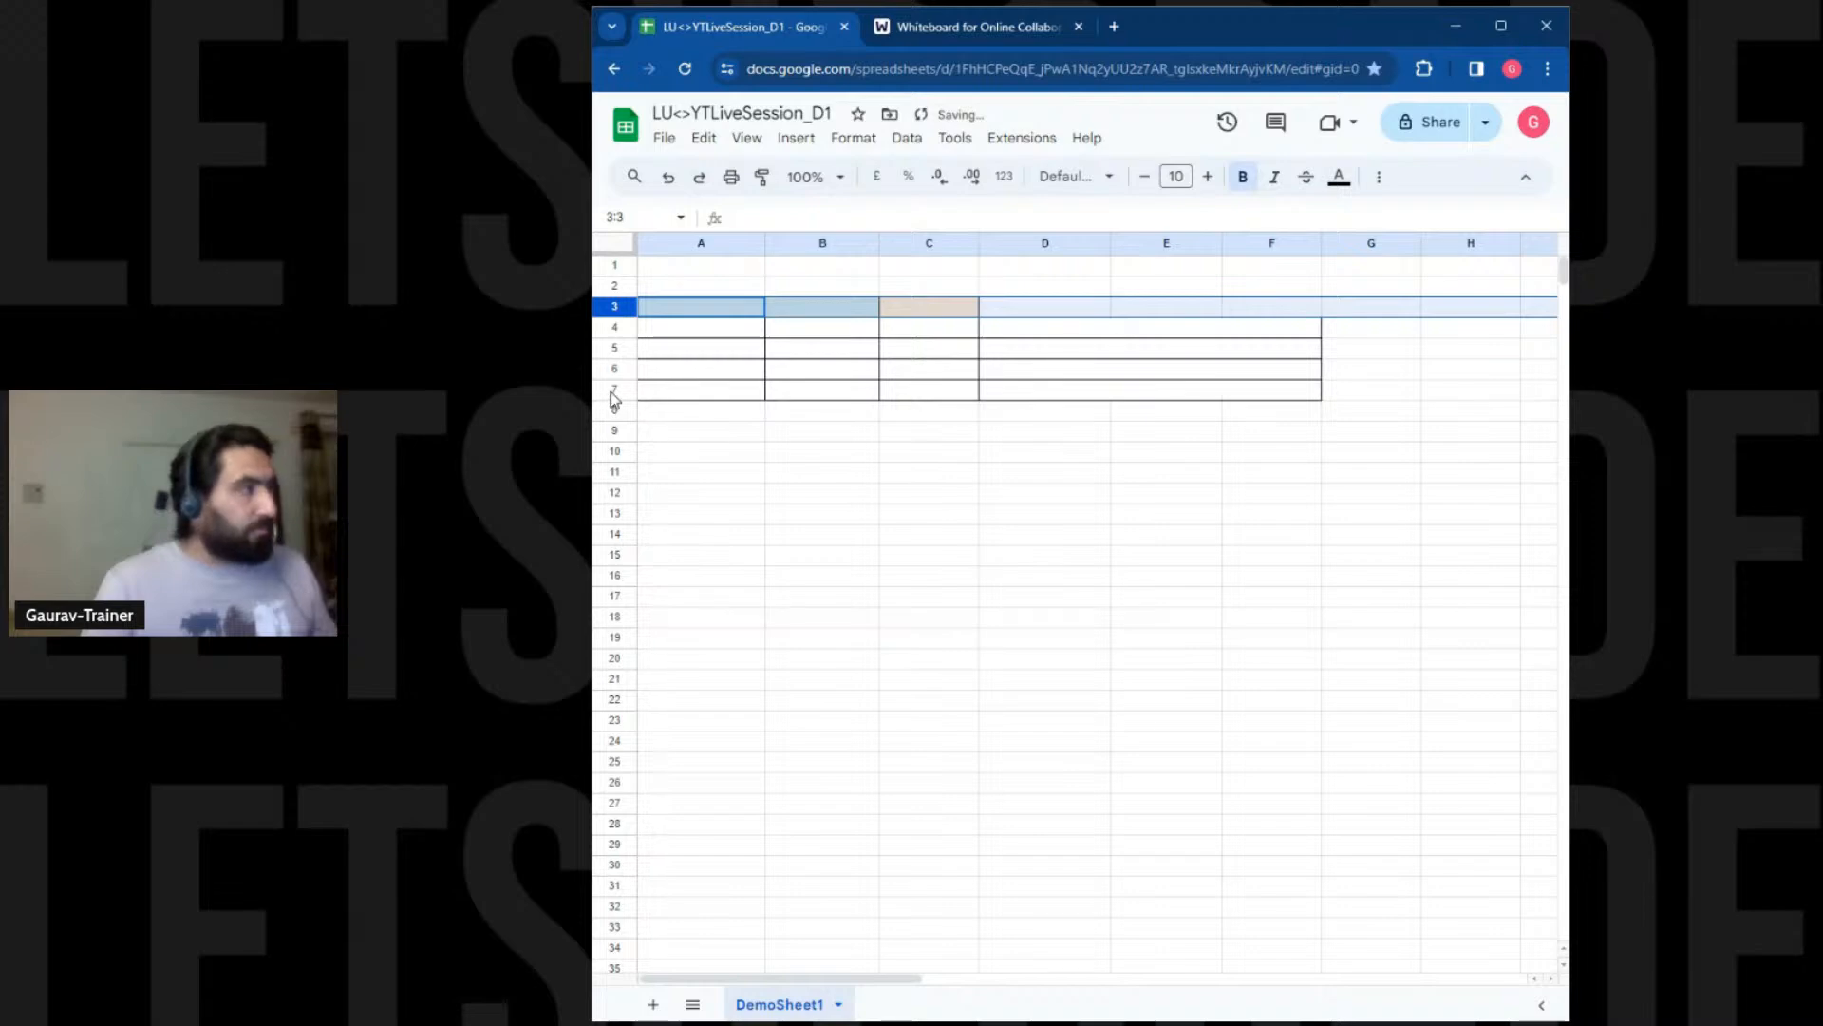
shift+click(612, 392)
right_click(613, 391)
click(736, 622)
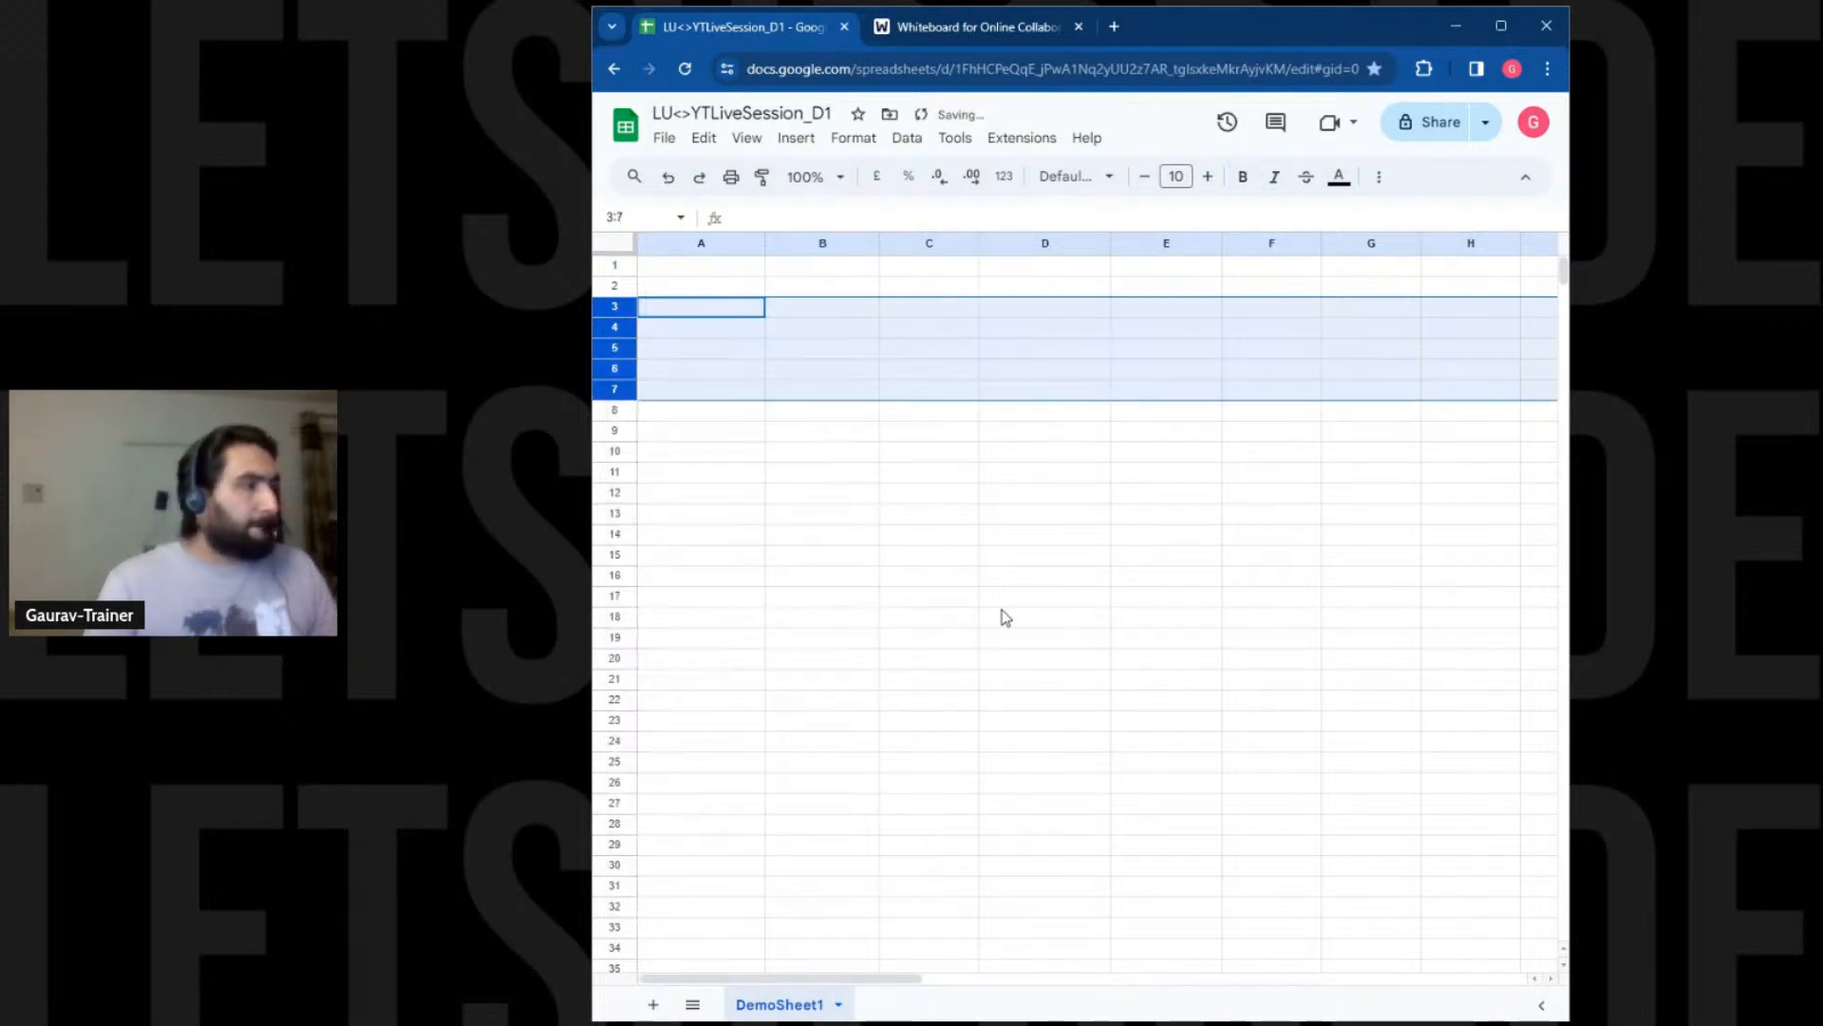
click(1009, 598)
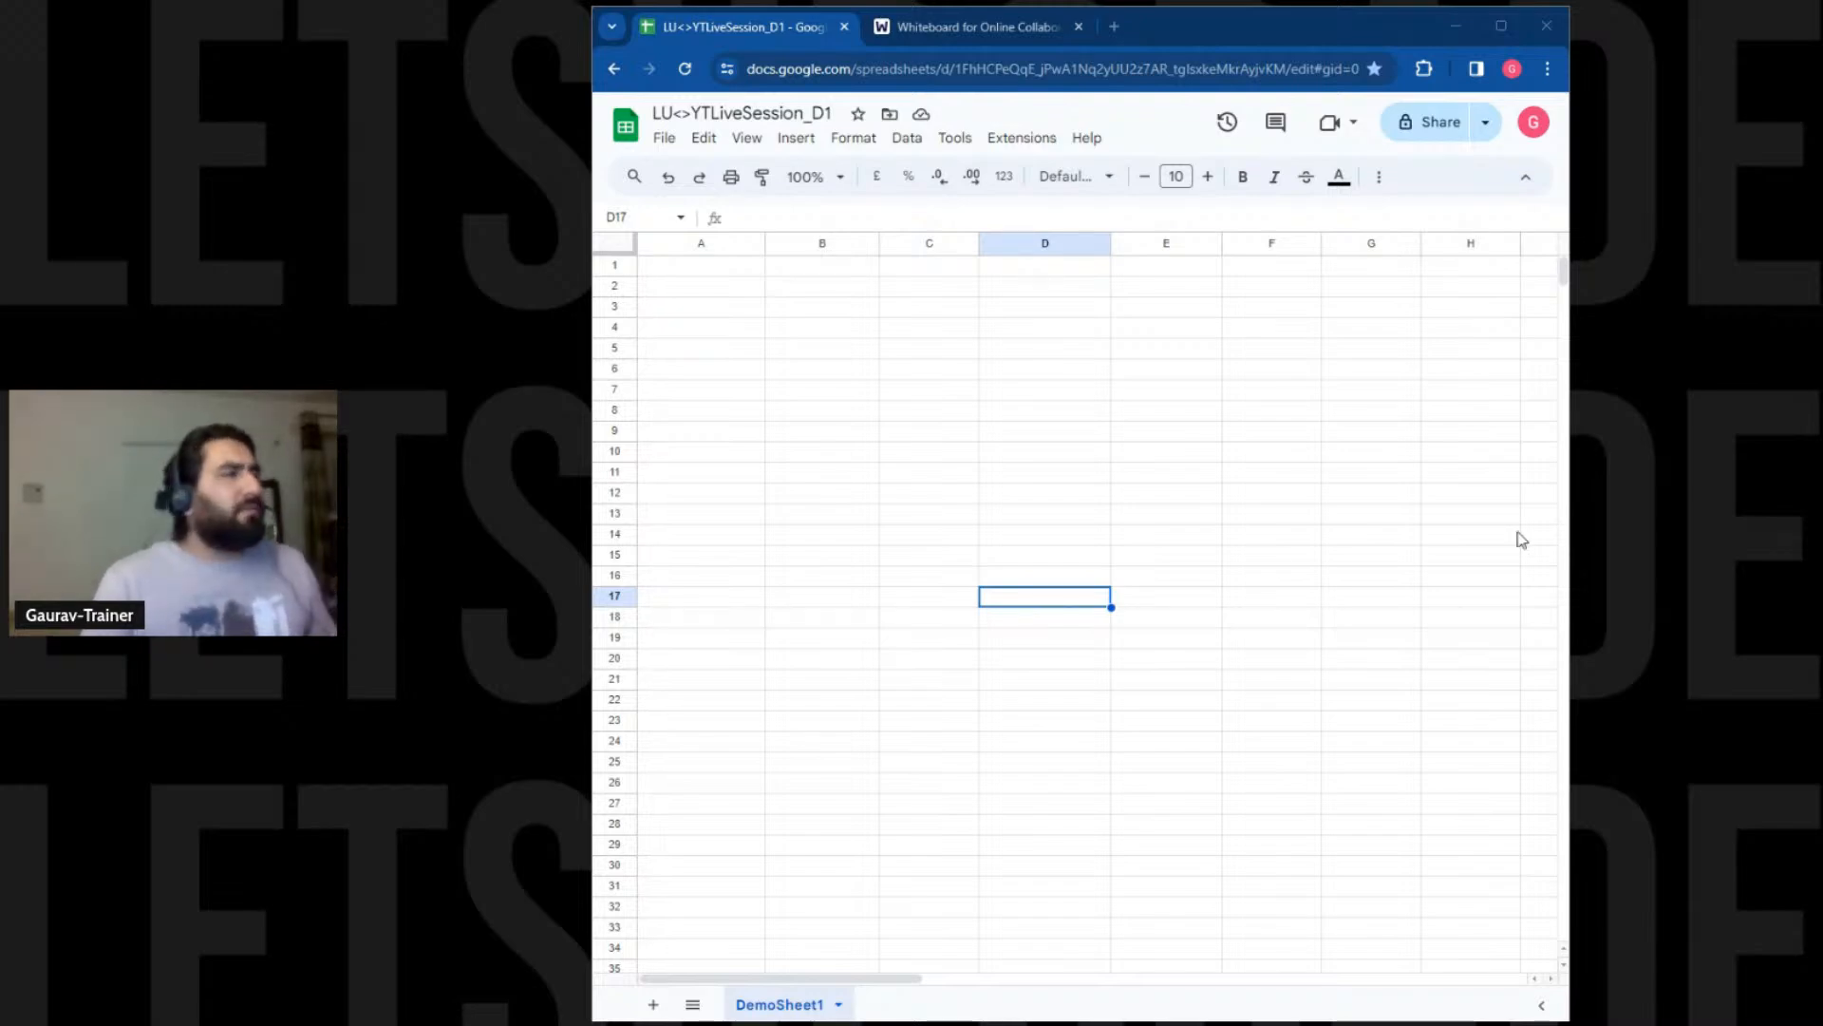
Paste the Pokémon table with Name, Type 1, Speed and "Fire Type AND more than 70 Speed" columns starting at A1
click(734, 270)
text(Name	Type 1	Speed	Fire Type AND more than 70 Speed Bulbasaur	Grass	45 Ivysaur	Grass	60 Venusaur	Grass	80 Charmander	Fire	65 Charmeleon	Fire	80 Charizard	Fire	100 Squirtle	Water	43 Wartortle	Water	58 Blastoise	Water	78)
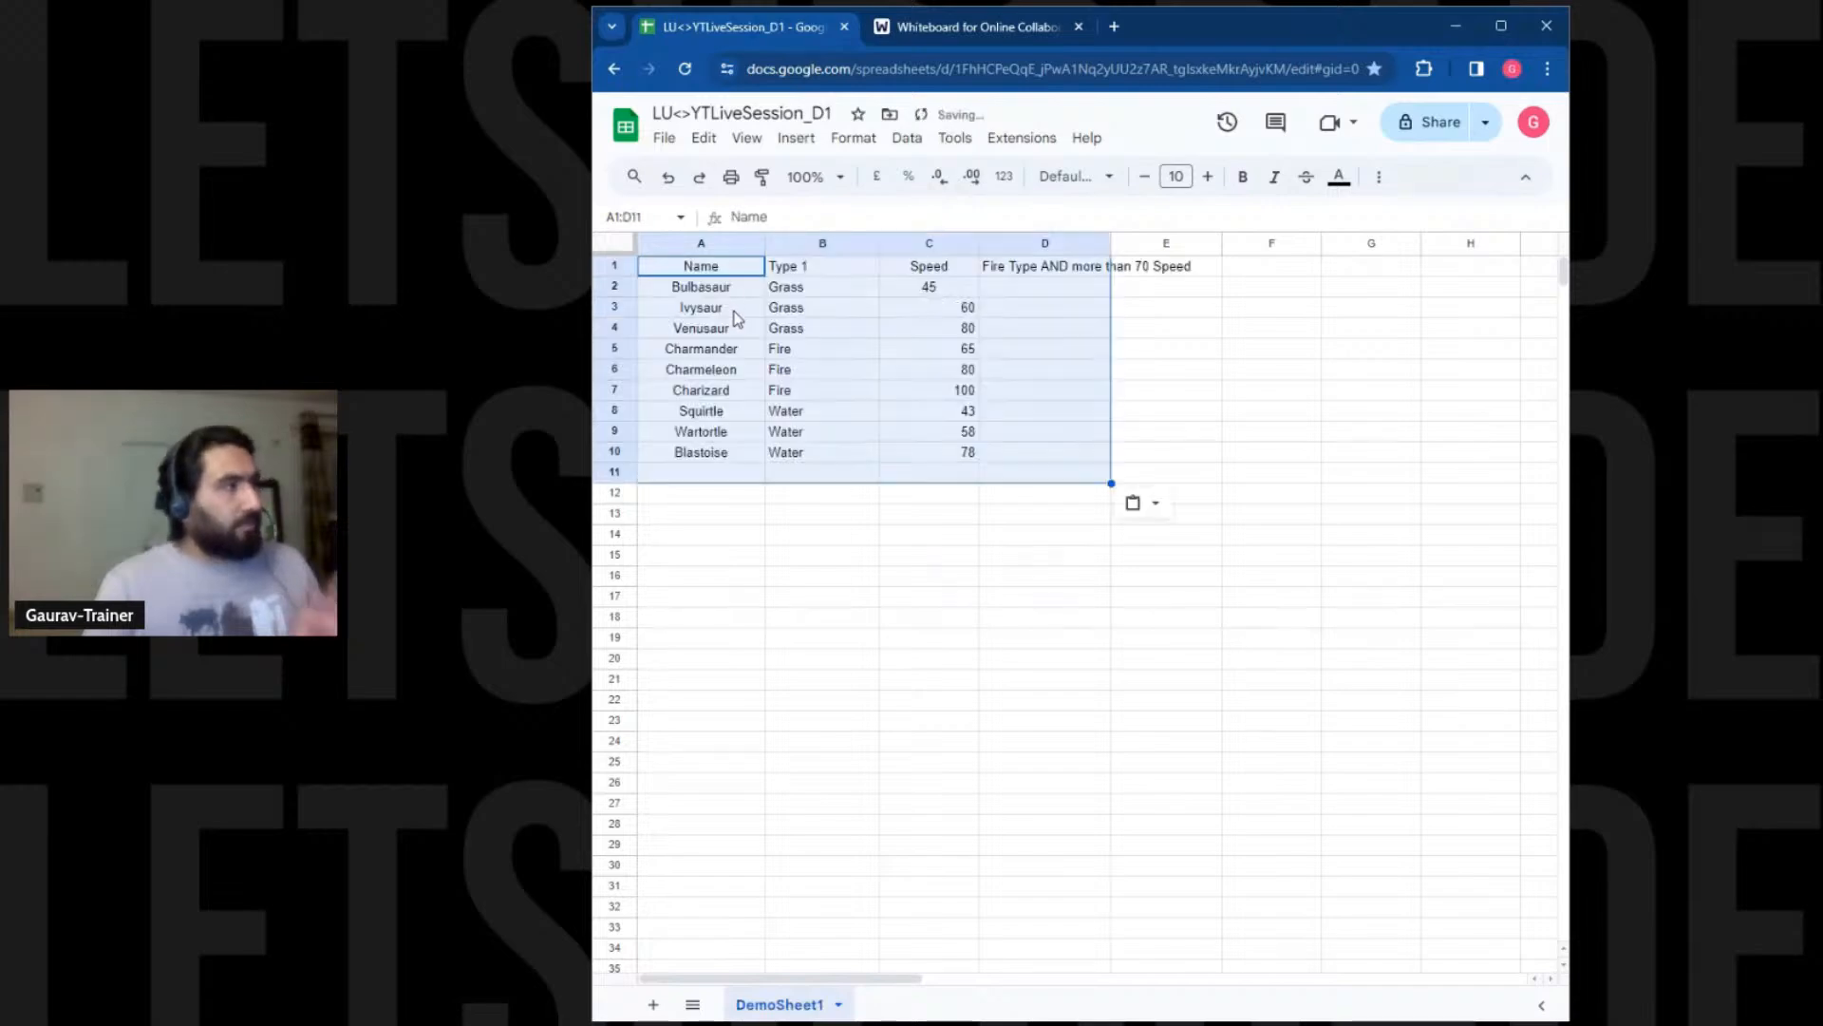
click(864, 539)
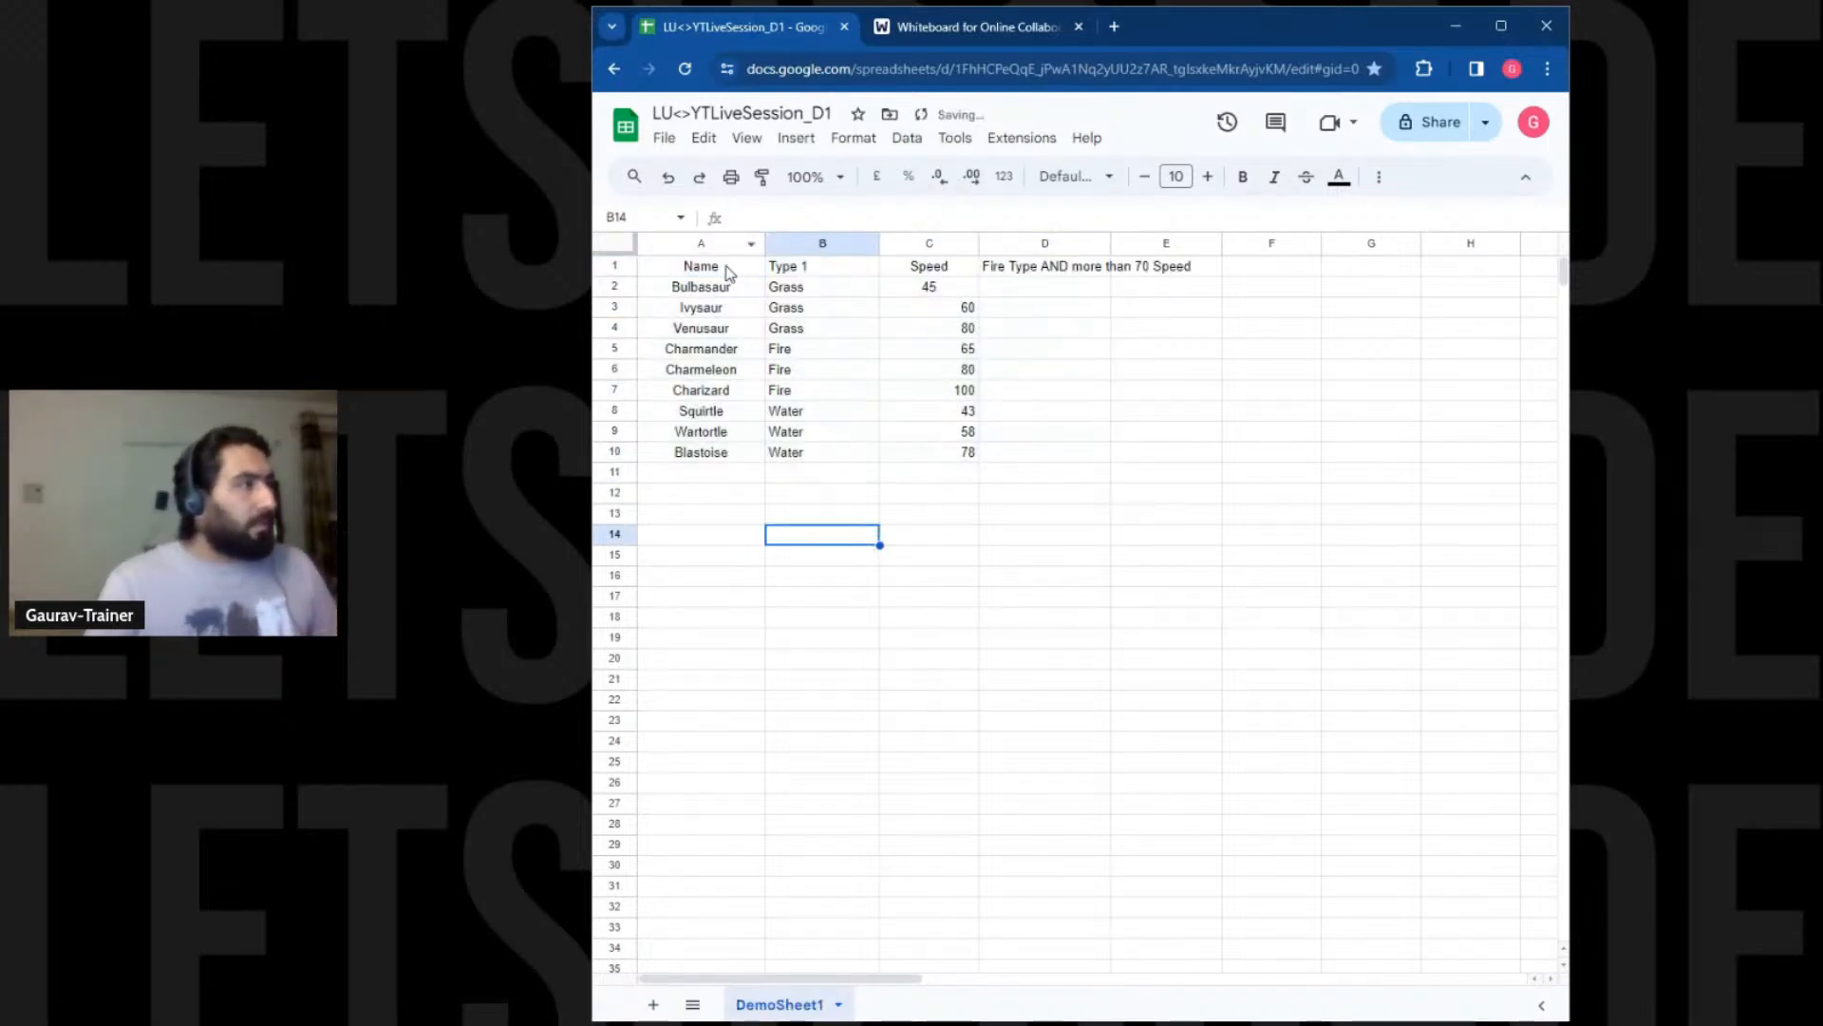
Make the header row A1:E1 bold and give it a light green fill
drag(730, 273, 1132, 273)
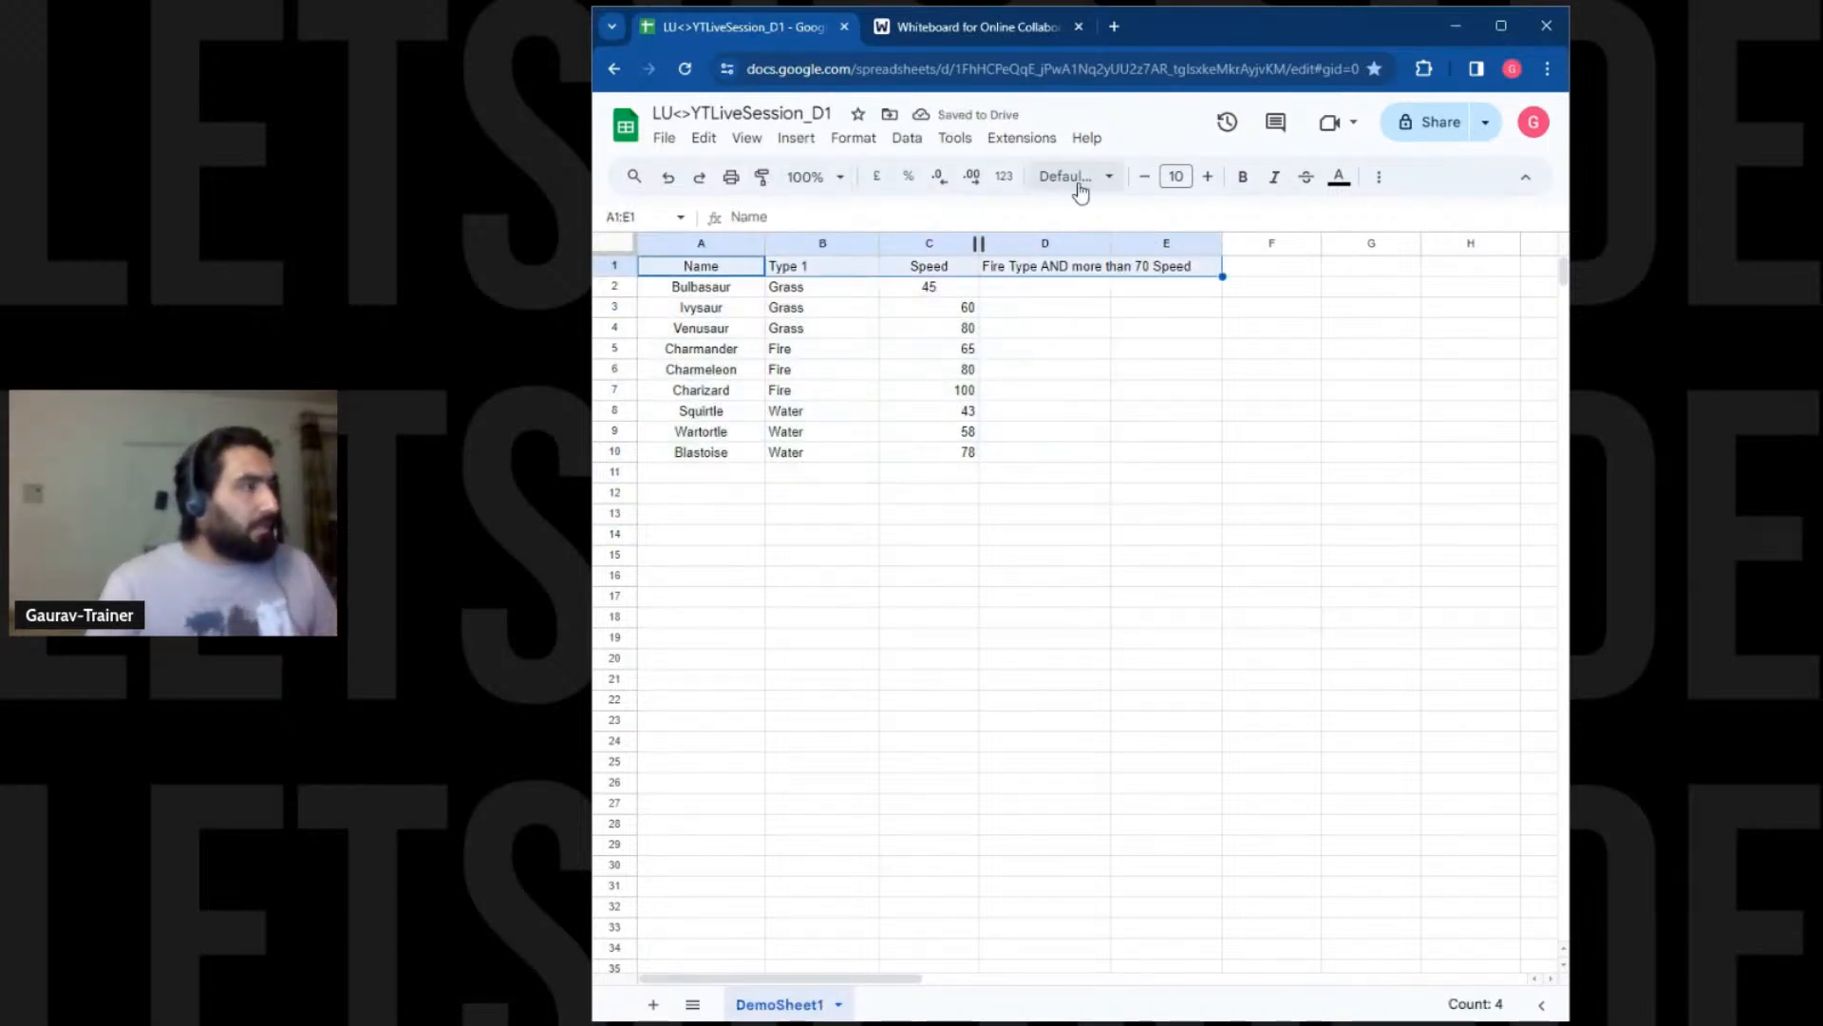
click(1241, 178)
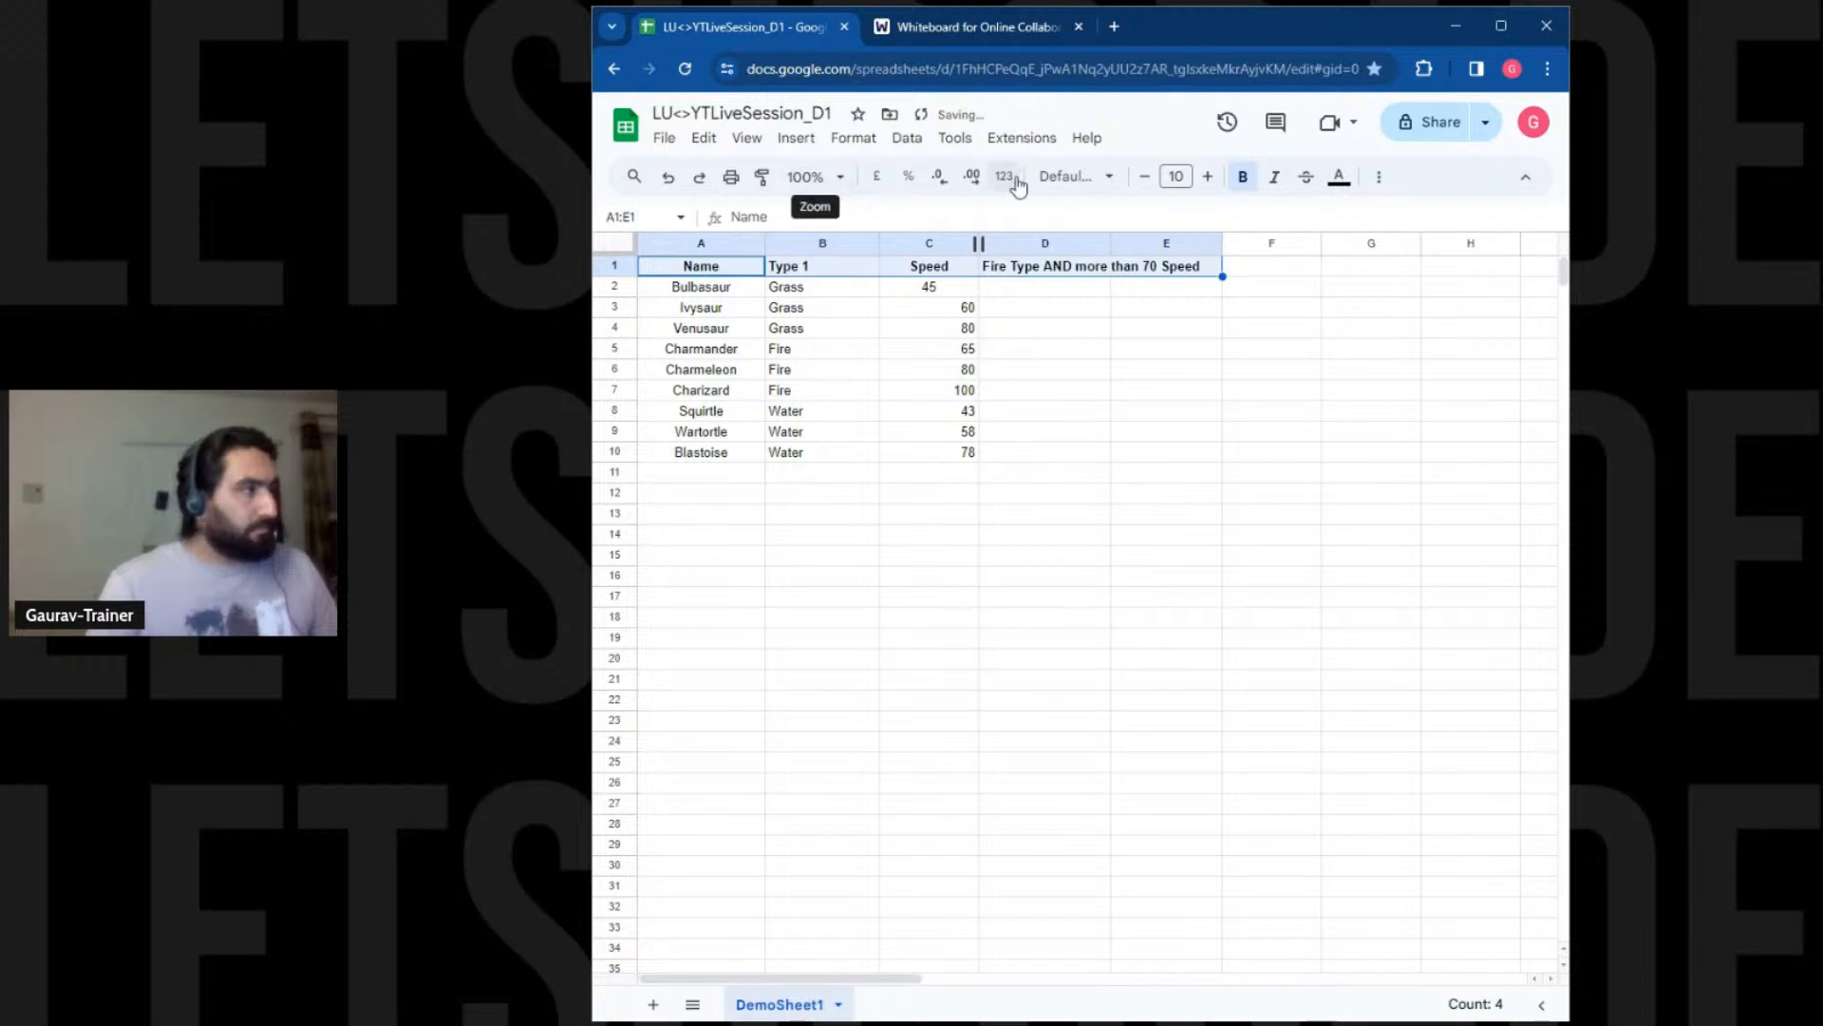
click(1379, 178)
click(825, 216)
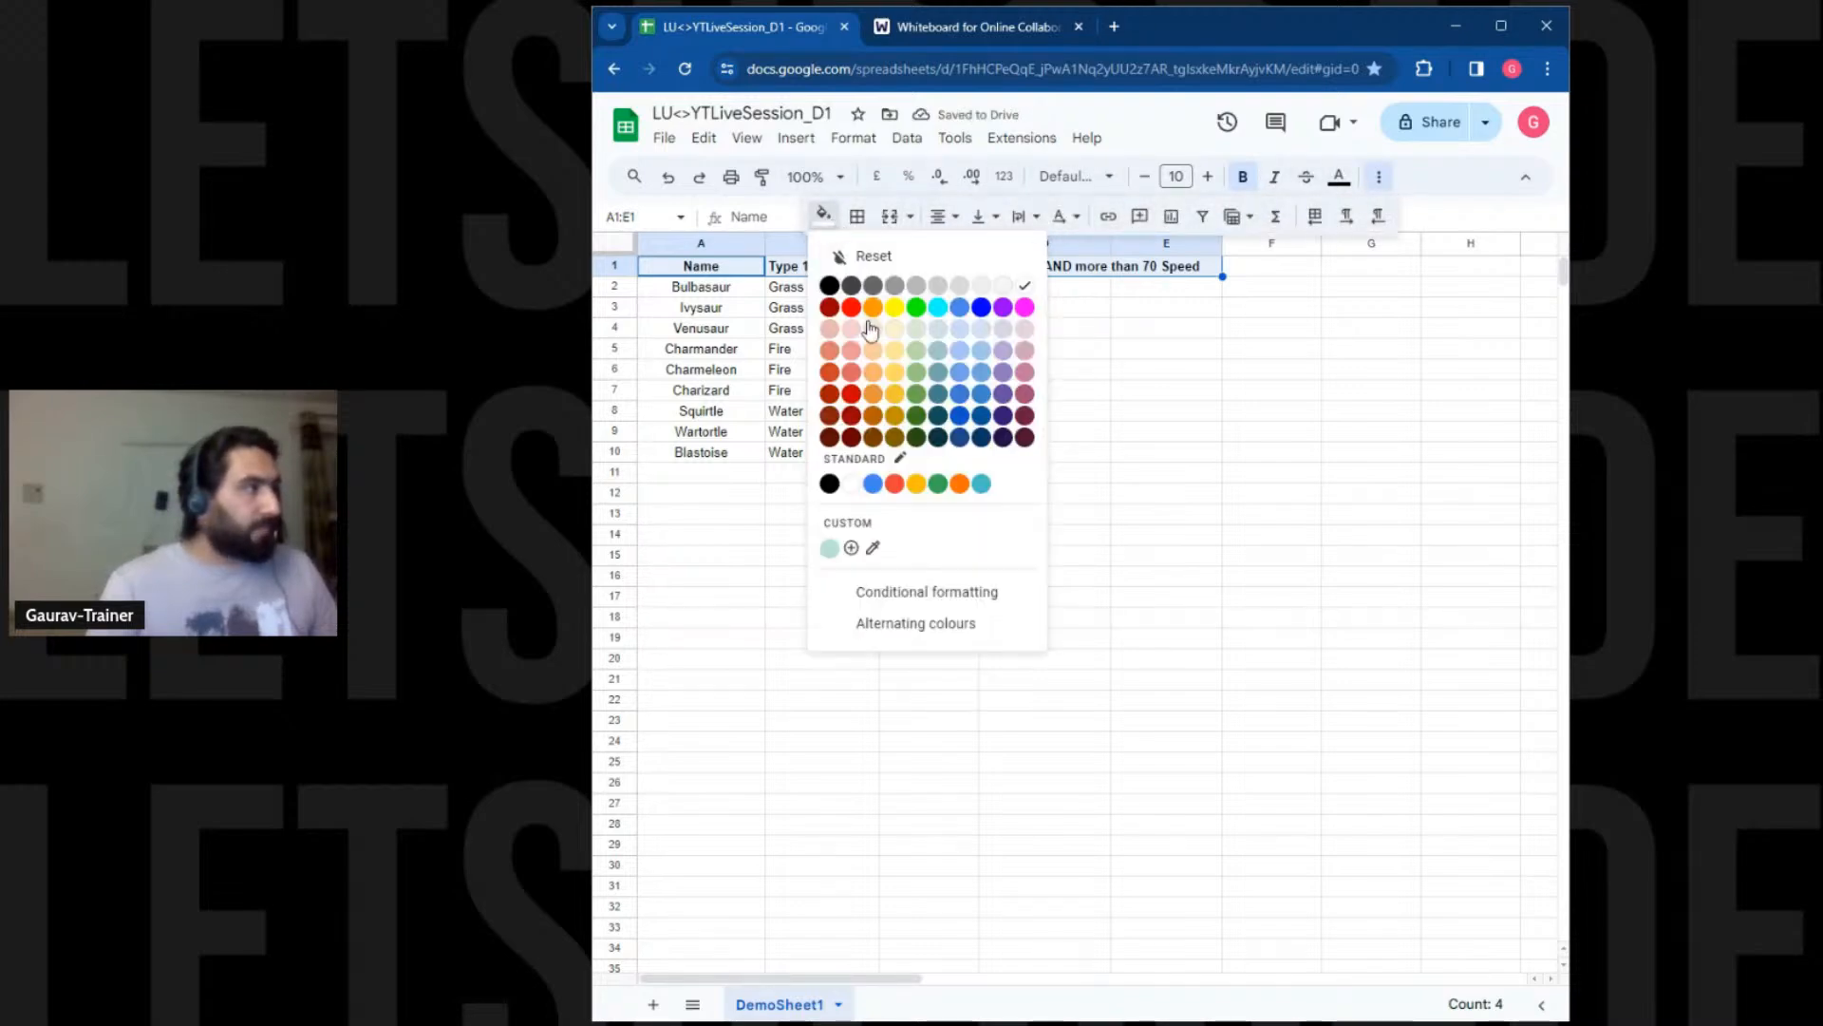
click(917, 349)
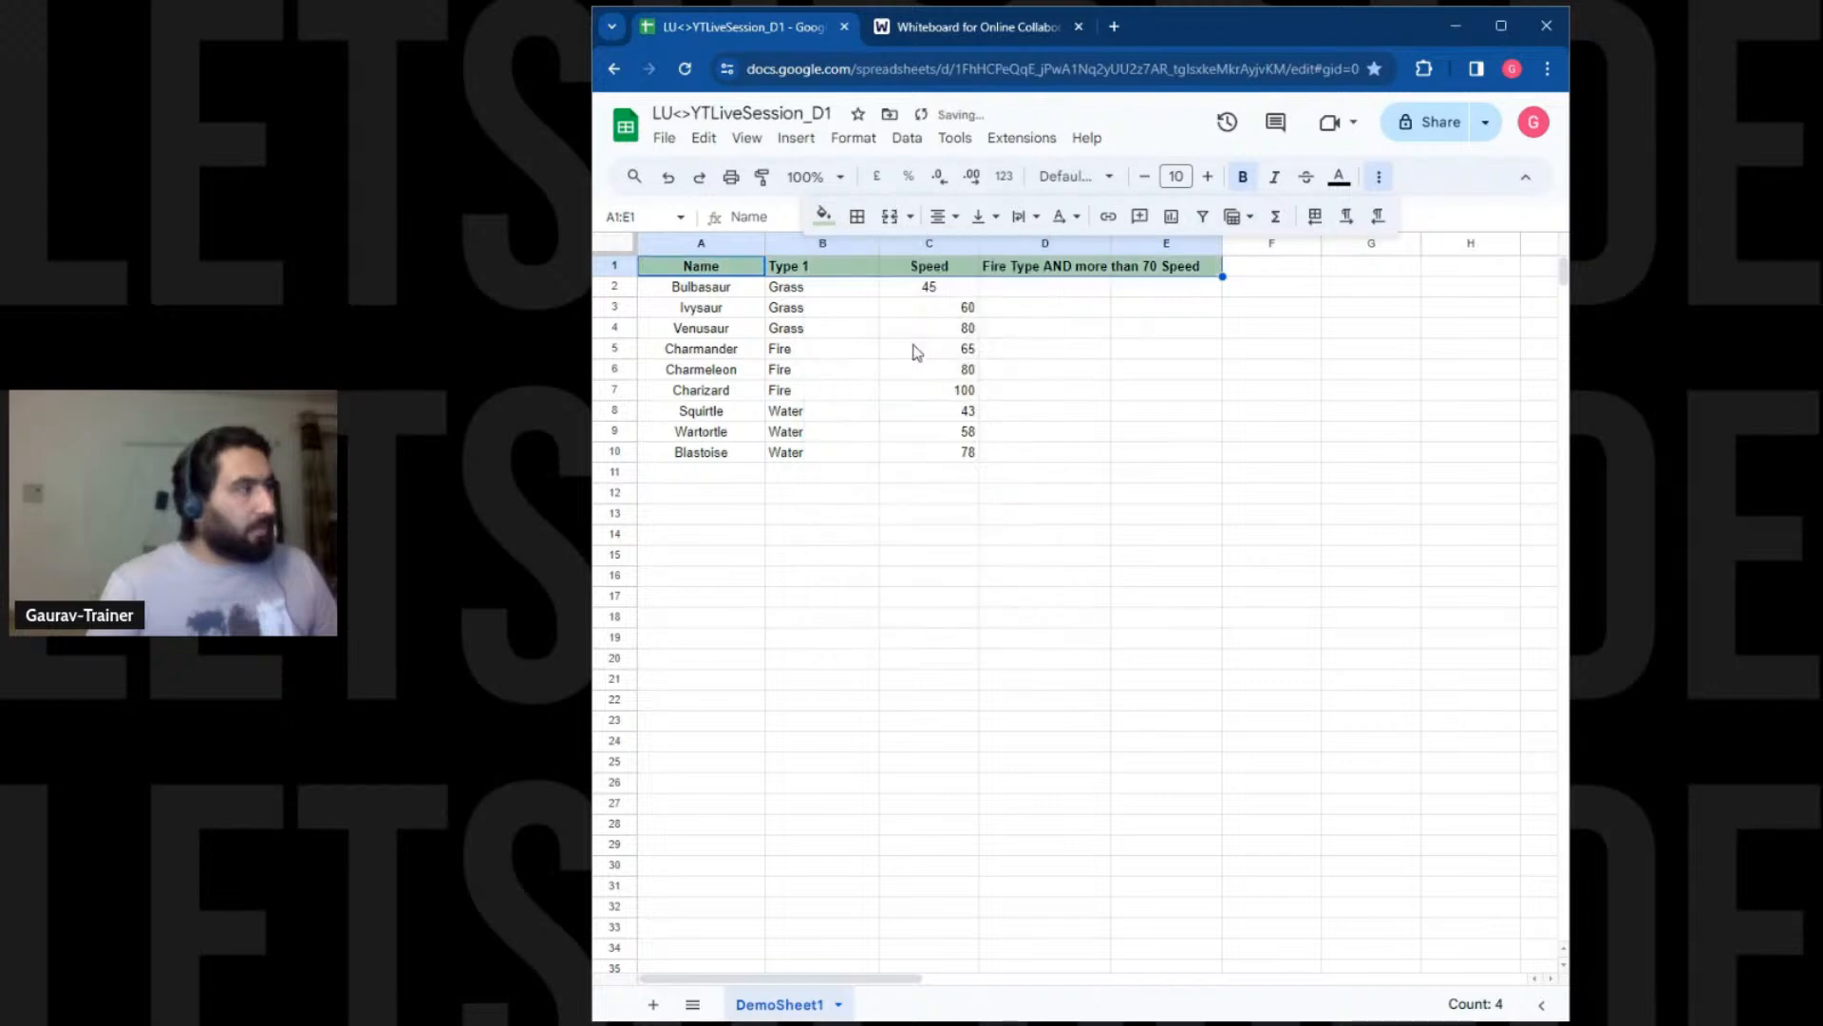
click(936, 538)
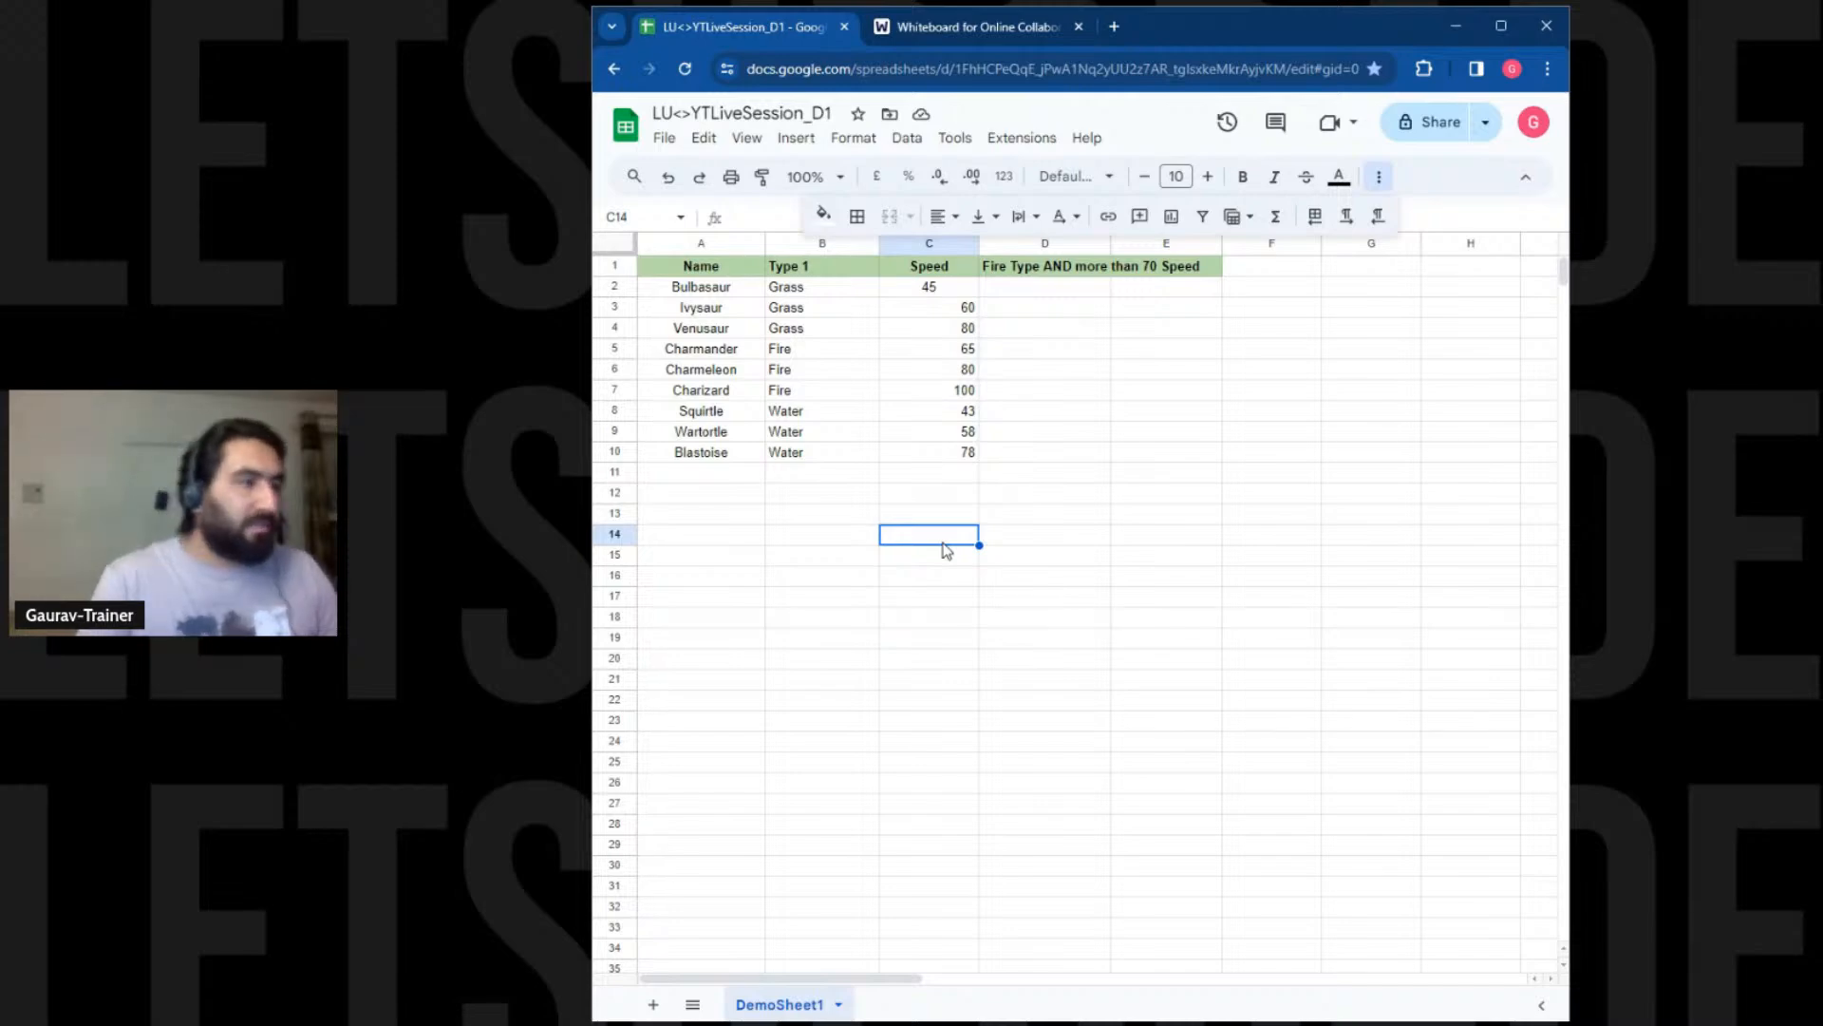
Narrow the Speed column and centre its values in C3:C10 to match C2
drag(979, 244, 945, 243)
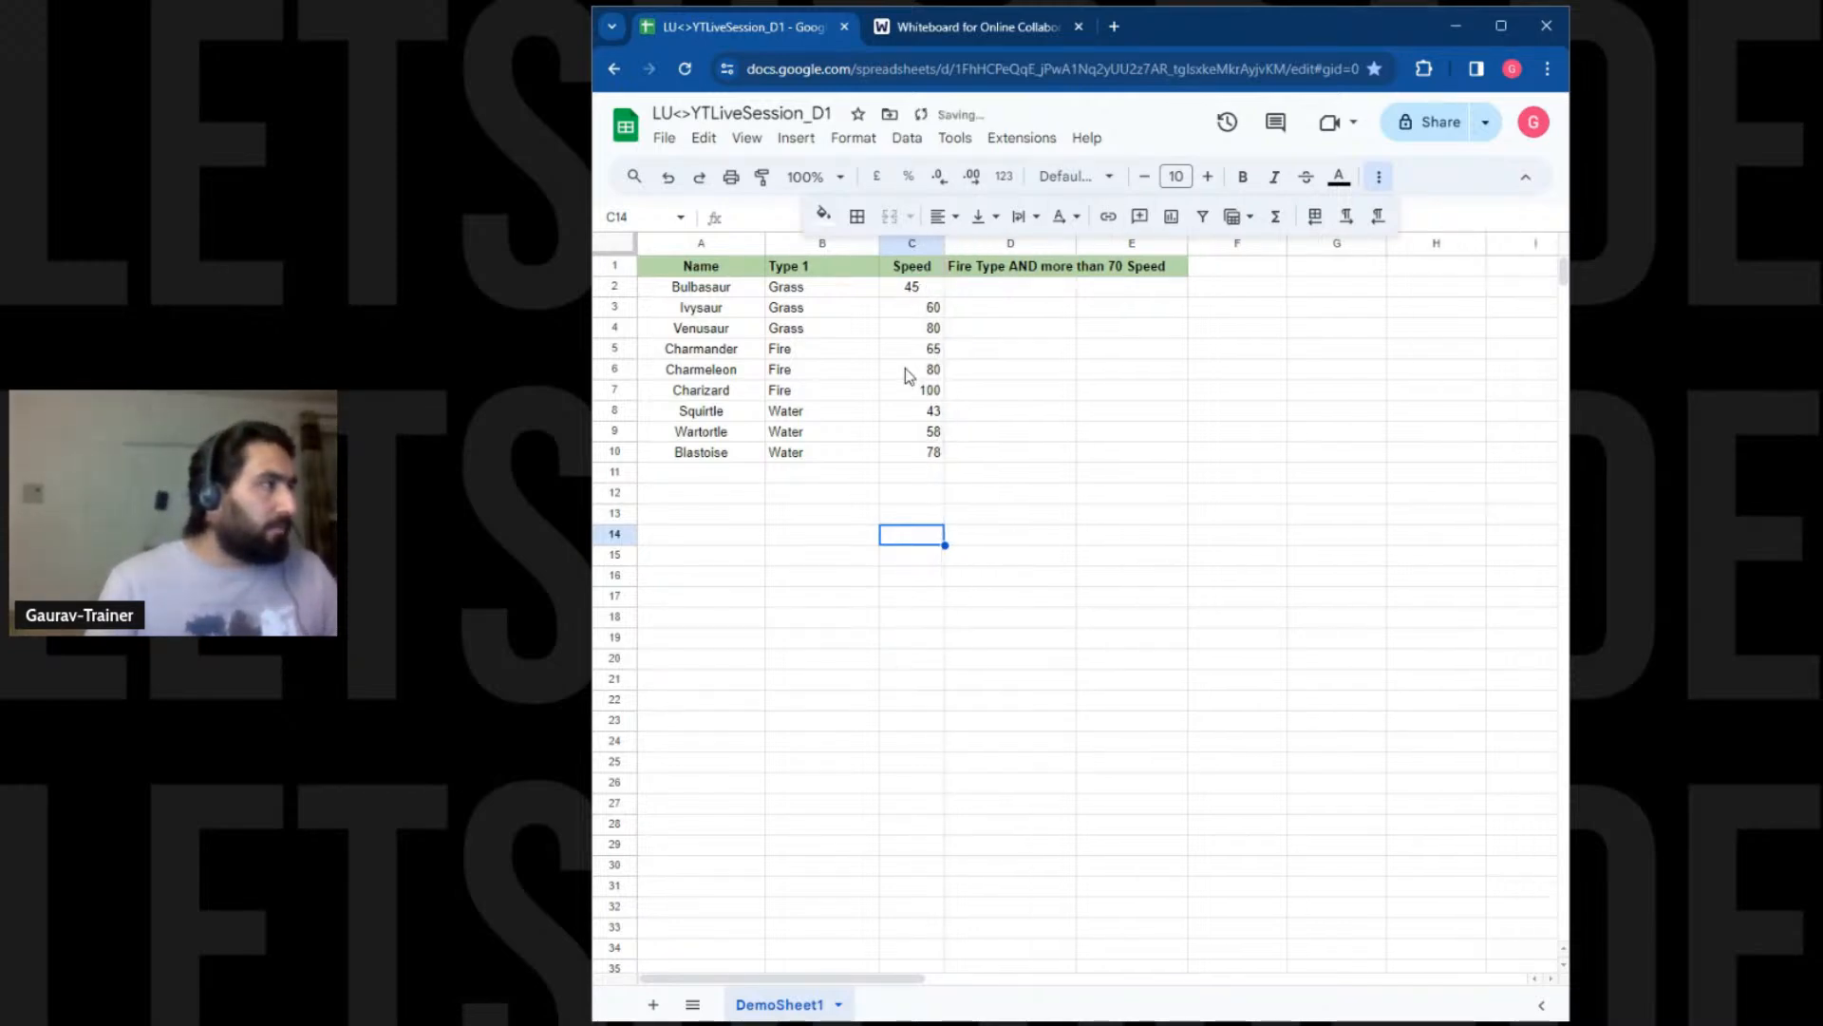
click(914, 294)
drag(904, 317, 911, 454)
click(905, 577)
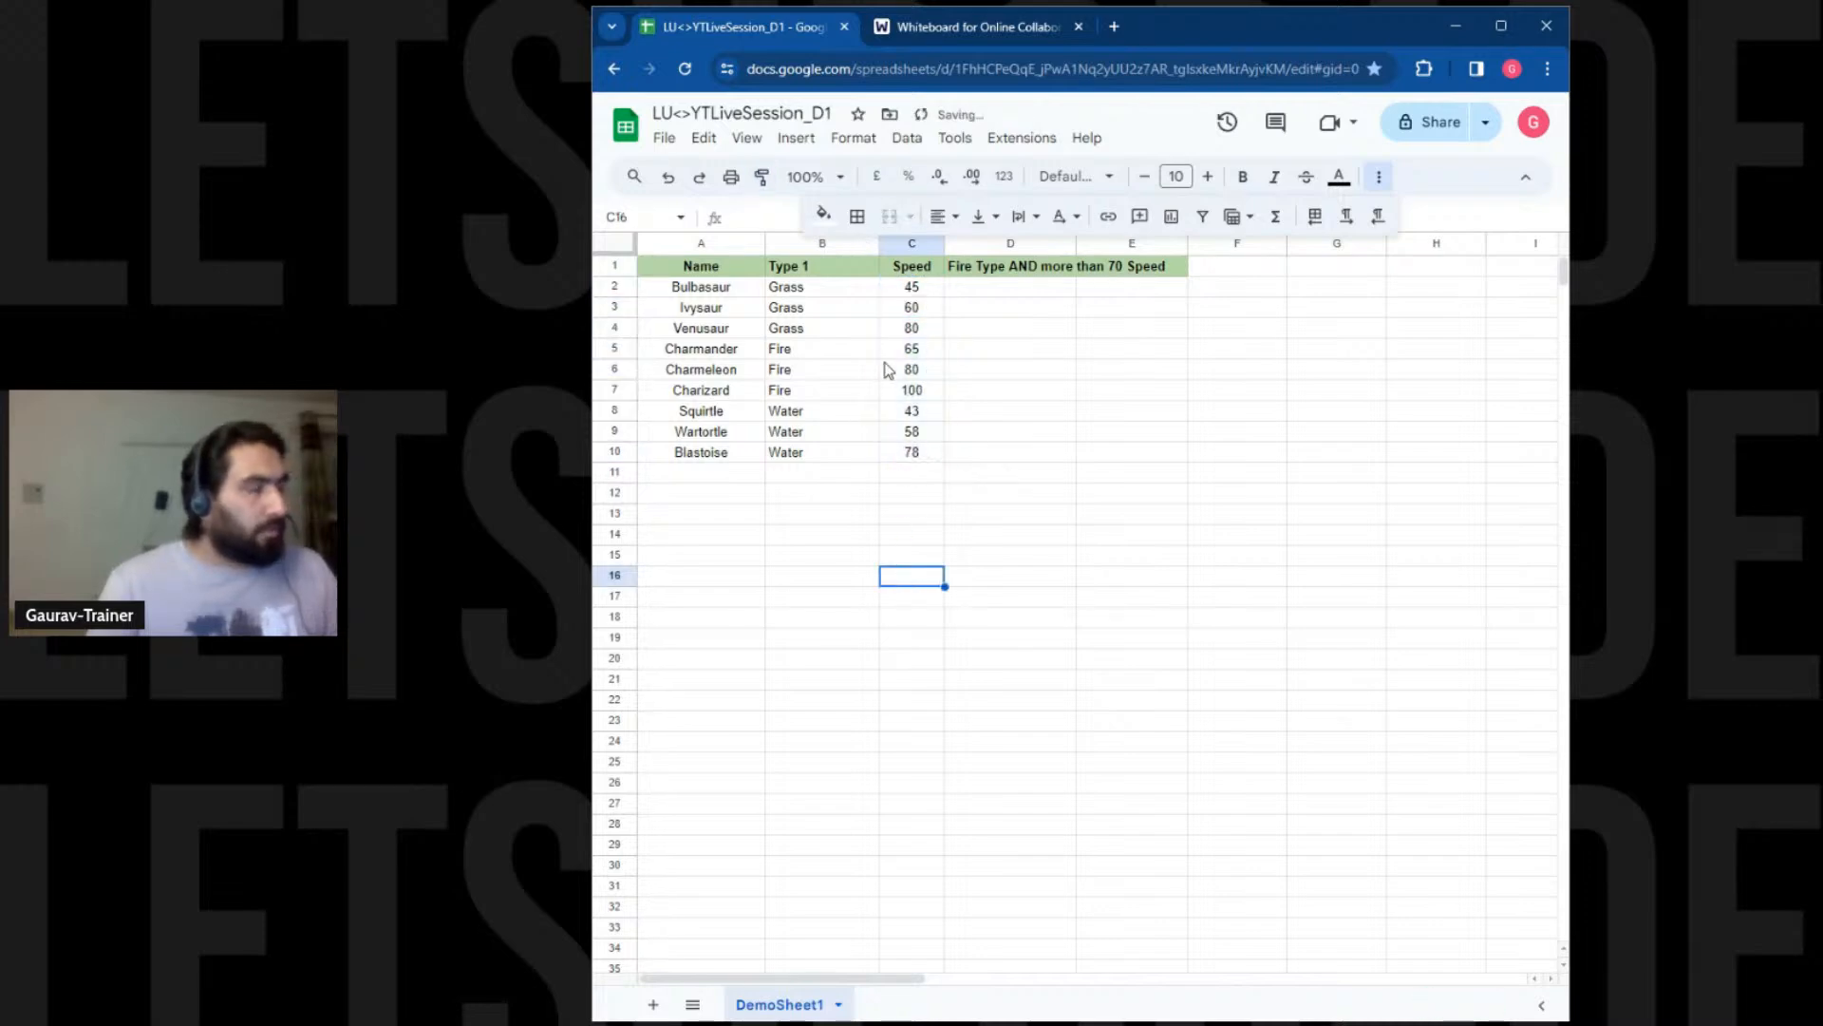
Merge D1:E1 into one cell for the "Fire Type AND more than 70 Speed" heading
click(1013, 267)
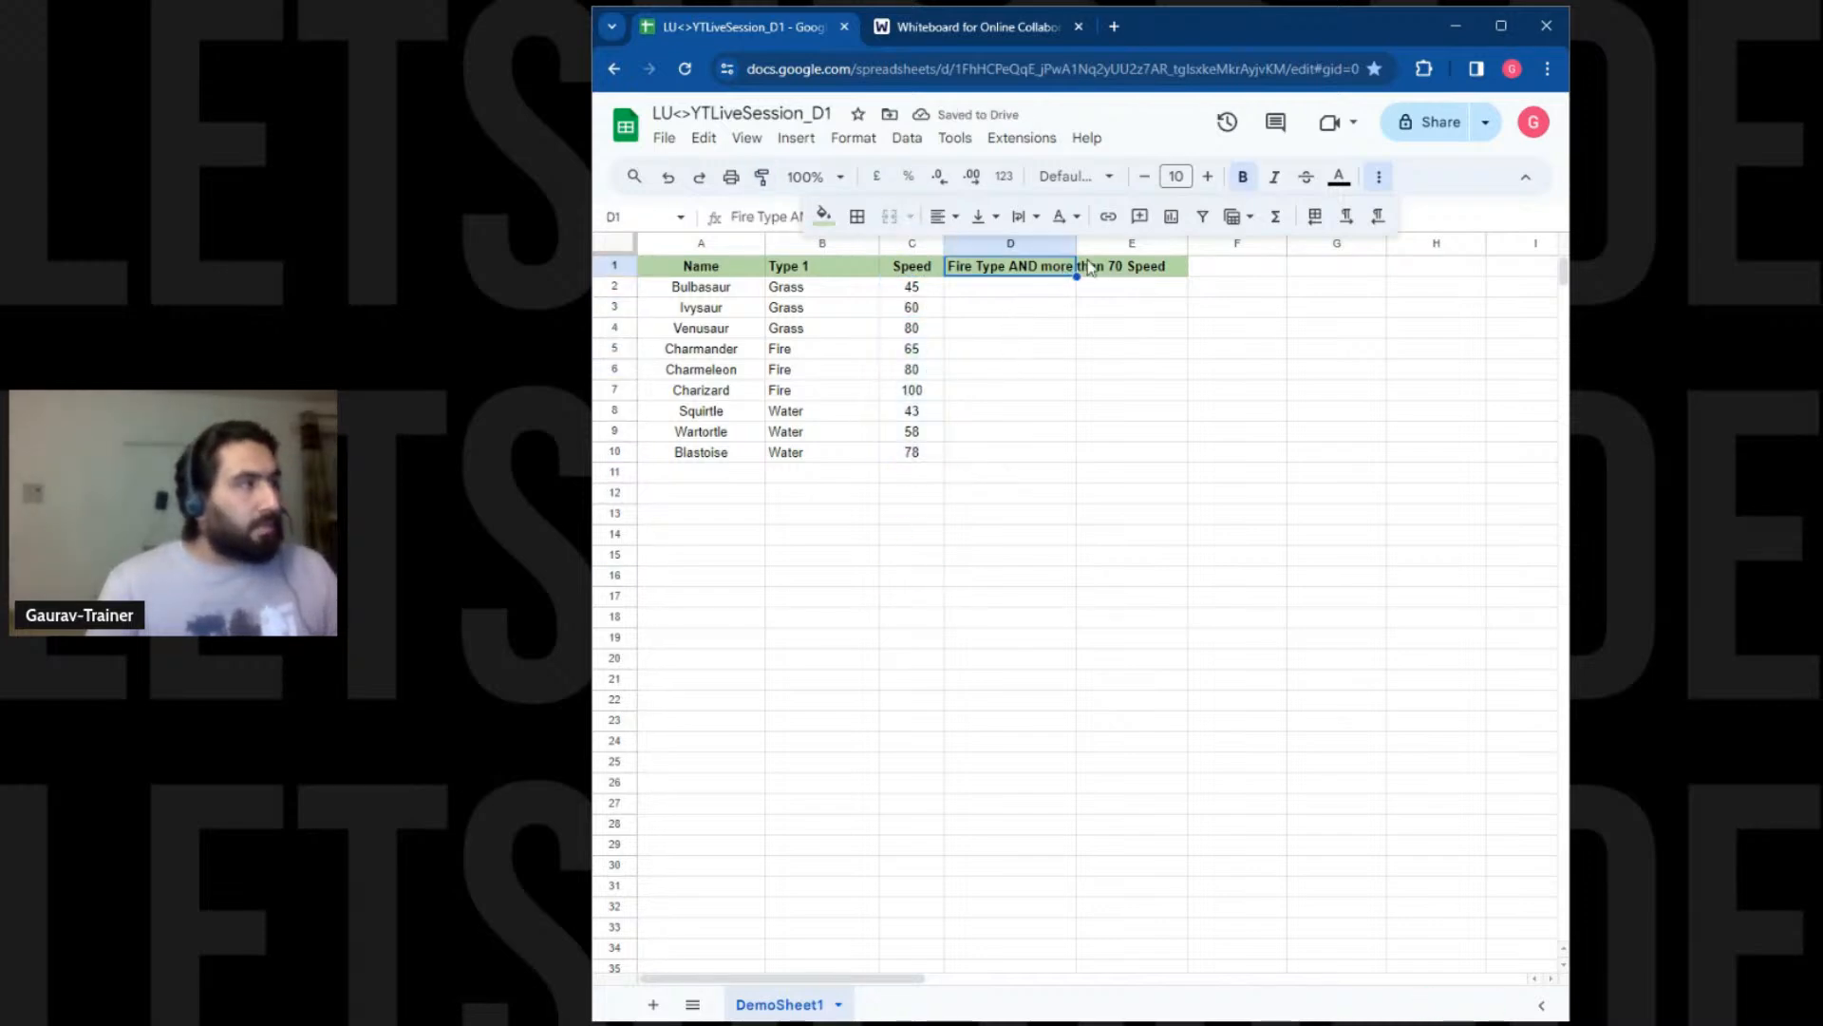
click(1092, 267)
drag(1044, 276, 1126, 269)
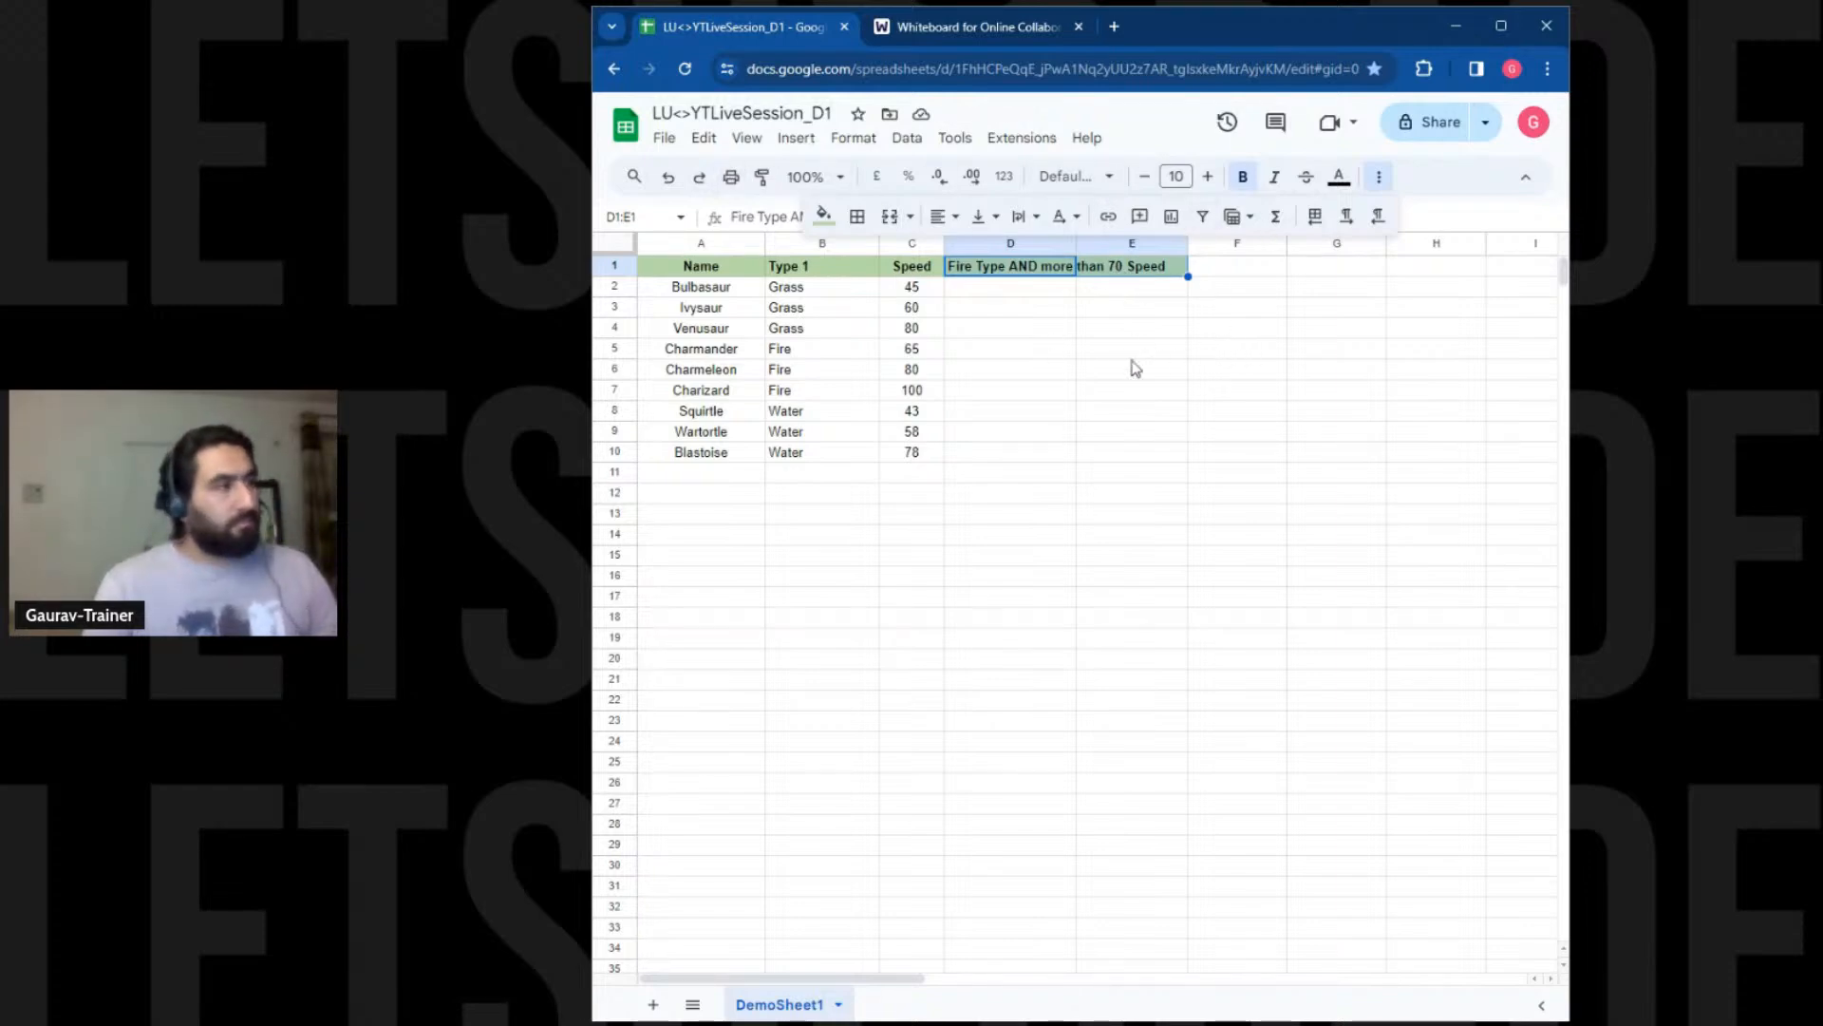
click(889, 217)
click(1046, 382)
click(1051, 273)
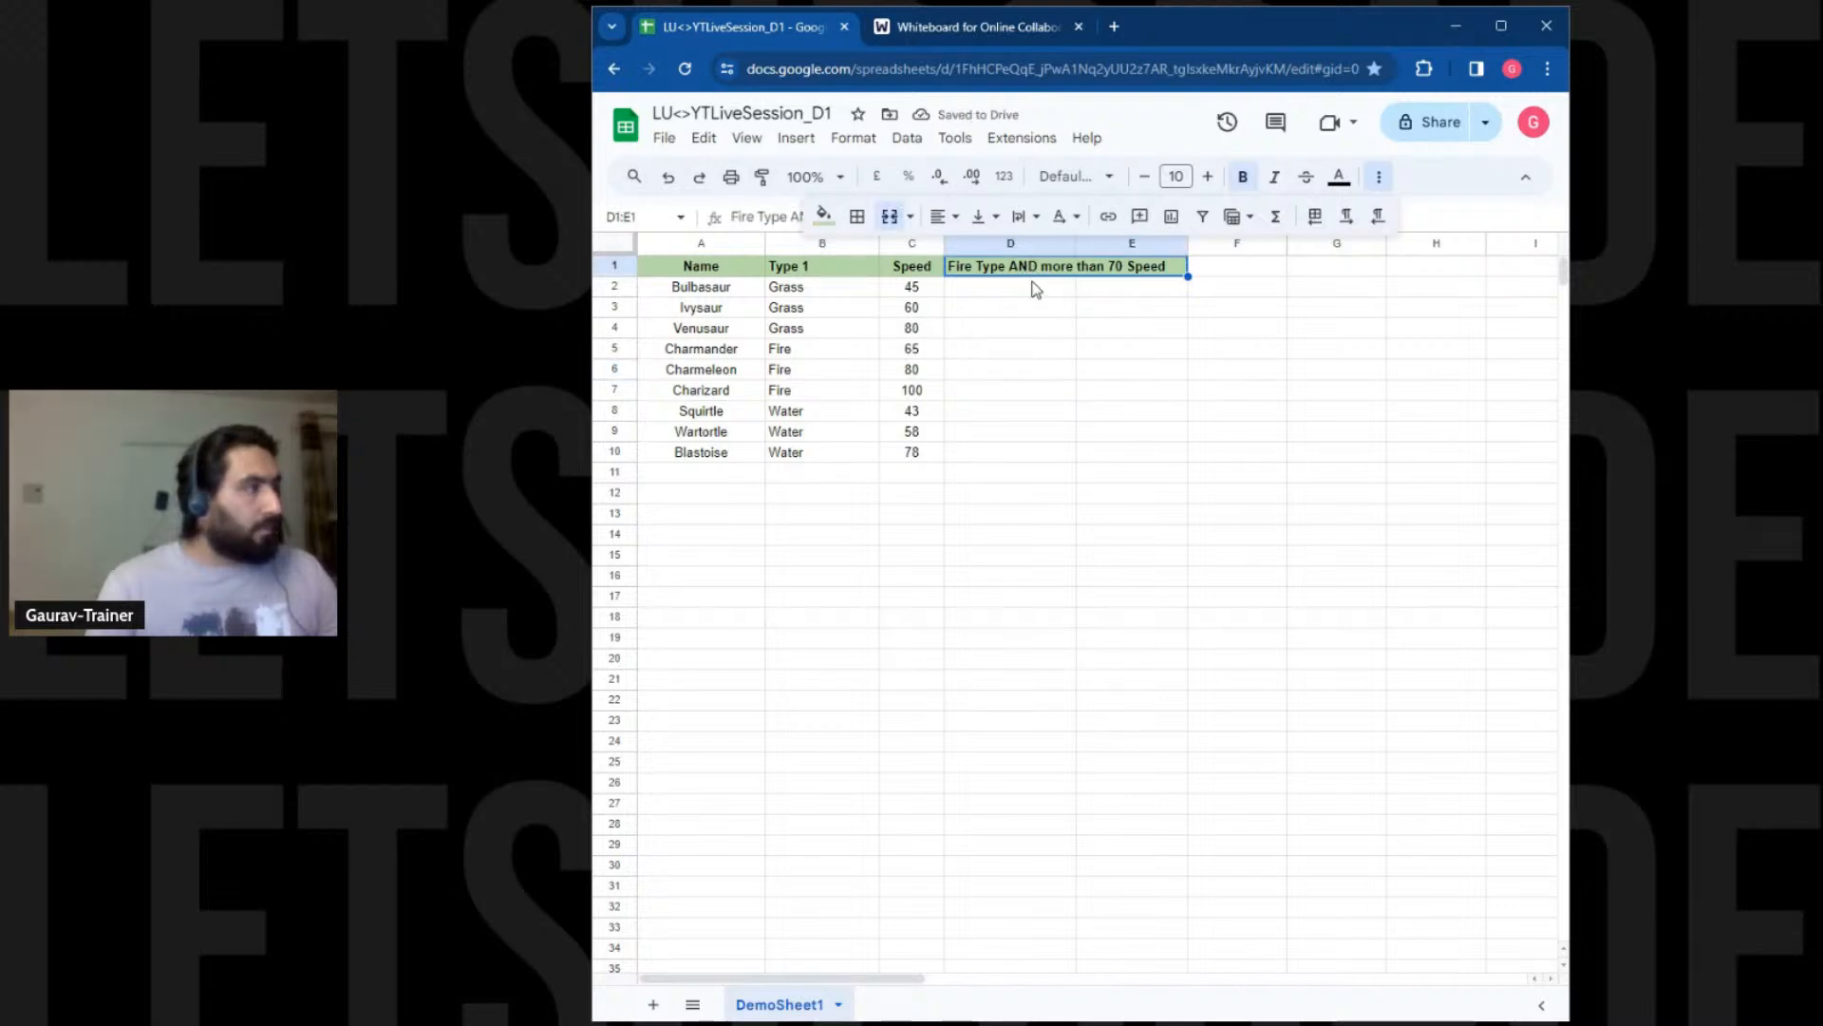
Merge D2:E2 and copy that merged format to D3:E10 so each row has one result cell
drag(1035, 289, 1104, 300)
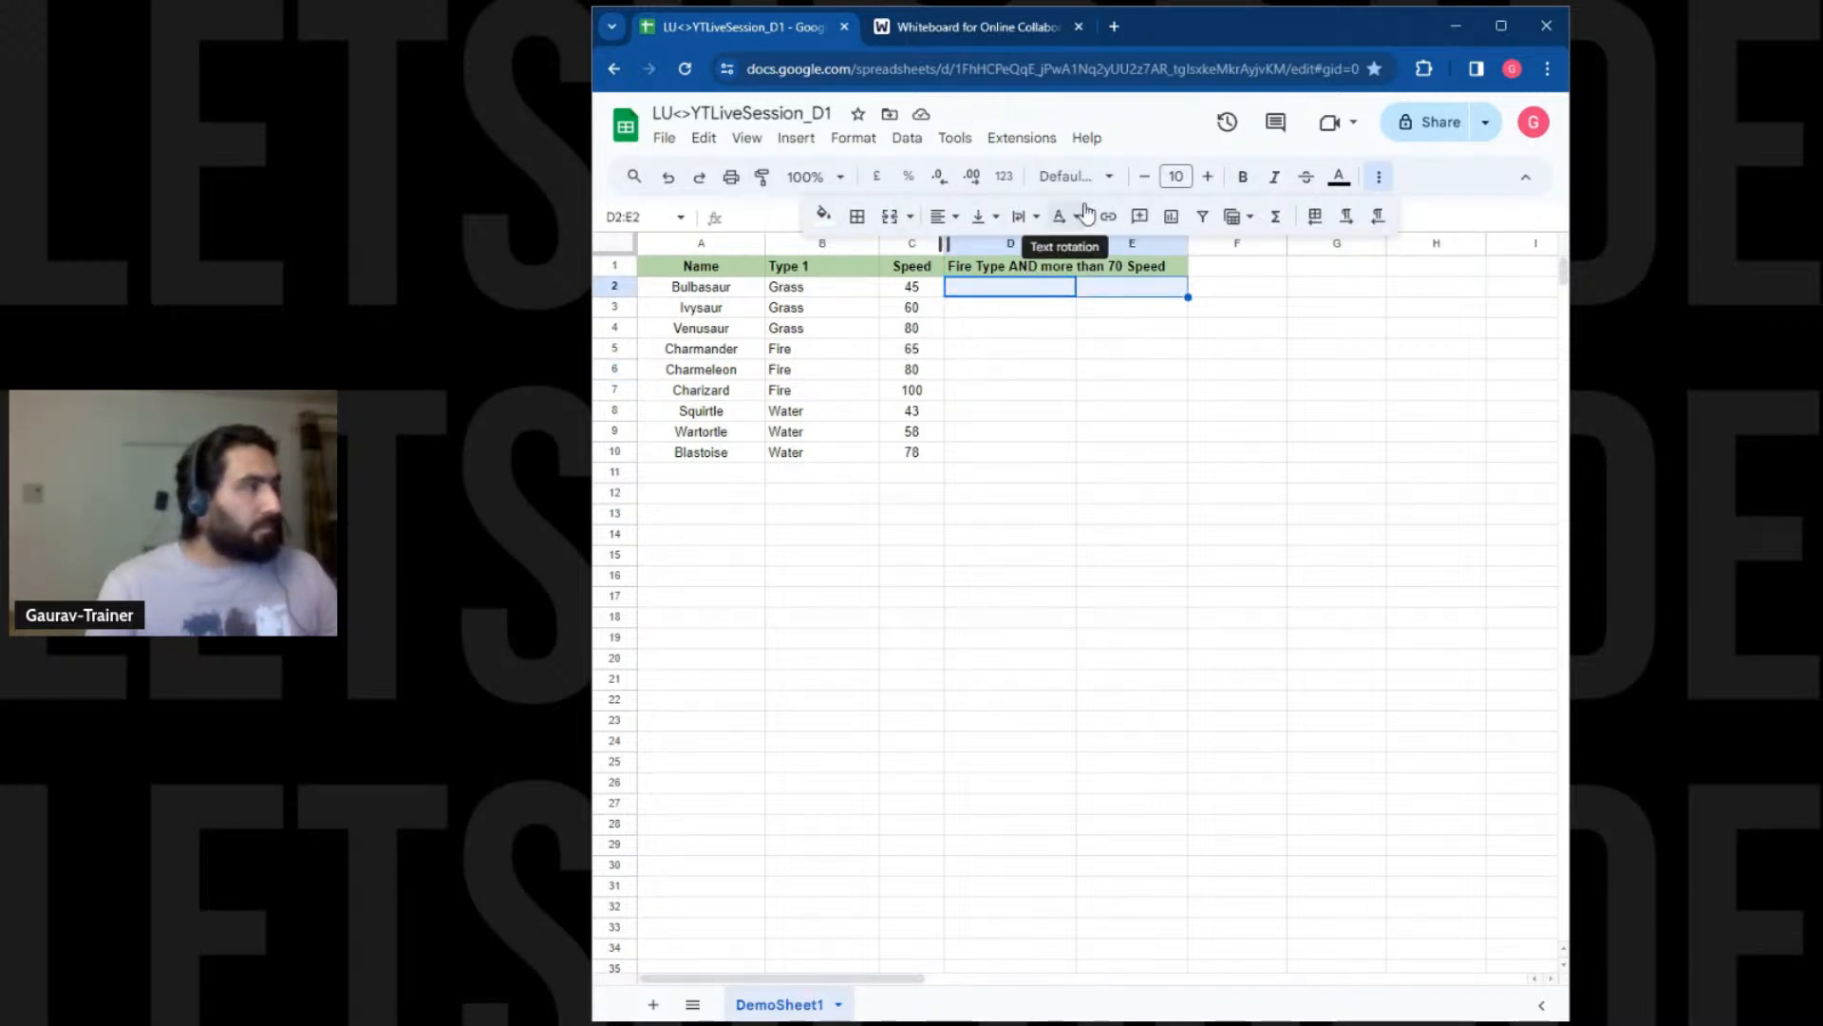
click(891, 218)
click(762, 176)
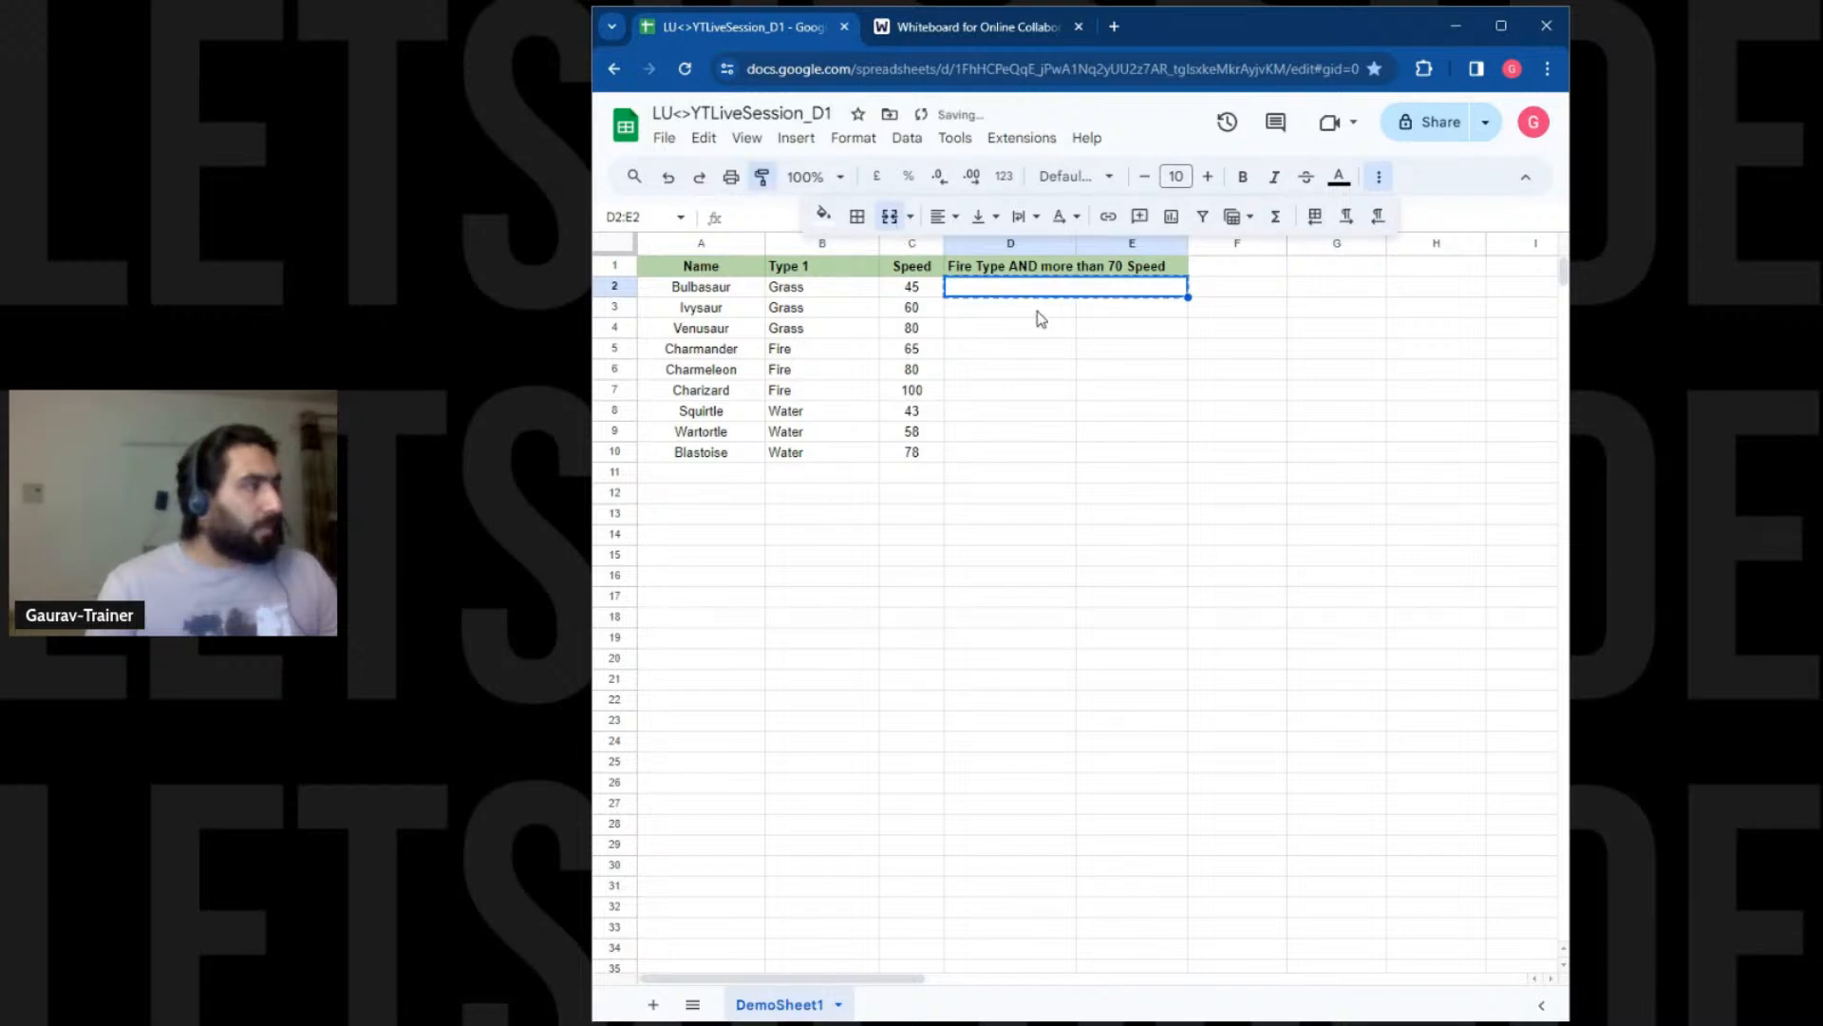
drag(1037, 311, 1023, 469)
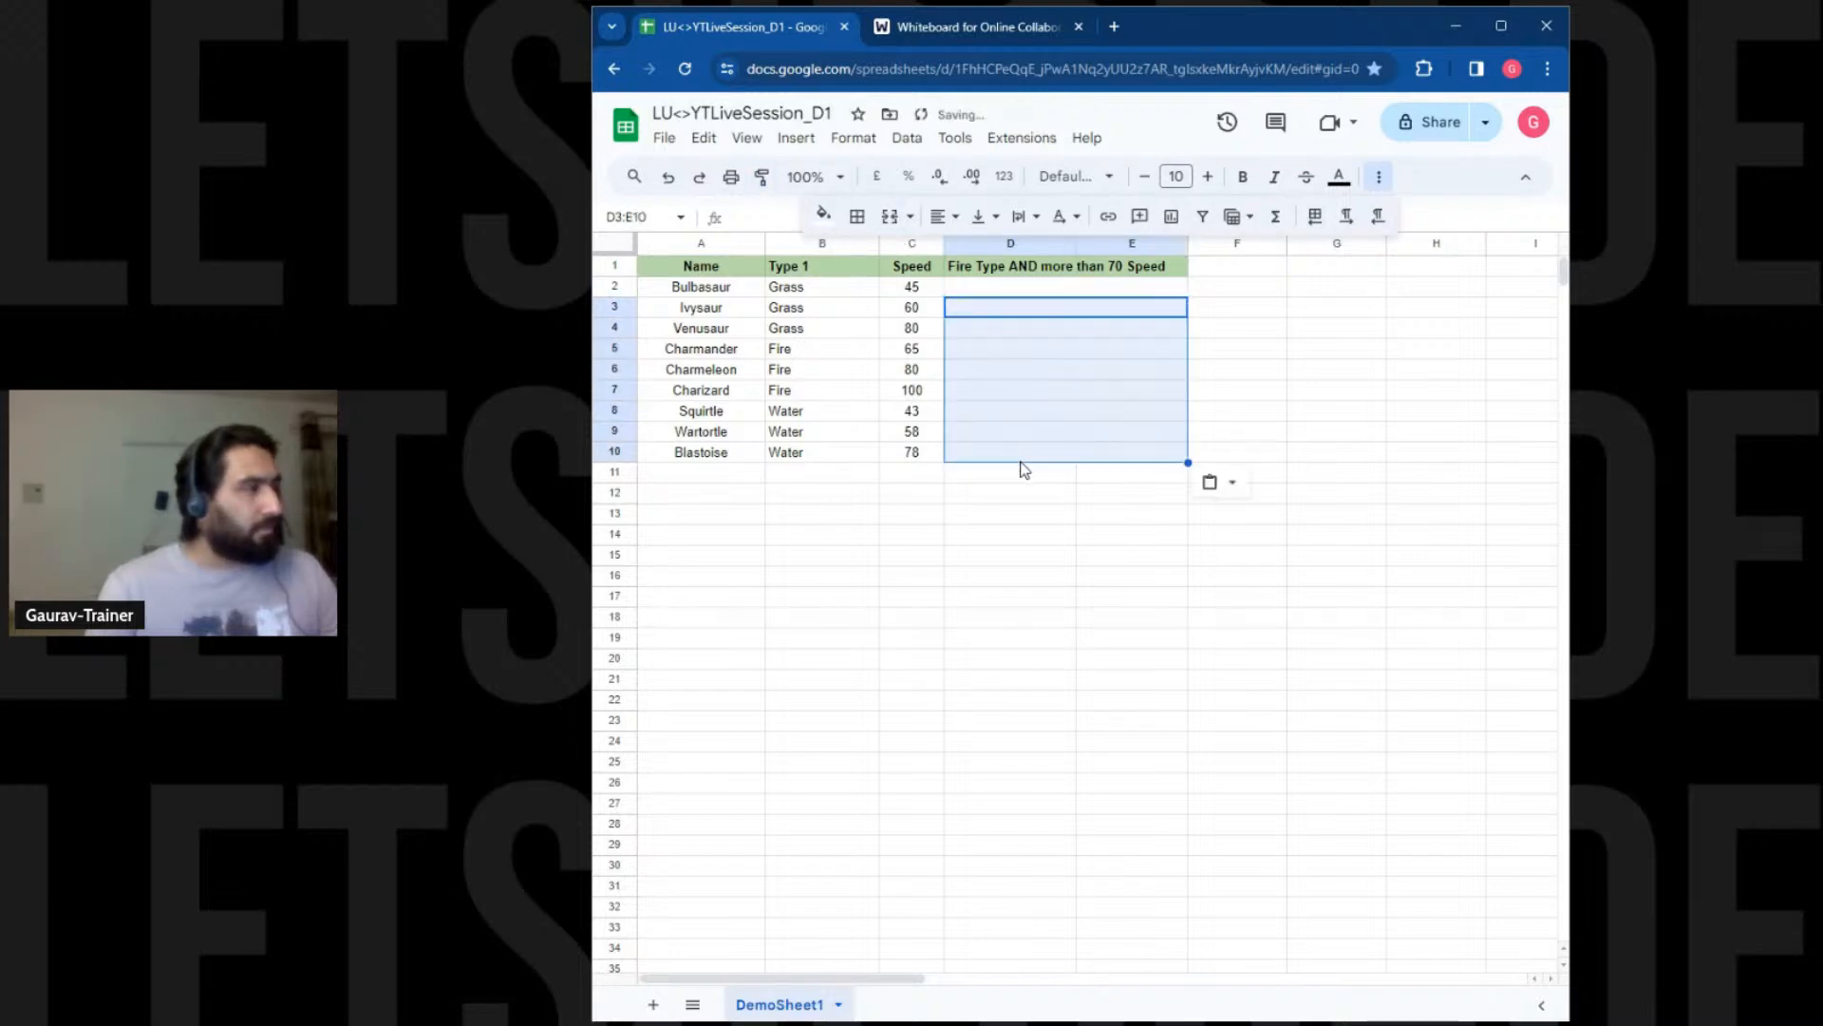
click(1018, 555)
Apply all borders to the whole table range A1:E10
drag(700, 274, 1016, 454)
click(852, 220)
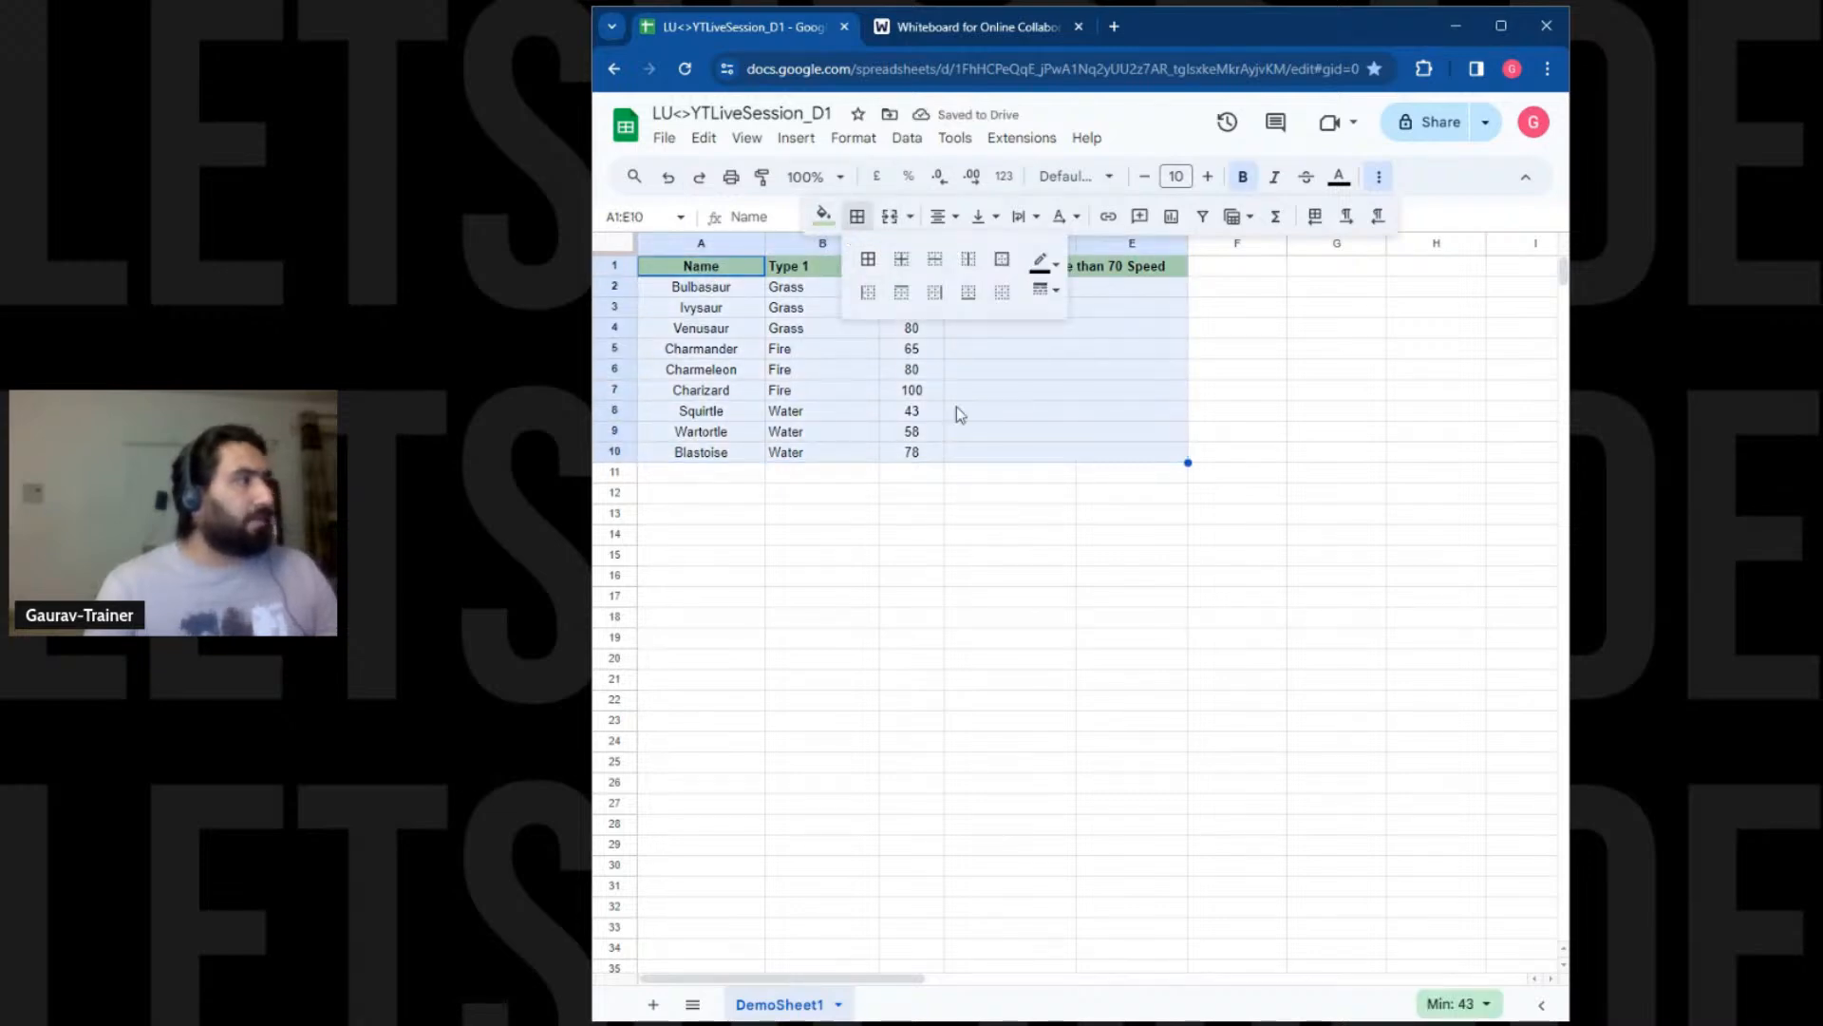
click(868, 259)
click(1010, 535)
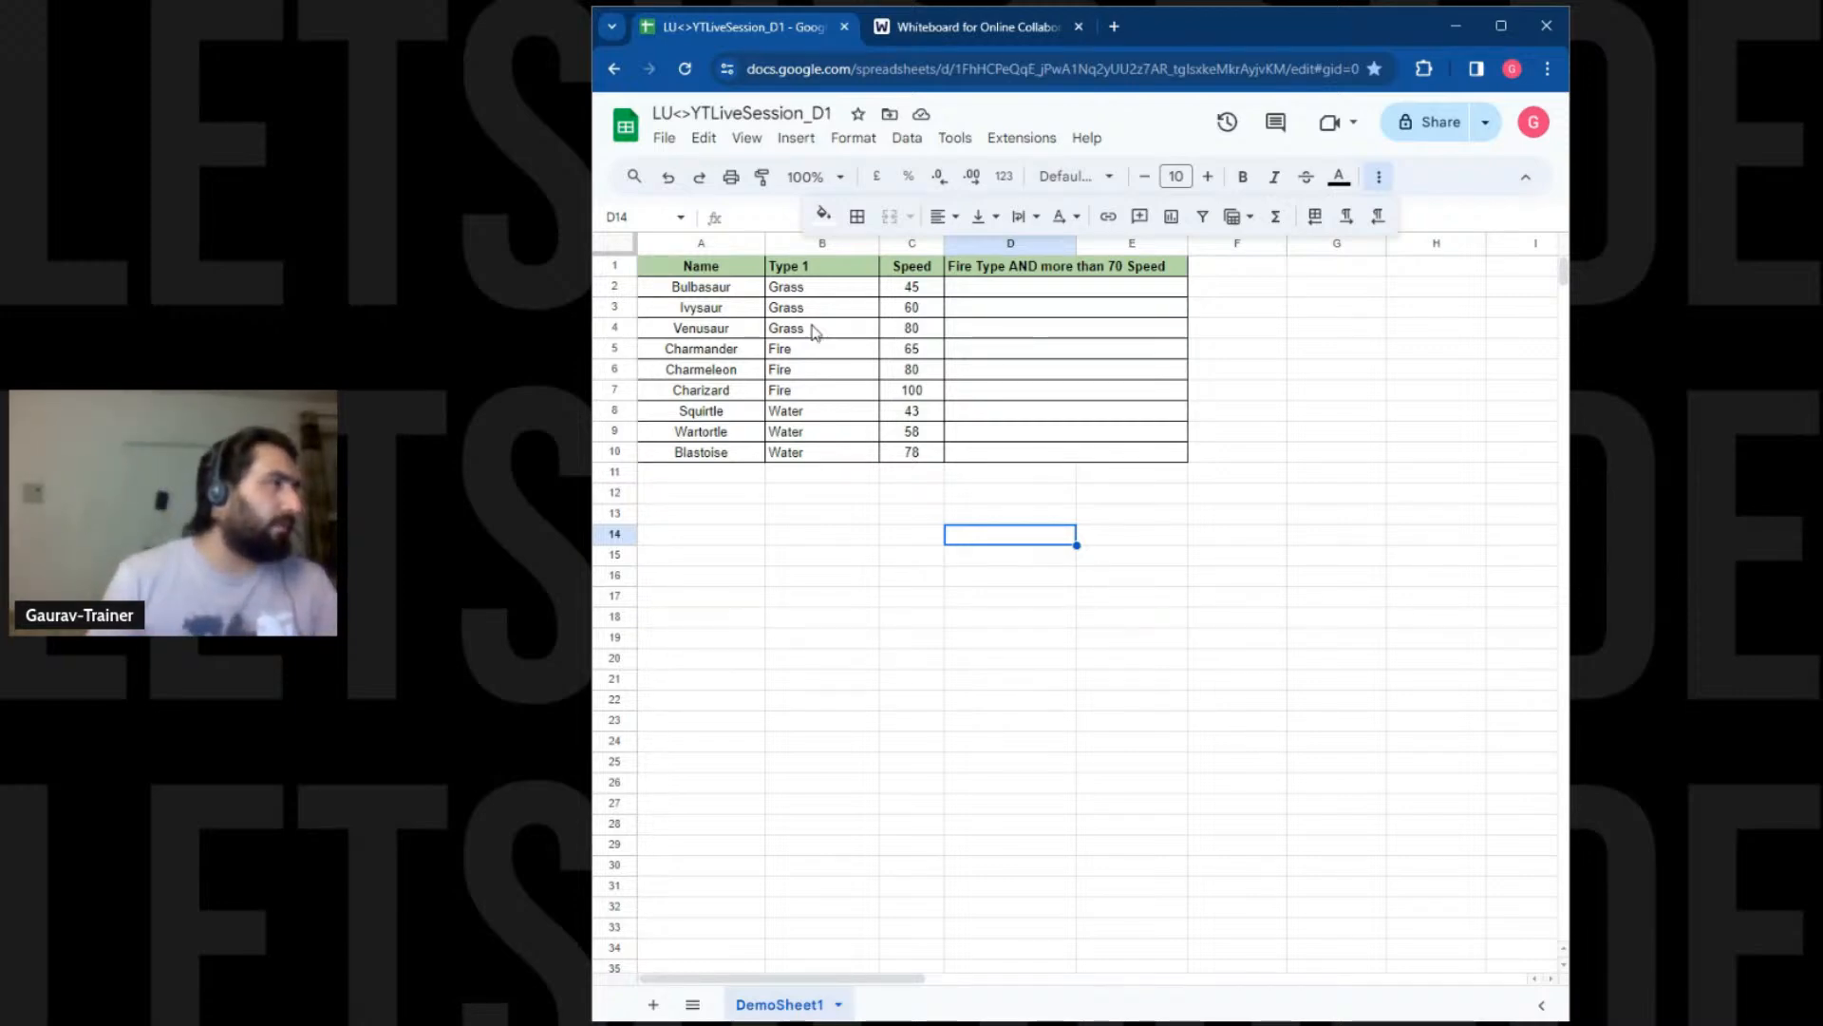
Add a conditional format to the Type 1 values B2:B10 using the default green colour scale from min value to max value
drag(810, 290, 815, 453)
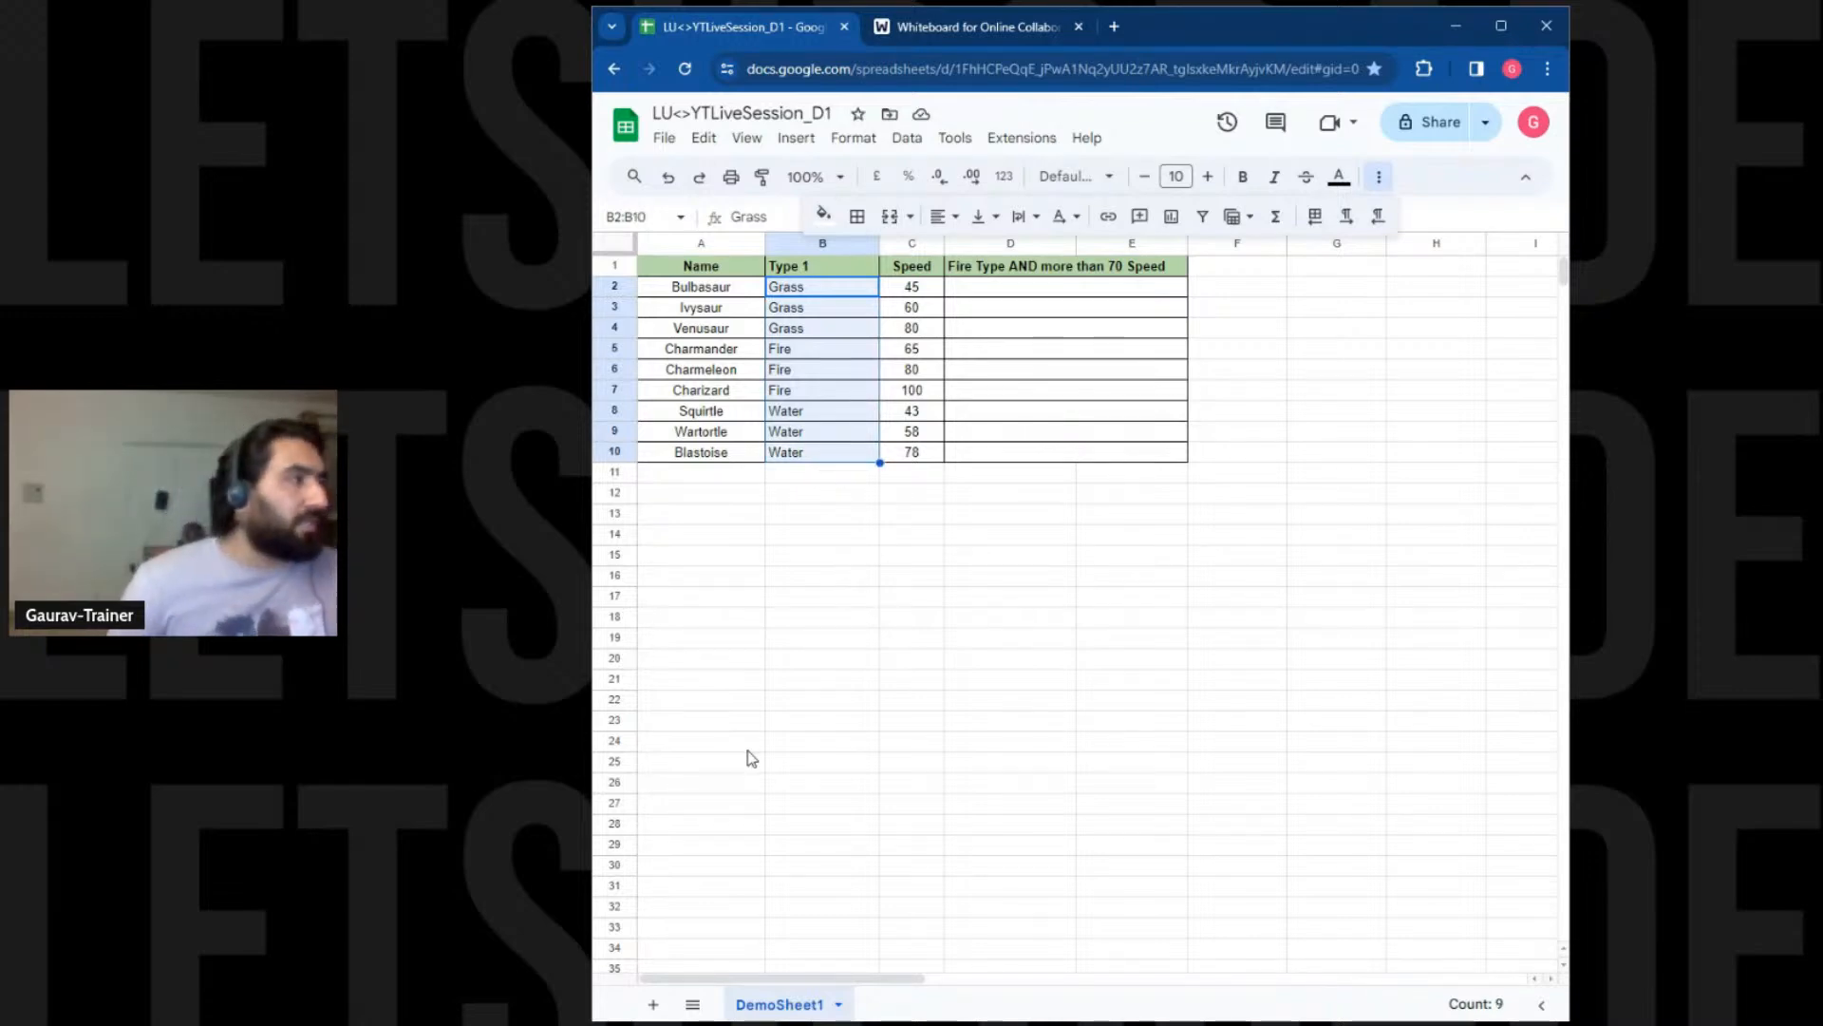
click(852, 138)
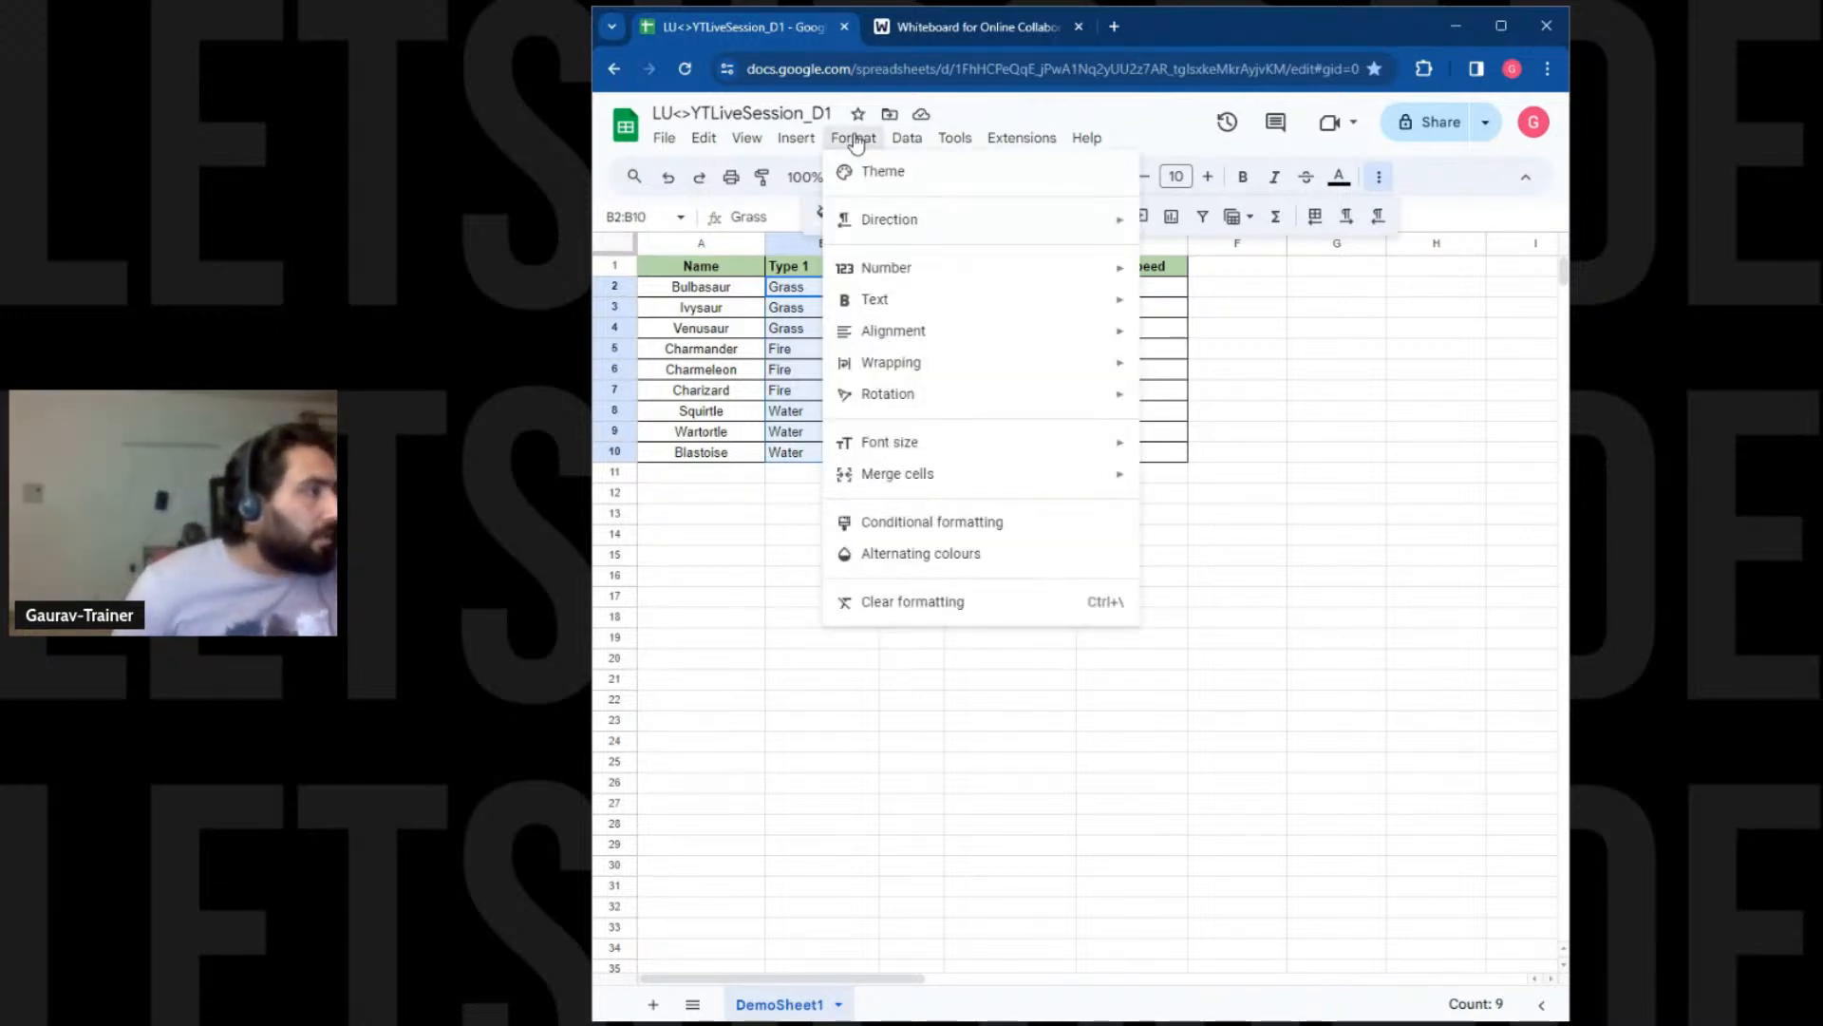
click(924, 521)
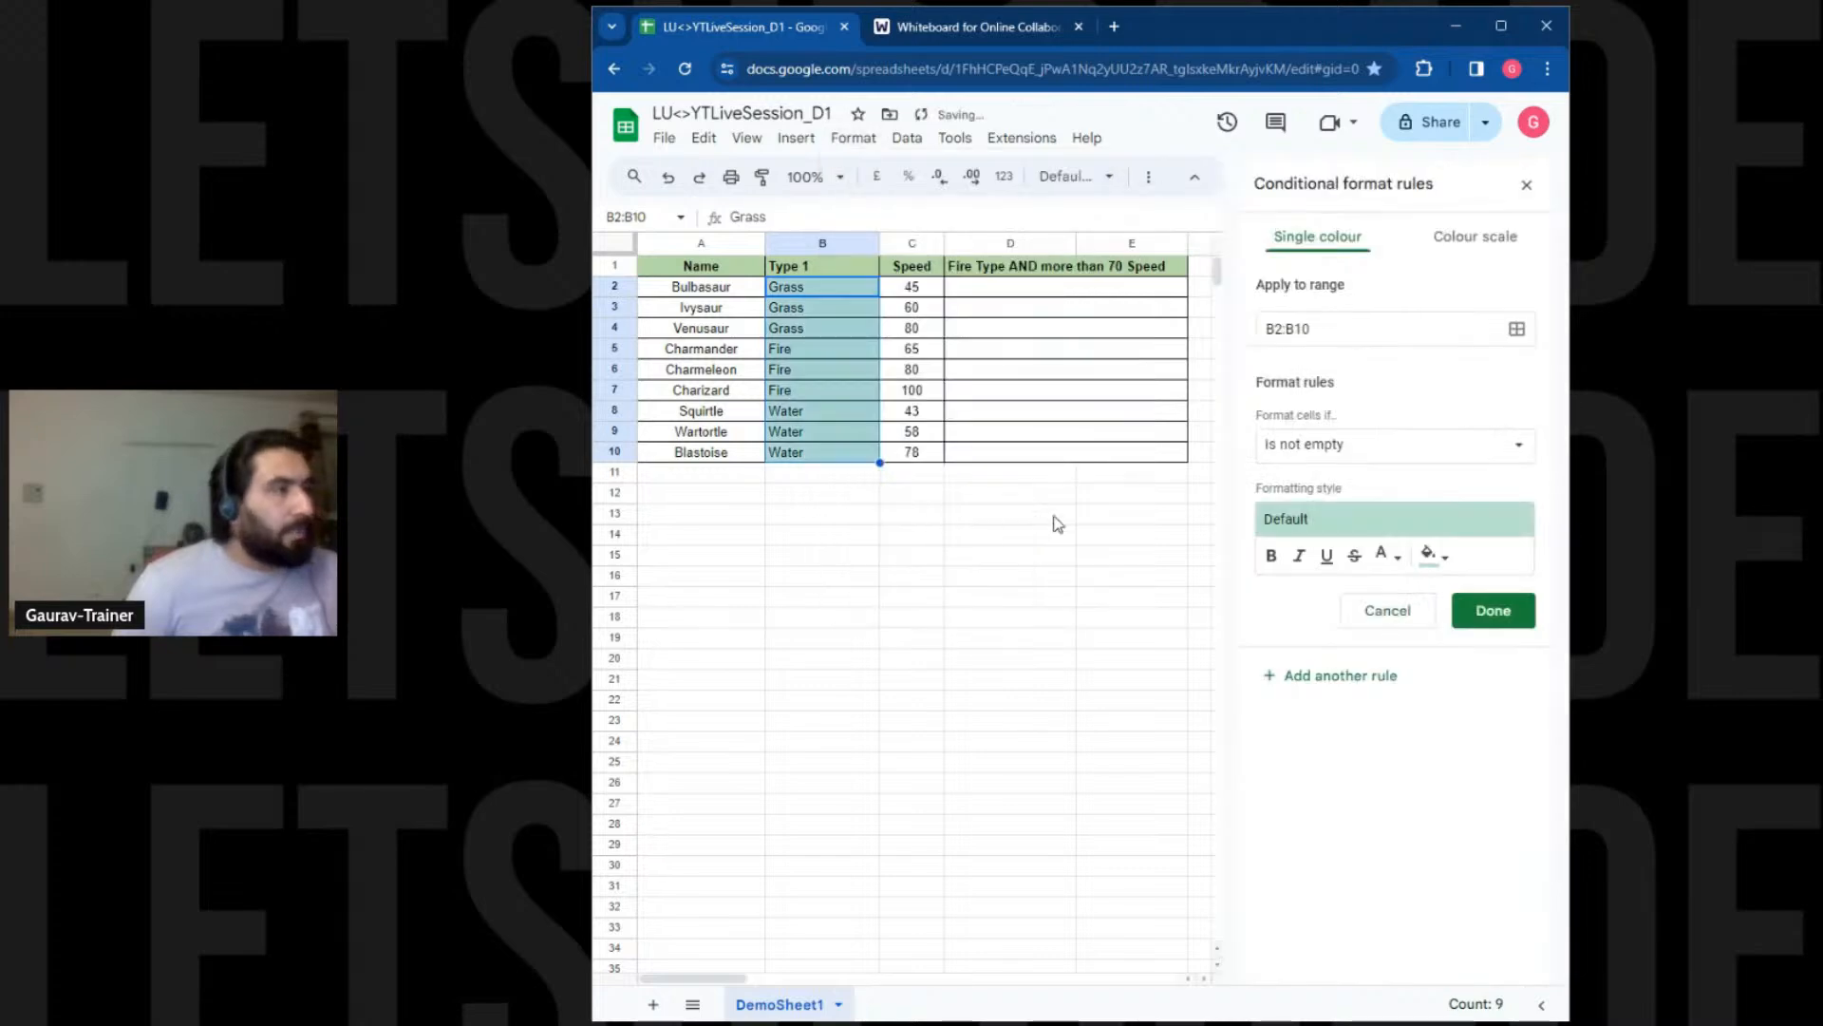
click(1460, 239)
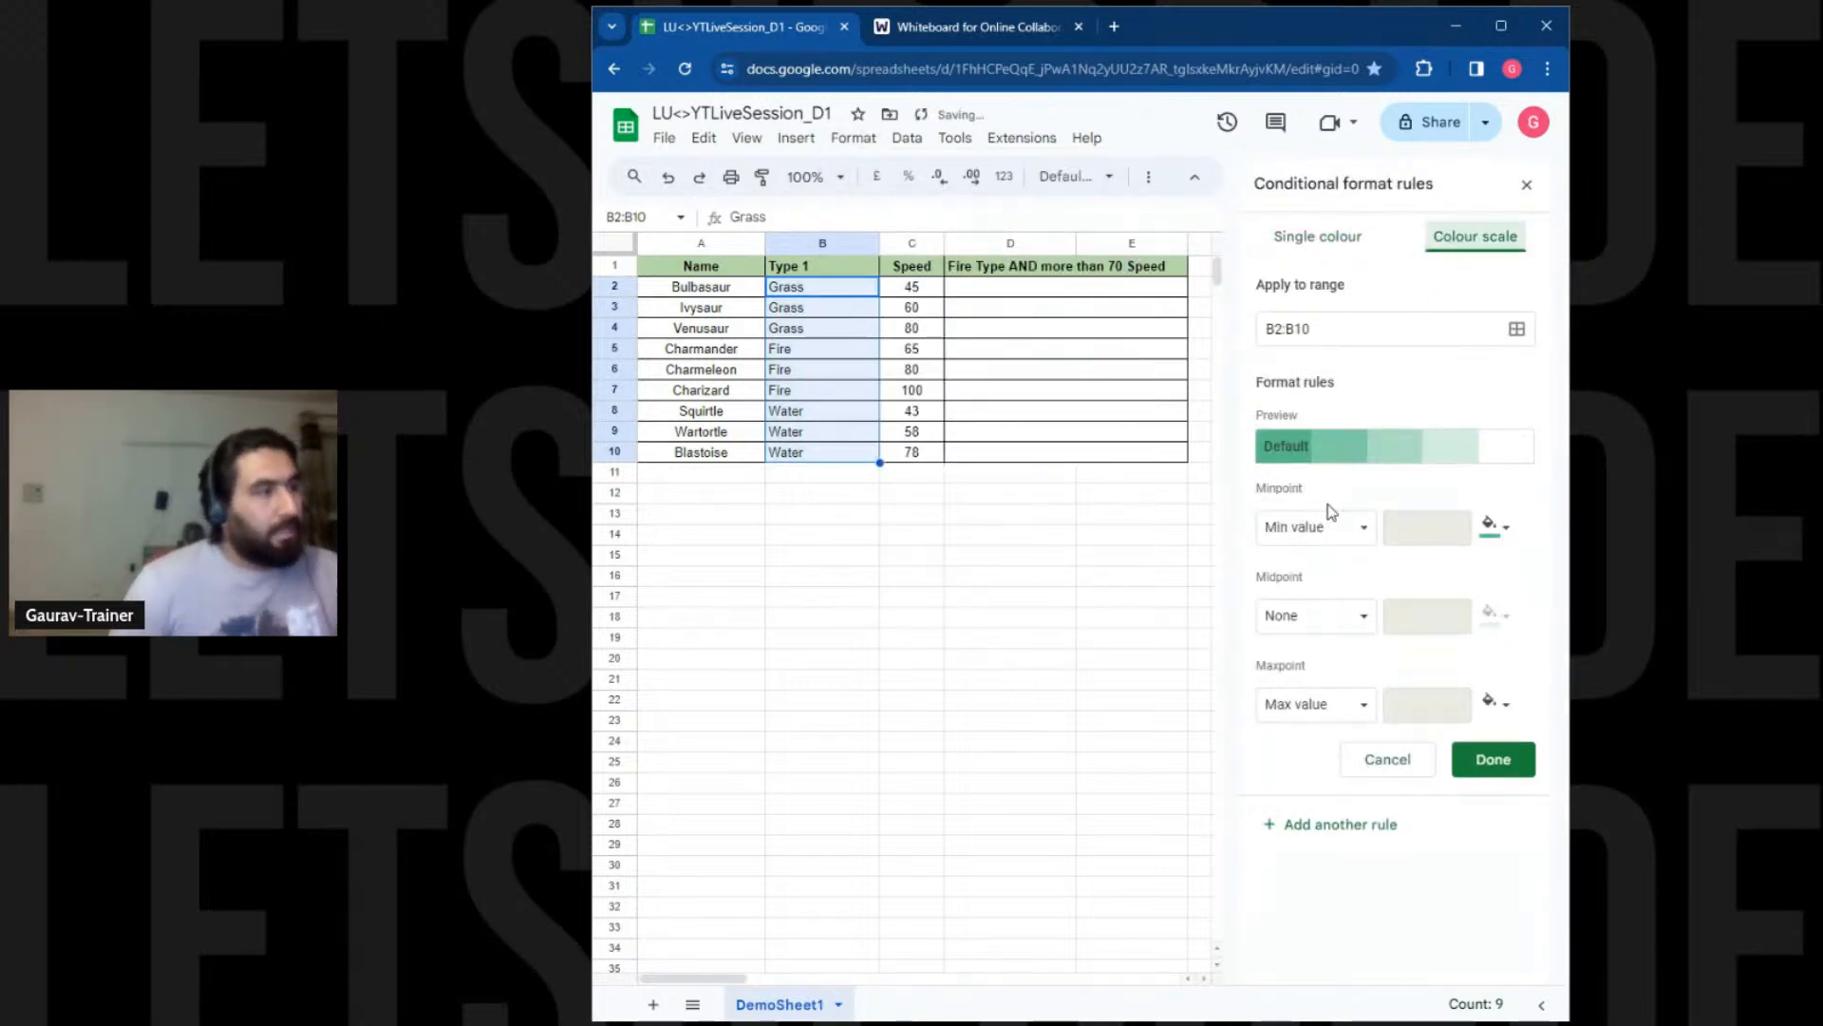
click(1336, 531)
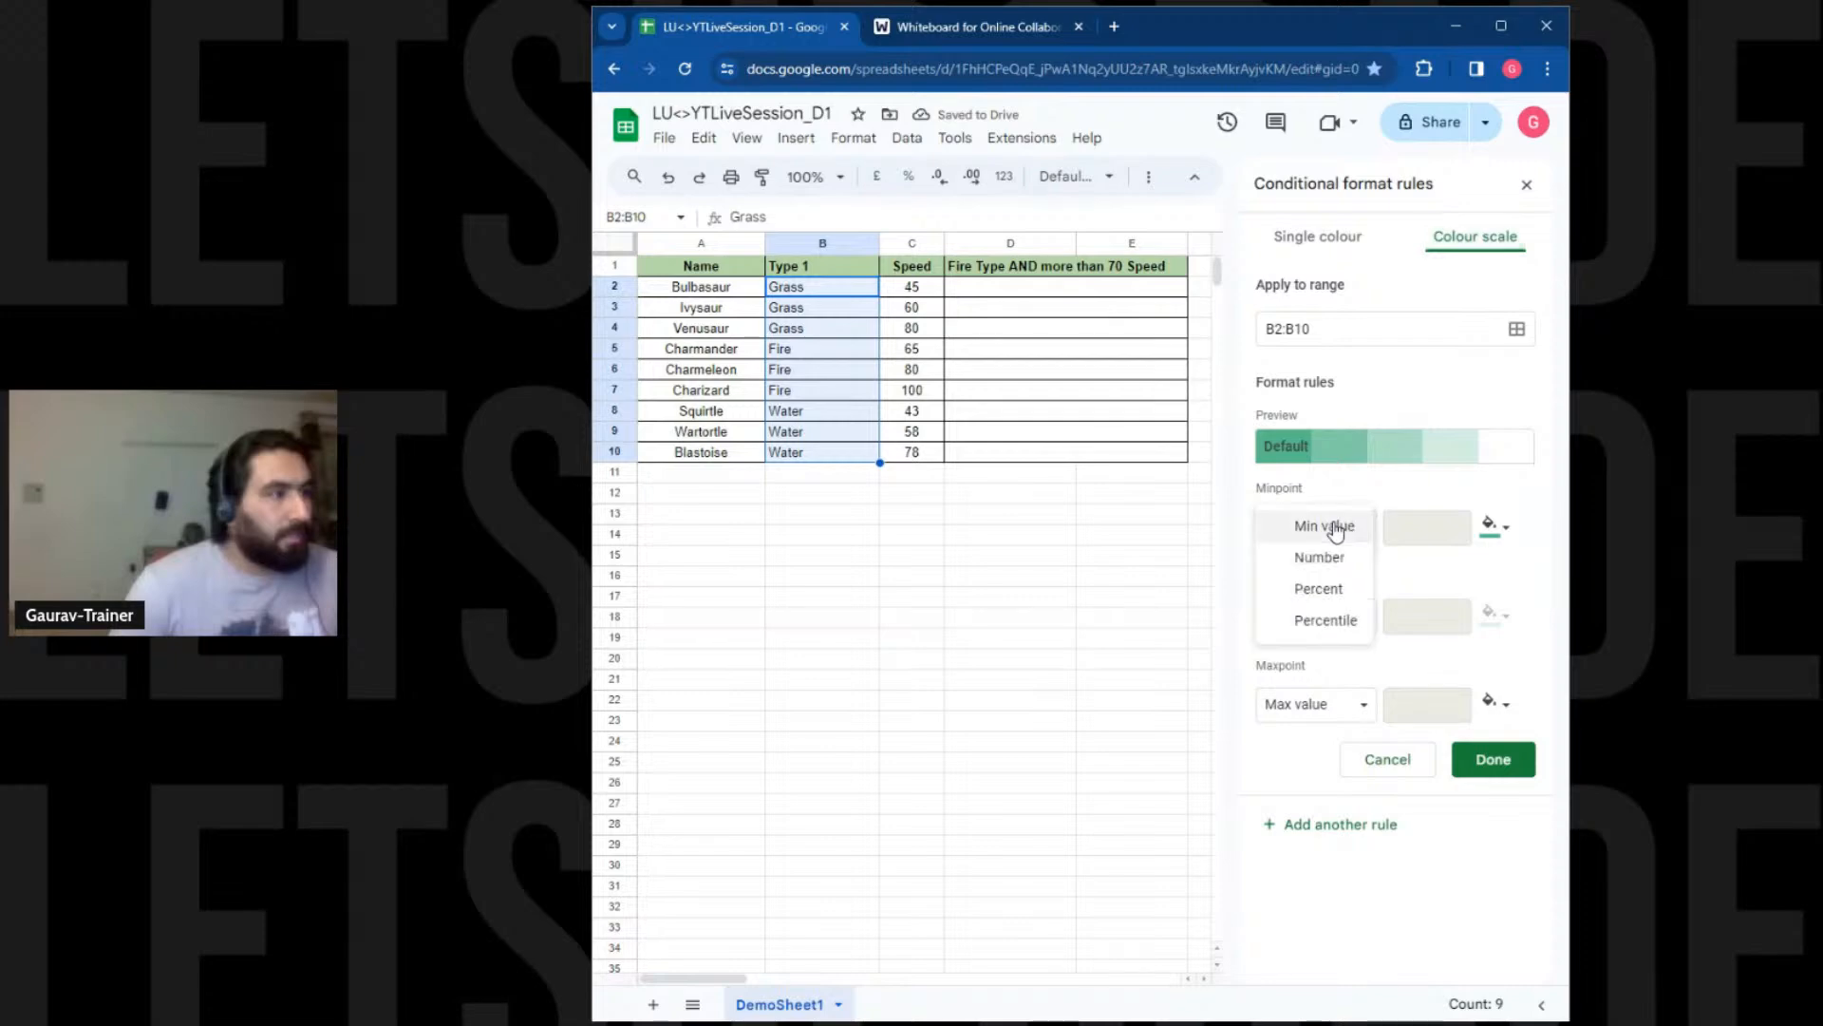
click(1335, 531)
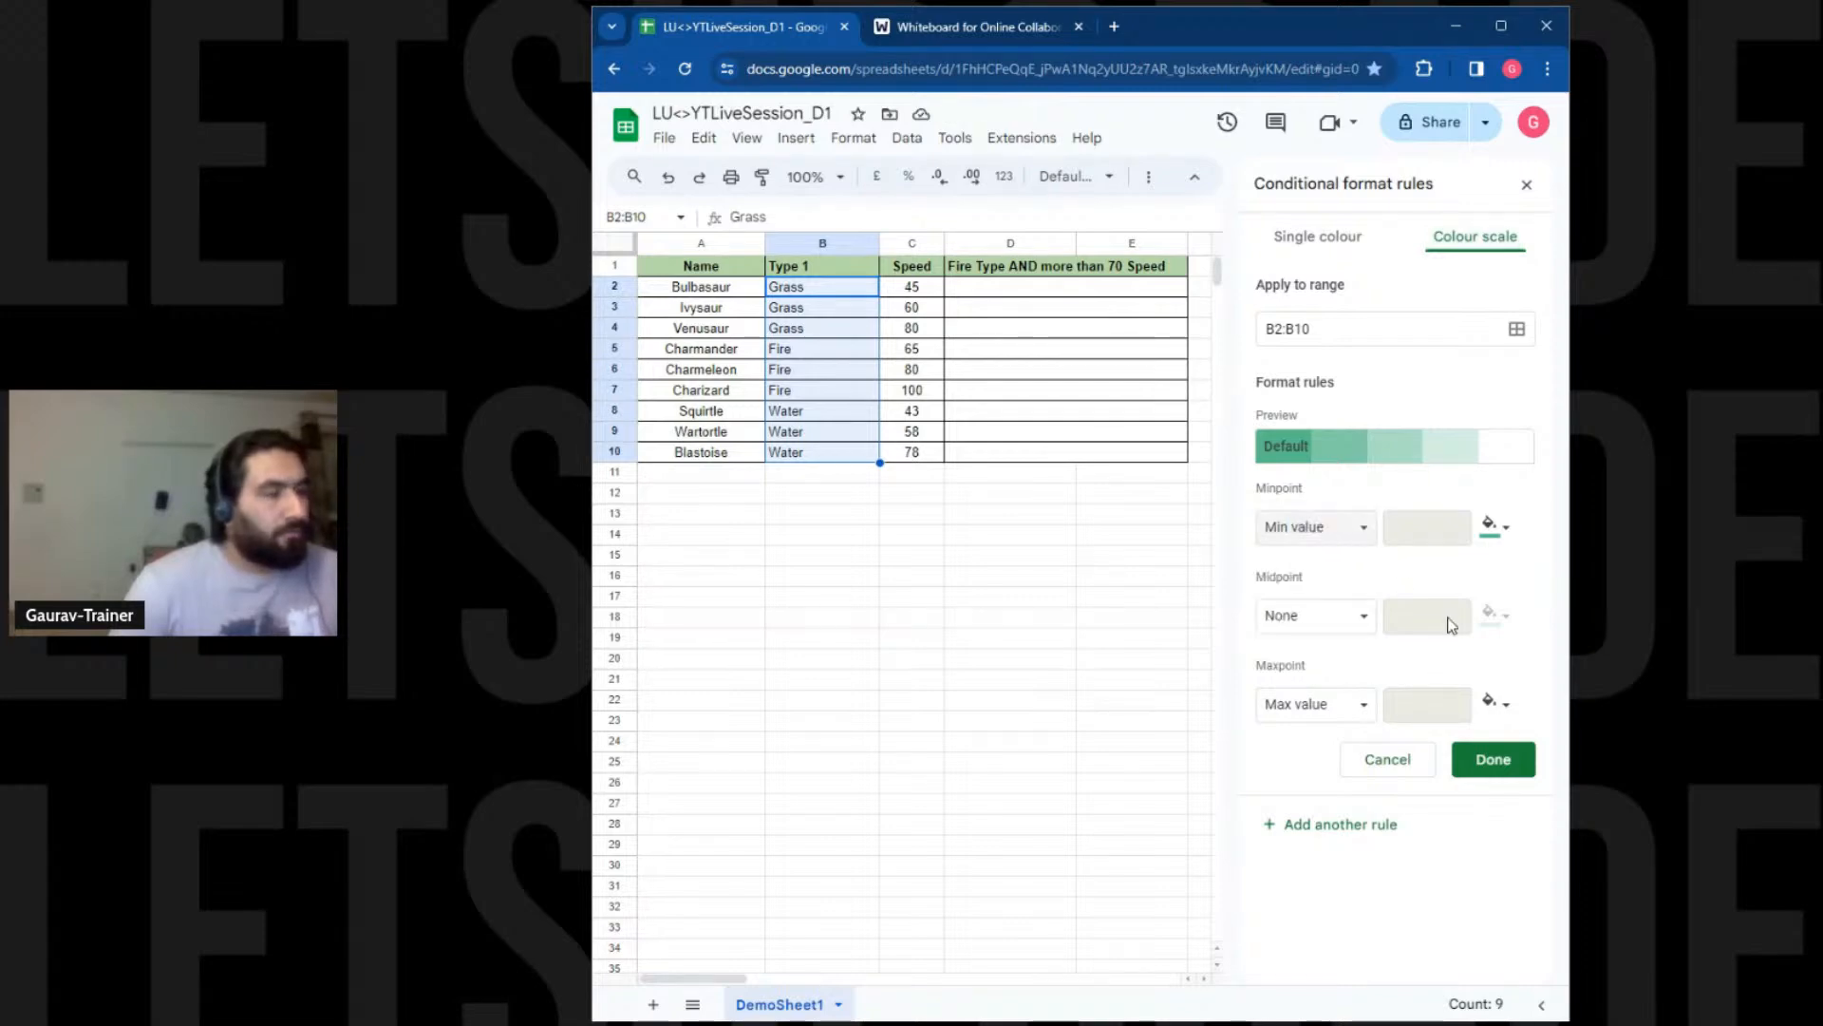
click(1518, 760)
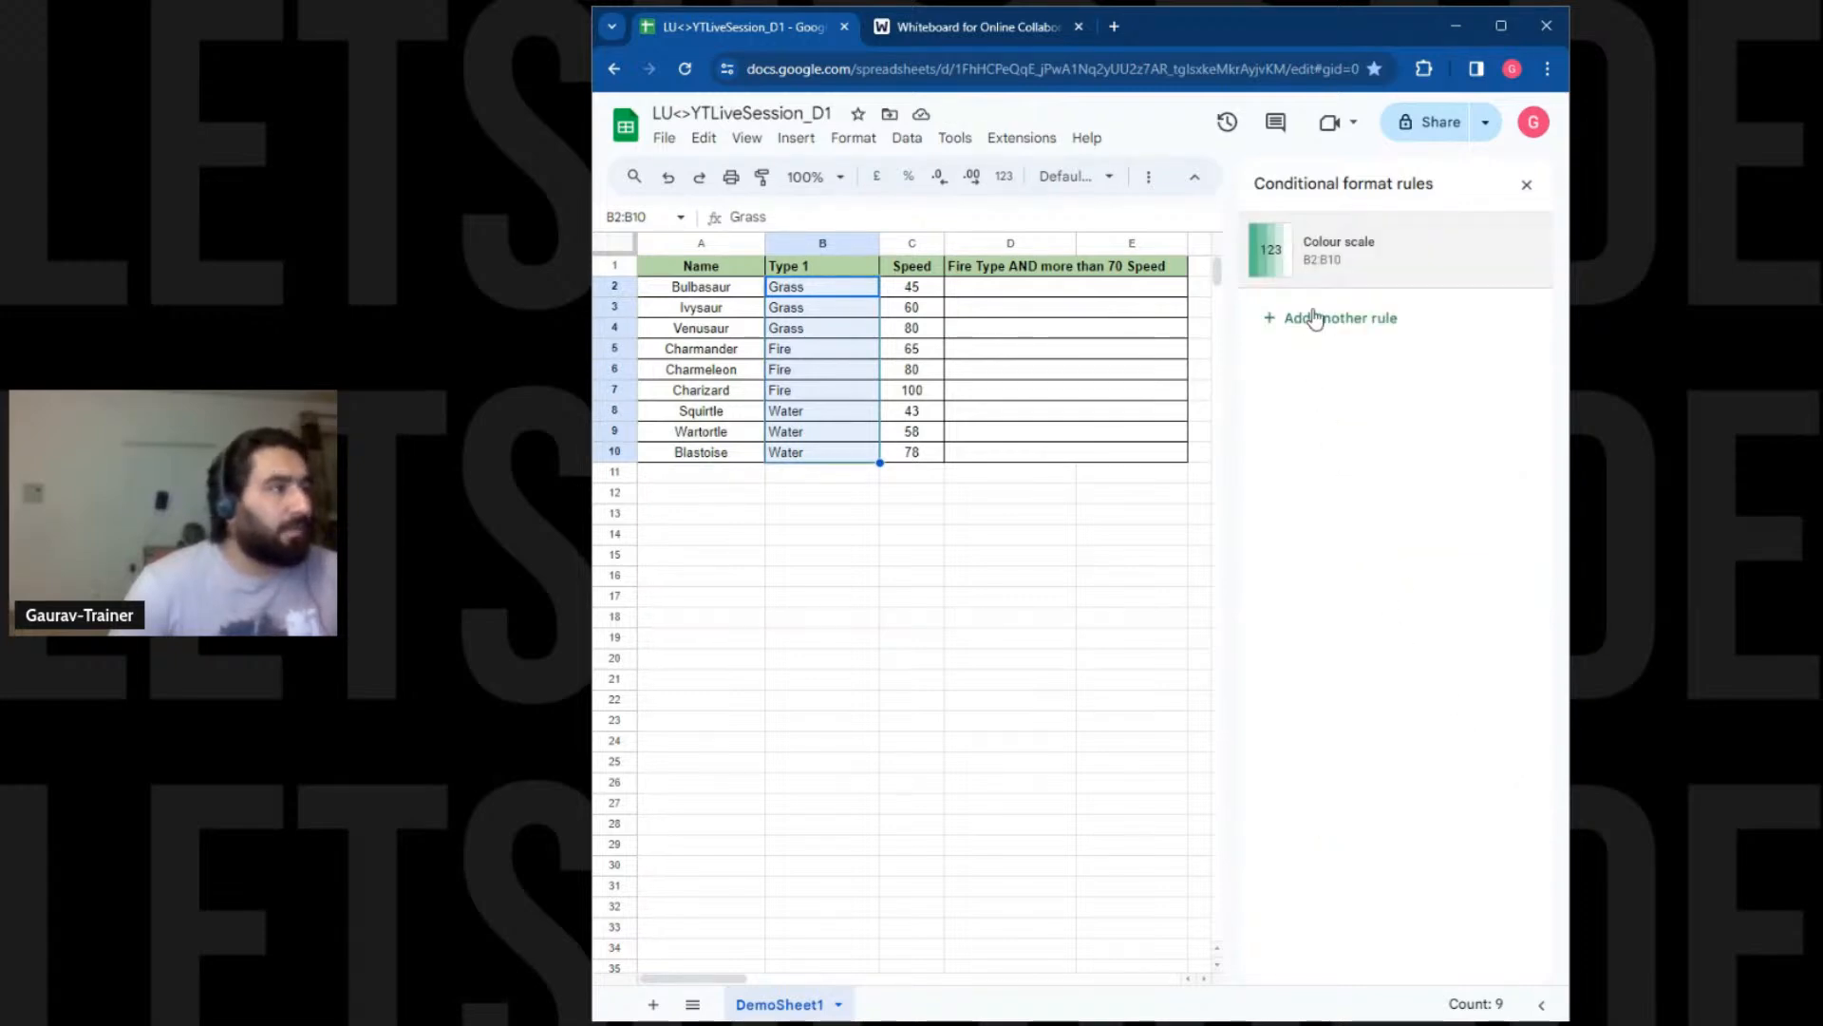
click(1526, 184)
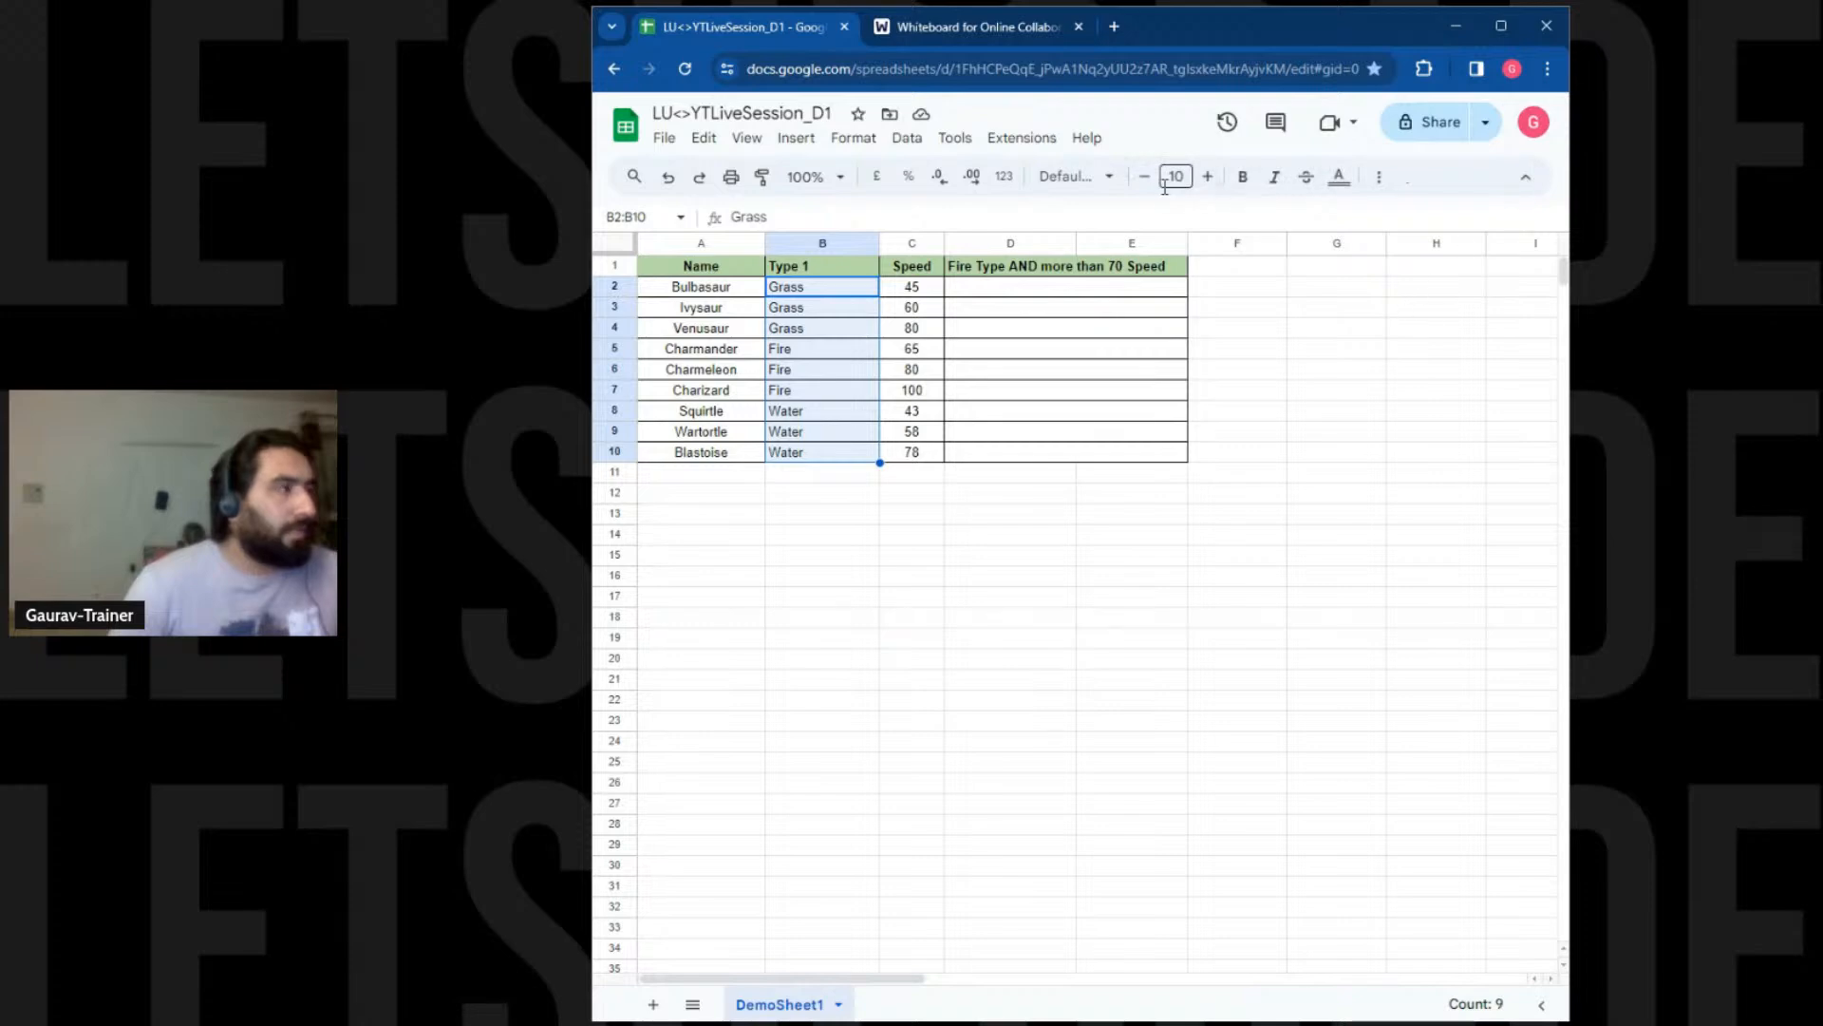
click(807, 145)
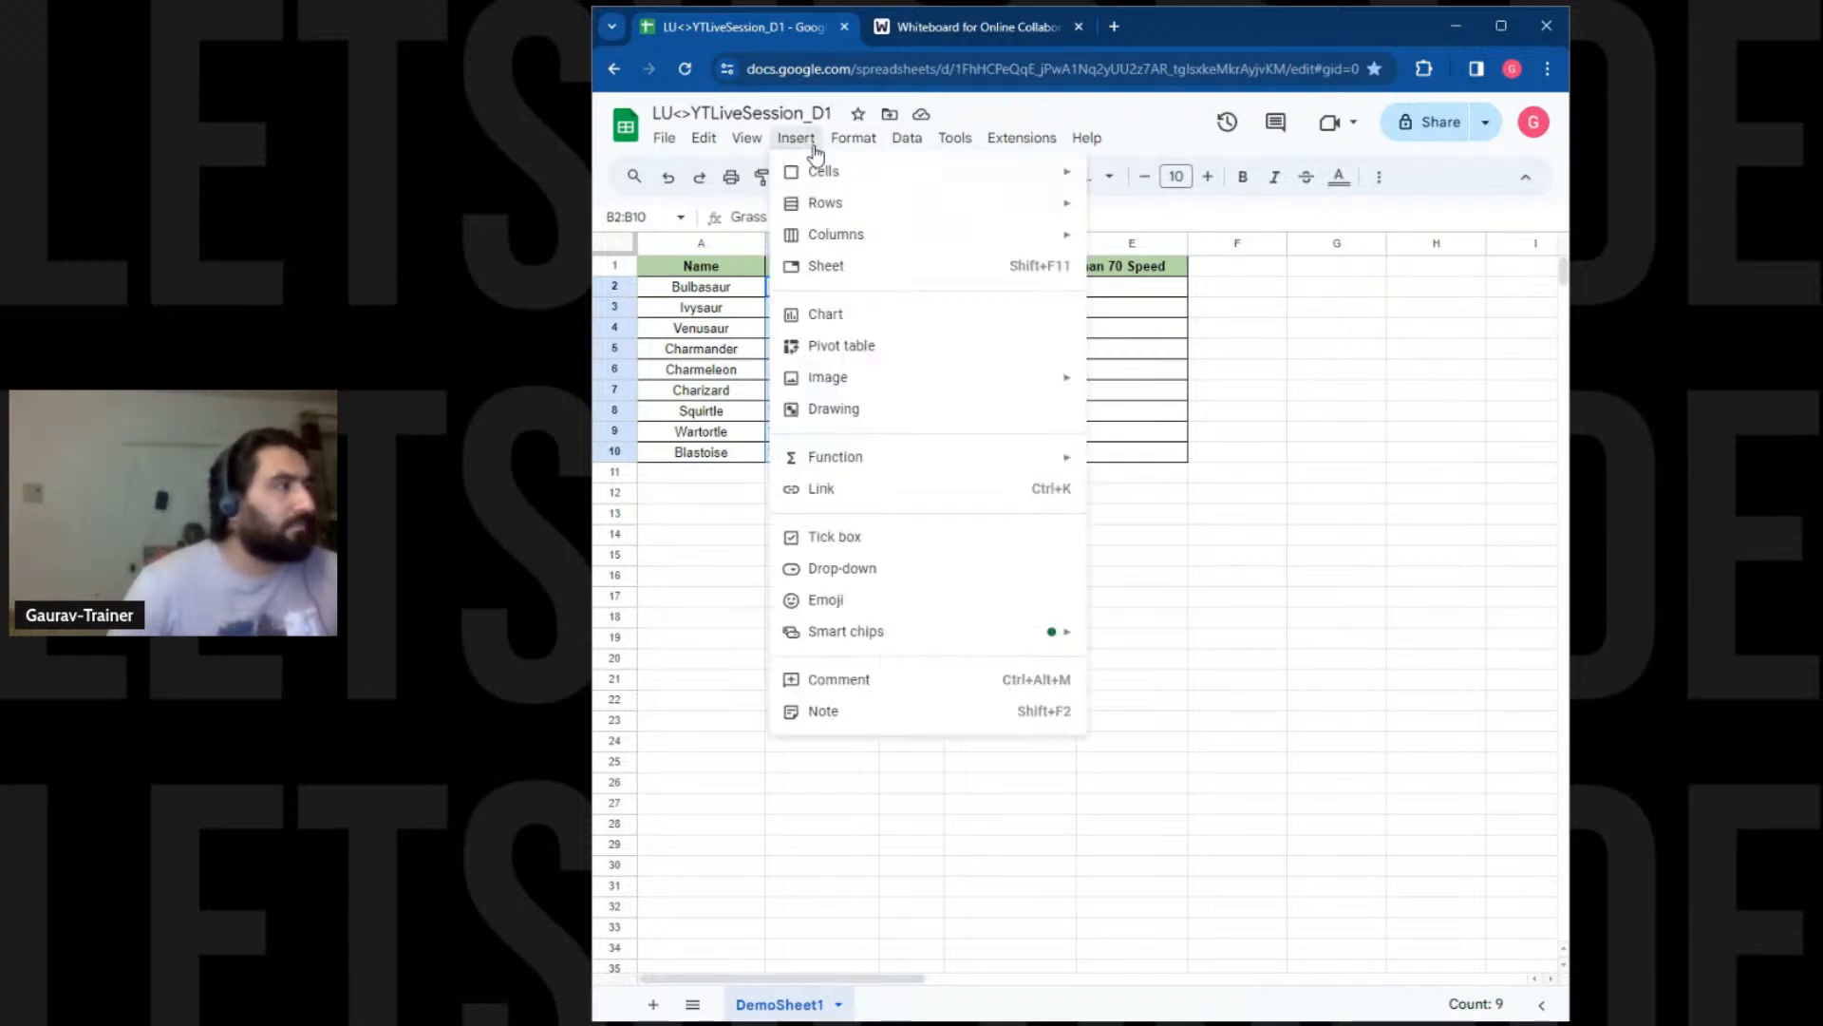
click(703, 575)
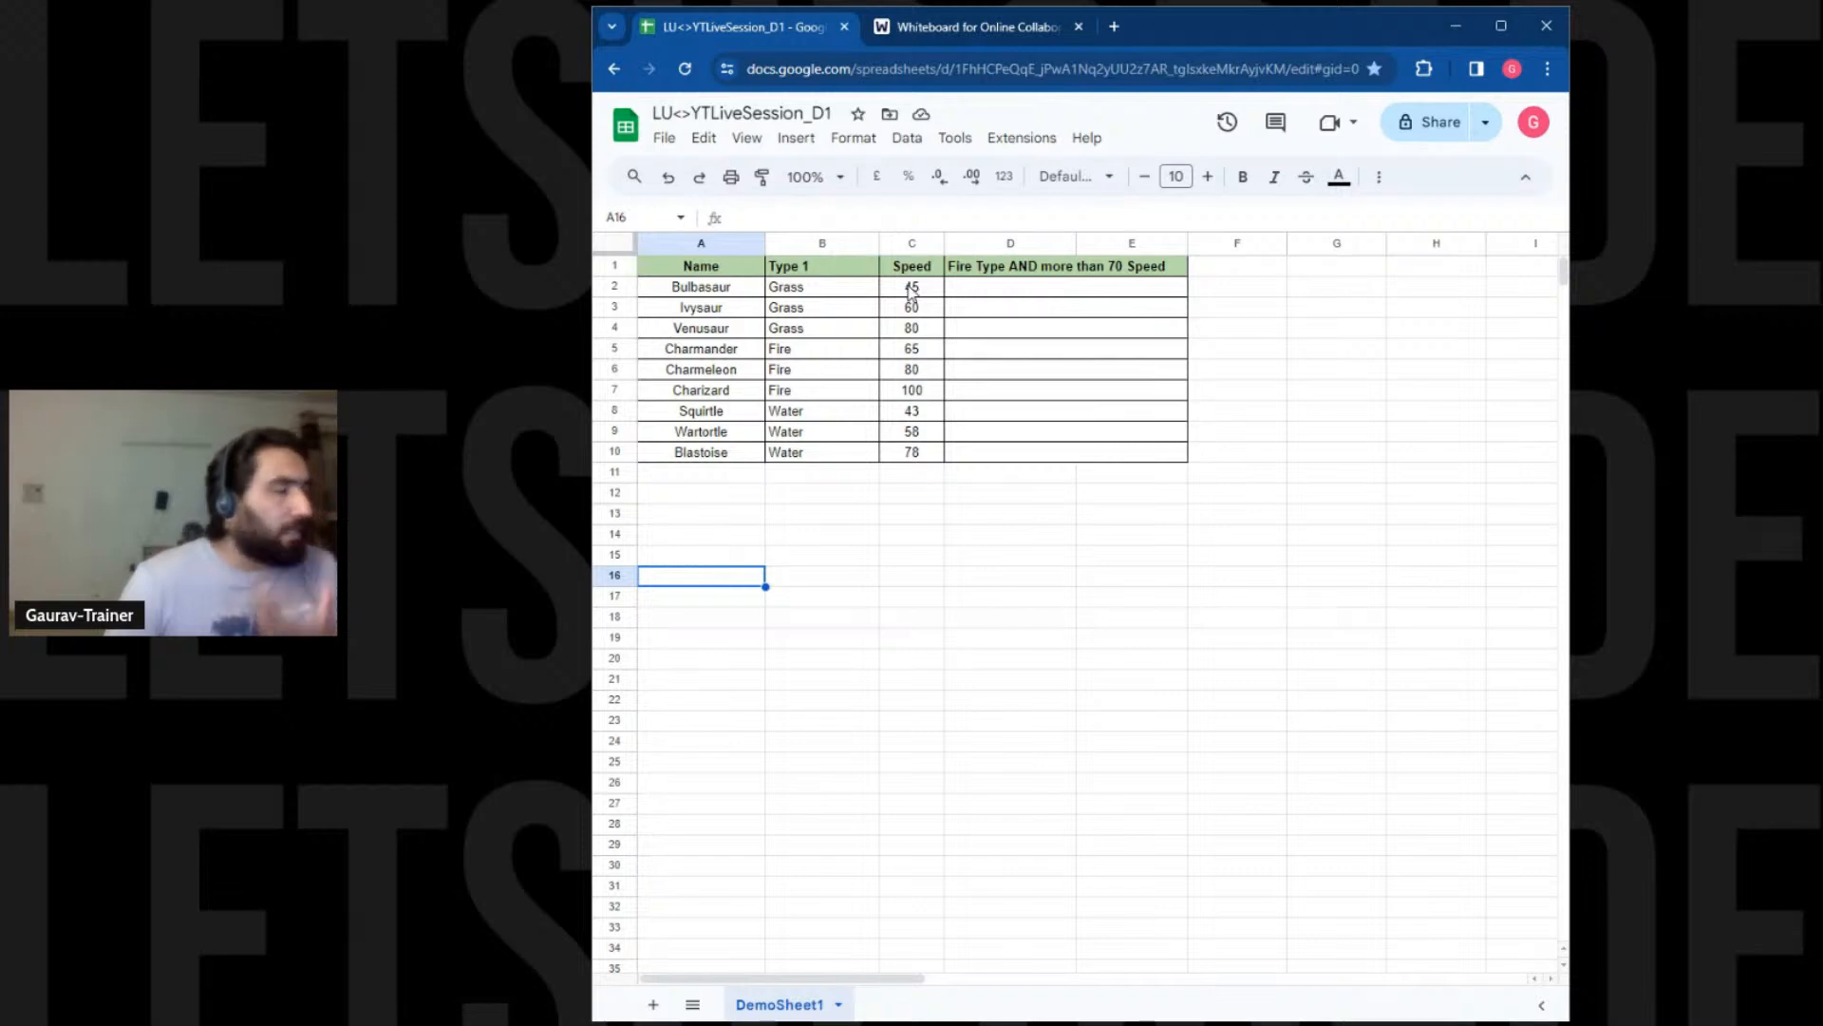
Start a conditional-format colour scale on the Speed values C2:C10 with a very light orange minimum colour
drag(911, 290, 918, 460)
click(841, 140)
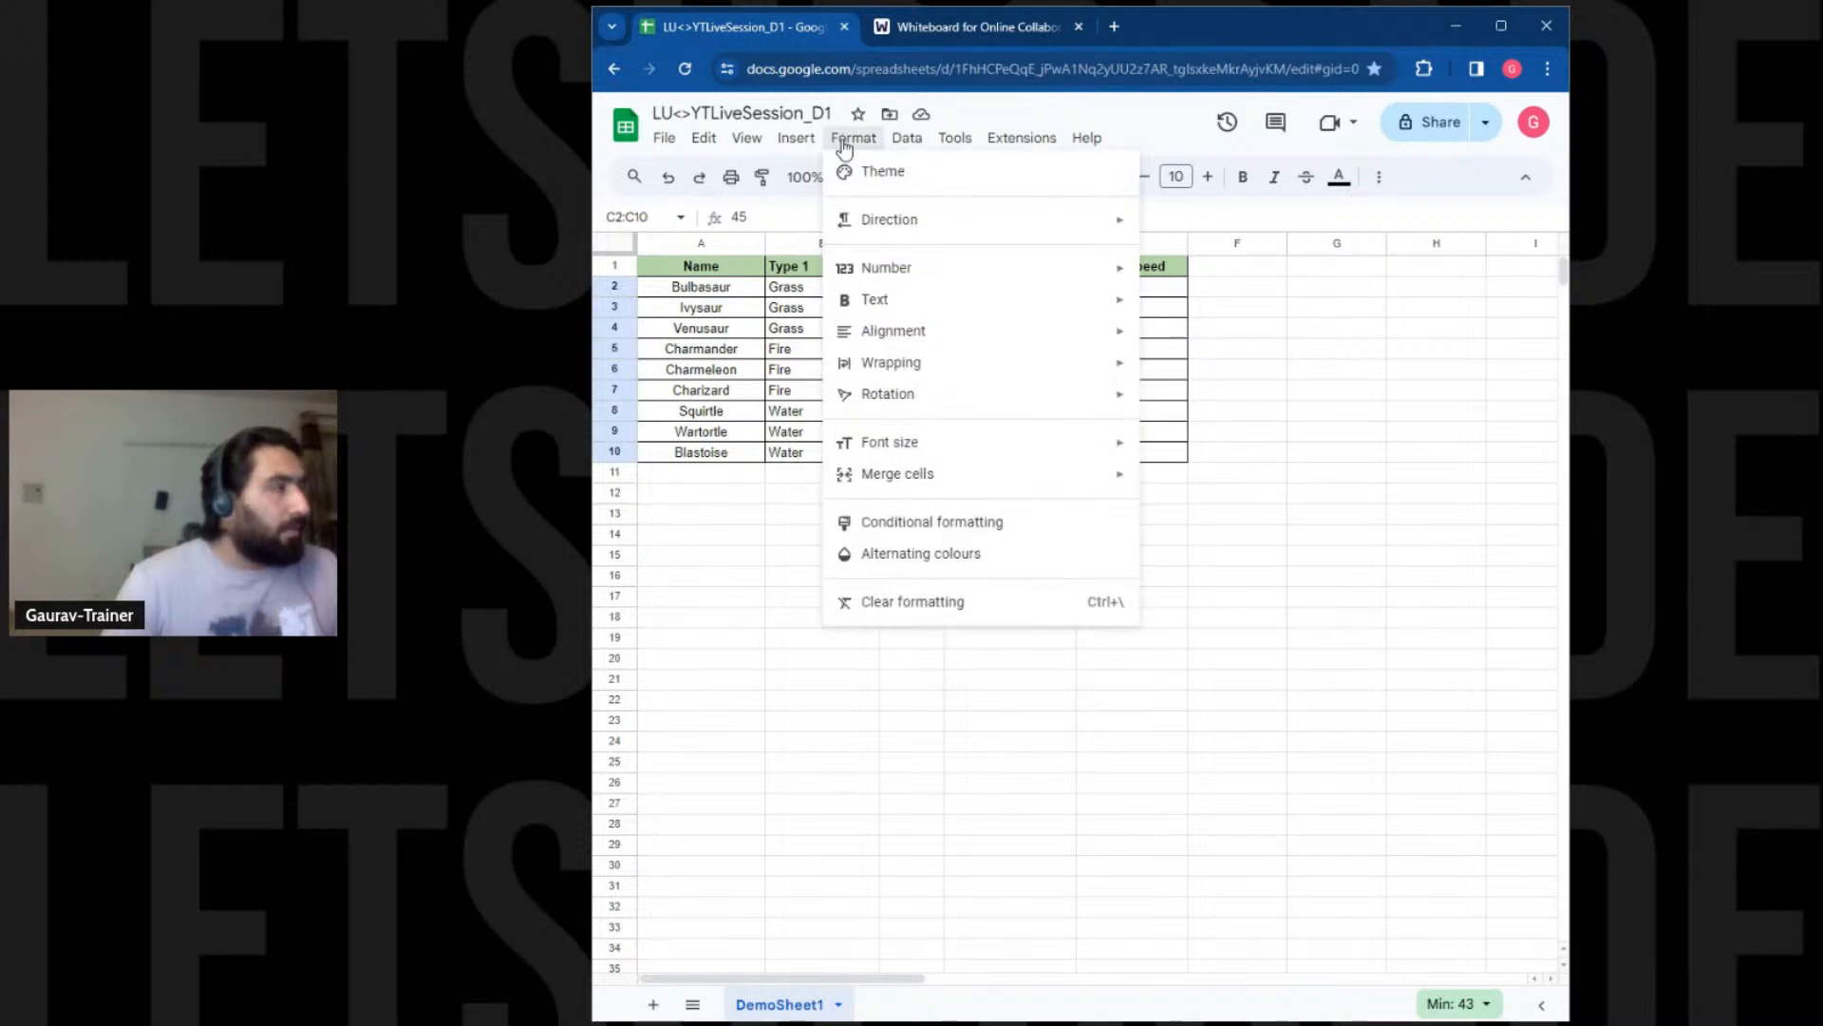
click(916, 521)
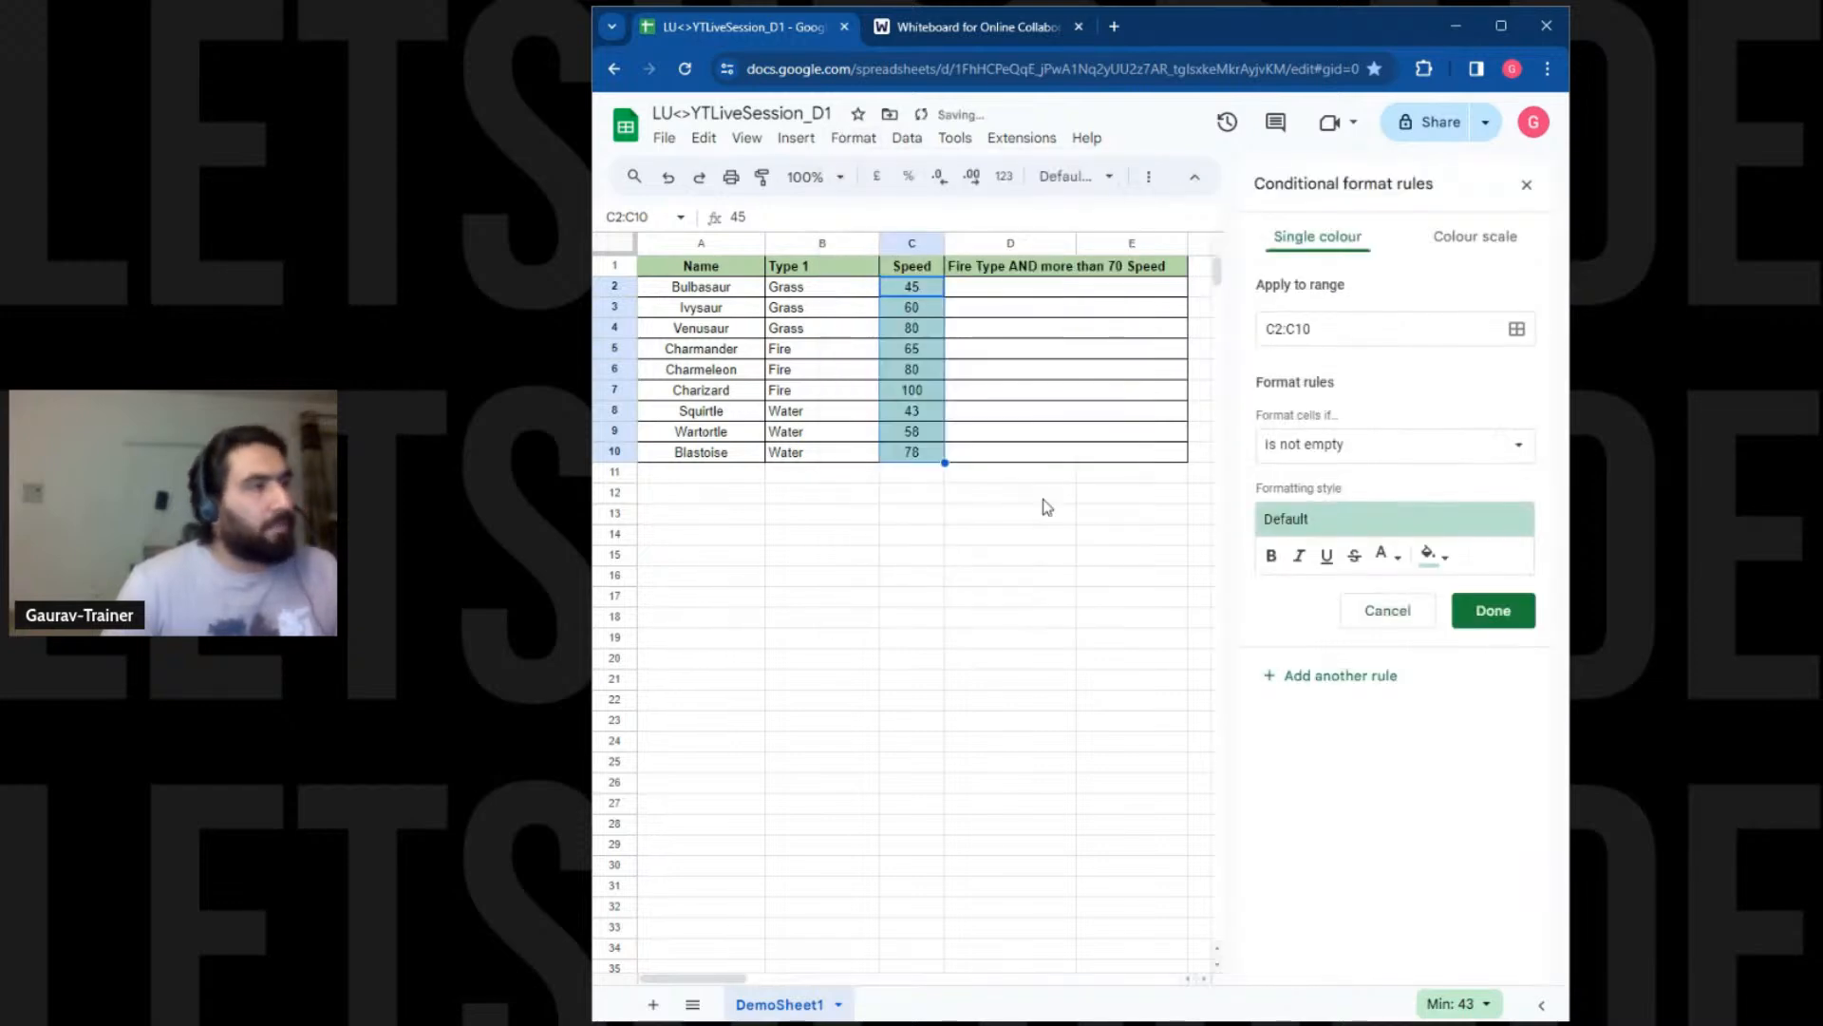
click(1507, 237)
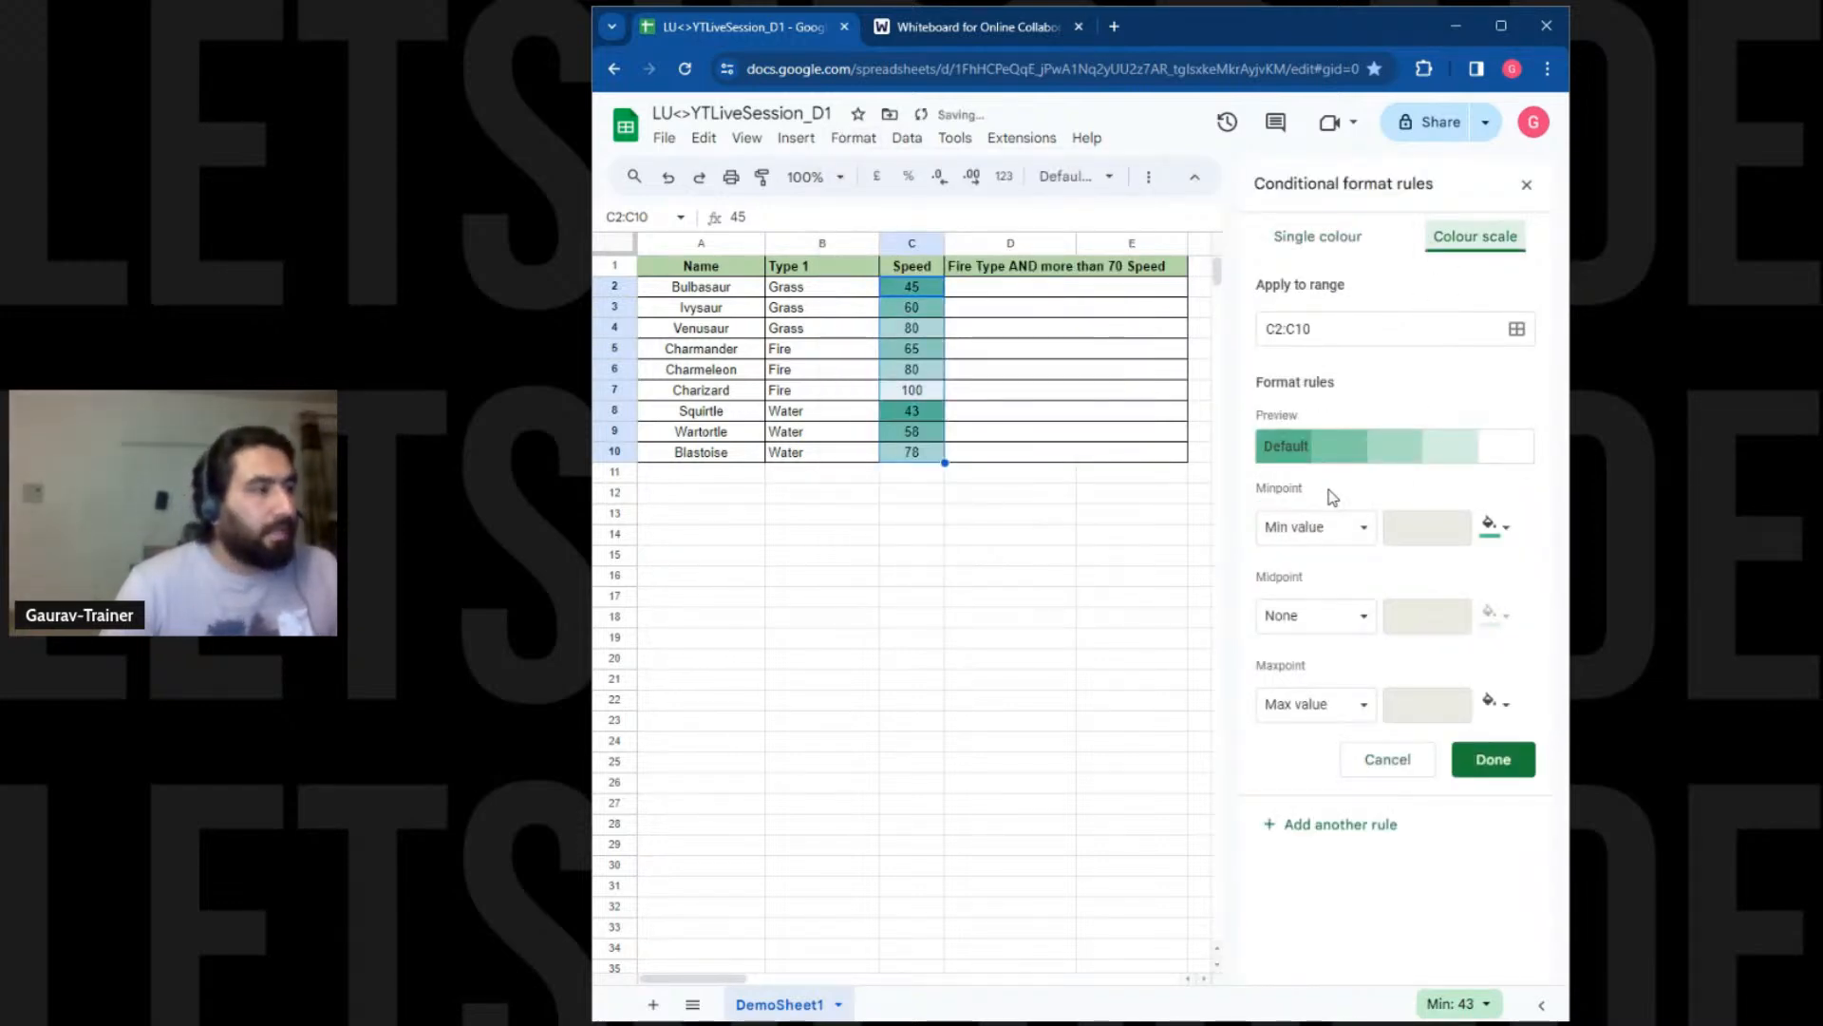
click(1491, 524)
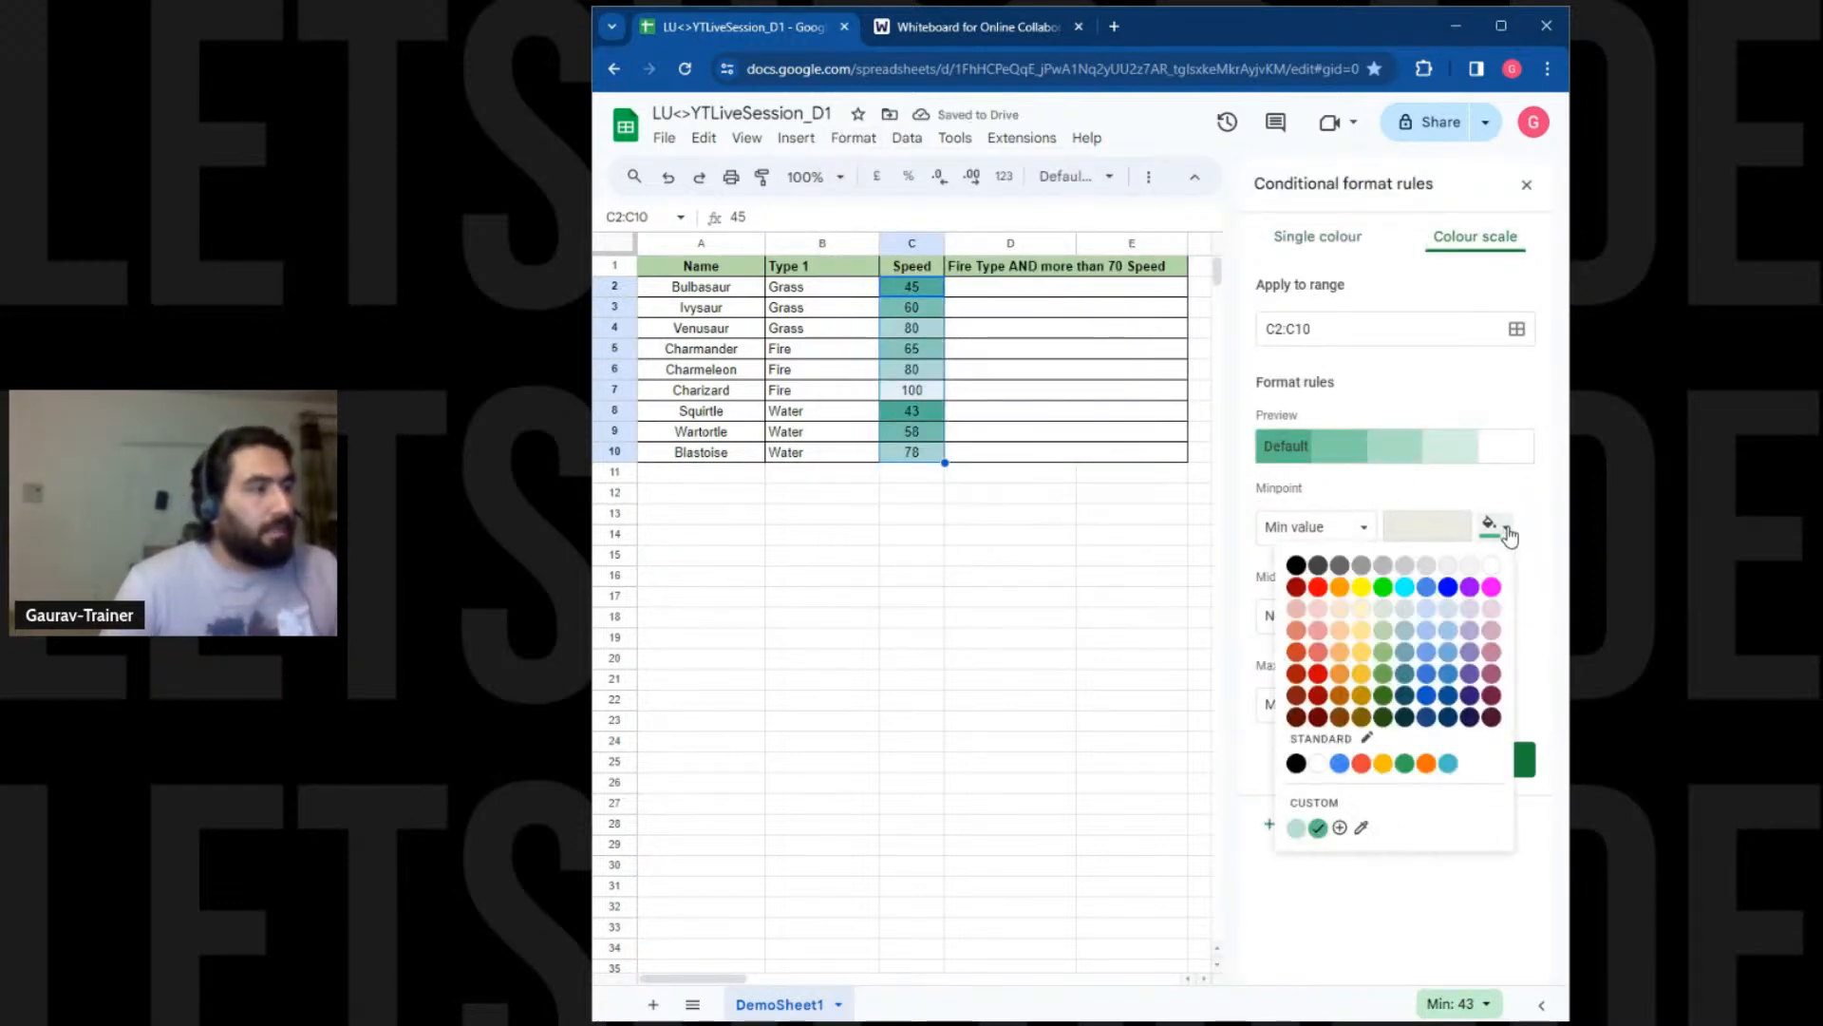
click(1342, 609)
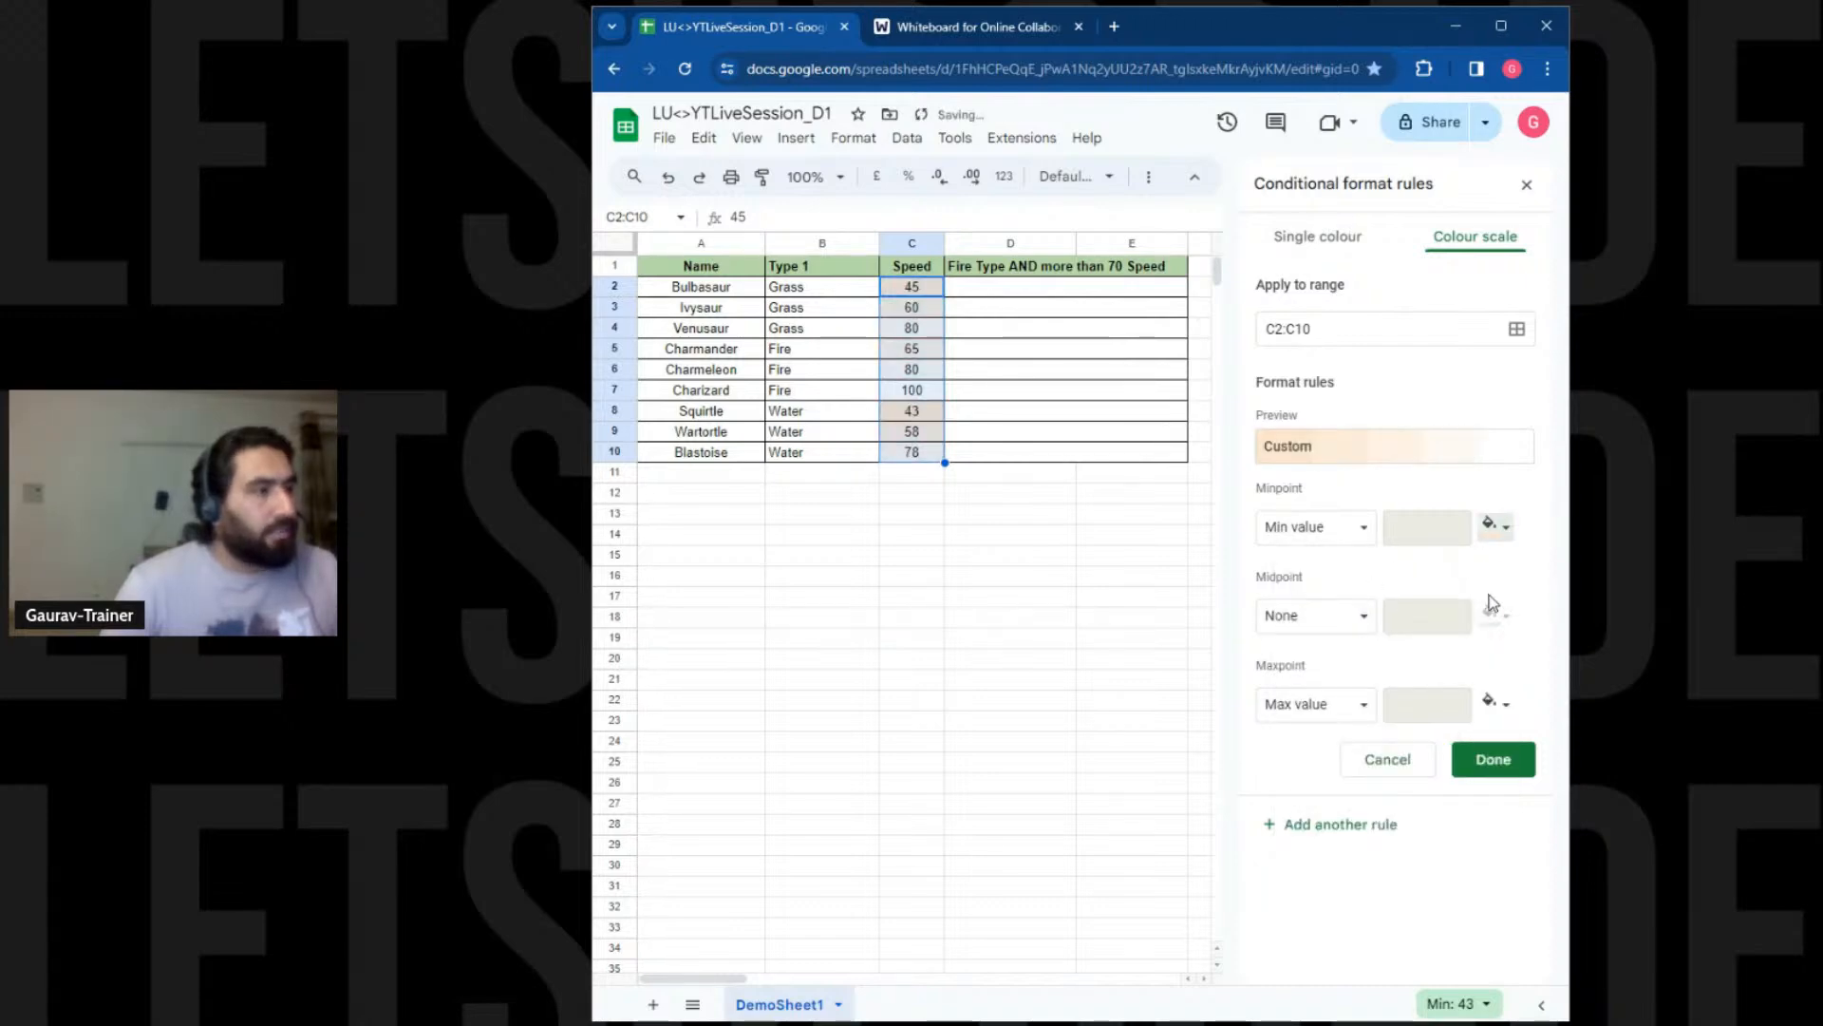
Set the Speed colour scale's midpoint to percentile 50 with a medium light orange colour
click(1348, 629)
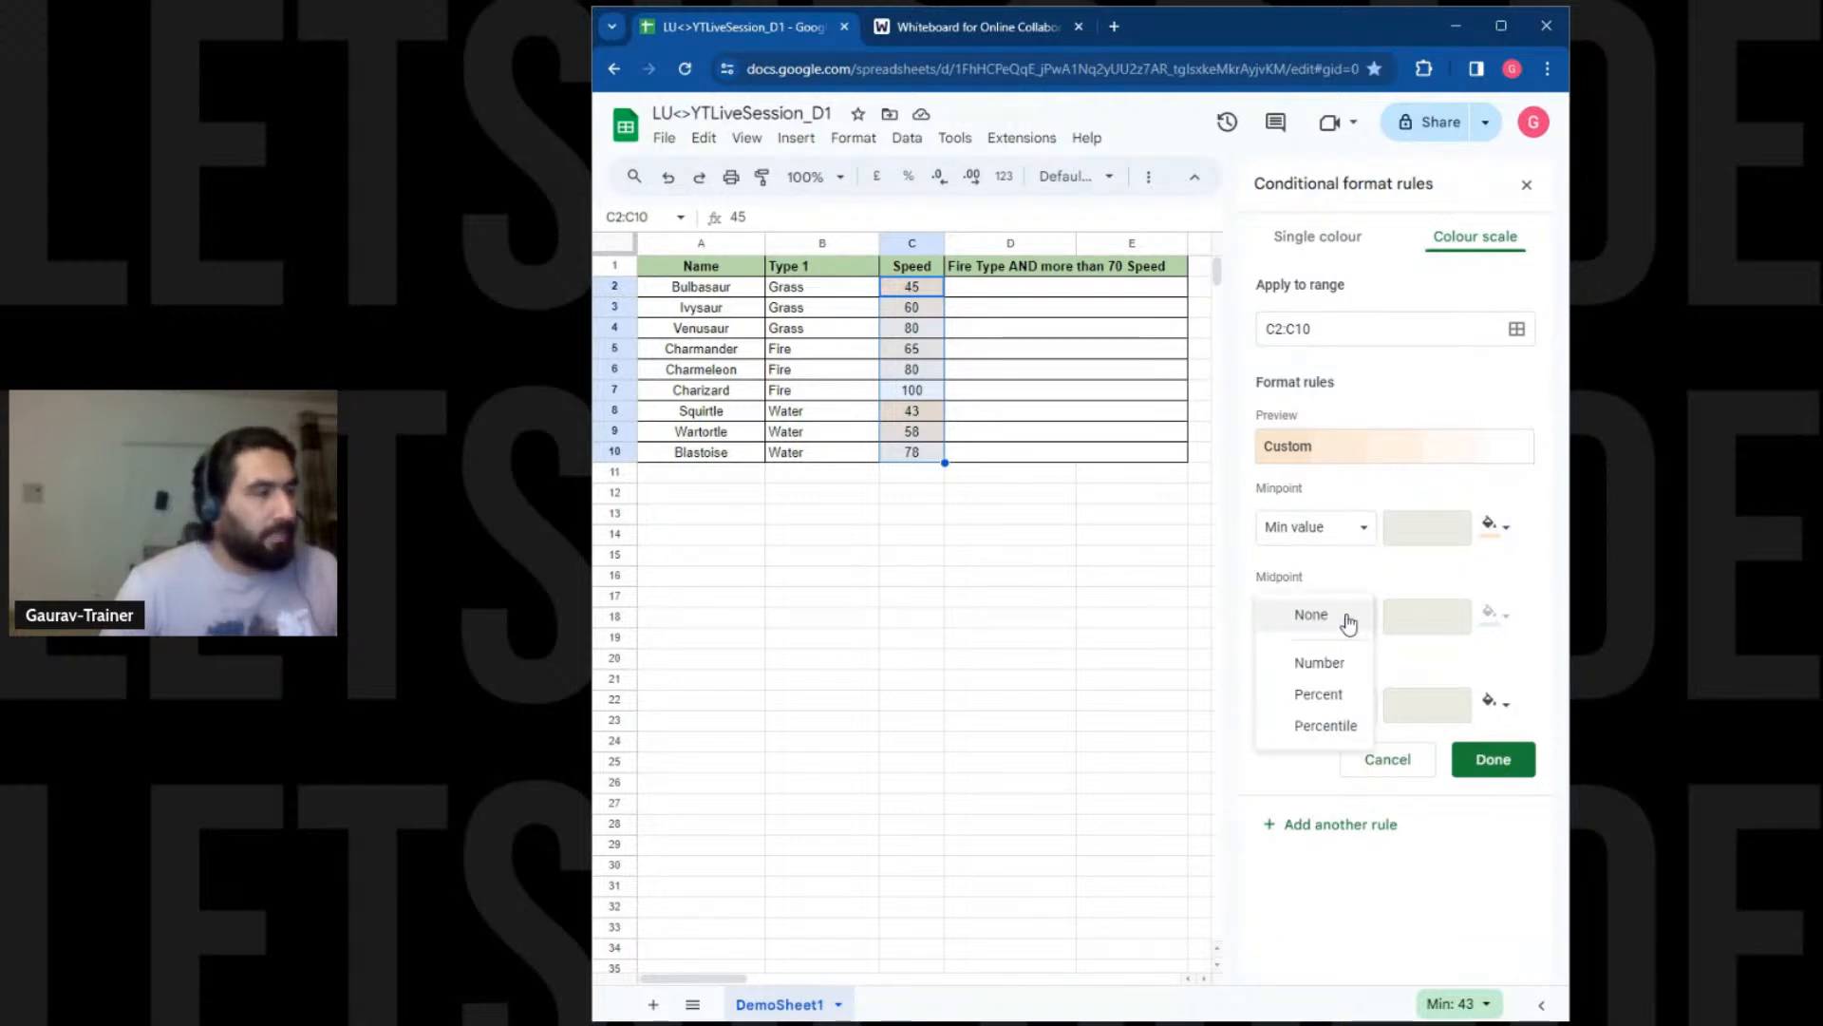
click(1330, 725)
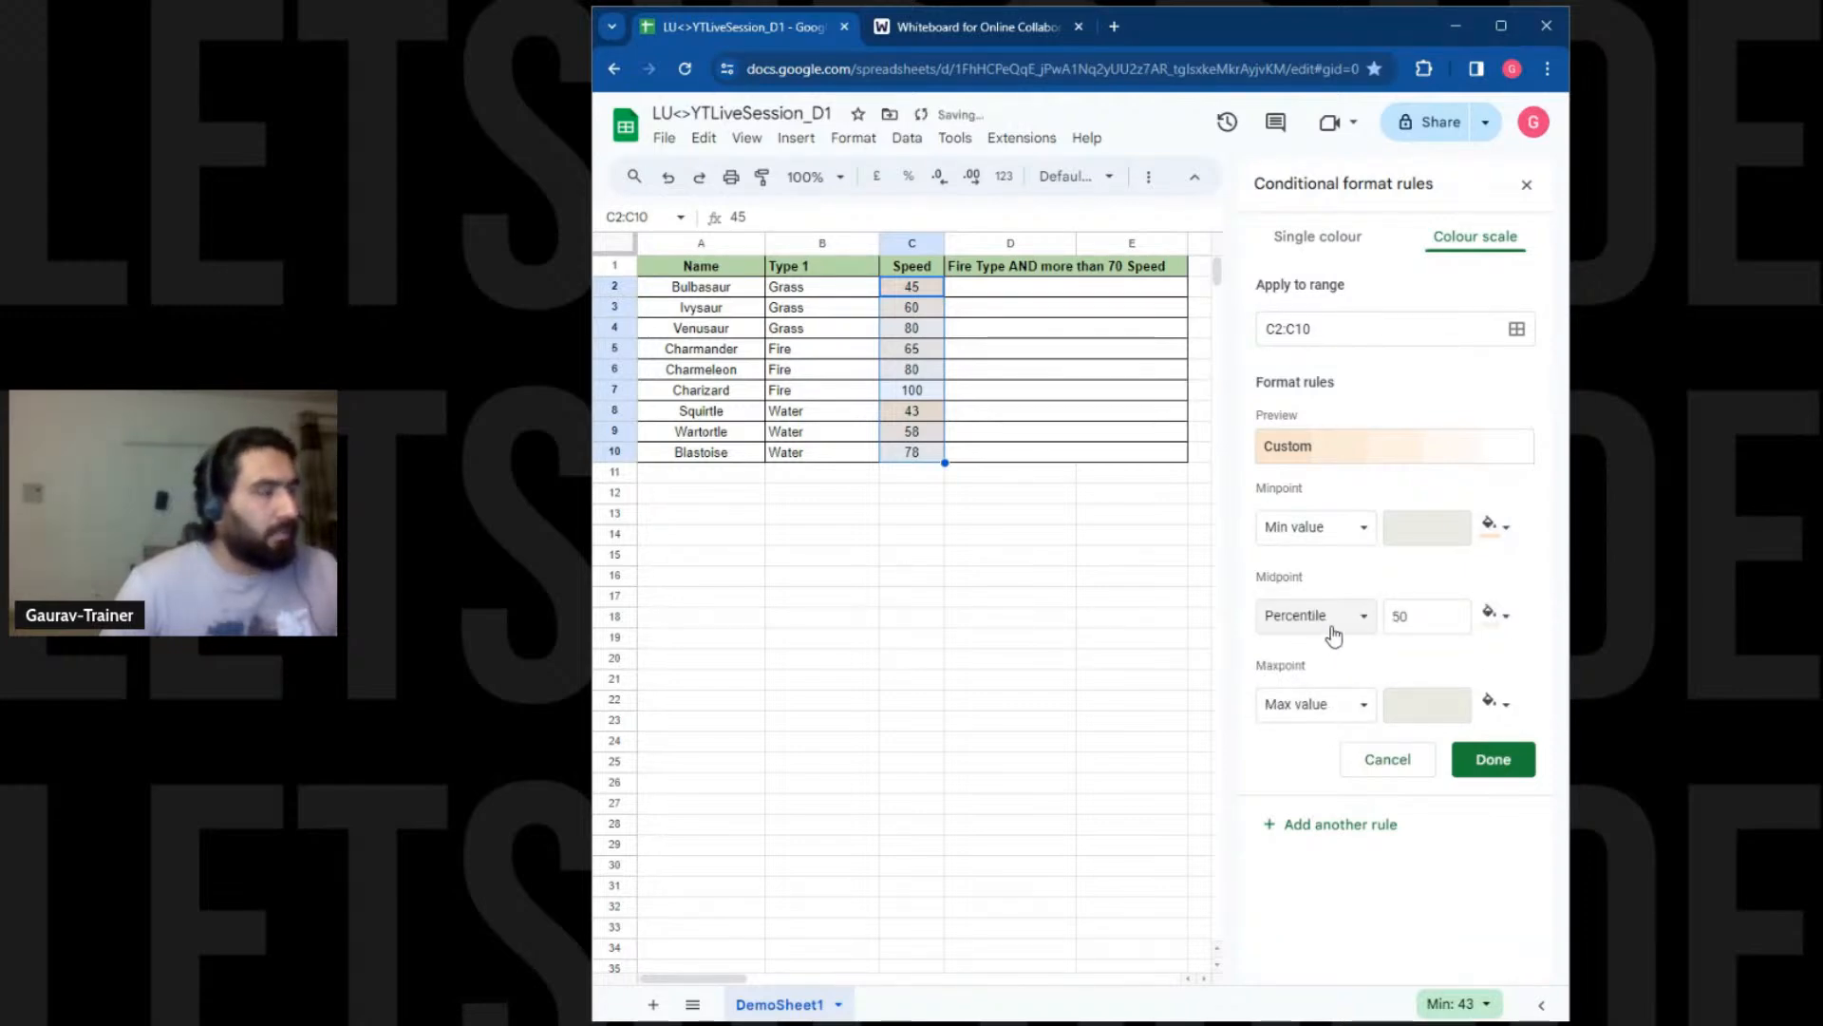
click(1493, 613)
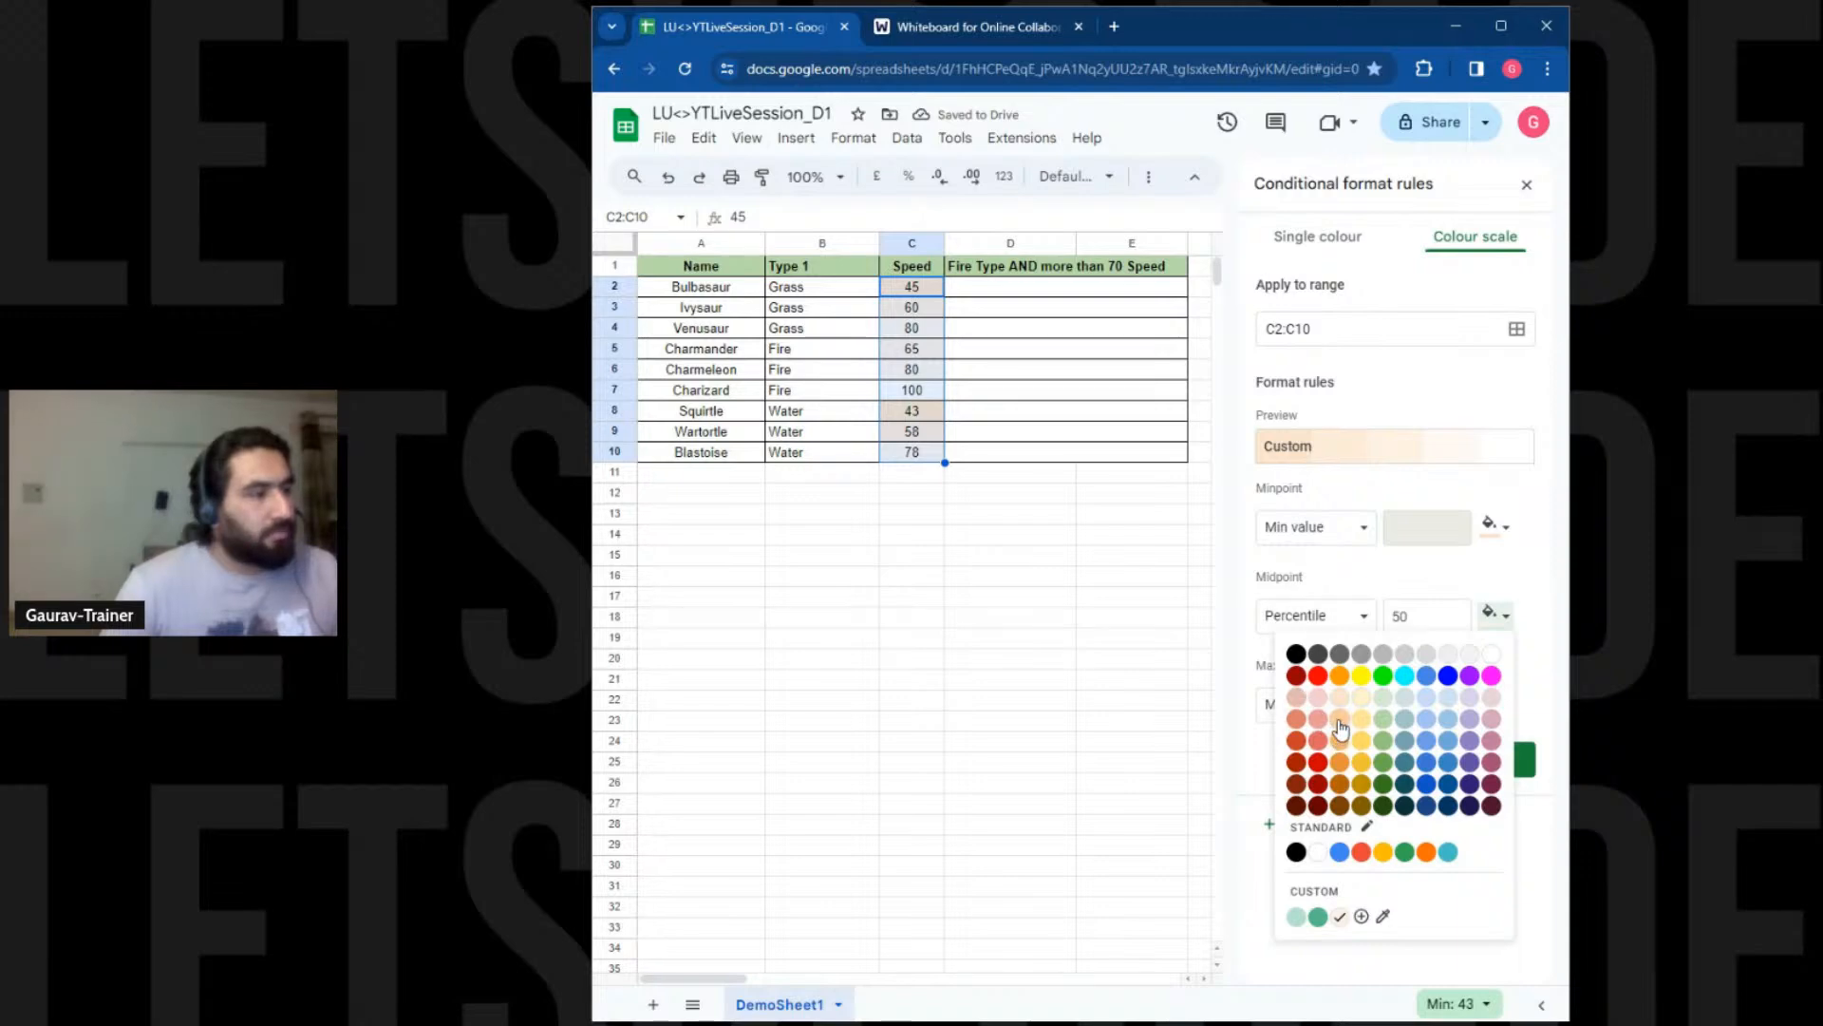
click(1339, 722)
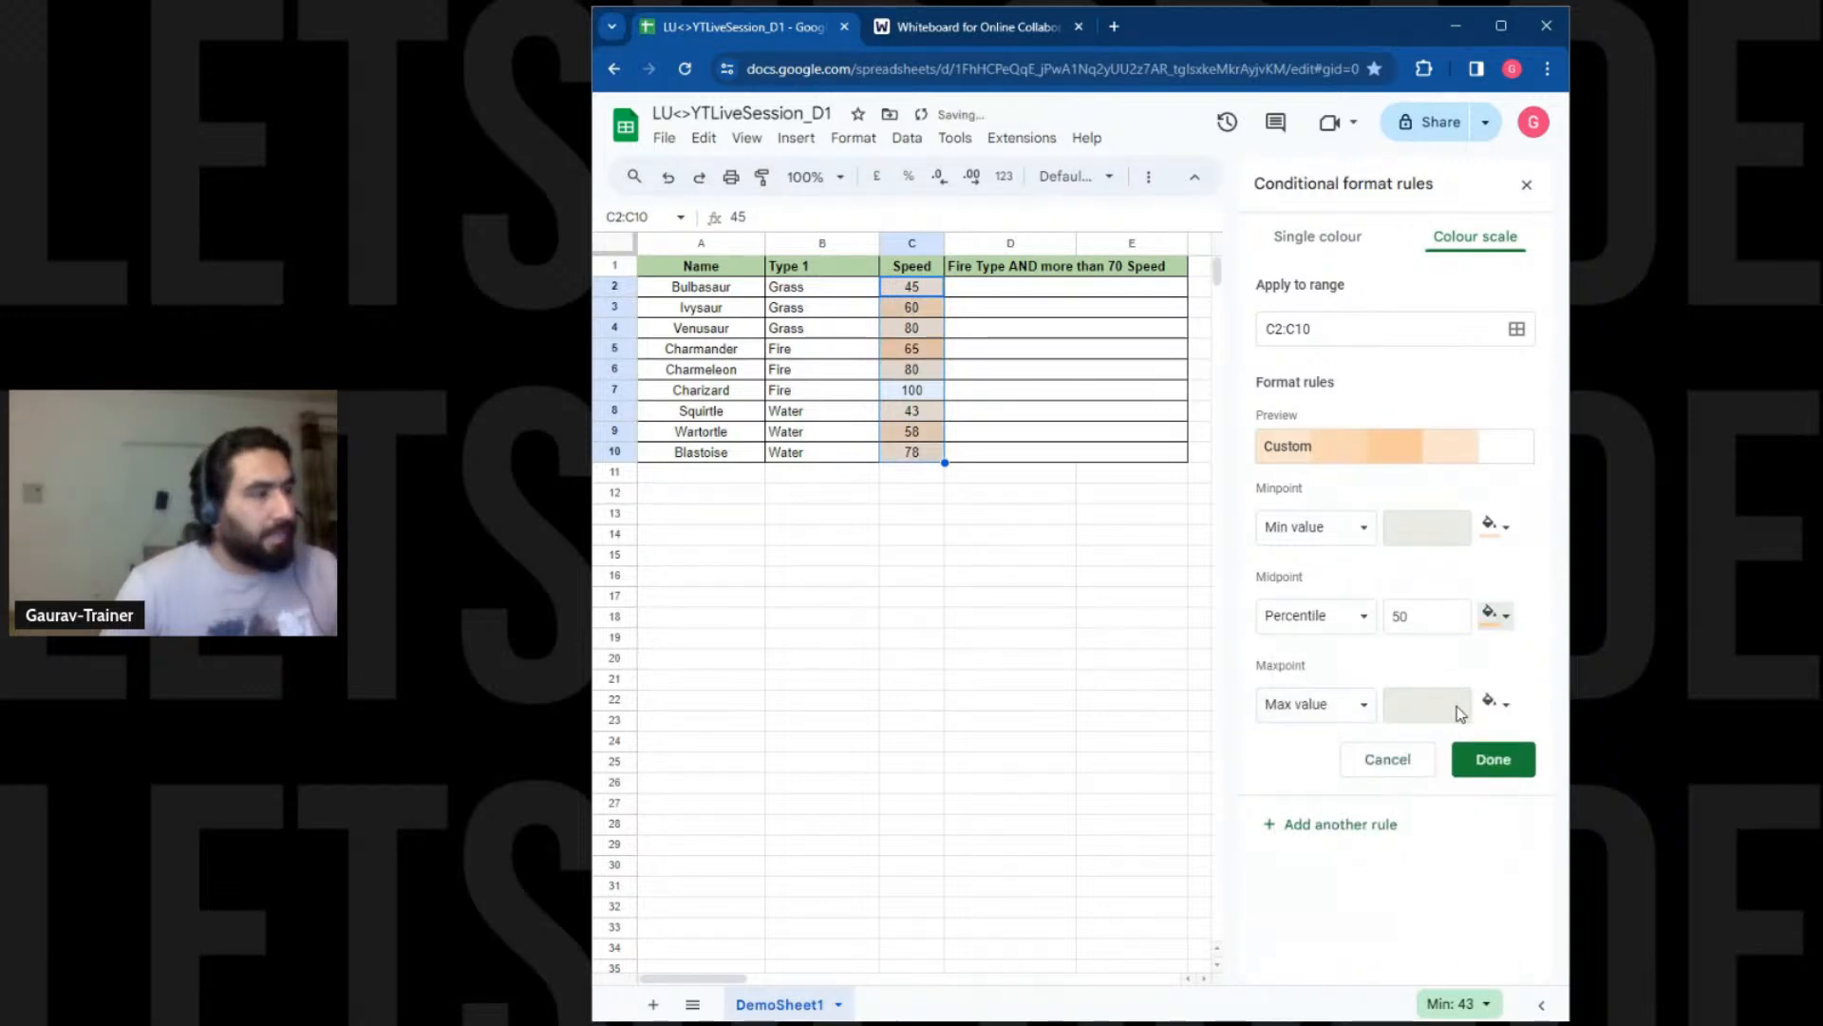
Set the Speed colour scale's max value colour to strong orange and save the rule
click(1495, 703)
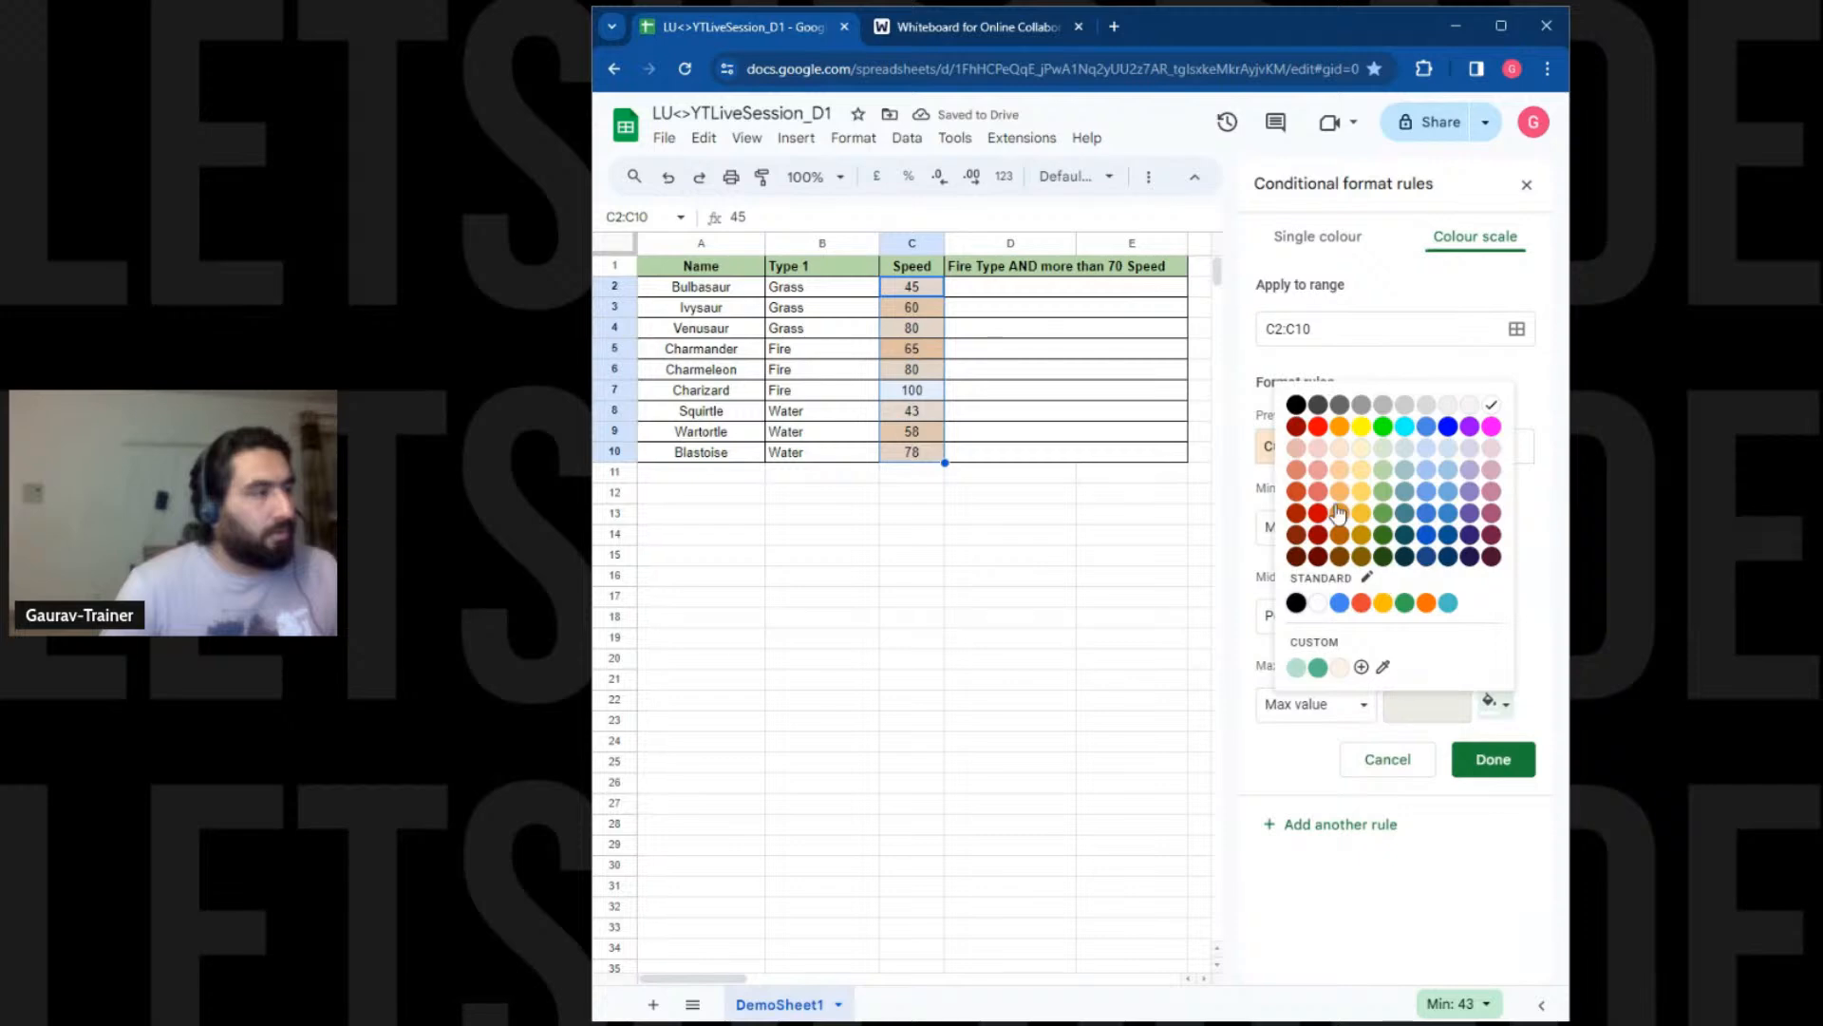
click(1384, 601)
click(1485, 756)
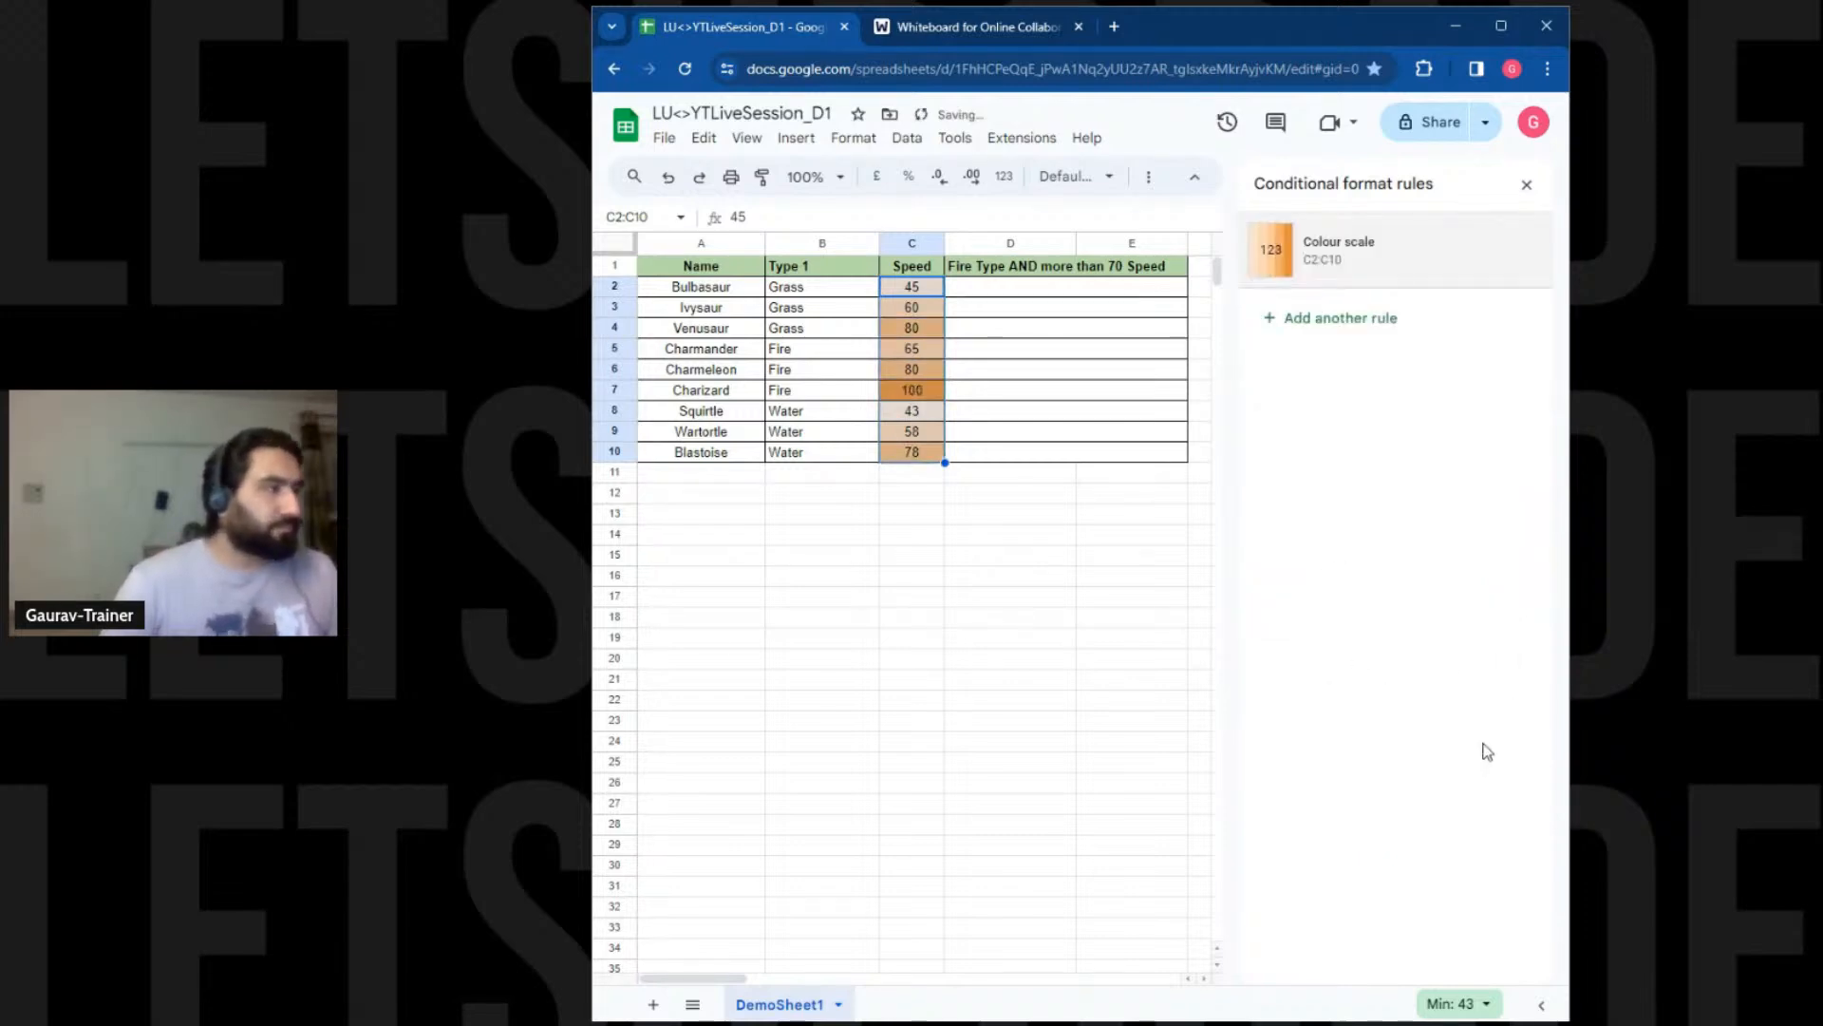
click(1527, 183)
click(1215, 515)
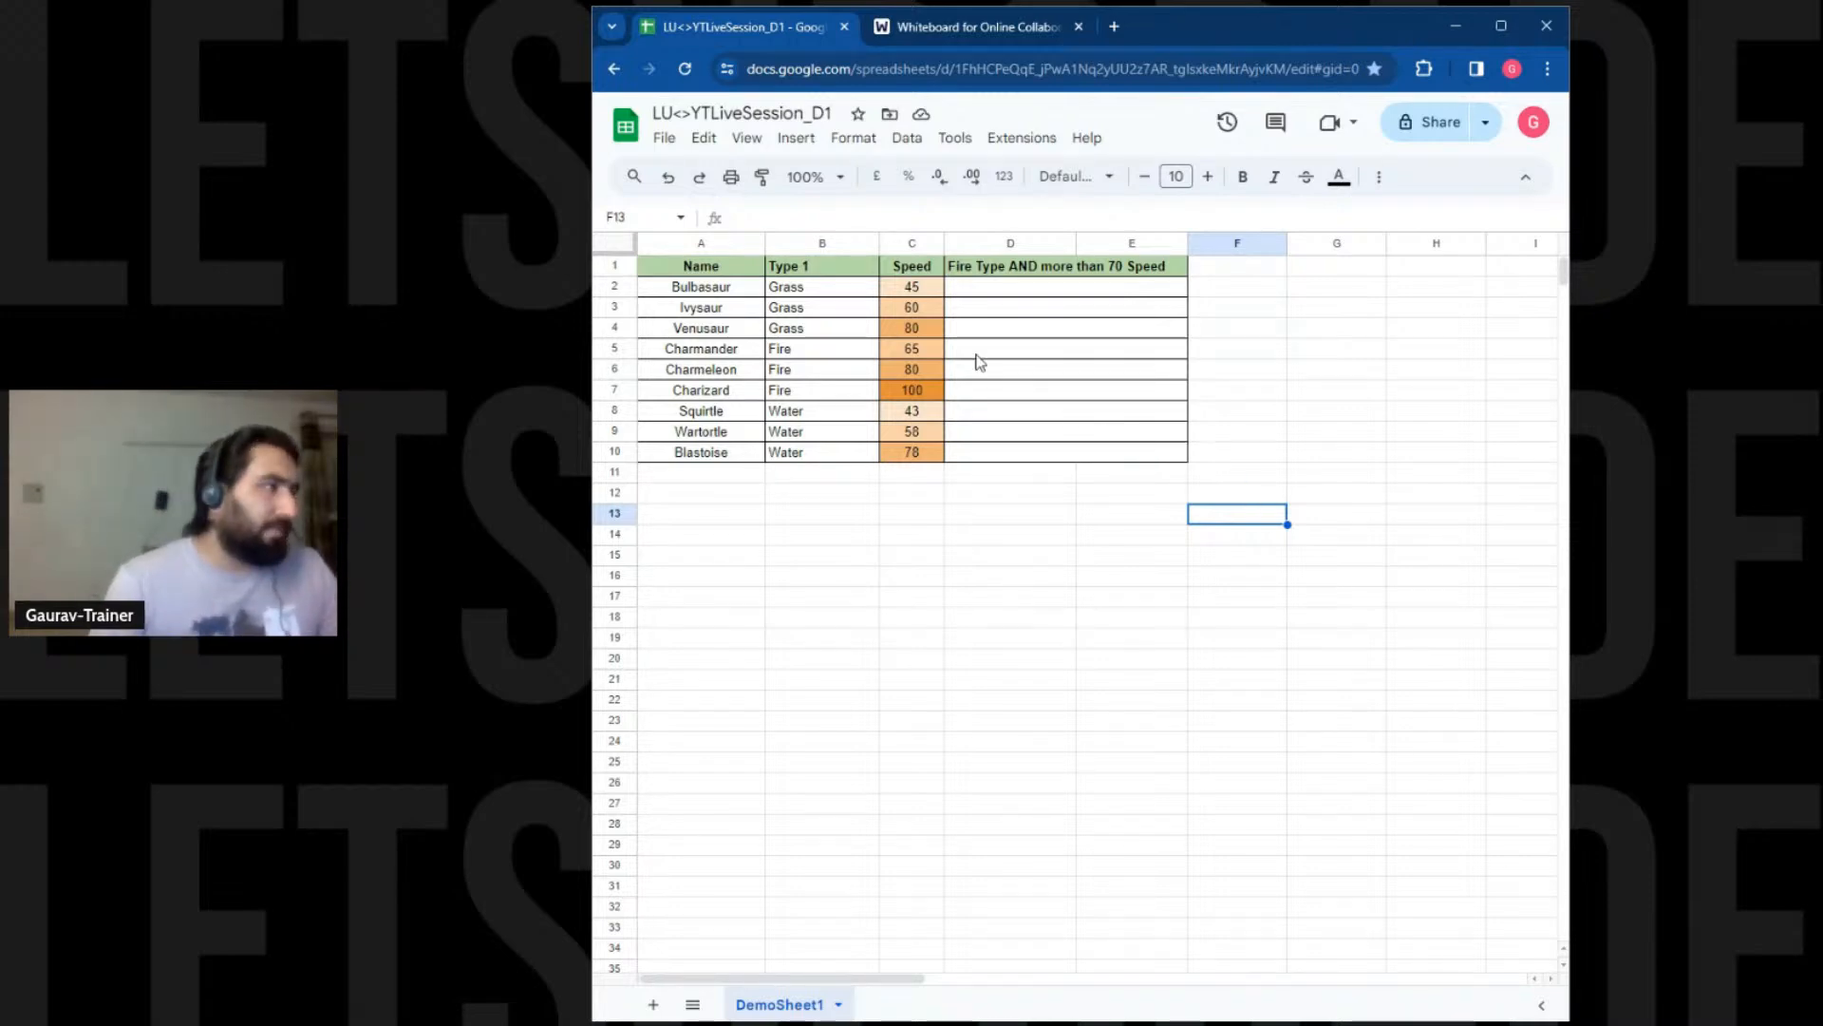
Examine the summary statistics (sum, average, min, max, count) for the Speed values in C2:C10
drag(923, 294, 933, 447)
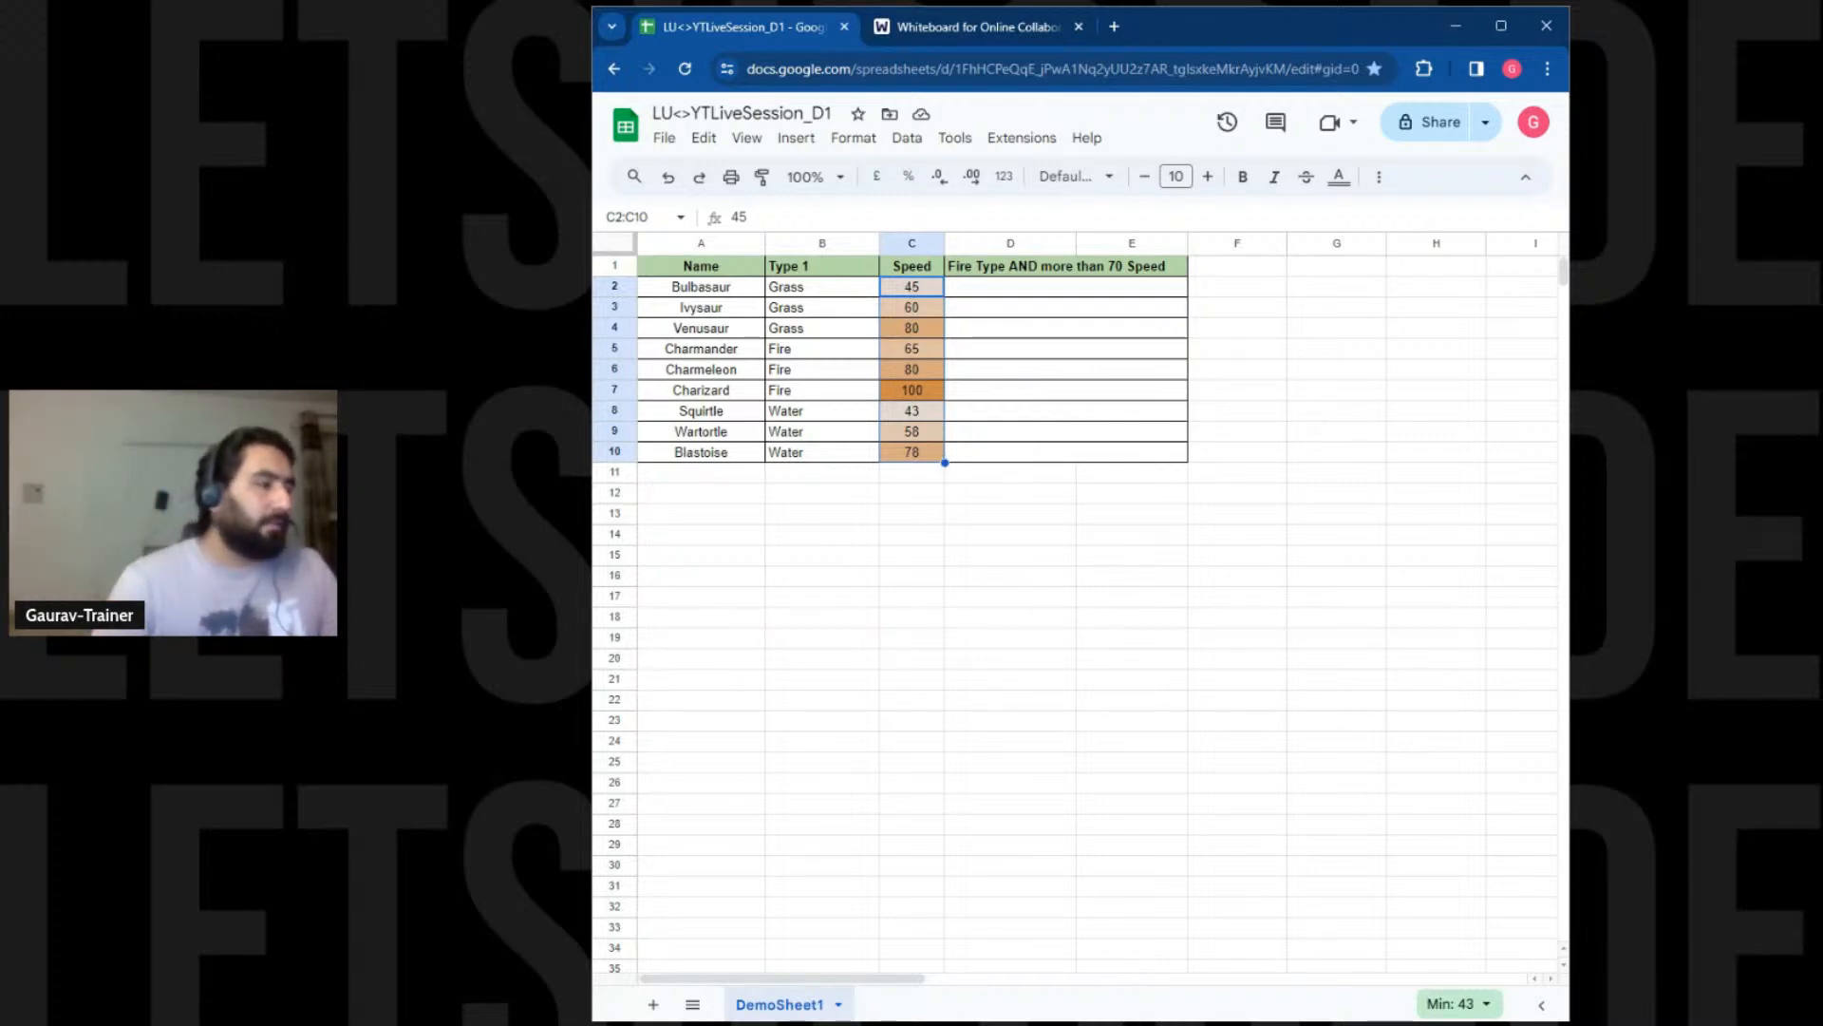
click(1475, 1007)
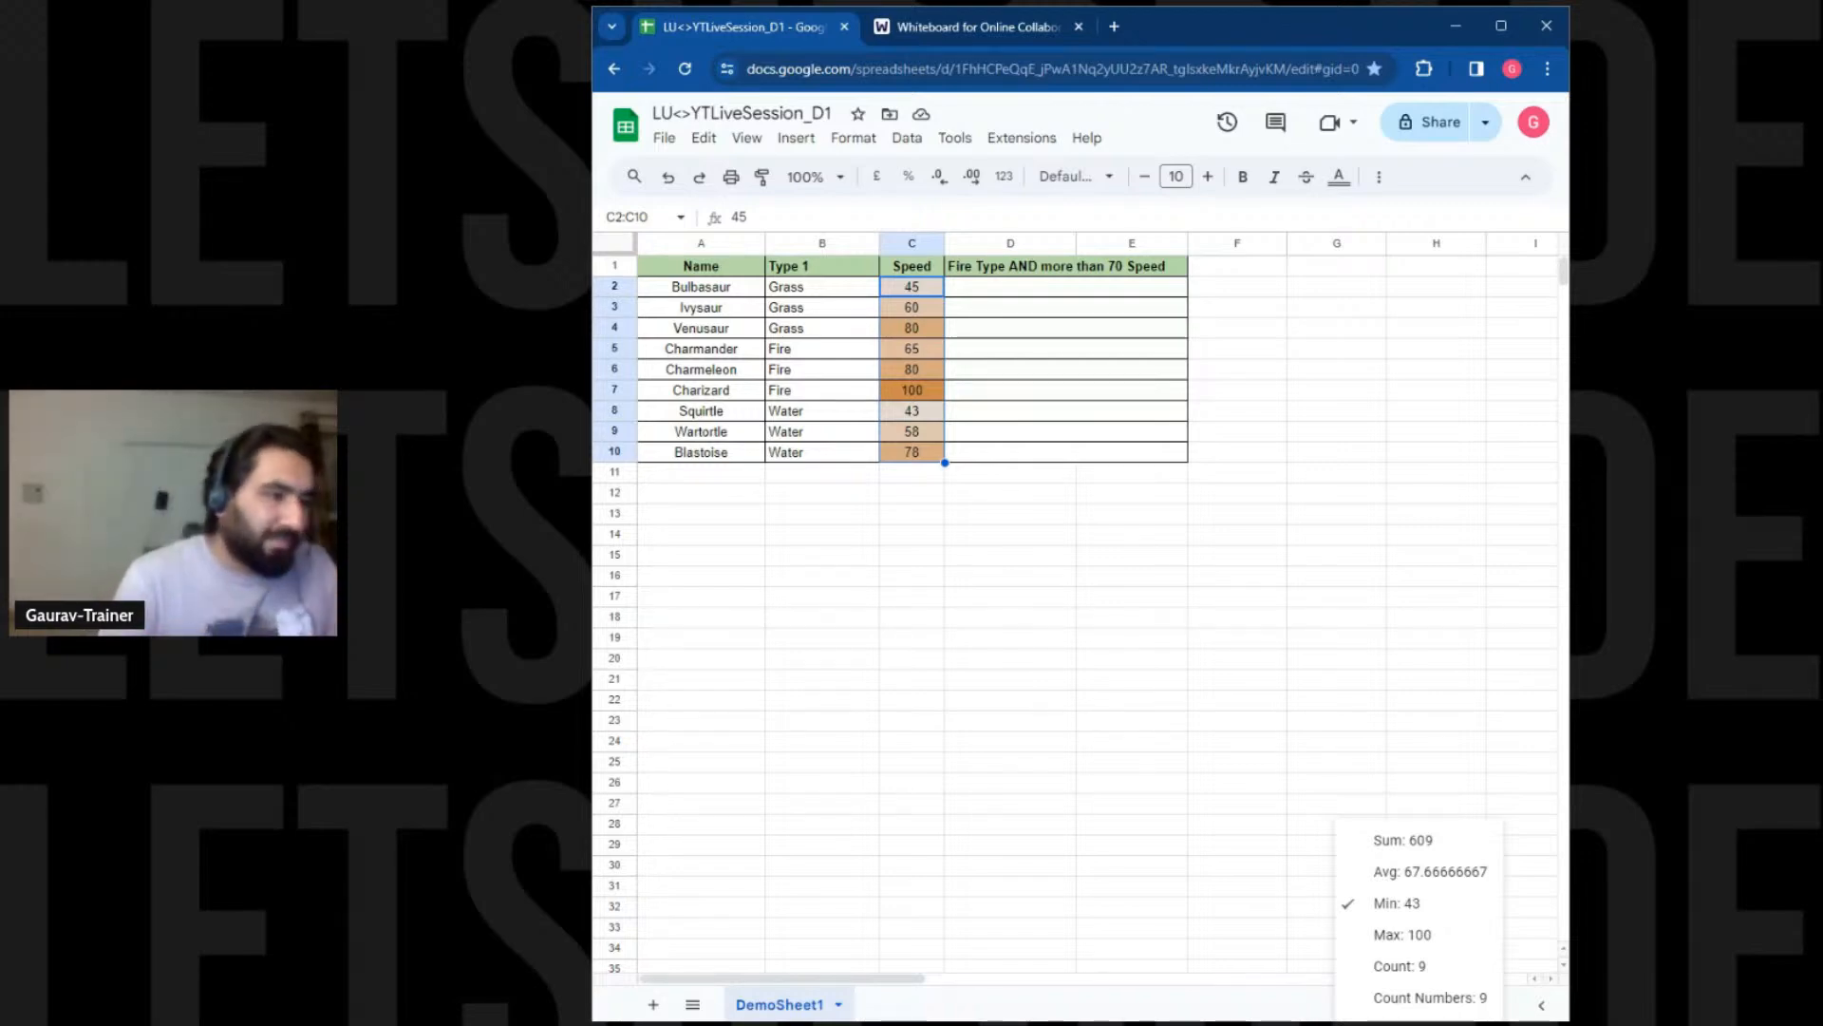
click(1456, 727)
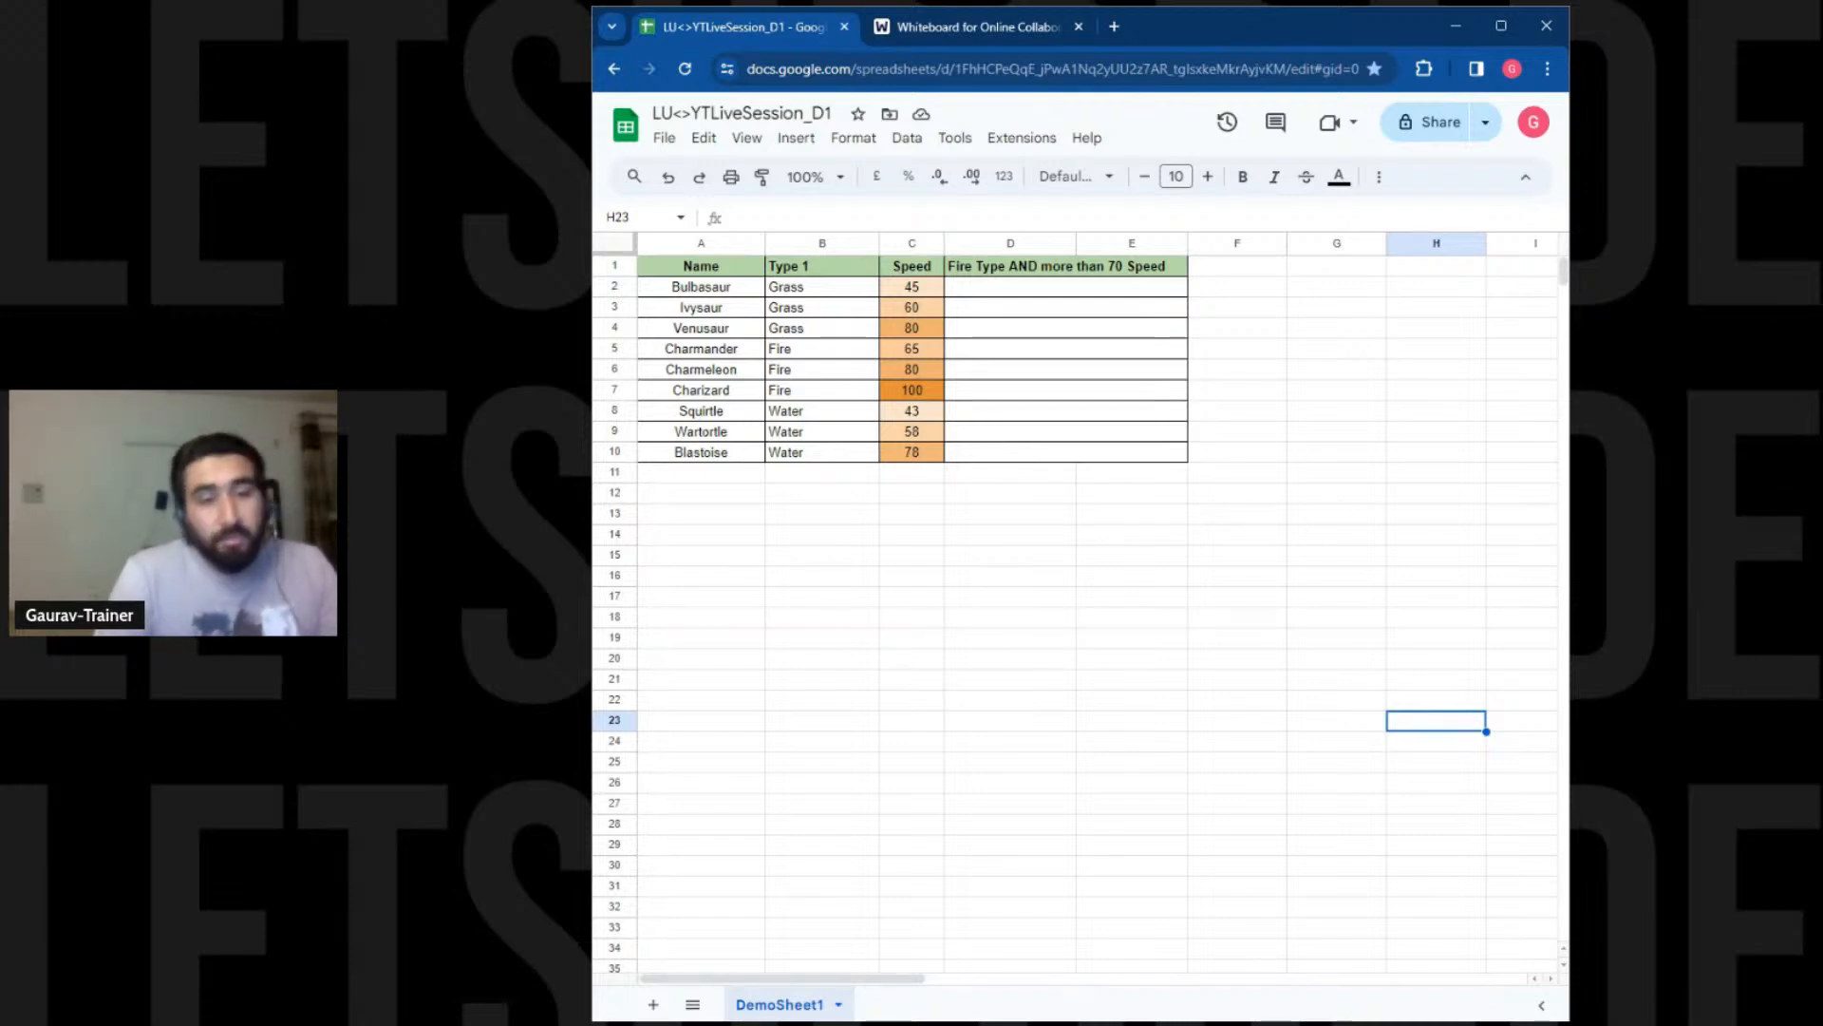
Insert one row above the table's header row
click(615, 266)
right_click(614, 265)
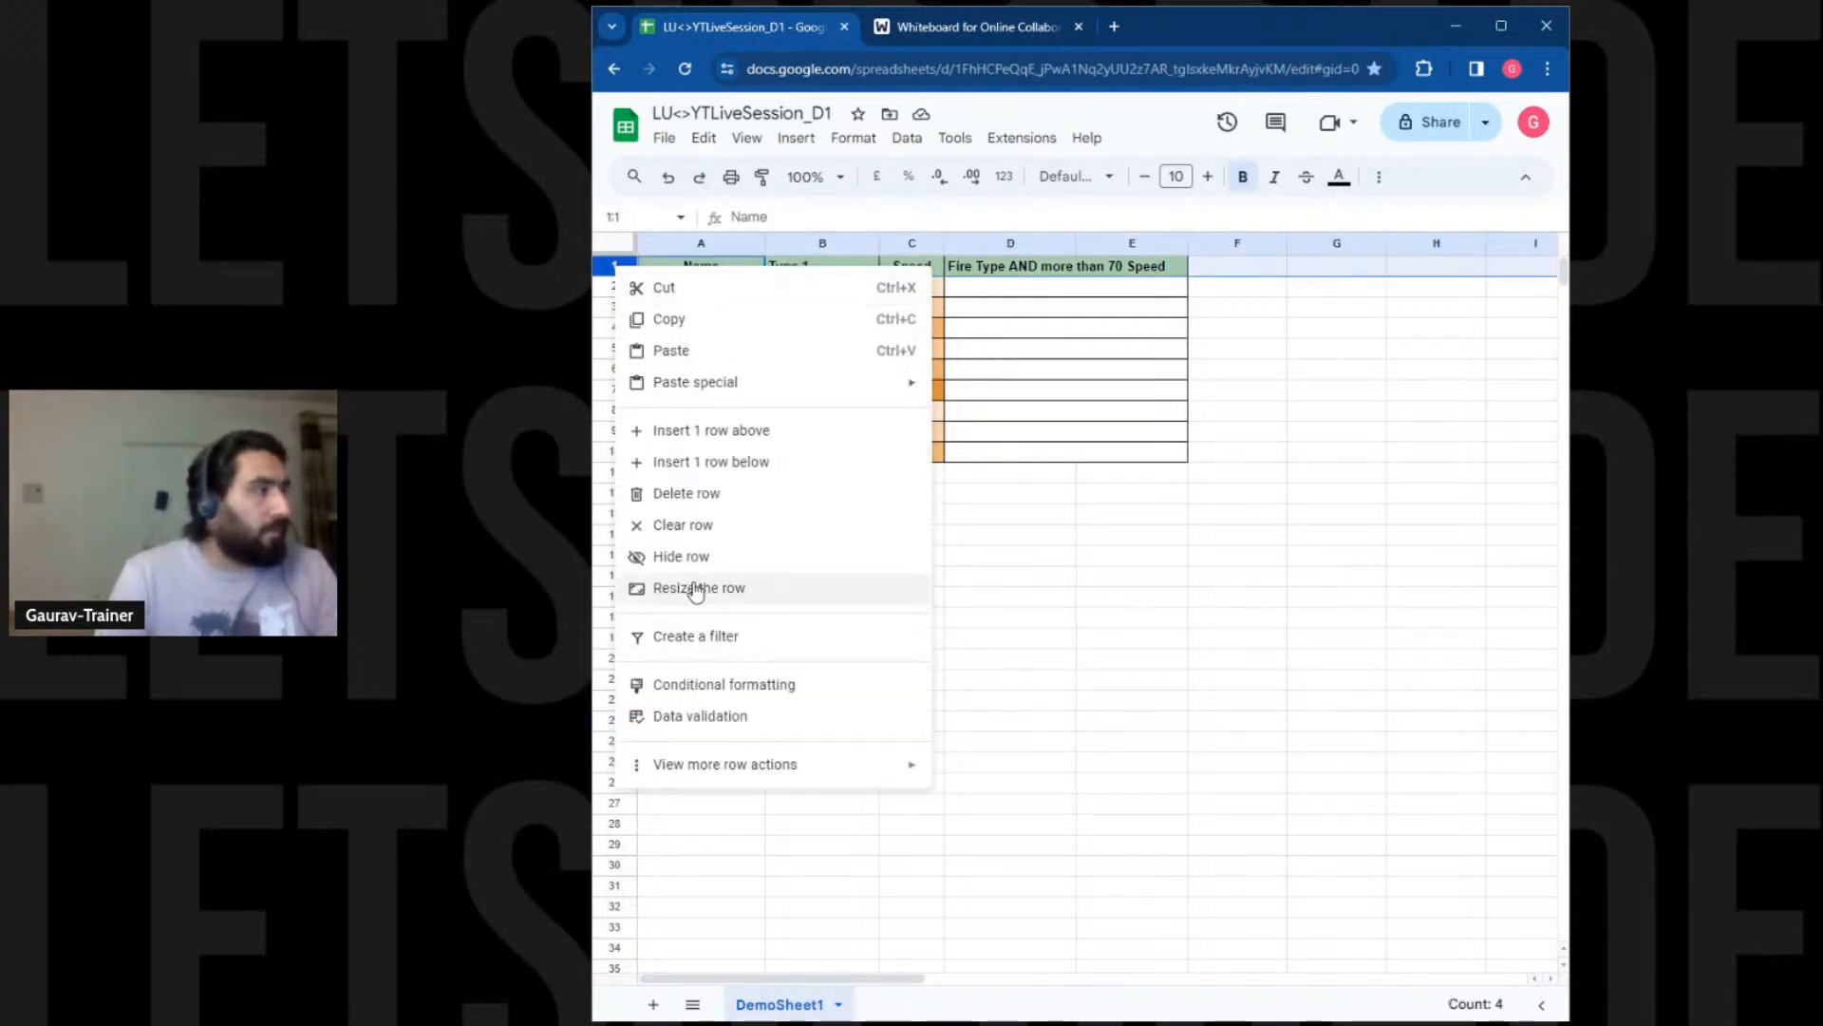
click(703, 432)
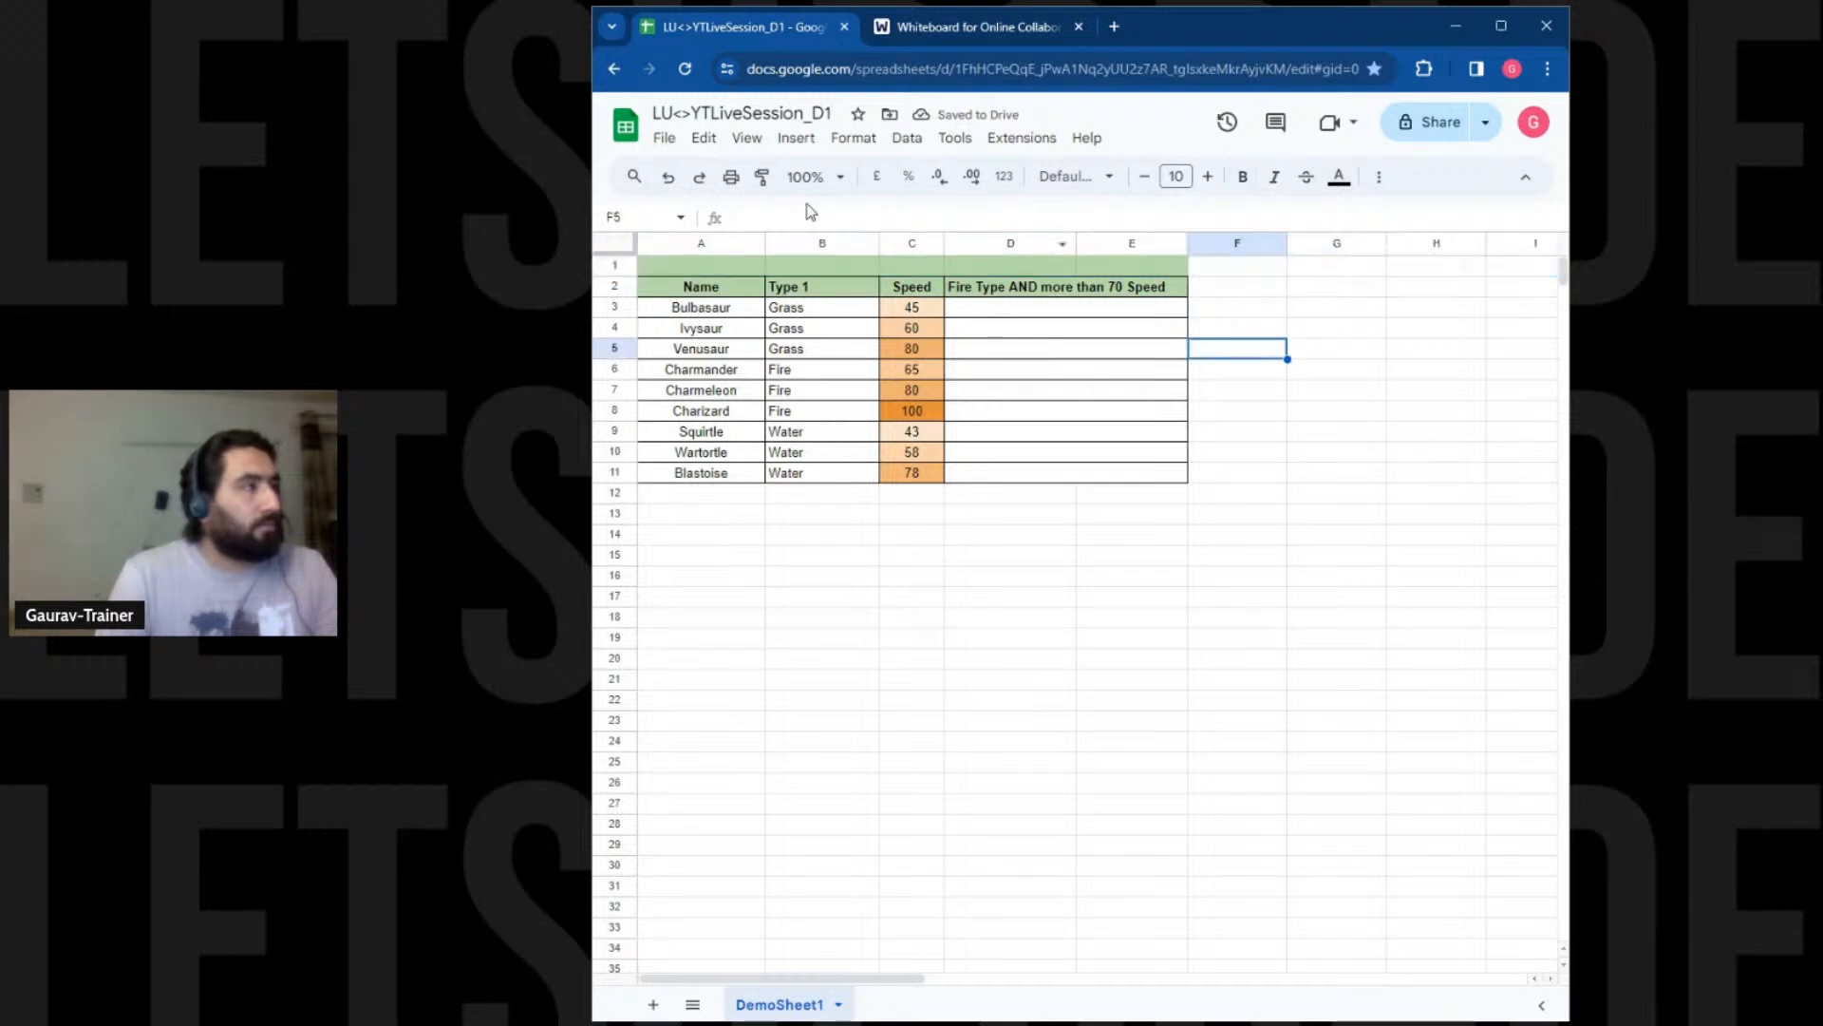
Merge cells A1:E1 above the header row and fill the merged cell with light yellow
drag(736, 265, 1093, 255)
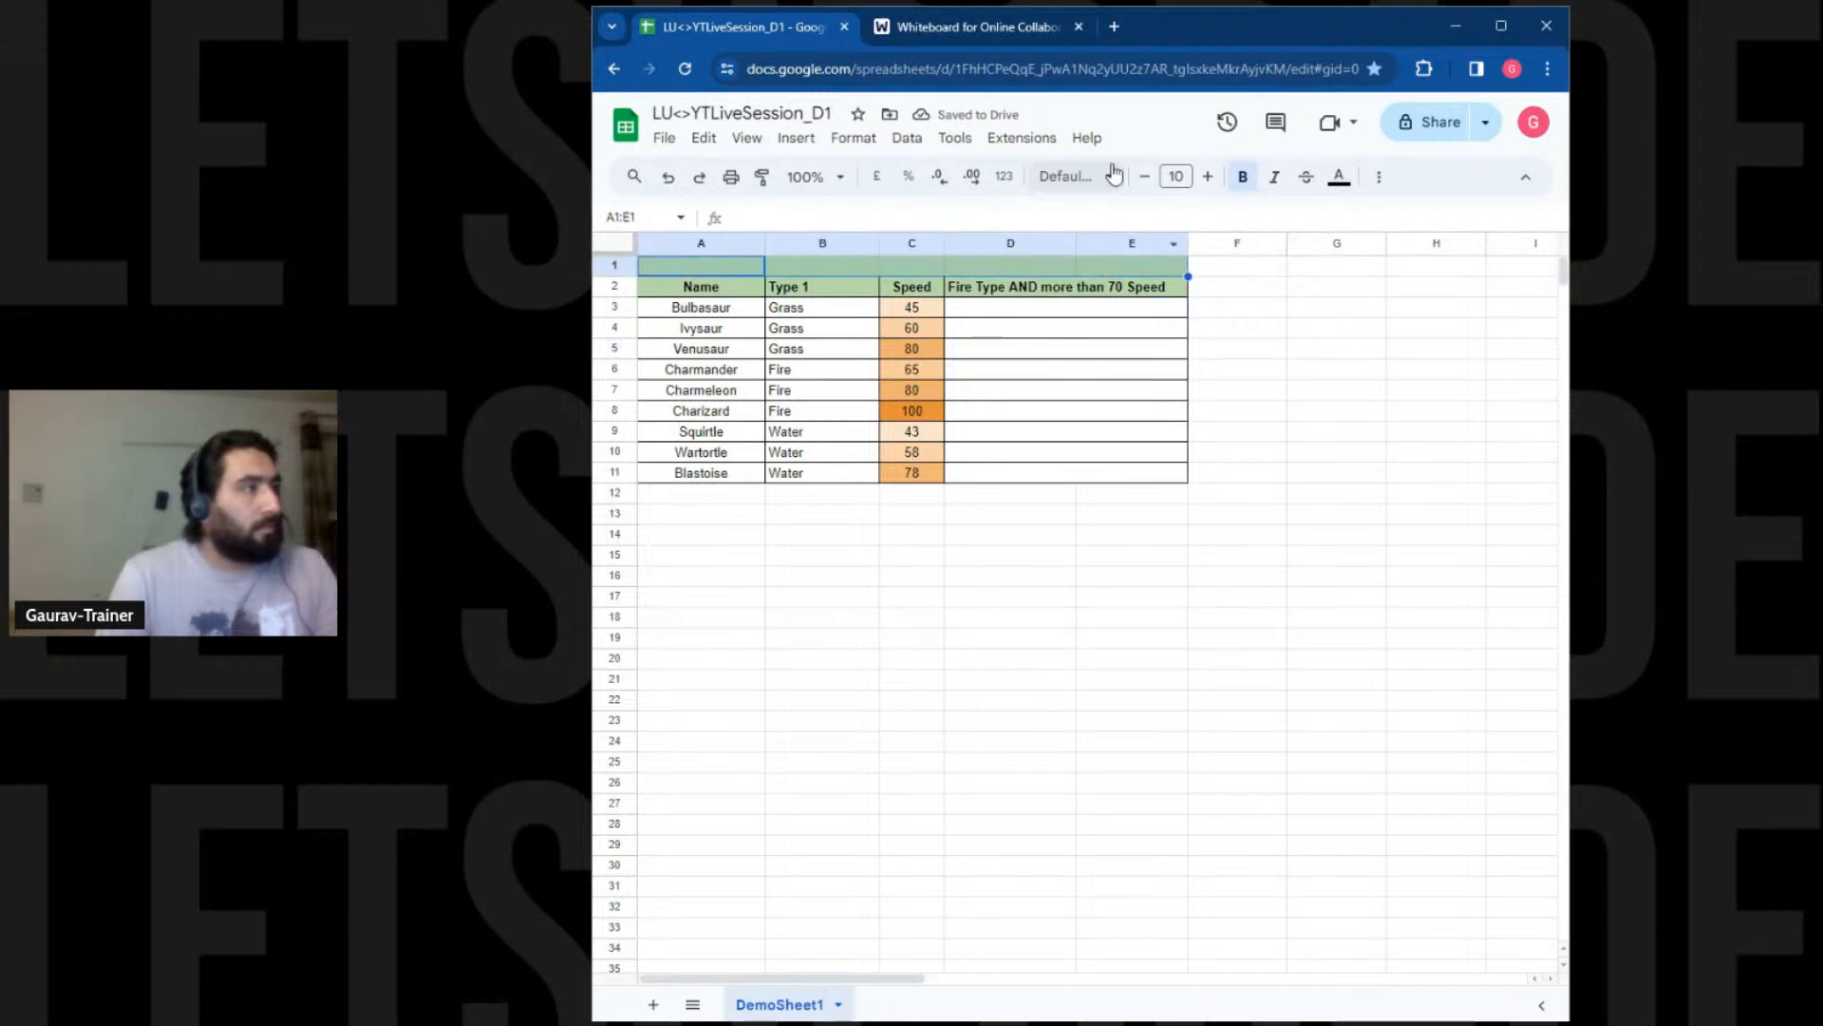
click(1392, 180)
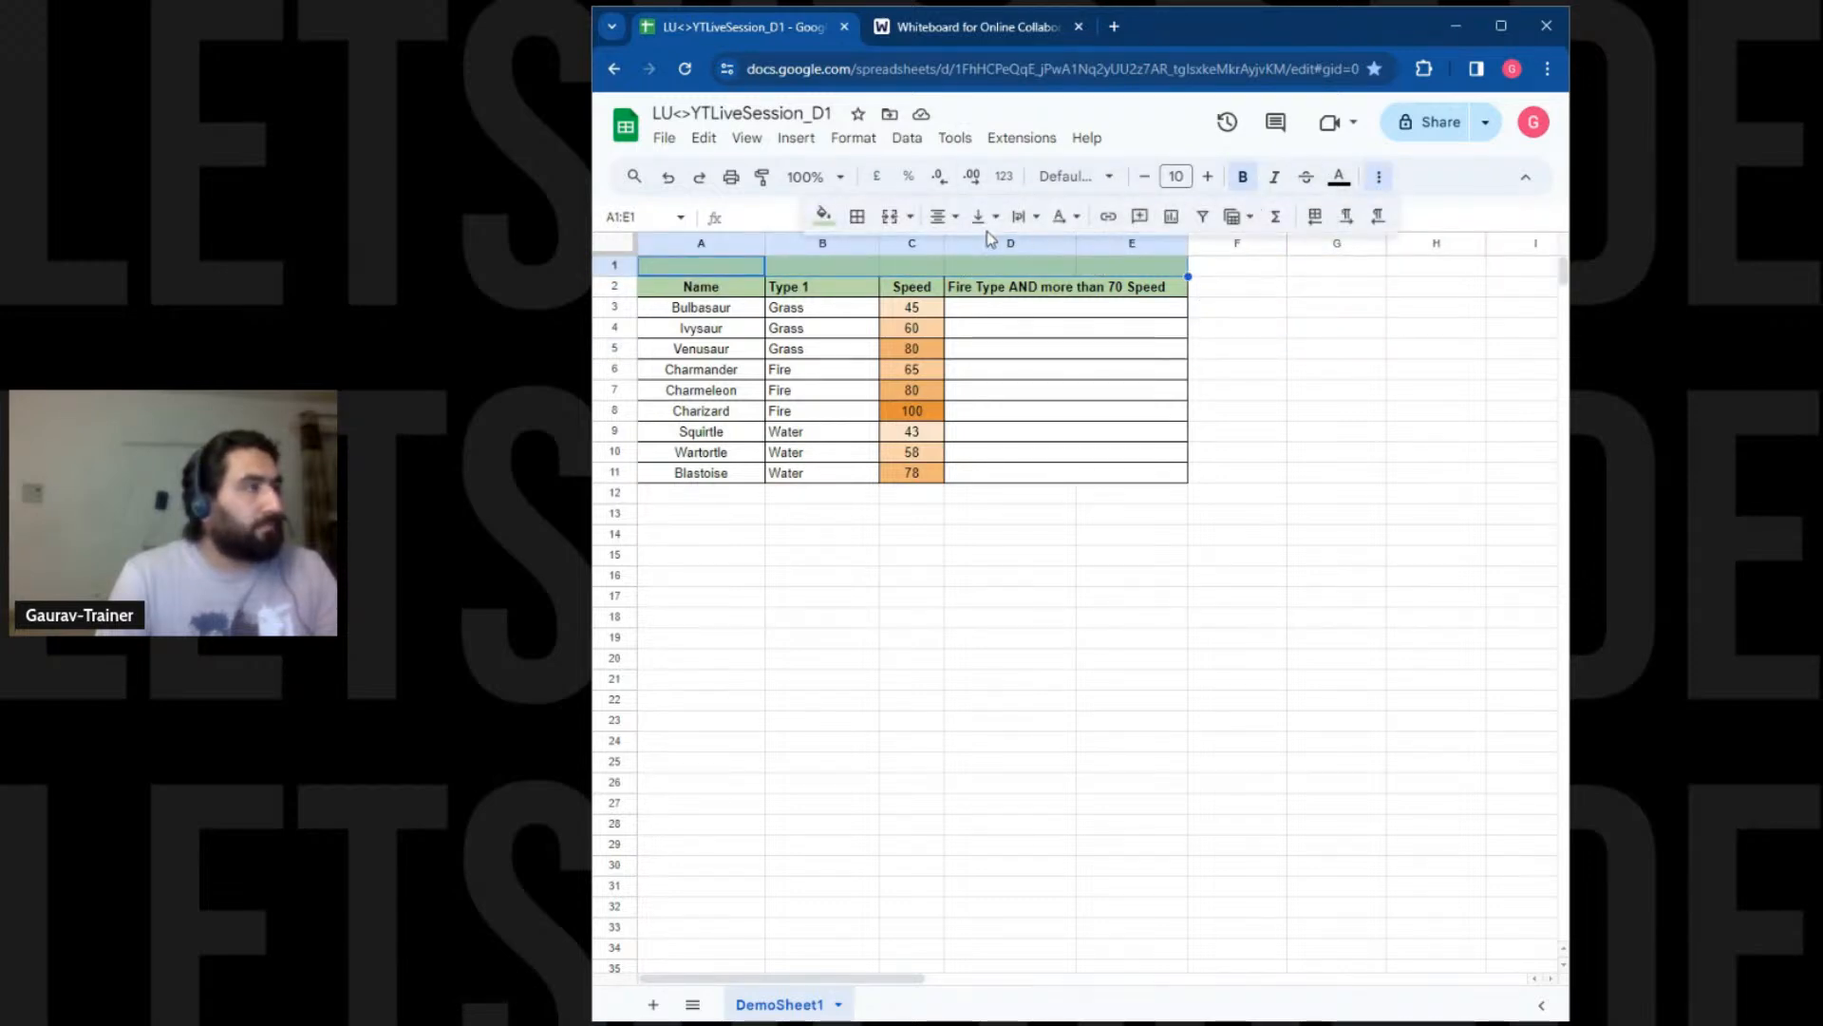
click(887, 217)
click(824, 216)
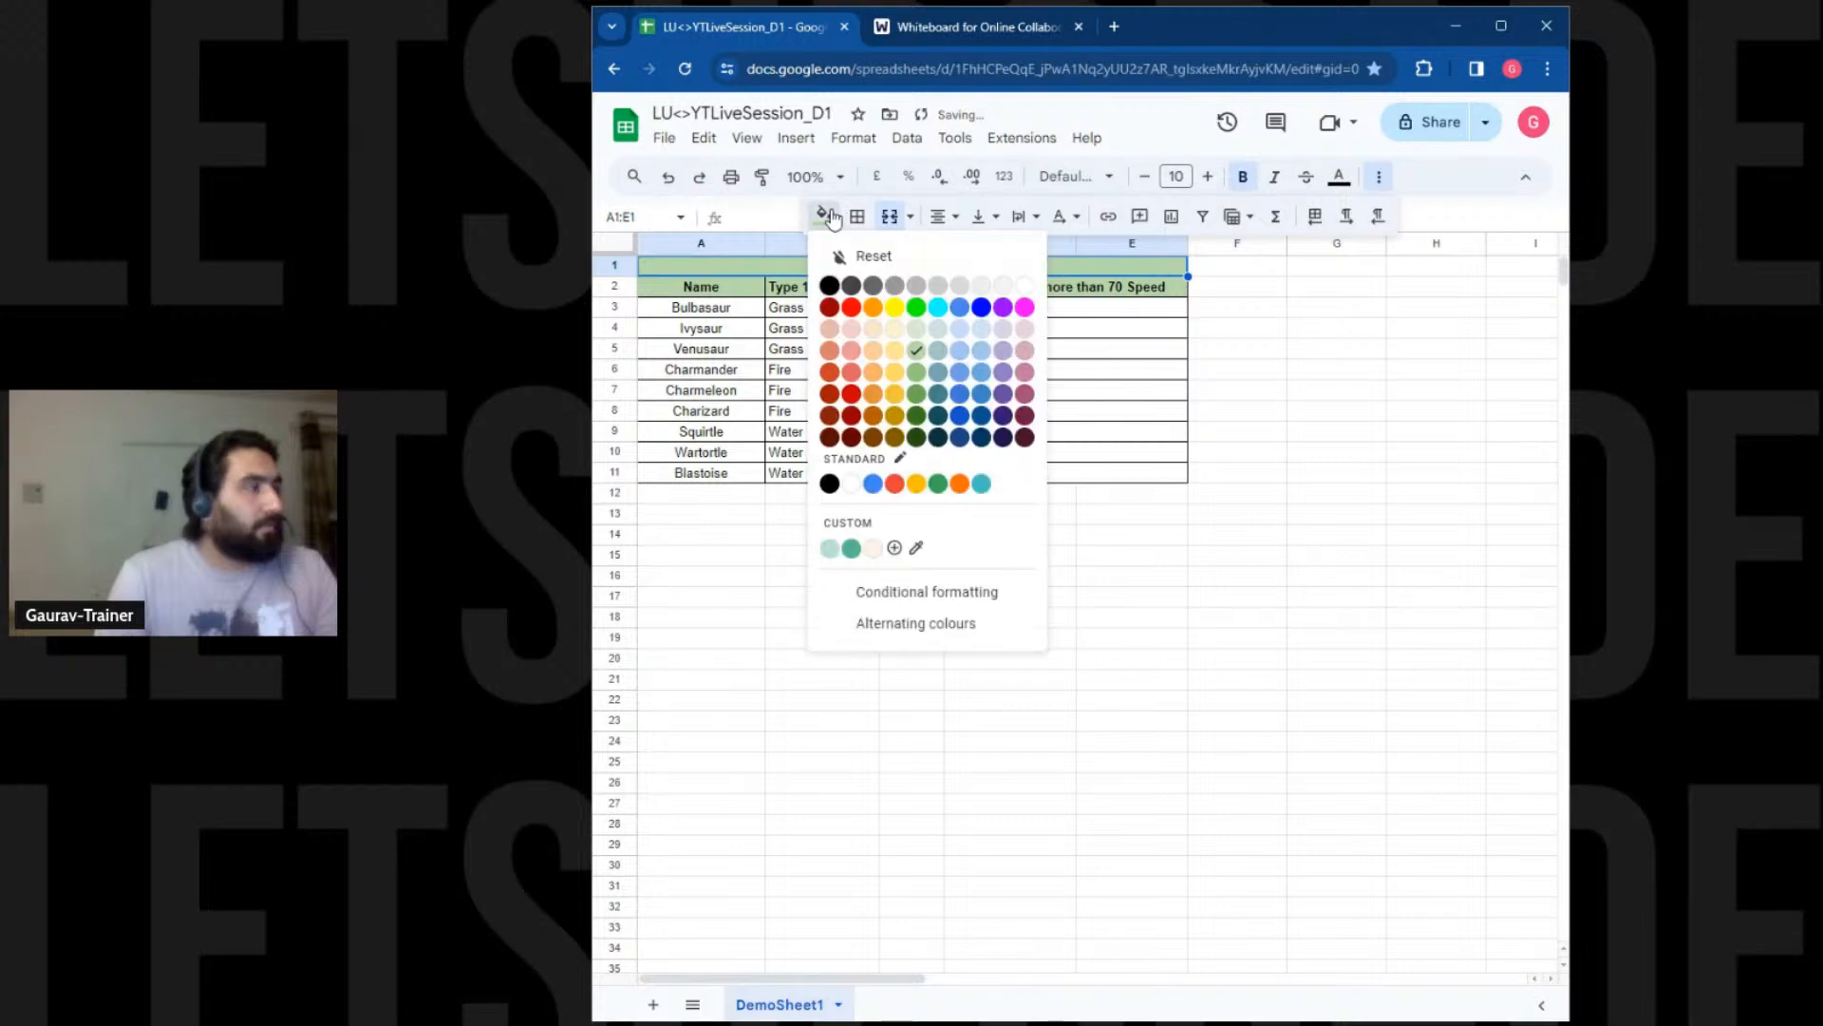
click(925, 333)
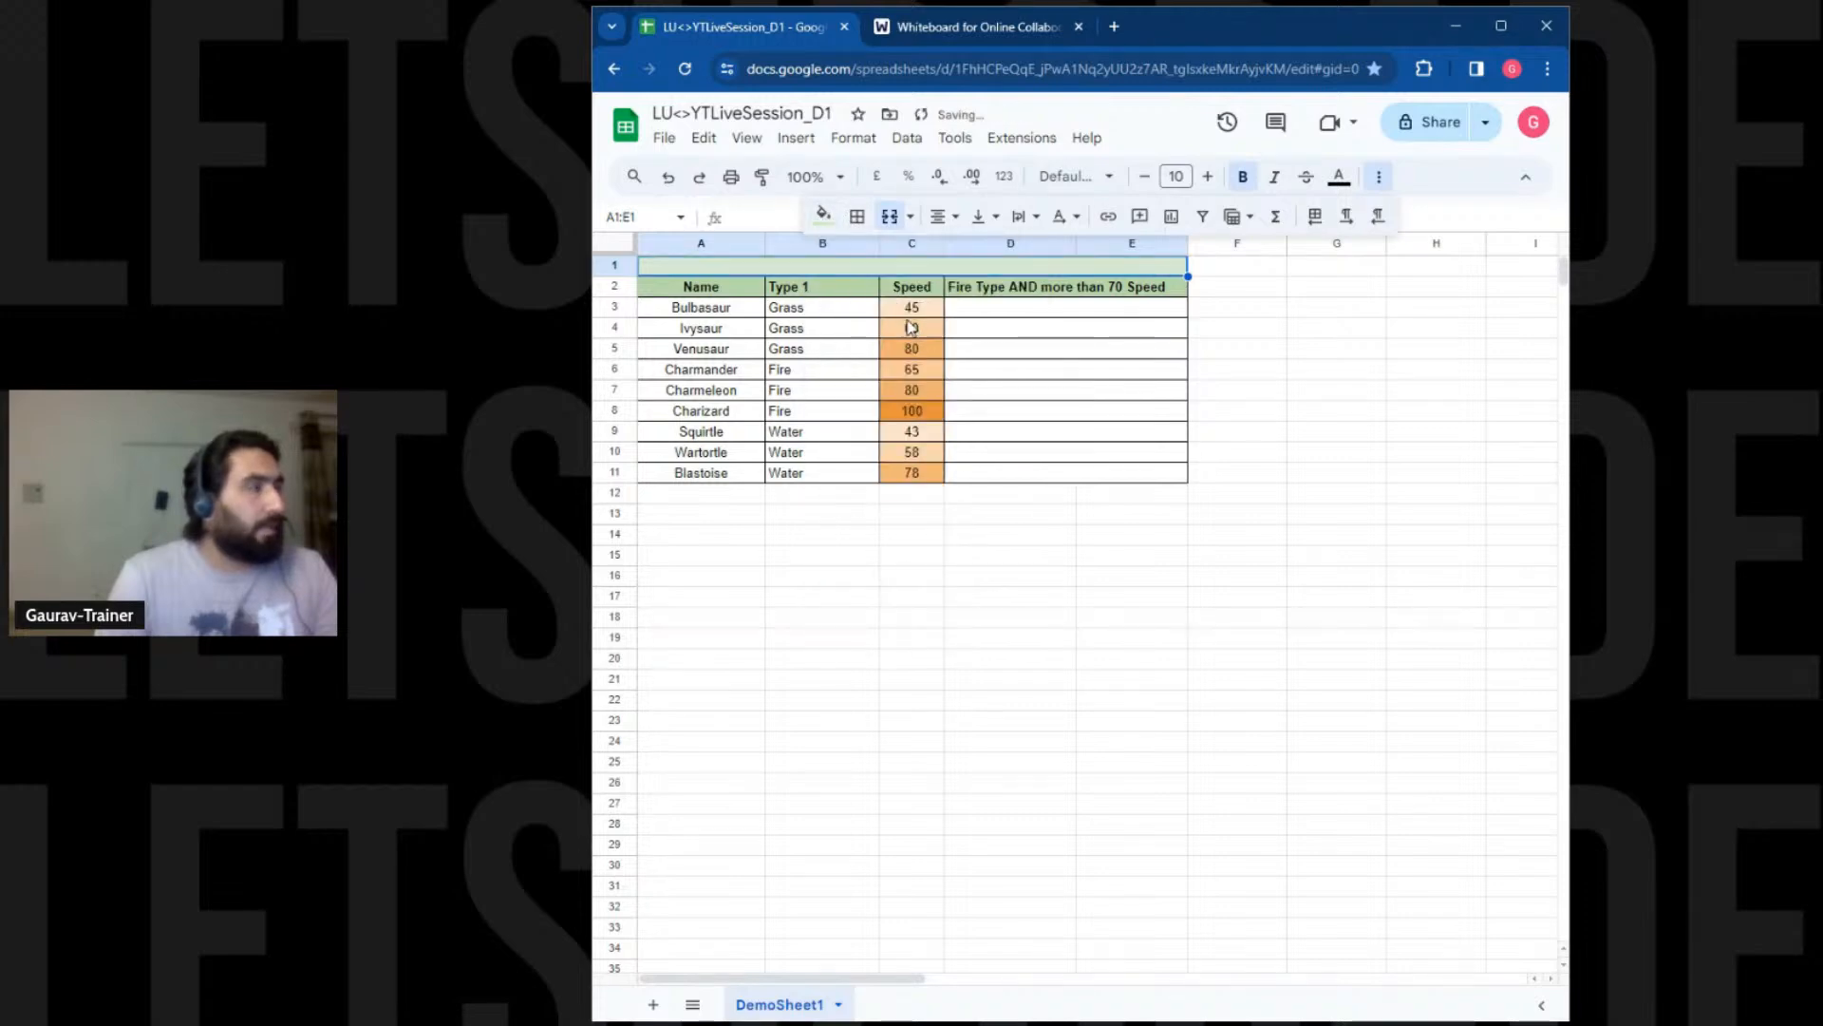
click(824, 216)
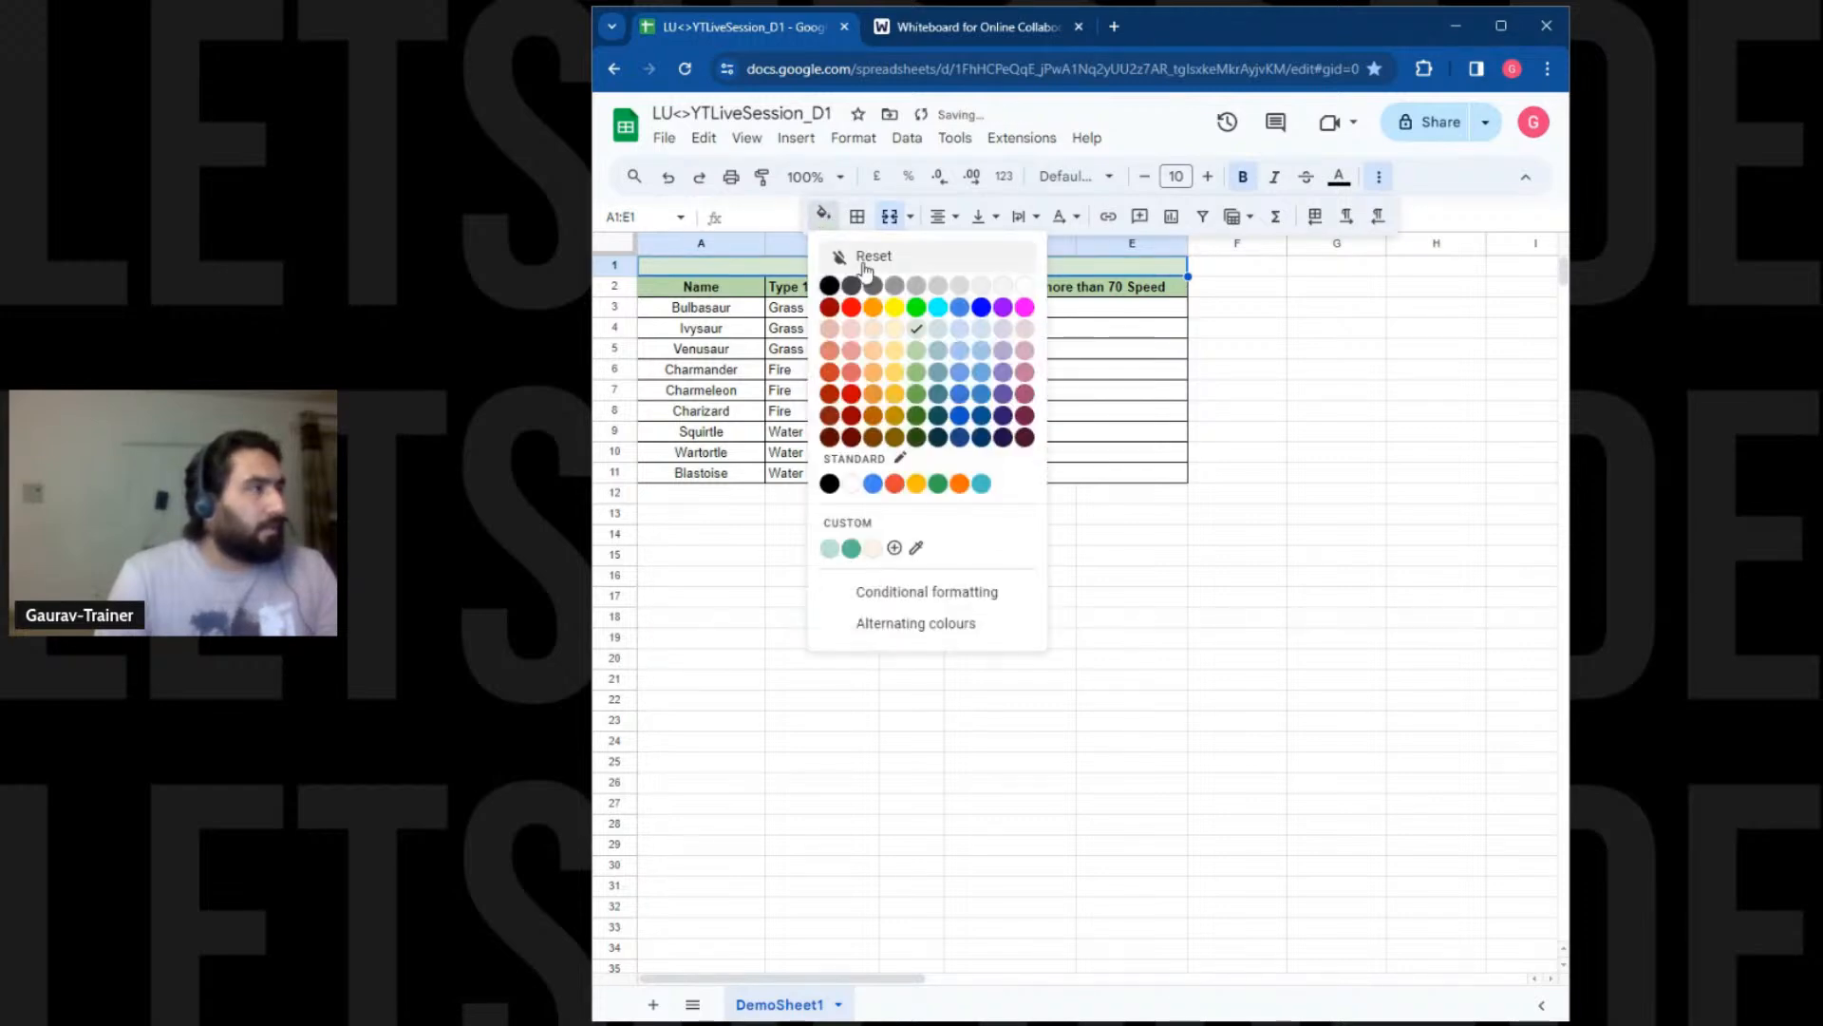
click(892, 329)
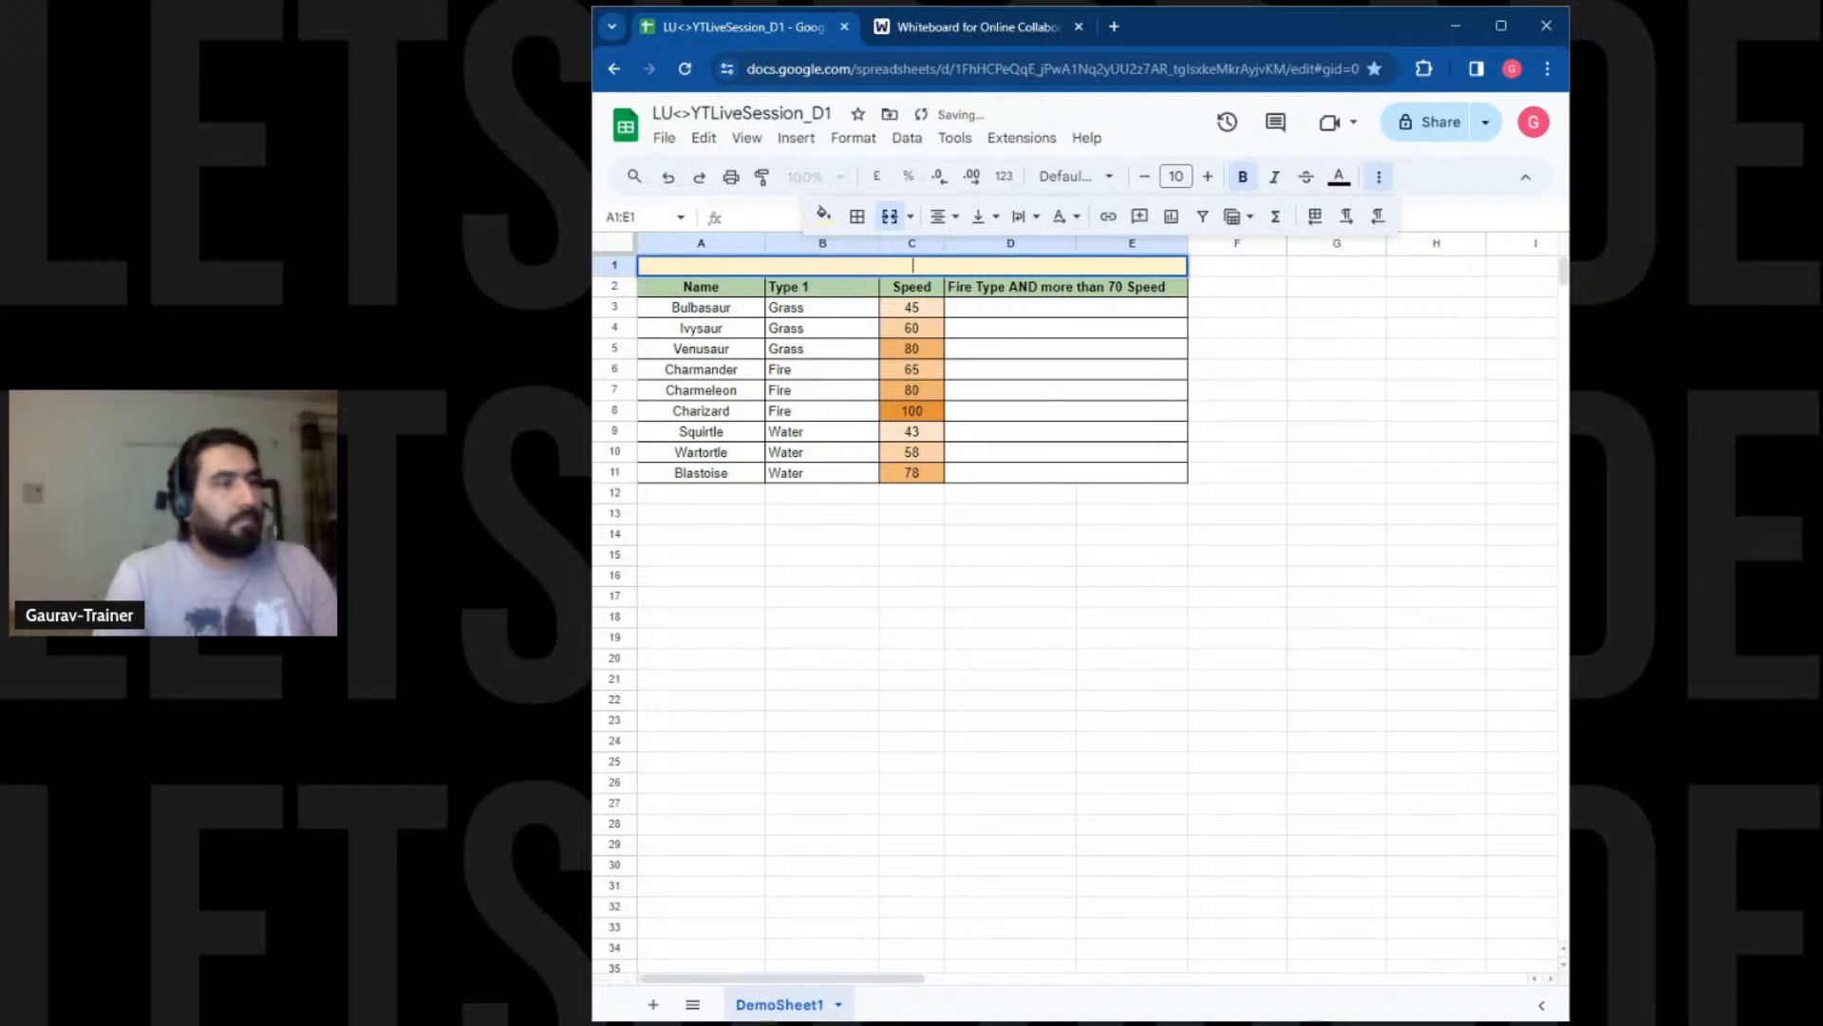
Enter the title "Check if the pokemon is of fire type and has speed greater than 70" in the merged top row
text(C)
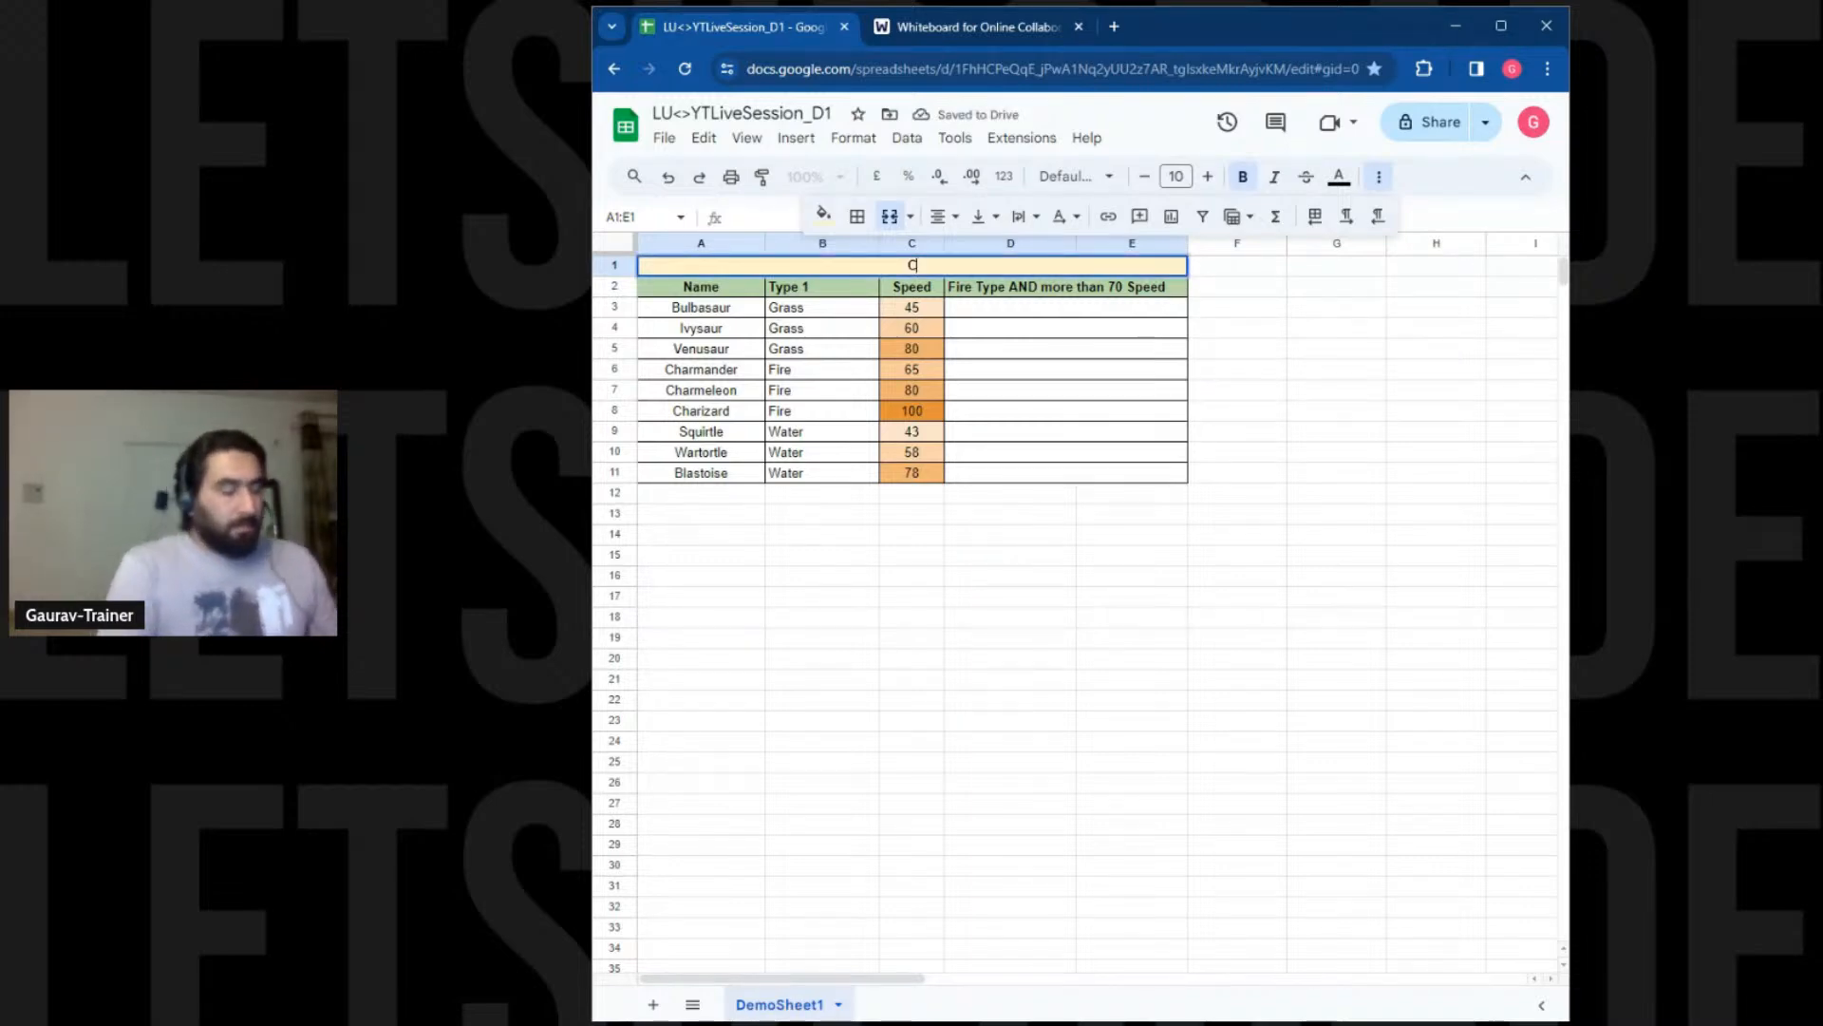
text(h)
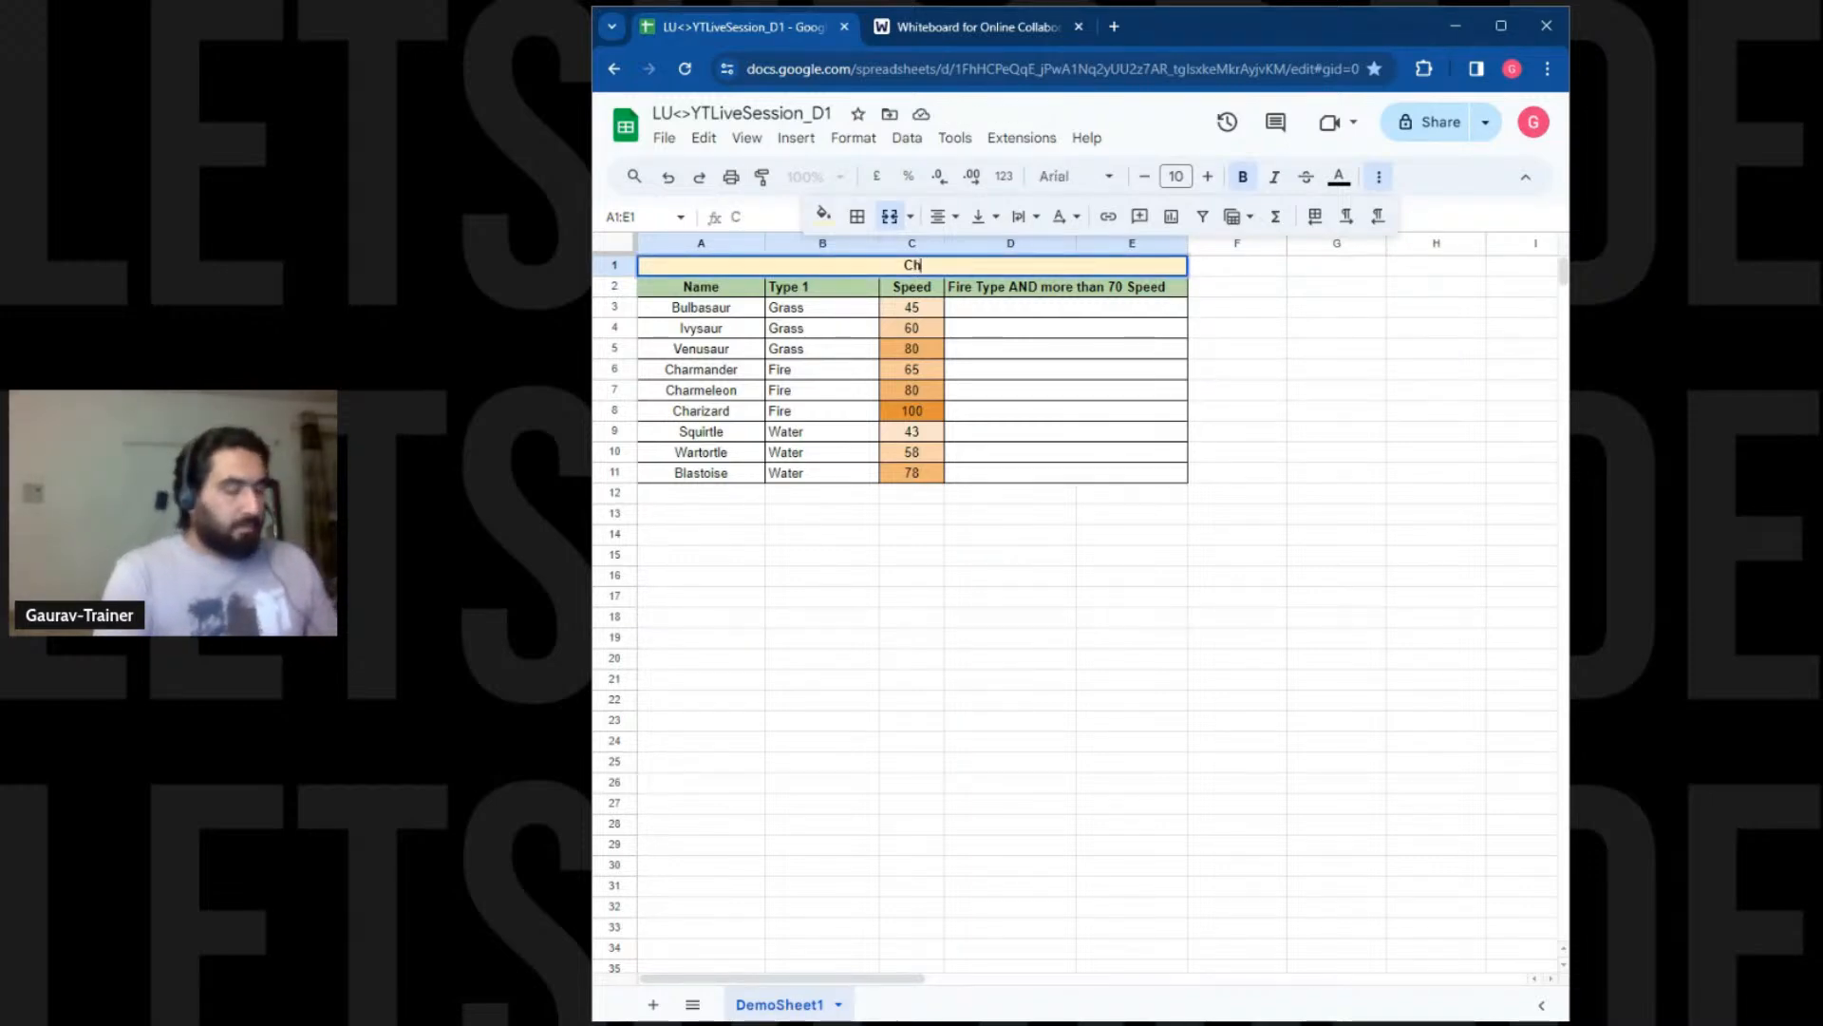
text(eck if the poke)
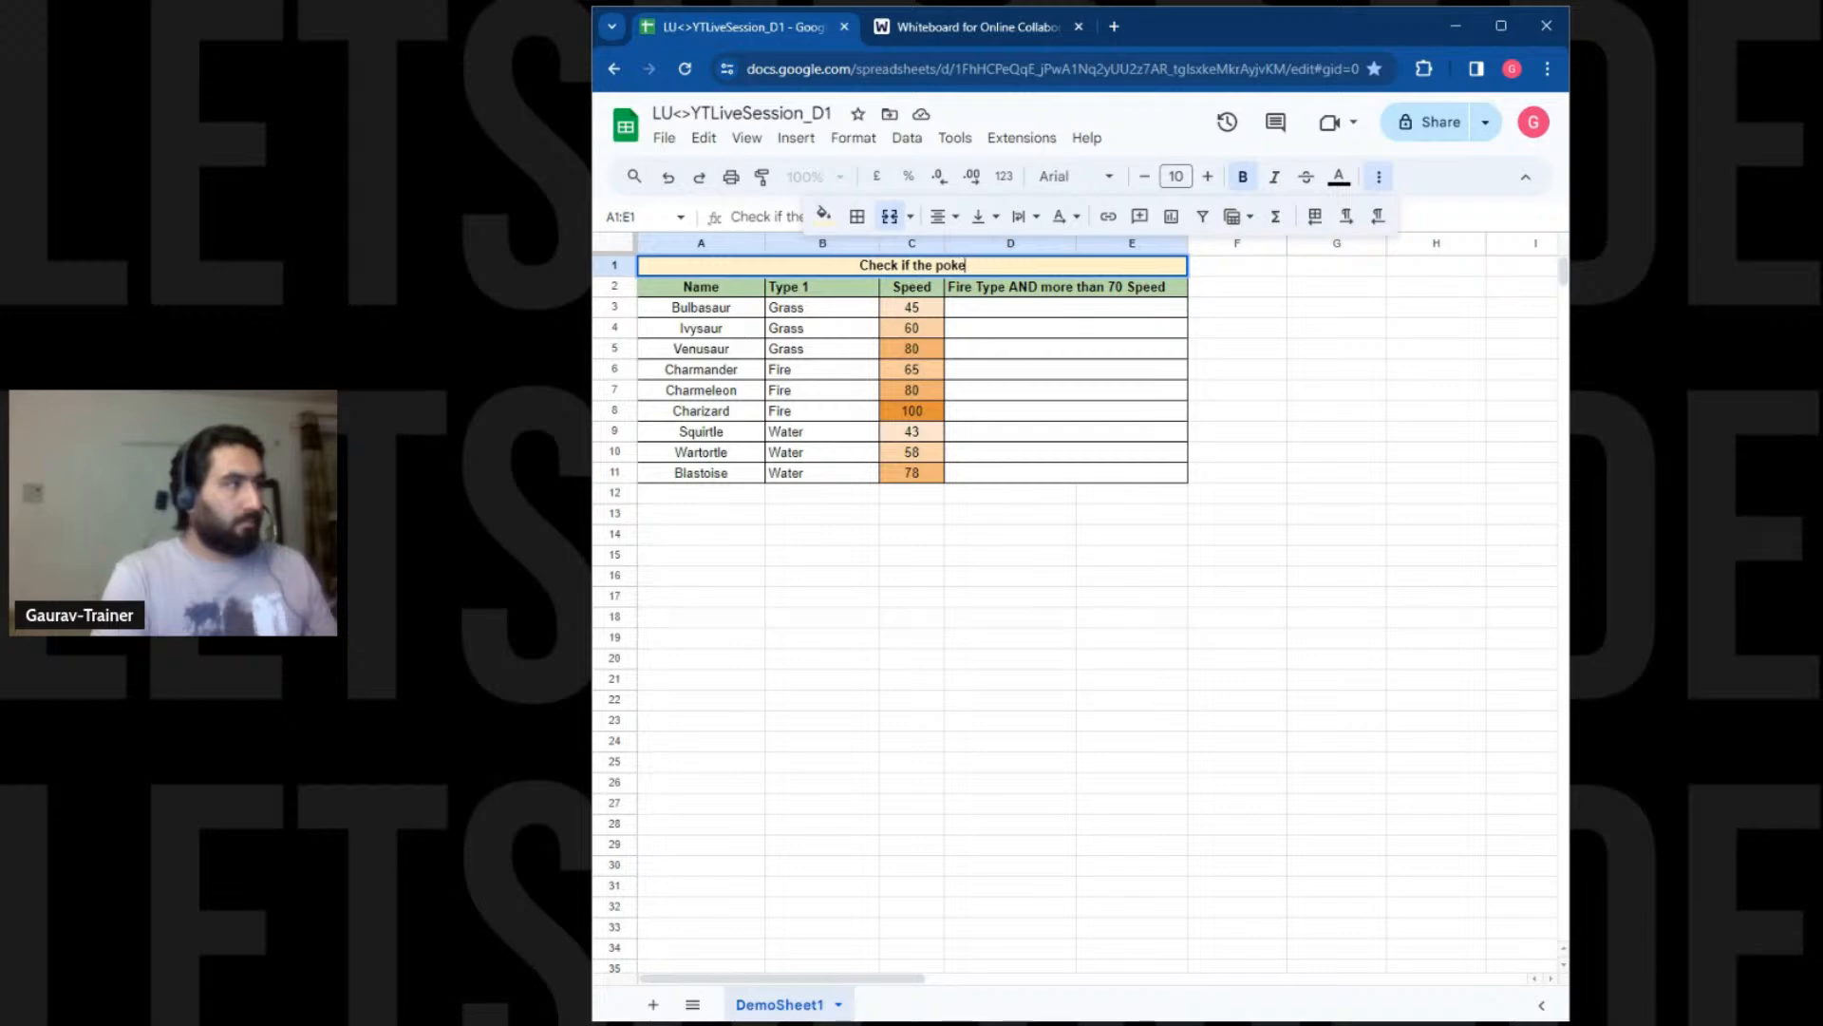
text(mon )
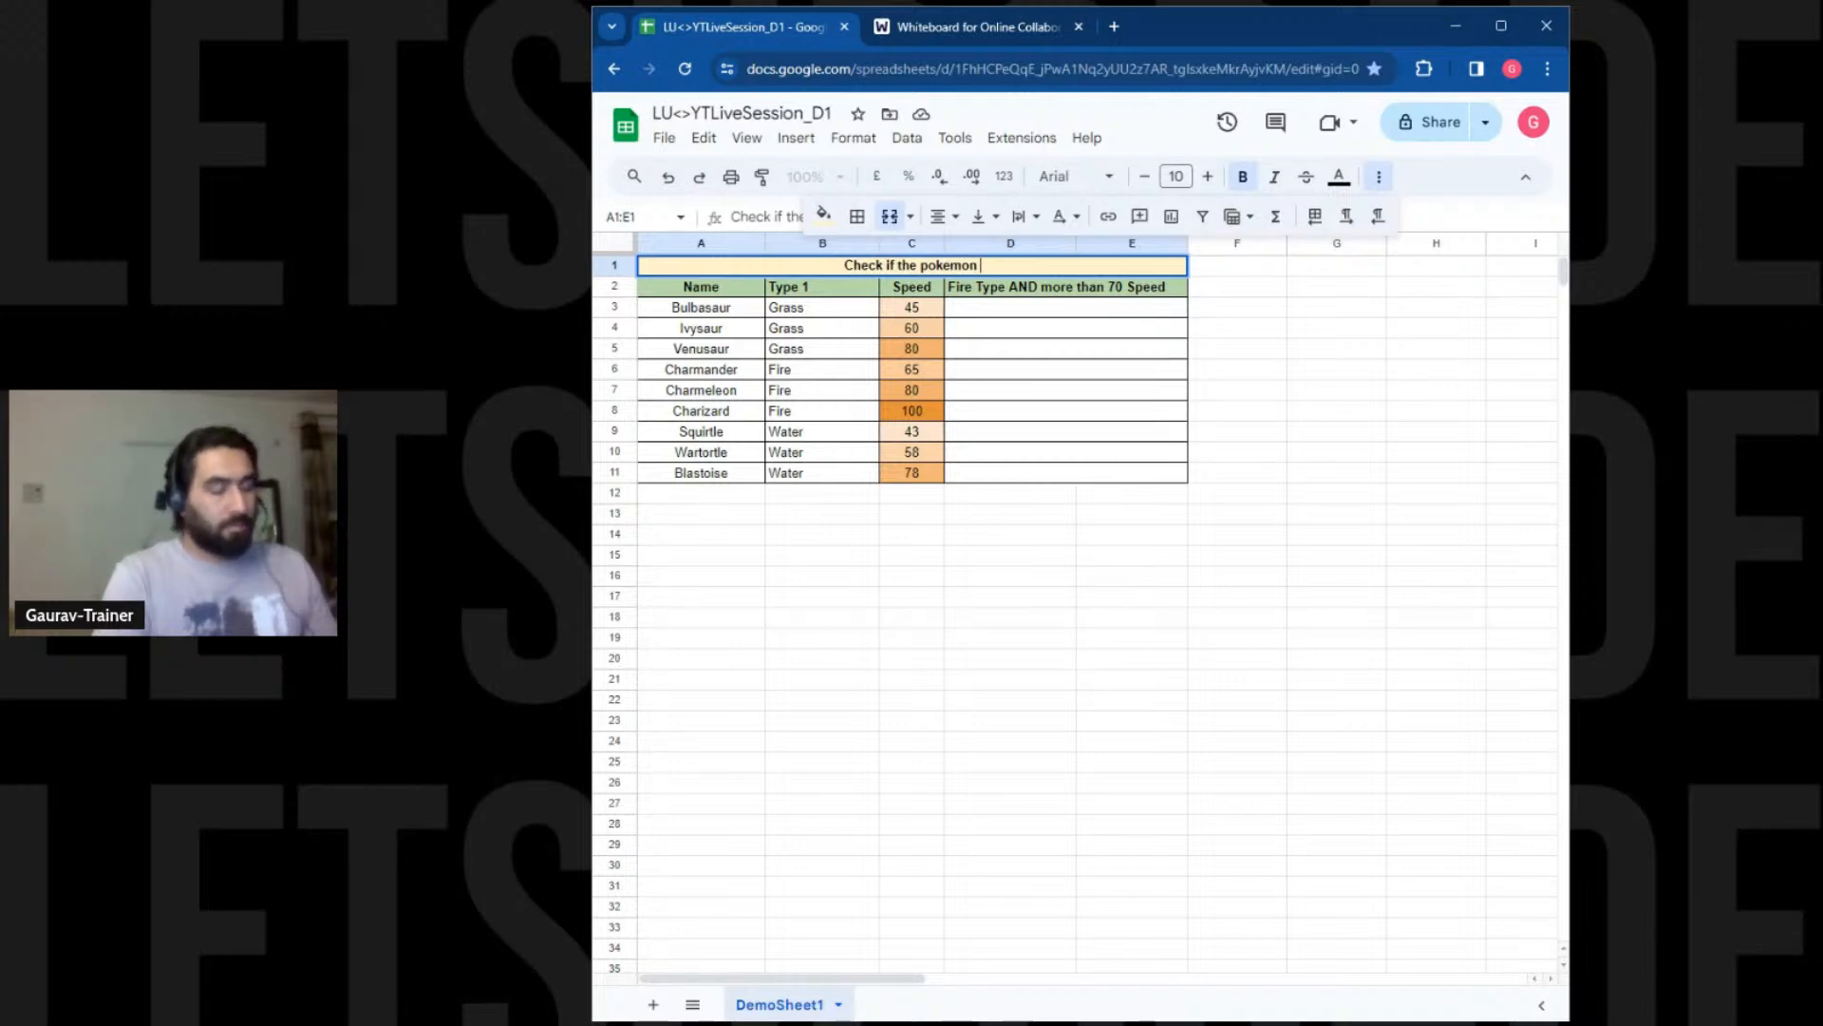
text(is of fire )
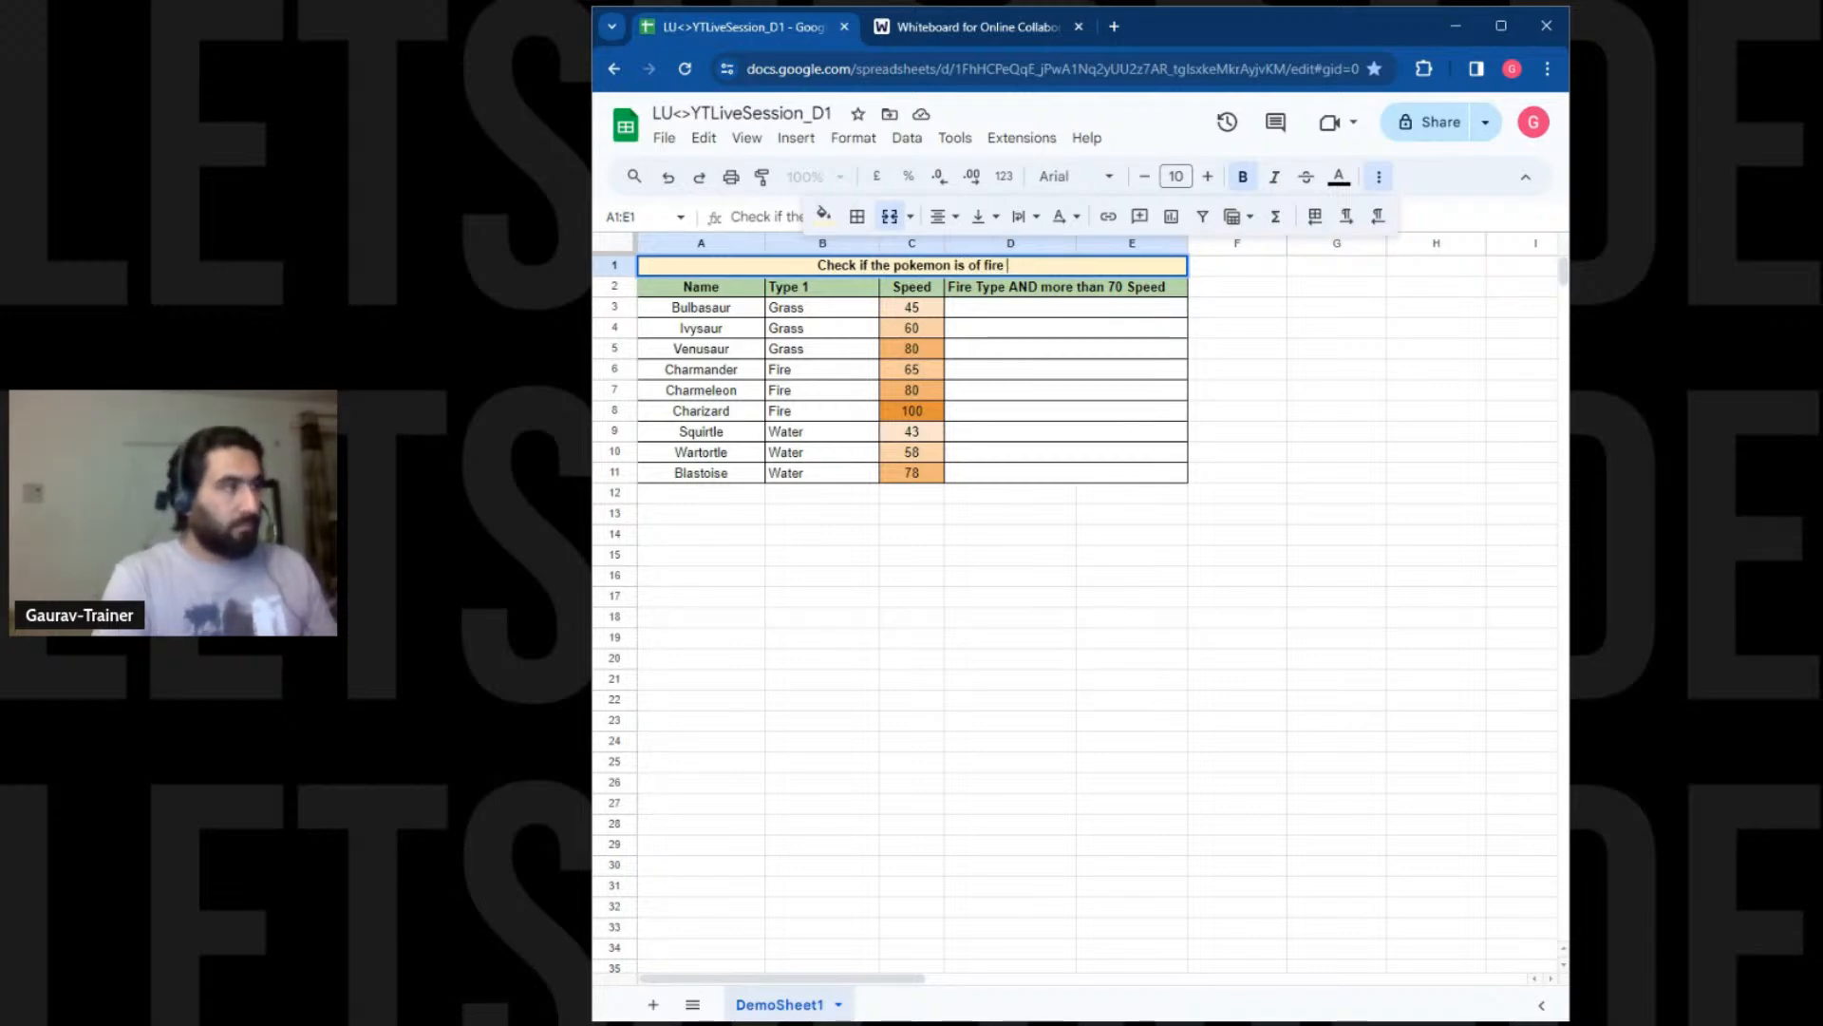
text(type)
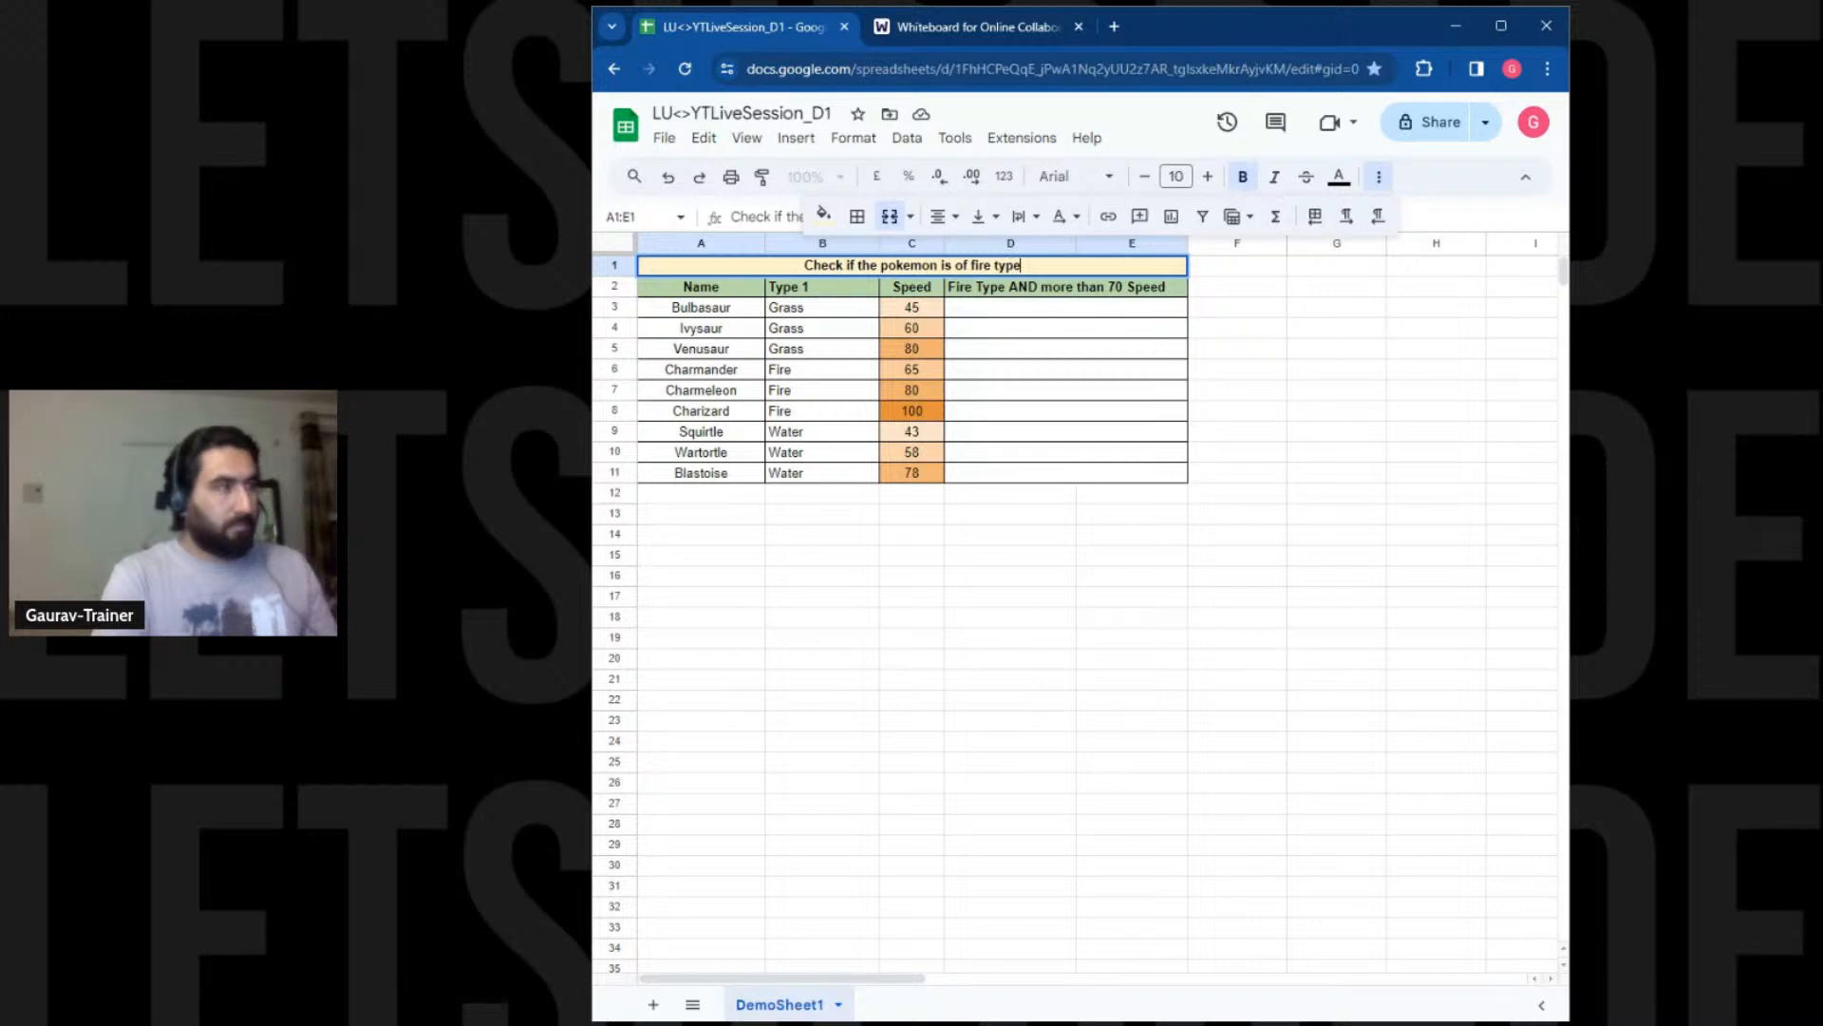
text( and has speed )
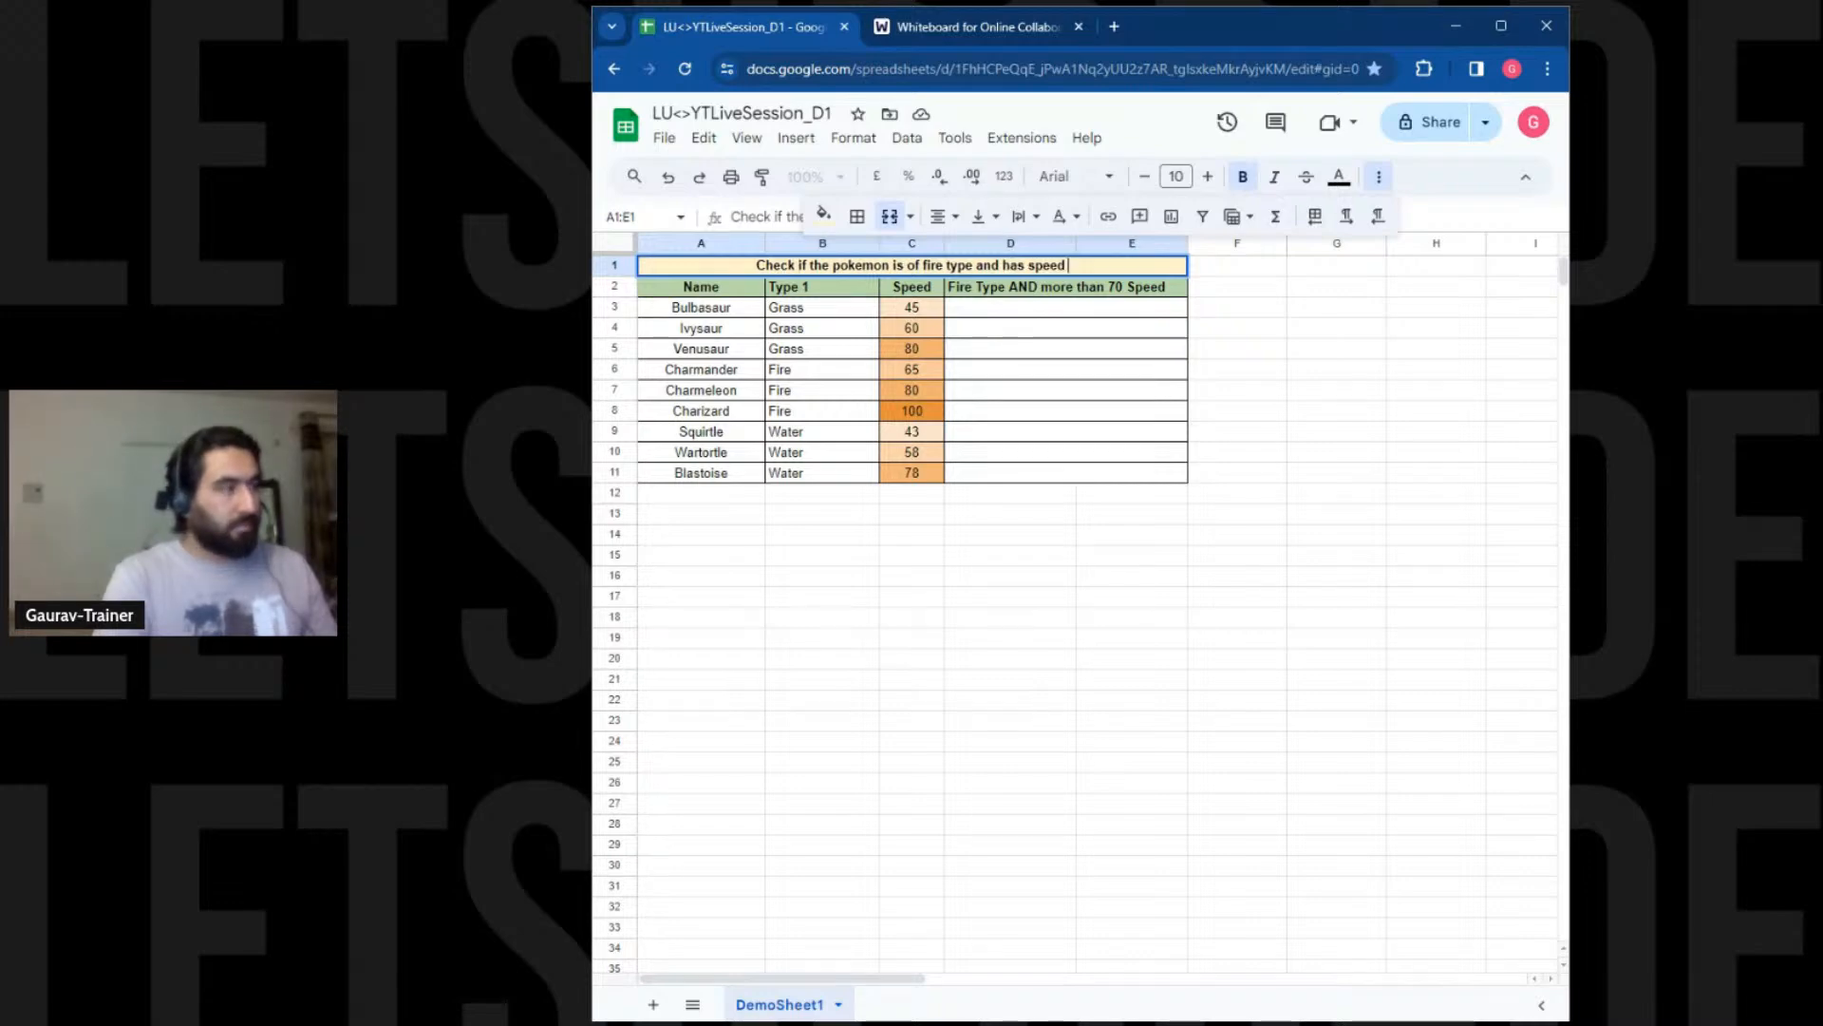
text(greate)
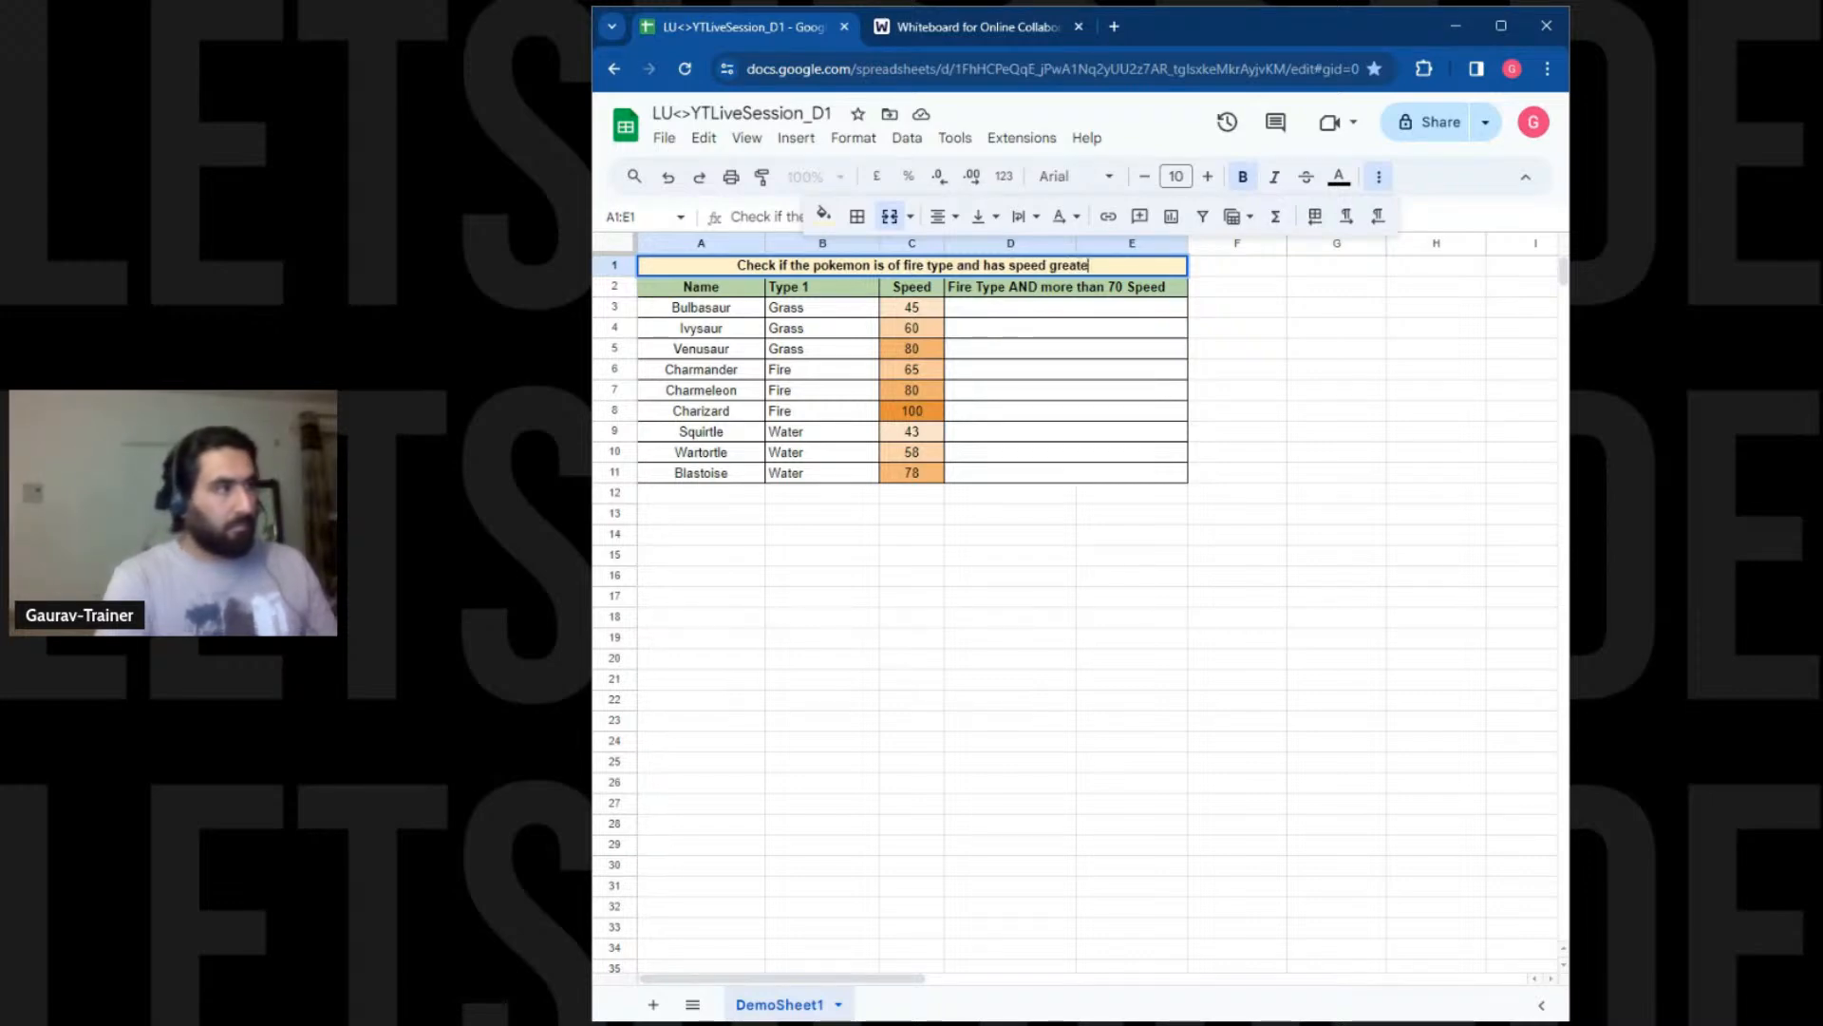
text(r than 70)
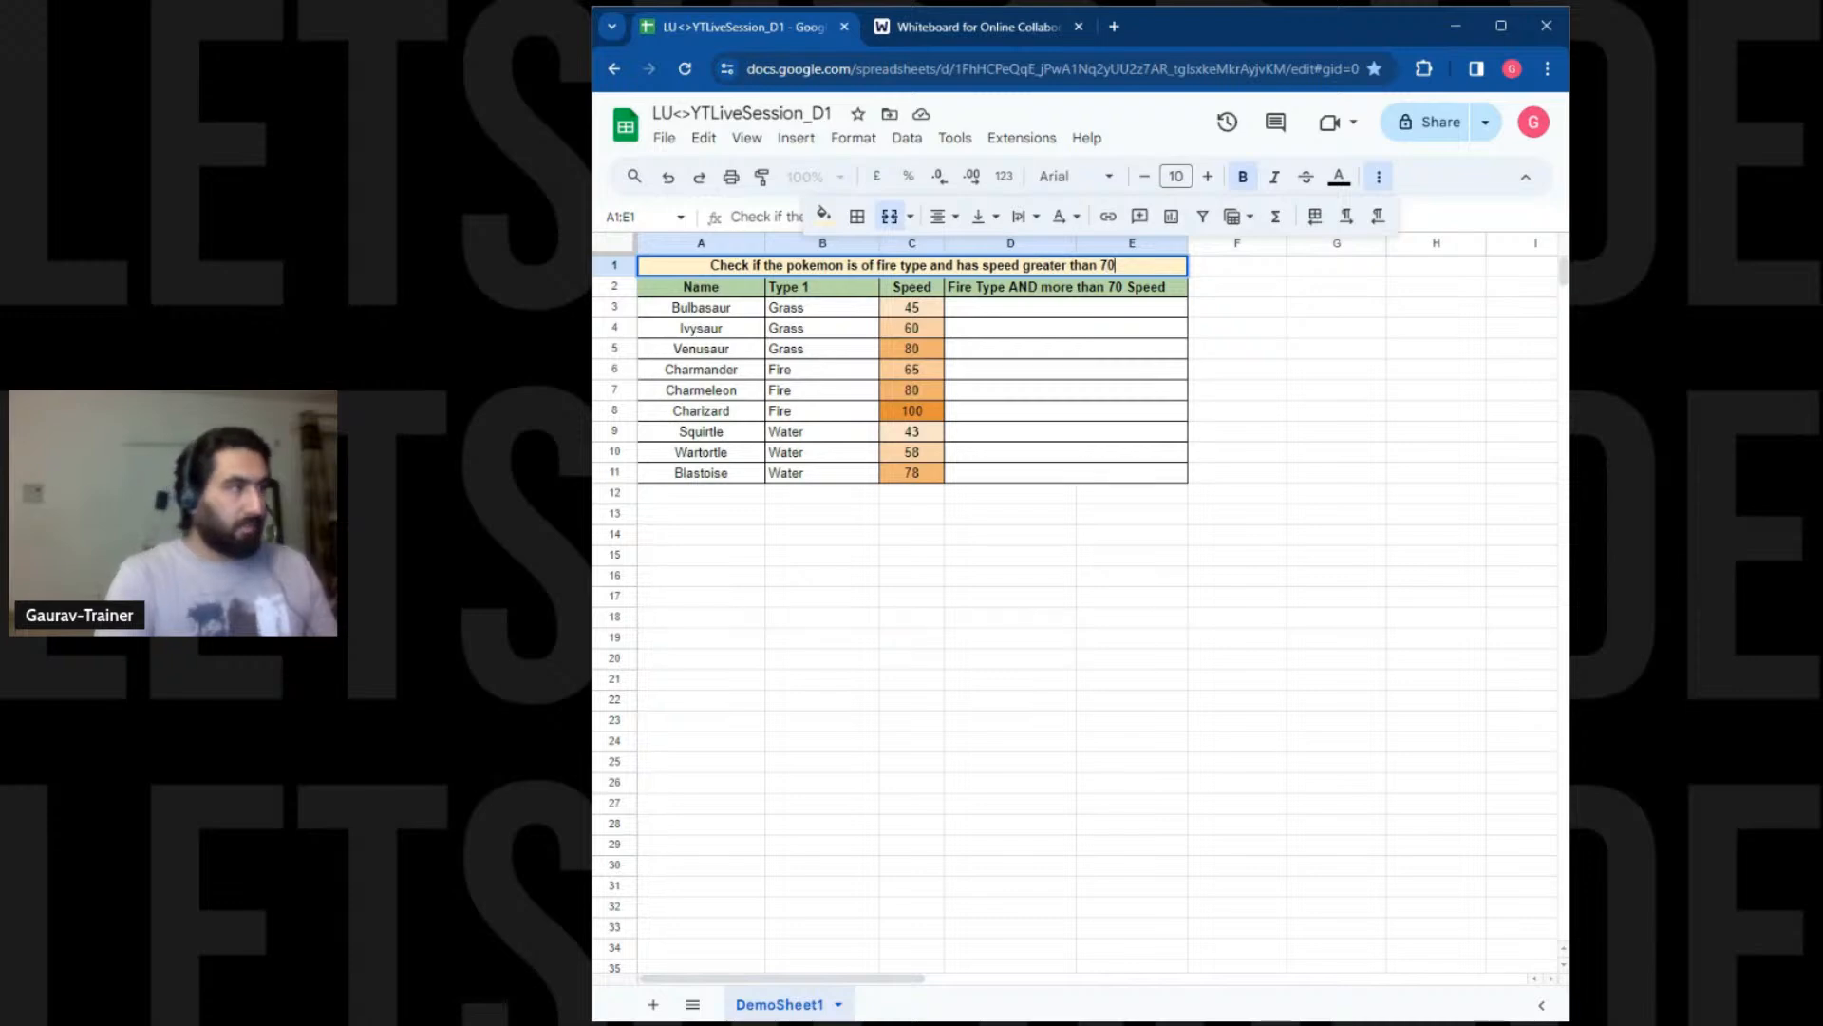
key(Return)
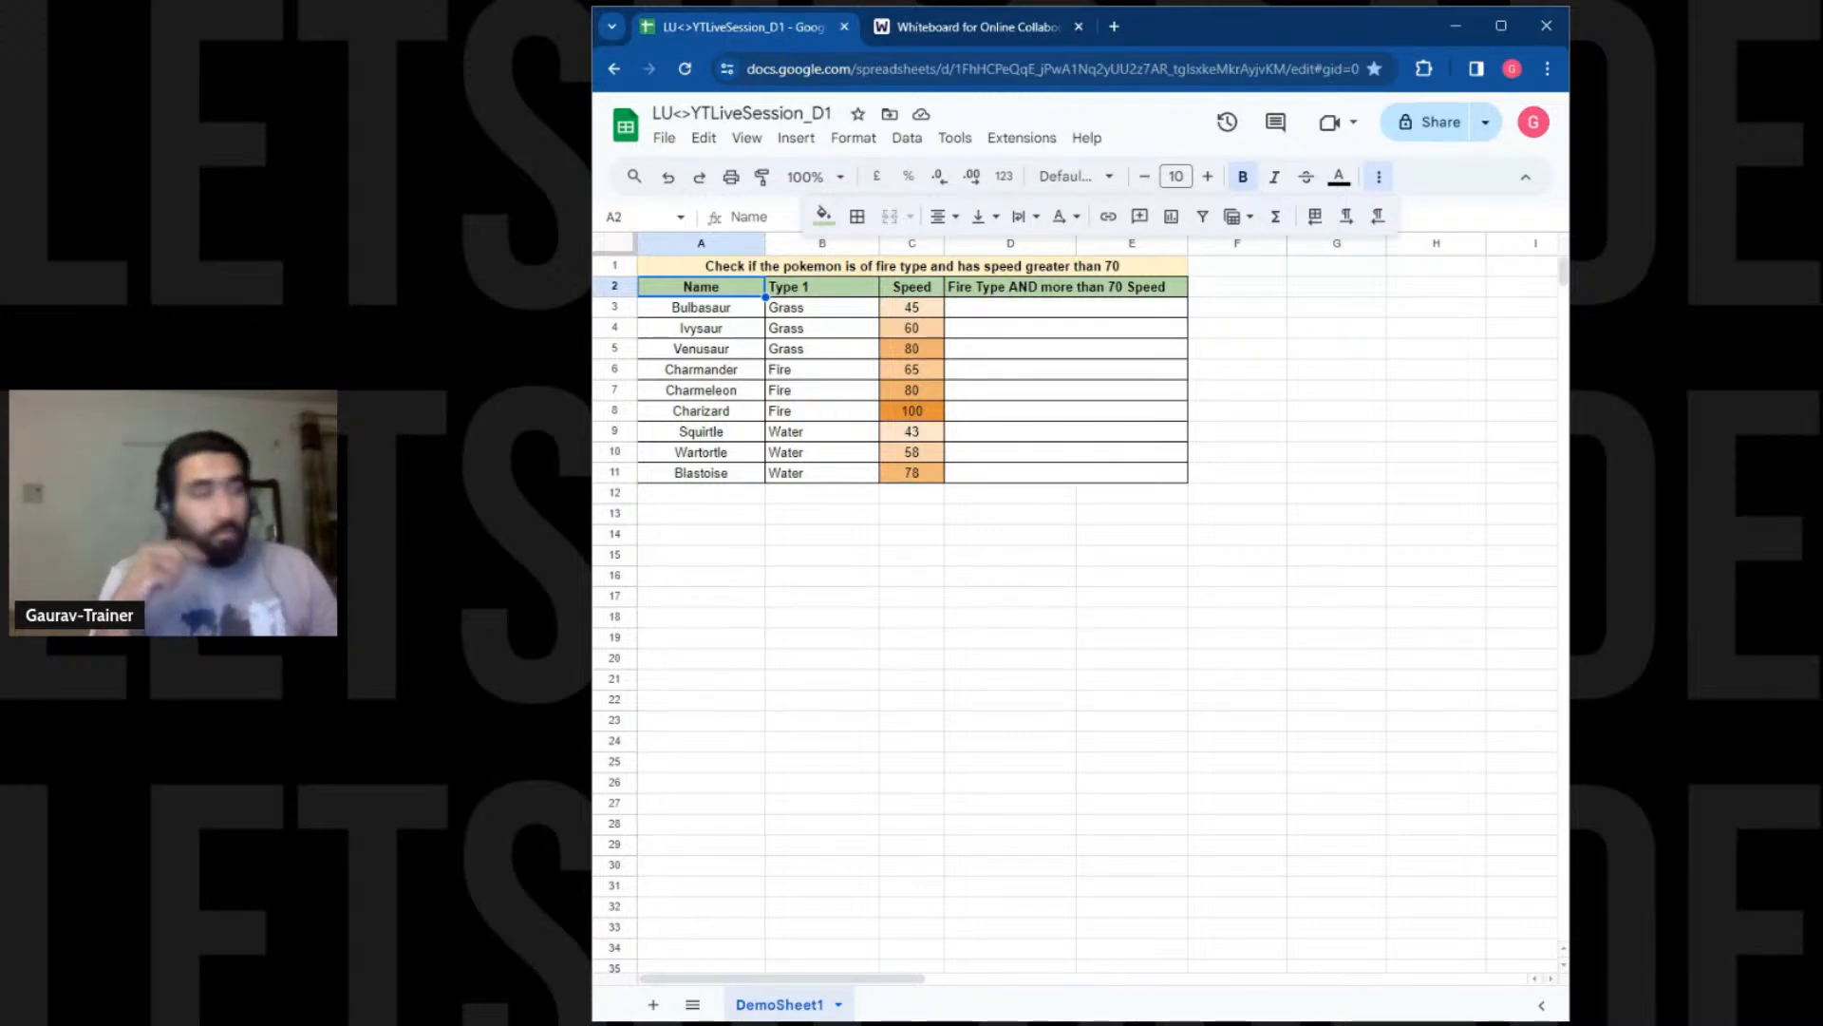
Start an AND formula in D3 for Bulbasaur with the first condition B3="Fire"
click(1045, 309)
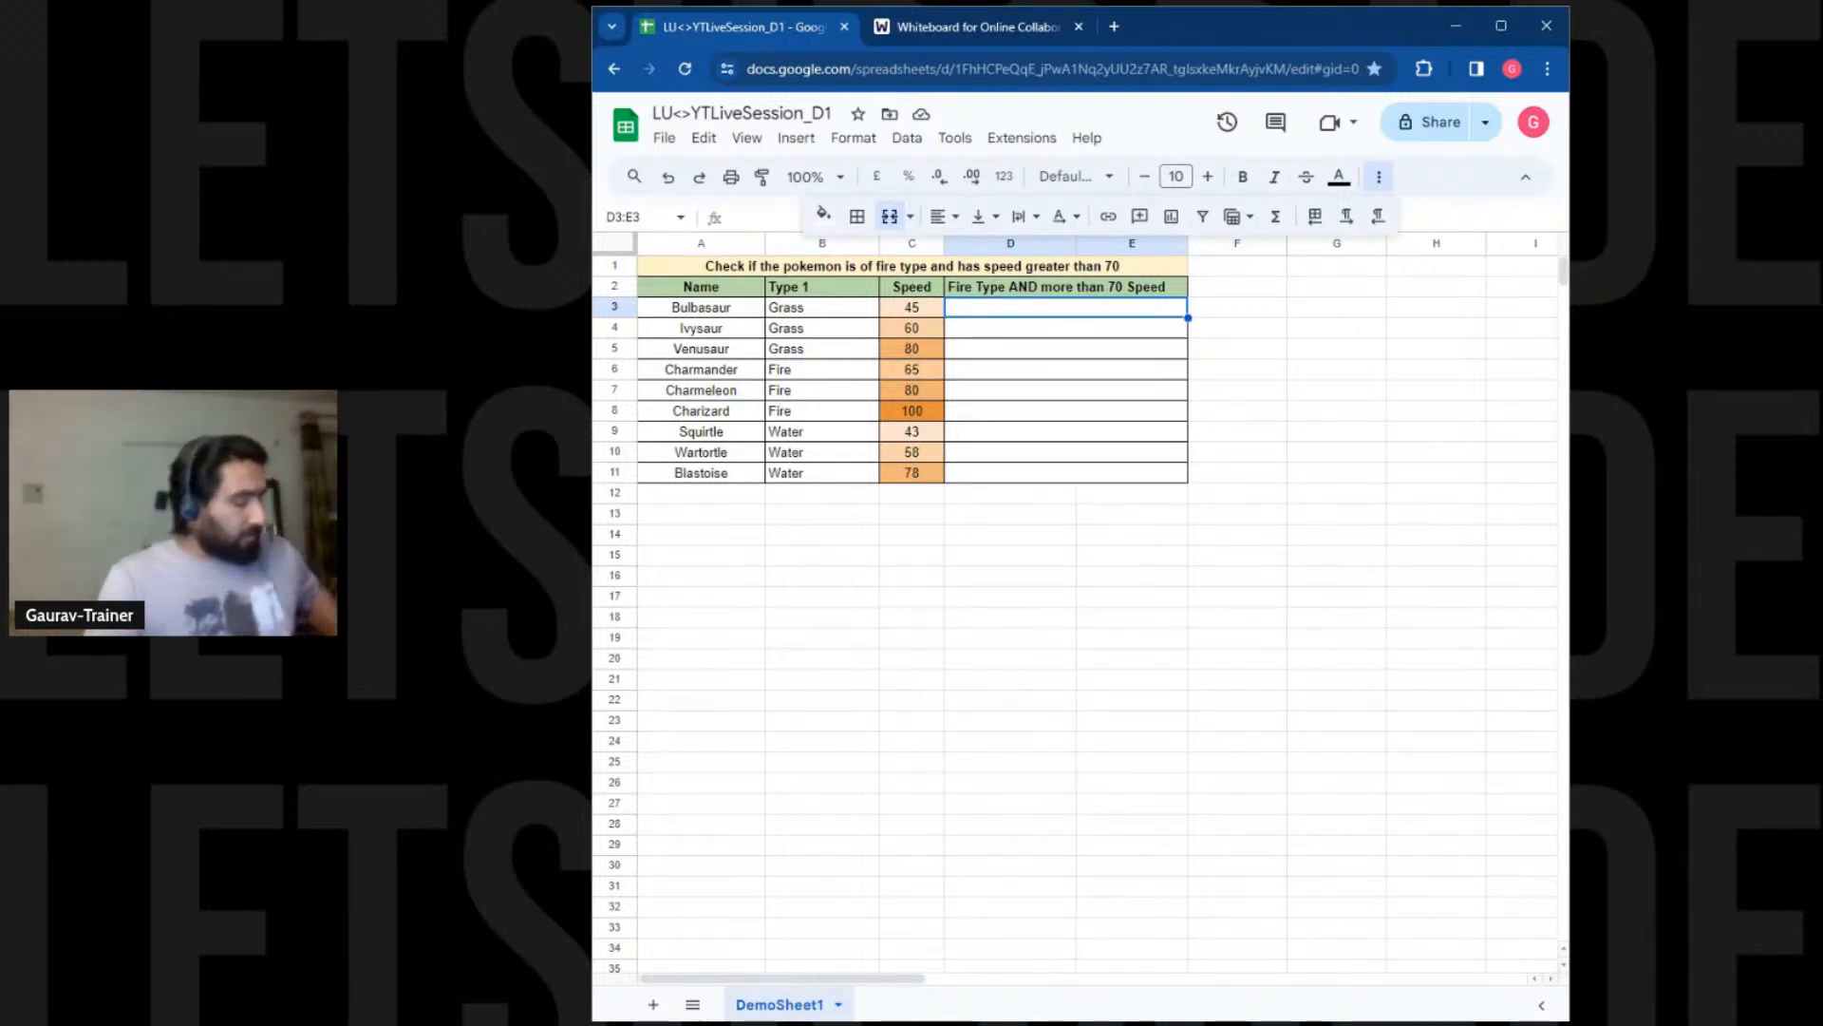
text(=)
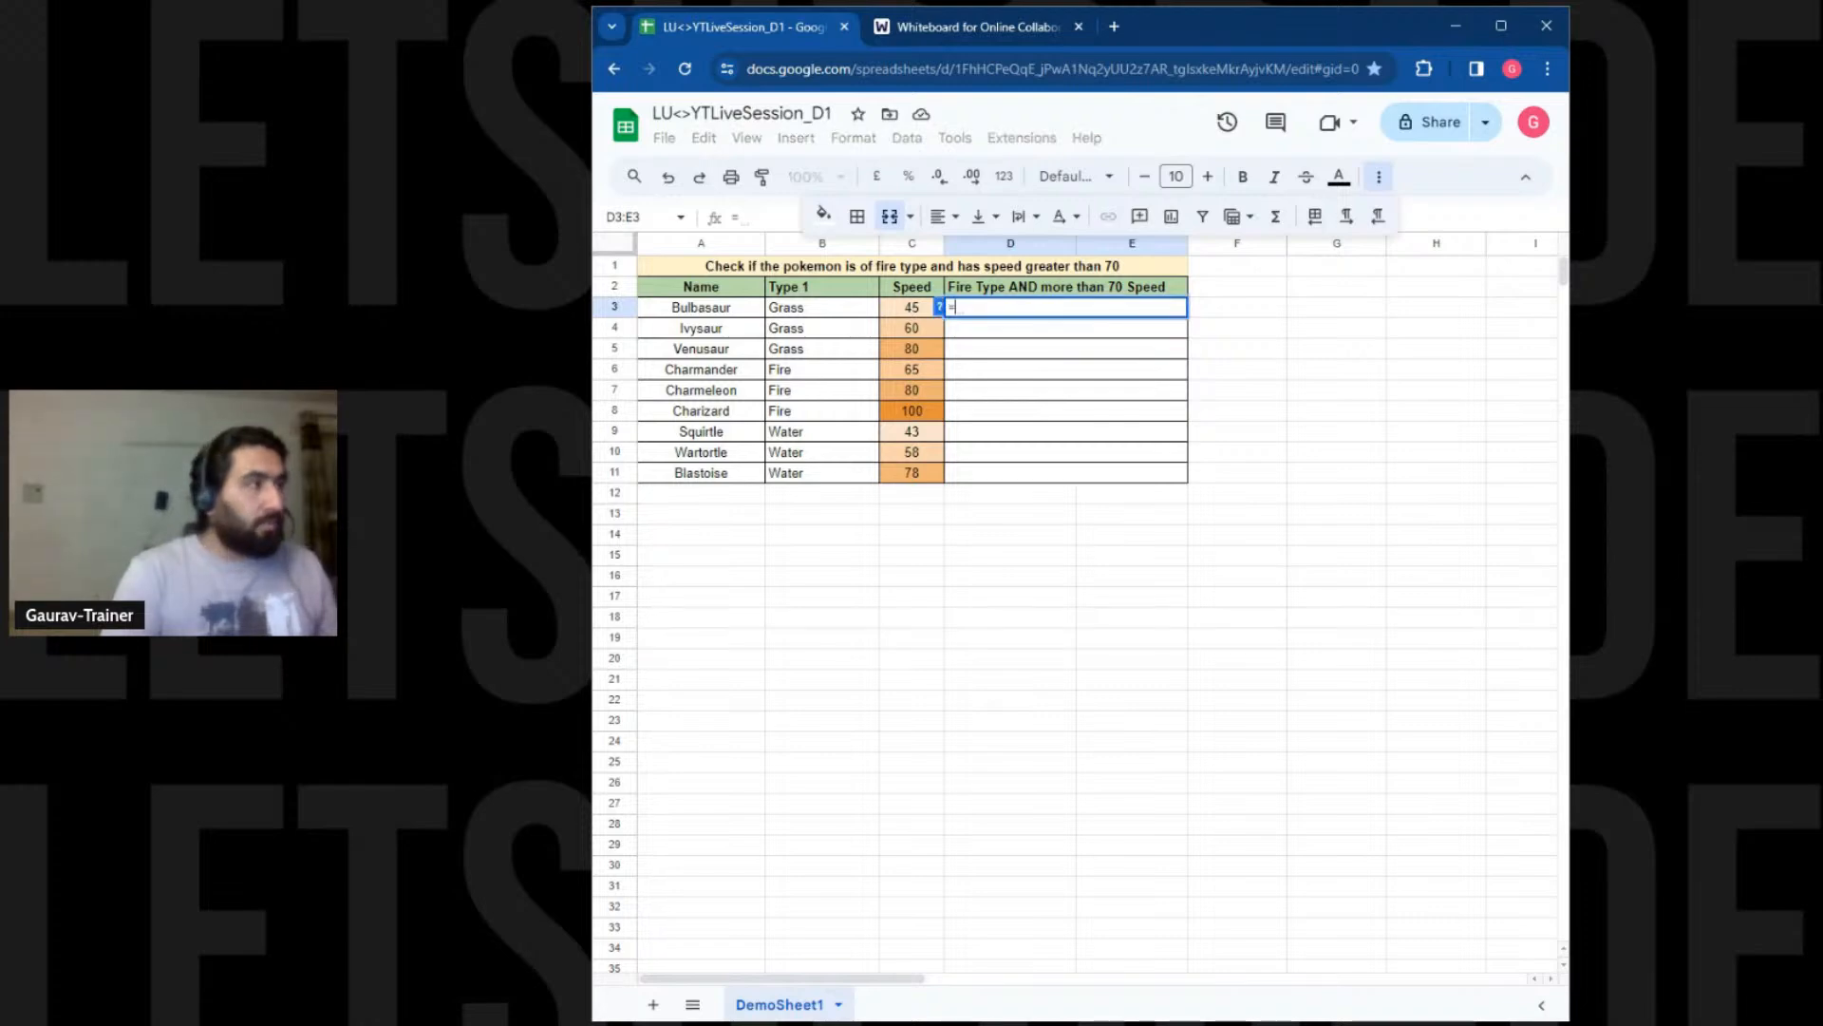
text(AND)
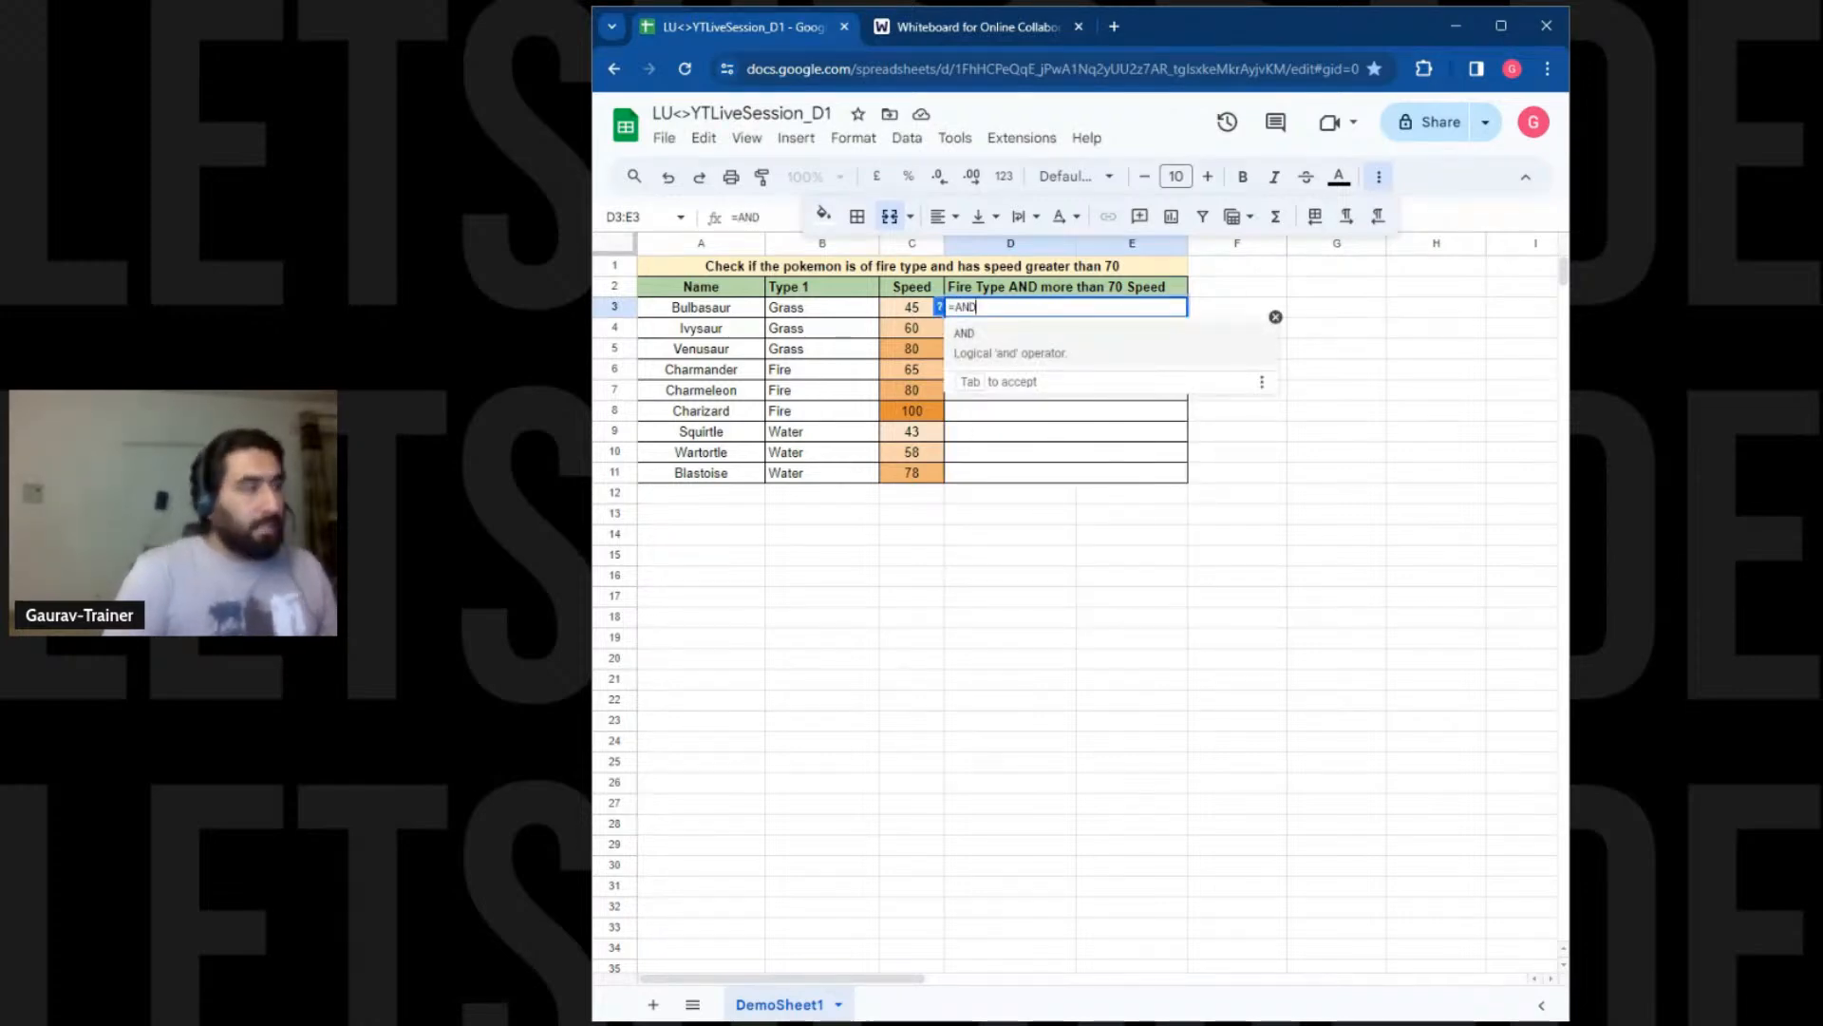
text(()
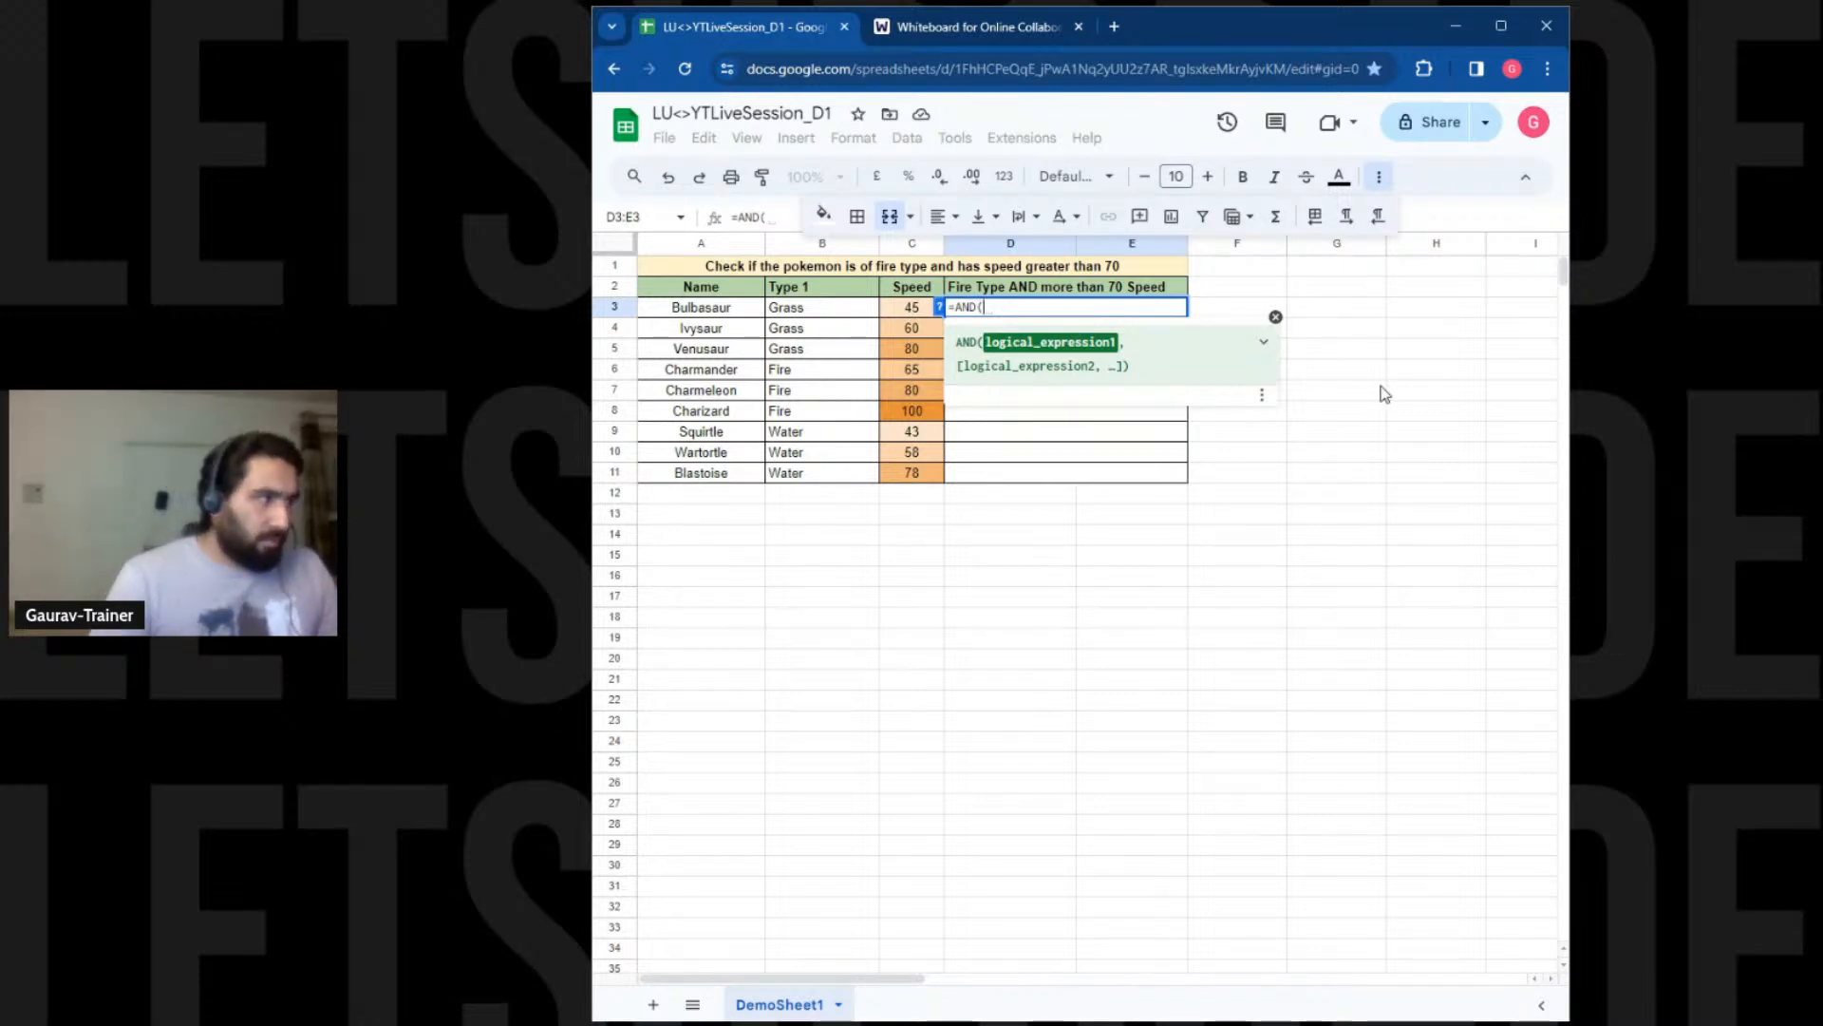
scroll(1380, 395, down, 2)
scroll(1371, 397, up, 2)
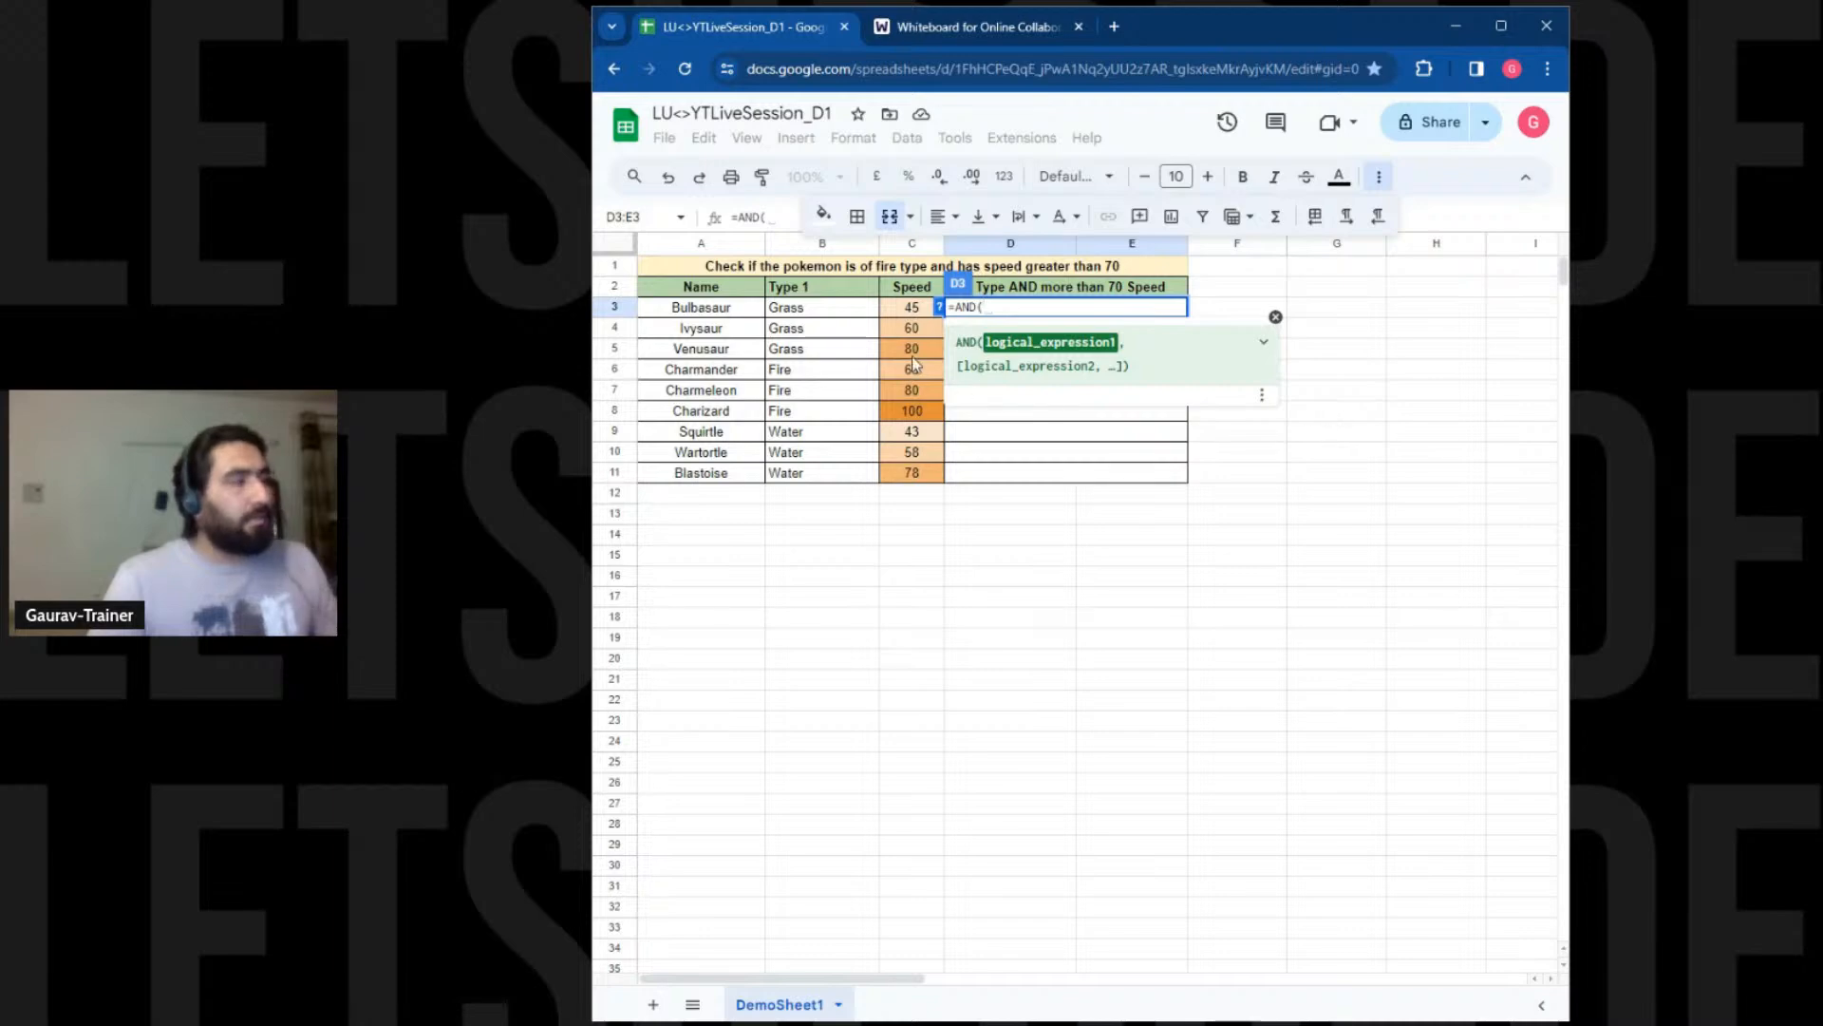
click(836, 314)
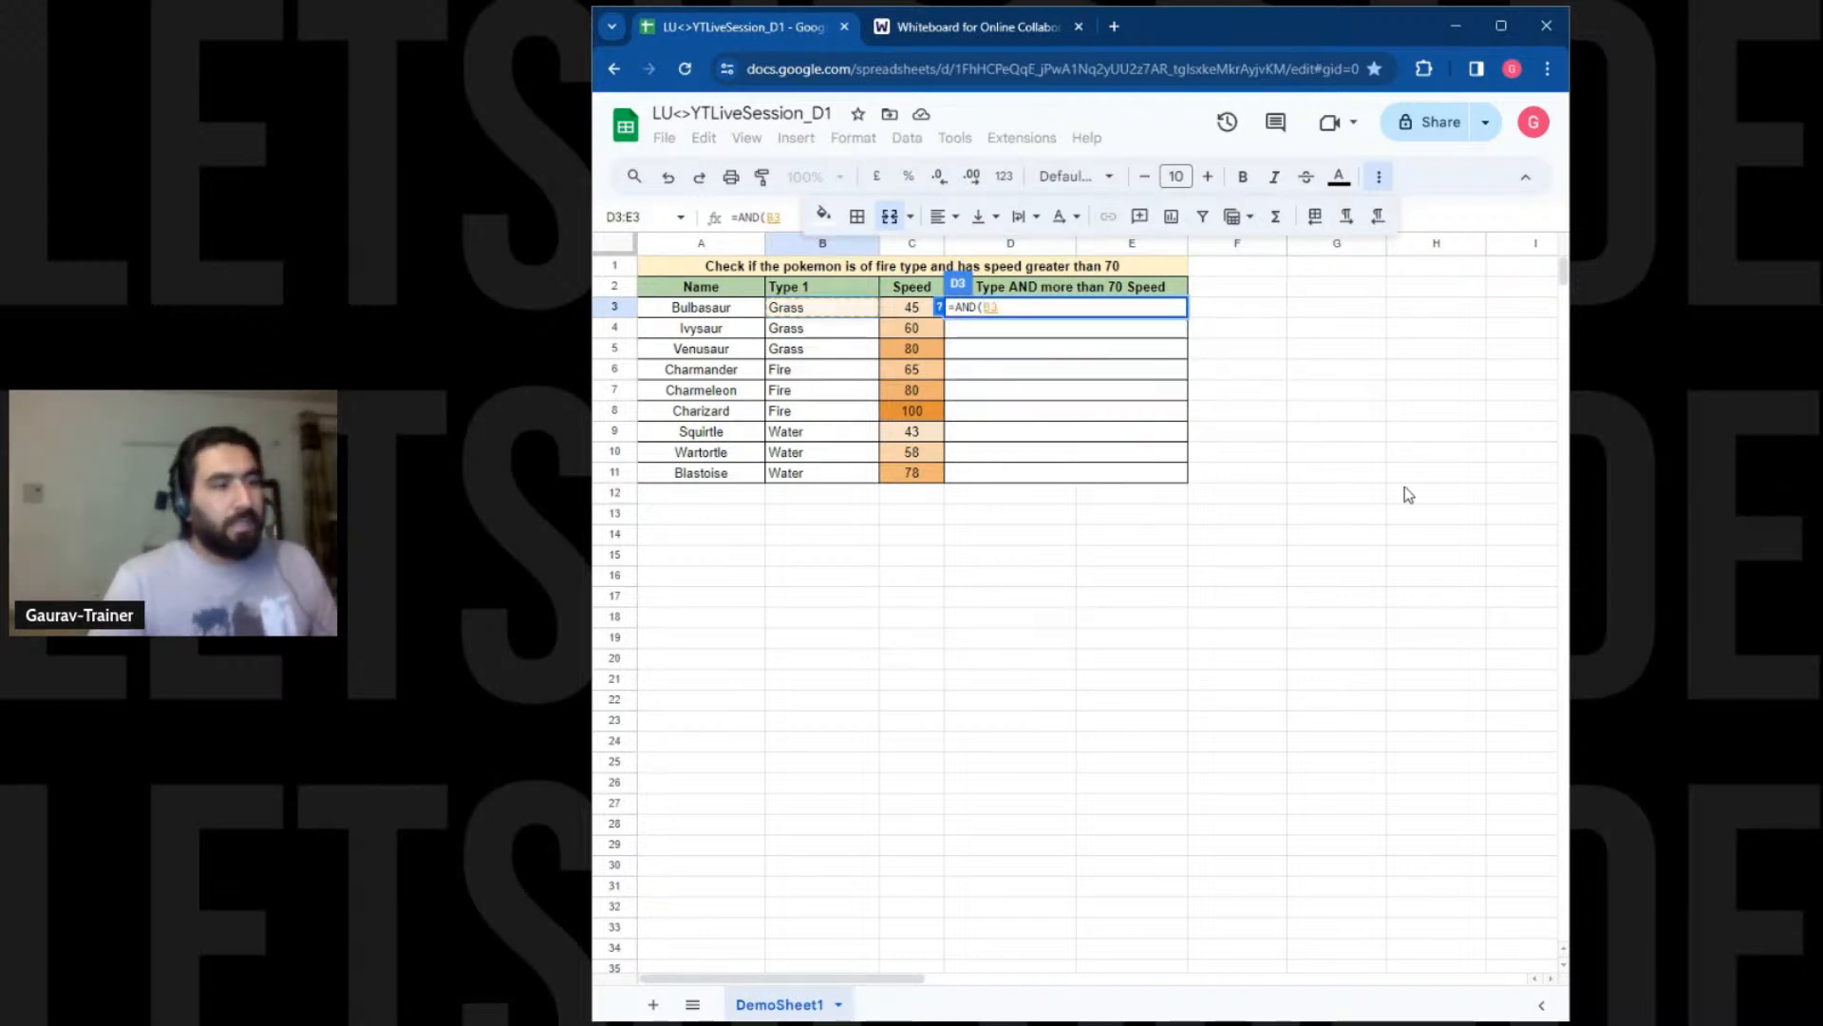
text(=)
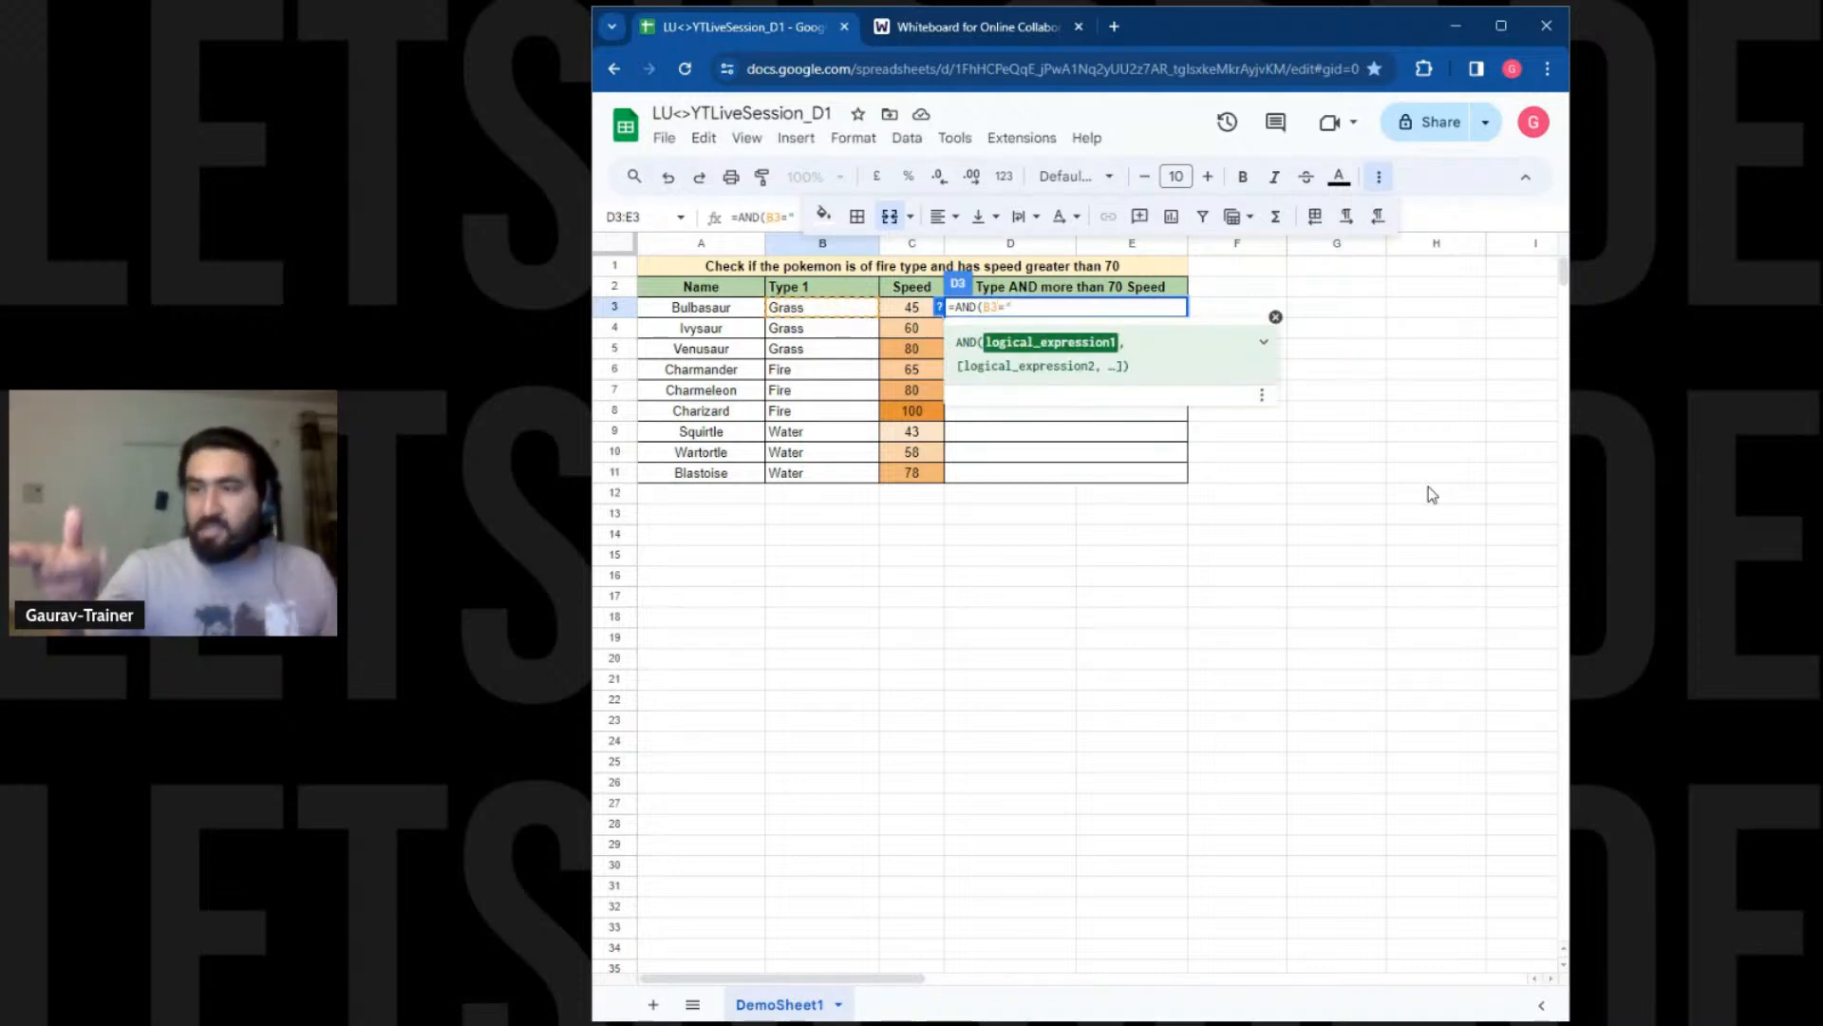
text(",)
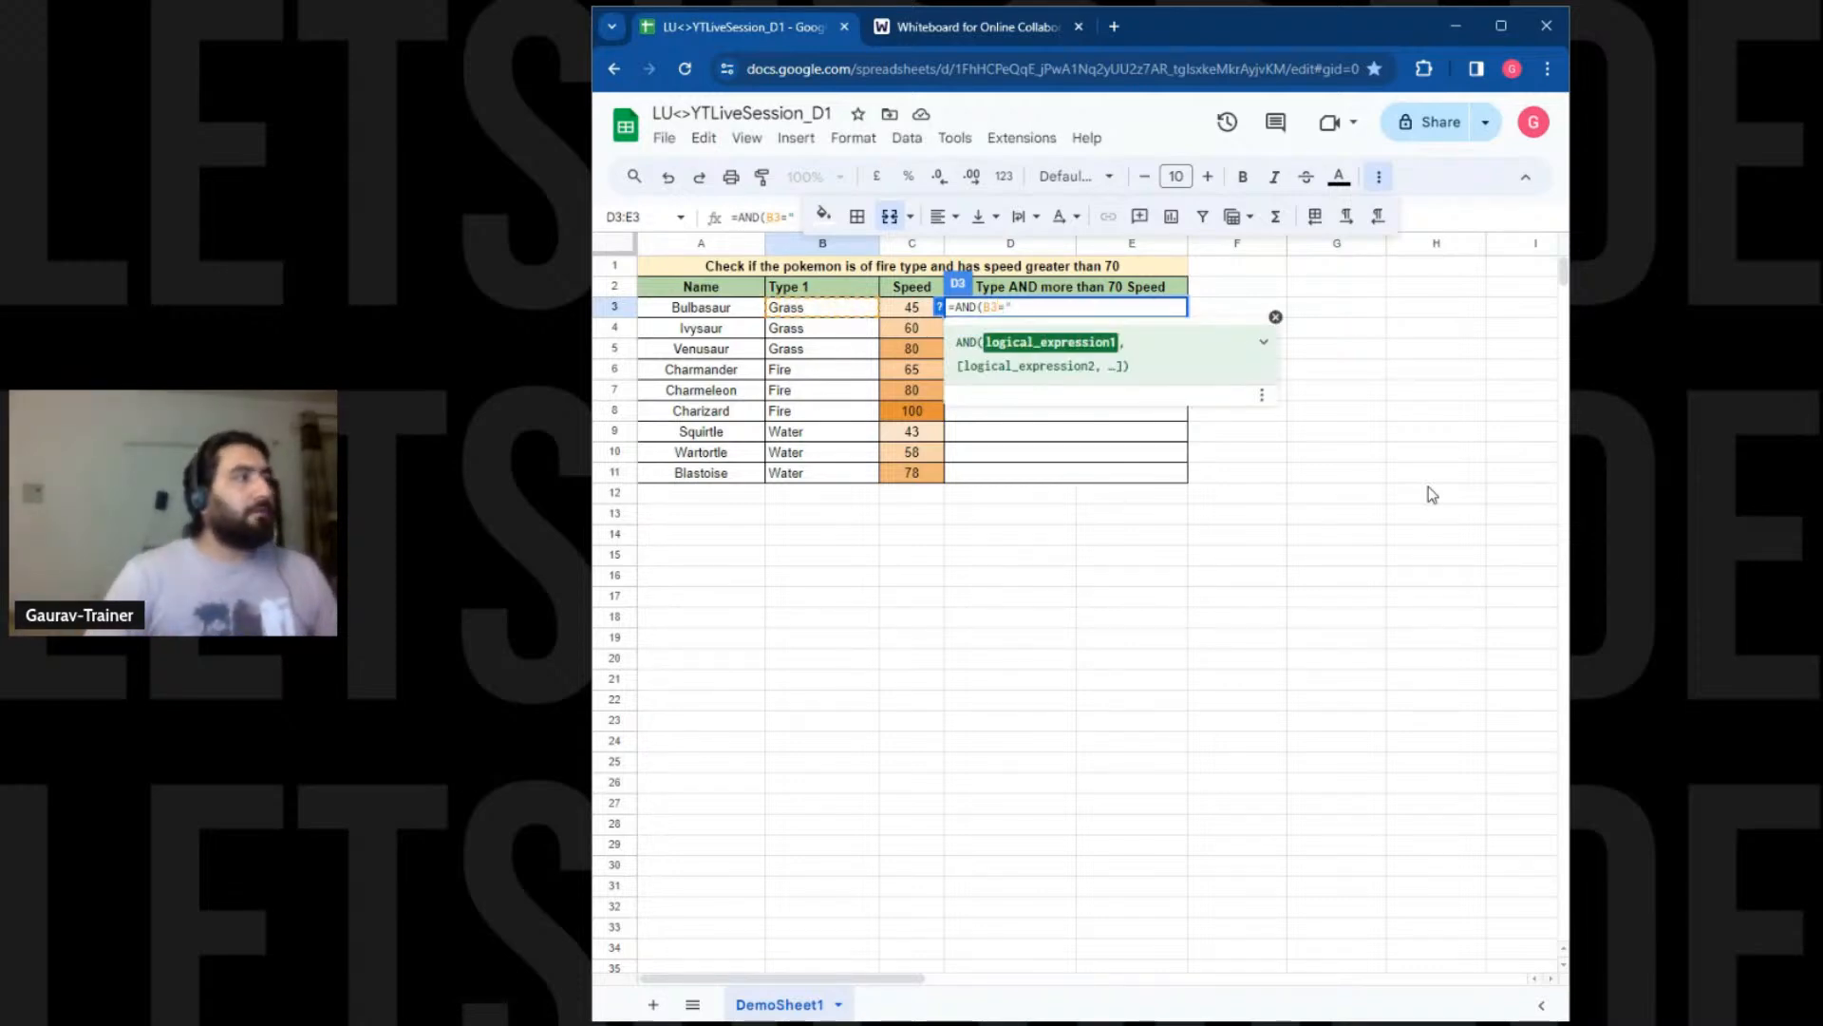
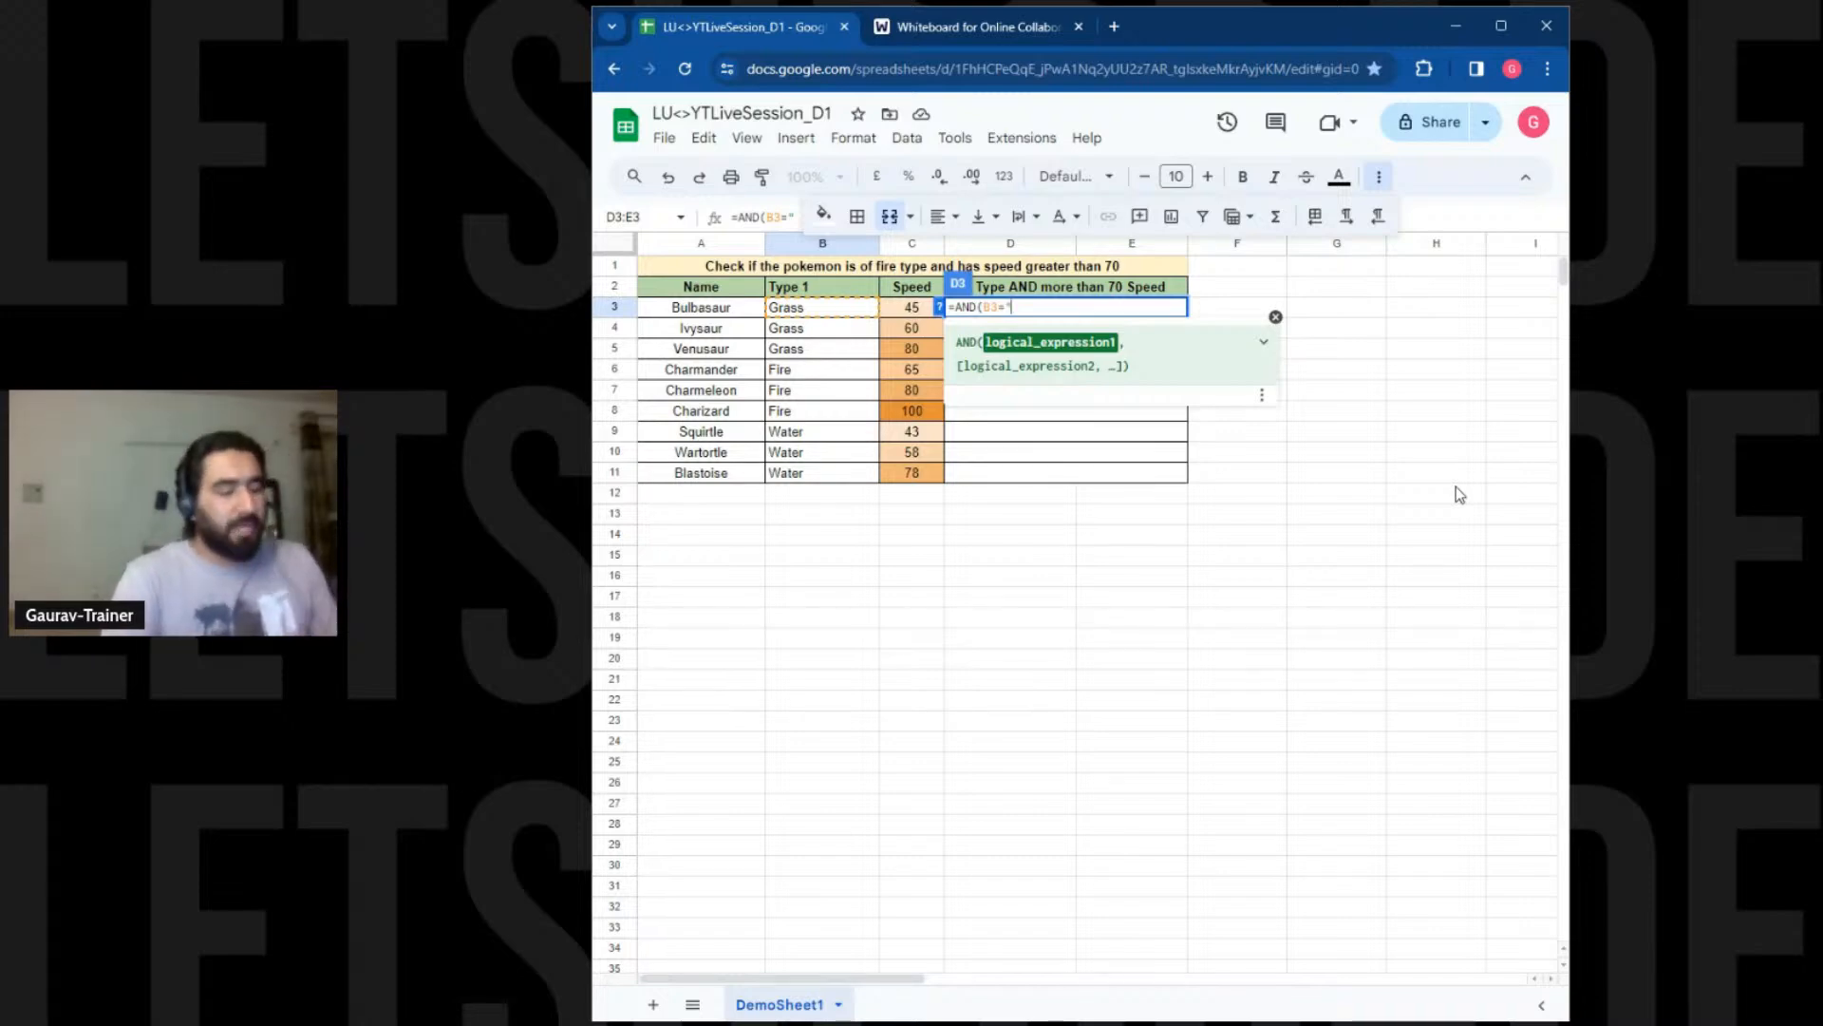
text(Fire)
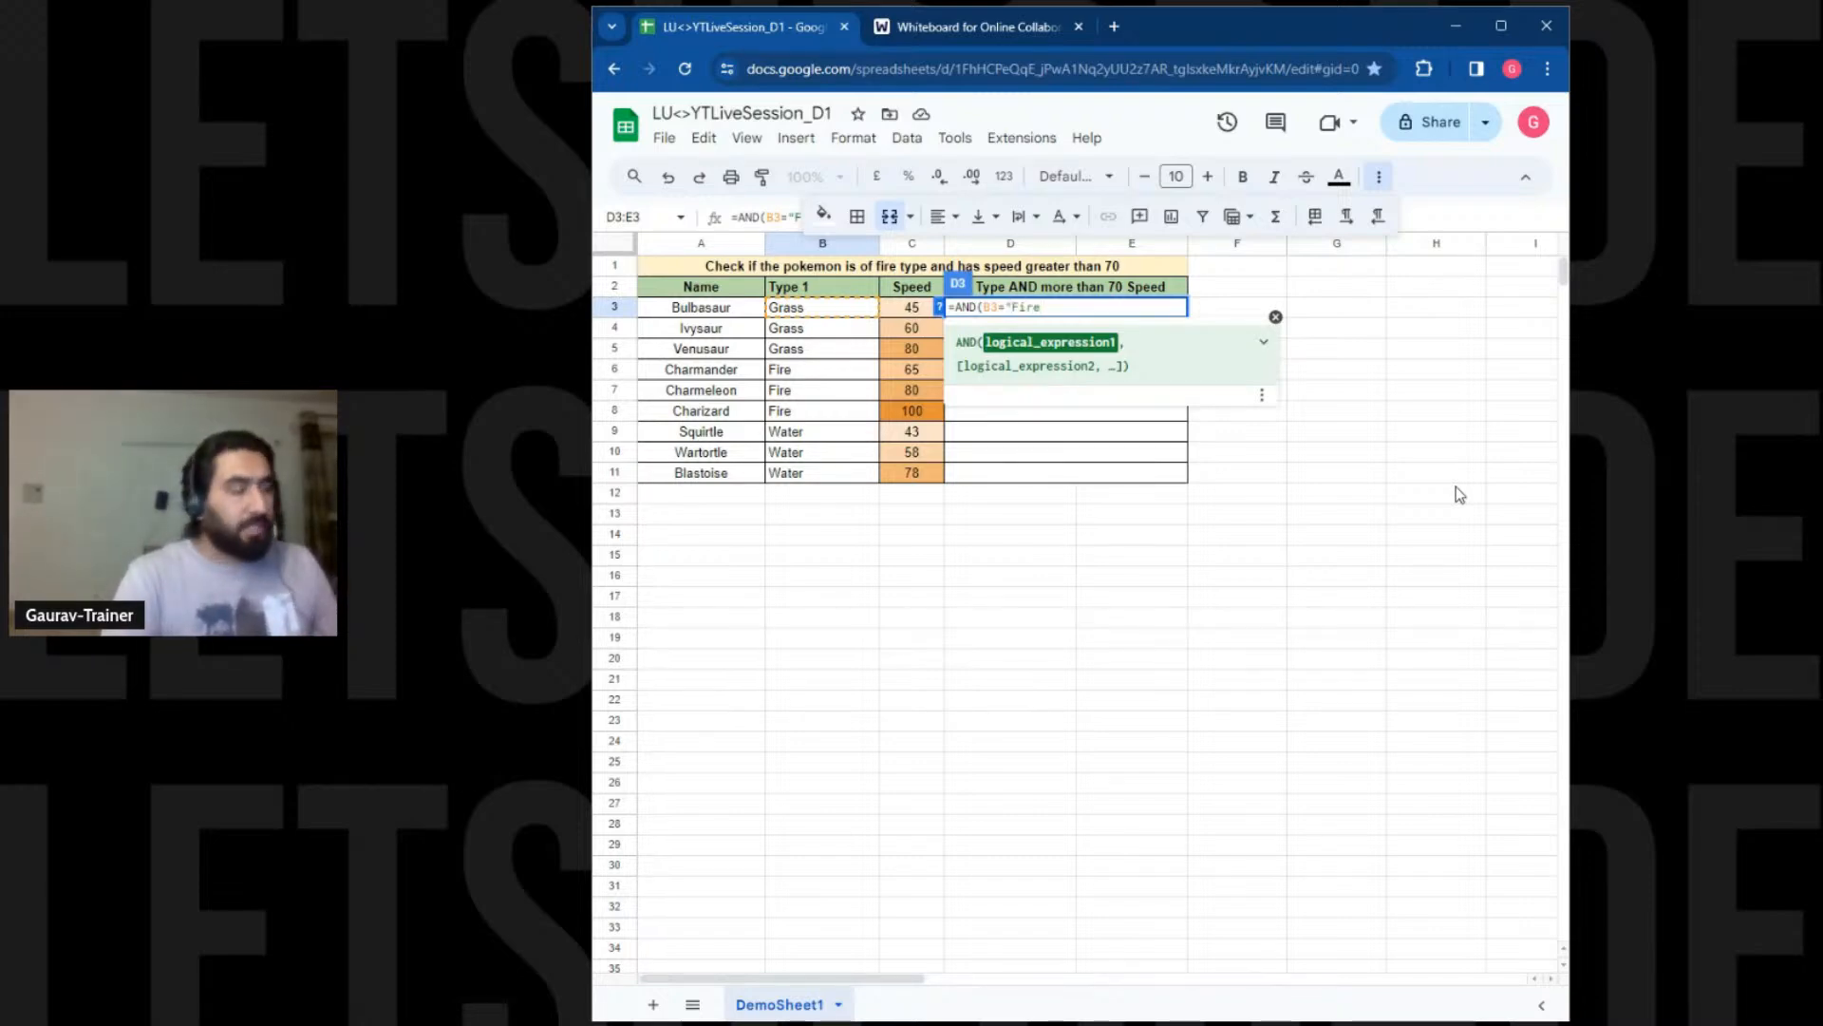
text(")
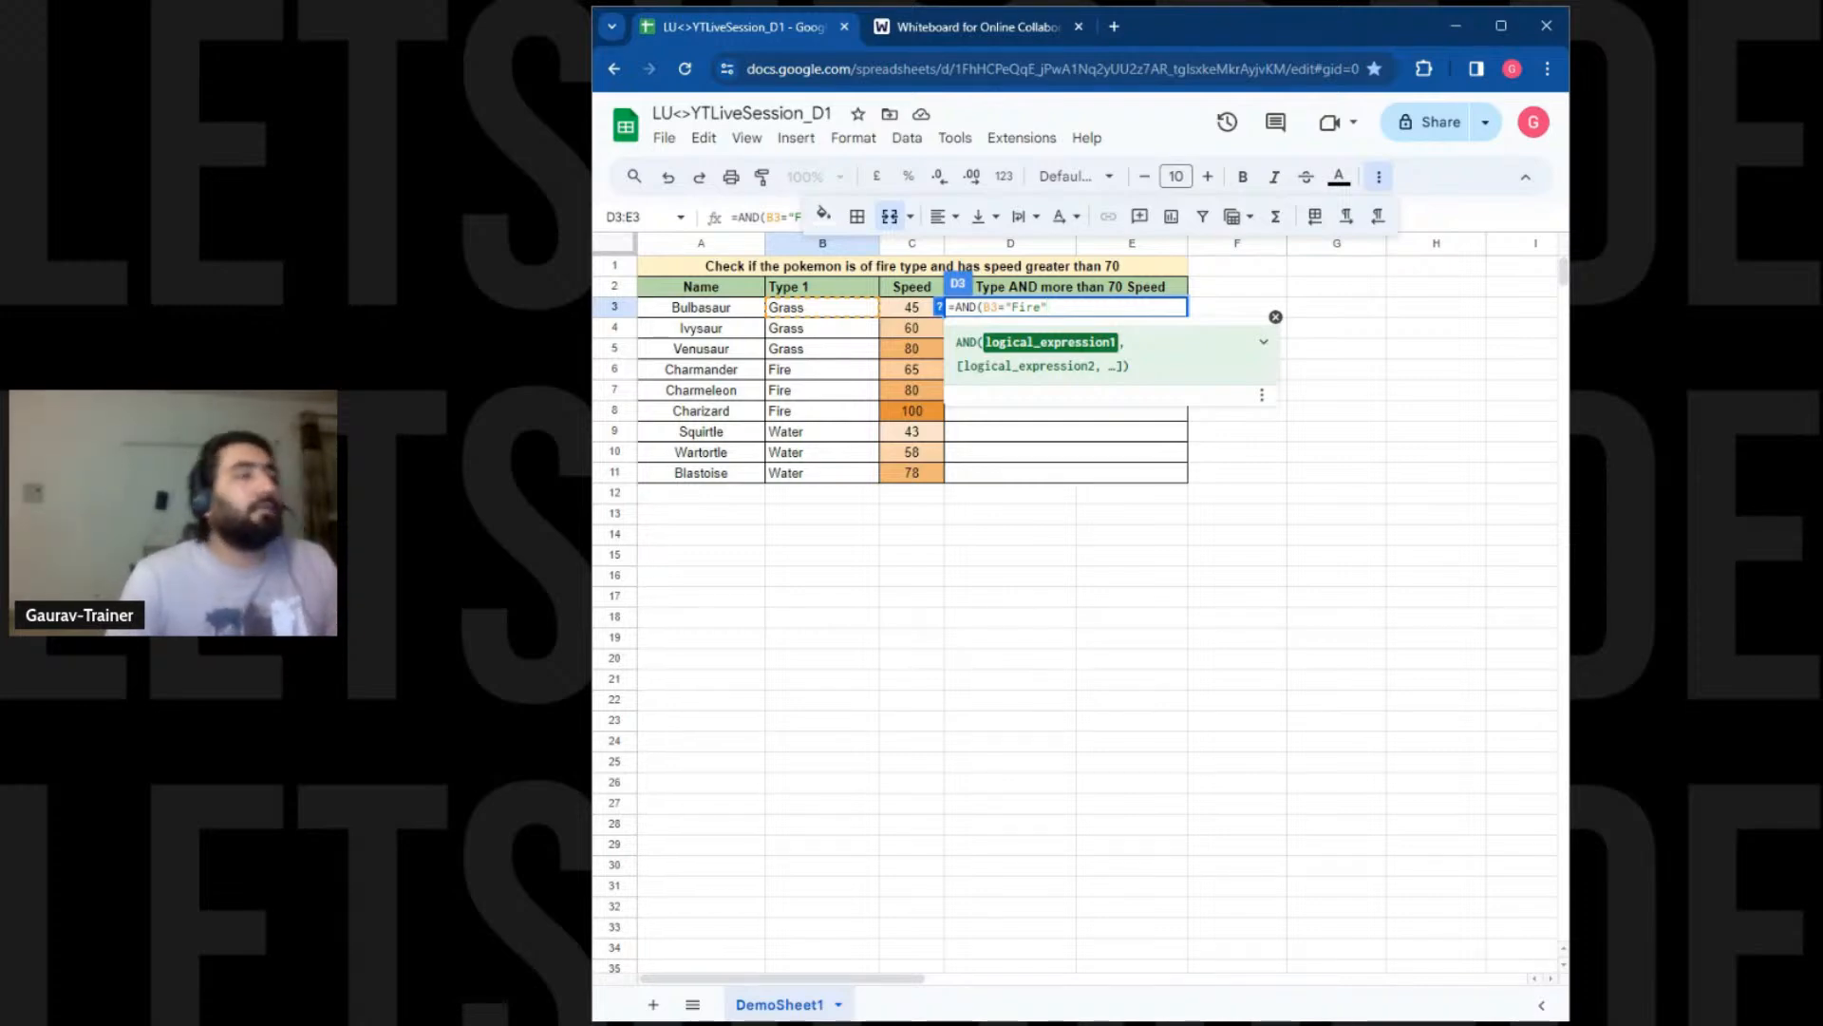
Add the second condition C3>70 to the AND formula in D3 and complete it
text(,)
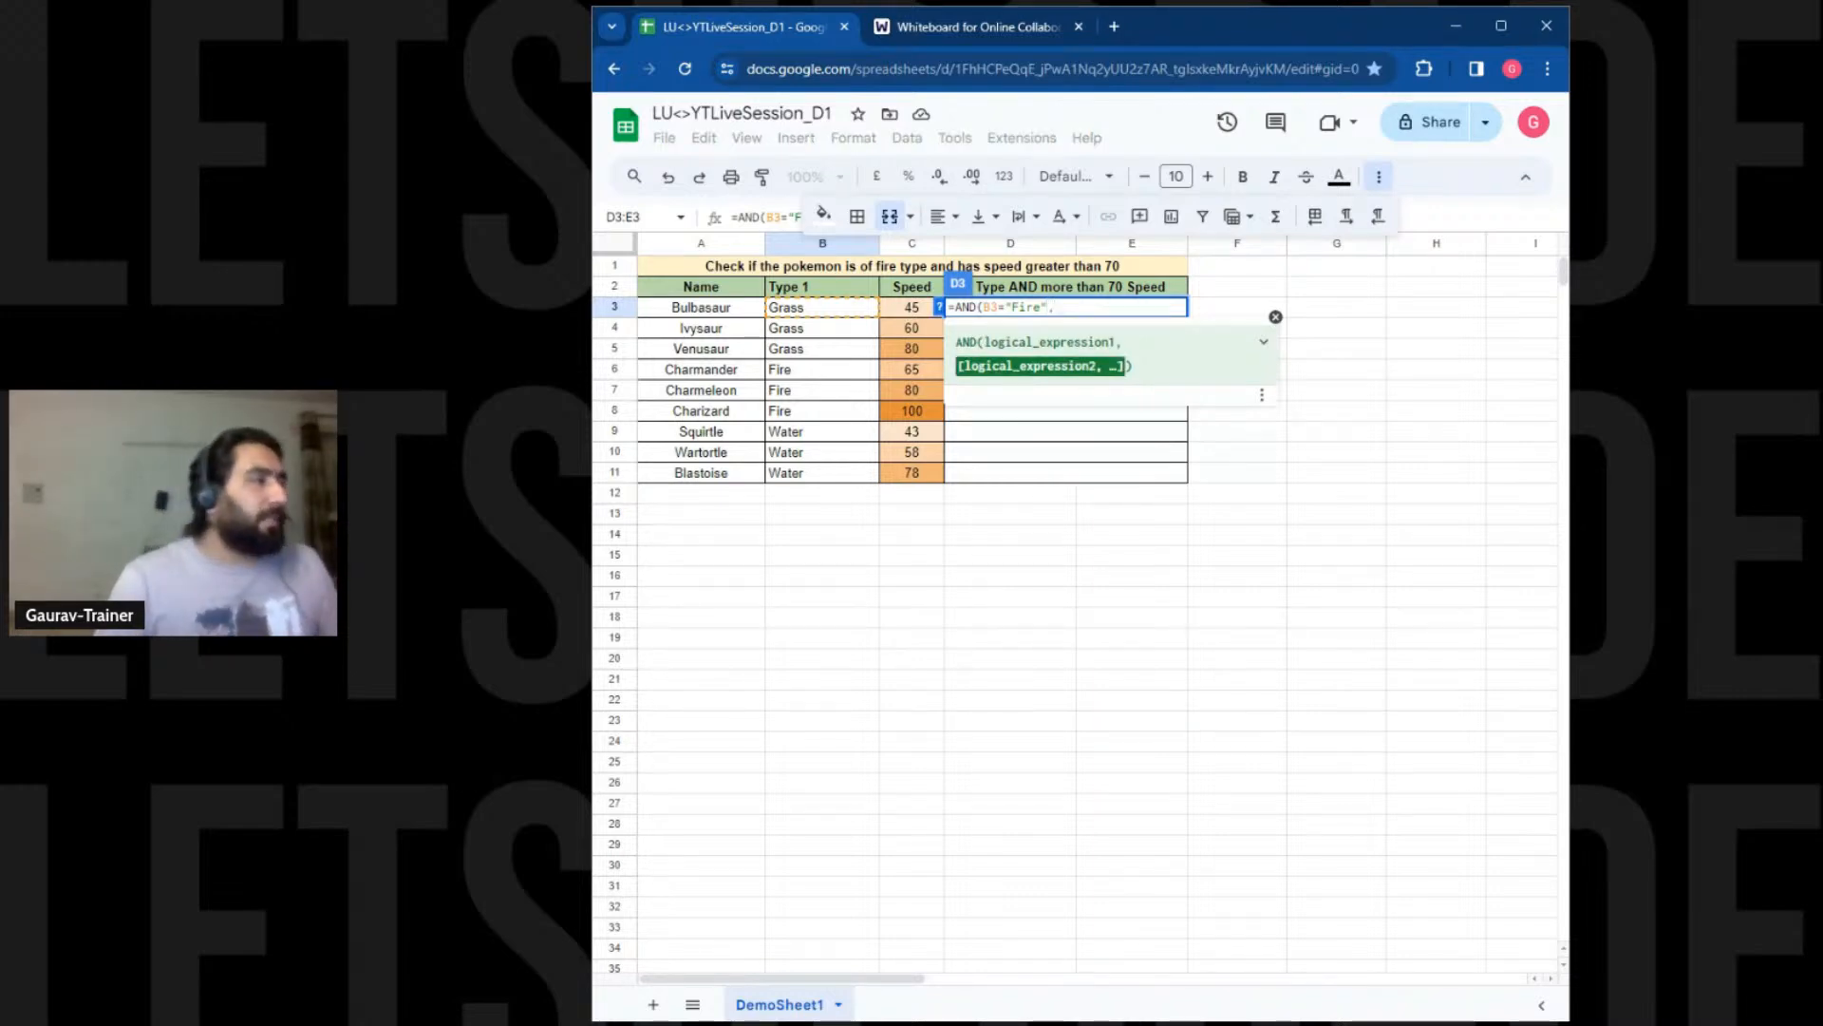
click(902, 311)
text(>)
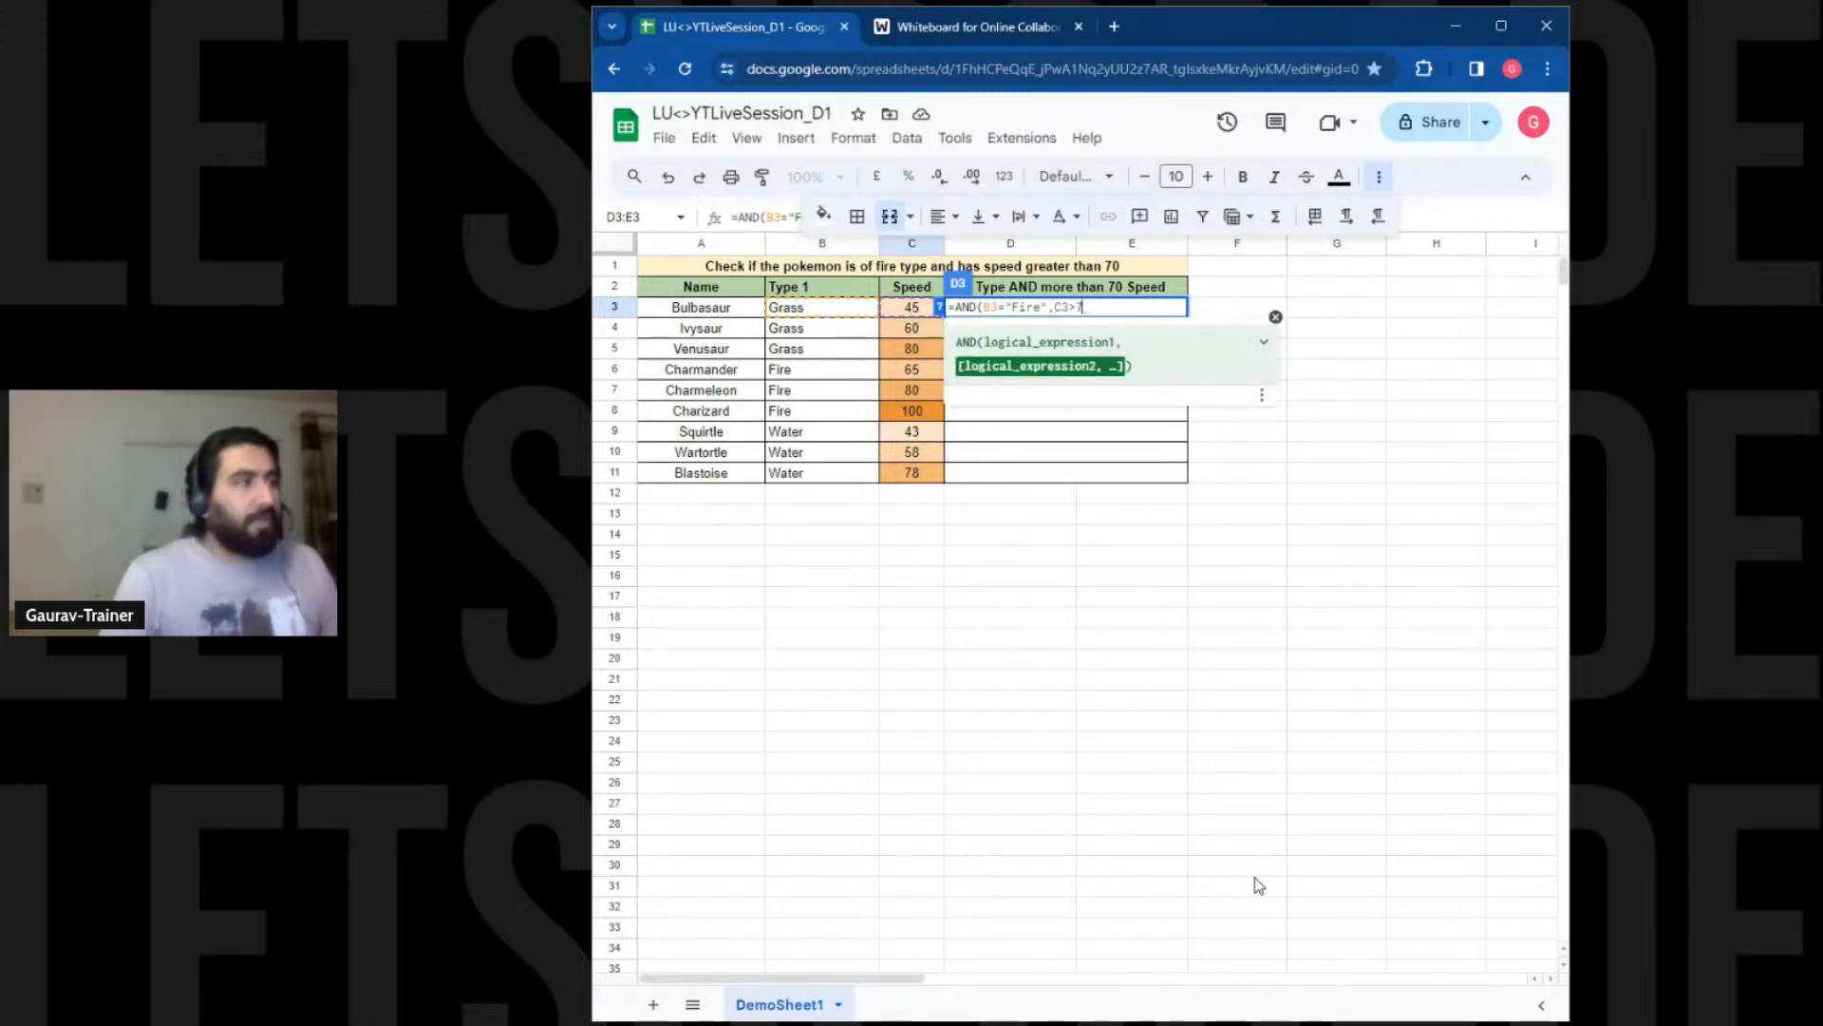
text(70)
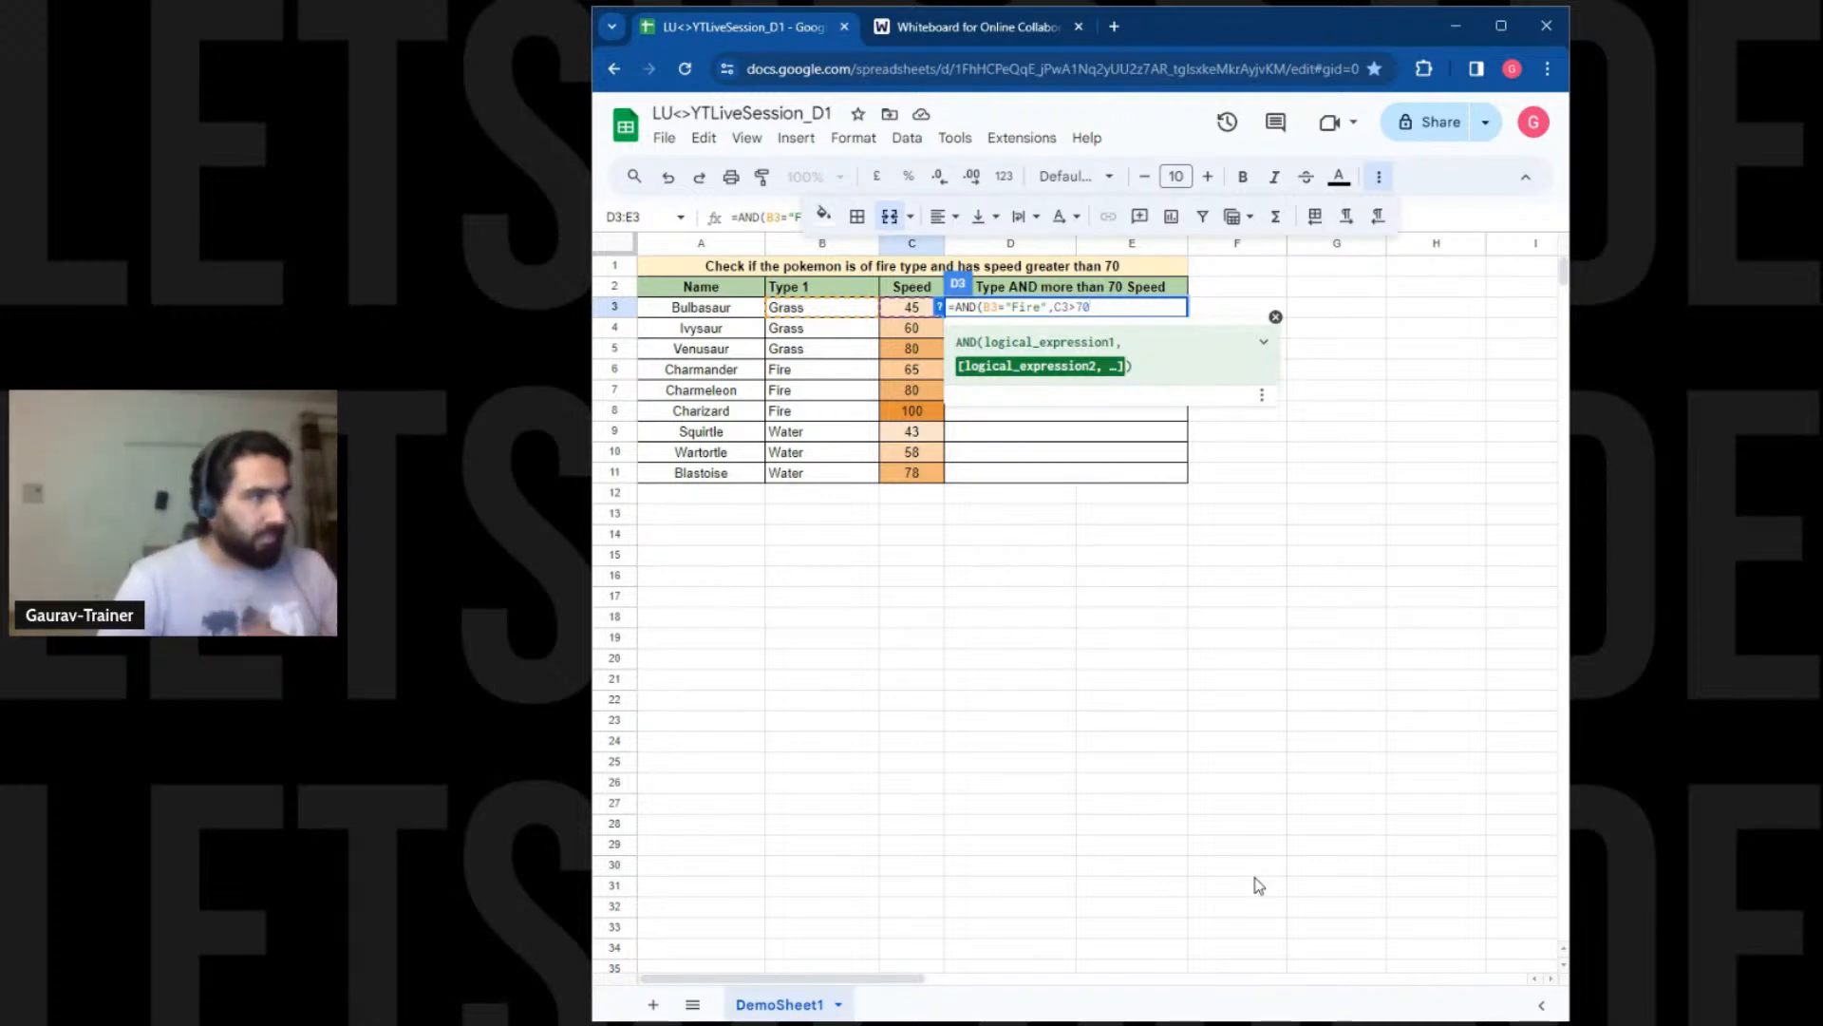
text())
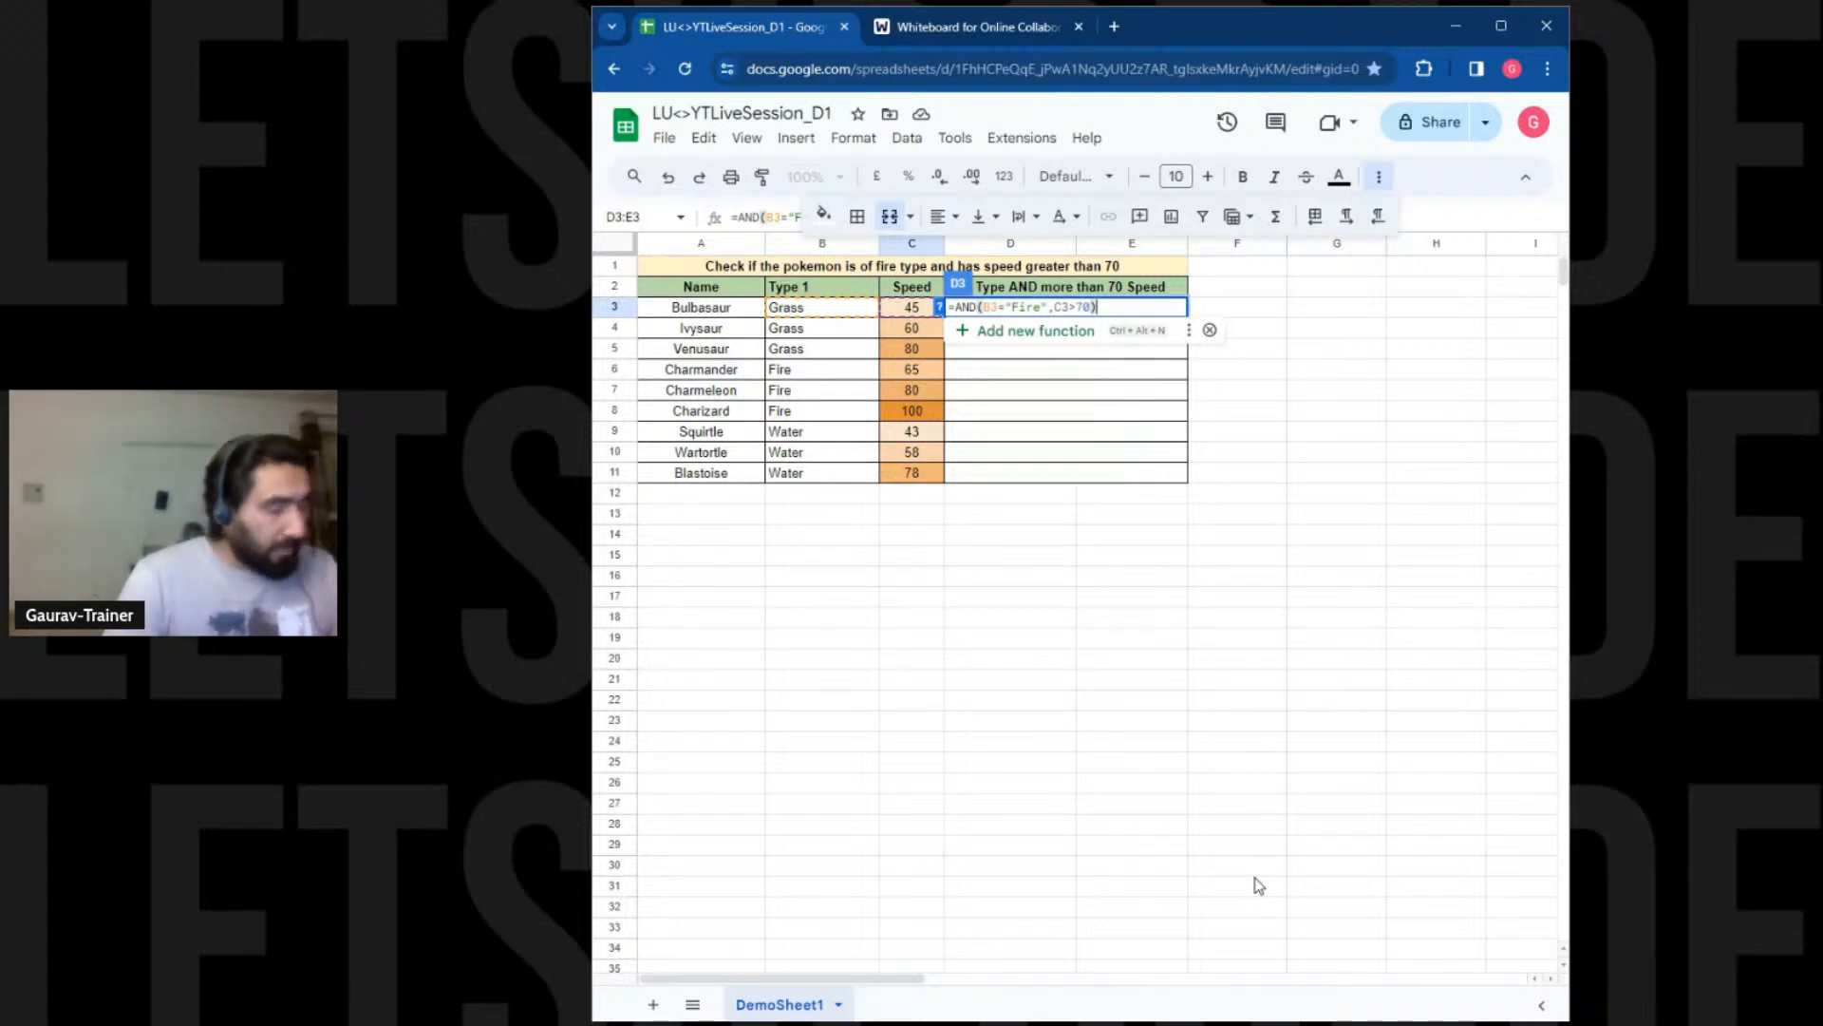
key(Return)
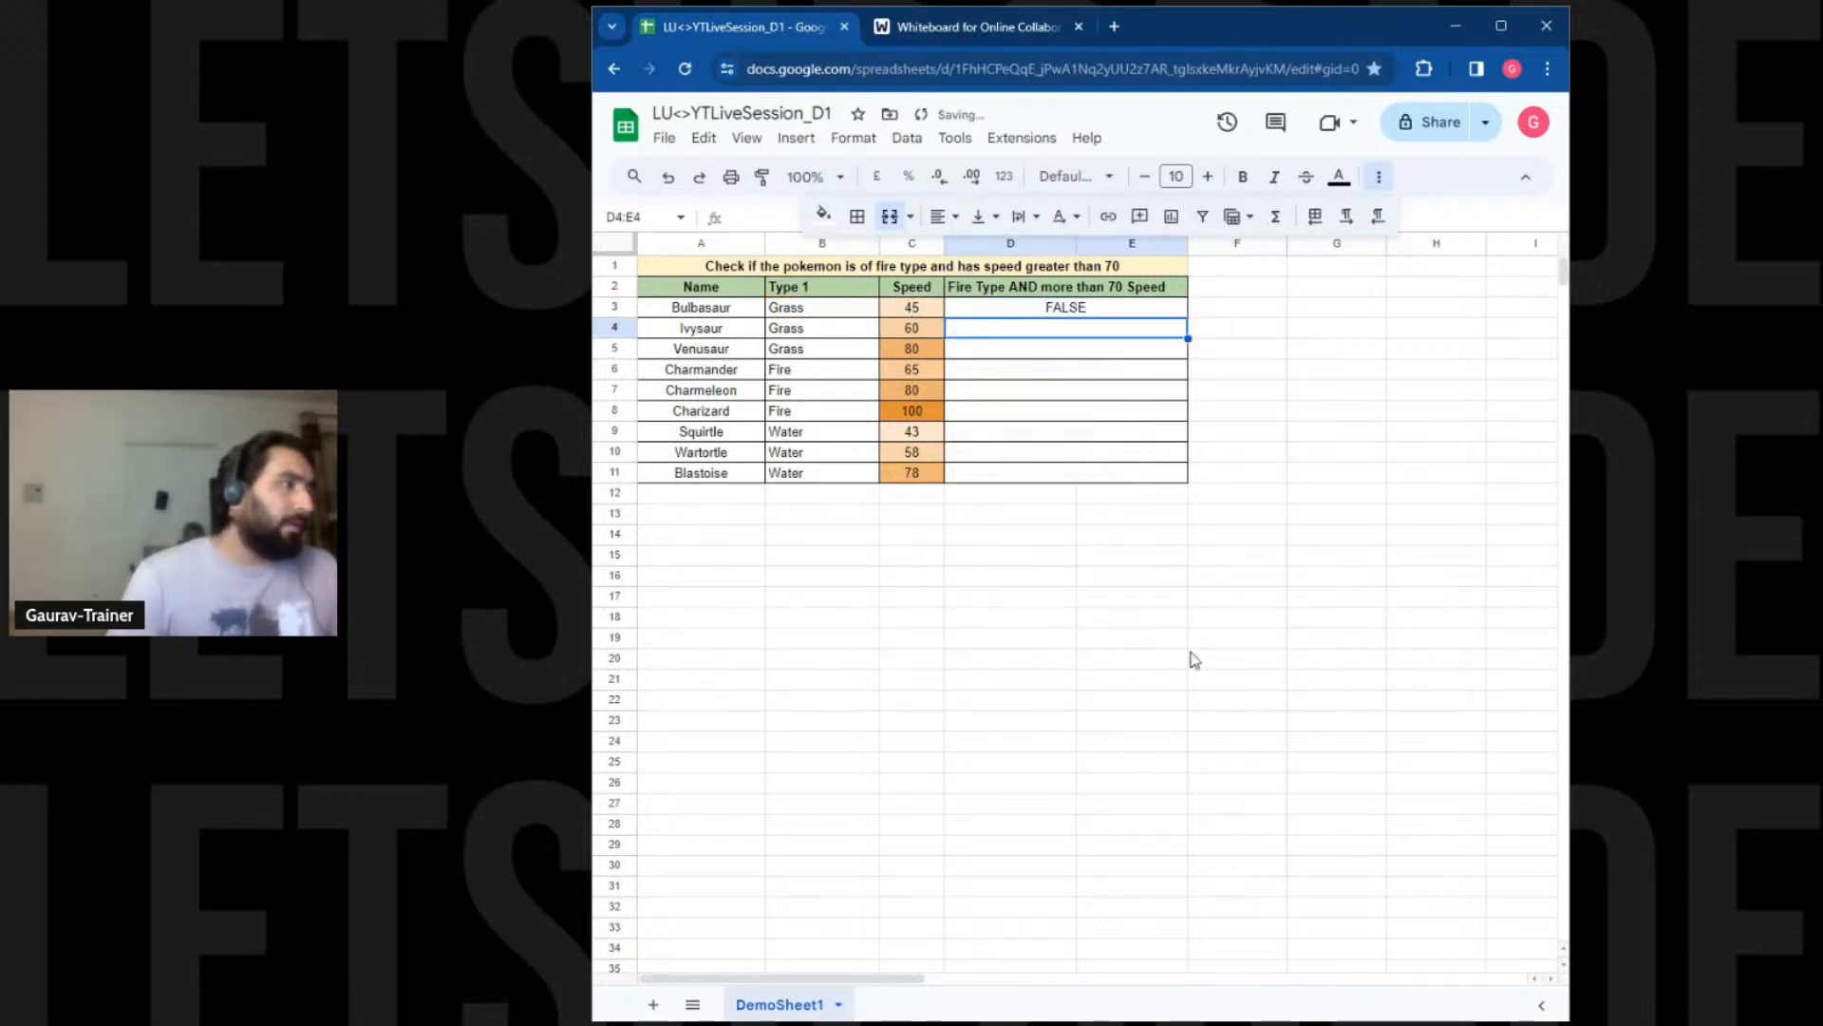
Check the D3 result and compare the Charmeleon and Charizard rows against the Fire type and speed conditions
click(1098, 317)
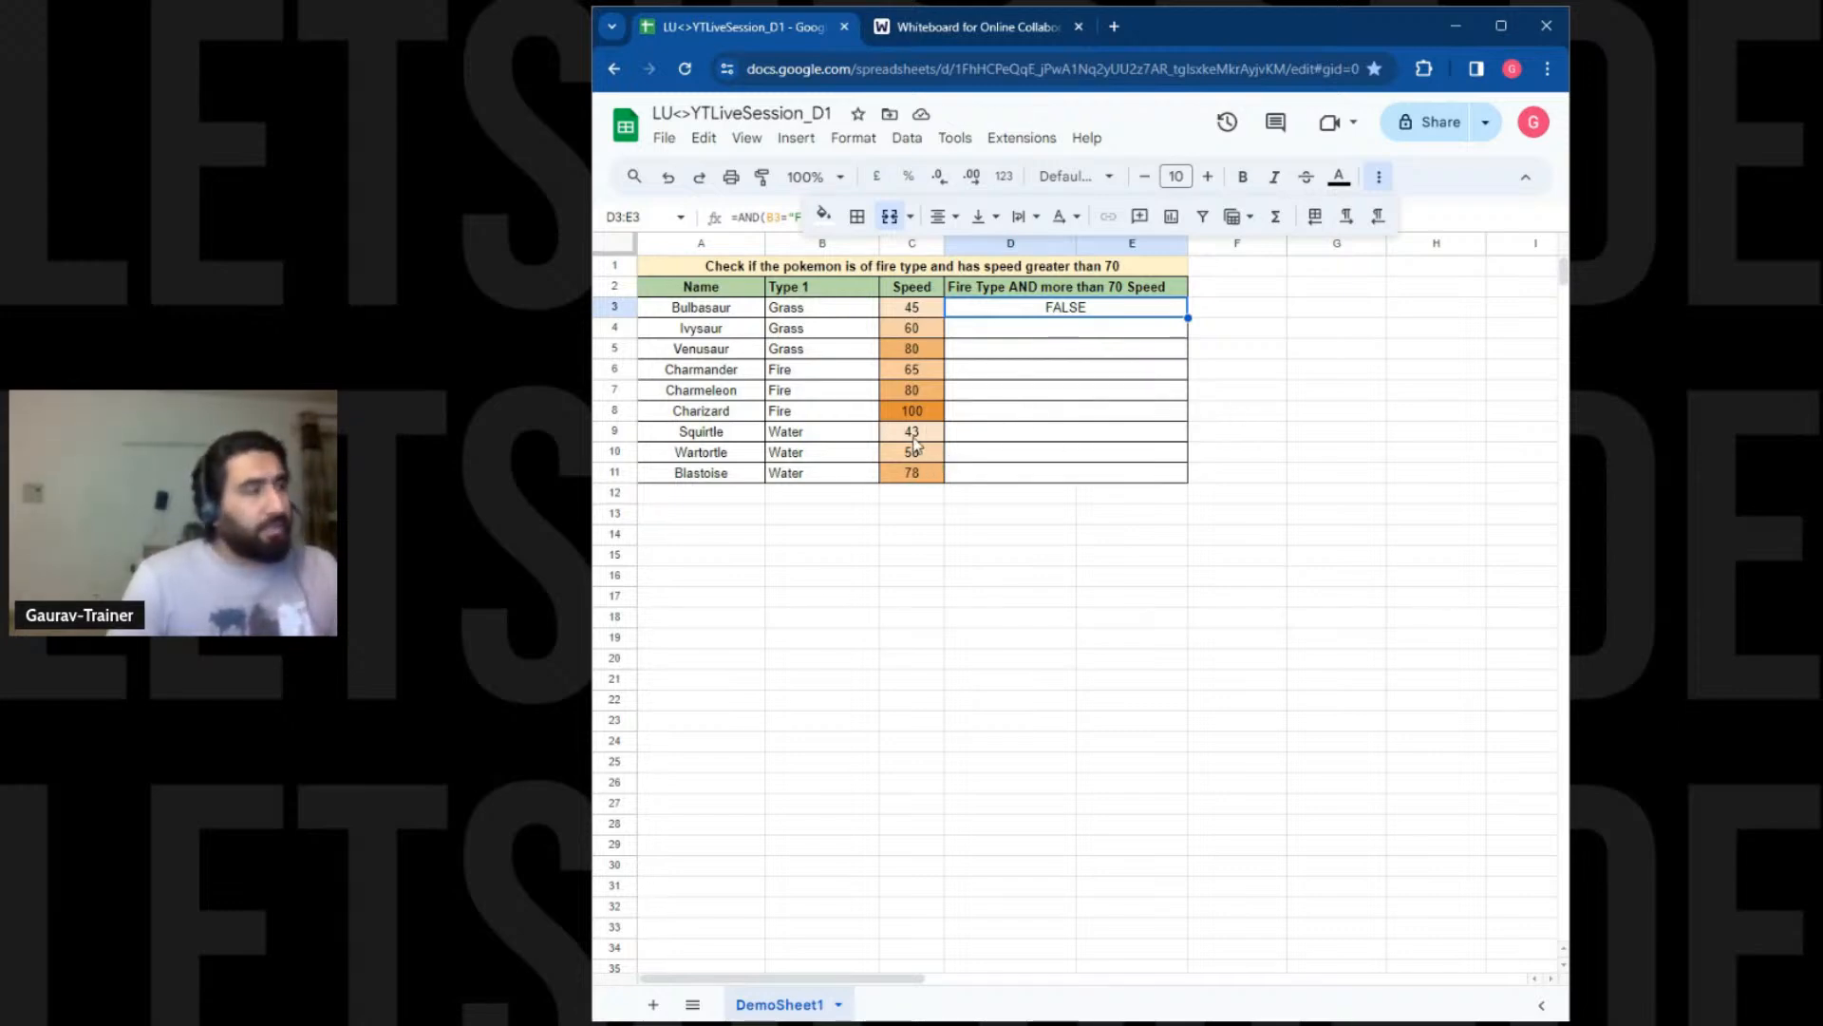
drag(802, 399, 1045, 410)
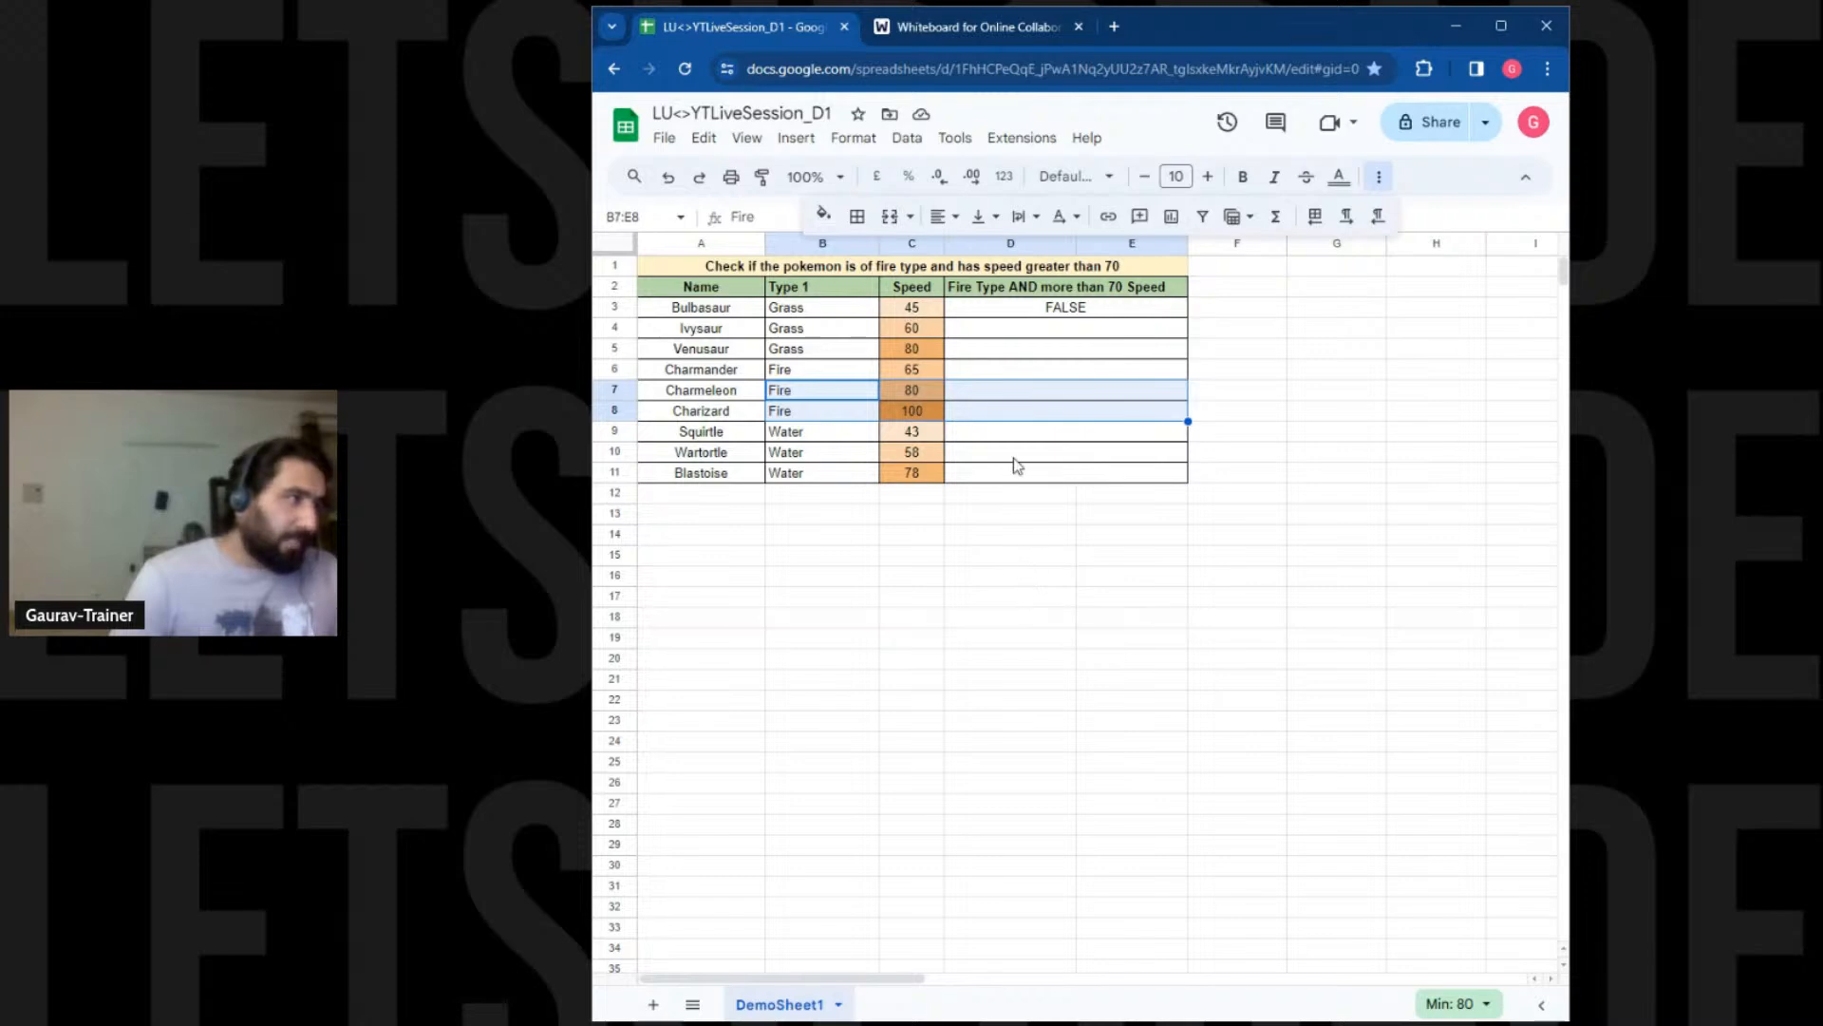
click(824, 390)
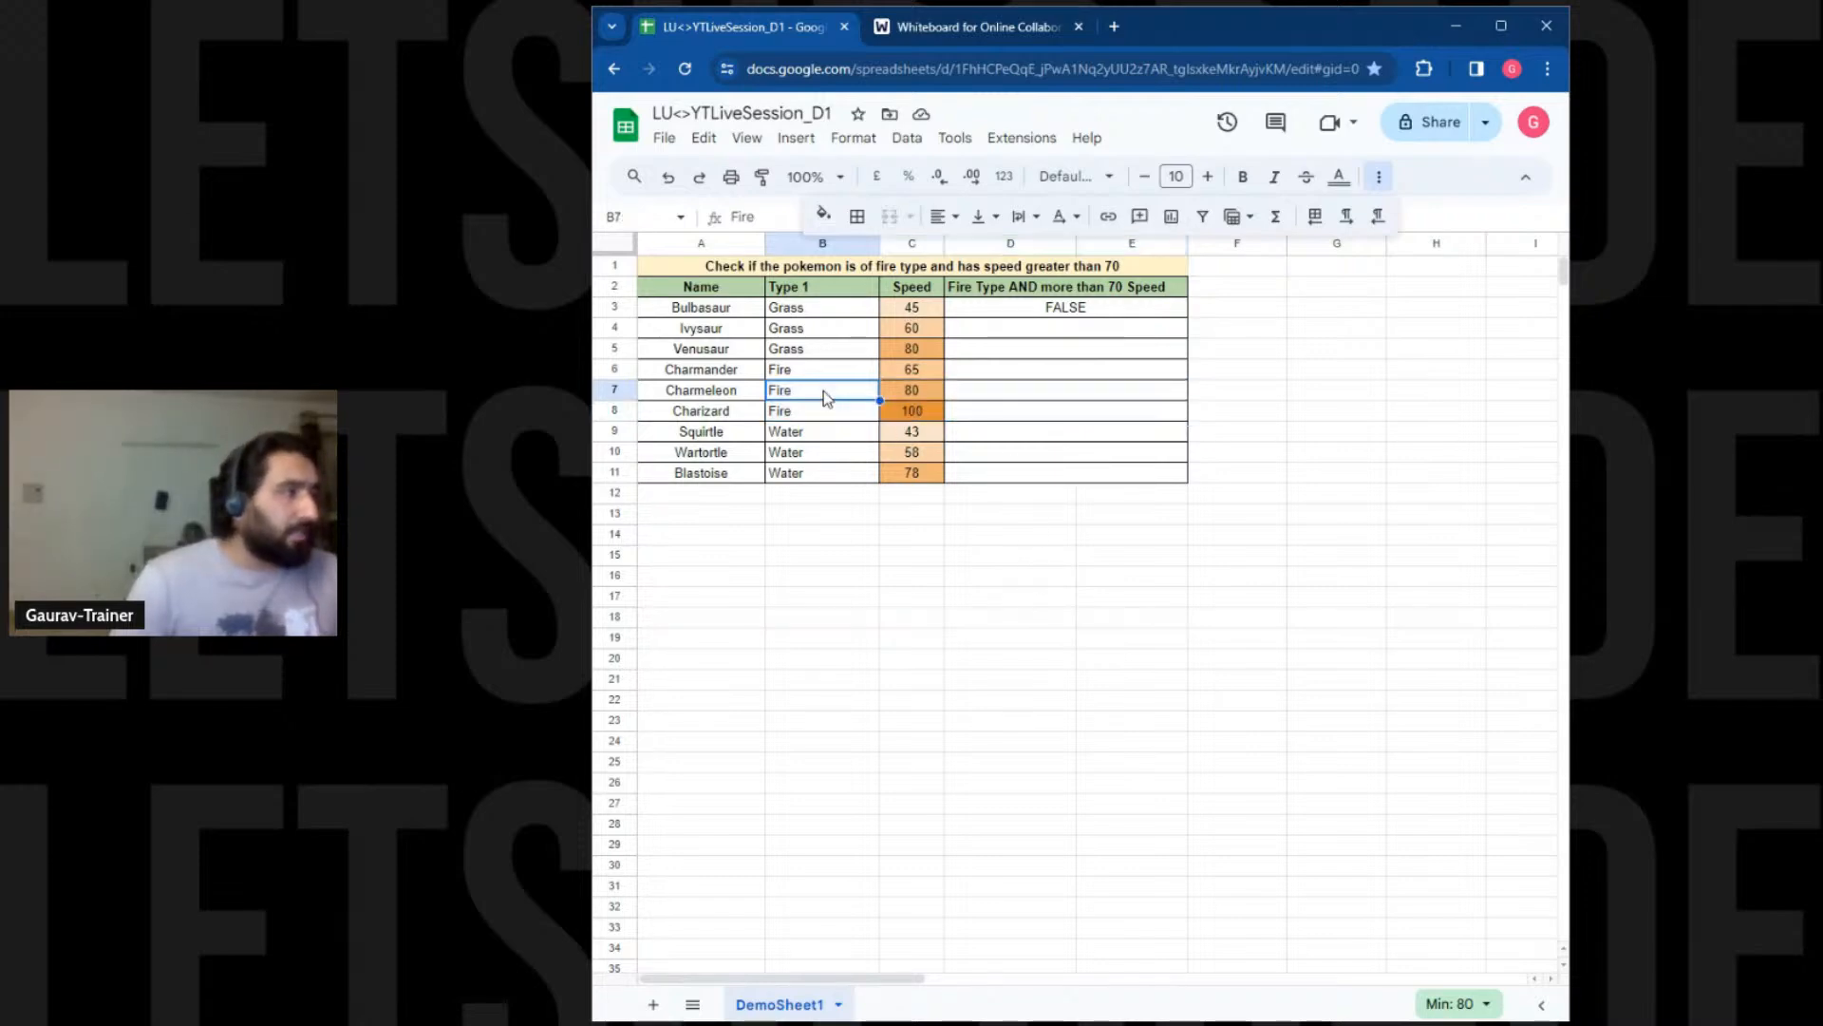
Copy the AND formula from D3 down through row 11 so every Pokémon is tested
click(907, 394)
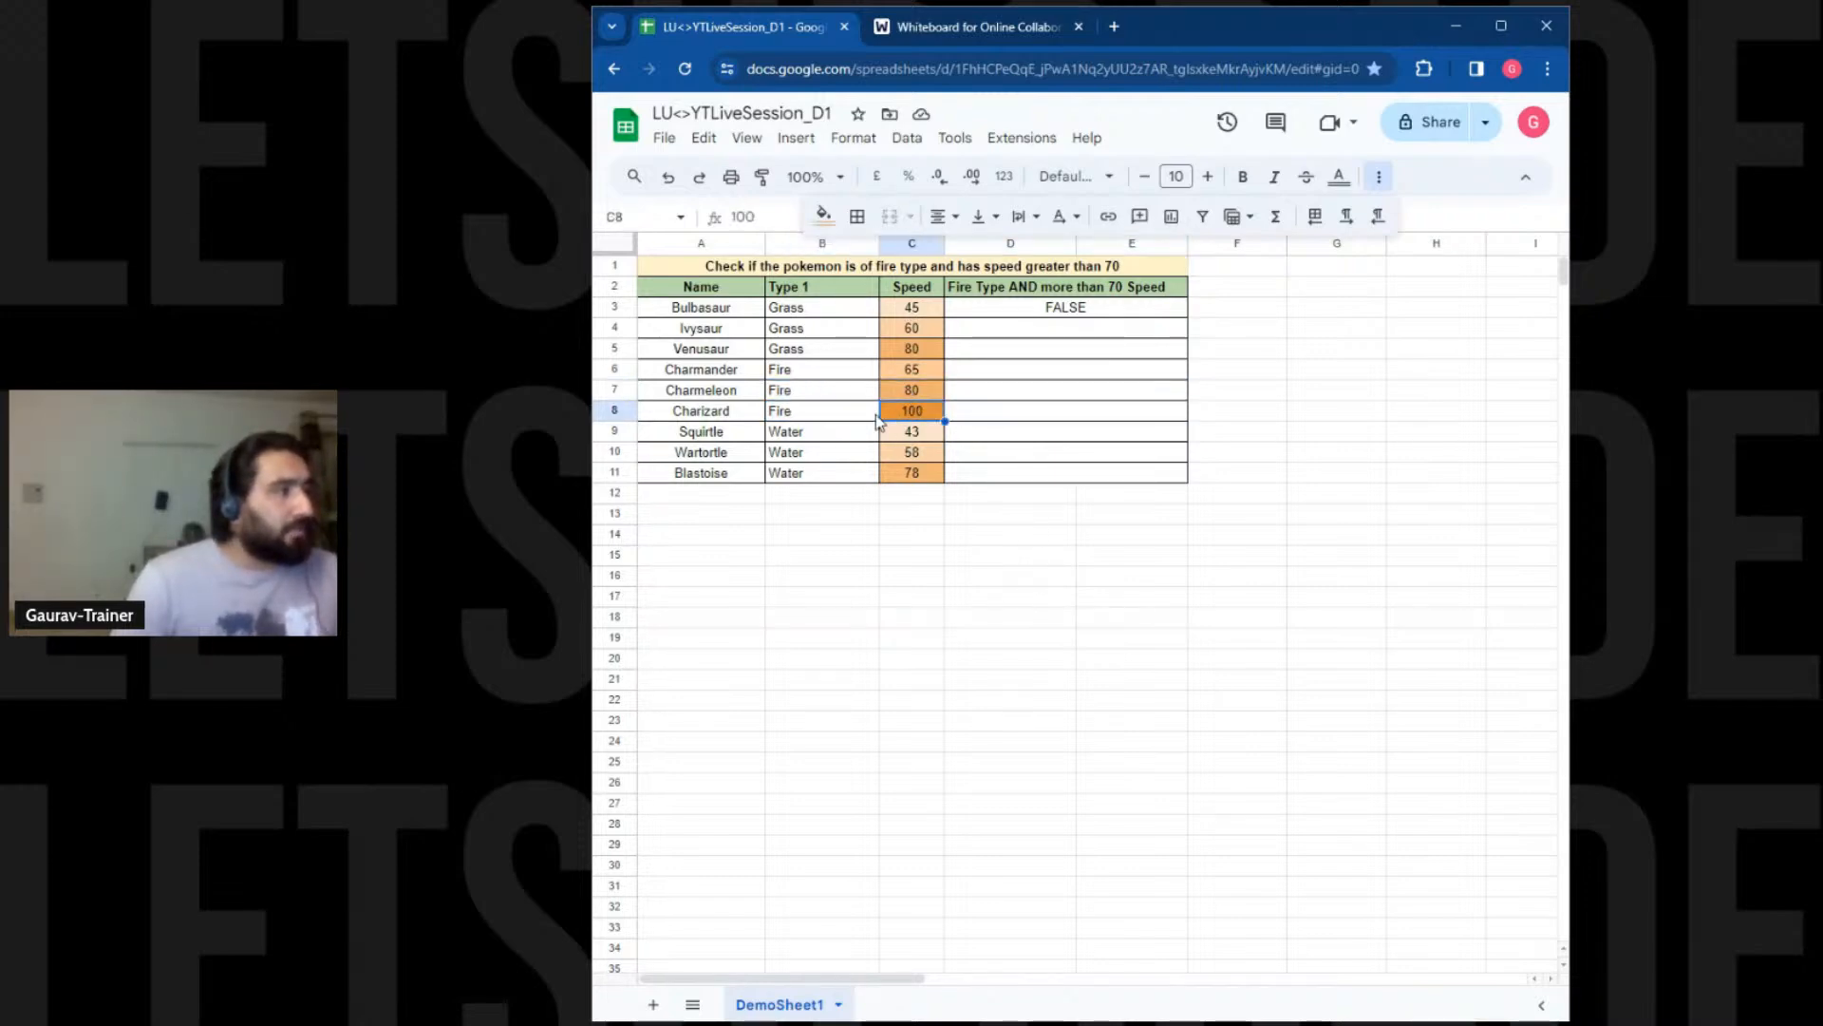
drag(727, 396, 893, 413)
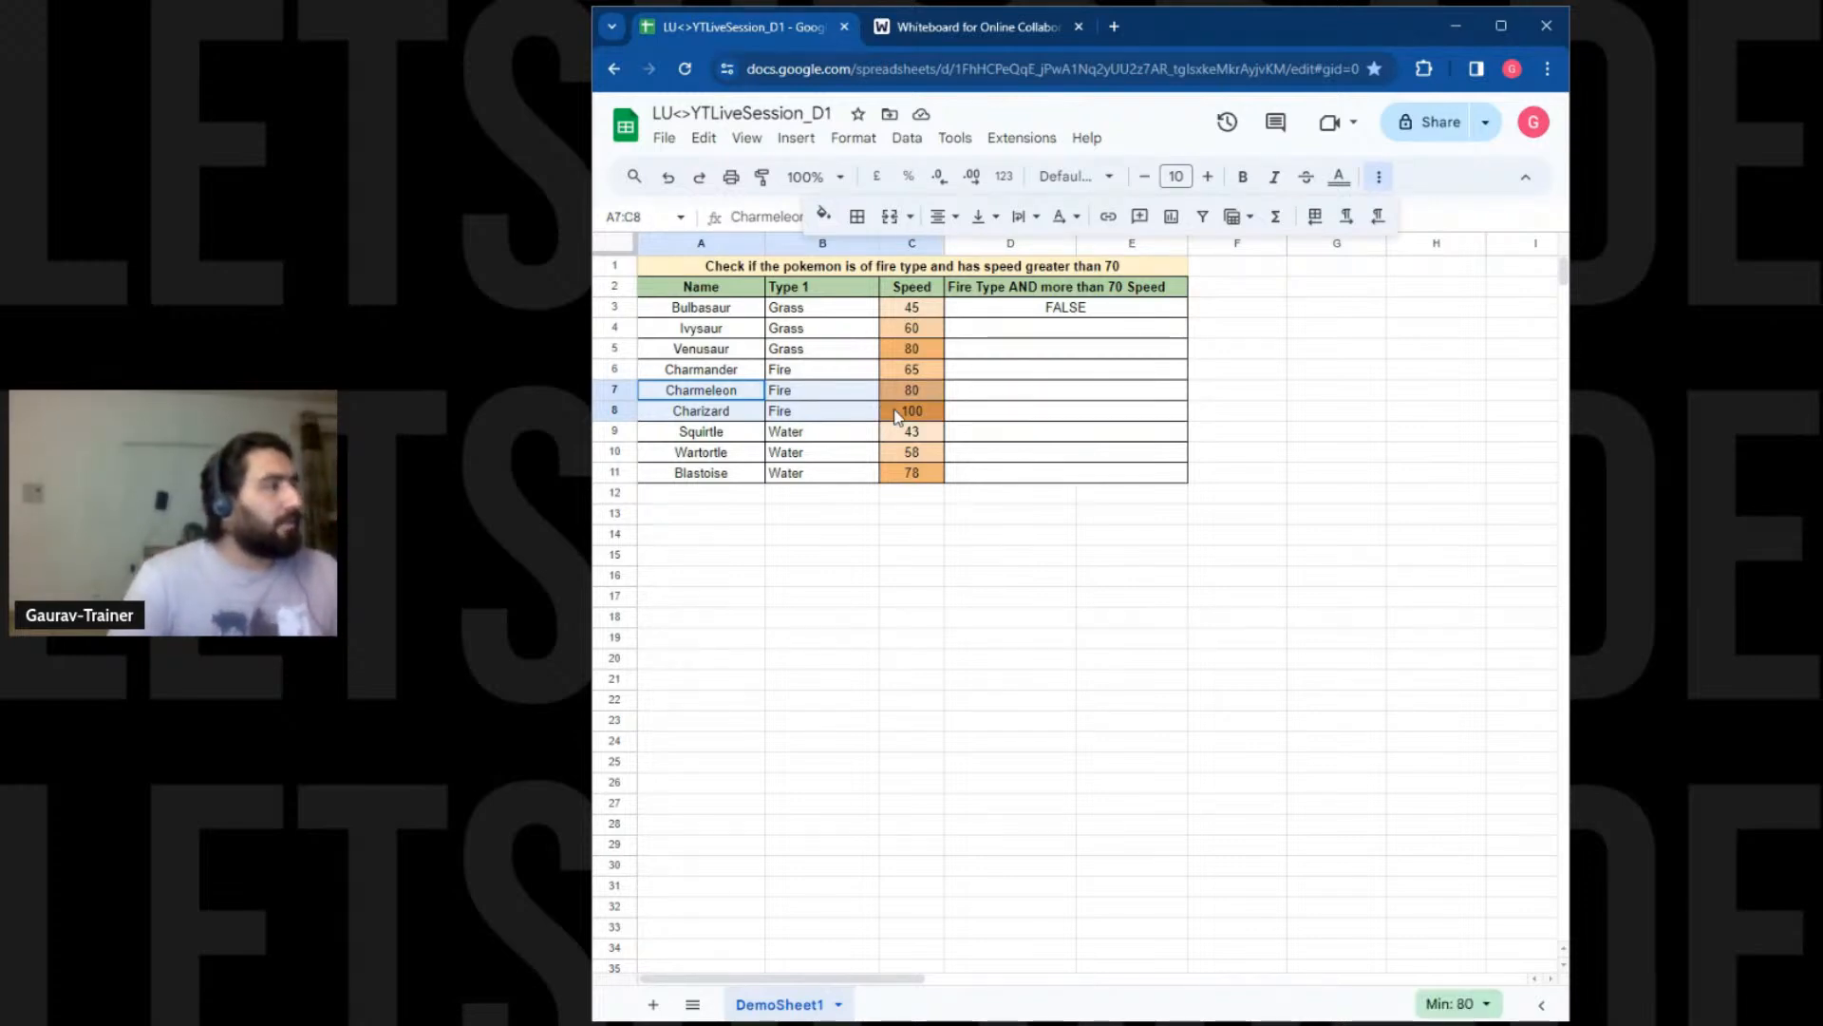
click(978, 602)
click(1101, 310)
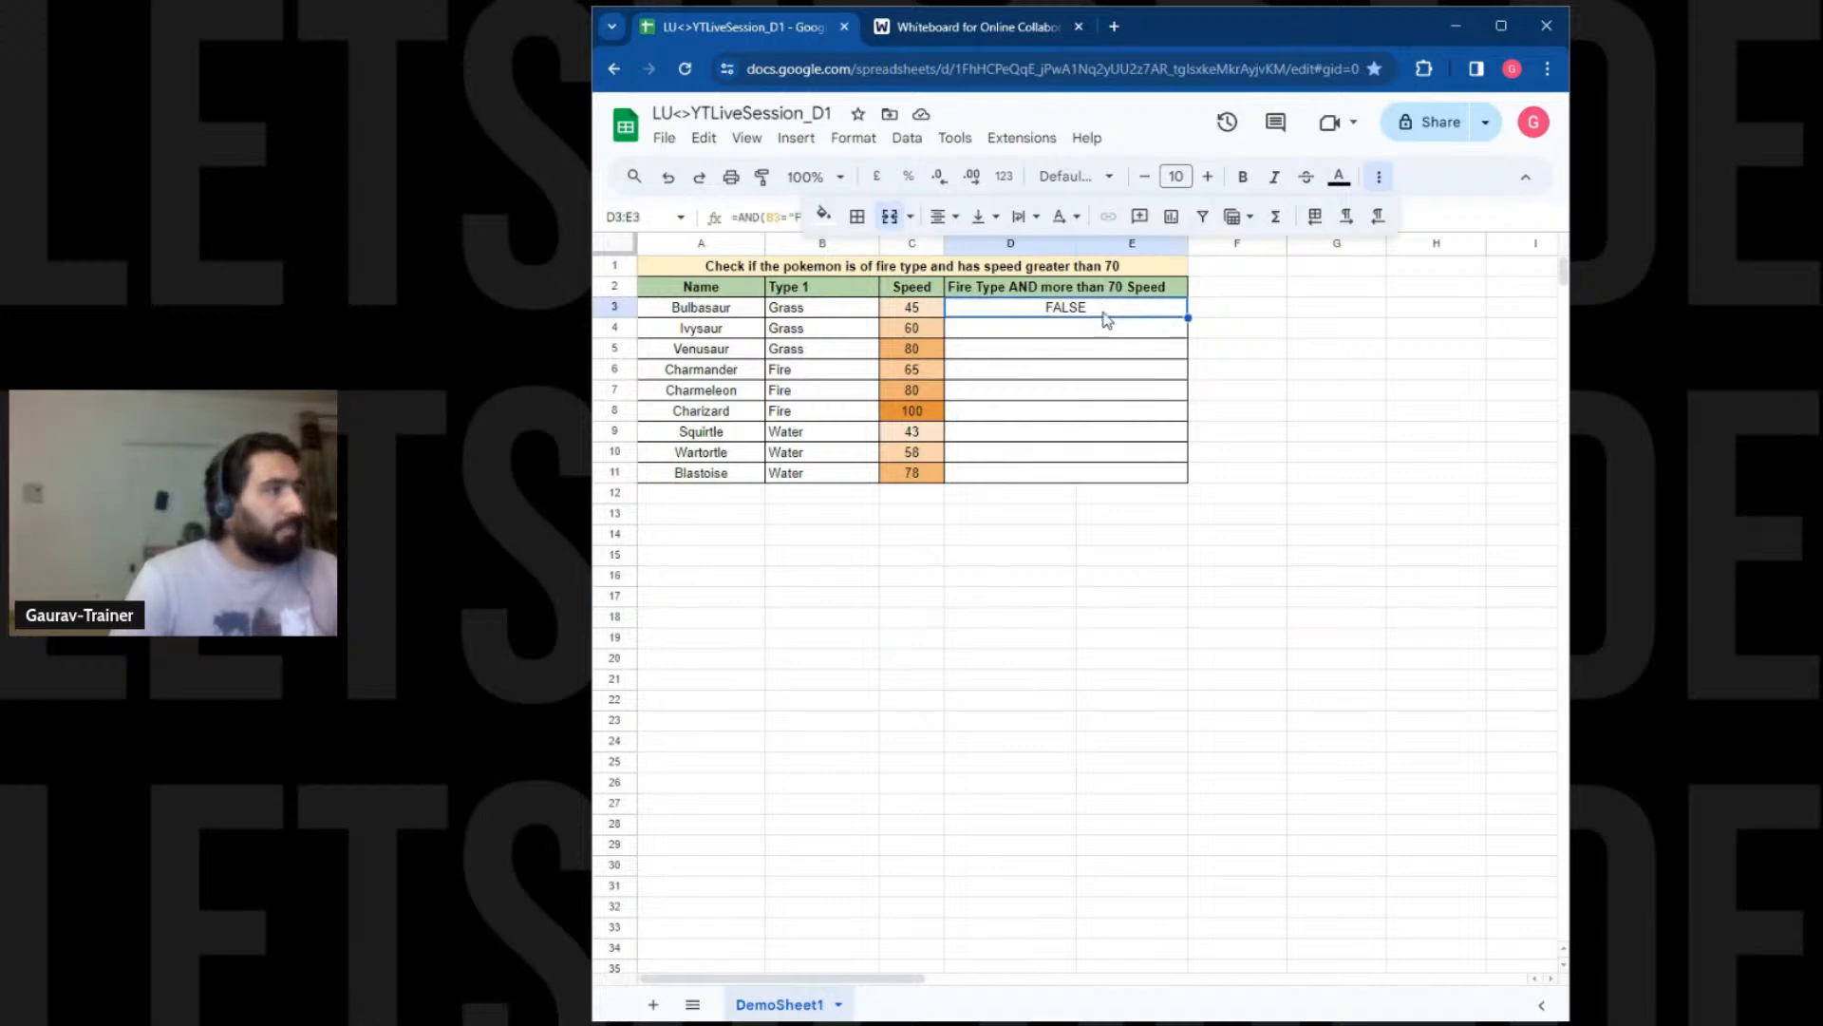
drag(1189, 319, 1171, 477)
click(1130, 514)
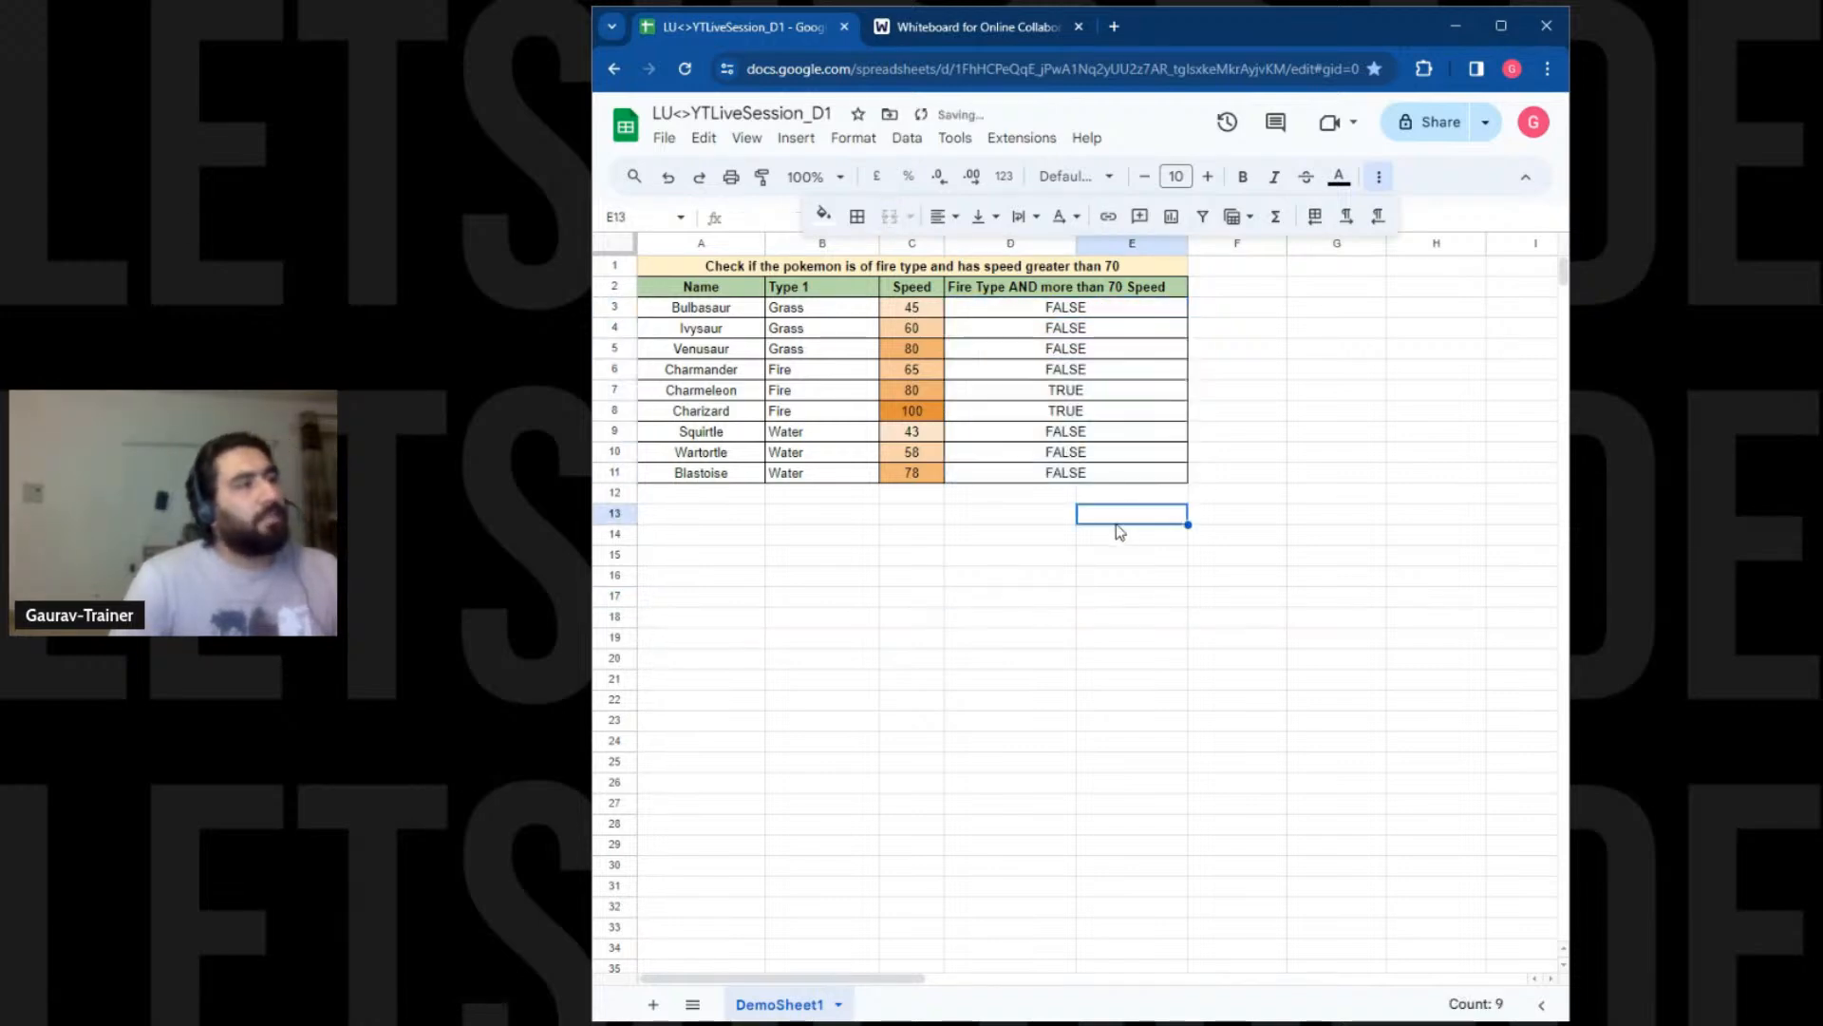
Add a conditional formatting rule to D3:E11 that gives cells with text exactly TRUE the default green style
drag(1083, 318, 1103, 476)
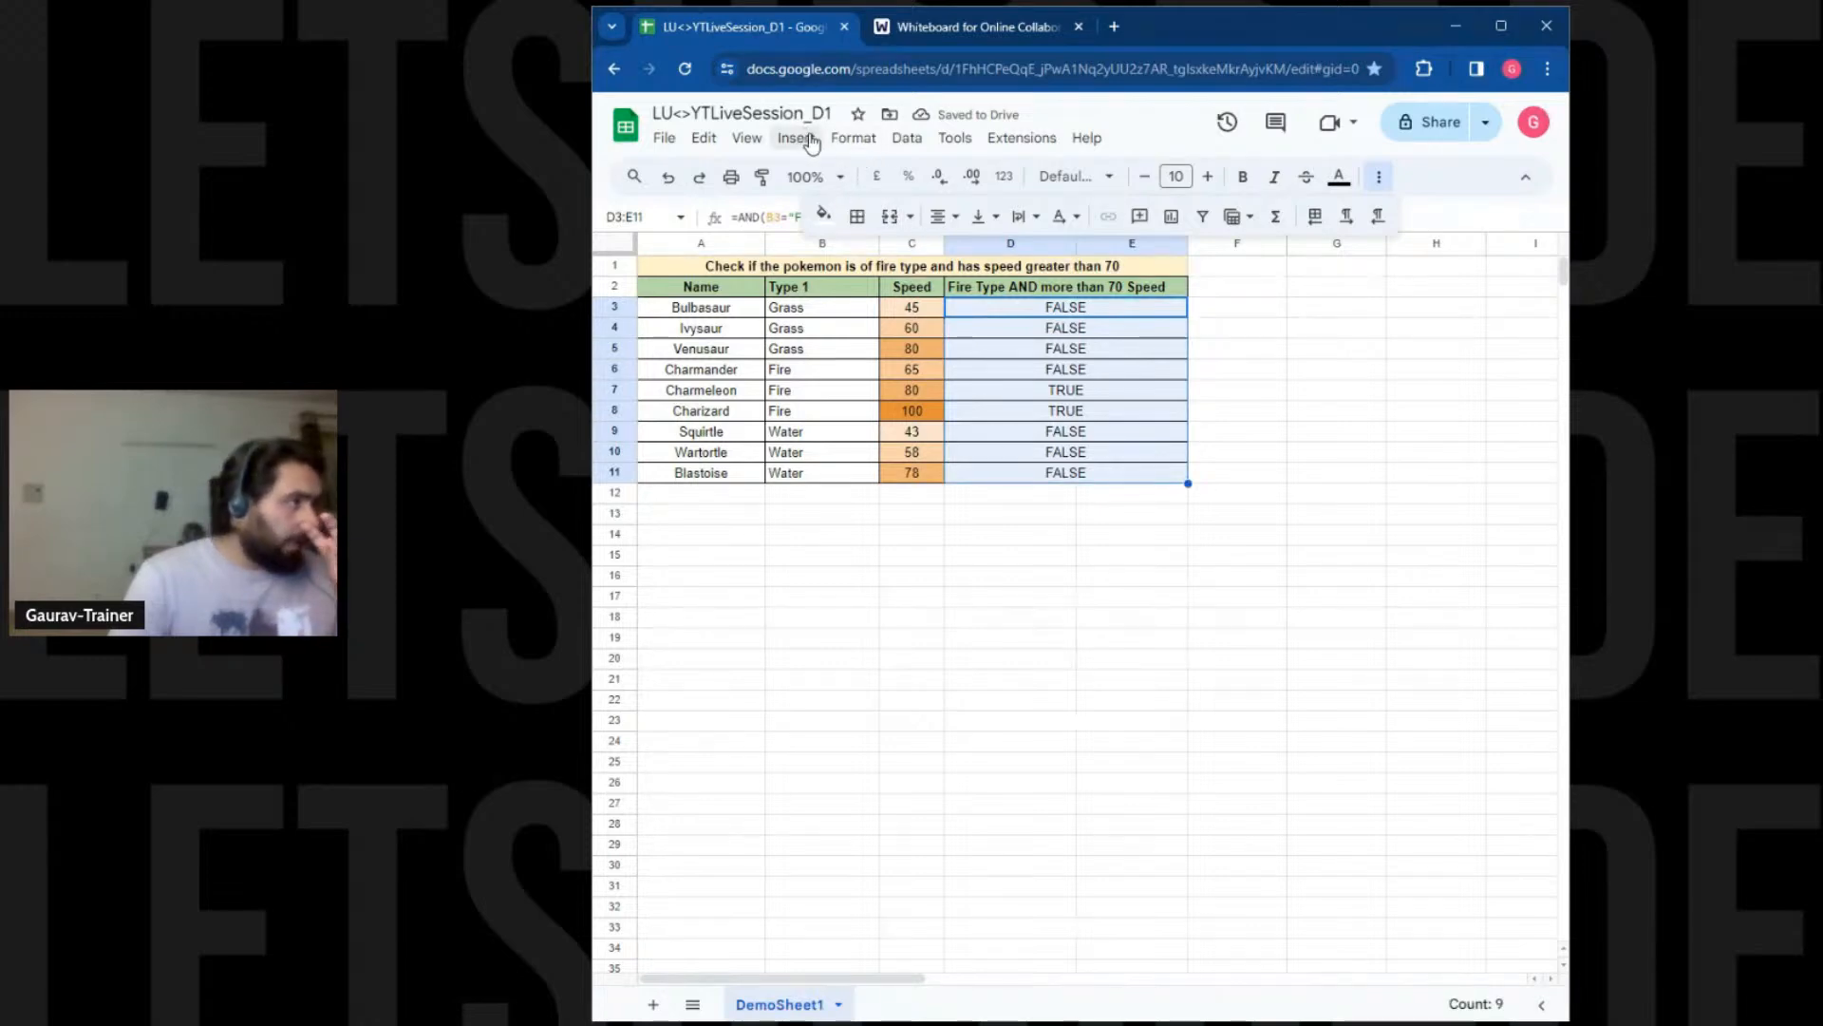
click(853, 138)
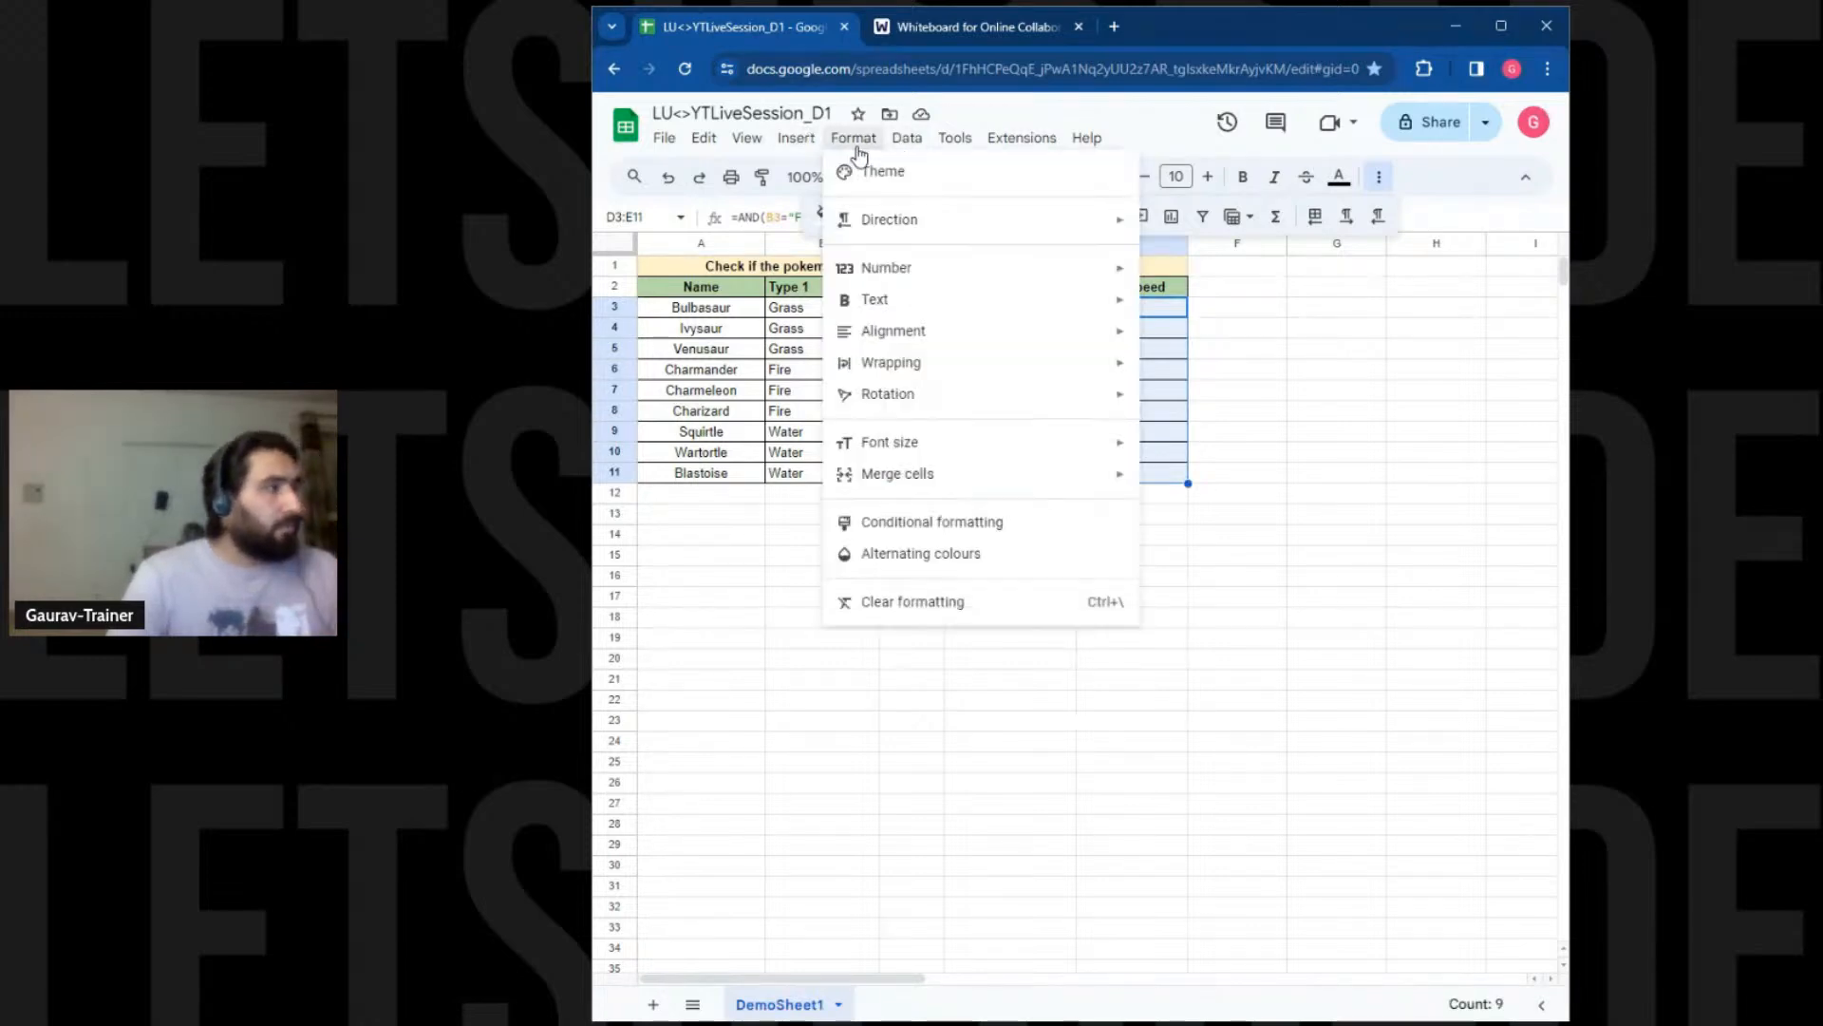
click(941, 520)
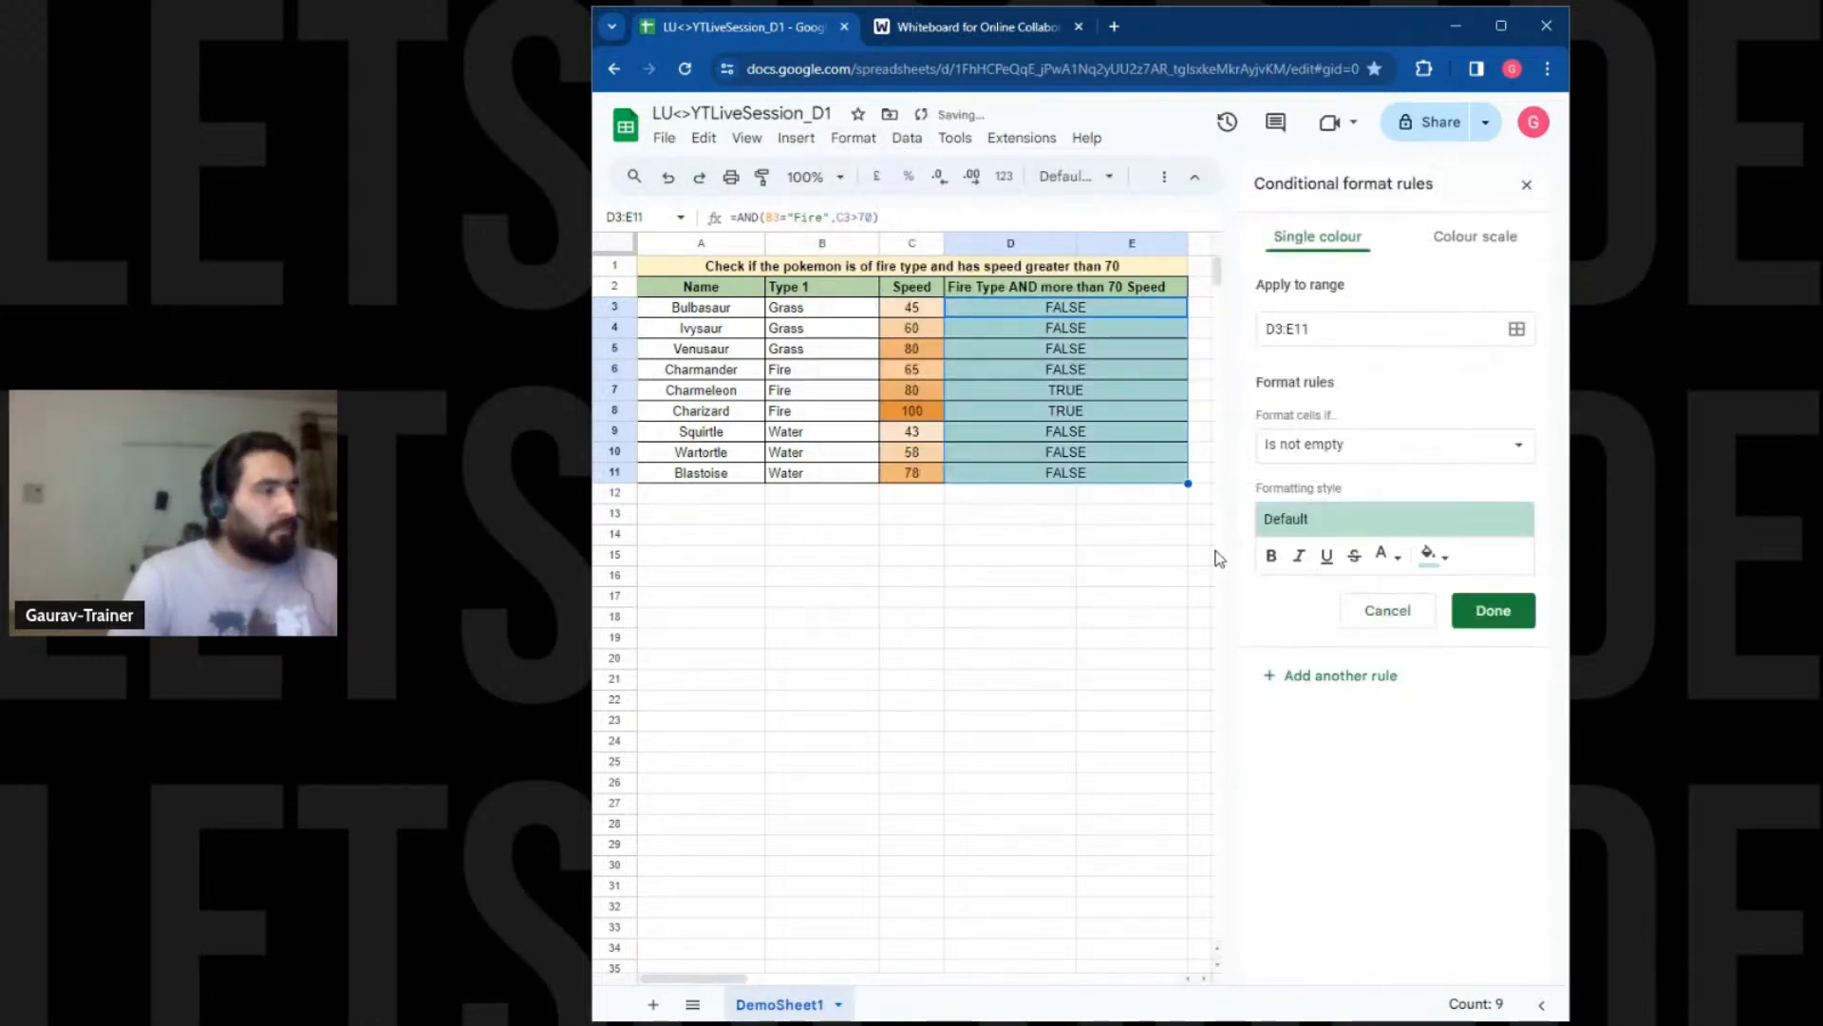
click(1403, 460)
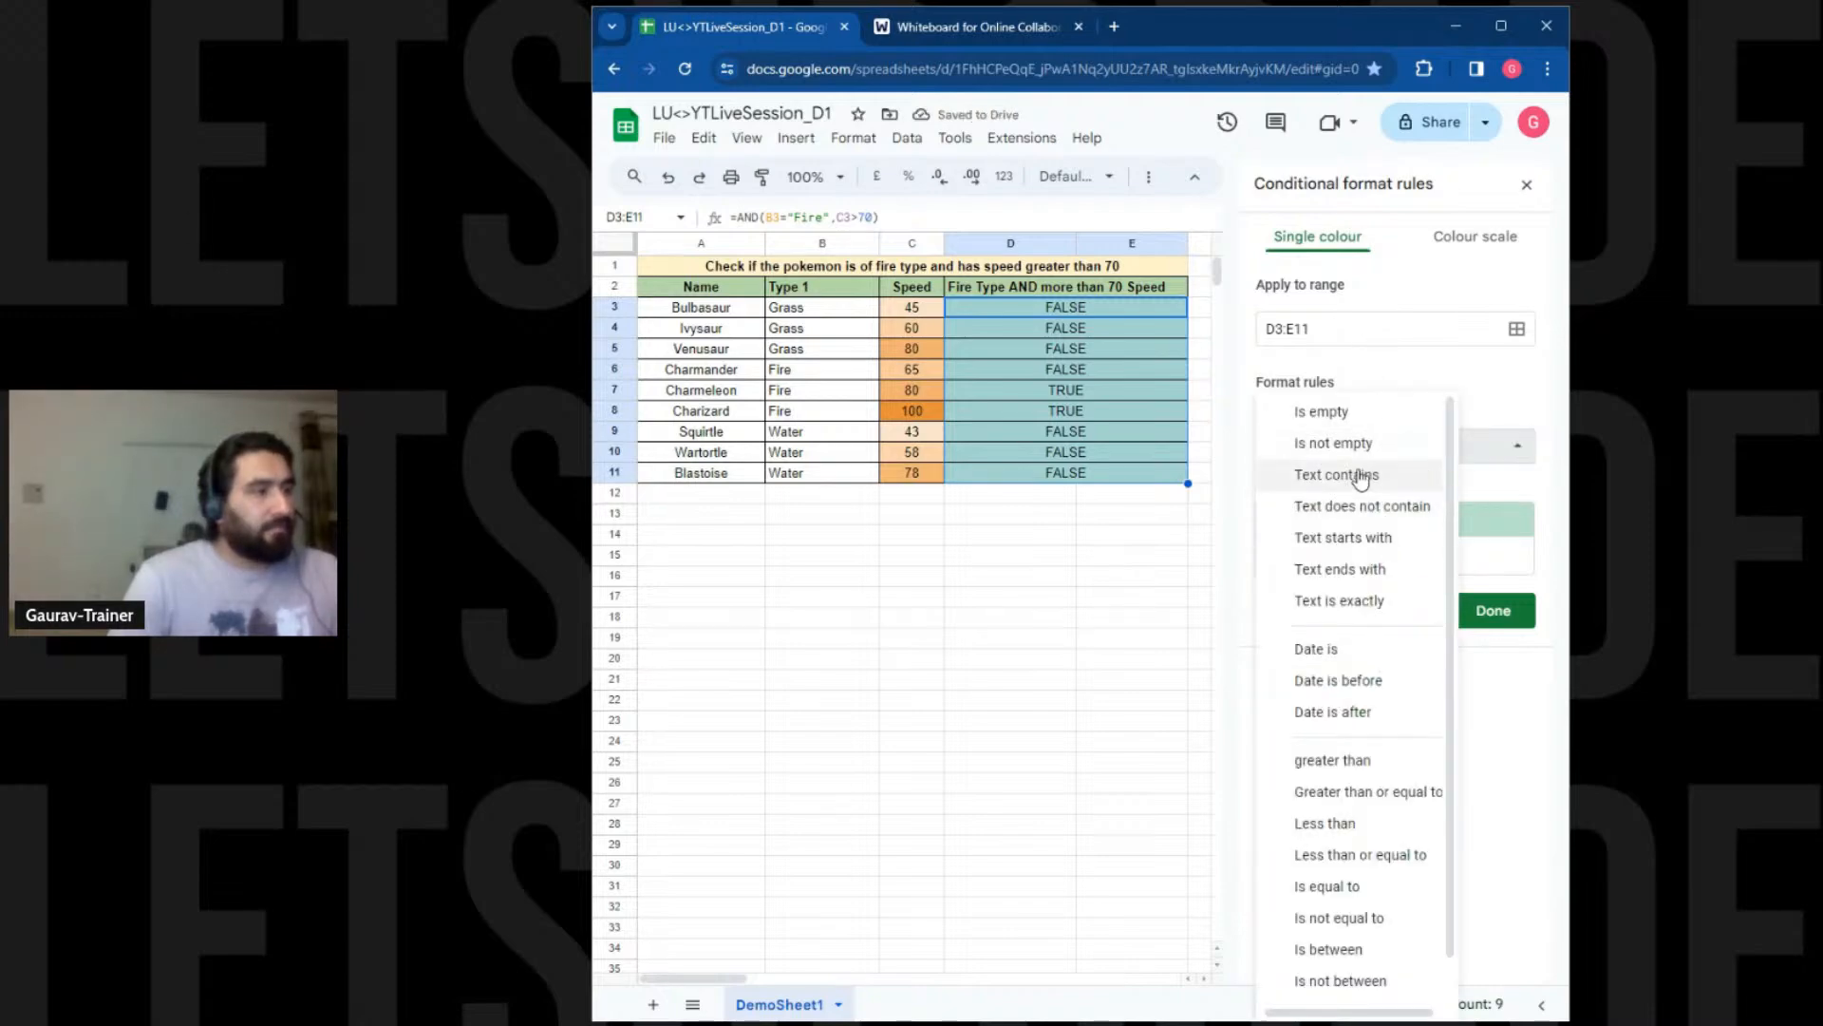
click(1350, 603)
click(1332, 490)
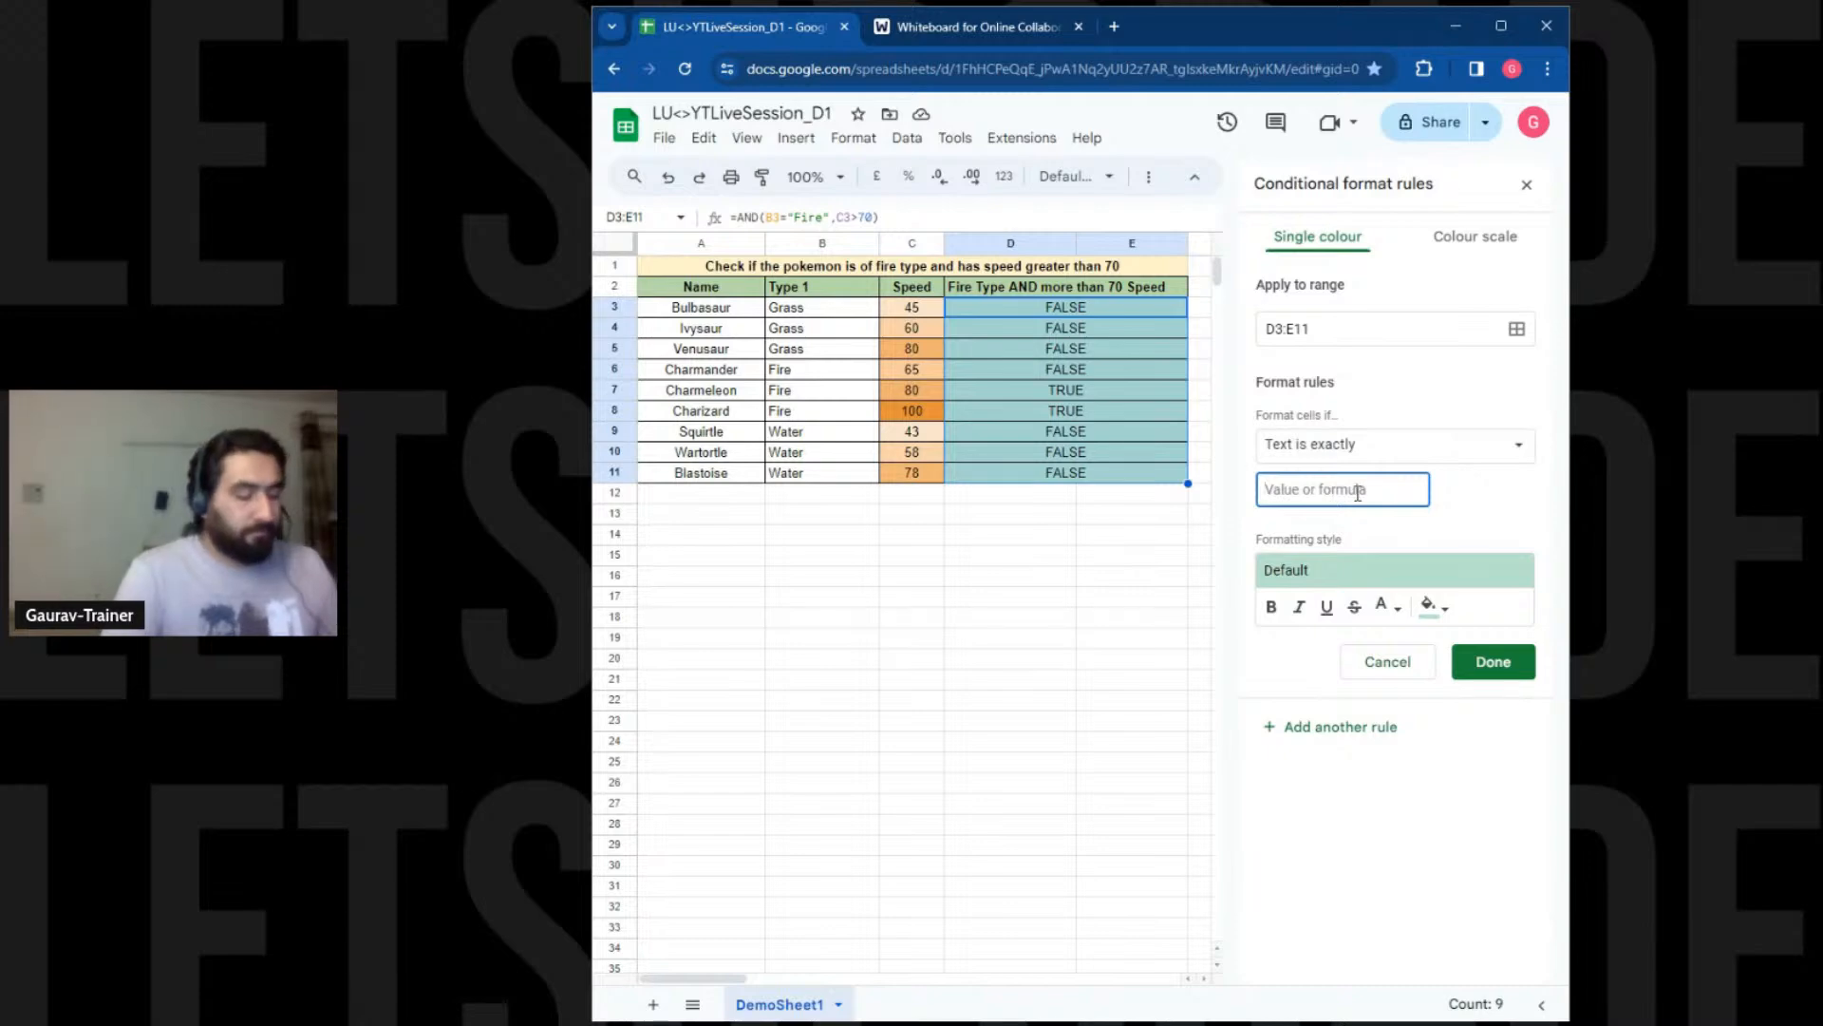
text(TRUE)
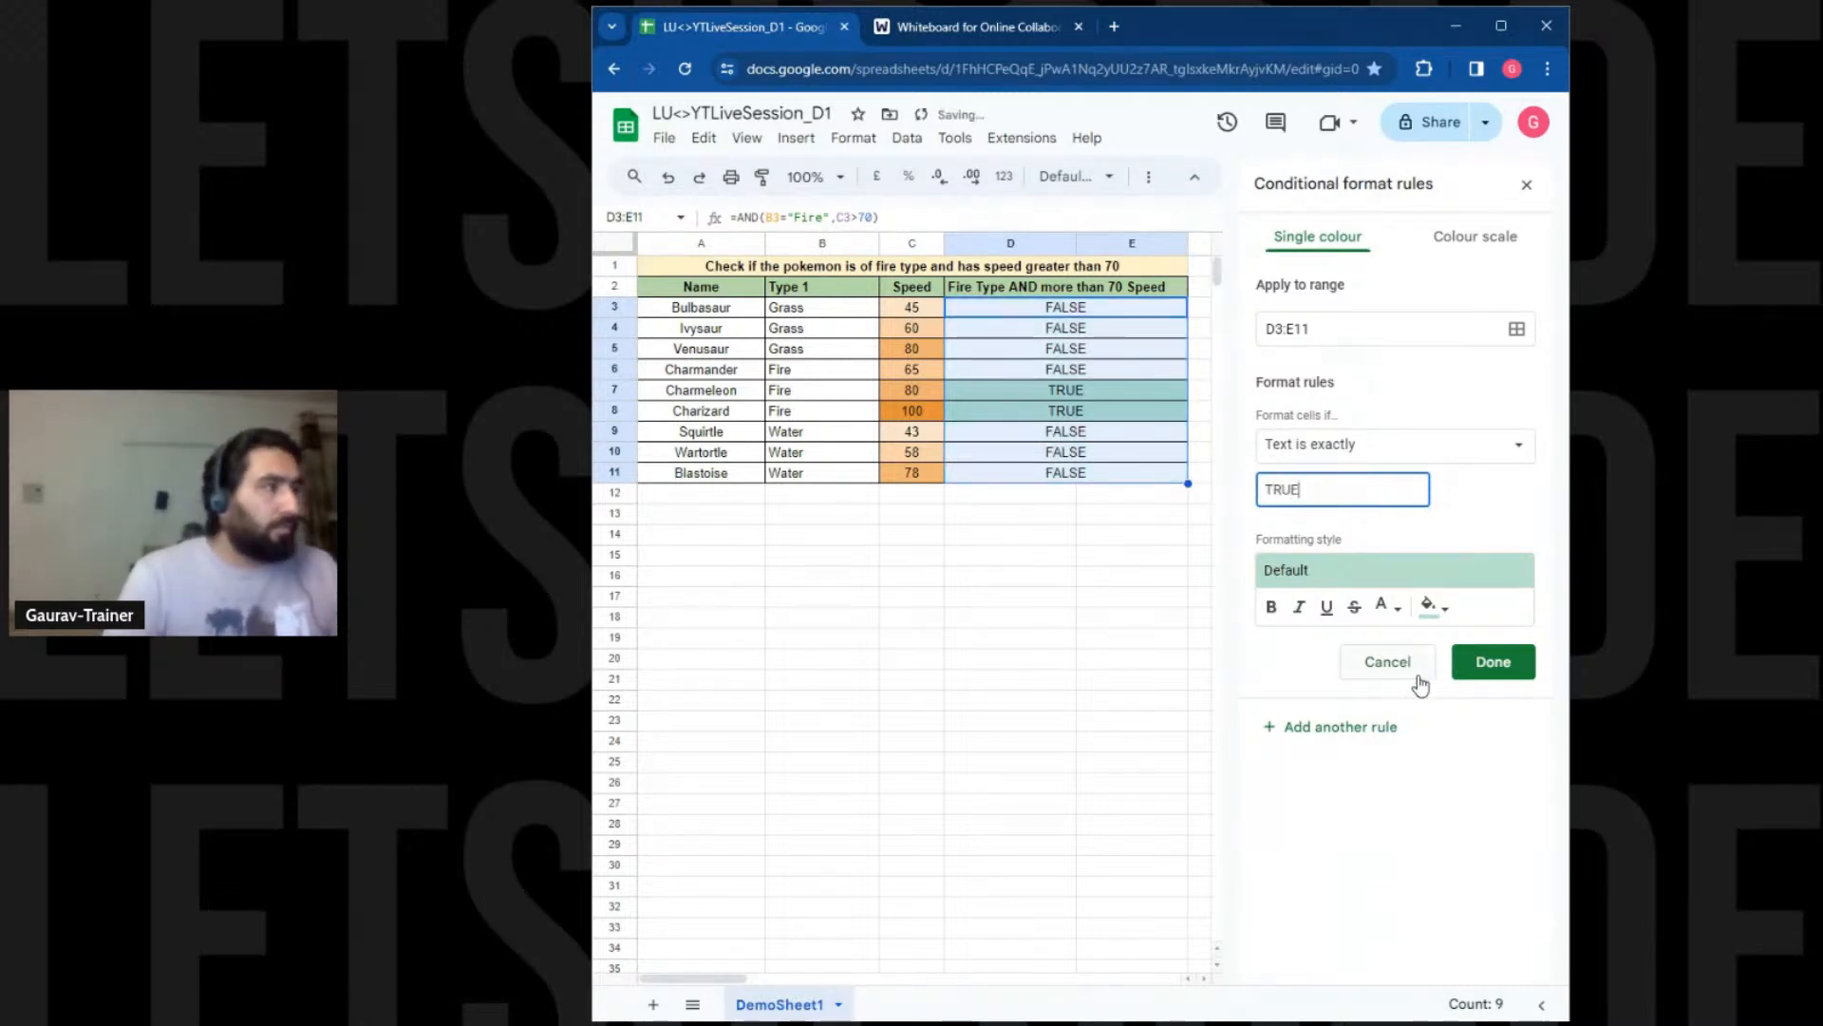
click(1467, 665)
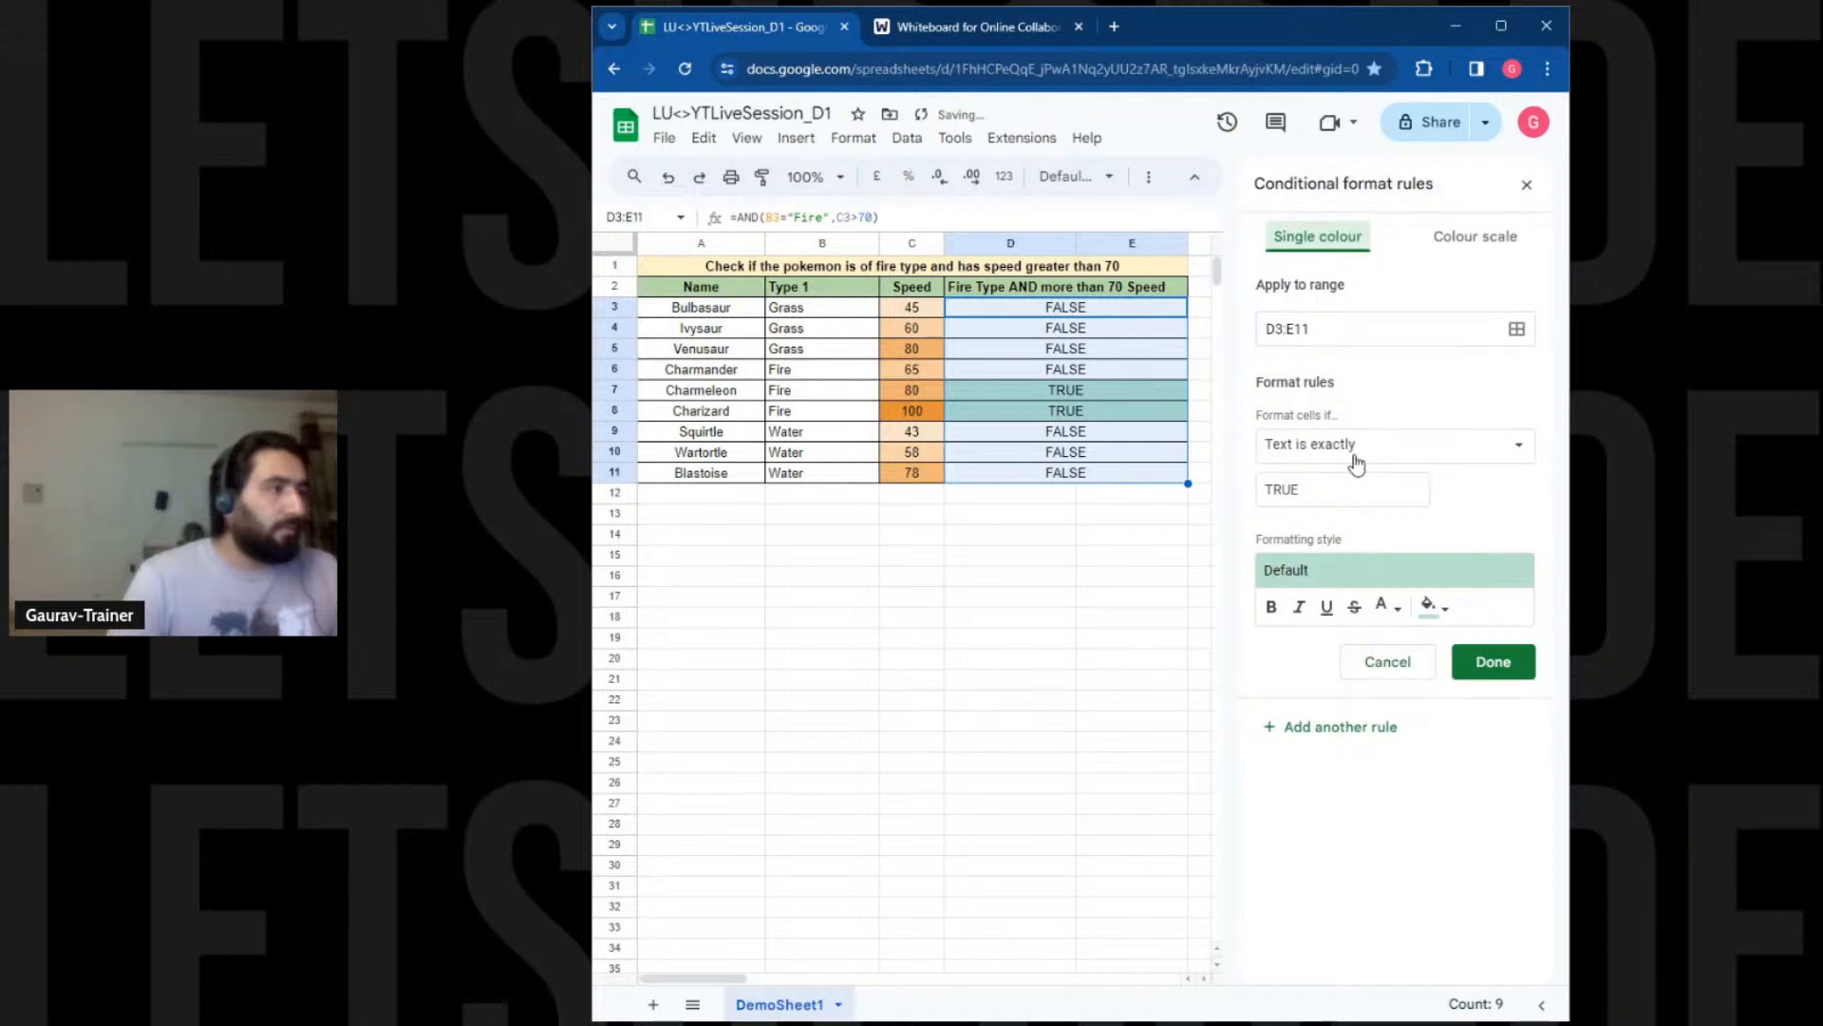
Add a second conditional formatting rule to D3:E11 that fills cells with text exactly FALSE in light red
drag(1351, 488, 1067, 492)
text(FALSE)
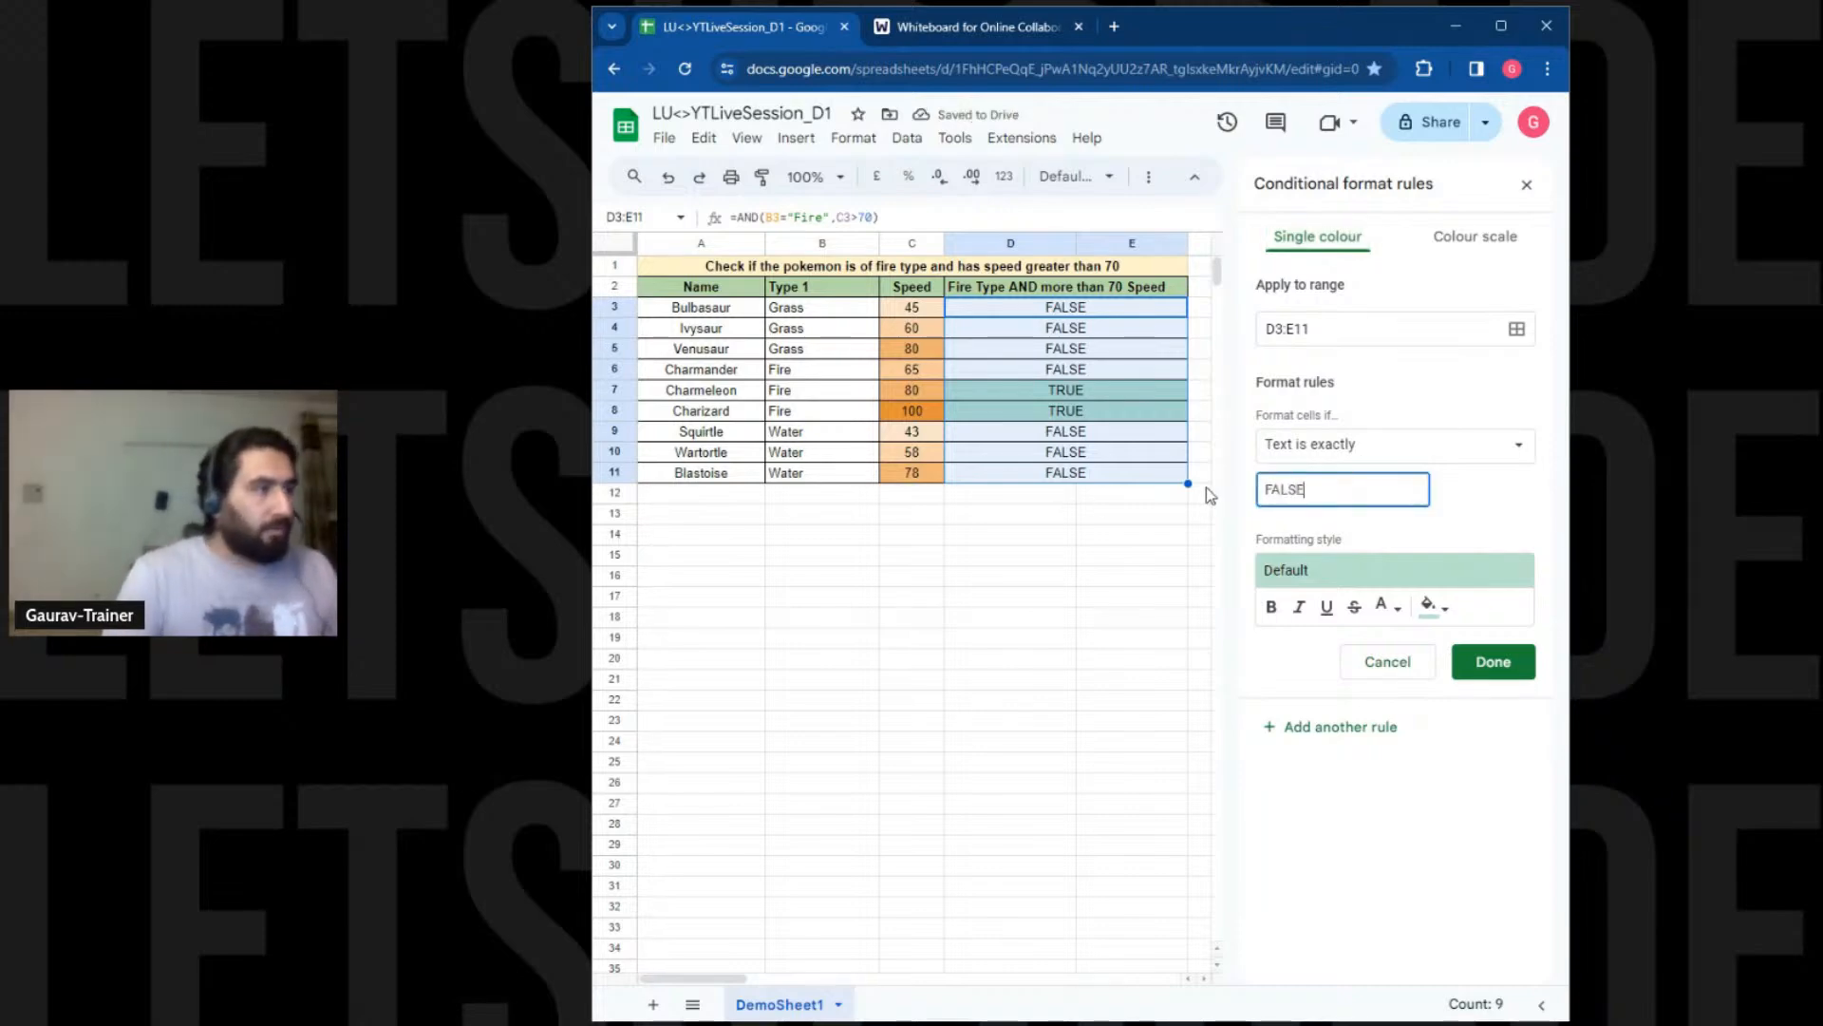
click(1434, 606)
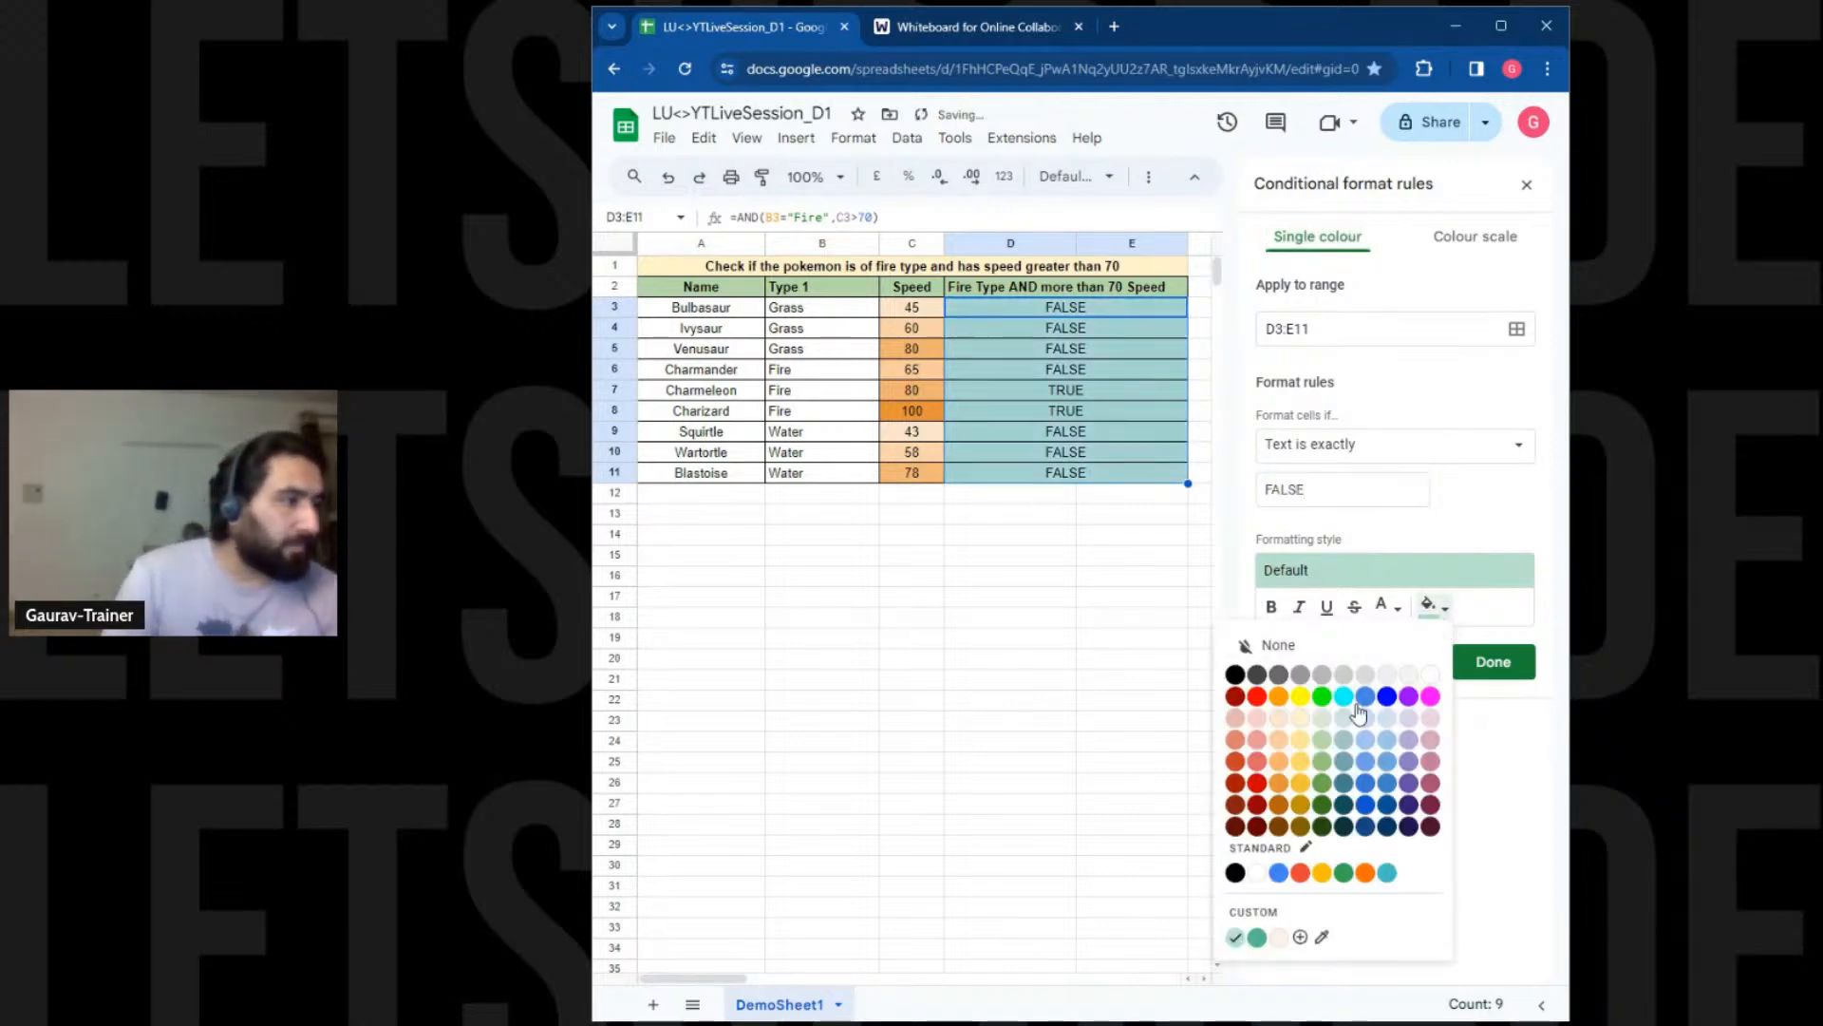
click(1268, 718)
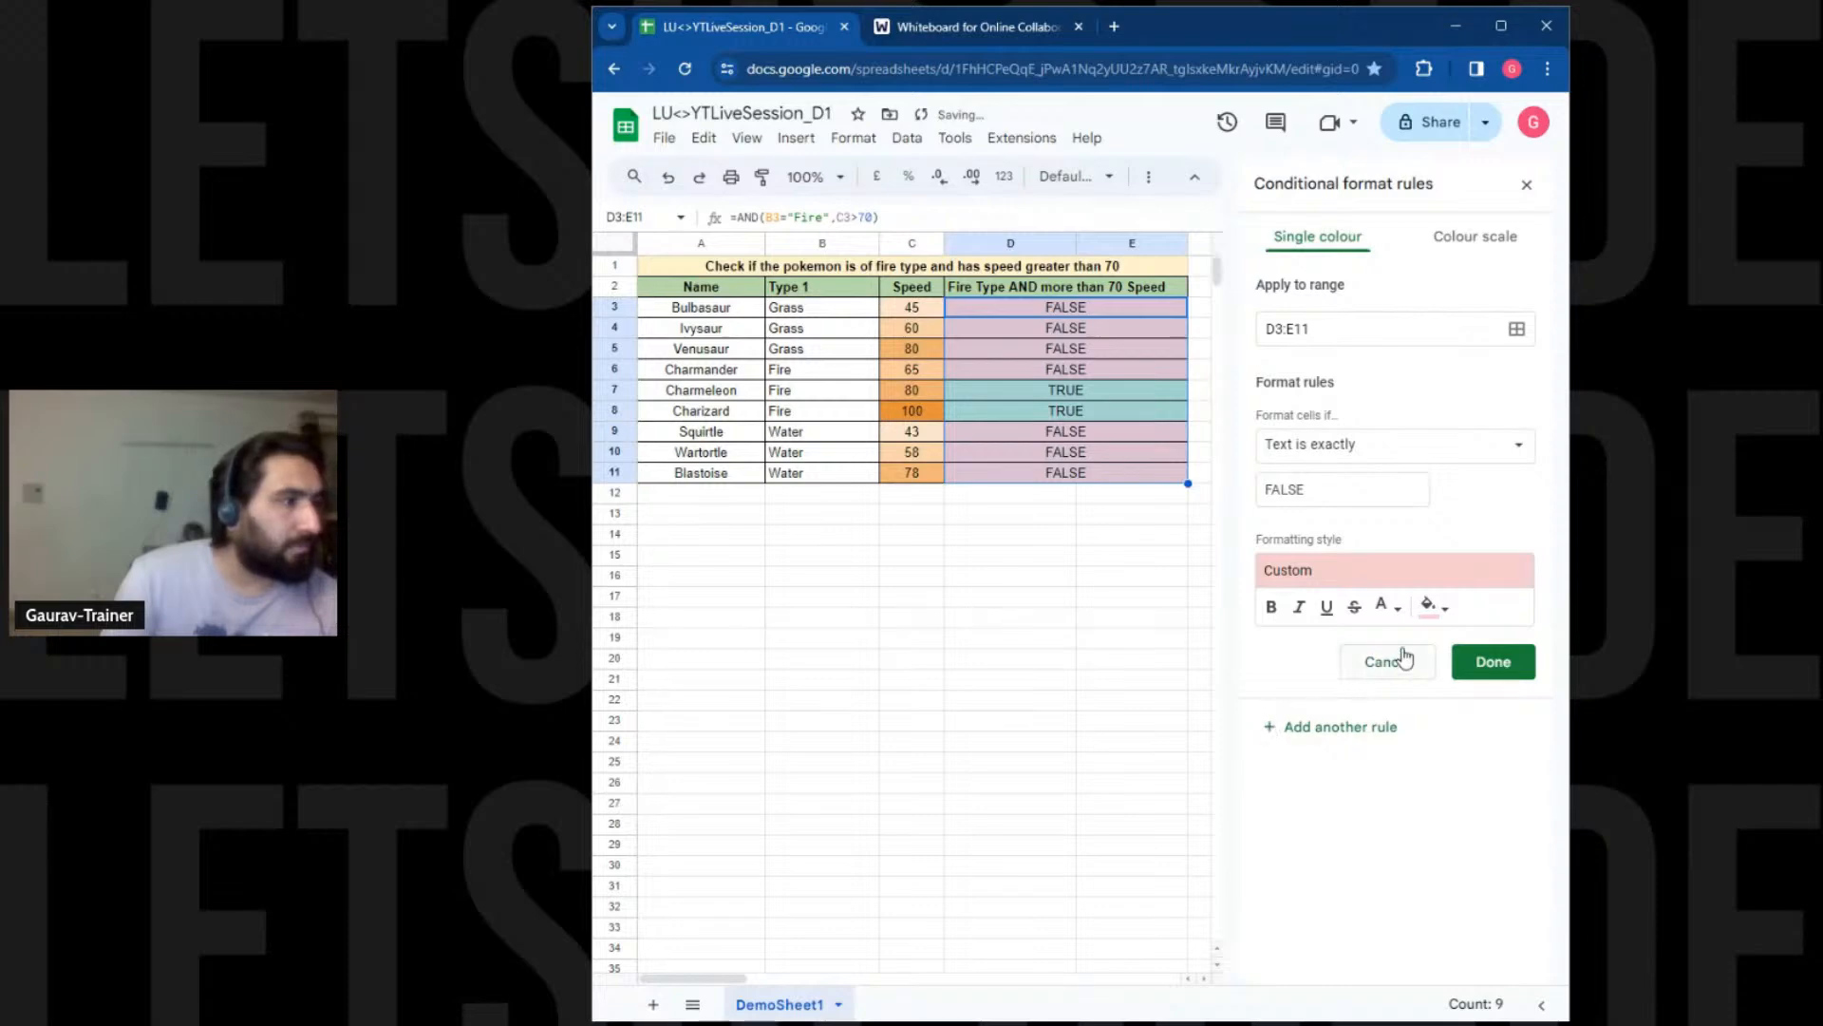
click(1493, 661)
click(1527, 184)
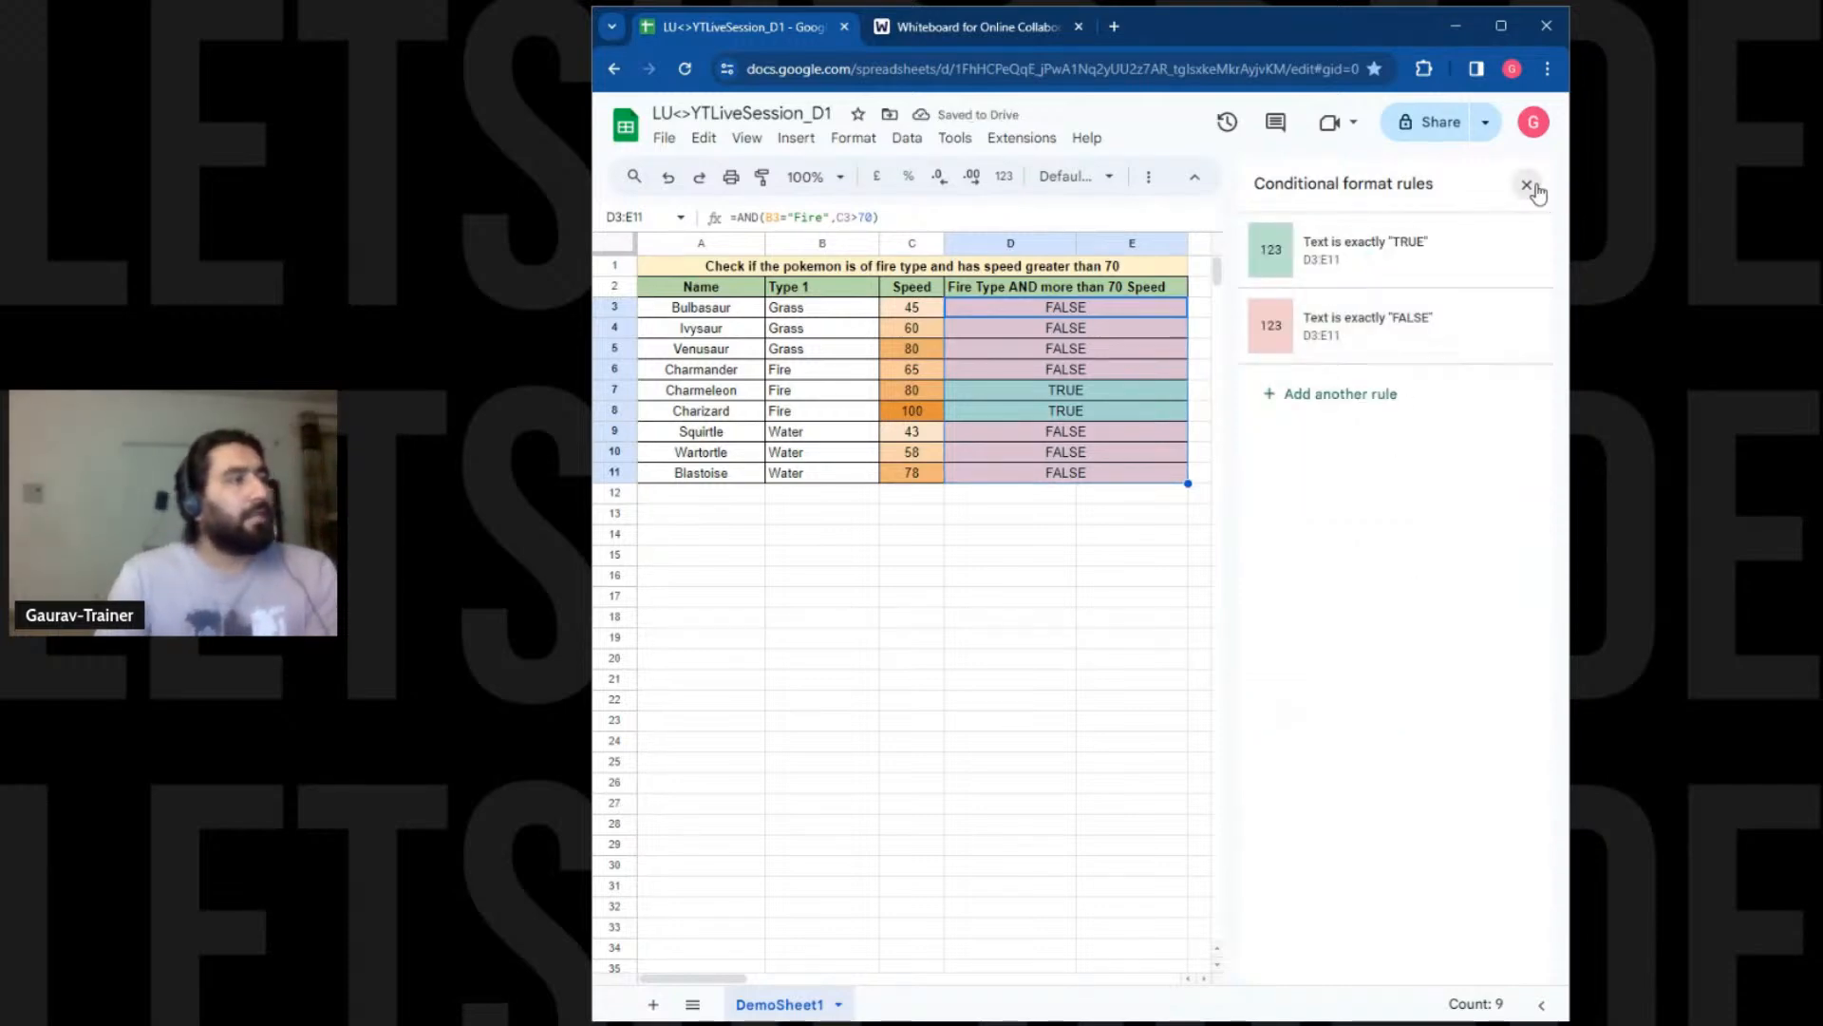
click(1068, 642)
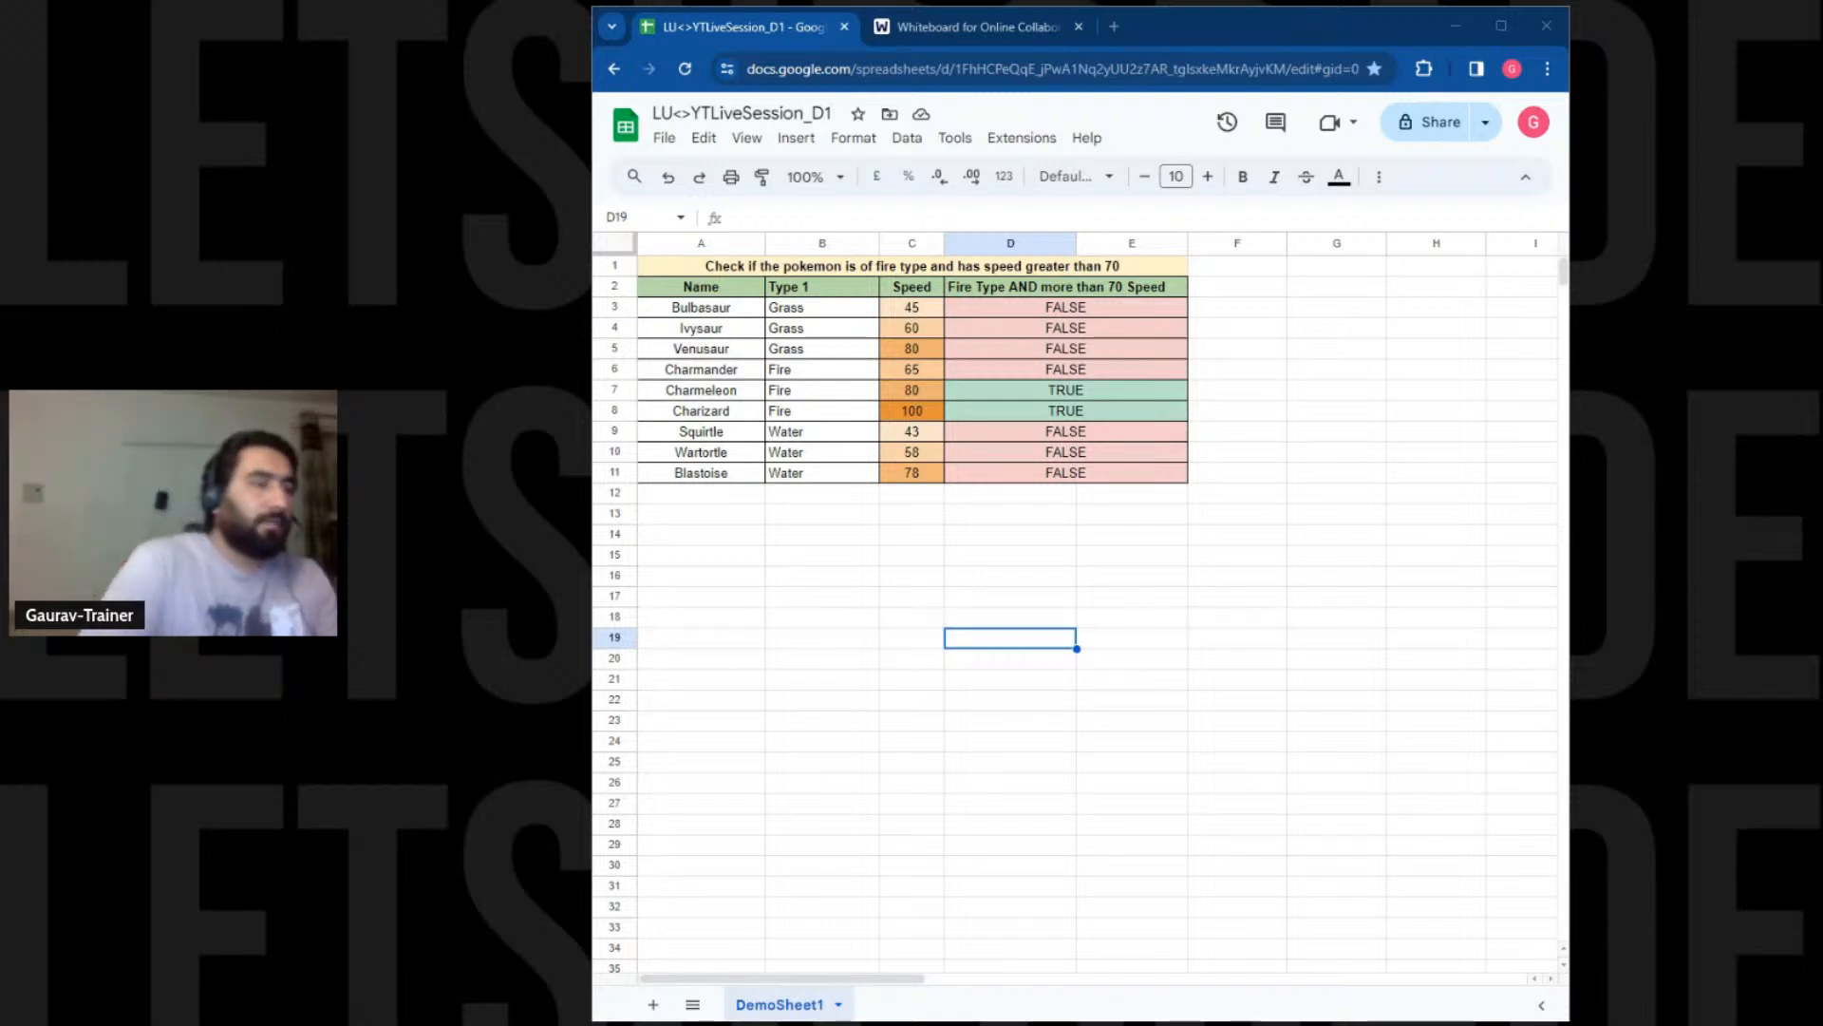
Calculate the average speed in C13 with AVERAGE(C3:C11)
click(898, 514)
text(=)
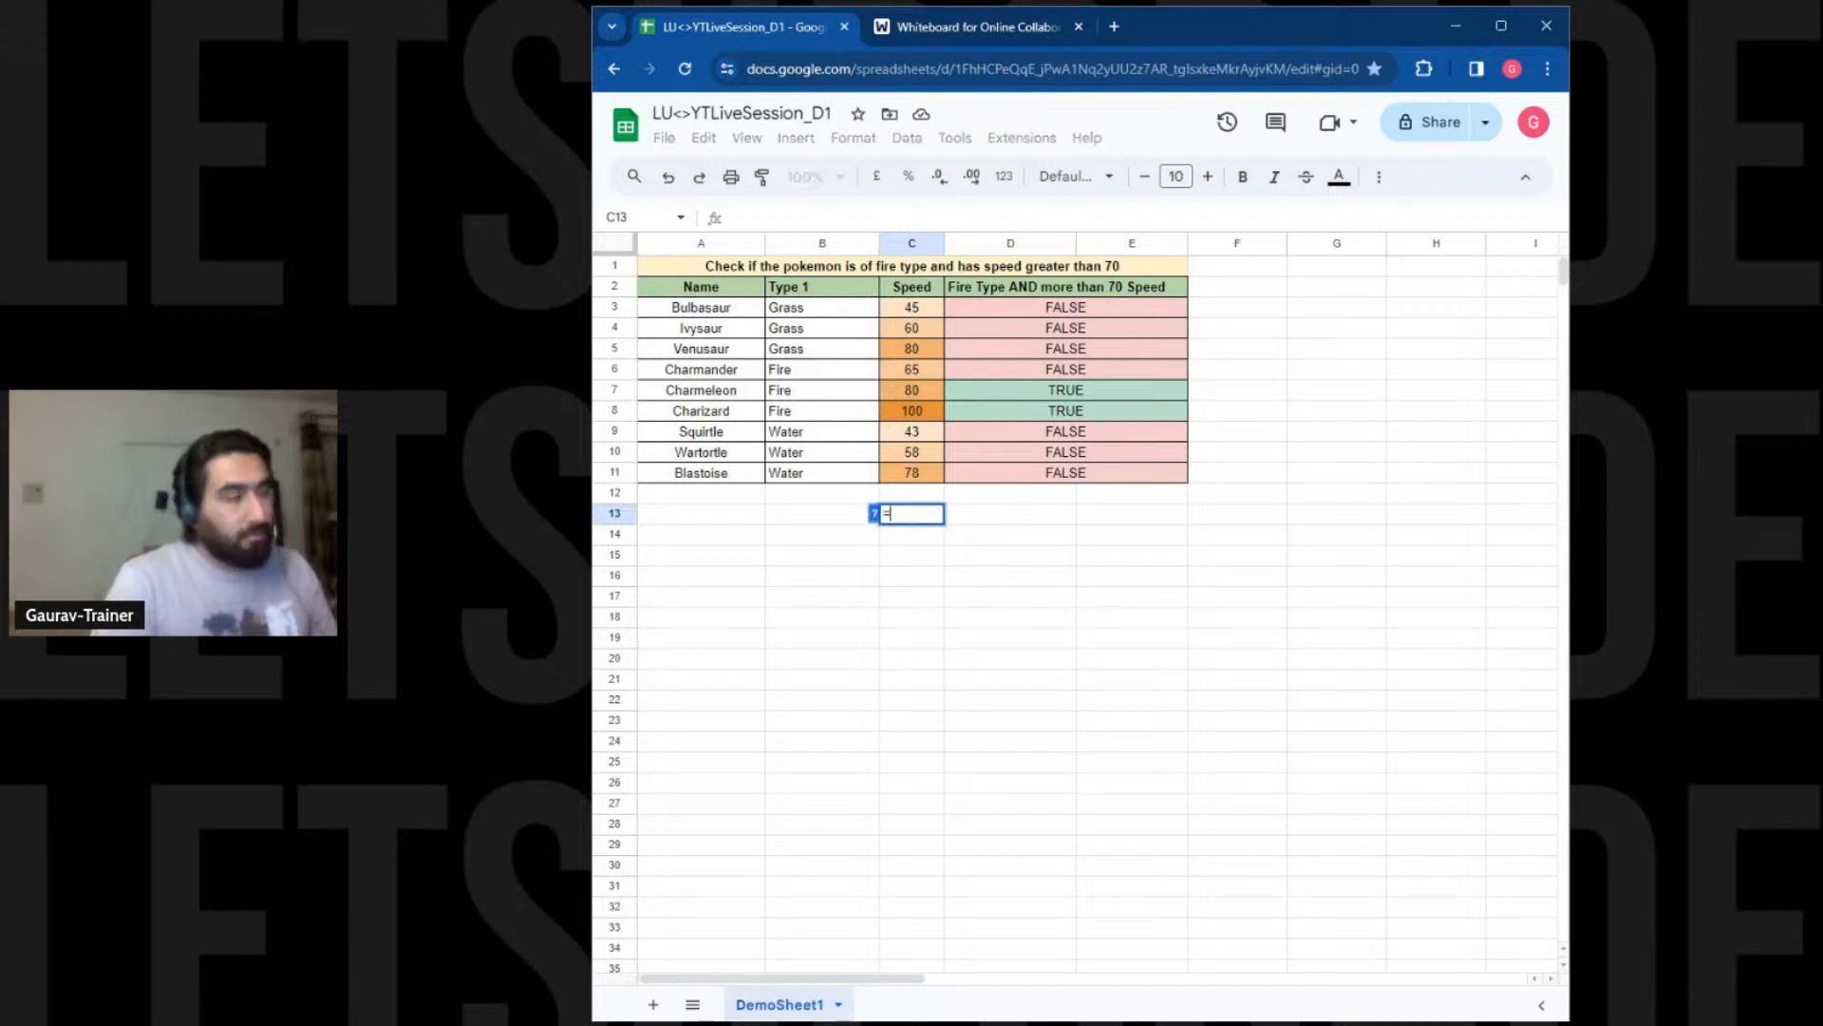
text(AVE)
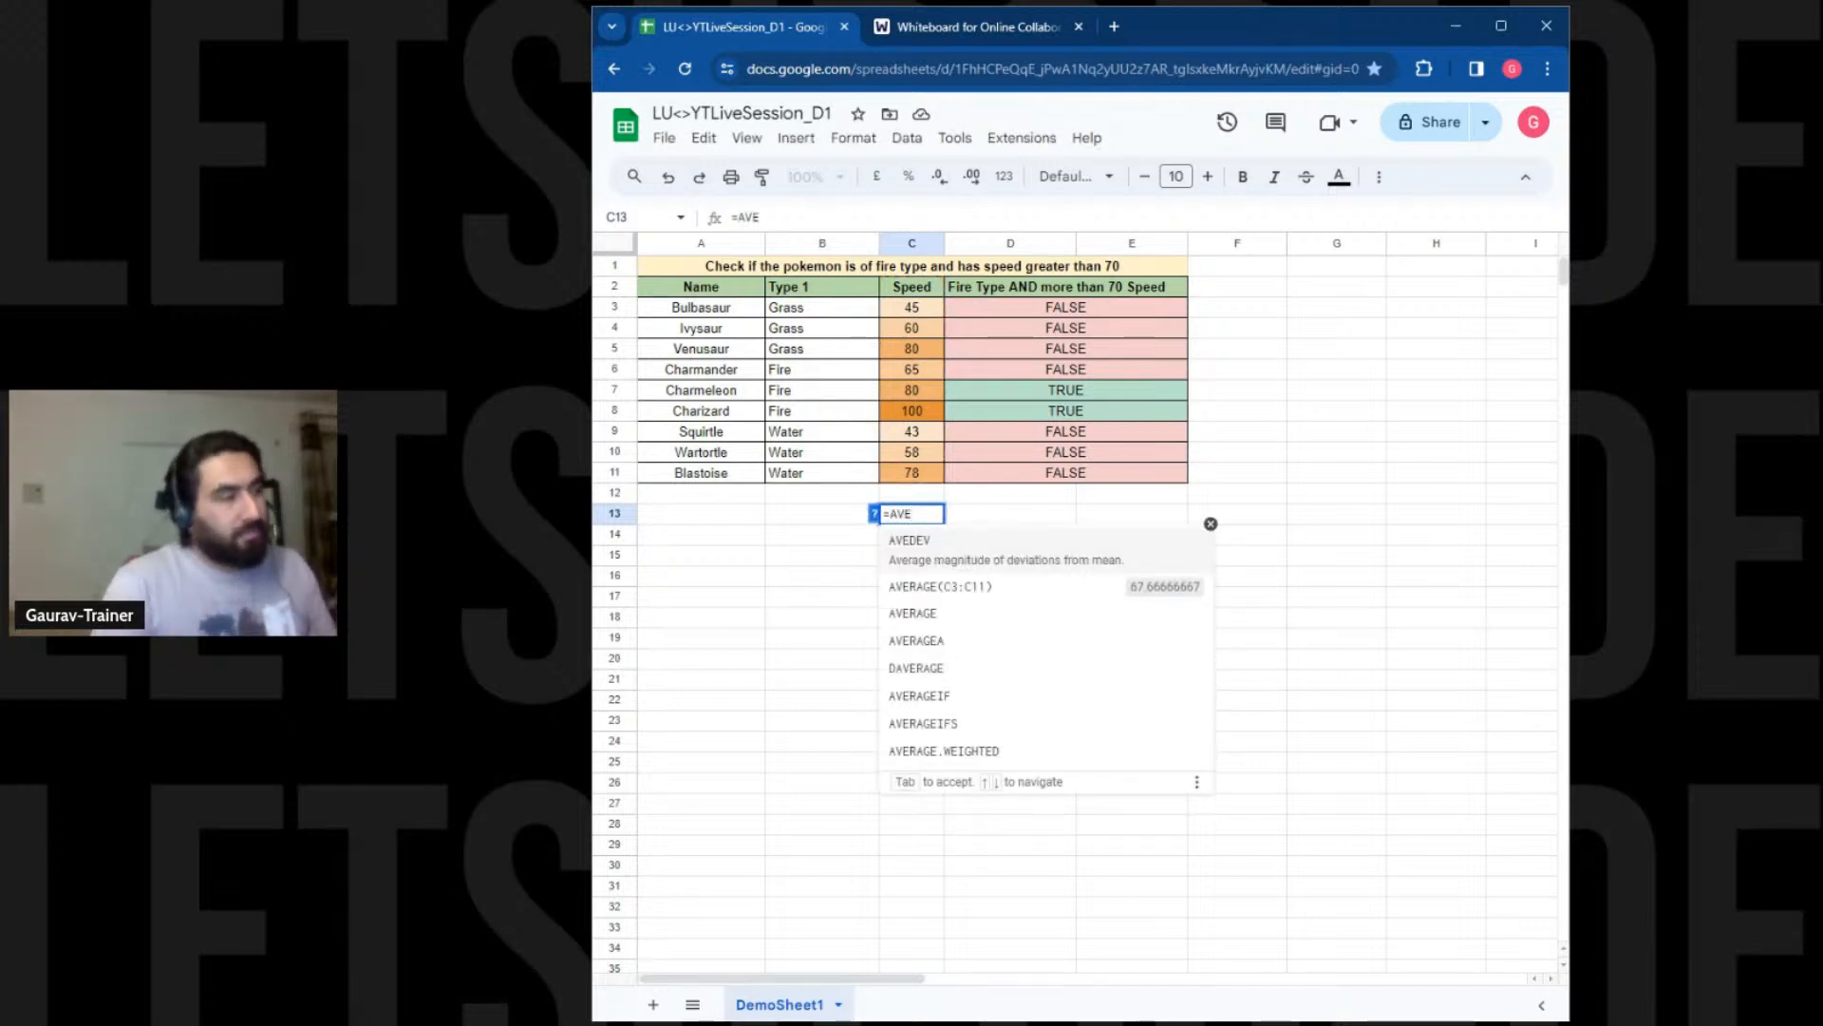
key(Down)
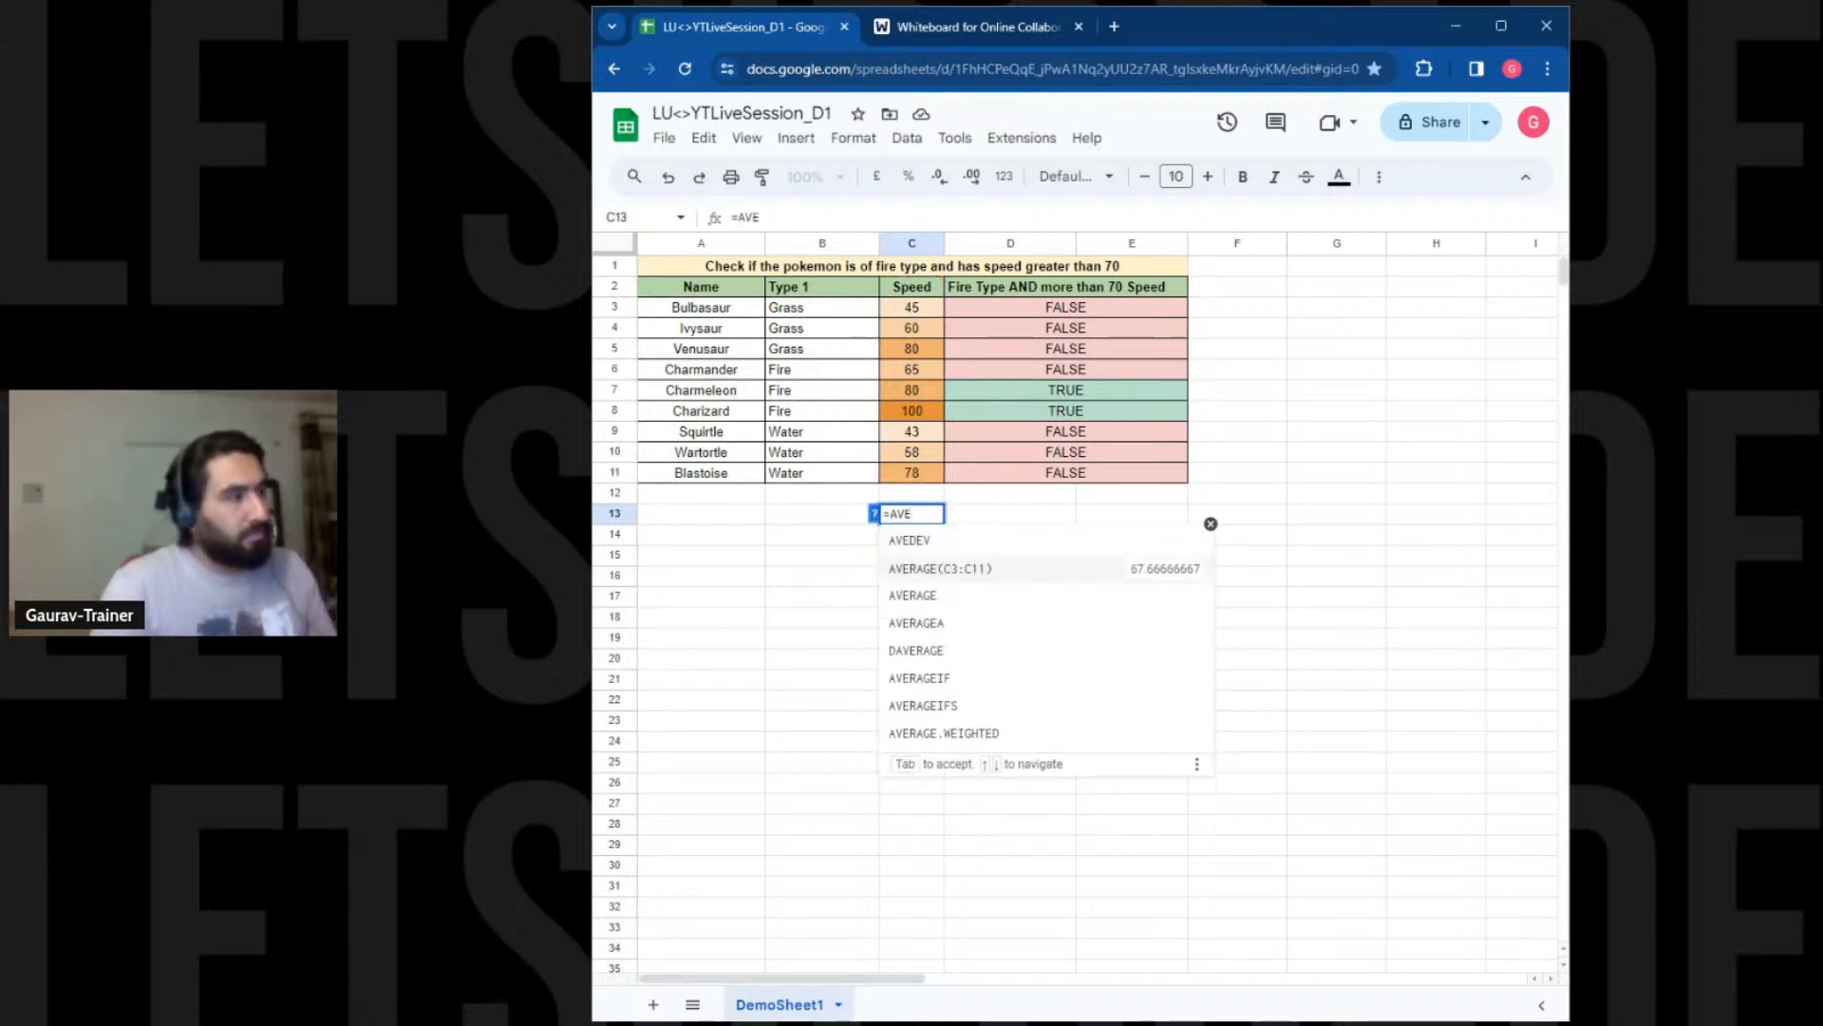
key(Tab)
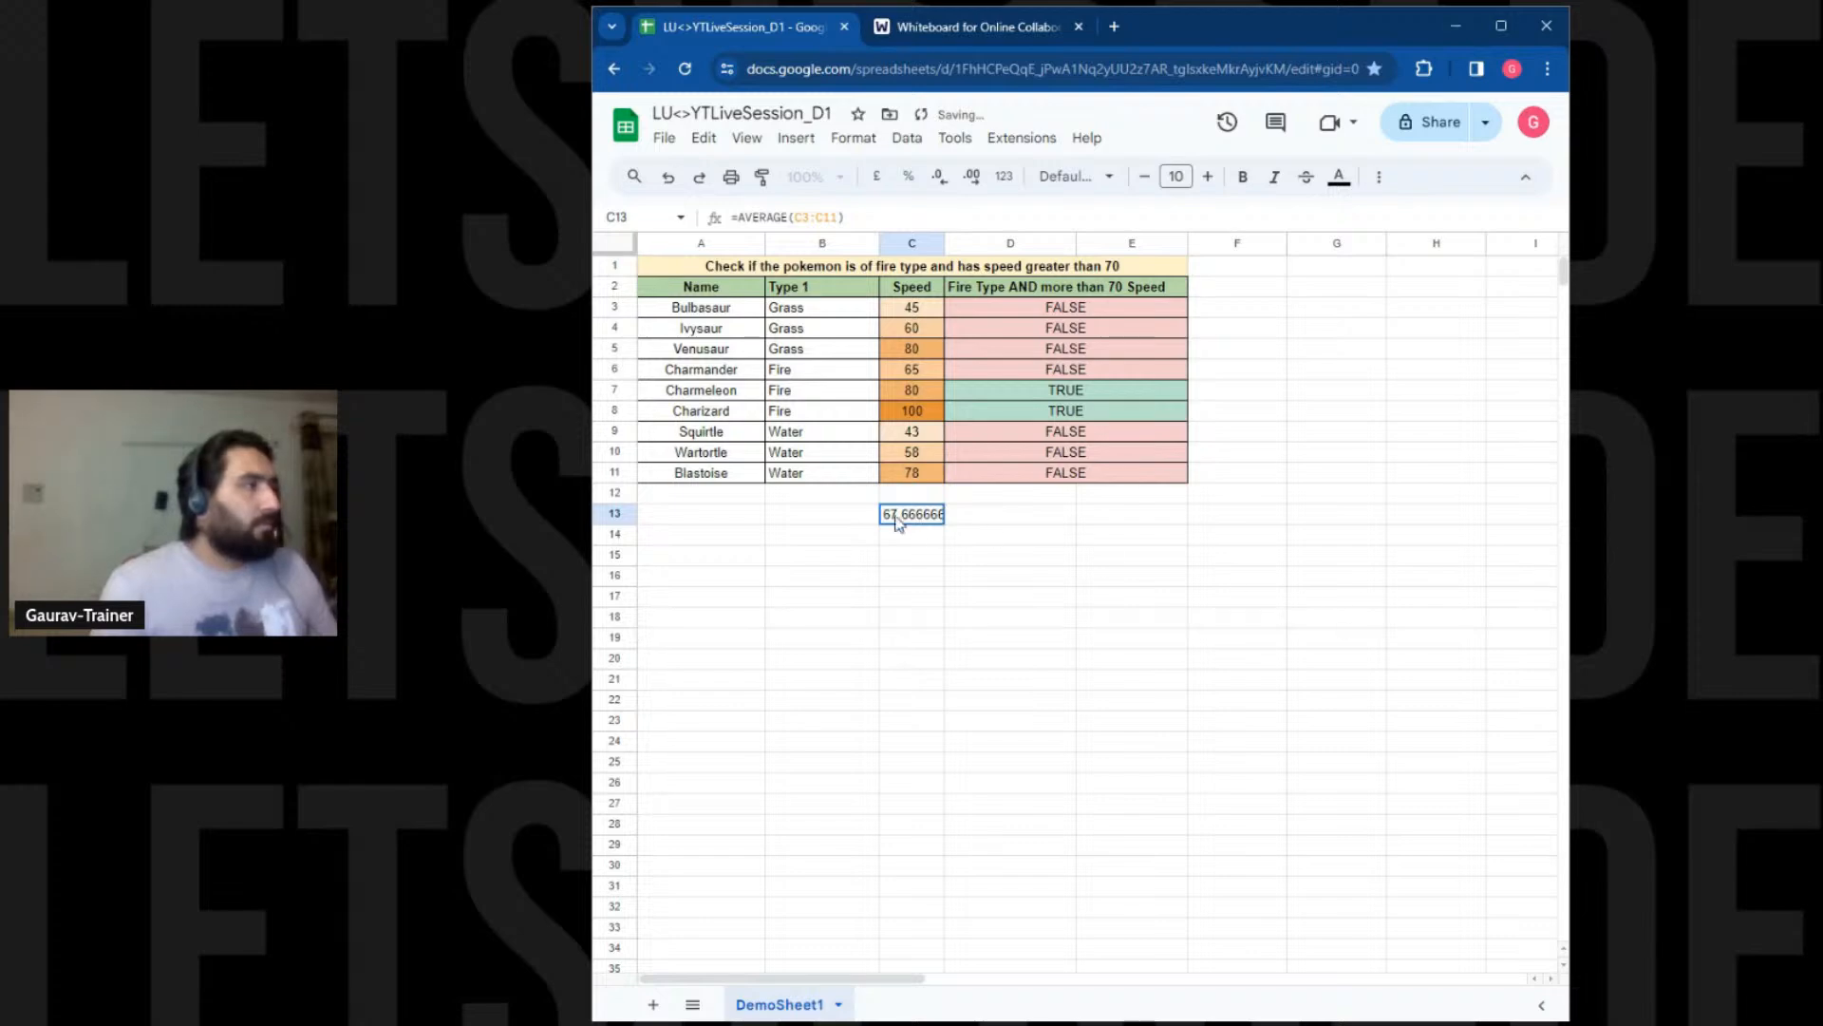
Widen column C slightly and review the AVERAGE formula in C13
double_click(928, 518)
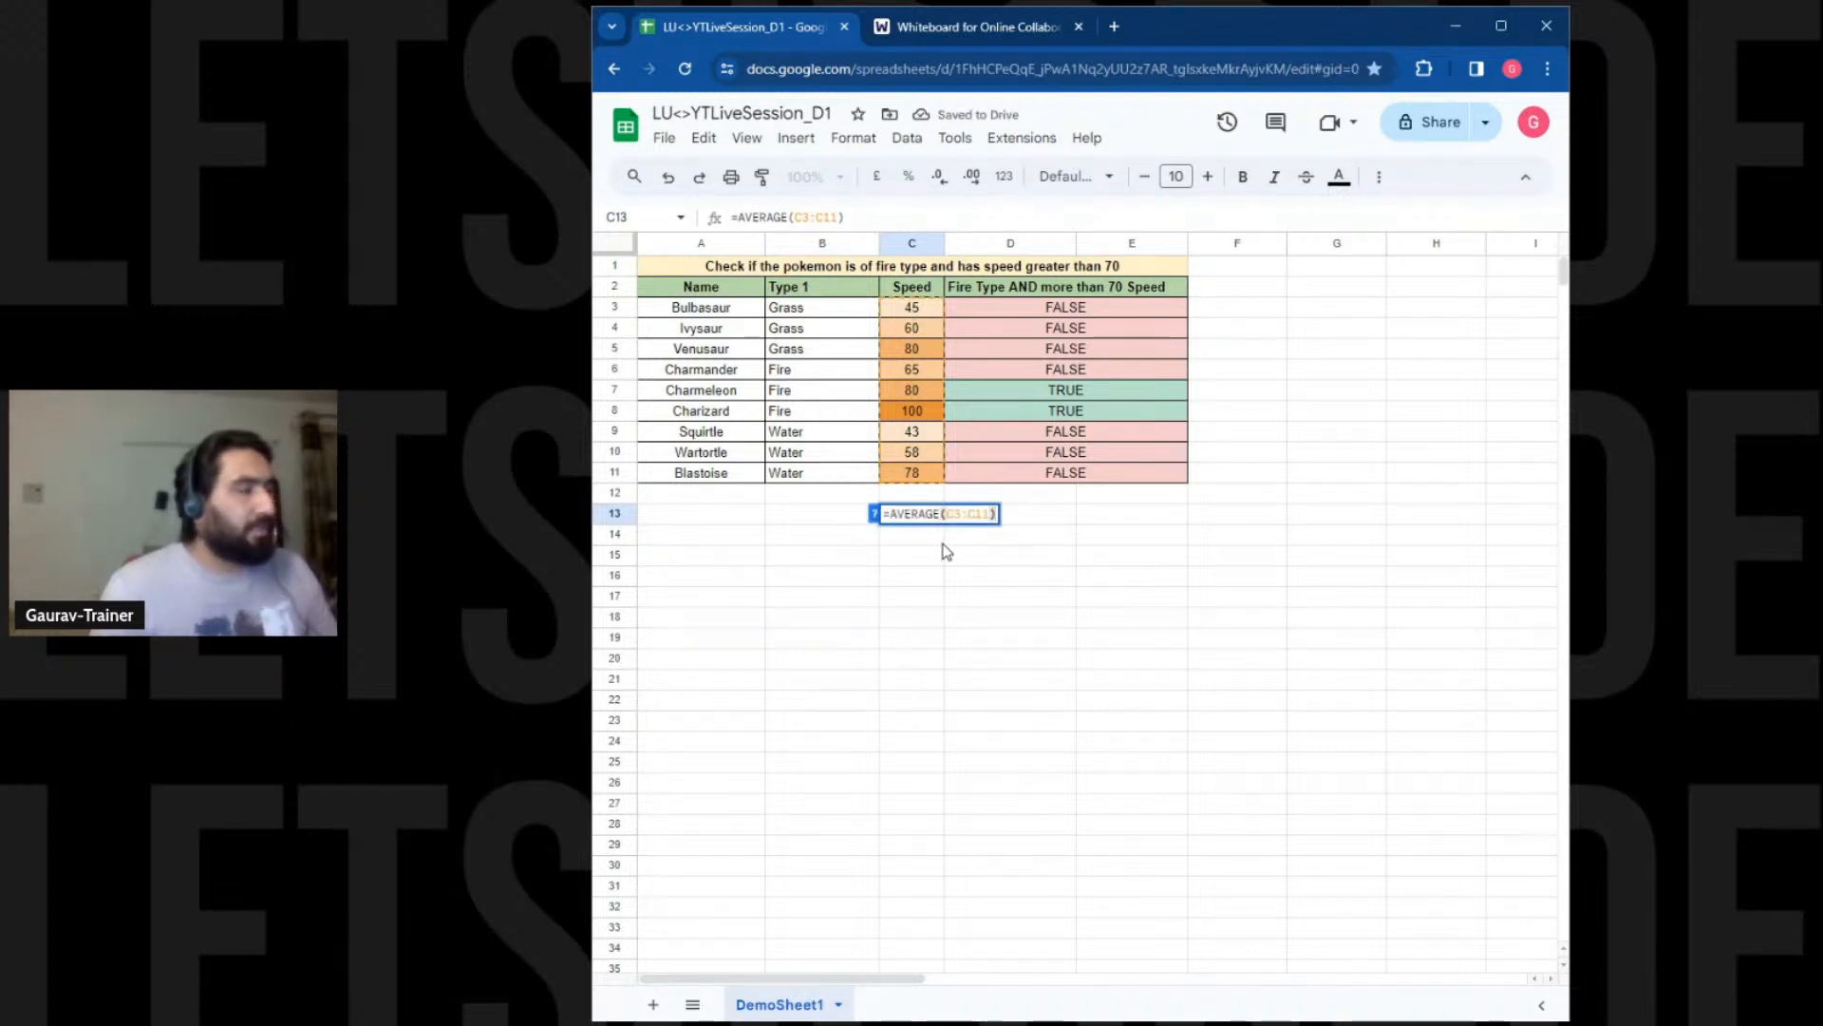
drag(944, 244, 959, 243)
drag(844, 217, 596, 187)
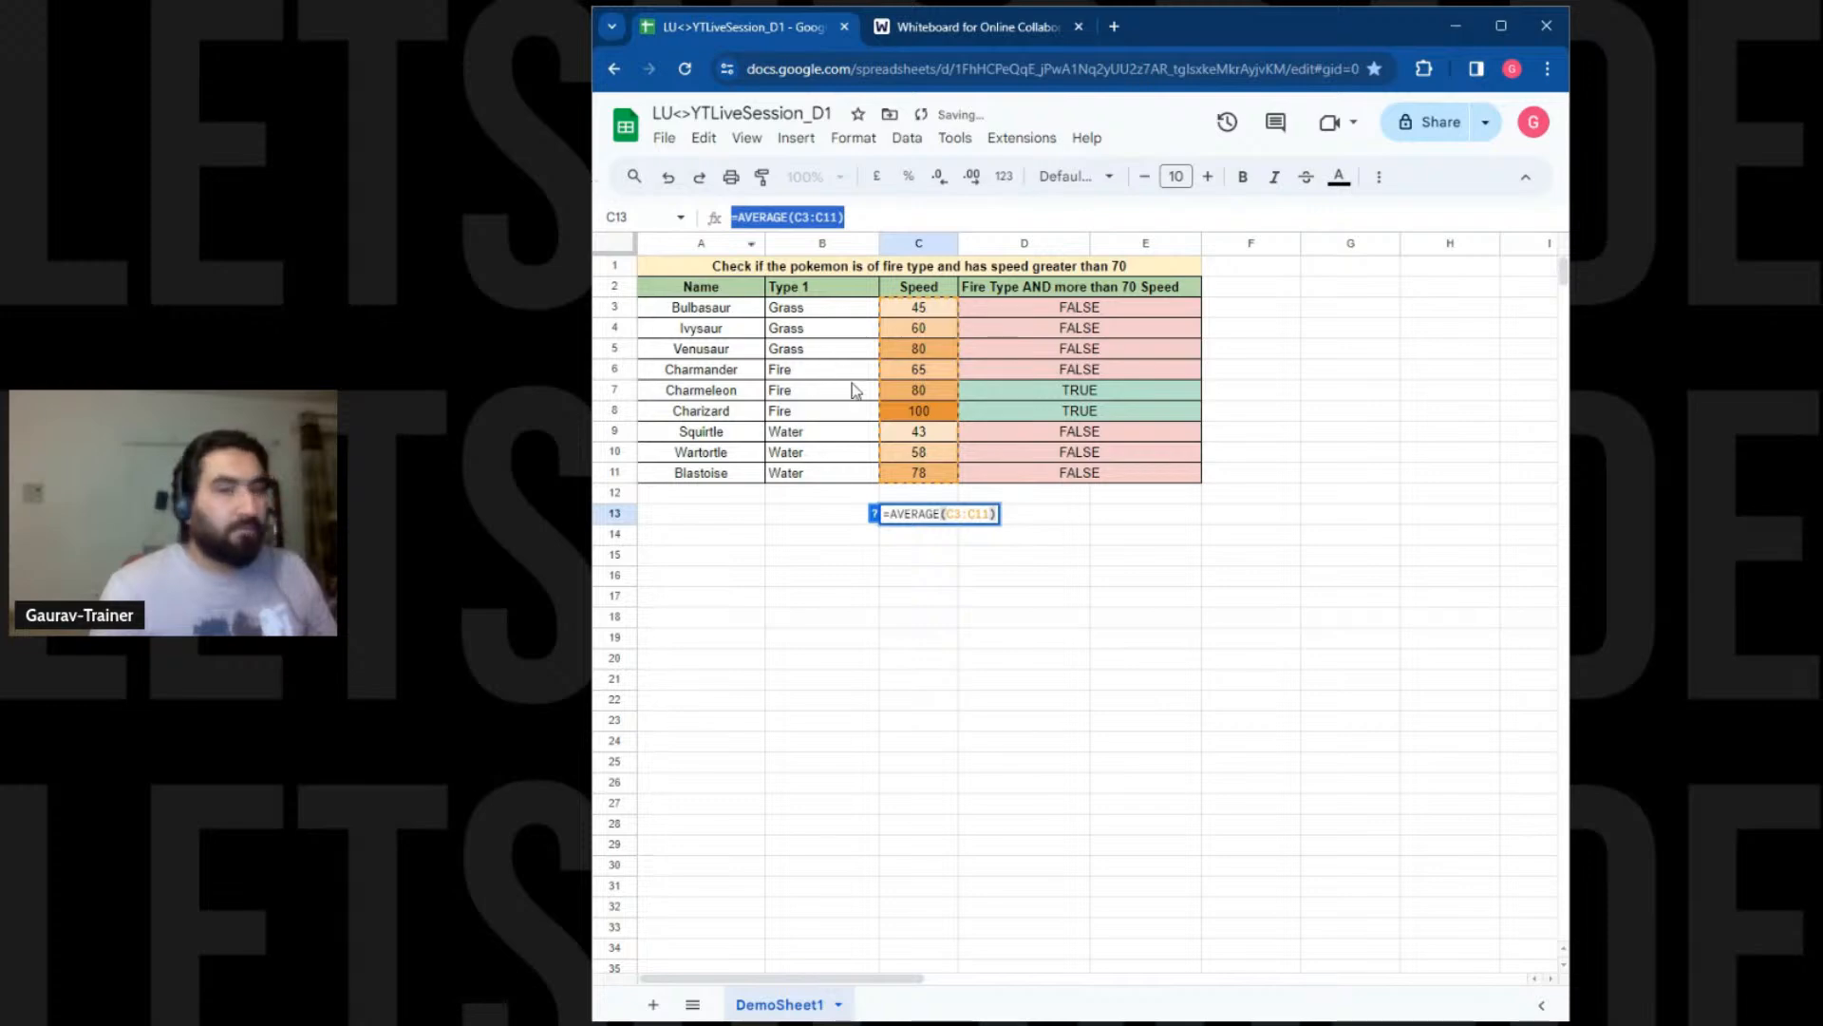
click(861, 216)
drag(737, 216, 830, 218)
click(789, 217)
click(1041, 618)
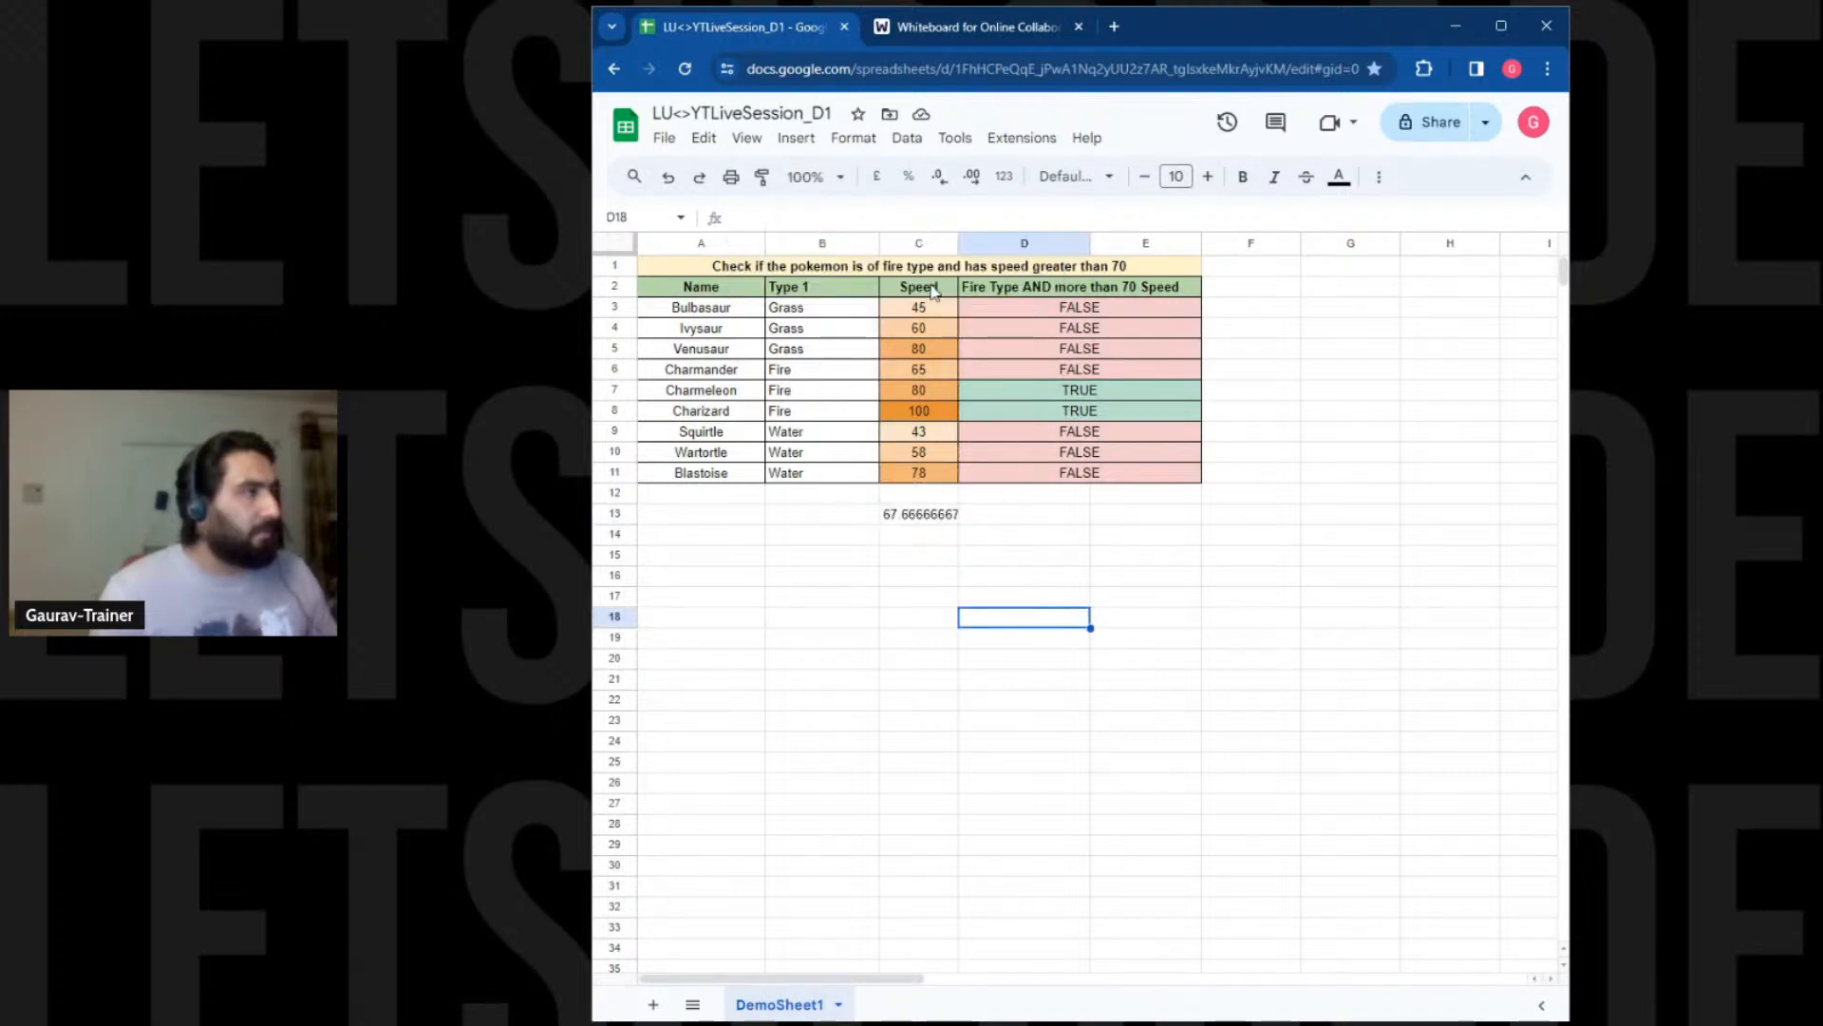
Check the Speed range C3:C11 against the average in C13 and widen column C a little more to fit the number
drag(927, 315, 1133, 422)
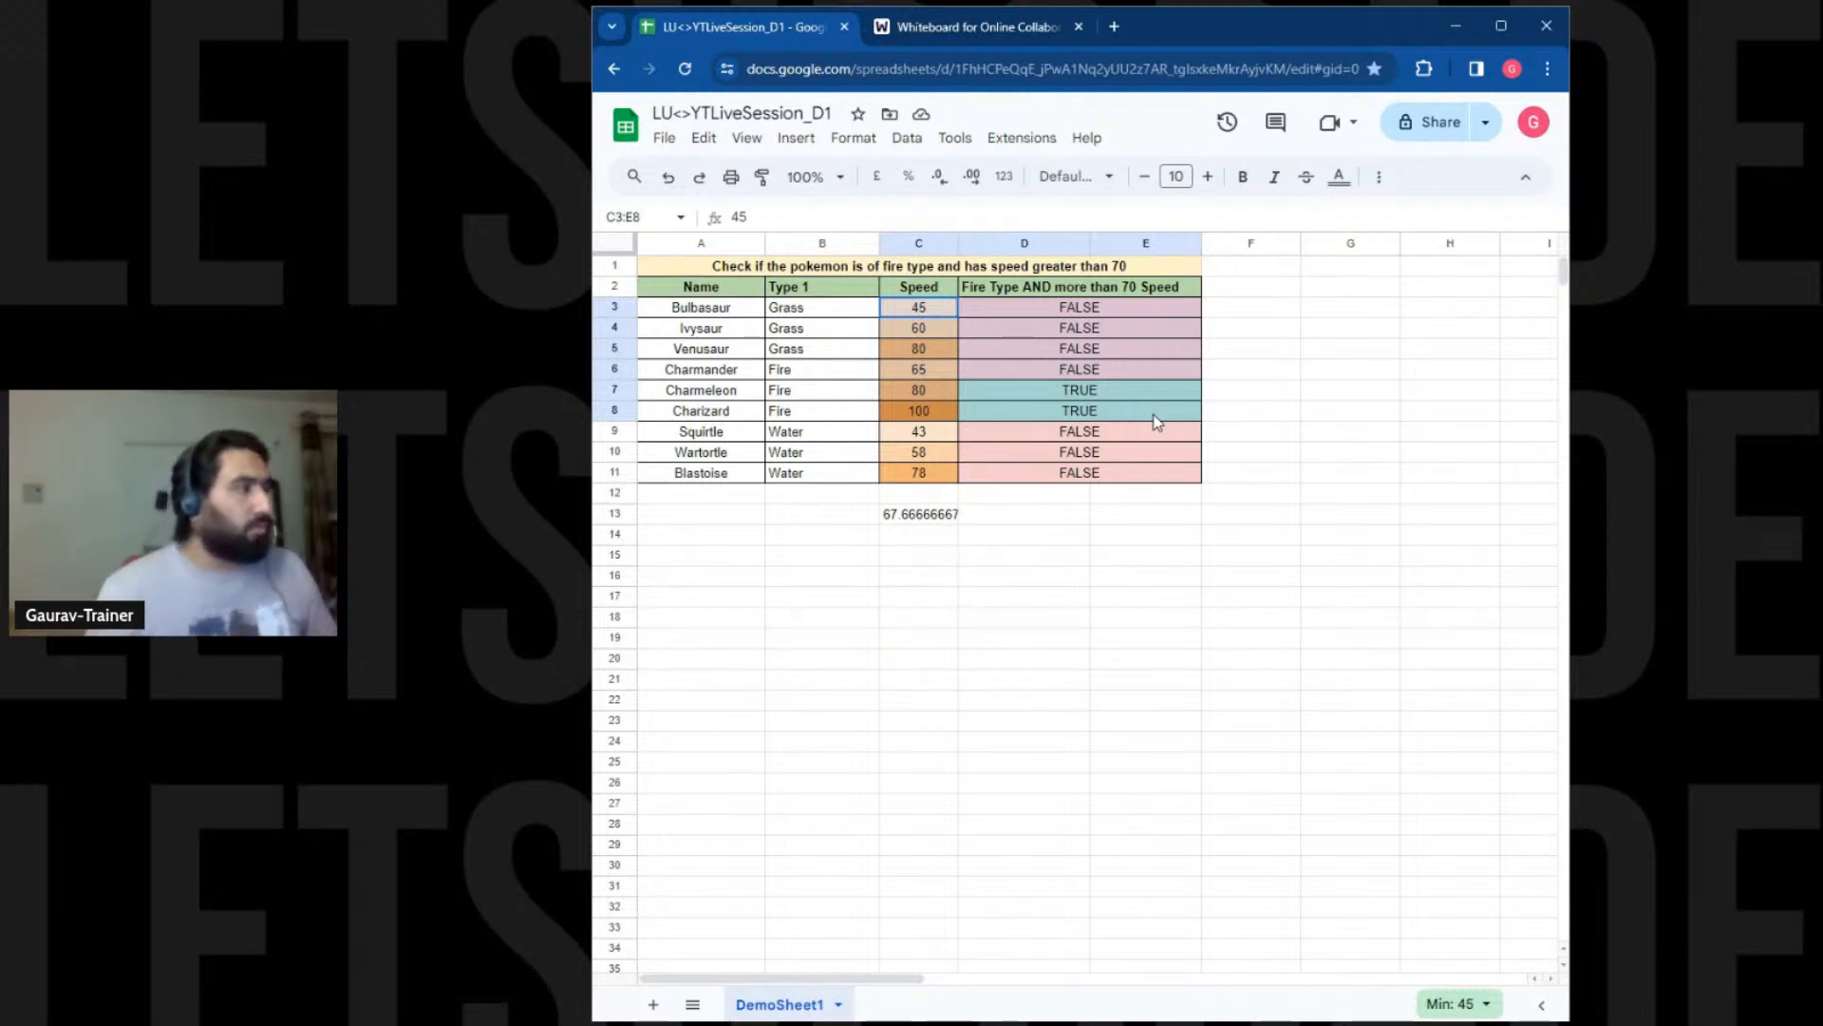
drag(956, 420, 916, 473)
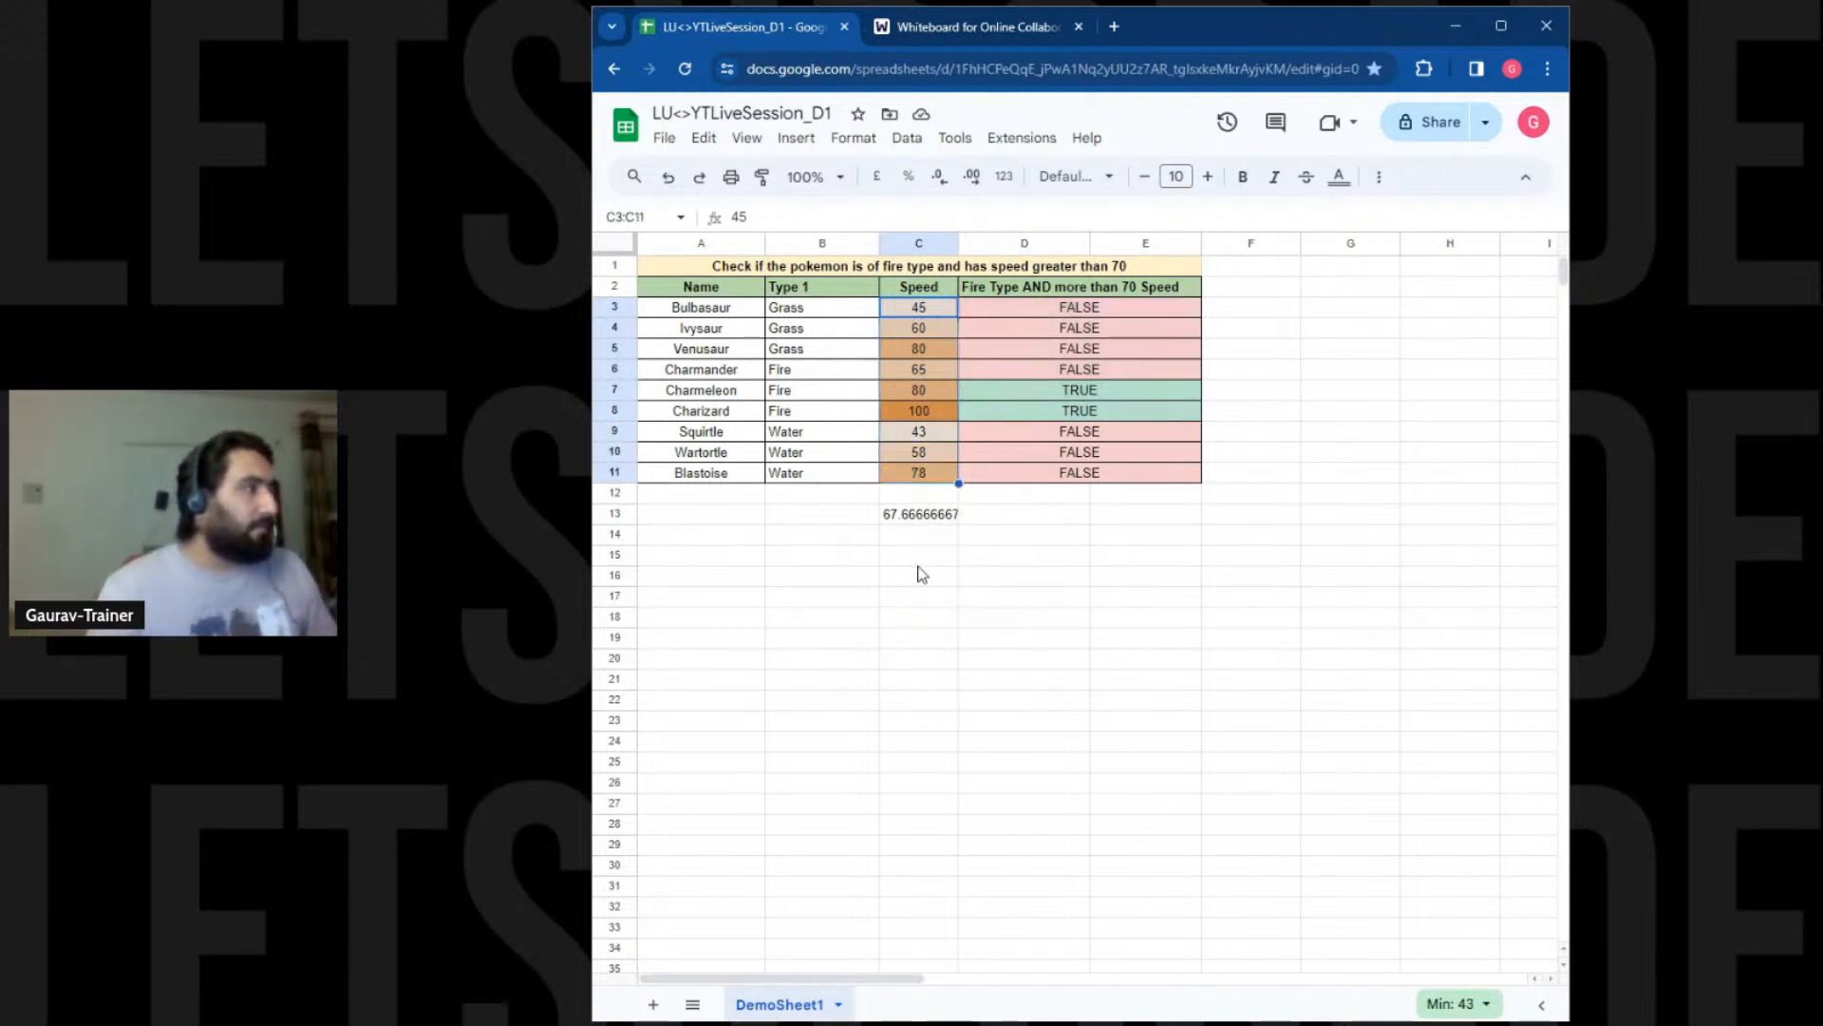
double_click(923, 518)
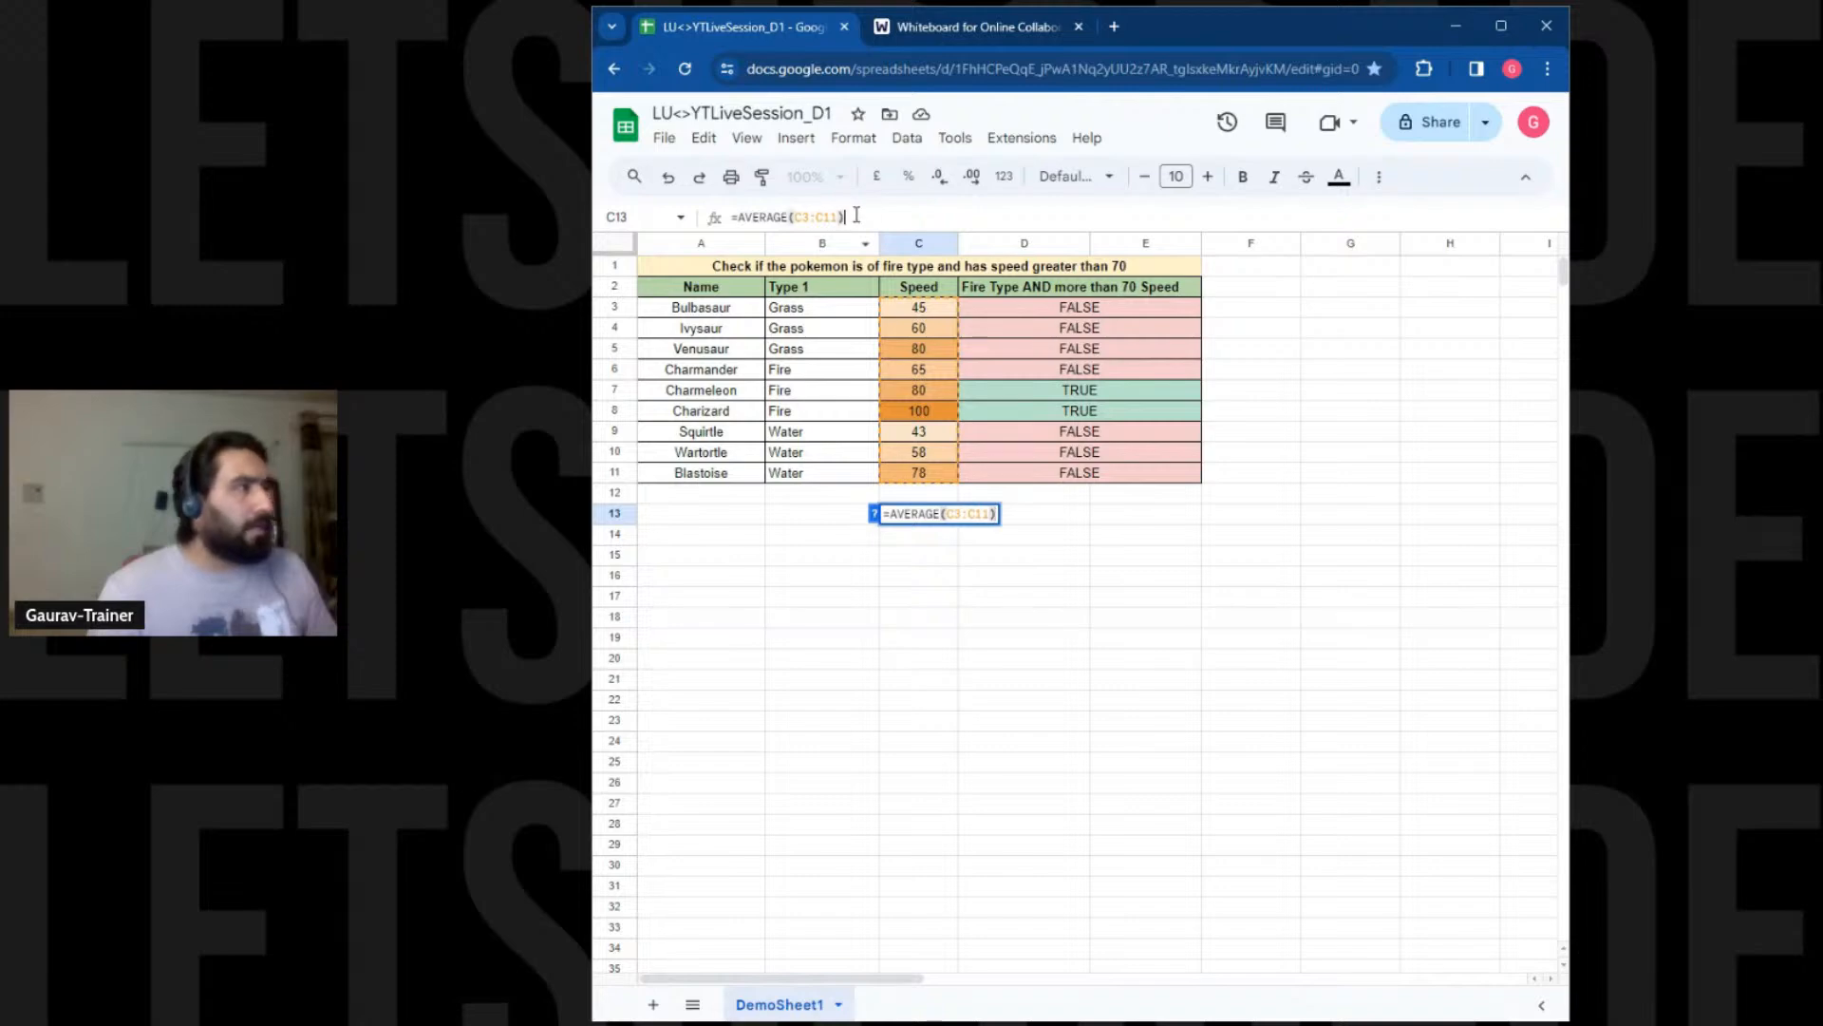
click(917, 602)
click(913, 518)
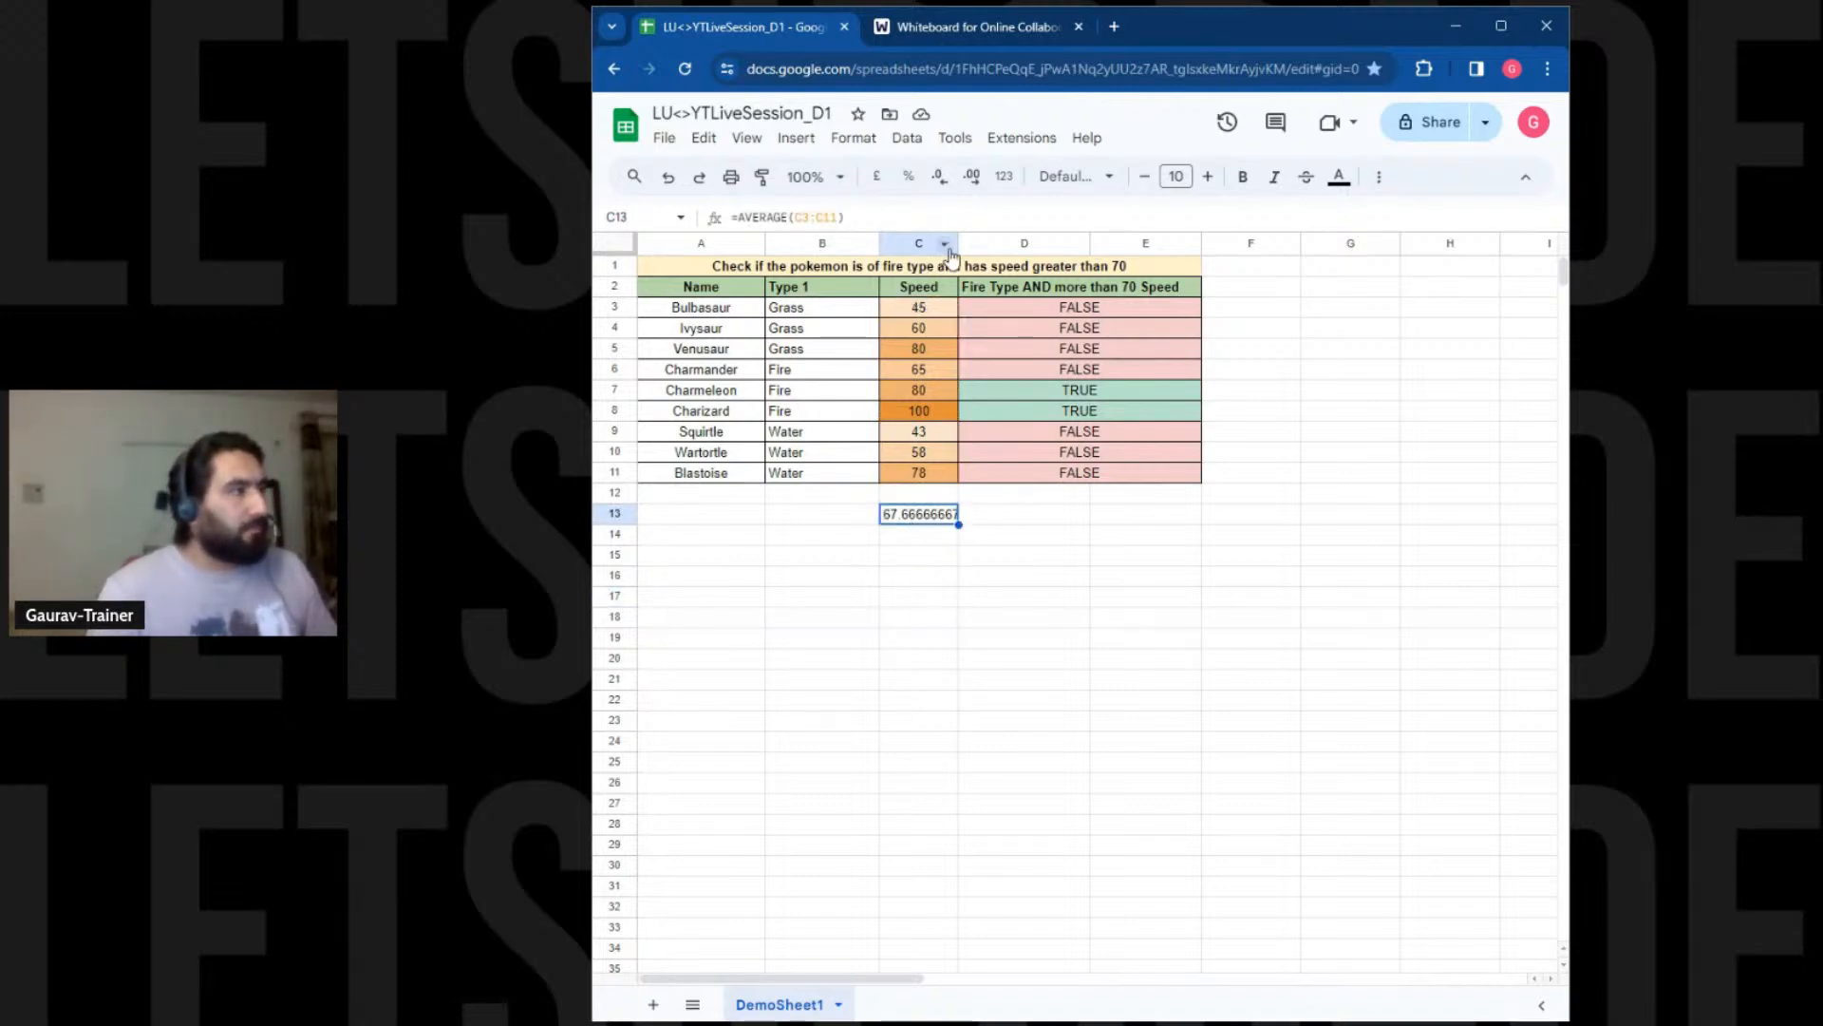
mouse_move(959, 243)
mouse_down()
mouse_move(997, 243)
mouse_move(965, 243)
mouse_up()
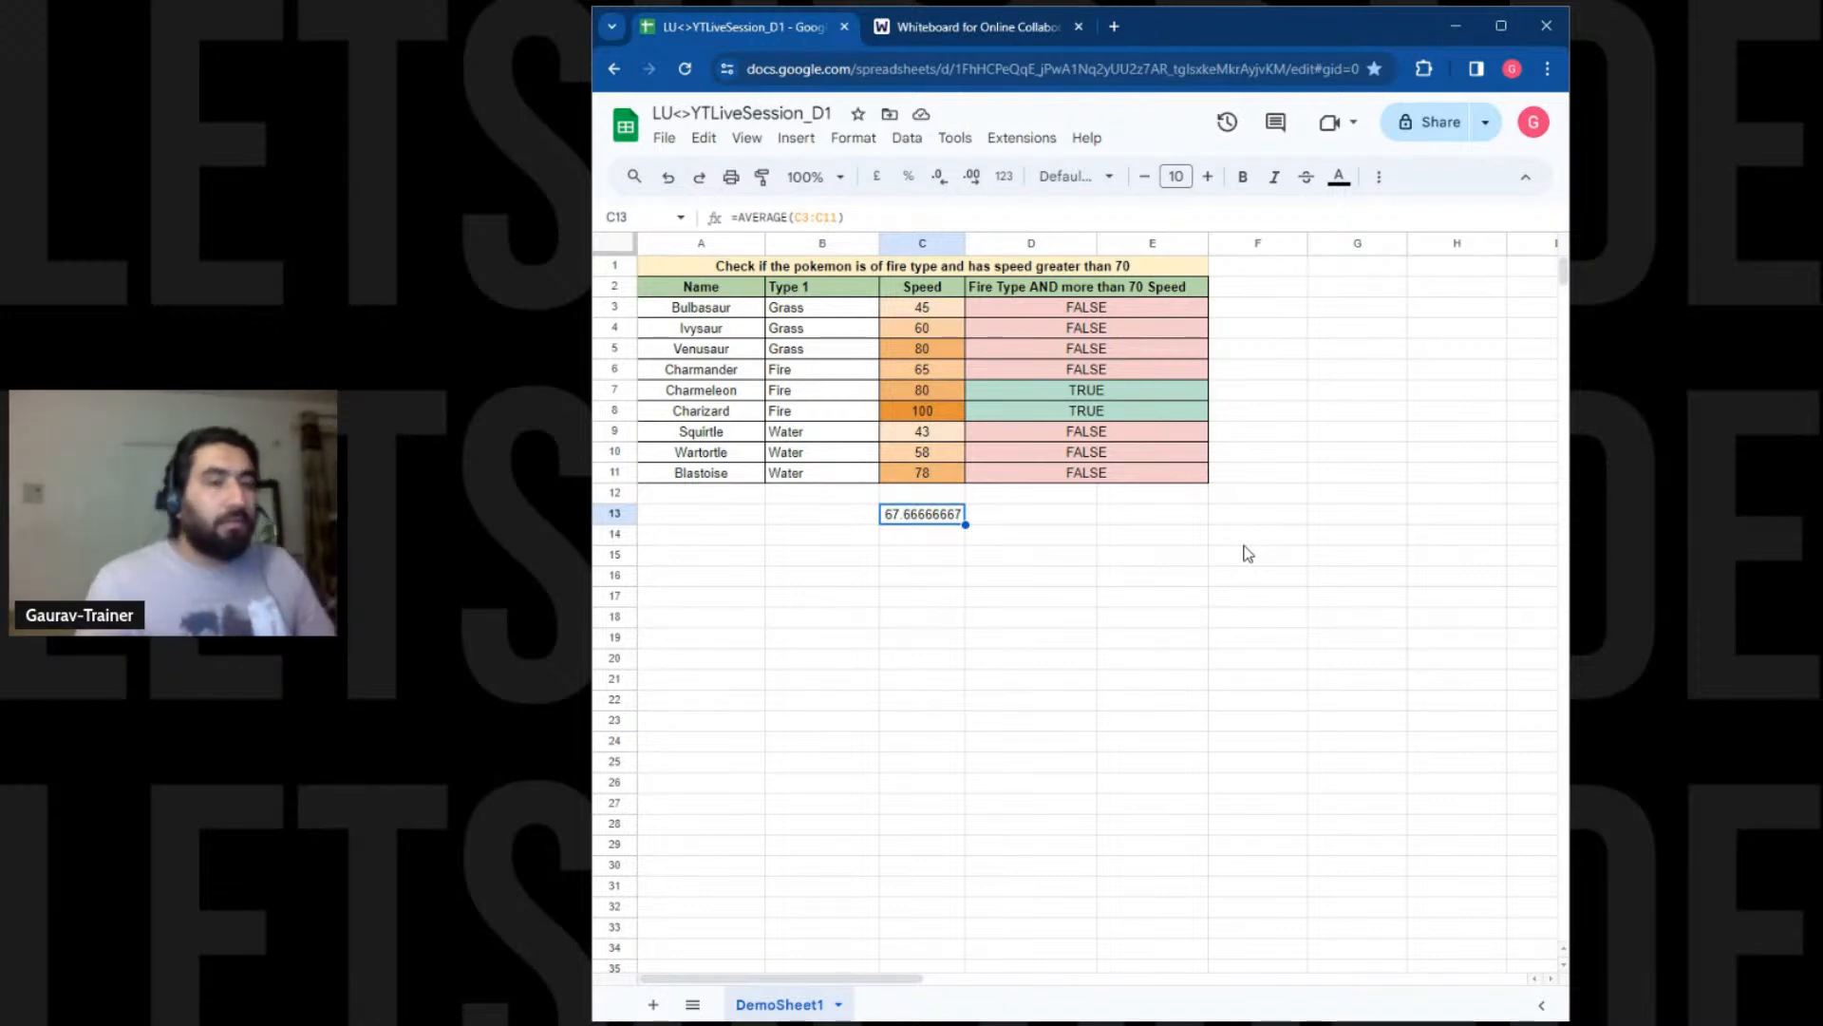
Start a ROUND function in C13 with the existing AVERAGE(C3:C11) as its value
click(737, 217)
text(ROUND)
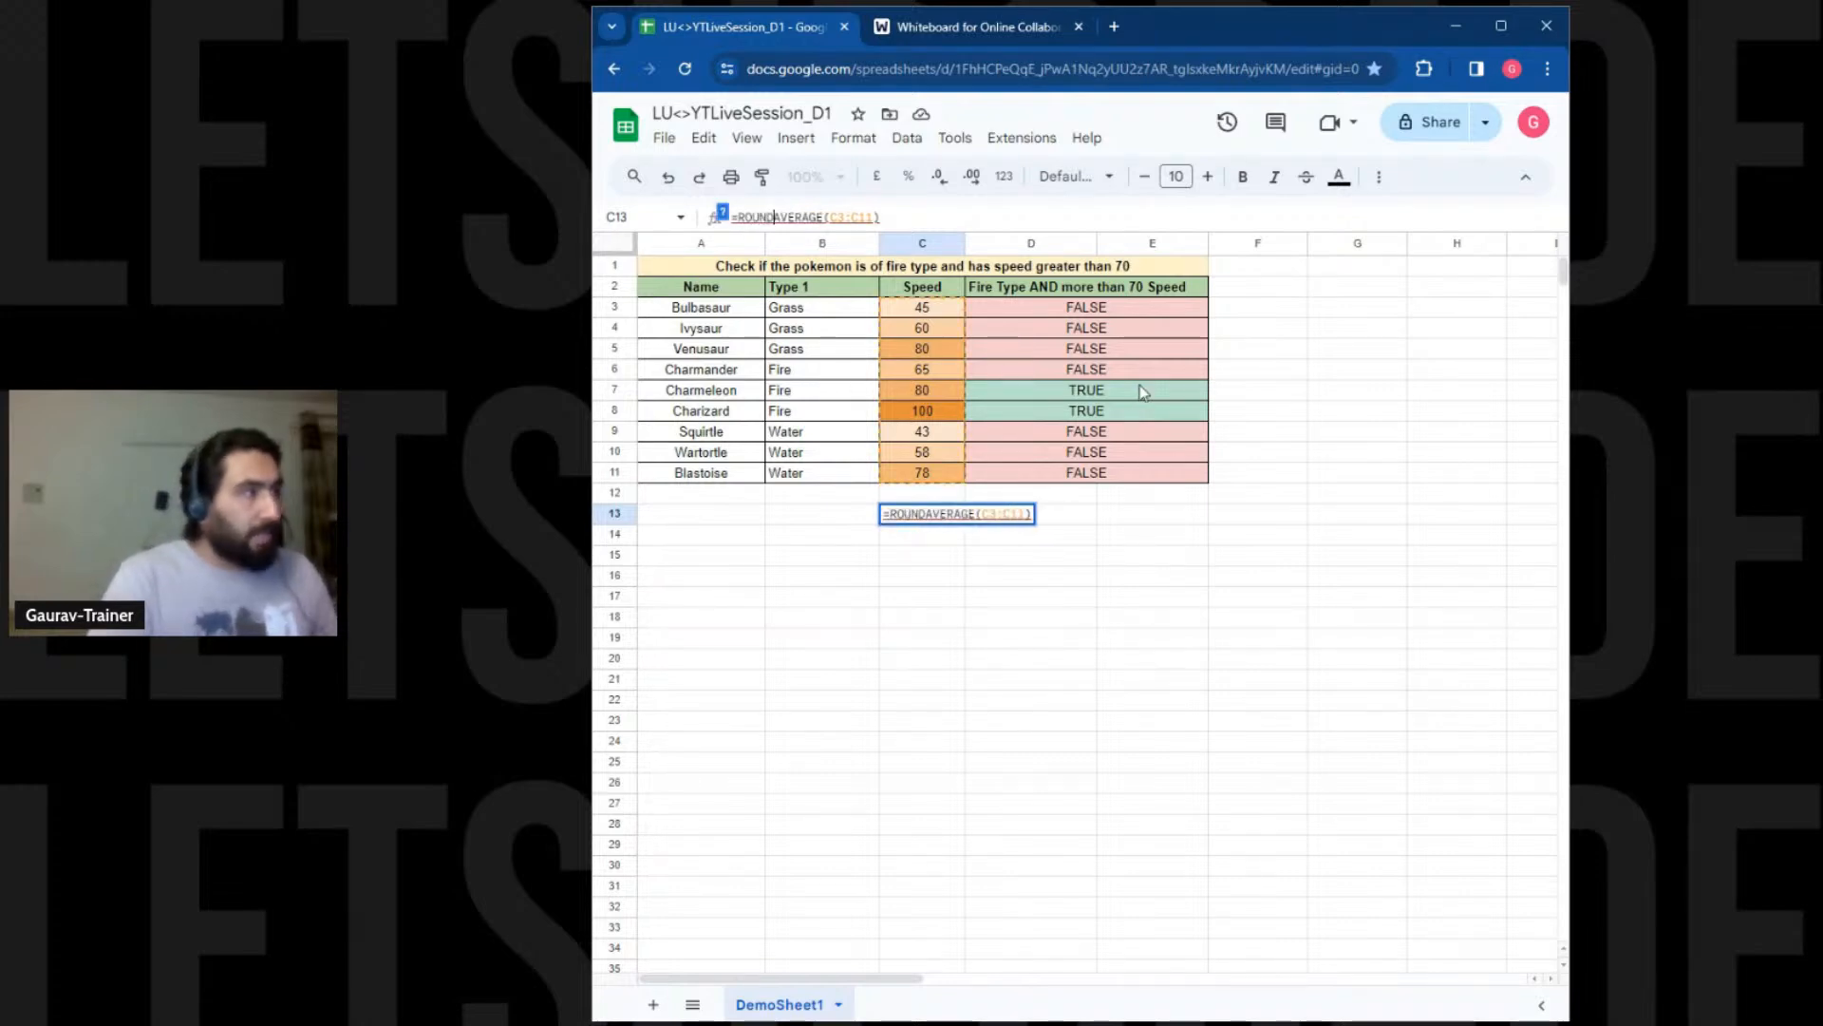
text(()
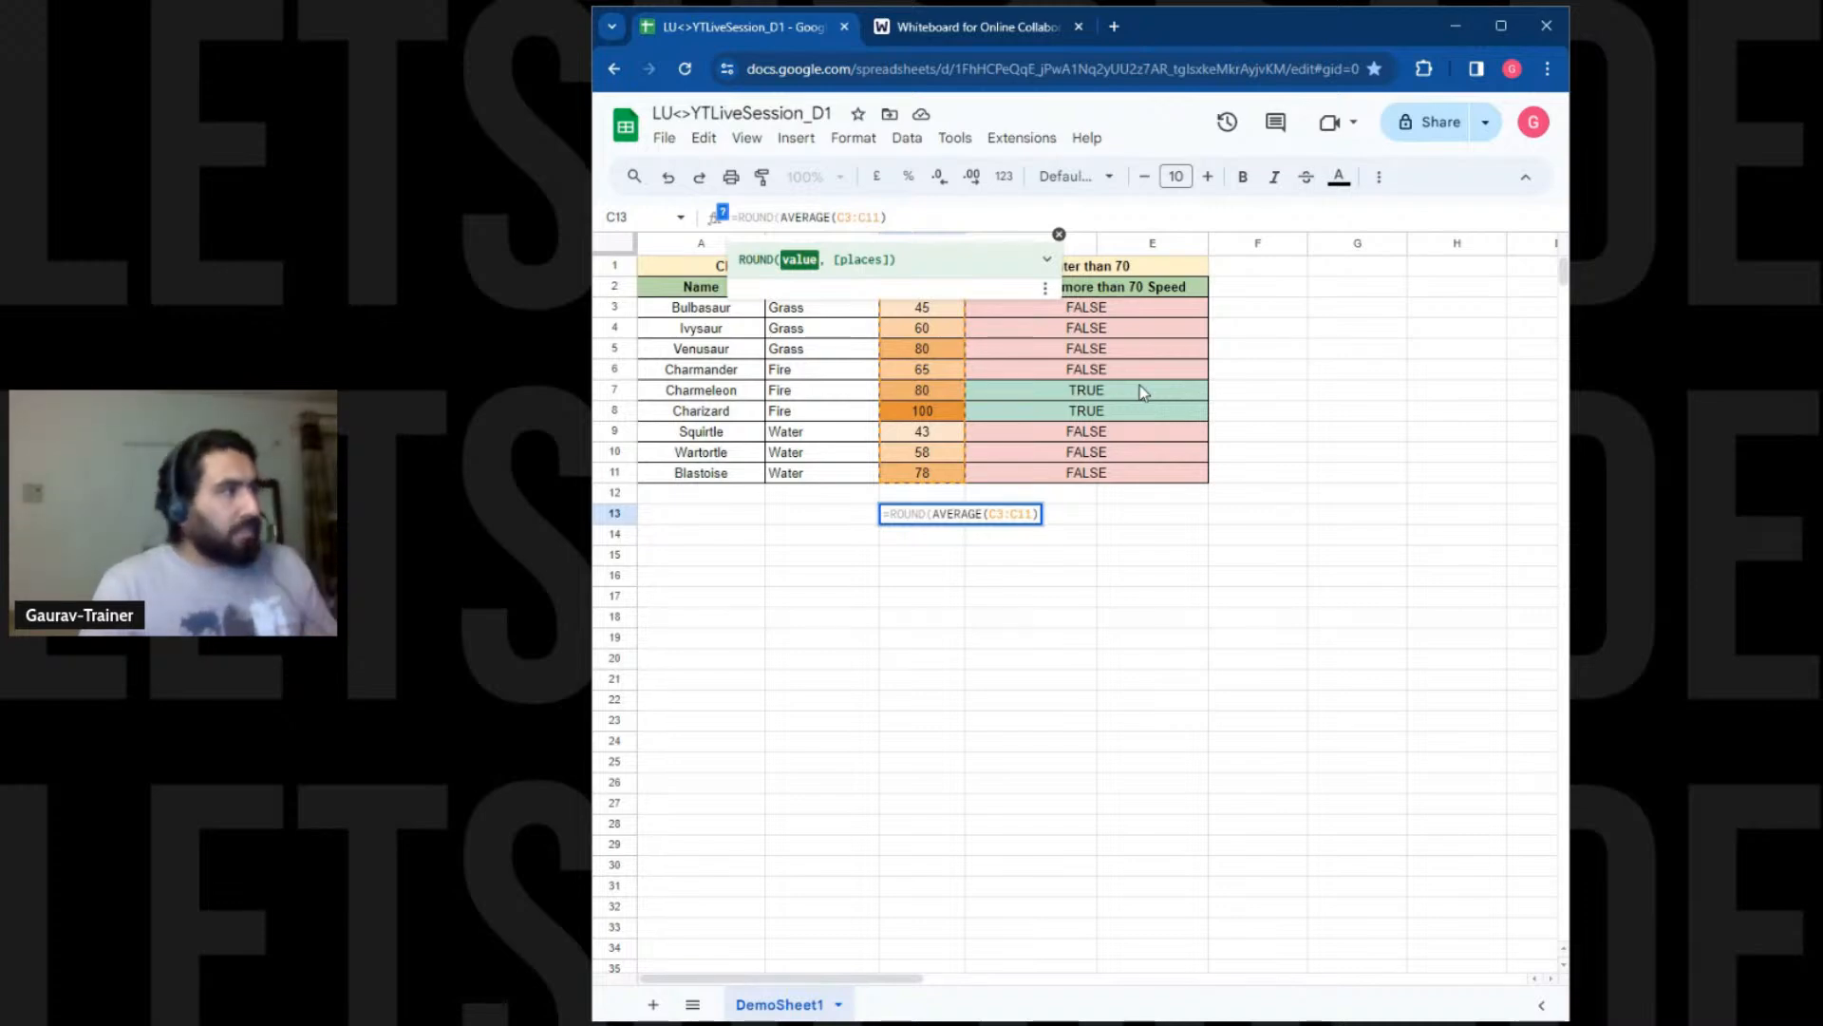
key(shift+Right)
key(shift+Right)
key(shift+Right)
key(shift+Right)
key(shift+Right)
key(shift+Right)
key(shift+Right)
key(shift+Right)
key(shift+Right)
key(shift+Right)
key(shift+Right)
key(shift+Right)
key(shift+Right)
key(shift+Right)
key(shift+Right)
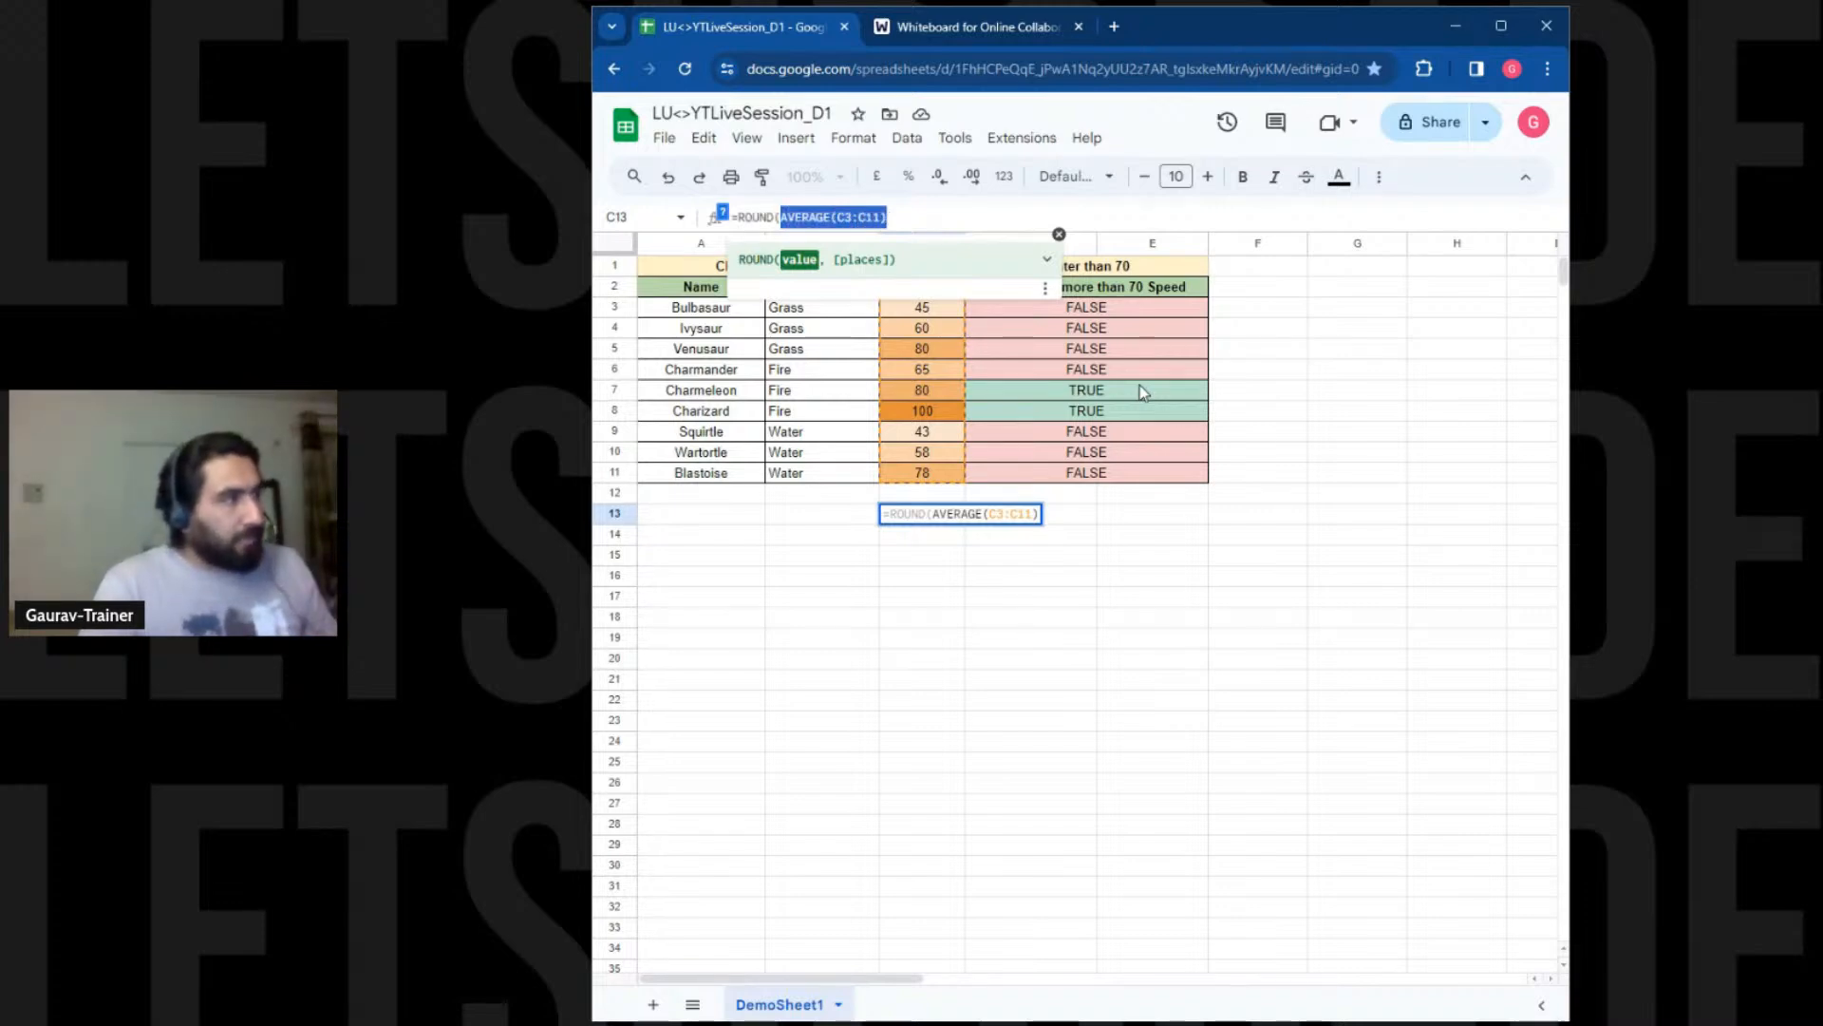
Set the ROUND function in C13 to 1 decimal place and complete the formula
key(Right)
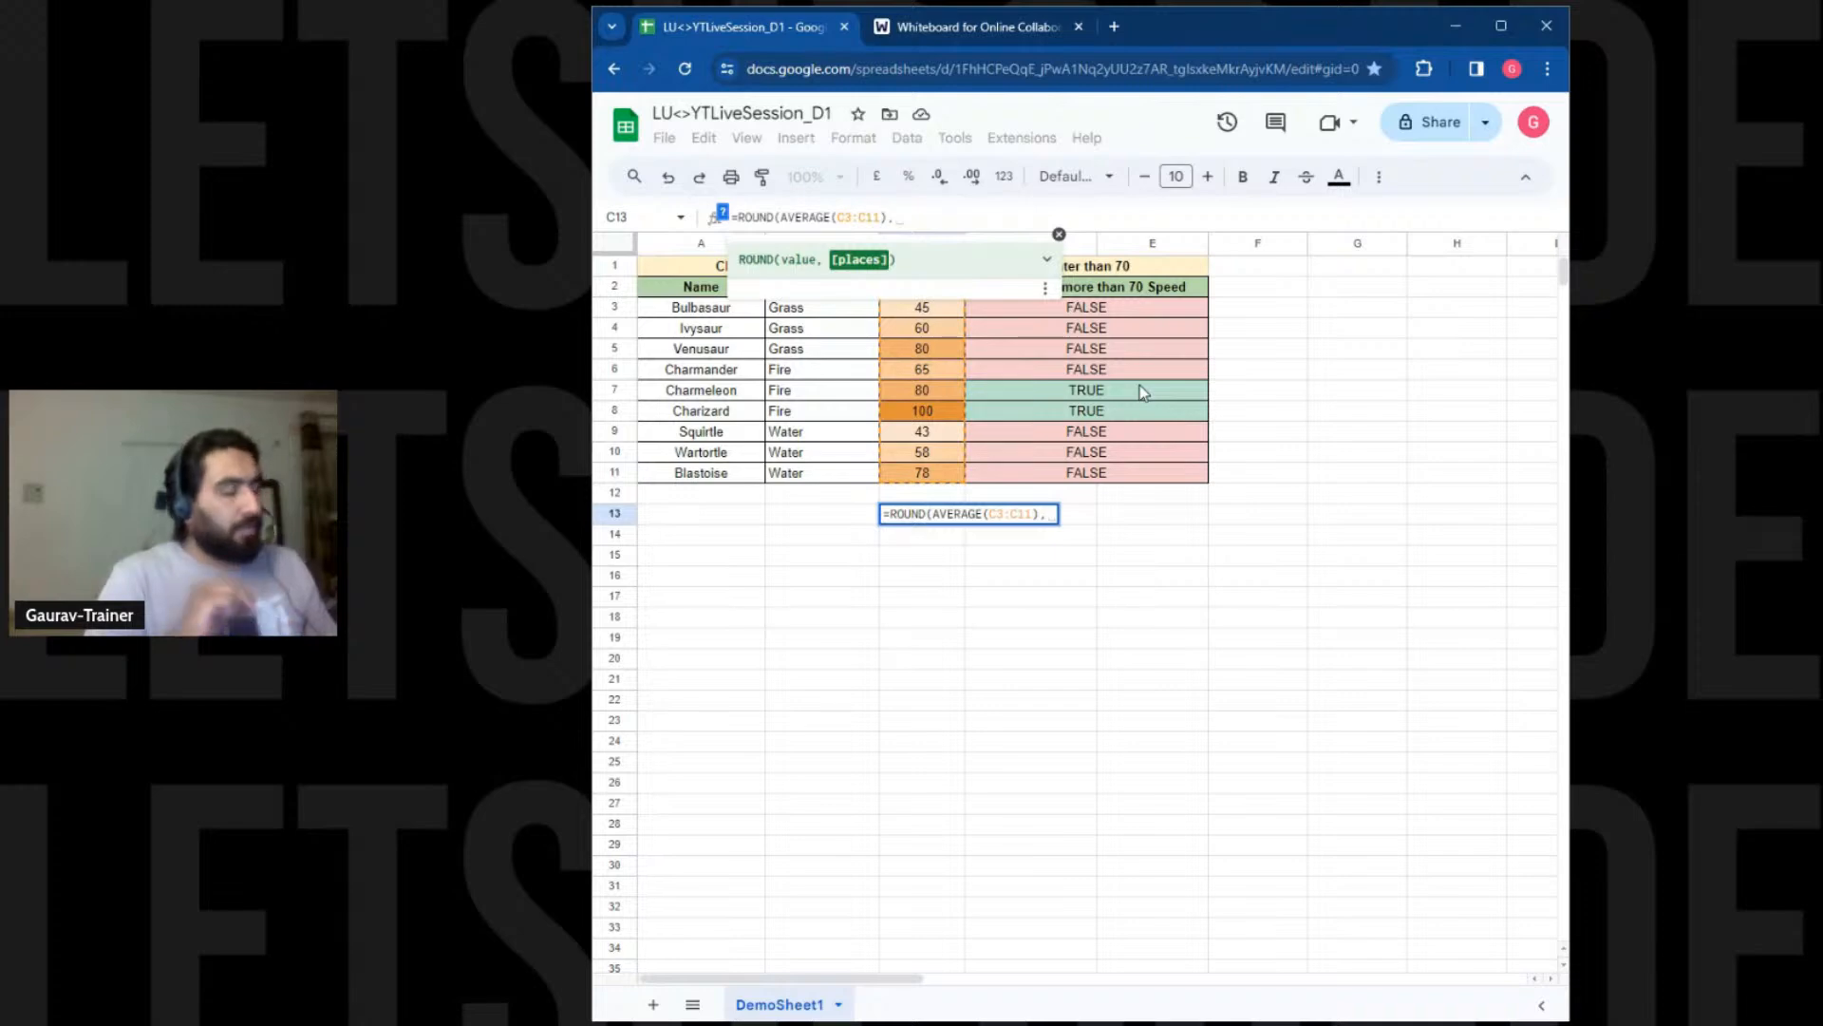
text(1)
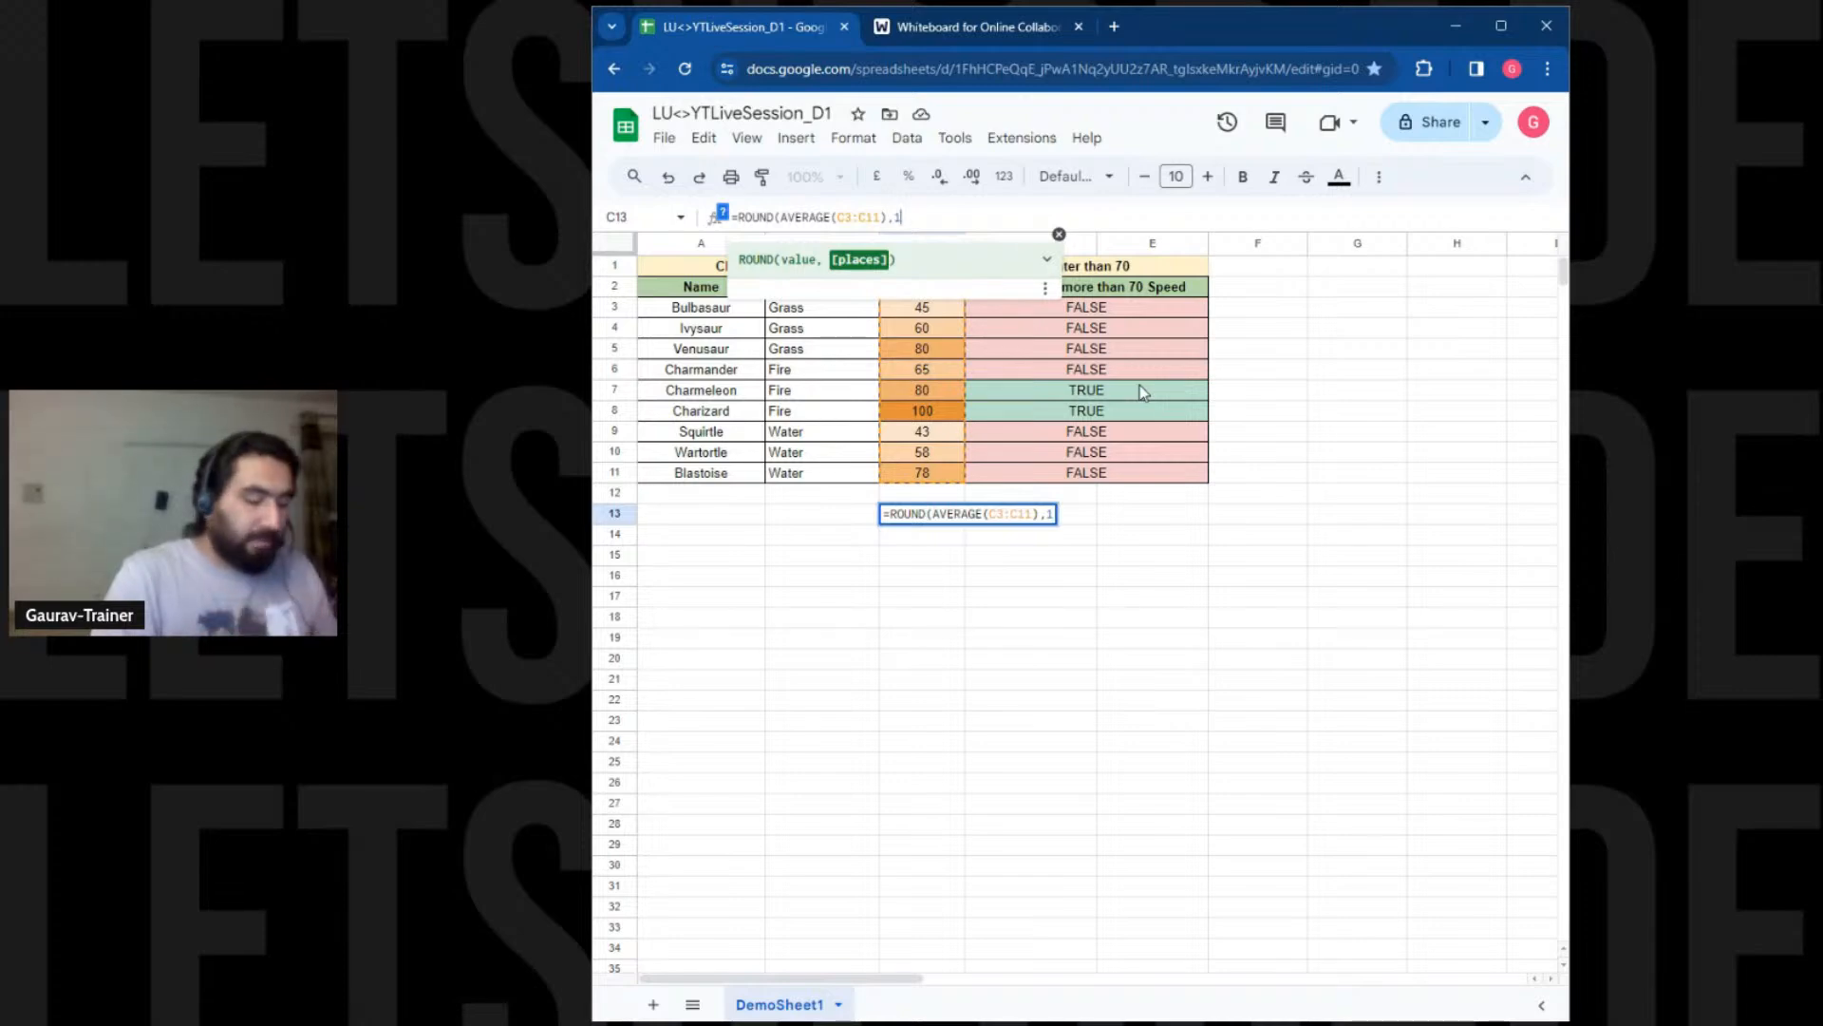
text())
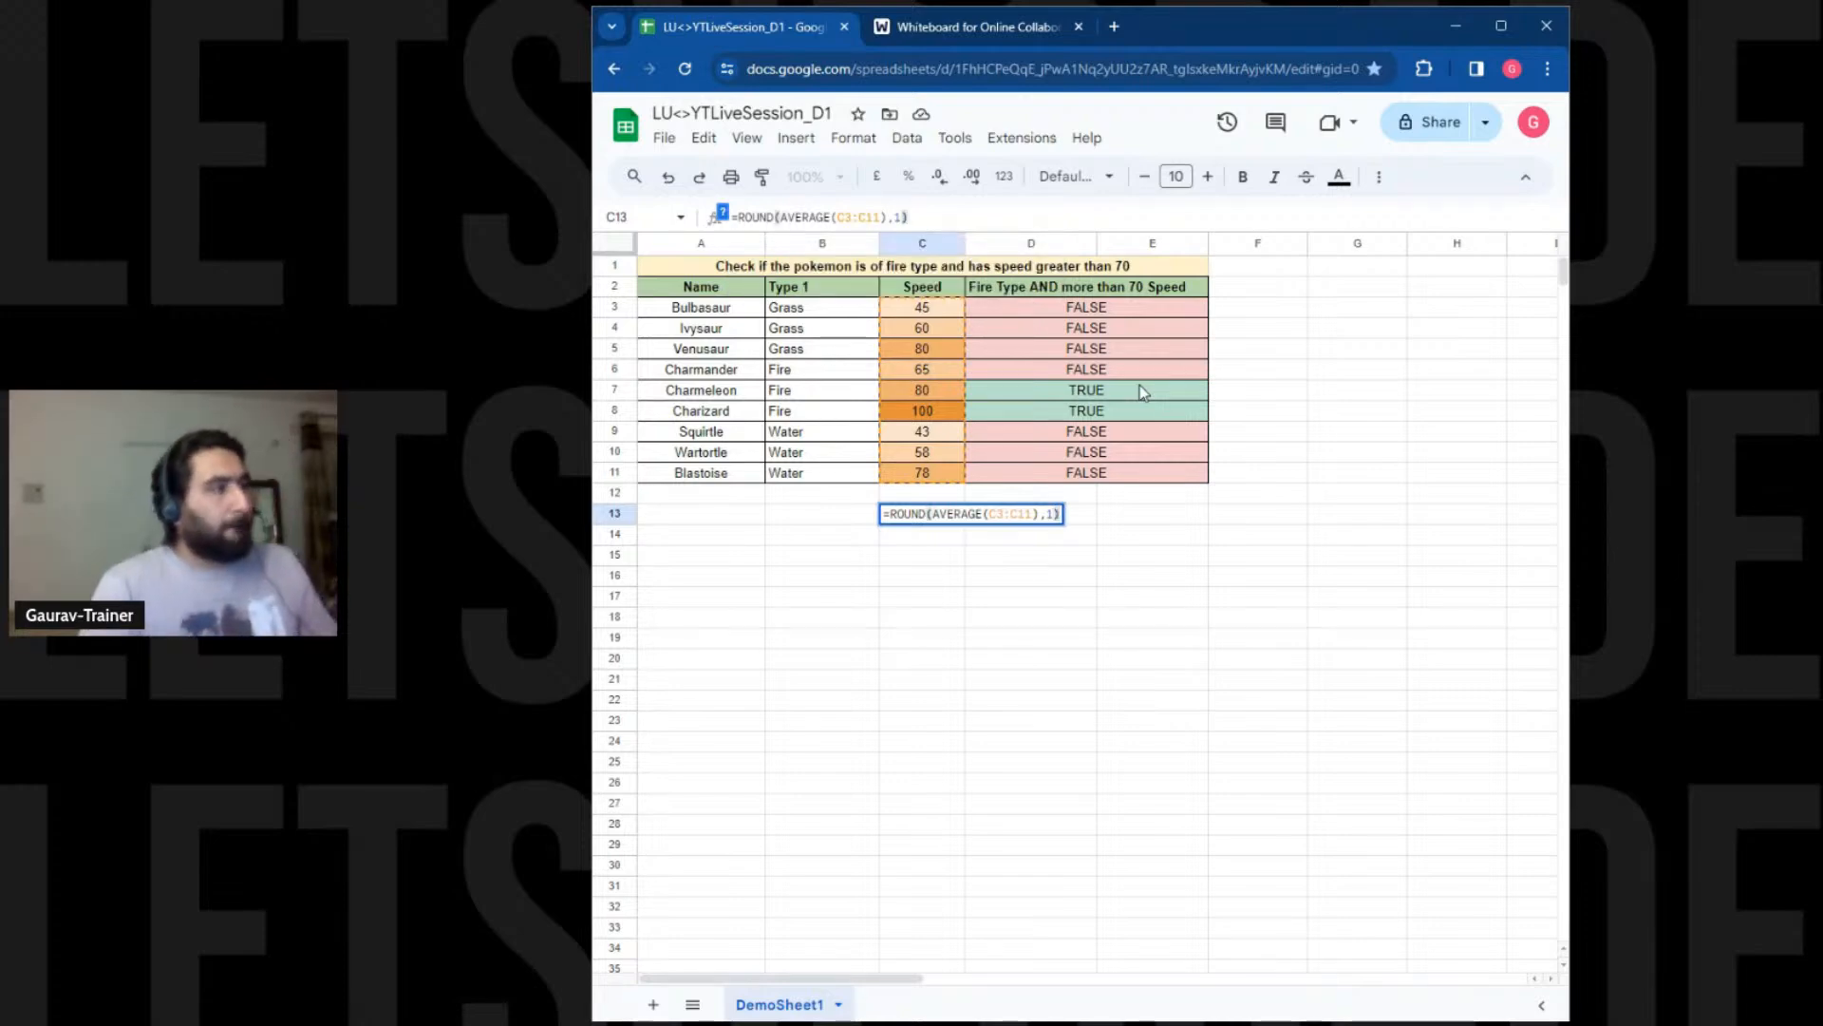
key(Return)
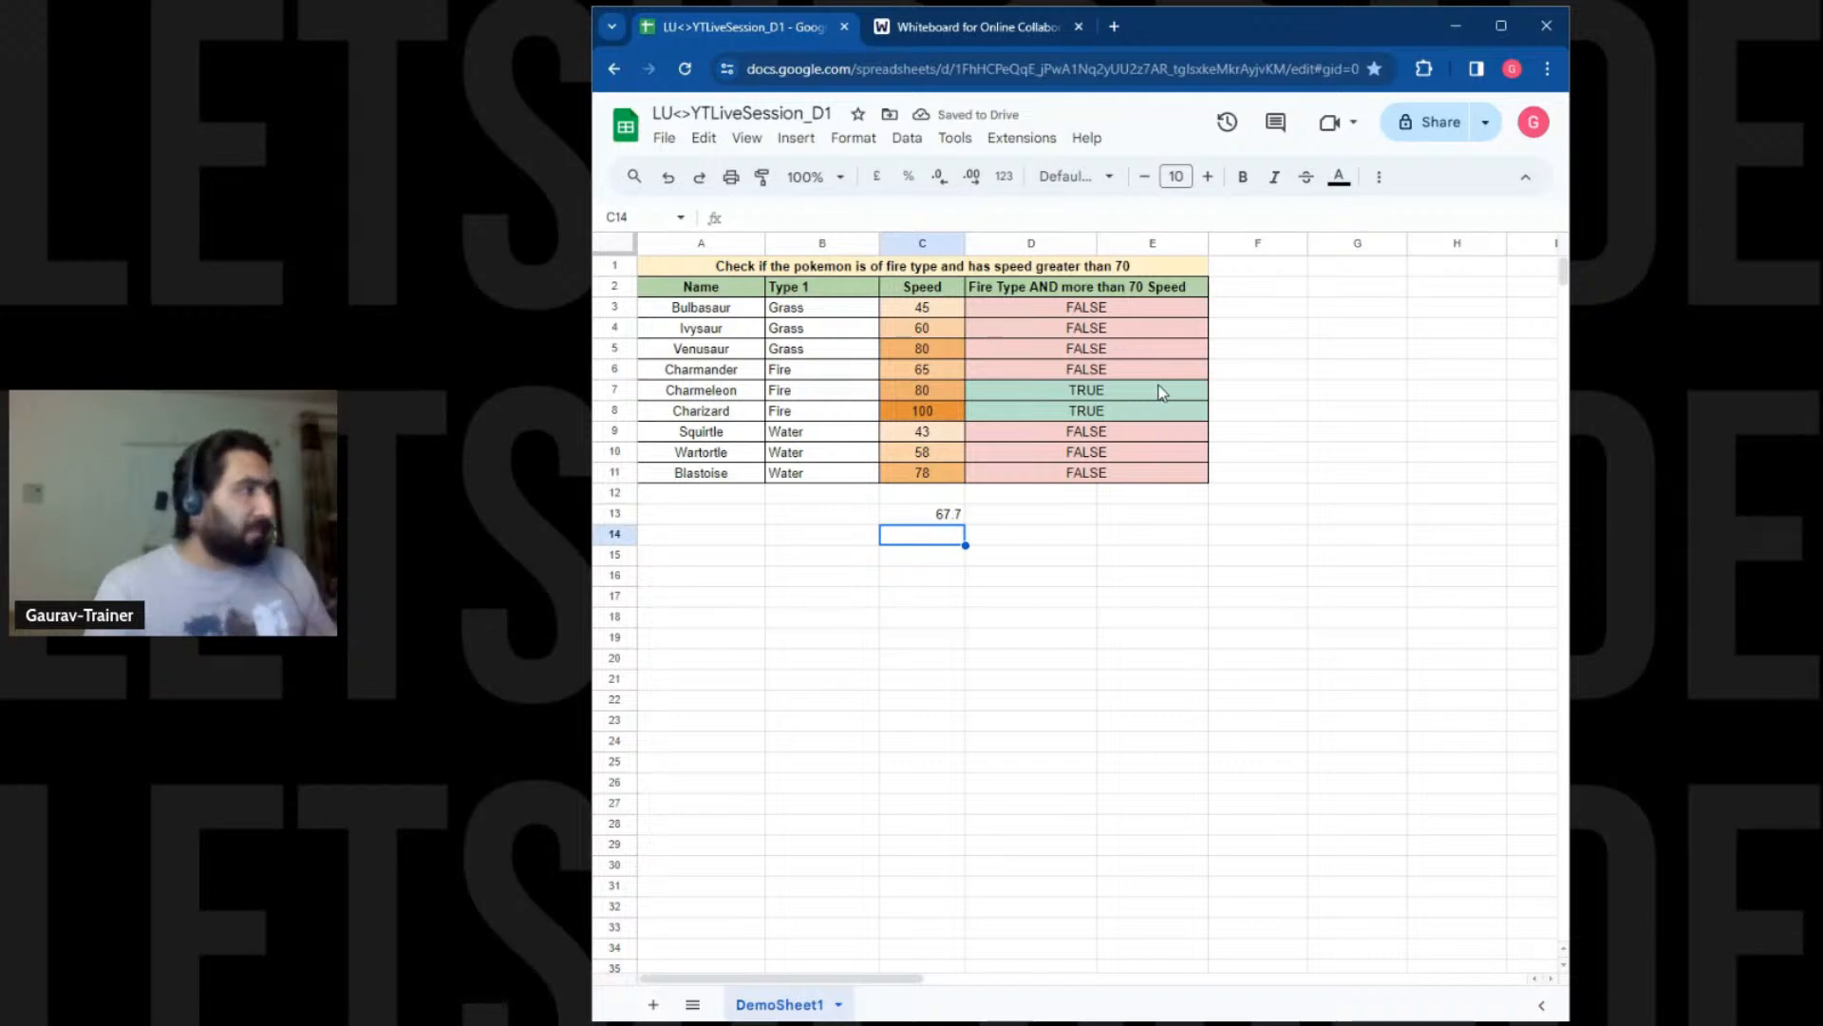
Change the ROUND function in C13 to 0 decimal places, keeping AVERAGE(C3:C11) as its value
click(927, 513)
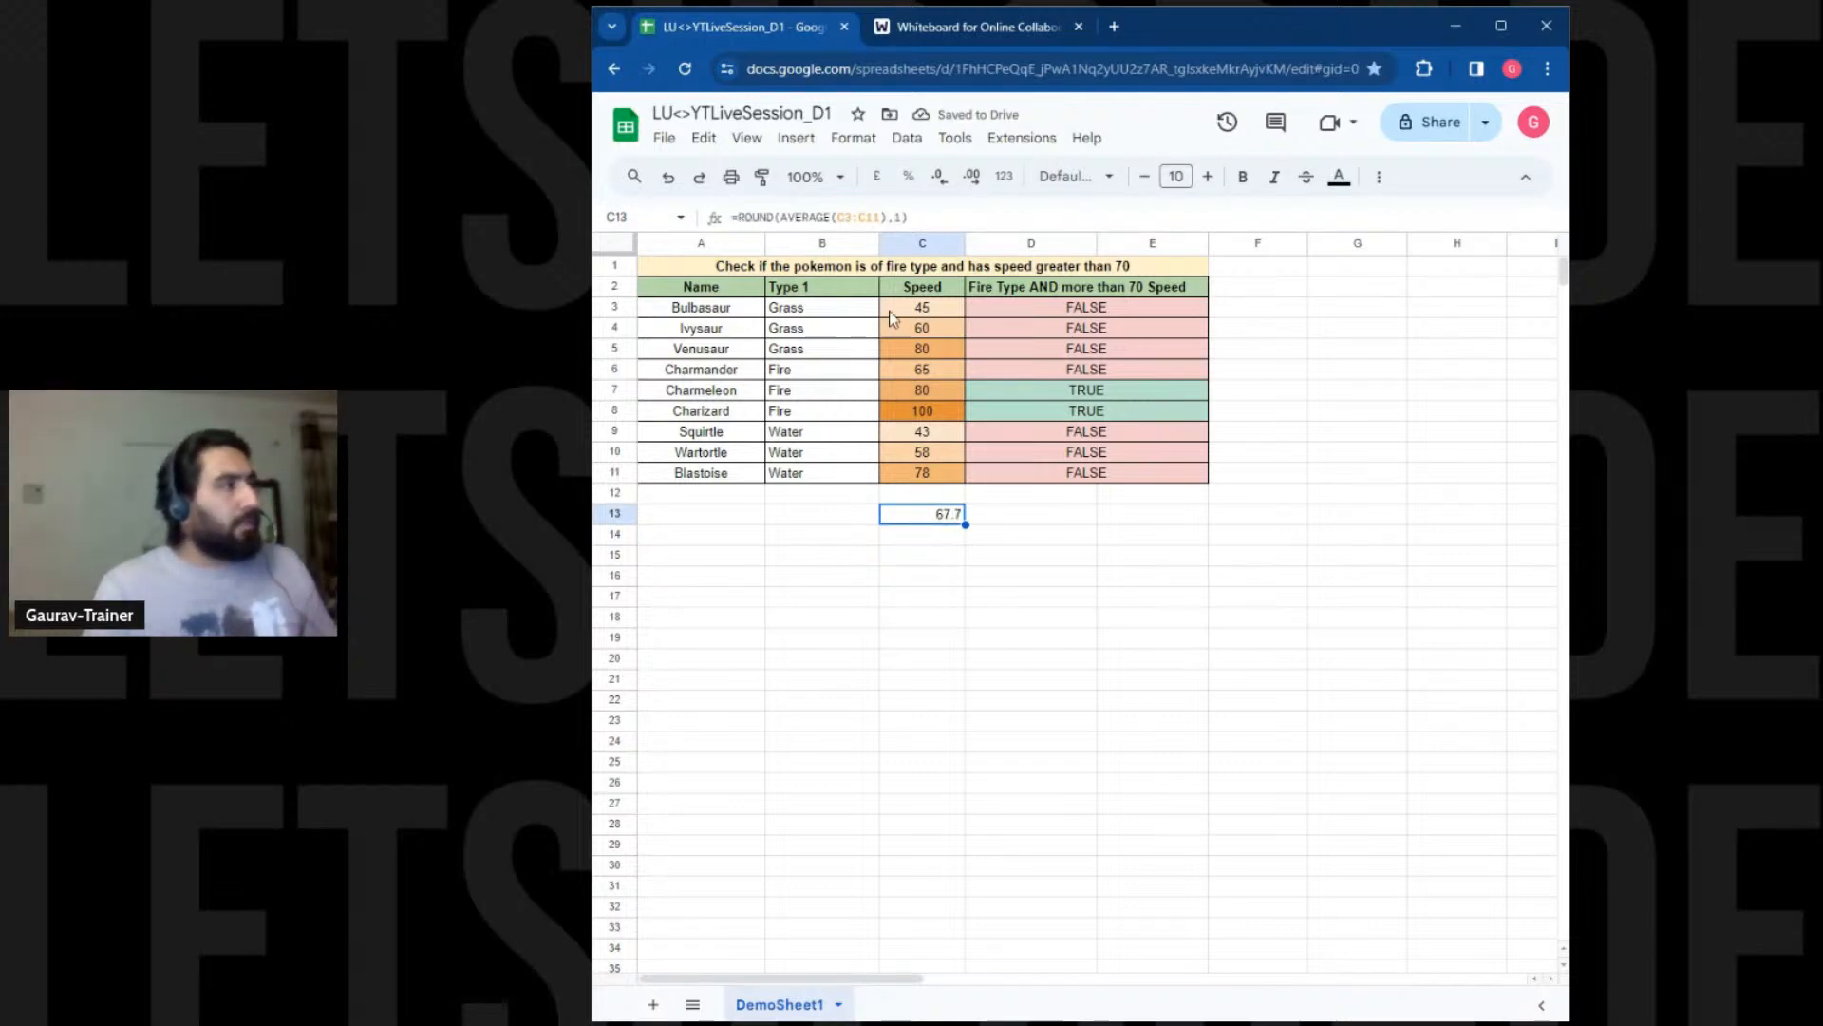
click(900, 218)
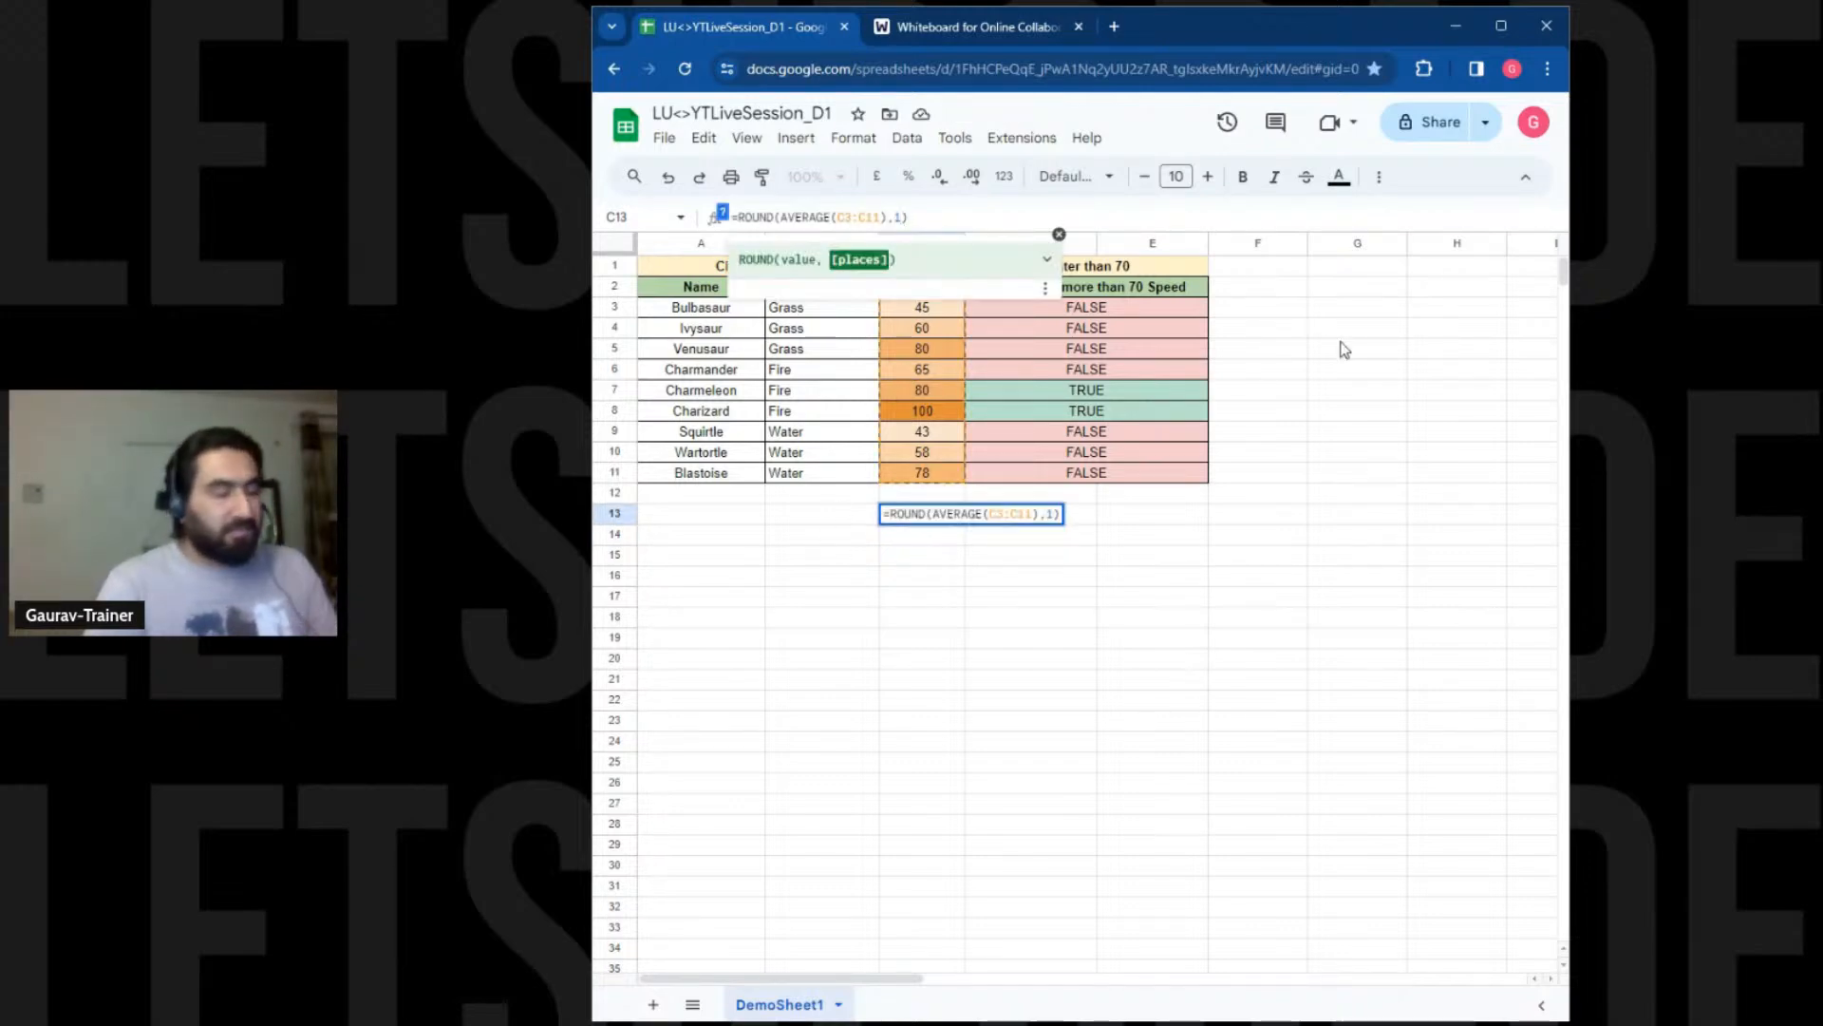
key(BackSpace)
text(0)
key(Right)
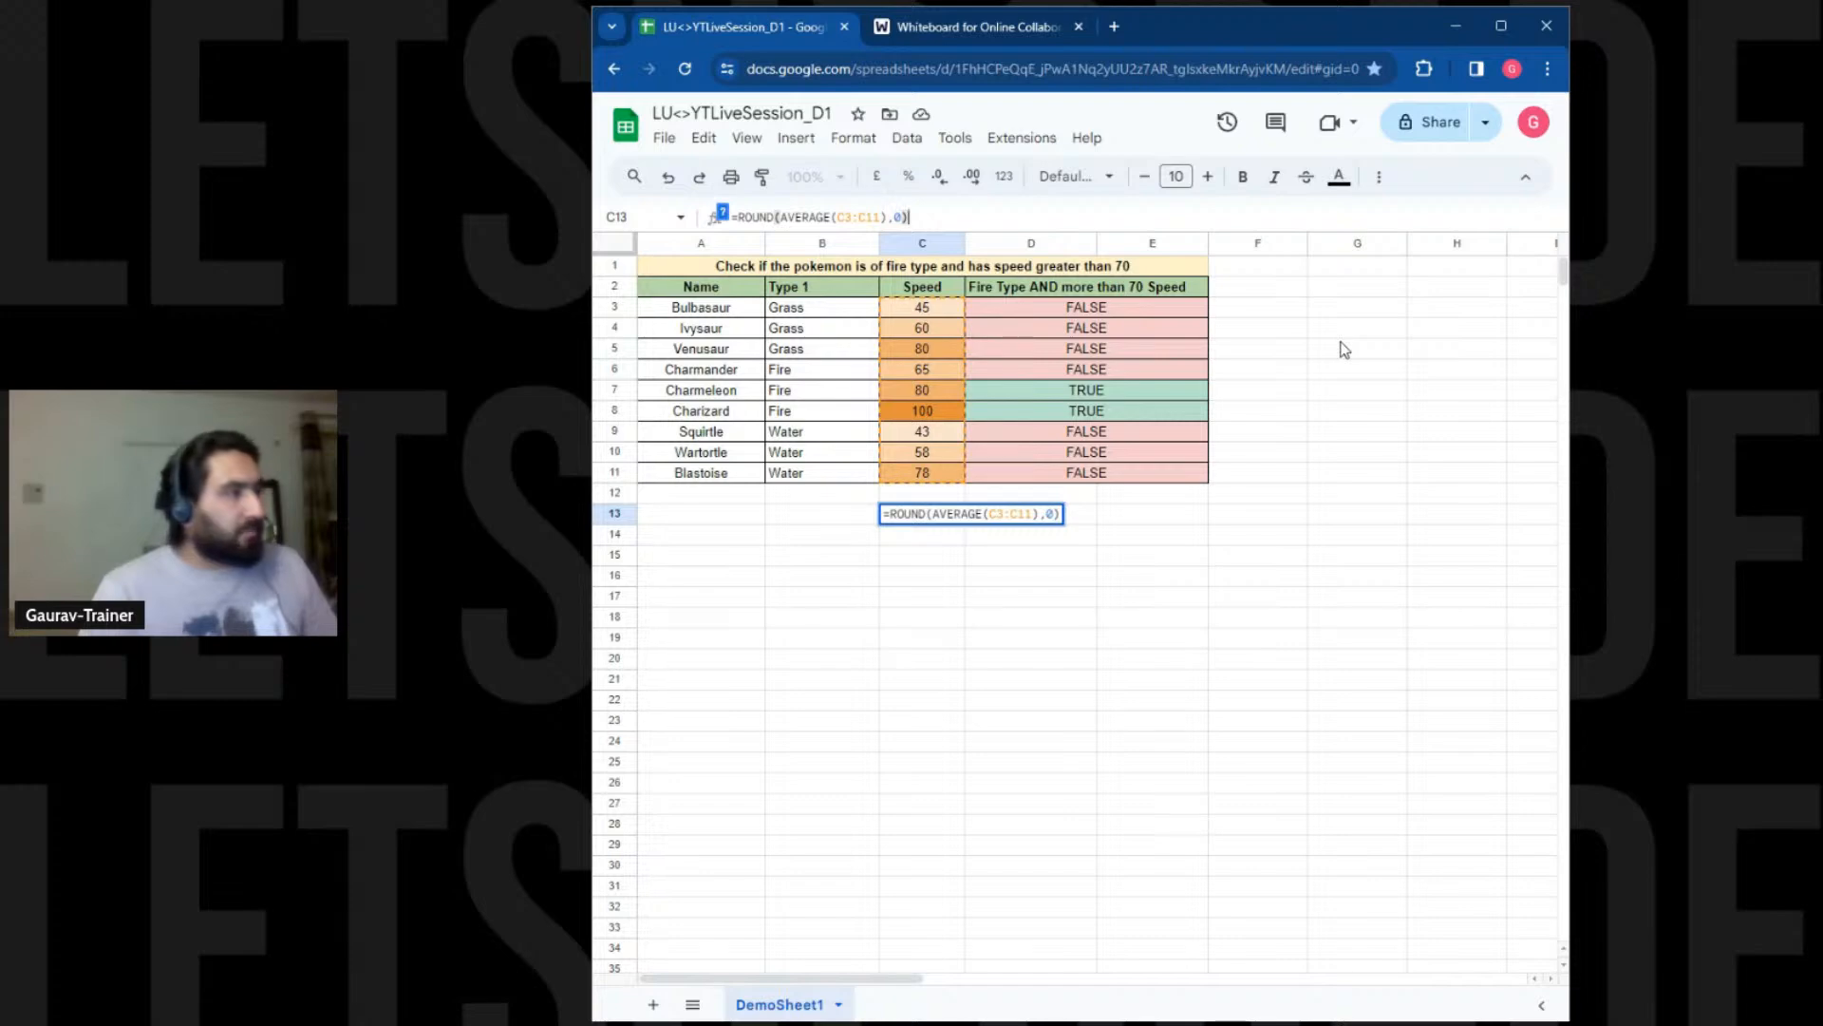
key(Return)
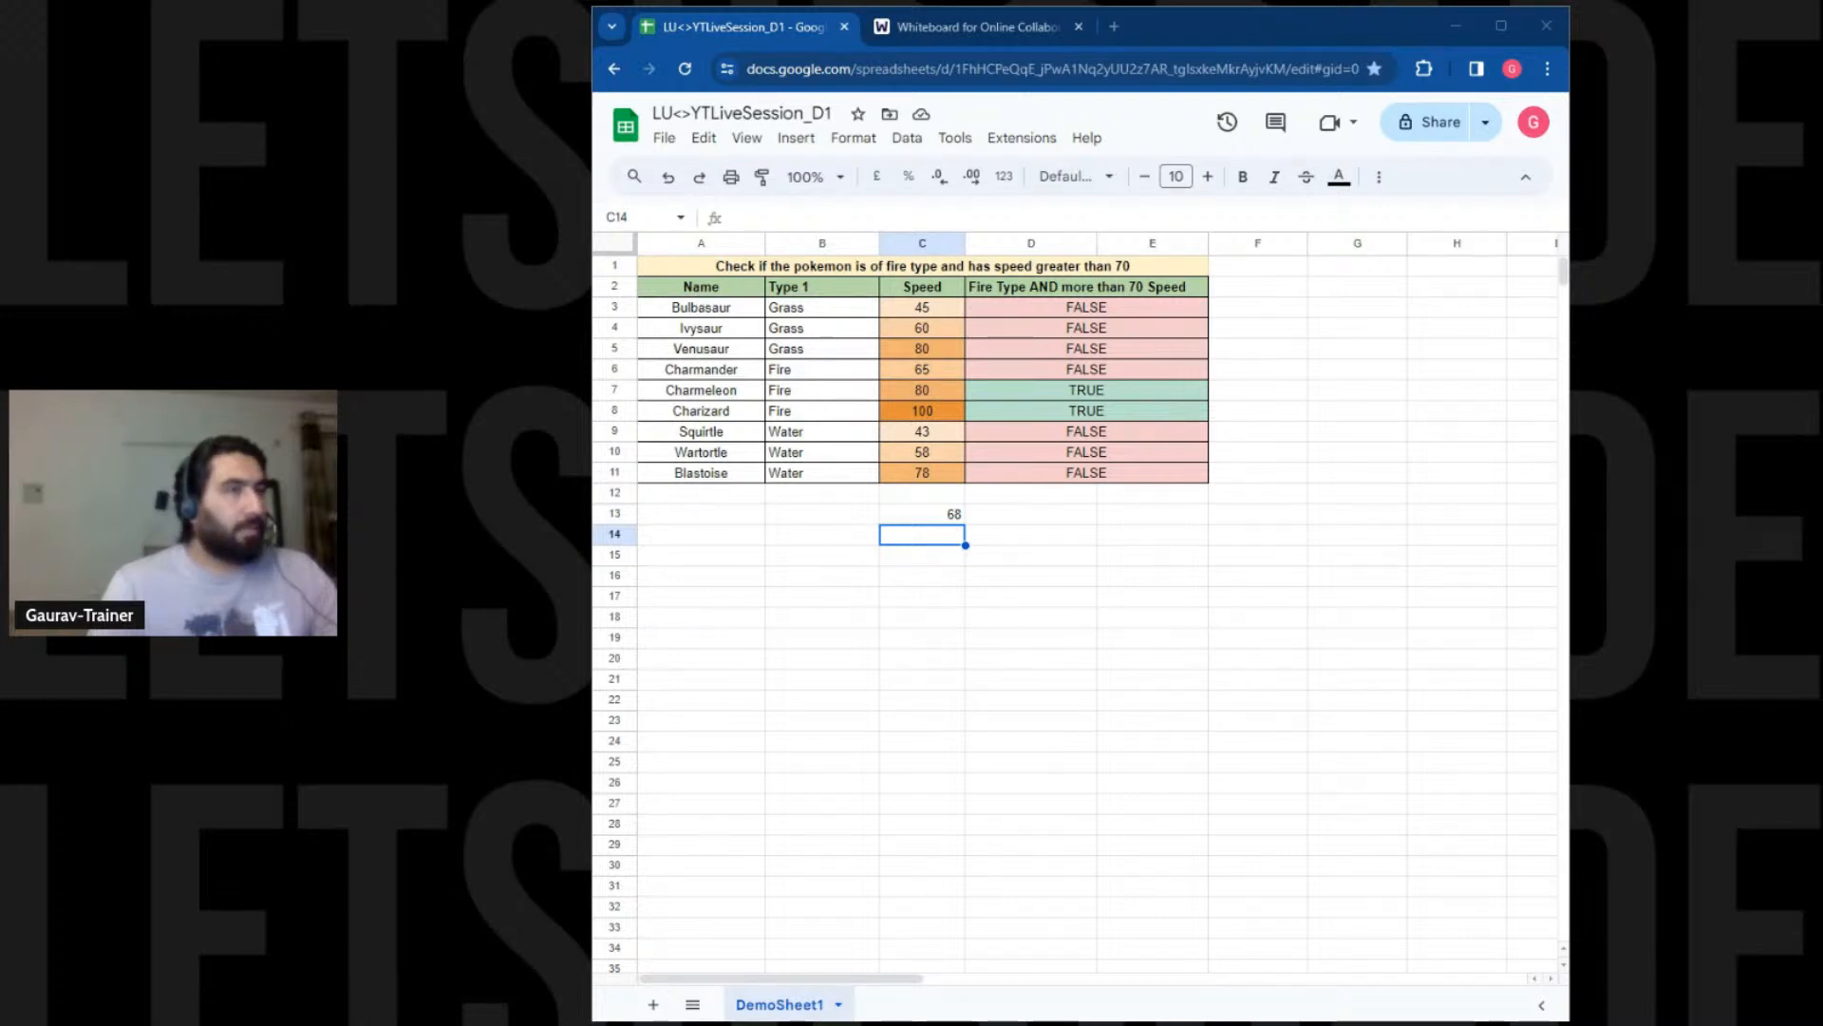
Clear the contents of the table range A2:E11 and the average formula in C13
click(694, 290)
shift+click(1177, 475)
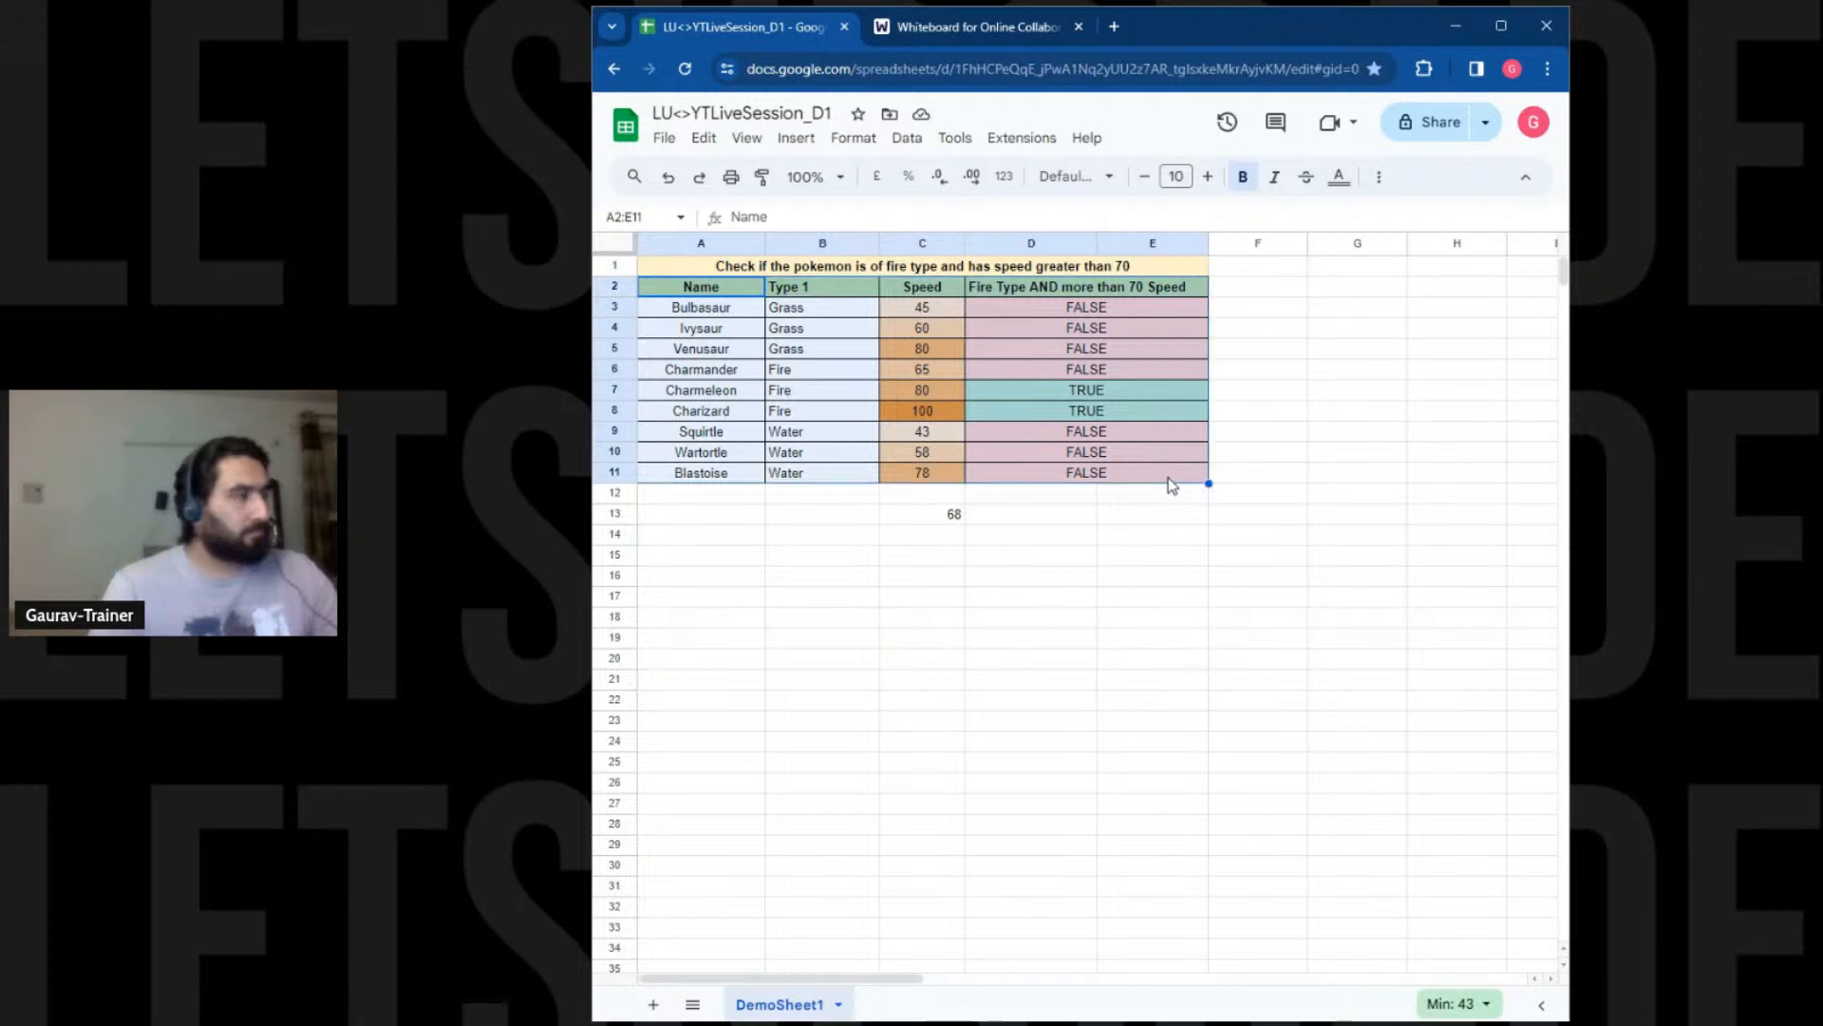
key(Delete)
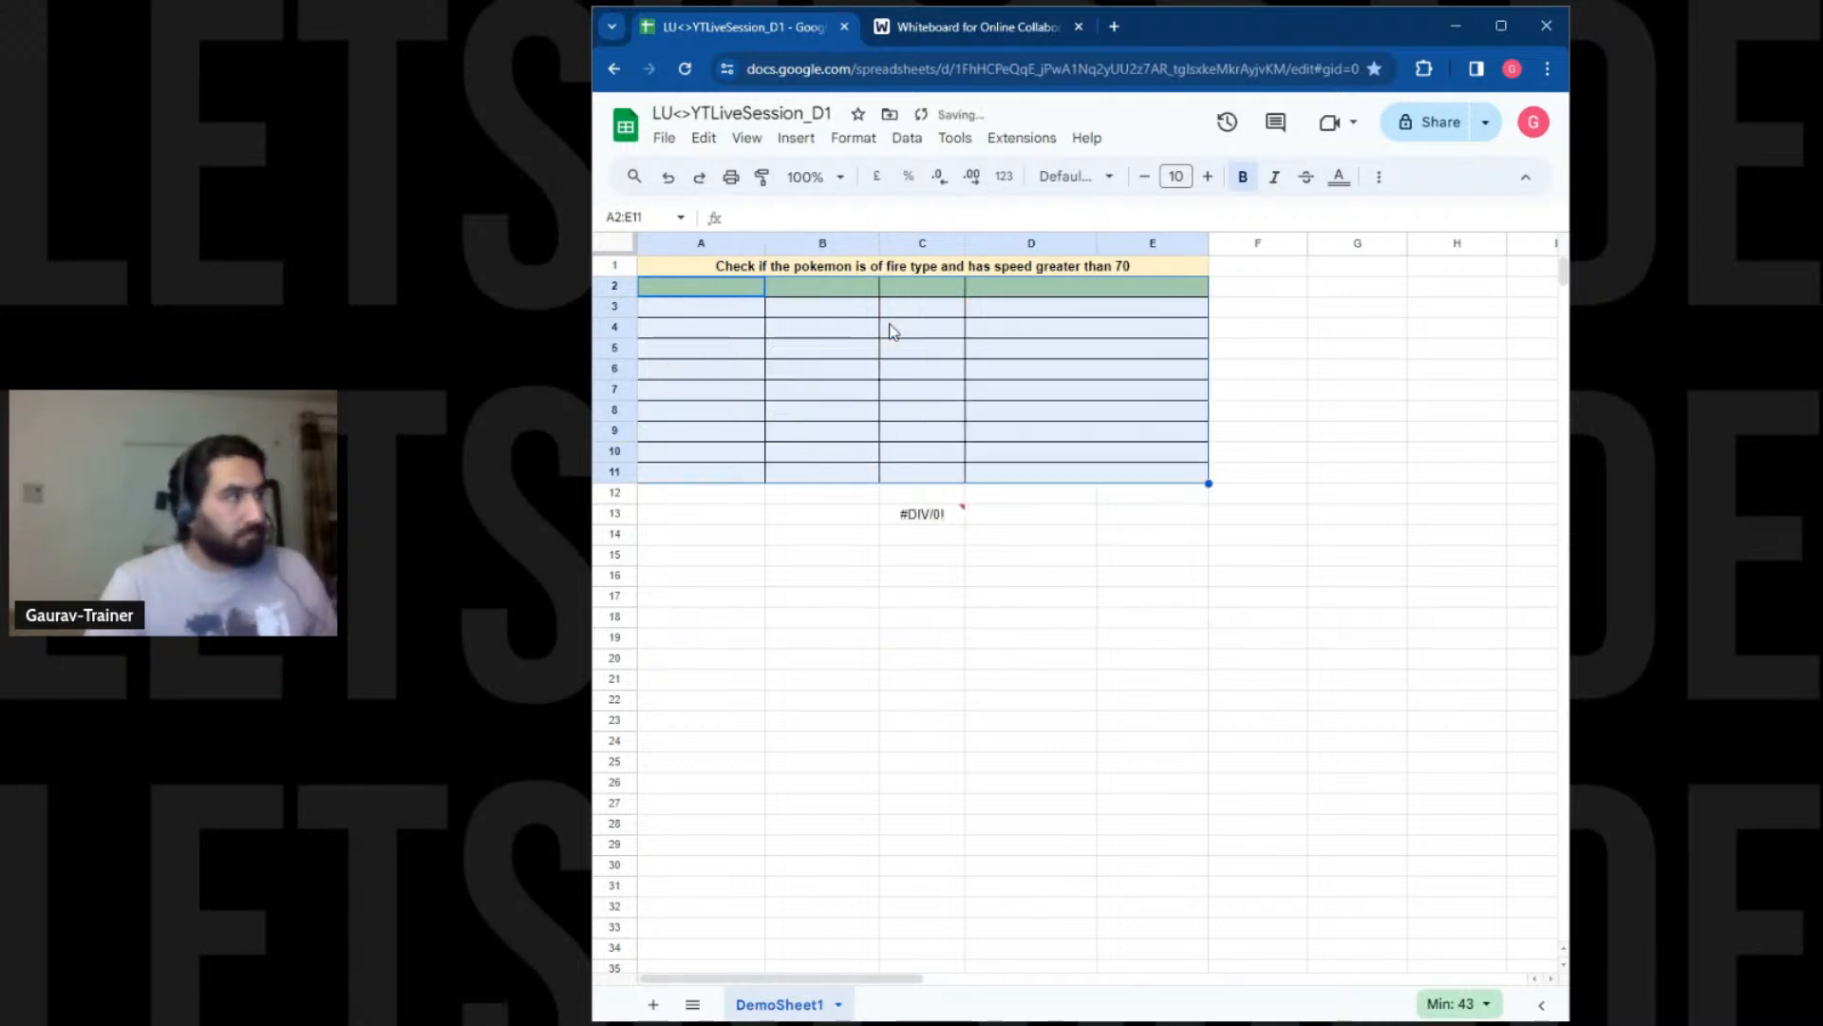
click(920, 515)
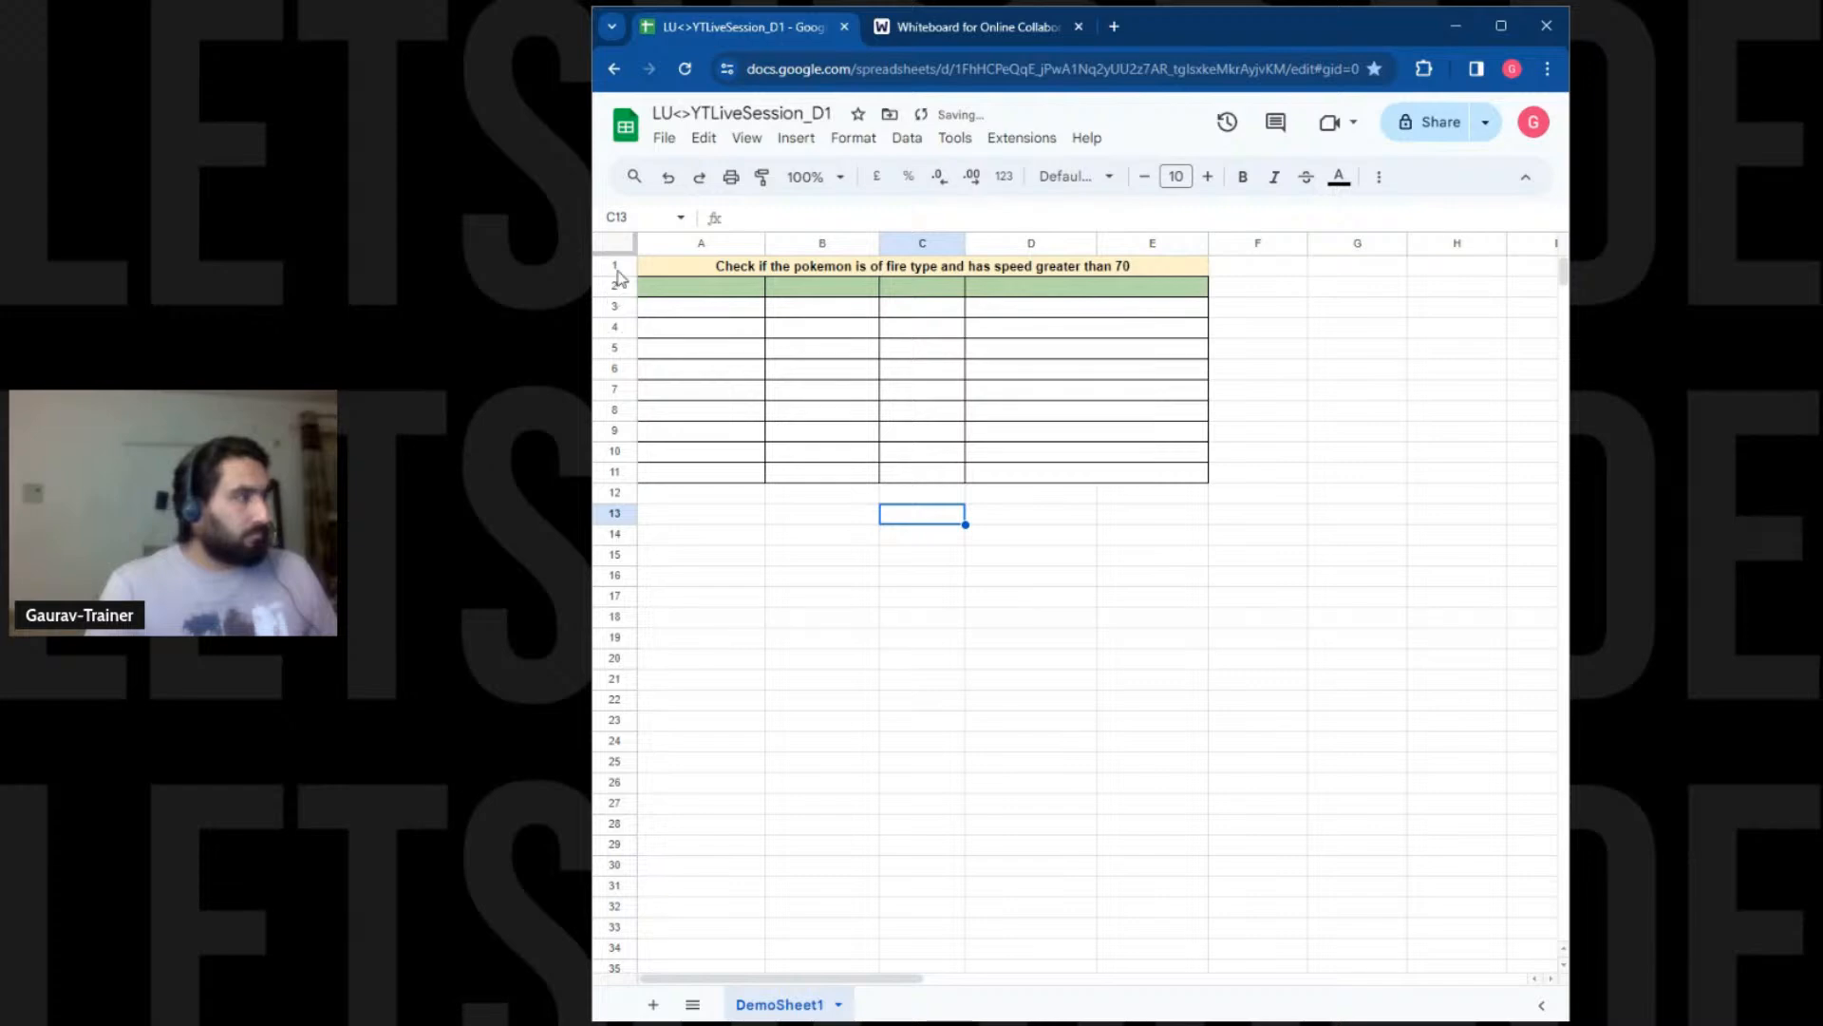
Paste the new data at A2: Name, Type 1 and Speed columns, plus a Type and Average Speed list for Grass, Fire and Water
click(657, 292)
text(Name	Type 1	Speed Bulbasaur	Grass	45		Type	Average Speed Ivysaur	Grass	60		Grass Venusaur	Grass	80		Fire Charmander	Fire	65		Water Charmeleon	Fire	80 Charizard	Fire	100 Squirtle	Water	43 Wartortle	Water	58 Blastoise	Water	78)
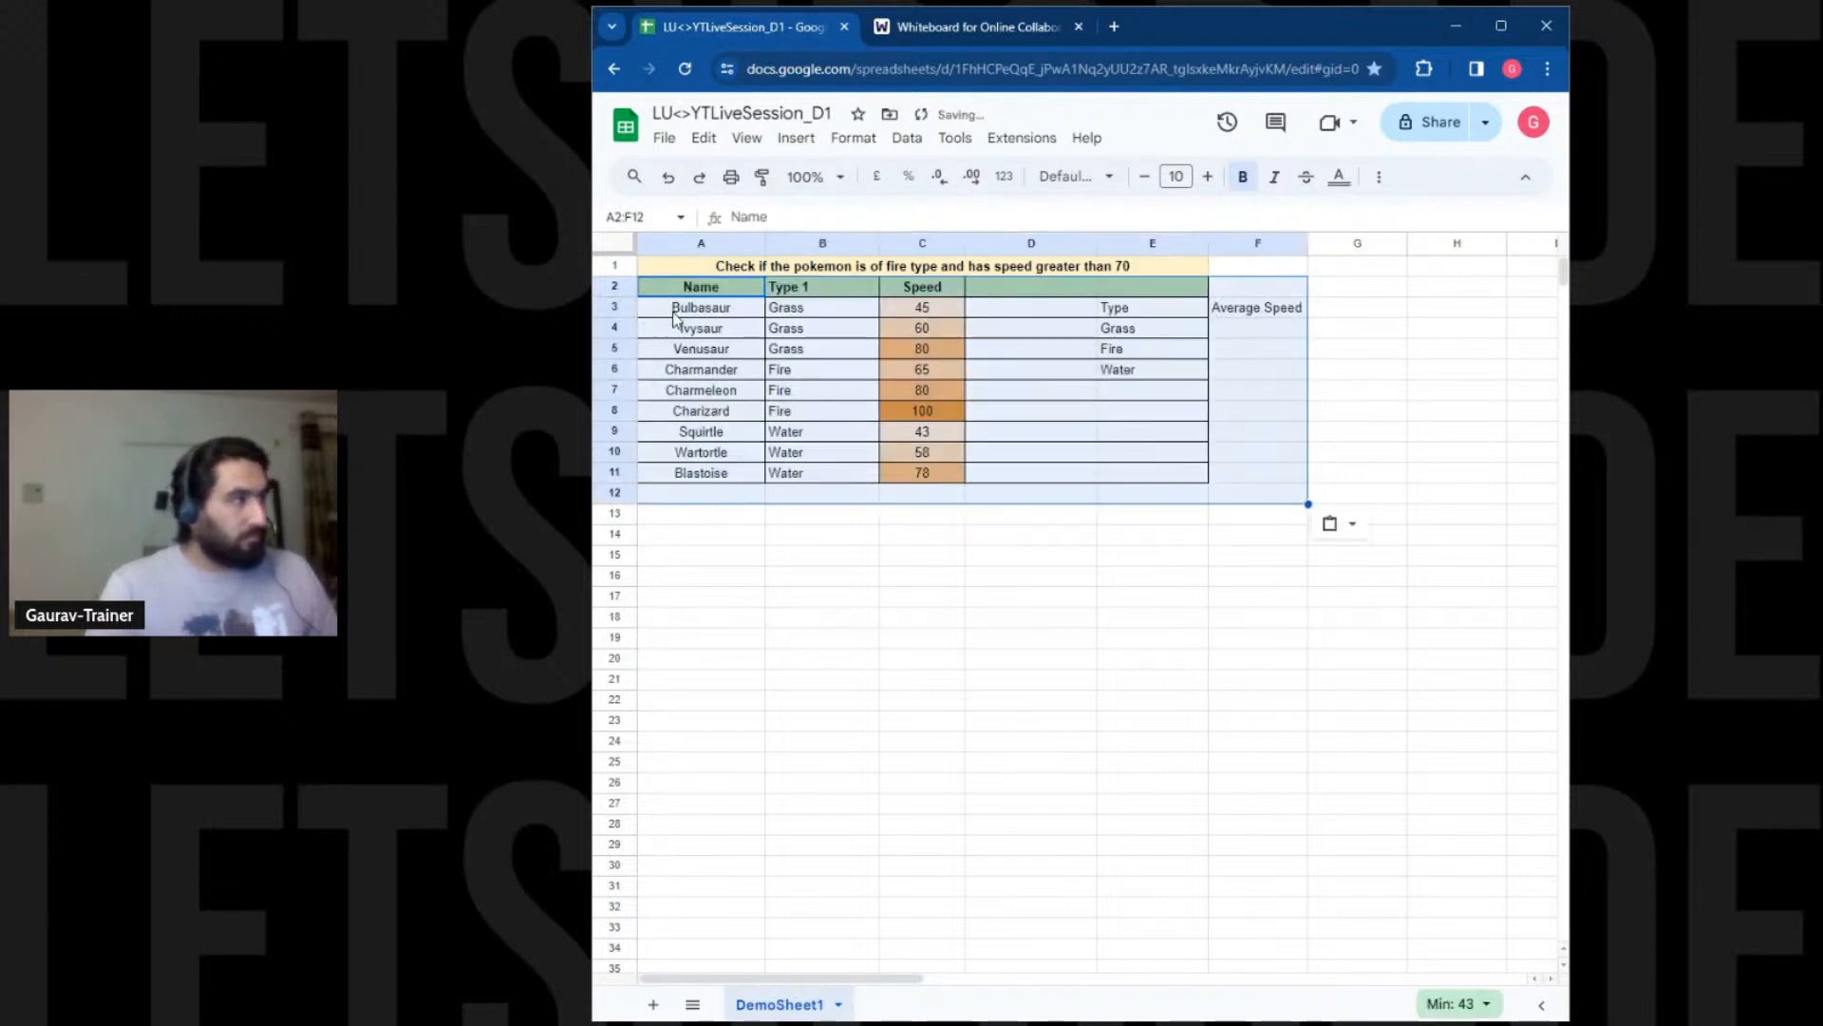
click(922, 596)
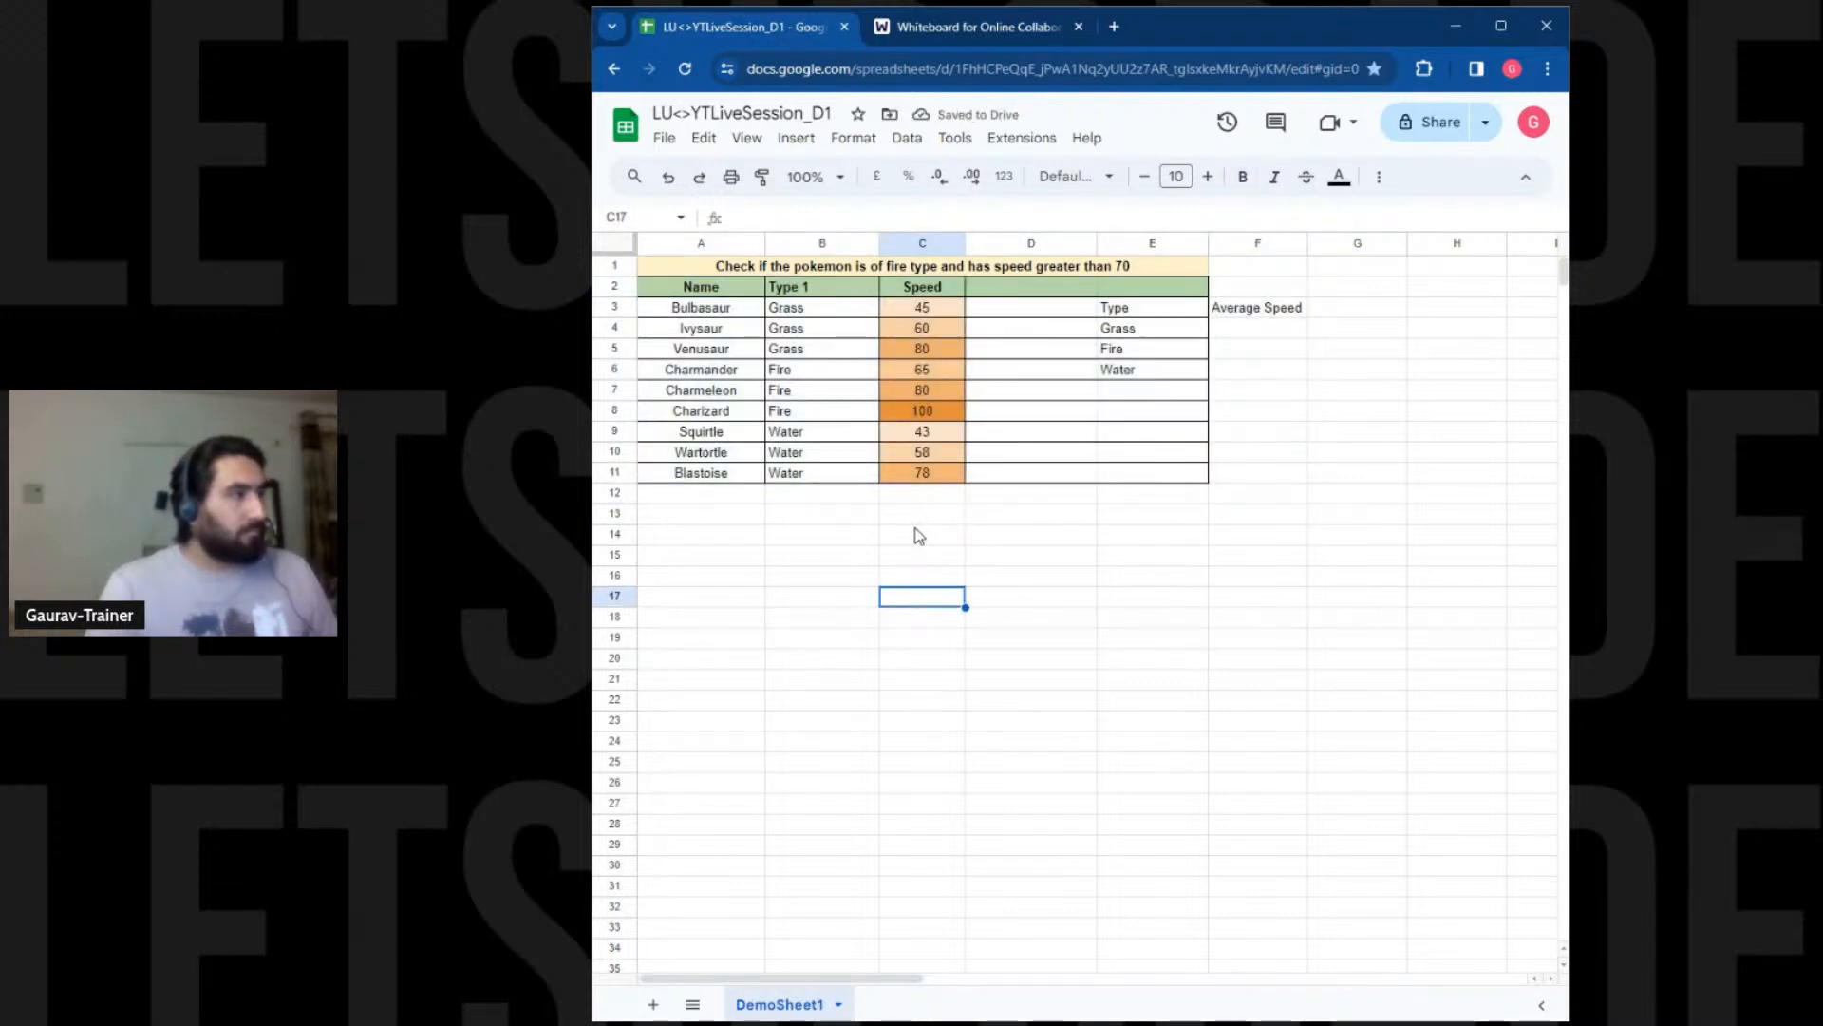
Try merging the empty header cells D2 and E2, and unmerge them again
click(1130, 309)
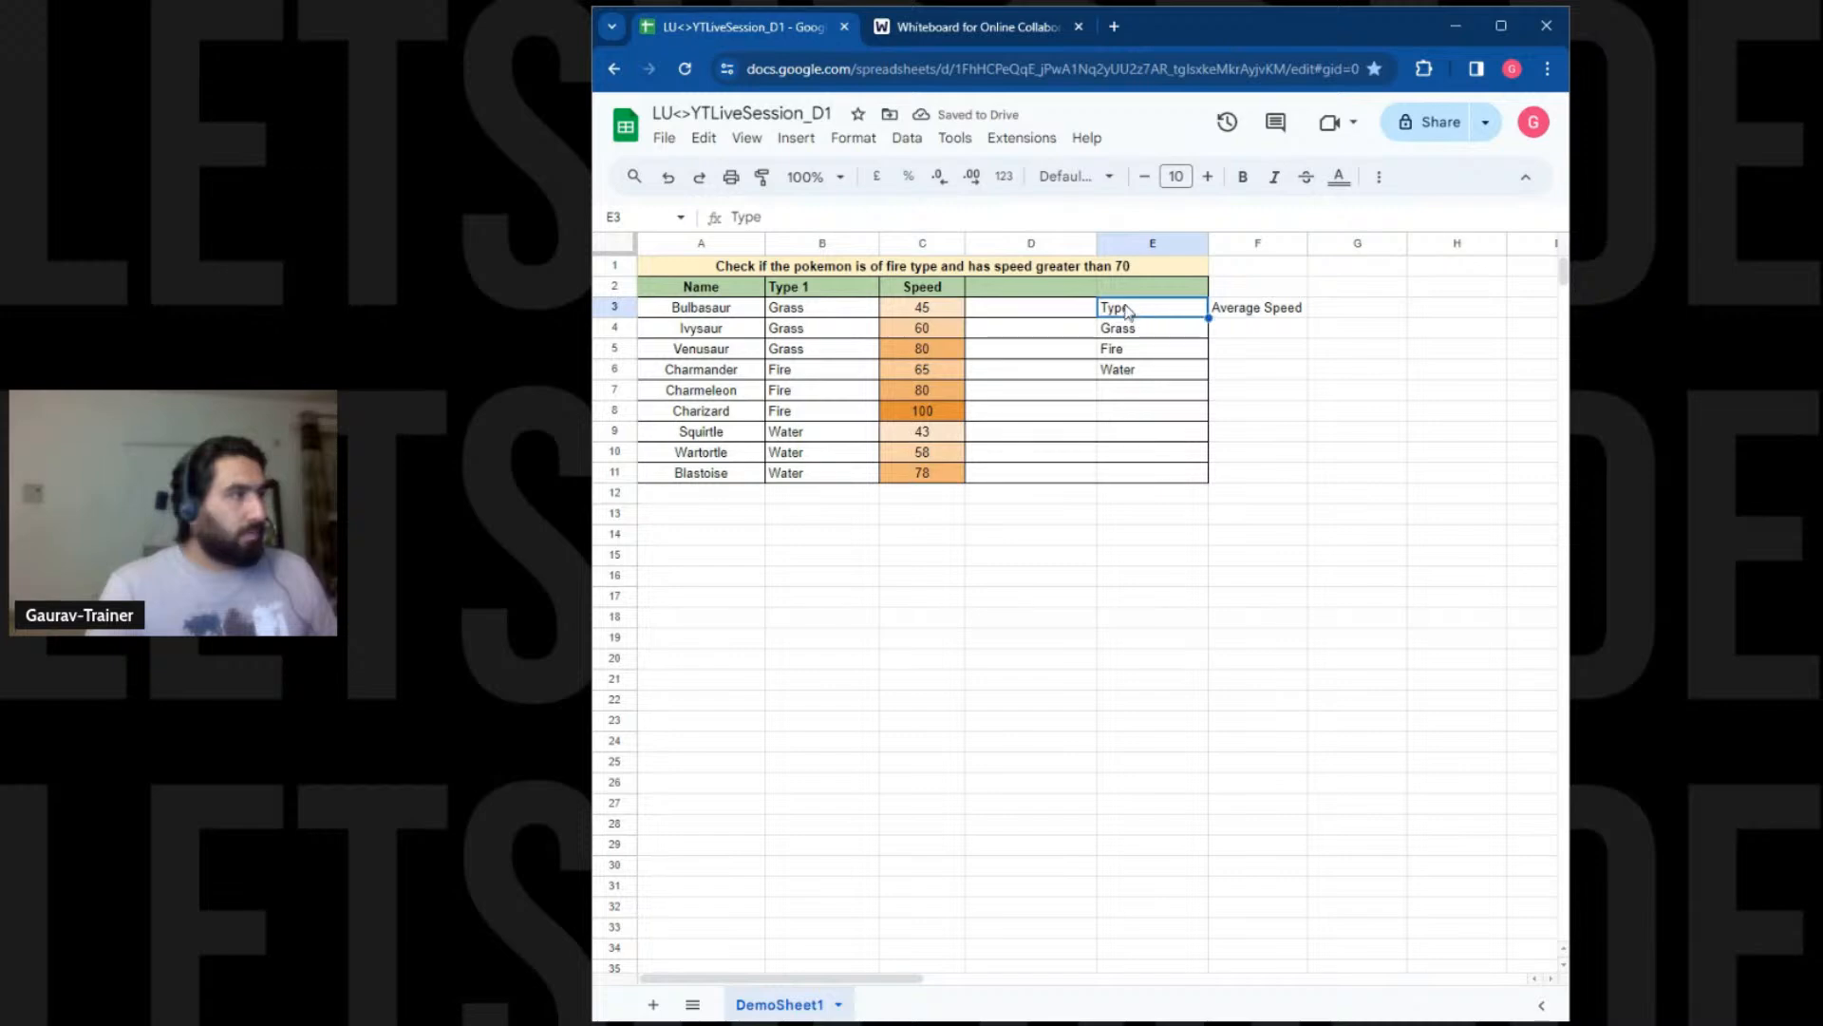
drag(1126, 287, 1131, 472)
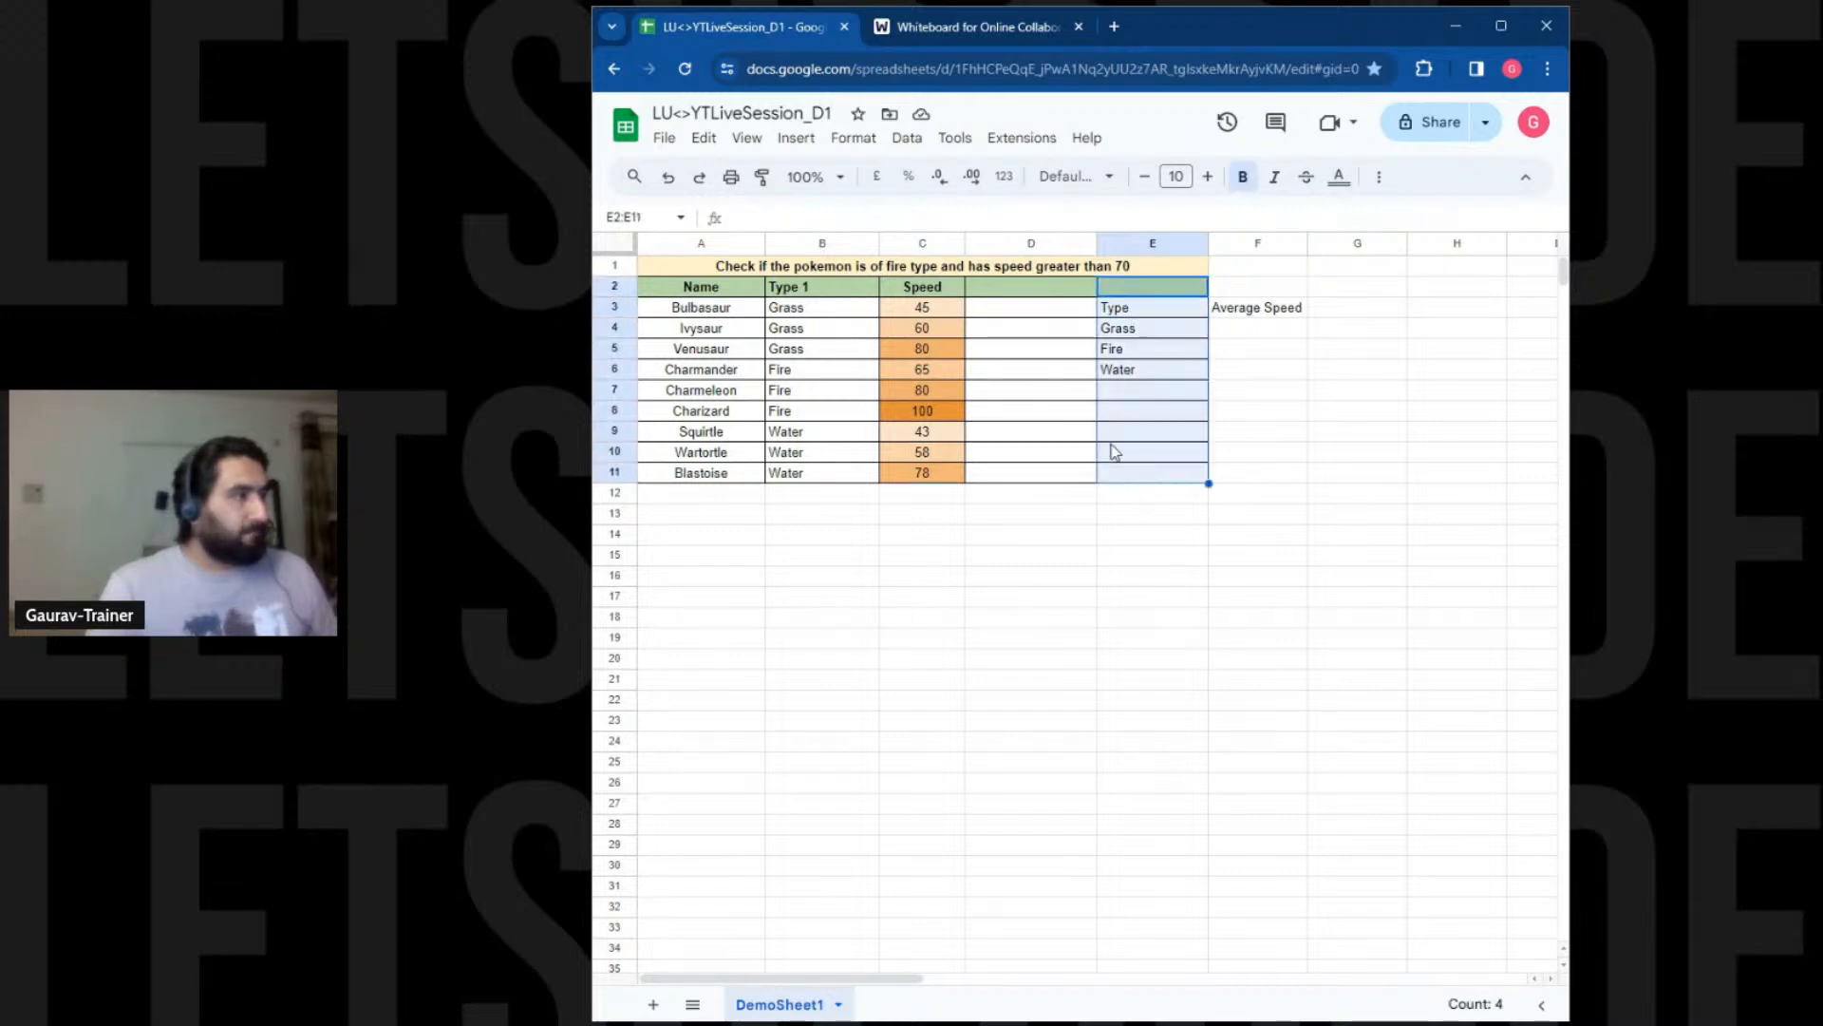
click(1031, 290)
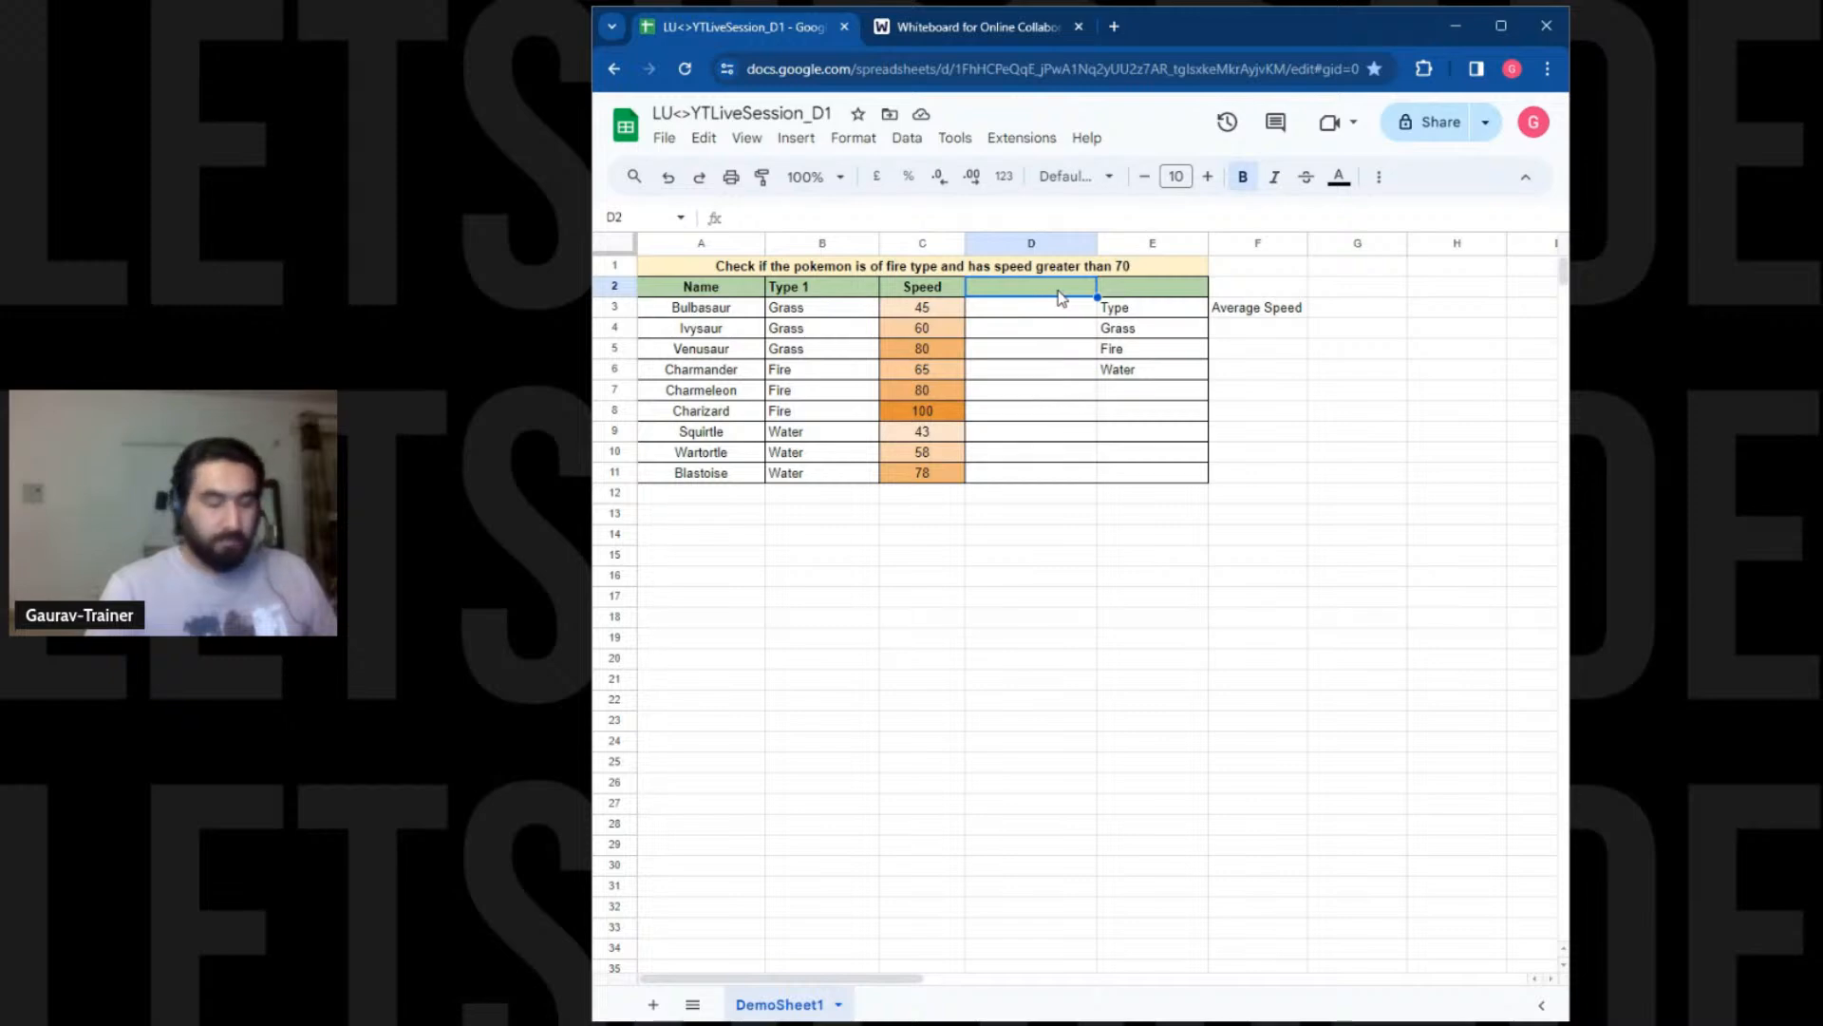
key(shift+Right)
click(1379, 176)
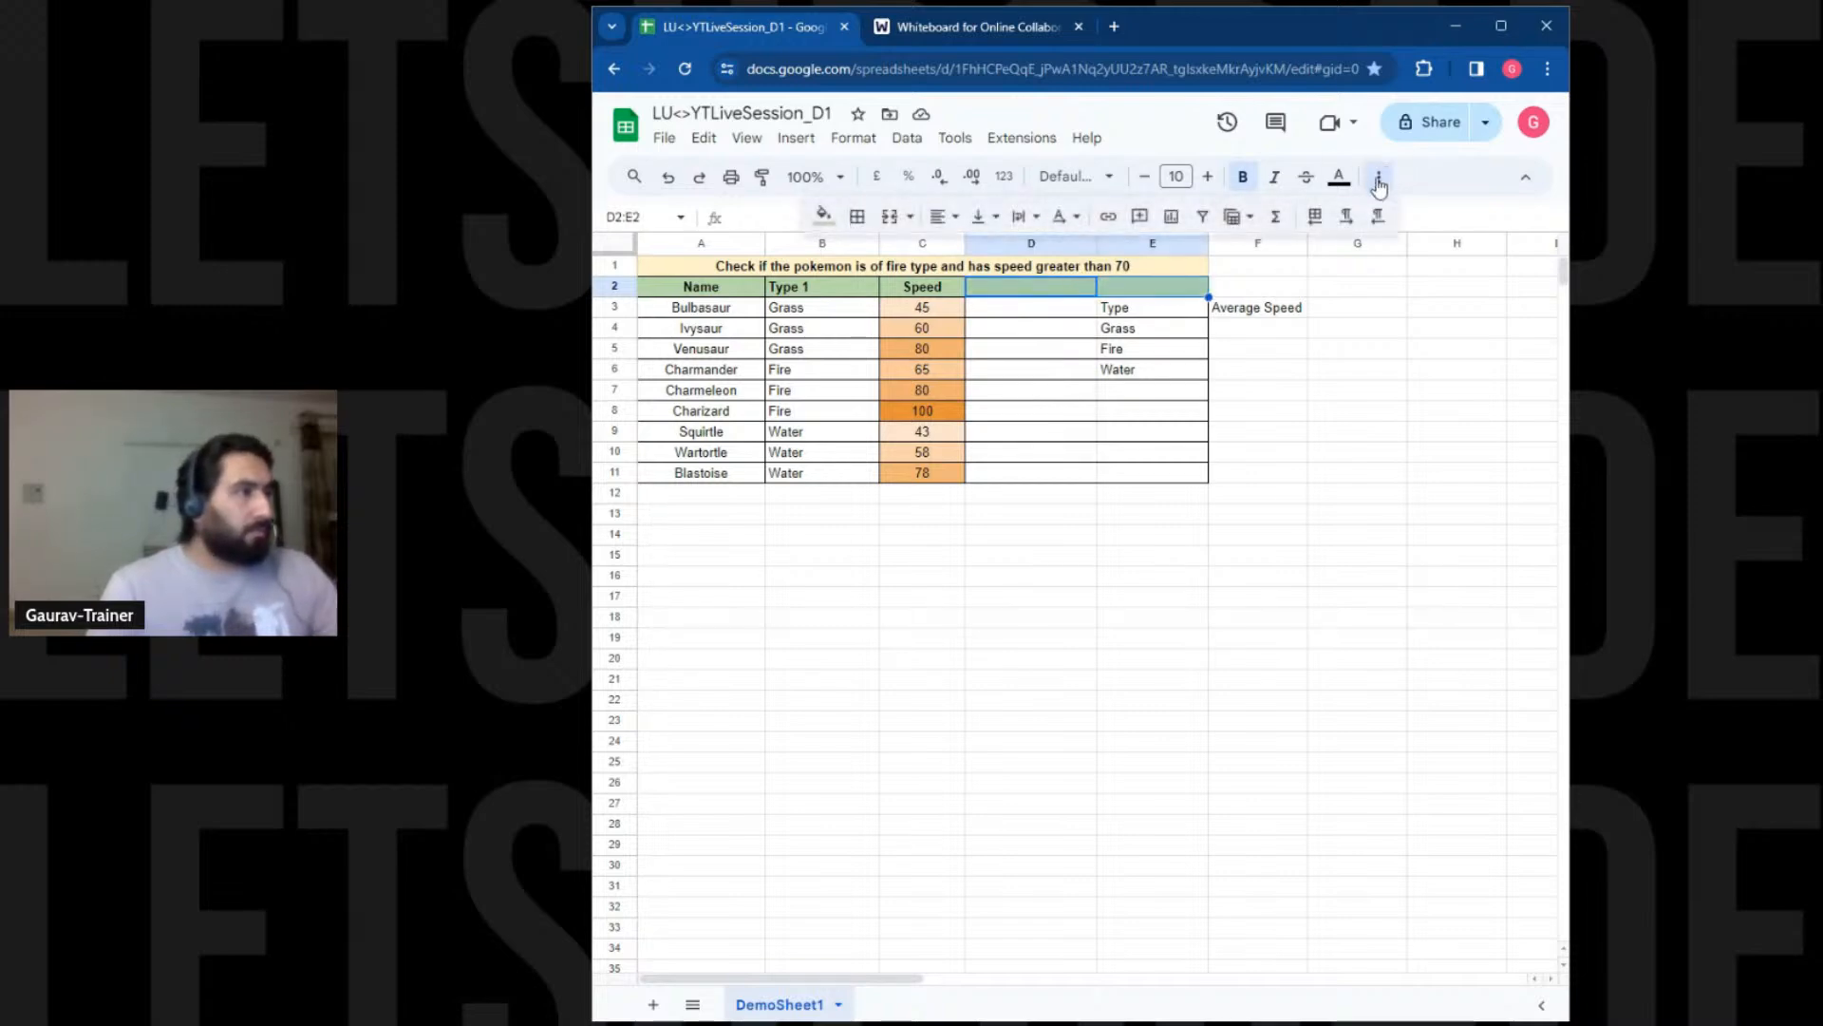
click(890, 215)
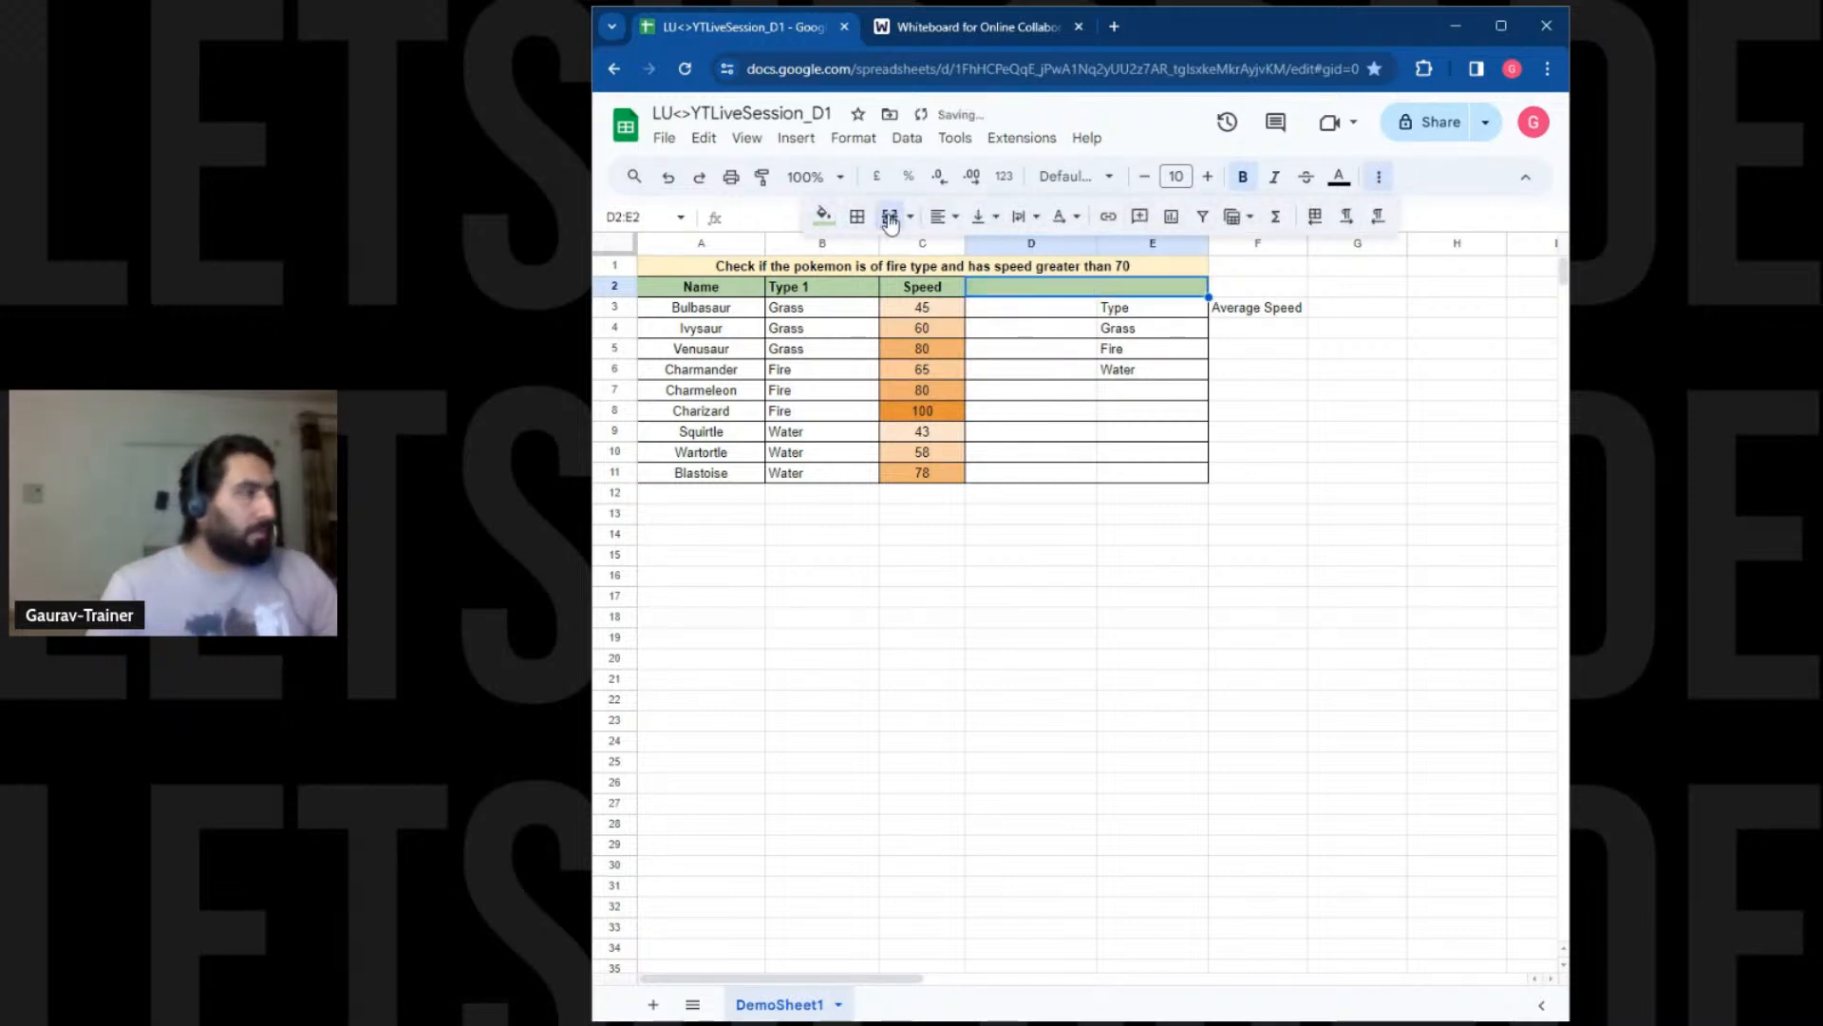
click(890, 216)
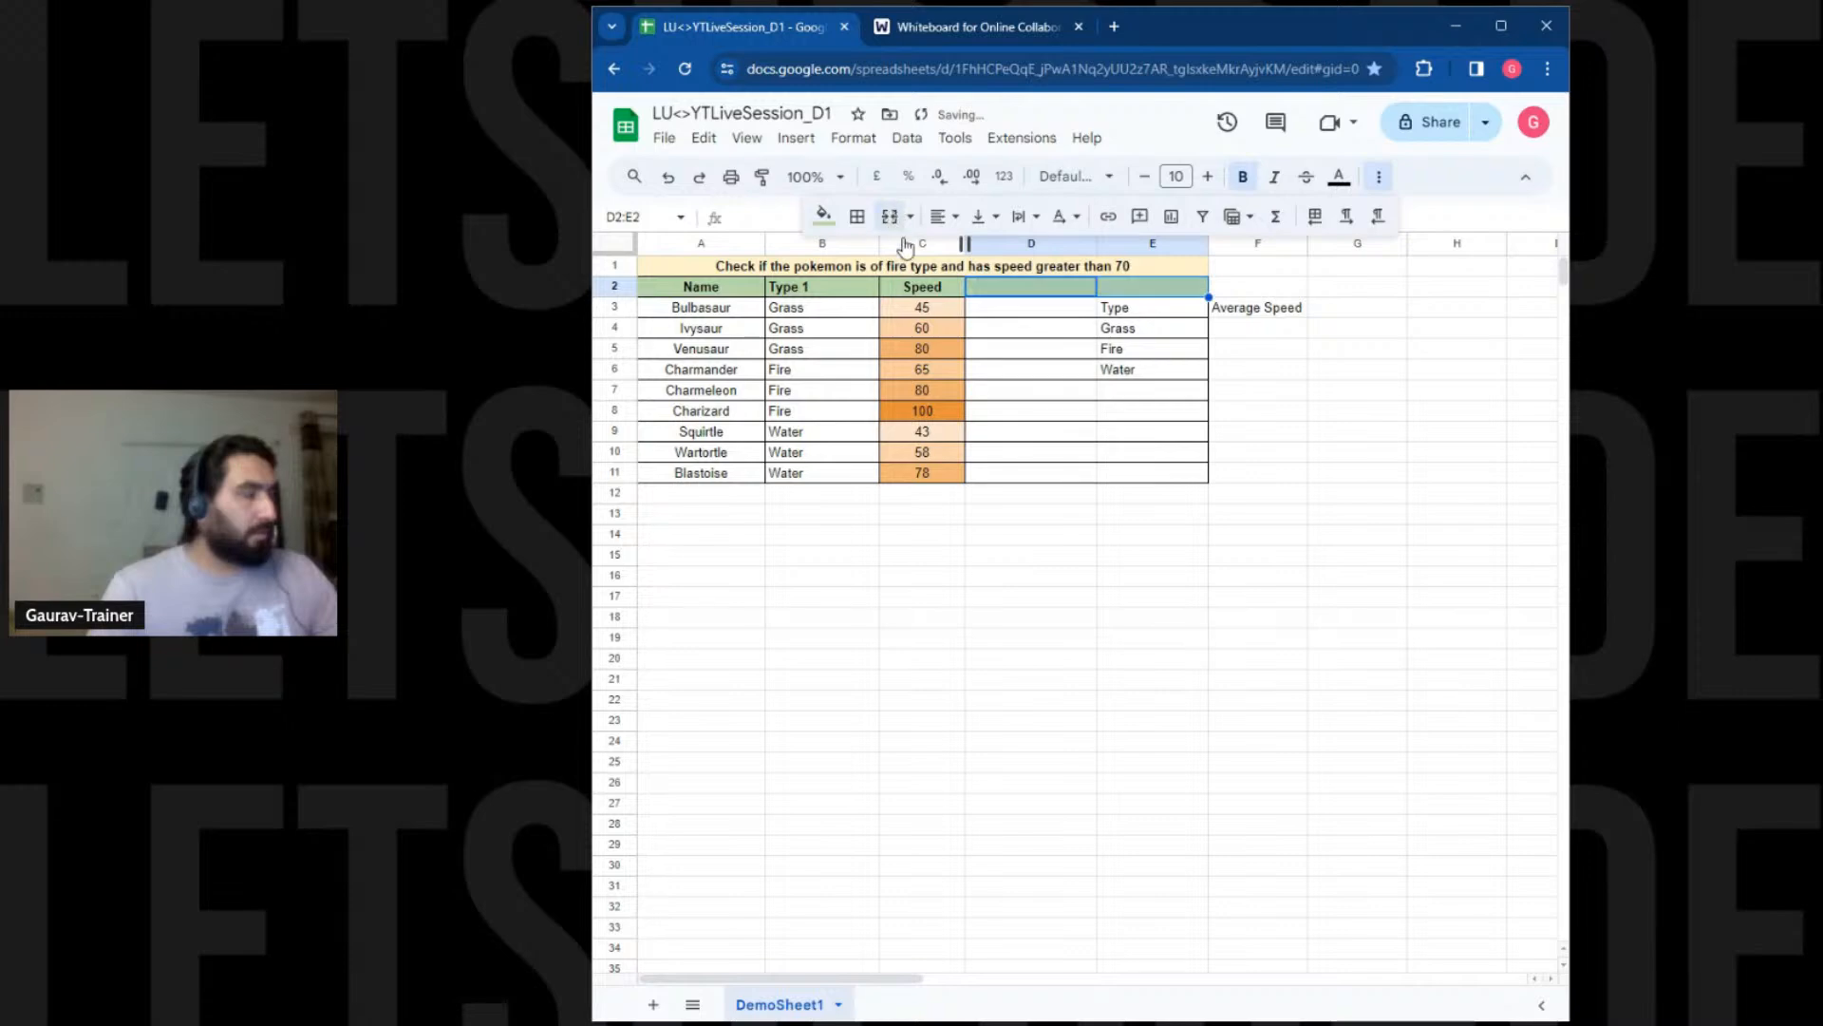
Remove the borders from E2:E11 and restore only the range's left border
drag(1143, 281, 1144, 478)
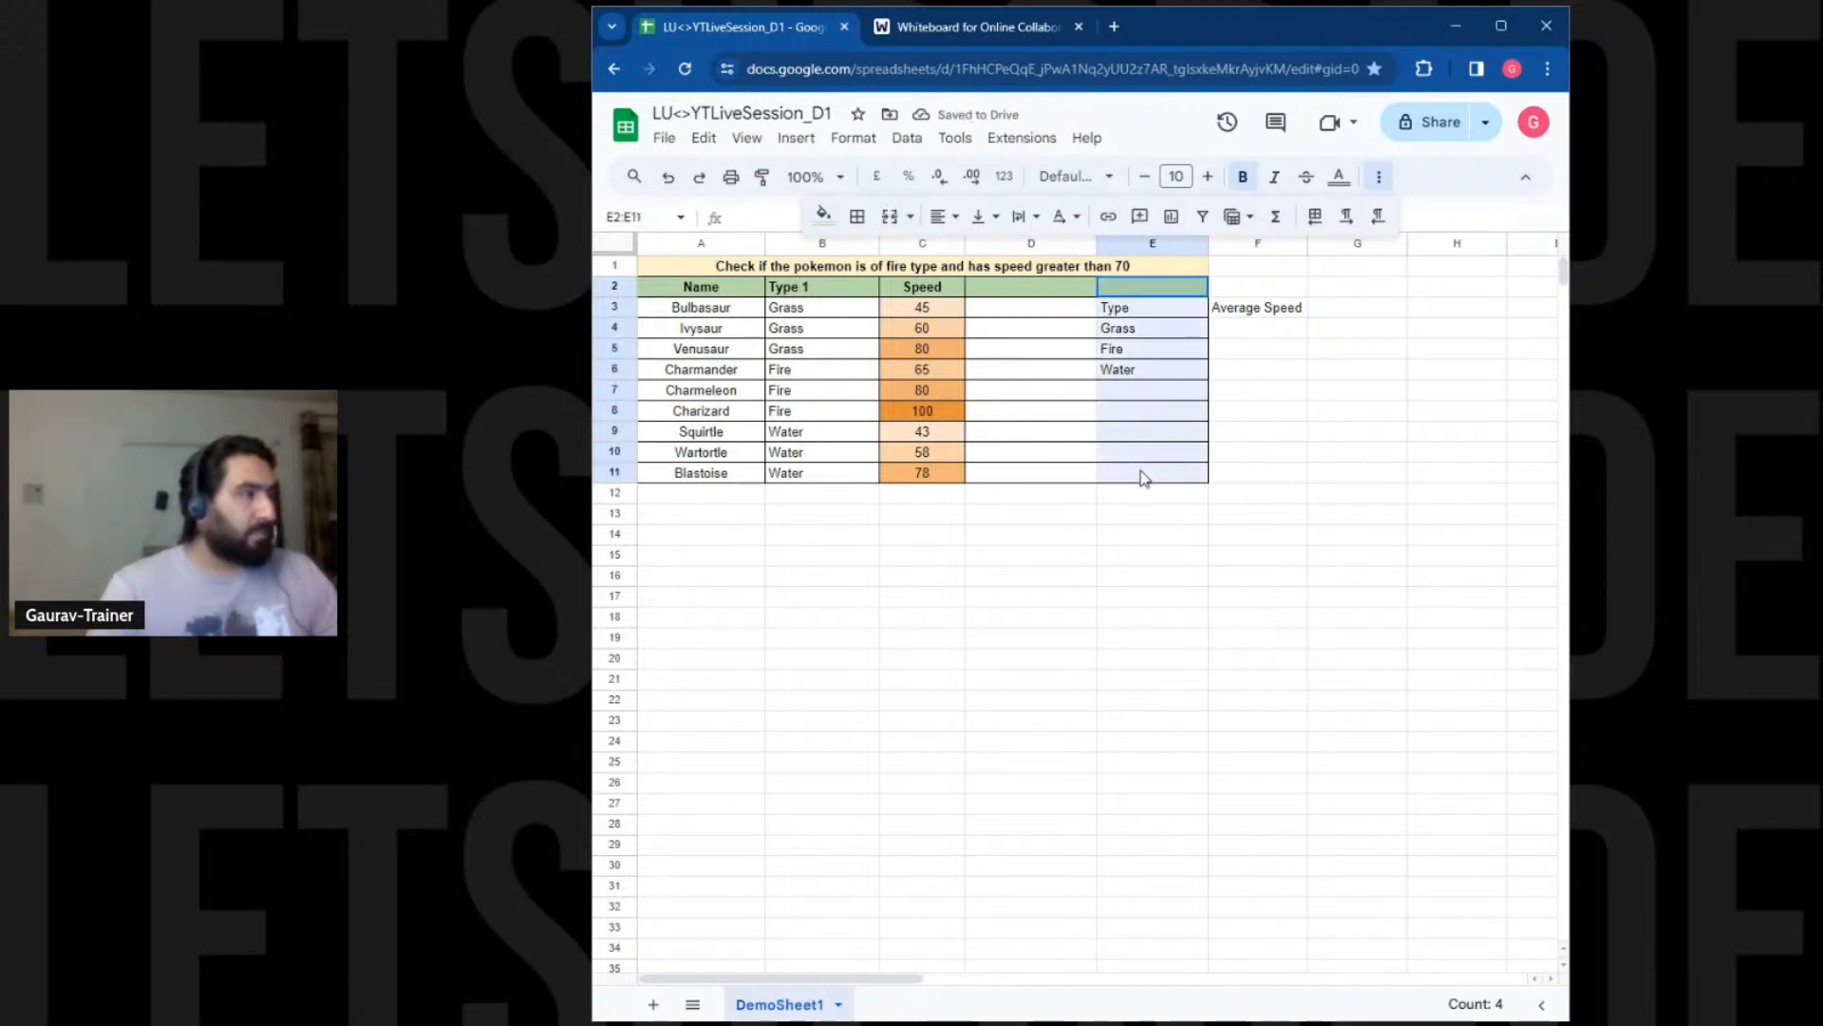
click(857, 215)
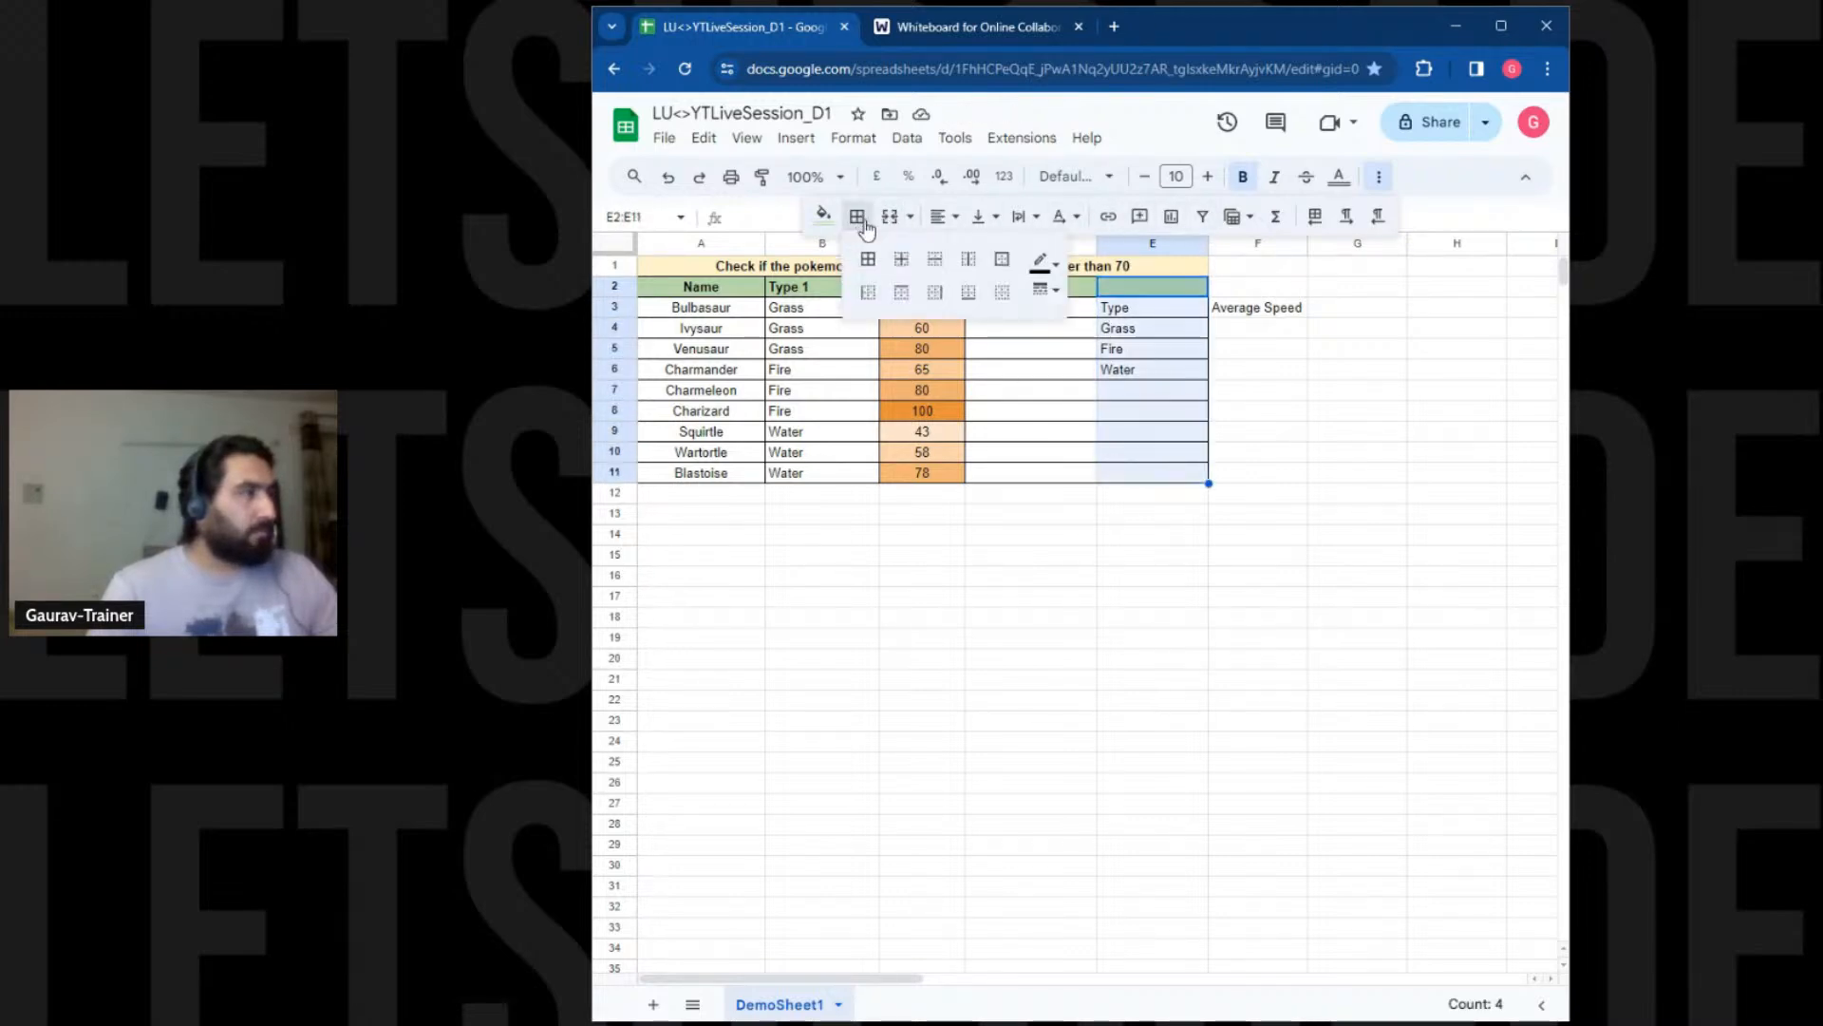
click(875, 304)
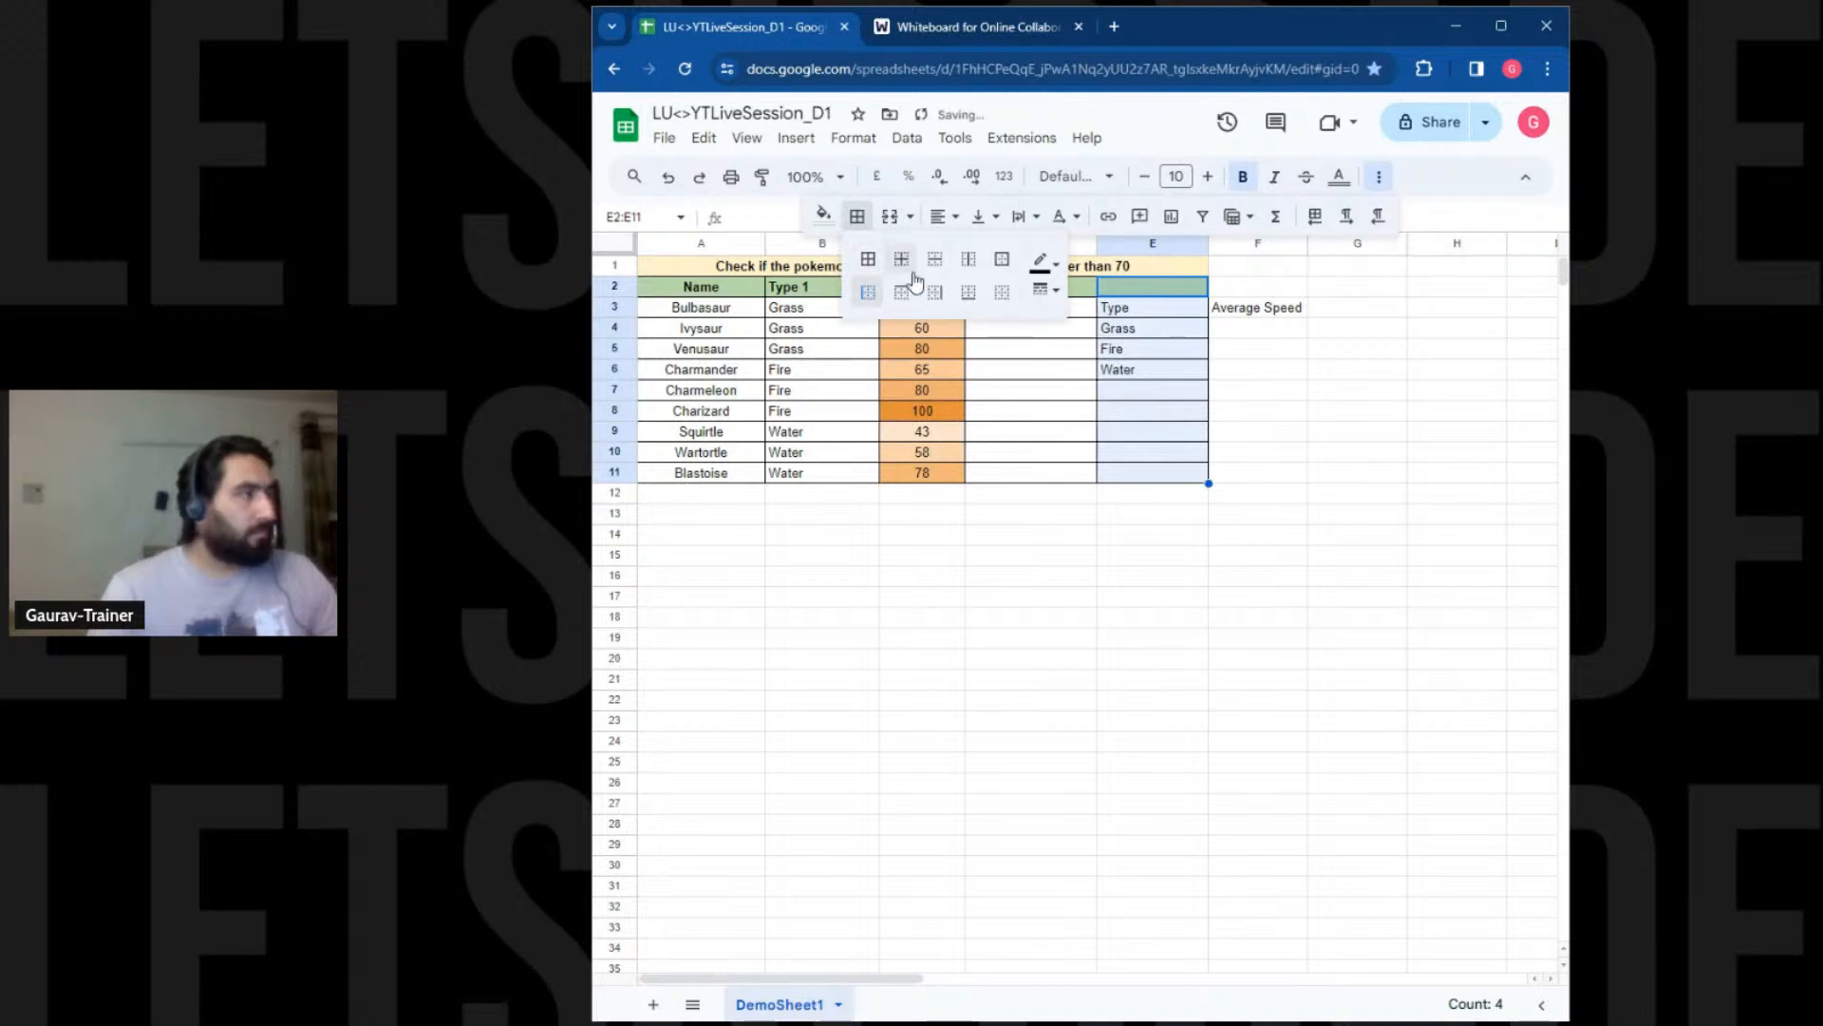
click(1001, 293)
click(868, 300)
click(978, 590)
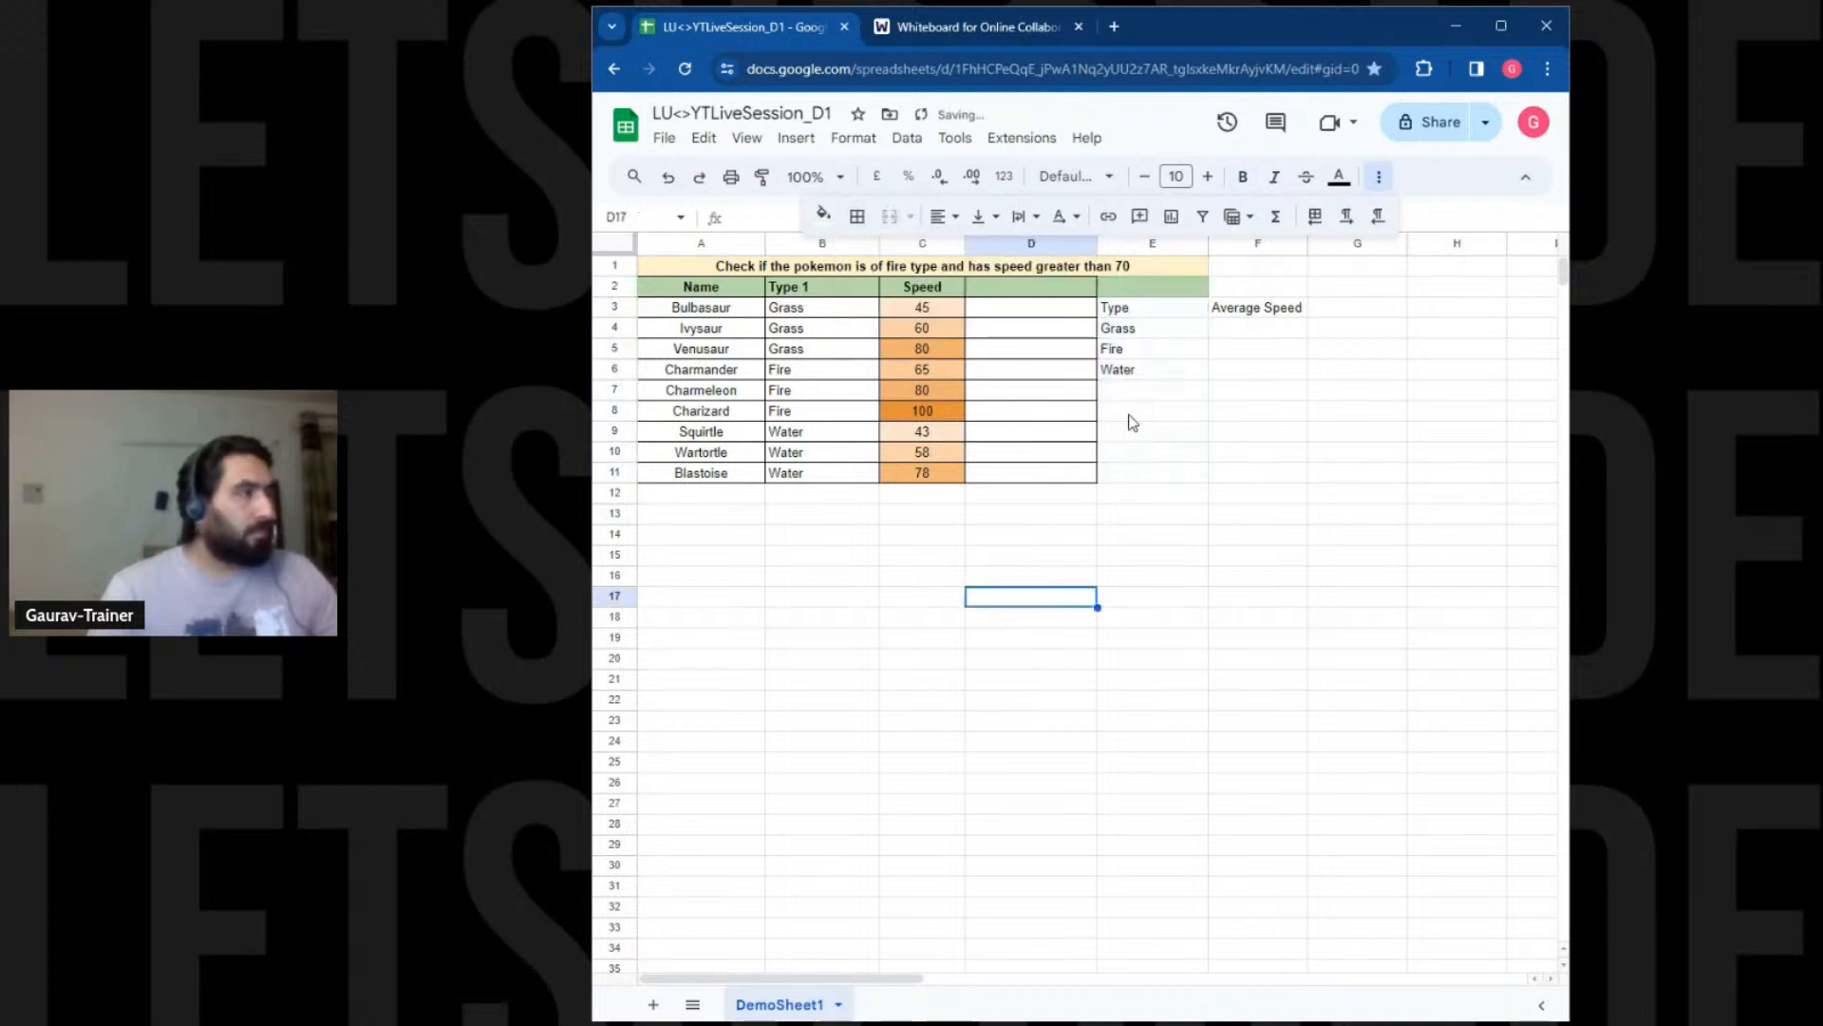
Clear the green header formatting from E2 by copying the format of the blank cell G2 onto it
click(1145, 286)
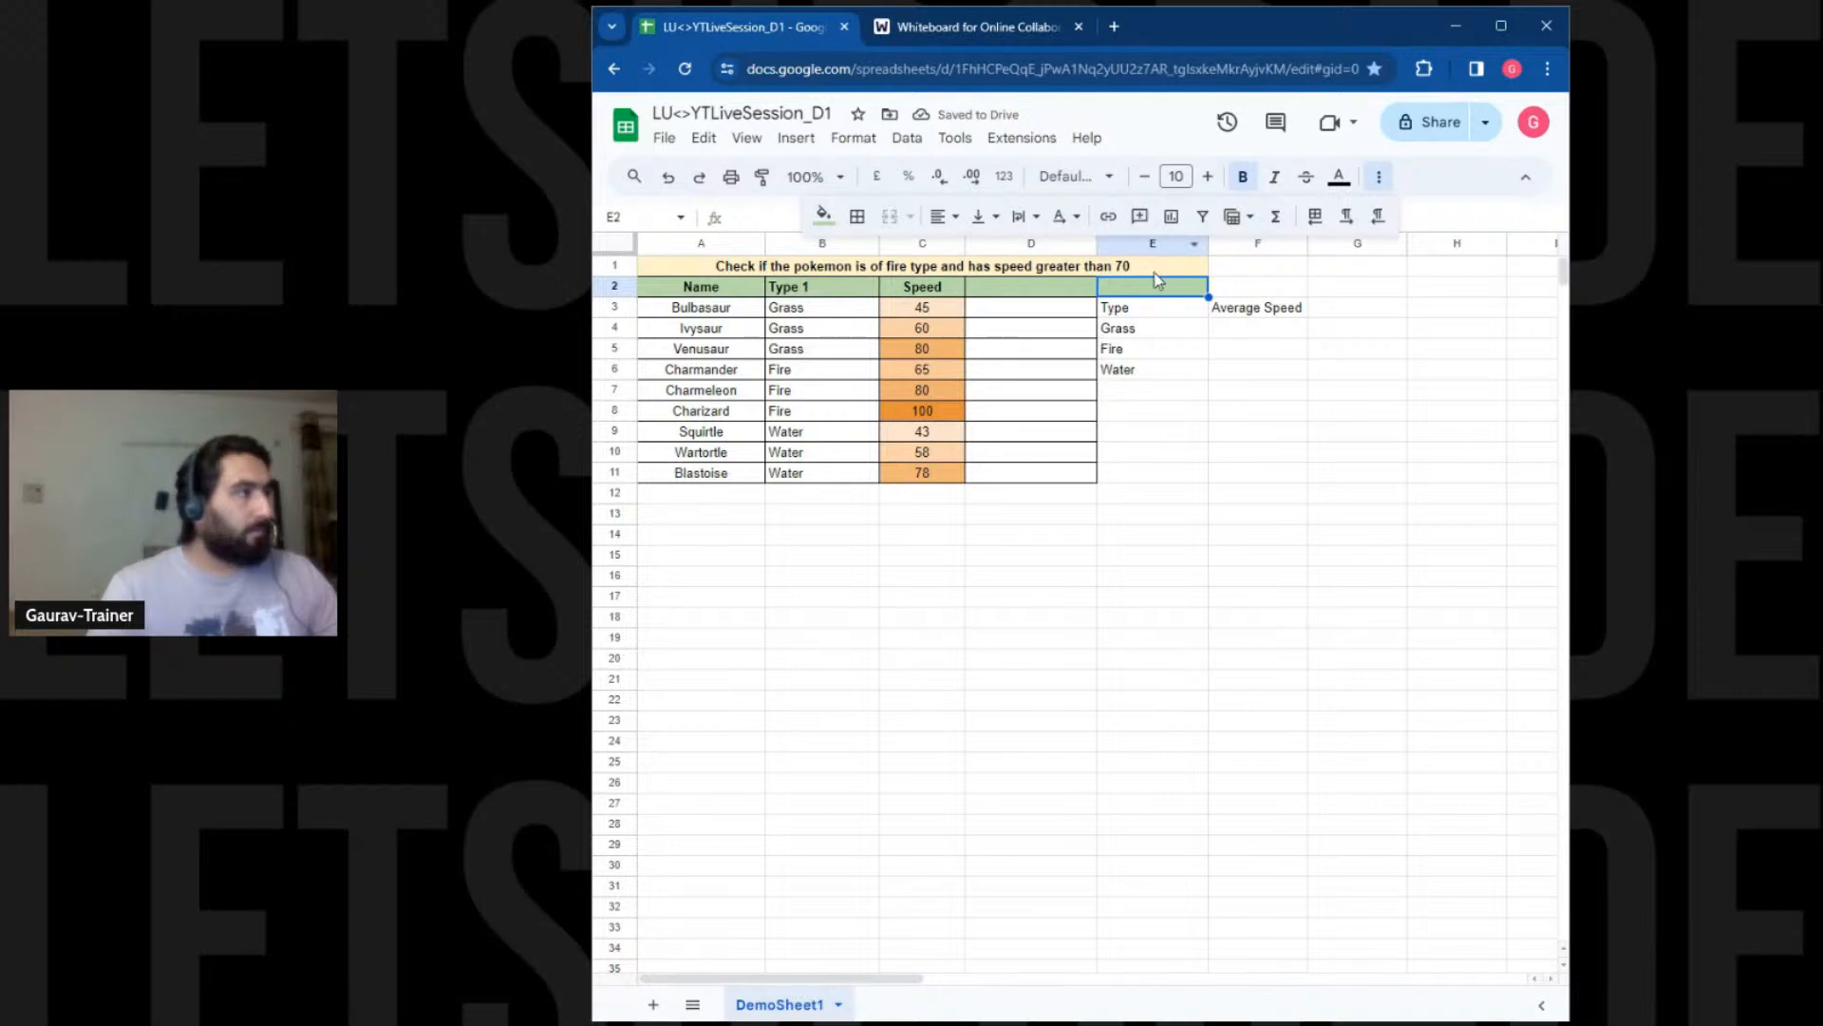
right_click(1157, 291)
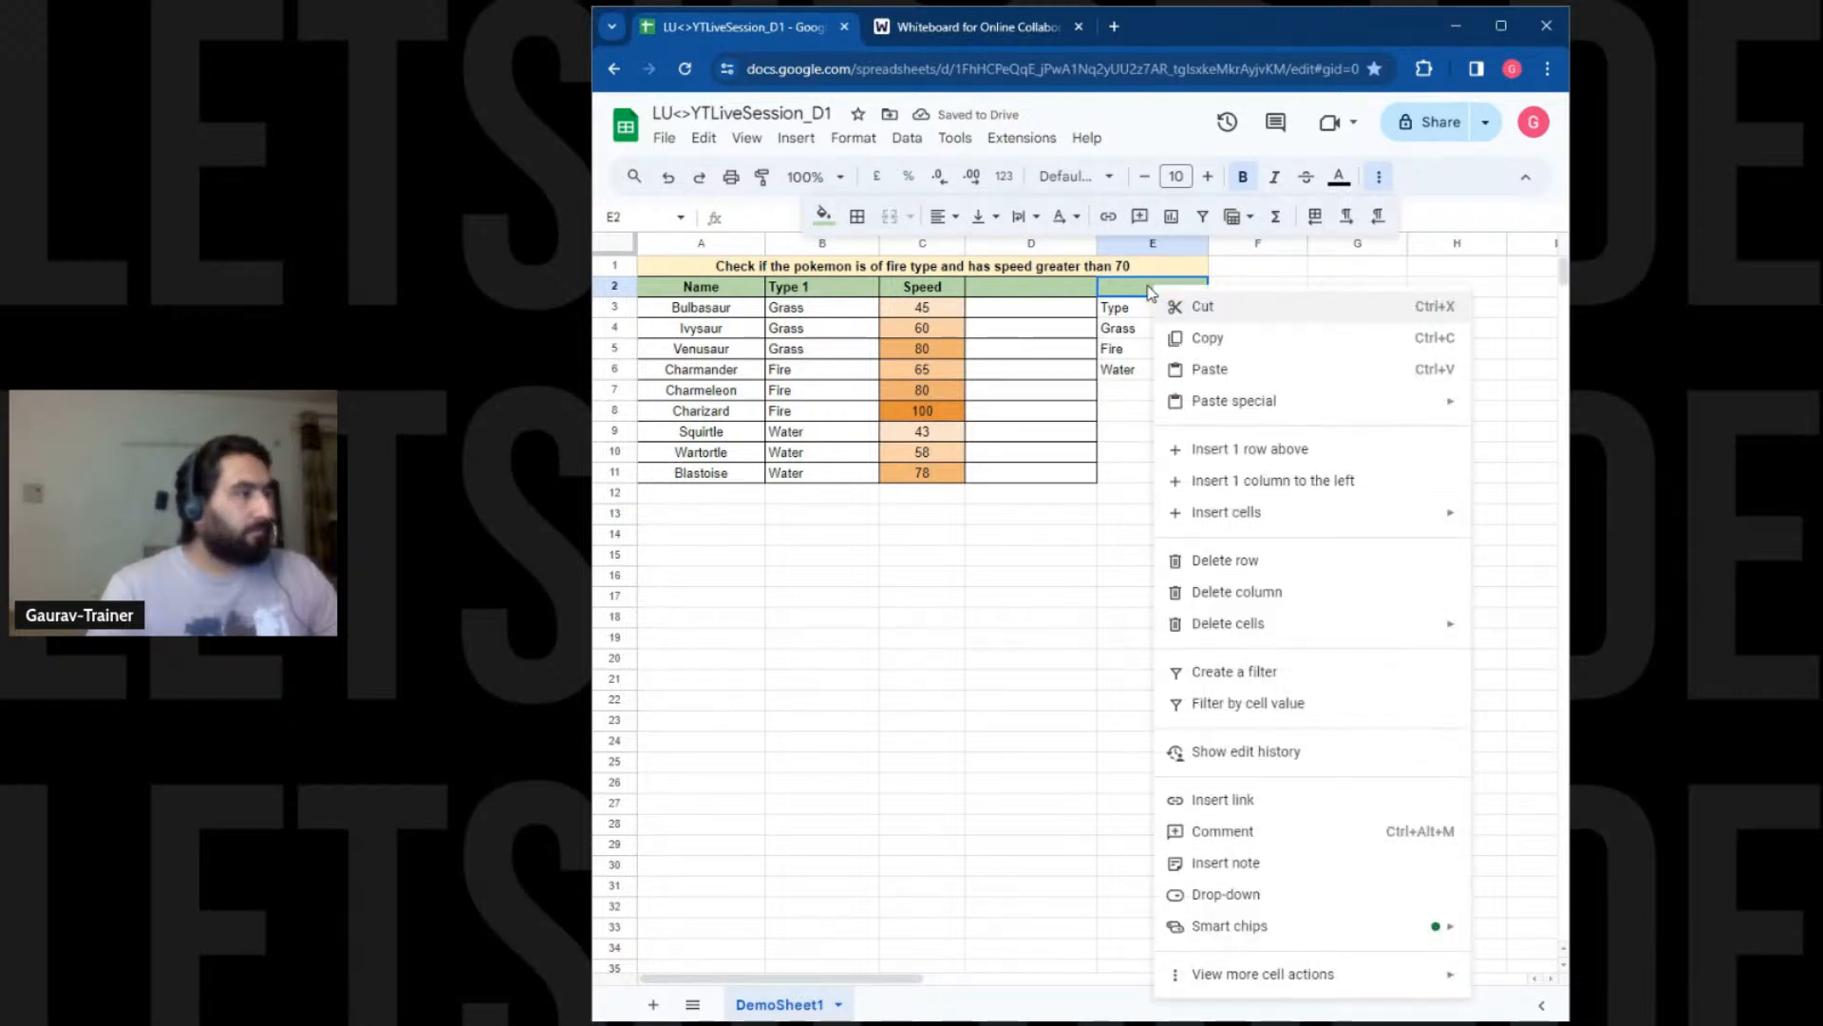
click(1334, 282)
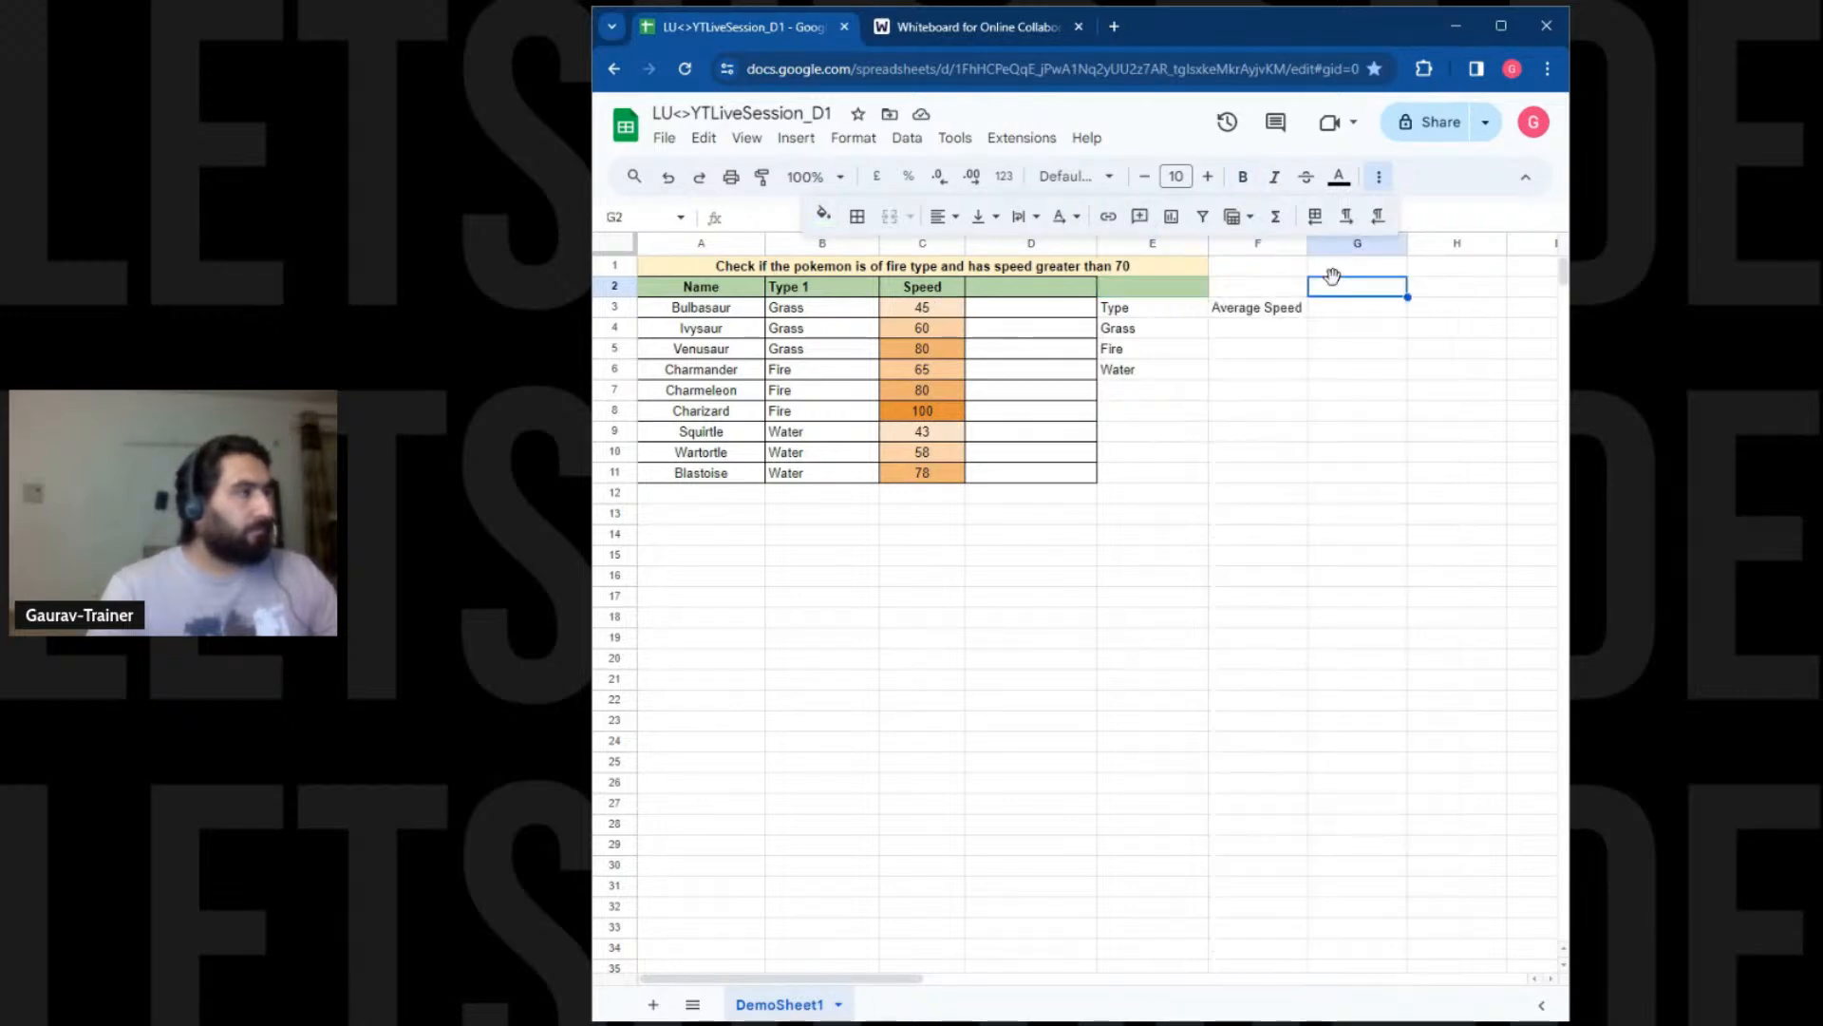
click(761, 177)
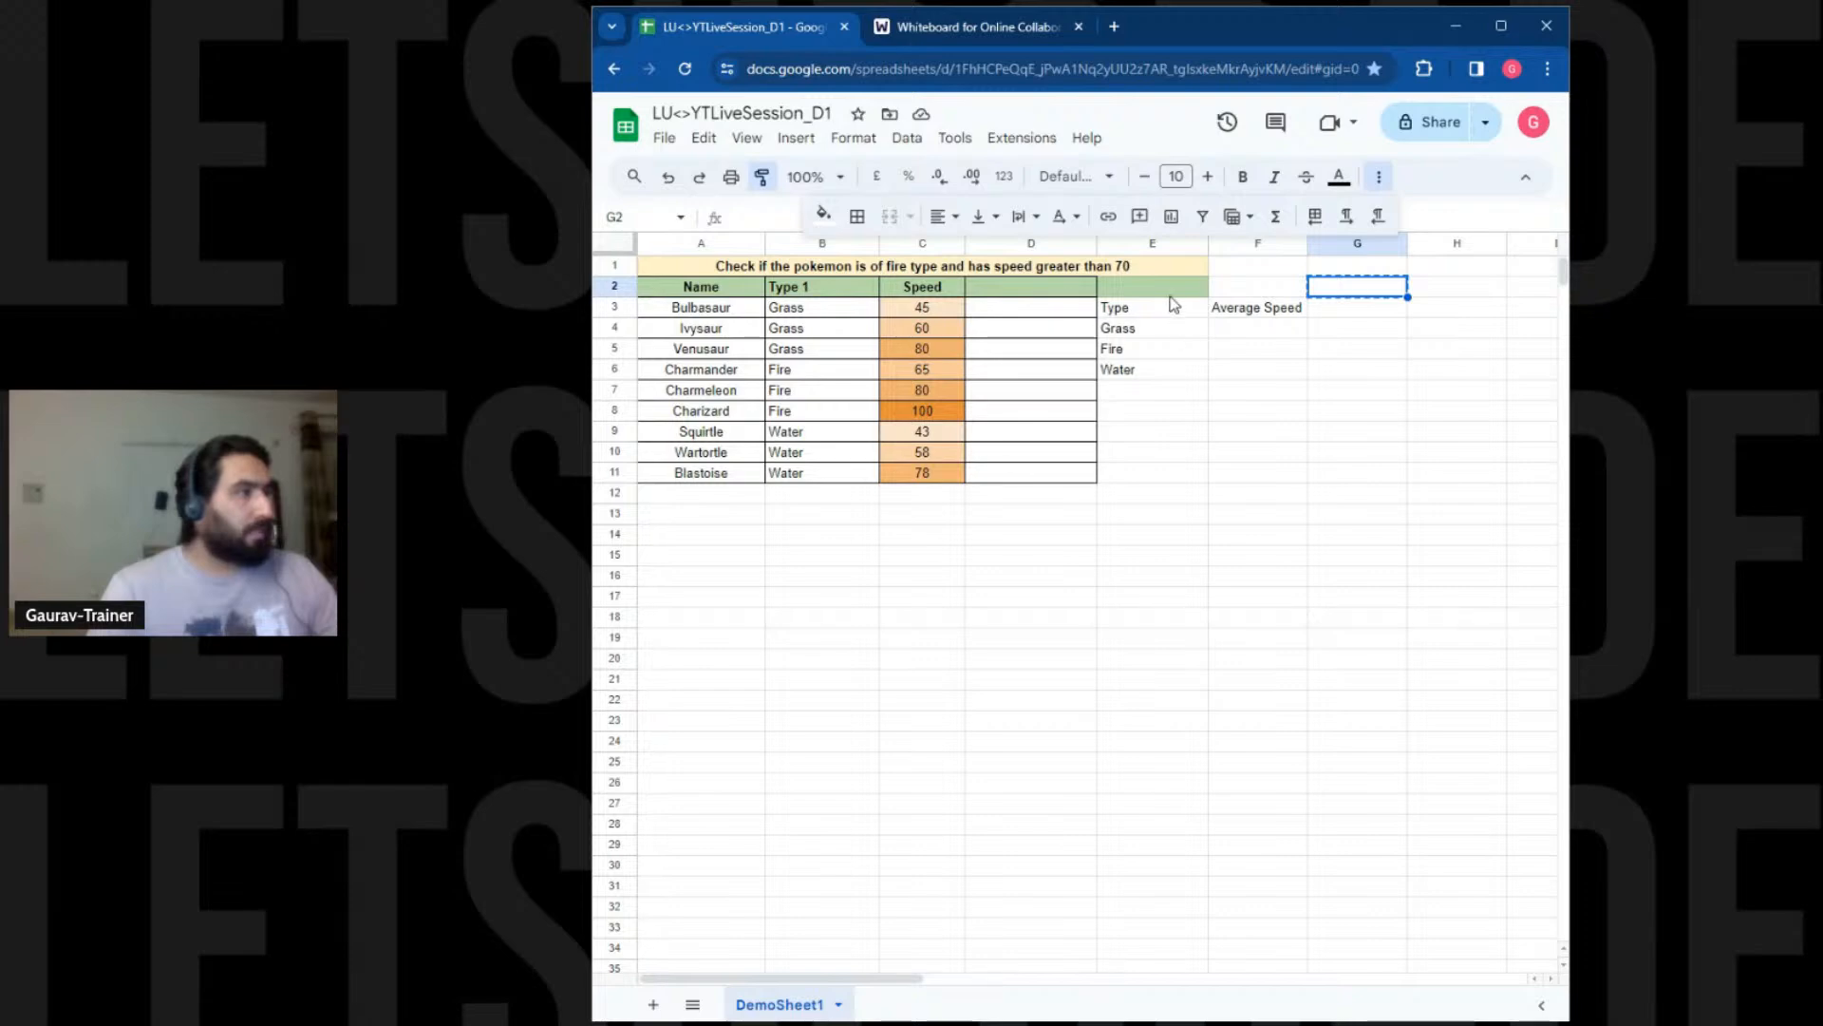
click(1170, 291)
click(1166, 533)
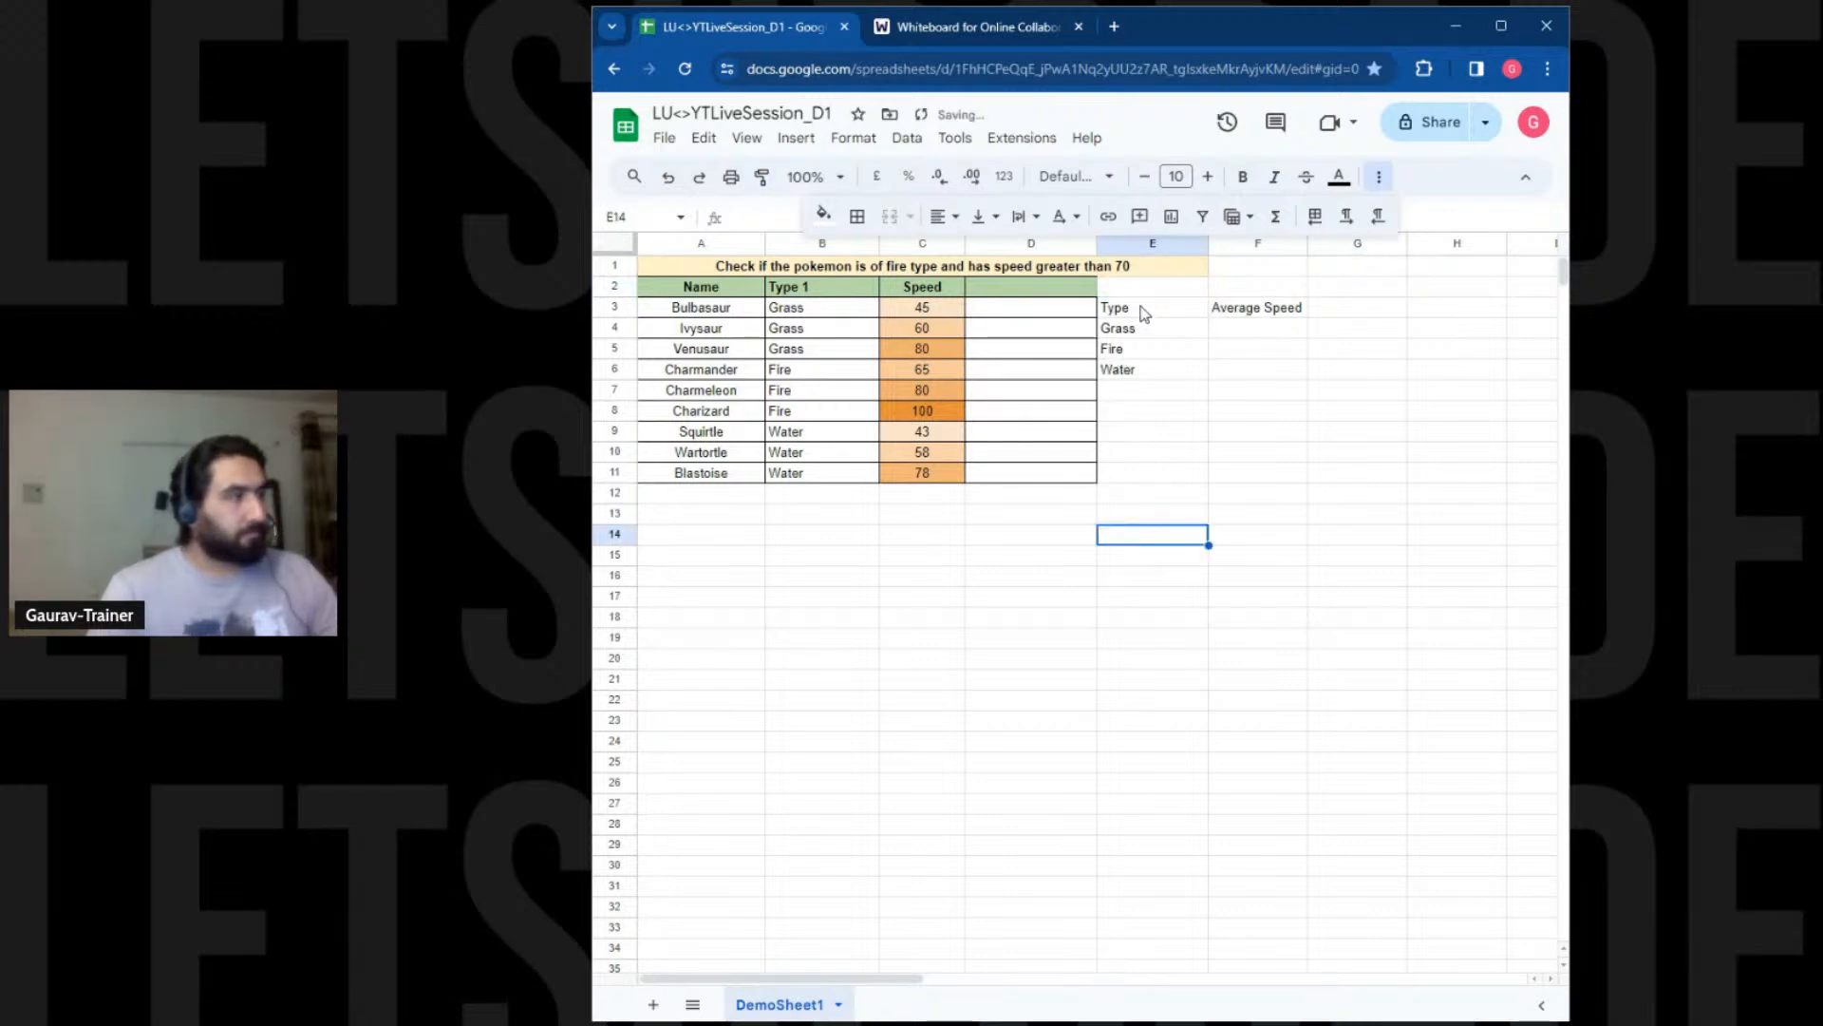
Move the Type and Average Speed list from E3:F6 one column over so that it starts at F3
drag(1144, 314, 1257, 364)
key(ctrl+c)
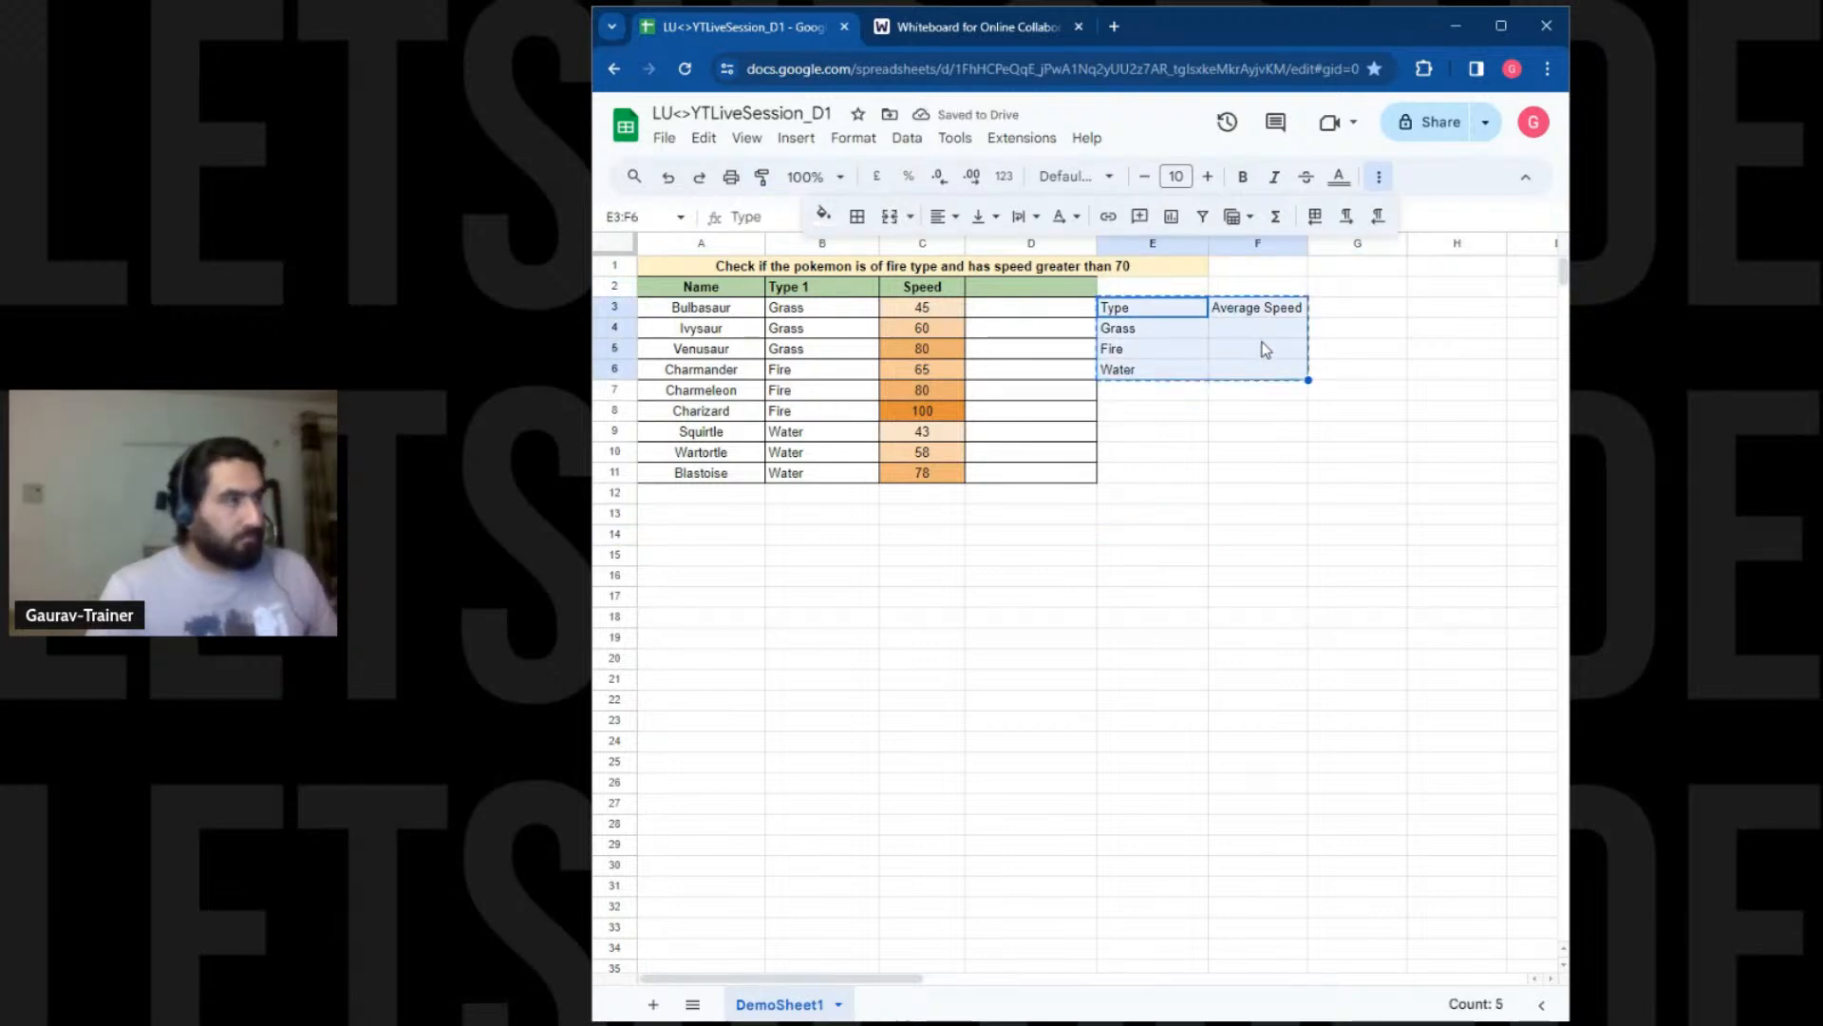
click(1267, 312)
key(ctrl+v)
click(1256, 452)
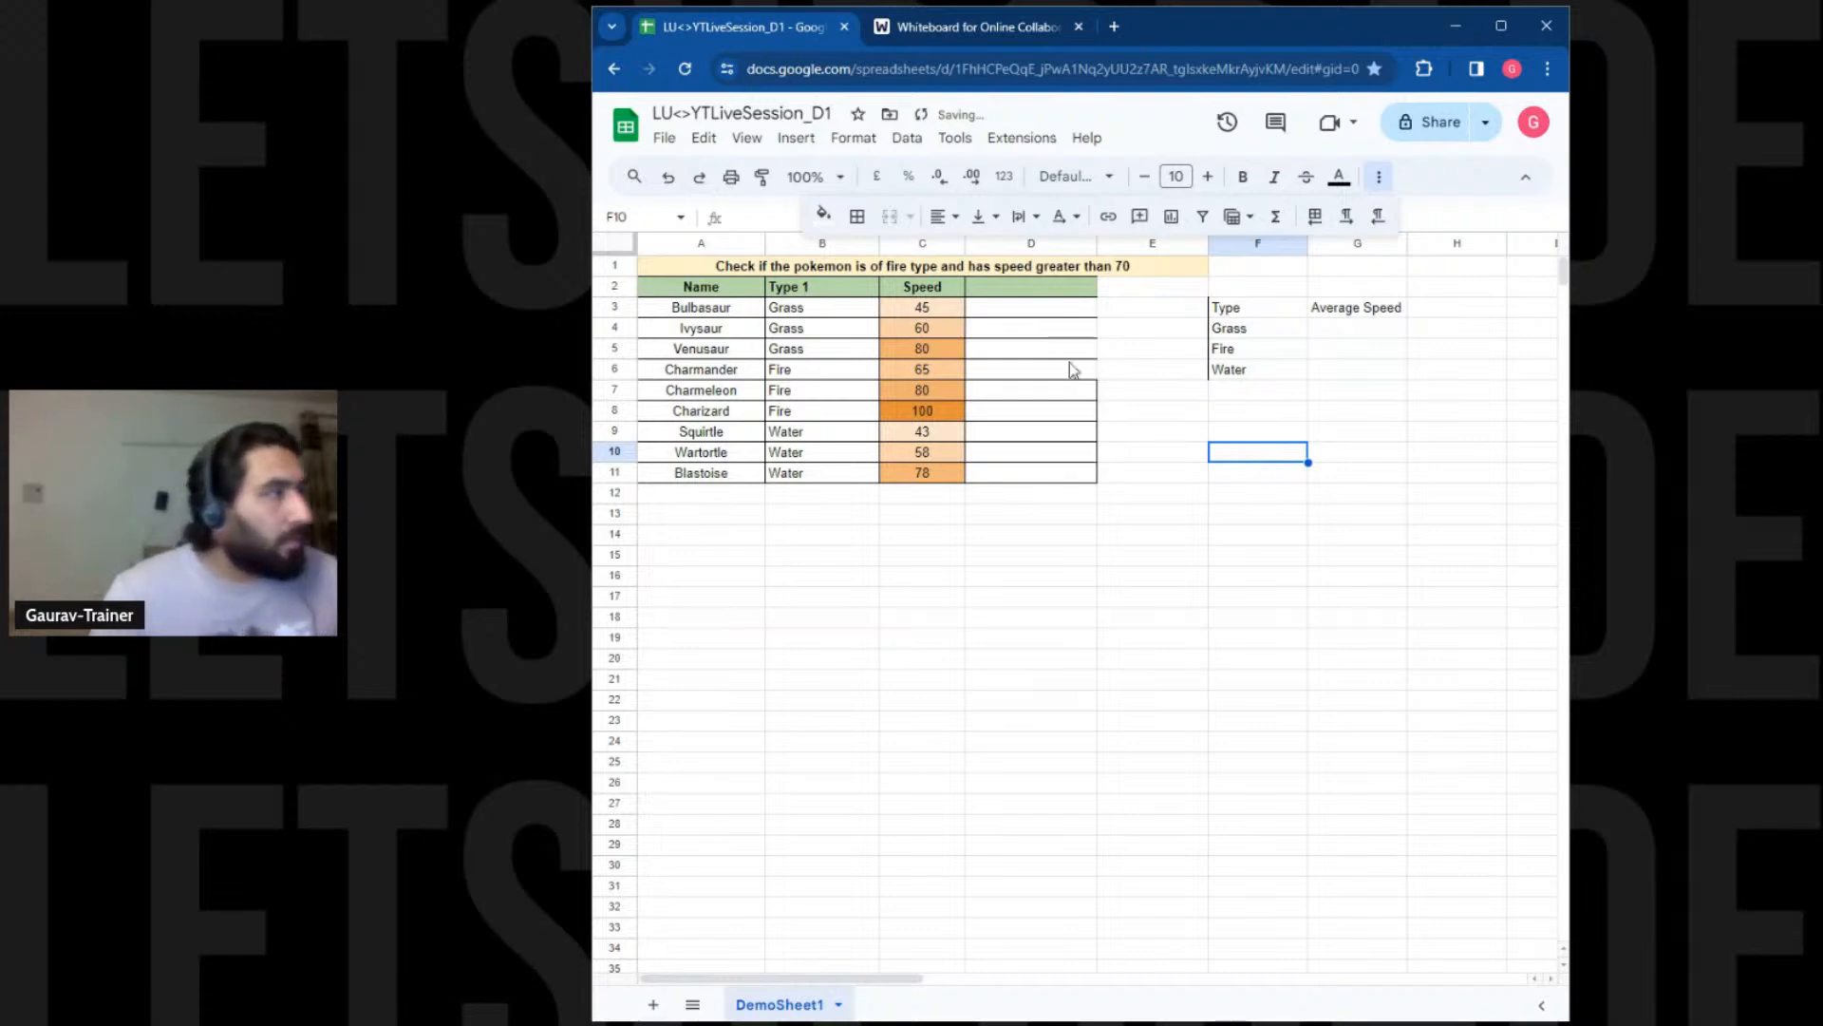
Remove all borders from the Type list in F3:F6
drag(1223, 310, 1235, 372)
click(858, 216)
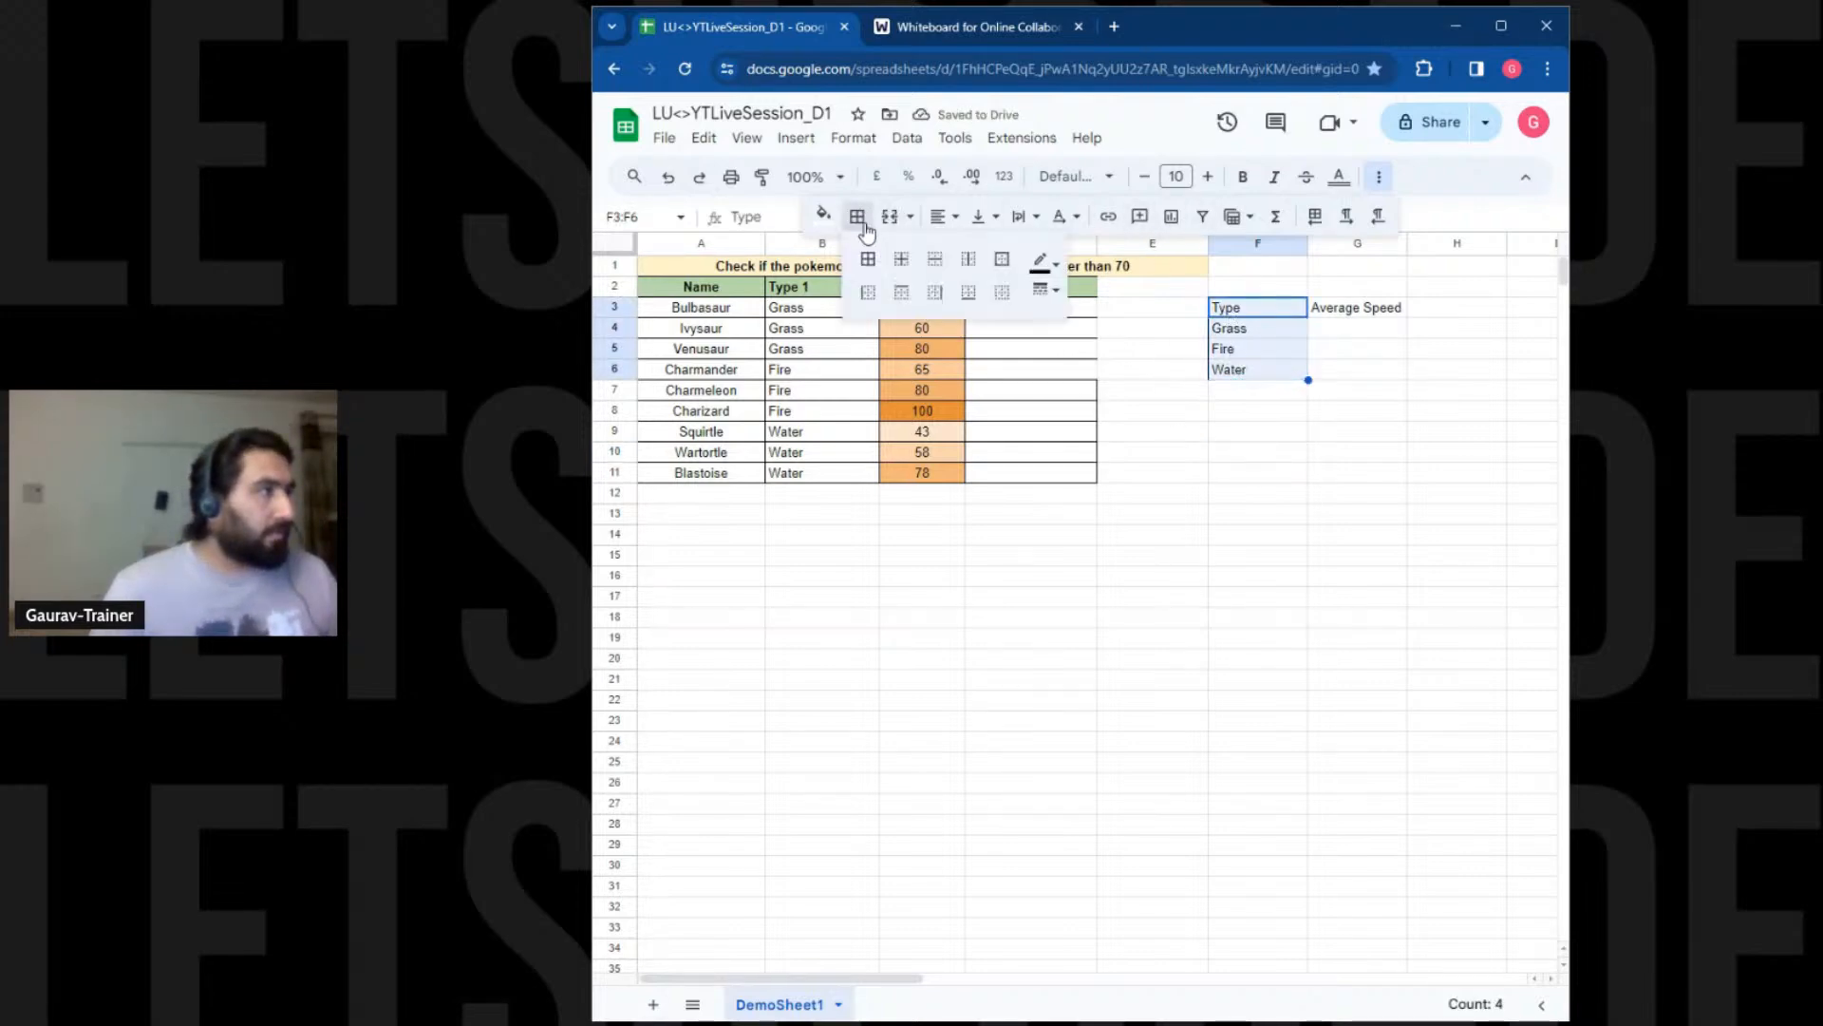
click(1002, 291)
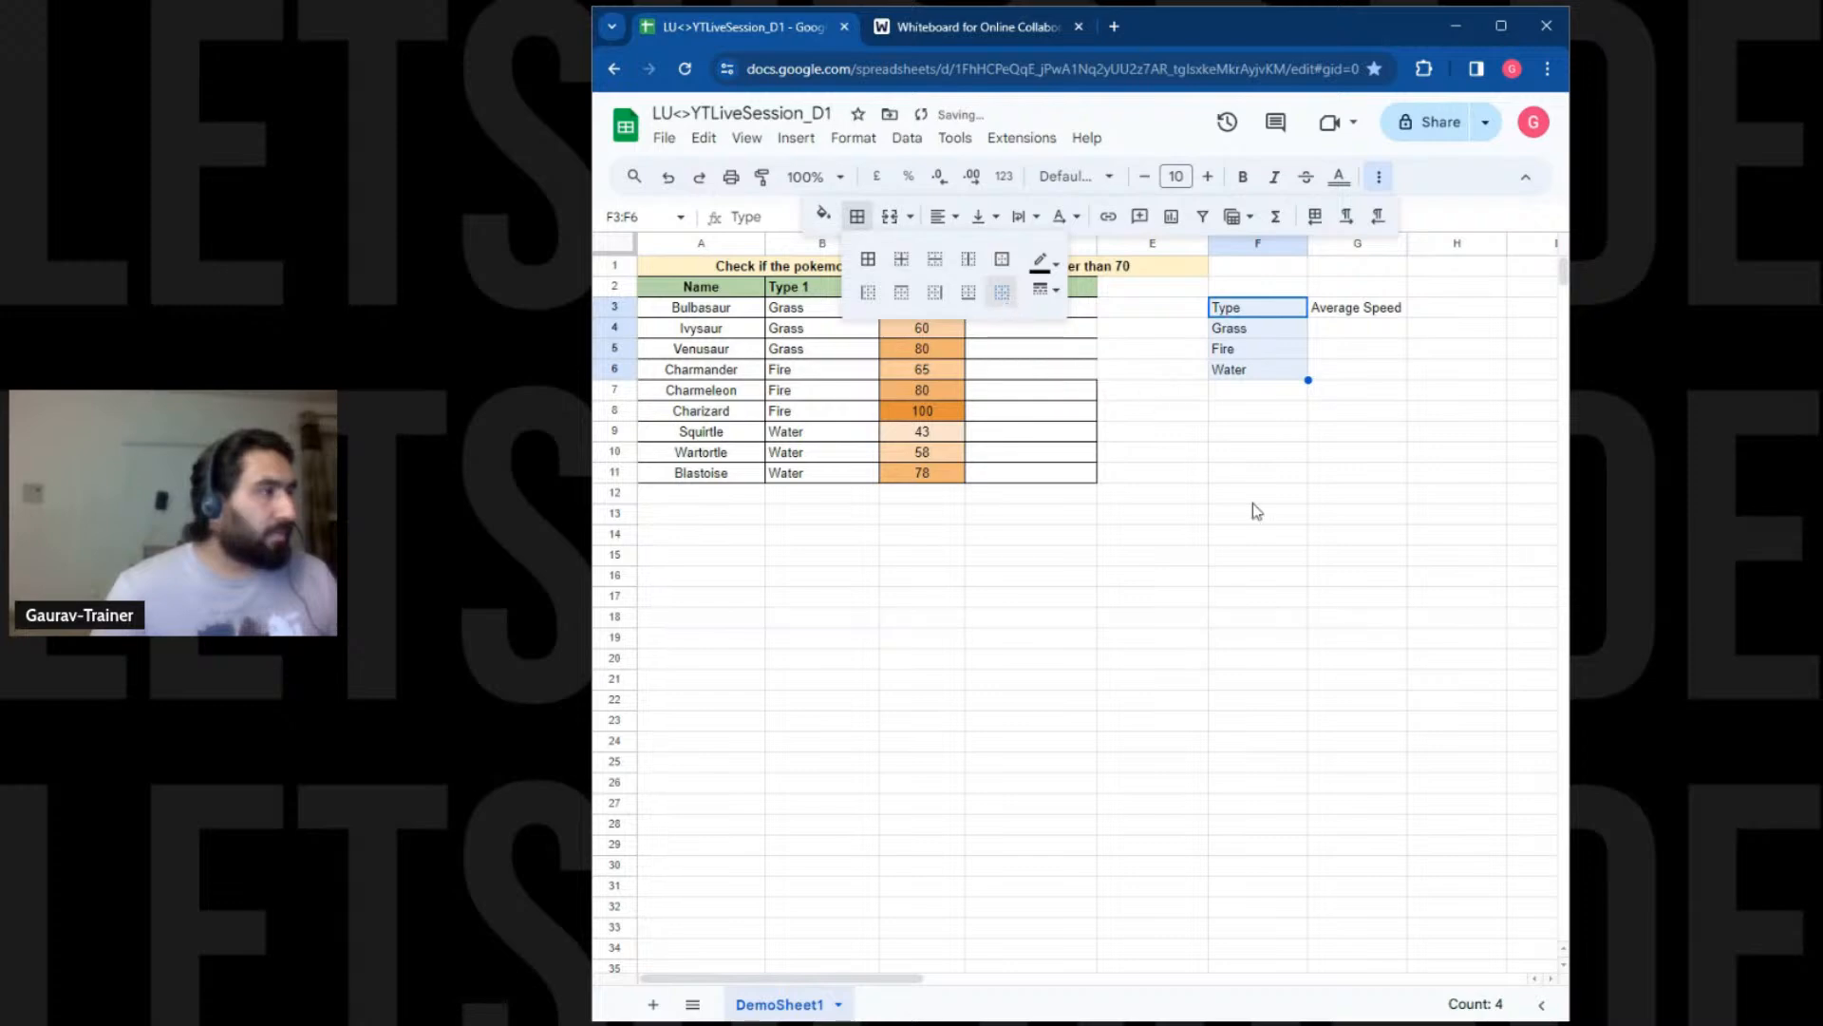
click(1252, 504)
Restore the right border on cells D3:D6 of the main table
drag(1073, 308, 1079, 371)
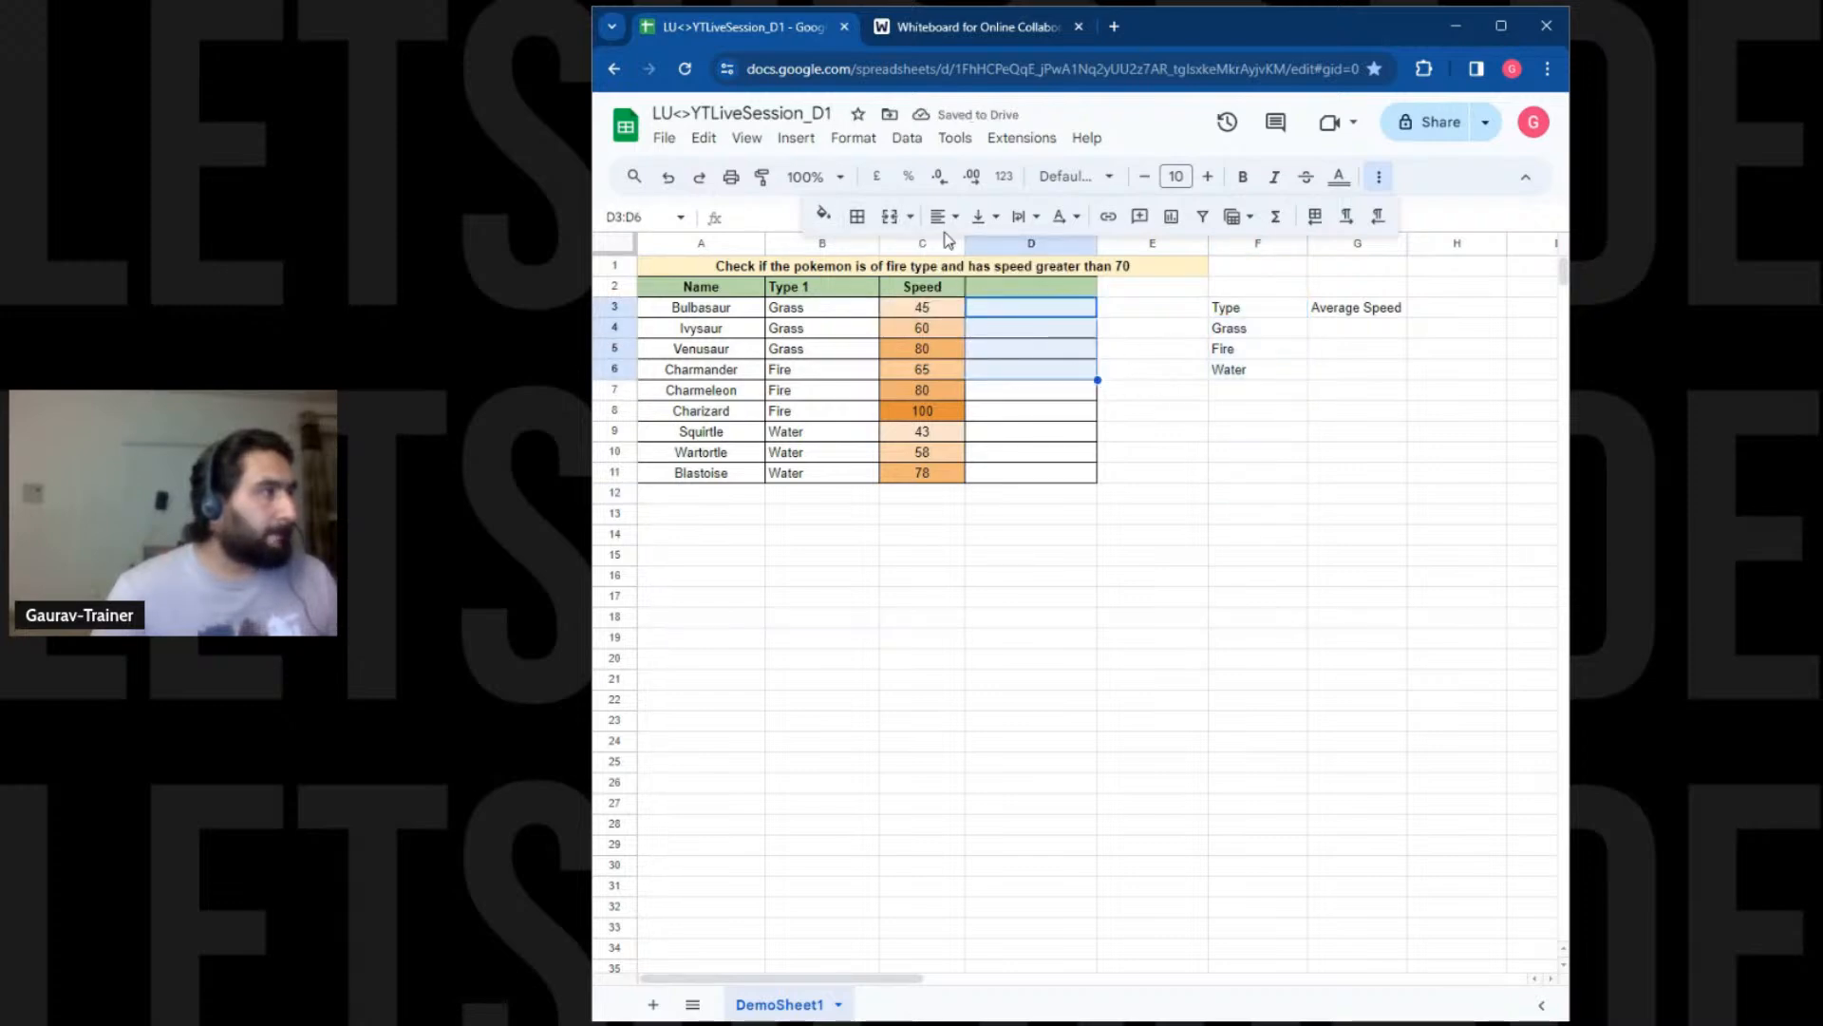
click(857, 216)
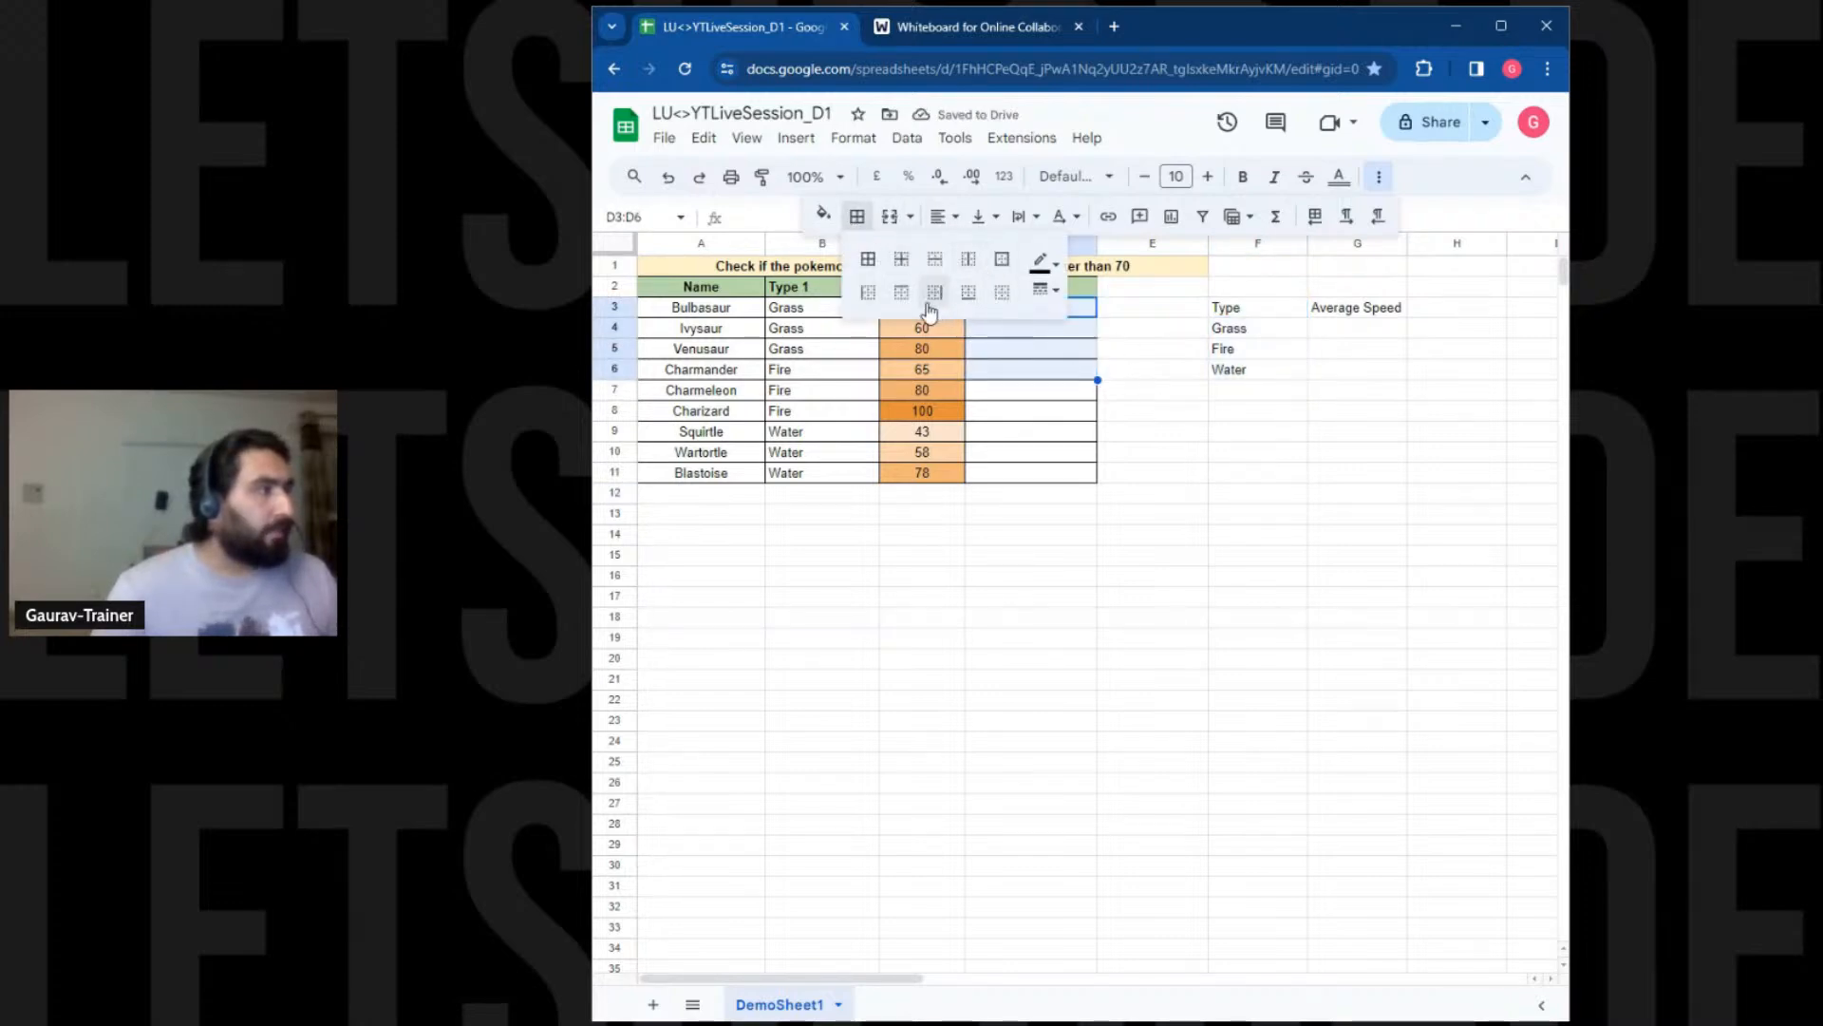
click(934, 292)
click(1045, 599)
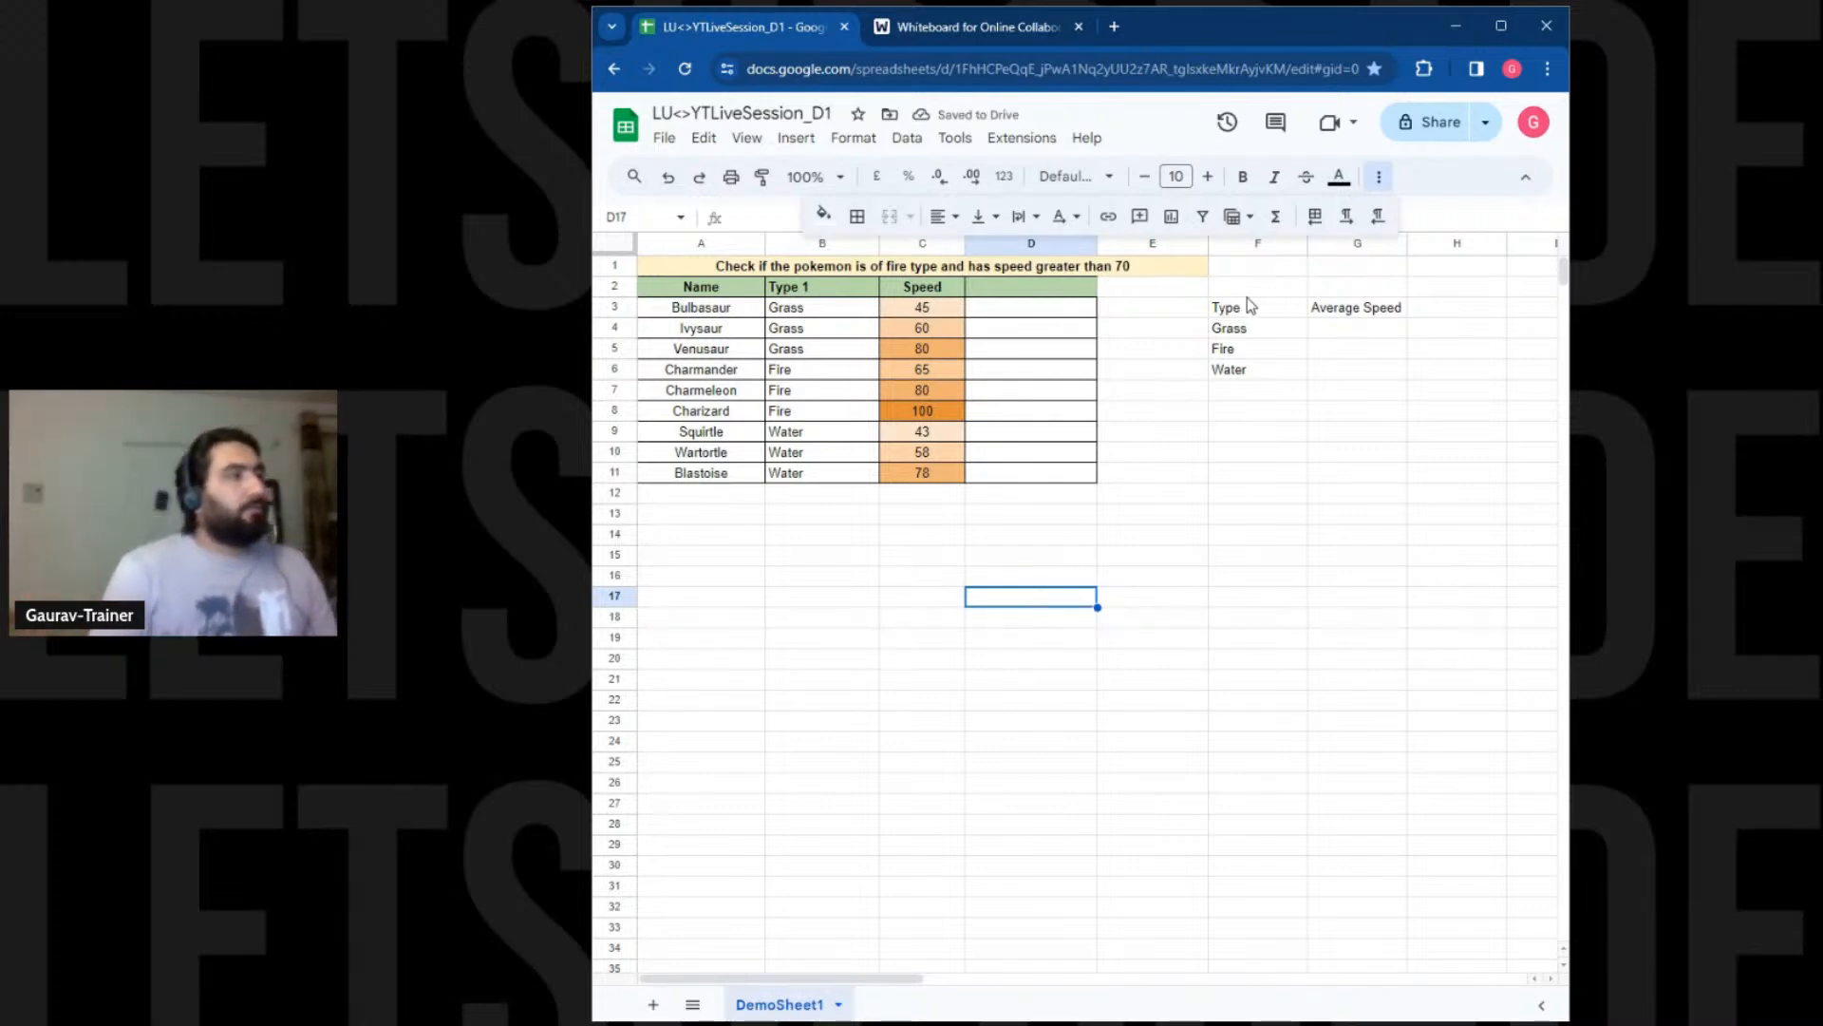
Copy the header format of the Name cell A2 onto the Type and Average Speed headers in F3:G3
drag(1246, 302, 1348, 312)
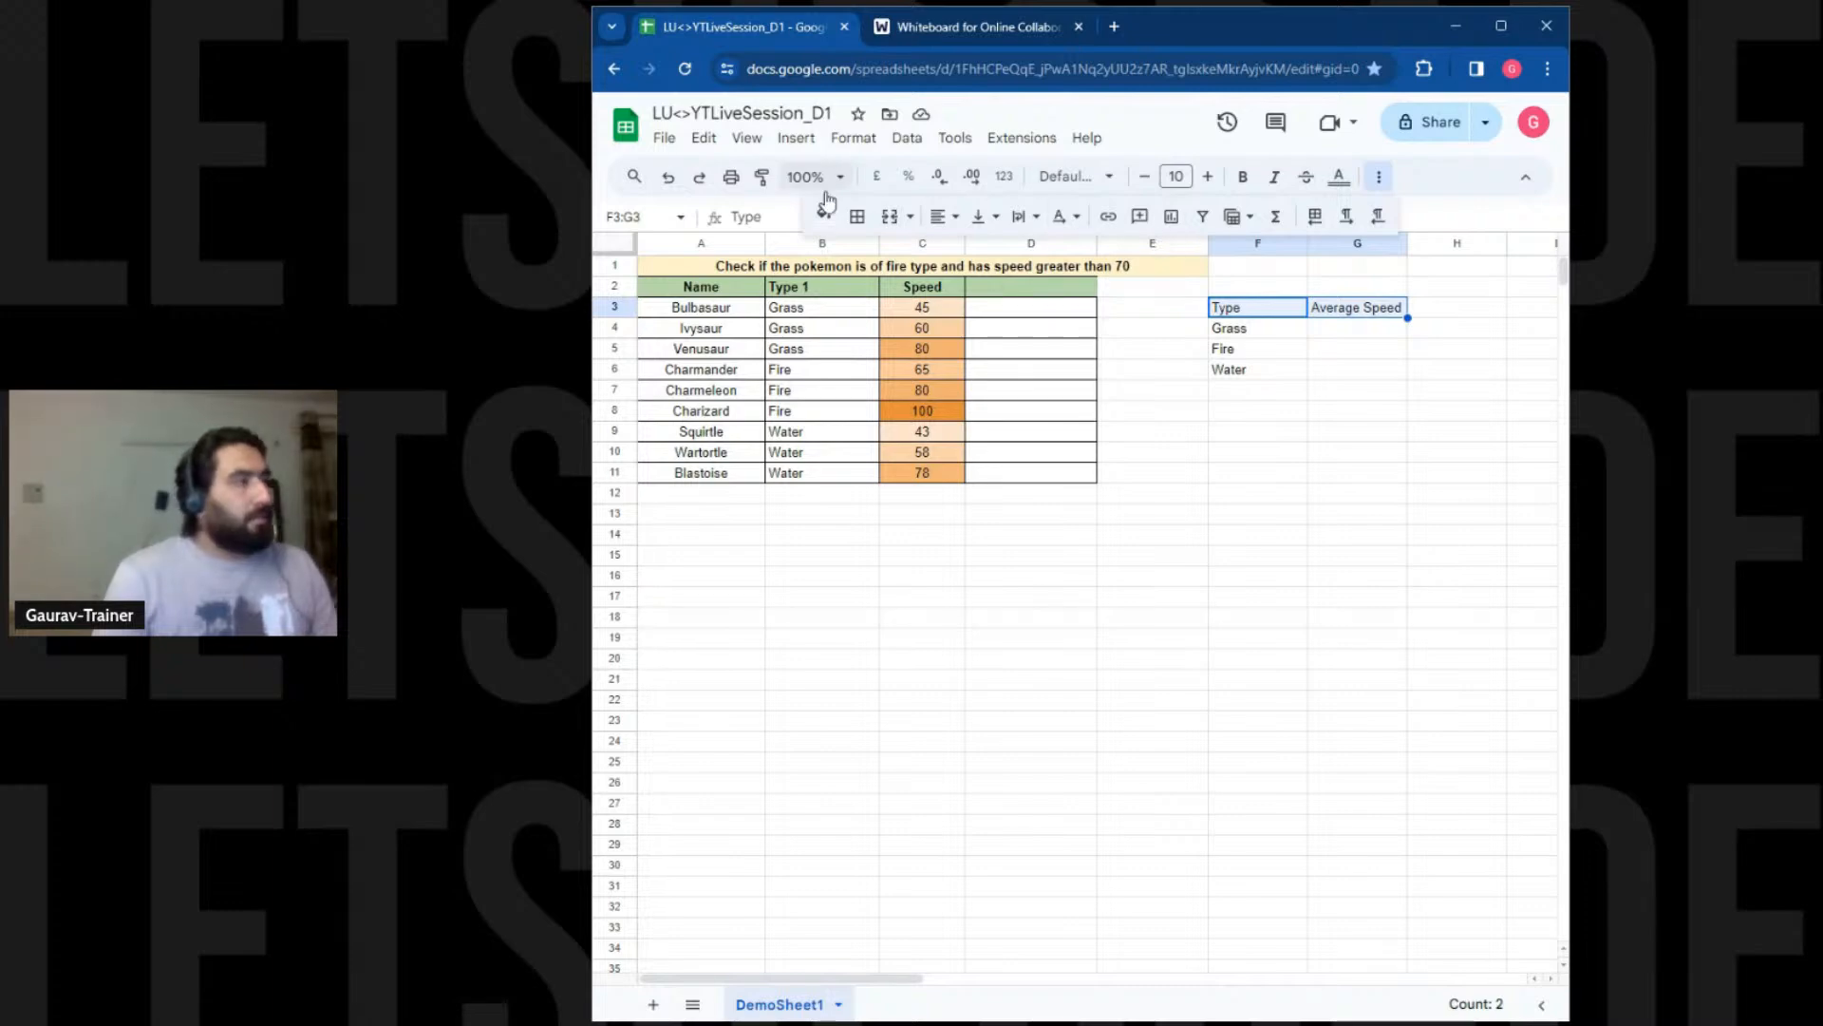
click(733, 289)
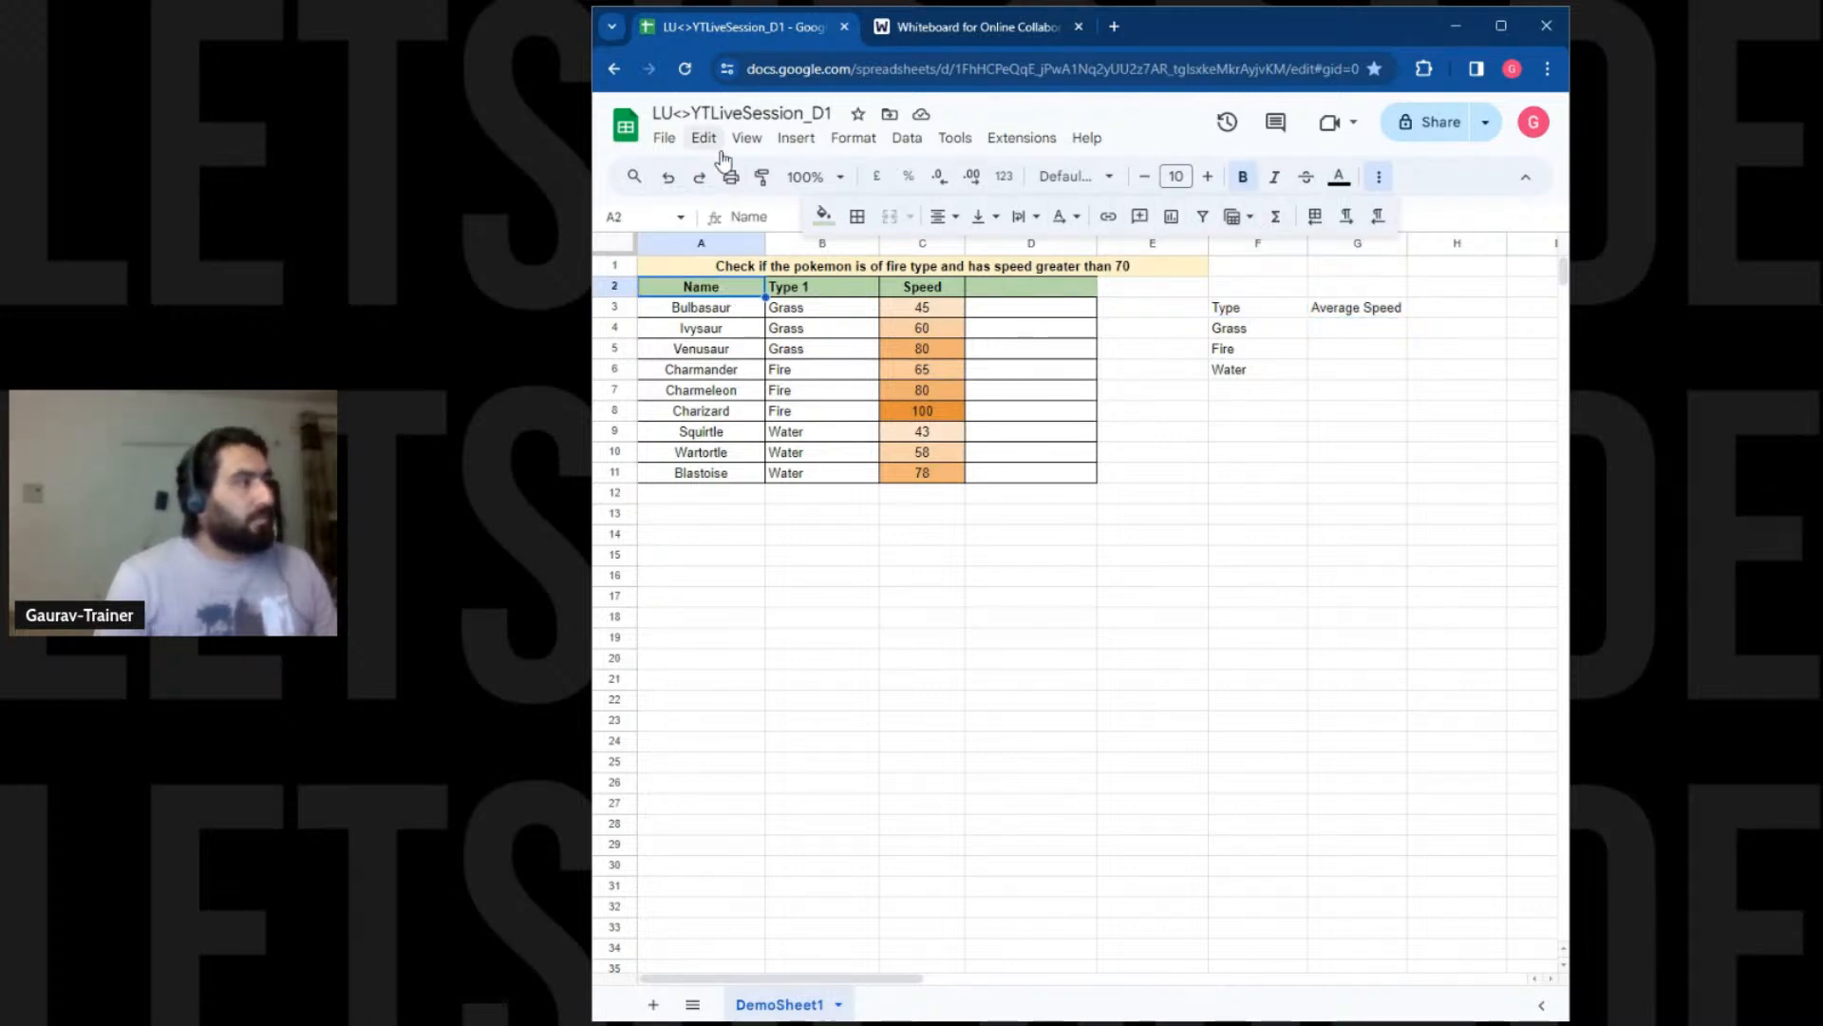
click(762, 177)
drag(1293, 316, 1329, 321)
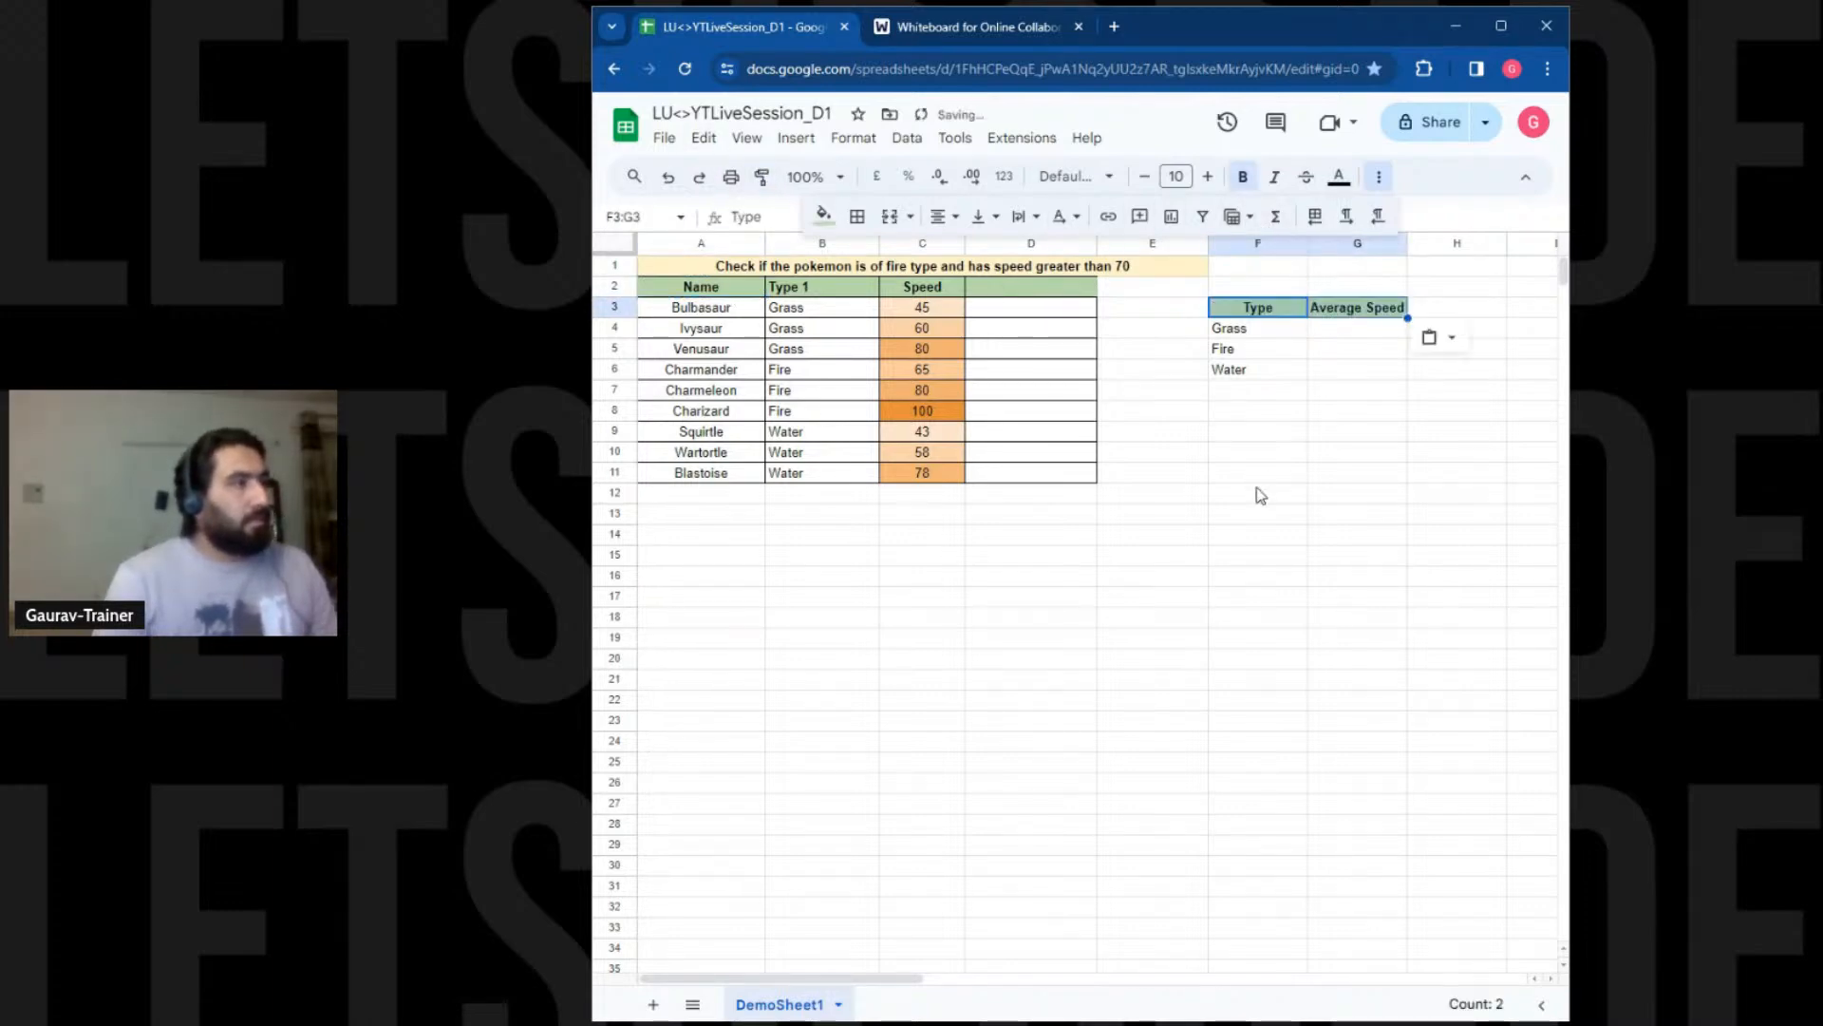
click(1244, 518)
Copy the bordered cell format of D4:D6 onto the summary table body F4:G6
drag(1012, 328, 1063, 371)
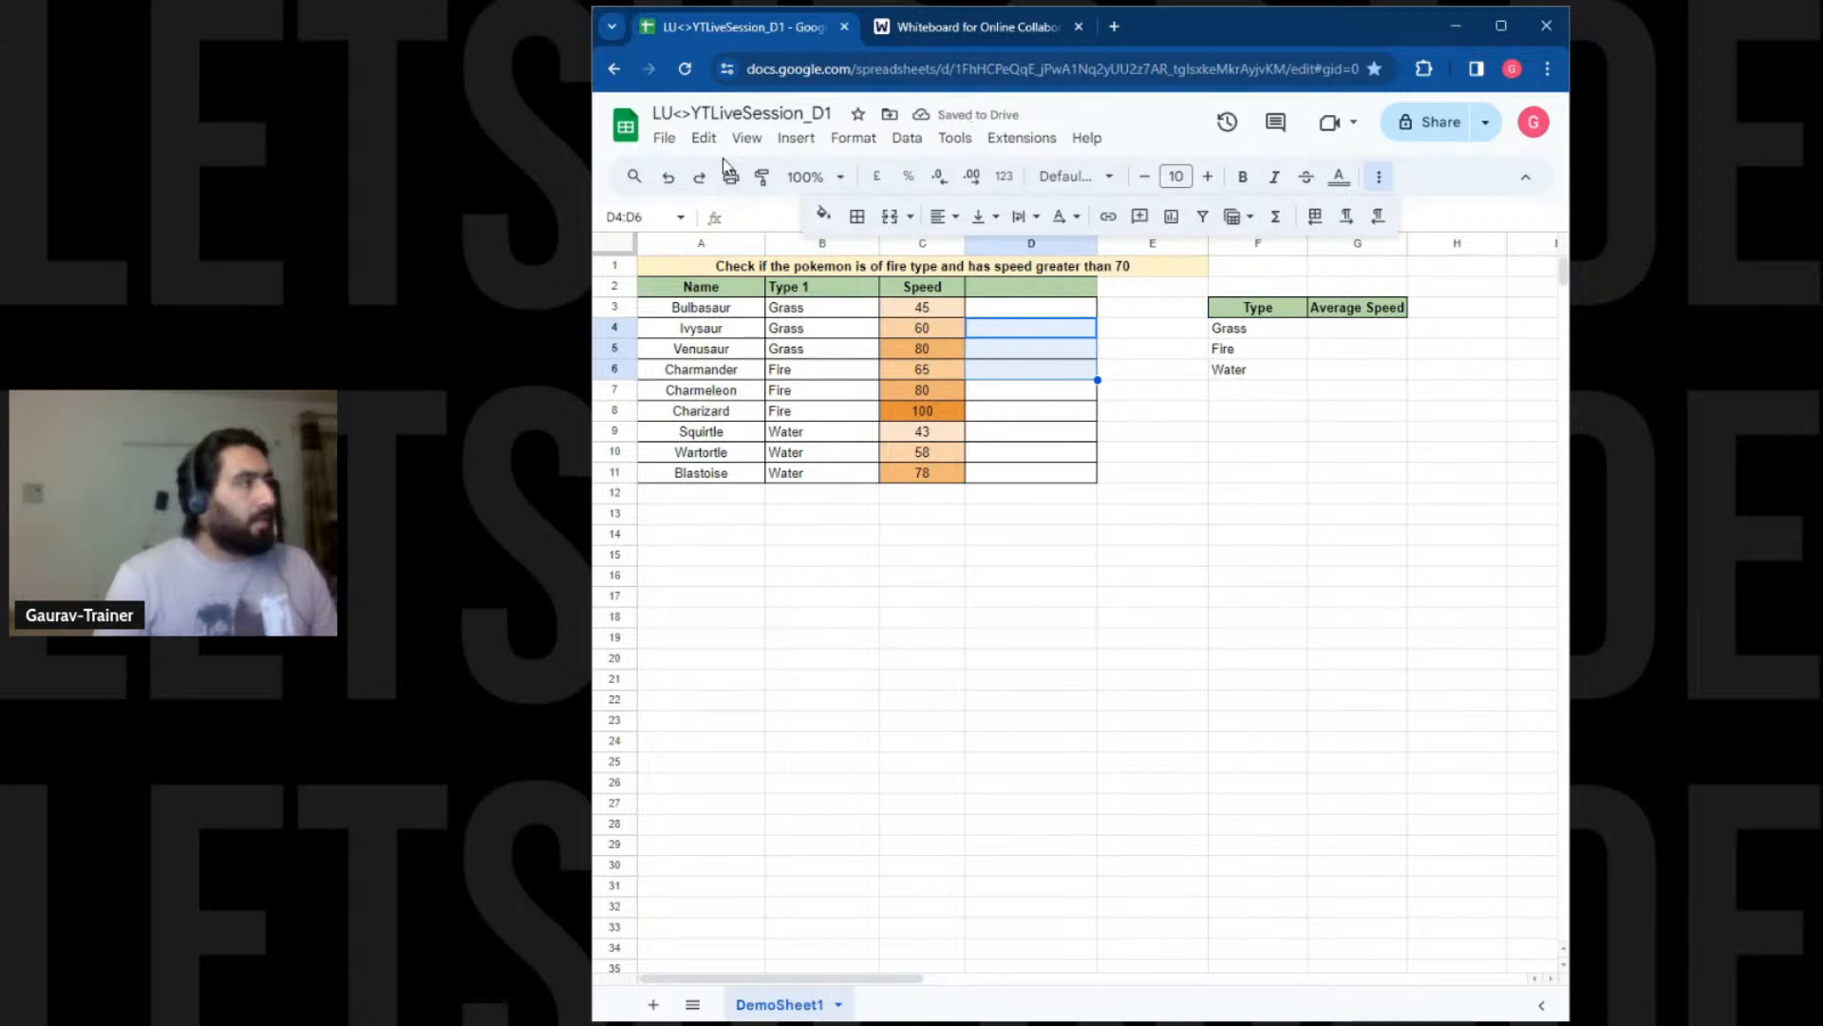
click(762, 177)
mouse_move(1258, 332)
mouse_down()
mouse_move(1266, 378)
mouse_move(1321, 368)
mouse_up()
click(1235, 613)
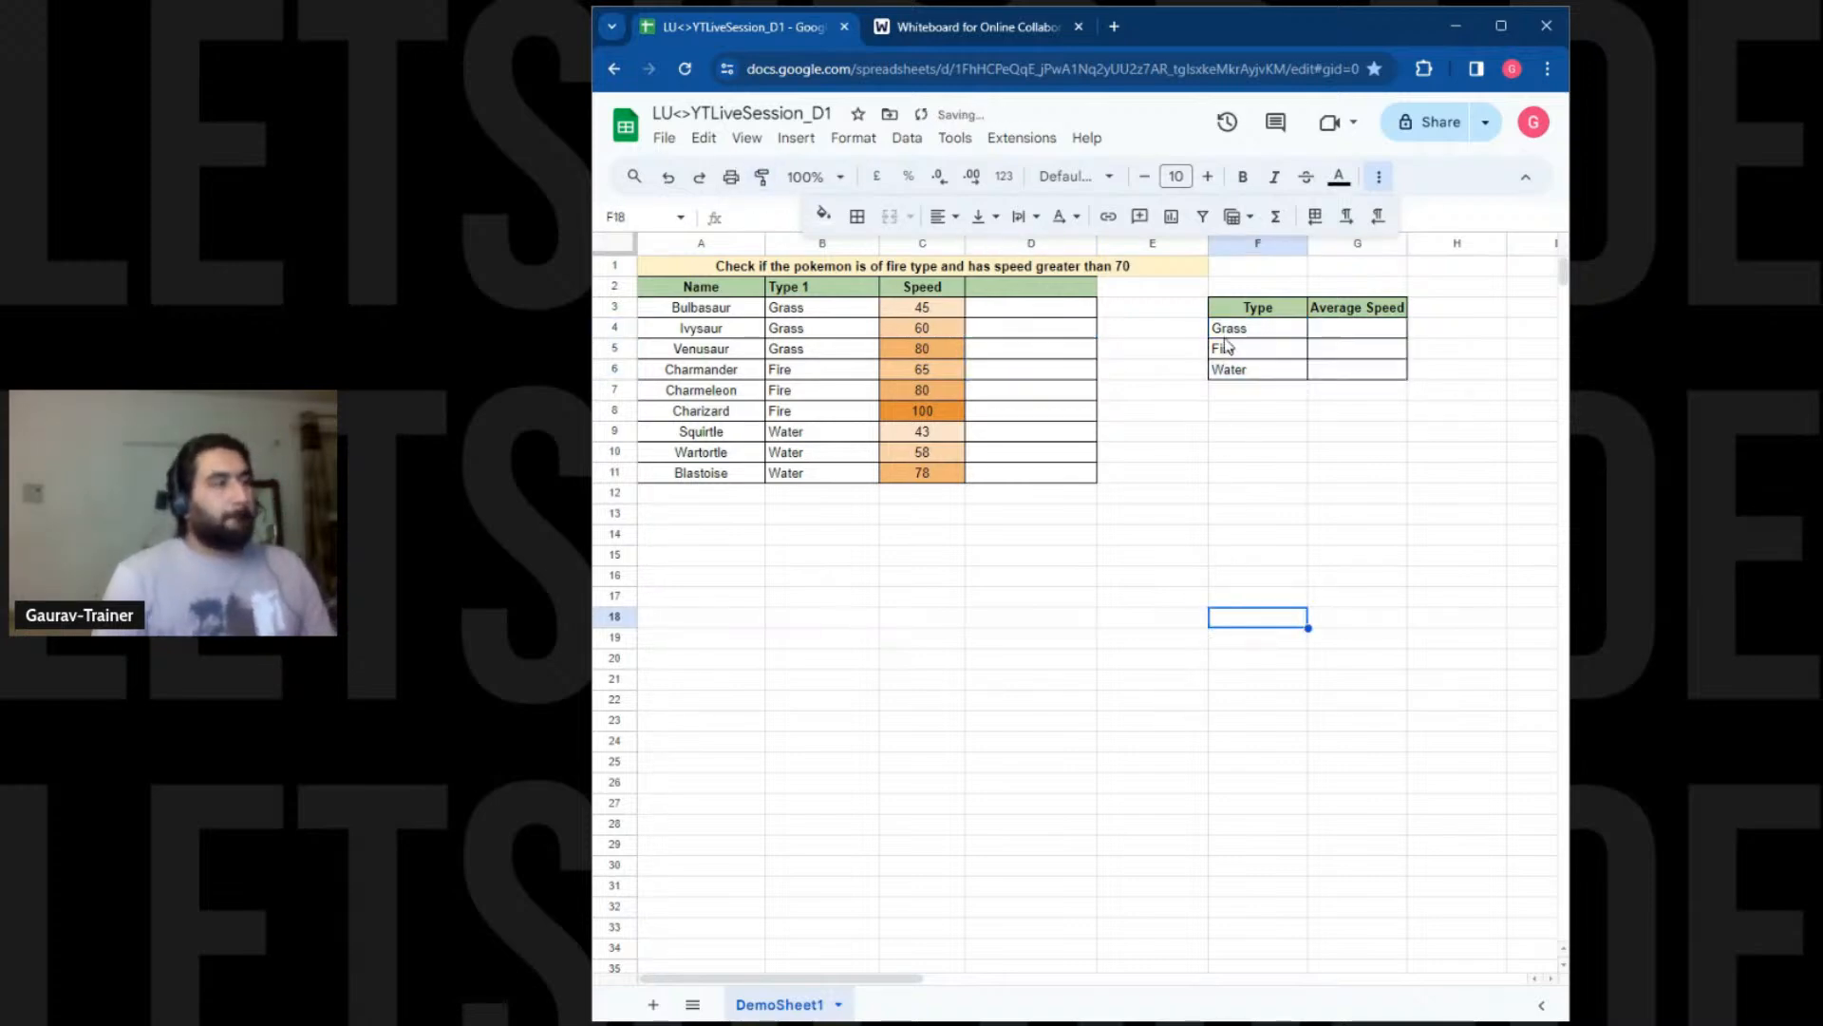
Copy the format of Speed cell C3 onto the type names Grass, Fire and Water in F4:F6
click(959, 309)
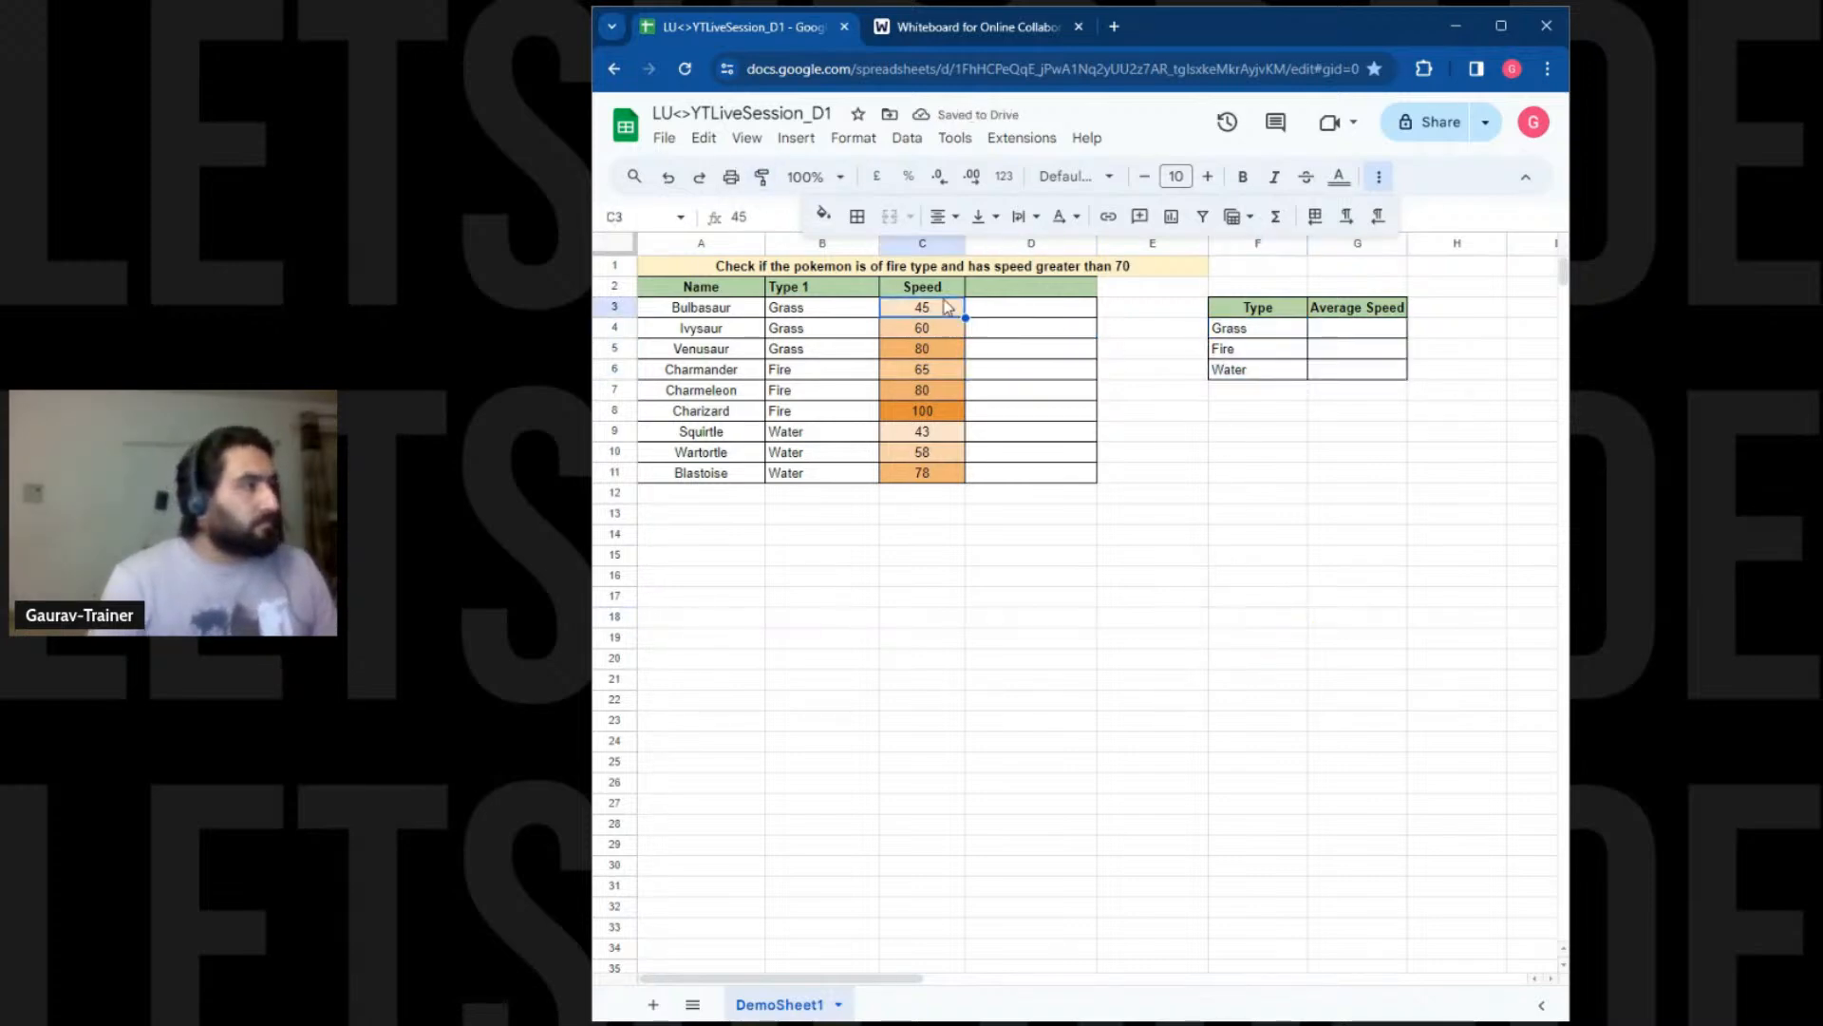
click(762, 177)
drag(1251, 330, 1259, 370)
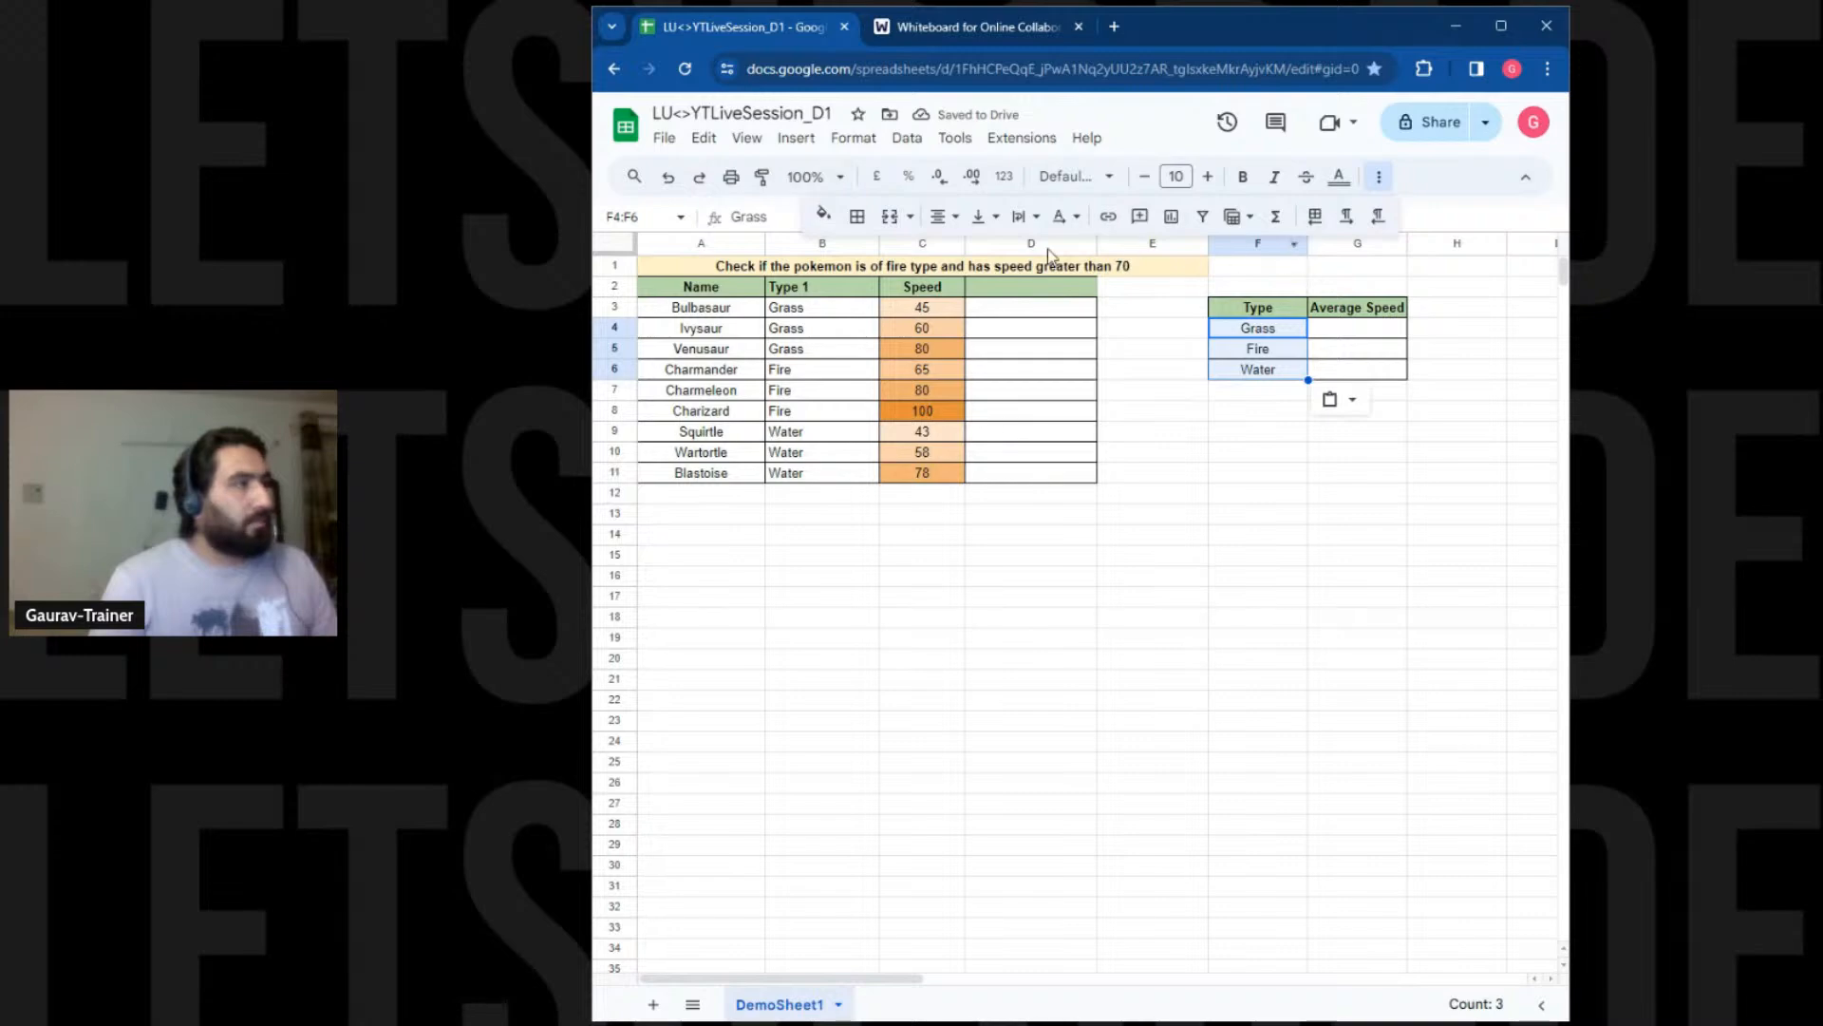
Fill the type cells F4:F6 with light orange
click(824, 215)
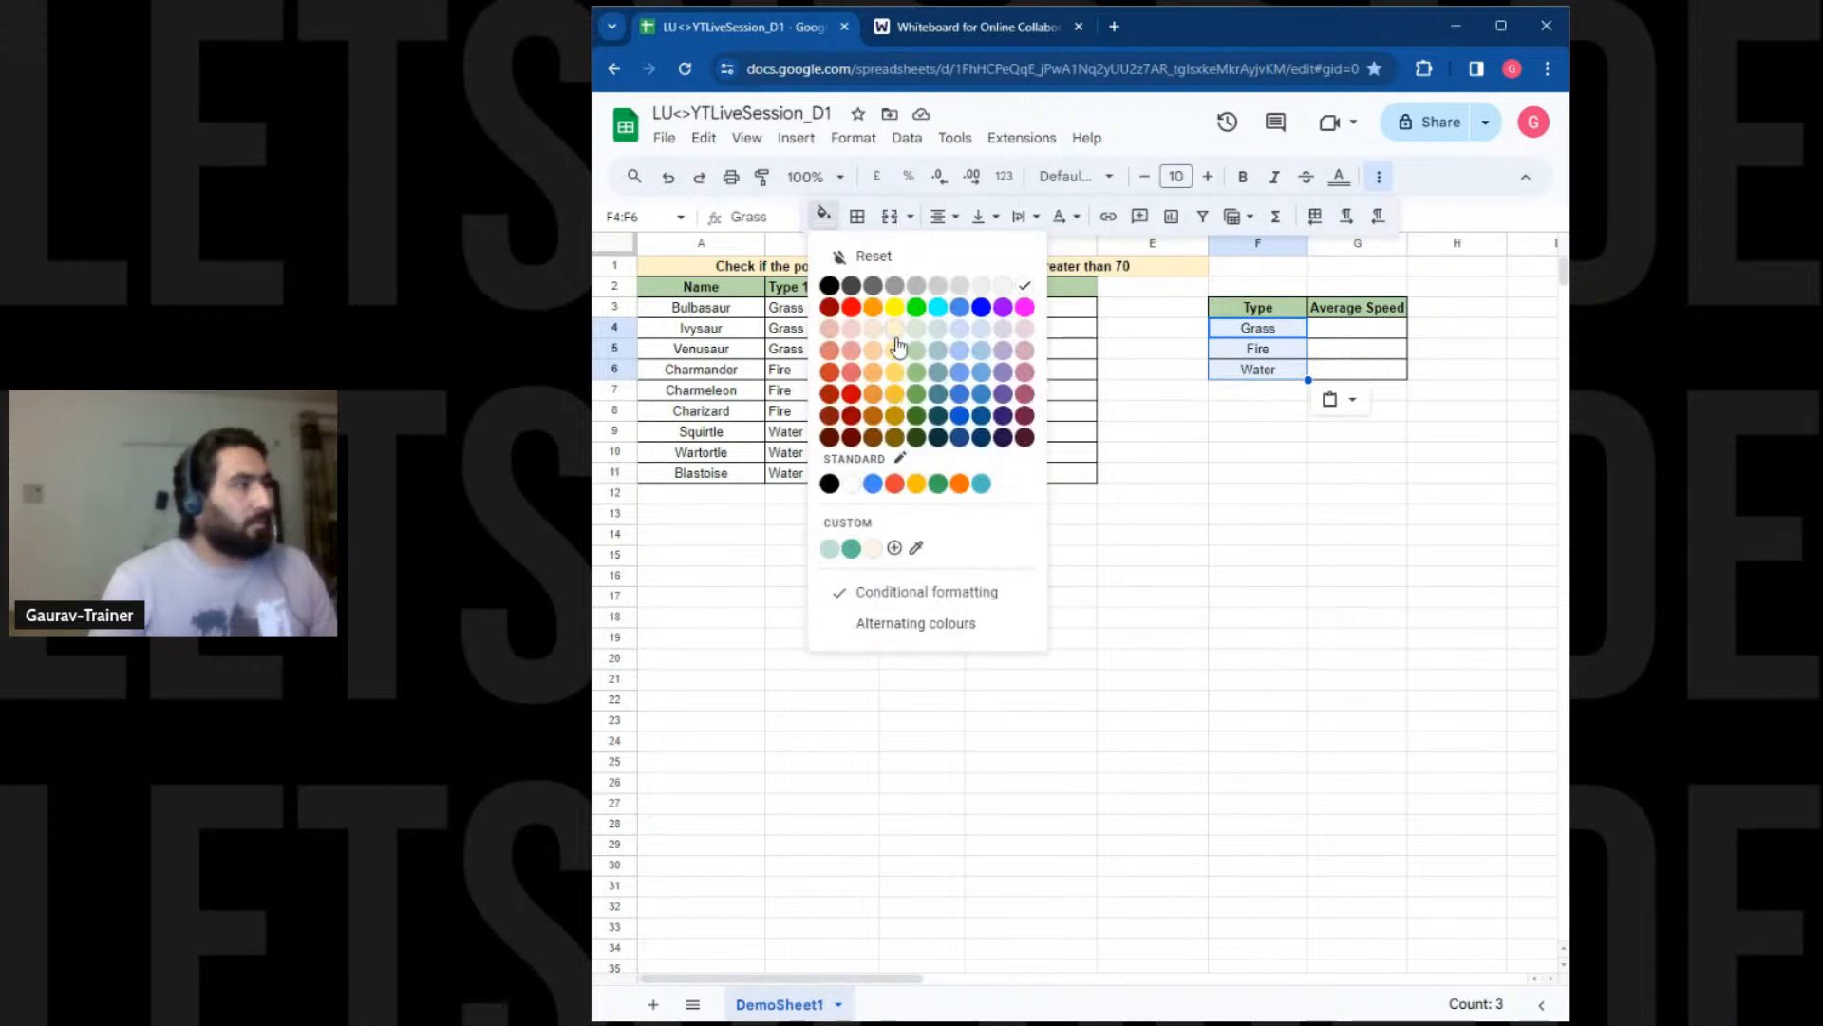
click(873, 349)
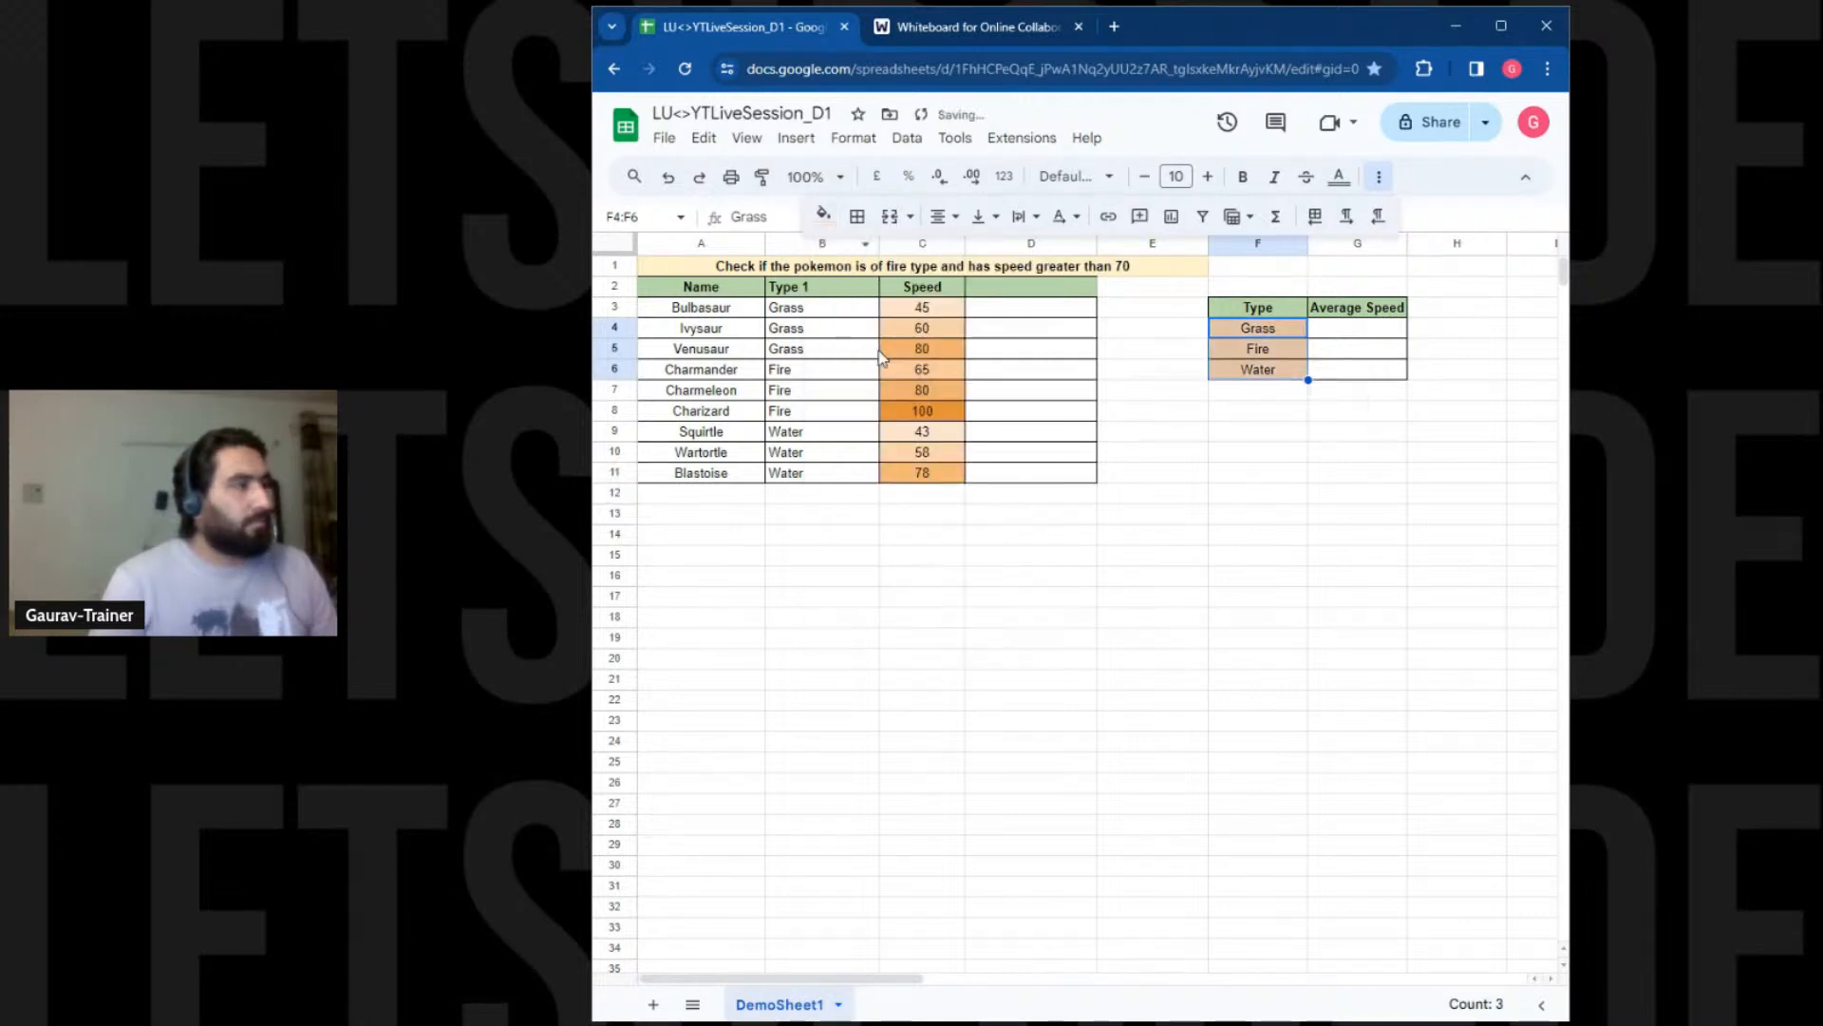
click(1297, 495)
Fill the type cells F4:F6 with light blue and widen the Average Speed column G
drag(1257, 331, 1257, 368)
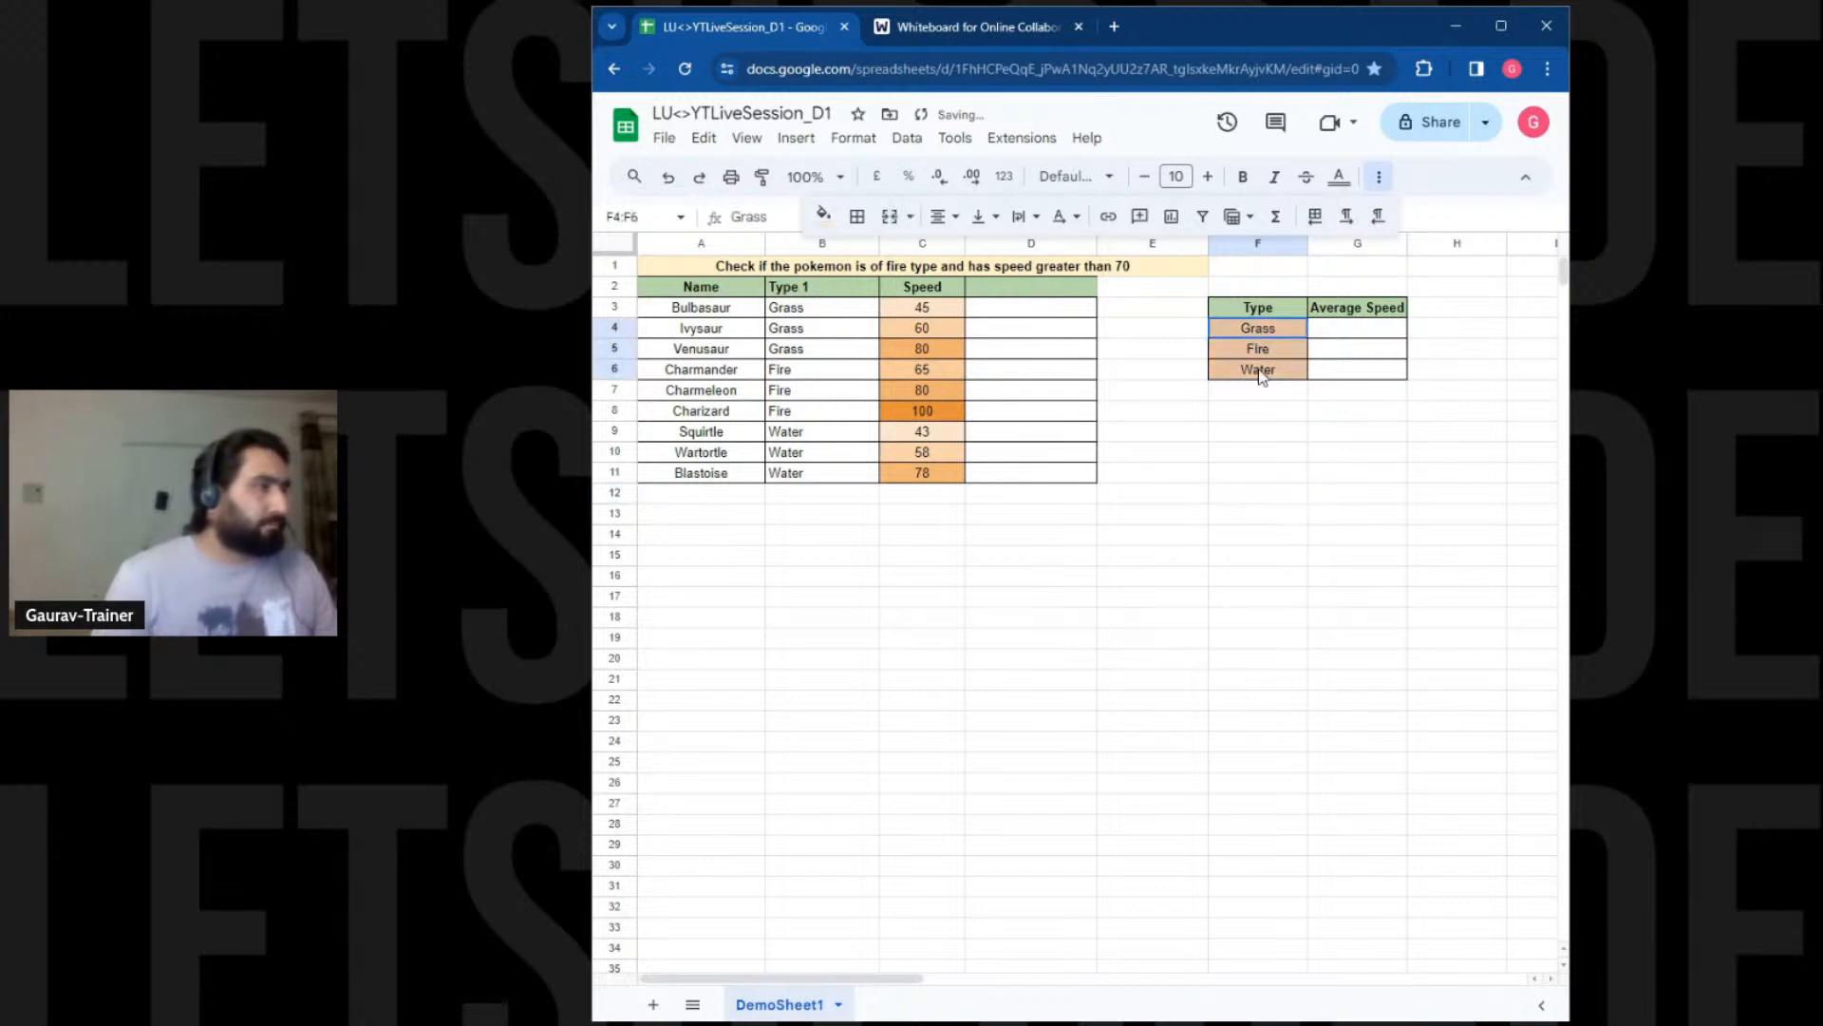
click(824, 215)
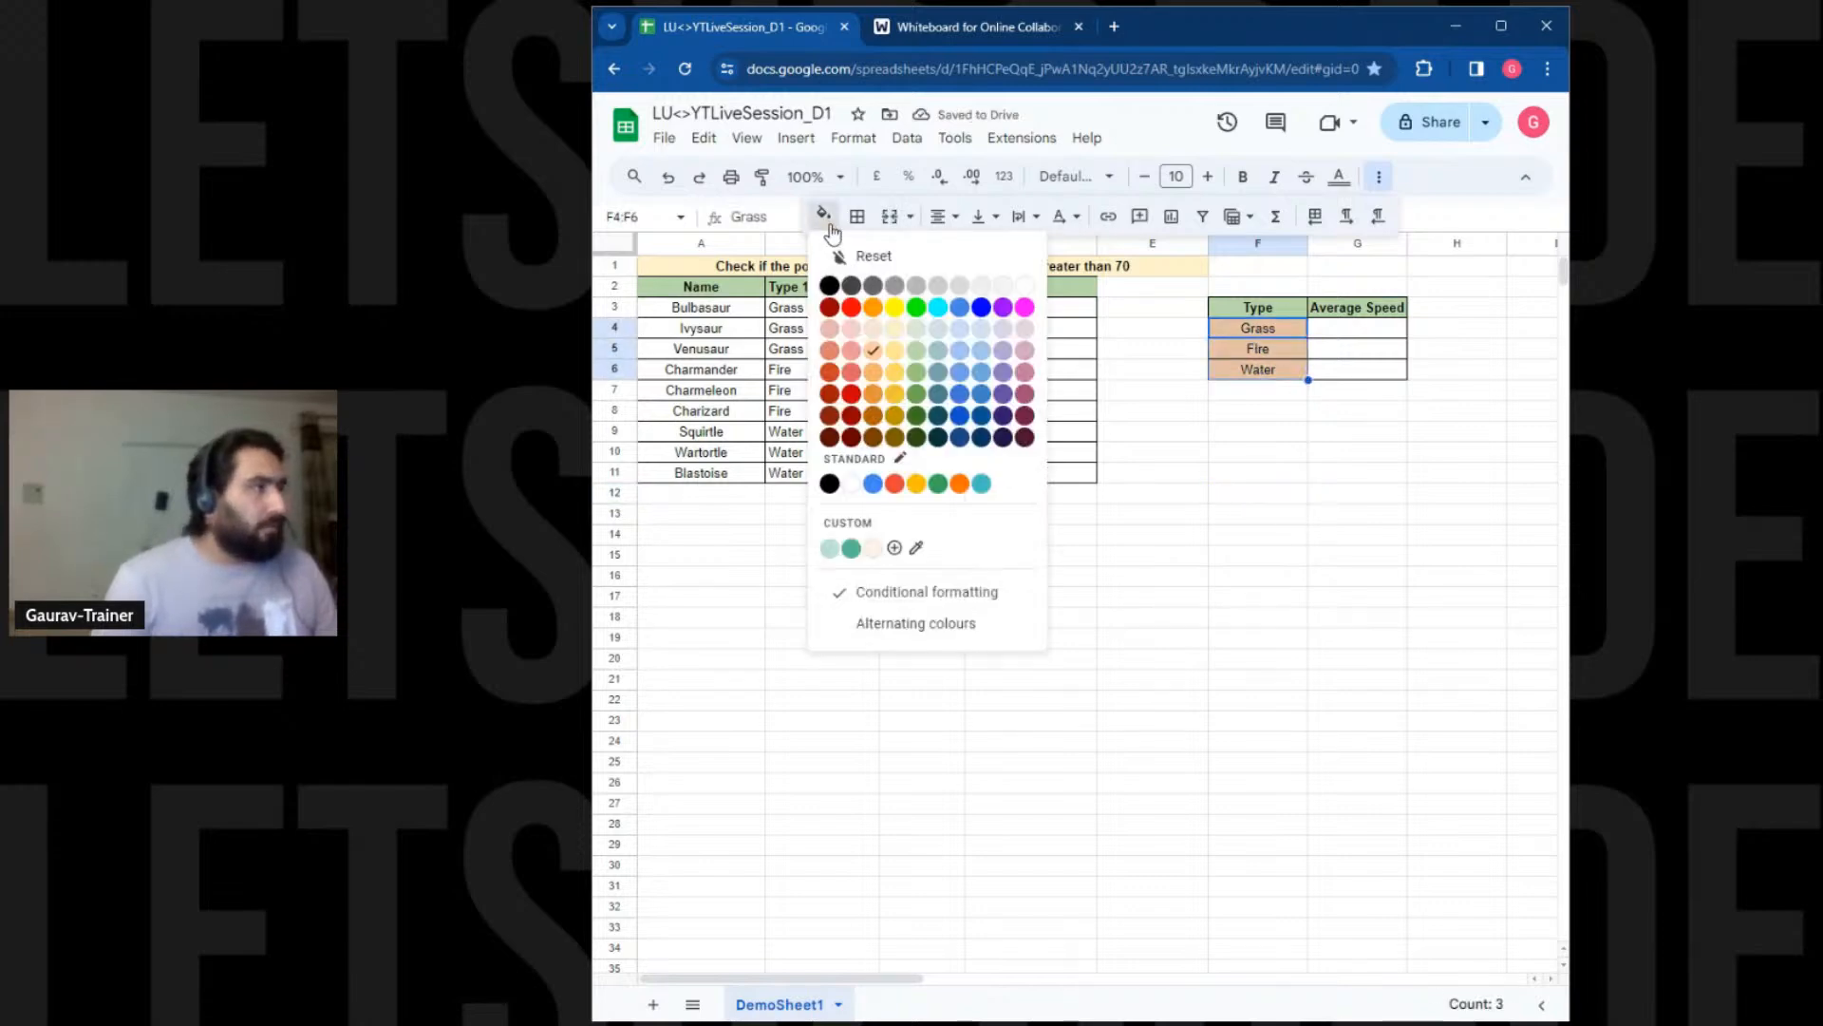
click(960, 348)
click(1356, 441)
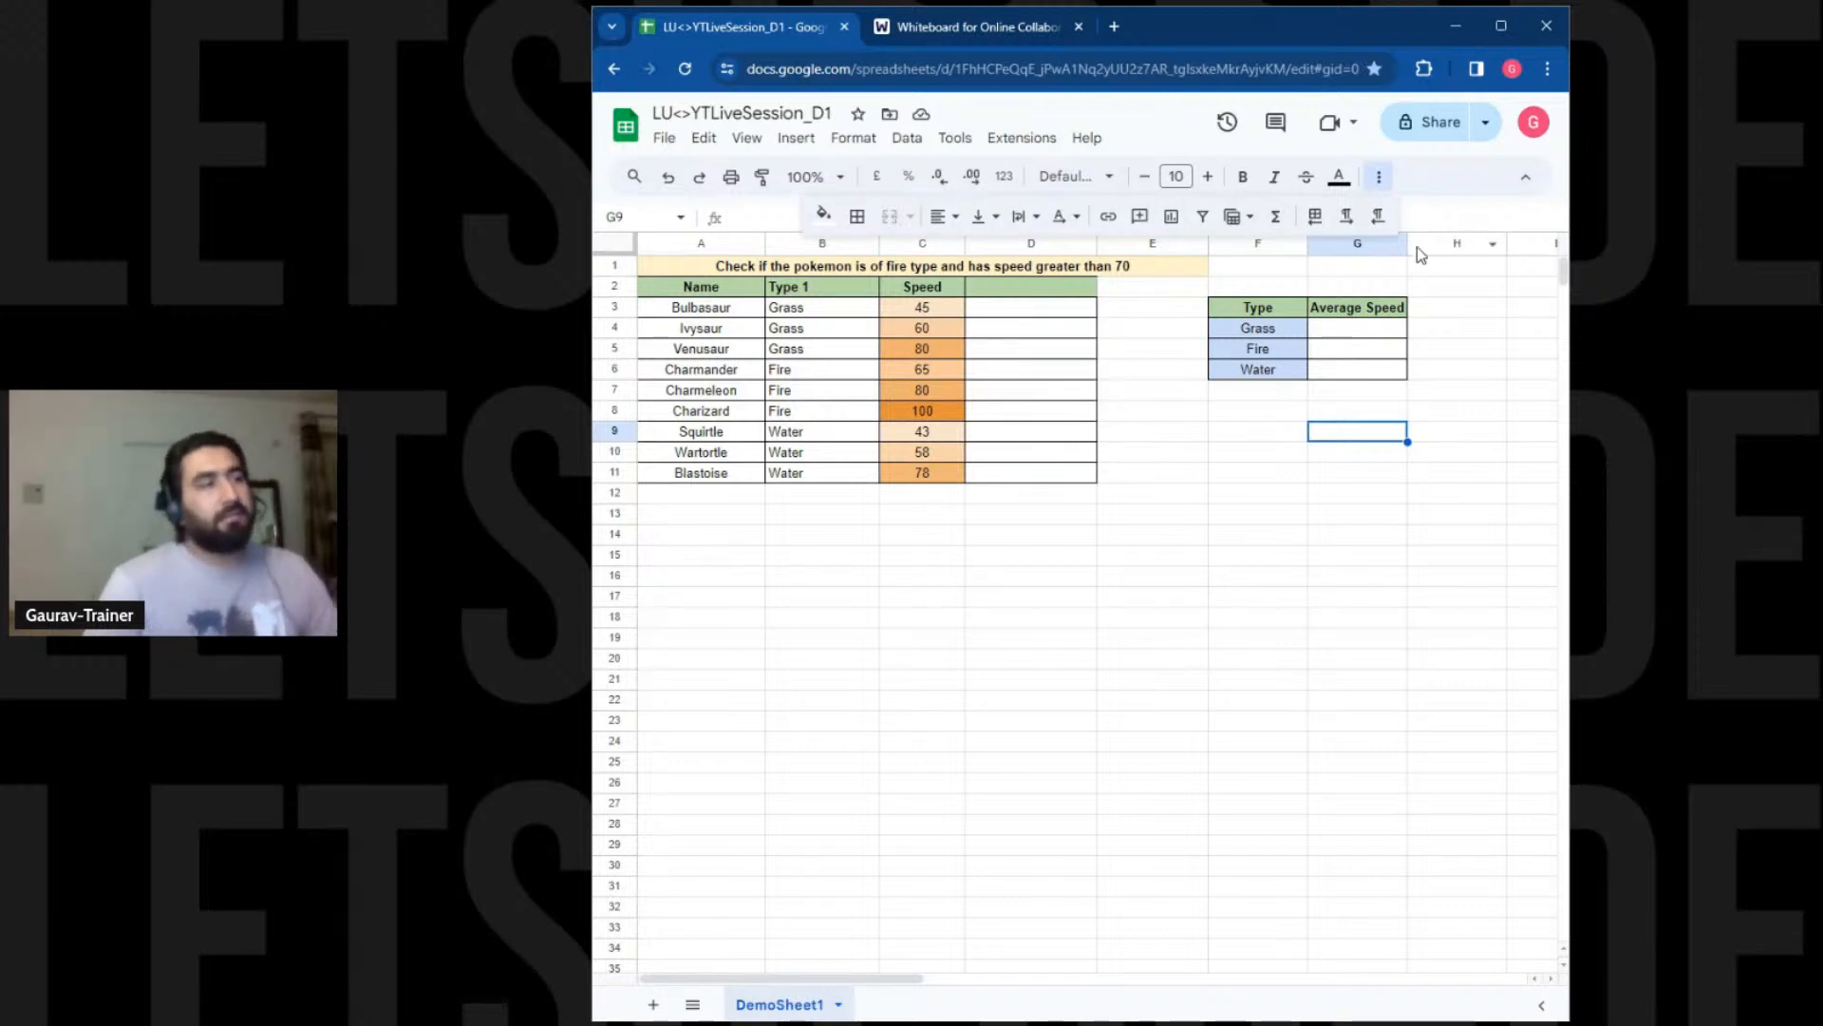
drag(1409, 245, 1460, 246)
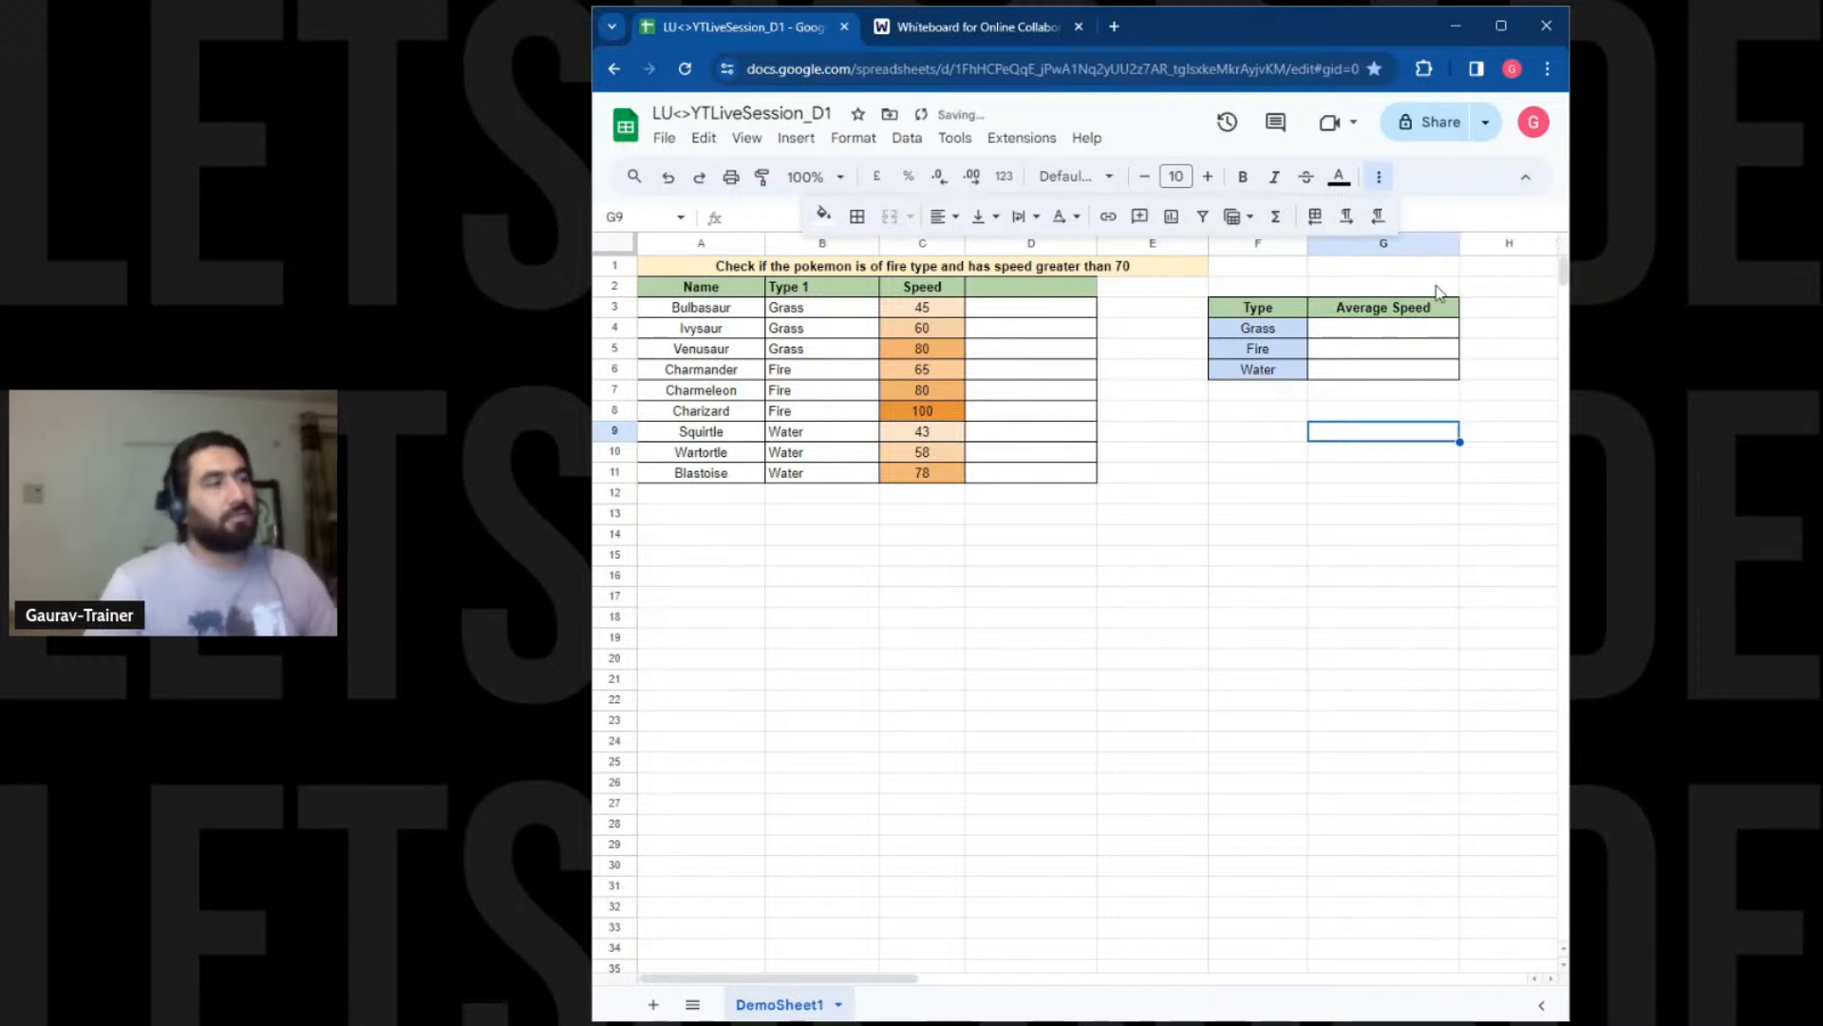
Begin an AVERAGEIF formula in G4 beside Grass, with the Type 1 values B3:B11 as the criteria range
double_click(1351, 328)
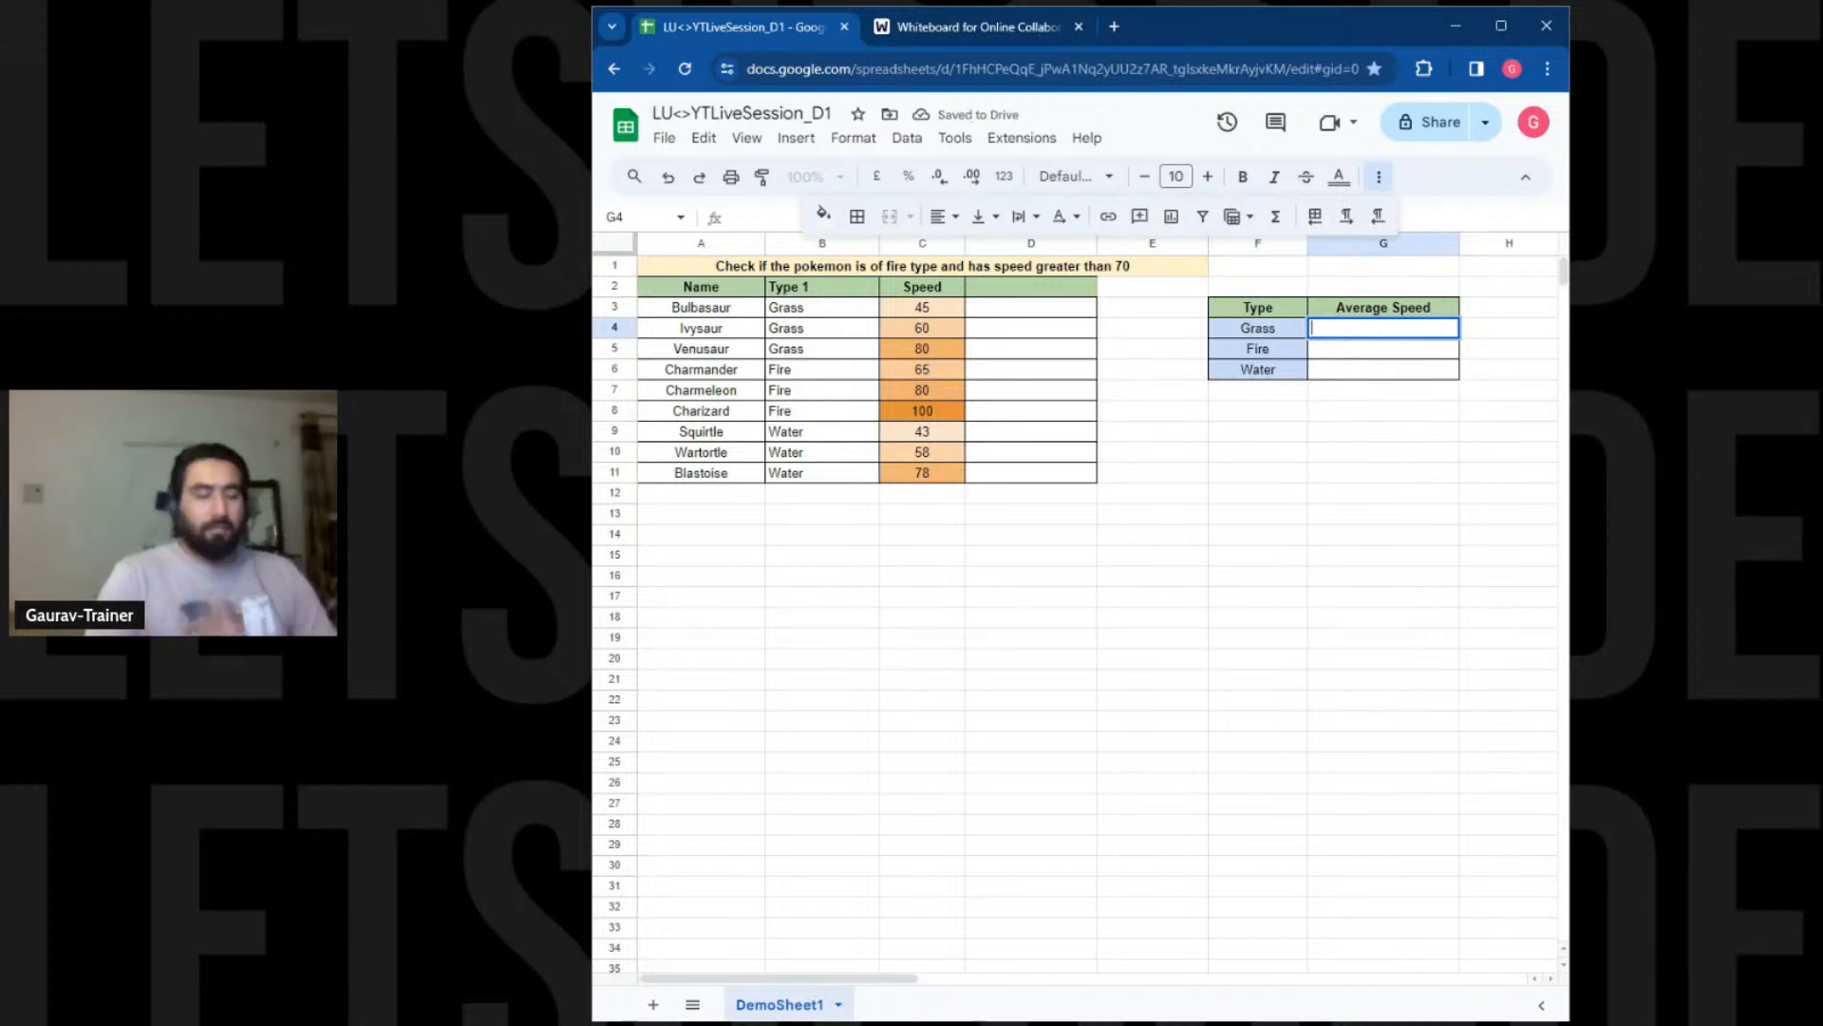
text(=AV)
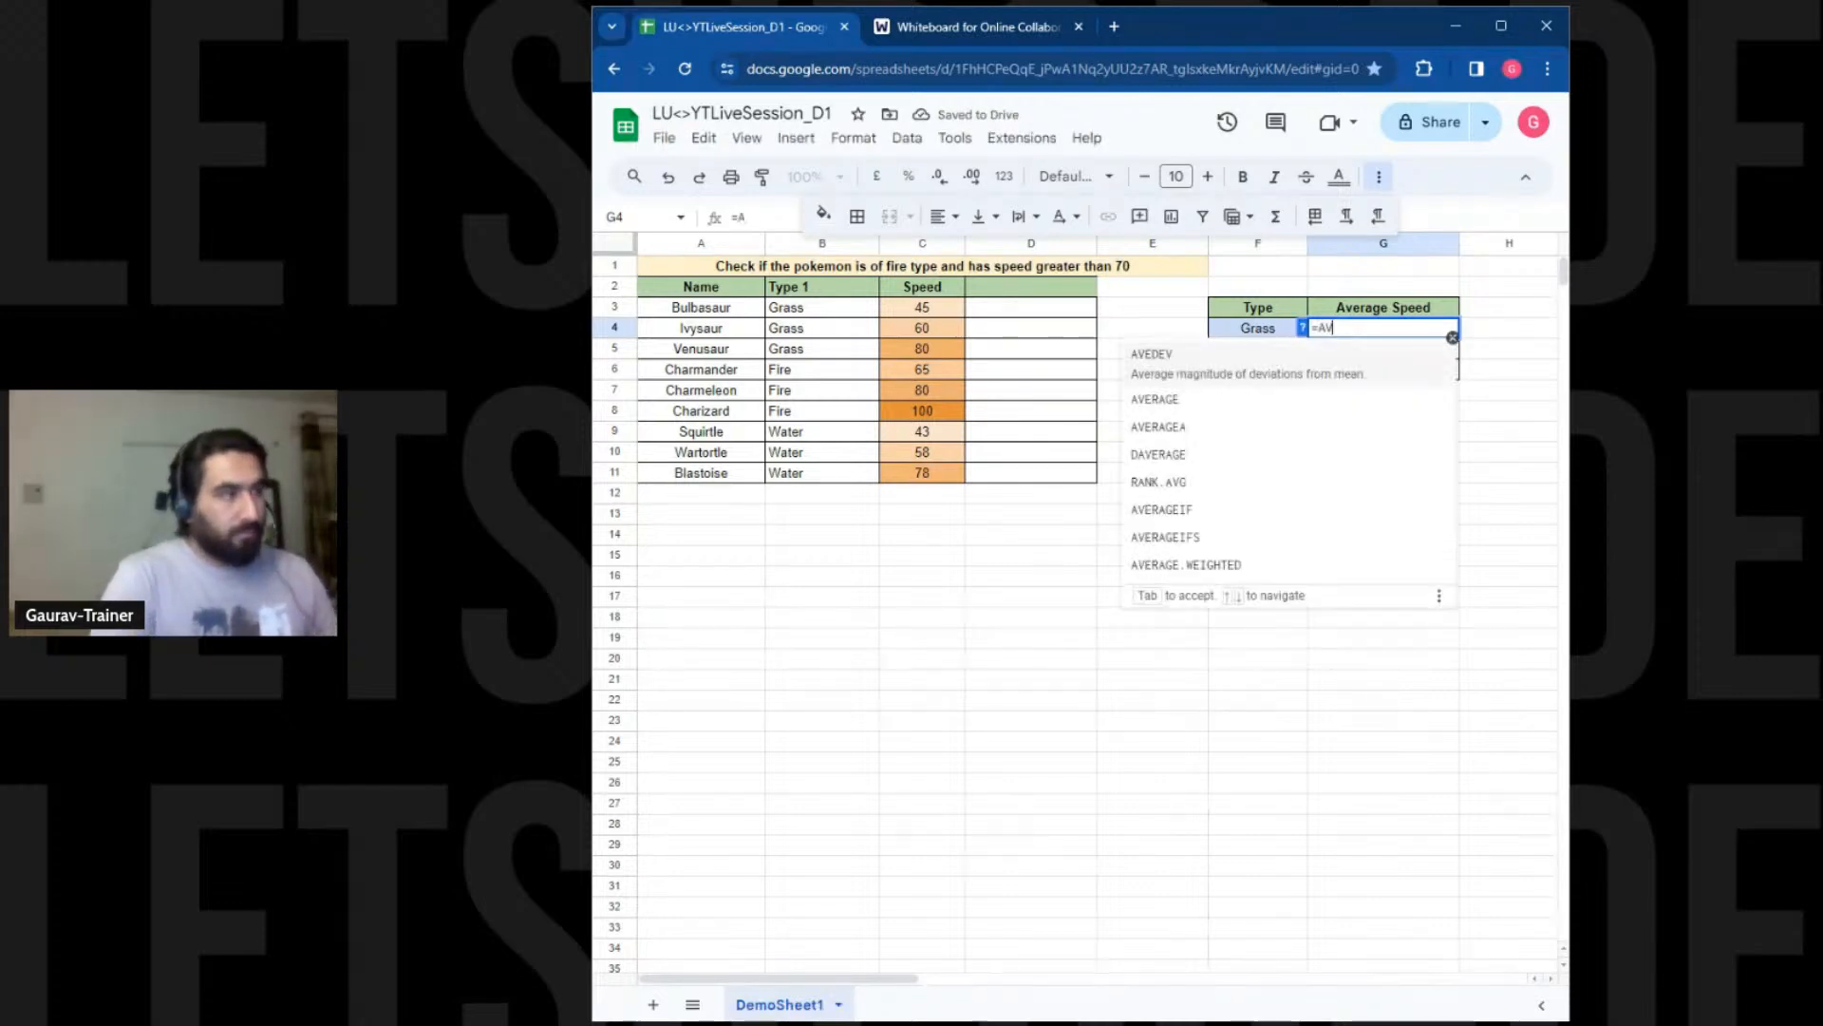
text(ERAGE)
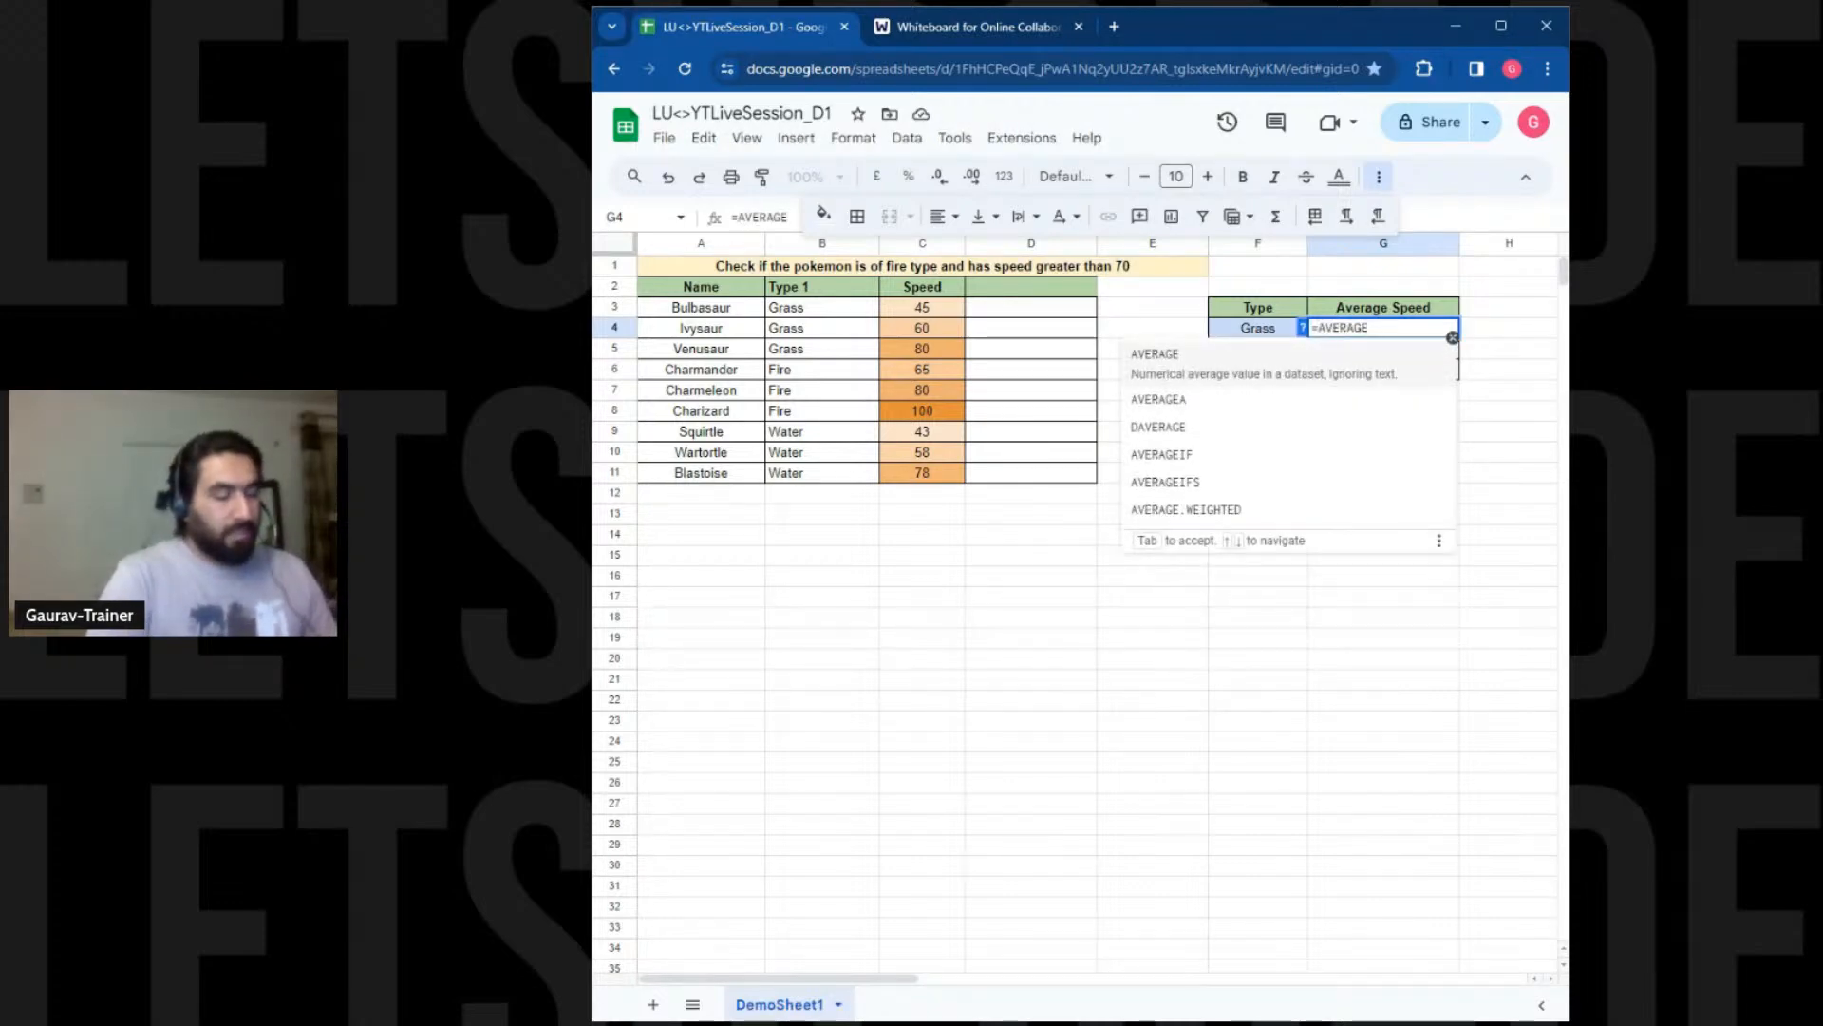
text(IF)
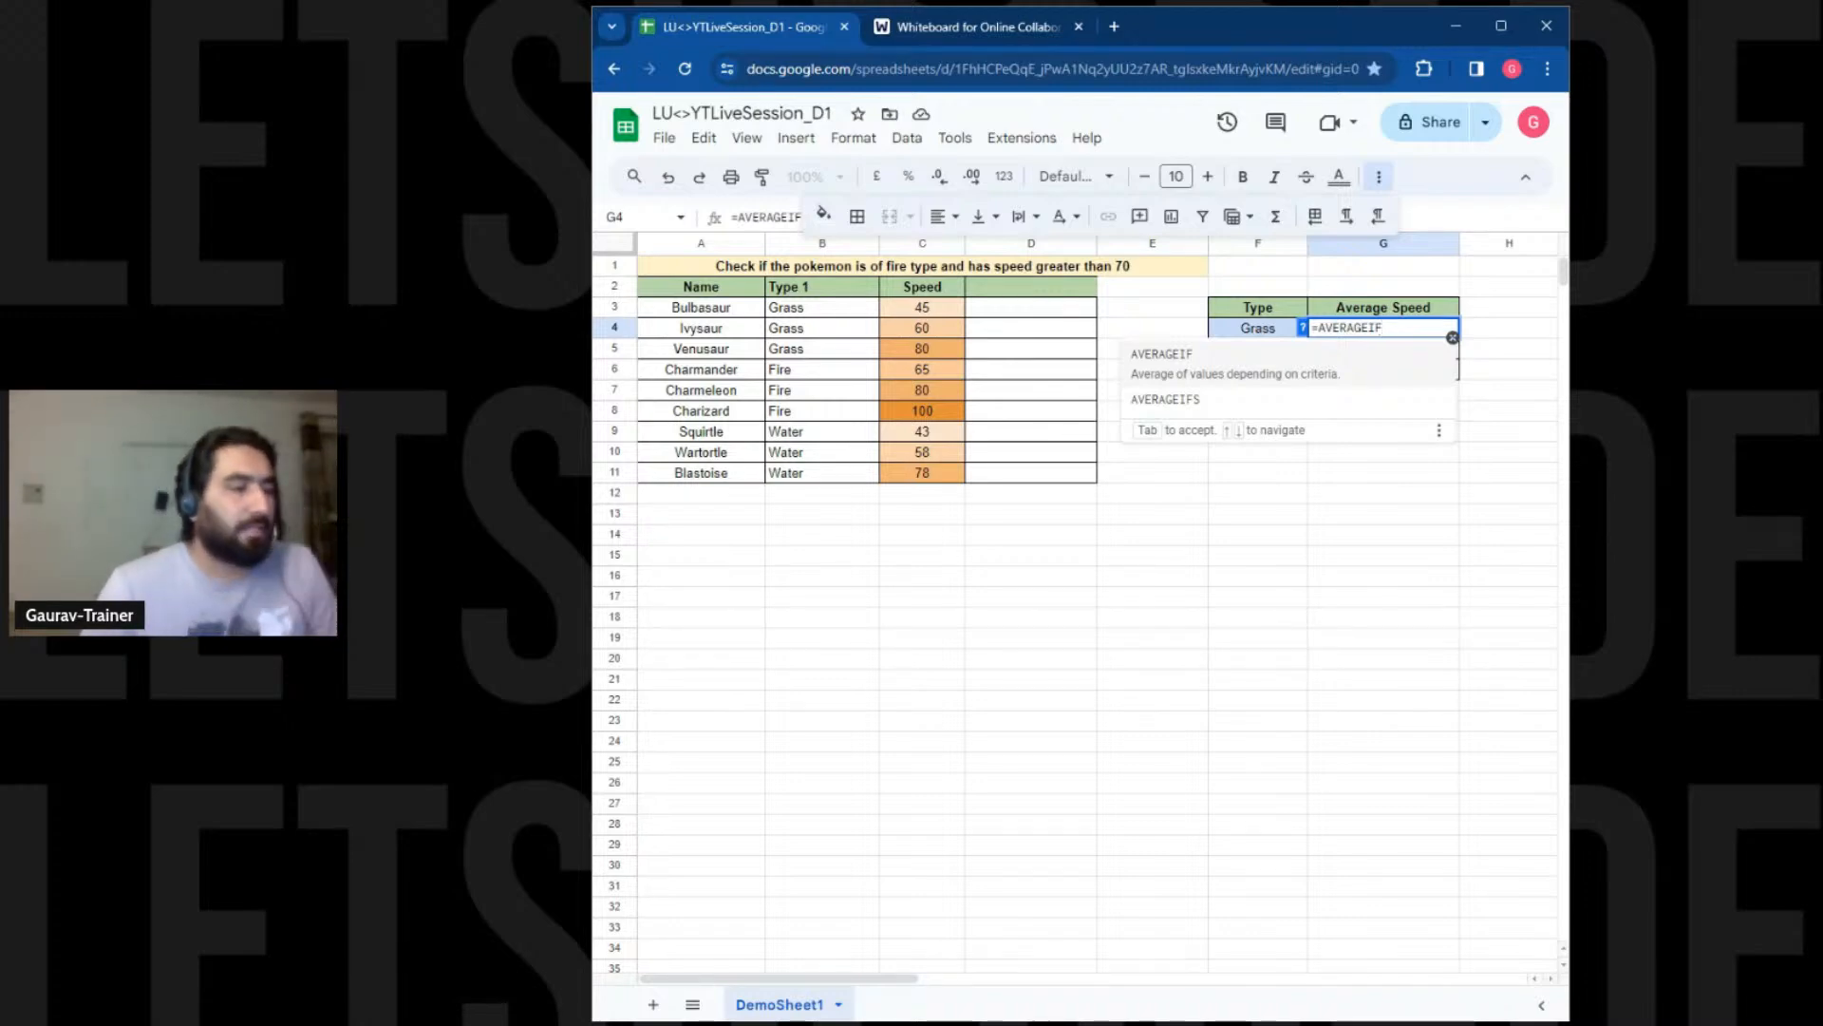
text(()
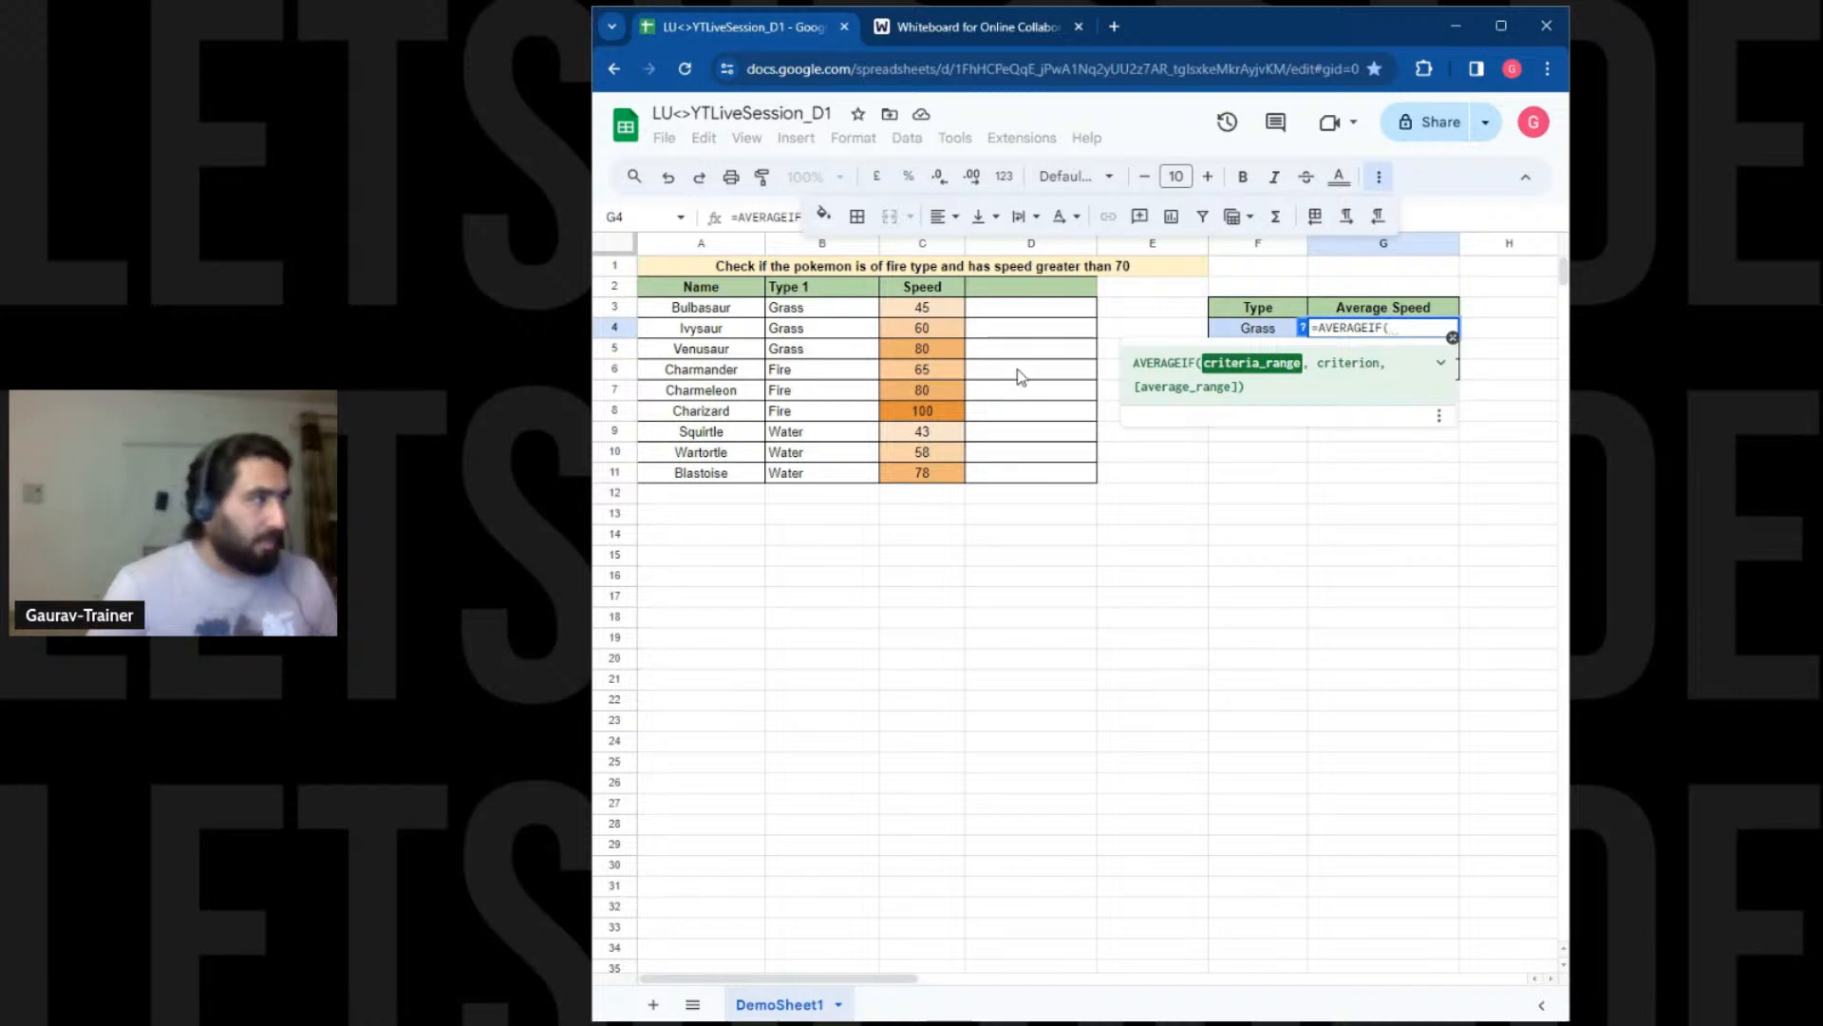
drag(808, 310, 815, 472)
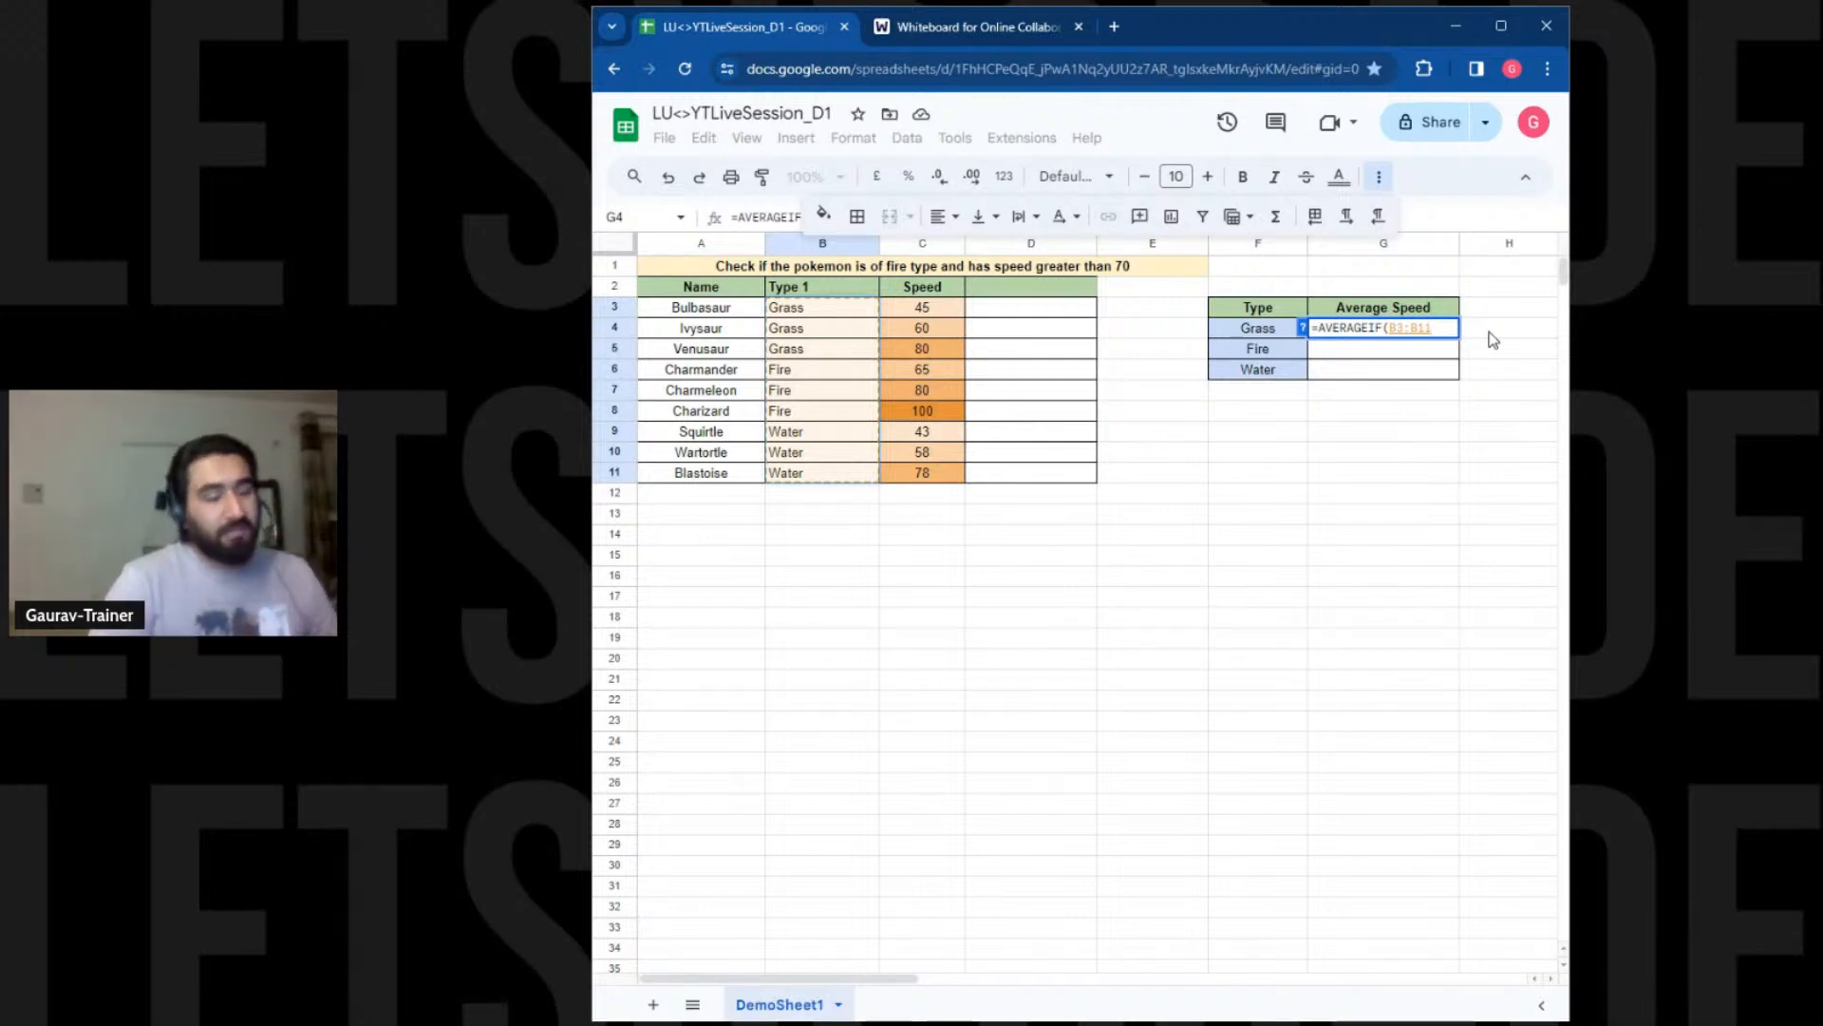
text(,)
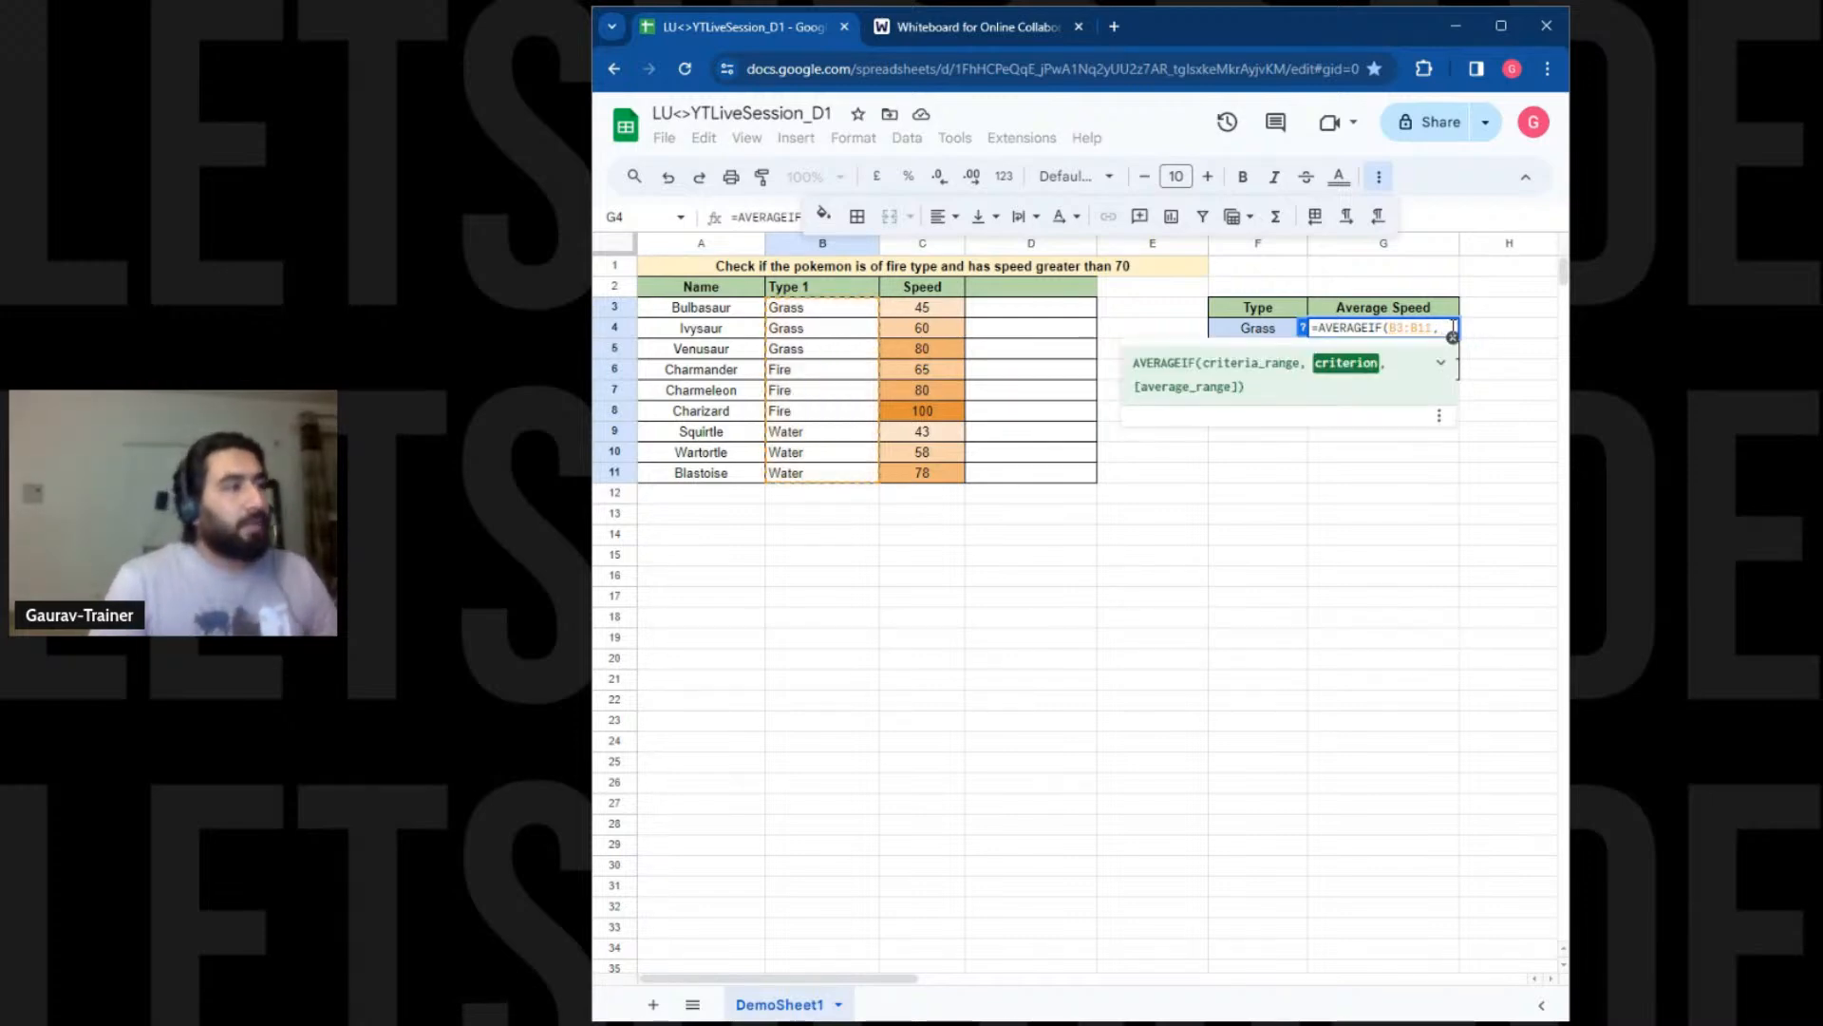
Try "Grass" as a text criterion in the AVERAGEIF formula, then remove it and reference cell B3 instead
text("GRA)
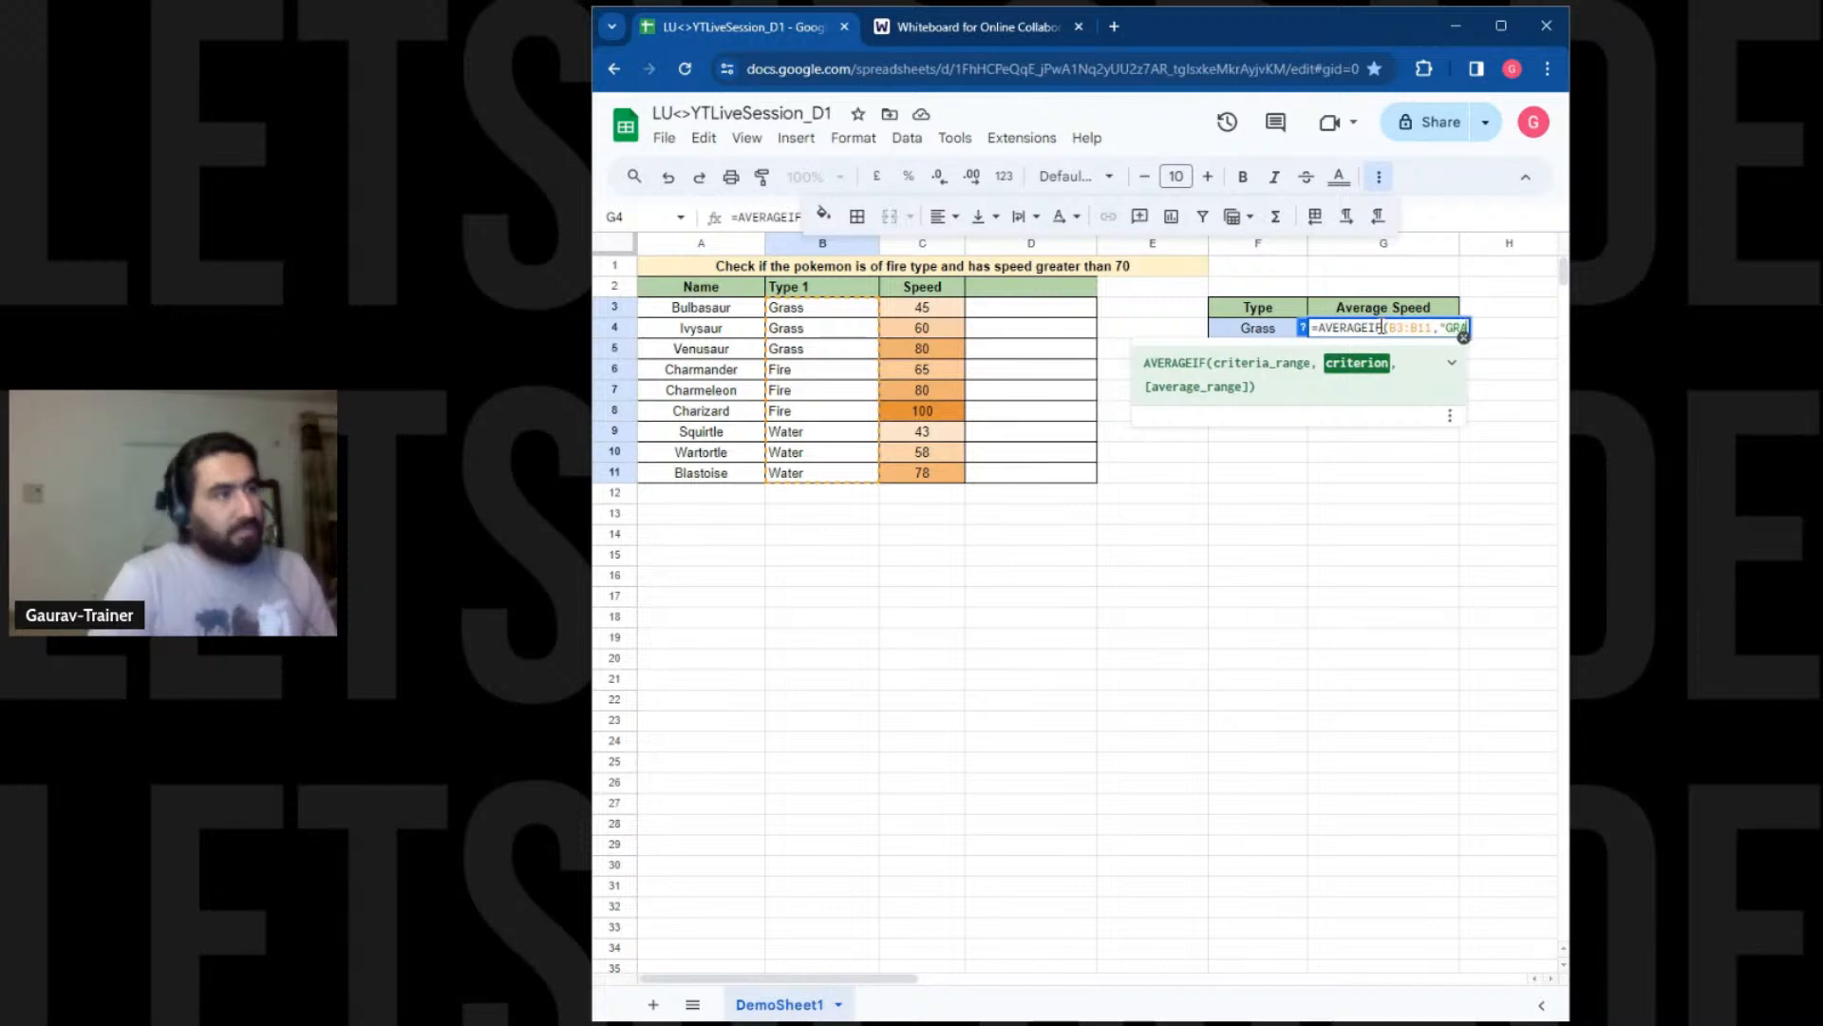
key(BackSpace)
key(BackSpace)
text(rass)
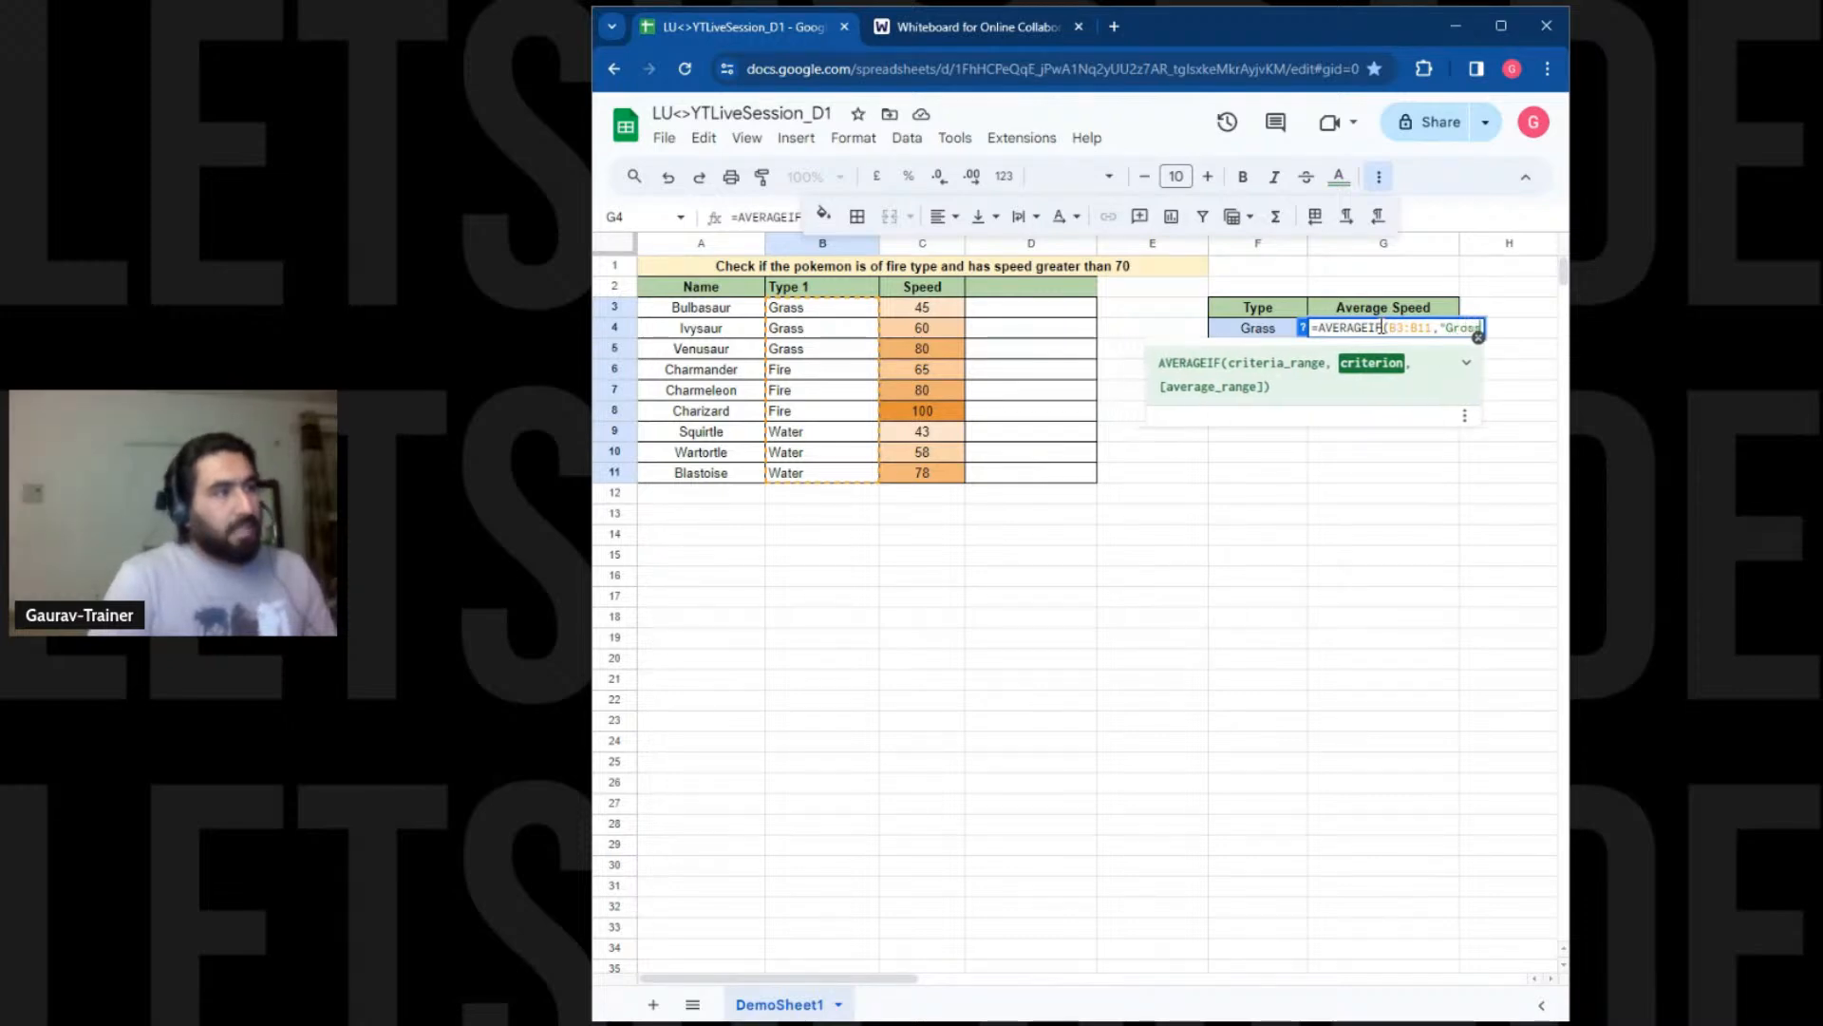
text(")
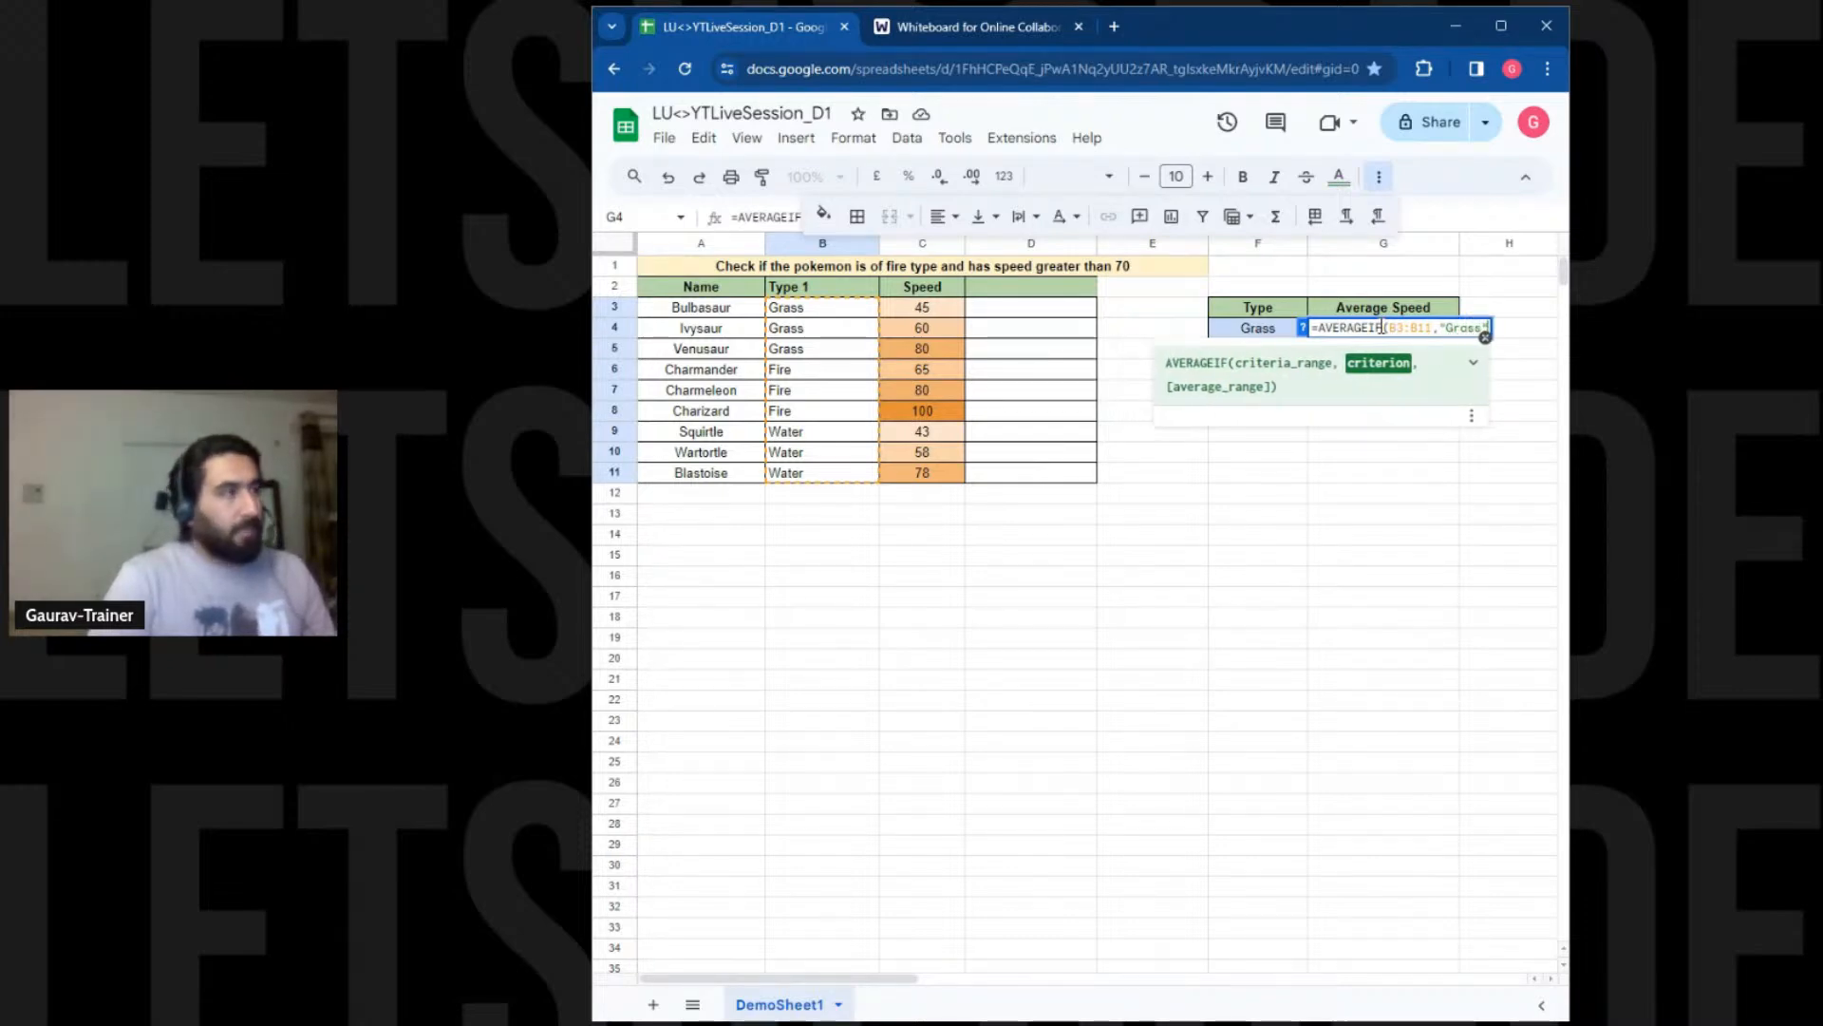
key(BackSpace)
key(BackSpace)
key(BackSpace)
key(BackSpace)
key(BackSpace)
key(BackSpace)
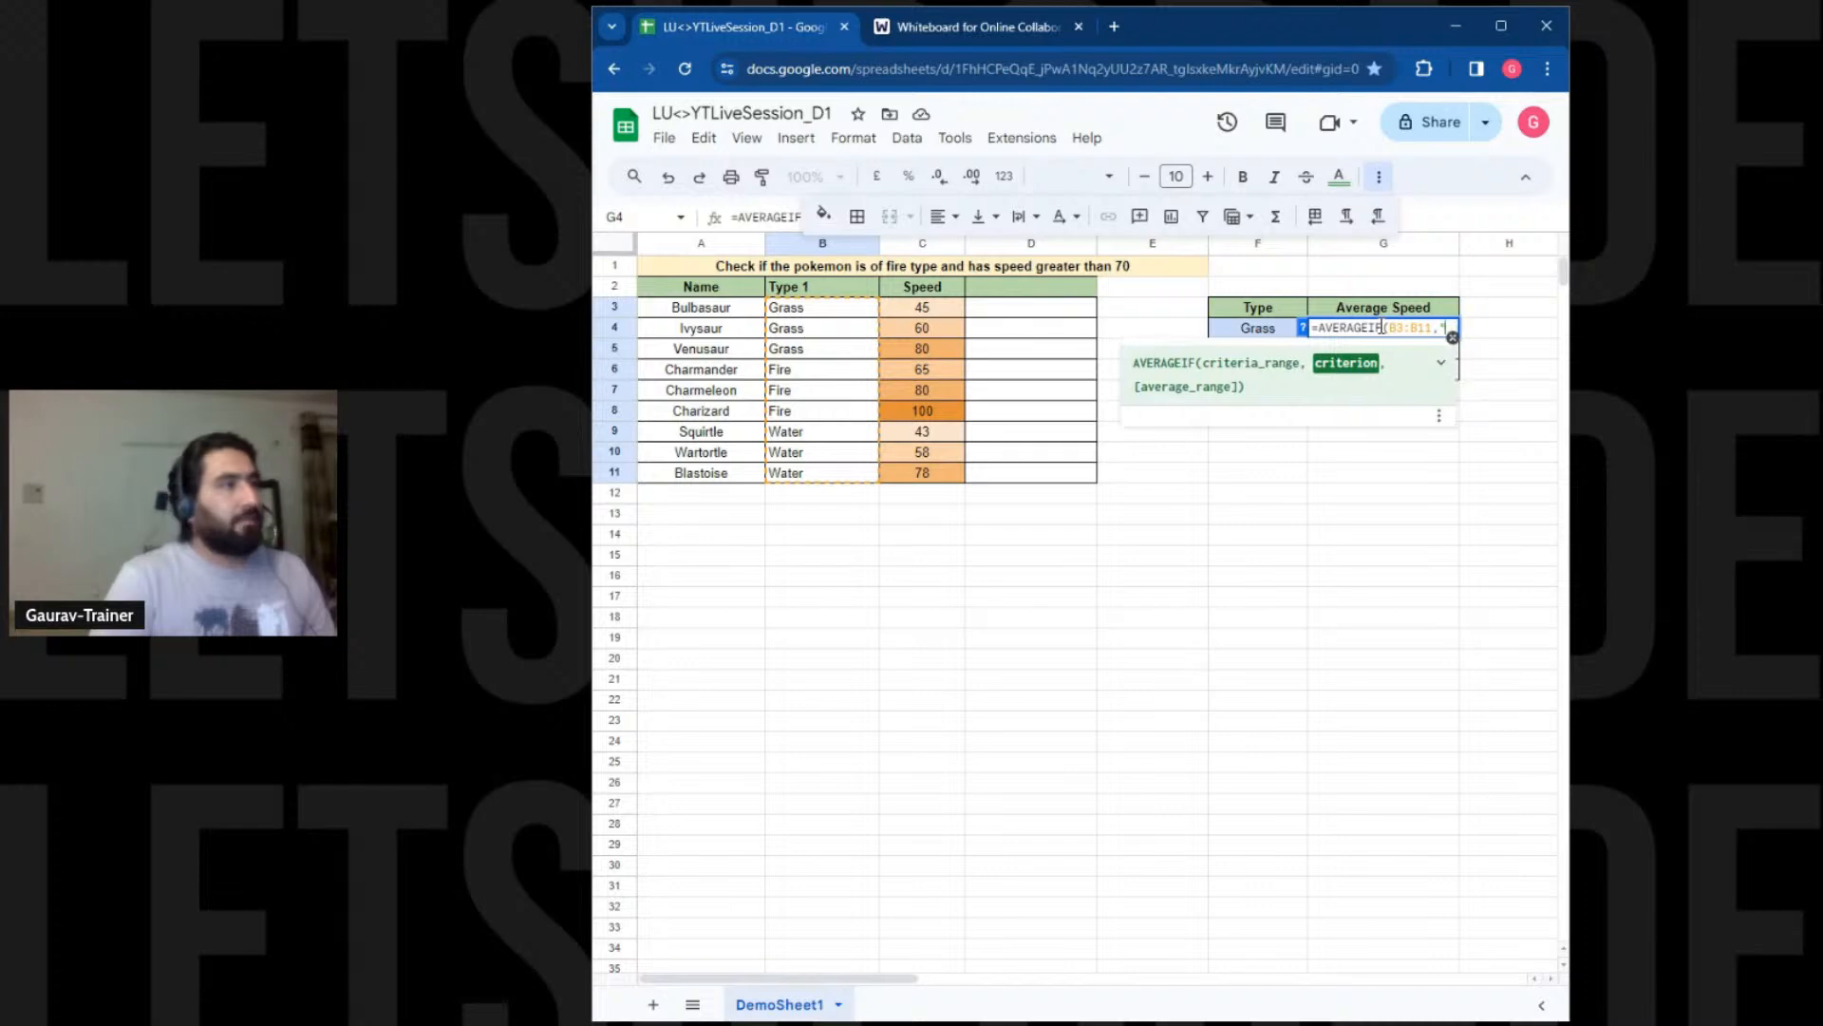
key(BackSpace)
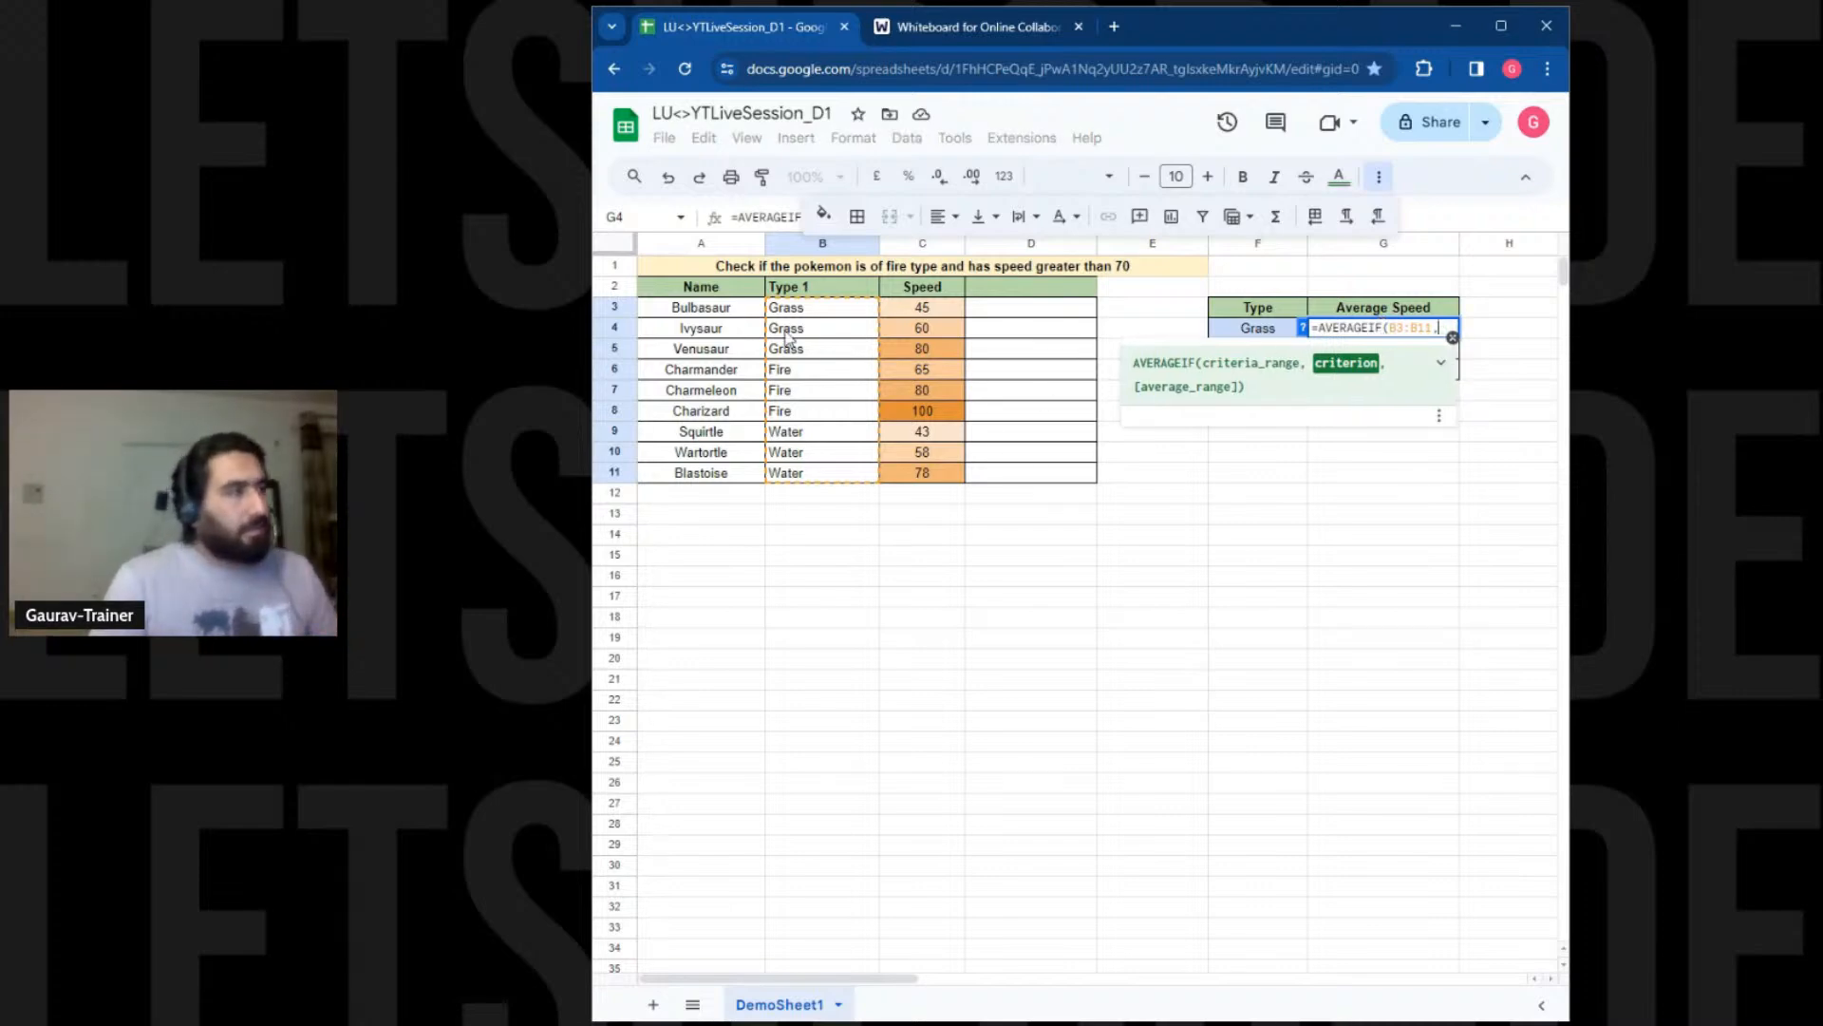
click(800, 312)
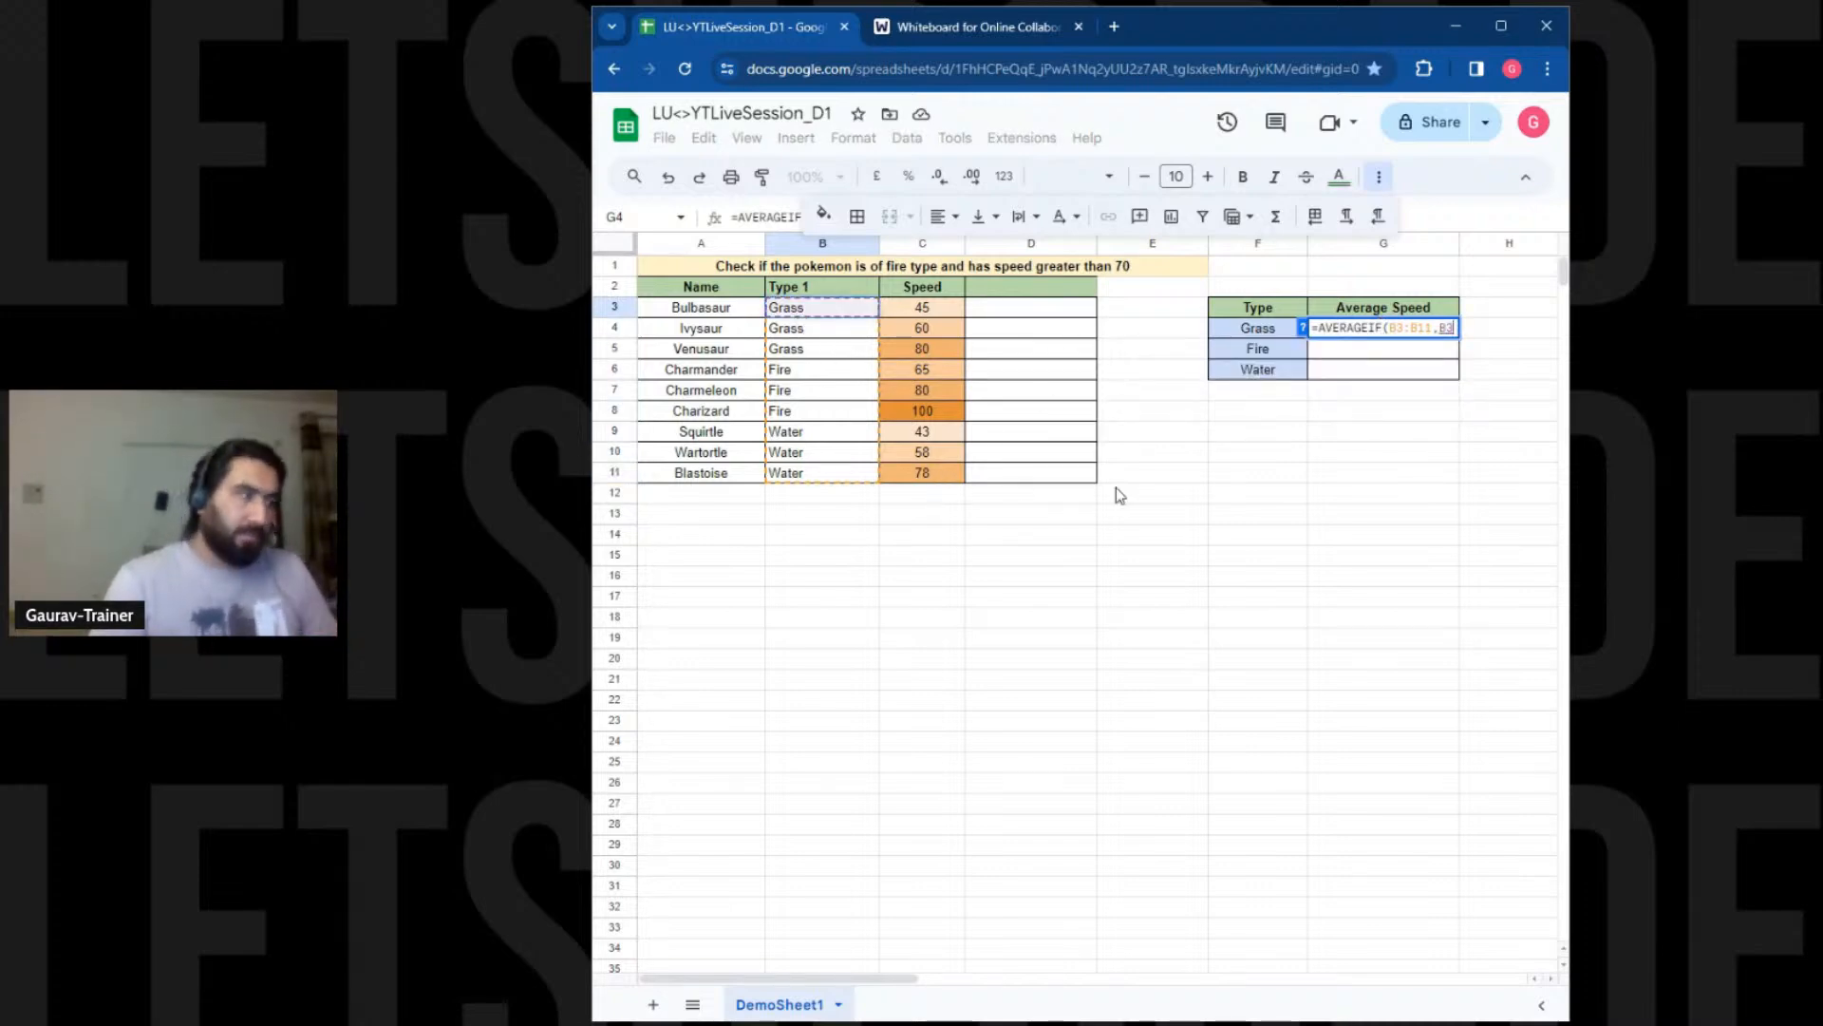
Complete the AVERAGEIF formula in G4 with F4 as the criterion and C3:C11 as the average range
click(1253, 336)
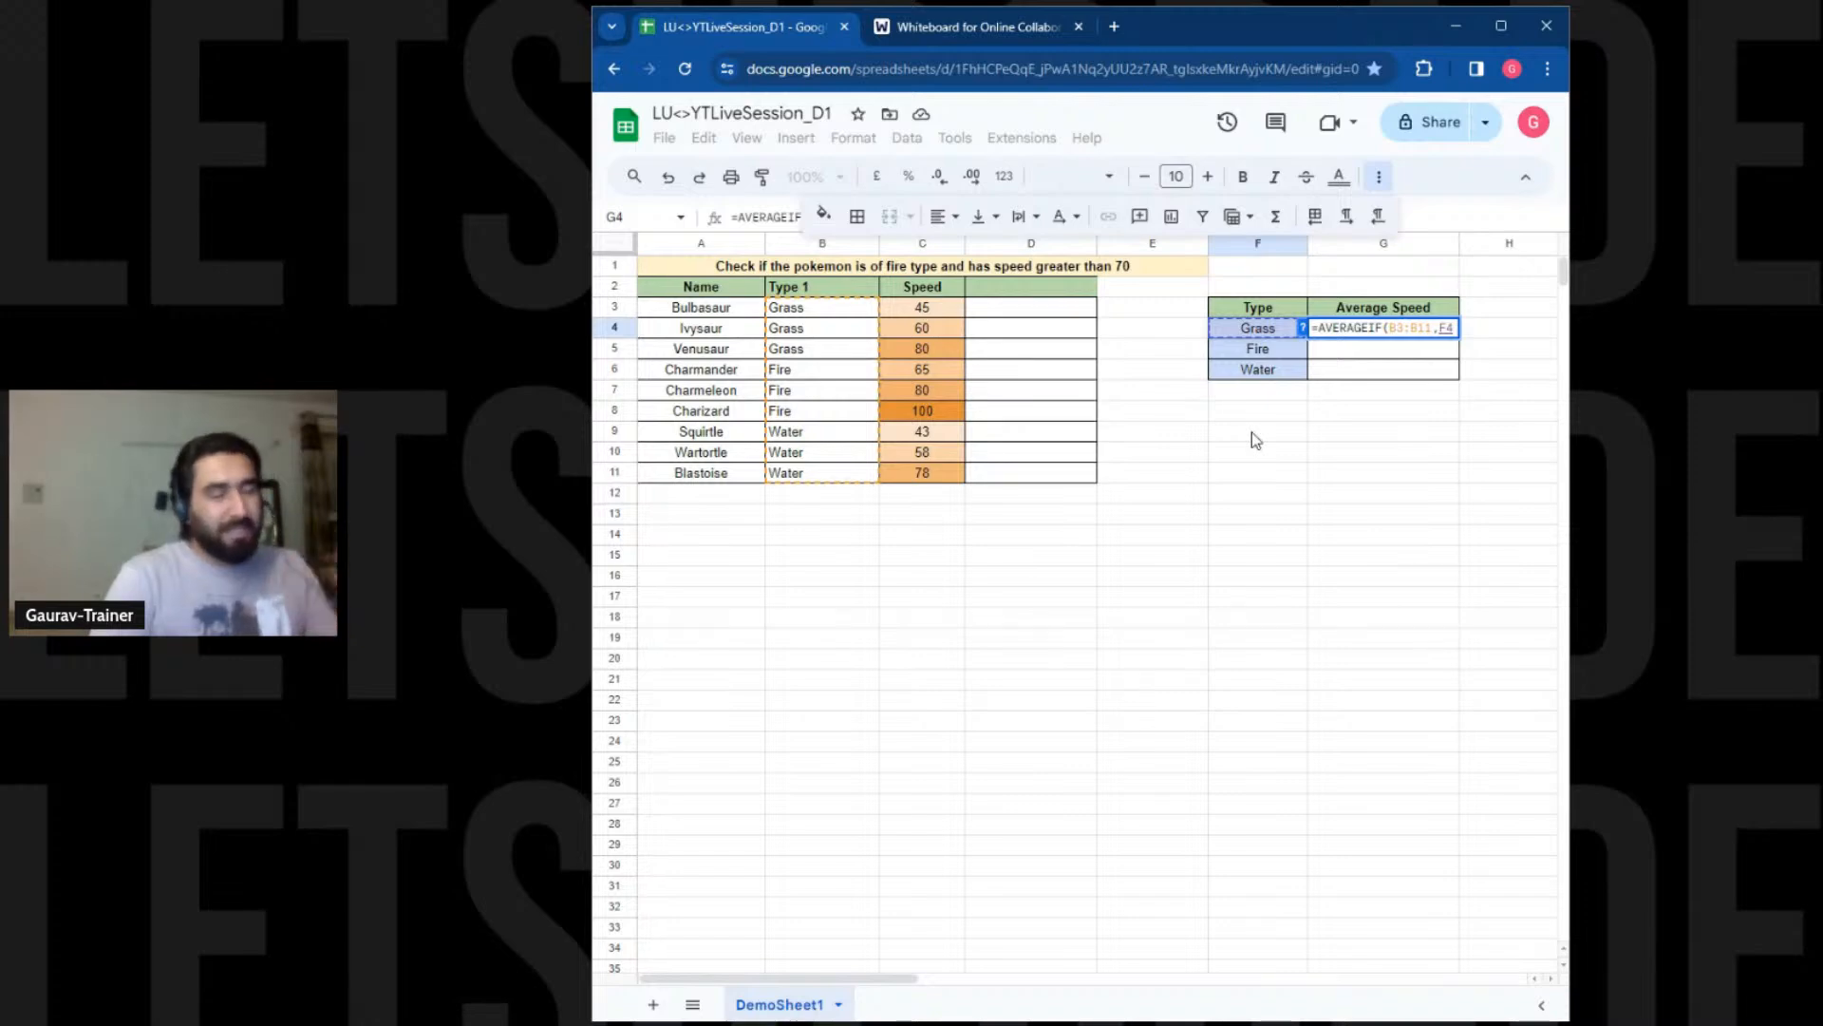
text(,)
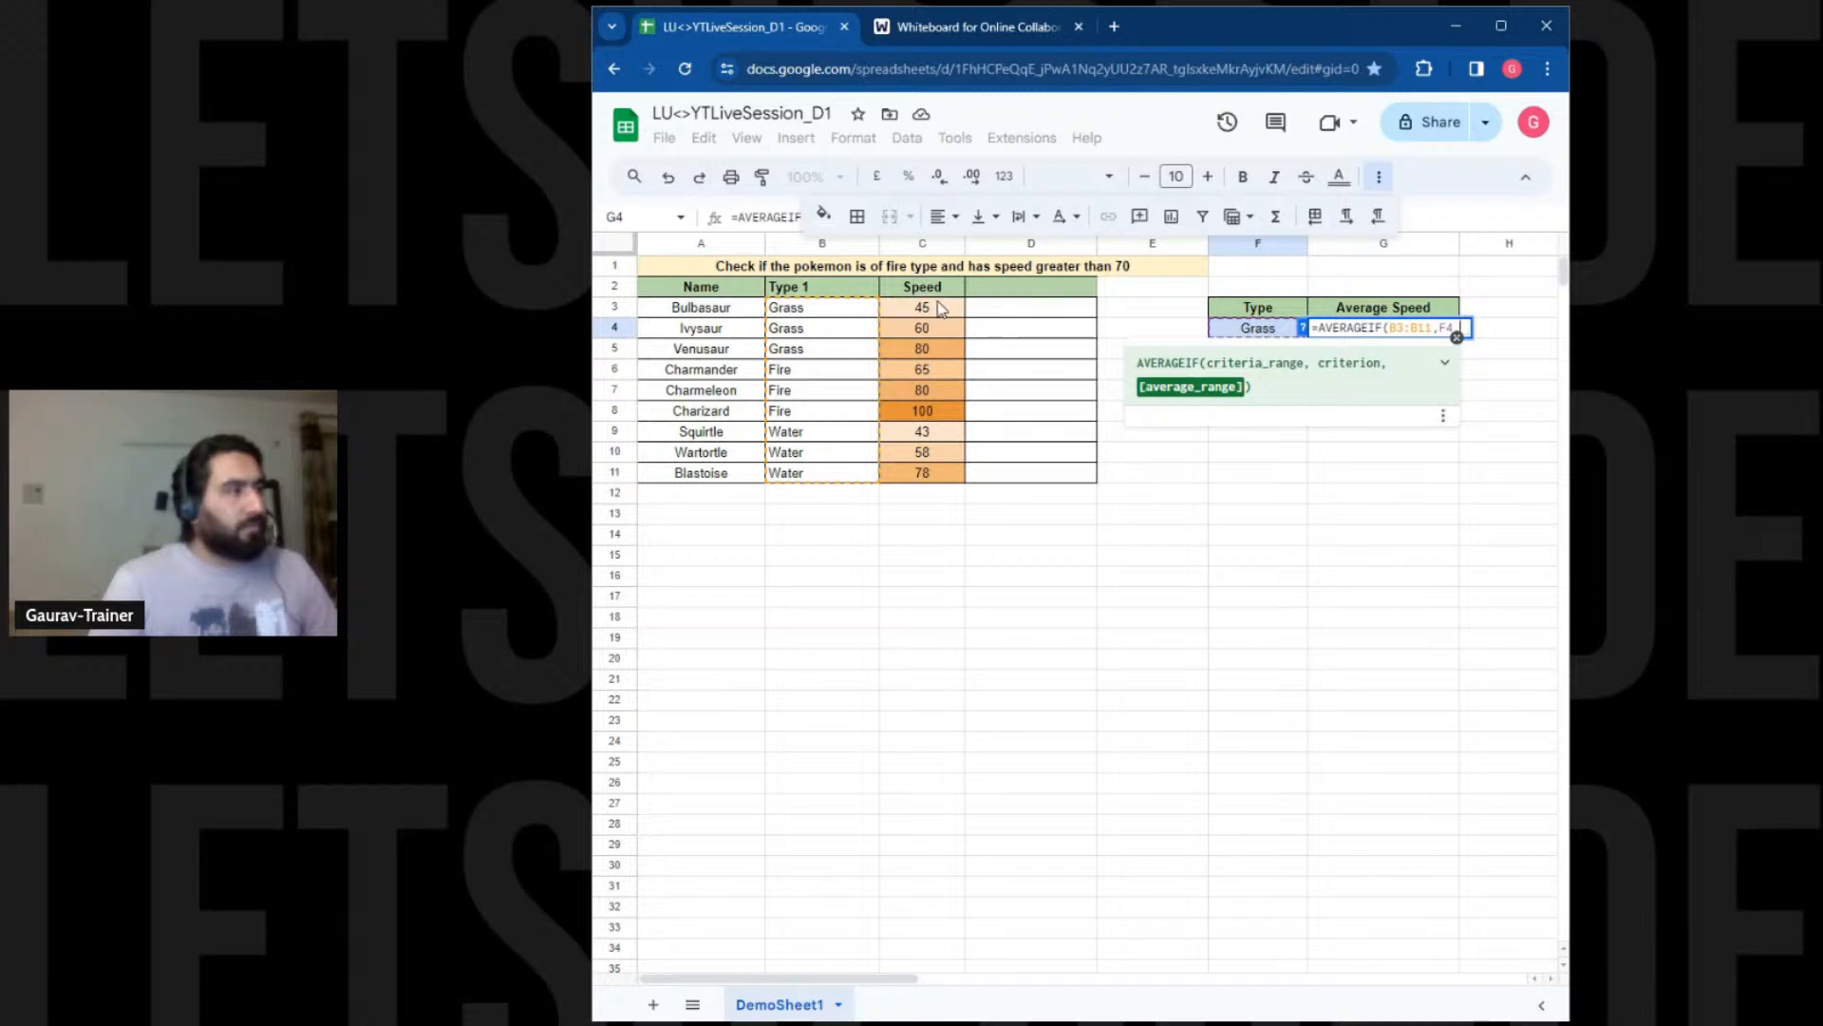
drag(922, 307, 932, 478)
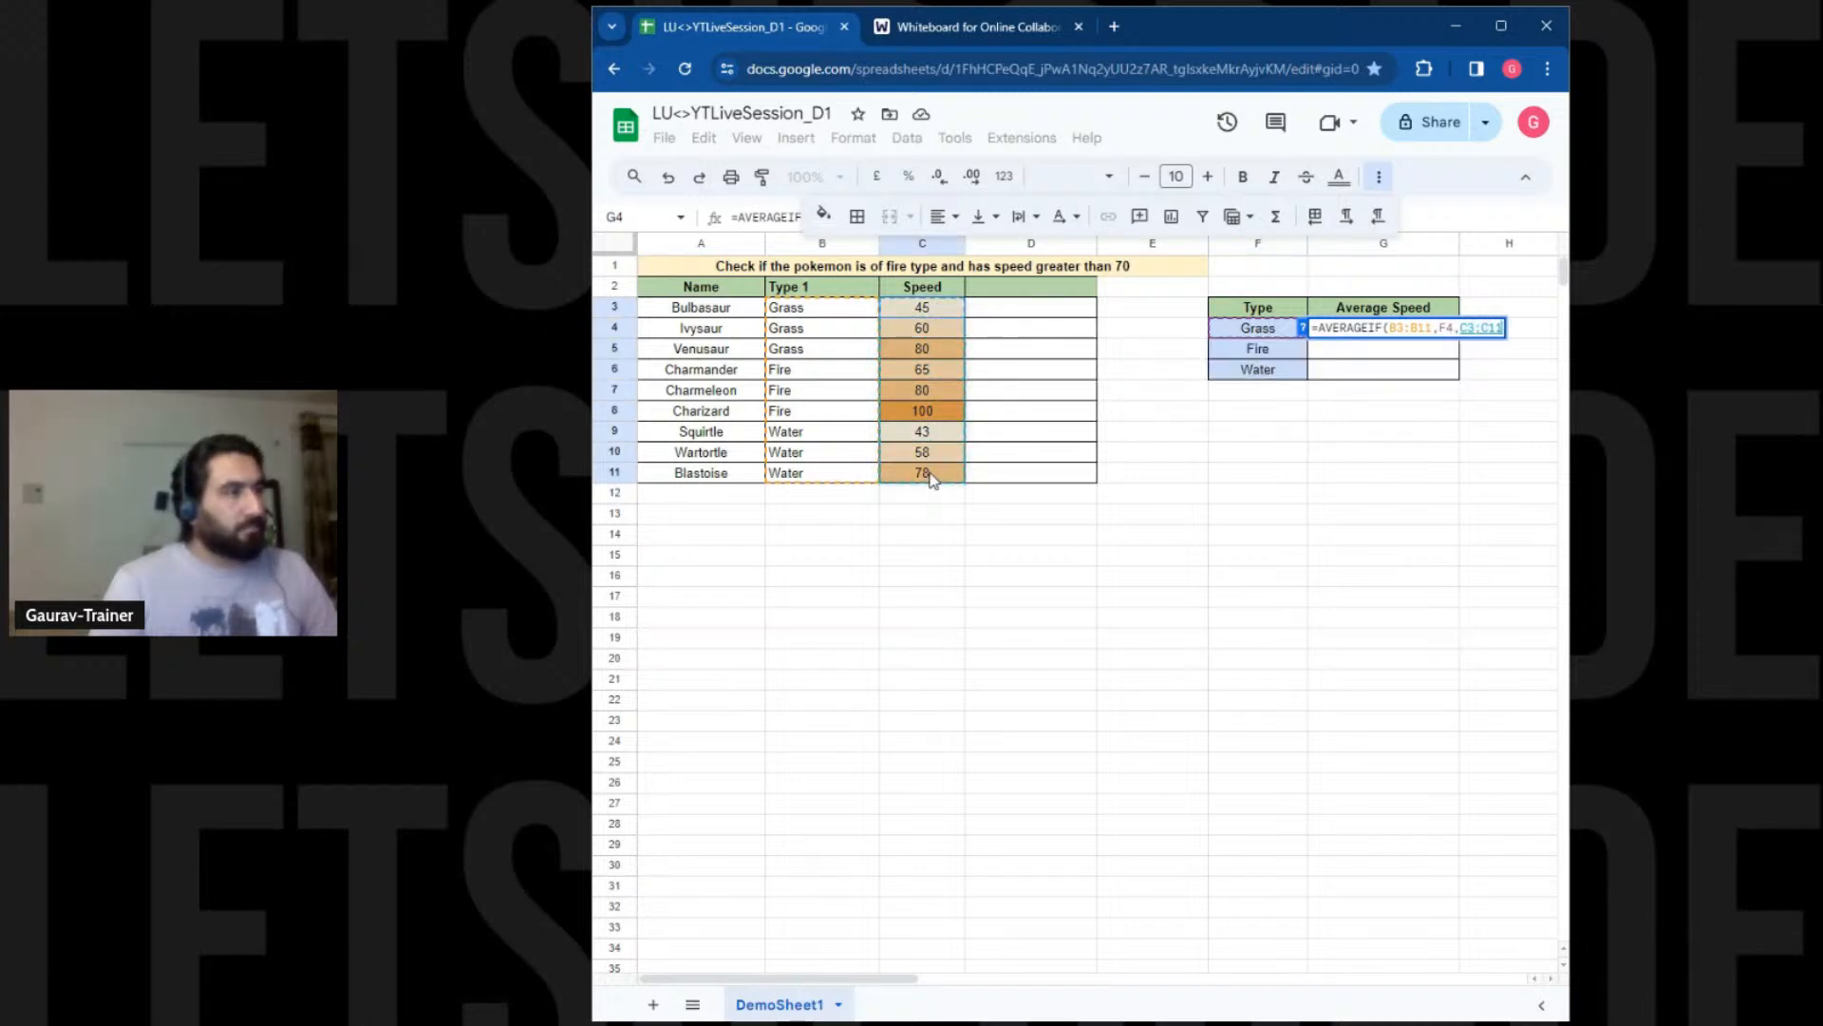
text())
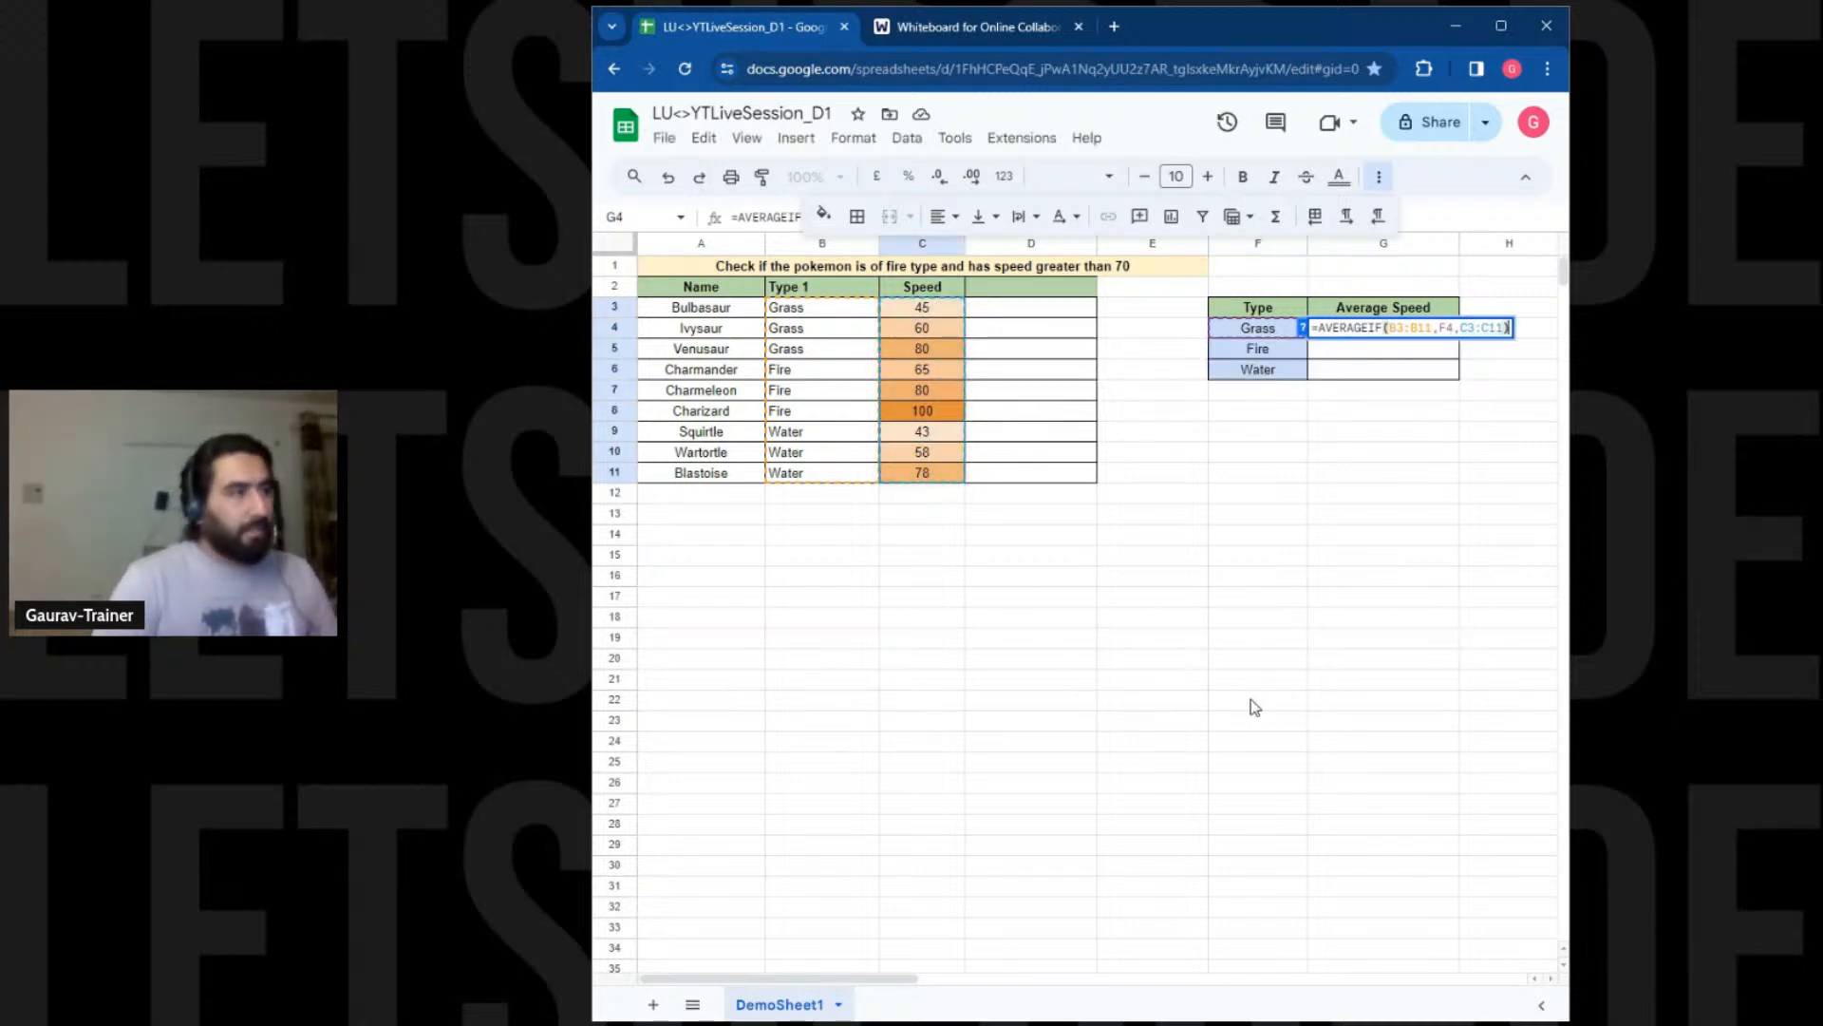
key(Return)
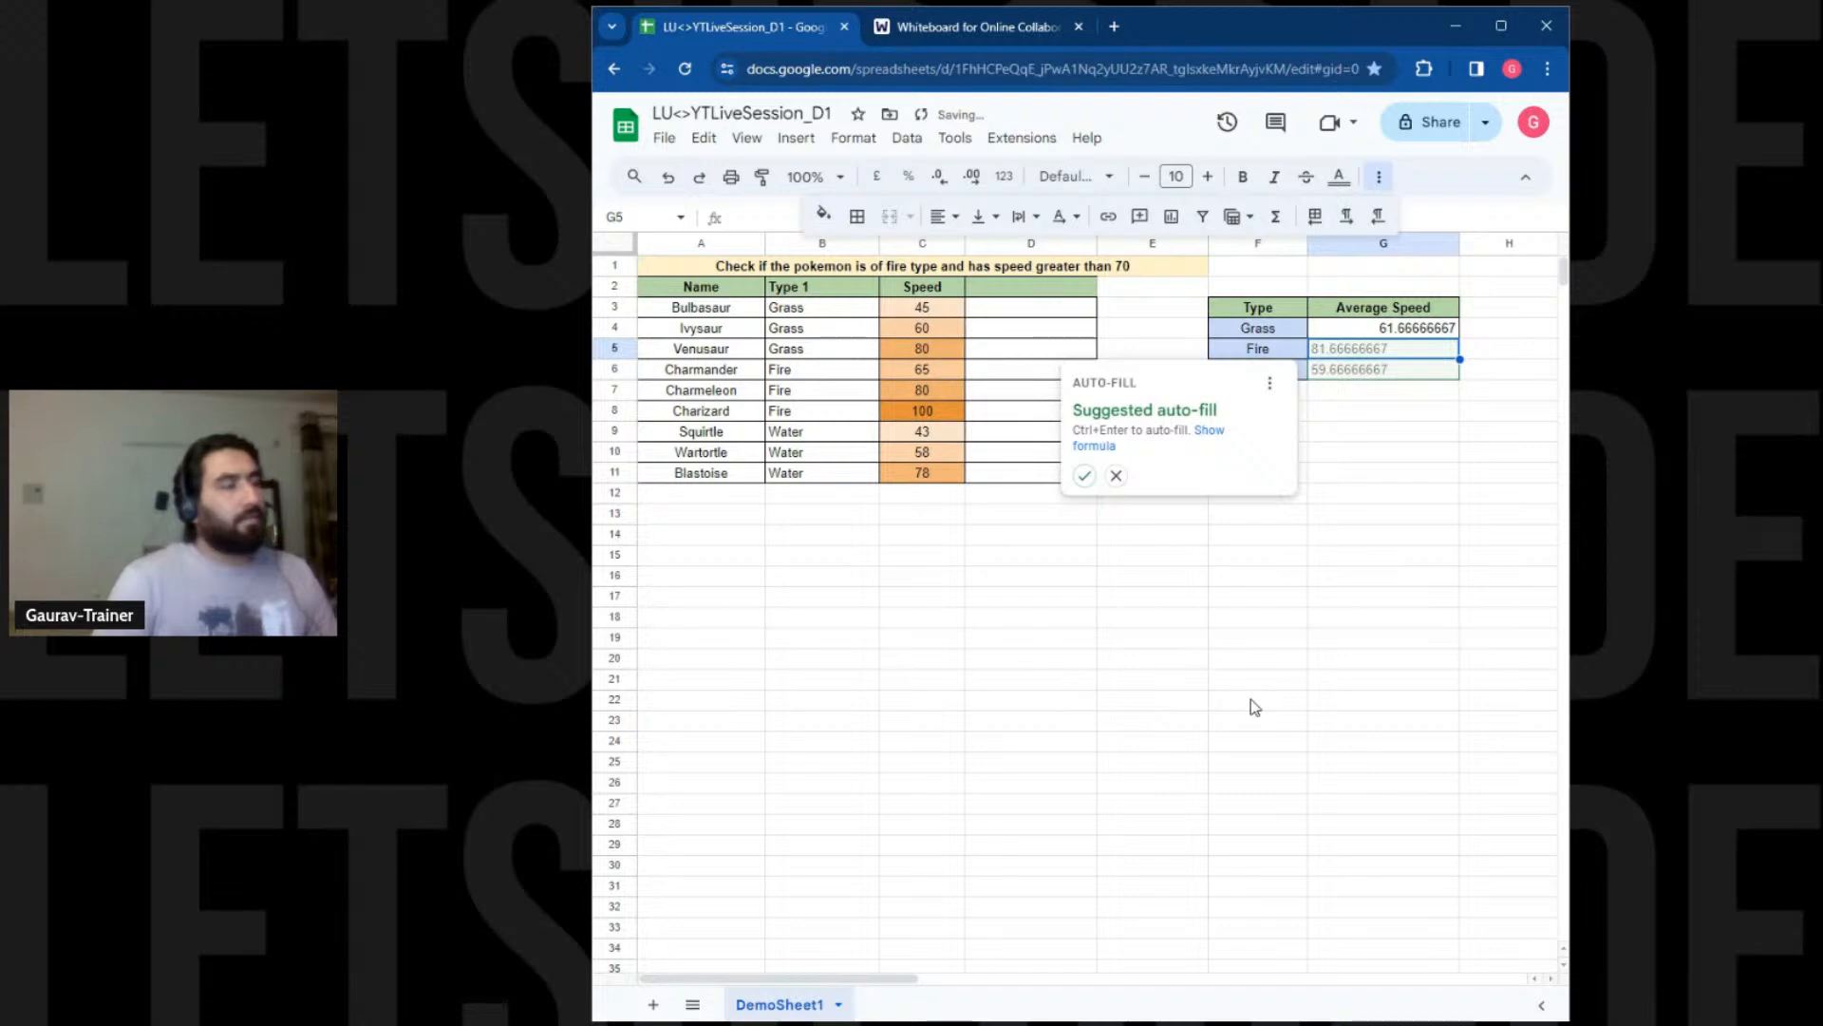
Accept the suggested auto-fill of the formula for Fire and Water in G5:G6, and narrow column G
click(1083, 476)
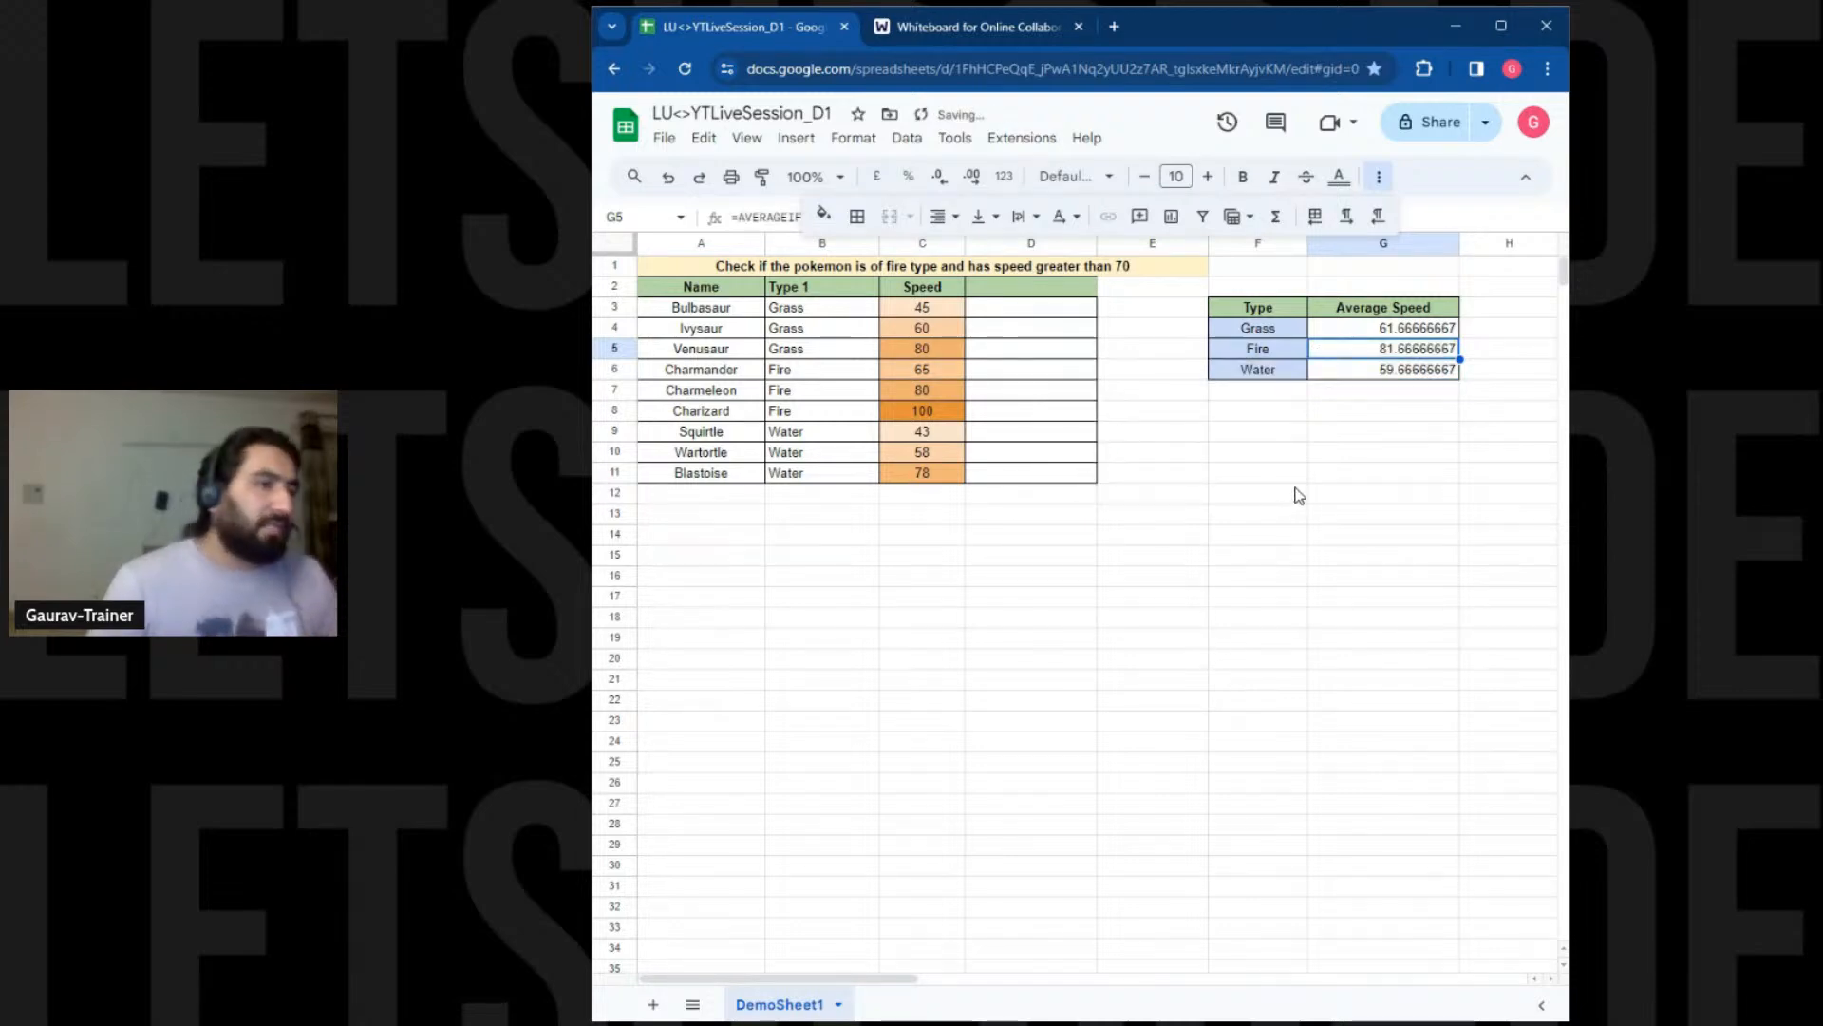
drag(1459, 243, 1412, 242)
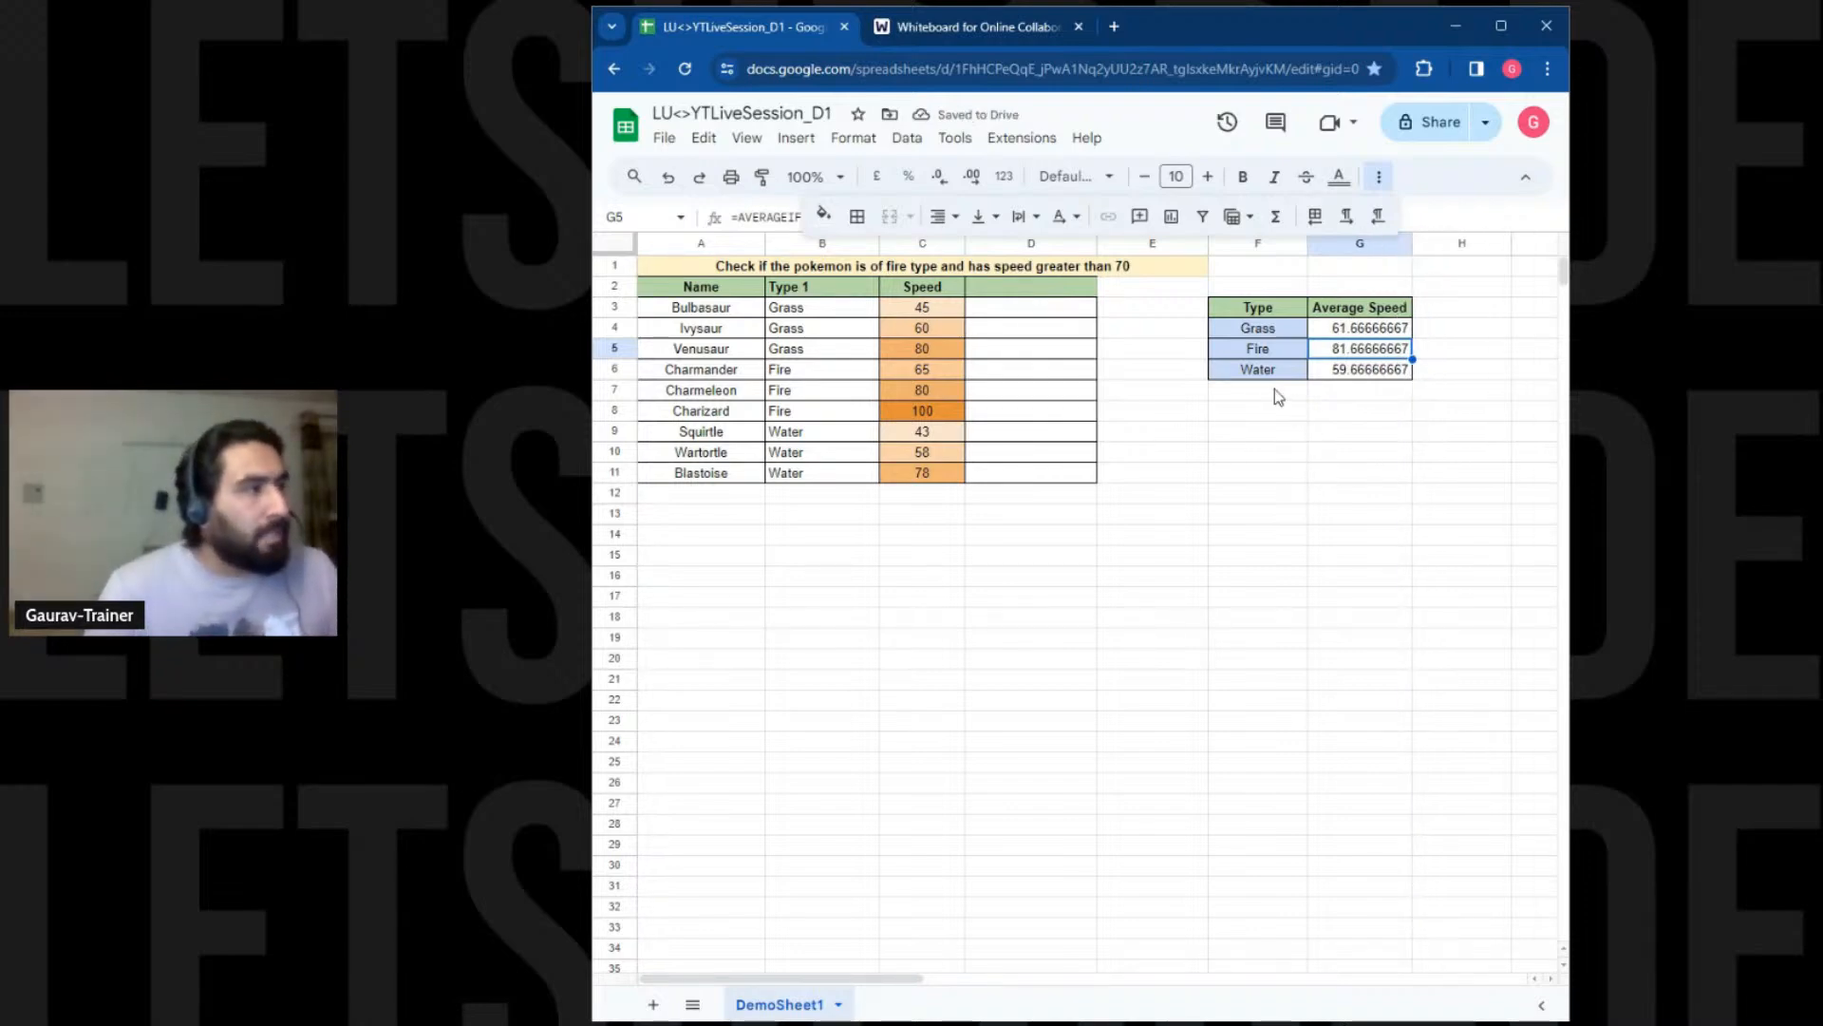
Check the selection averages of the Grass speeds C3:C5 and the Fire speeds C6:C8 against the summary table
drag(836, 307, 922, 348)
click(922, 349)
click(1007, 757)
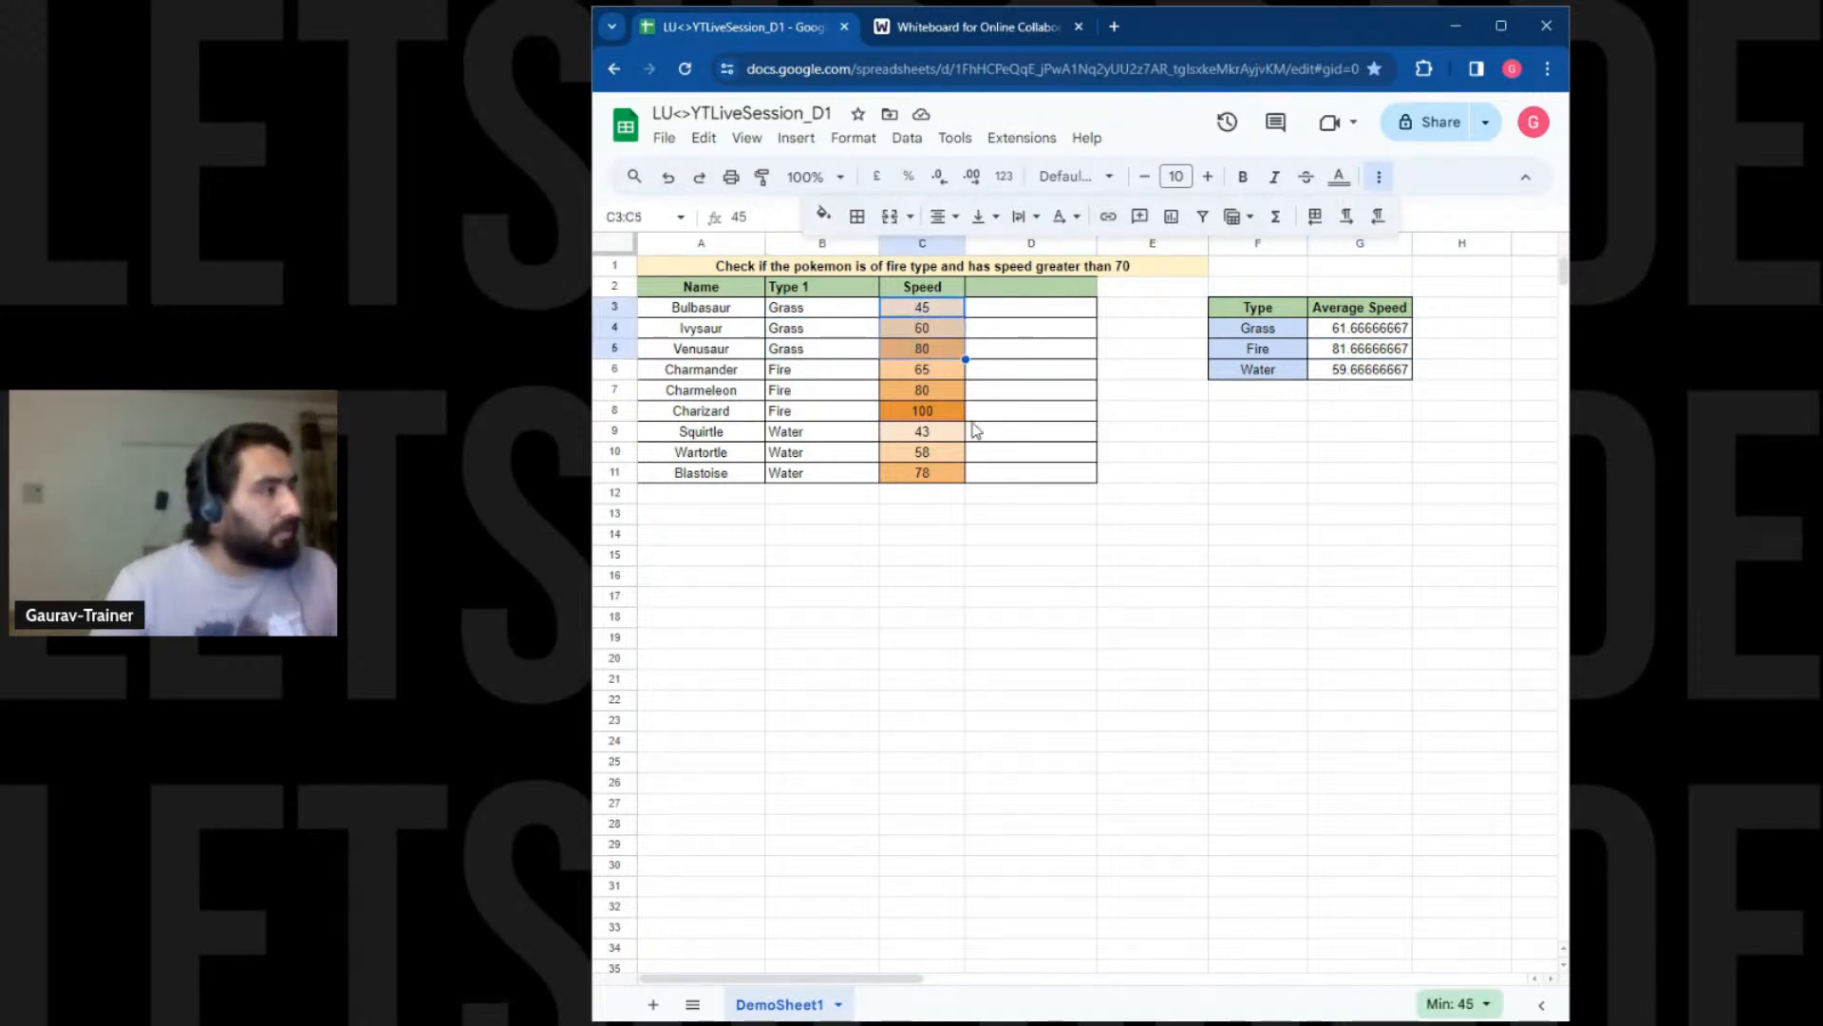
click(1467, 1003)
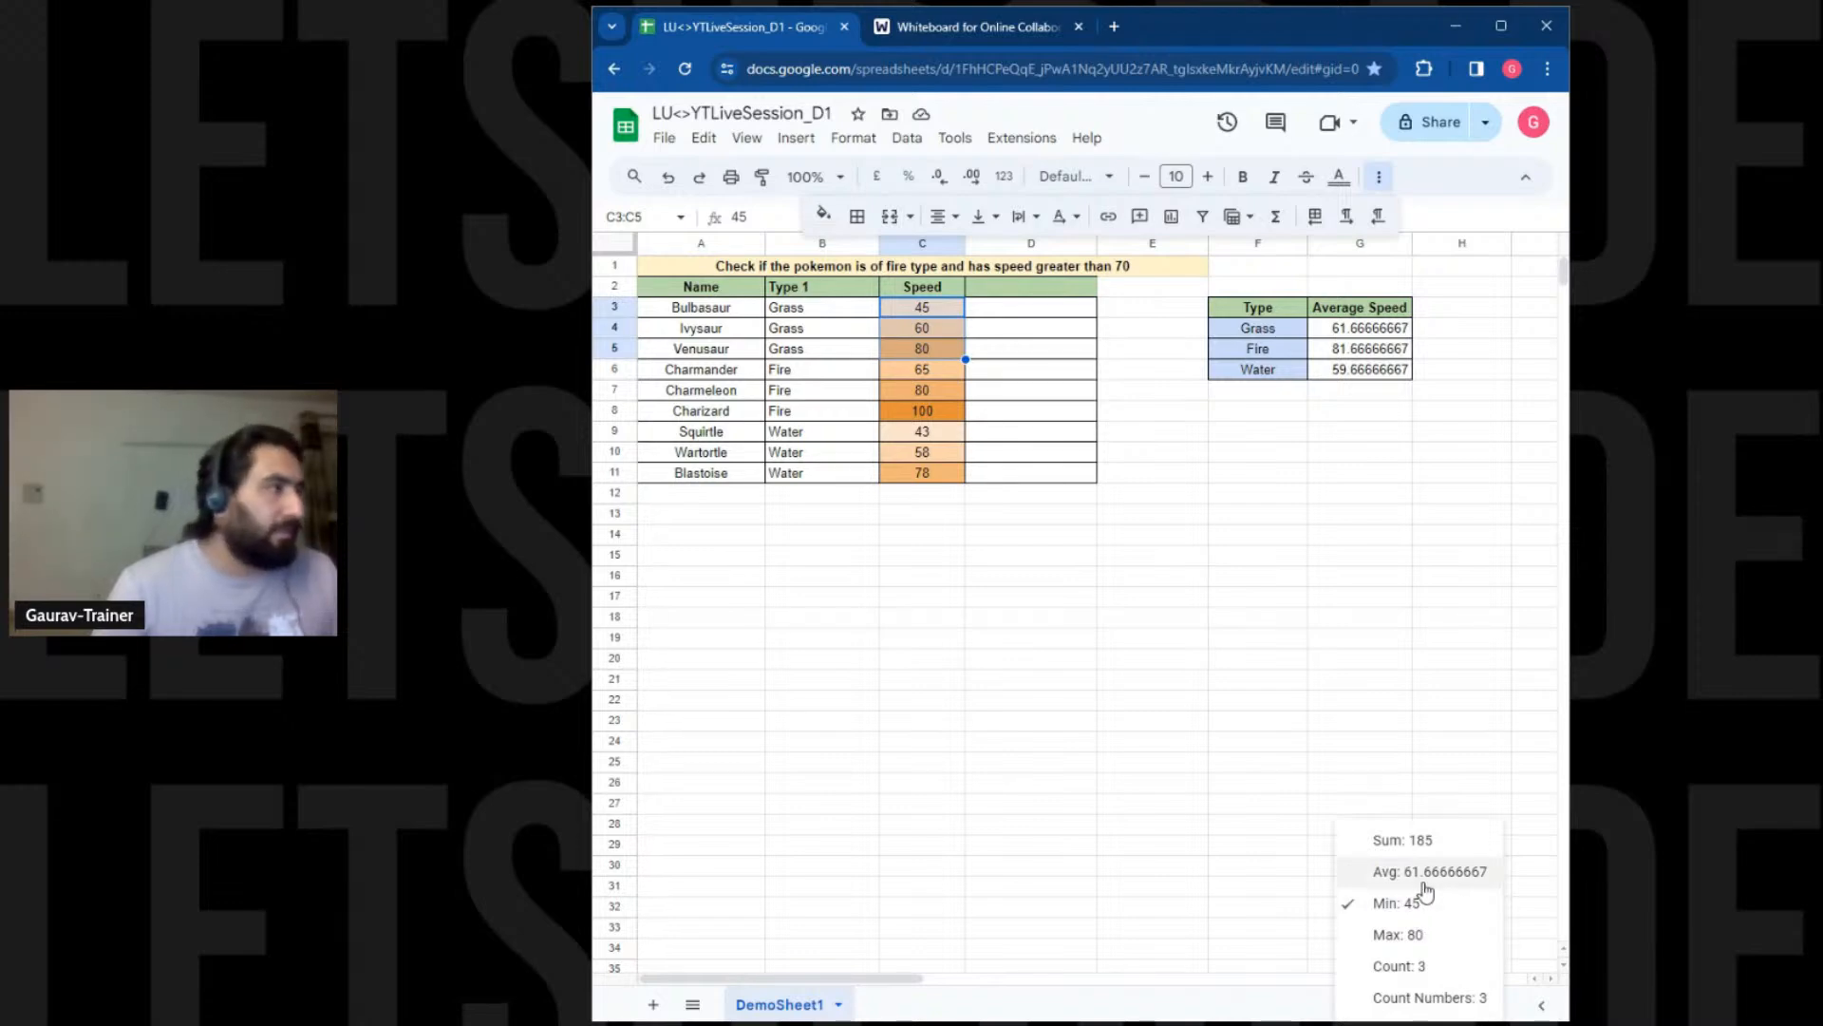
click(1361, 332)
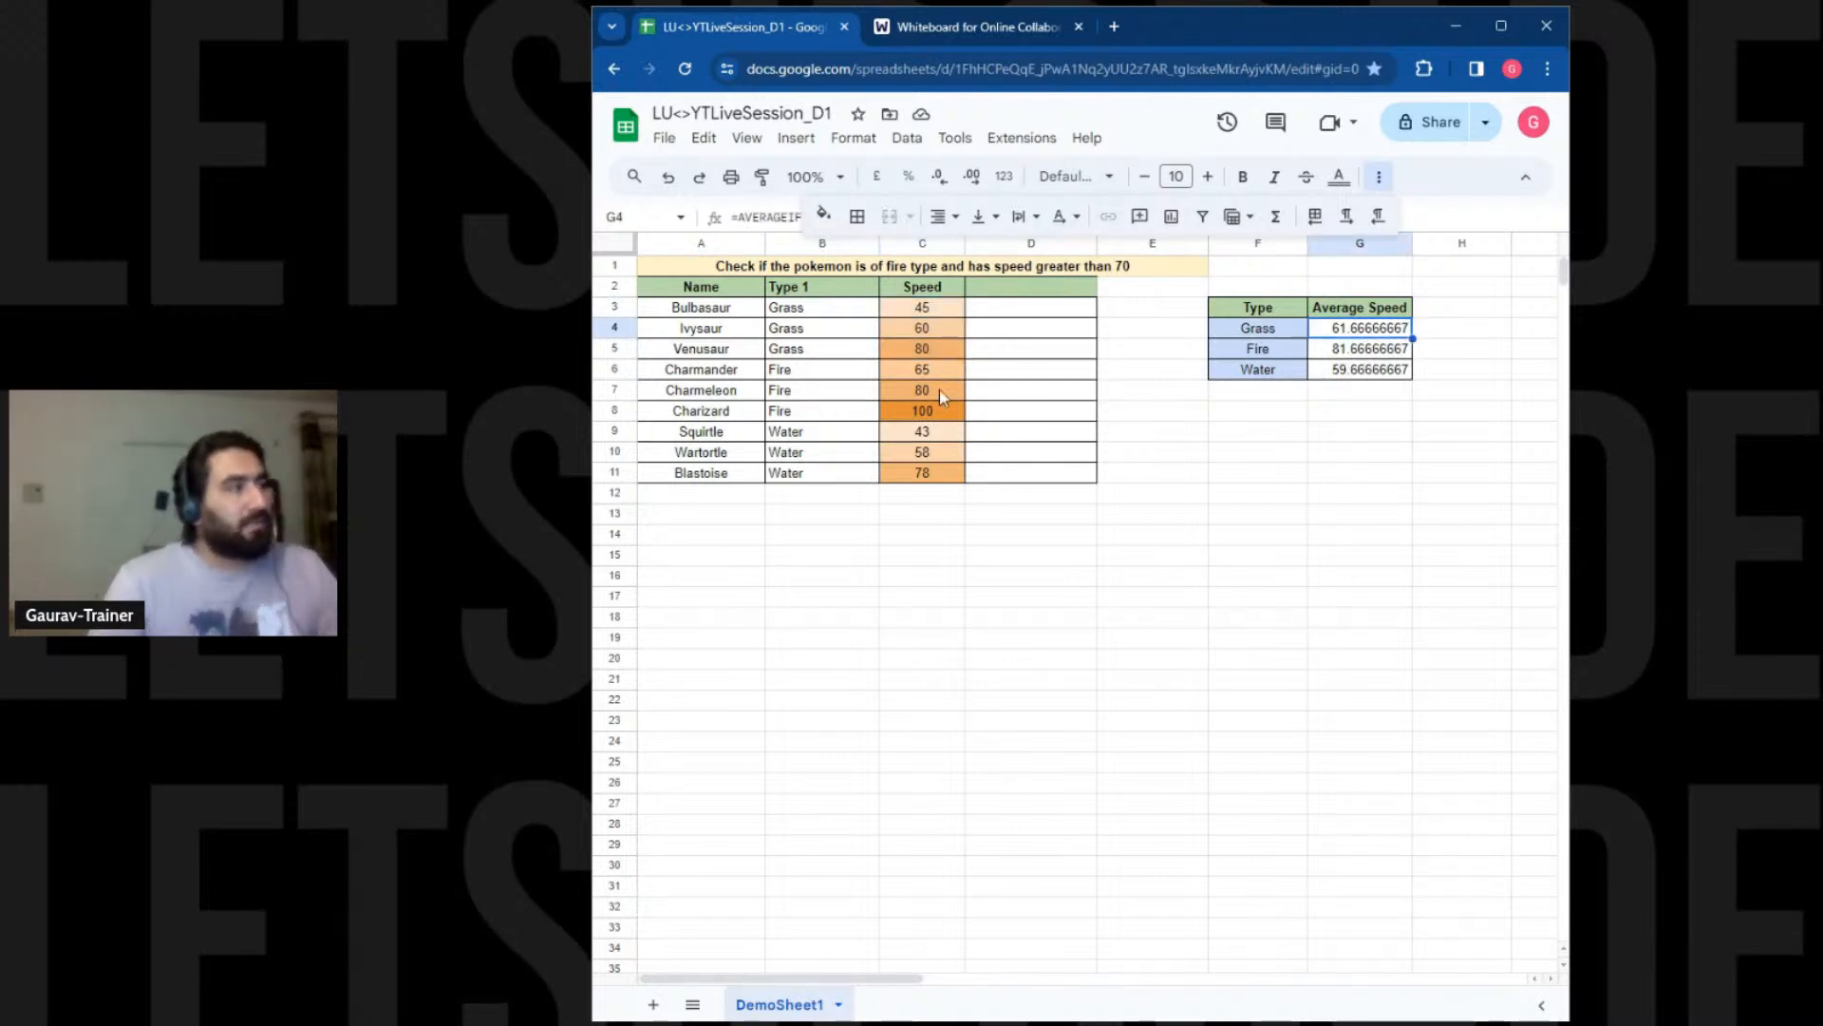
drag(926, 369, 941, 414)
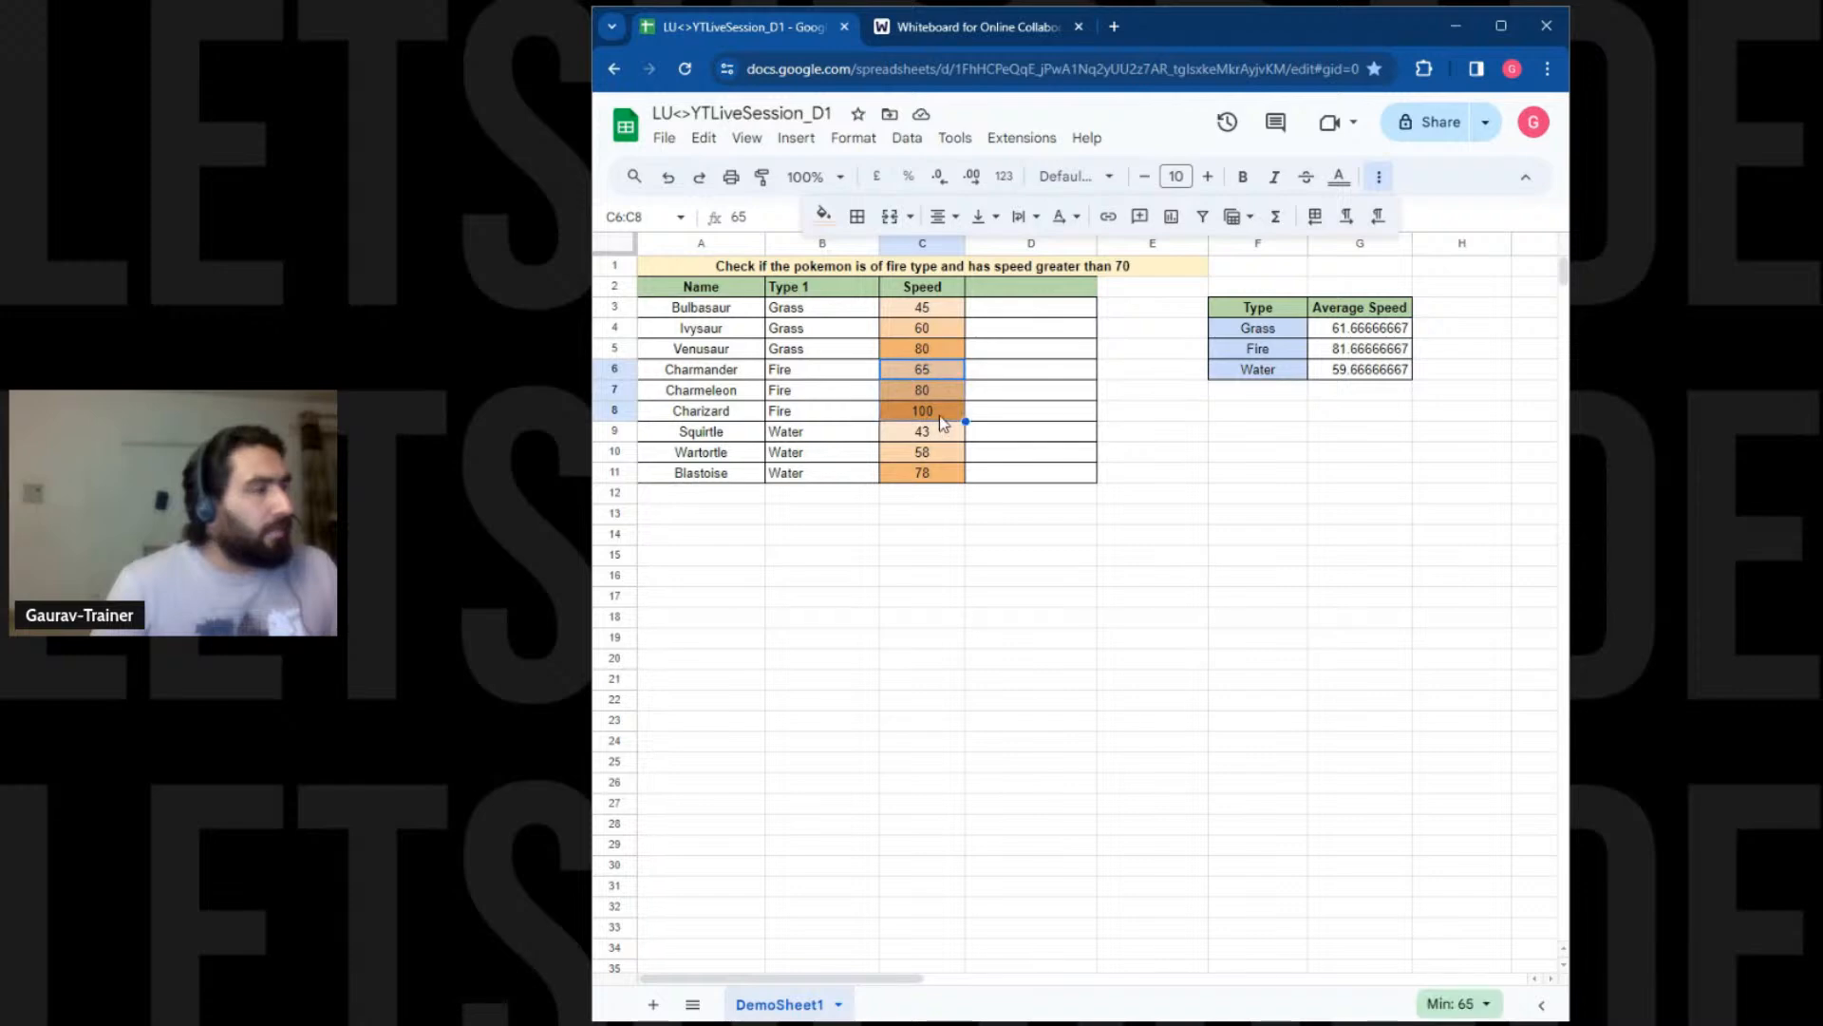
click(1472, 999)
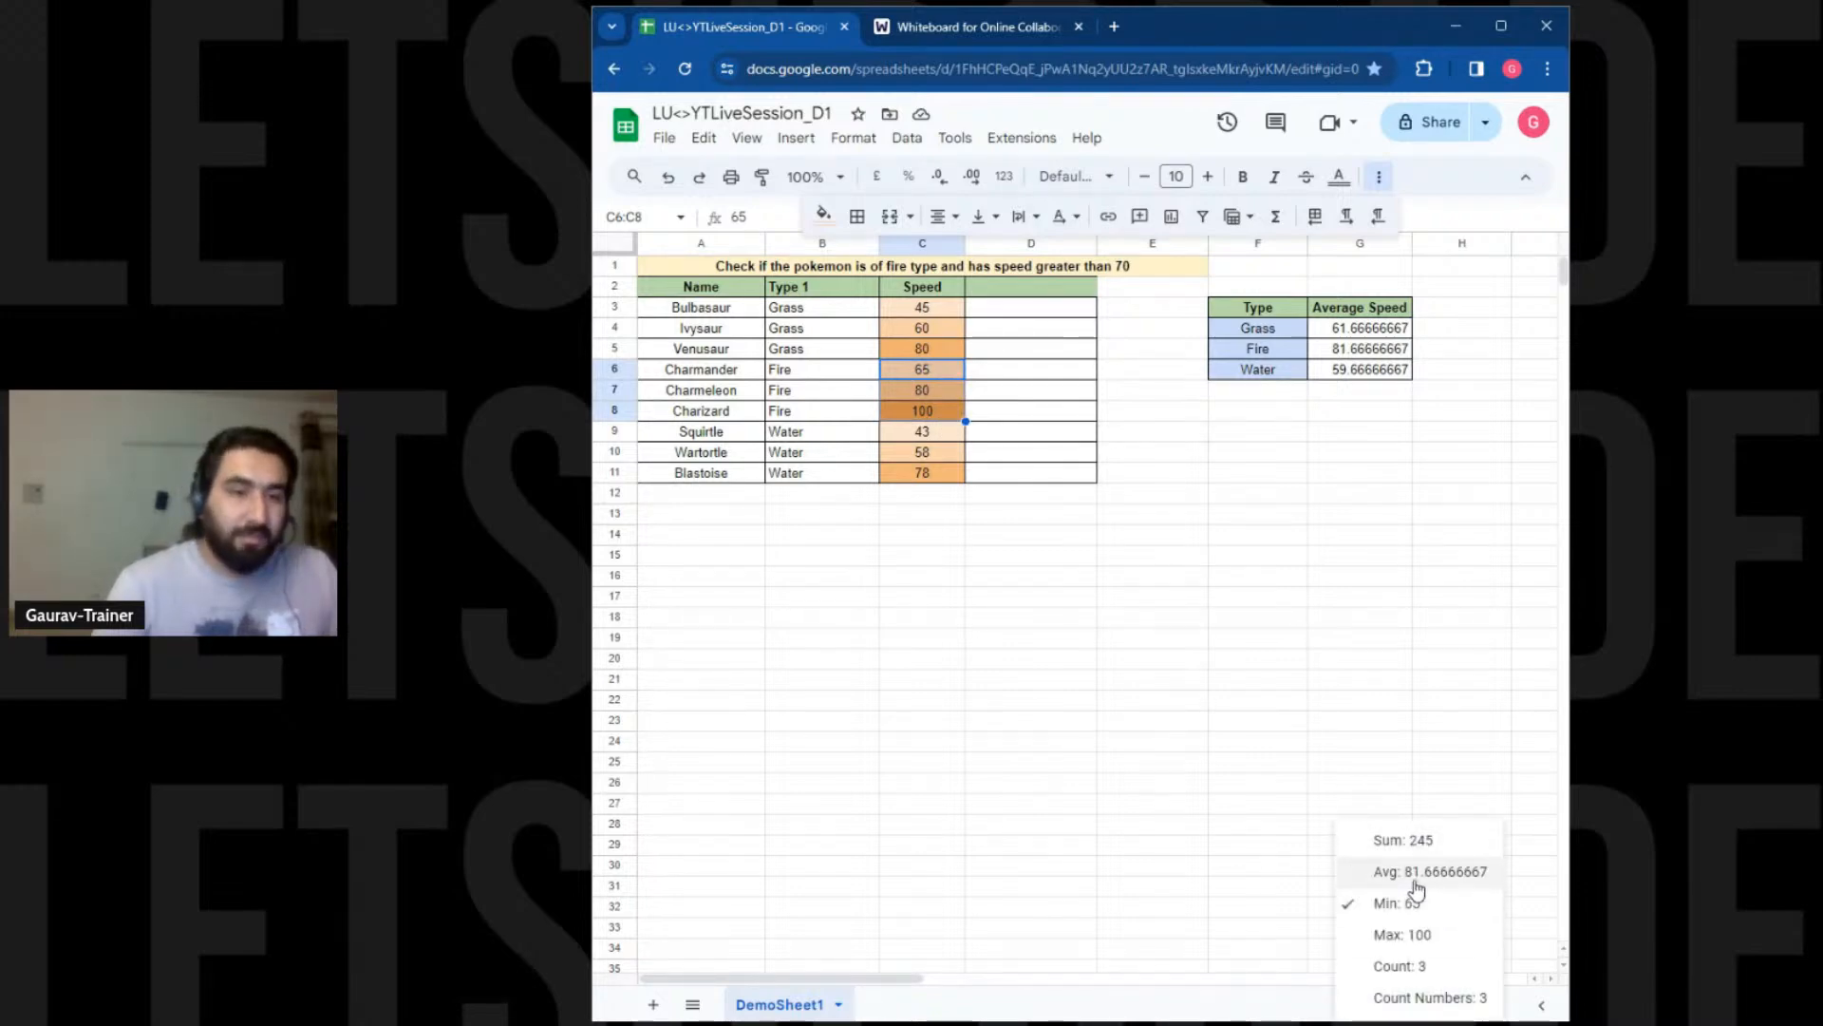
Wrap the Grass AVERAGEIF formula in G4 in ROUND with 0 decimal places
click(1315, 574)
click(1360, 333)
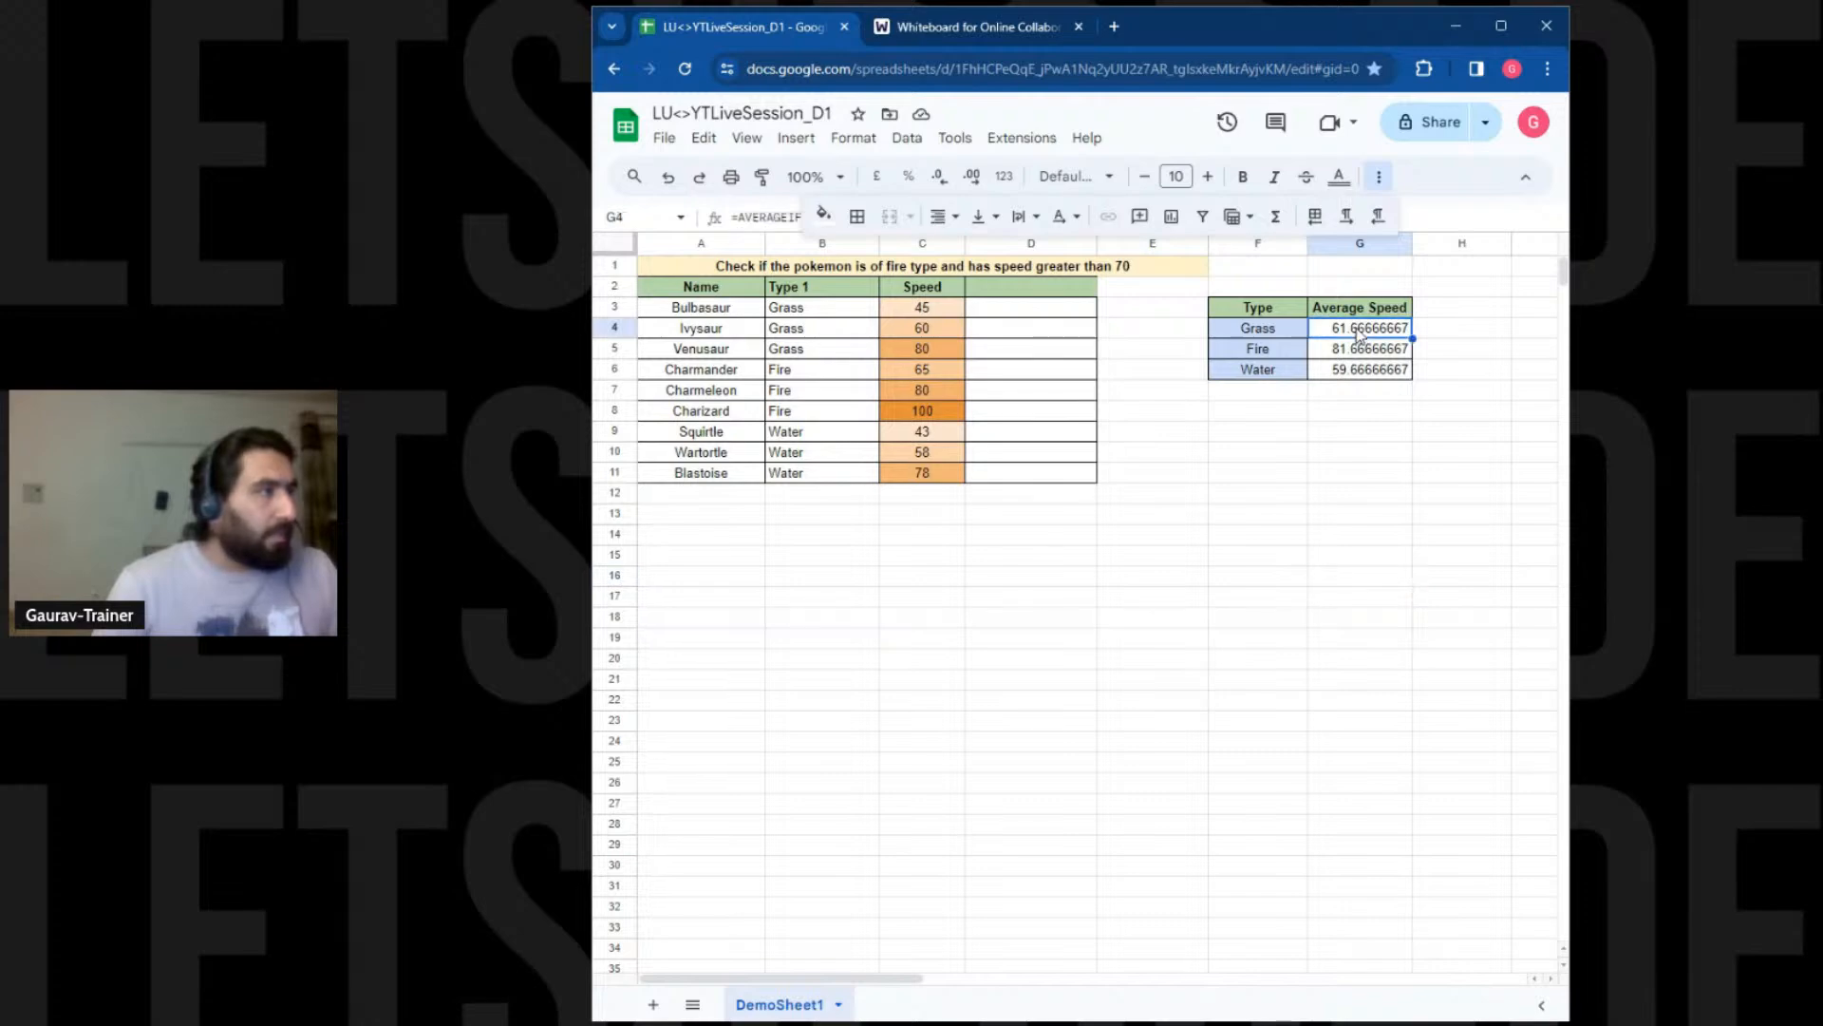
triple_click(1360, 332)
click(1316, 328)
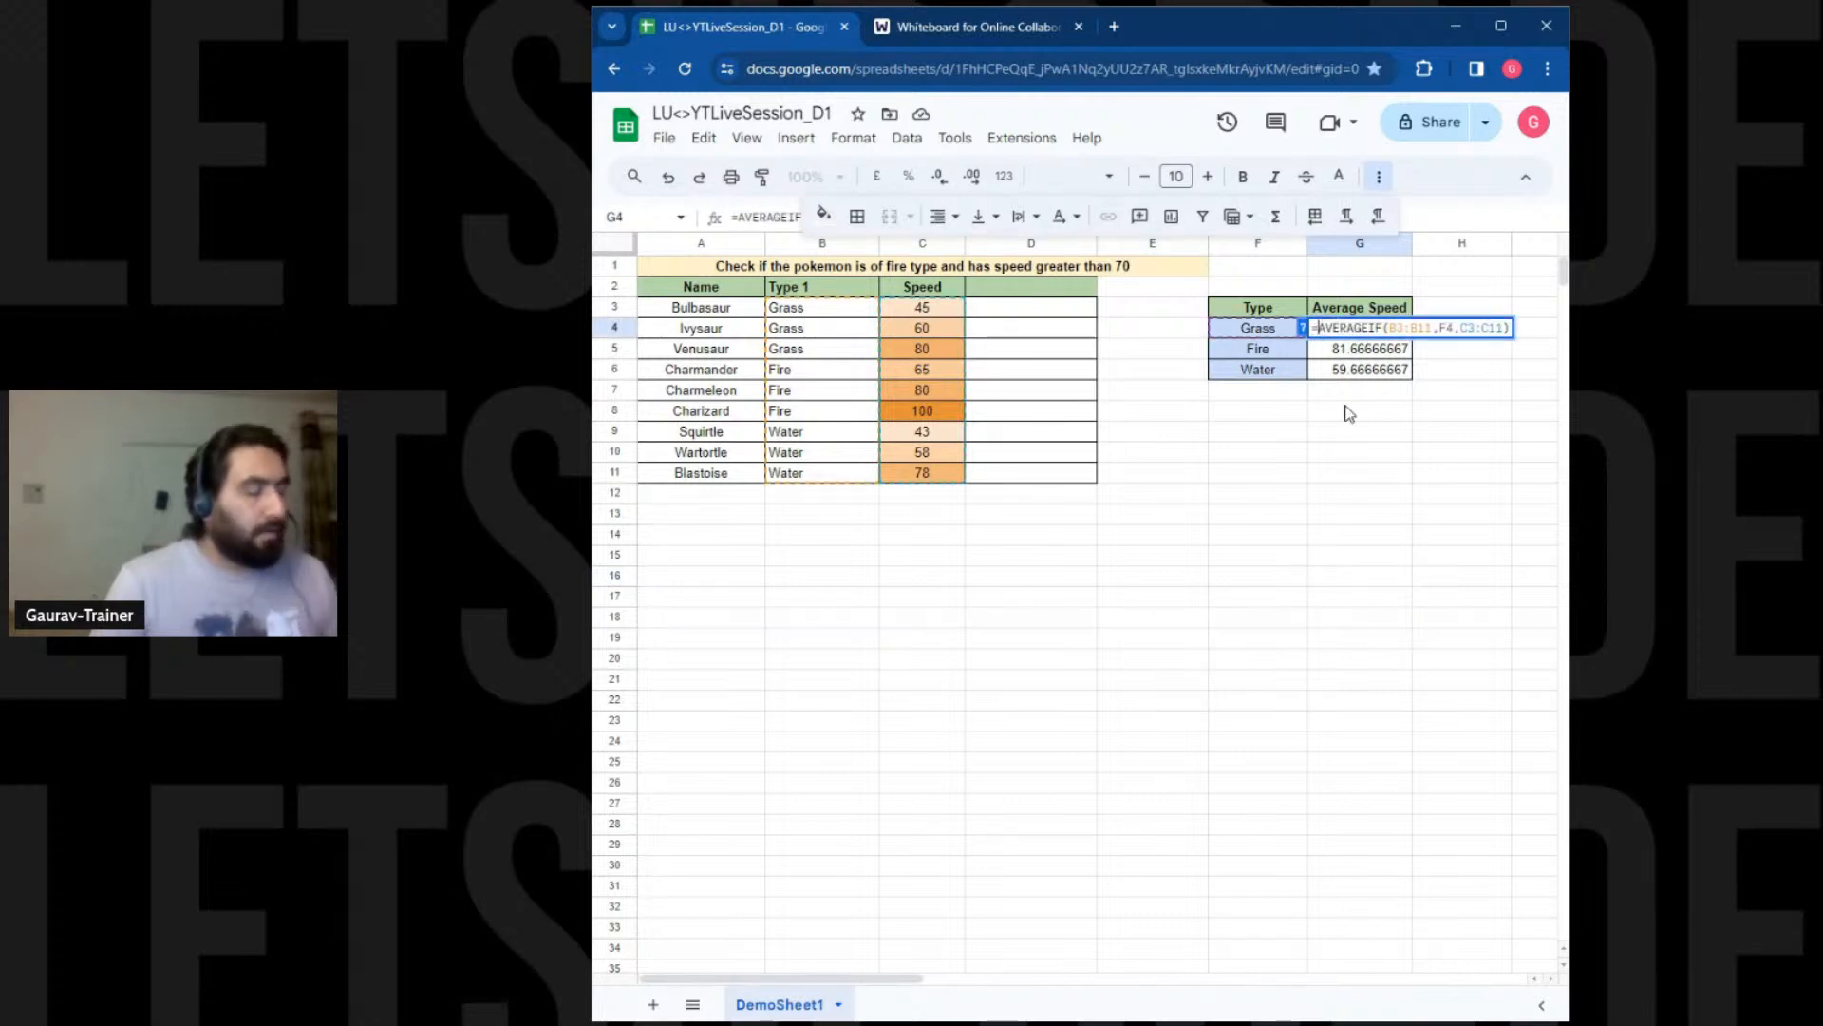
text(ROUND()
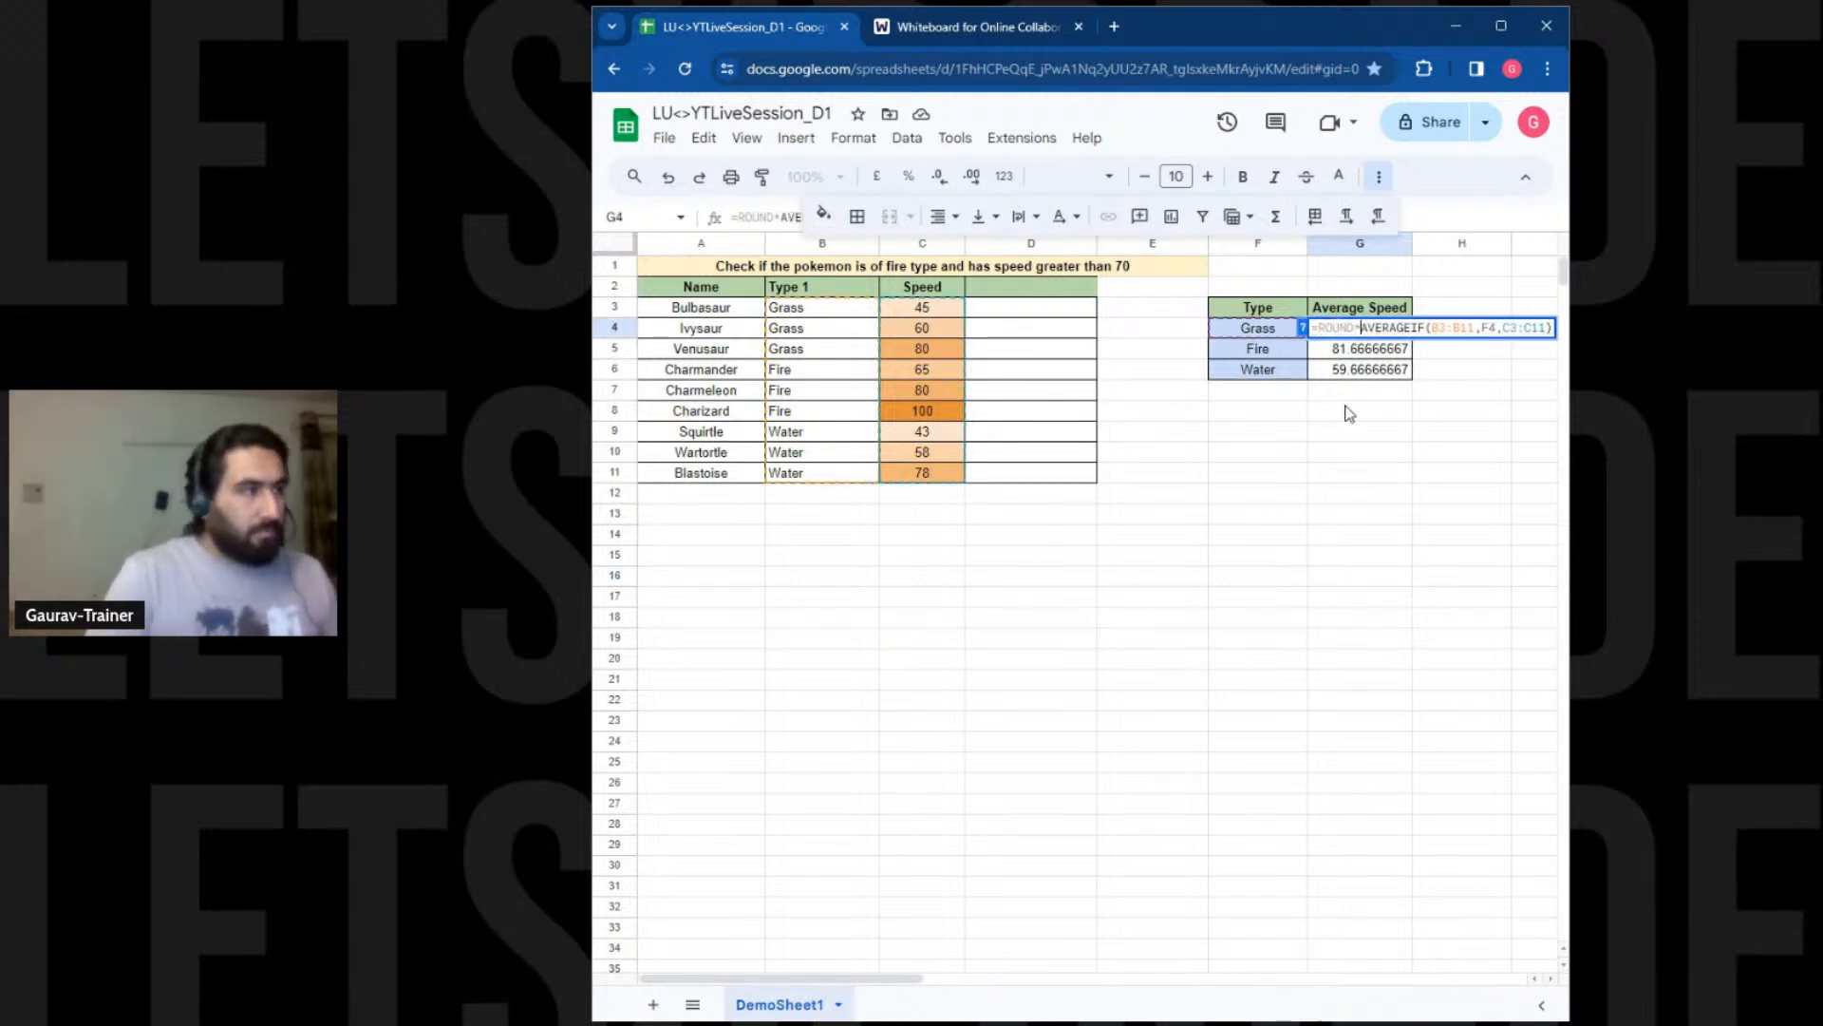
key(BackSpace)
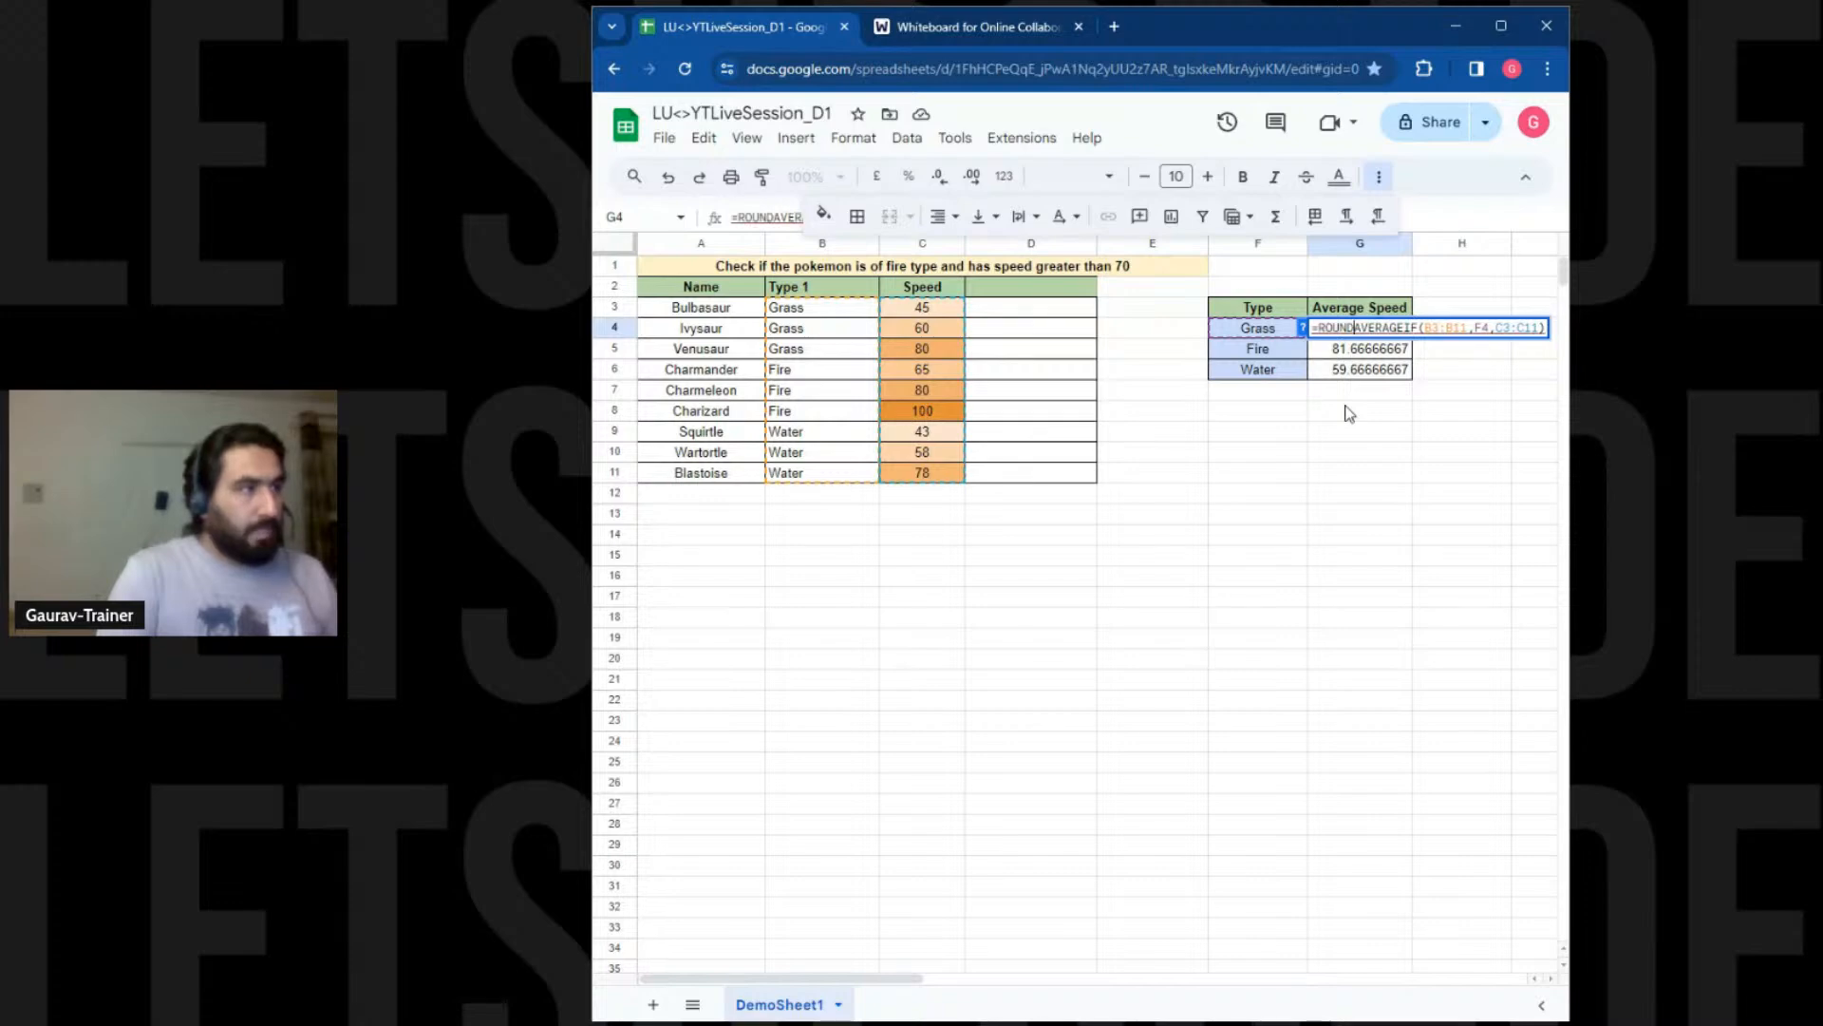
text(()
key(End)
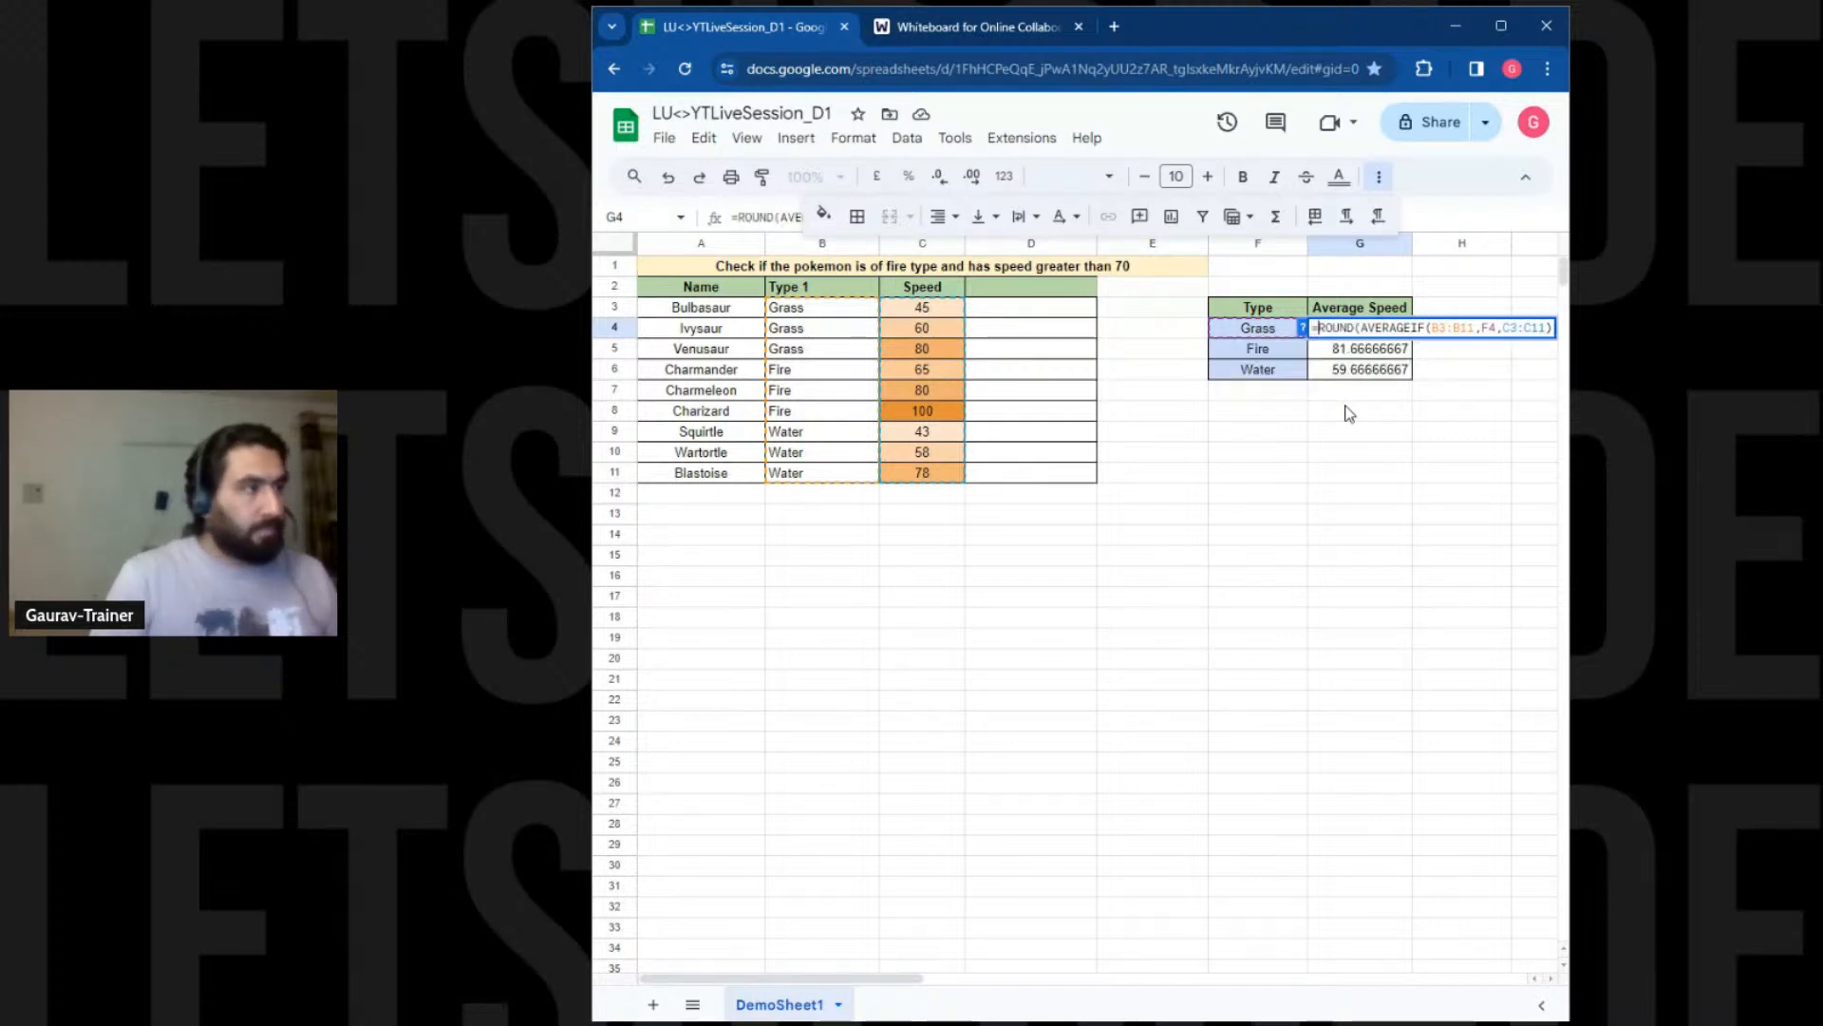
text(,0))
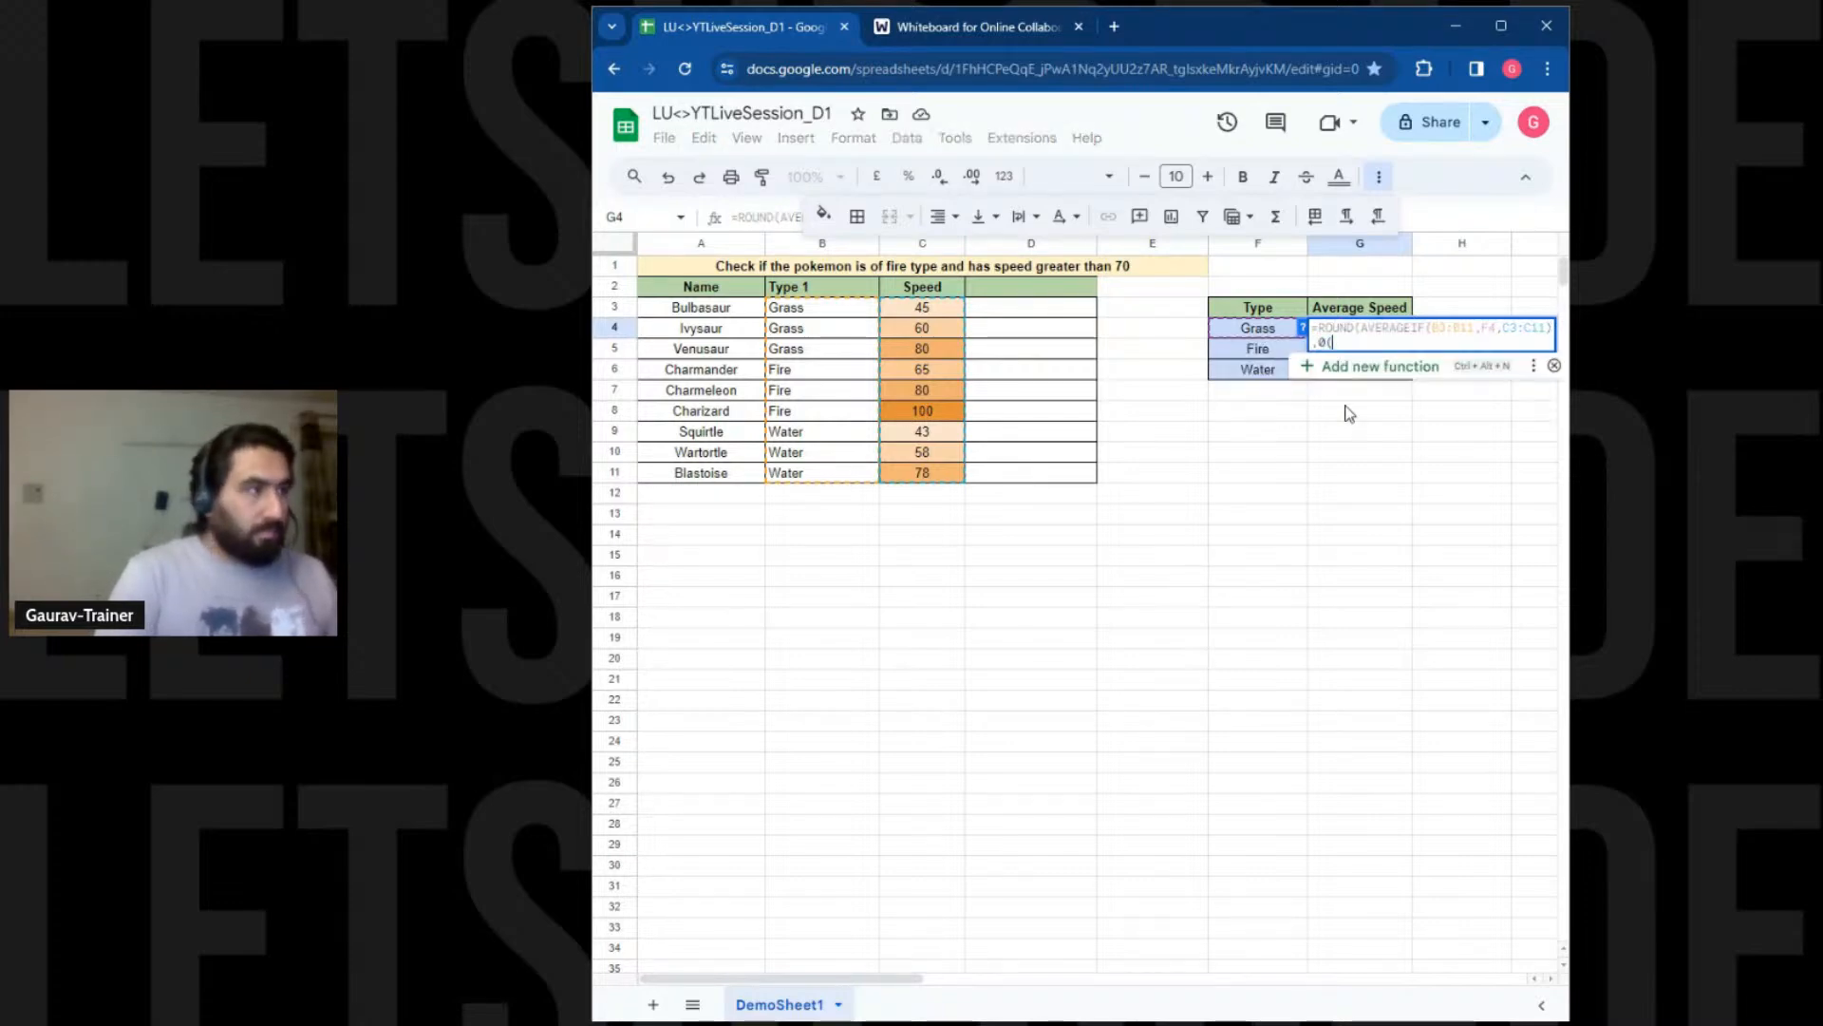
key(Return)
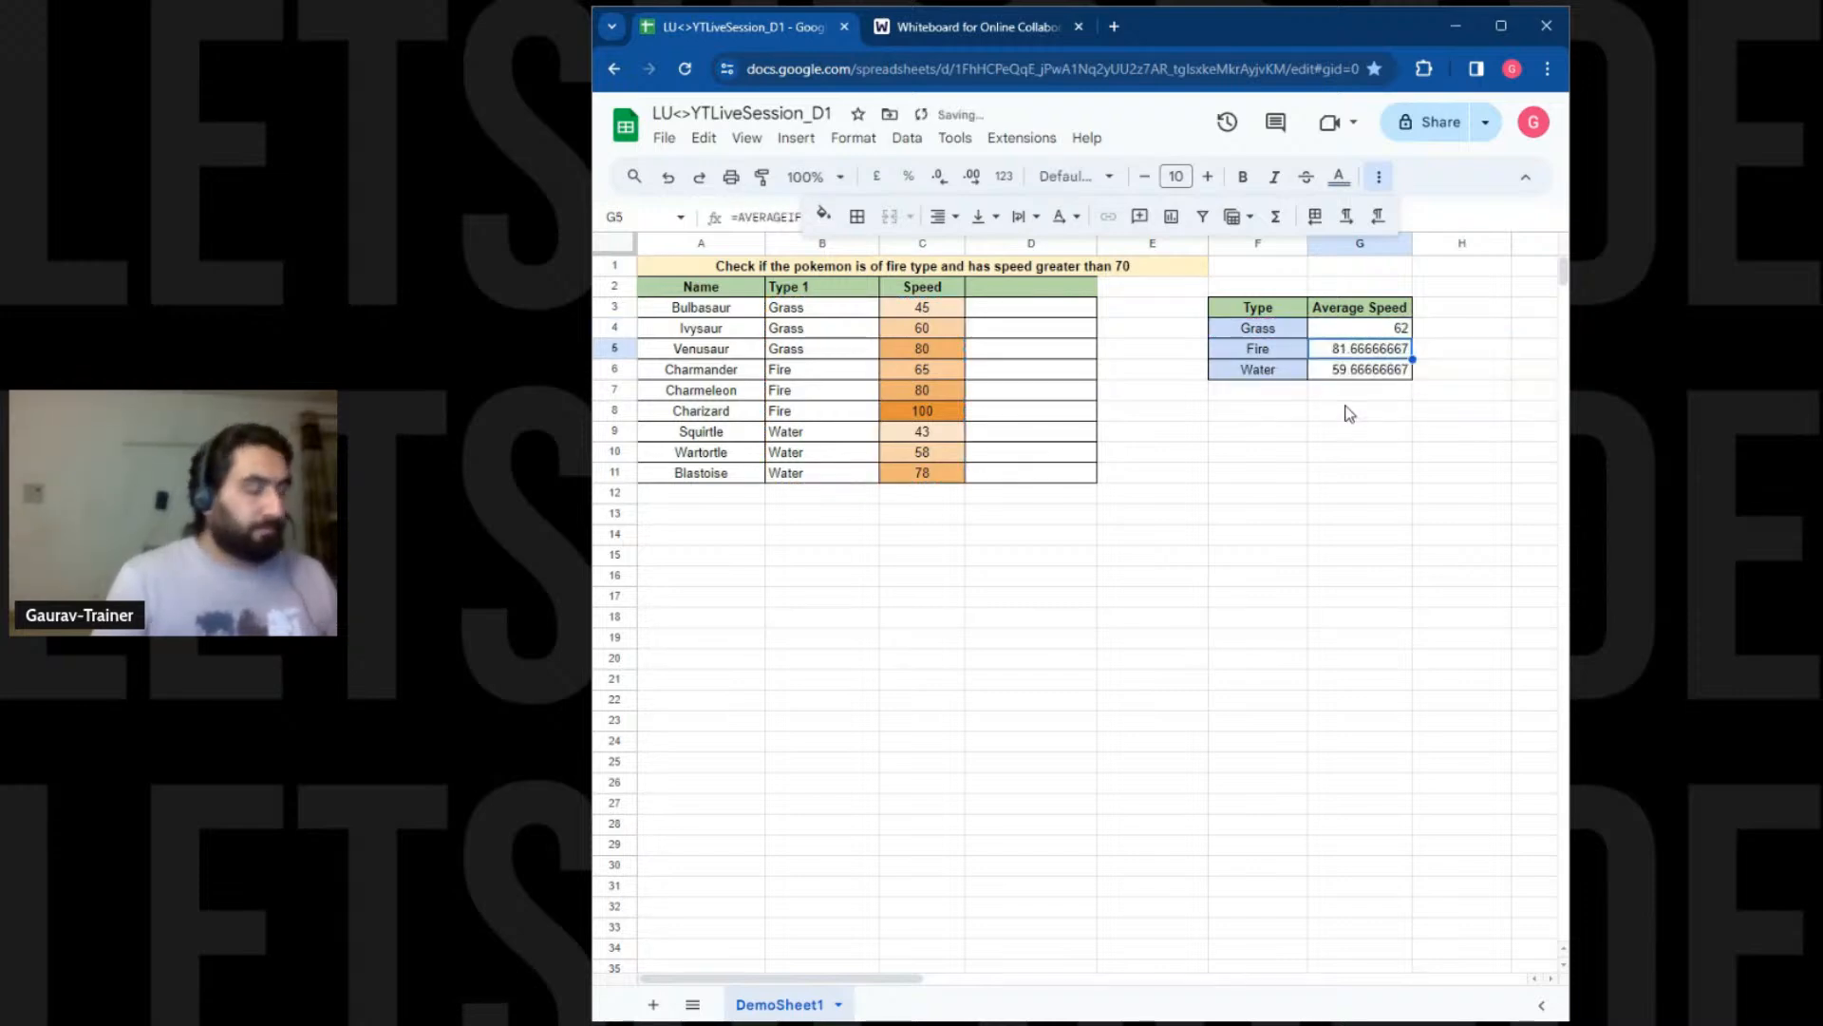
Fill the rounded average formula from G4 down to the Fire and Water rows, G5:G6
click(1400, 334)
drag(1412, 339, 1409, 370)
click(1379, 456)
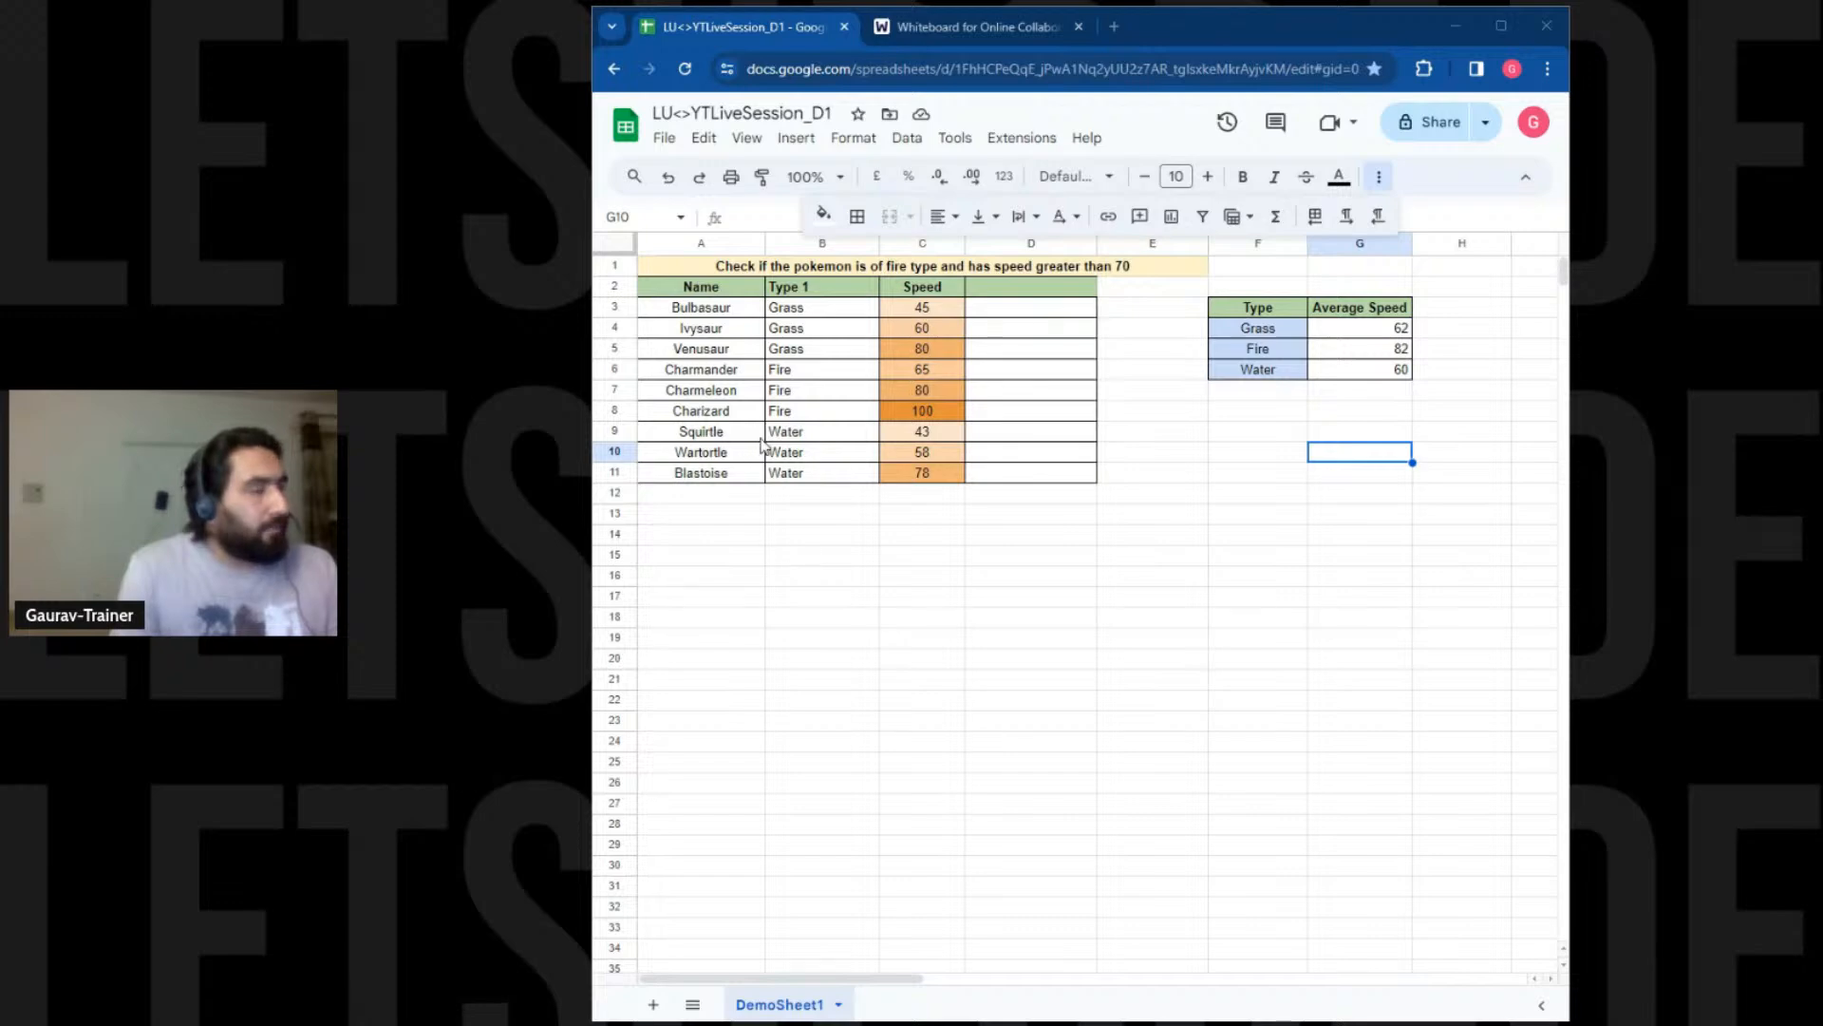
Clear A2:D11 and paste the new Pokémon dataset with Name, Type 1, Type 2 and Total stats columns from A2
drag(707, 288, 1023, 473)
key(Delete)
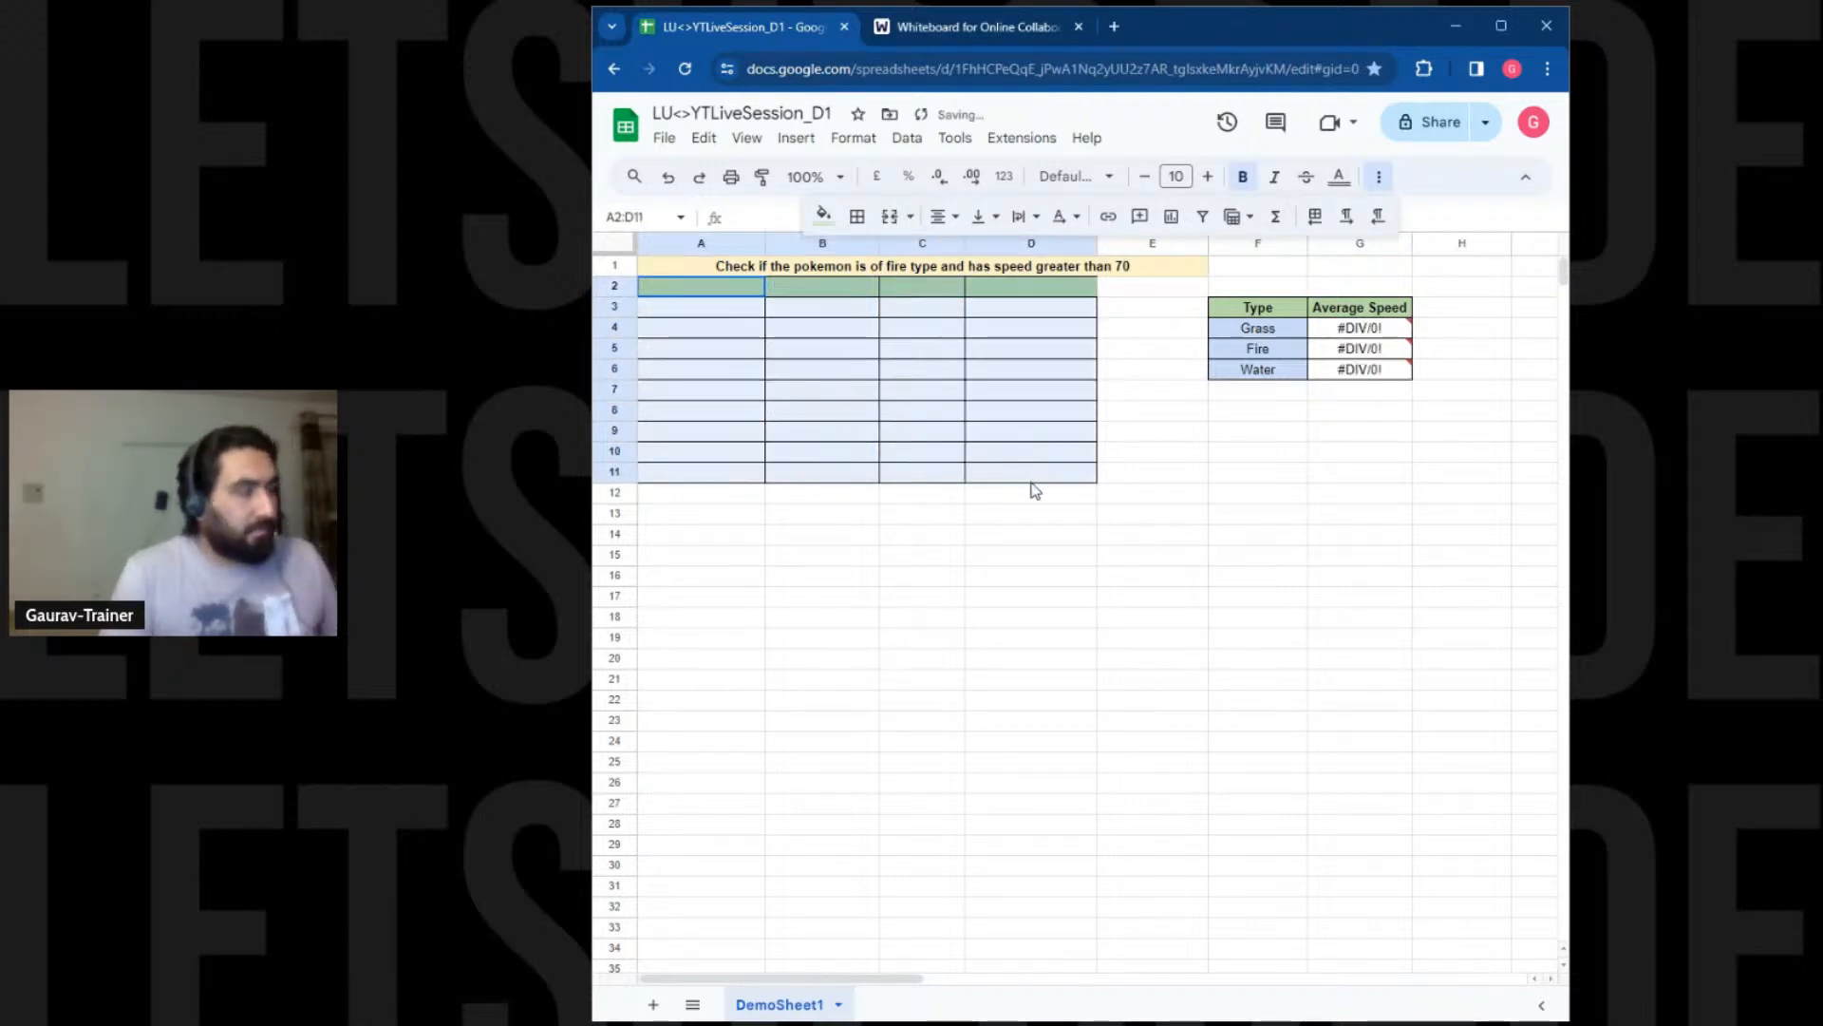
text(Name	Type 1	Type 2	Total stats Mankey	Fighting		305 Poliwrath	Water	Fighting	510 Victreebel	Grass	Poison	490 Tentacool	Water	Poison	335 Magneton	Electric	Steel	465 Dewgong	Water	Ice	475 Cloyster	Water	Ice	525 Onix	Rock	Ground	385 Dragonair	Dragon		420 Pidgeotto	Normal	Flying	349 Rattata	Normal		253 Beedrill	Bug	Poison	395 Doduo	Normal	Flying	310 Kingler	Water		475 Nidoqueen	Poison	Ground	505 Hitmonchan	Fighting		455 Charmeleon	Fire		405 Arbok	Poison		438 Gastly	Ghost	Poison	310 Magikarp	Water		200)
click(1358, 432)
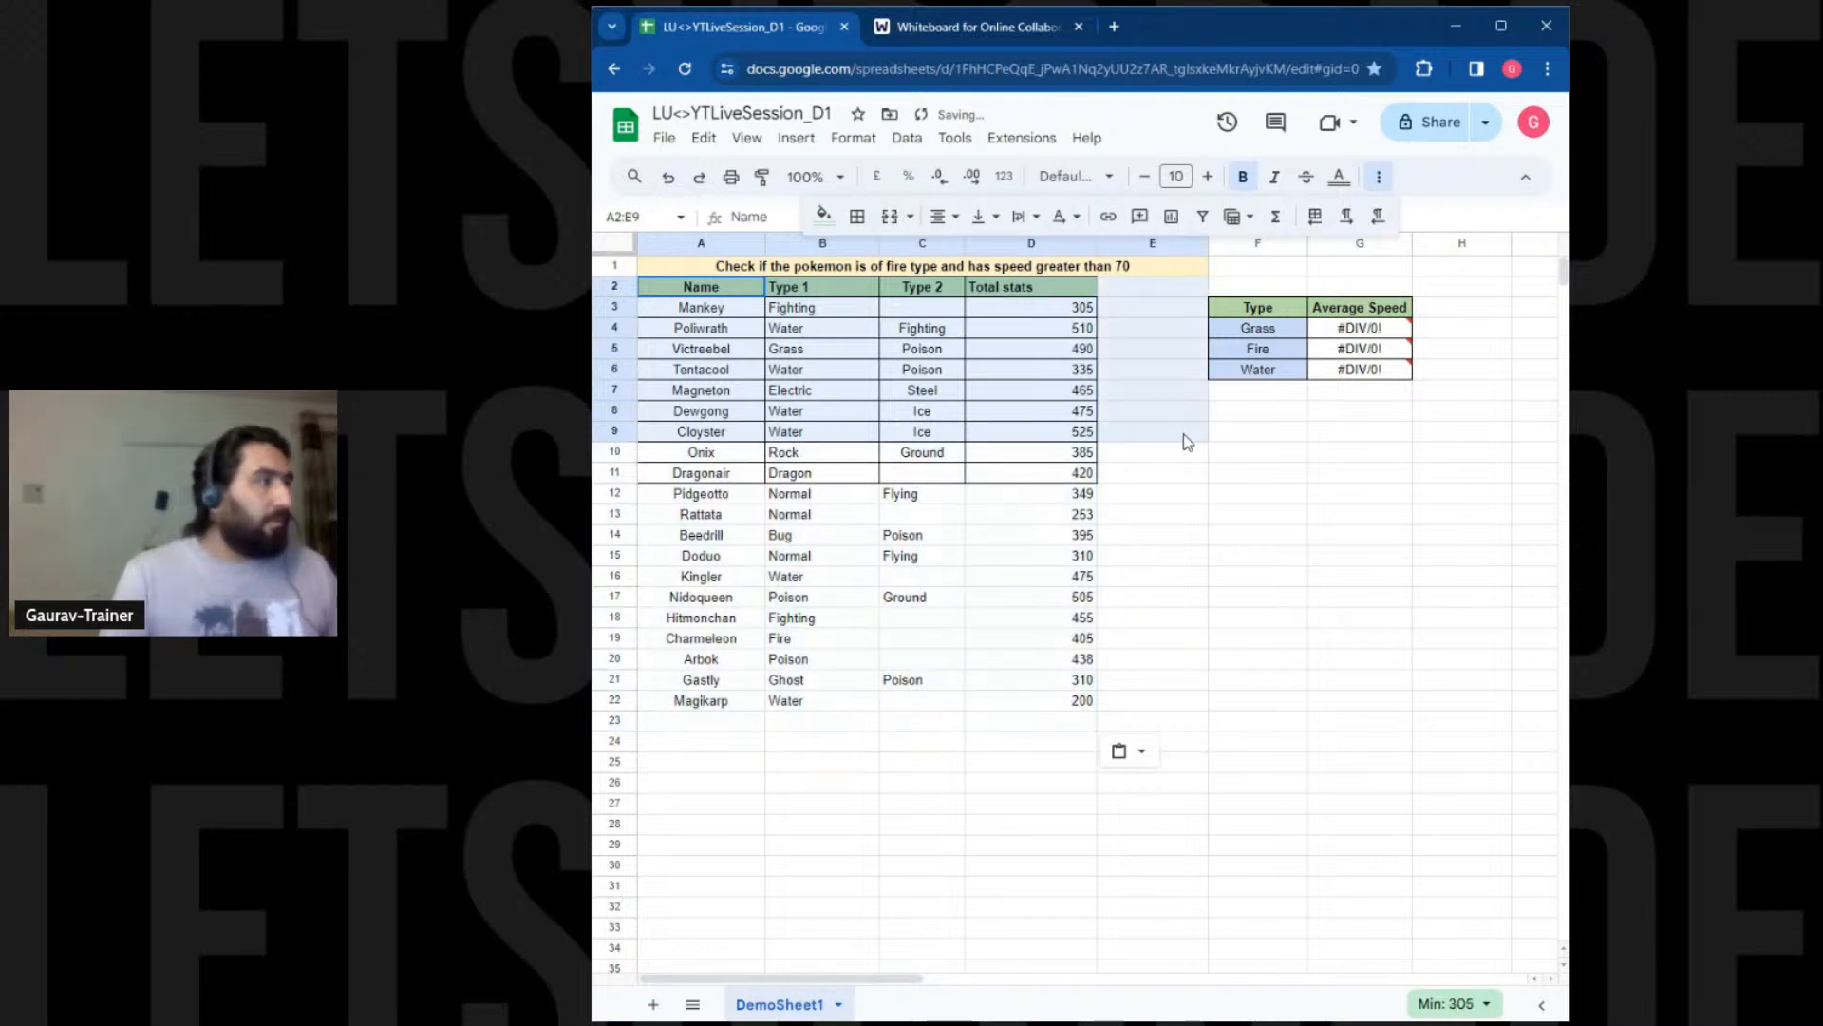
Clear the Type and Average Speed summary table in F3:G6 and delete columns F and G
drag(1263, 307, 1382, 374)
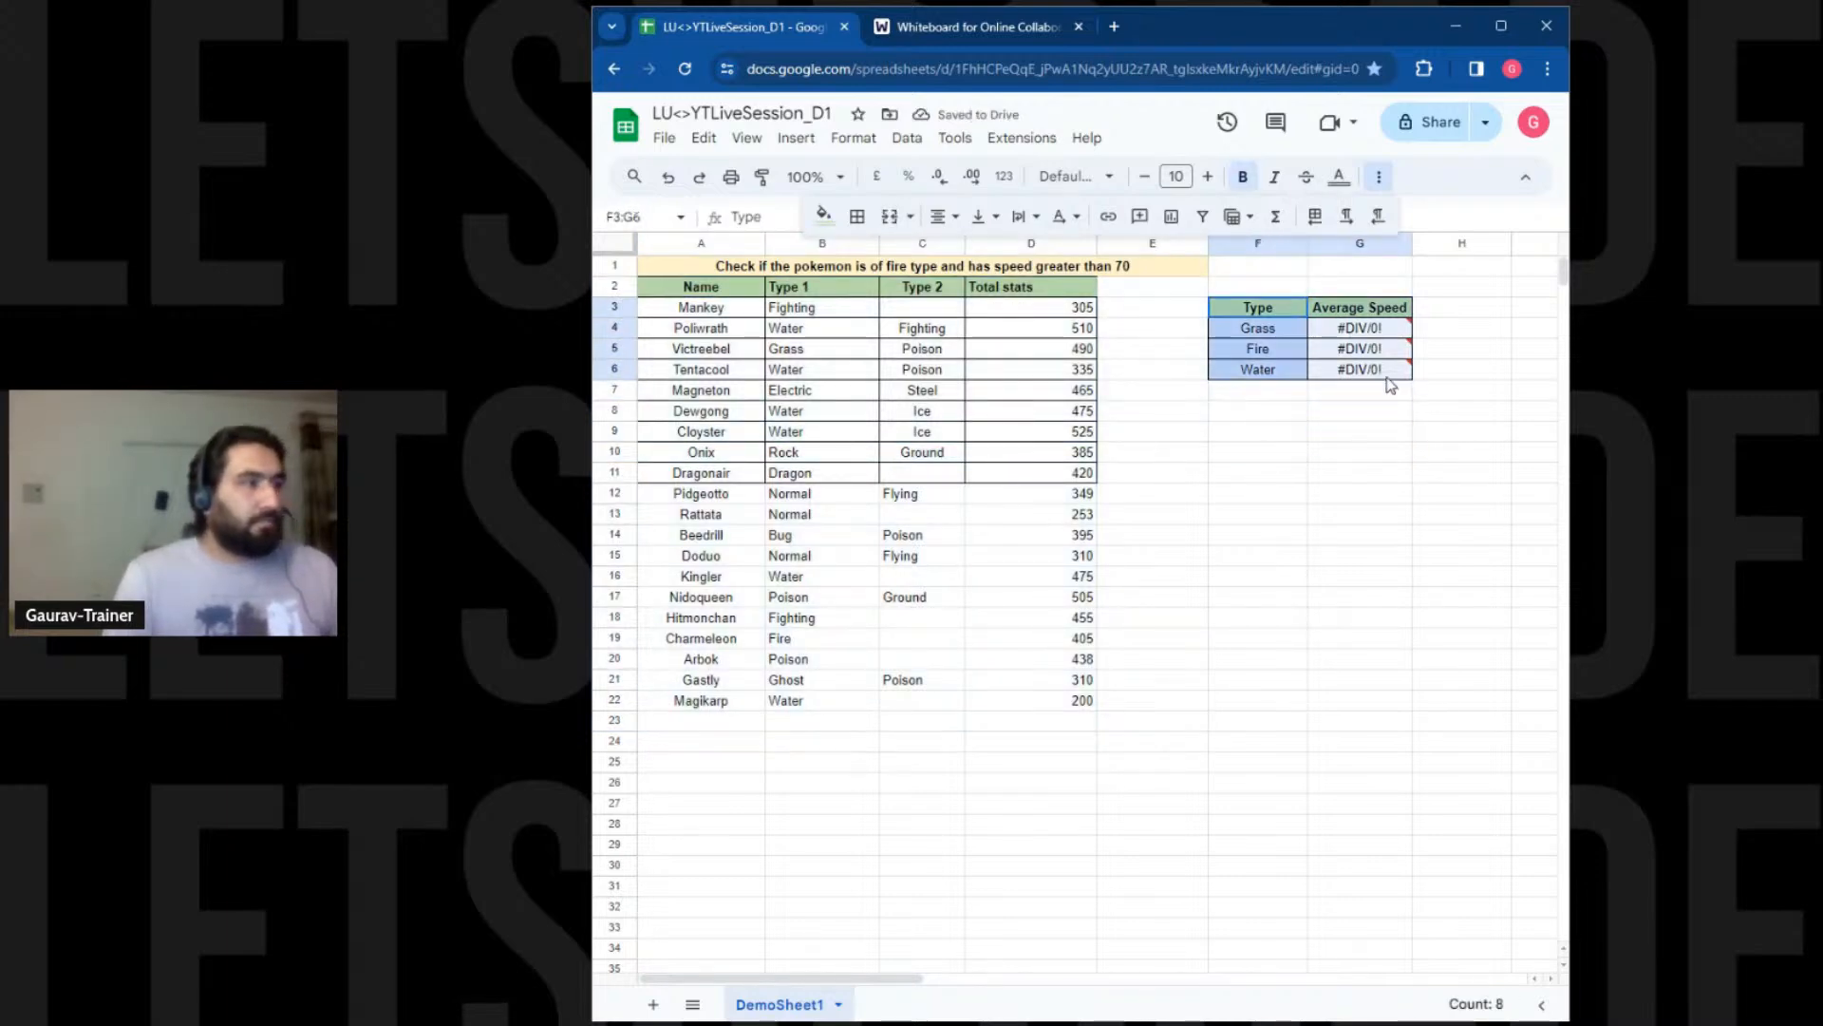
key(Delete)
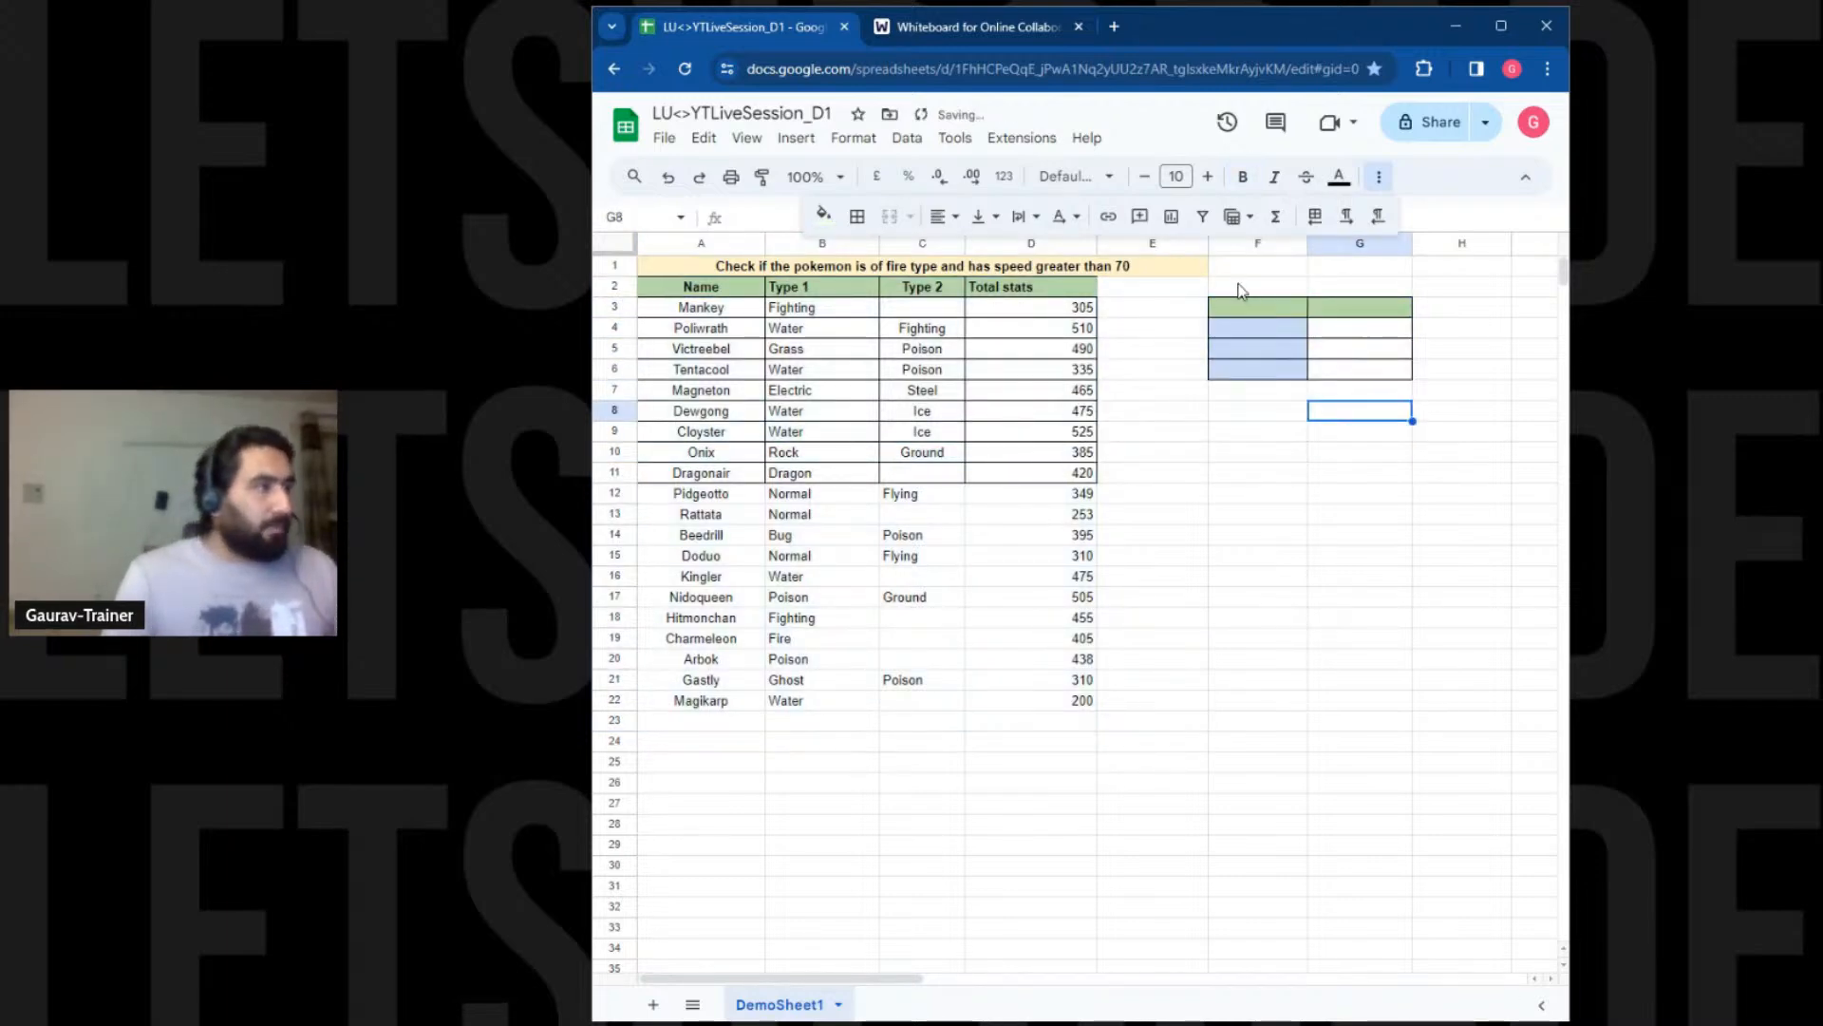
click(1263, 244)
ctrl+click(1339, 244)
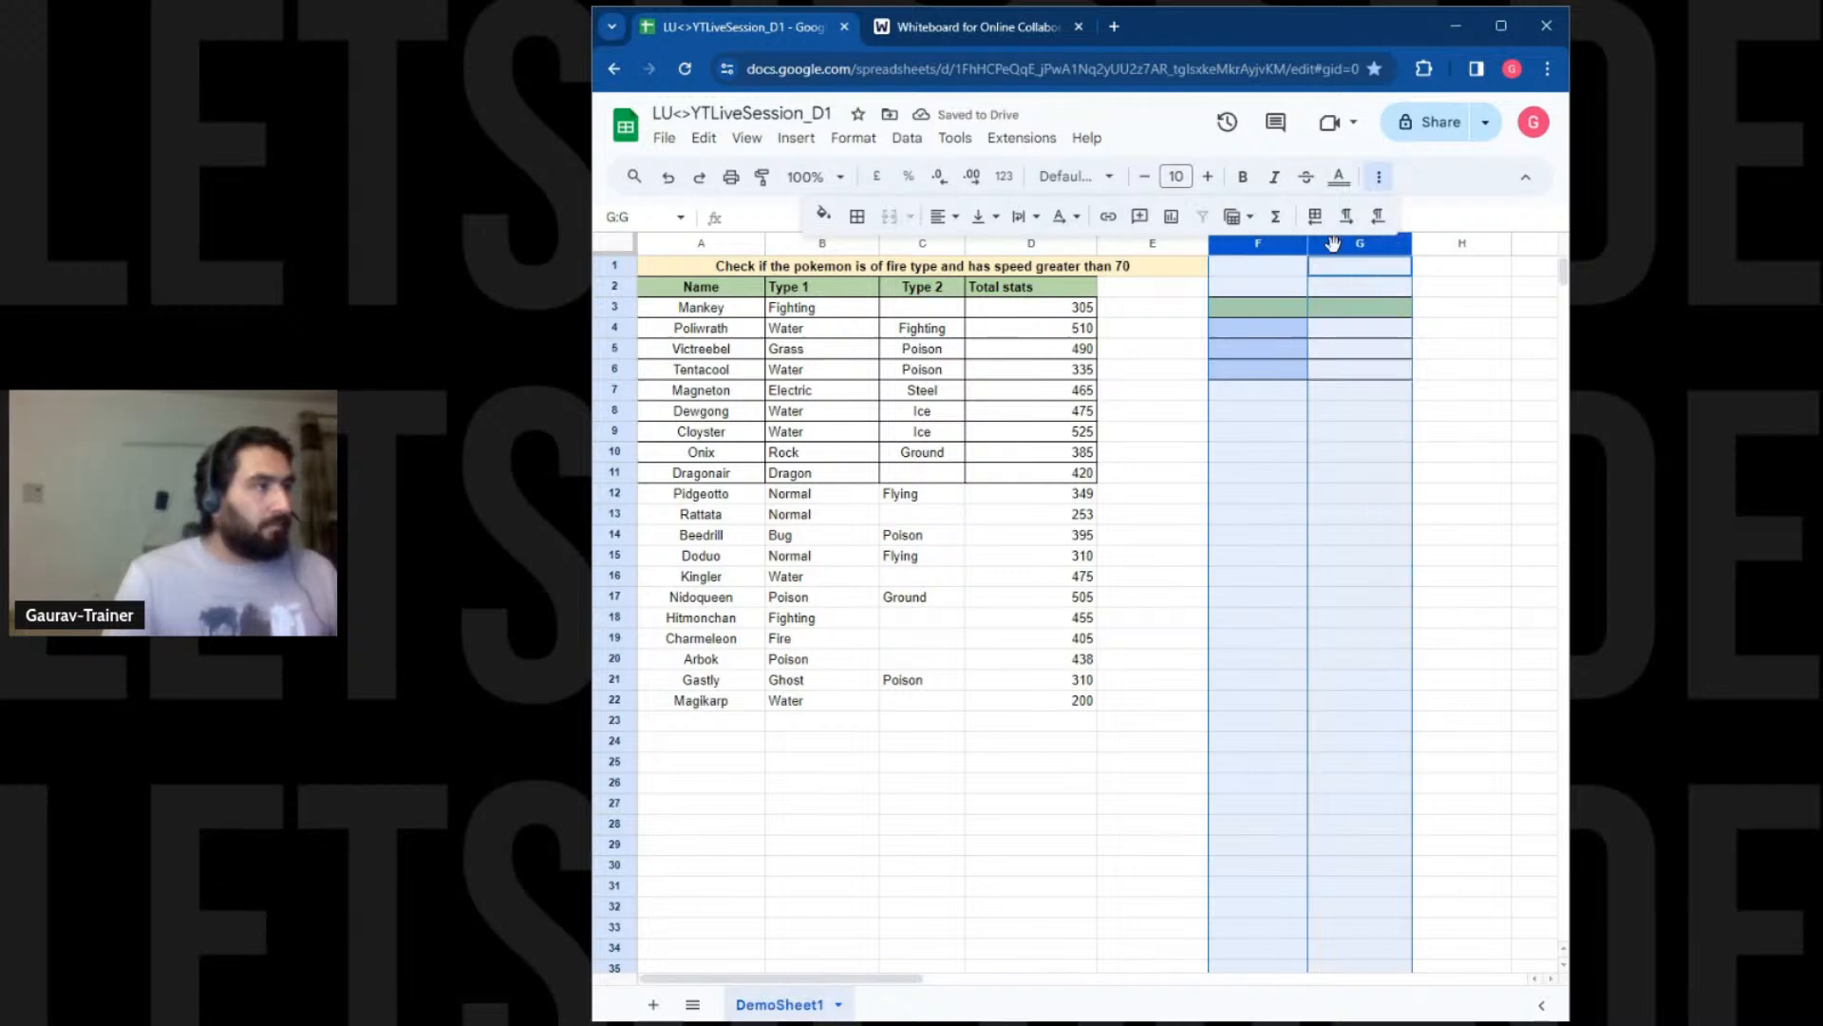
right_click(1333, 244)
click(1121, 269)
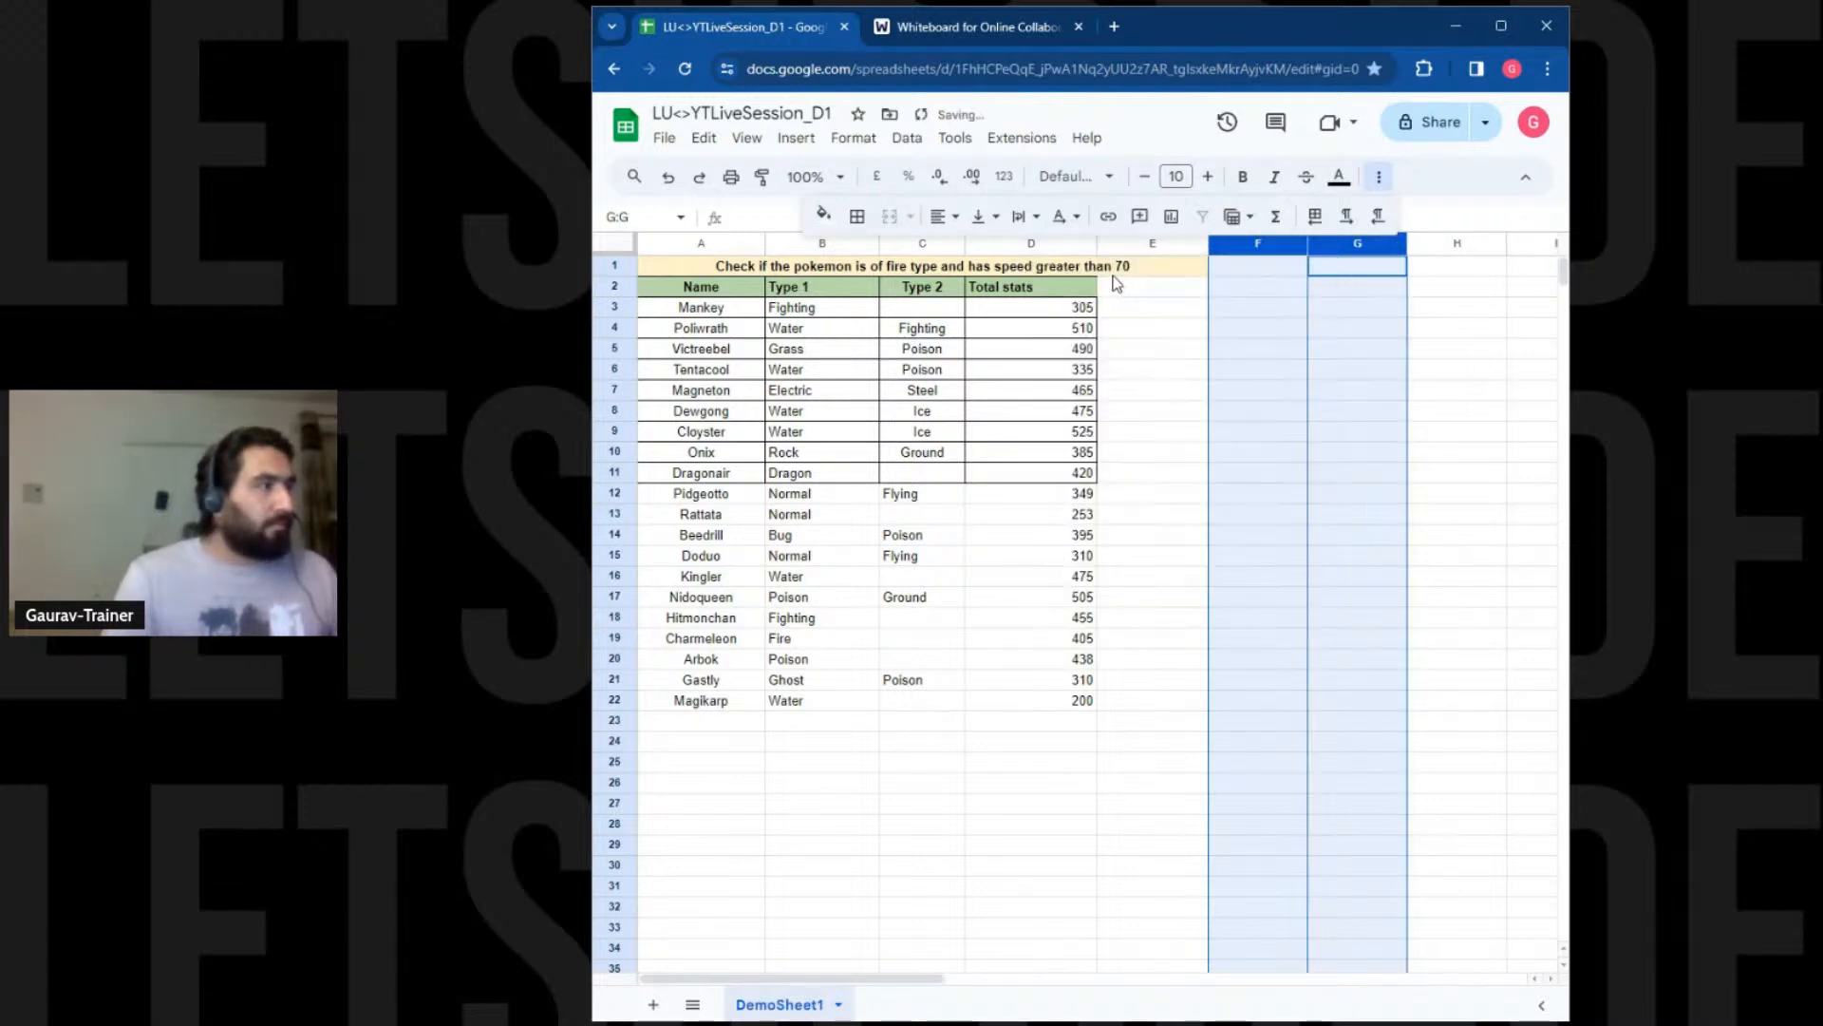
click(1382, 412)
Copy the bordered, centred format of cell A4 to all the data rows in A3:D22
click(729, 333)
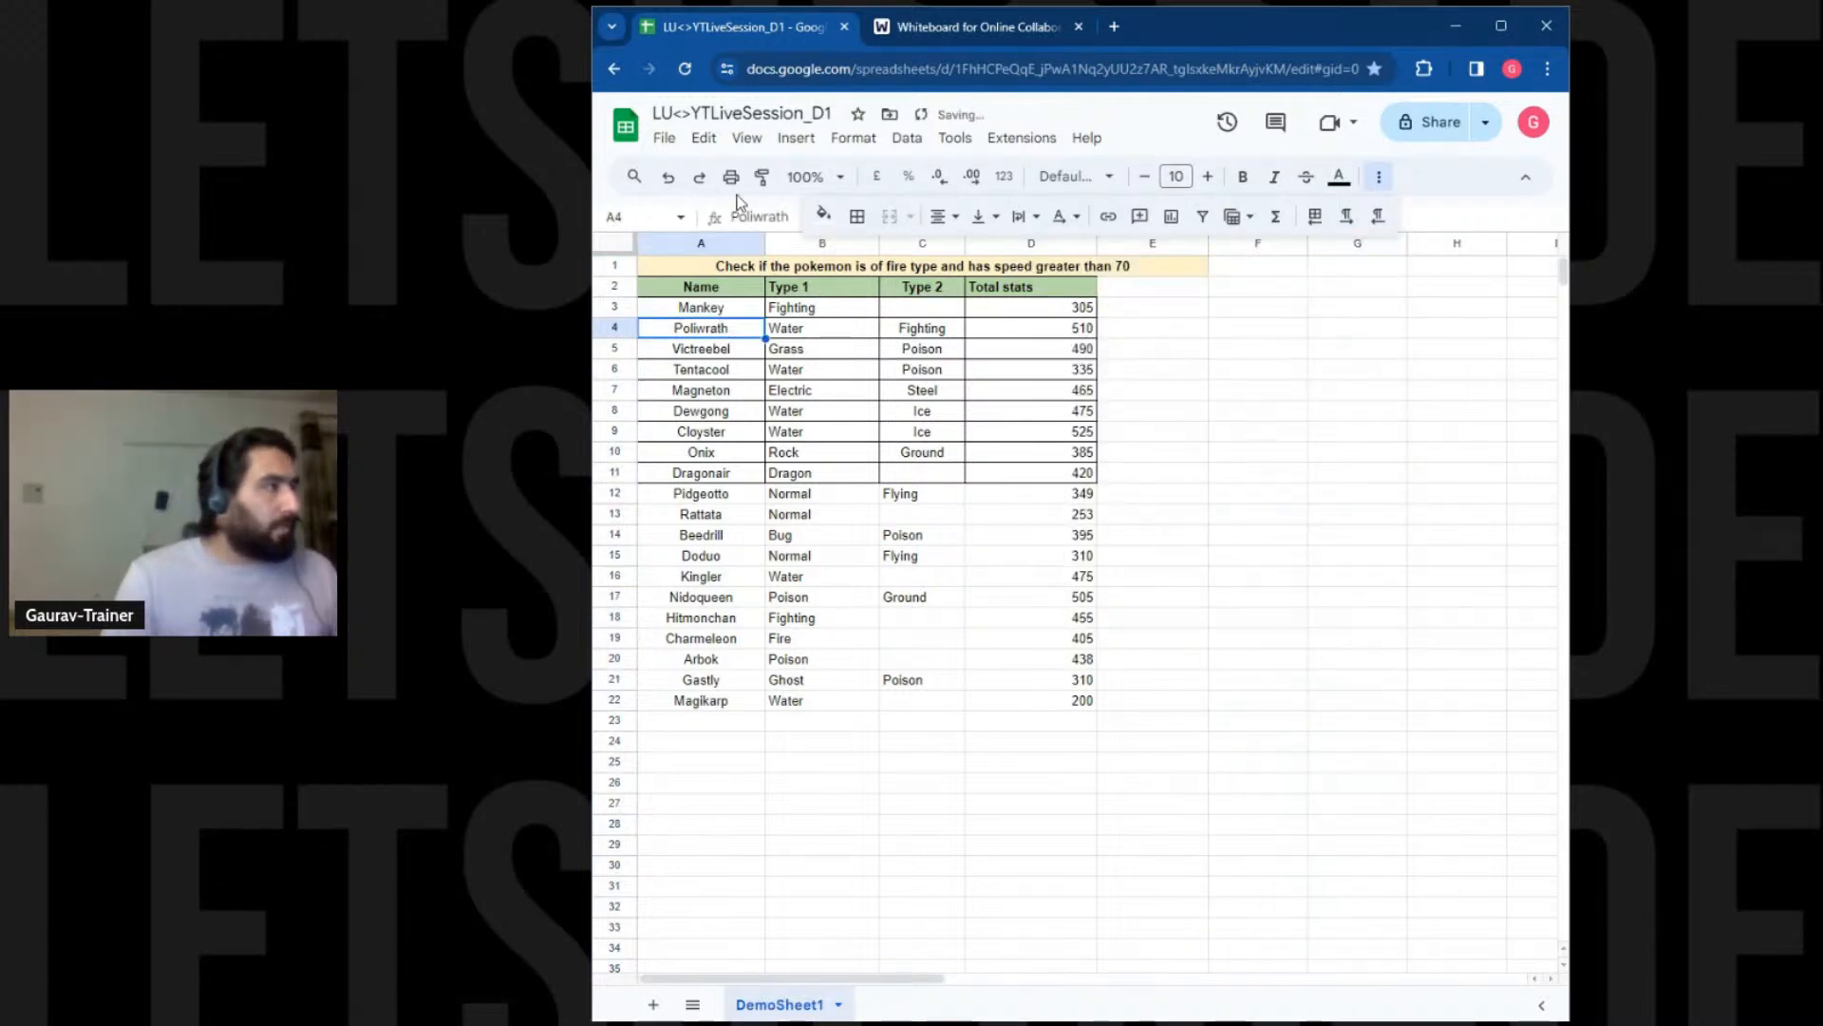
click(761, 177)
mouse_move(669, 391)
mouse_down()
mouse_move(1050, 692)
mouse_move(1048, 712)
mouse_up()
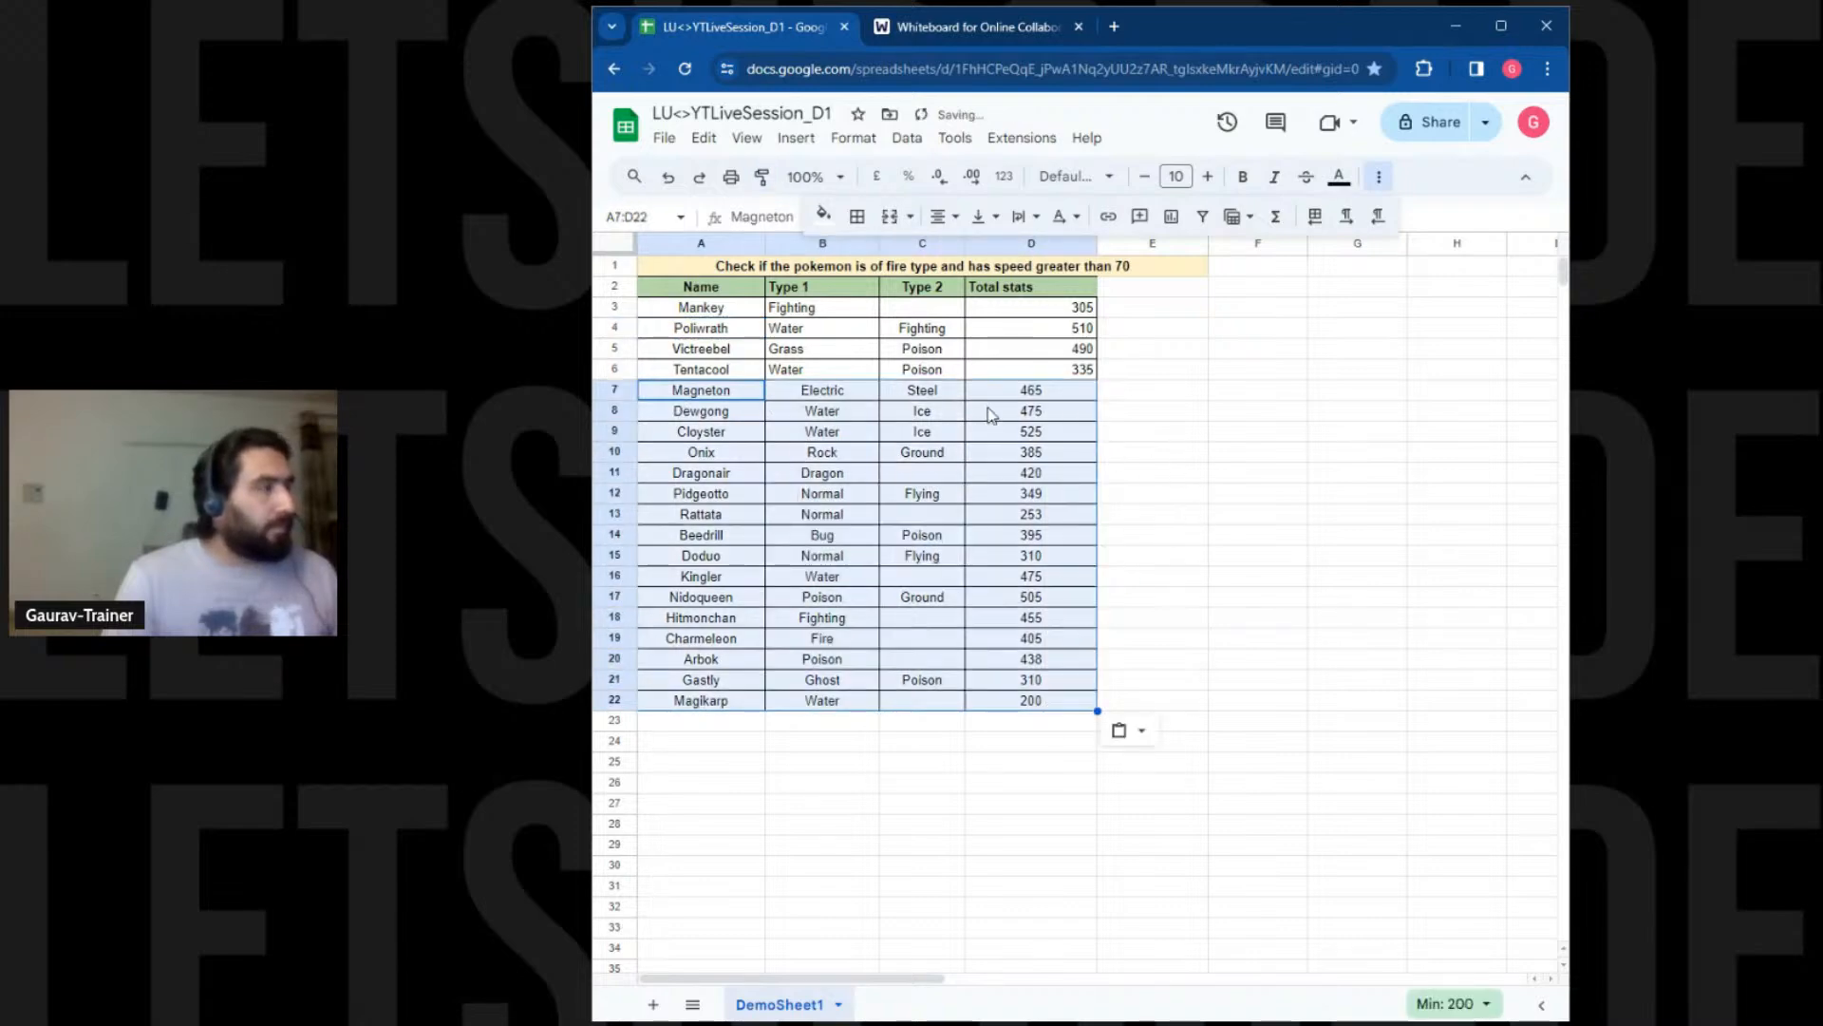
click(761, 178)
drag(693, 314, 1033, 375)
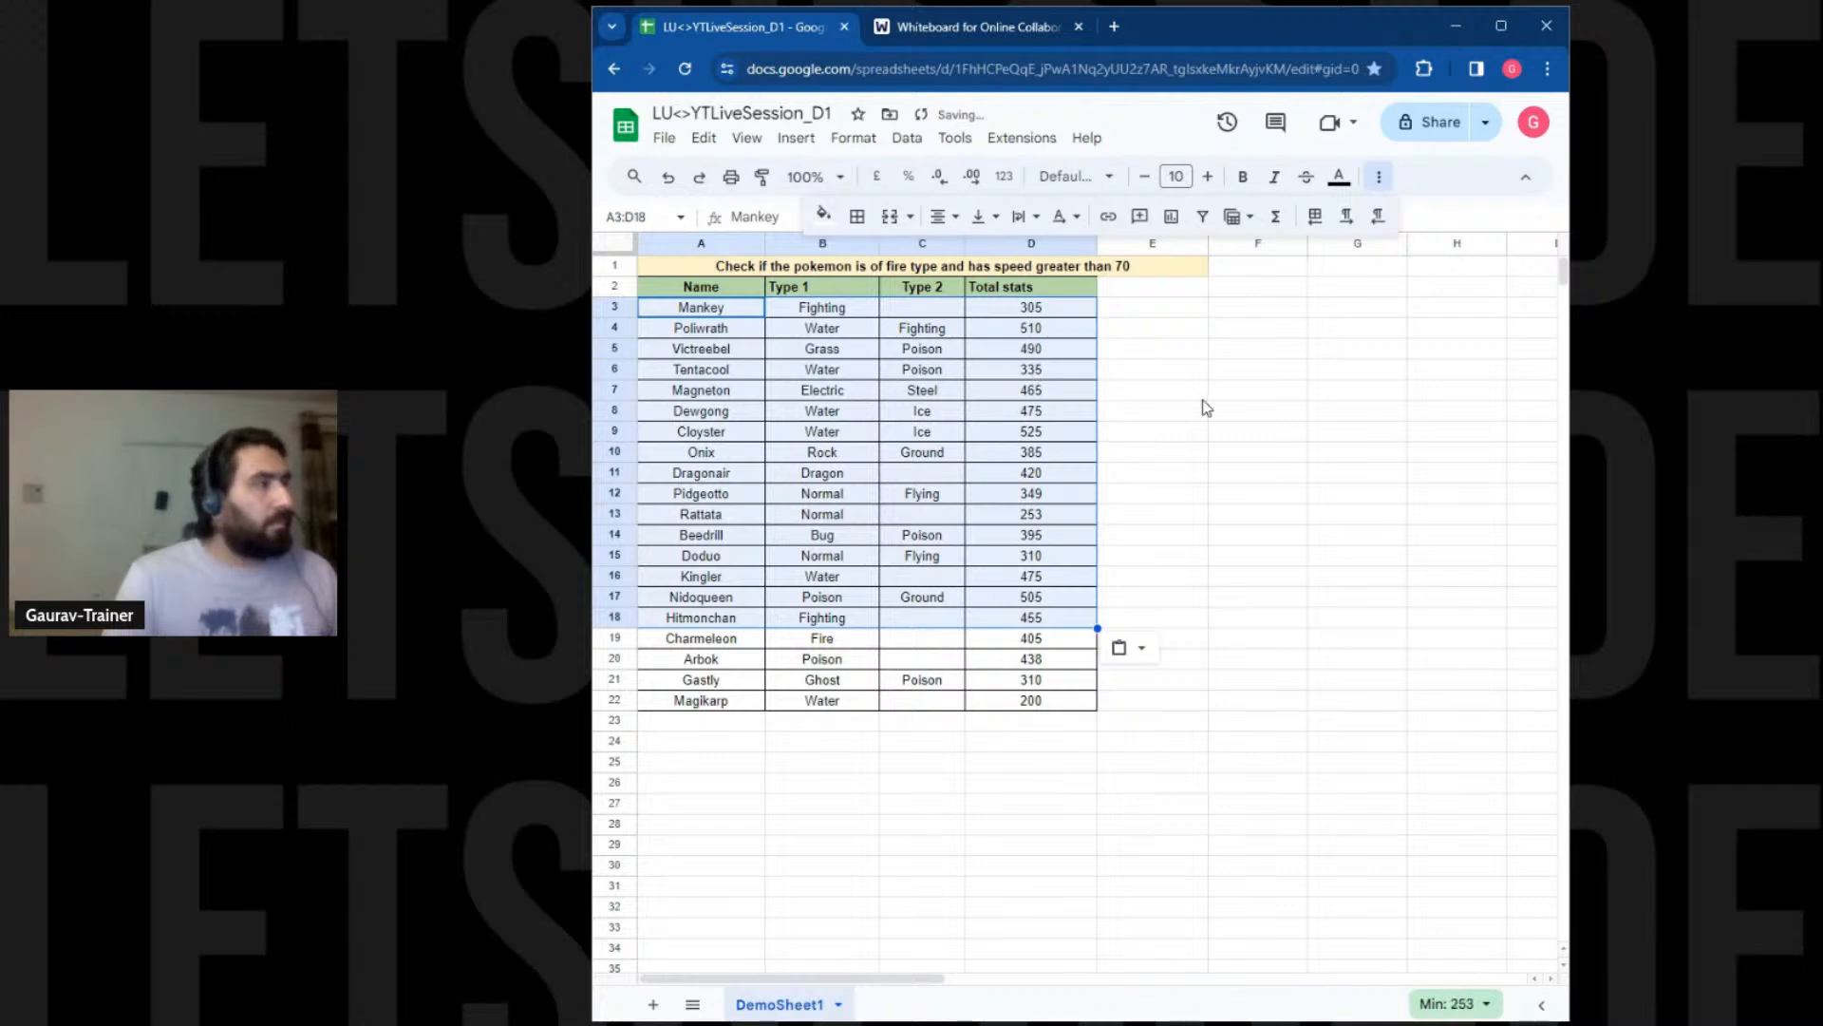
drag(1202, 397, 1200, 407)
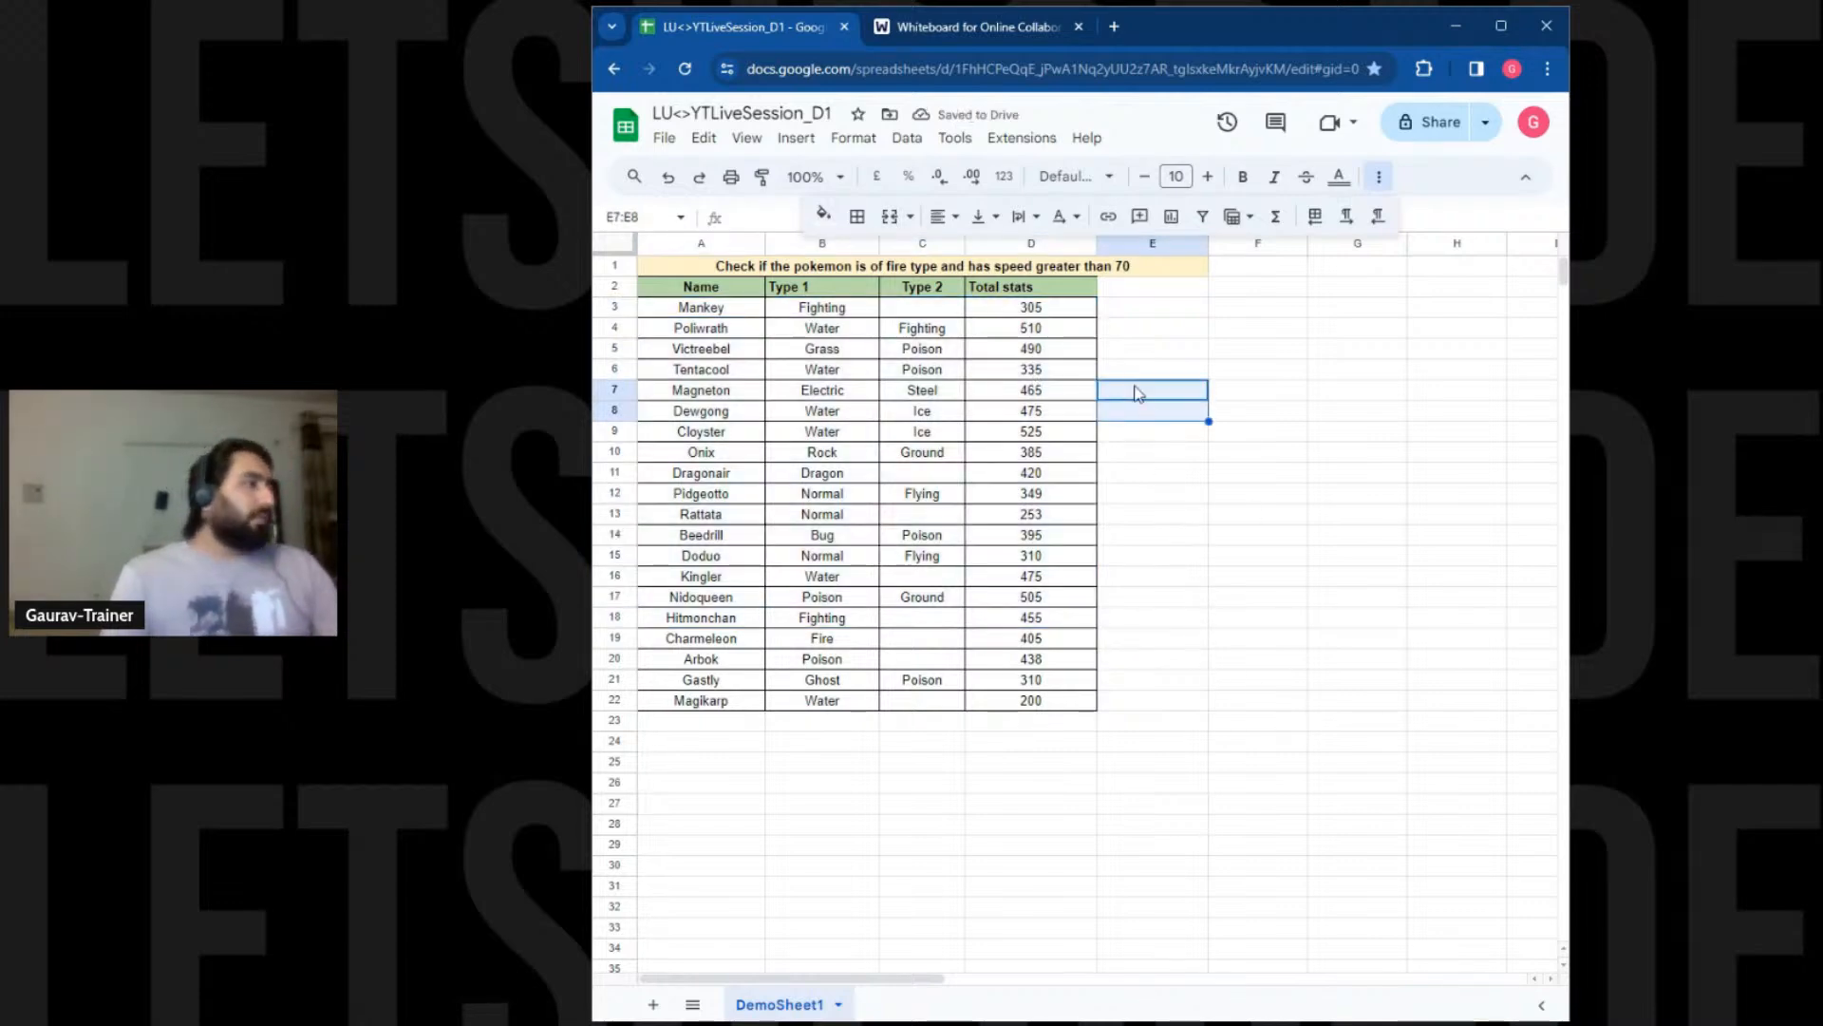
Replace the merged title in row 1 with "How count function works"
double_click(851, 264)
triple_click(852, 264)
click(865, 266)
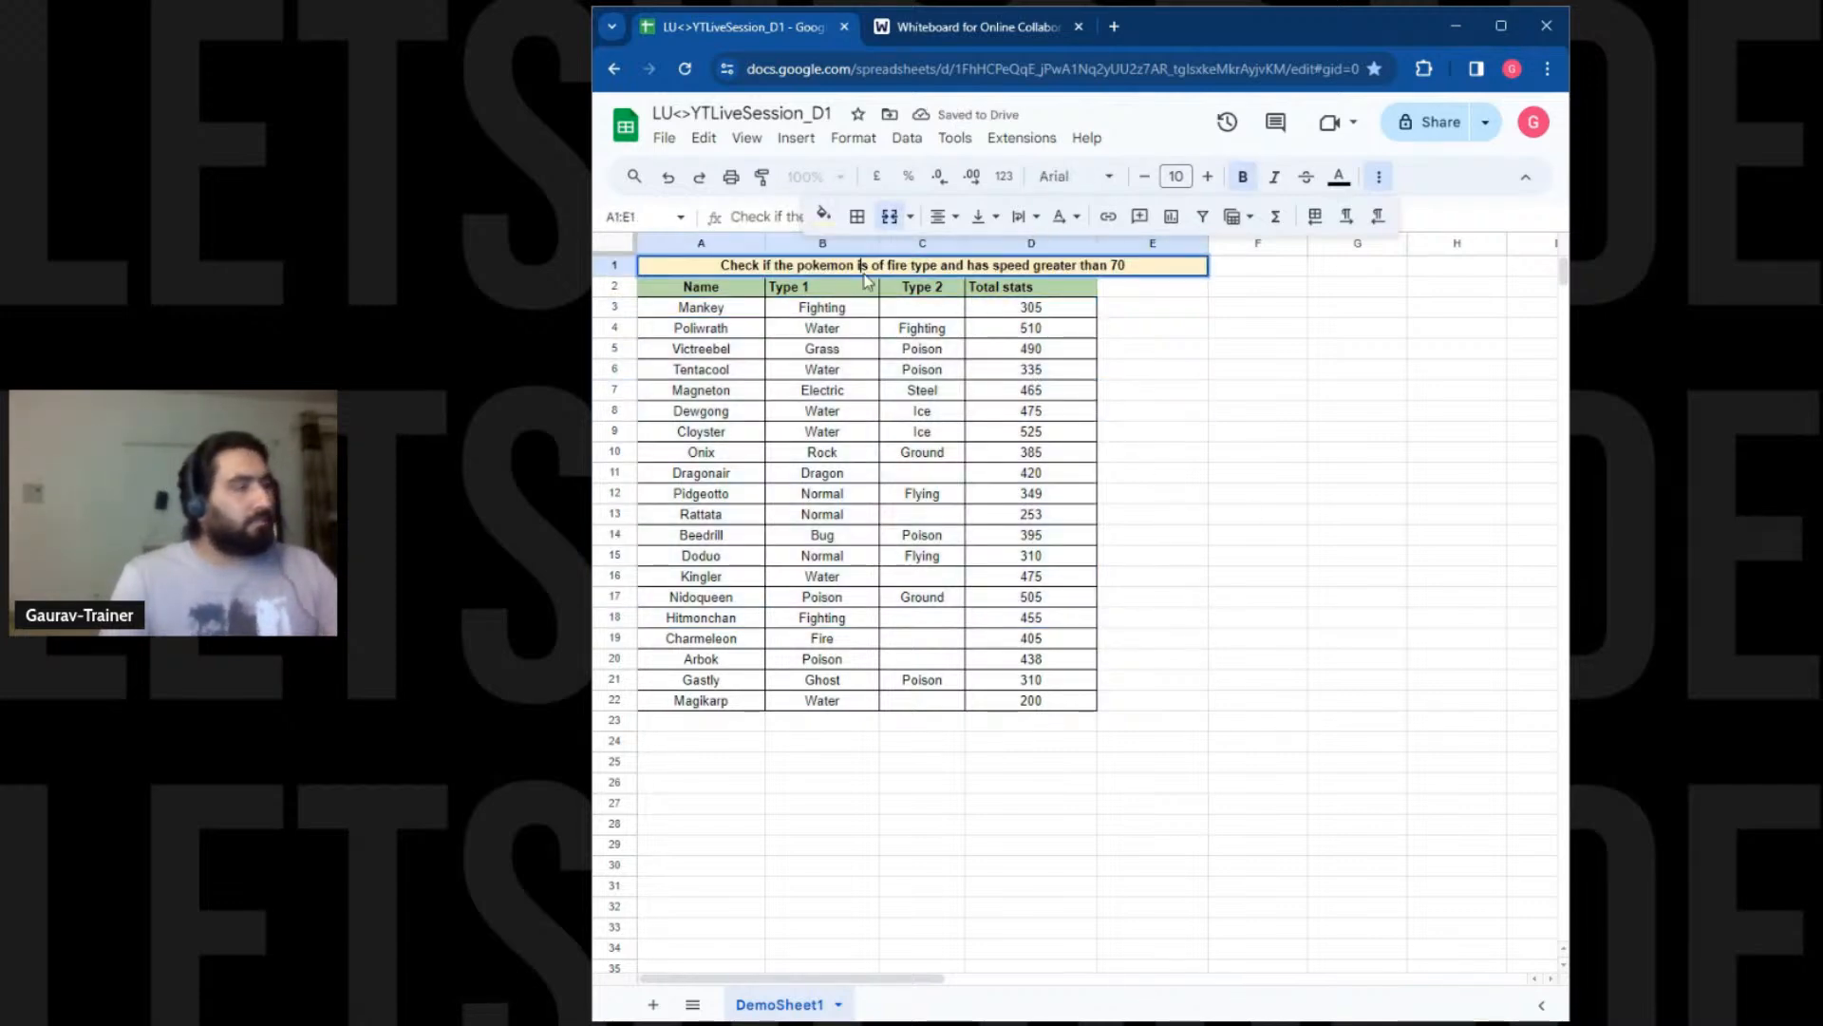
triple_click(874, 266)
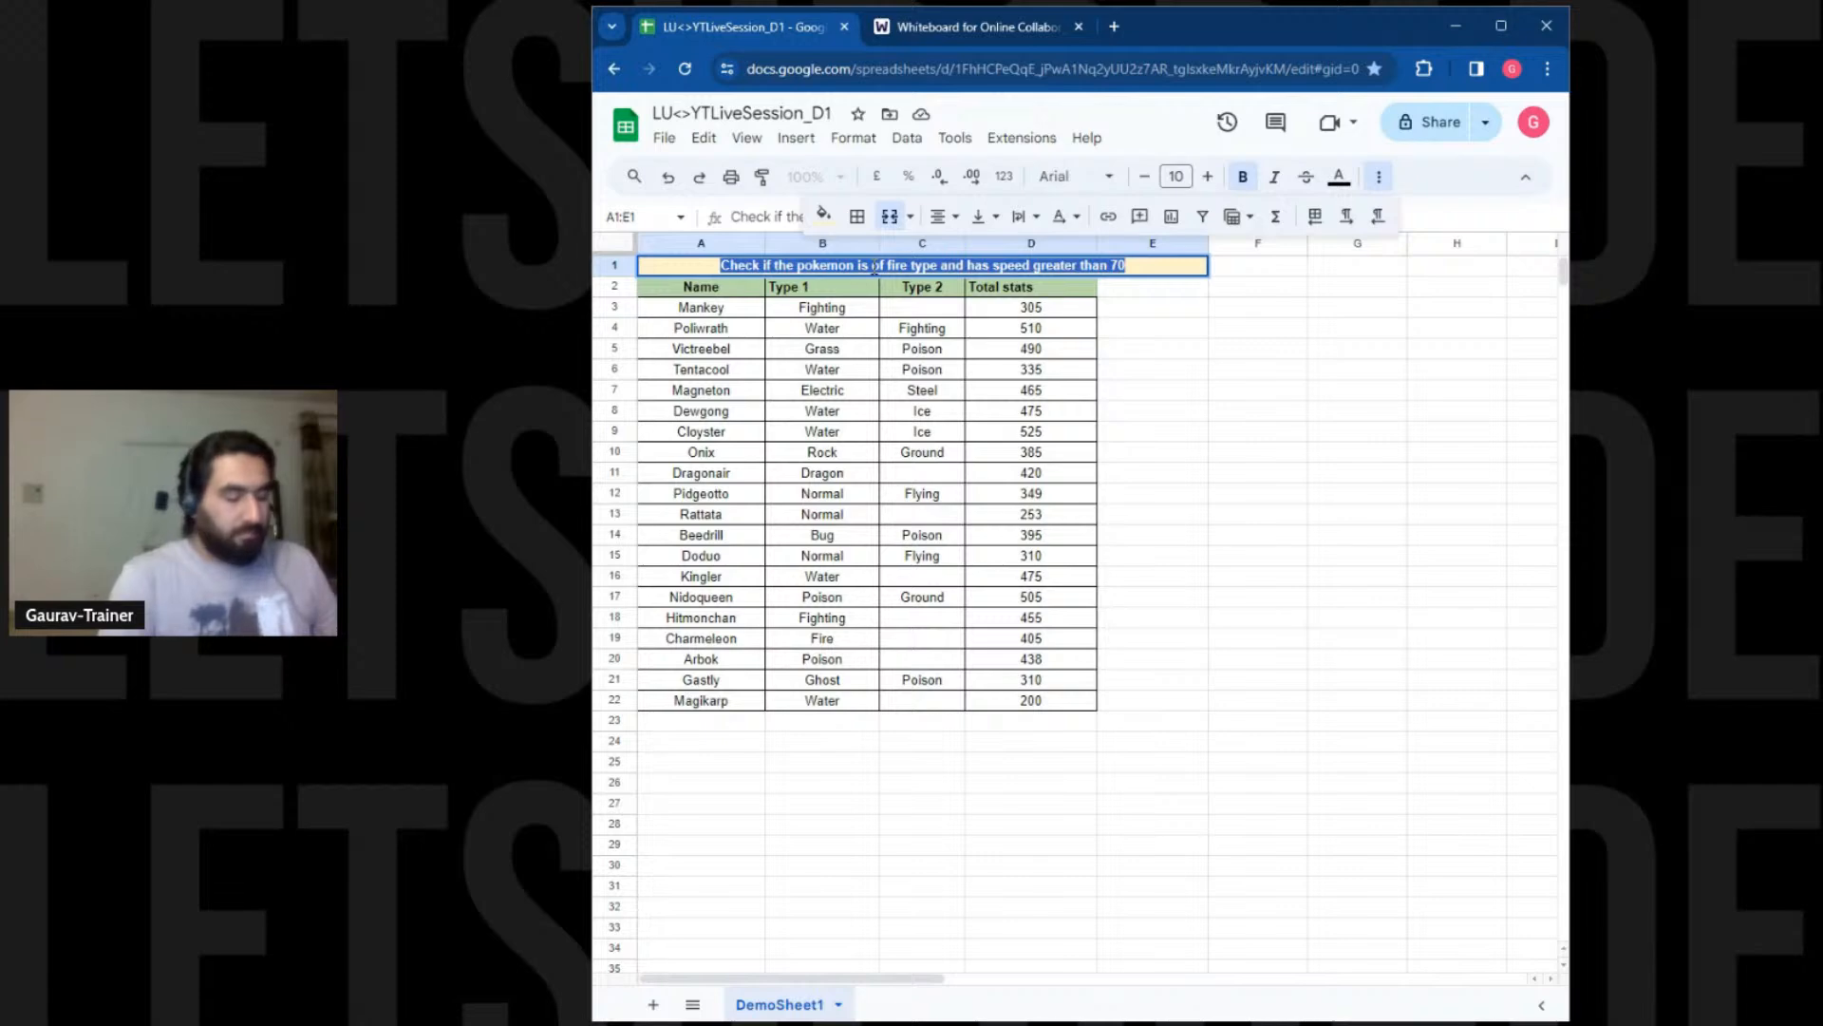
text(How count)
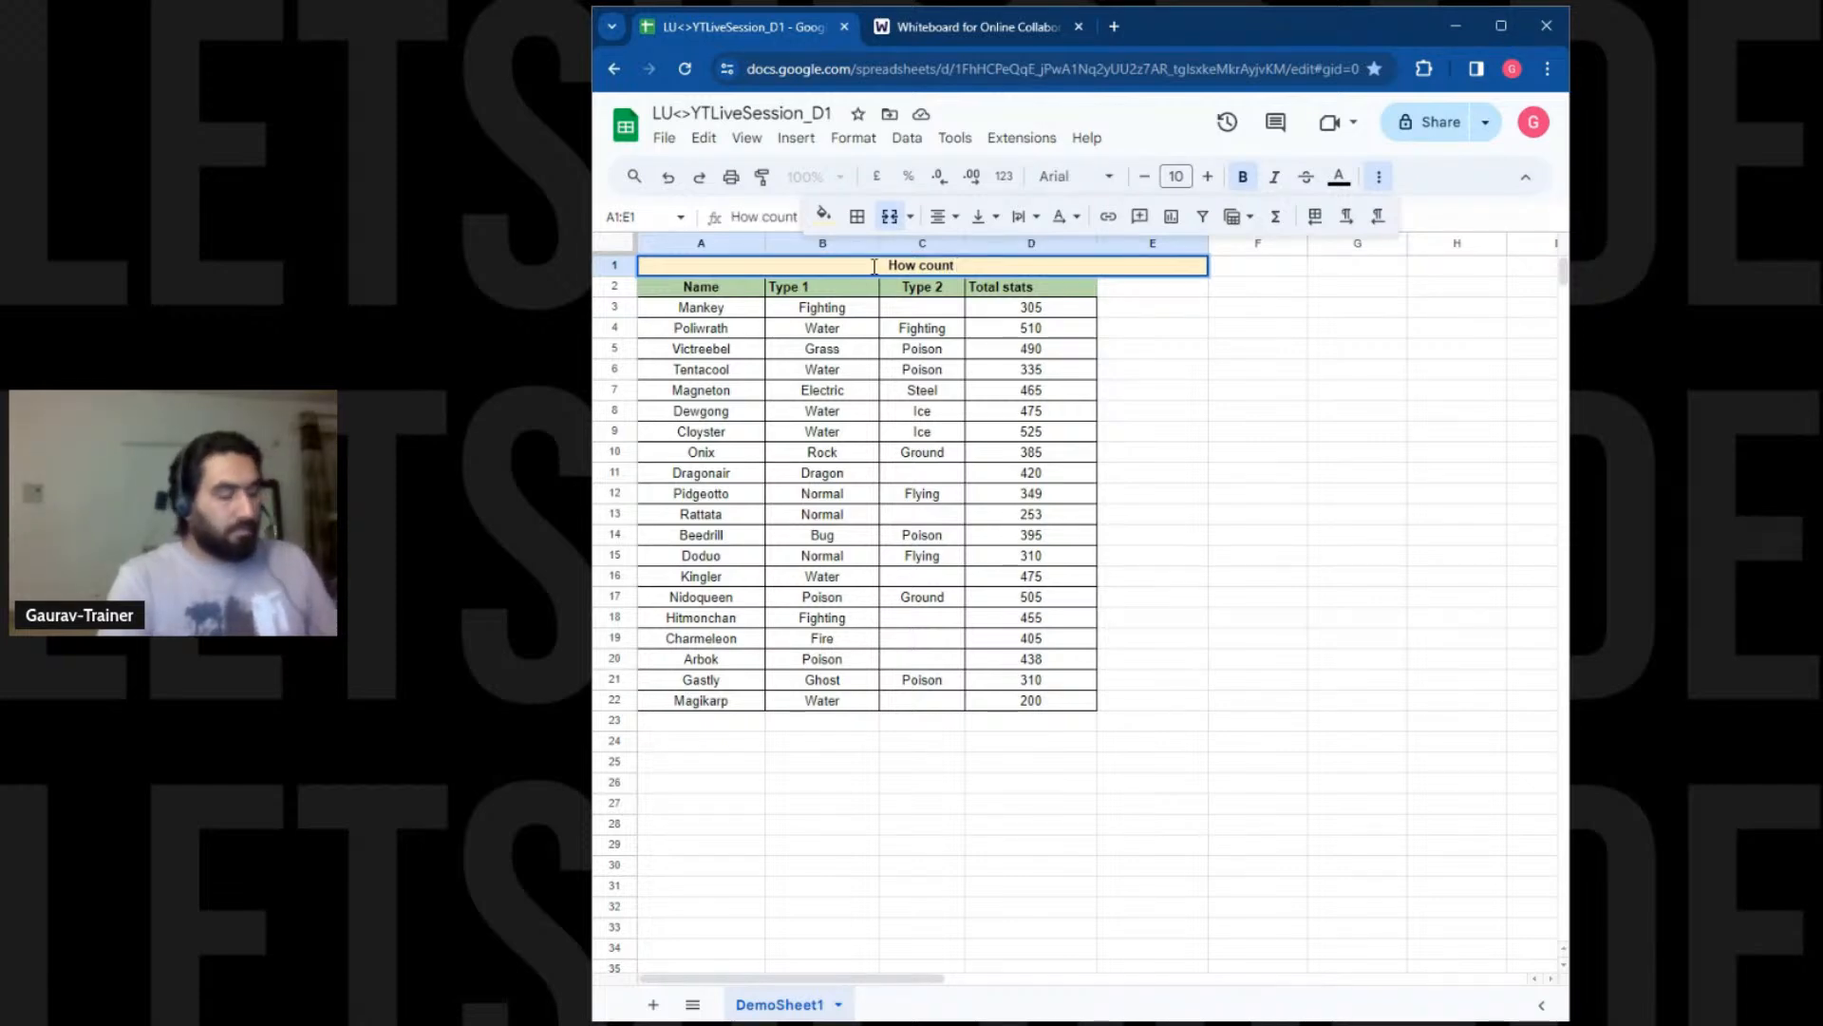
text( function works)
key(Return)
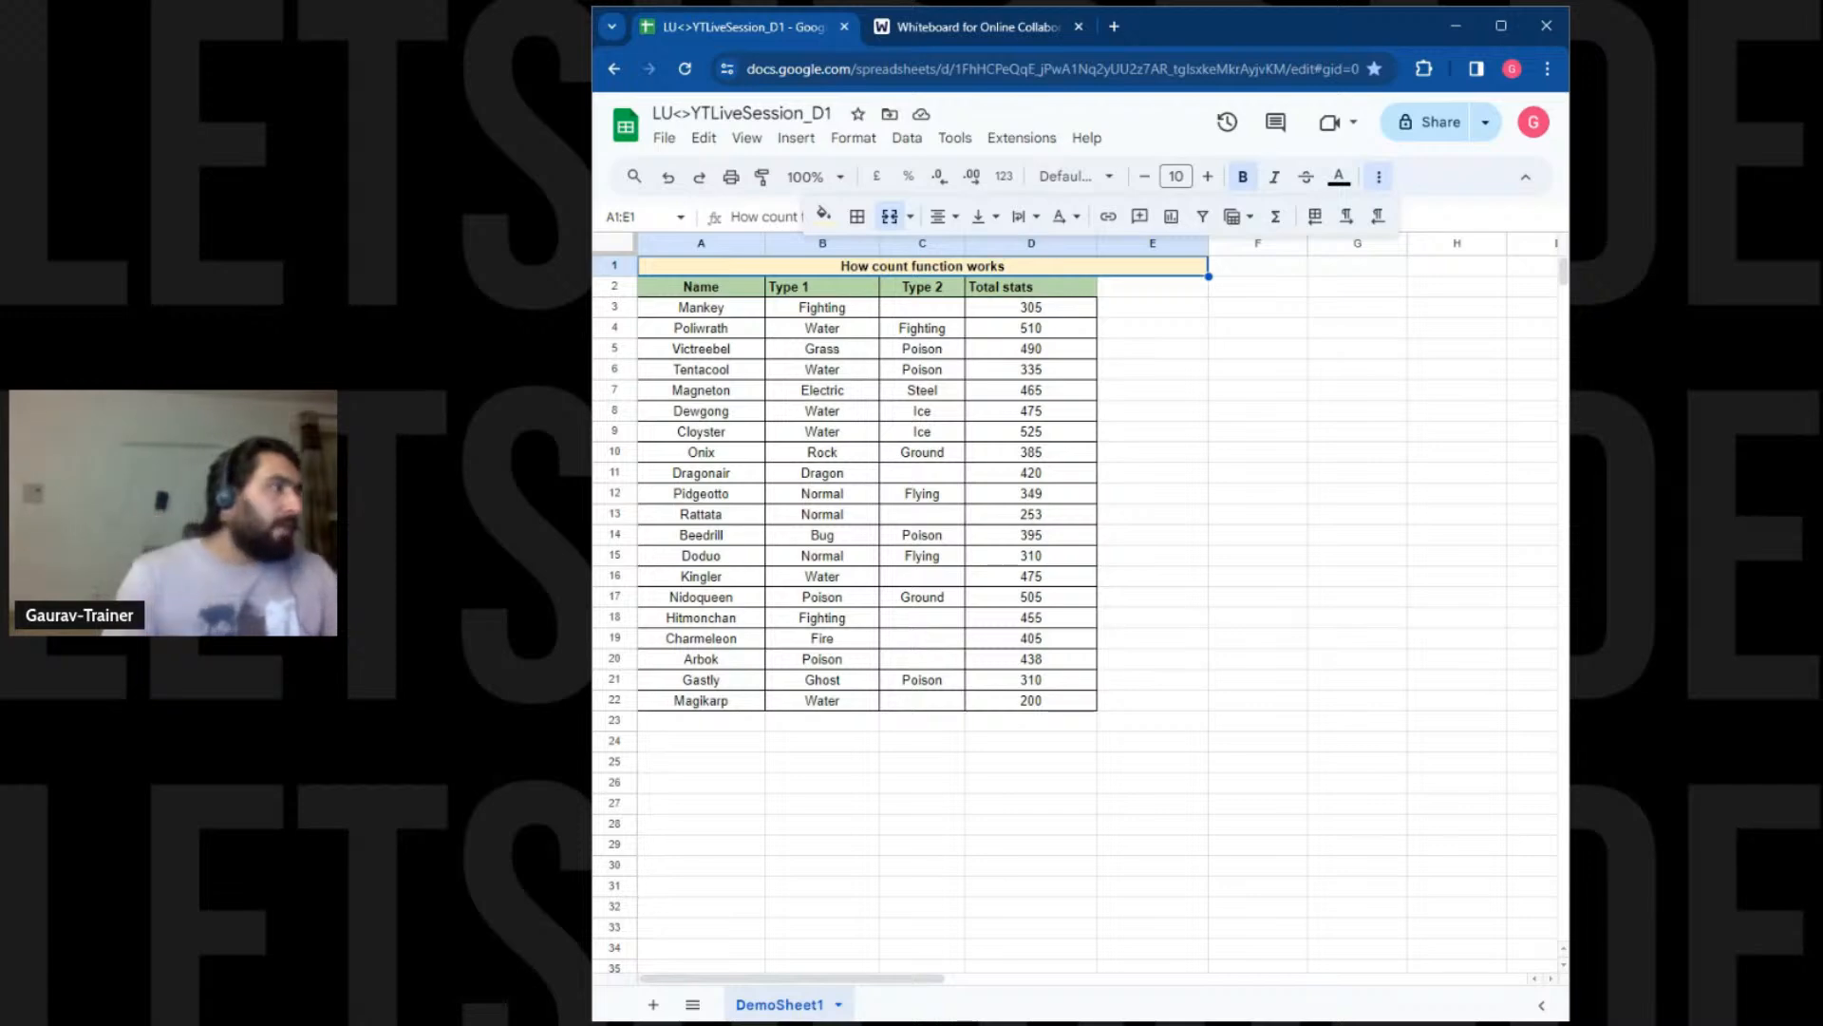
Examine the first and last data rows, and check the selection statistics for the Total stats values in D3:D22
click(623, 308)
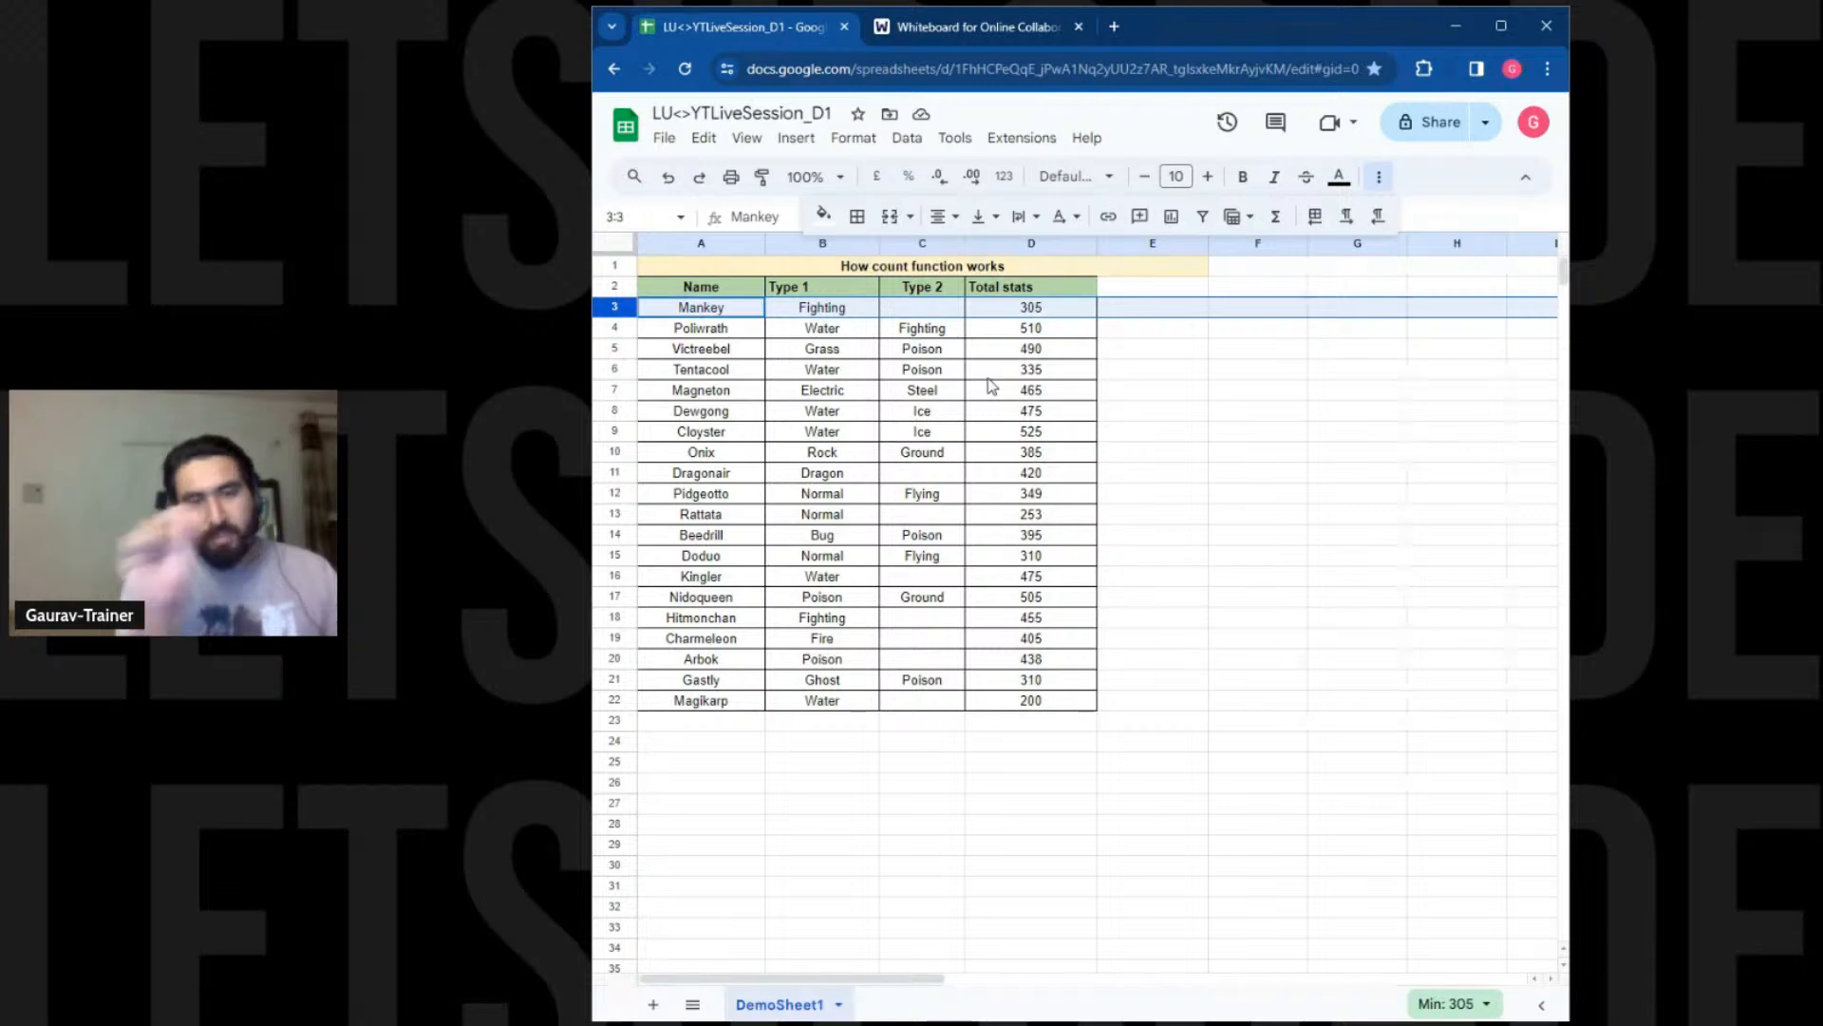
click(615, 700)
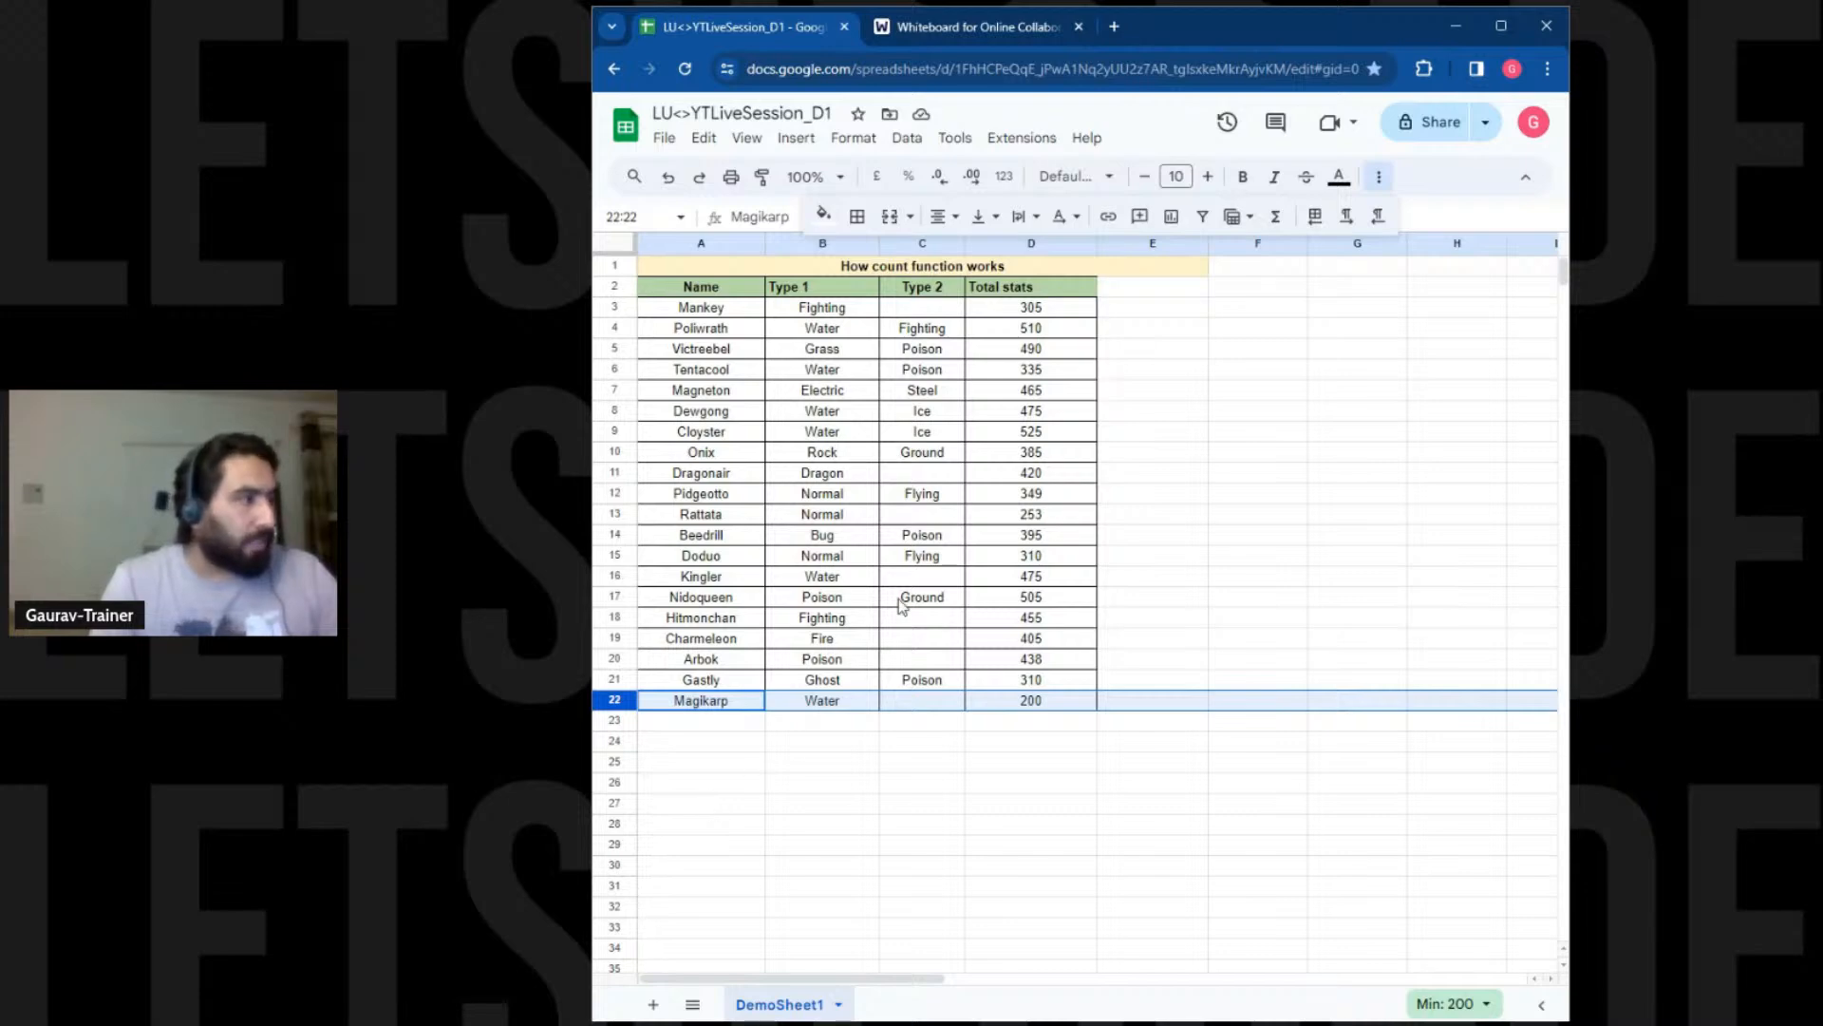
drag(992, 493, 1041, 672)
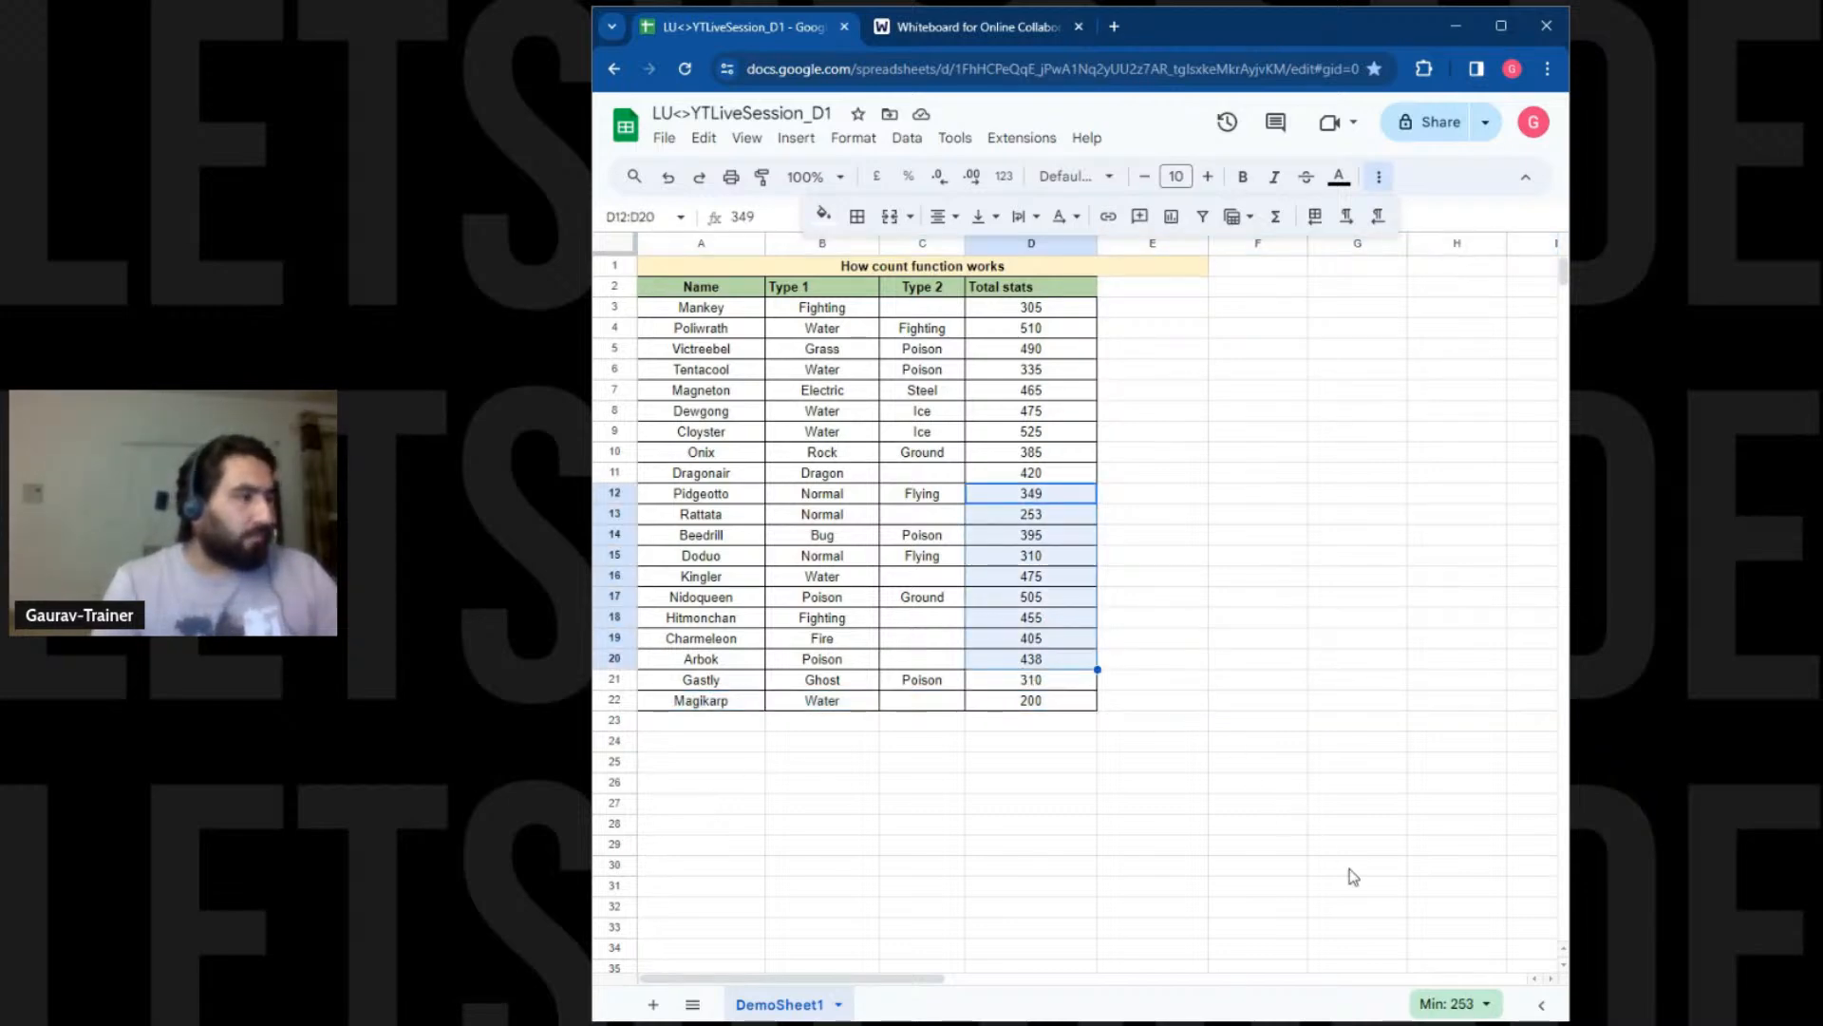
click(1447, 999)
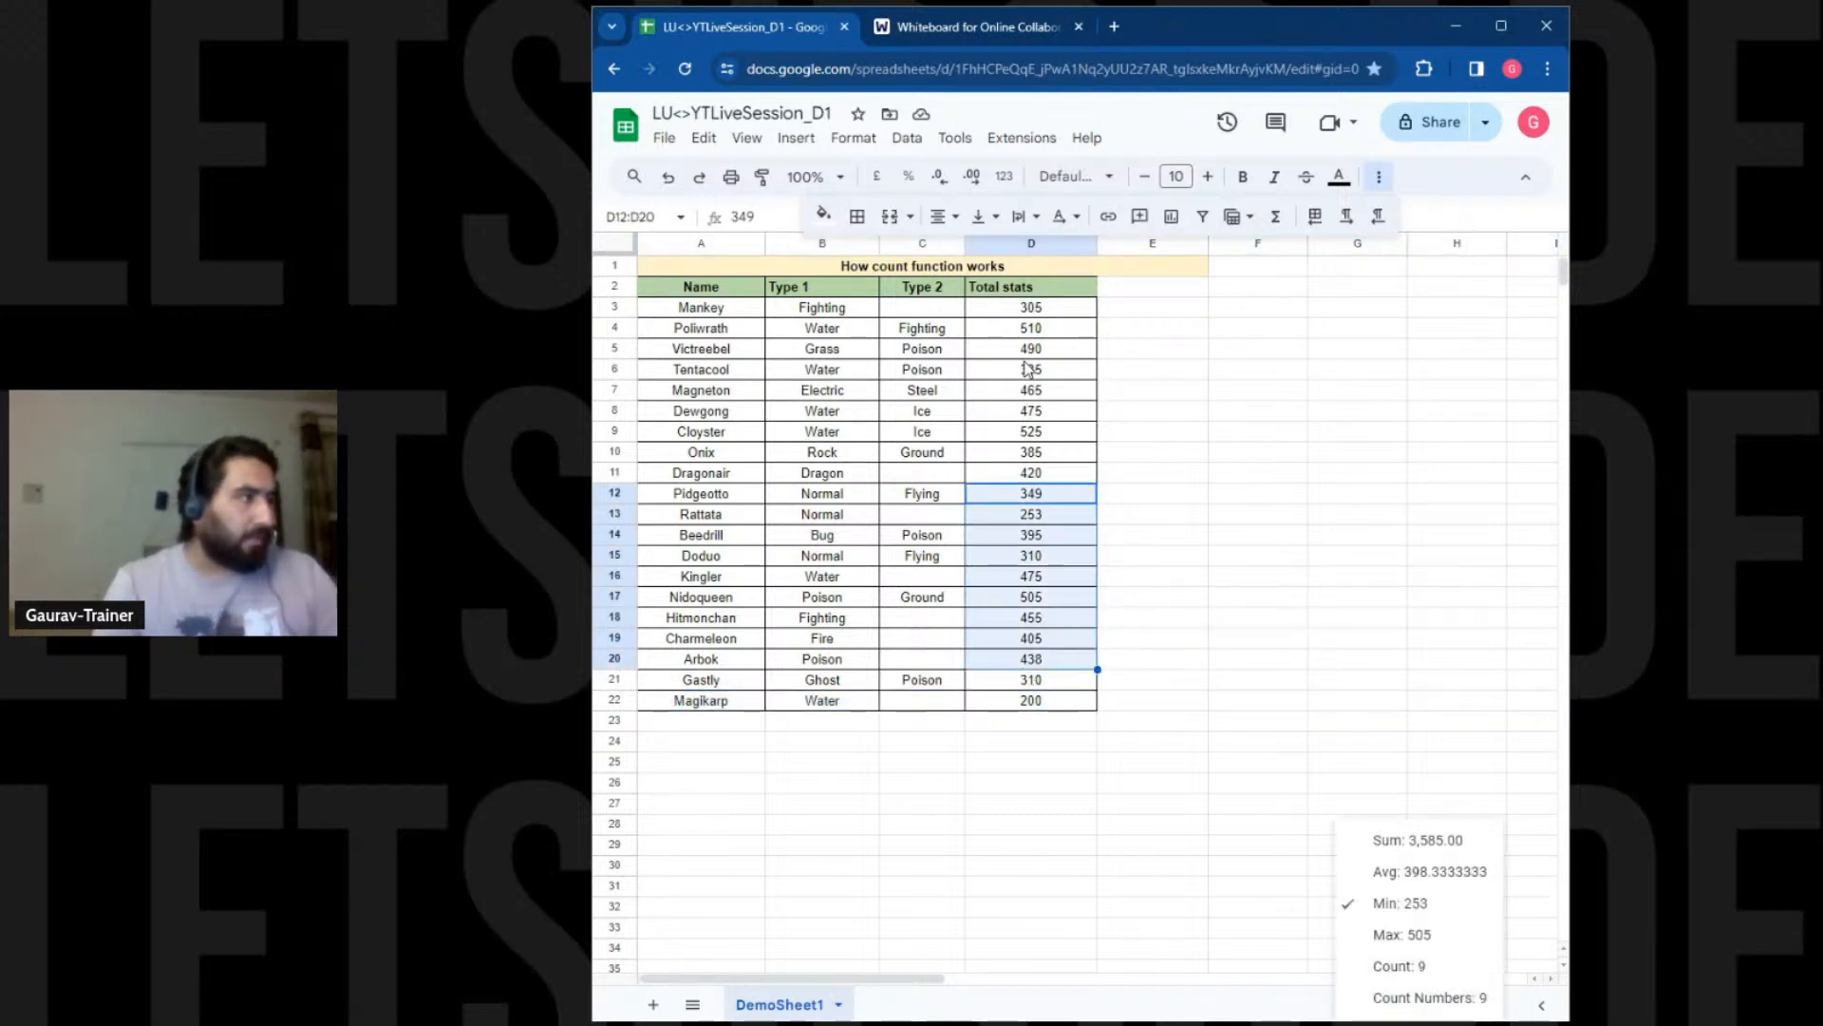
drag(1061, 316, 1040, 707)
click(1453, 1003)
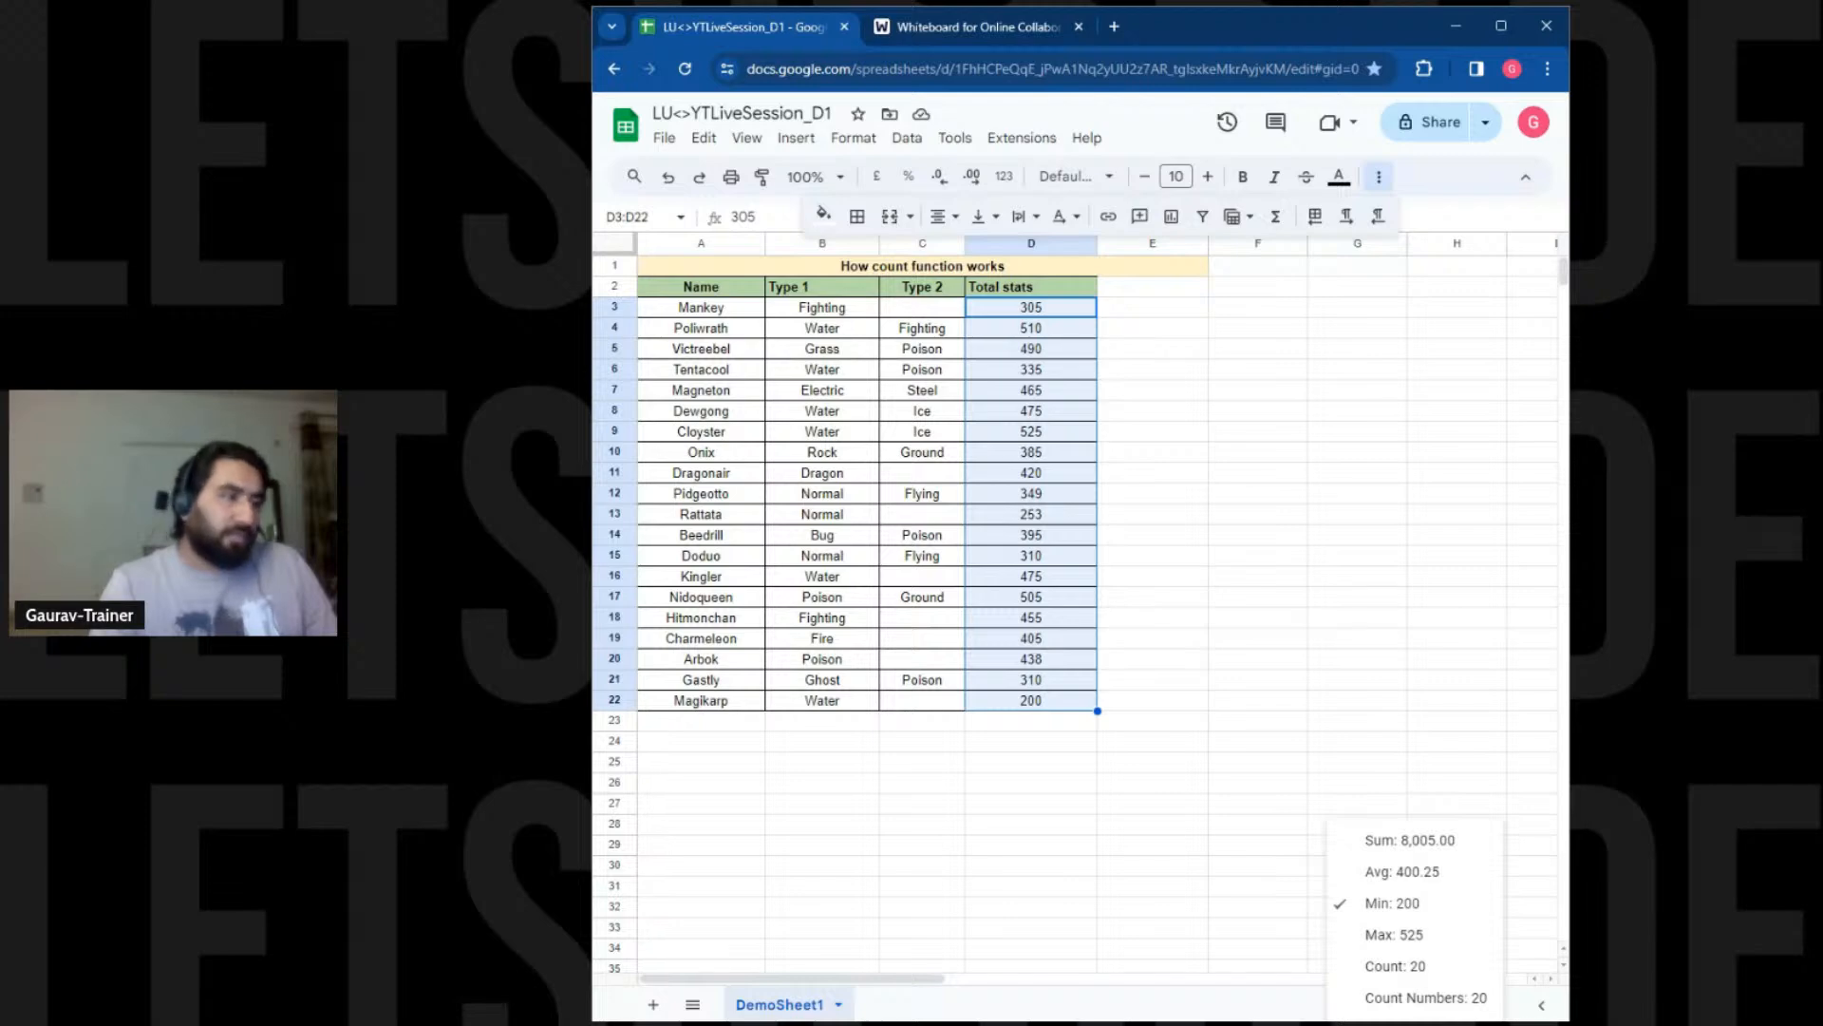
Count the Total stats values in cell D24 with =COUNT(D3:D22)
click(1012, 741)
text(=)
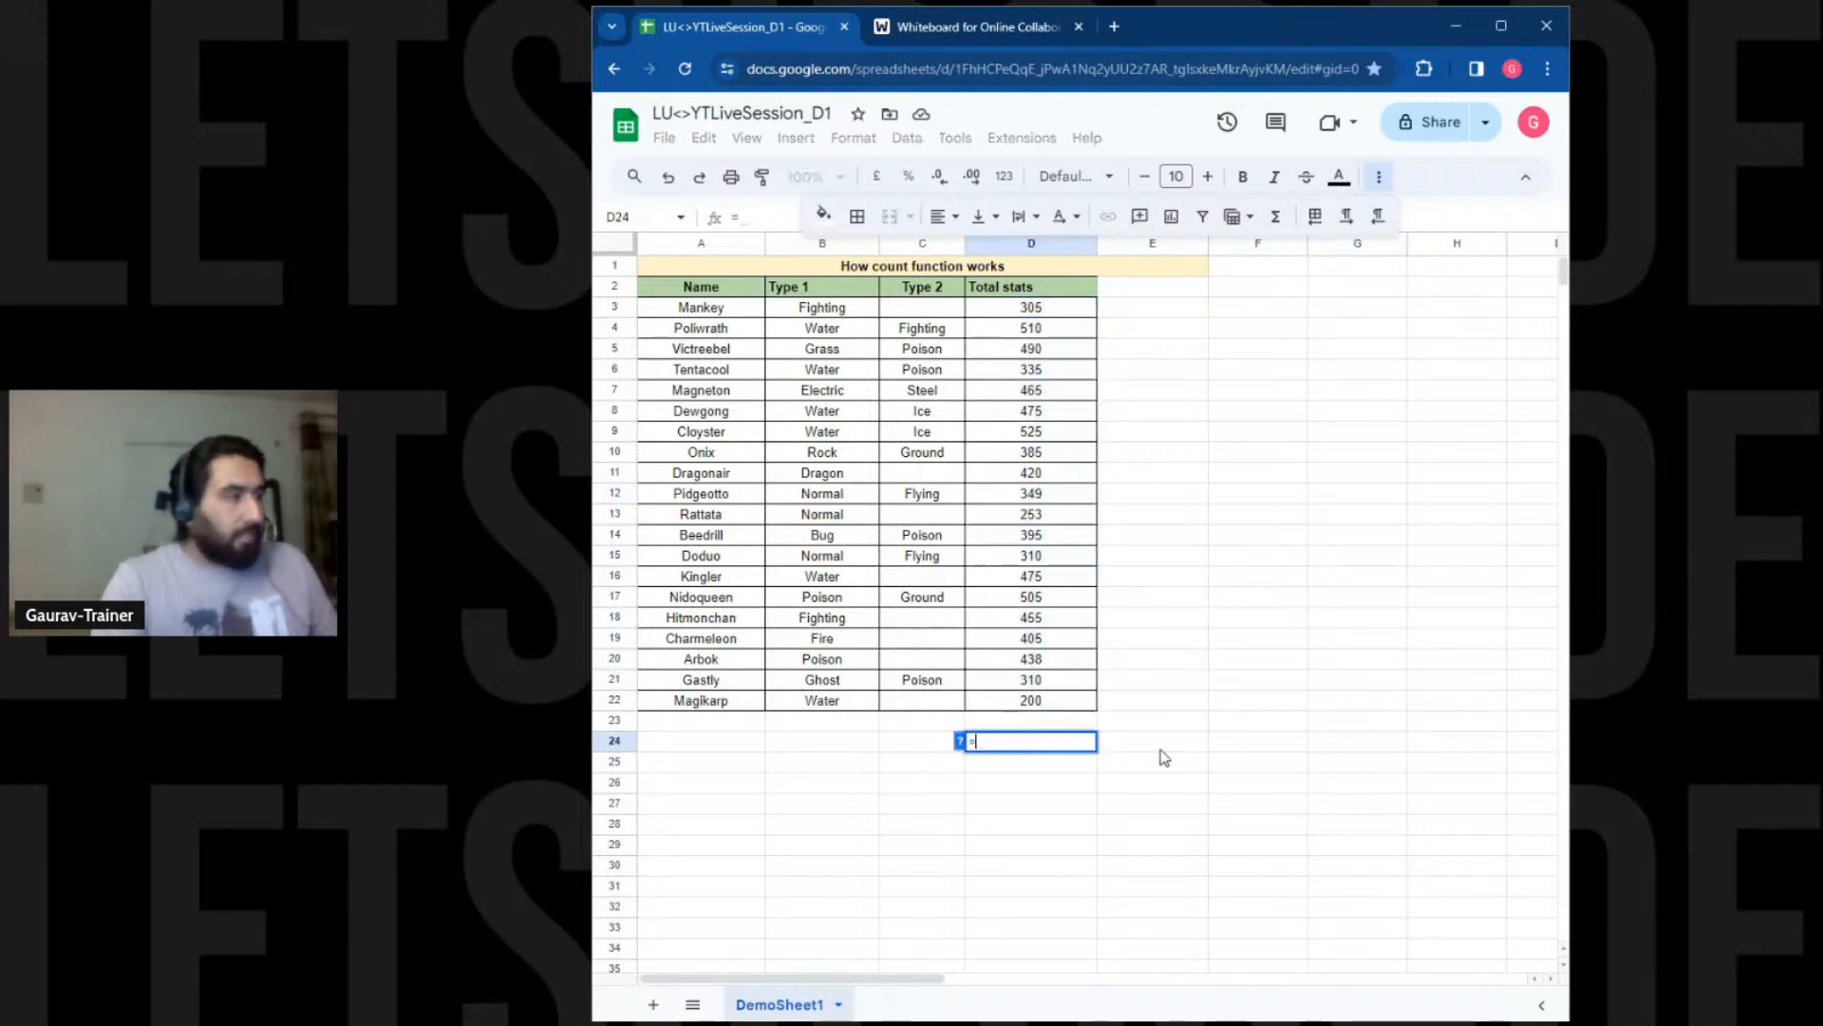
text(COUNT()
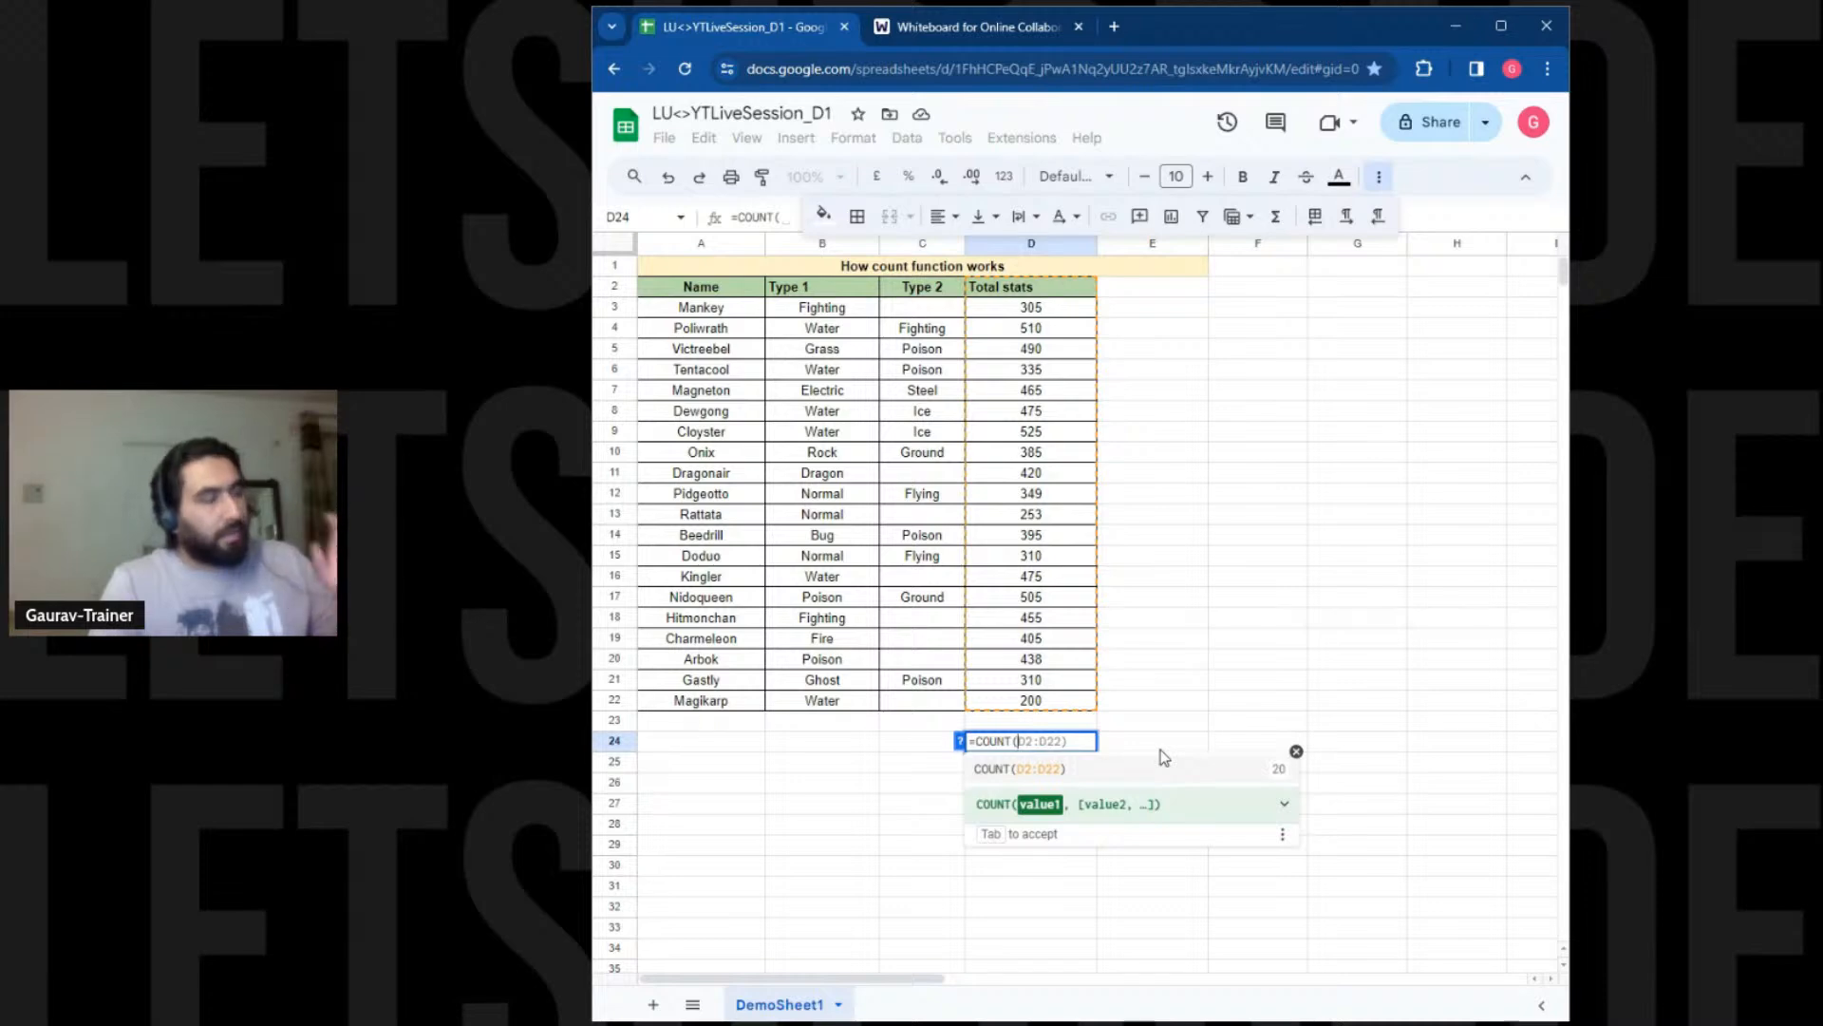
text(D3)
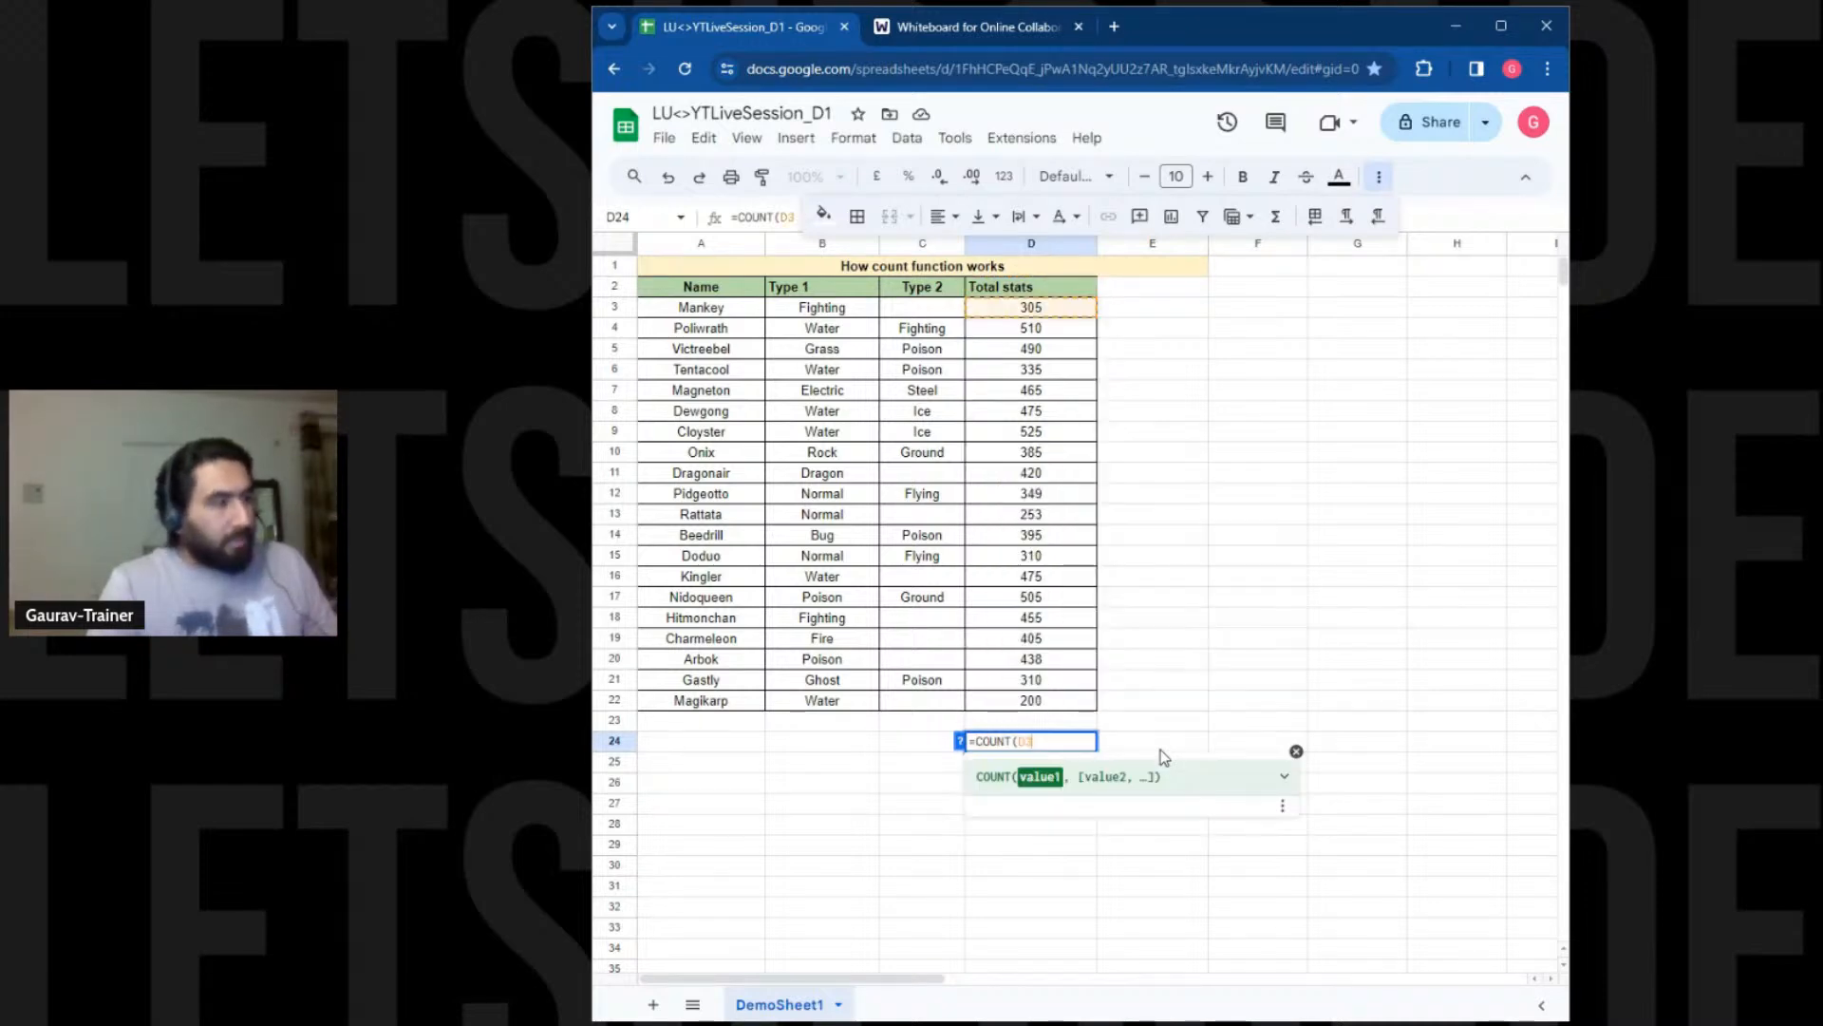
text(:)
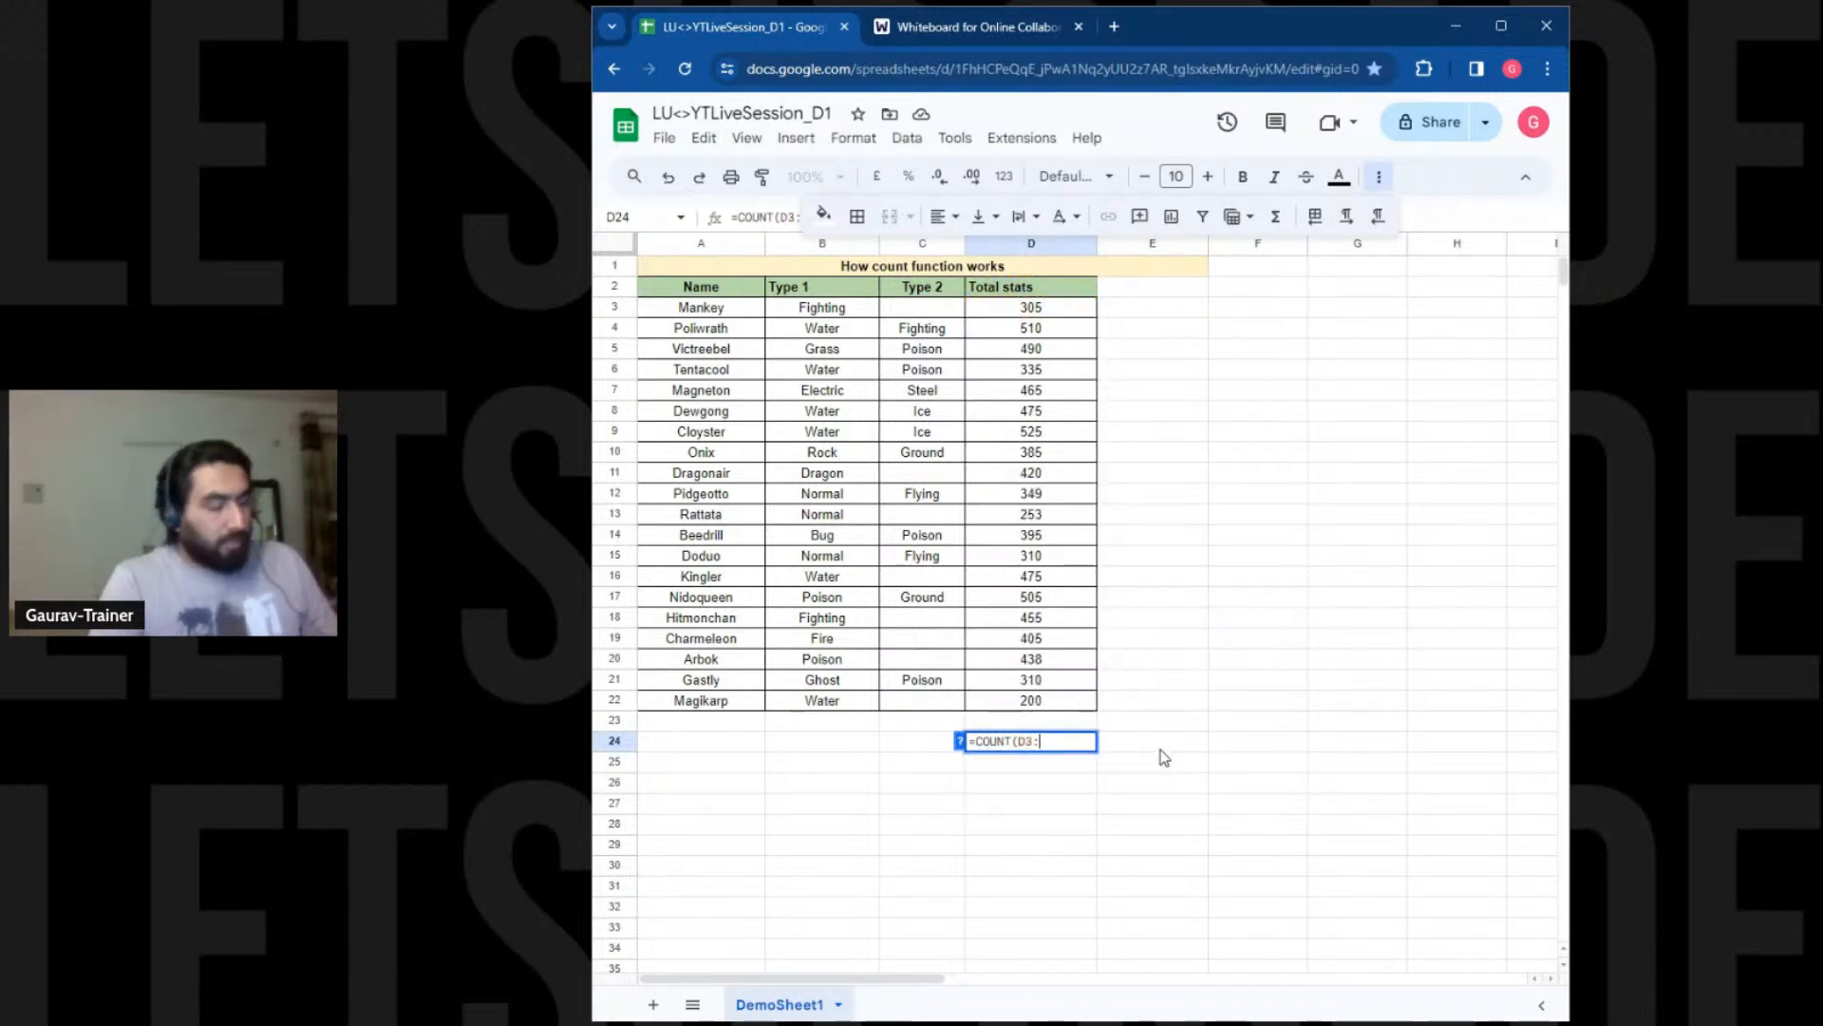
text(D)
text(22))
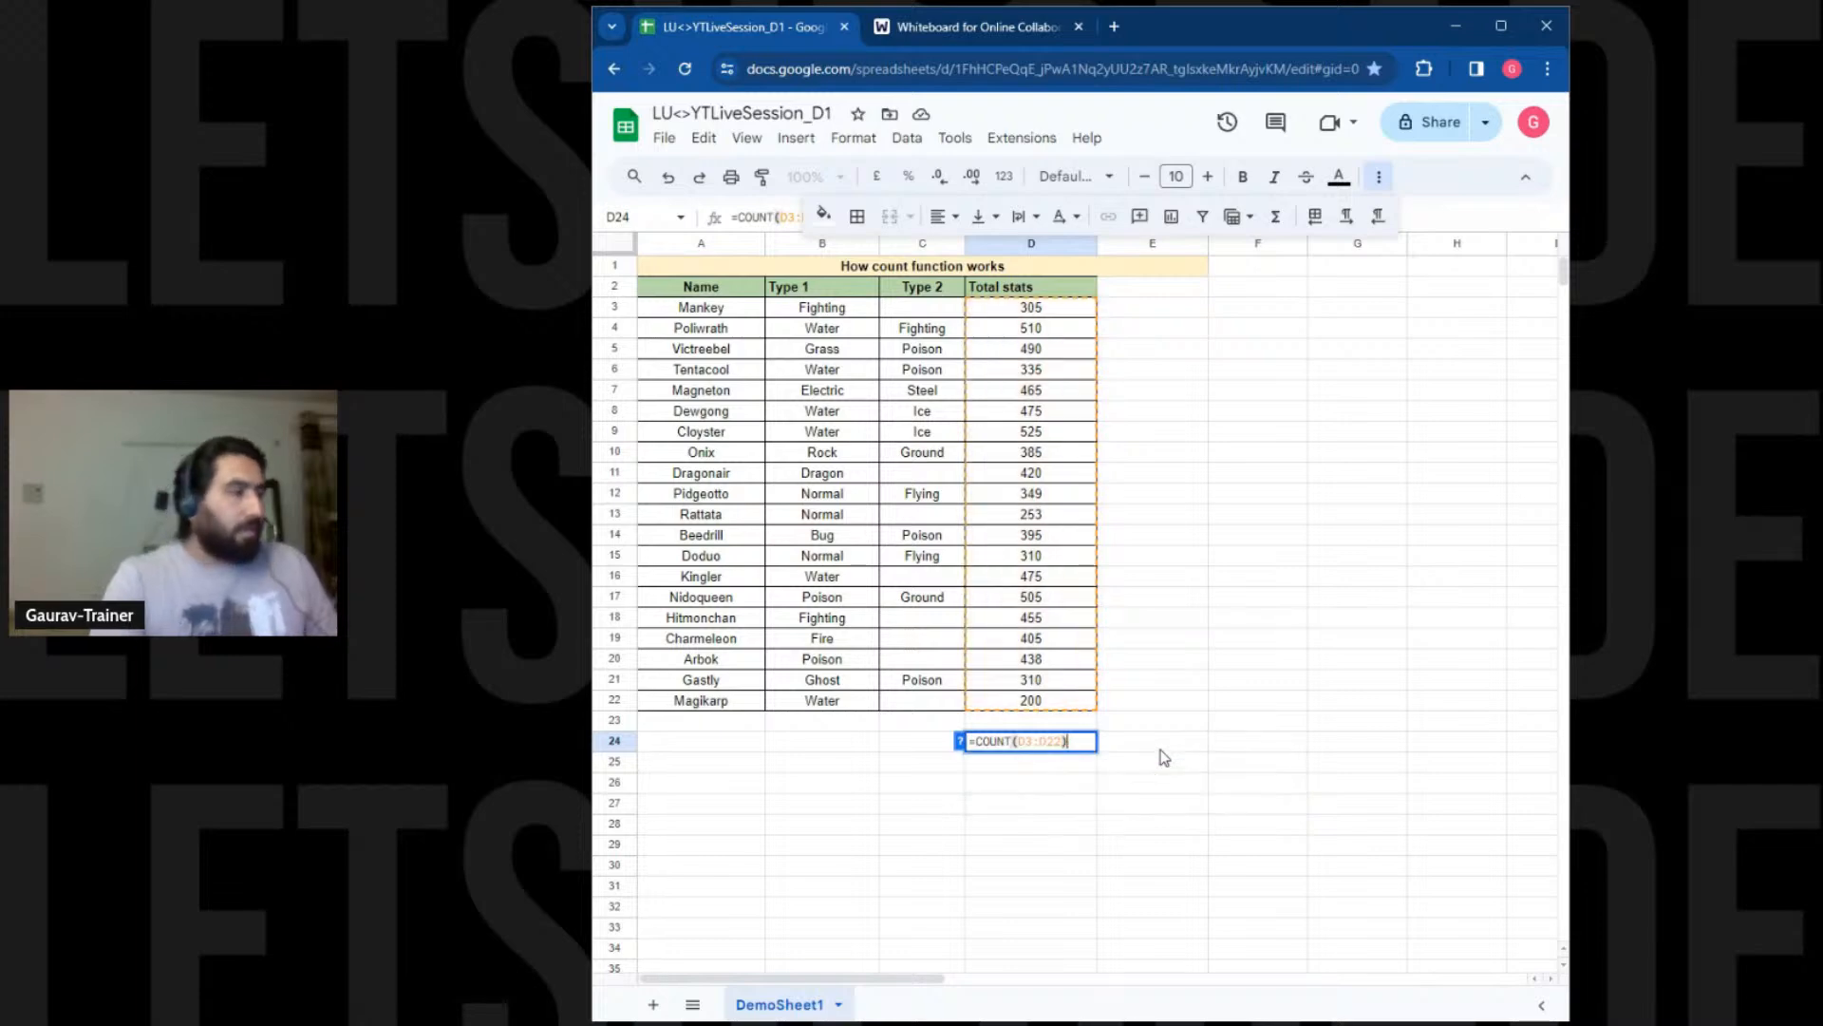
key(Return)
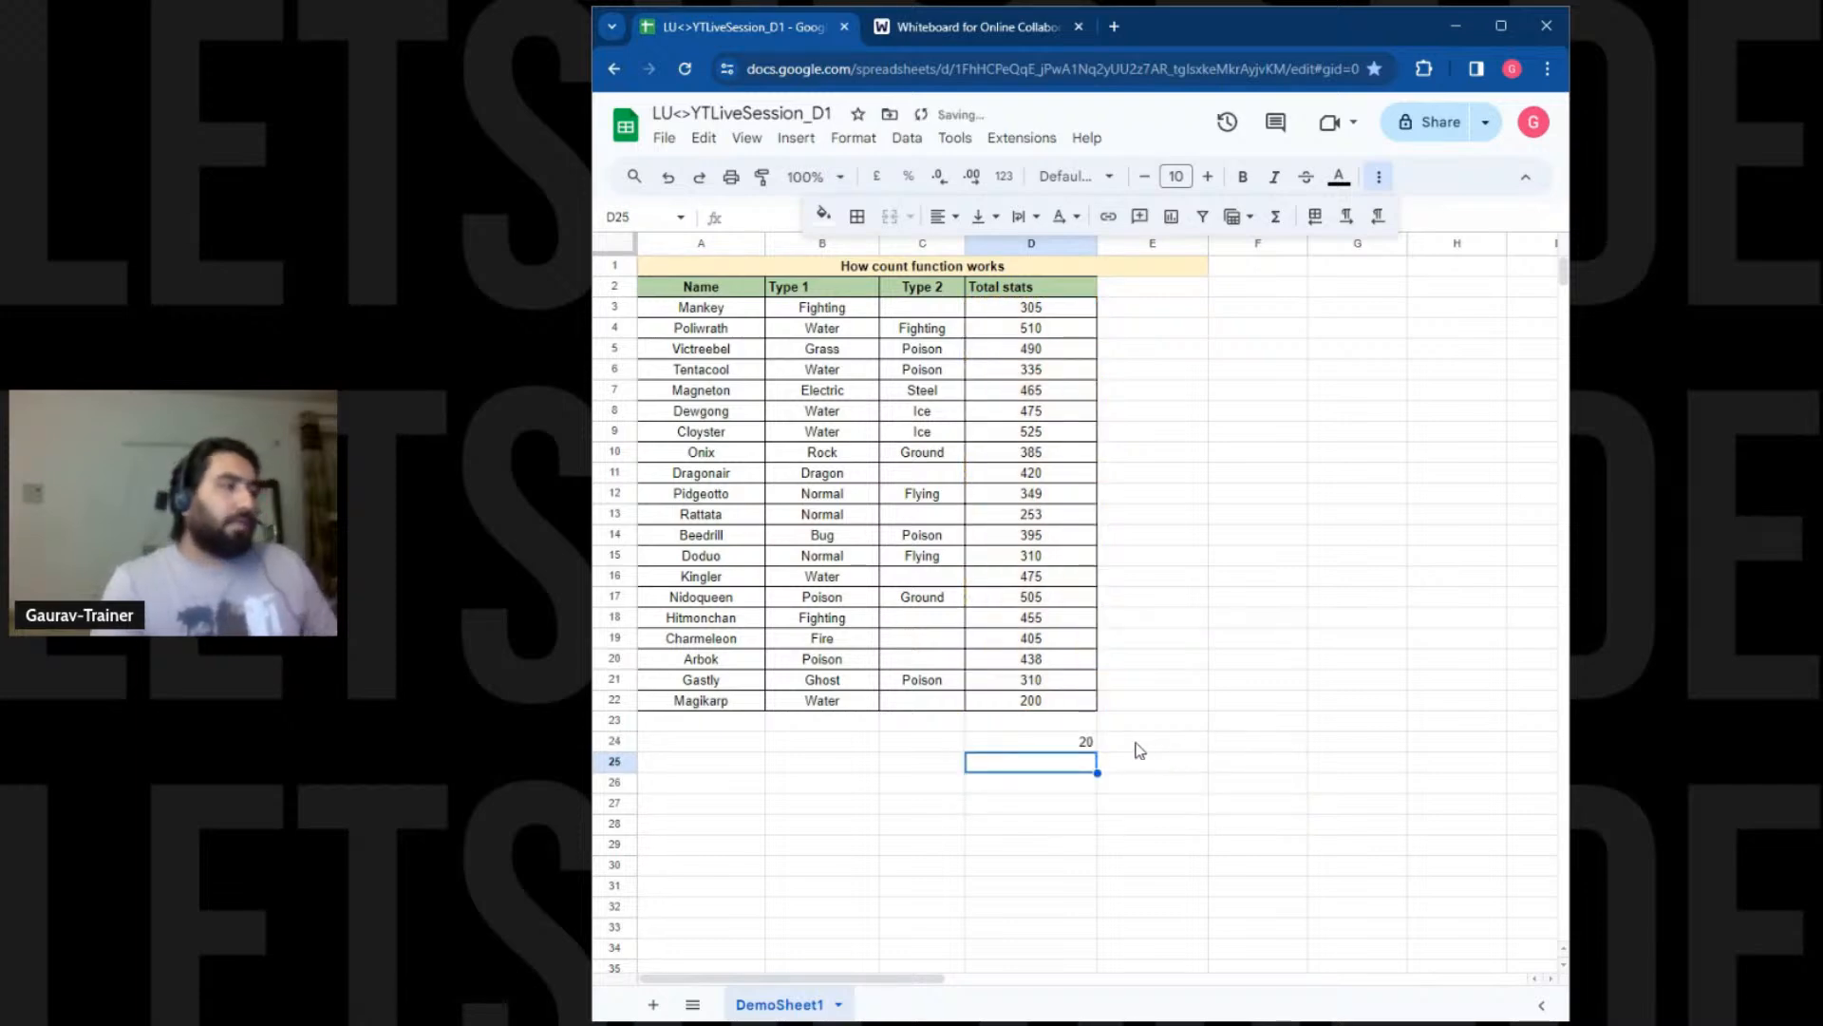
click(1078, 747)
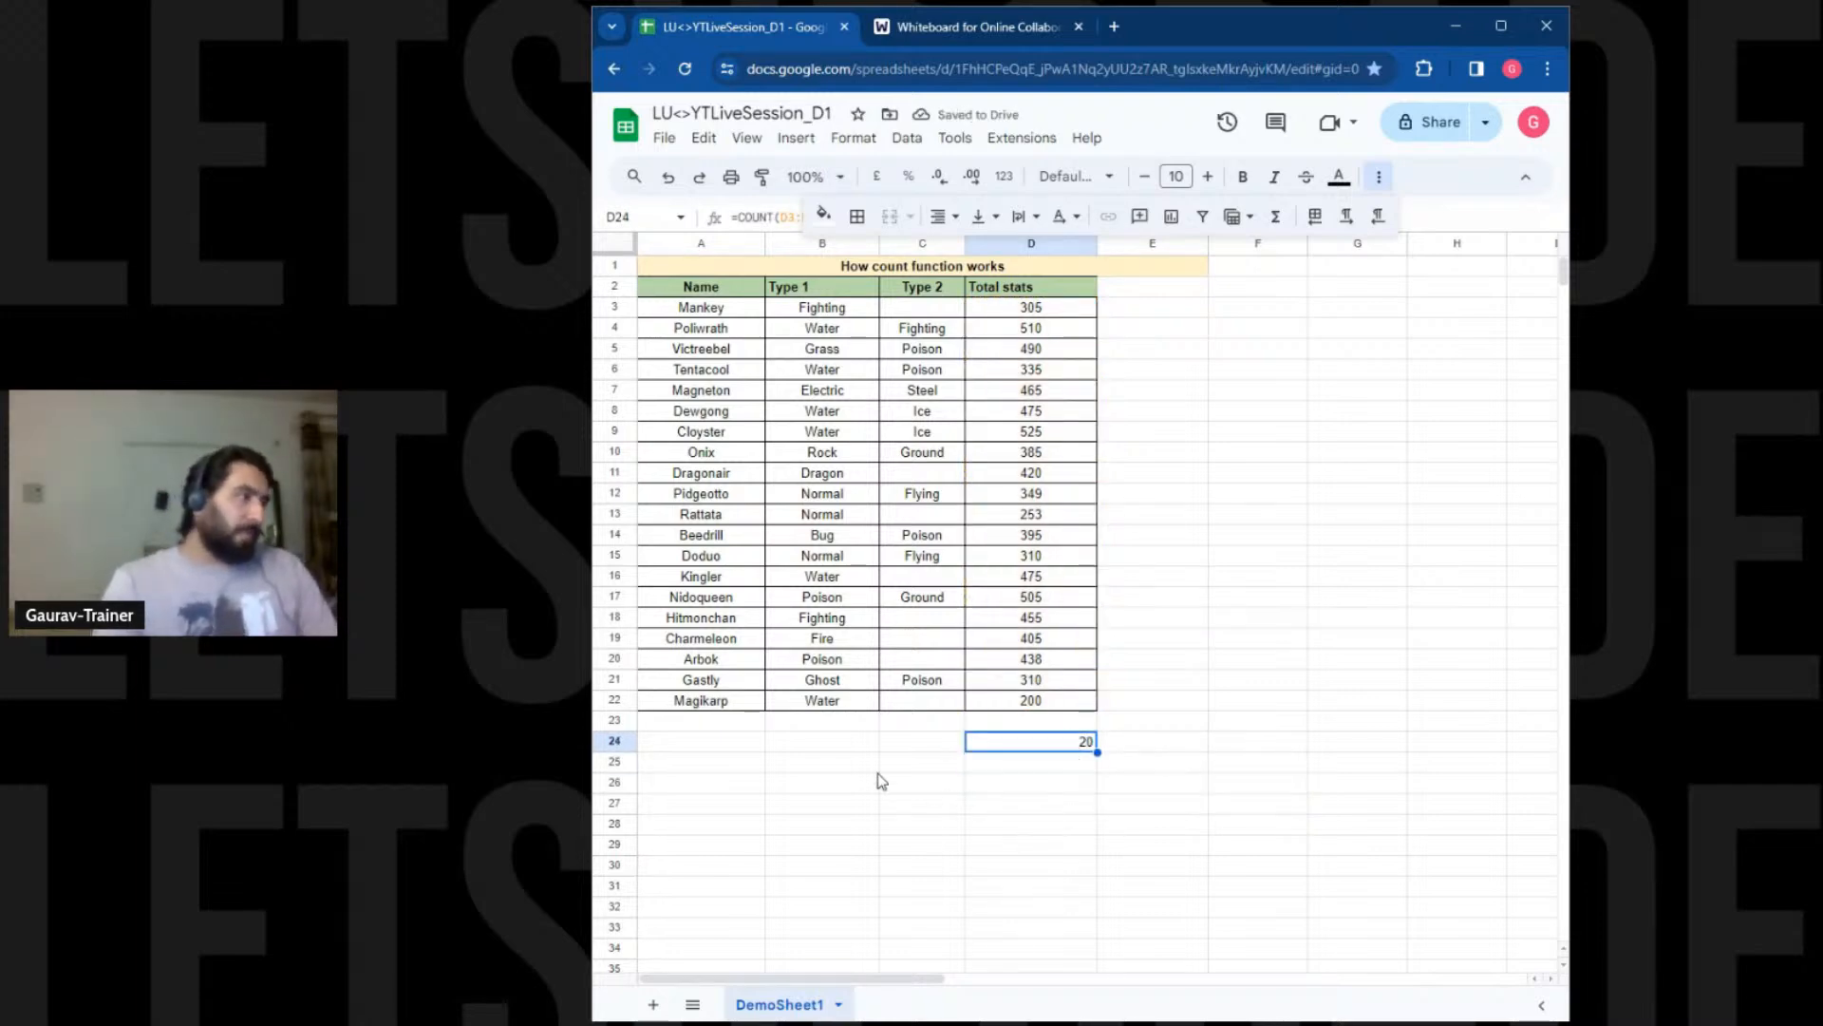
click(839, 747)
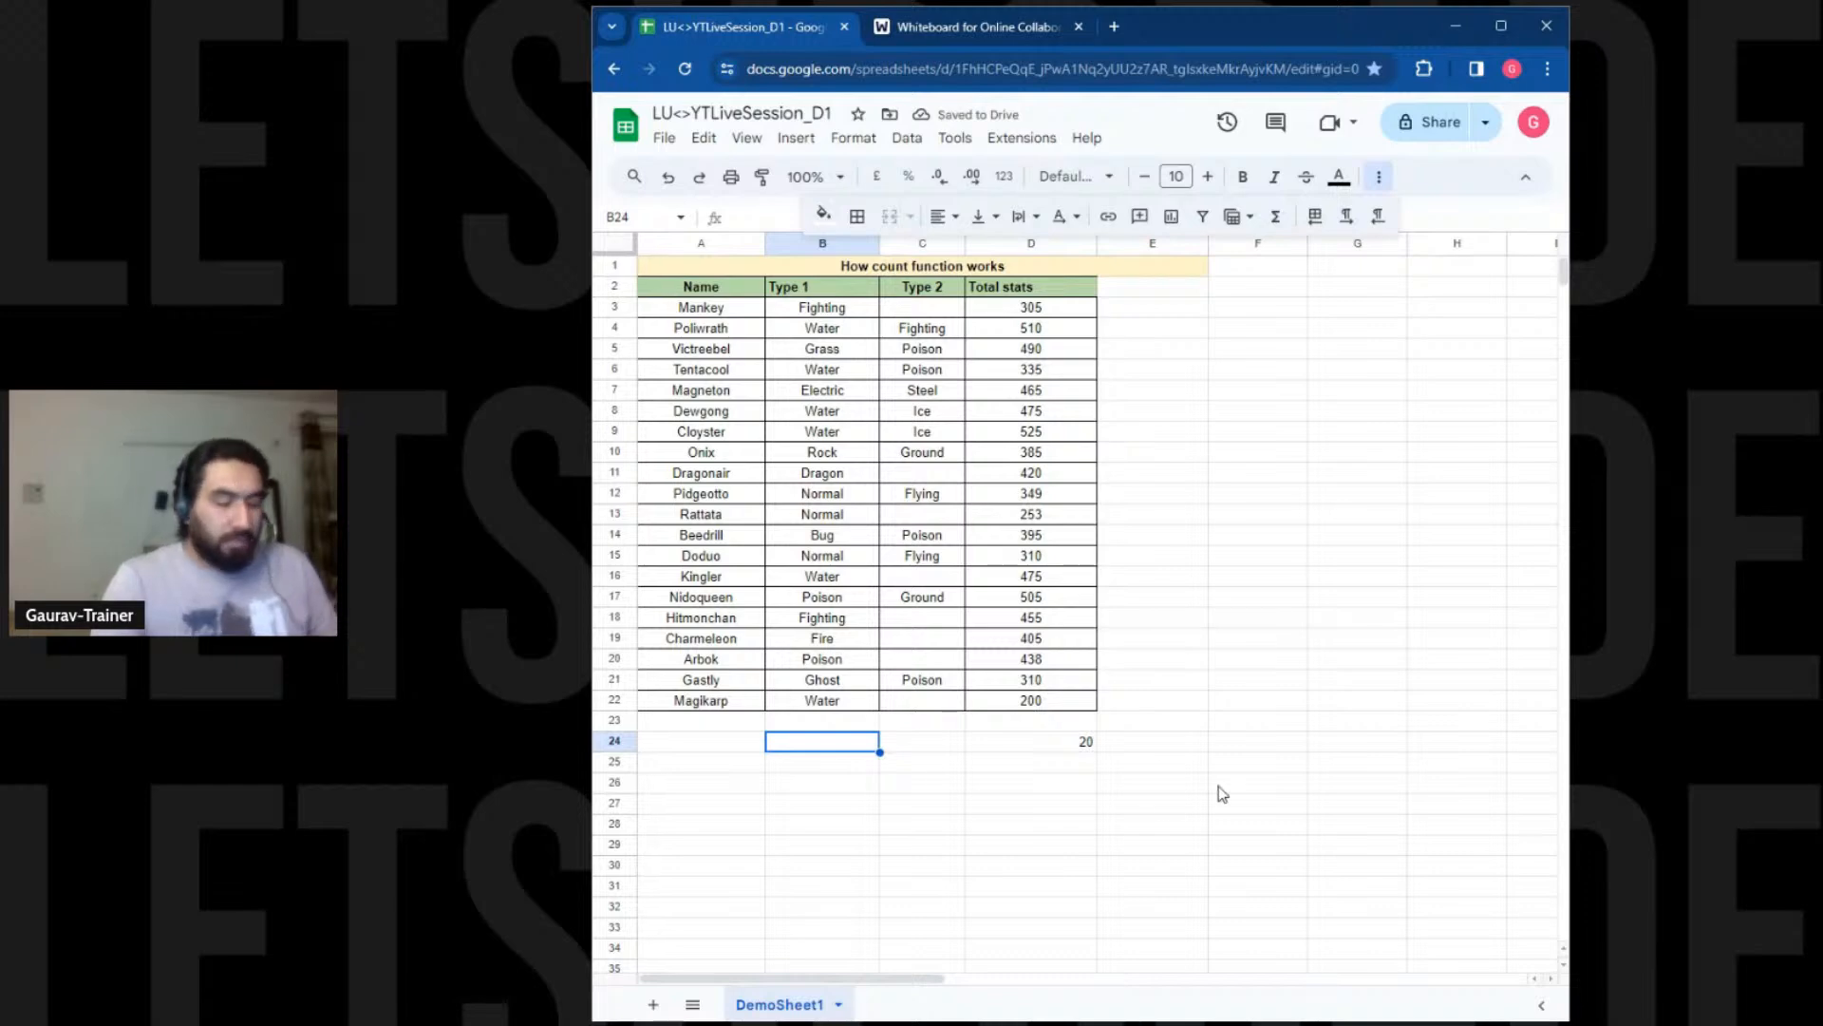
Count the Type 1 text values in cell B24 with =COUNT(B3:B22)
text(=COUNT()
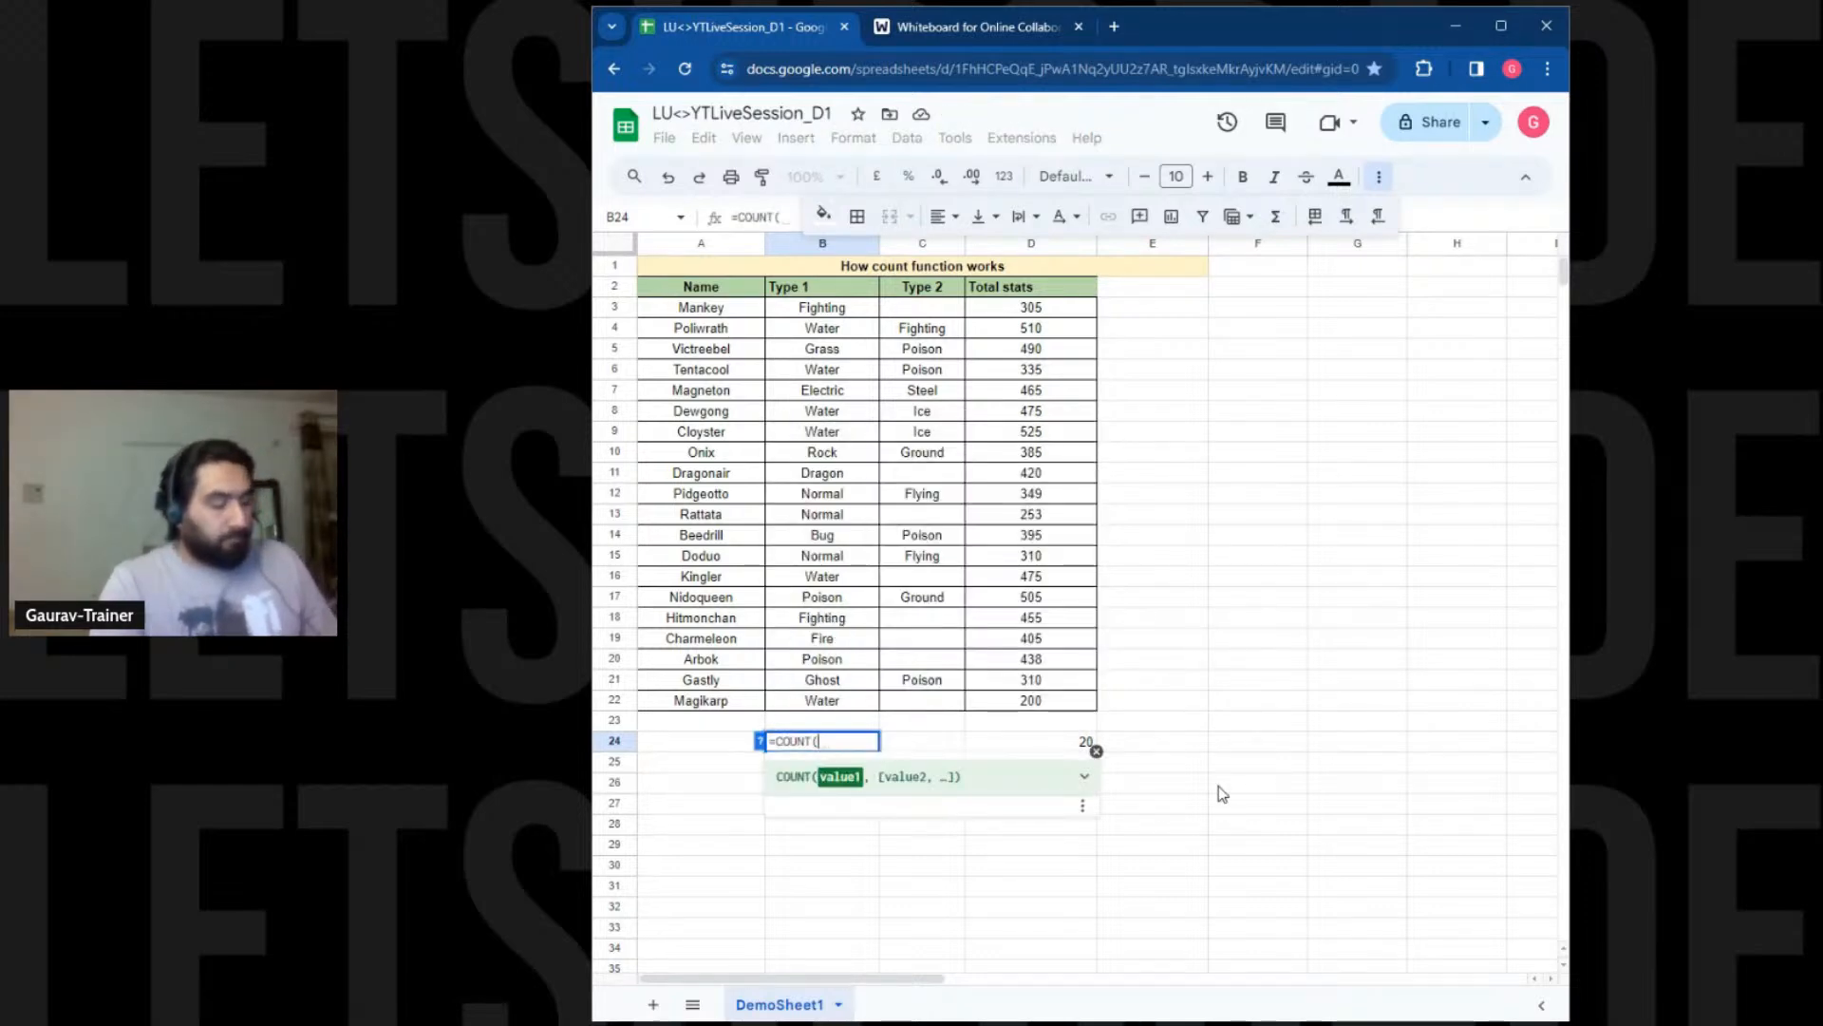
text(B3:)
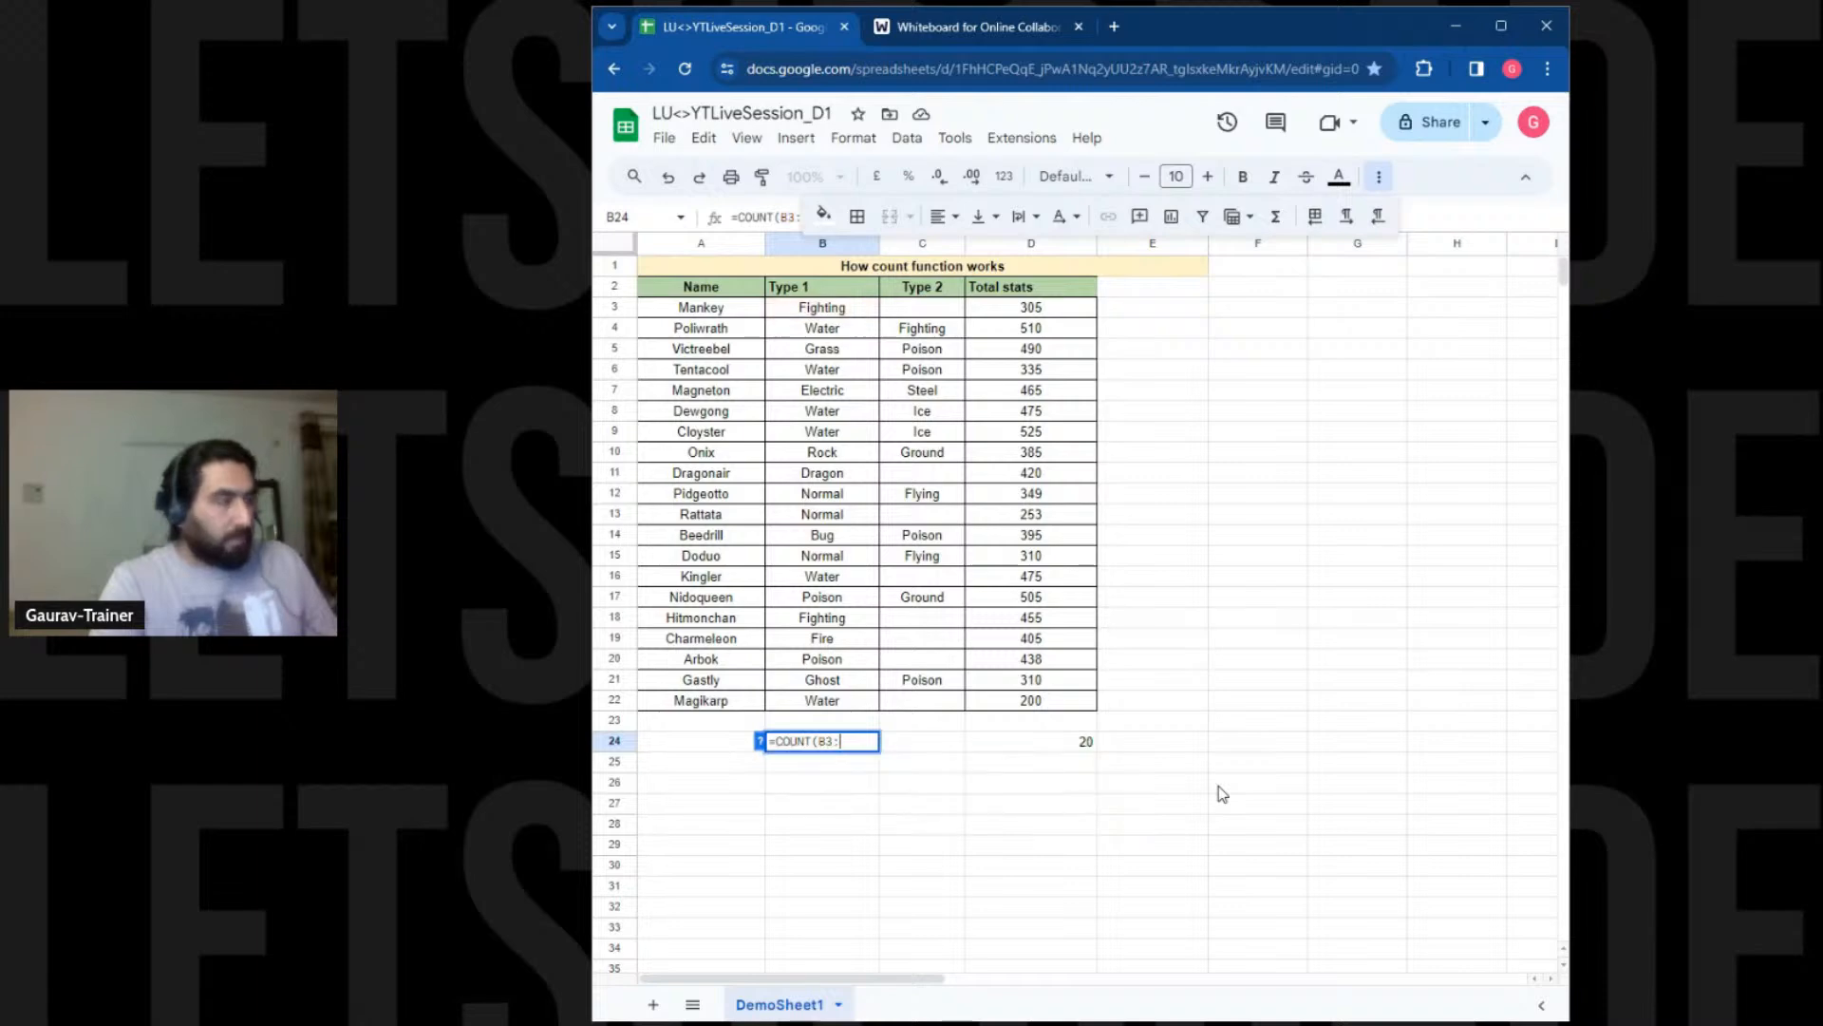
text(B22))
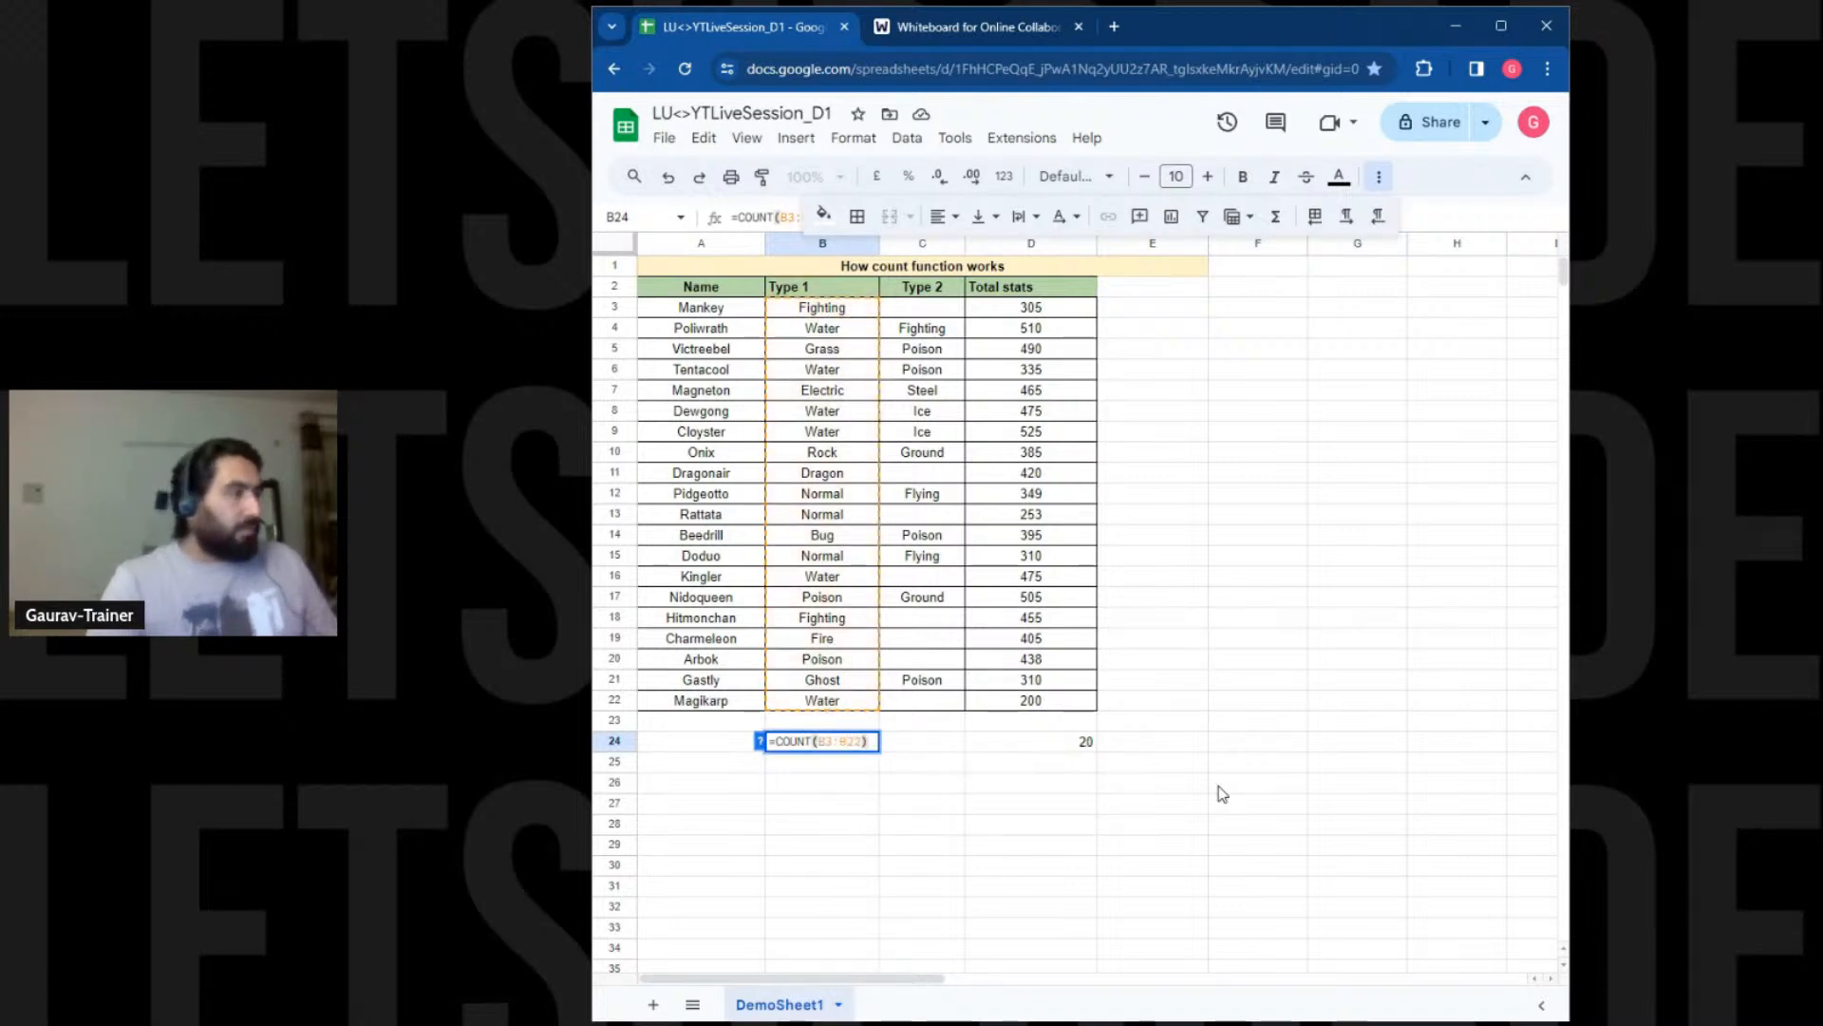
key(Return)
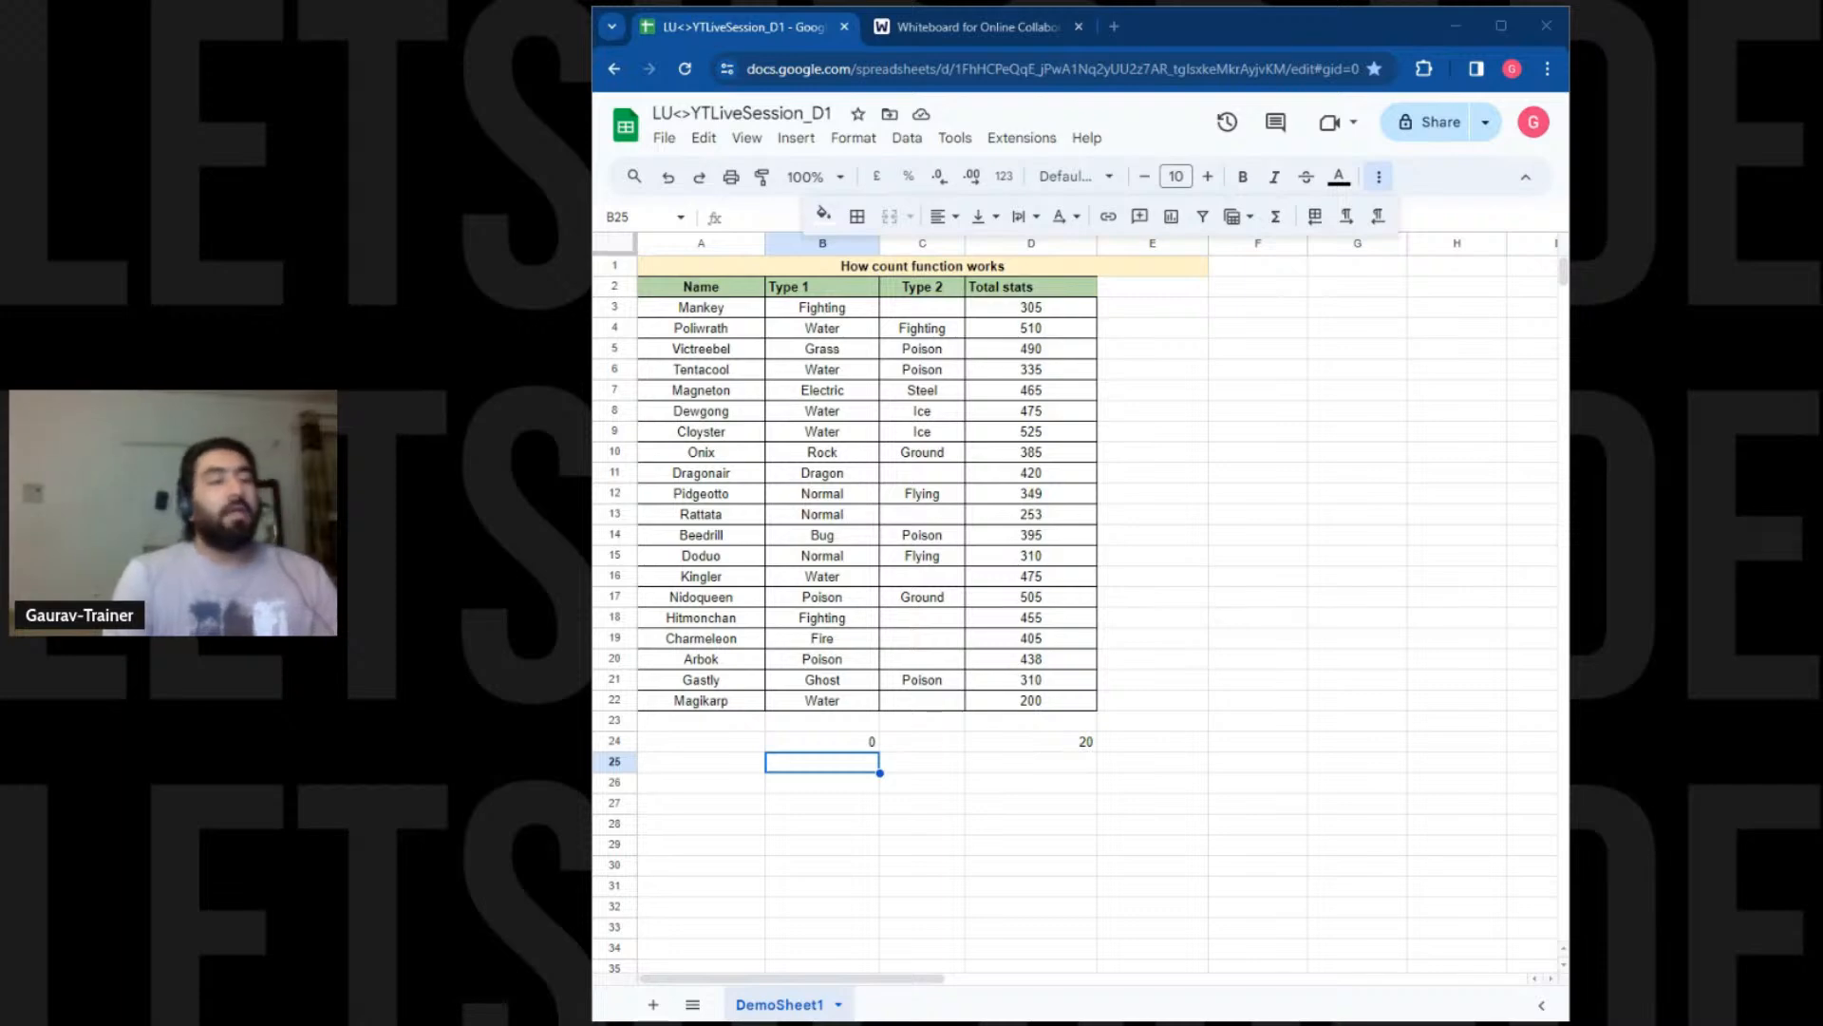
Change the Type 1 formula in cell B24 to =COUNTA(B3:B22)
click(867, 743)
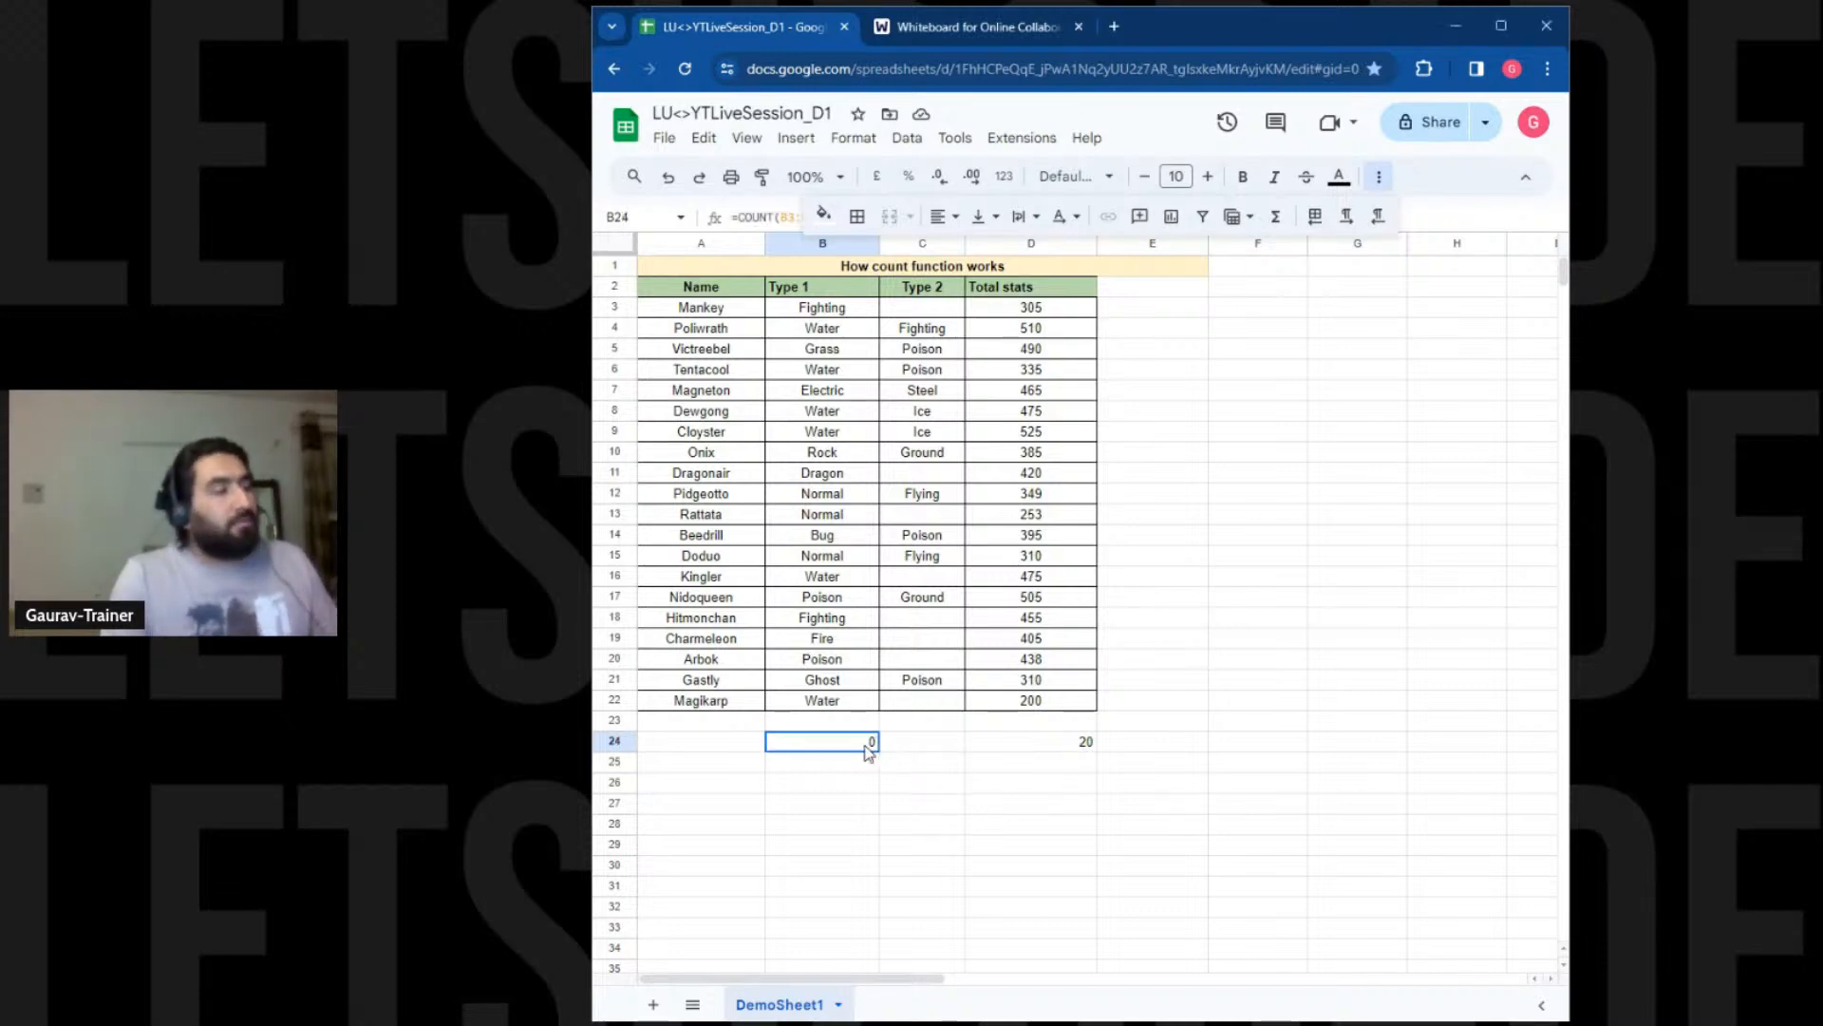
double_click(798, 748)
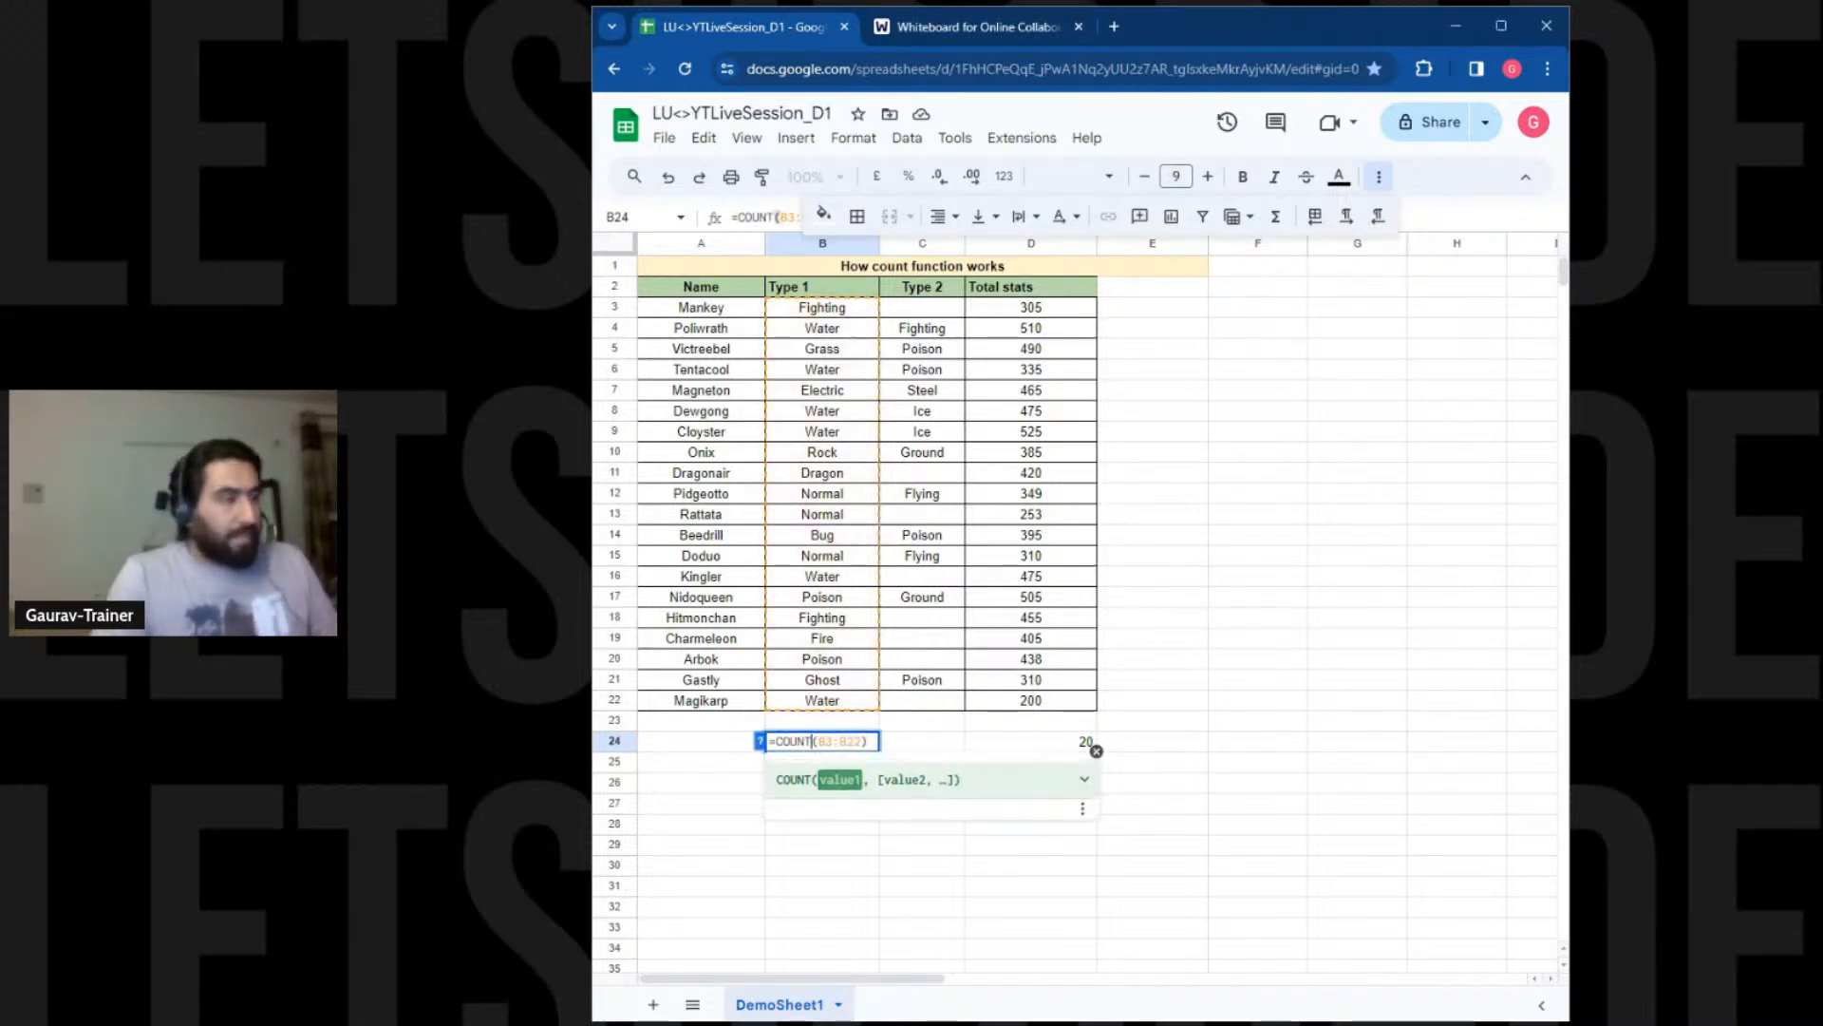
text(A)
key(Right)
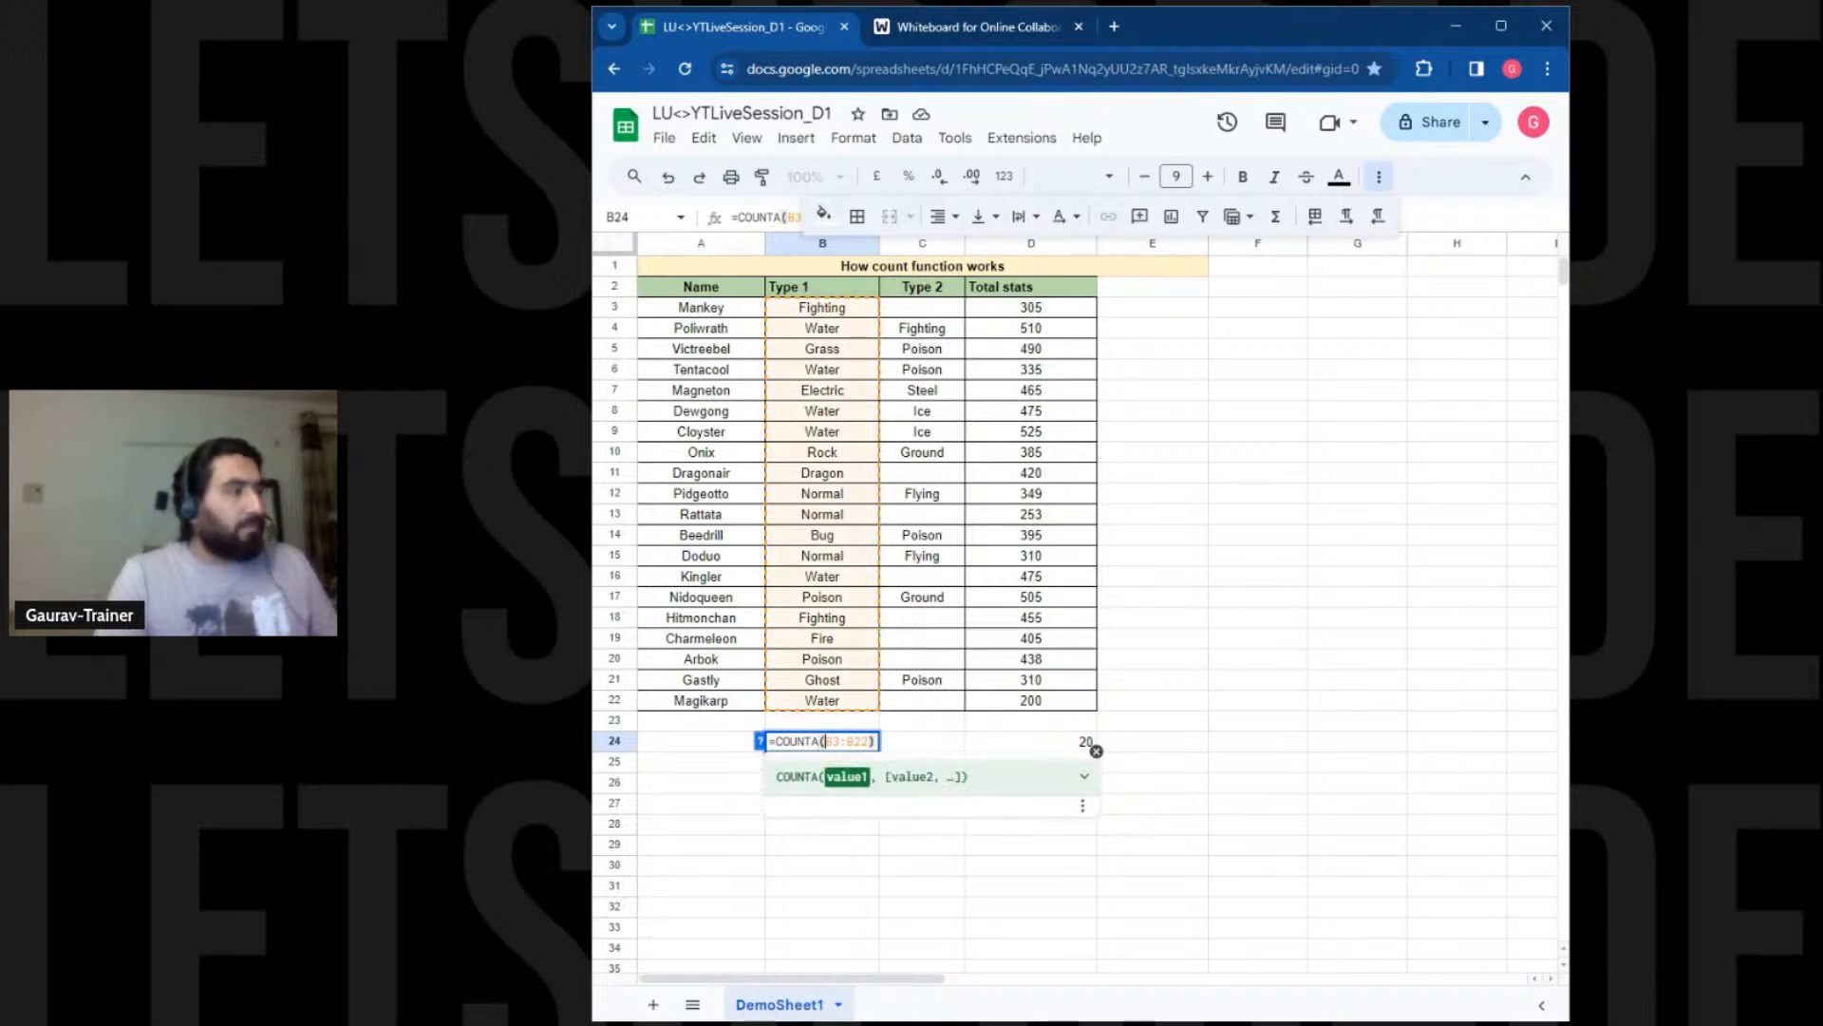
key(Return)
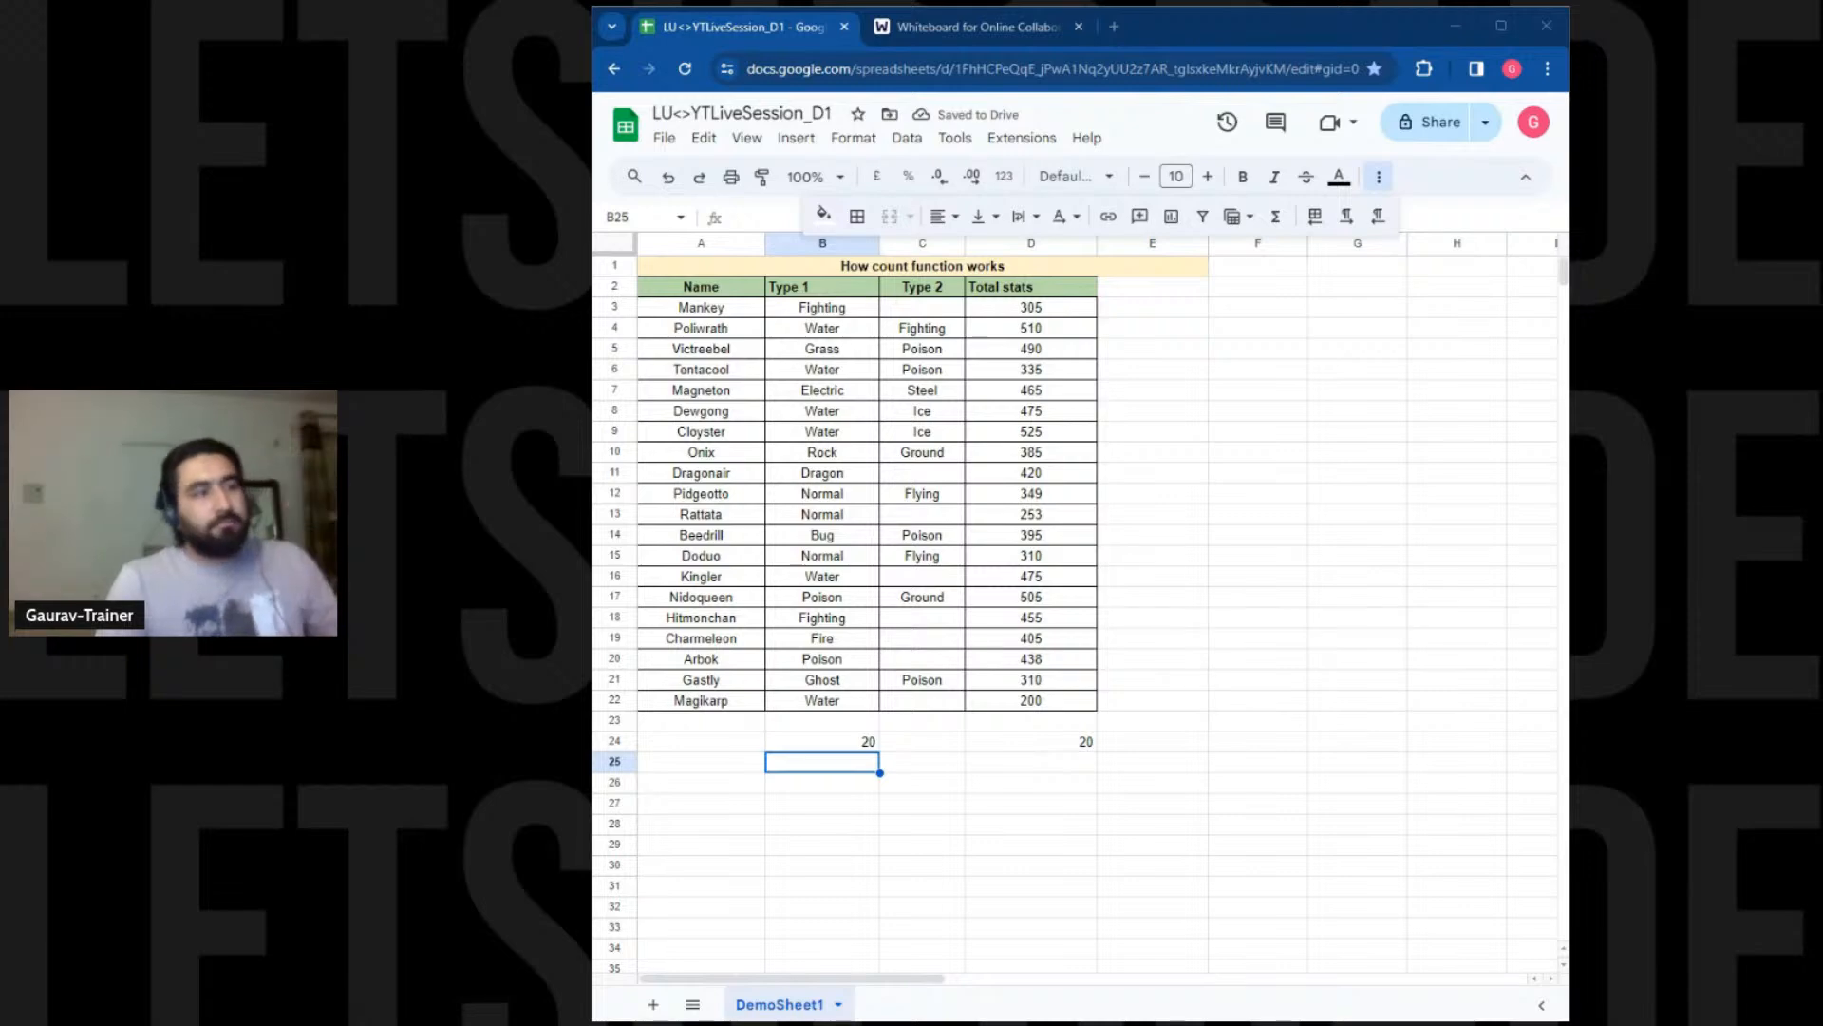
Change the Total stats formula in cell D24 to =COUNTA(D3:D22)
click(1062, 724)
double_click(1066, 741)
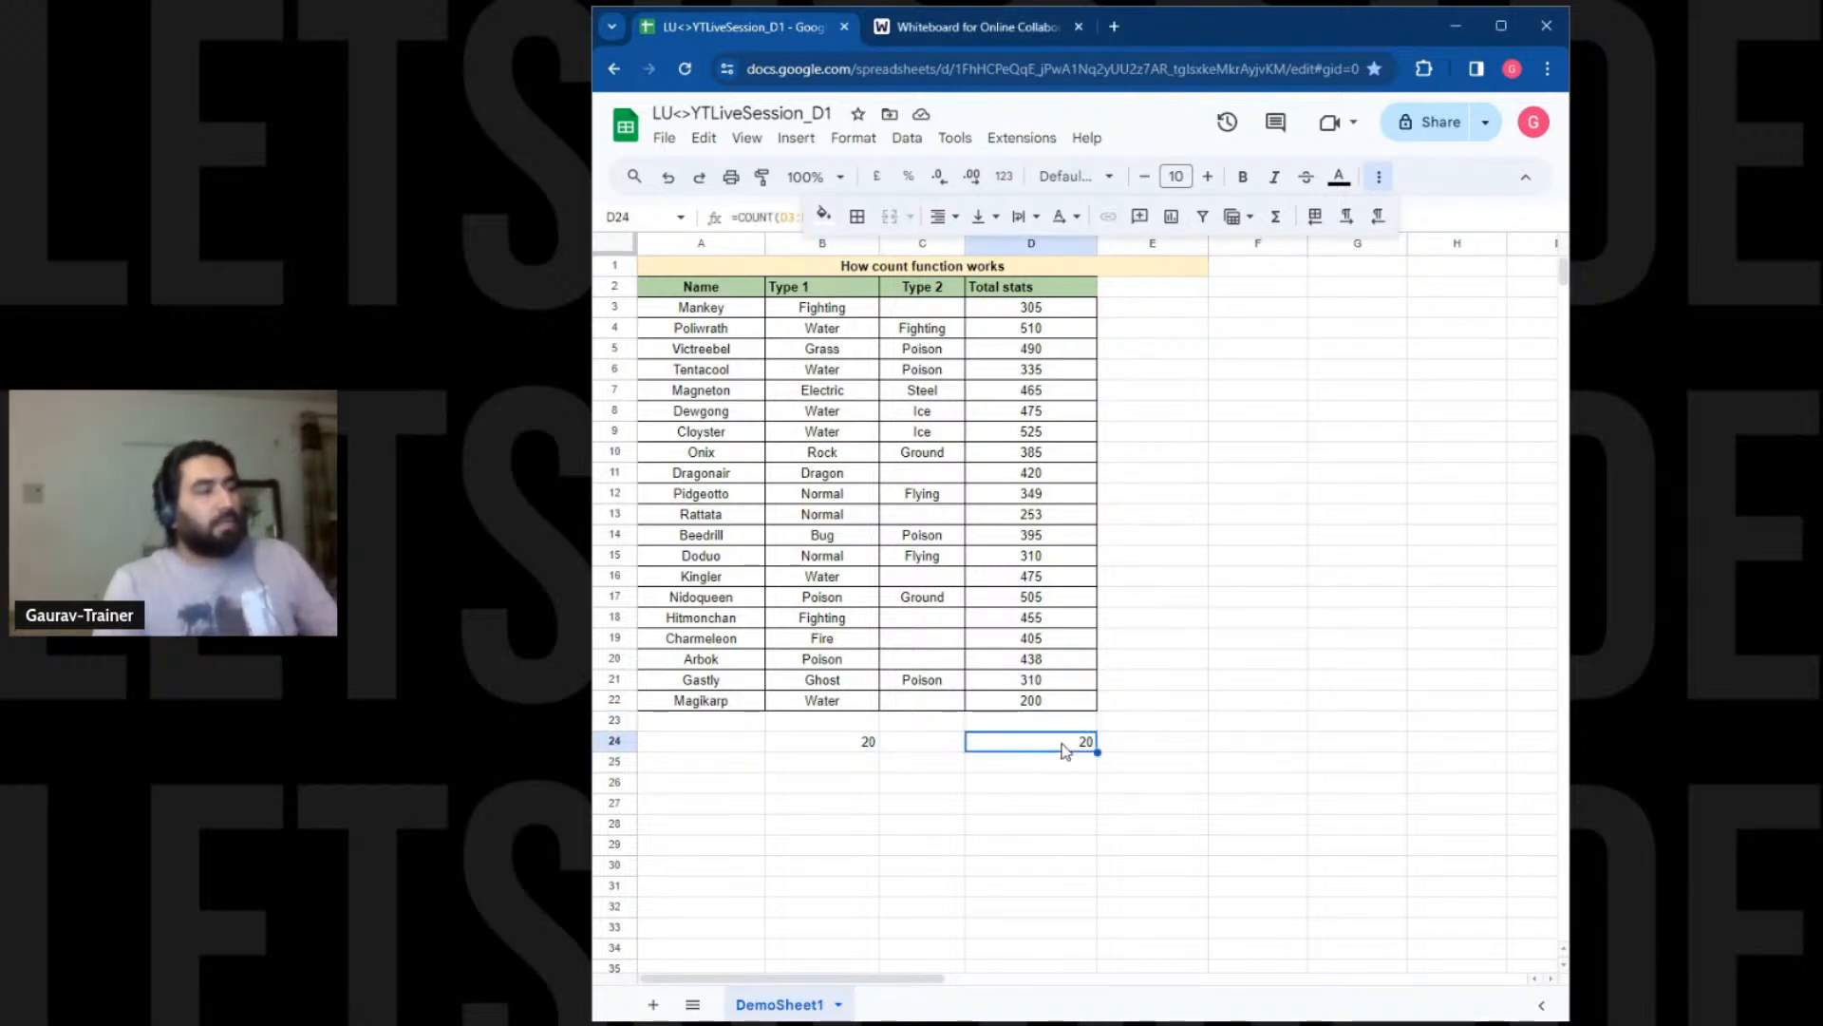
click(1007, 741)
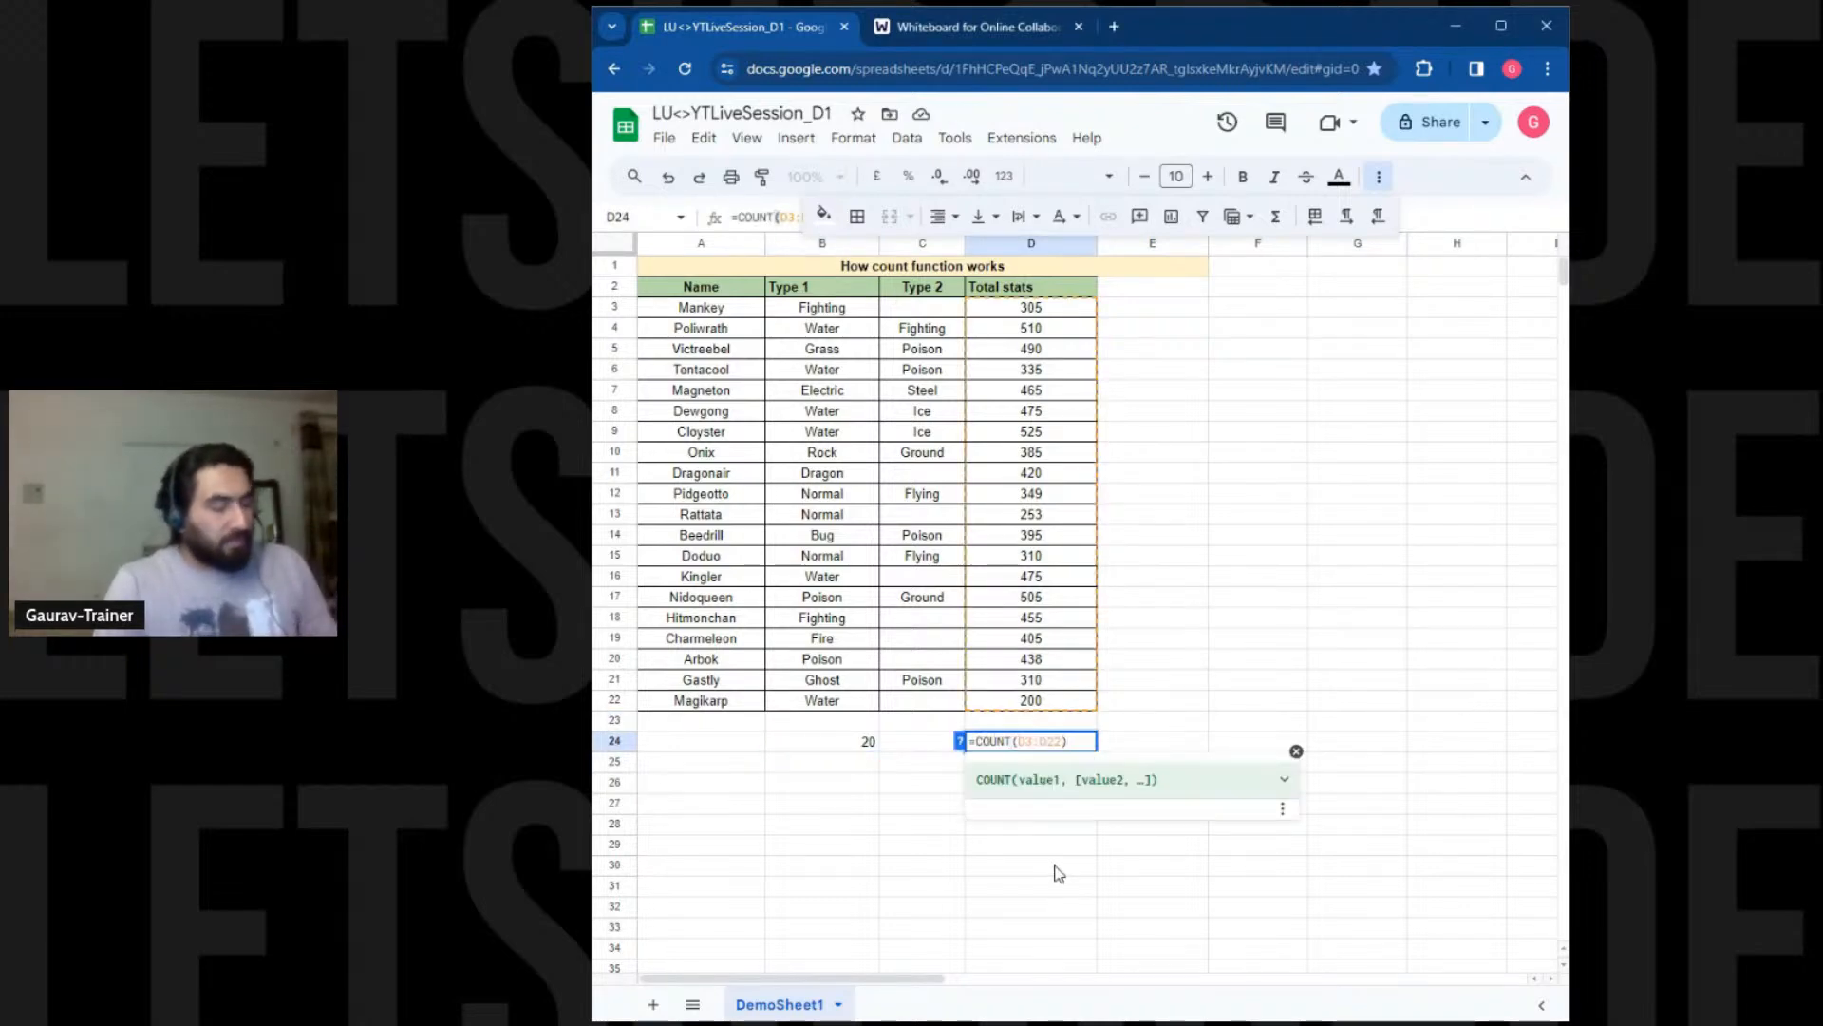
text(A)
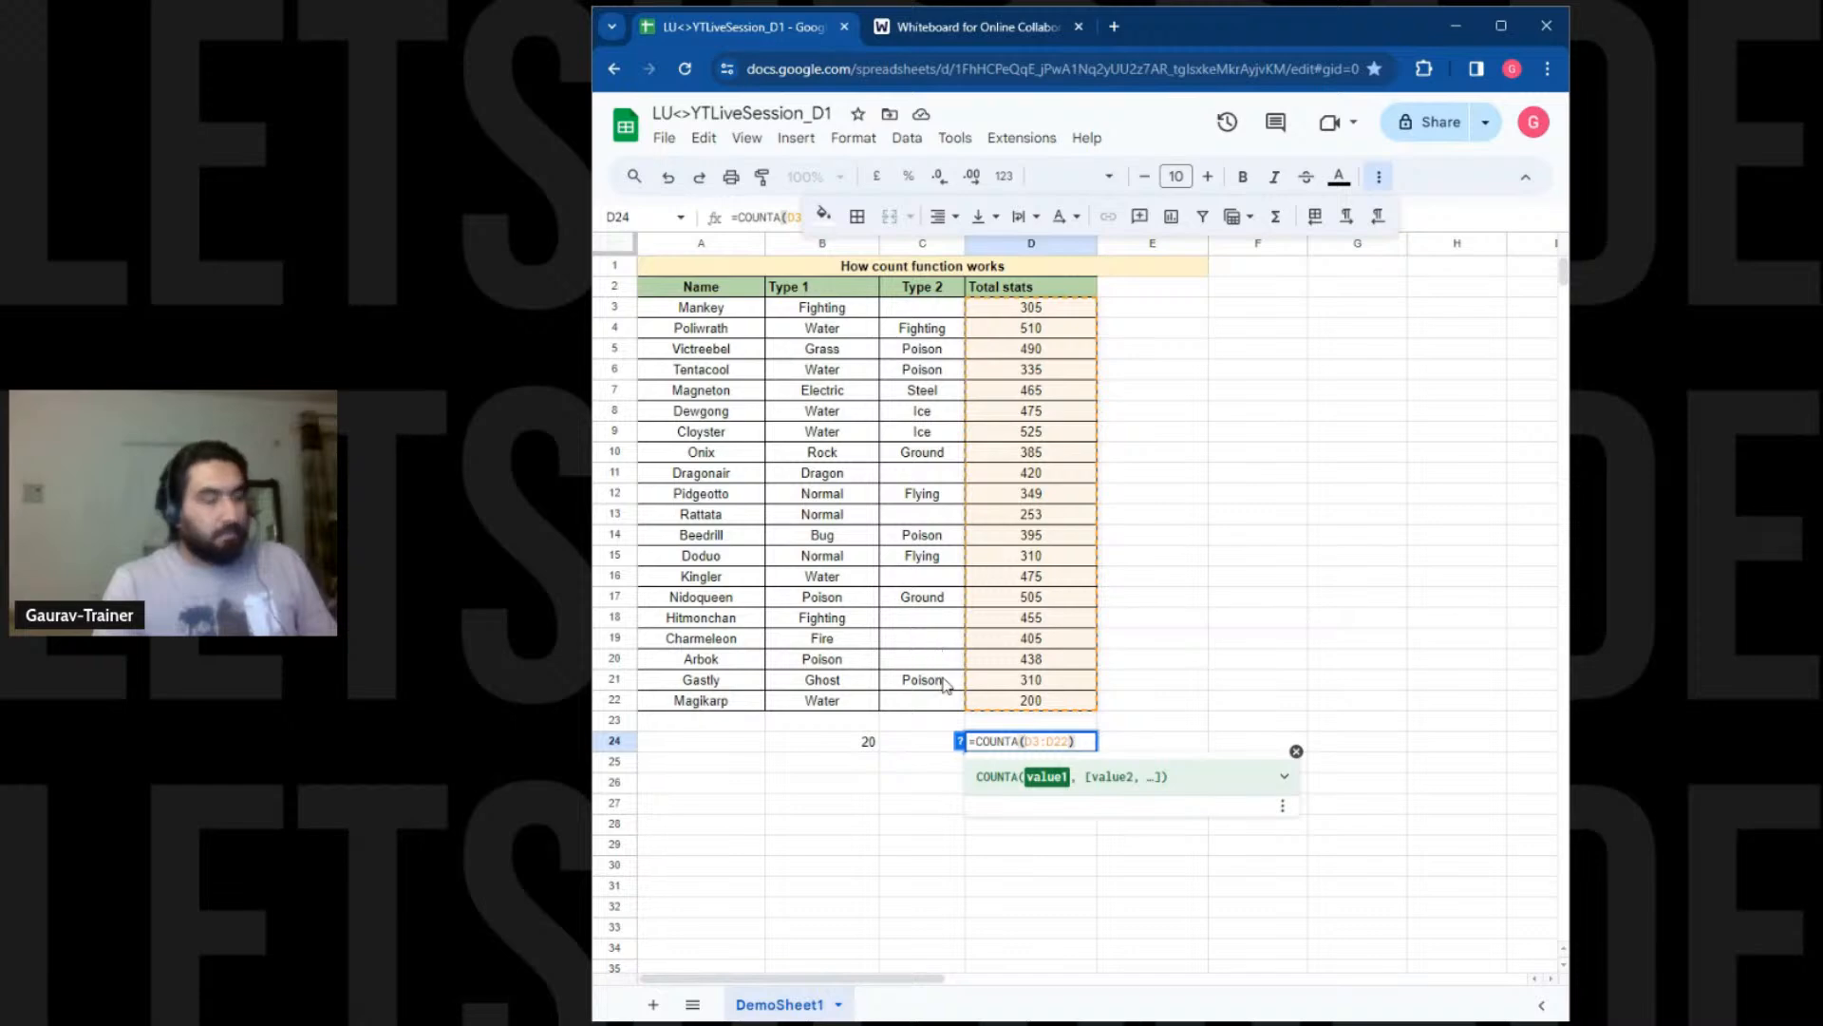
key(Return)
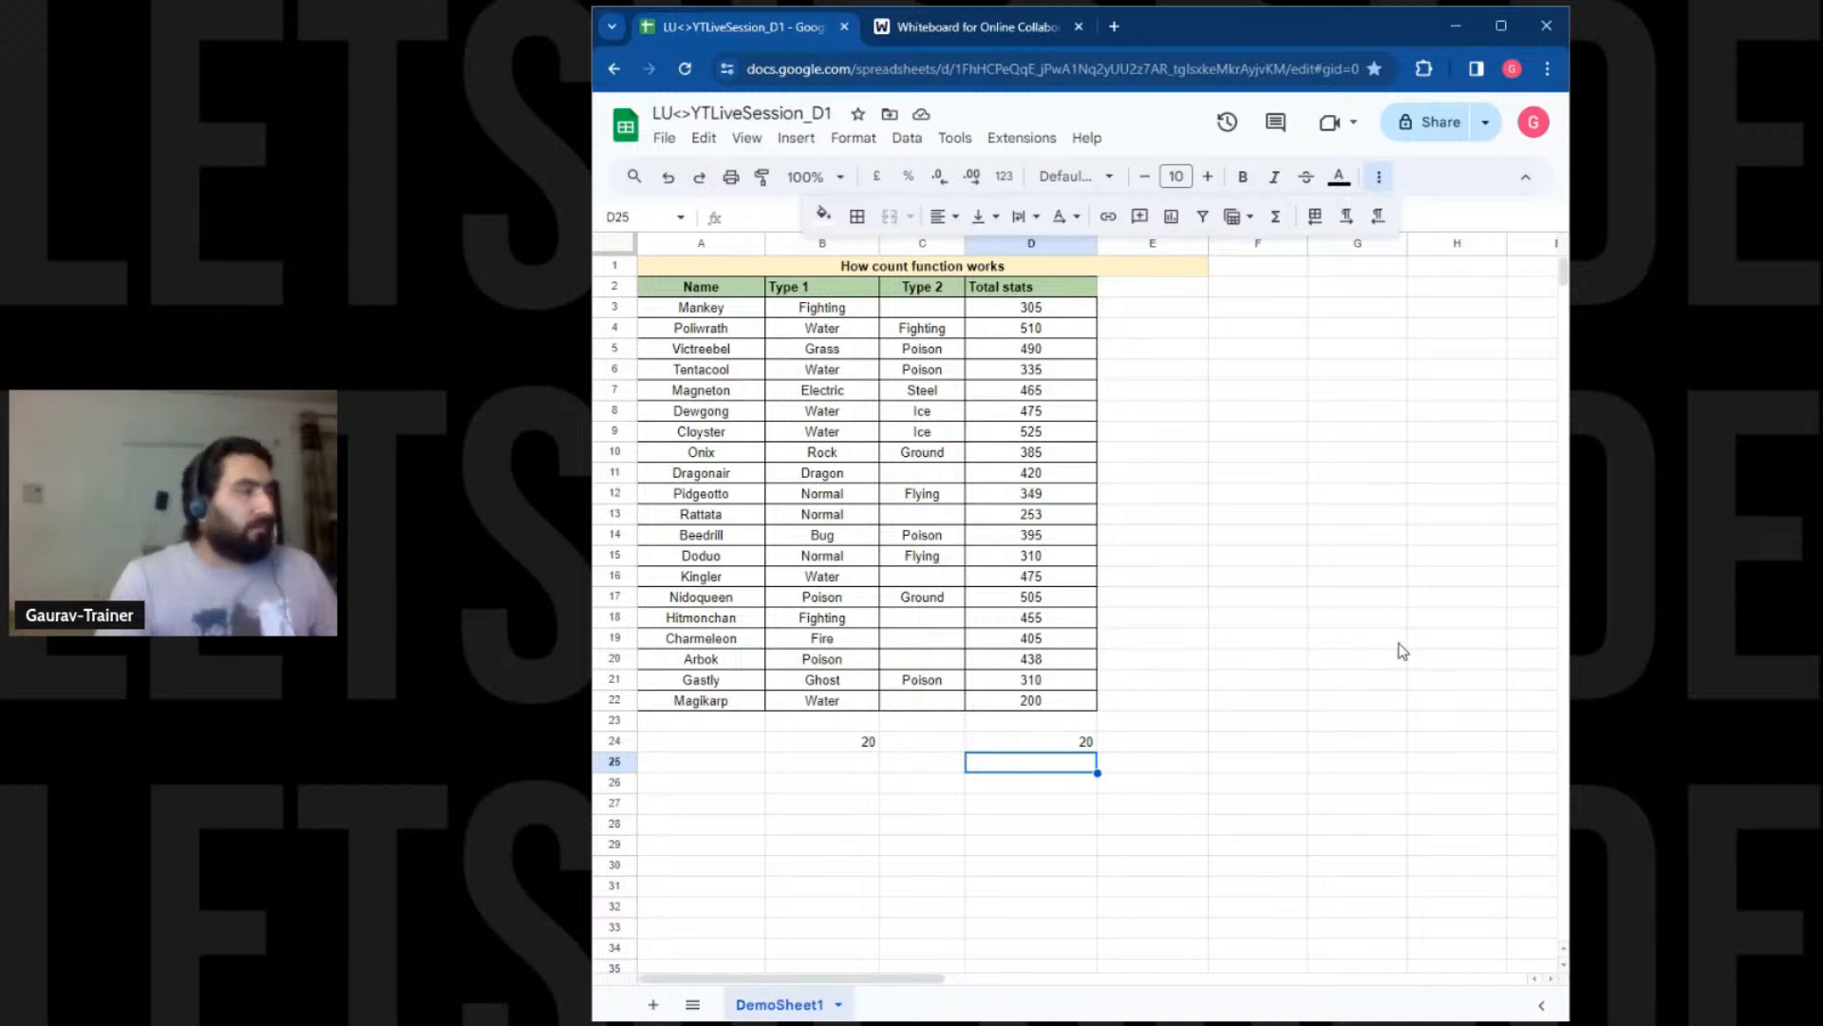
Insert one blank row above the Cloyster row, at row 9
click(711, 436)
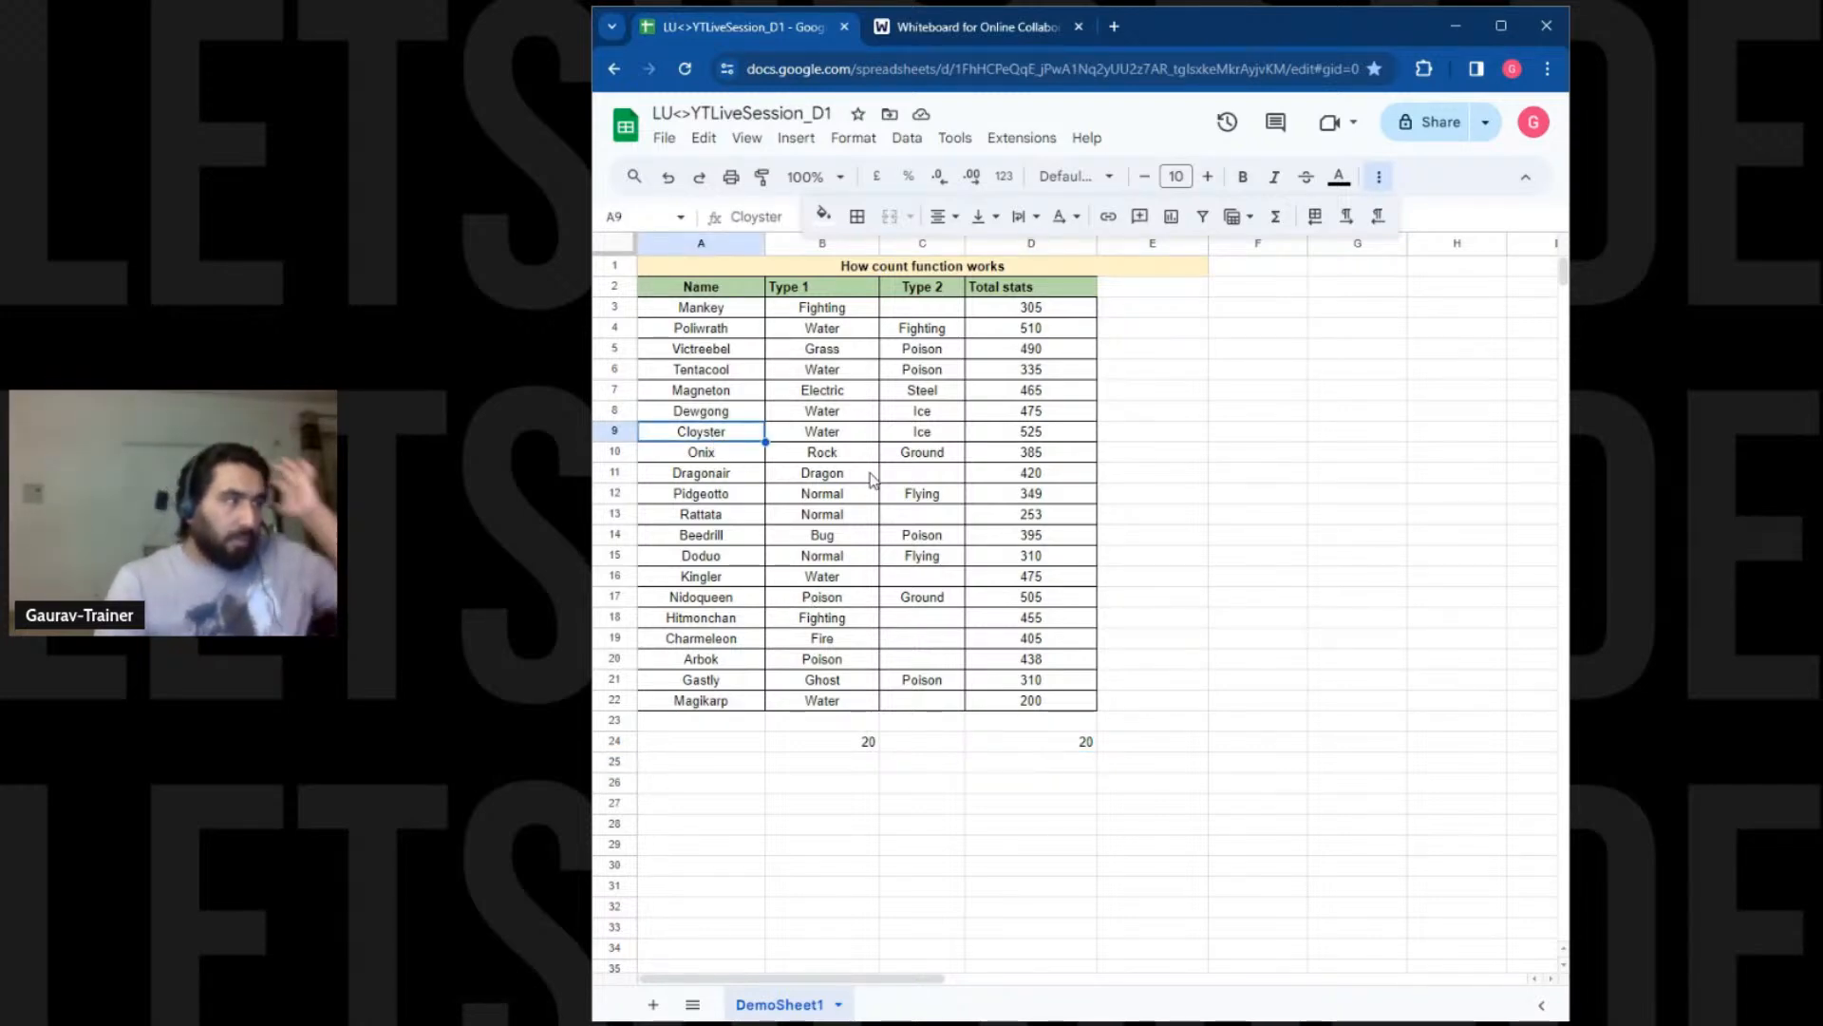
right_click(619, 429)
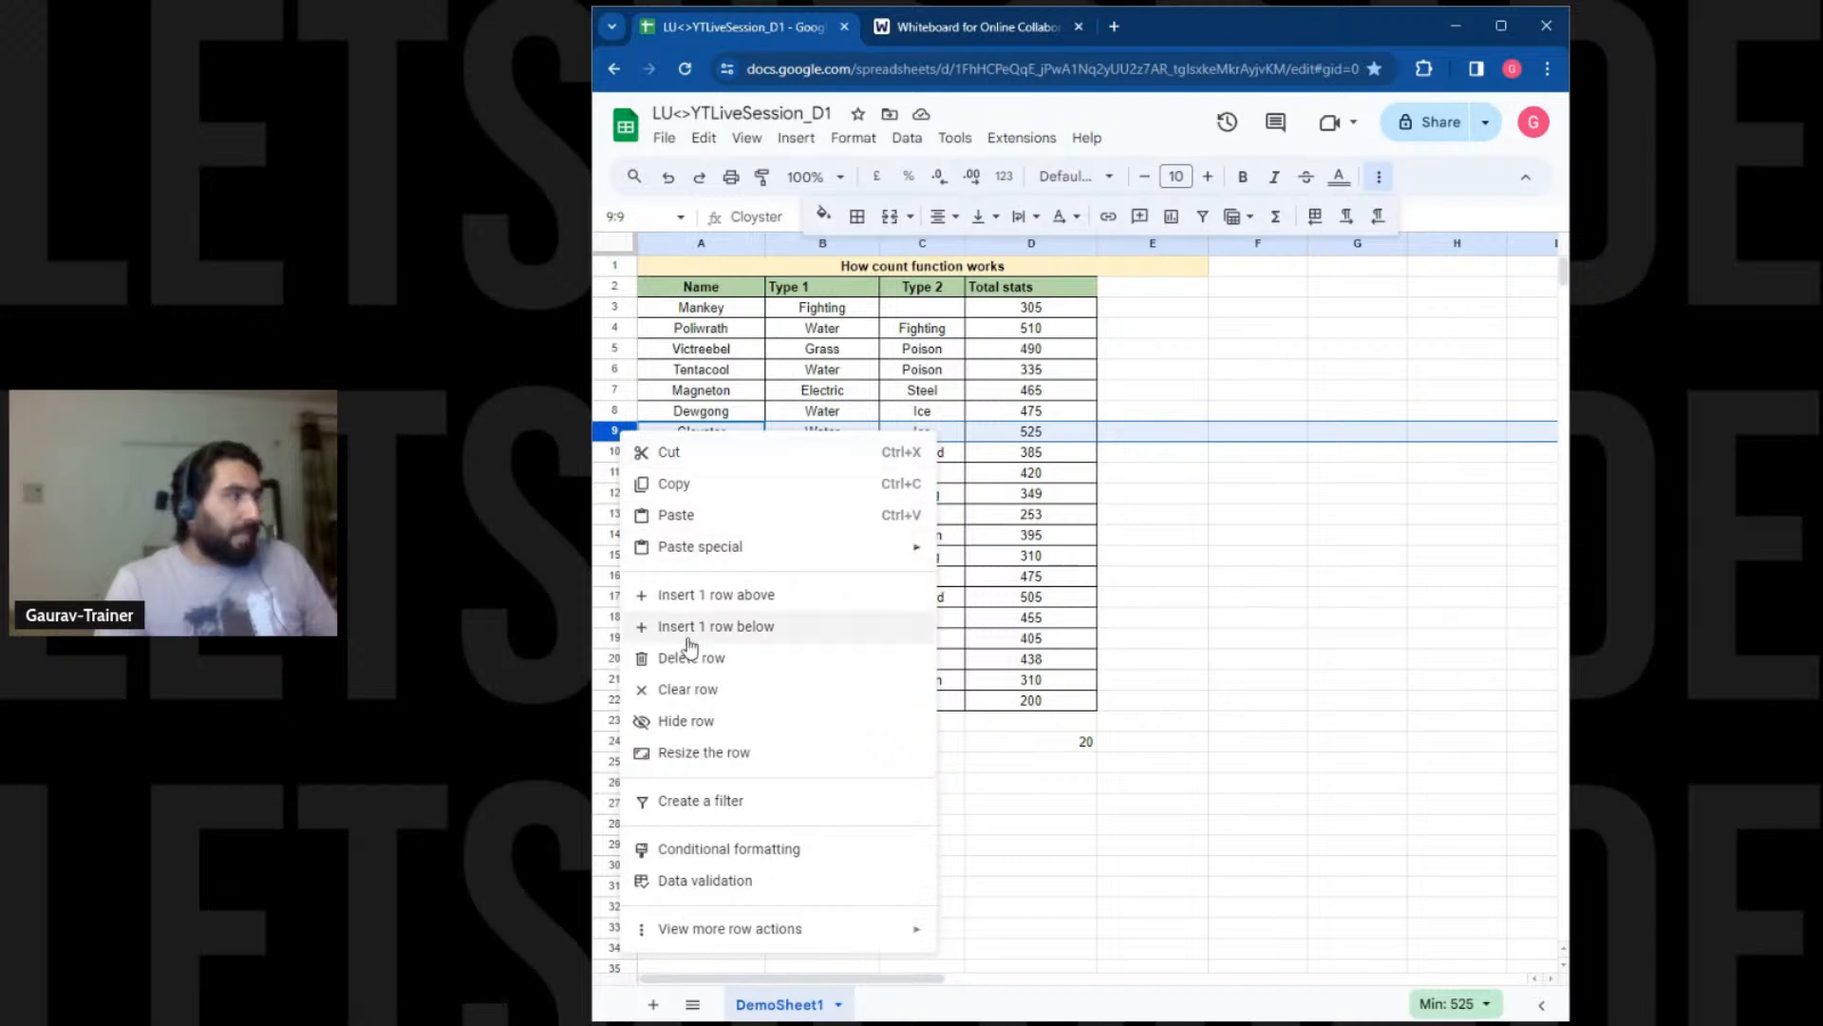
click(720, 595)
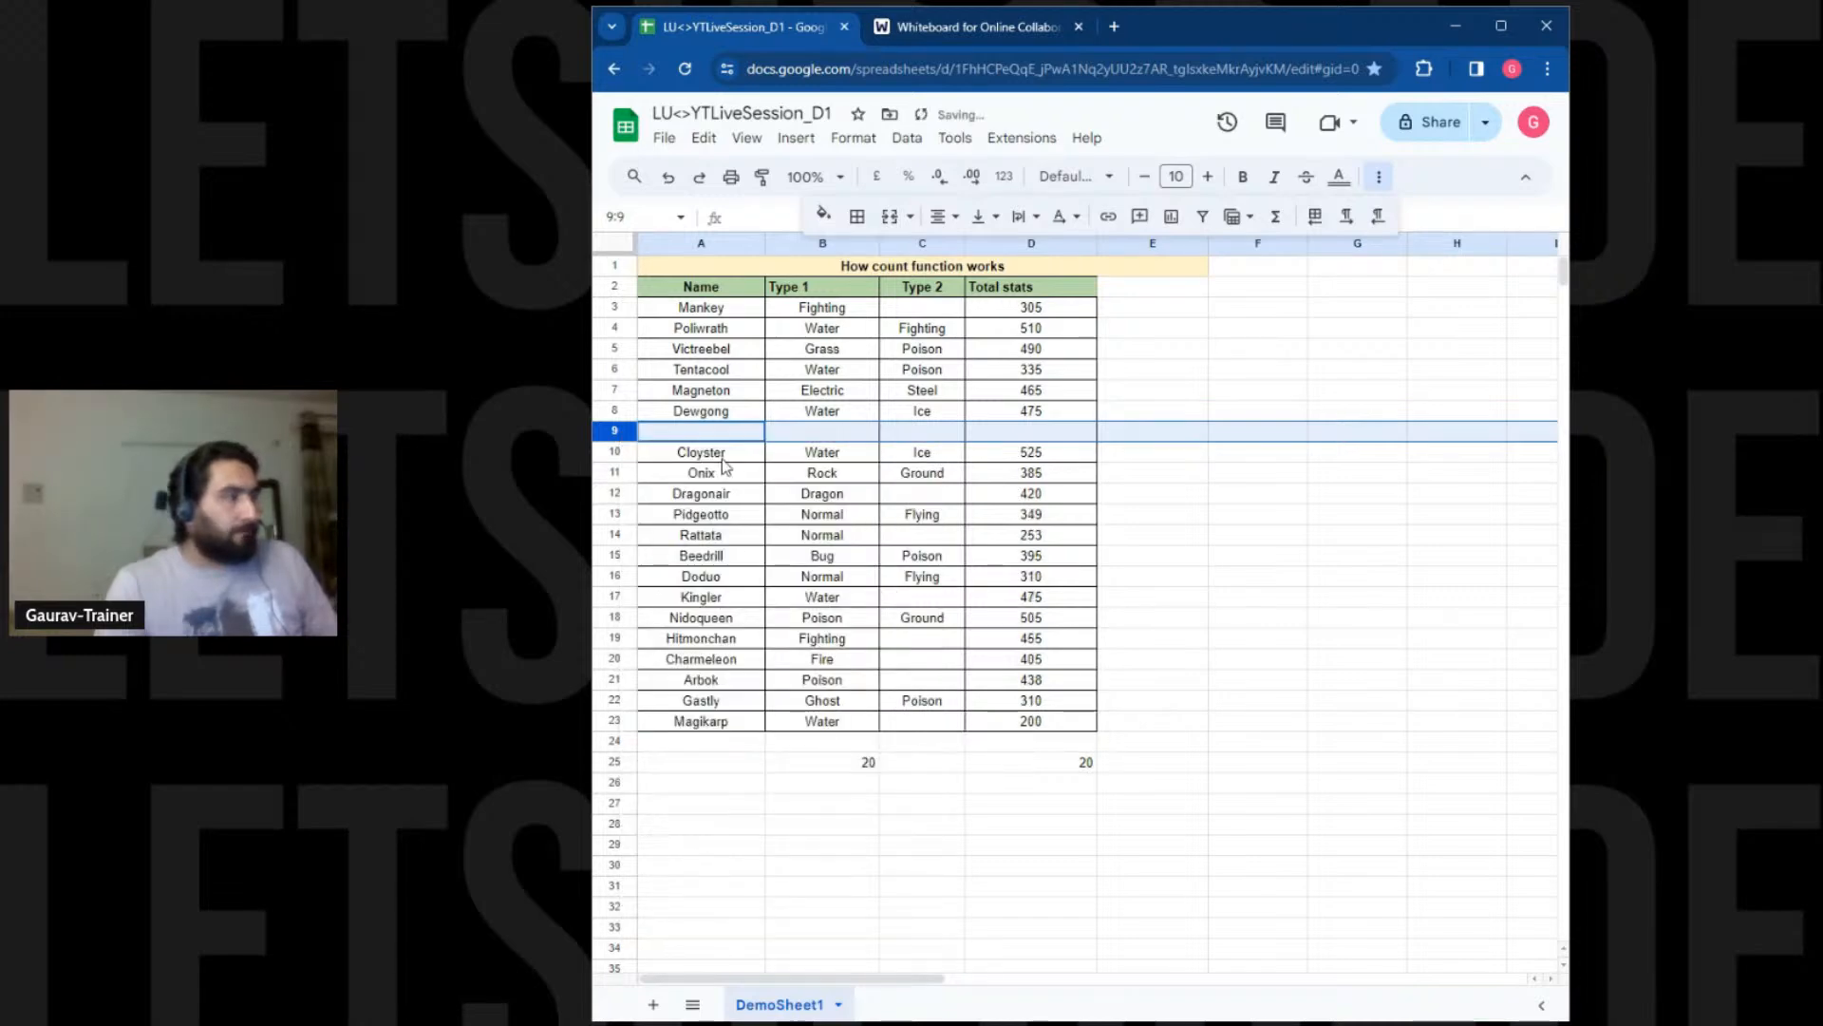
click(801, 435)
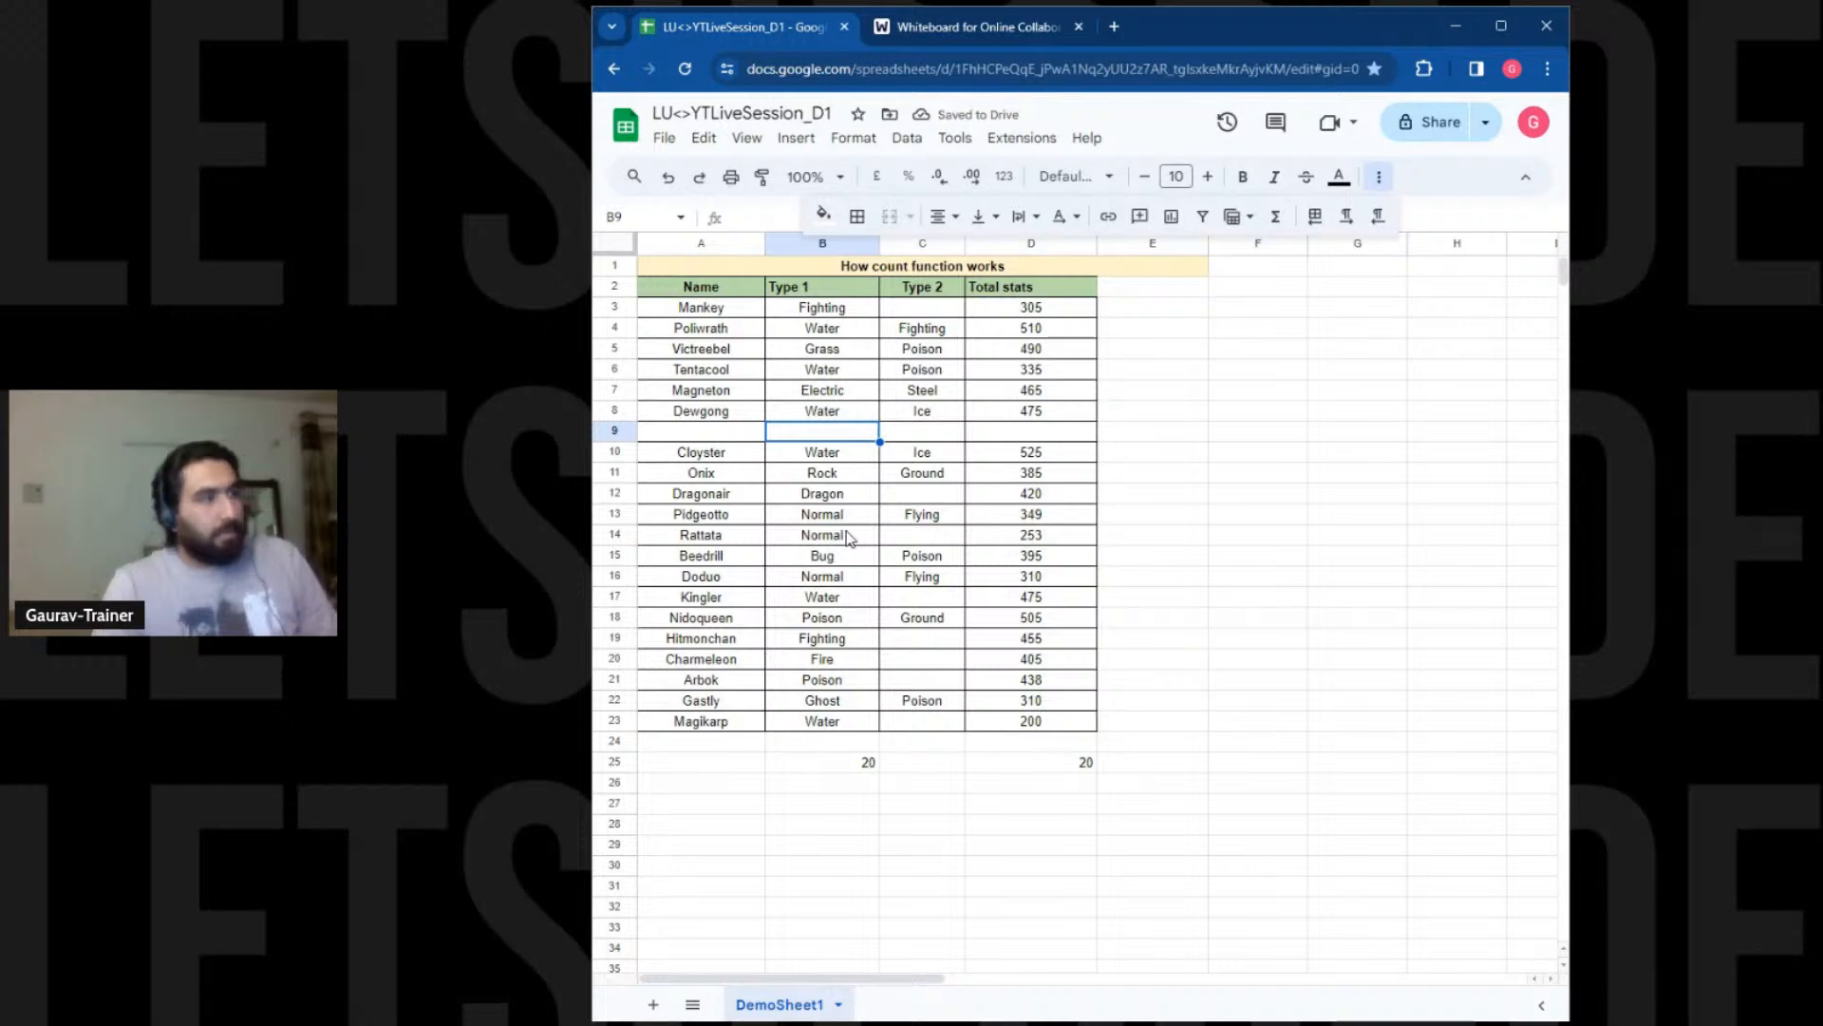
Clear the count formulas under the table in B25:D25
drag(867, 761, 1089, 764)
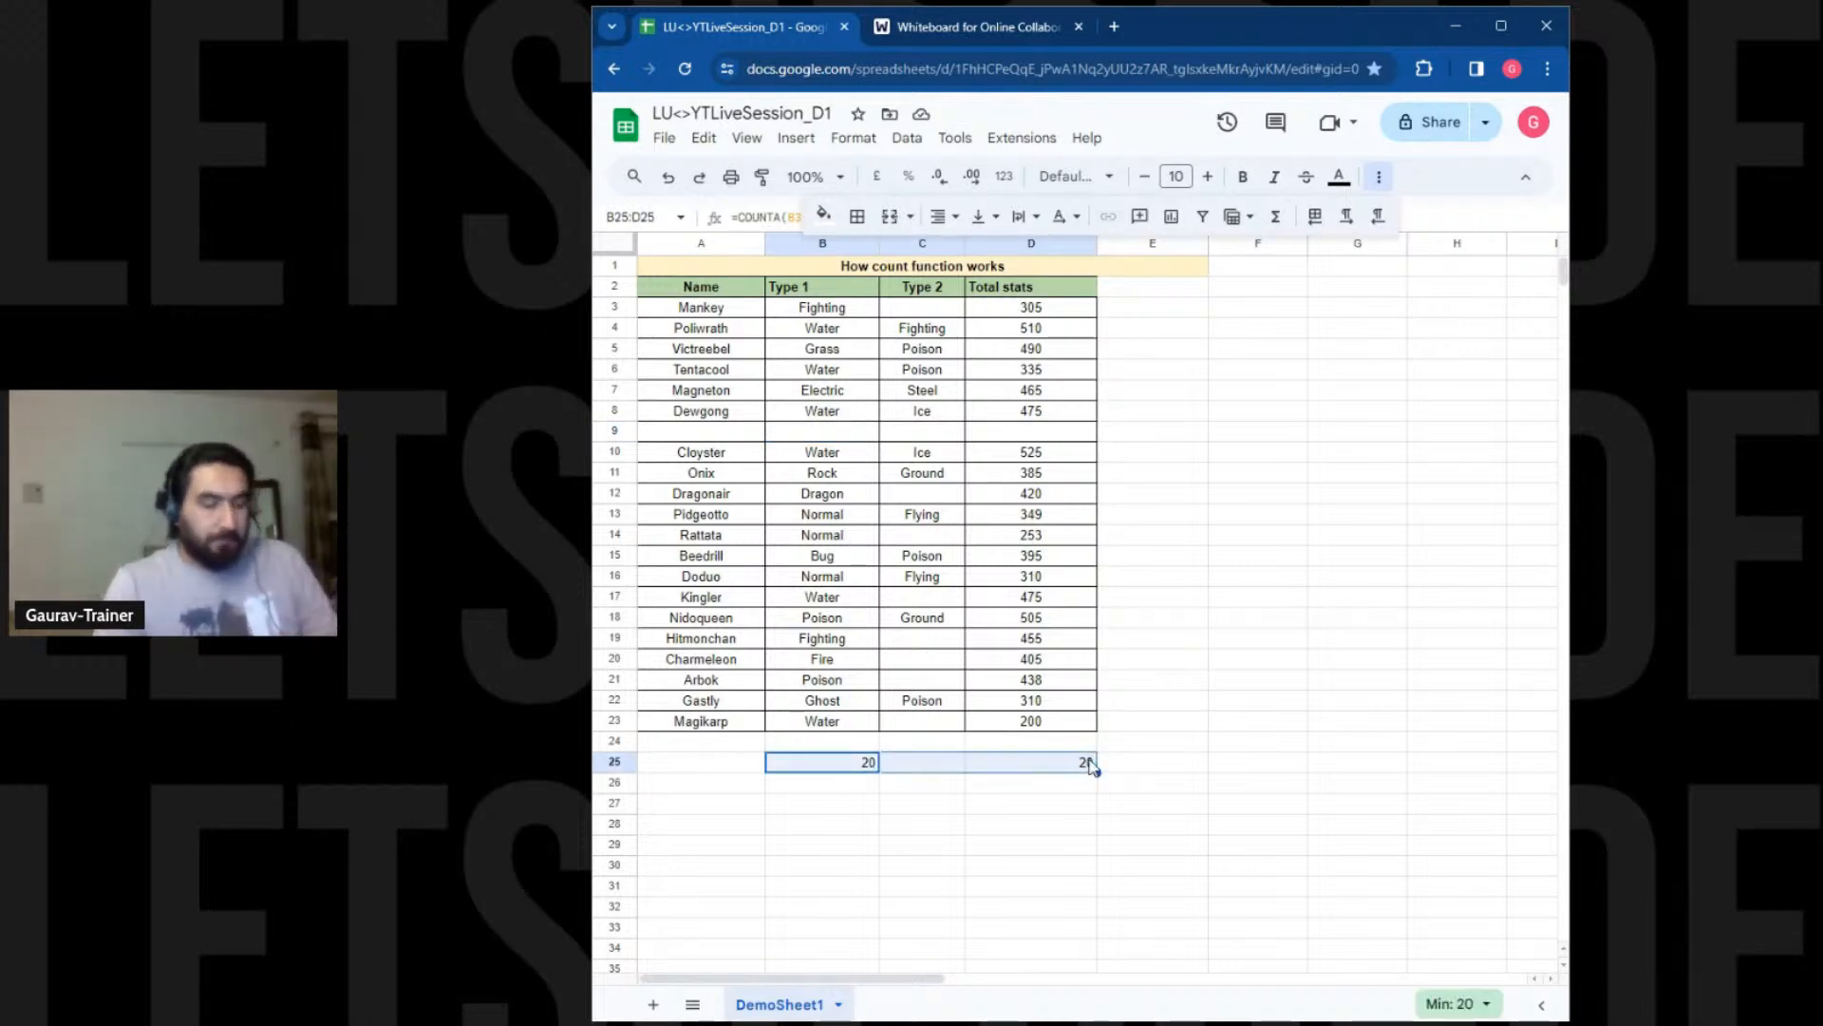
key(Delete)
click(1152, 825)
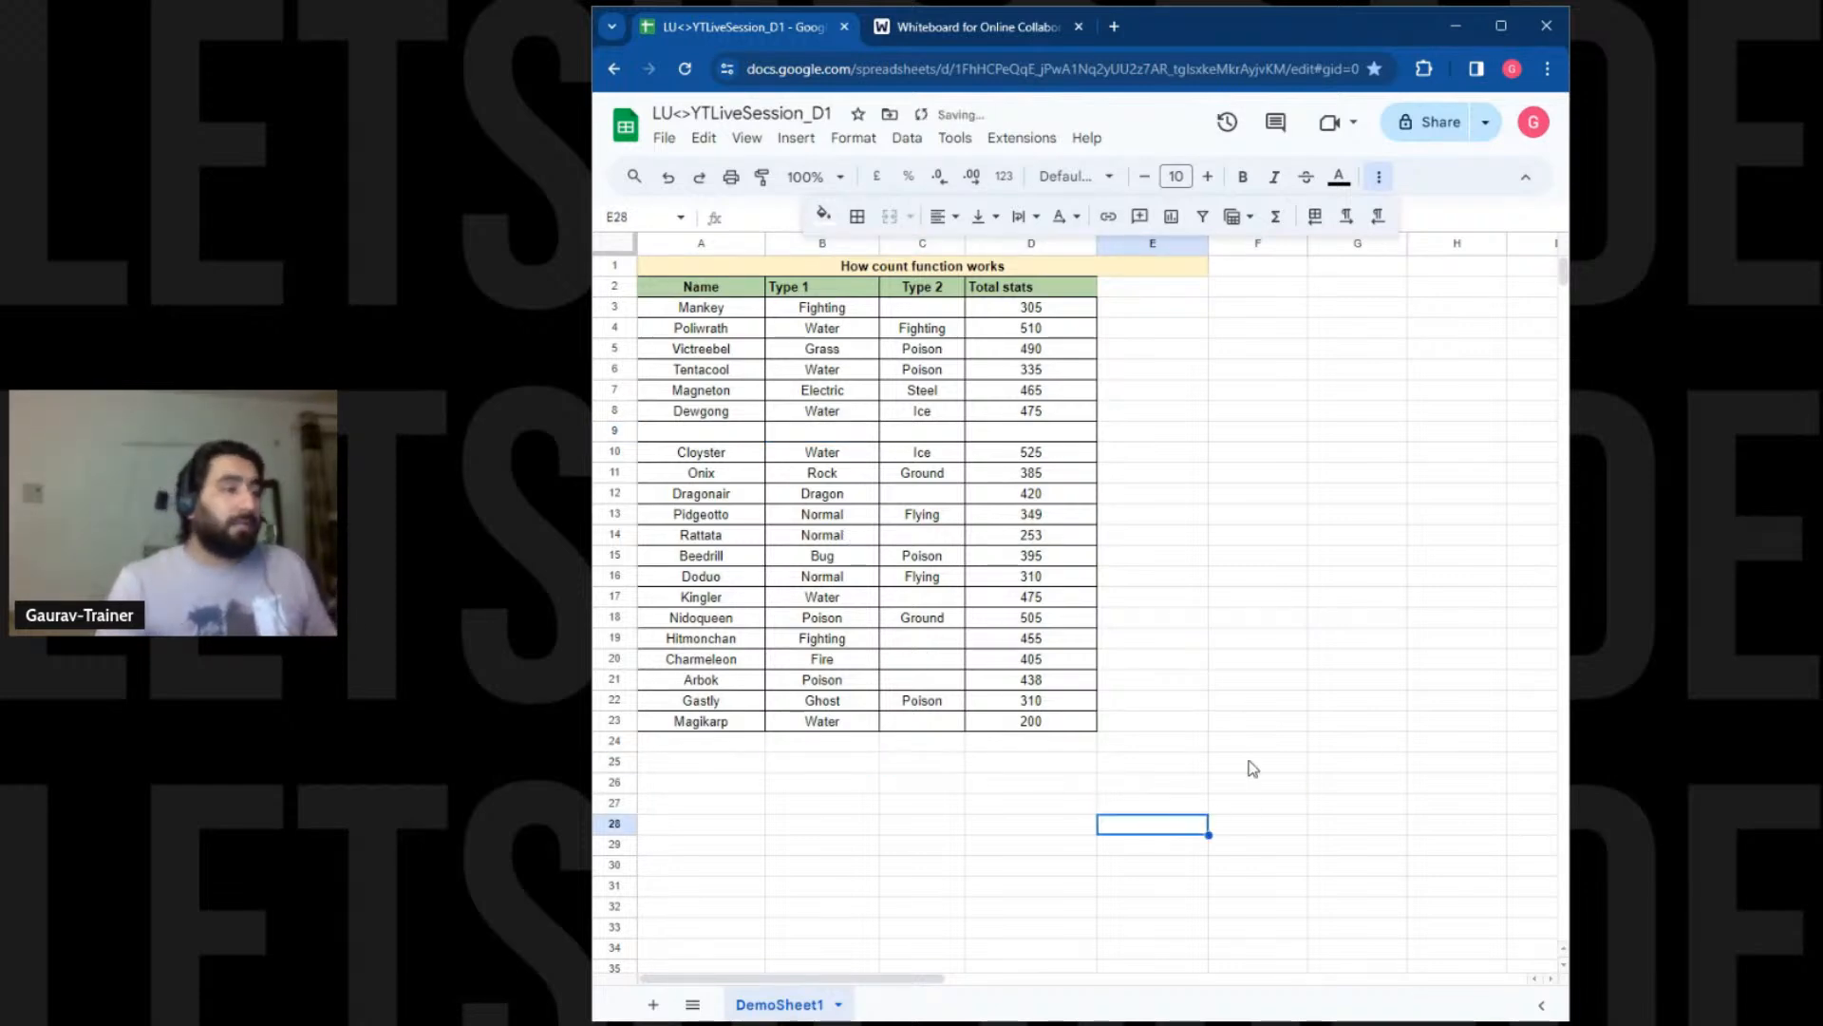
Count the empty cells of the Name column in cell A25 with =COUNTBLANK(A3:A23)
click(677, 761)
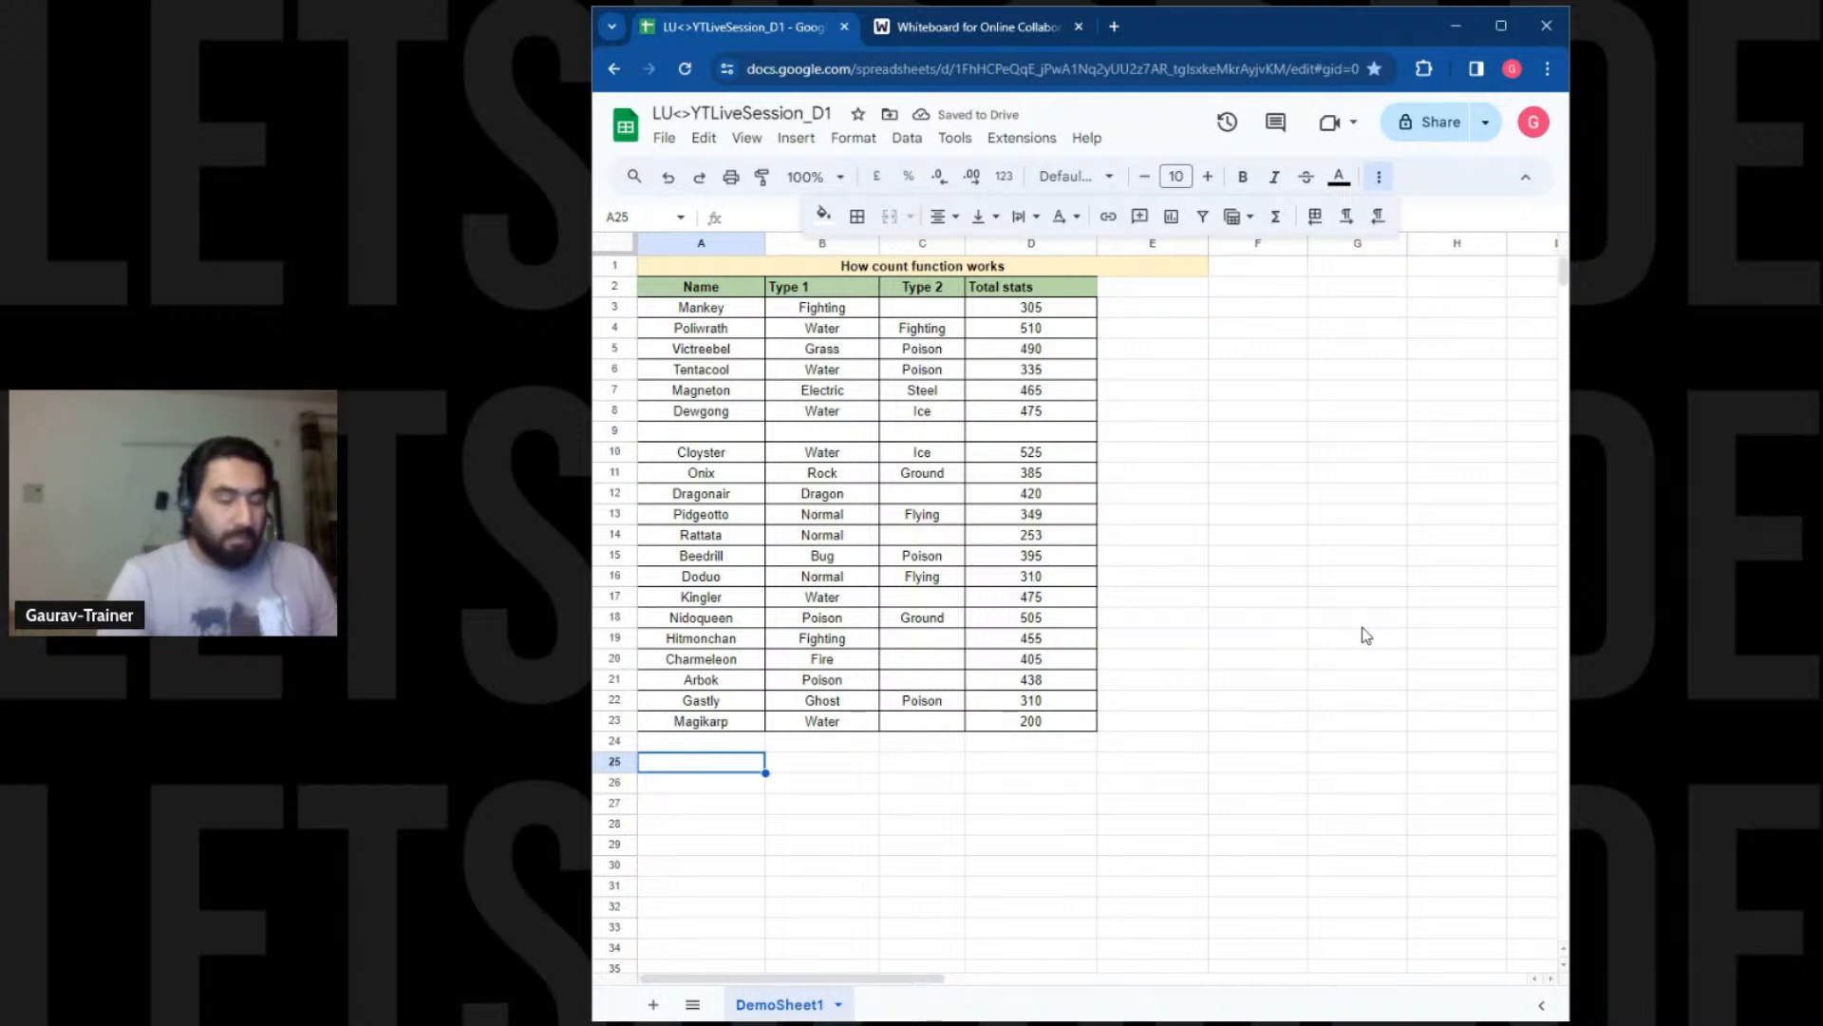
text(=COUNT)
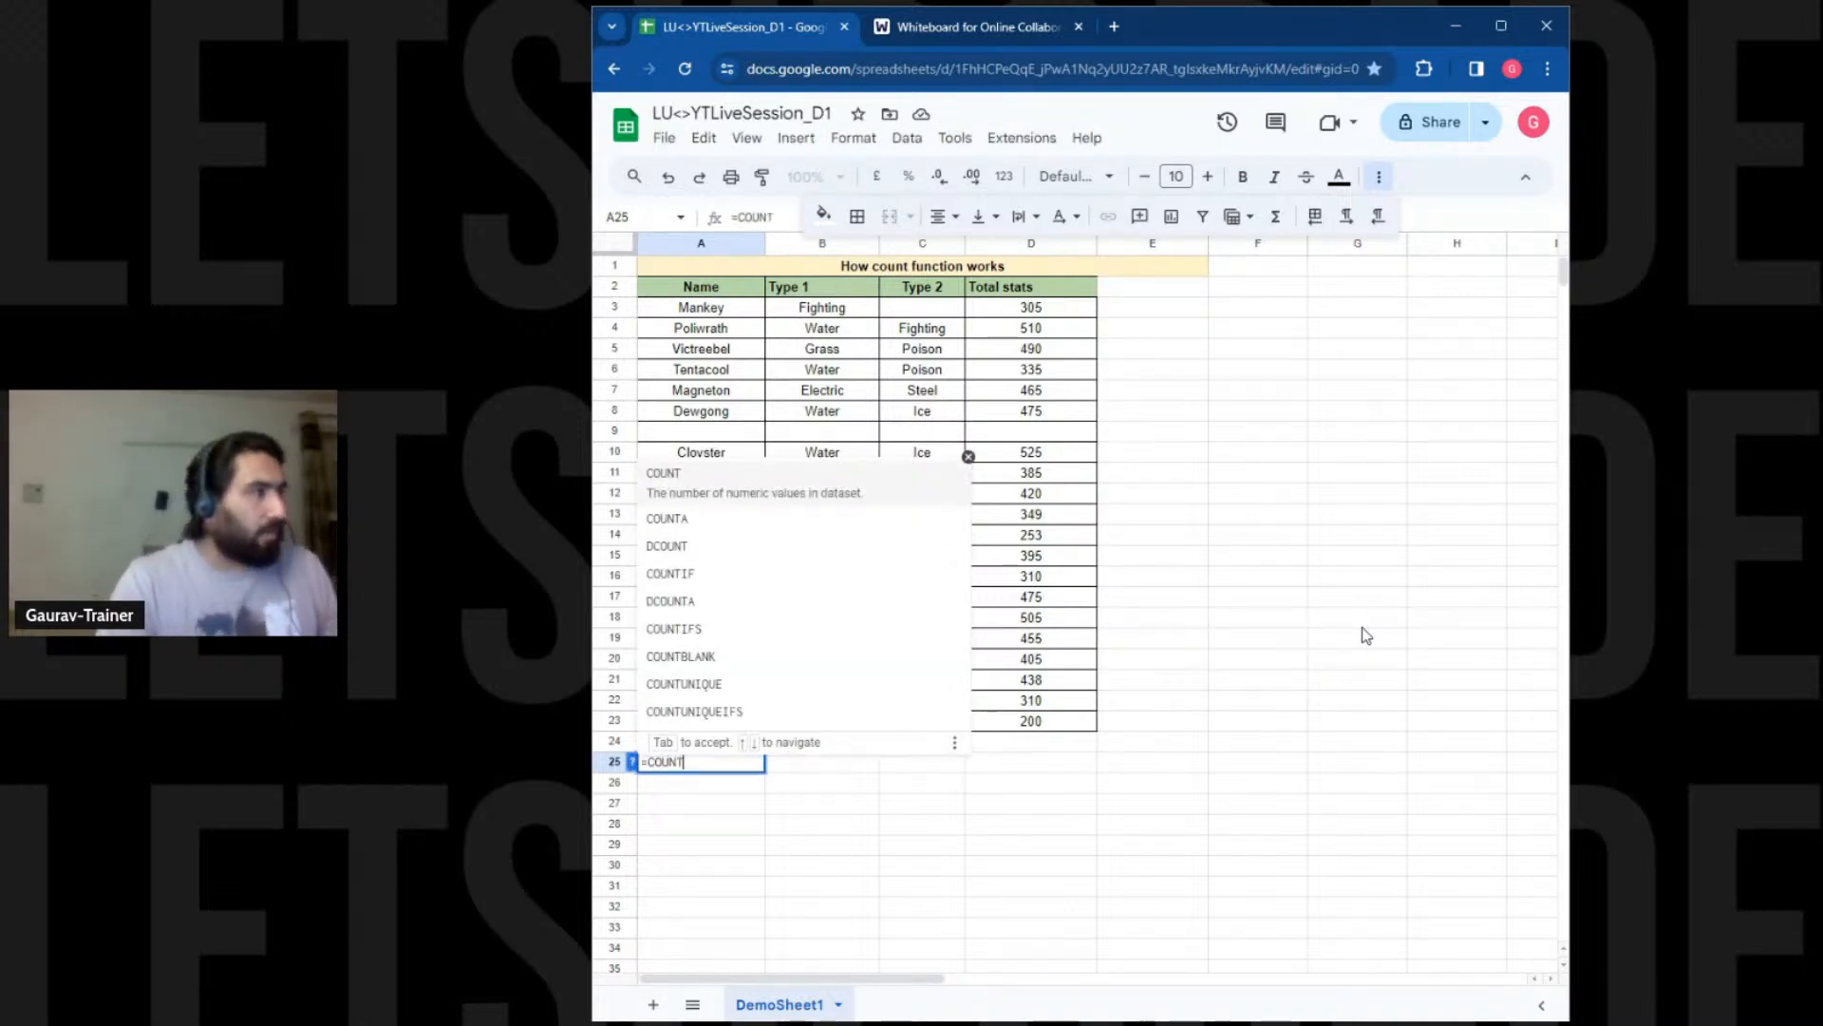
text(BL)
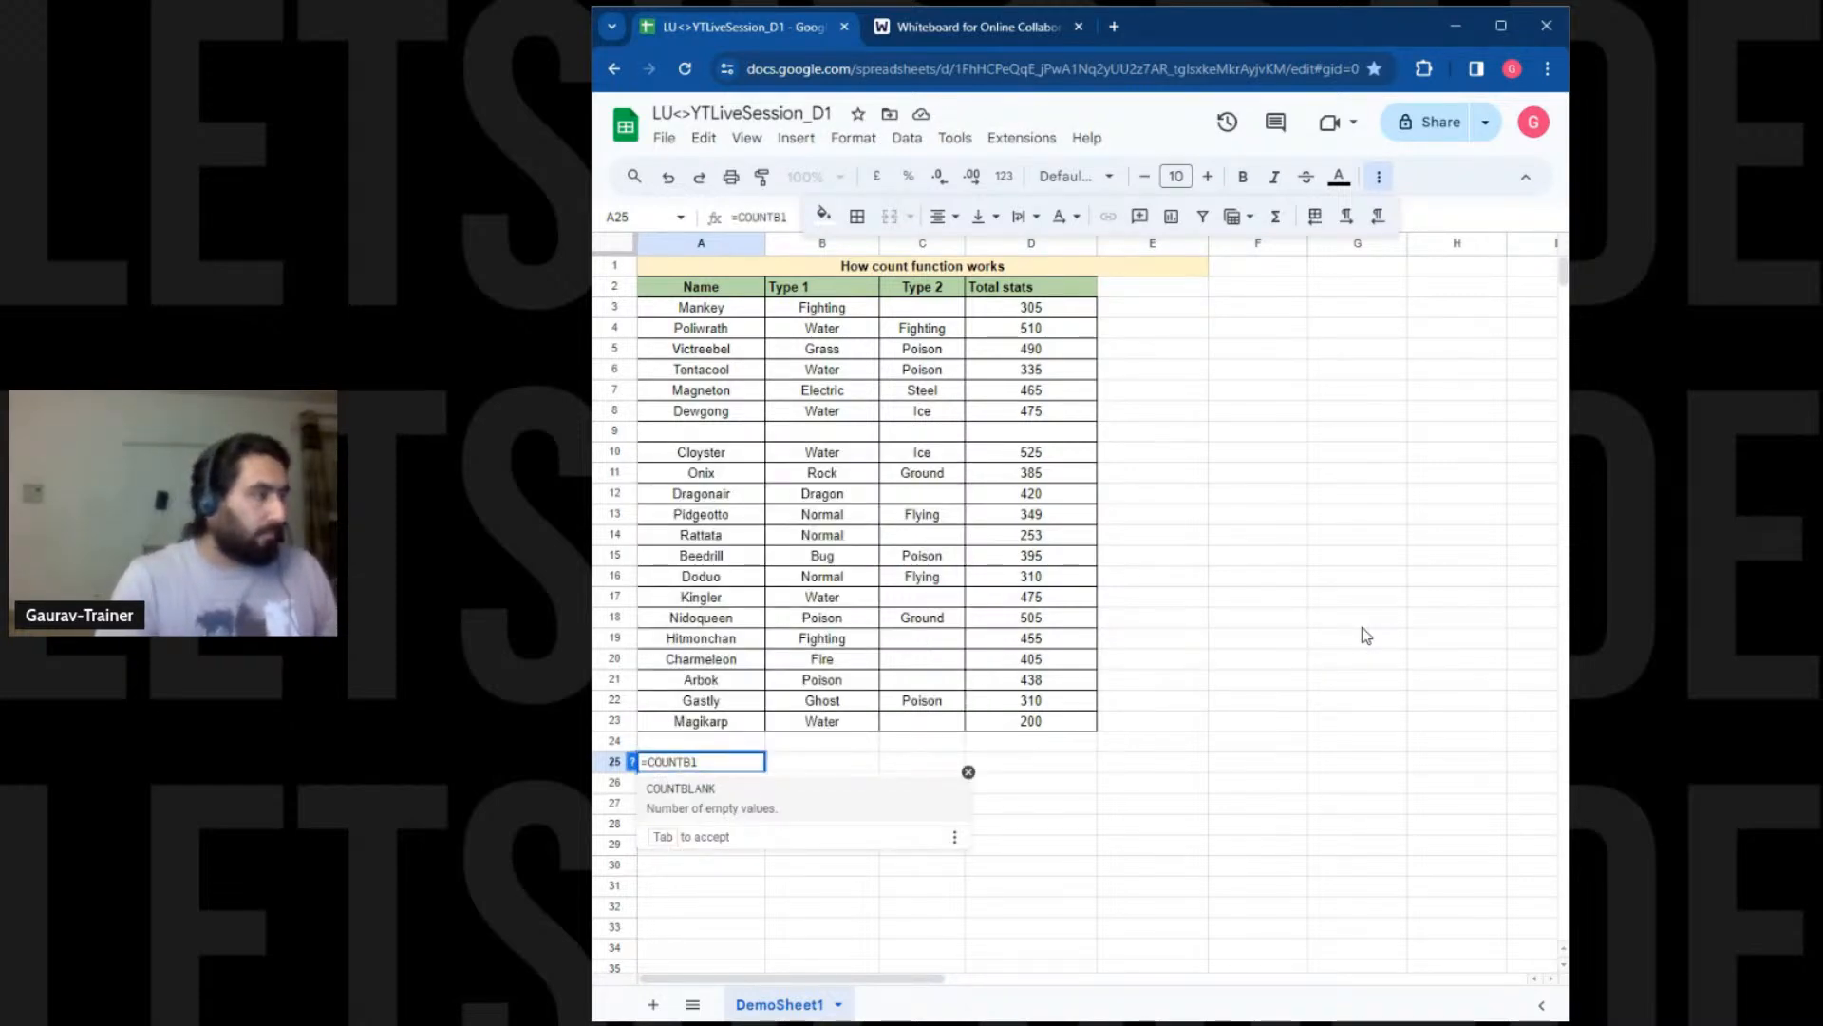
key(Tab)
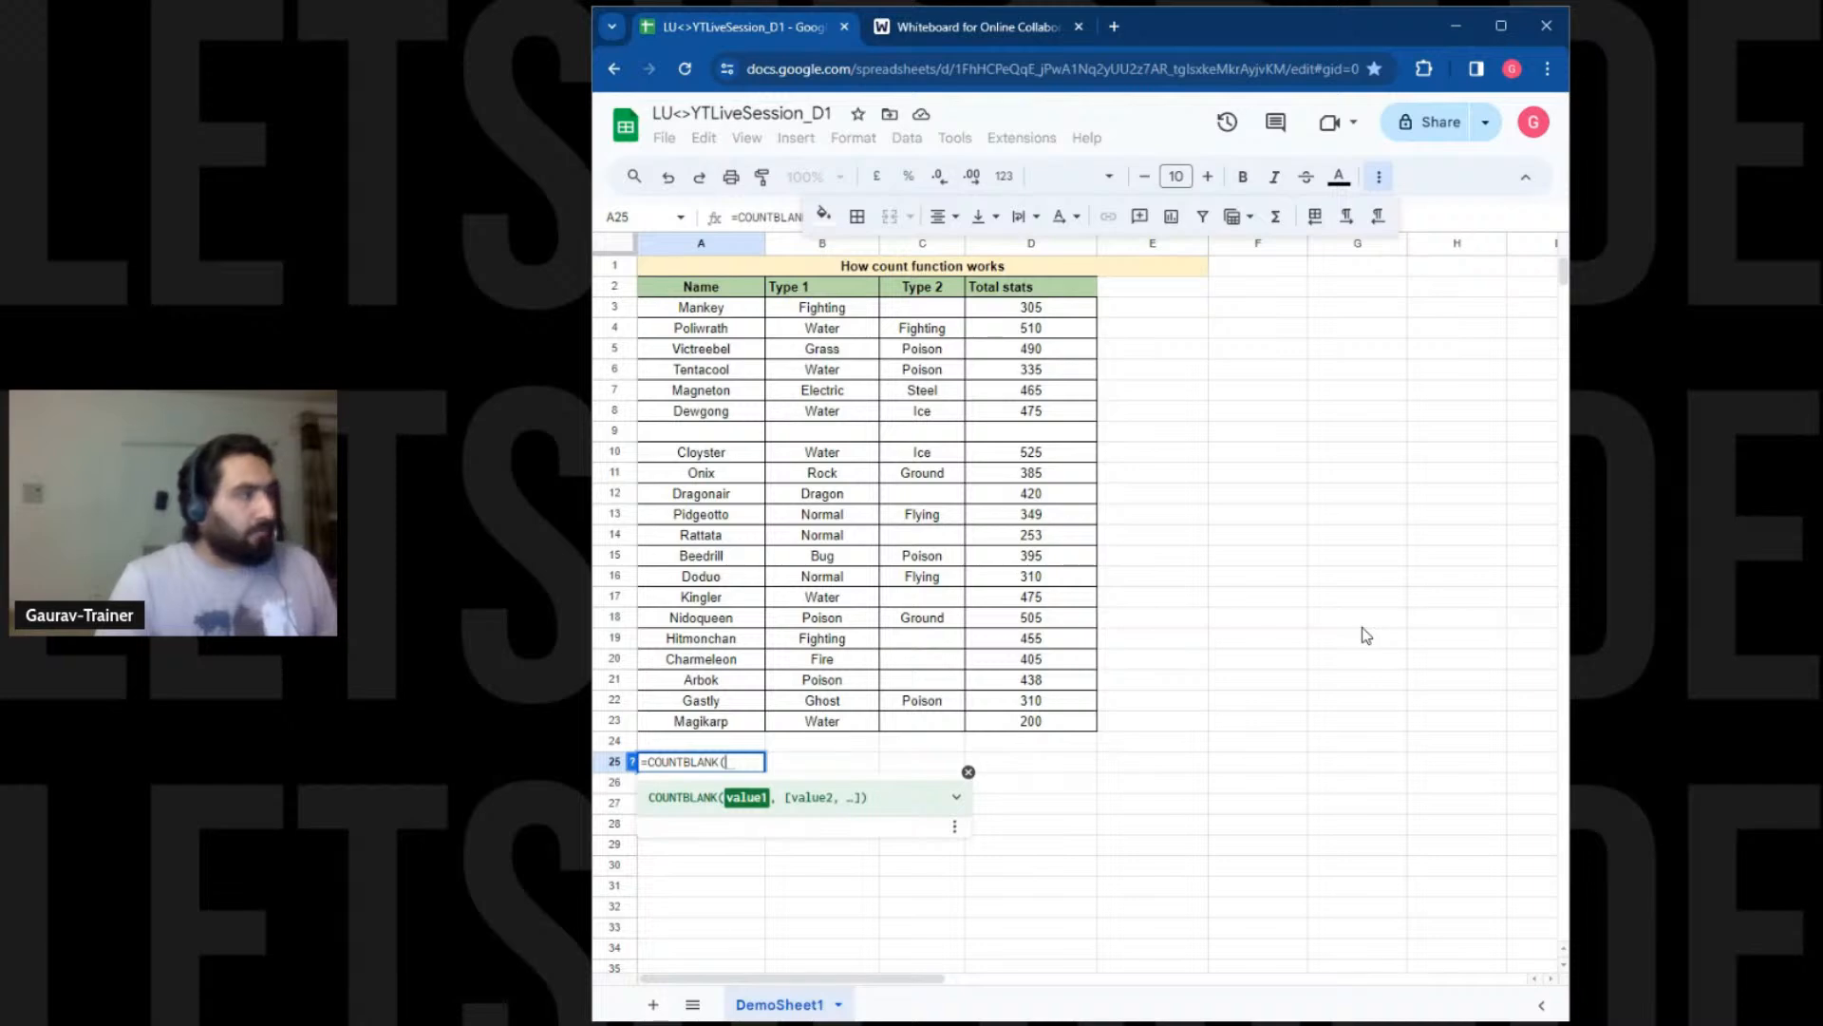
text(A3)
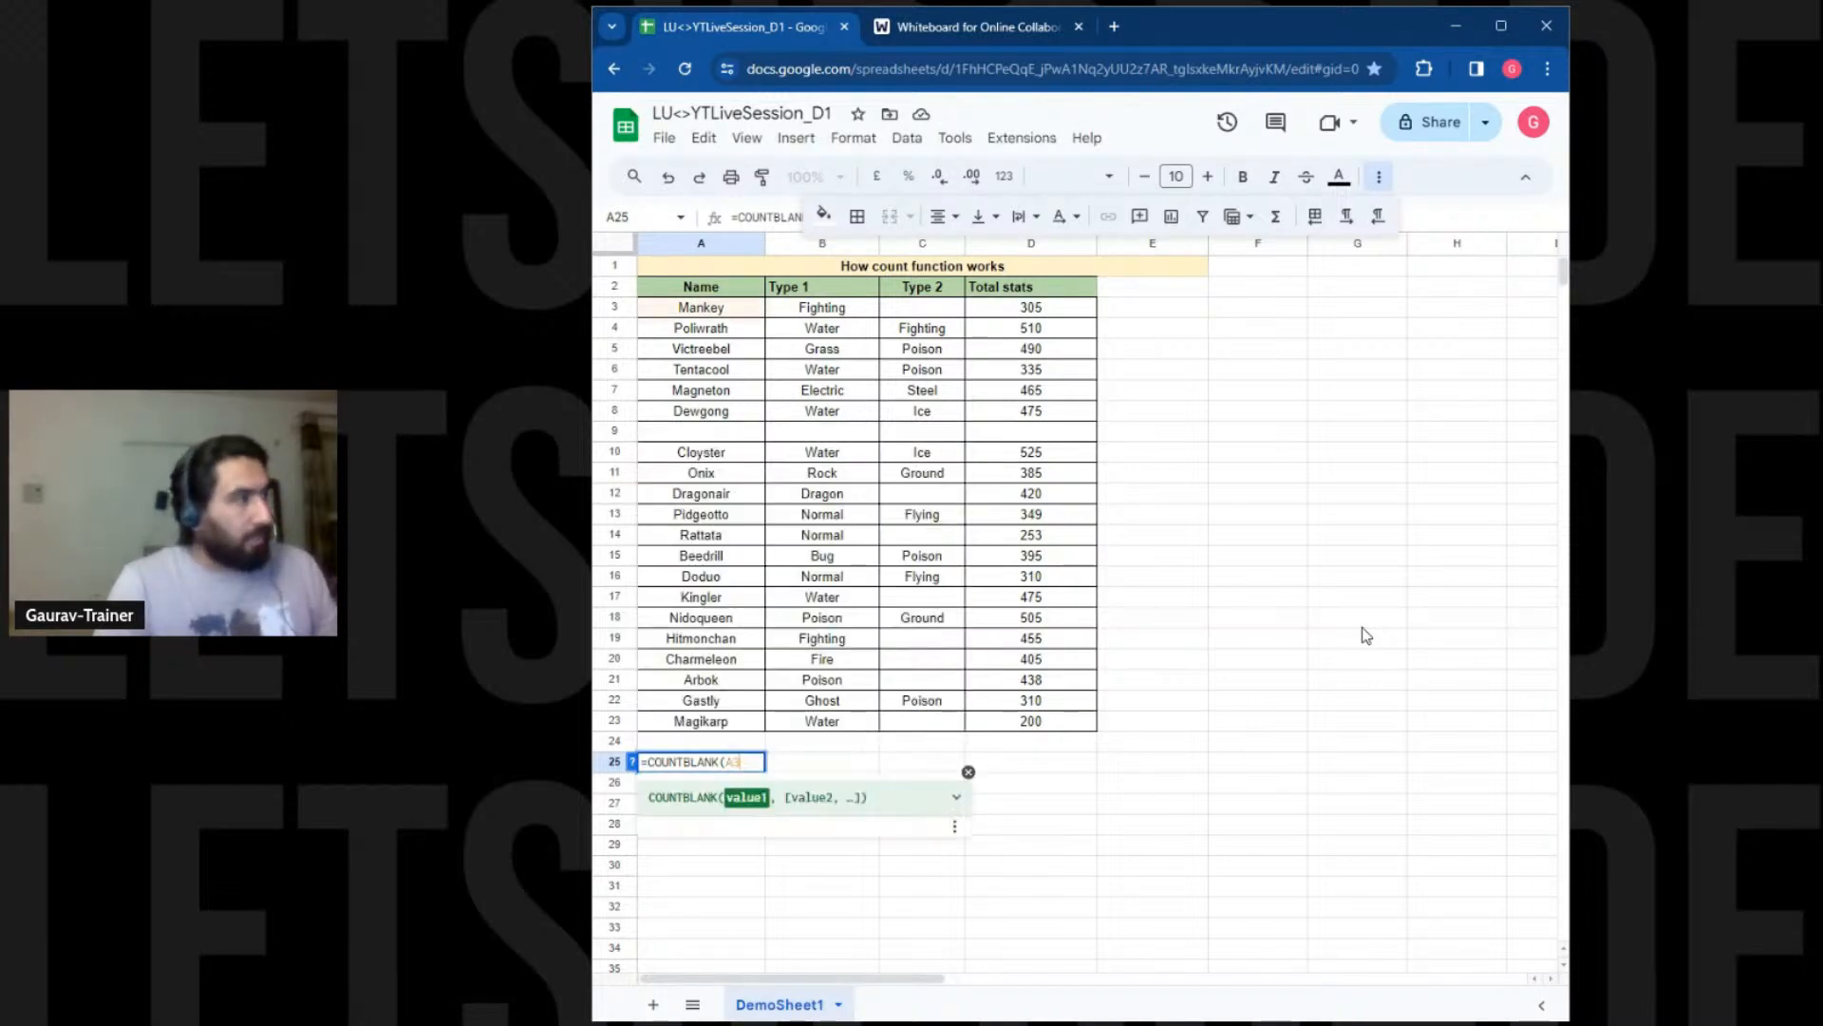
text(:A22)
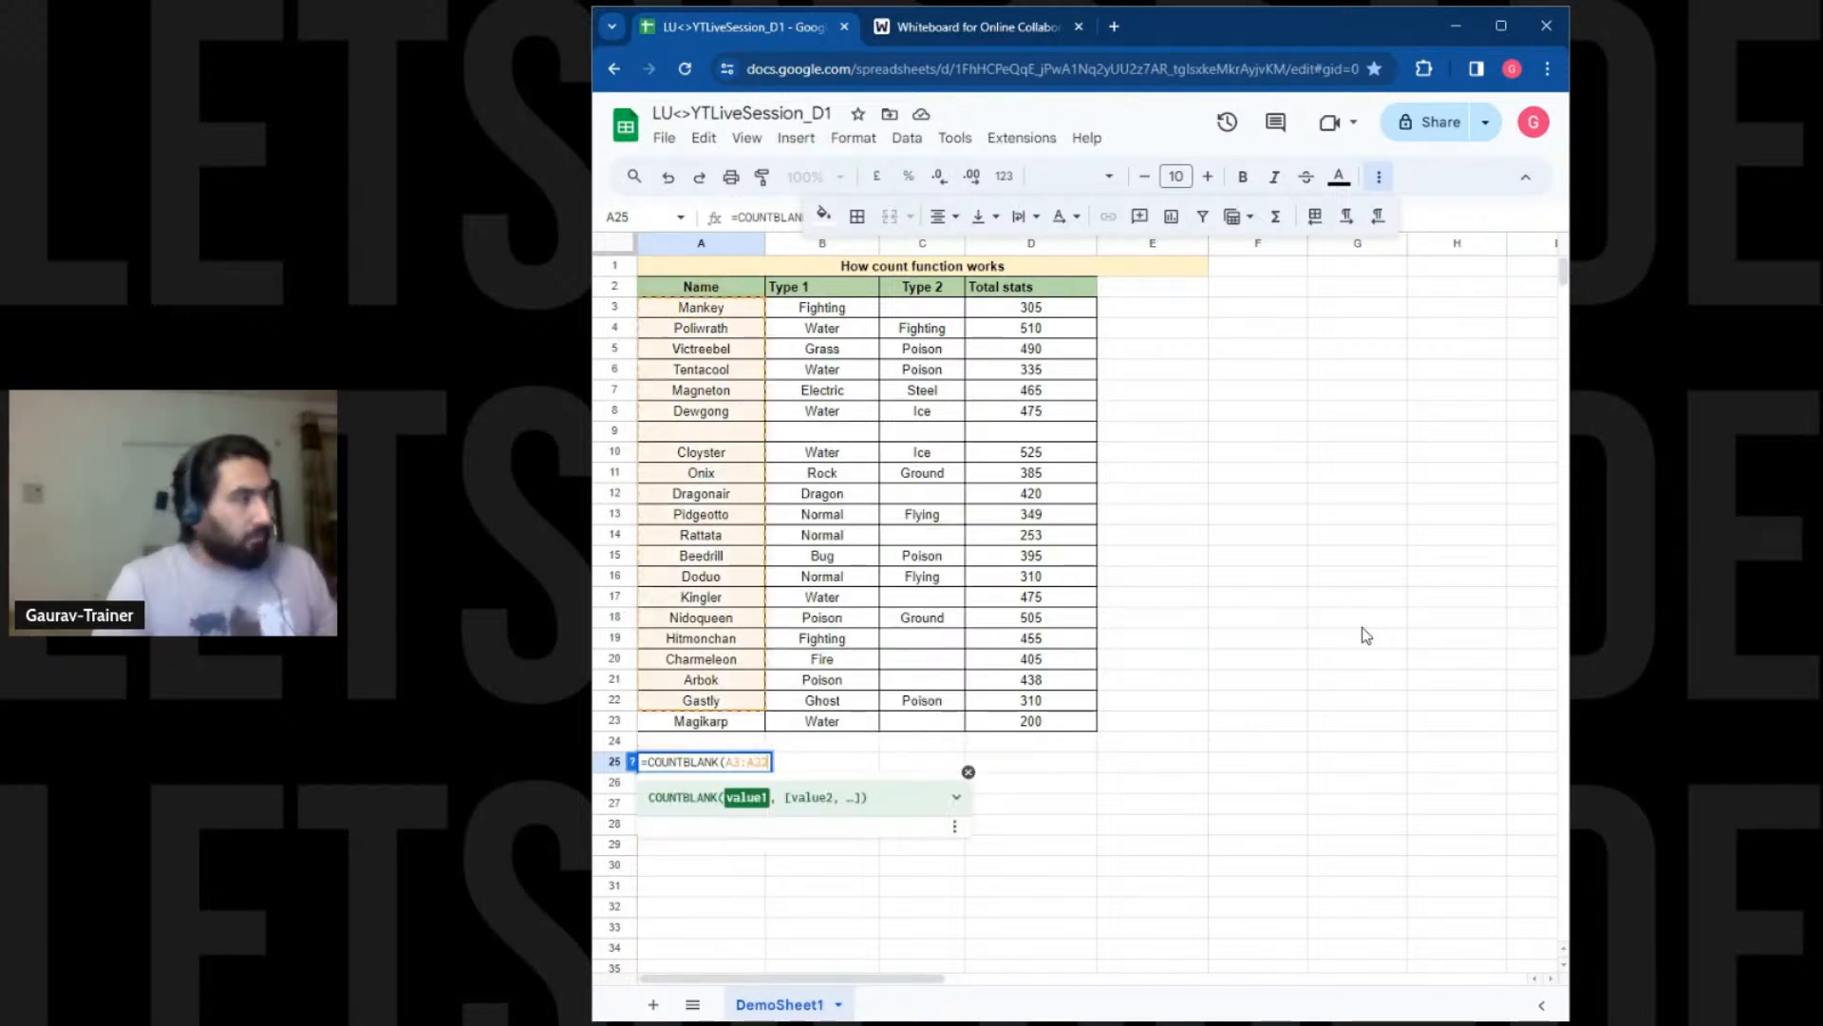
key(BackSpace)
text(3)
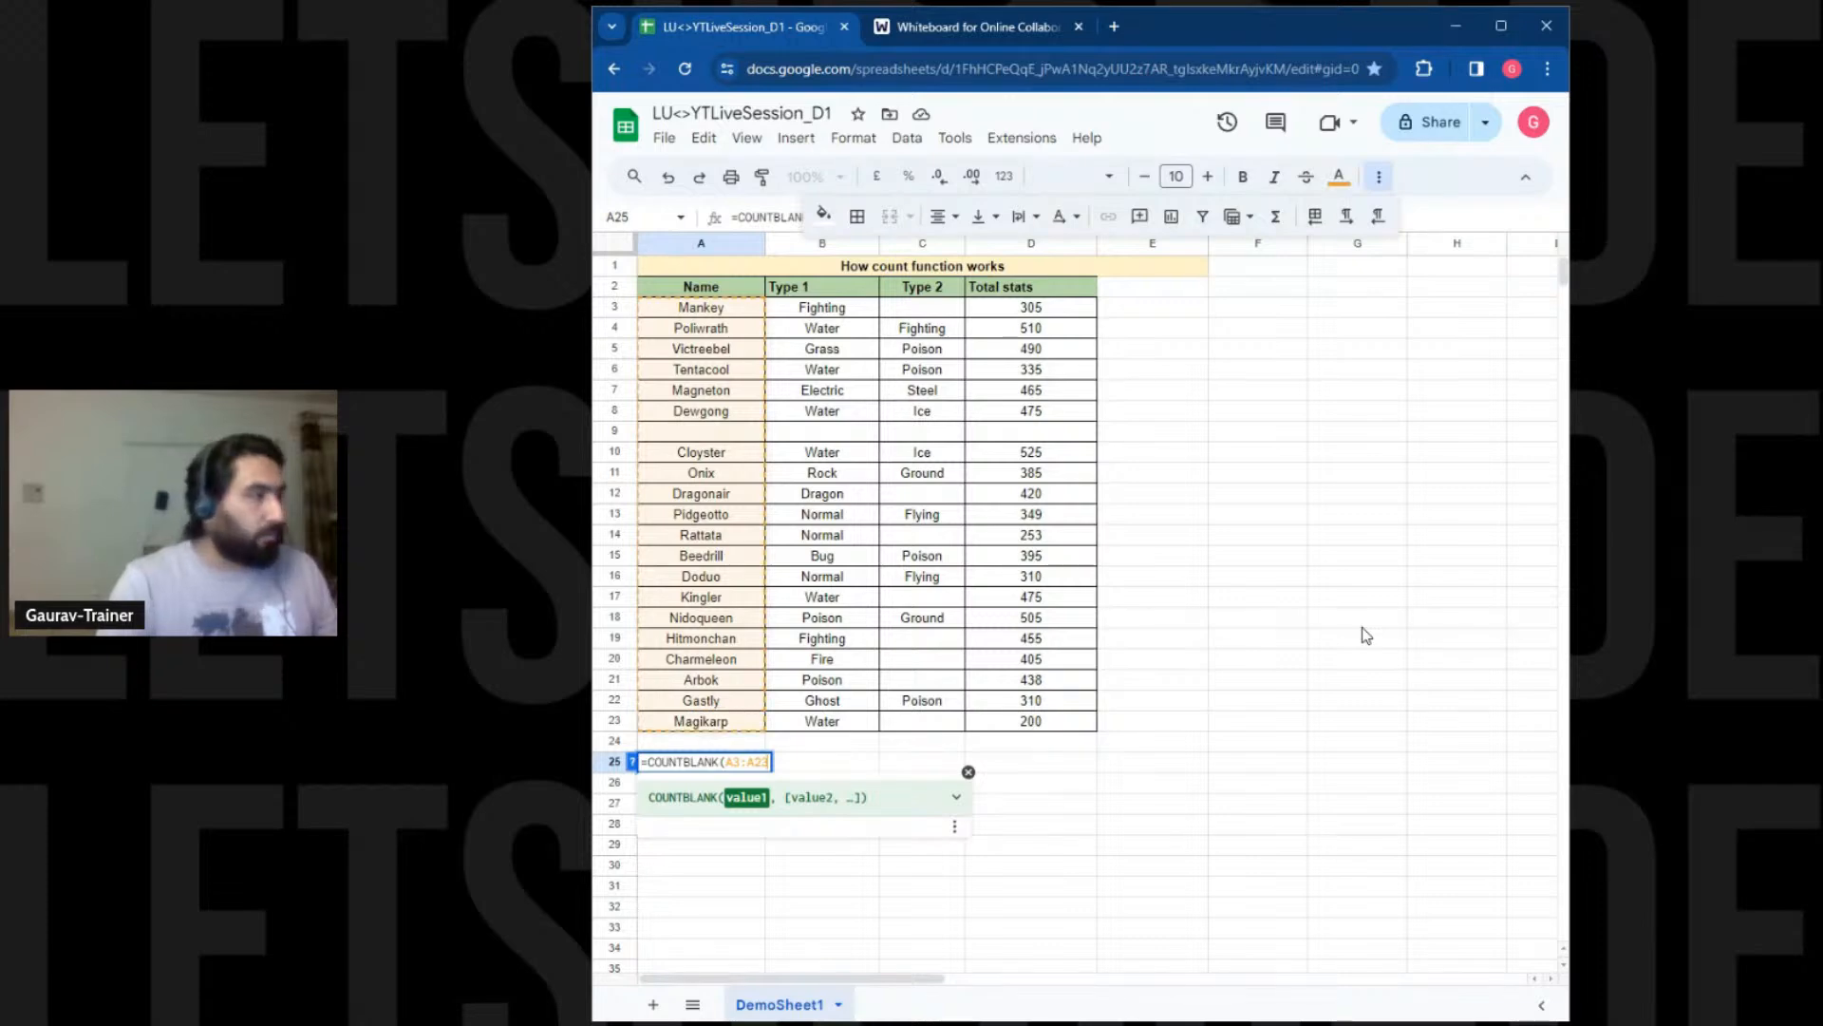
text())
key(Return)
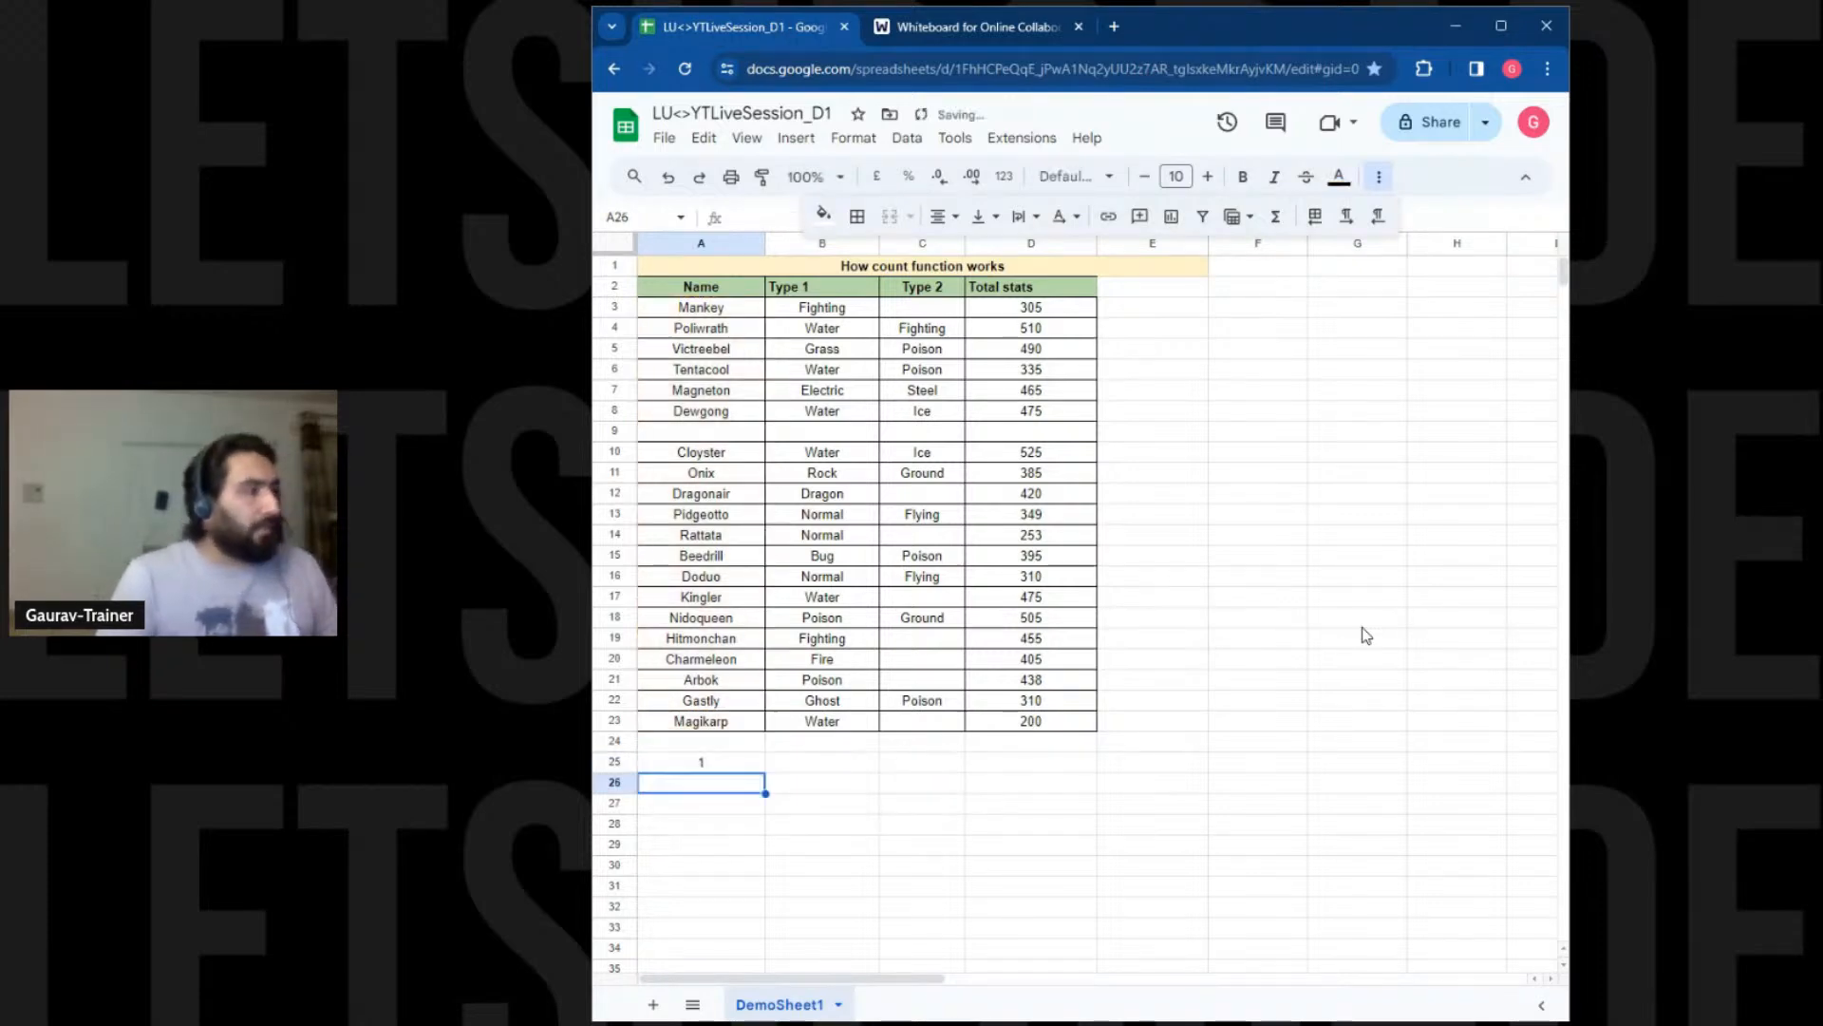
Fill the COUNTBLANK formula from A25 across to D25
click(727, 767)
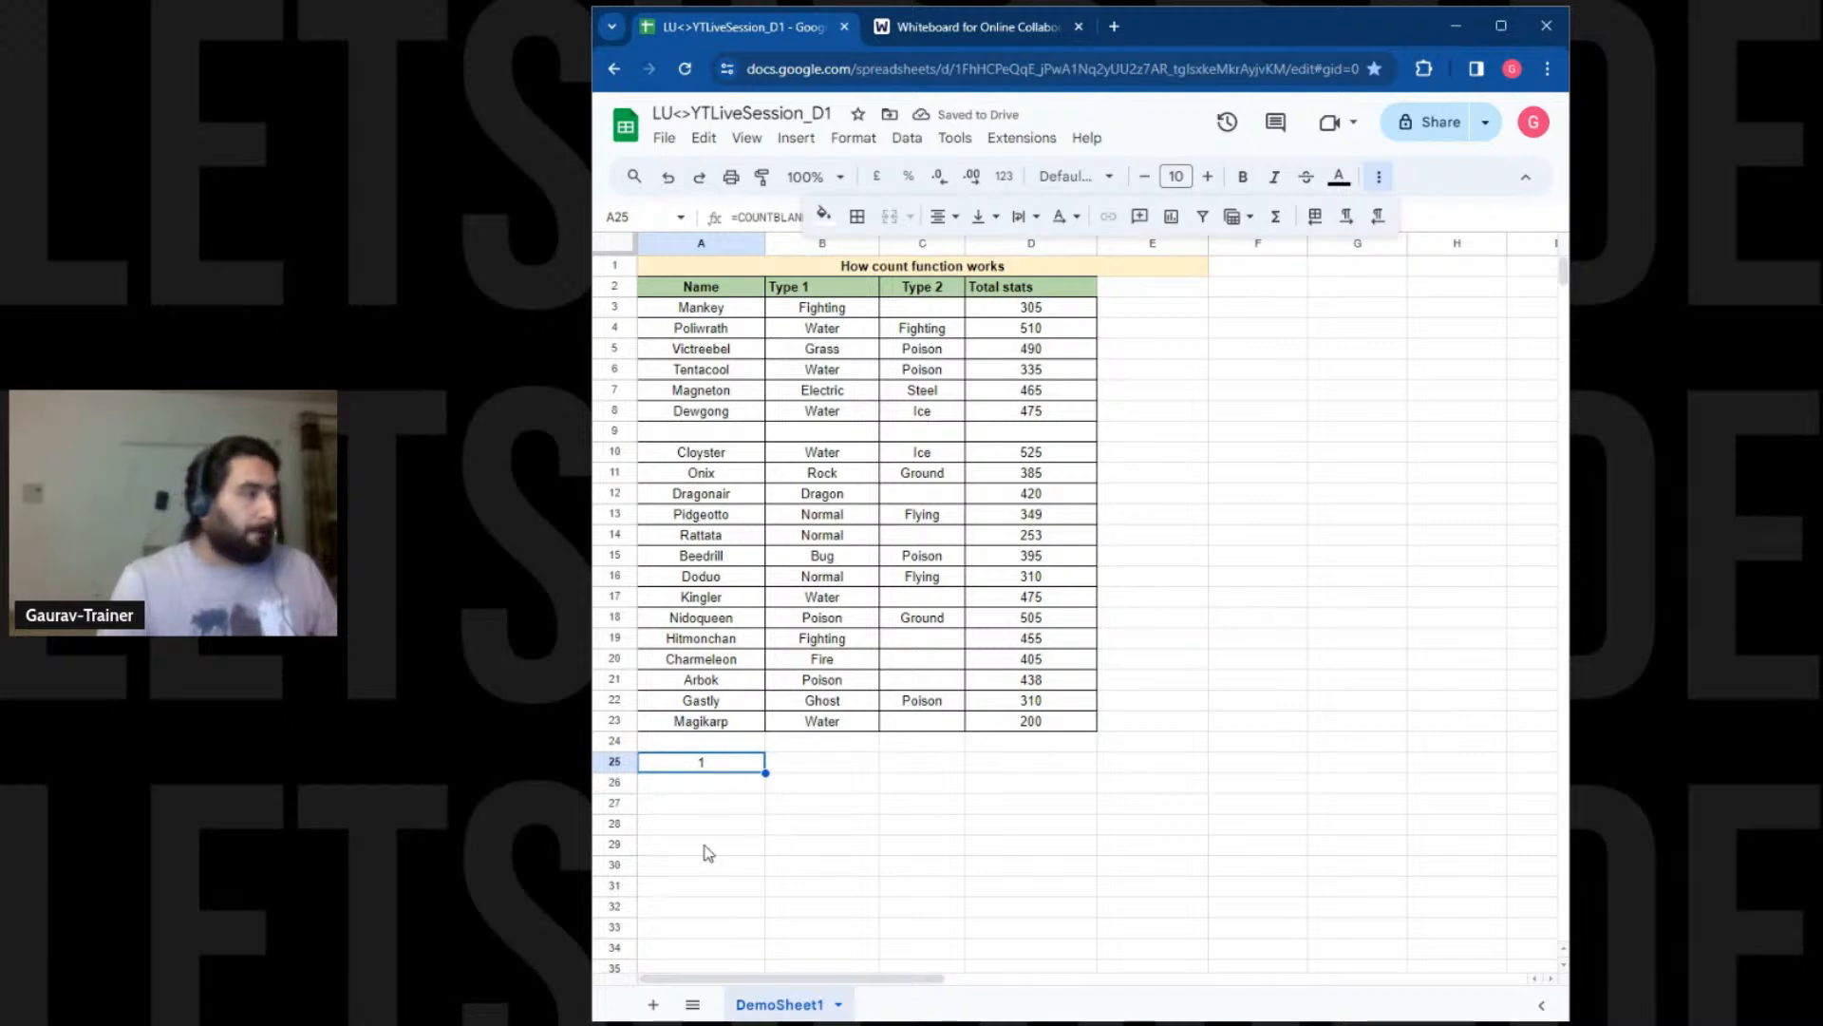
drag(766, 774, 1016, 770)
click(897, 874)
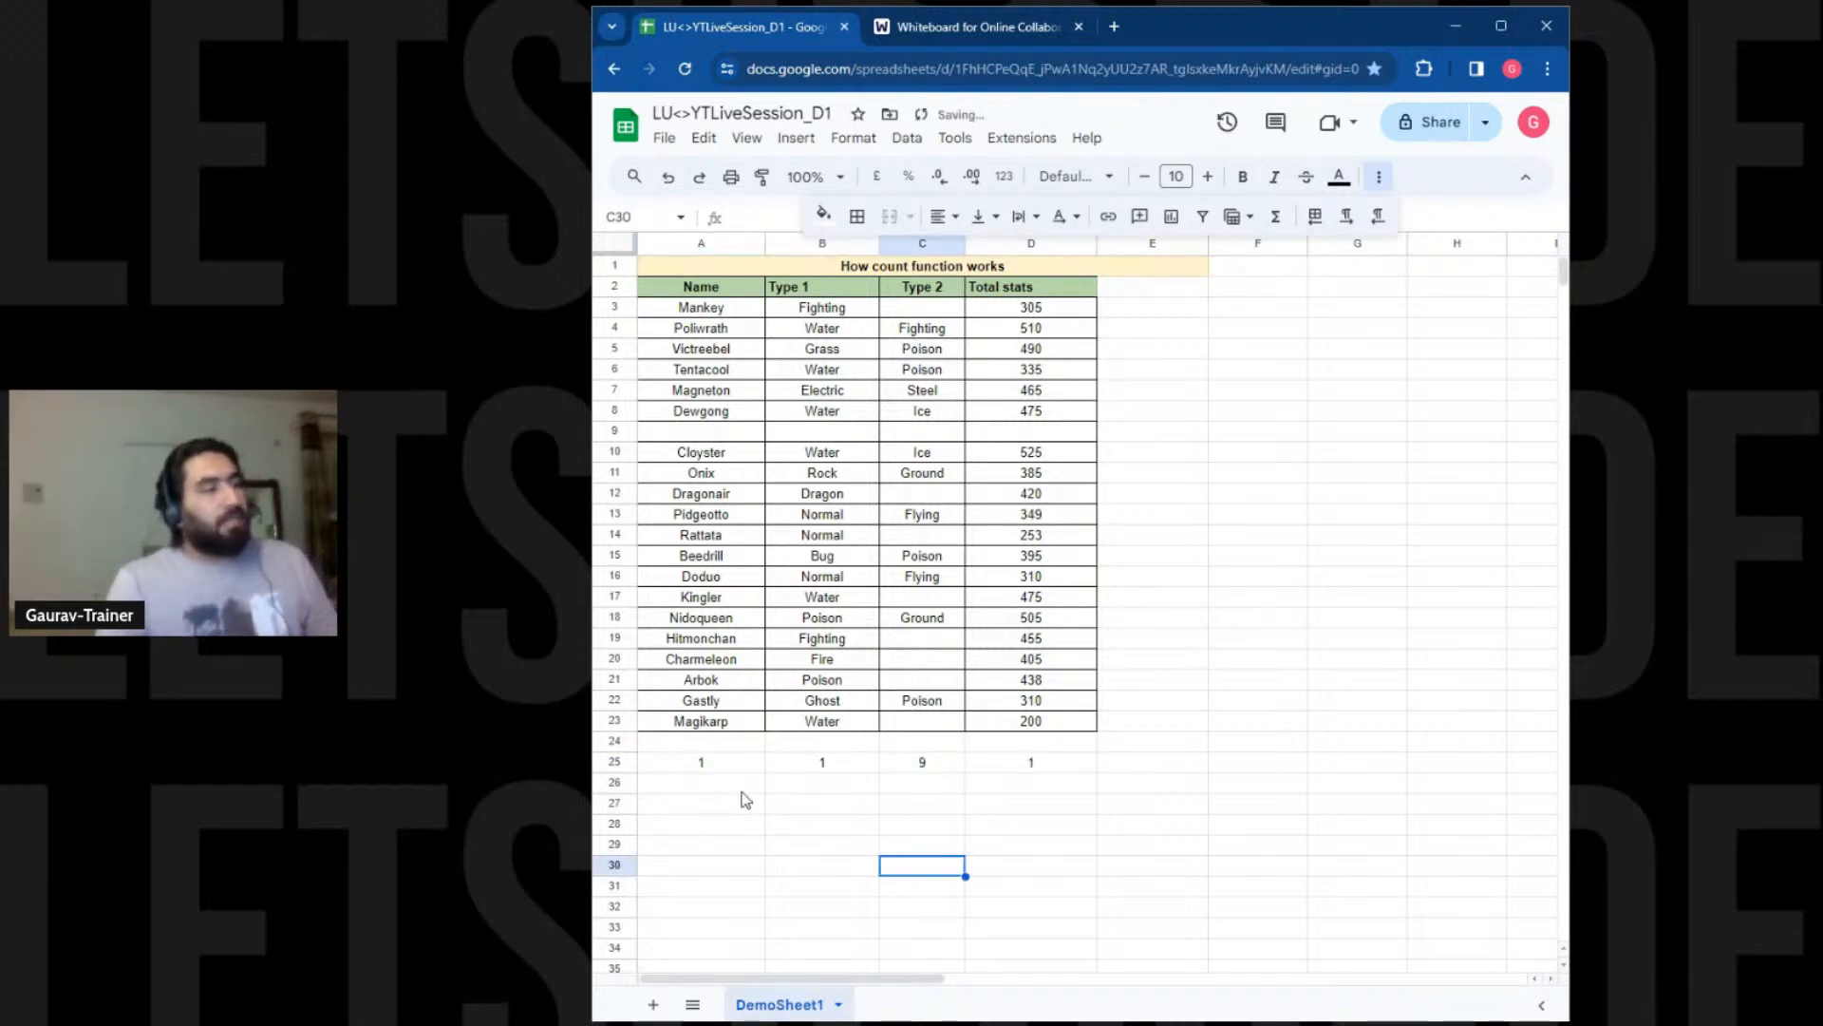
Examine the blank-cell counts in A25:D25 and check the selection statistics for that range
drag(739, 762, 1007, 761)
click(1021, 871)
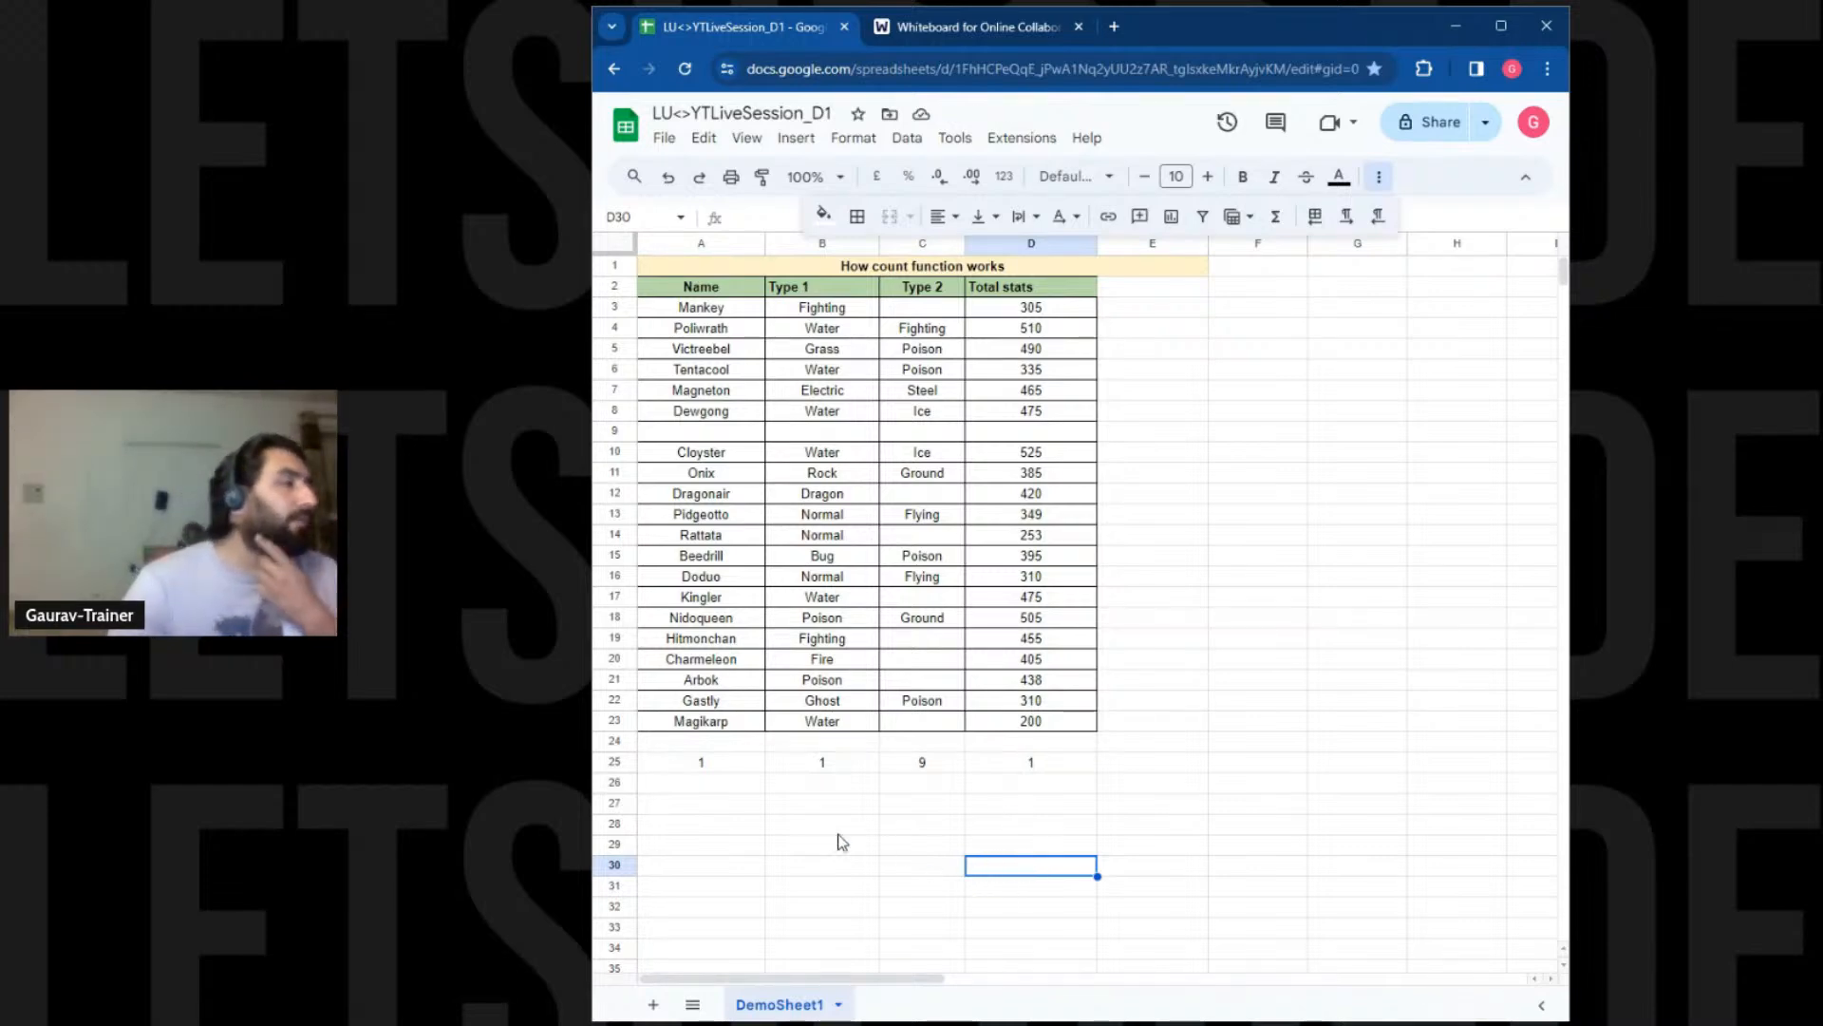
click(940, 771)
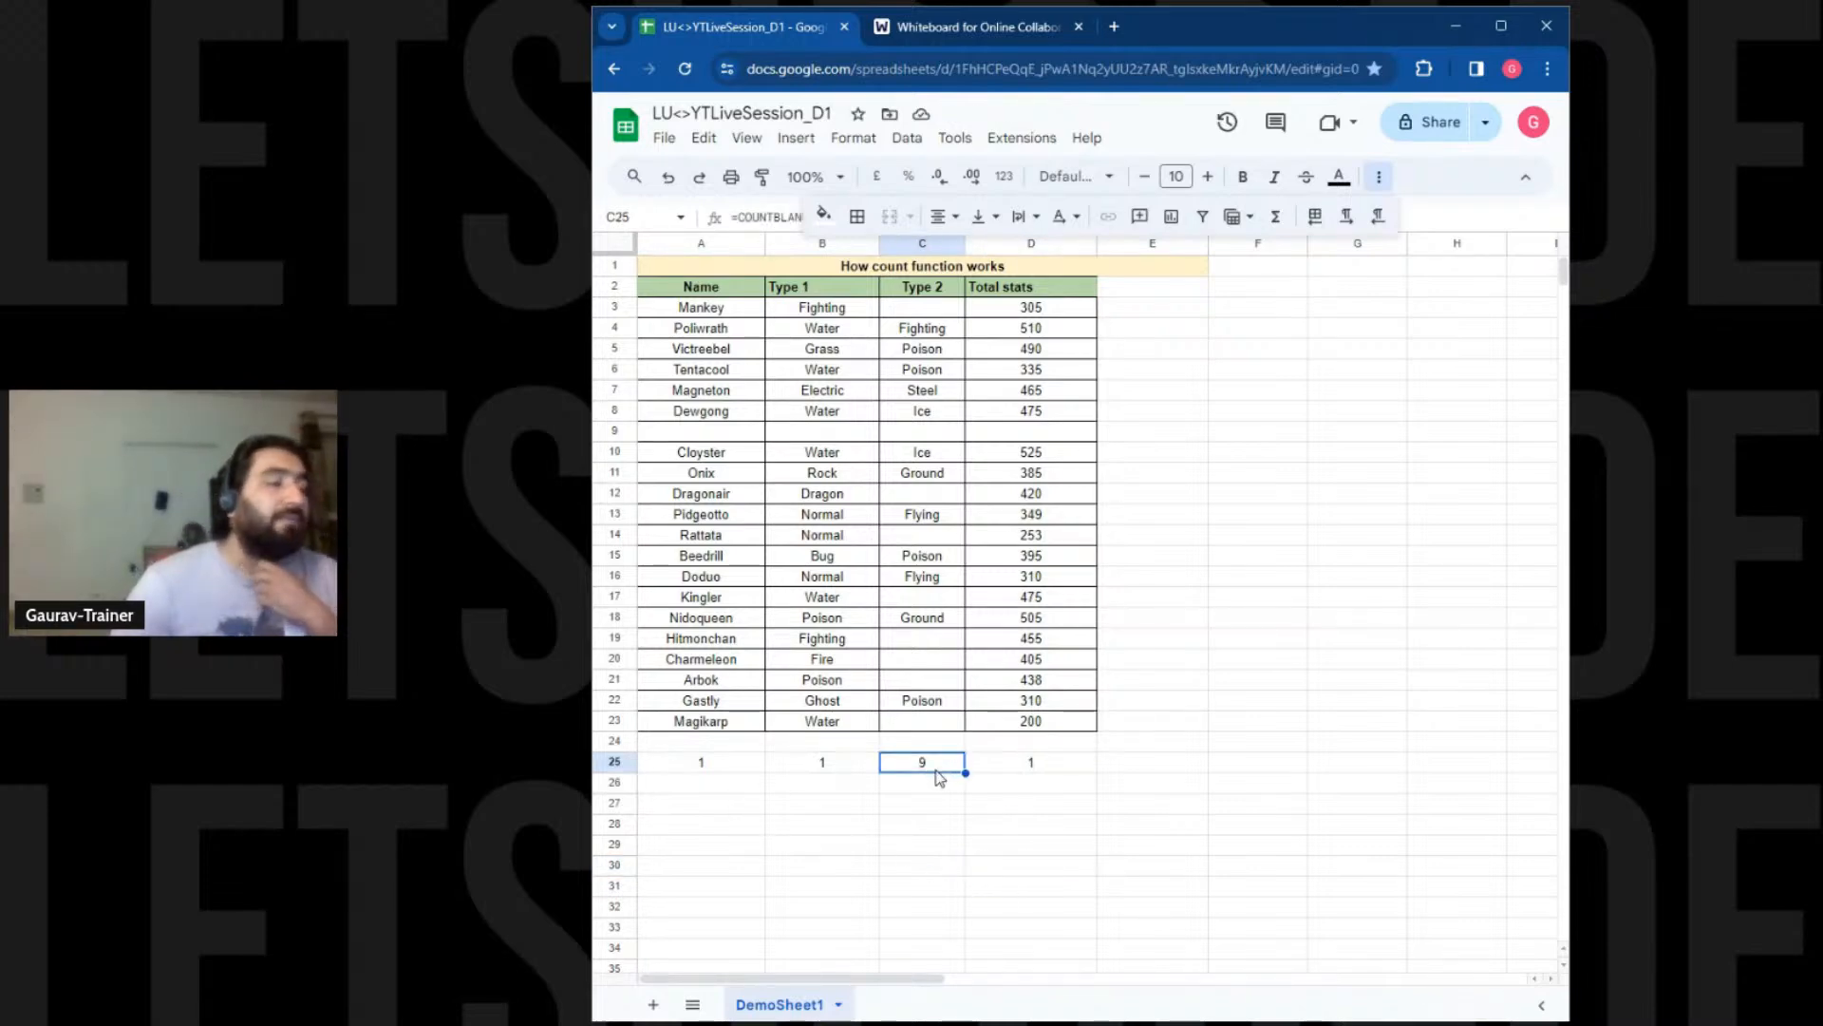
click(714, 771)
click(796, 767)
click(1000, 765)
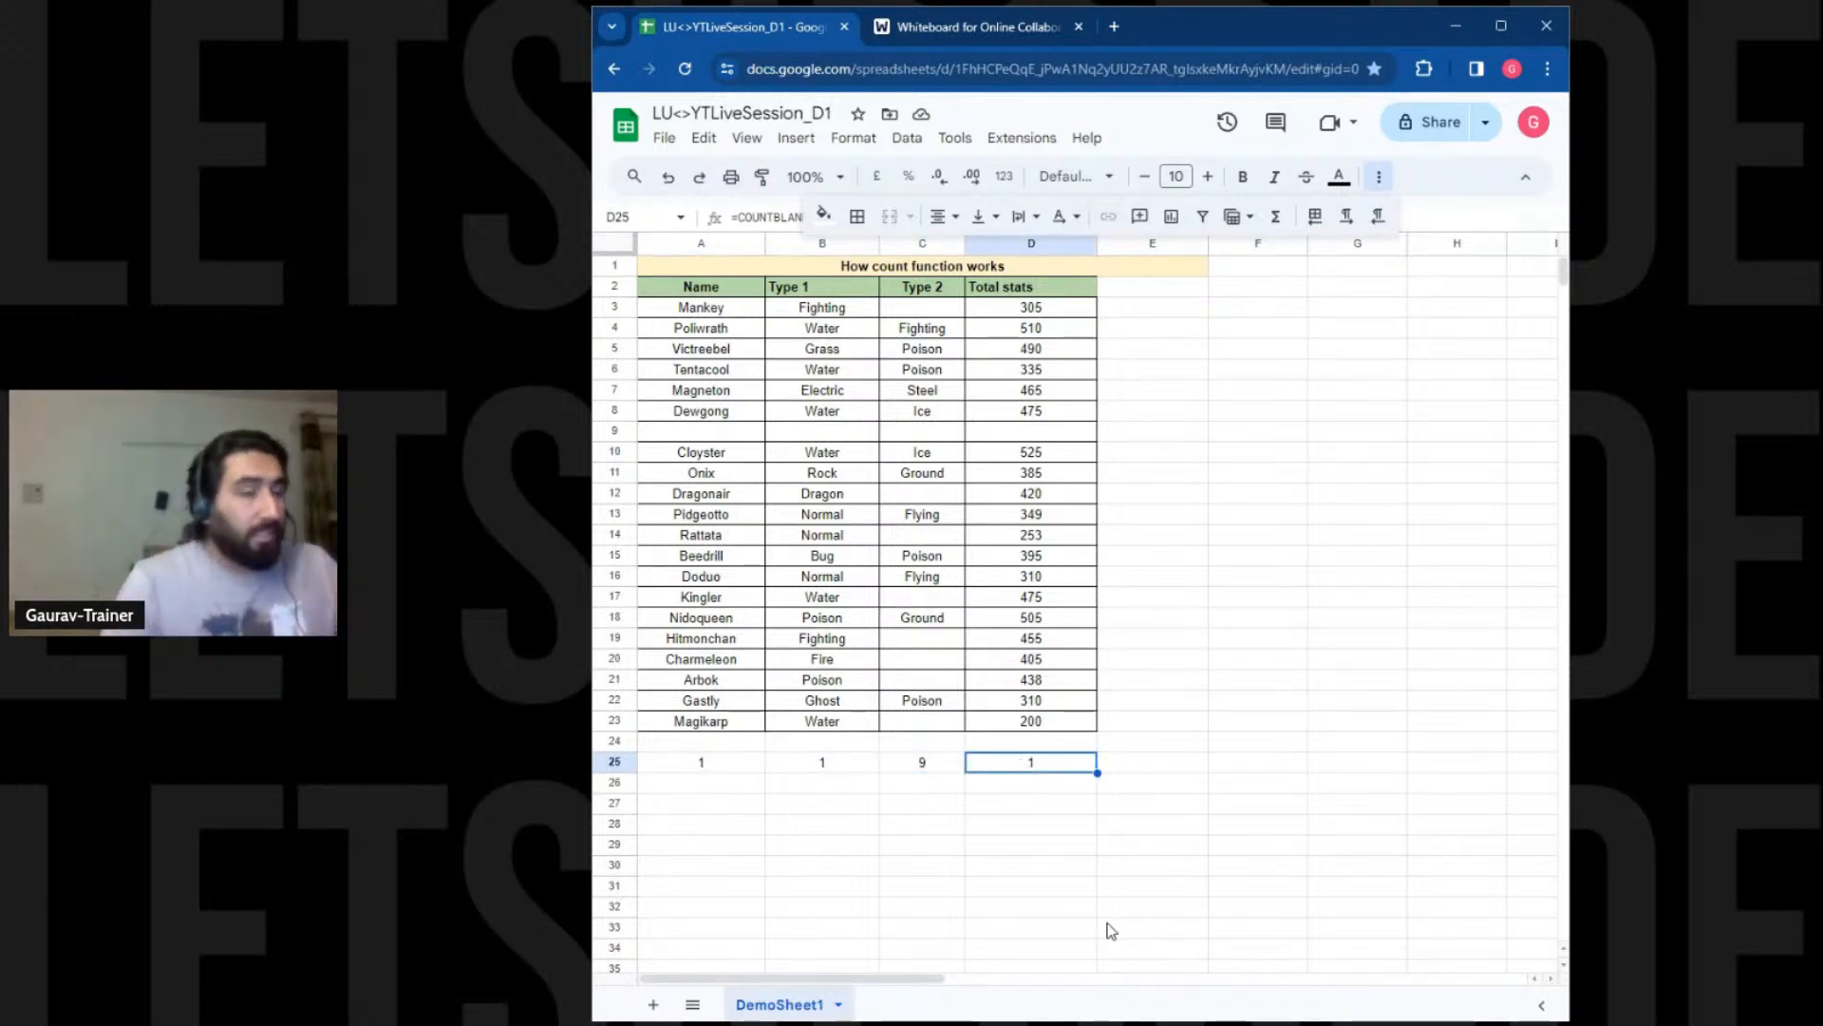
drag(703, 763, 991, 762)
click(1463, 1004)
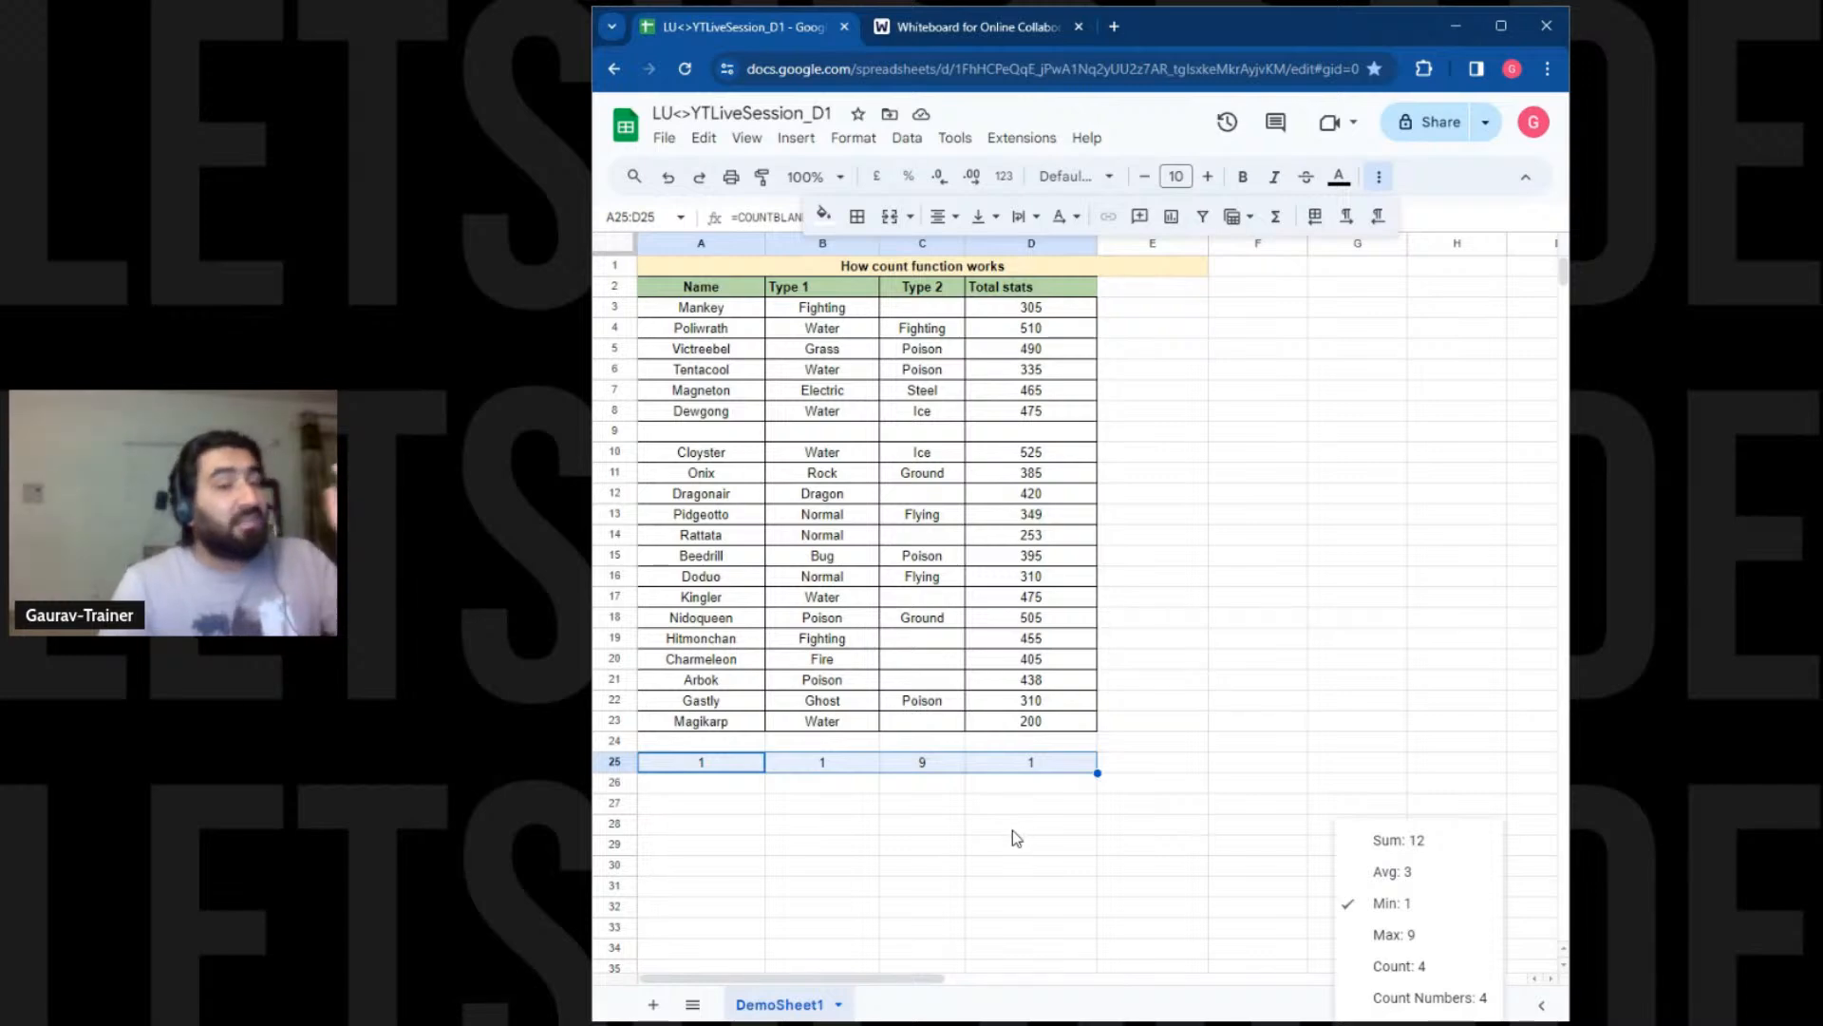
click(916, 765)
drag(741, 764, 1056, 779)
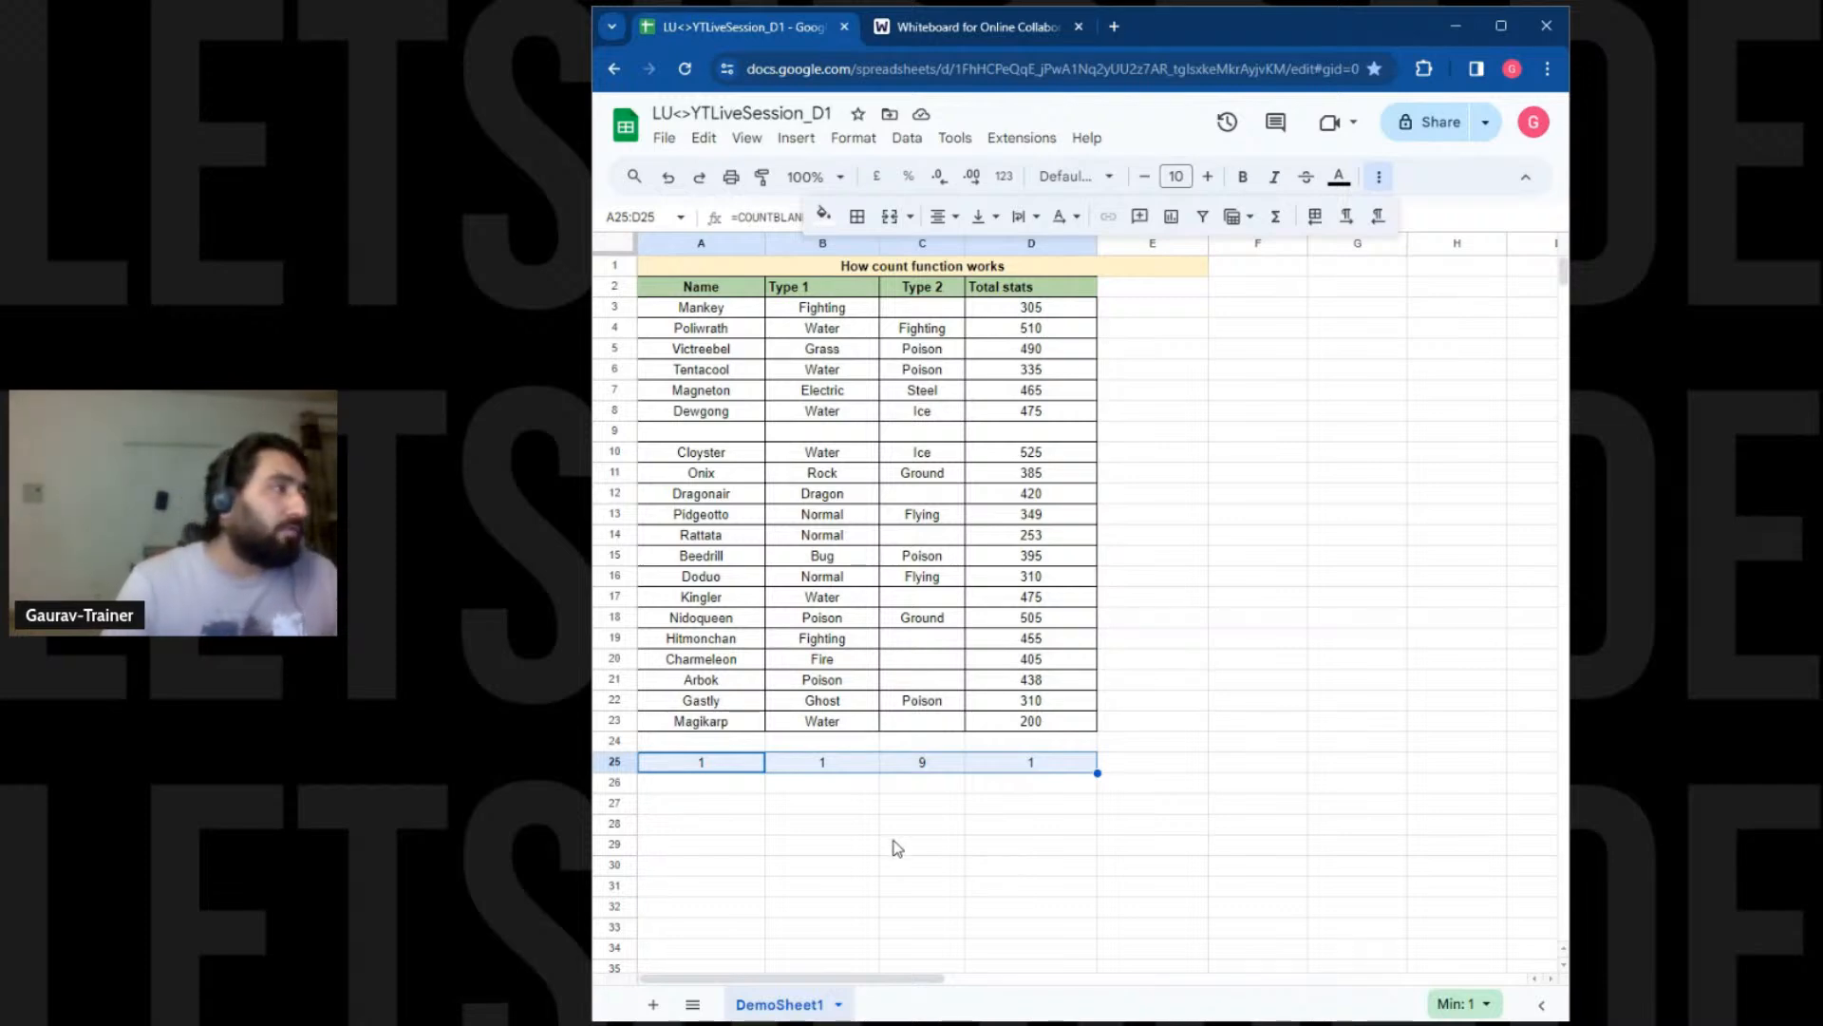
Shade all the empty cells in the Type 2 column, from C3 down to C23, with a light orange fill
click(923, 308)
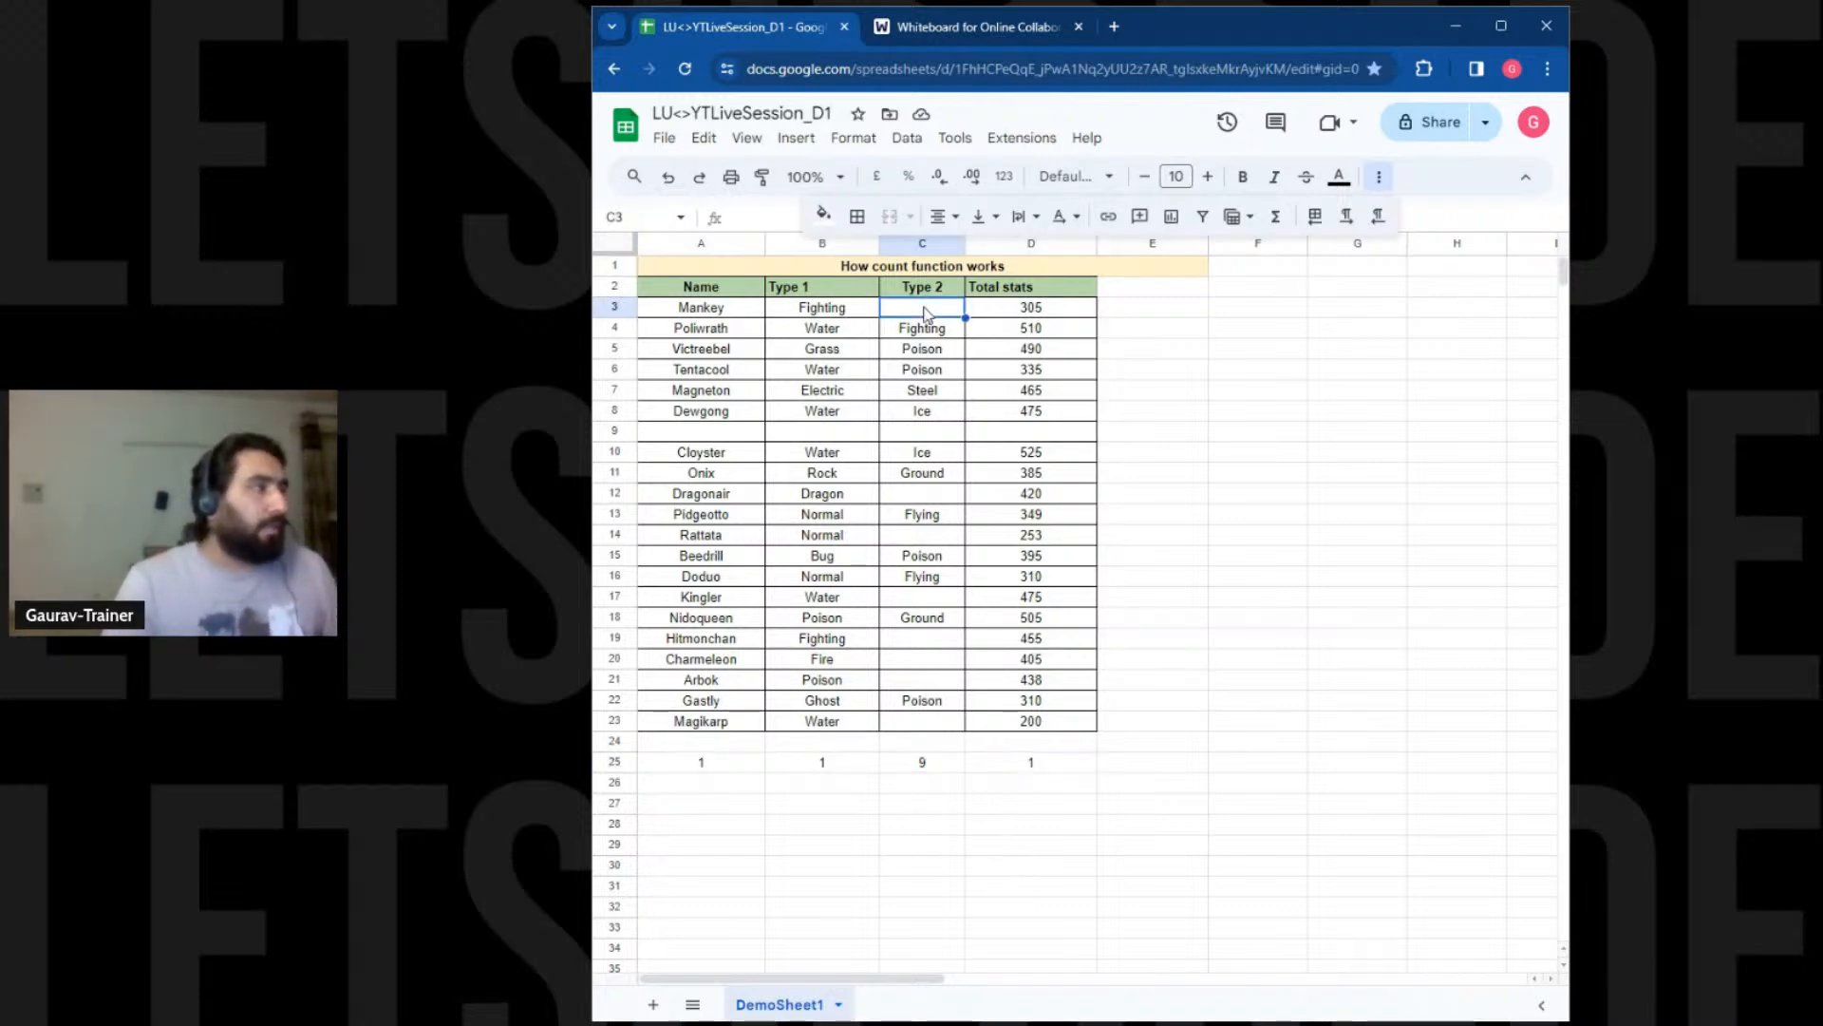
ctrl+click(923, 435)
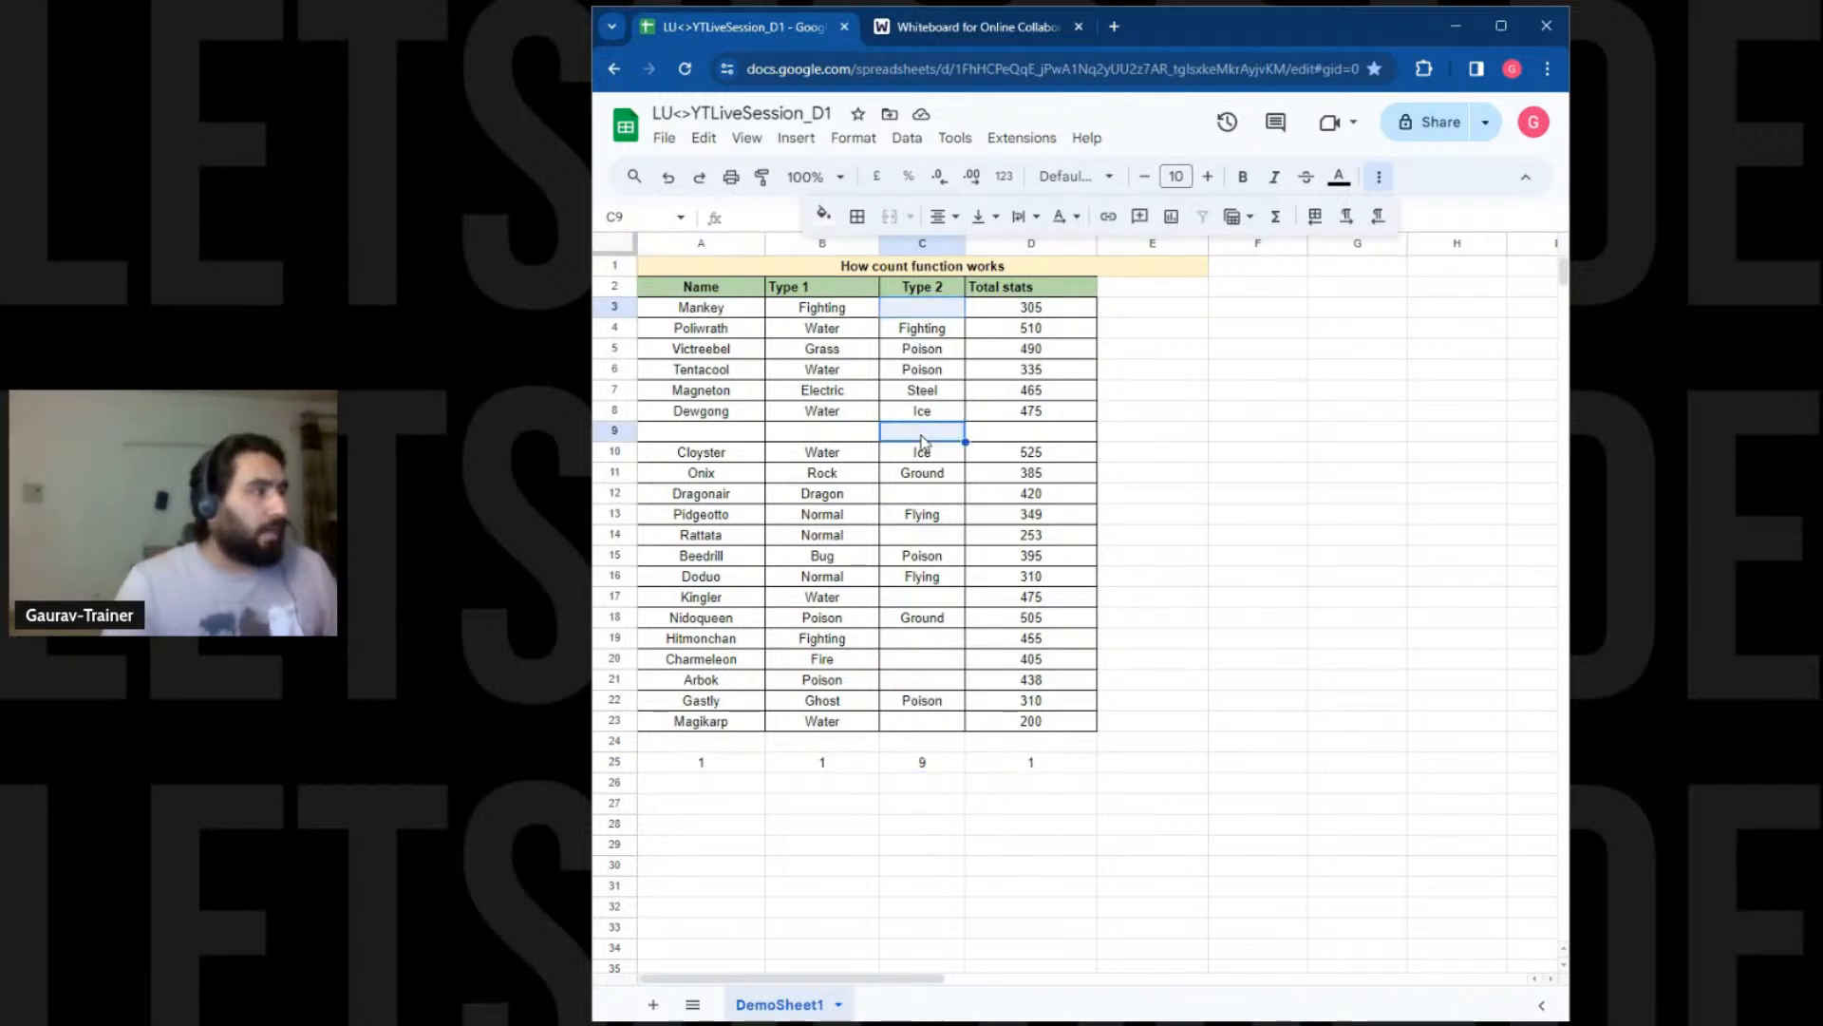
ctrl+click(922, 494)
ctrl+click(921, 538)
ctrl+click(921, 597)
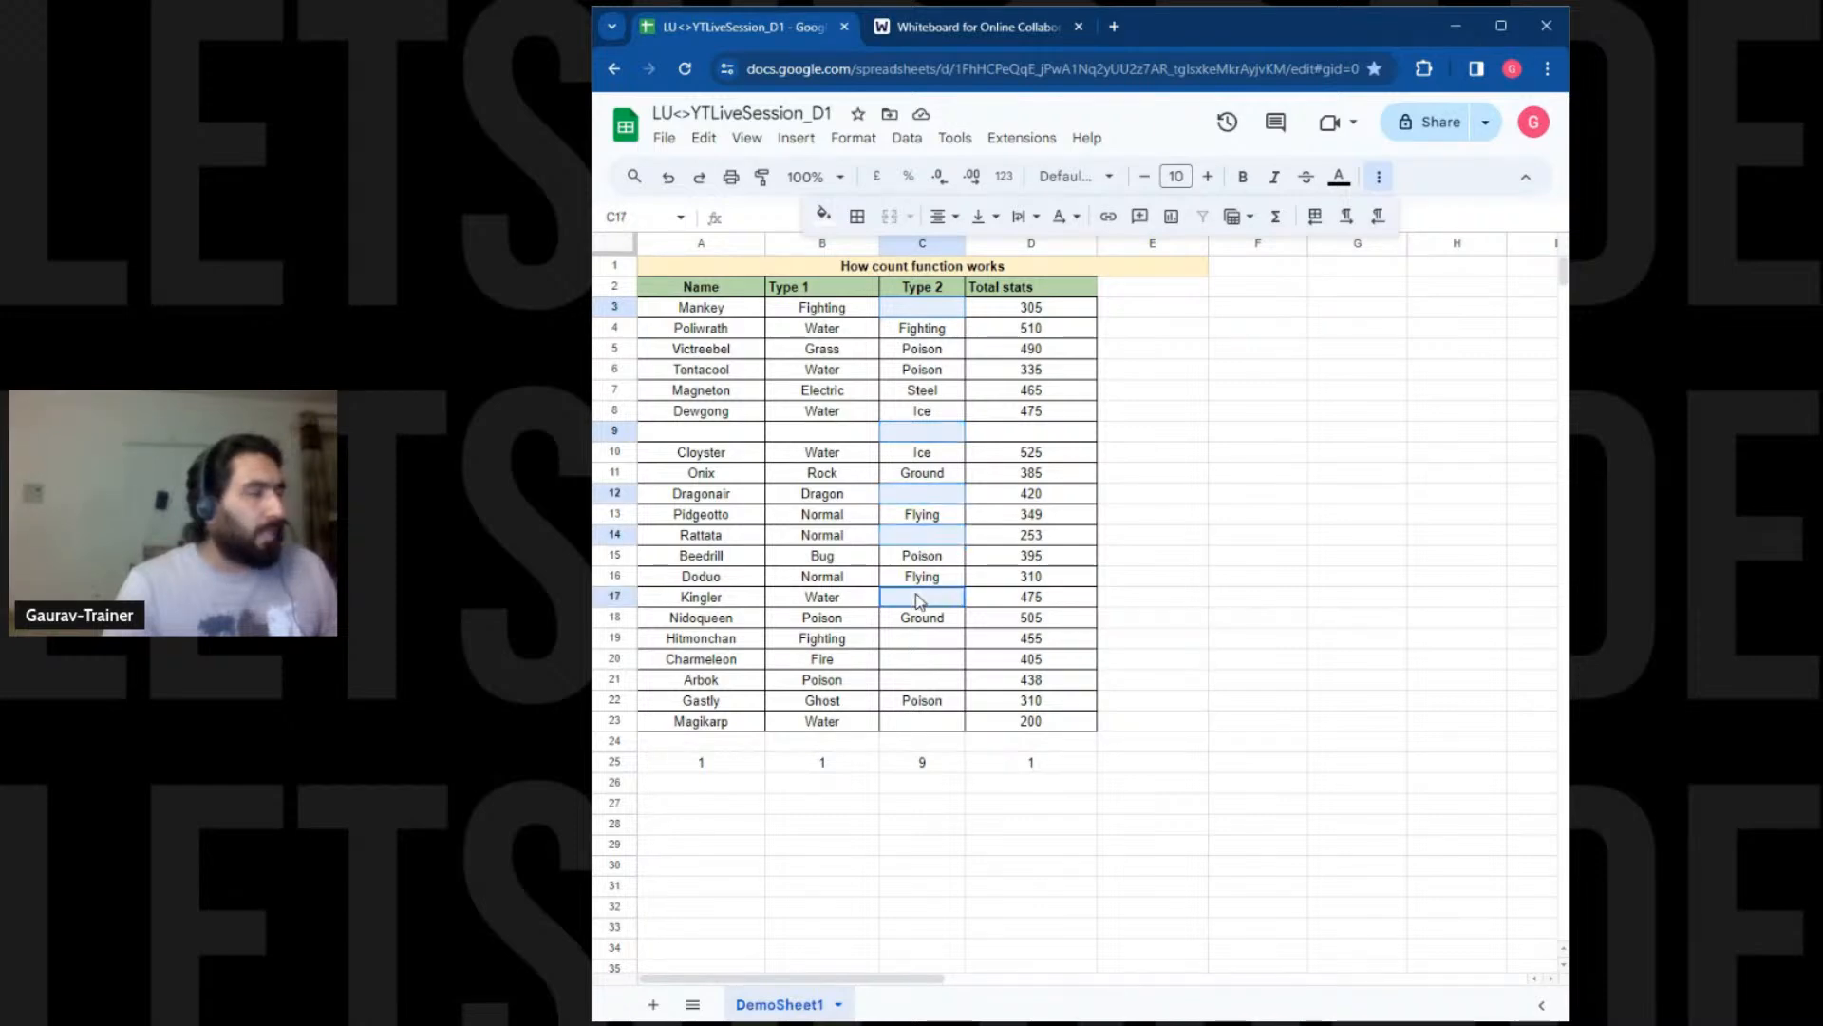
ctrl+click(921, 640)
ctrl+click(922, 661)
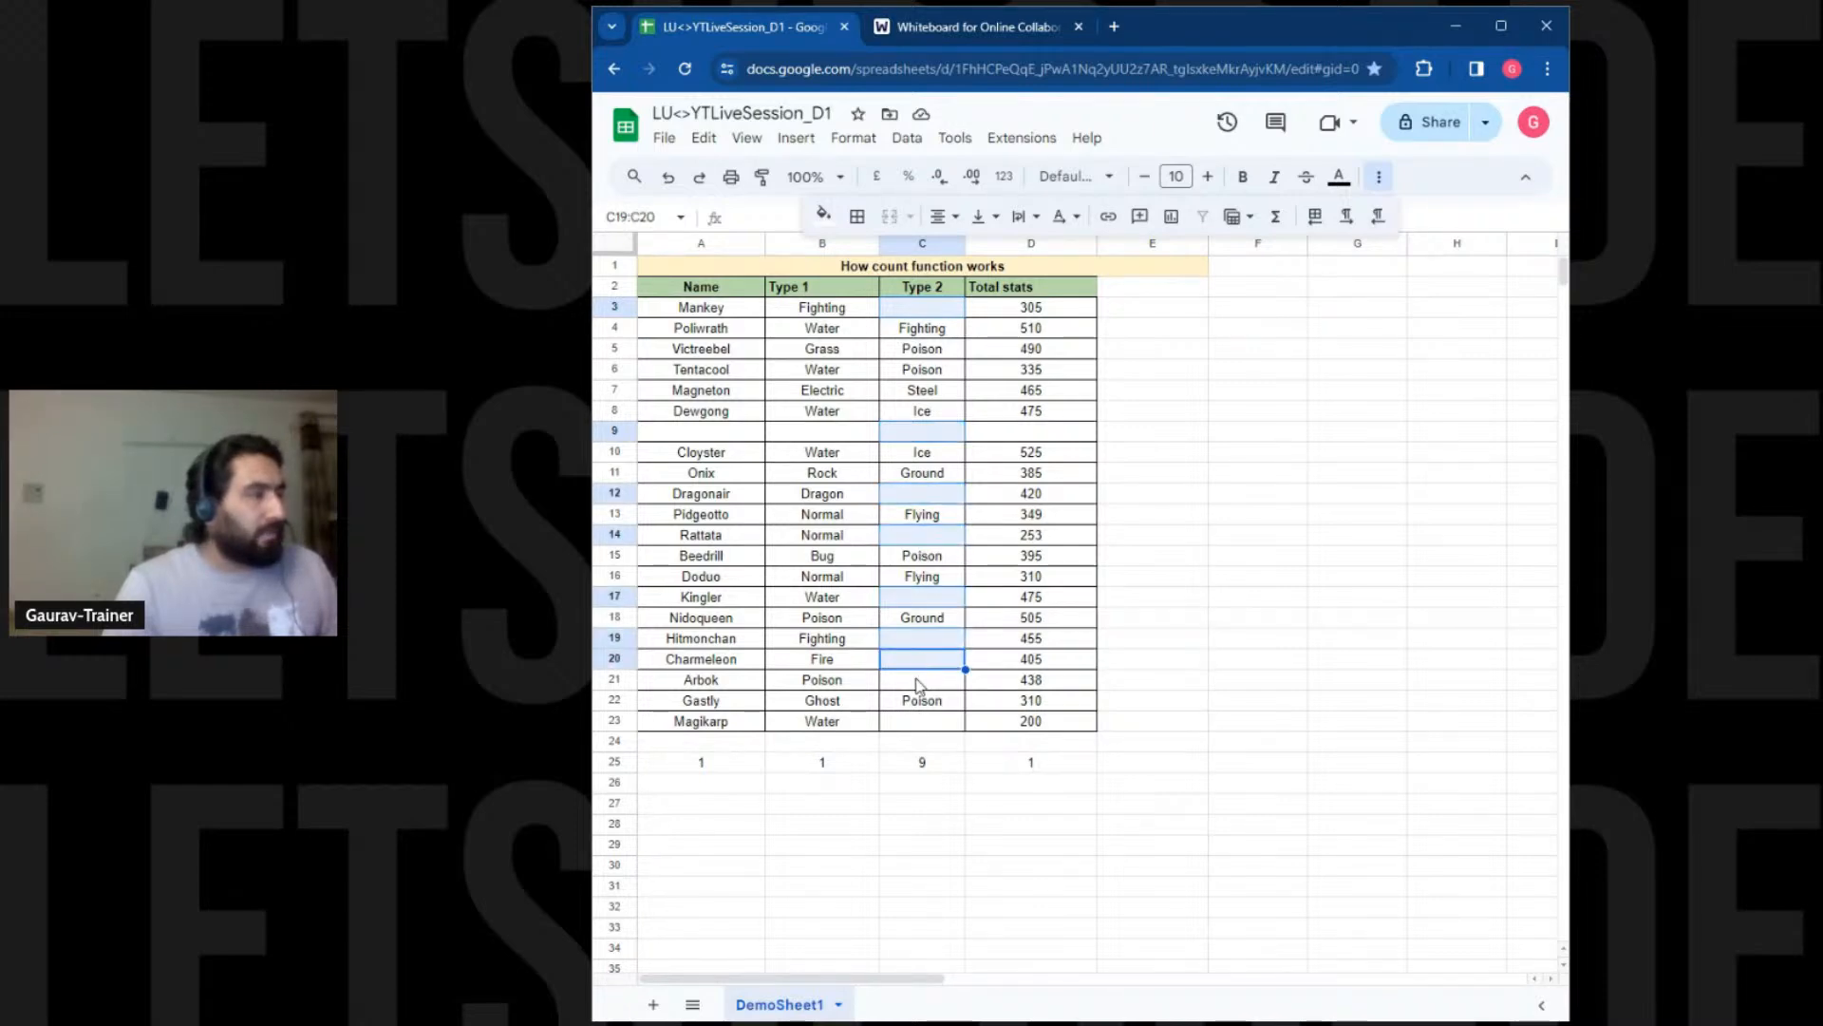
ctrl+click(921, 680)
ctrl+click(922, 722)
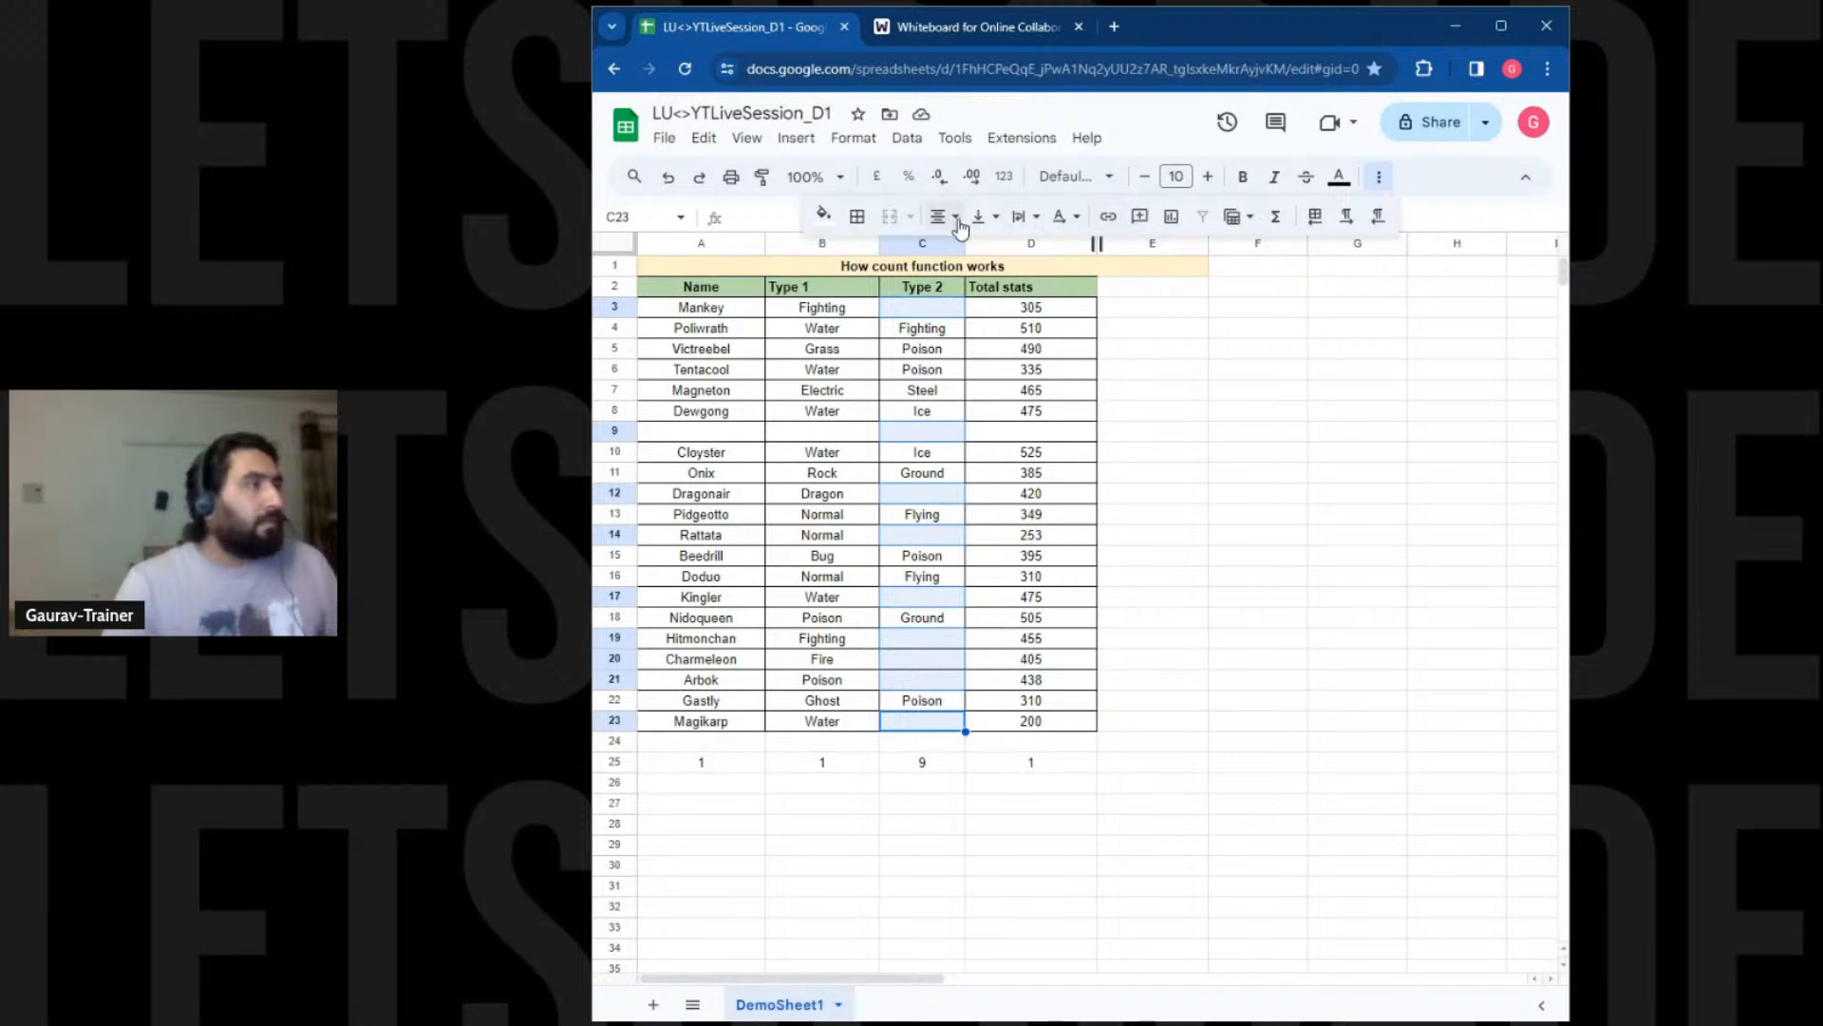
click(825, 217)
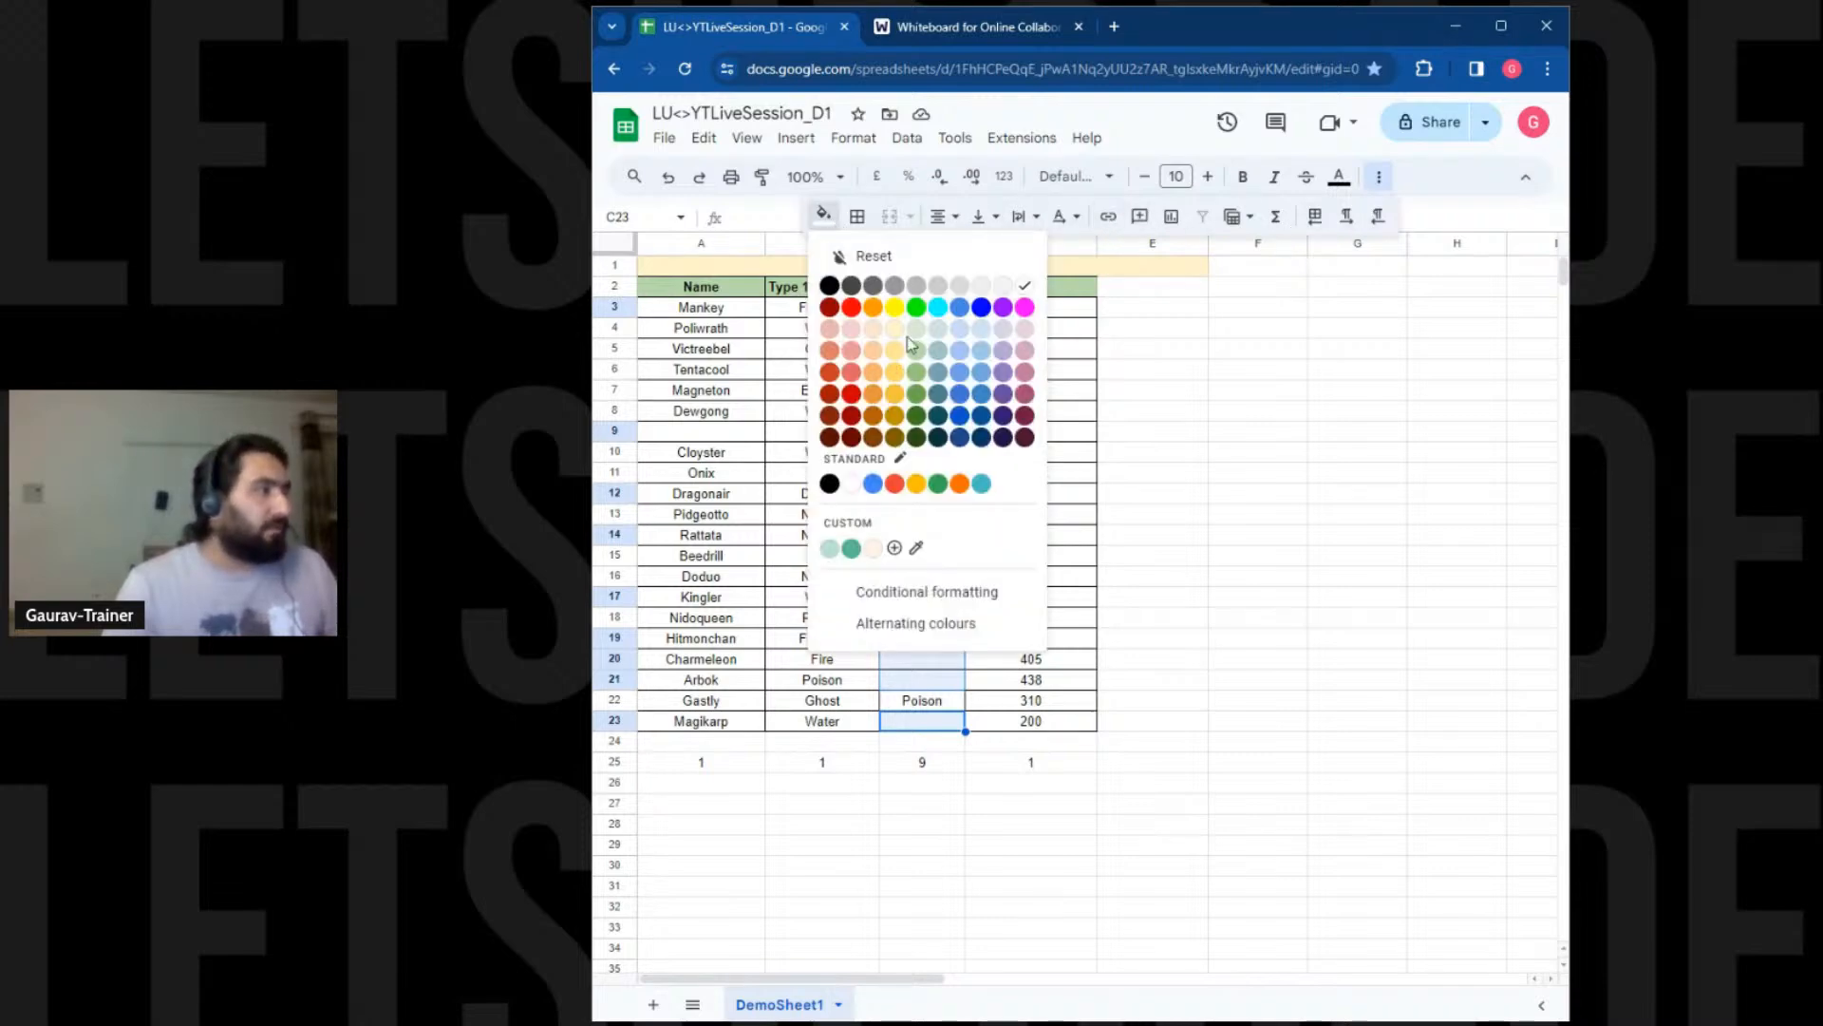
click(873, 328)
click(1244, 536)
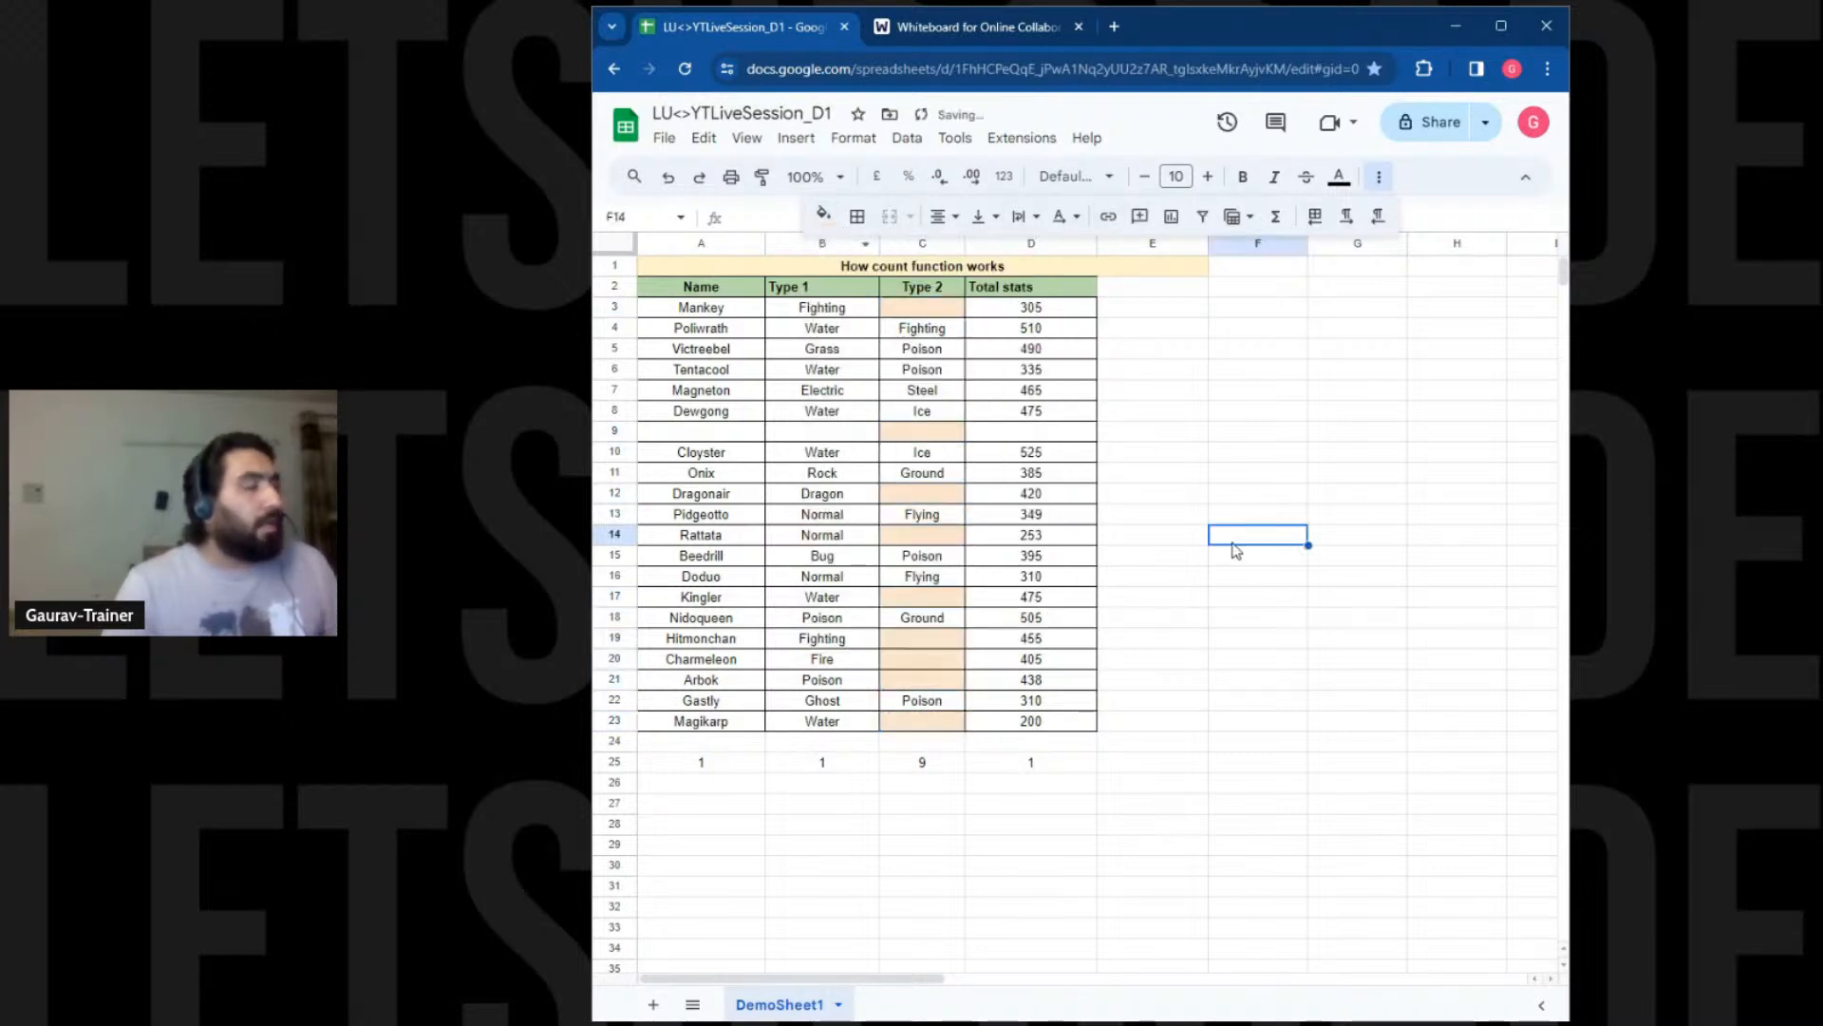
Calculate the highest of the blank-cell counts in cell E25 with =MAX(A25:D25)
click(1164, 765)
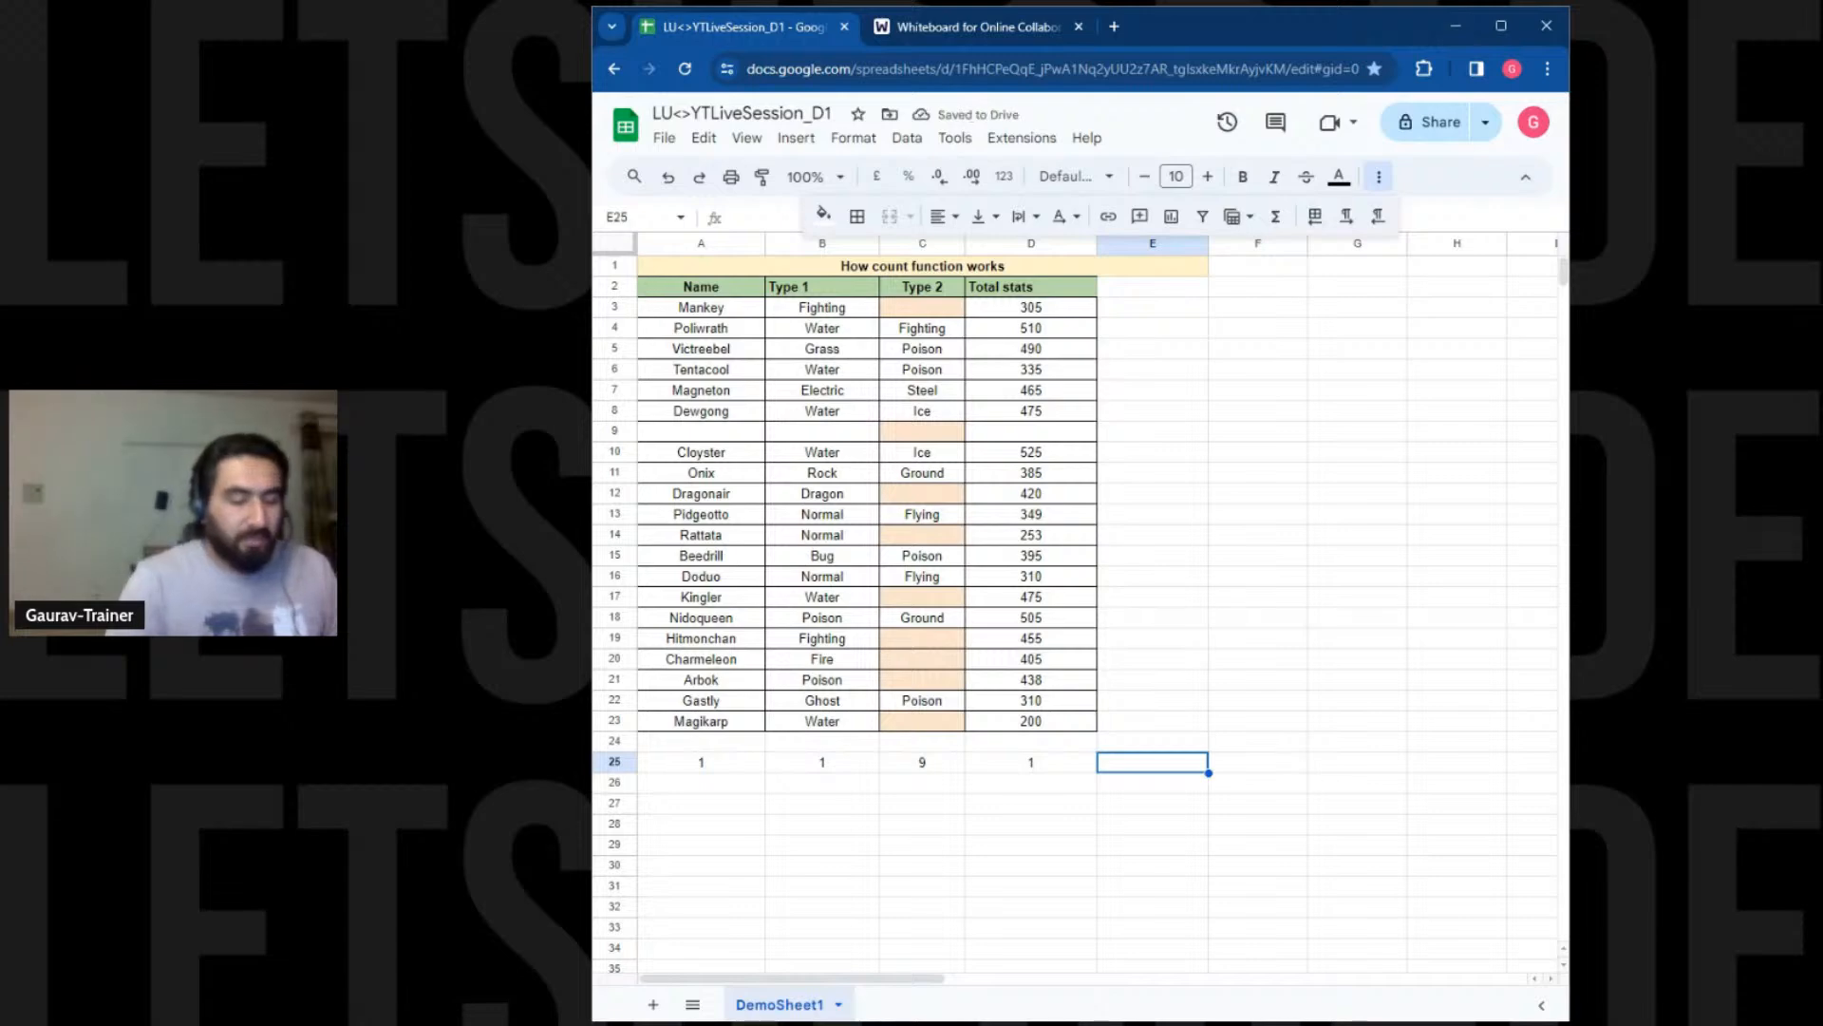
text(=MAX)
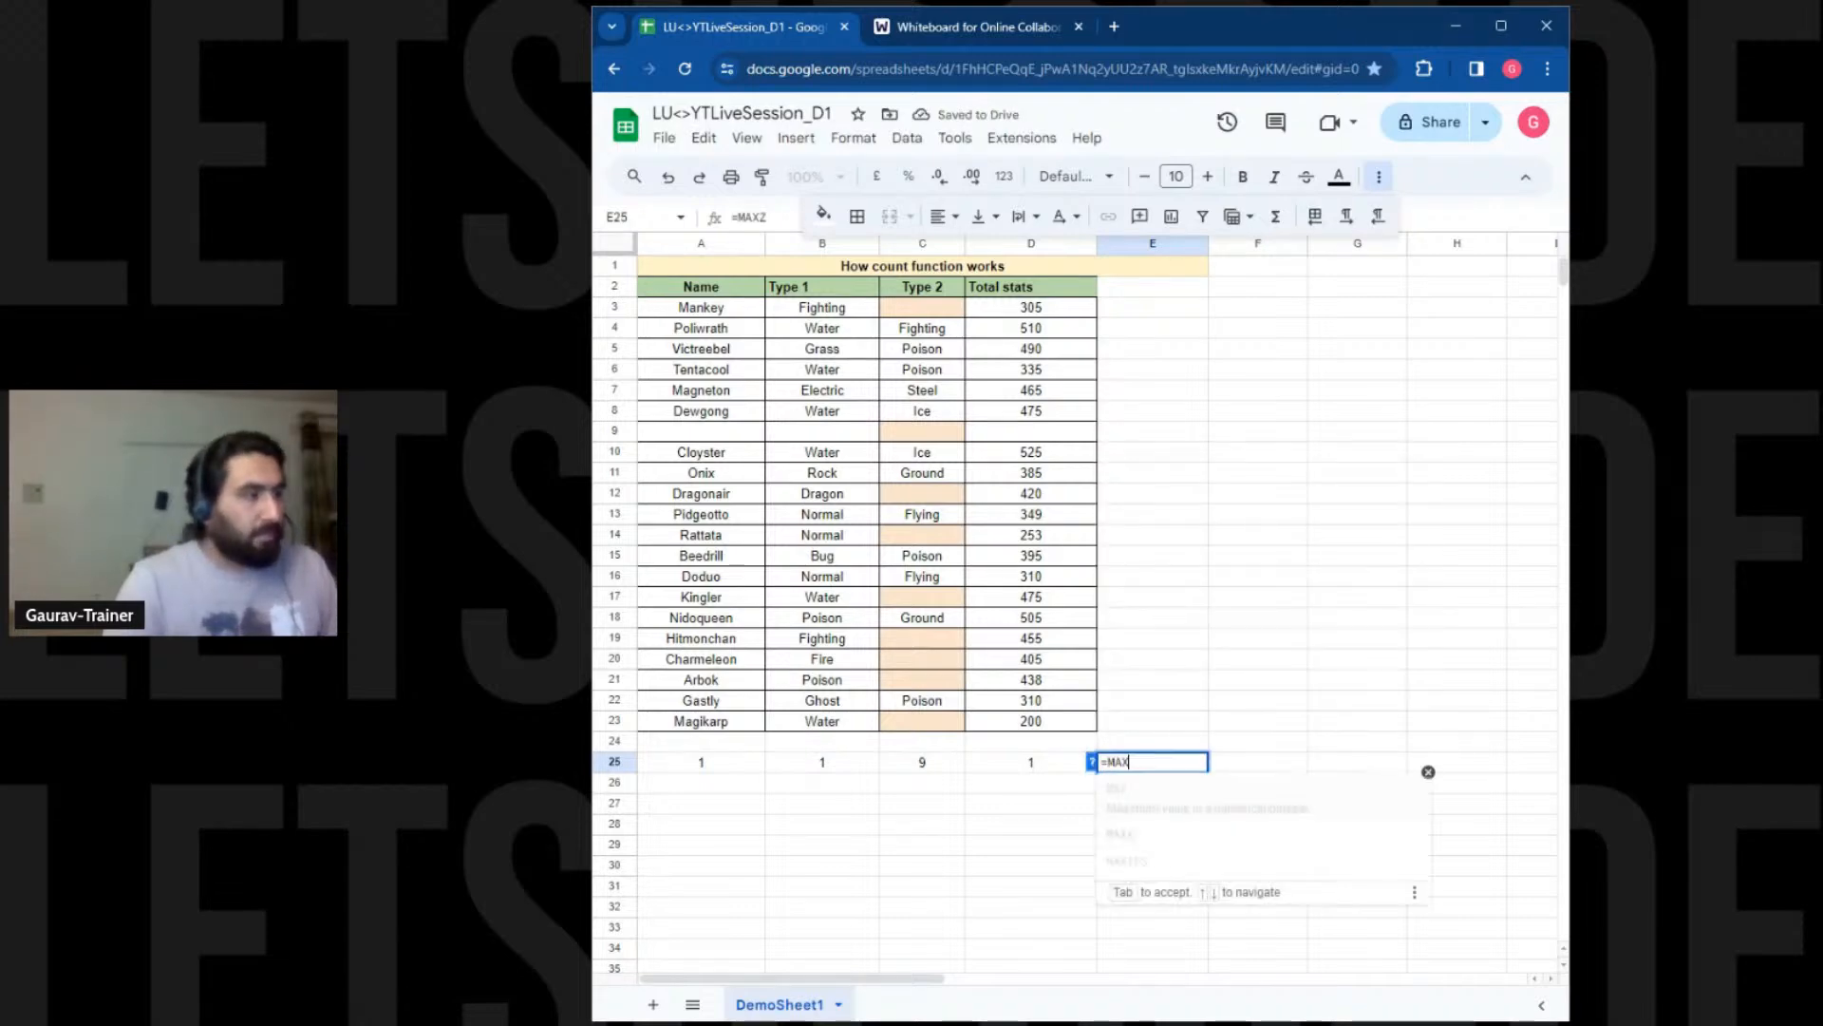
text(()
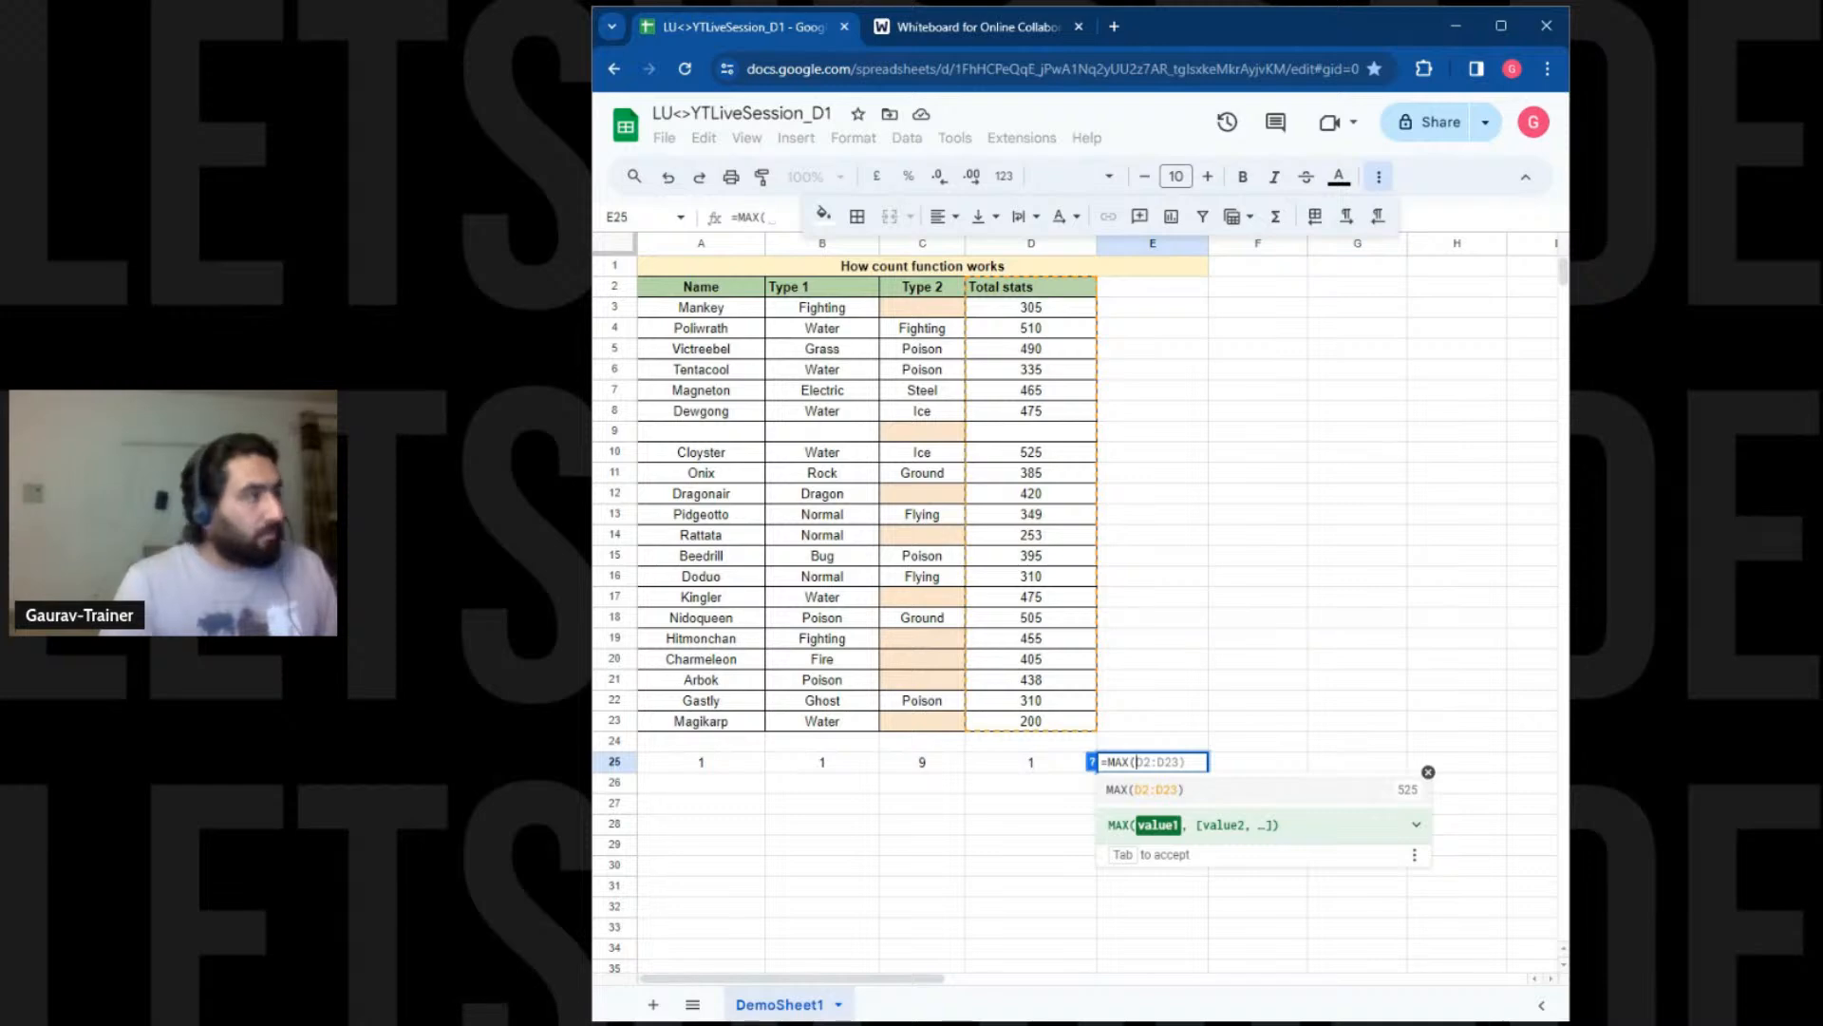
text(A)
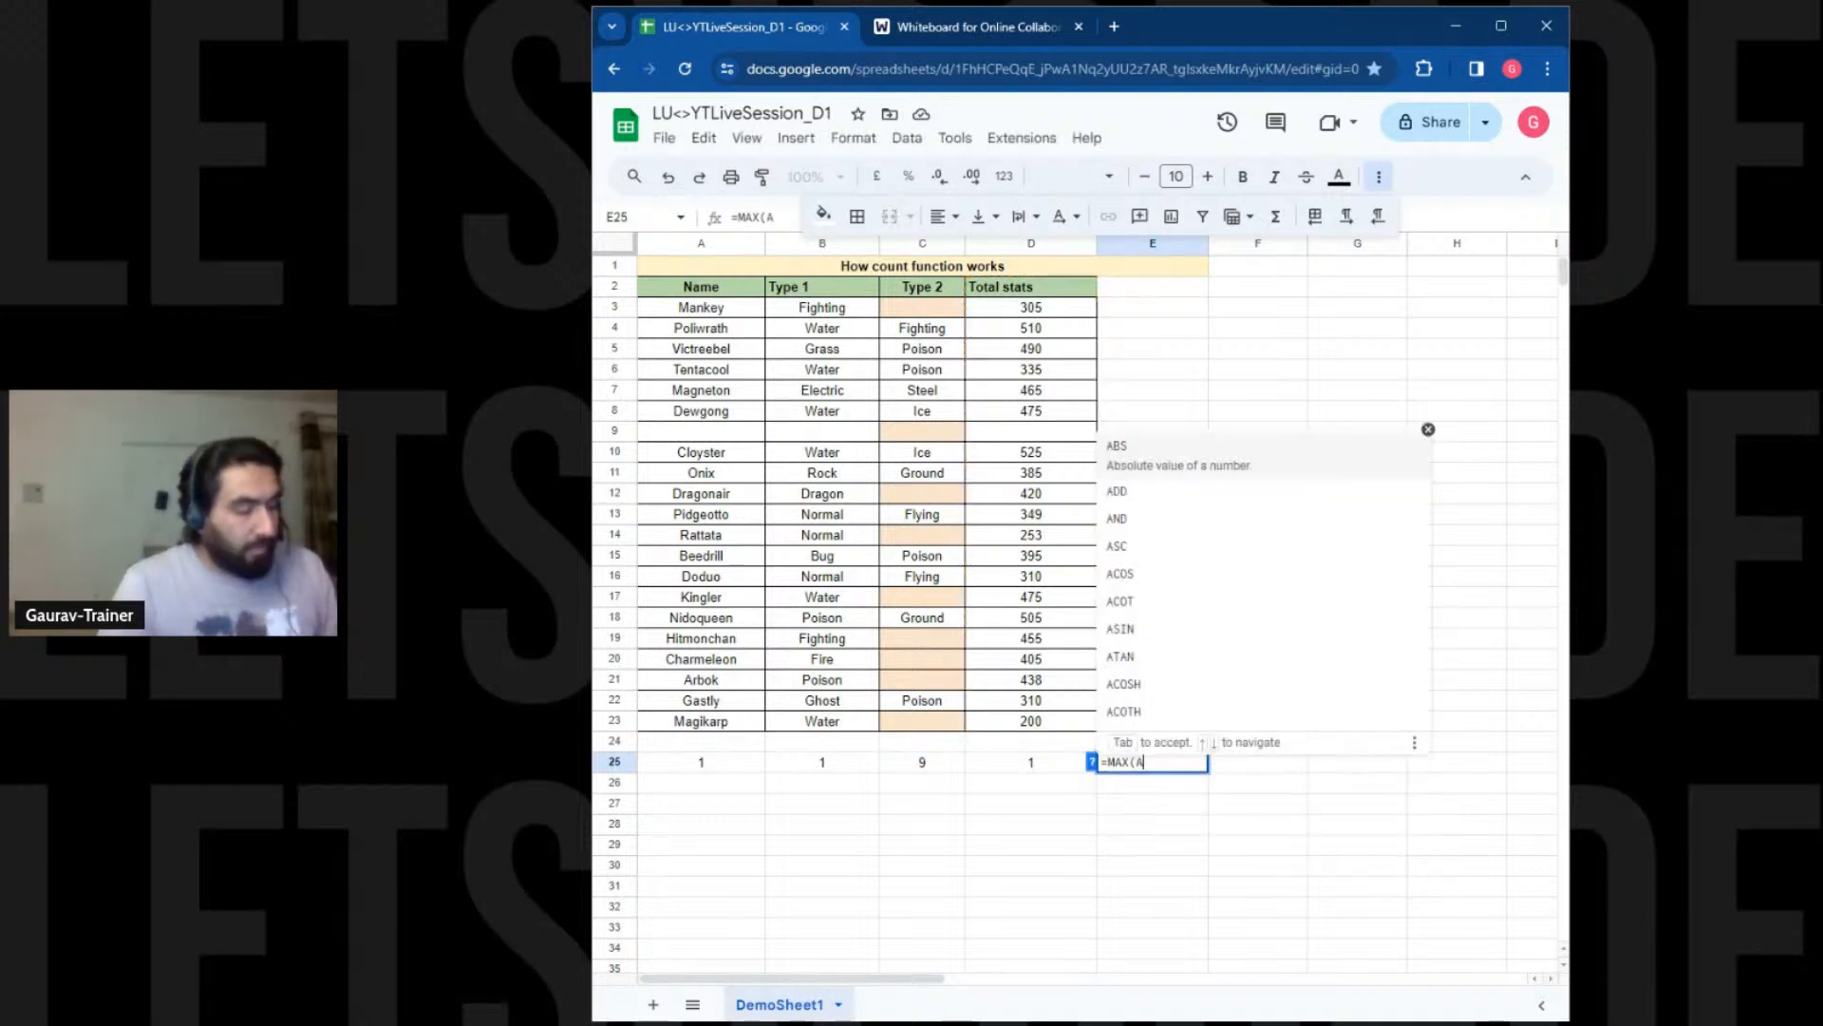
text(25:)
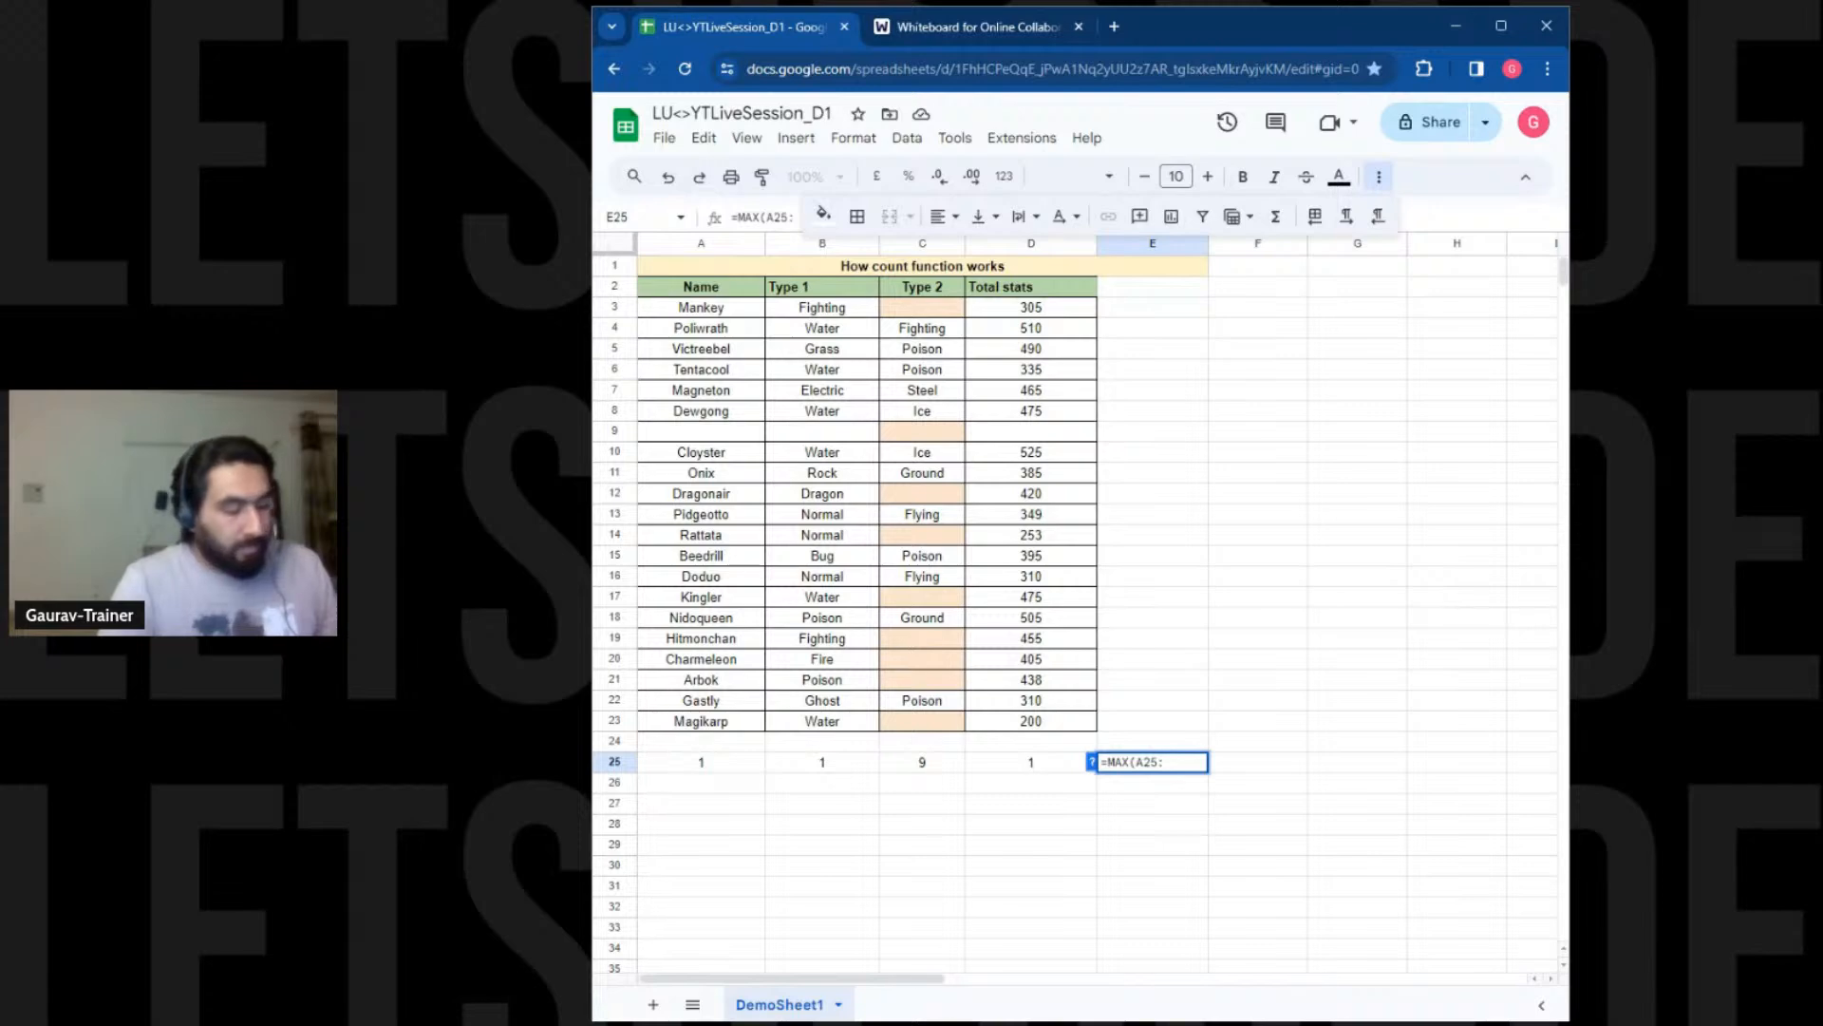
text(D25)
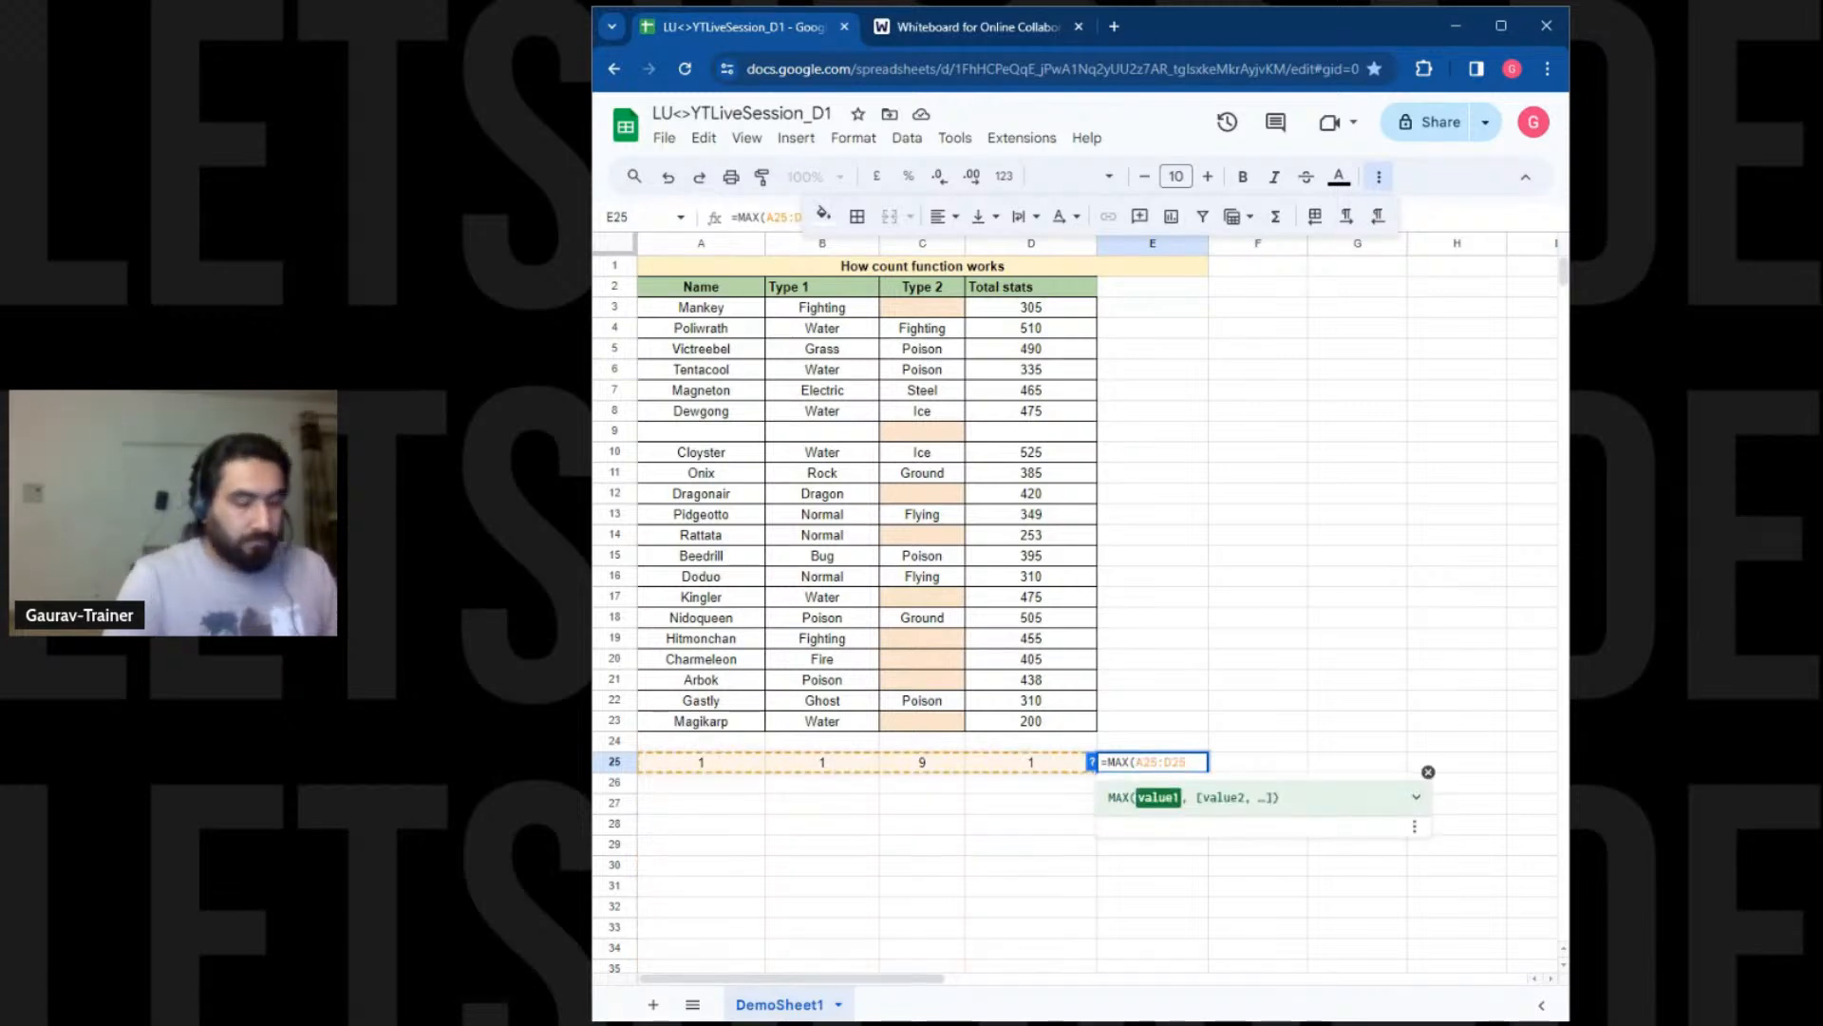
text())
key(Return)
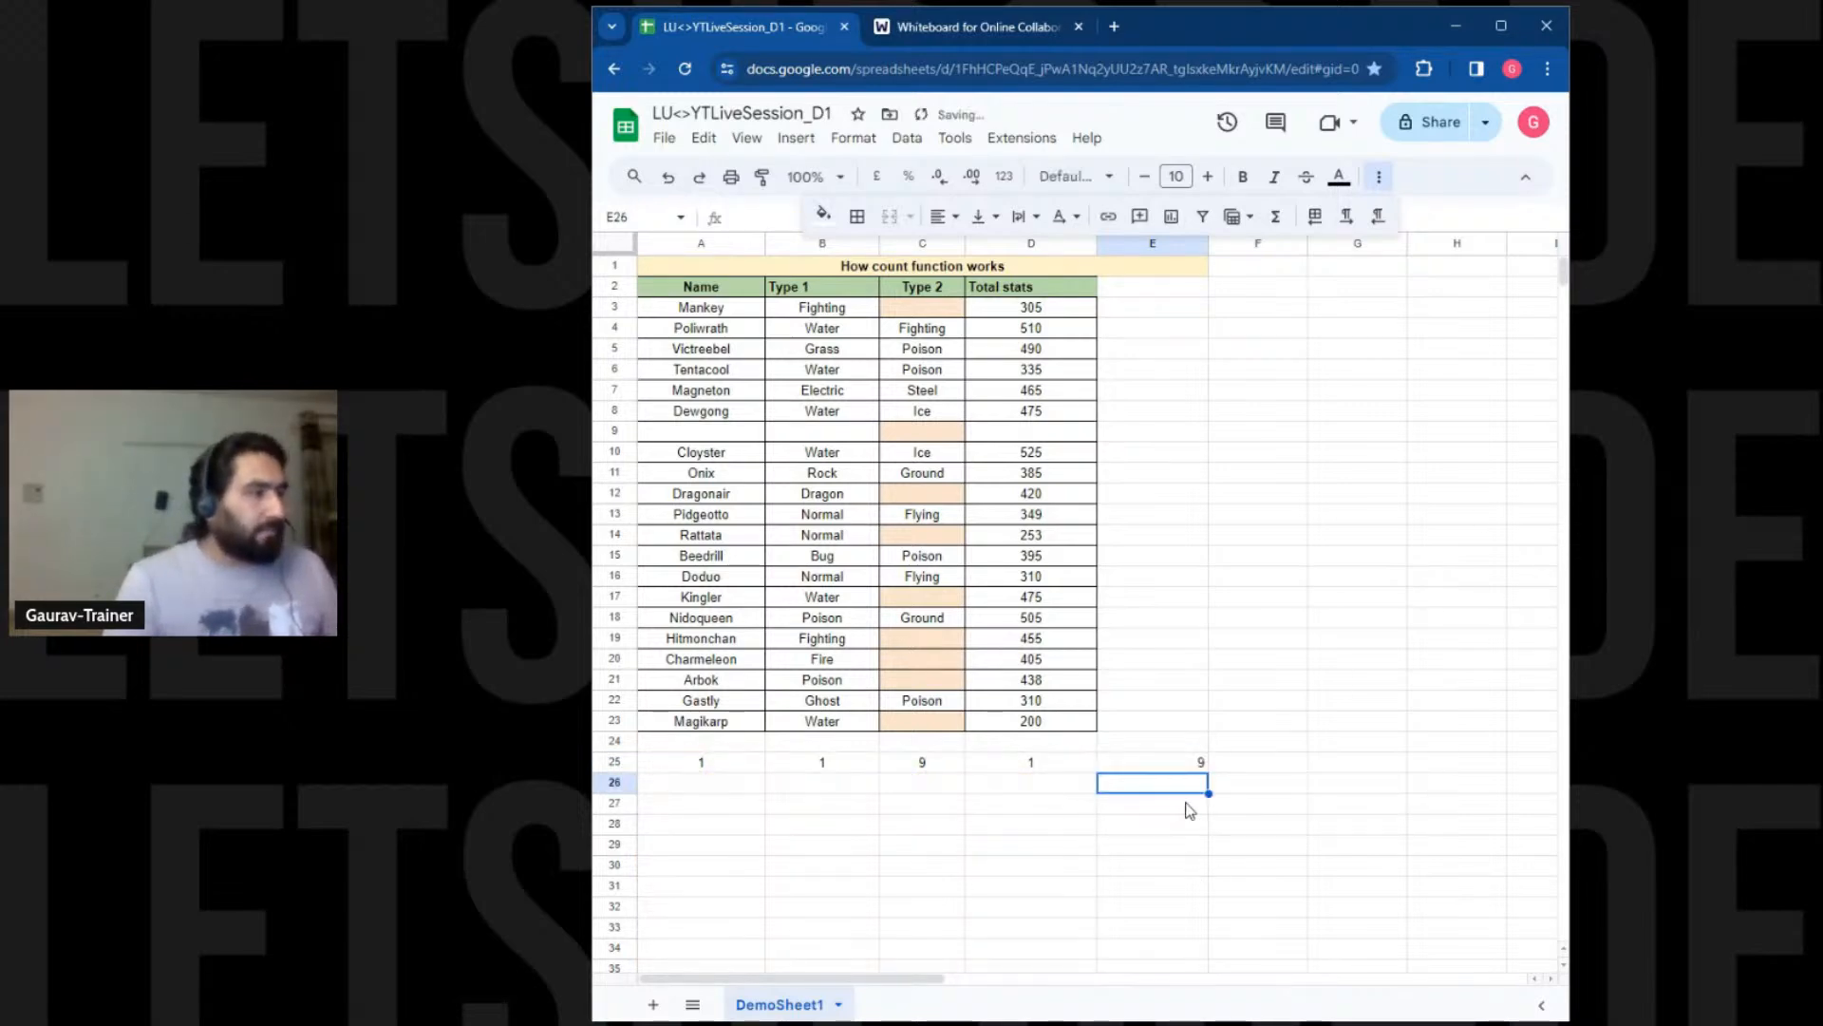
Format the maximum in E25 as bold, size 11 and horizontally centred, with a light purple fill
click(1199, 761)
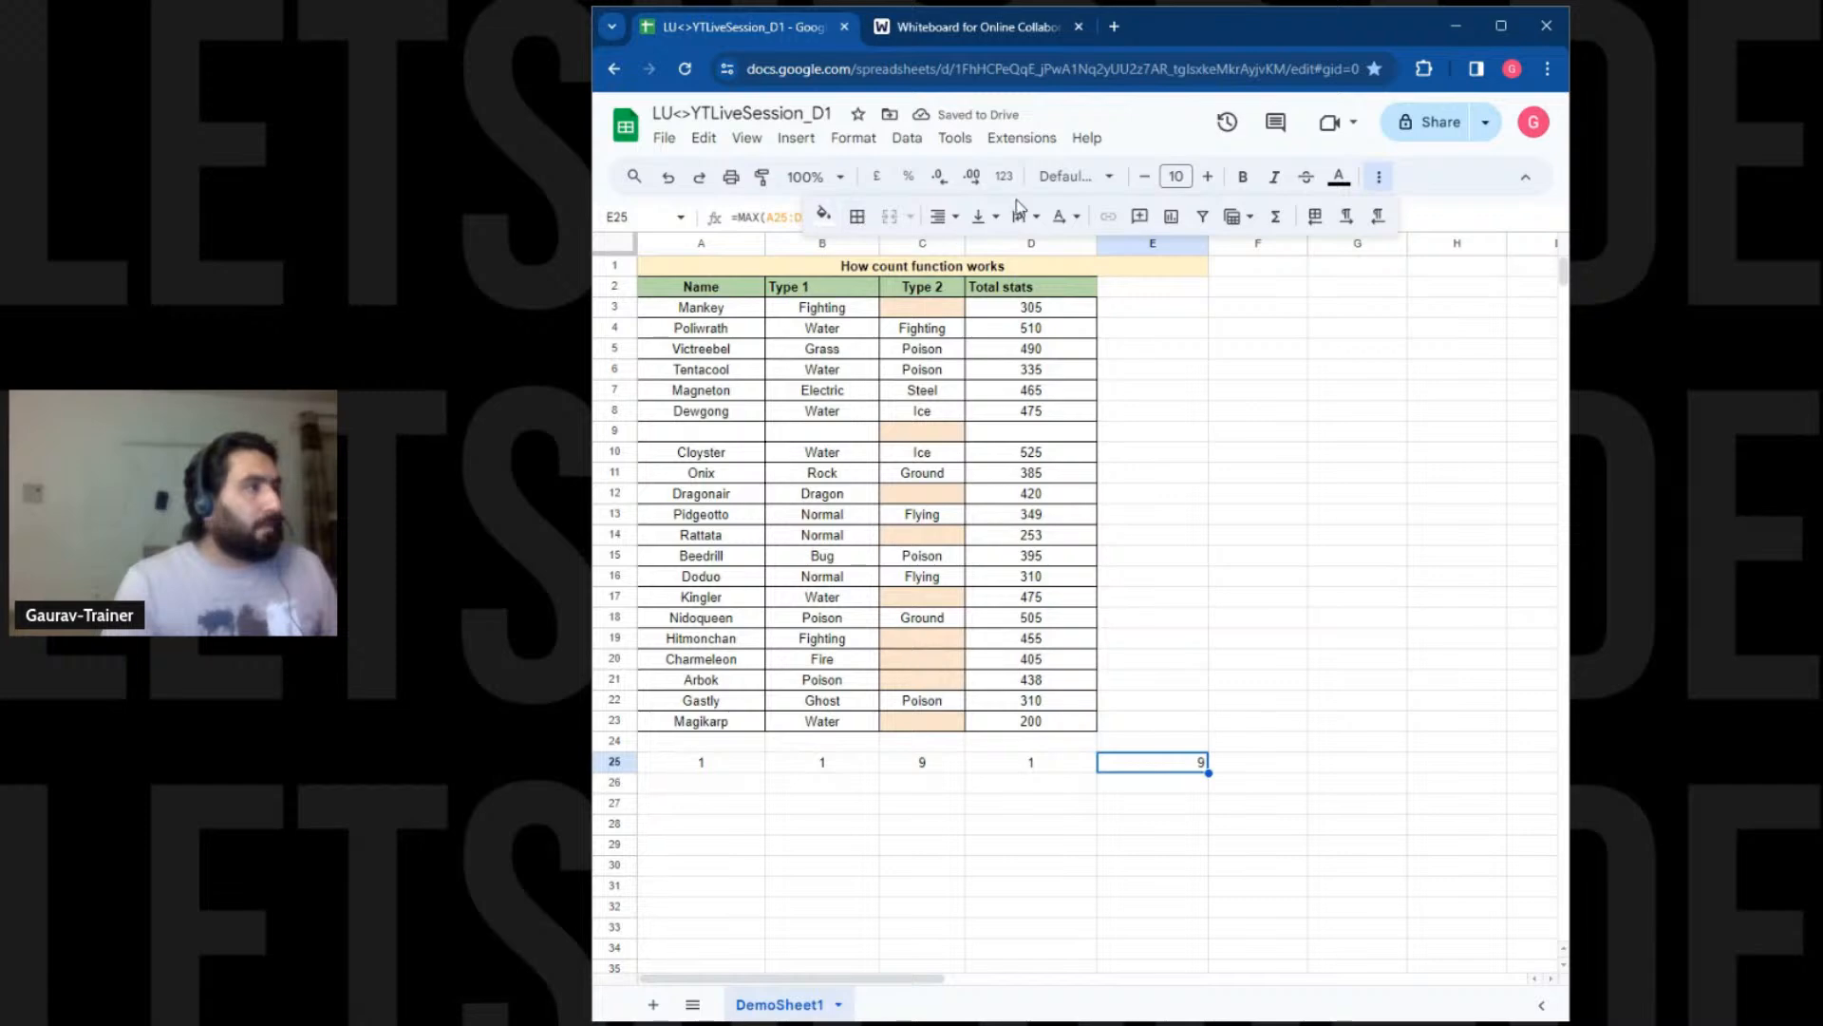
click(1242, 177)
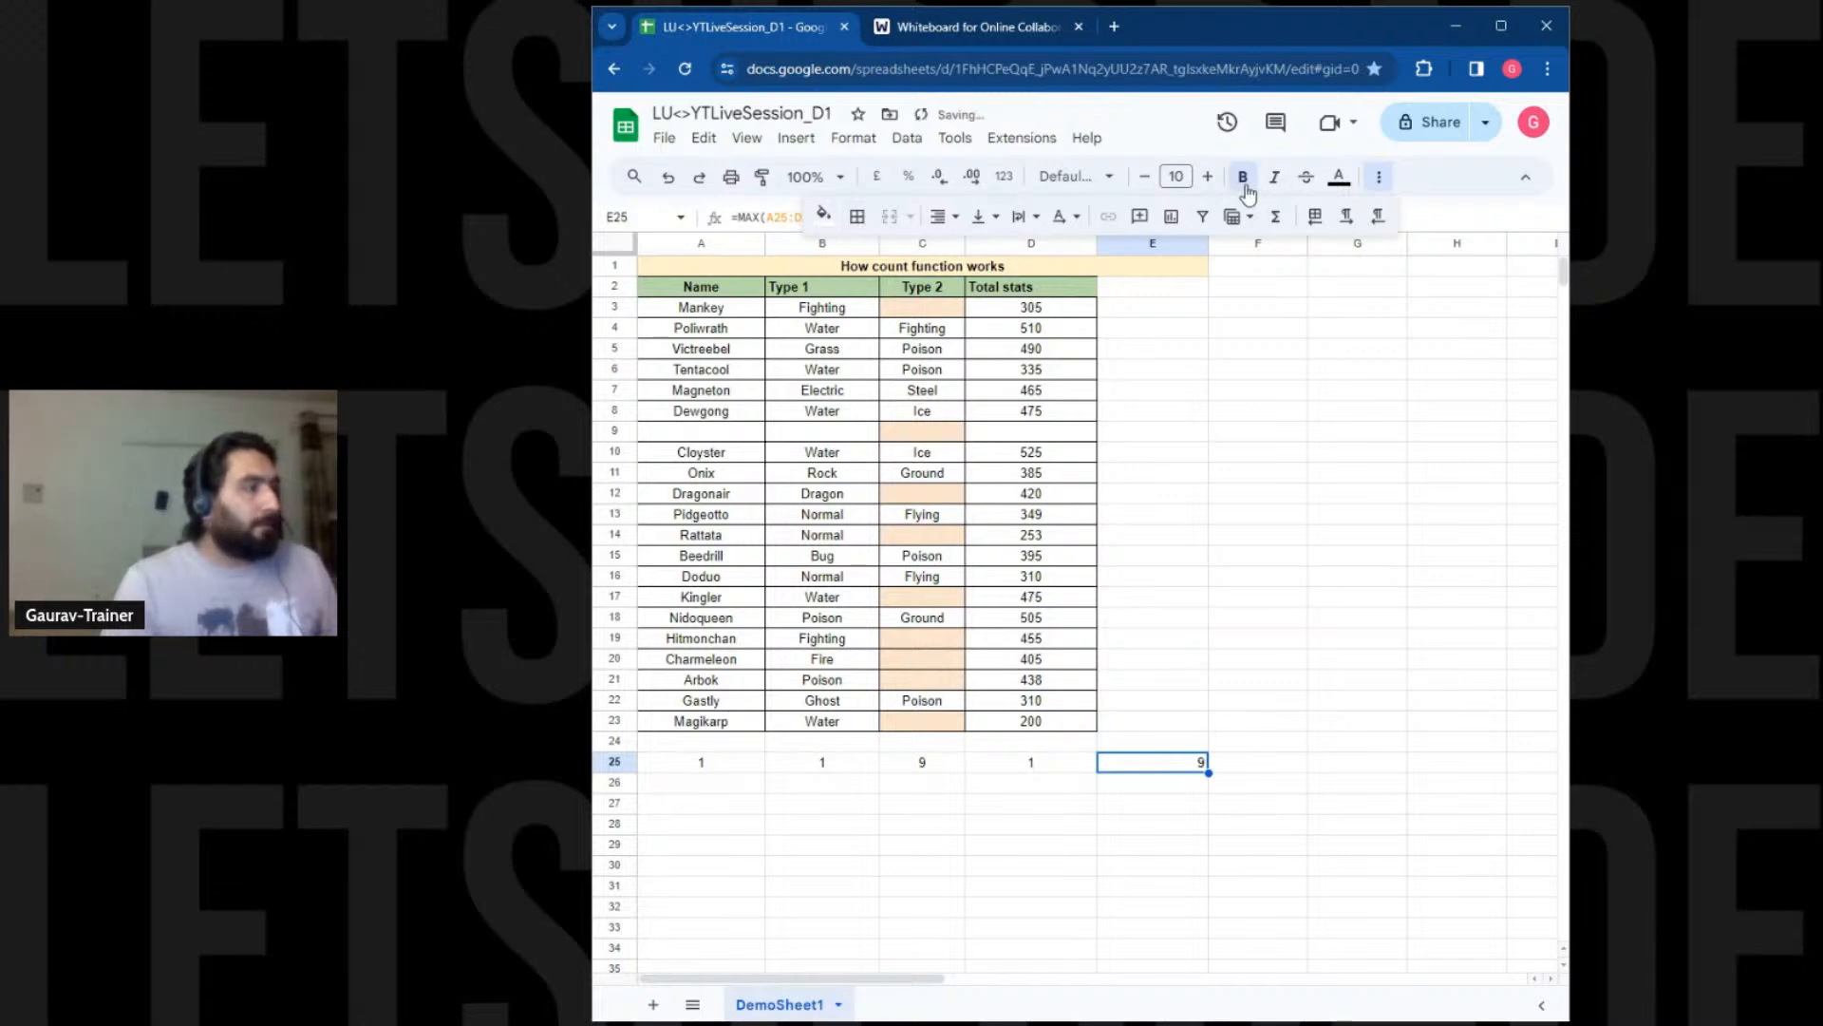
click(823, 213)
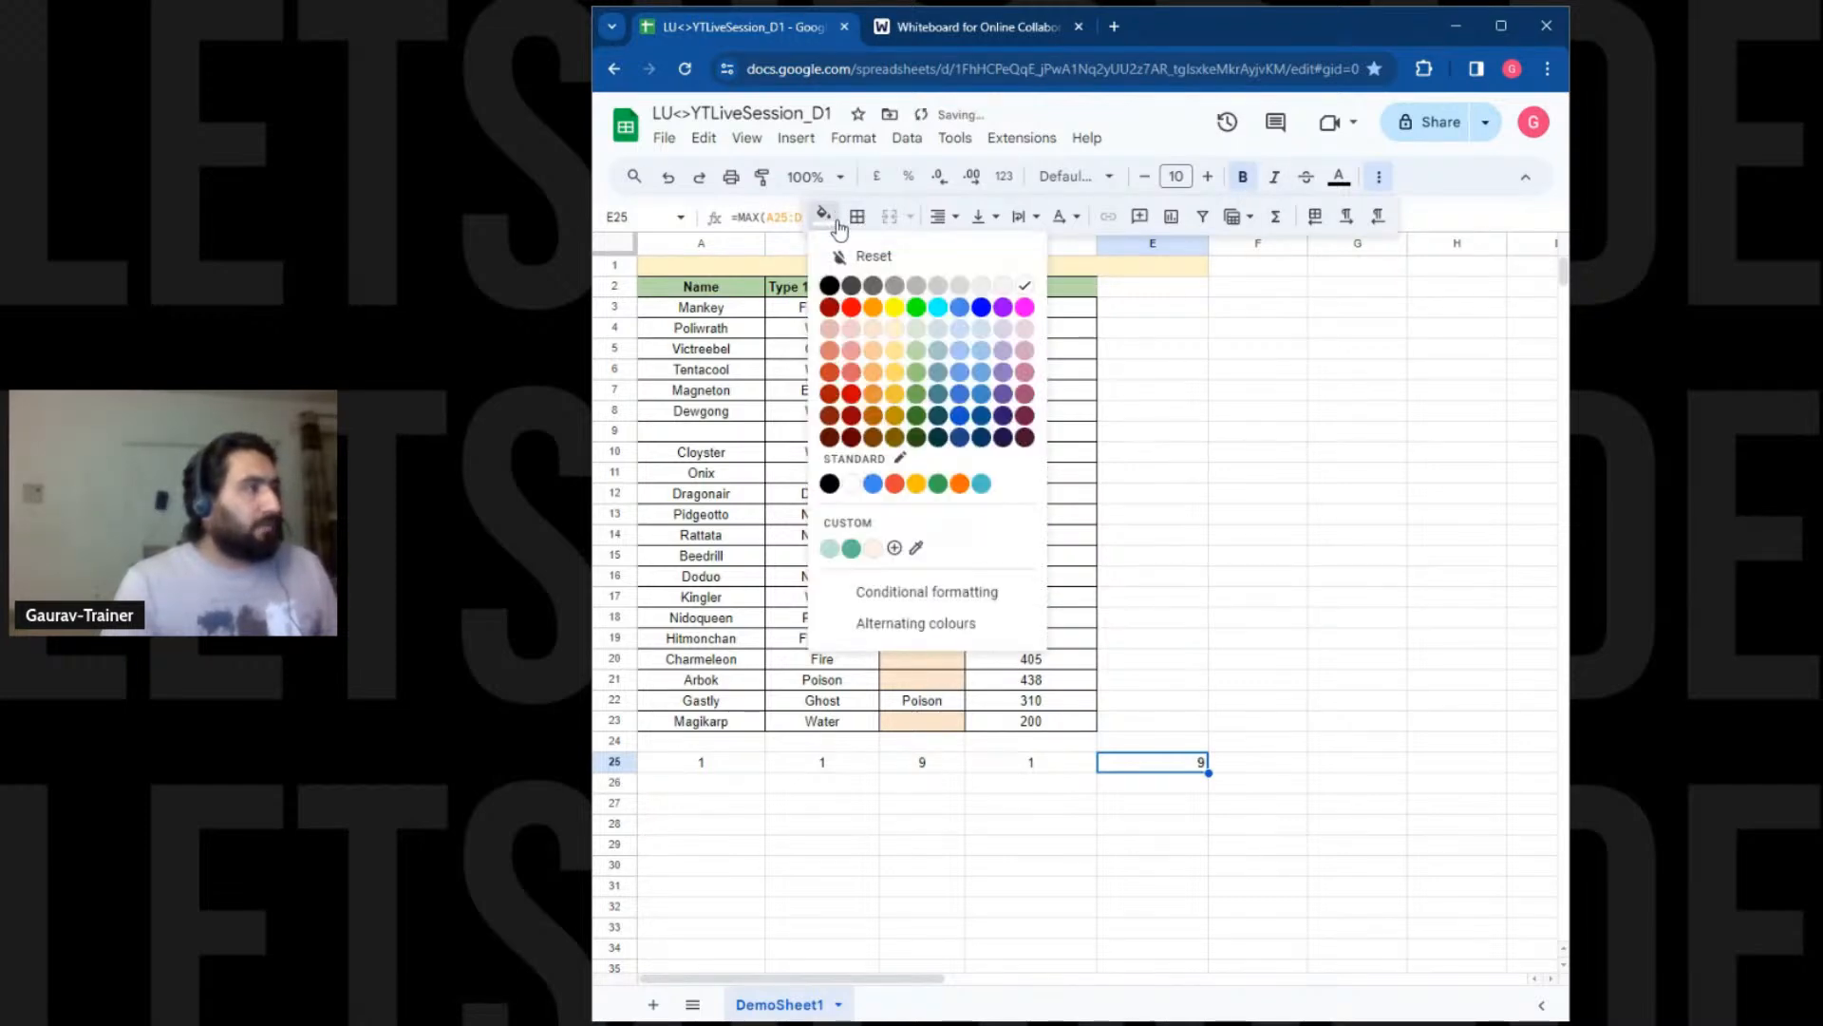
click(1003, 328)
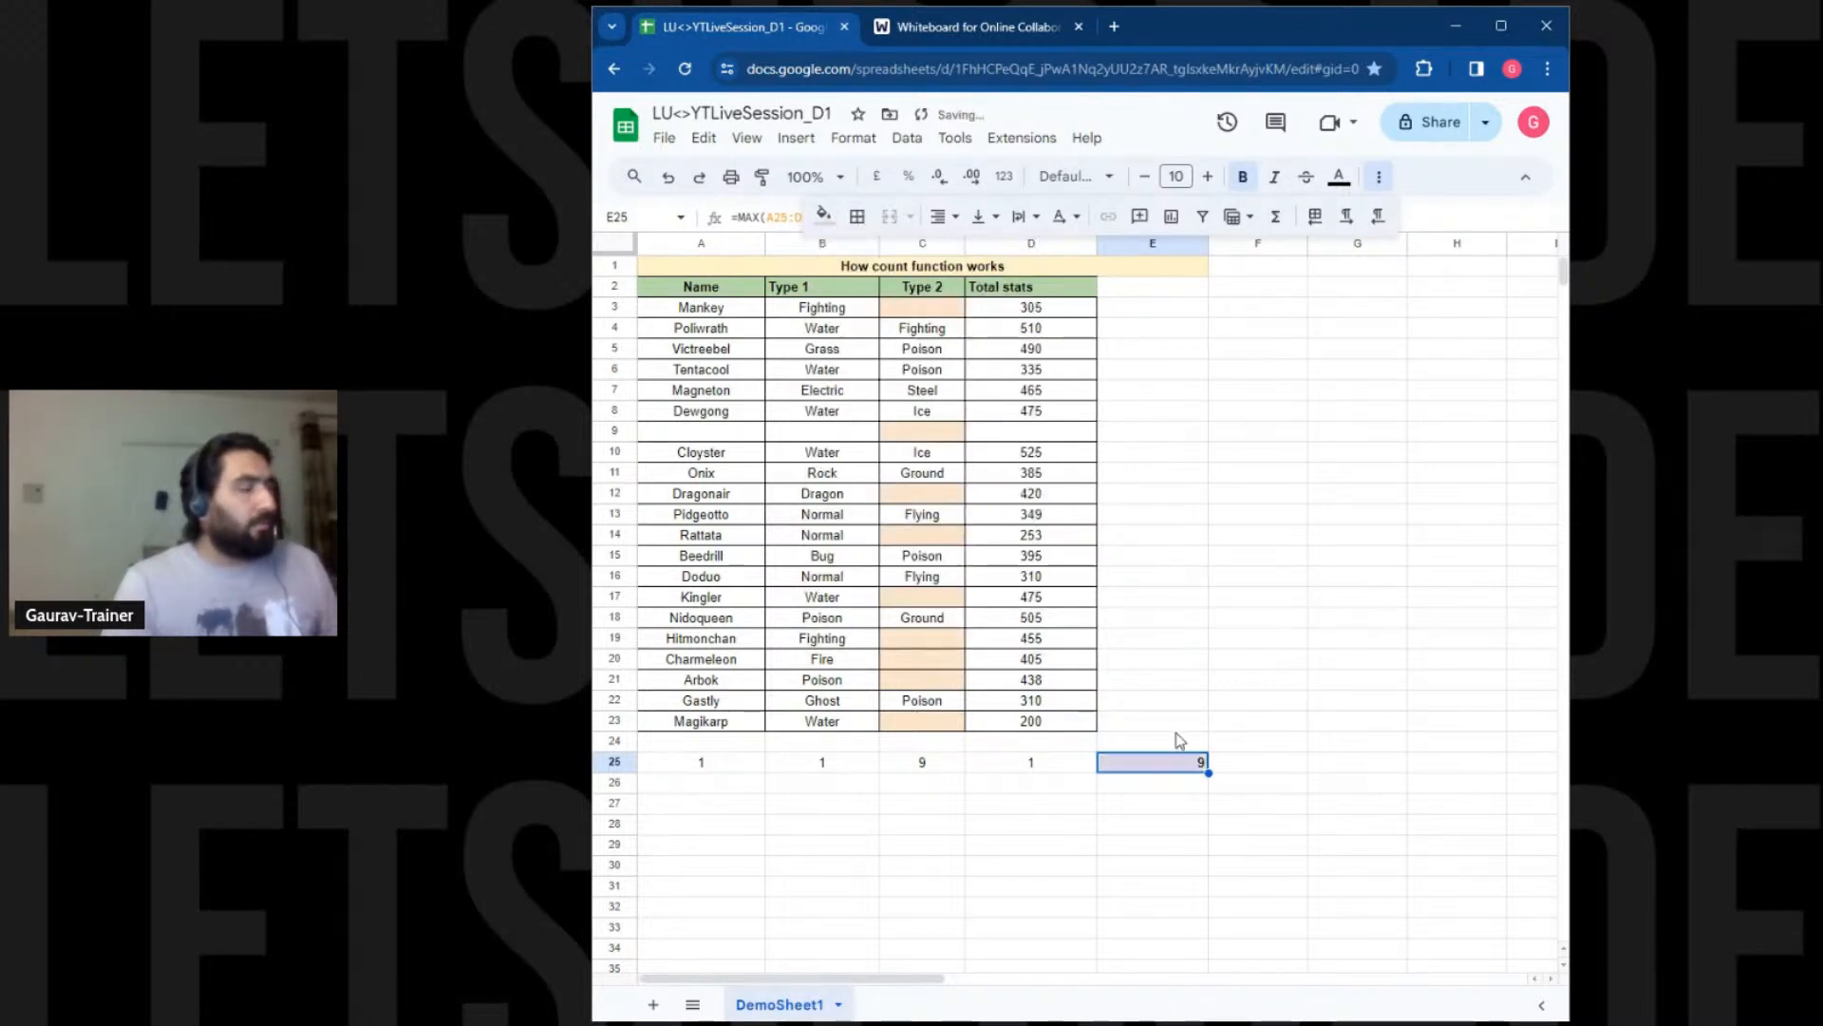
click(1208, 176)
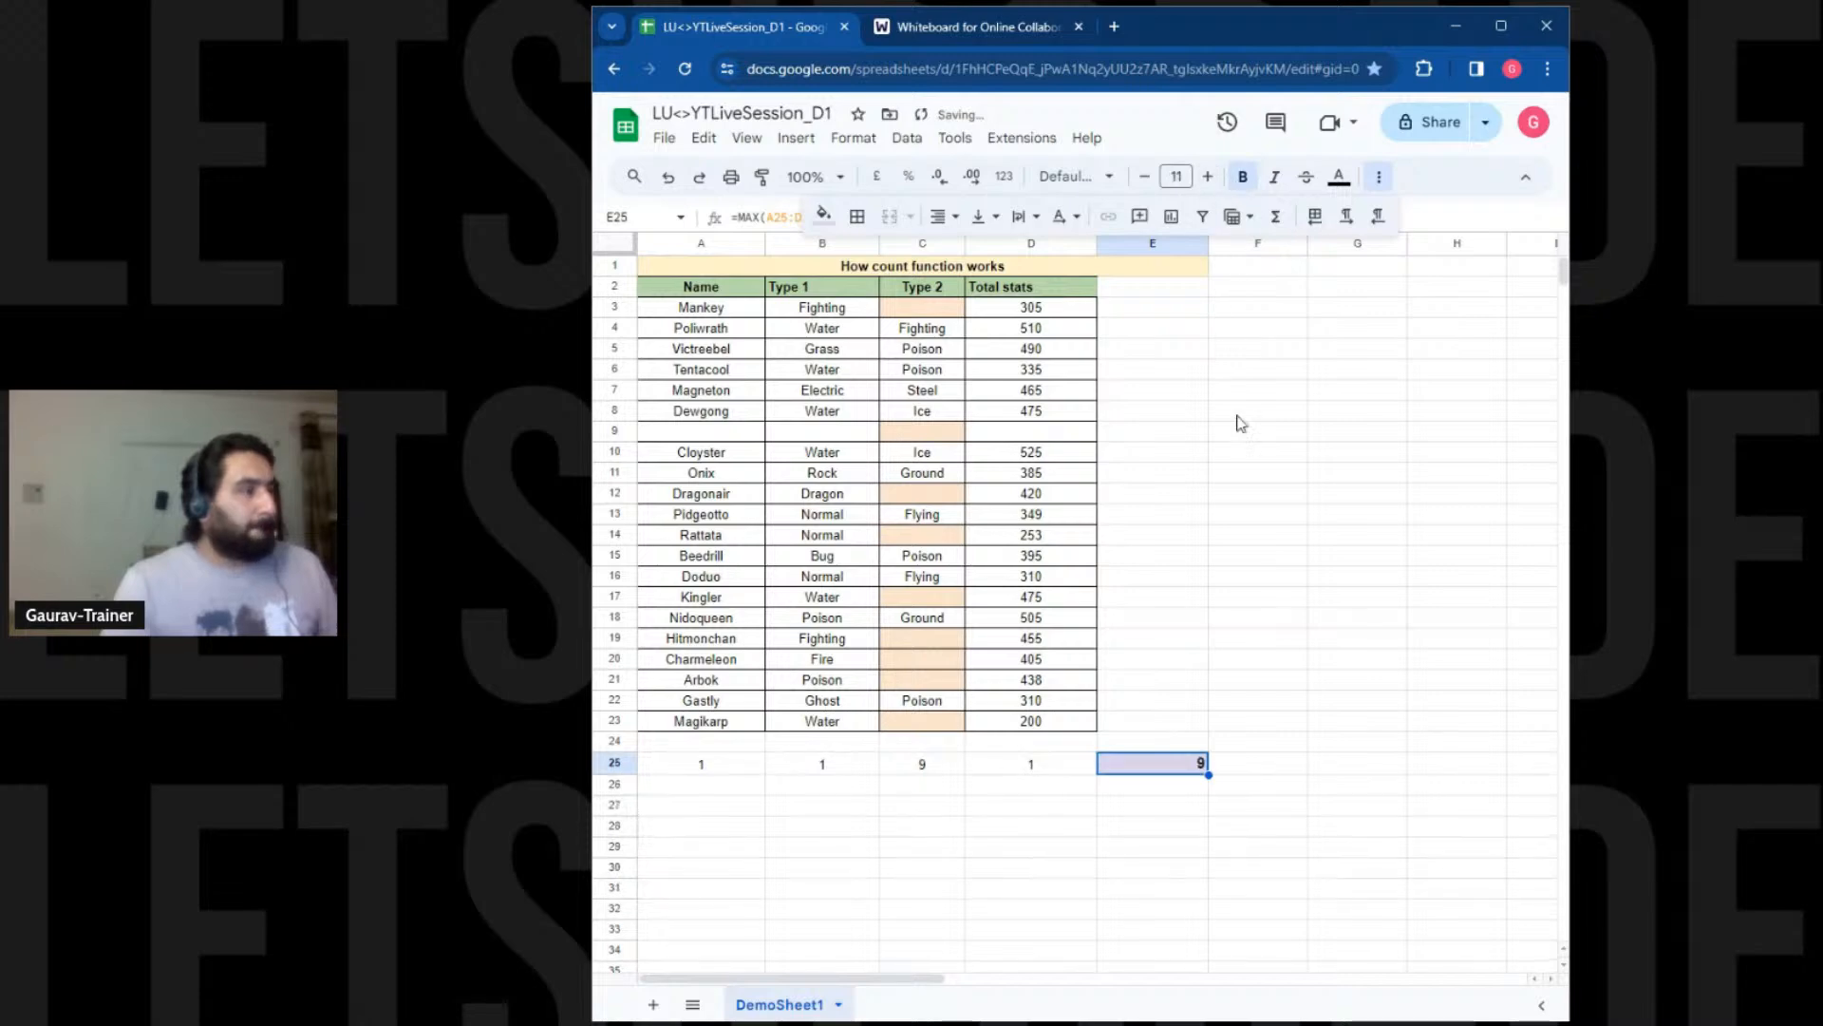
click(955, 219)
click(956, 221)
click(957, 223)
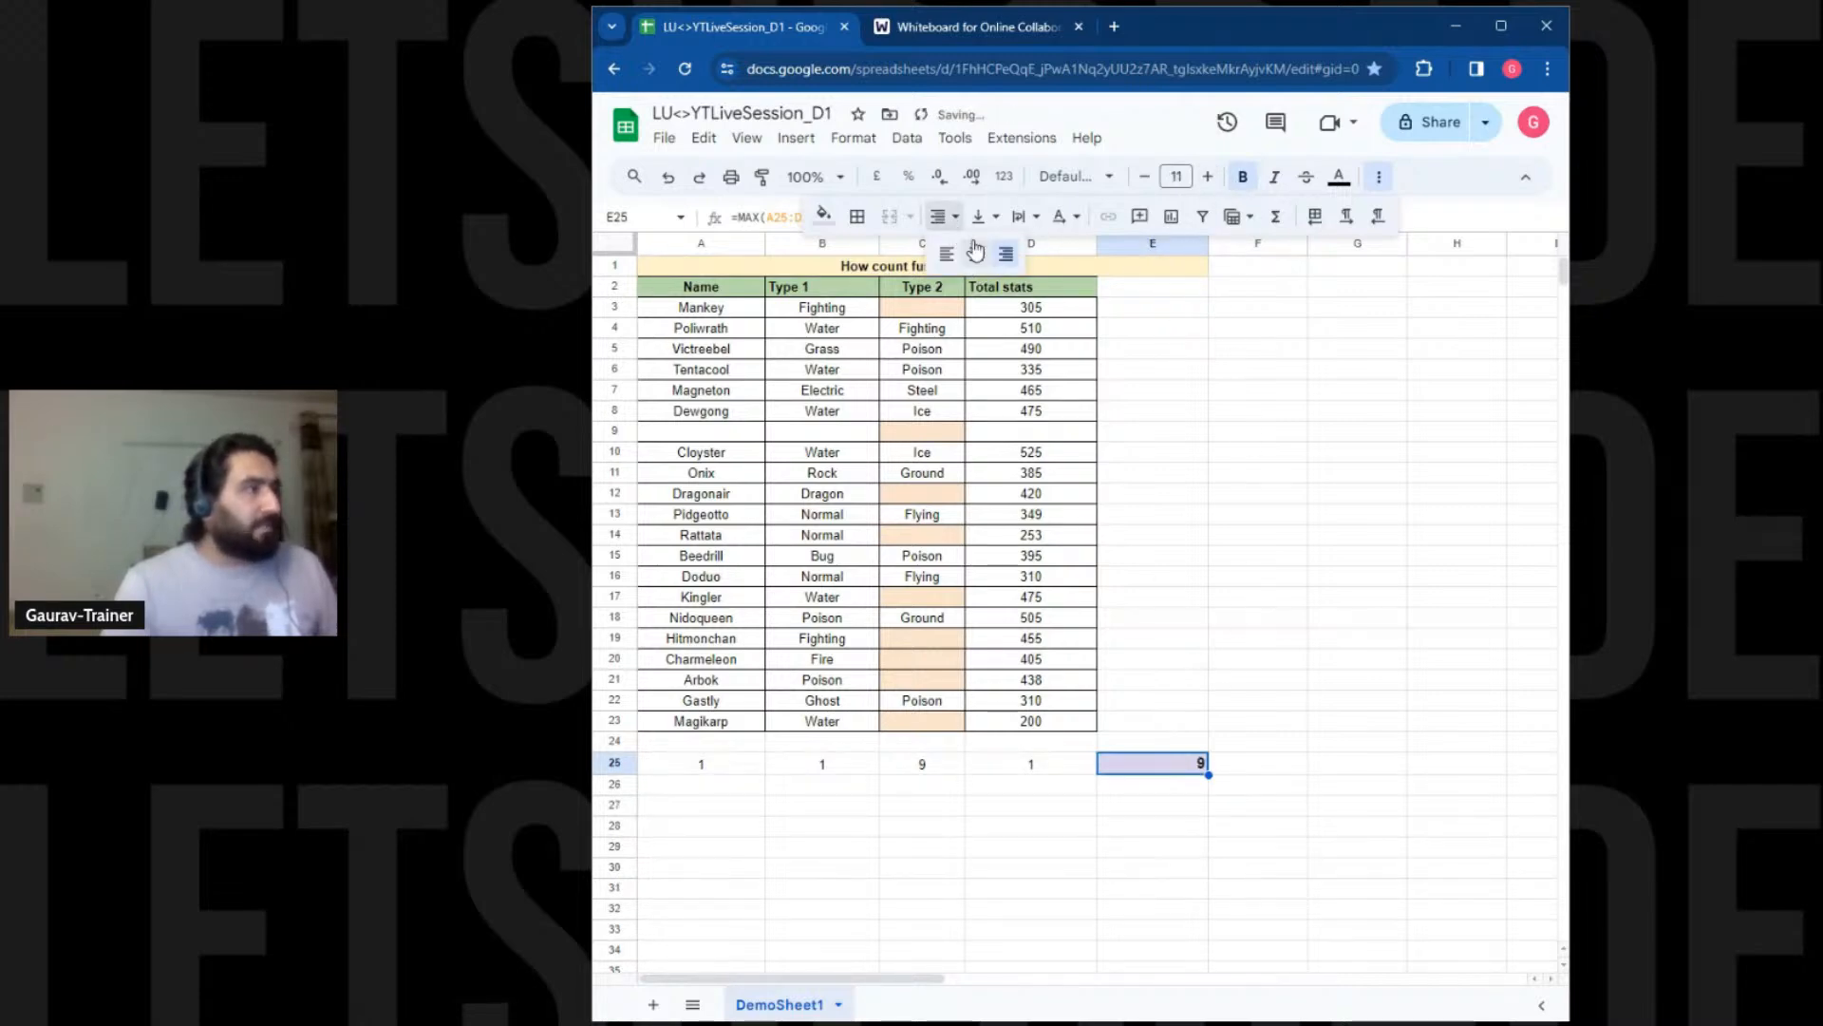
click(976, 254)
click(1161, 841)
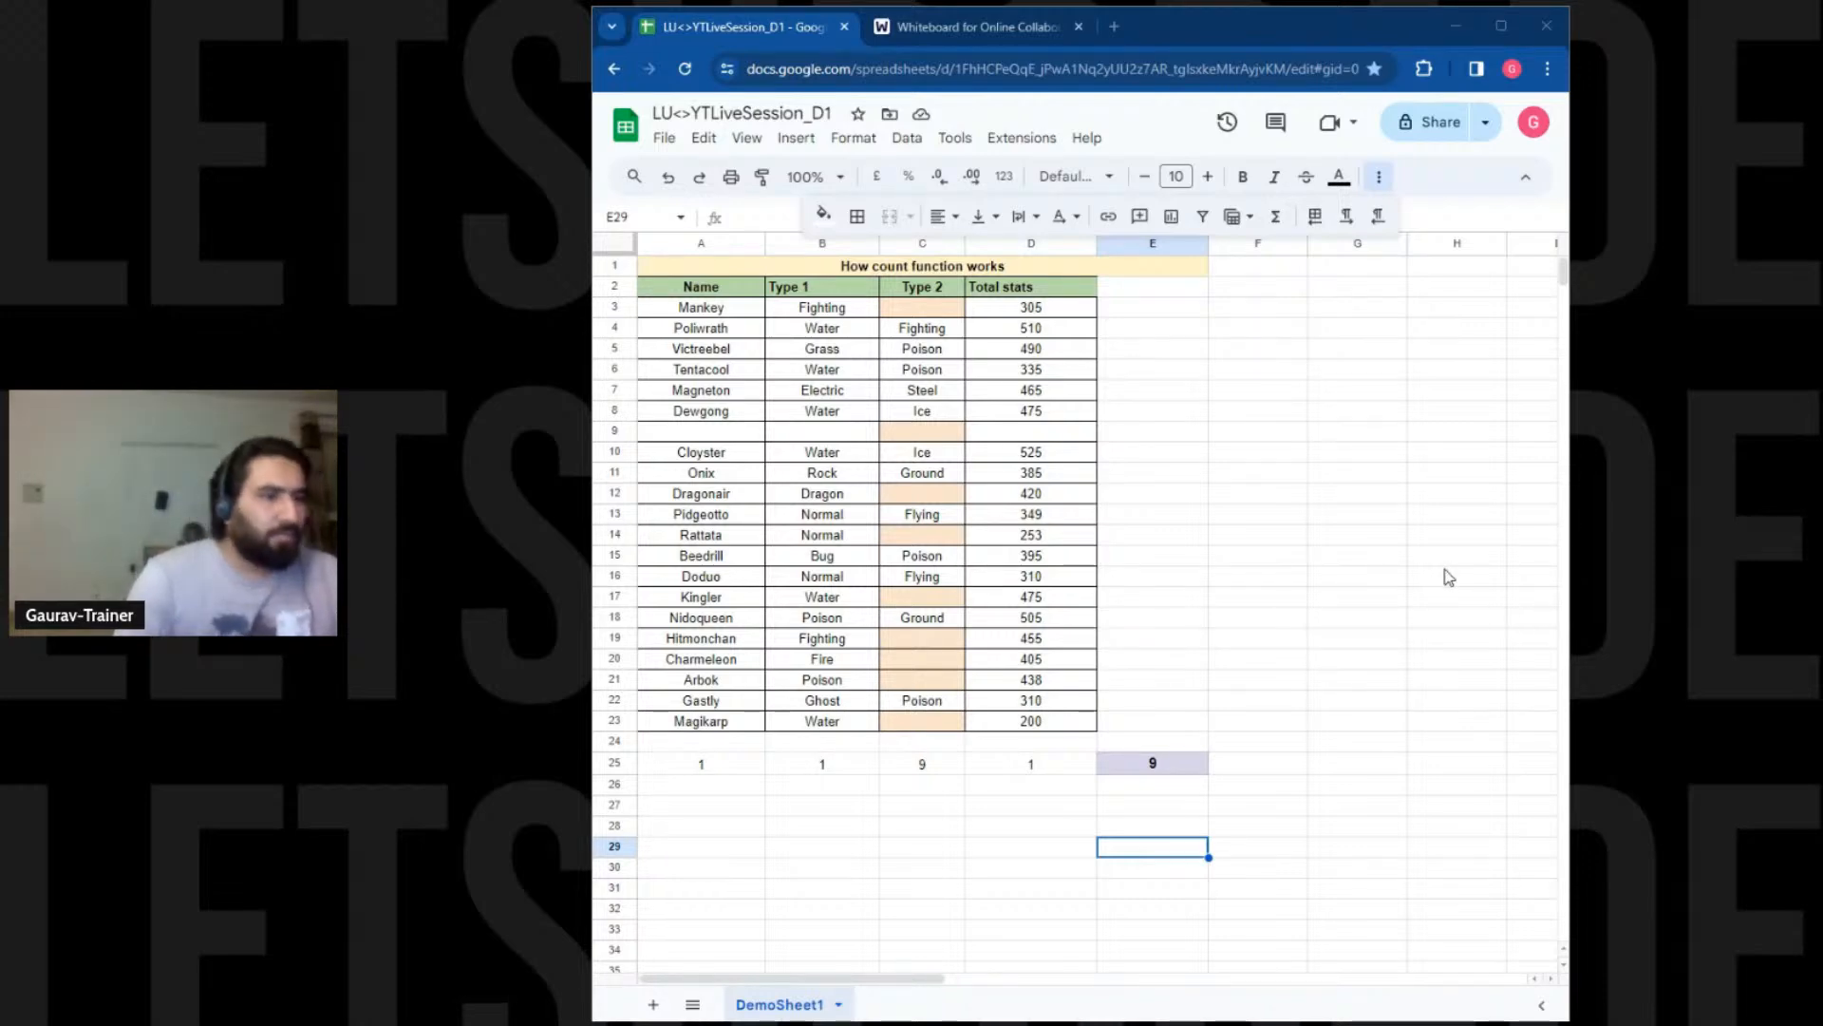
Delete the empty row 9 from the Pokémon table and check the blank-cell counts and maximum below it
scroll(1445, 573, down, 2)
scroll(912, 570, up, 2)
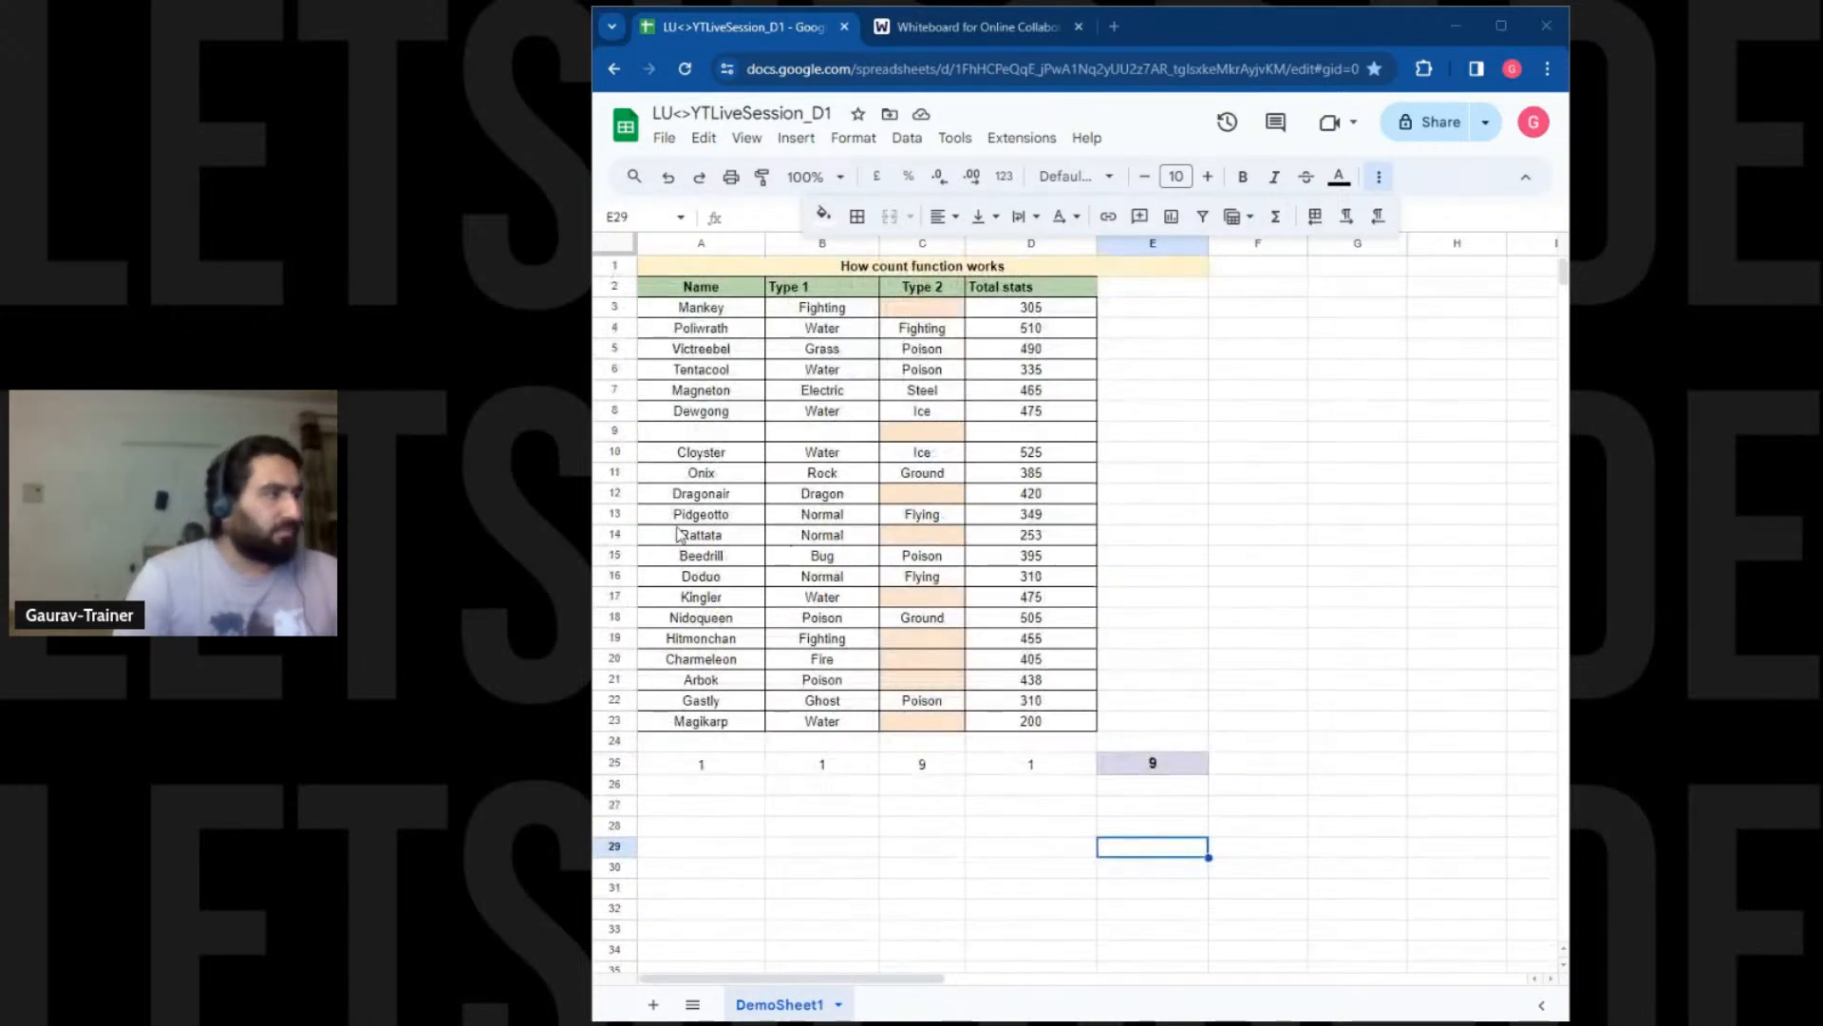
right_click(615, 431)
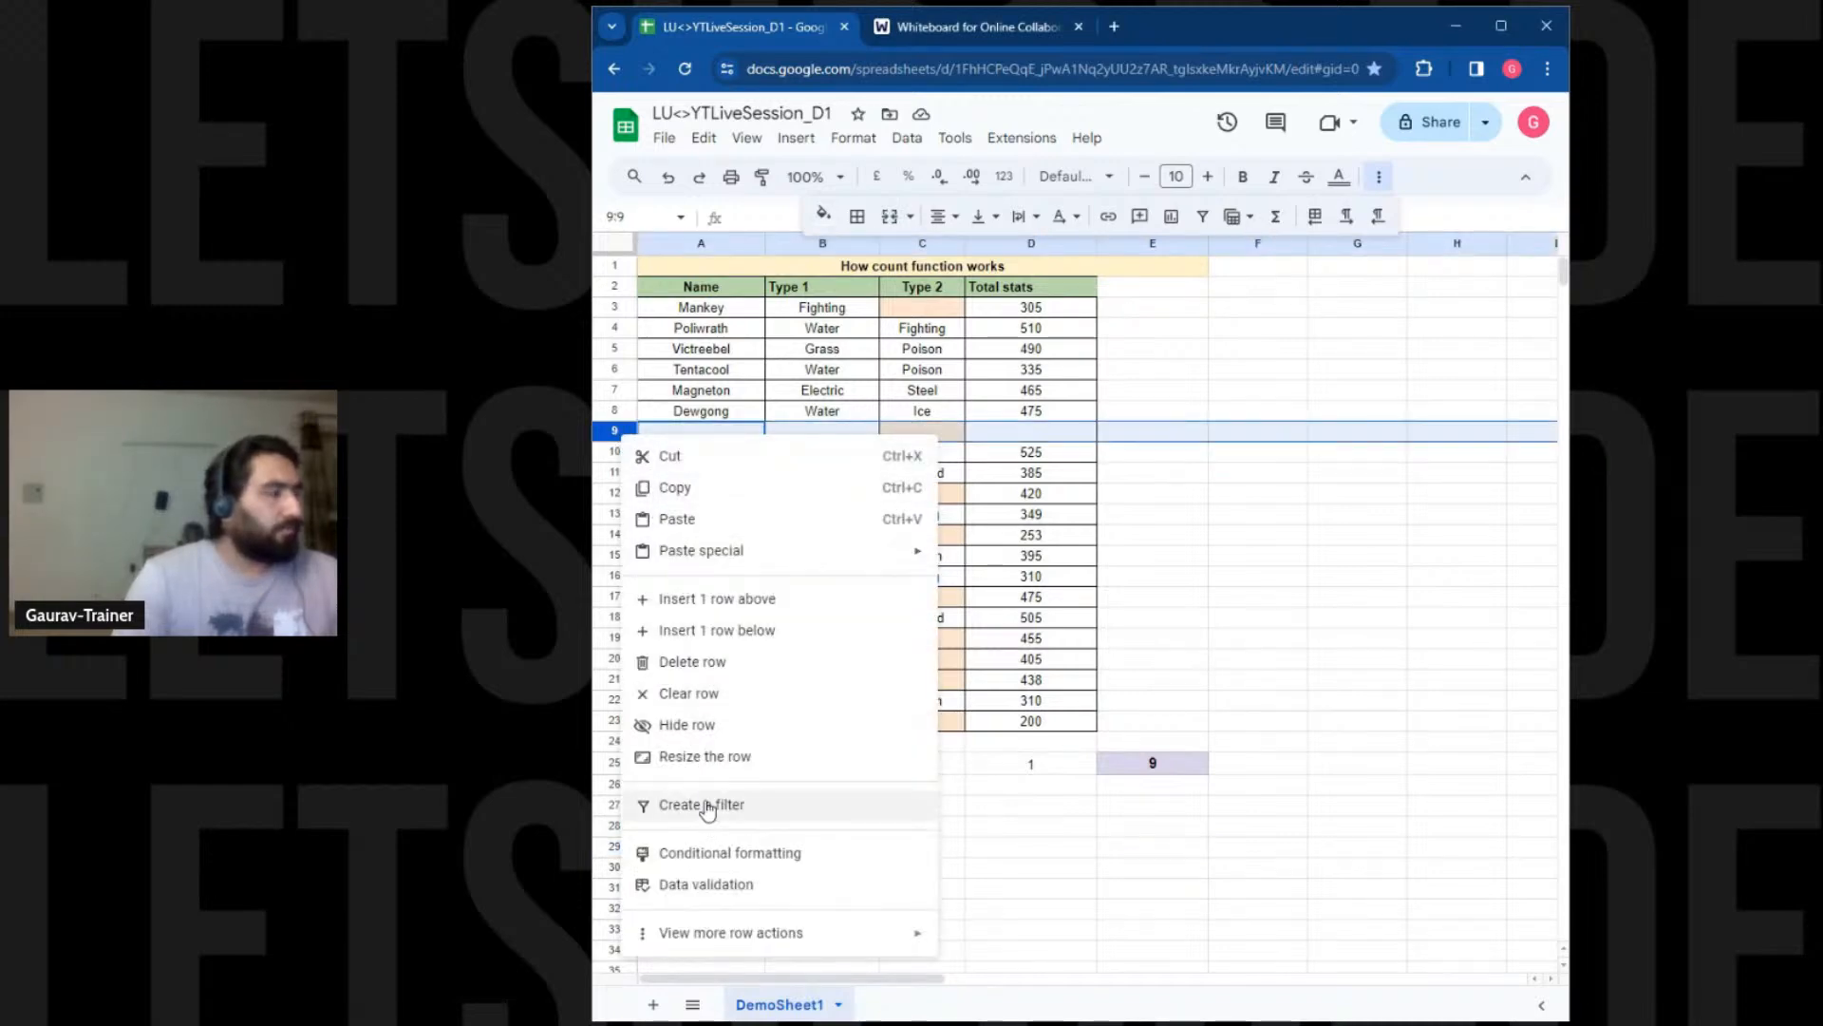
click(696, 666)
click(833, 806)
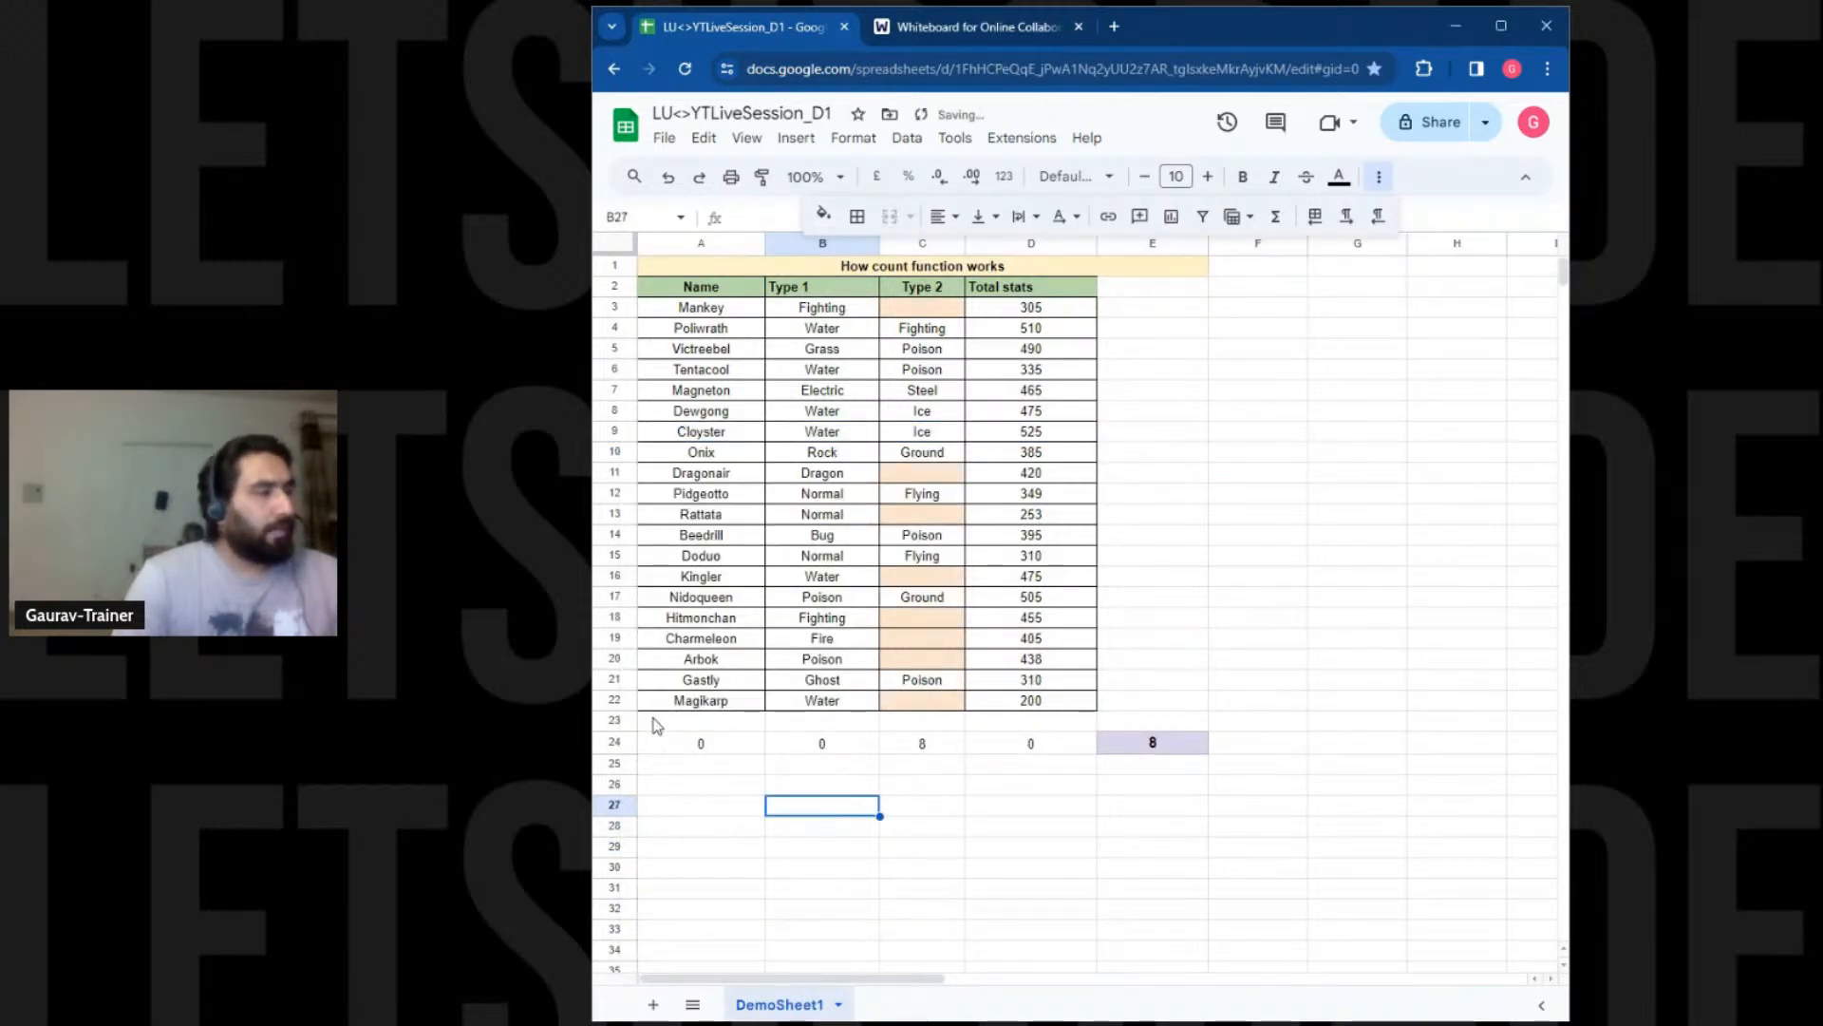
drag(687, 749, 1172, 757)
click(1172, 757)
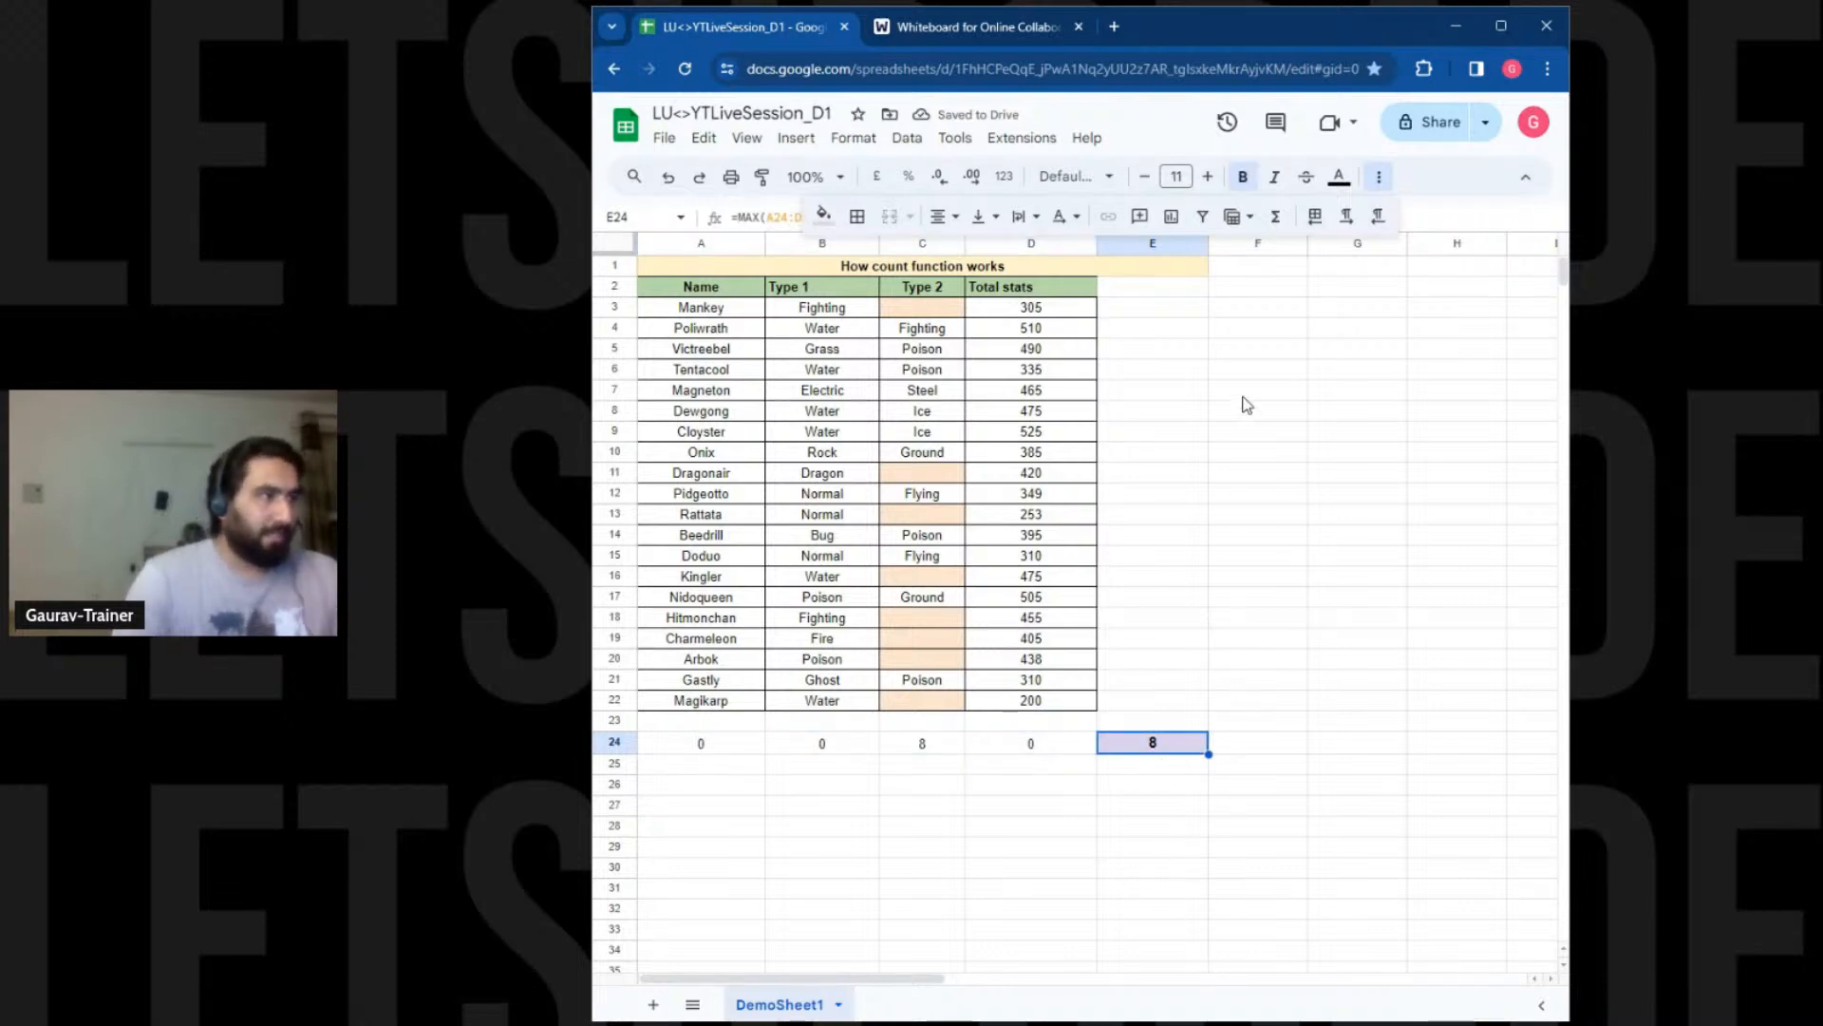
Enter the heading Type in cell F3 beside the Pokémon table
click(1259, 309)
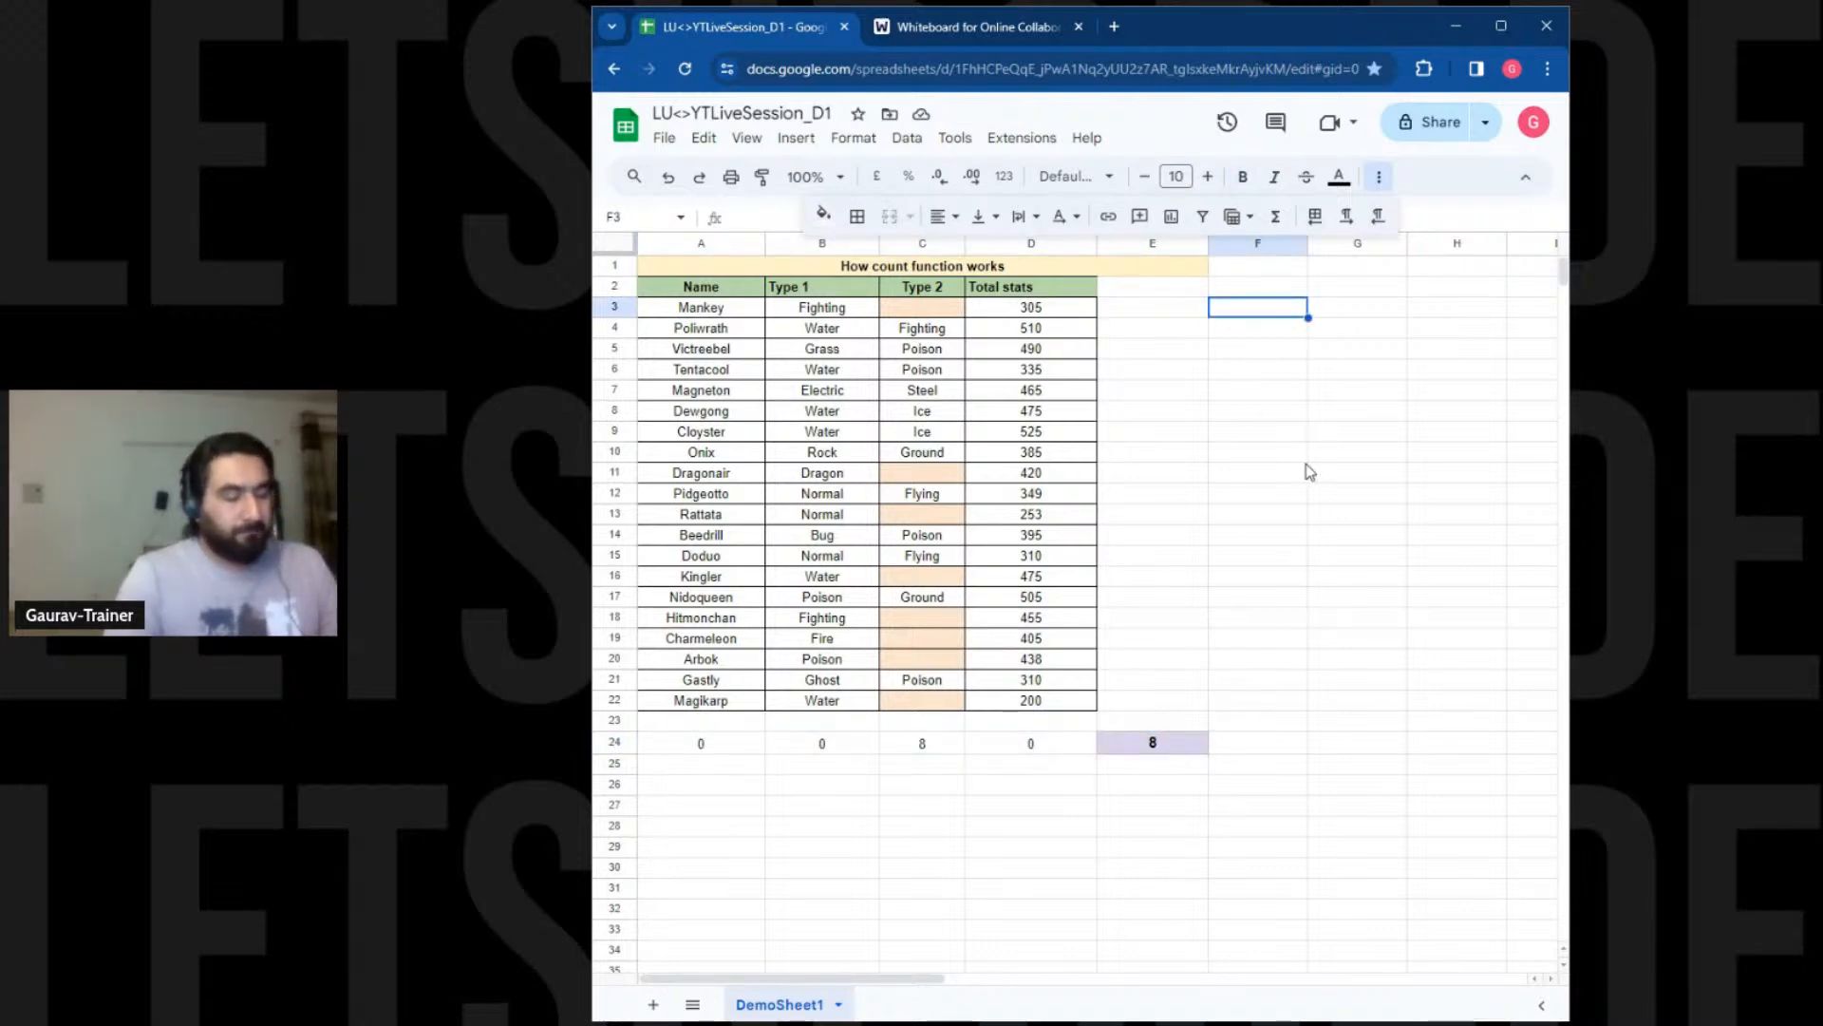
text(Type)
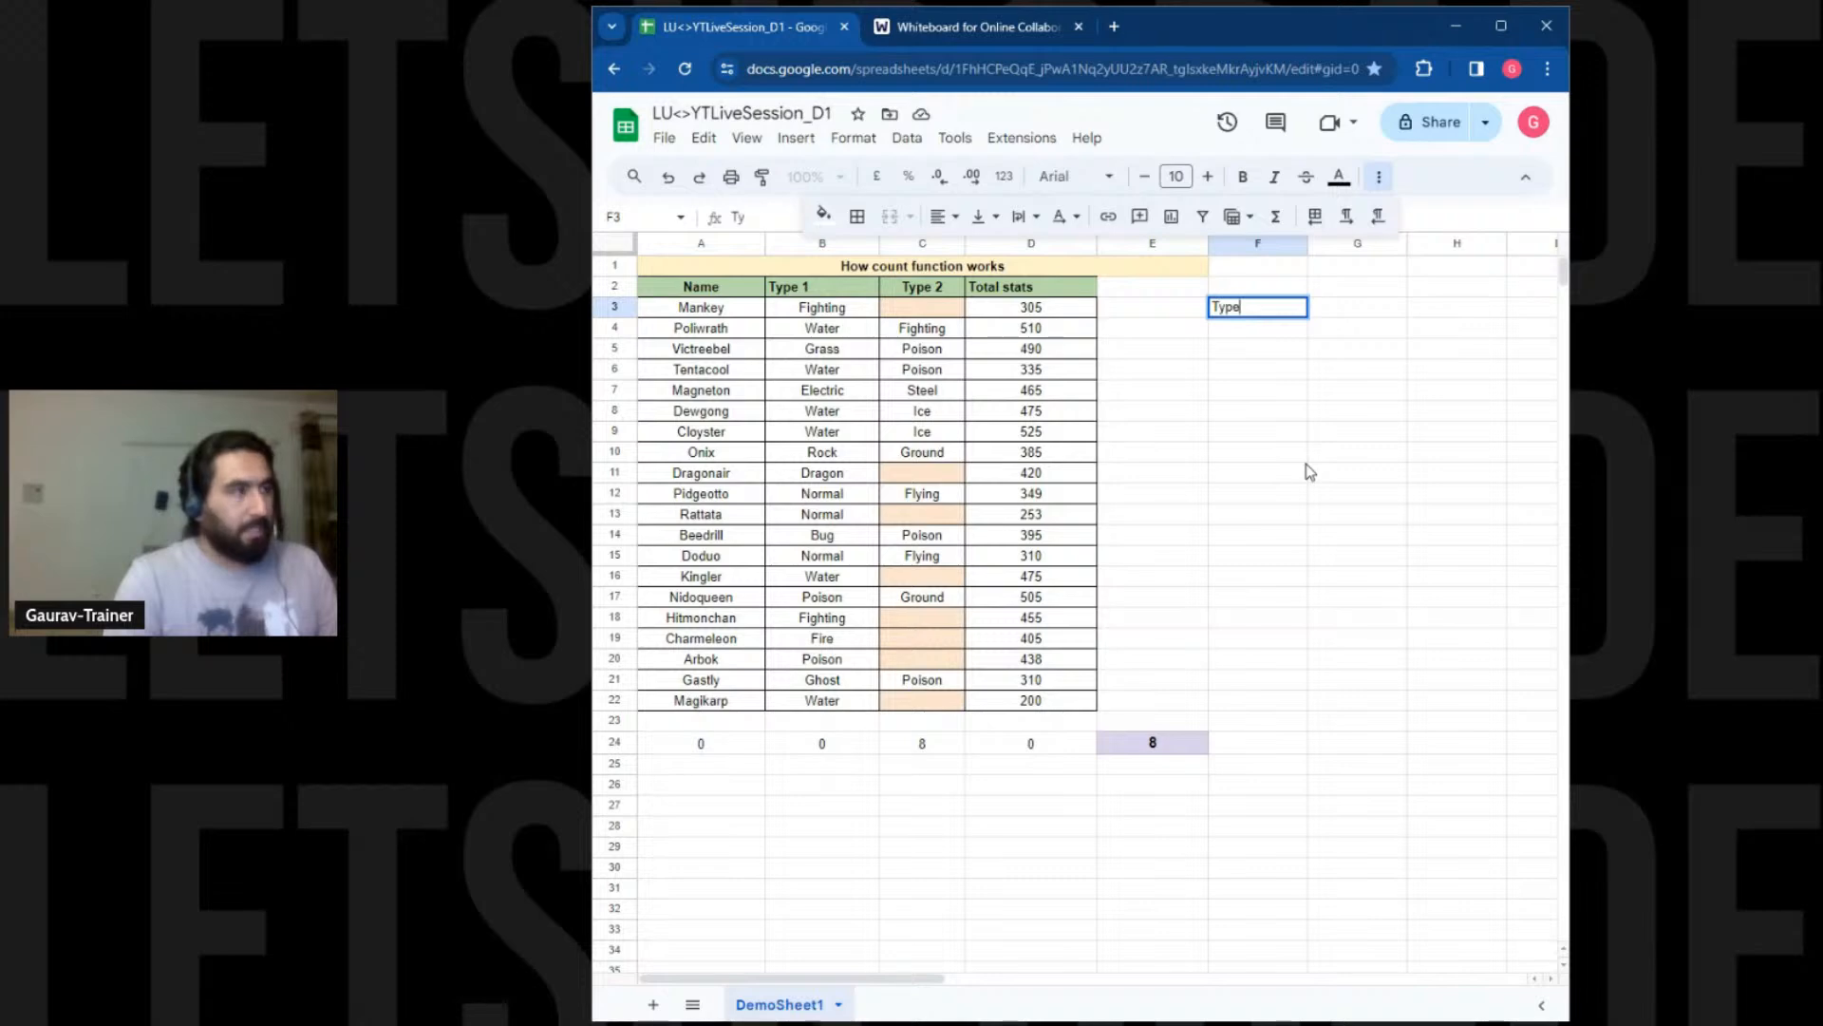
key(Tab)
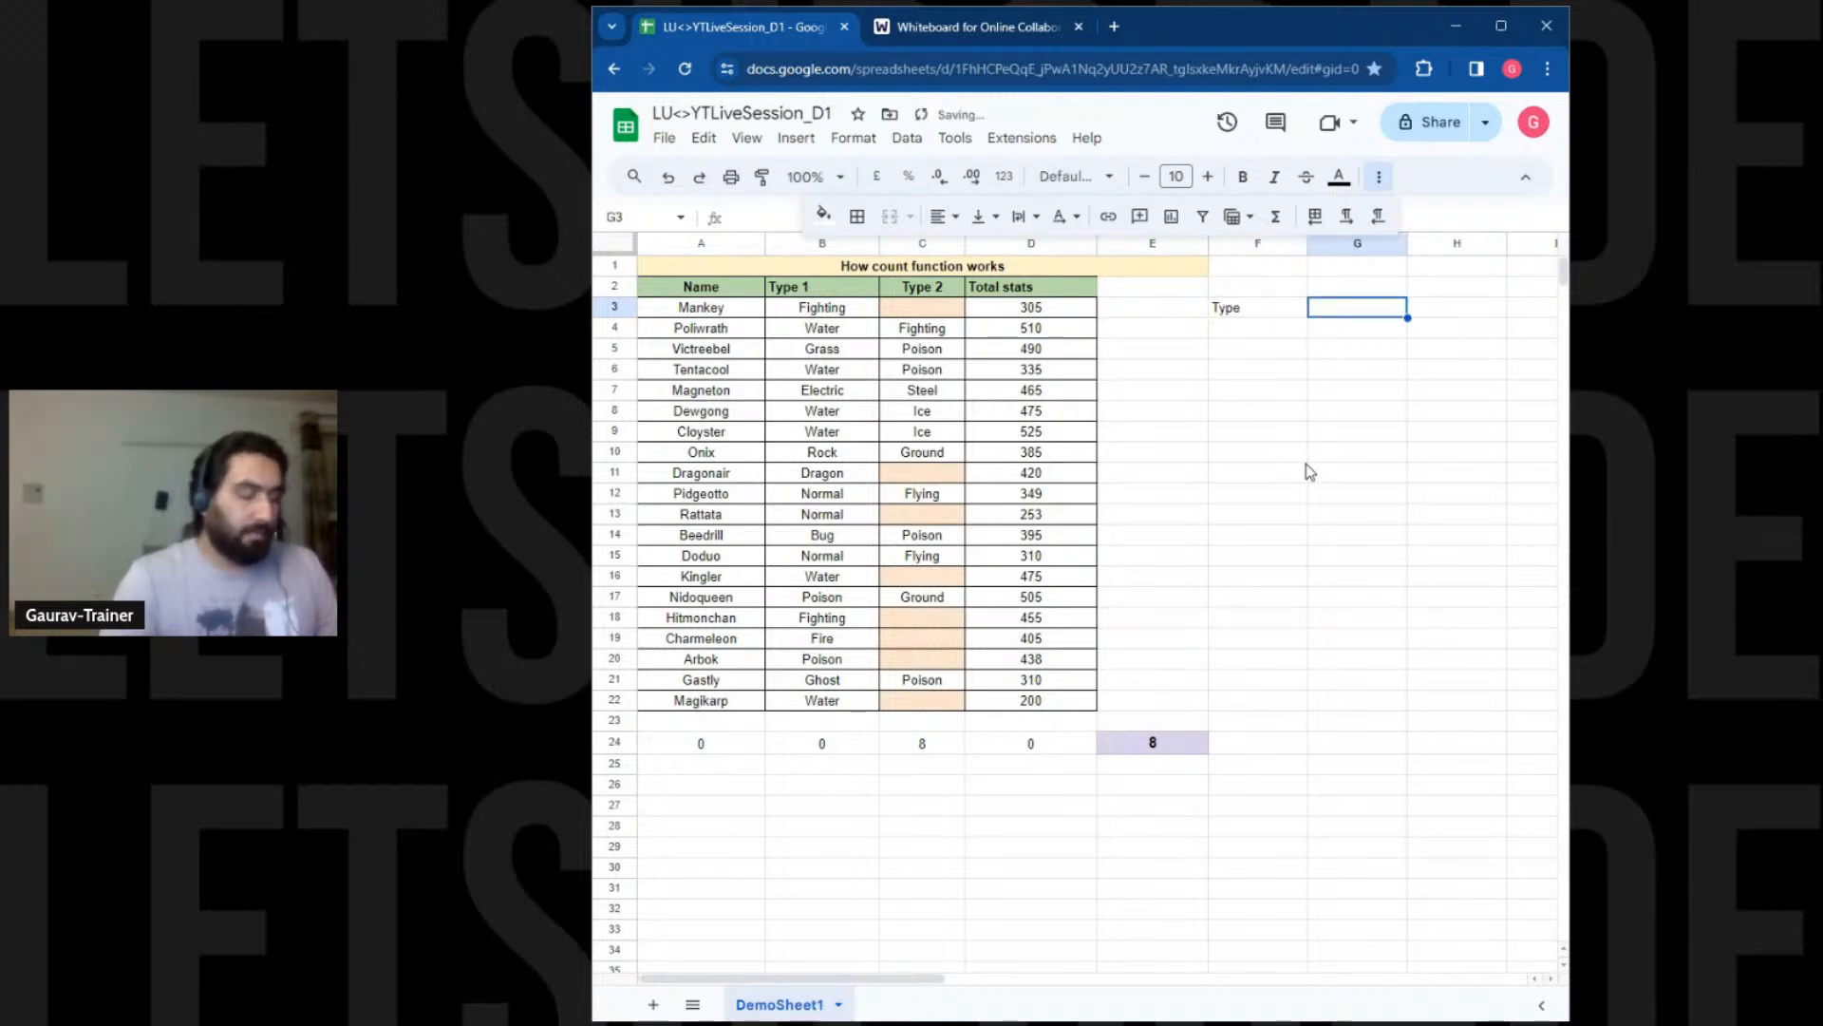
Enter the header Count in G3, beside the Type header
text(Count)
key(Return)
key(Left)
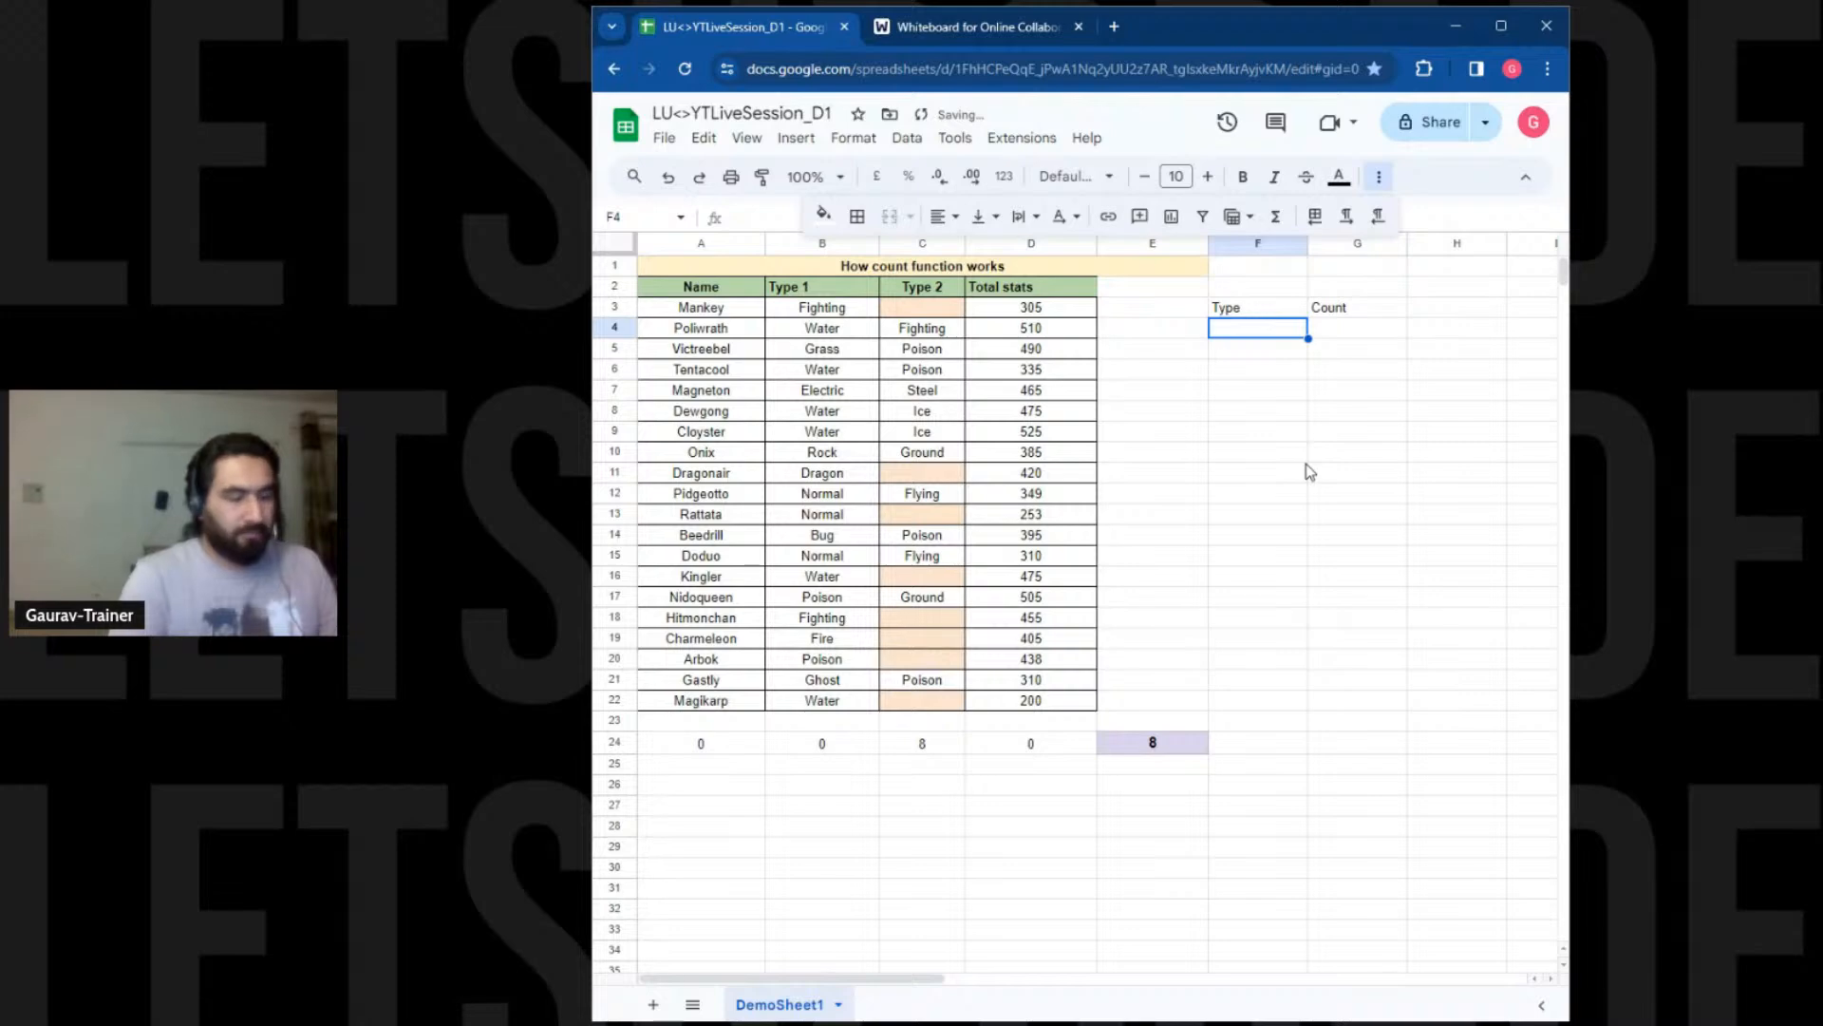
Start the type list by referencing B3 (Fighting) in F4 and B4 (Water) in F5
click(794, 310)
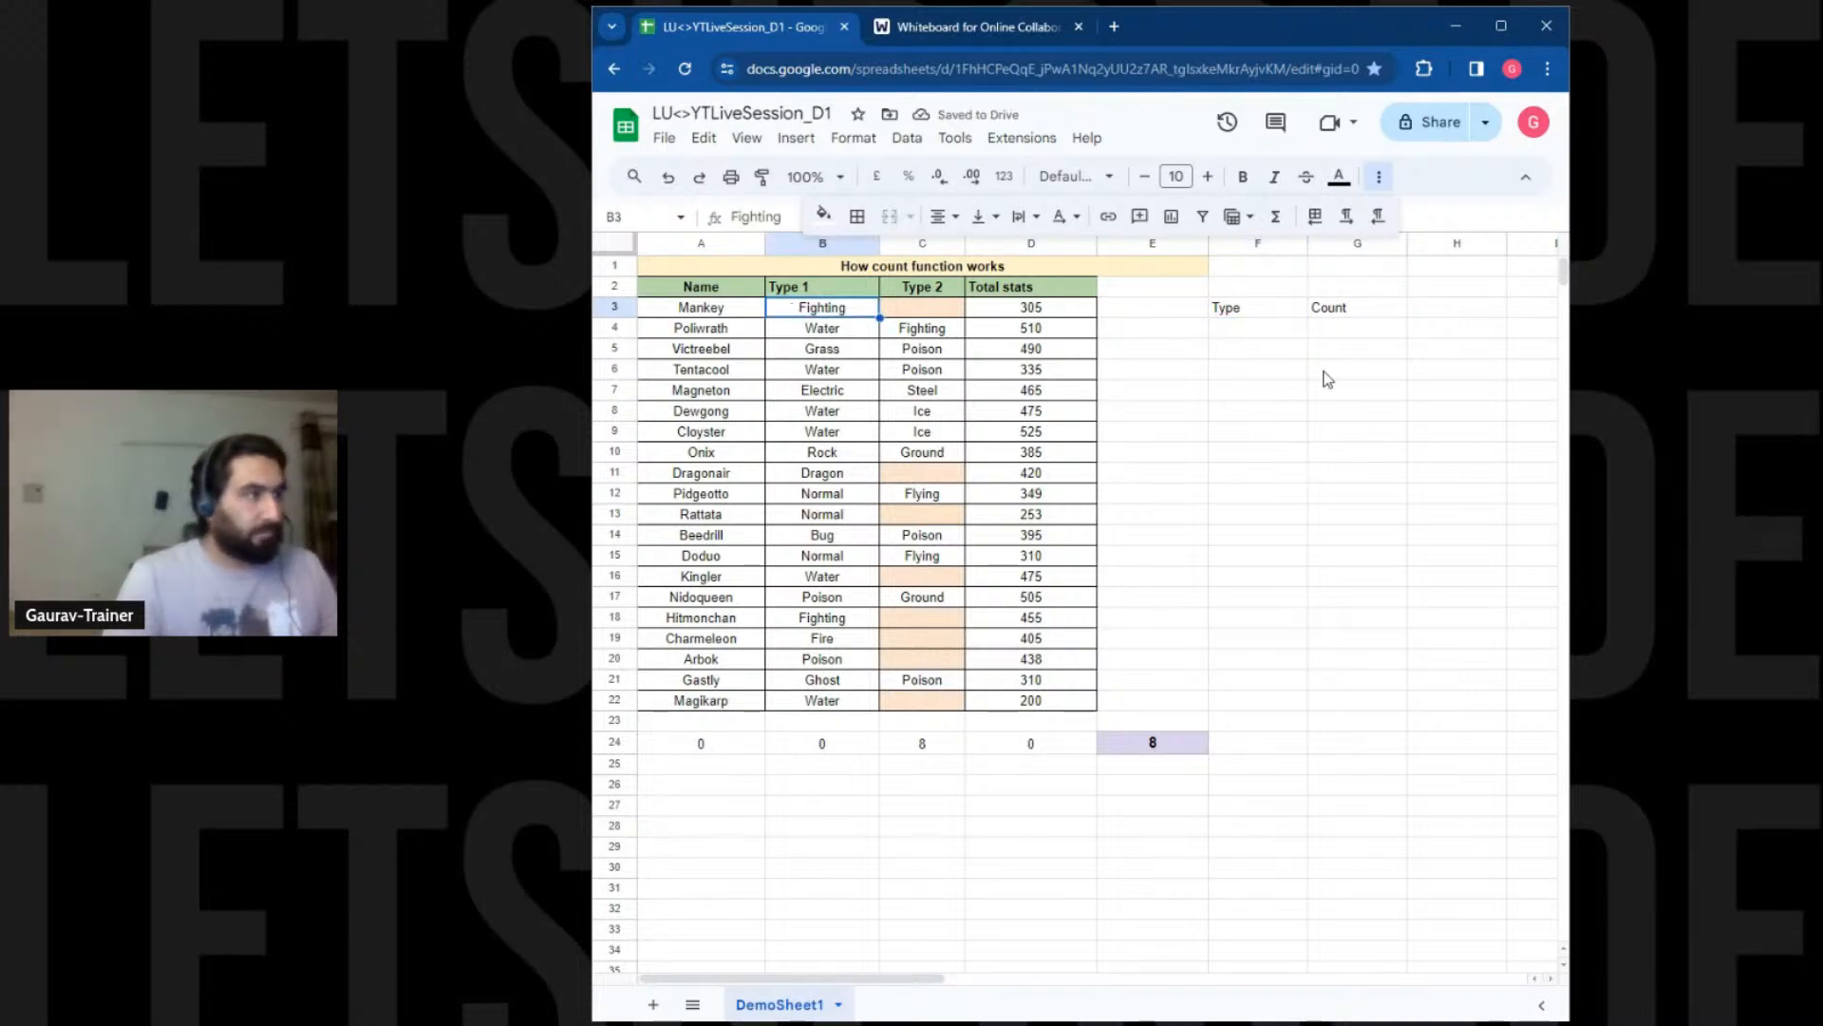
click(1248, 329)
text(=)
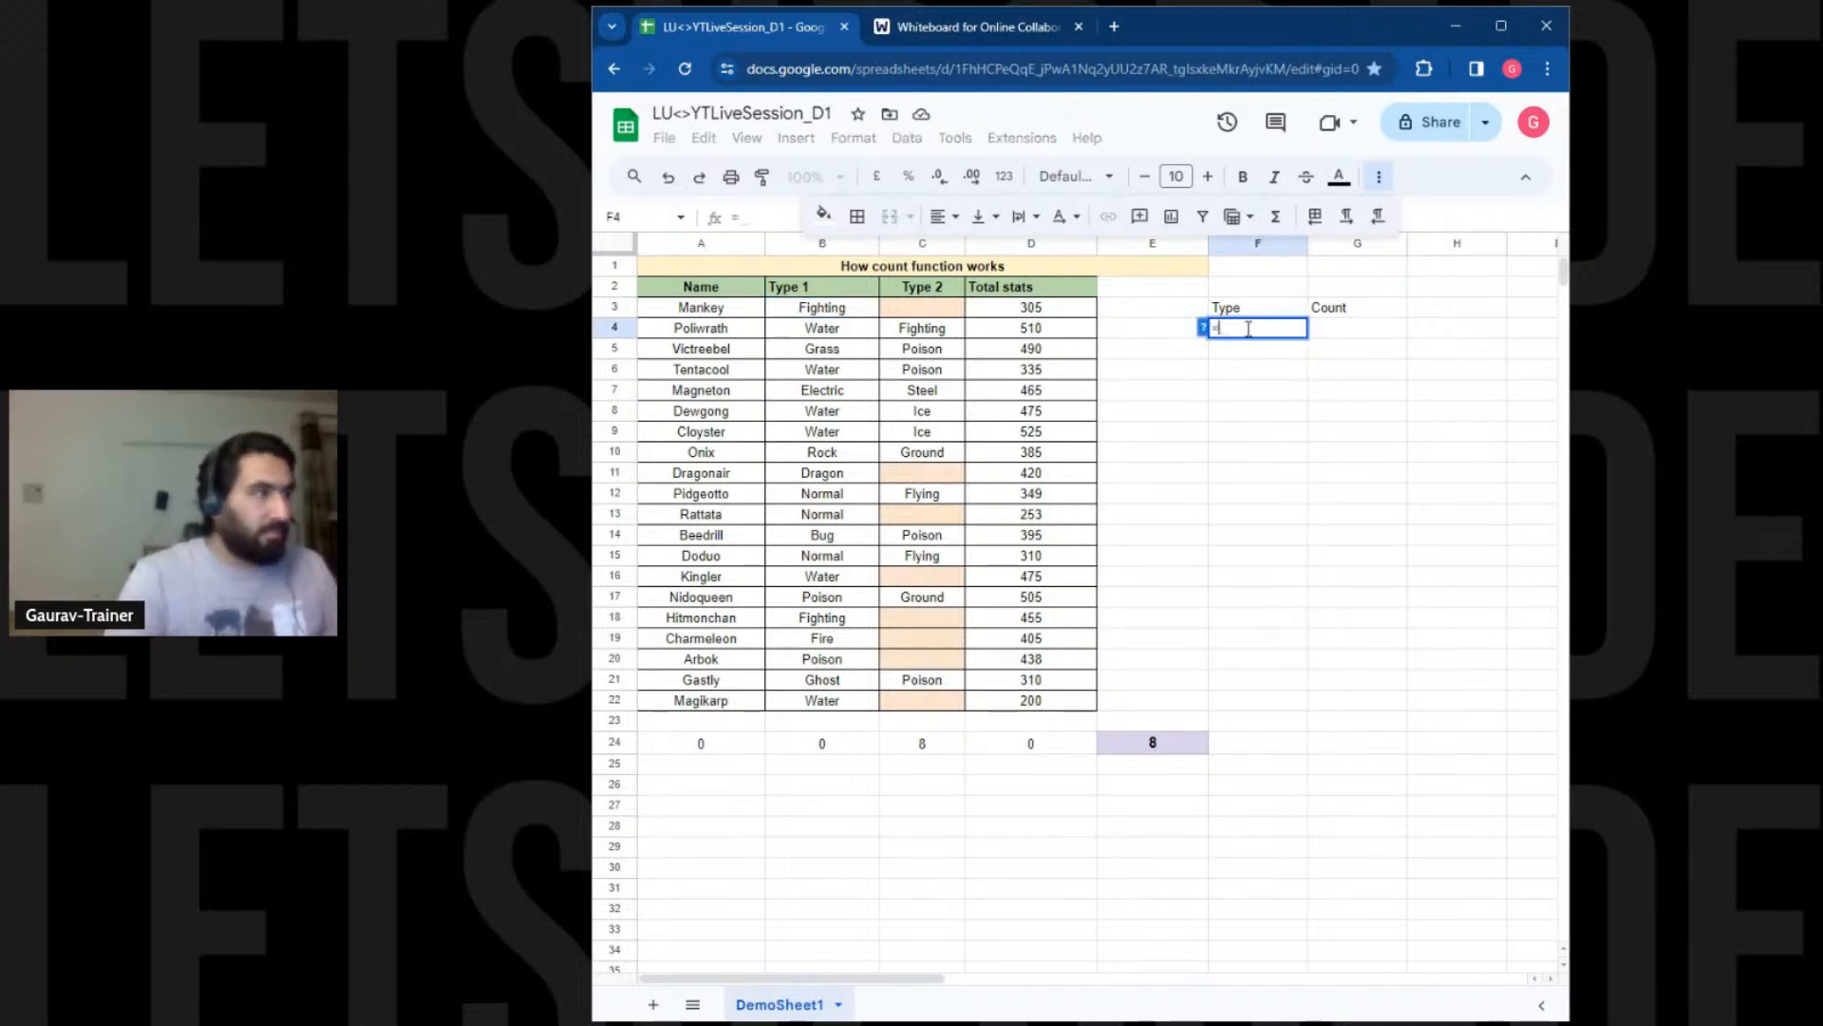
click(843, 313)
key(Return)
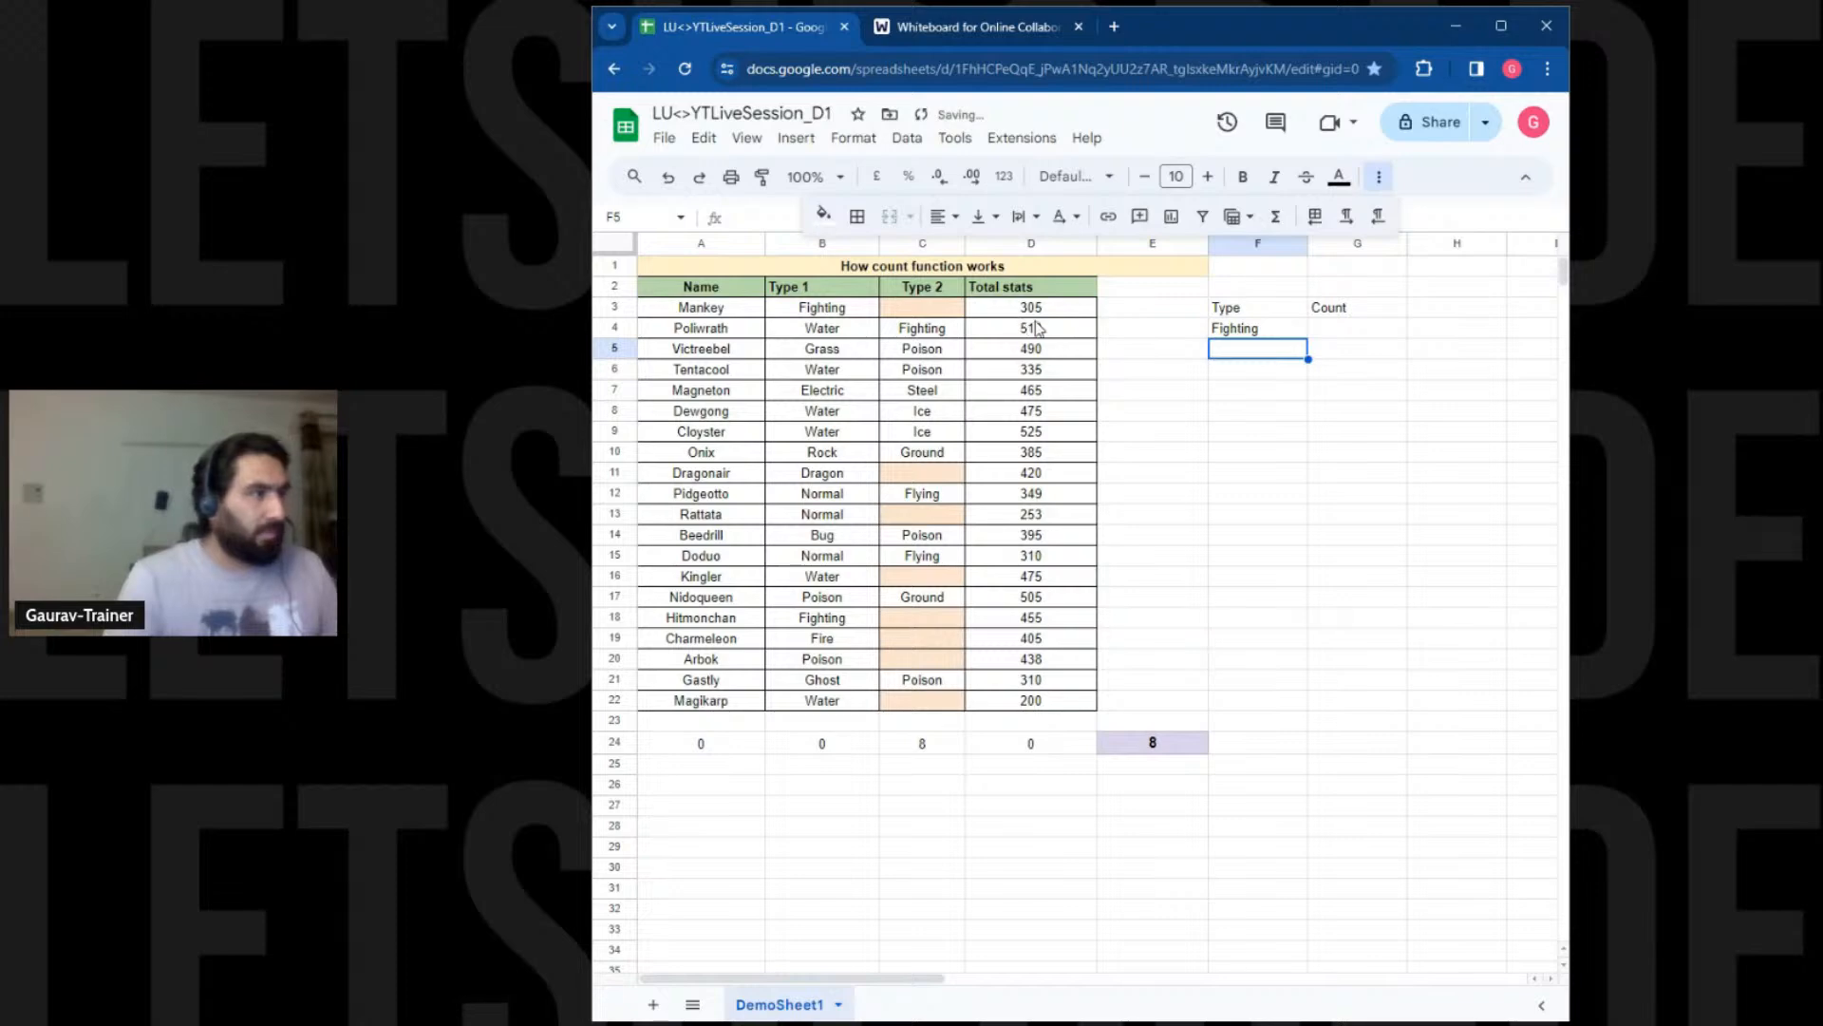
text(=)
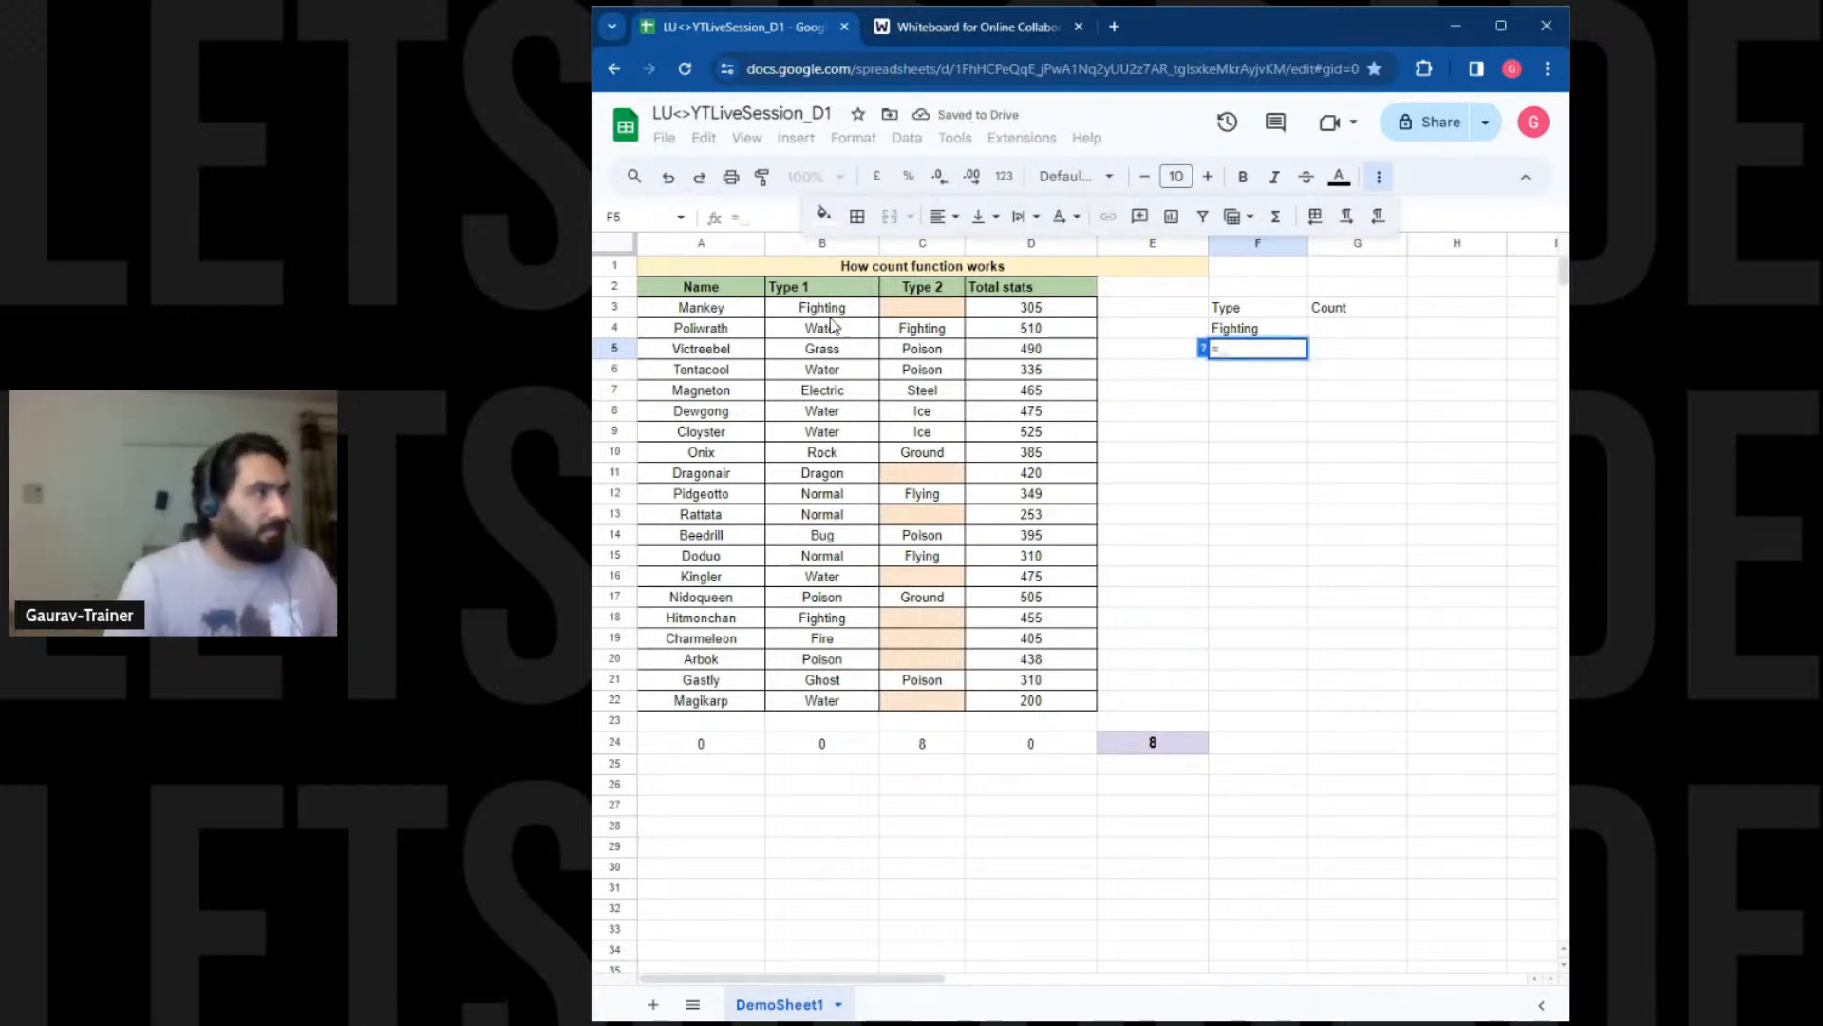
click(822, 334)
key(Return)
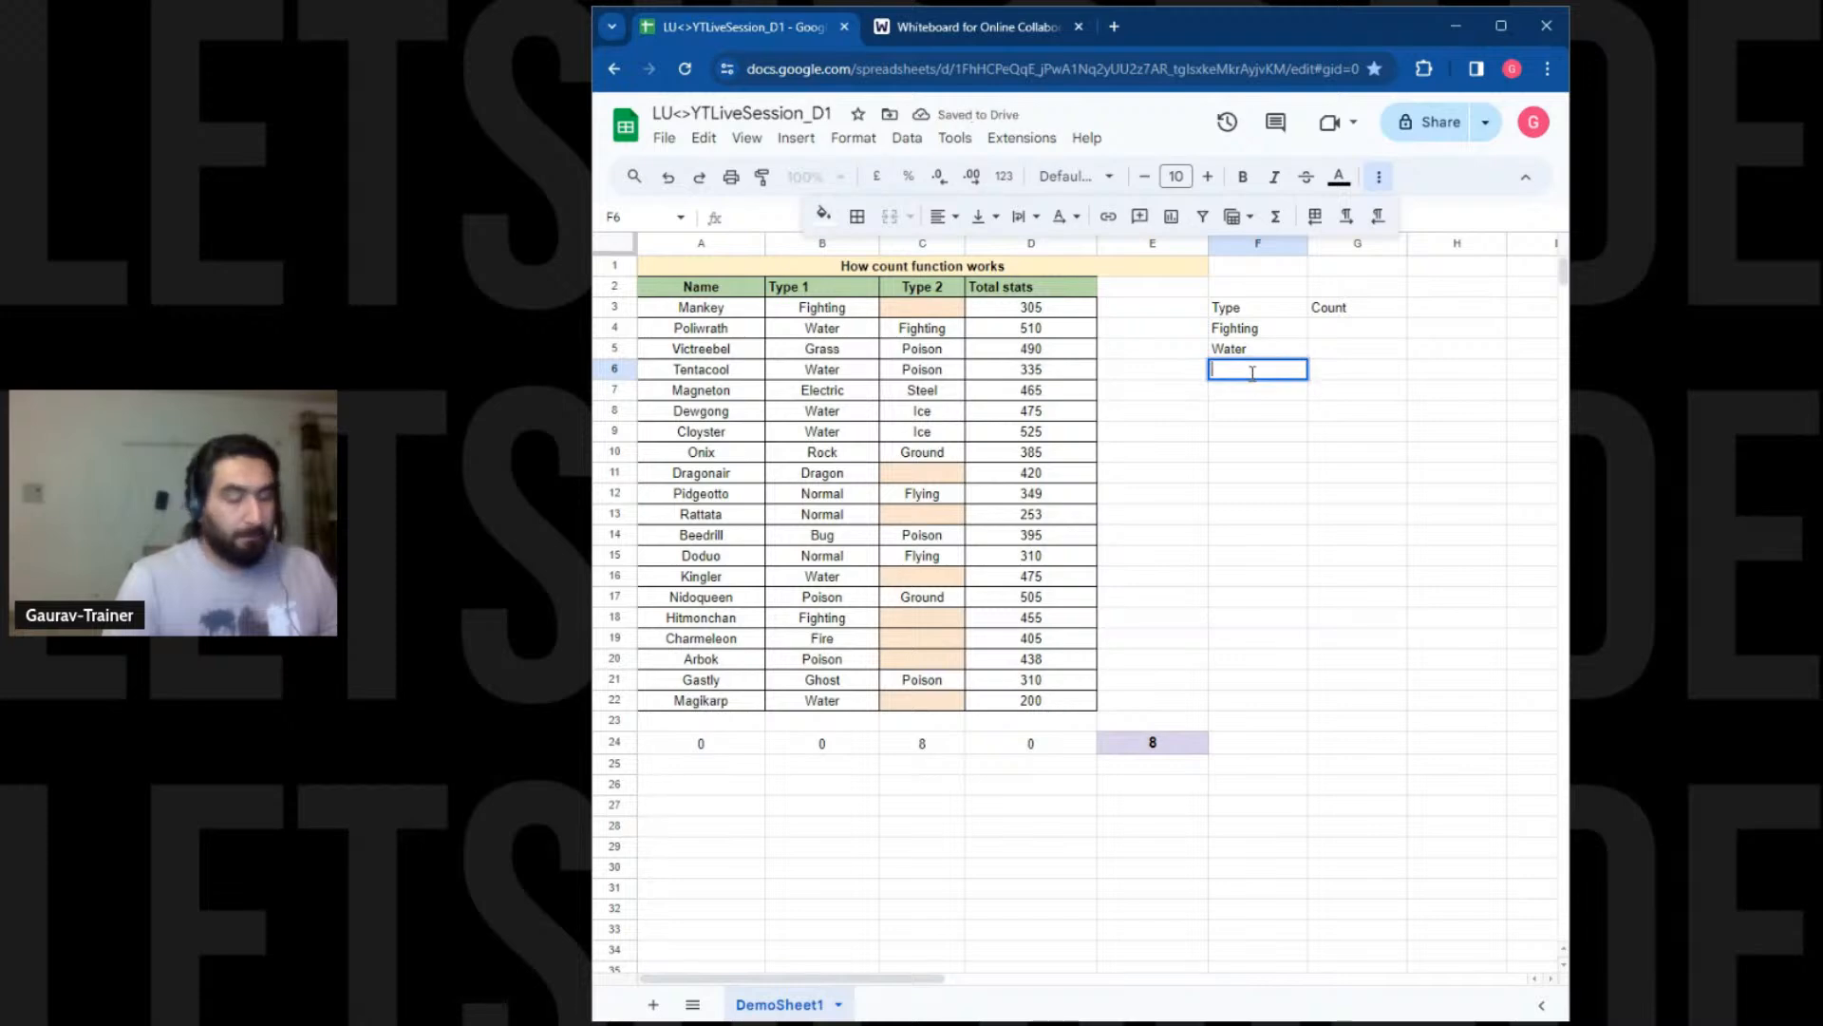
Extend the type list with references to B5 (Grass) in F6 and B7 (Electric) in F7
text(=)
click(822, 349)
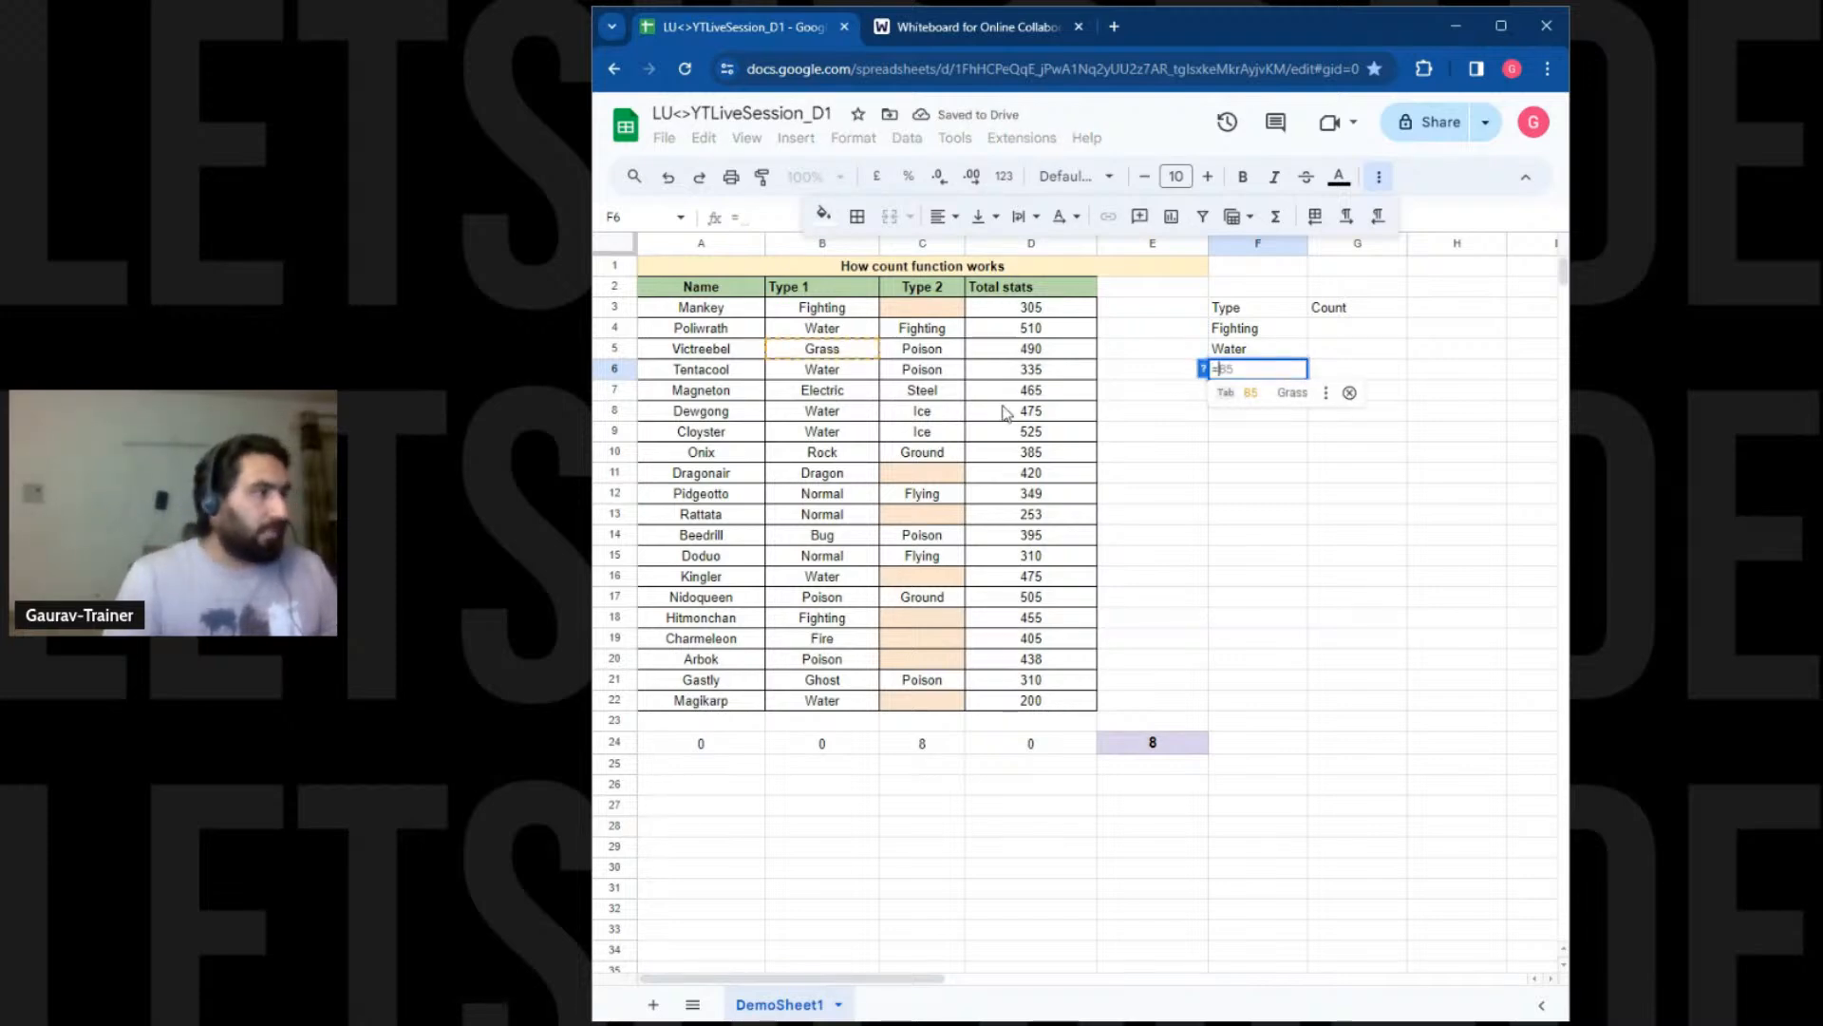
key(Return)
click(1272, 433)
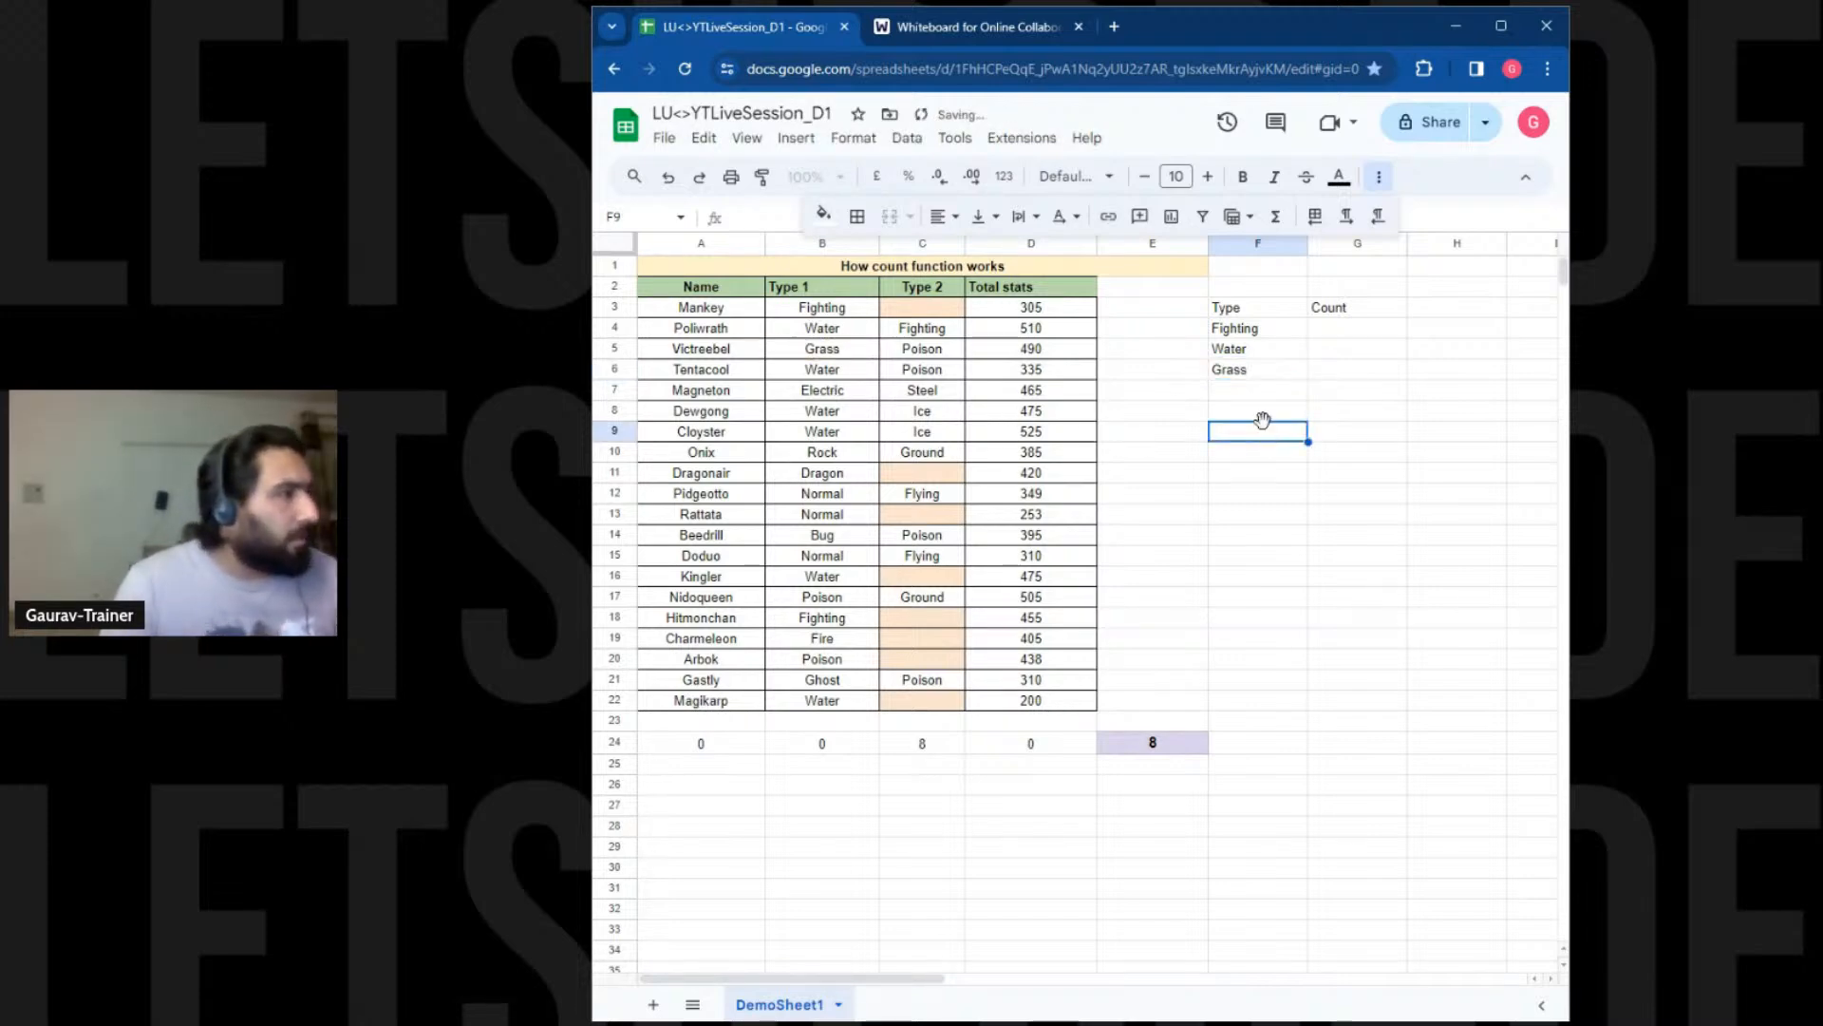
click(1254, 394)
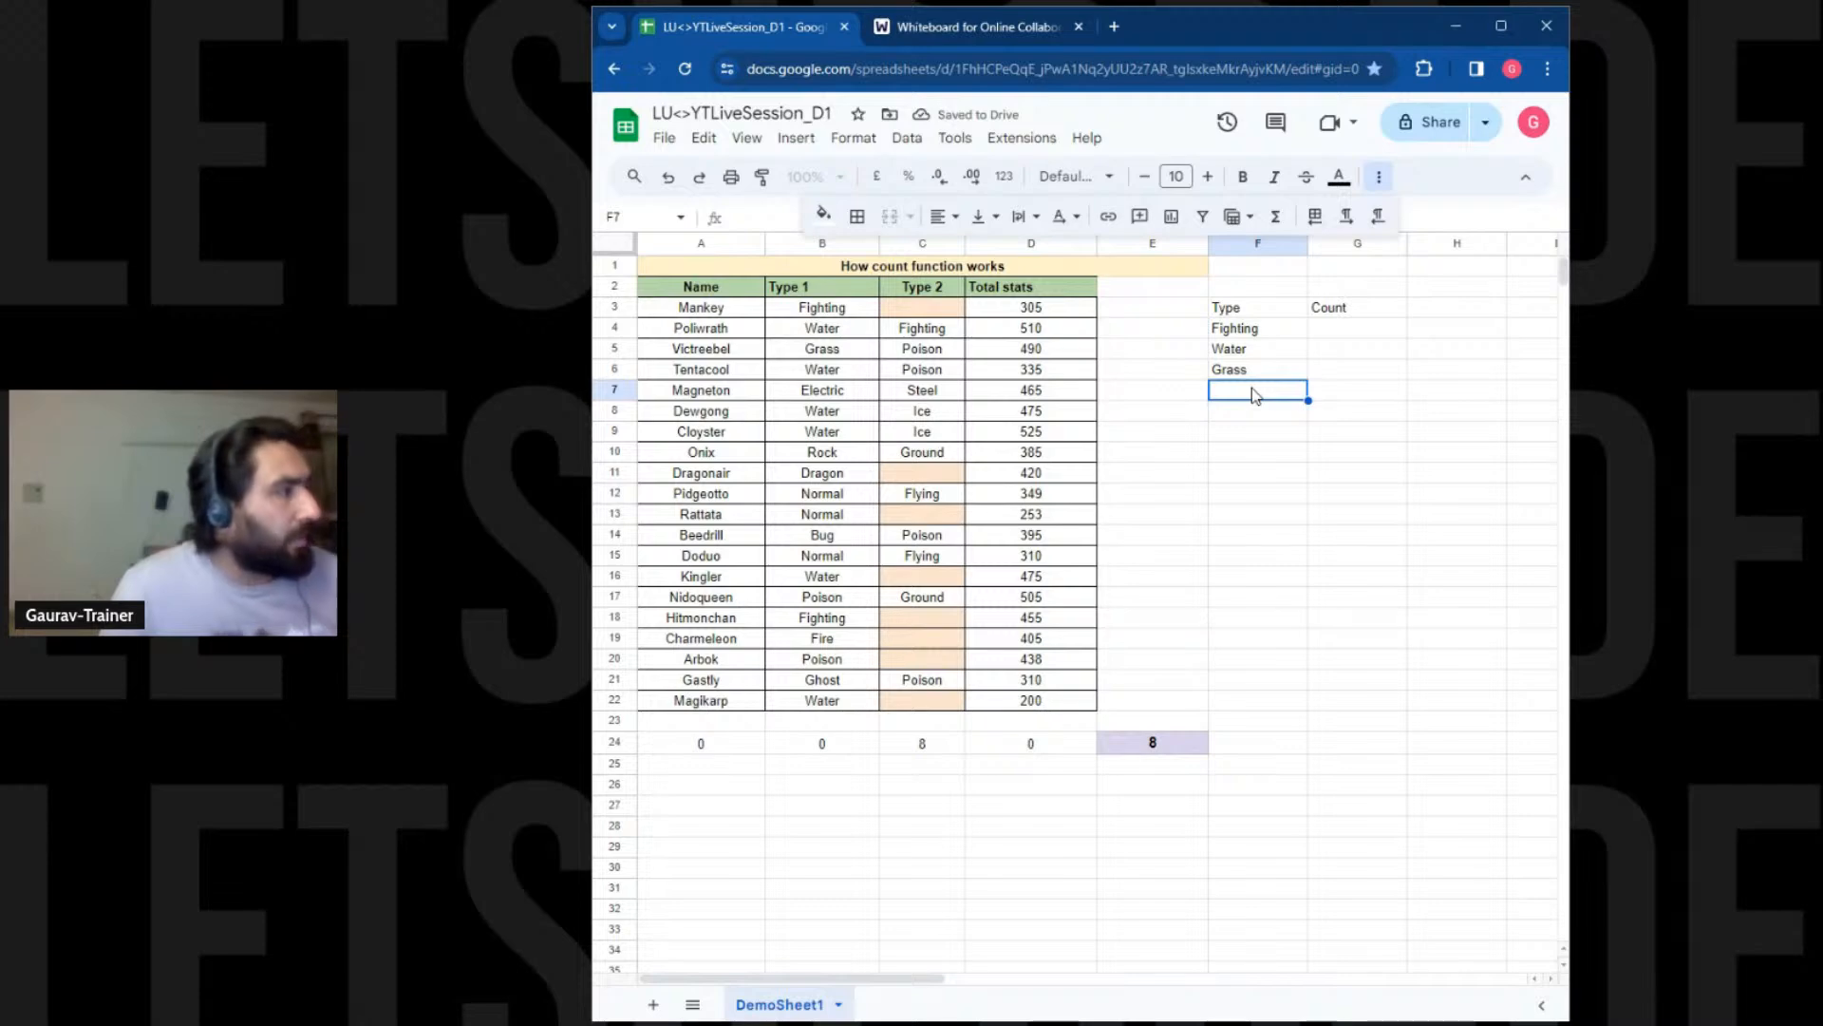
text(=)
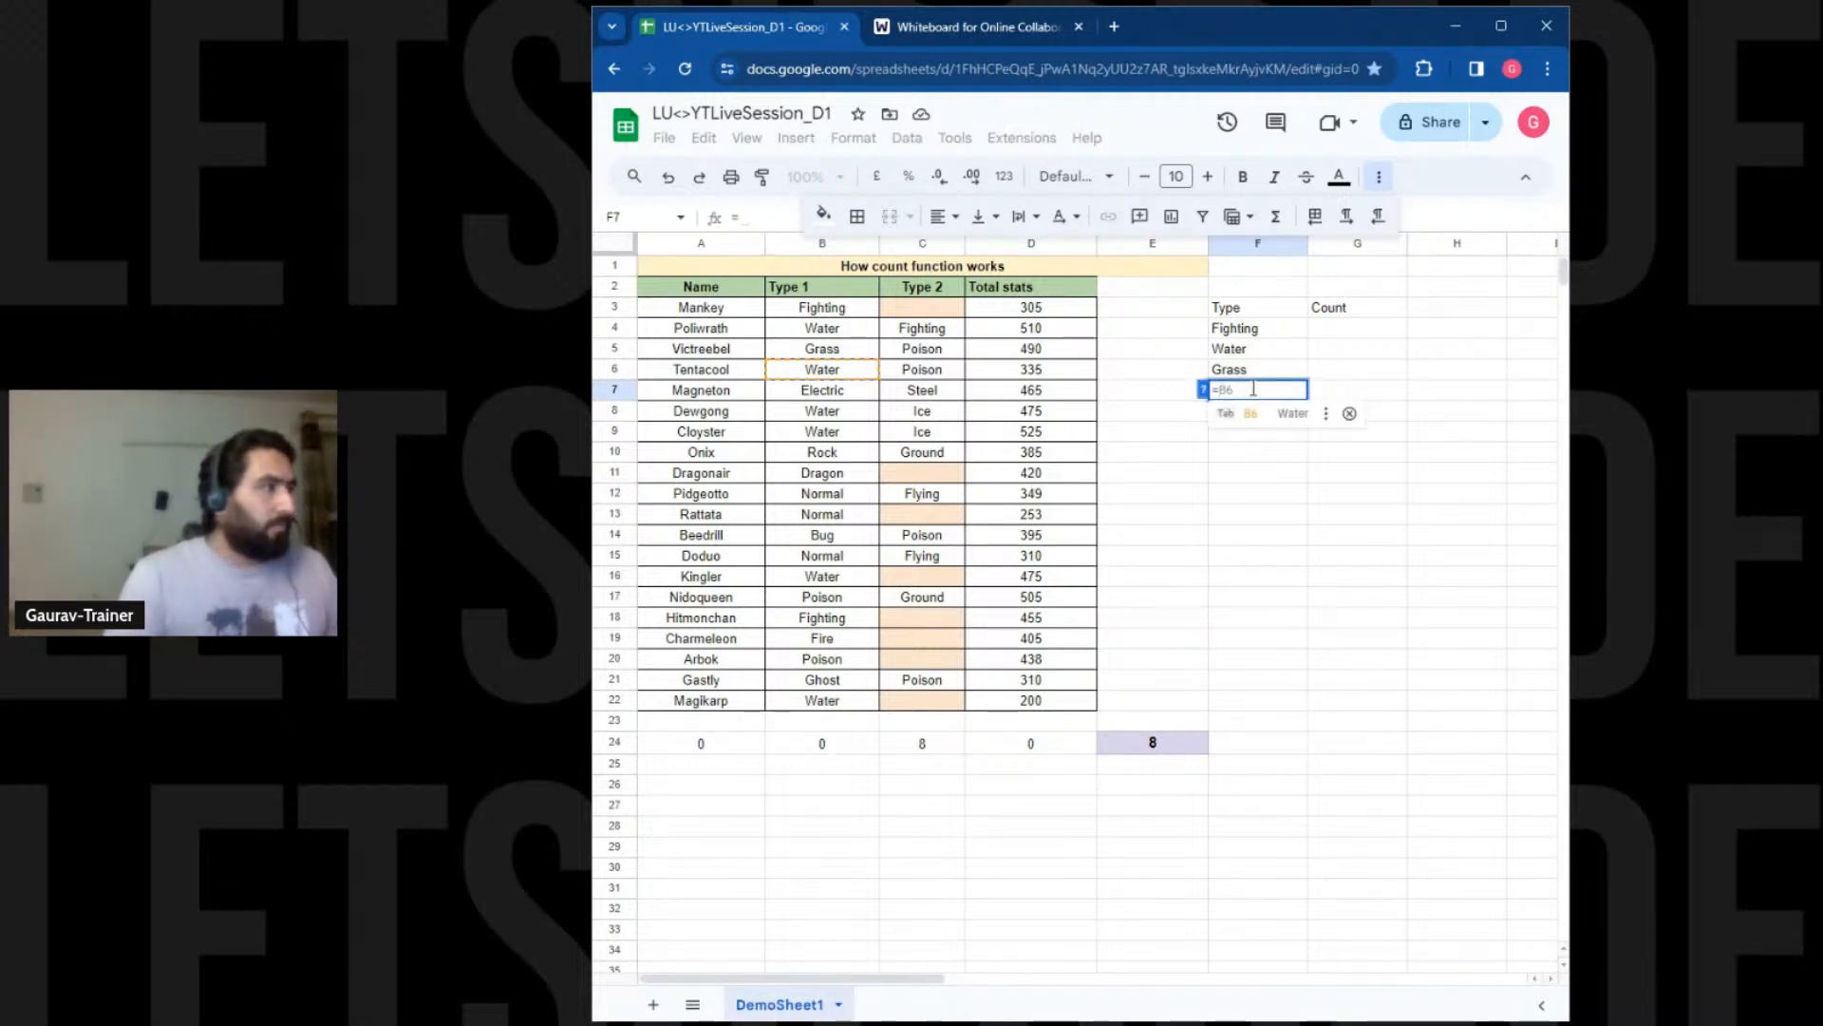
click(853, 392)
key(Return)
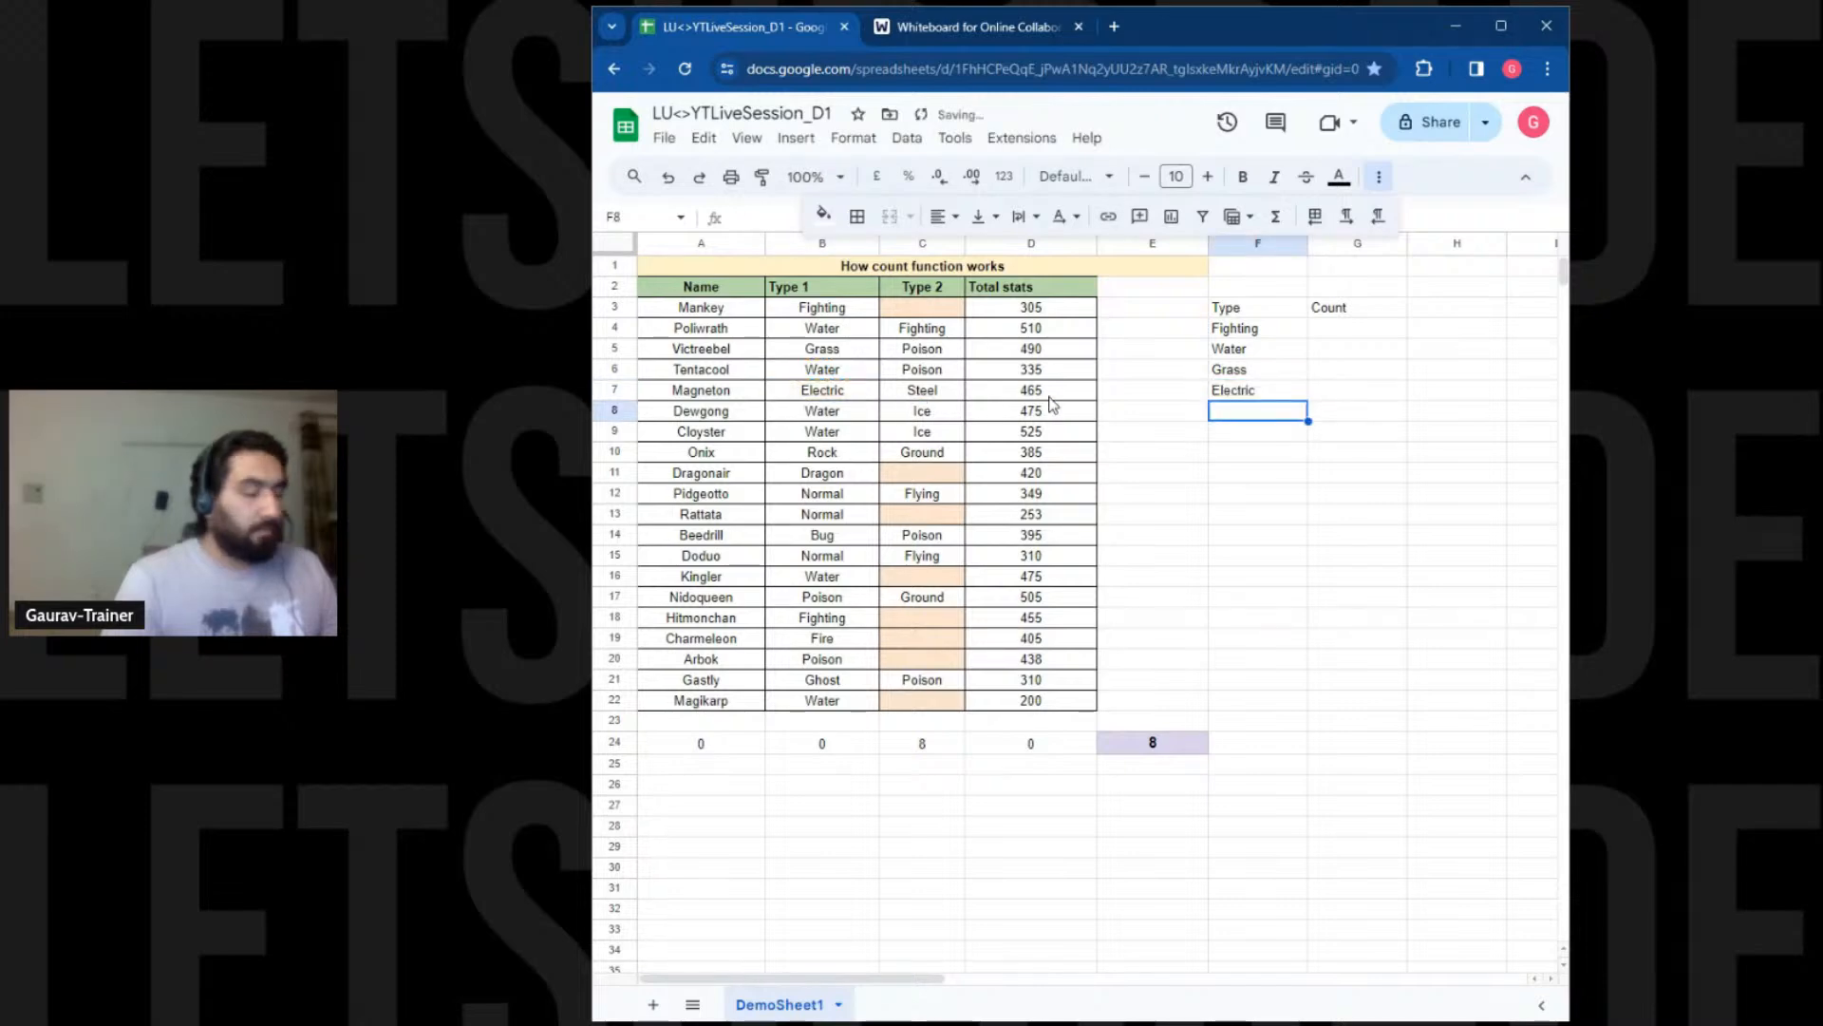
Add Rock to F8 and Dragon to F9 by referencing B10 and B11
text(=)
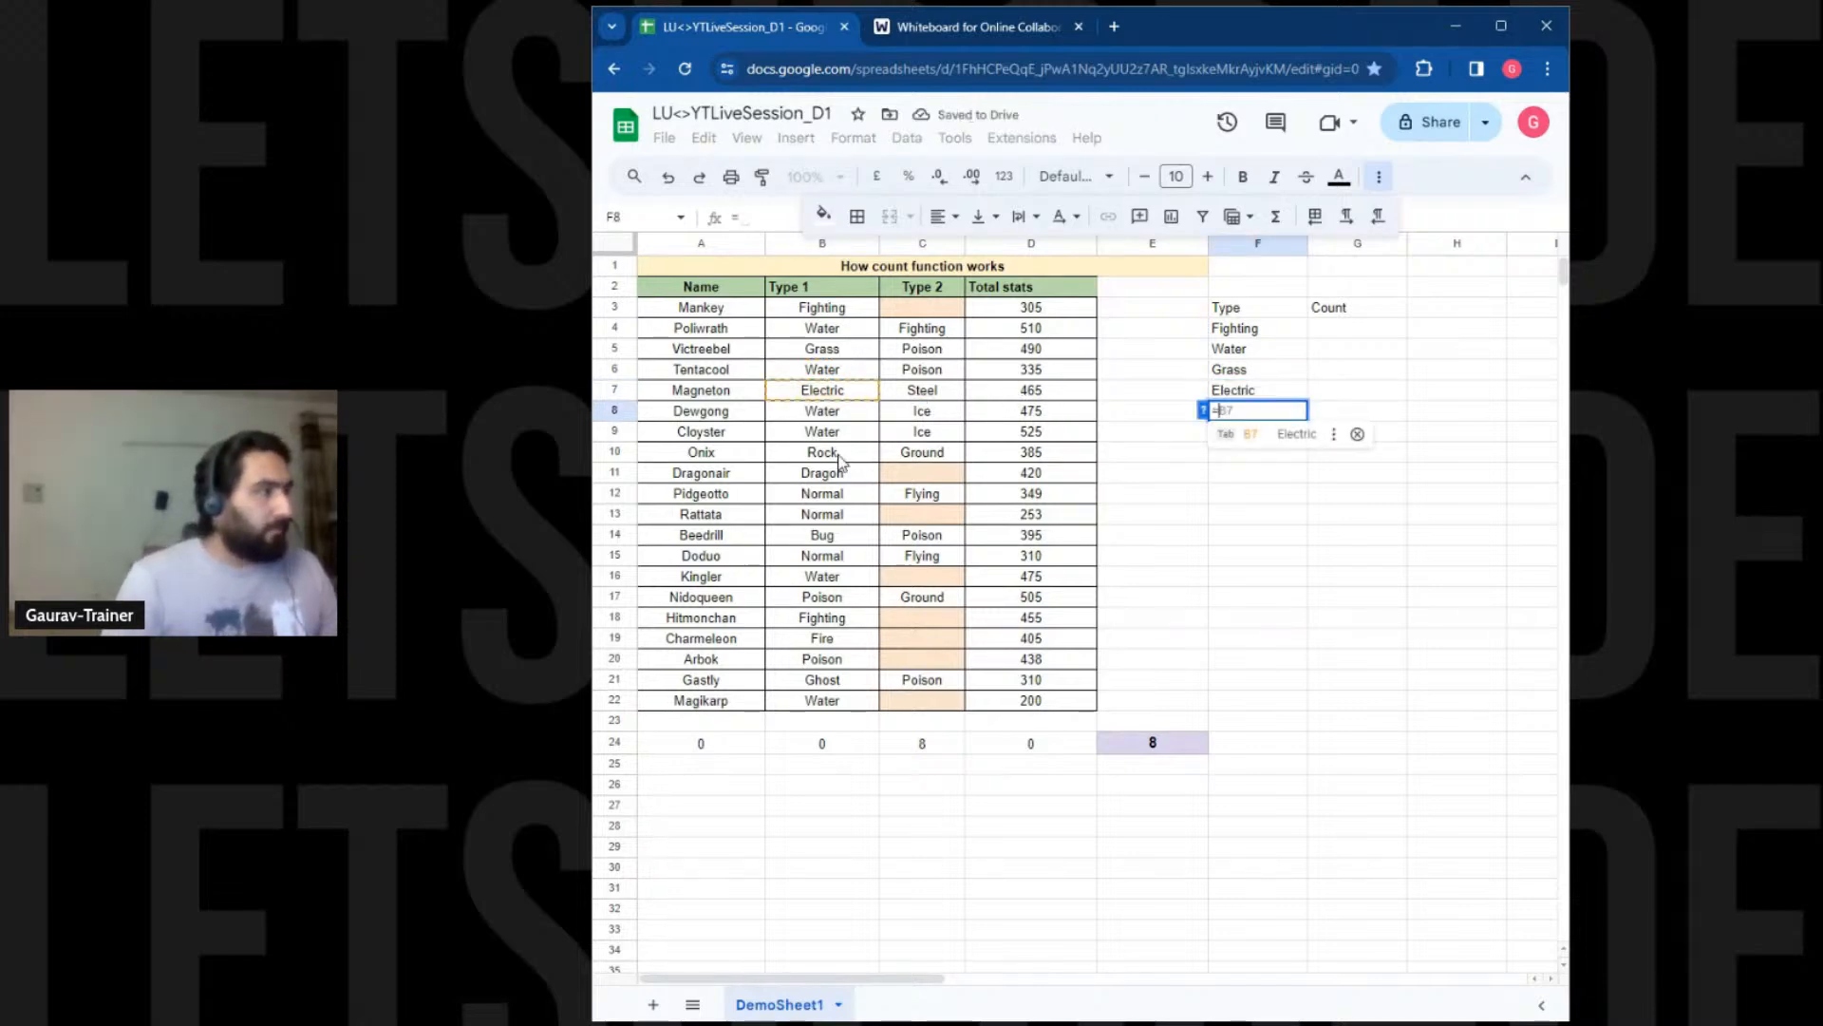
click(841, 460)
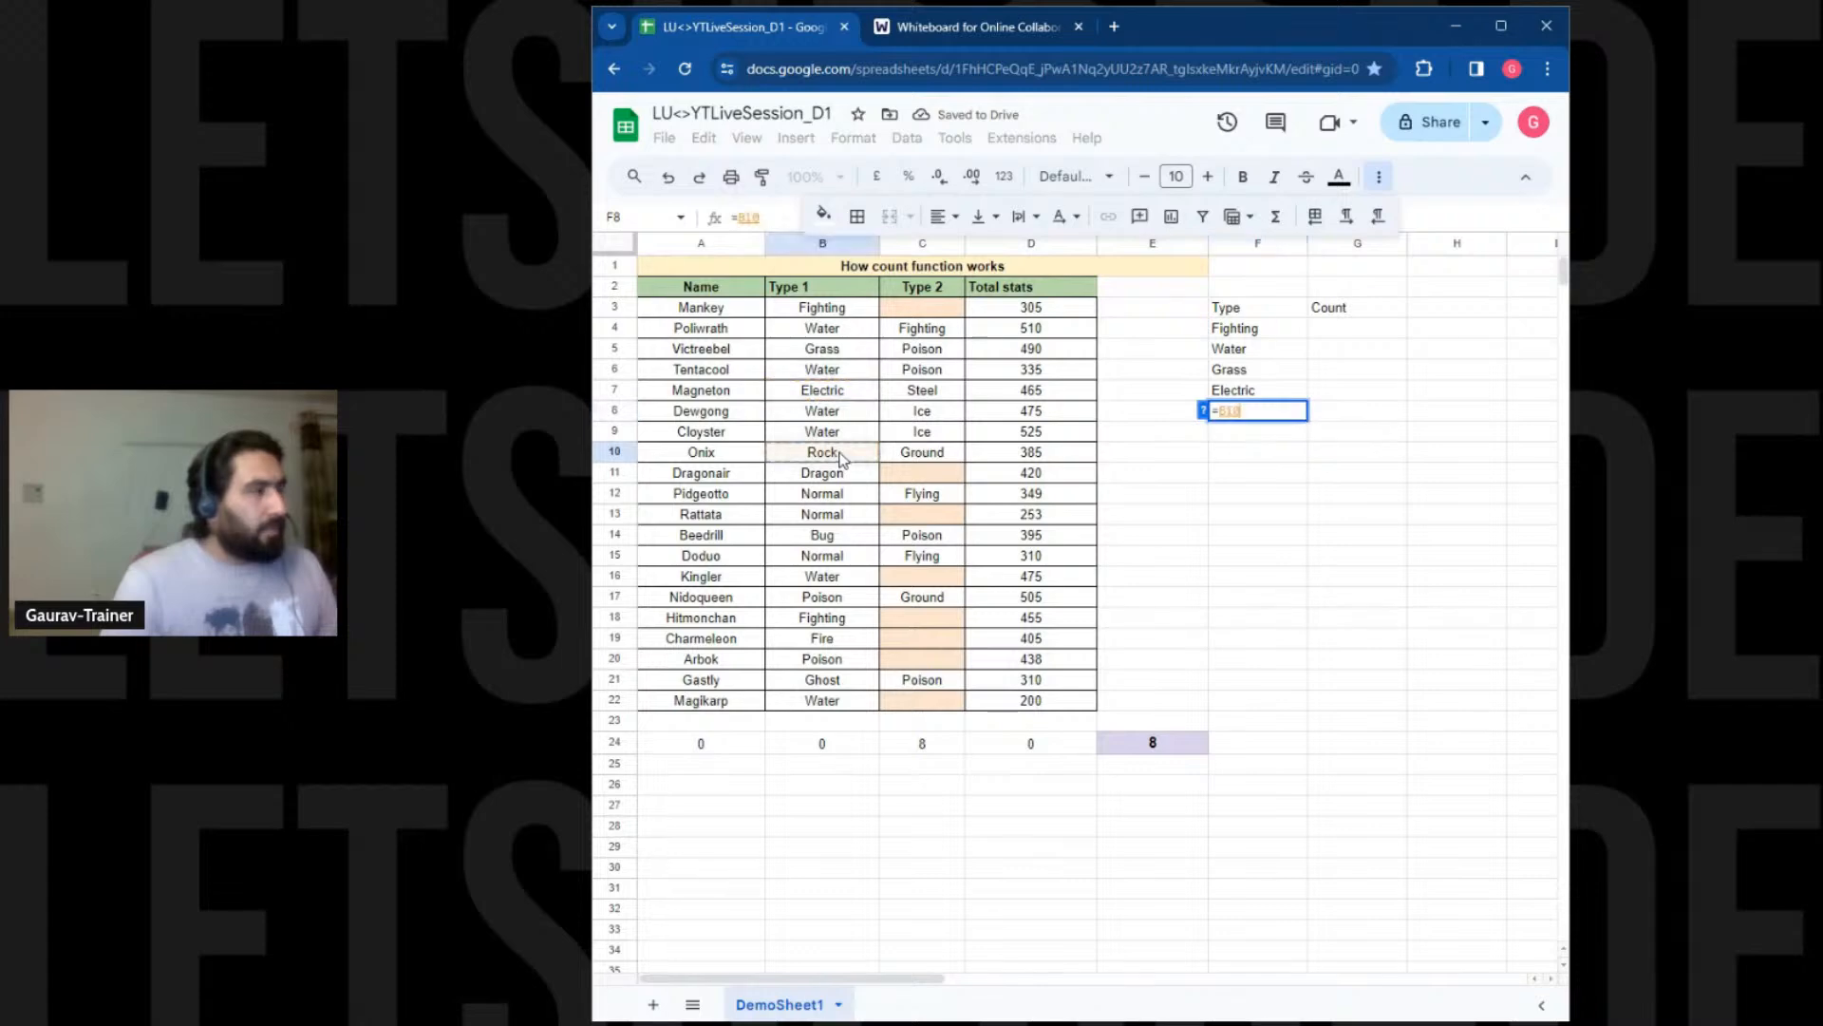
key(Return)
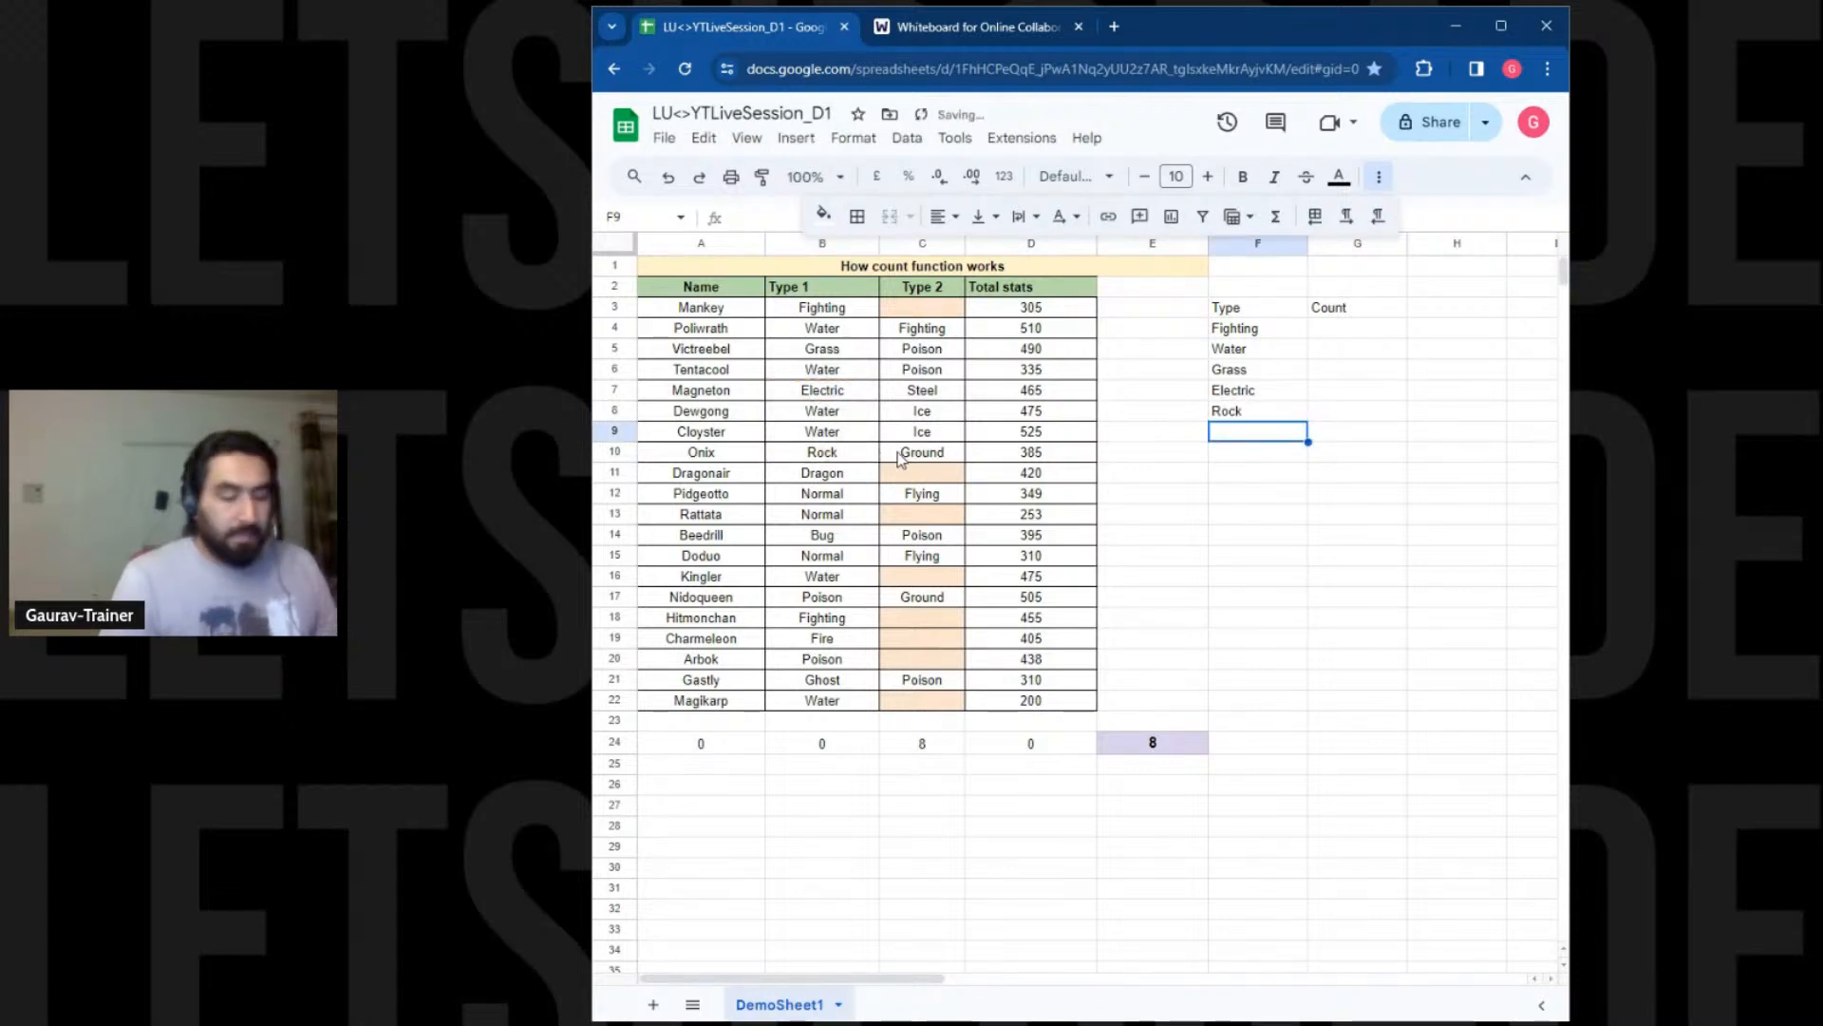
text(=)
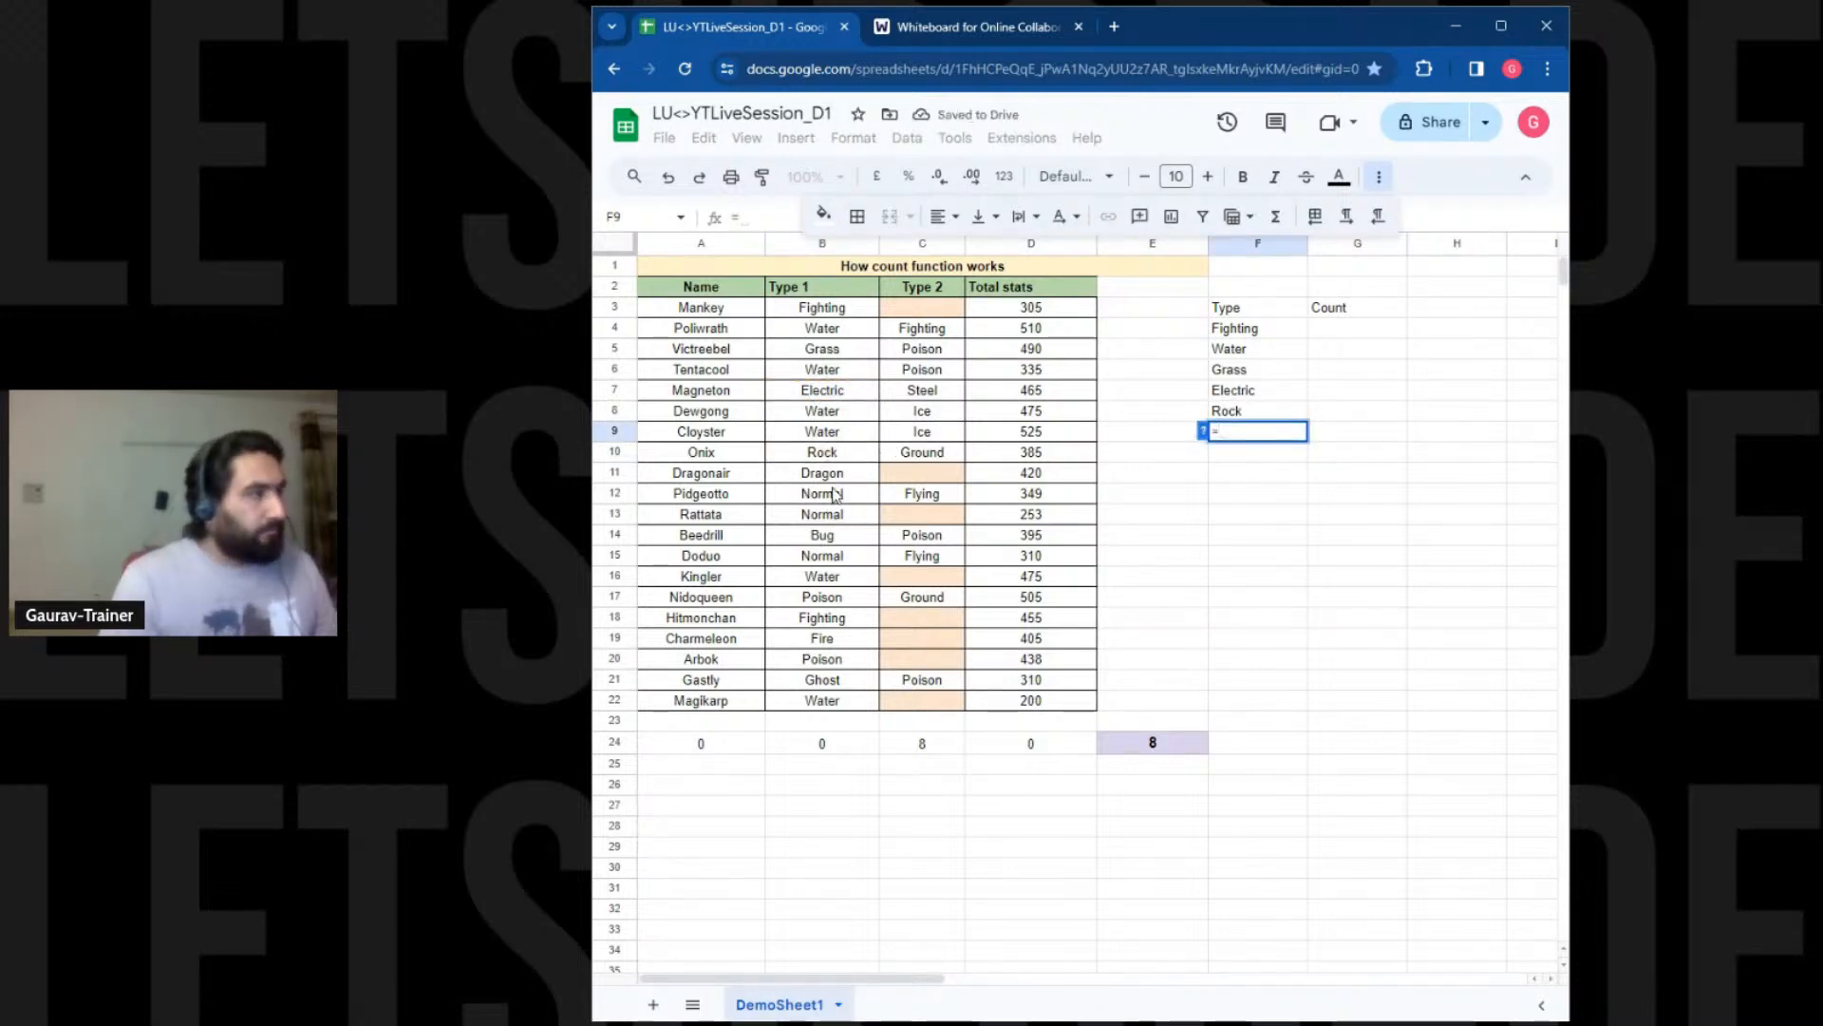
click(839, 480)
key(Return)
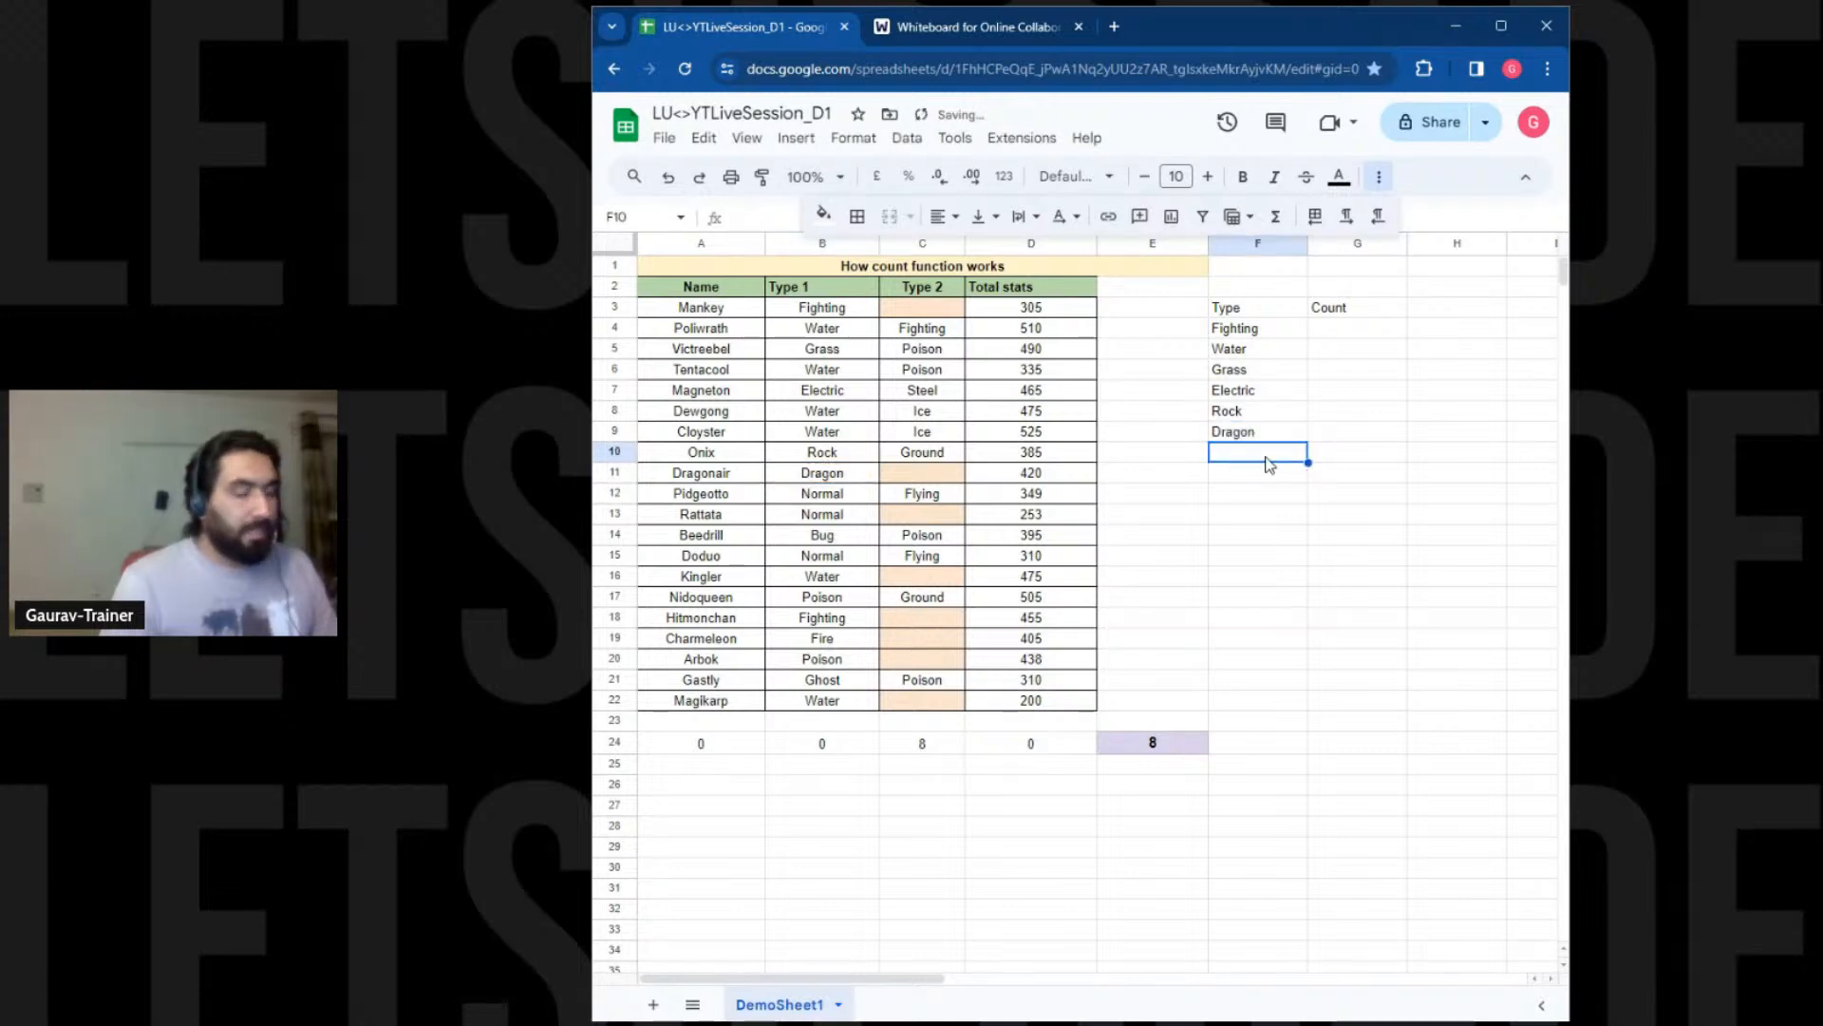
Add Bug to F10 and Poison to F11 by referencing B14 and B17
text(=)
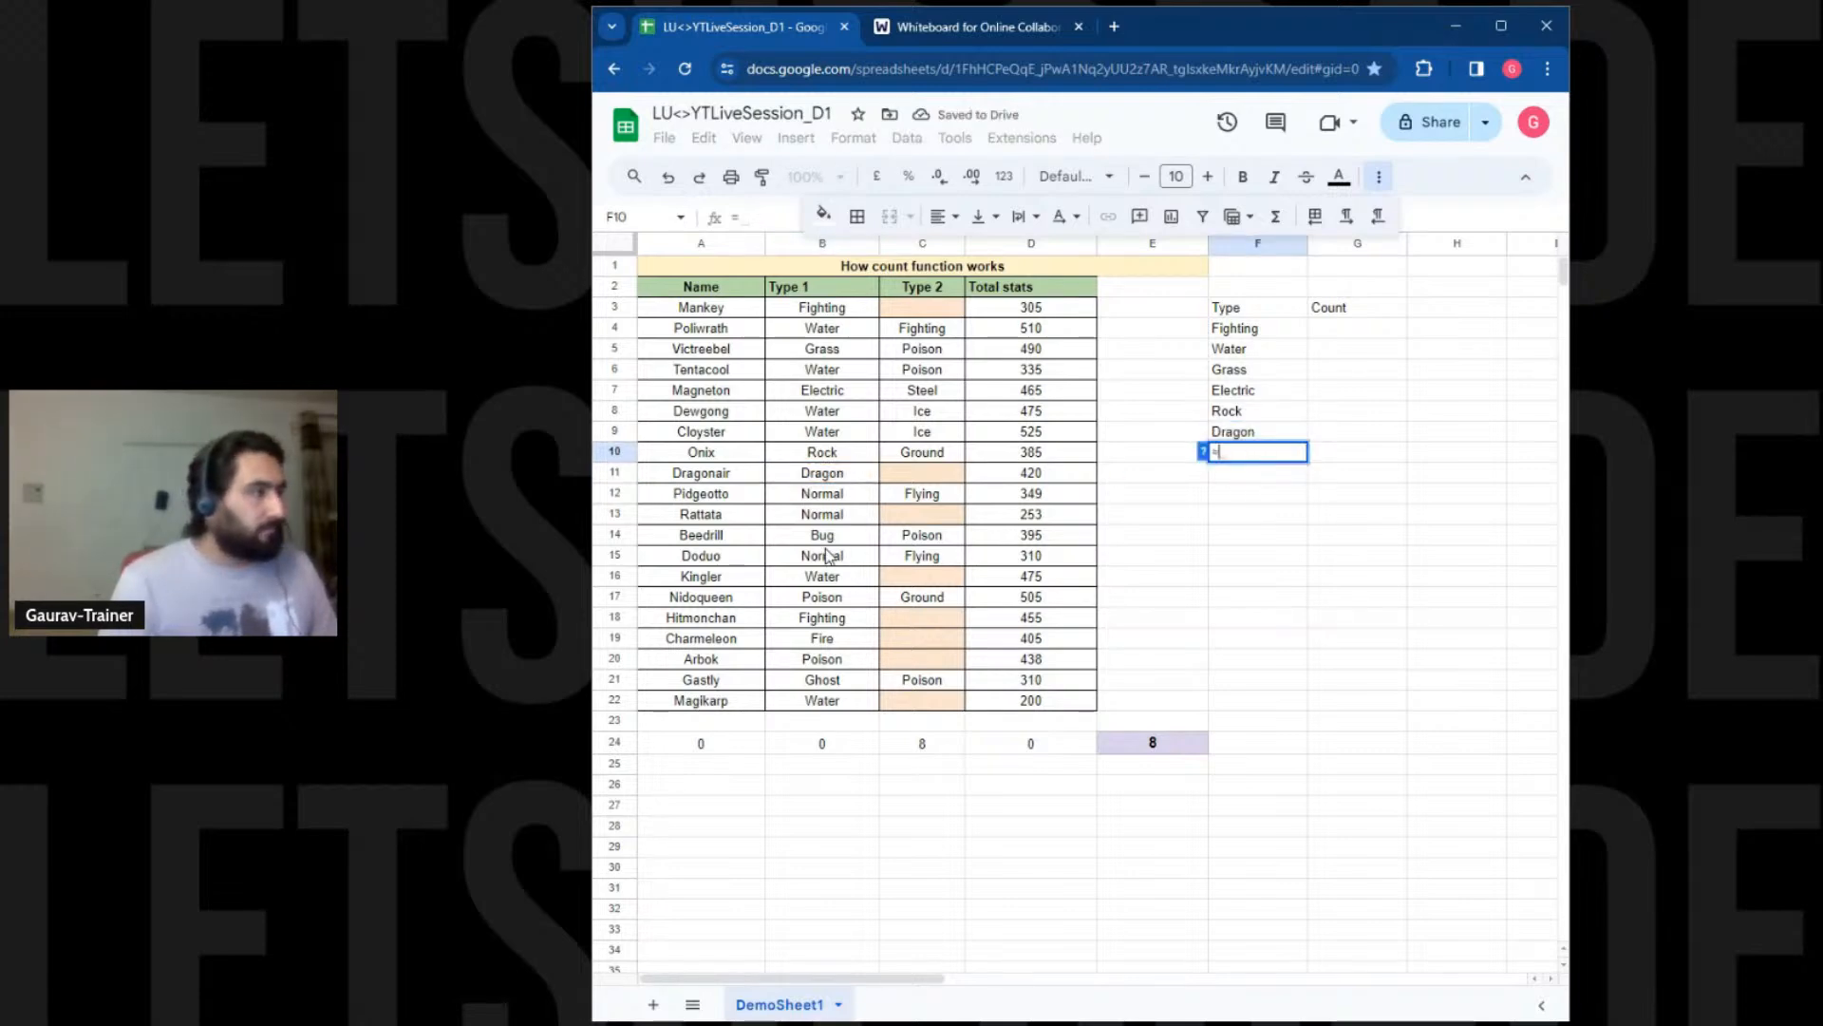
click(828, 539)
key(Return)
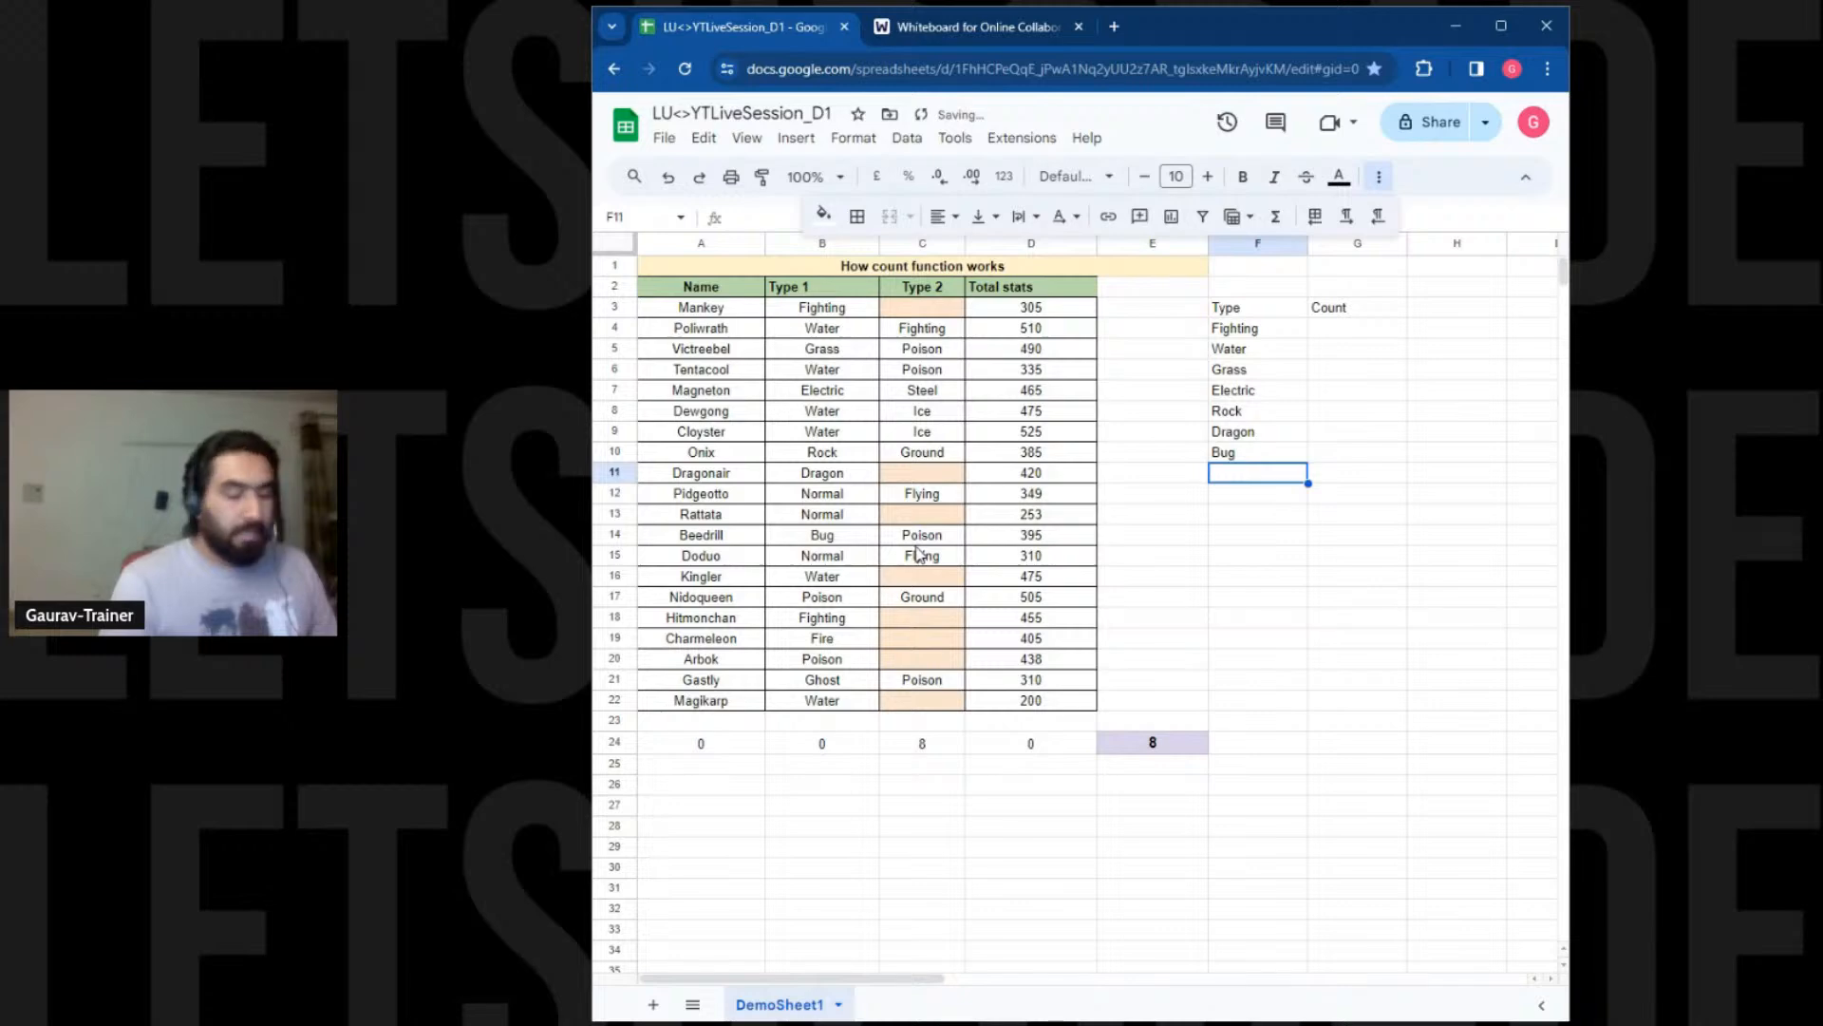
text(=)
click(846, 596)
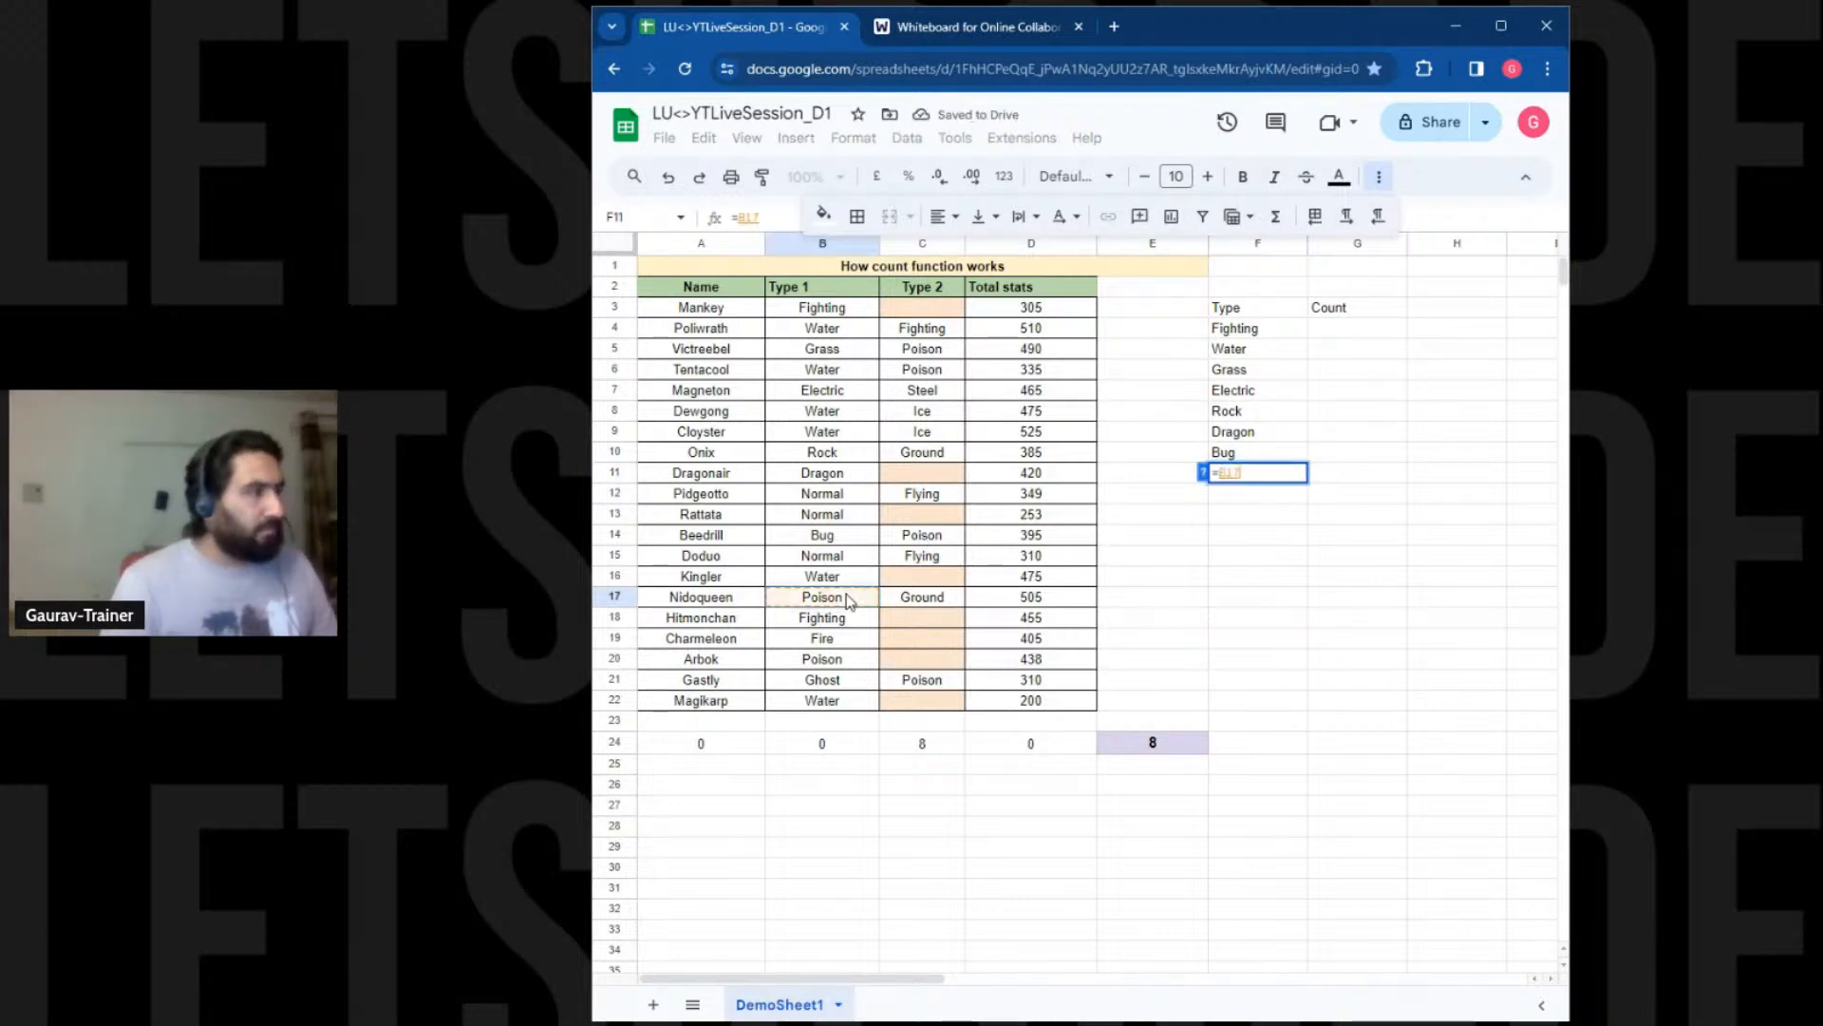
key(Return)
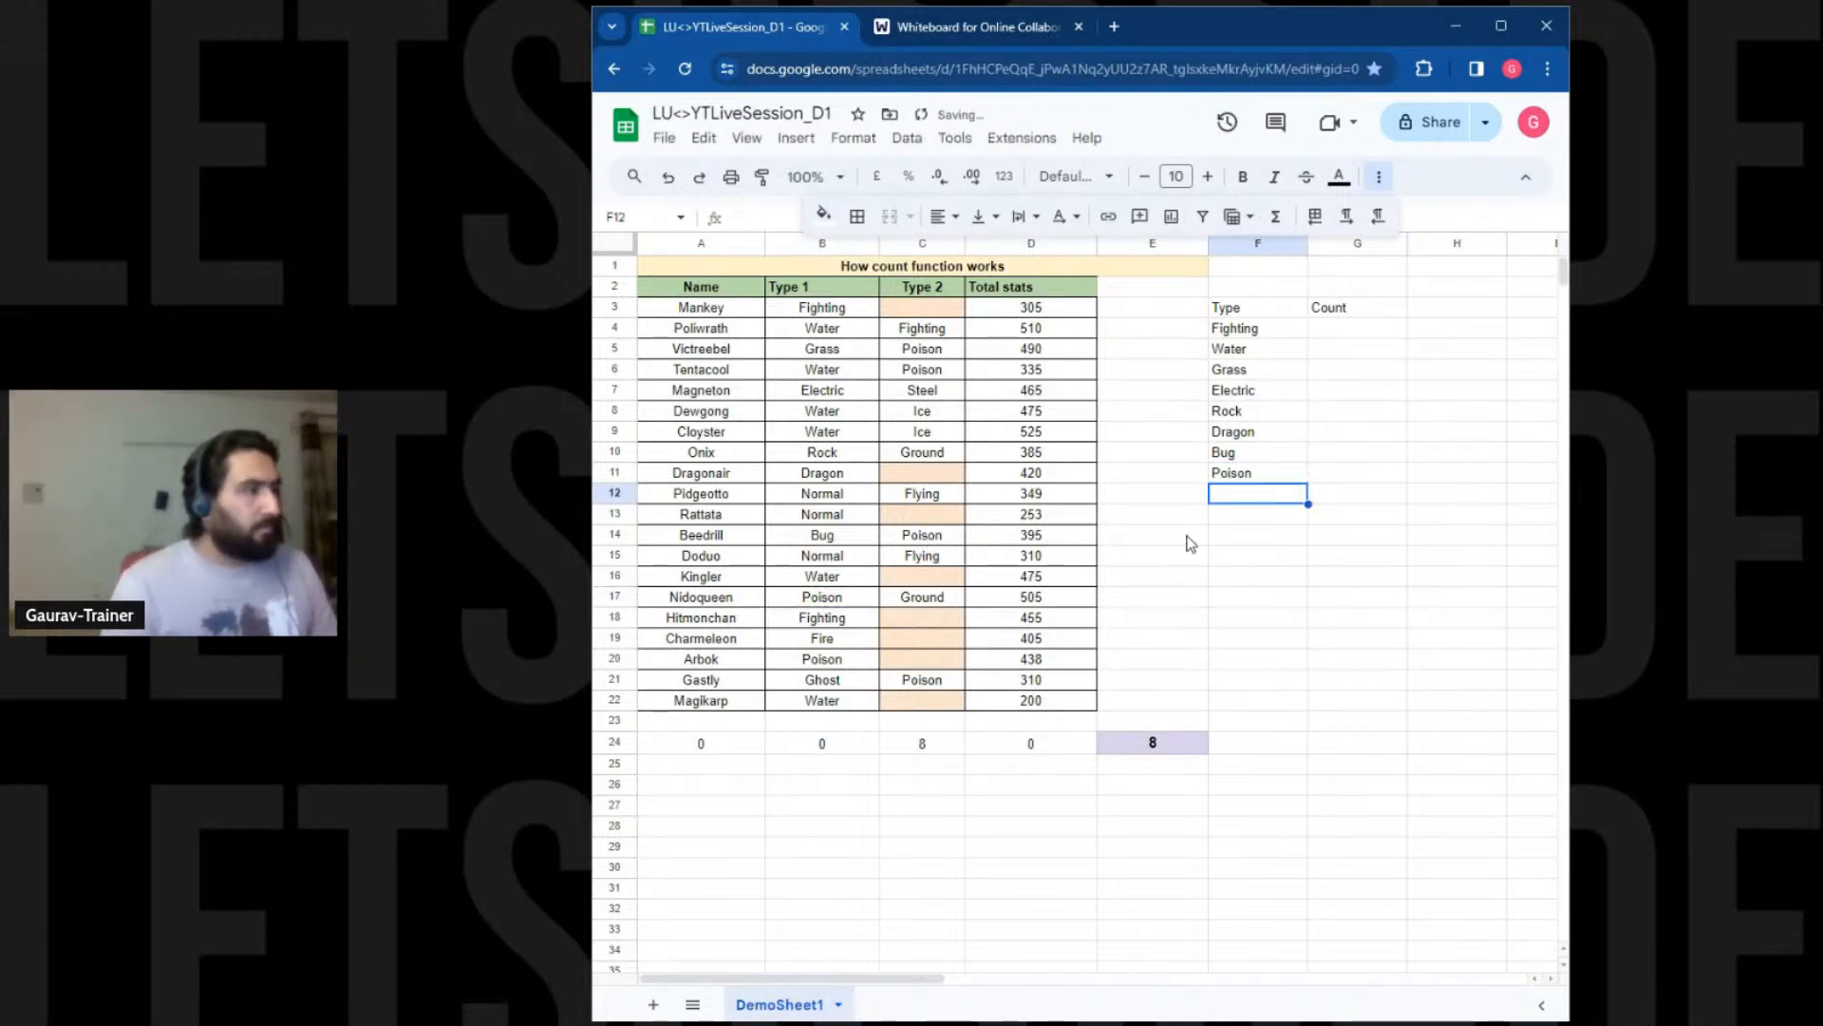
Complete the list with Fire in F12 and Ghost in F13, referencing B19 and B21
text(=)
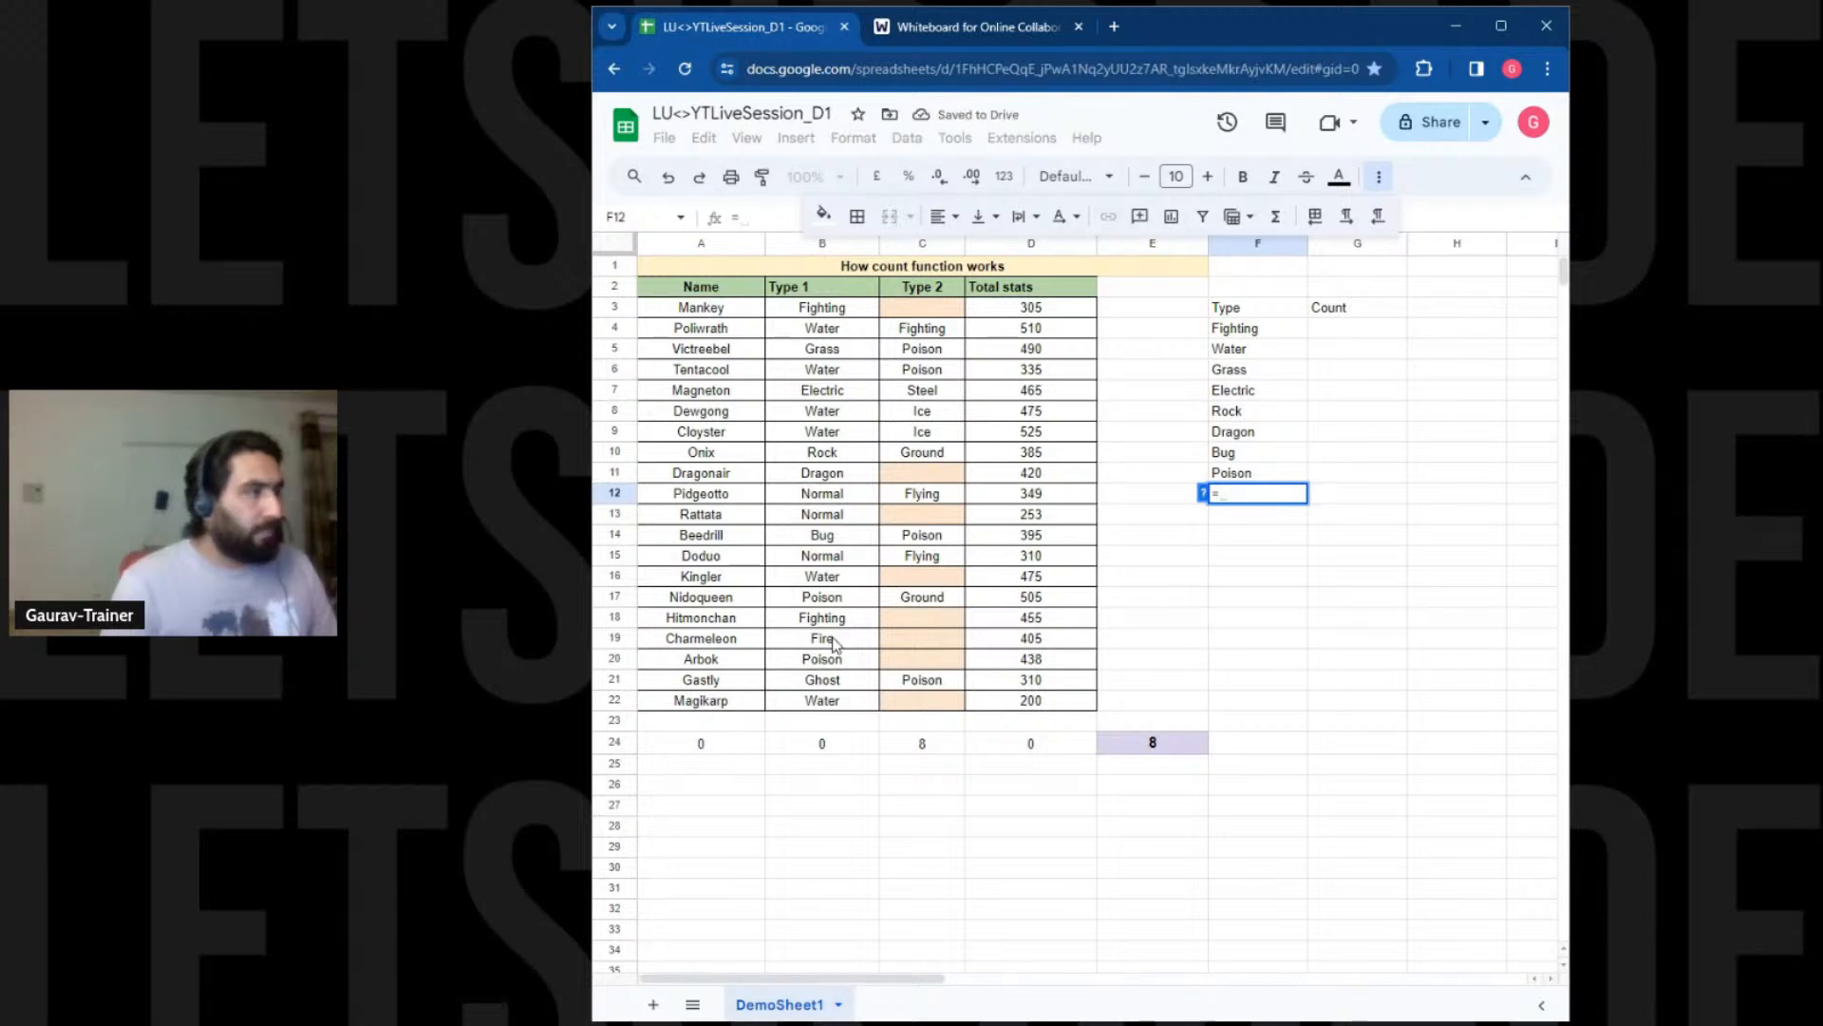
click(835, 644)
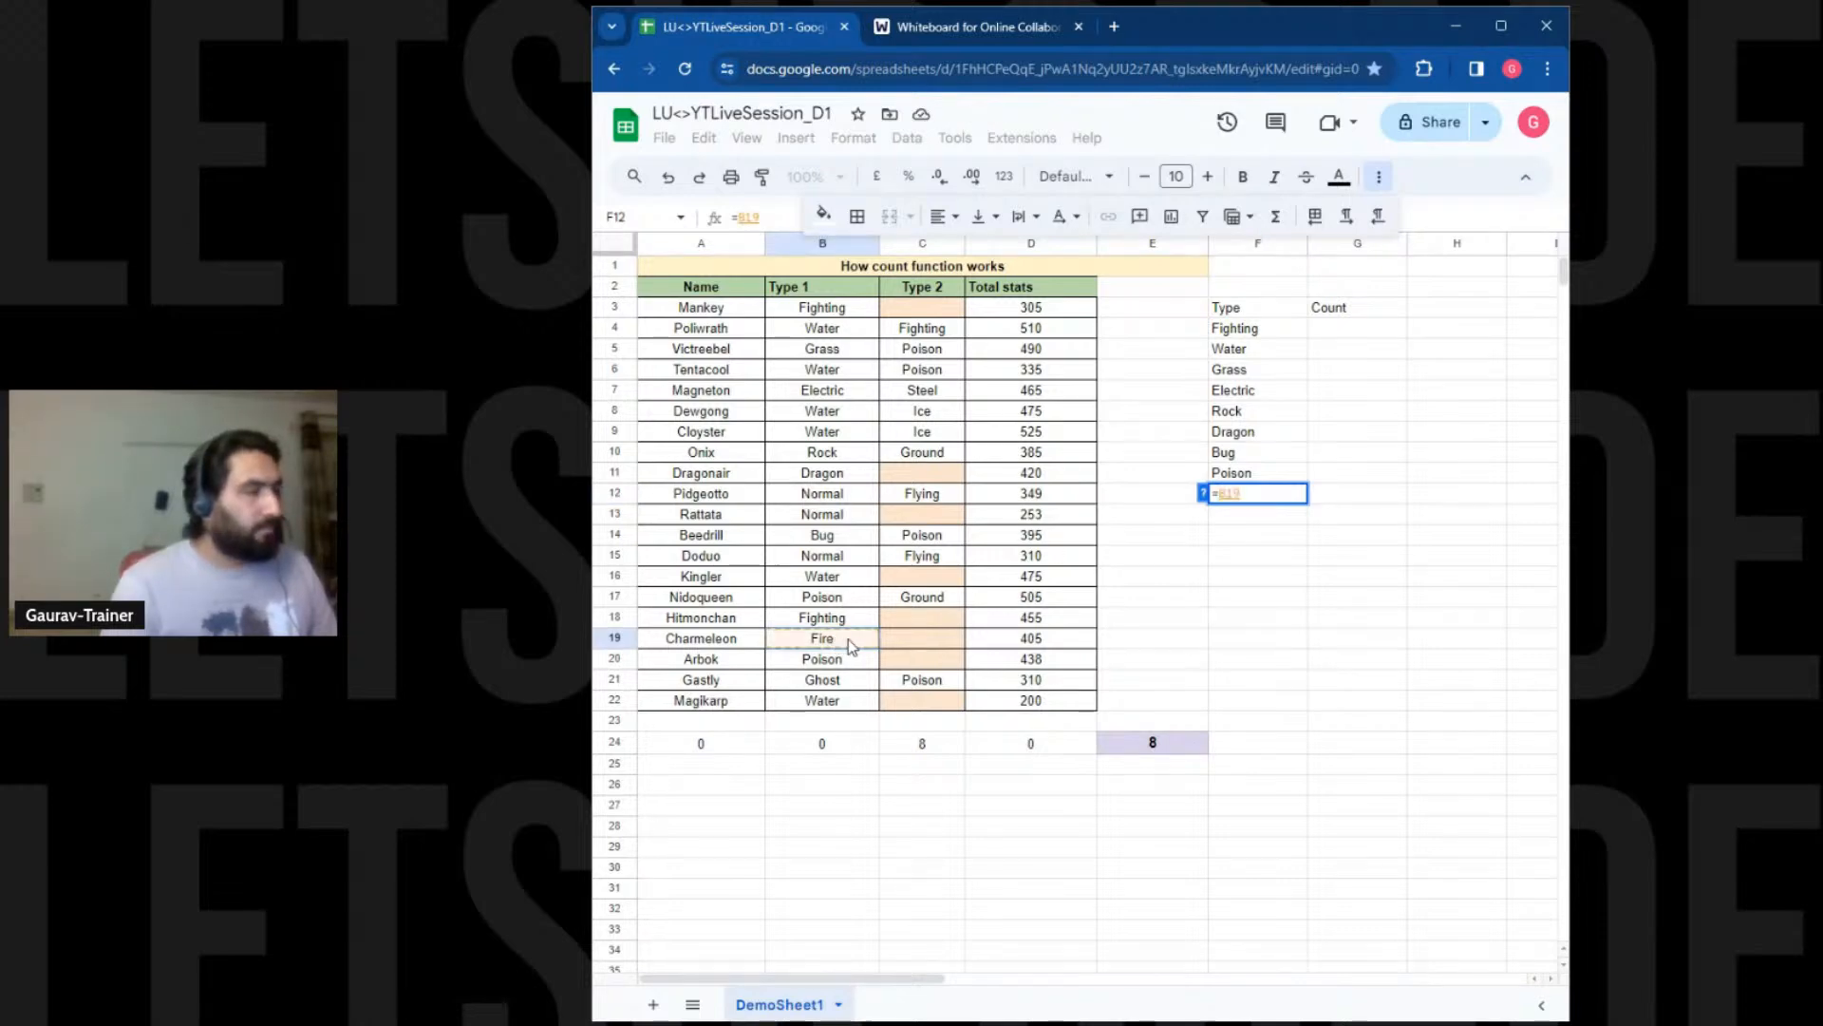
key(Return)
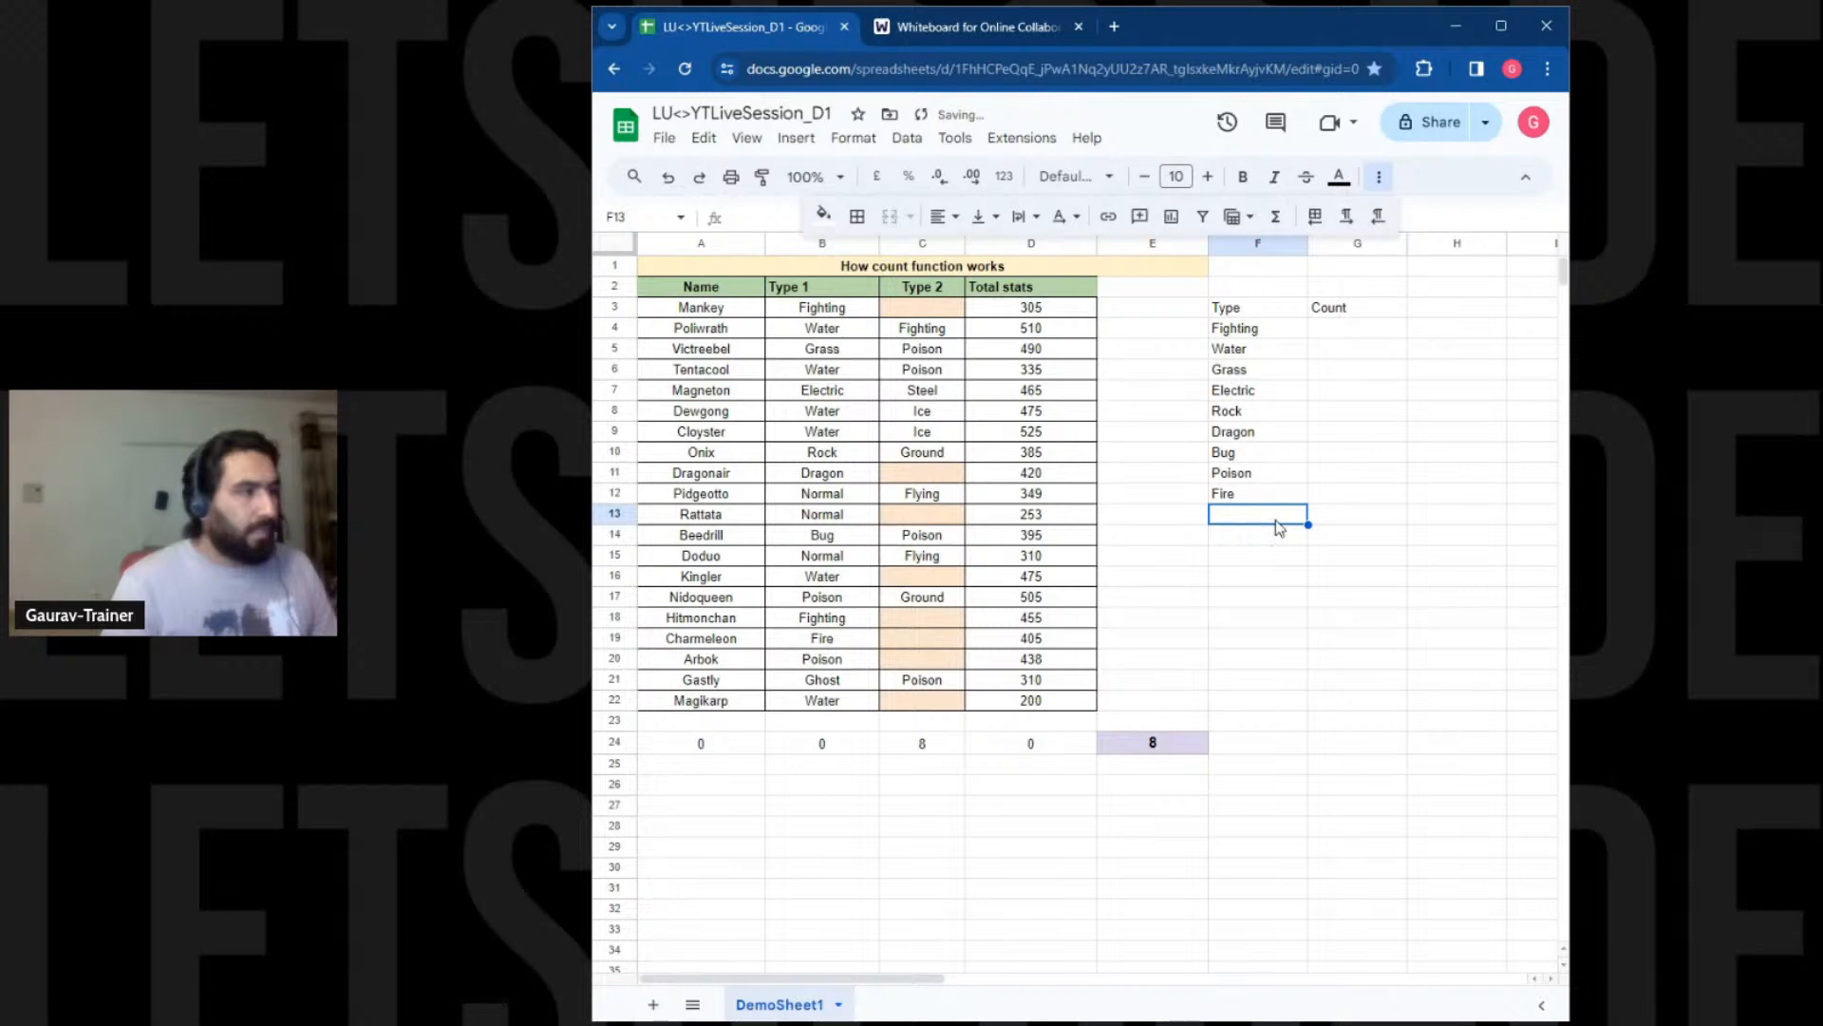
text(=)
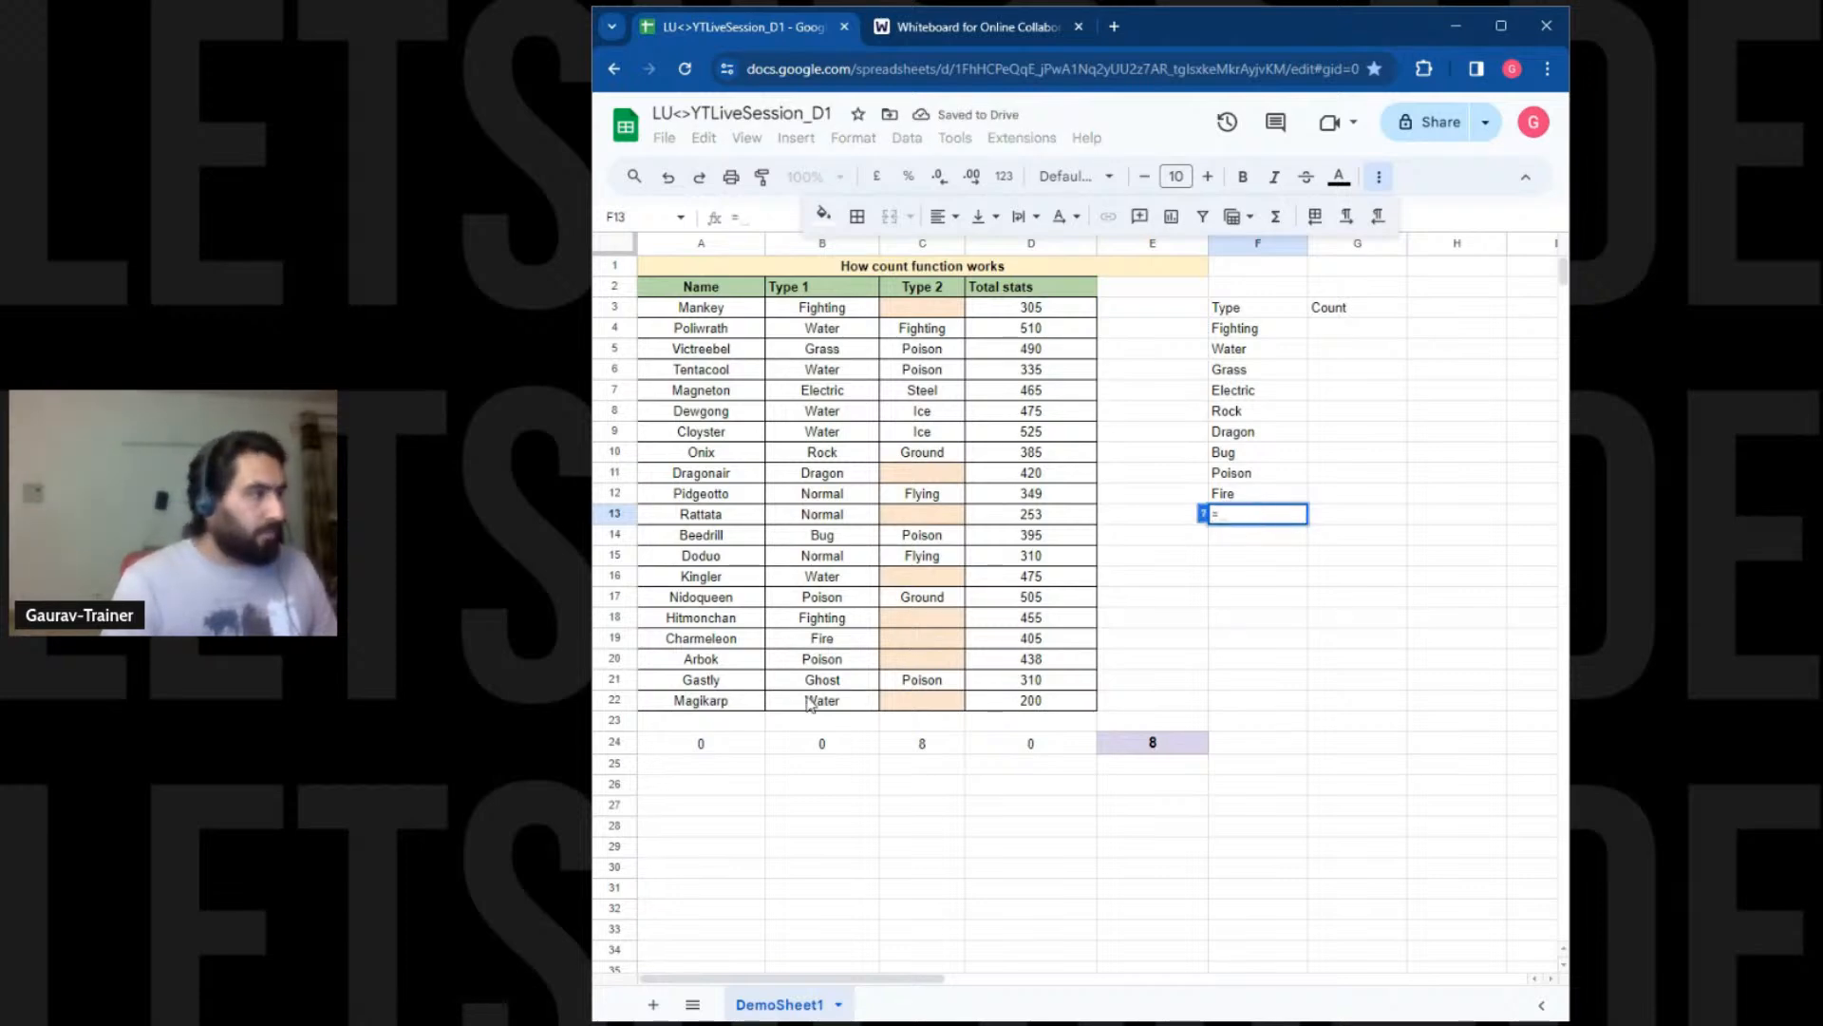
click(815, 680)
key(Return)
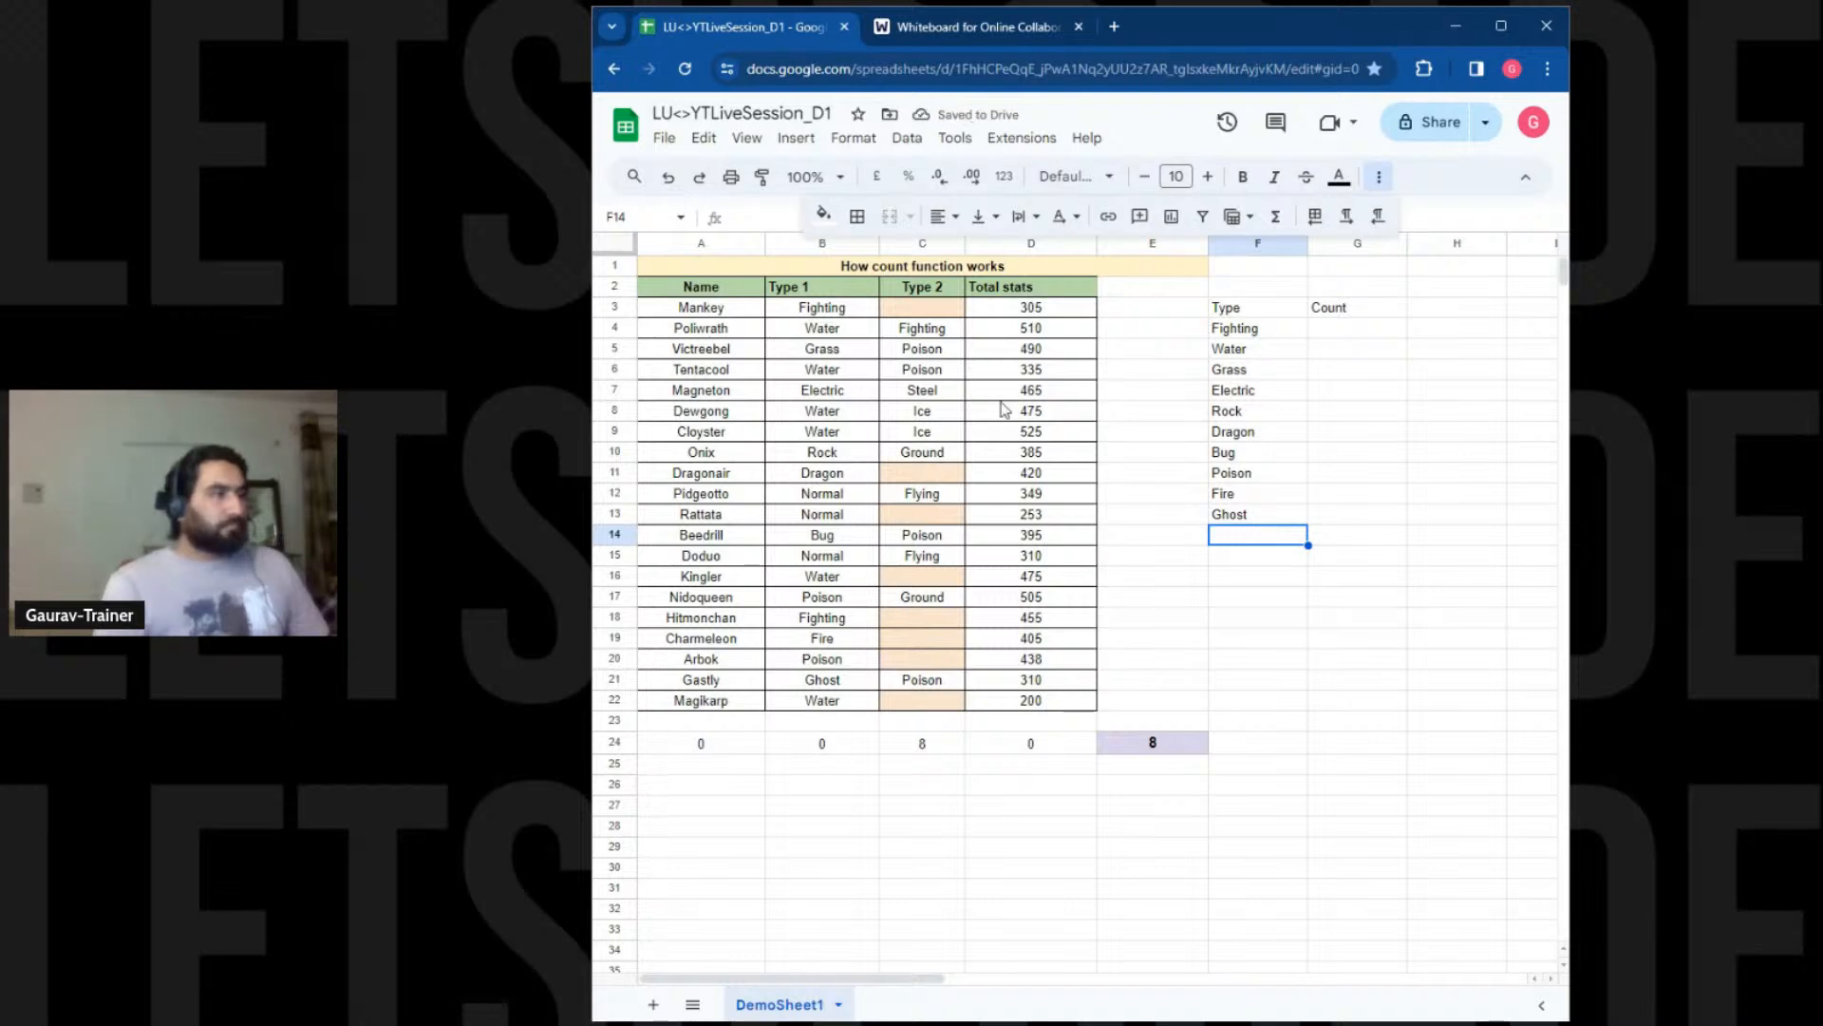
Create a filter on the sheet's data, starting from the Type 1 header in B2
drag(822, 307, 816, 702)
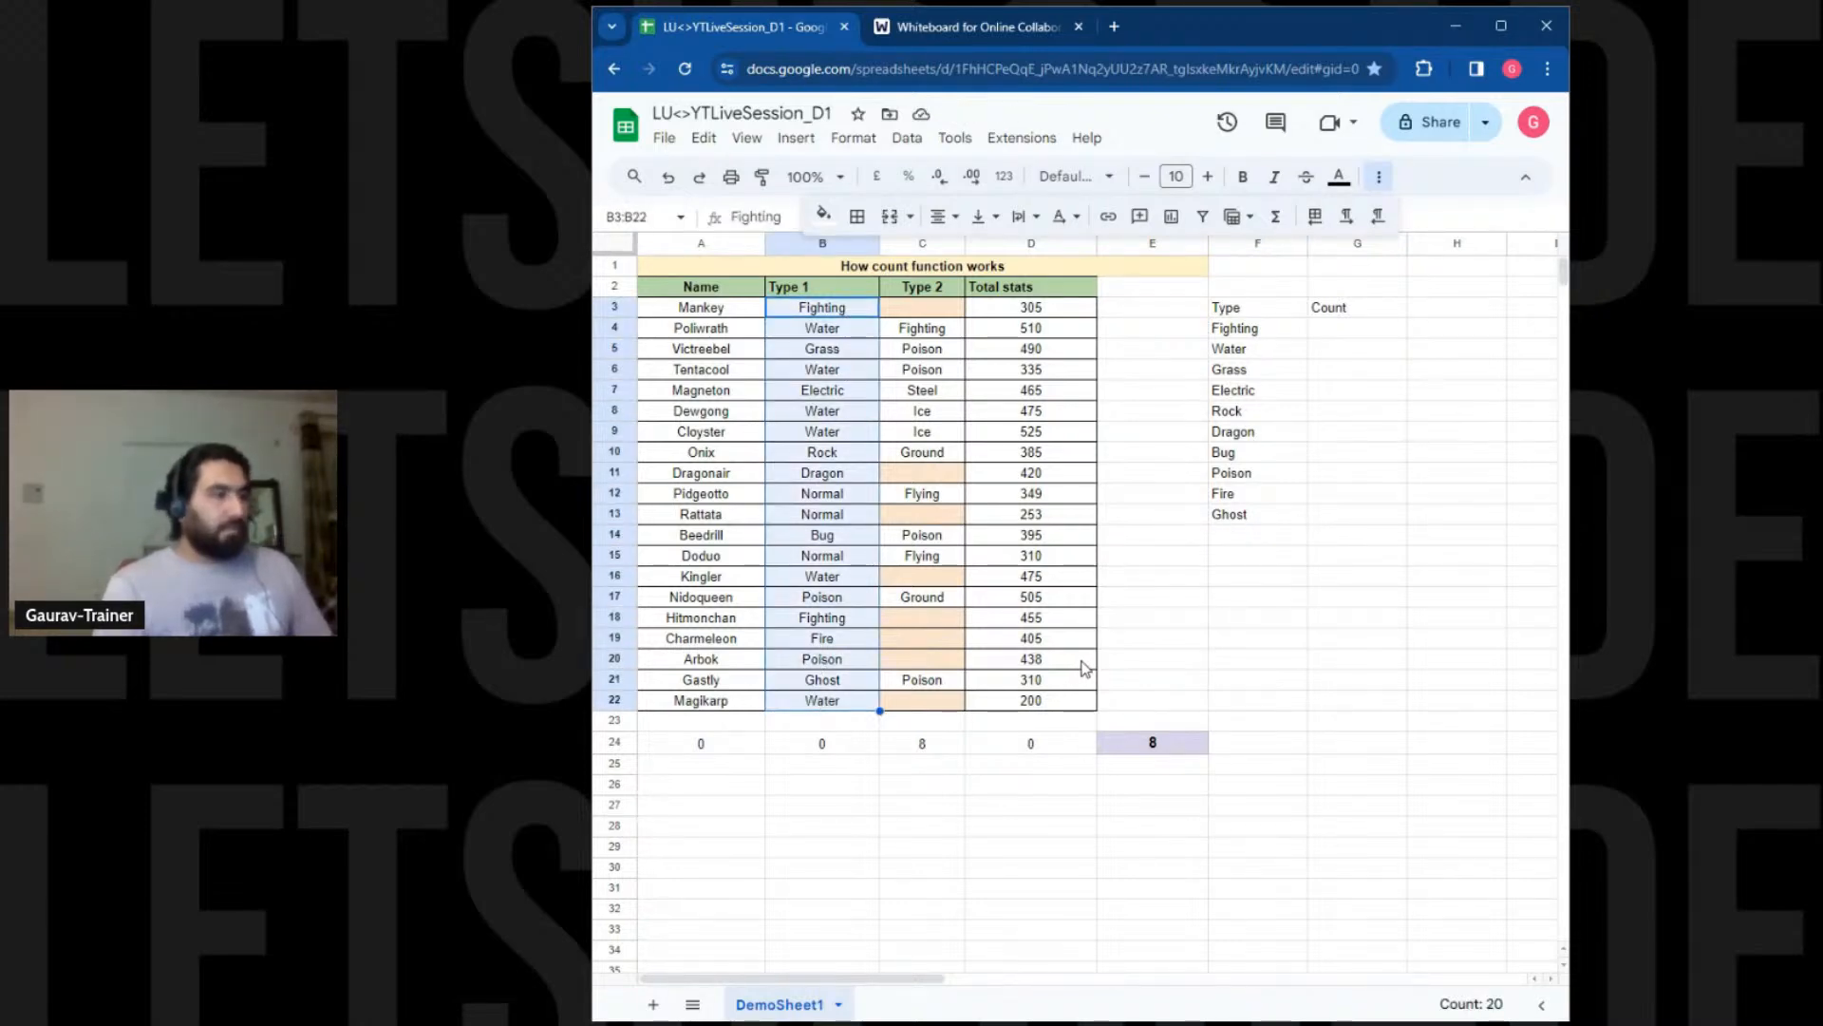
key(Up)
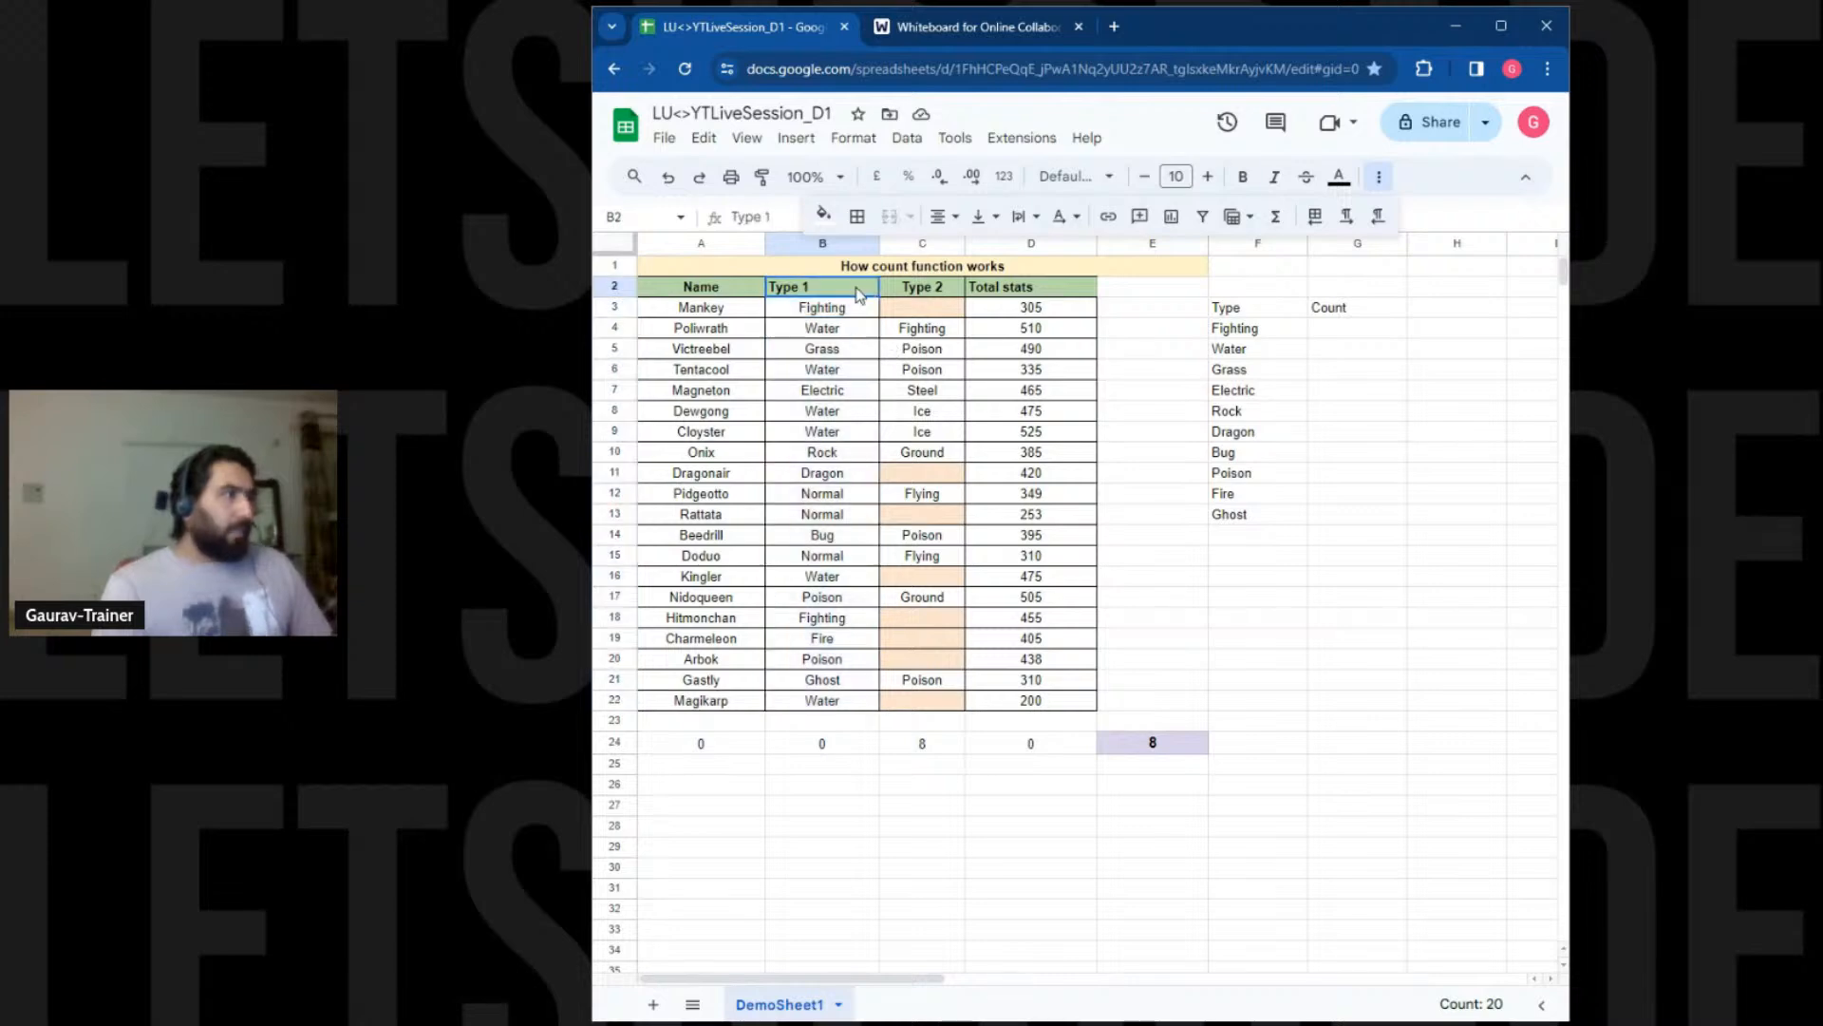
click(1202, 218)
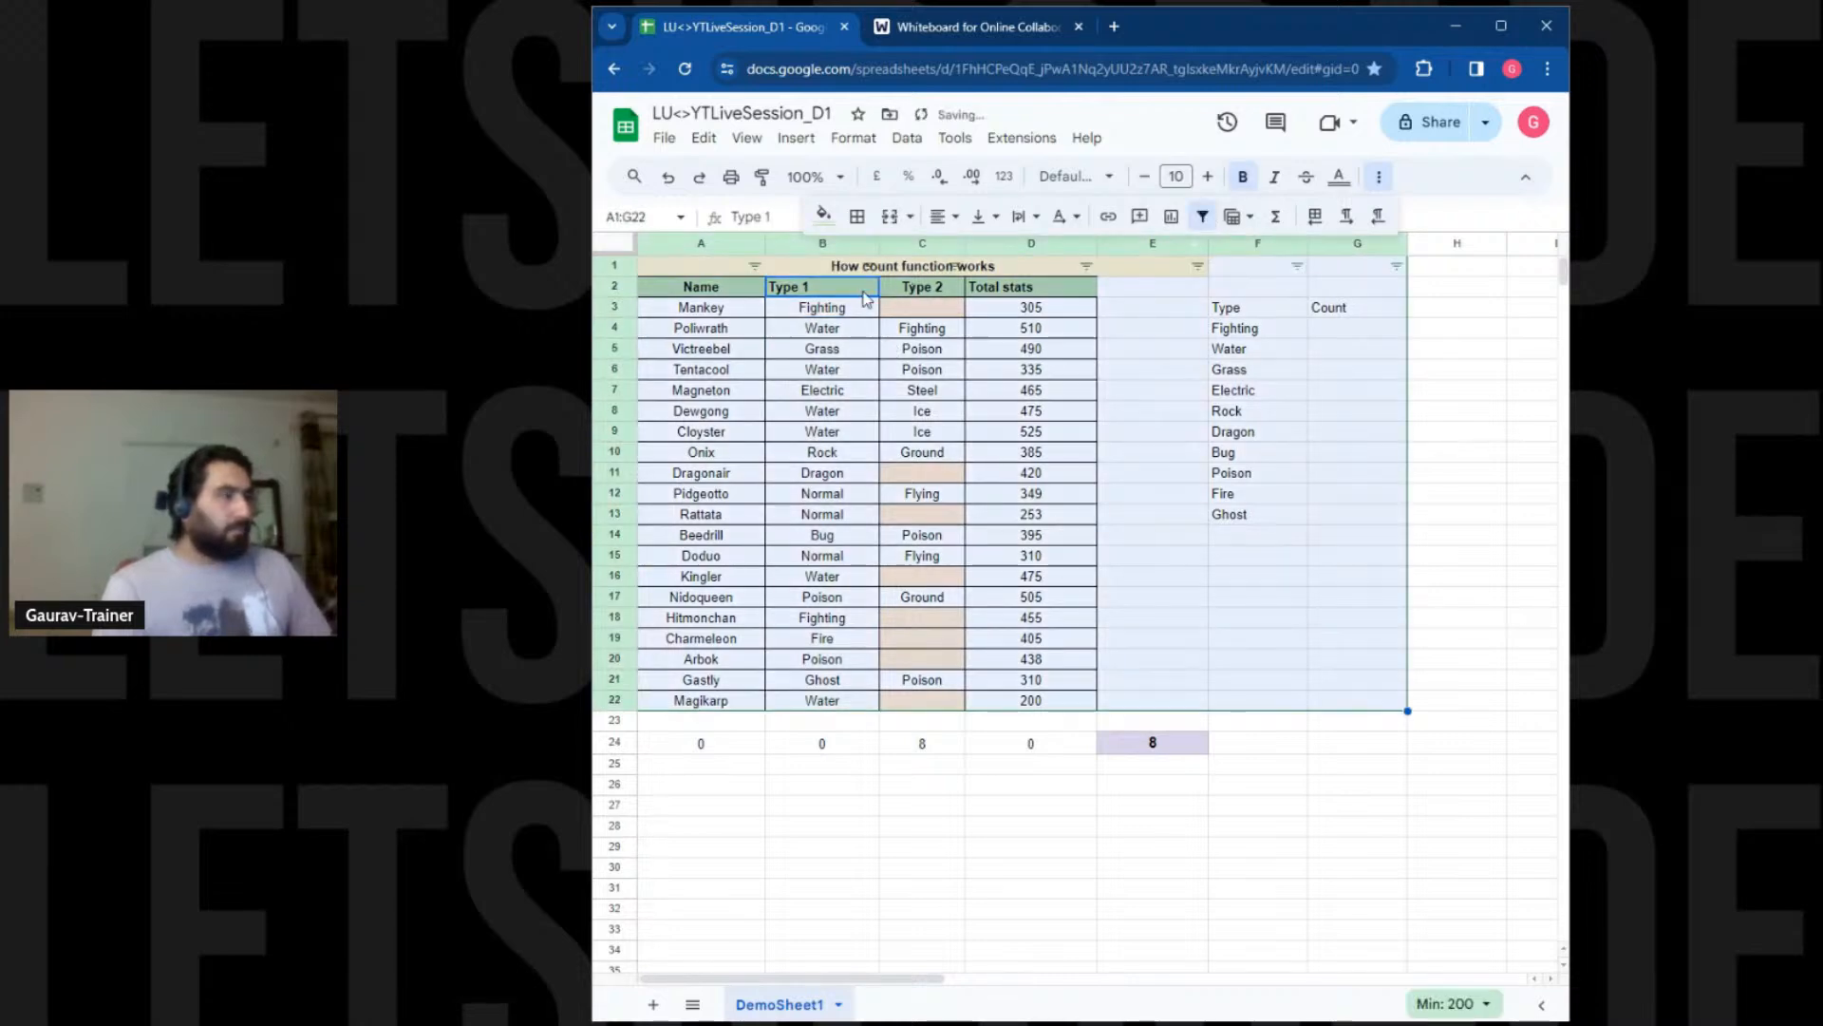
click(864, 294)
Examine the distinct values in column B's filter without applying any filtering, and select F4:F13 to compare the type list against them
click(869, 267)
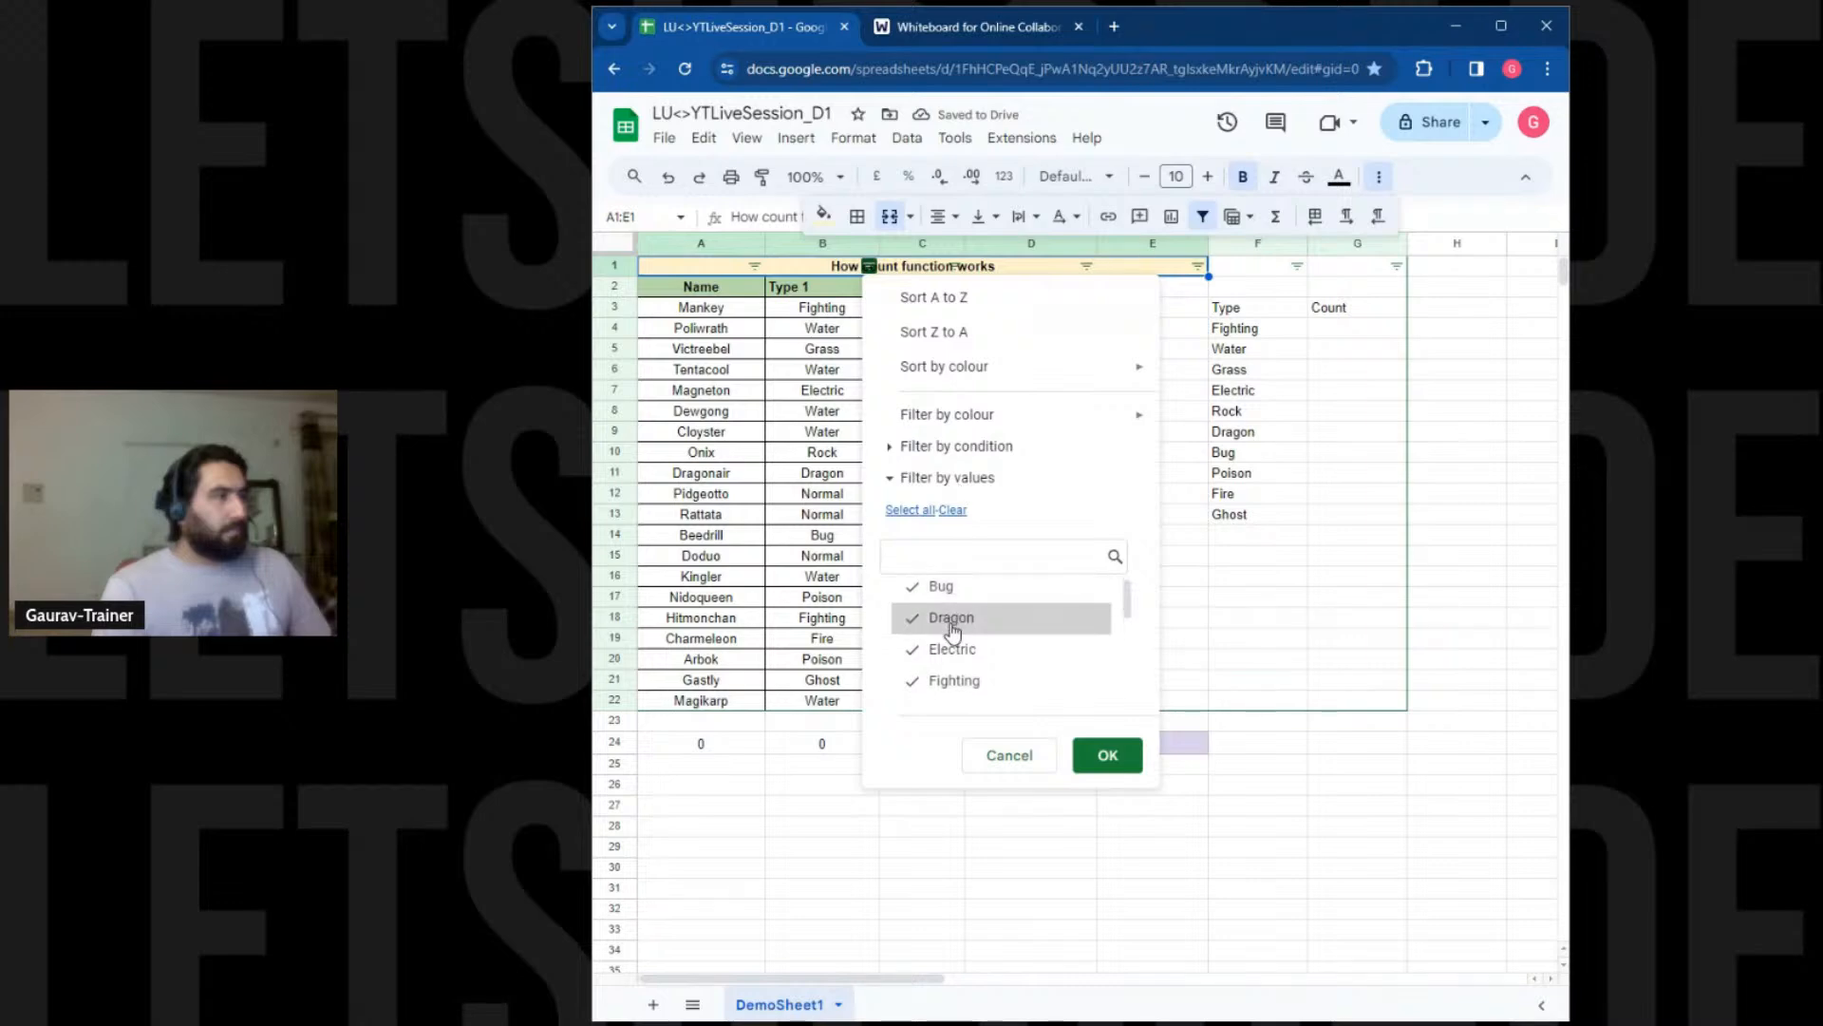
scroll(950, 636, down, 3)
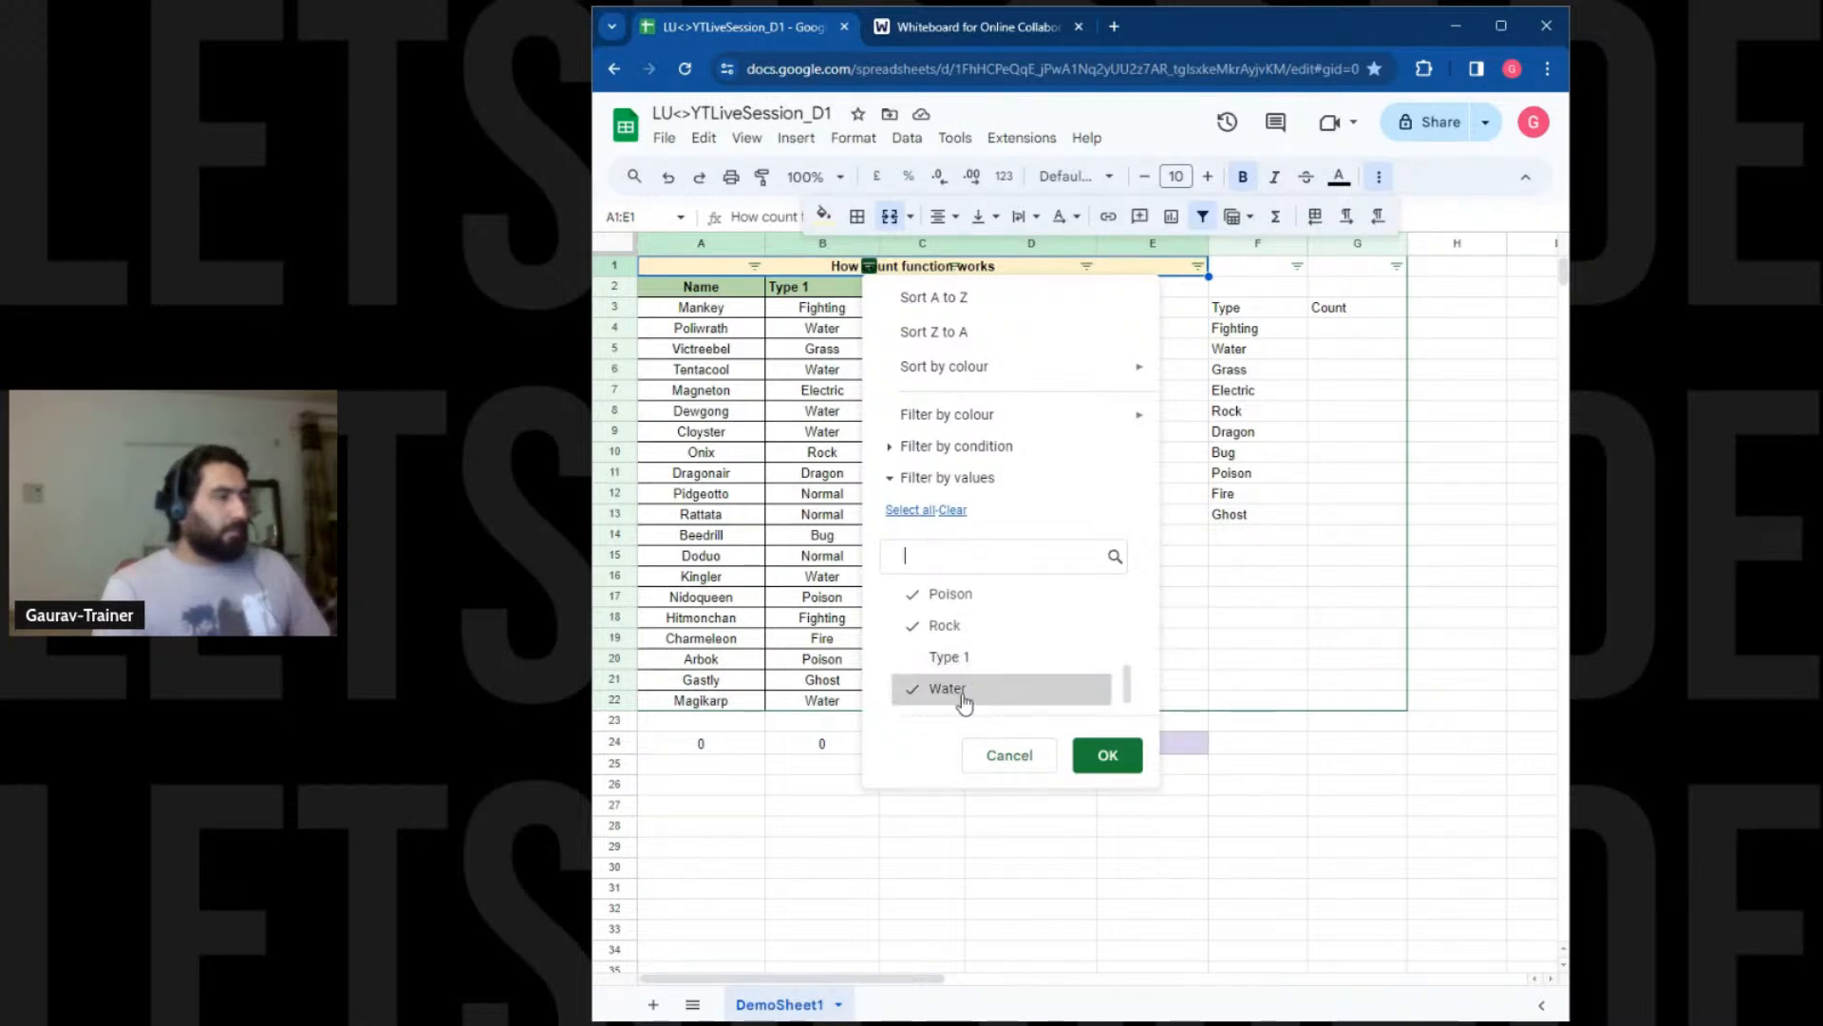
scroll(953, 633, up, 2)
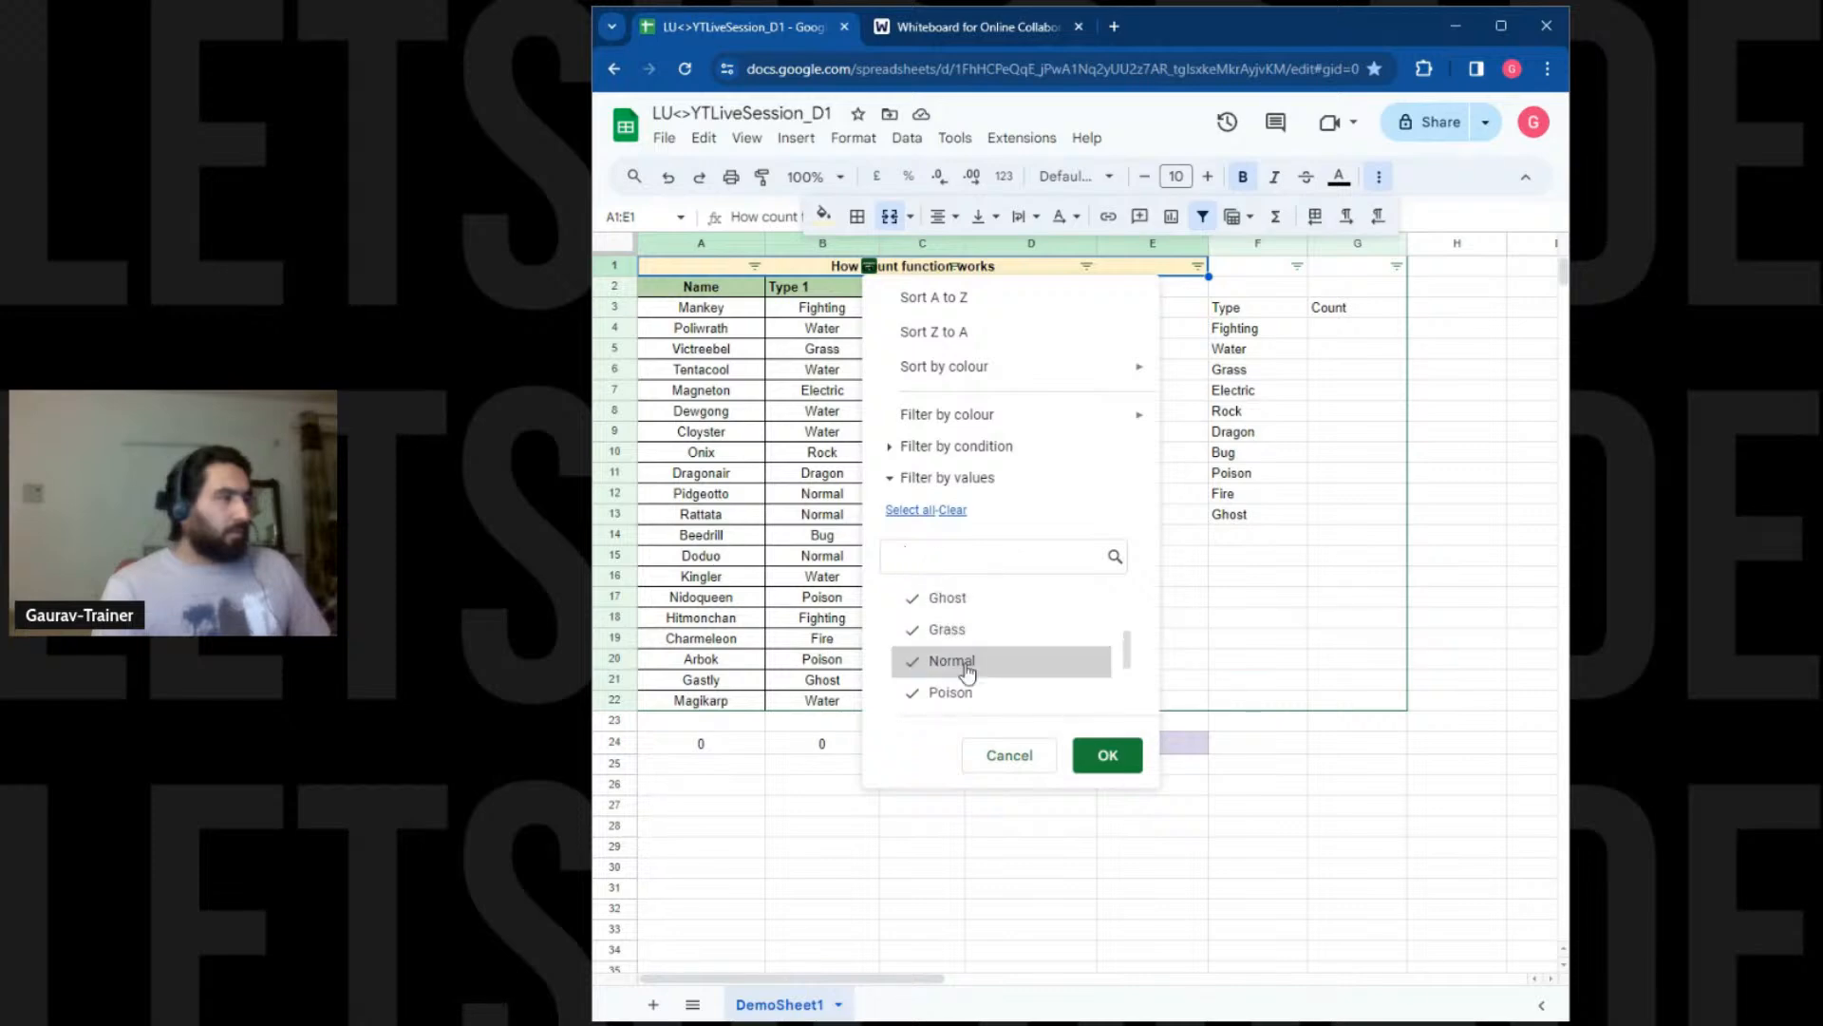
scroll(963, 632, up, 3)
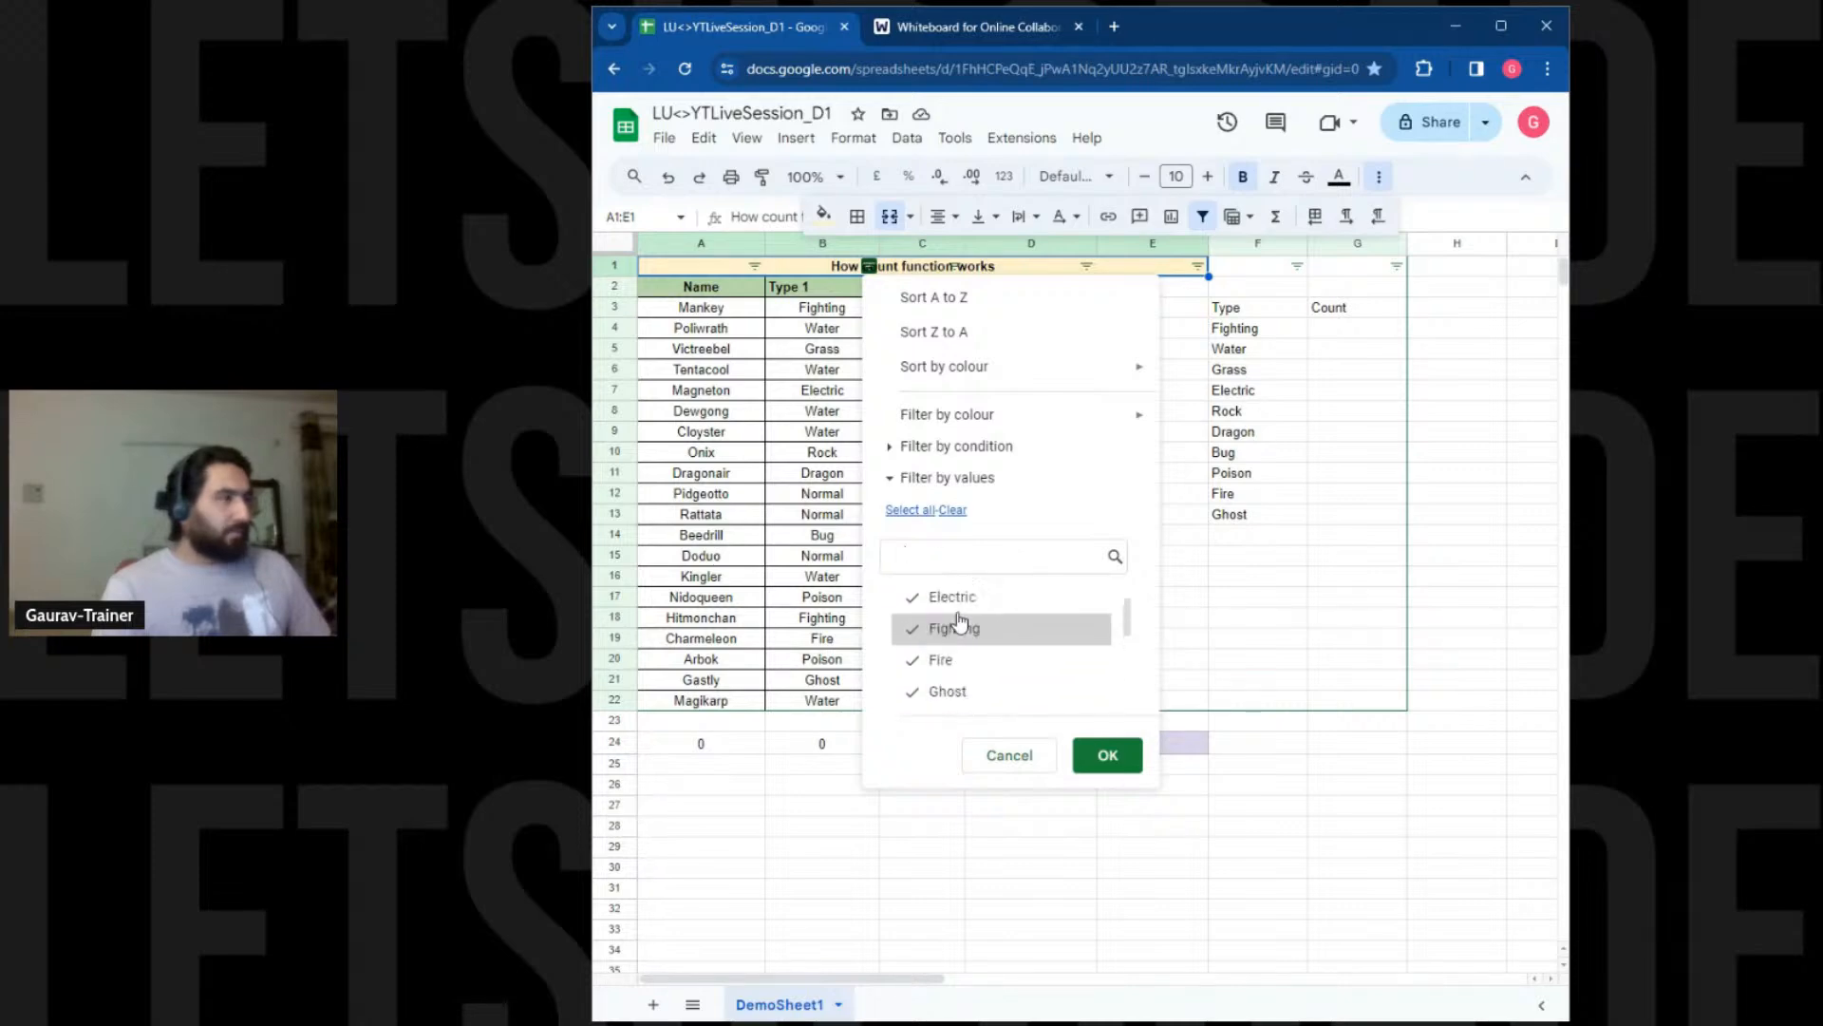
scroll(963, 629, up, 2)
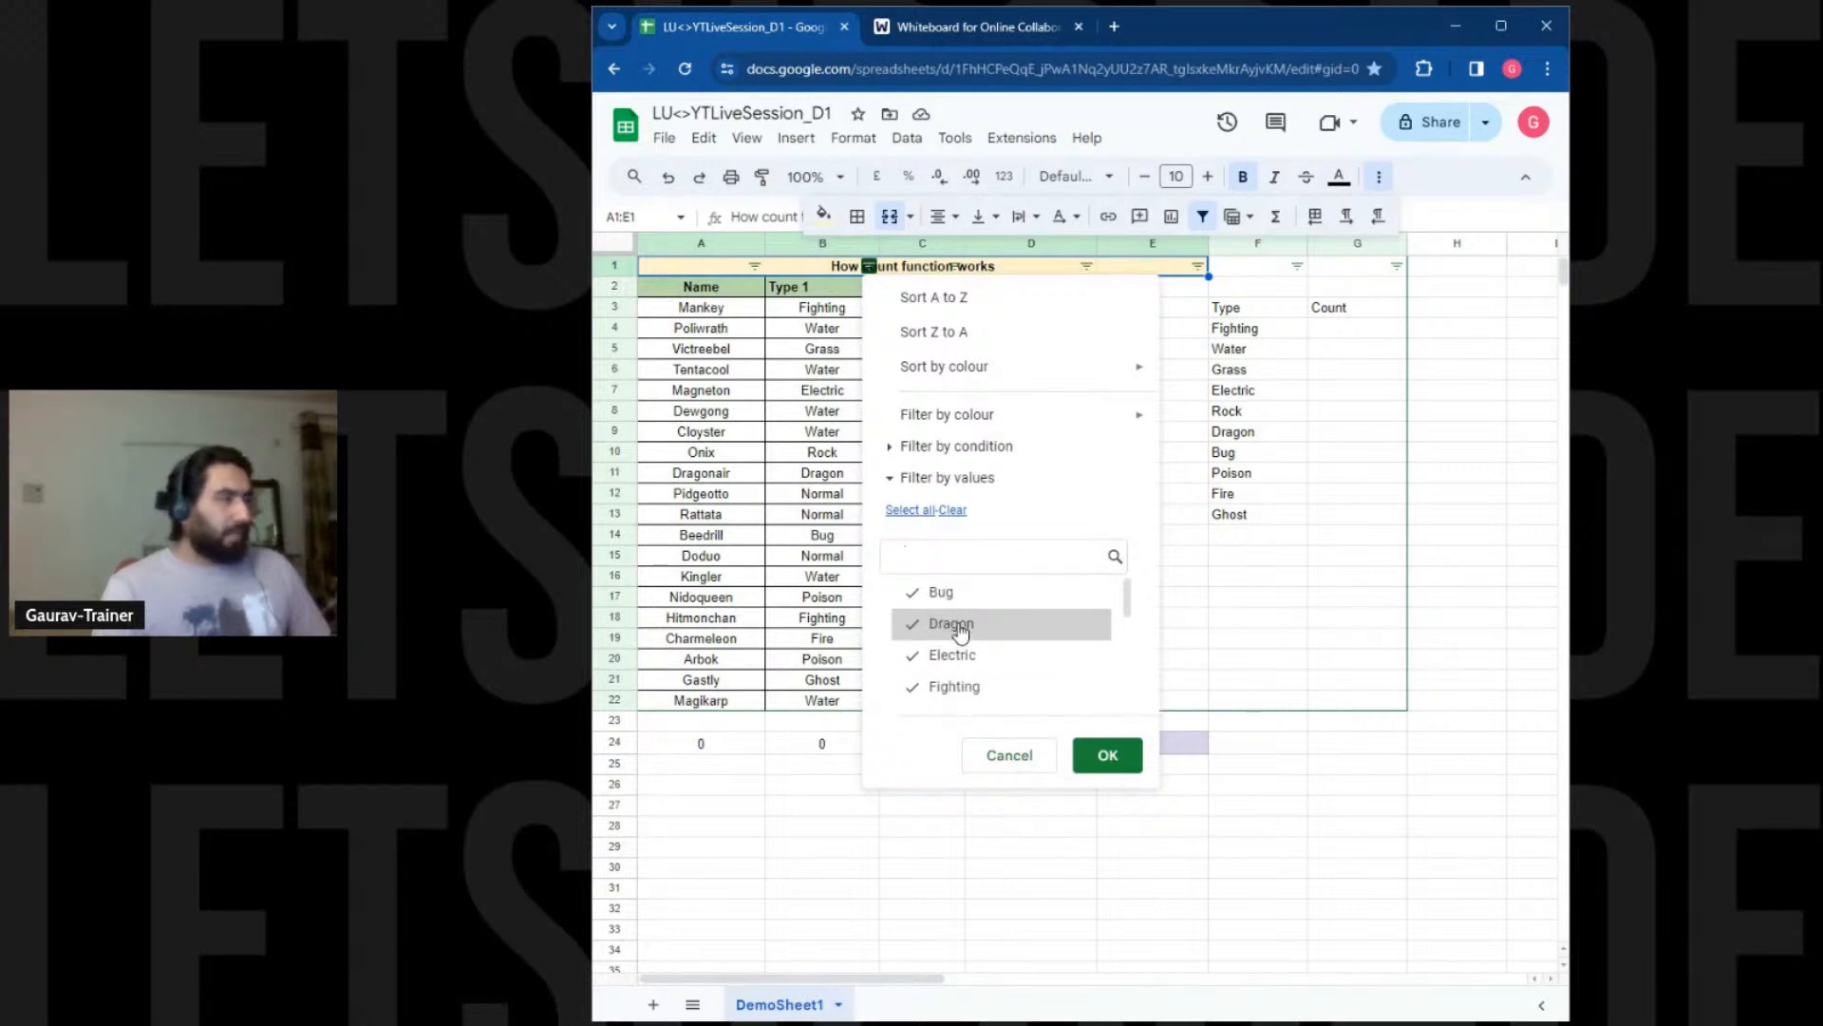
click(1037, 753)
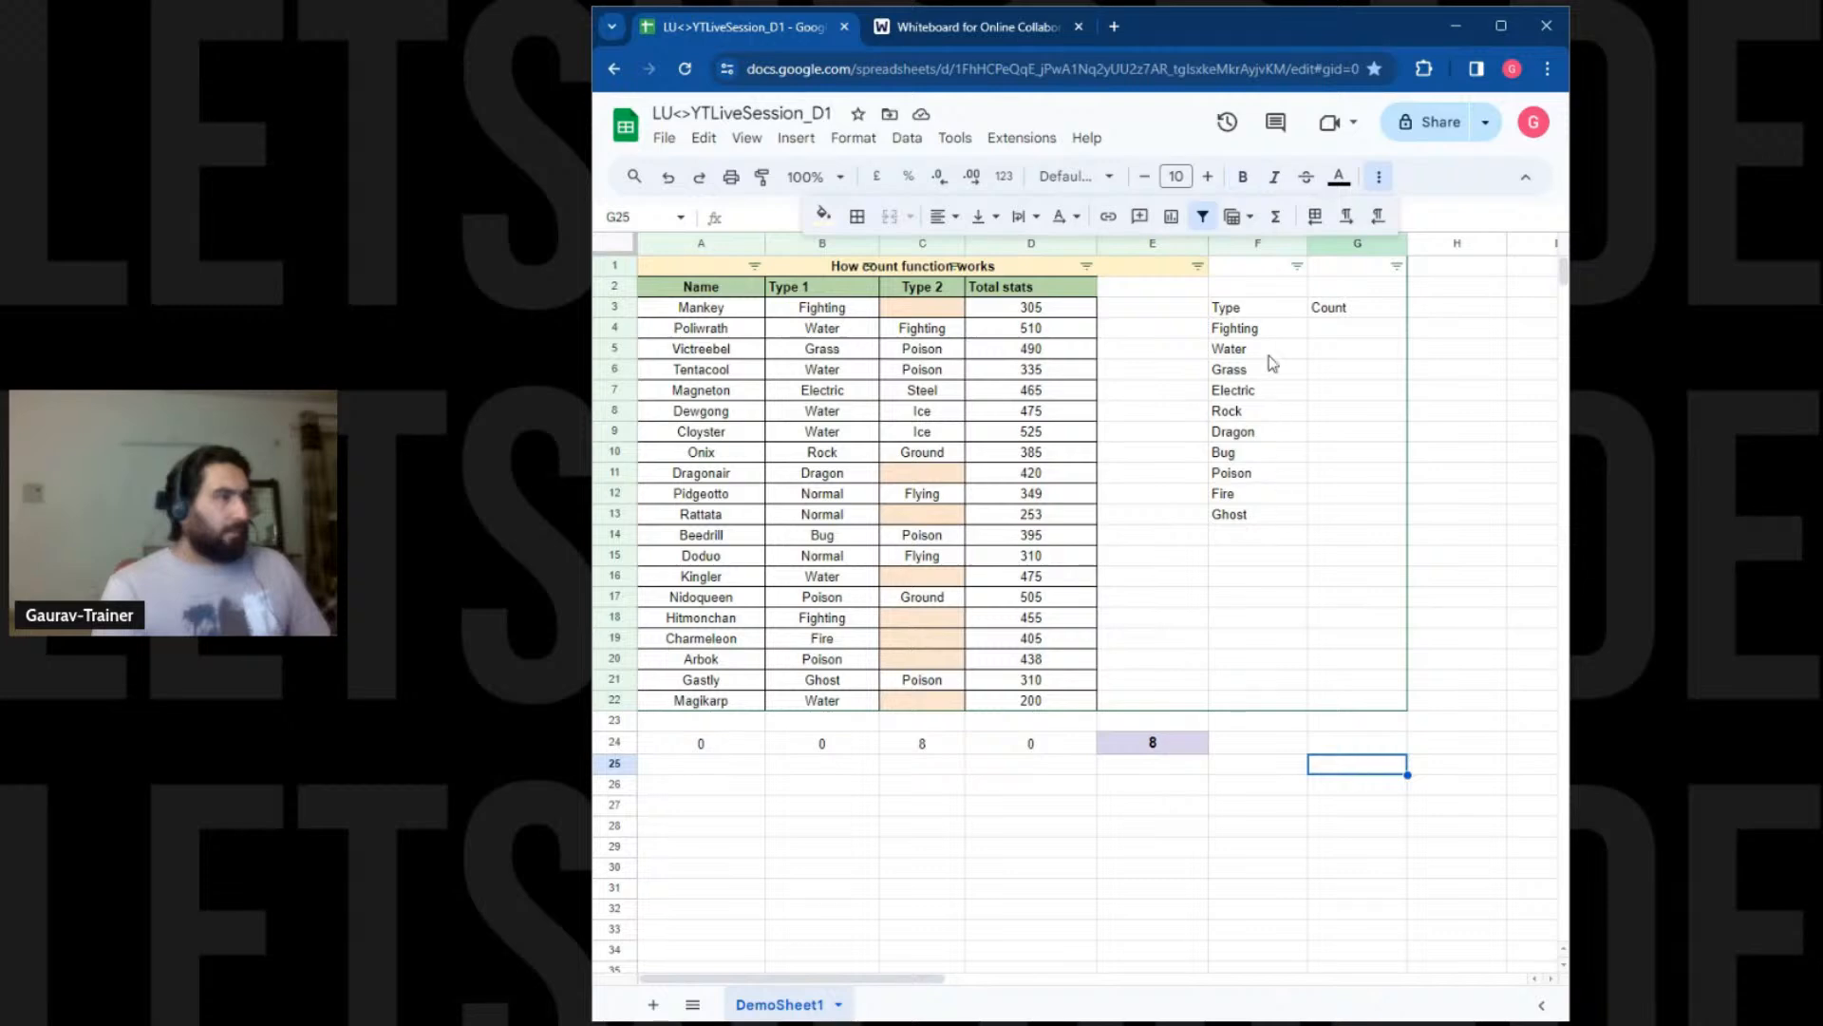
drag(1235, 328, 1240, 526)
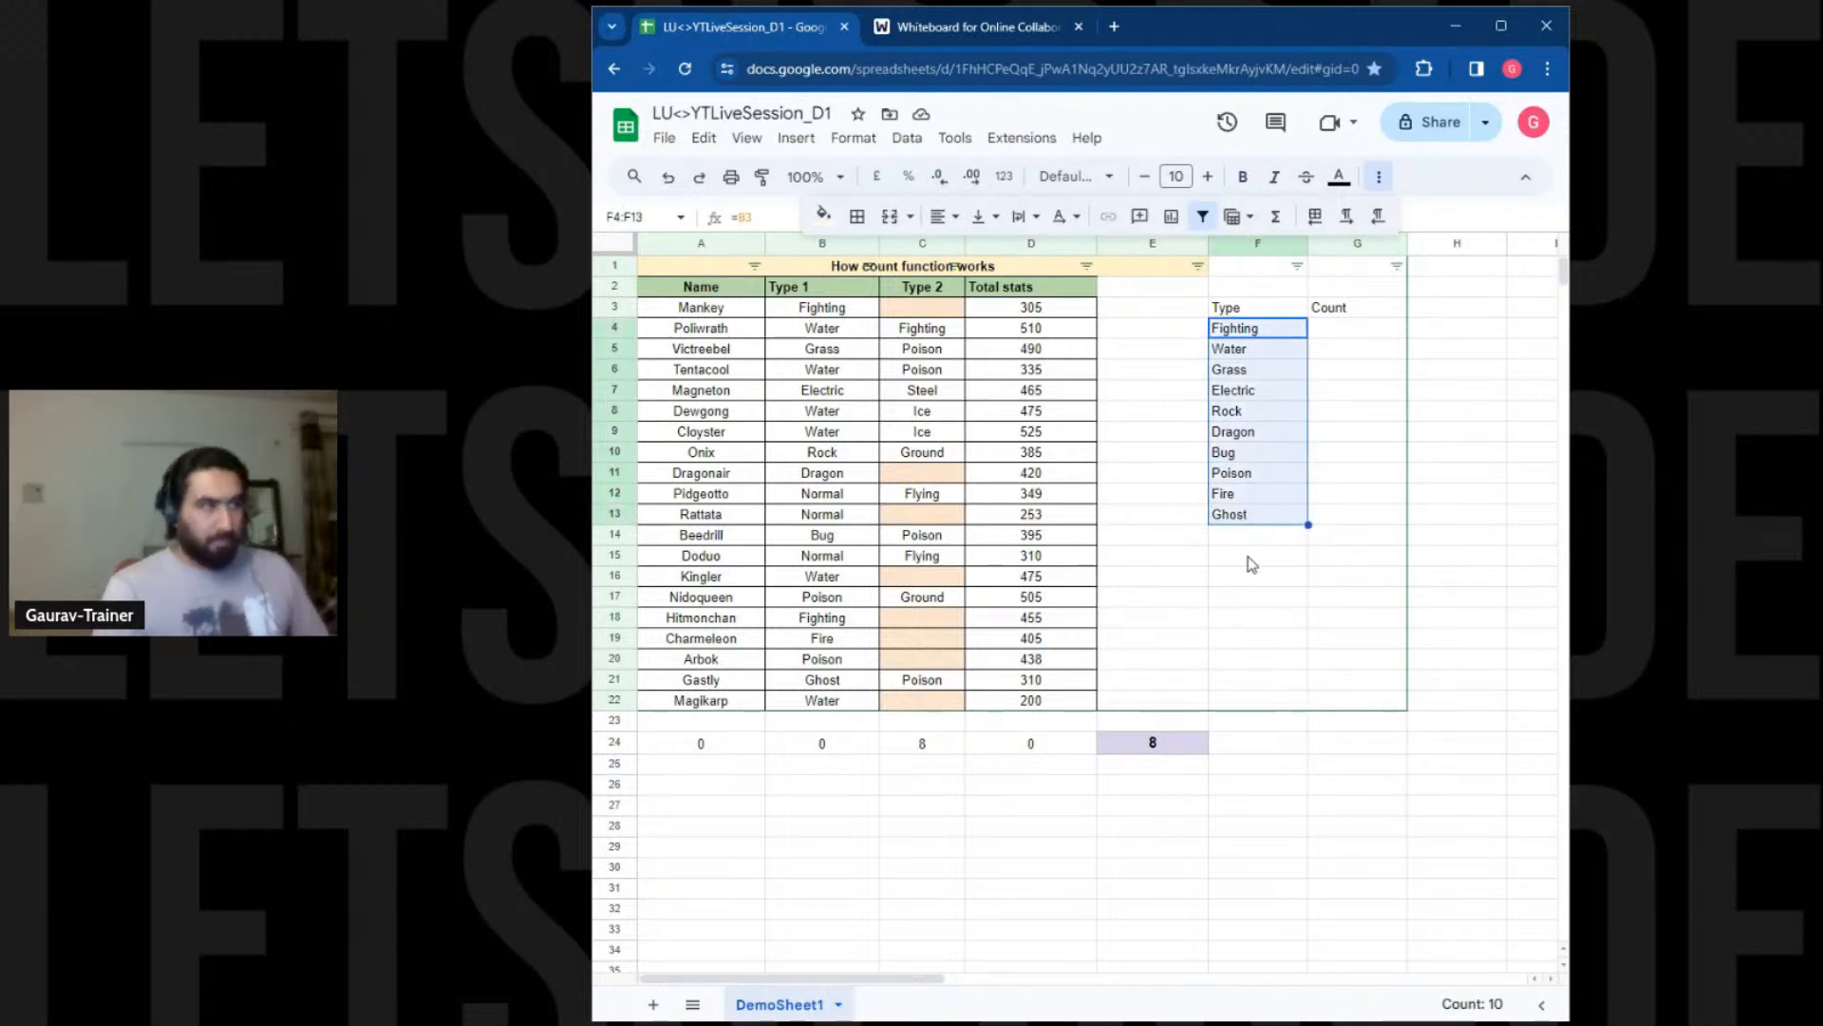
Remove the sheet's filter and format the F3:G3 headers with grey fill, bold text and font size 11
click(1203, 216)
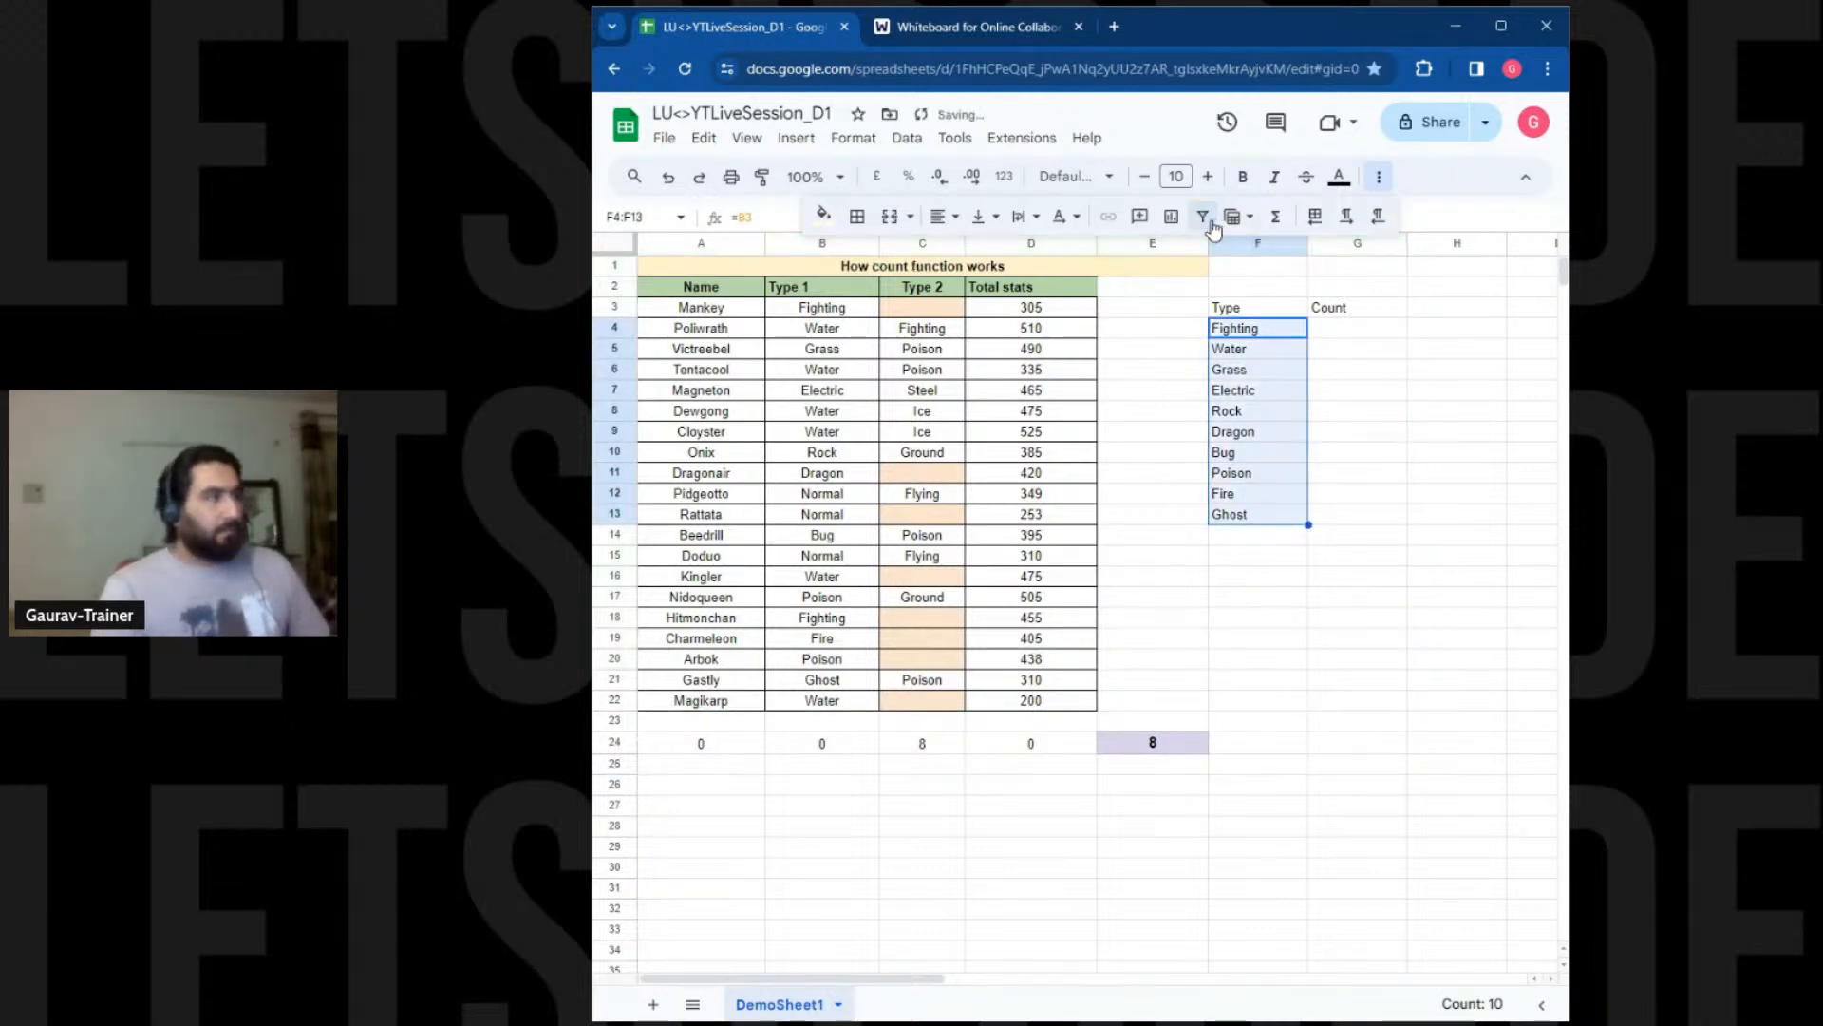
click(1341, 649)
drag(1234, 307, 1329, 309)
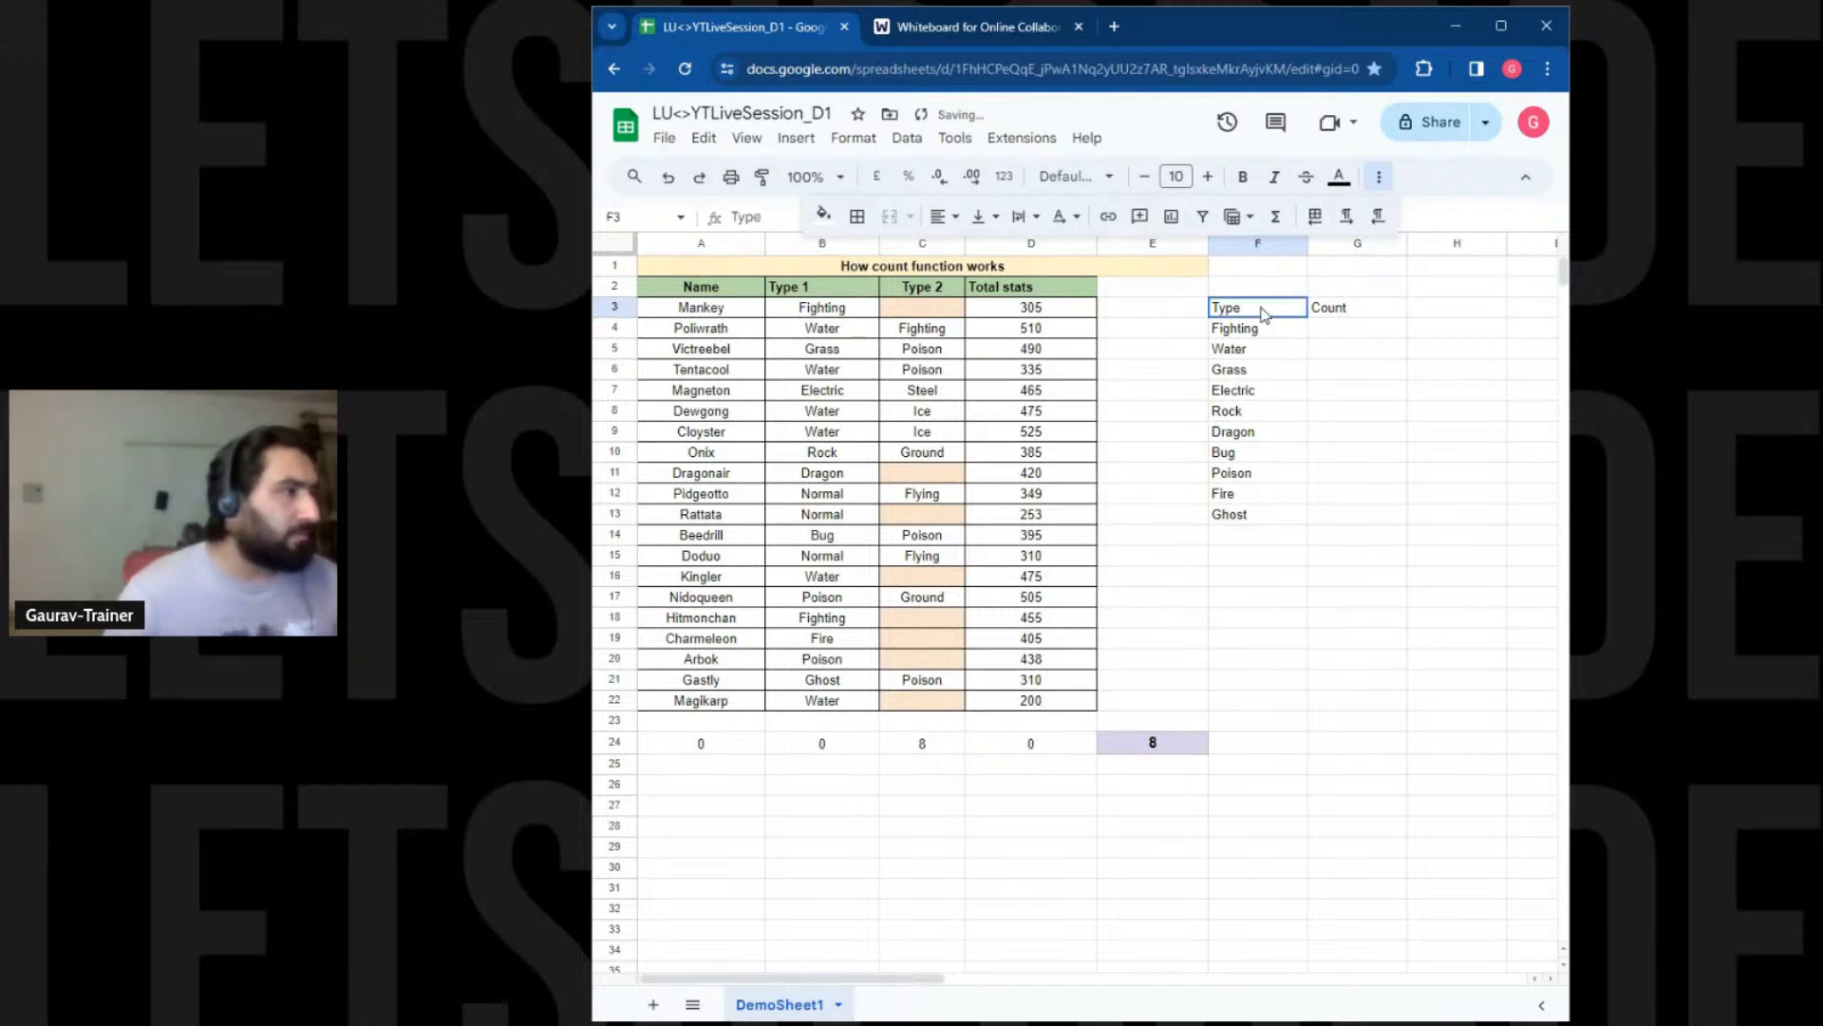
click(823, 214)
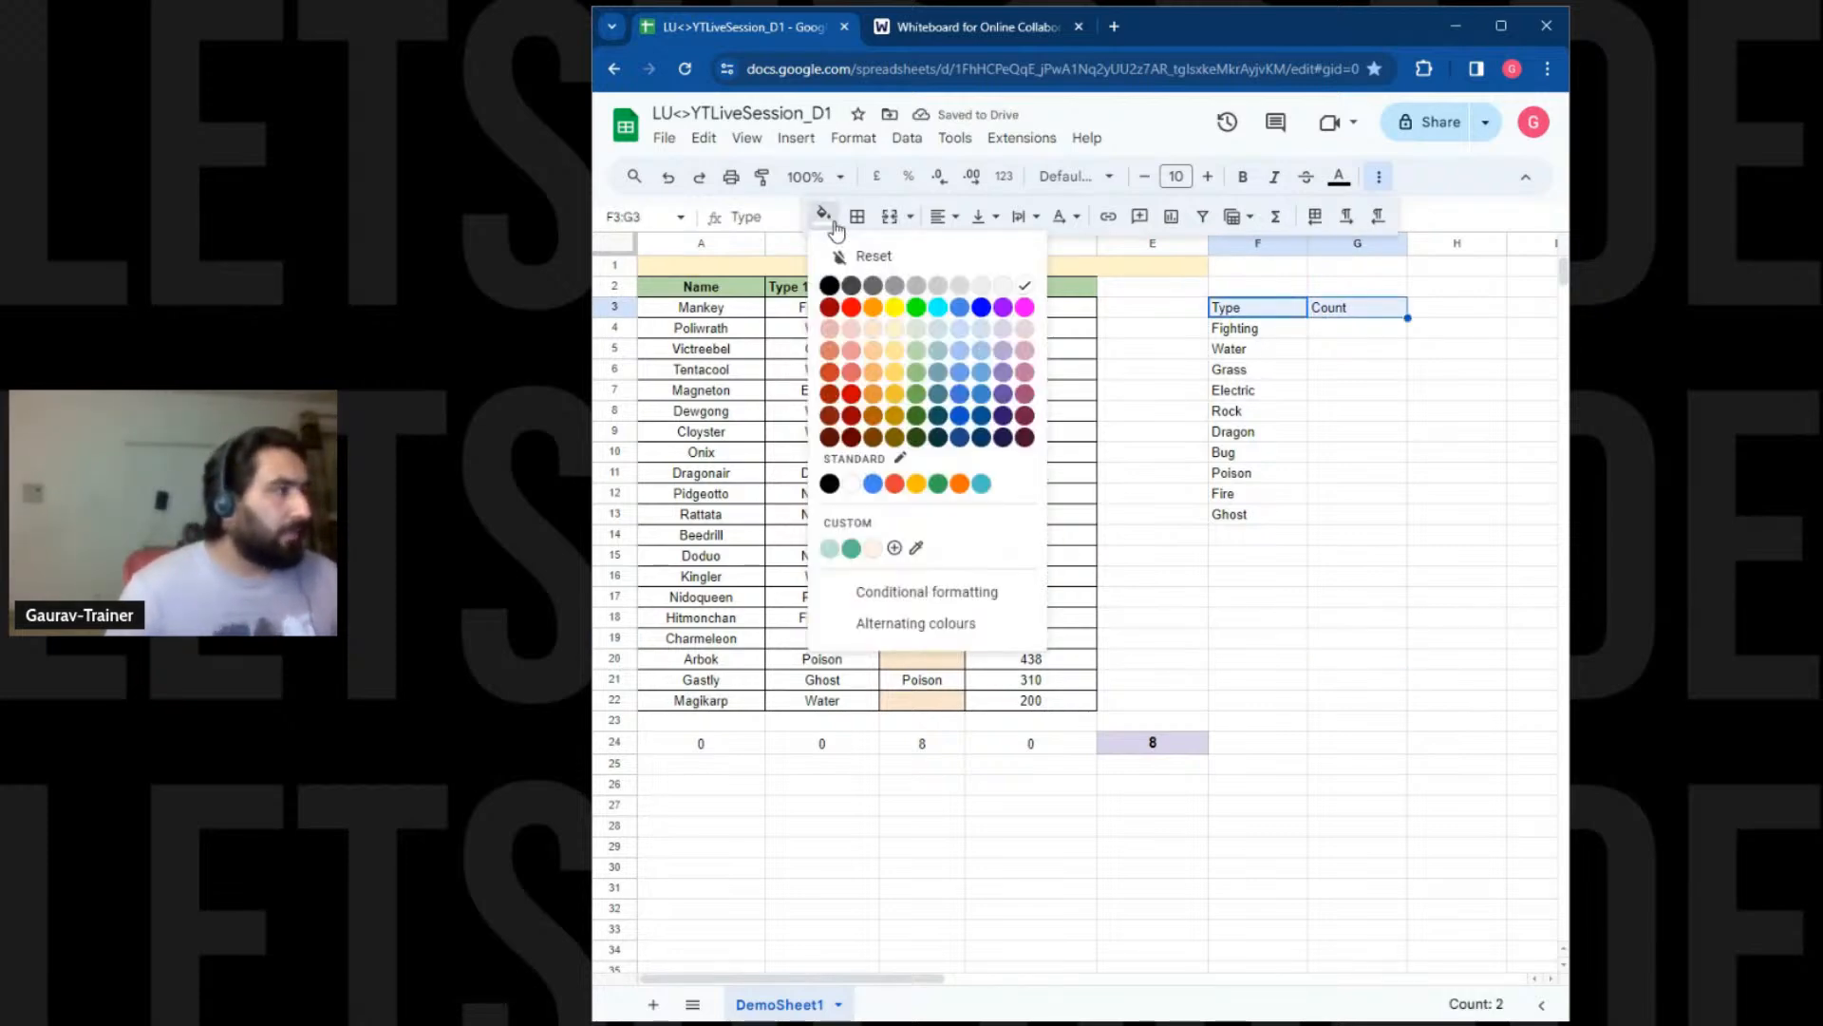
click(937, 285)
click(1242, 176)
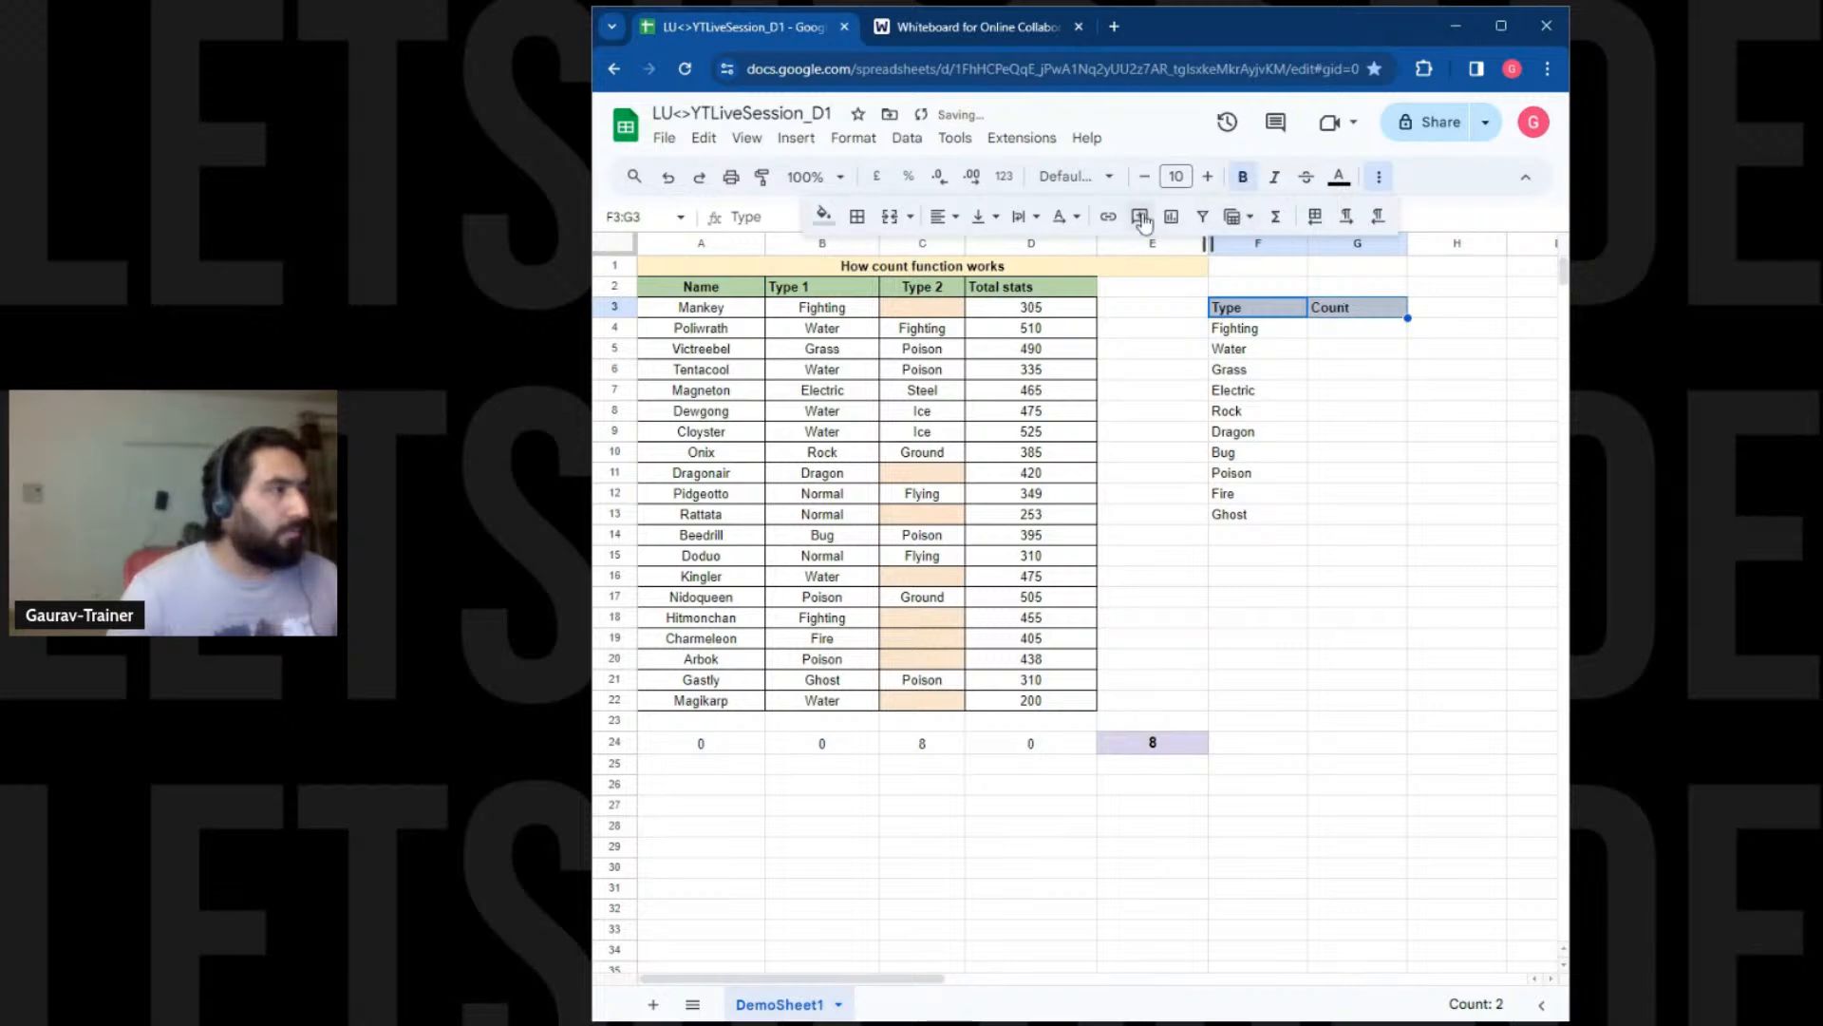
click(1207, 176)
Format the type names in F4:F13 with a light green fill, bold text and a font one size larger
click(1259, 334)
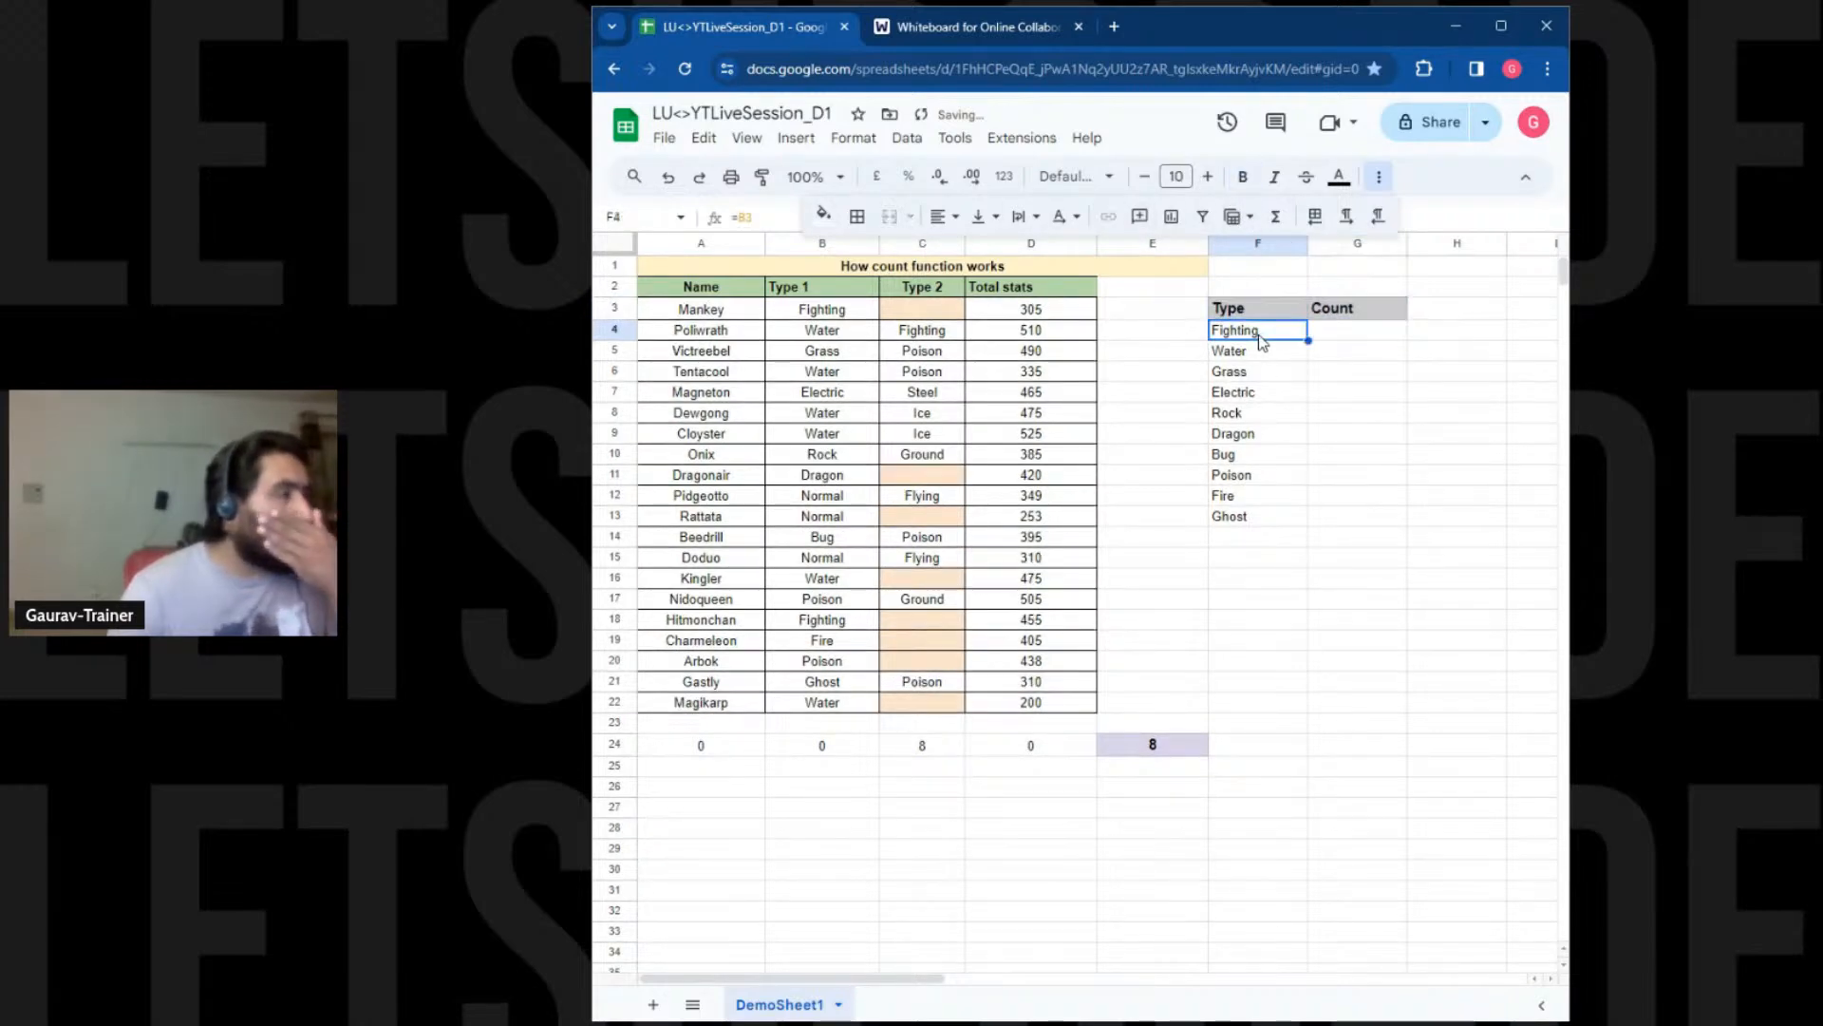
drag(1270, 337, 1244, 520)
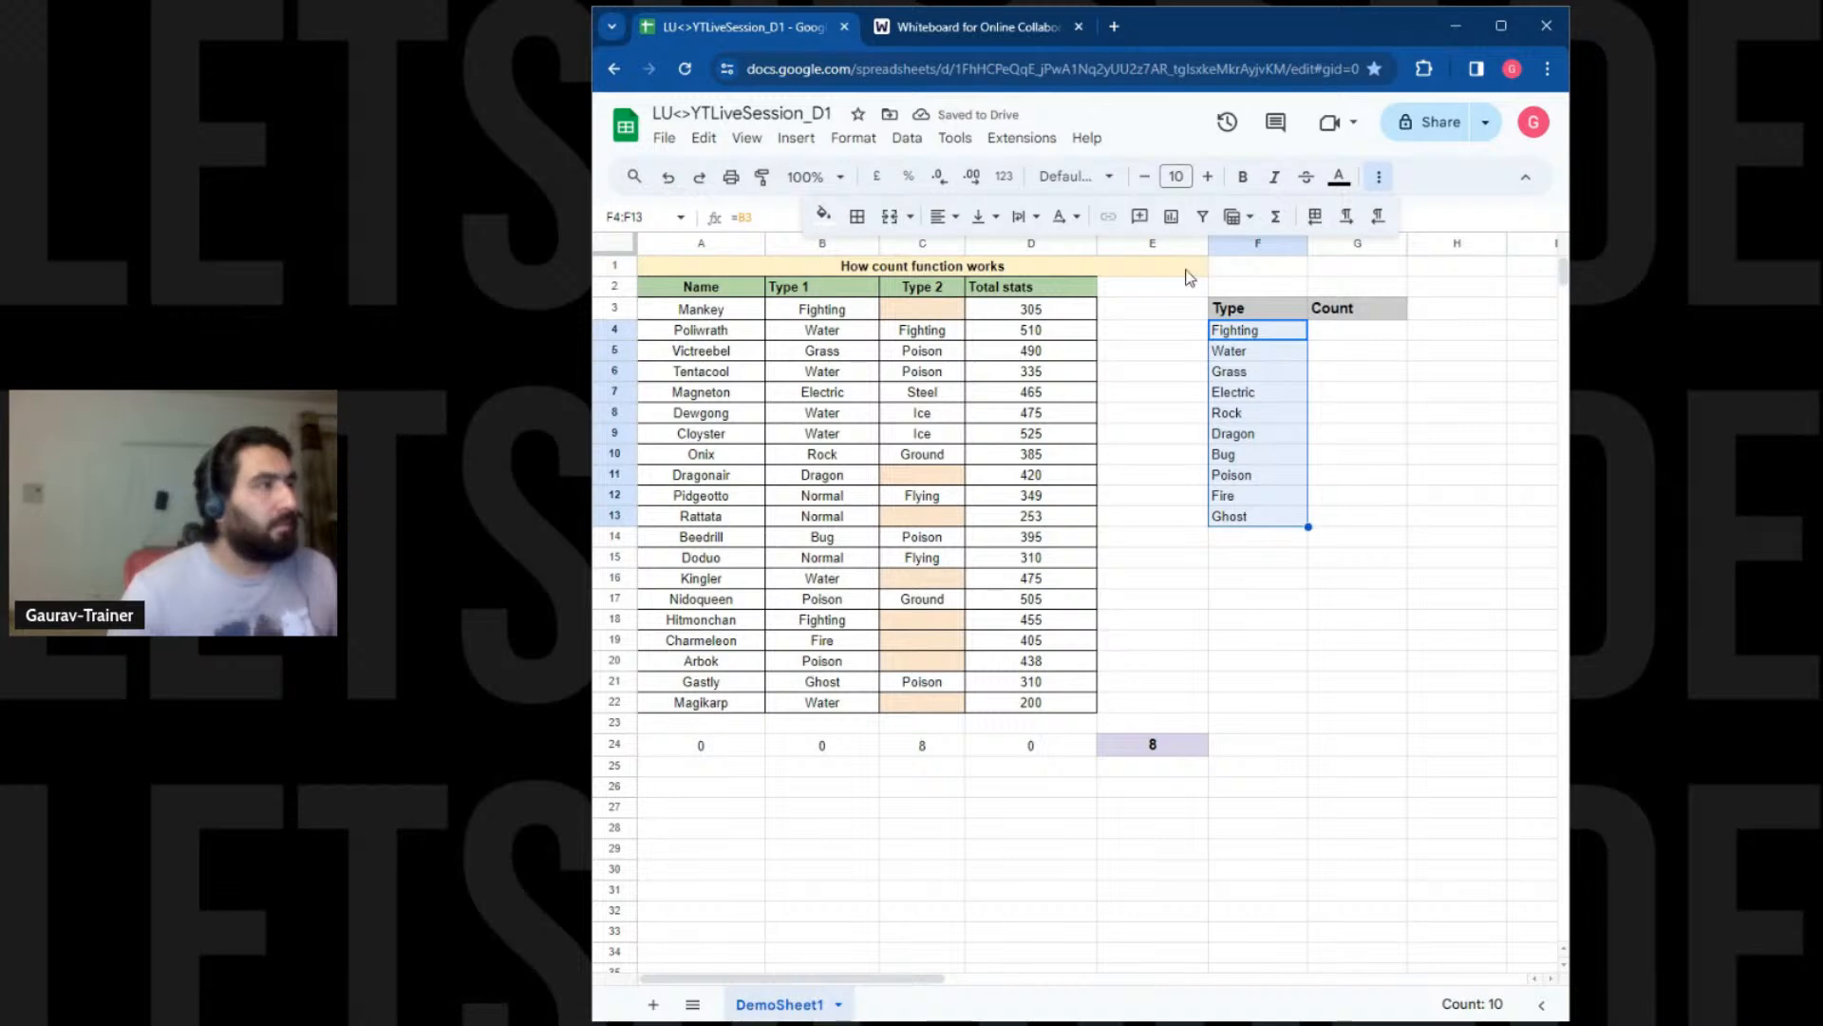
click(824, 214)
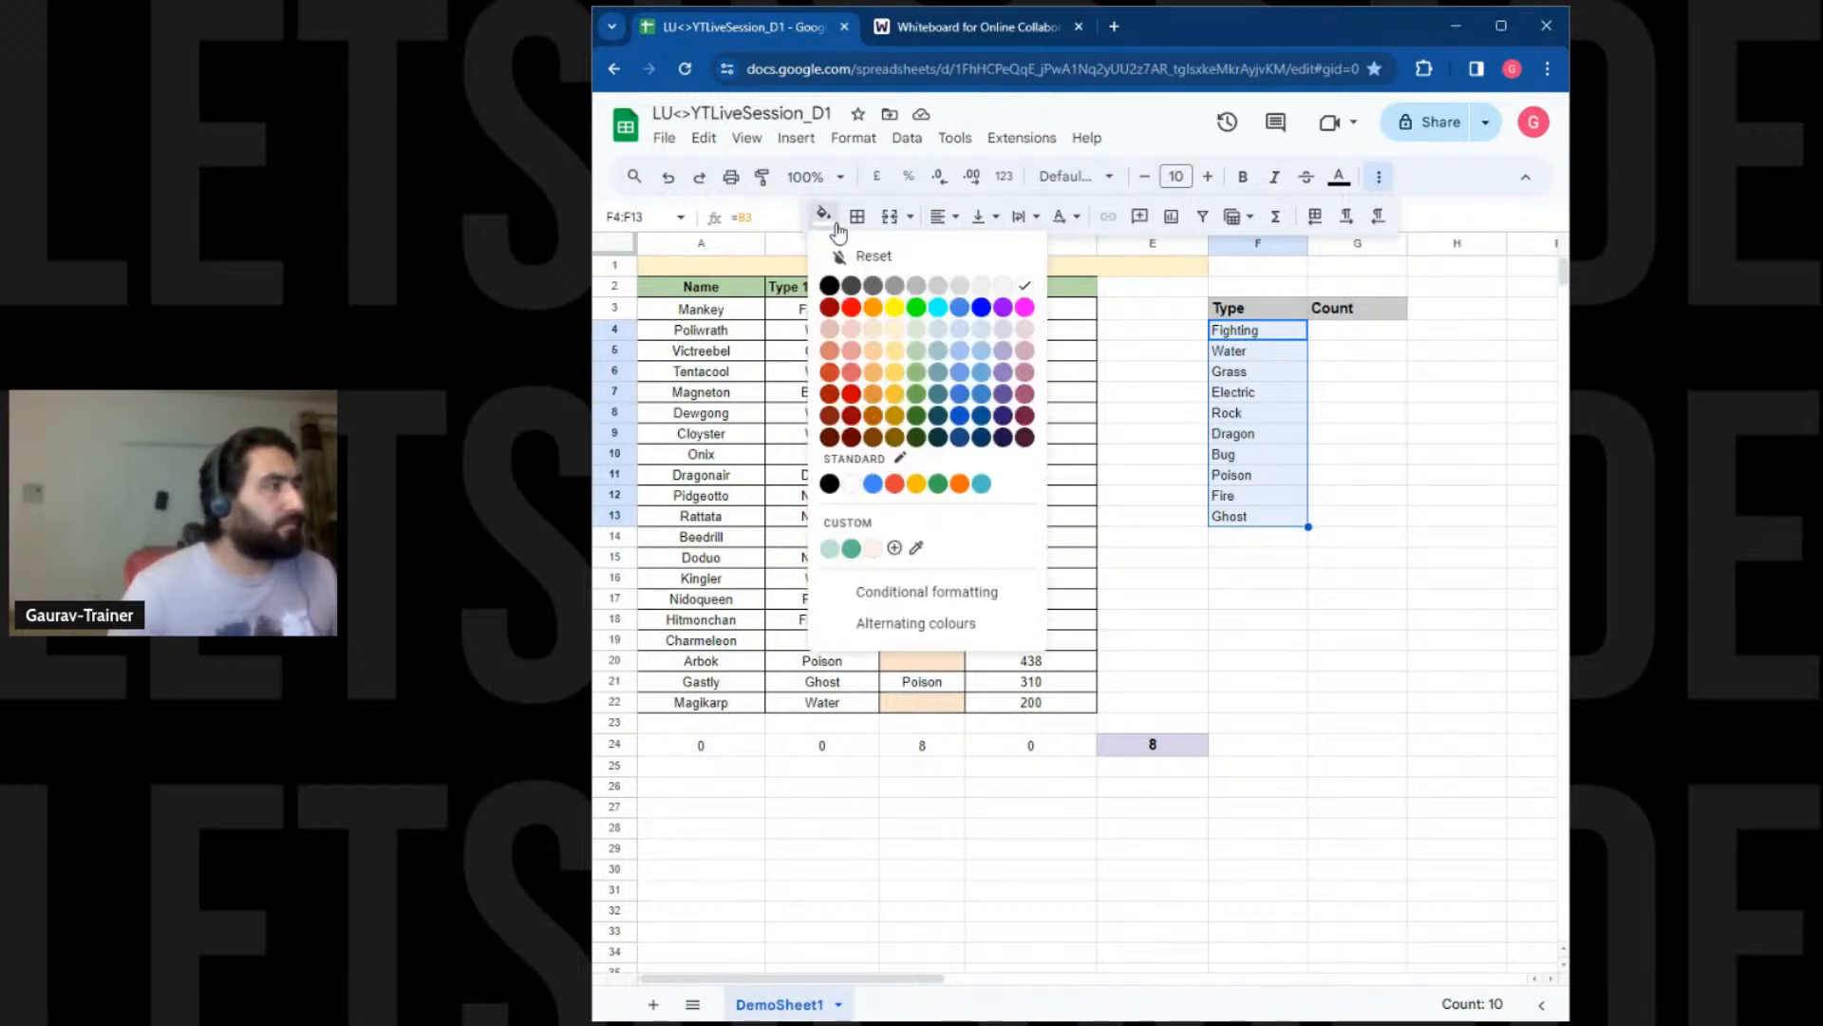
click(913, 327)
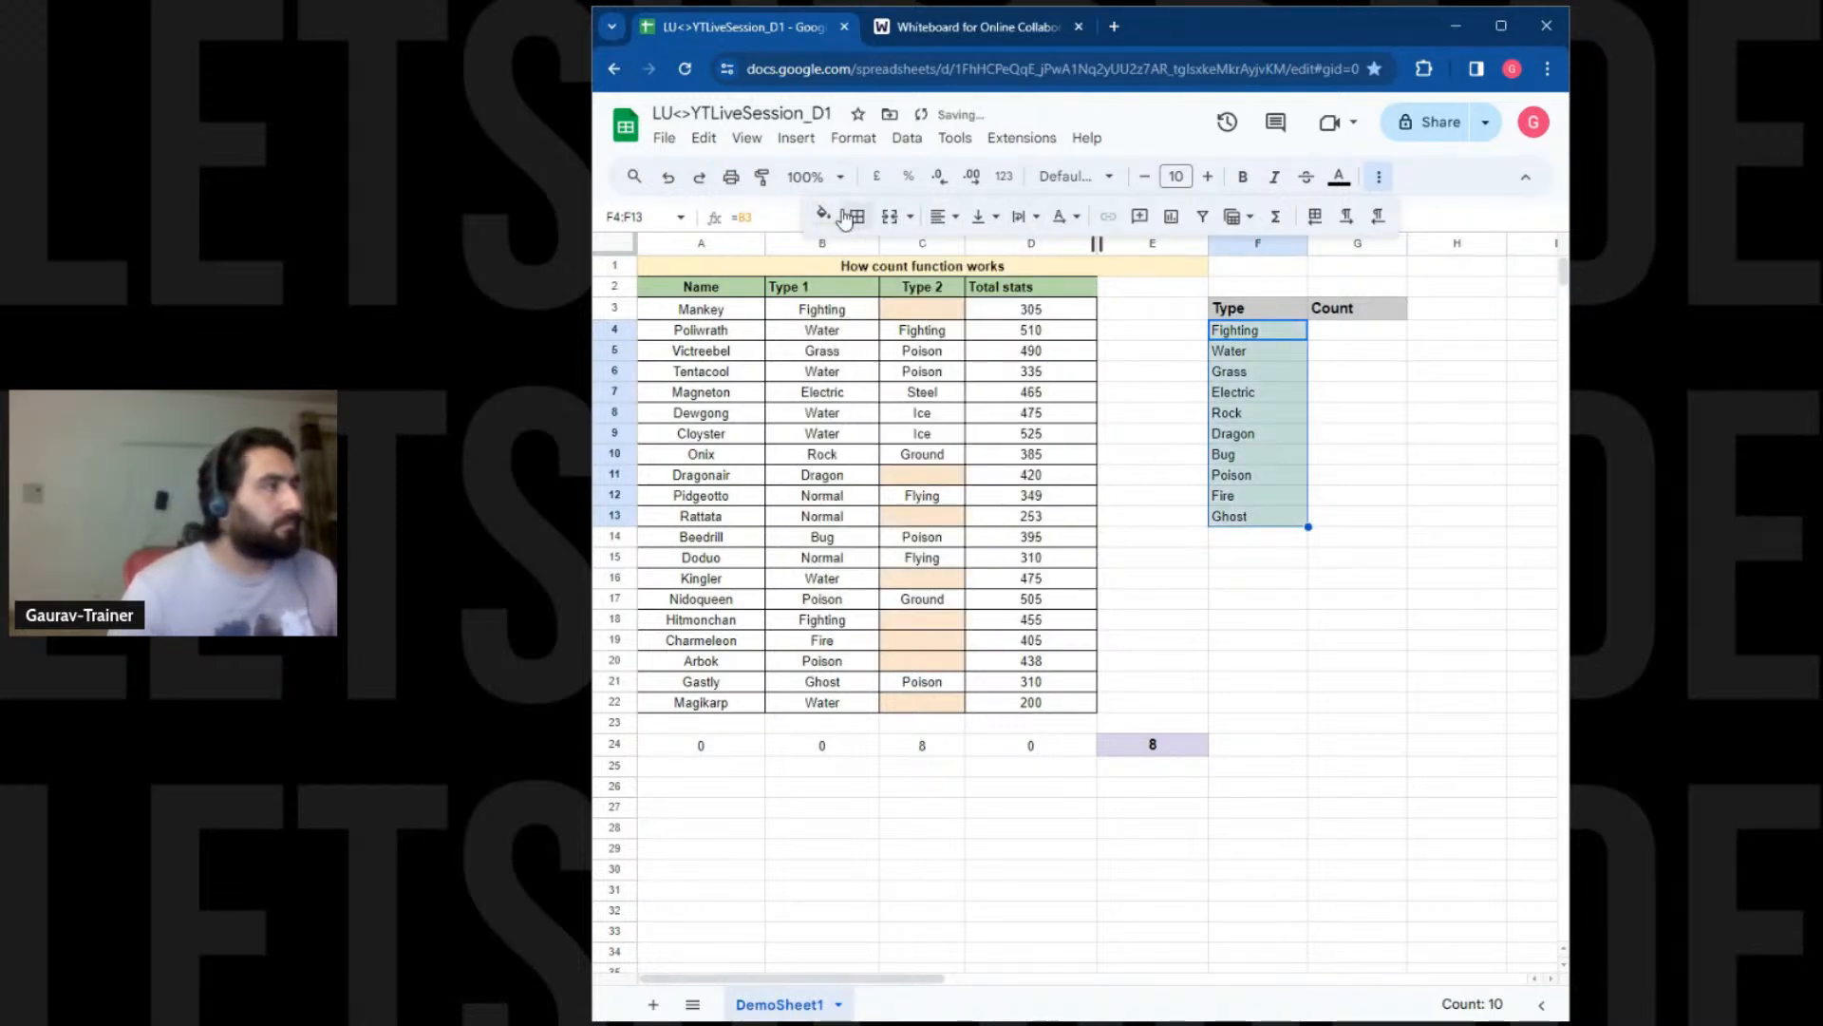
click(1207, 177)
click(1242, 177)
click(1353, 475)
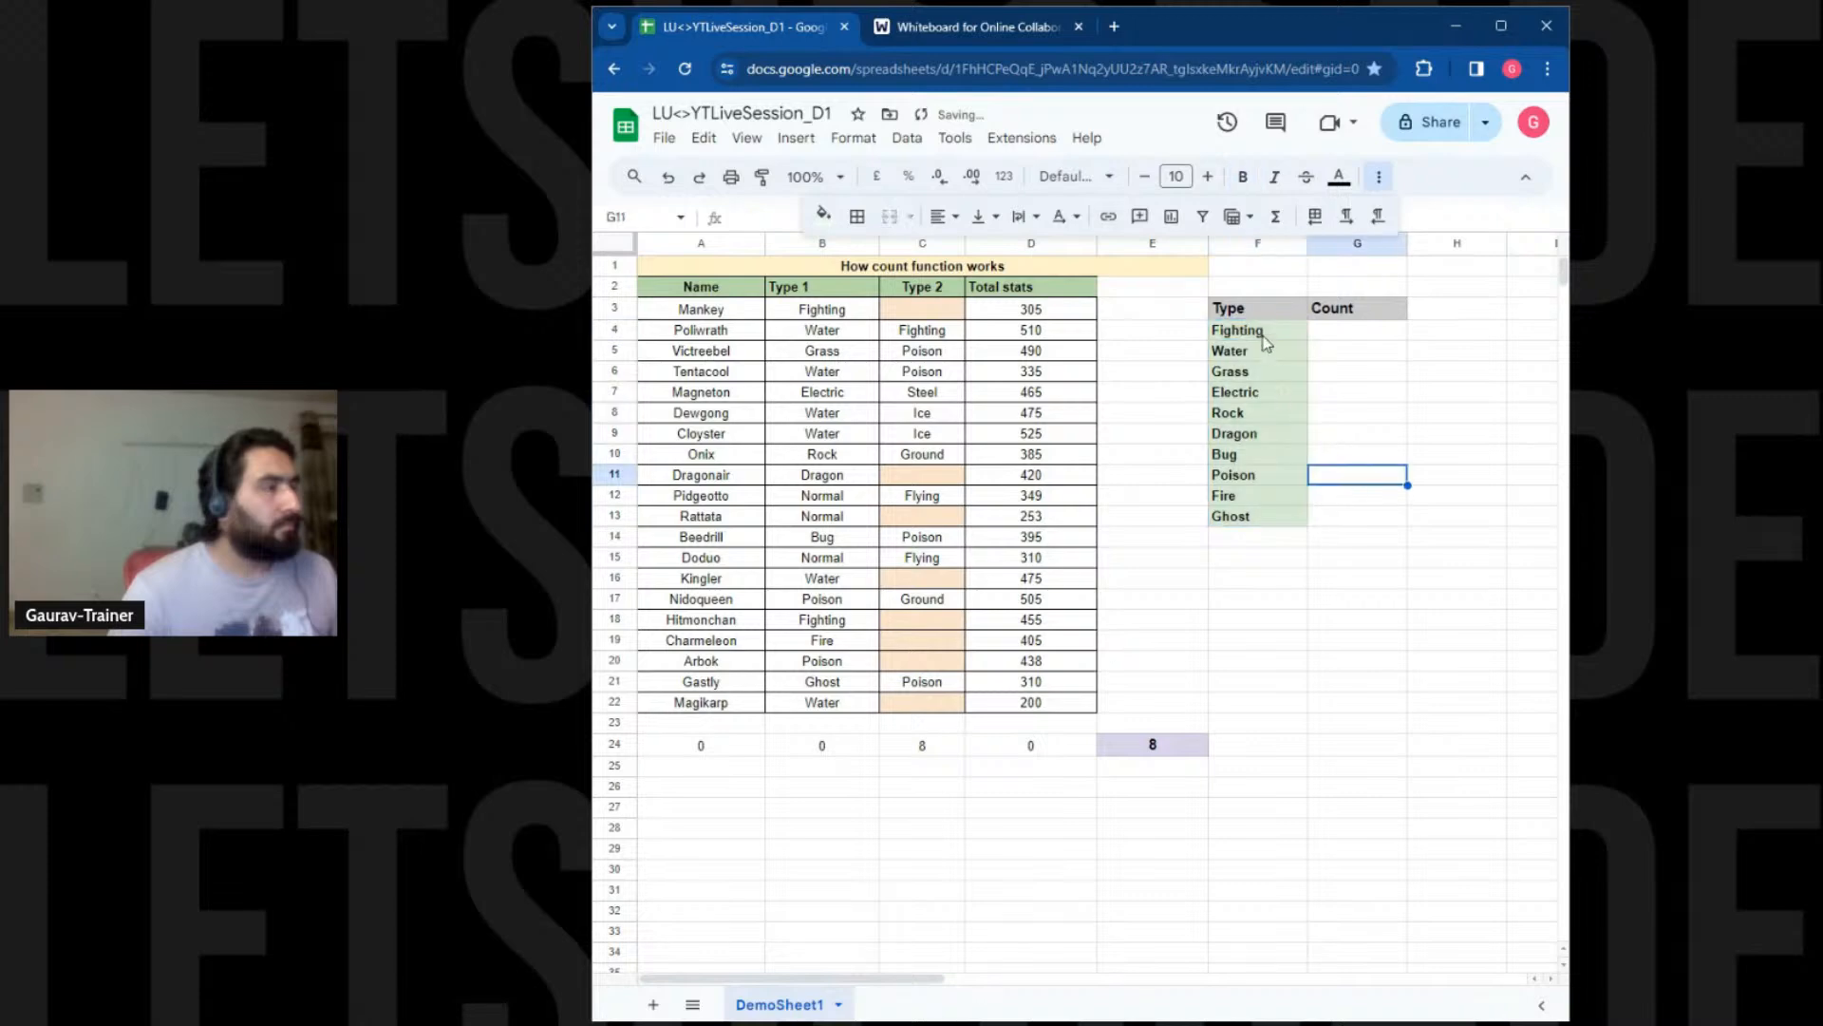
Apply all borders to the summary table in F3:G13
drag(1235, 307, 1320, 517)
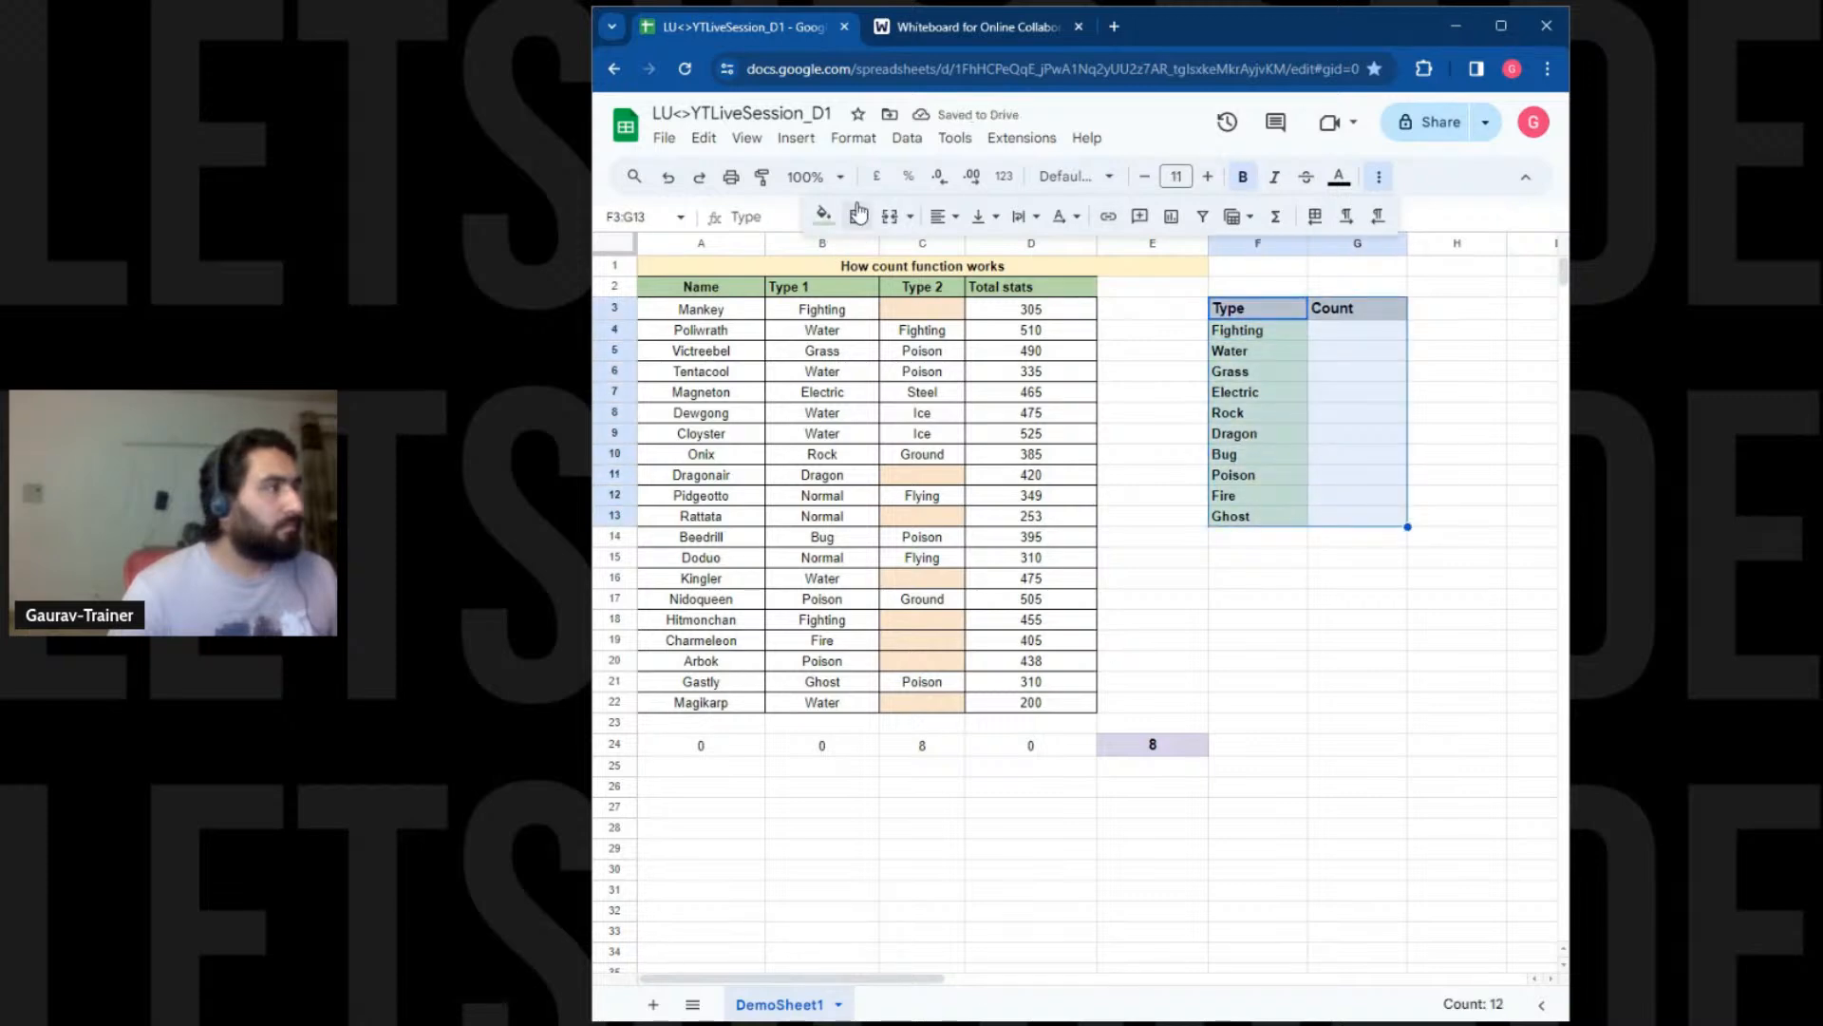
click(857, 215)
click(868, 260)
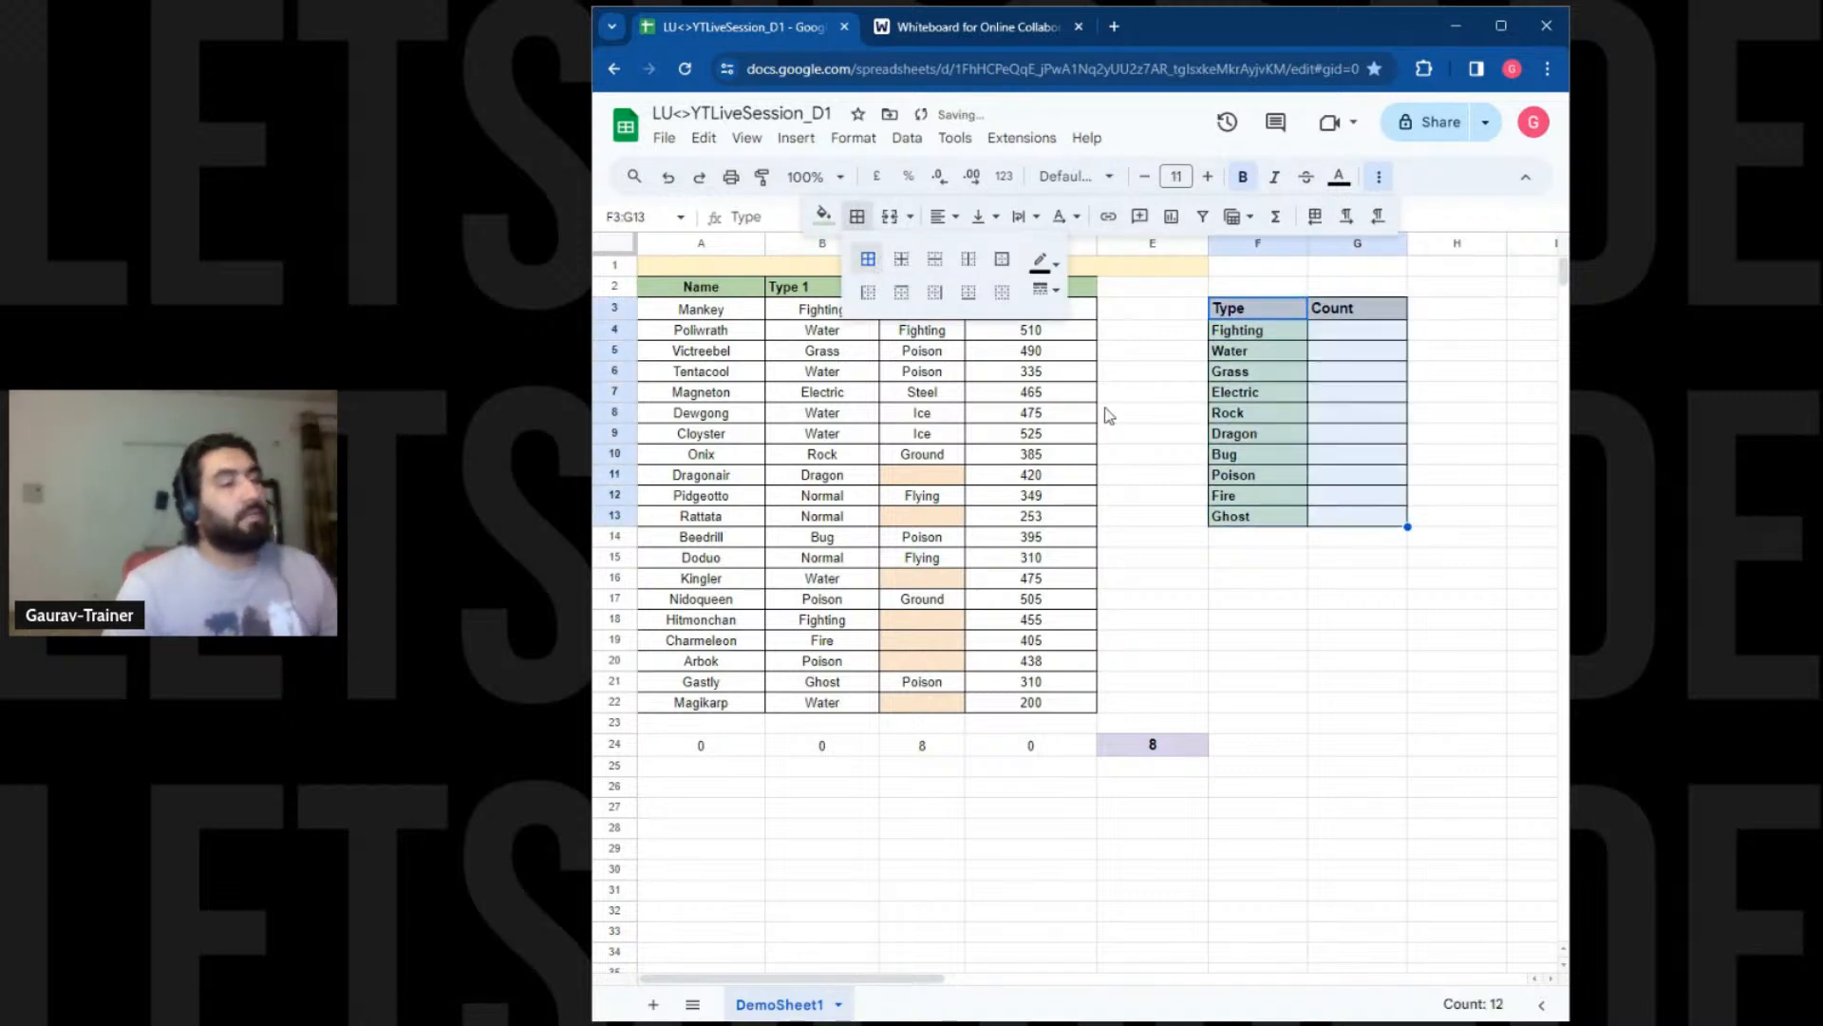
click(1295, 600)
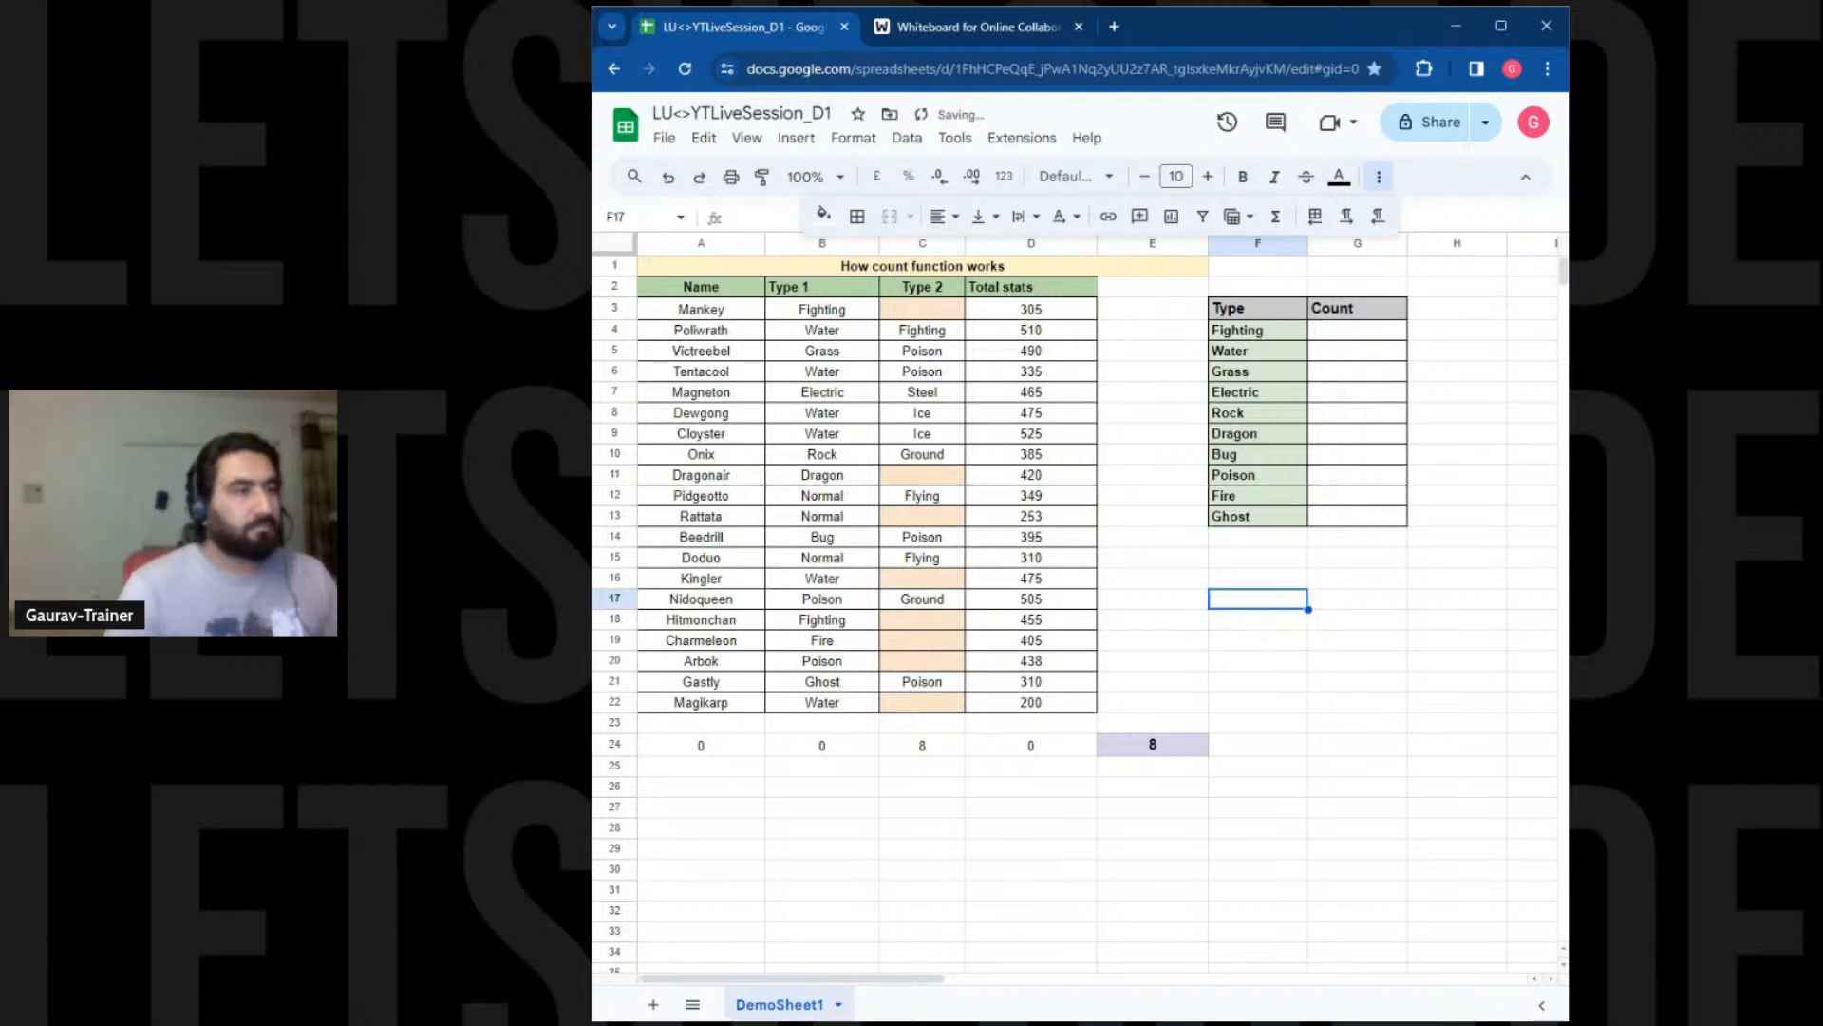
Enter =COUNTIF(B3:B22,F4) in G4 and accept the suggested auto-fill for G5:G13
click(1370, 334)
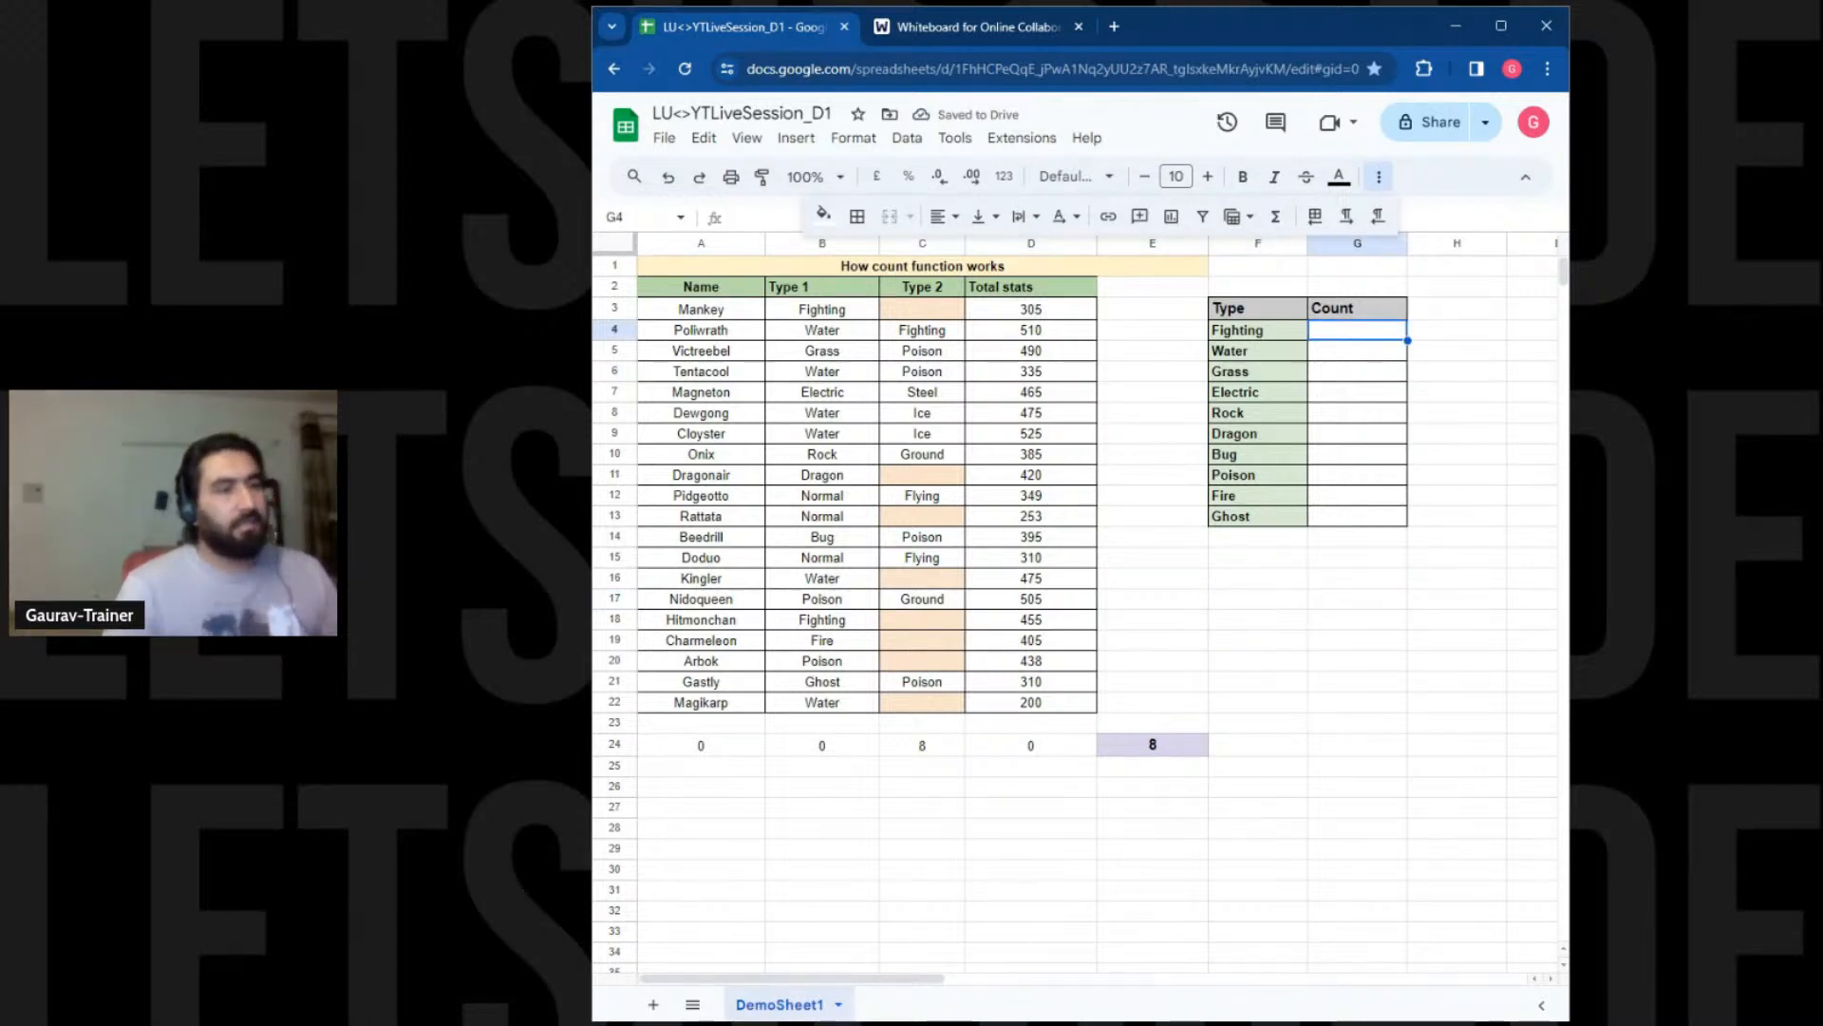
text(=)
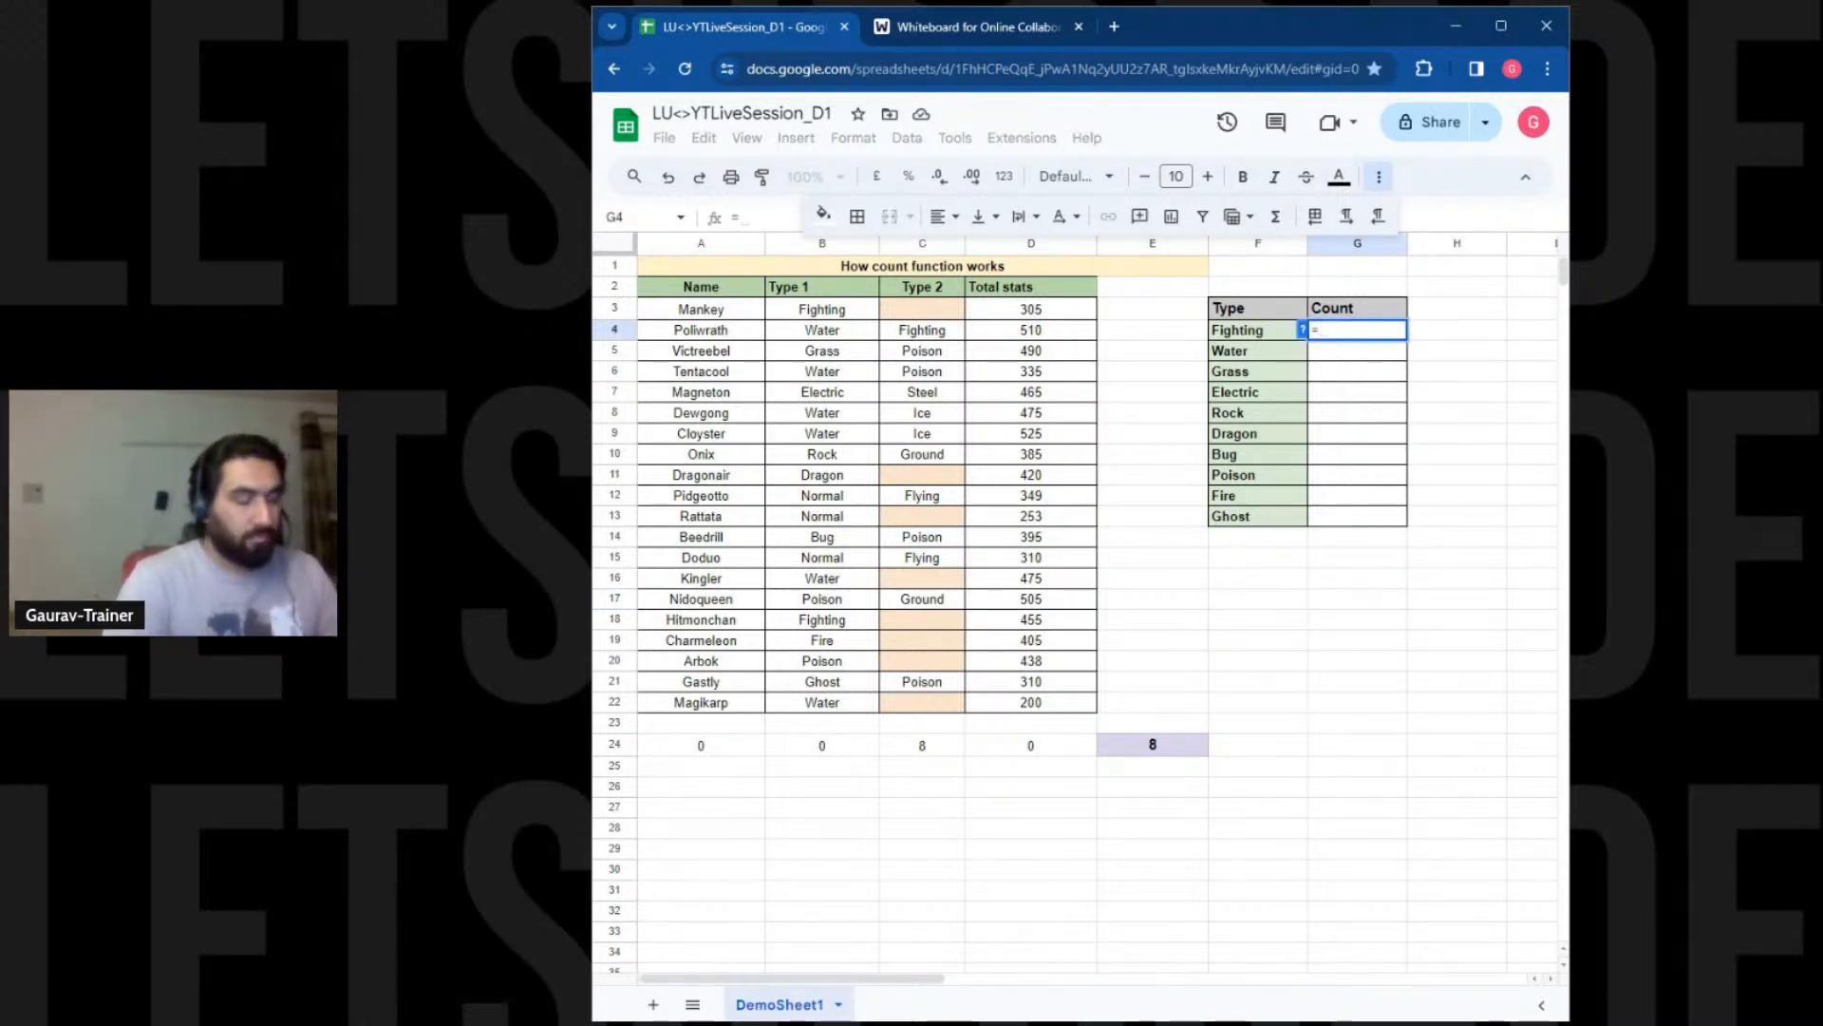
text(COUNTIF)
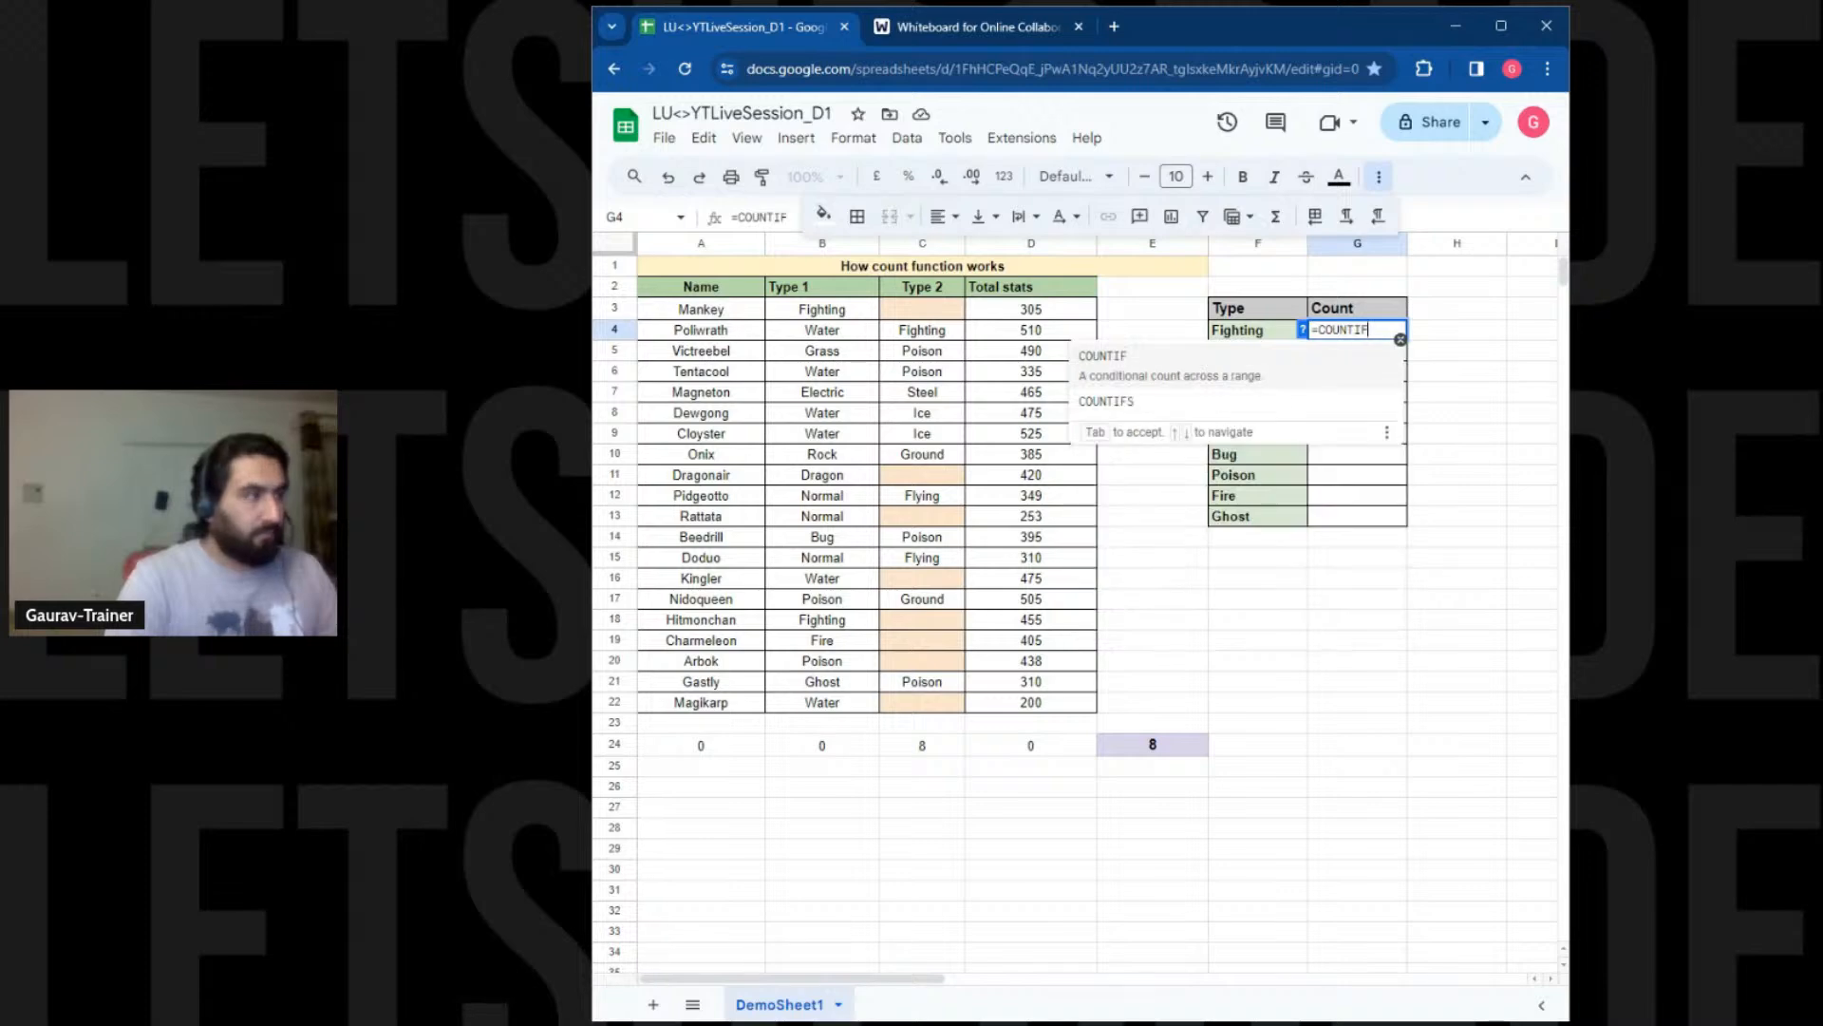
text(()
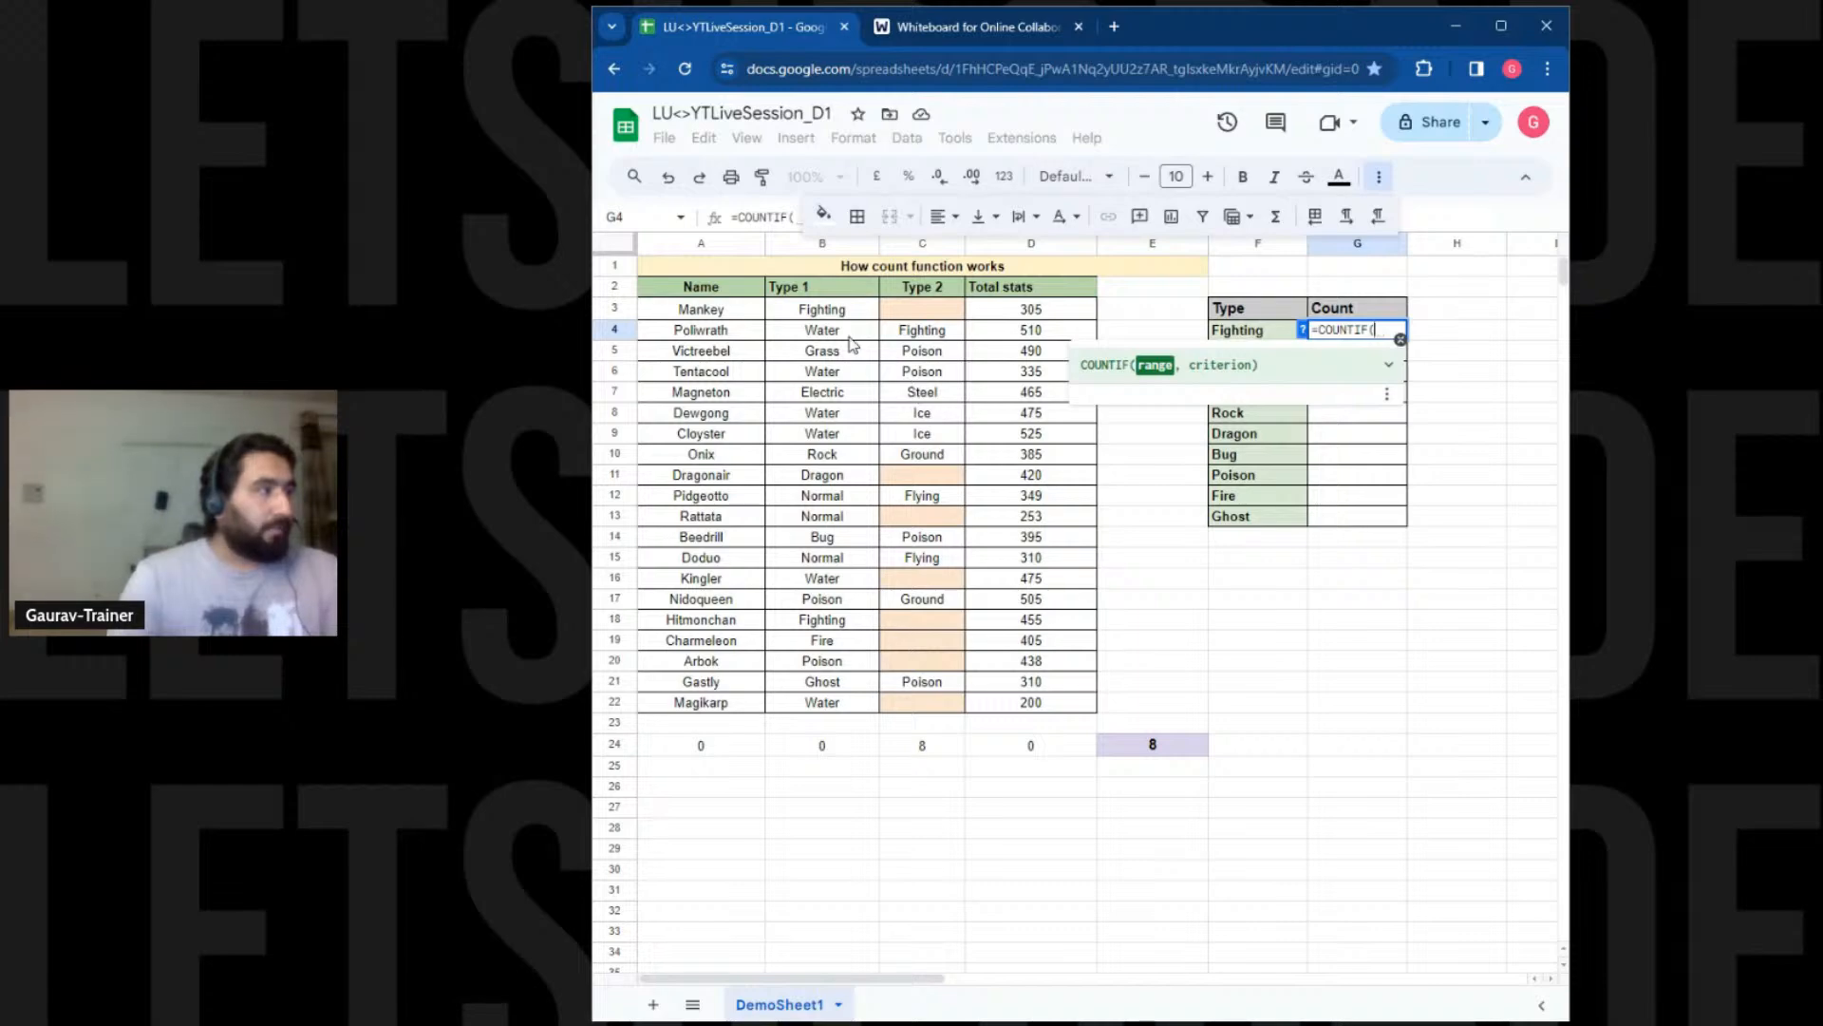
drag(854, 313, 839, 711)
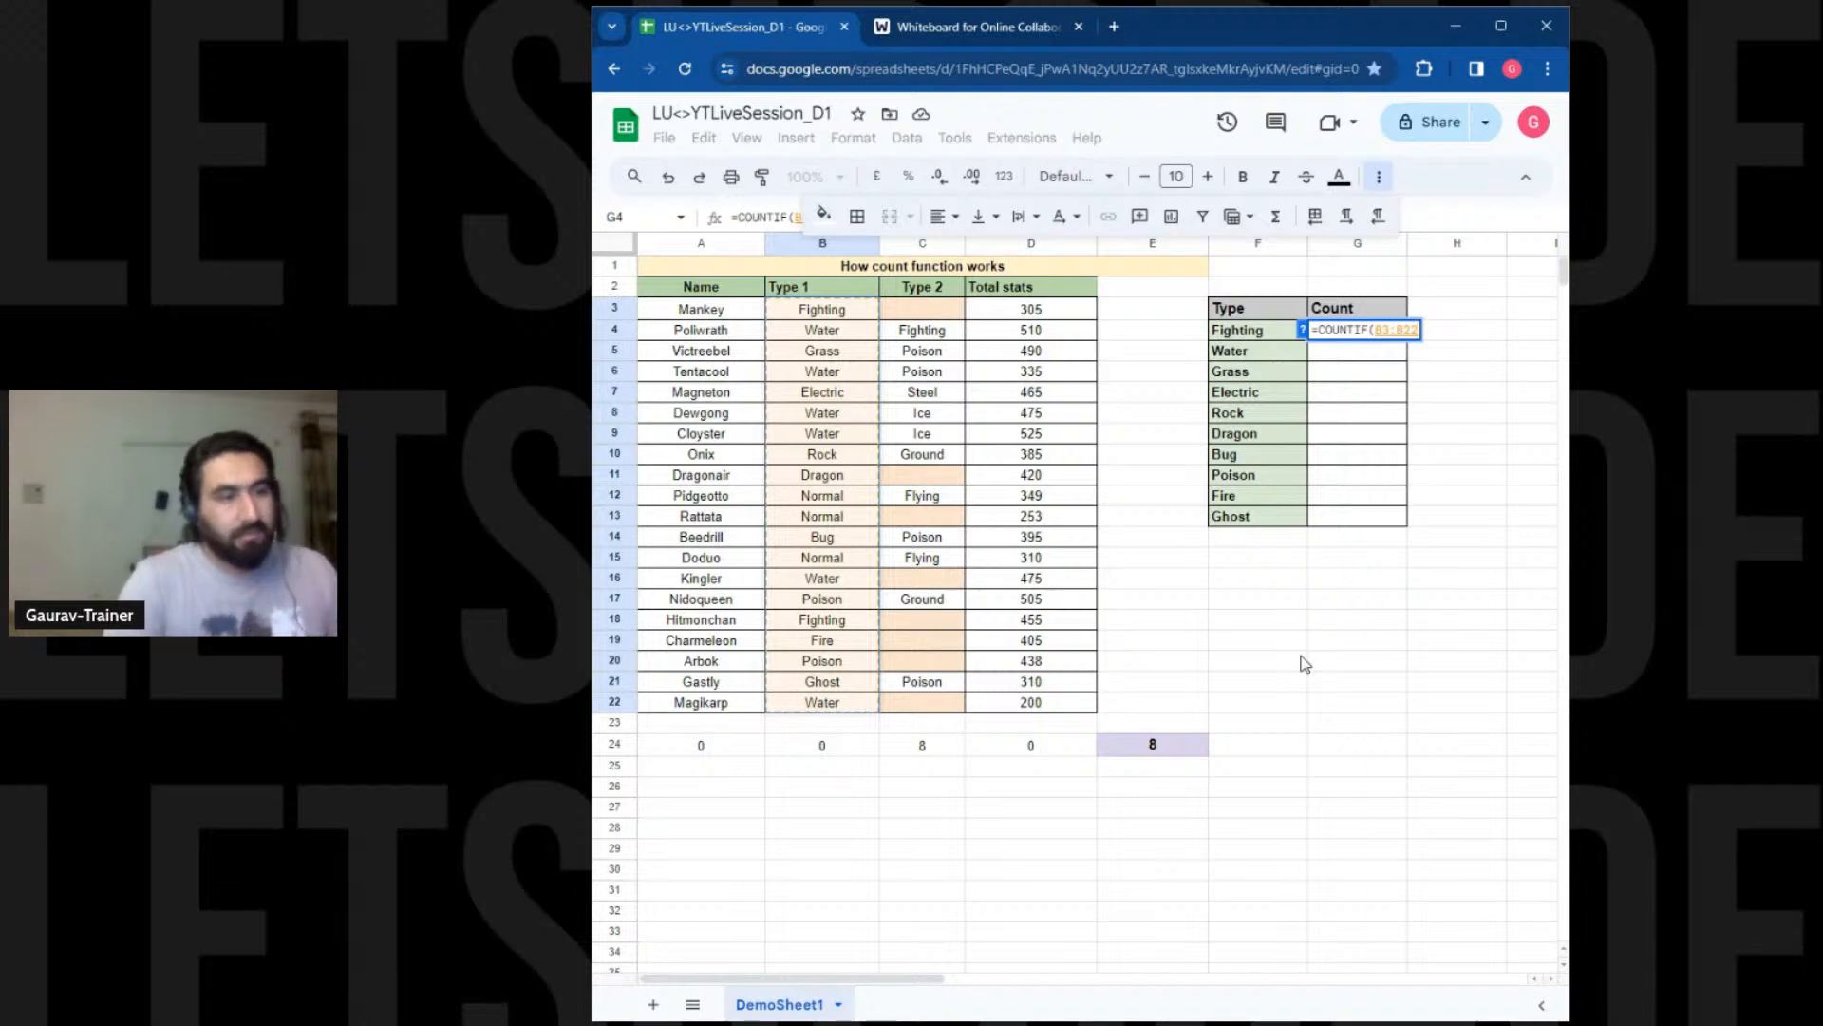
text(,)
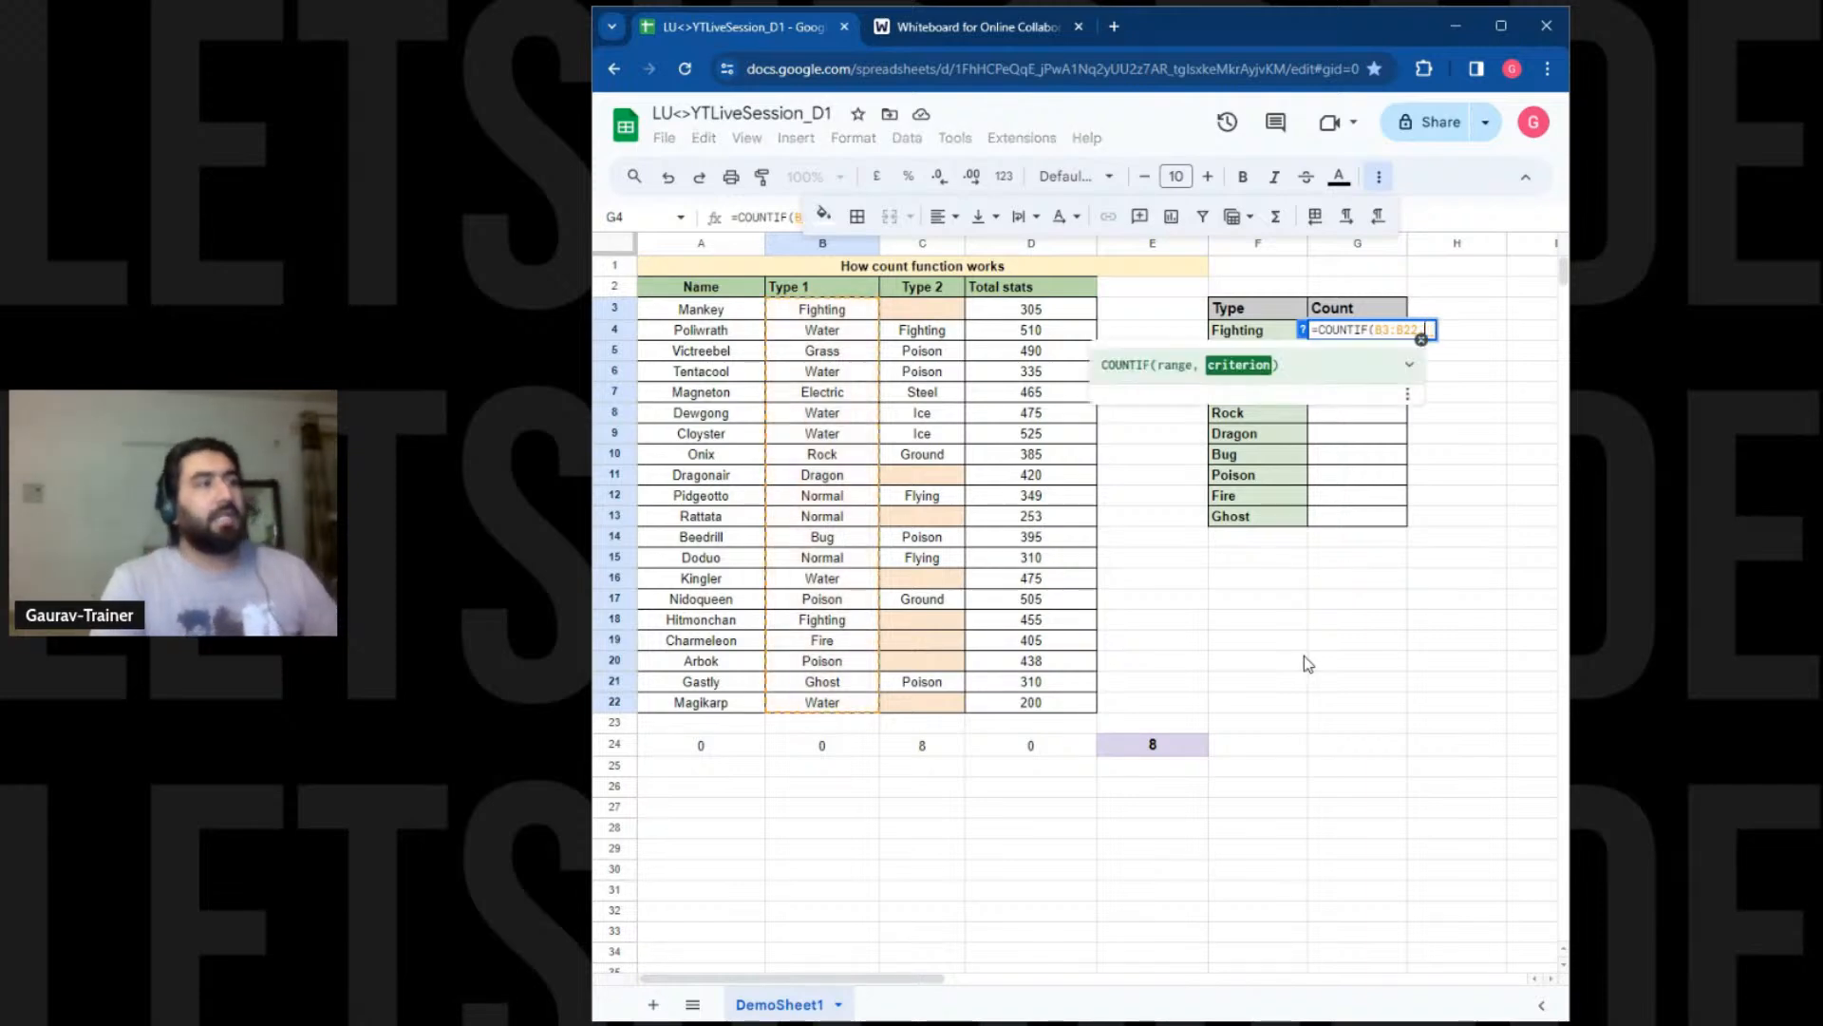
click(1239, 334)
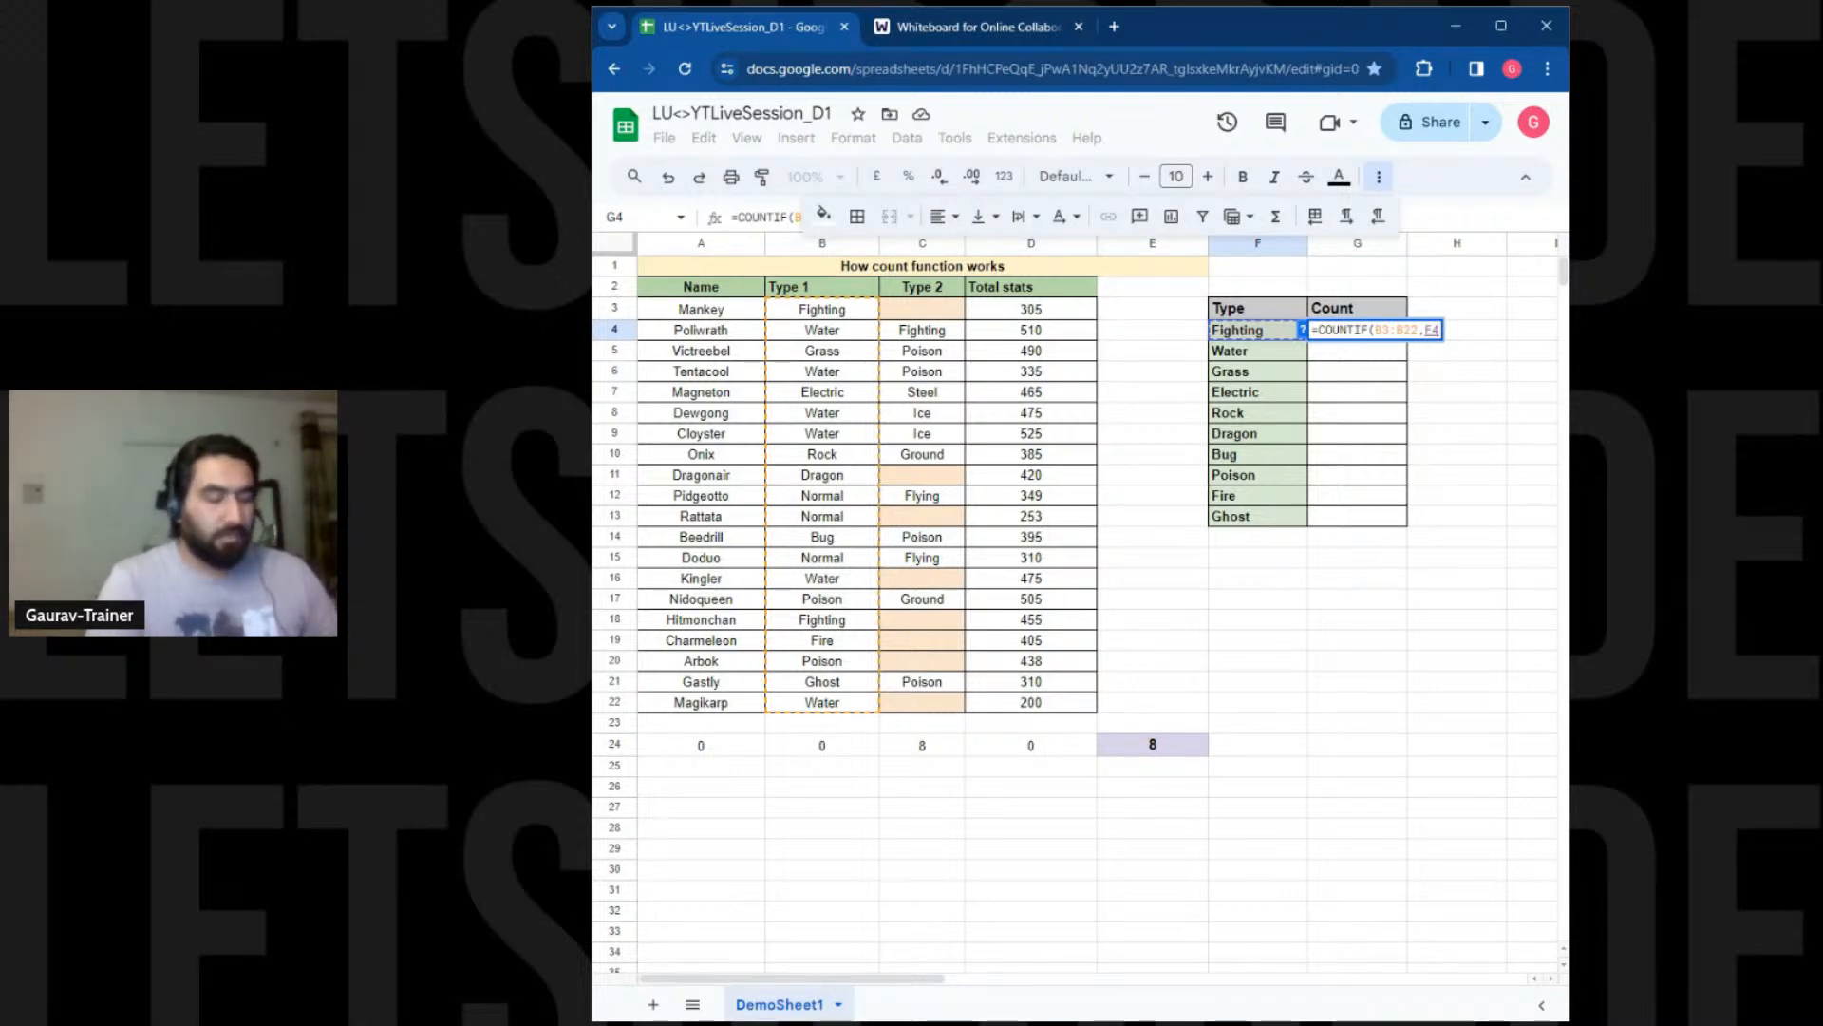
key(Return)
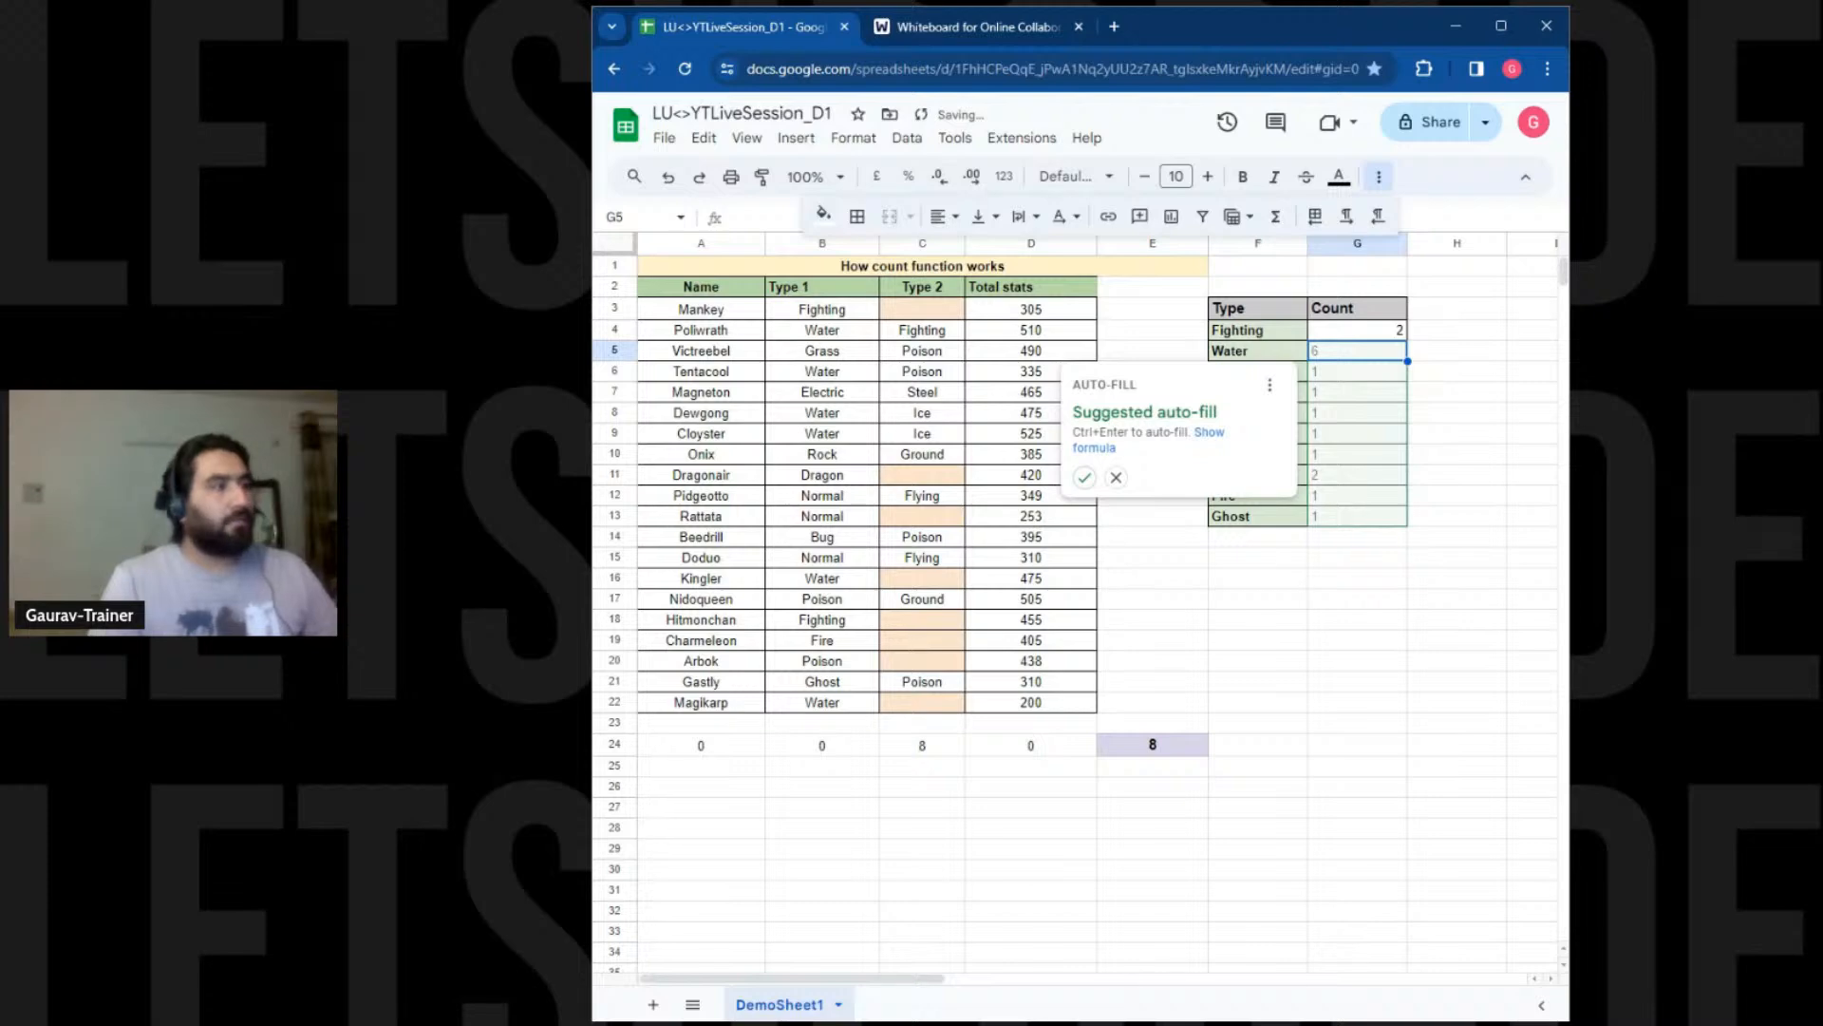
click(1084, 476)
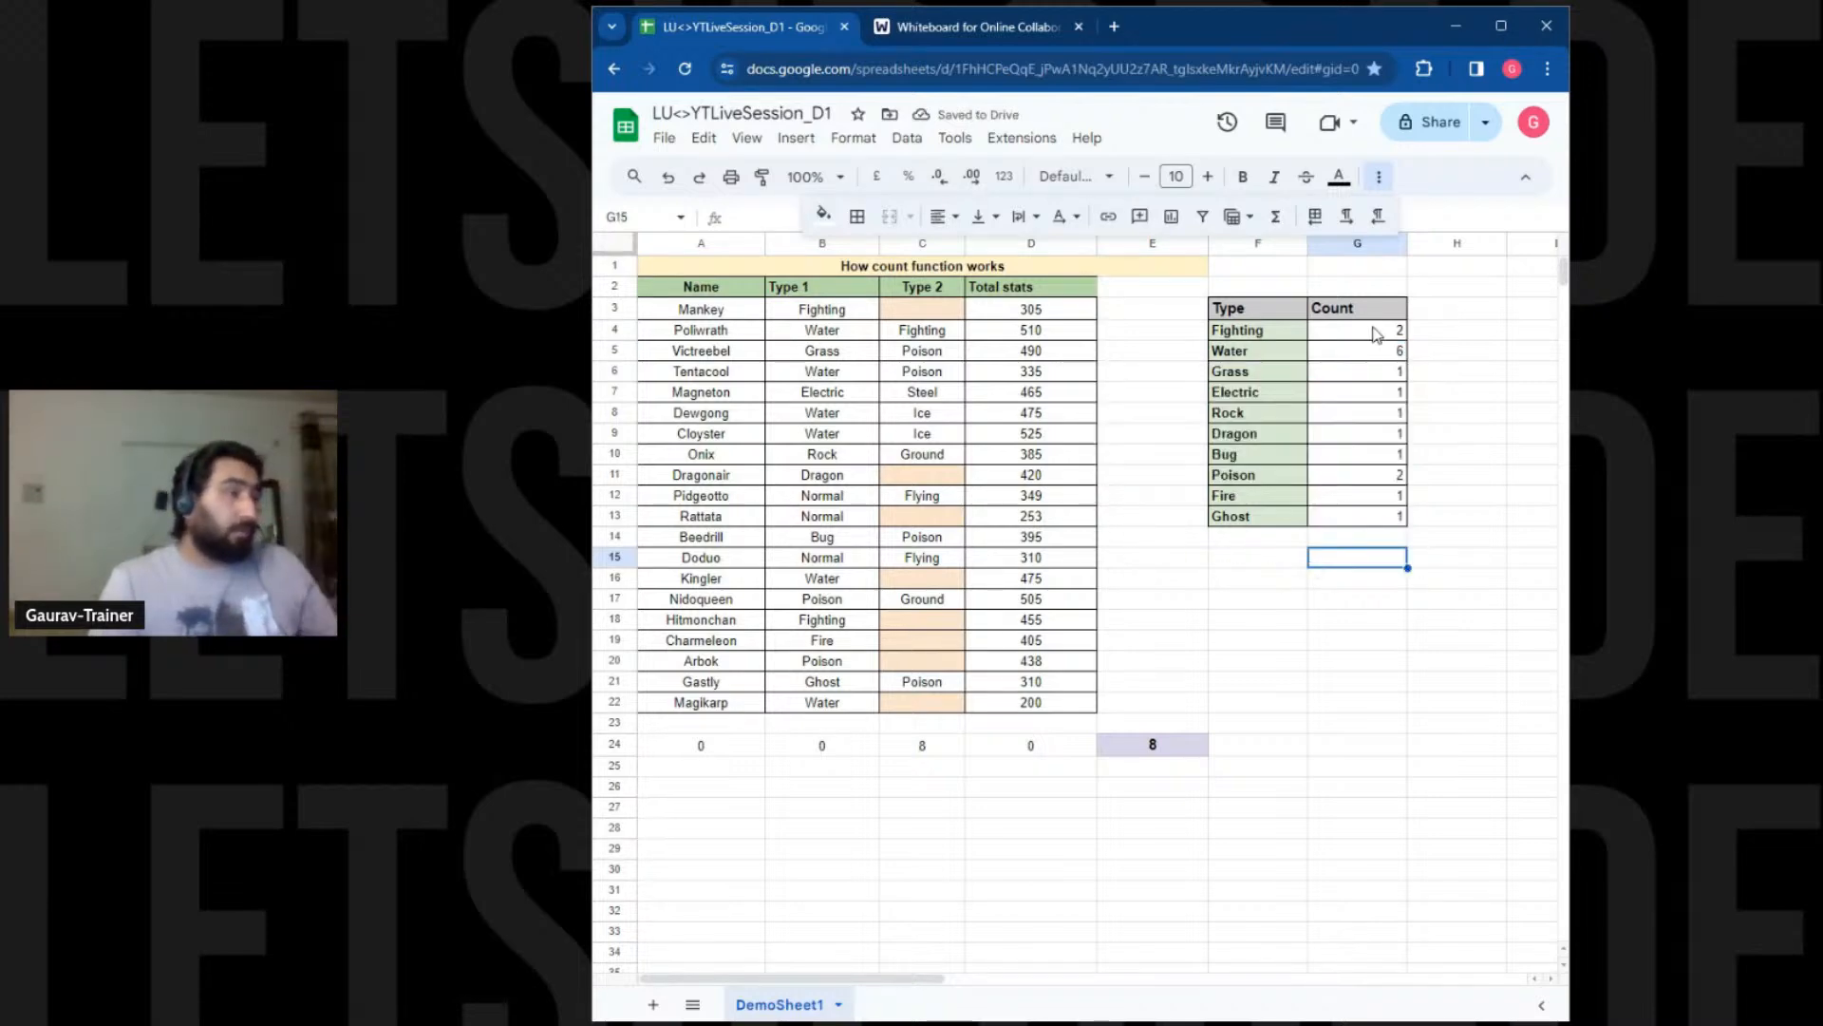
Compare the sum of the counts in G4:G13 with the number of names in A3:A22
drag(1377, 331, 1371, 528)
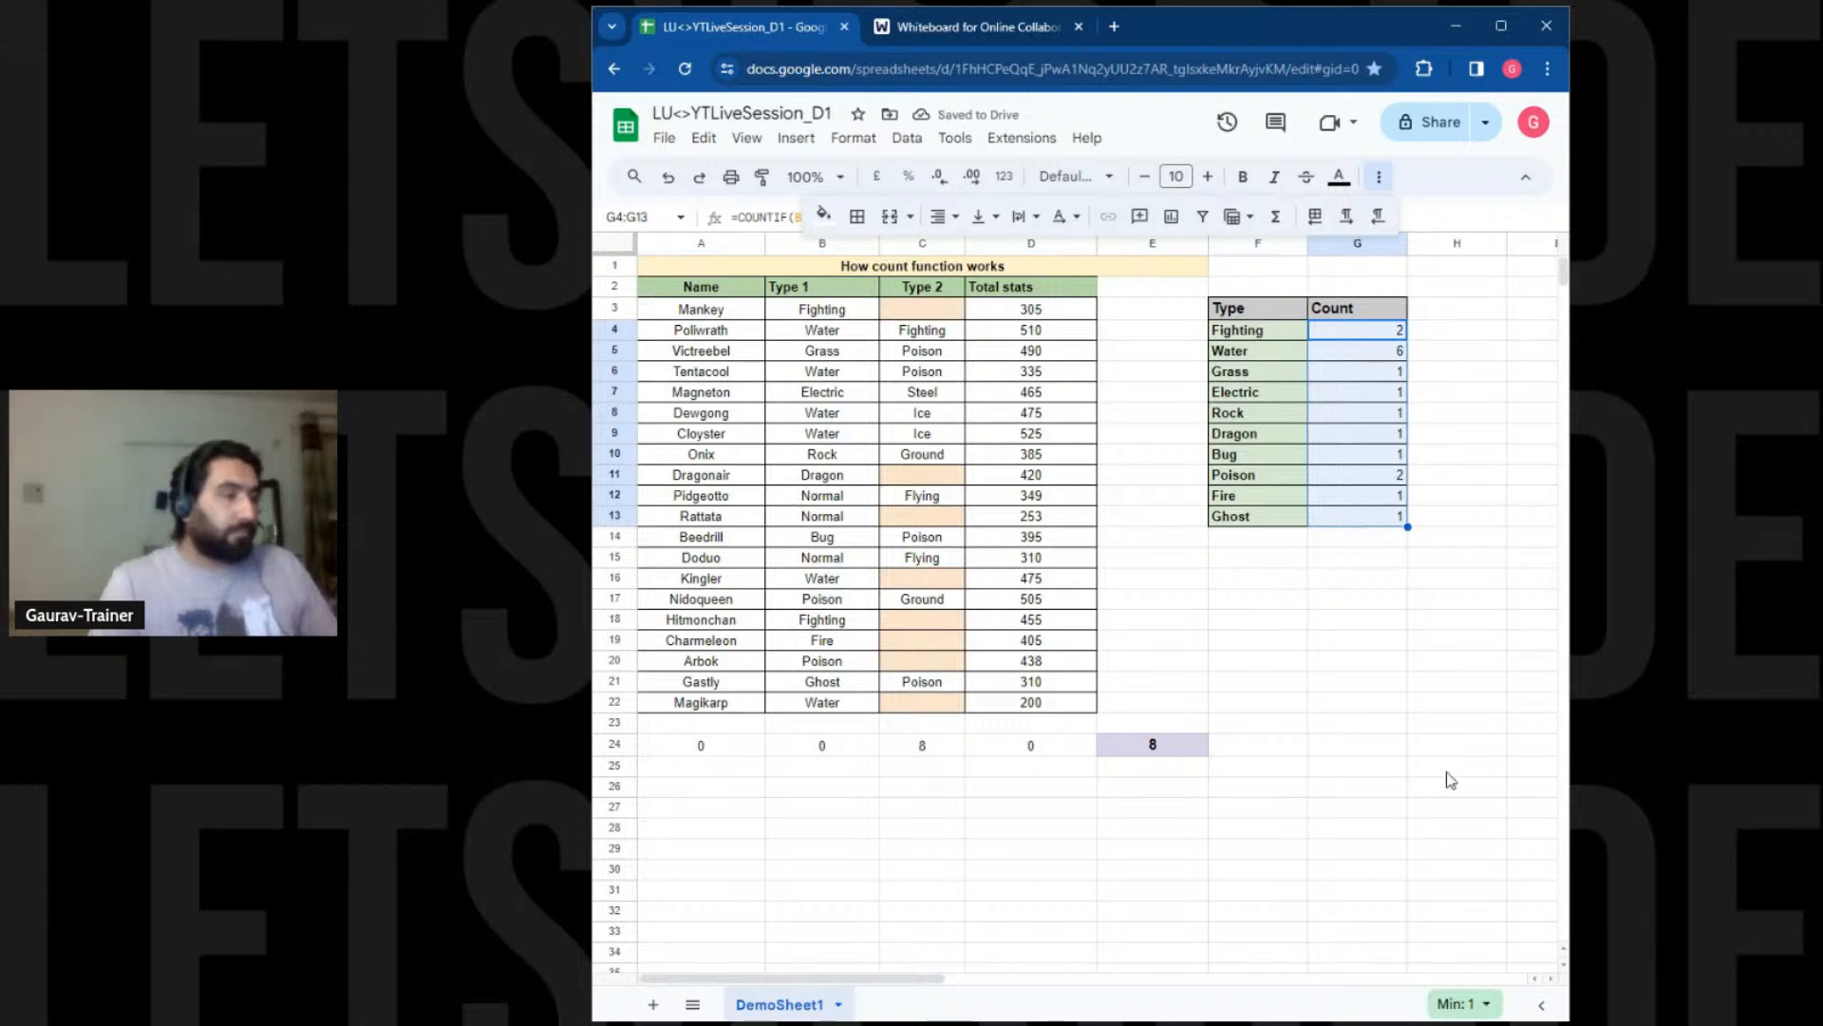
click(1463, 1003)
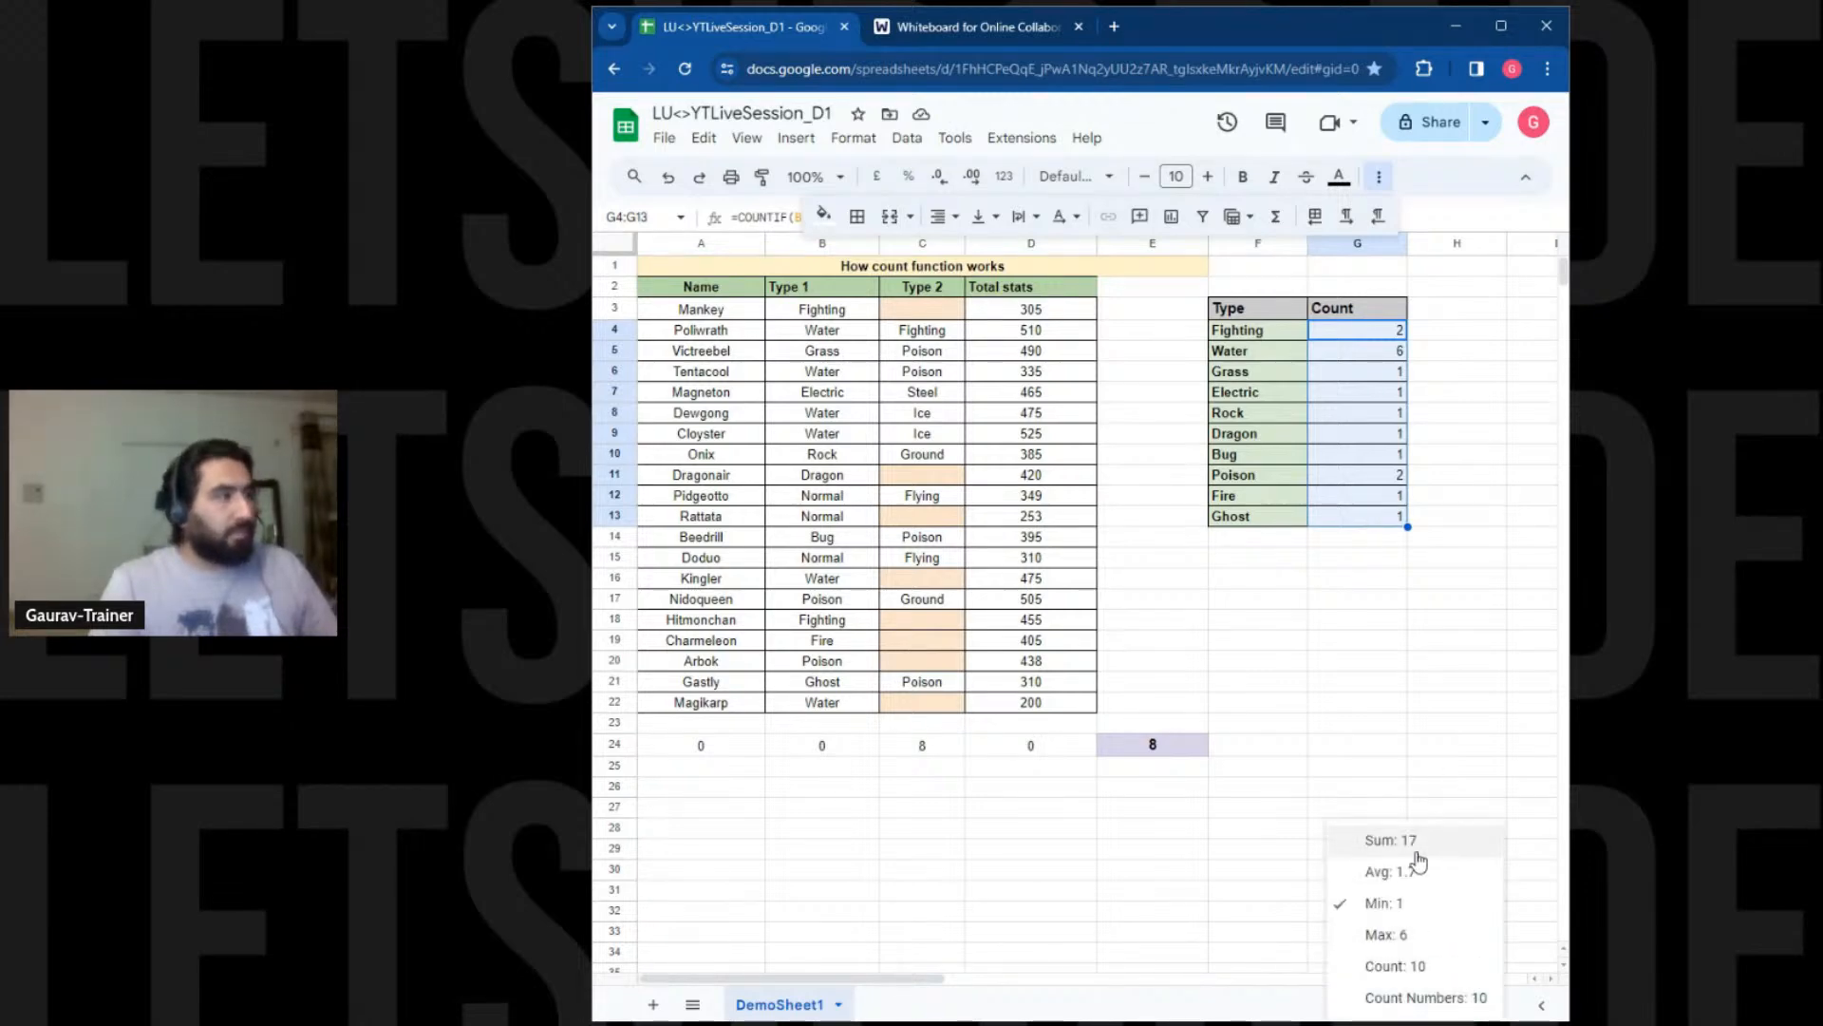
drag(741, 317, 755, 705)
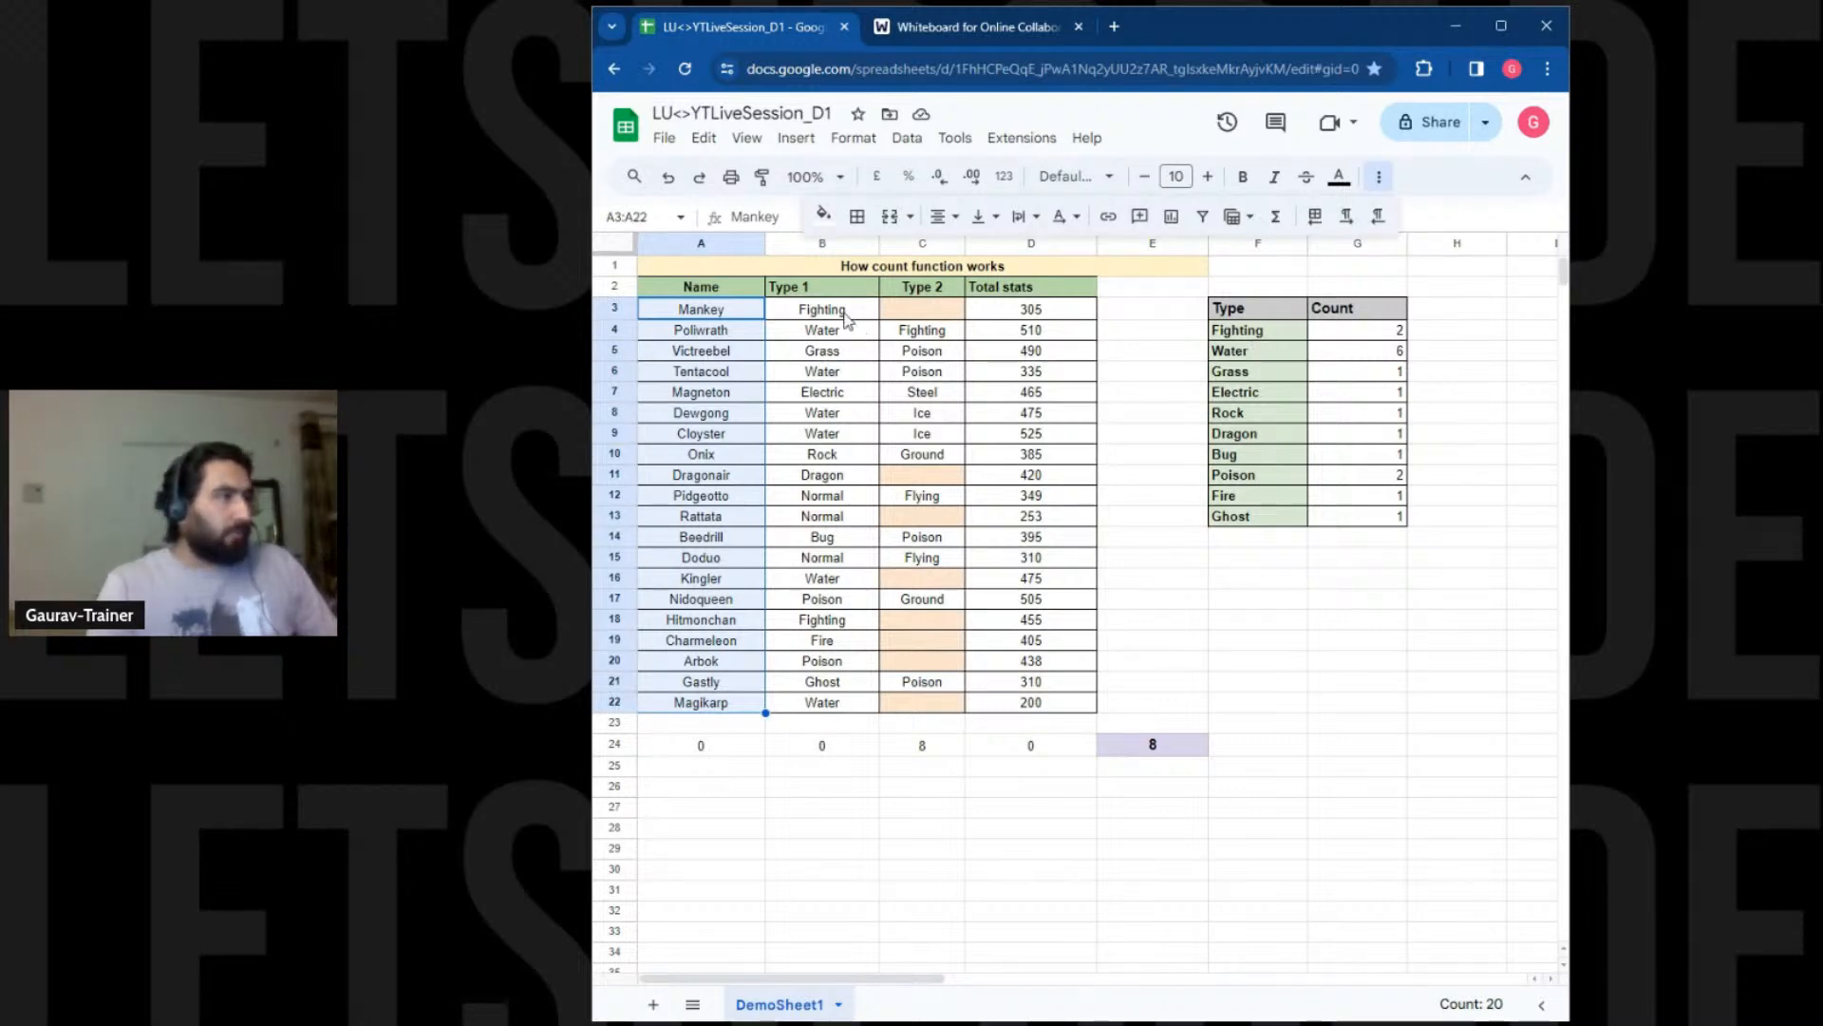
Search the sheet for "Fight" and check the matches in the Type 1 column
key(ctrl+f)
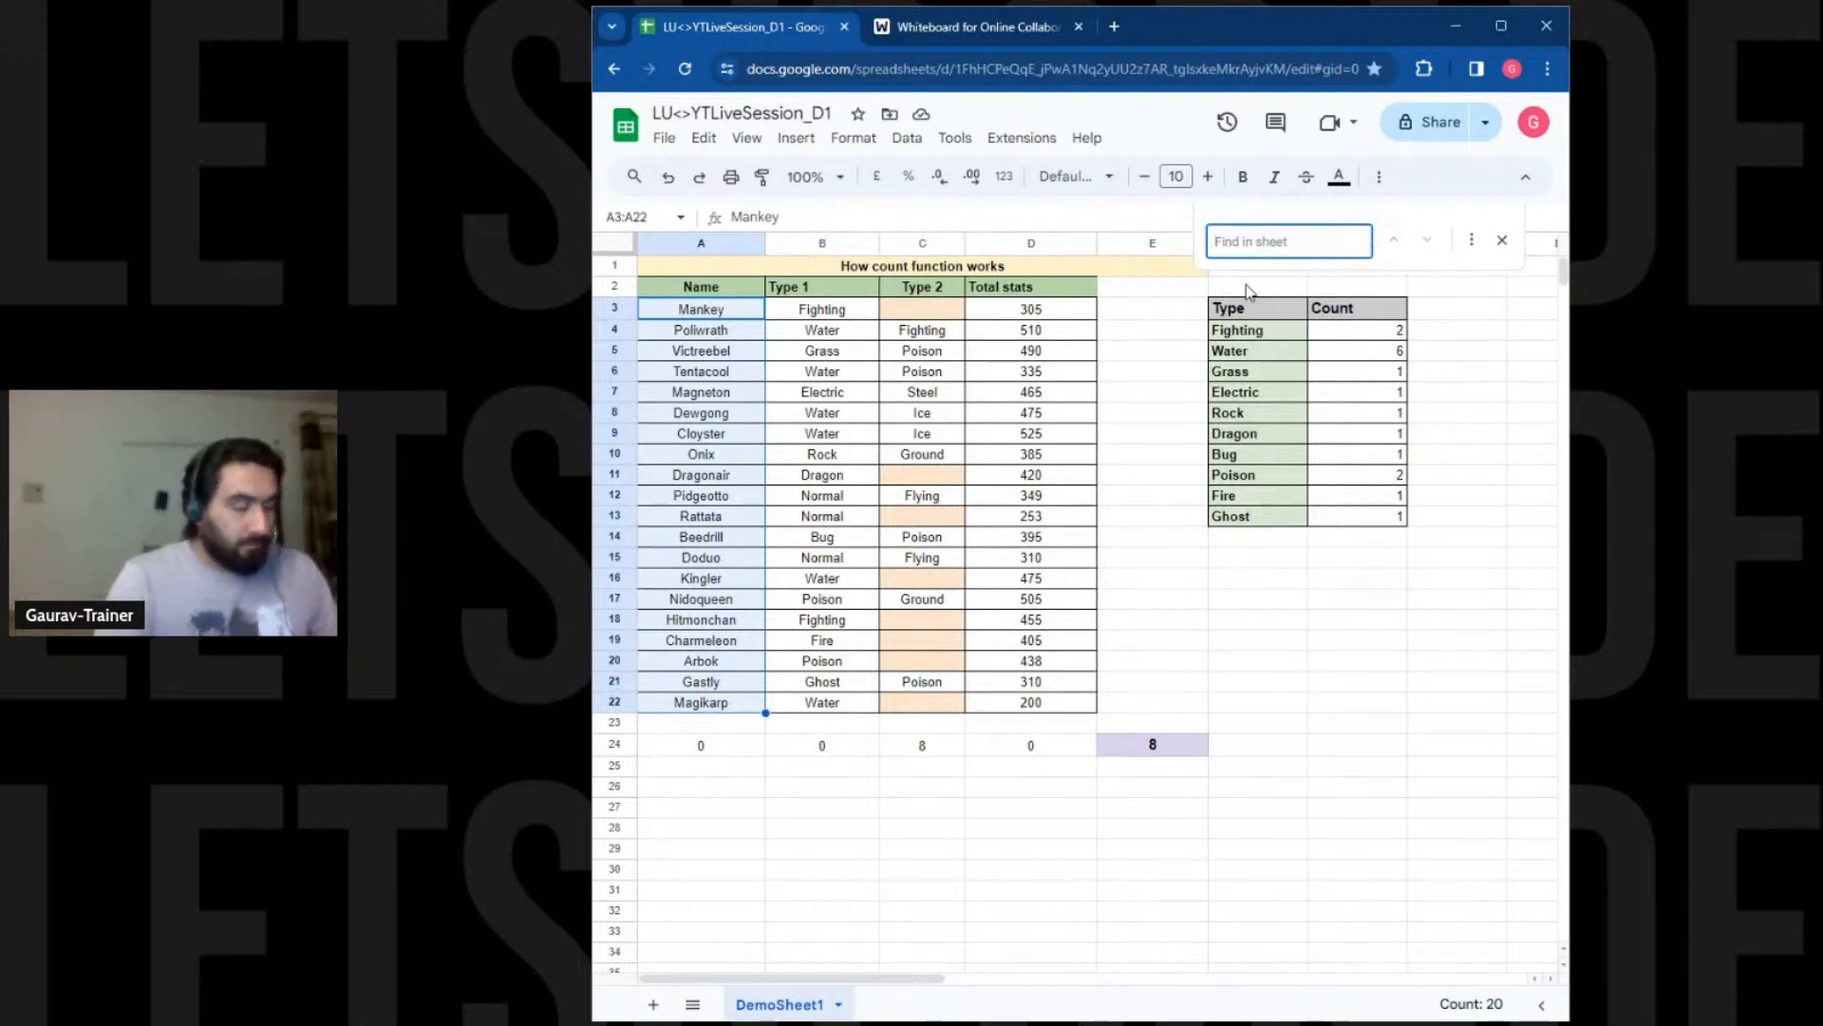
text(Fight)
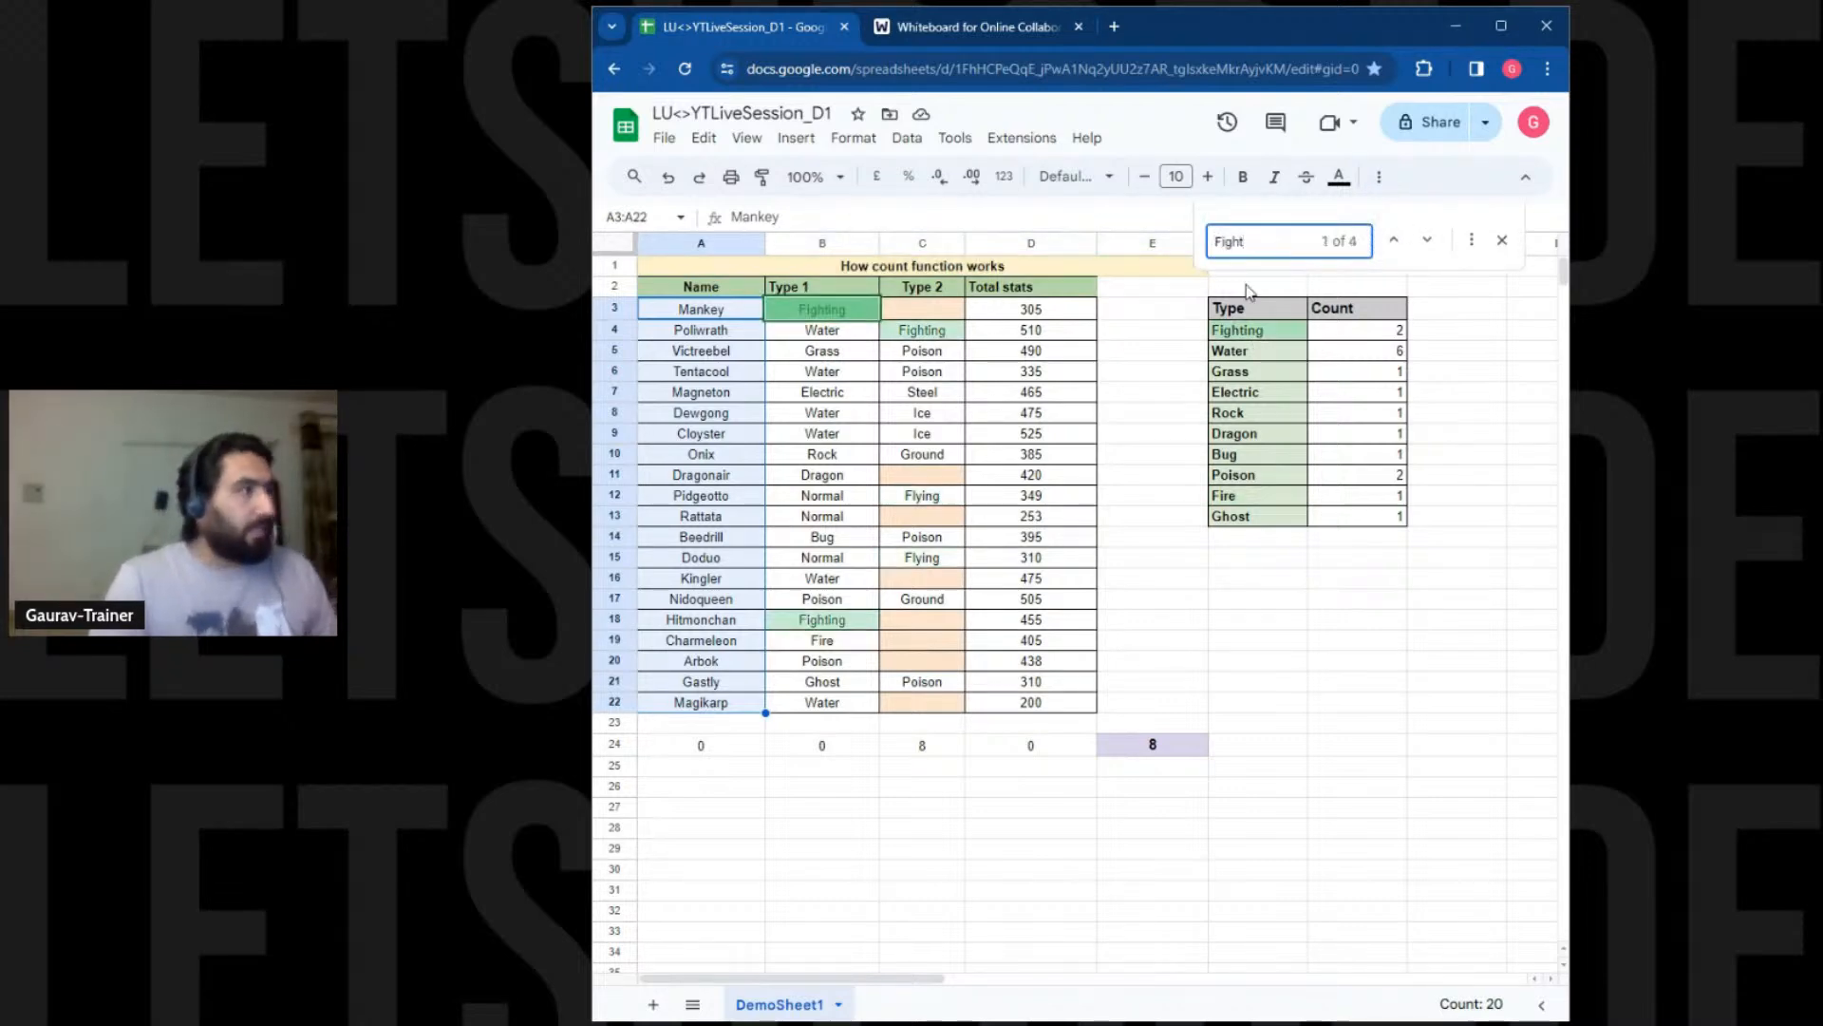
click(836, 313)
click(834, 622)
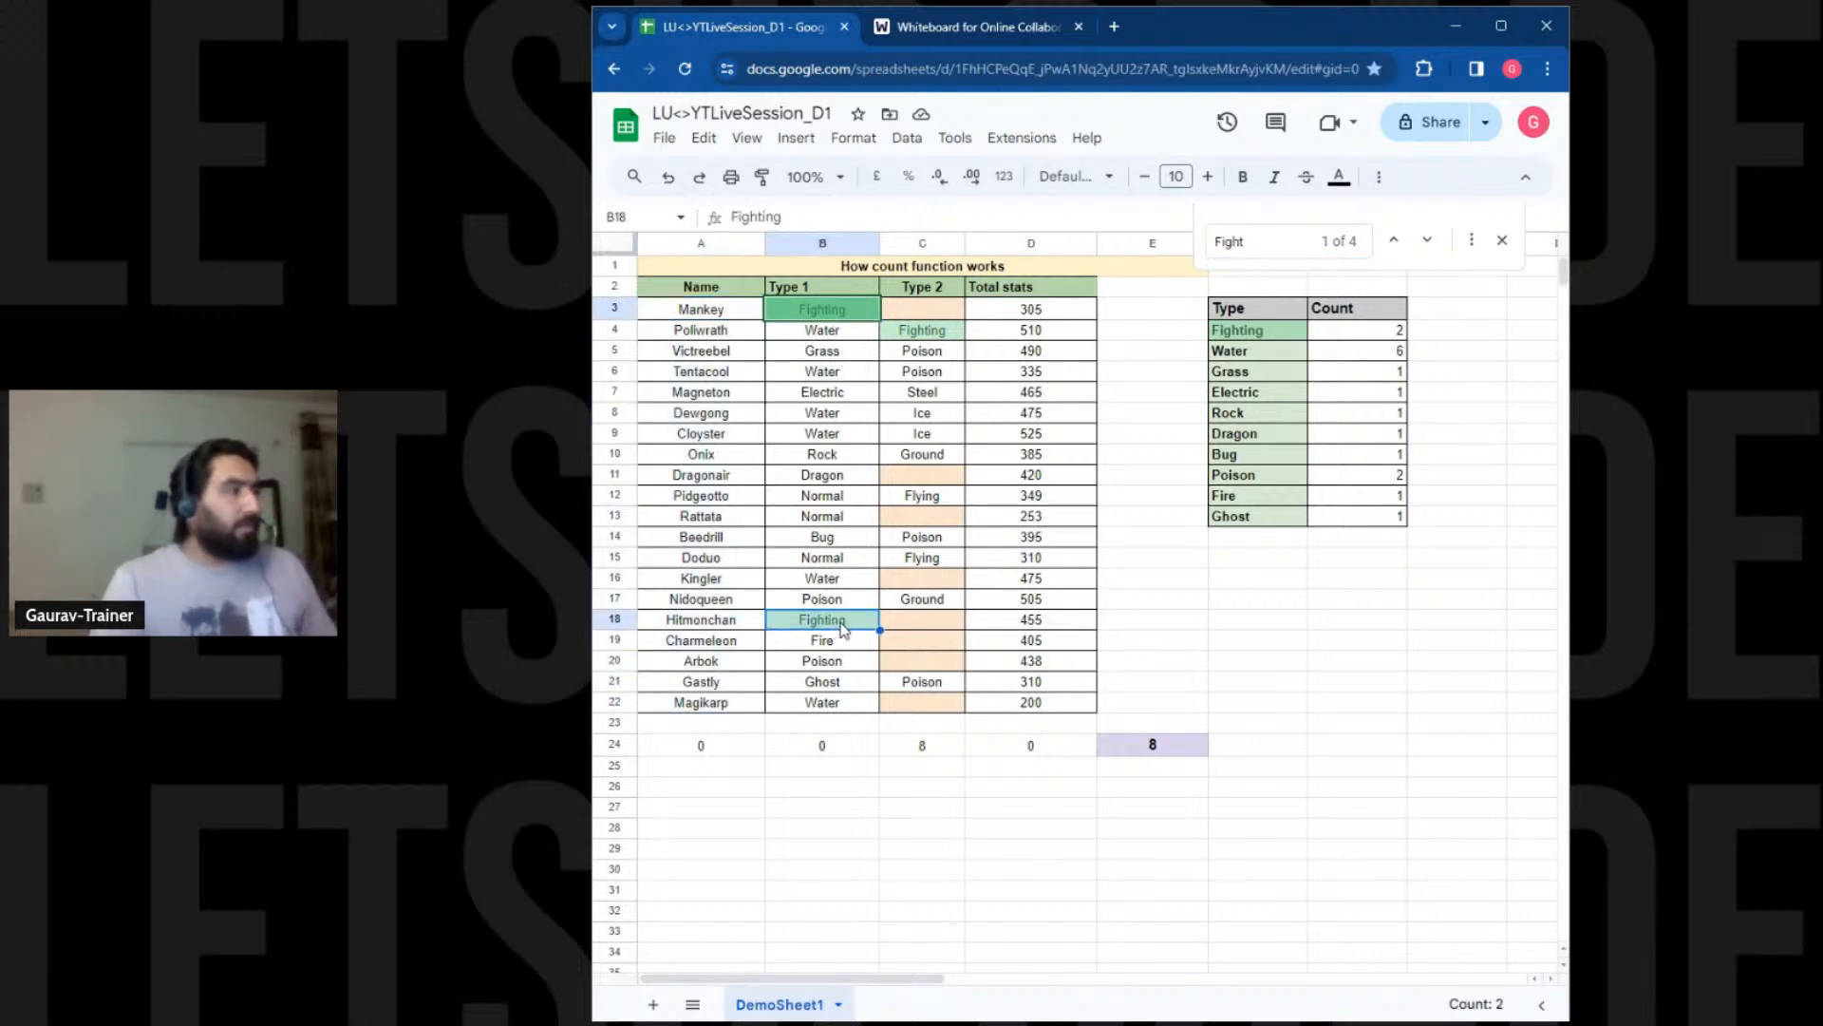
Hide column C, which holds the Type 2 values
click(936, 245)
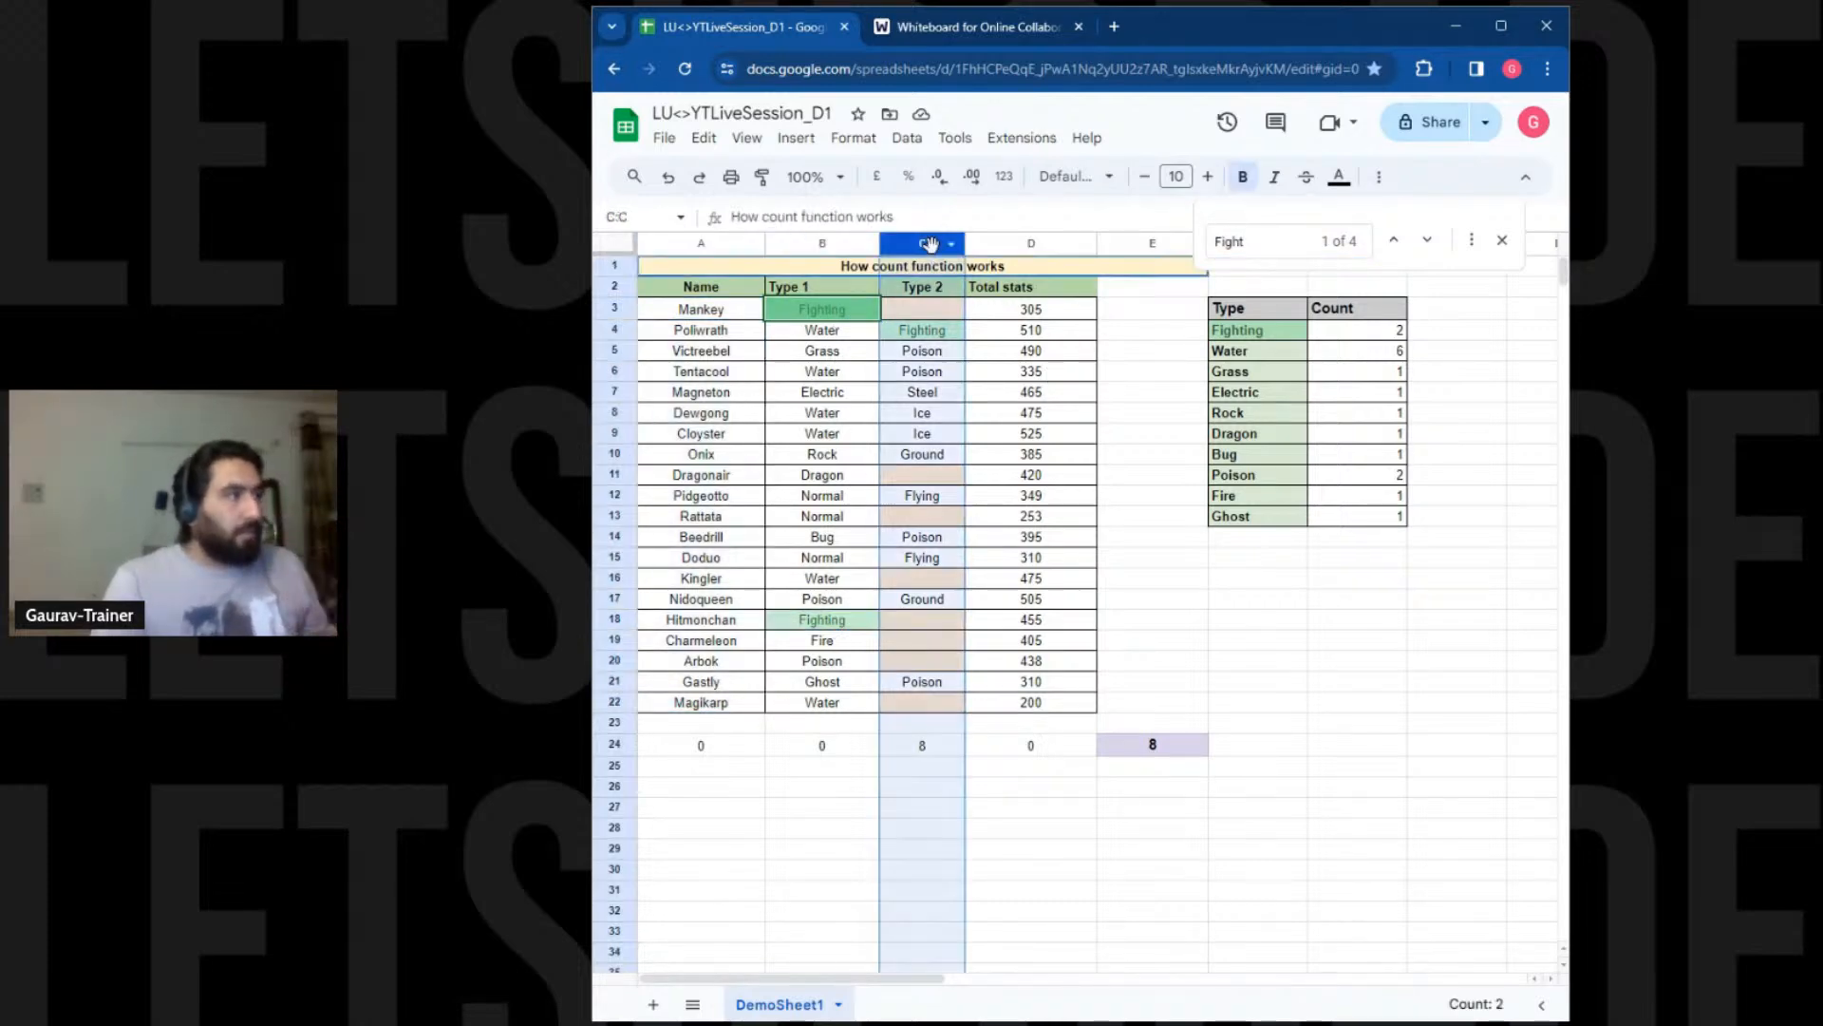
right_click(936, 245)
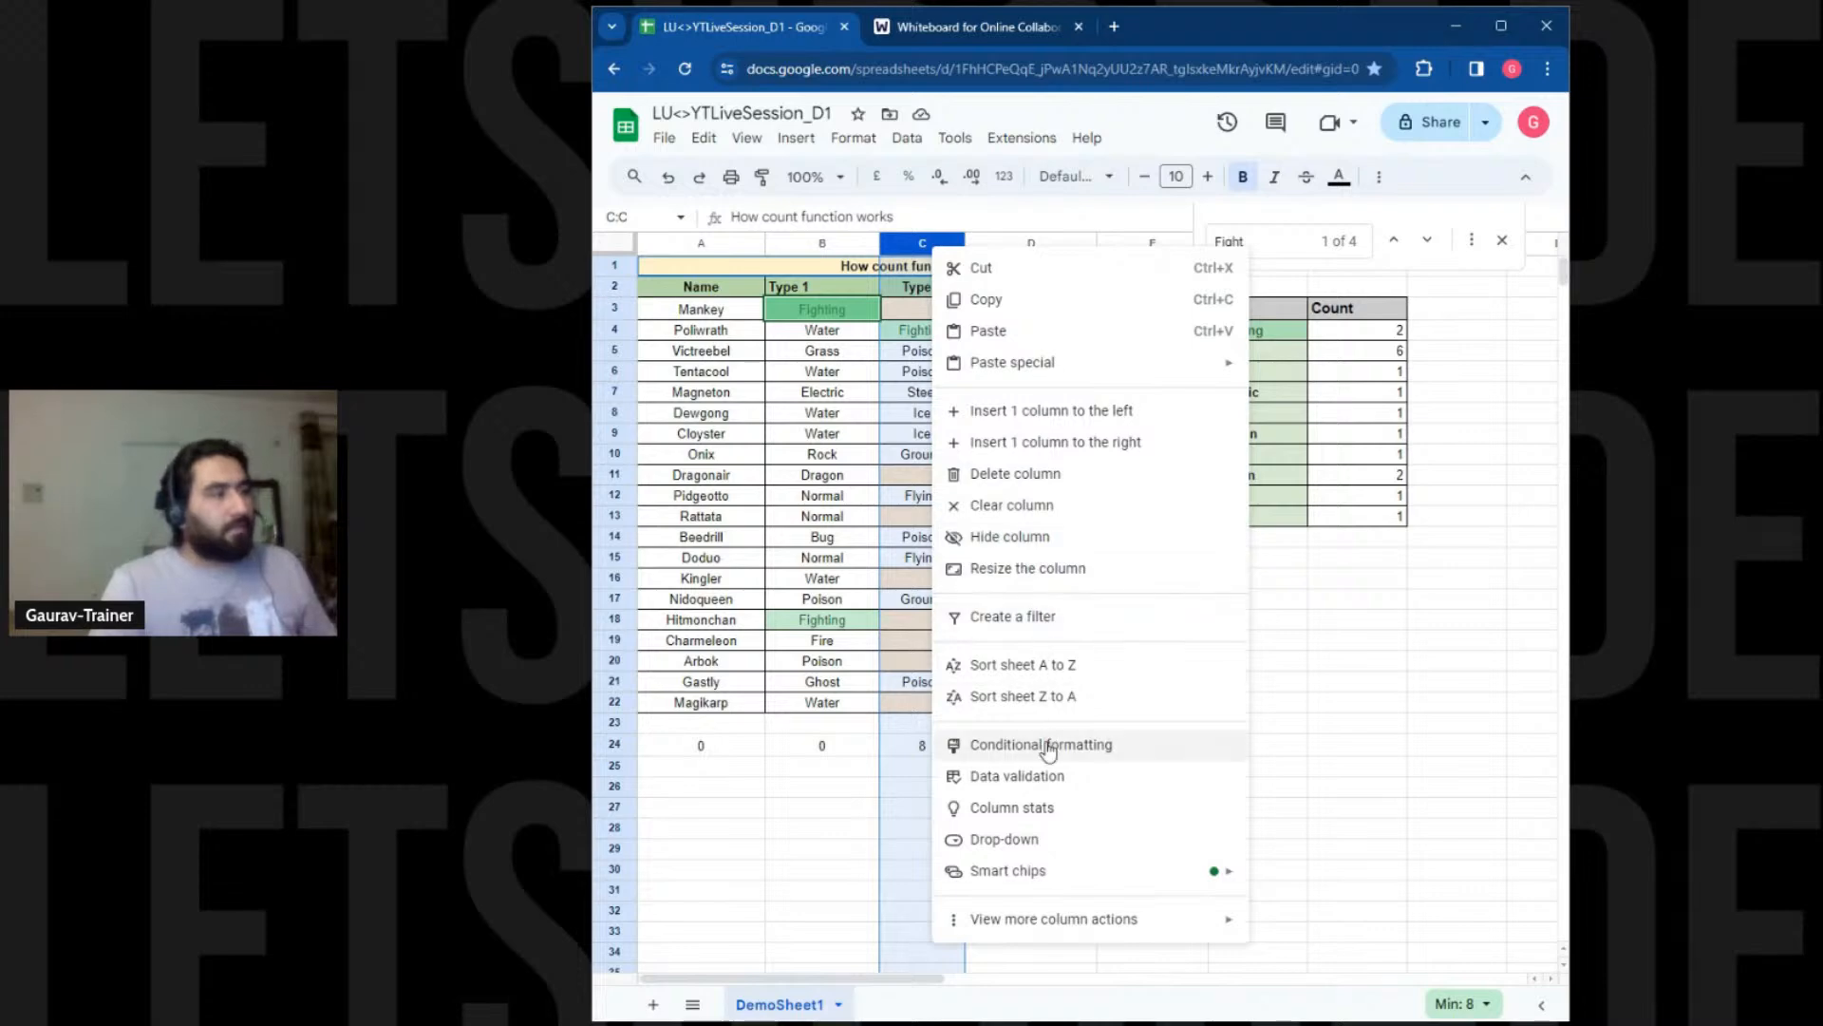
click(1010, 536)
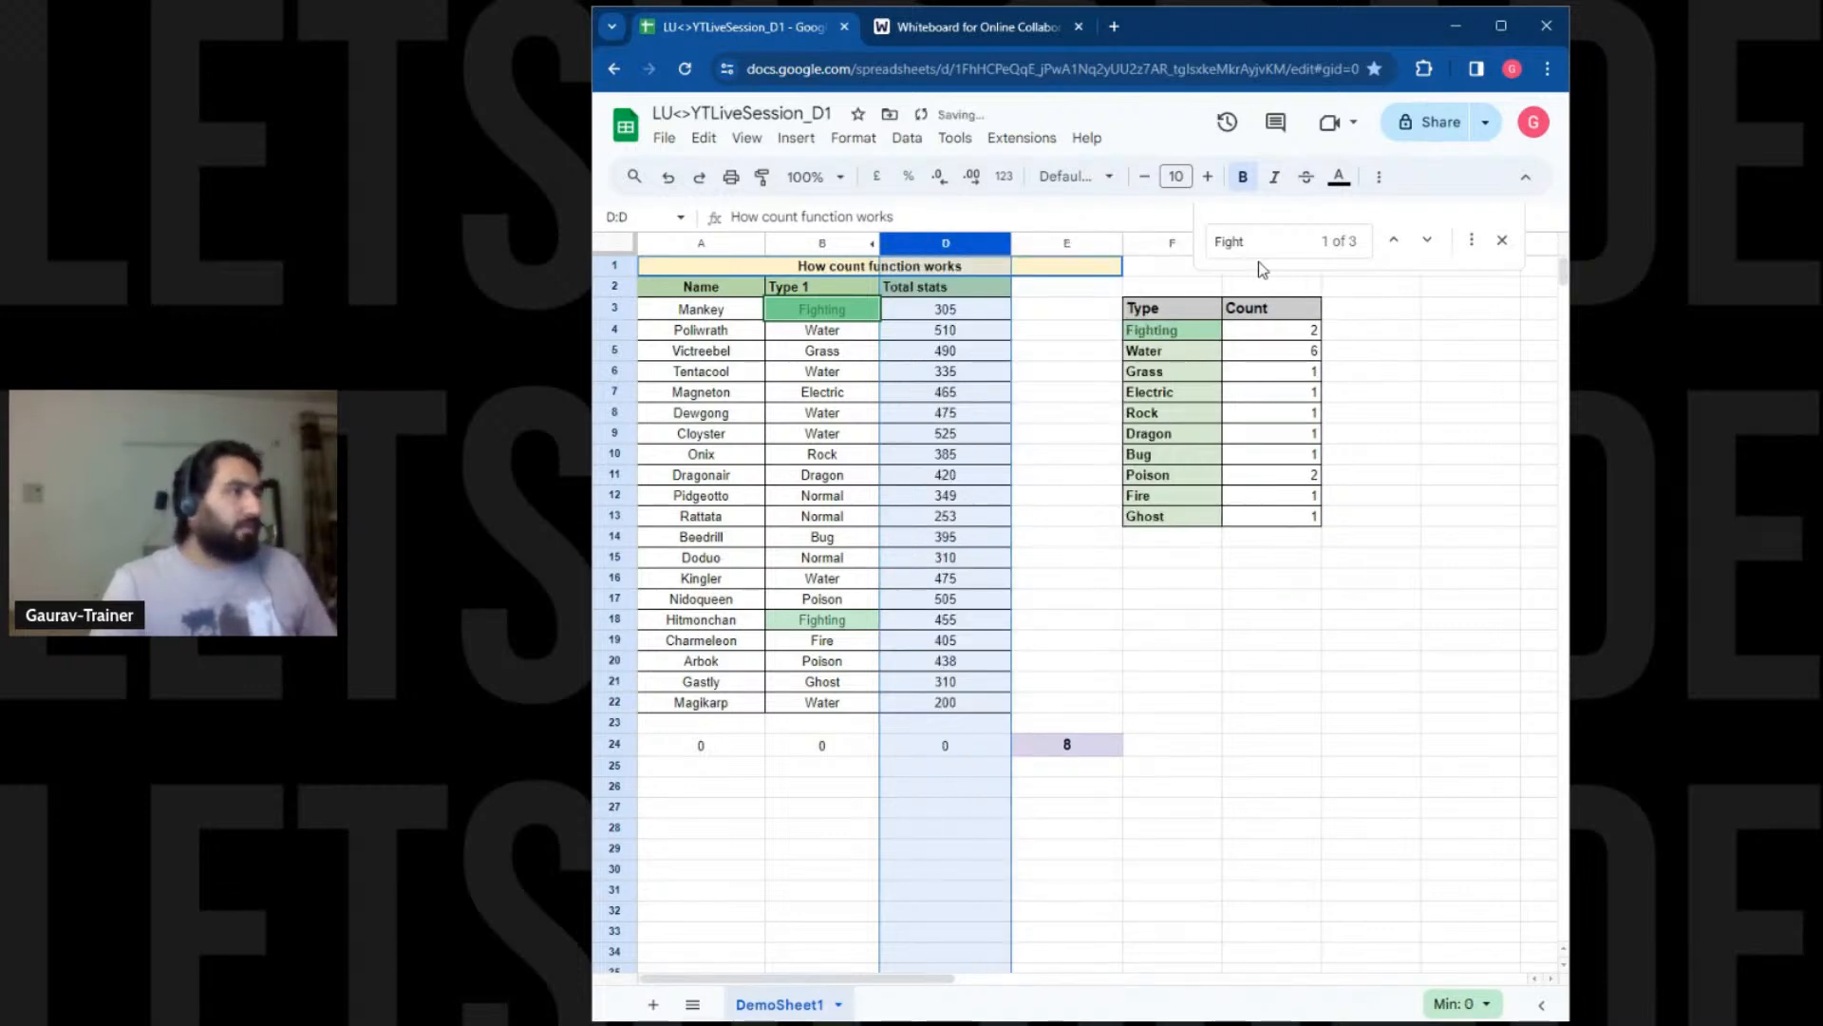
Search the sheet for "Water" and then "Rock" to check their matches in the Type 1 column
key(ctrl+f)
text(Water)
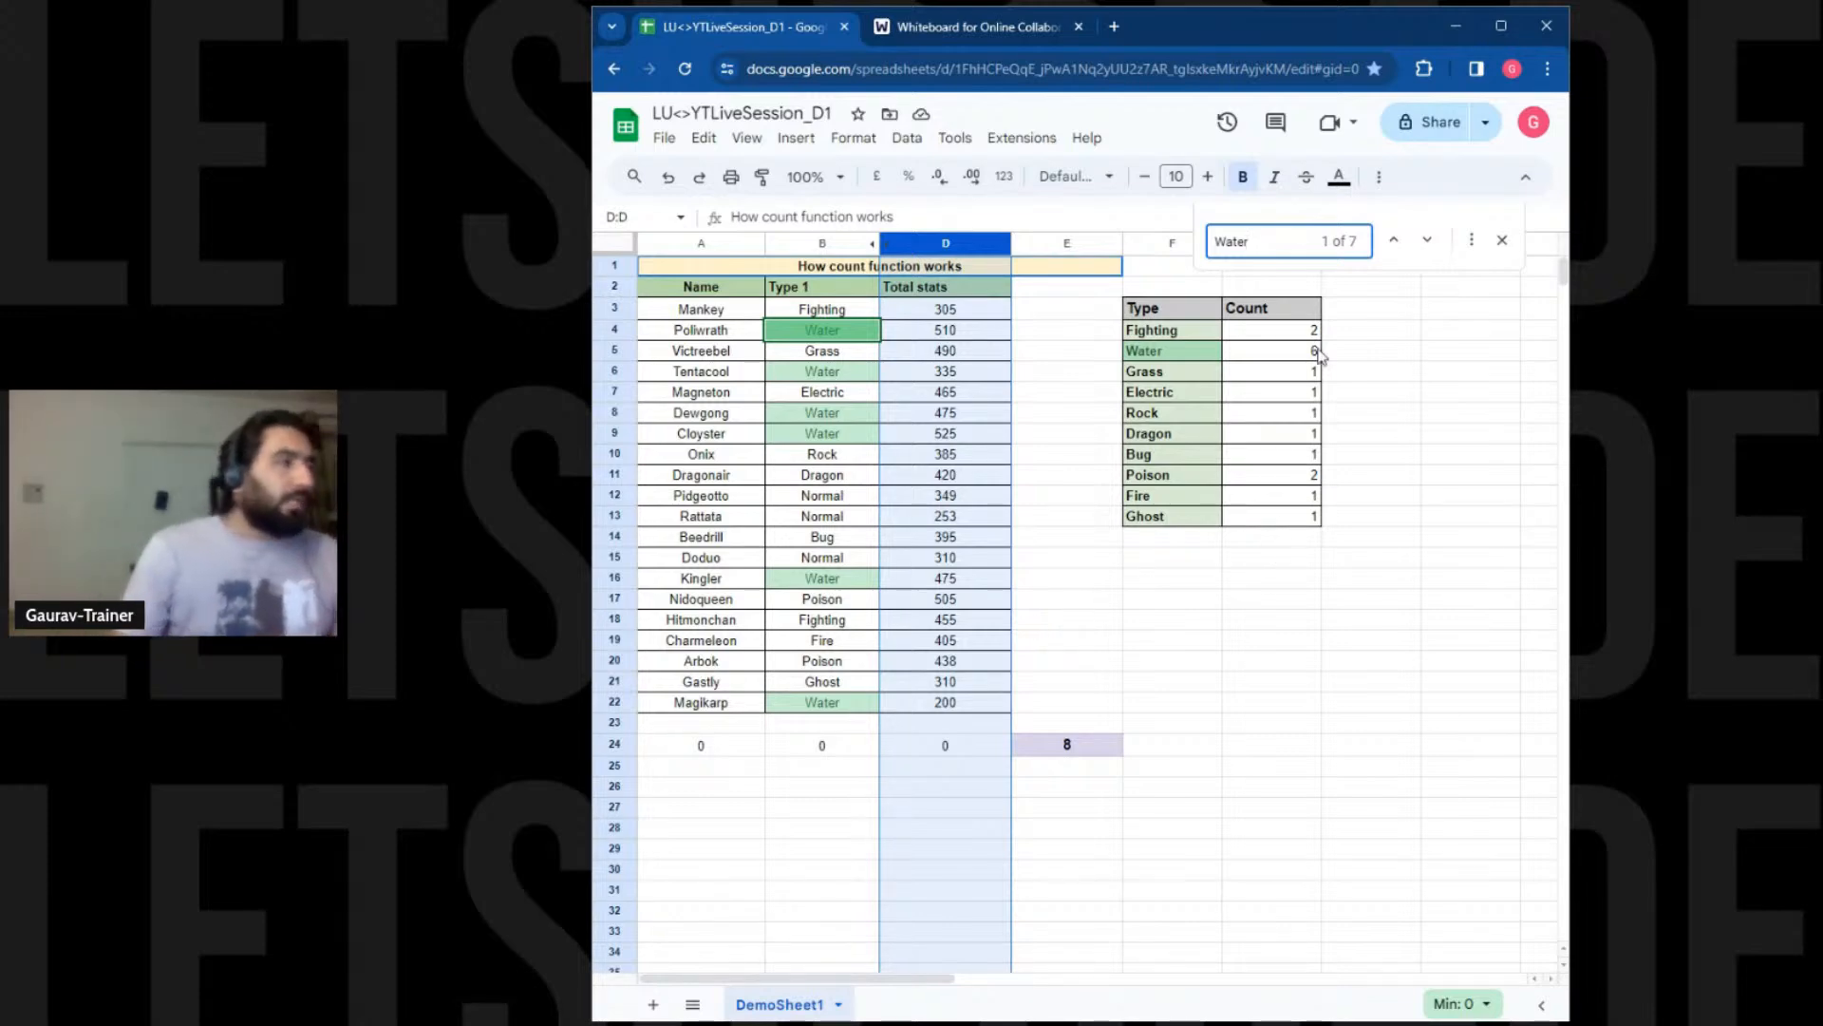
drag(1285, 241, 1038, 252)
text(Rock)
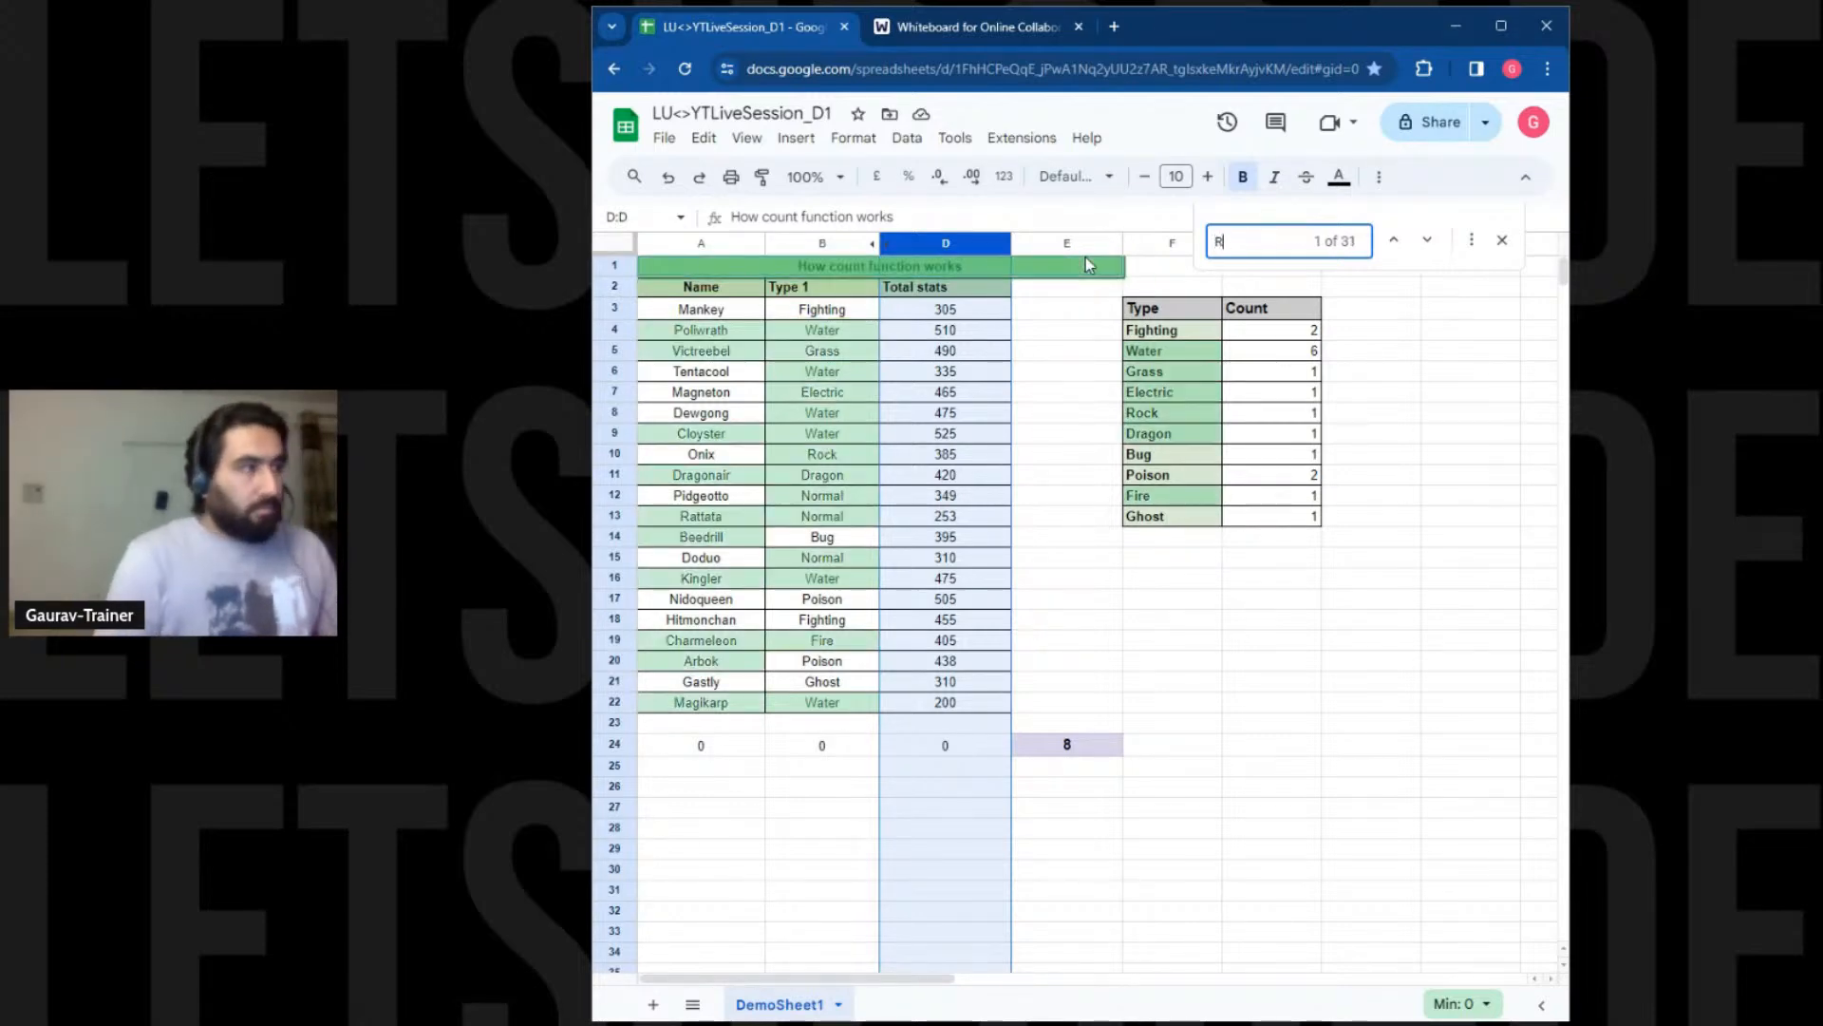
click(844, 472)
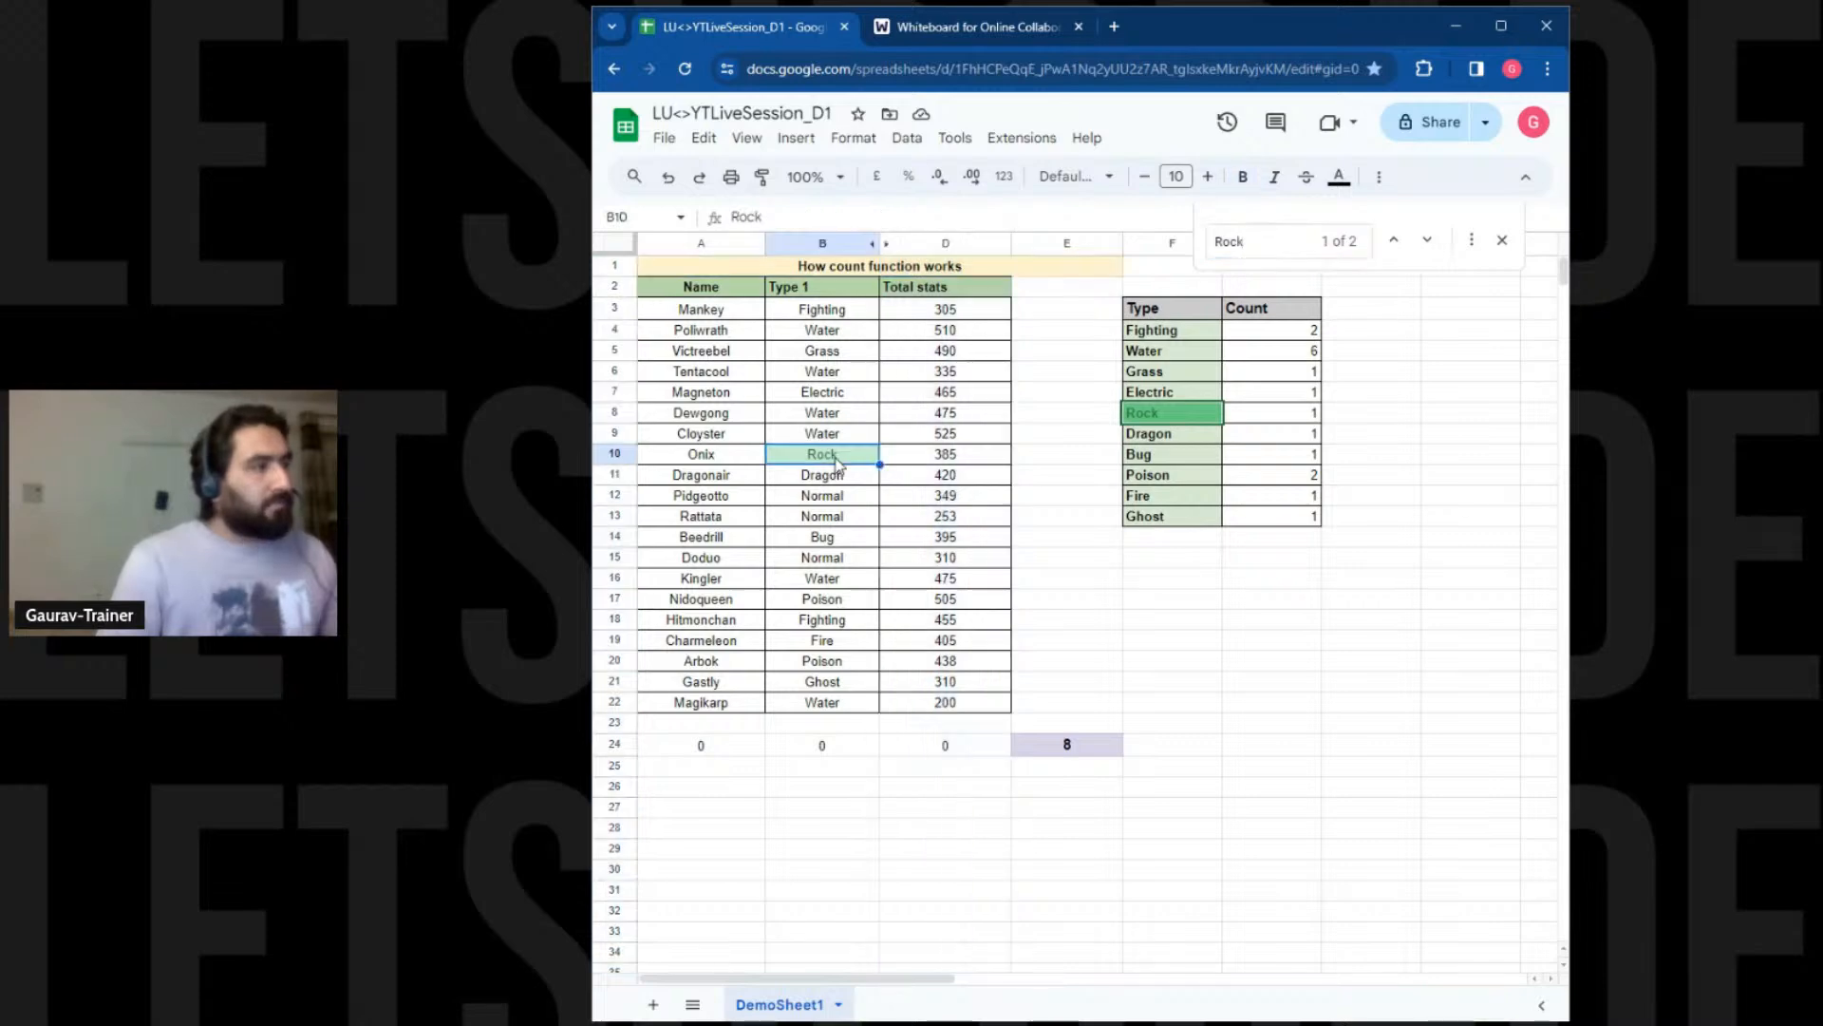
Inspect the Ghost count's formula in G13 and close the sheet search
click(1286, 723)
click(1229, 520)
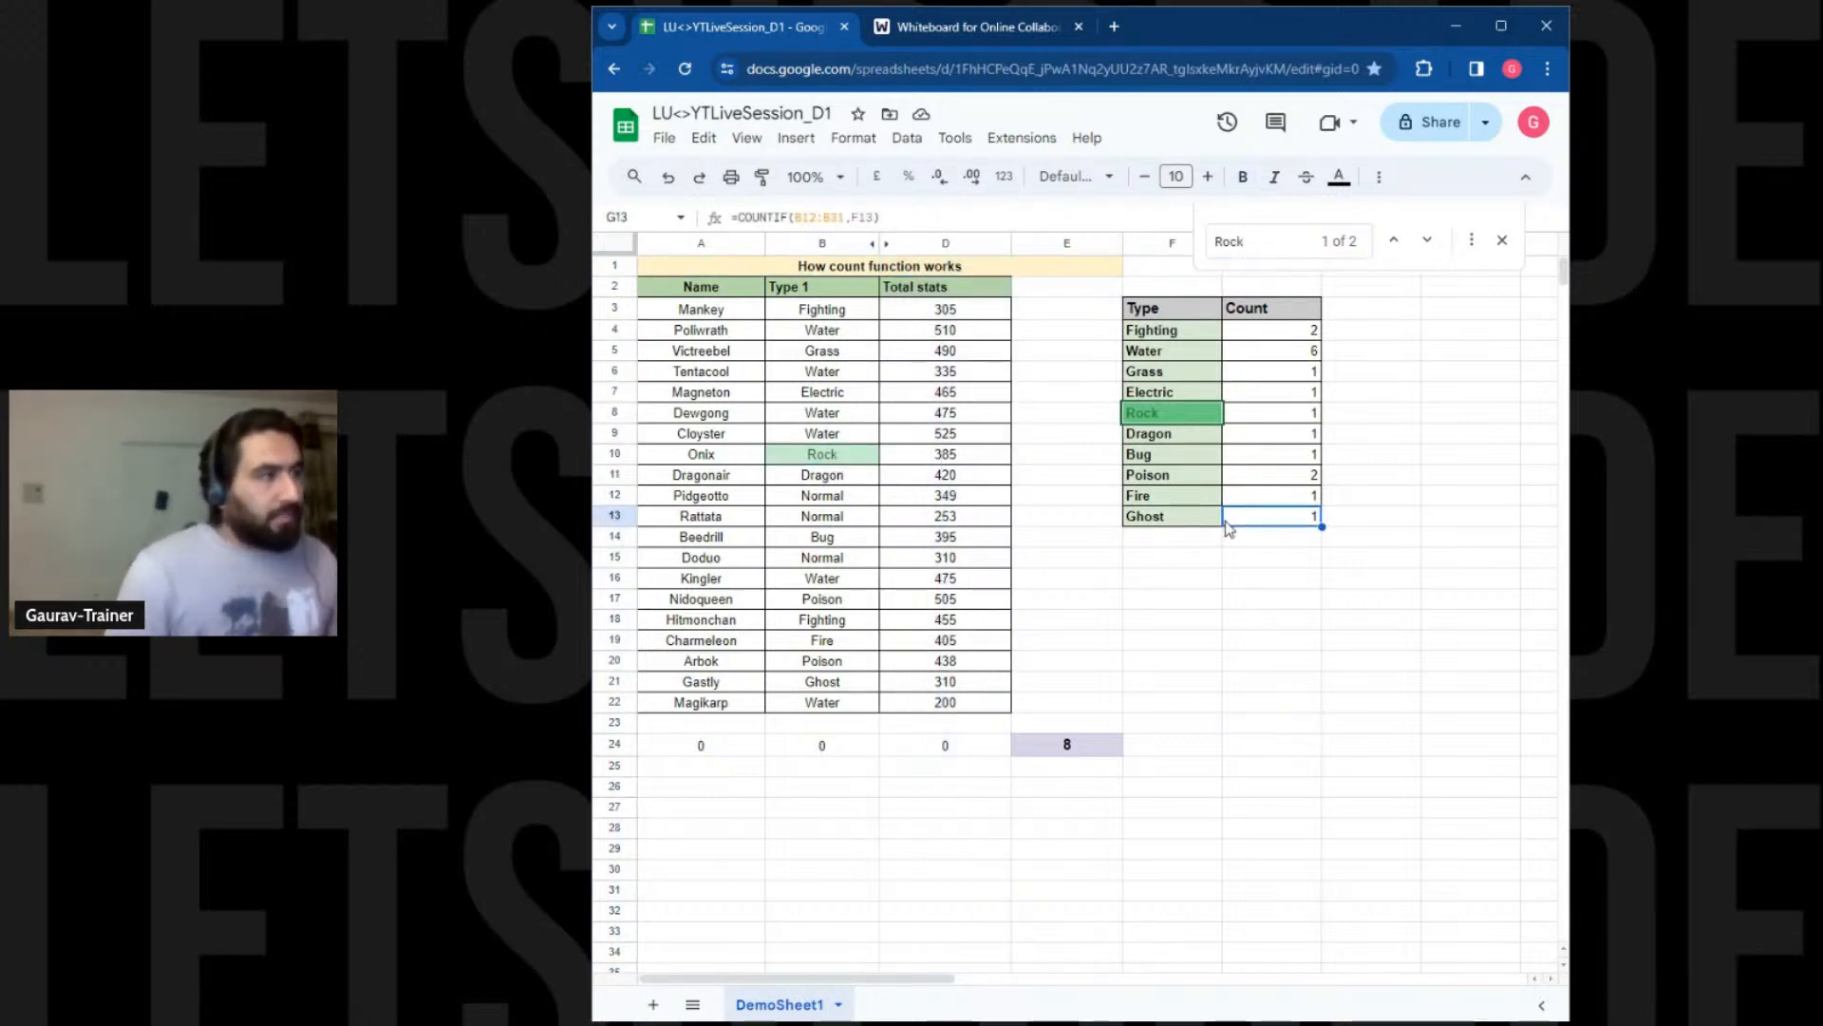
click(1491, 245)
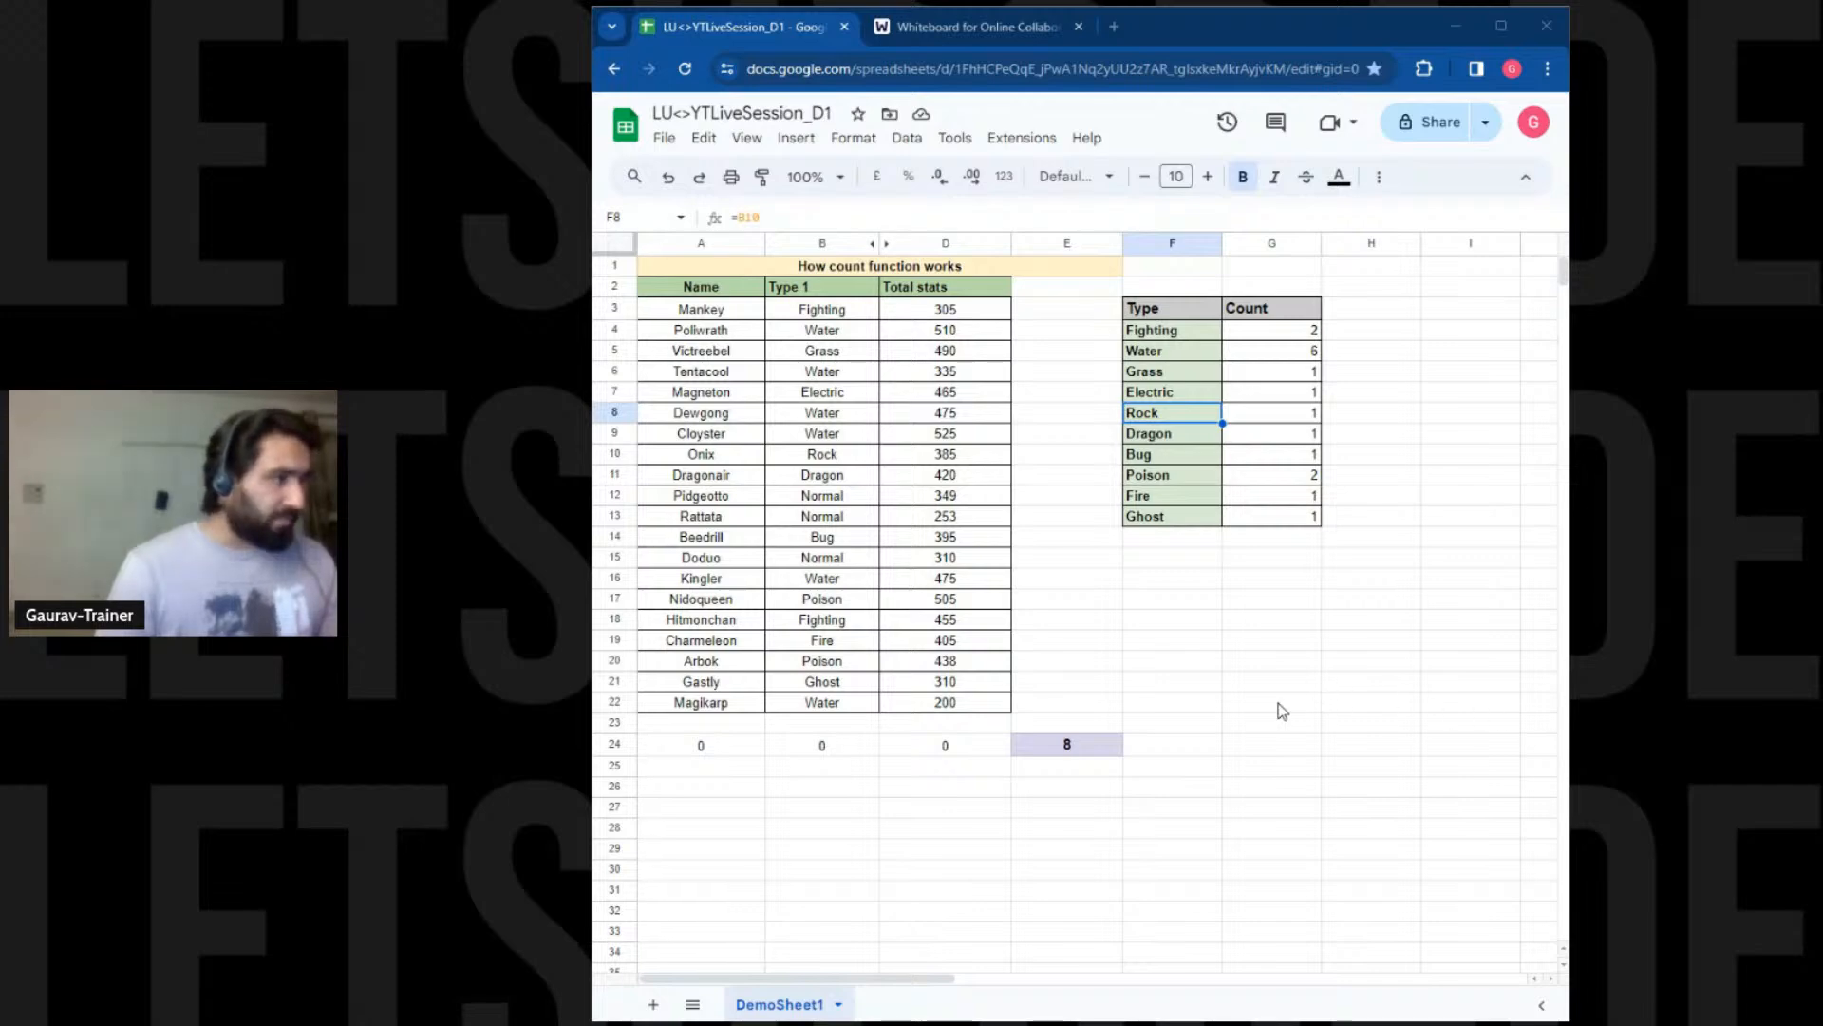
Try to find the most common Type 1 value by entering =MODE(B3:B22) in G19
click(1256, 648)
text(=MODE()
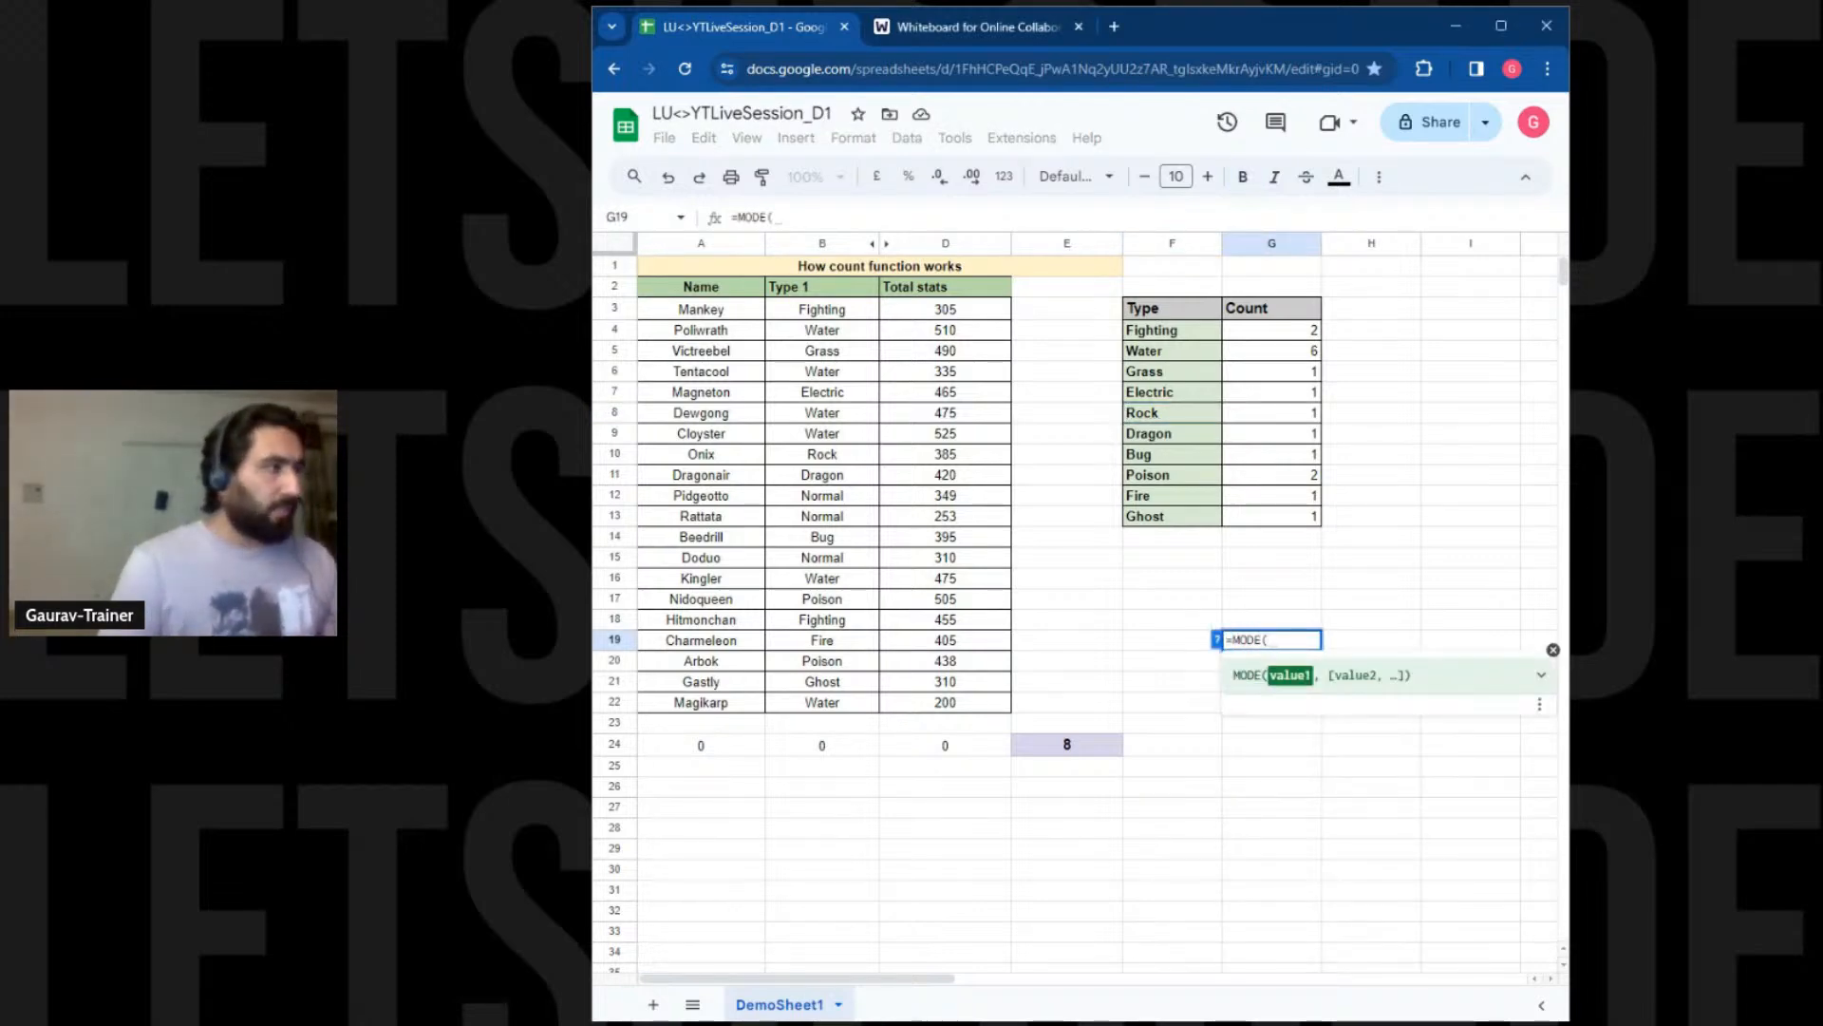
drag(796, 314, 840, 703)
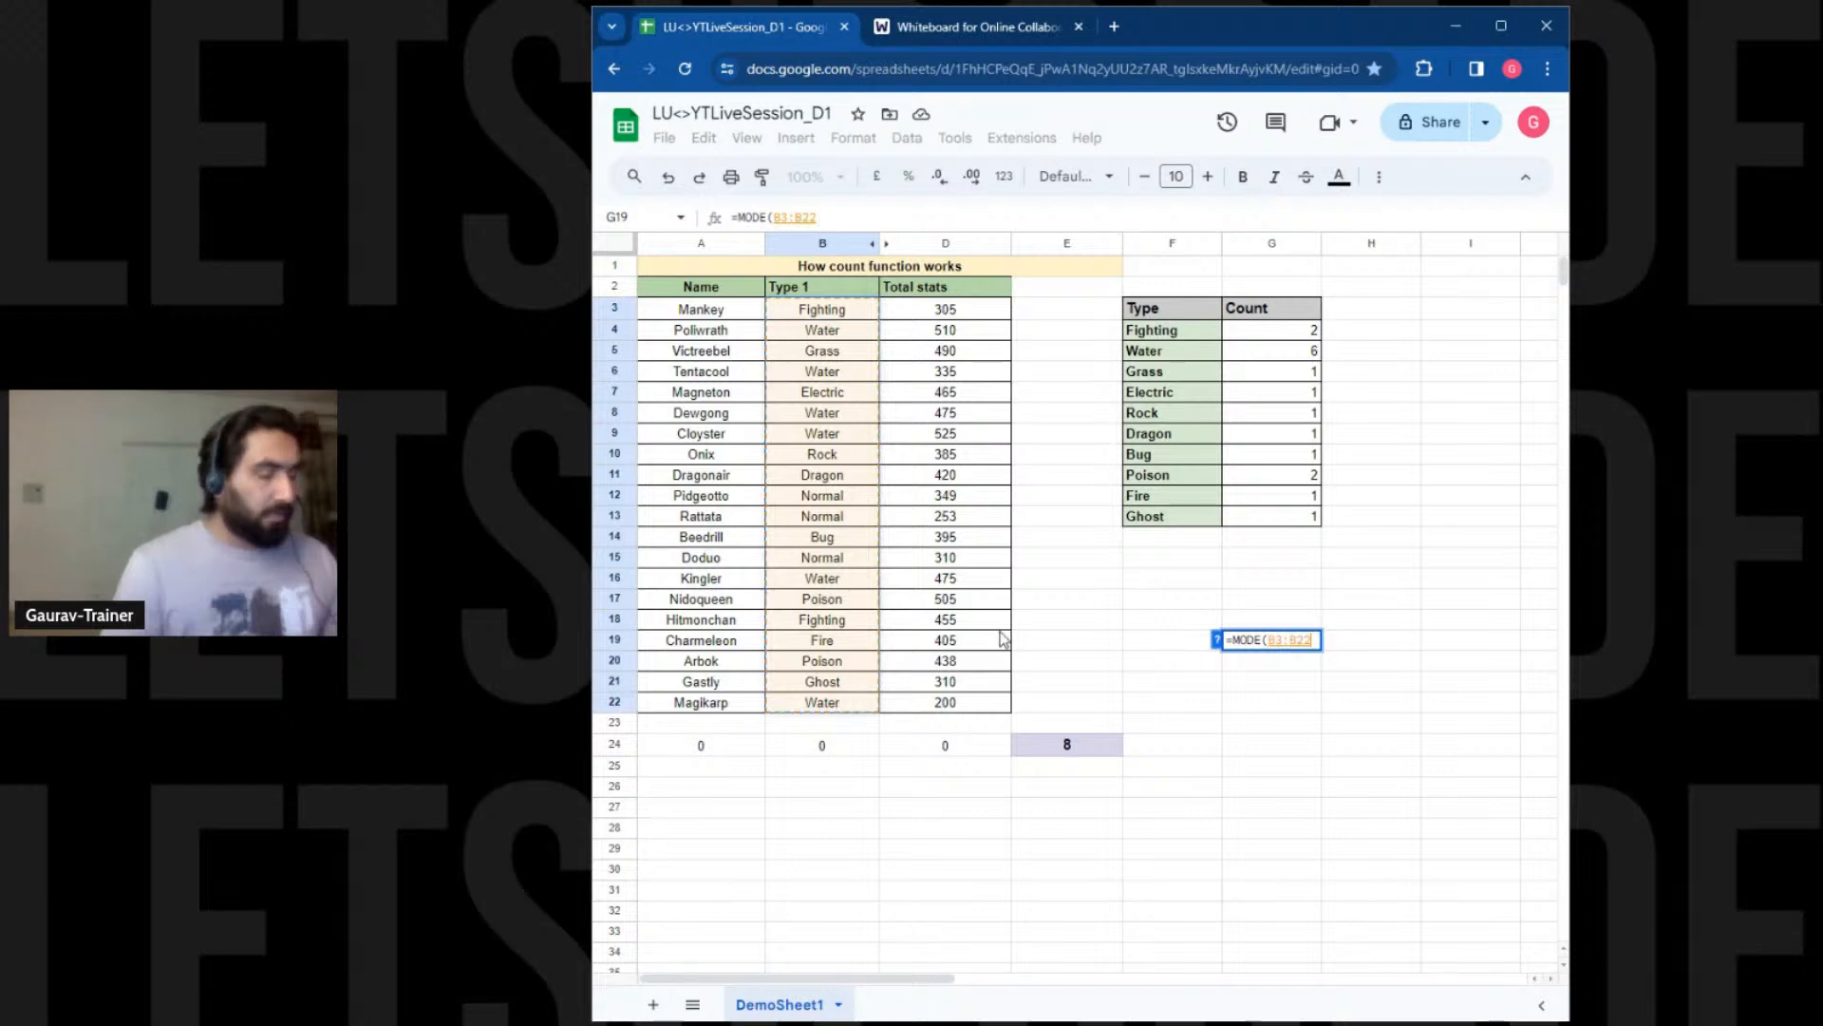
text())
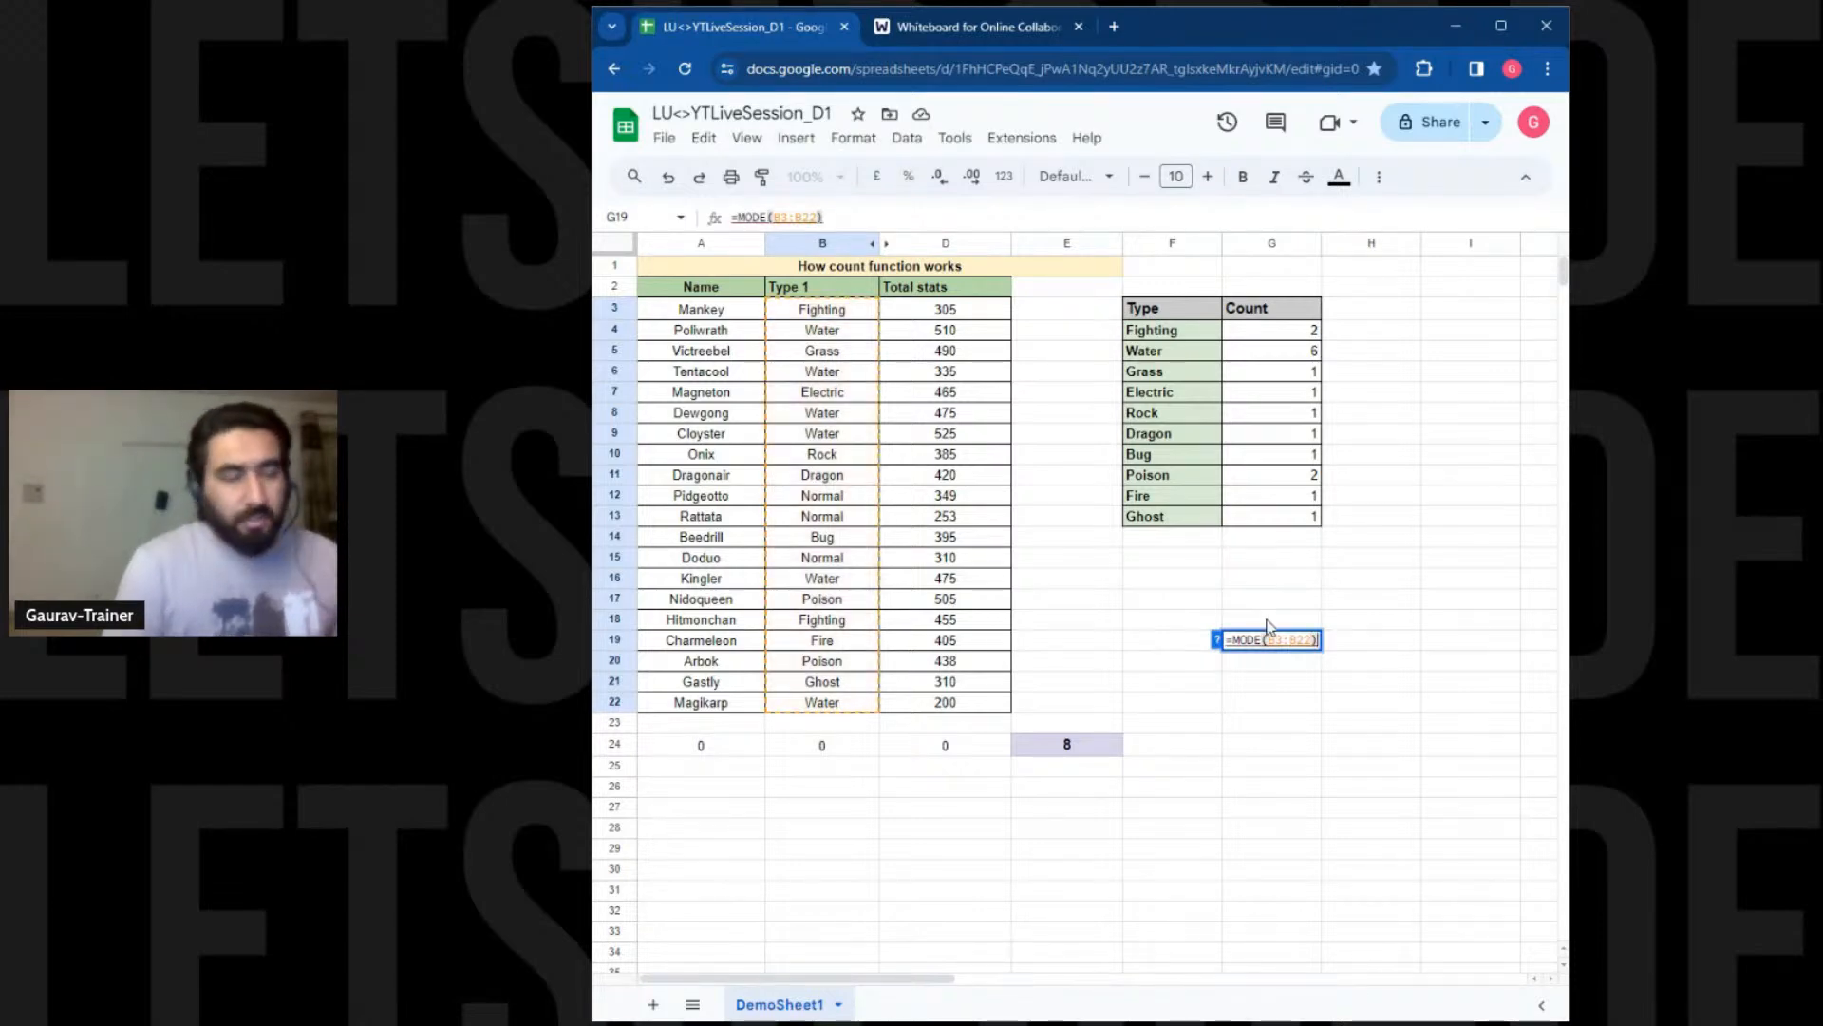
key(Return)
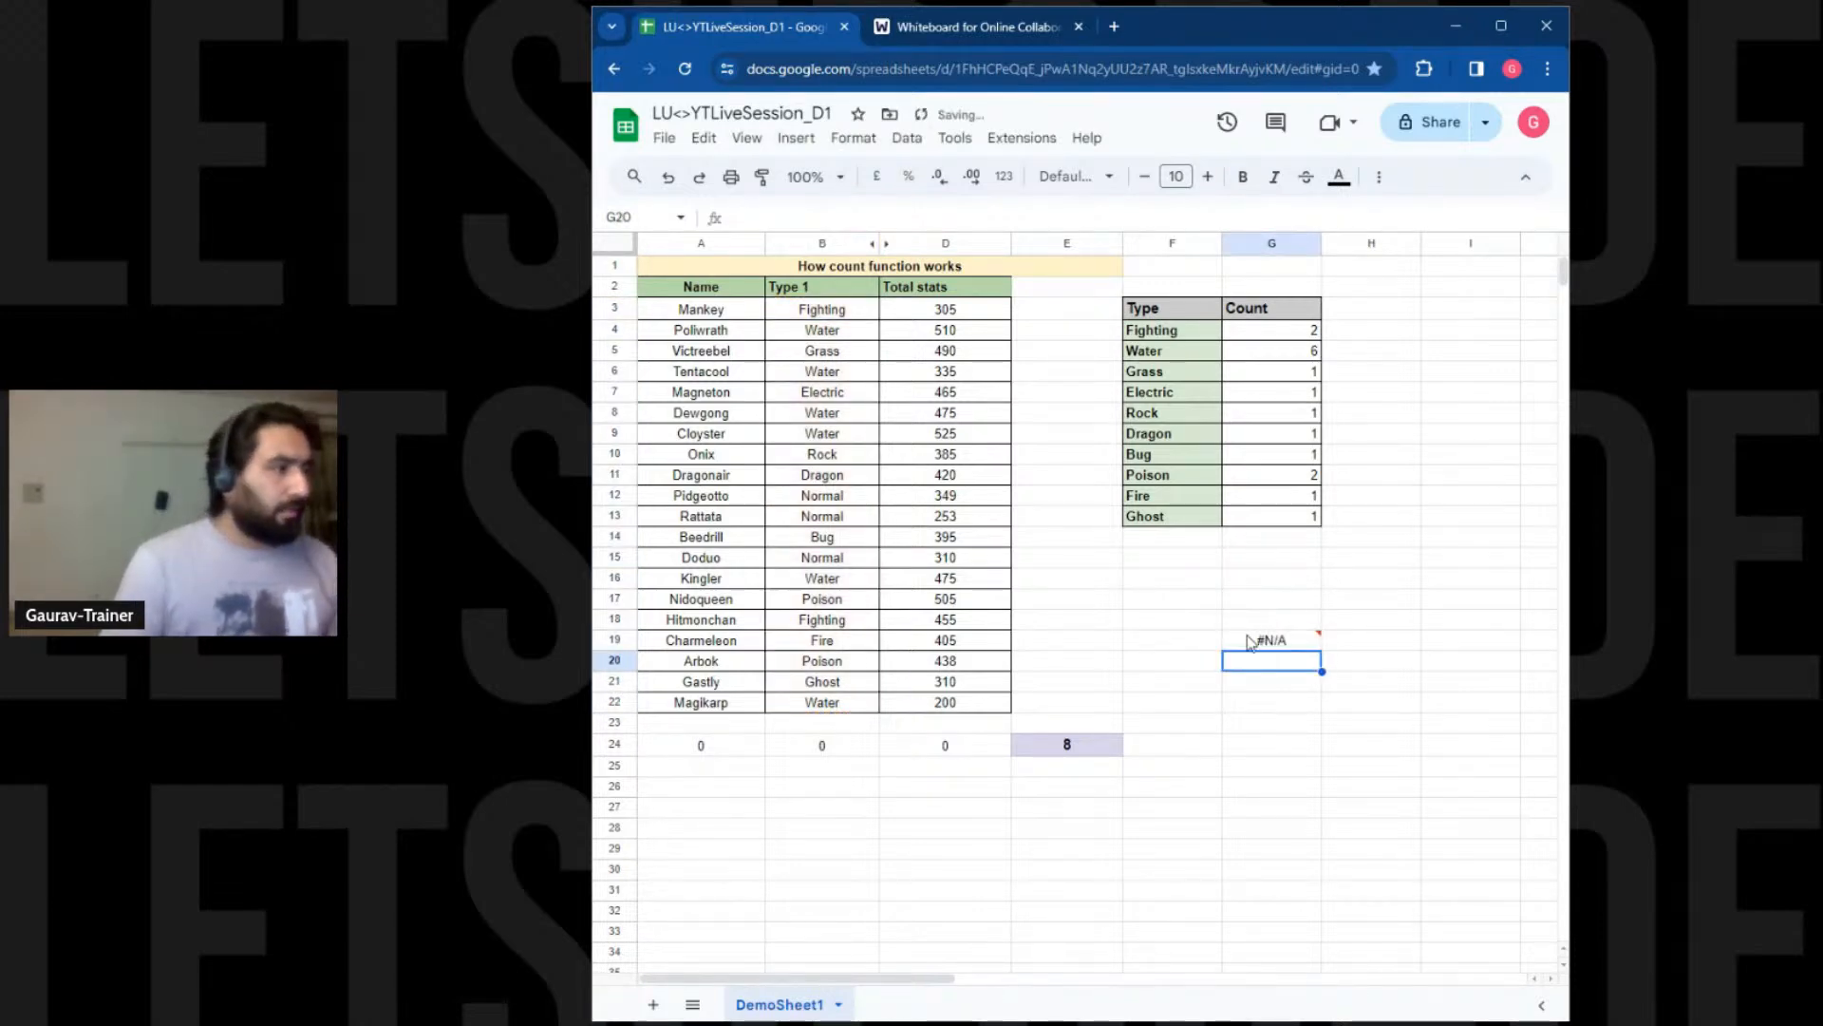
Try =MODE.MULT(B3:B22) as the formula in G19 and clear the cell
double_click(1259, 641)
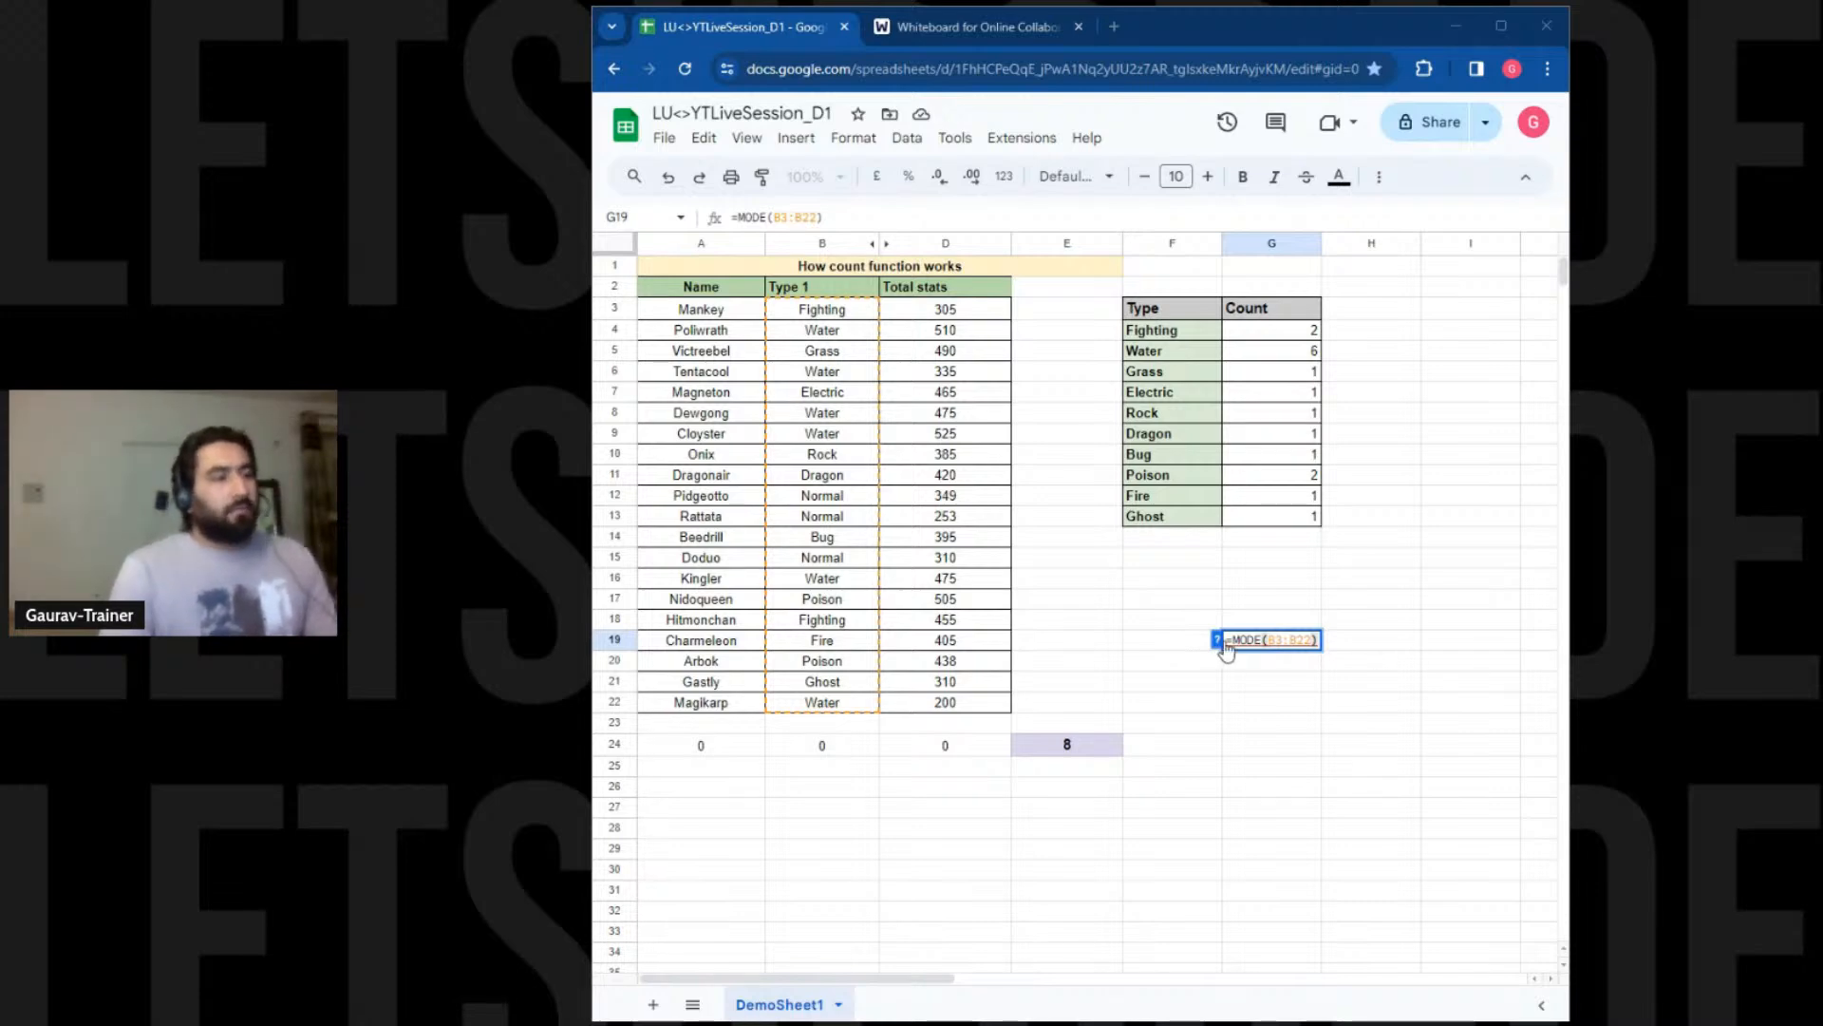
click(1271, 639)
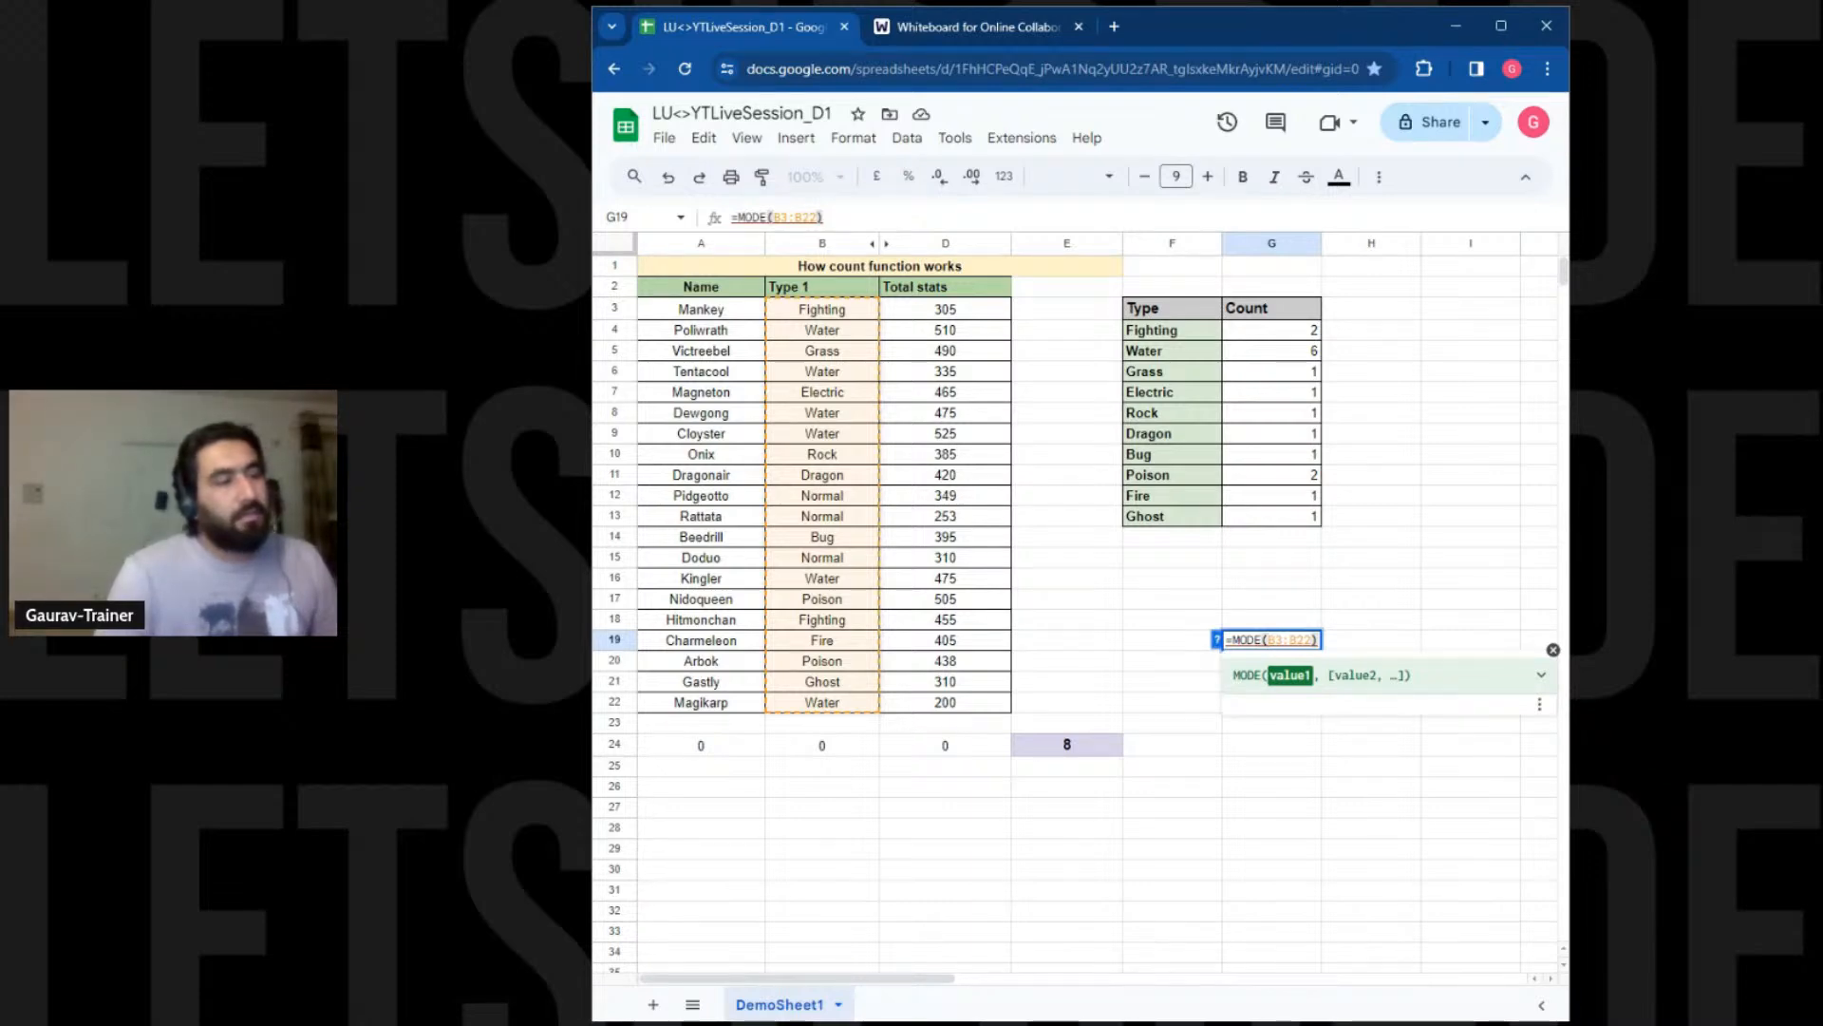
click(1265, 641)
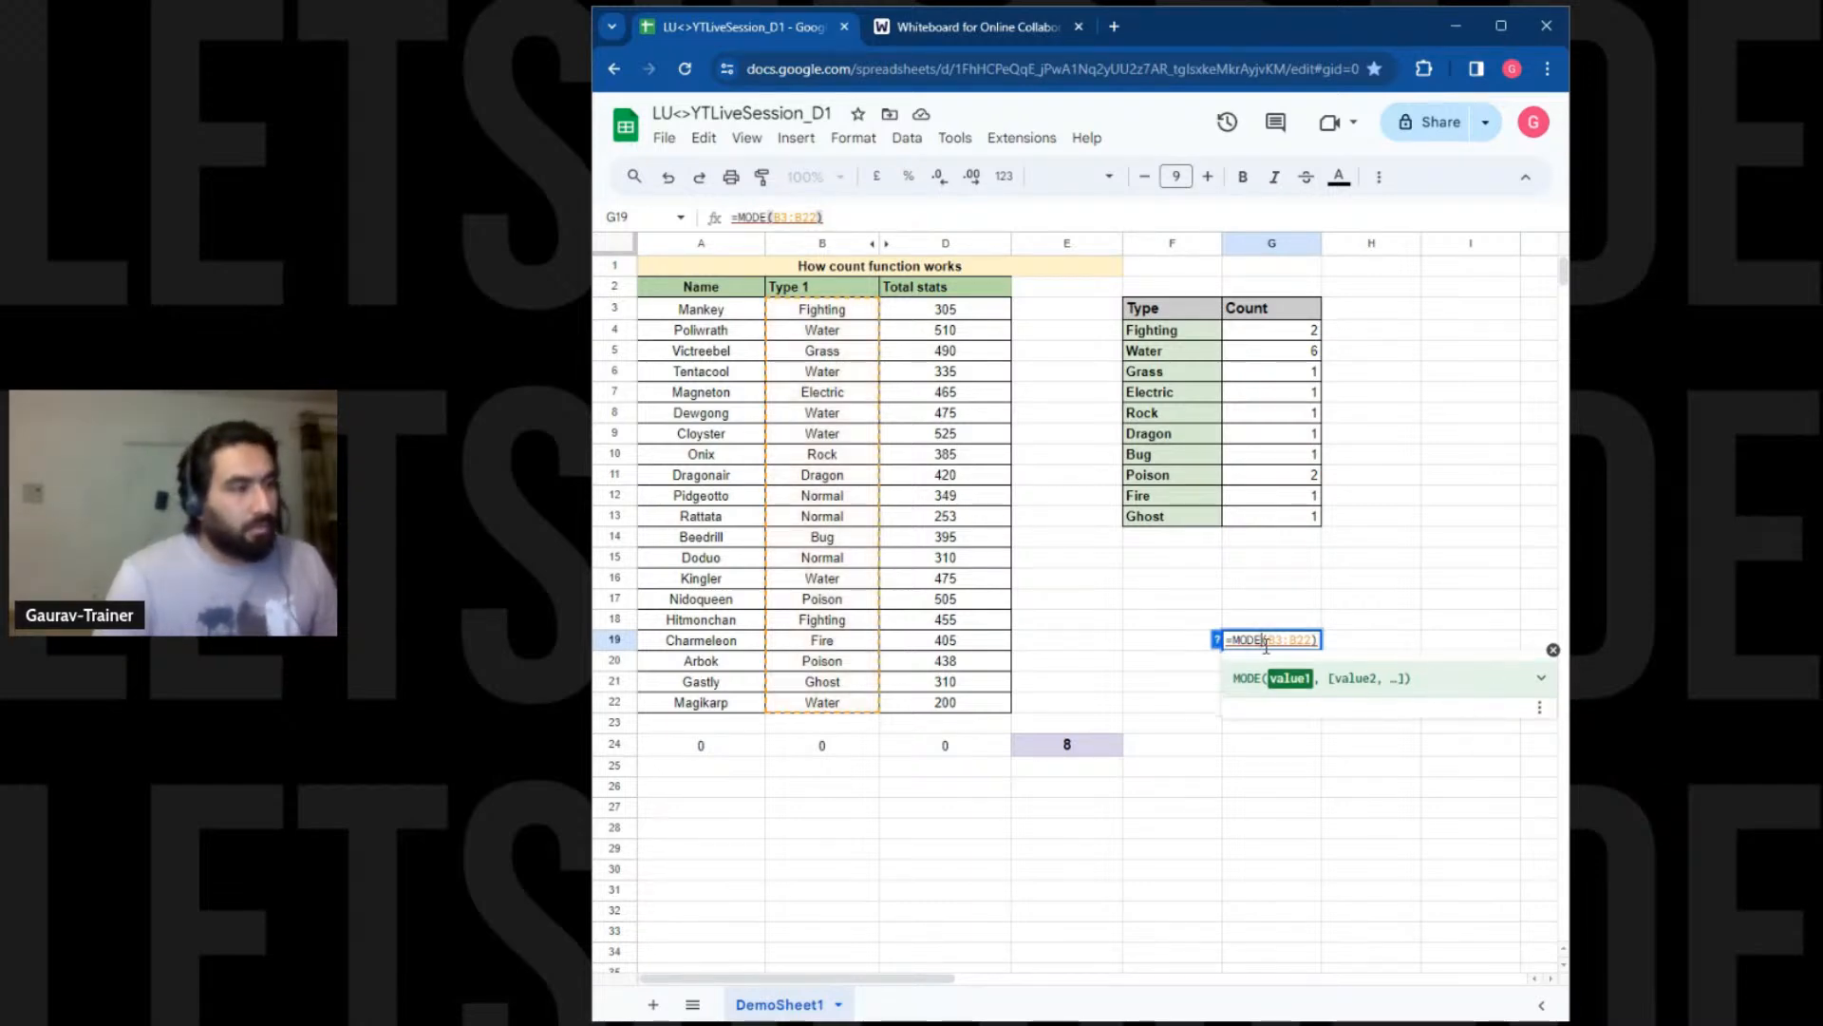
text(.MULT)
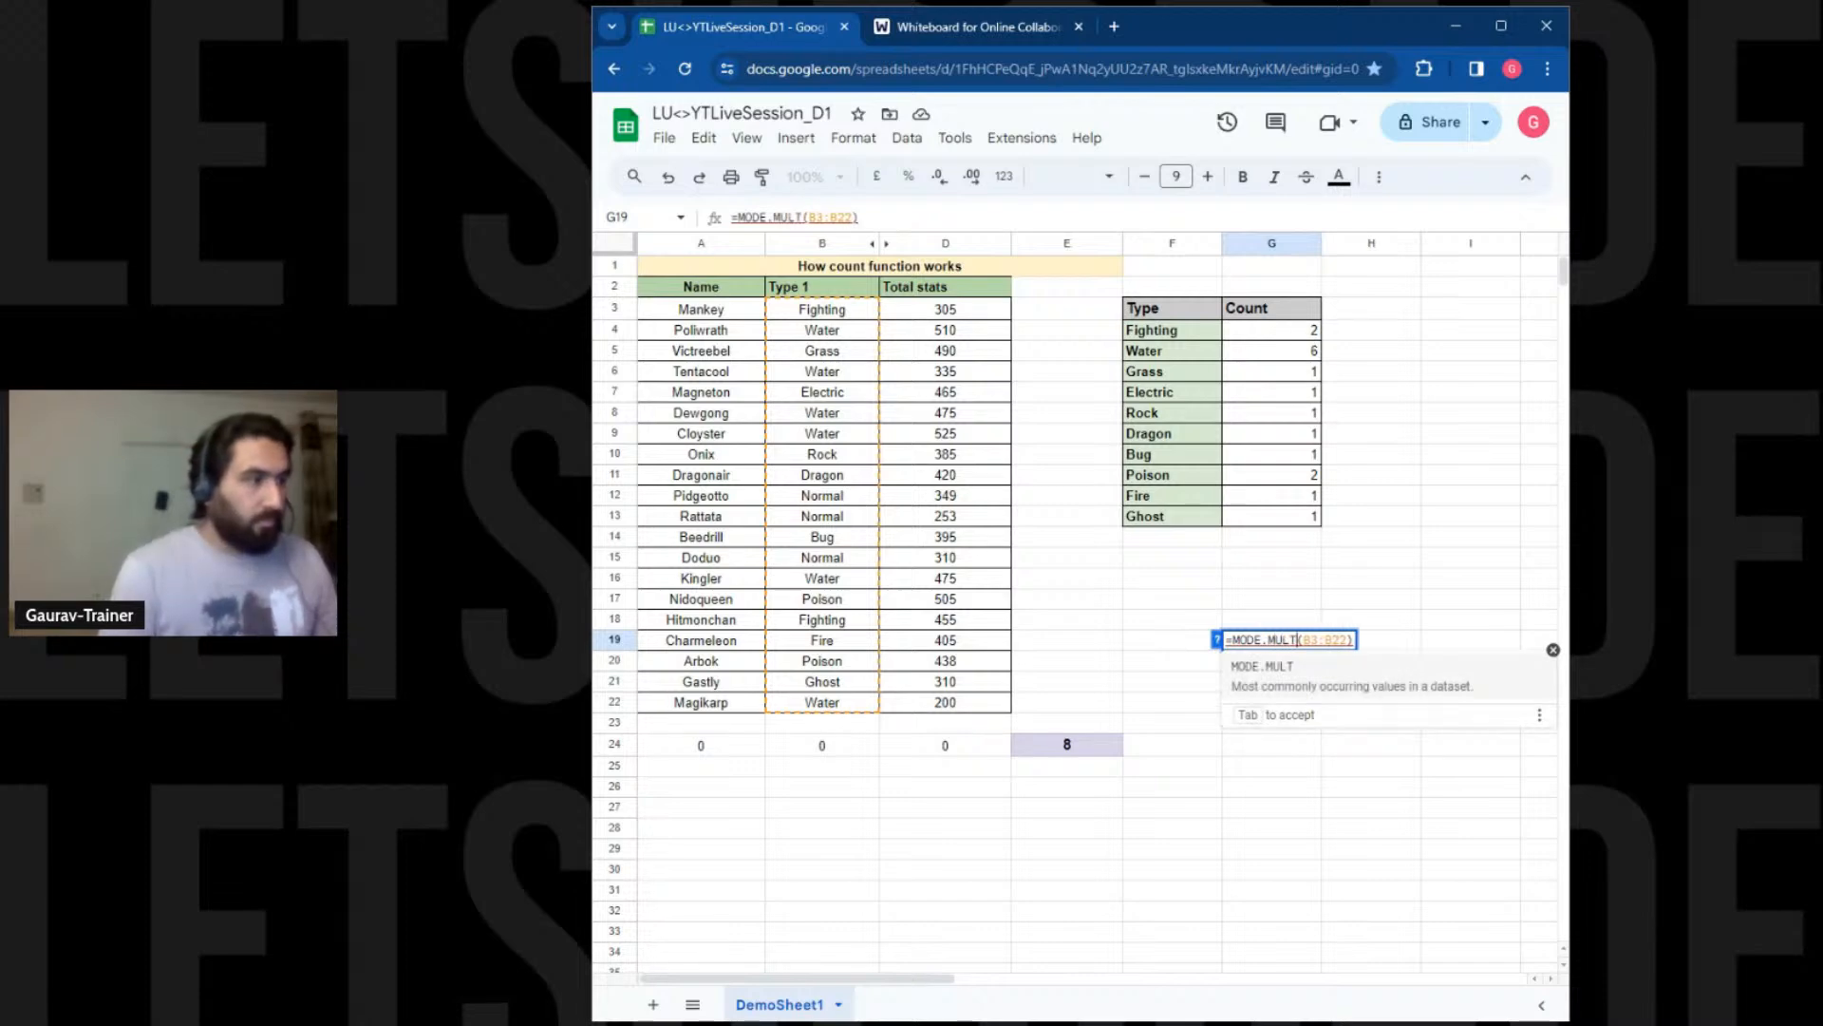
key(Right)
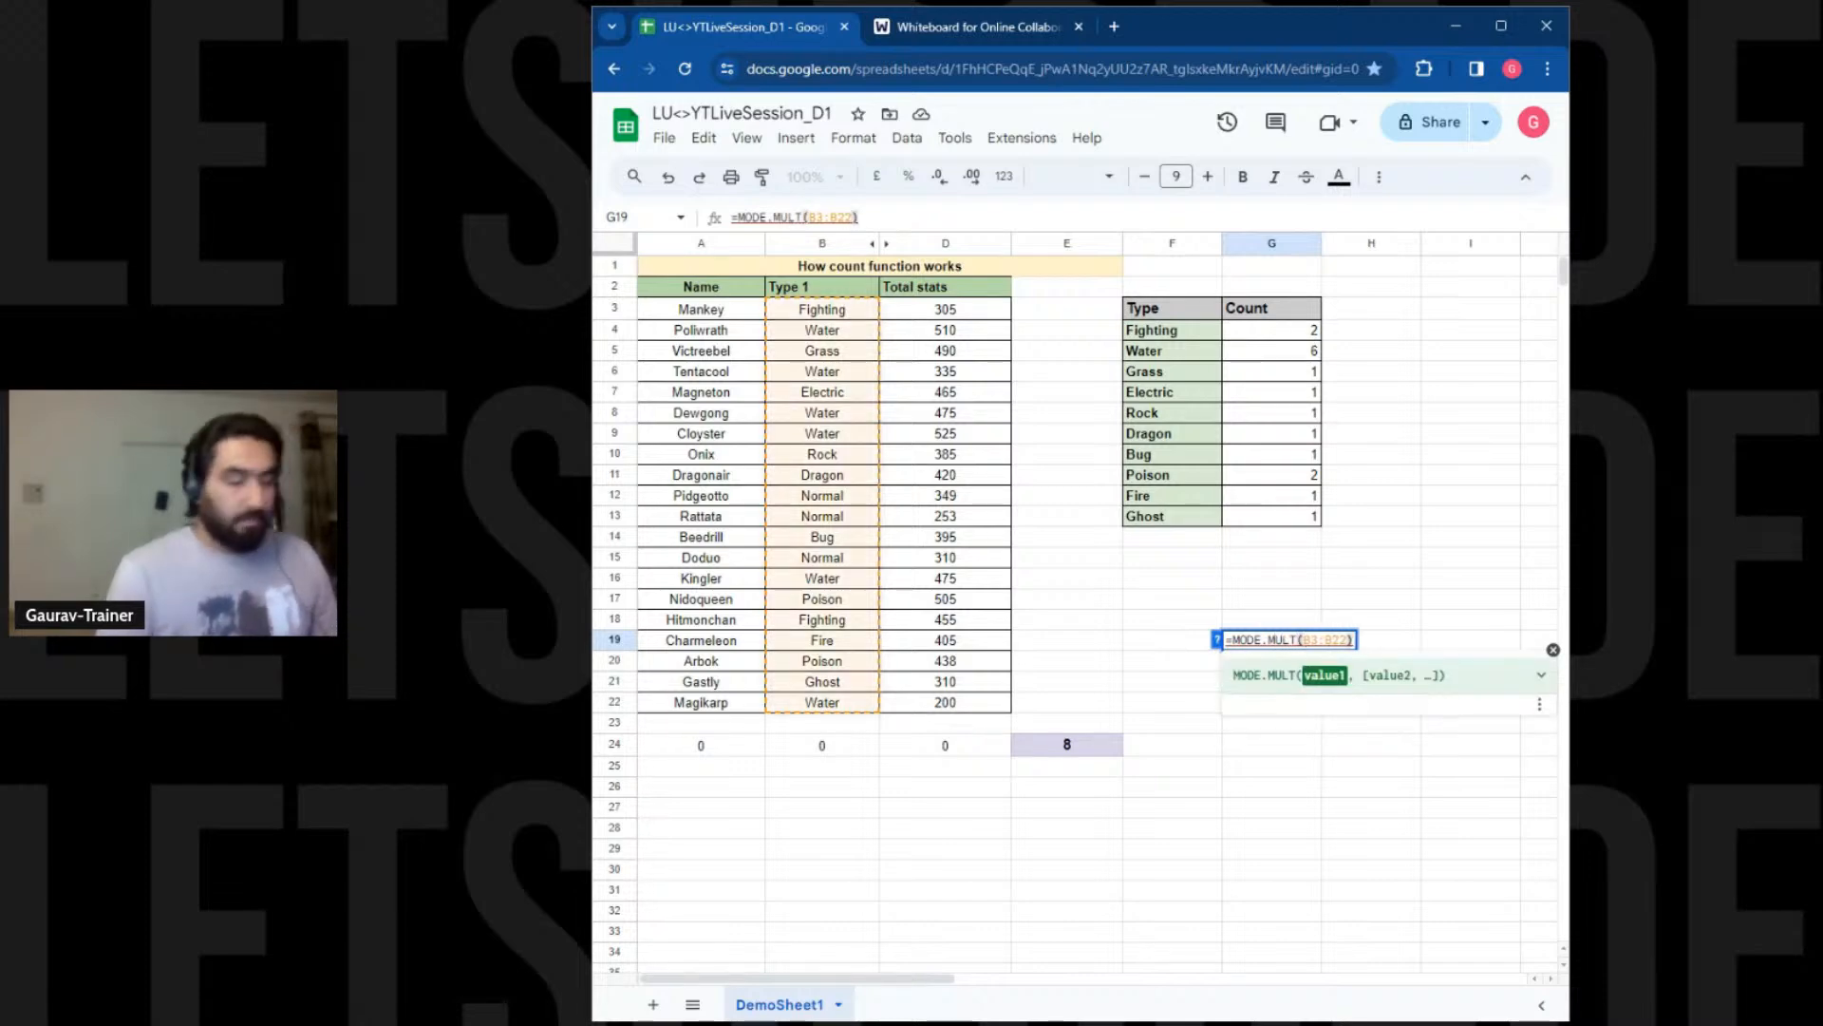
key(Return)
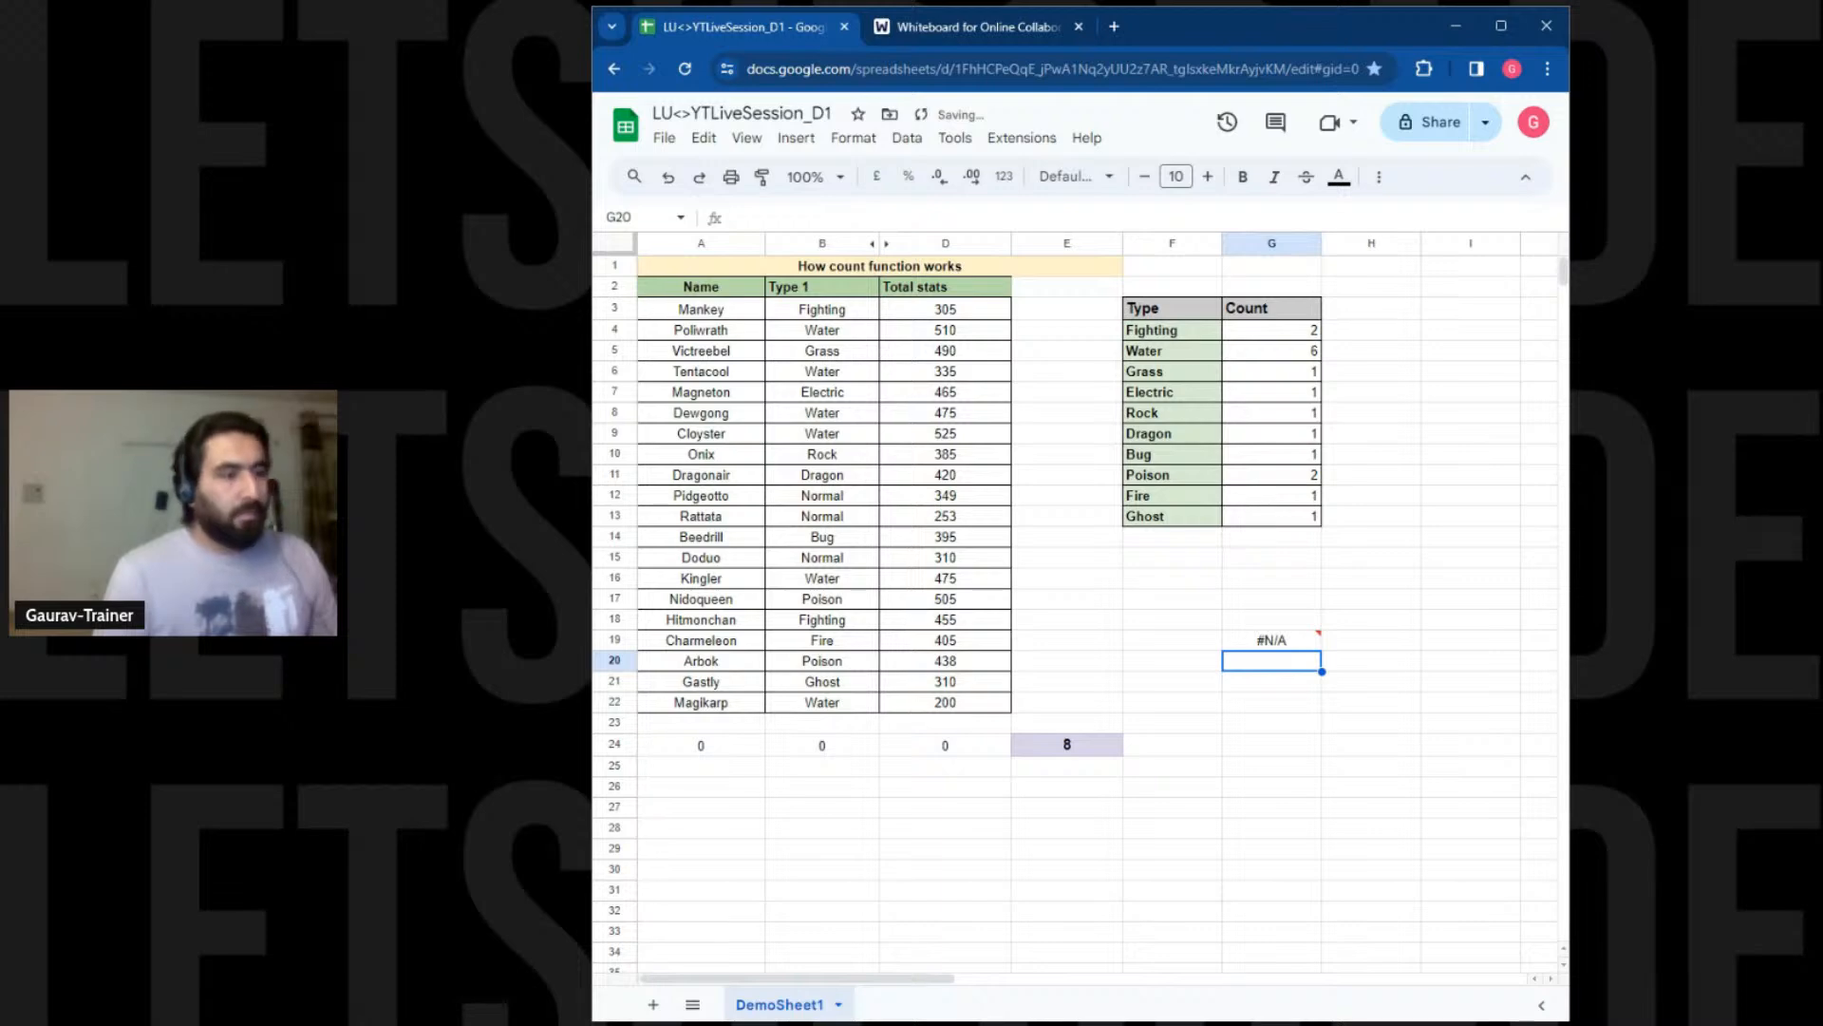
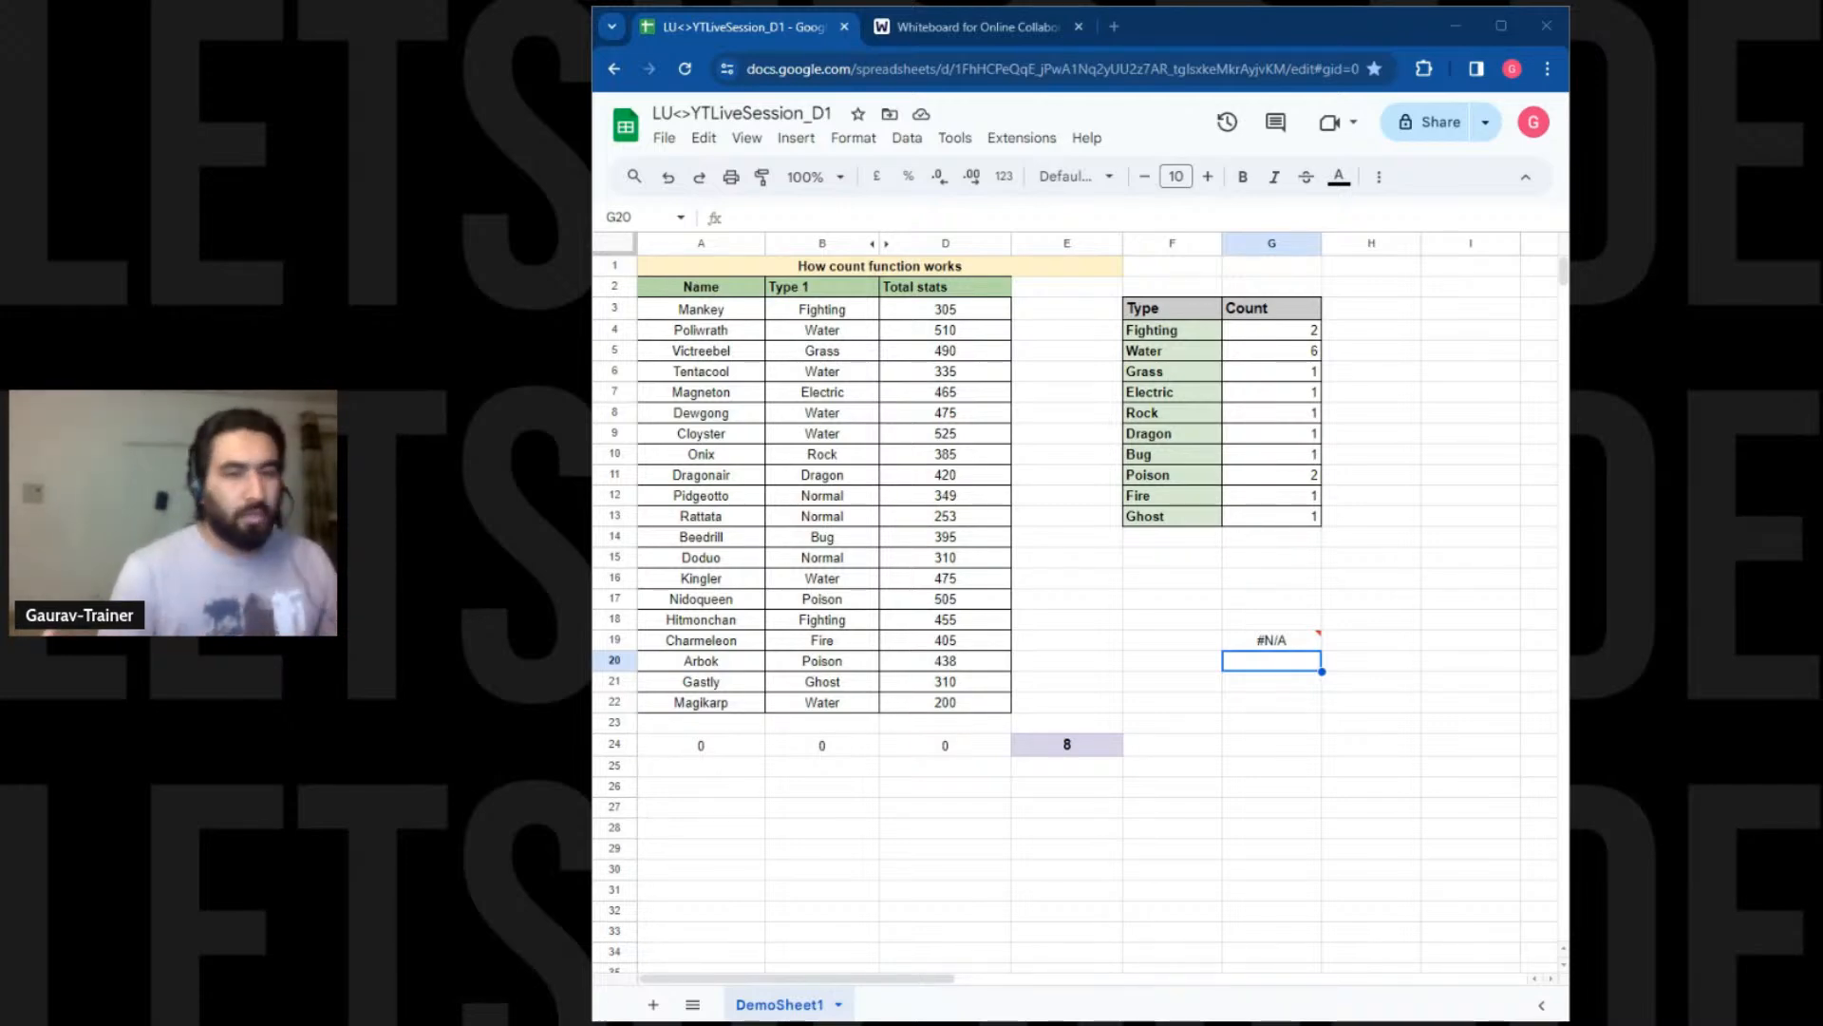
click(1265, 648)
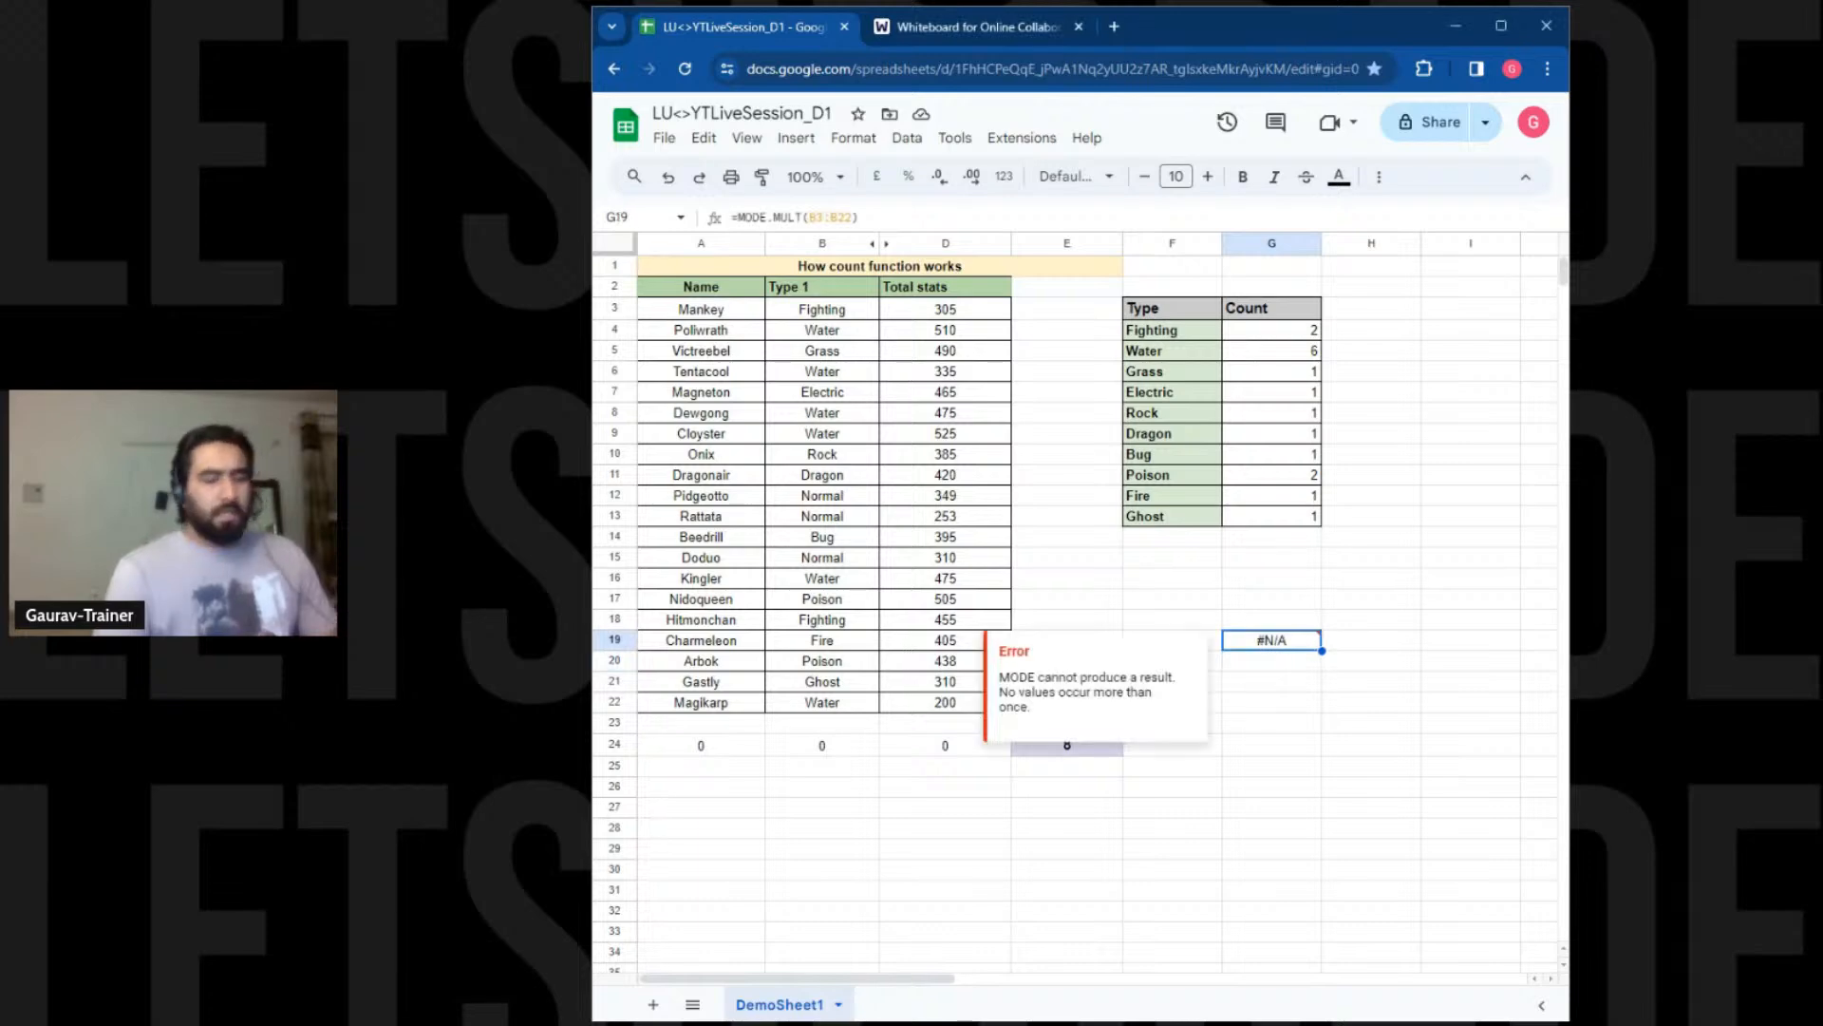
key(Delete)
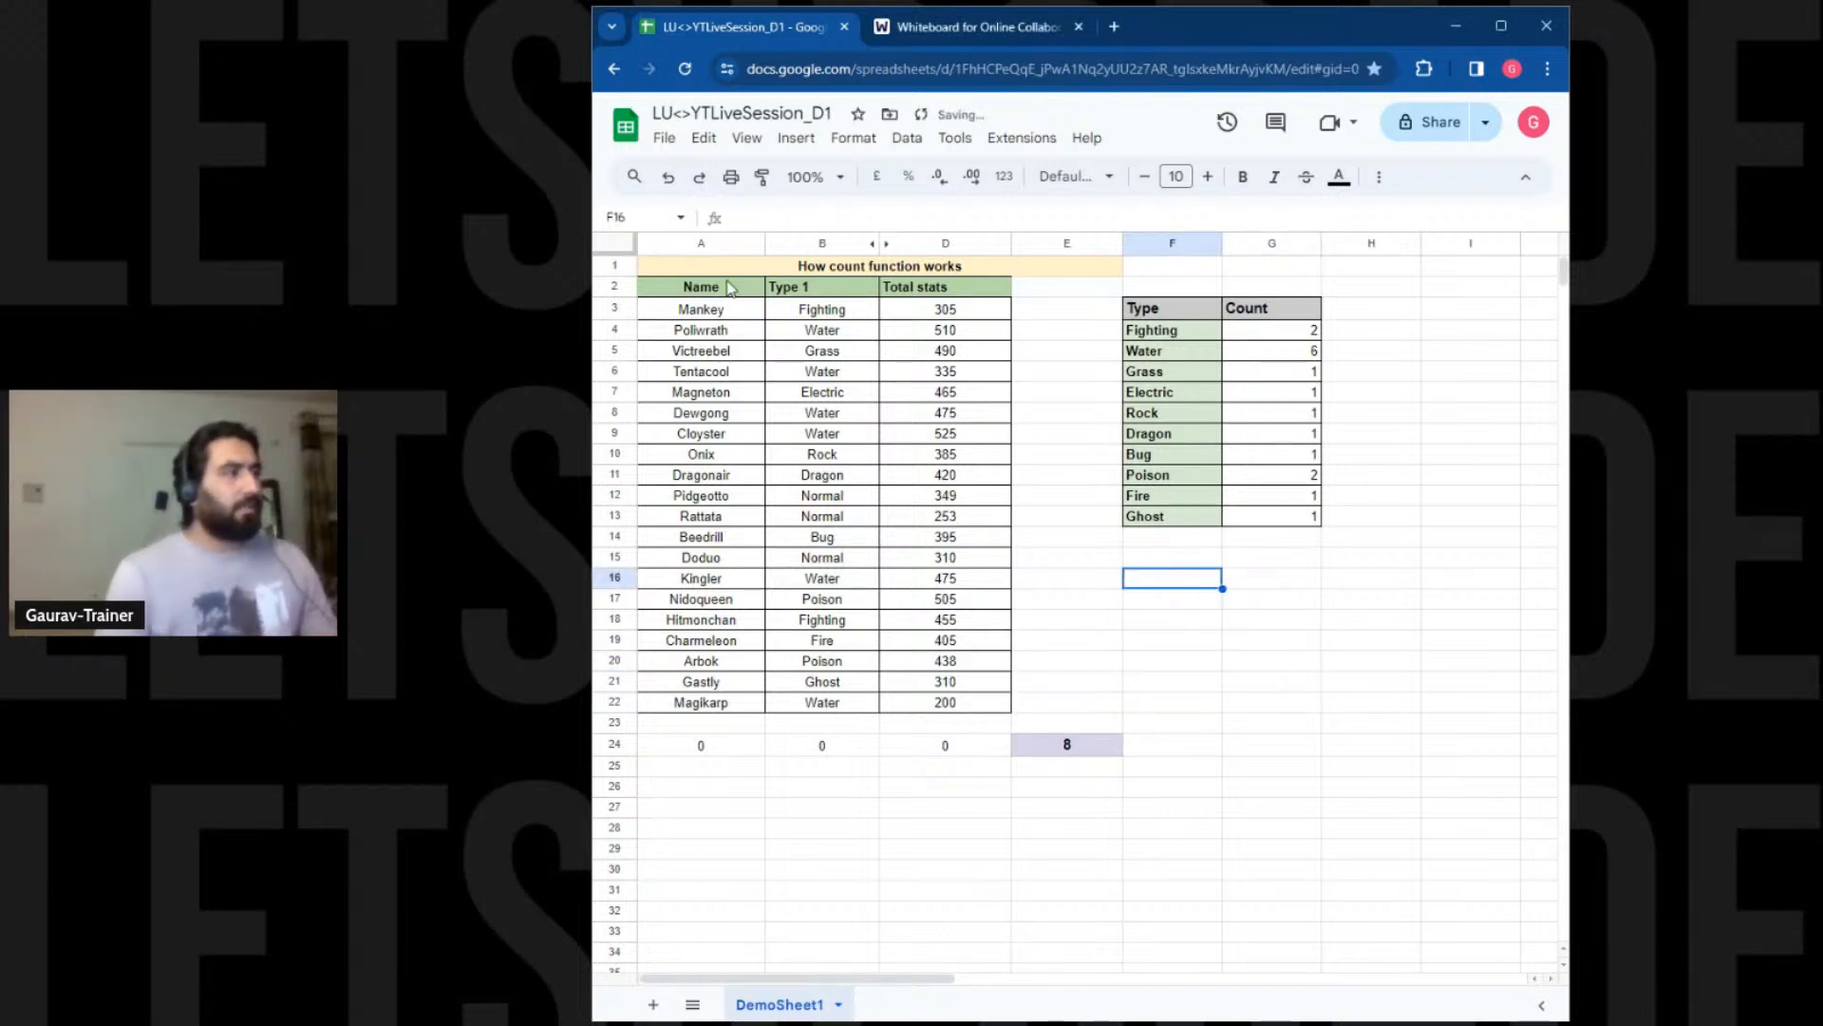
Clear the contents of A1:G24 and delete rows 1 to 25
drag(675, 269, 1306, 750)
key(Delete)
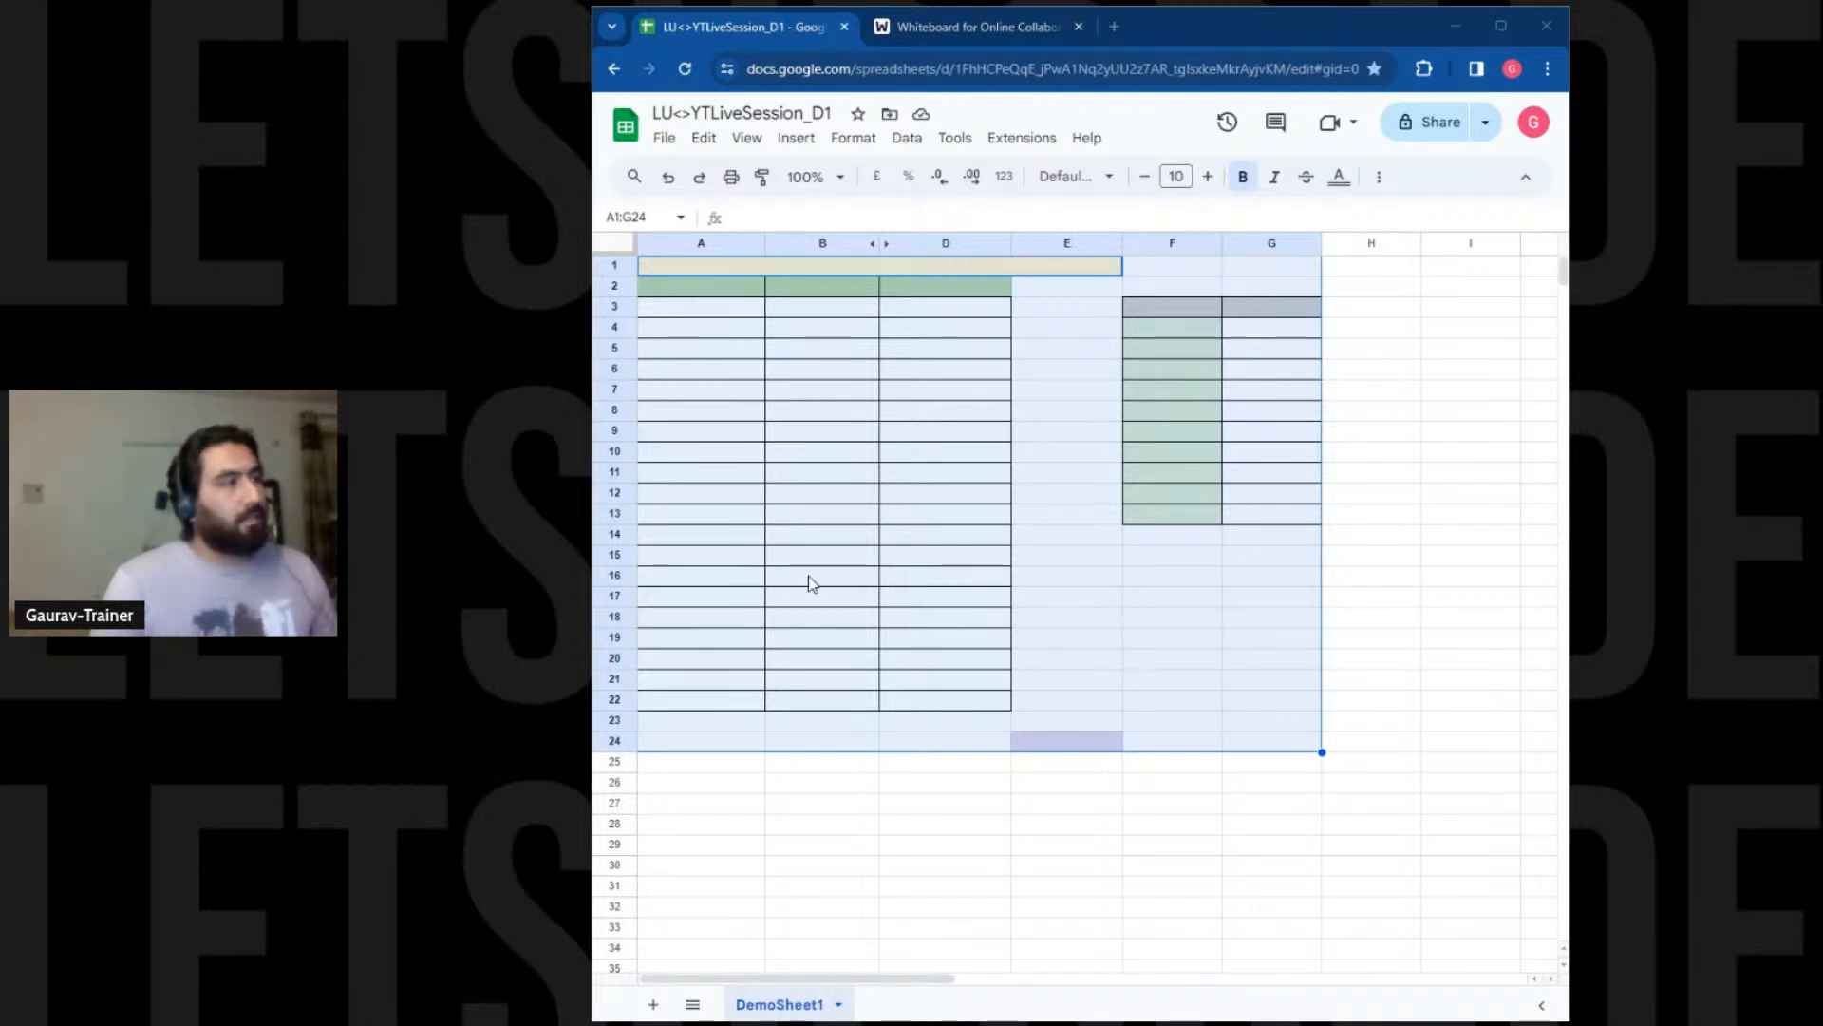
right_click(614, 267)
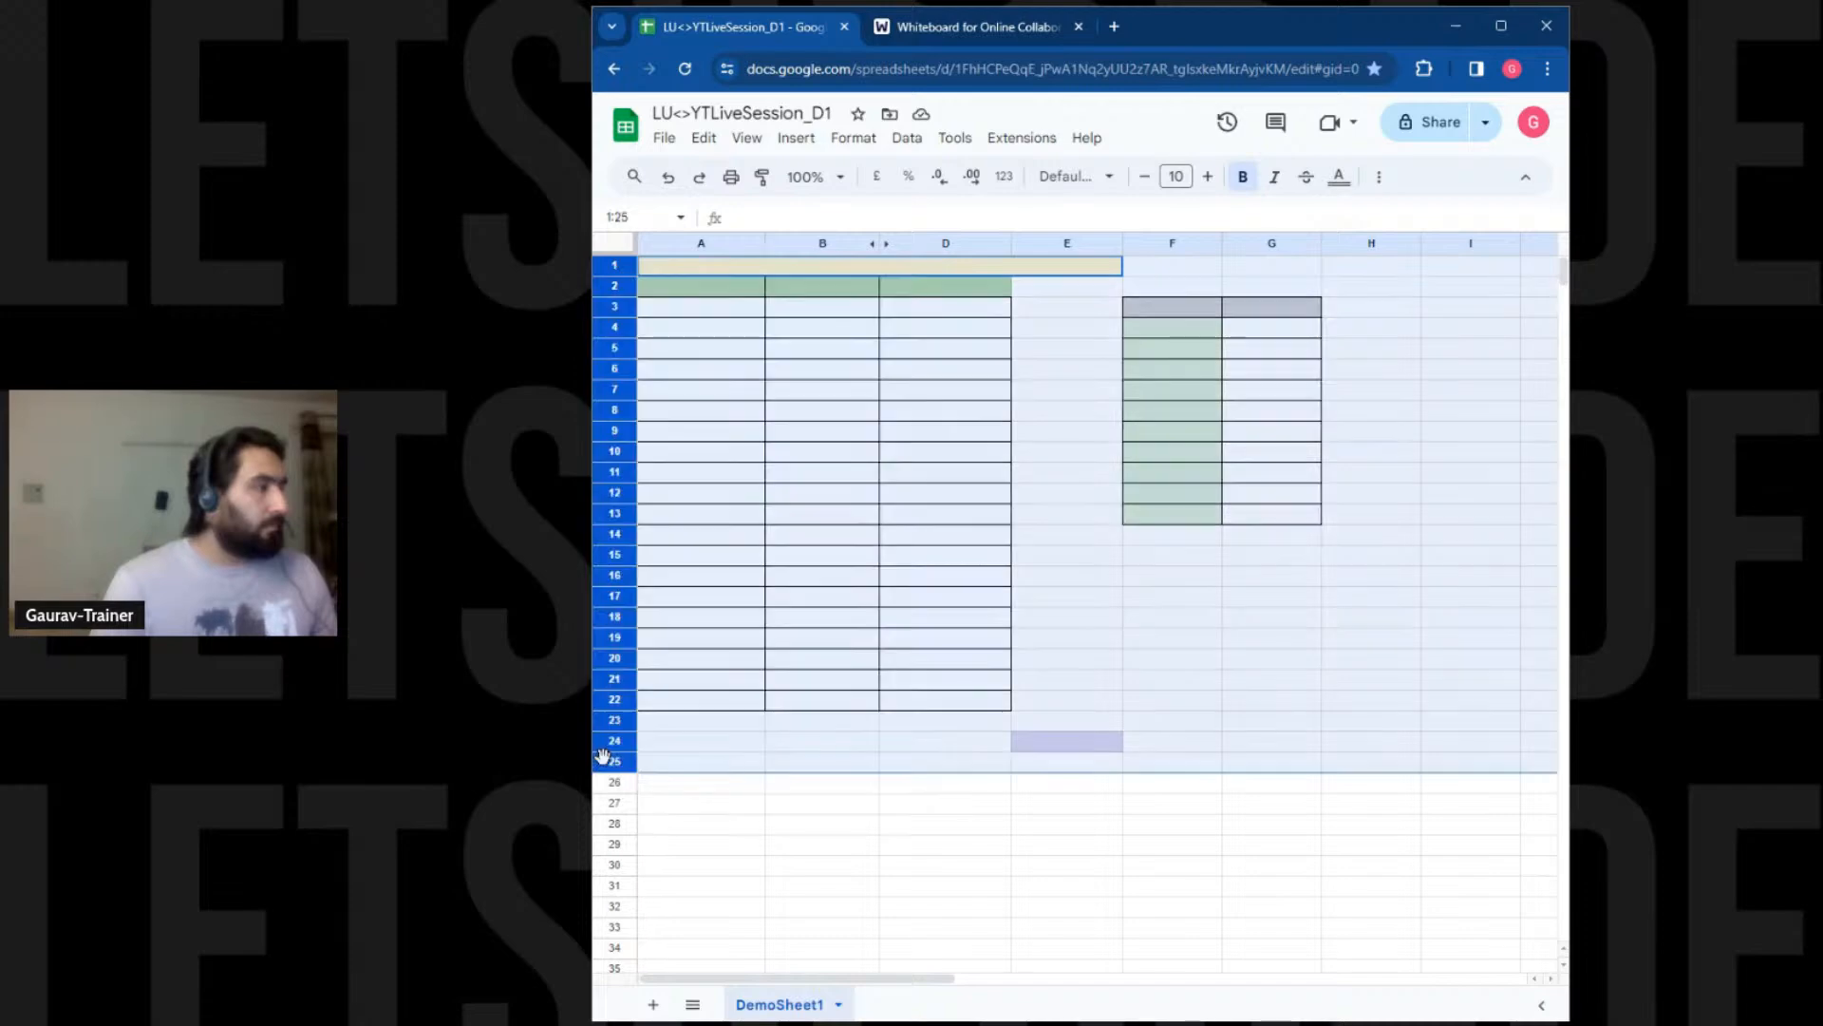
shift+click(606, 760)
right_click(605, 757)
click(698, 470)
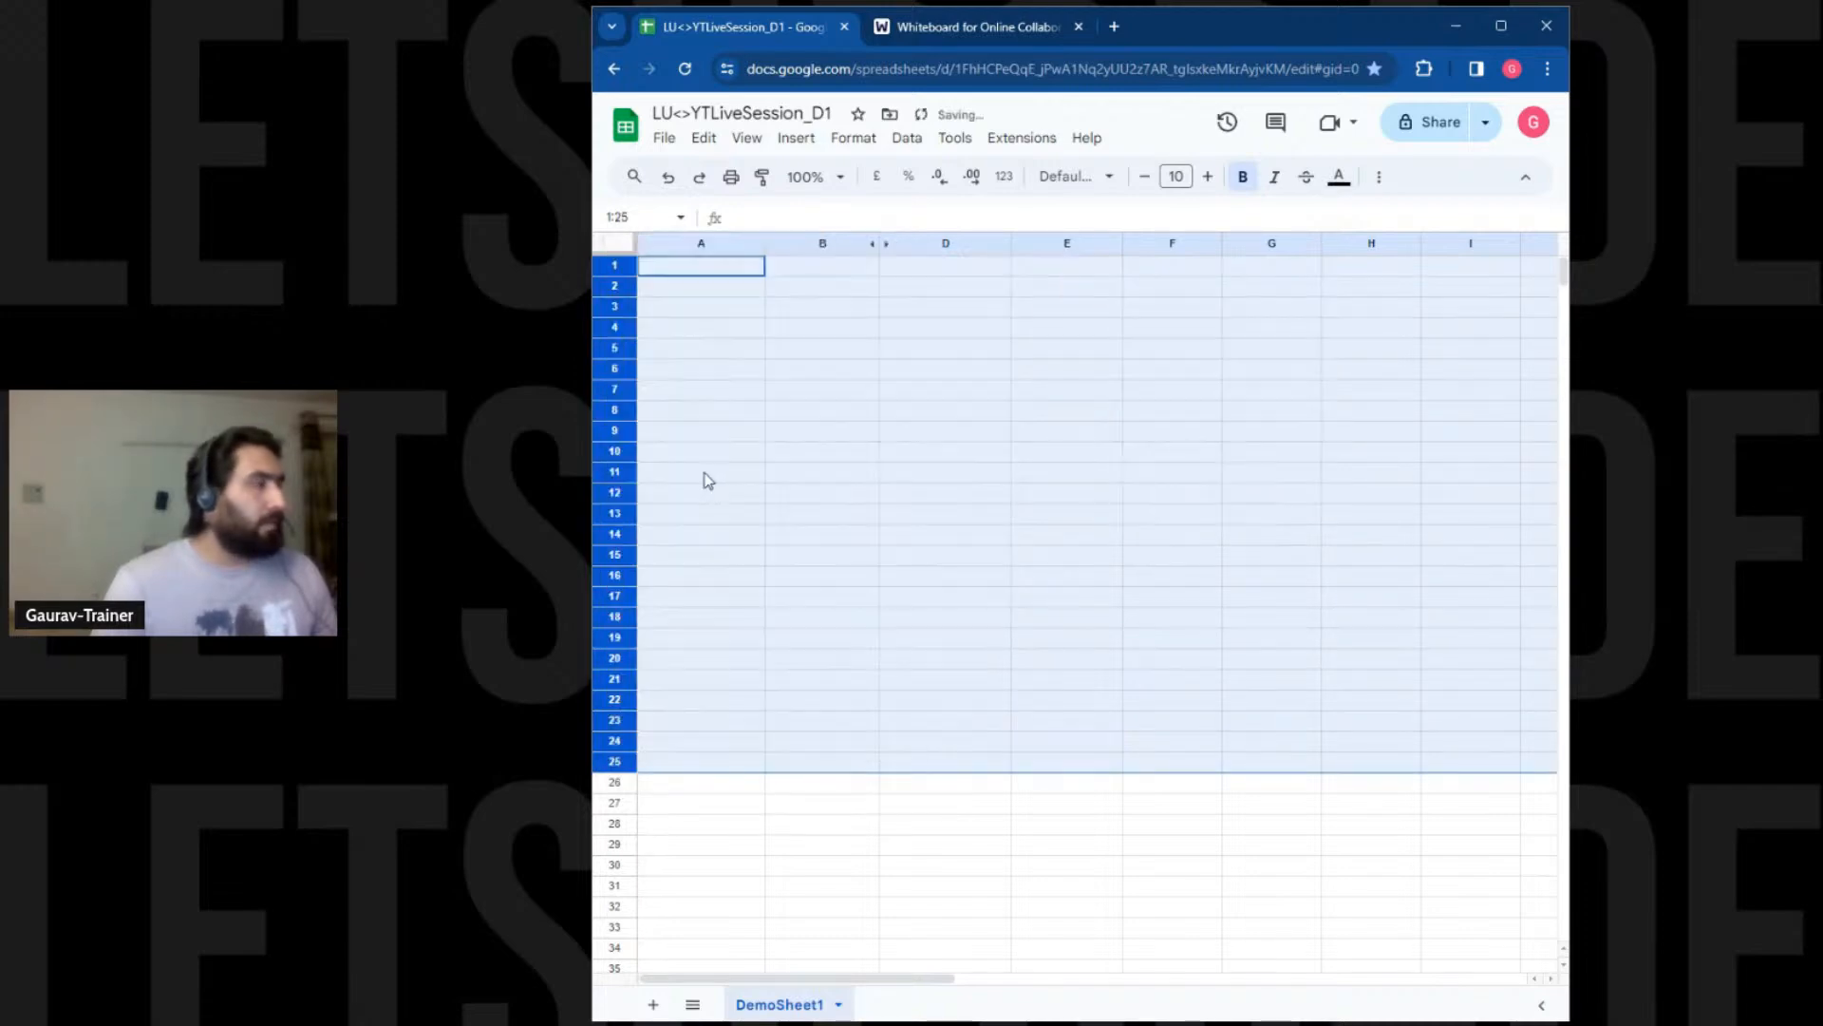
click(773, 312)
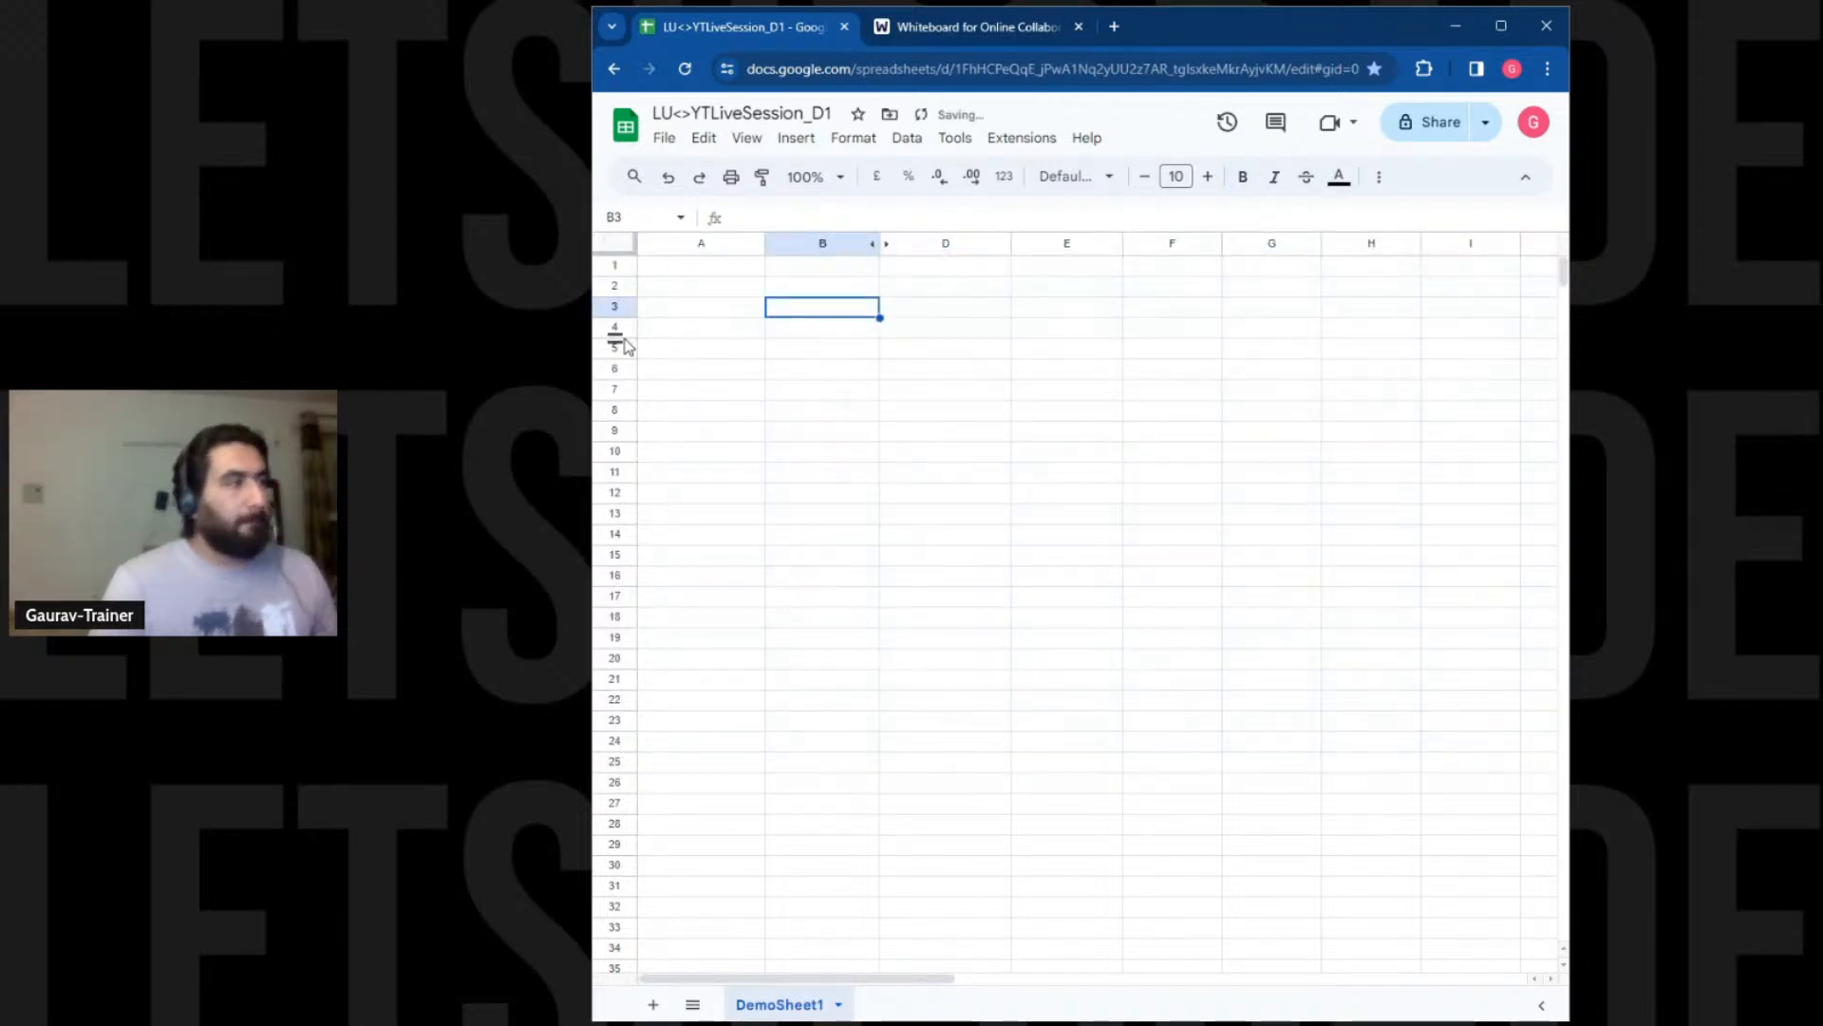
Paste the copied Pokémon dataset and its Search ID# and Name labels into the sheet starting at A1
click(667, 269)
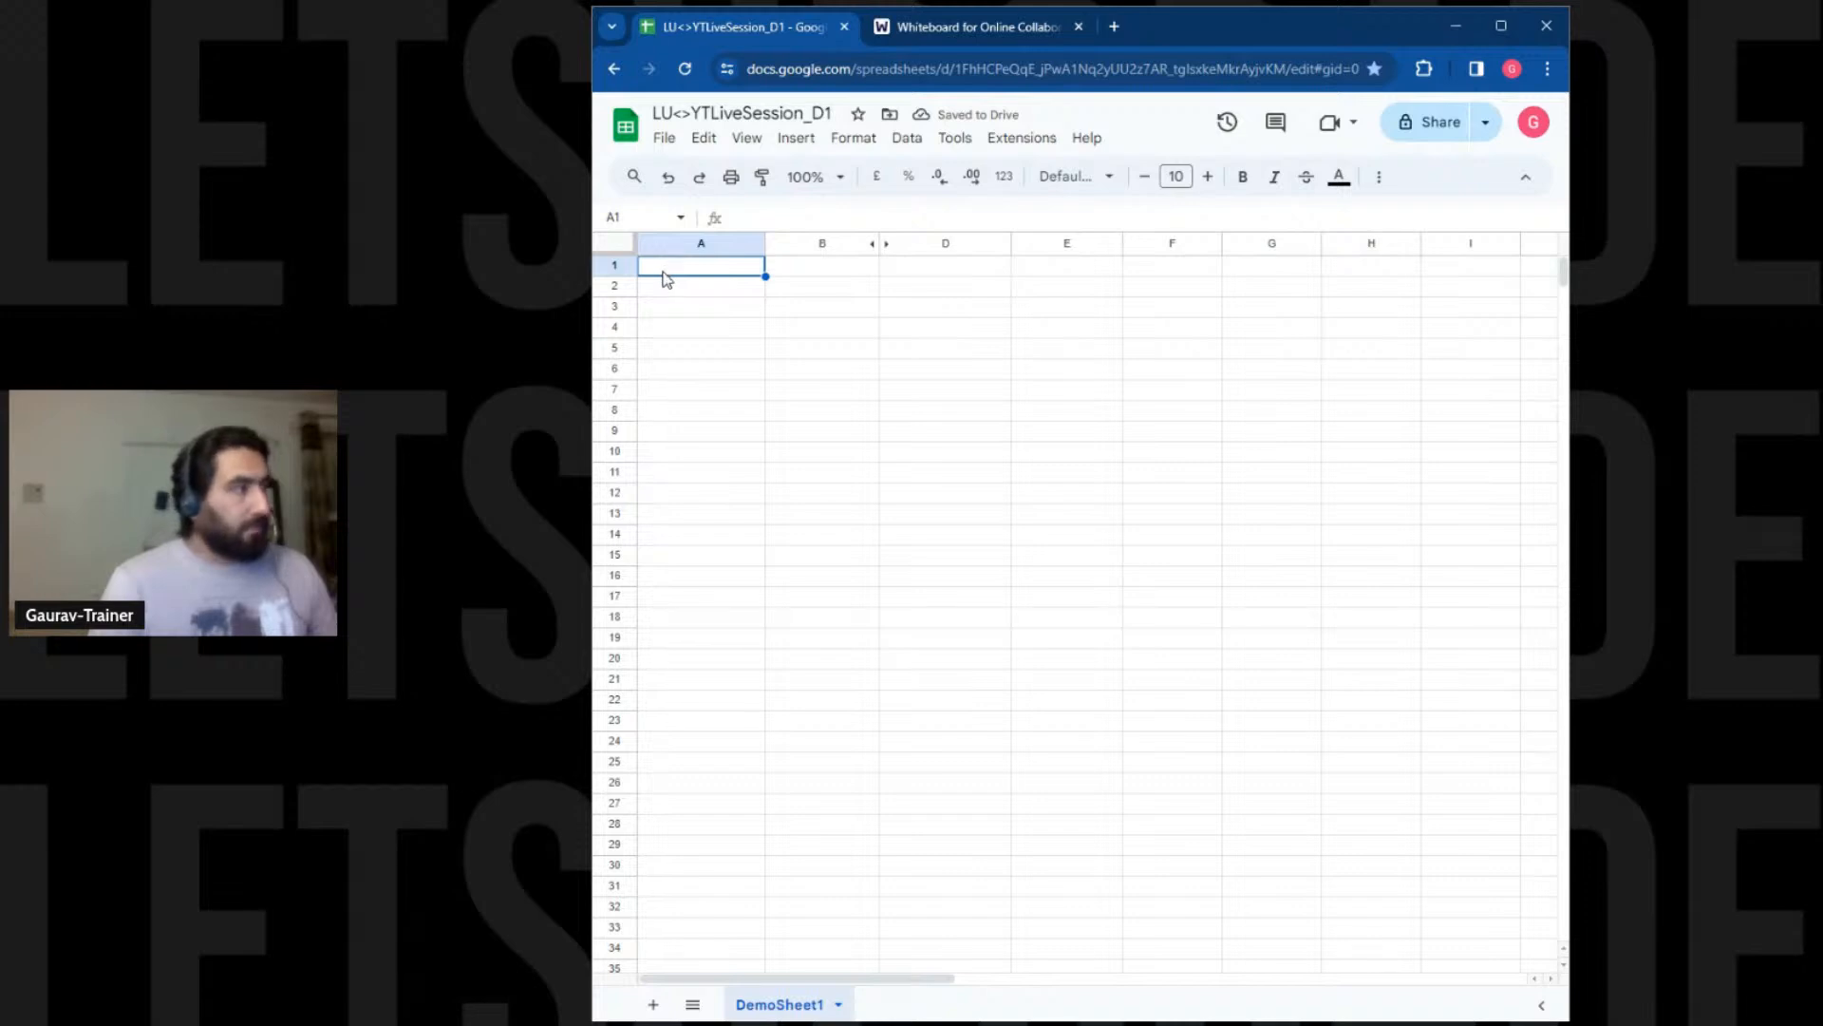
key(ctrl+v)
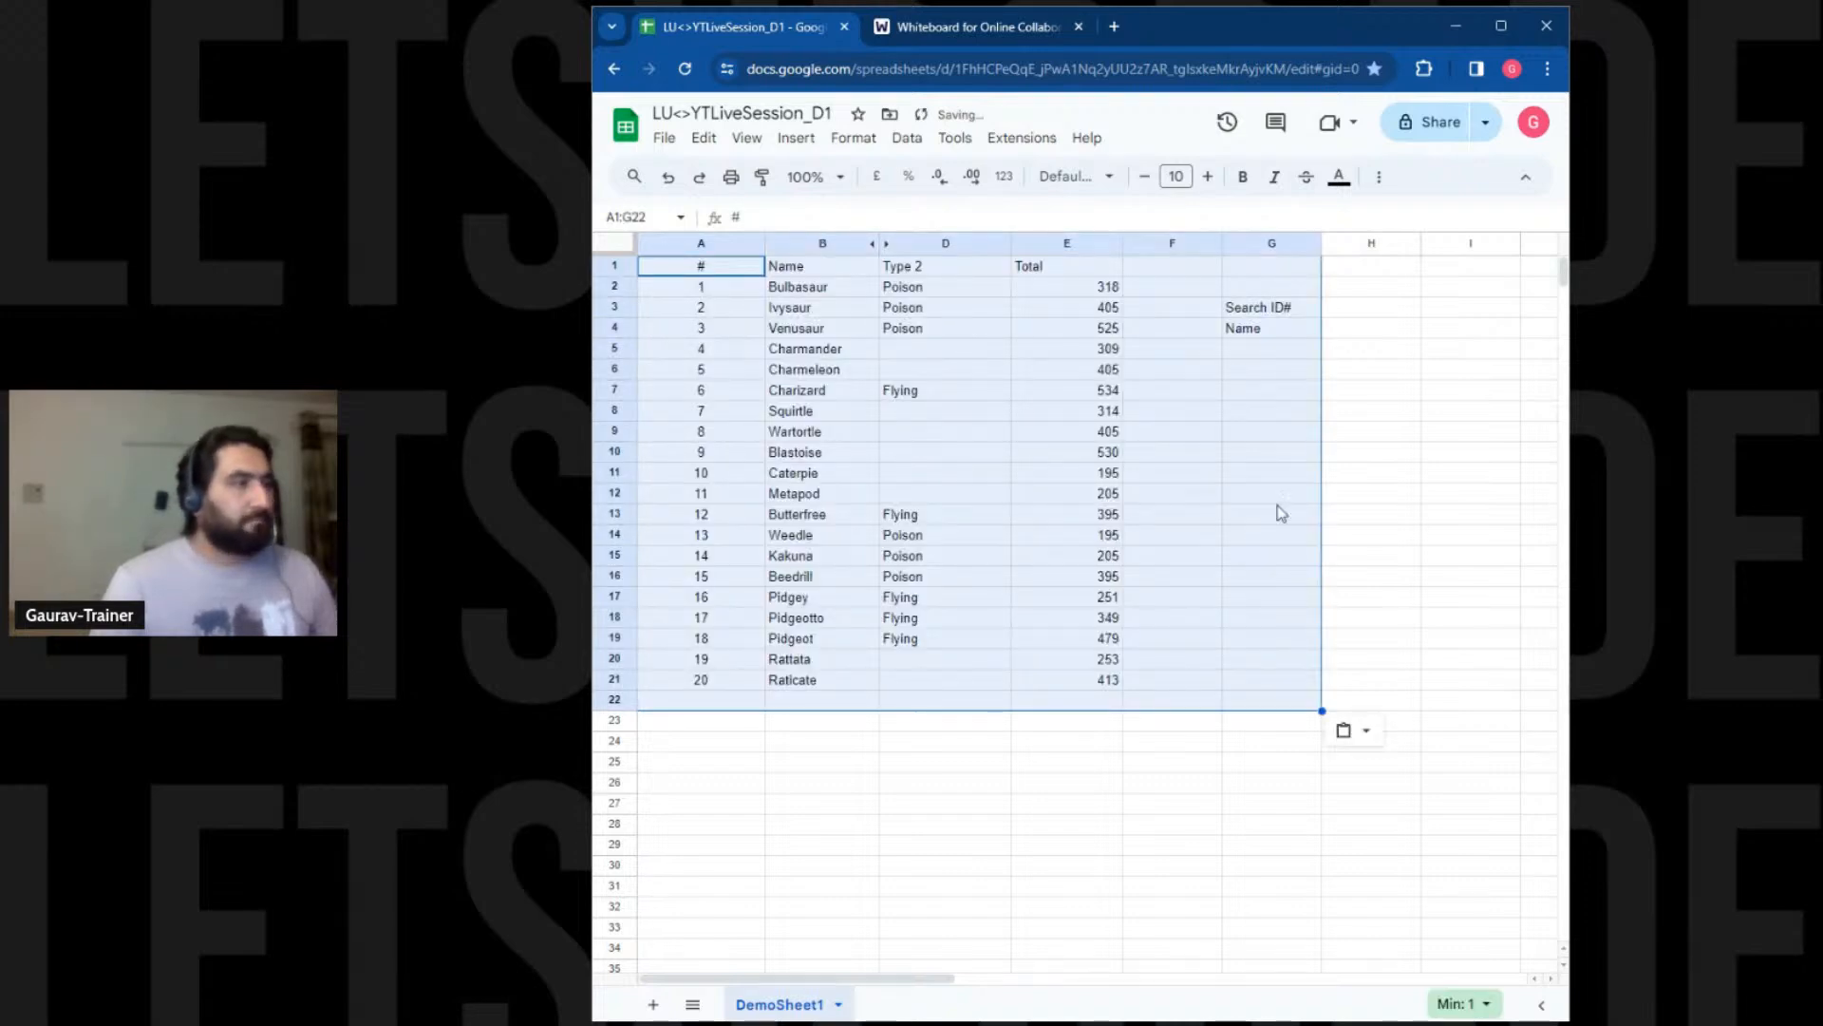
click(1309, 373)
Make the header row A1:E1 bold and fill it with light green
drag(701, 268, 1107, 271)
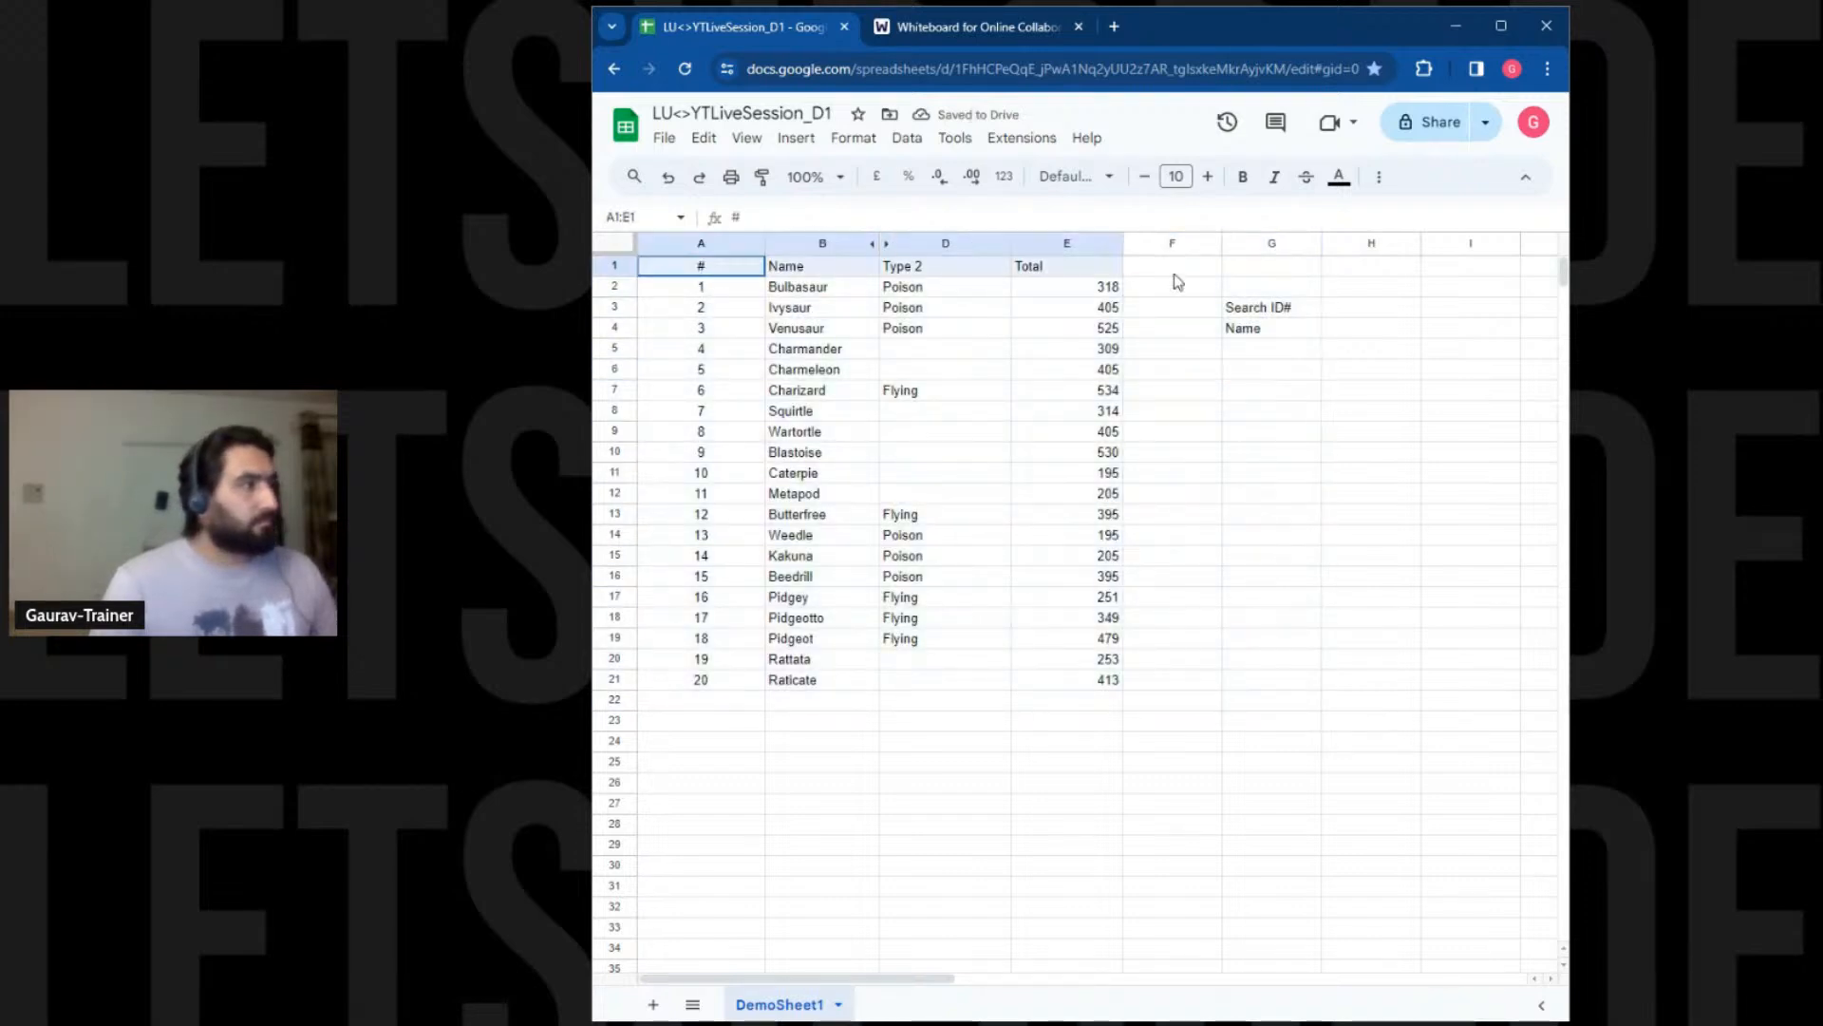
key(ctrl+b)
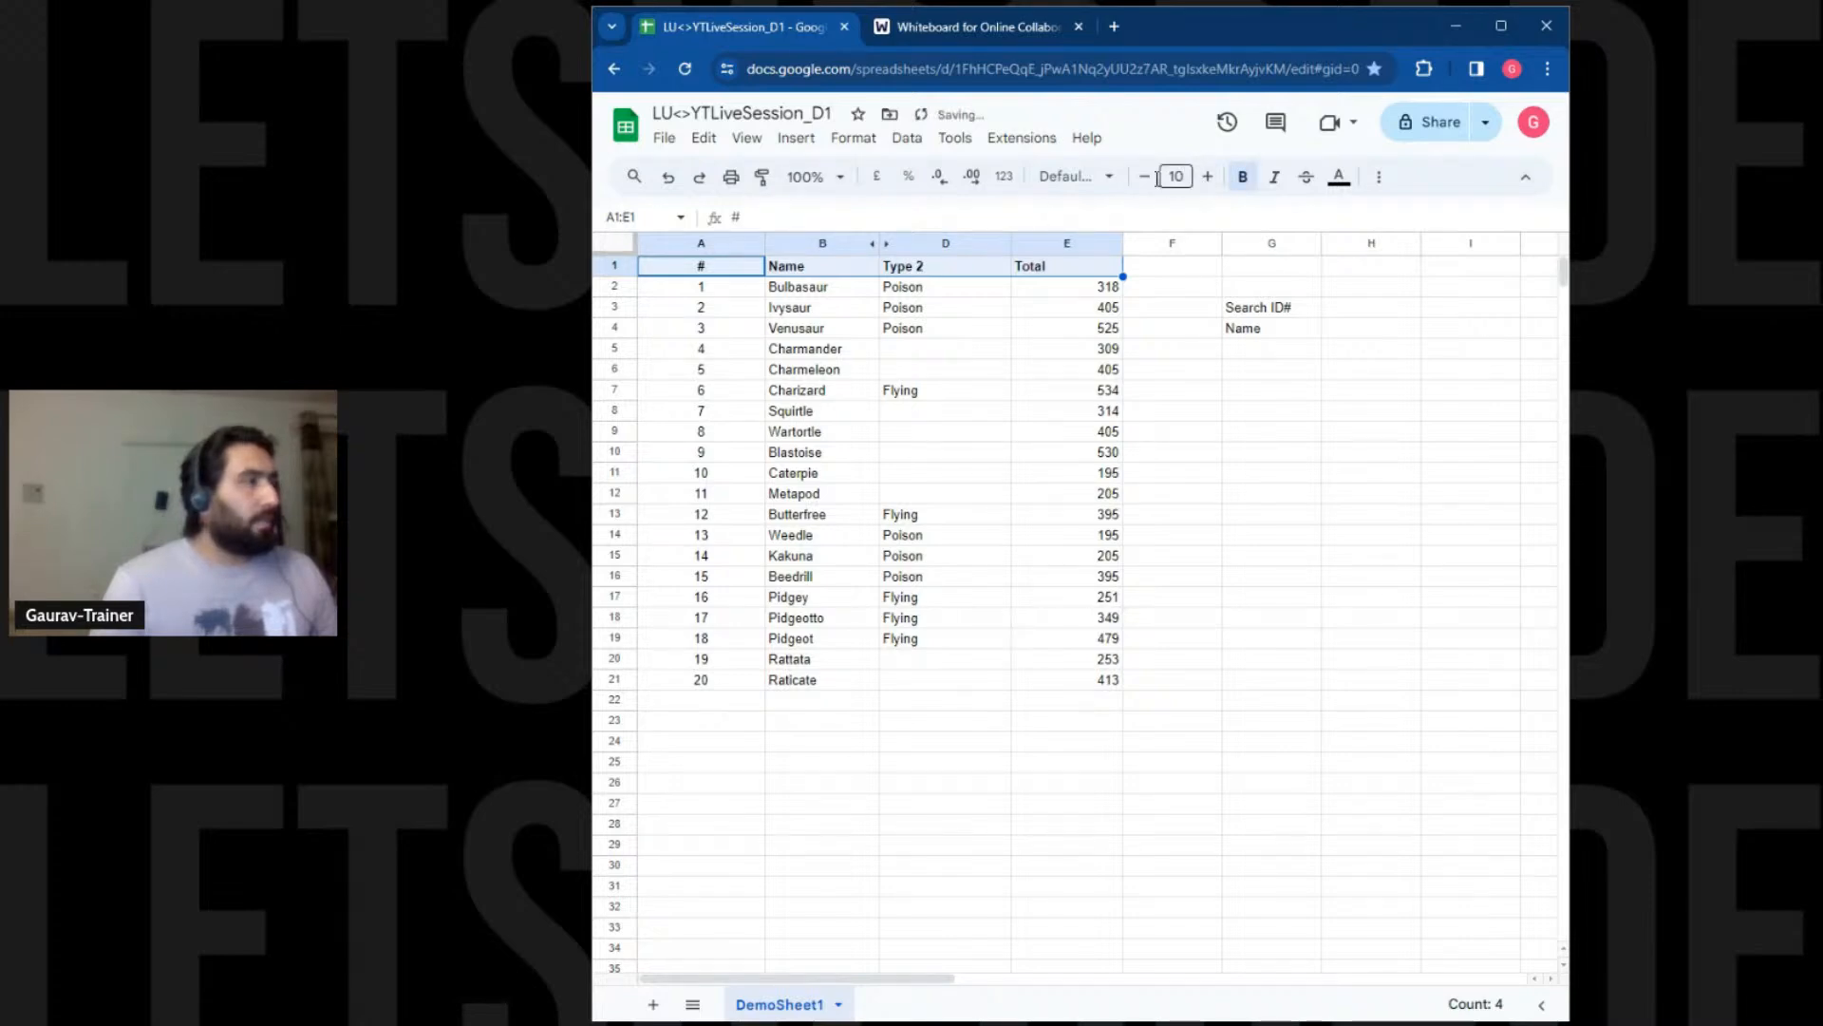
click(1379, 177)
click(823, 215)
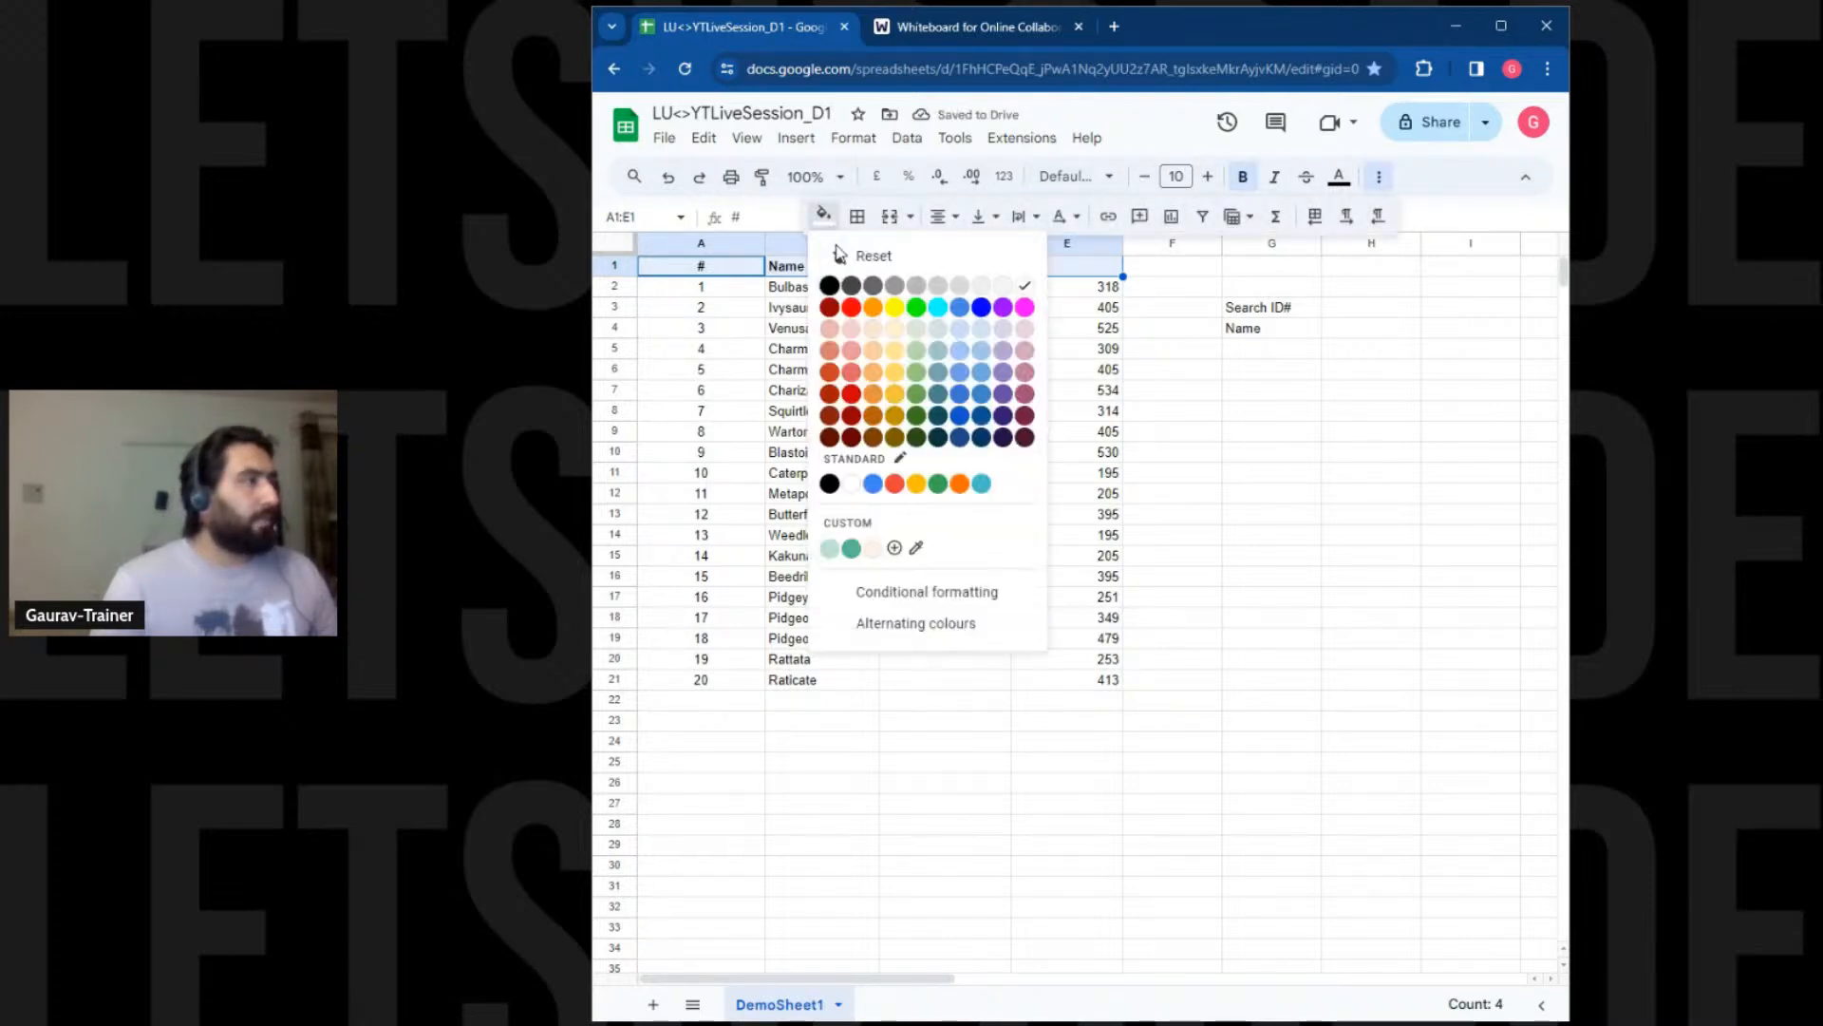
click(918, 351)
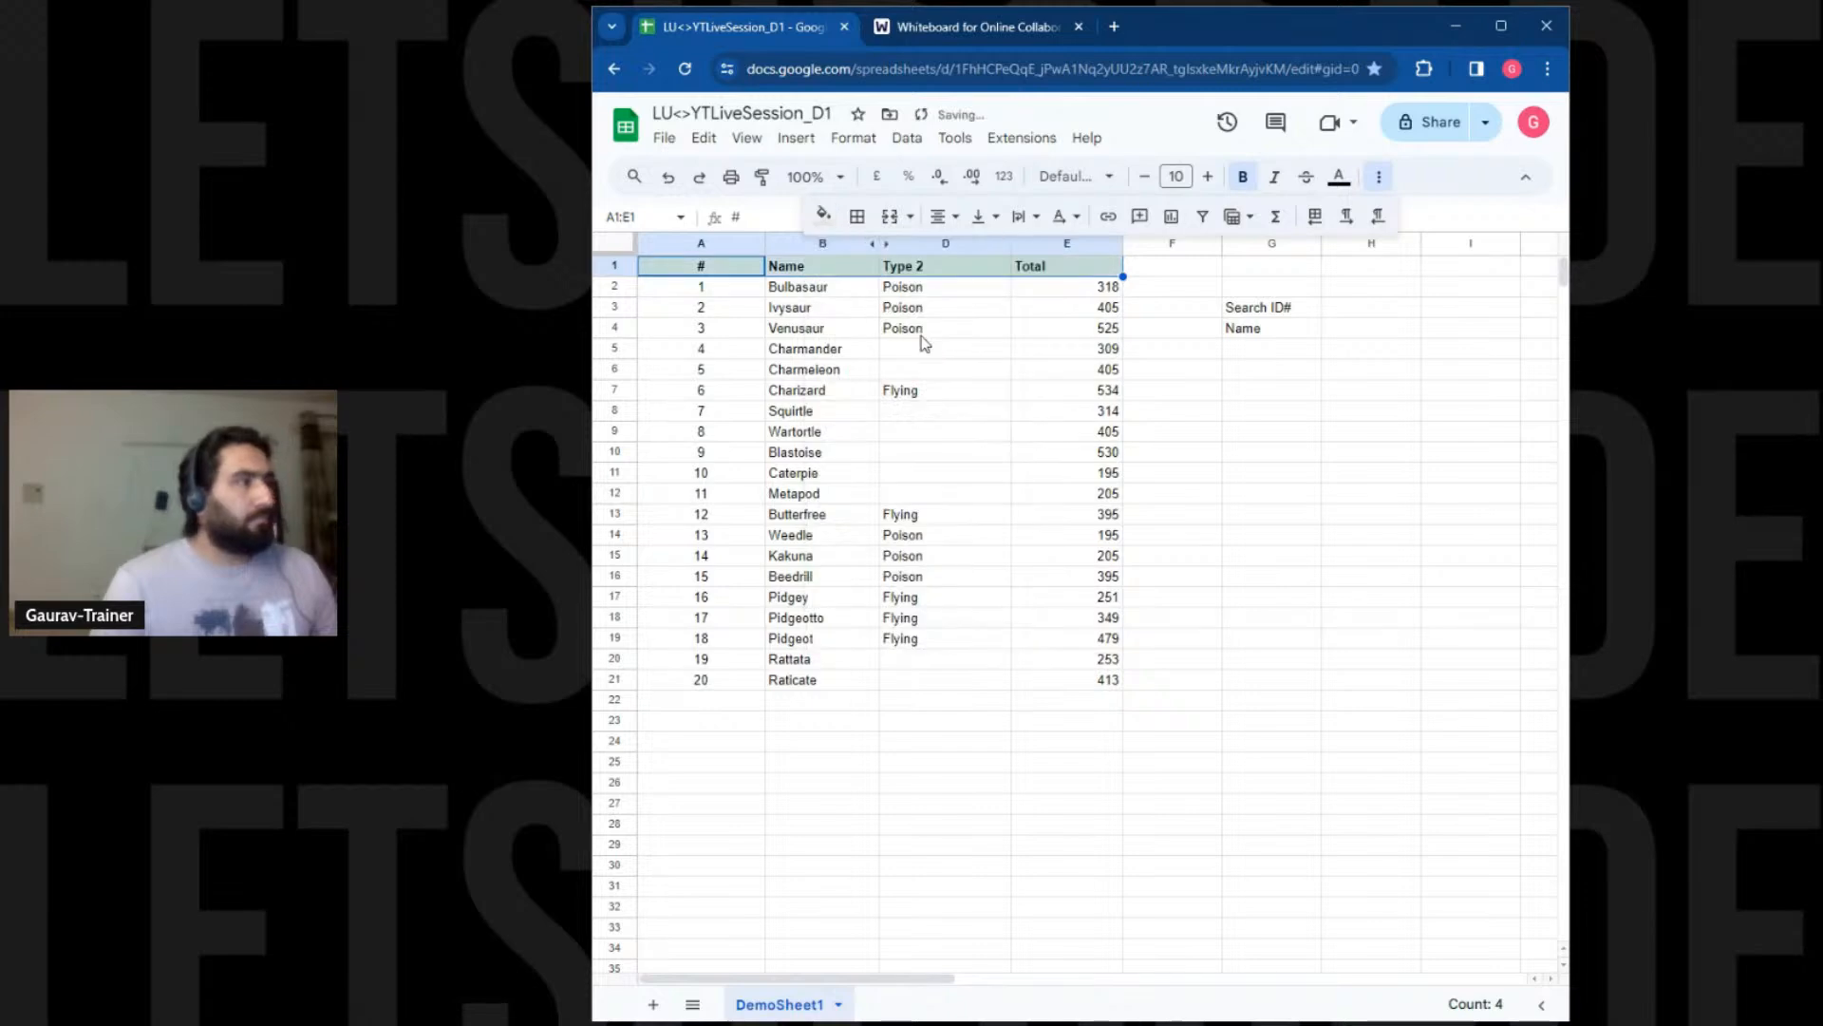
click(1167, 329)
Copy the Name header's formatting onto the Search ID# and Name labels in G3:G4
click(860, 273)
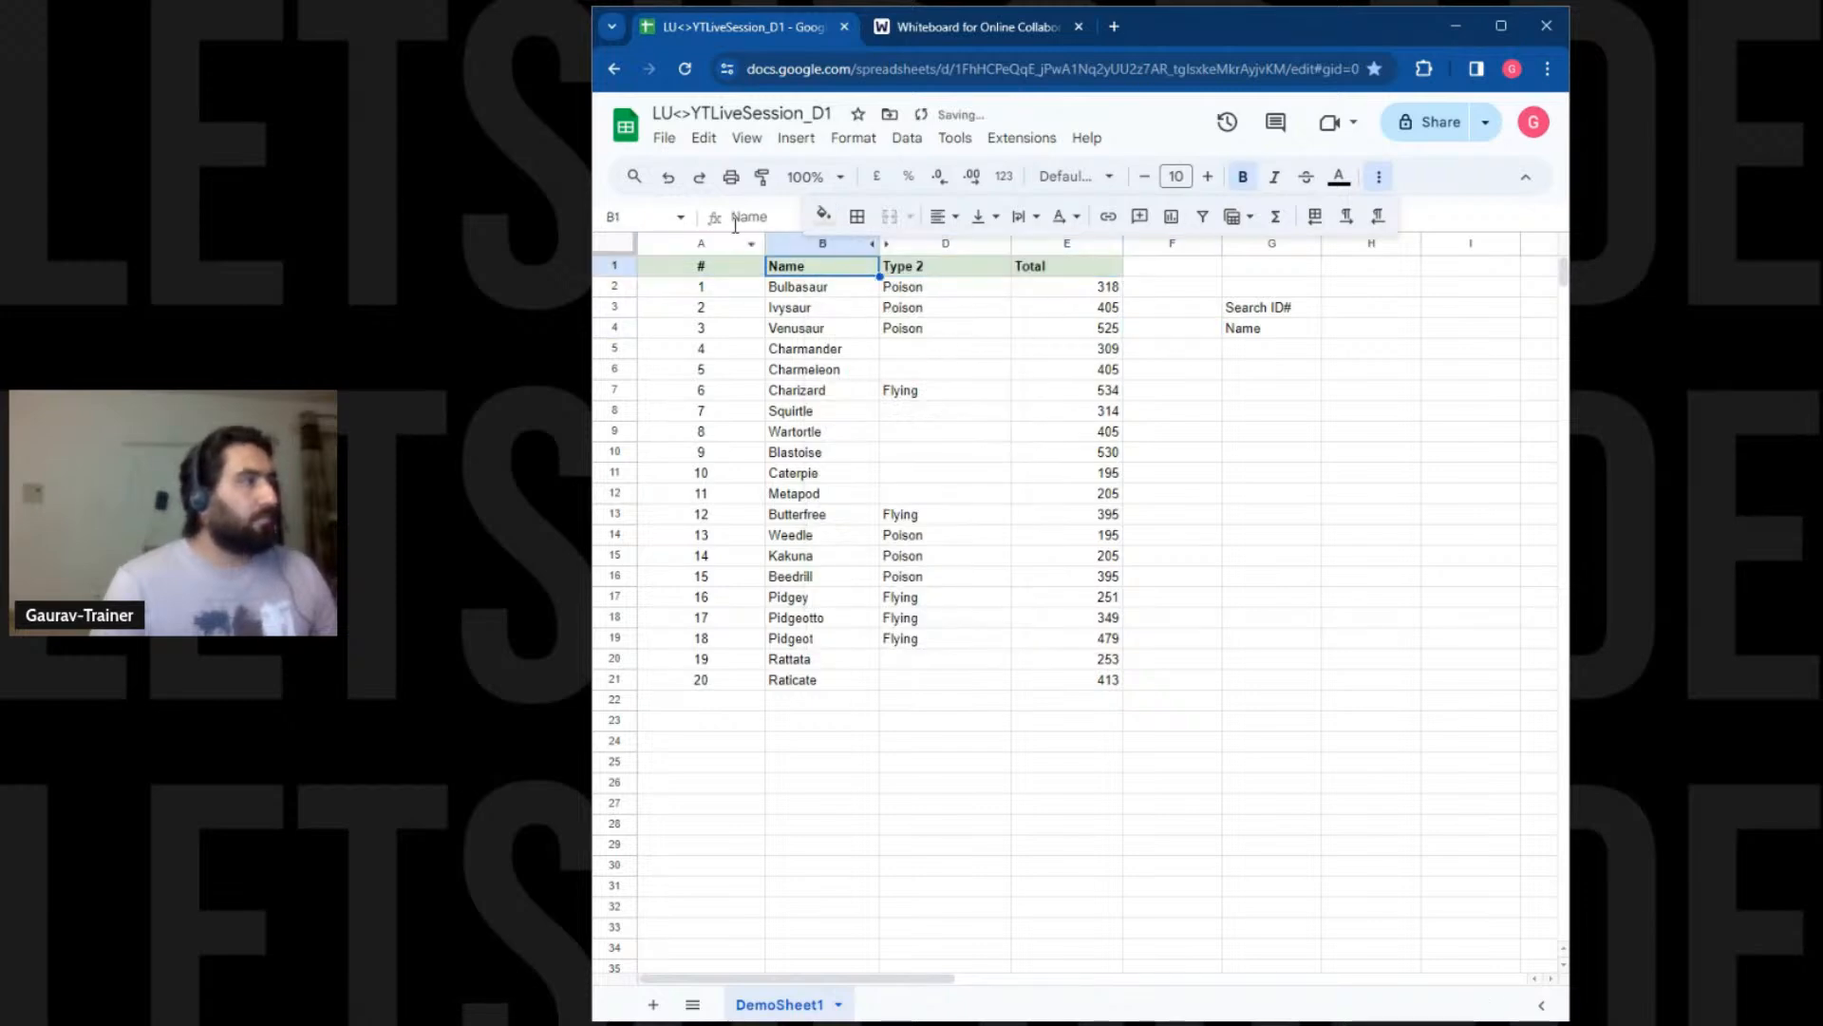
click(762, 176)
drag(1249, 312, 1249, 330)
click(1258, 375)
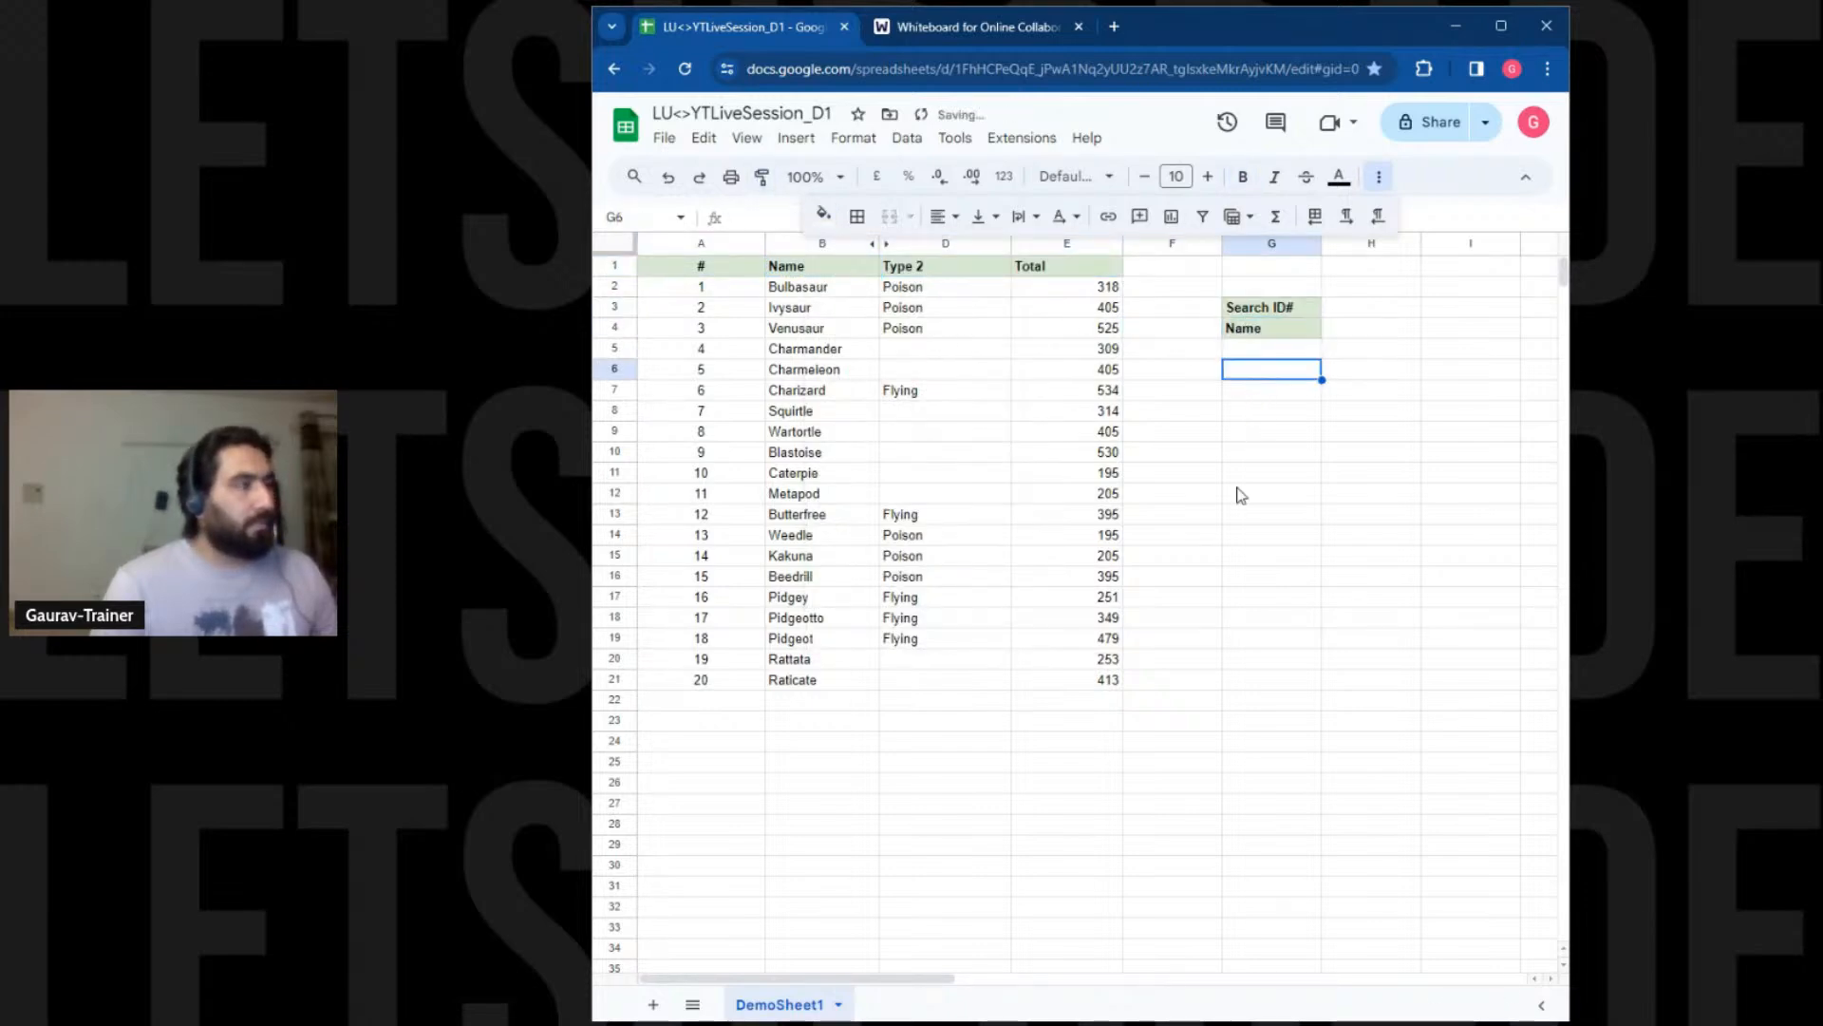
Apply all borders to the header row A1:E1 and to the search block G3:H4
mouse_move(676, 273)
mouse_down()
mouse_move(1055, 293)
mouse_move(1063, 271)
mouse_up()
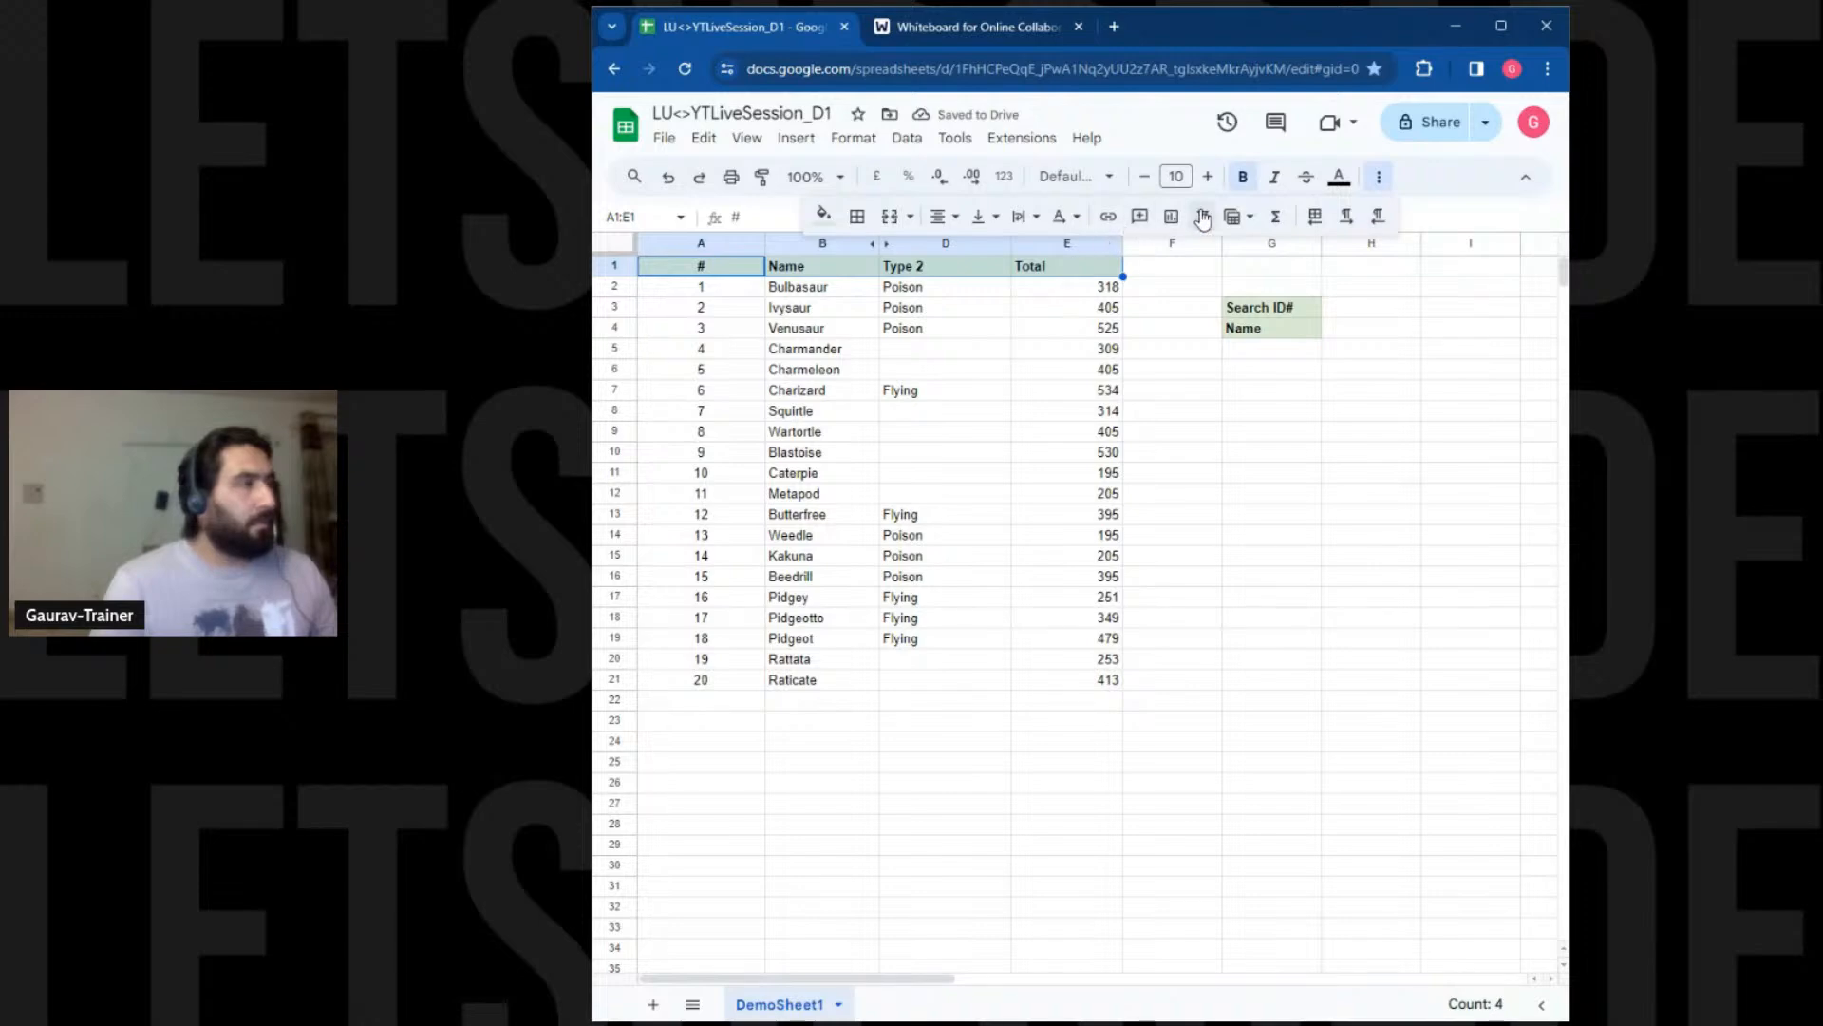
click(857, 217)
click(867, 258)
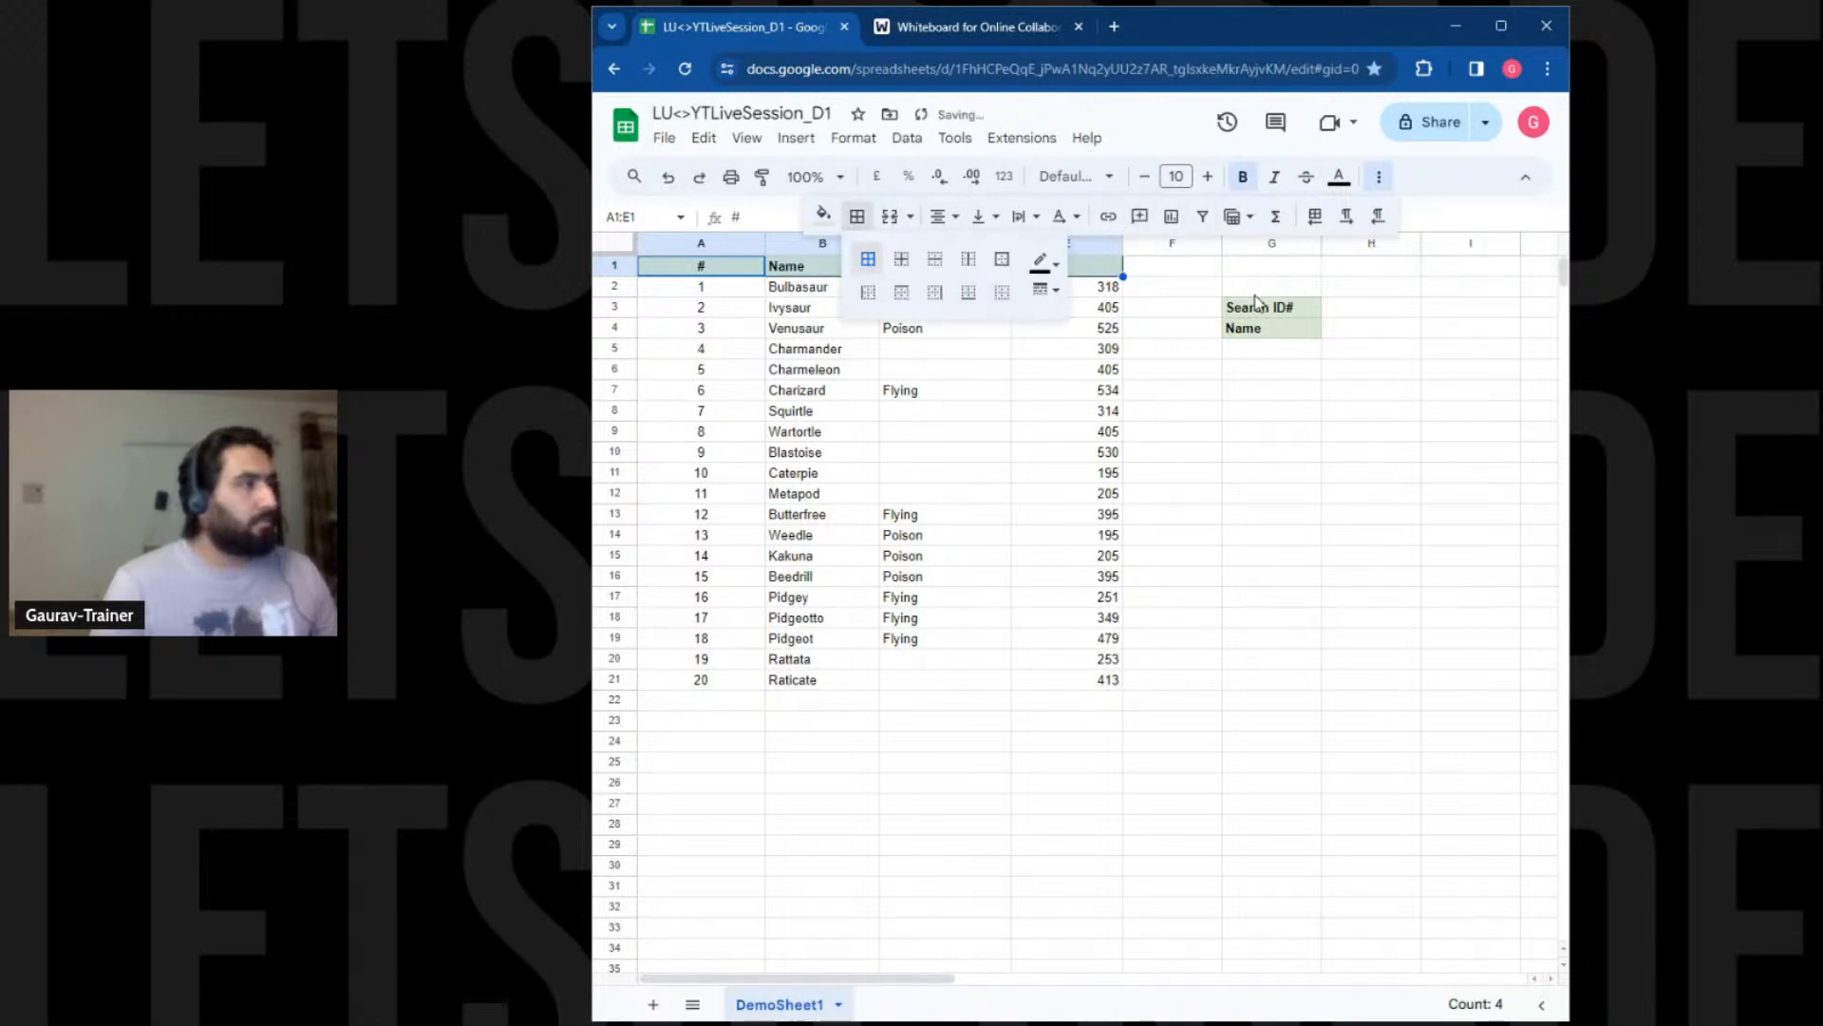
drag(1258, 307, 1377, 343)
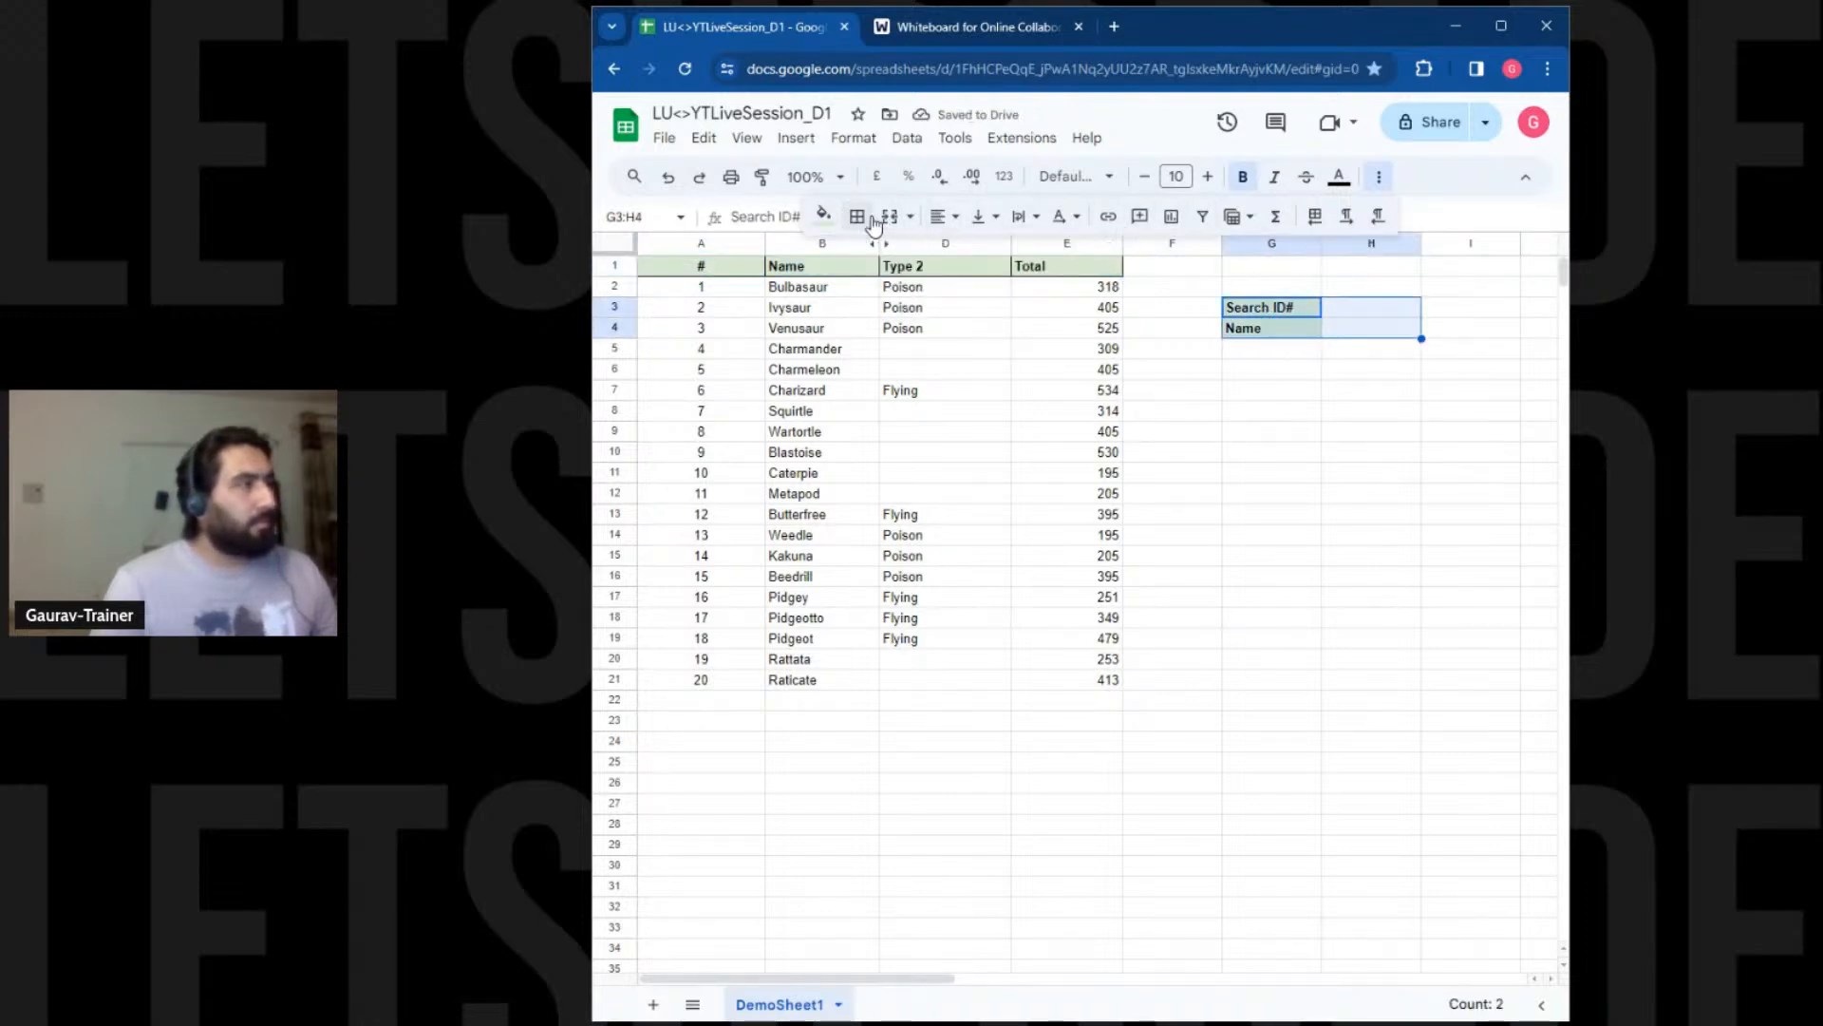
click(857, 217)
click(869, 263)
Apply all borders to the whole data table A1:E21
drag(657, 272, 1109, 686)
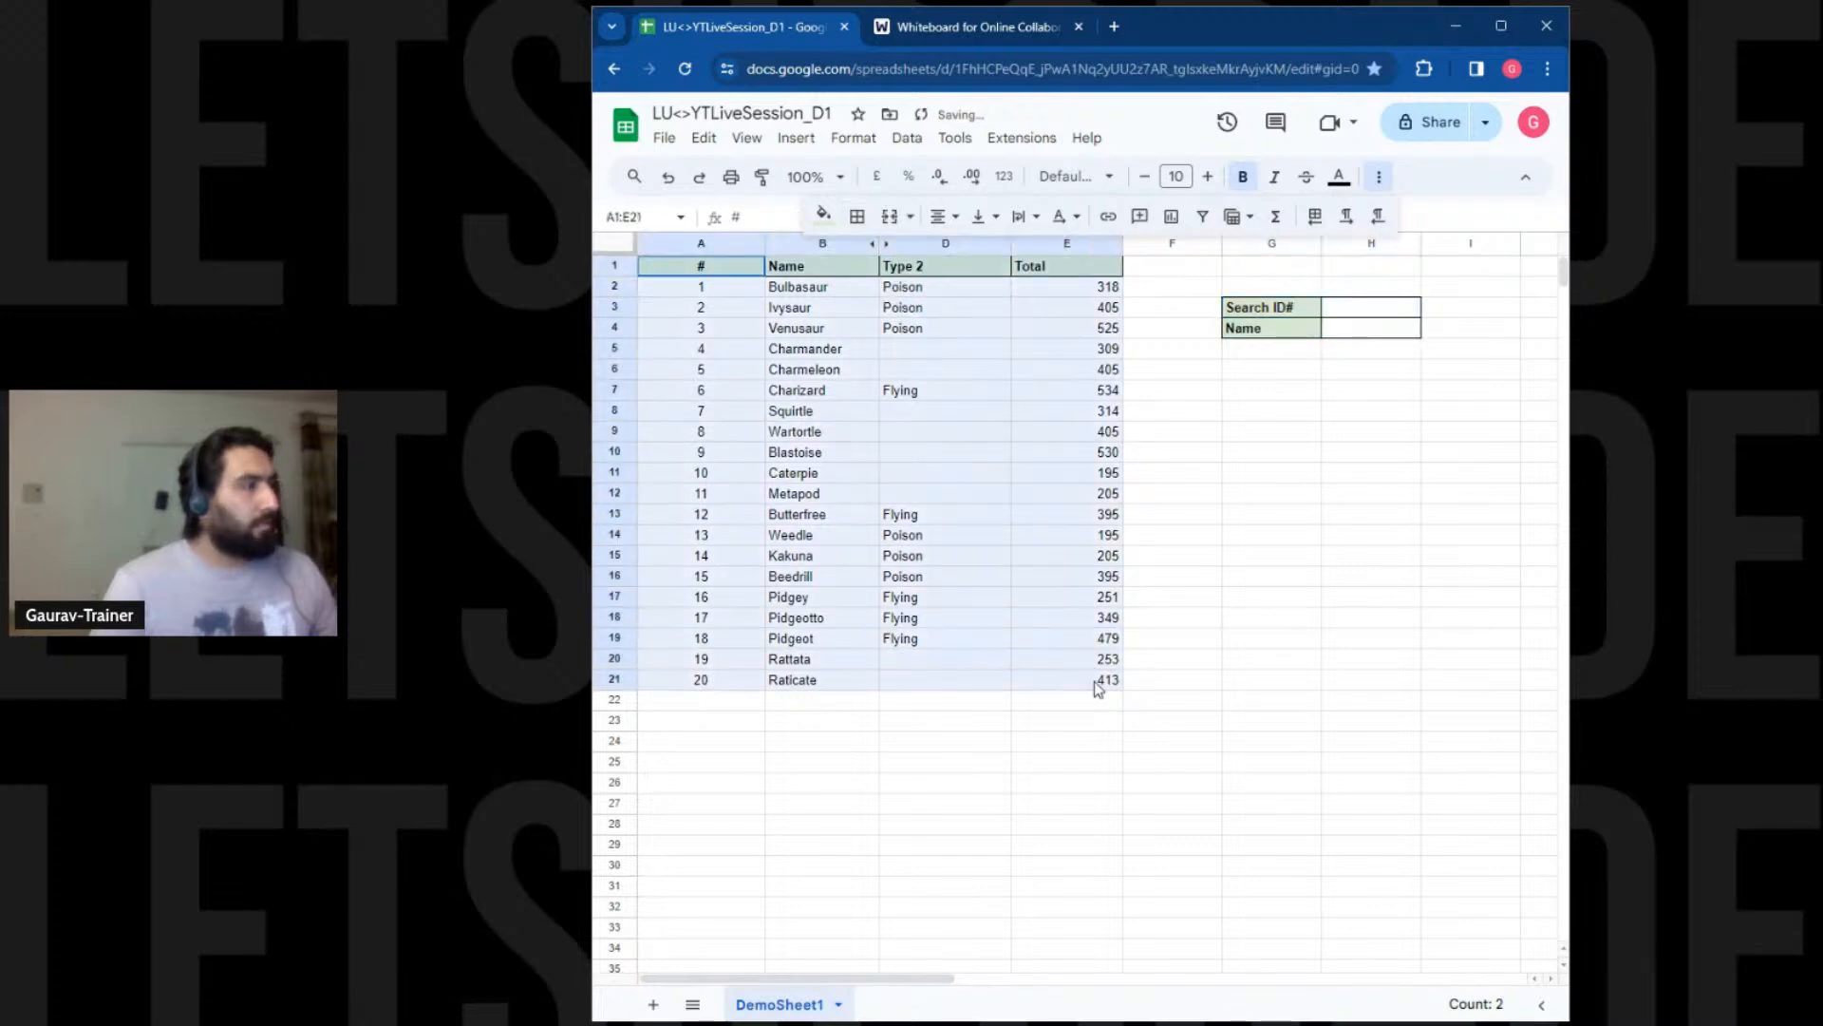
click(856, 216)
click(868, 260)
click(1172, 410)
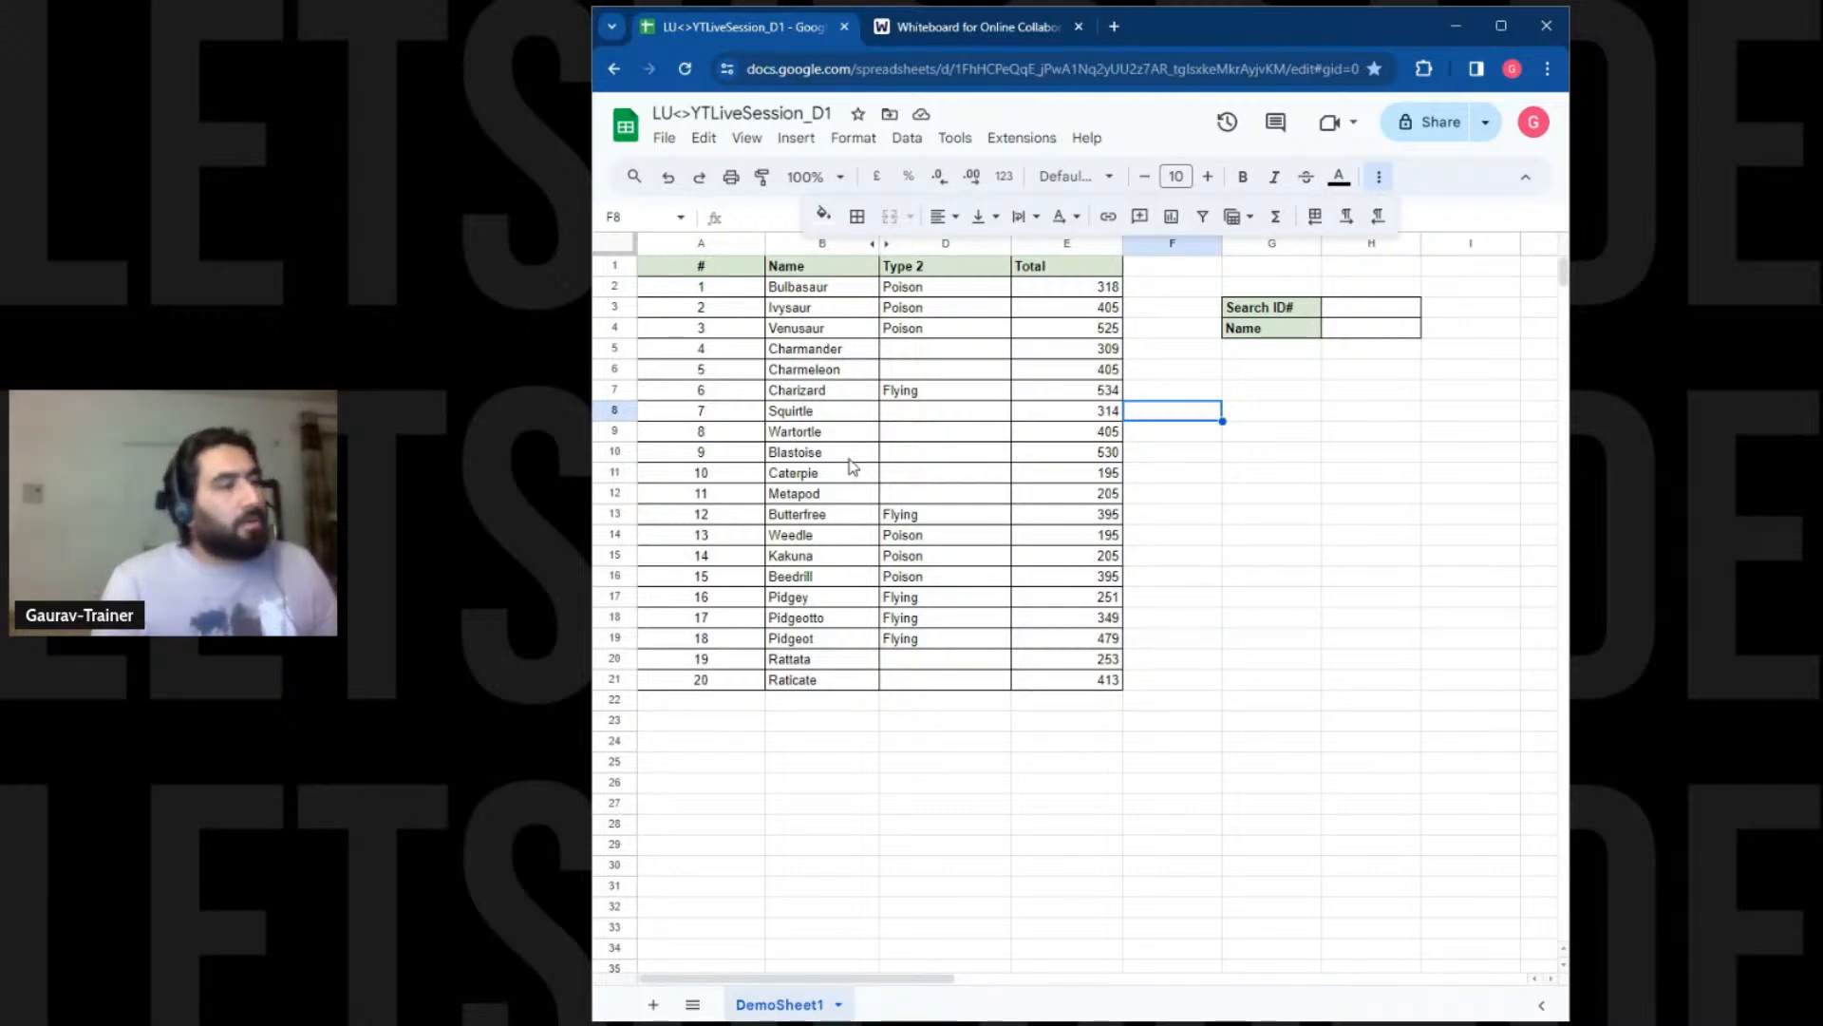
Insert one row above the data table's header row
right_click(614, 265)
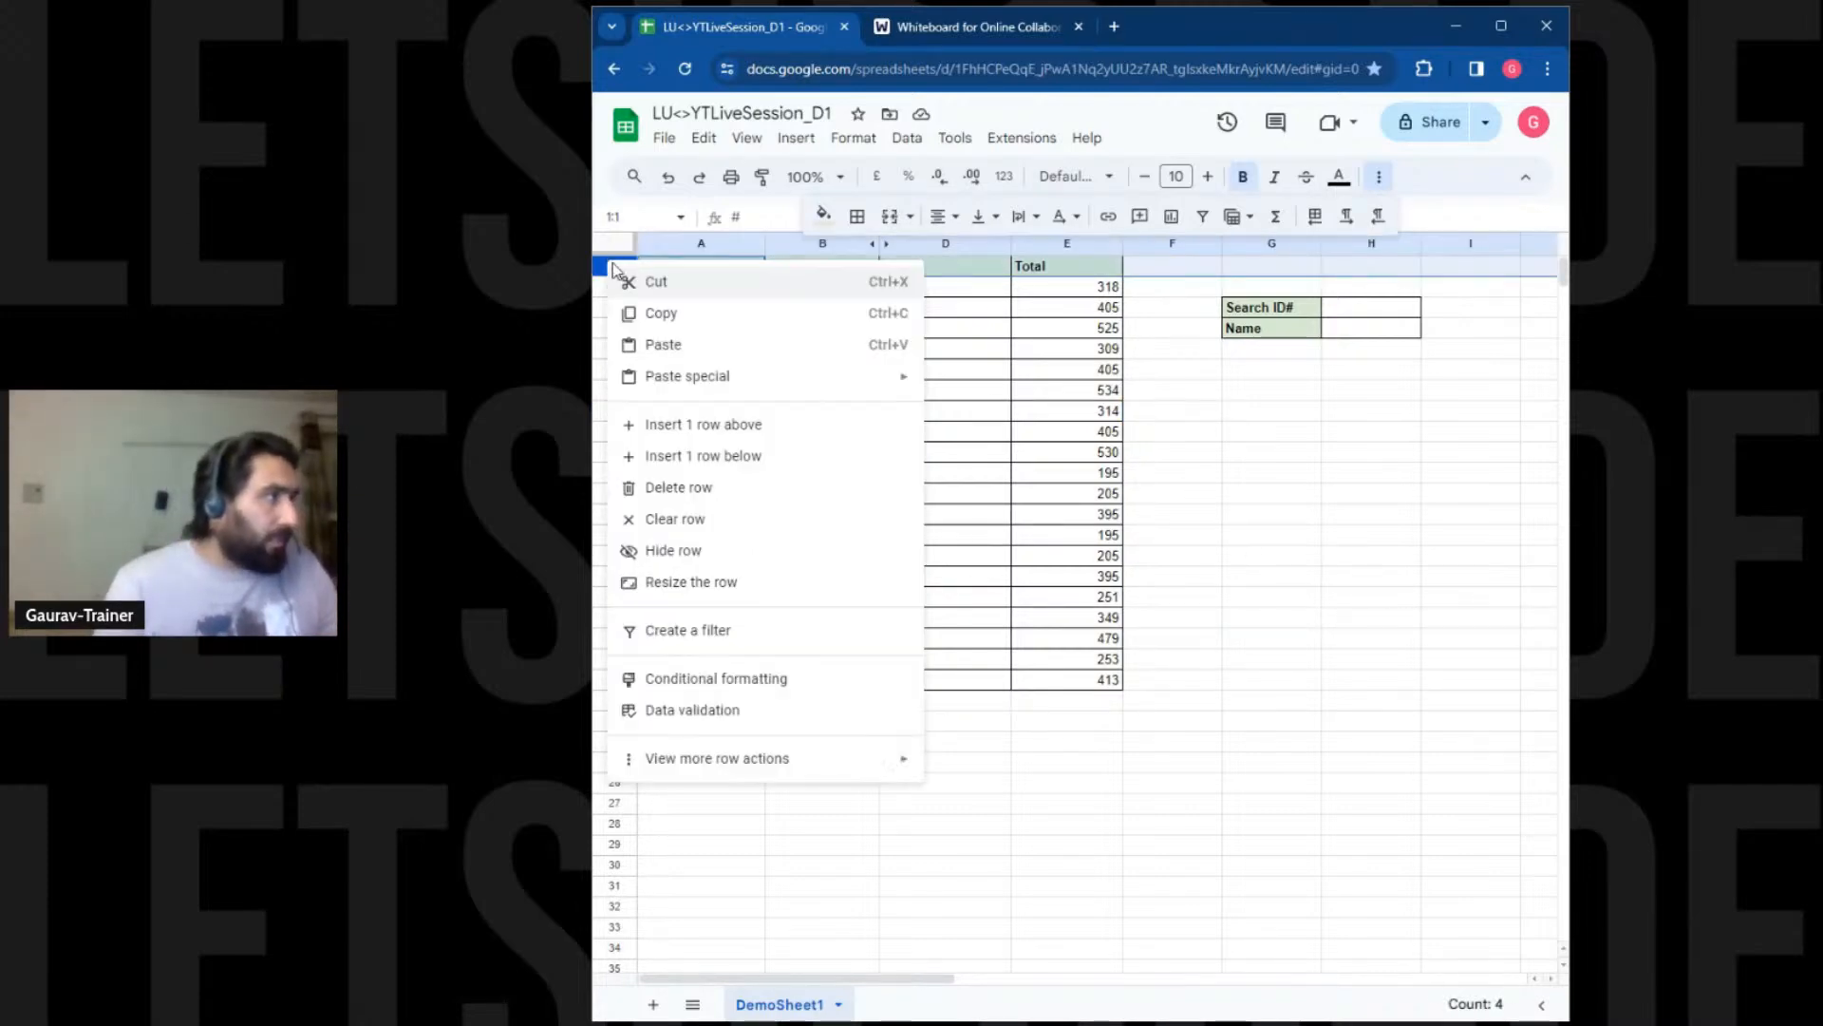
click(698, 425)
click(676, 273)
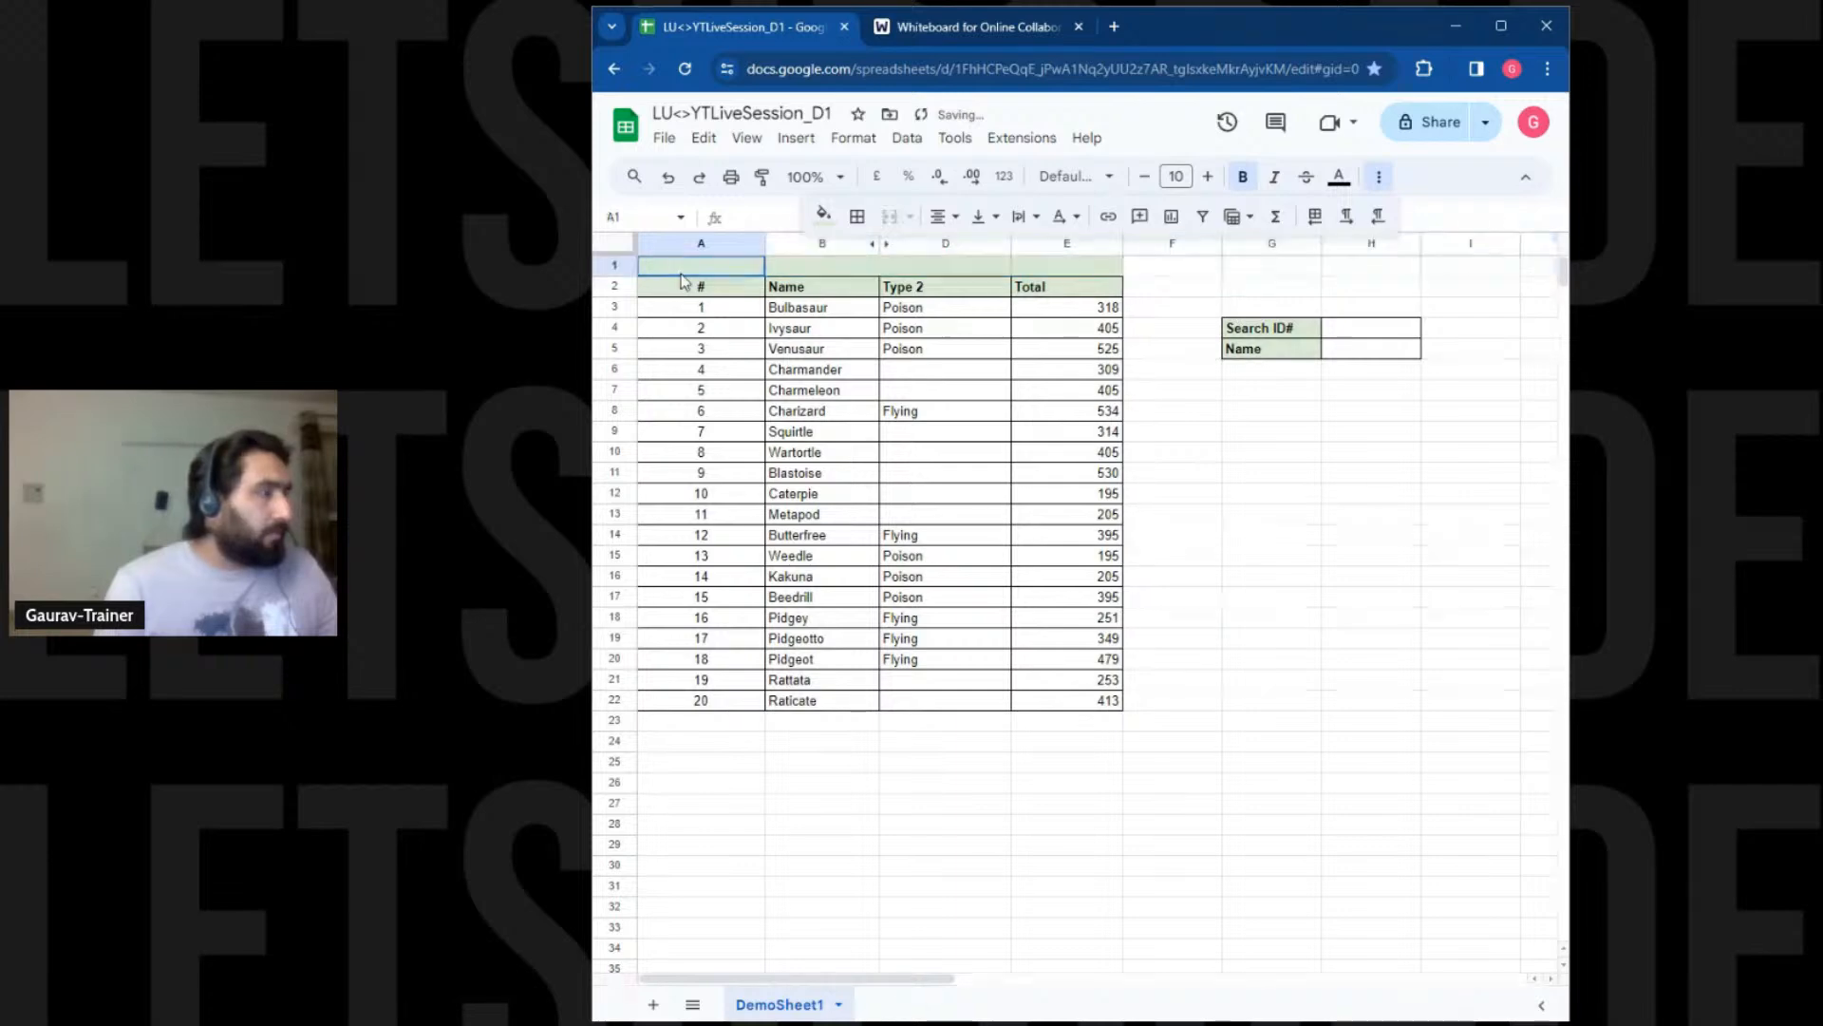
Fill the new top row cells A1:E1 with a pale yellow background
drag(708, 270, 1092, 266)
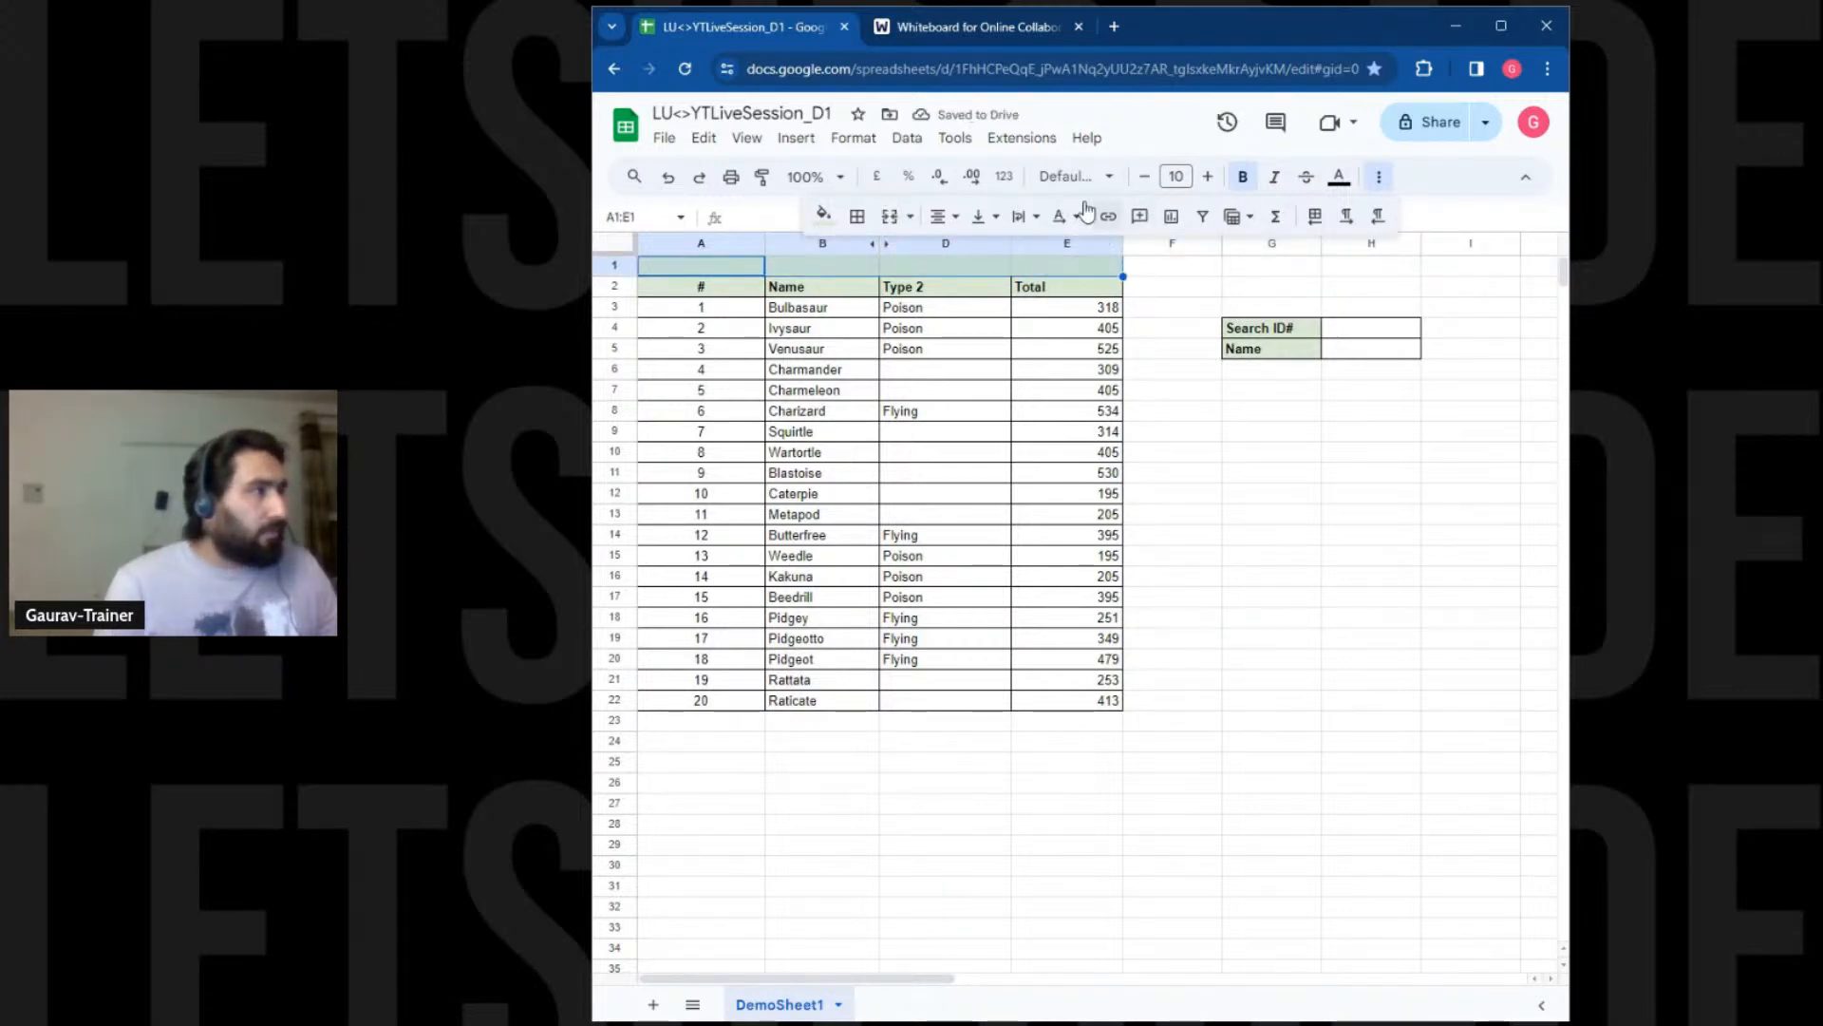
click(825, 214)
click(881, 339)
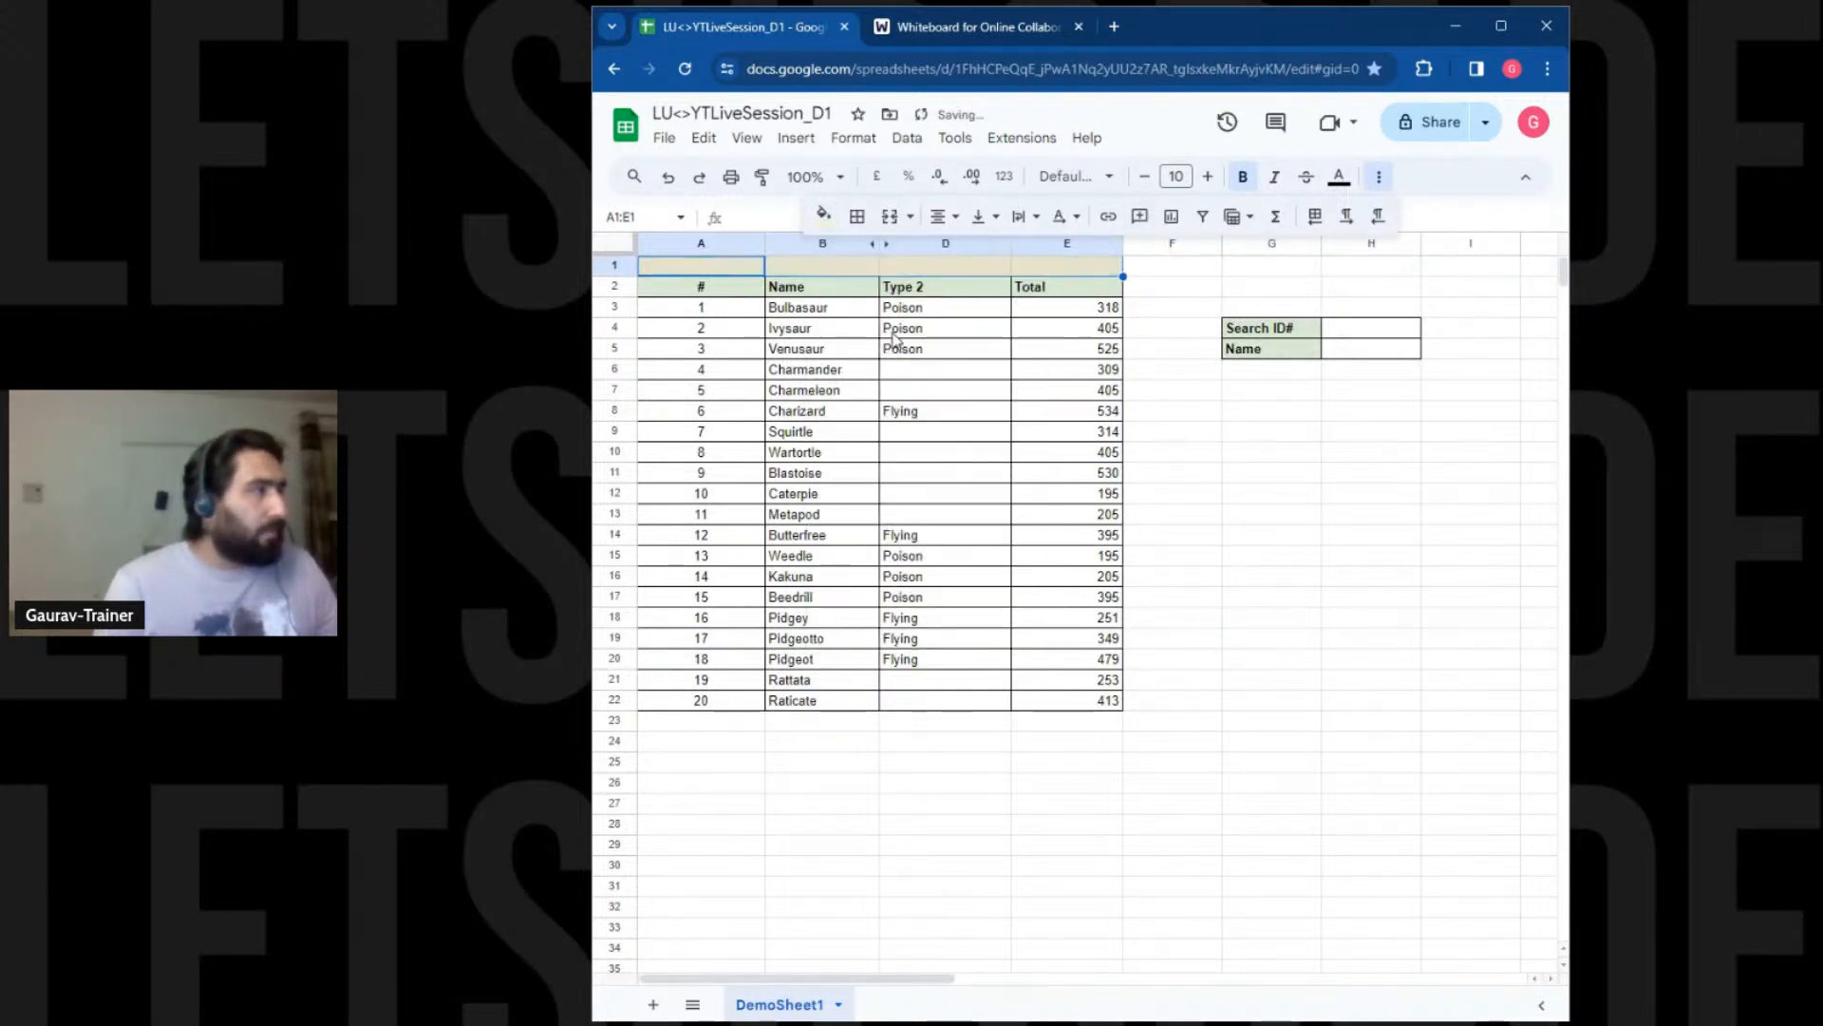
Number the visible table columns in row 1 by entering 1, 2, 3 and 4 in A1, B1, D1 and E1
double_click(722, 270)
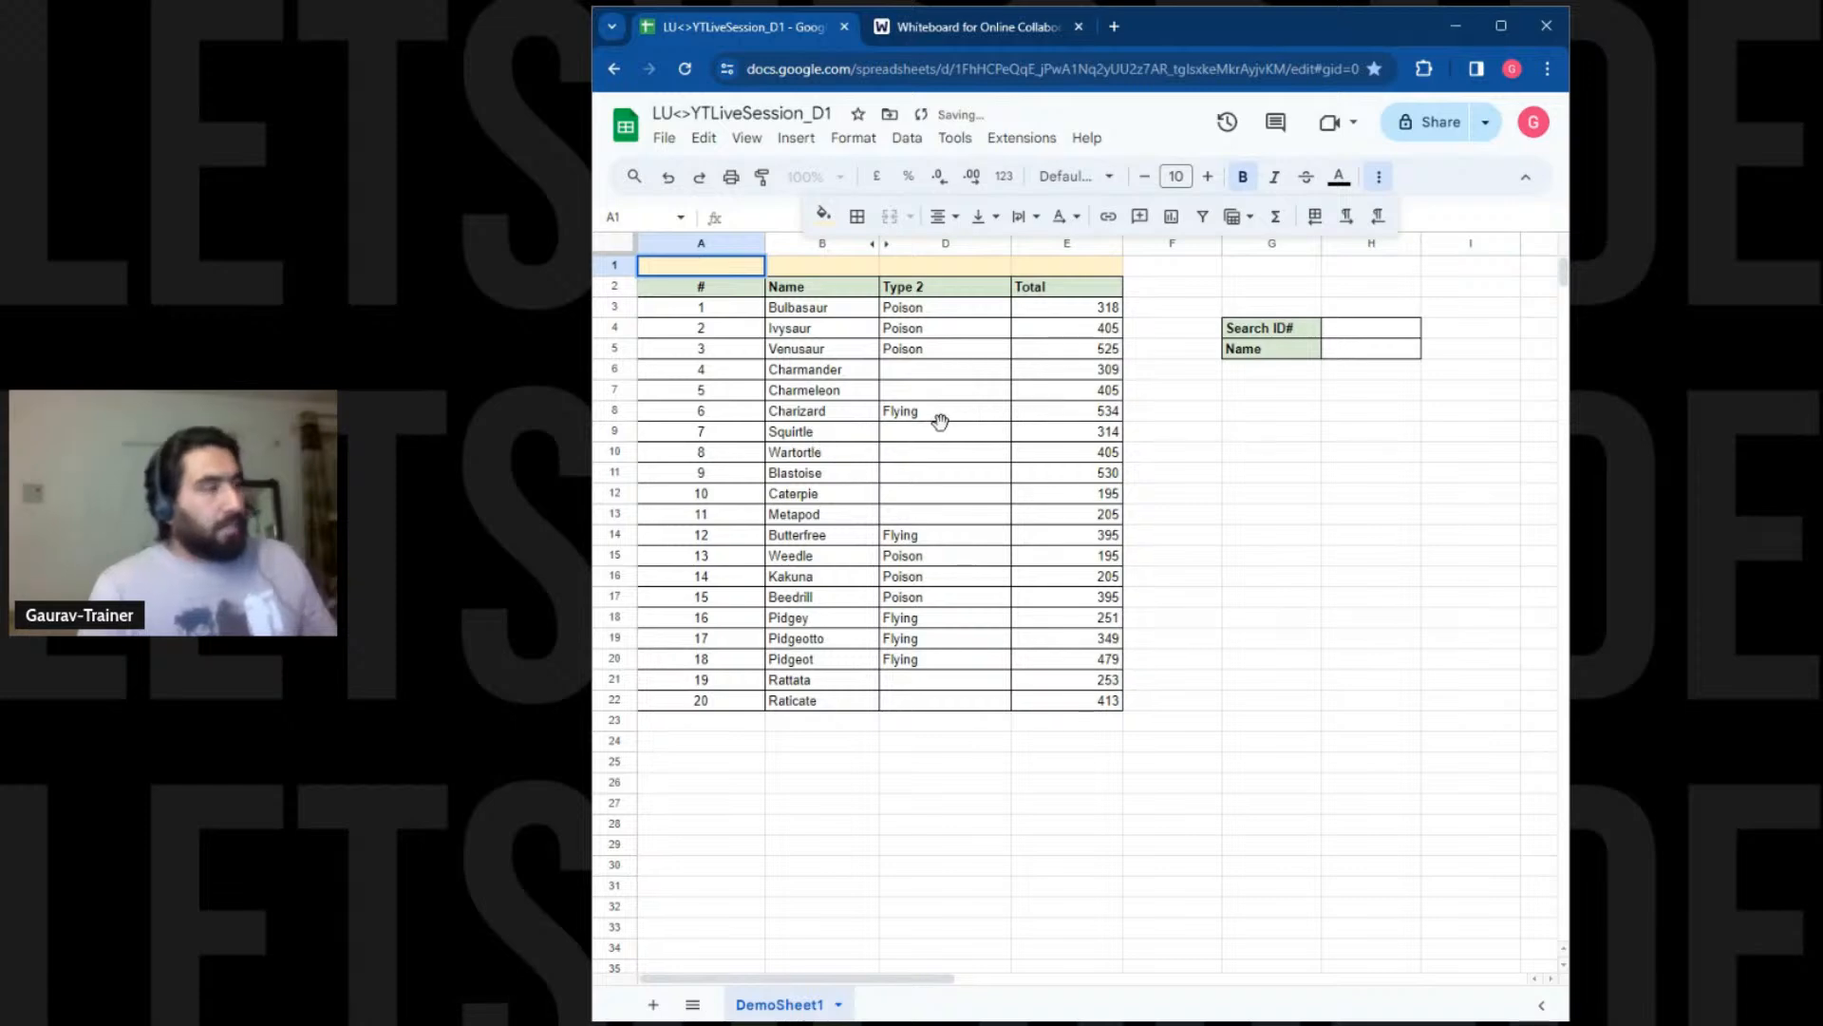
text(1)
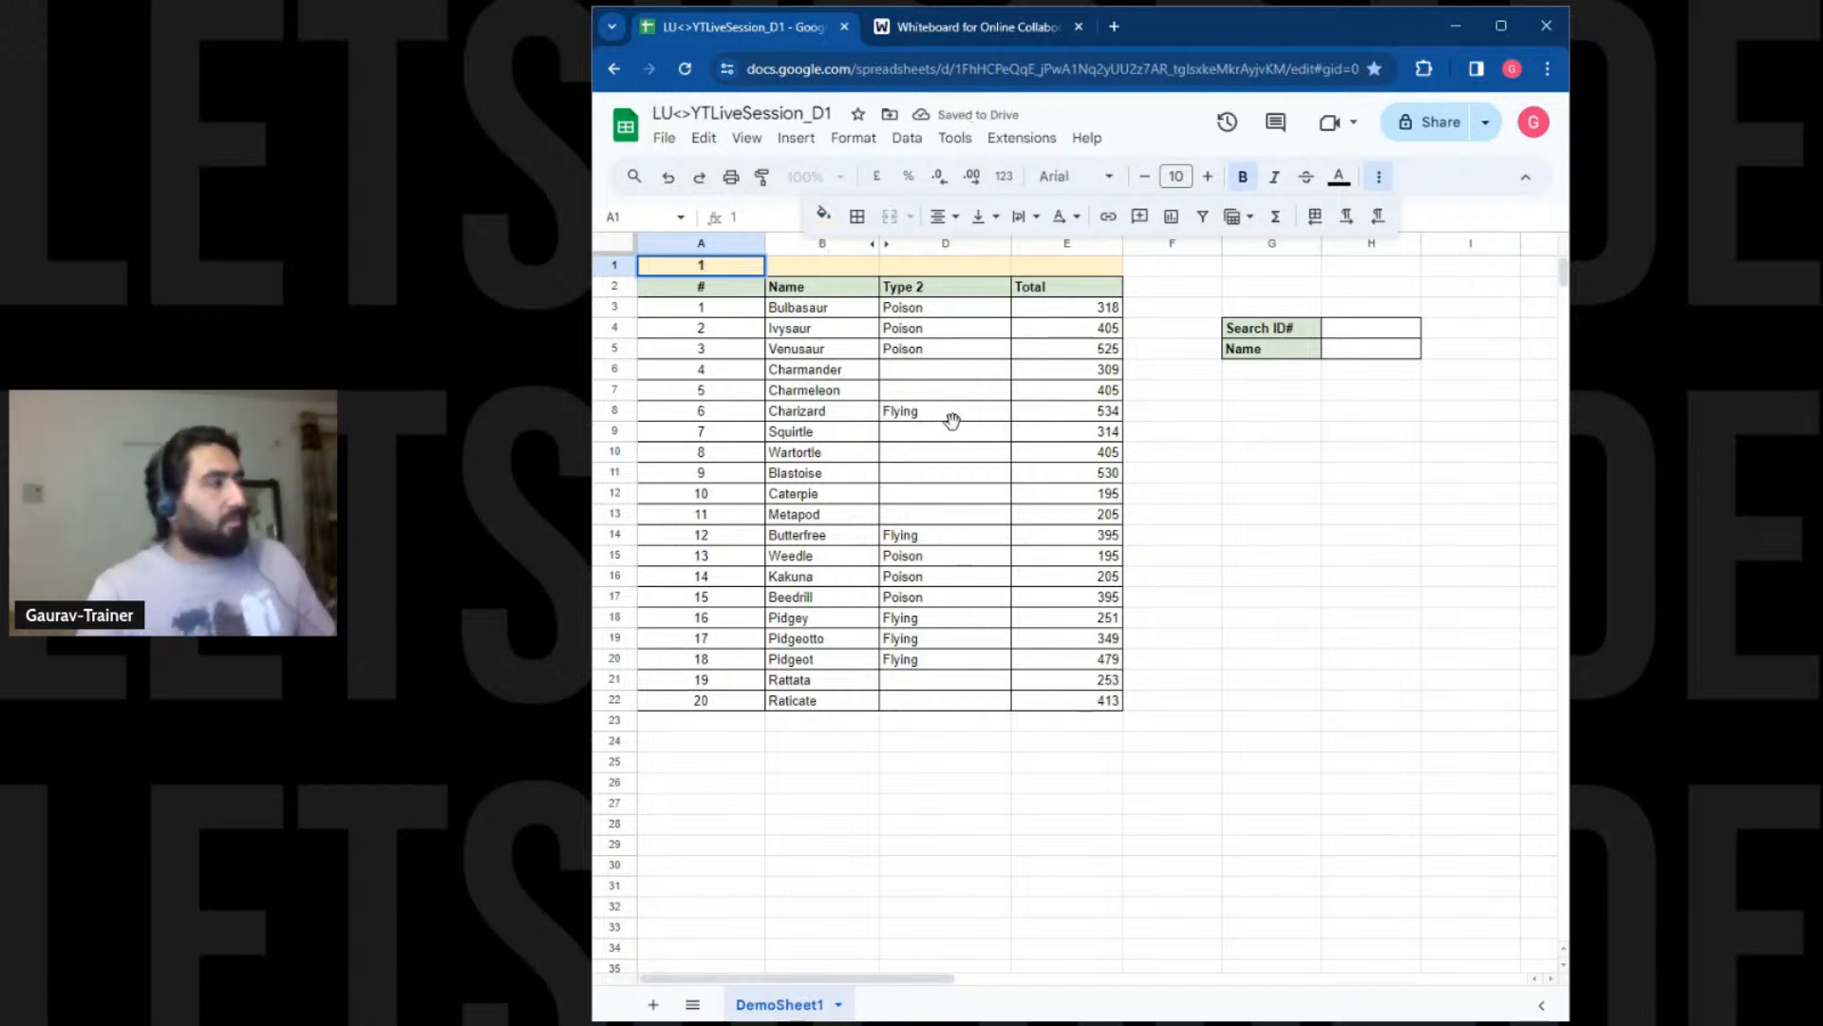
click(847, 266)
text(2)
click(949, 270)
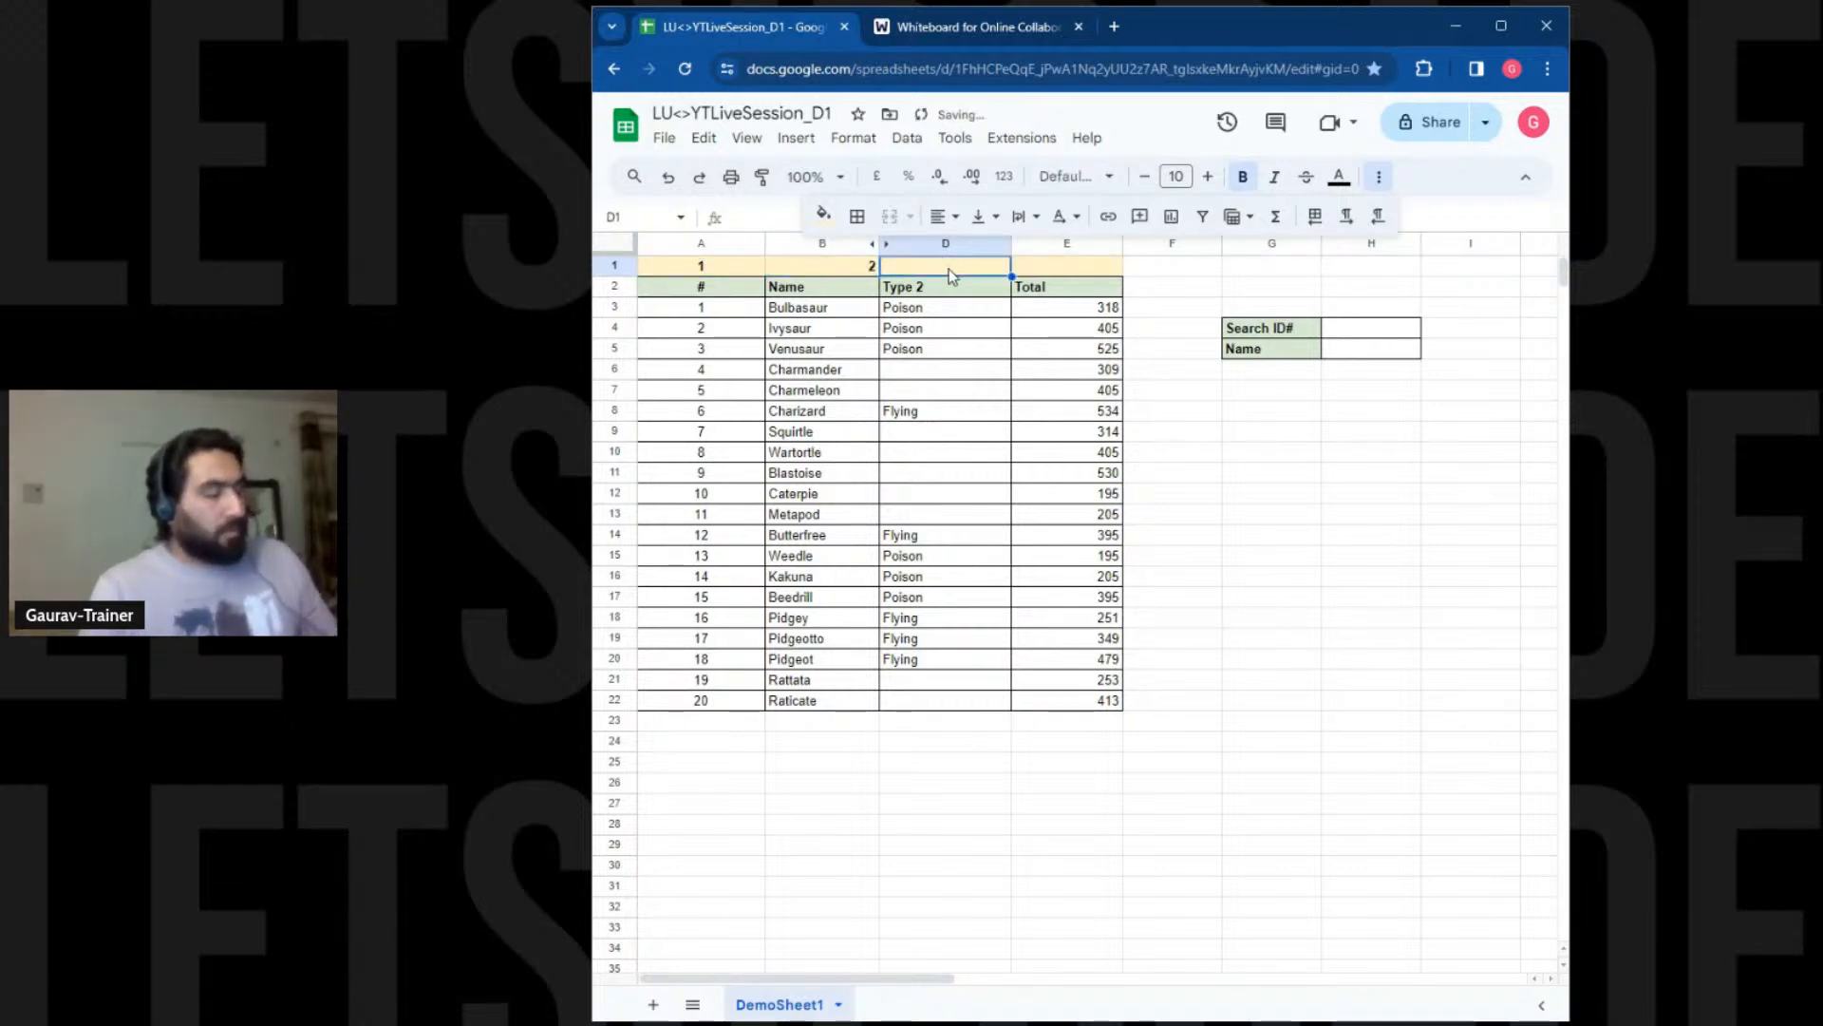
text(3)
click(1030, 265)
text(4)
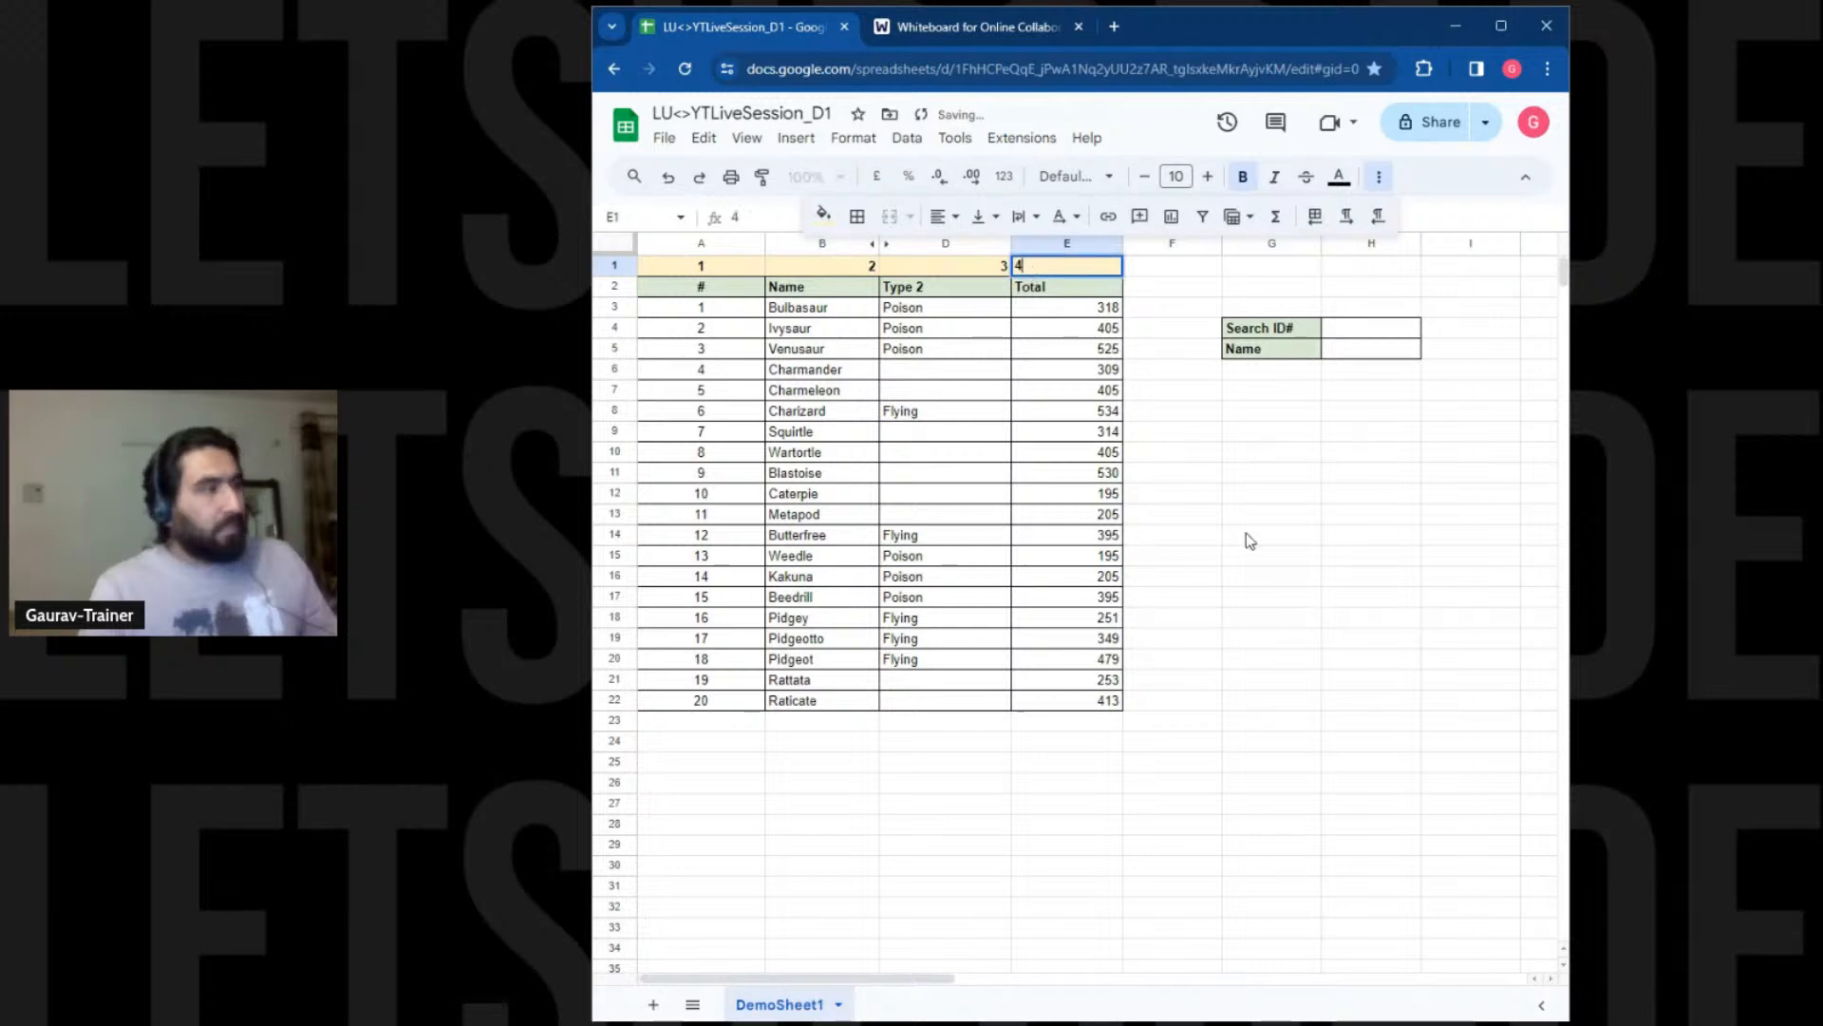
click(1302, 587)
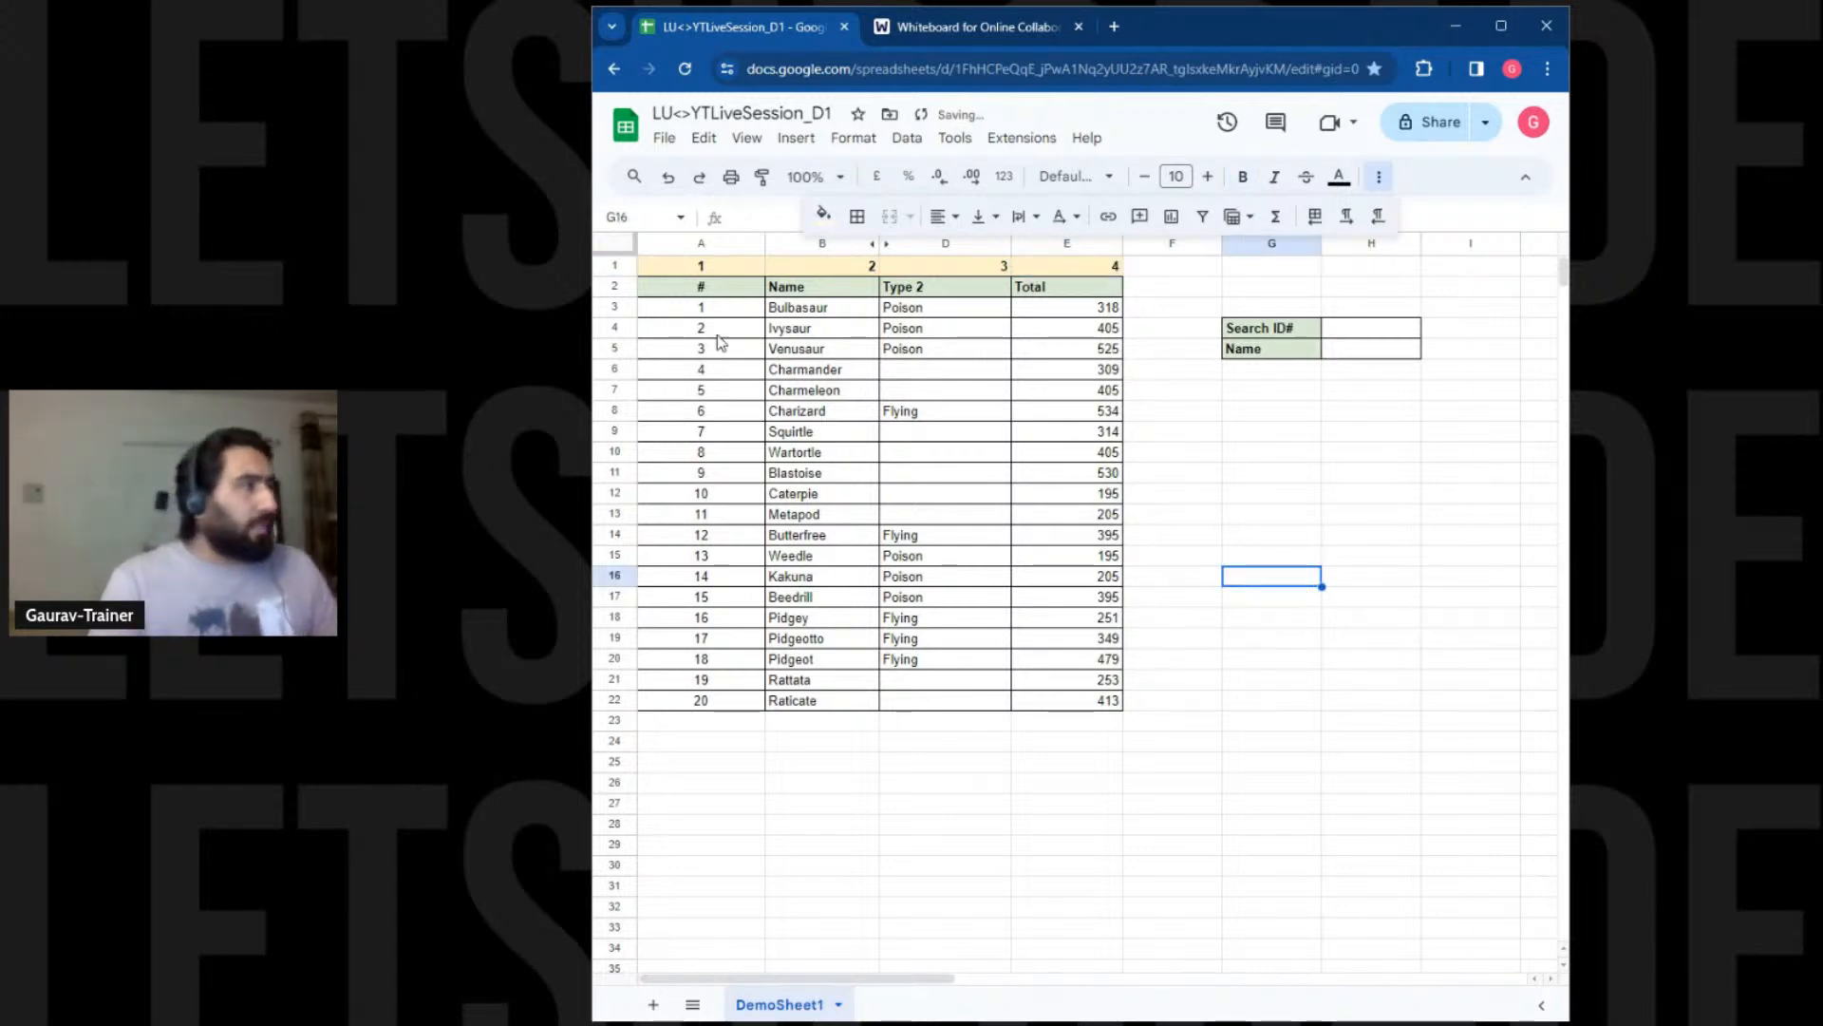
Center the column numbers in A1:E1 horizontally
drag(700, 269, 1087, 270)
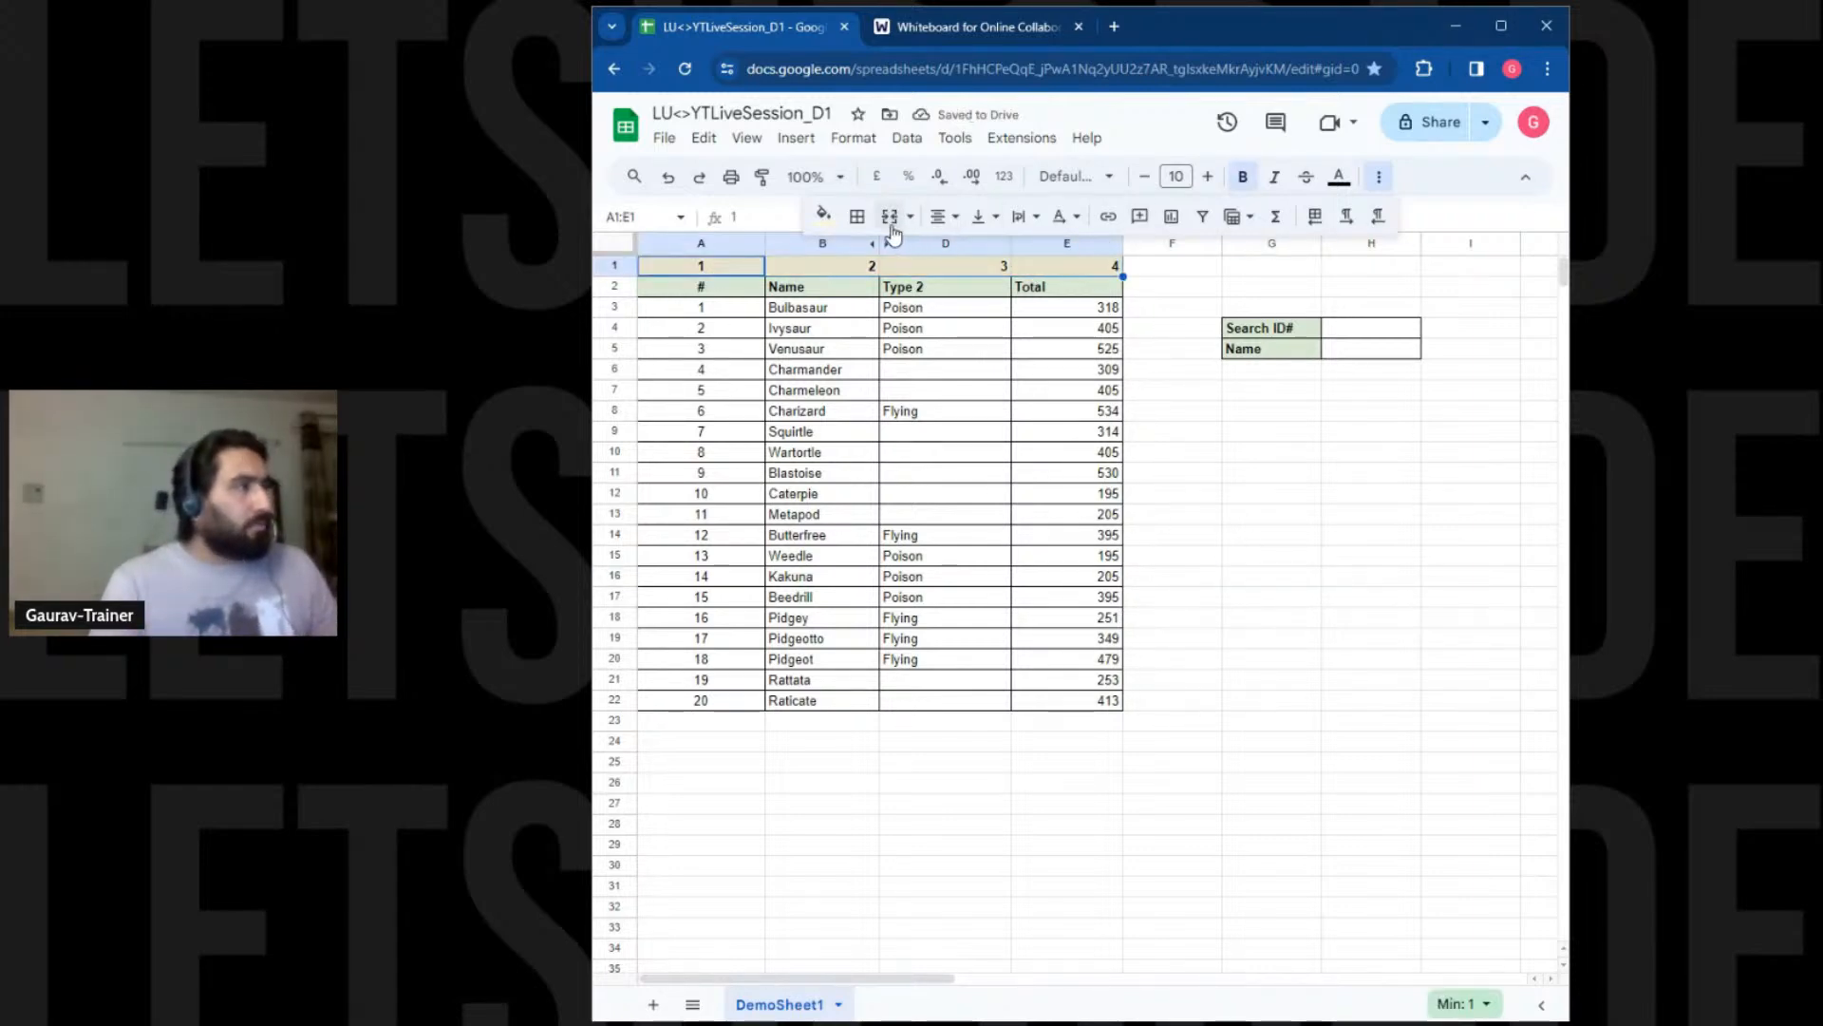
click(945, 217)
click(973, 250)
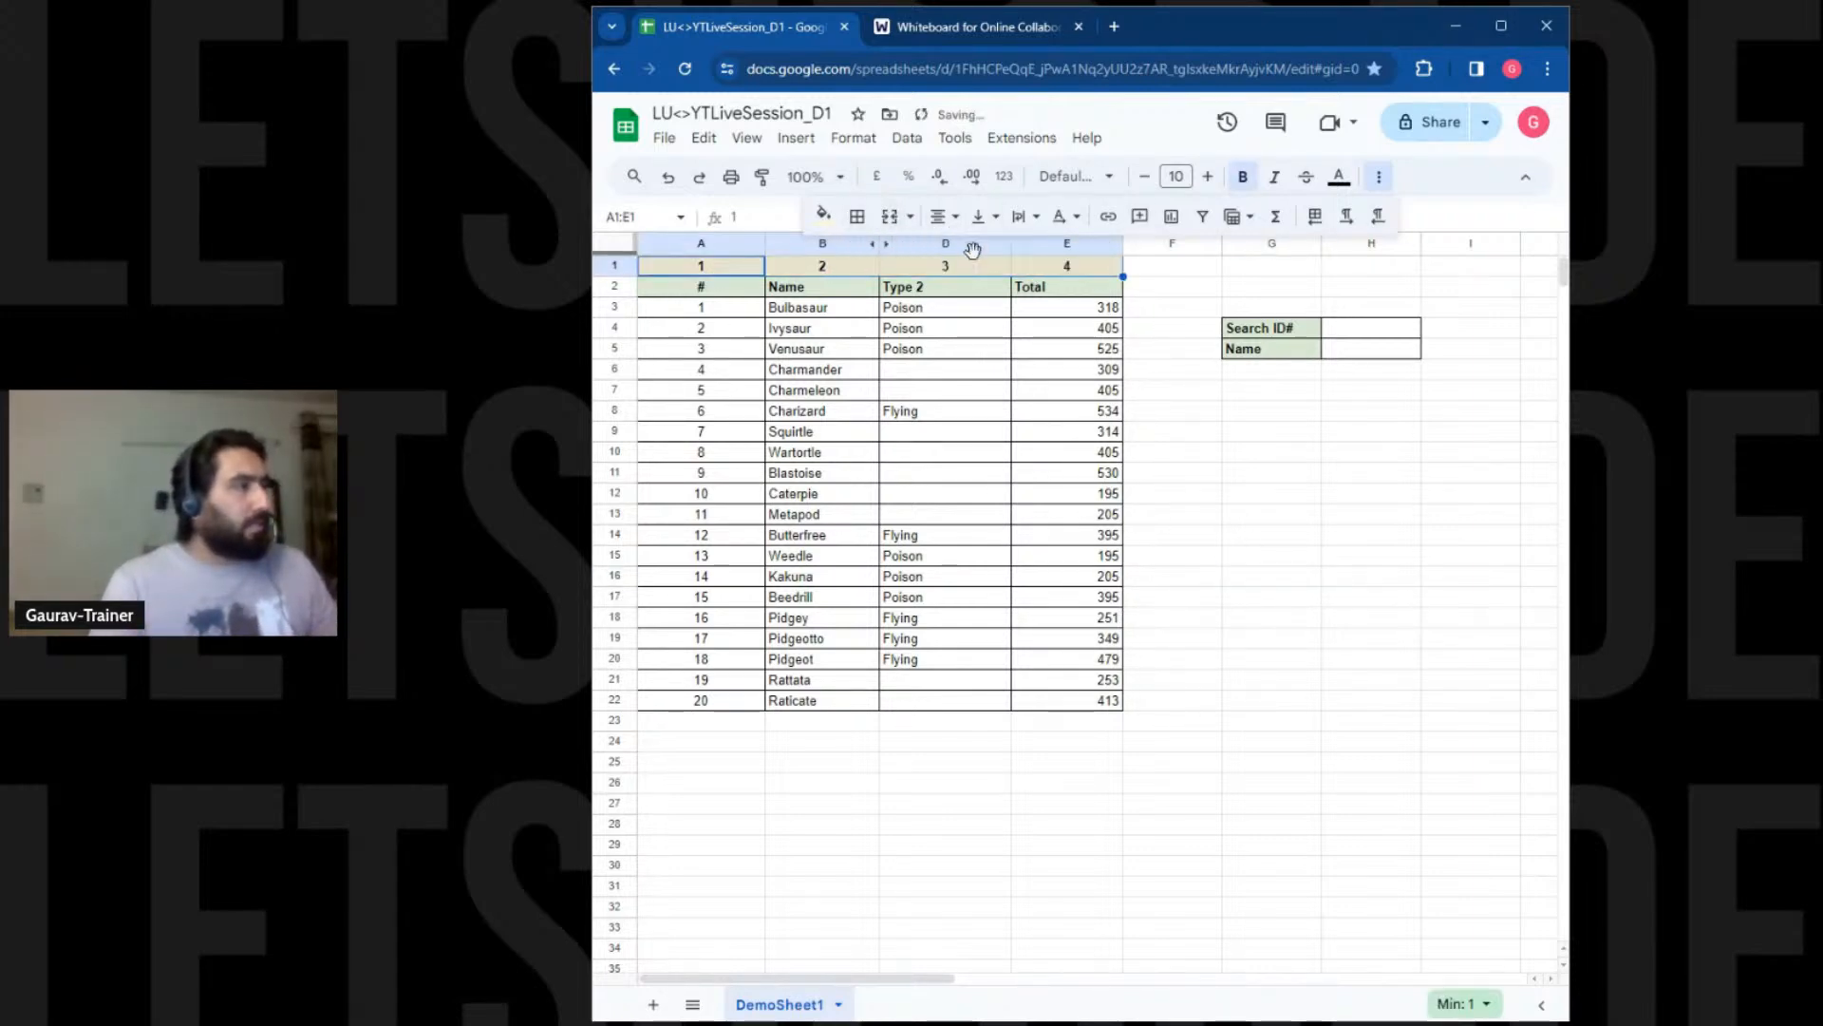
click(1293, 537)
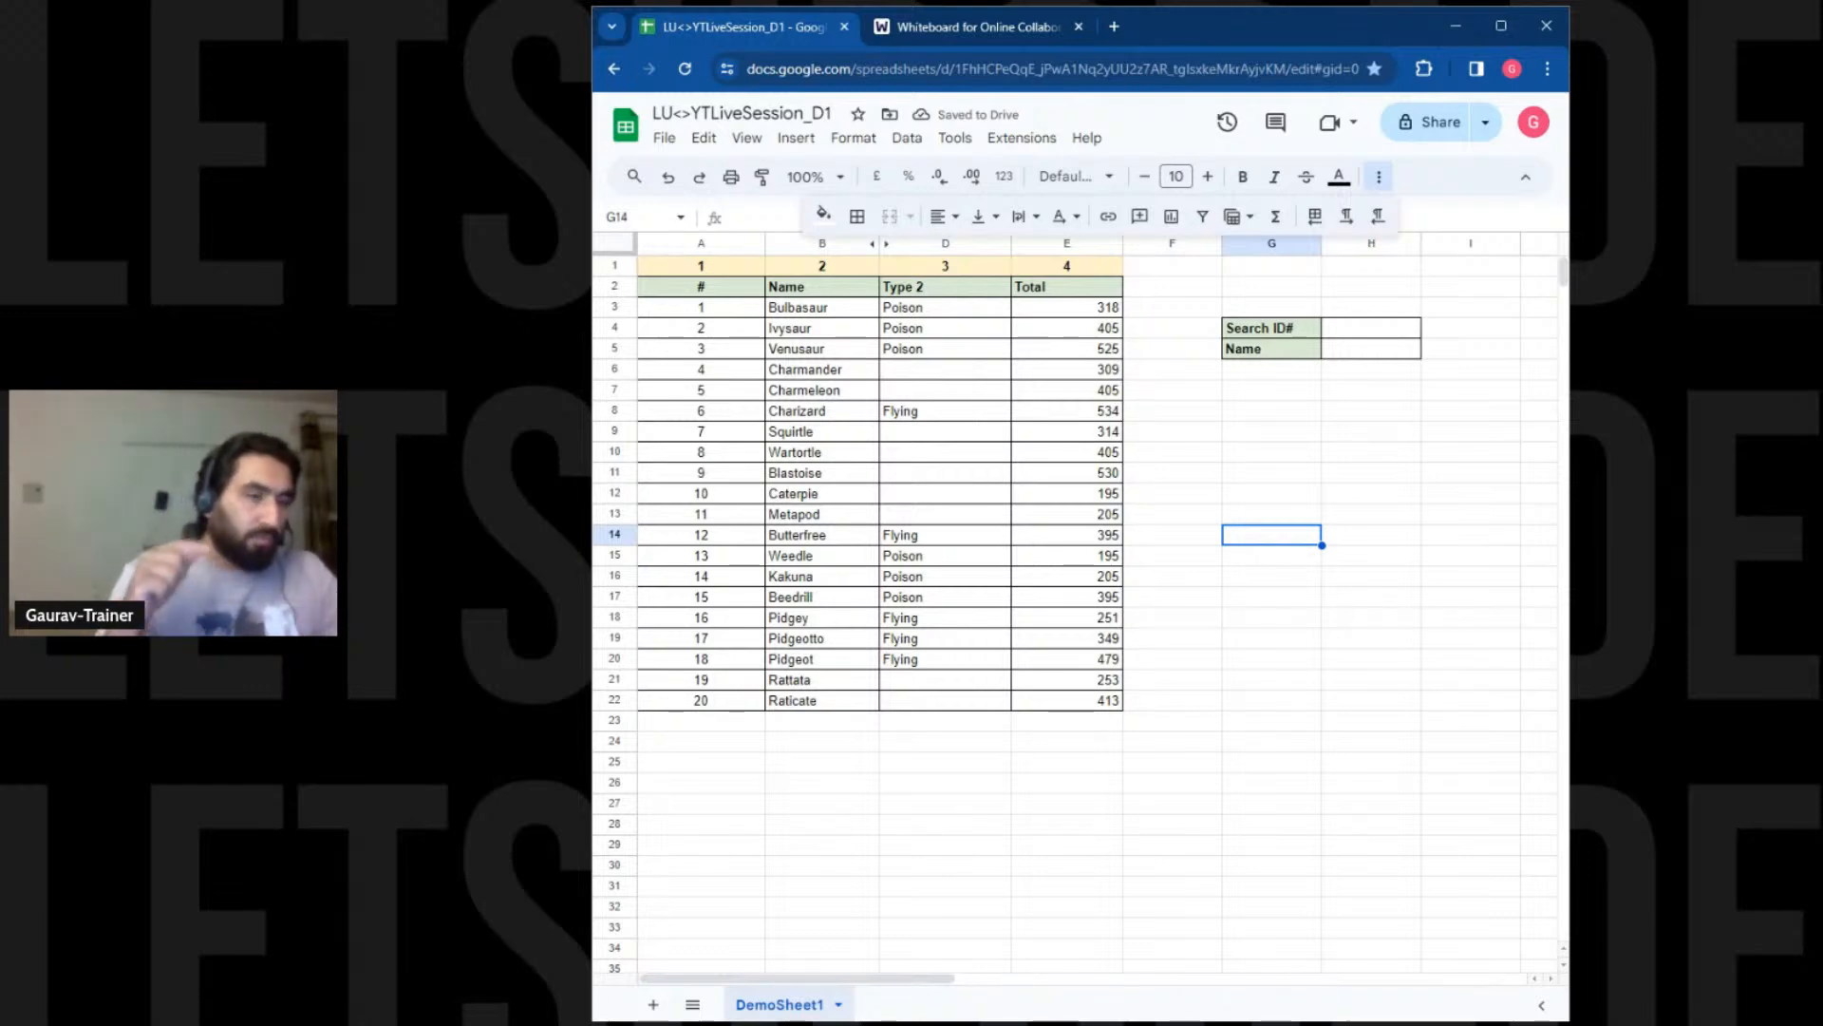
click(1311, 330)
mouse_move(745, 309)
mouse_down()
mouse_move(1044, 596)
mouse_move(1074, 700)
mouse_up()
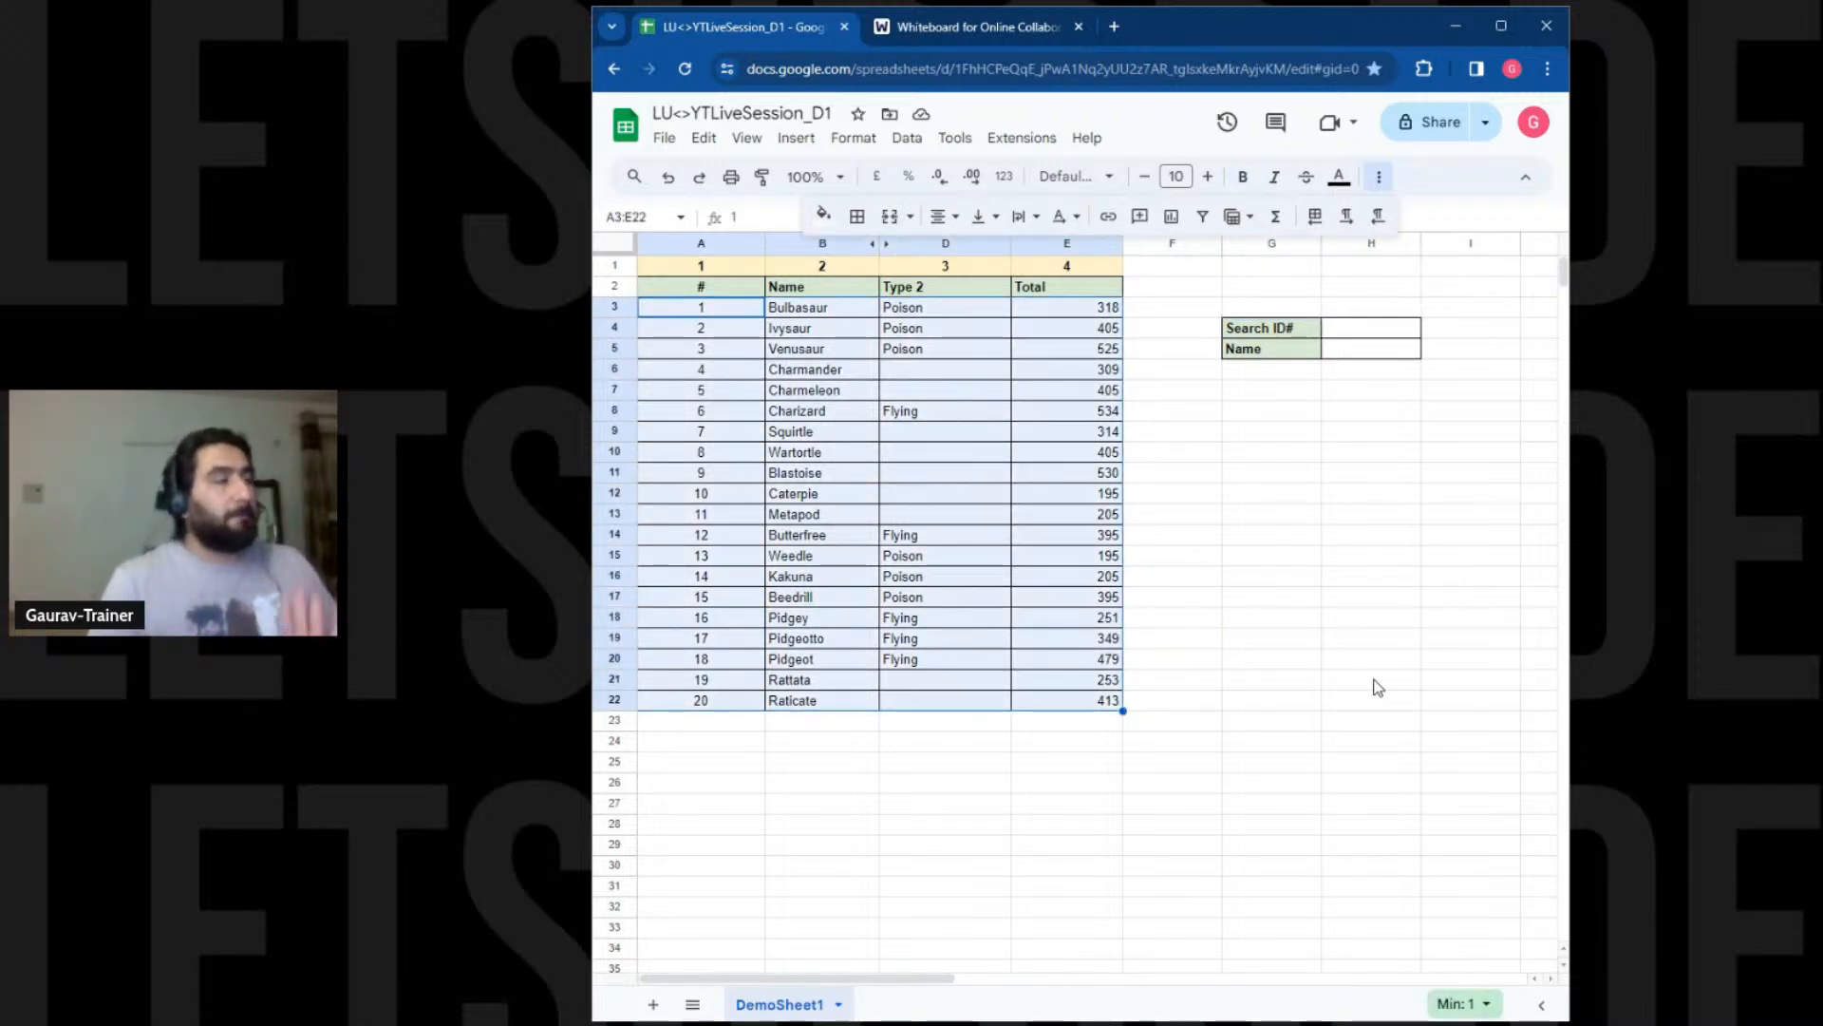
Change the label in G4 to Search NAME#
click(1286, 332)
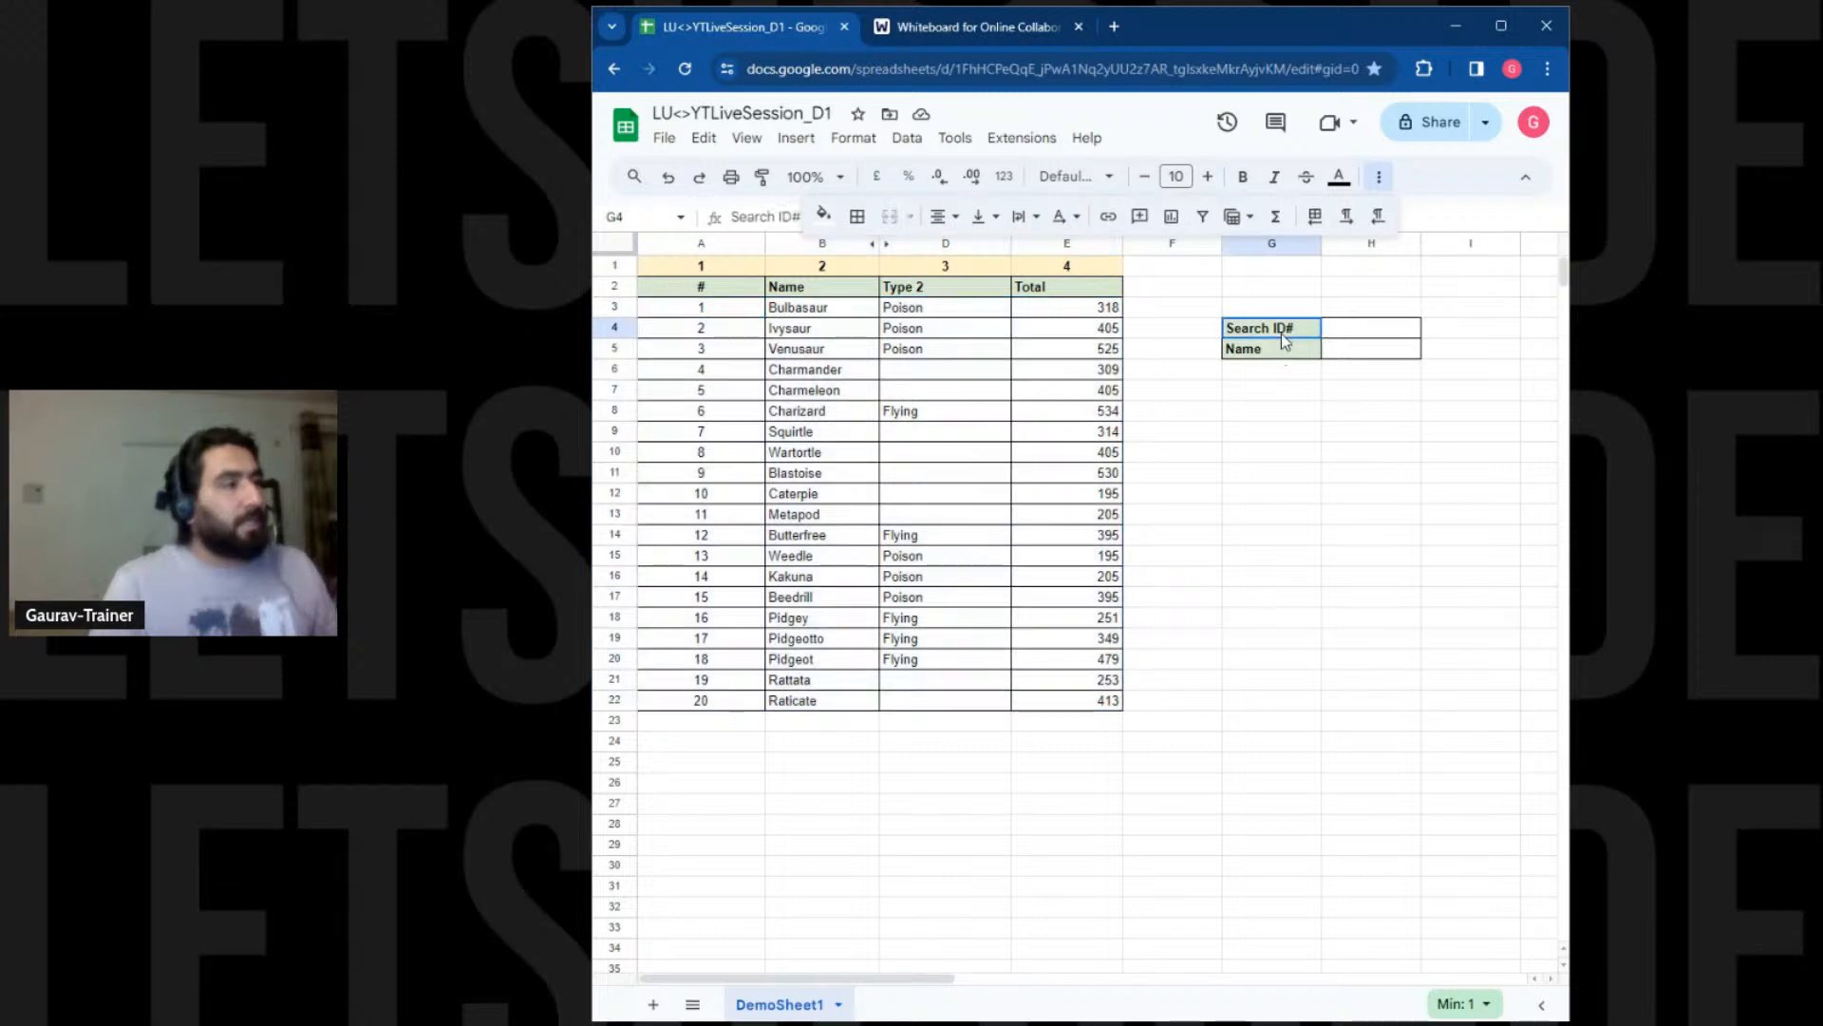
double_click(1286, 329)
key(BackSpace)
key(BackSpace)
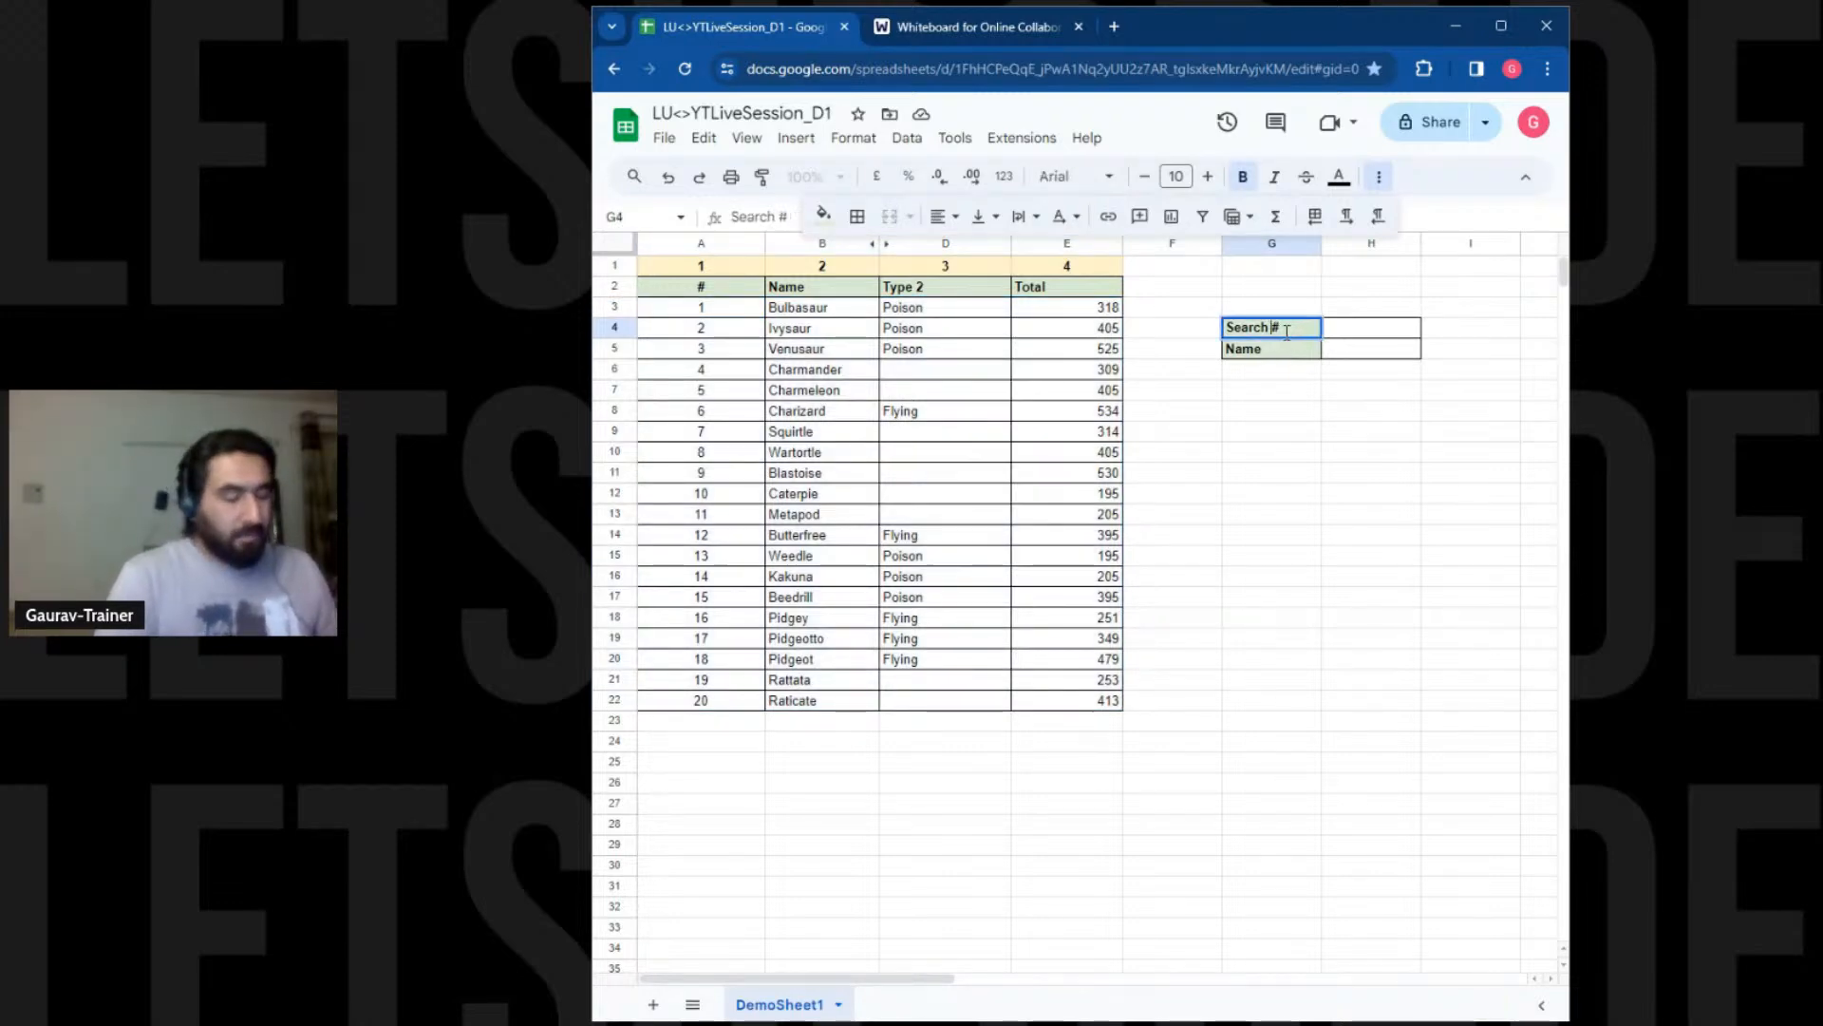
text(NAME)
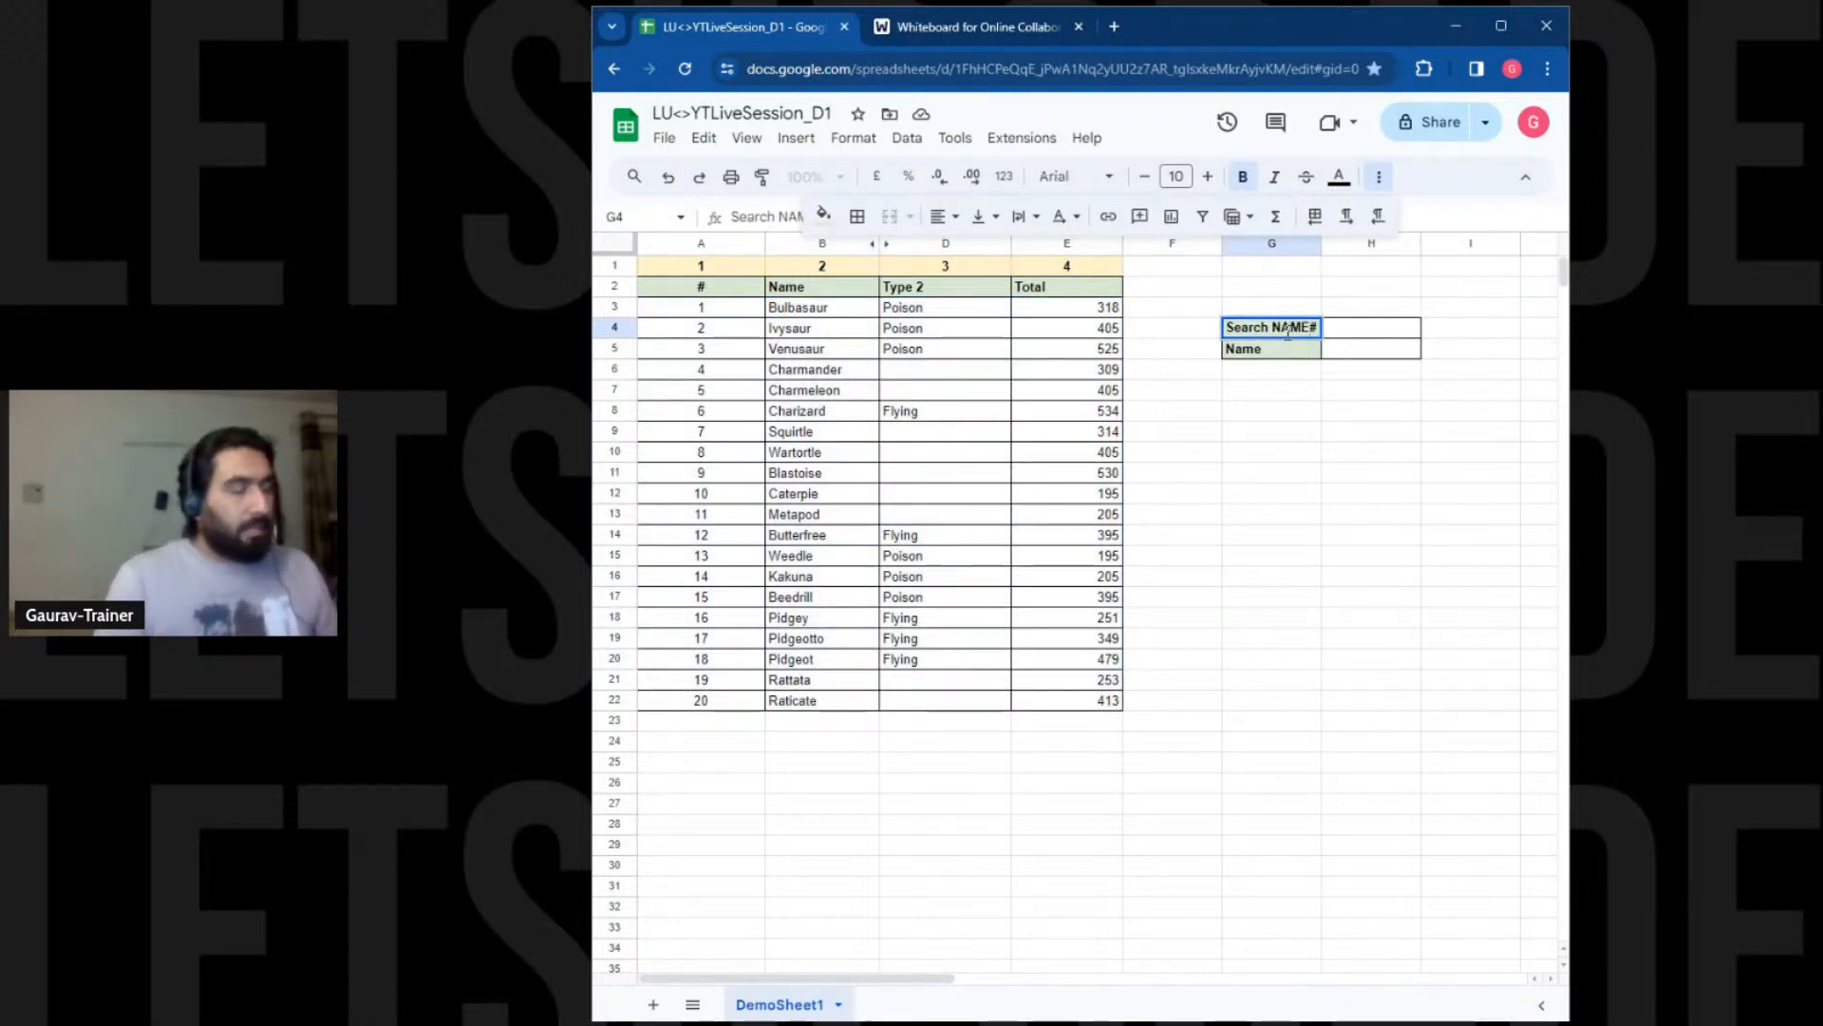
drag(807, 289, 1090, 701)
click(822, 243)
click(1368, 472)
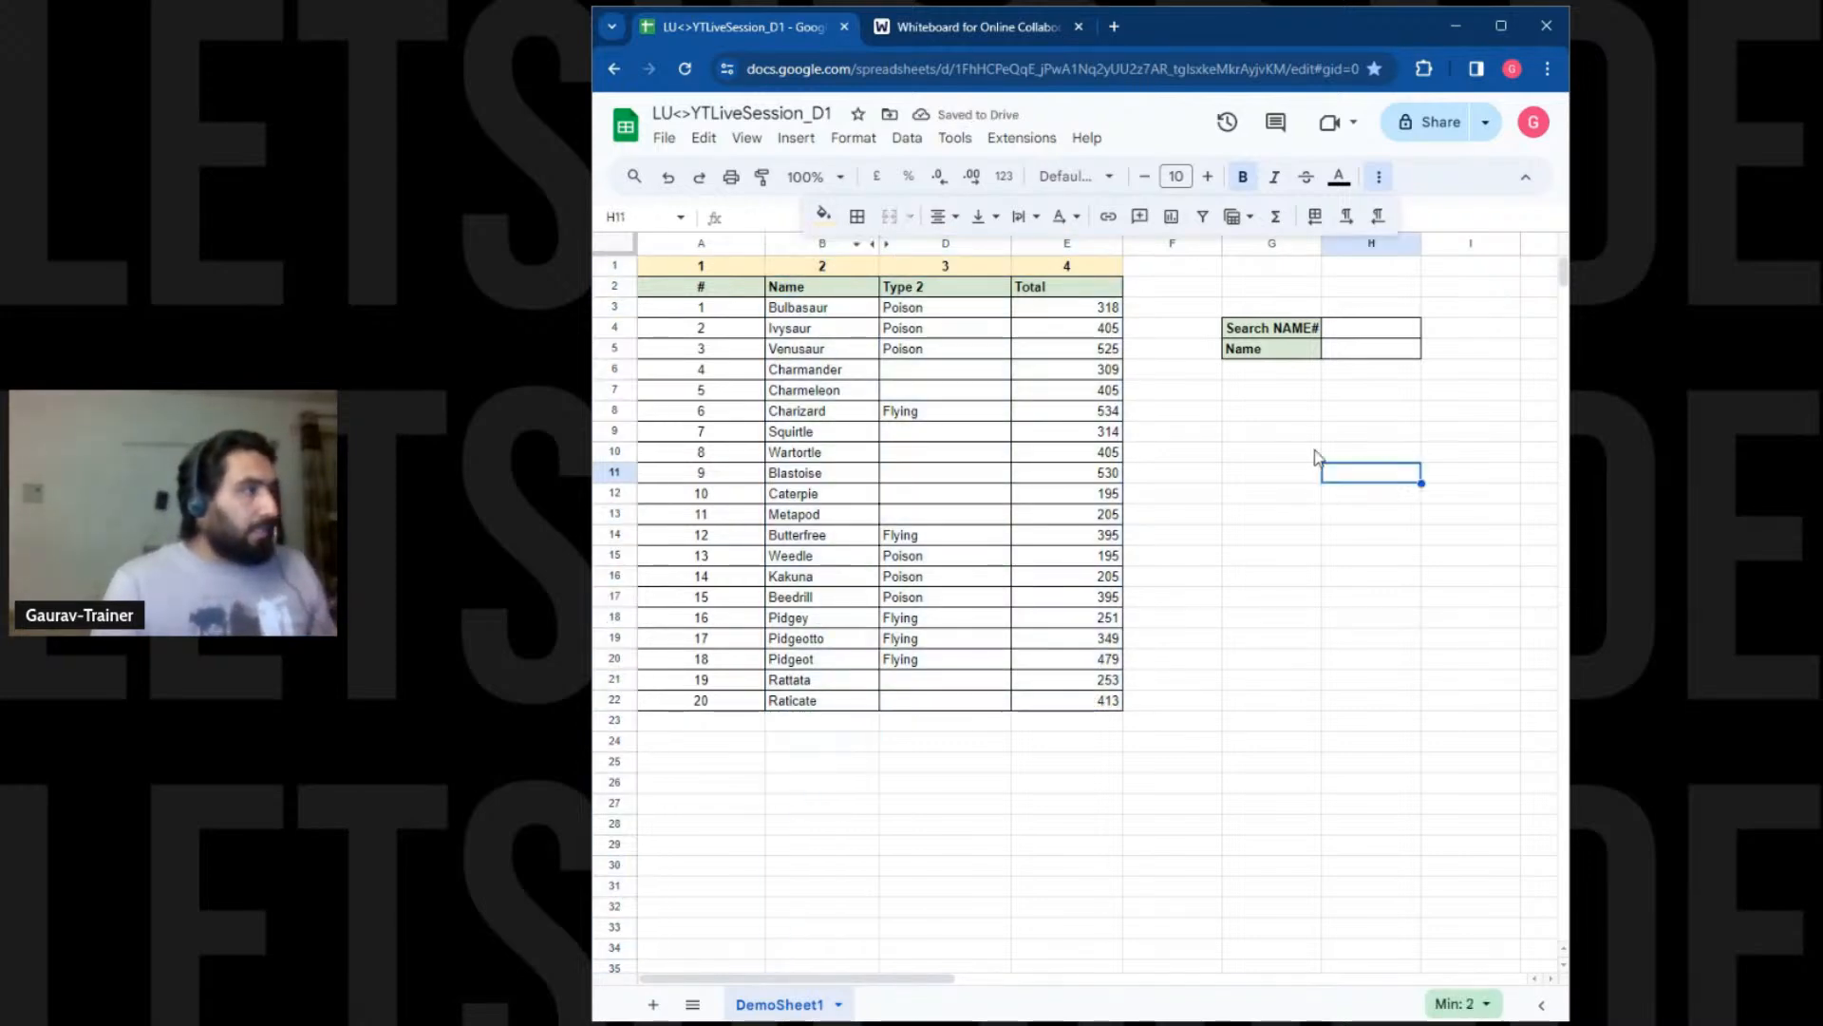
Move the Name column in front of the # column, and return it to its place behind the # column
click(822, 244)
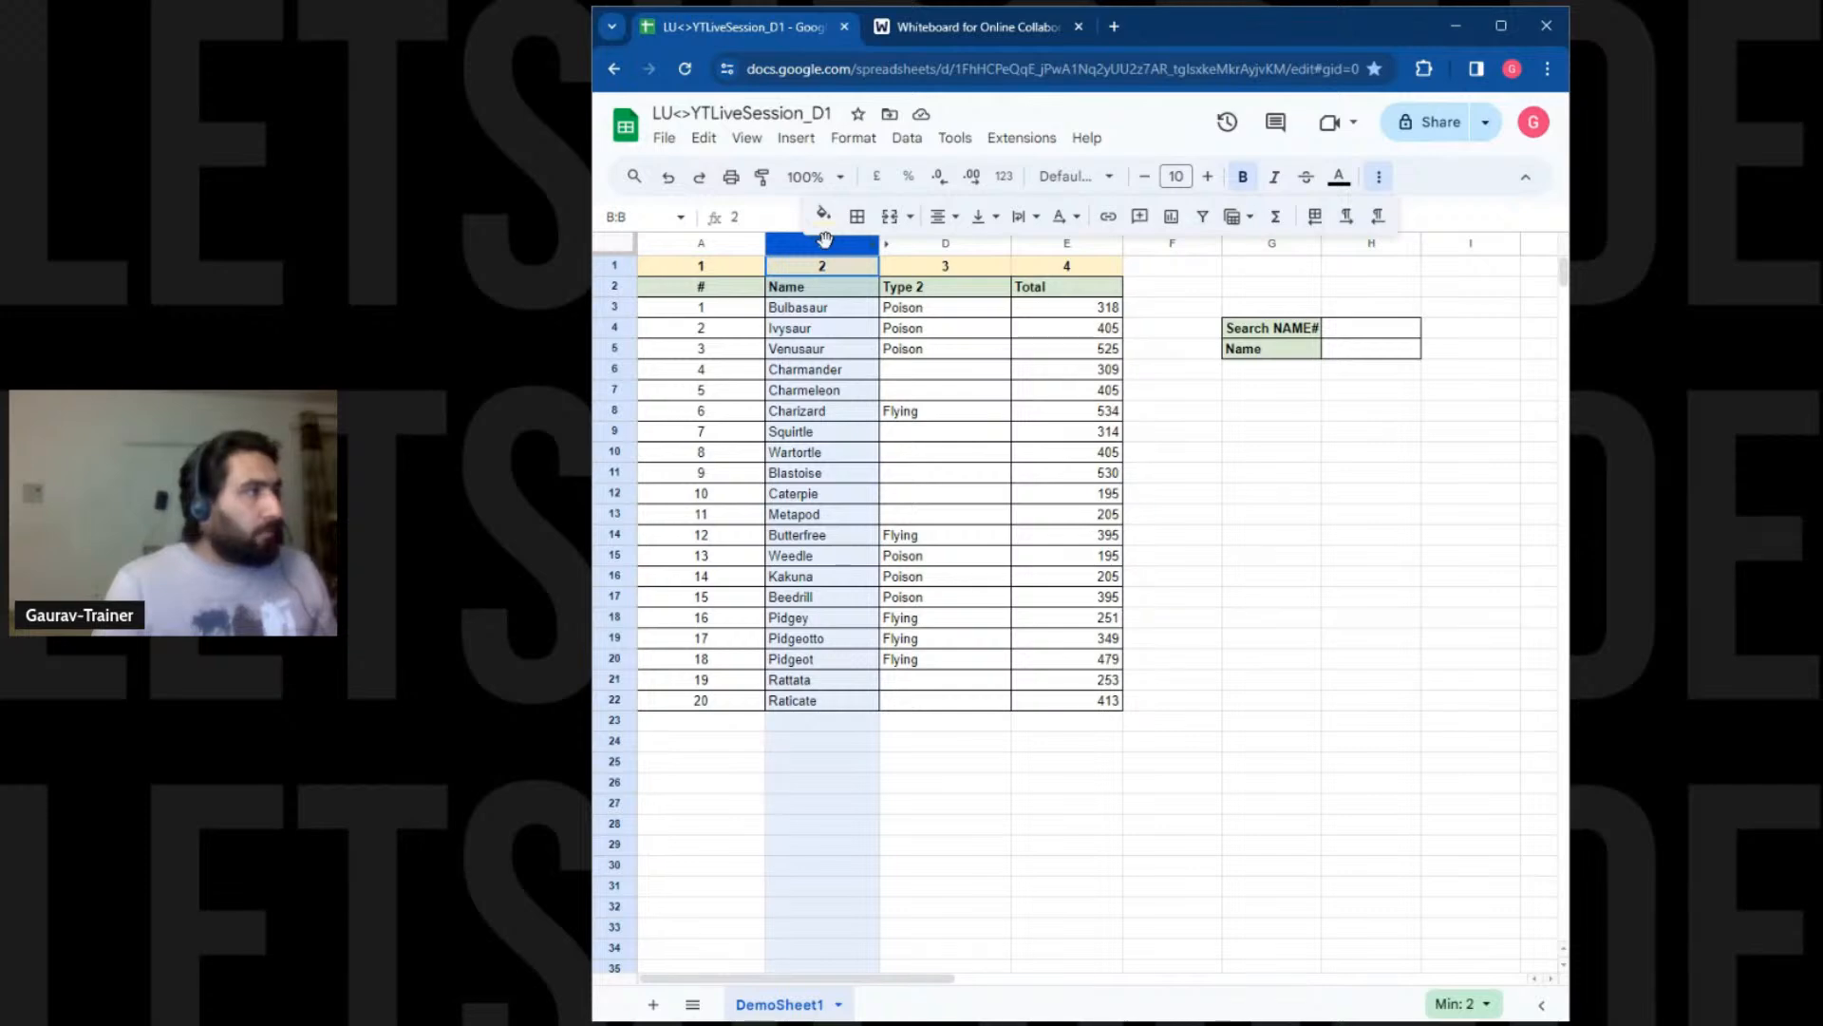
drag(779, 292, 669, 266)
click(789, 239)
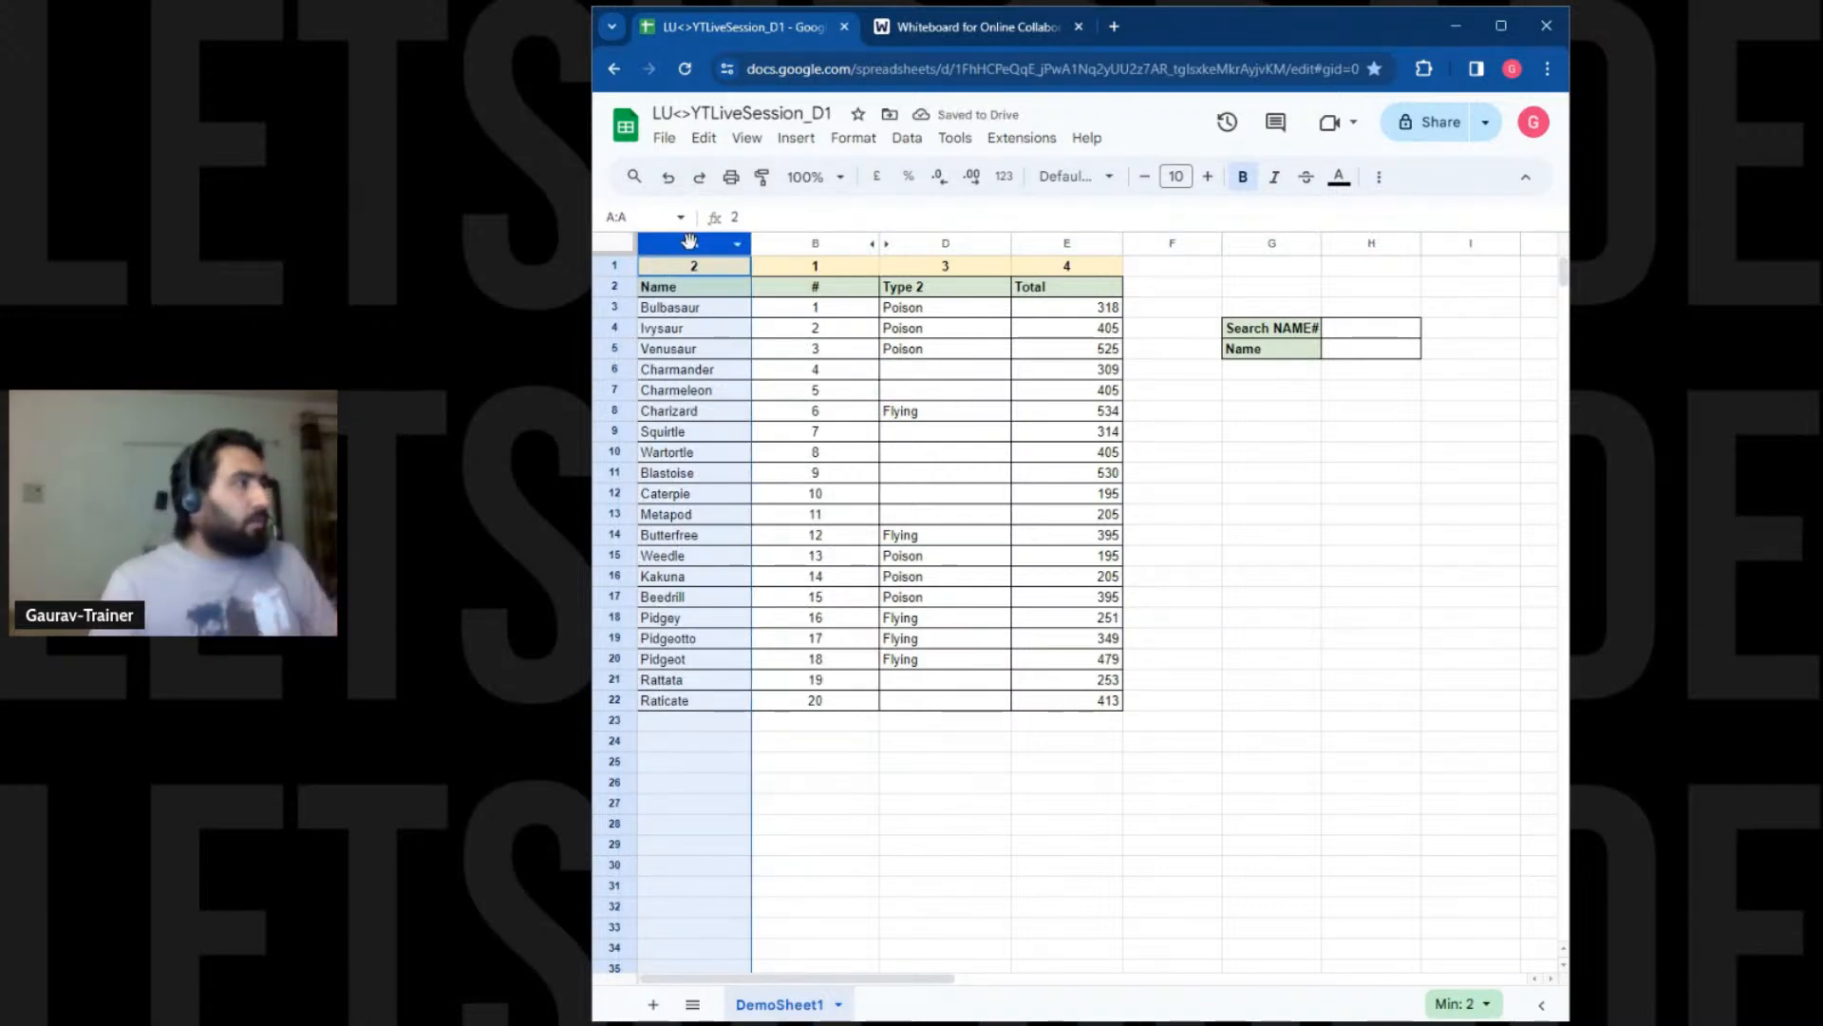
drag(689, 246, 817, 249)
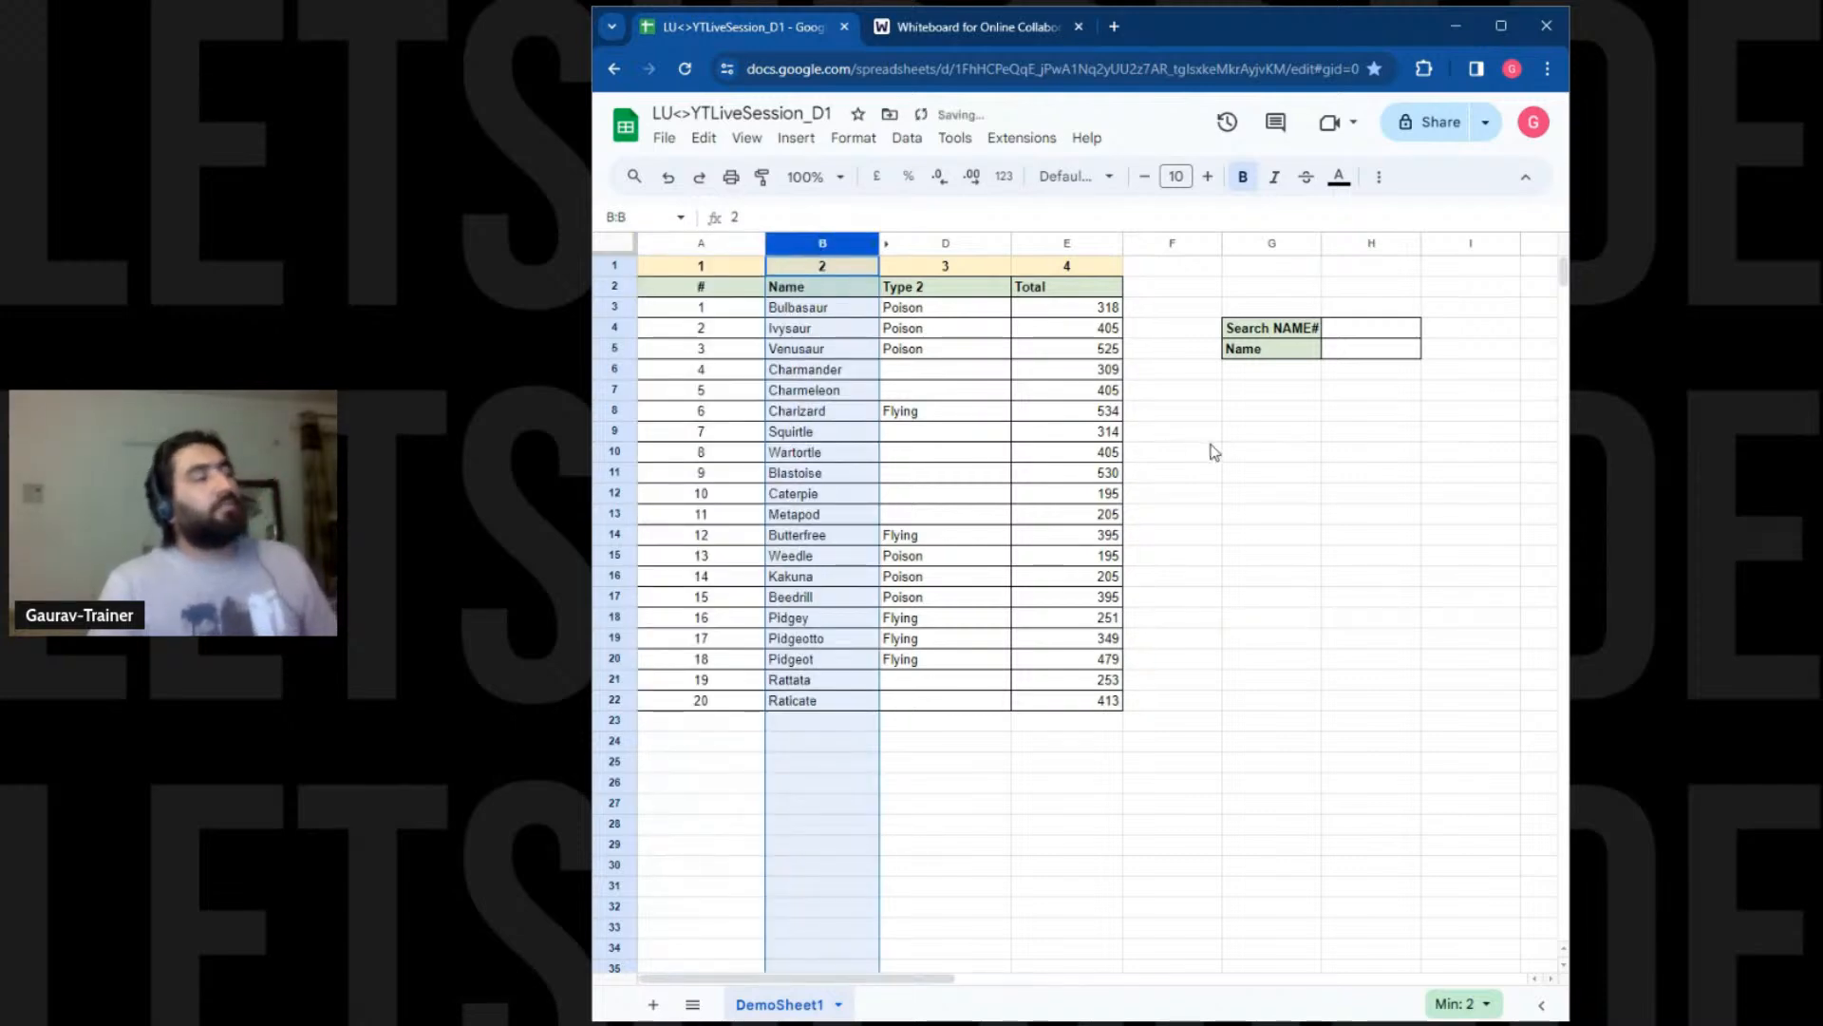
click(1240, 418)
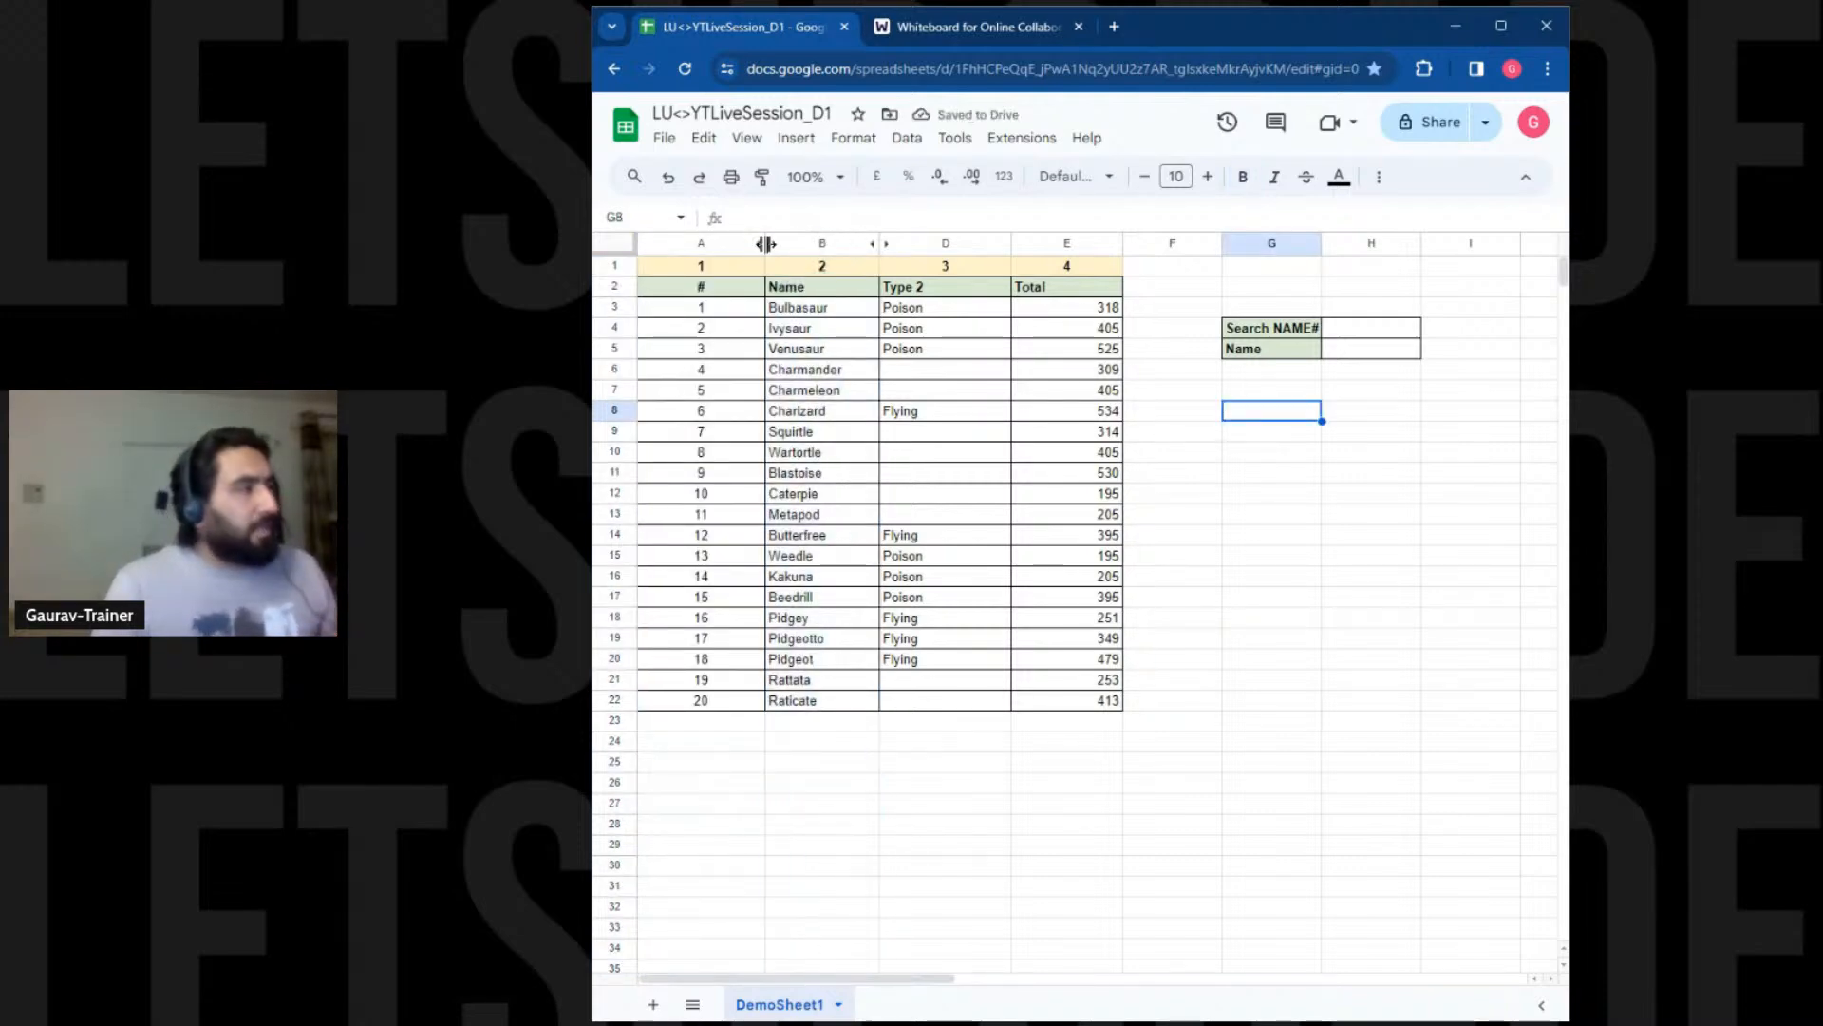
Make the # column A slightly narrower
drag(765, 245, 739, 245)
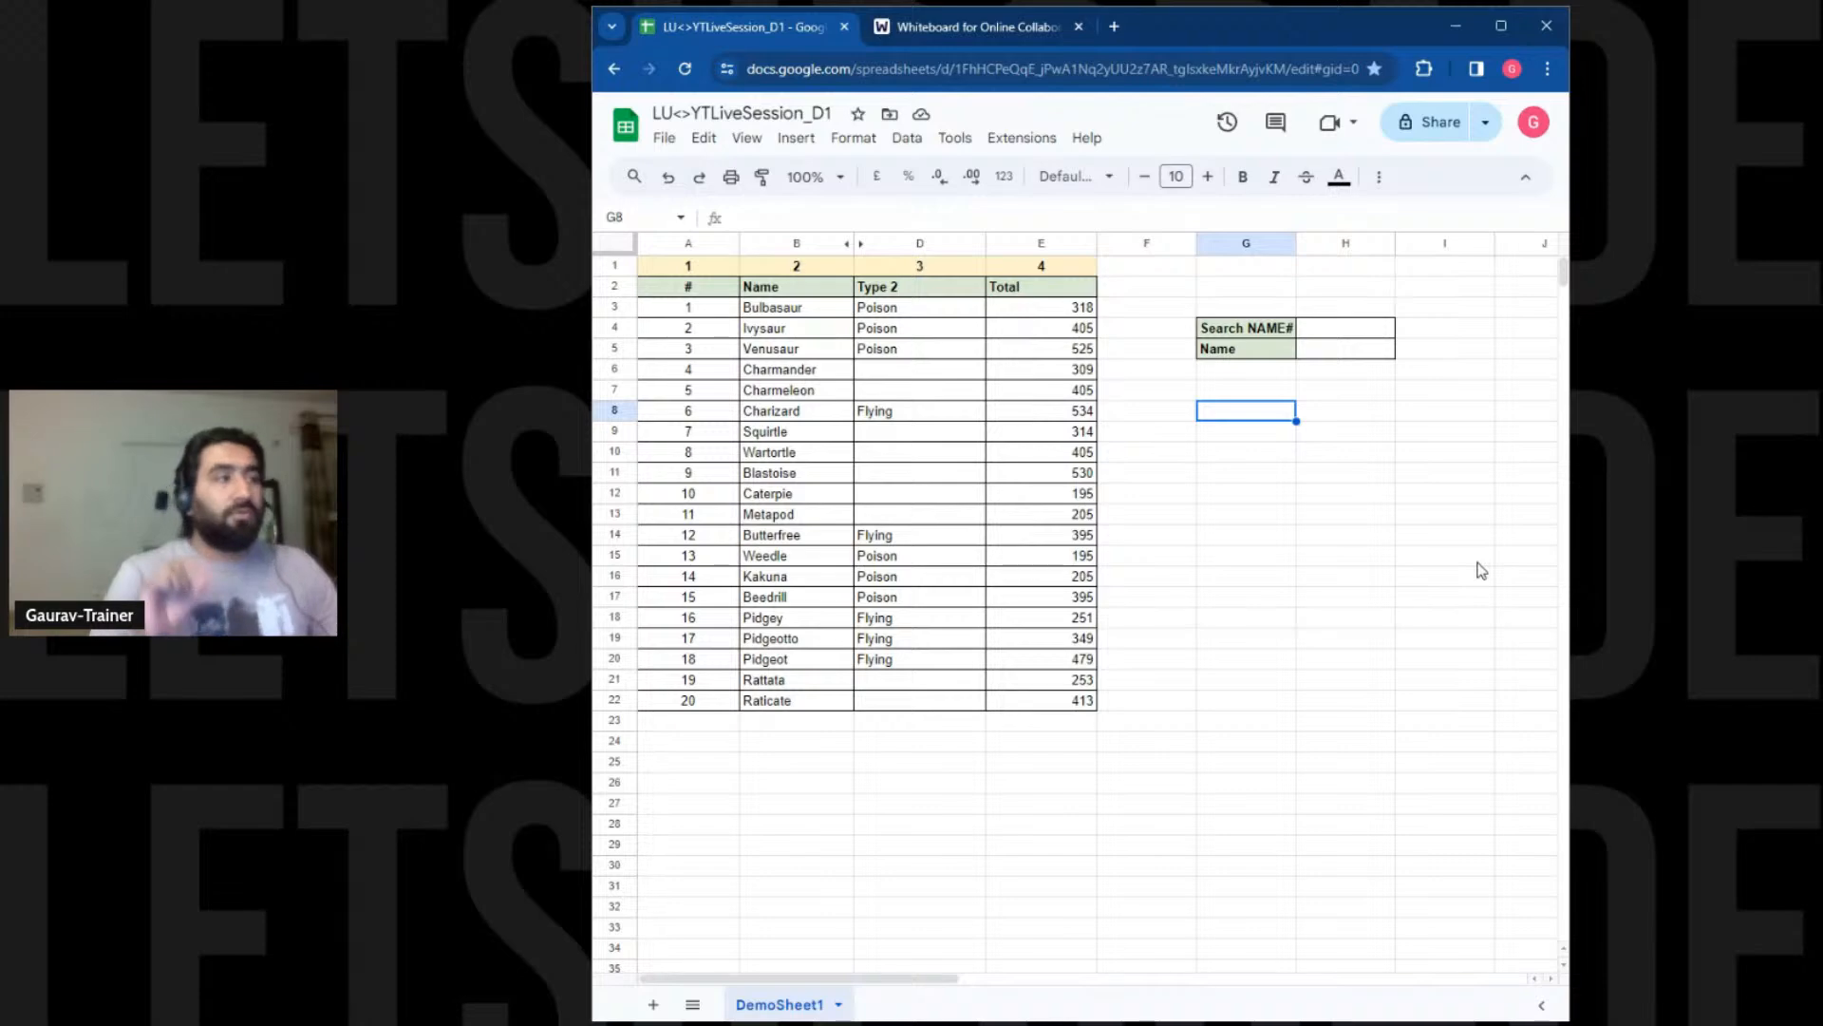
Change the label in G4 back to Search ID#
click(1280, 328)
key(ctrl+a)
key(Left)
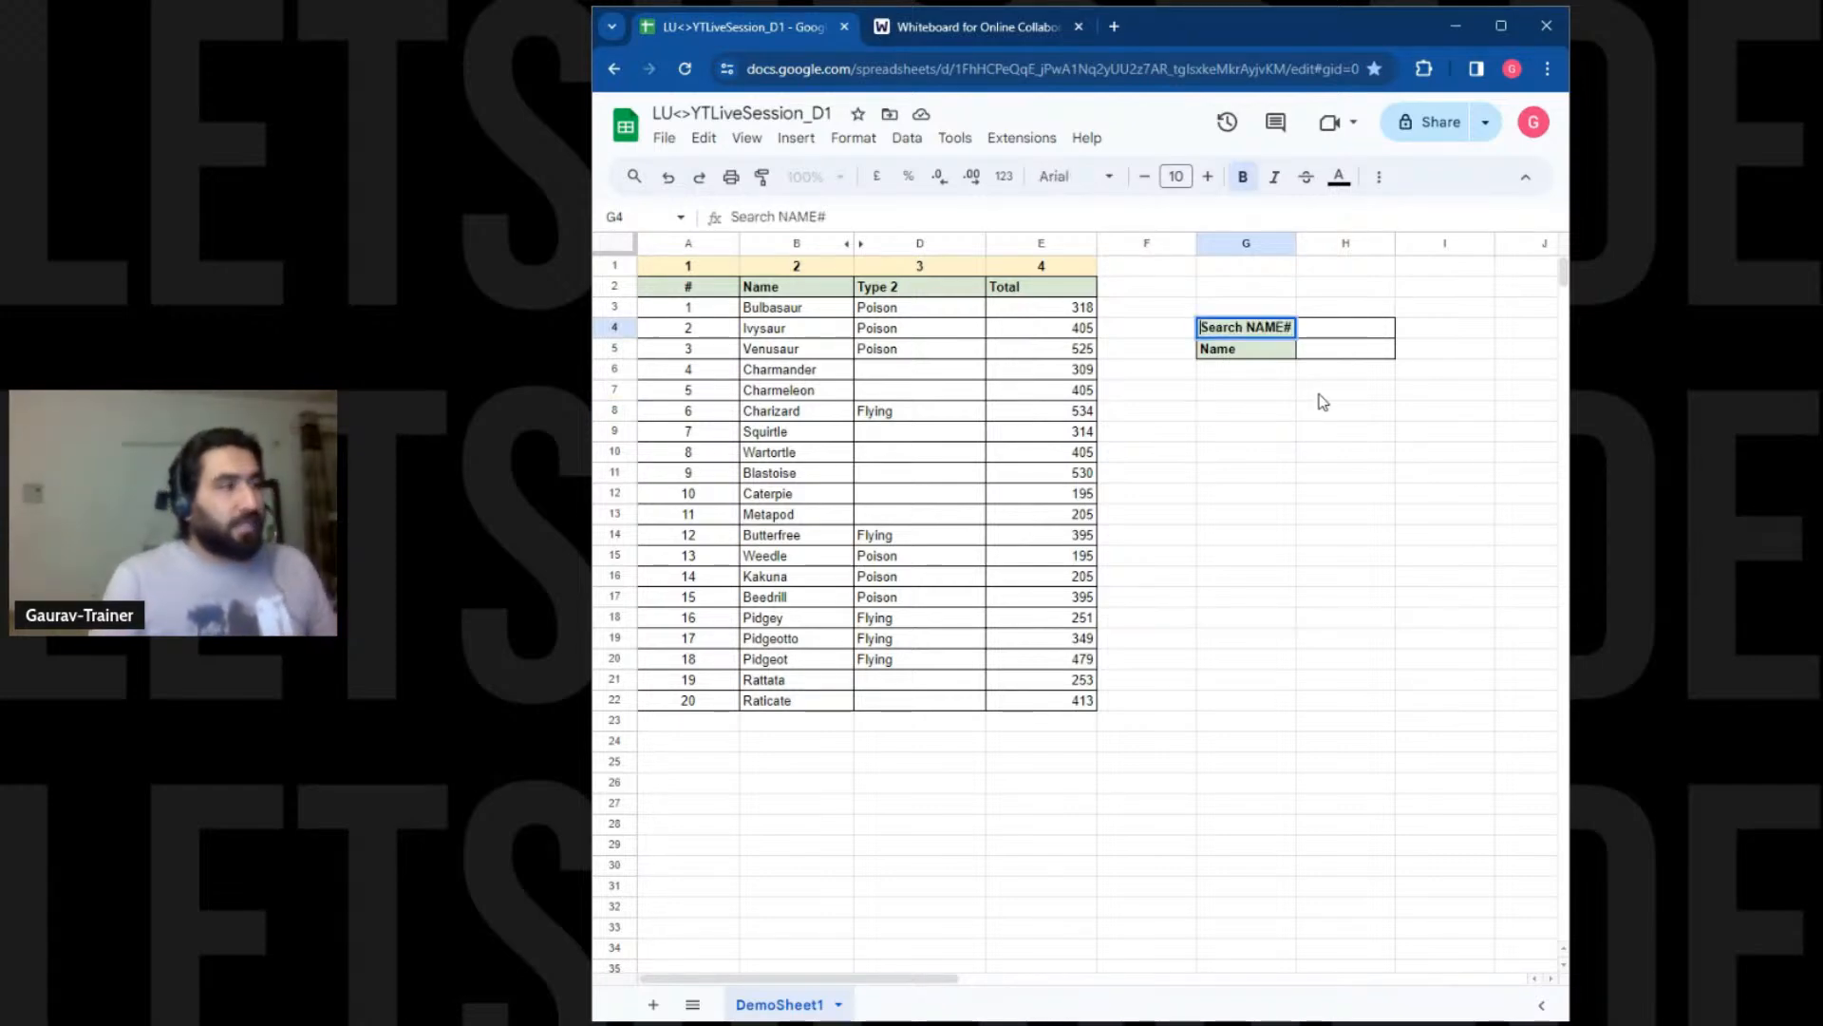
key(Right)
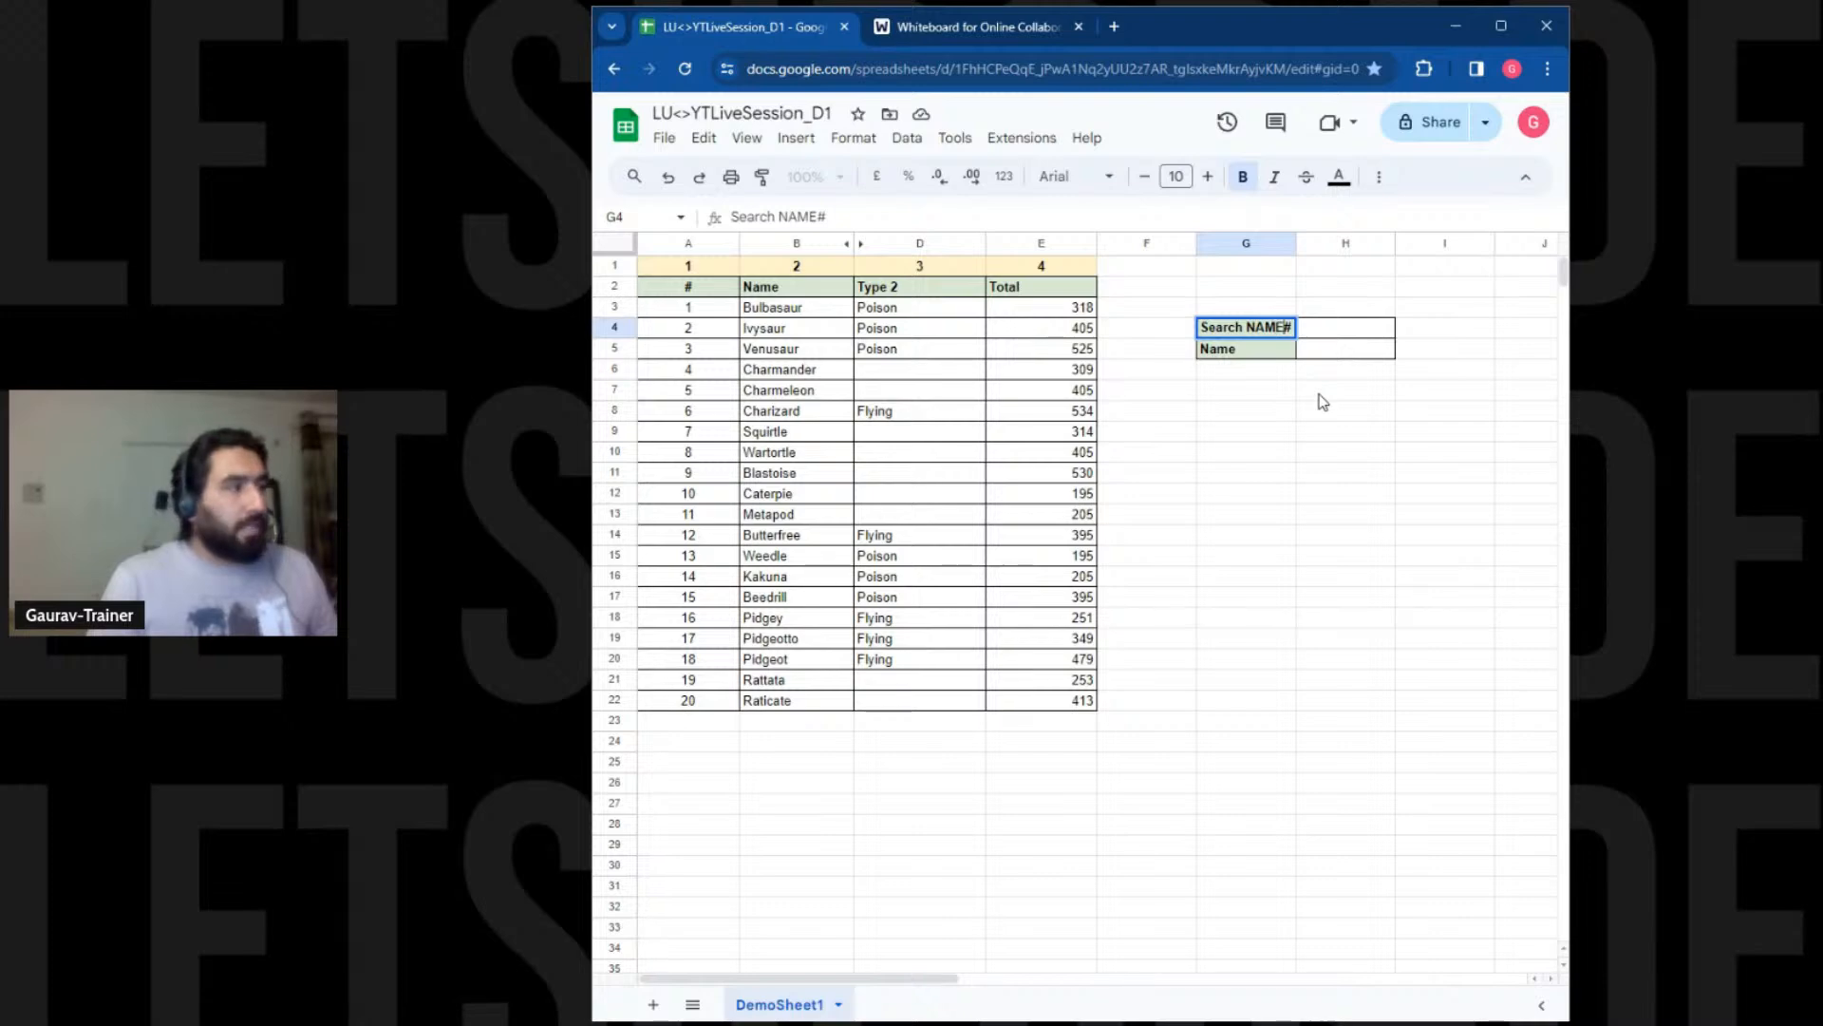
key(BackSpace)
key(BackSpace)
key(BackSpace)
key(BackSpace)
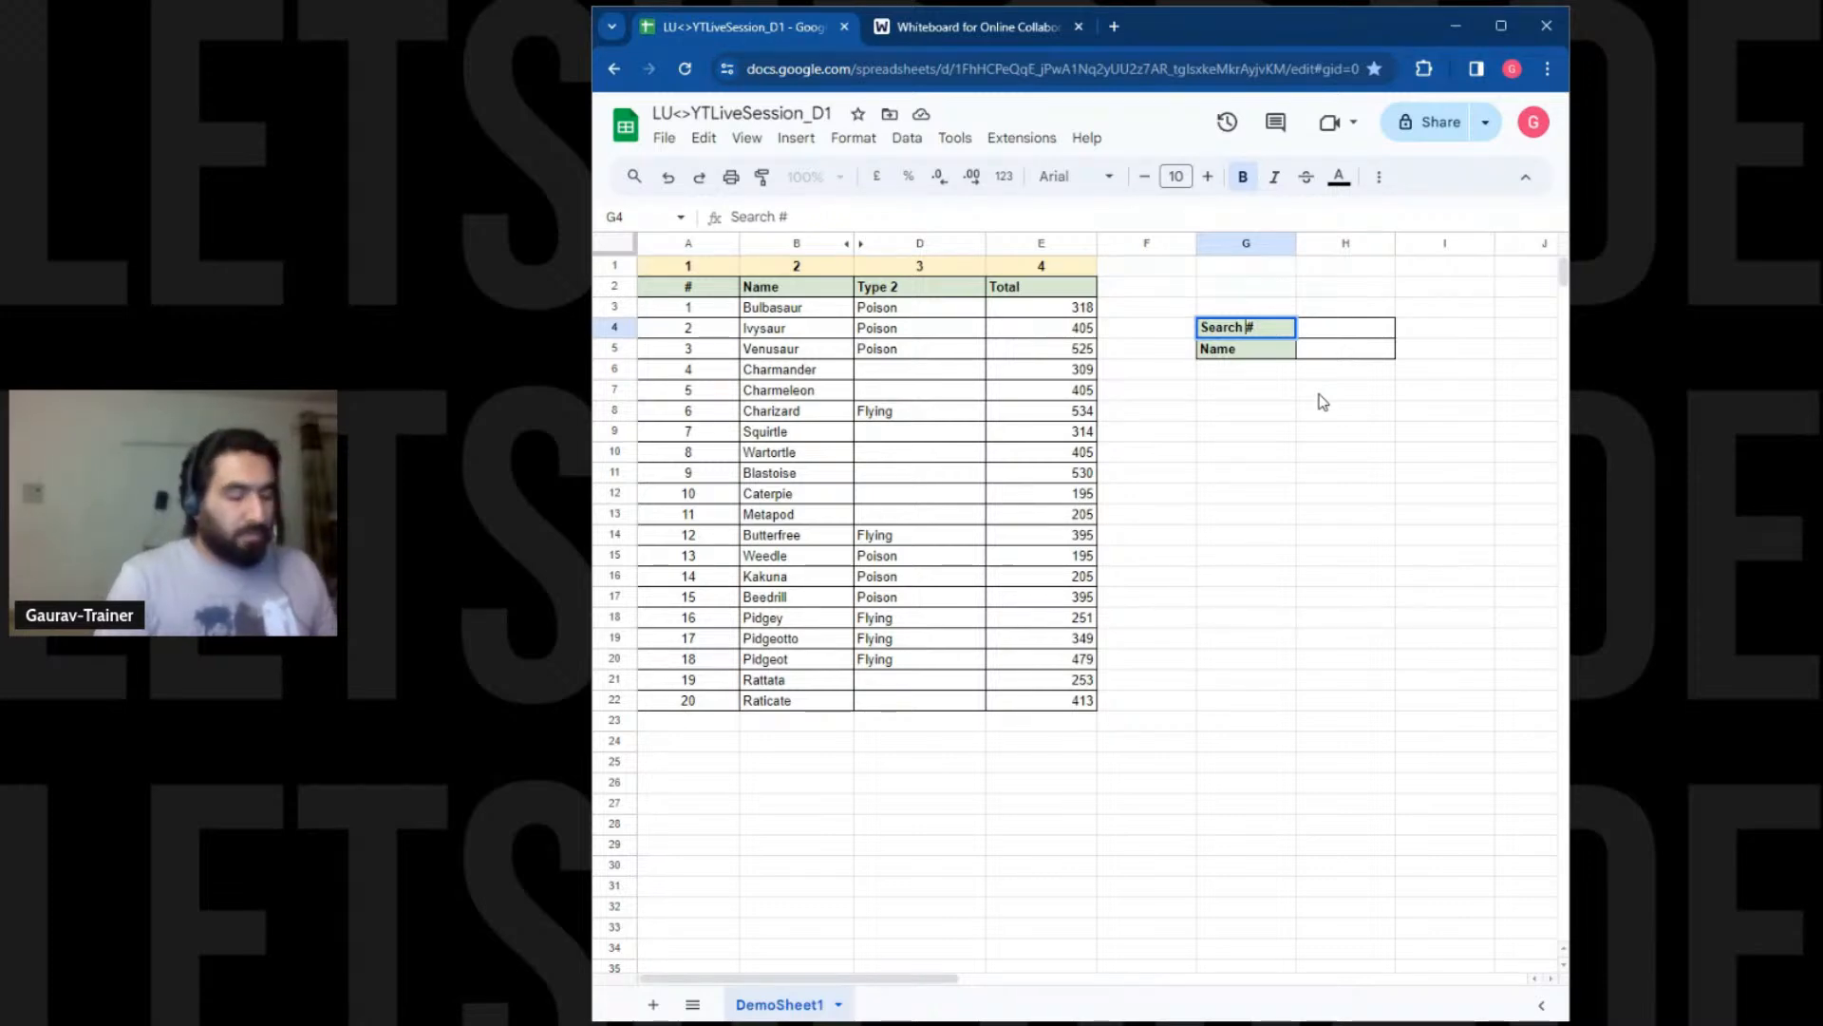
text(ID)
click(1295, 453)
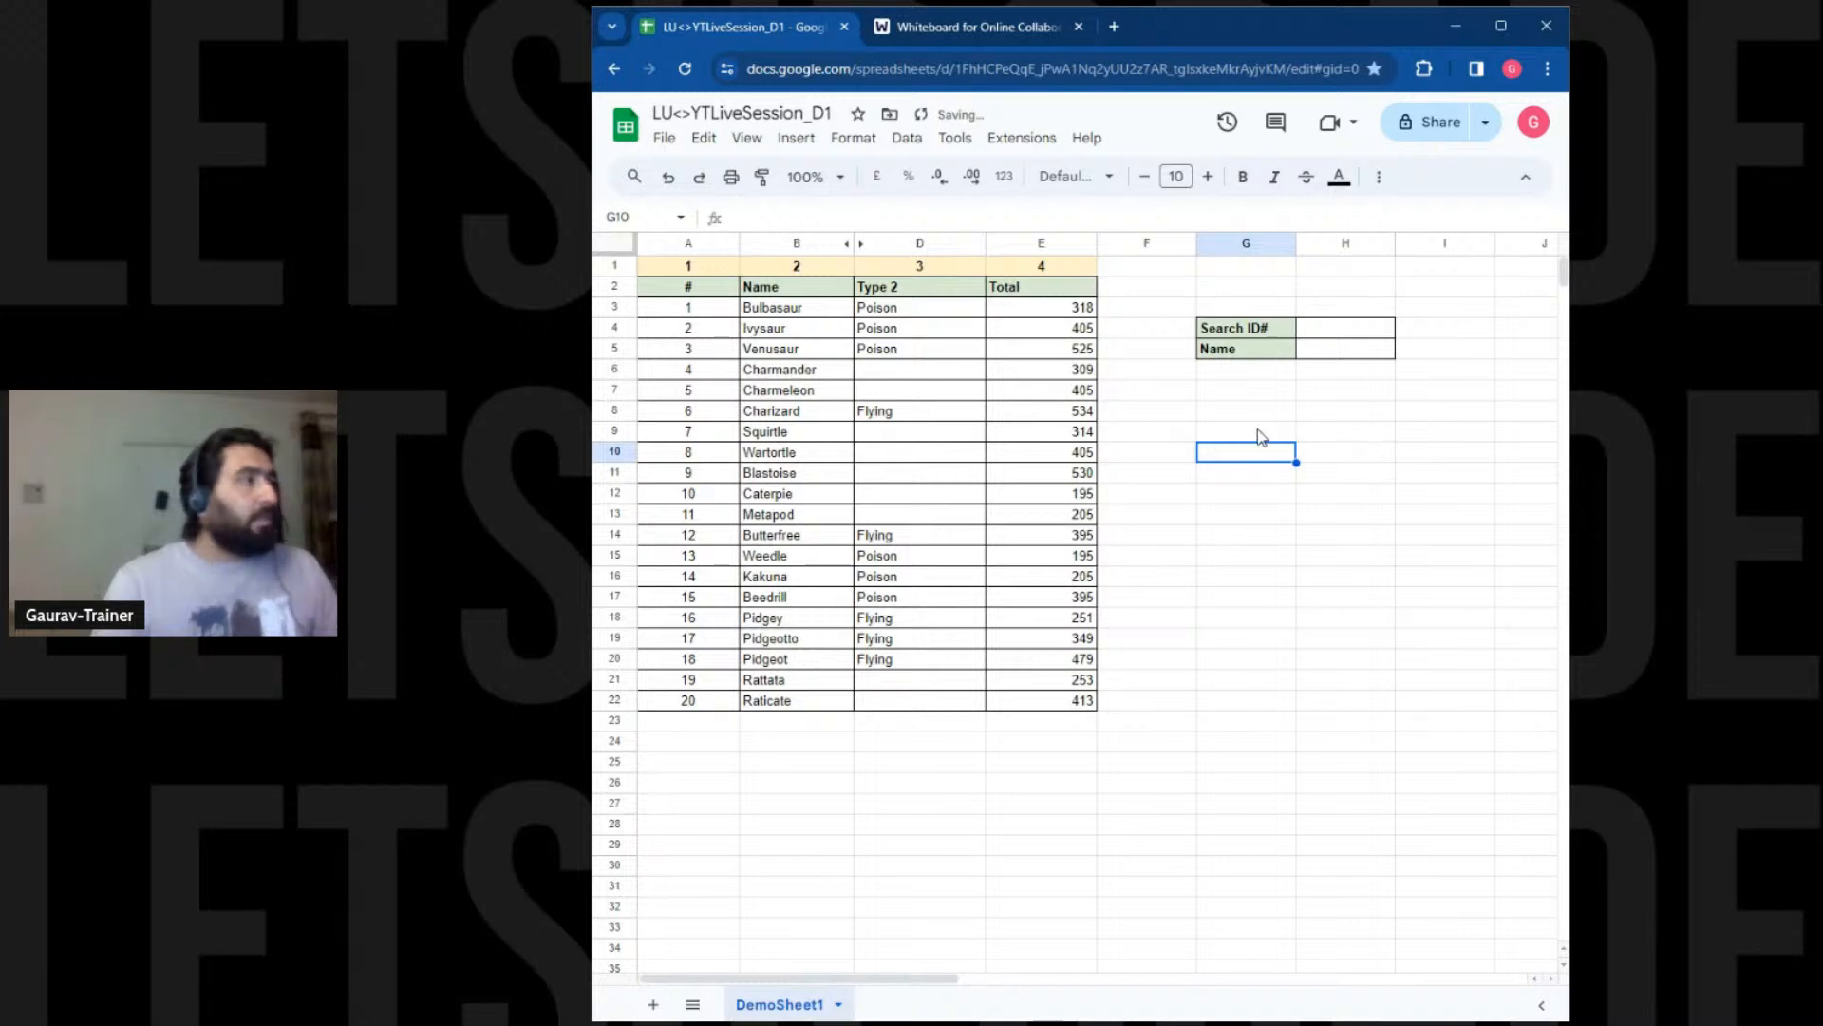
click(687, 292)
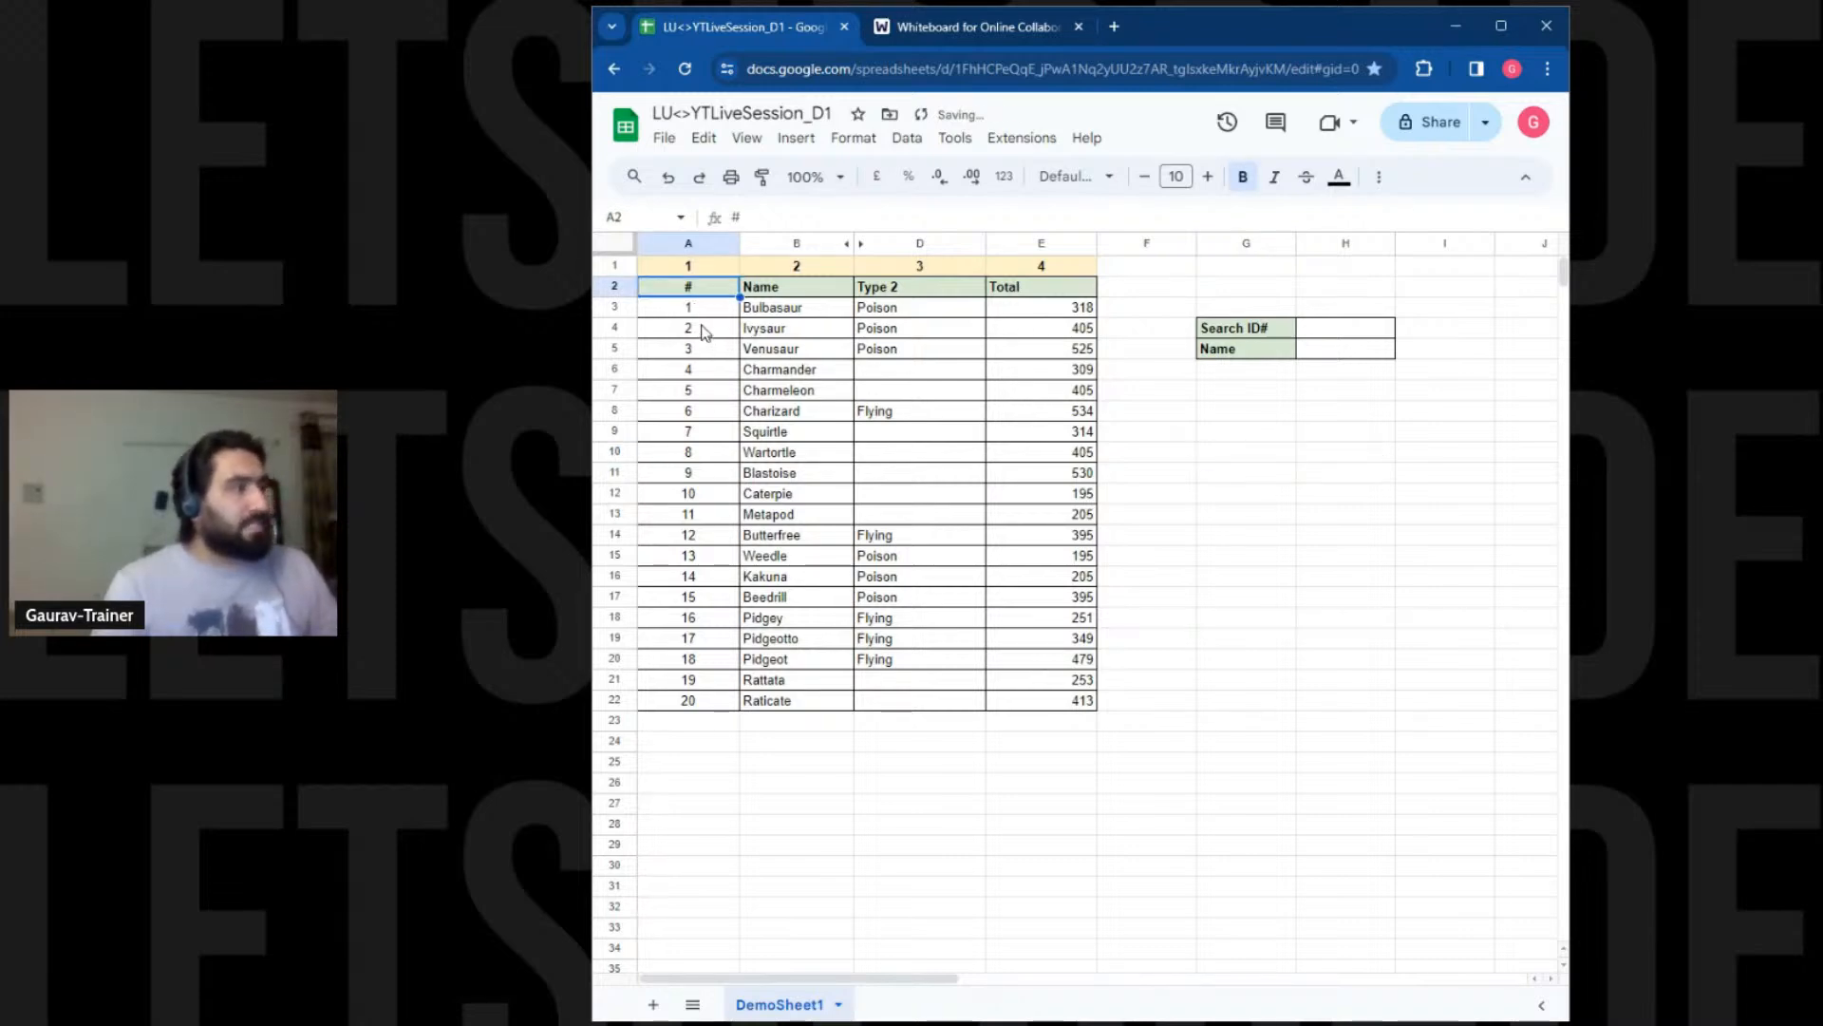
drag(711, 309, 1032, 714)
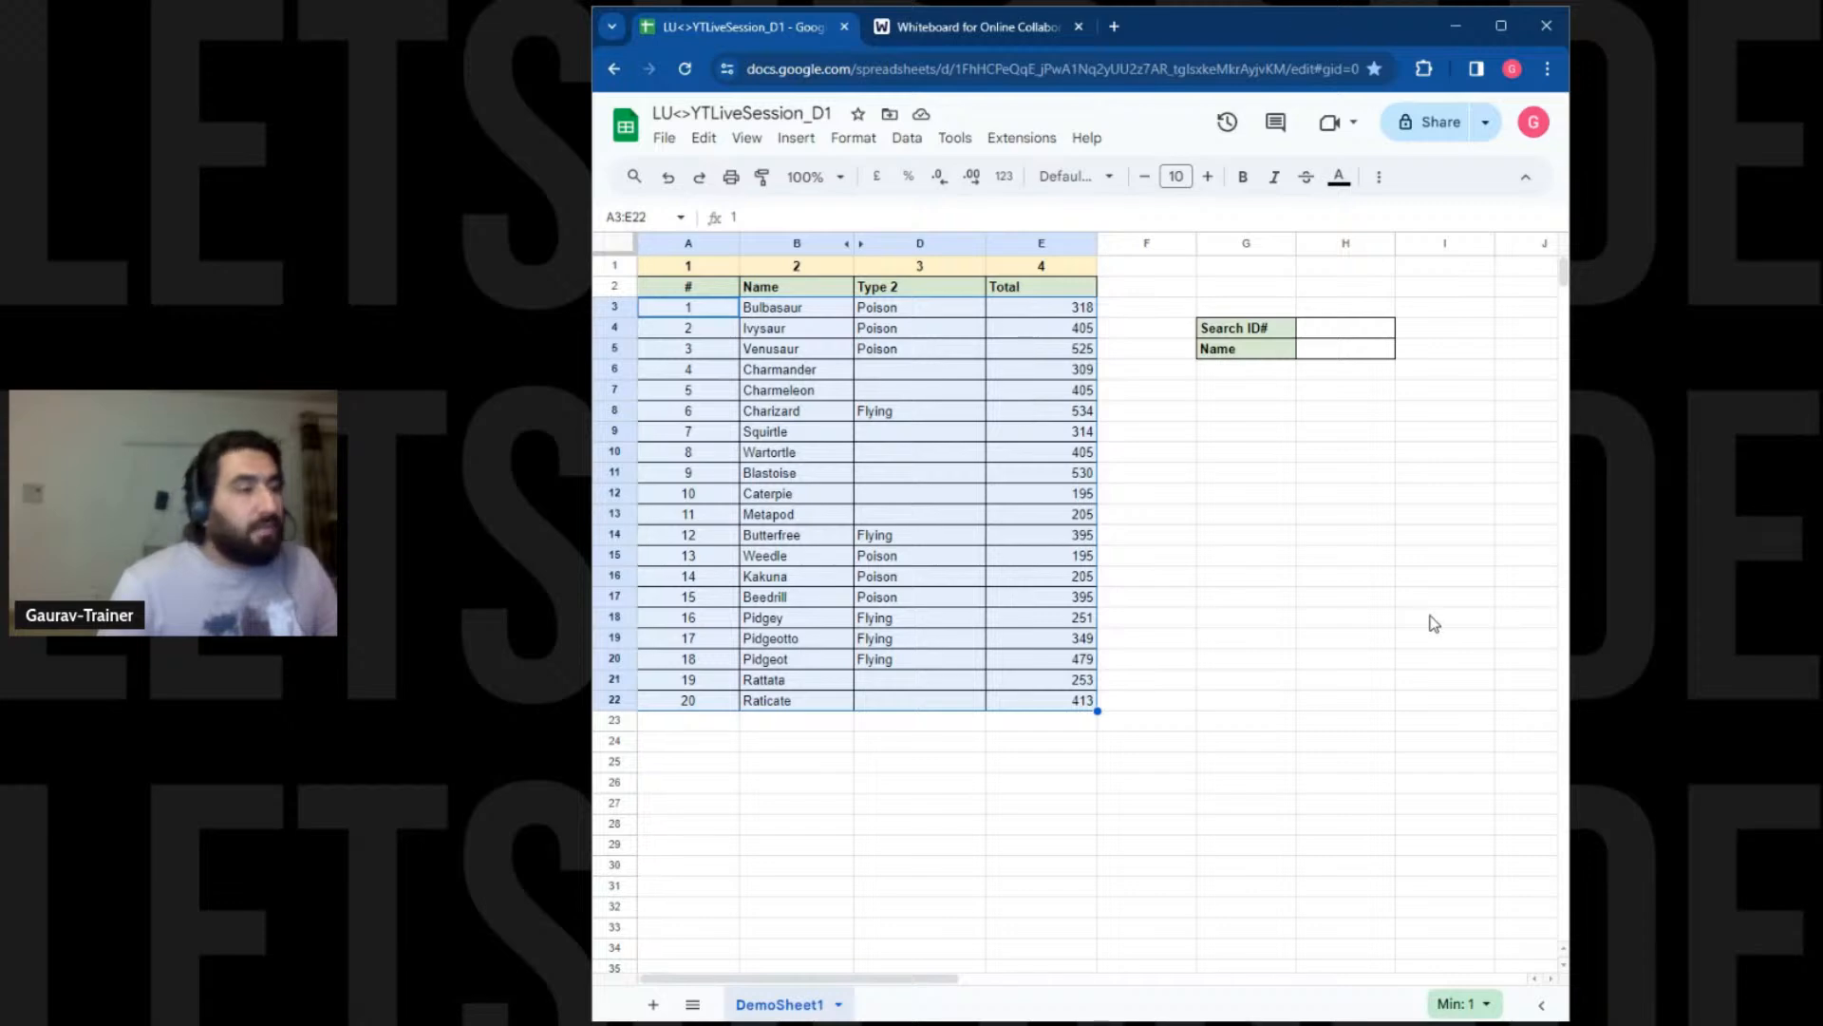
Enter the formula =VLOOKUP(H4,A3:E22,2) in H5 beside the Name label
click(1320, 347)
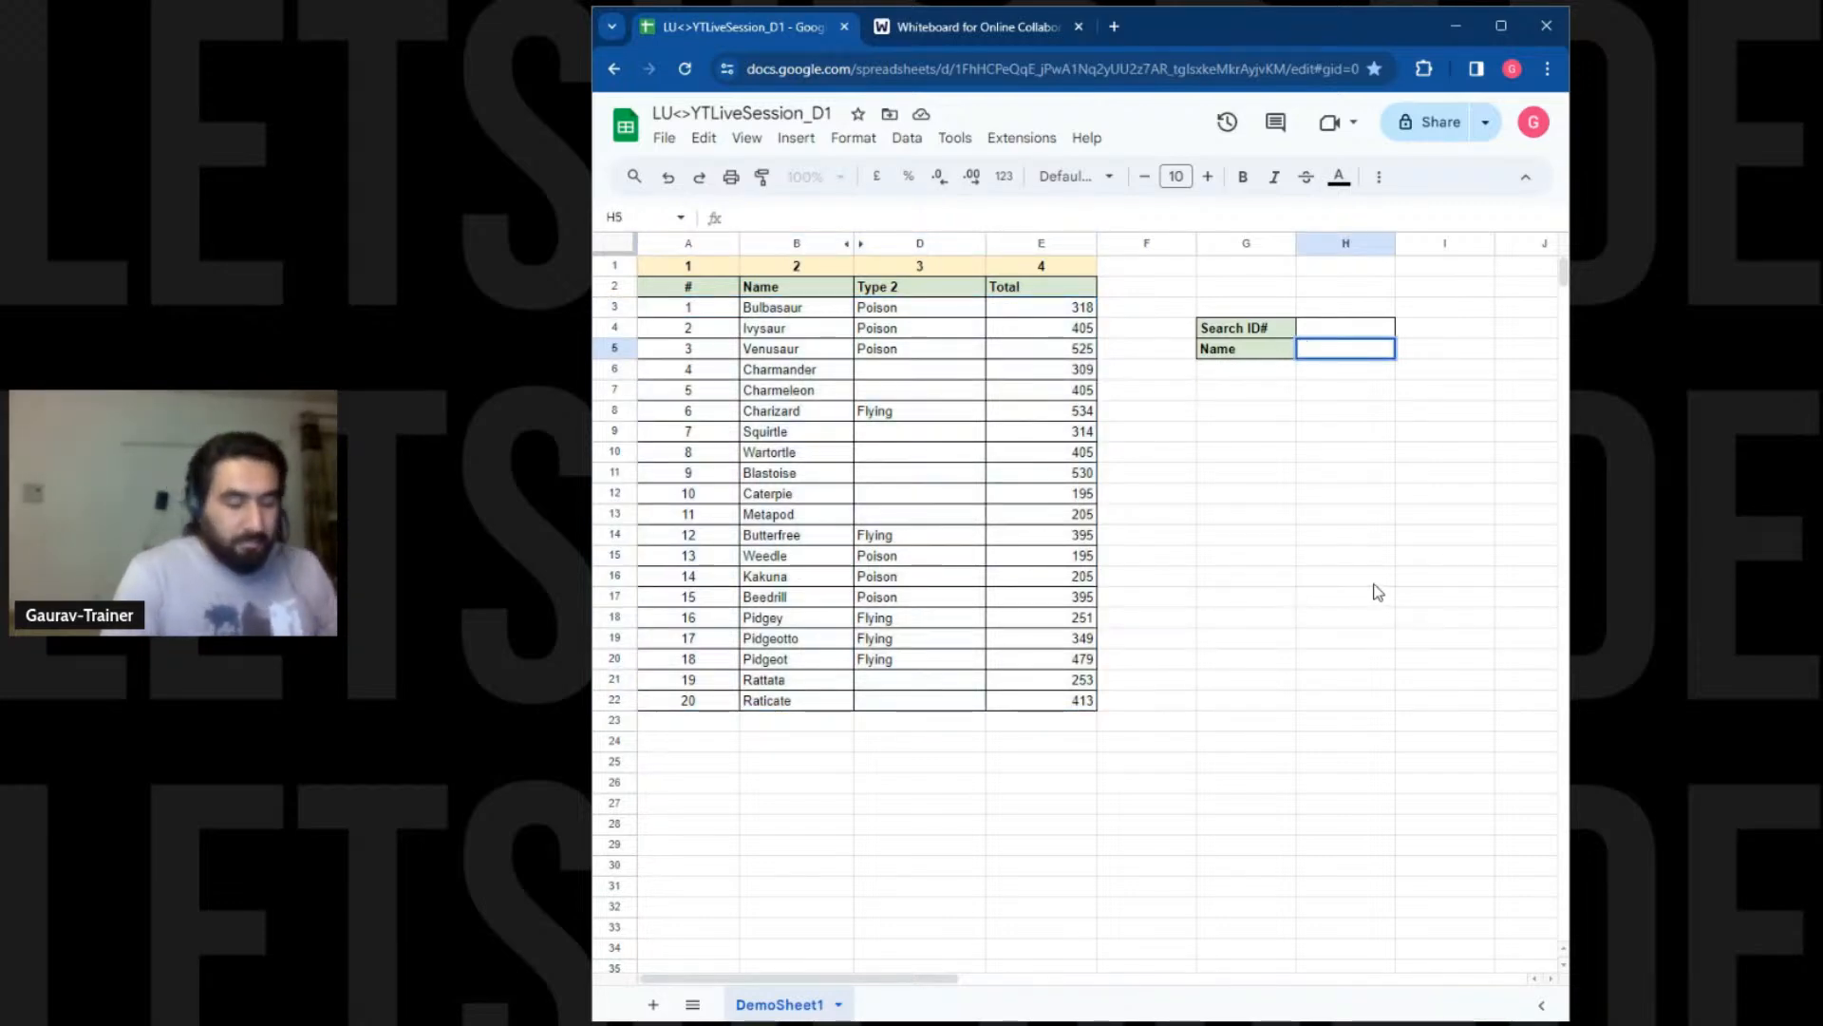
text(=VLOO)
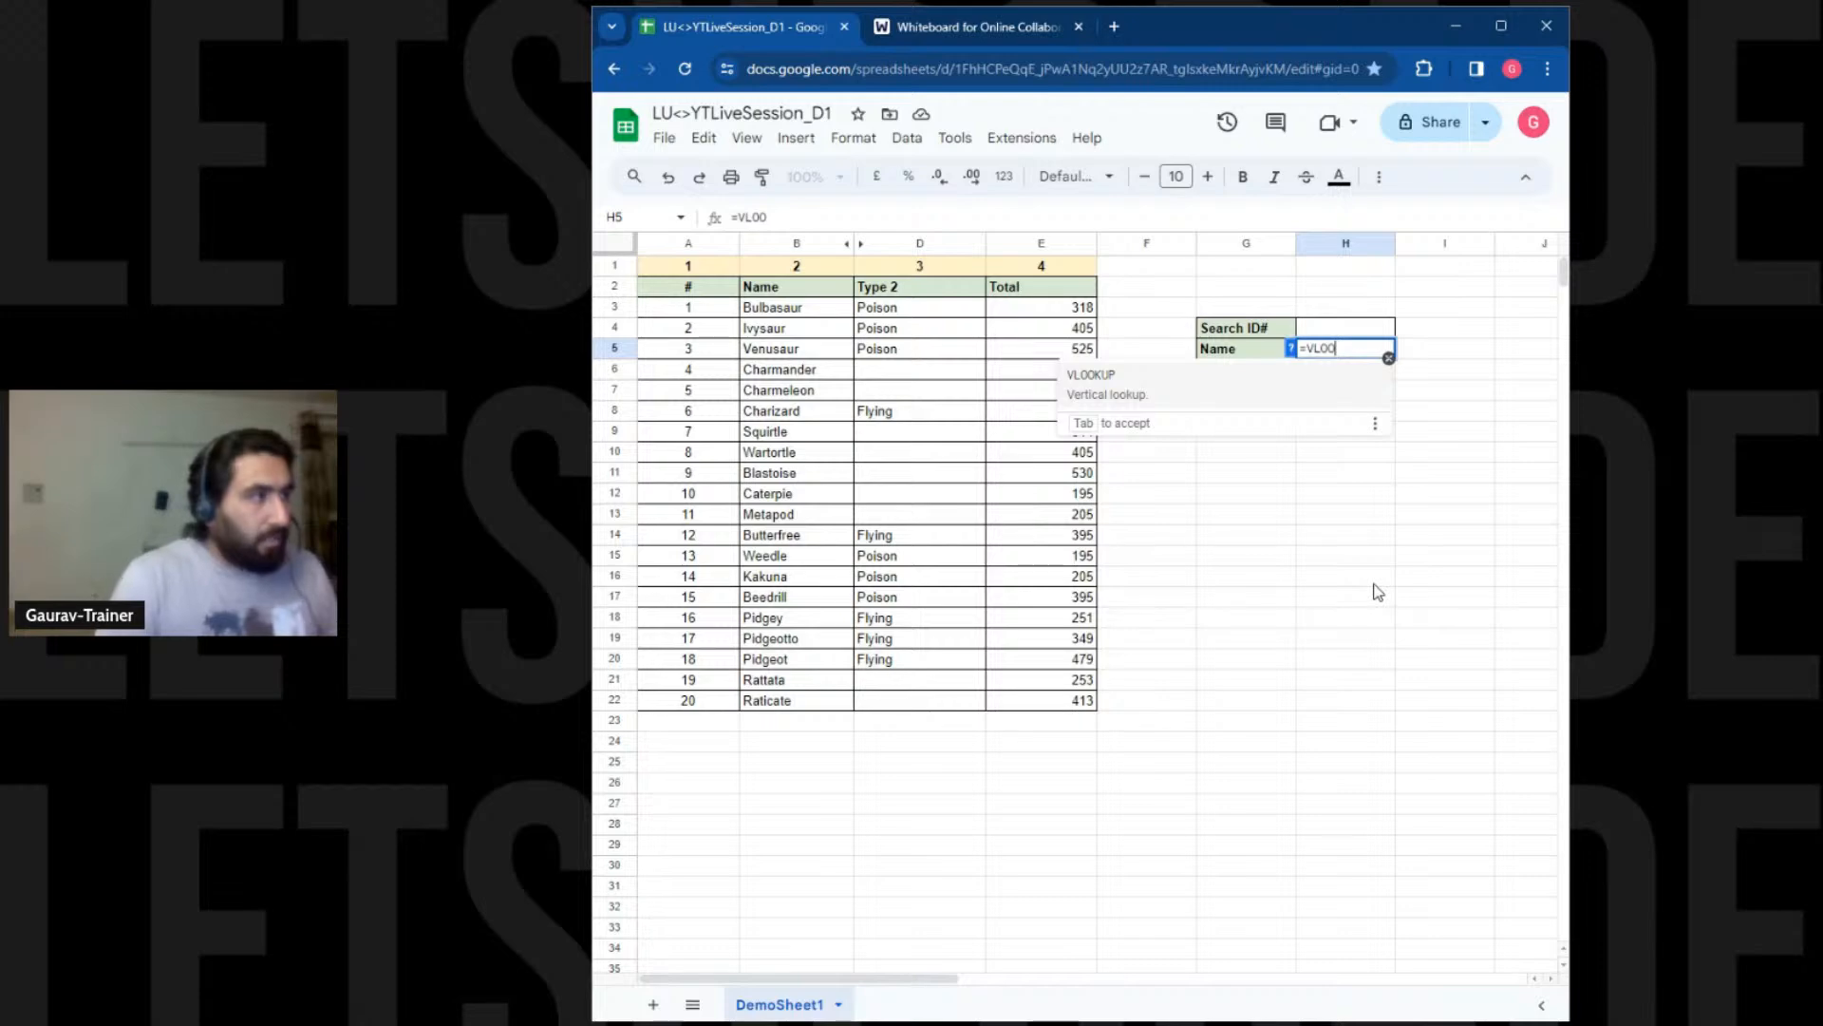
key(Tab)
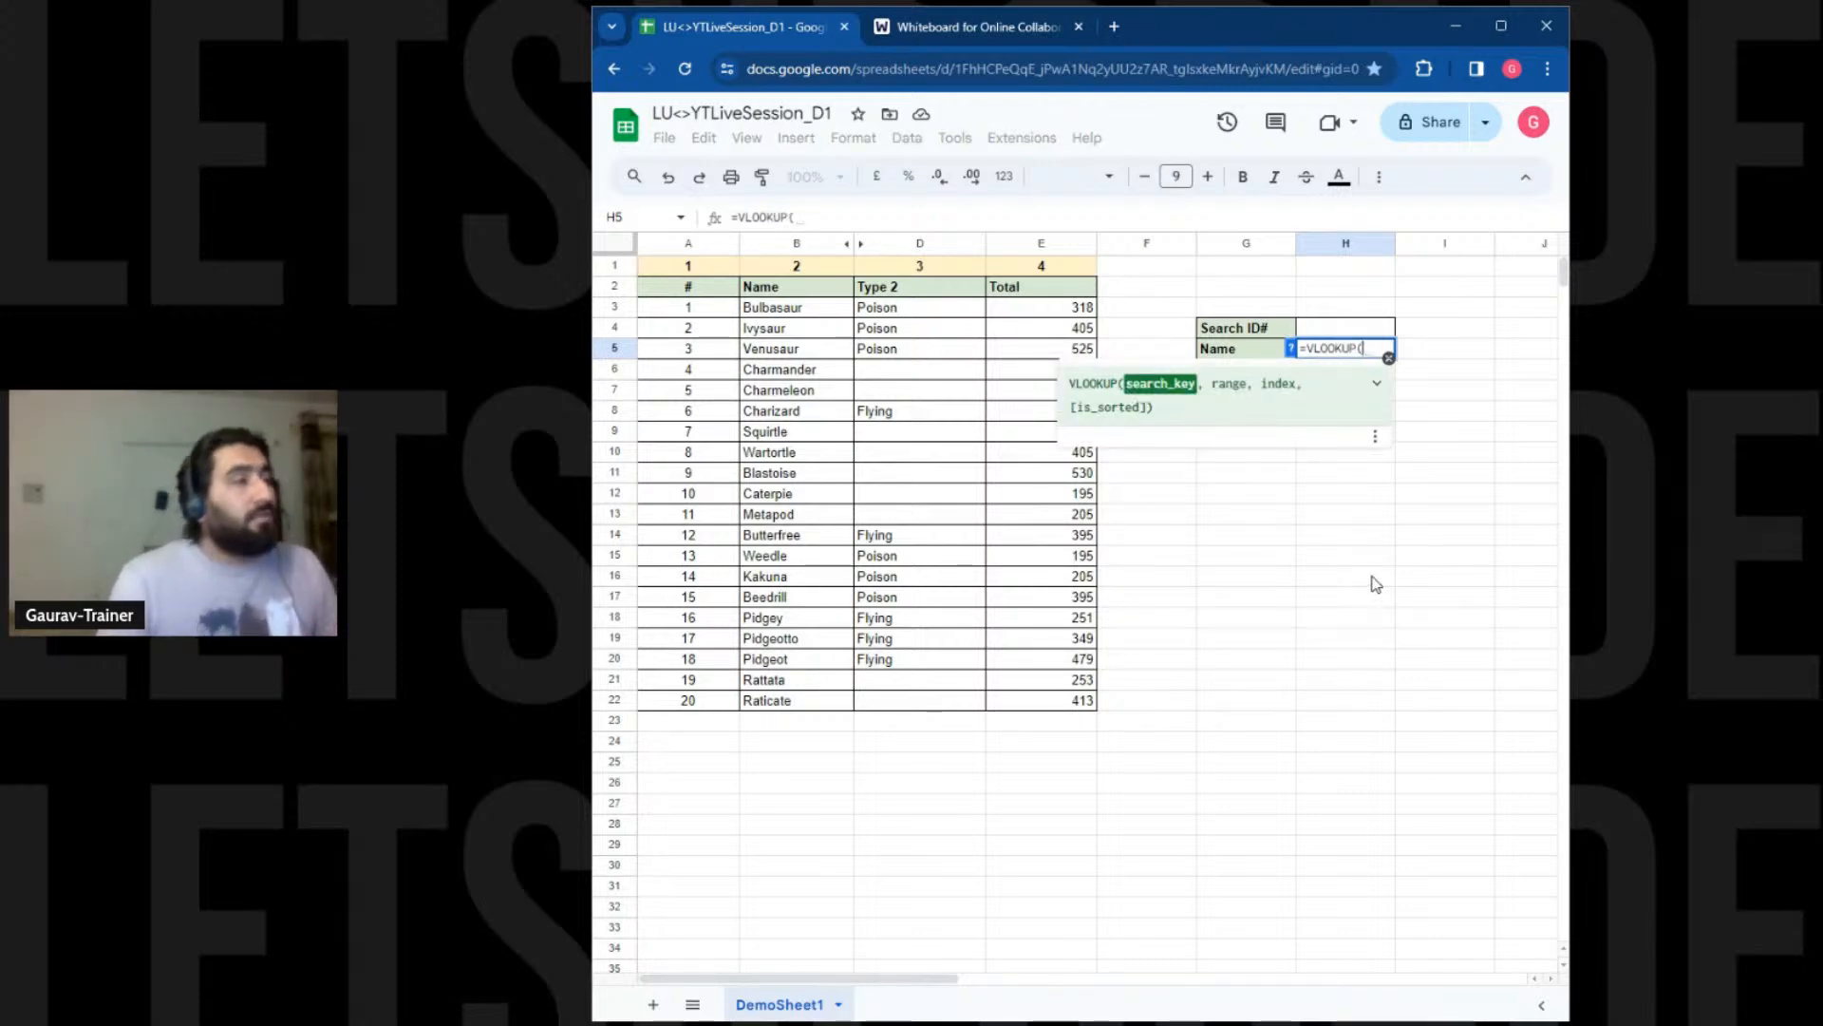
click(1329, 329)
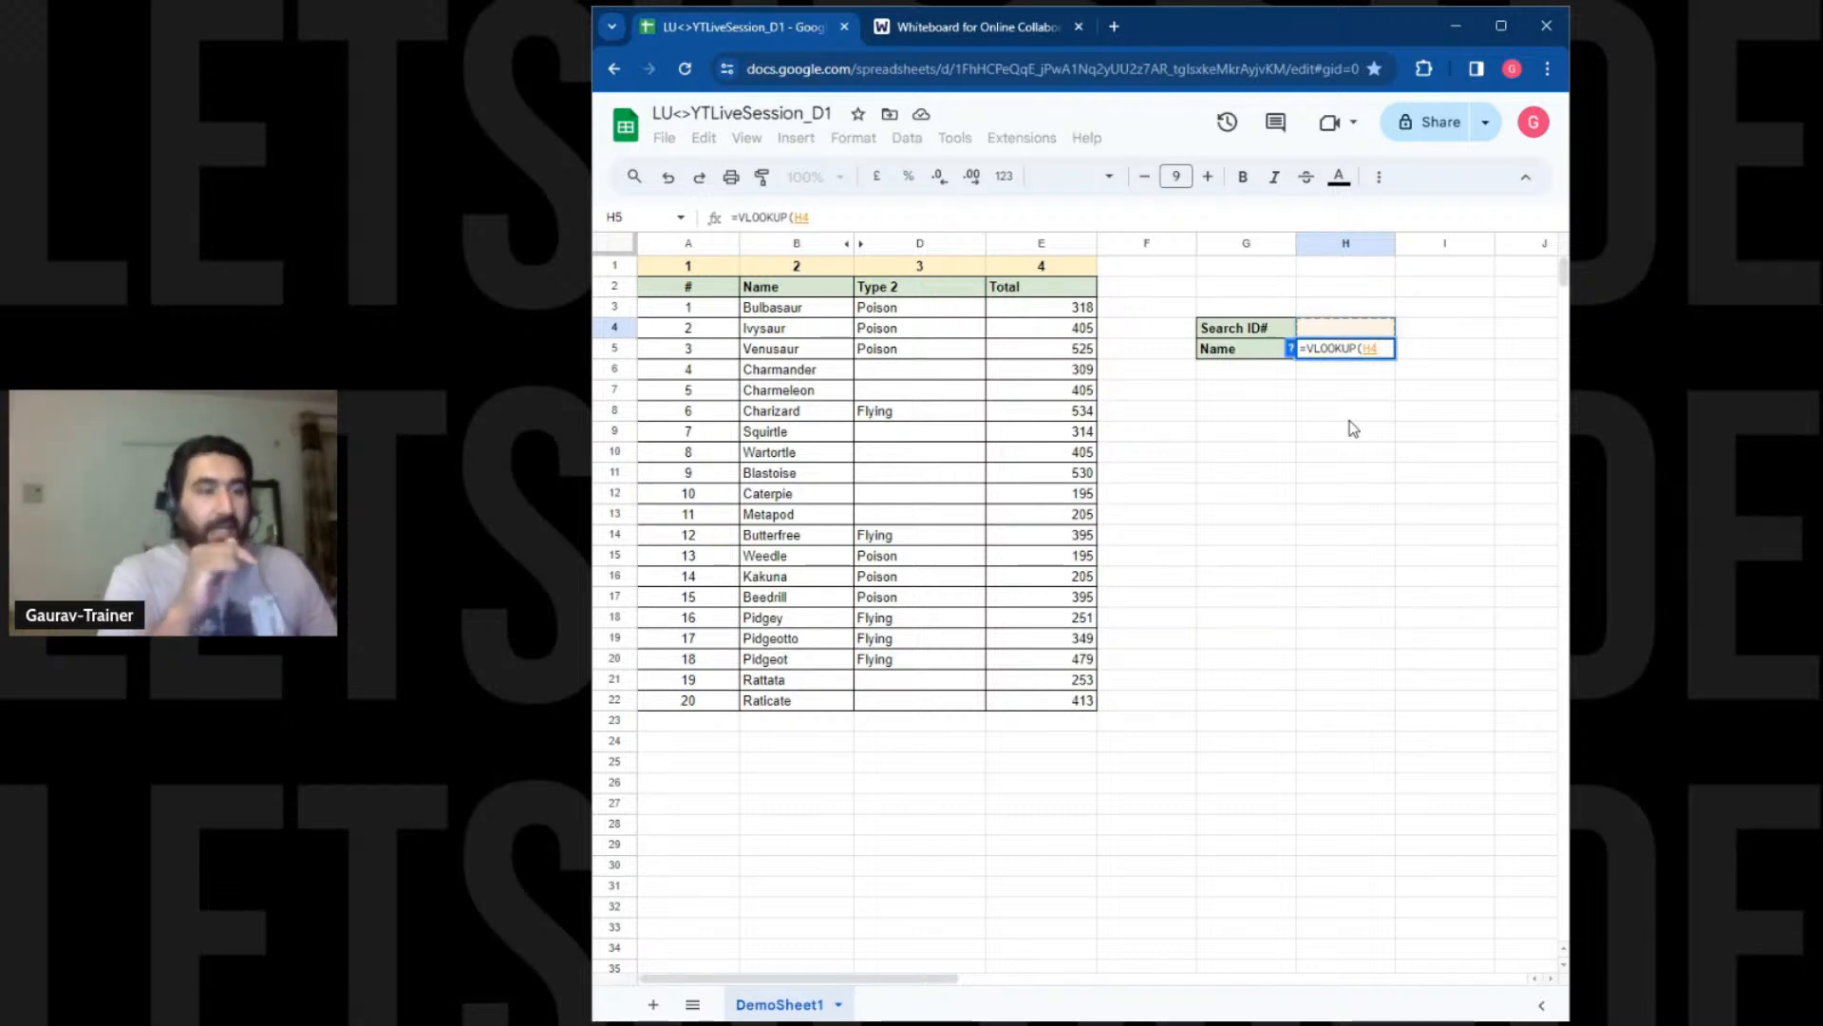
text(,)
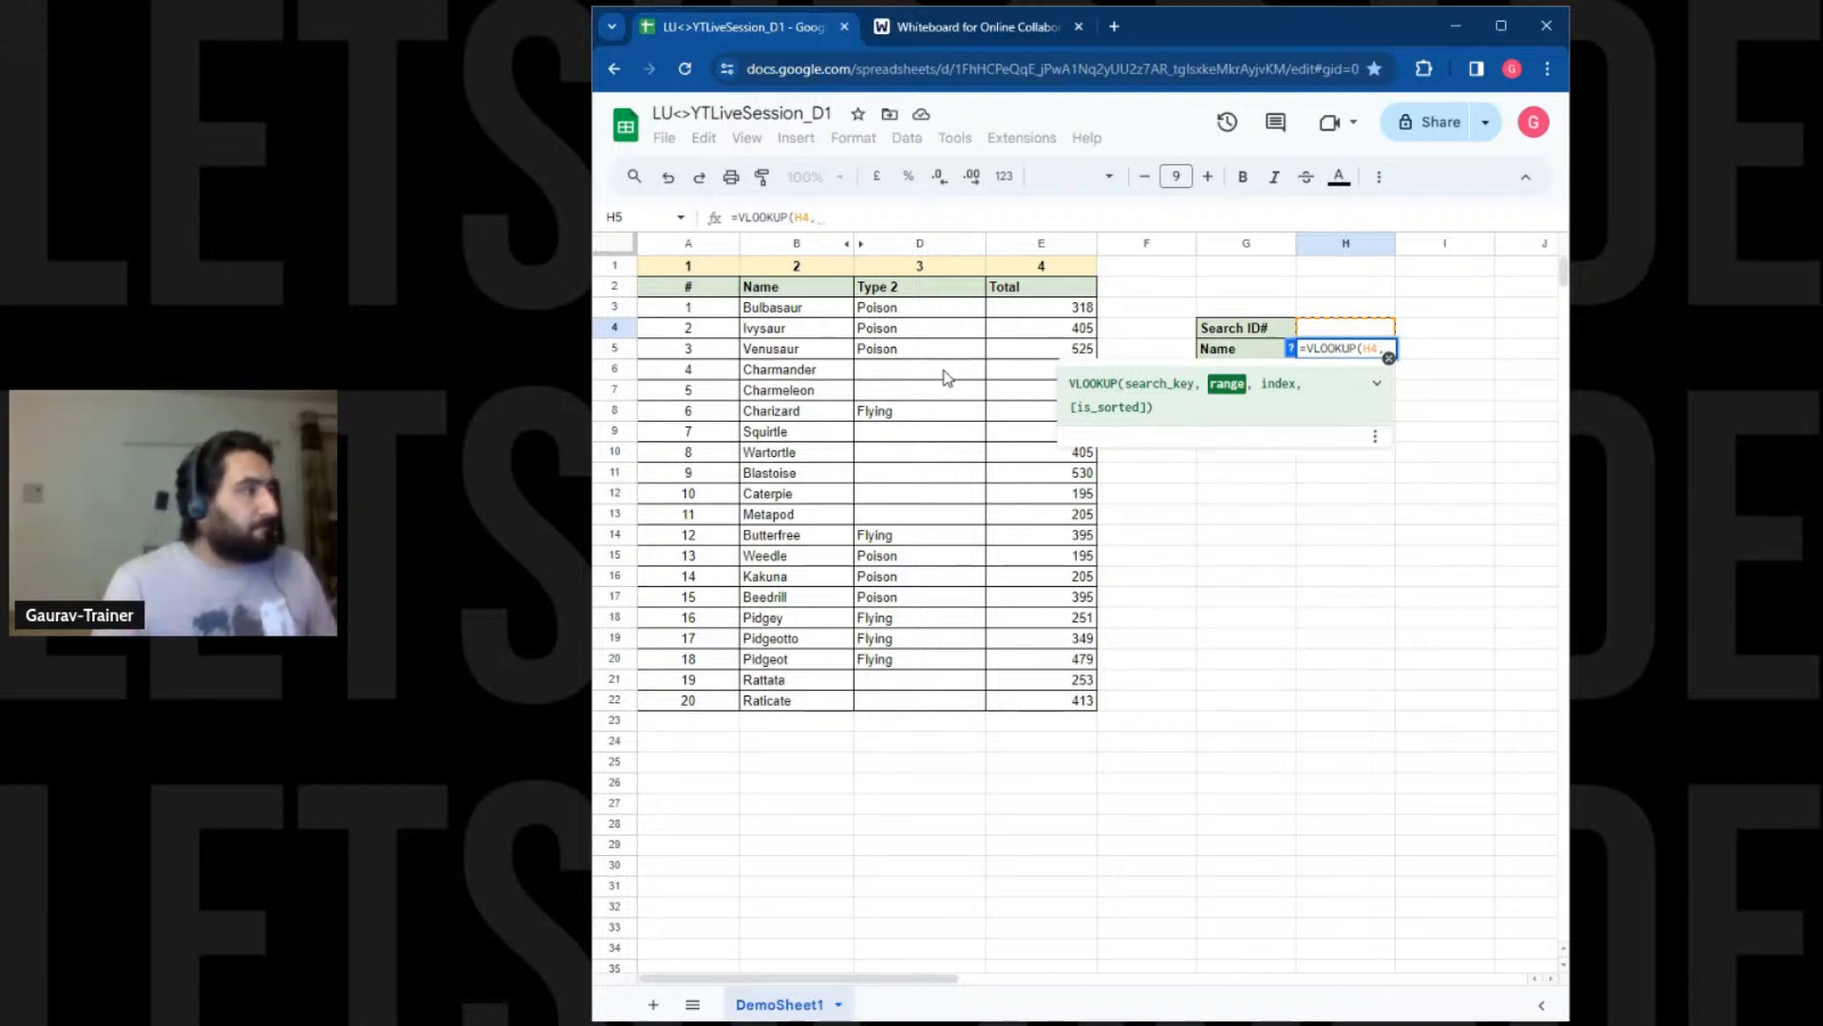
drag(693, 311, 1057, 702)
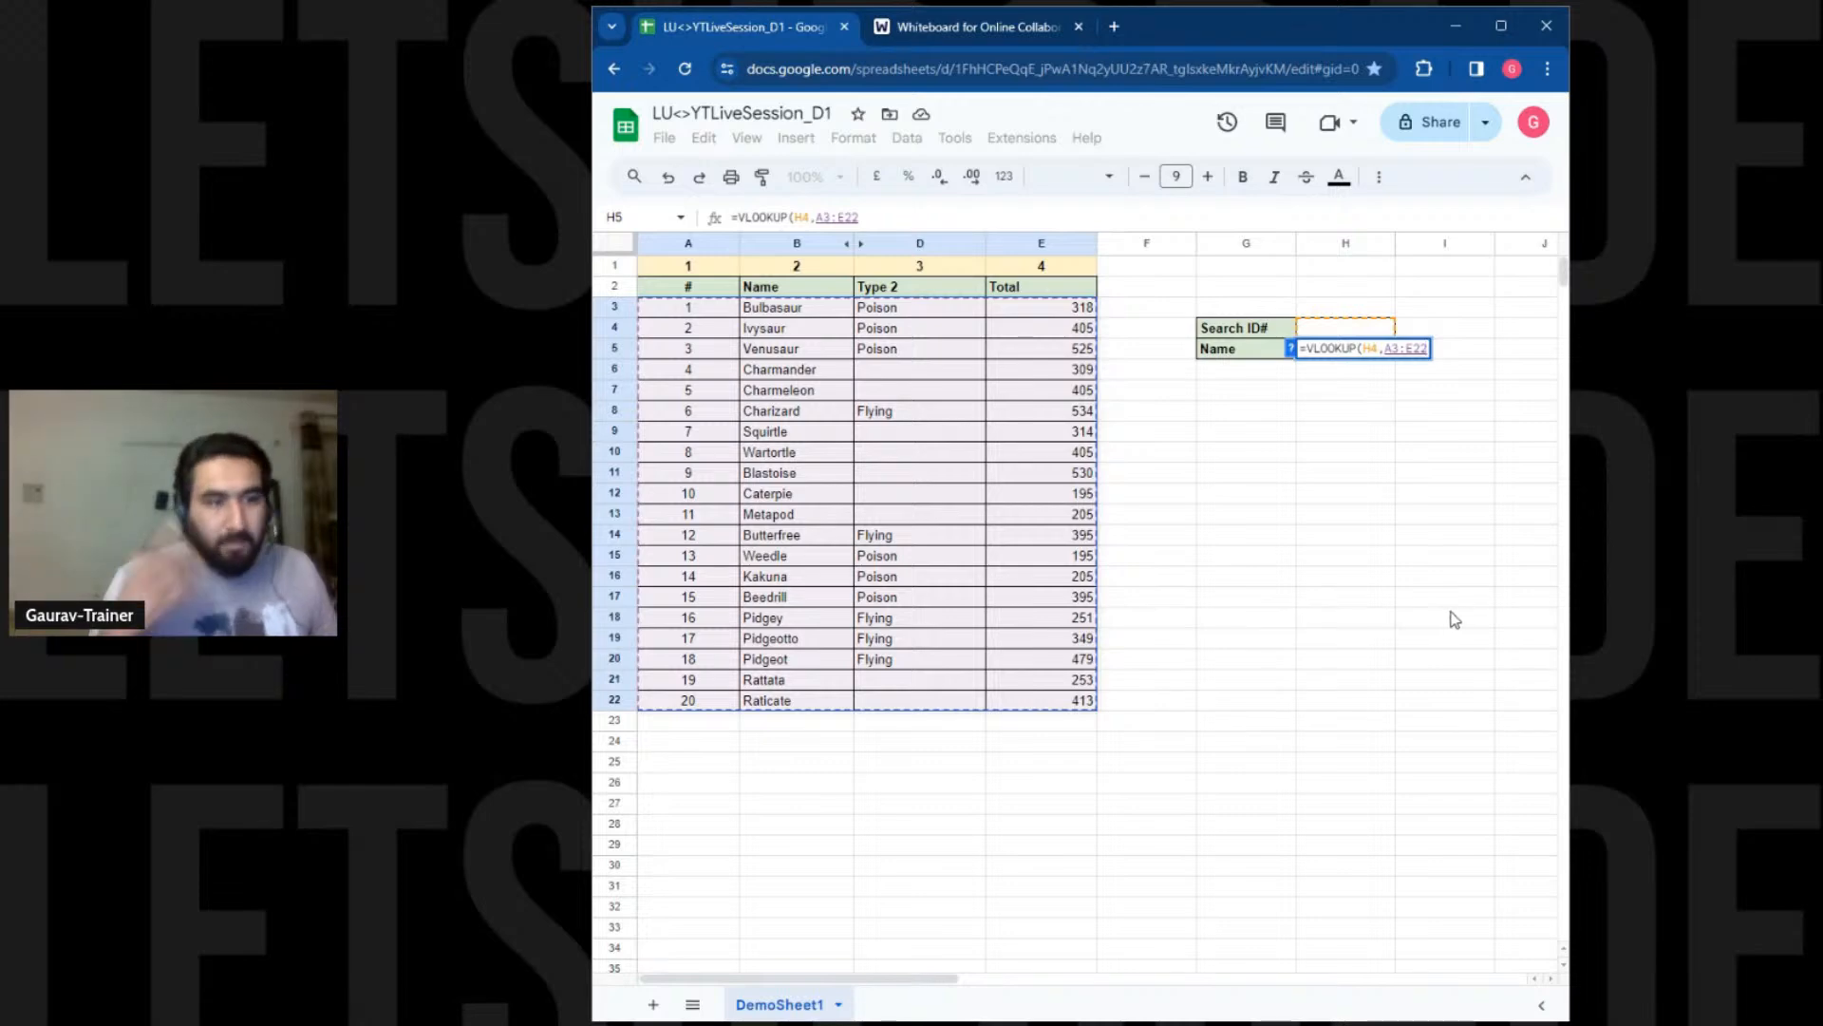
text(,)
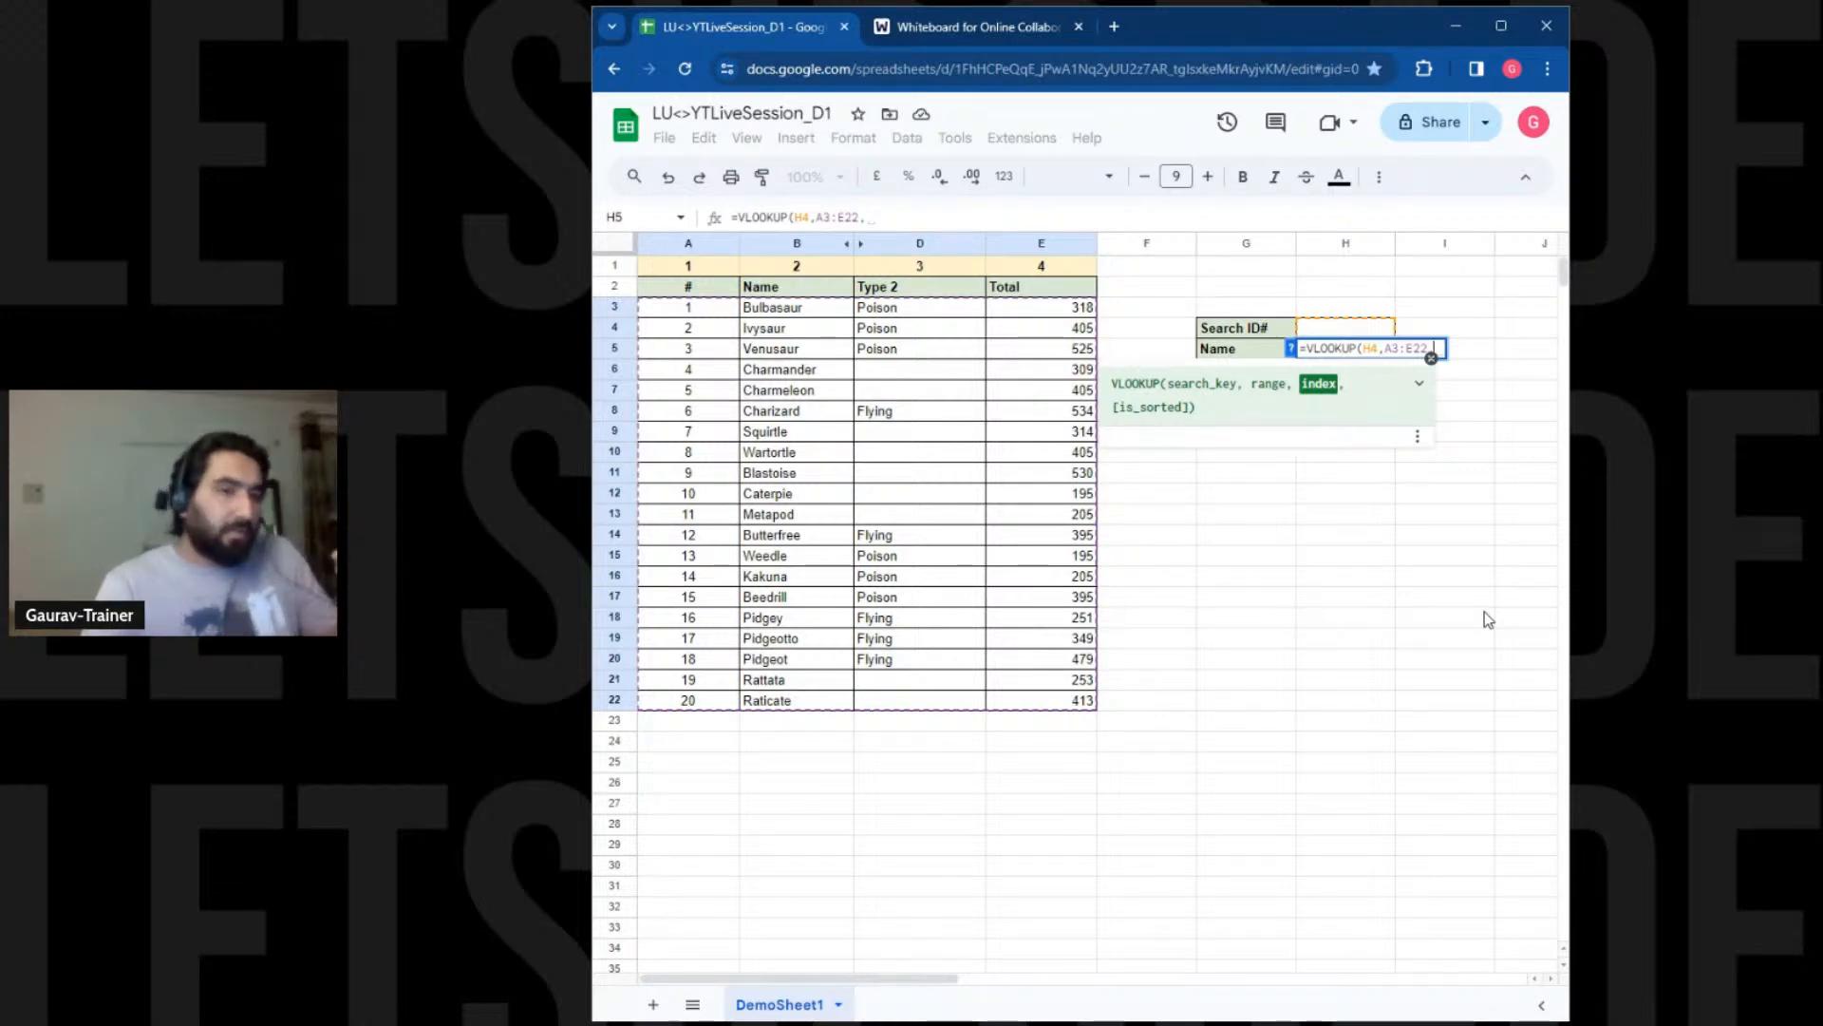
text(2)
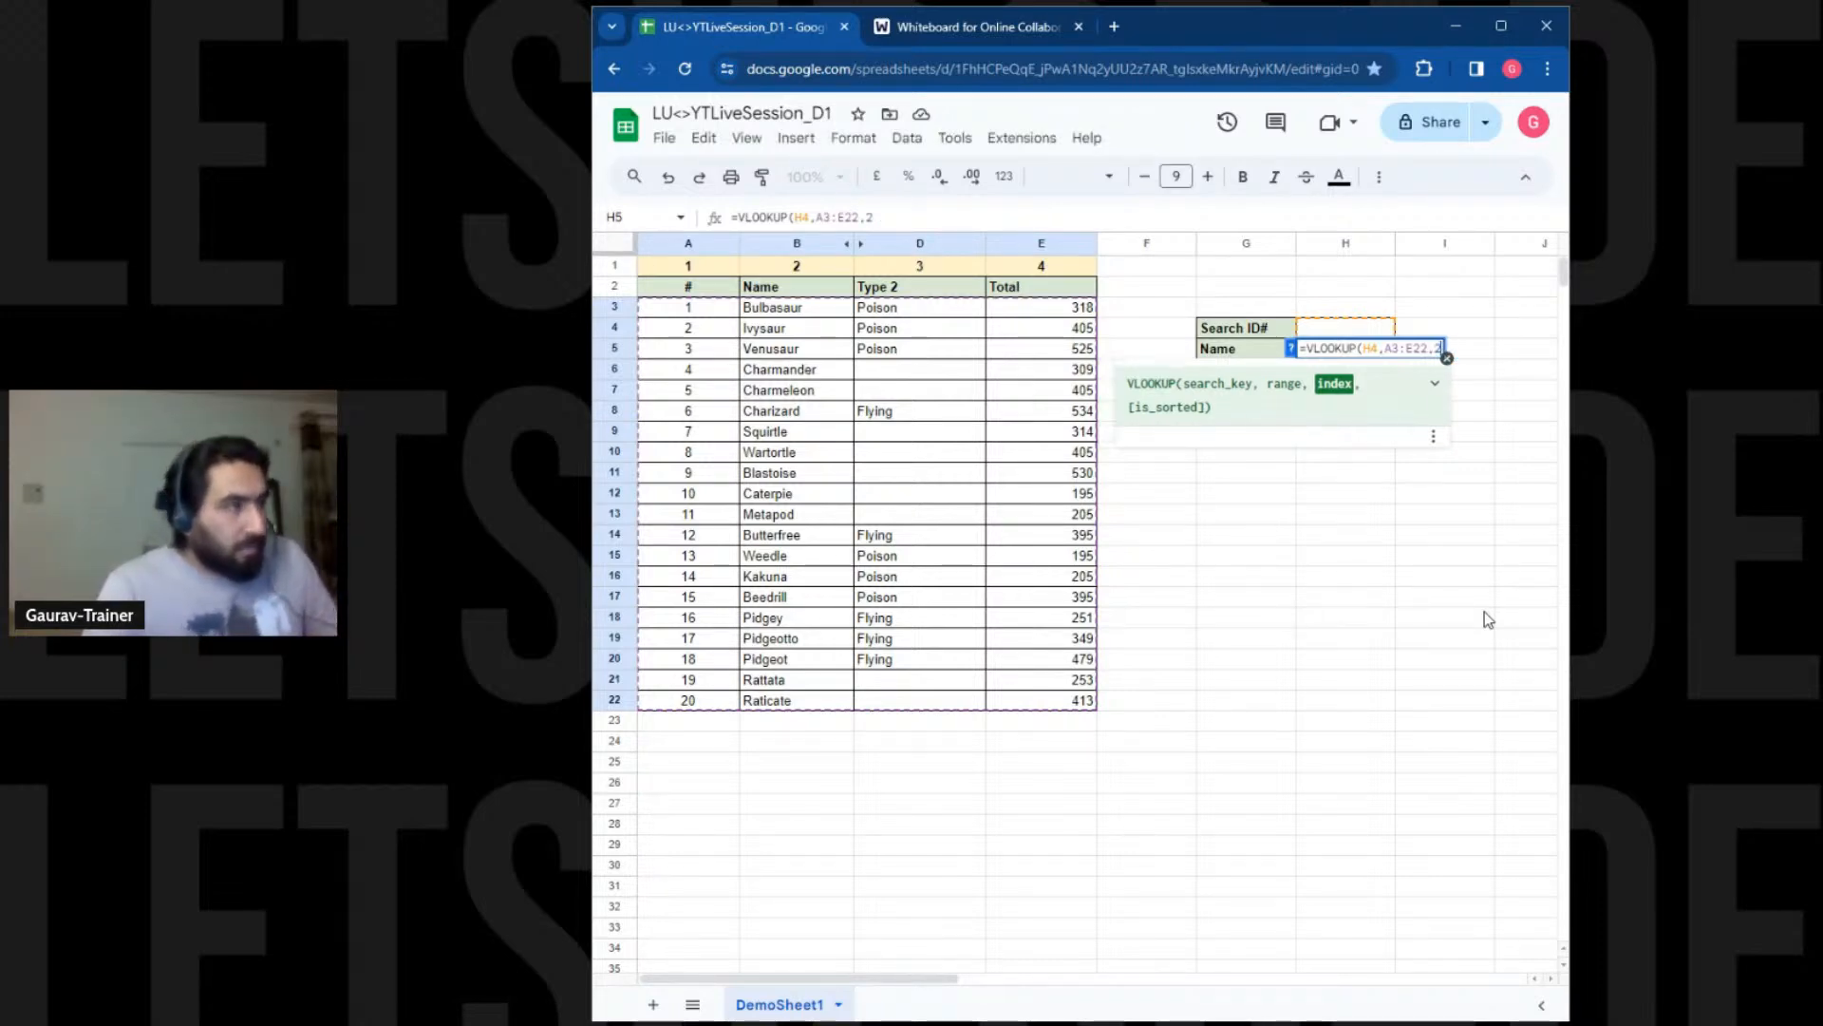
text())
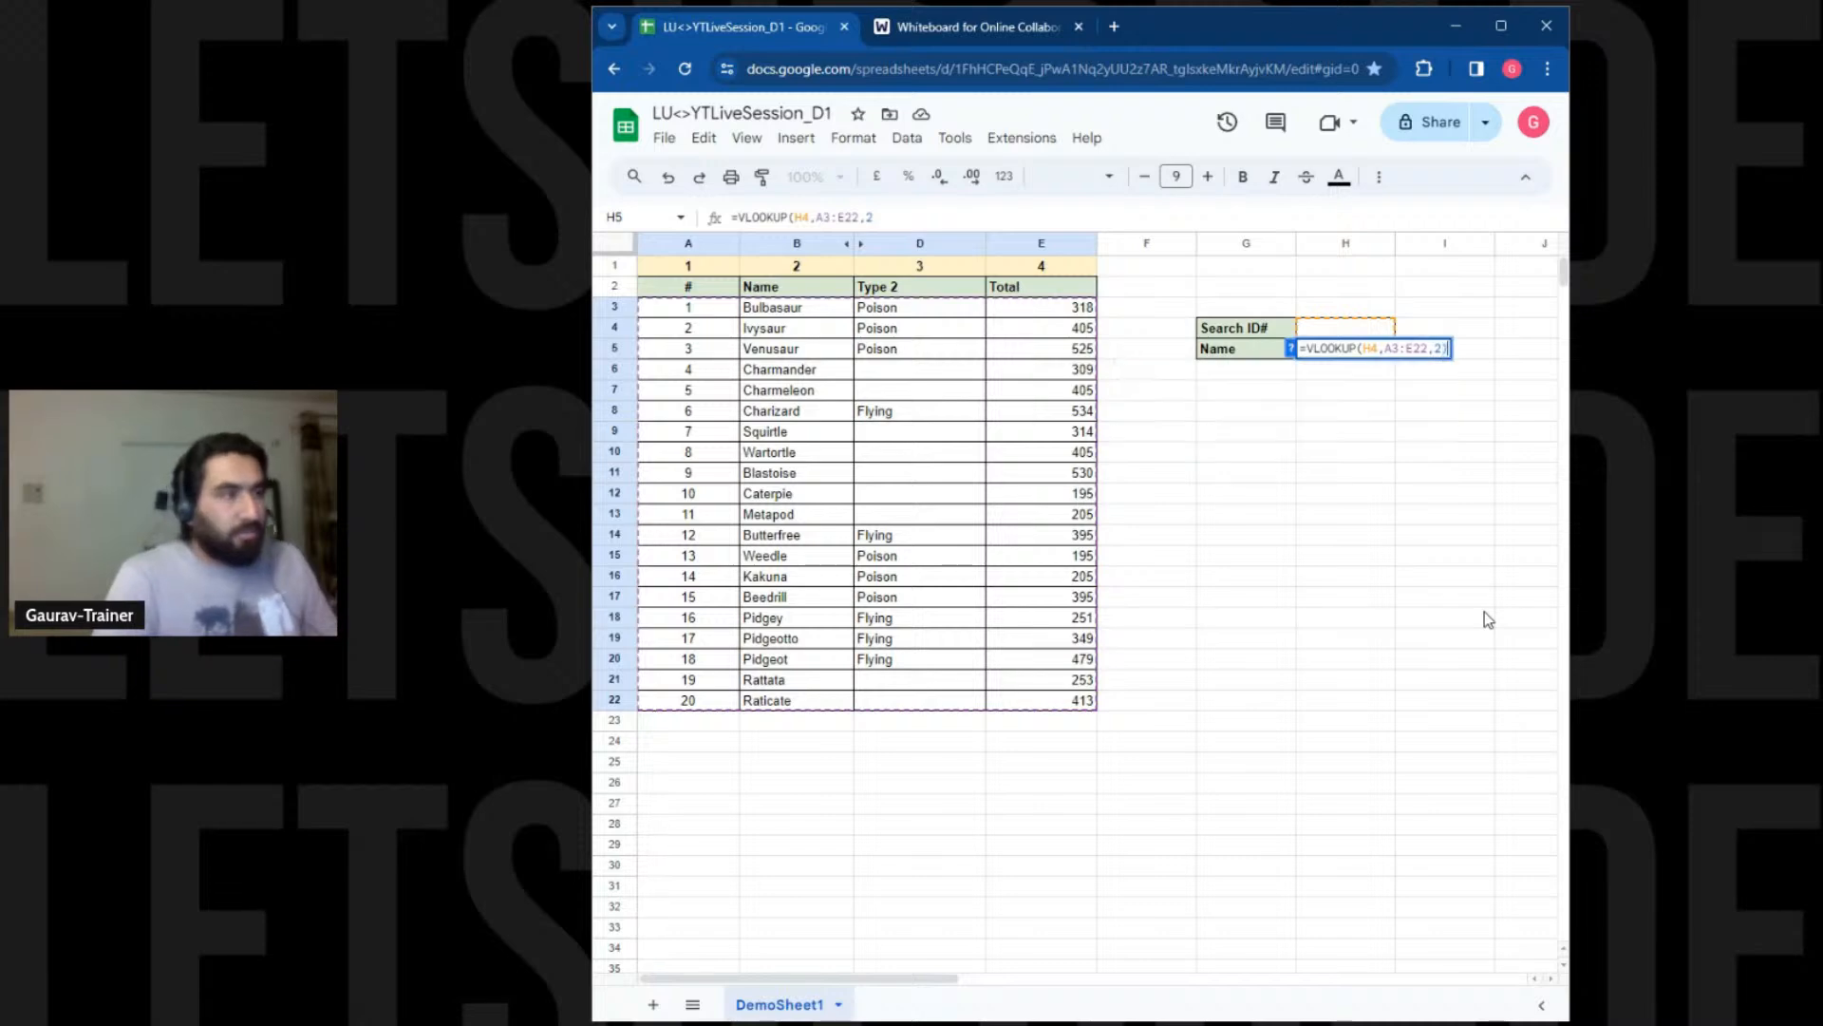
key(Return)
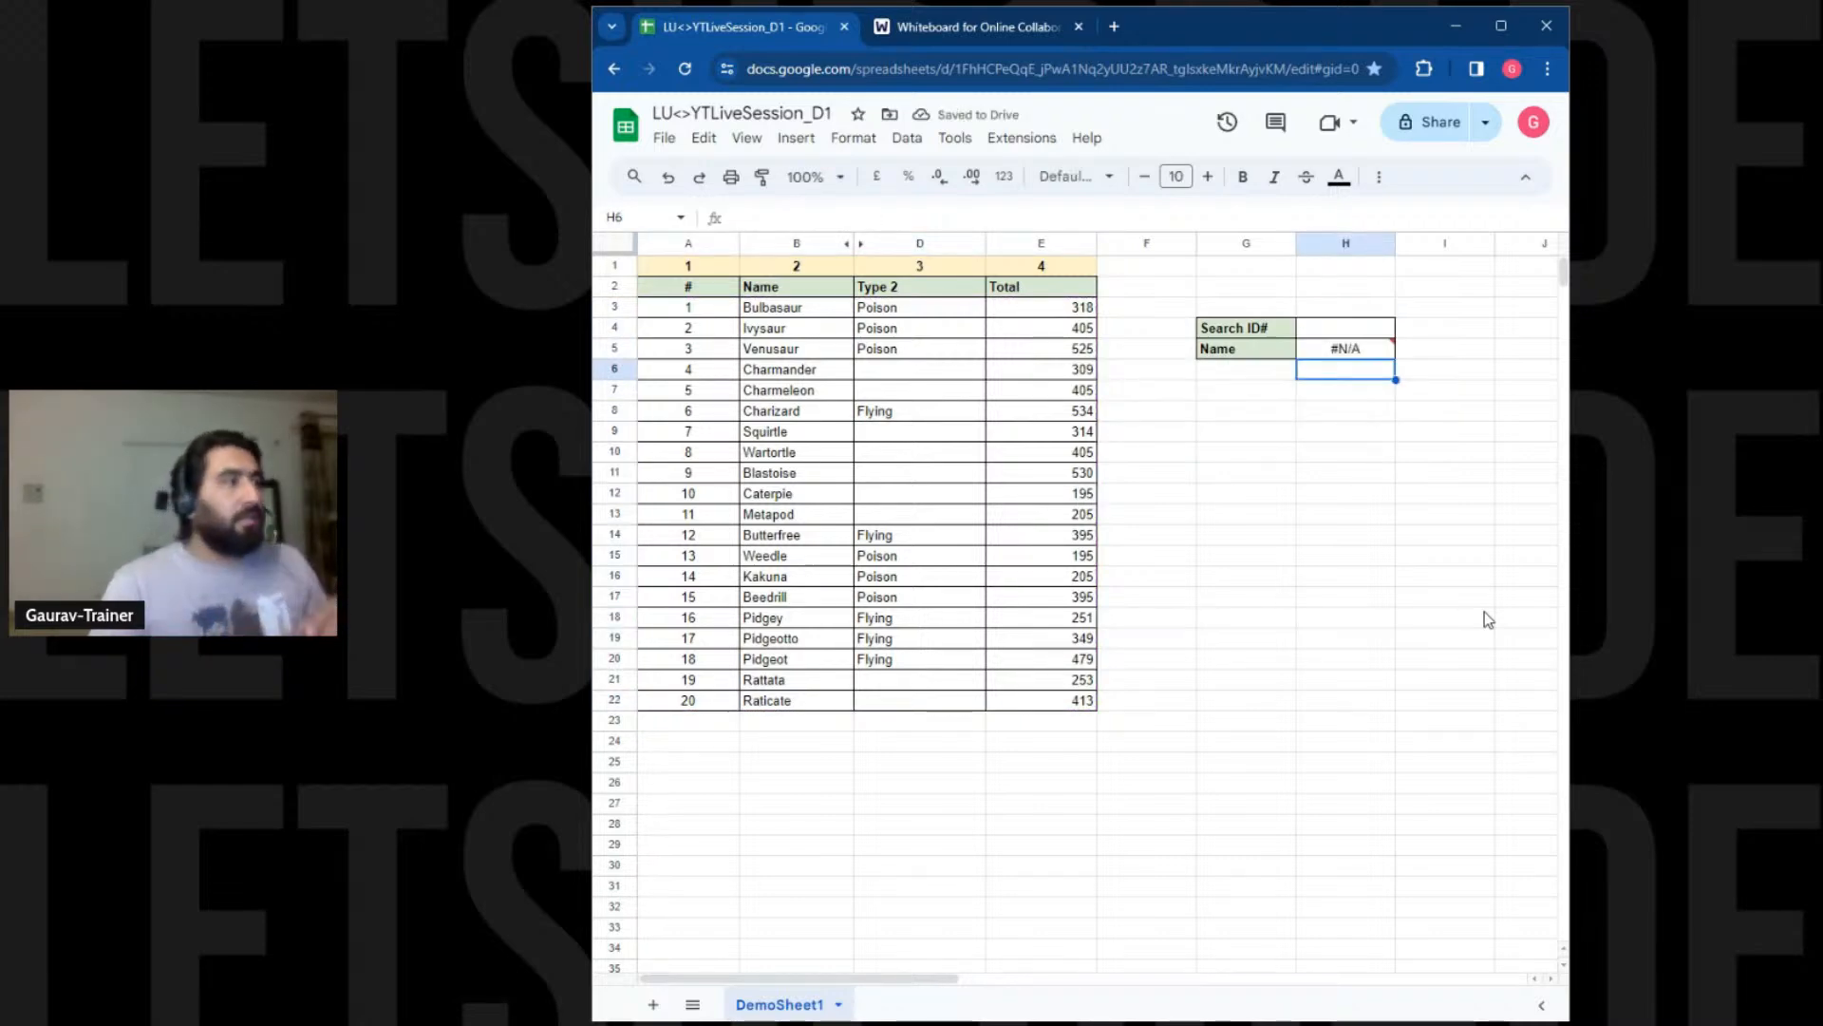
Enter 7 as the search ID in H4
click(1353, 329)
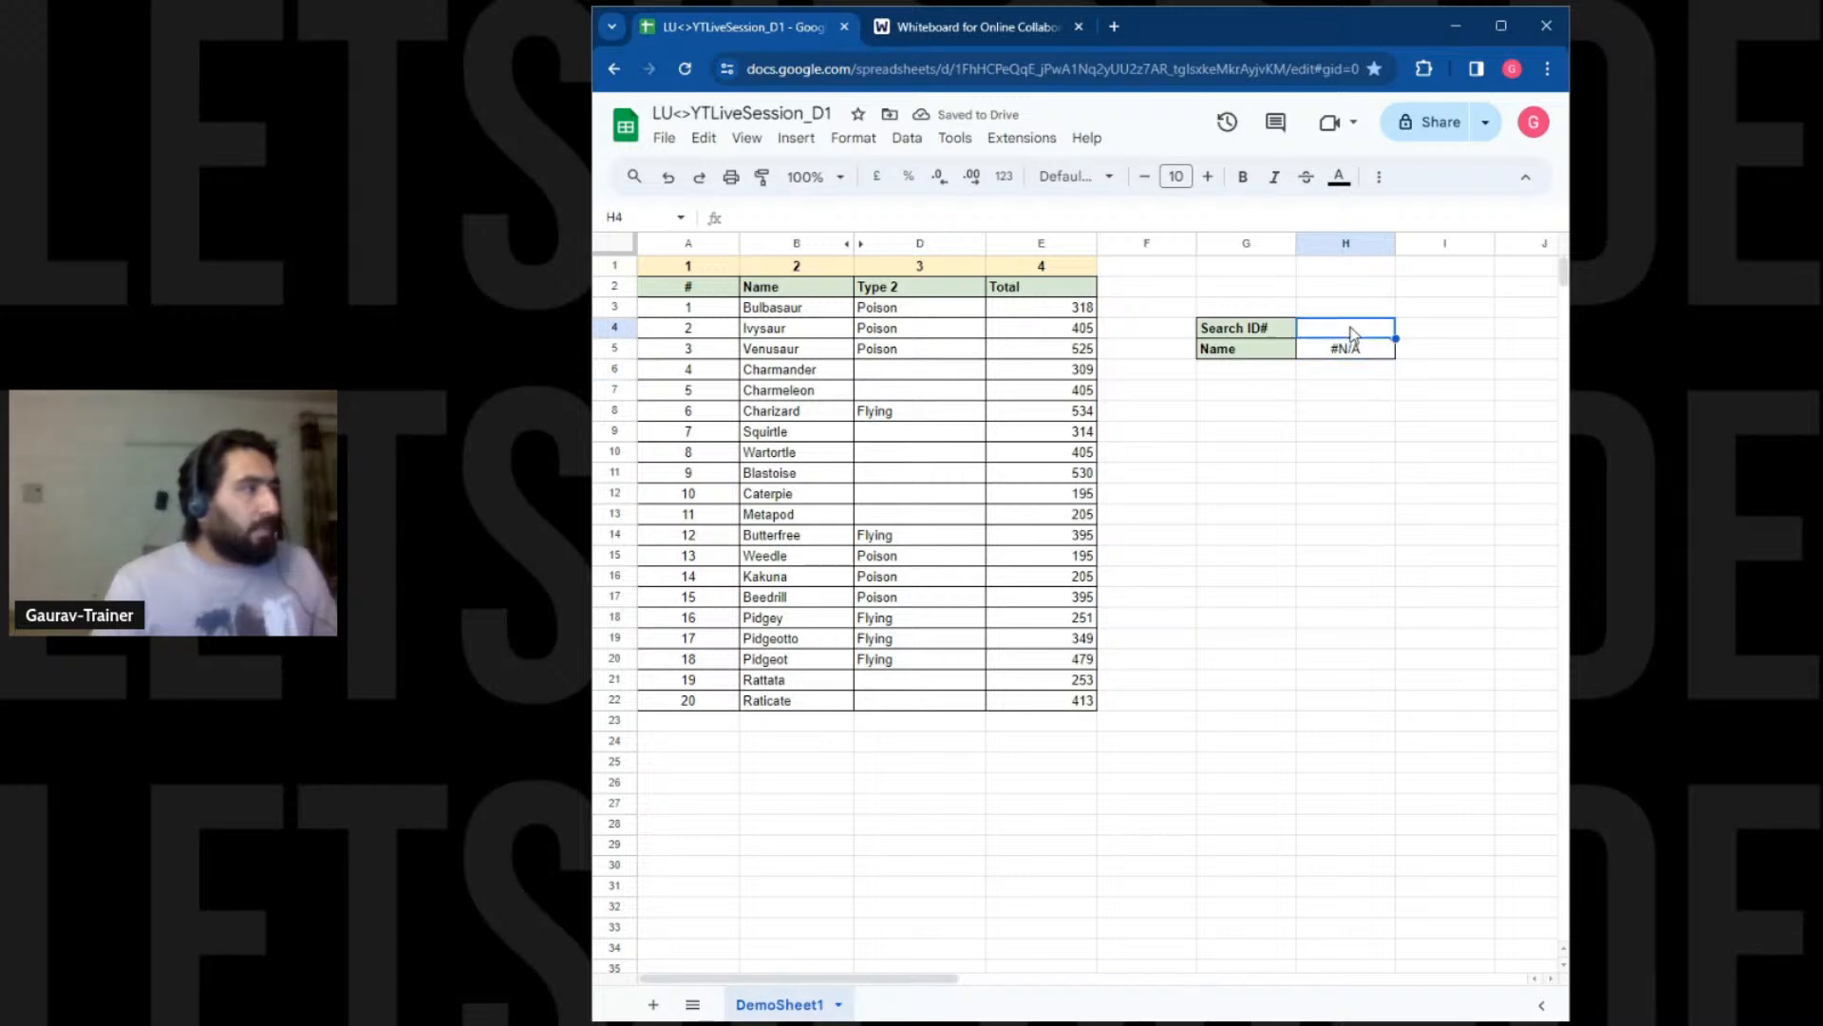
click(696, 435)
click(1357, 330)
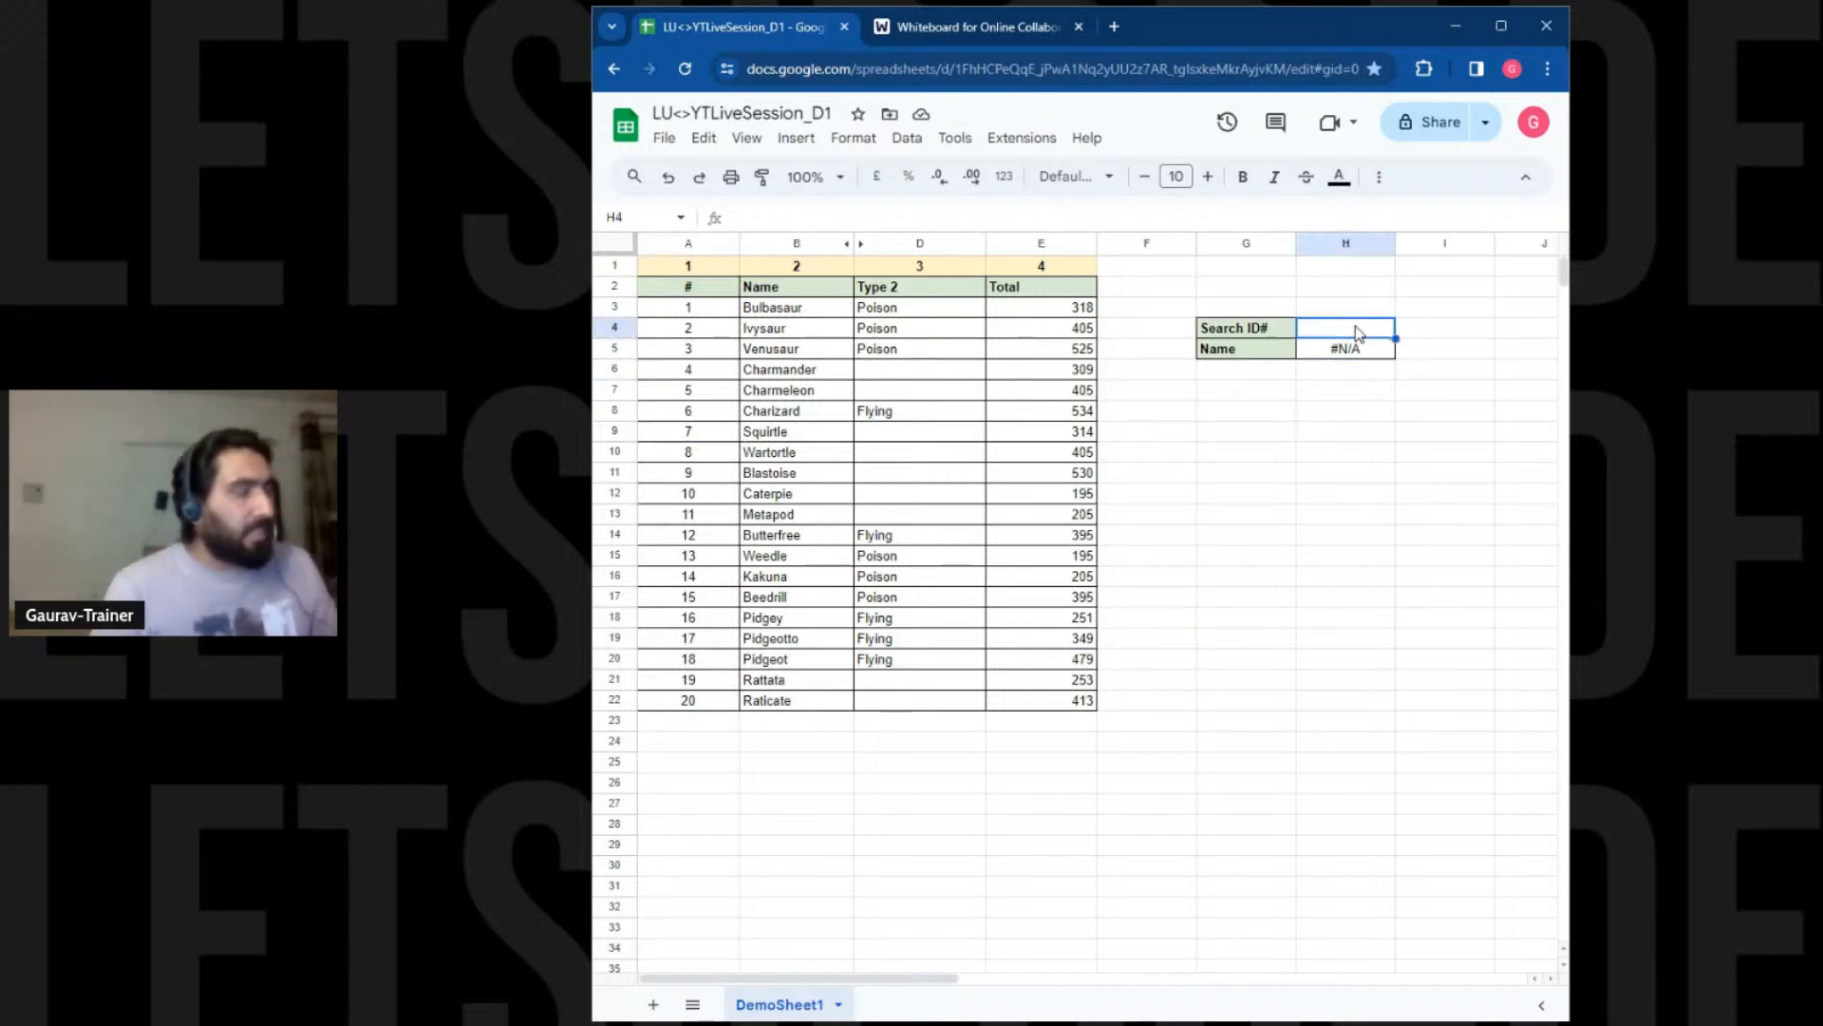
text(7)
key(Return)
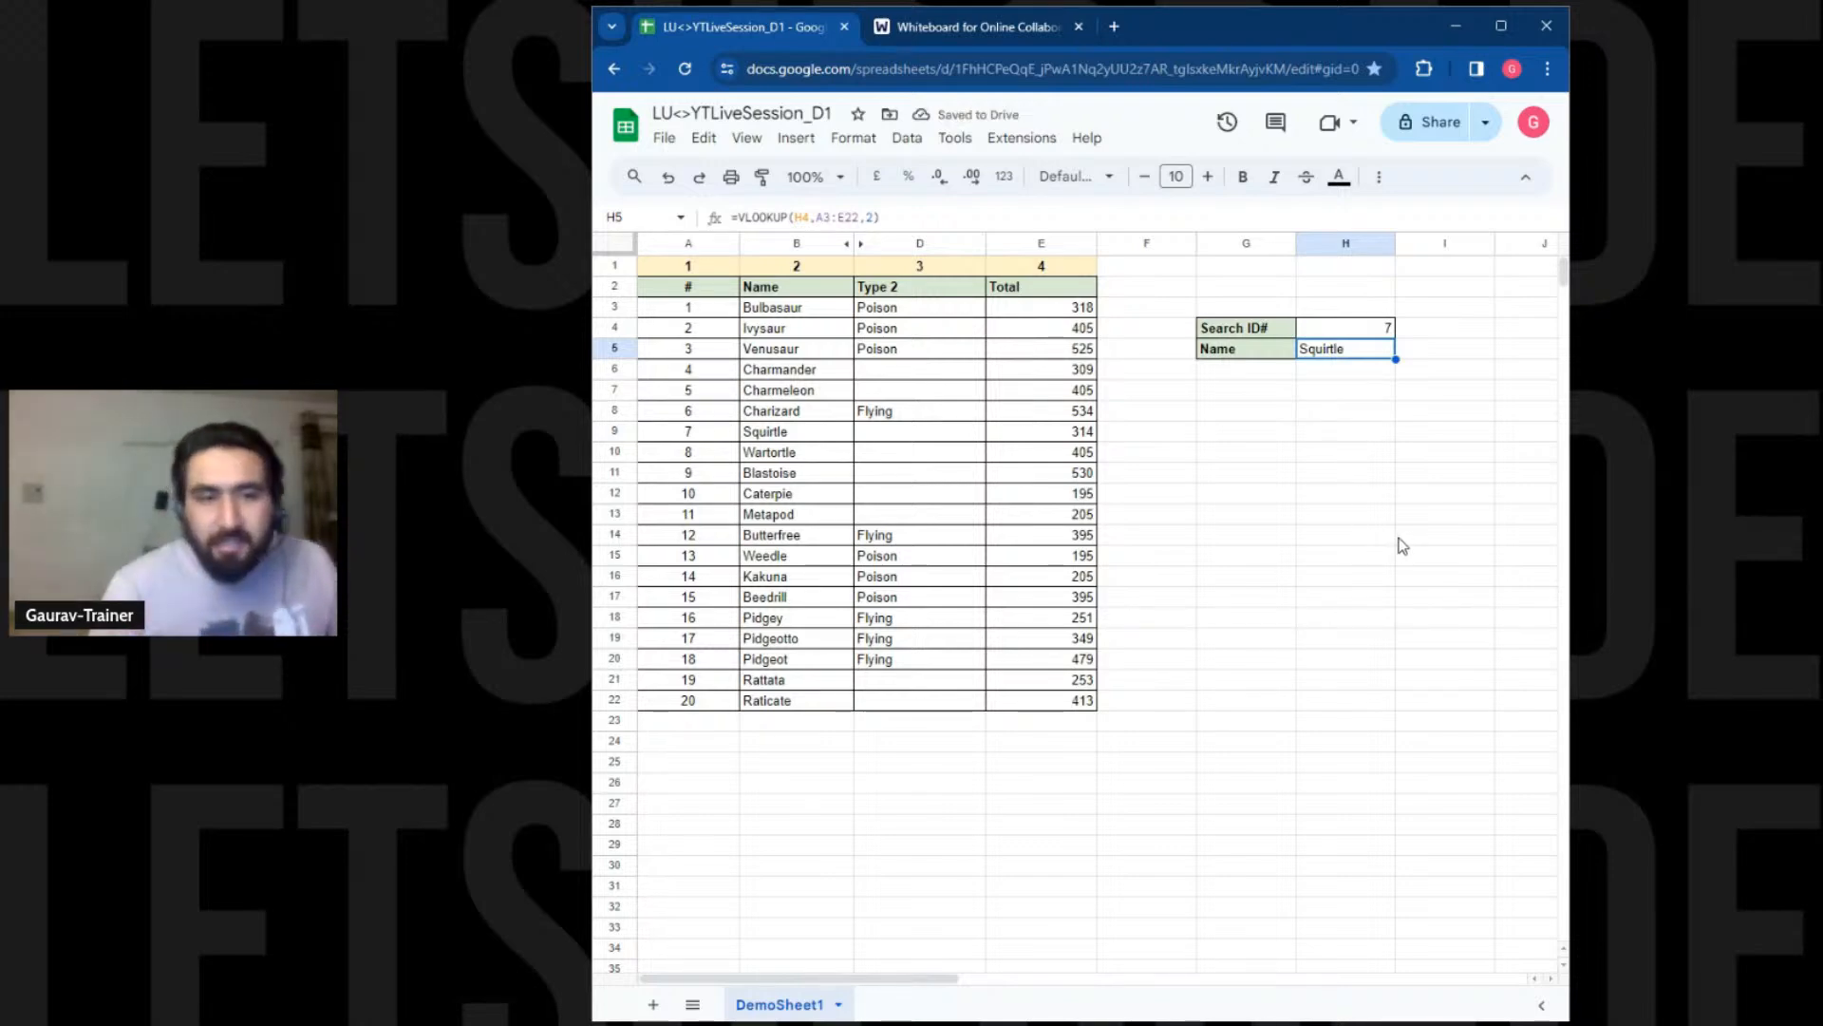
Copy the Type 2 header into G6 below the Name label
click(1274, 374)
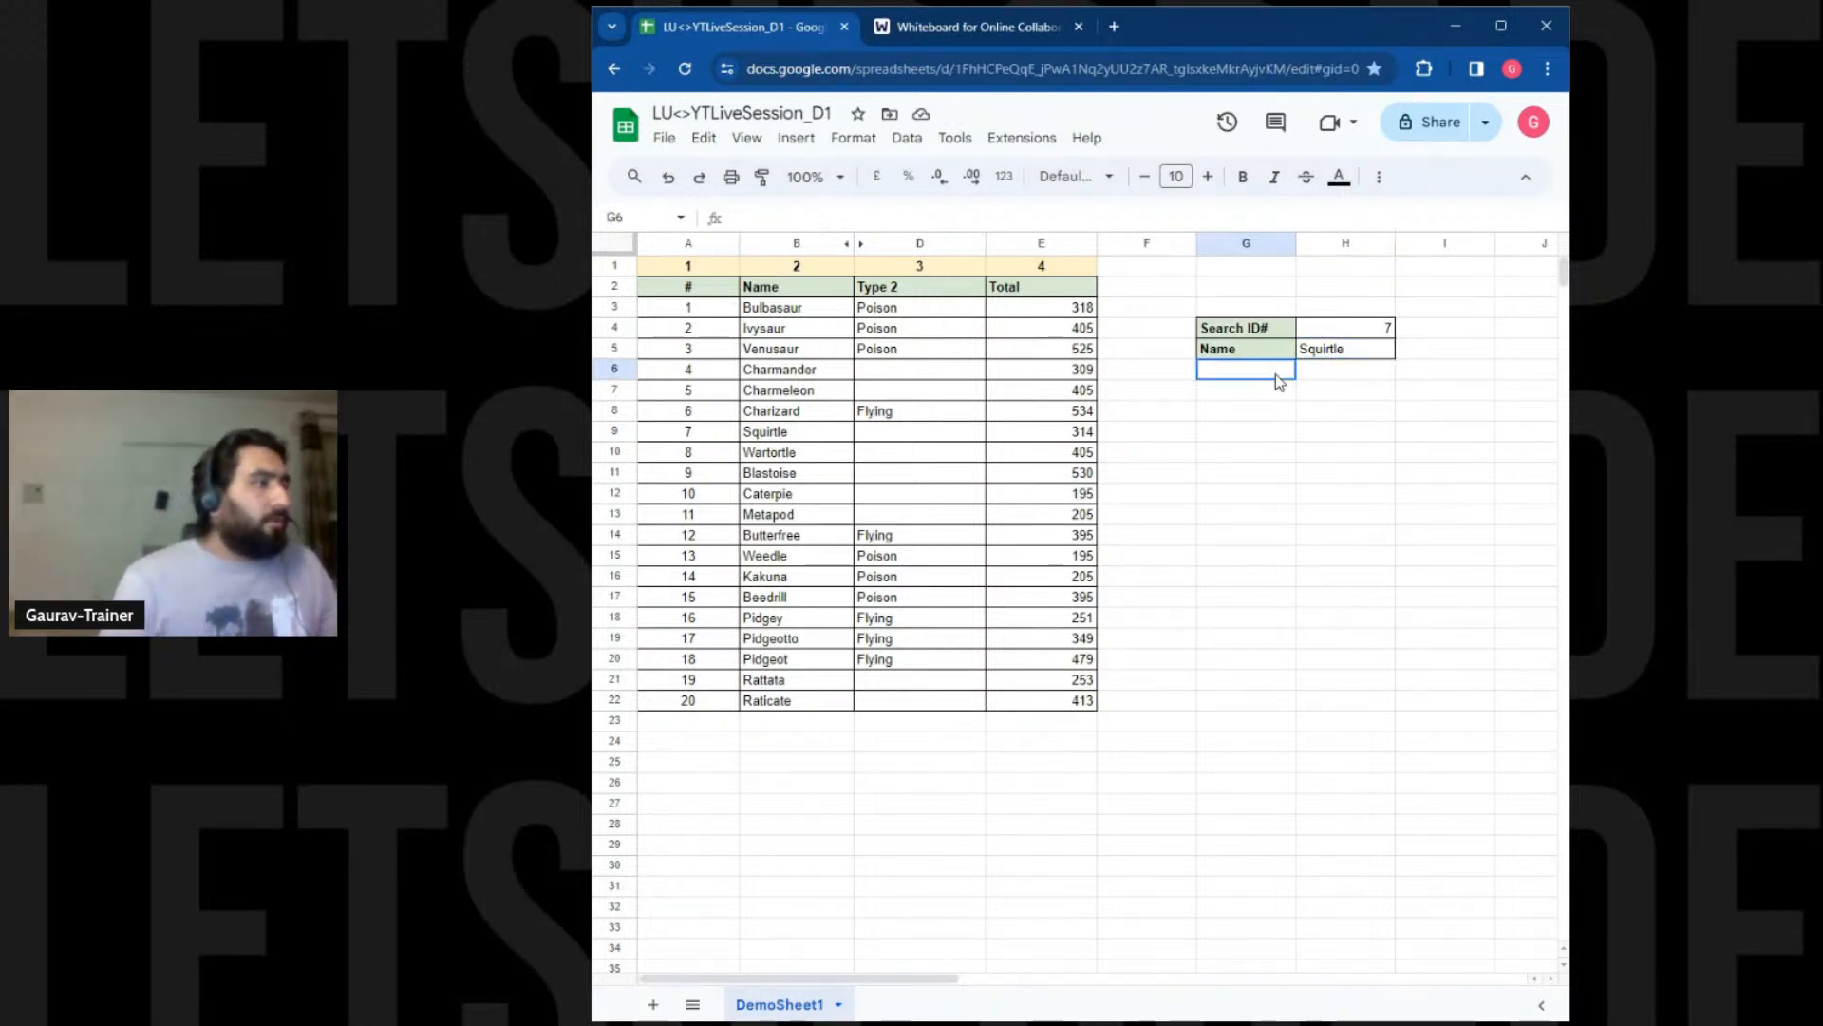
click(954, 298)
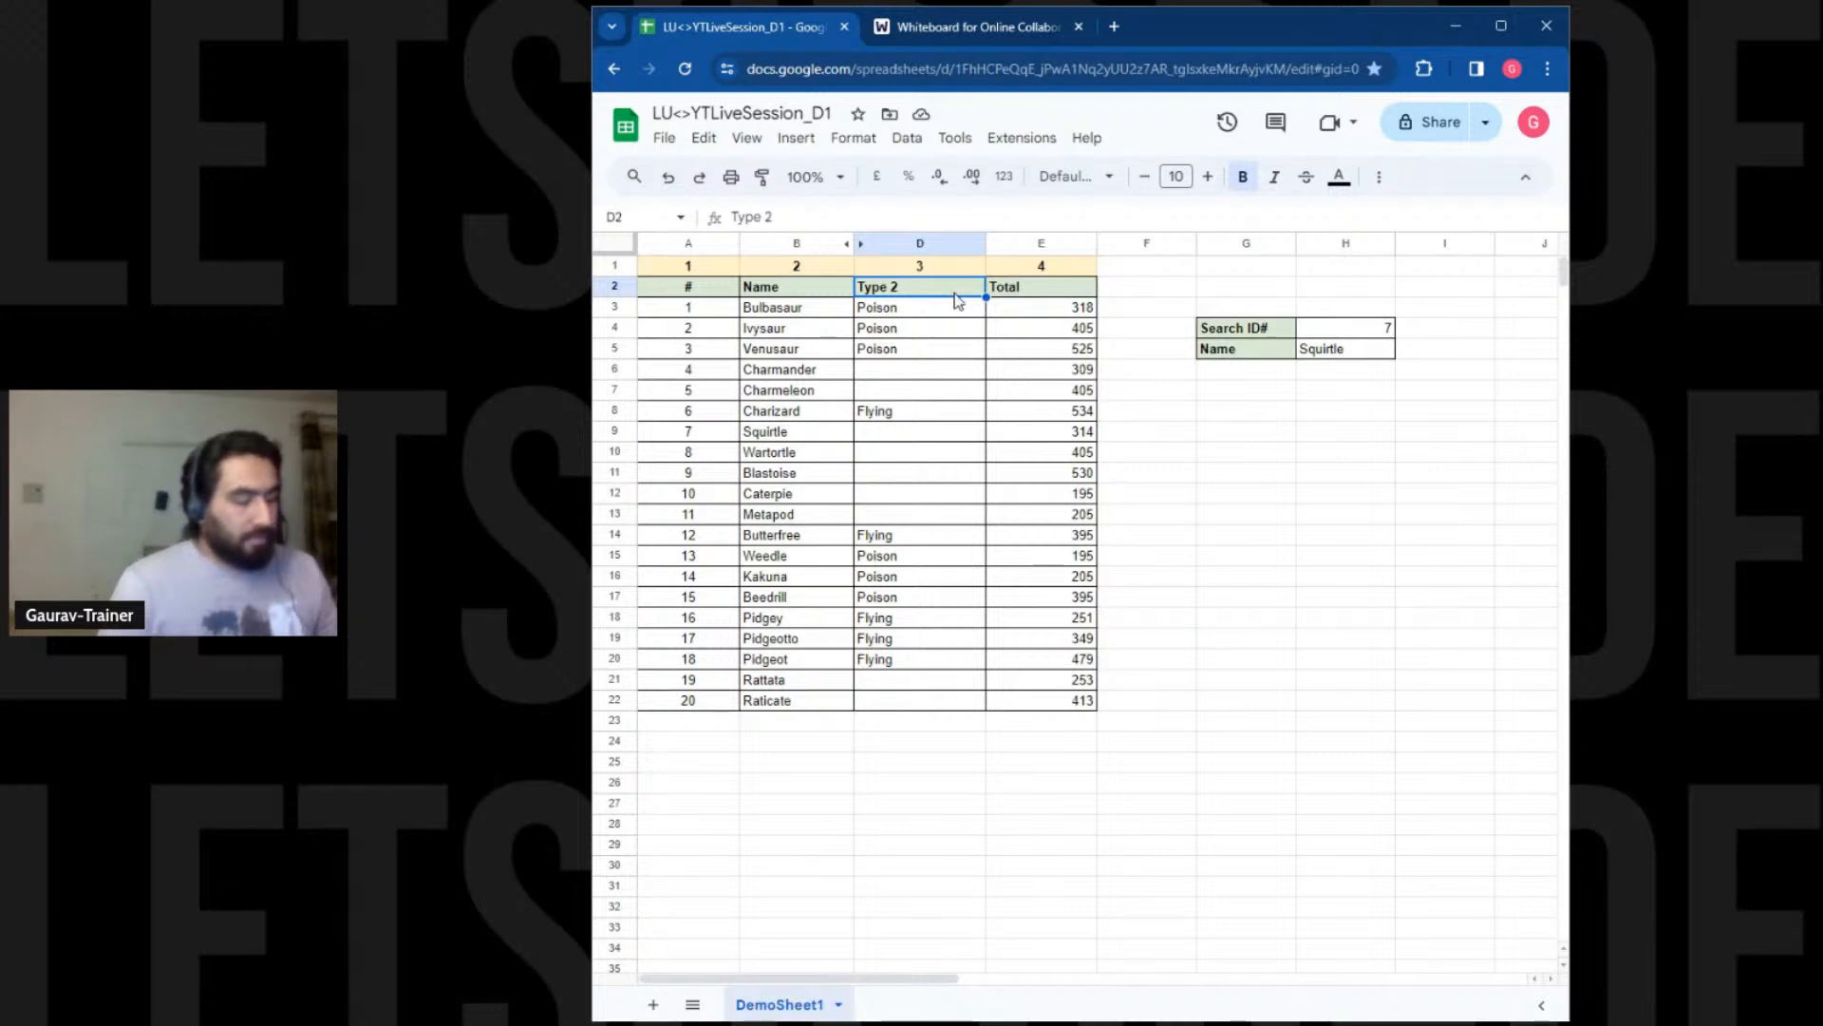
key(ctrl+c)
click(1253, 371)
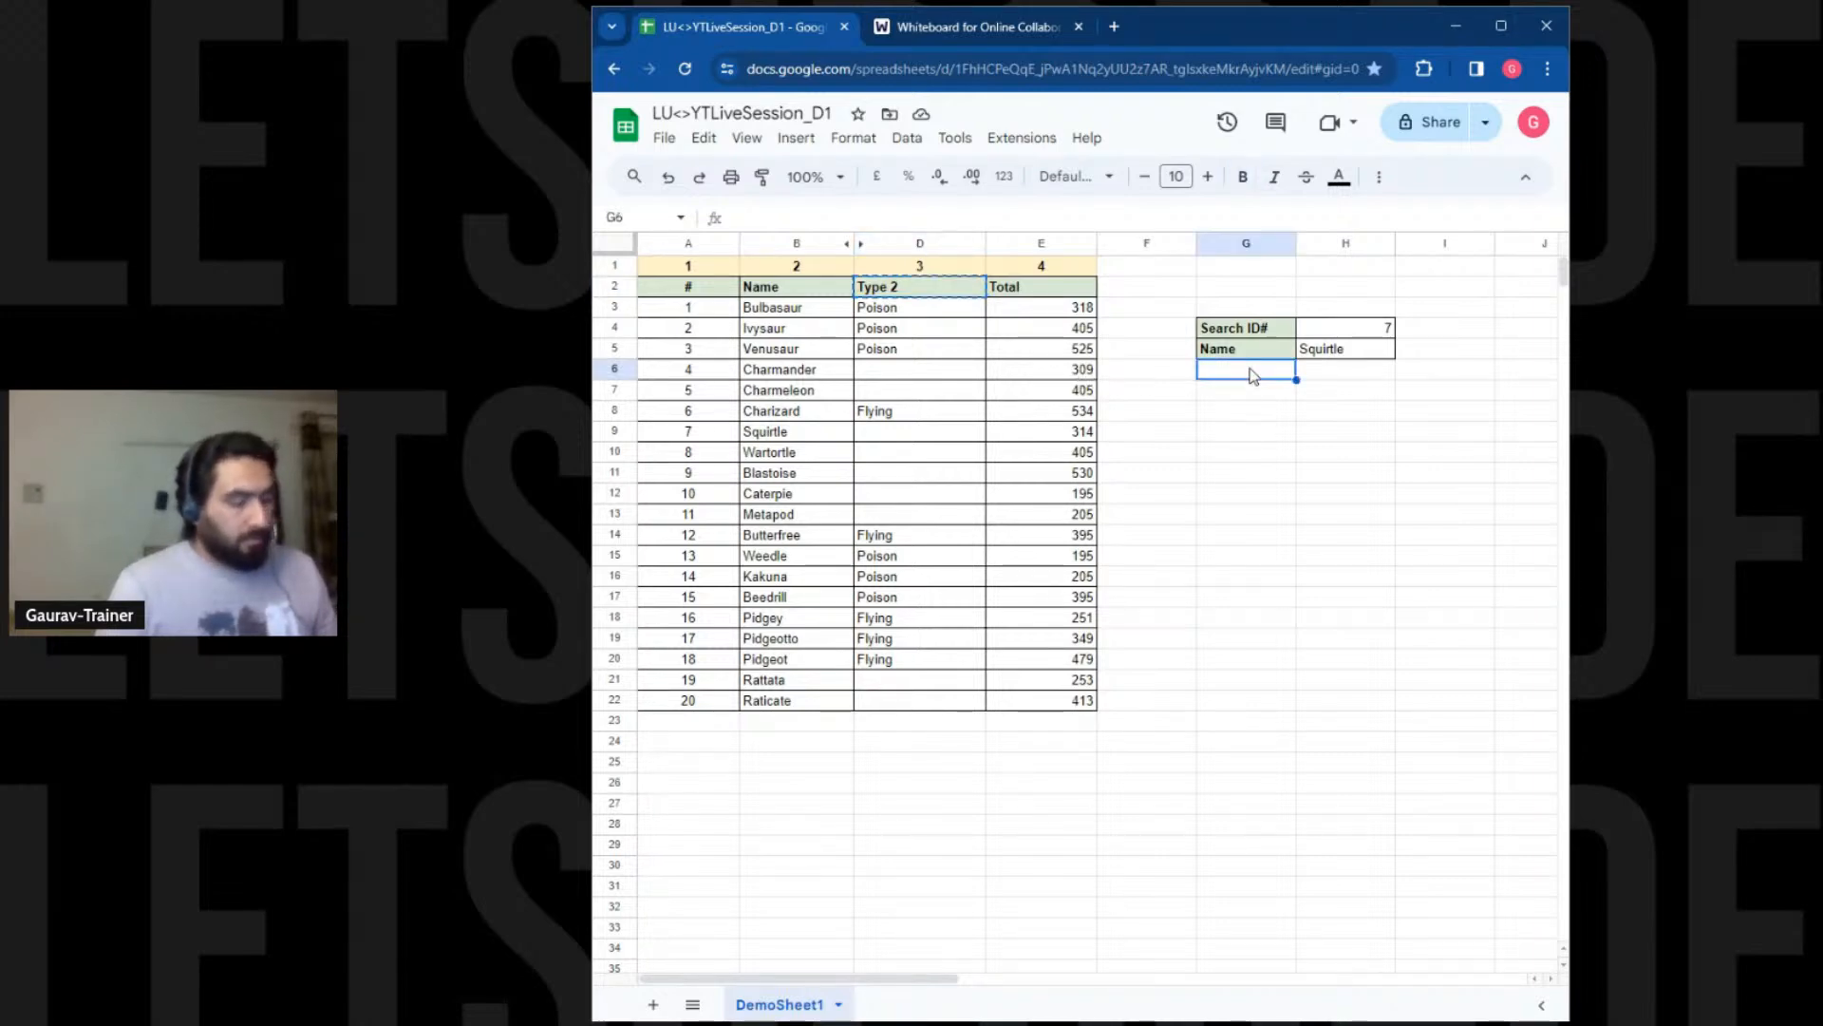
key(ctrl+v)
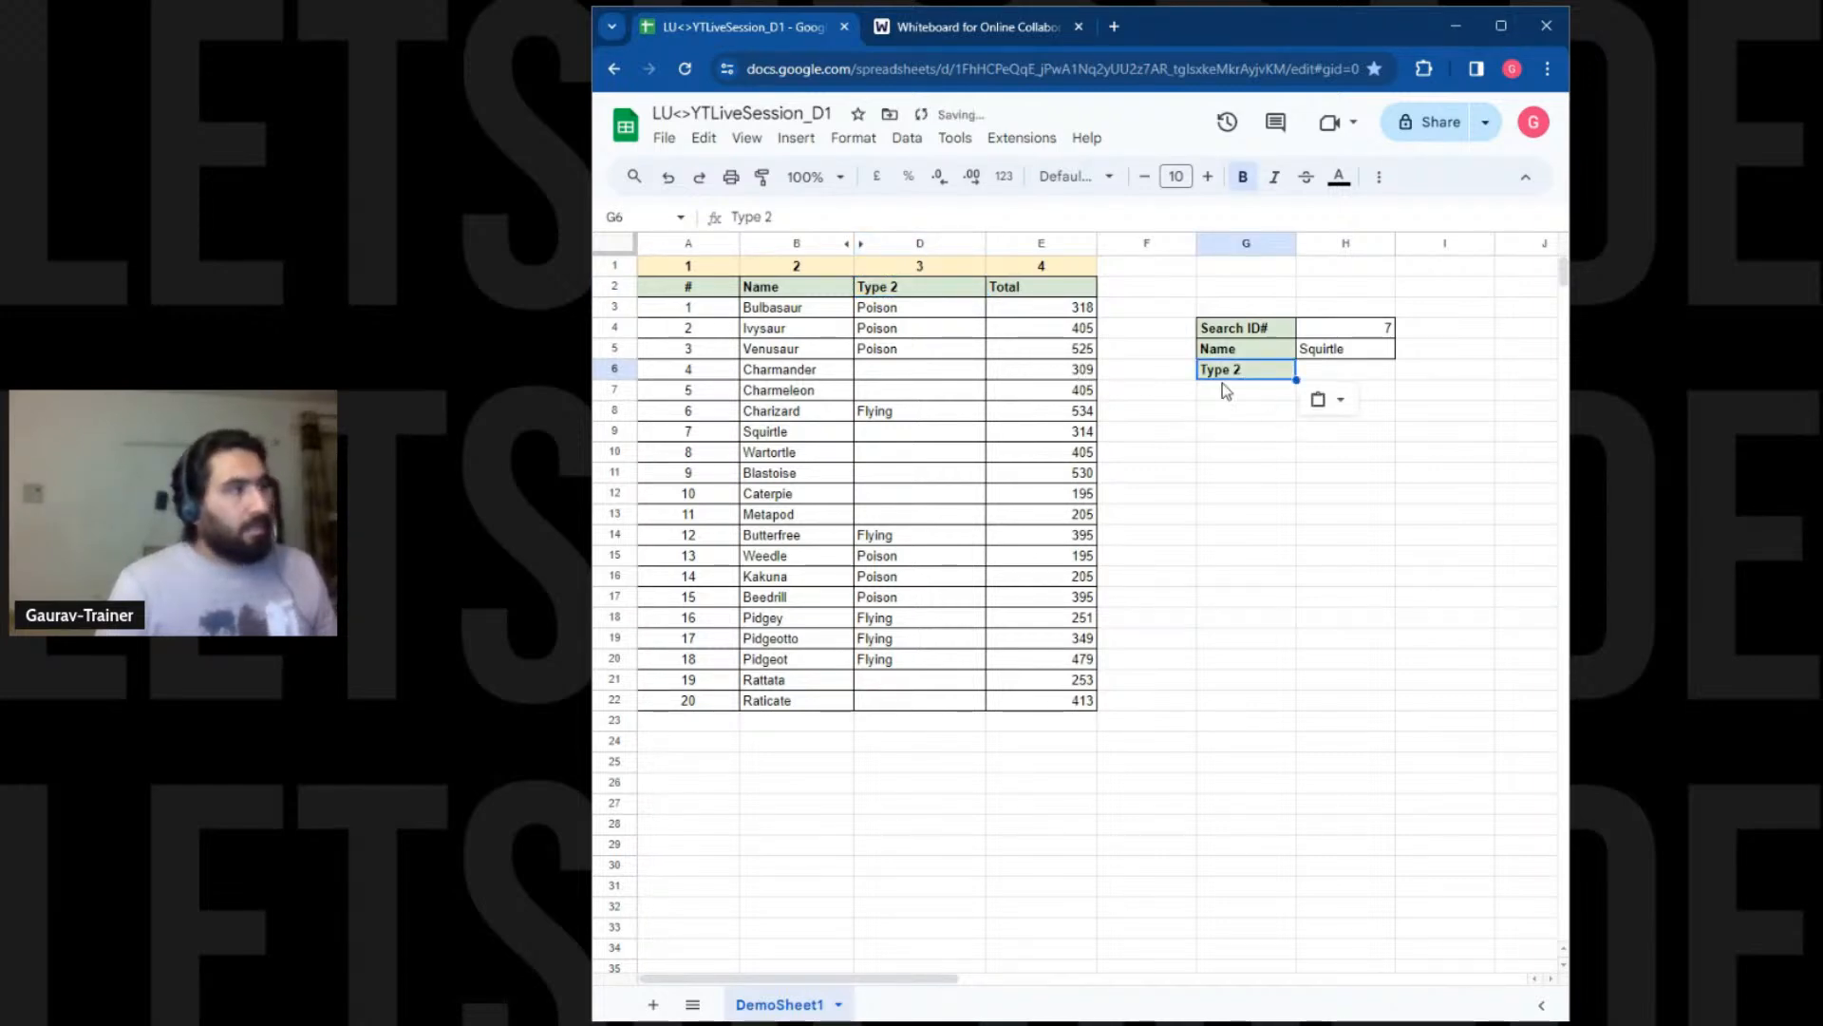
Unhide column C and copy its Type 1 header into G6 below the Name label
click(855, 243)
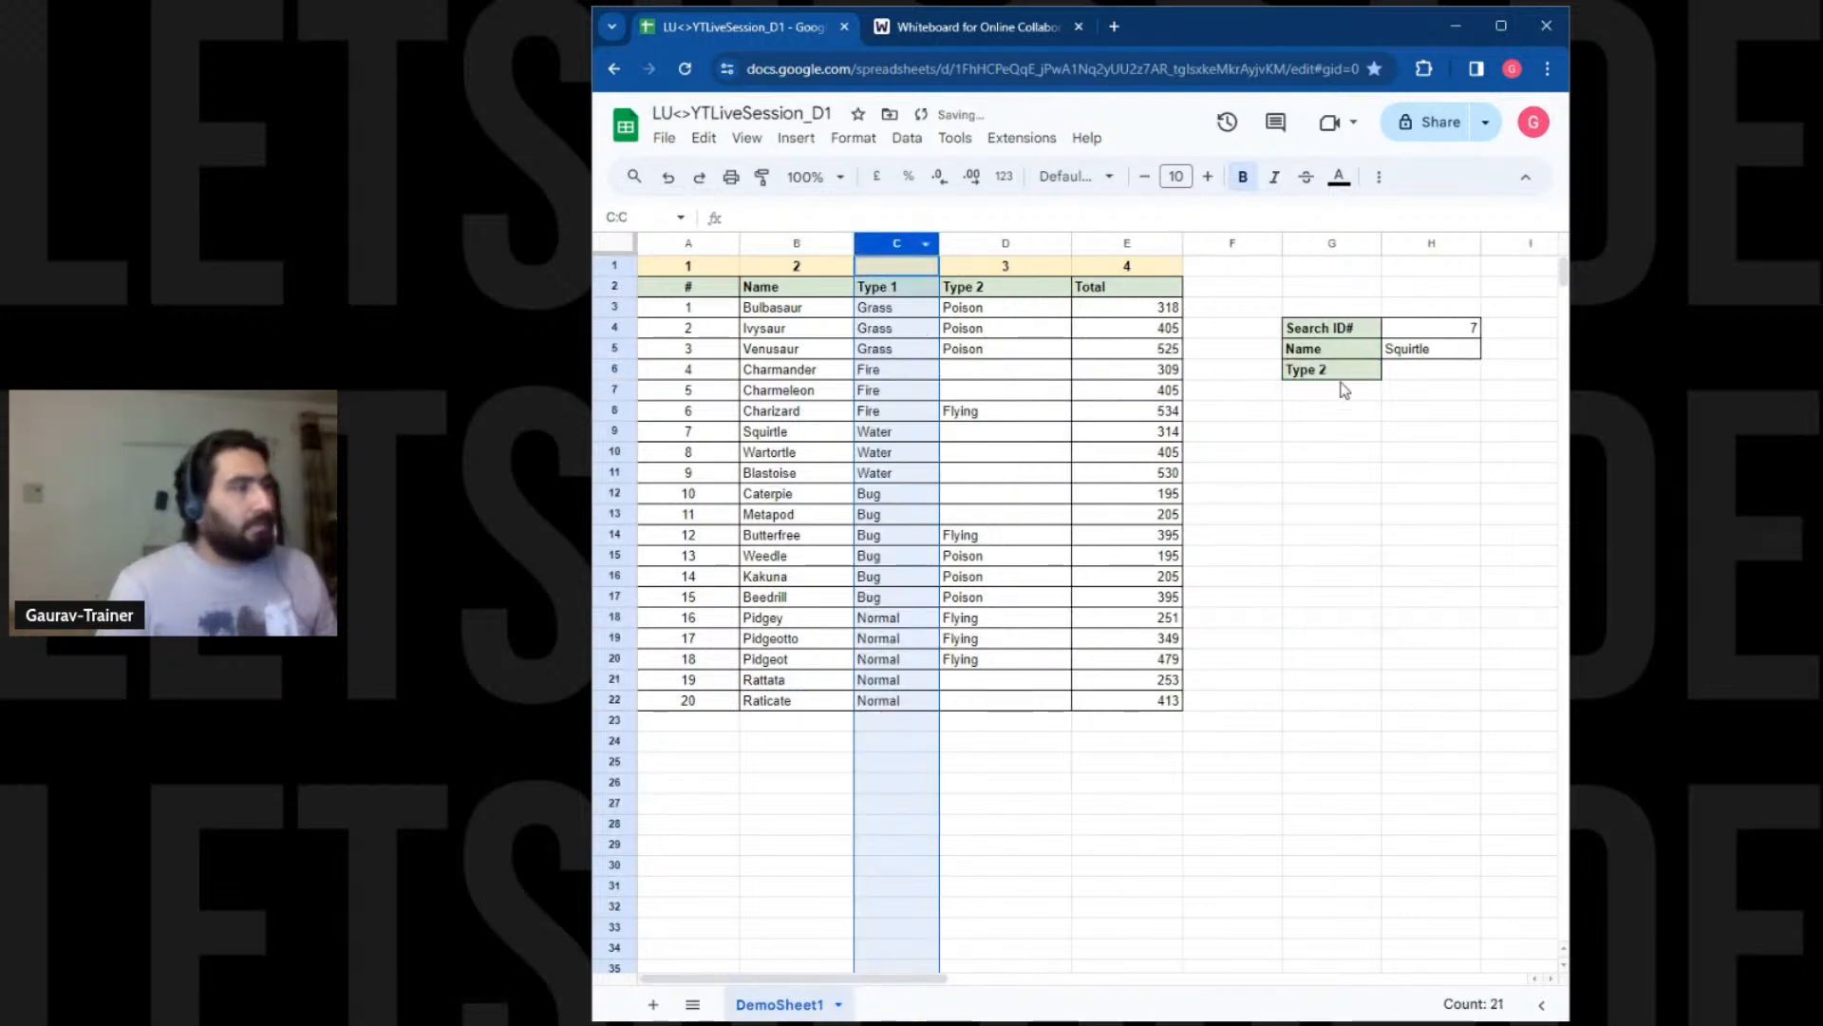
click(891, 293)
key(ctrl+c)
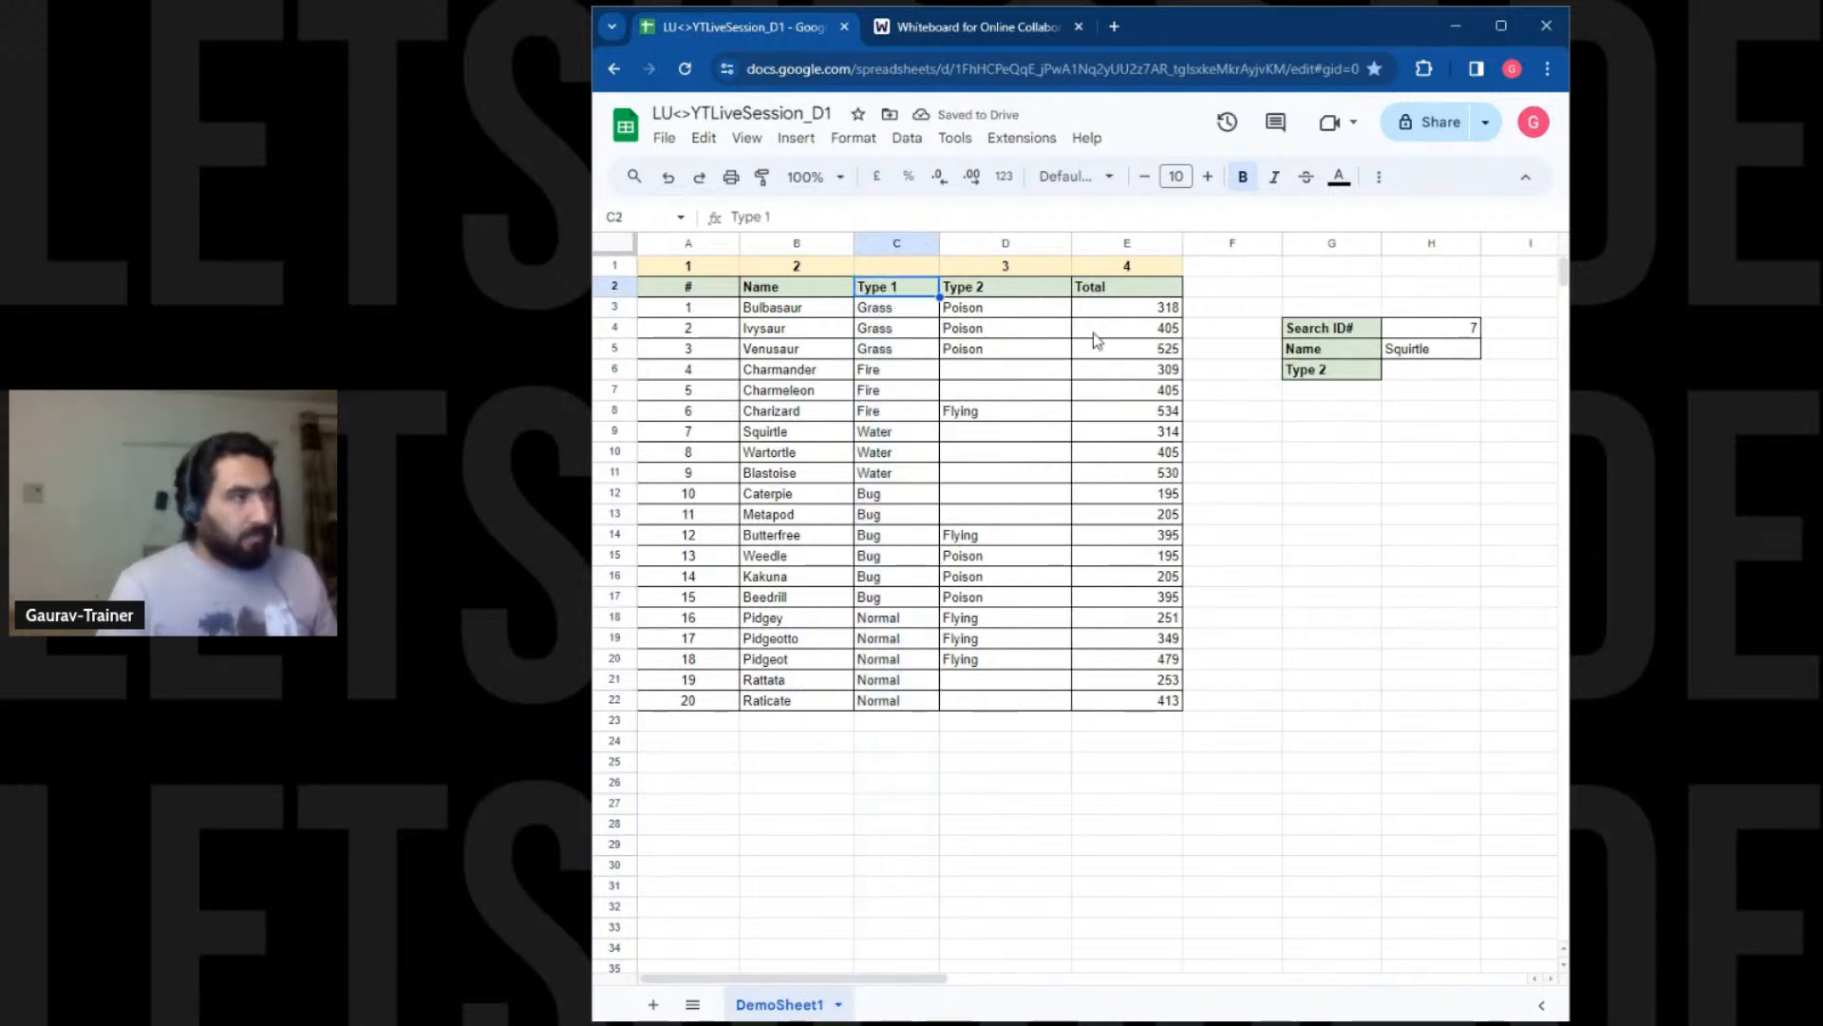
click(1303, 379)
key(ctrl+v)
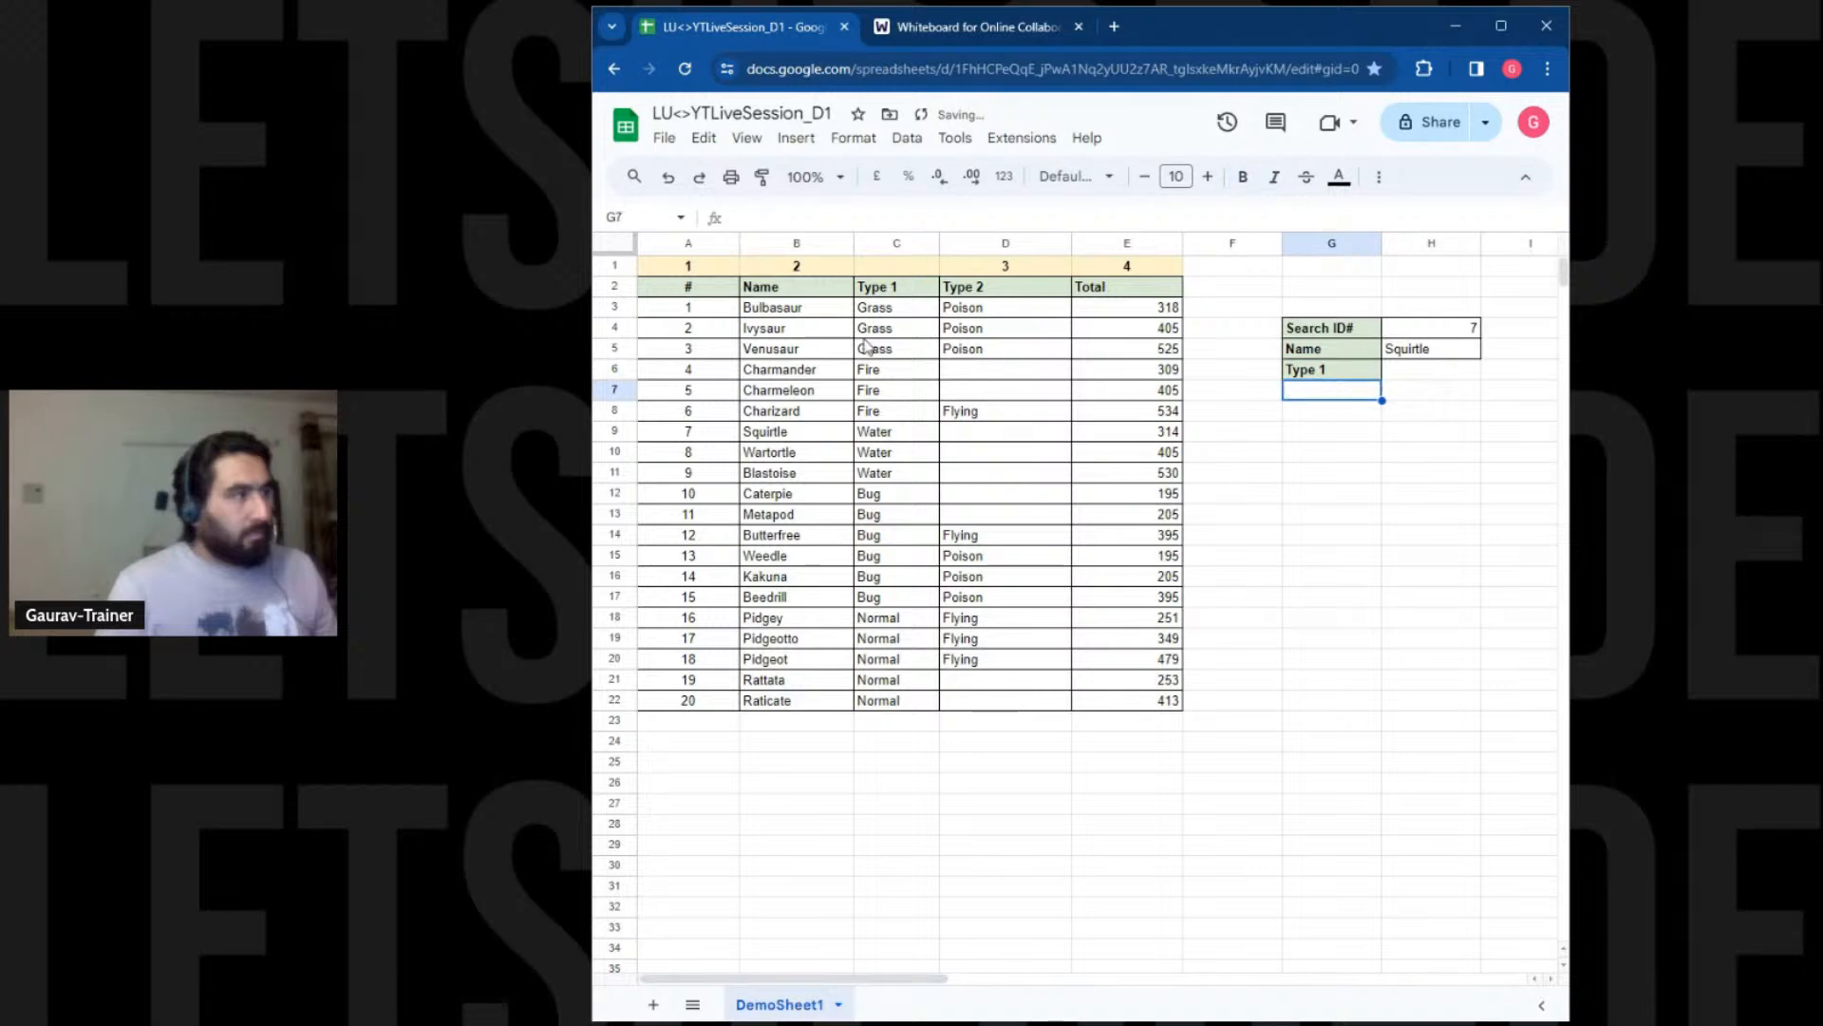
Copy the Type 2 header from D2 into G7 below the Type 1 label
click(969, 290)
key(ctrl+c)
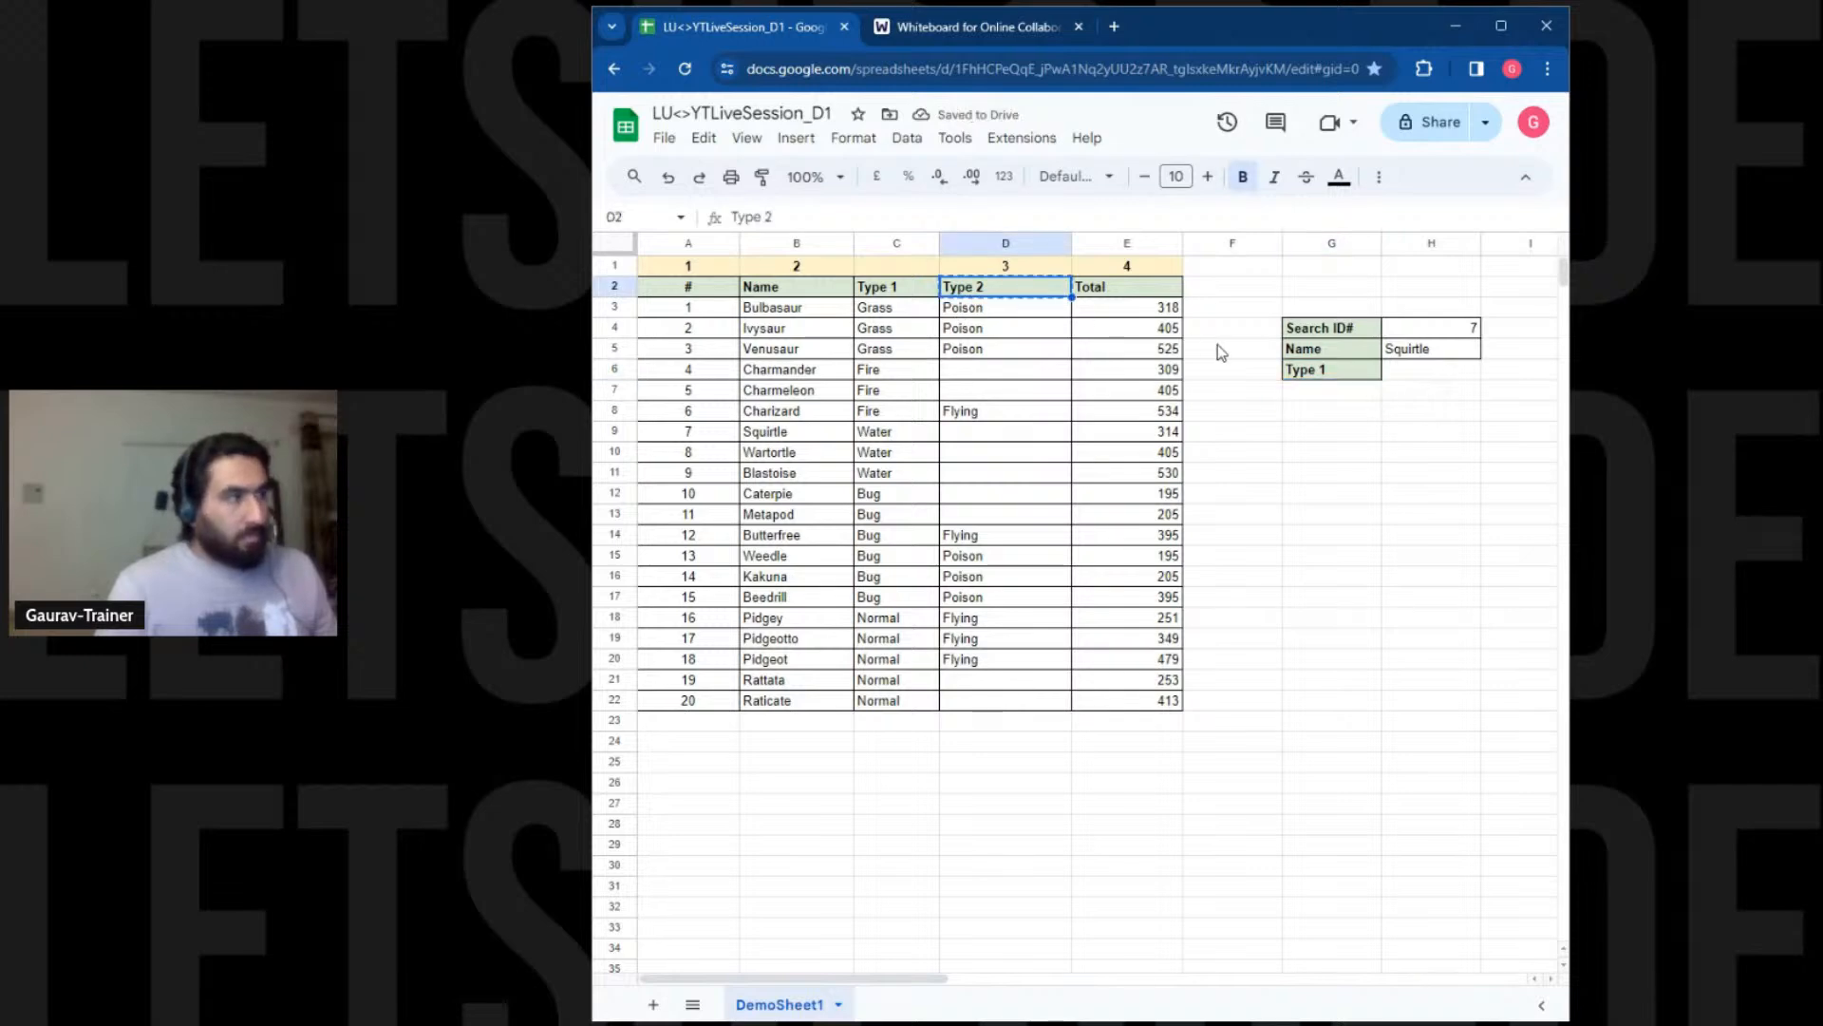
click(1325, 390)
key(ctrl+v)
Narrow the Type 2 column D and make the Name column B slightly narrower
drag(1069, 245, 1016, 245)
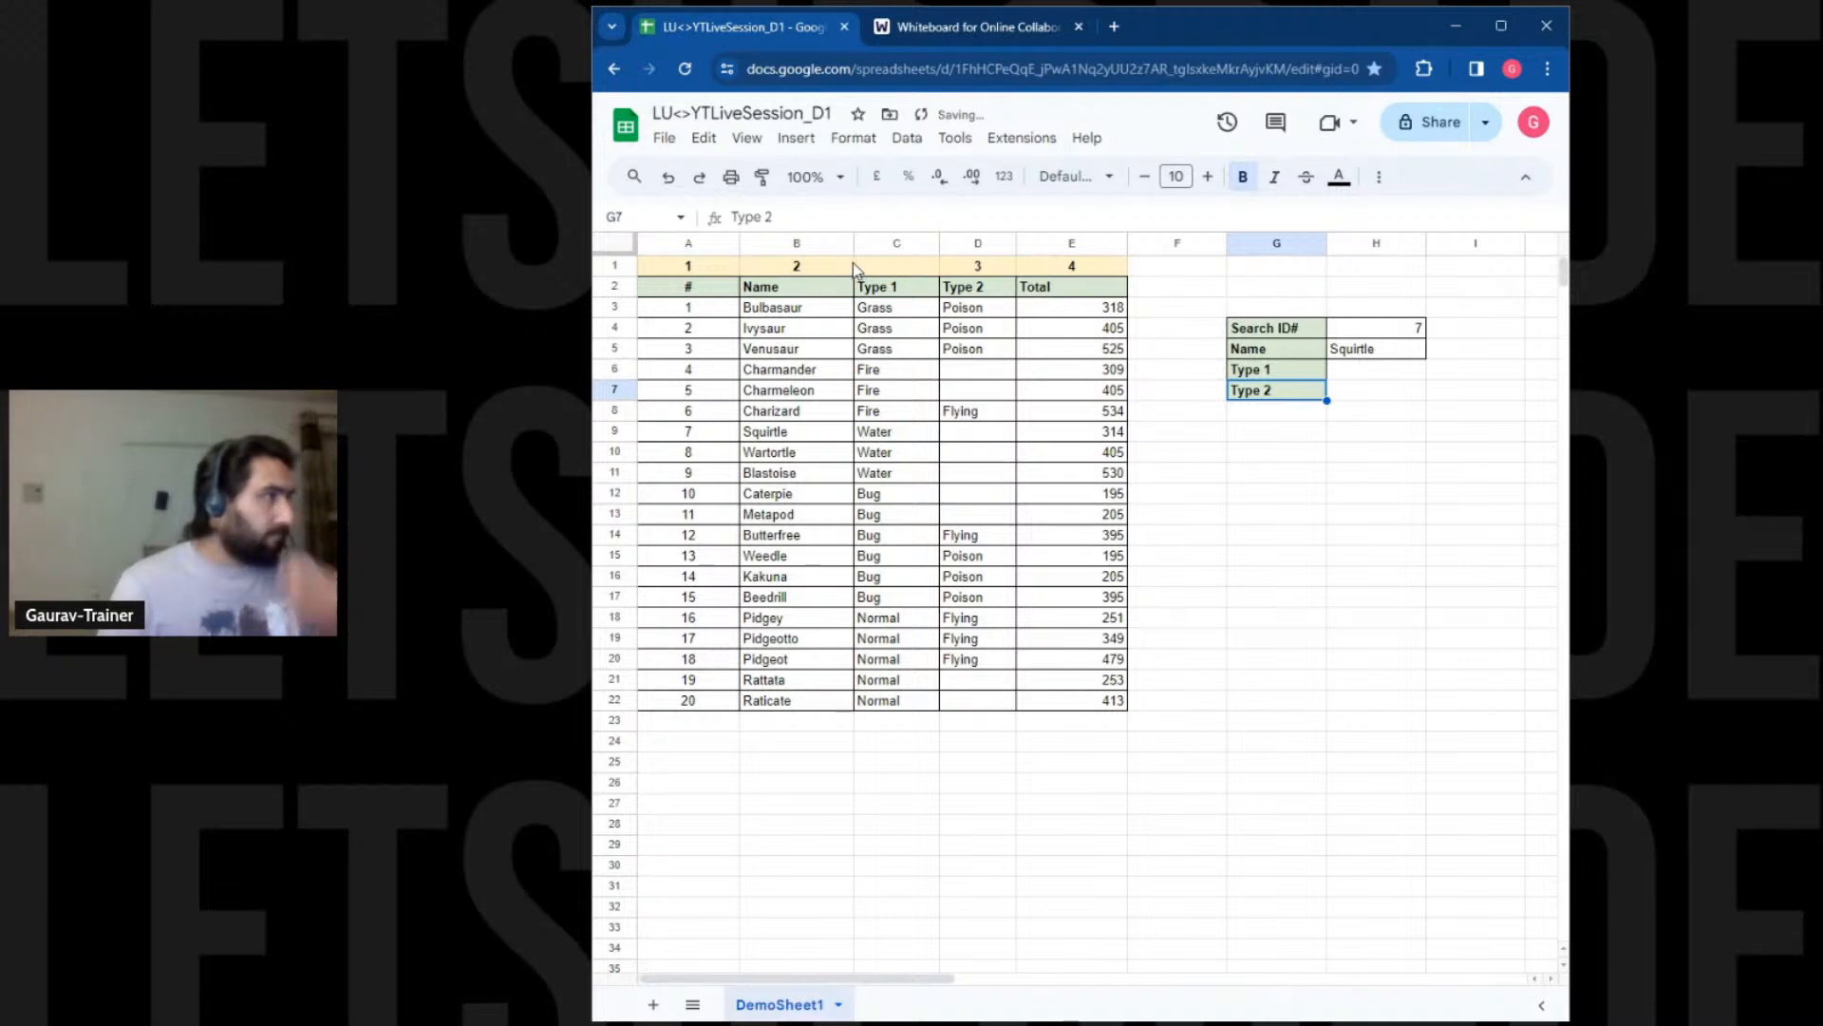
drag(854, 244, 840, 244)
click(1457, 522)
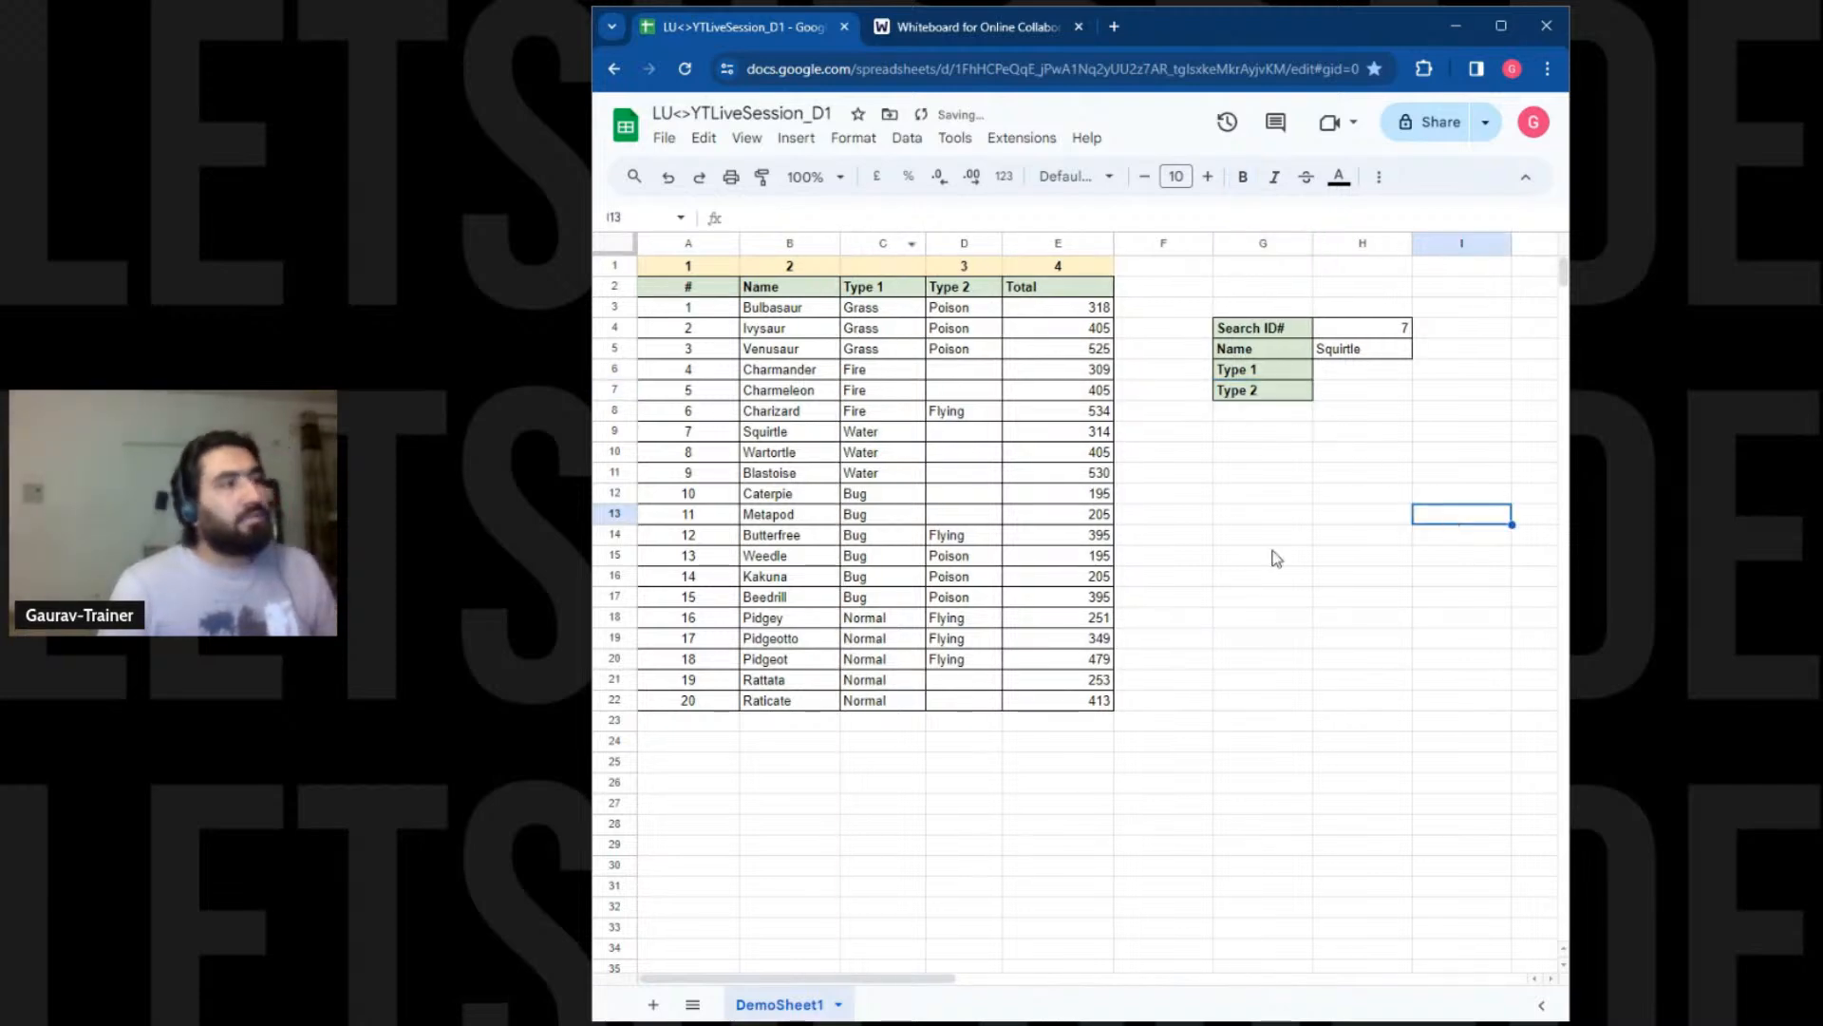
Fill the VLOOKUP formula from H5 down through H7
click(1360, 353)
drag(1414, 359, 1410, 399)
Edit the Type 1 VLOOKUP in H6 so its lookup range is B3:E23
double_click(1373, 370)
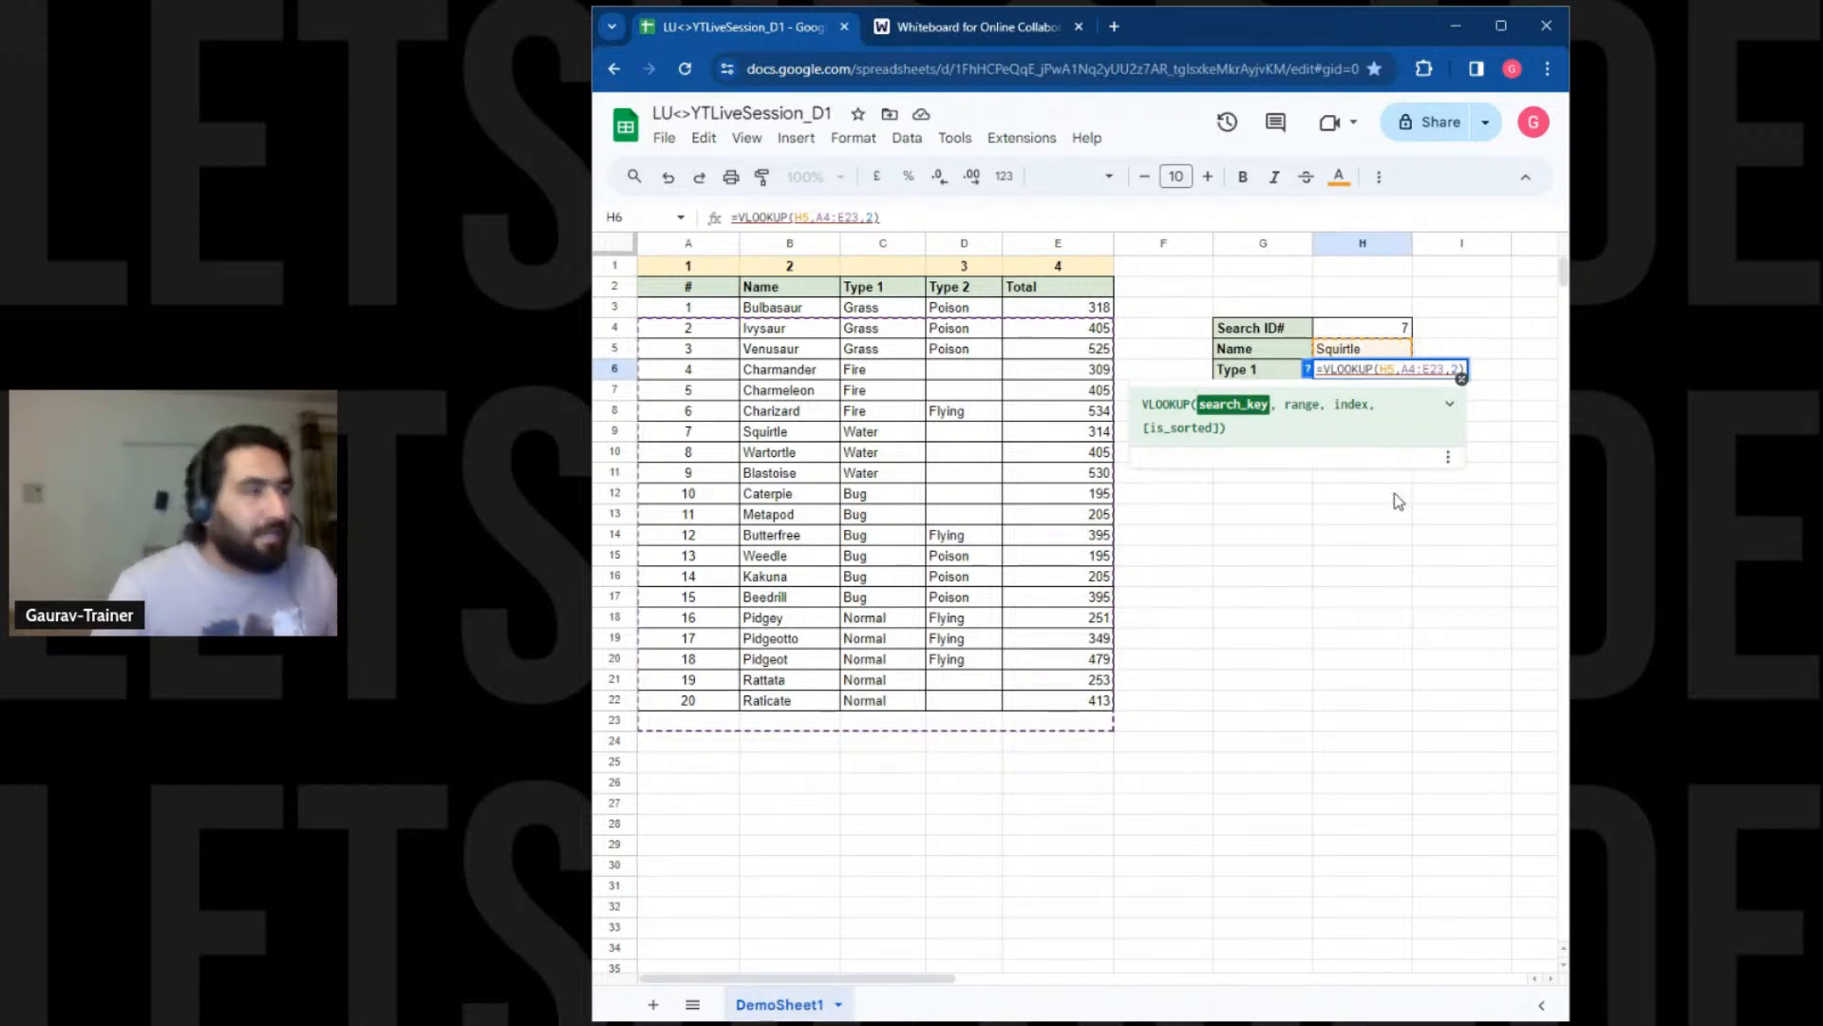
click(1461, 377)
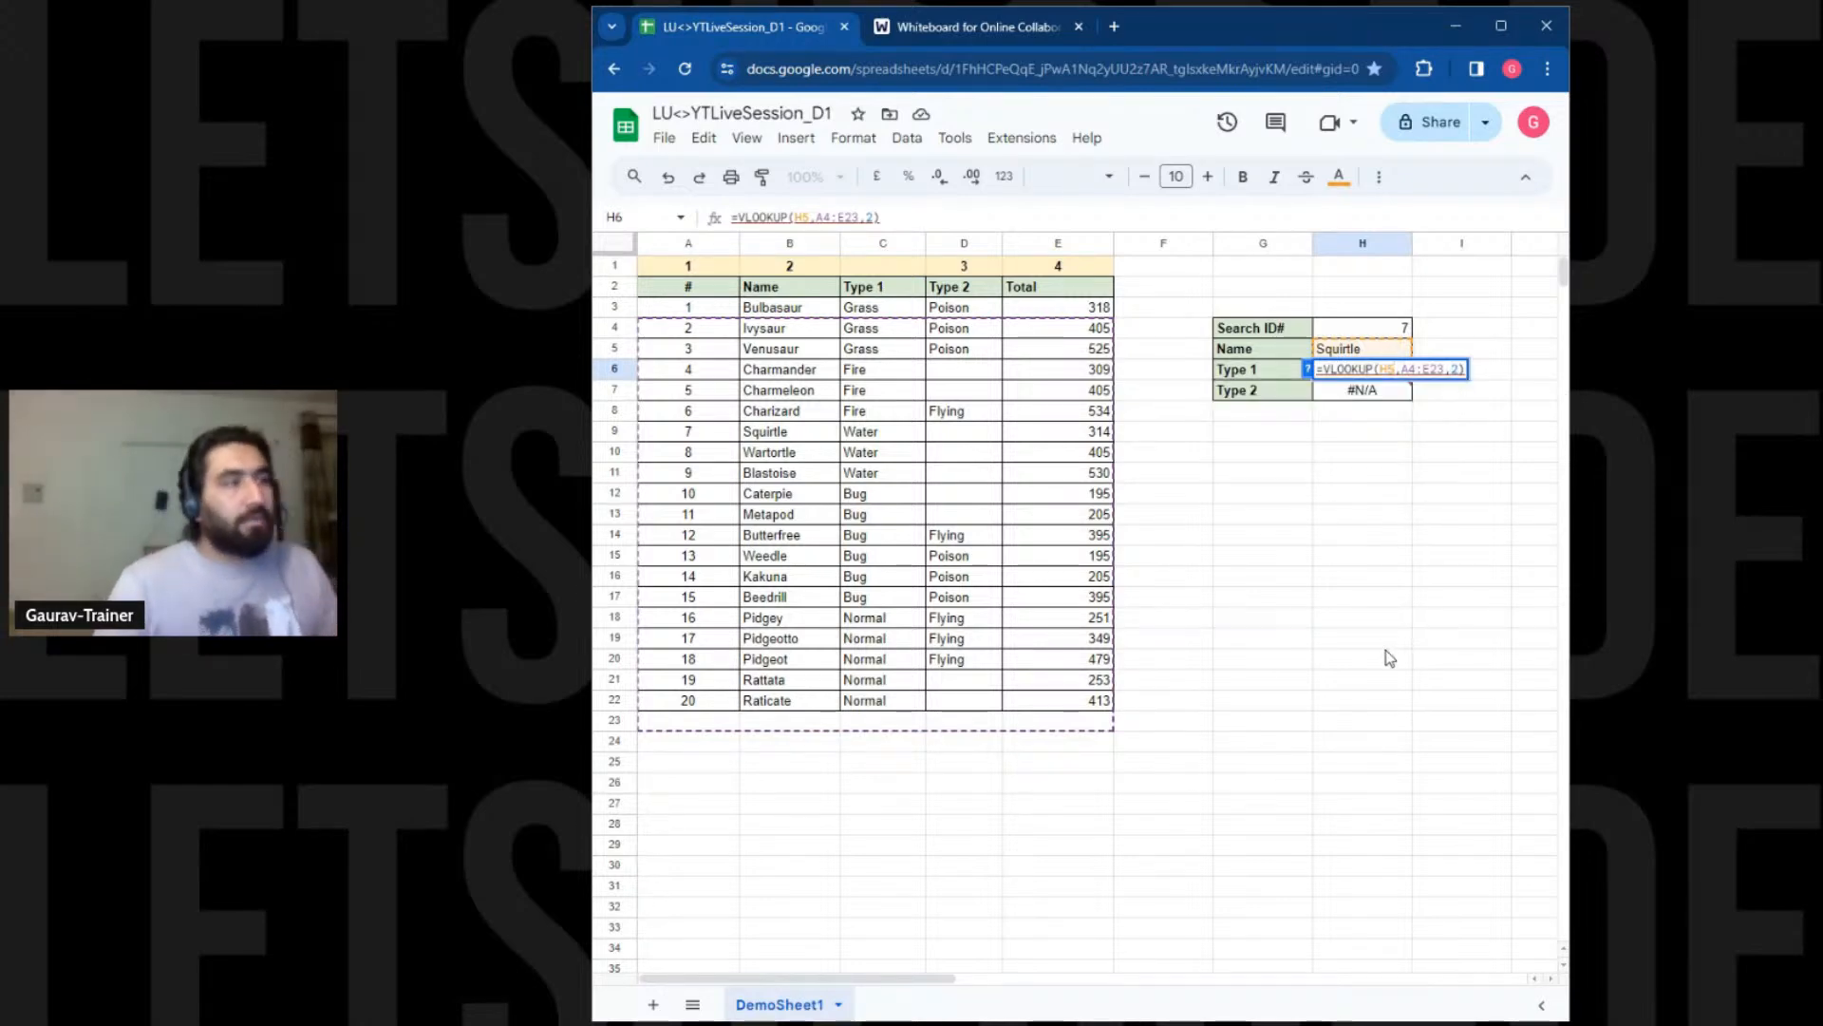
mouse_move(1412, 394)
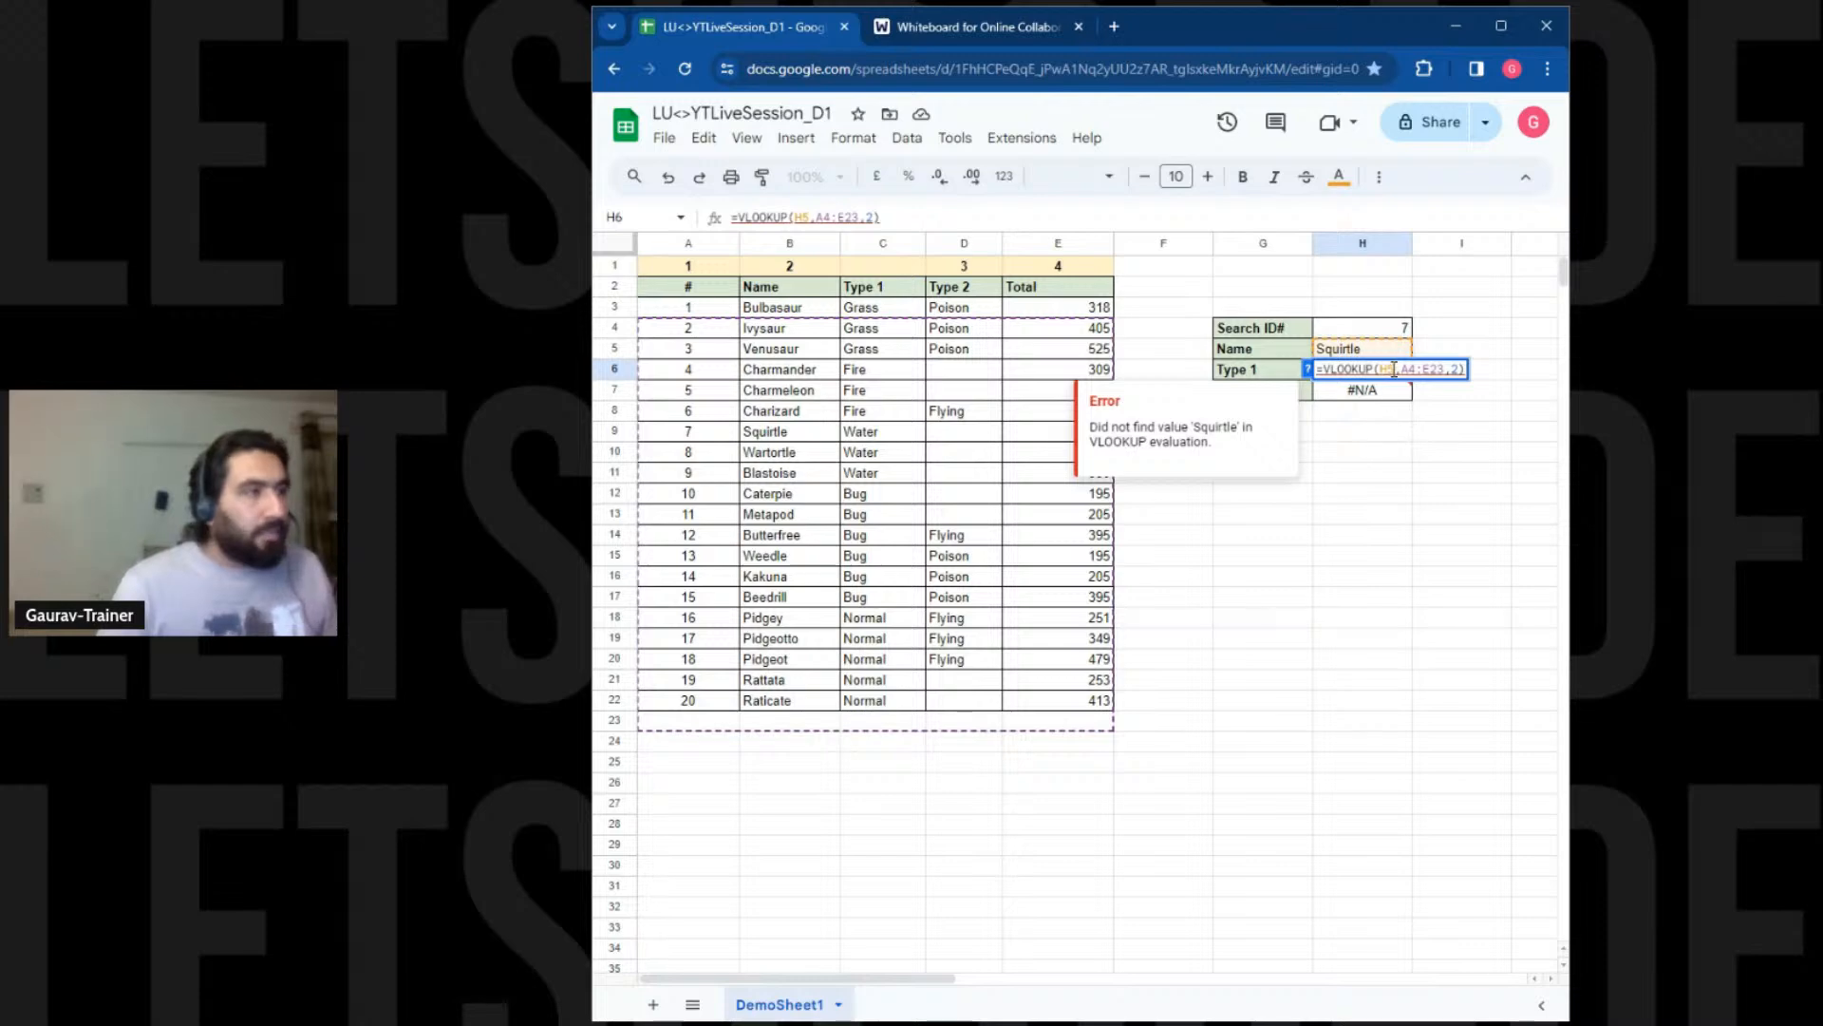
key(ctrl+a)
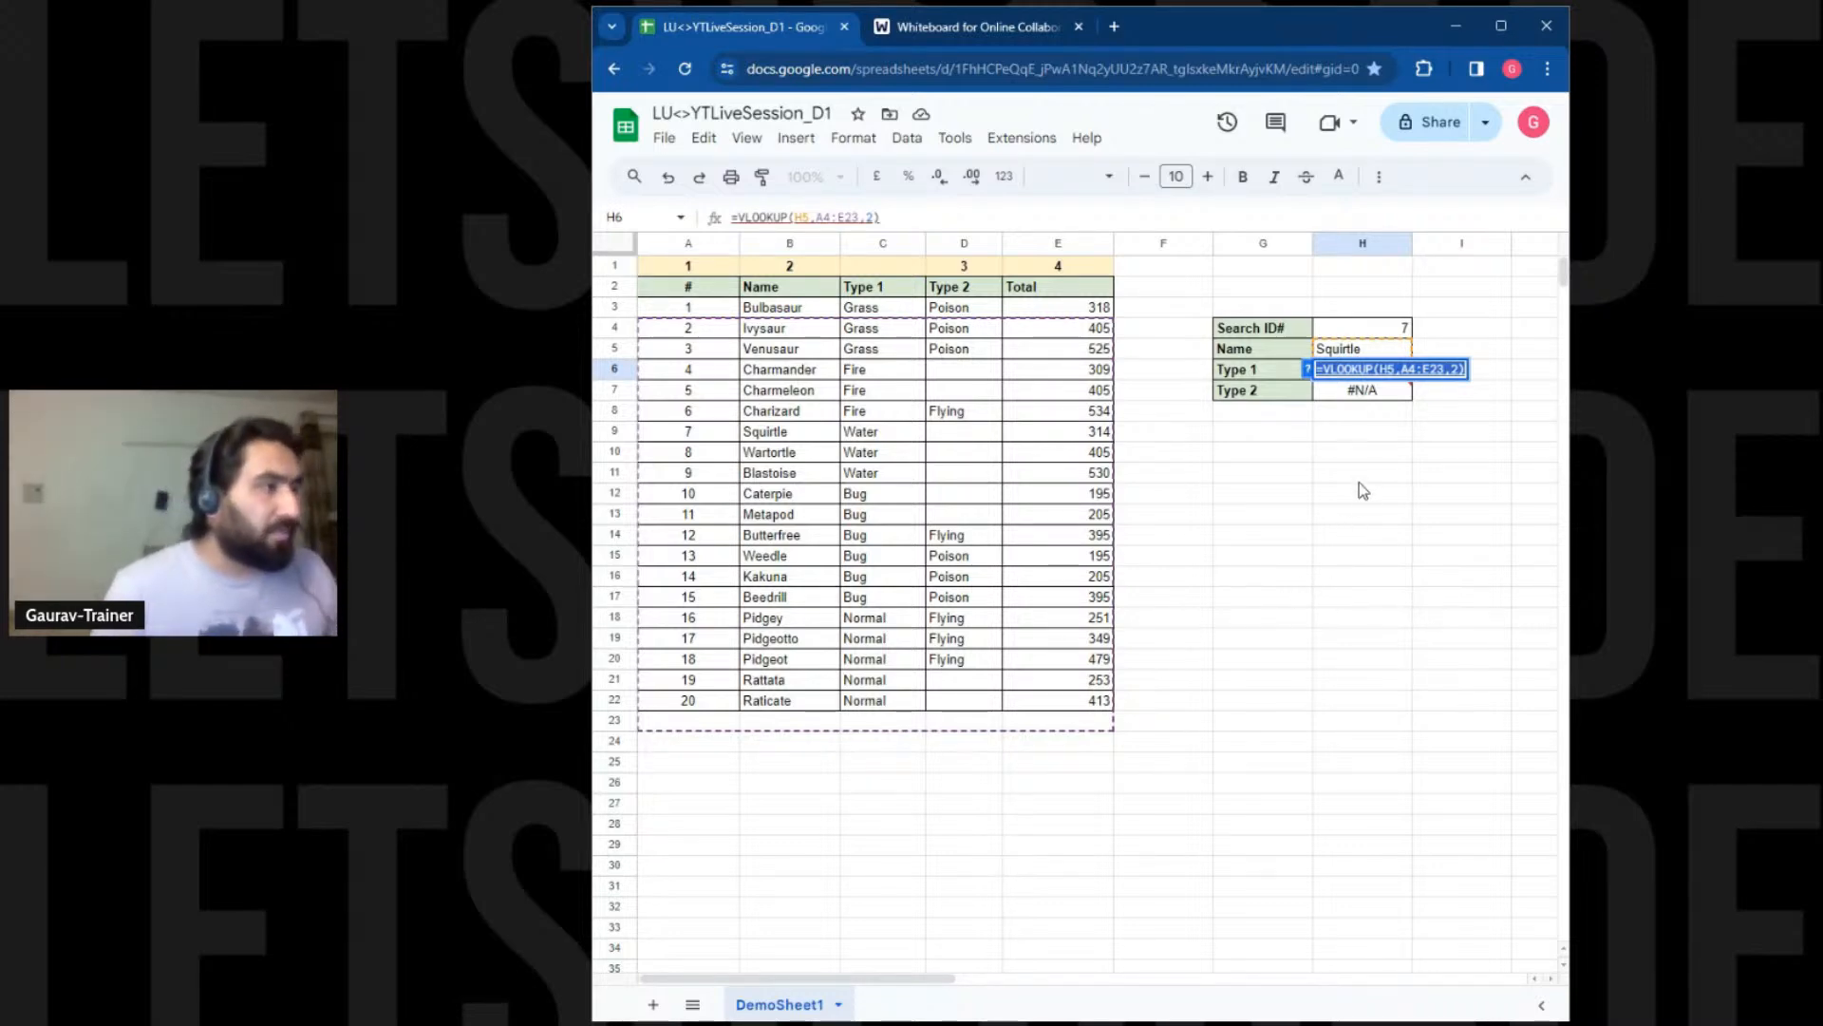
mouse_move(1392, 388)
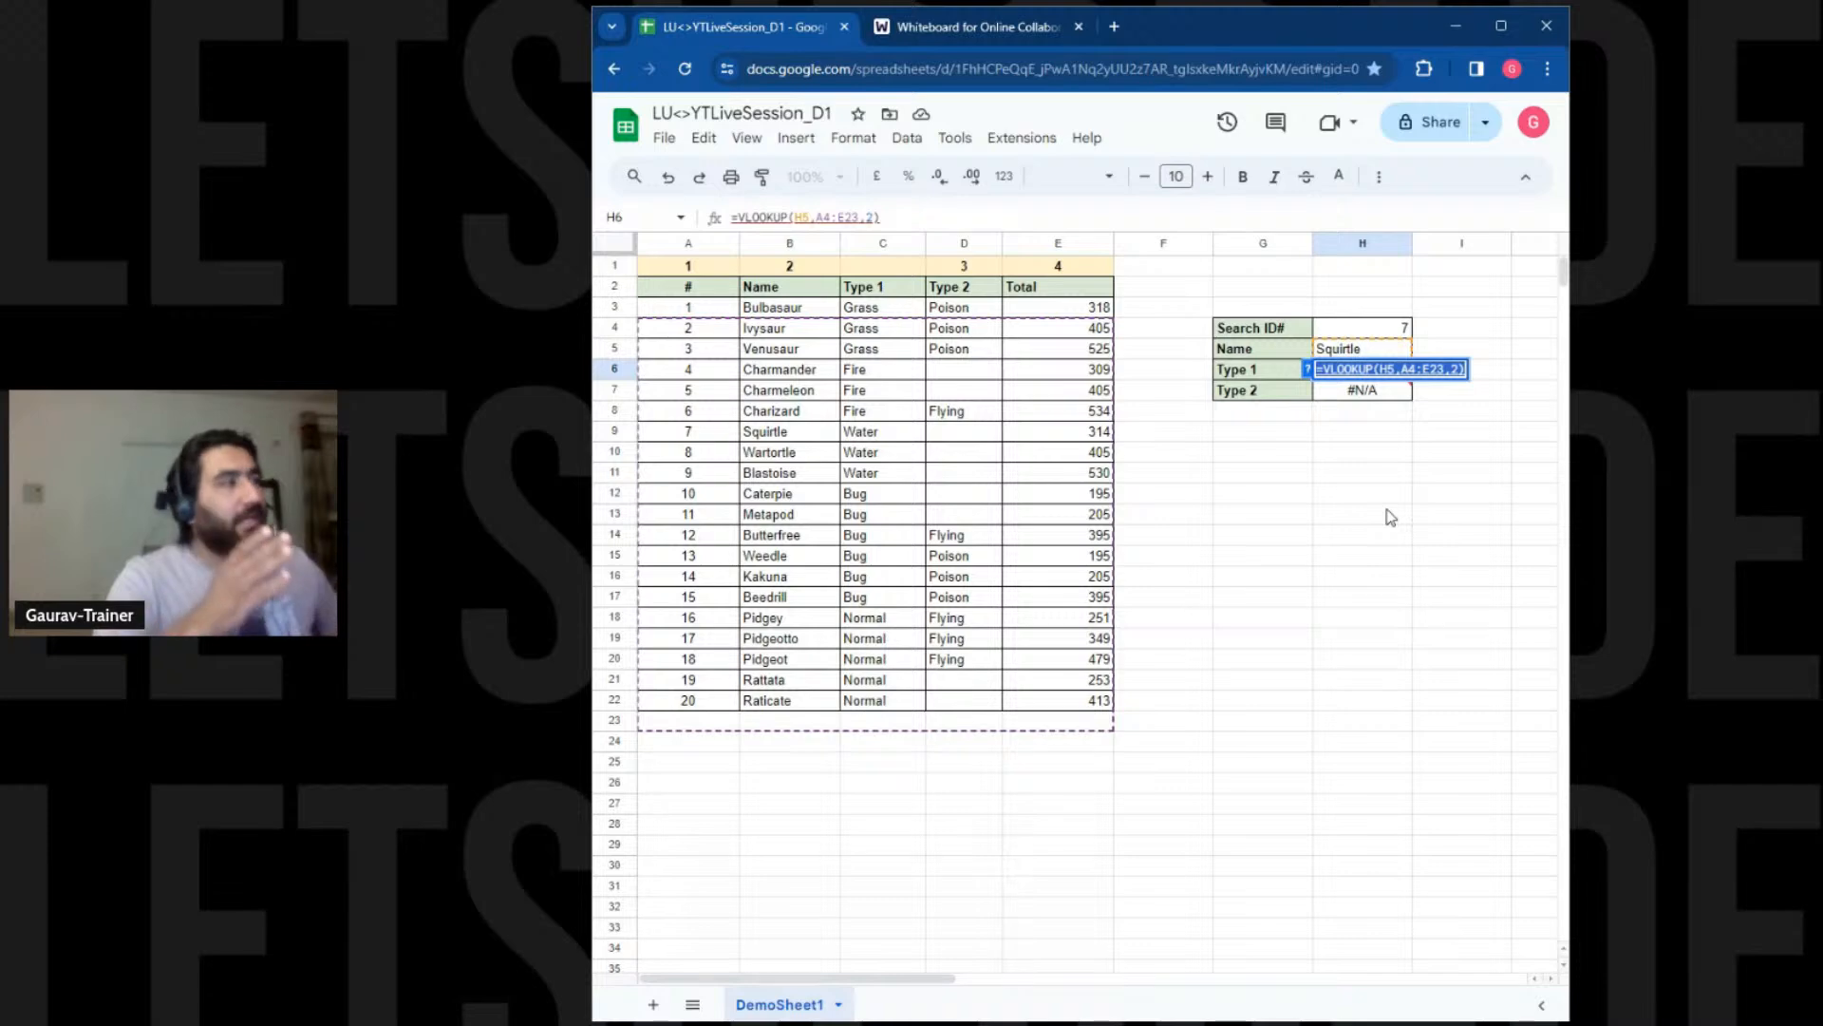
click(1408, 370)
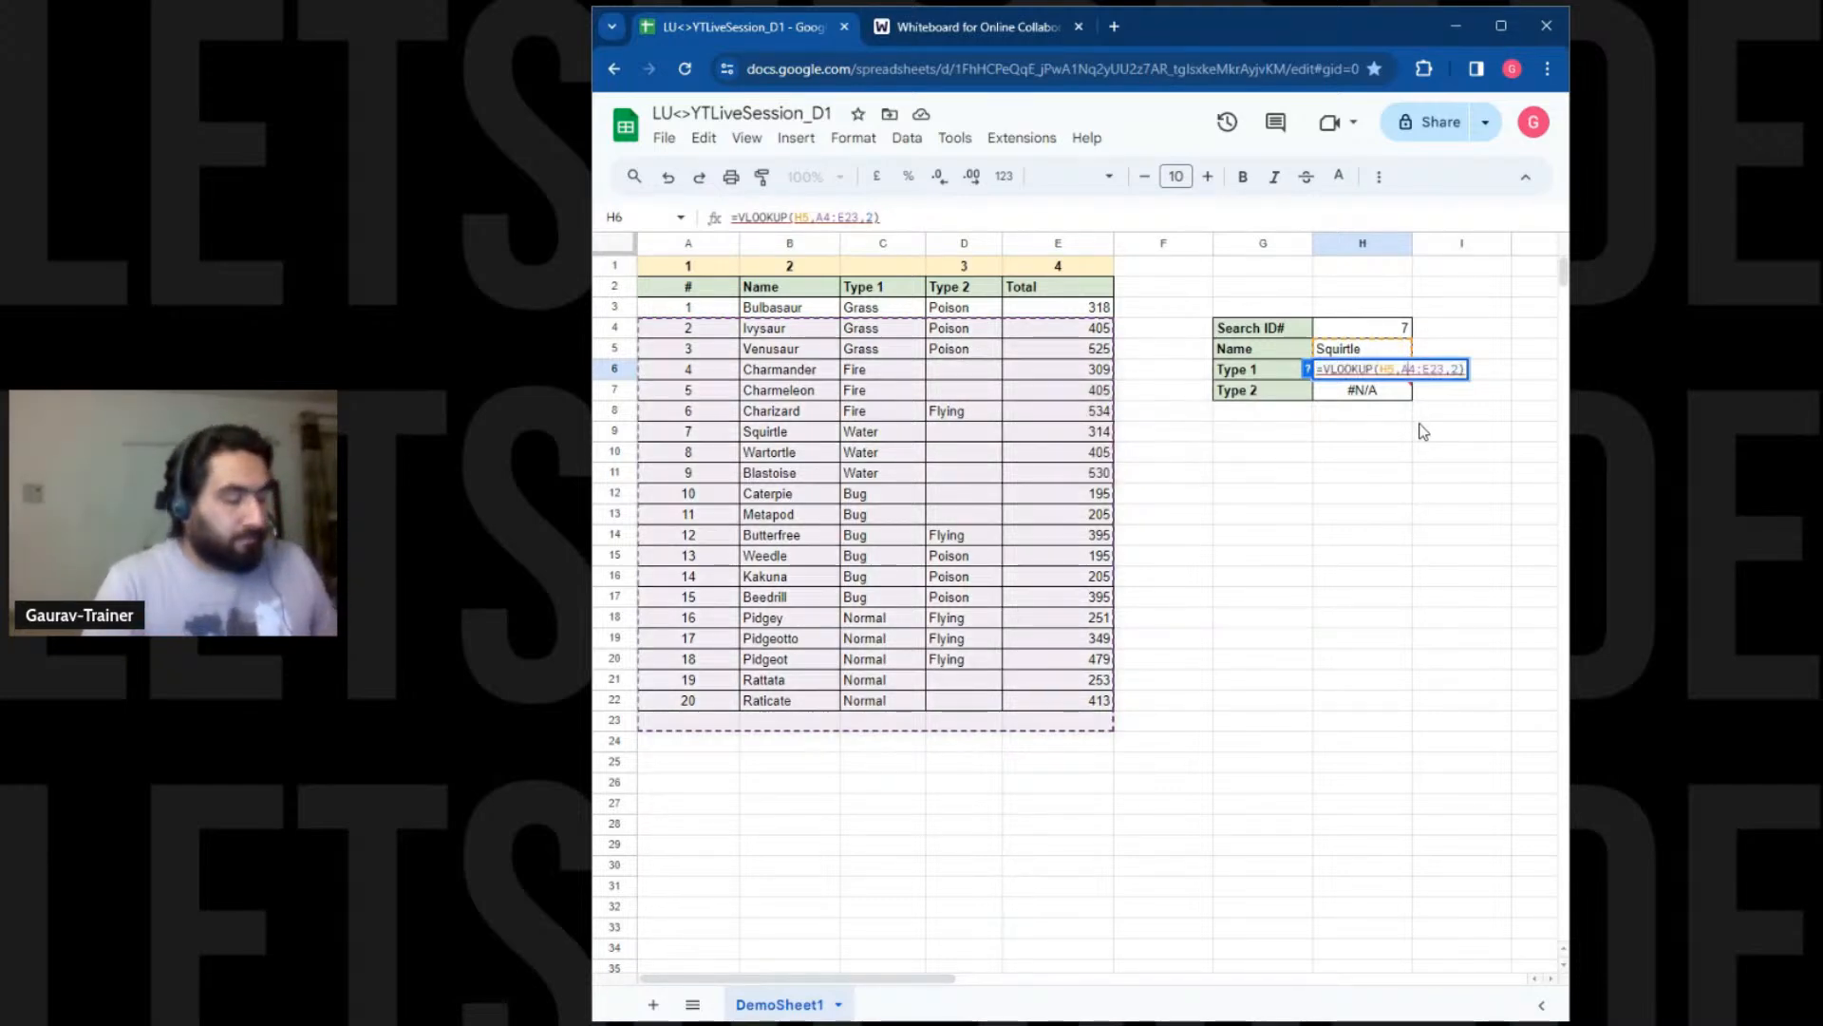
key(BackSpace)
key(Delete)
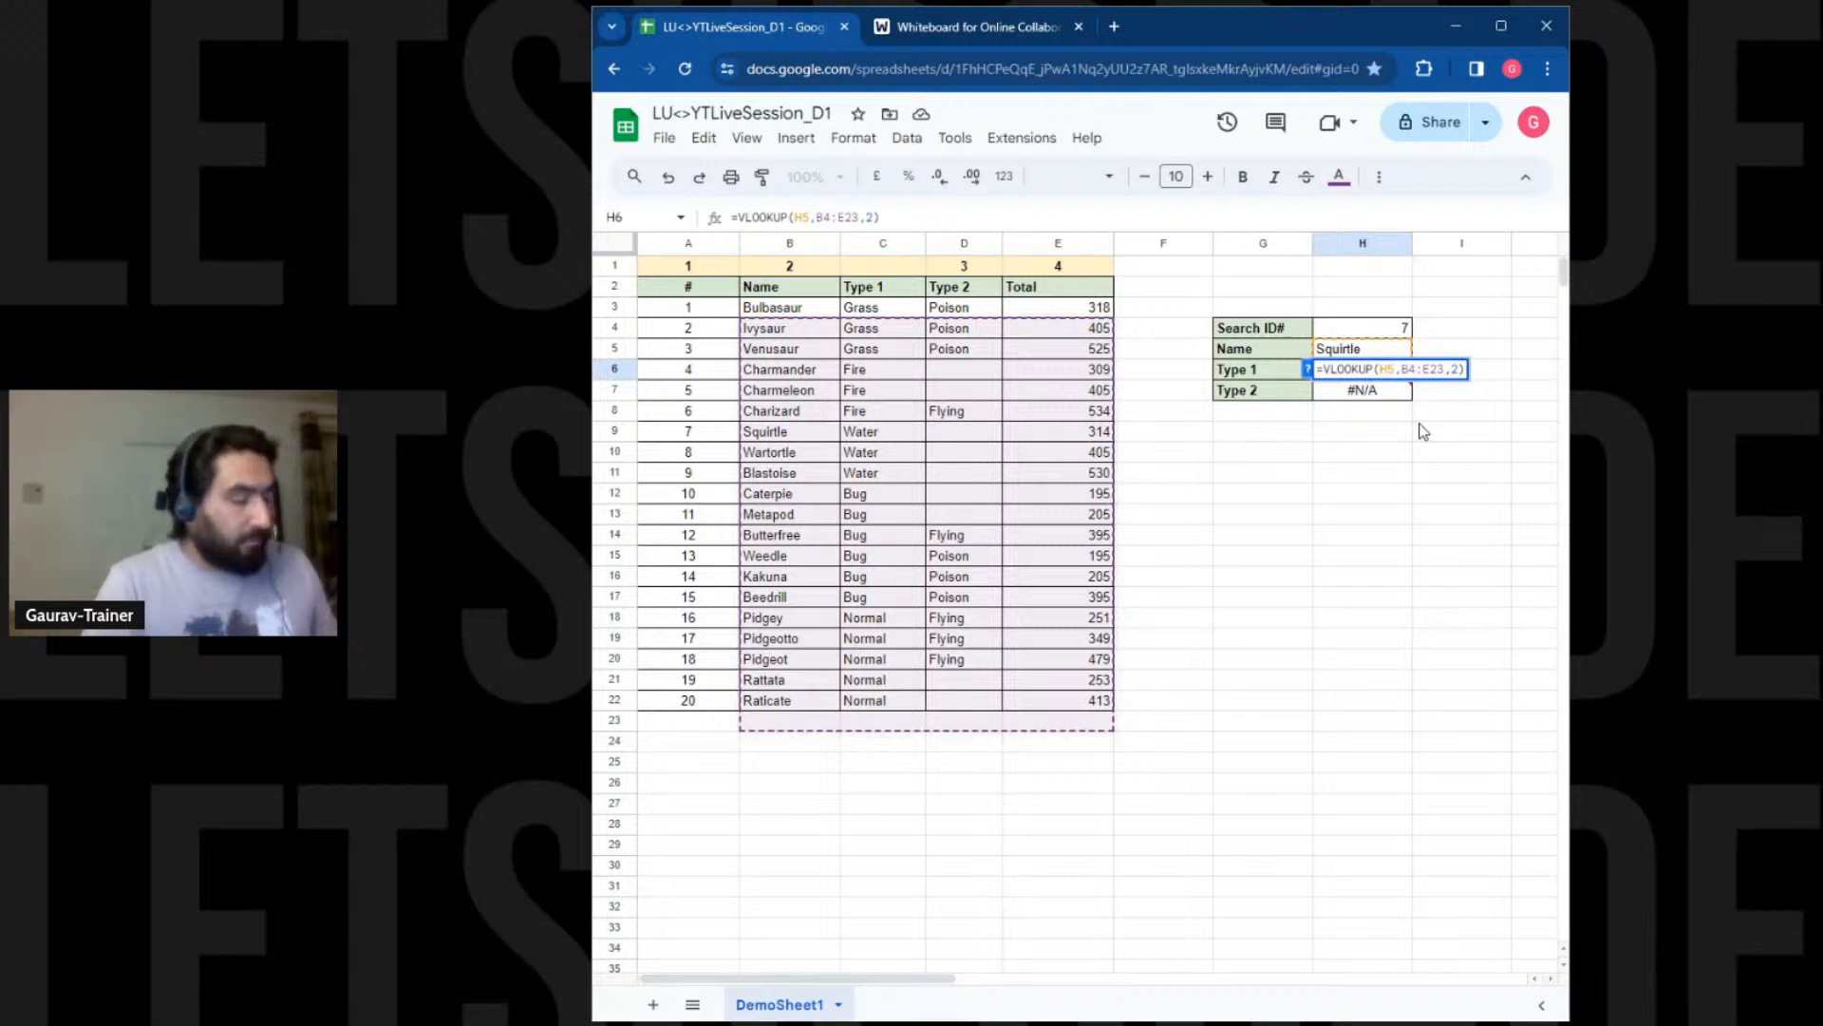
text(B3)
key(Return)
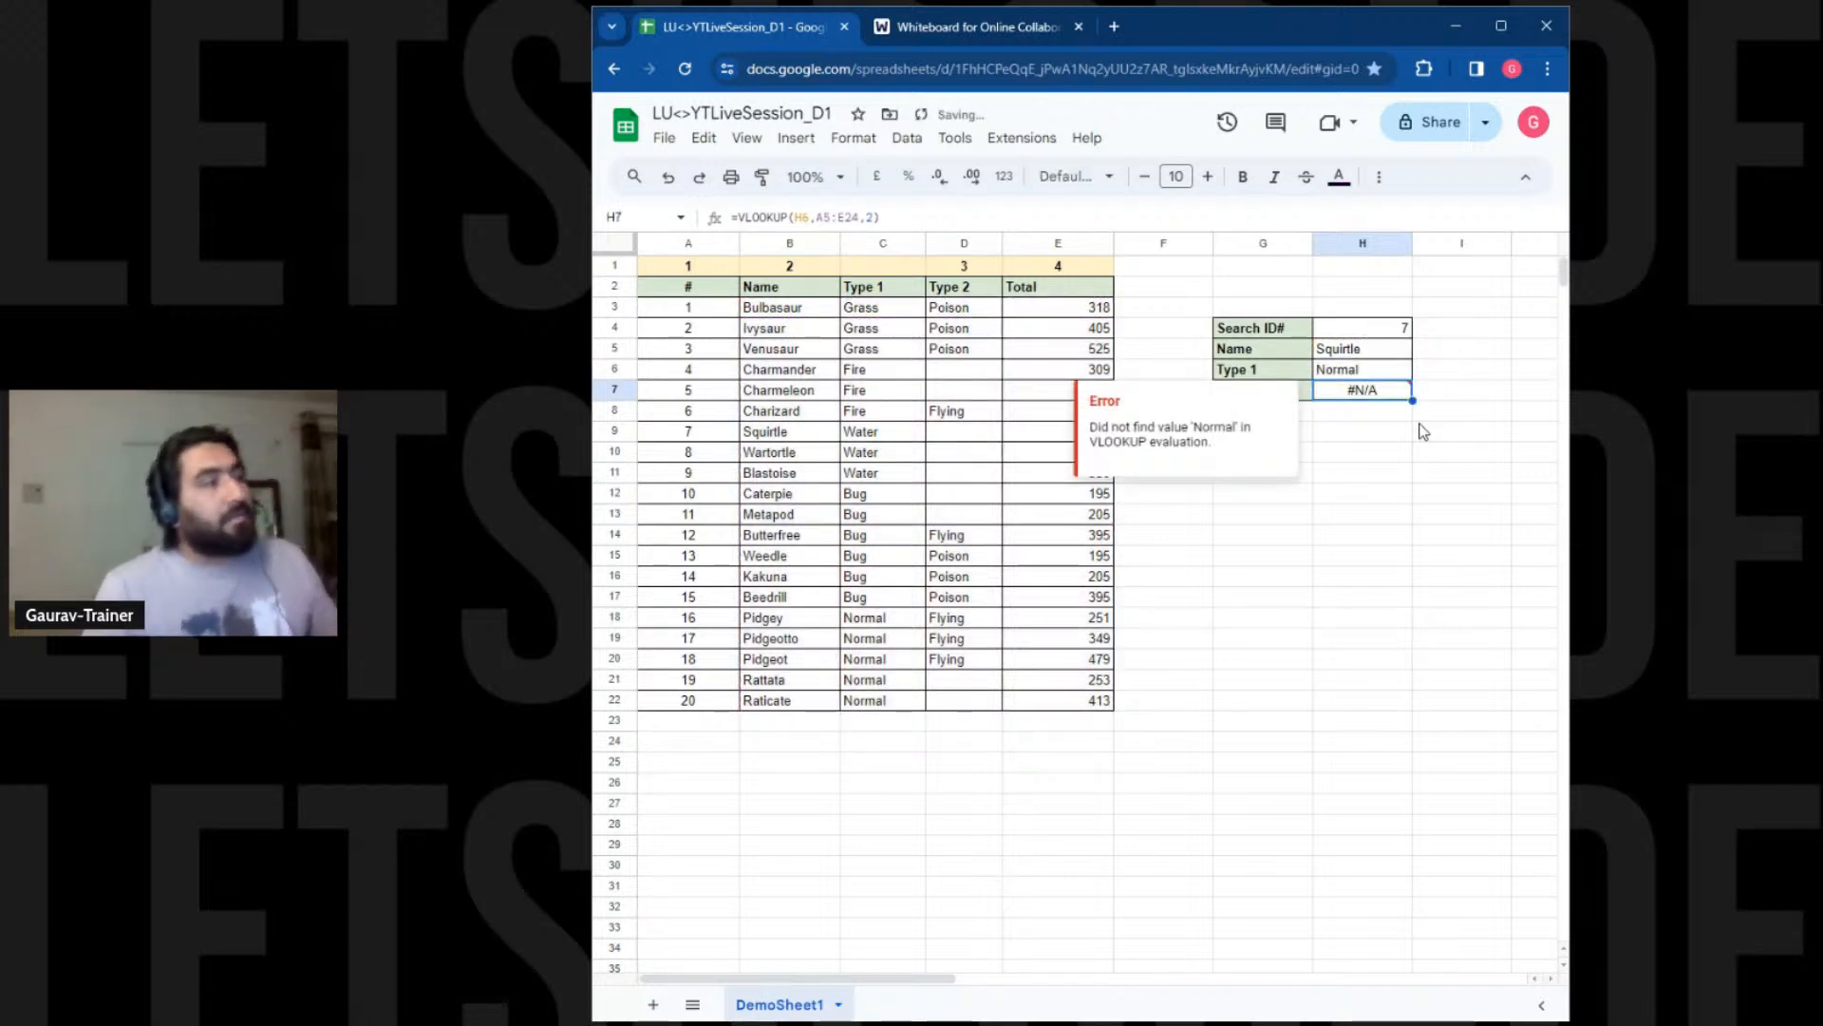
Check Squirtle's Type 1 entry in the table and change the column index of the VLOOKUP in H6
click(794, 441)
click(870, 435)
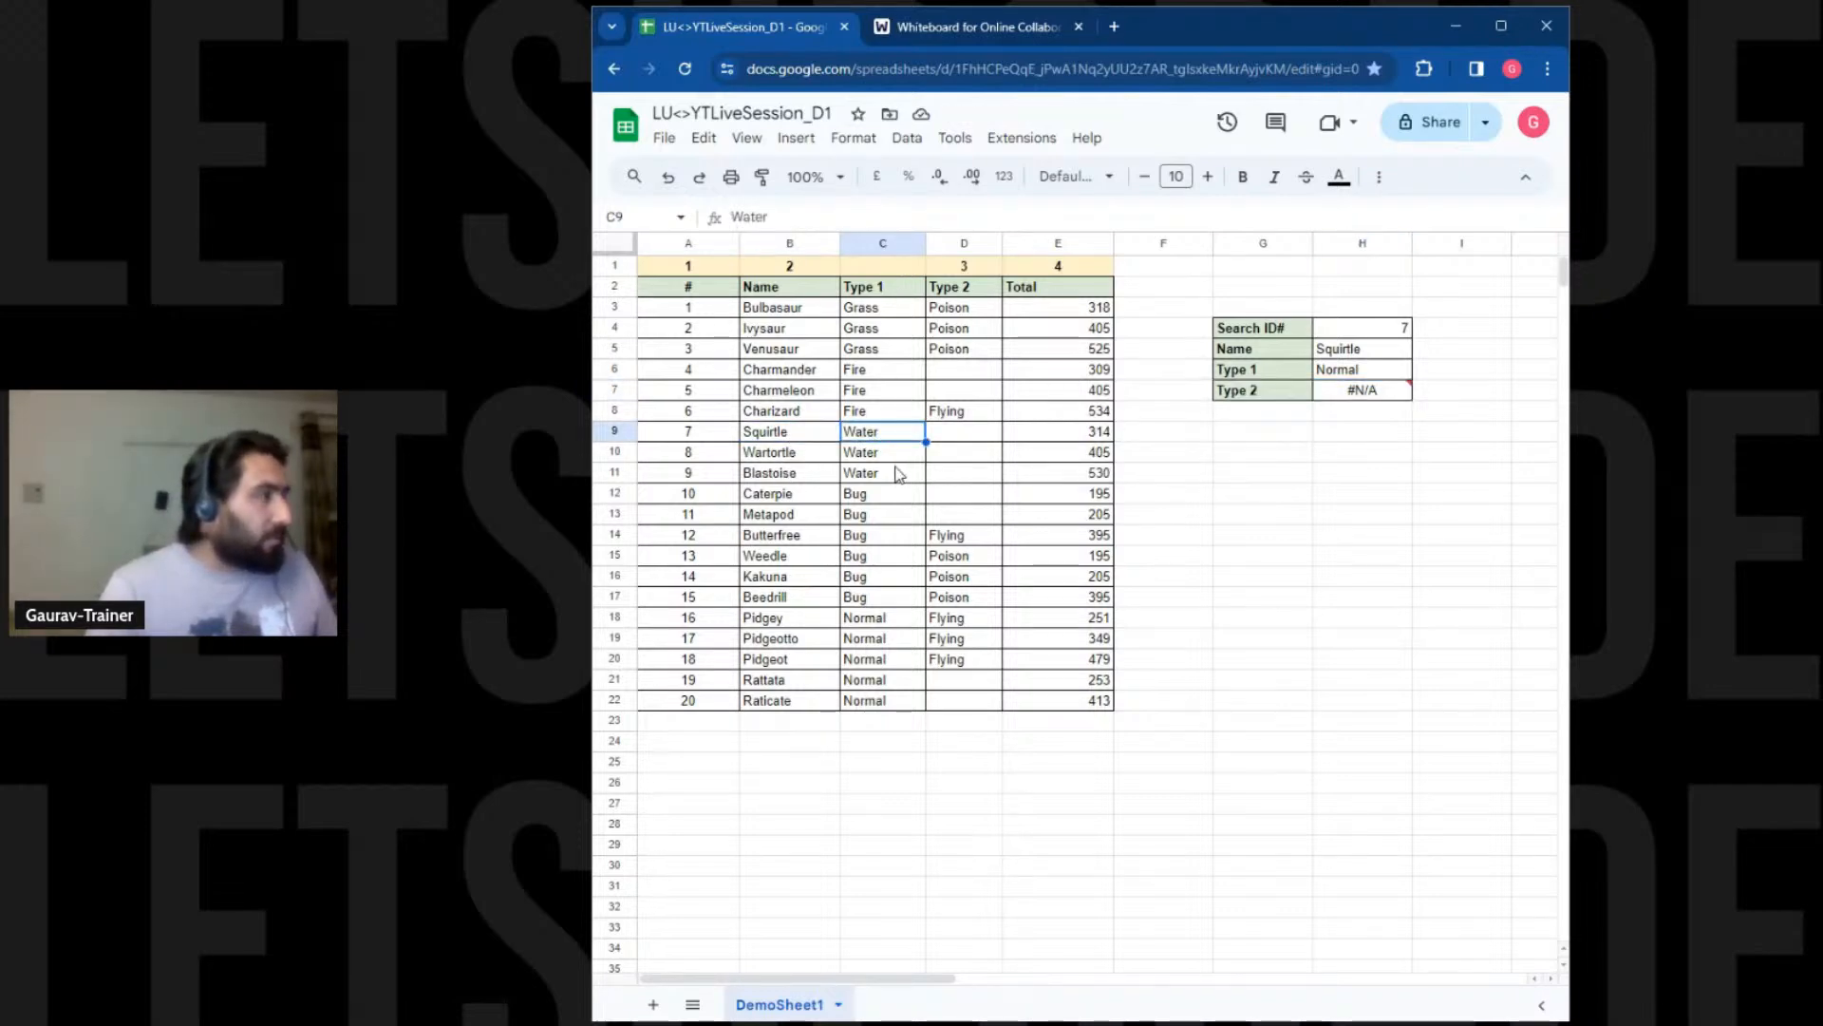
click(1357, 367)
double_click(1357, 367)
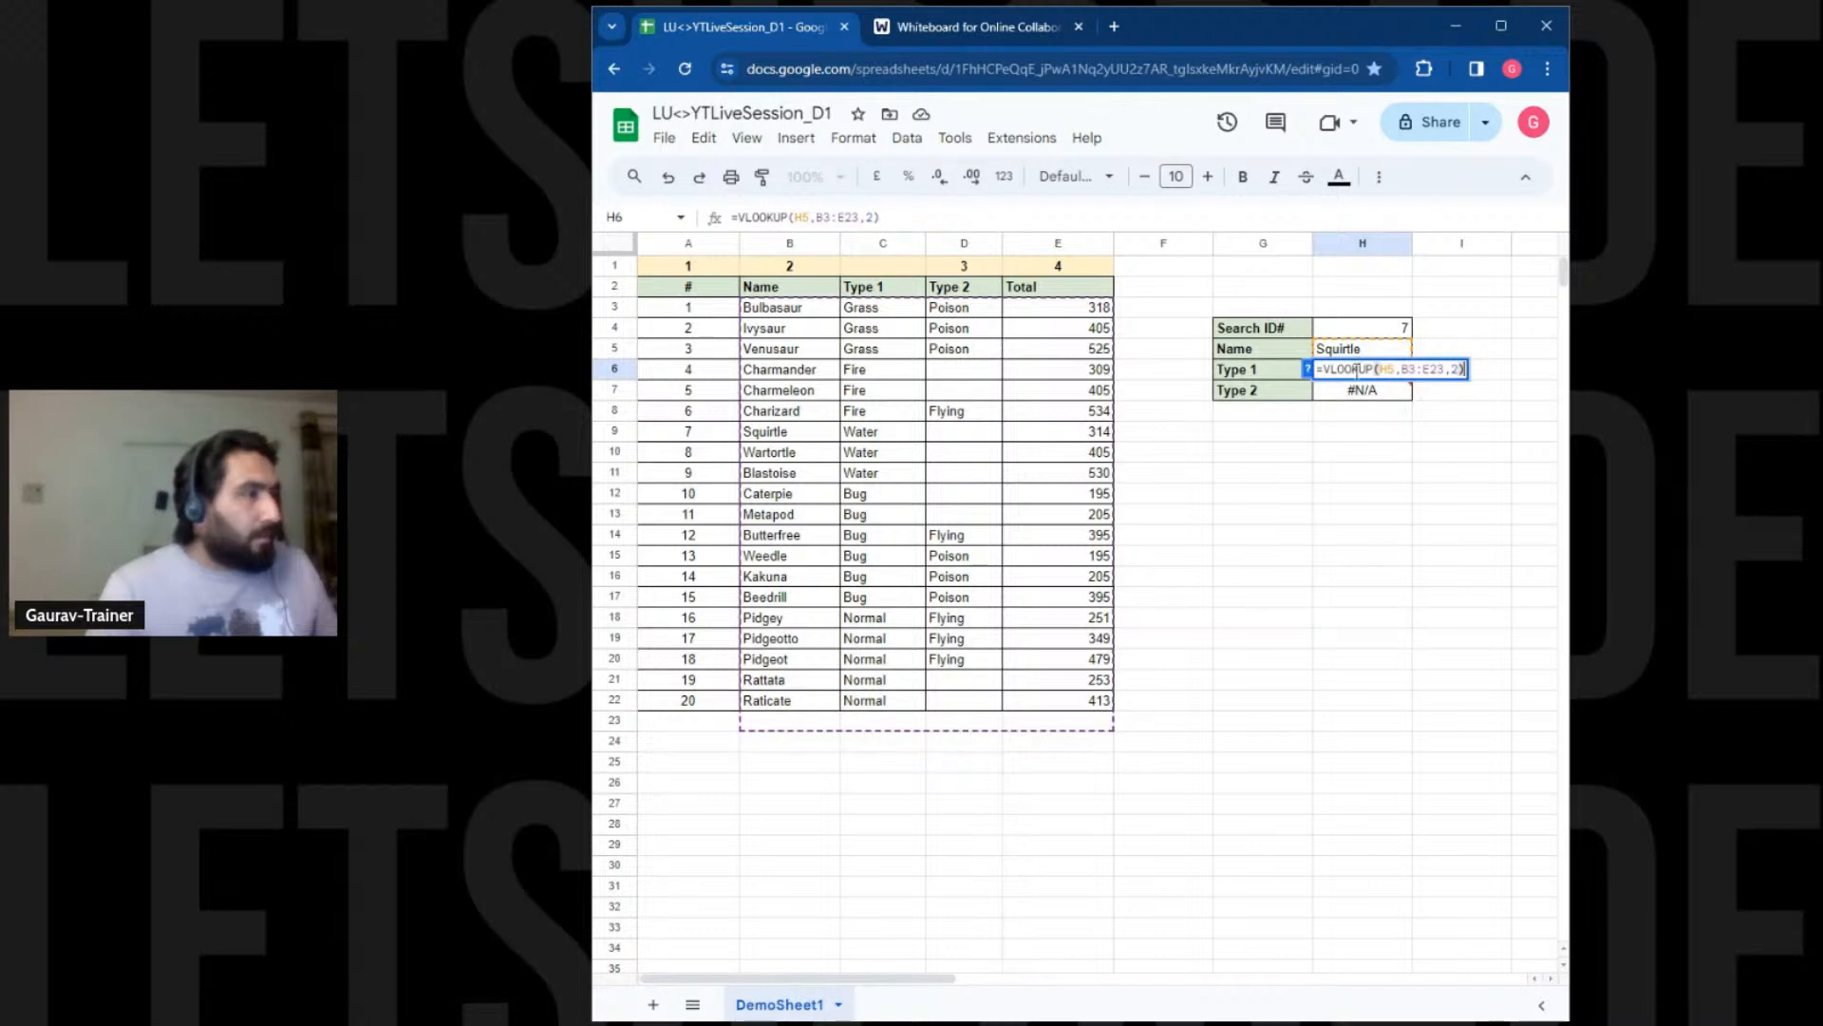
click(1460, 371)
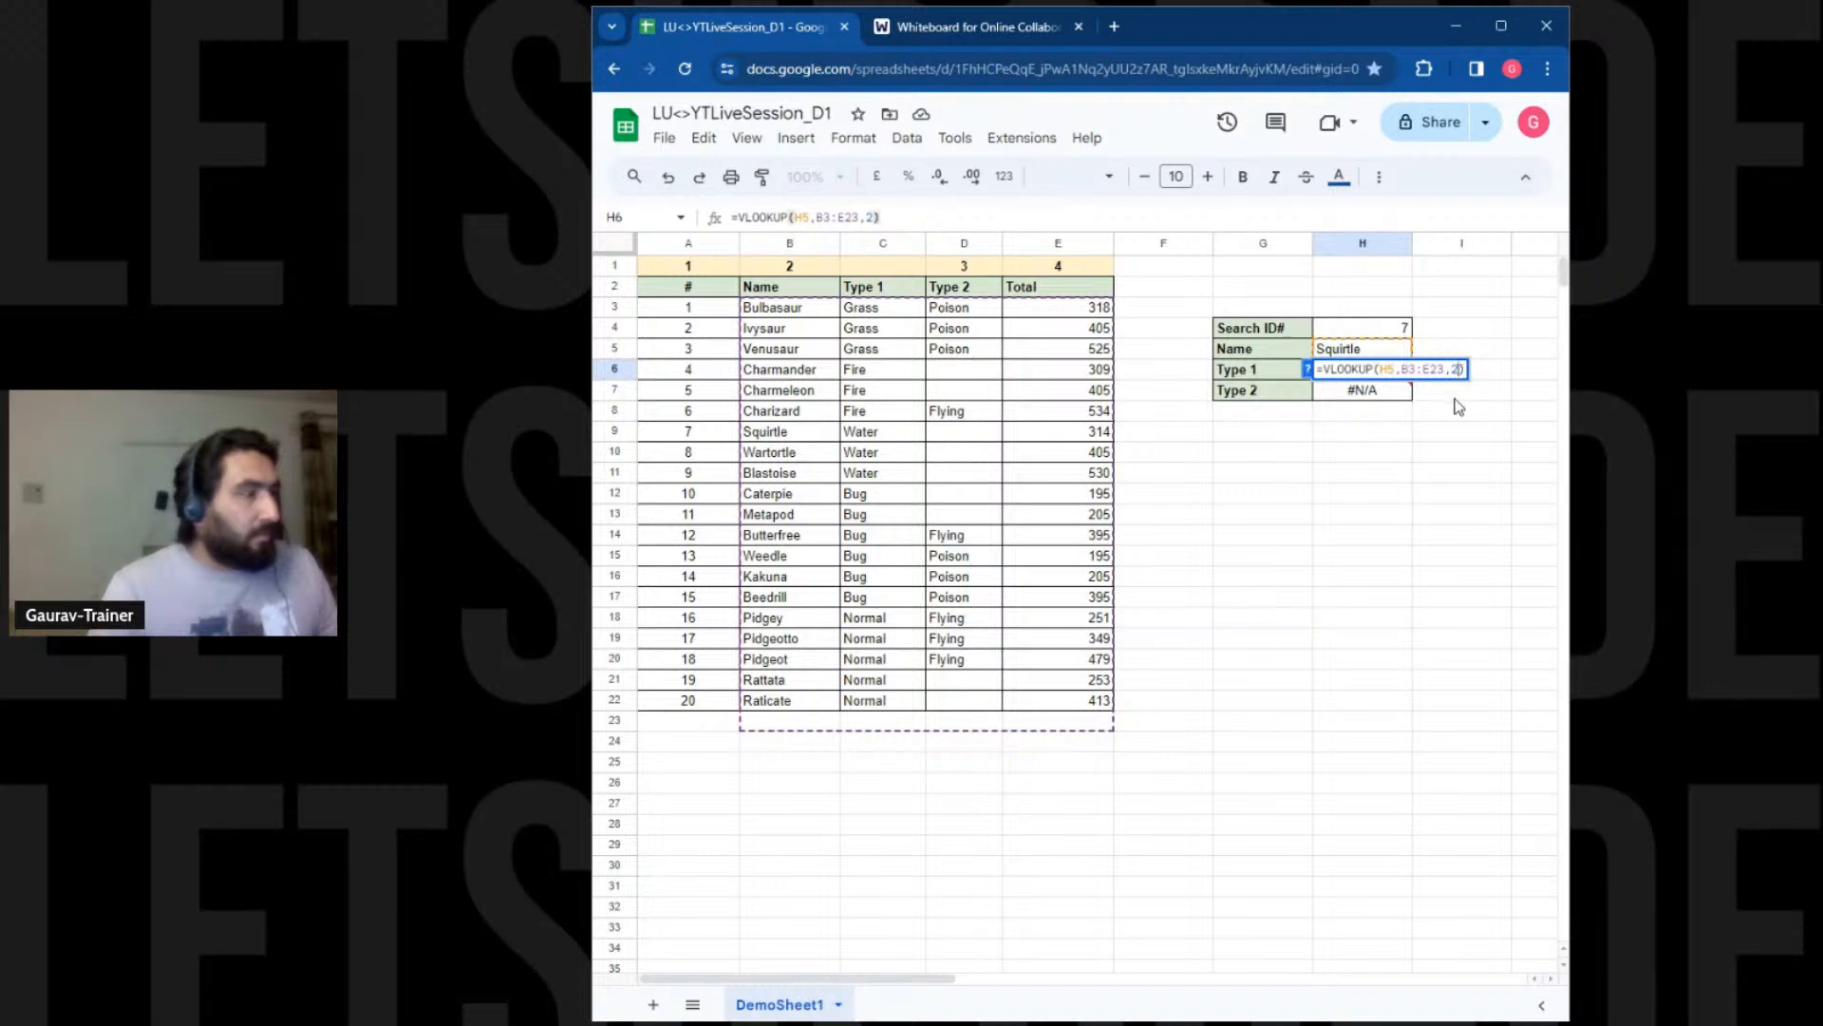
key(Return)
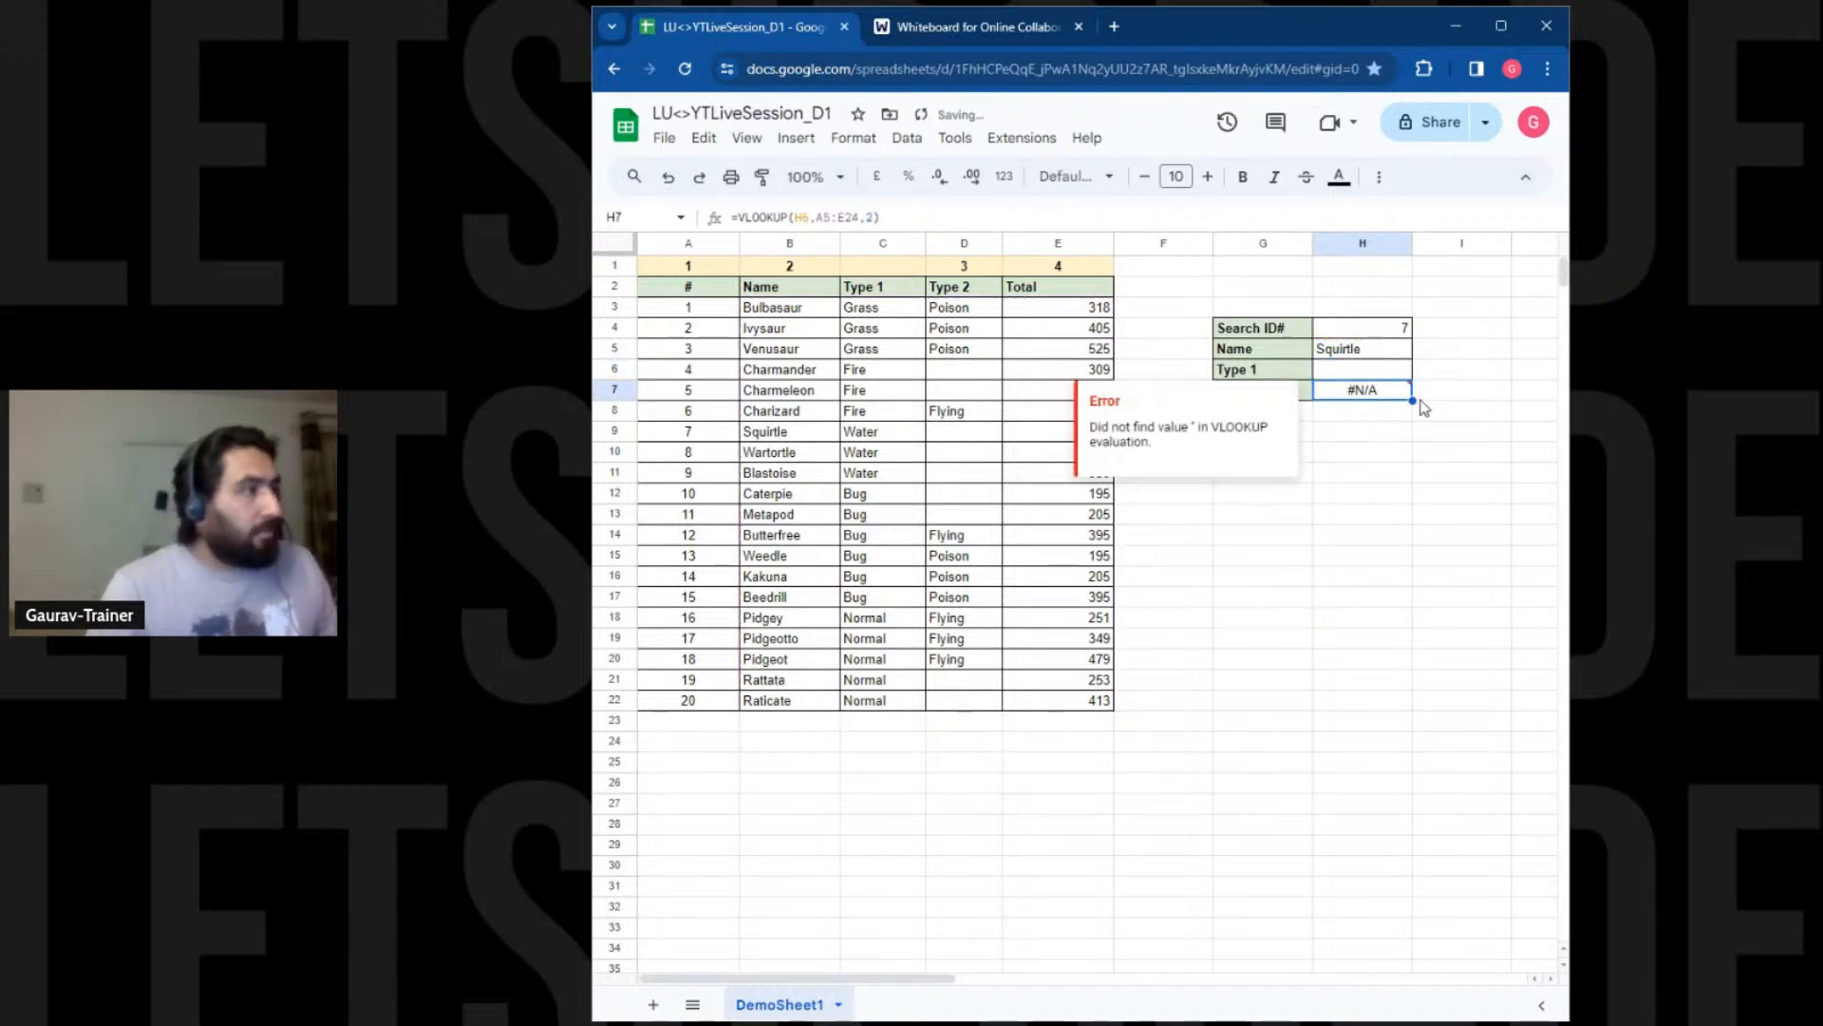
Renumber the column index headings in row 1 as 3 for Type 1, 4 for Type 2 and 5 for Total
click(883, 266)
text(3)
key(Return)
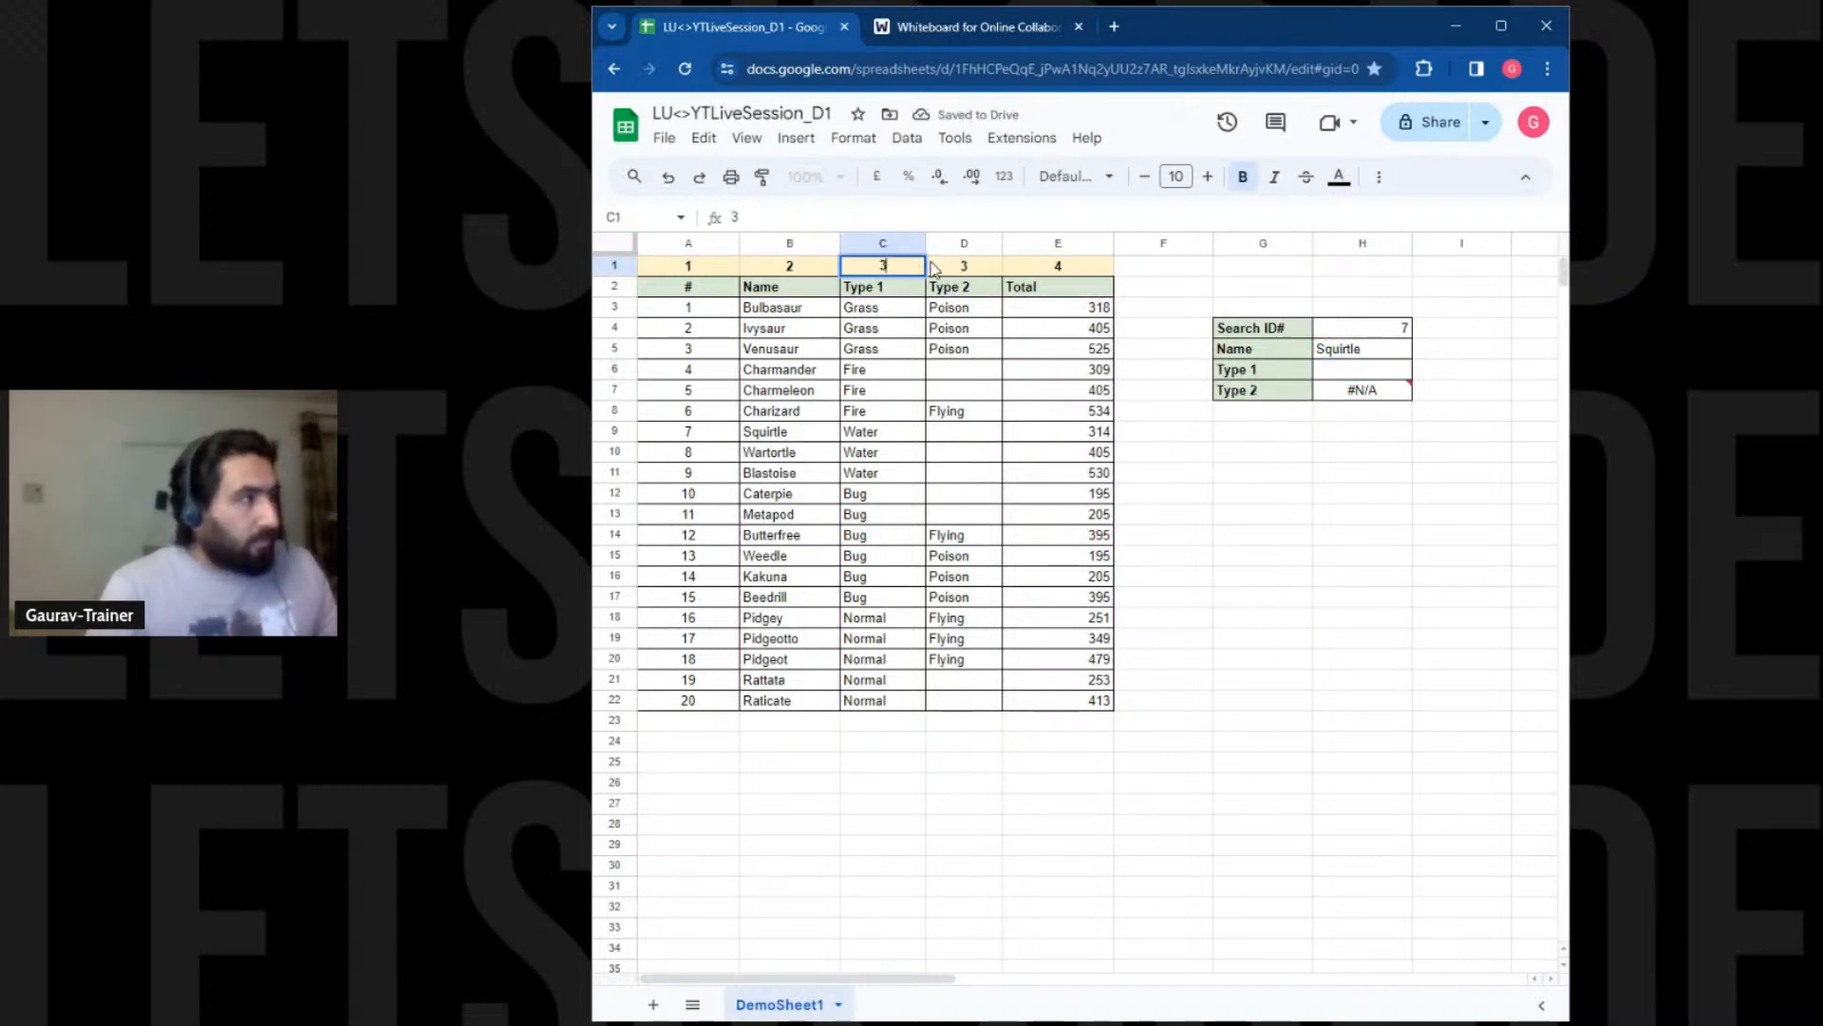
click(963, 264)
text(4)
click(1058, 266)
text(5)
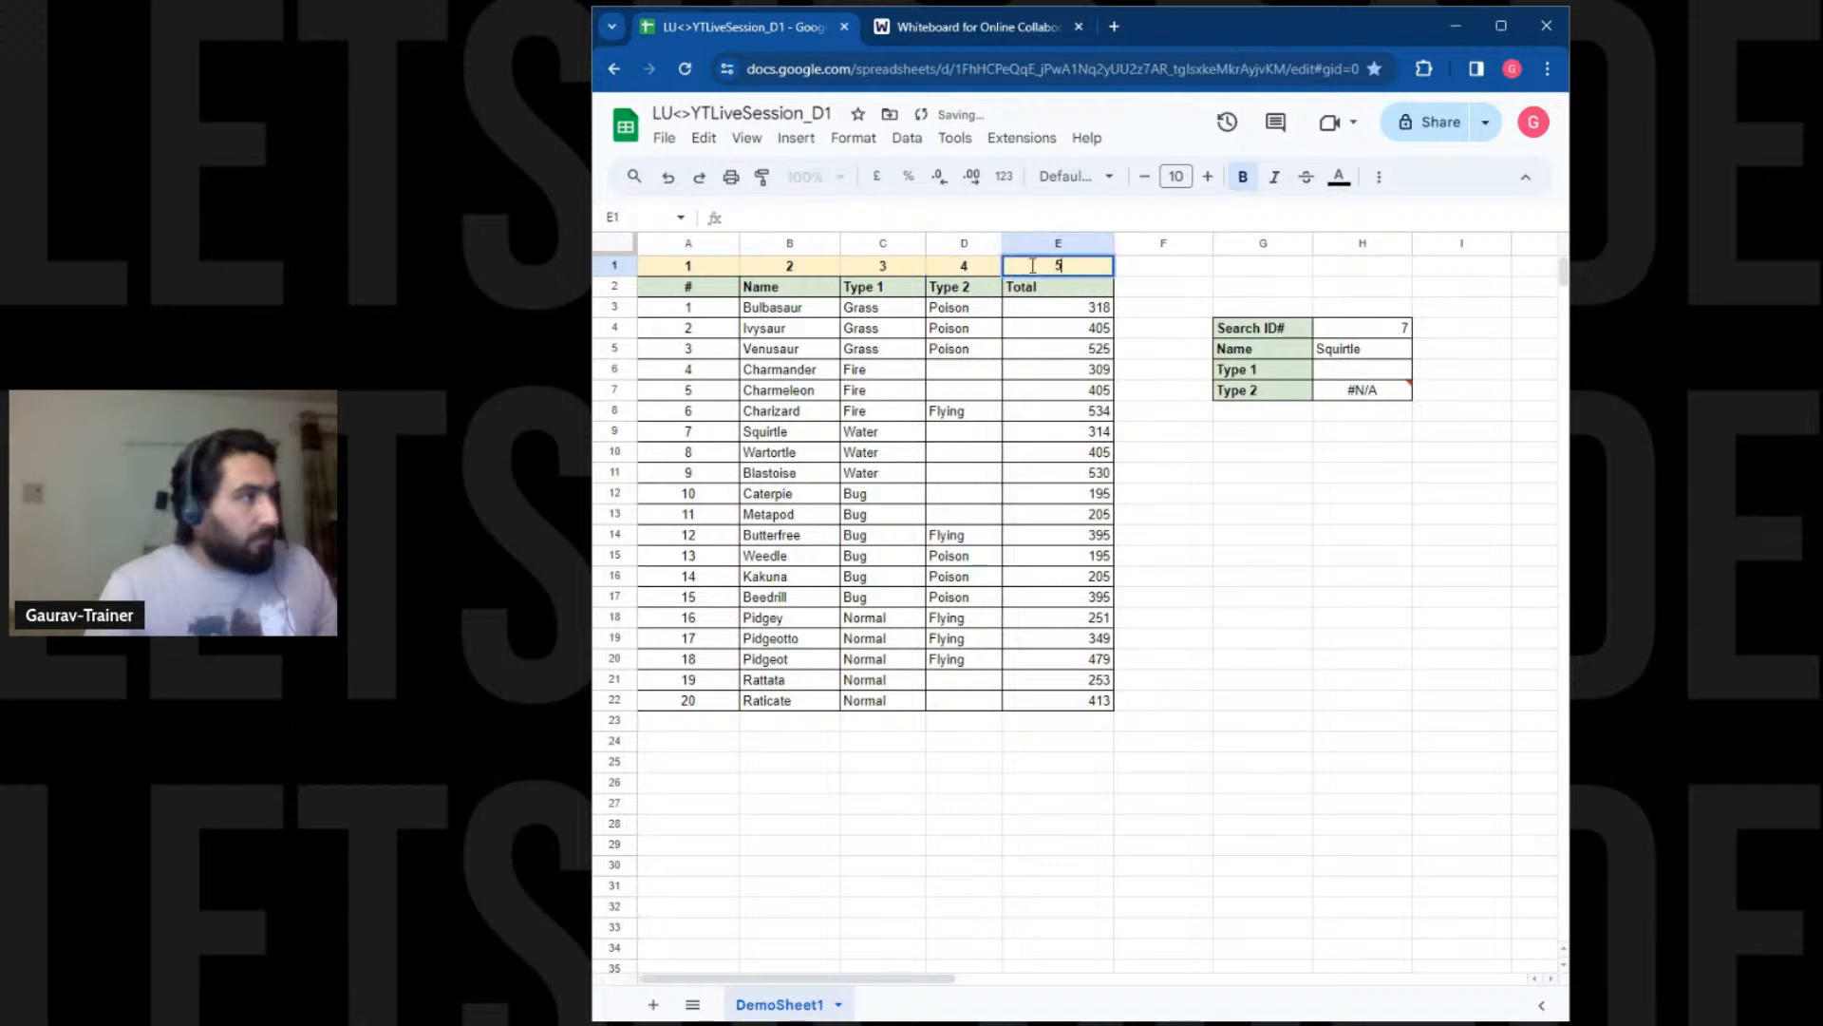
click(1339, 492)
Set the column index of the Type 1 VLOOKUP in H6 to 2
double_click(1353, 369)
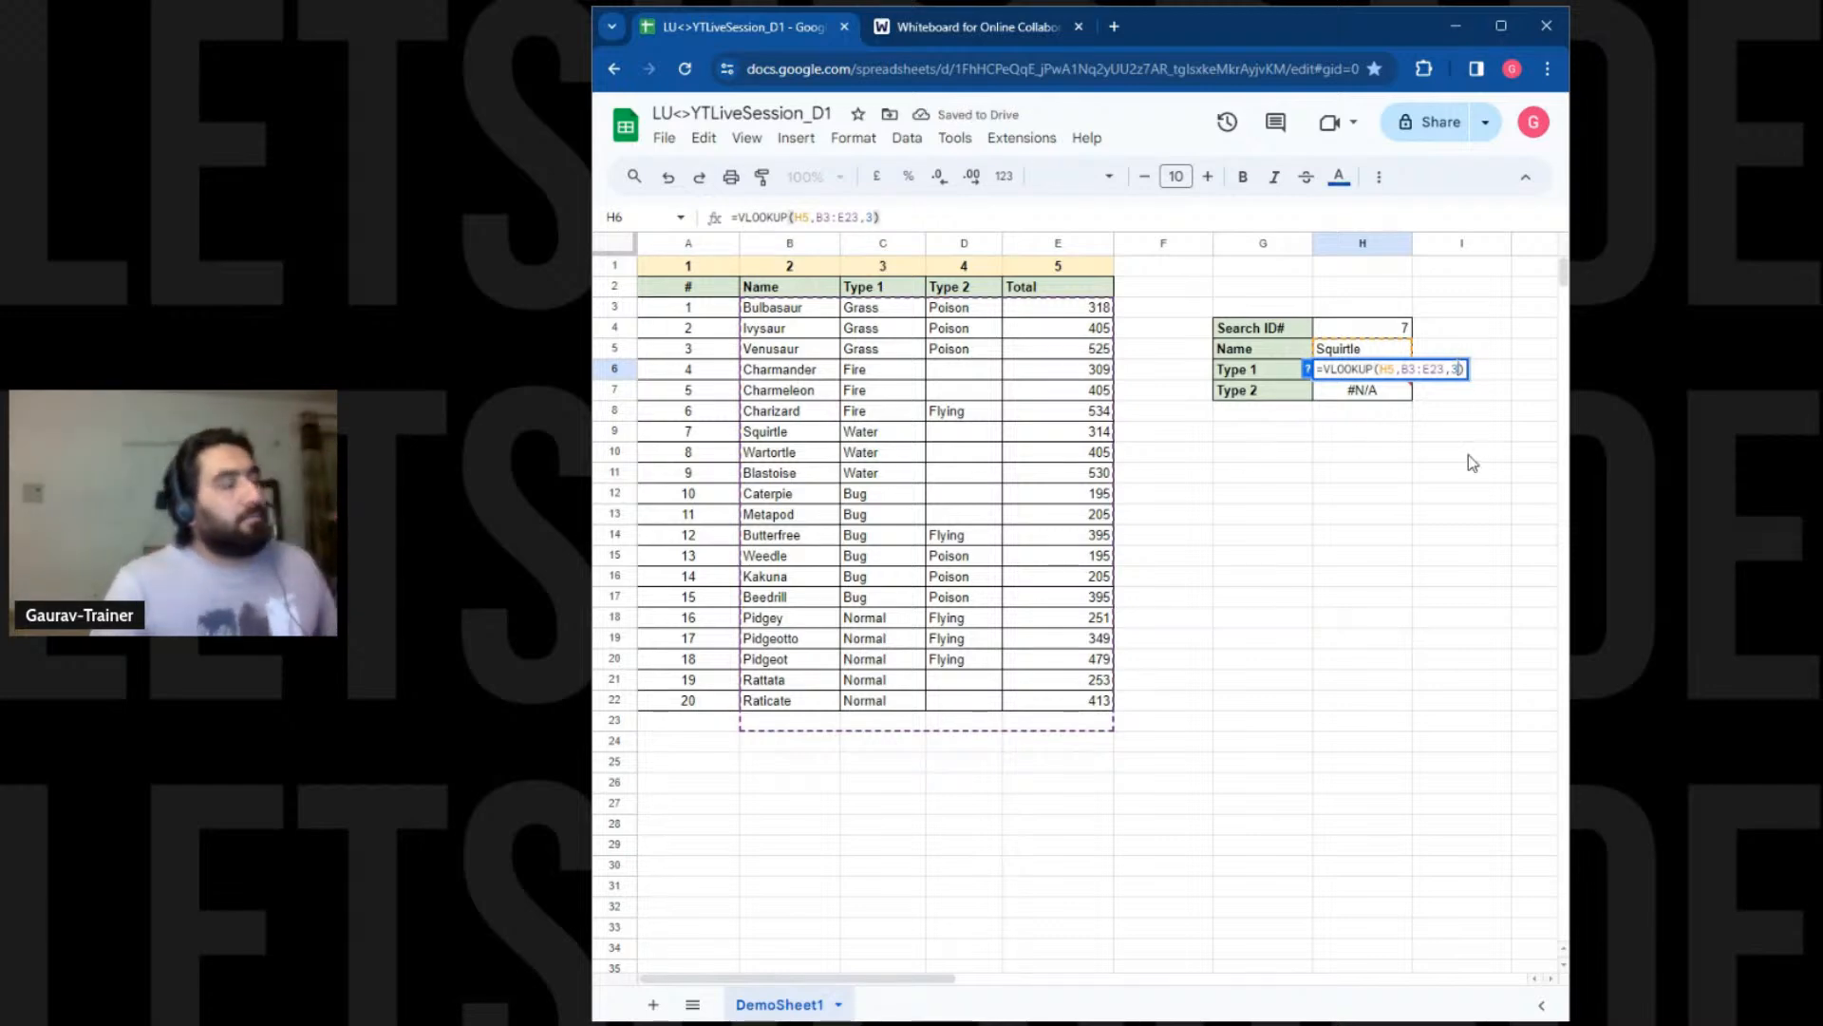
key(BackSpace)
text(2)
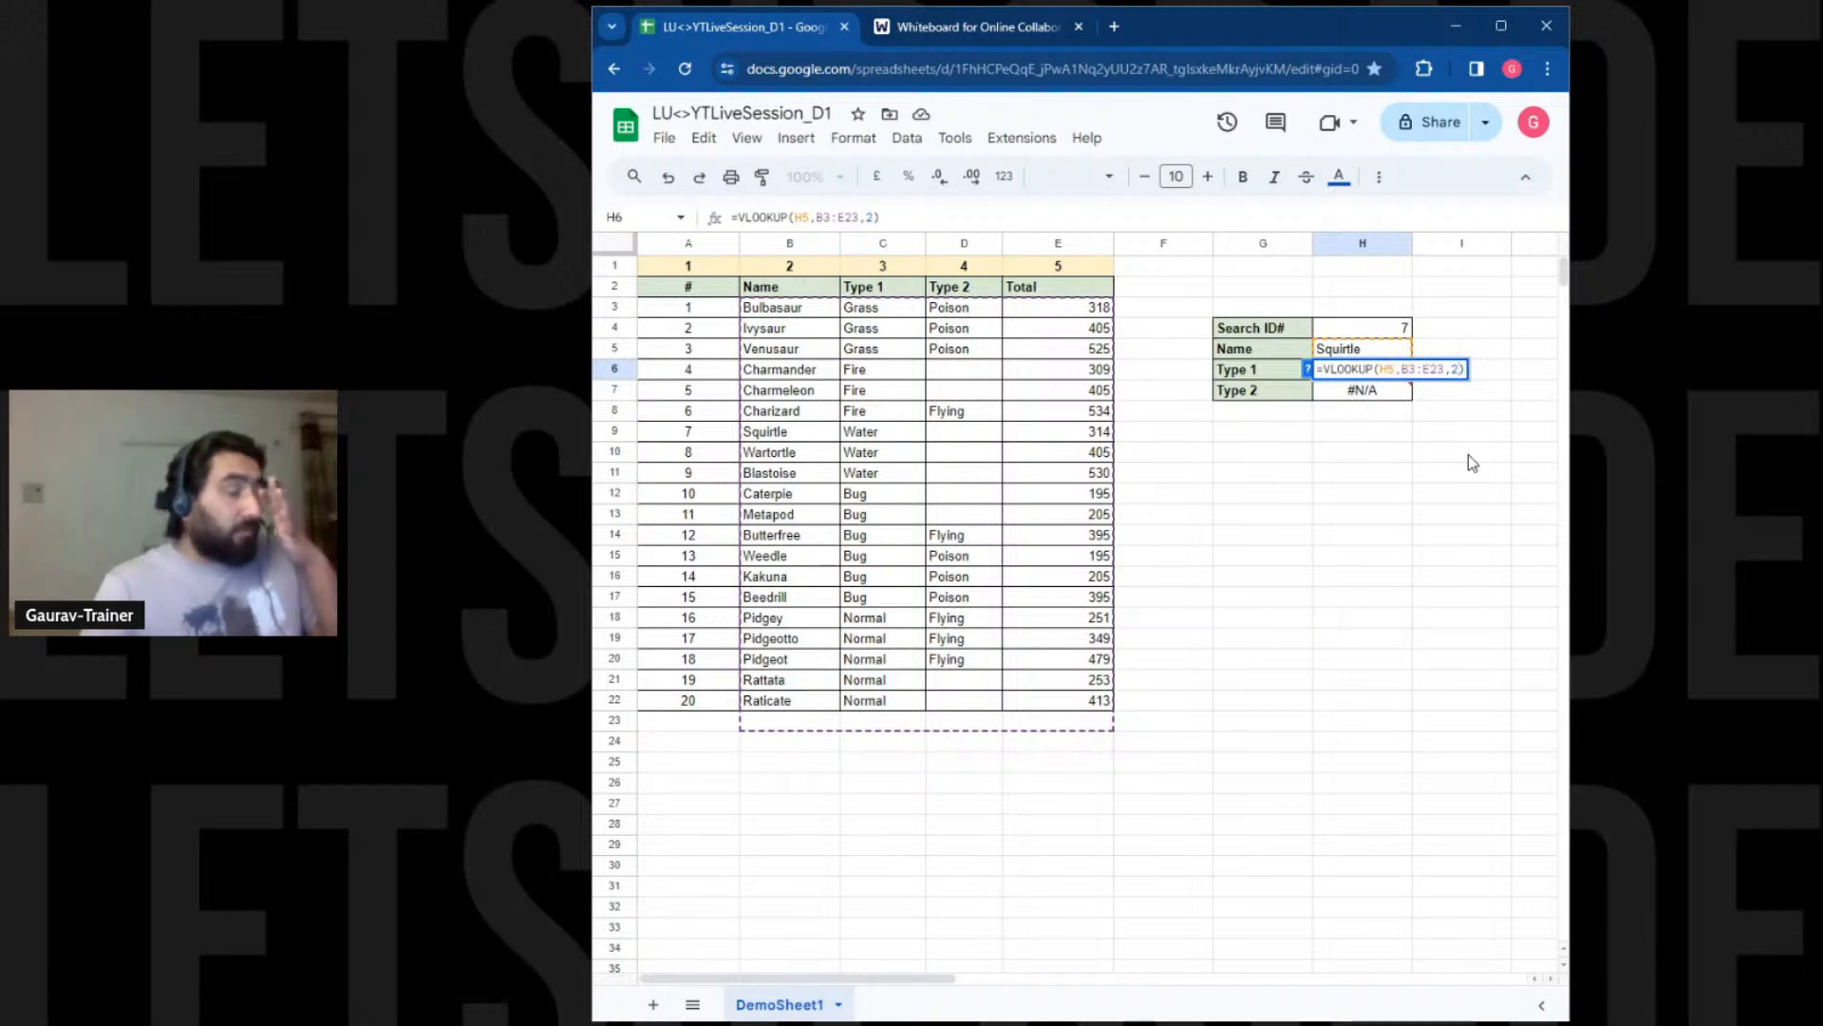
key(Return)
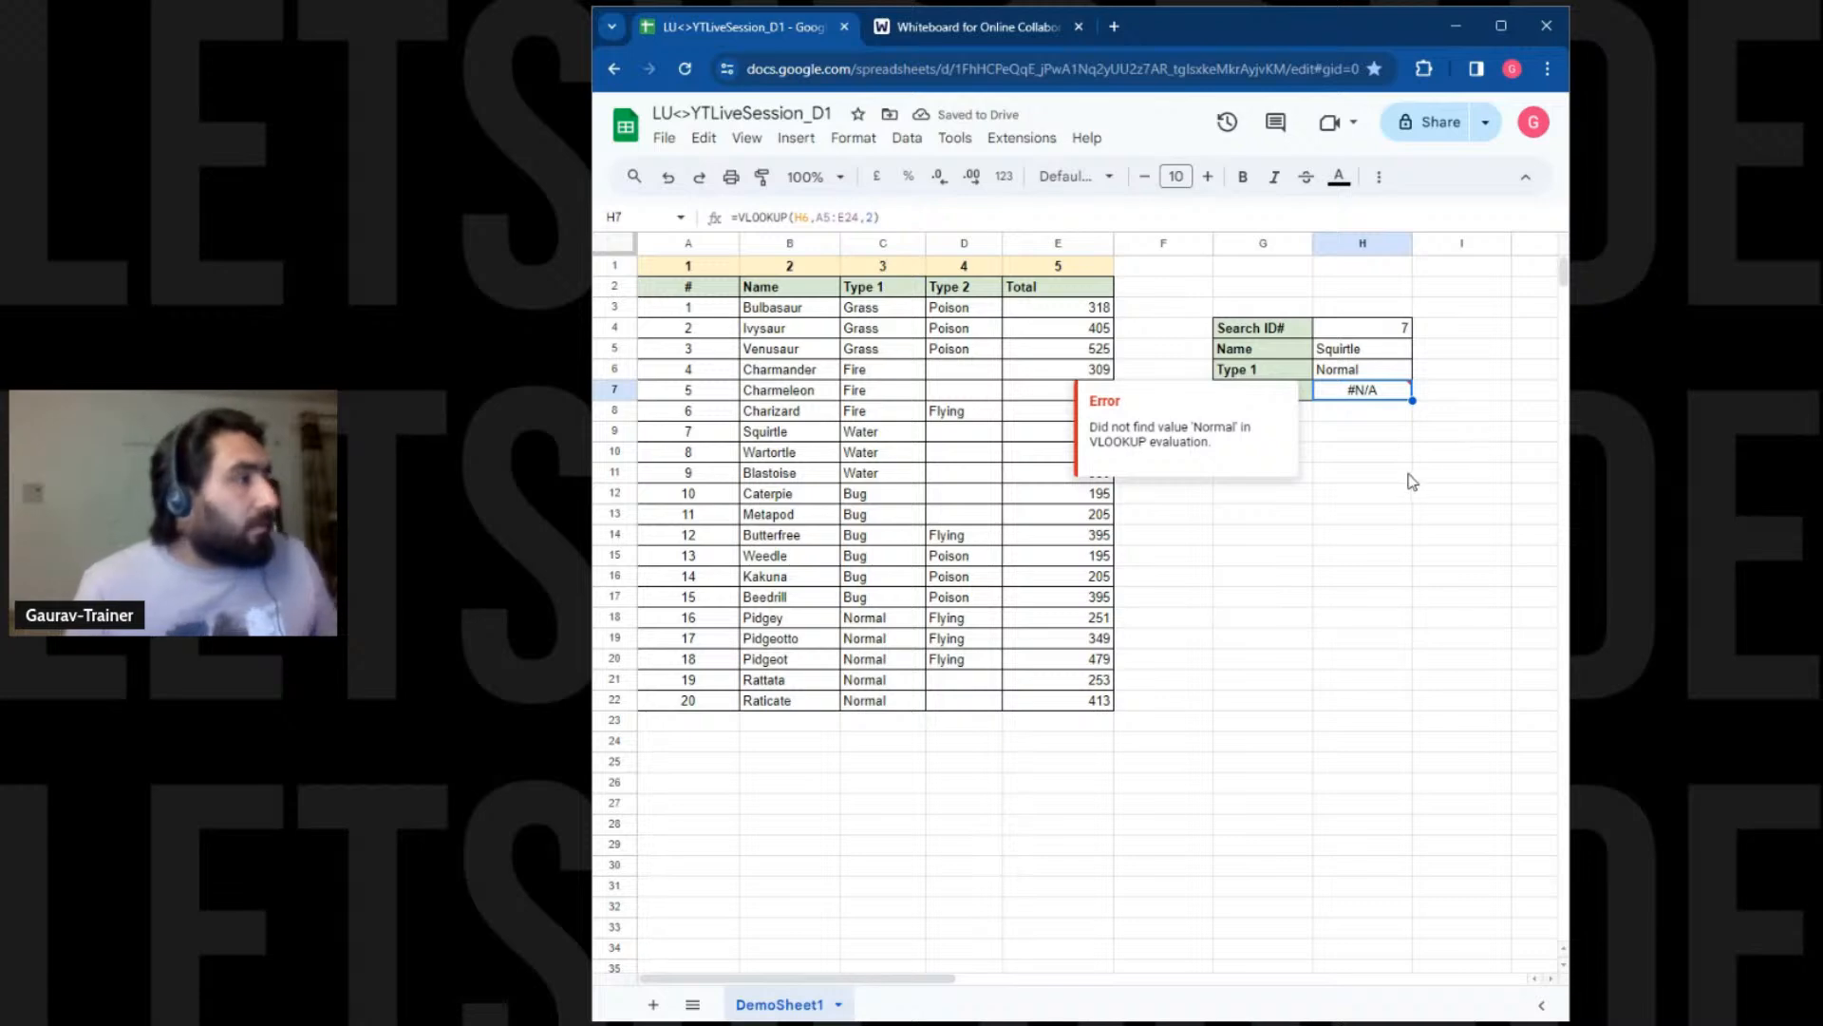
Edit the Type 2 VLOOKUP in H7 so its lookup range is C3:E22
double_click(1382, 391)
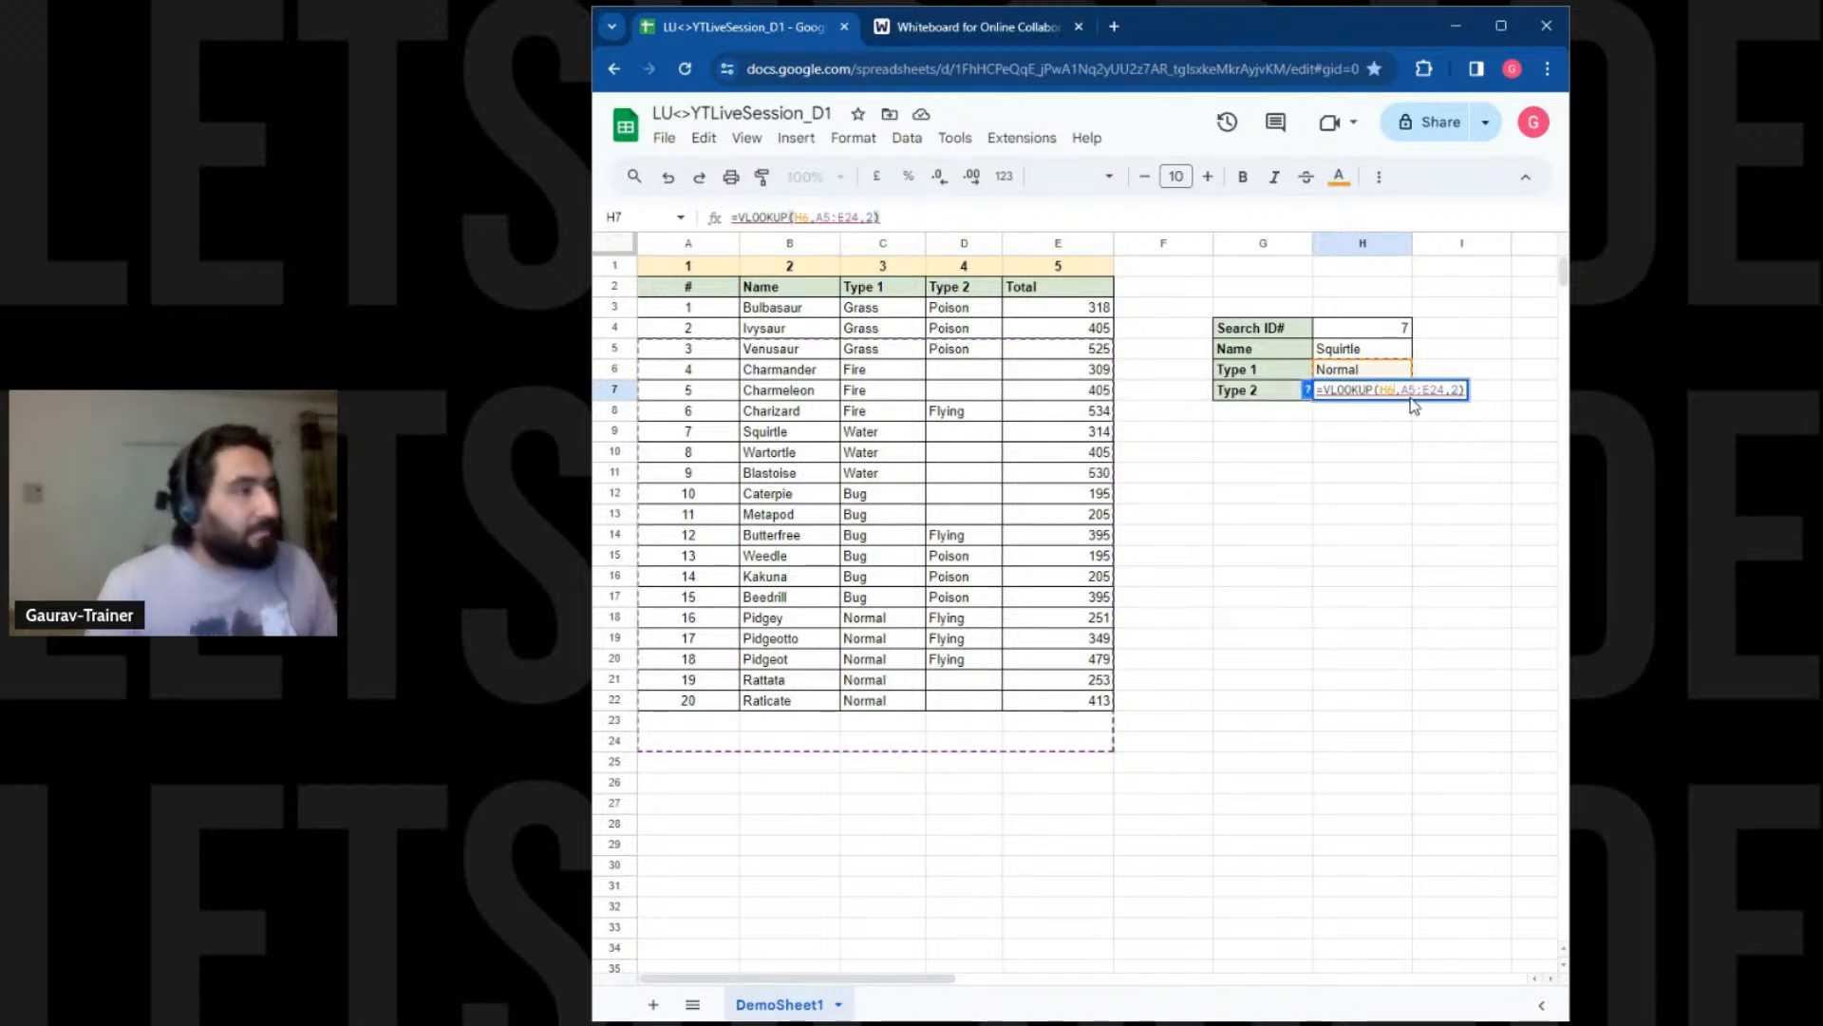
click(1409, 391)
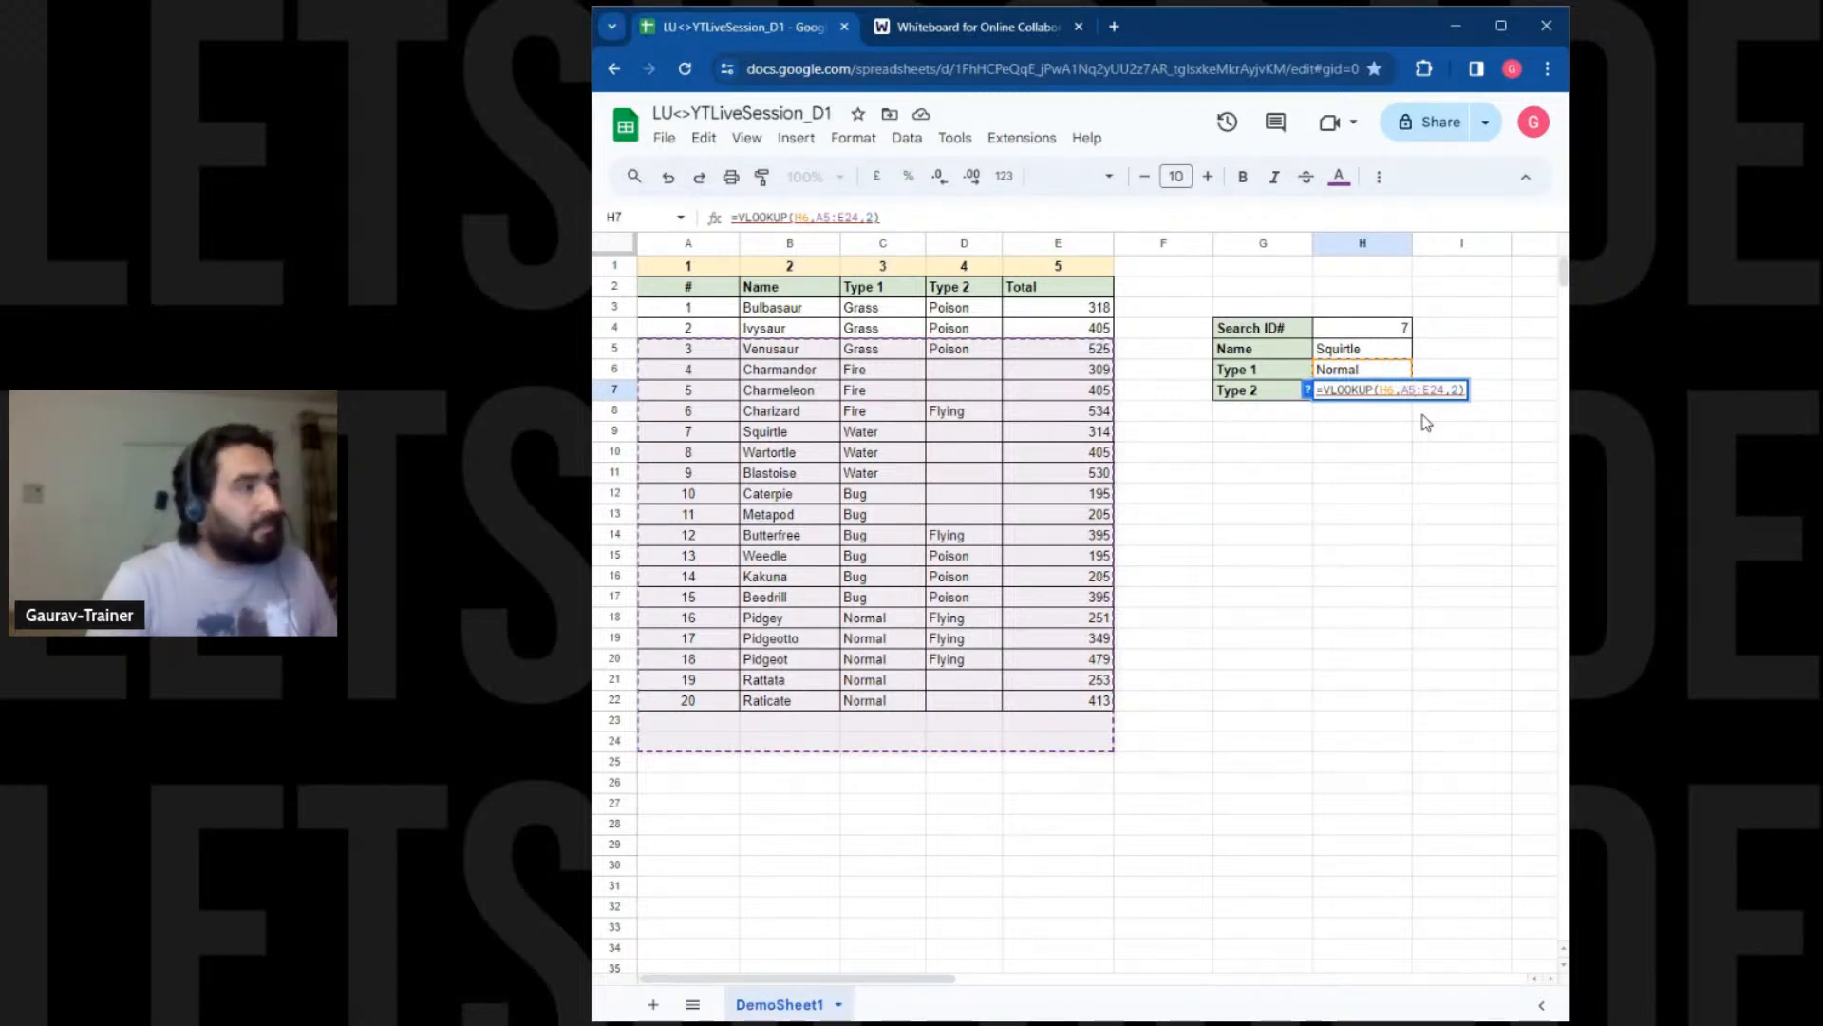
key(BackSpace)
key(BackSpace)
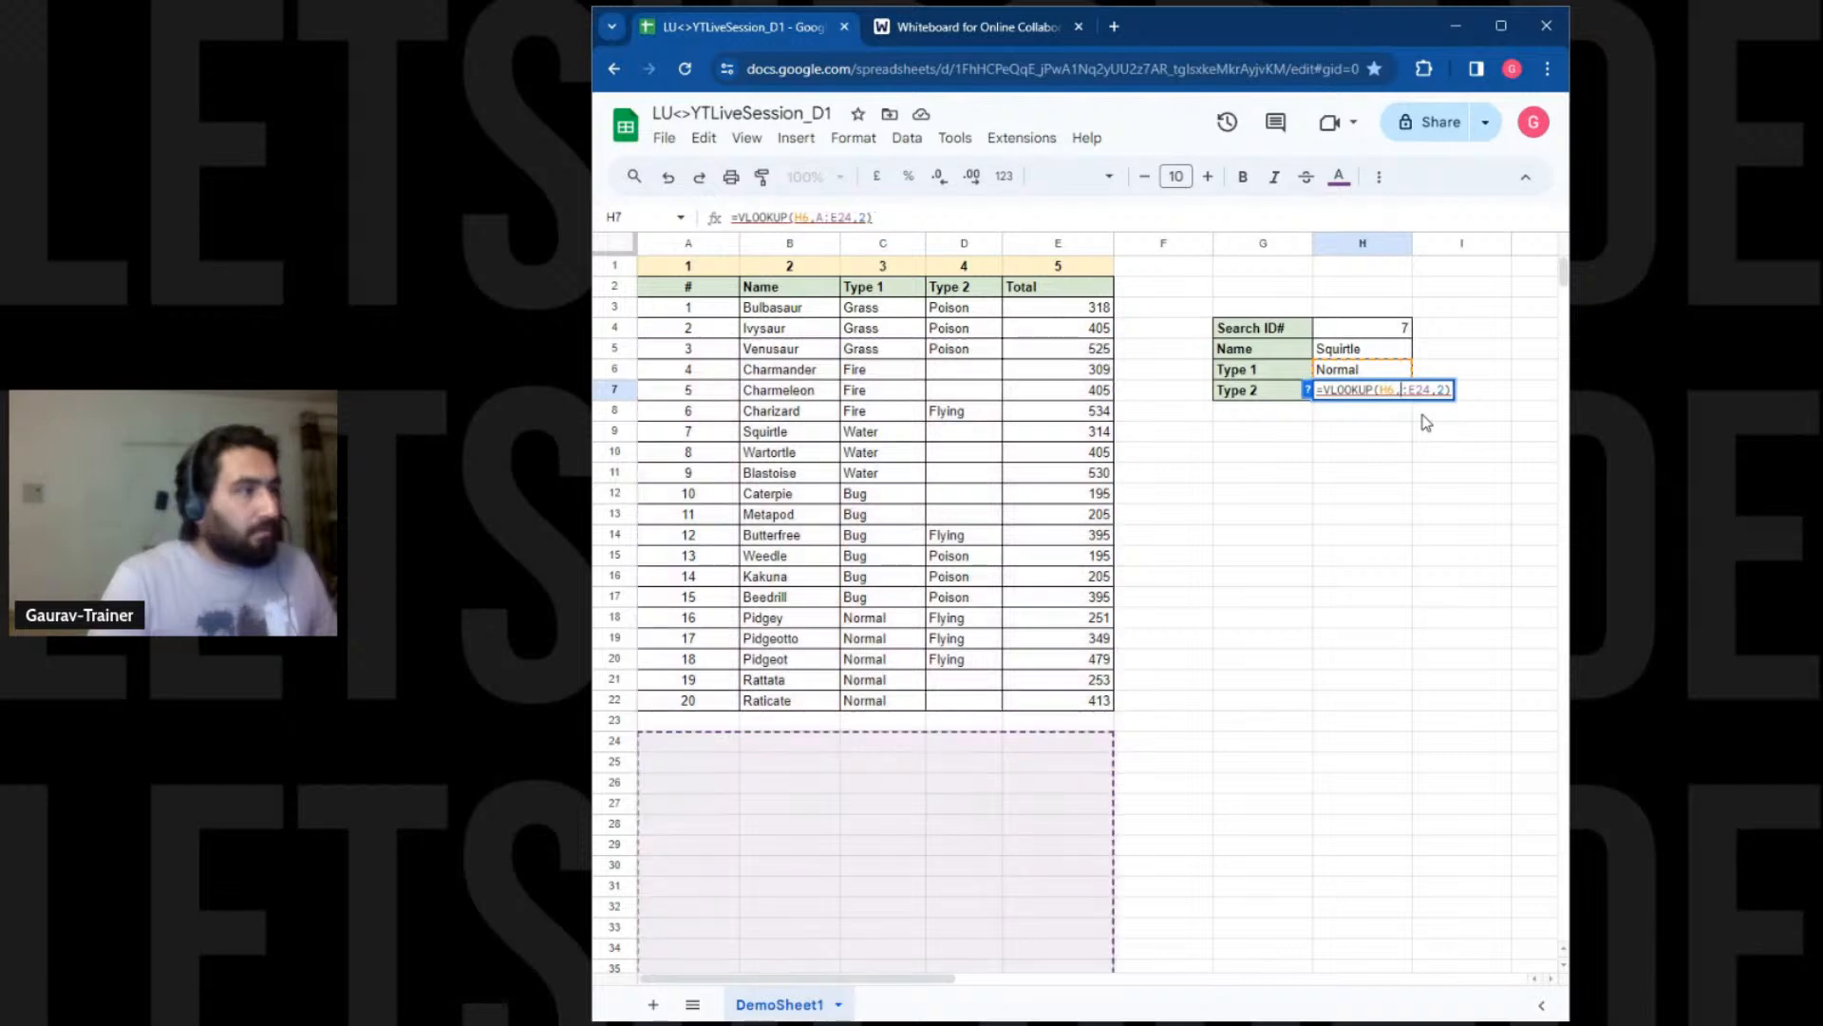
text(C3)
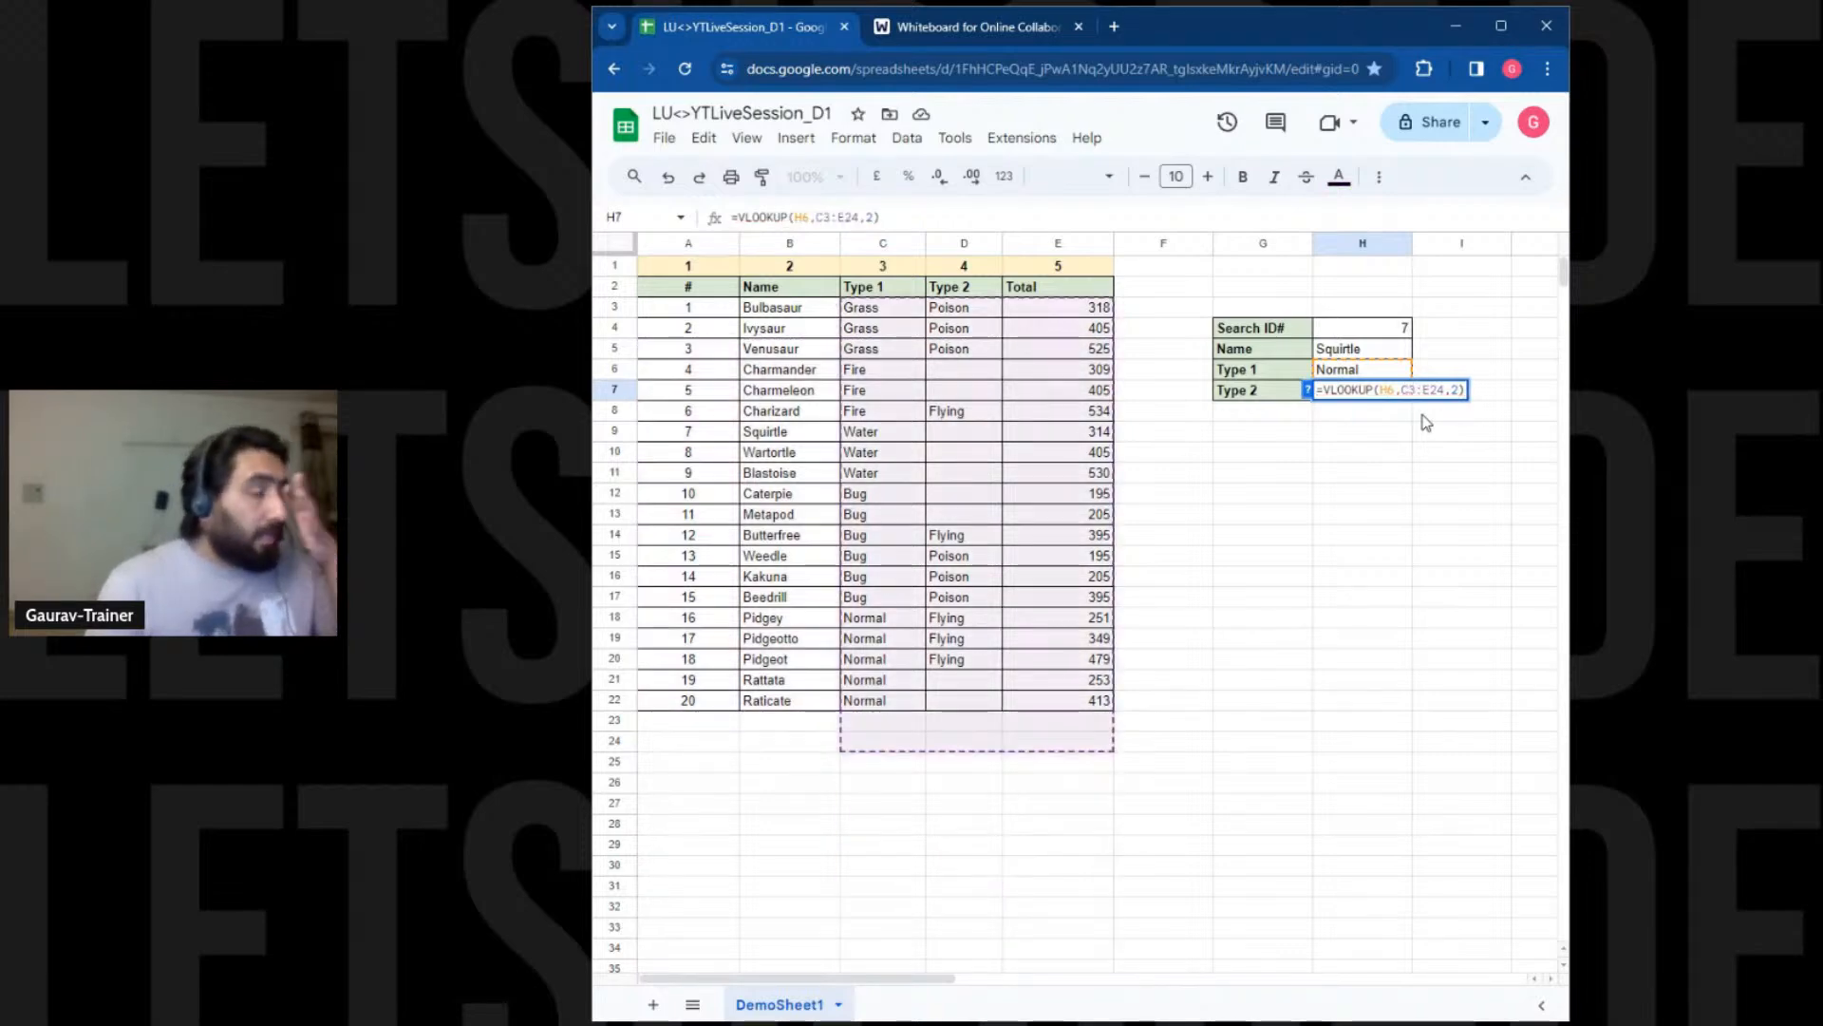
key(BackSpace)
text(2)
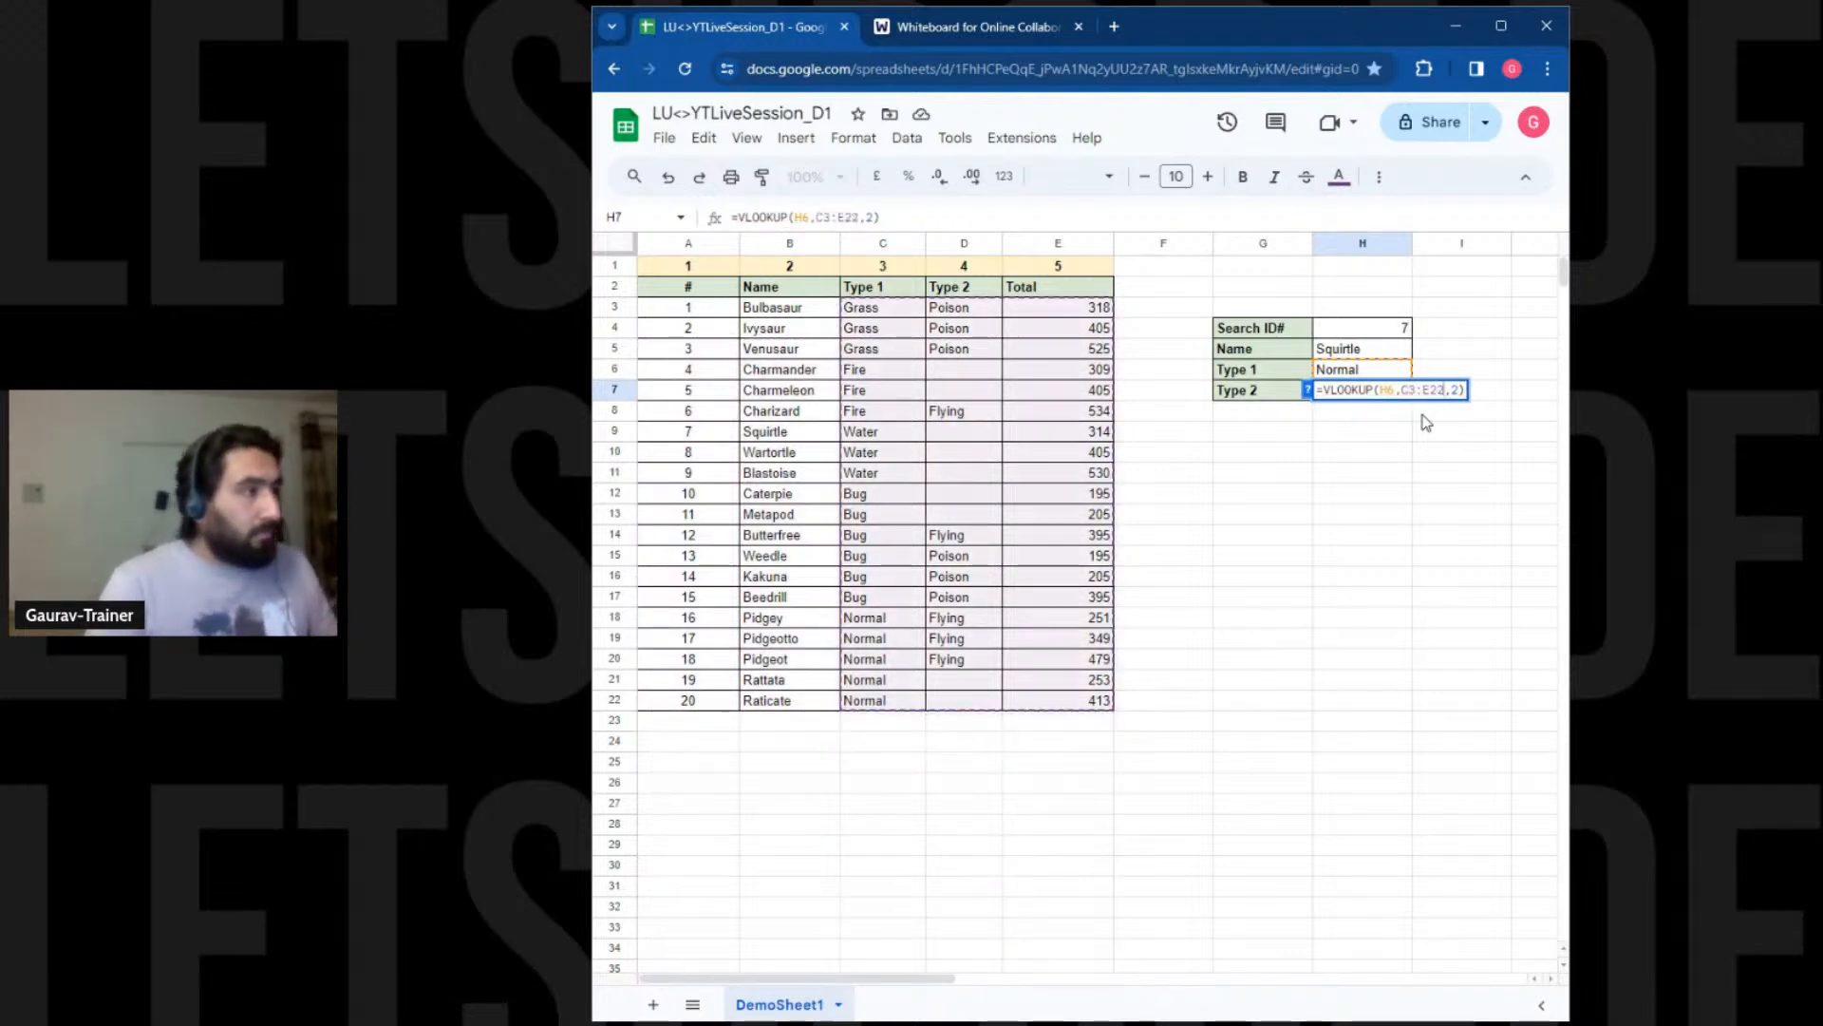
key(Right)
key(Right)
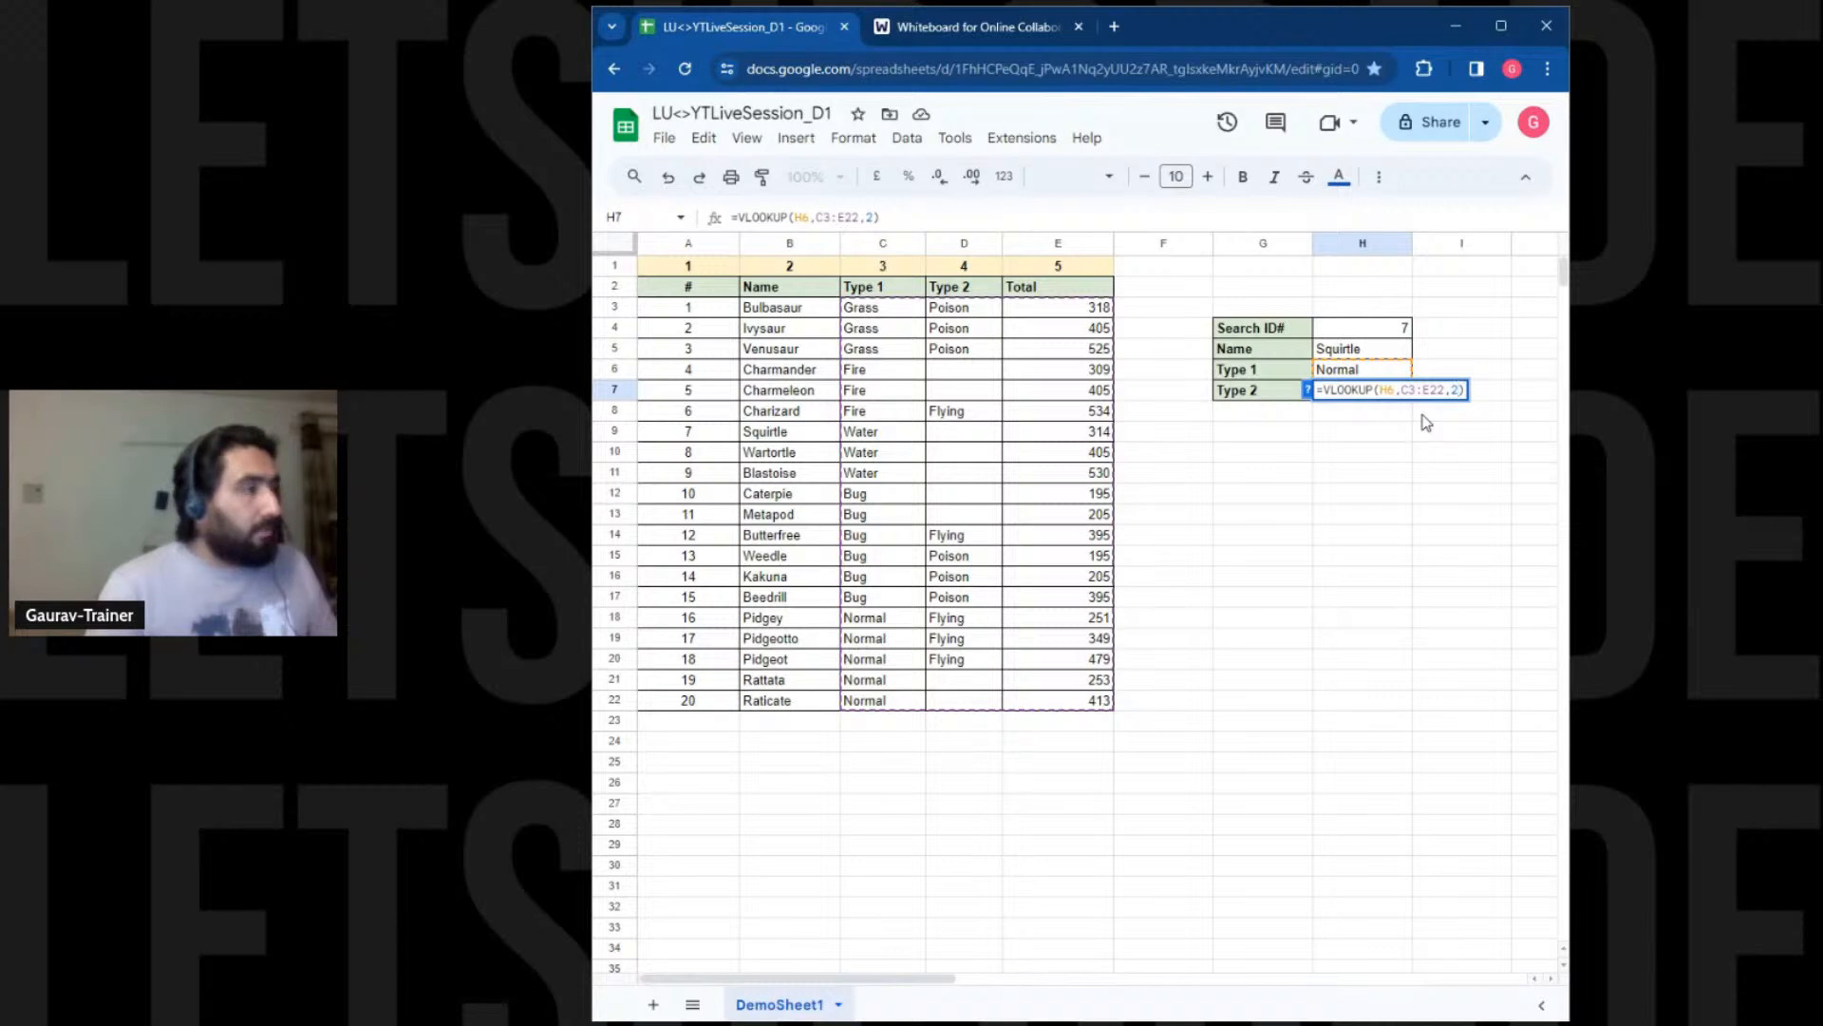
key(Return)
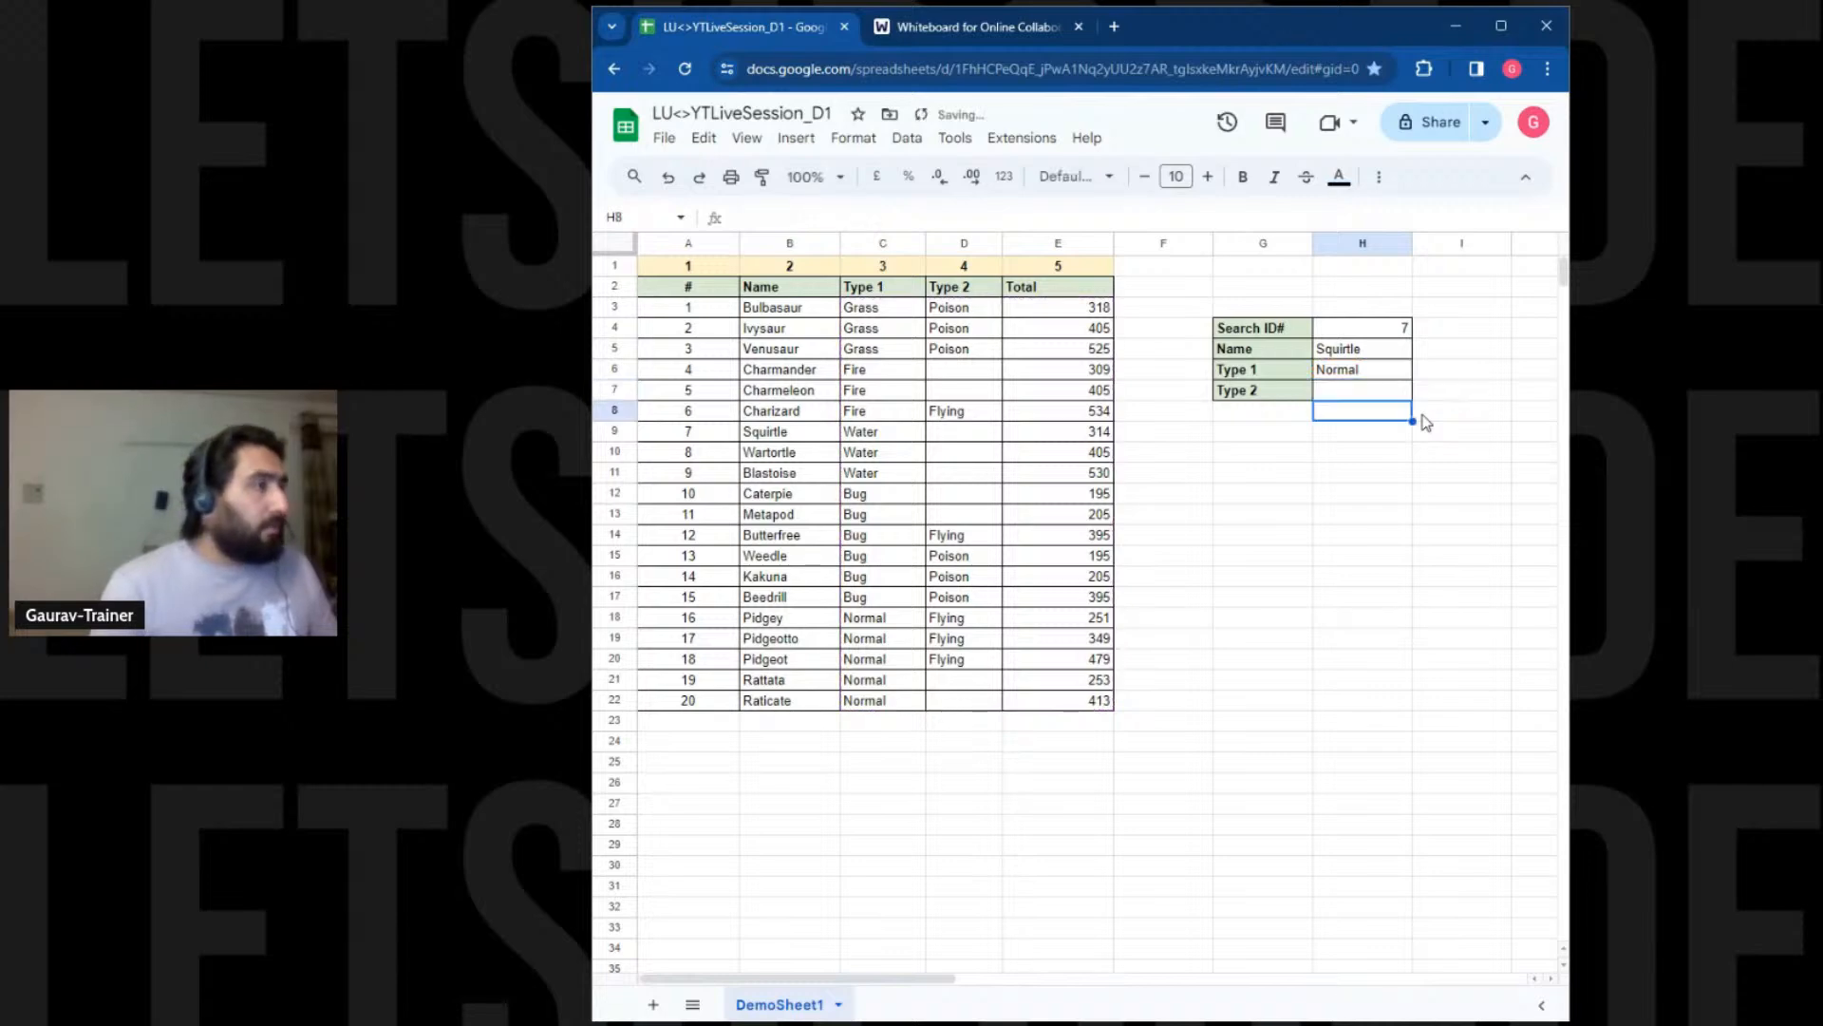
Replace the Type 1 formula in H6 with the plain text Water
double_click(1365, 369)
triple_click(1365, 369)
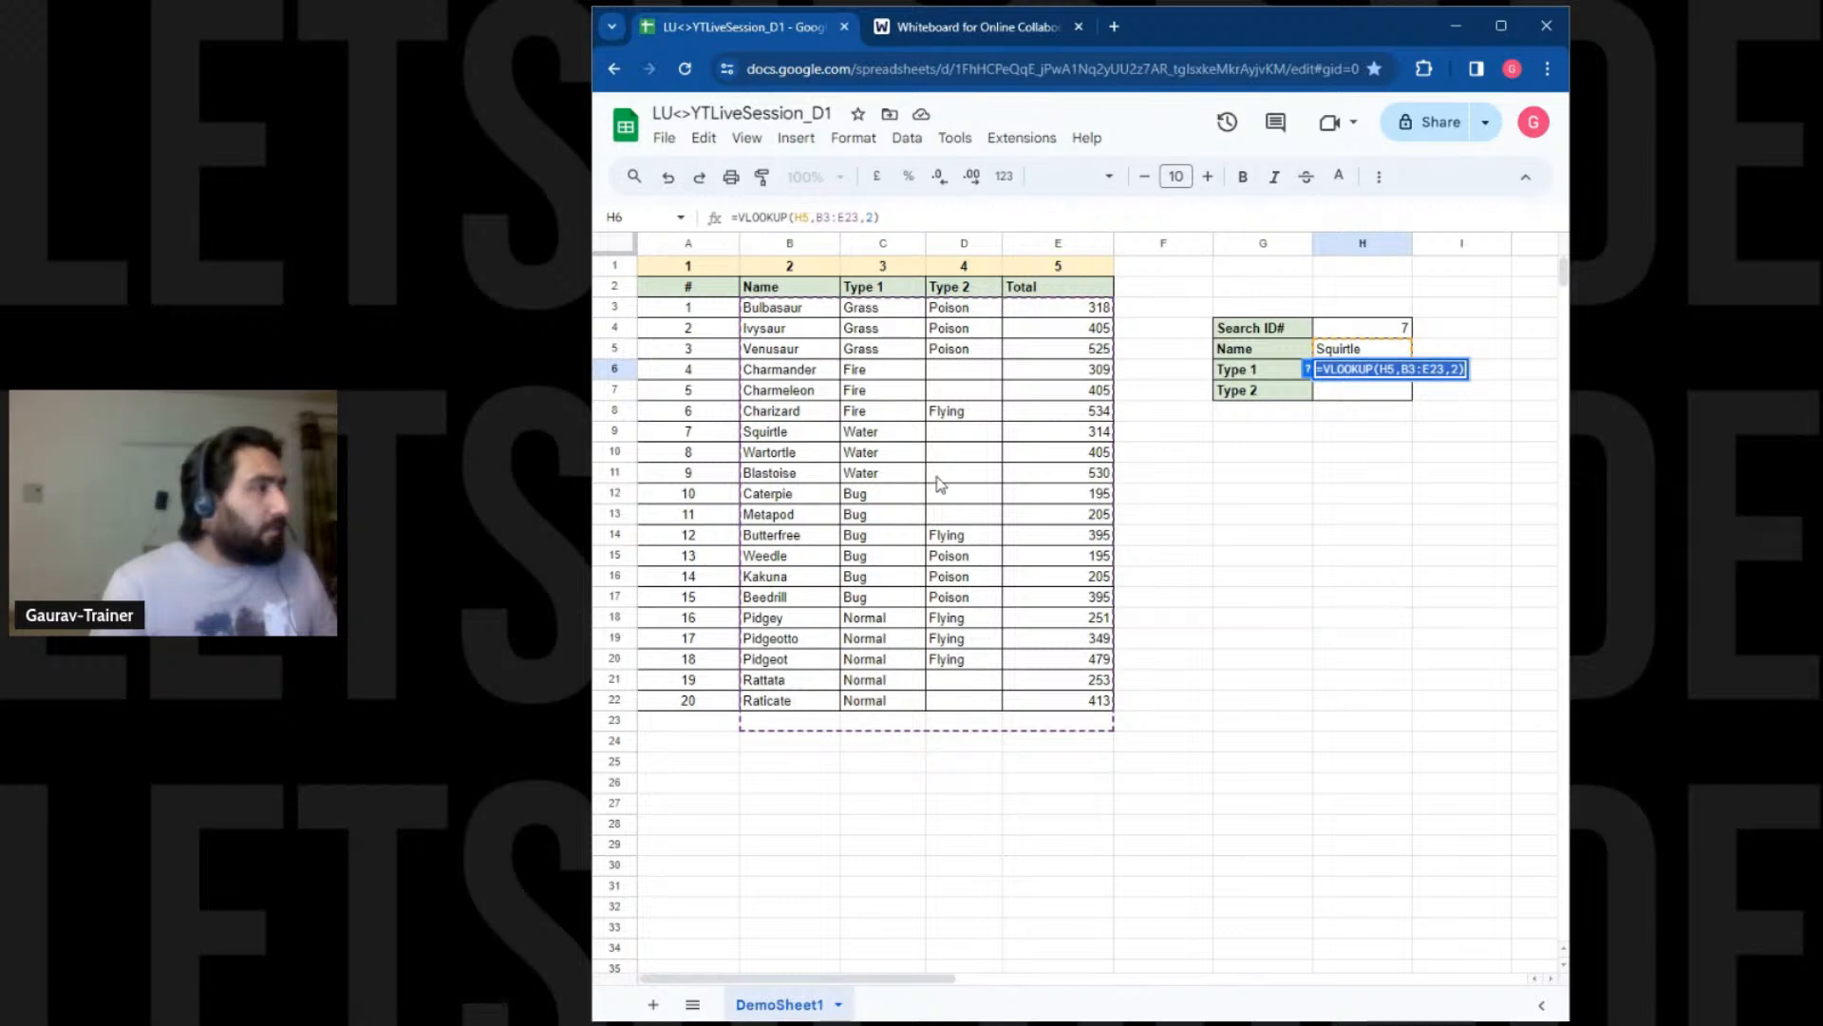
text(QW)
key(BackSpace)
key(BackSpace)
text(W)
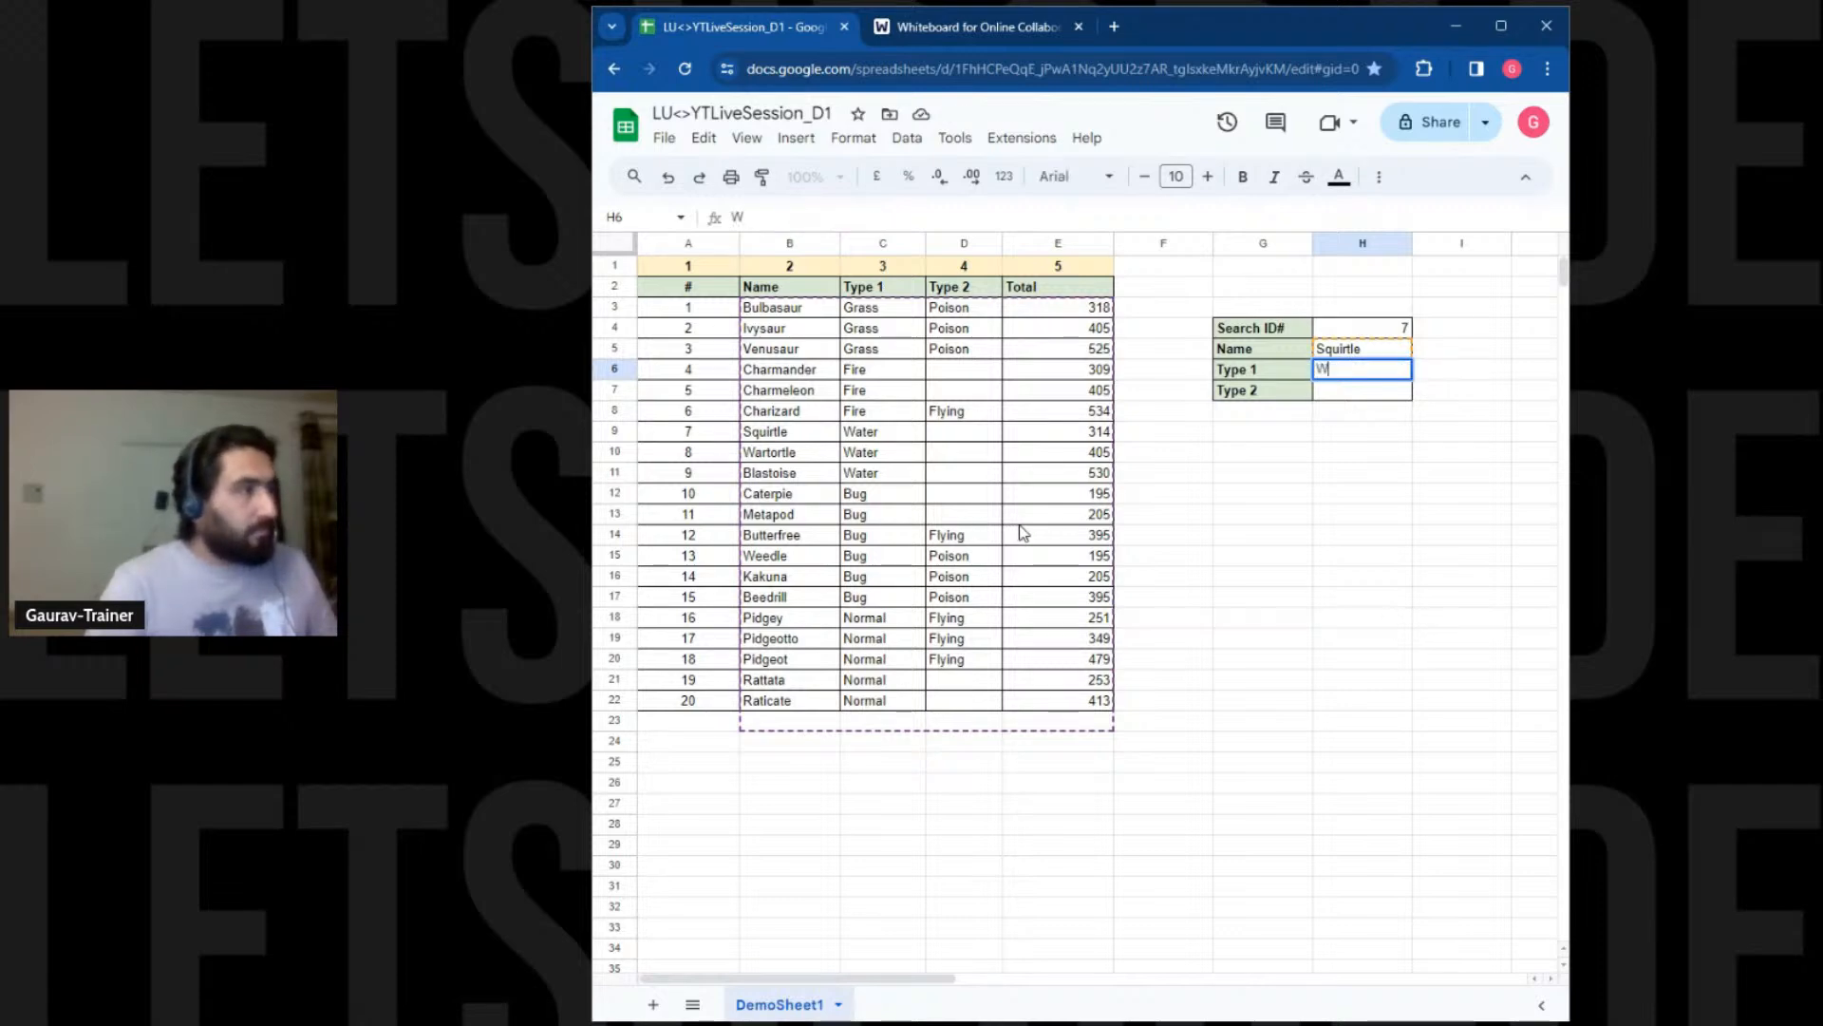
text(ater)
key(Return)
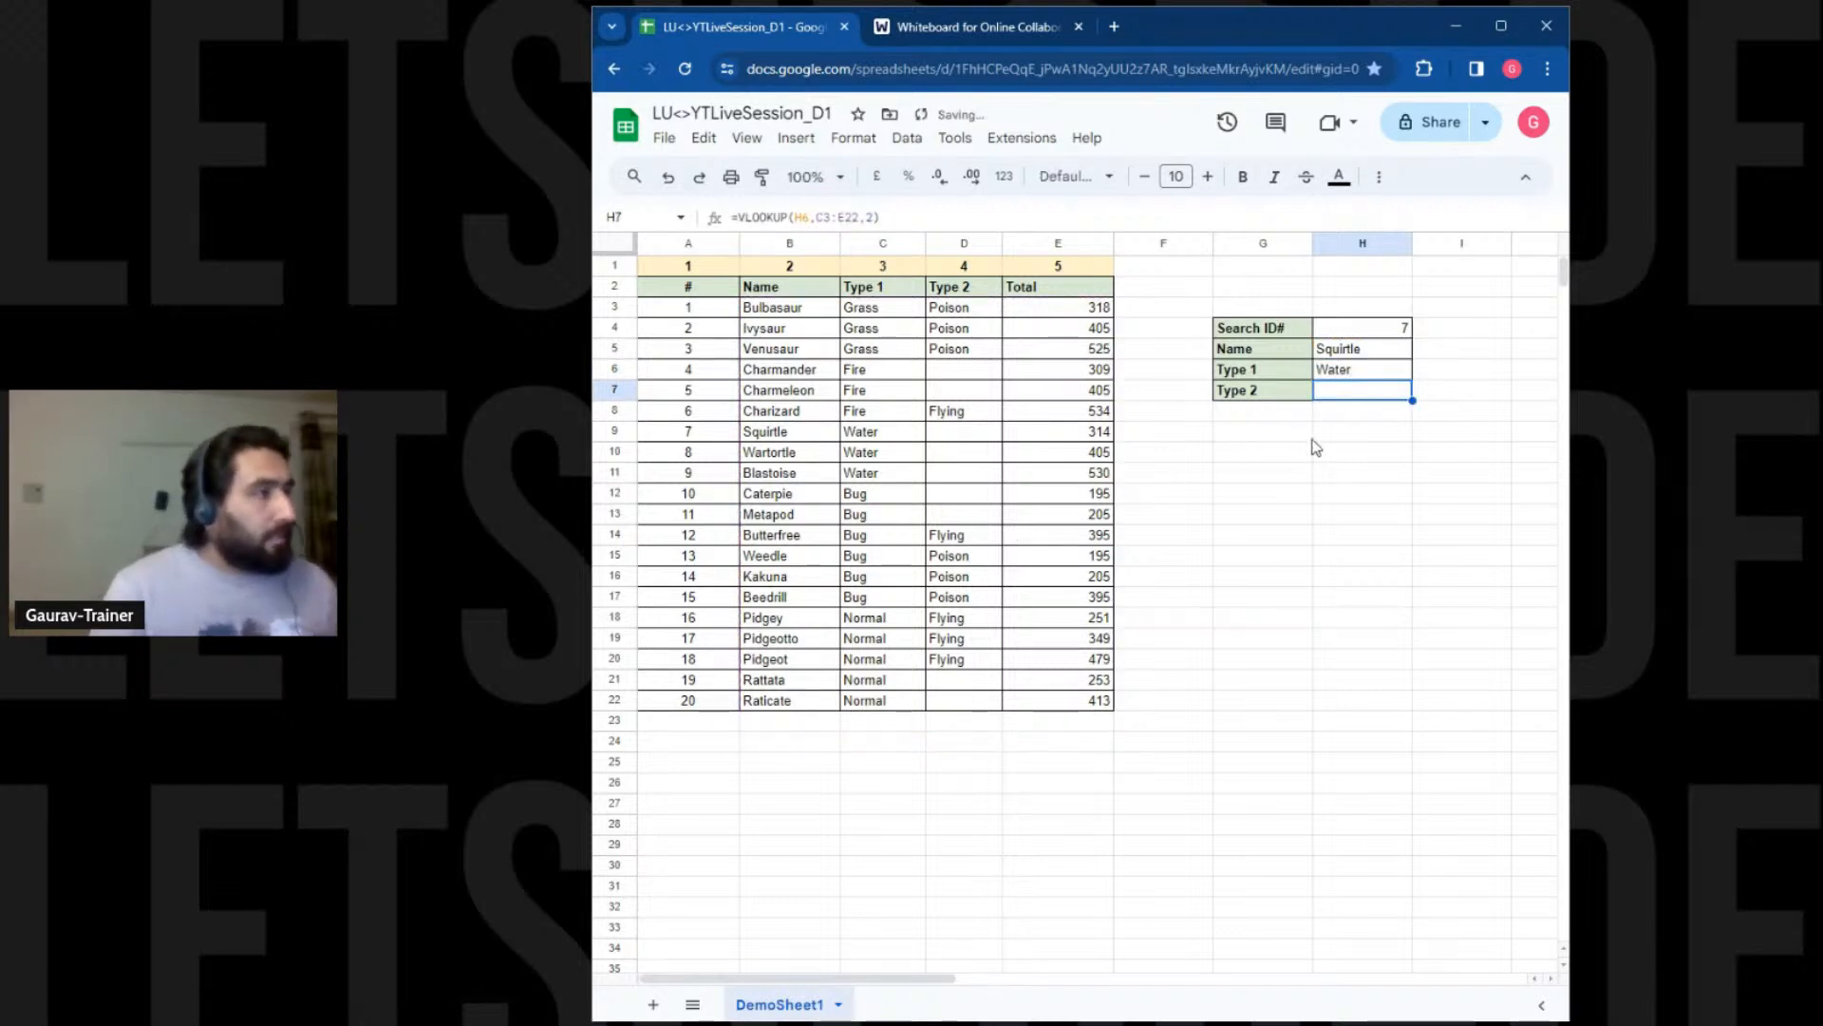
Compare the Type 2 formula in H7 with Squirtle's row in the table, and undo the Water entry in H6
double_click(1347, 400)
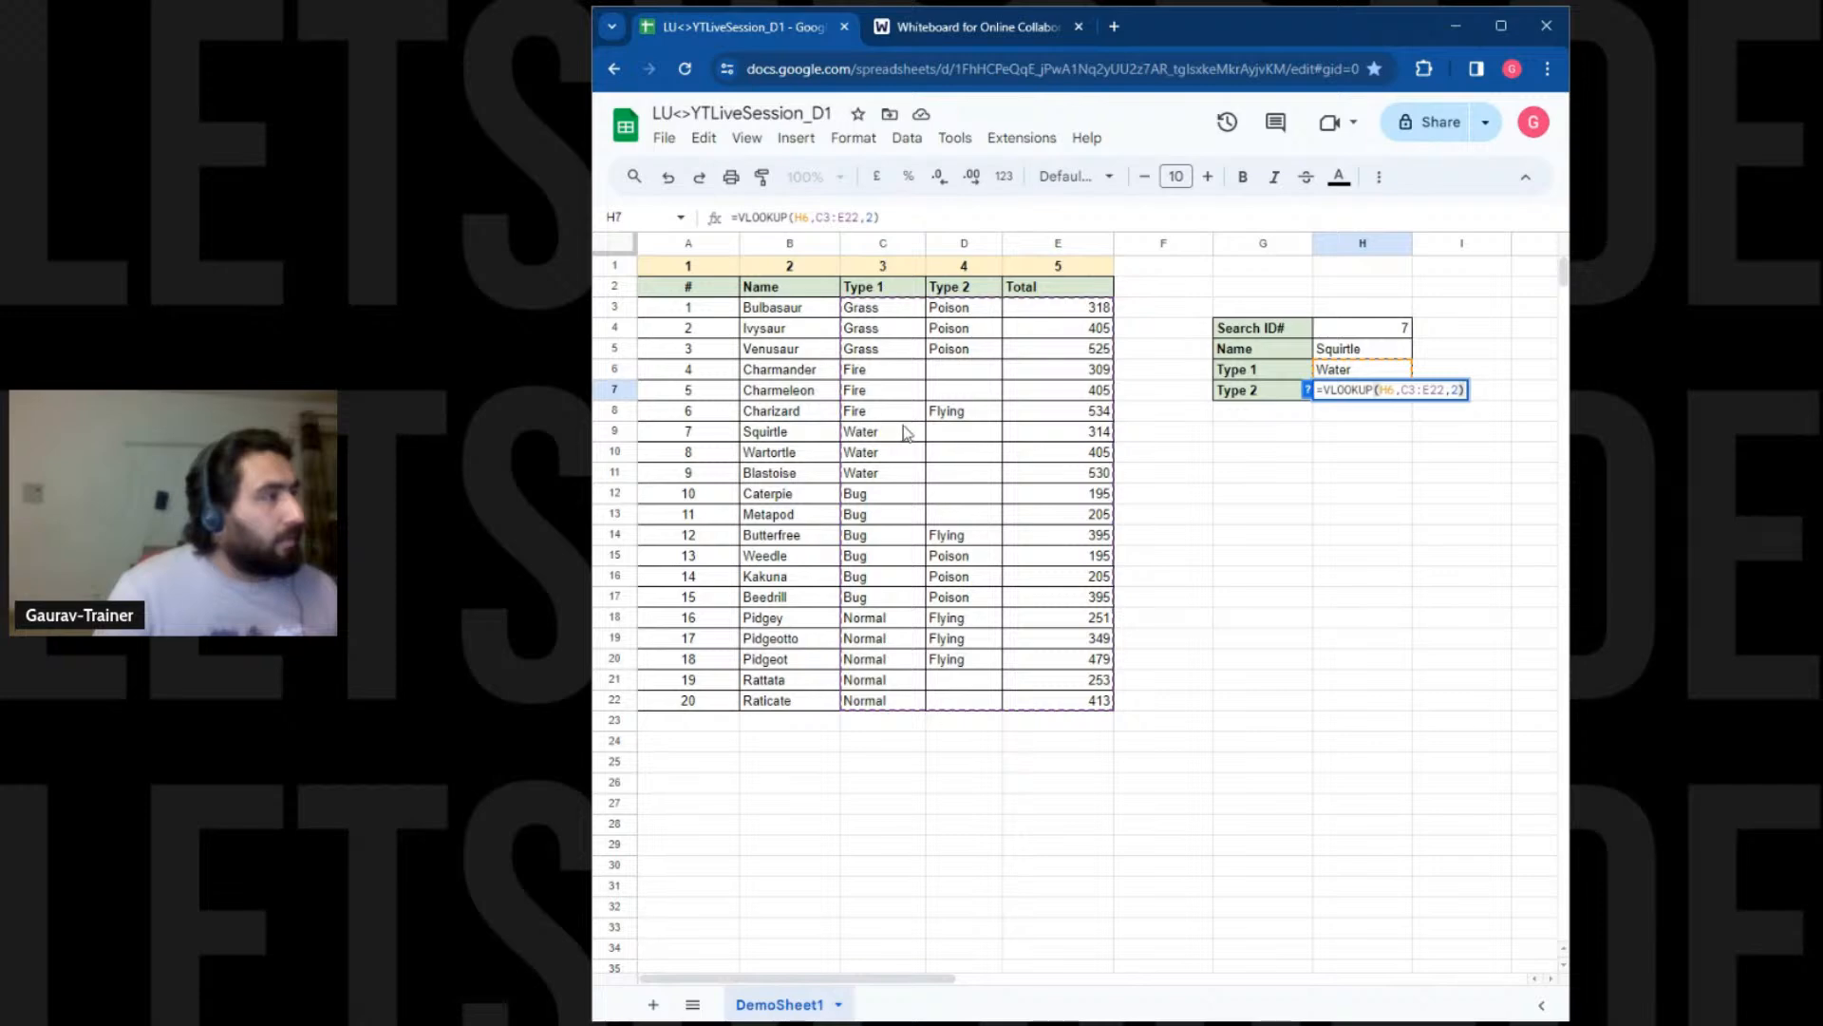
click(1347, 521)
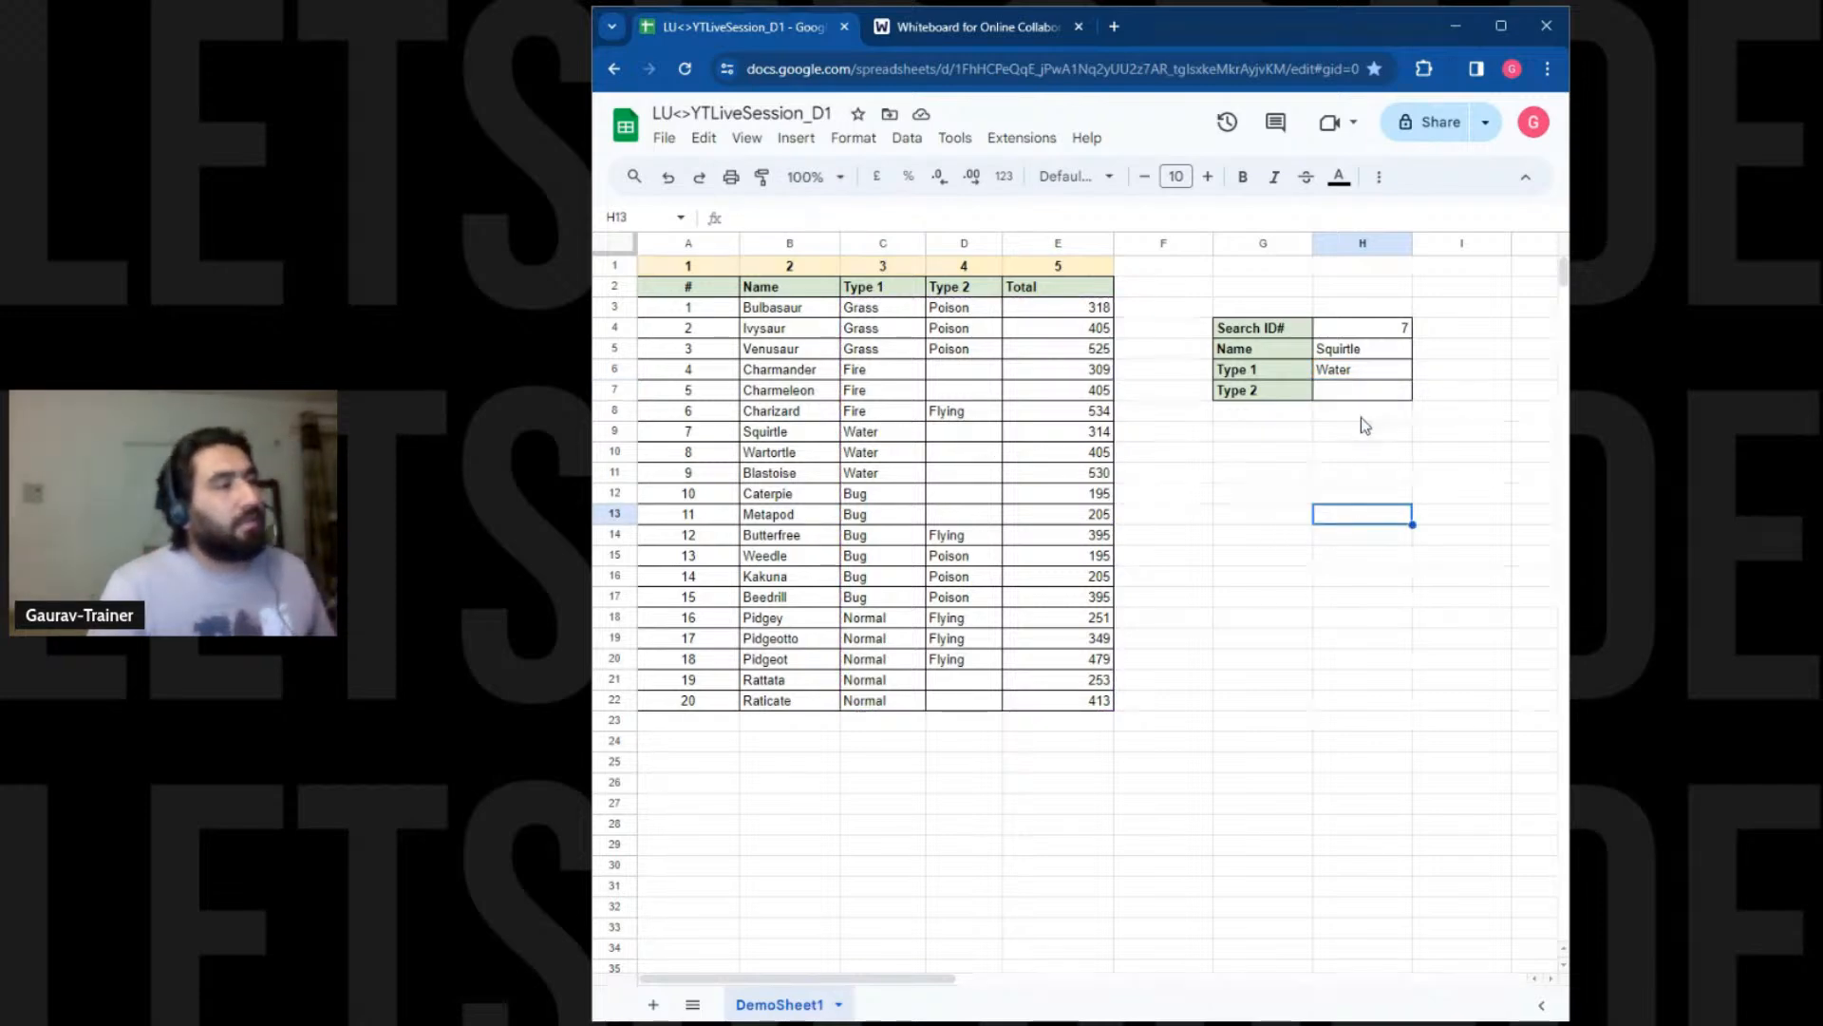
click(1362, 391)
drag(861, 433, 1005, 439)
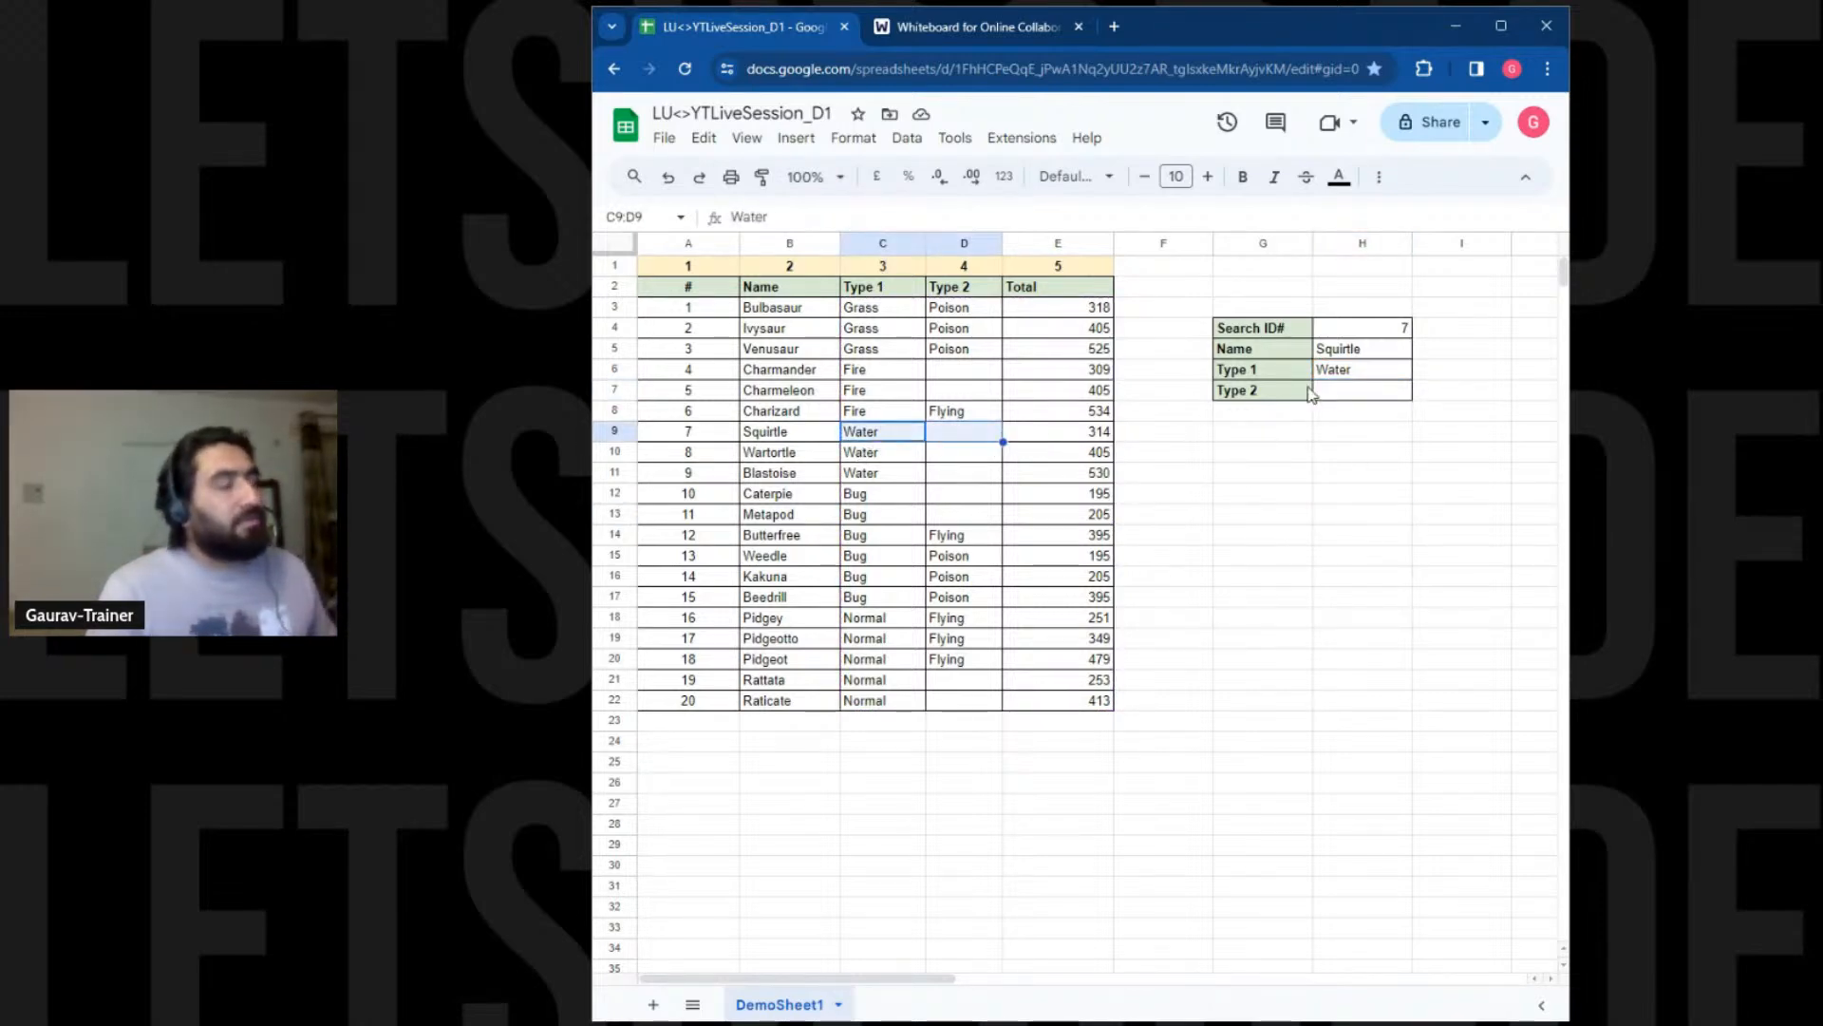
click(1402, 492)
key(ctrl+z)
click(1387, 469)
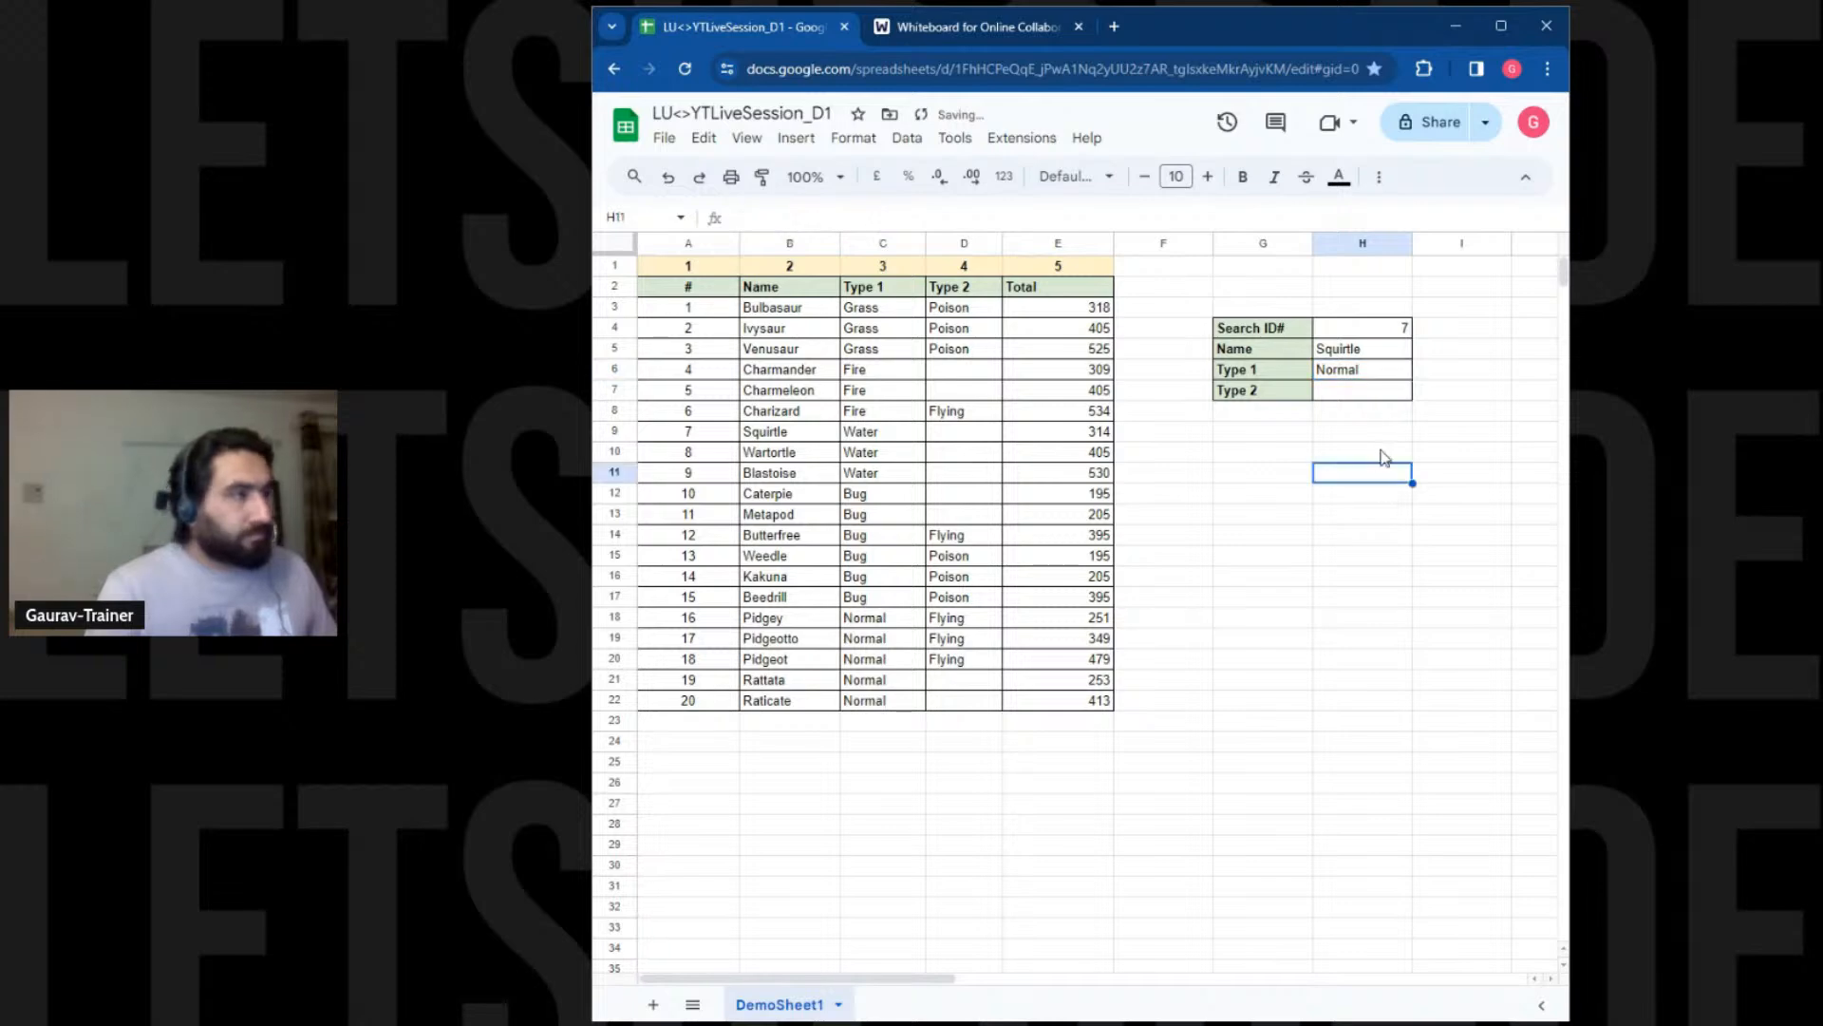
Set the Search ID# in H4 to 3
click(1379, 392)
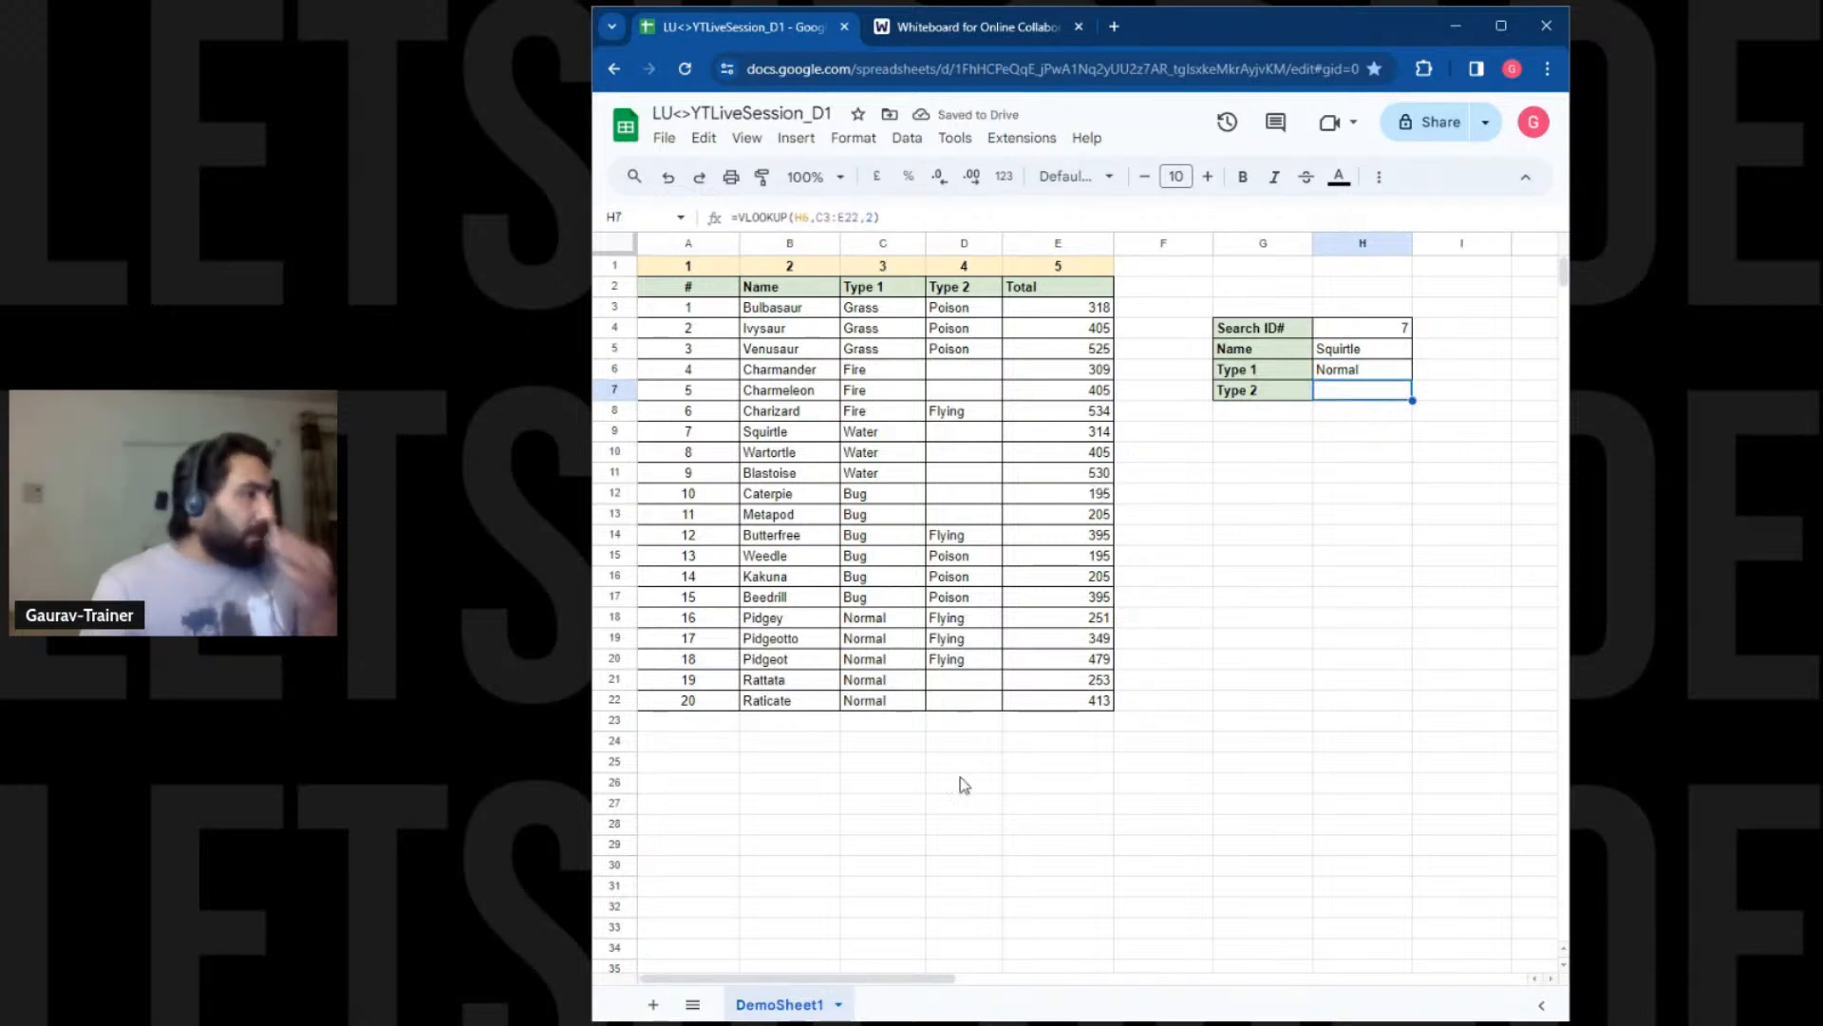
click(961, 700)
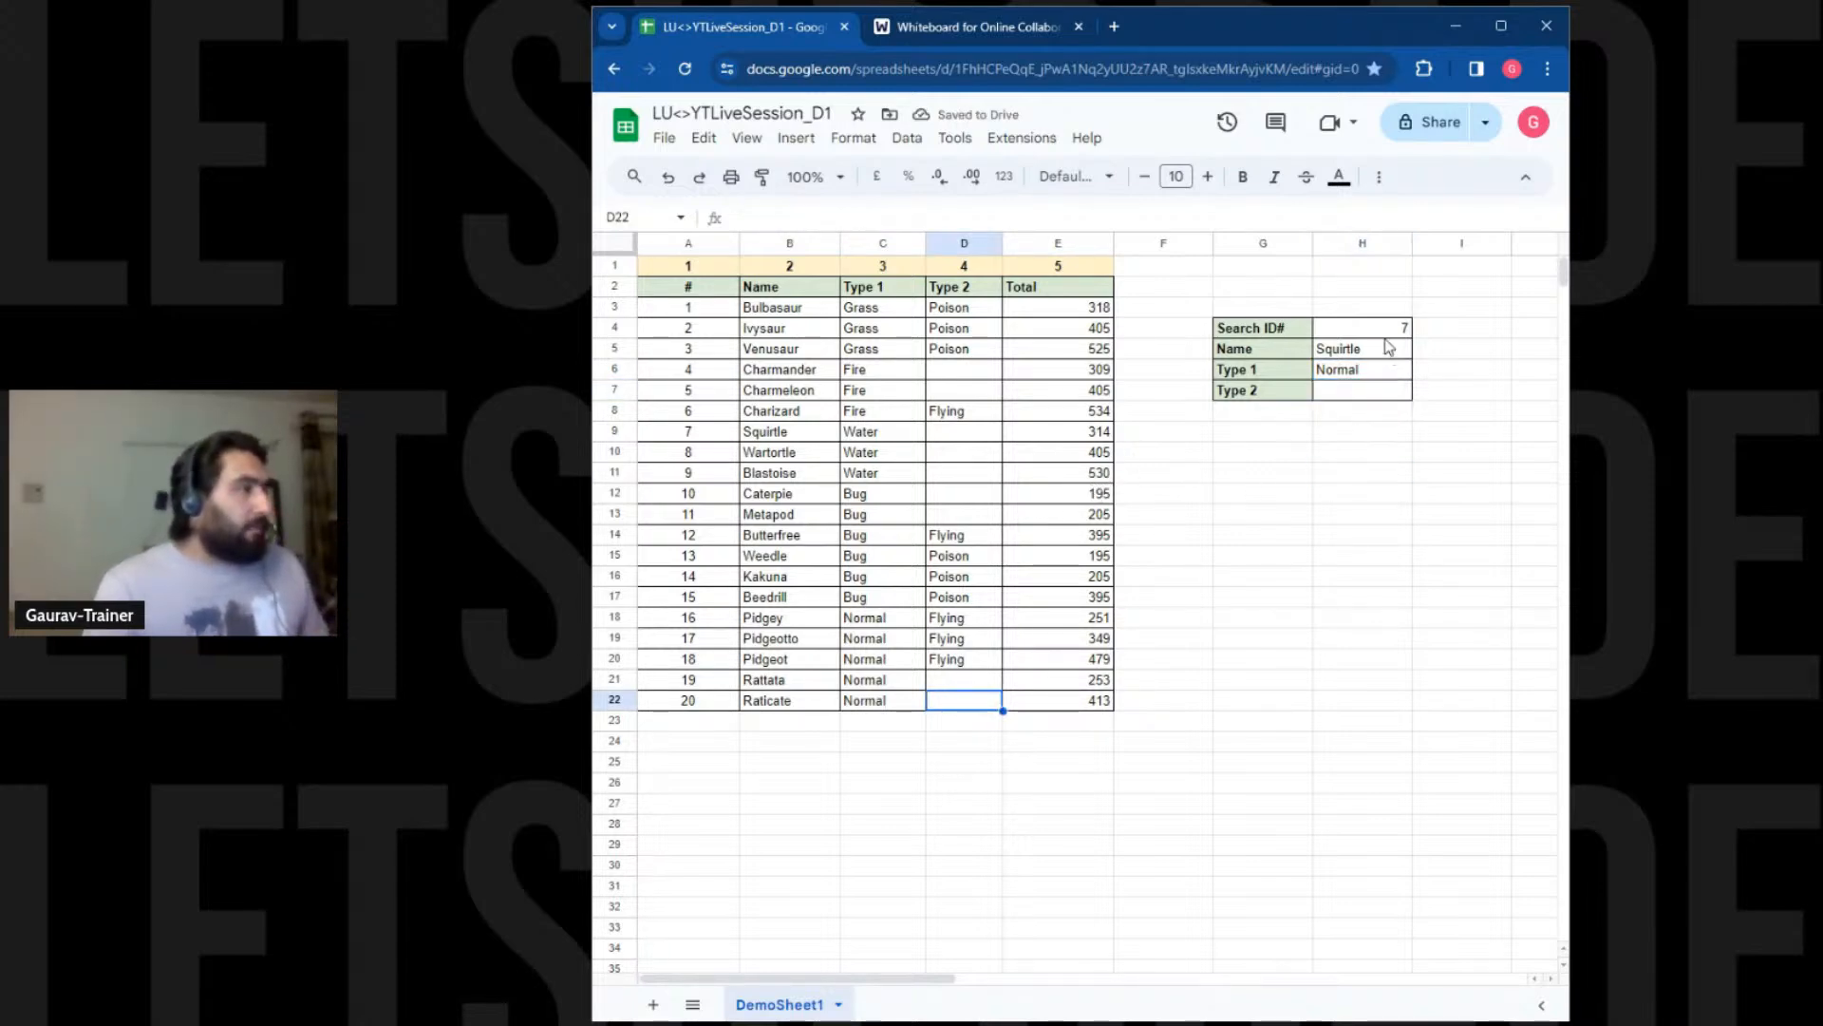
drag(1372, 328, 1434, 335)
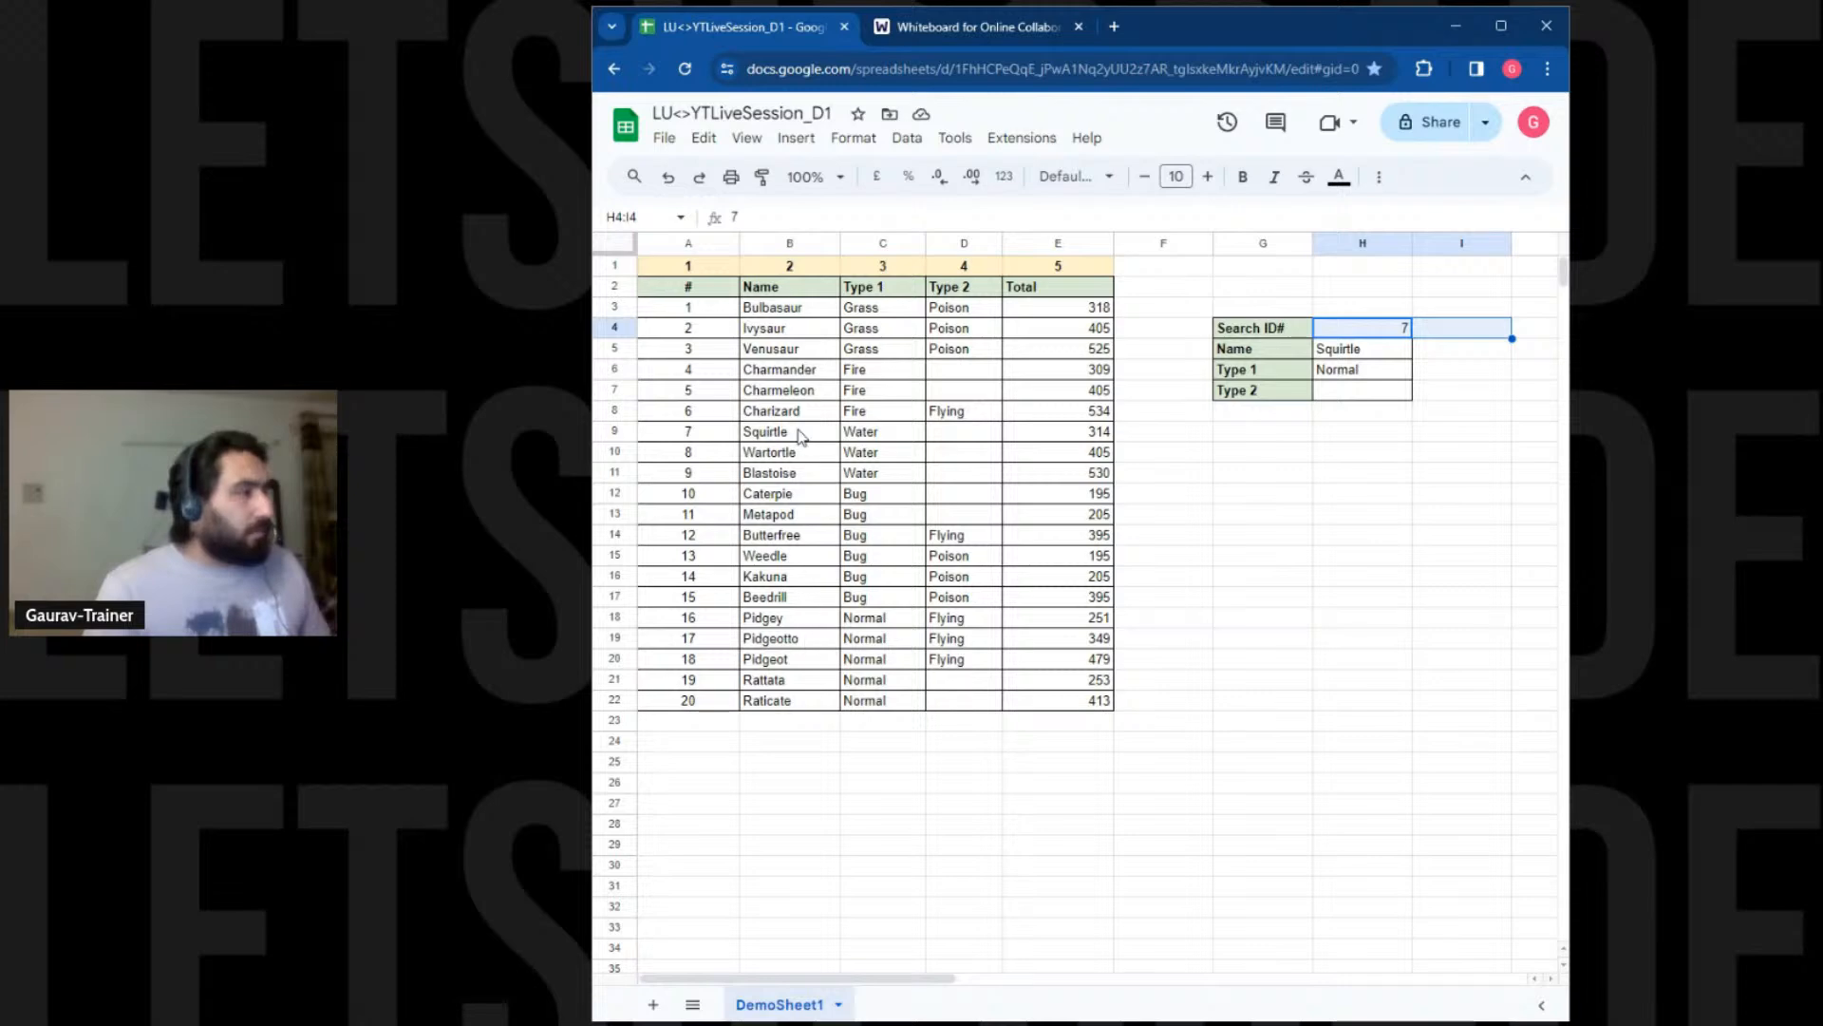
double_click(1389, 329)
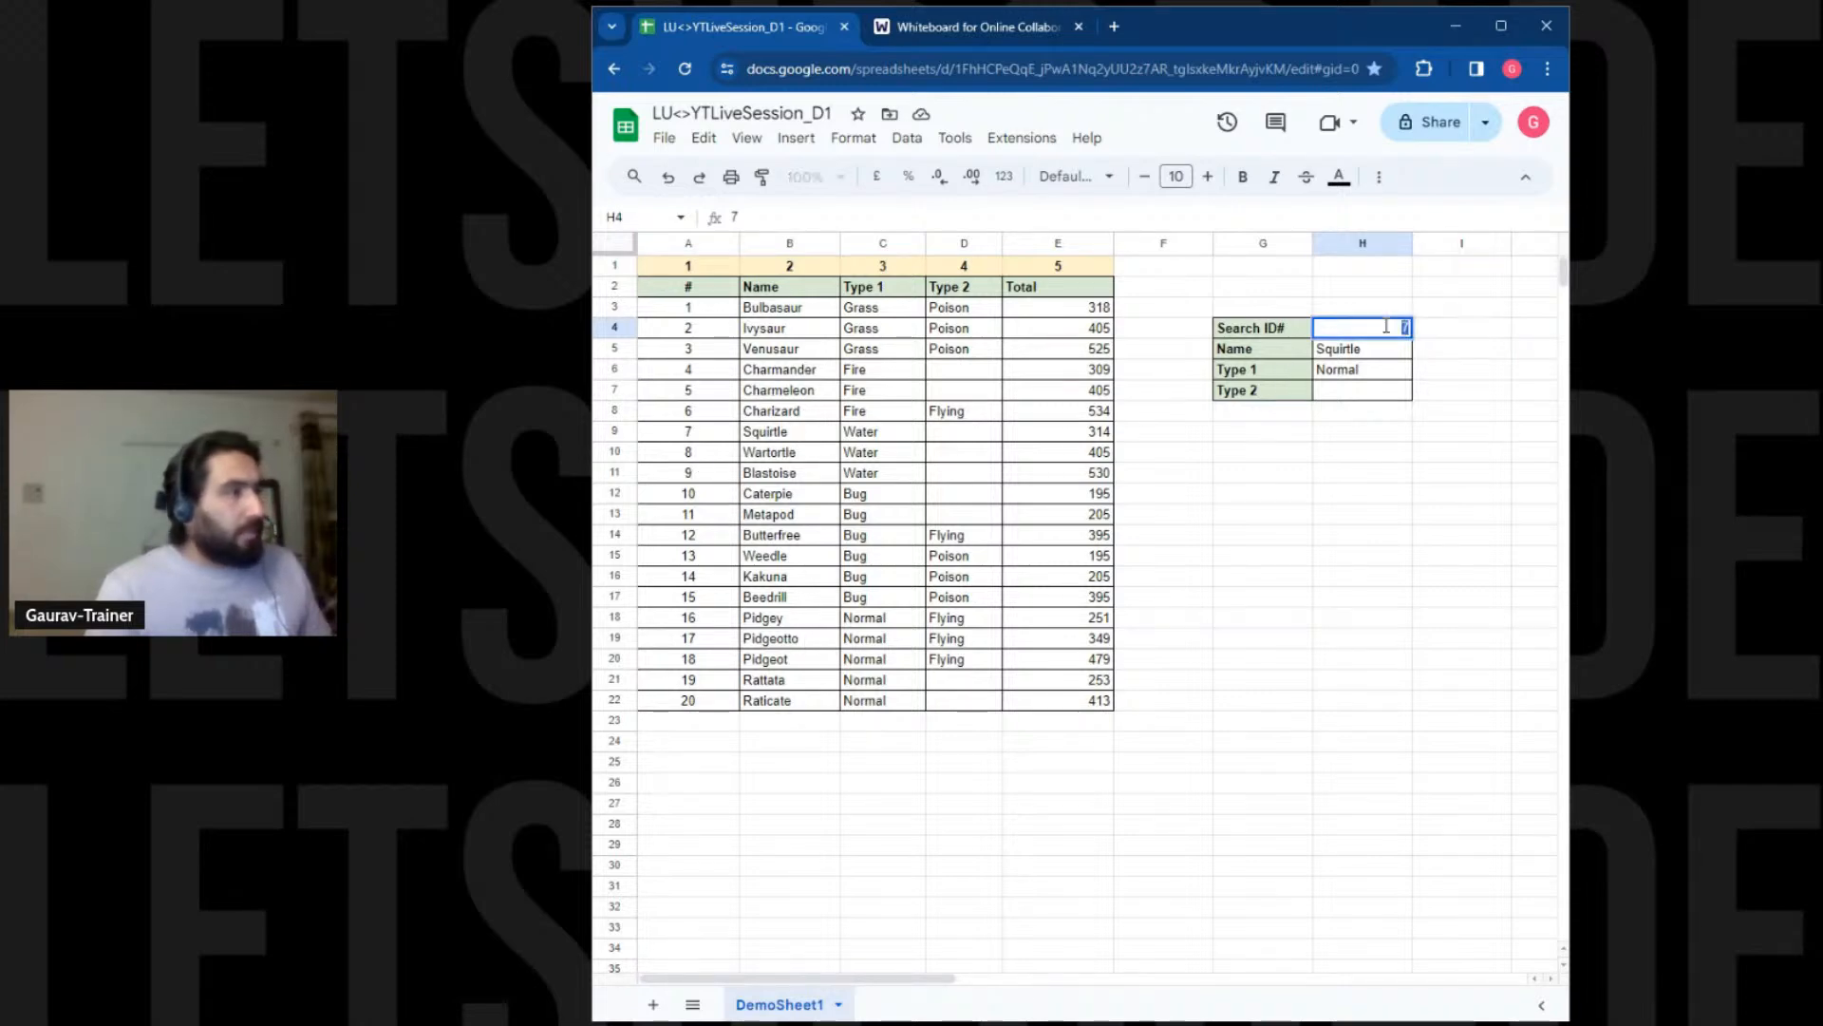
text(3)
key(Return)
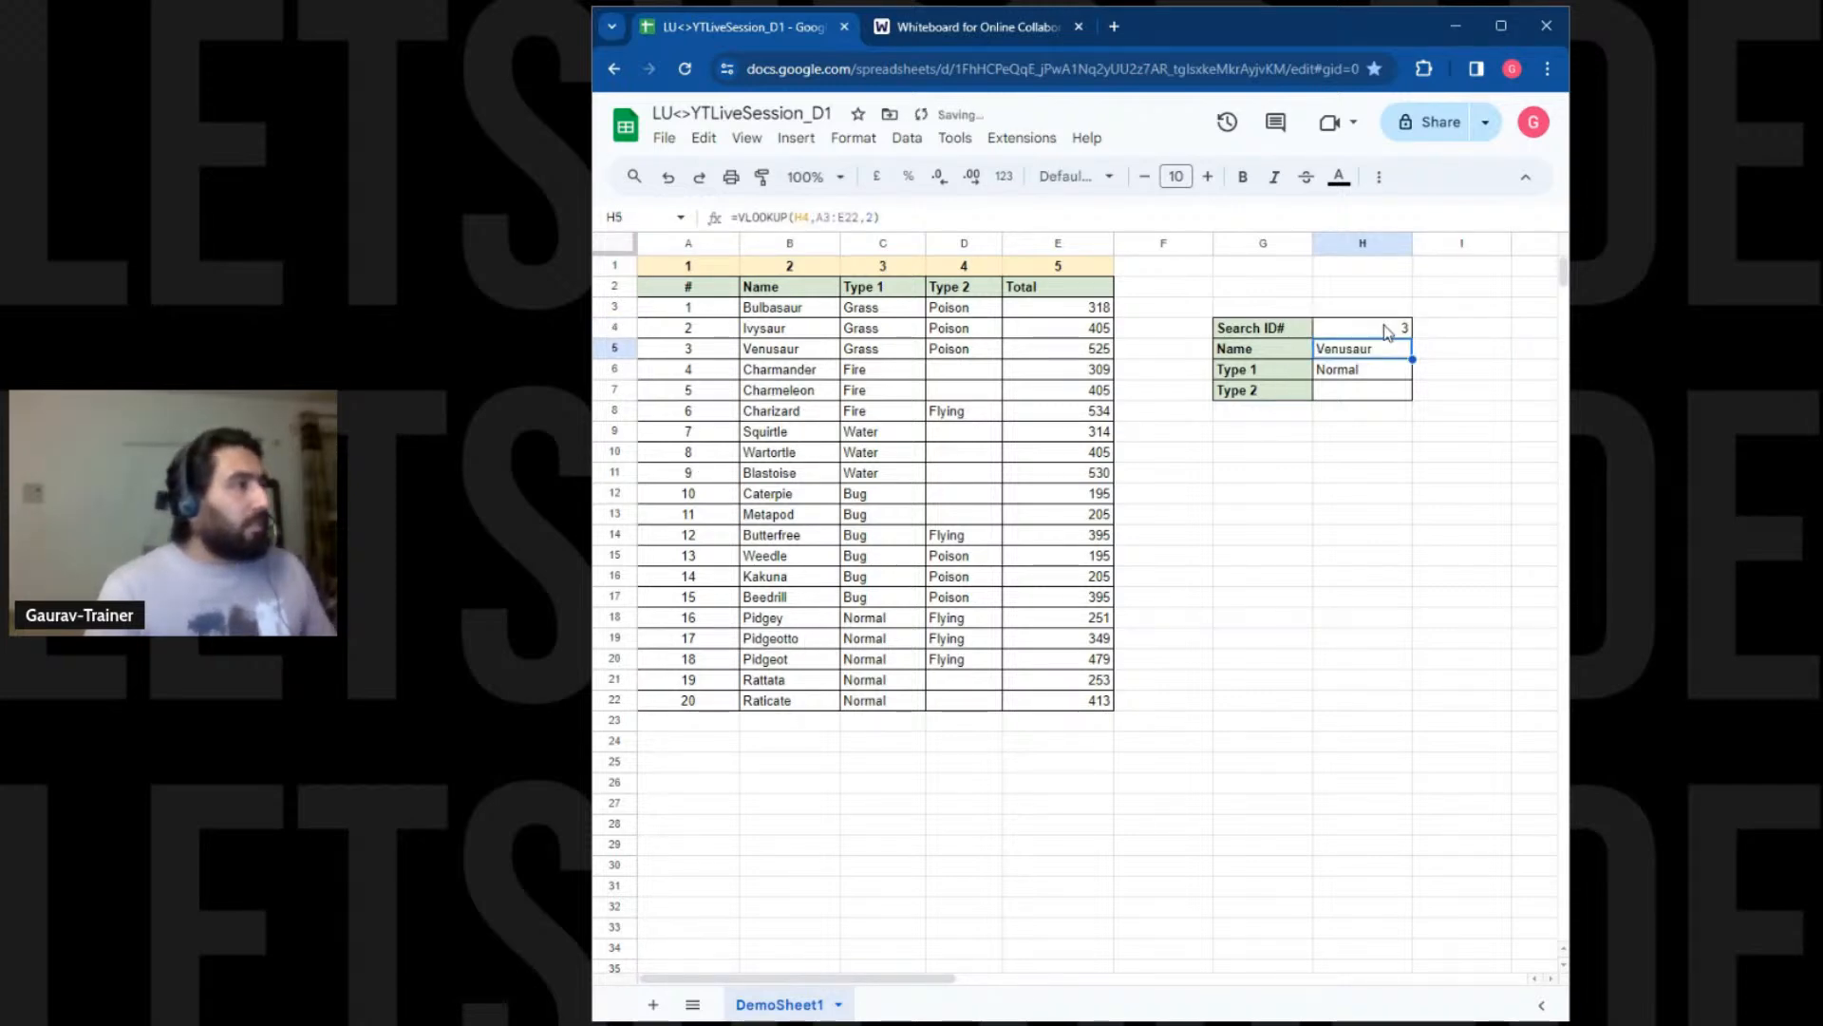
Shorten the lookup range of the Type 1 VLOOKUP in H6 to B3:E22
double_click(1357, 372)
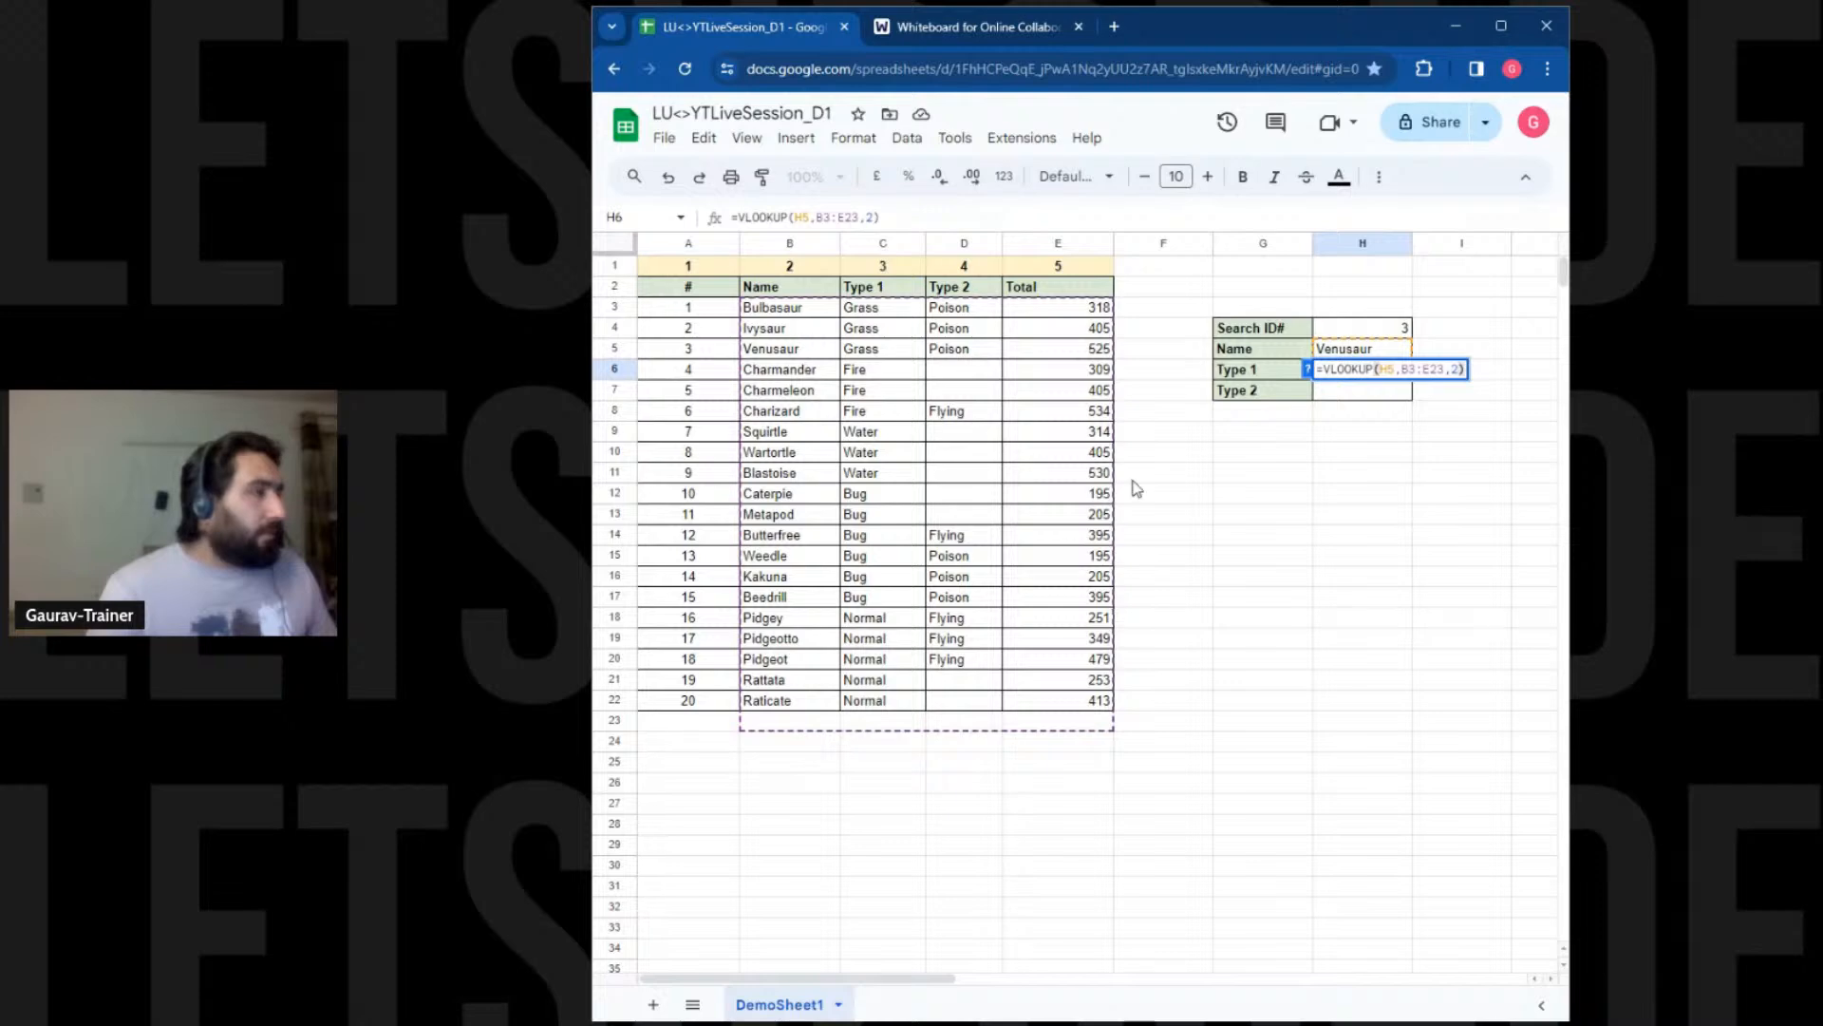
click(1447, 369)
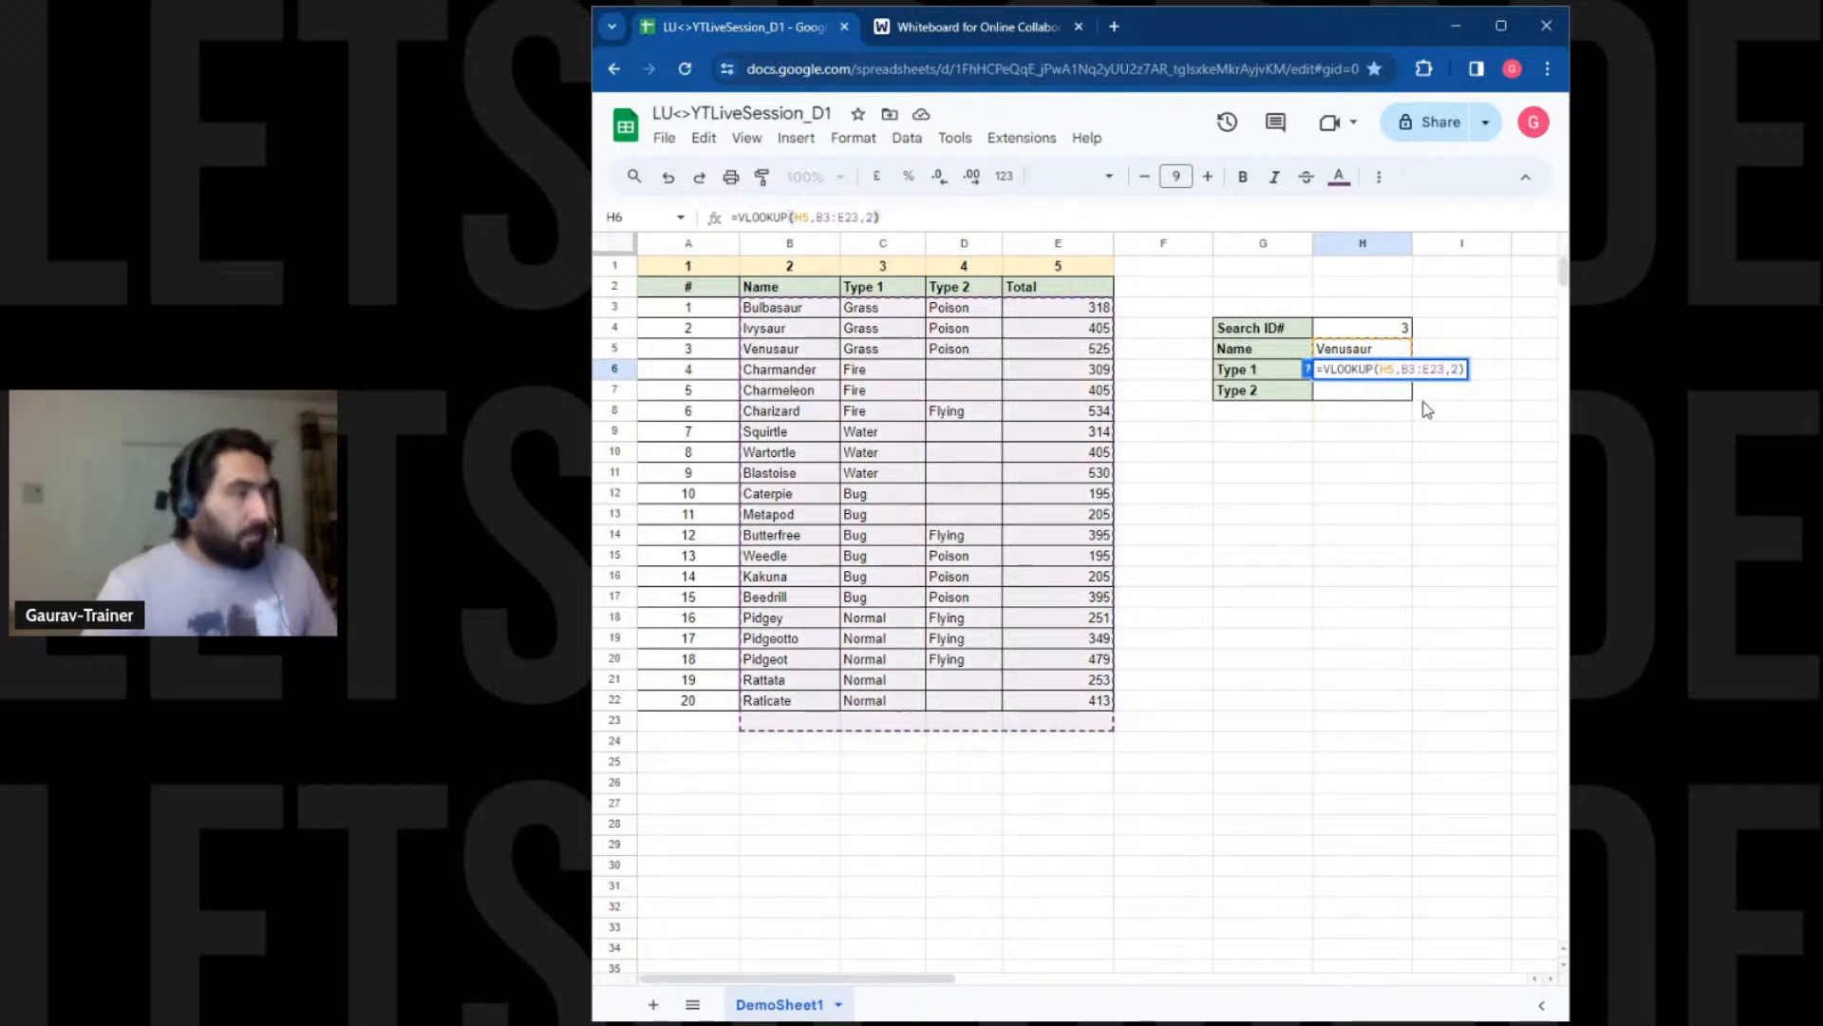
key(BackSpace)
text(2)
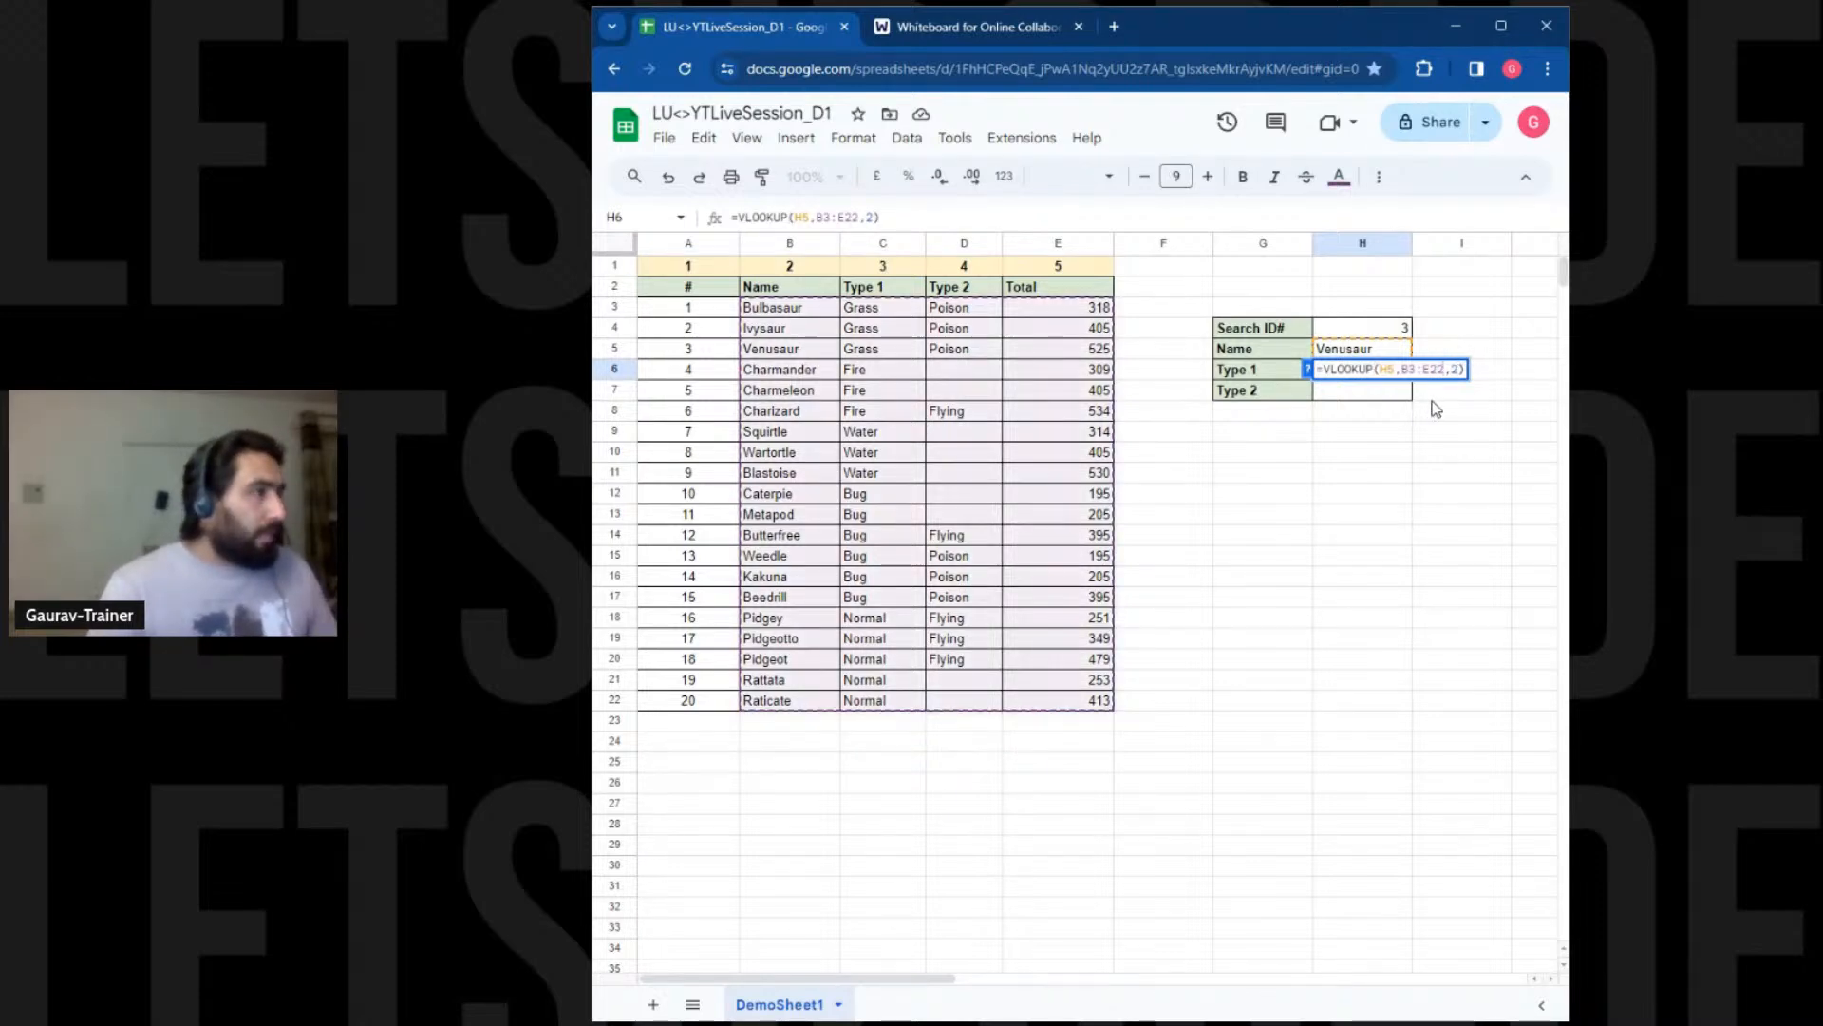
key(Return)
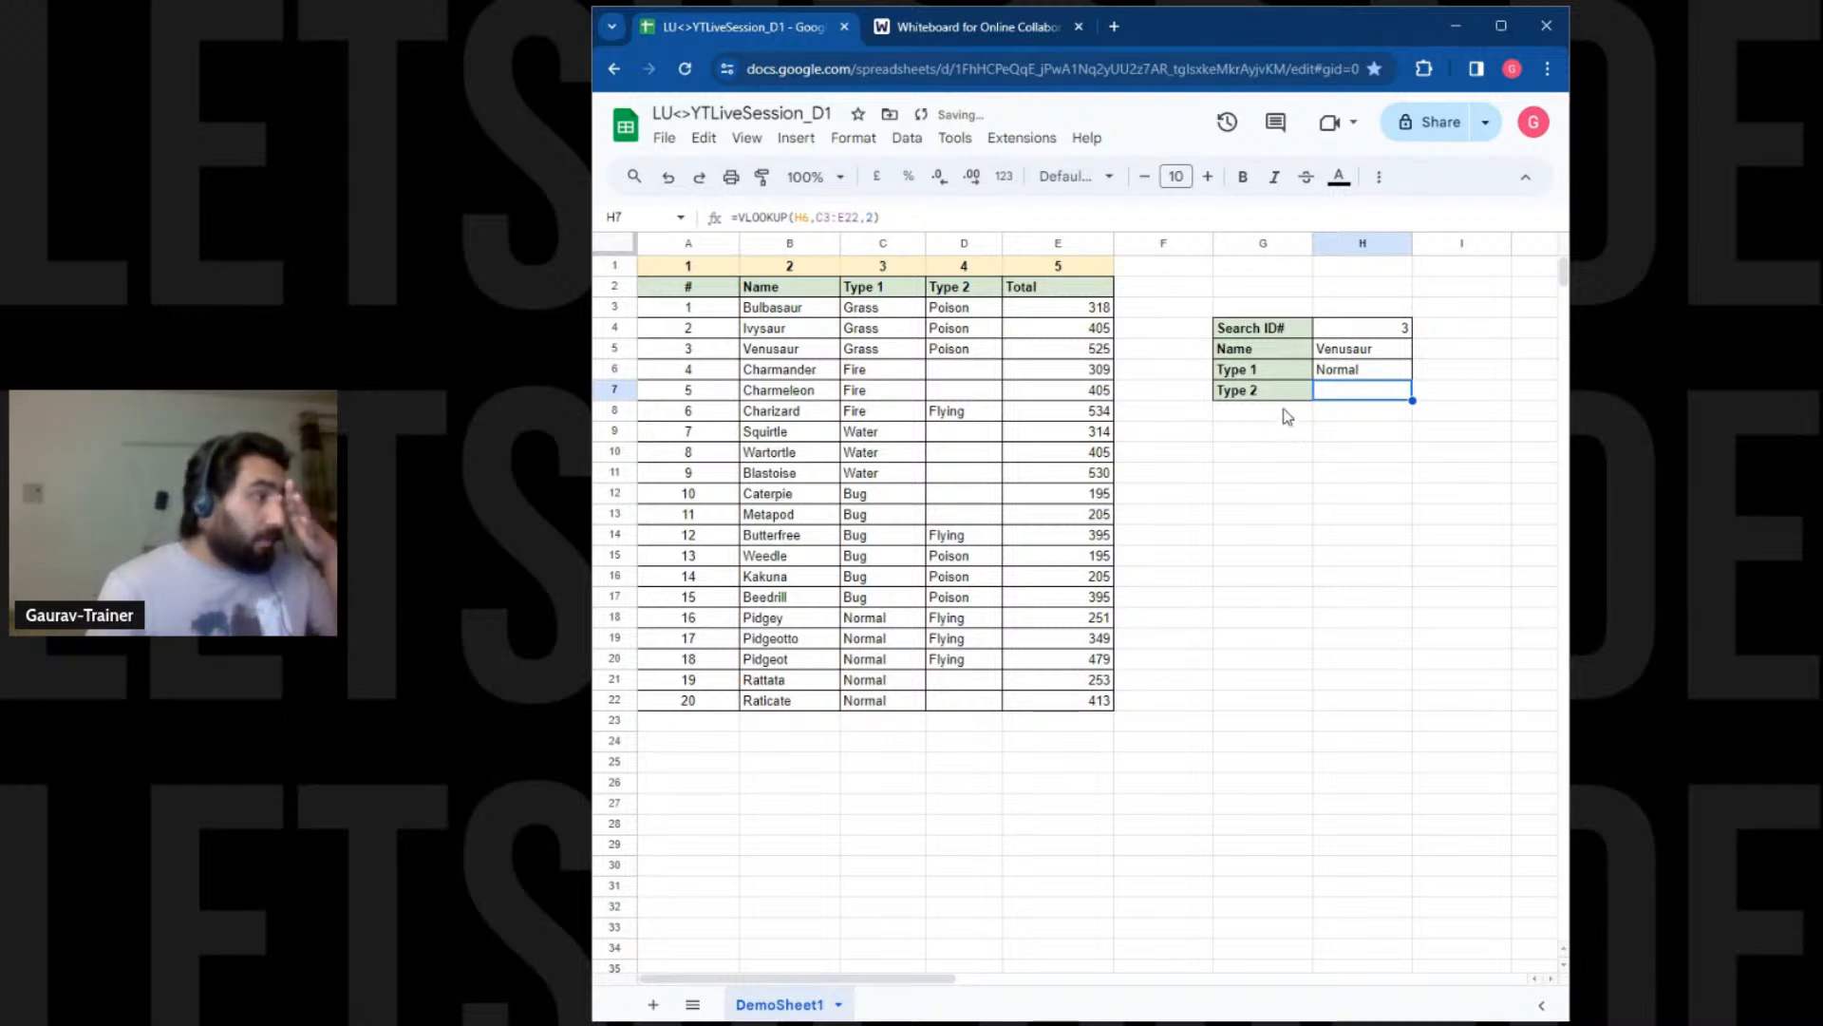
Try column indexes 3 and 1 in the Type 1 VLOOKUP in H6
double_click(1355, 369)
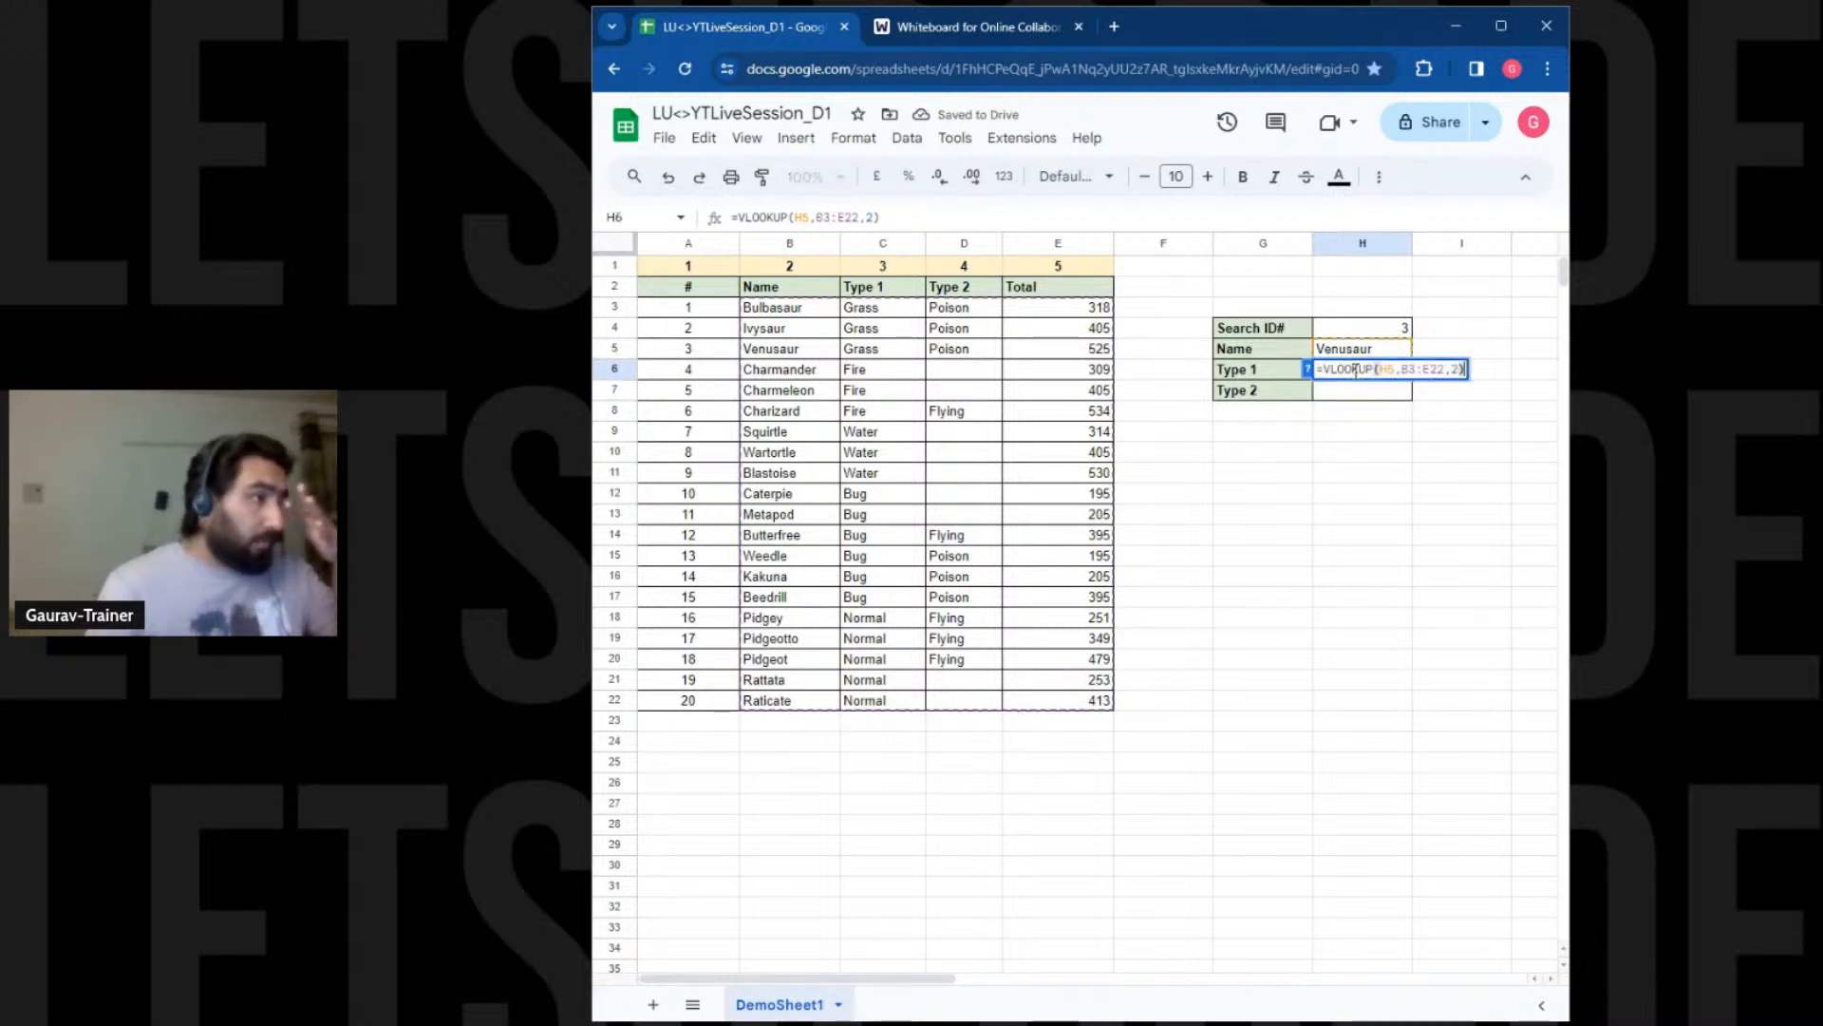
click(1458, 369)
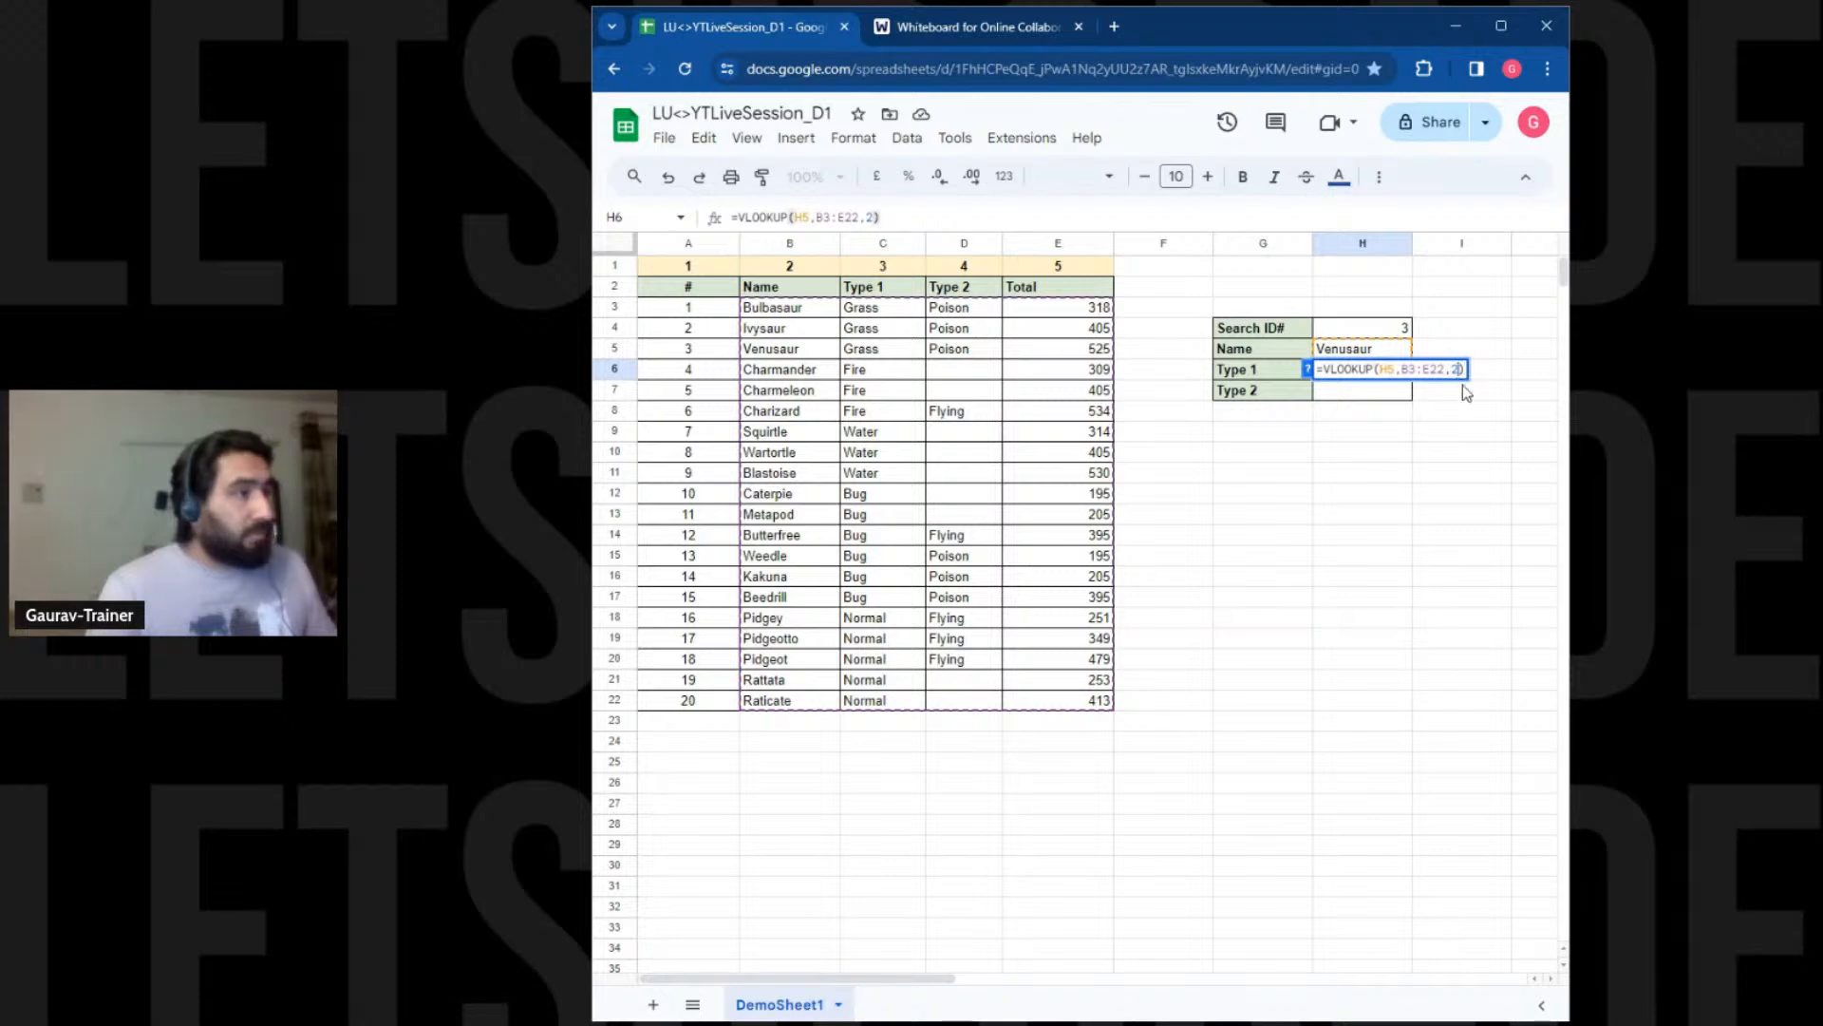
key(BackSpace)
text(3)
key(Return)
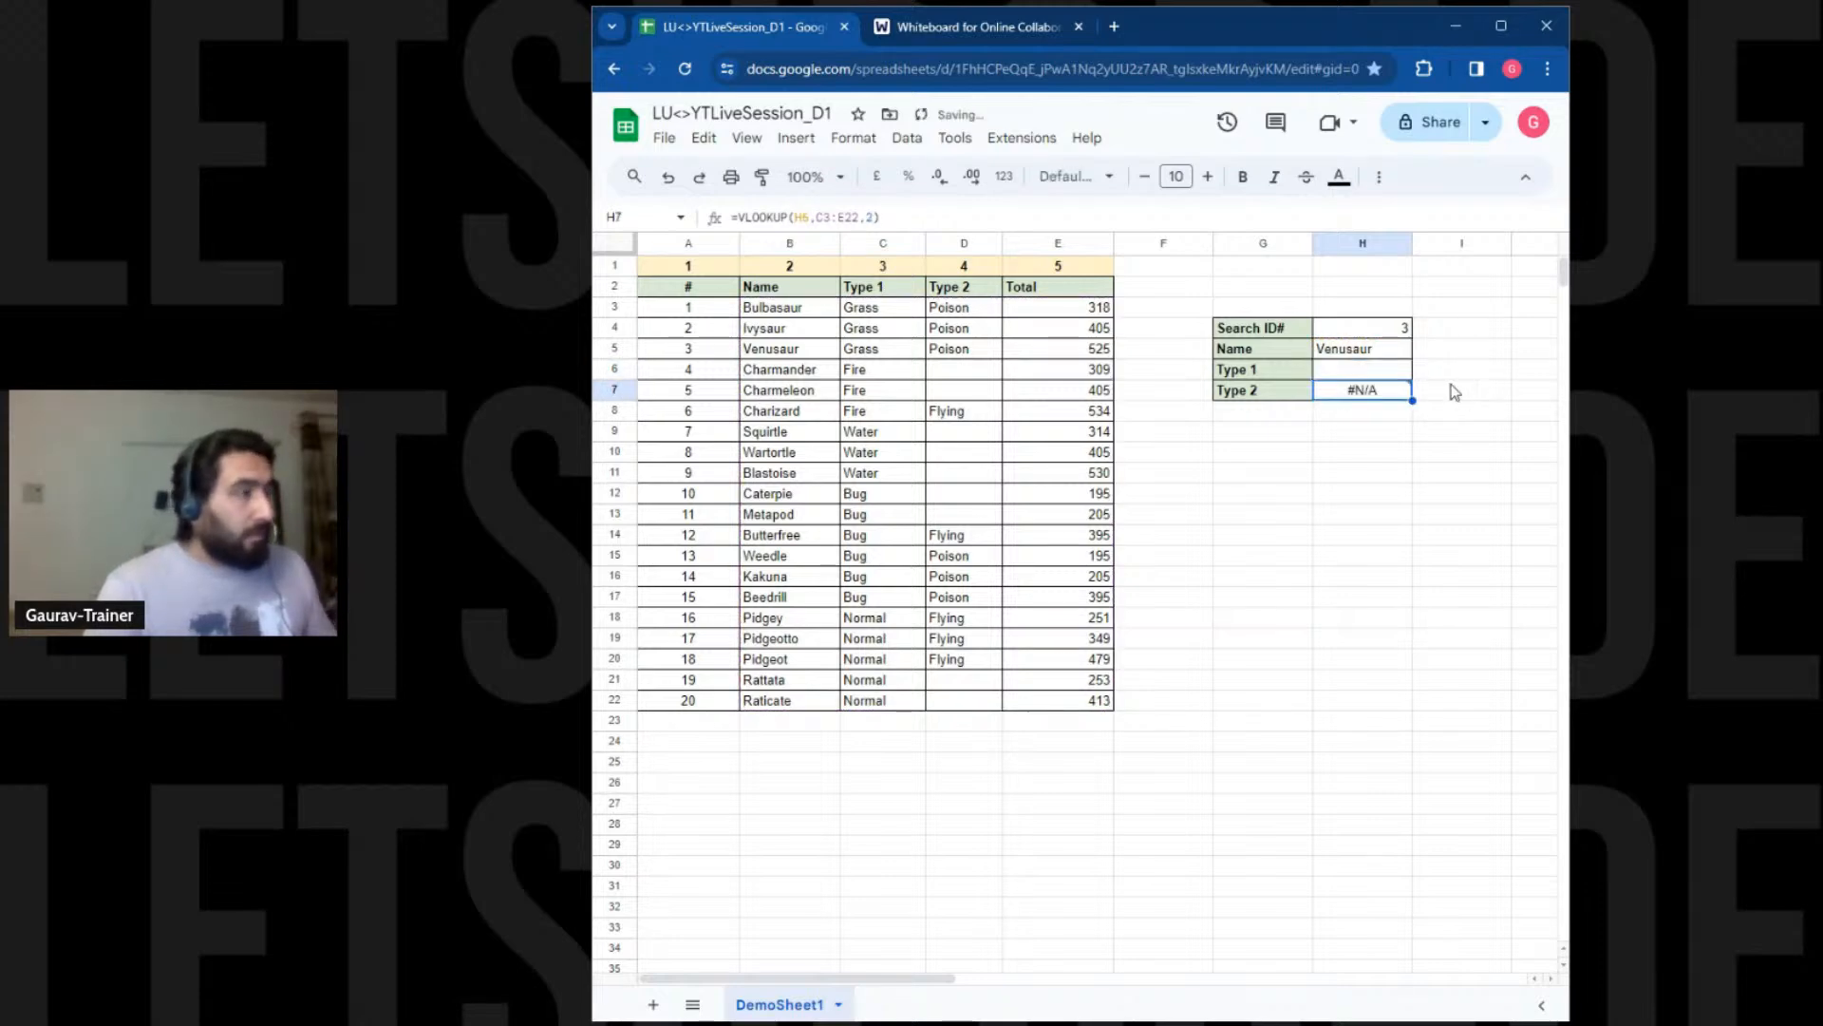
double_click(1449, 370)
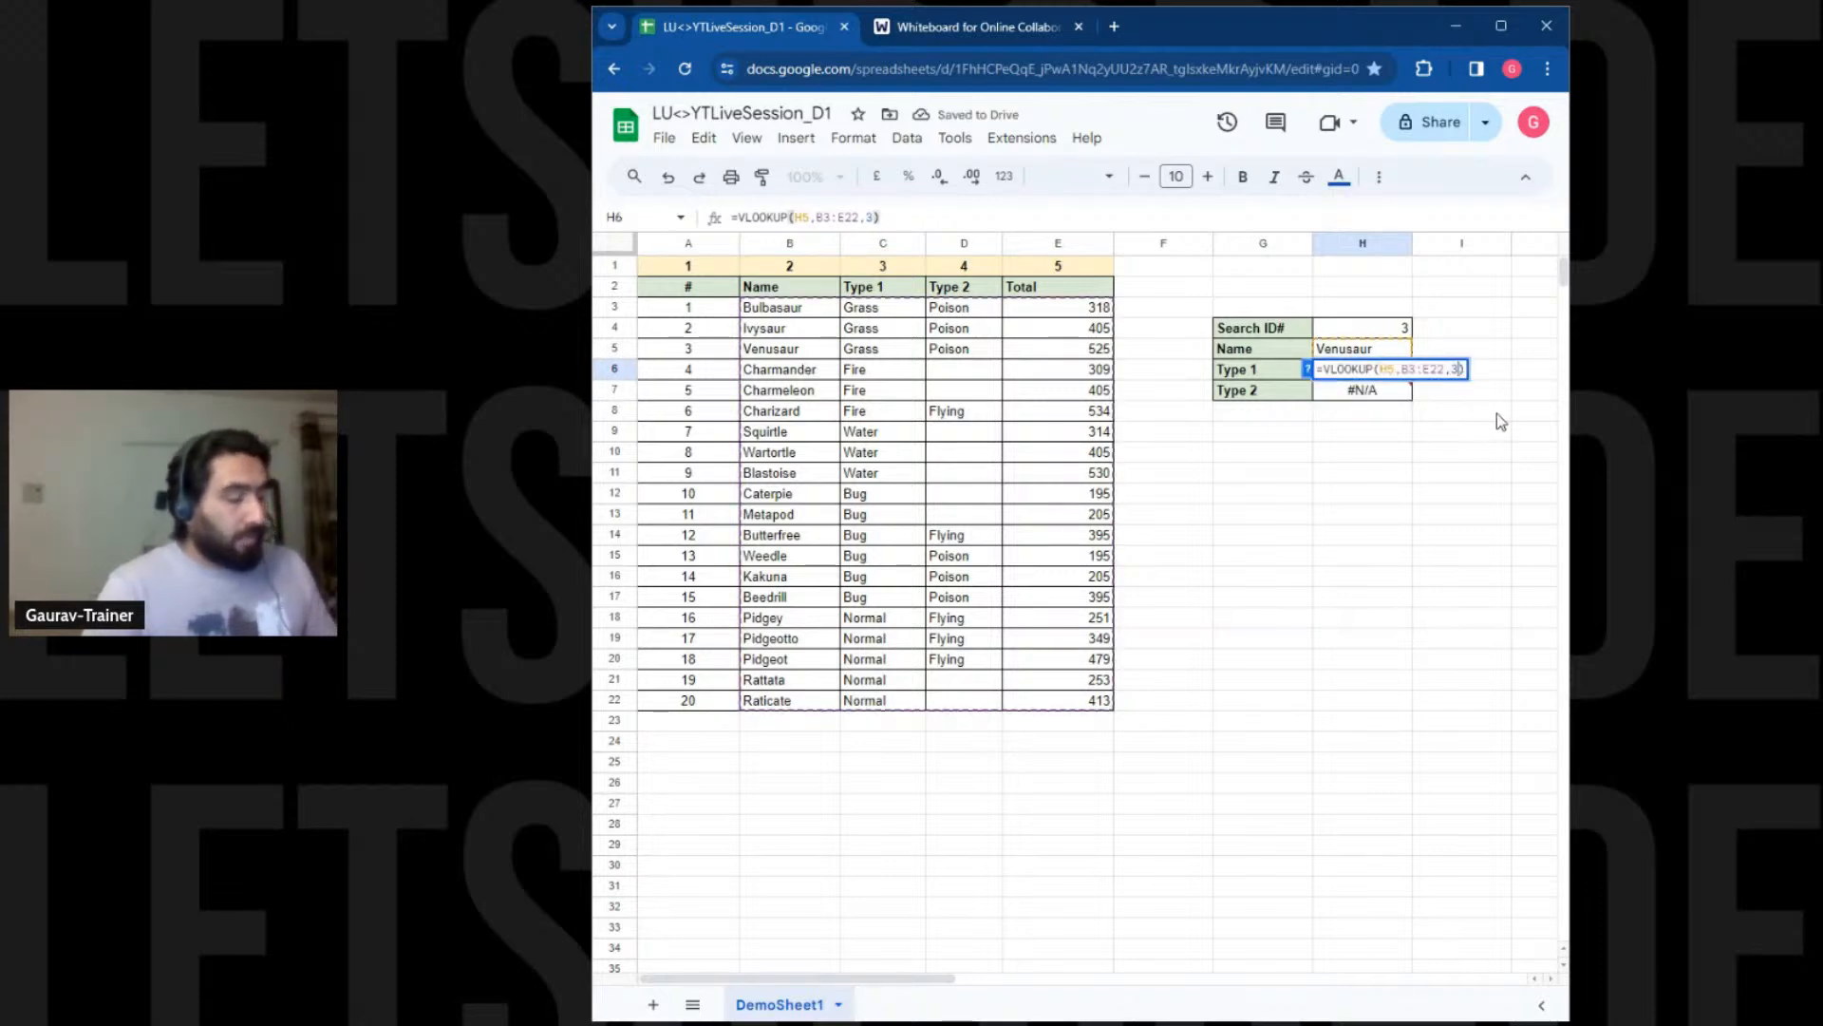
key(Return)
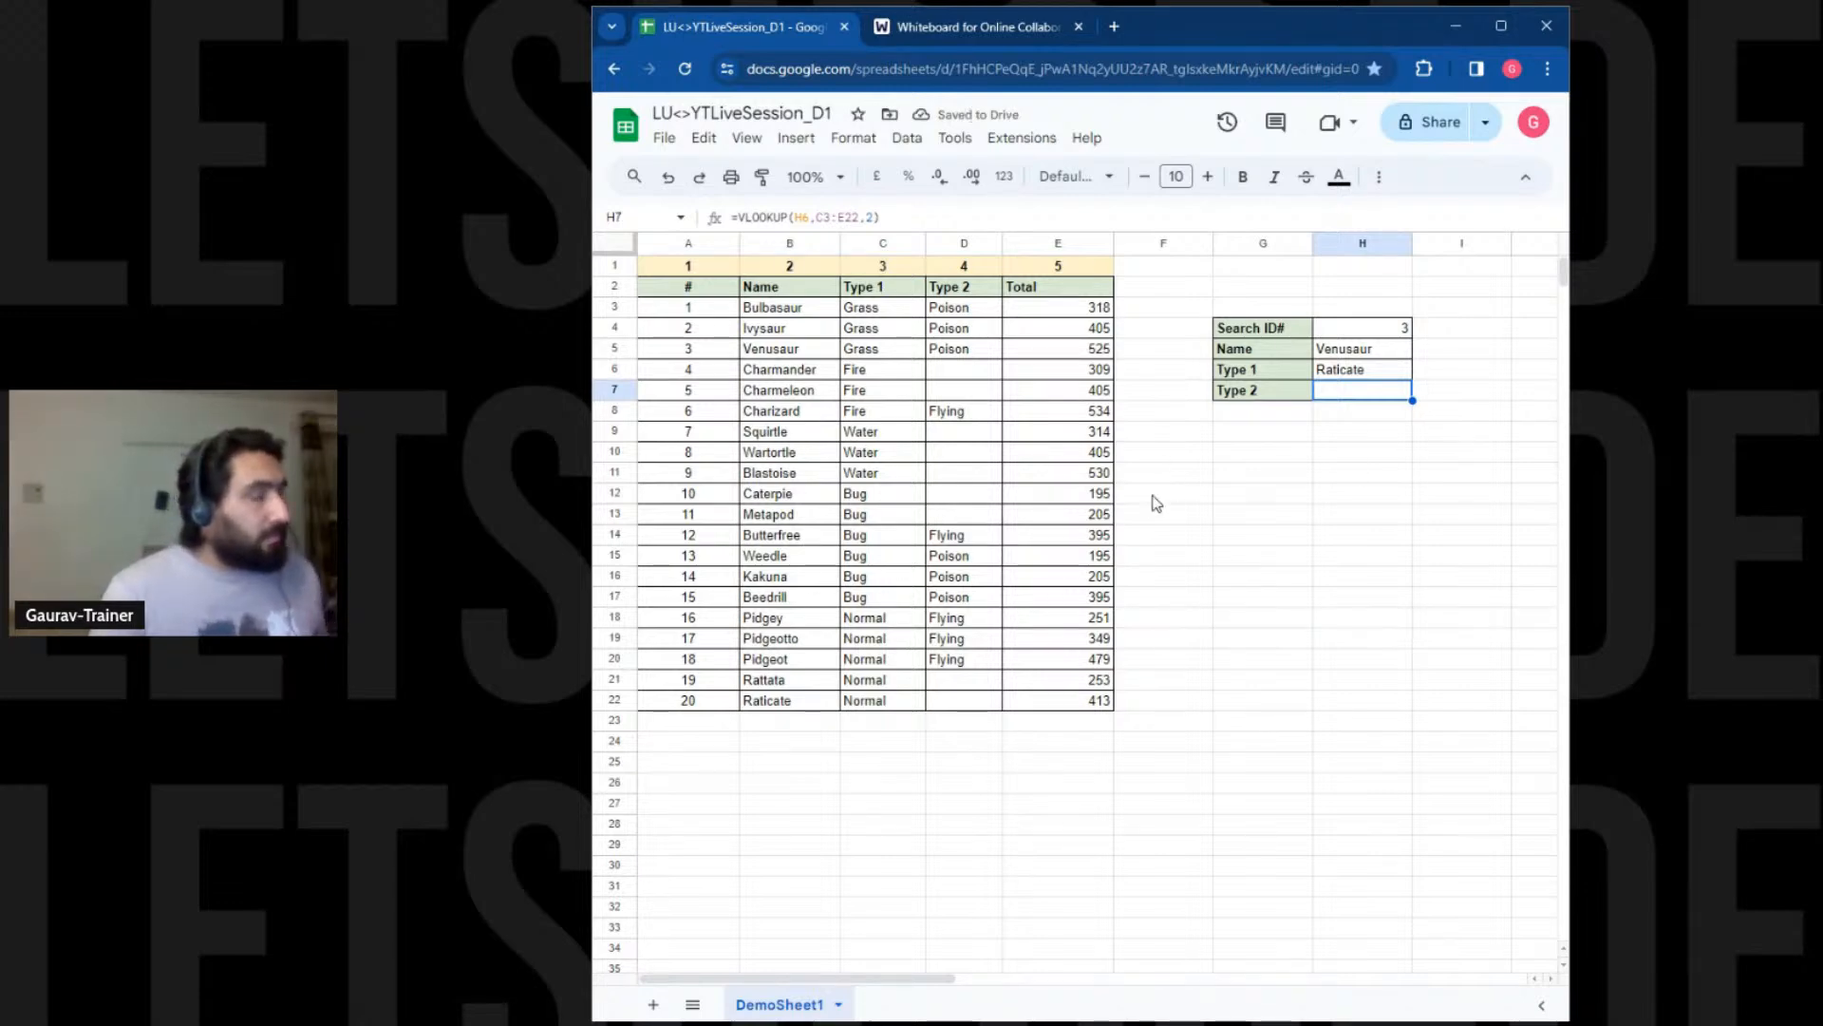
double_click(1335, 397)
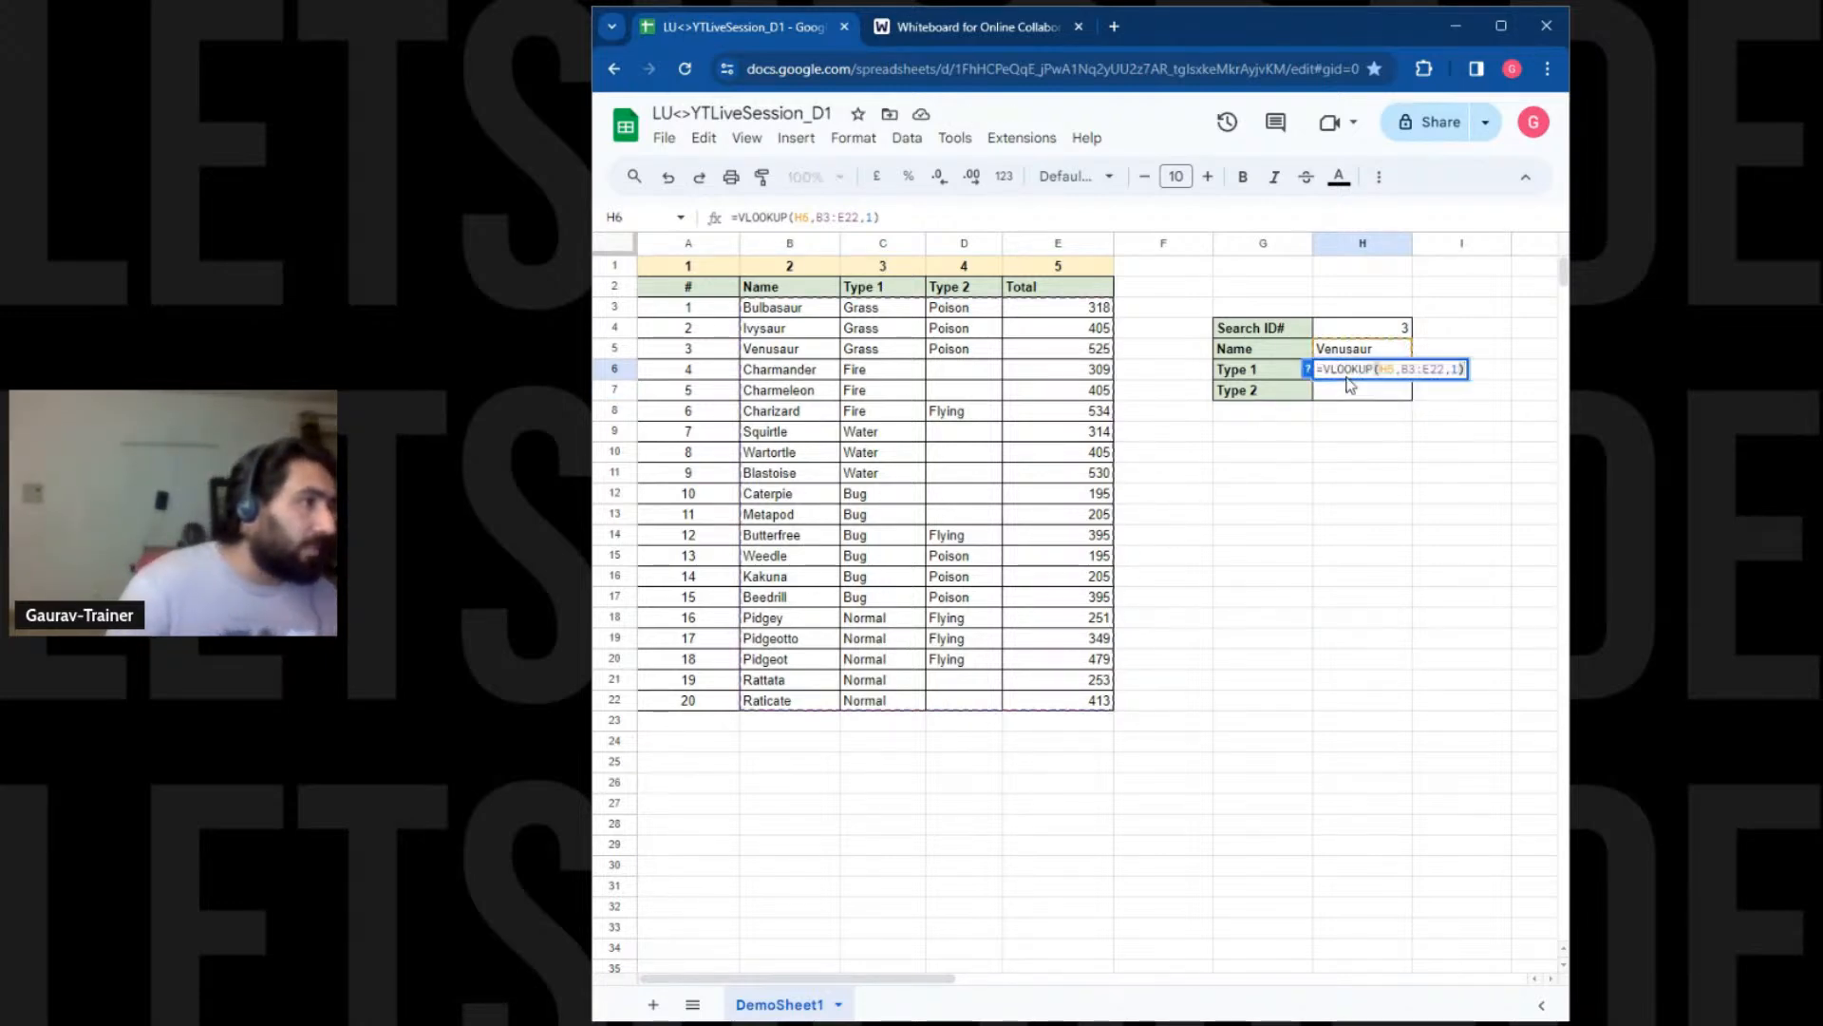
Clear the Type 1 and Type 2 labels and their formulas in G6:H7
click(1352, 456)
drag(1252, 373, 1339, 399)
key(Delete)
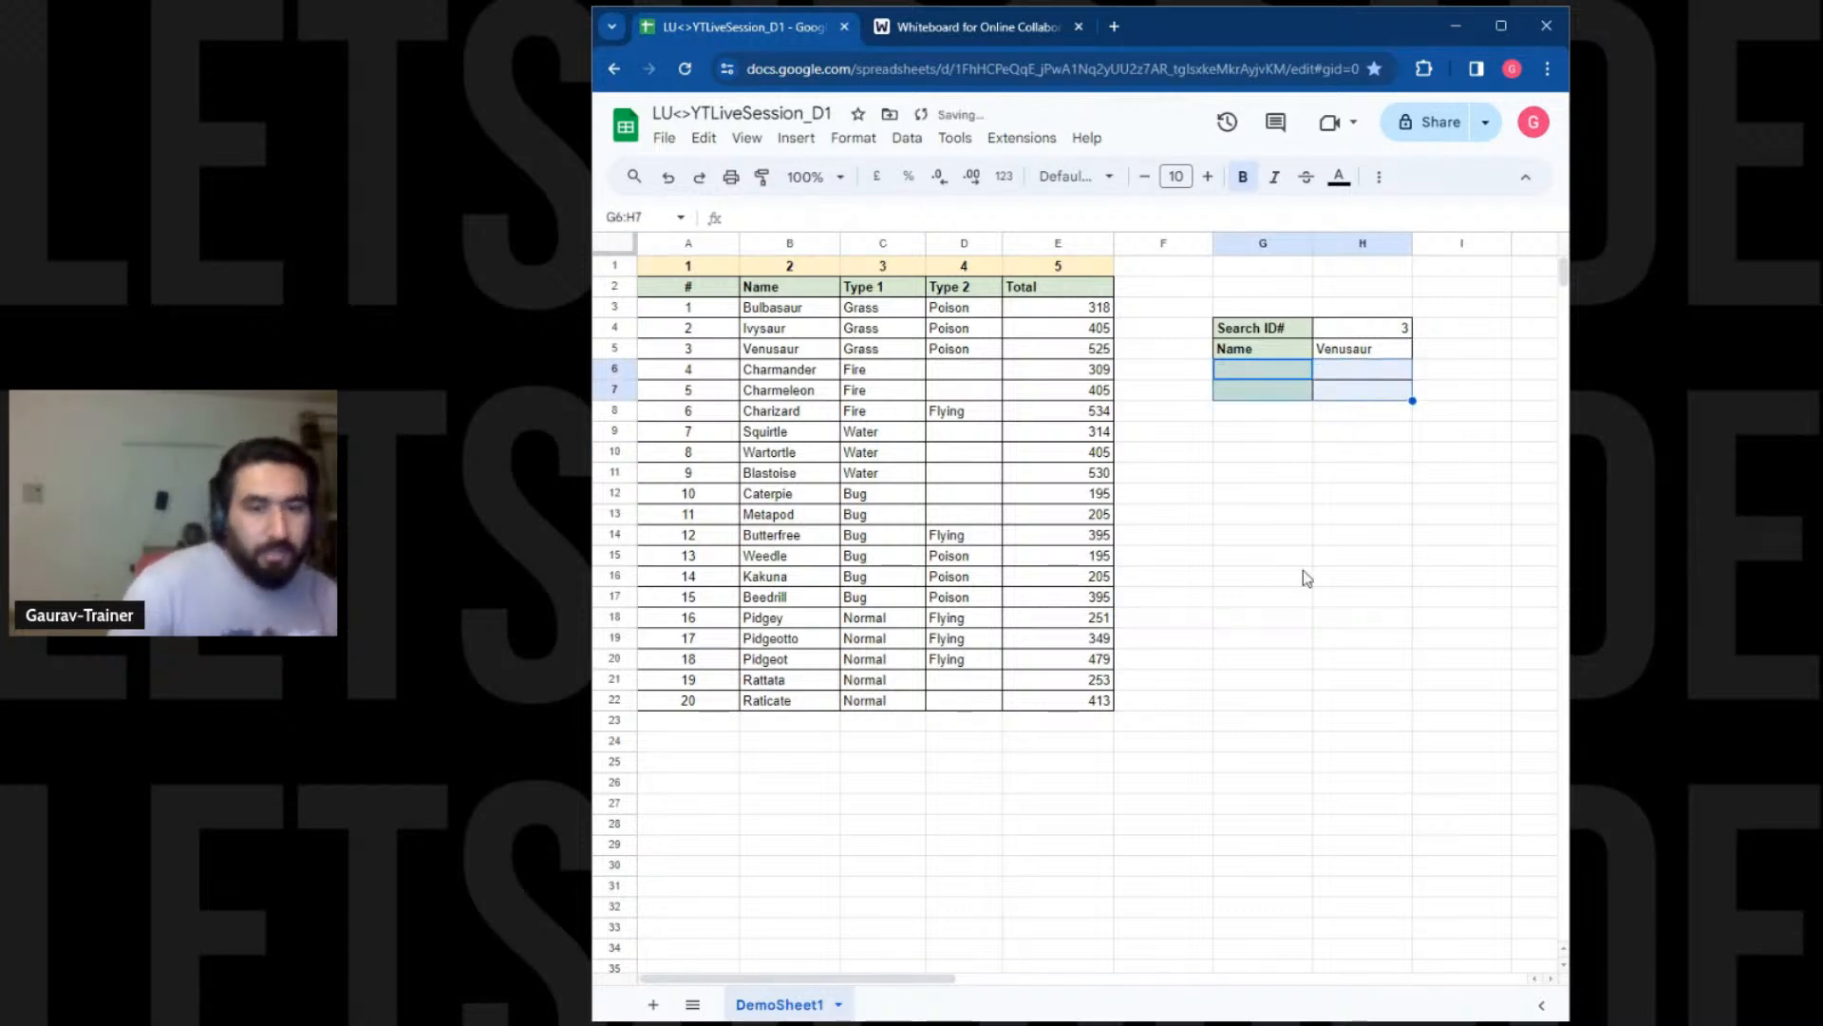
Undo the recent edits until the Type 1 and Type 2 rows and the Search ID# of 7 are restored
drag(1420, 576, 1416, 560)
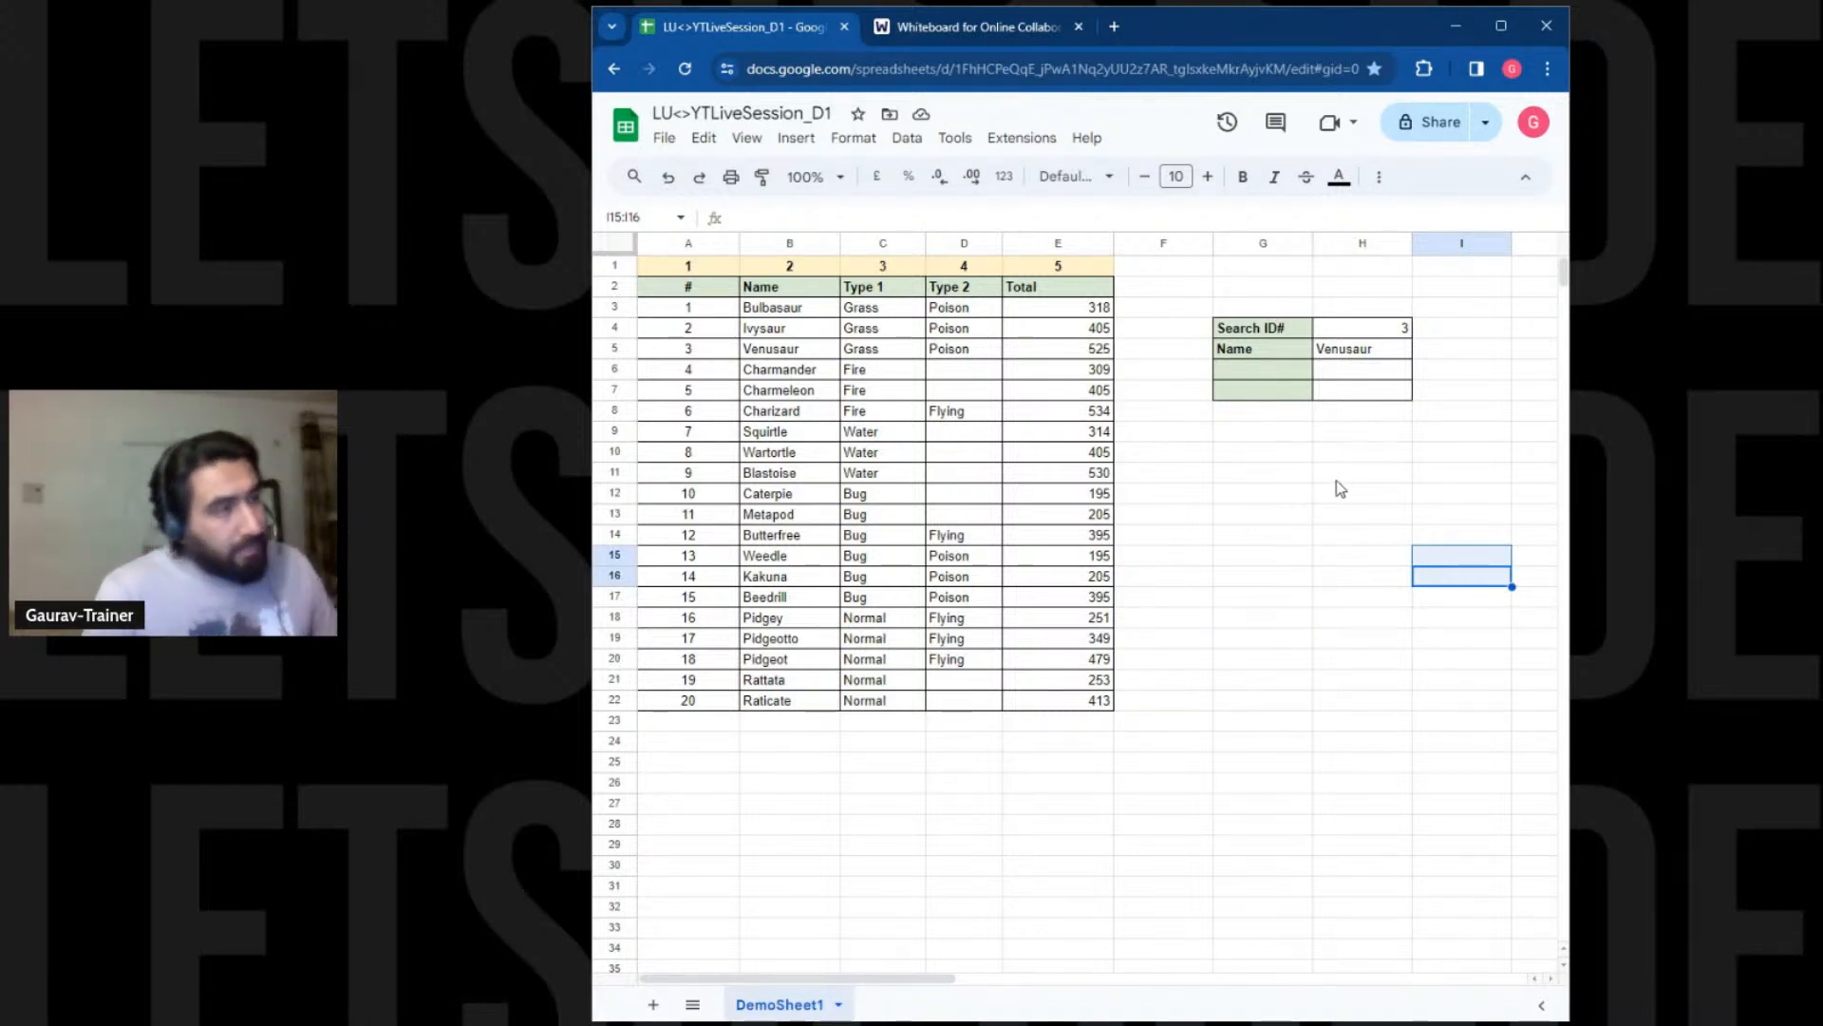
key(ctrl+z)
key(ctrl+z)
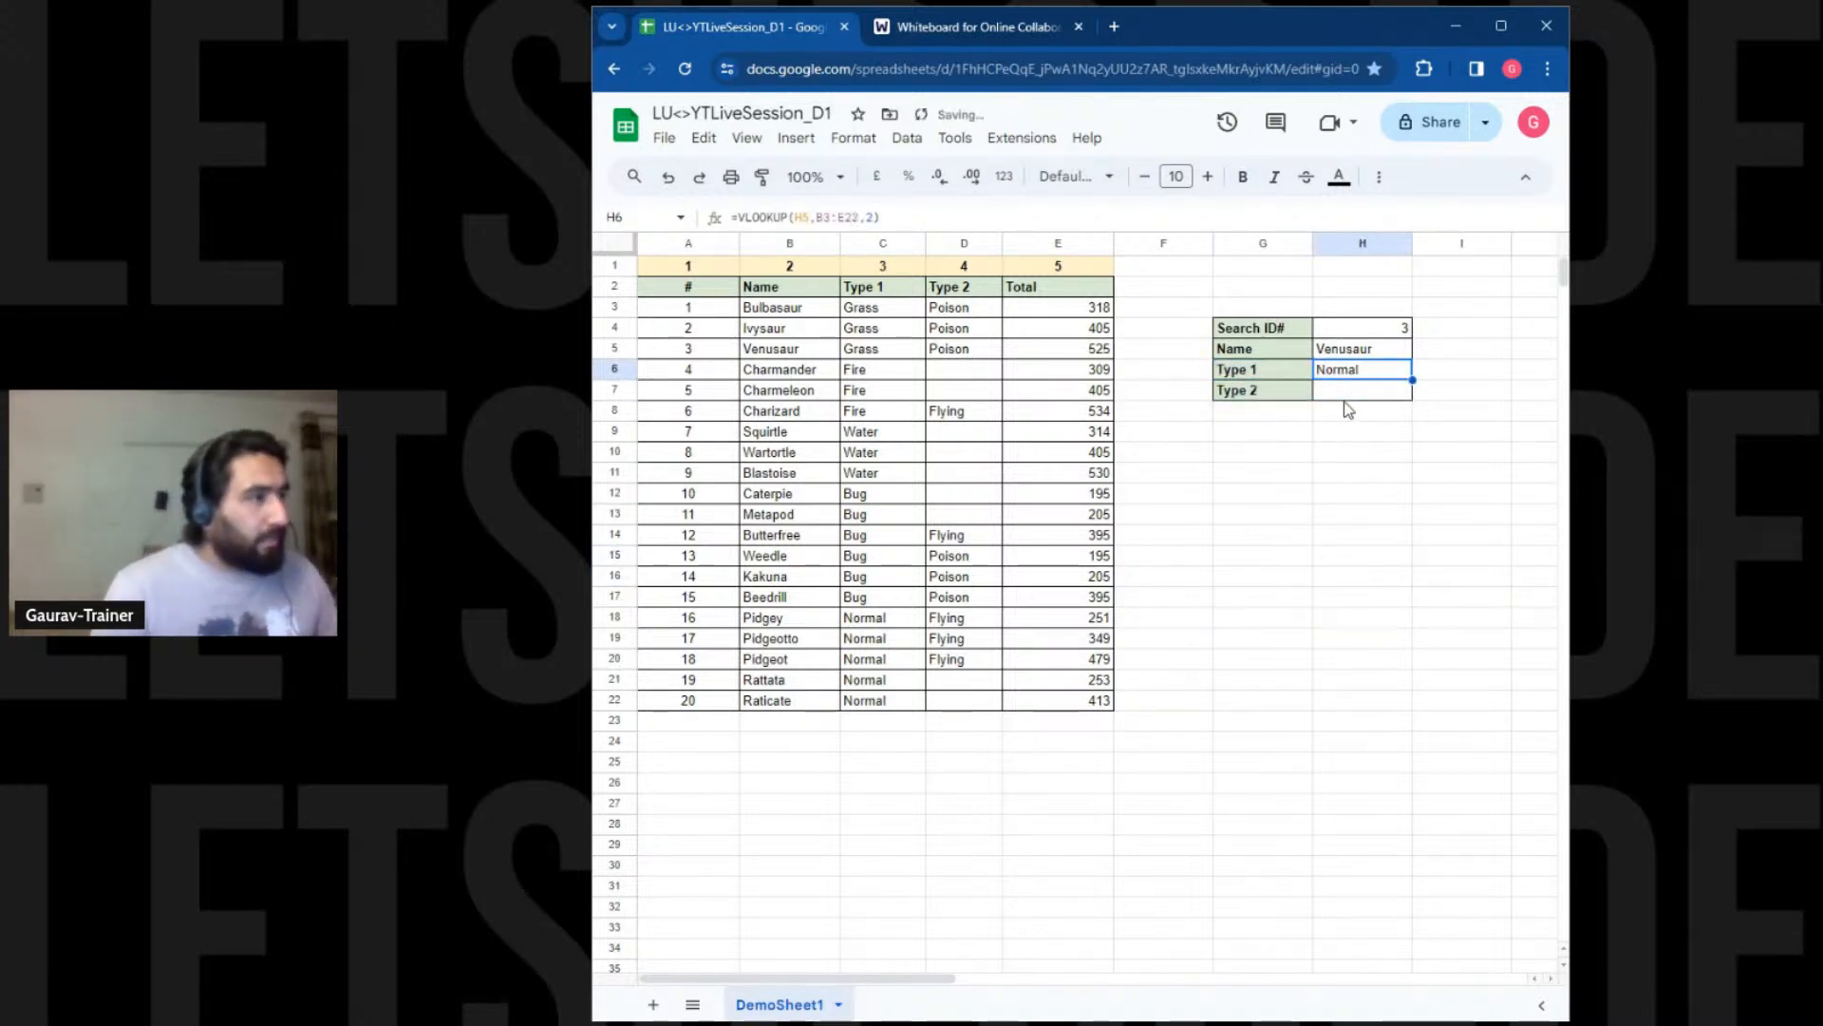
key(ctrl+z)
key(ctrl+z)
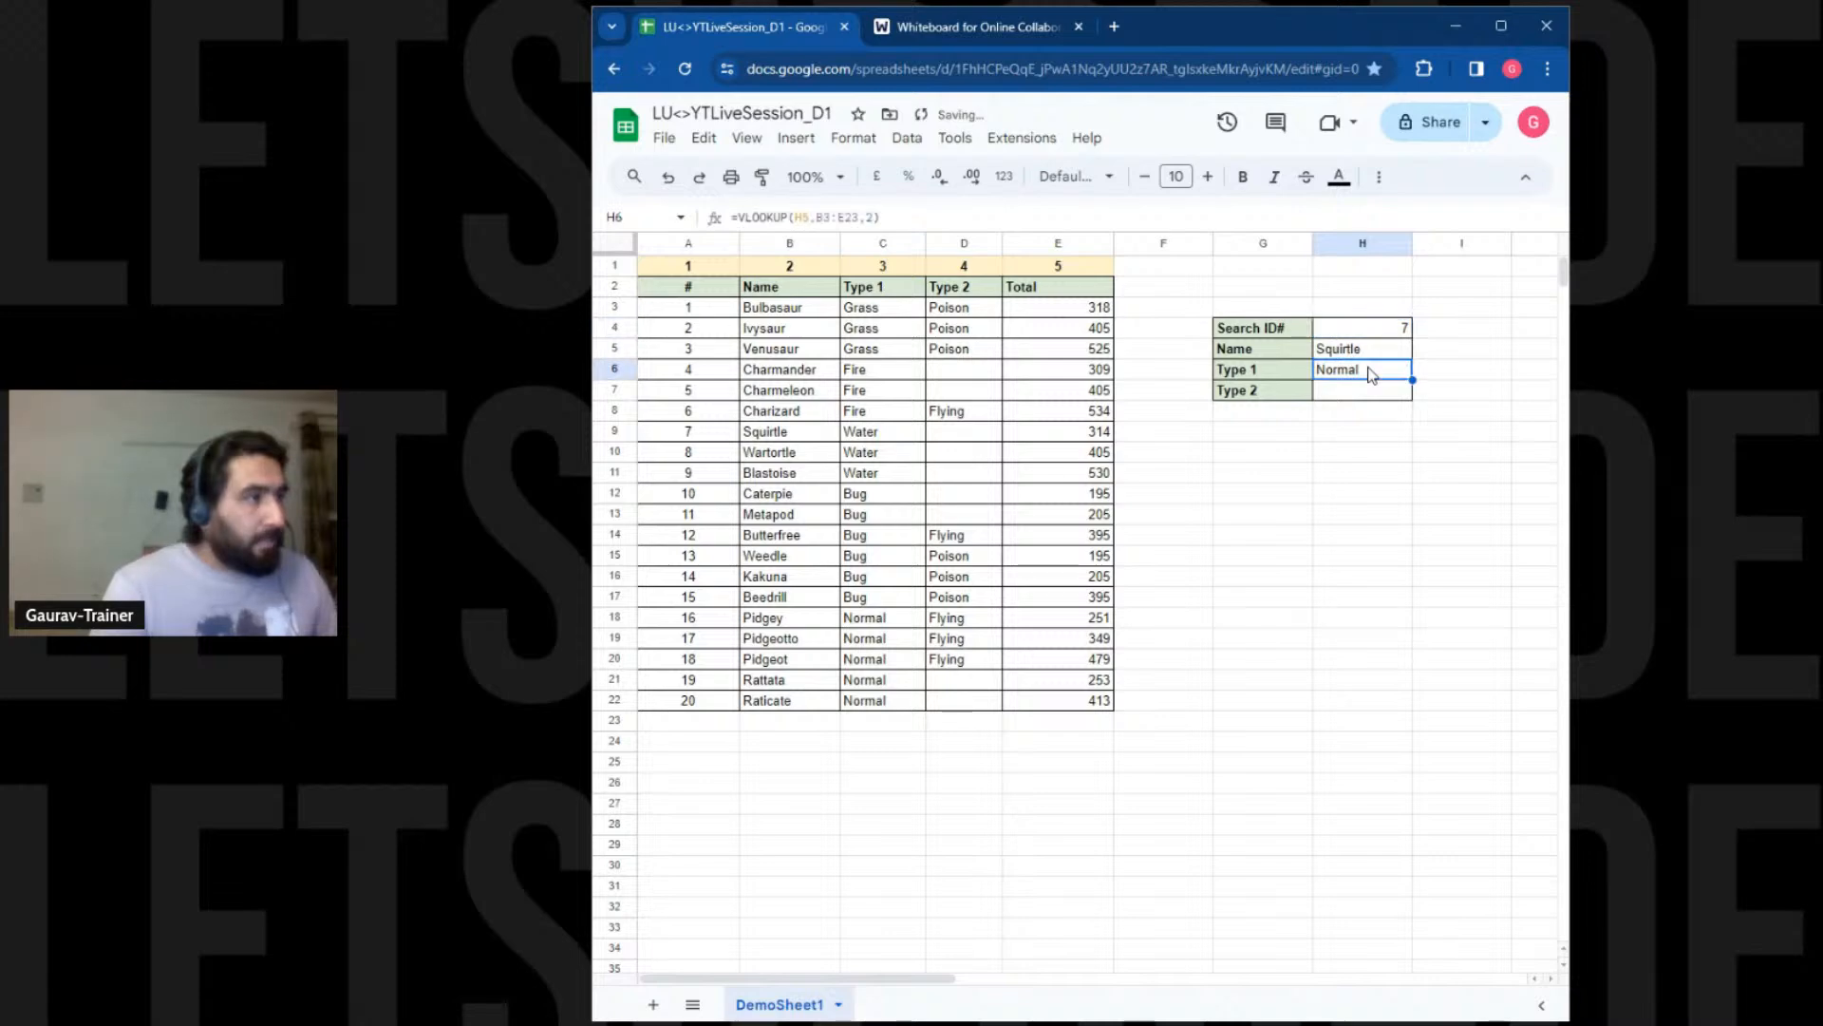
Add FALSE as the fourth argument of the Type 1 VLOOKUP in H6 to require an exact match
double_click(1371, 374)
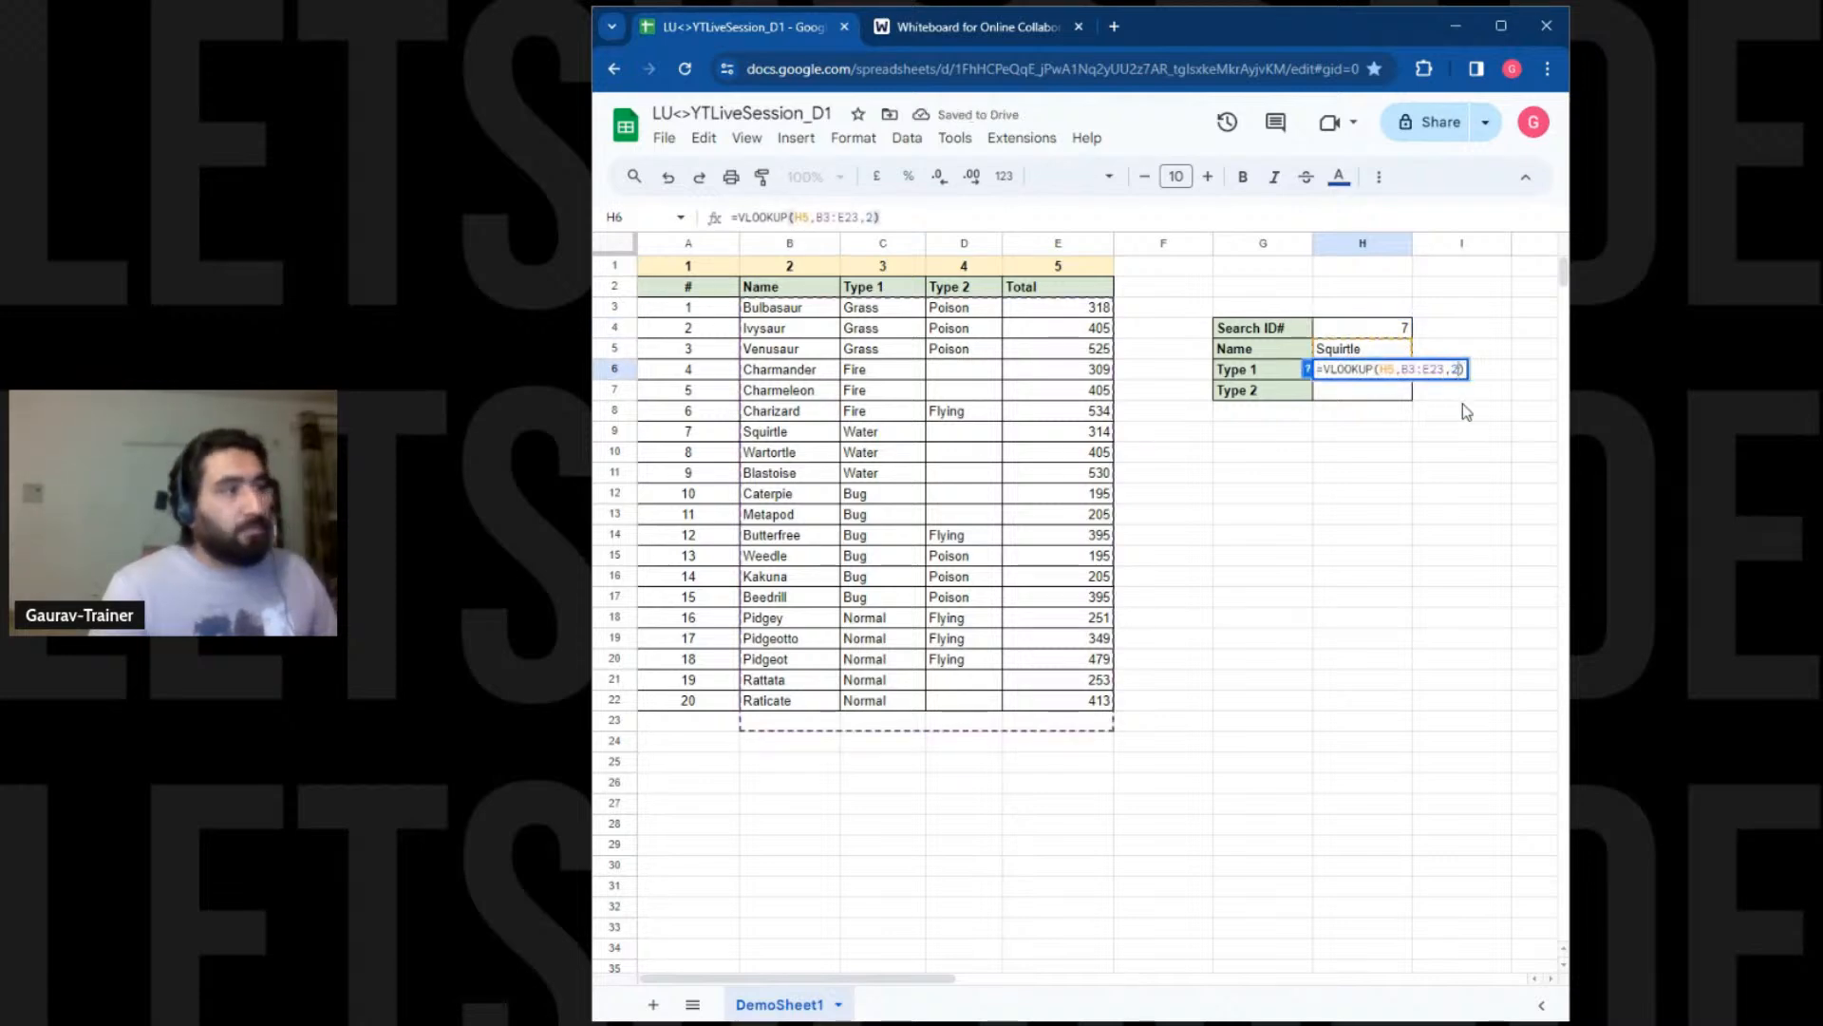
text(,)
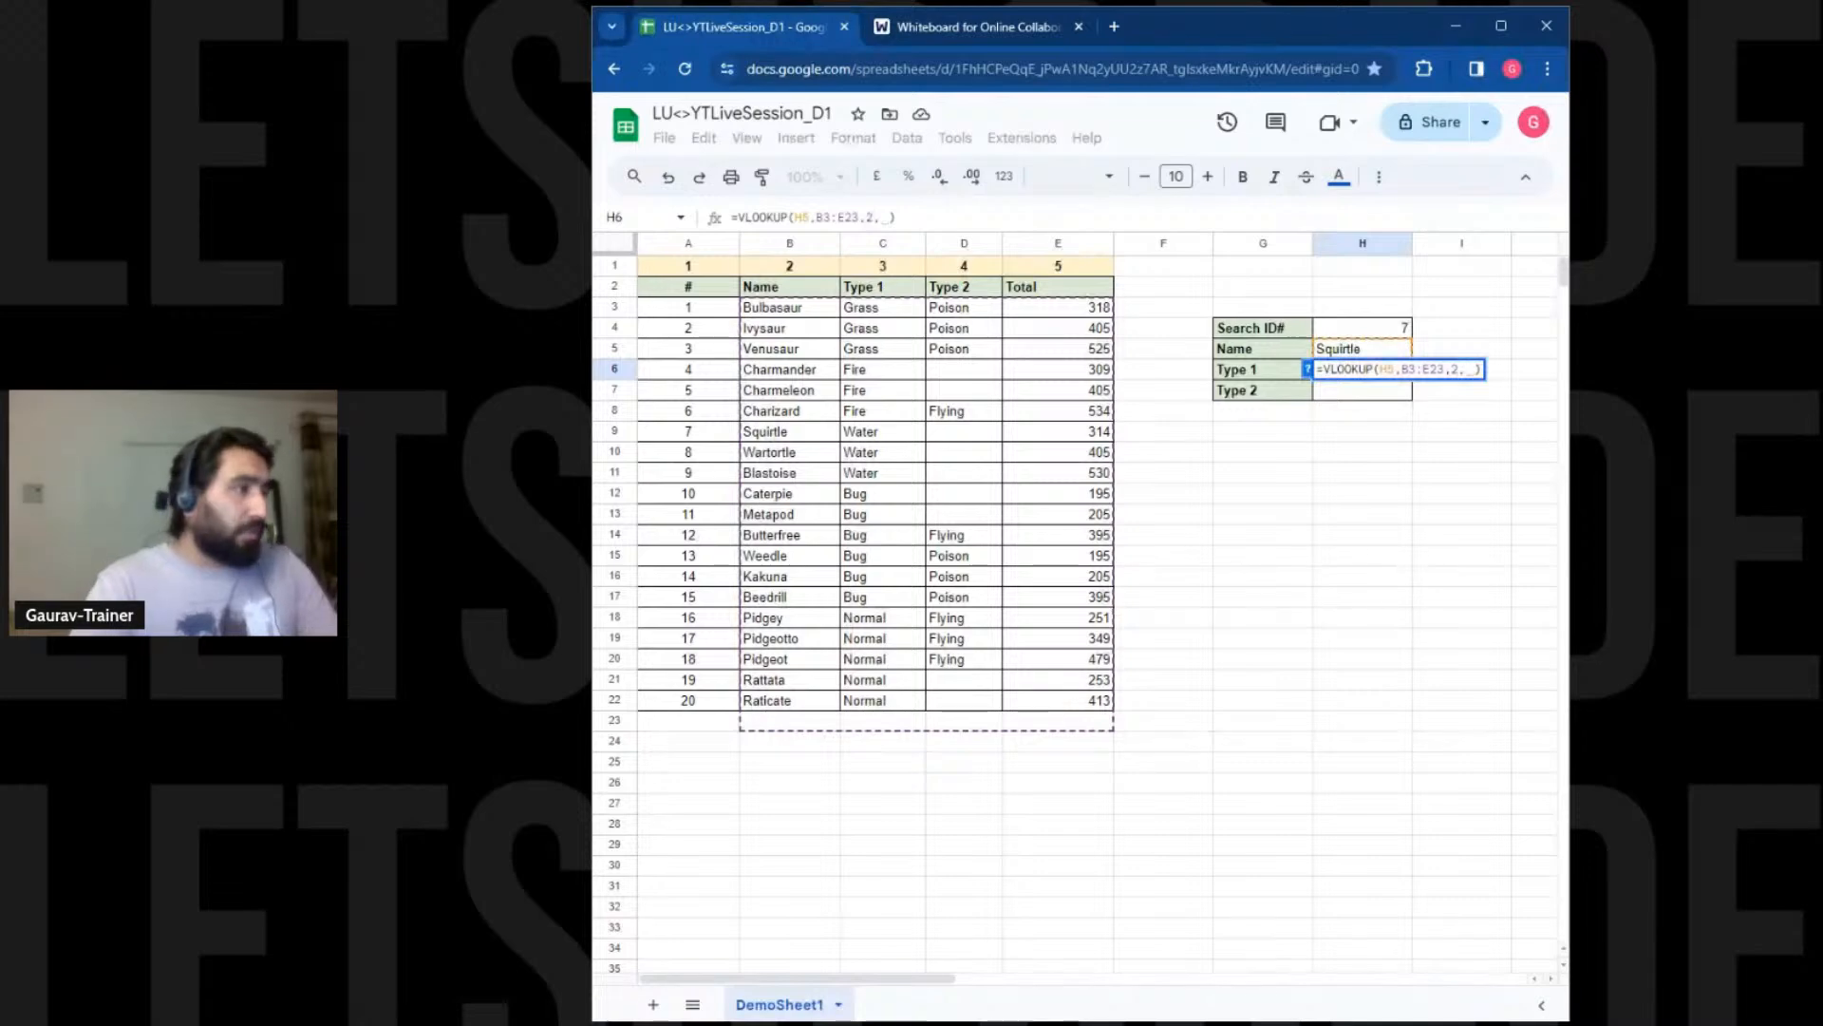
text(FALSE)
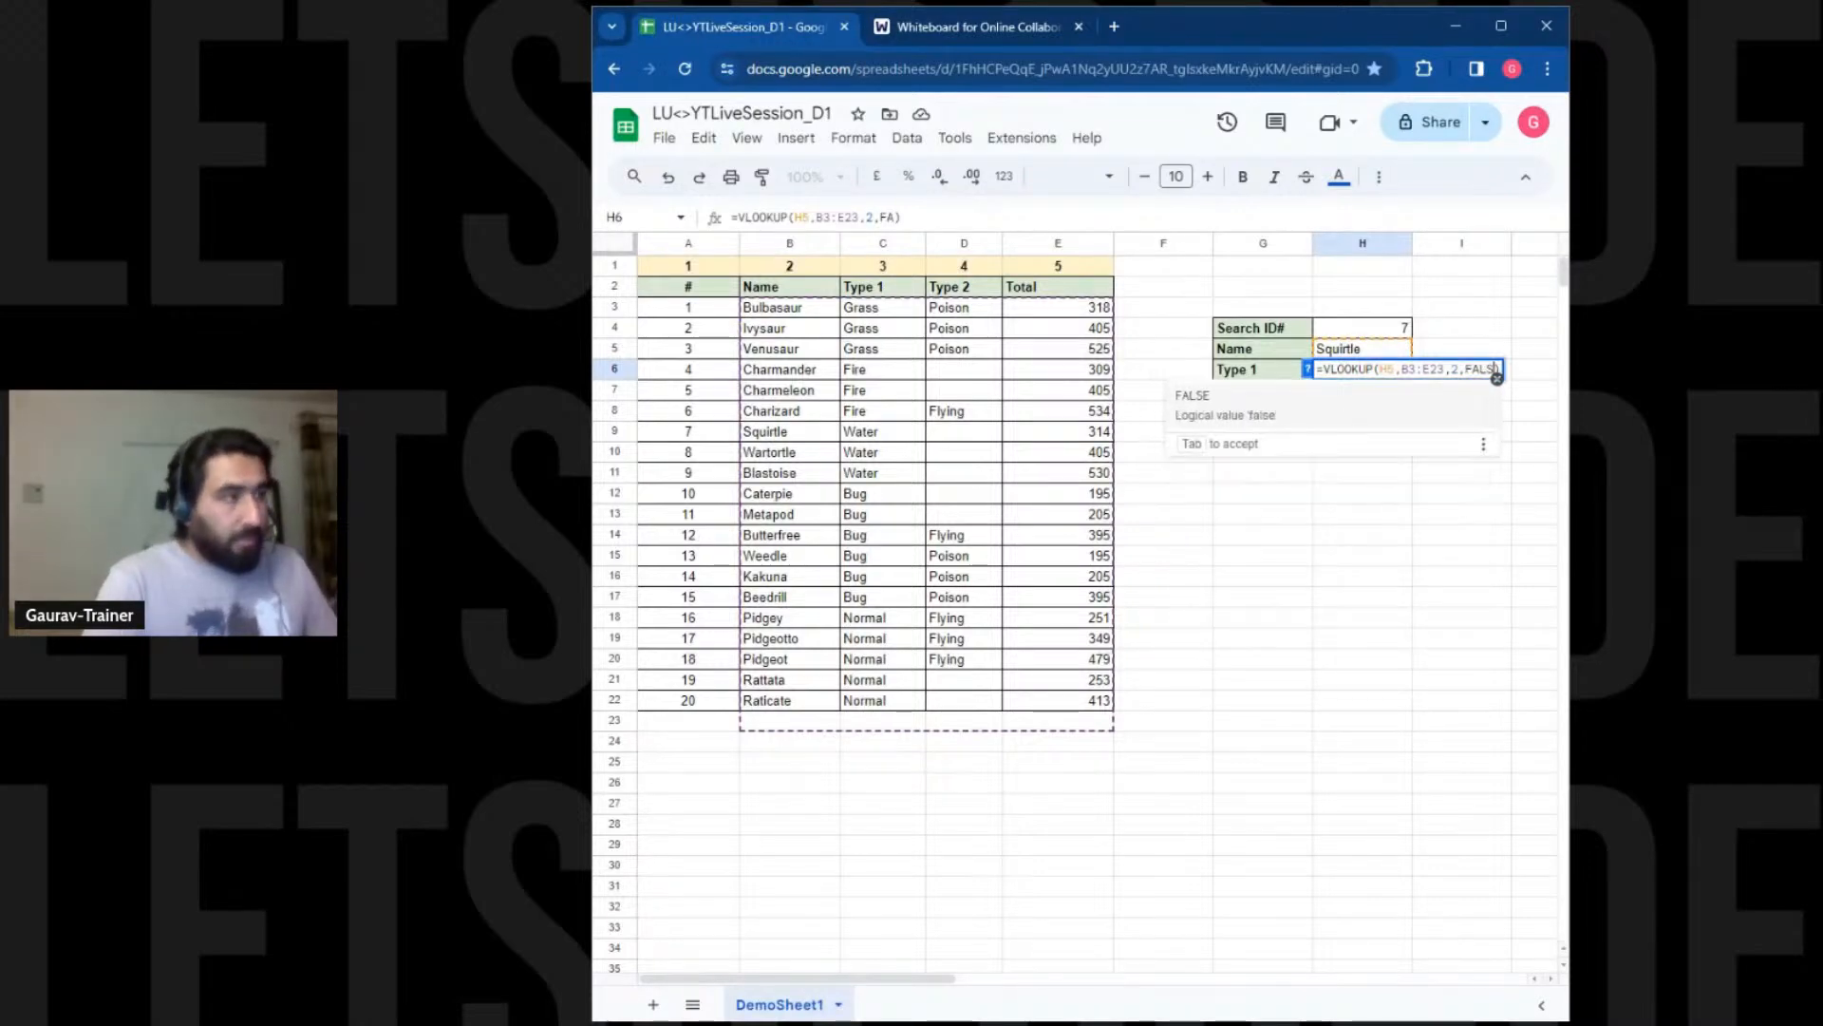
key(Return)
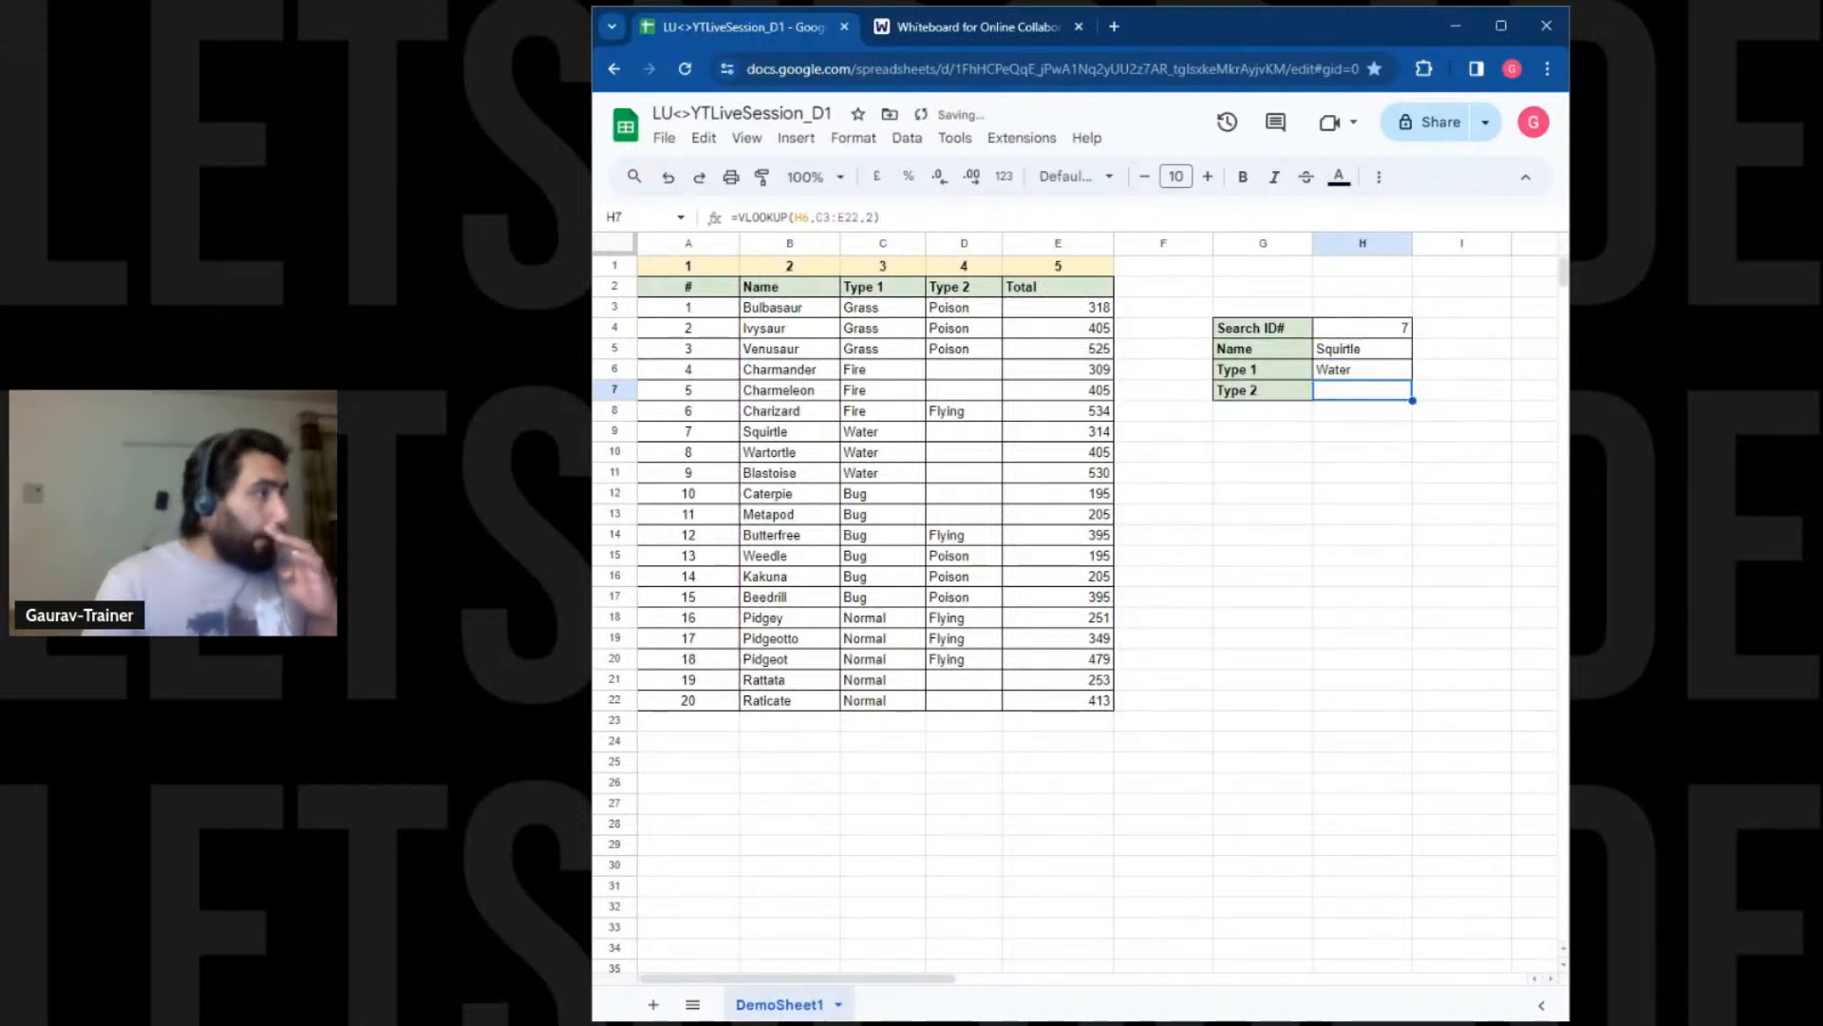
Add FALSE as the exact-match argument of the Type 2 VLOOKUP in H7 and compare the results with the Squirtle row
double_click(1349, 394)
click(1461, 391)
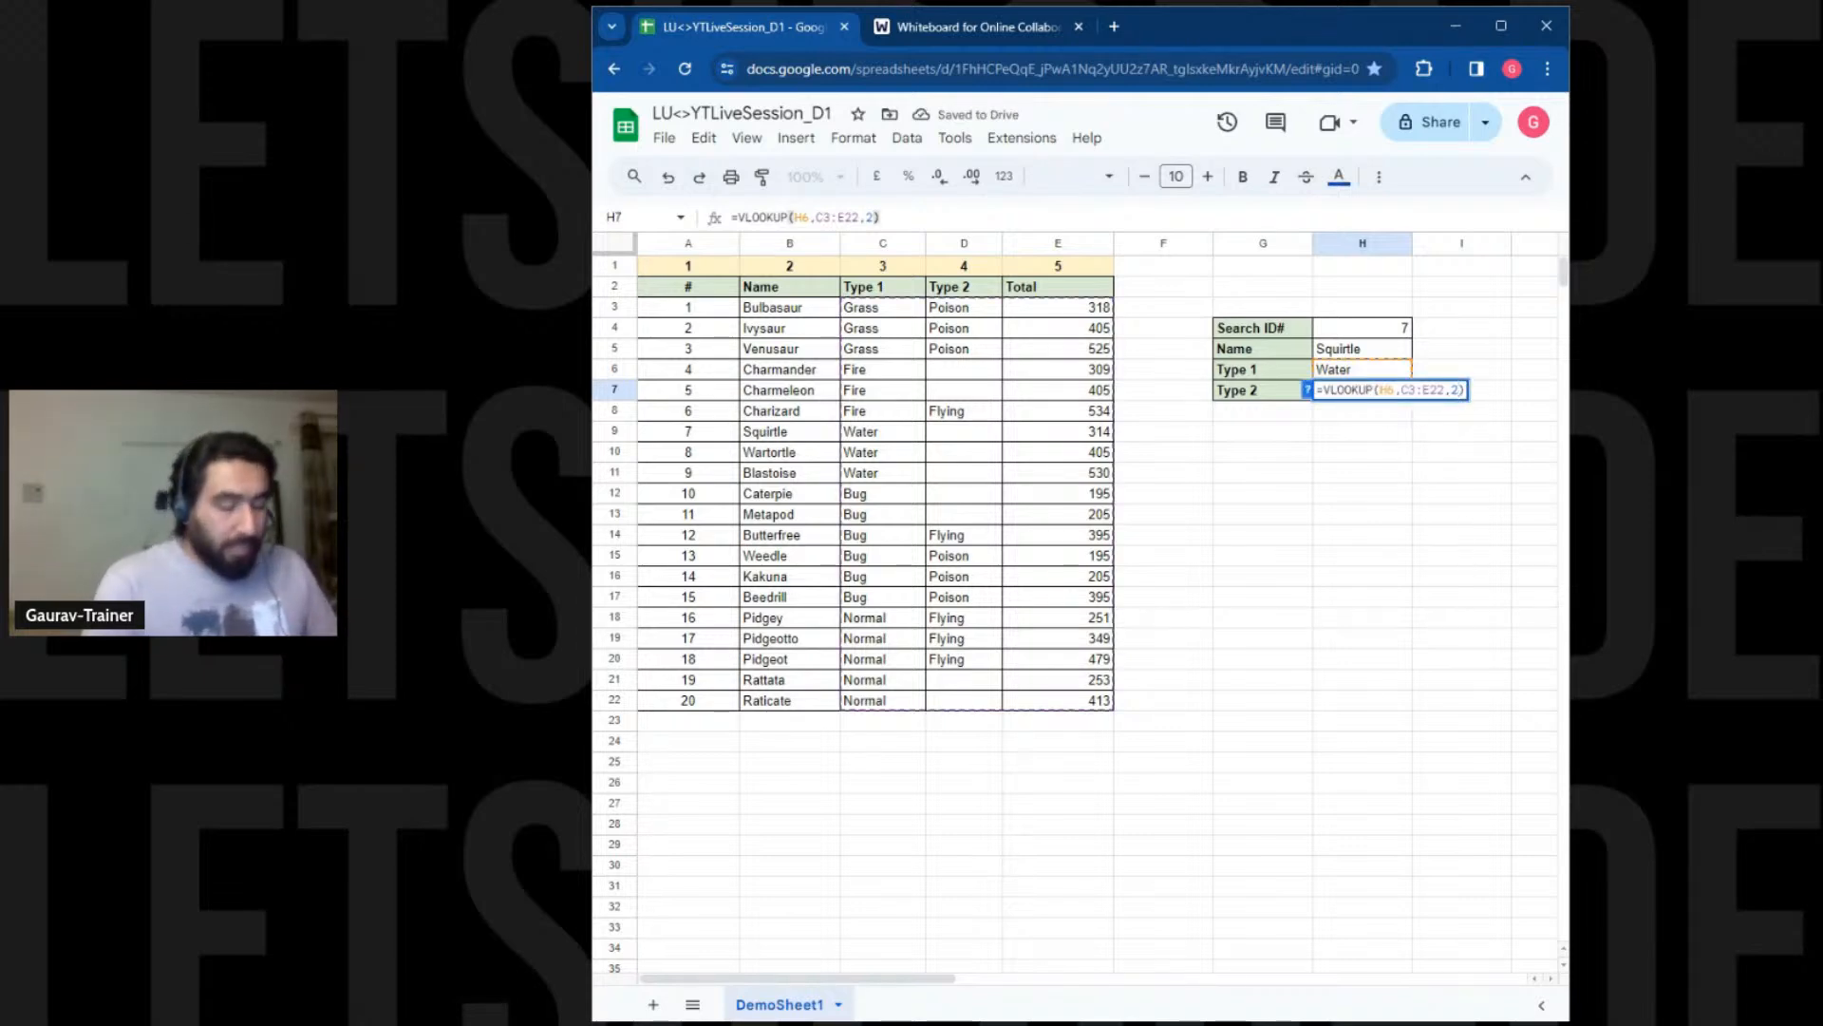
text(,FALSE)
key(Return)
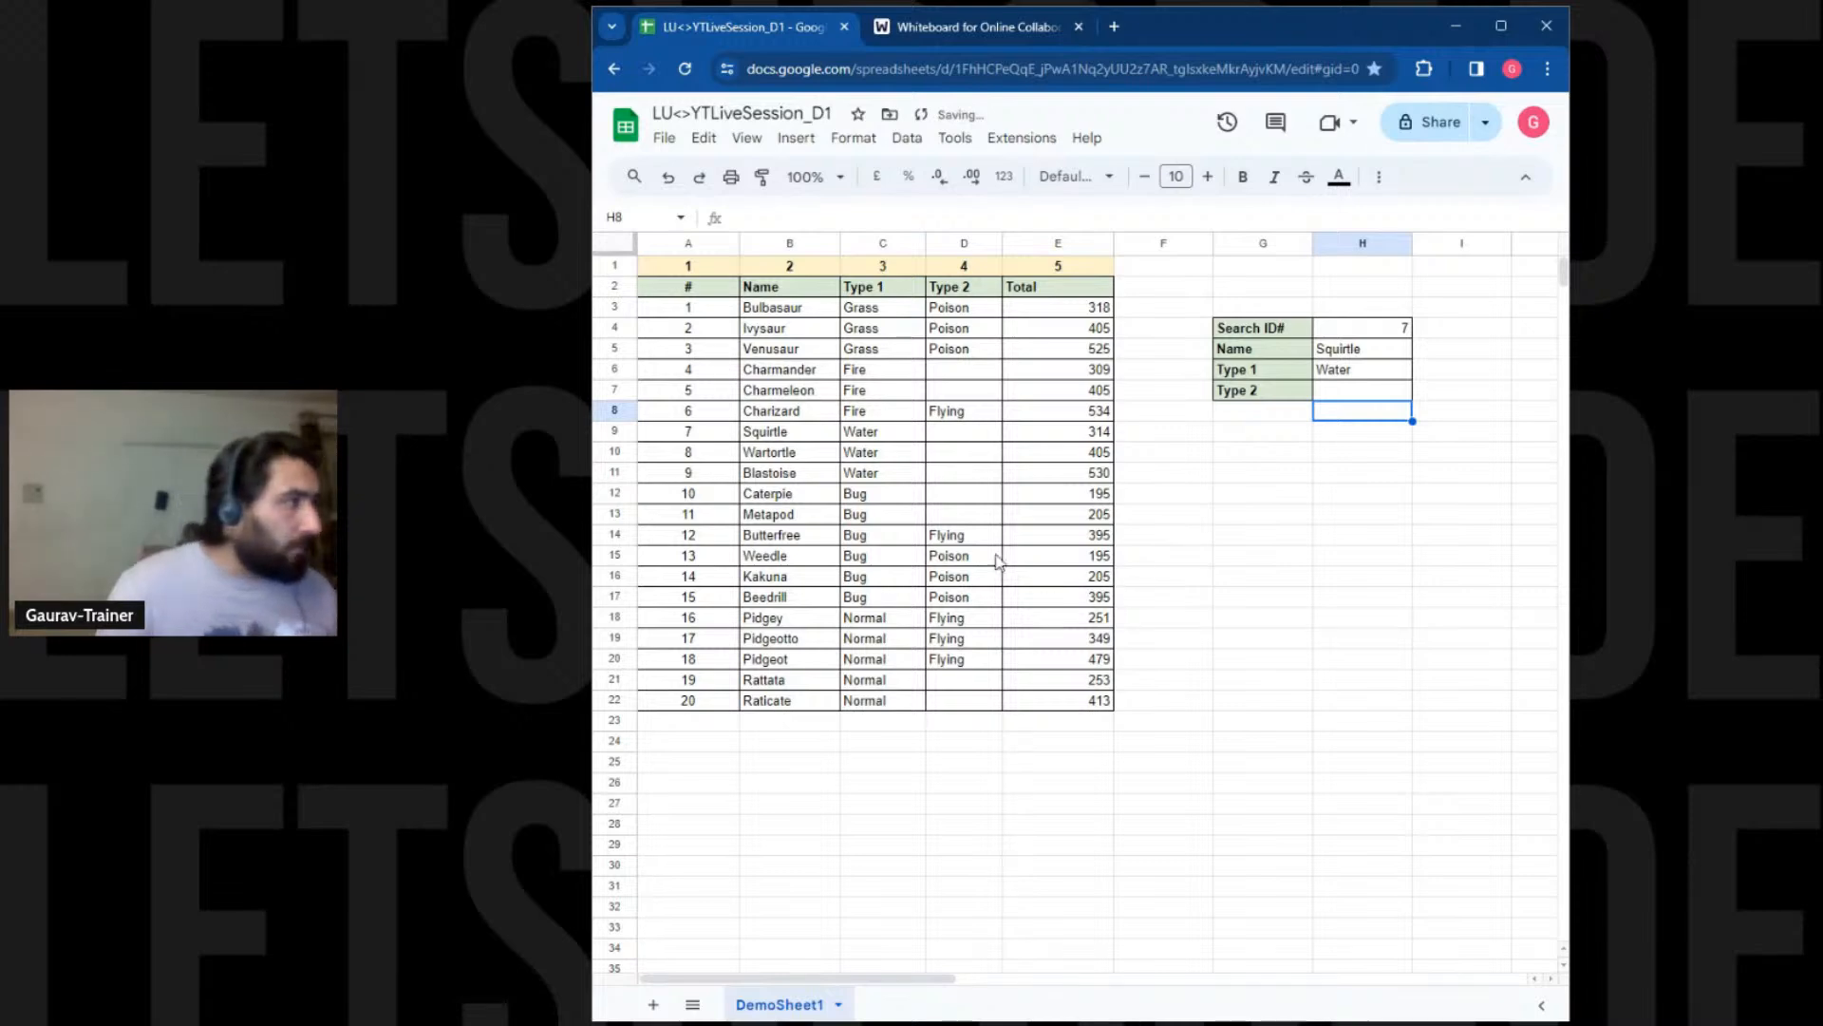
drag(817, 433, 954, 444)
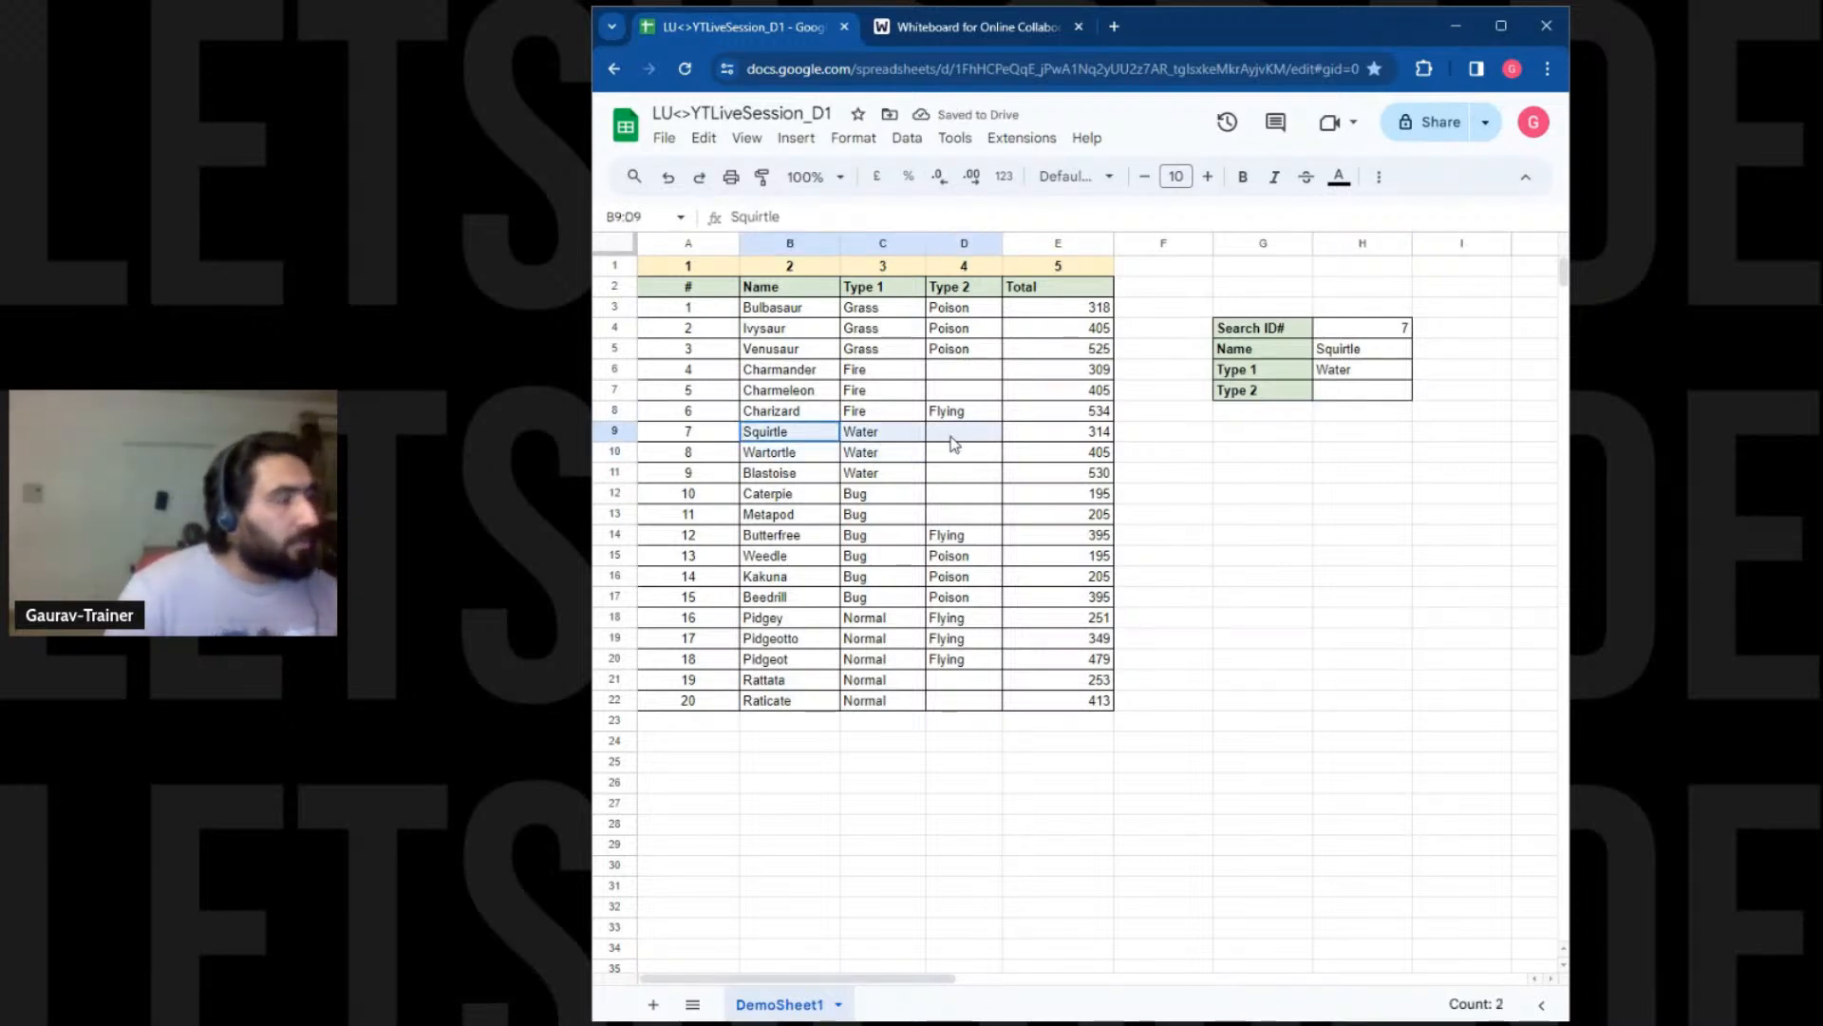
Set the Search ID# in H4 to 6
drag(1368, 334, 1453, 337)
click(1374, 334)
text(6)
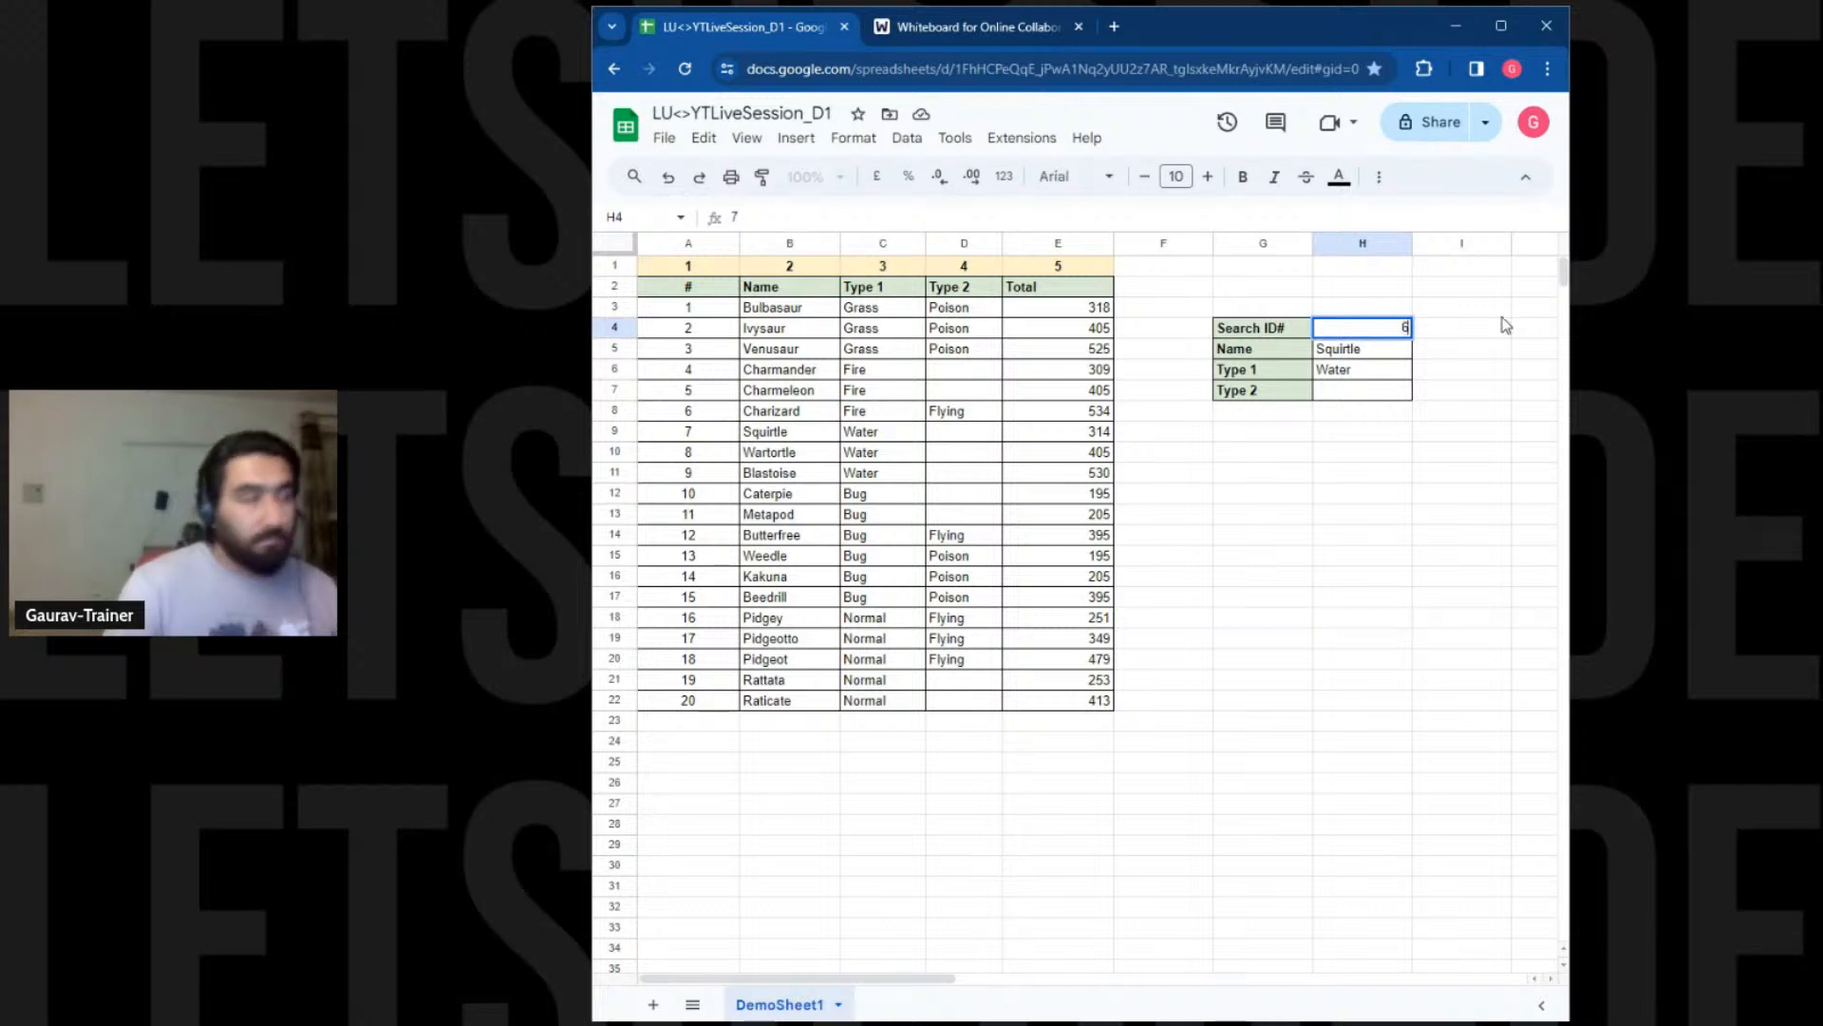
key(Return)
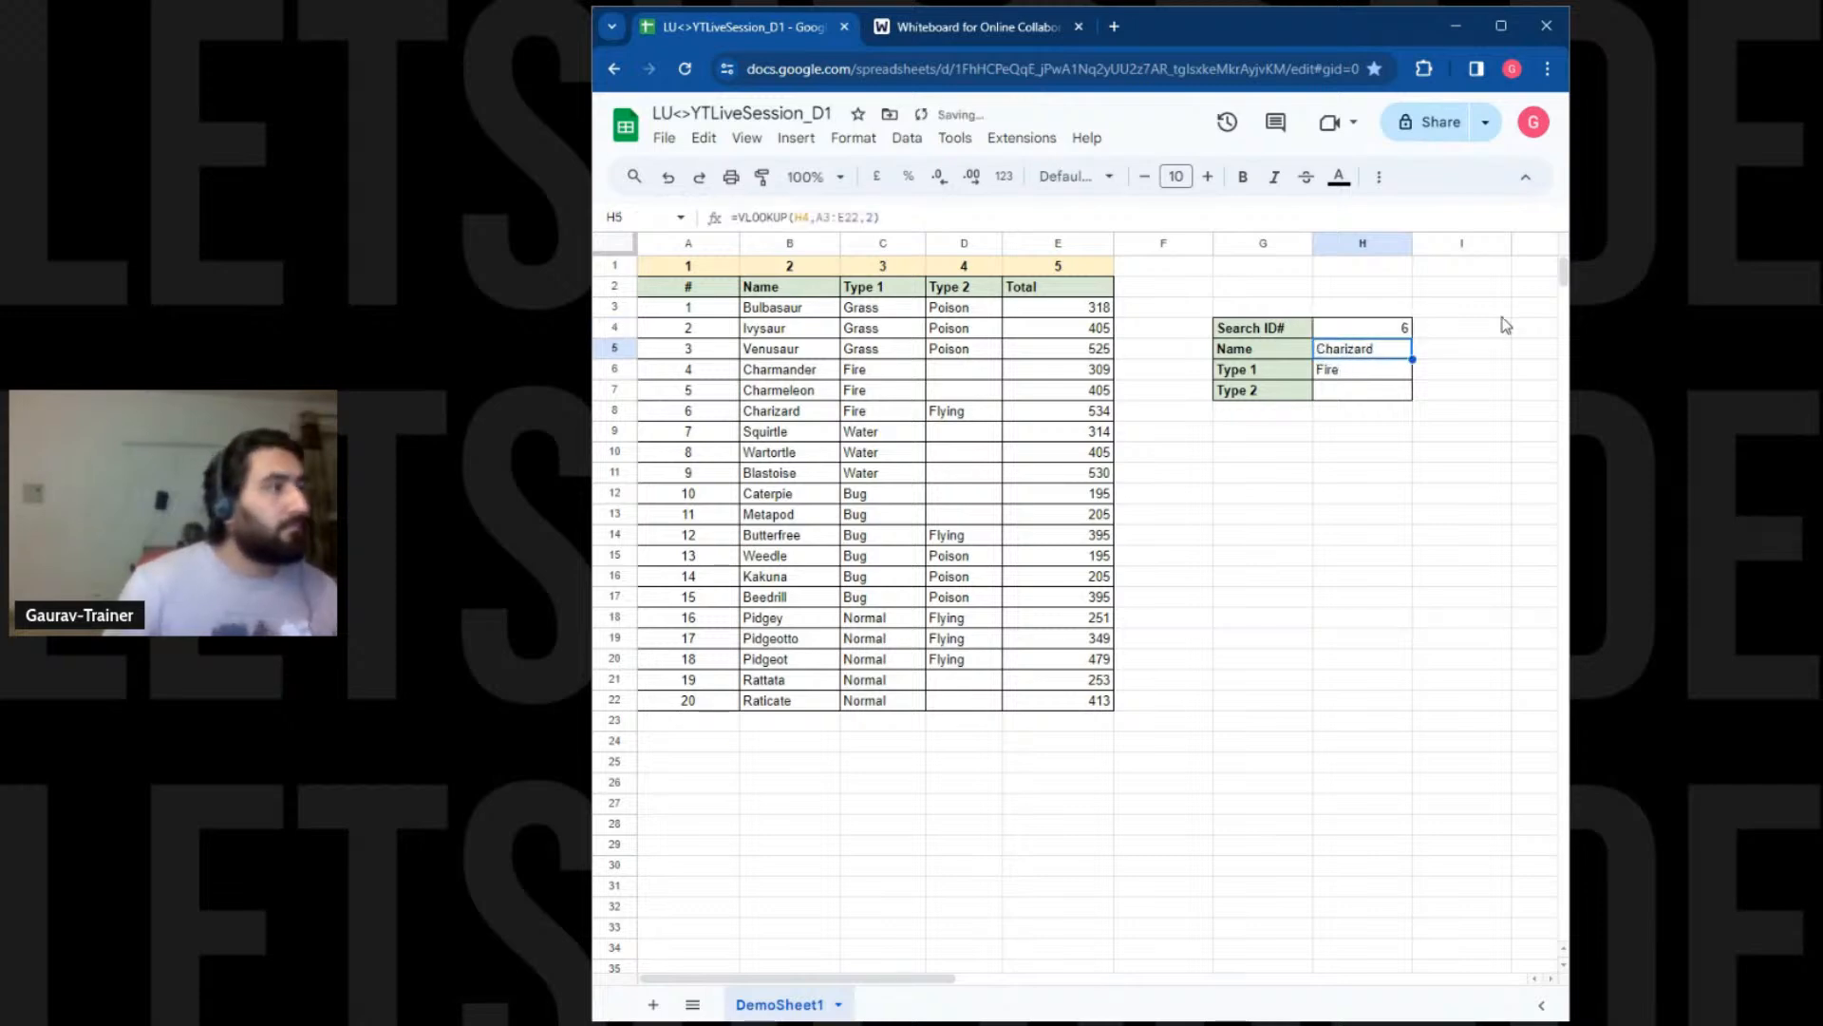
Examine the Type 1 and Type 2 VLOOKUP formulas in H6 and H7 against the first Fire row of the Pokémon table
click(1394, 392)
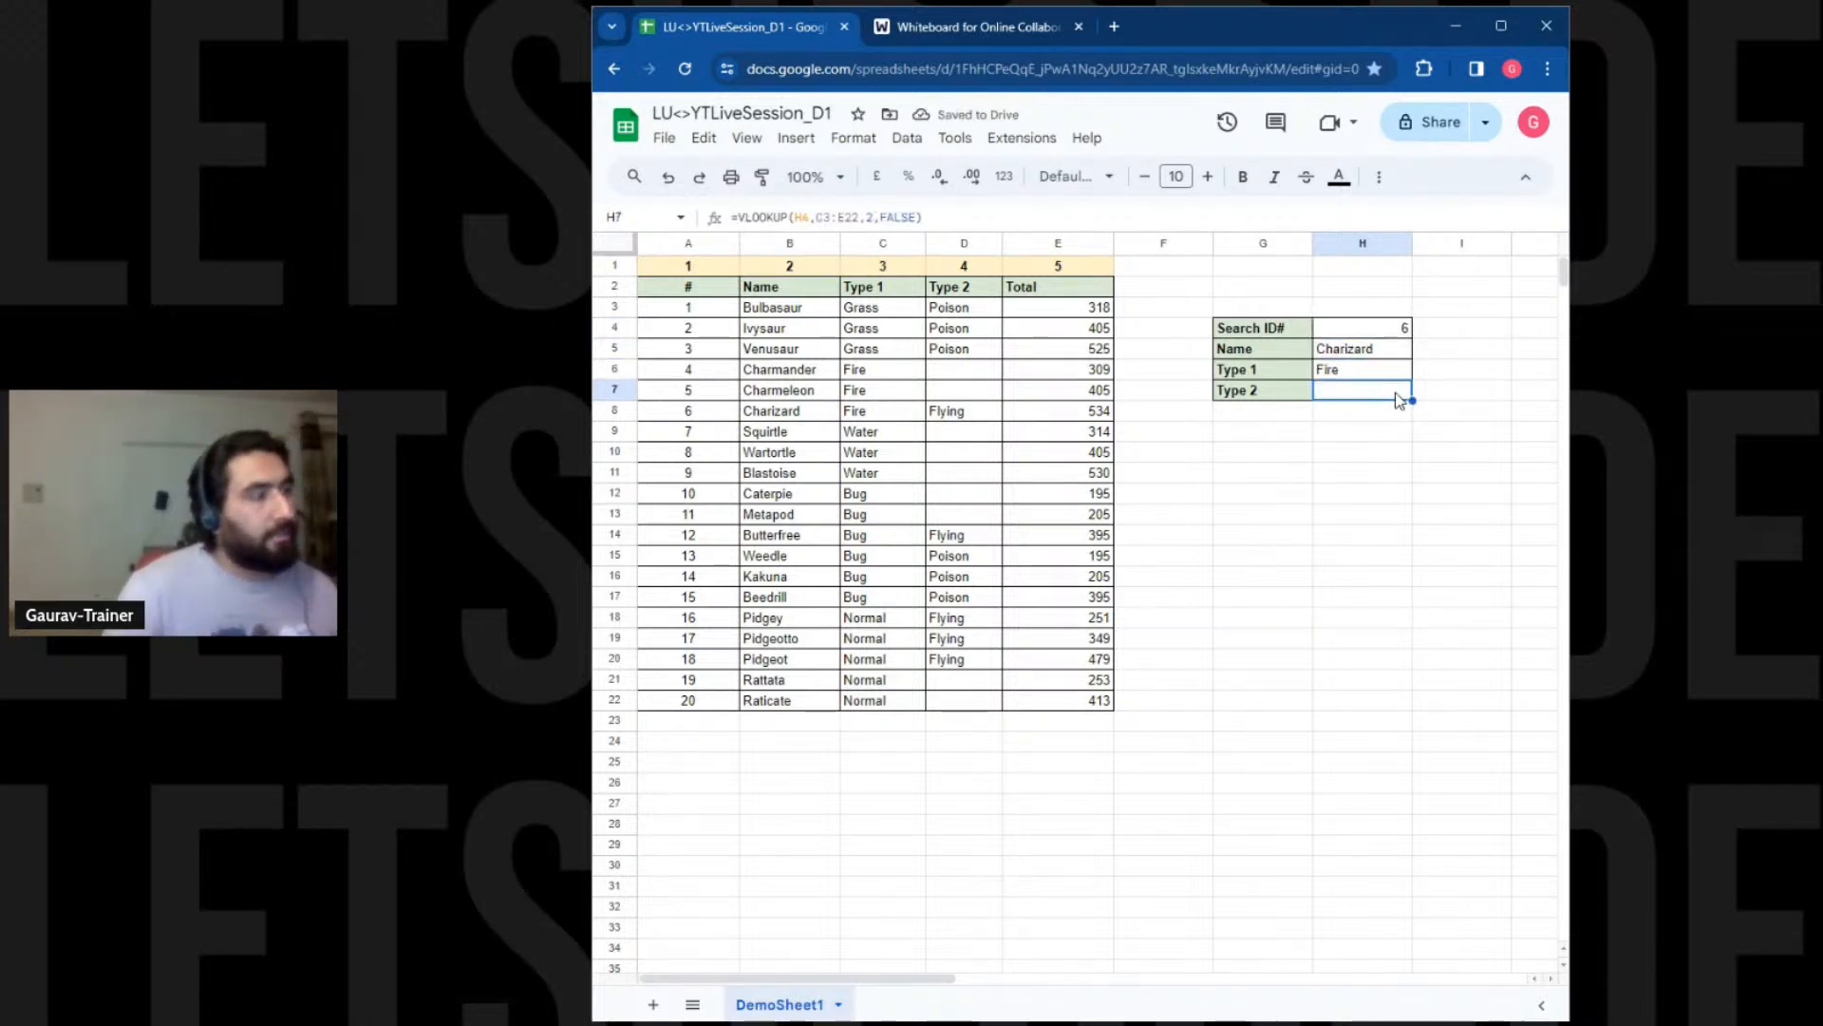
double_click(1384, 393)
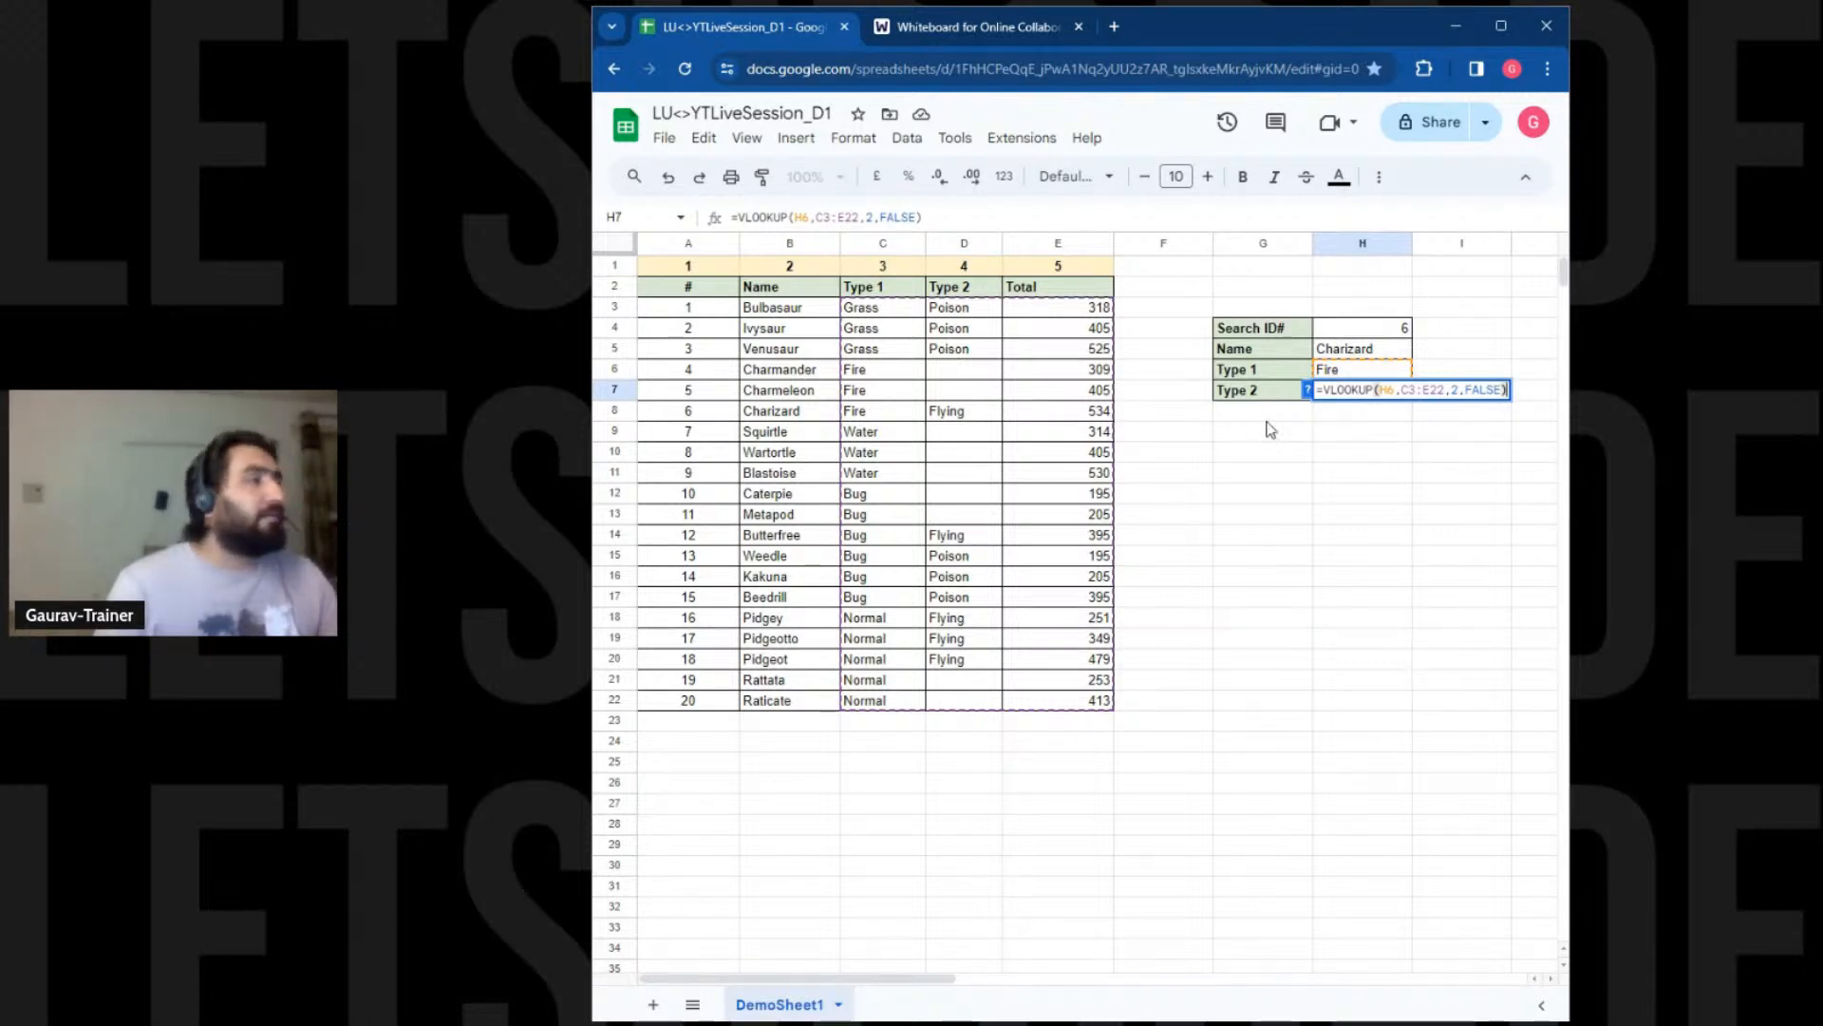
click(1379, 435)
click(1349, 373)
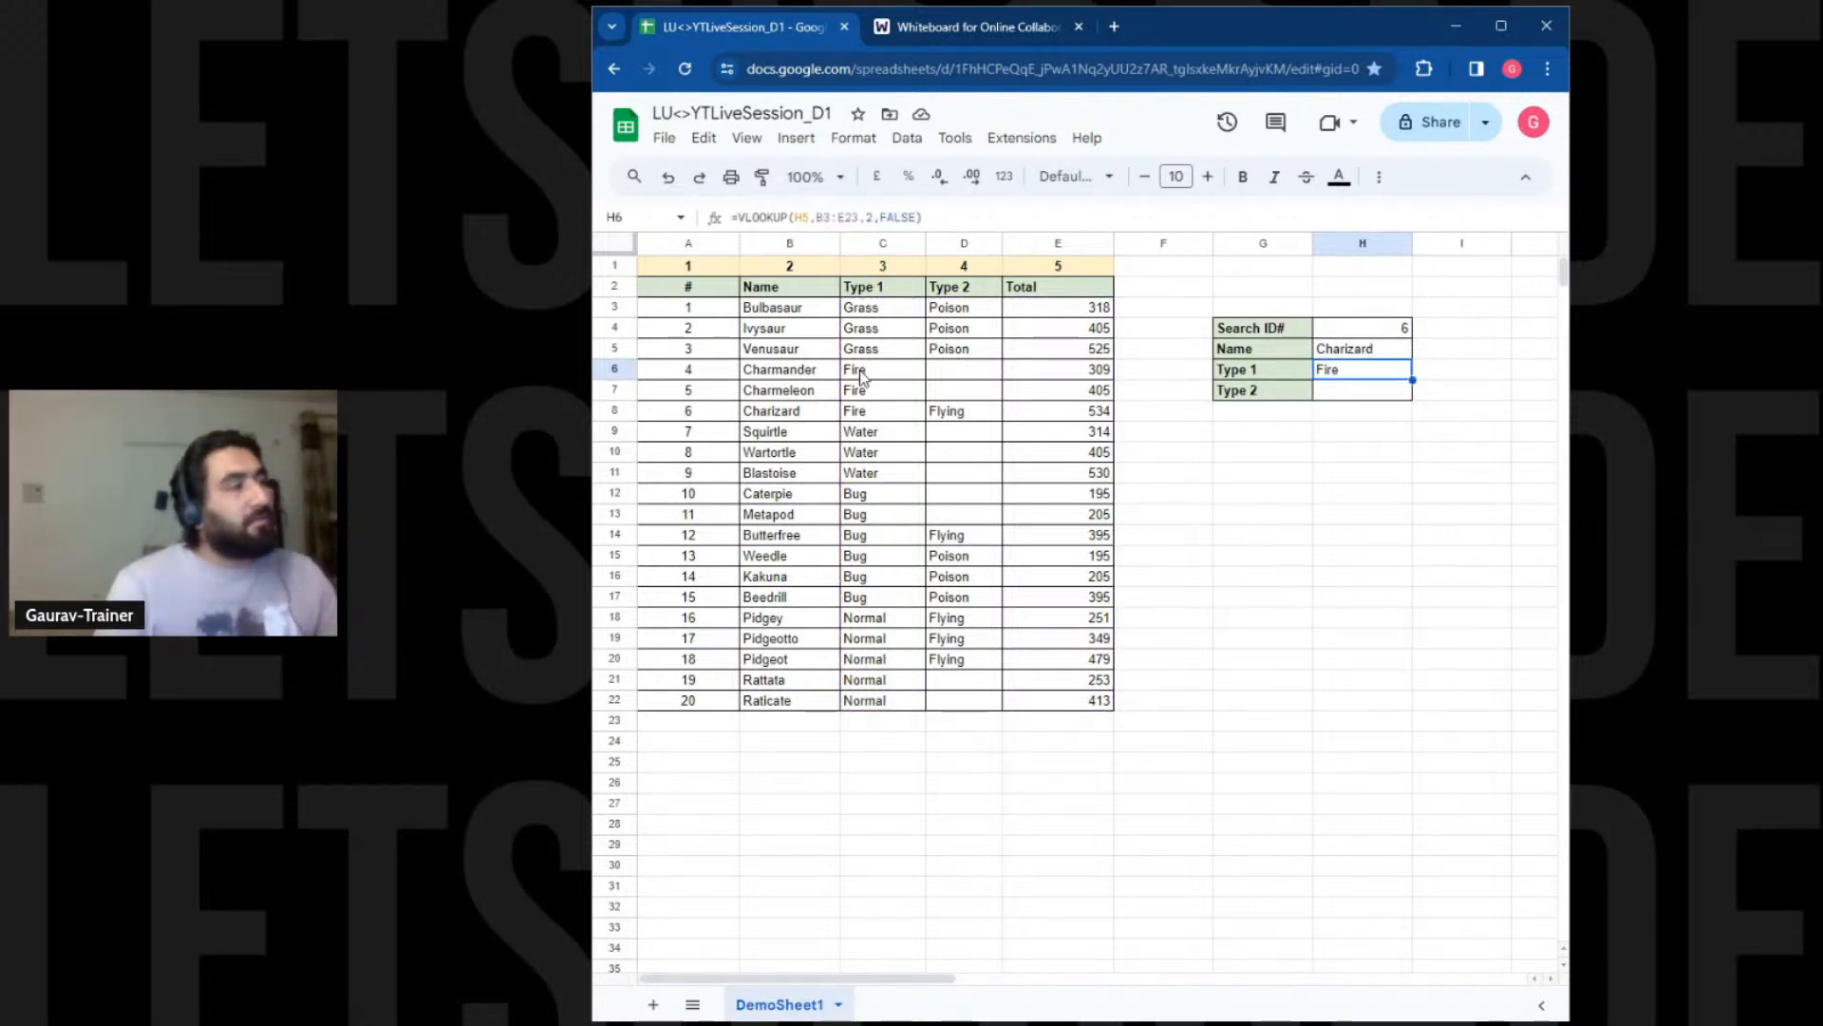
click(893, 374)
drag(892, 373, 959, 374)
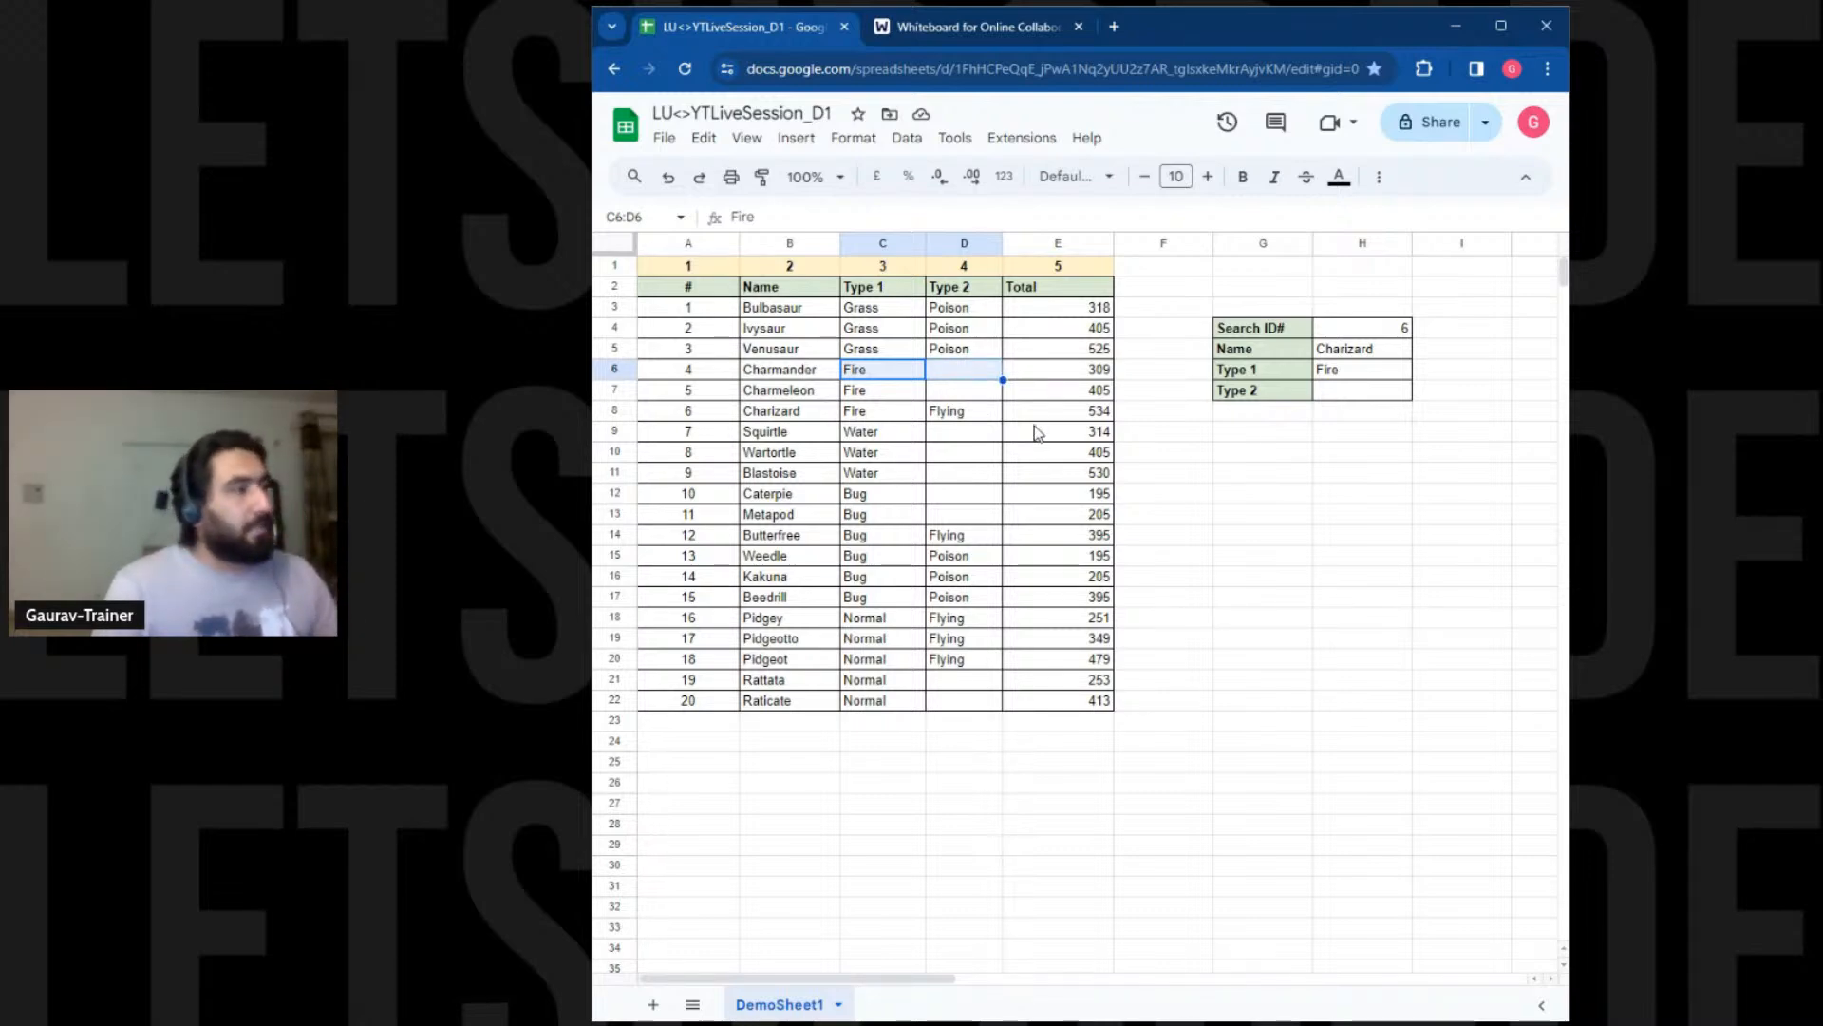
click(1346, 395)
double_click(1347, 394)
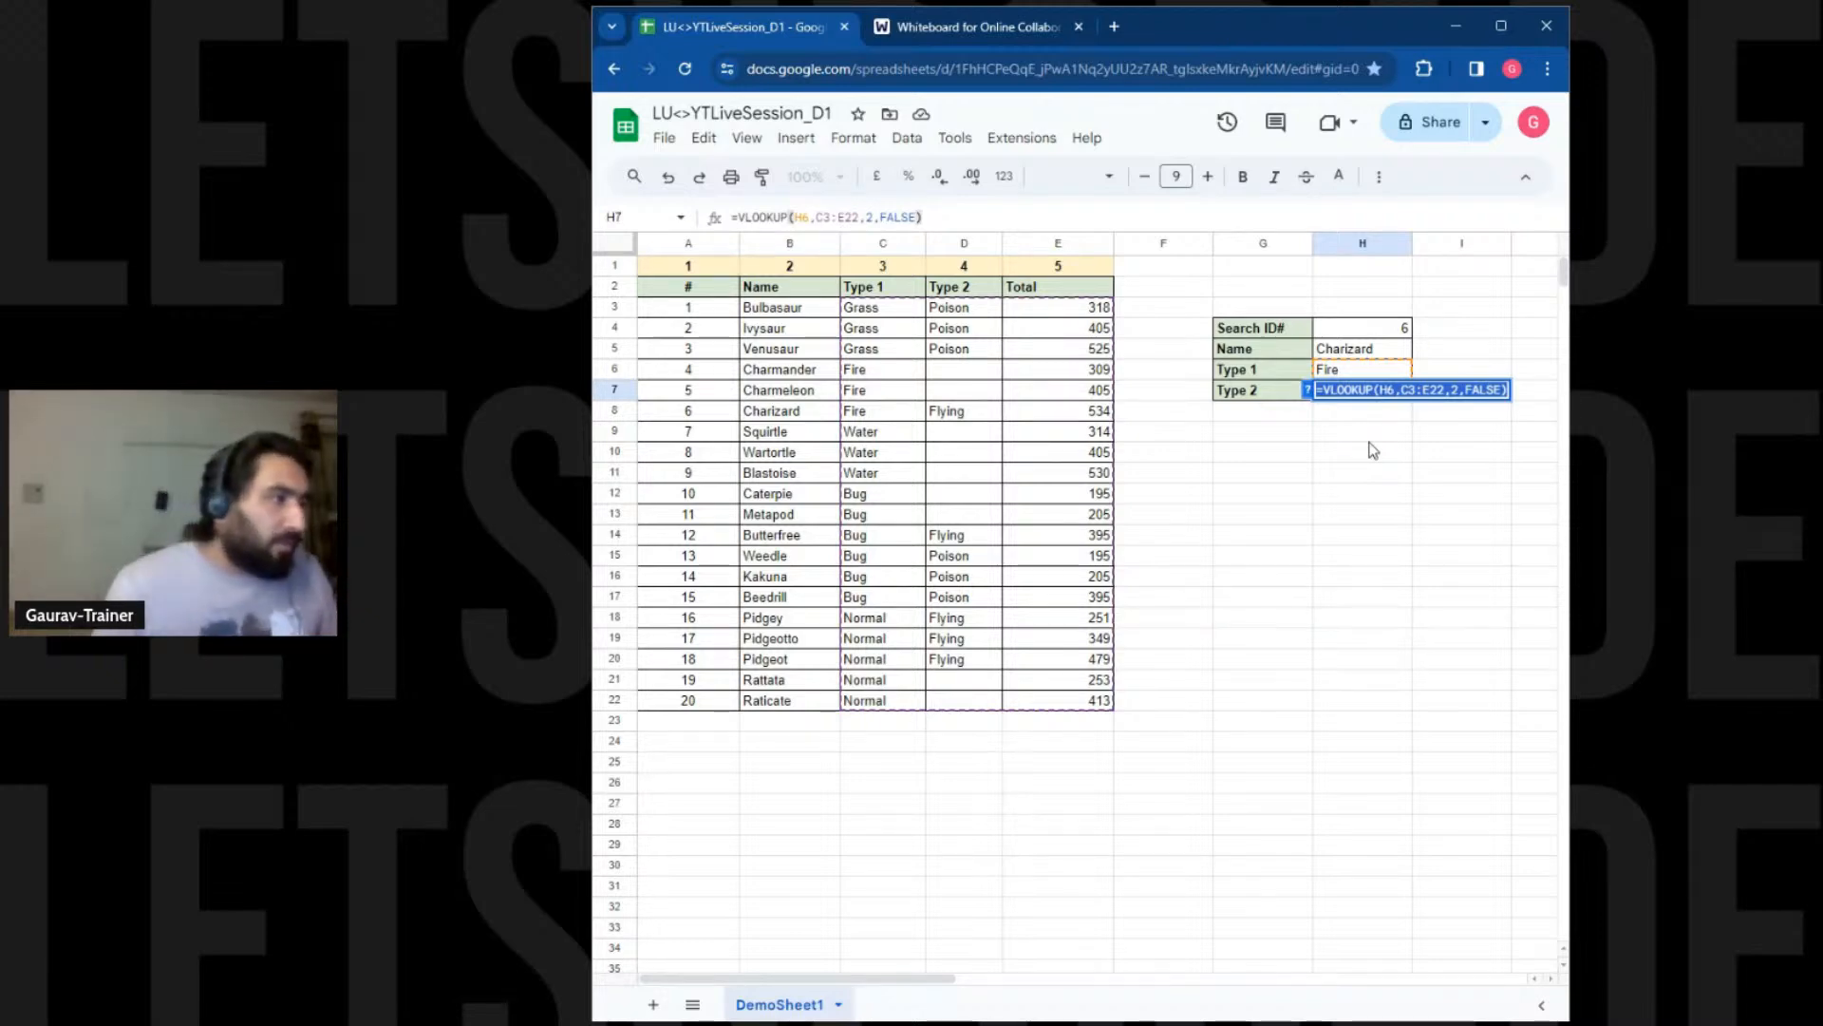
click(1379, 496)
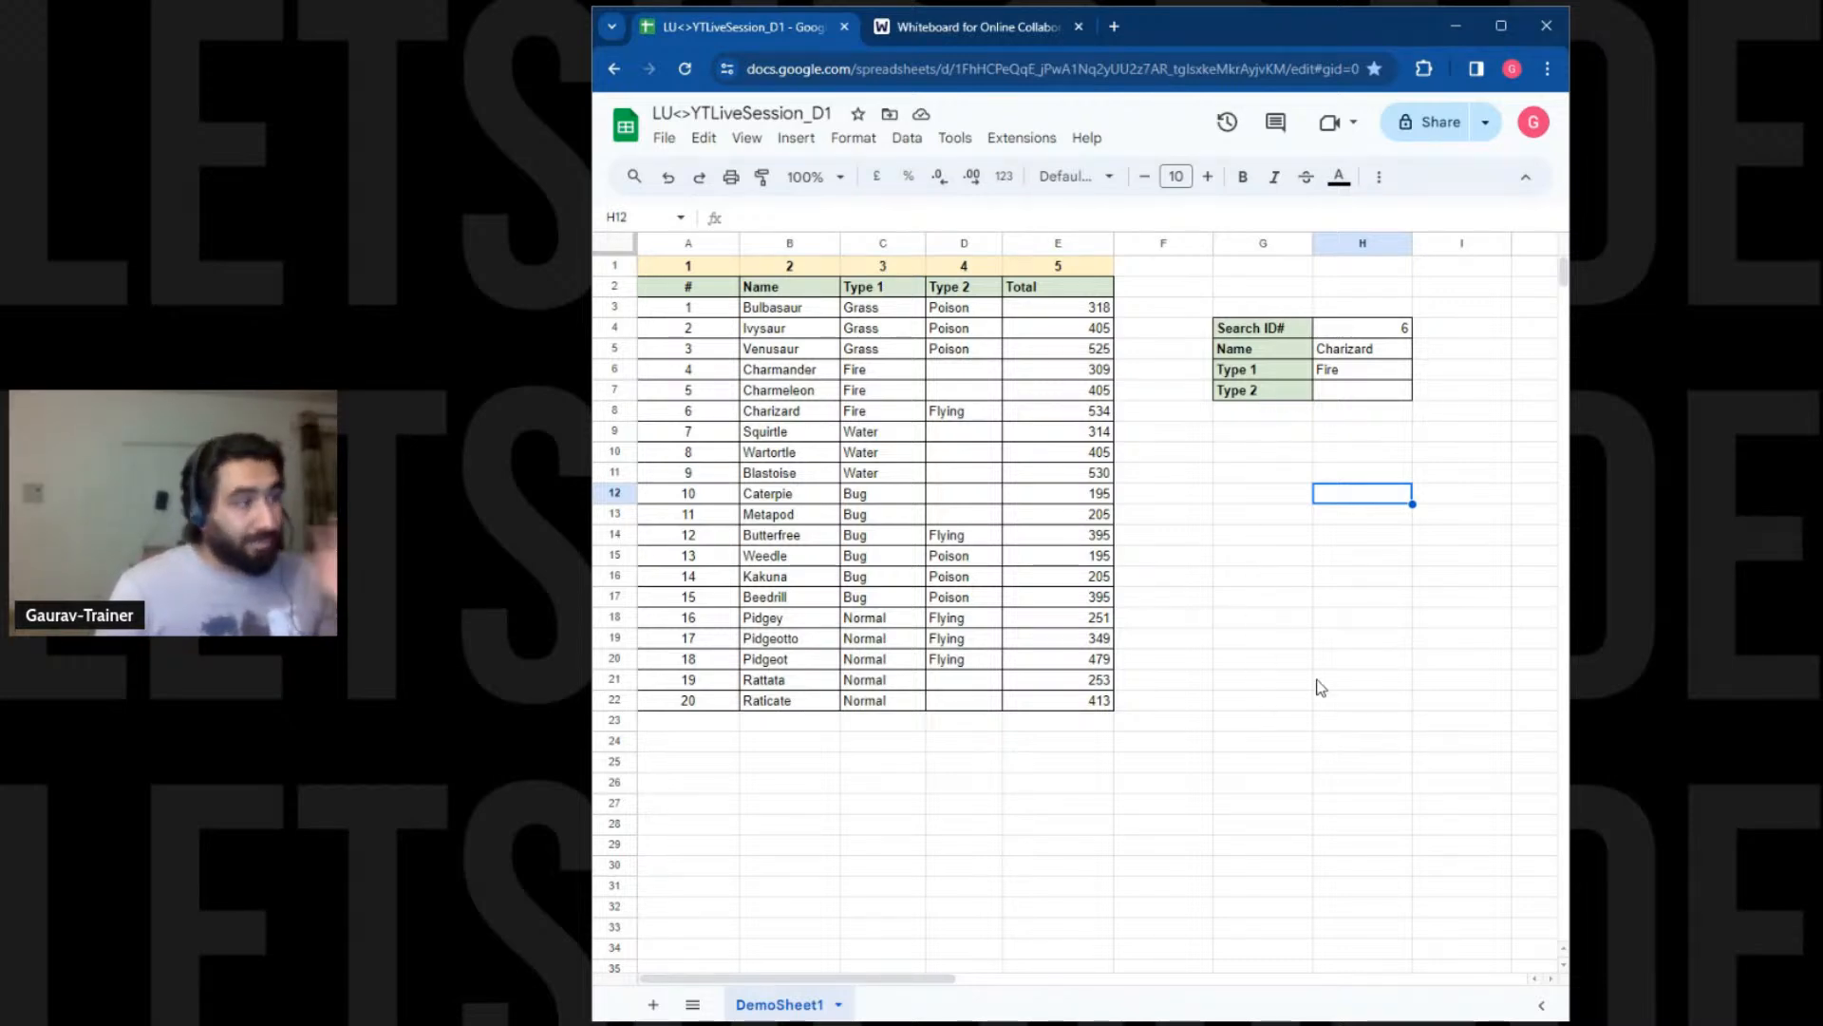
Set the Search ID# in H4 to 10 and check the results against the Caterpie row
double_click(1405, 329)
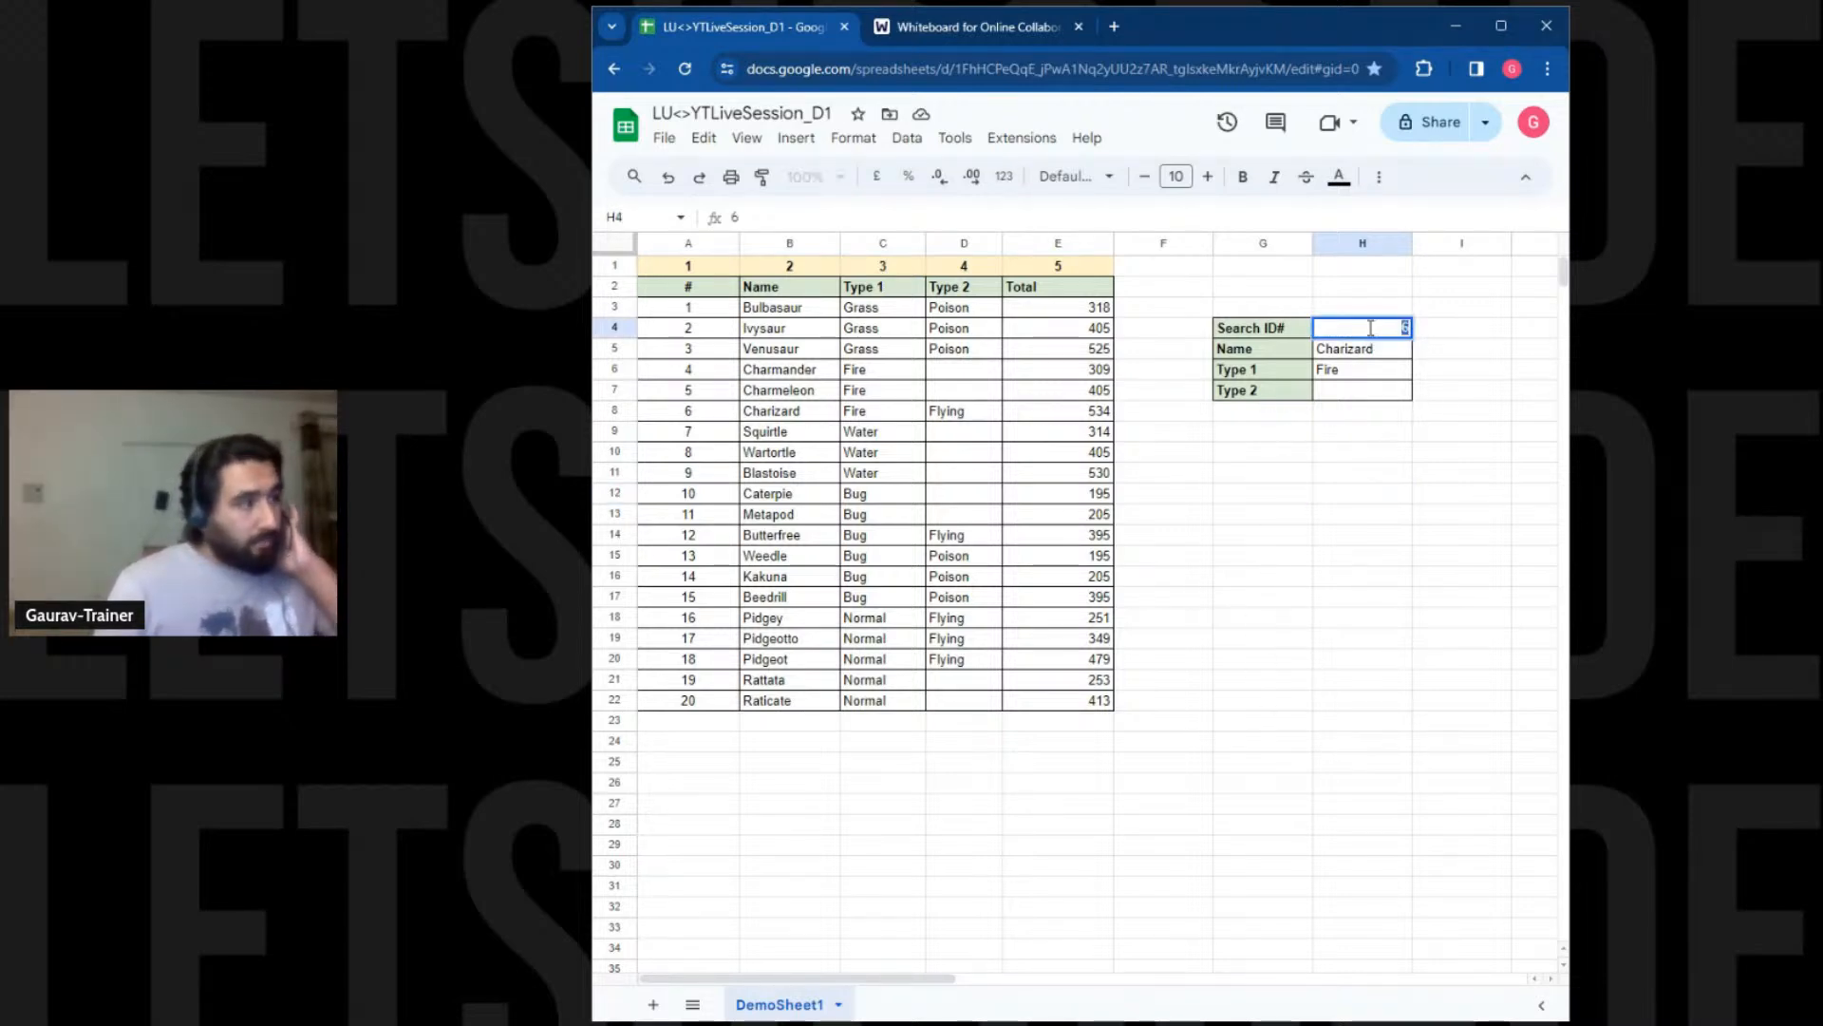
text(10)
key(Return)
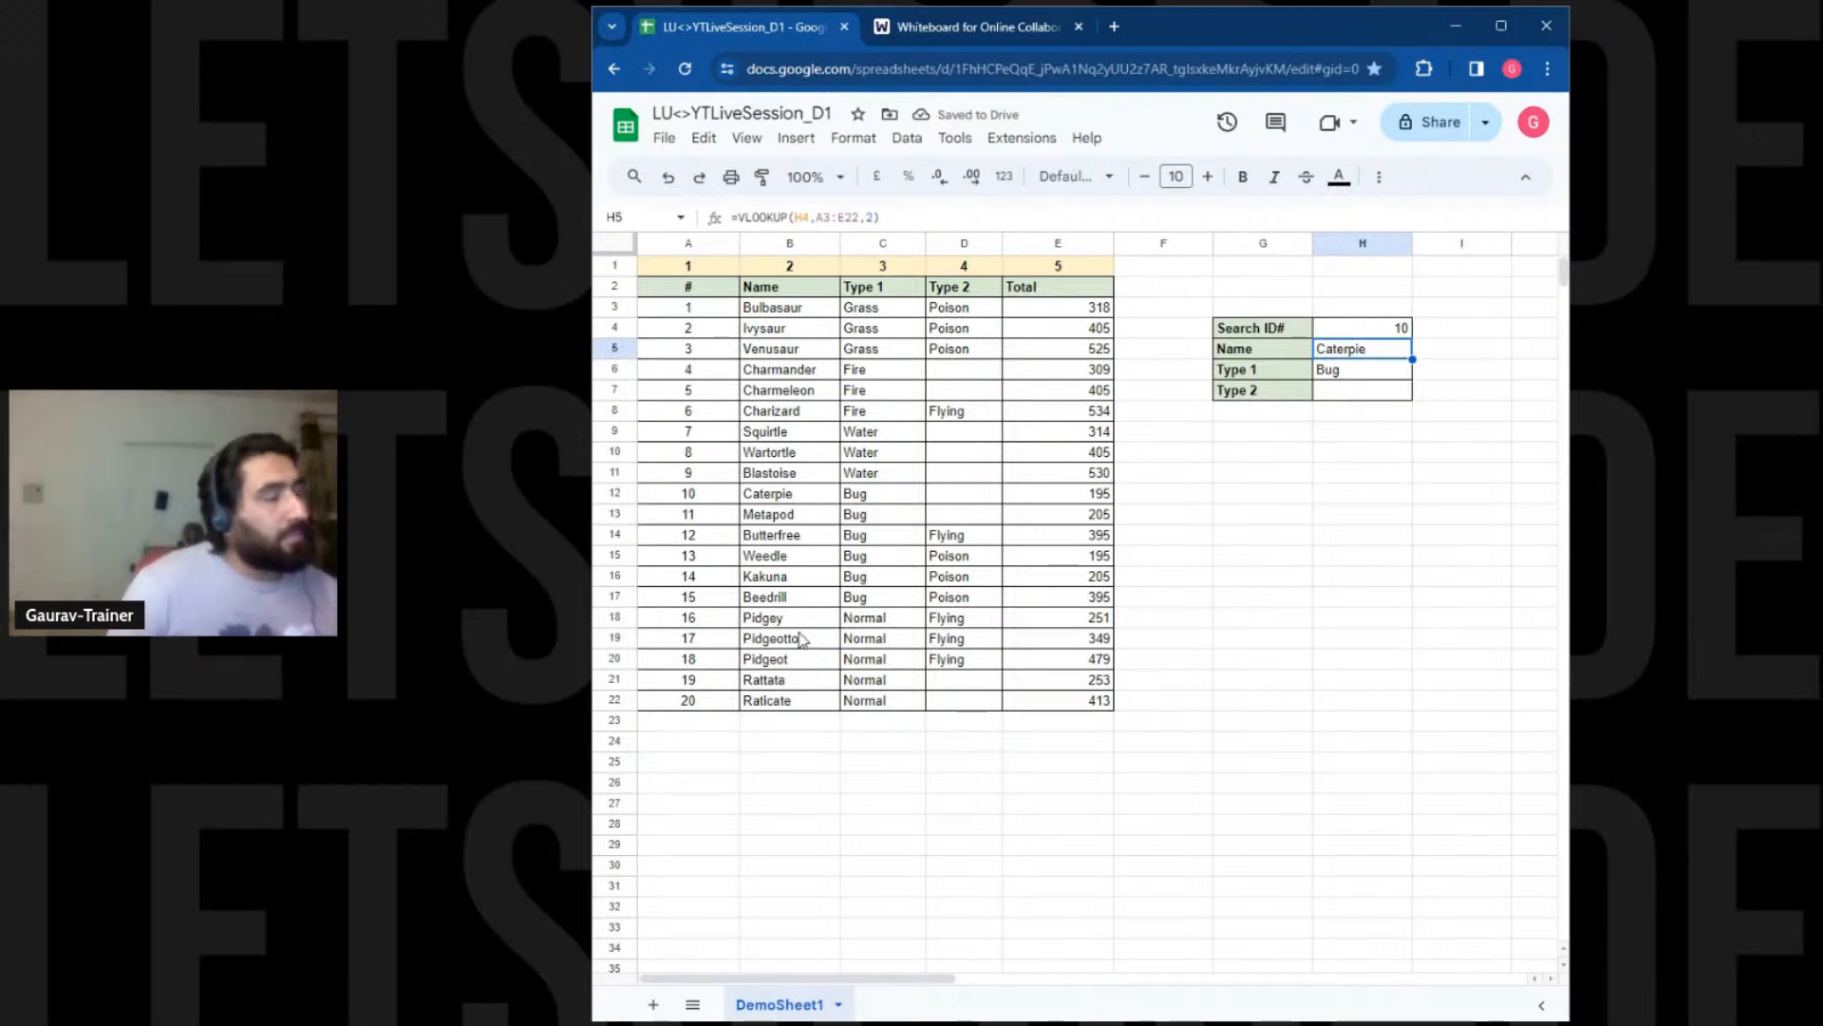
drag(707, 496, 967, 497)
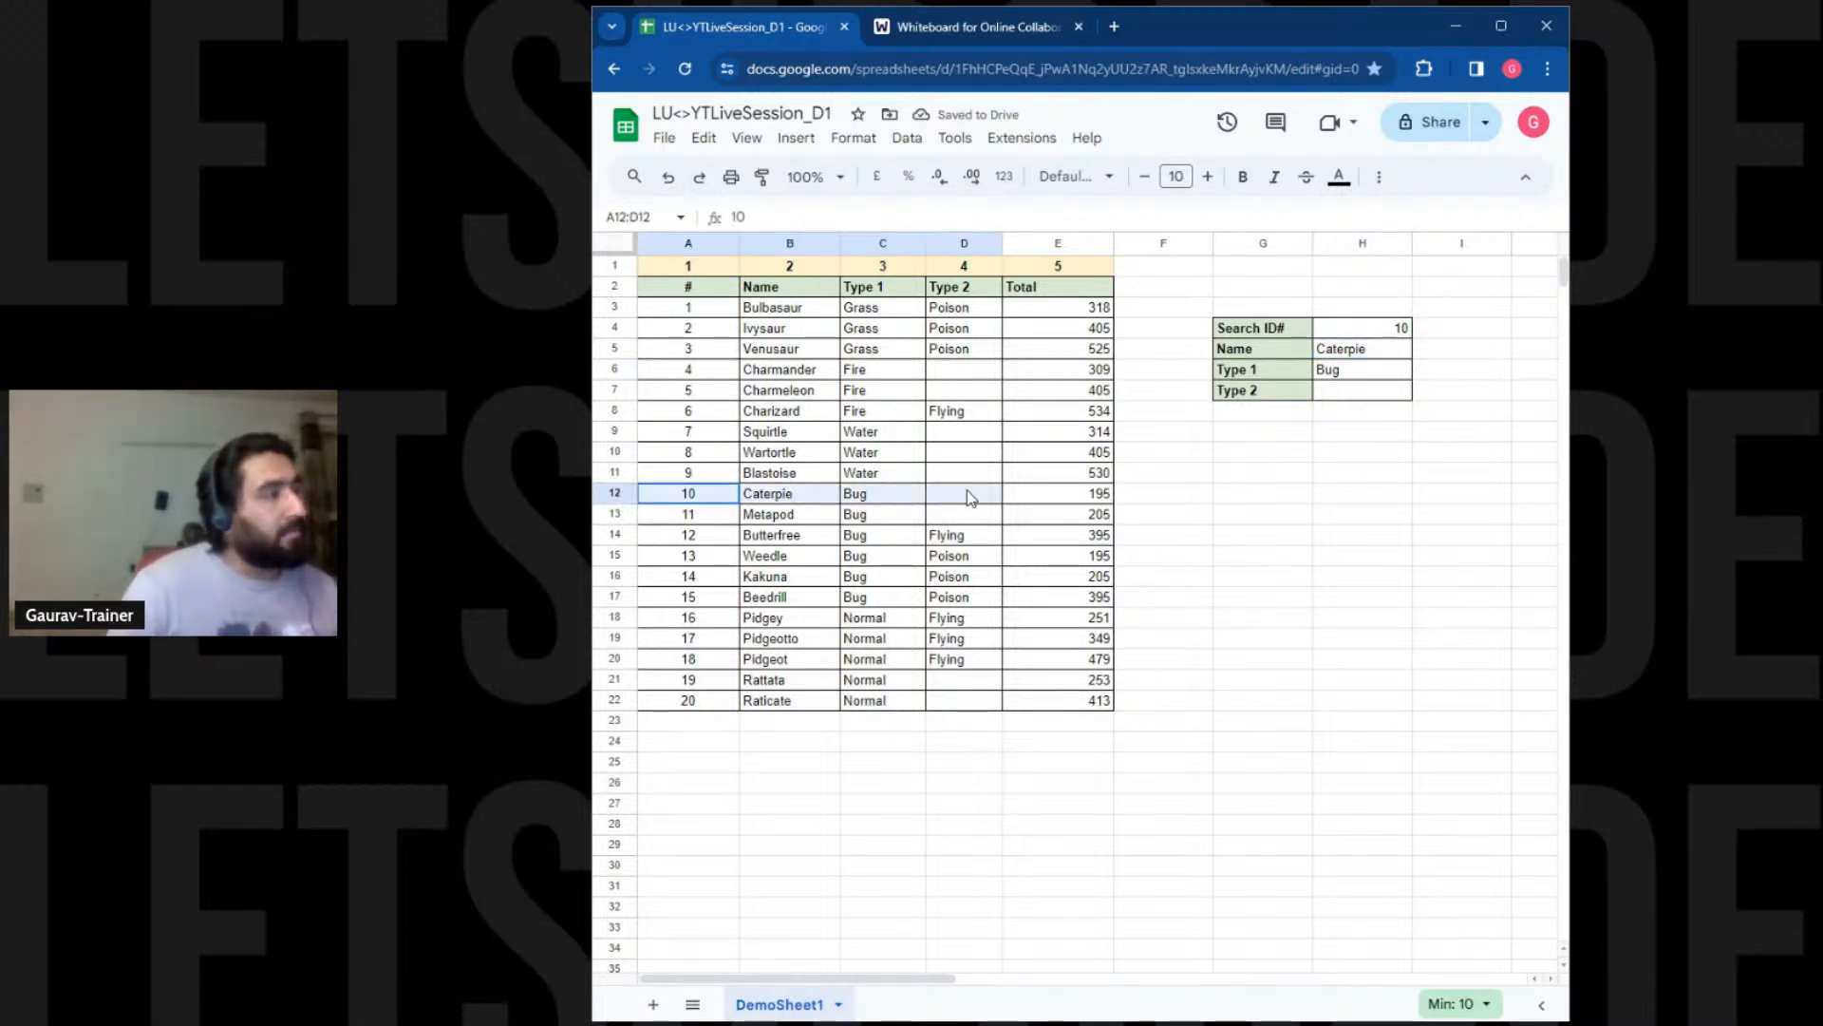
click(969, 498)
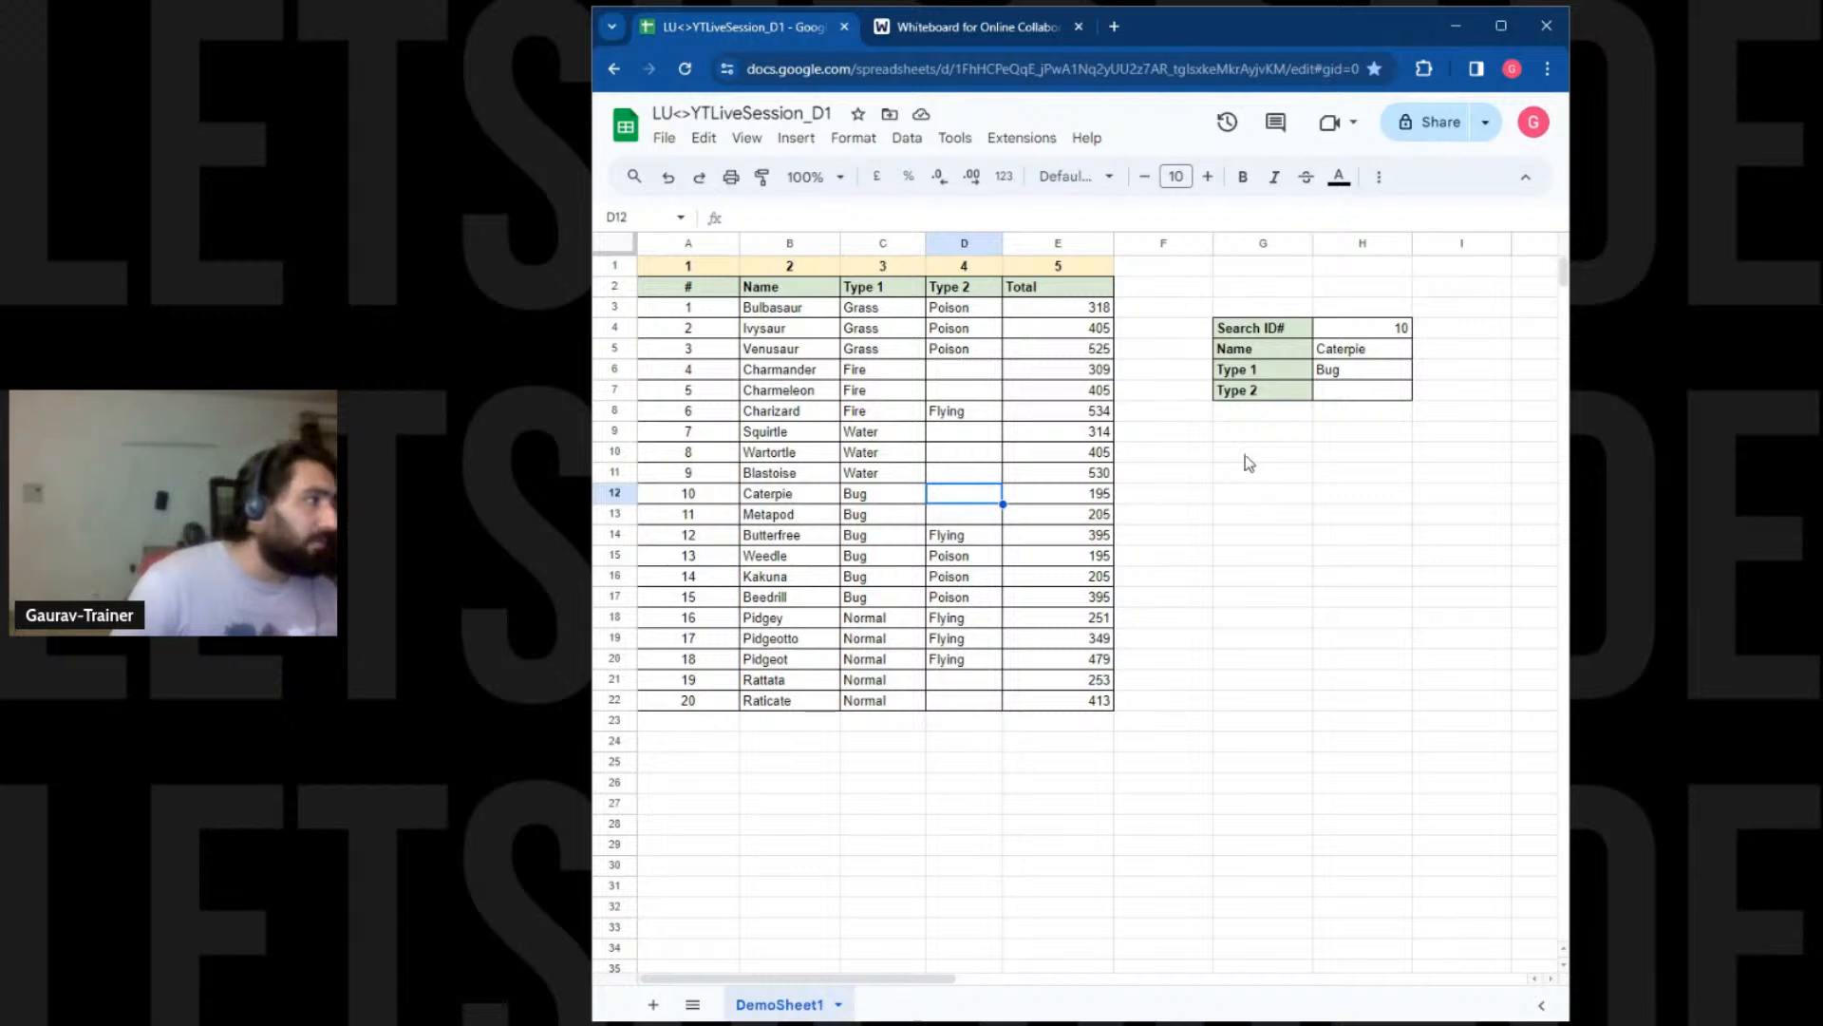
Set the Search ID# in H4 to 1 and check the results against the Bulbasaur row
click(1382, 327)
double_click(1382, 326)
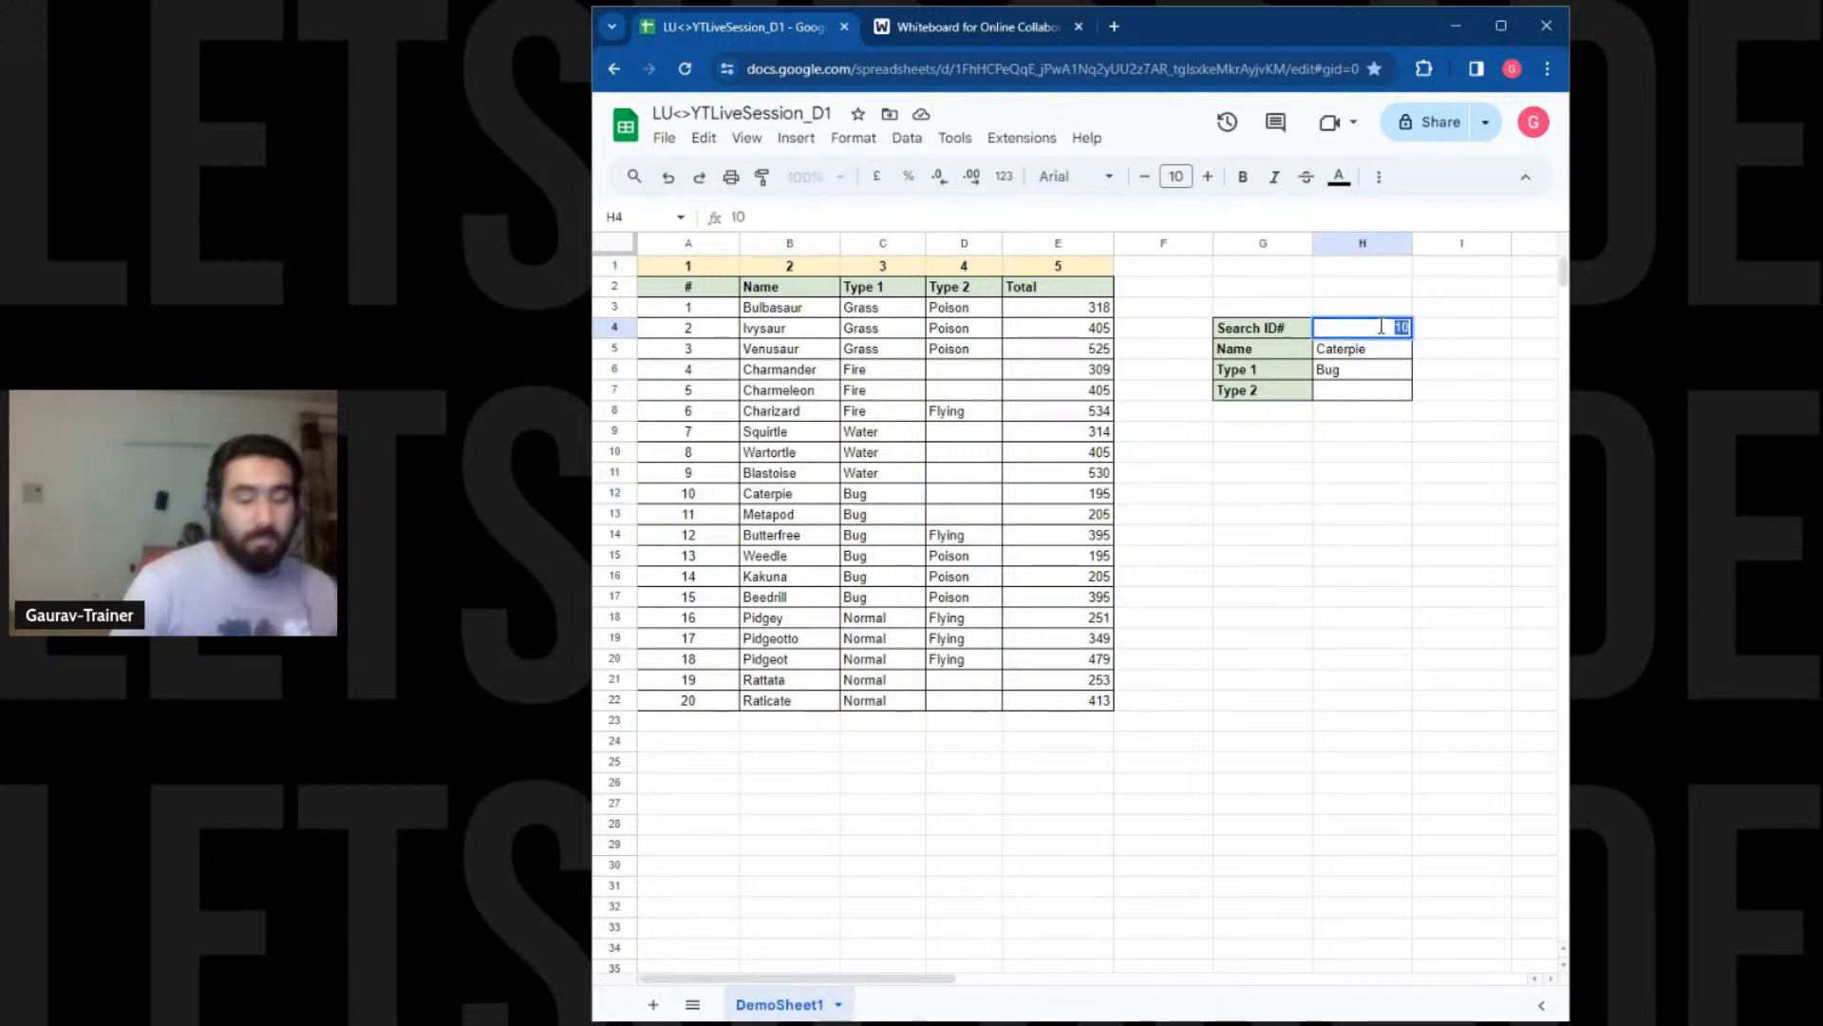
key(BackSpace)
key(Return)
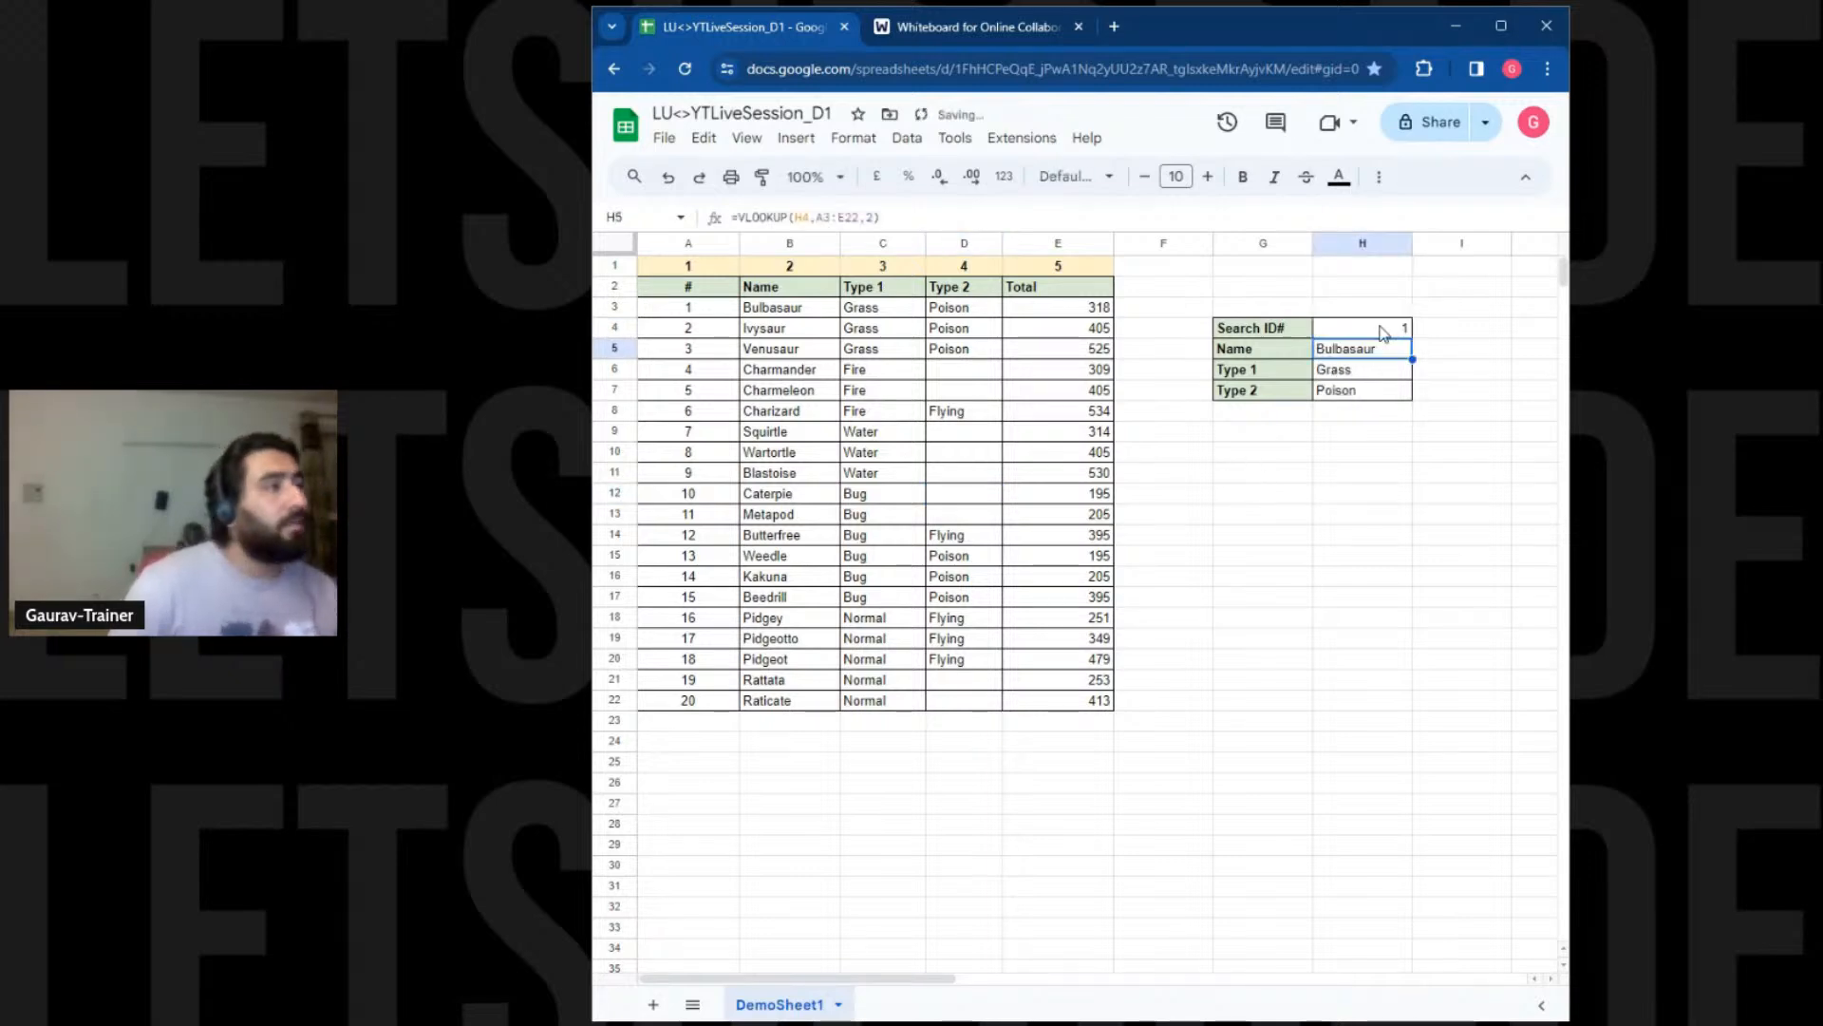
click(836, 313)
click(886, 319)
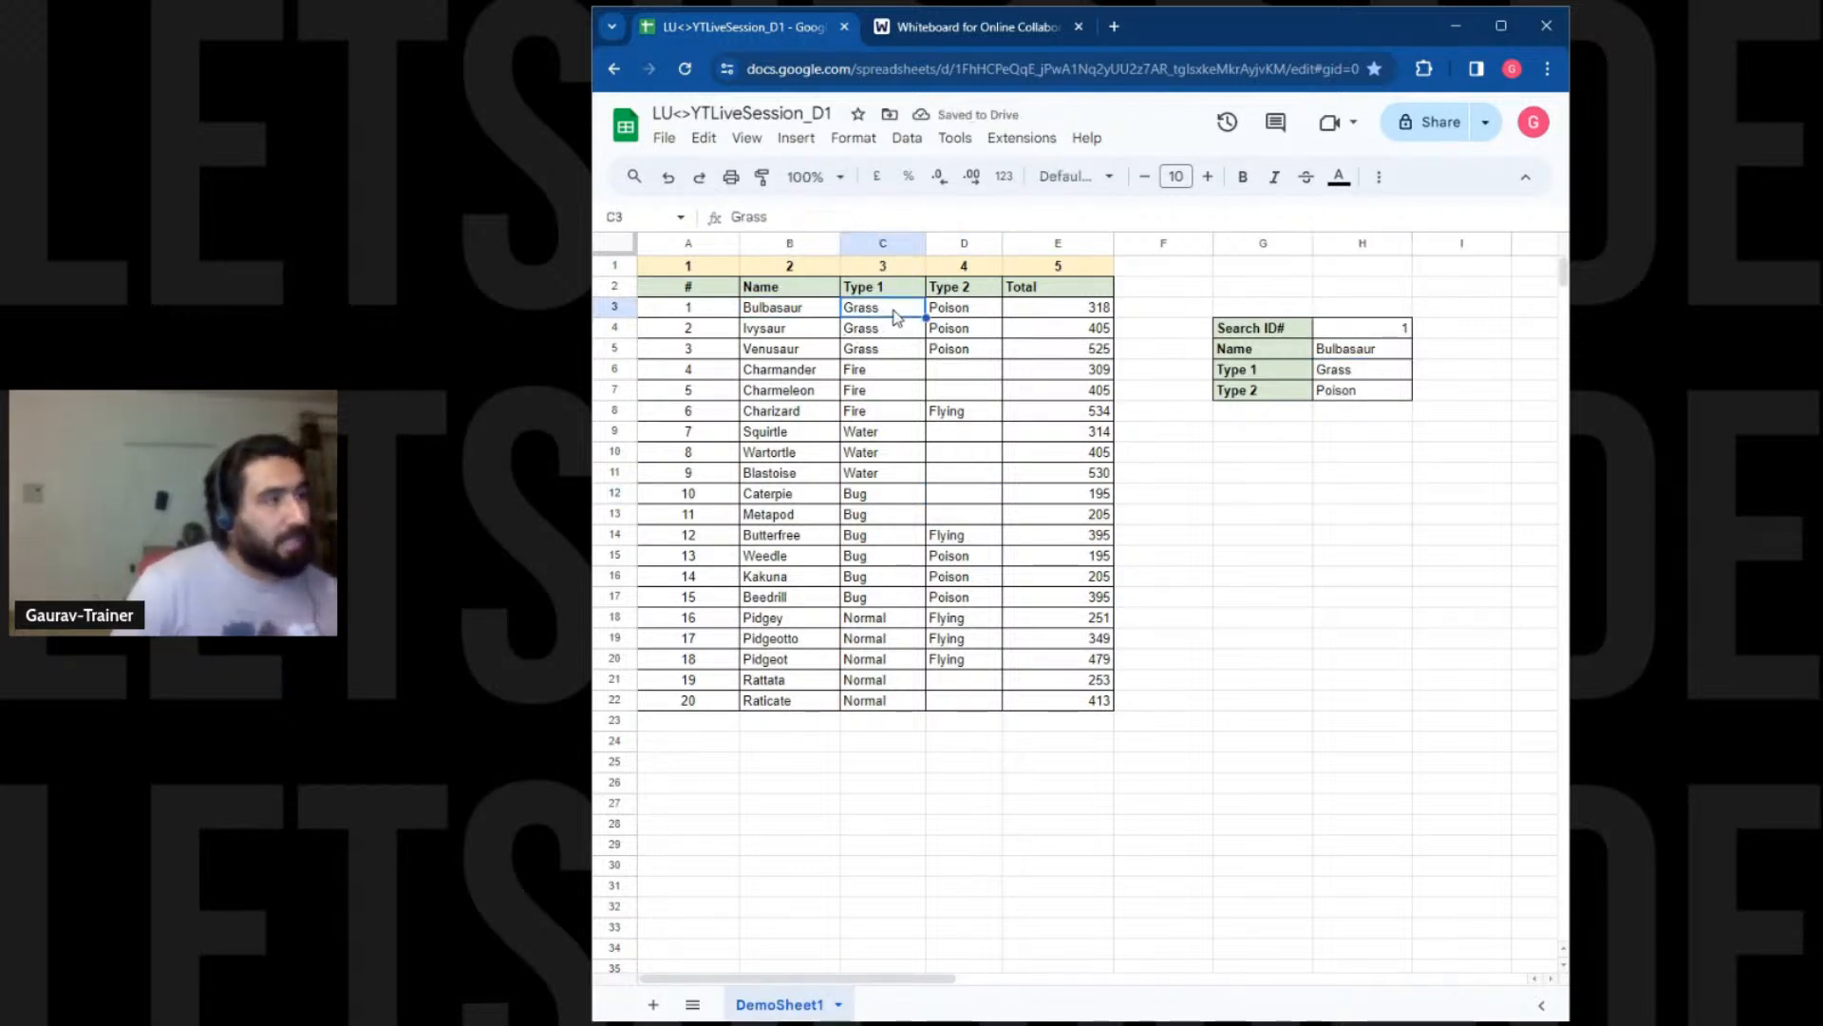
click(947, 311)
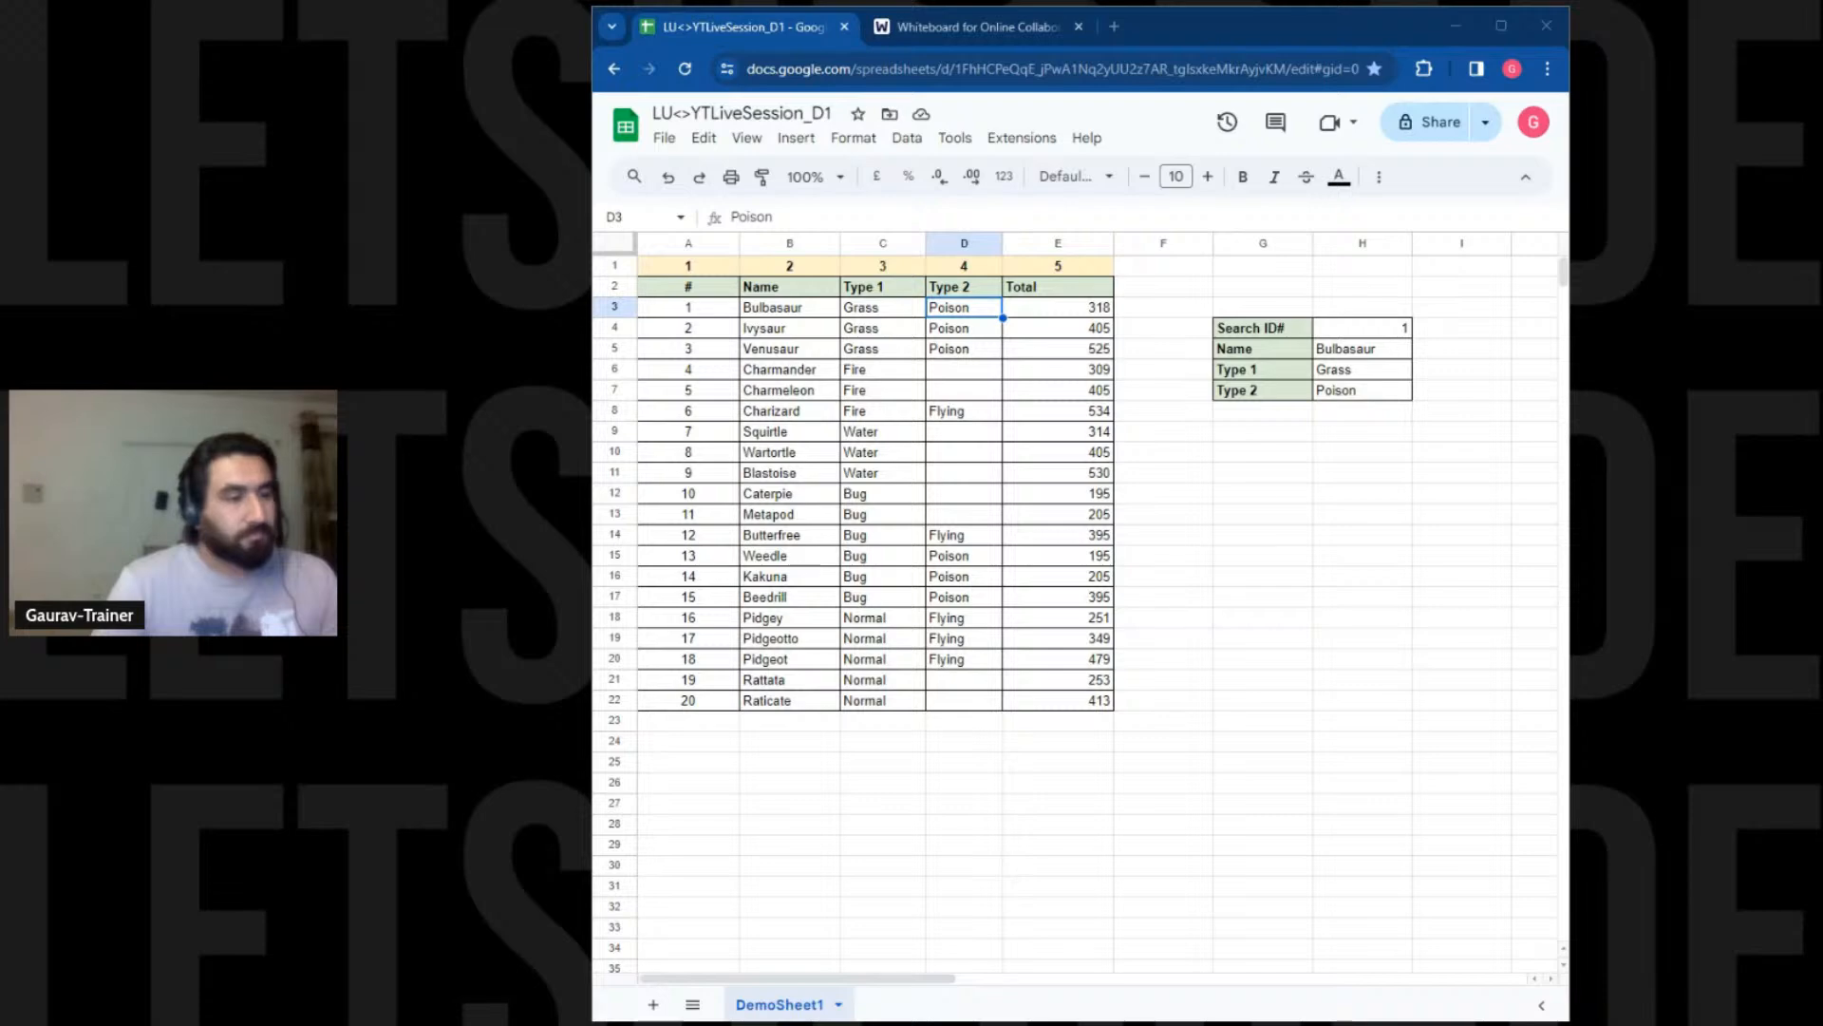
Delete rows 1 to 22 containing the Pokémon table and the lookup block
drag(599, 271, 618, 702)
right_click(618, 703)
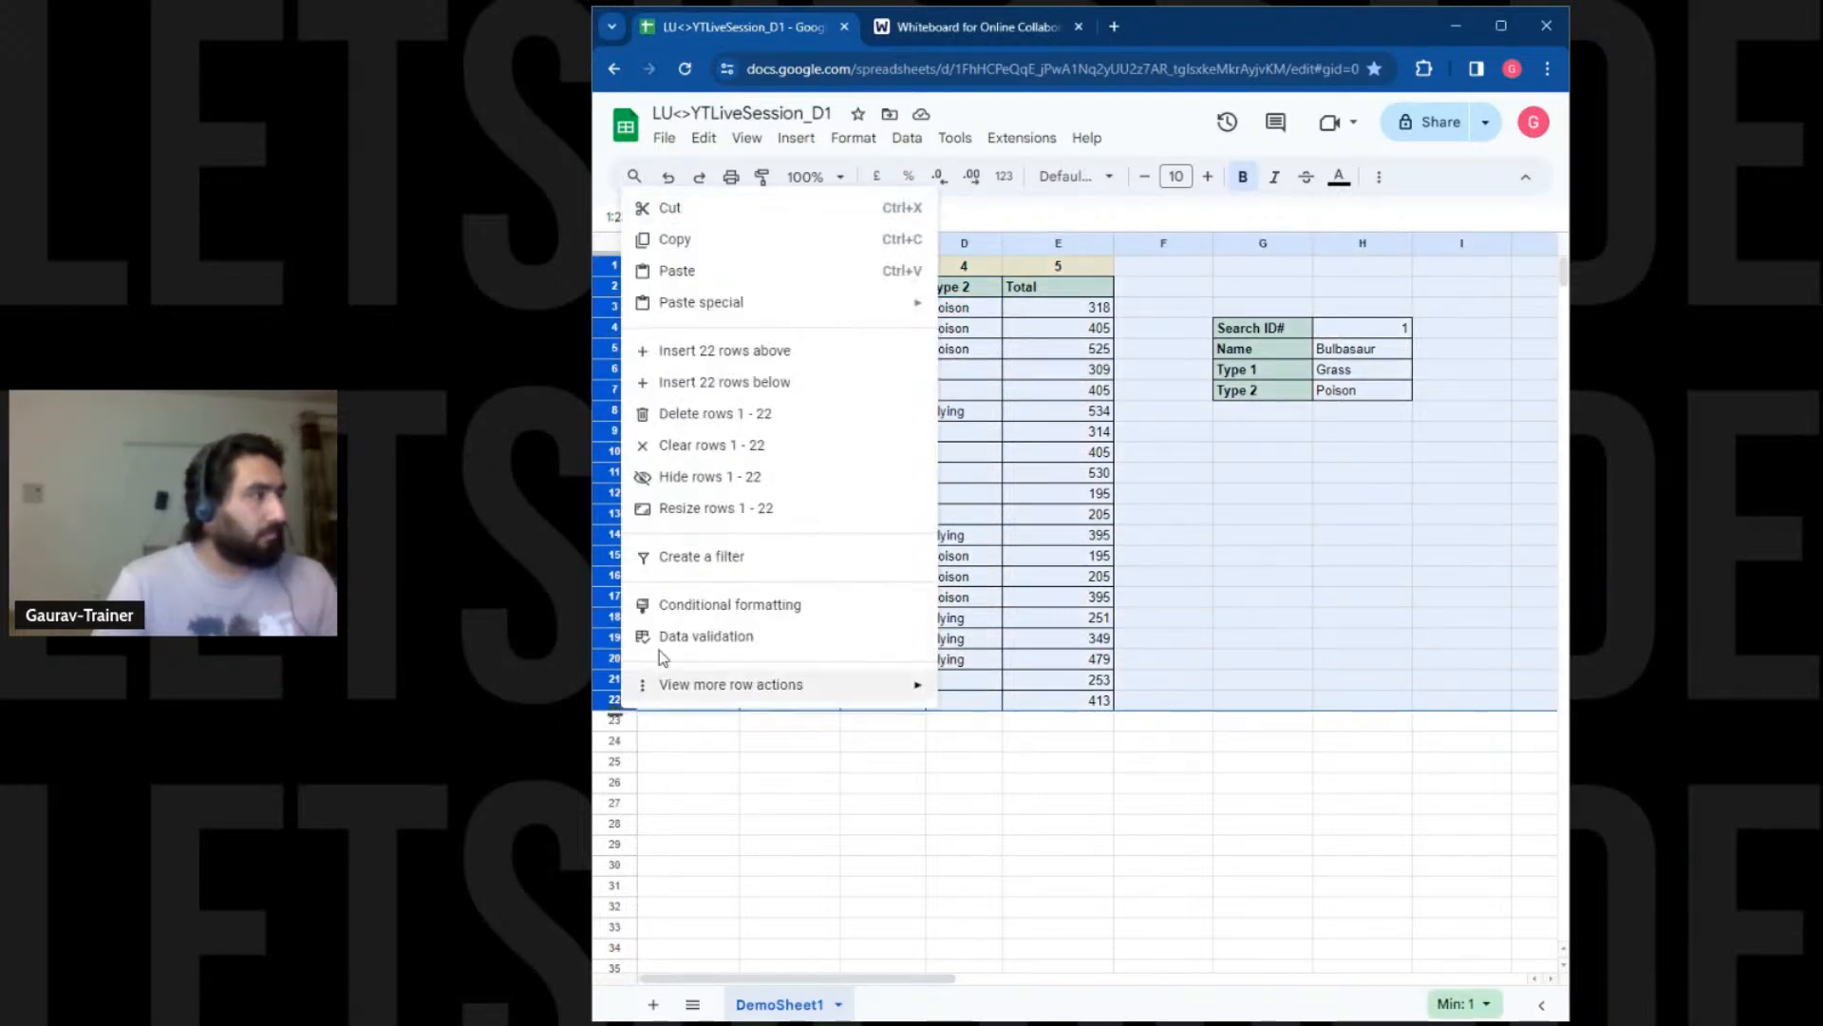
click(744, 415)
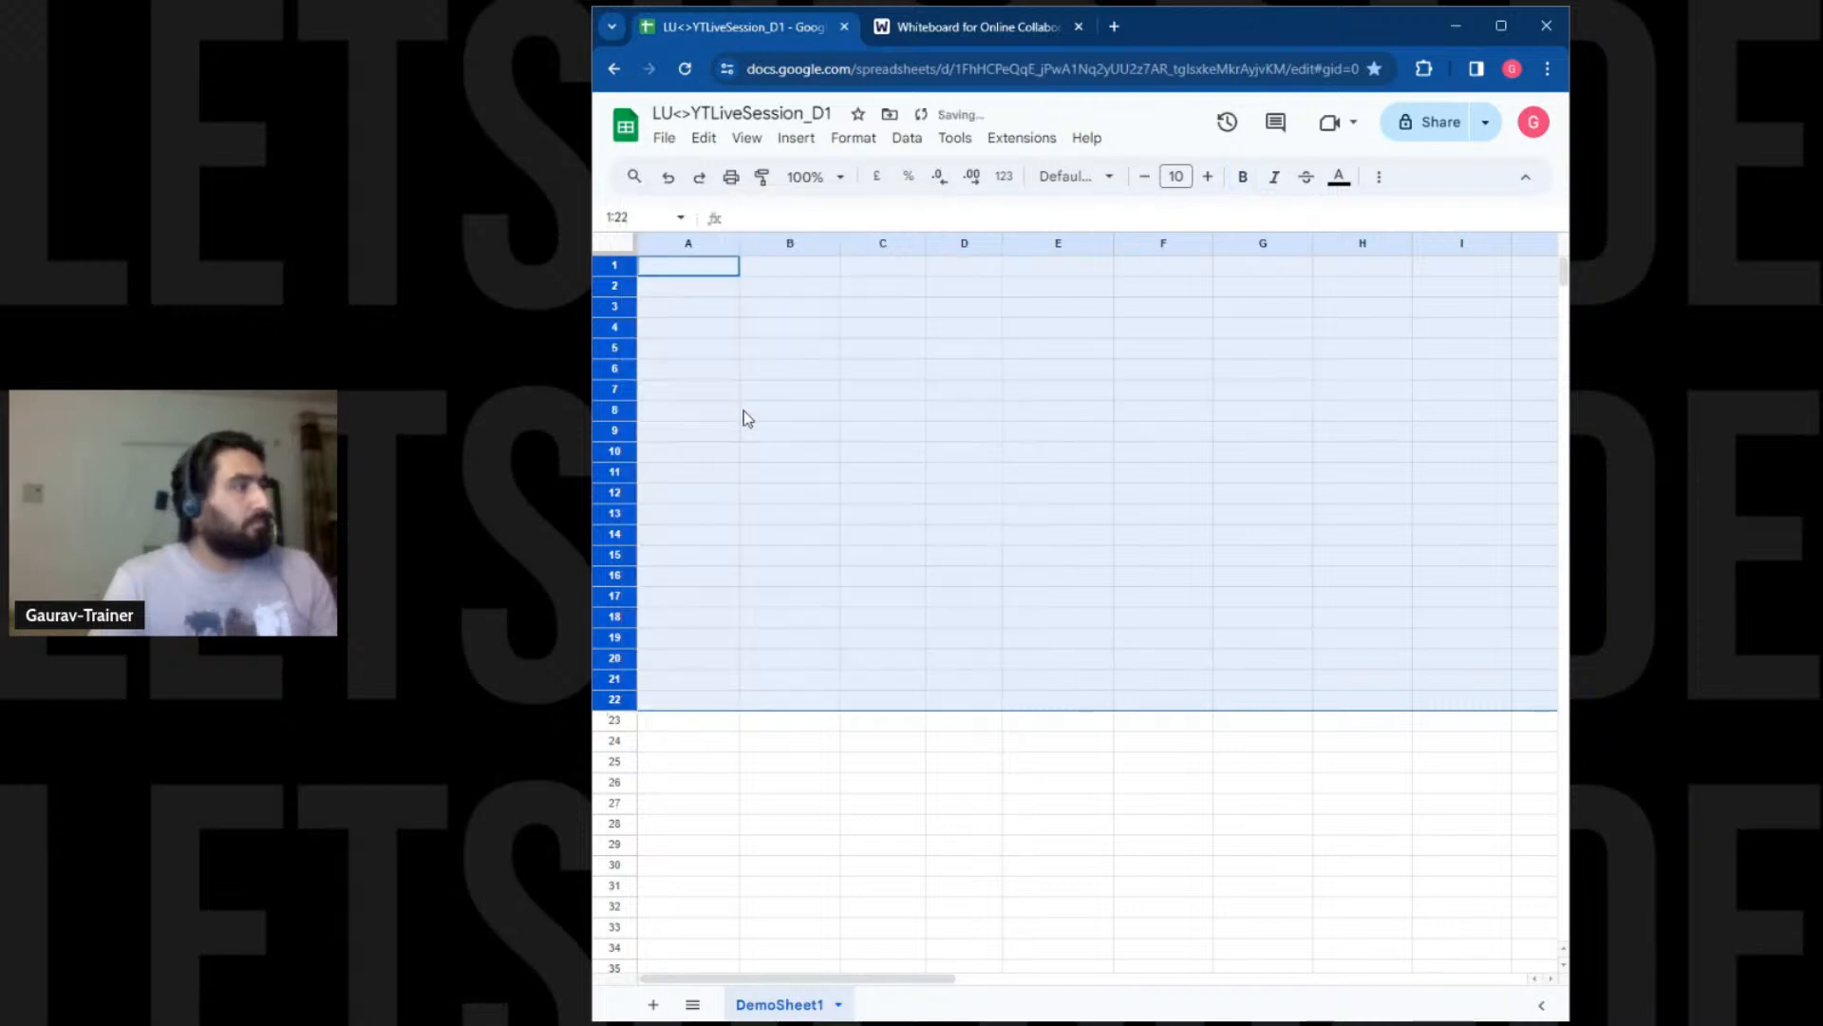
Paste the copied chocolate sales table, with columns from Date to Total Sales, into DemoSheet1 starting at A1
click(699, 271)
text(Type 2)
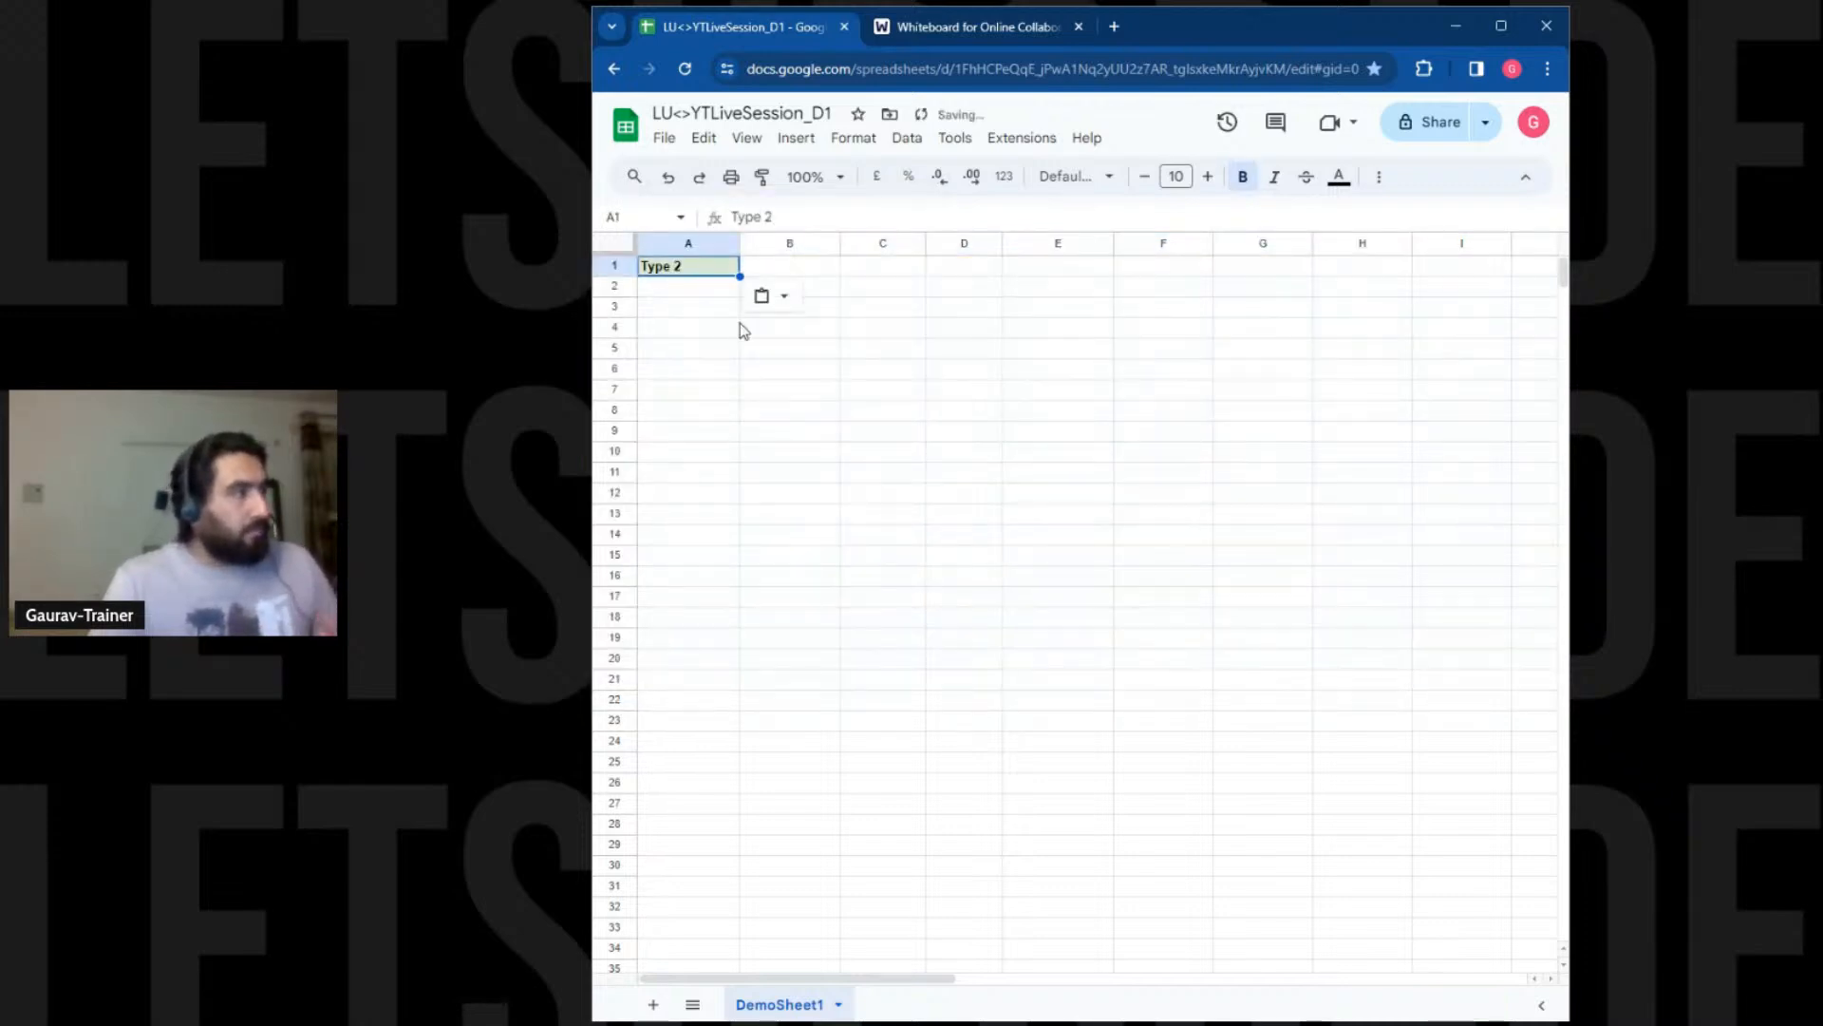
key(ctrl+z)
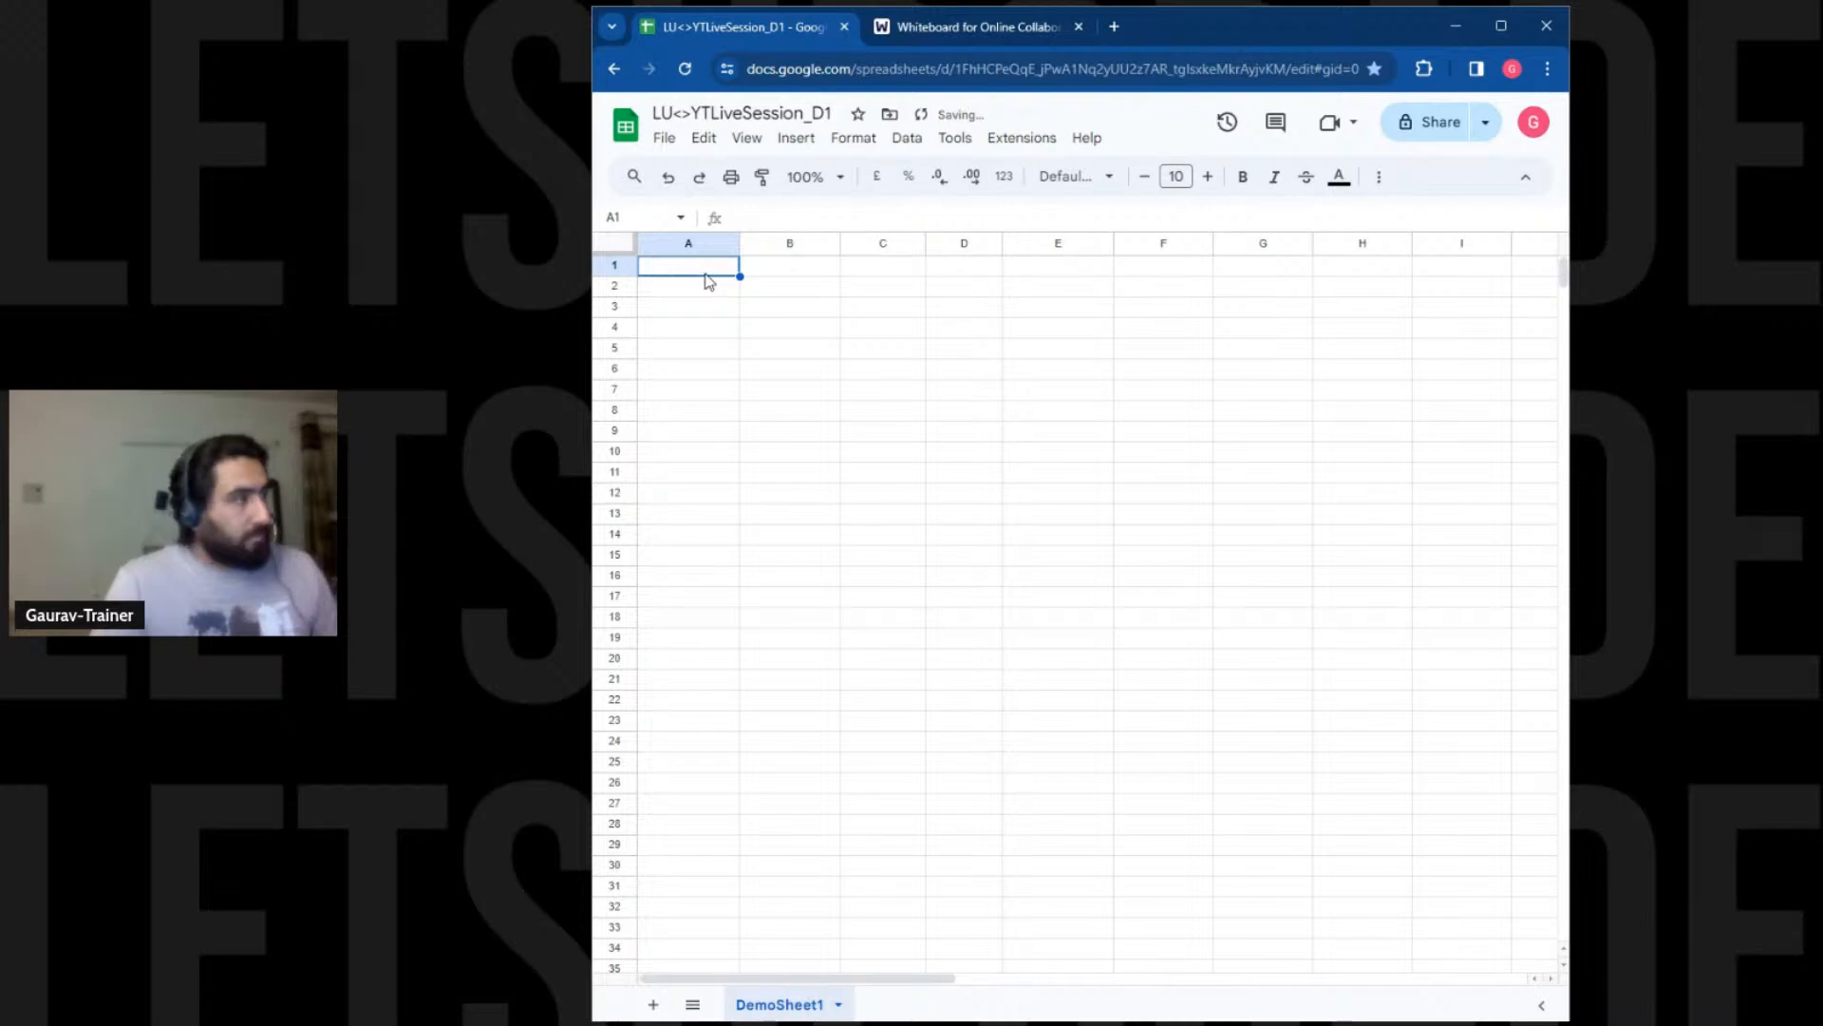
key(ctrl+v)
click(1399, 480)
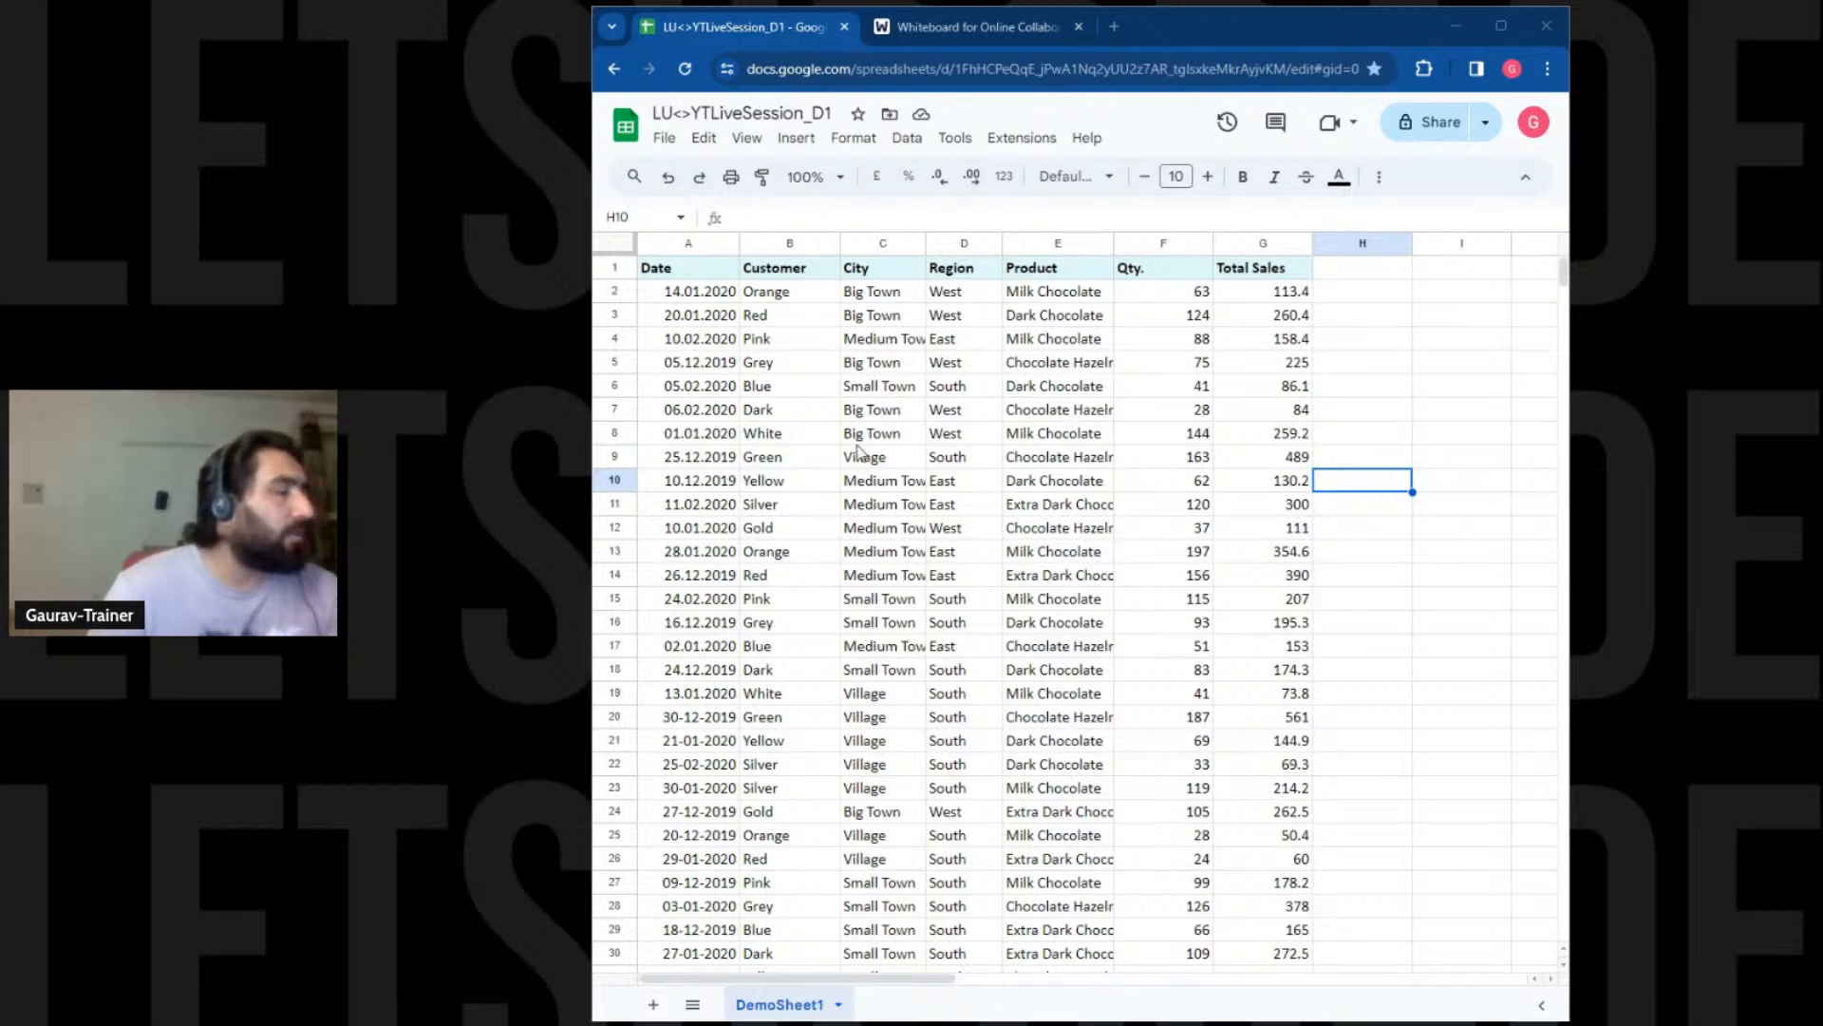
Create a pivot table from the data range DemoSheet1!A1:H69 on a new sheet
click(635, 180)
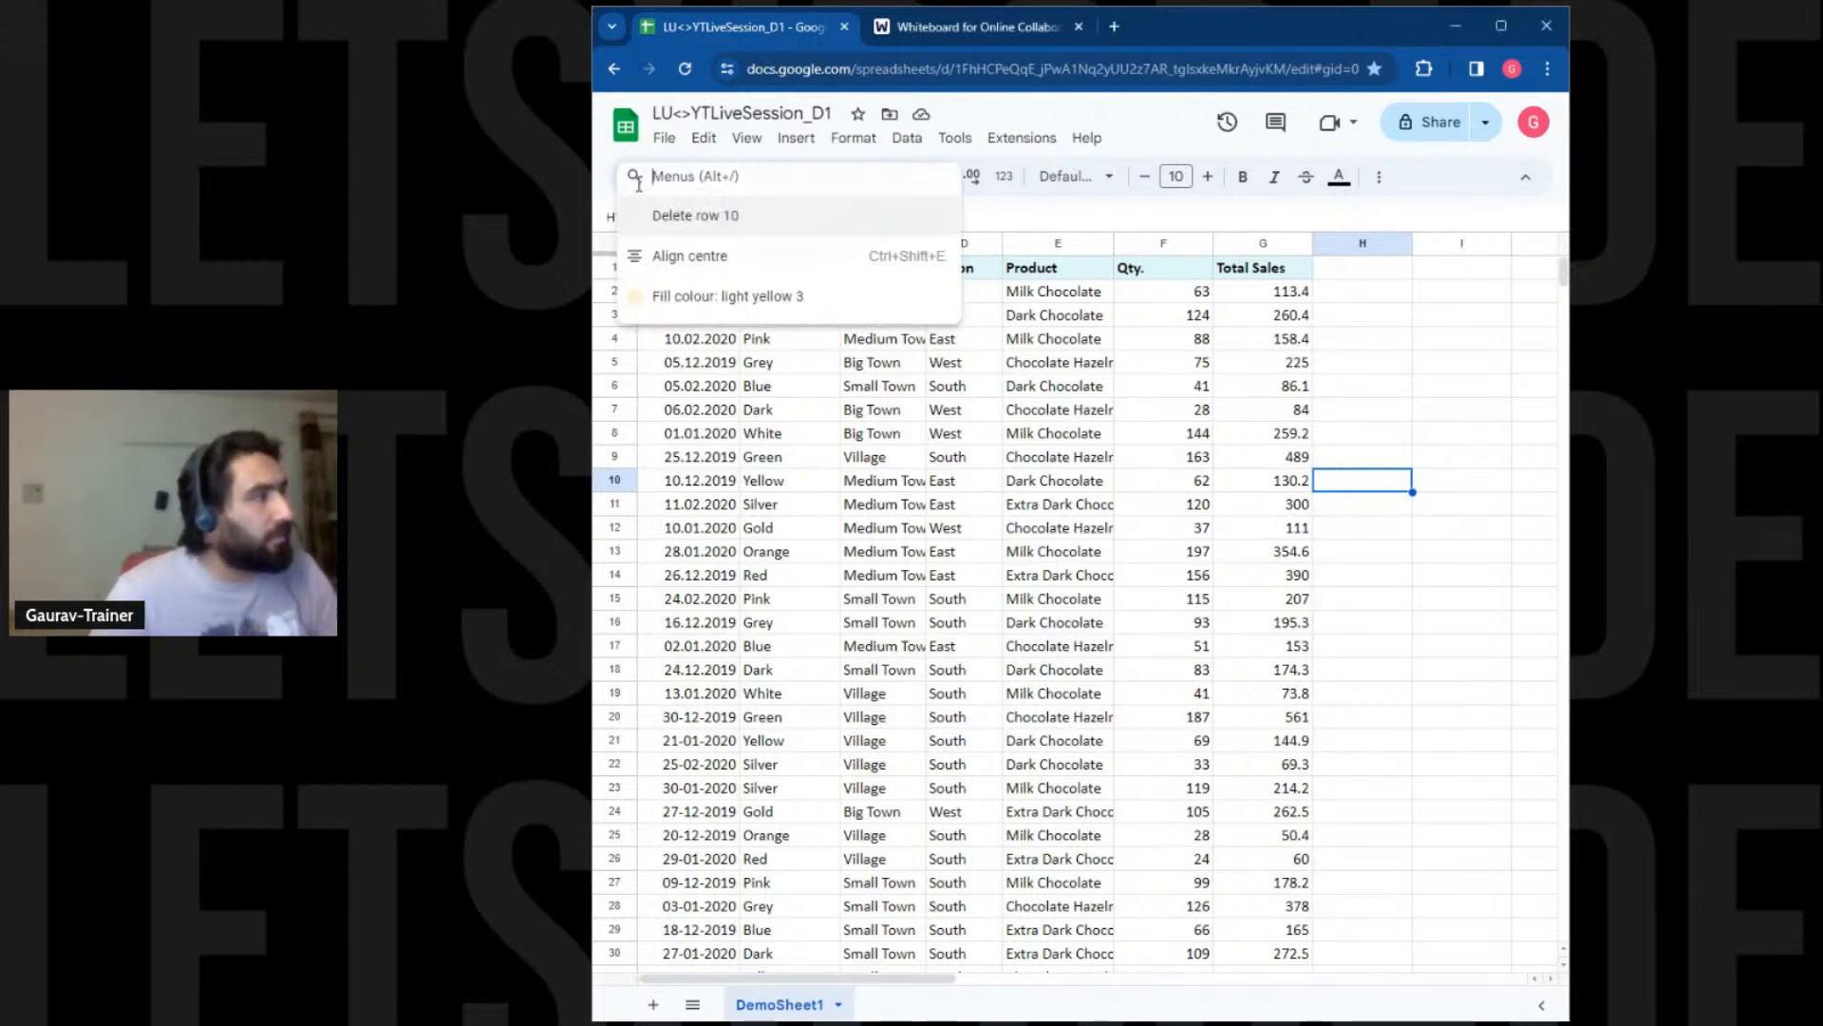
text(pivot)
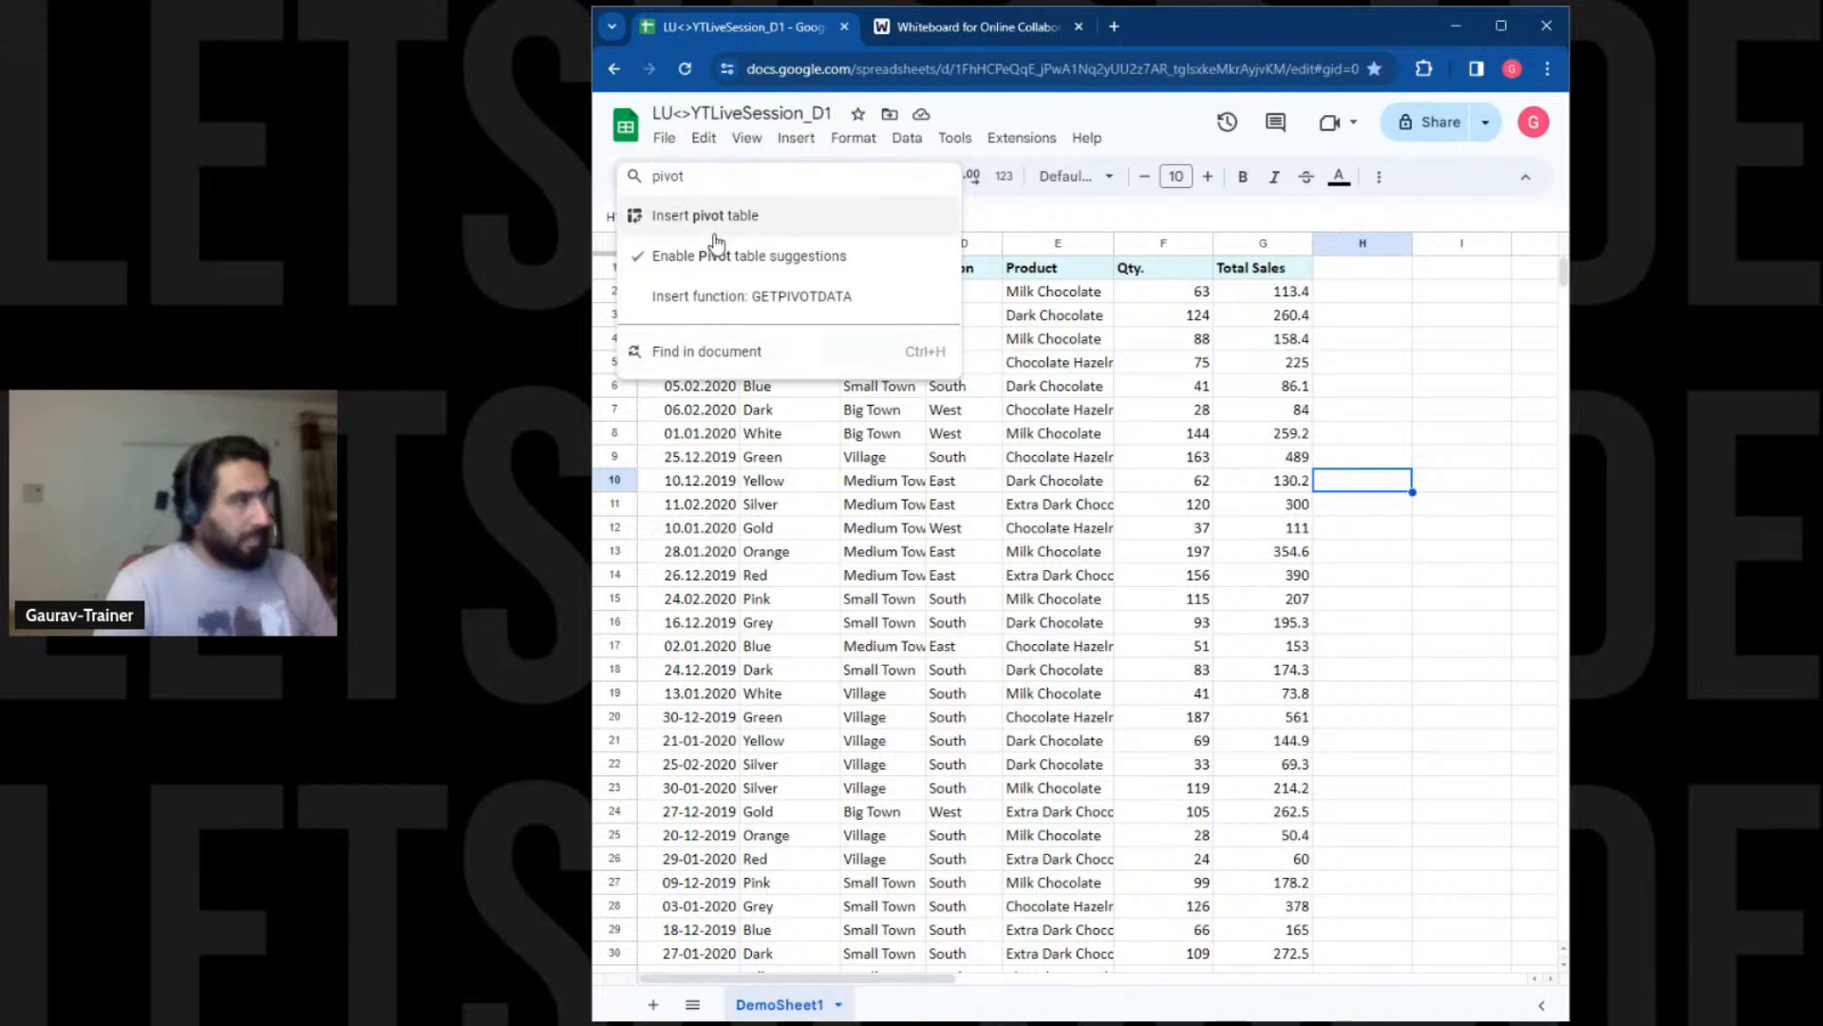
click(667, 219)
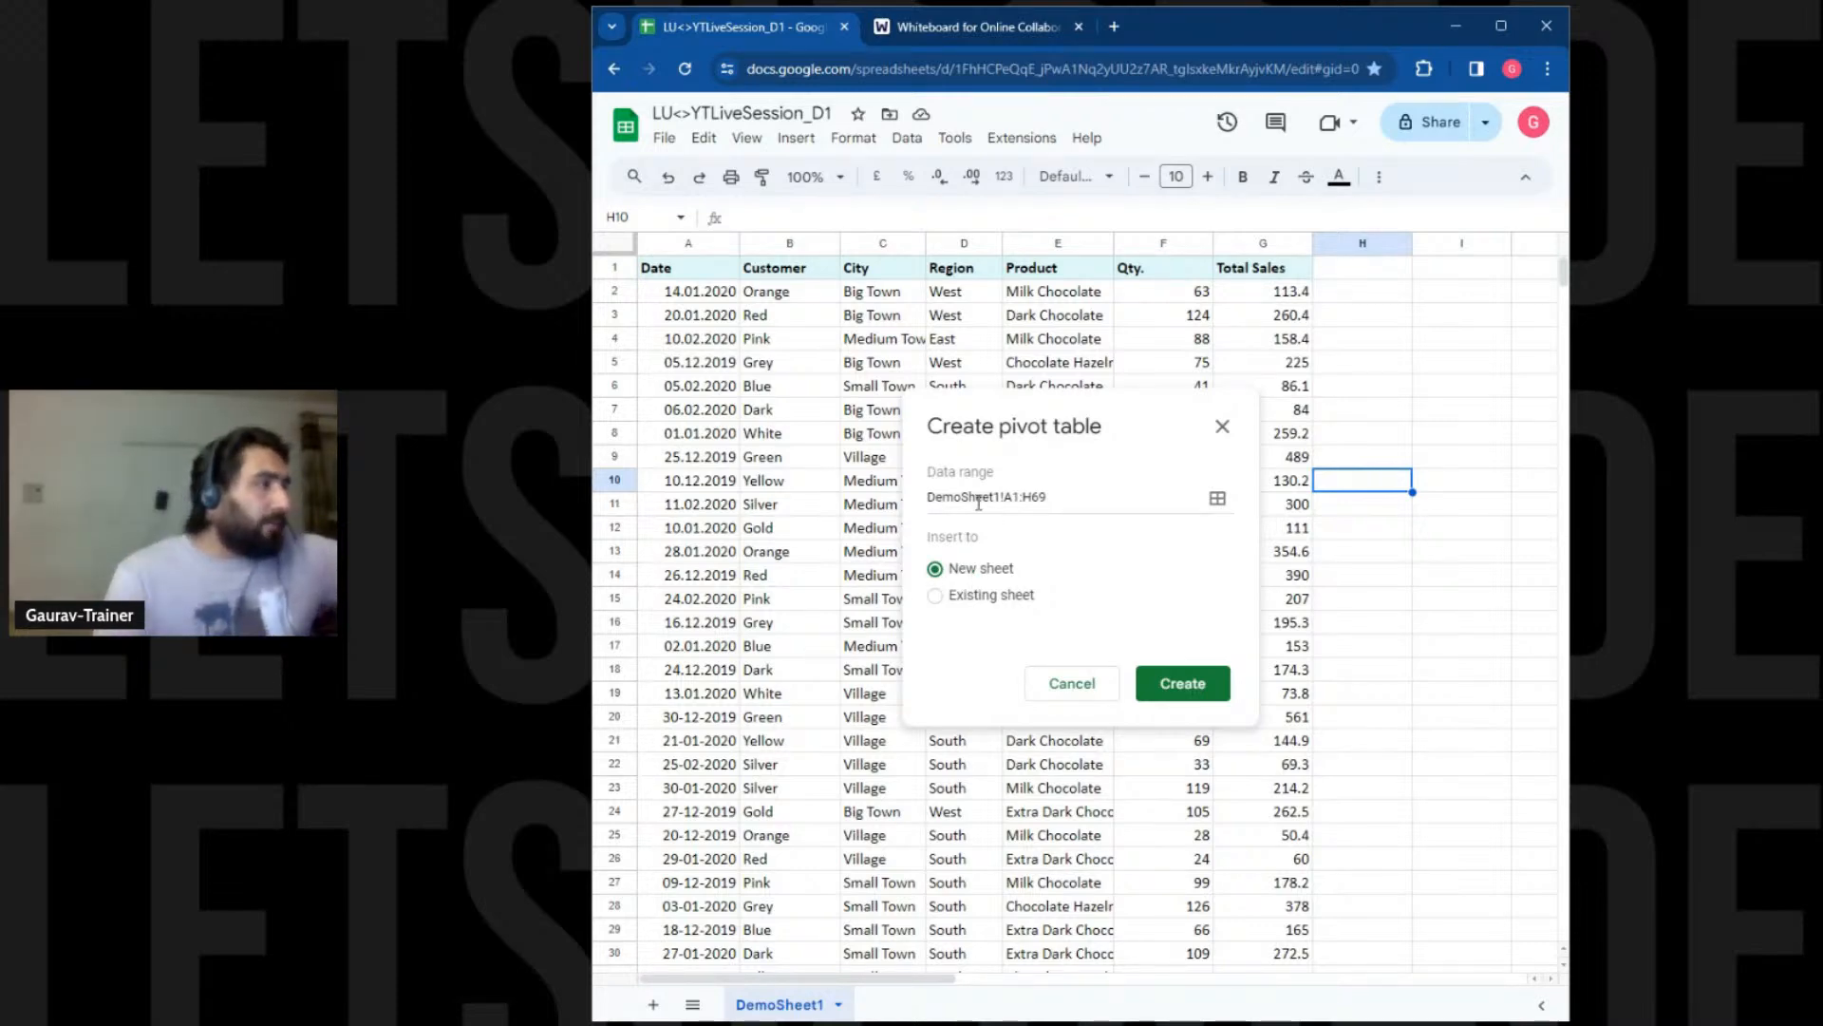
double_click(935, 497)
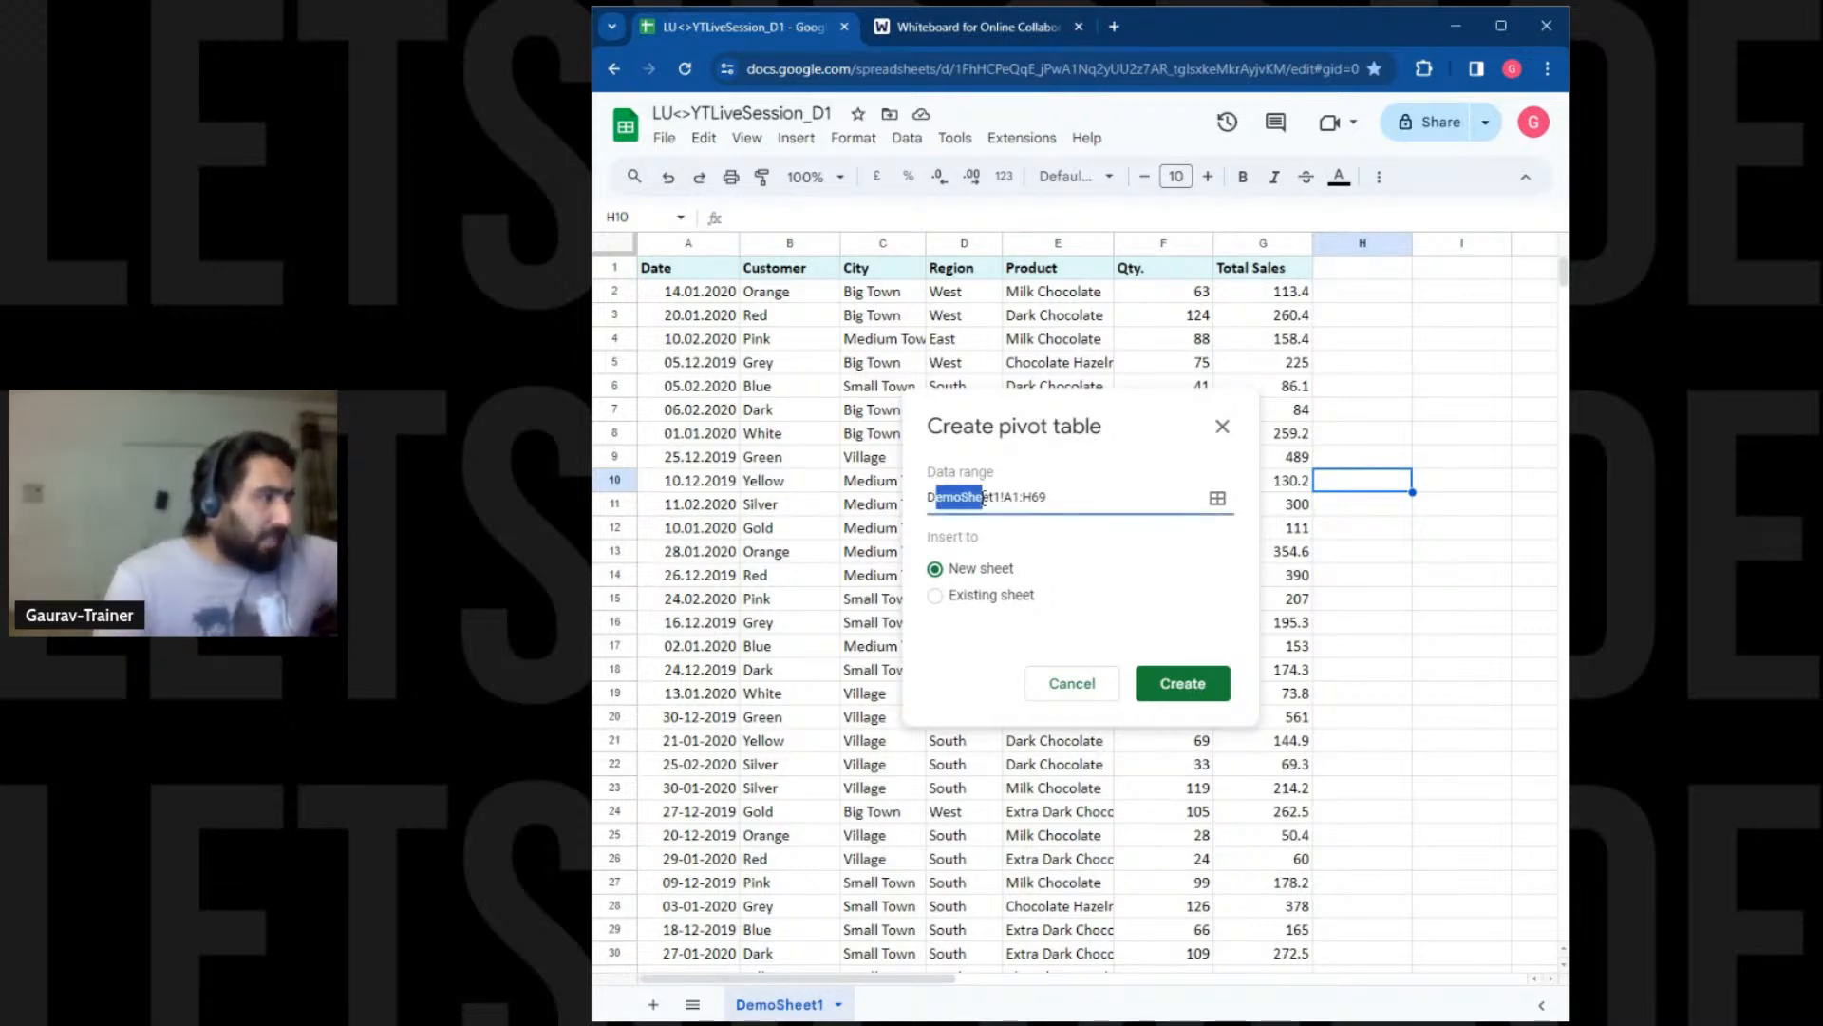
drag(1005, 497, 1049, 498)
click(1023, 500)
click(1049, 498)
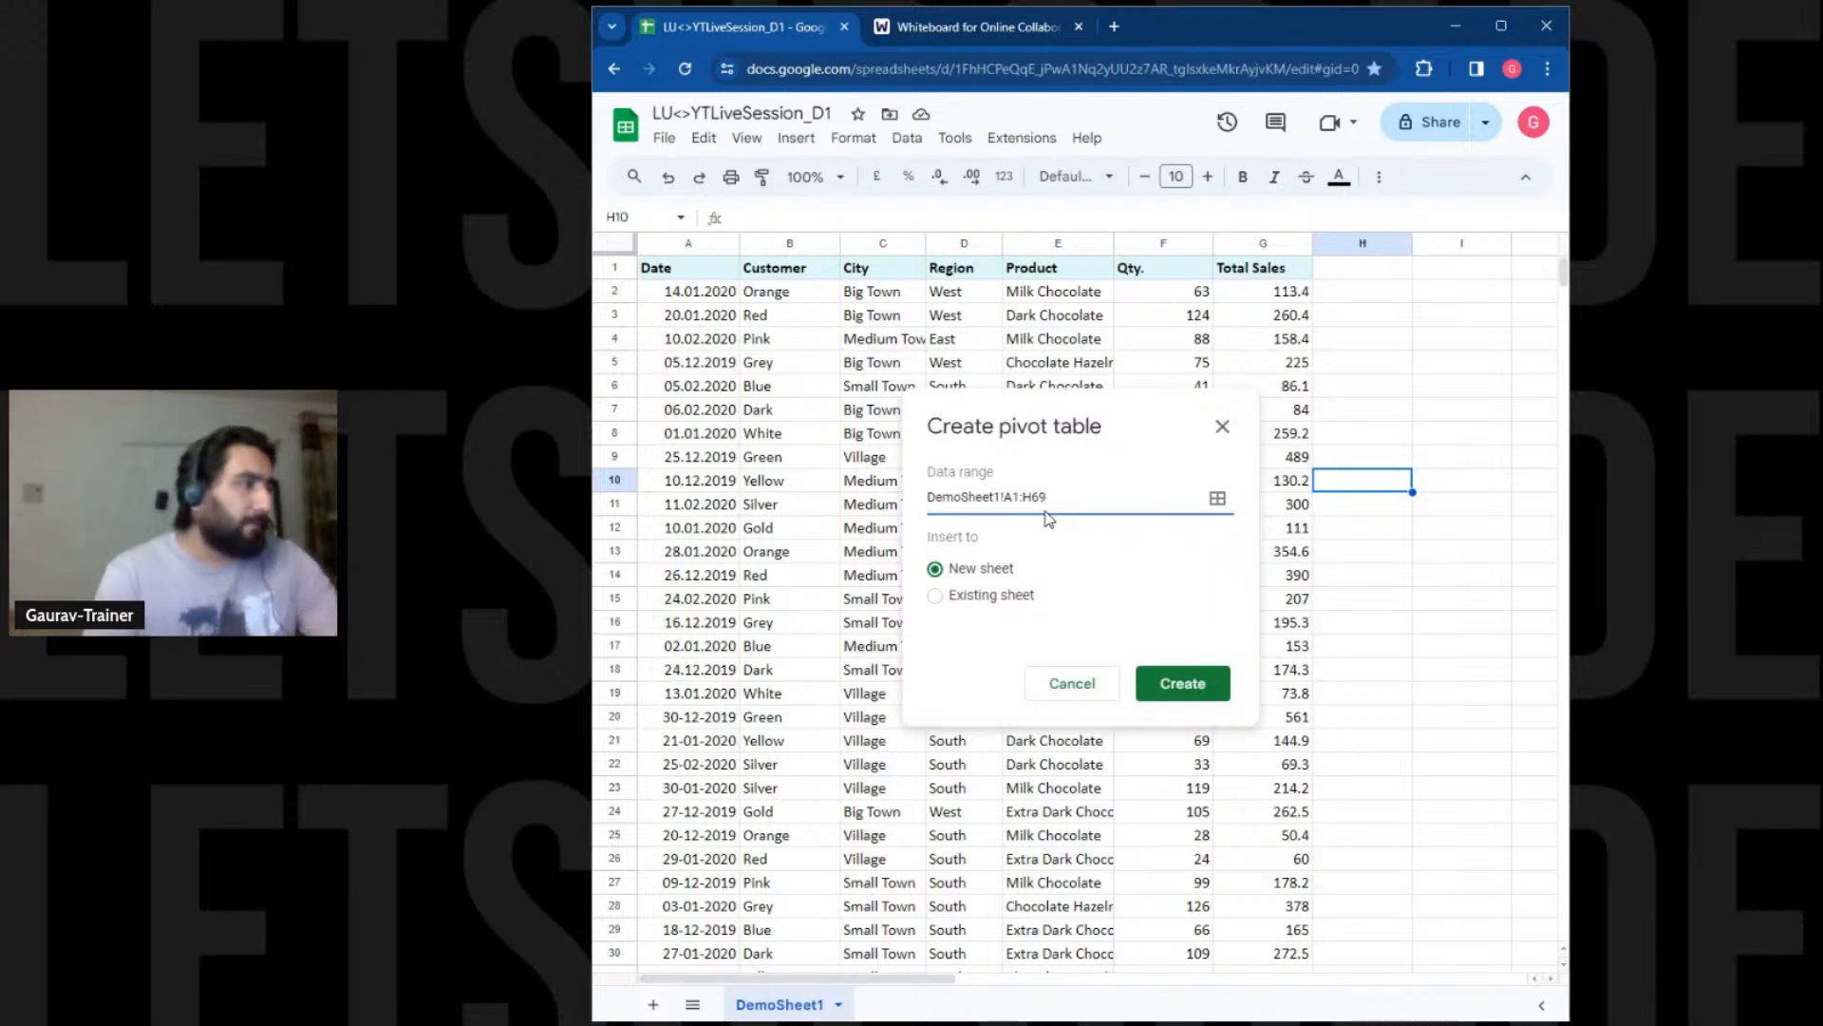
click(1184, 697)
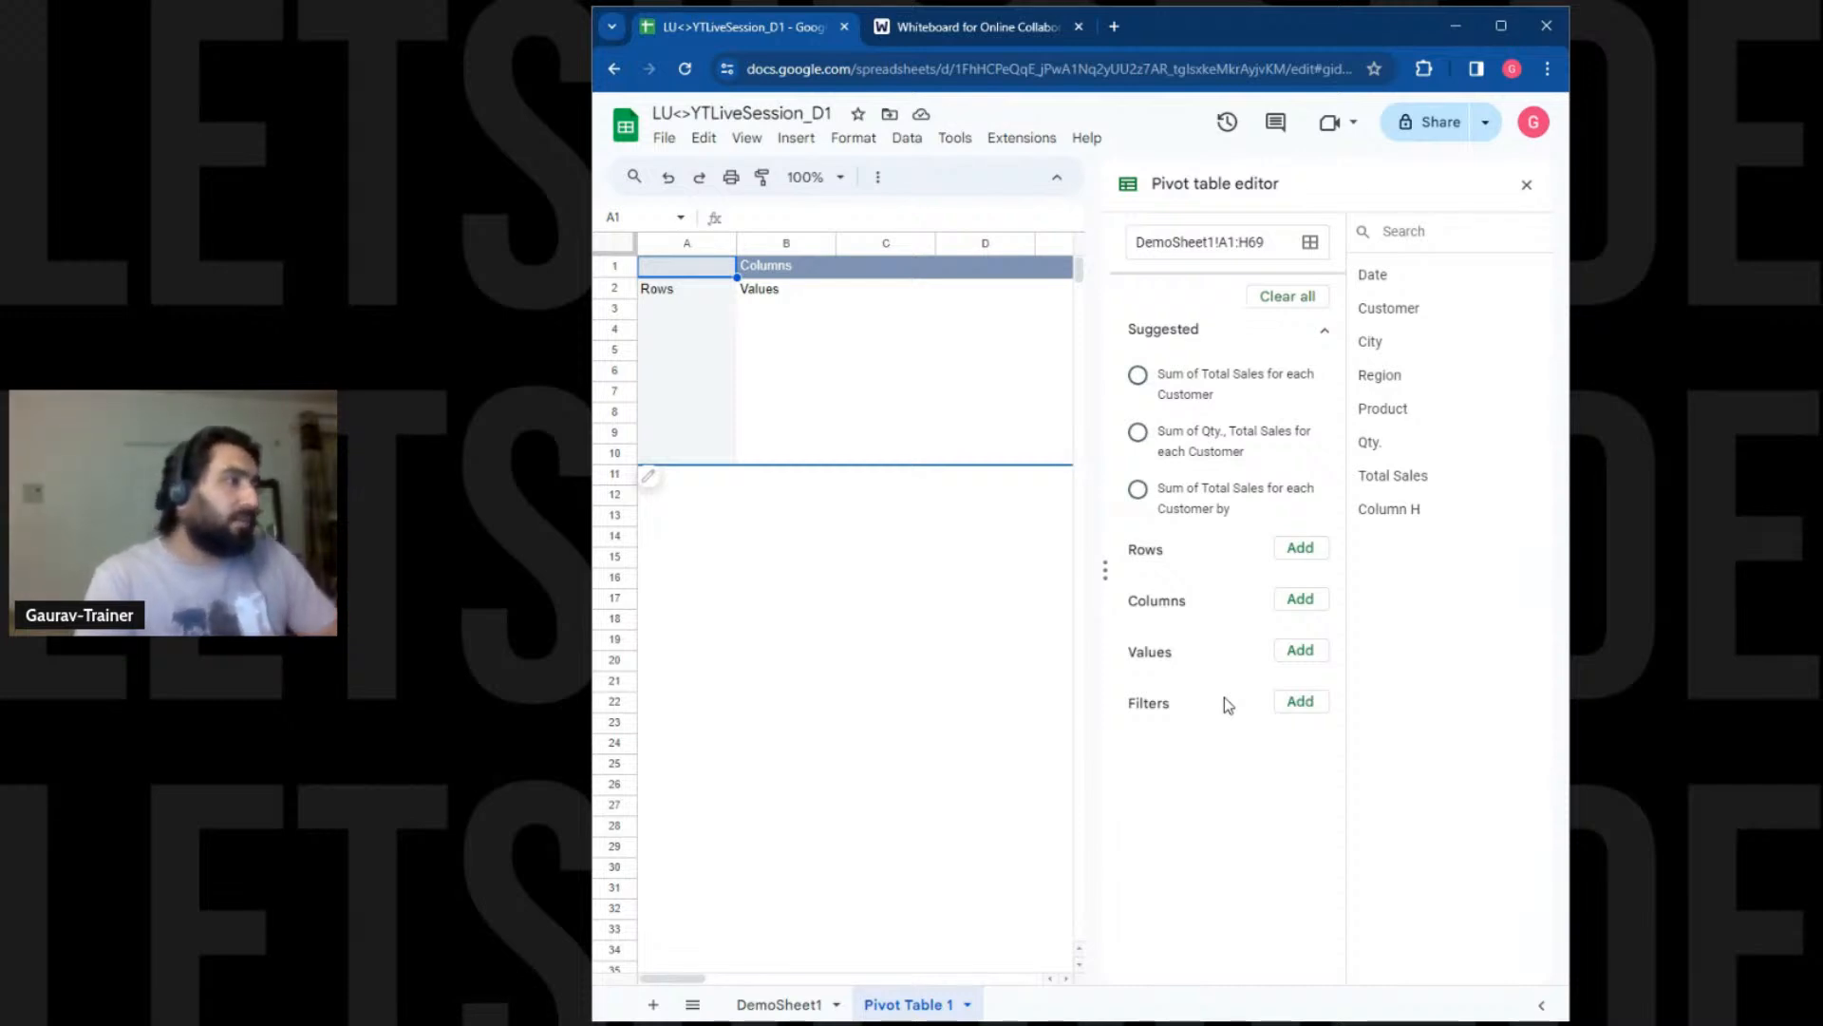
Close the pivot table editor and reopen it for the empty pivot table
click(1523, 188)
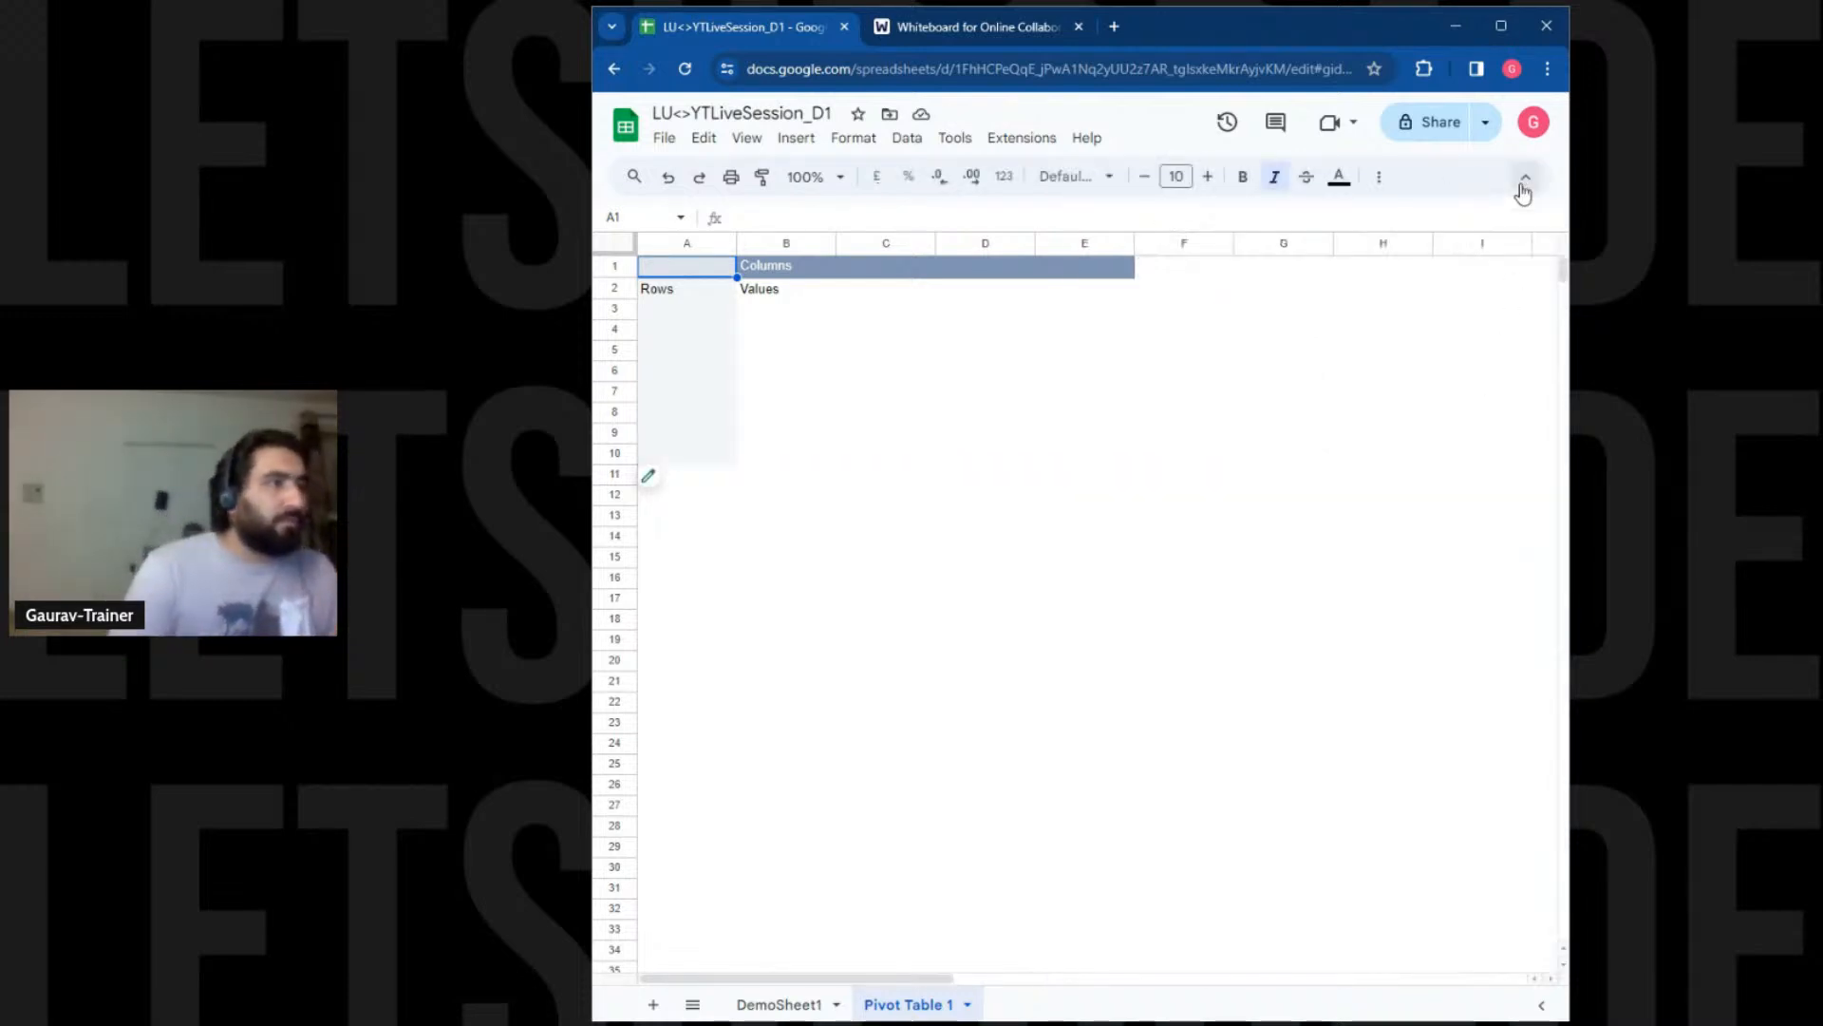
click(1525, 182)
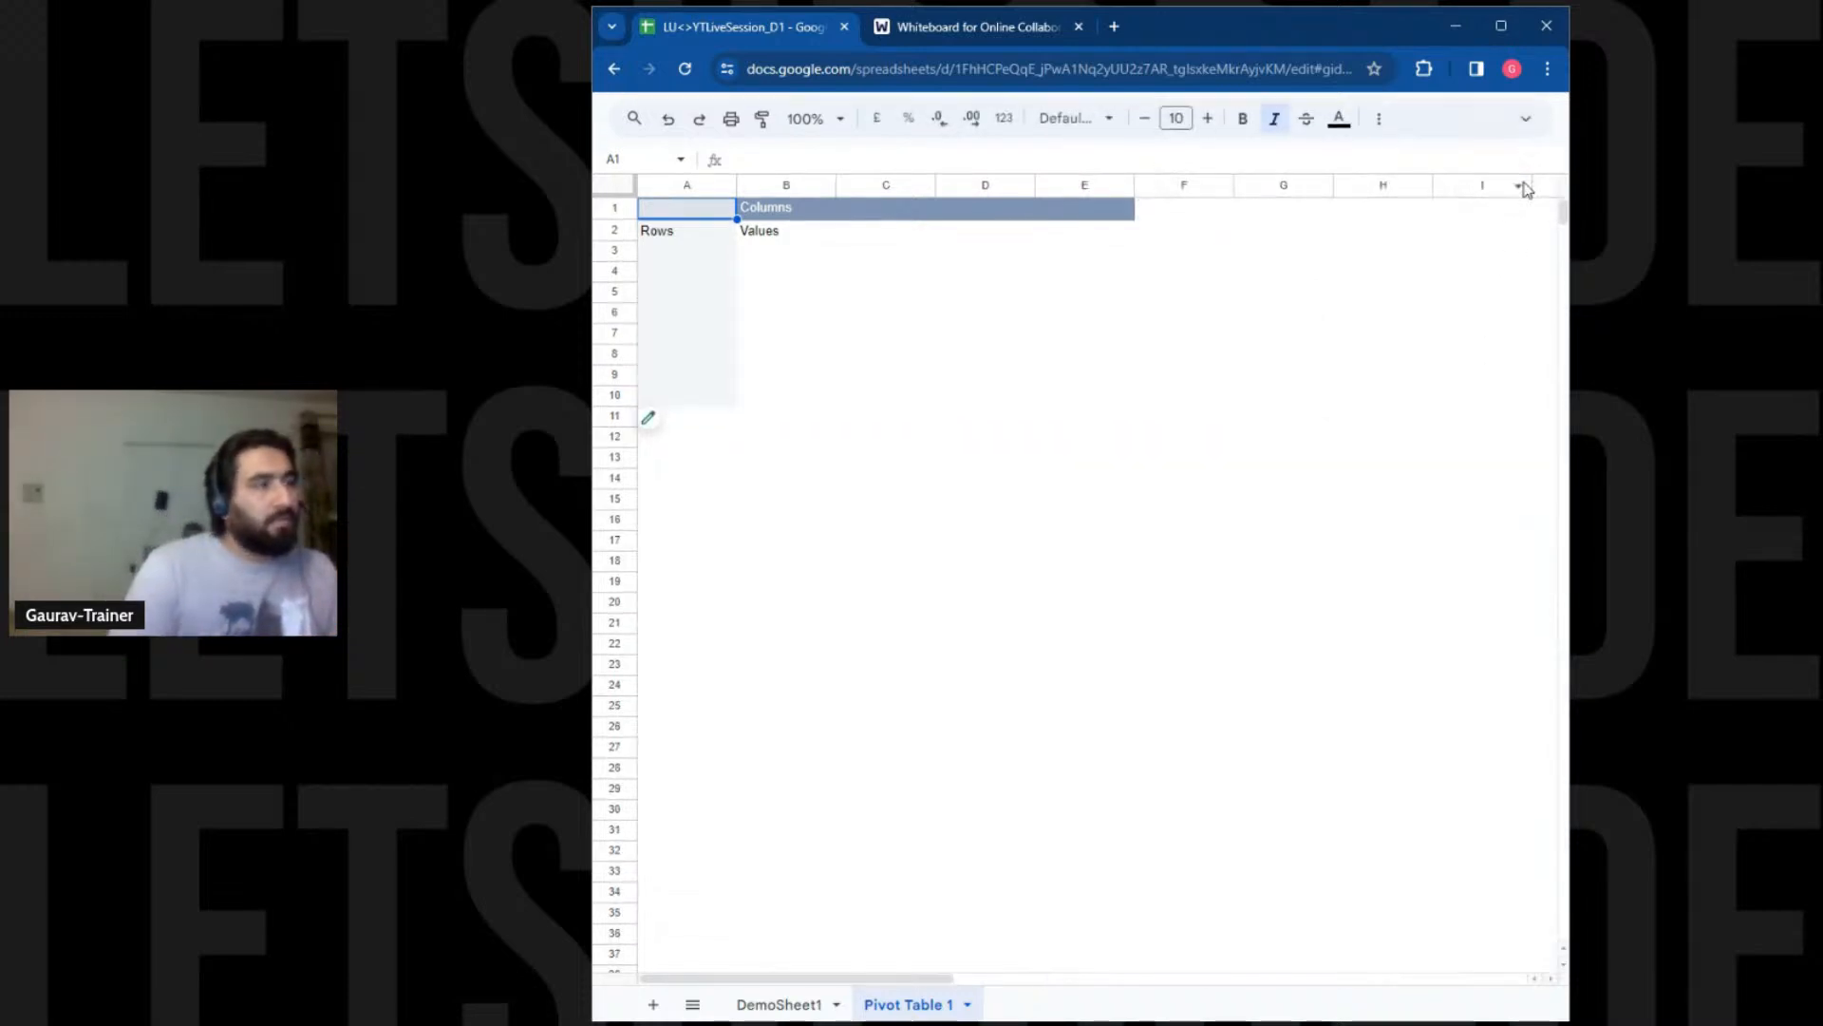
click(1525, 119)
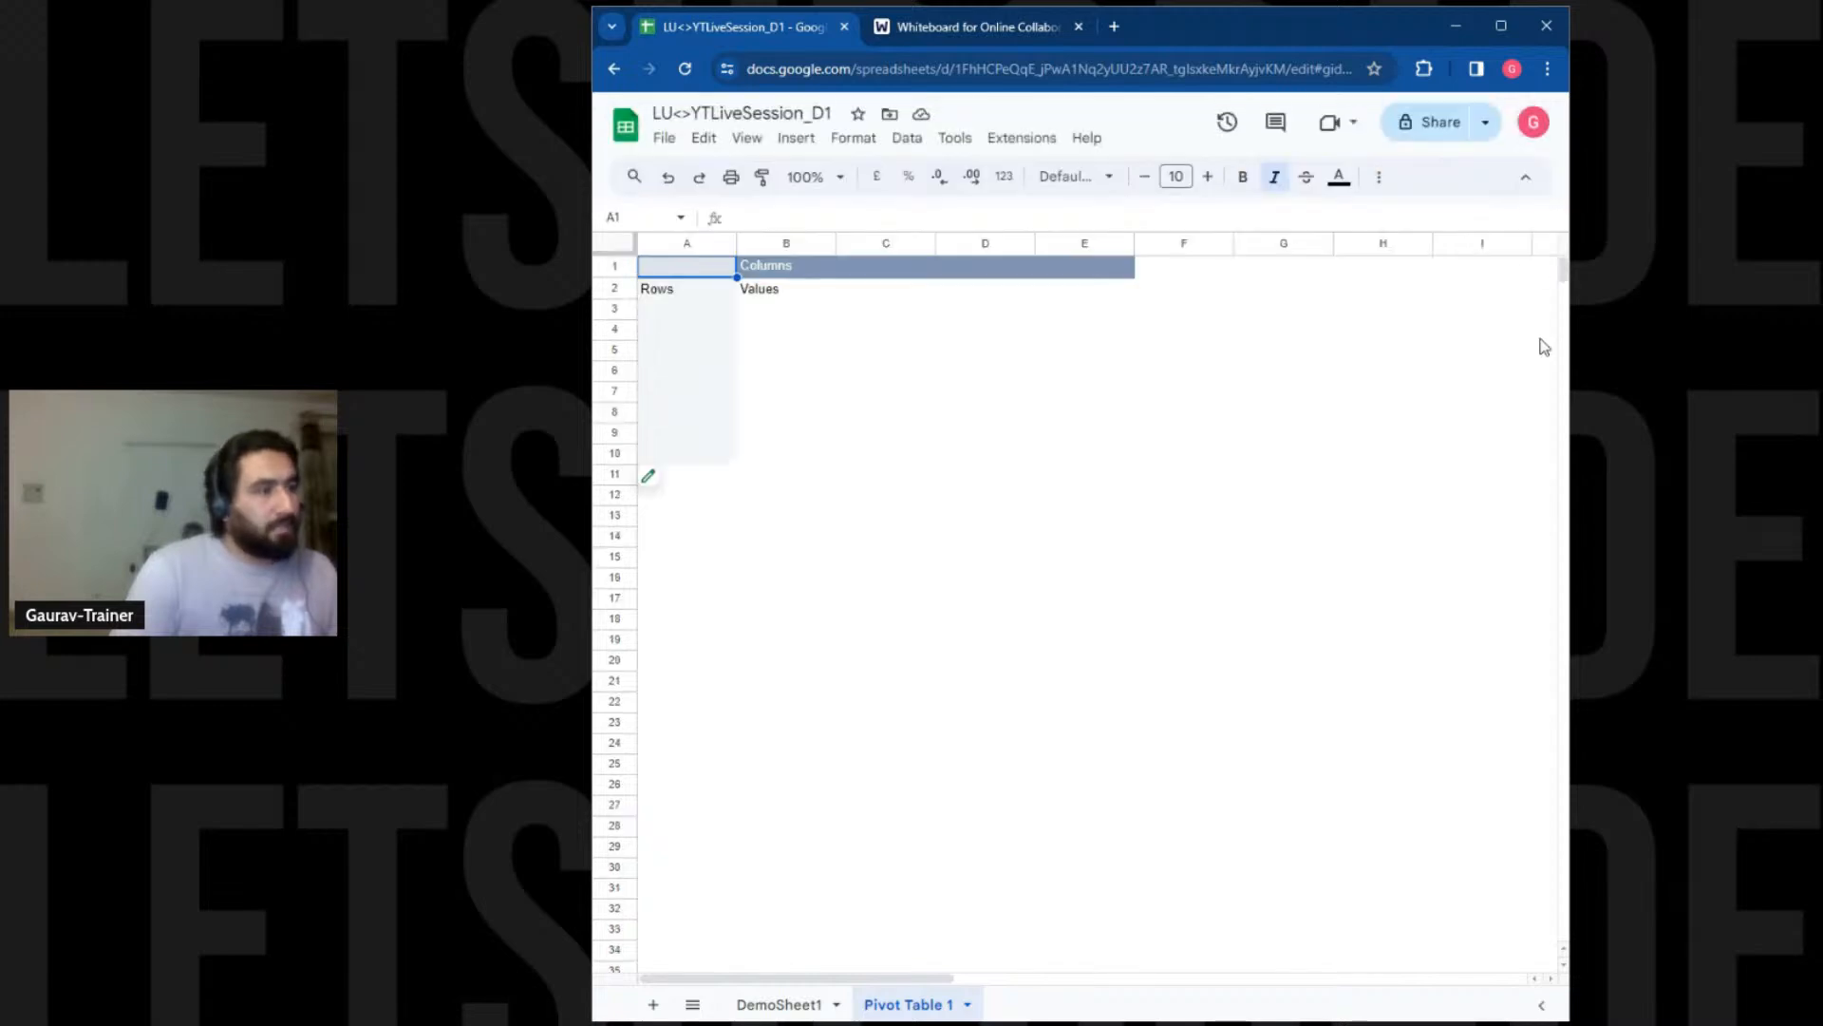
click(1541, 1004)
click(1541, 1004)
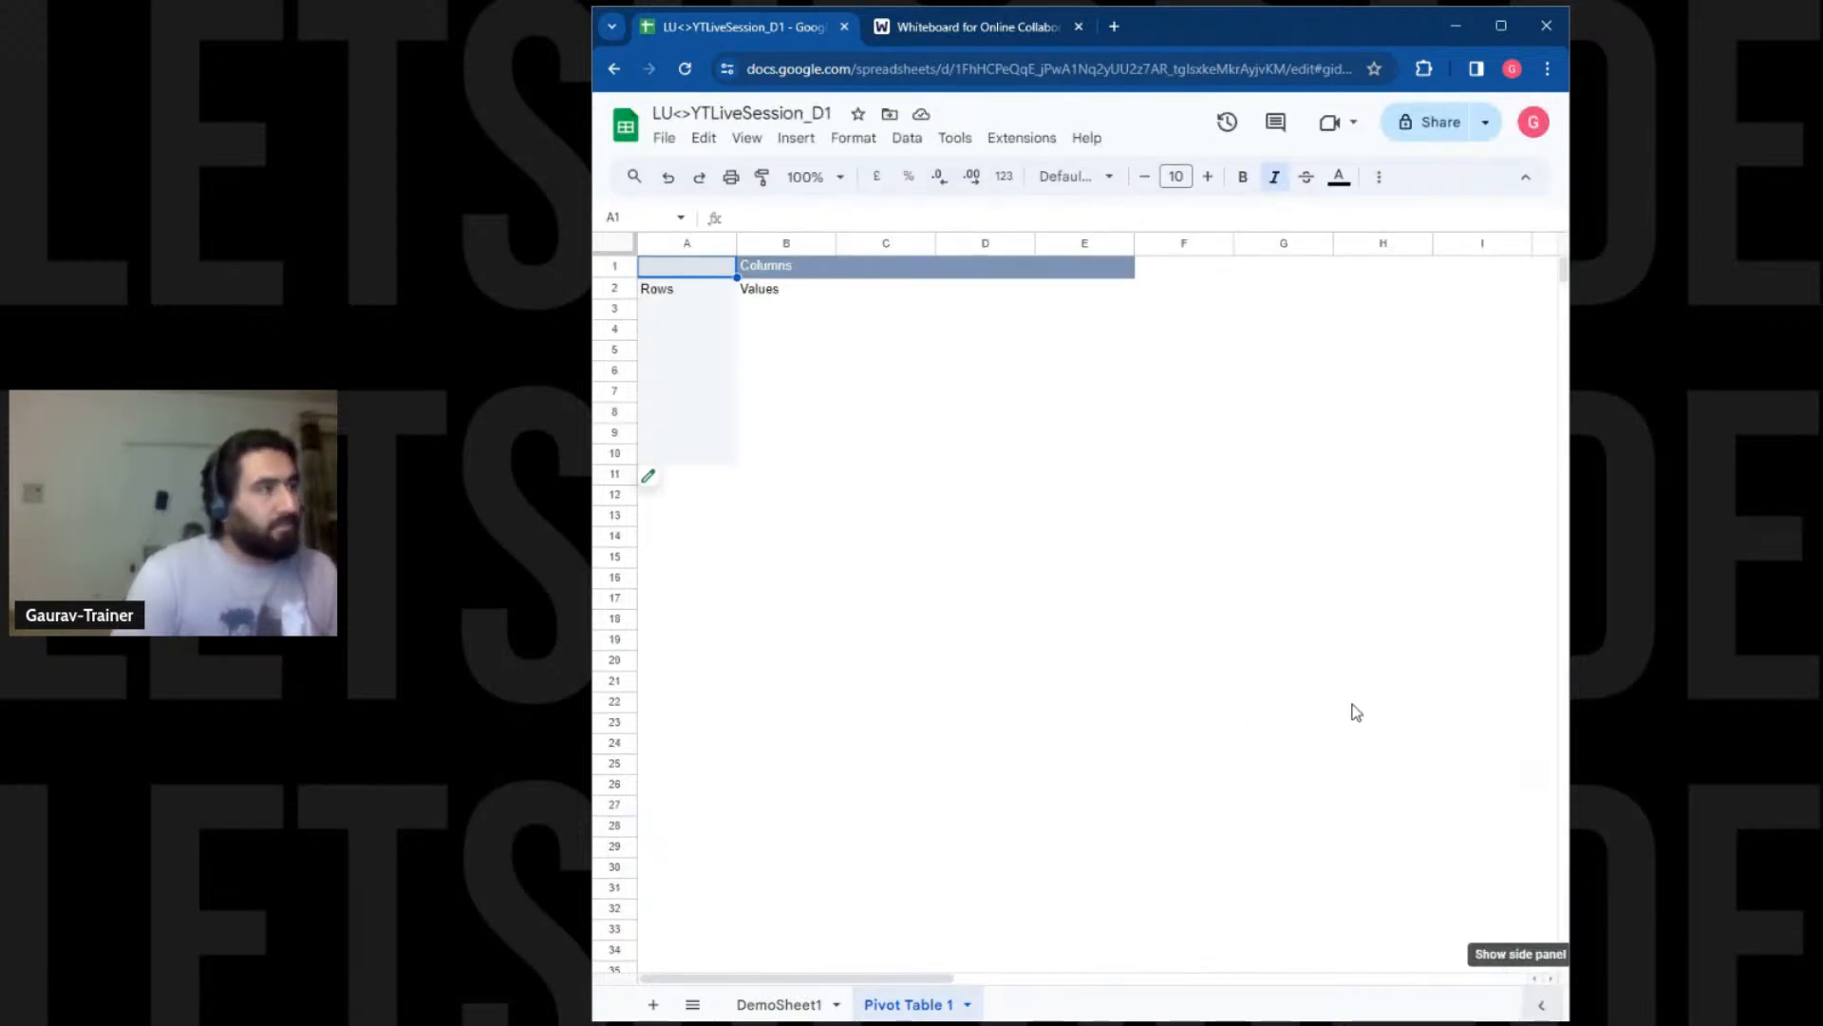
click(748, 140)
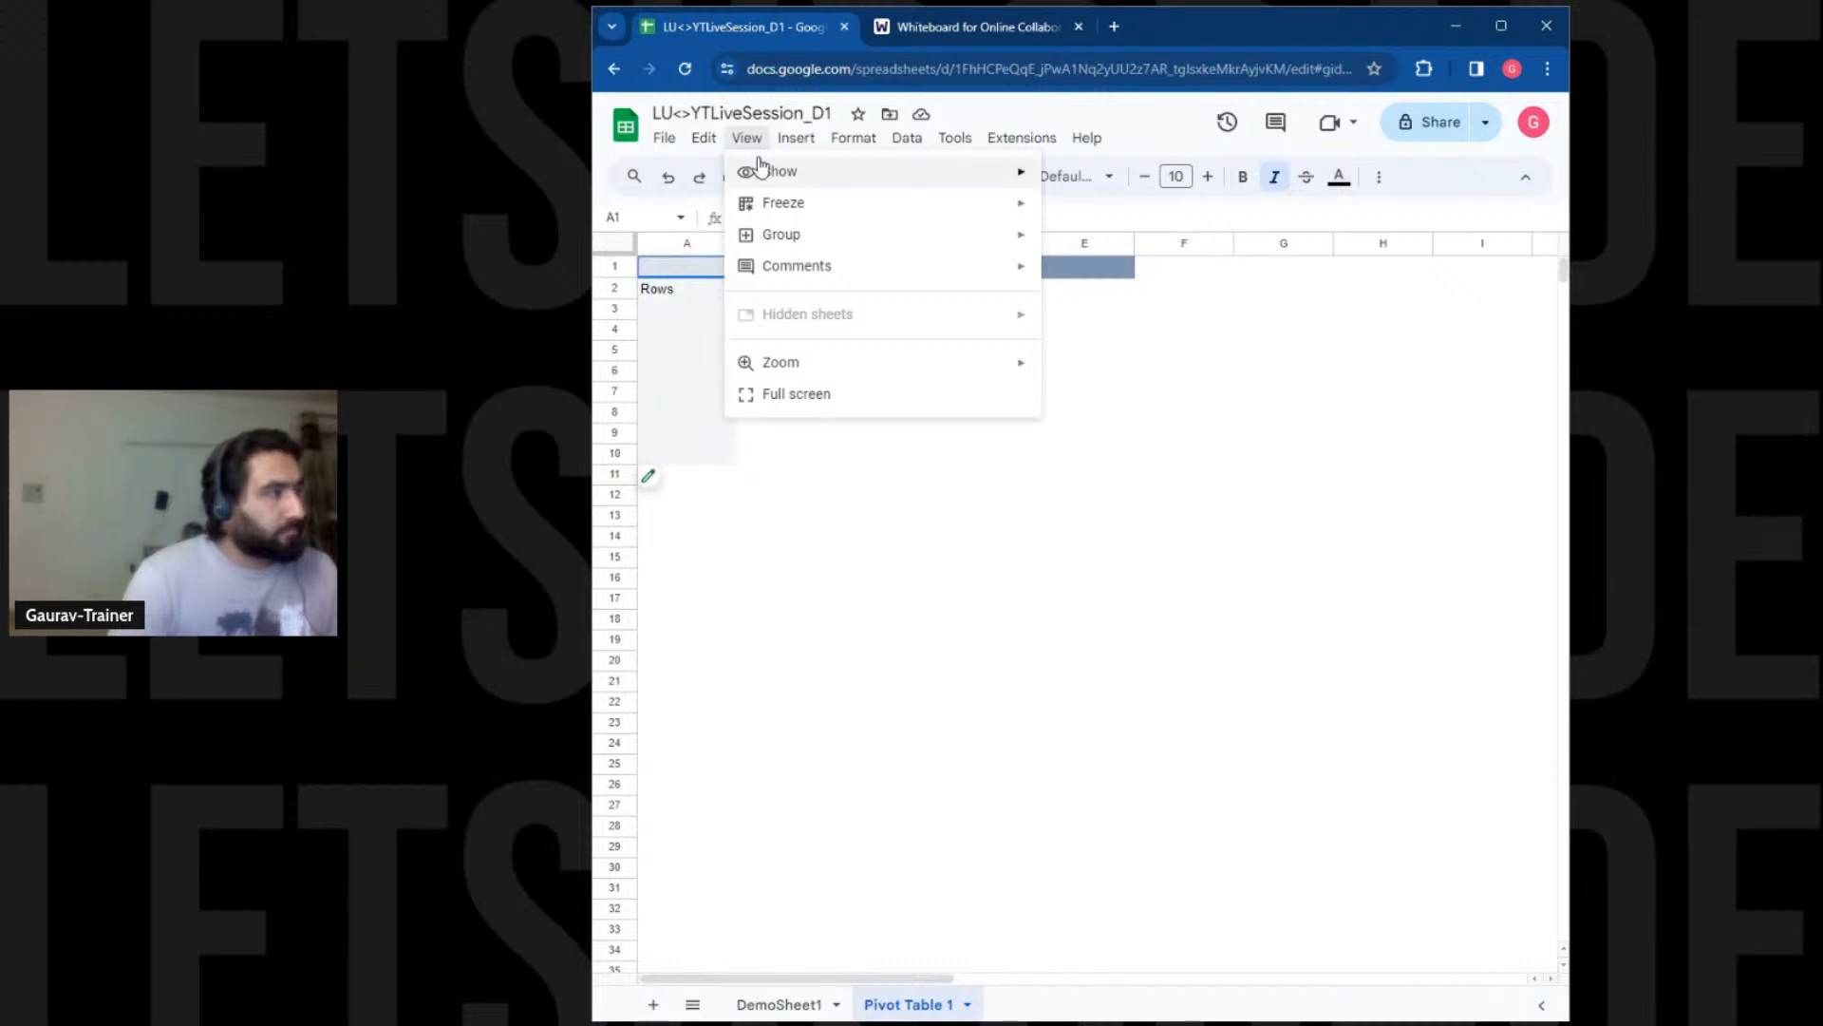
mouse_move(764, 173)
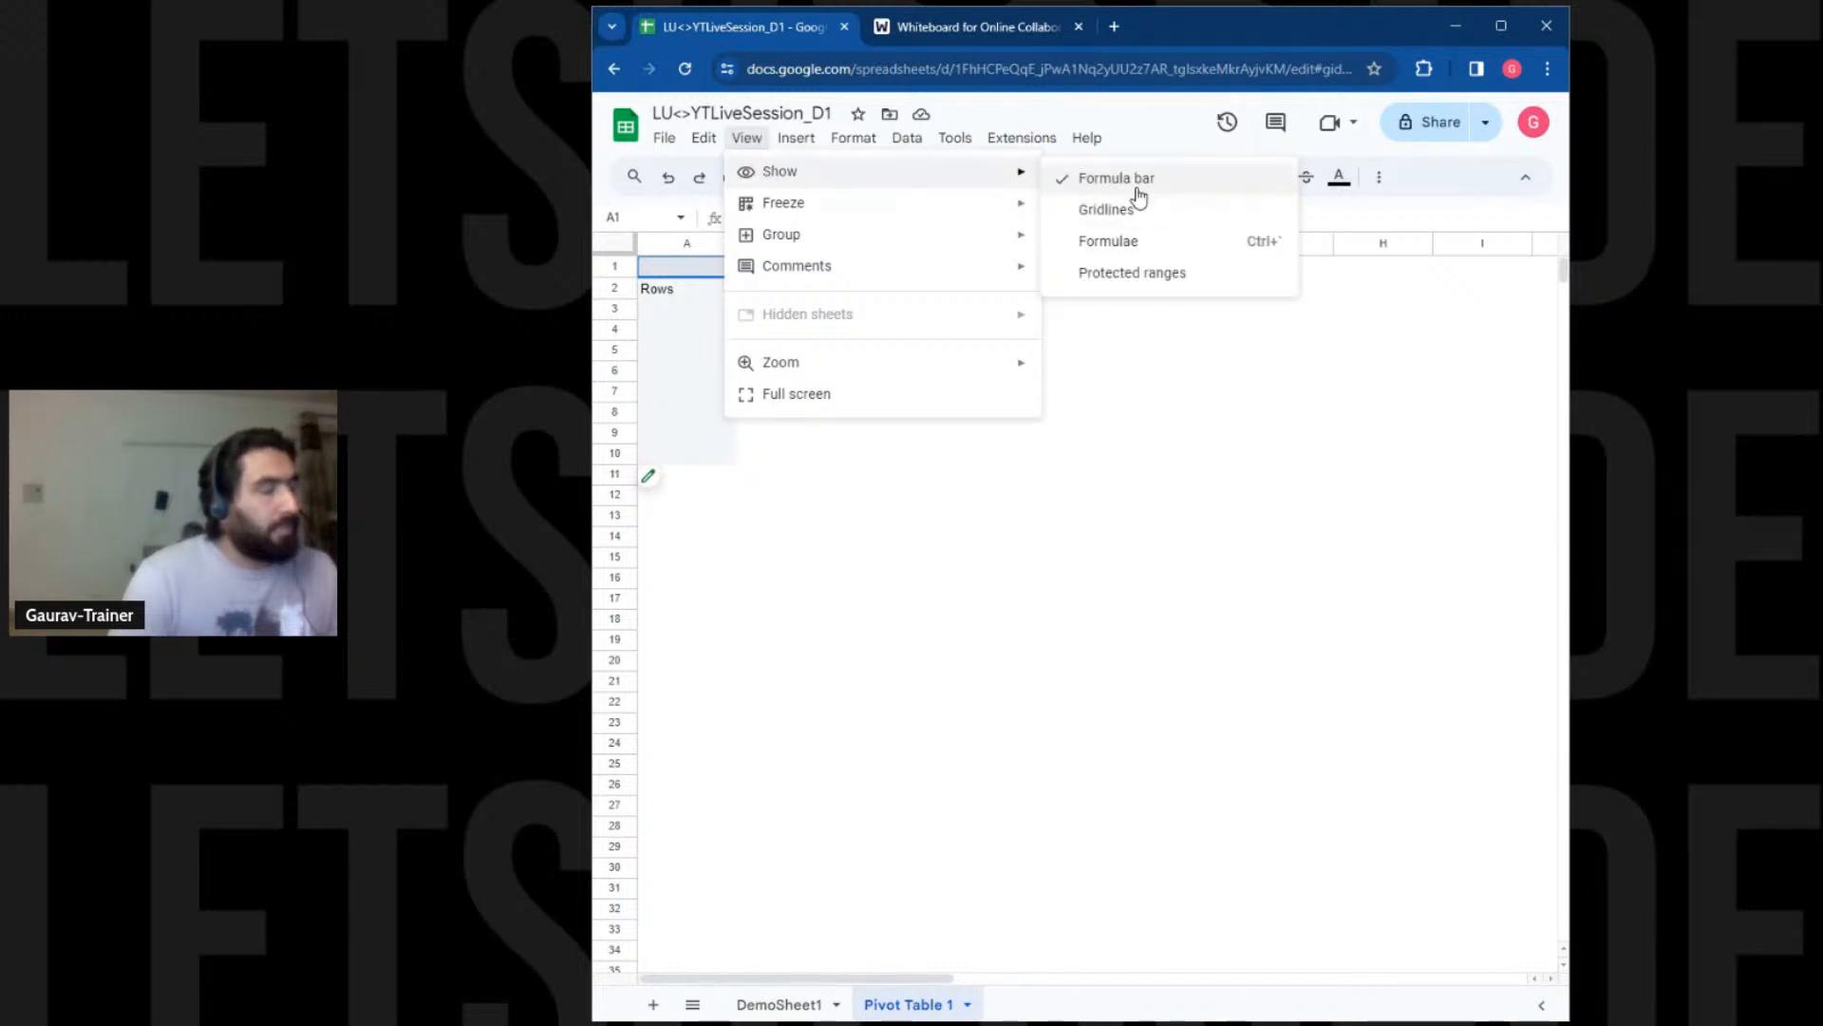
click(1291, 498)
click(694, 317)
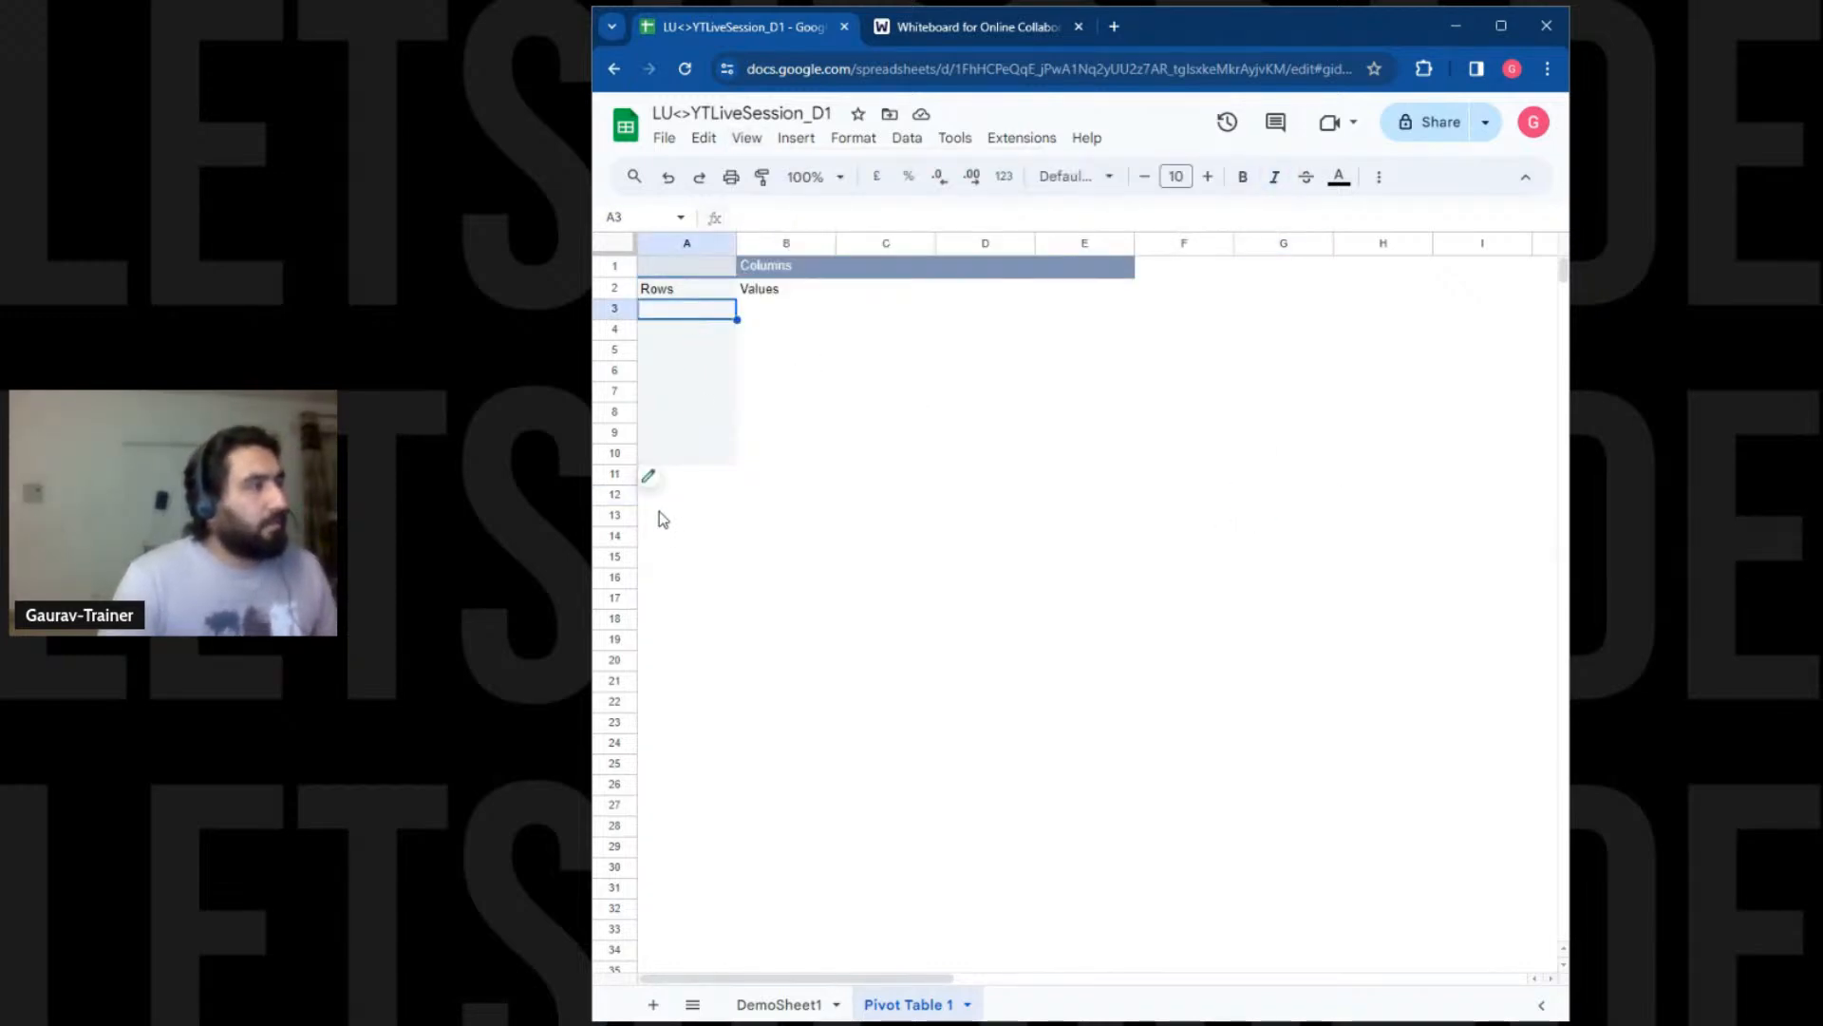
click(660, 479)
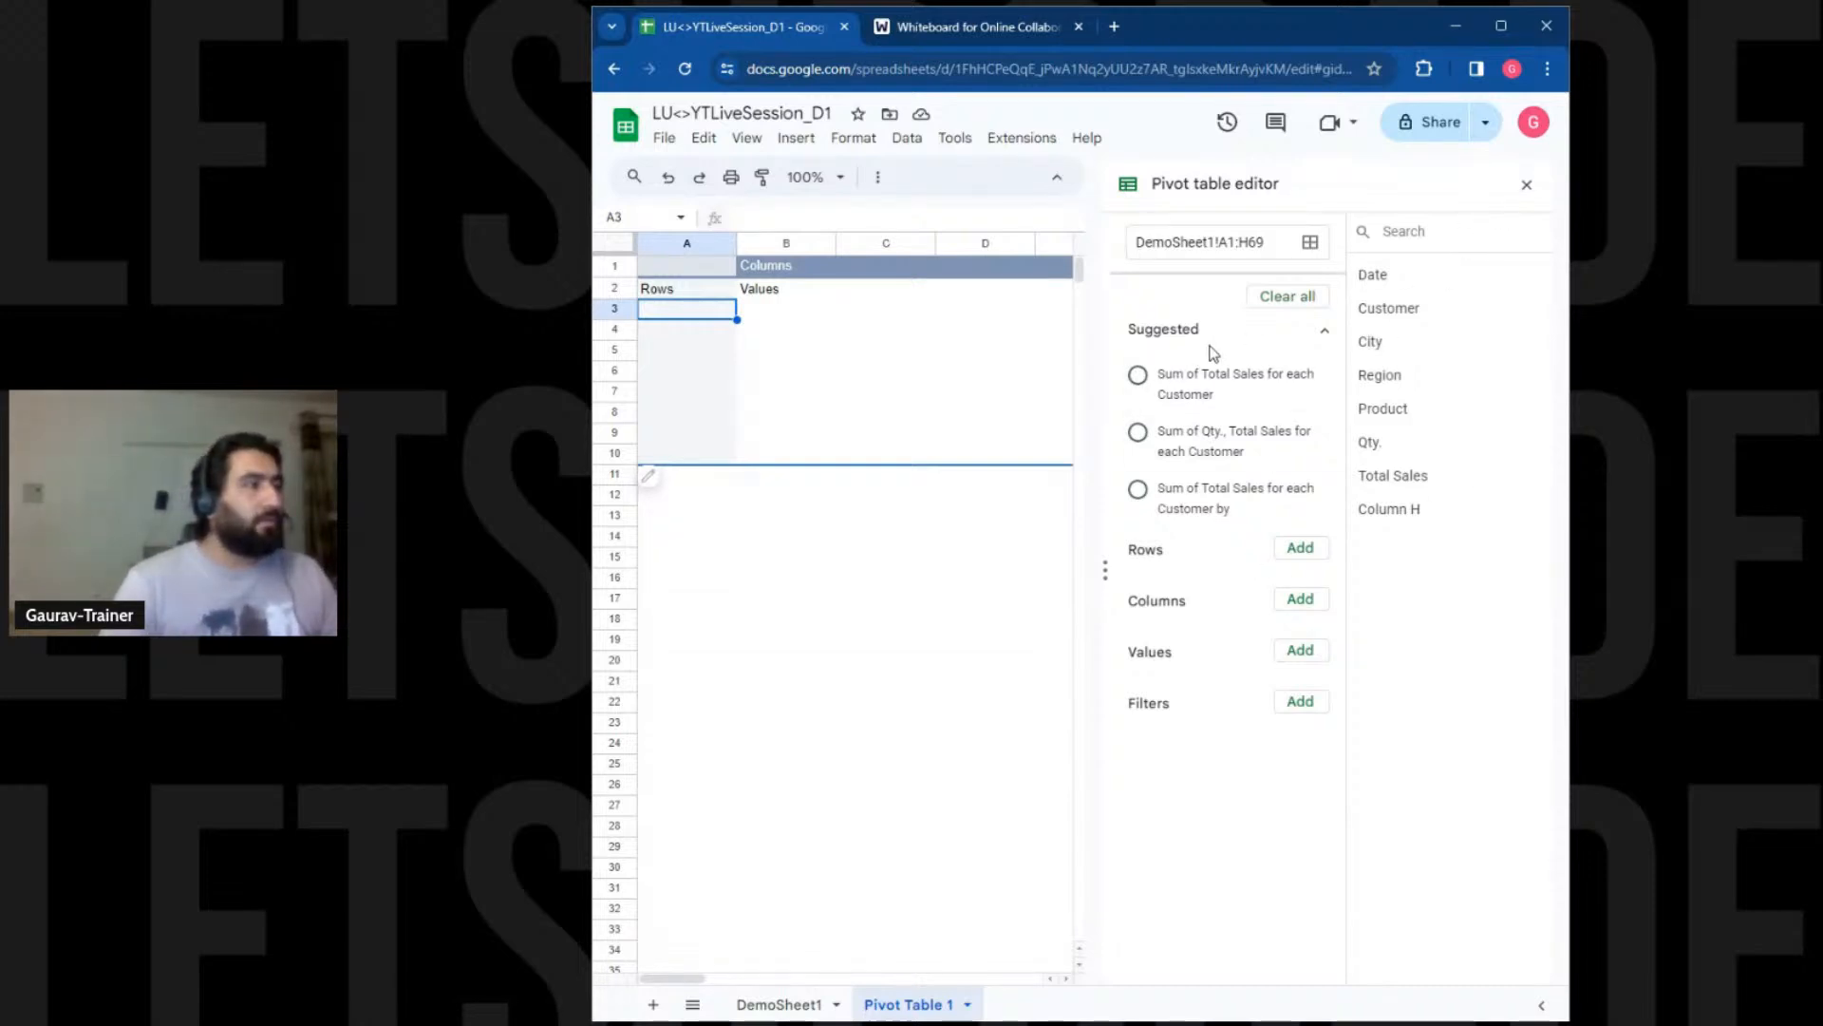
Add the Product field to the pivot table's rows and check the listed products
click(1279, 551)
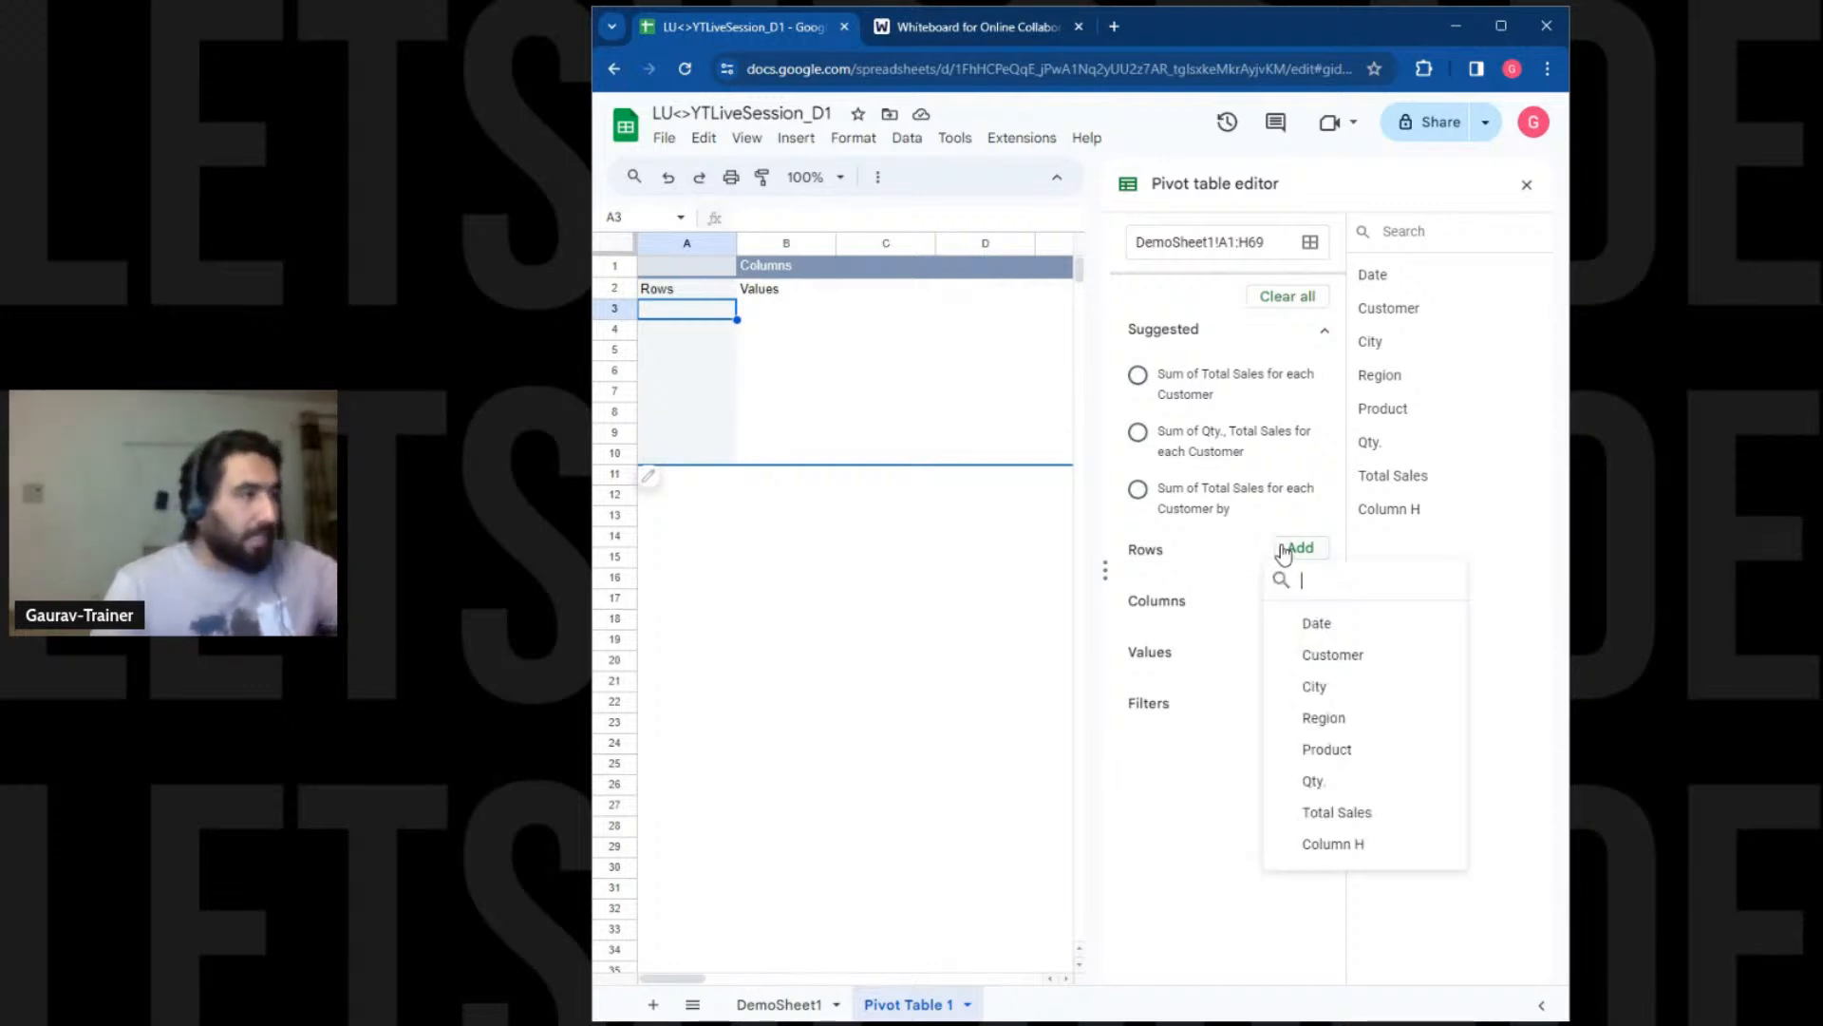
click(1320, 750)
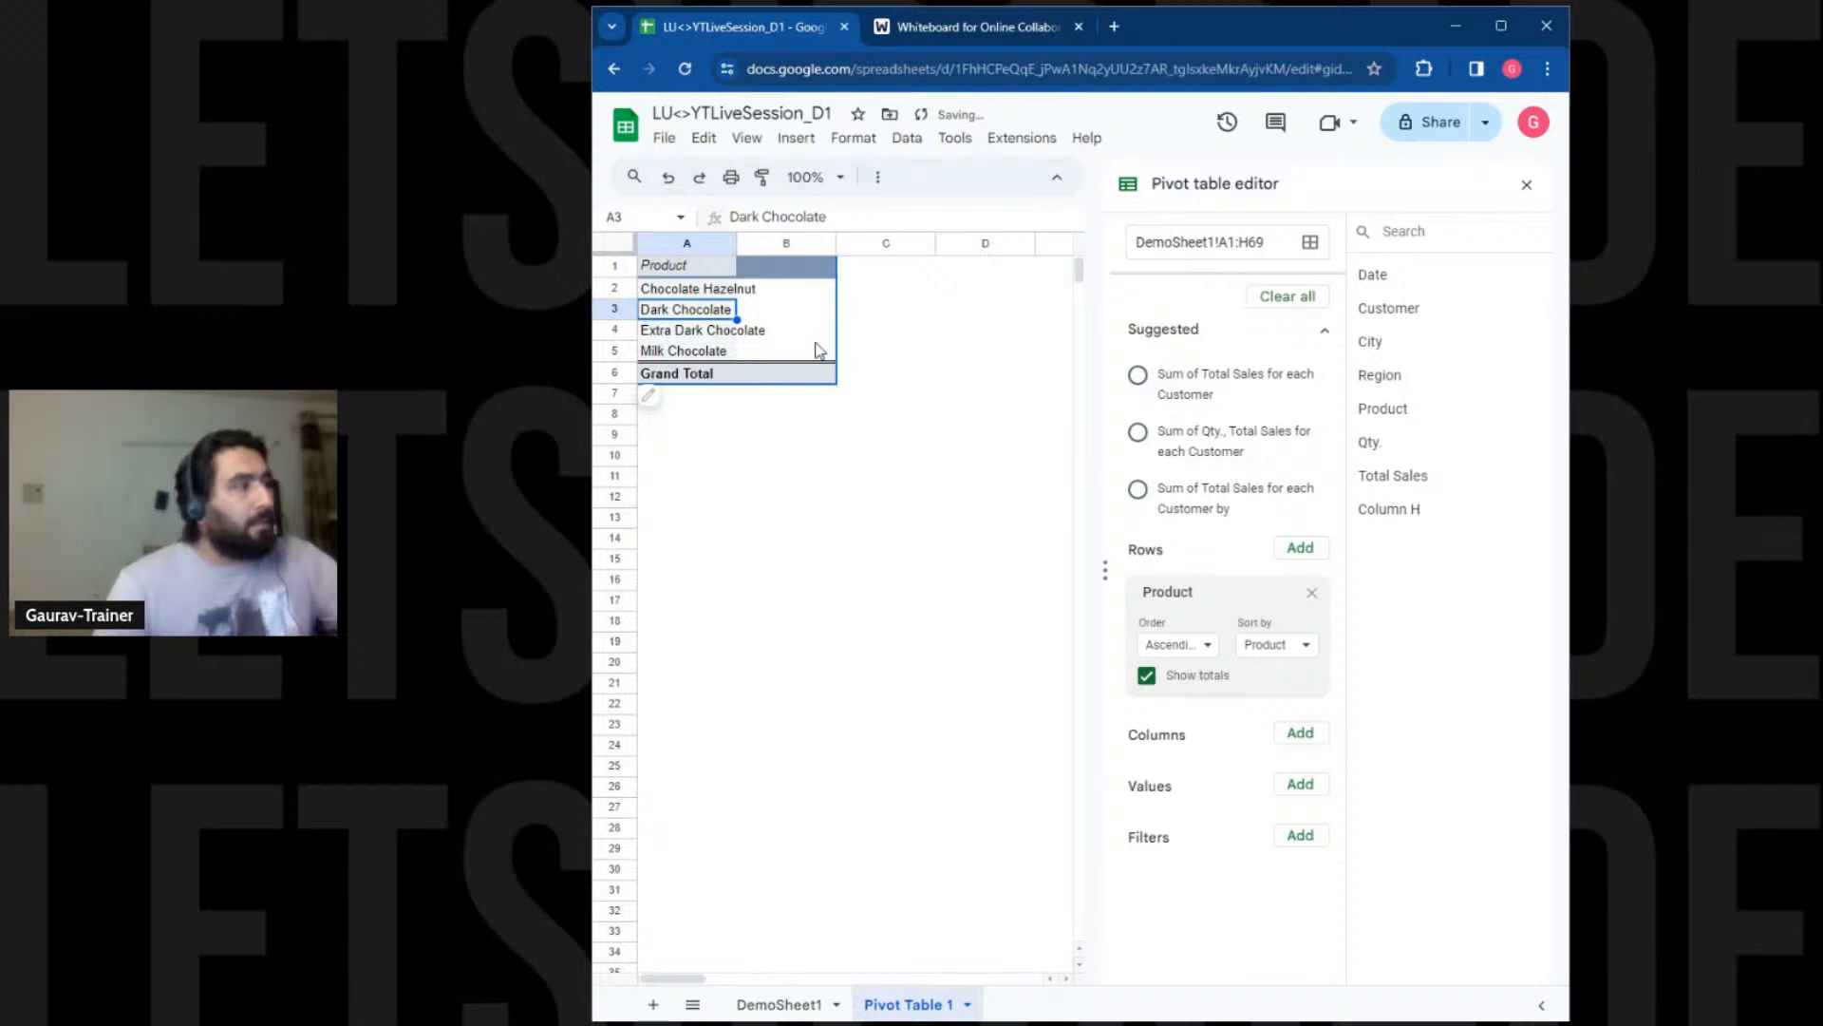
click(692, 295)
click(696, 311)
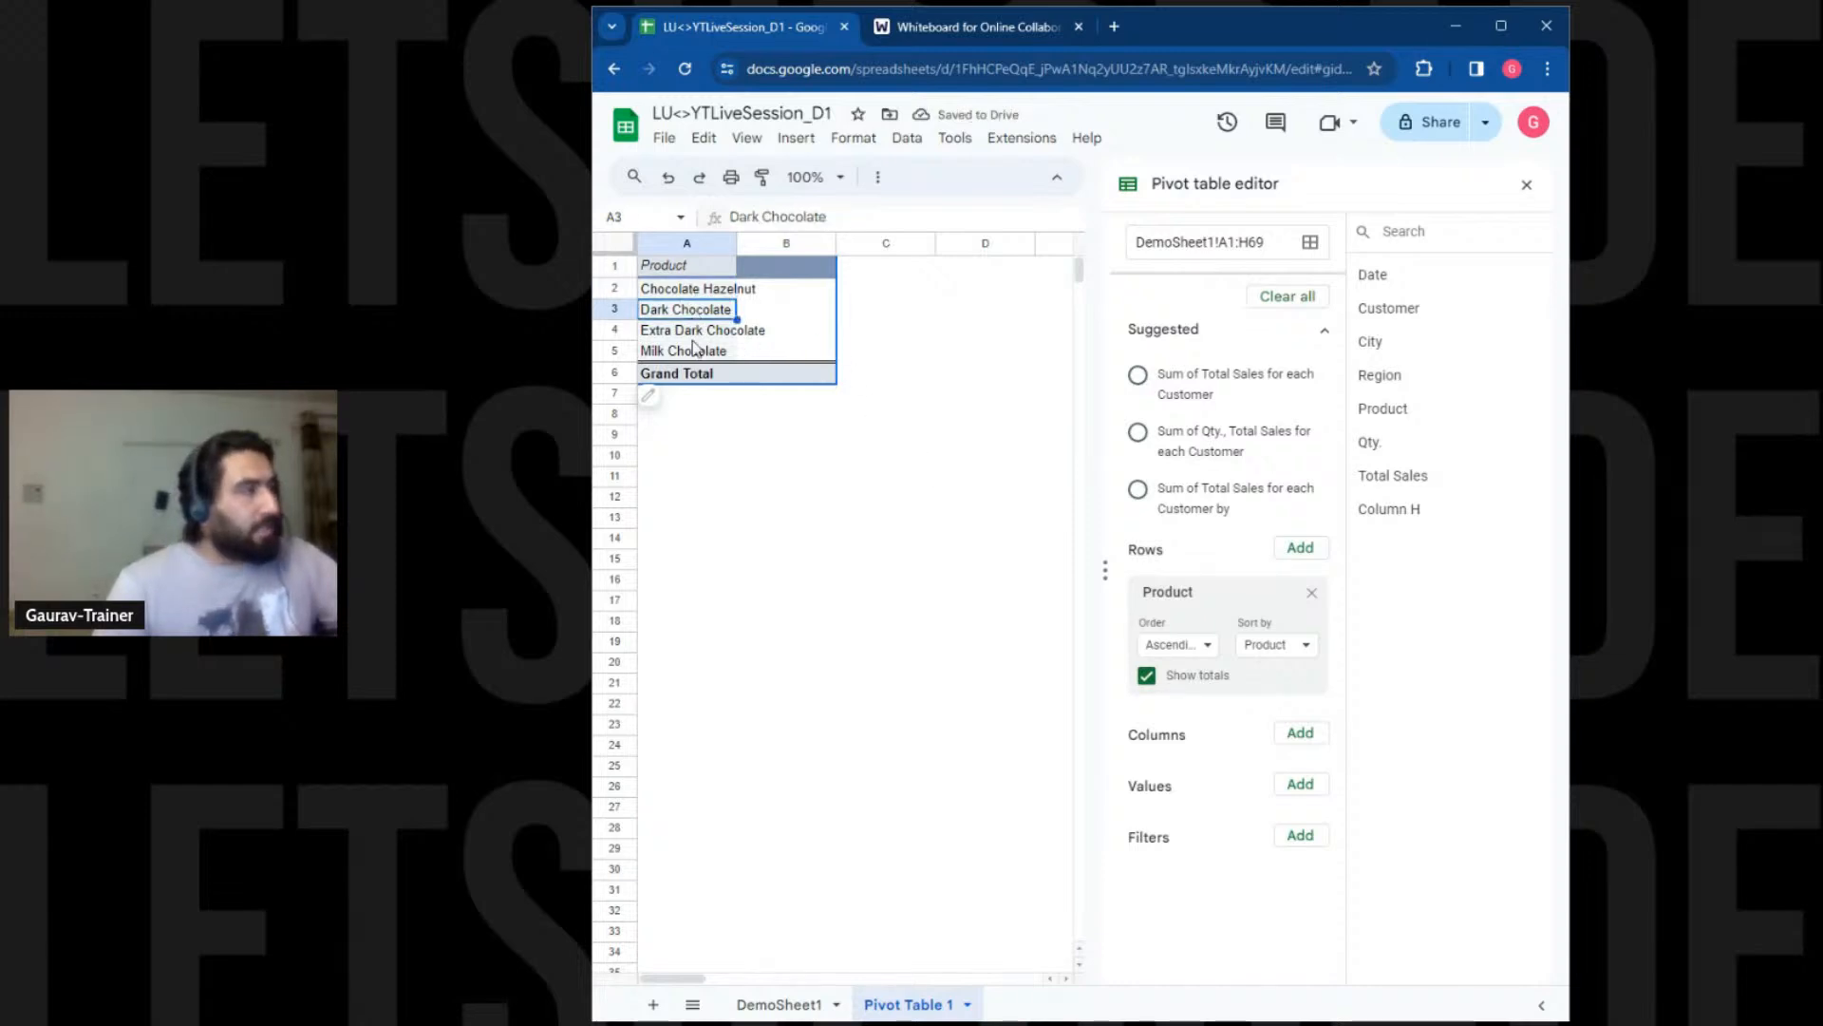
click(699, 332)
right_click(703, 354)
click(700, 320)
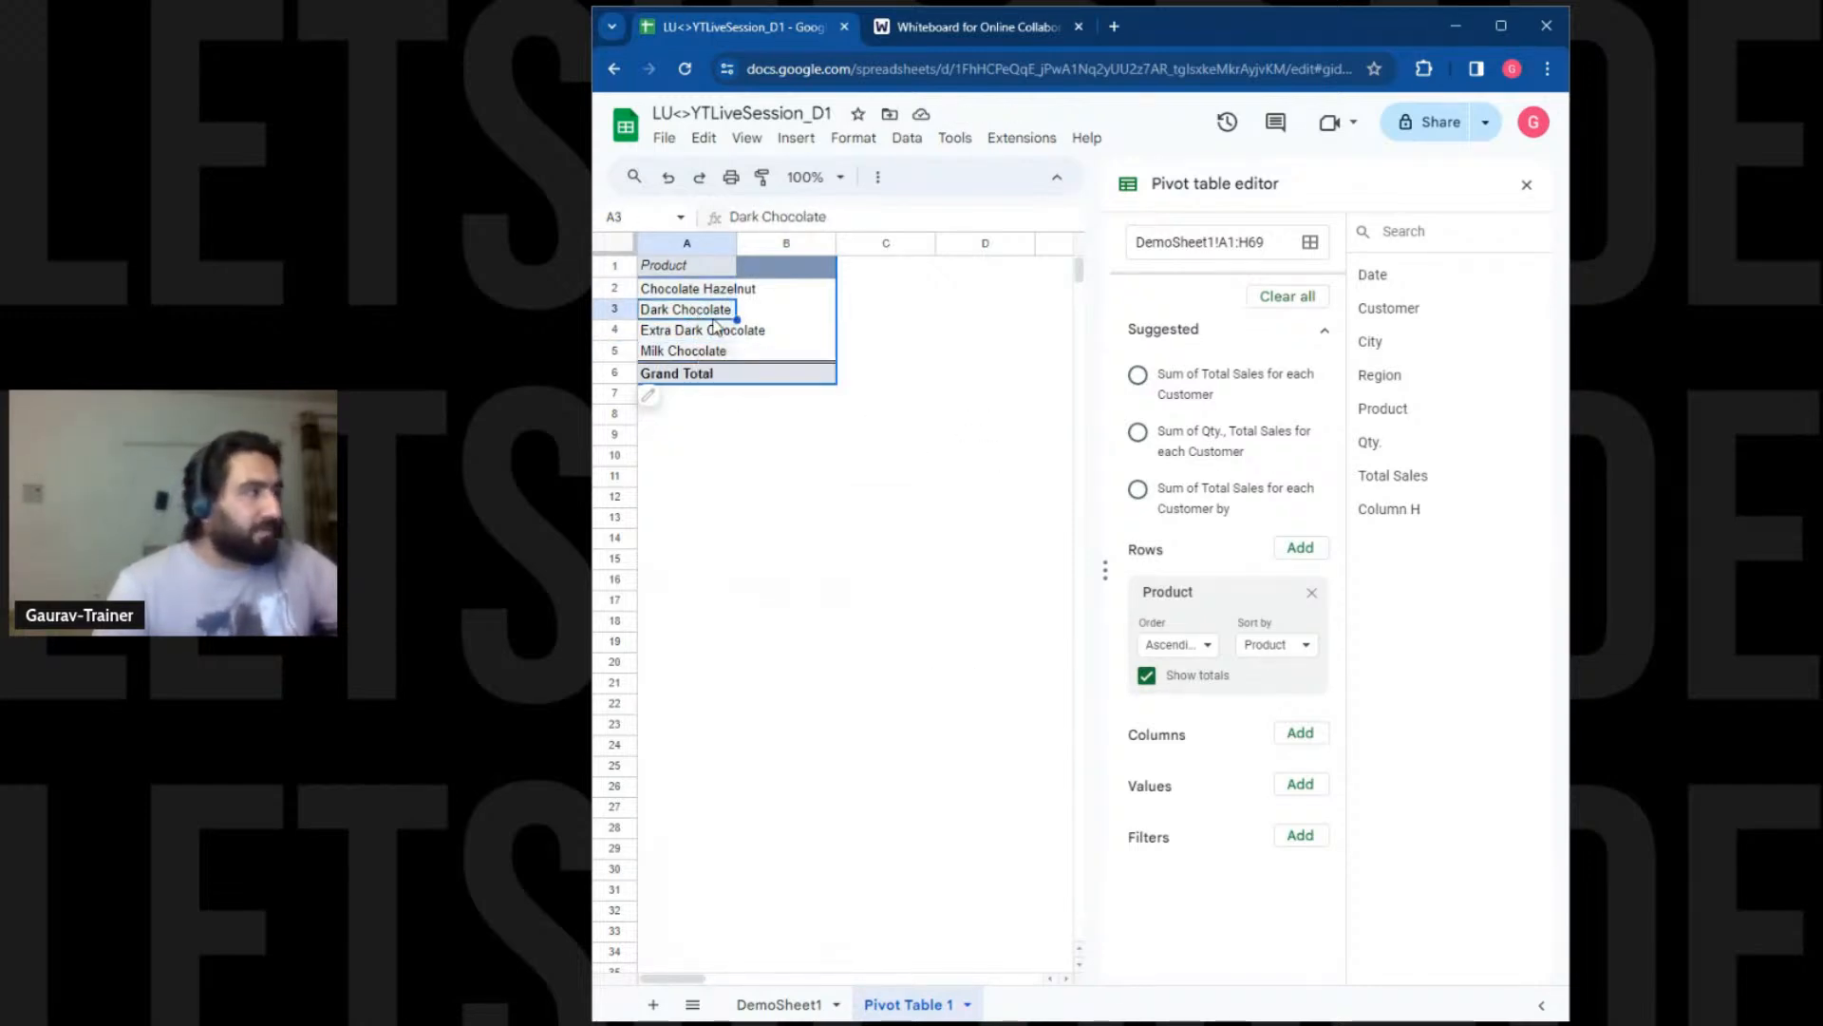
click(1274, 690)
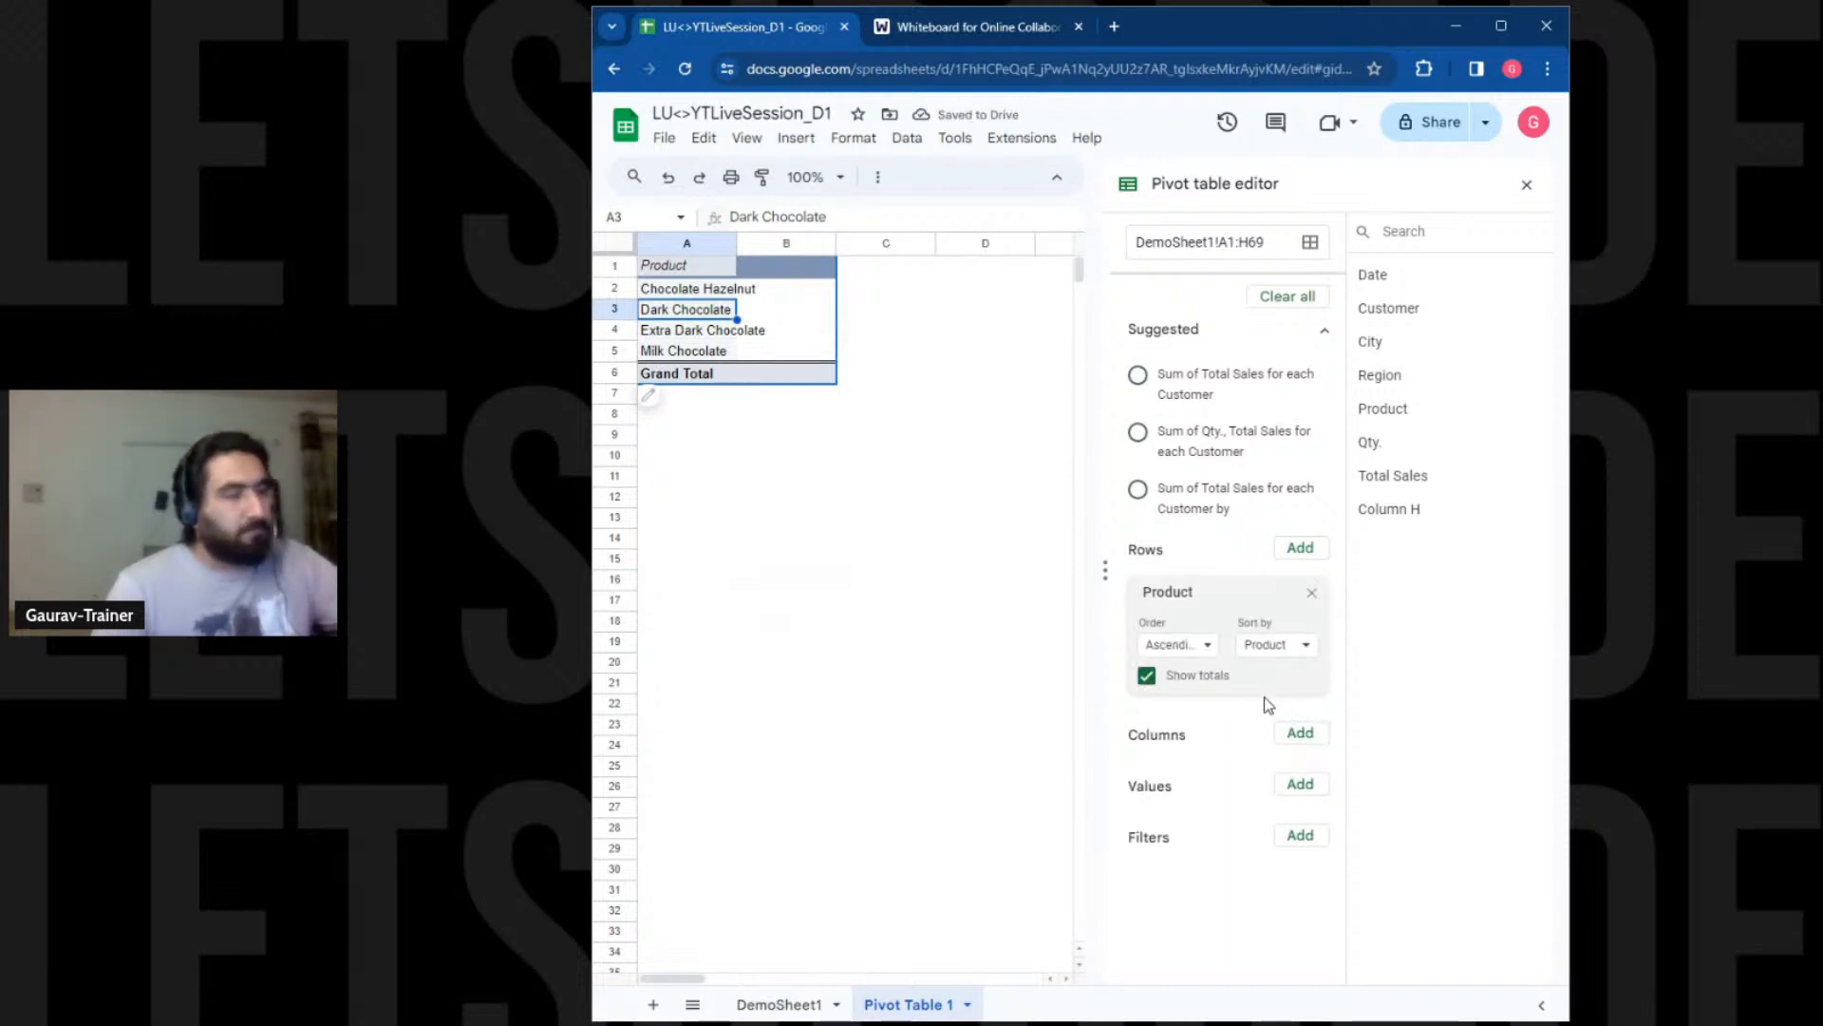
Add the Region field to the pivot table's columns and widen the browser window to fit the whole table
click(1300, 733)
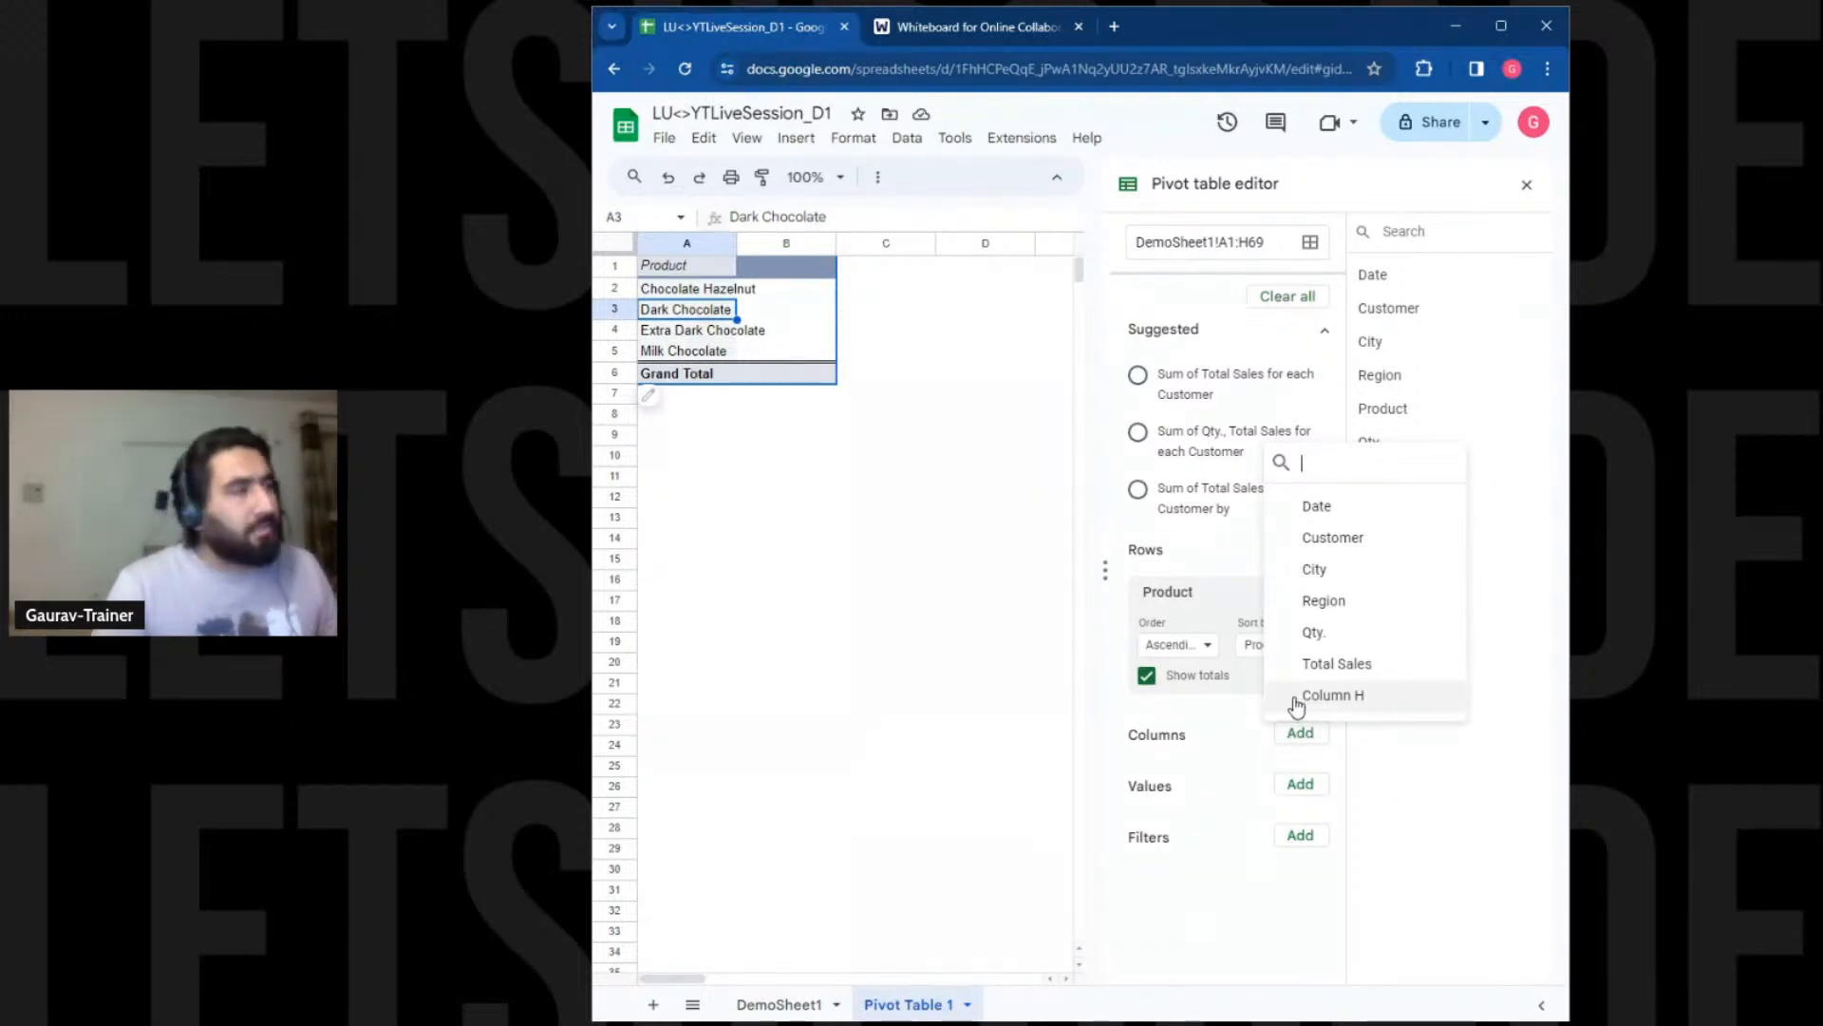
click(1317, 608)
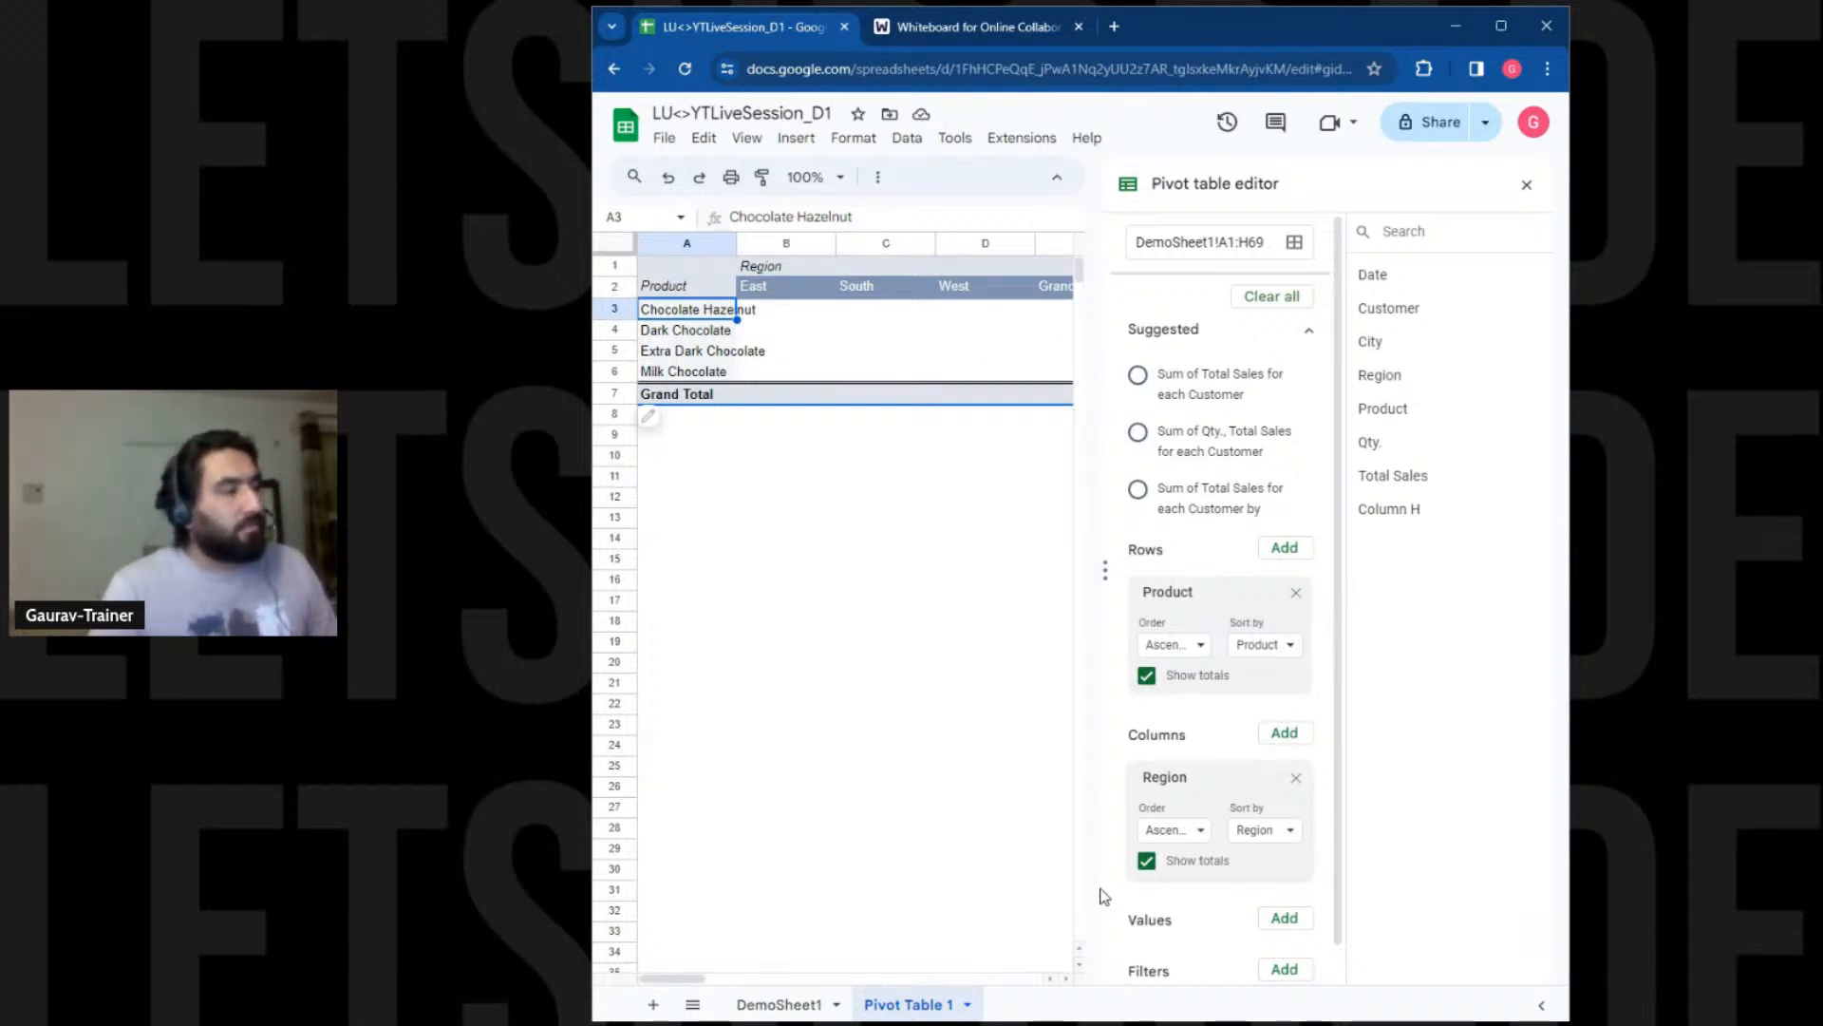
mouse_move(665, 978)
mouse_down()
mouse_move(685, 986)
mouse_move(665, 987)
mouse_up()
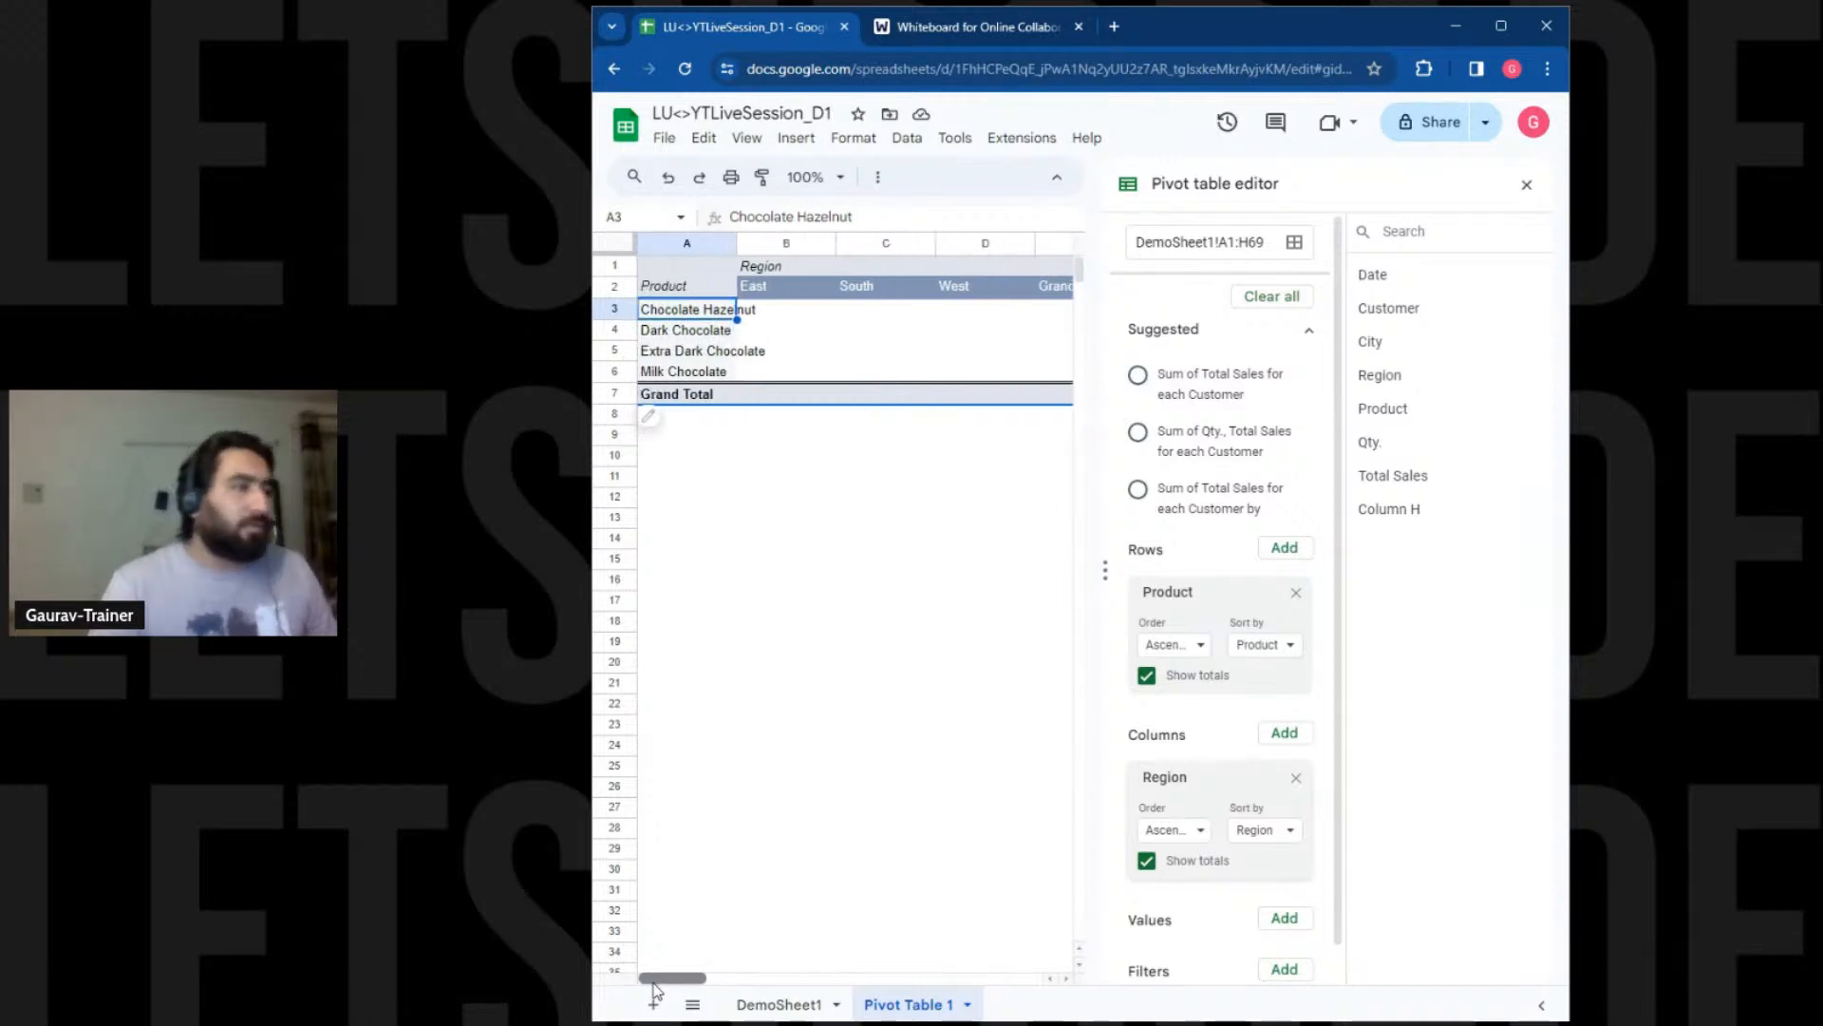
drag(1568, 698, 1604, 698)
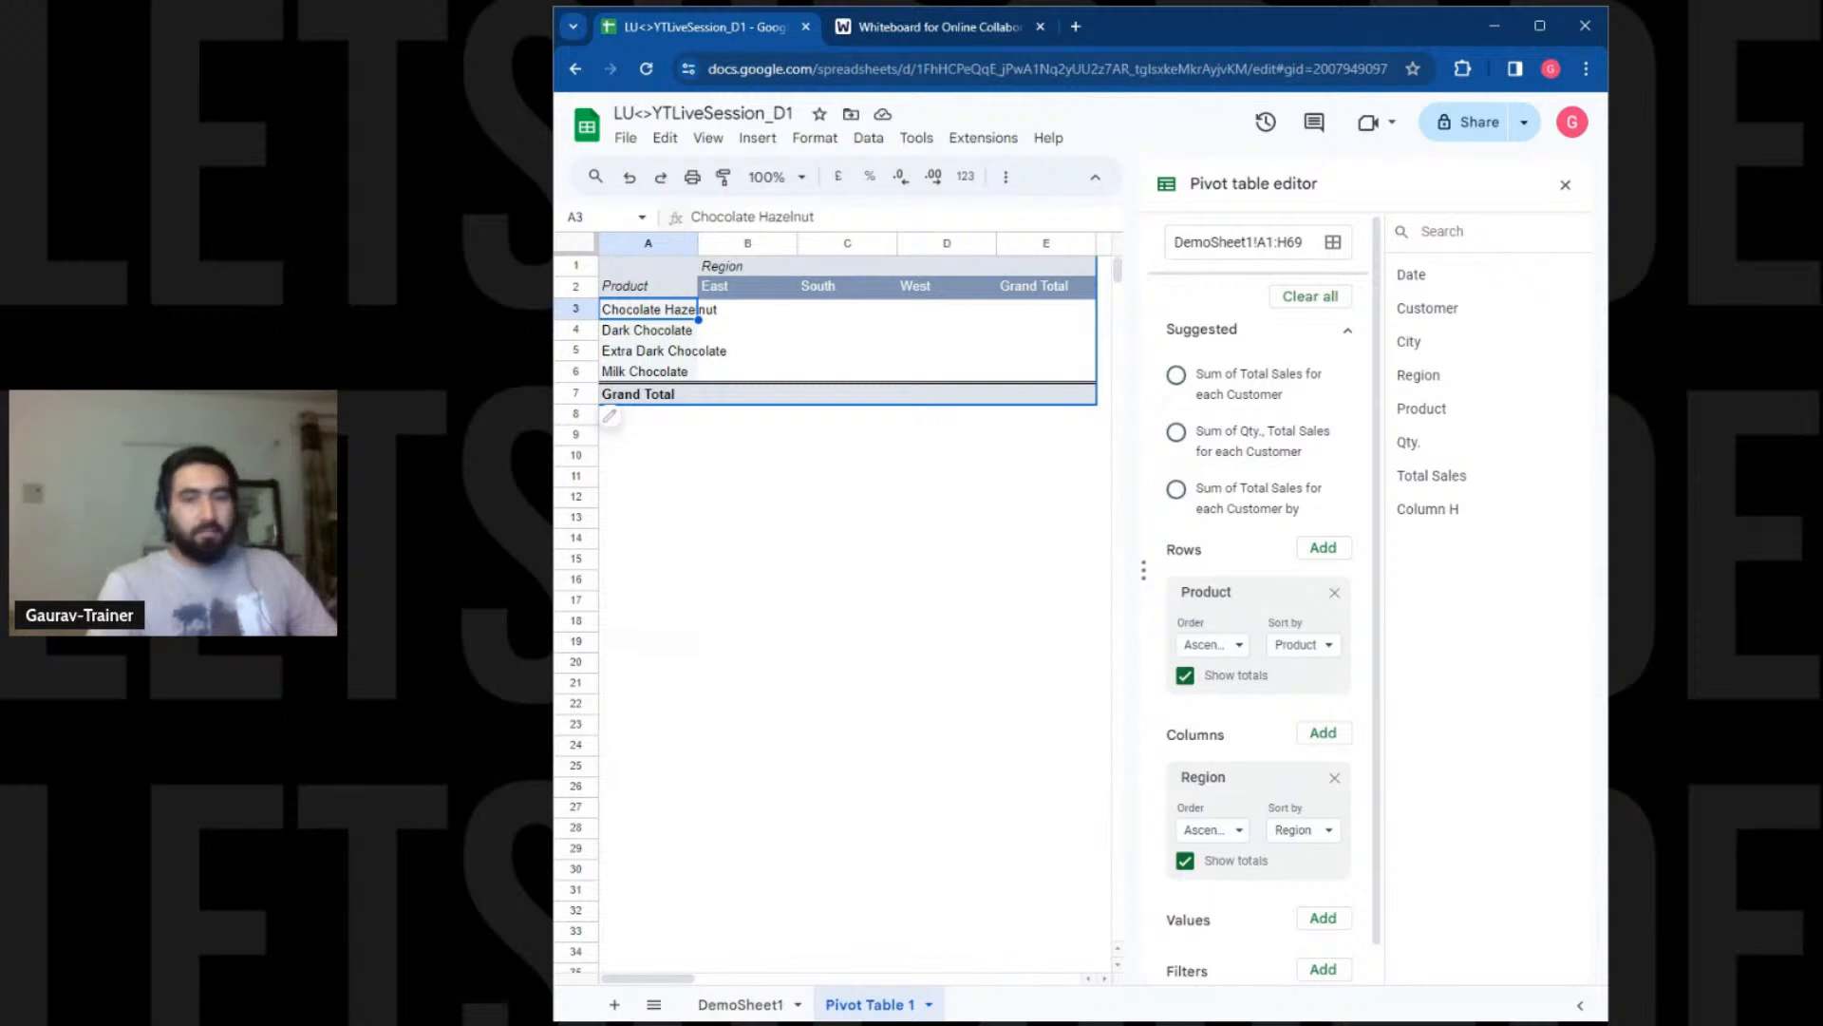
Turn off the totals for the Product rows and Region columns, and switch both back on
click(1186, 676)
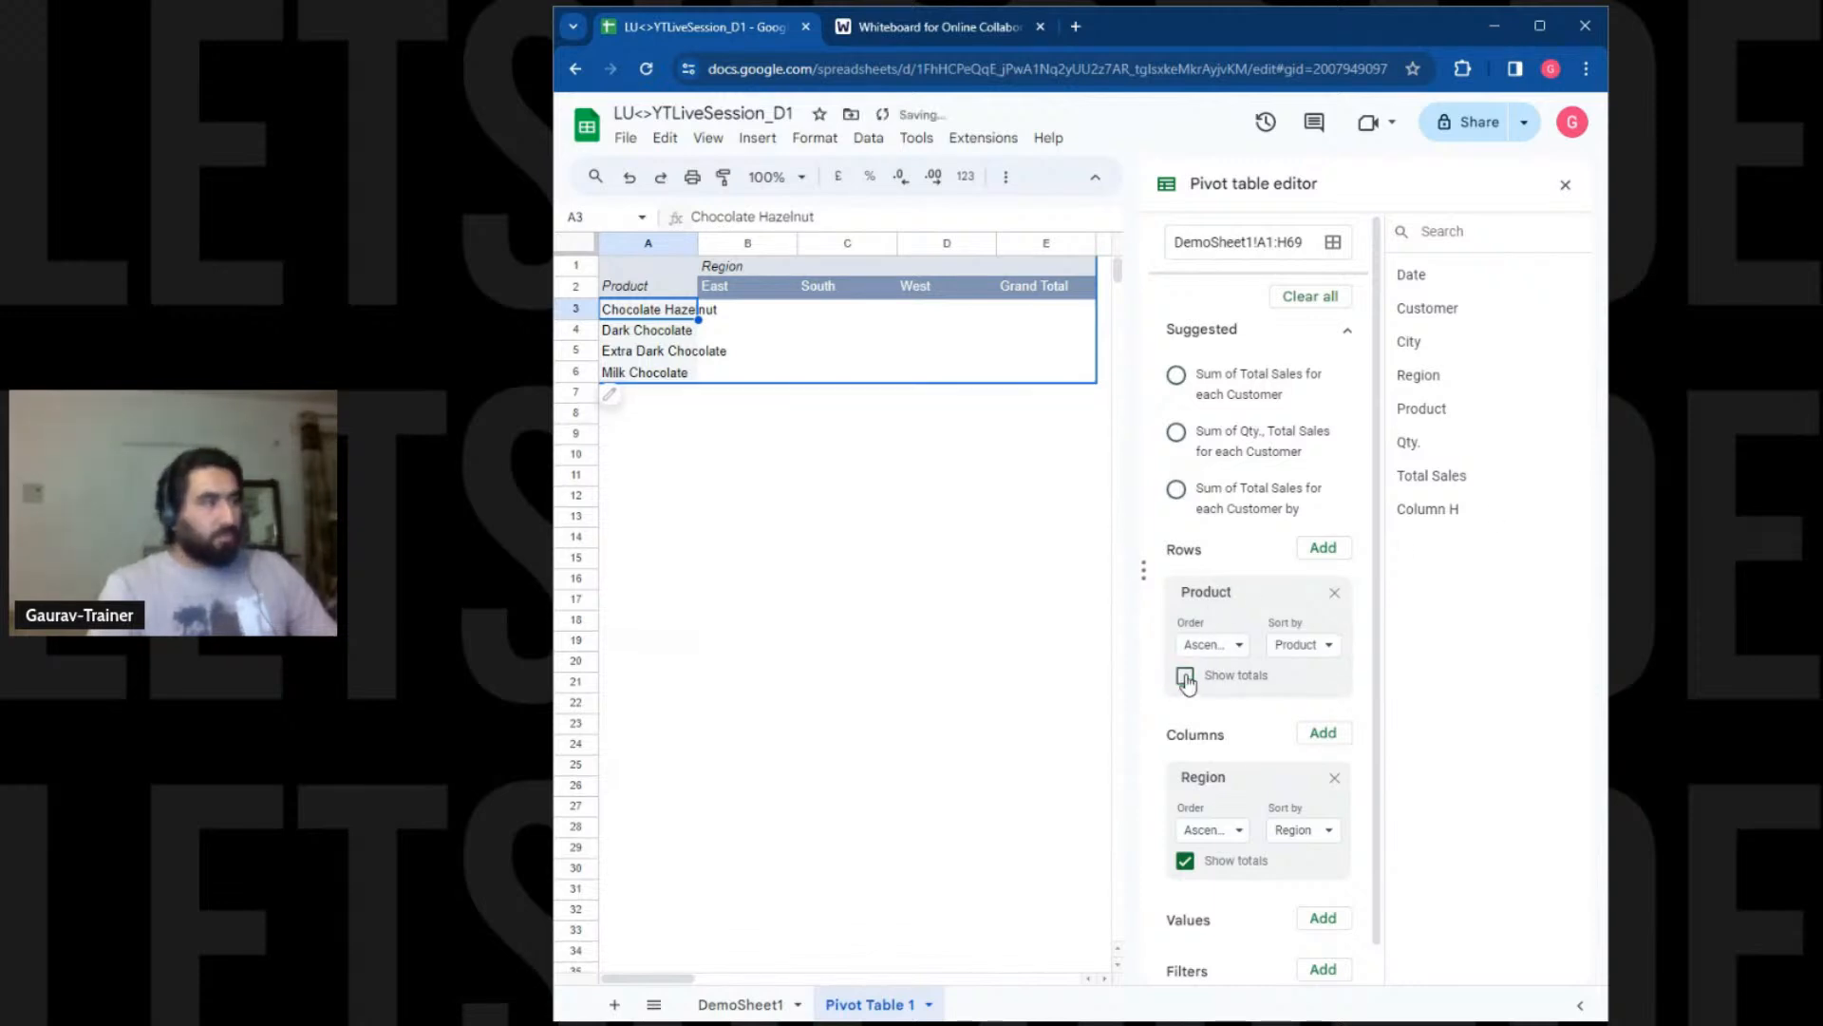
click(1185, 860)
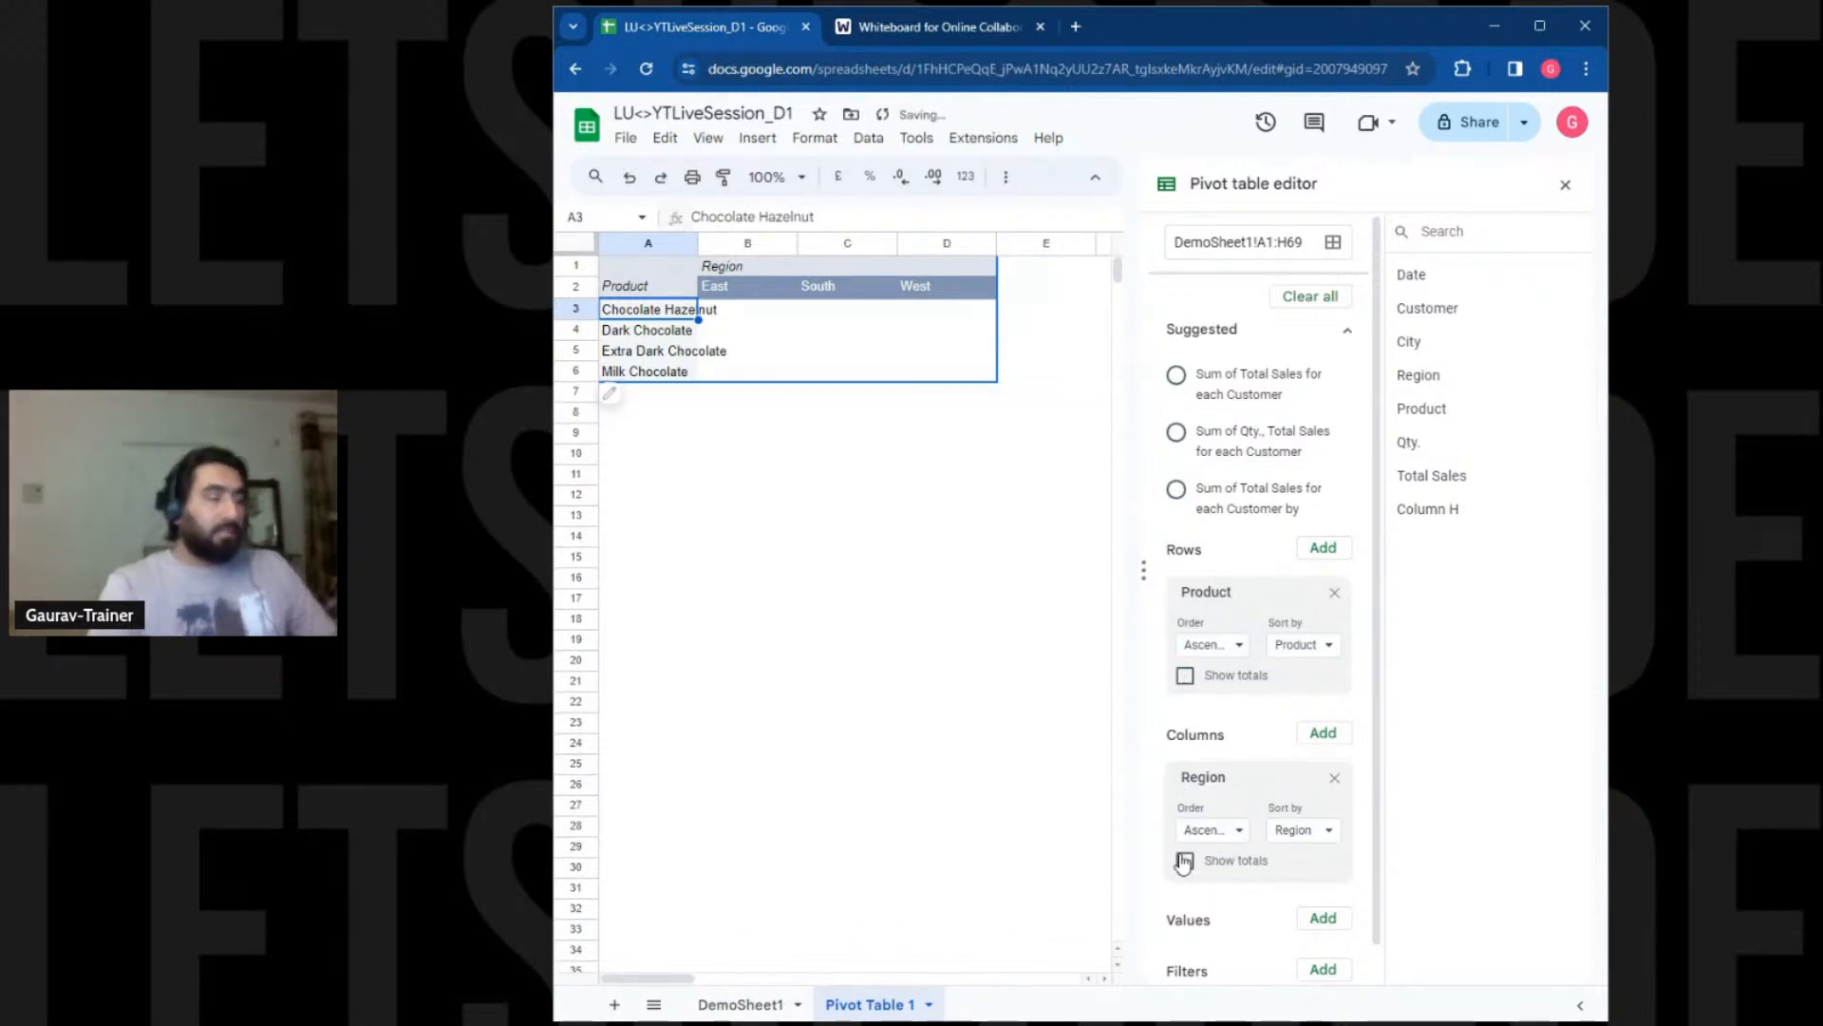
click(1186, 862)
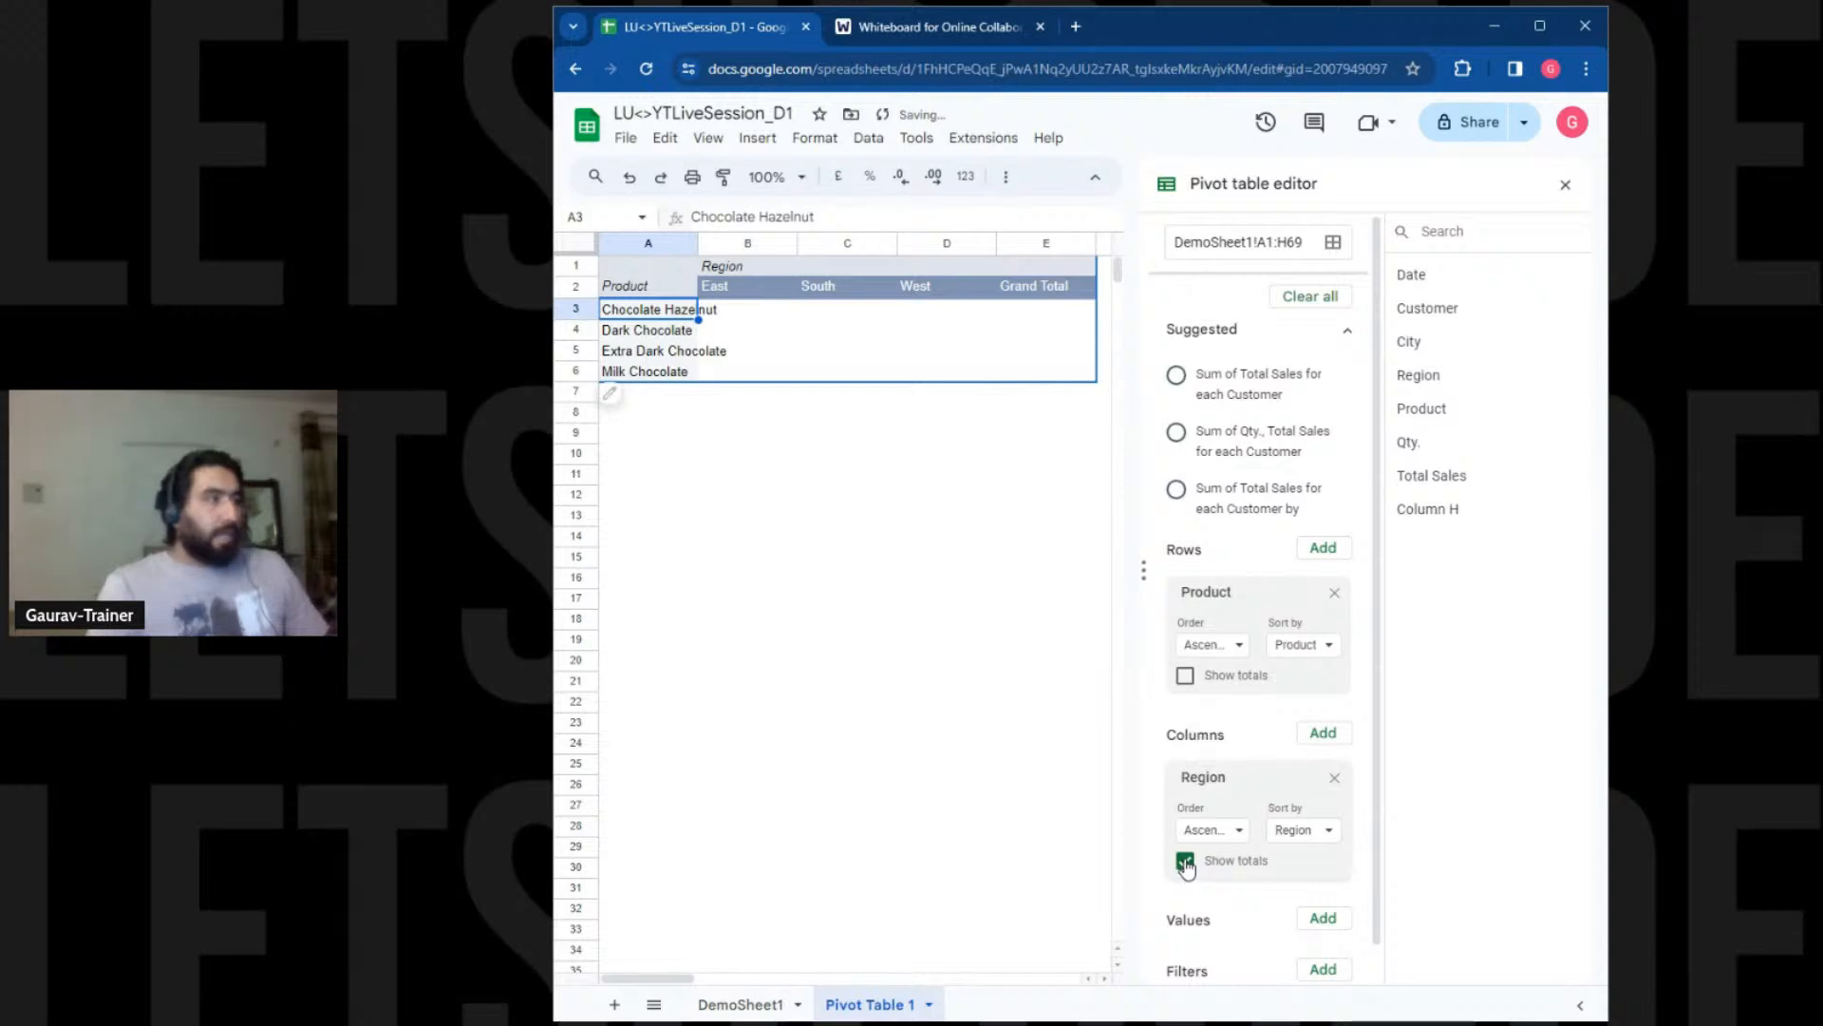
click(1185, 676)
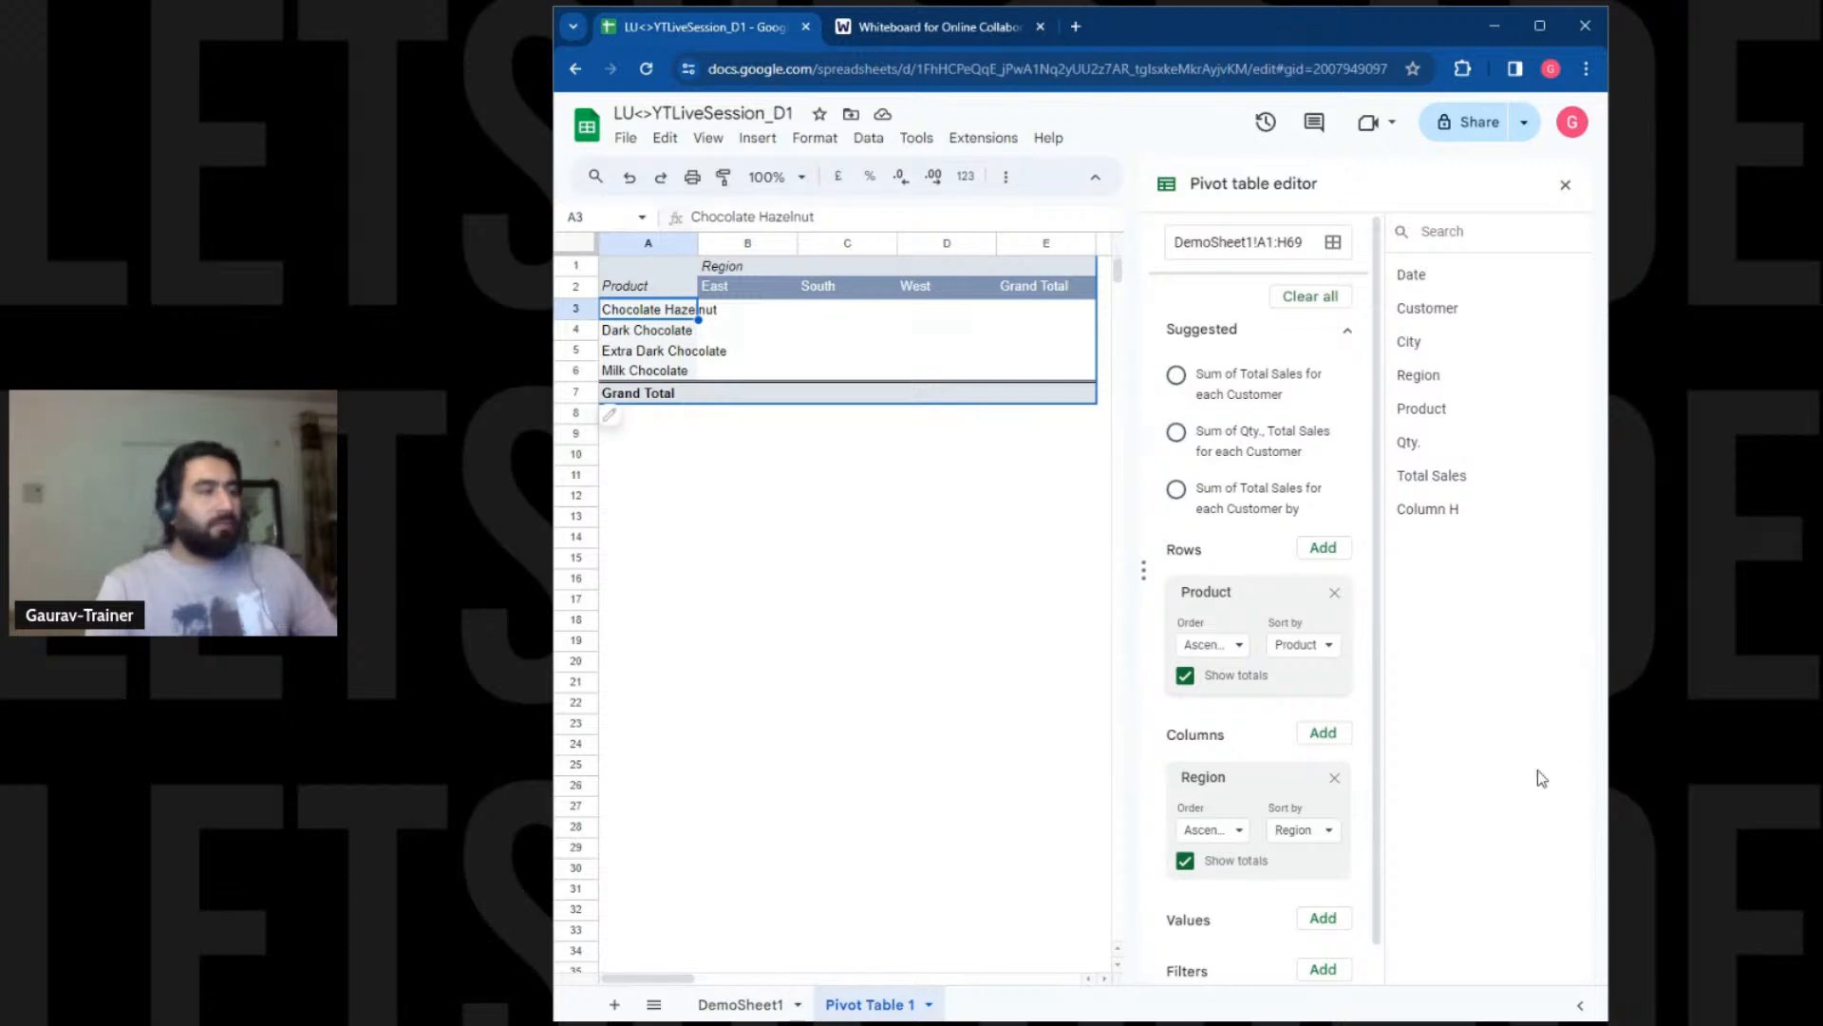
Add Total Sales to the pivot table's values, summarised by SUM, and close the pivot table editor
click(1323, 918)
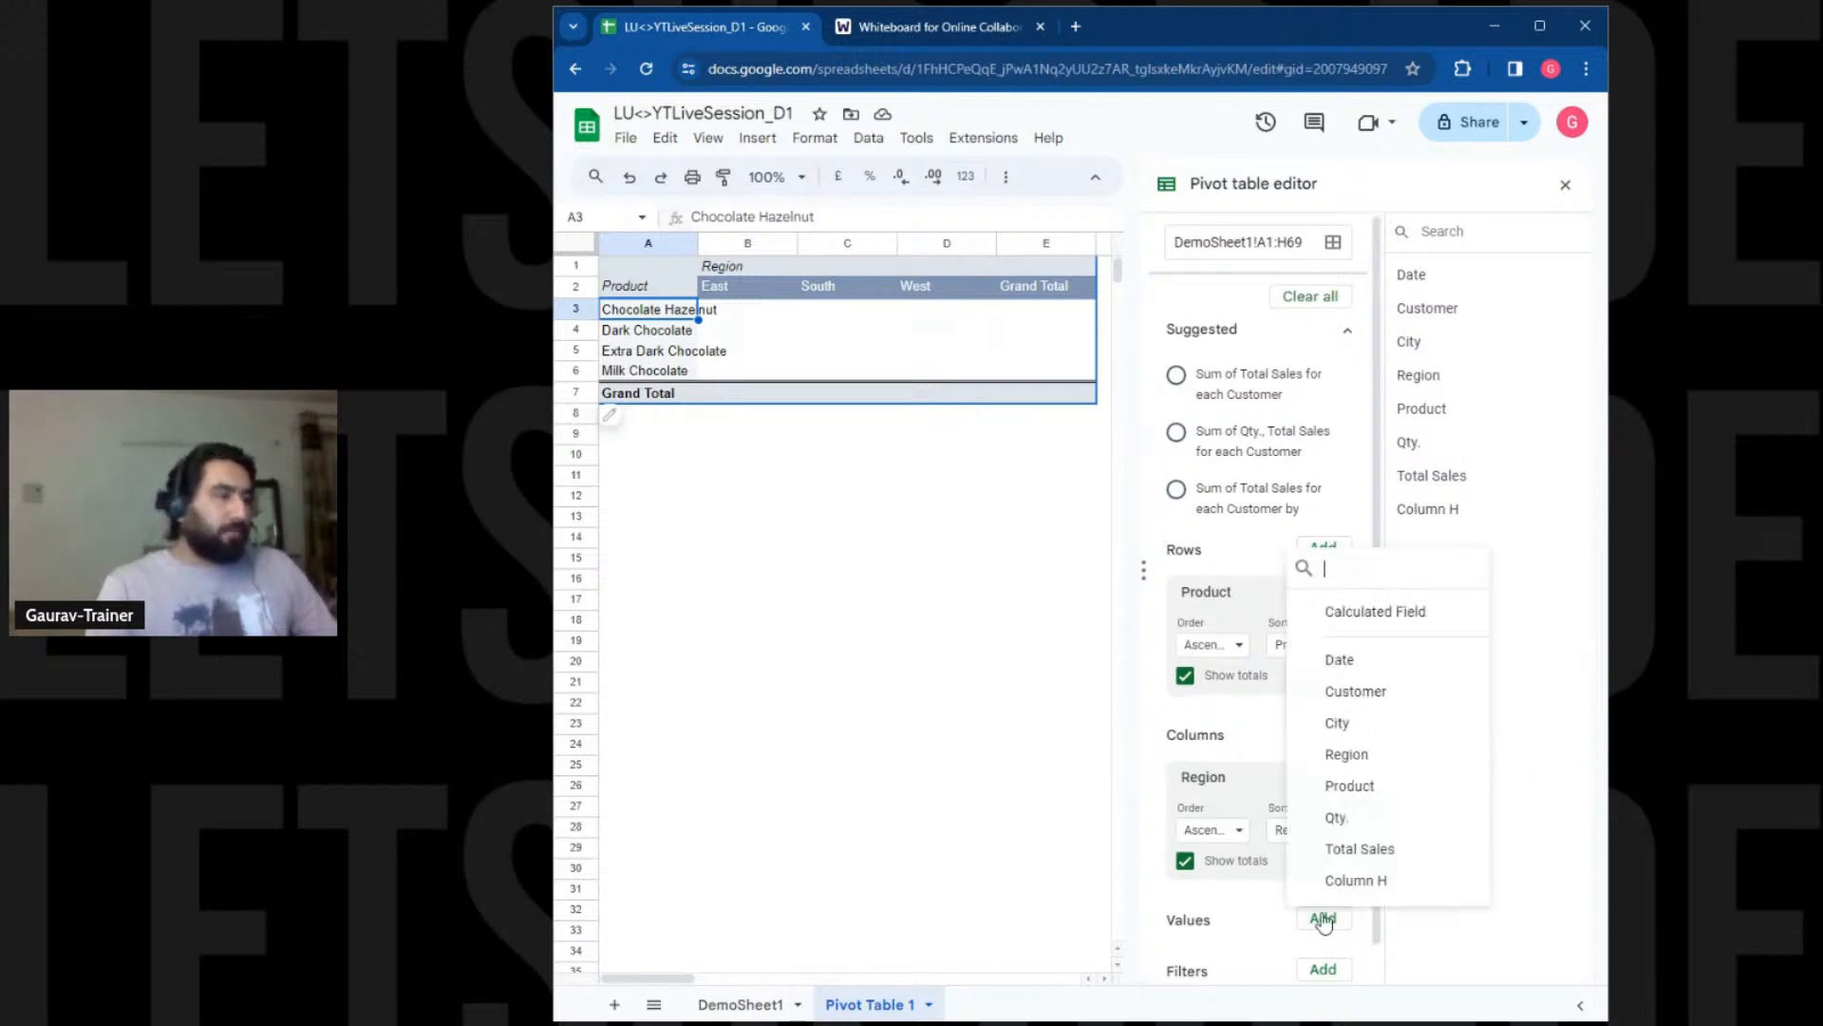
click(1360, 849)
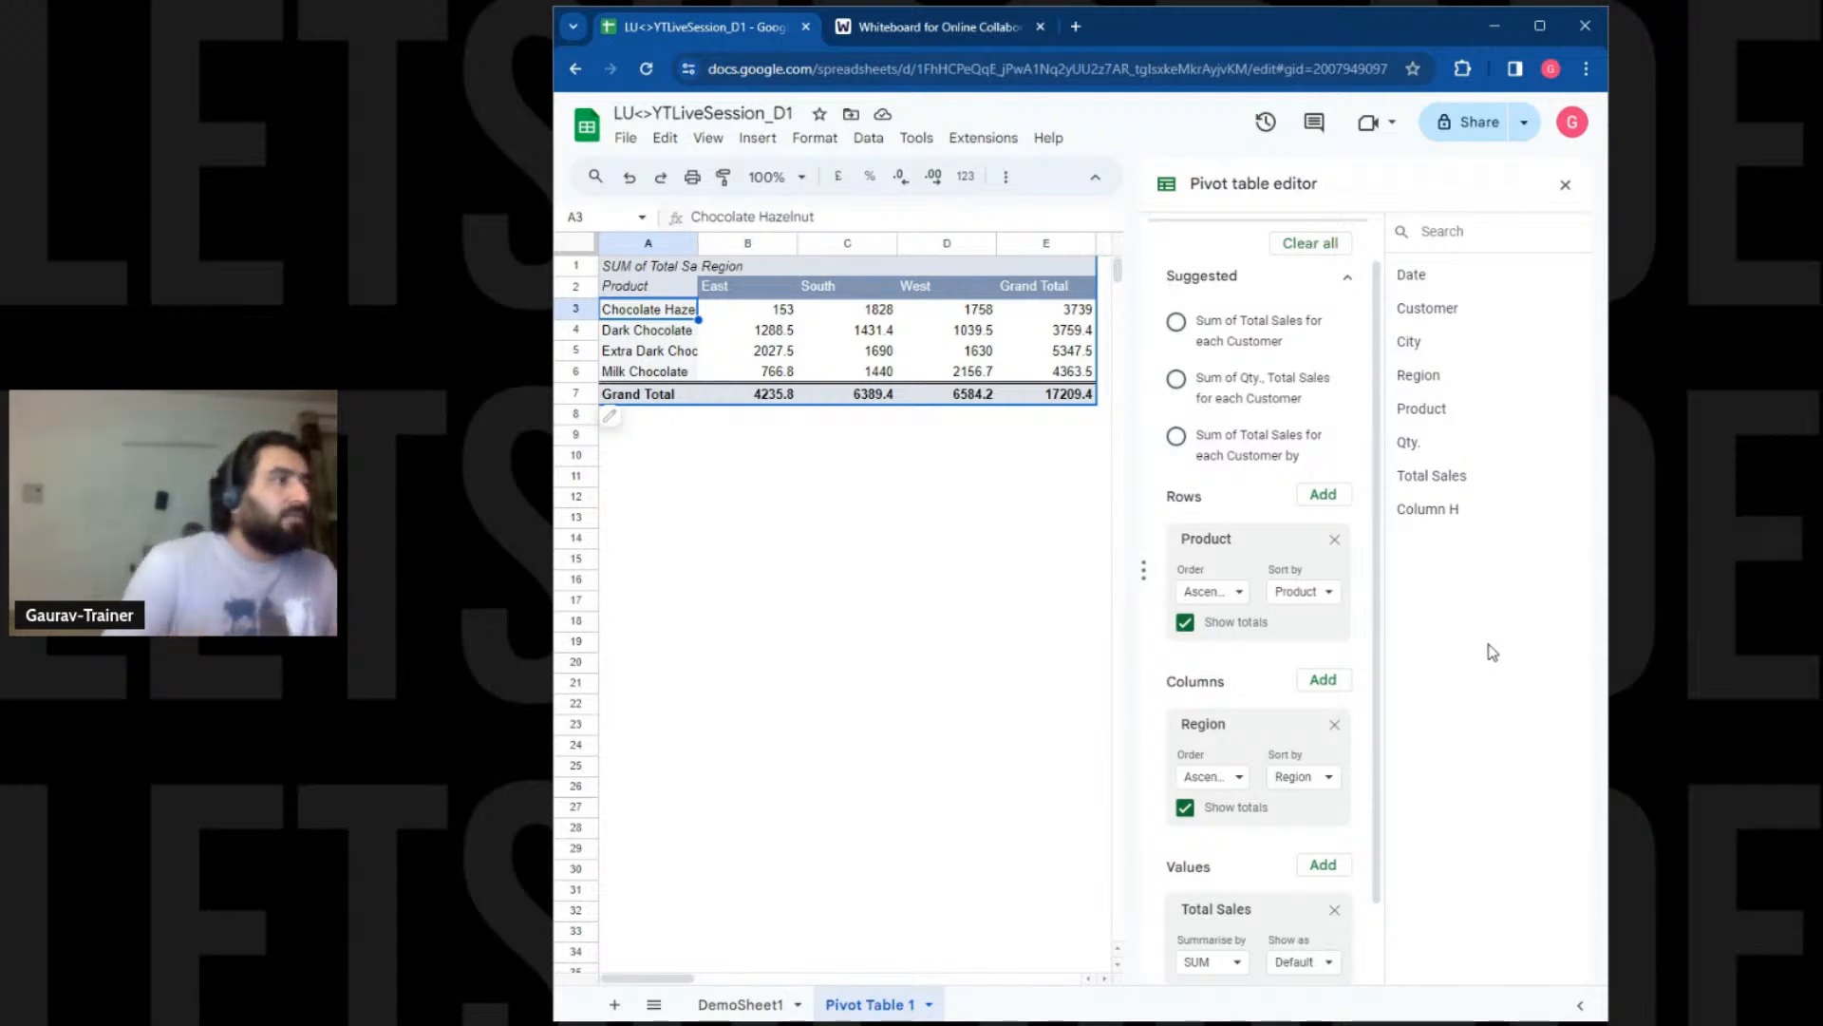
click(1564, 186)
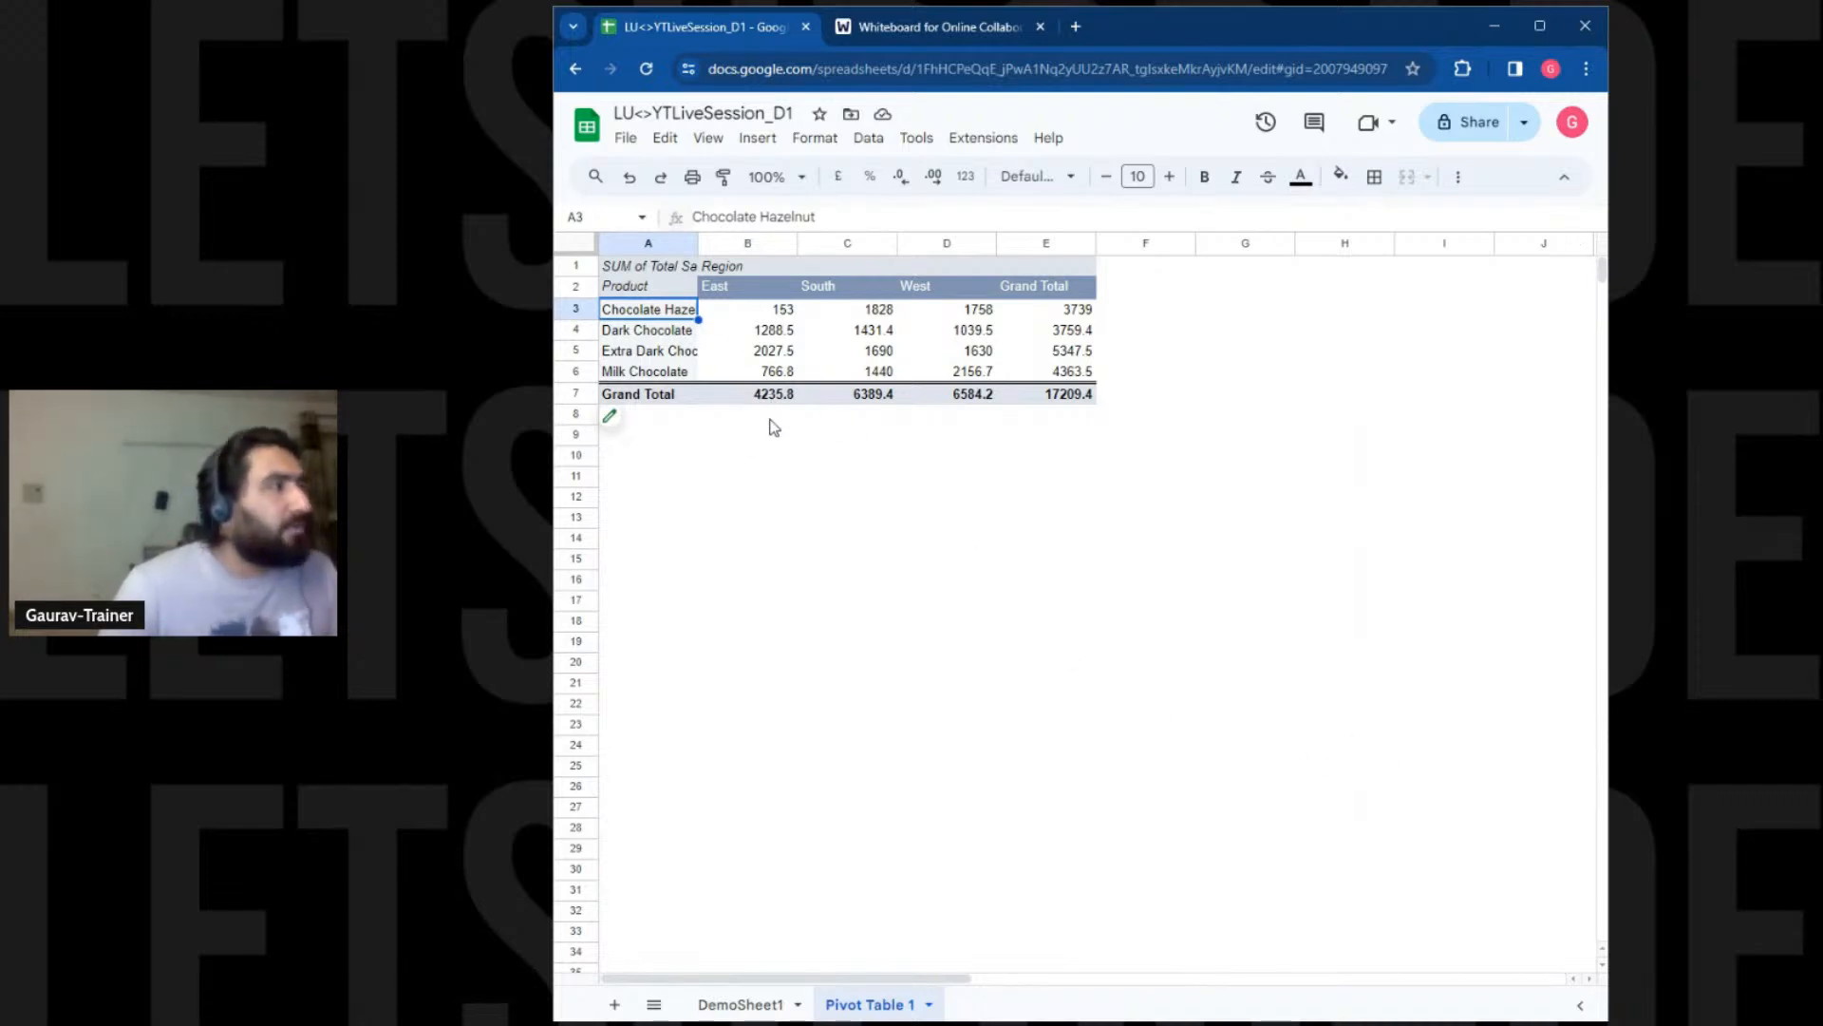
Examine the product sales and grand totals for the East, West and South regions in the pivot table
click(756, 243)
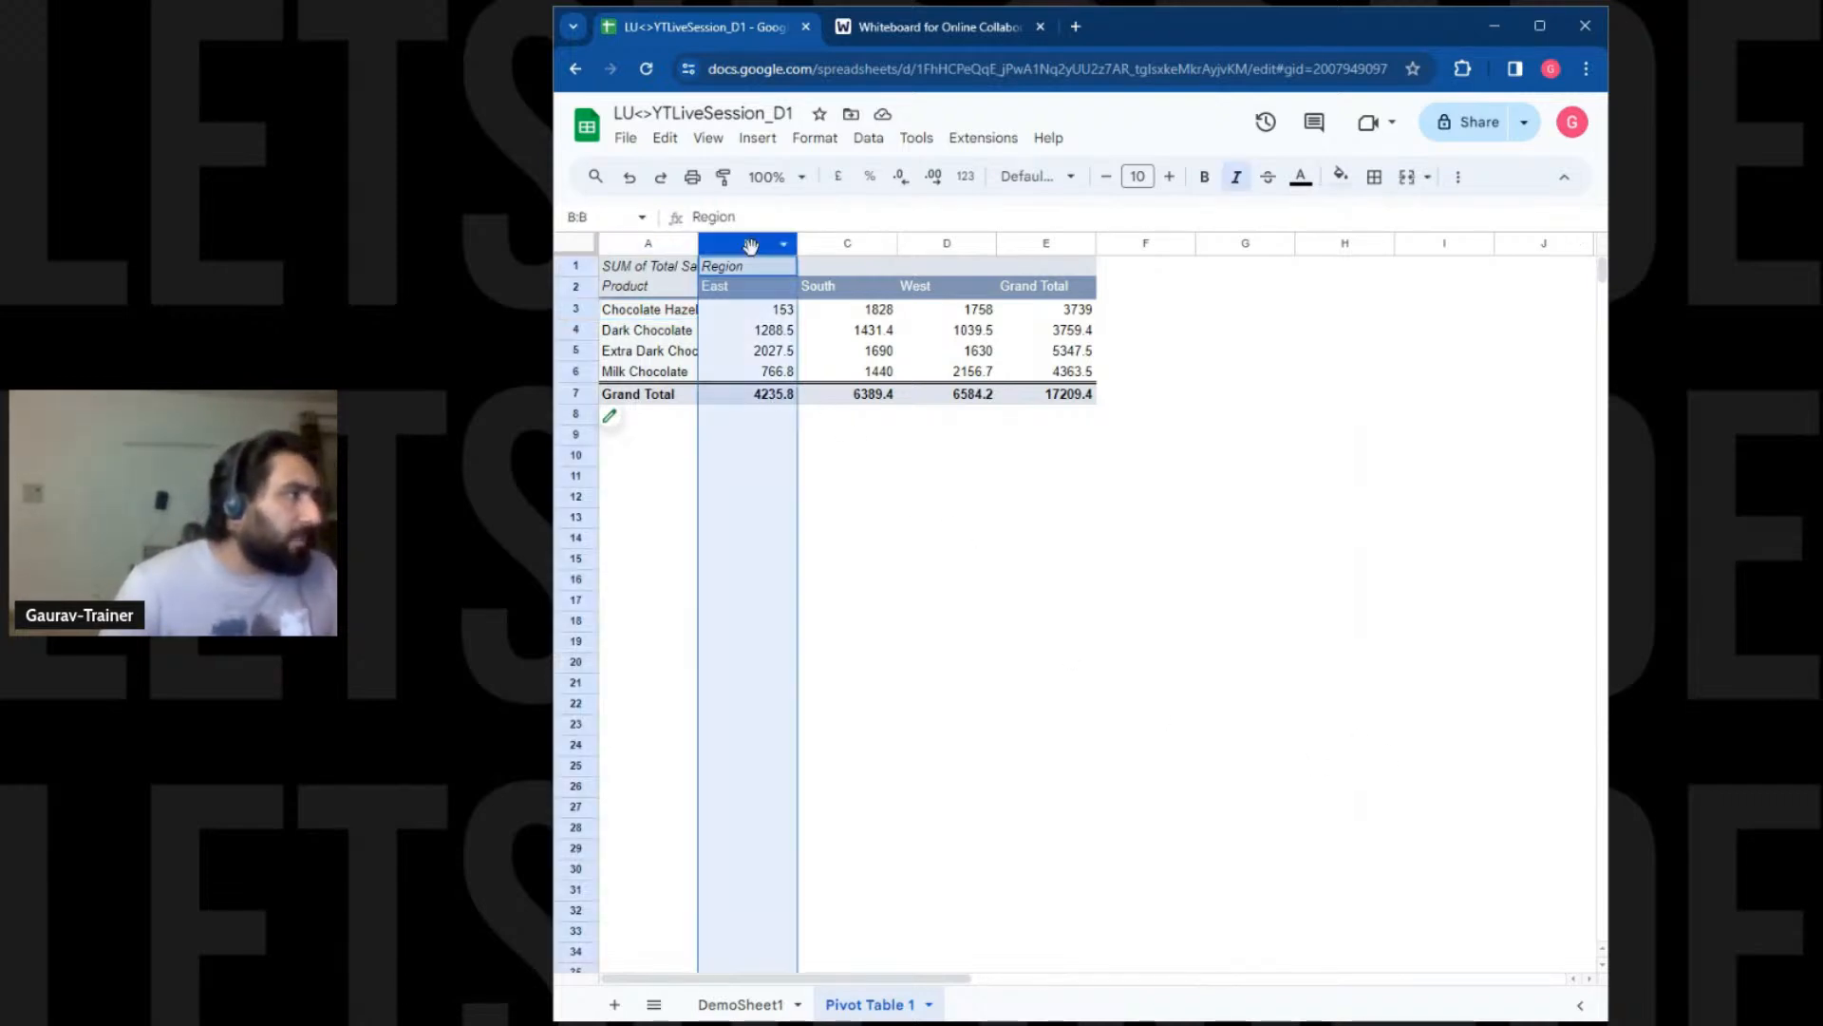
click(746, 393)
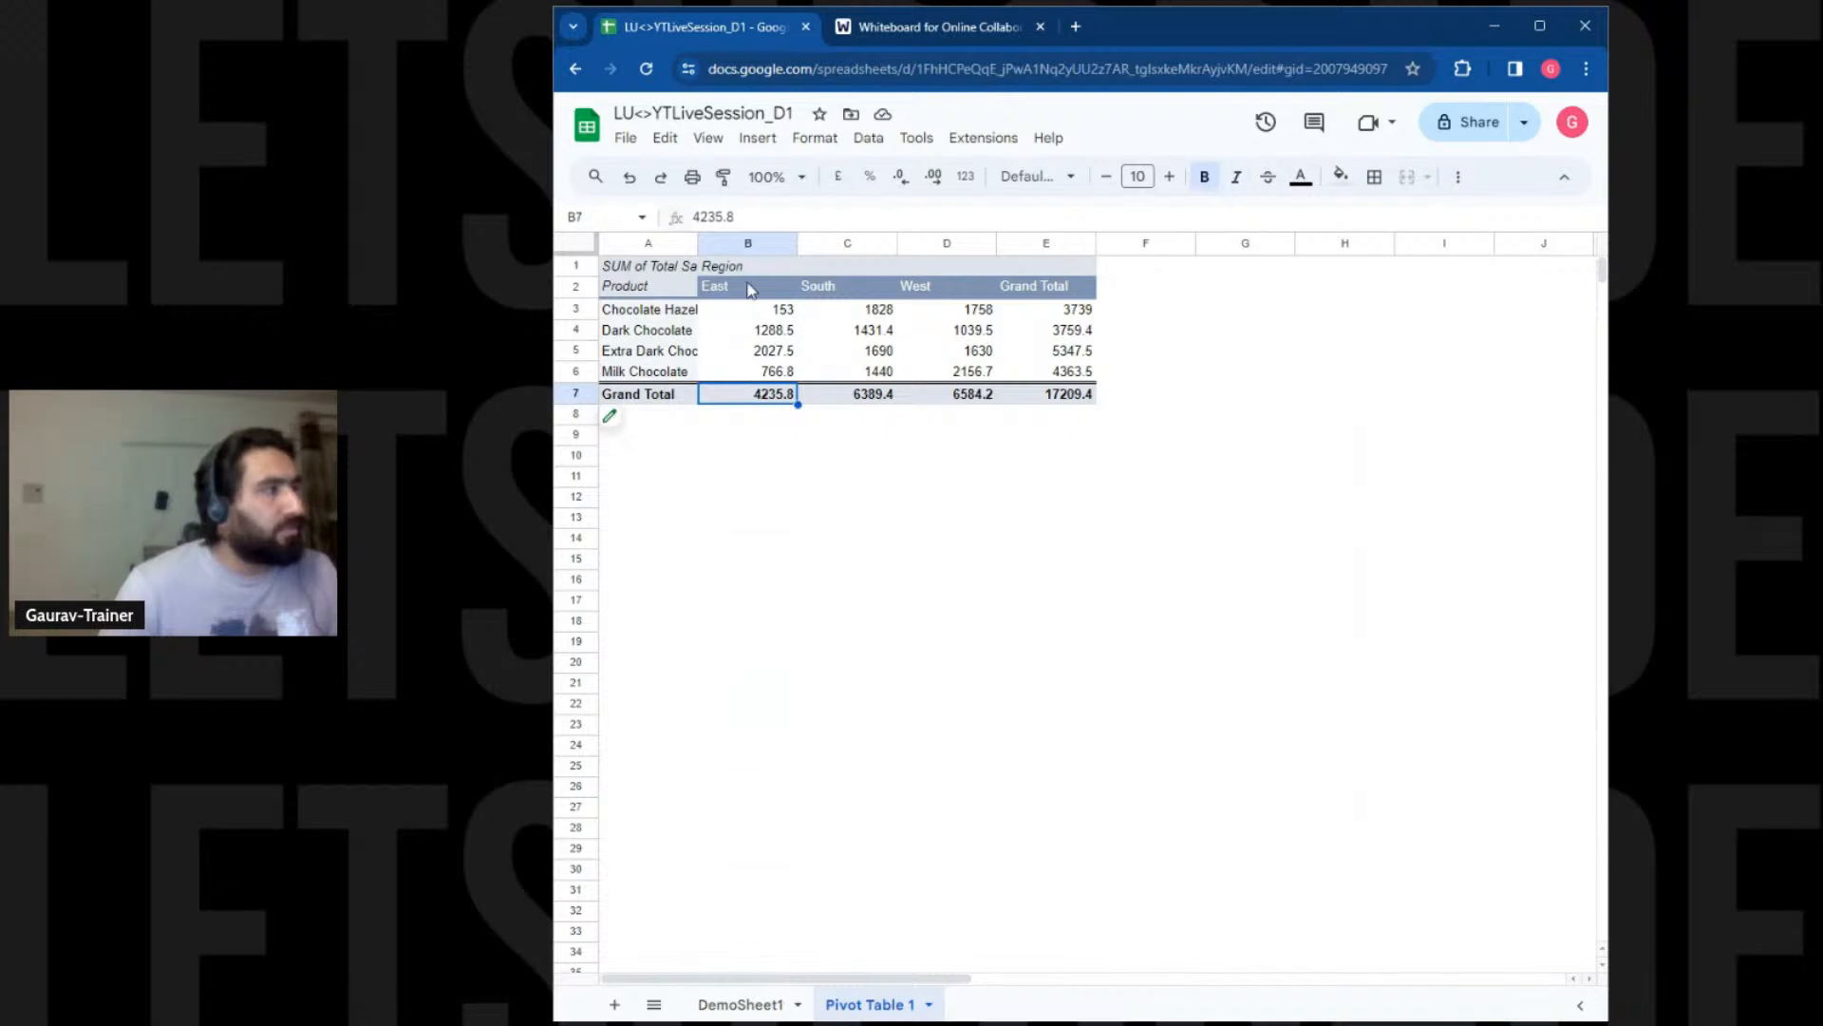
drag(777, 317, 773, 404)
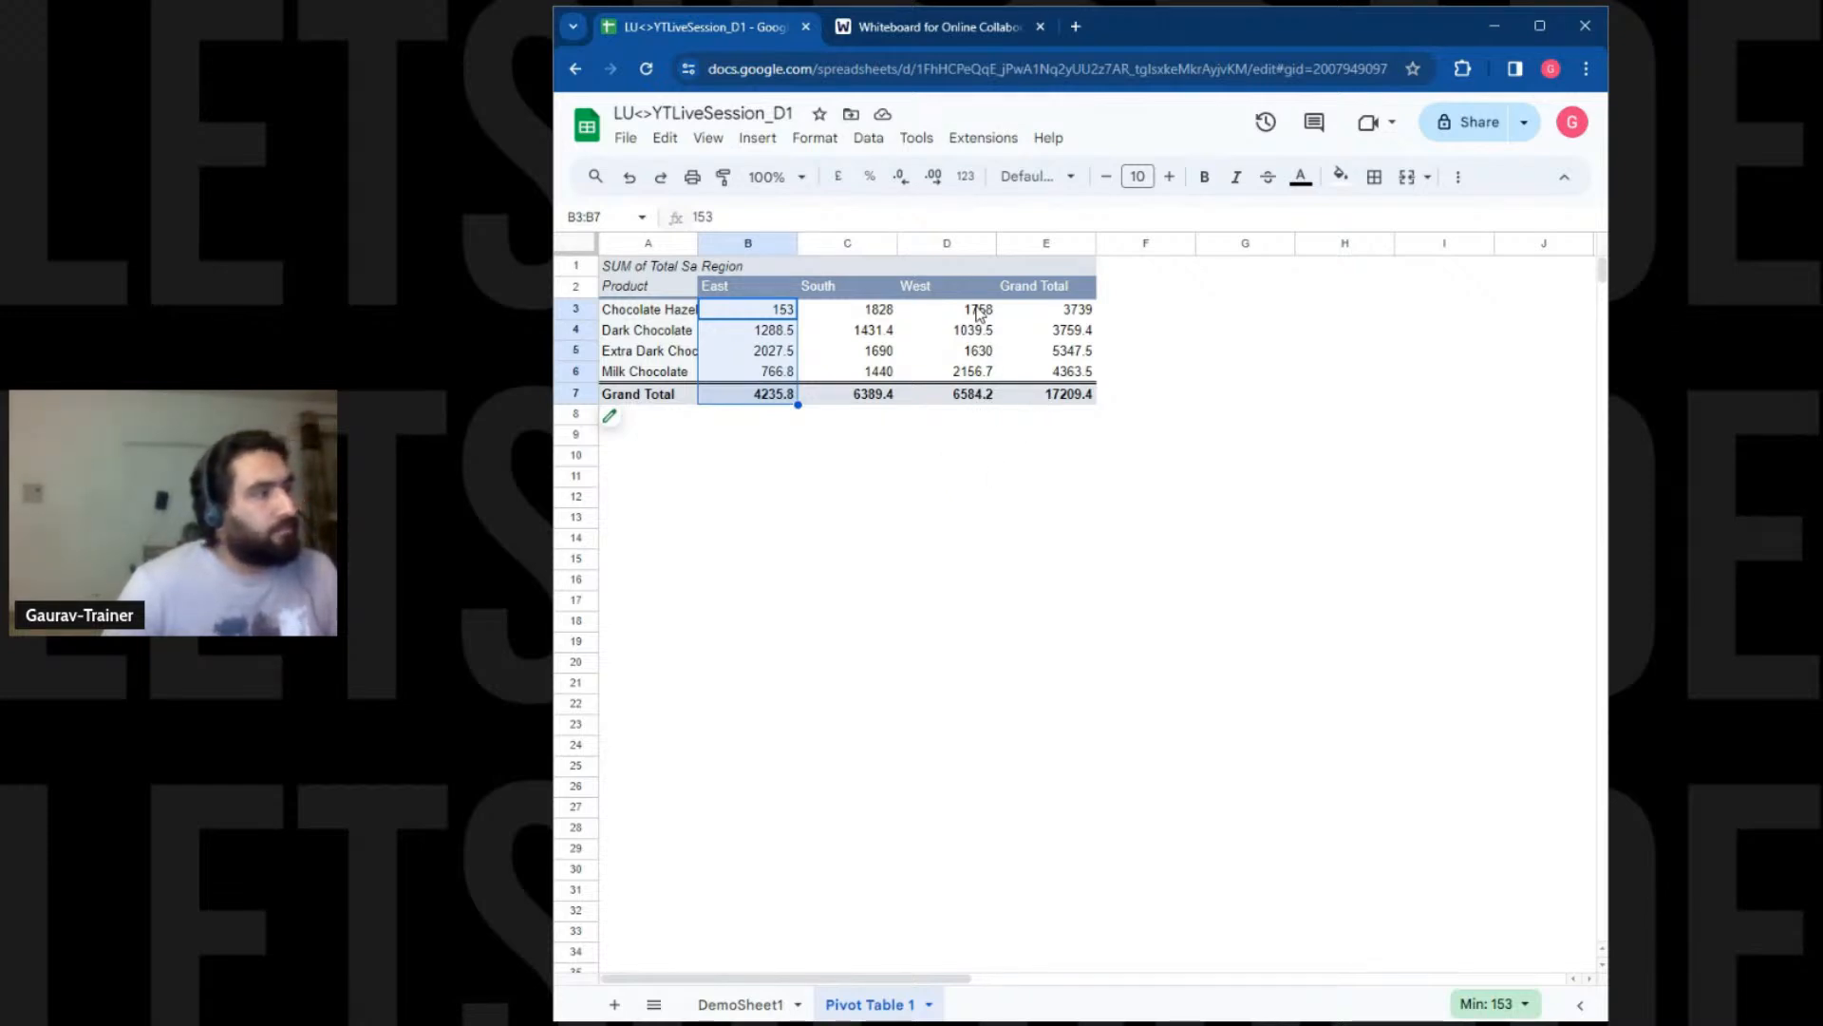
drag(983, 313, 979, 404)
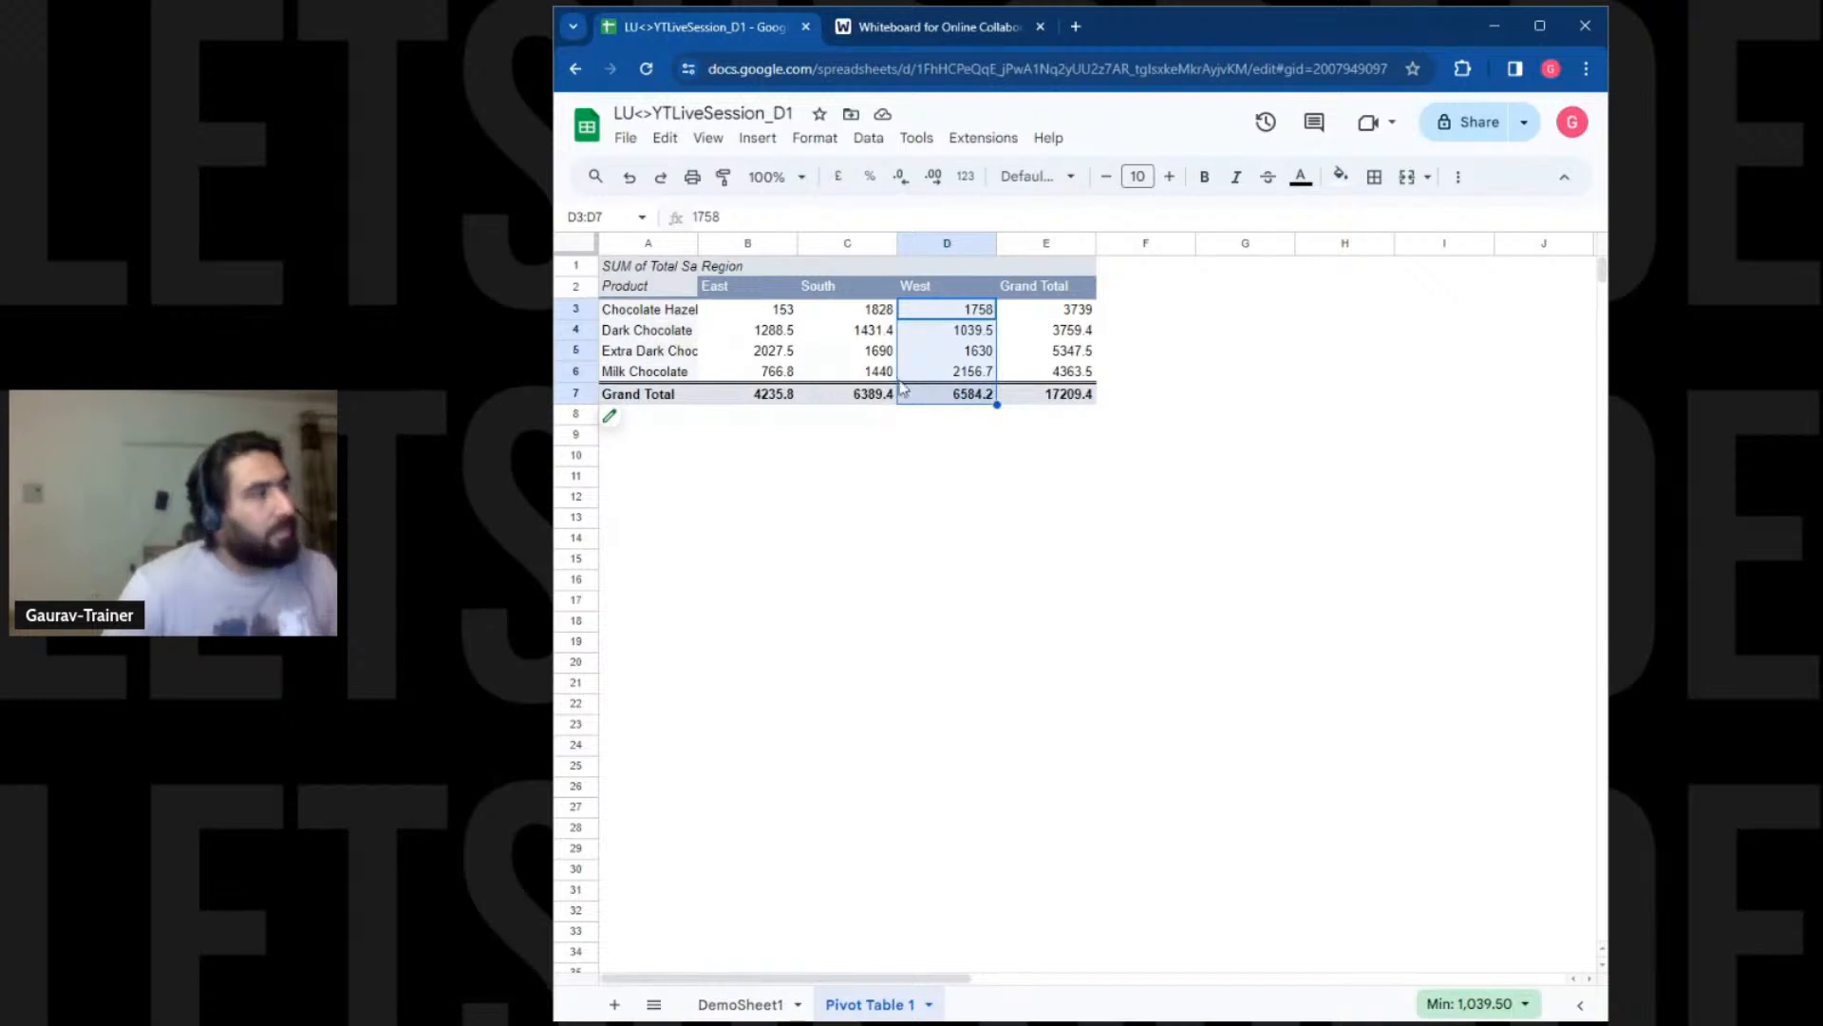
drag(878, 308, 876, 397)
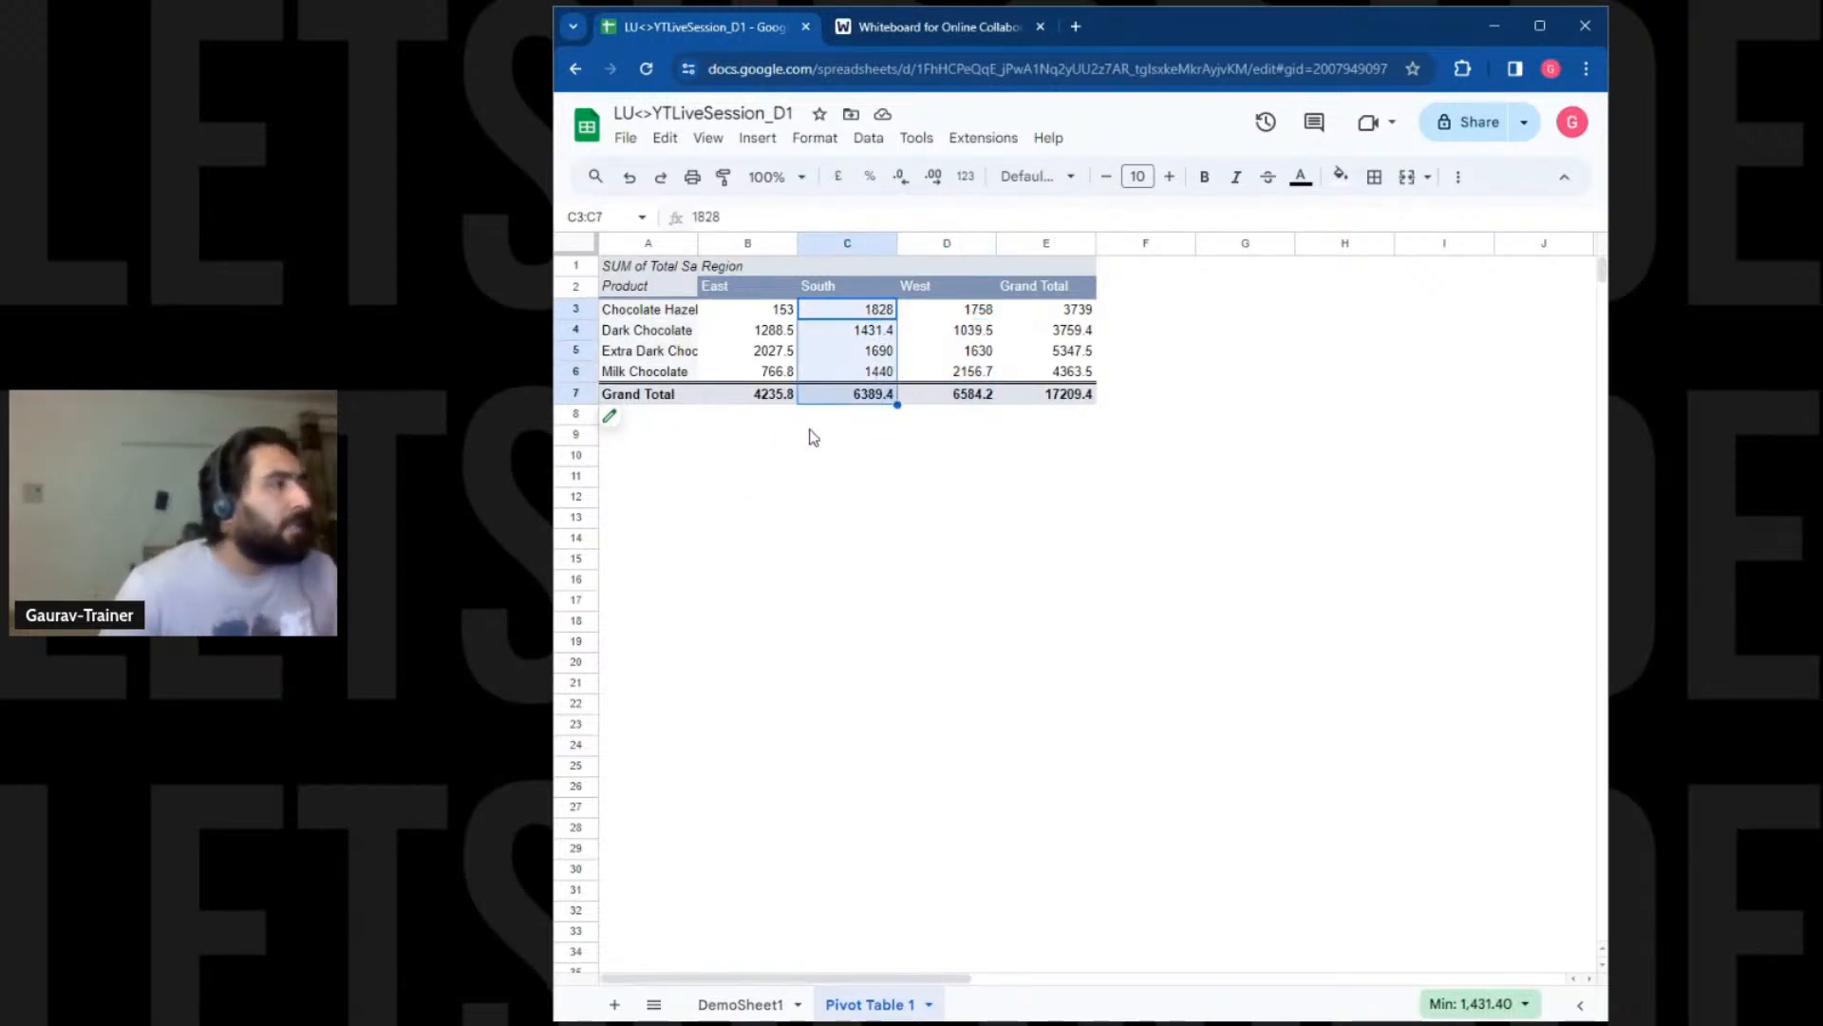
Examine the sales by region and the grand totals for each chocolate product row in the pivot table
click(784, 441)
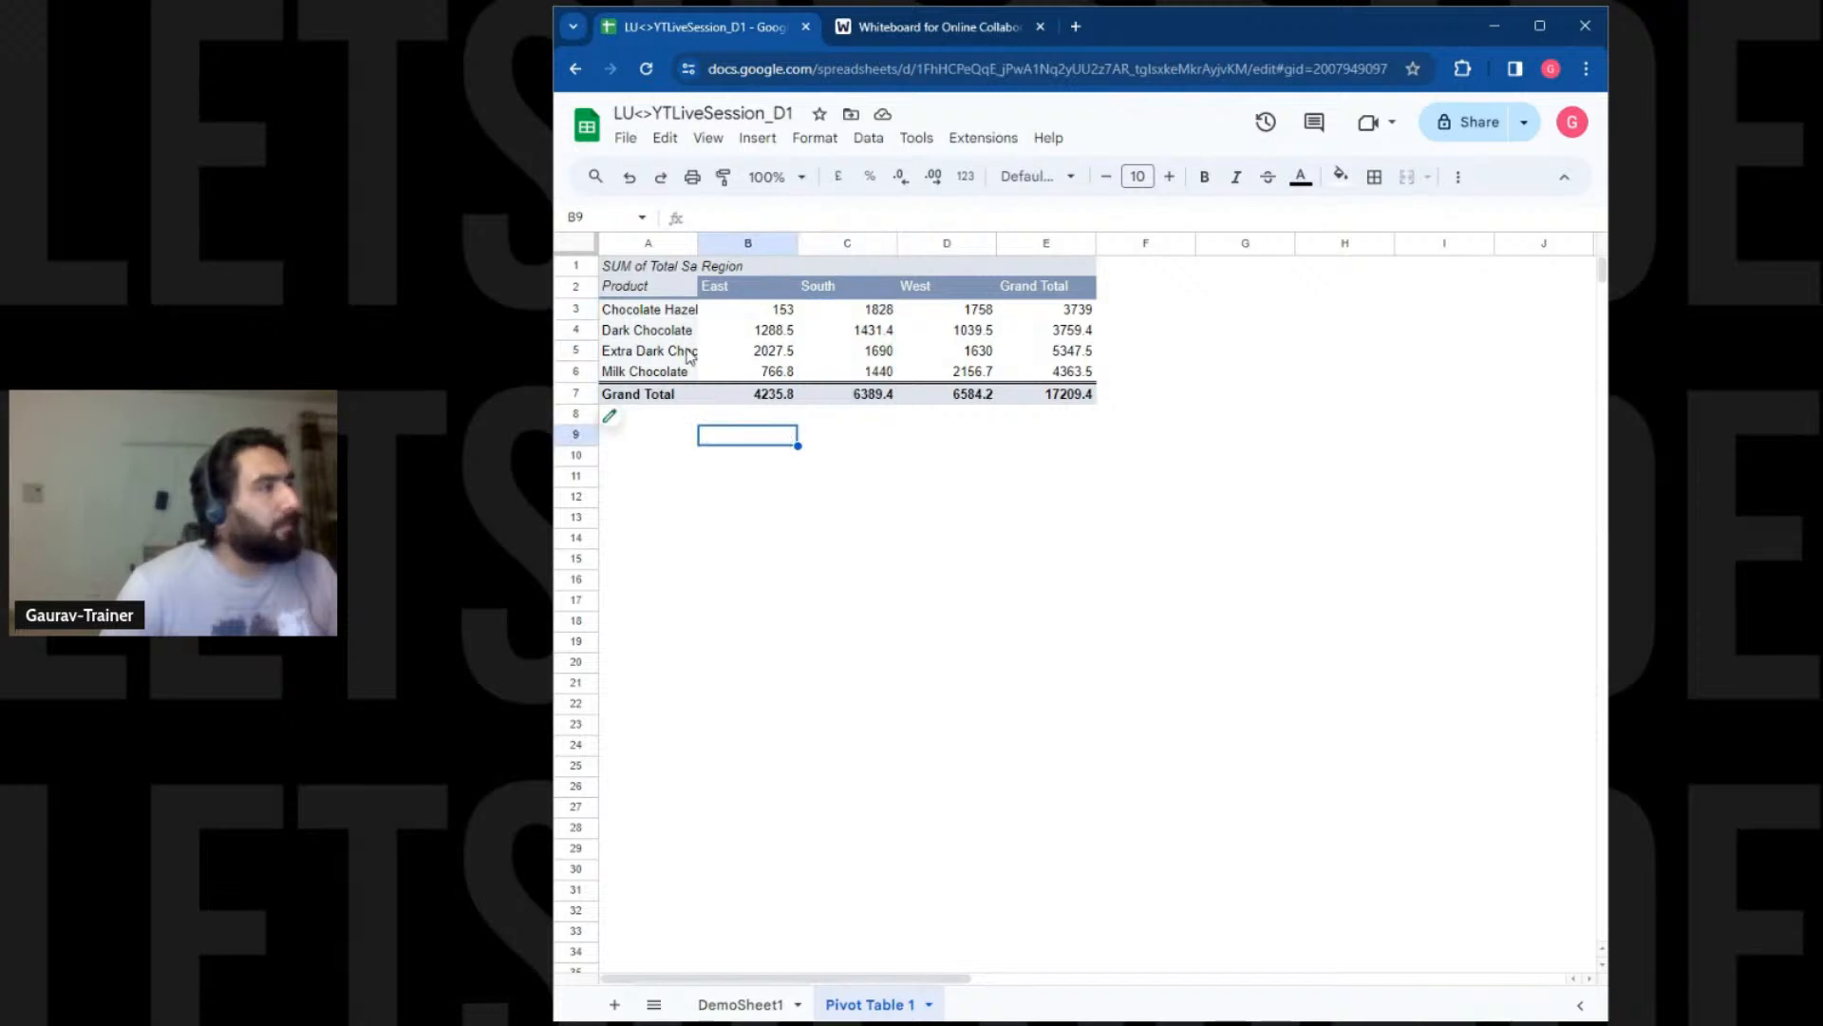
drag(684, 351, 1094, 352)
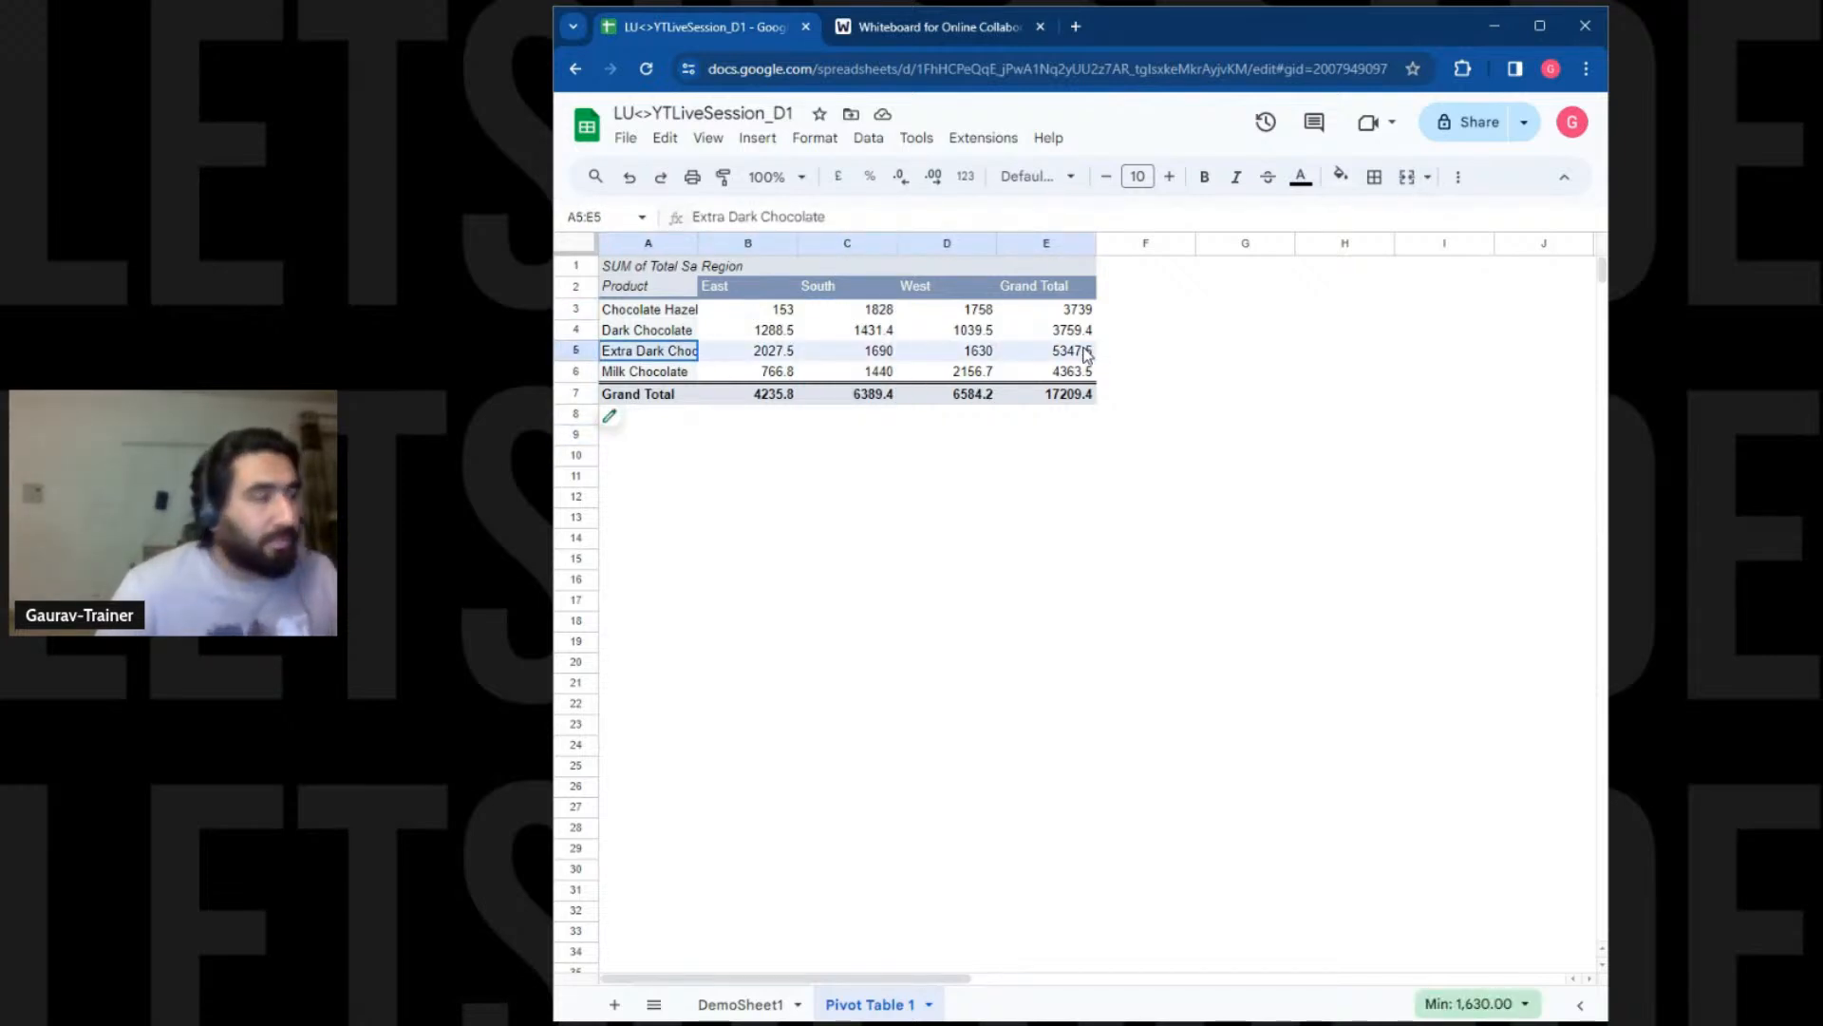
drag(1084, 349, 1085, 349)
drag(672, 316, 1068, 340)
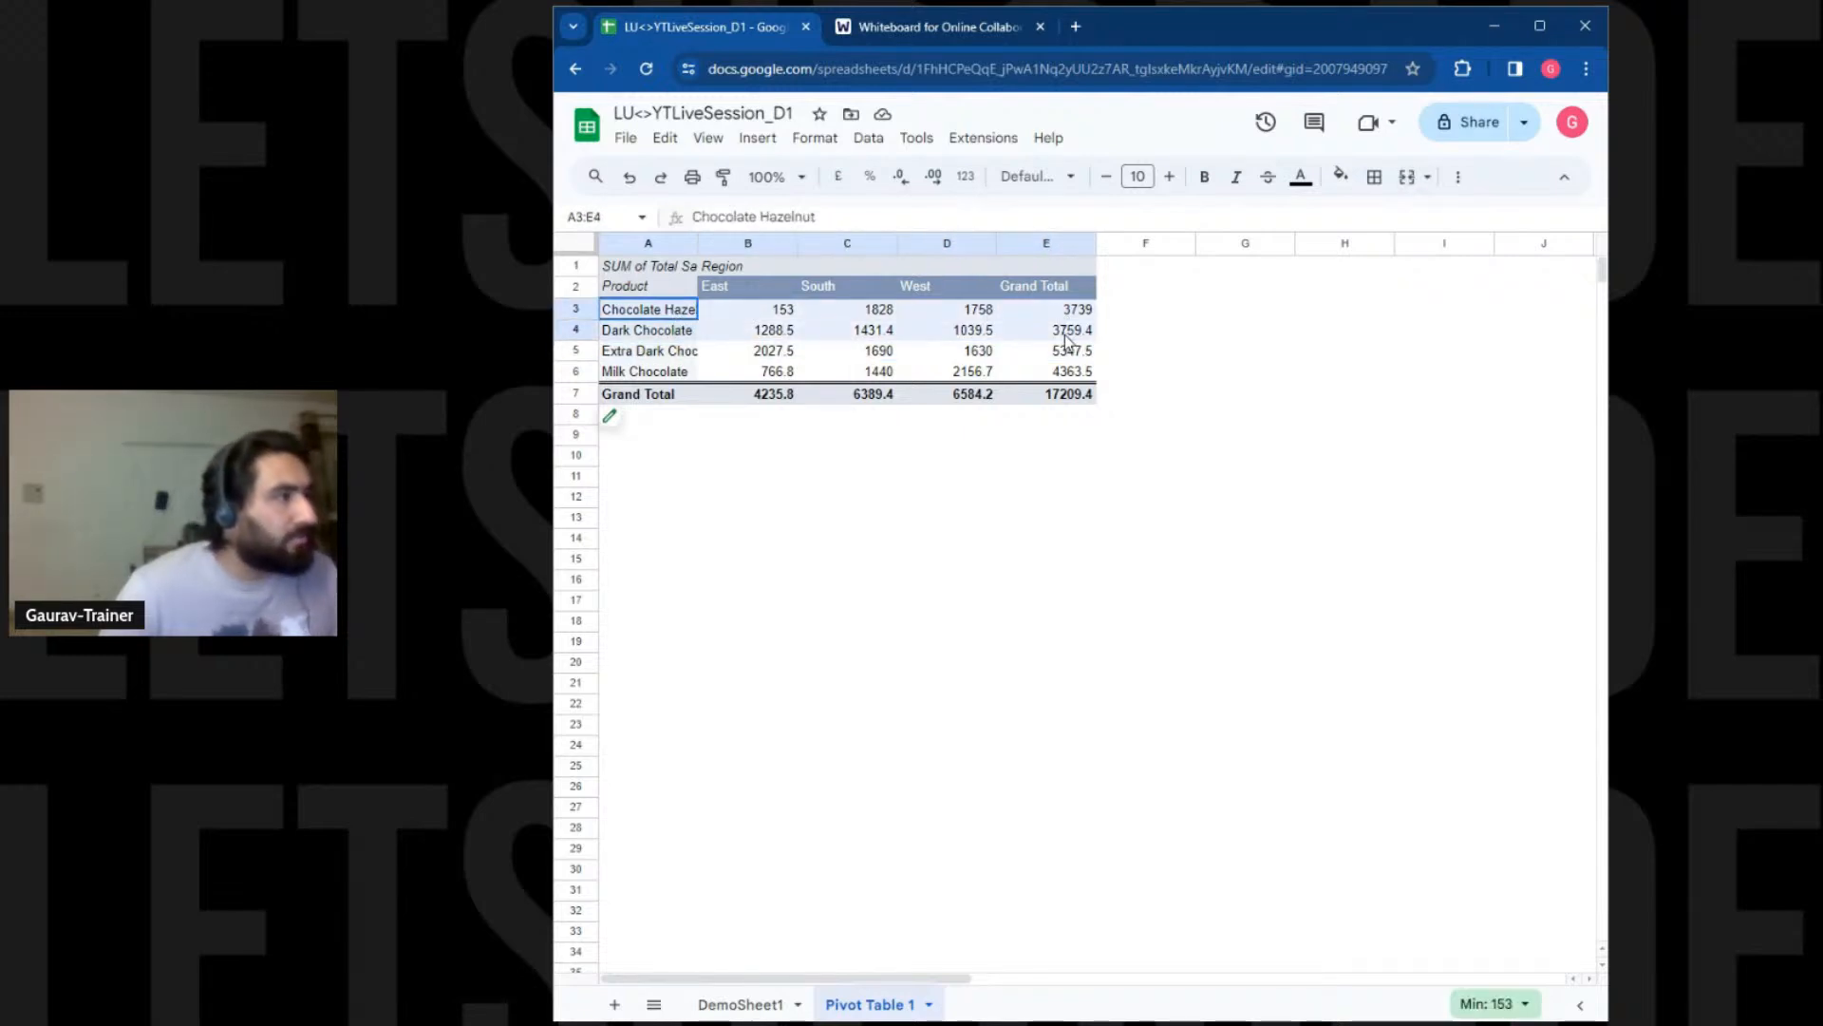
drag(699, 376, 1071, 378)
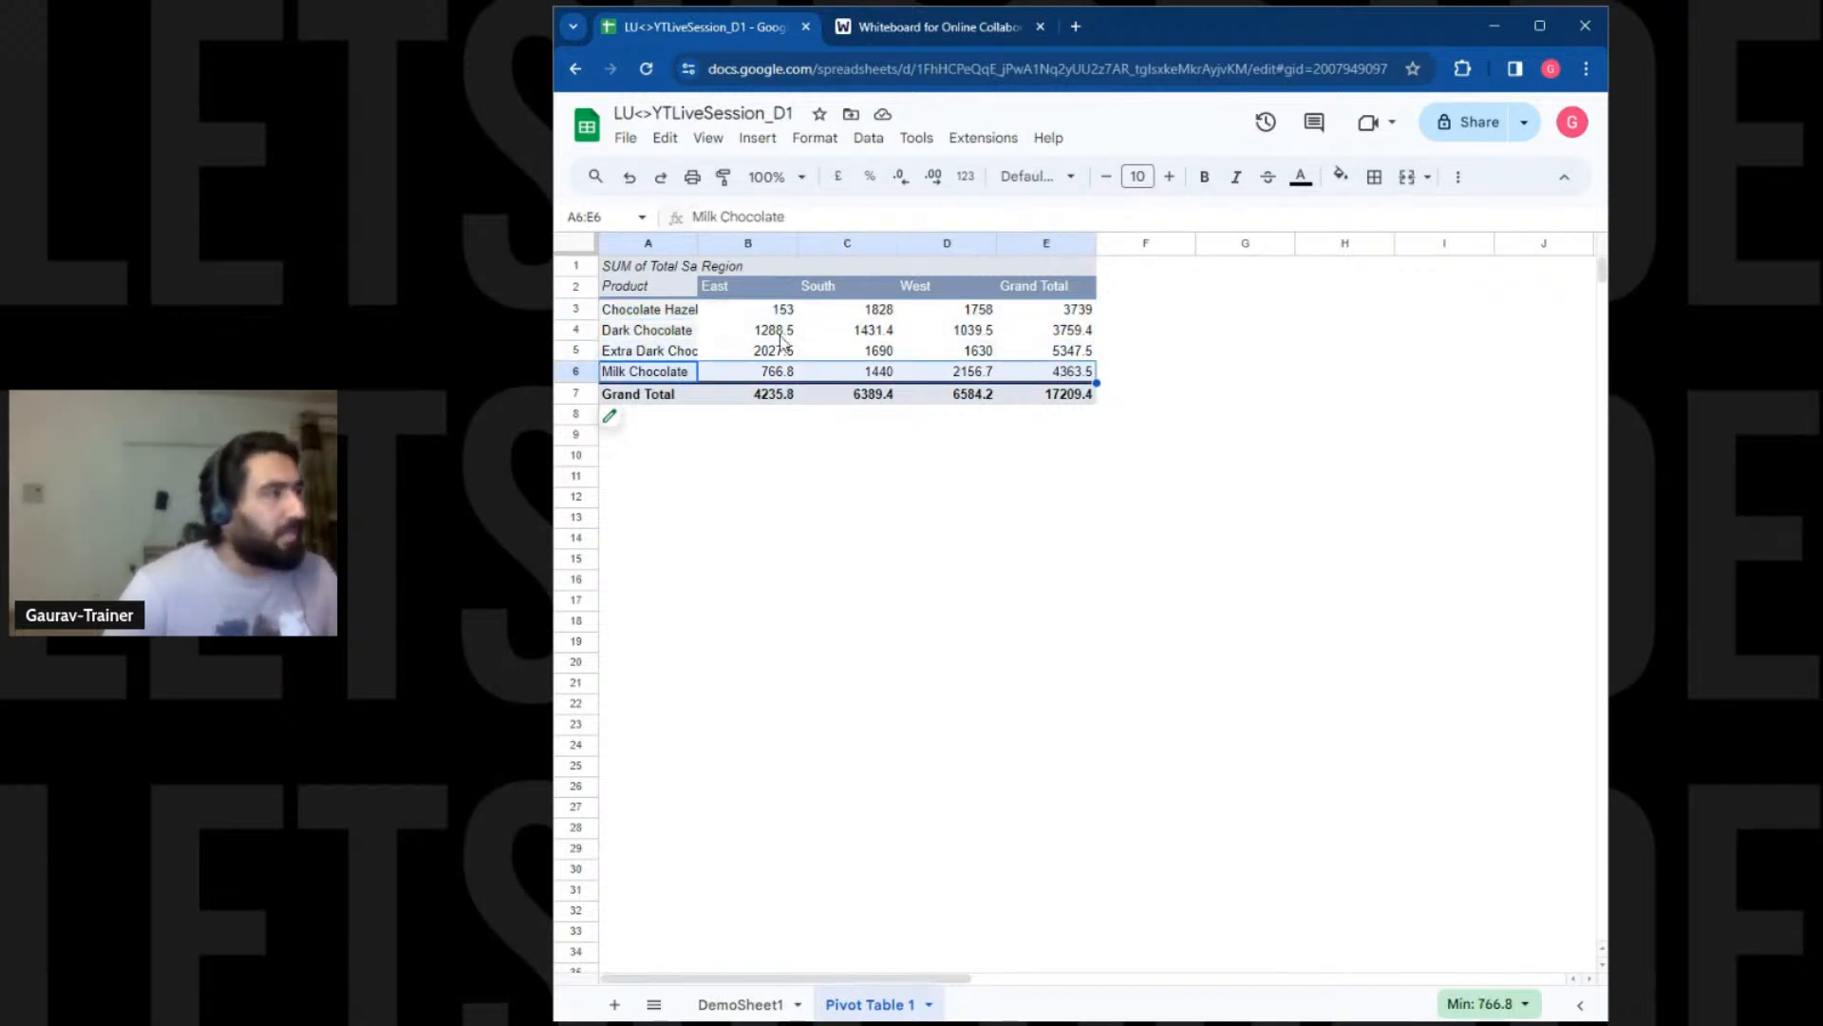
drag(635, 314, 1051, 335)
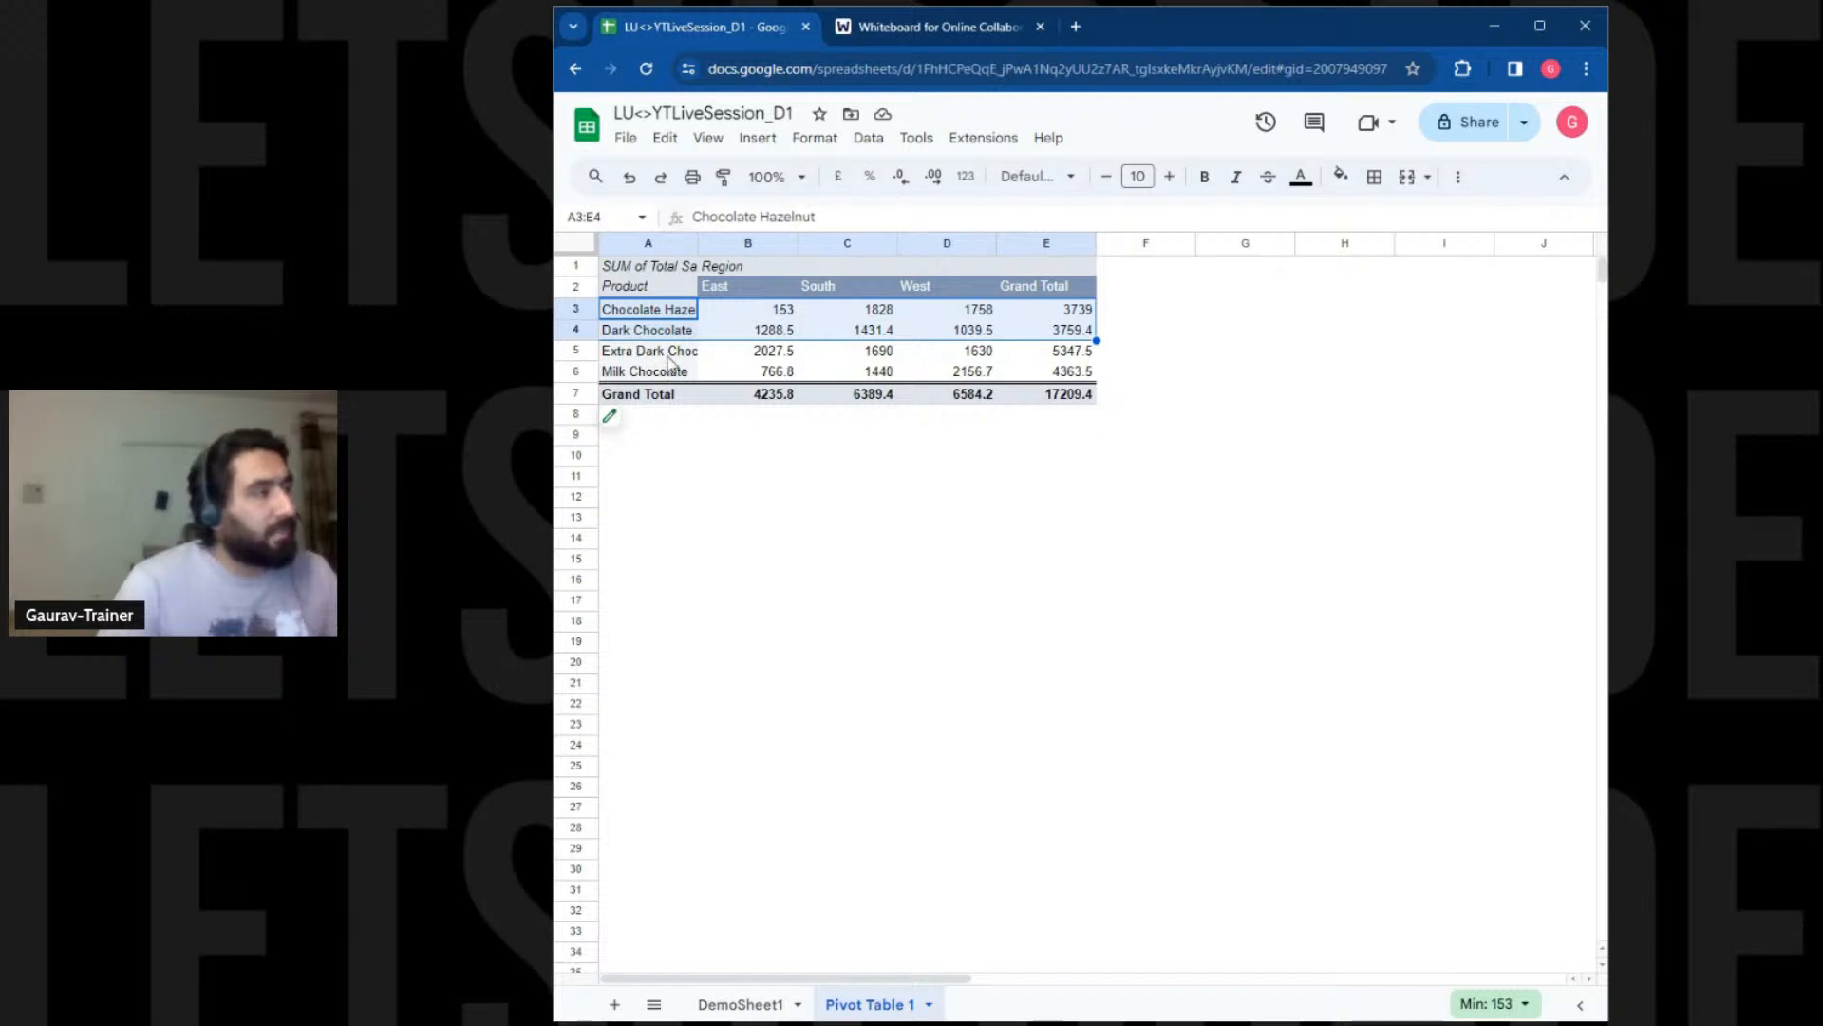
drag(665, 351, 1048, 366)
click(1047, 362)
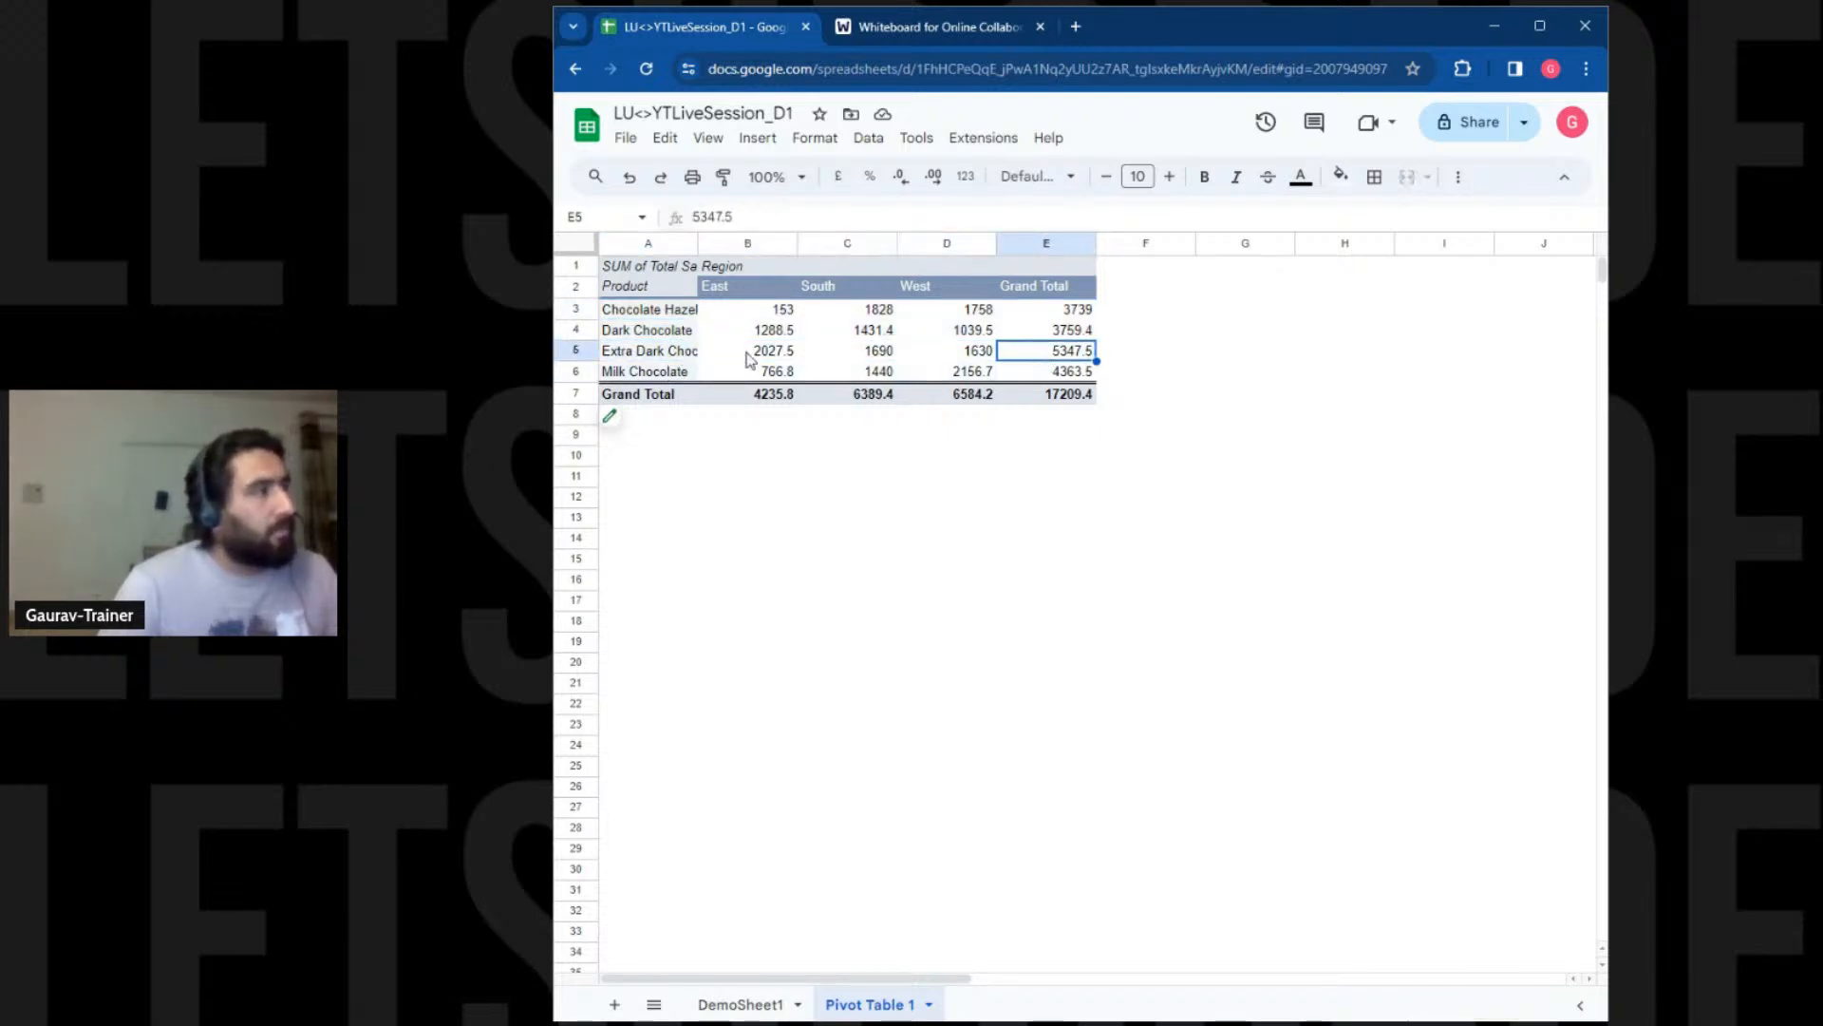
drag(680, 374, 1073, 380)
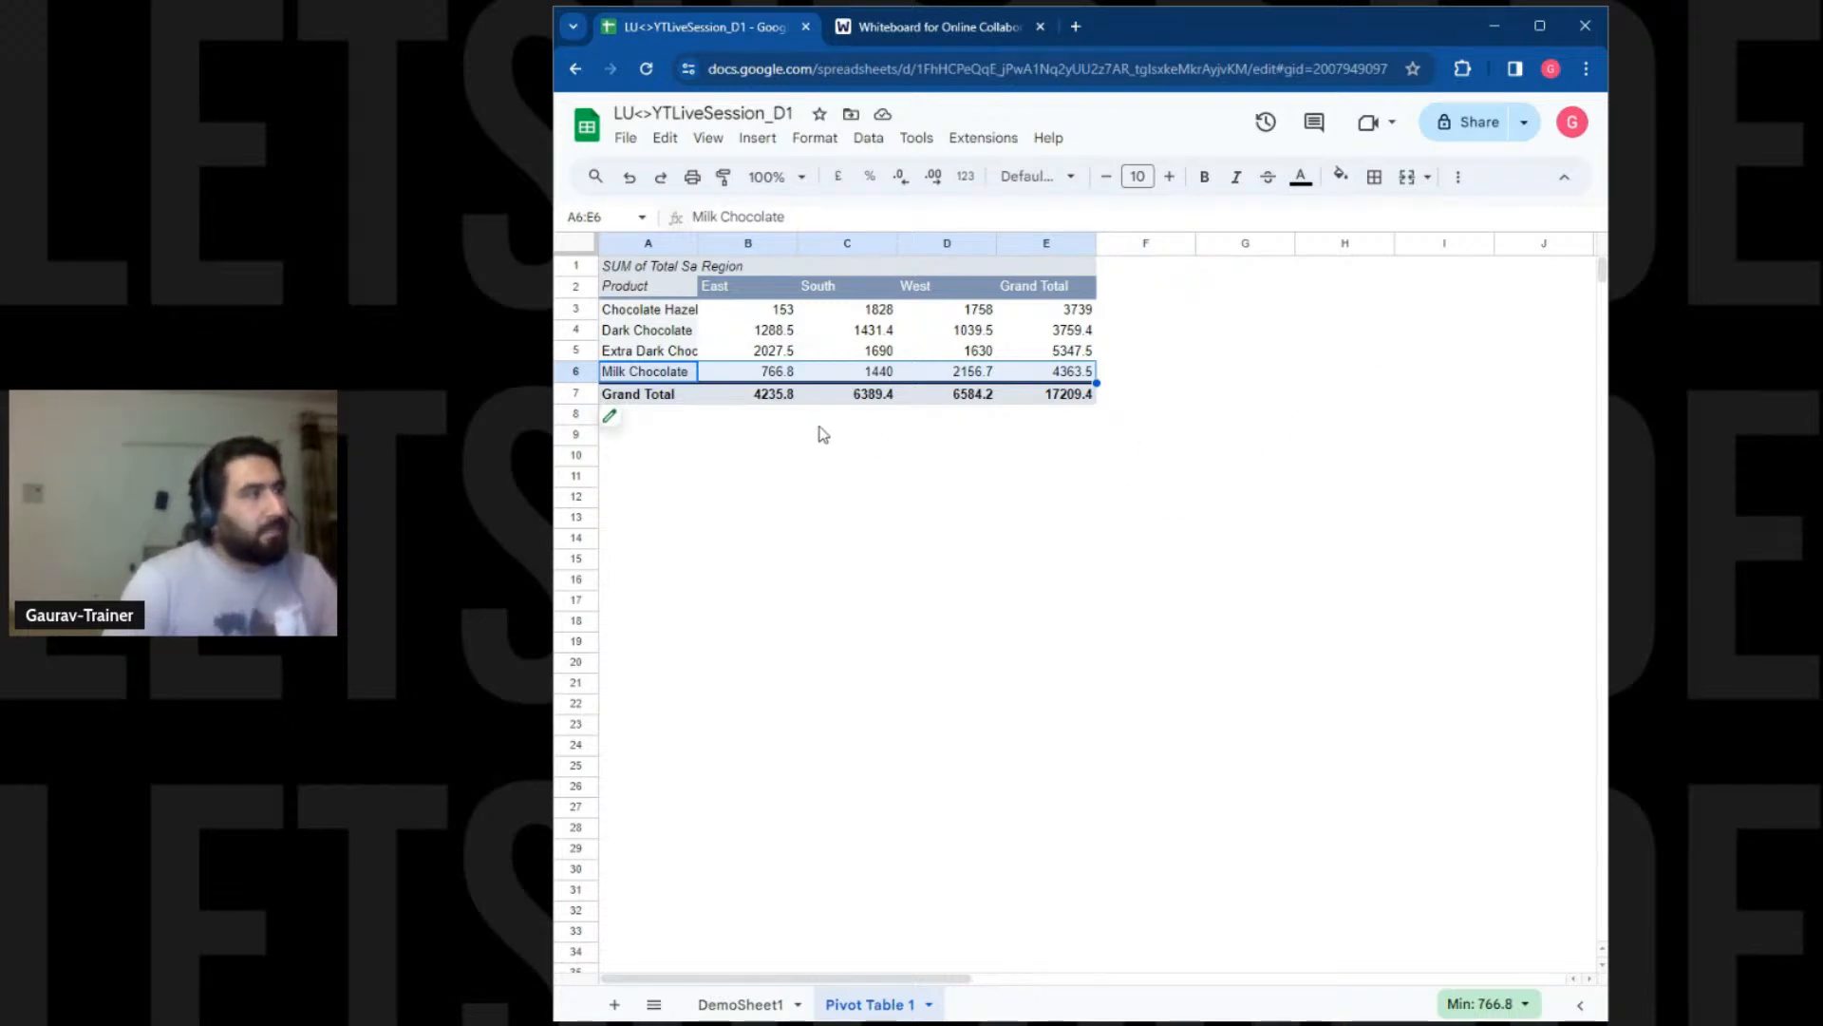
Show the pivot table's Total Sales values as % of grand total and close the pivot table editor
click(618, 431)
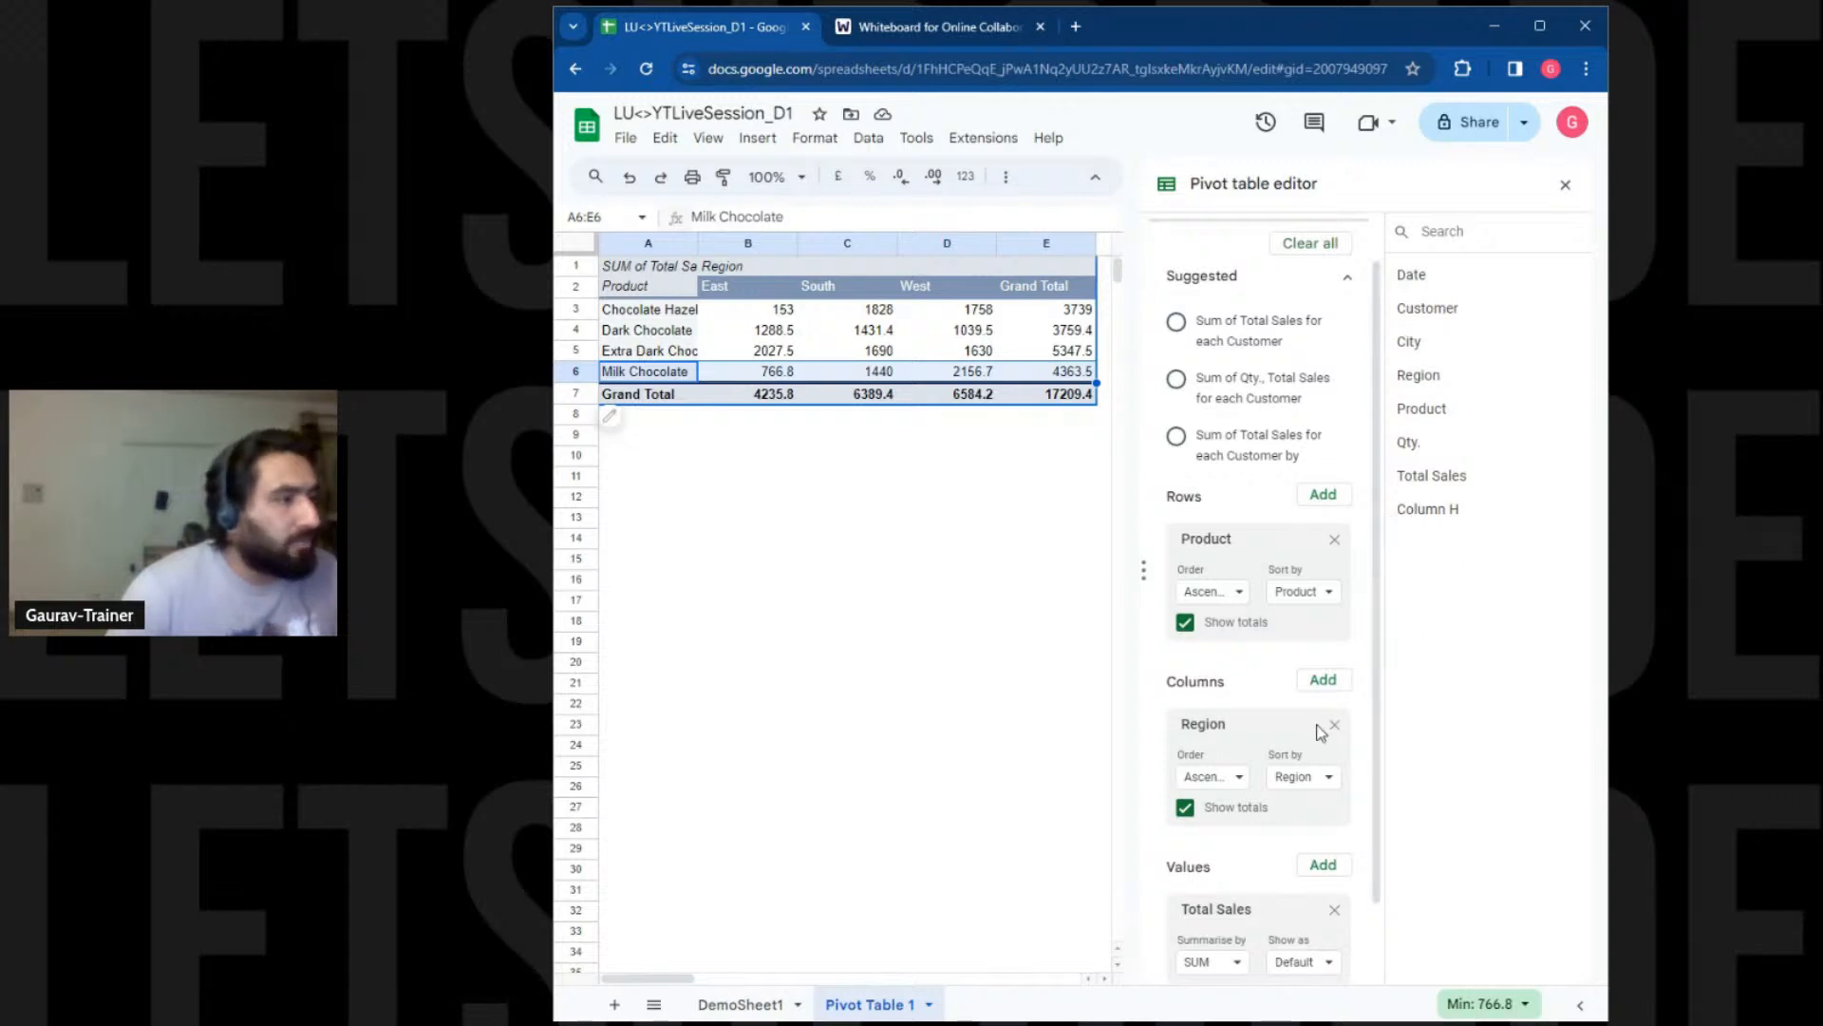
scroll(1320, 721, down, 2)
click(1303, 874)
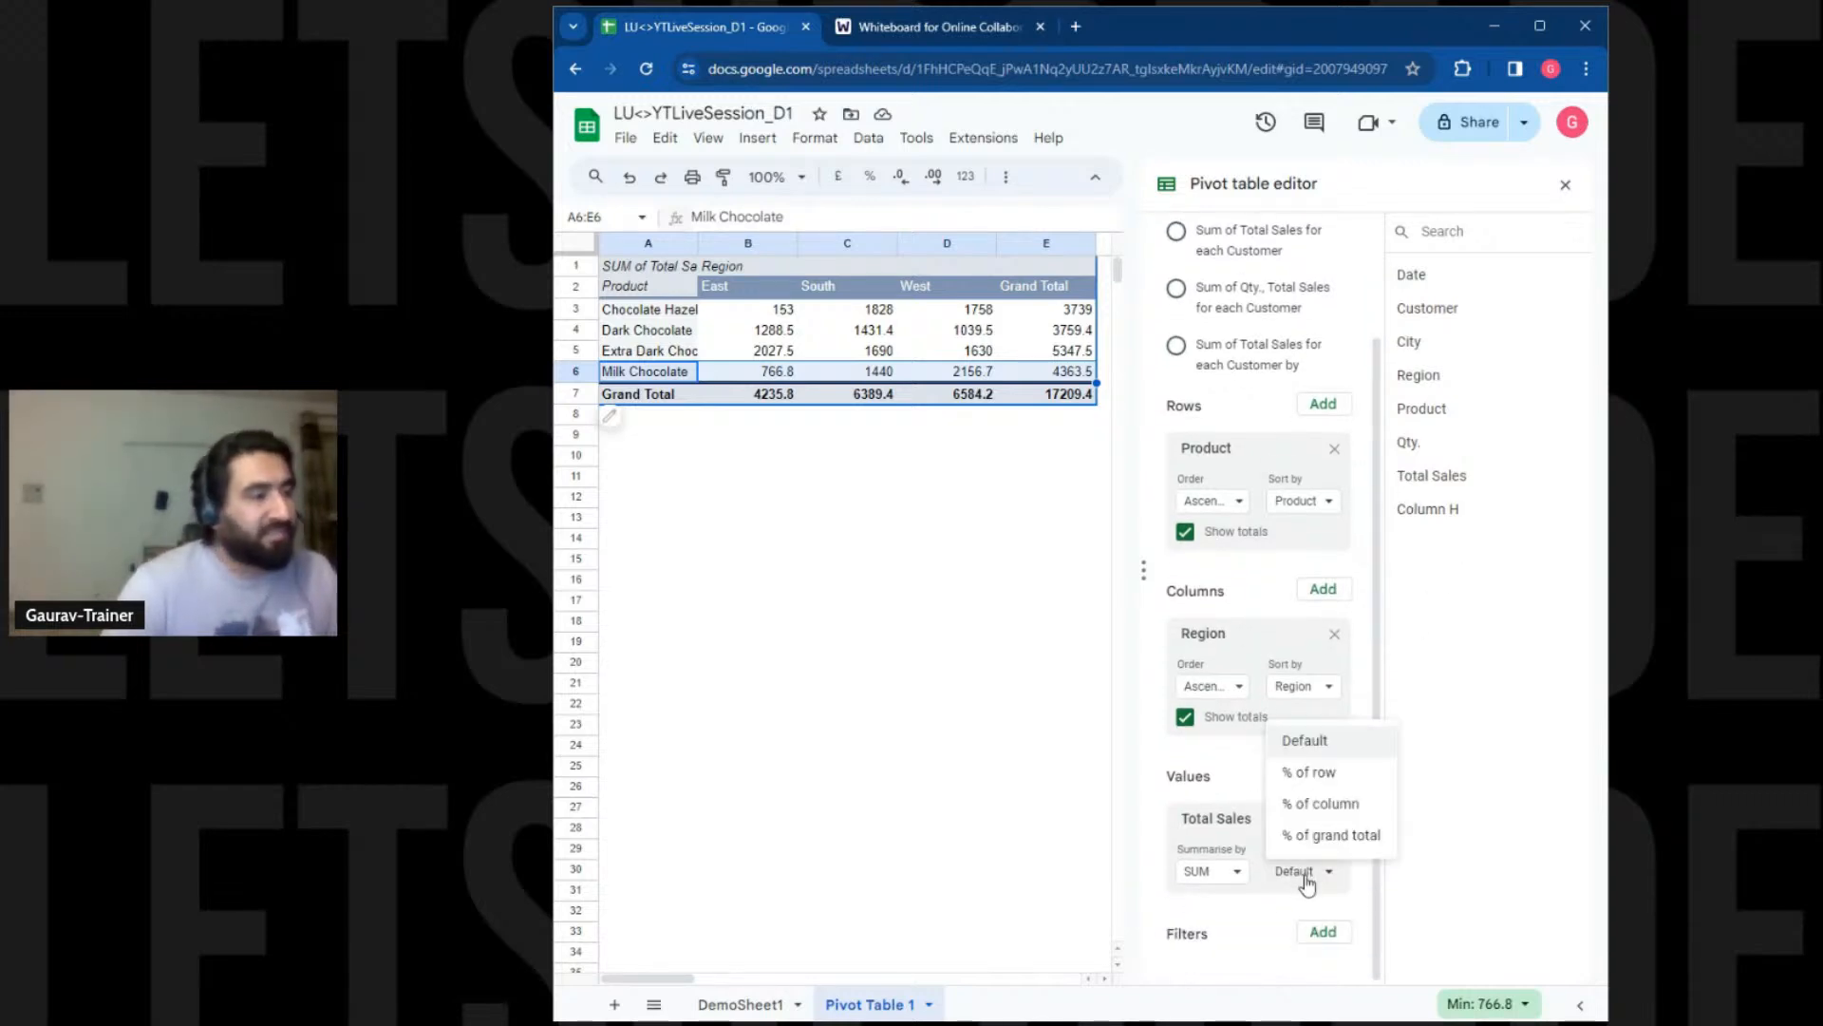
click(1334, 836)
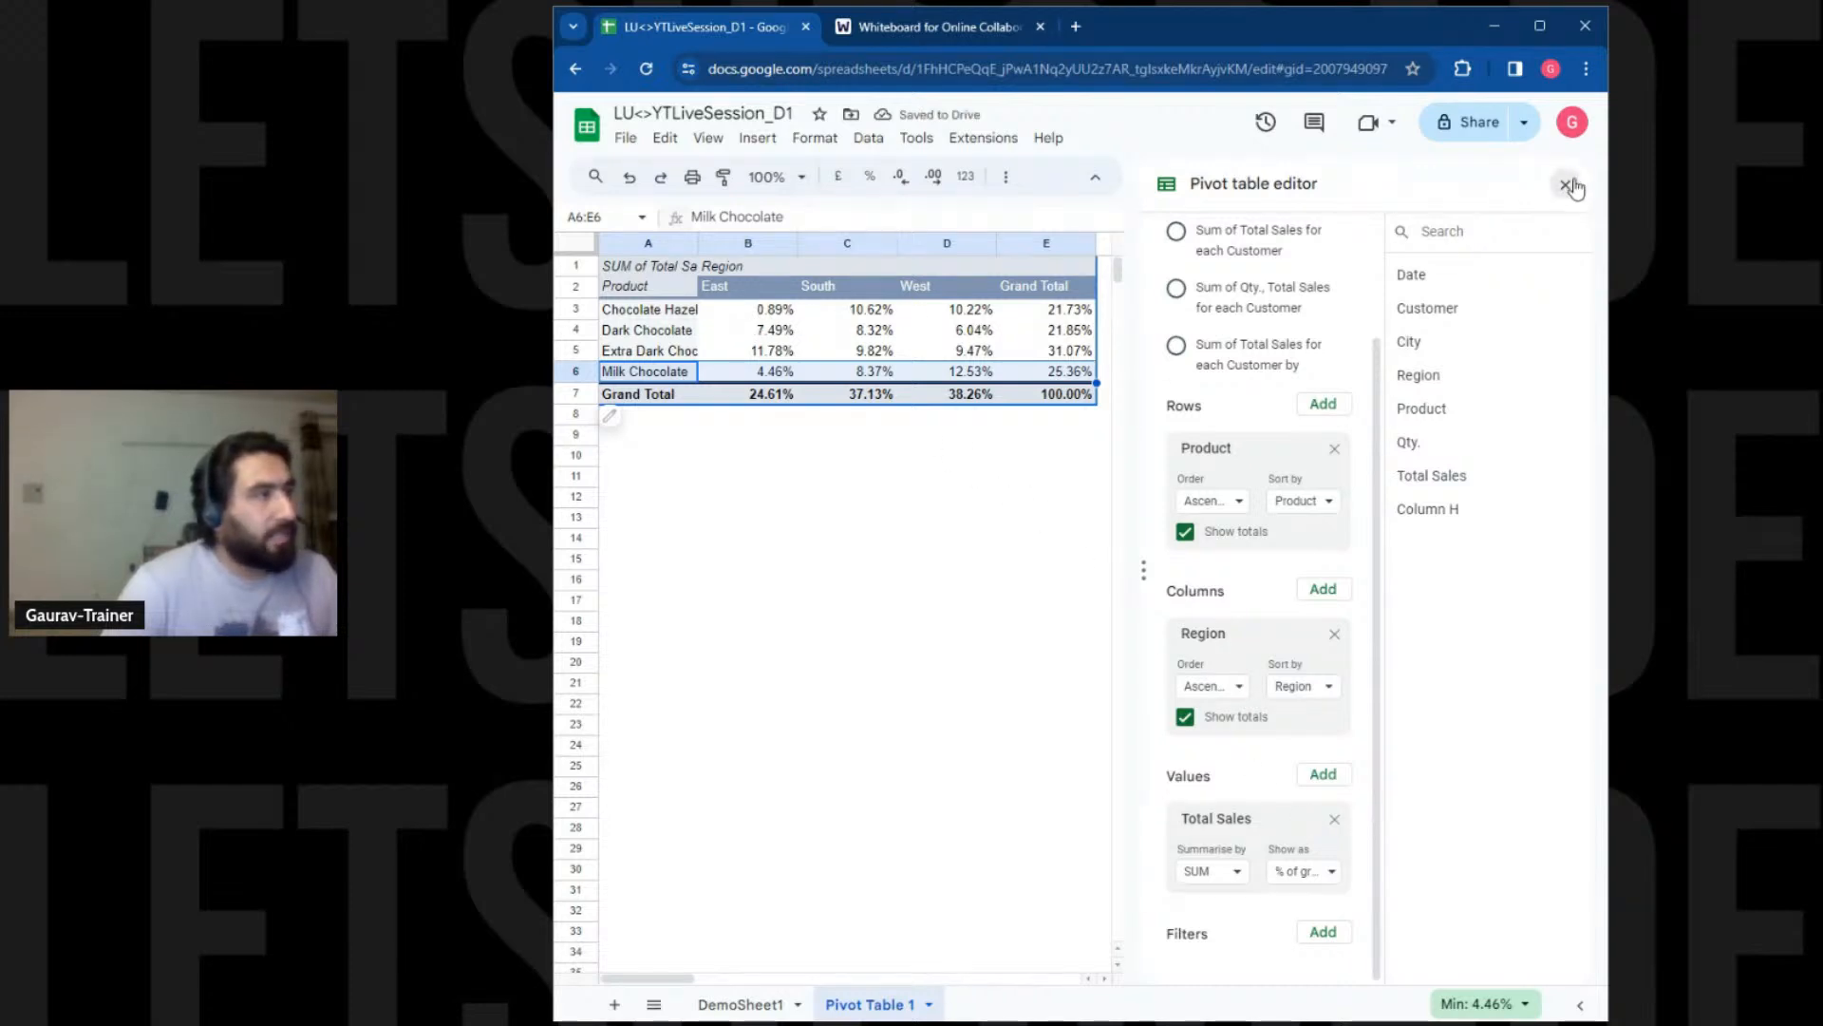
click(1567, 185)
Examine each product's percentage of the grand total in the East, South and West regions
click(773, 312)
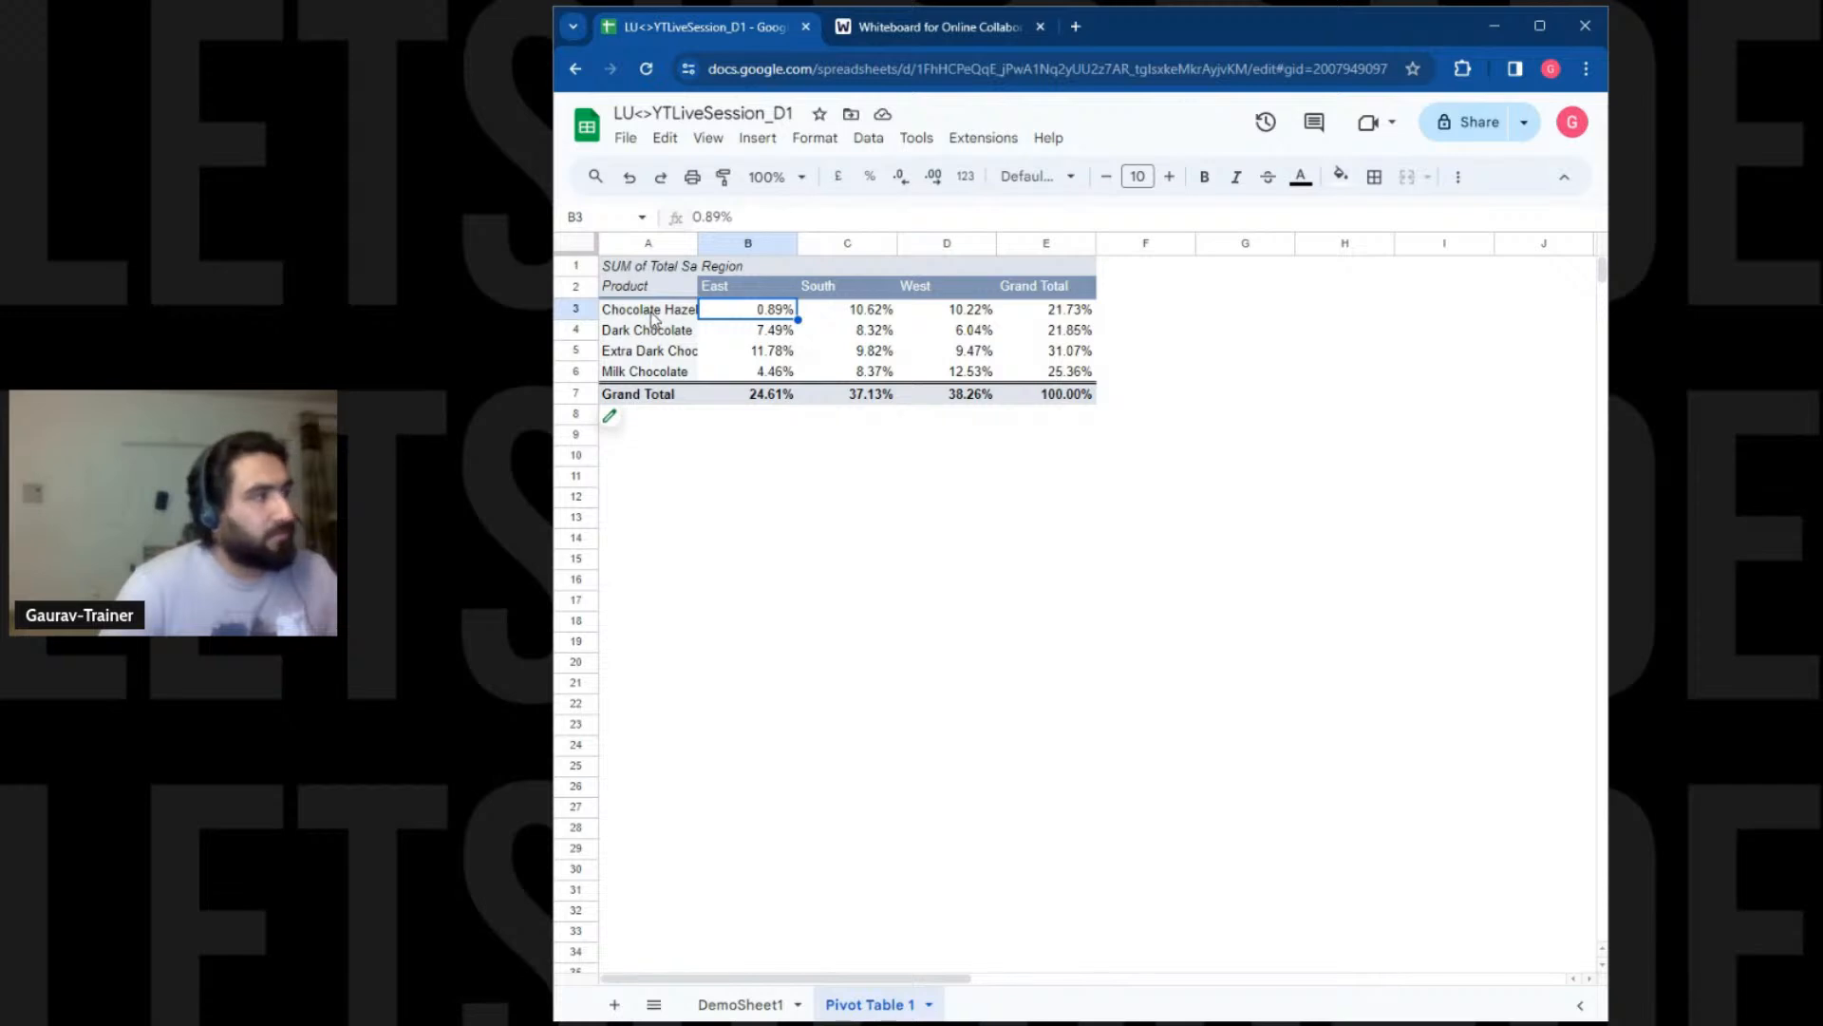
drag(744, 335, 744, 344)
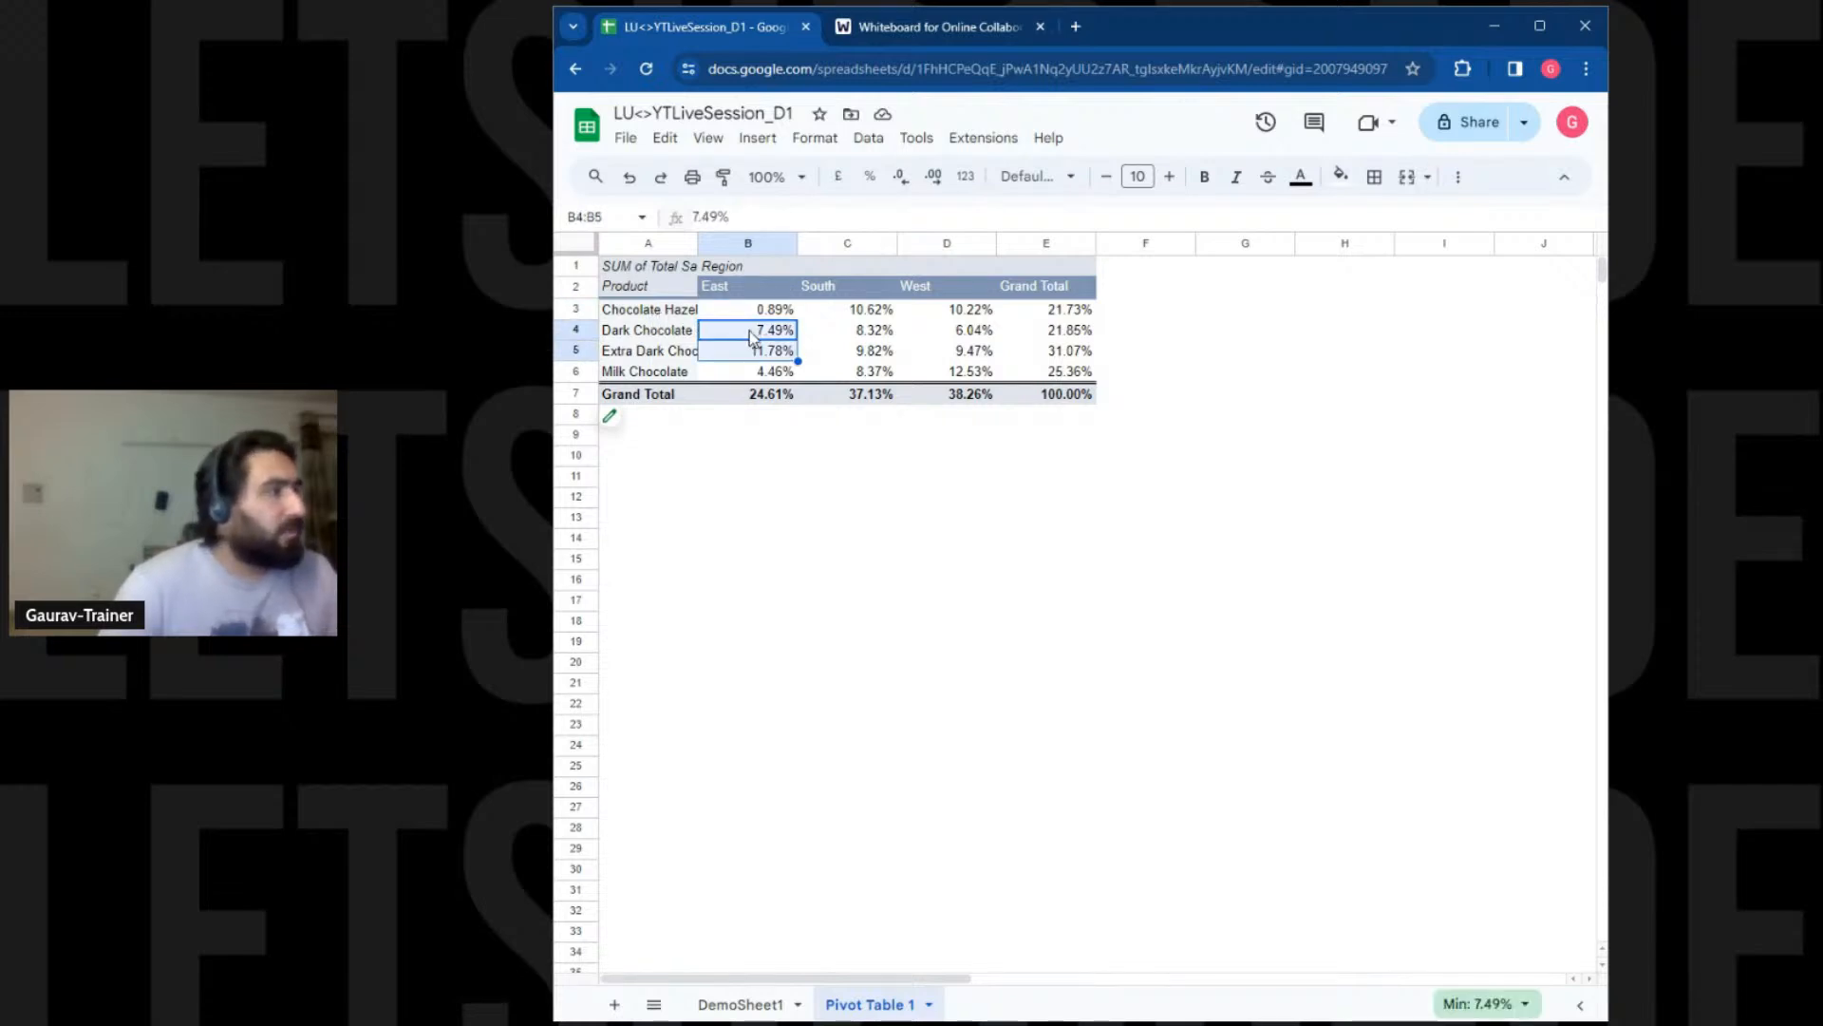
click(750, 332)
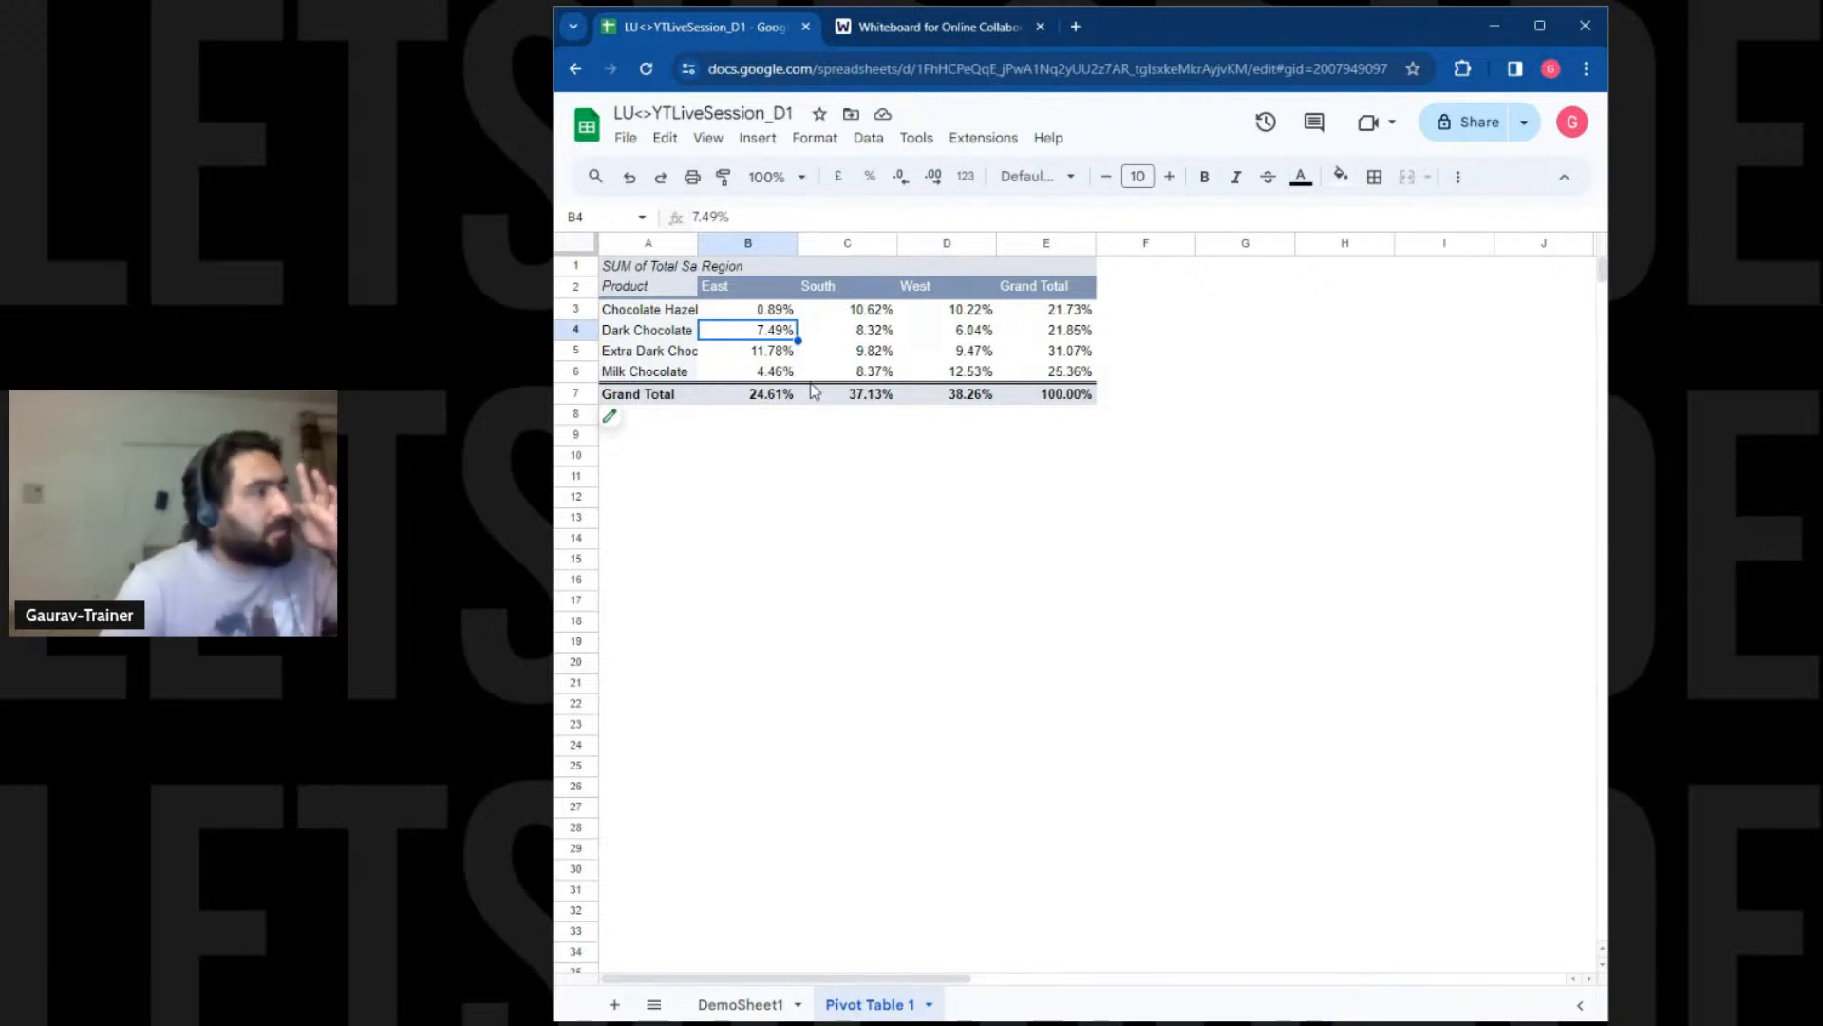
click(774, 353)
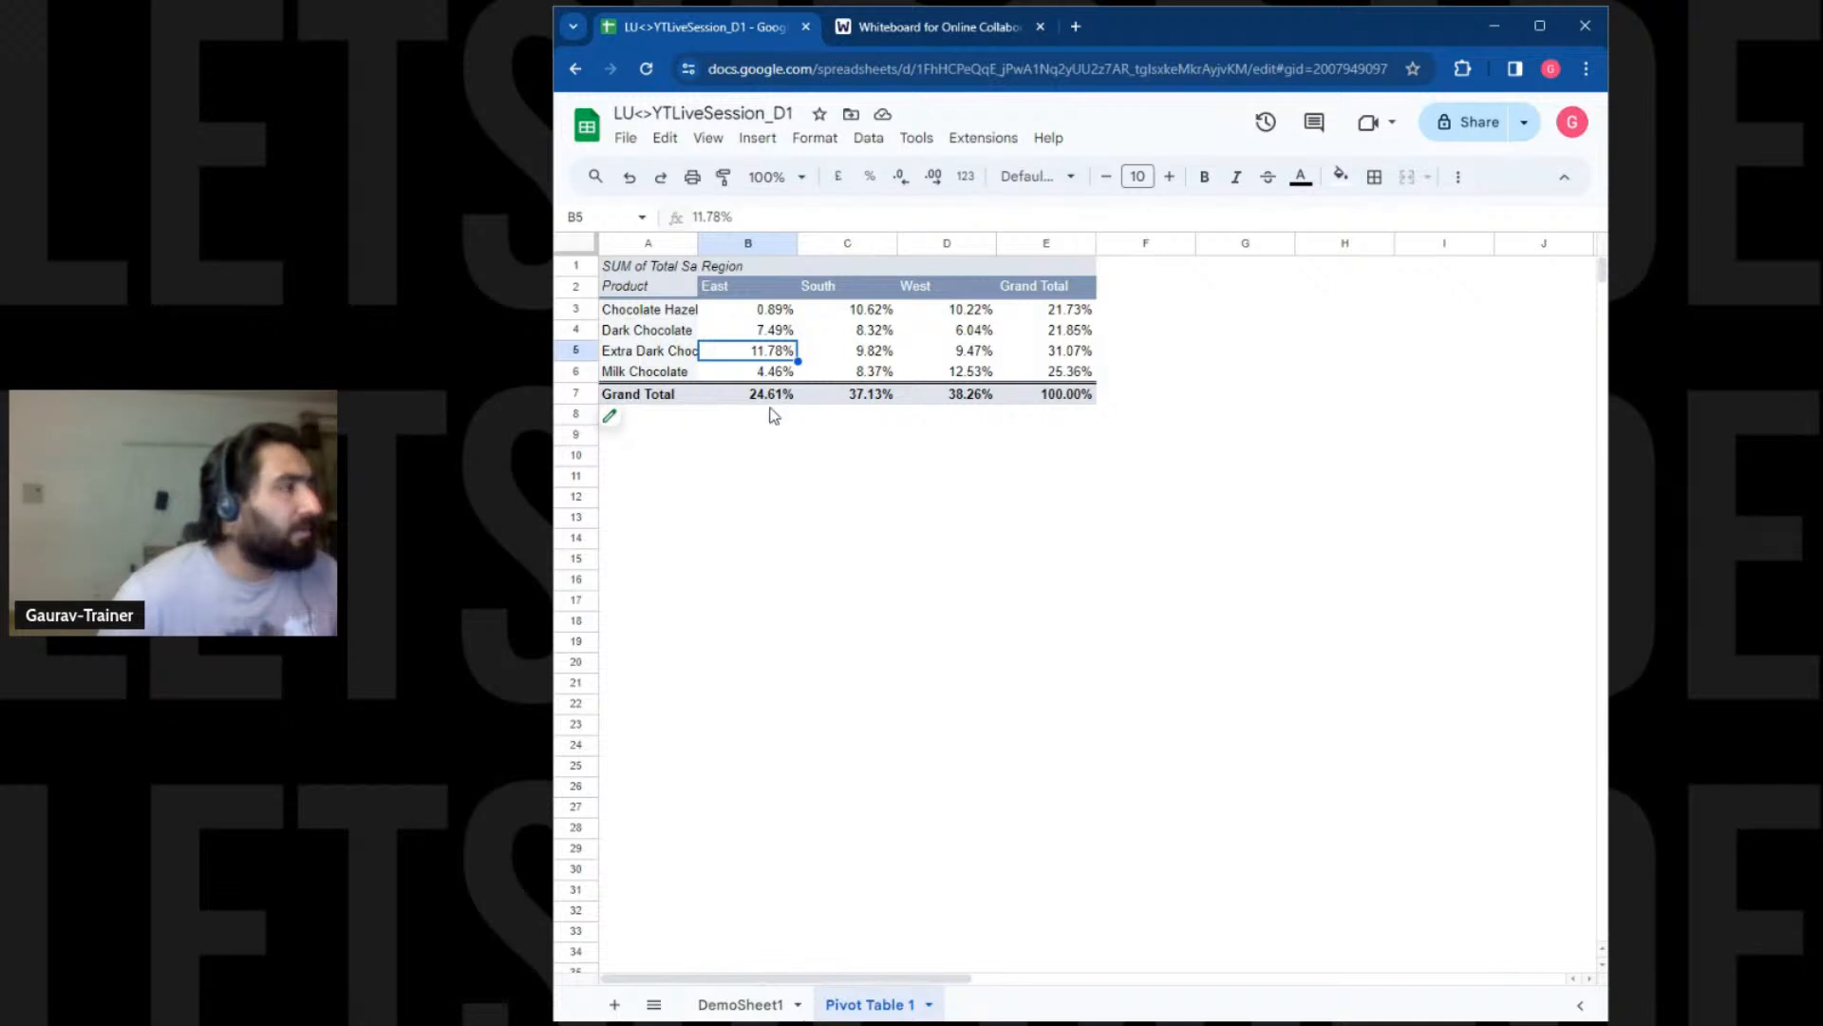
click(676, 358)
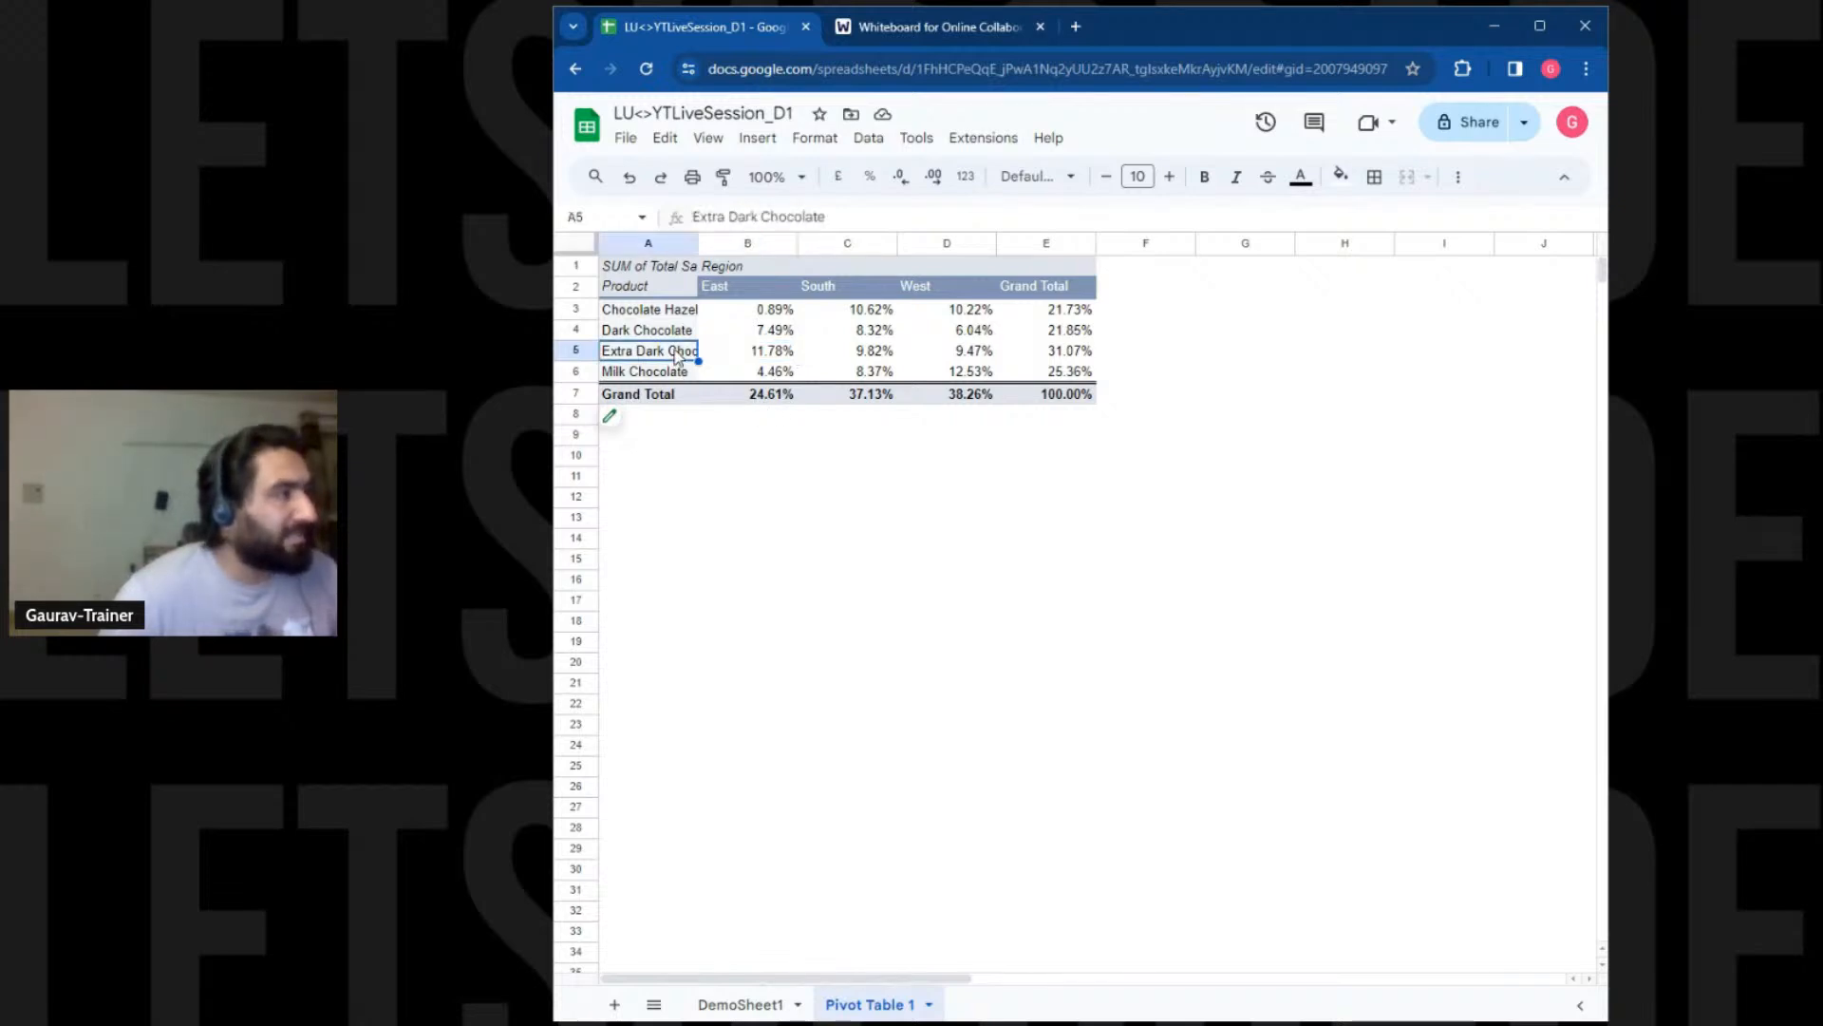
click(760, 354)
click(866, 313)
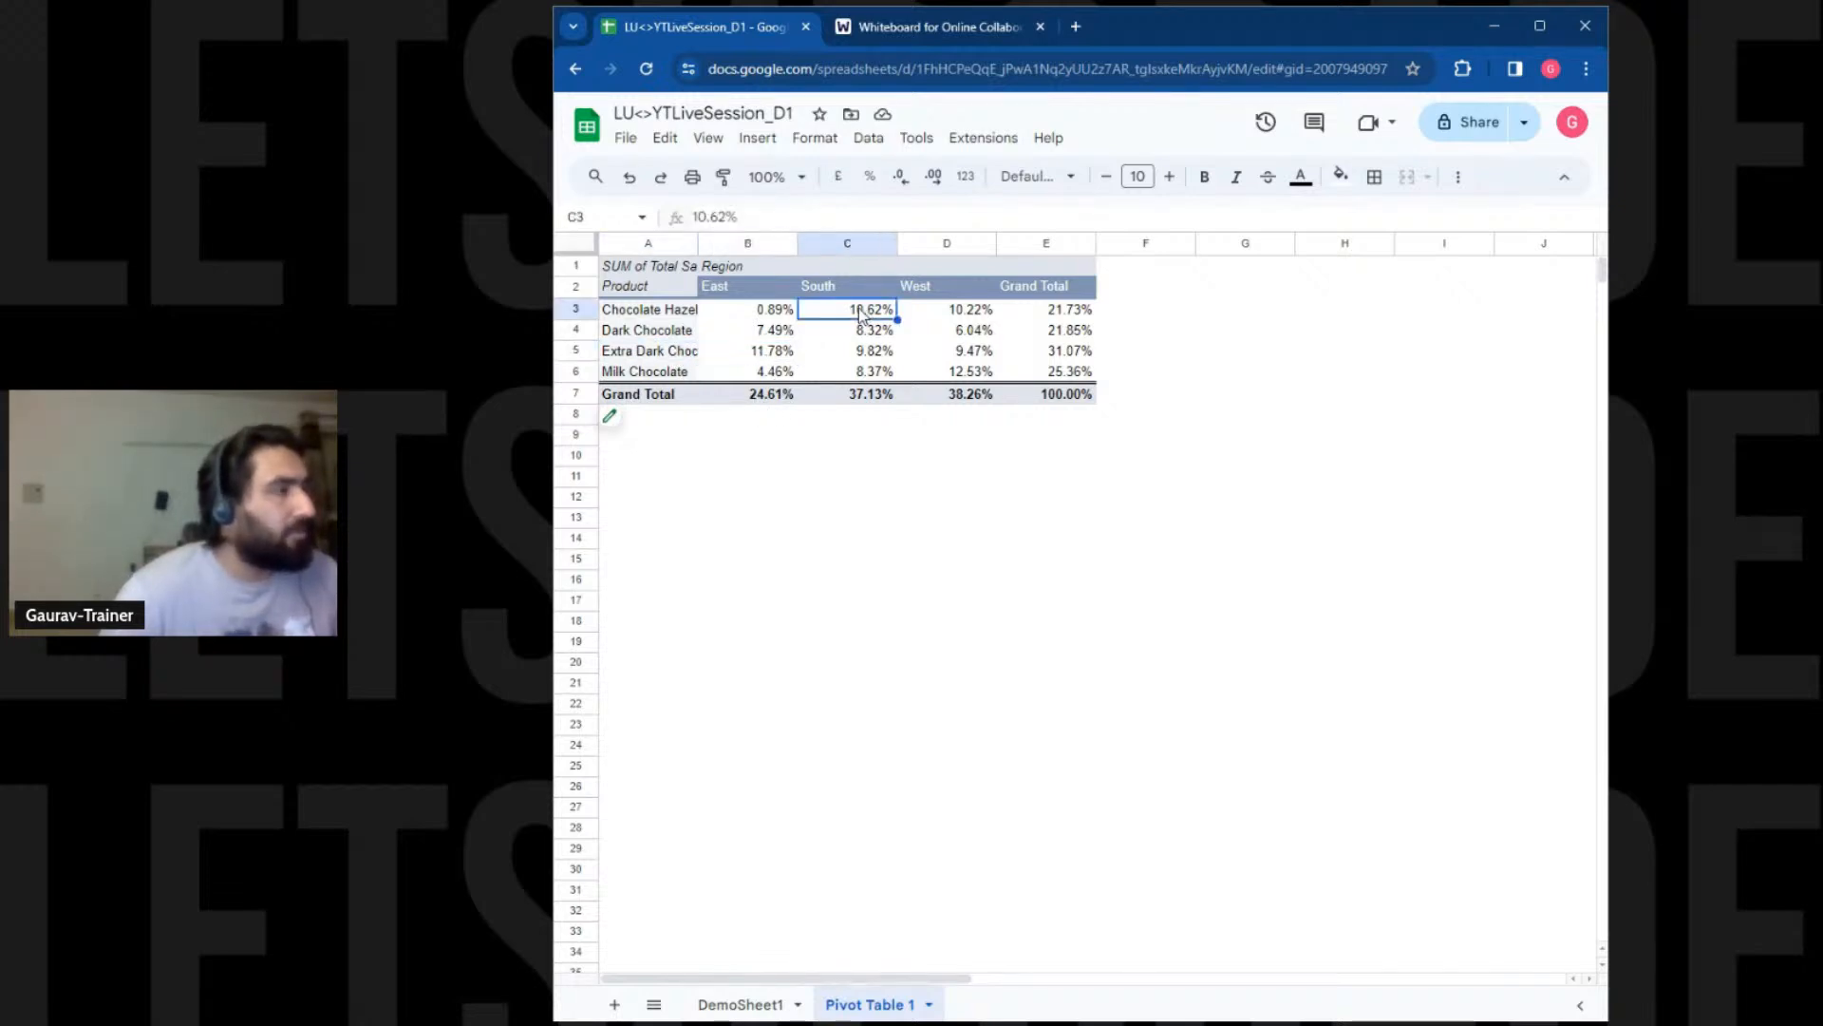
click(978, 319)
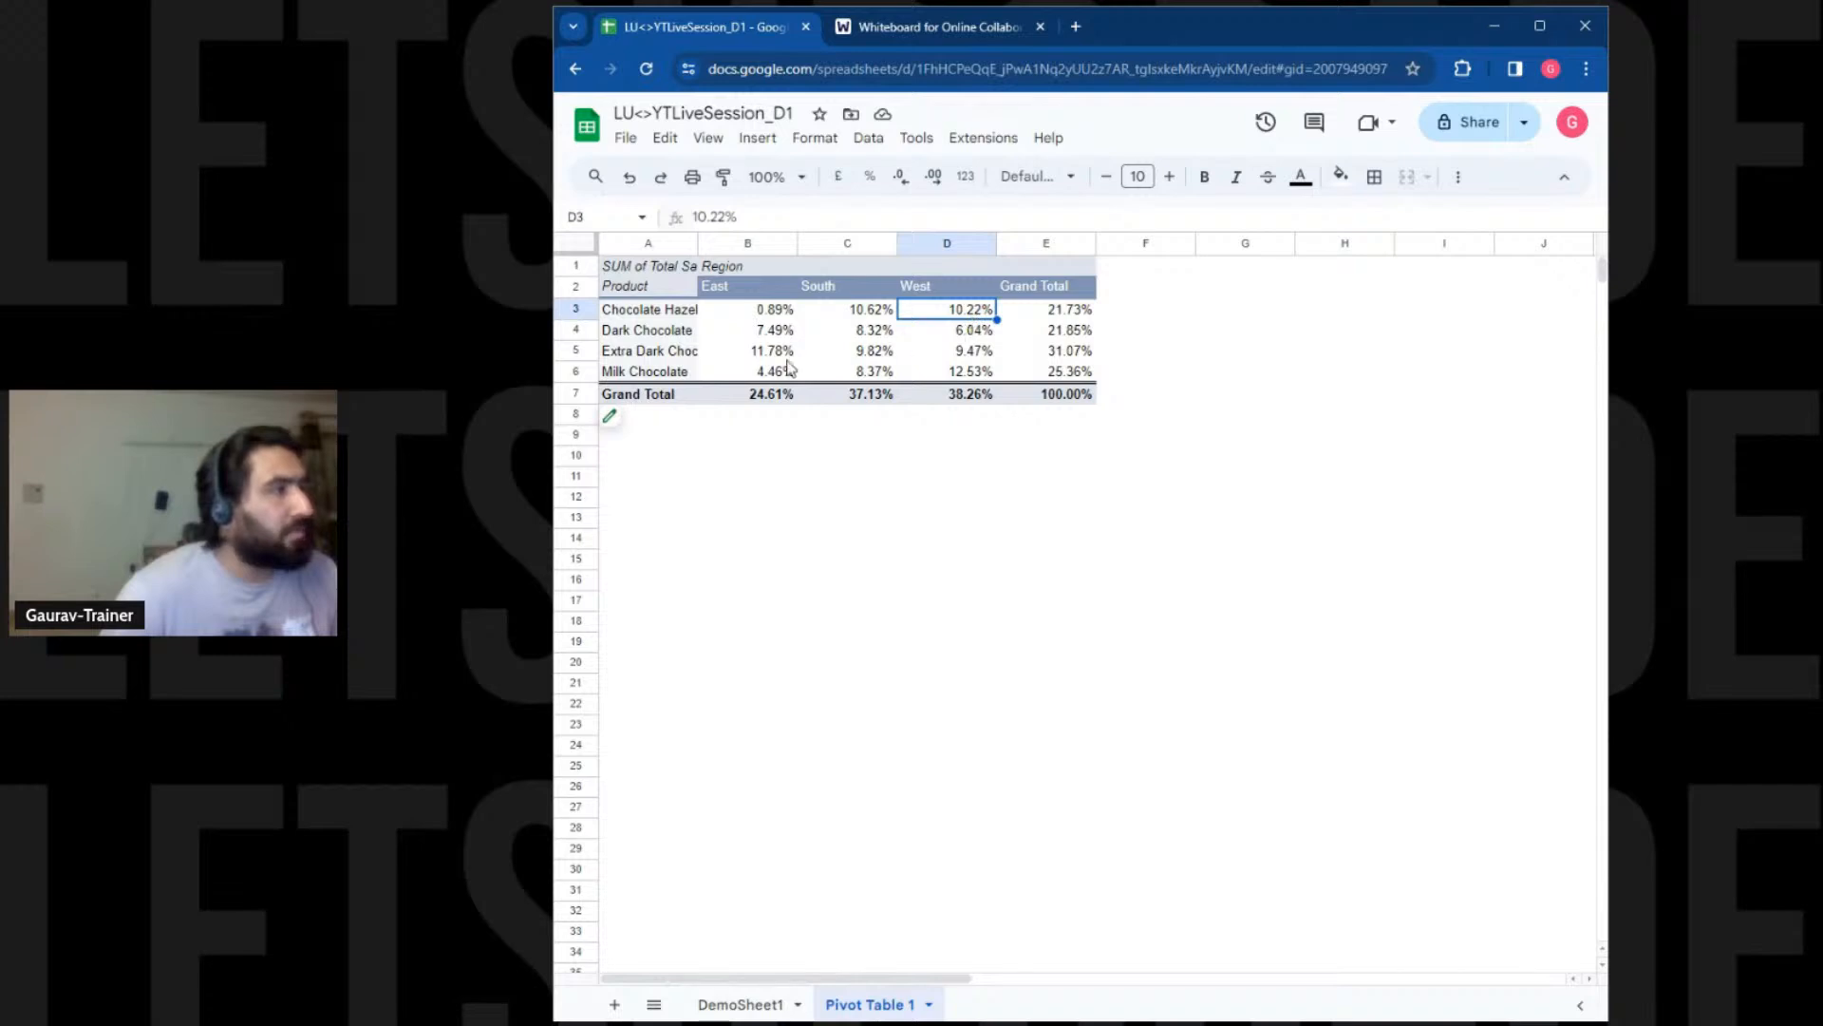
click(676, 316)
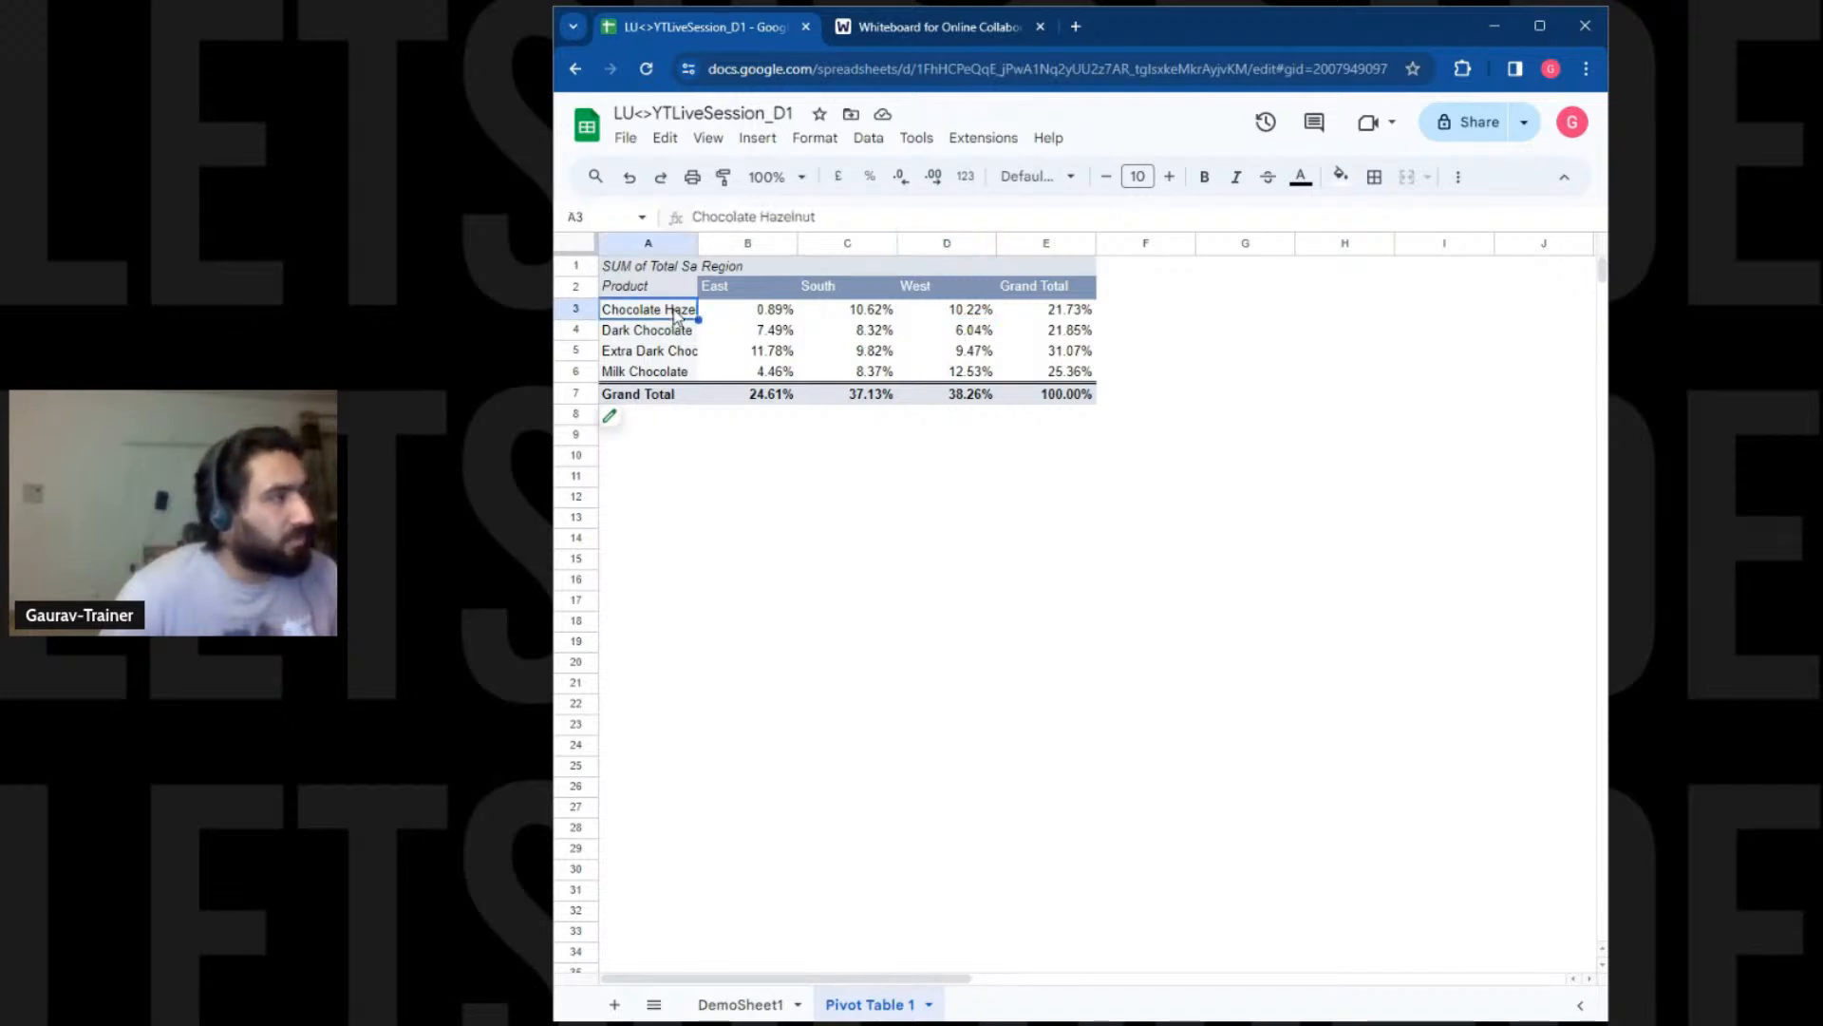
click(961, 377)
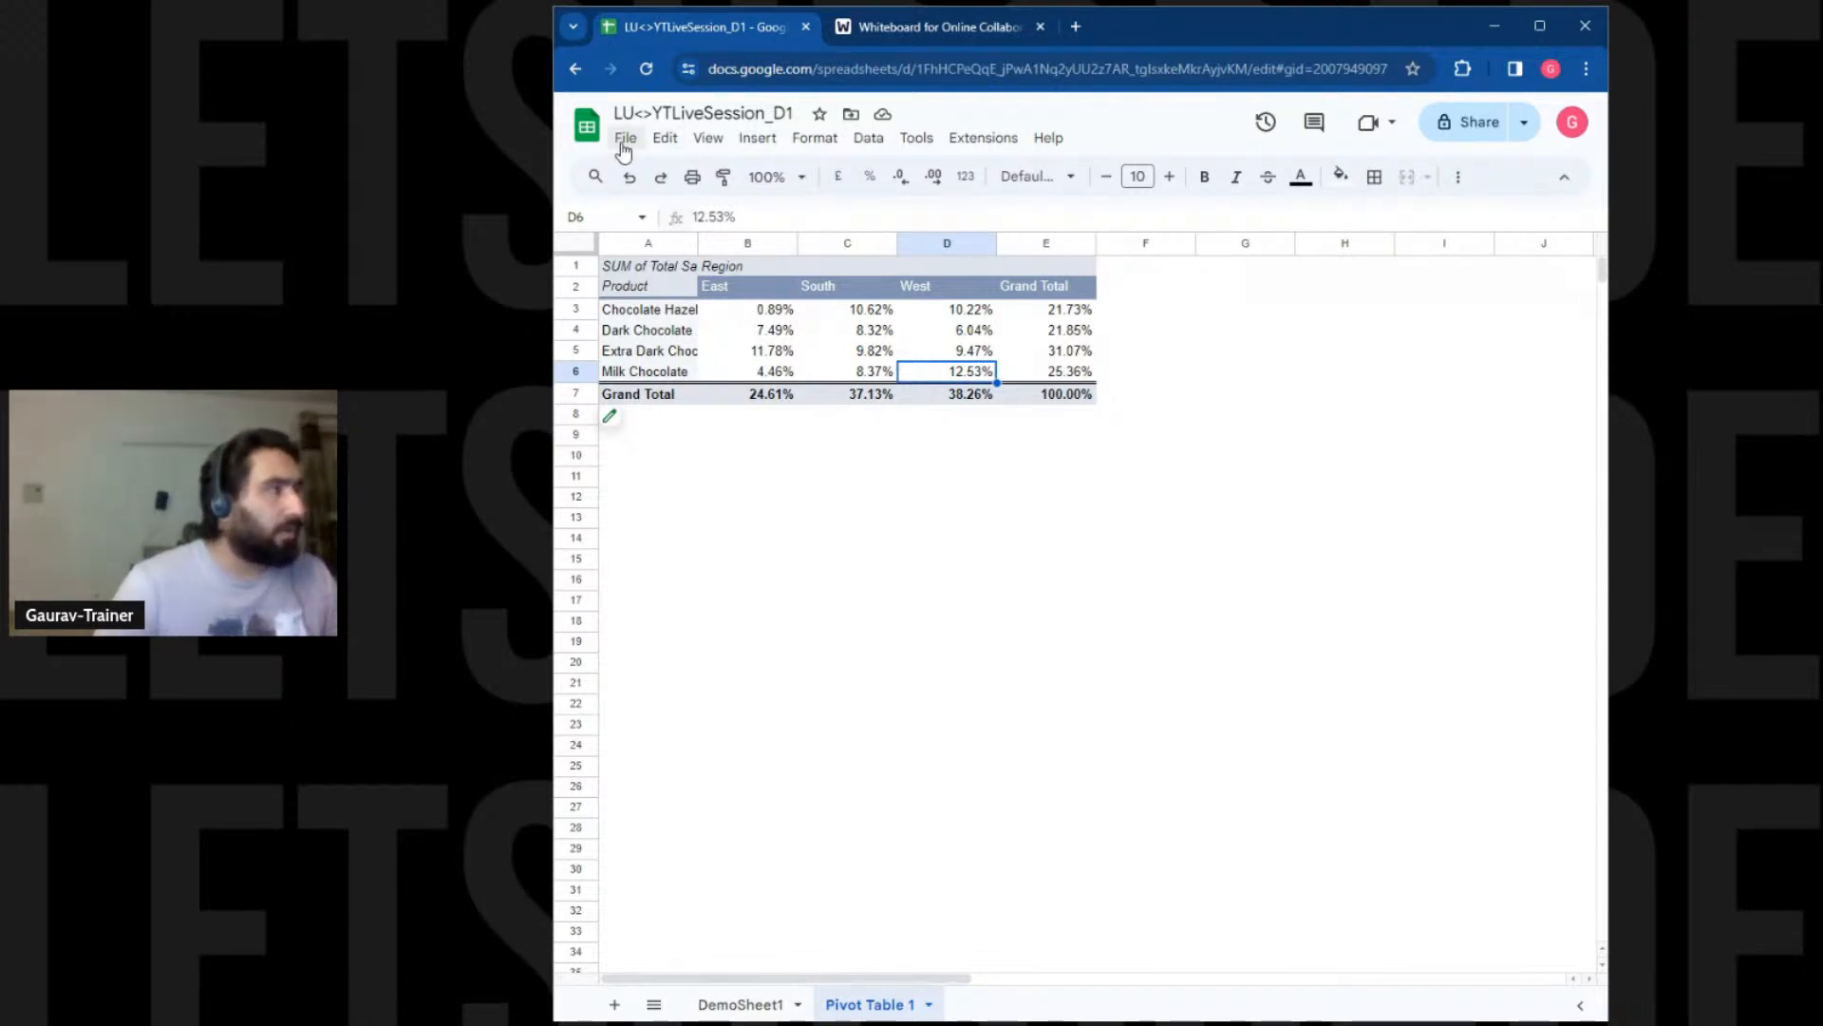
Insert a chart of the pivot table data and change its type to a bar chart
key(alt+slash)
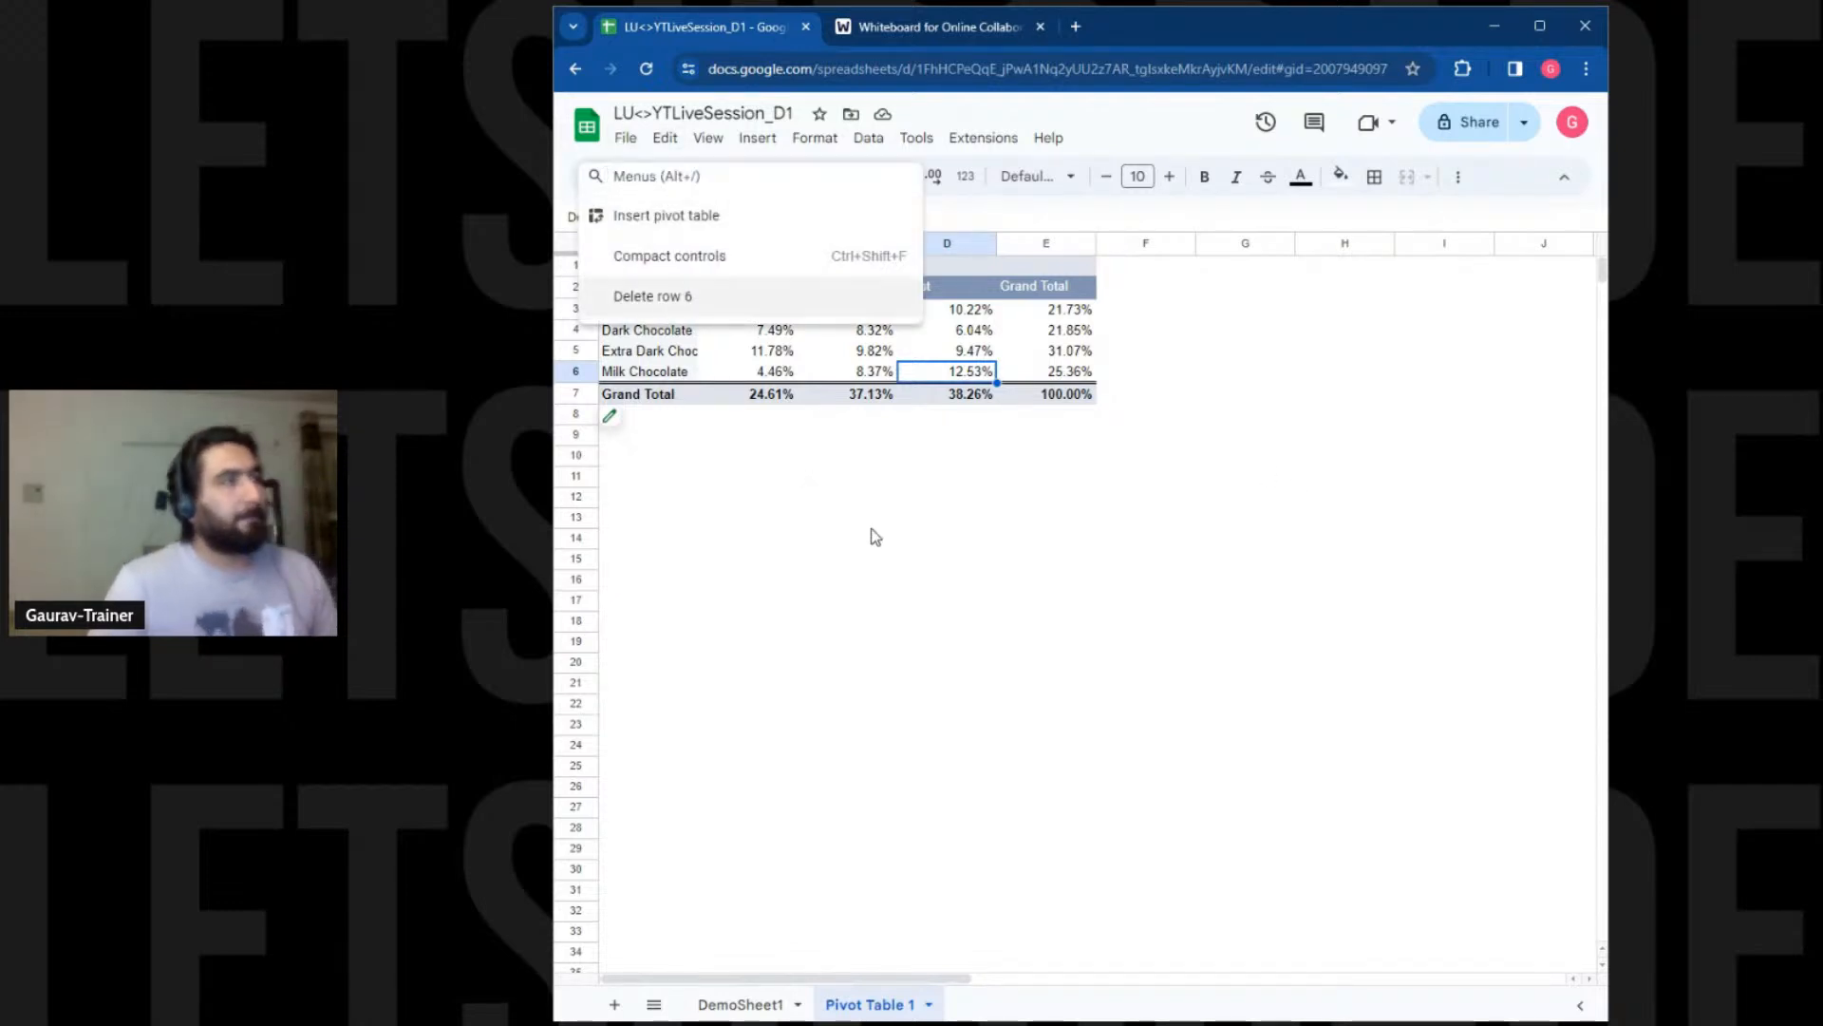
text(chart)
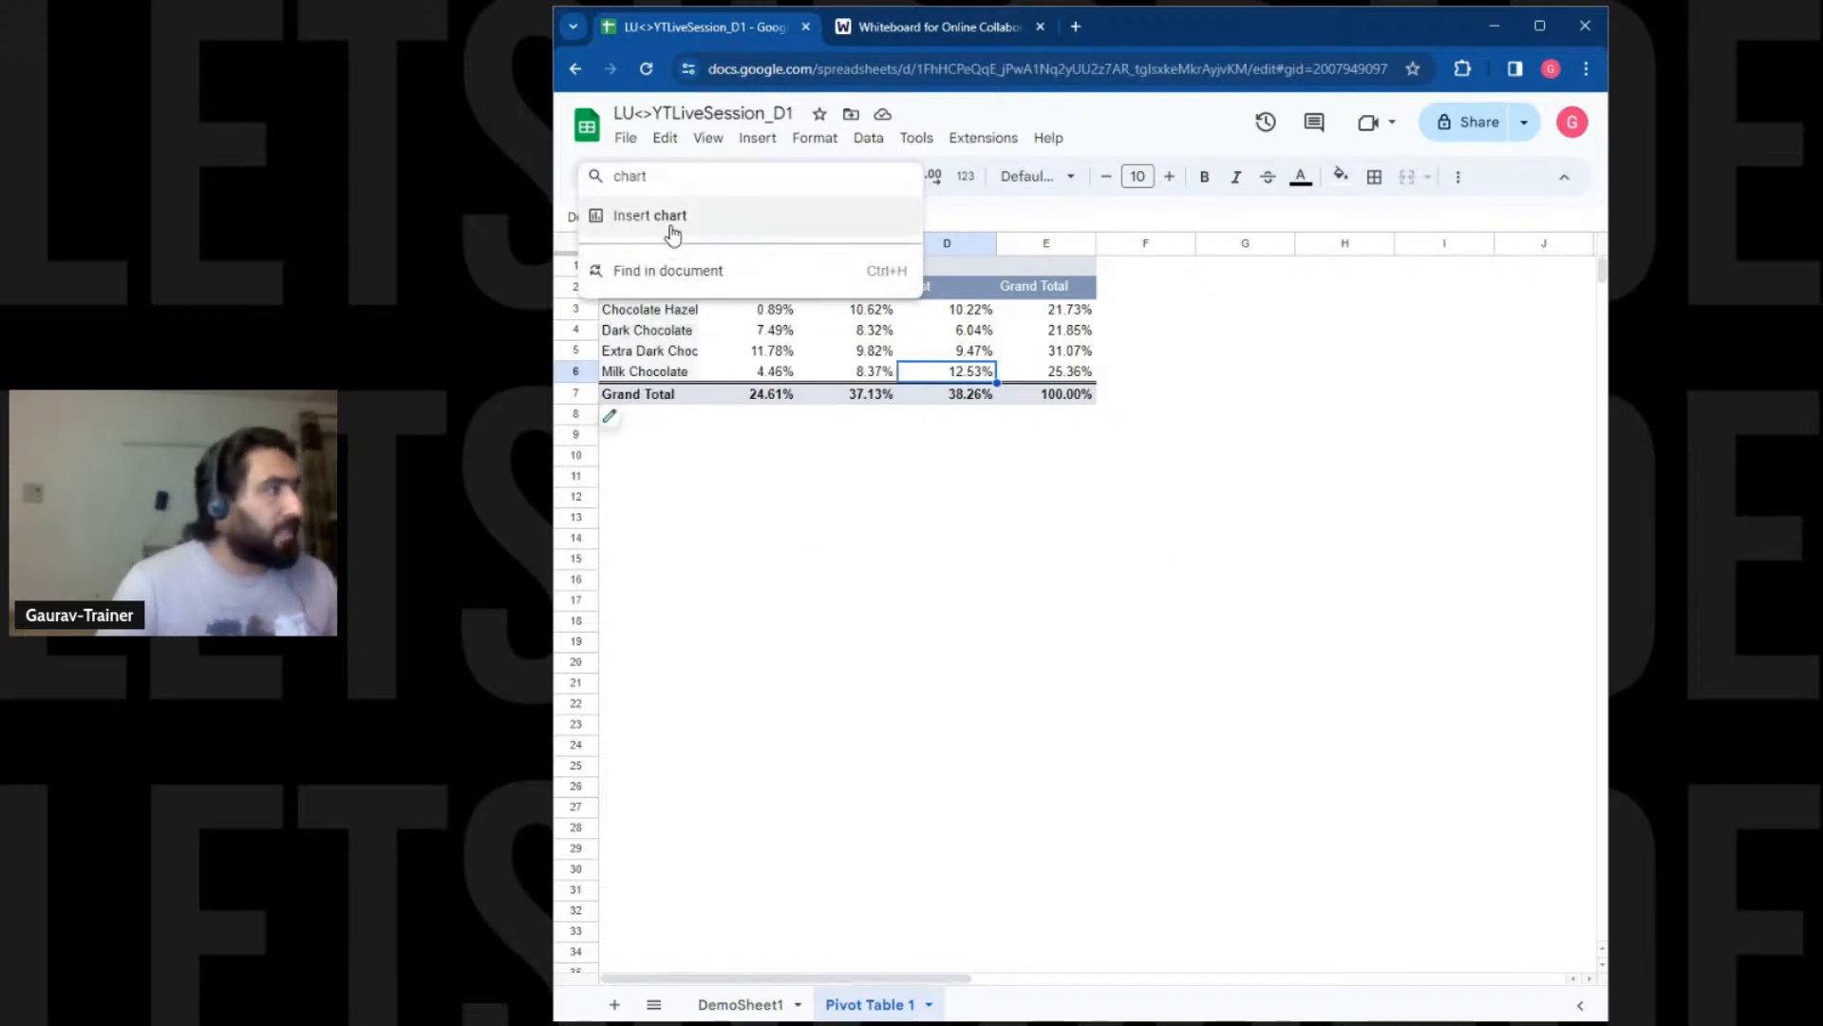
click(750, 142)
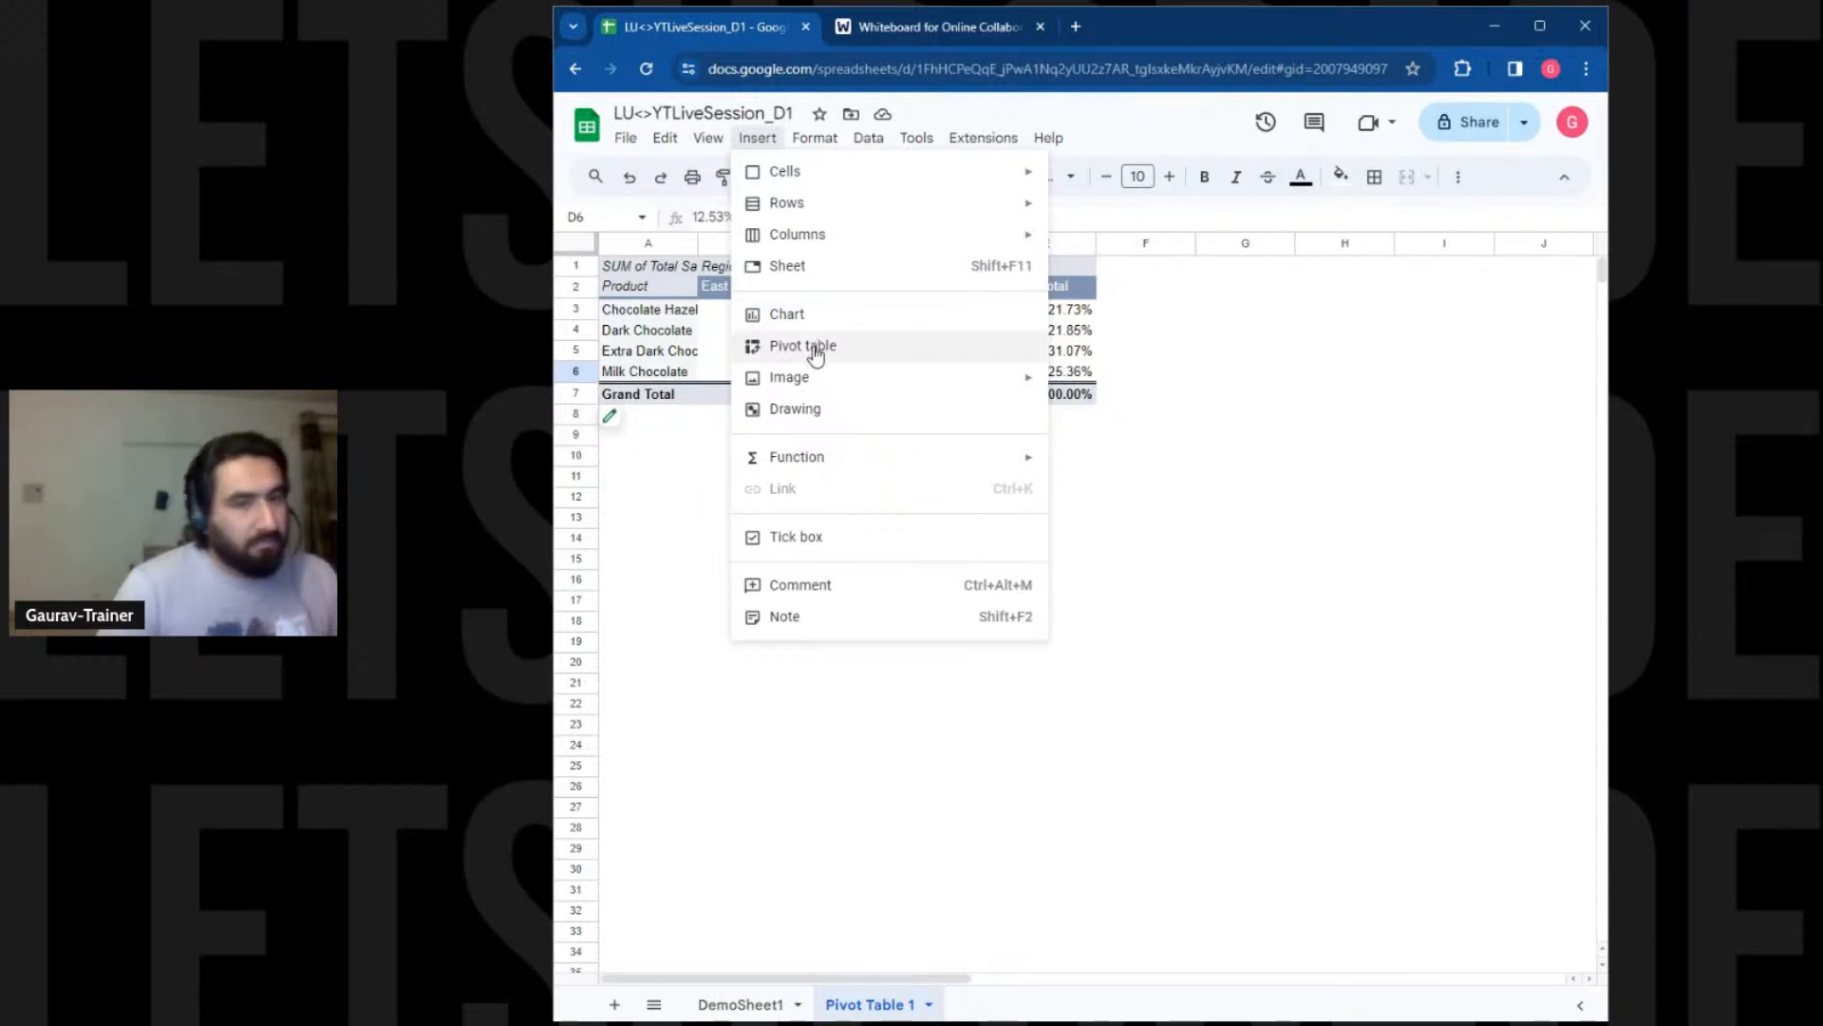
click(606, 184)
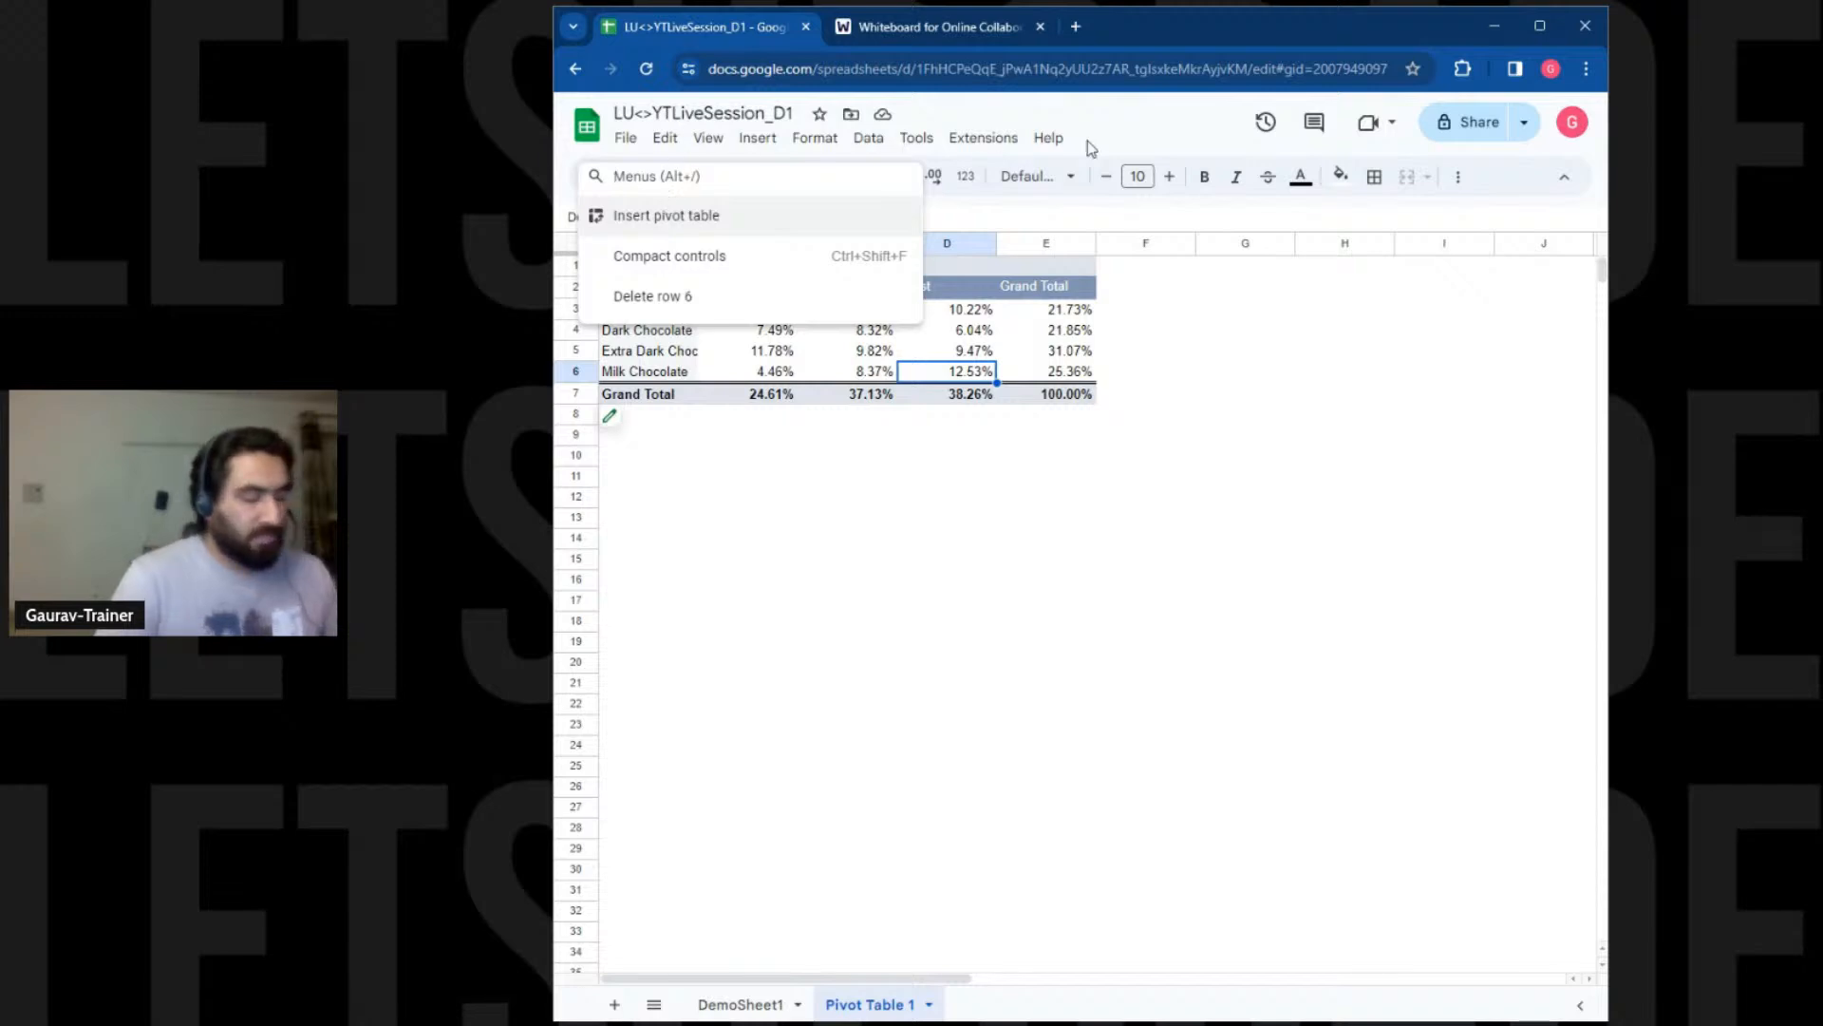
text(chart)
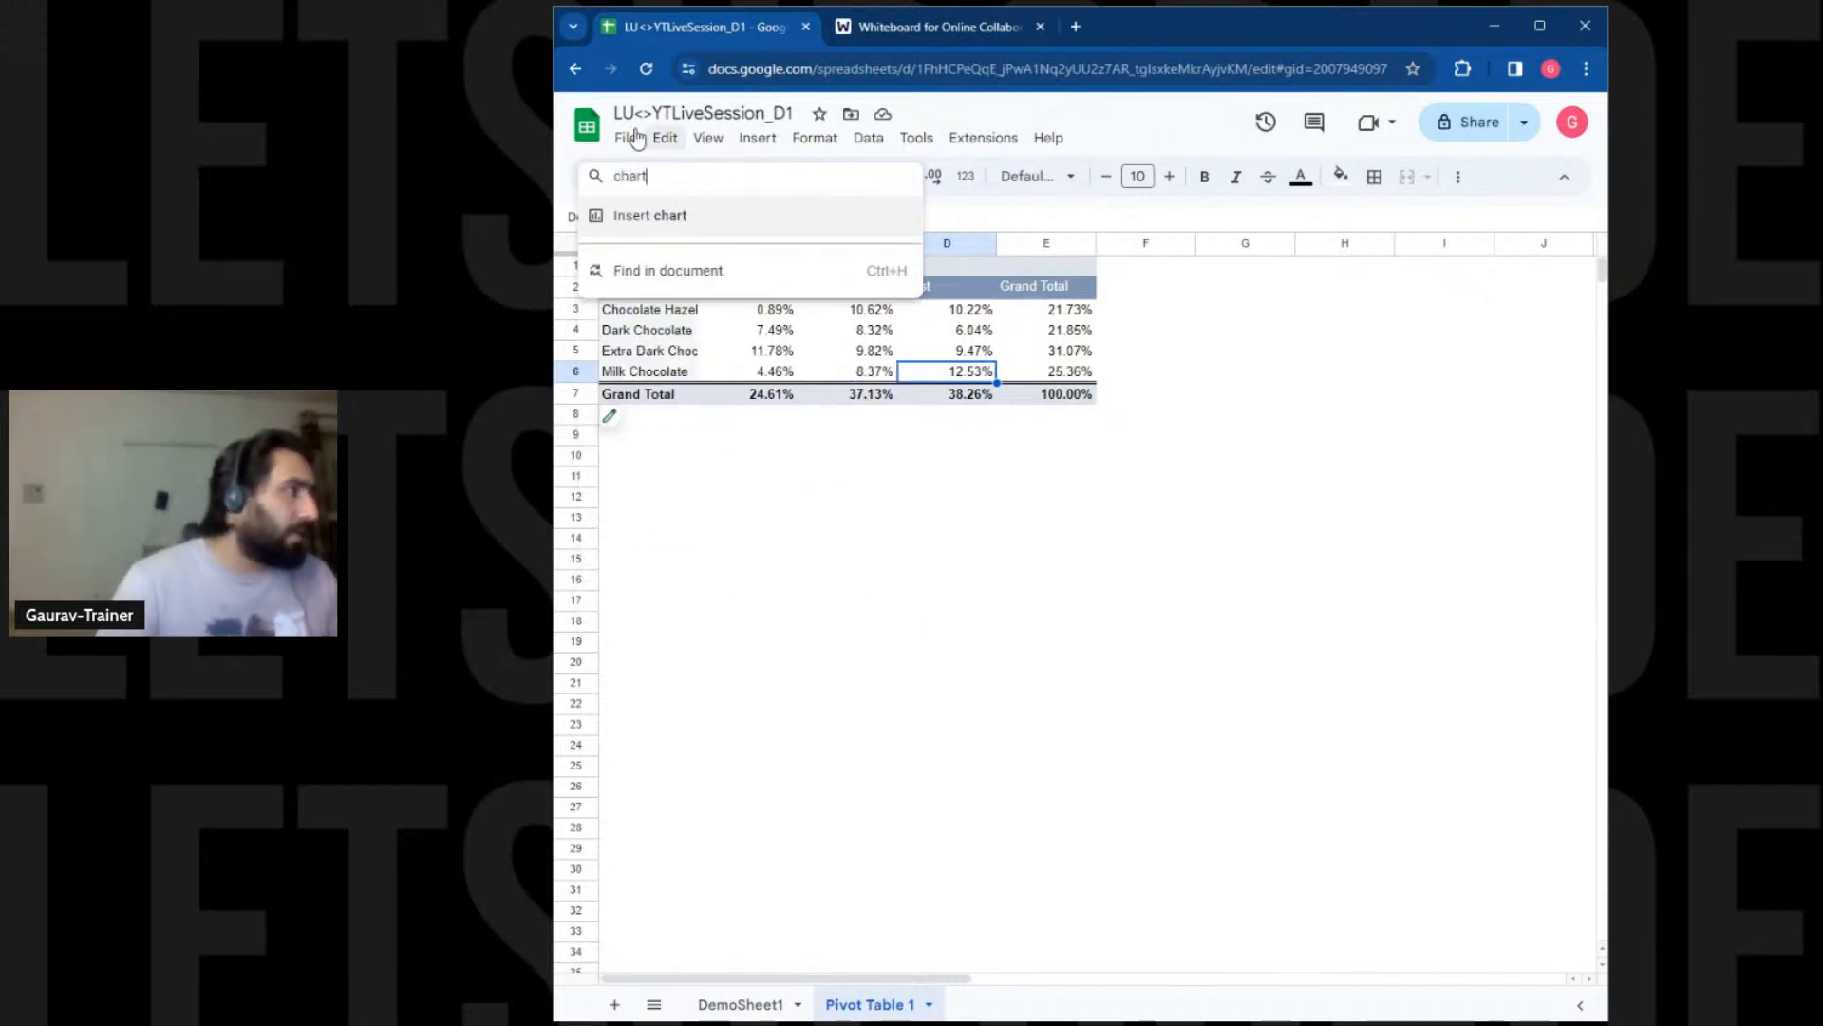
click(641, 225)
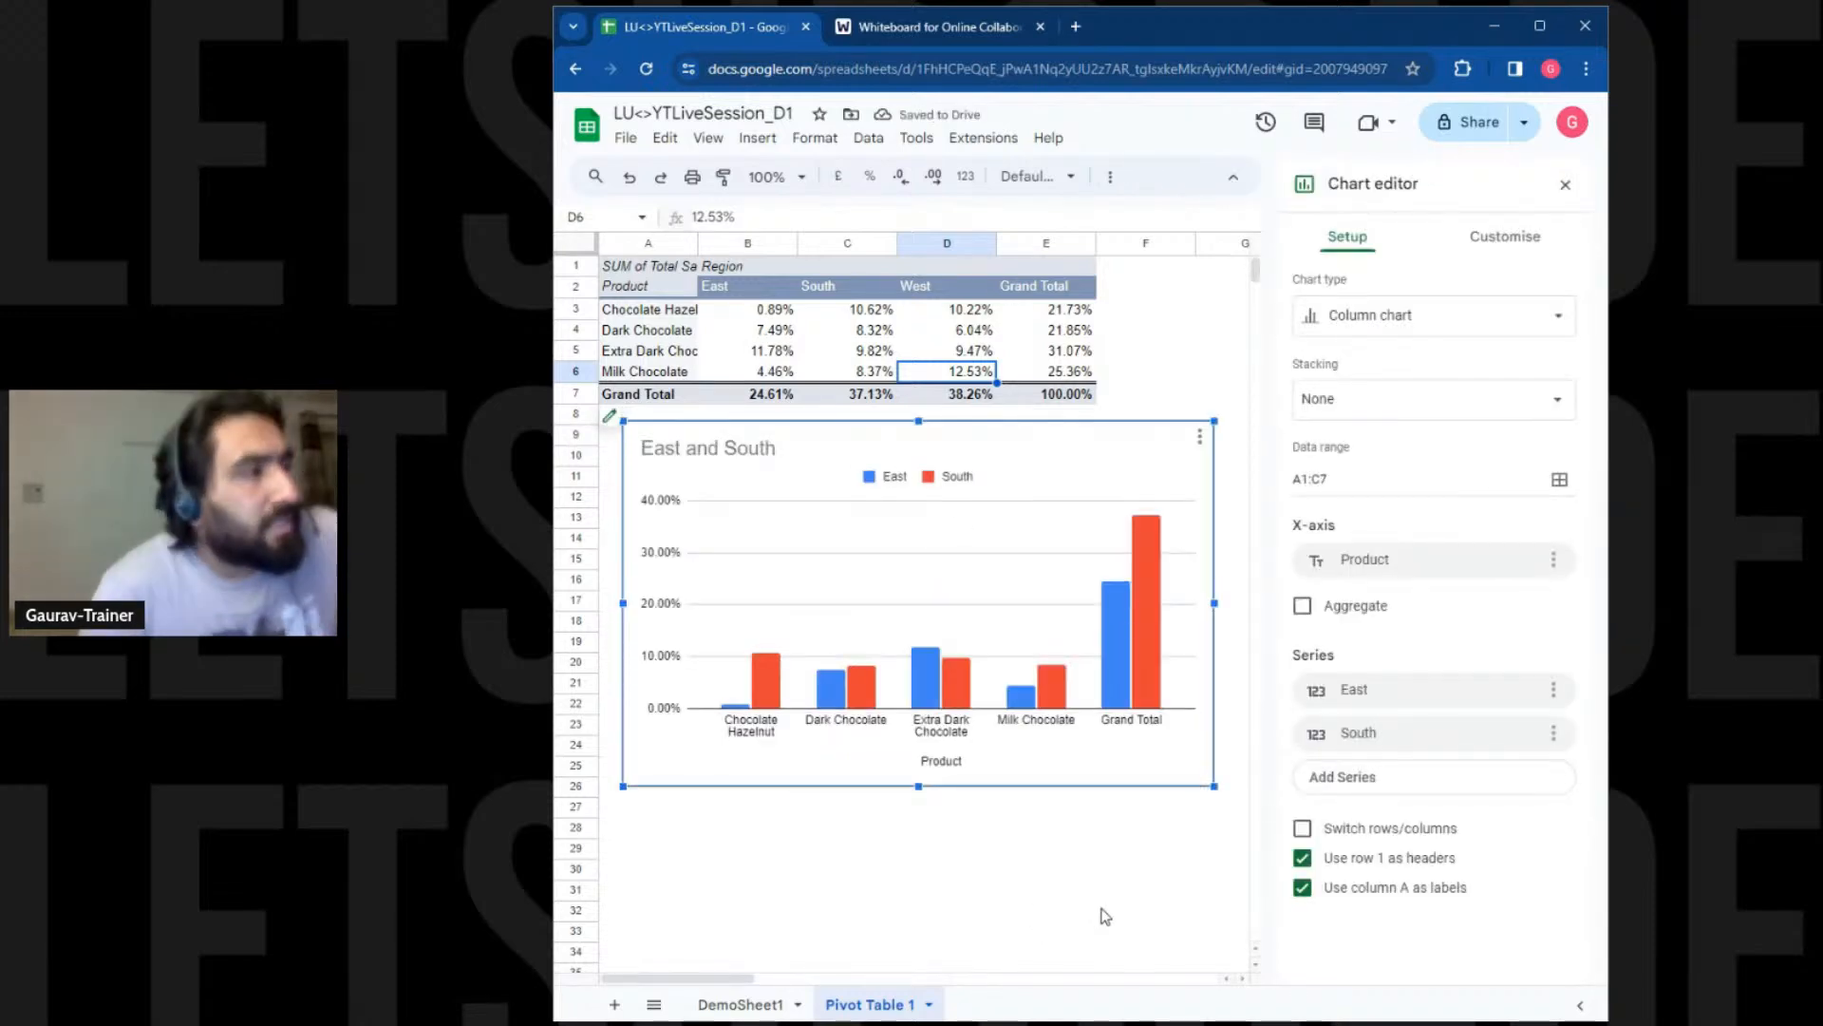
click(1493, 313)
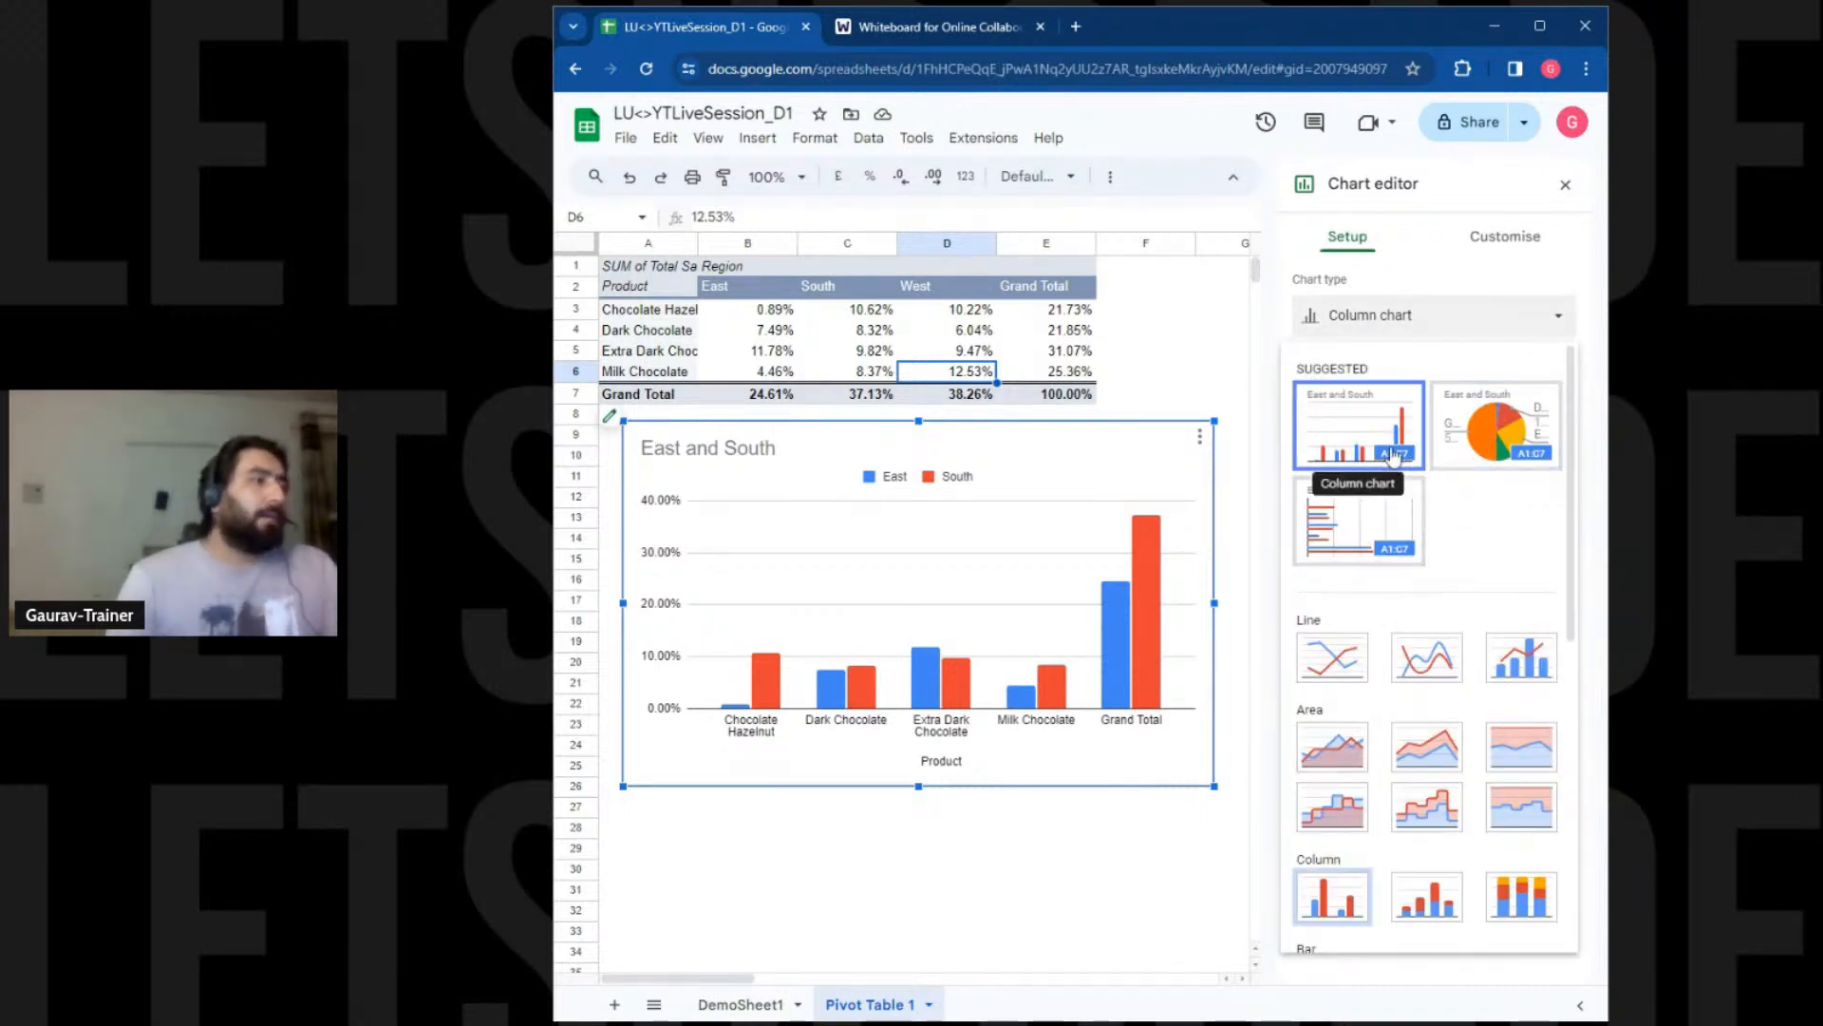
click(1347, 534)
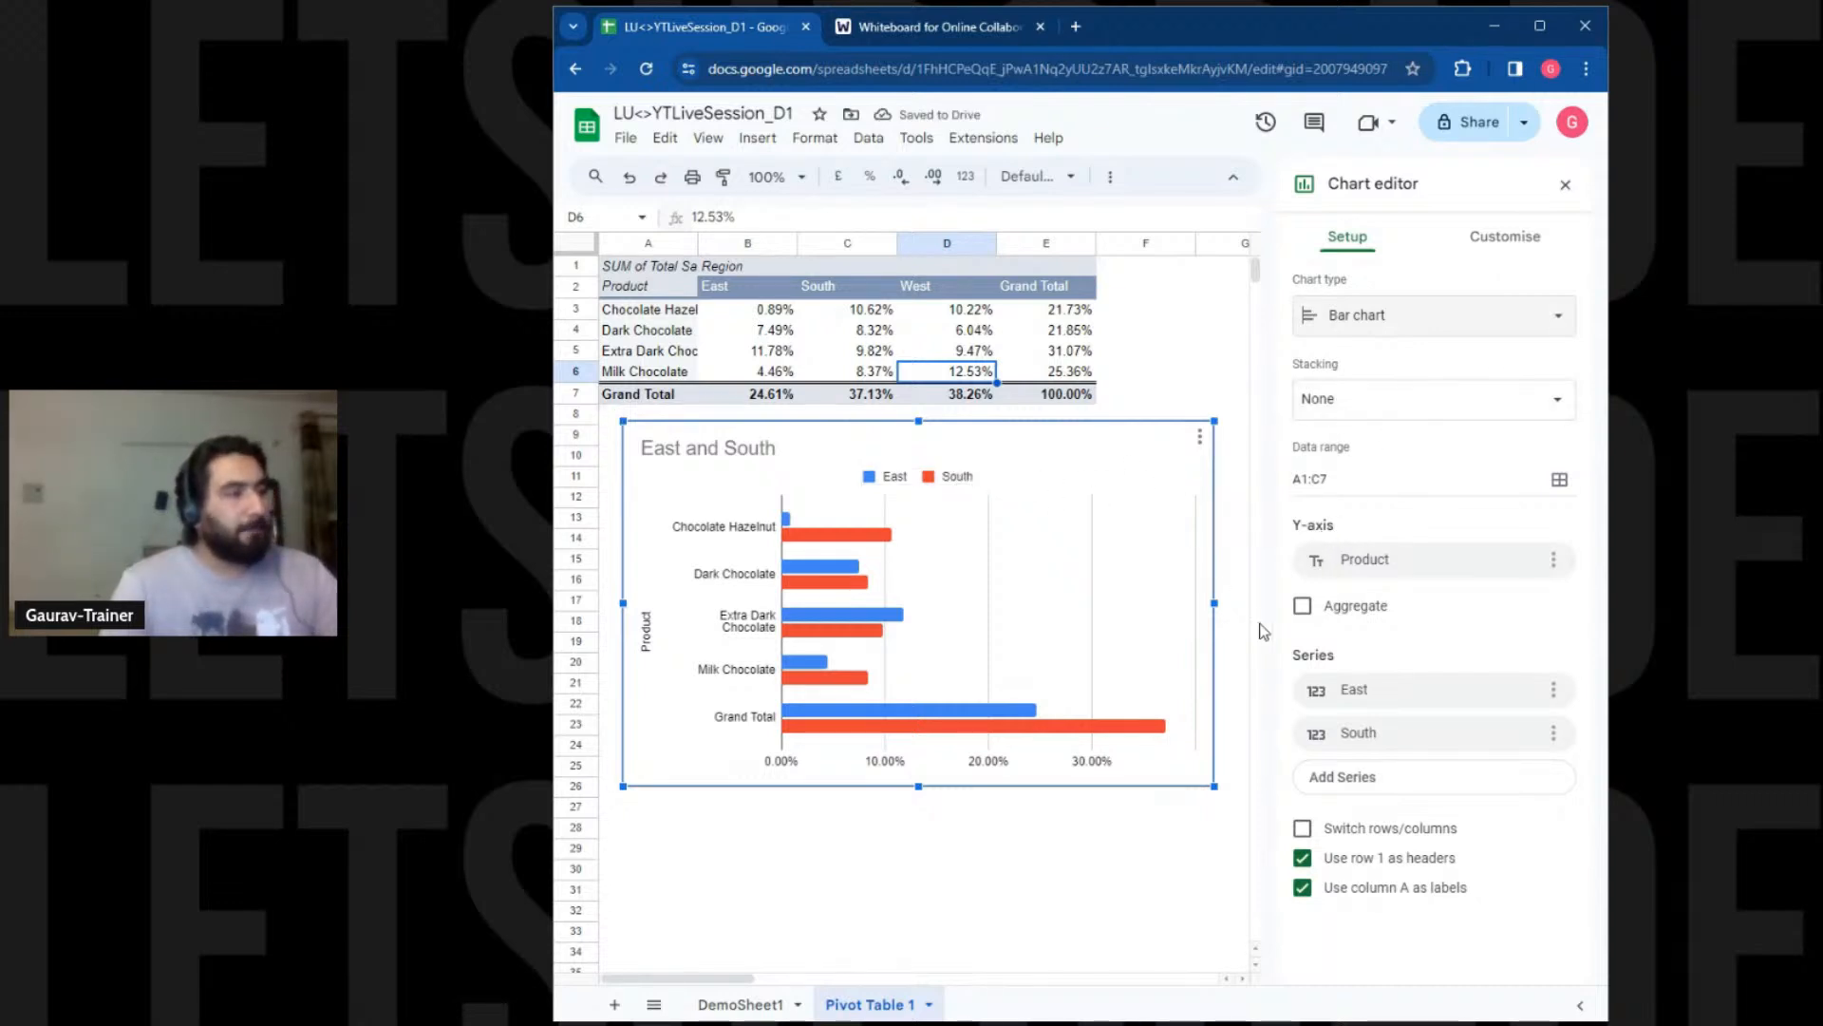
Add the West region's product values in 'Pivot Table 1'!D3:D6 to the bar chart as a third series
click(1364, 779)
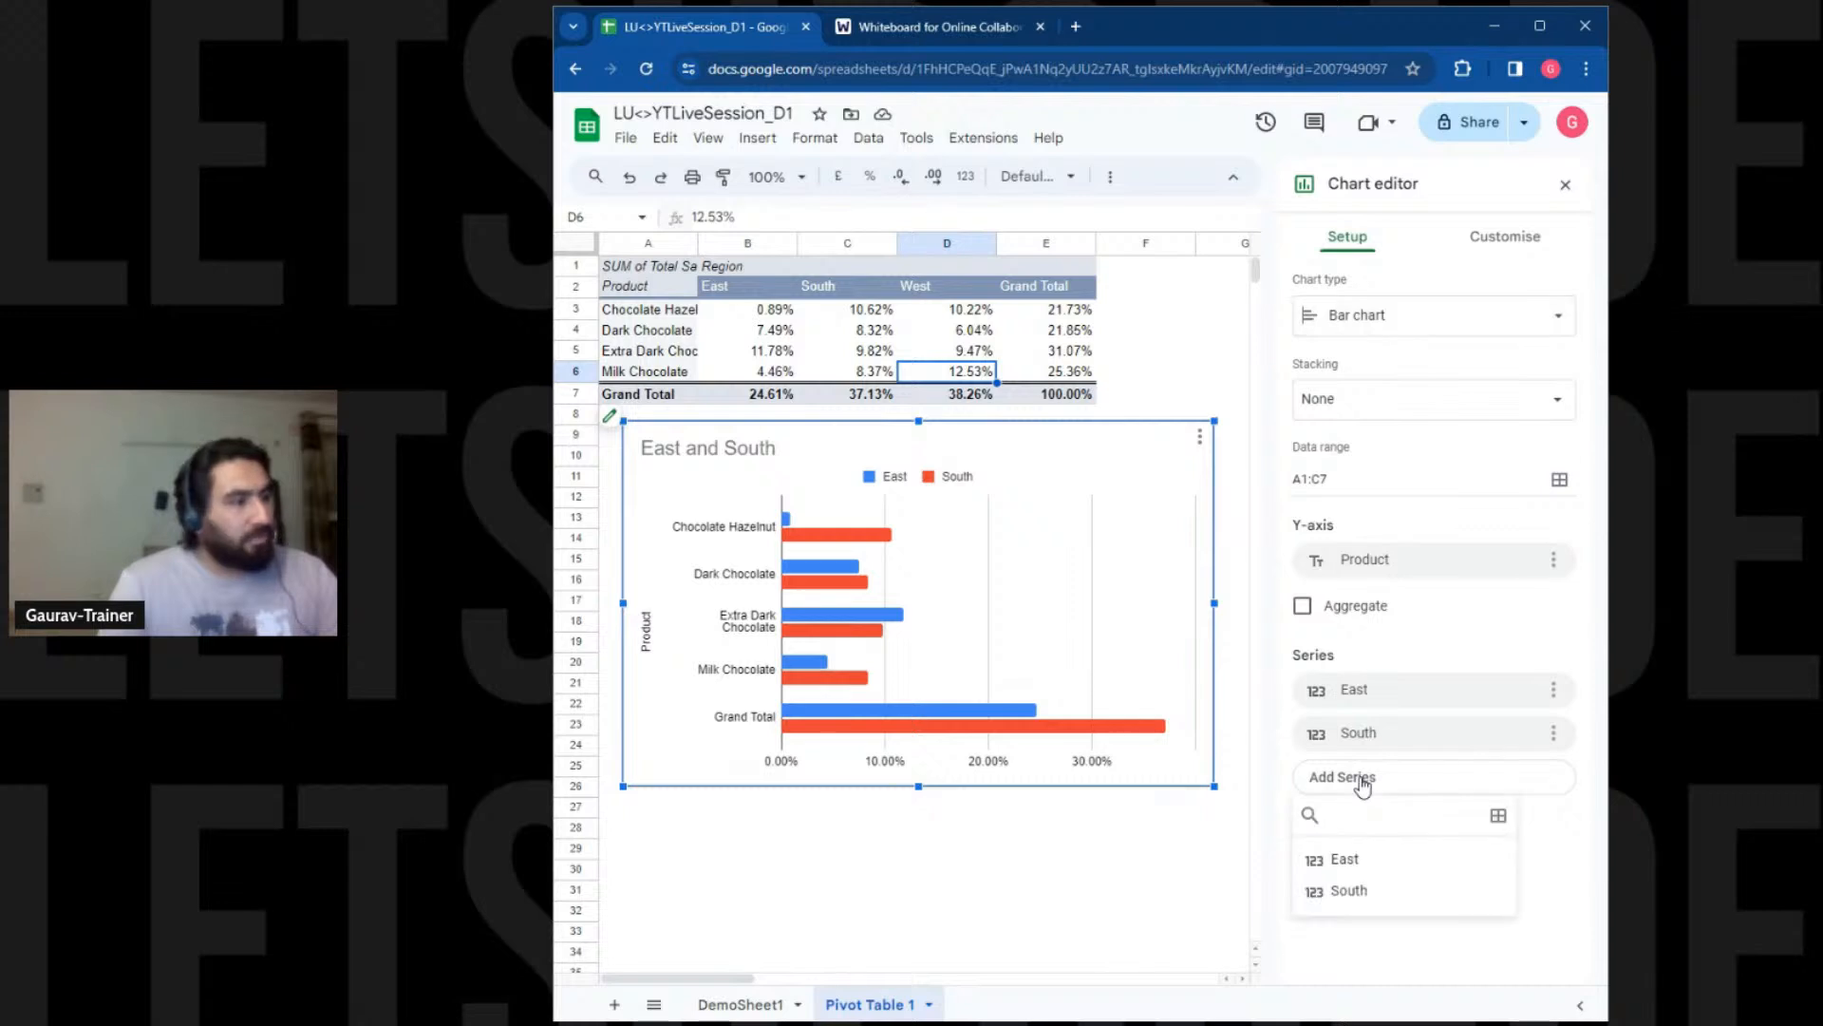
click(1499, 816)
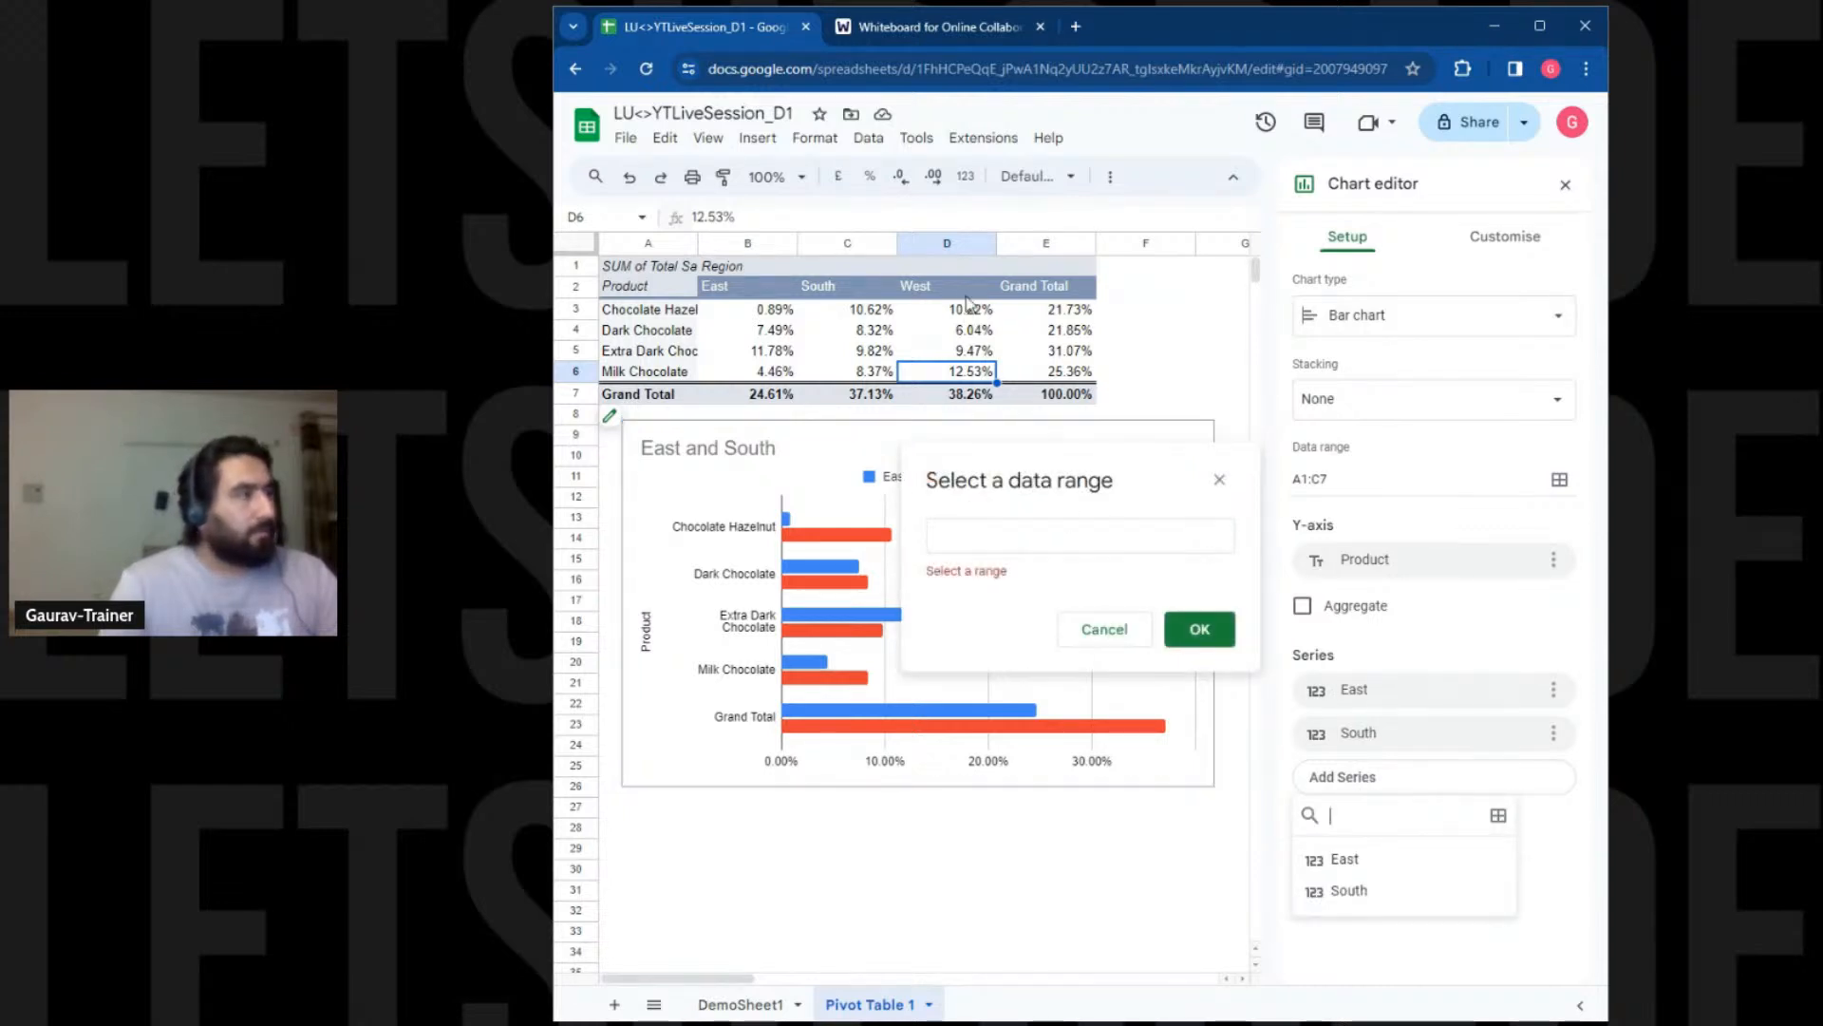
drag(973, 318, 976, 375)
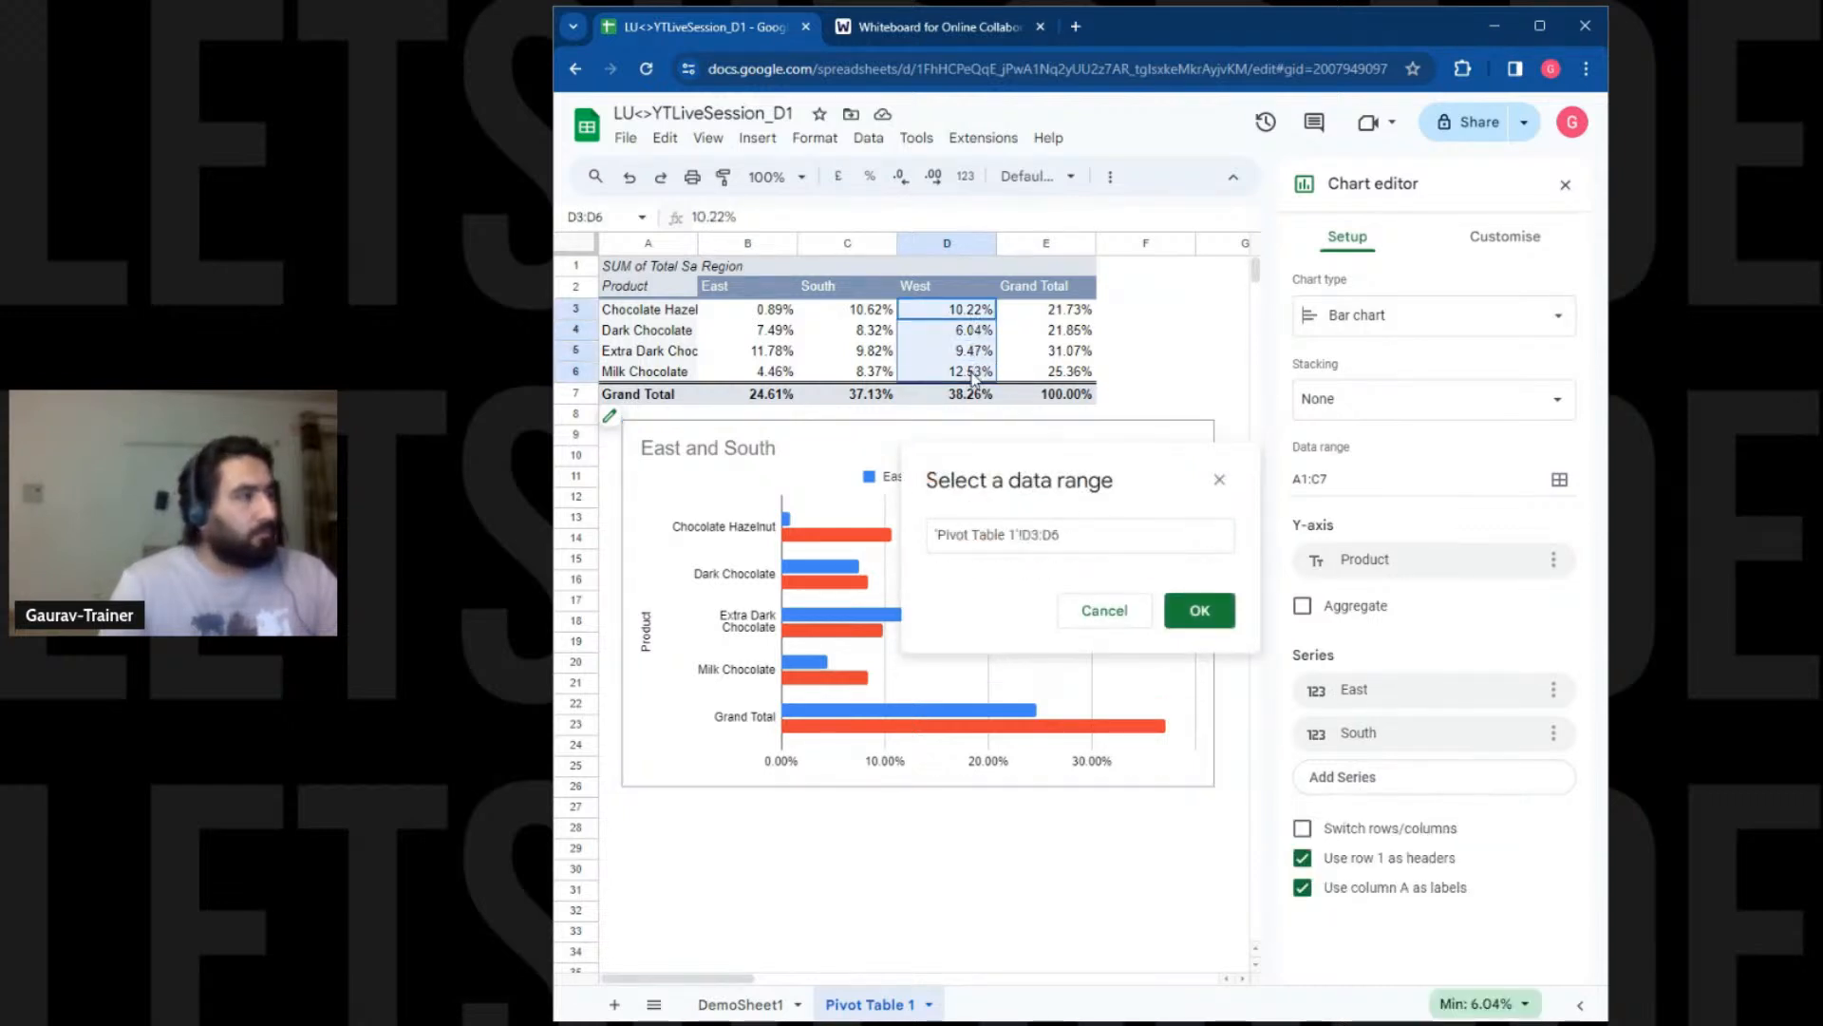
click(1201, 613)
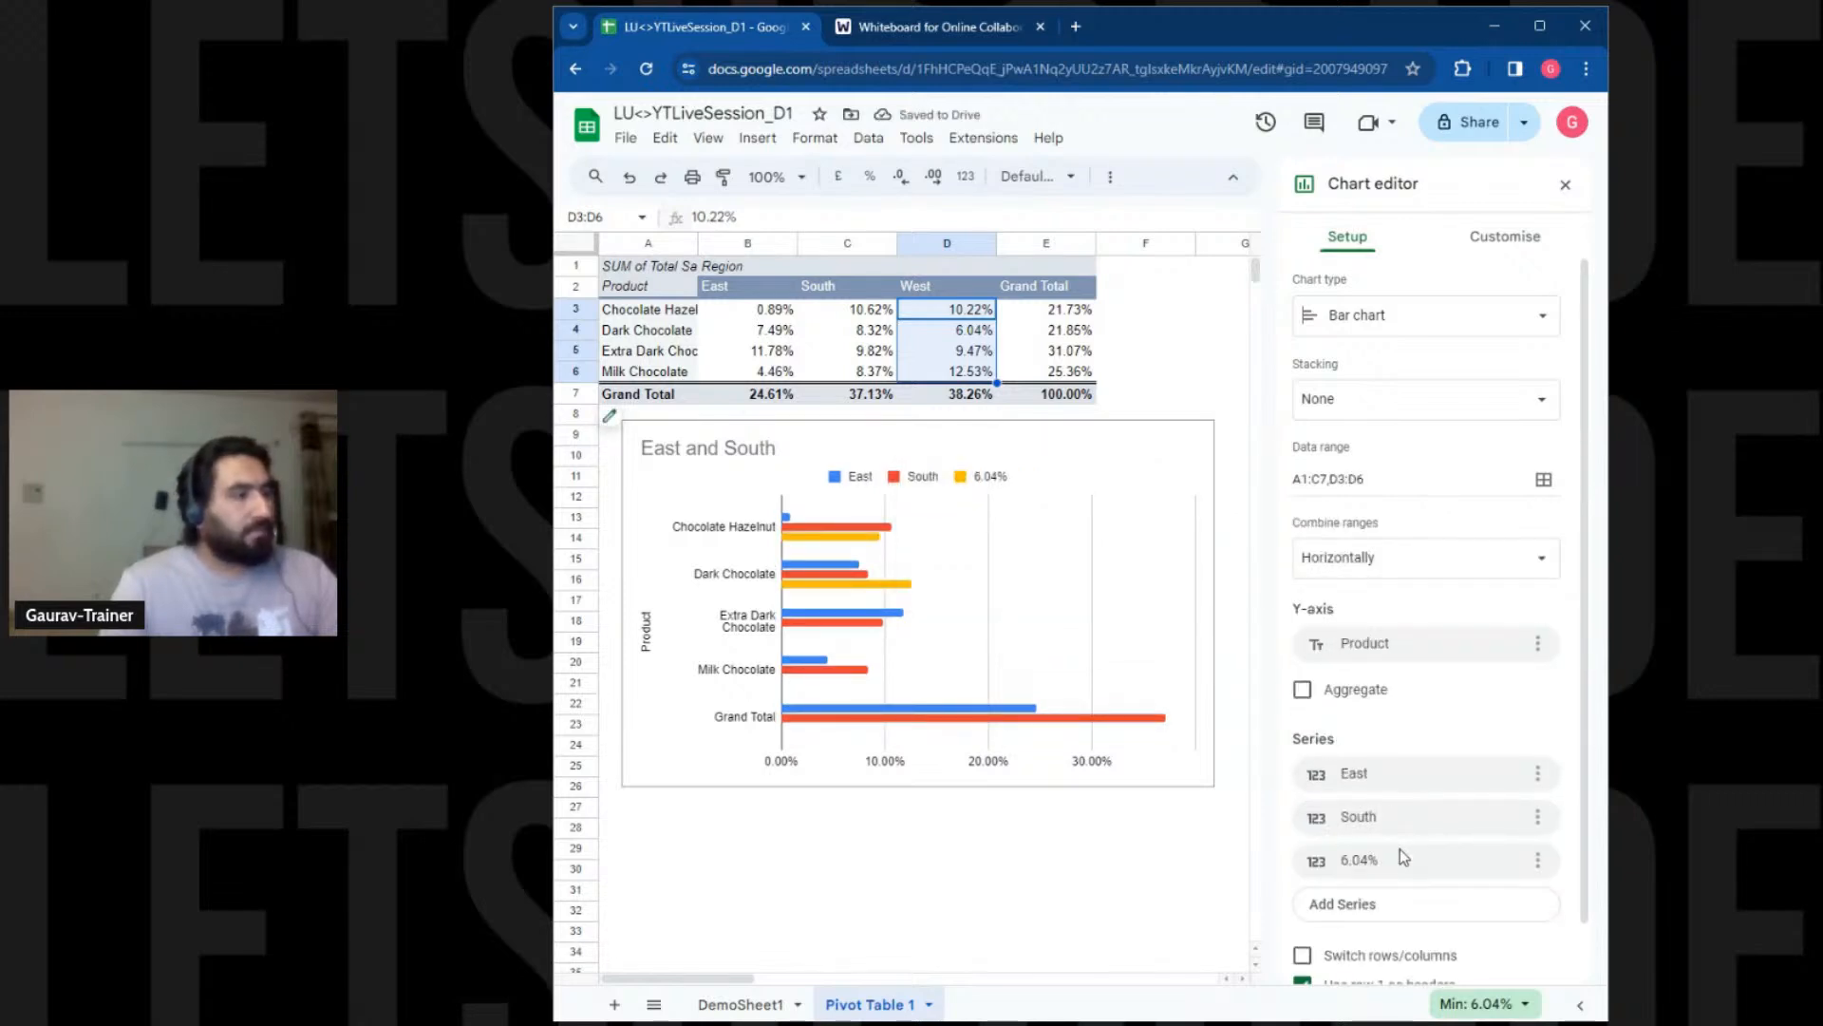
Add Product labels to the third chart series and remove them again
click(1539, 859)
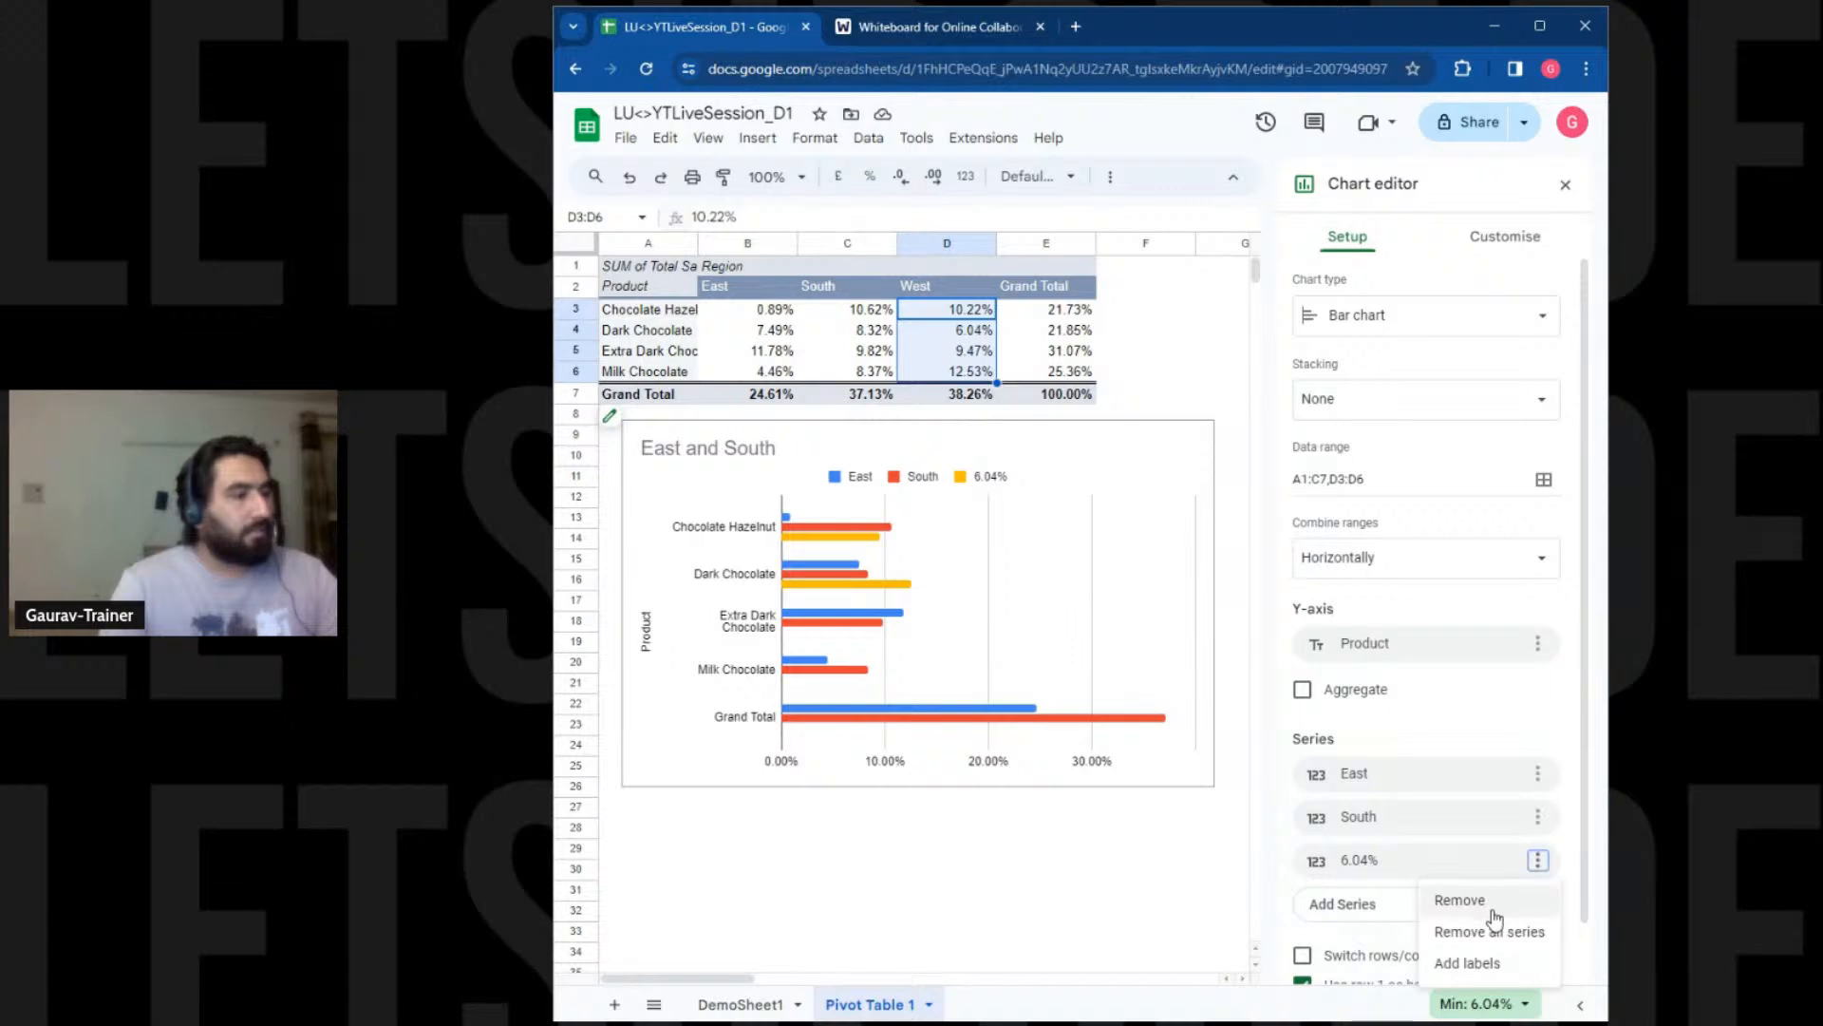
click(1468, 963)
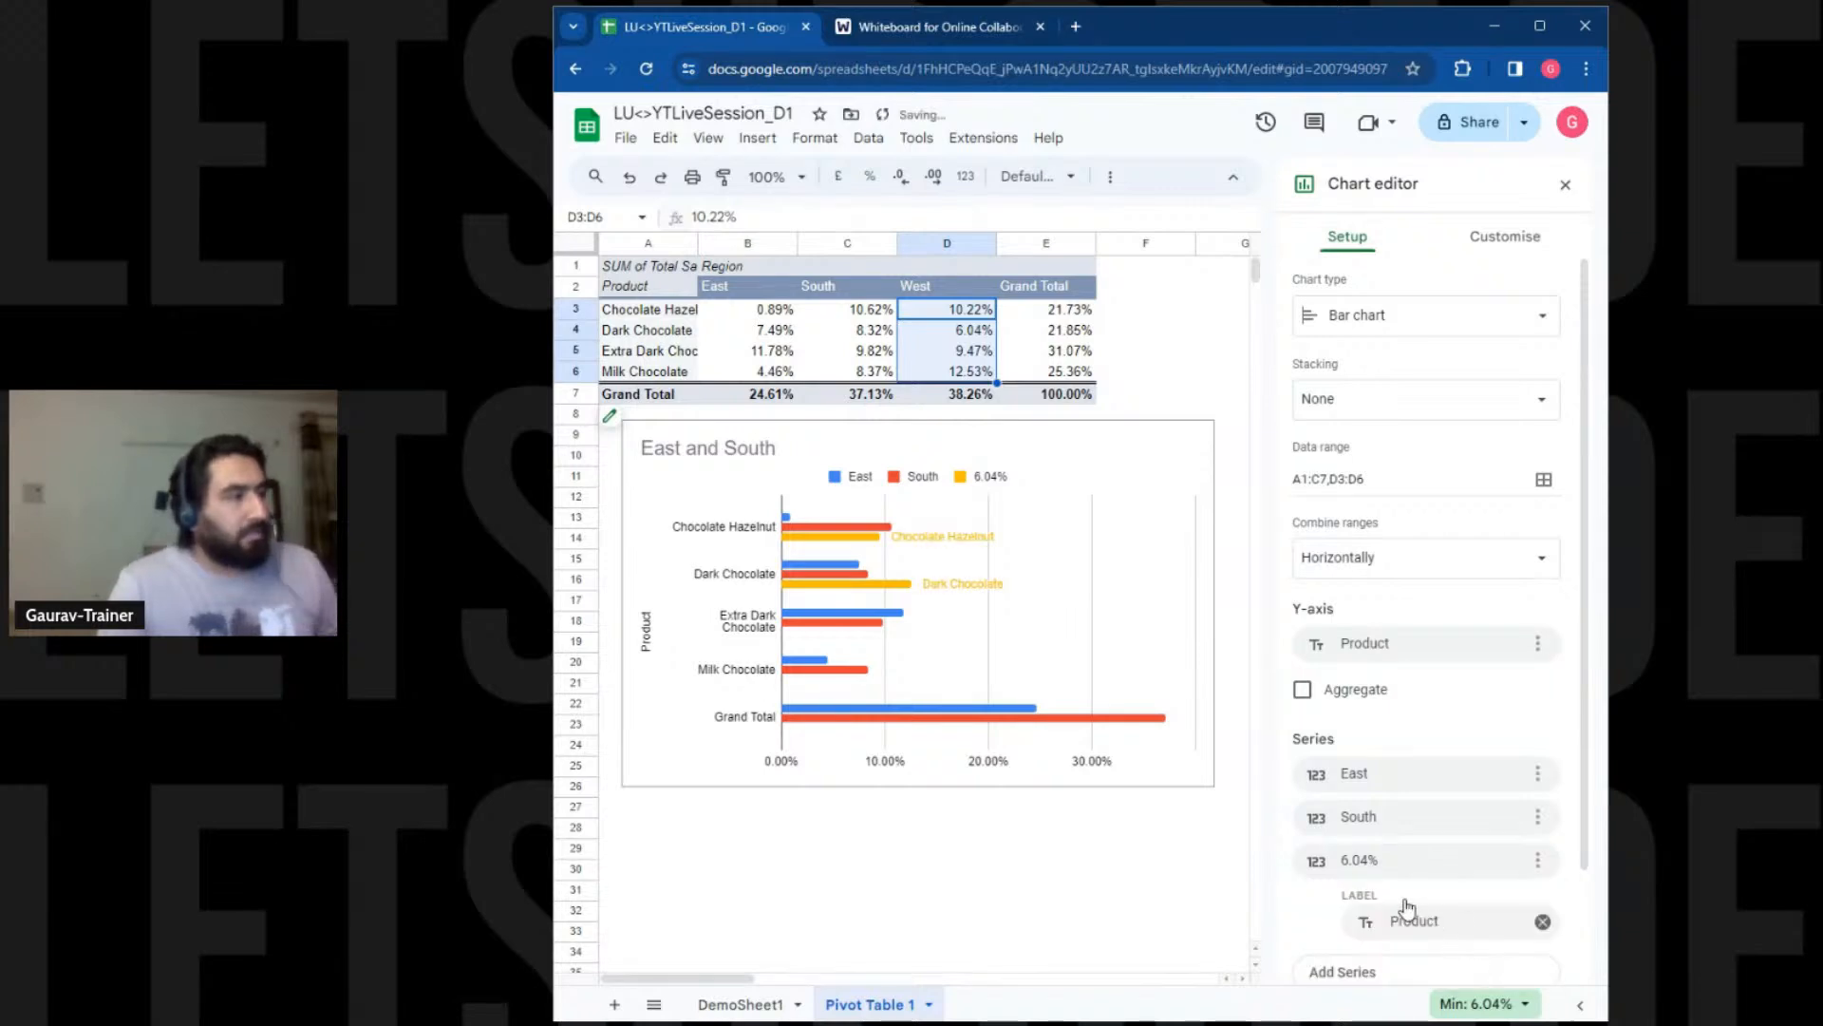
click(1543, 921)
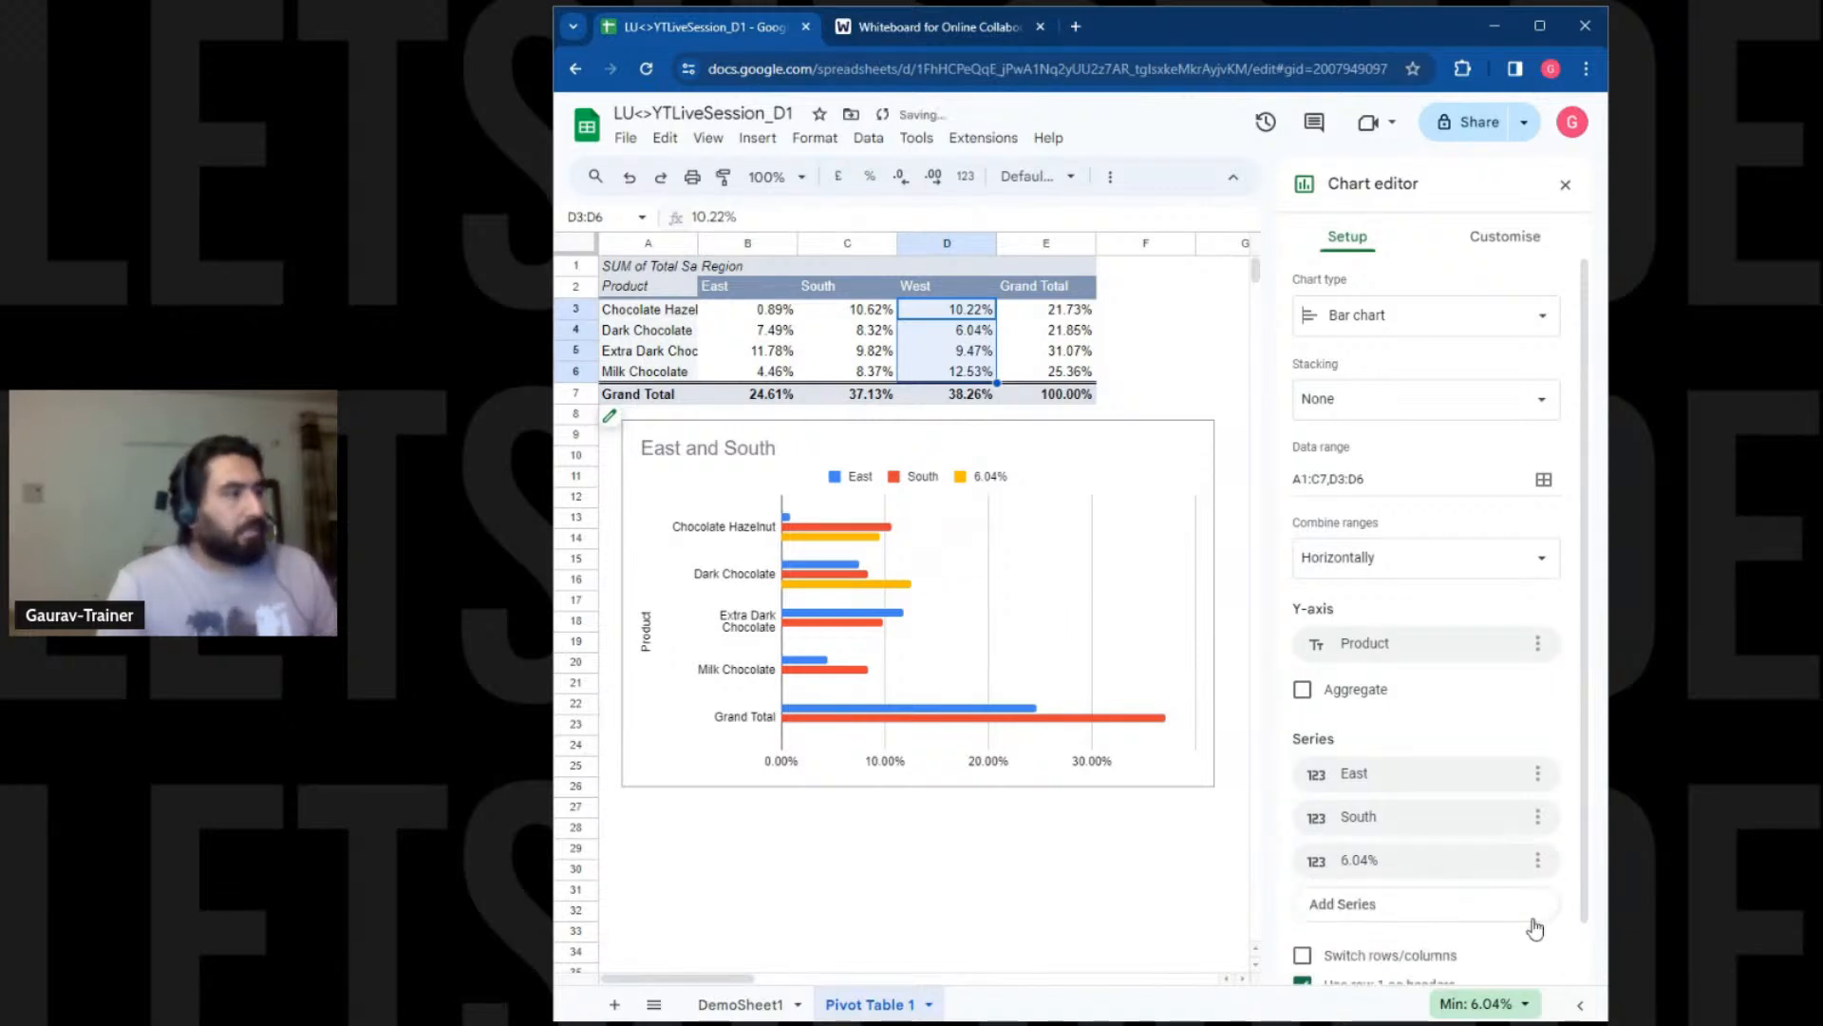
Reselect the 6.04% values for the third chart series, and remove that series from the bar chart
click(1434, 868)
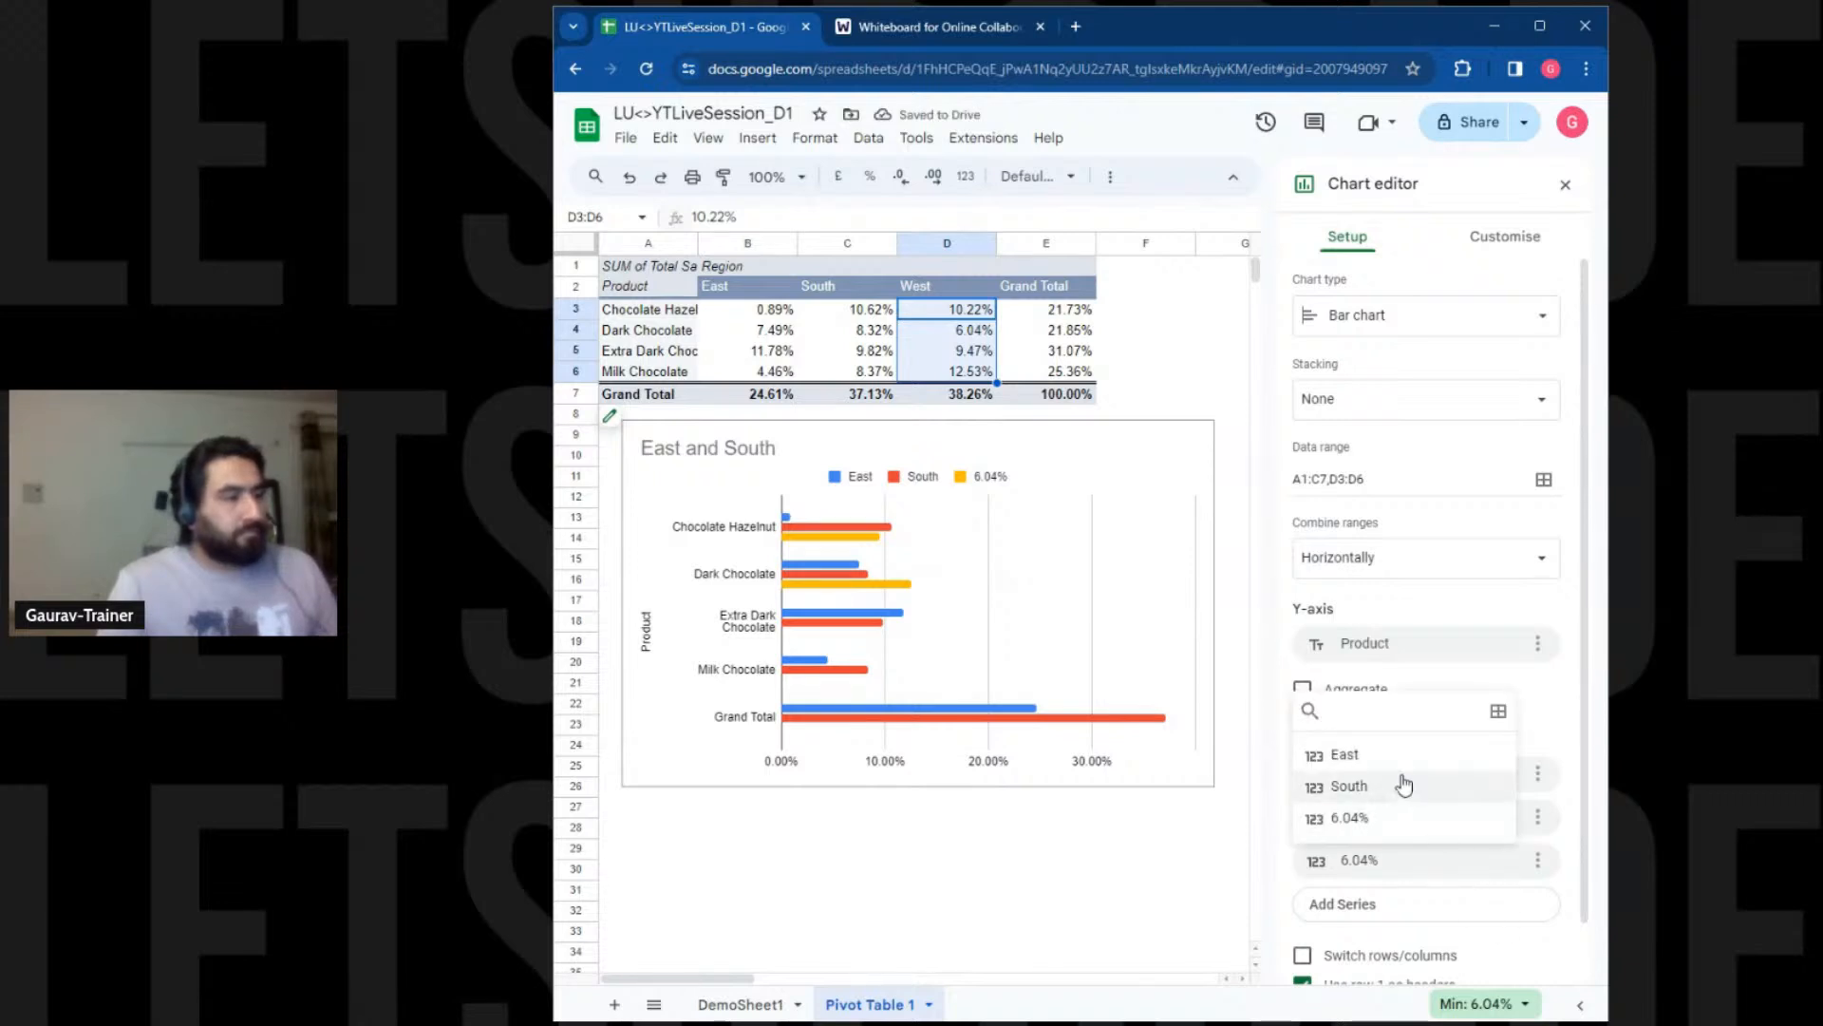
click(1396, 819)
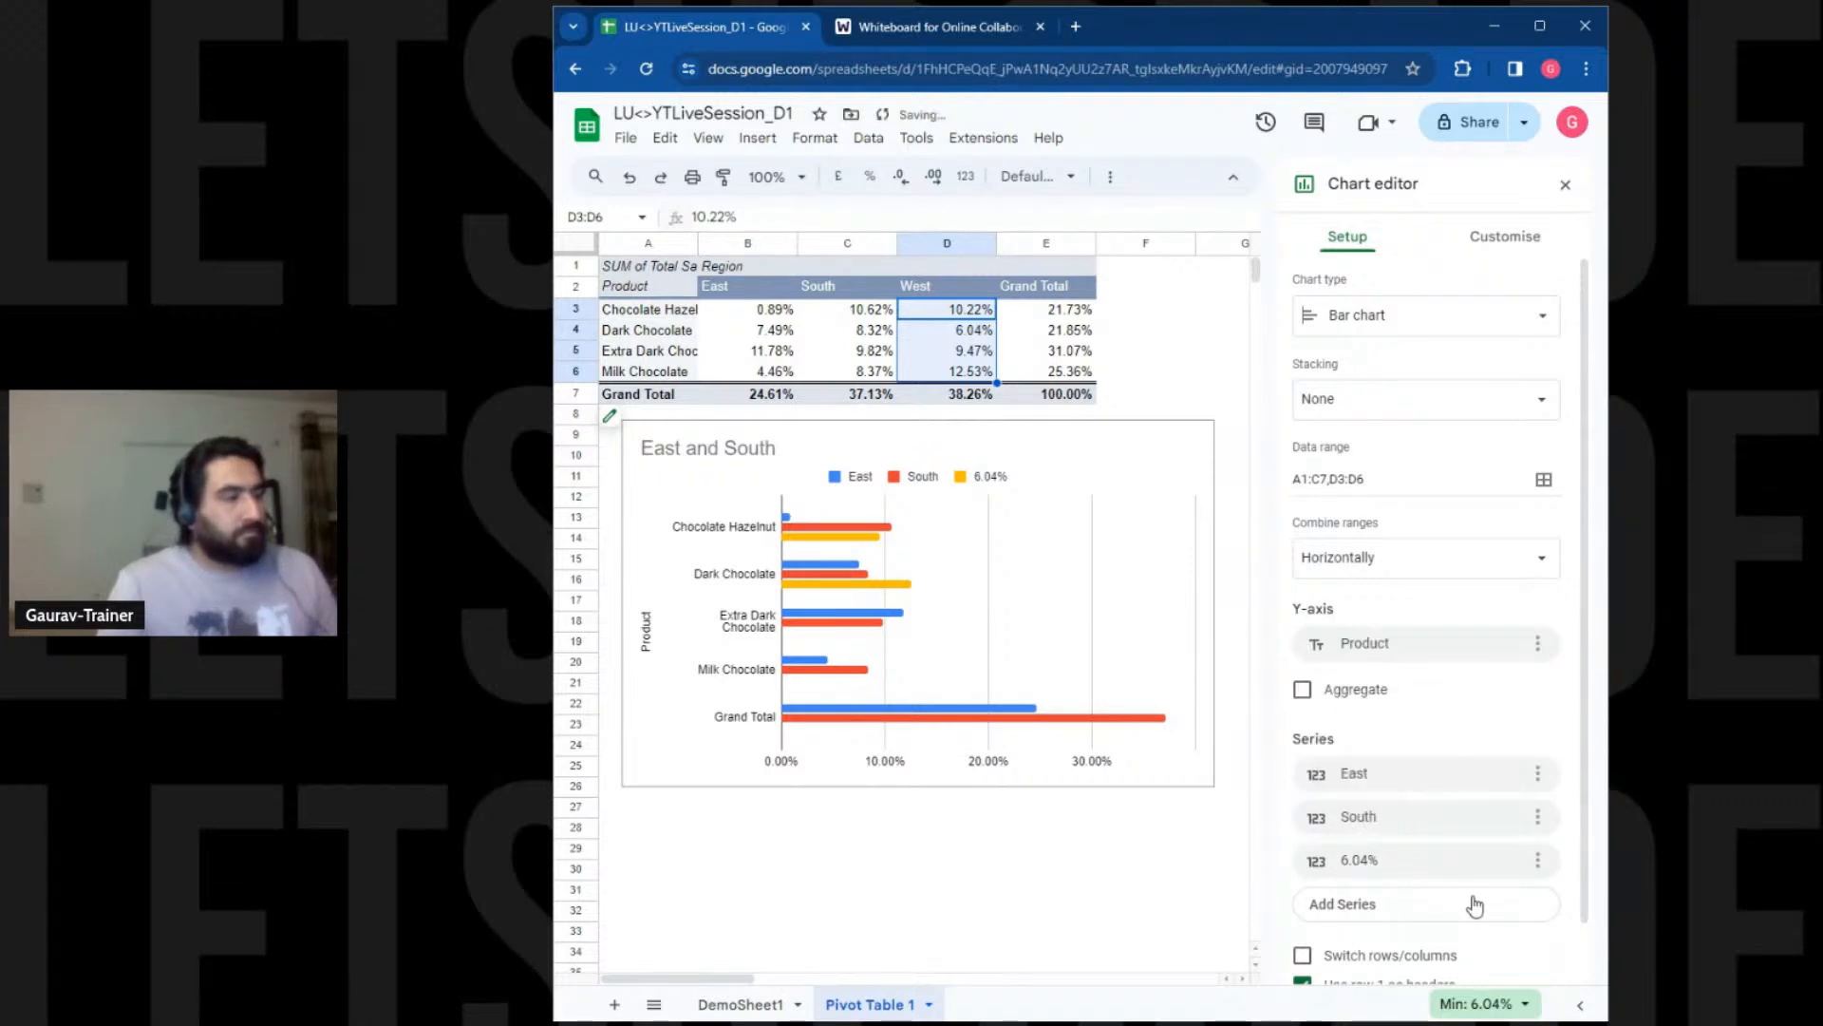
click(1539, 859)
click(1511, 912)
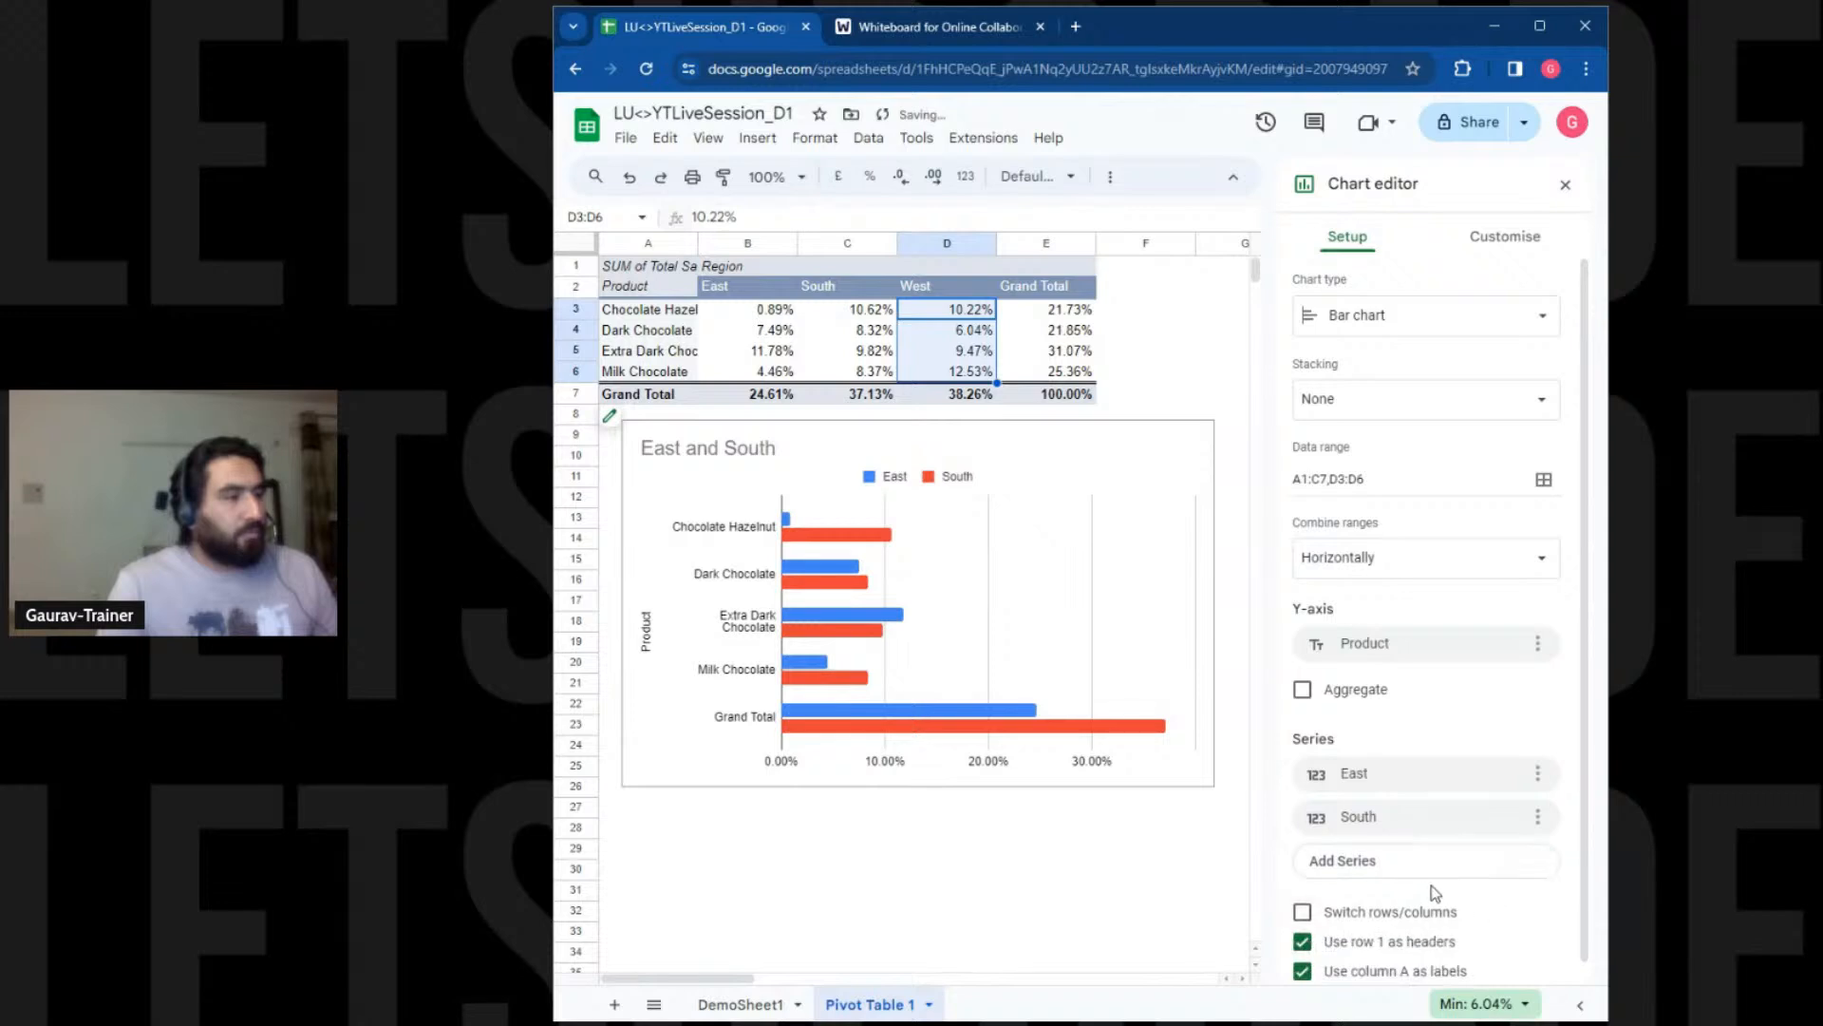
click(1415, 867)
drag(961, 290, 970, 371)
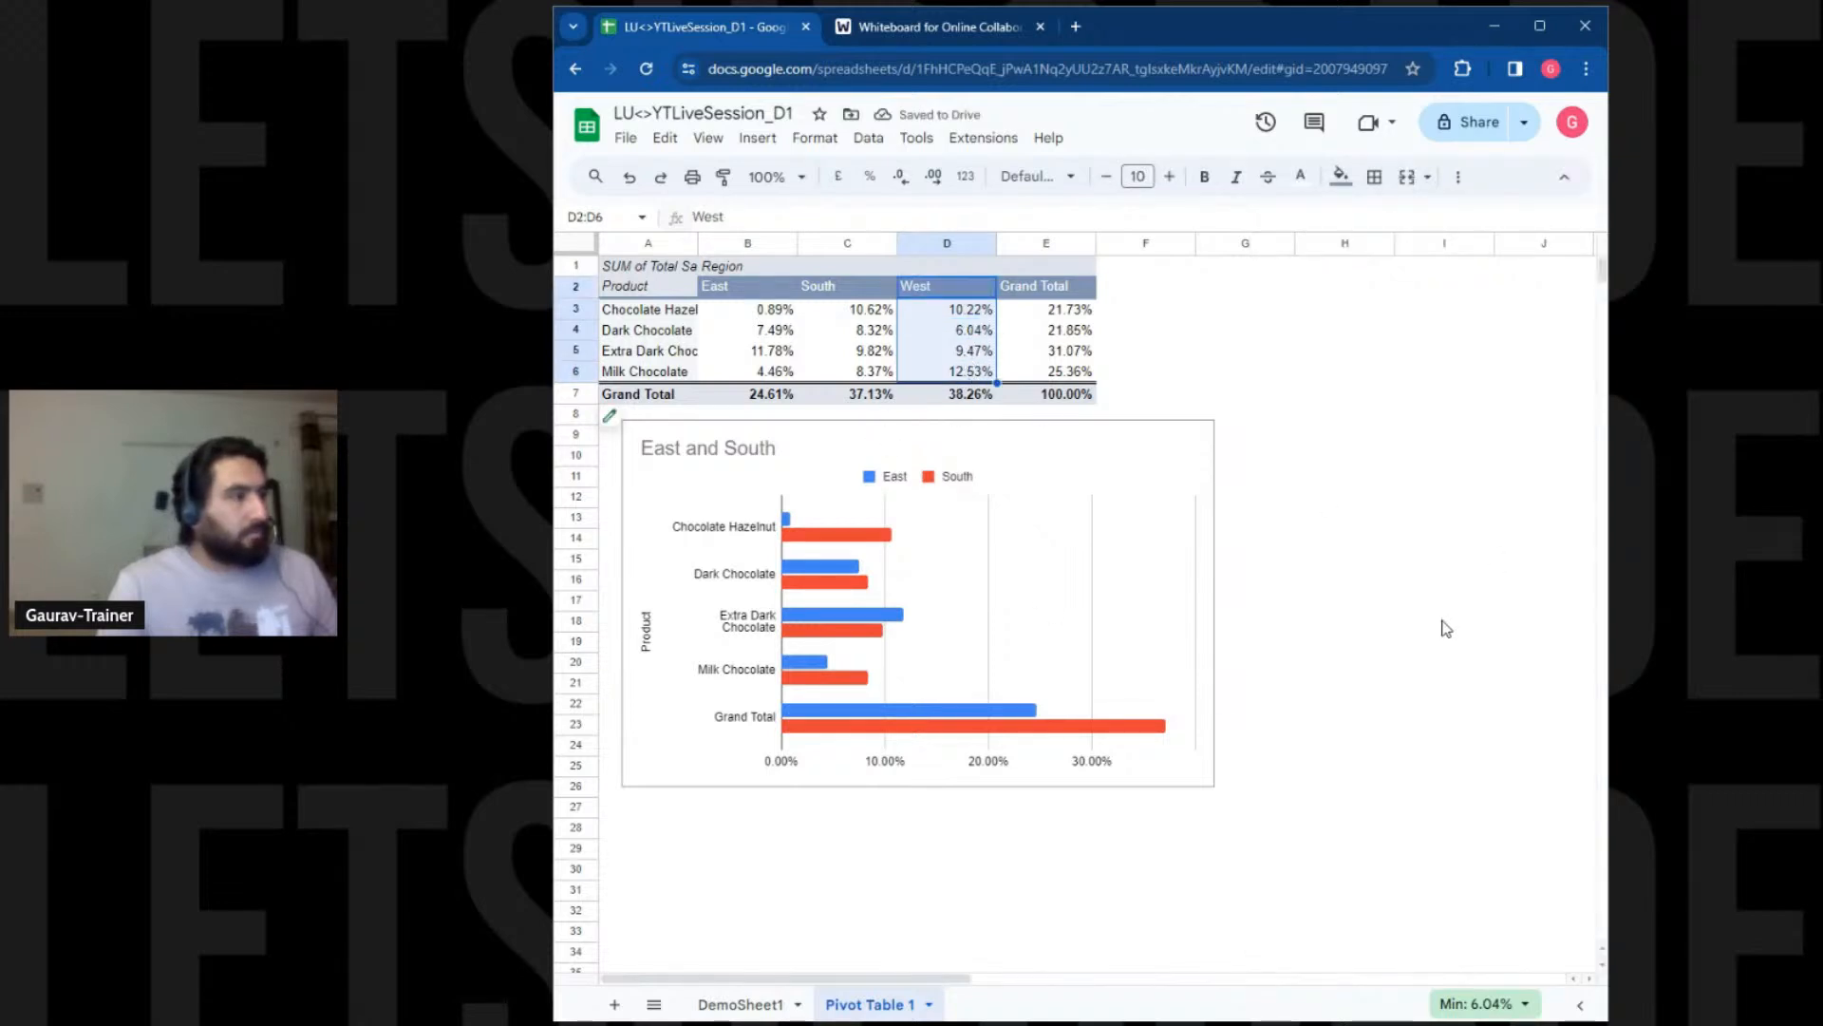
click(963, 368)
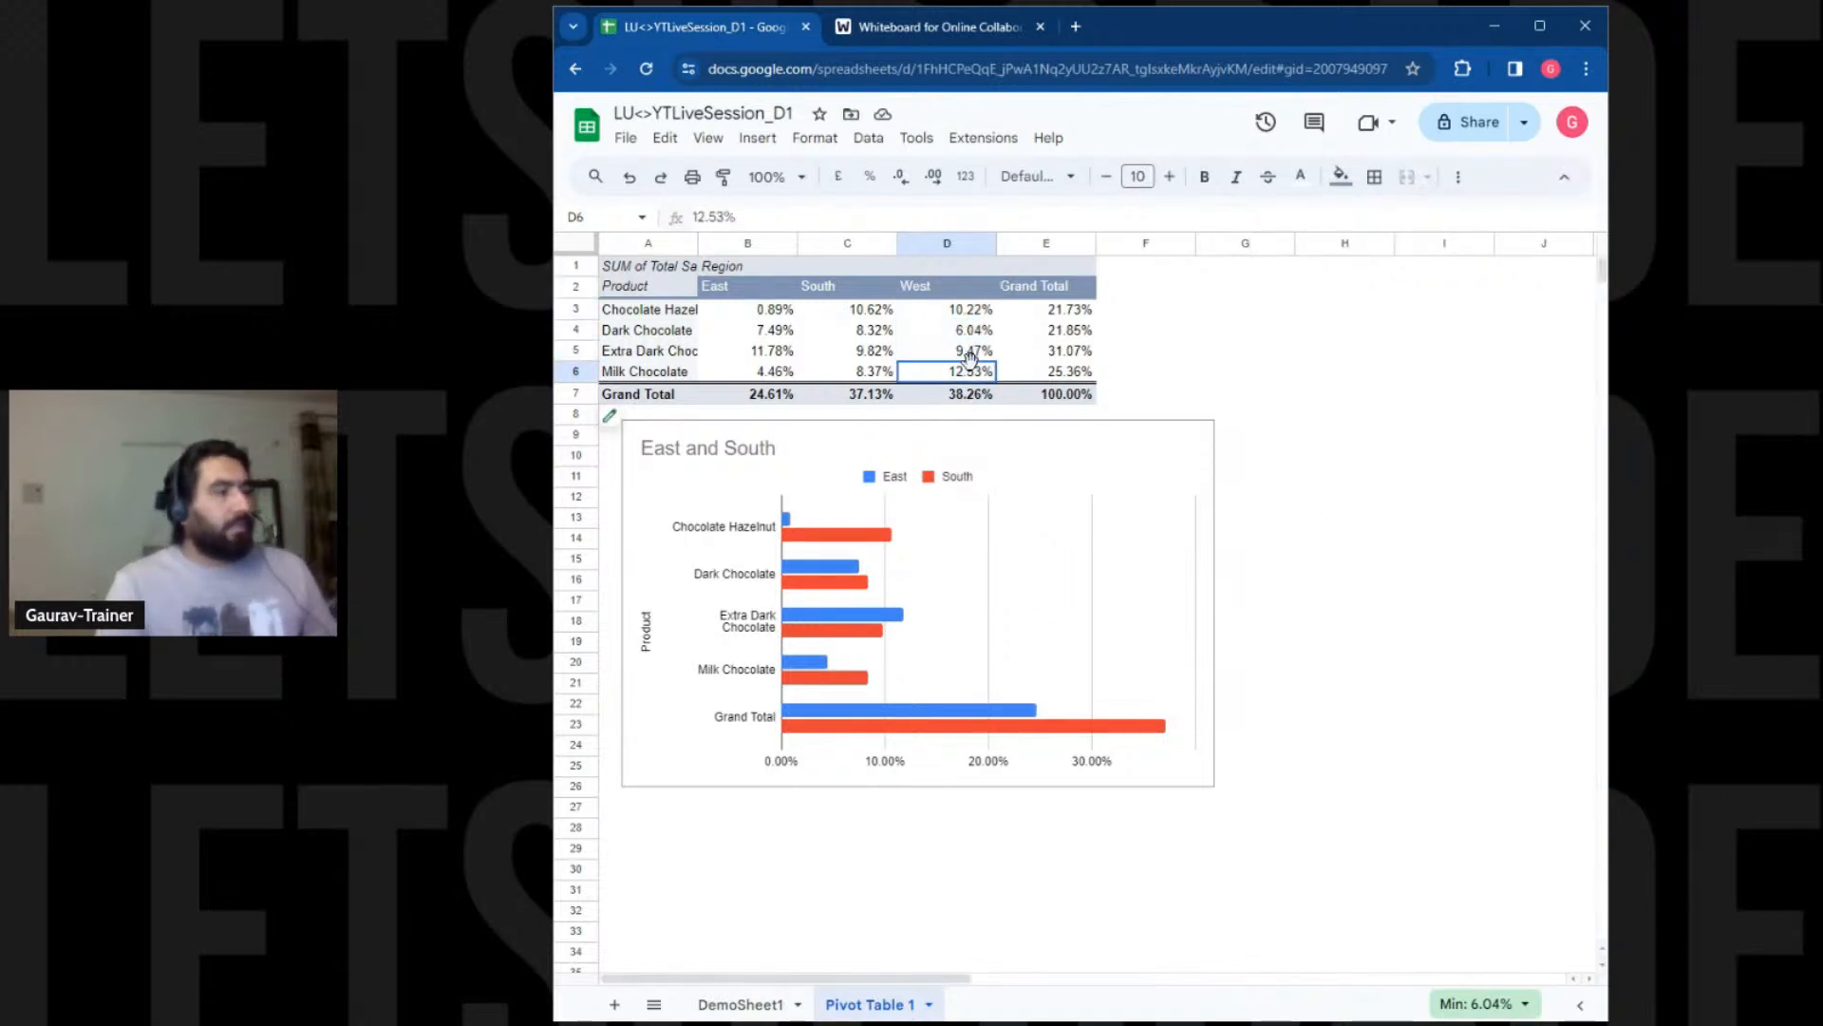
click(611, 418)
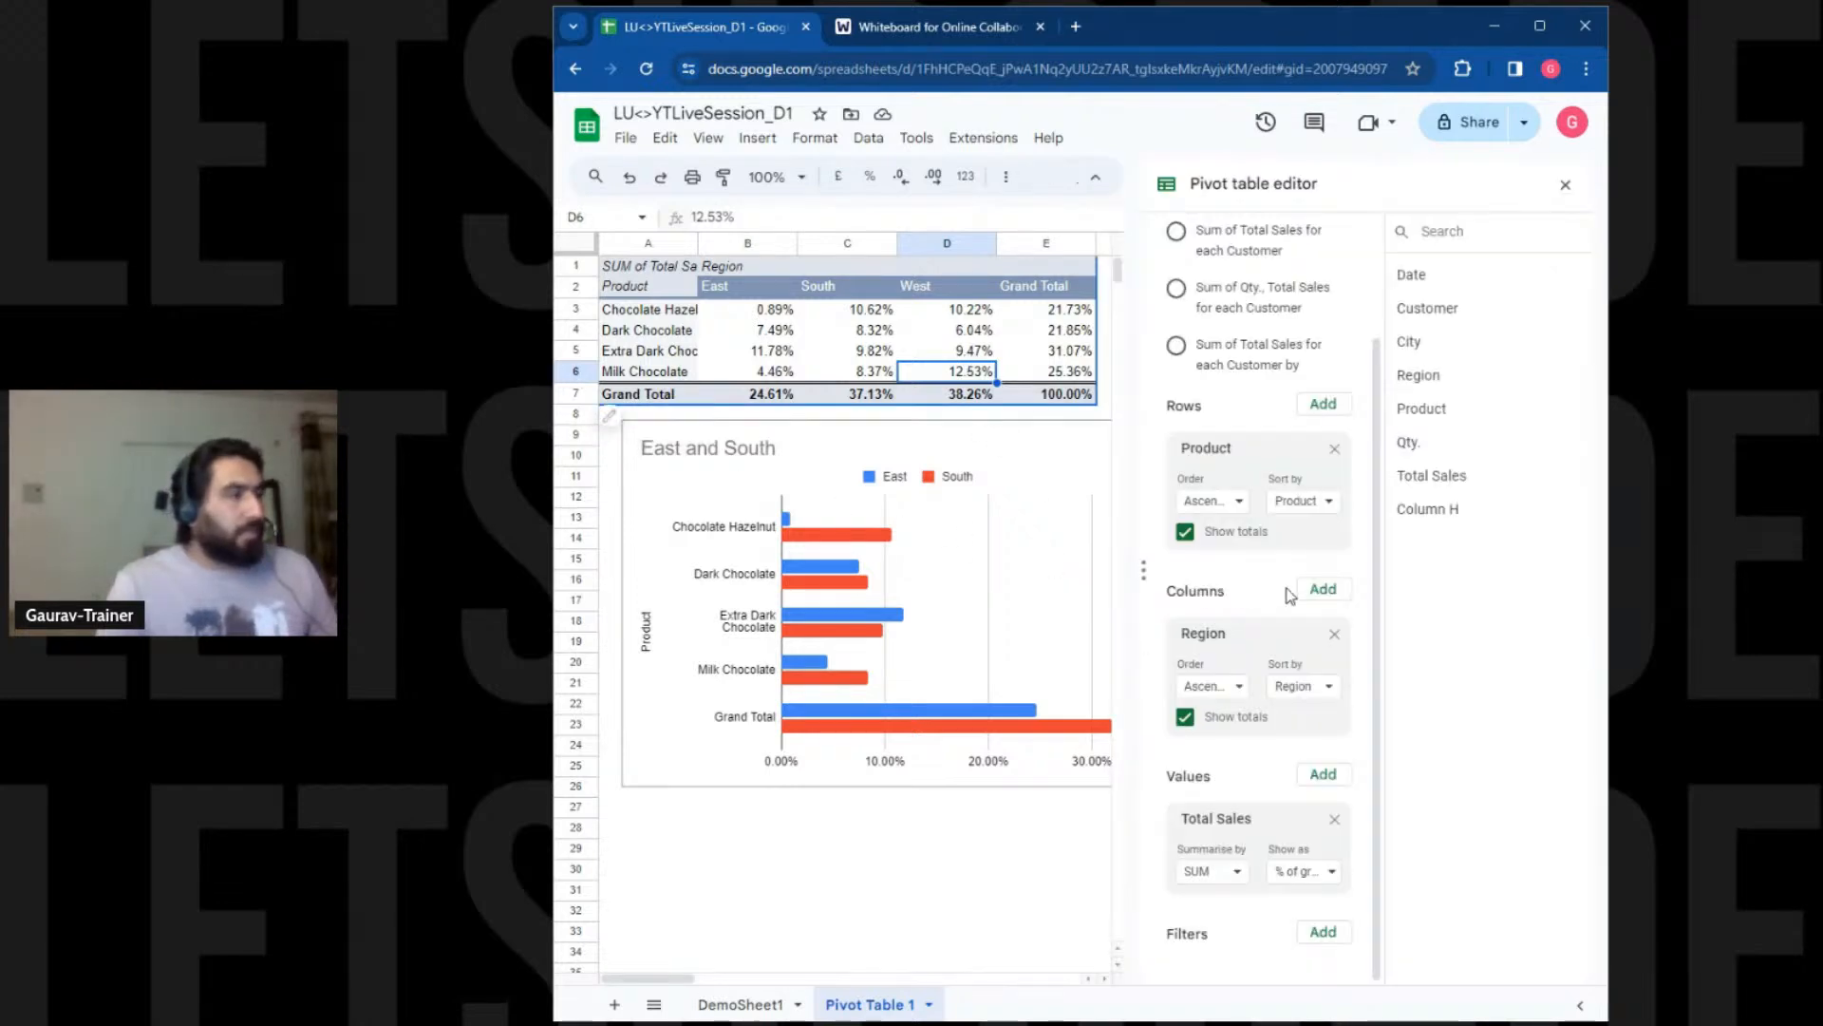
click(843, 645)
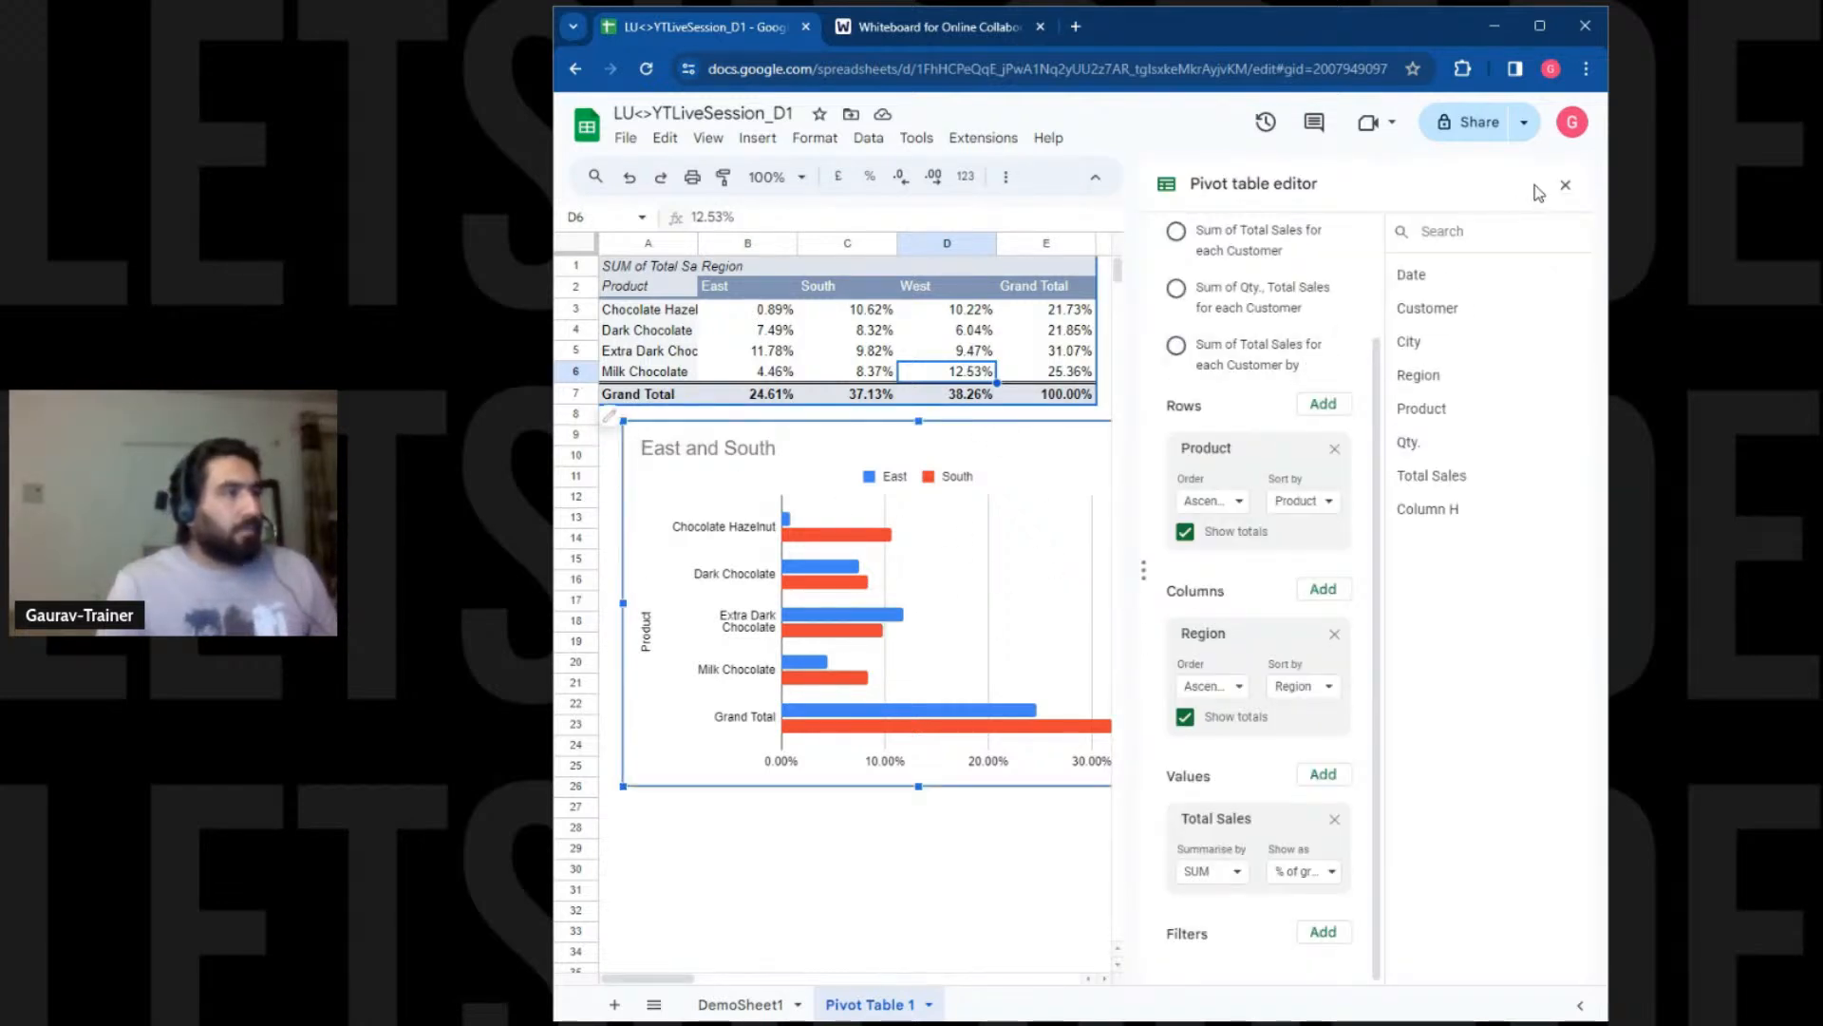
click(1562, 188)
Open the East and South chart for editing and change its type to a pie chart
double_click(969, 718)
click(1272, 652)
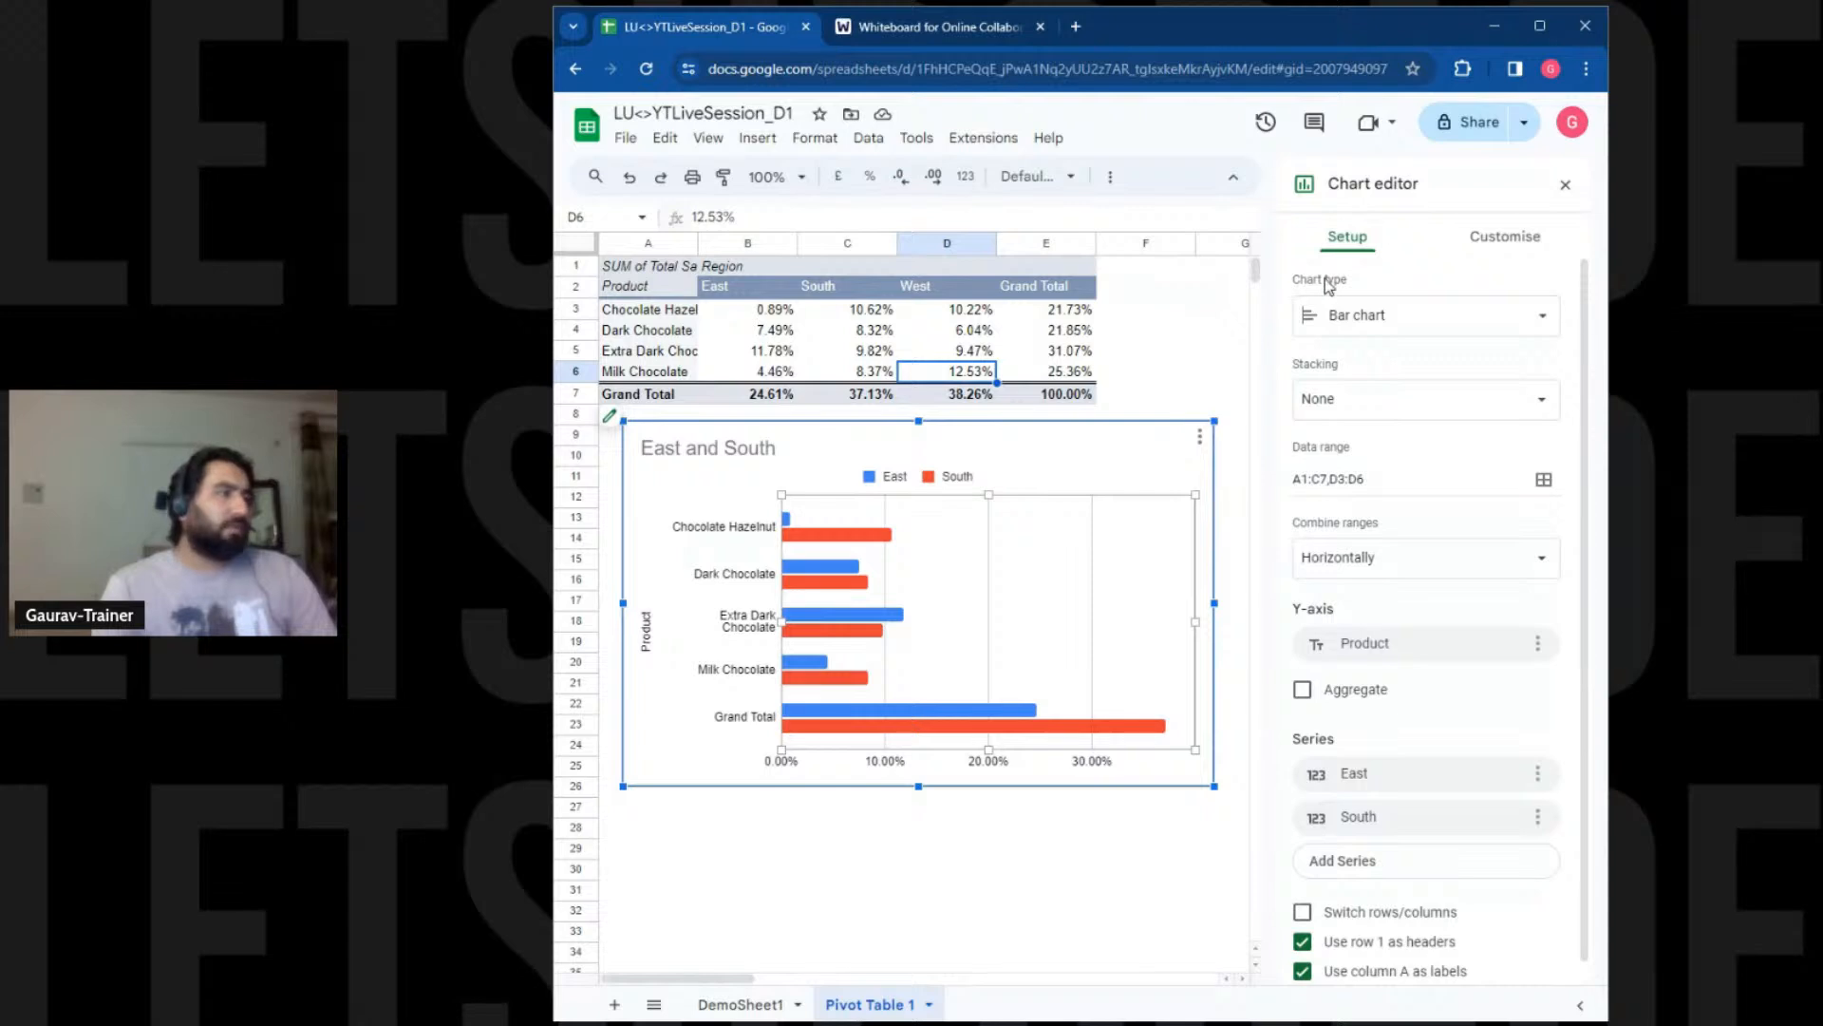
click(1392, 328)
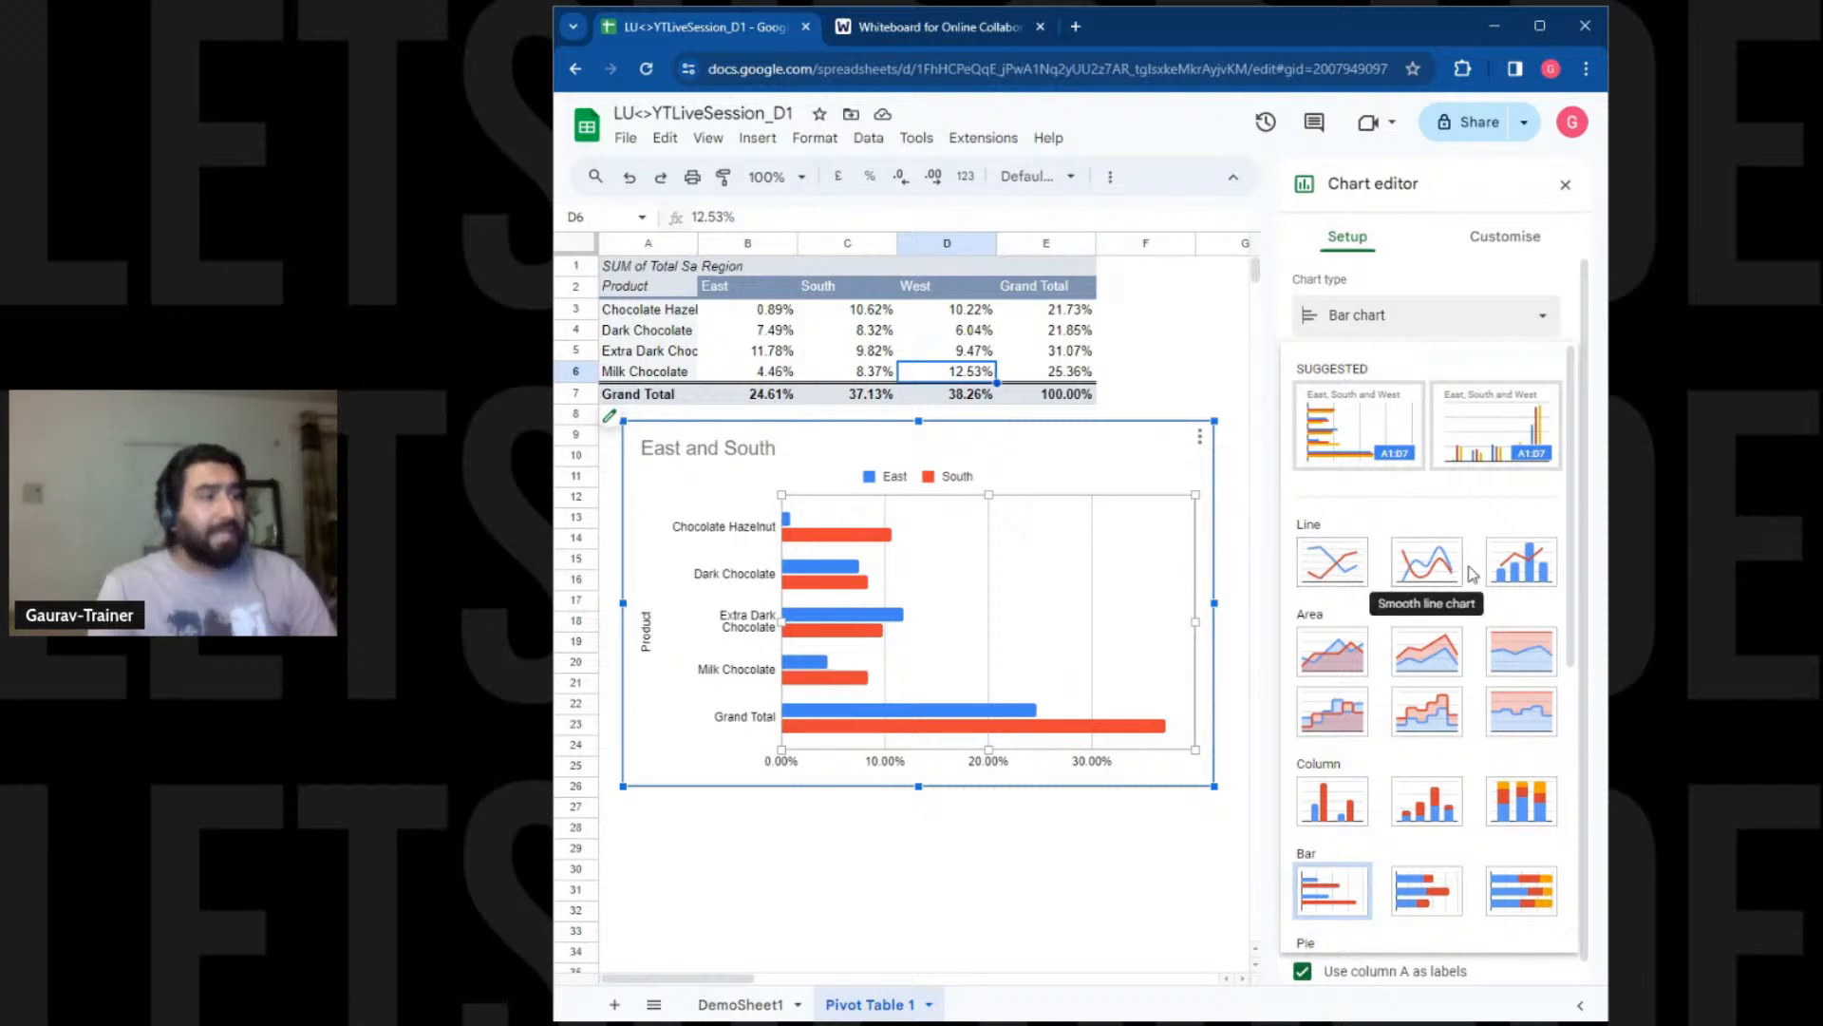
scroll(1370, 748, down, 3)
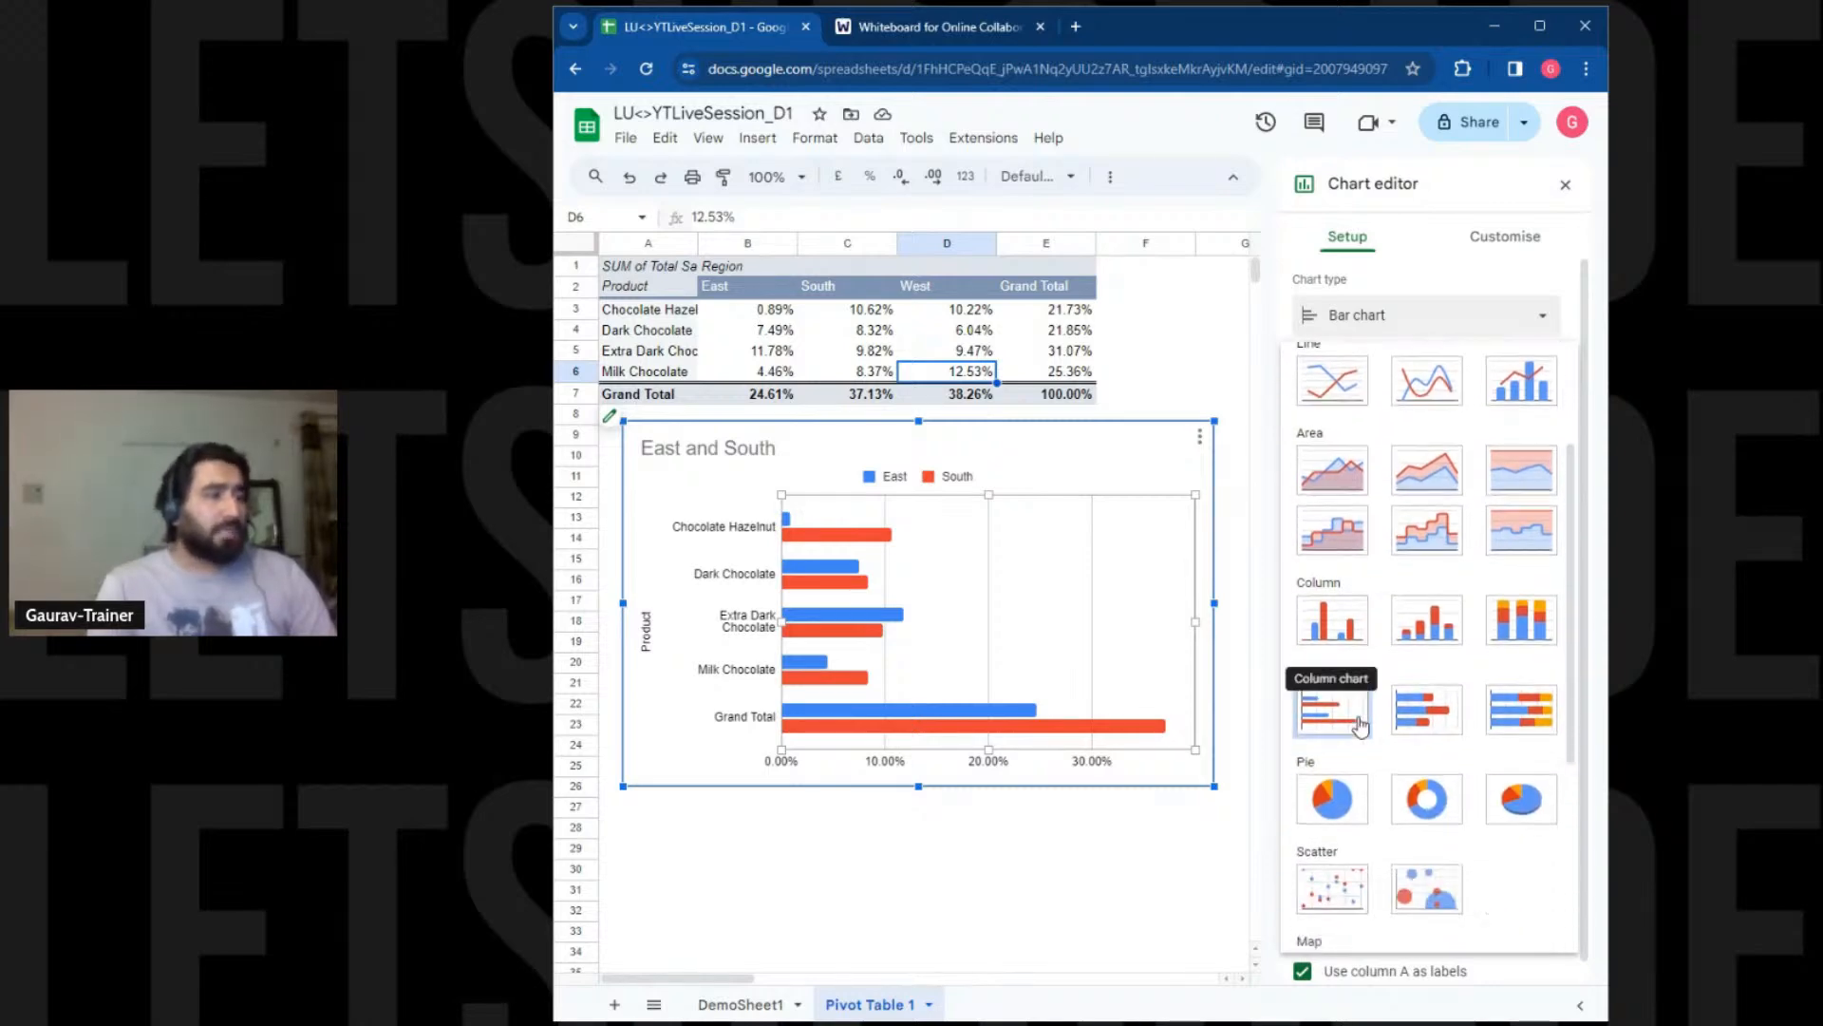
click(1334, 683)
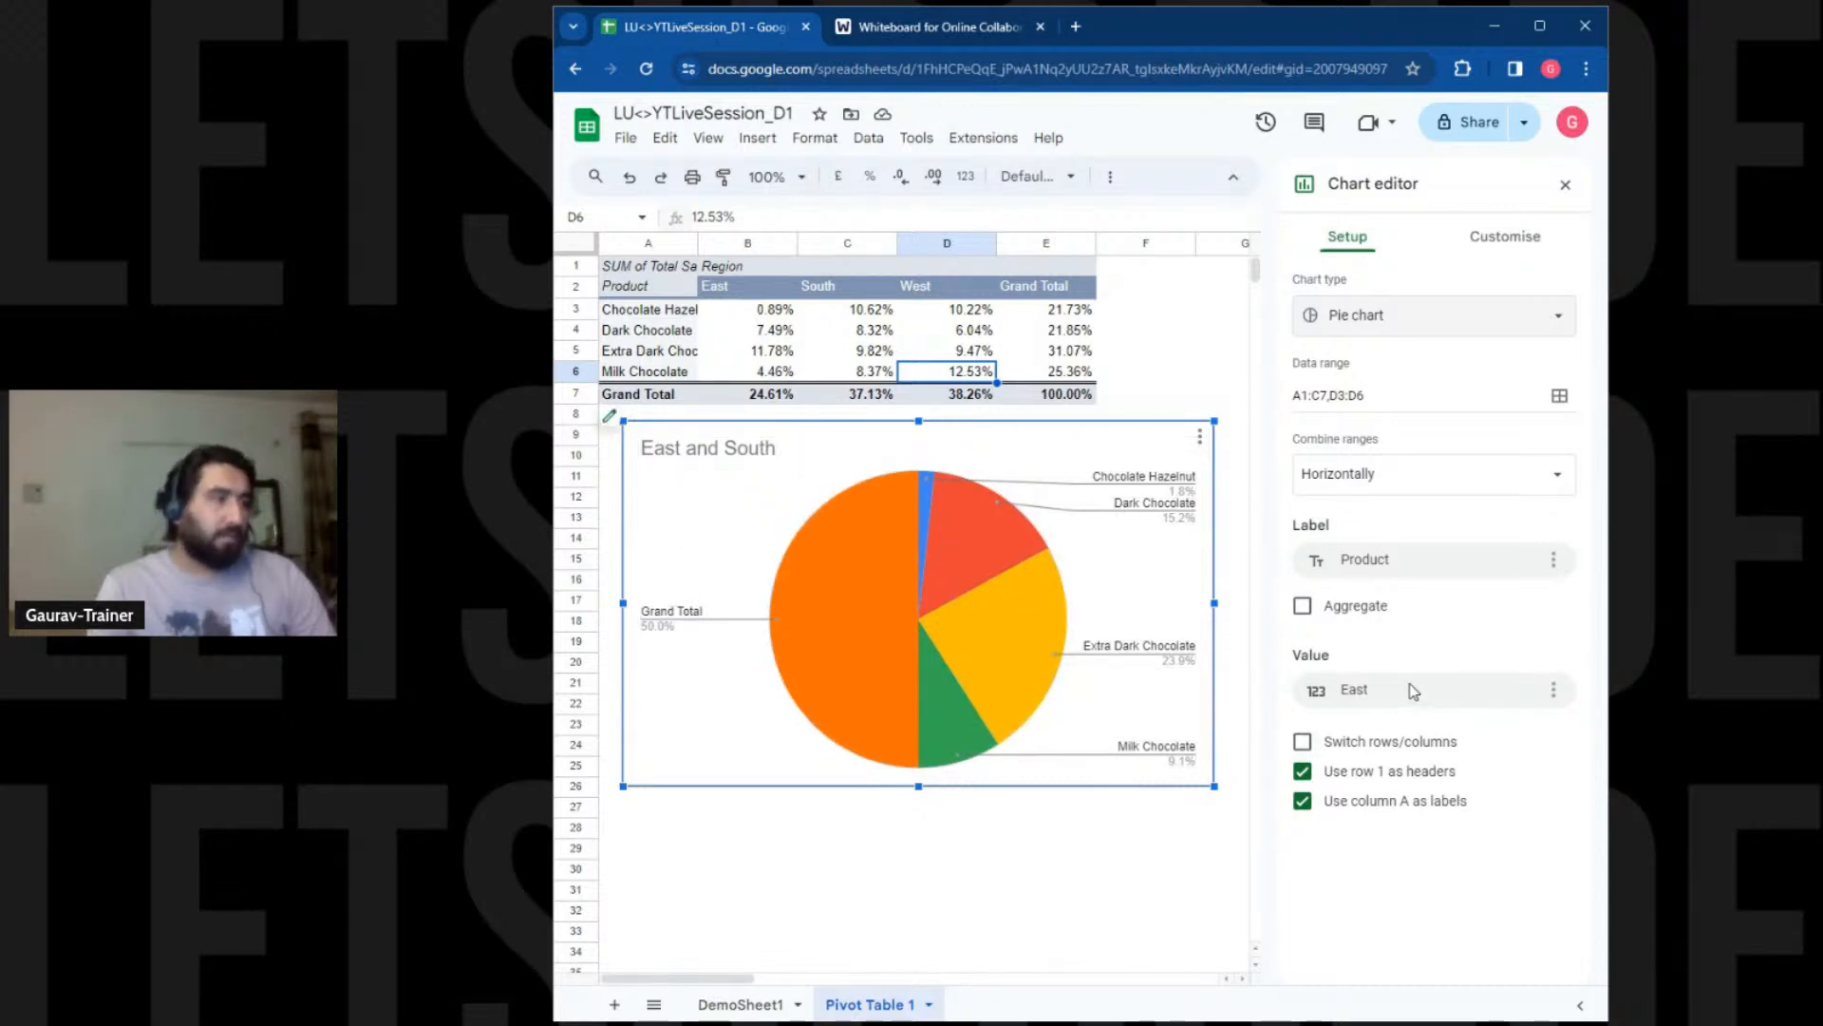
Switch the pie chart's value to South and to the 6.04% series, and set it back to East
click(1391, 565)
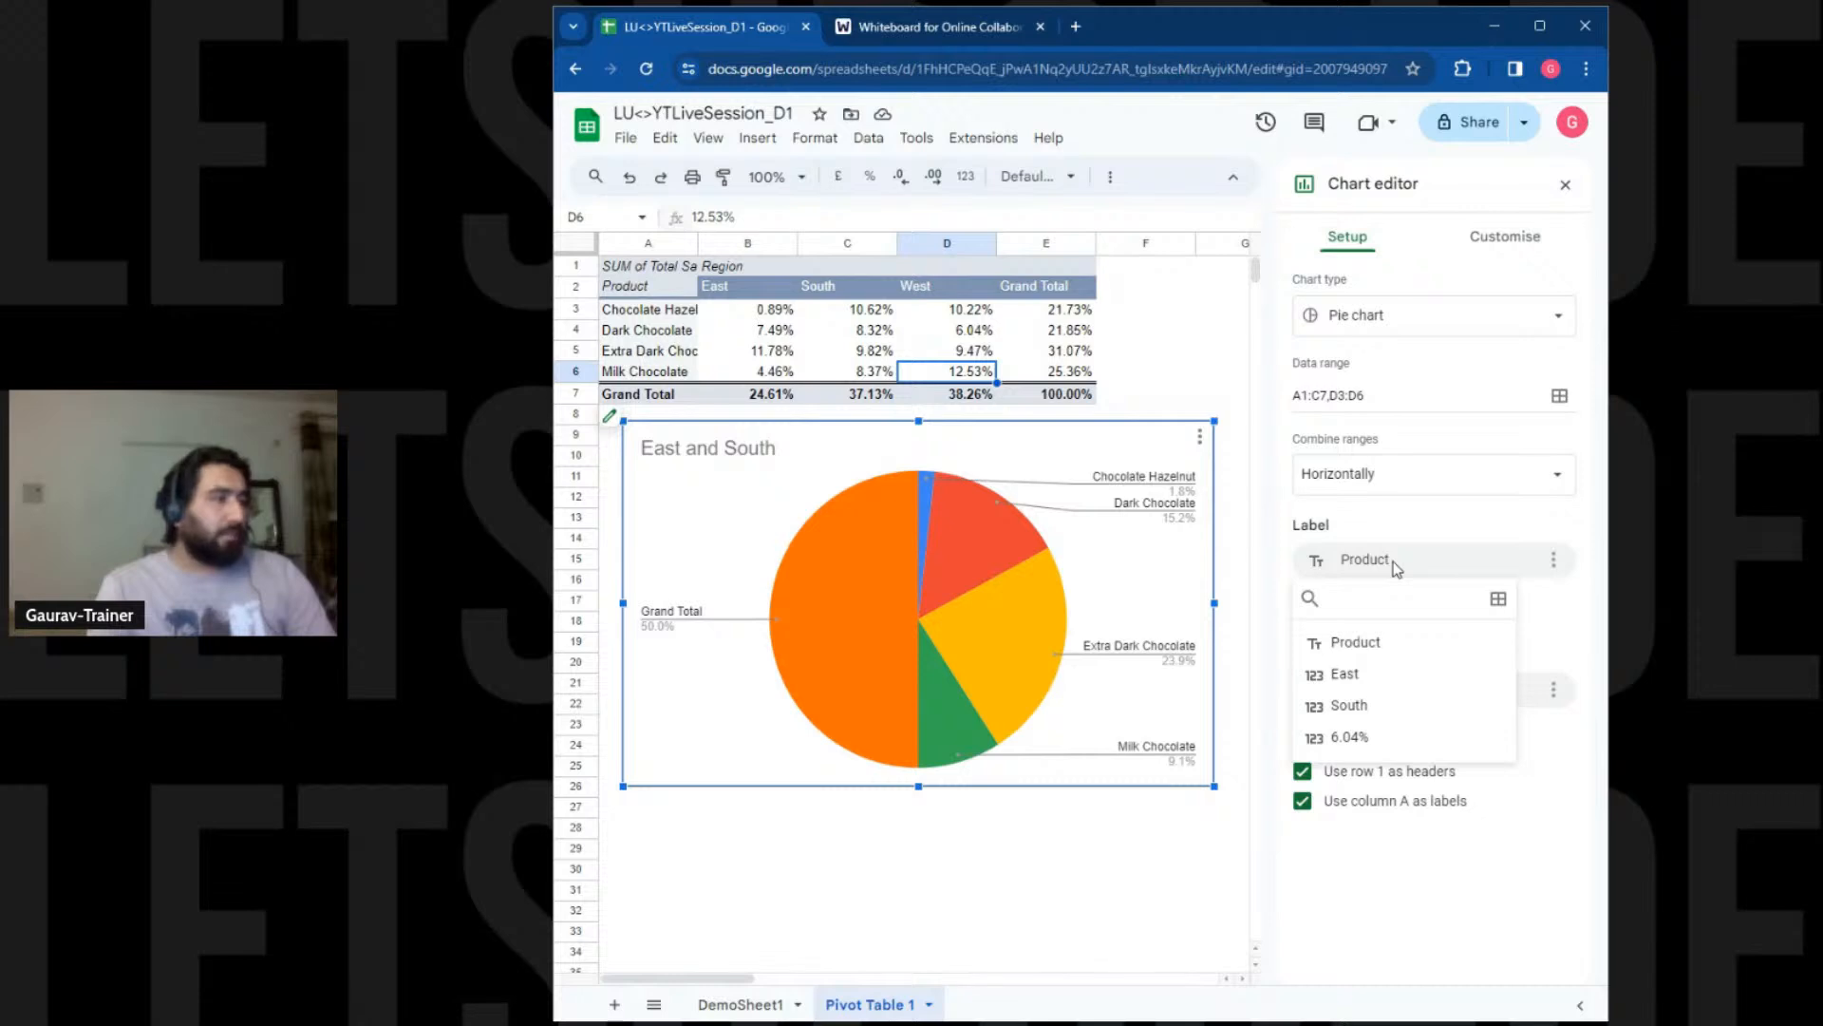
click(1388, 665)
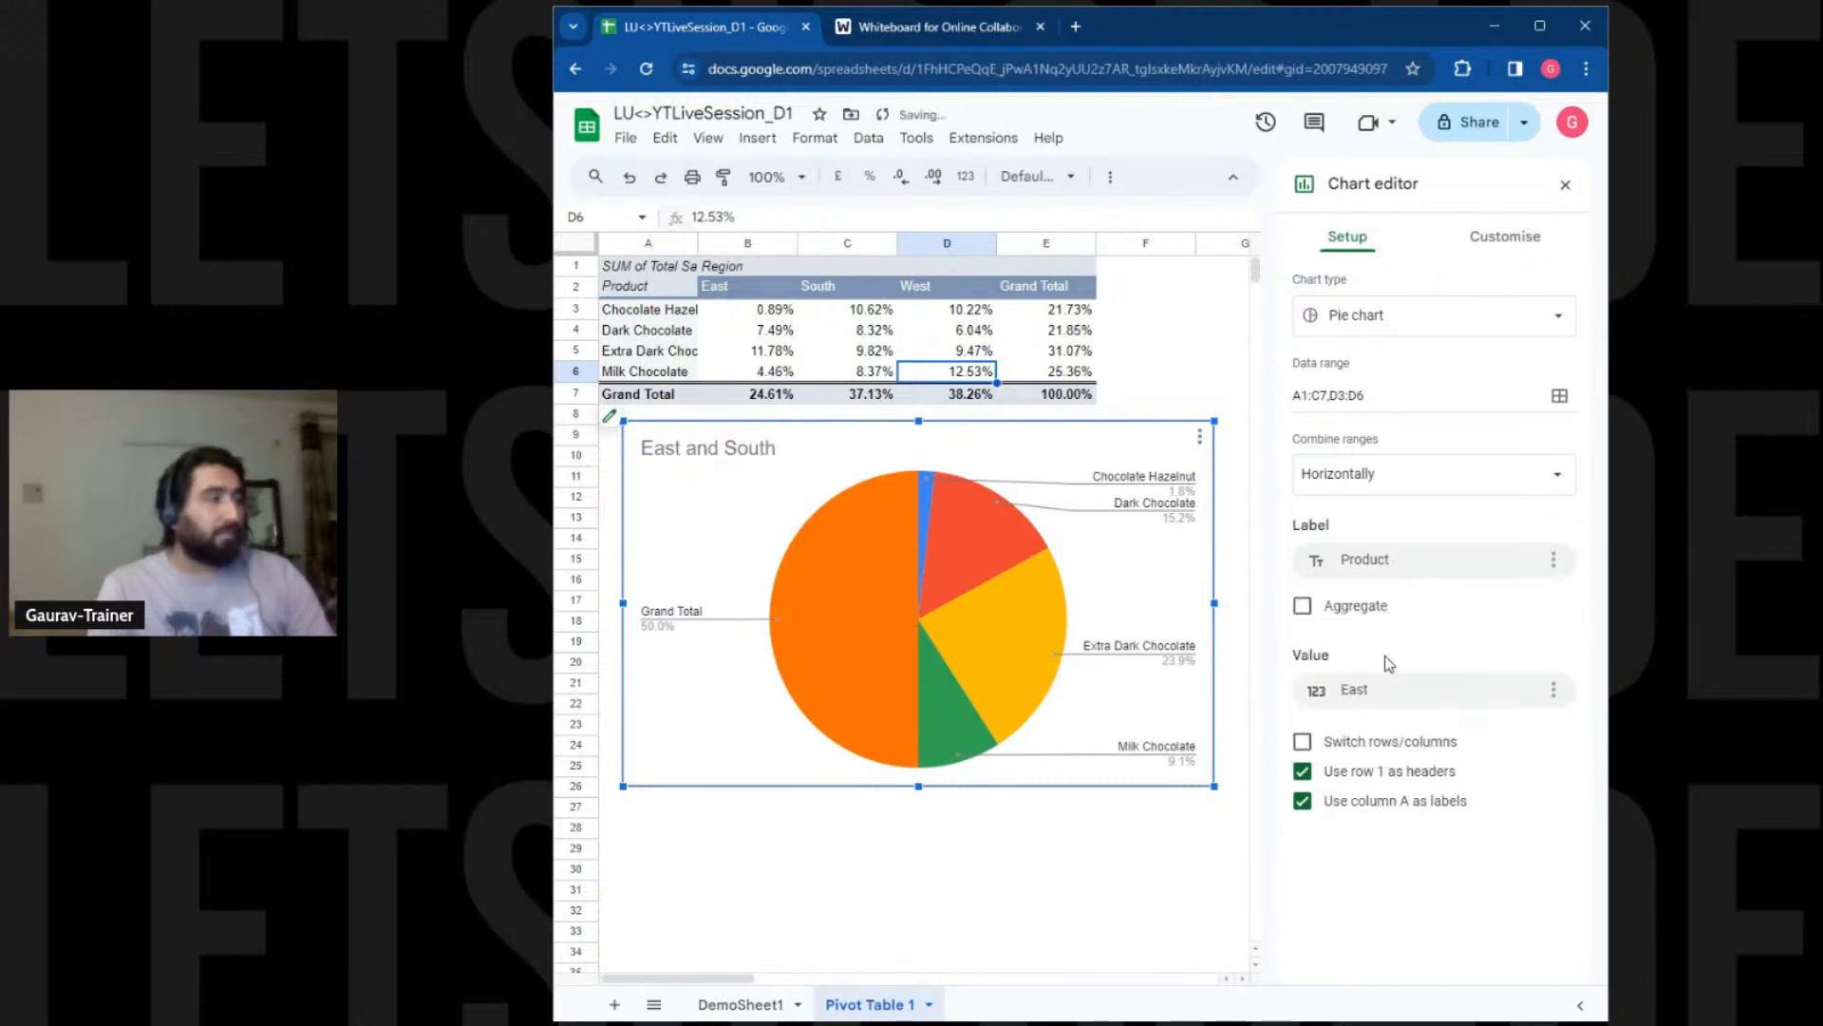
click(1387, 683)
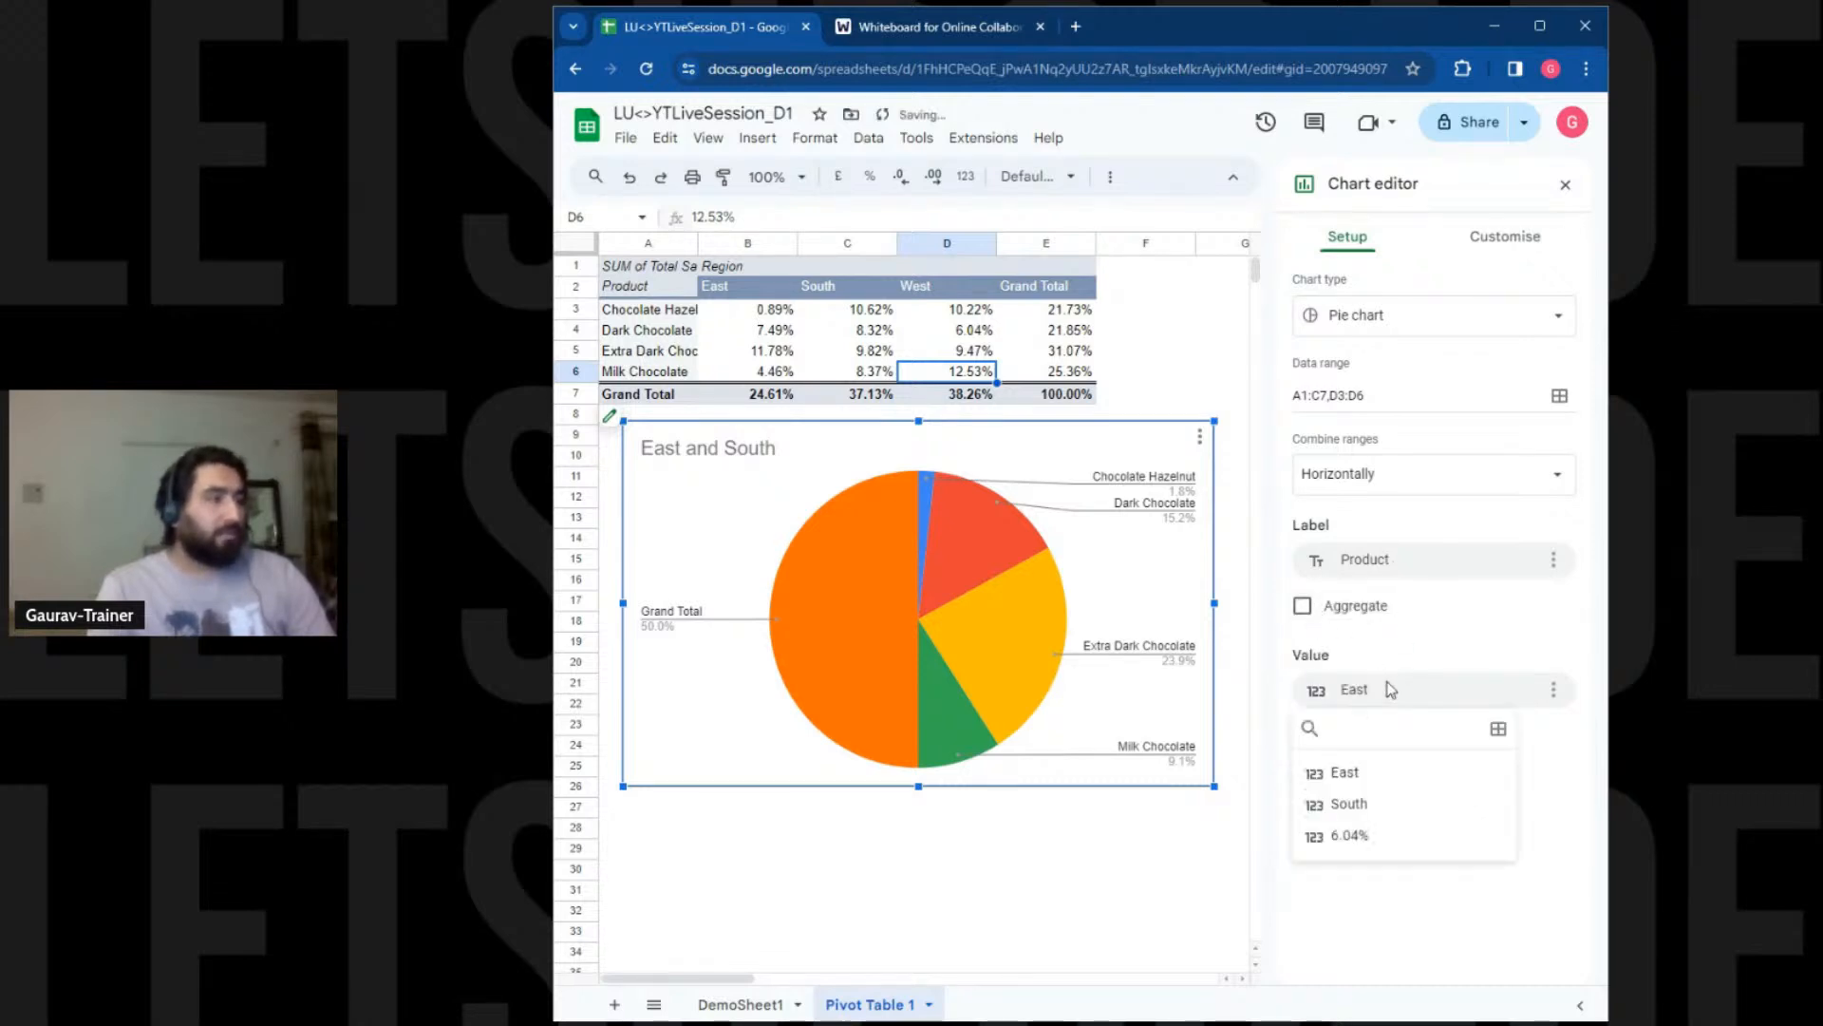
click(1369, 806)
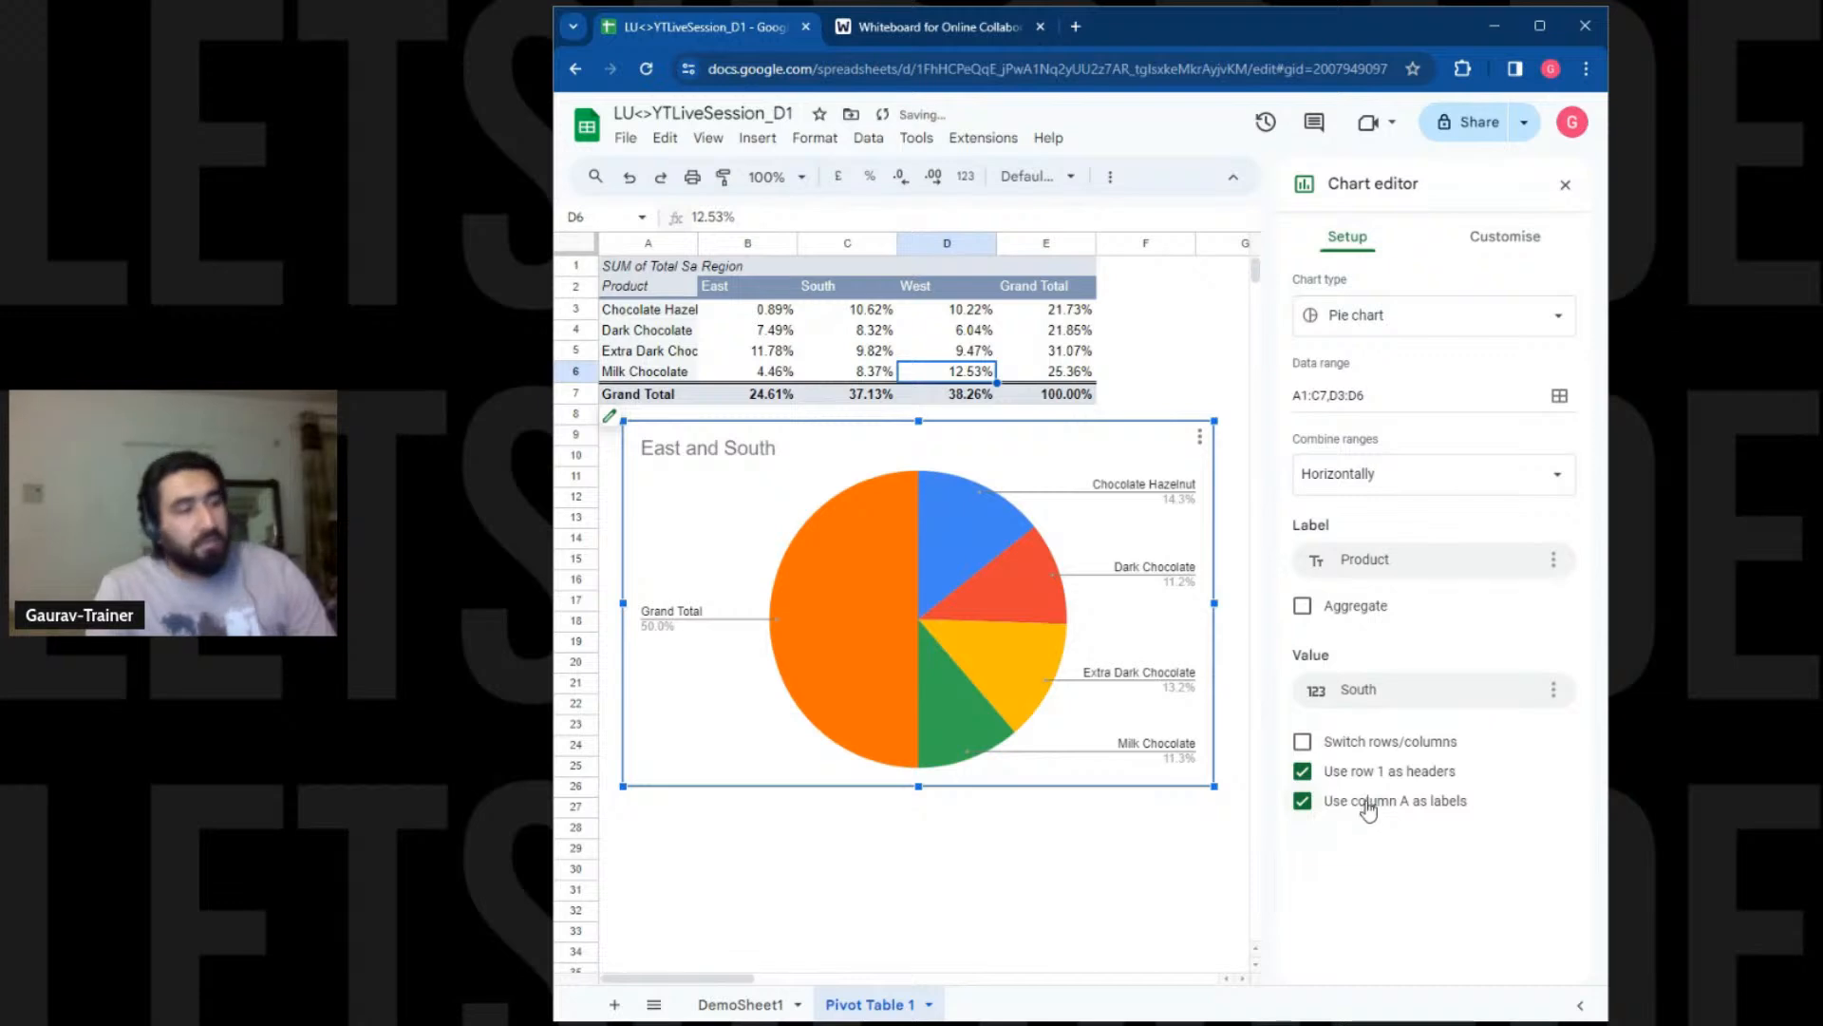
click(1406, 706)
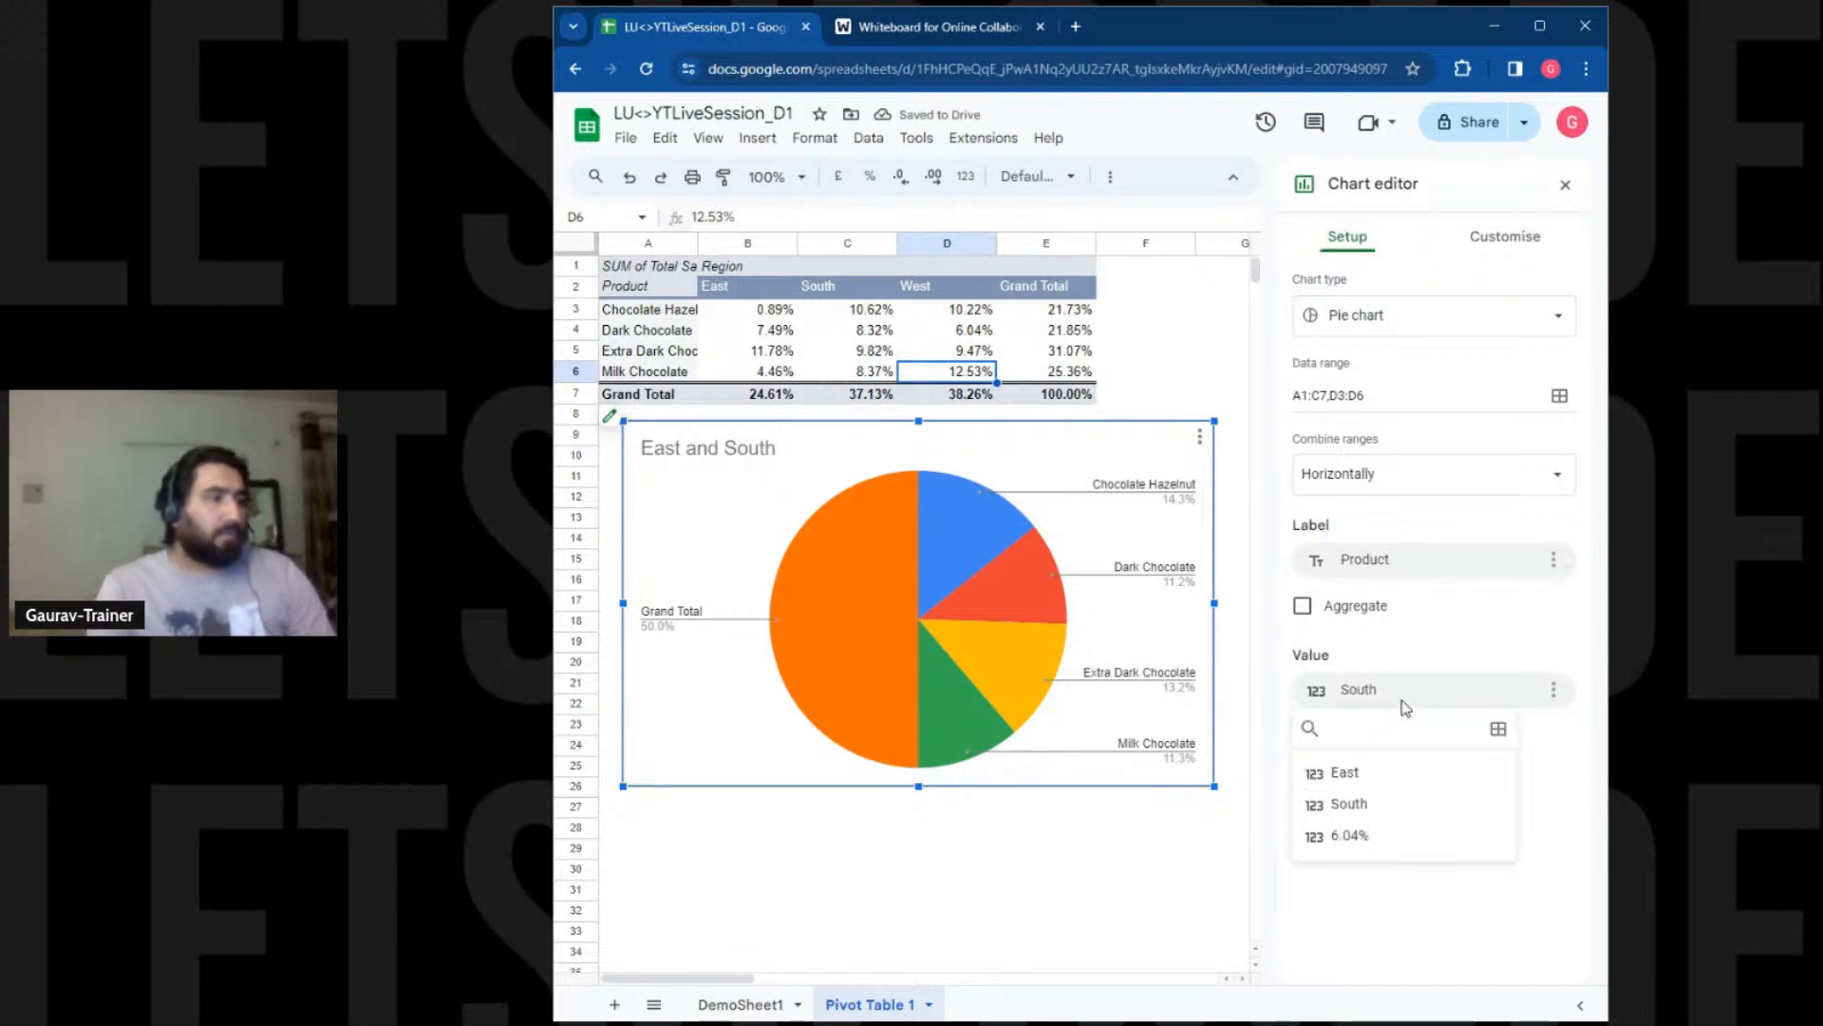
click(1395, 838)
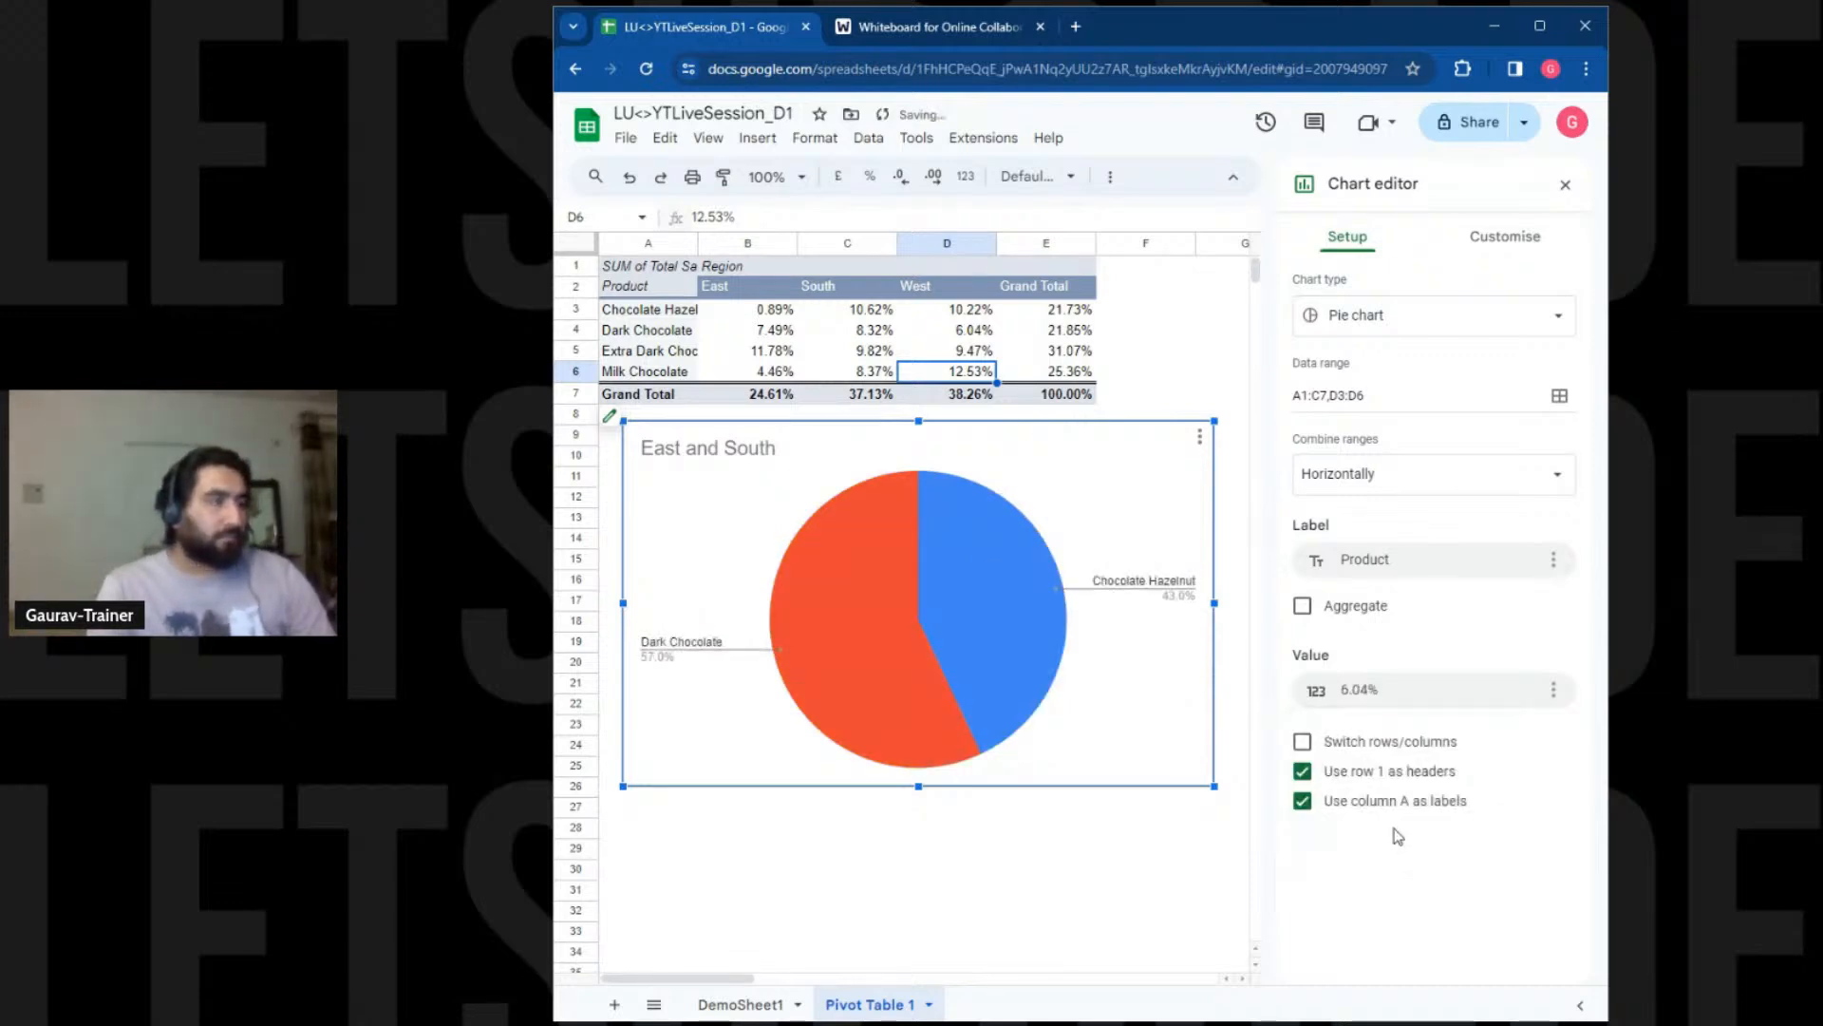
click(1386, 709)
click(1348, 767)
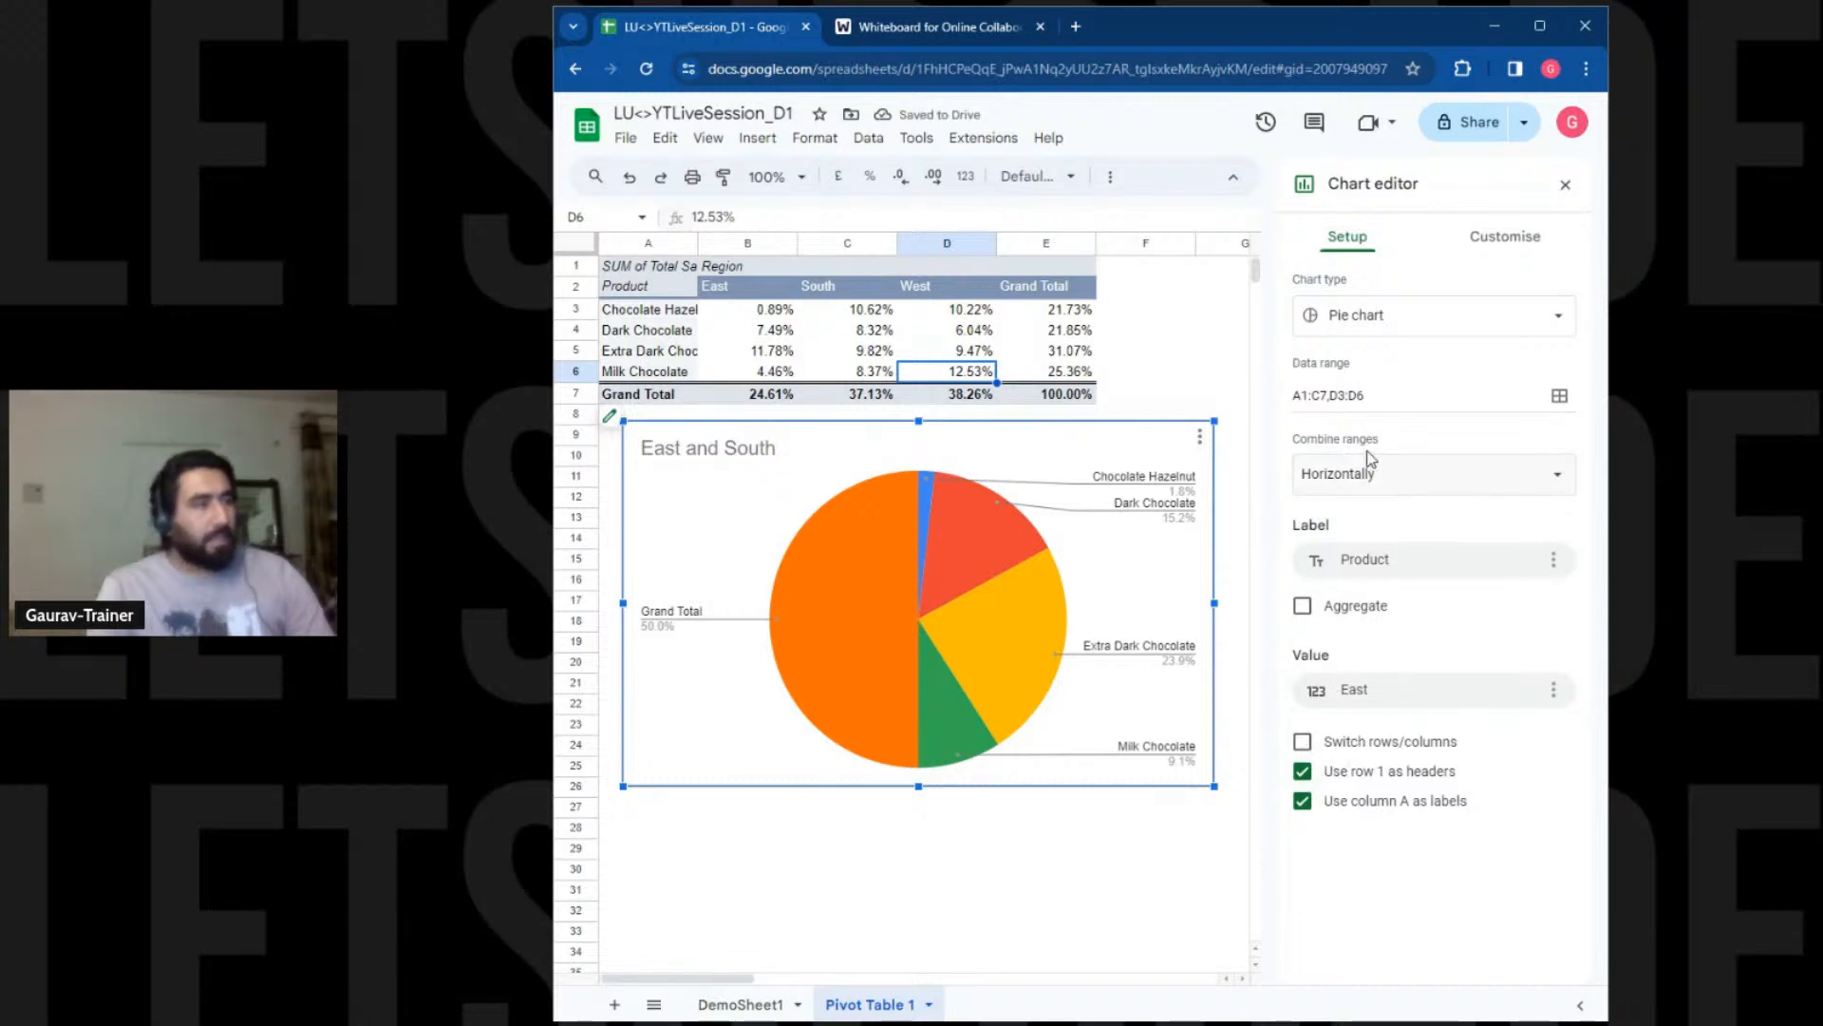
Change the pie chart to a 100% stacked column chart
click(1384, 477)
click(1387, 479)
click(1392, 319)
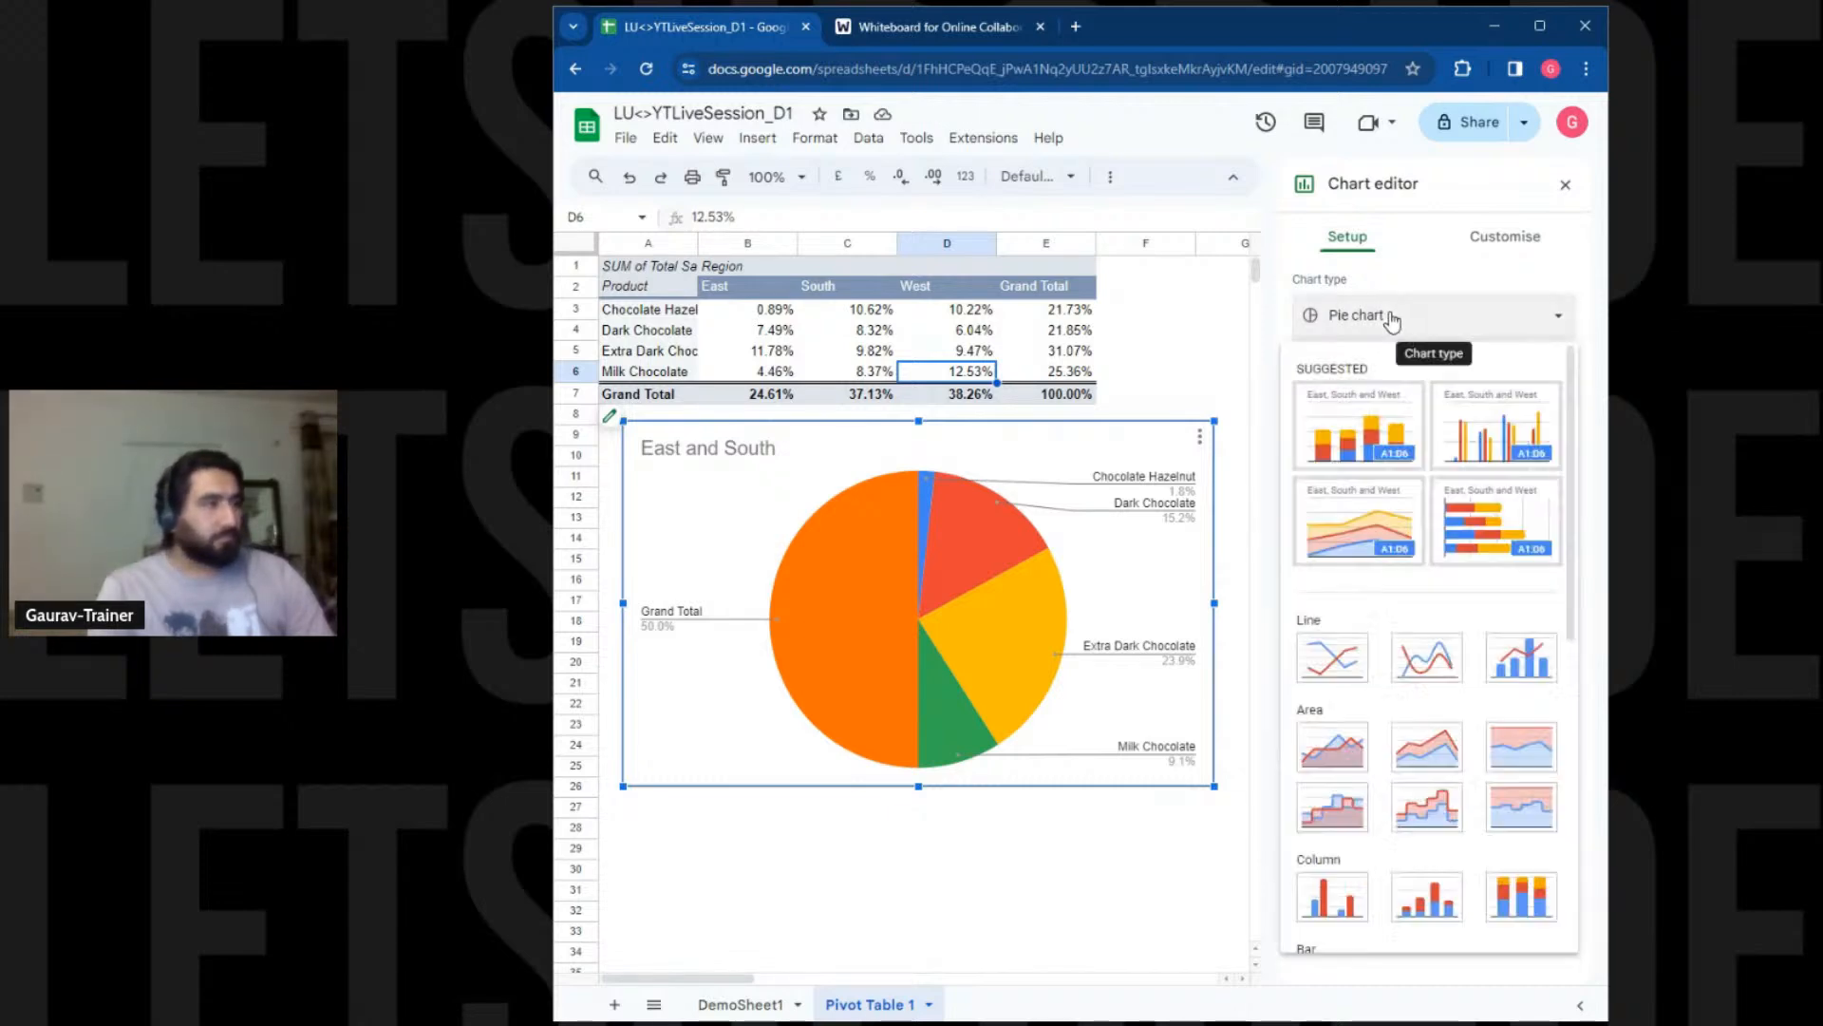
scroll(1436, 567, down, 1)
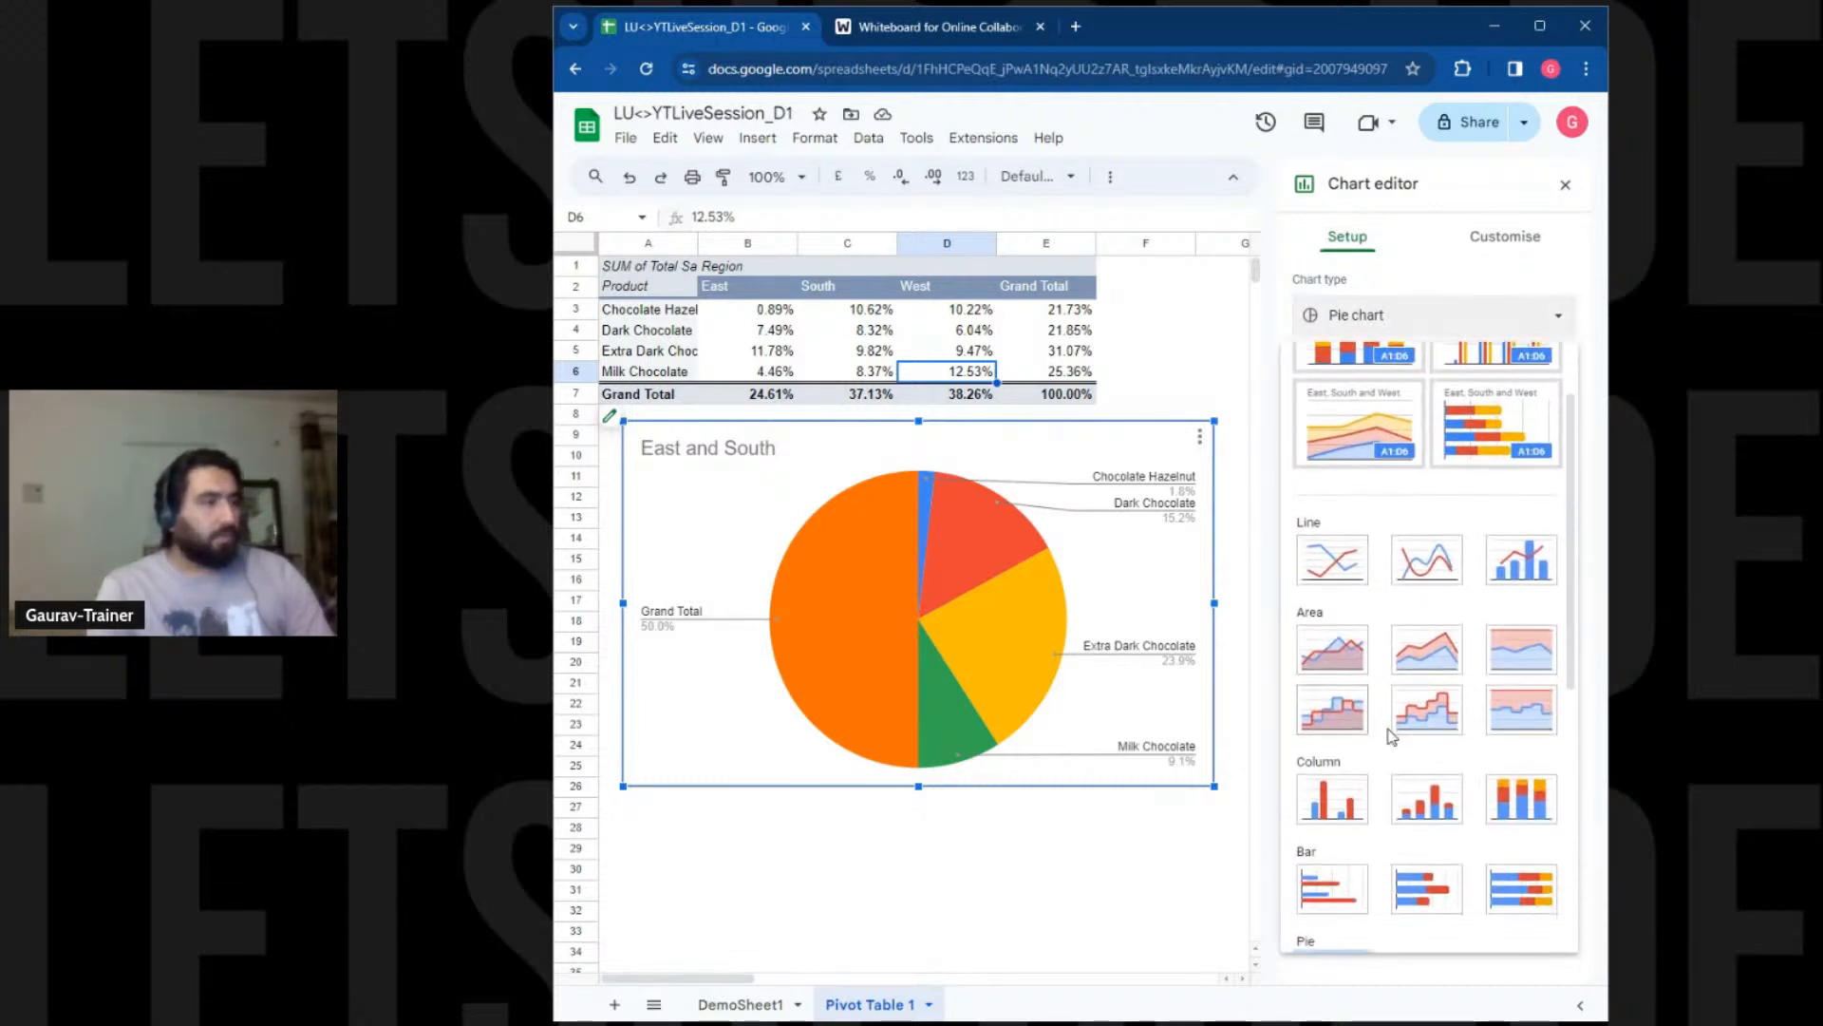
click(1548, 797)
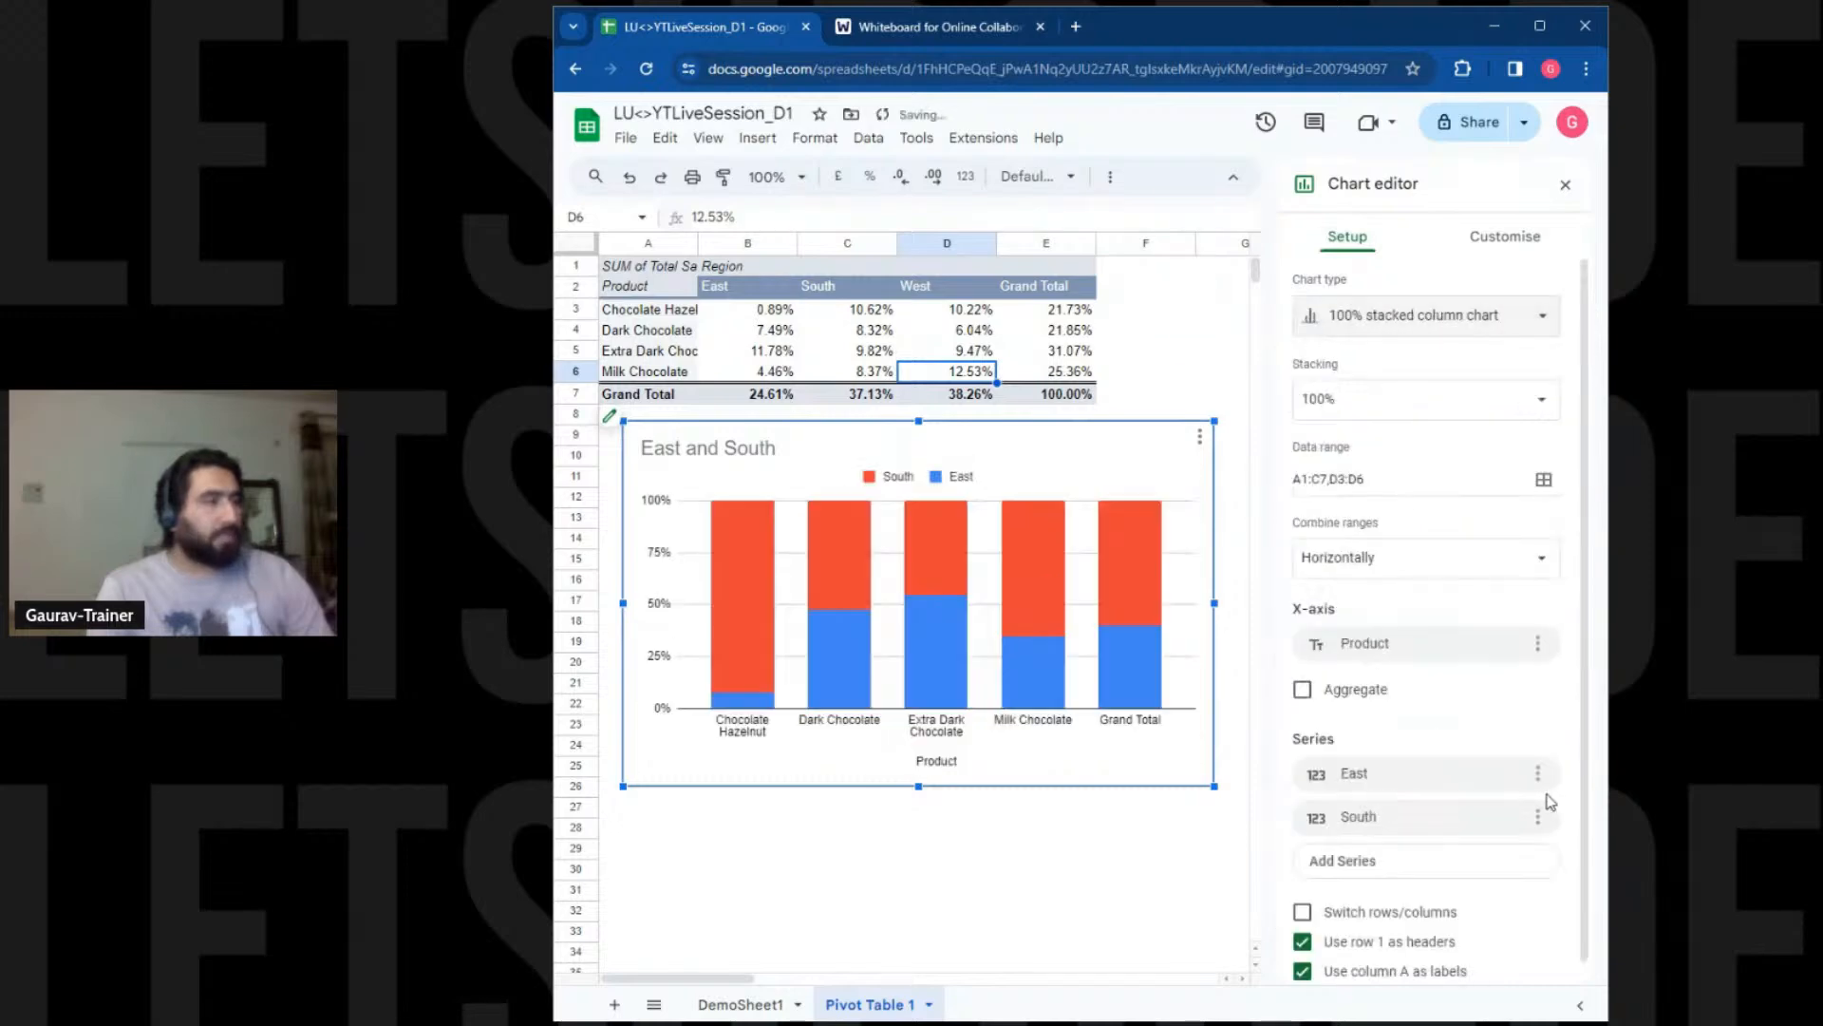
Open the chart's legend settings and set the legend position to Right
double_click(745, 619)
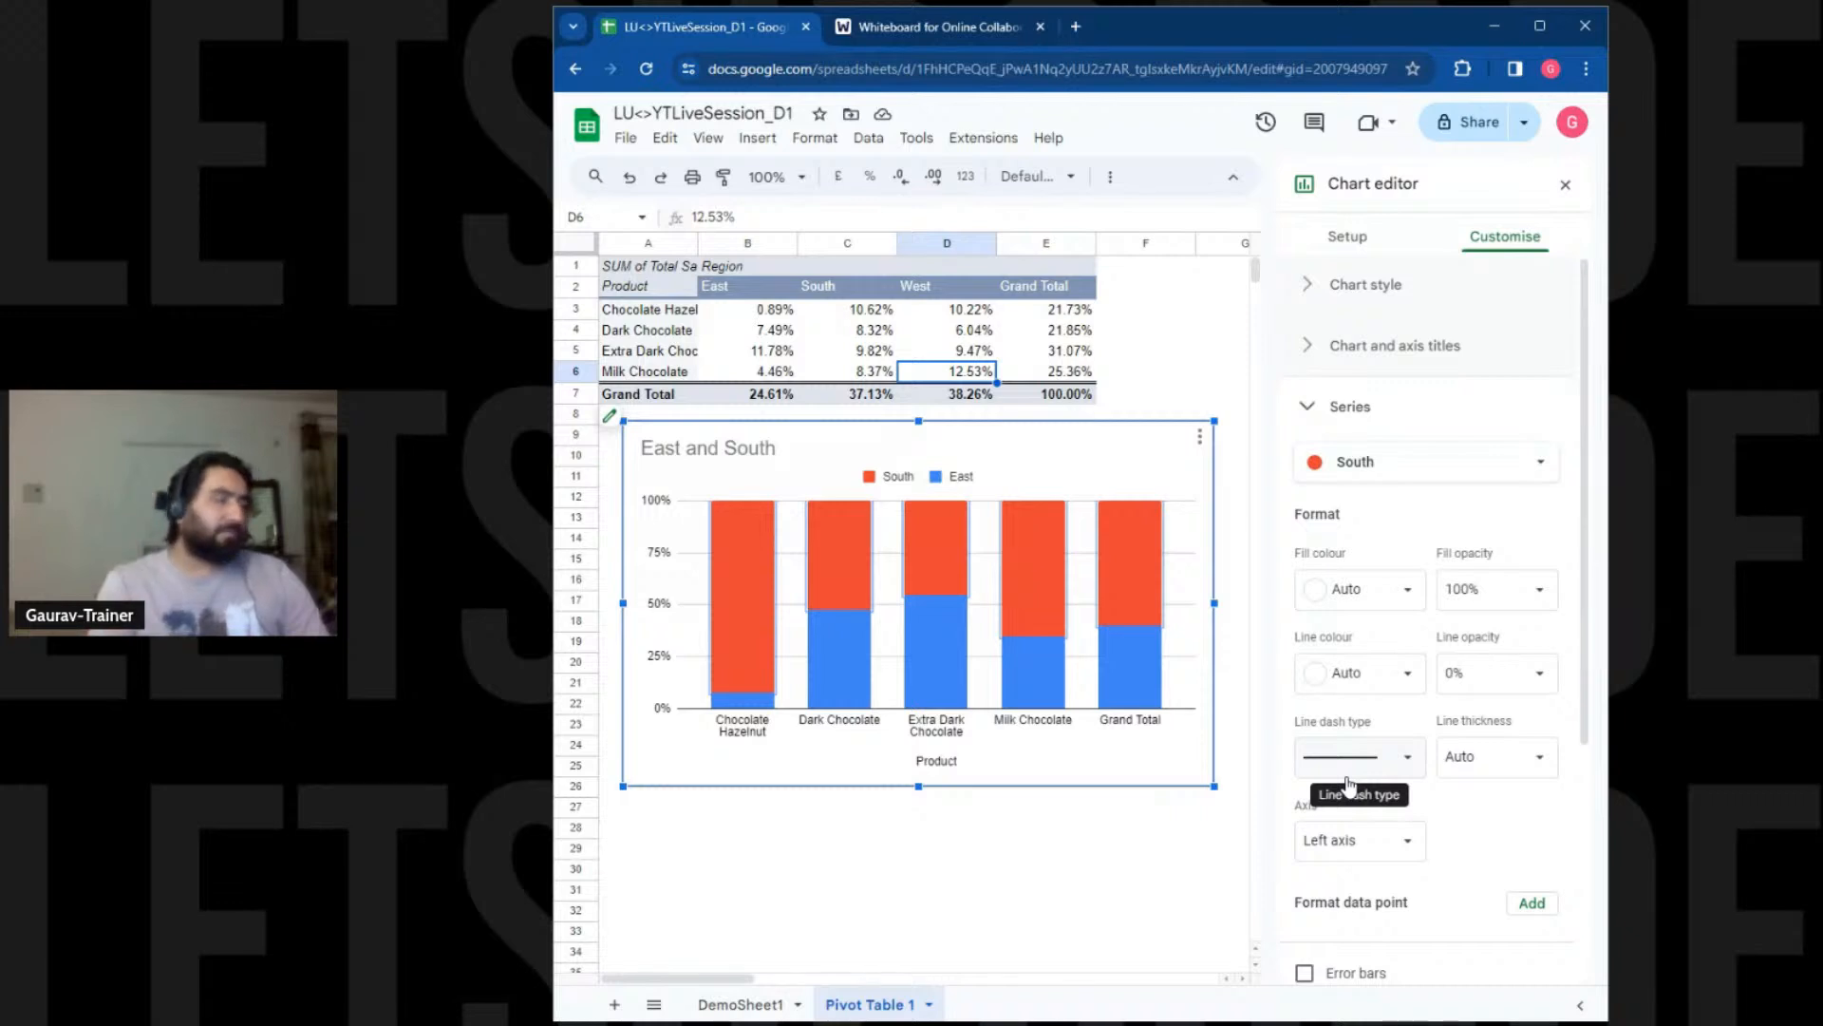
scroll(1349, 783, down, 4)
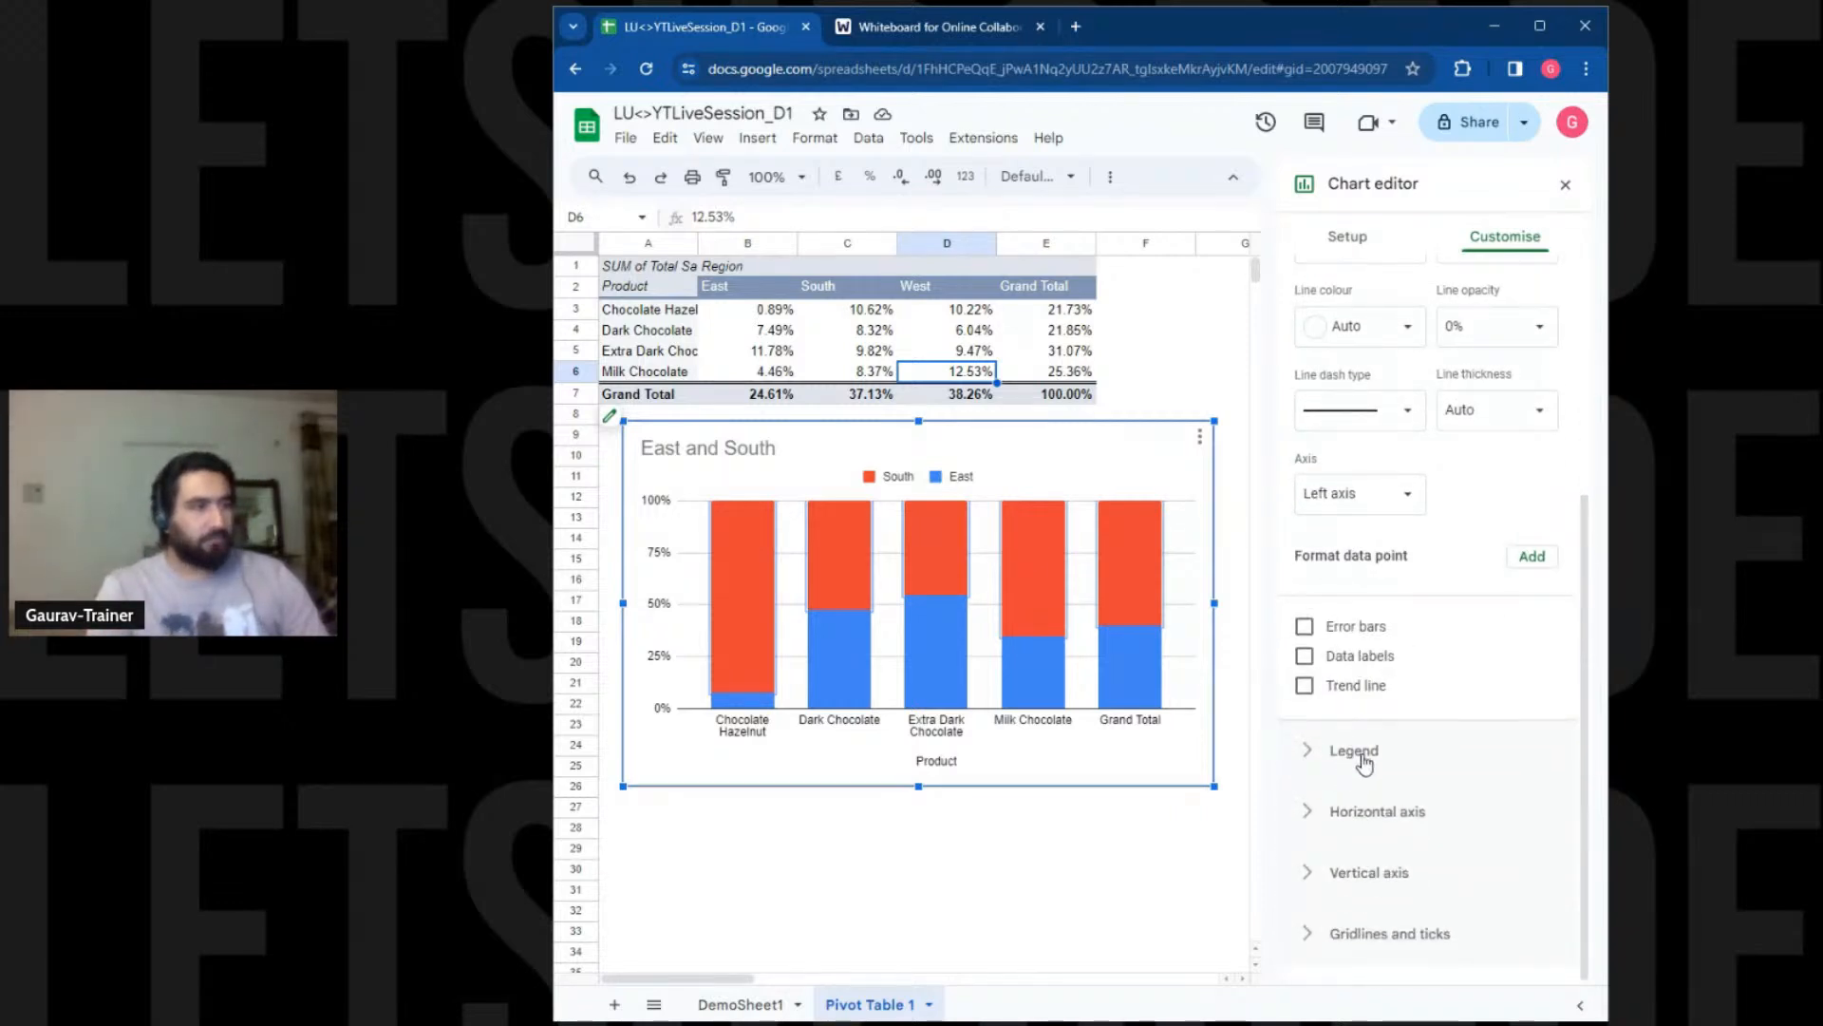
click(1358, 752)
click(1392, 554)
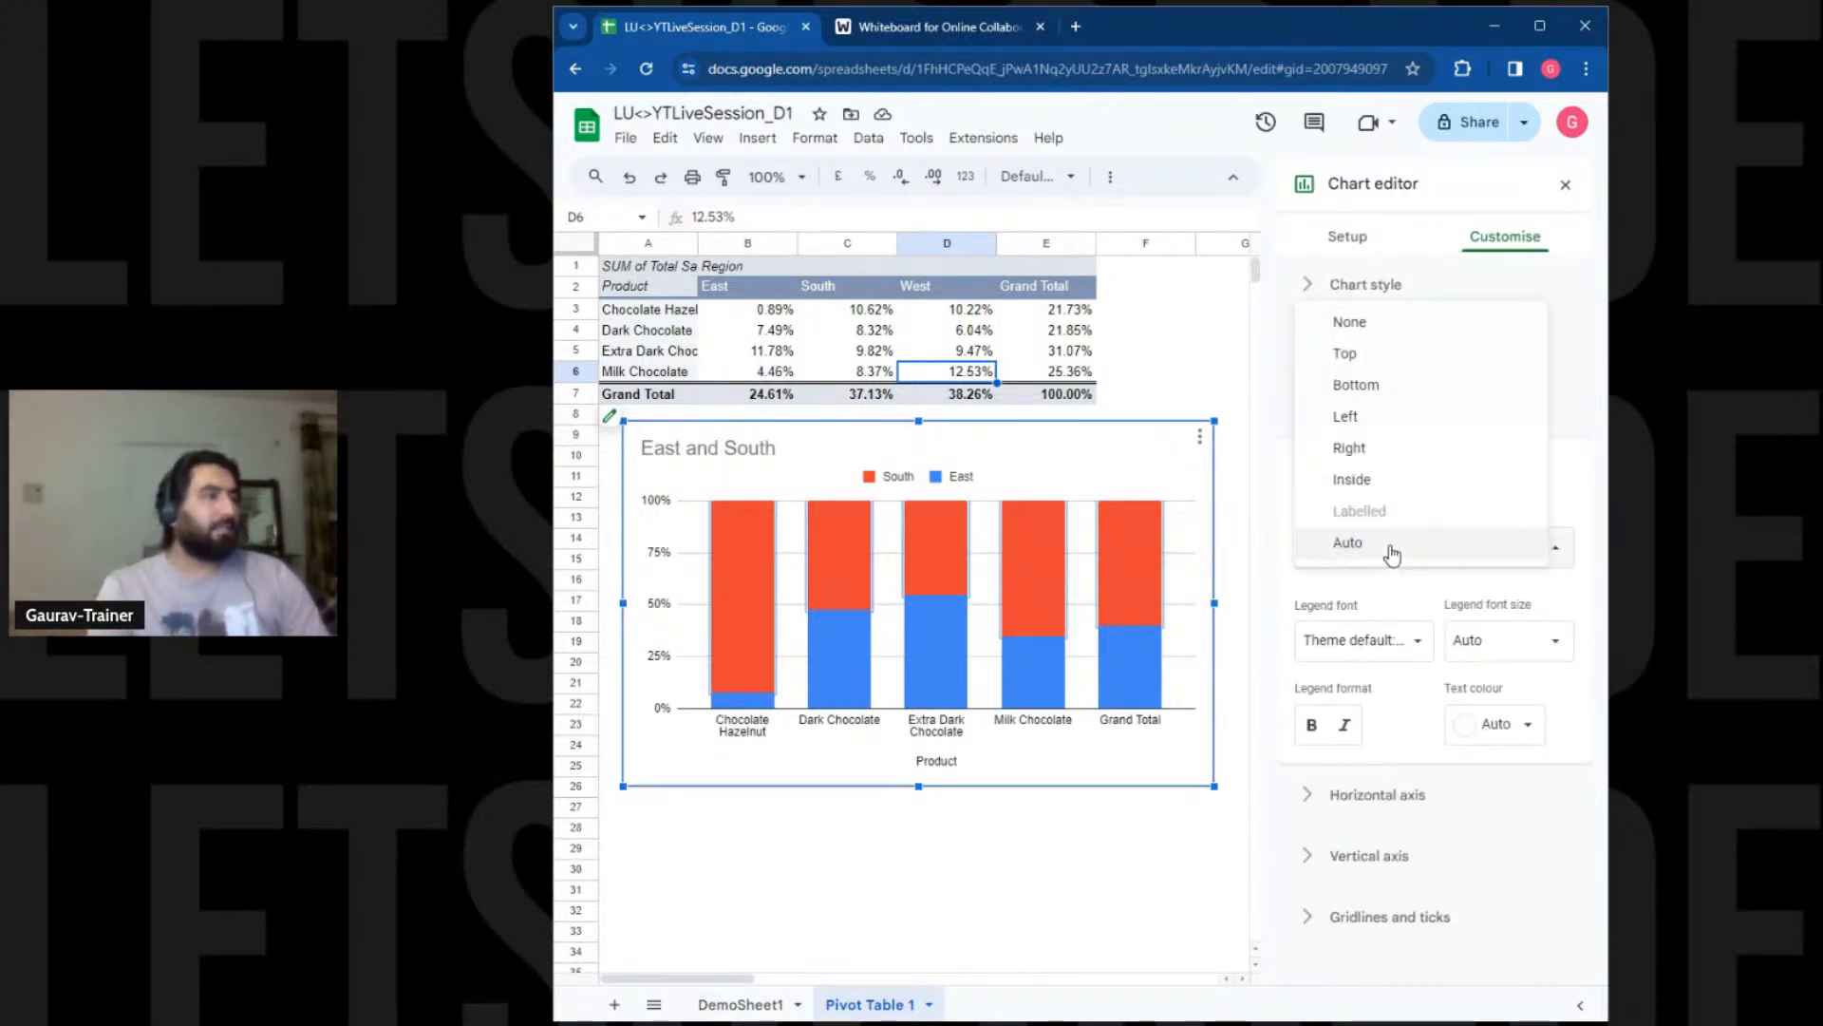
click(1367, 452)
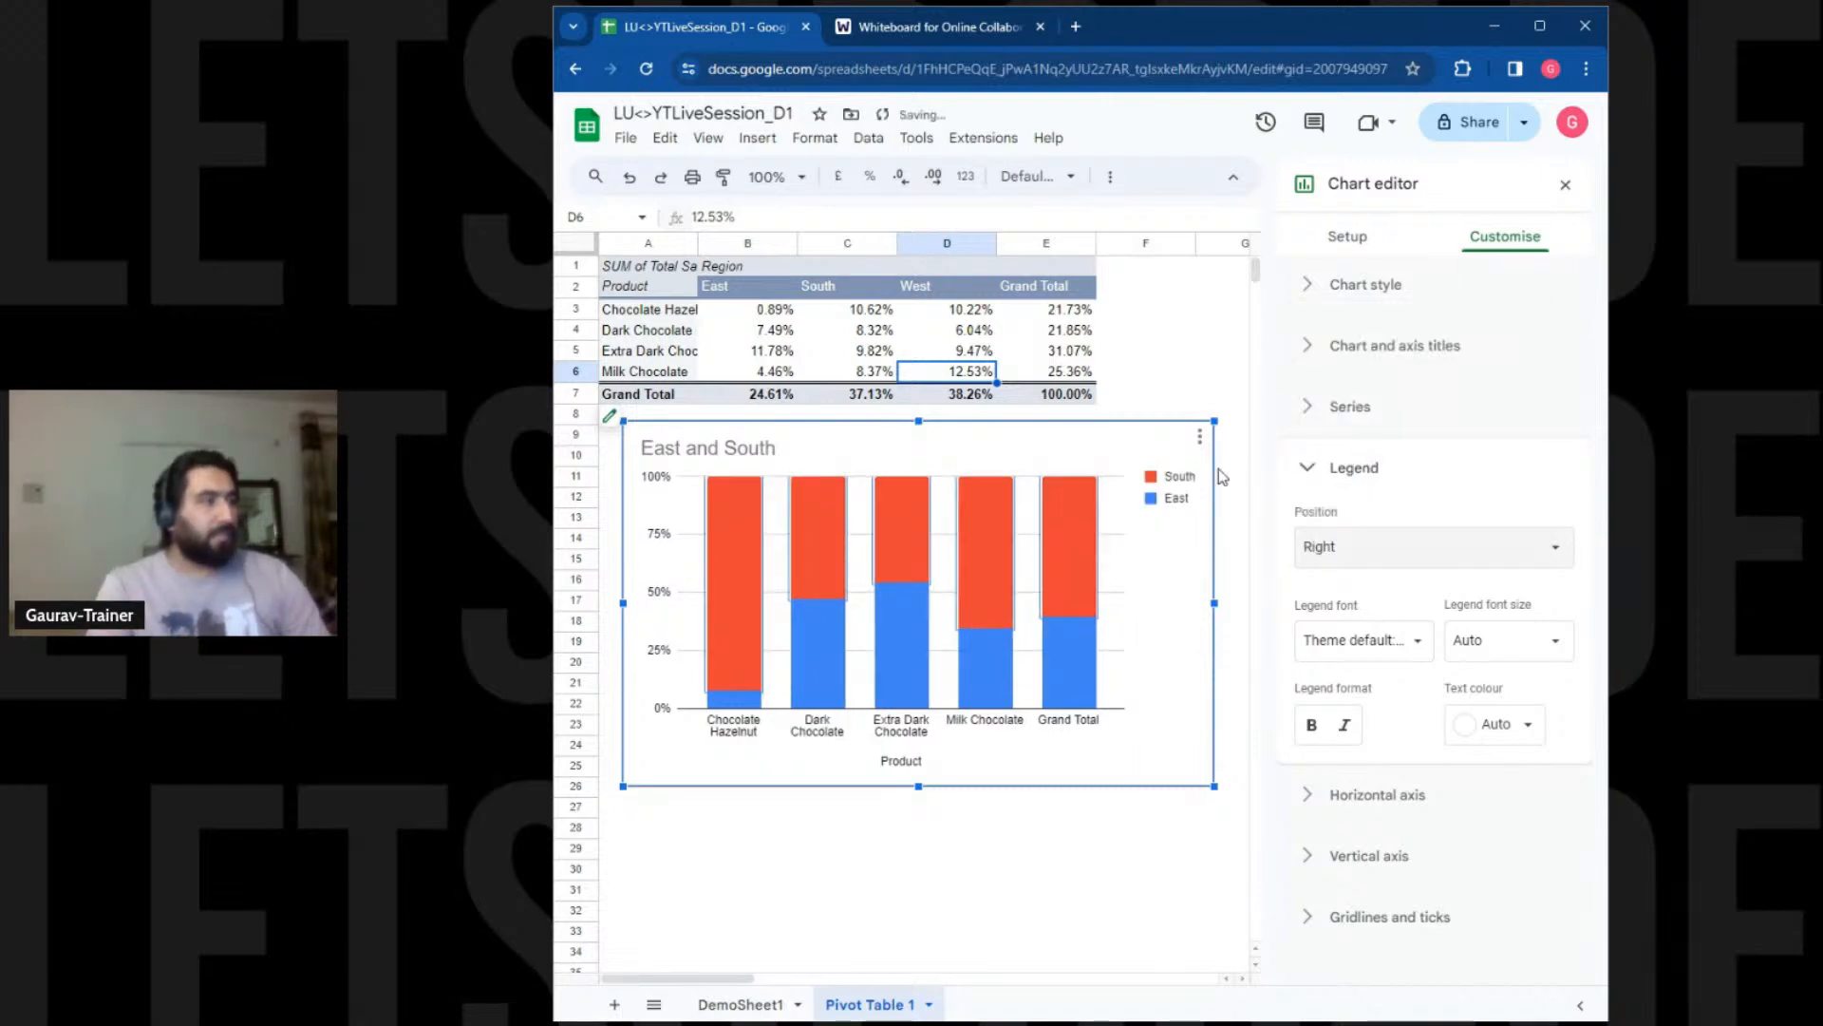
Try the legend positions Inside and Bottom, and set the chart legend's position to Top
click(1330, 546)
click(1352, 547)
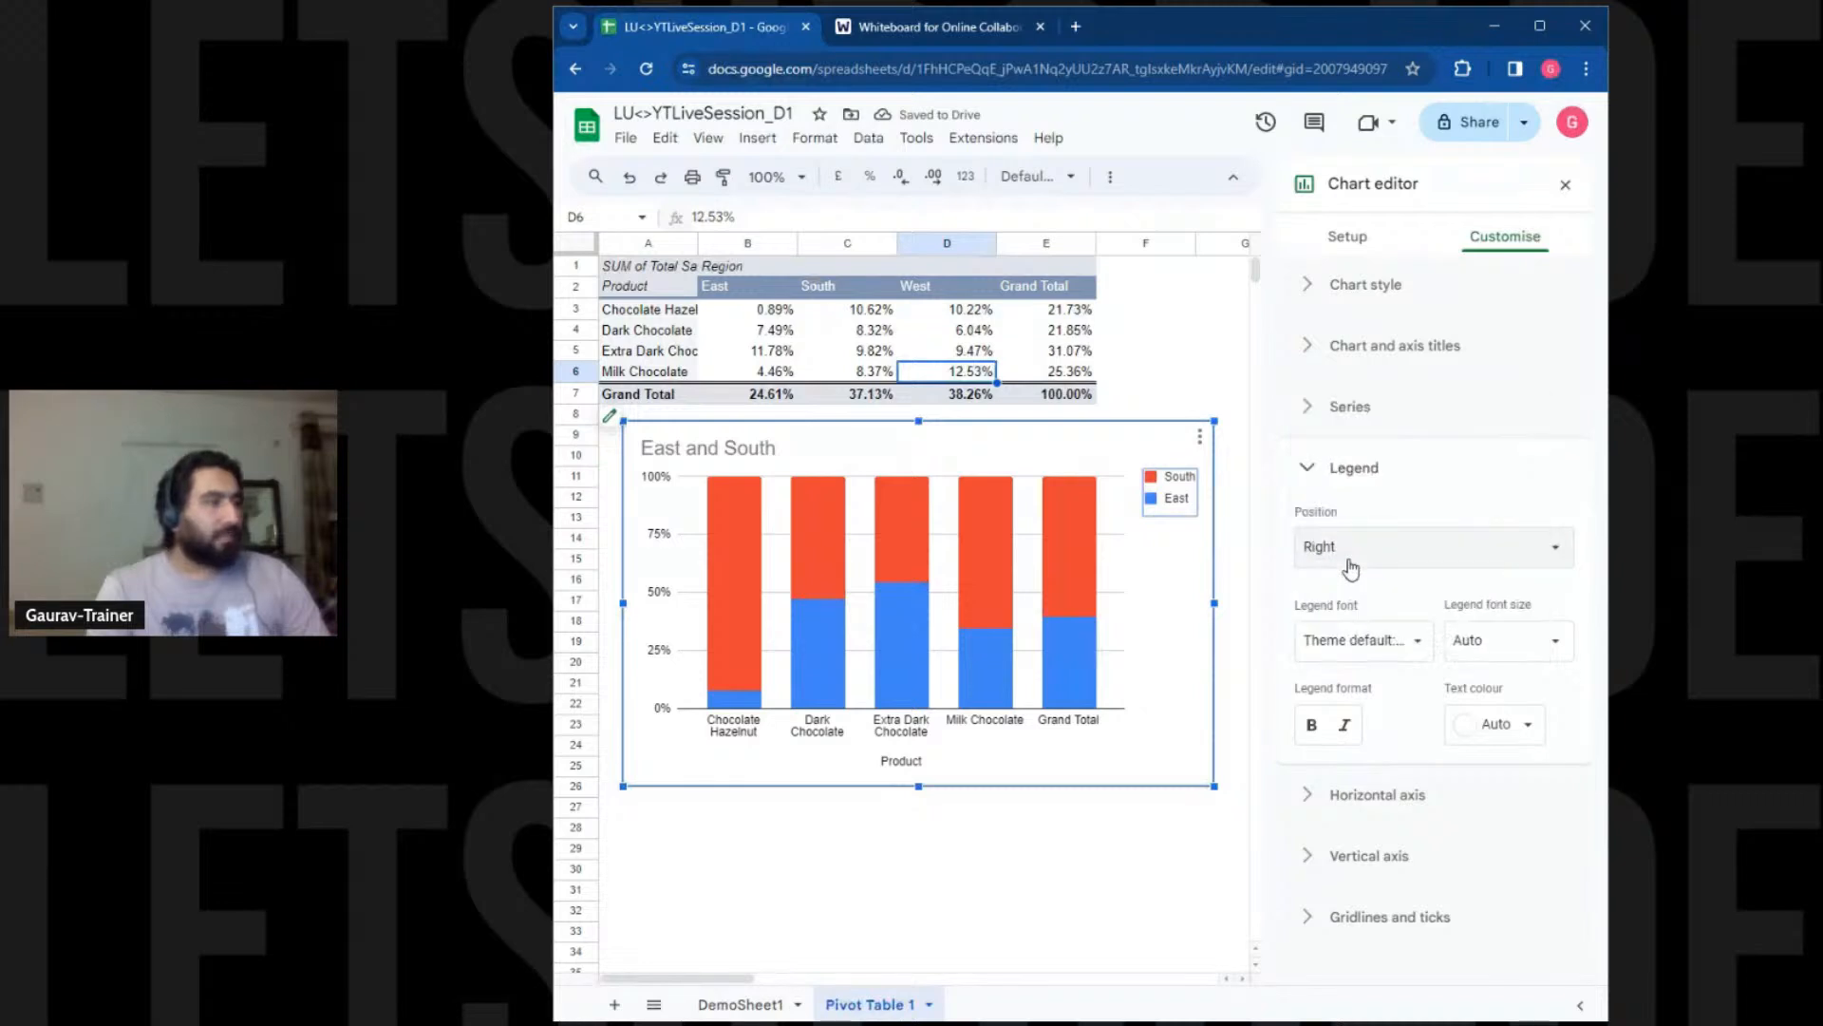
click(1353, 561)
click(1352, 575)
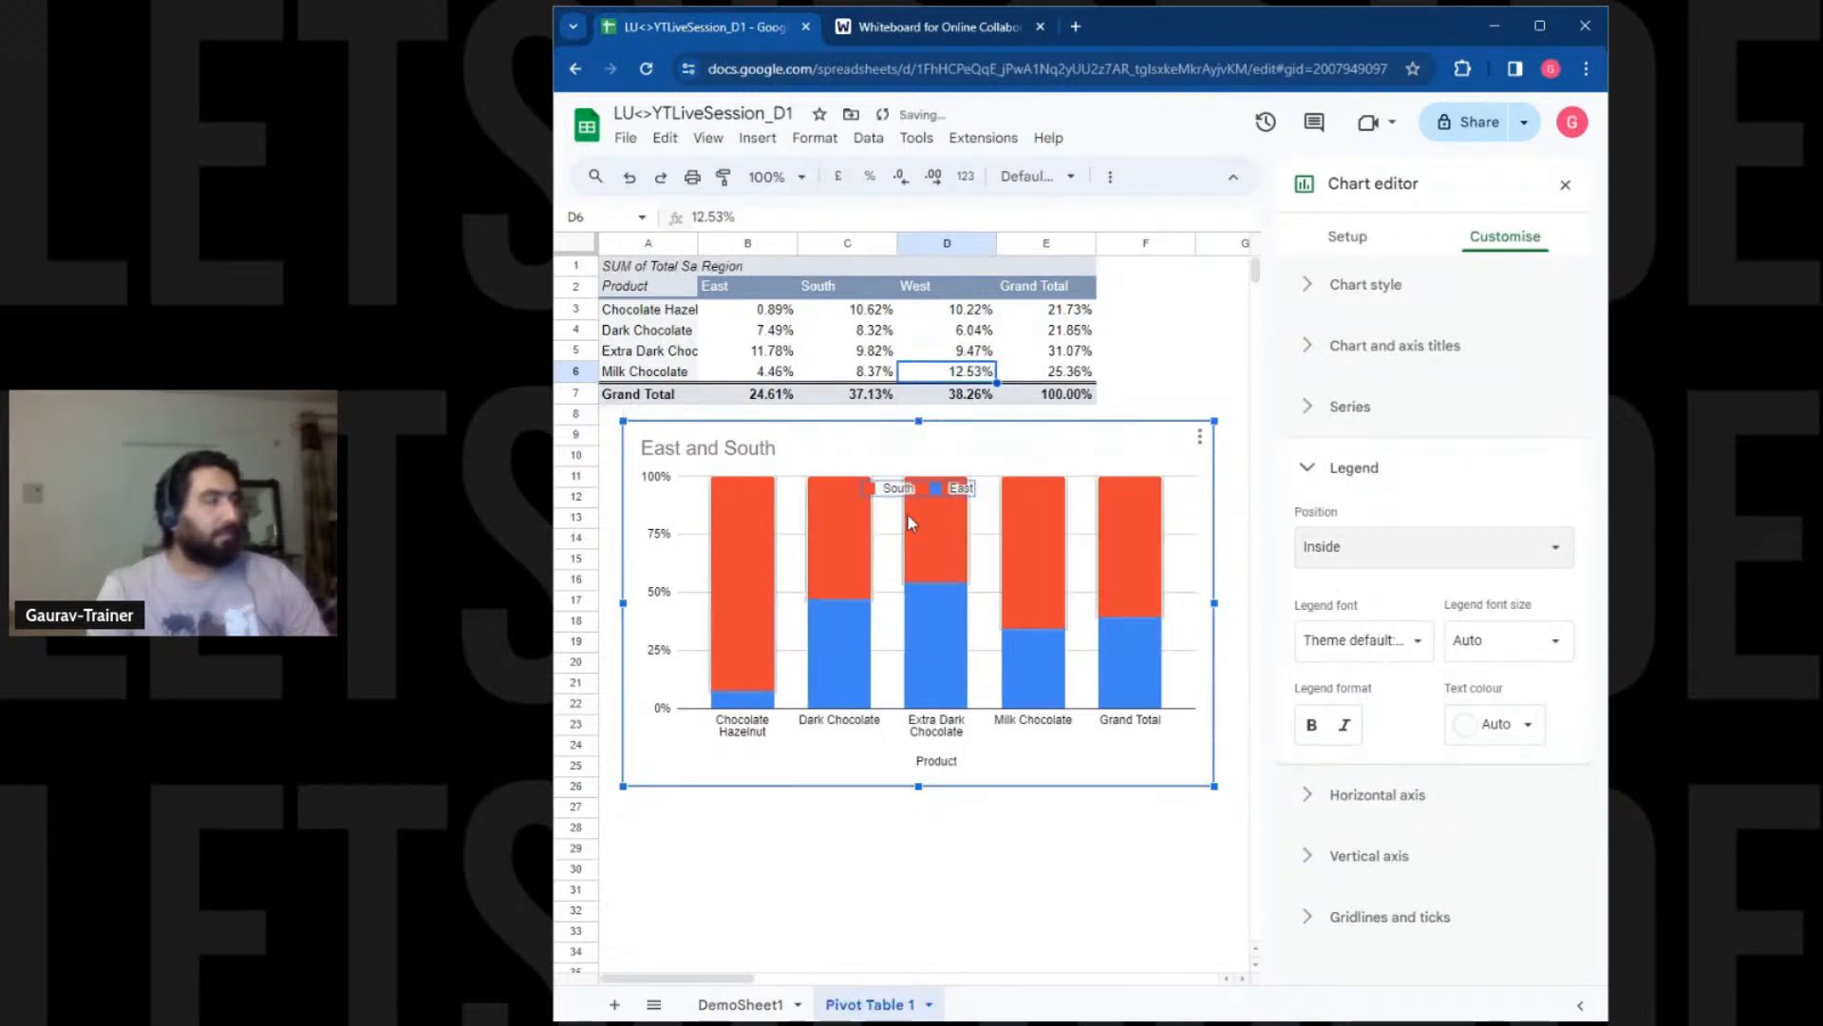
click(1349, 546)
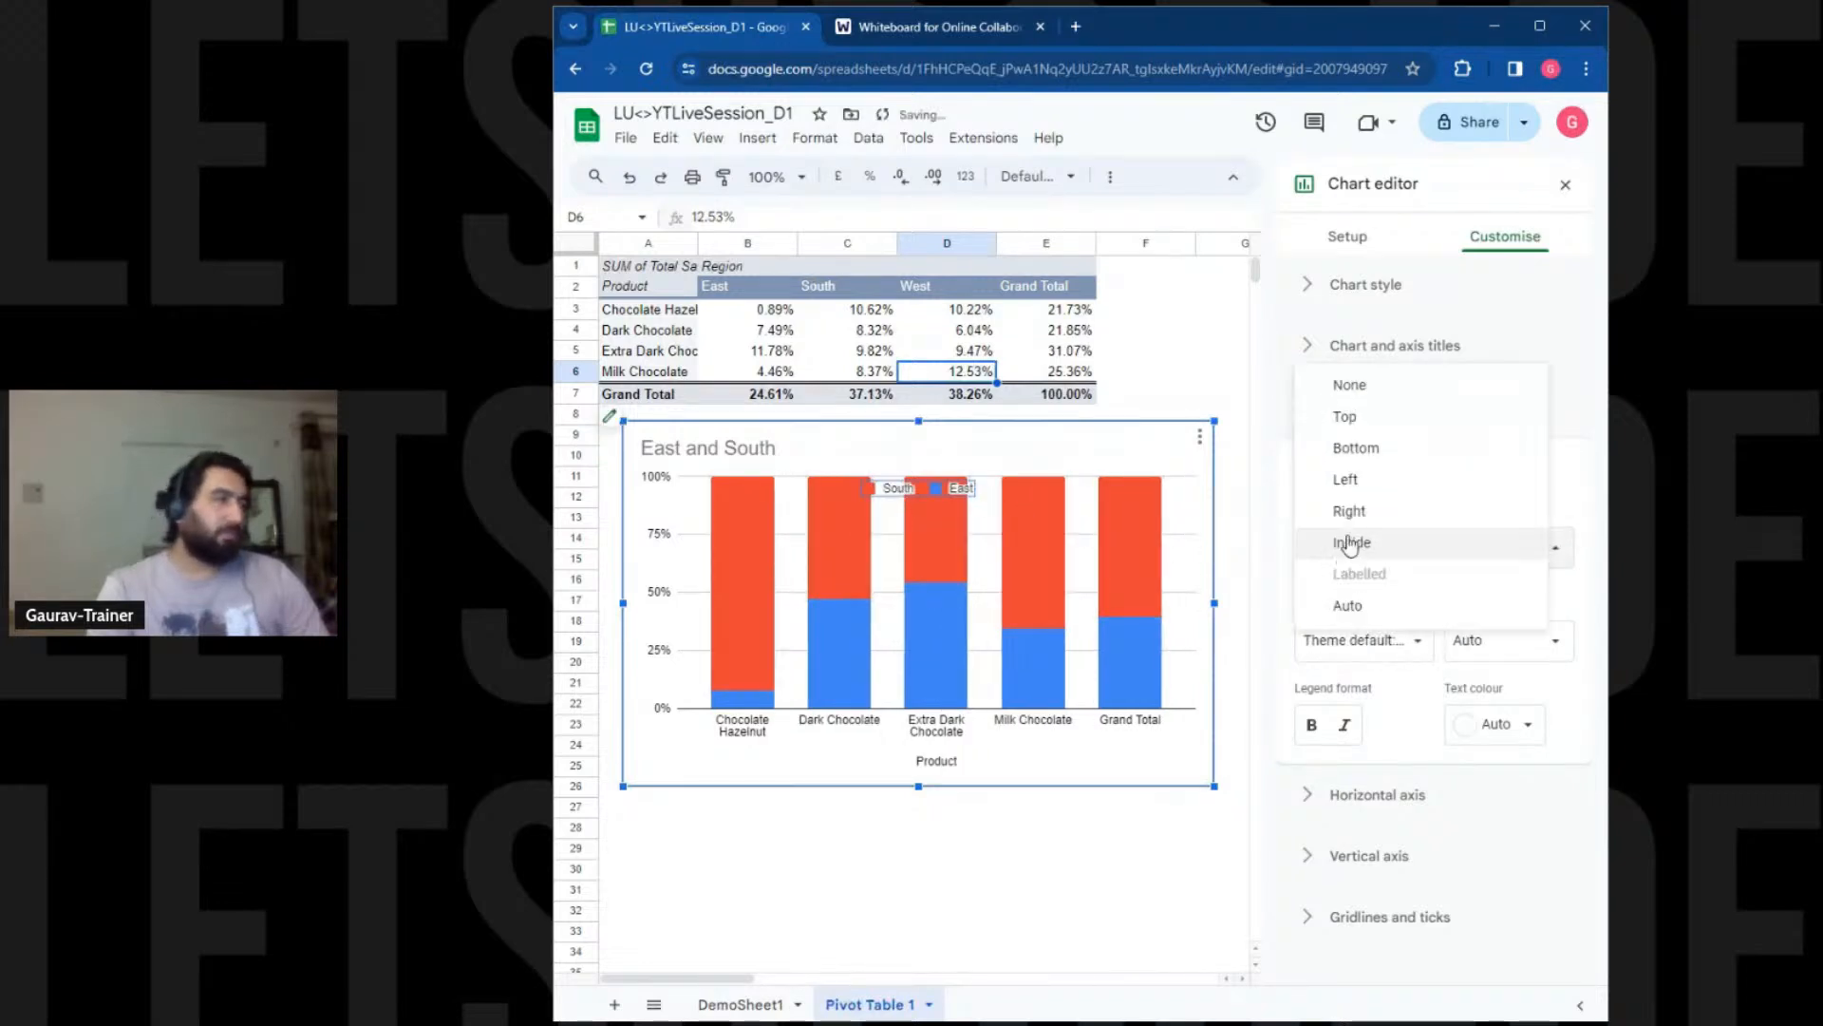
click(1350, 452)
click(1366, 553)
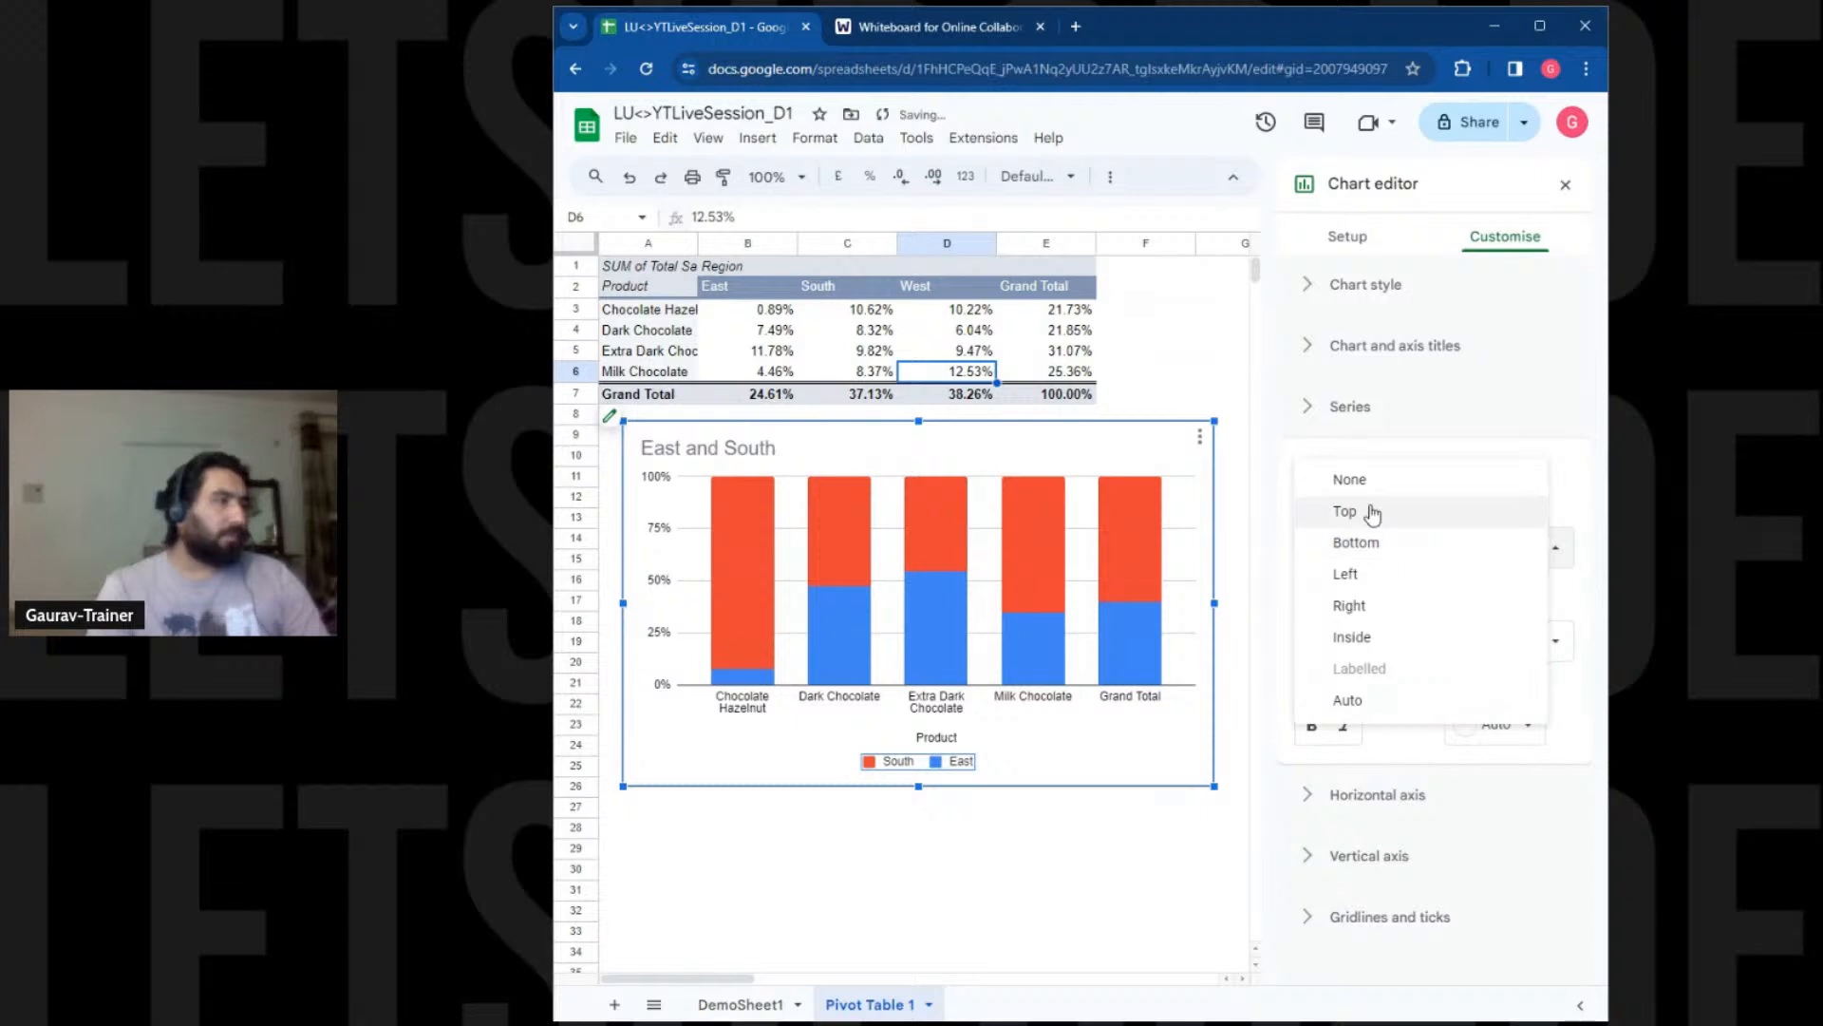
click(1369, 513)
Set the legend font to Arial and its size first to 14 and finally to 30
click(1411, 653)
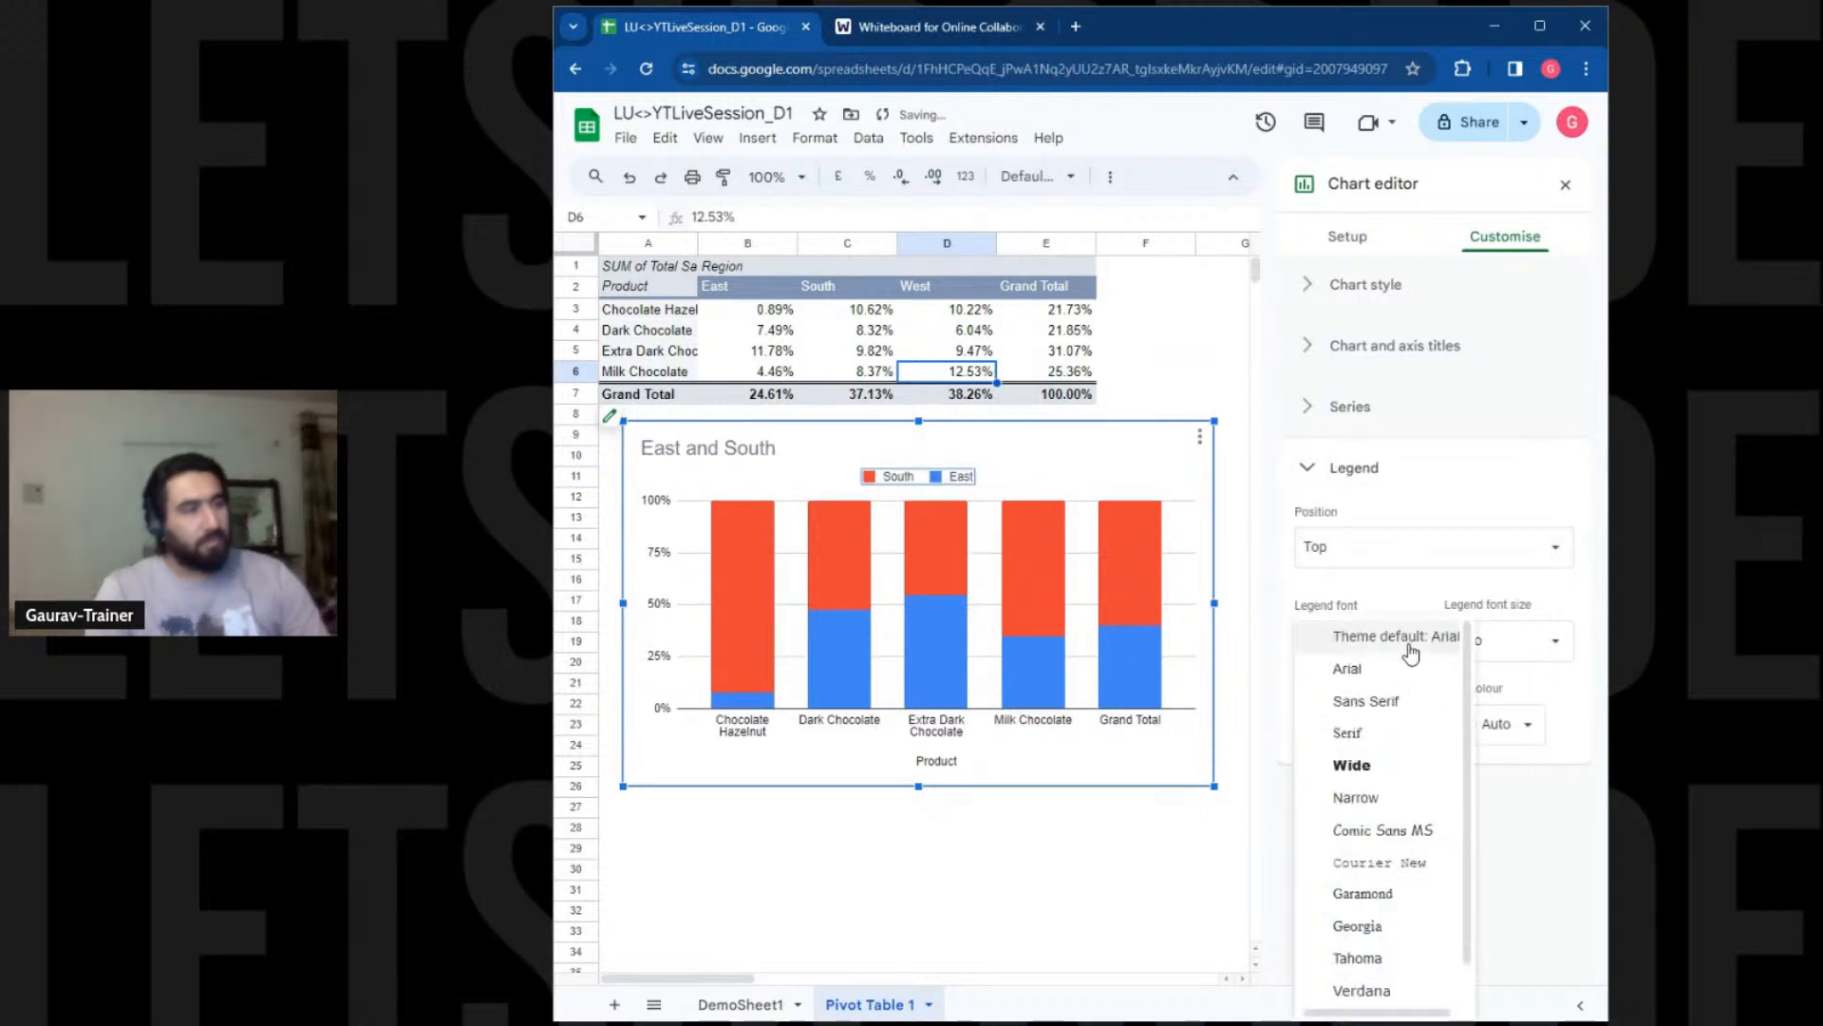
click(1386, 668)
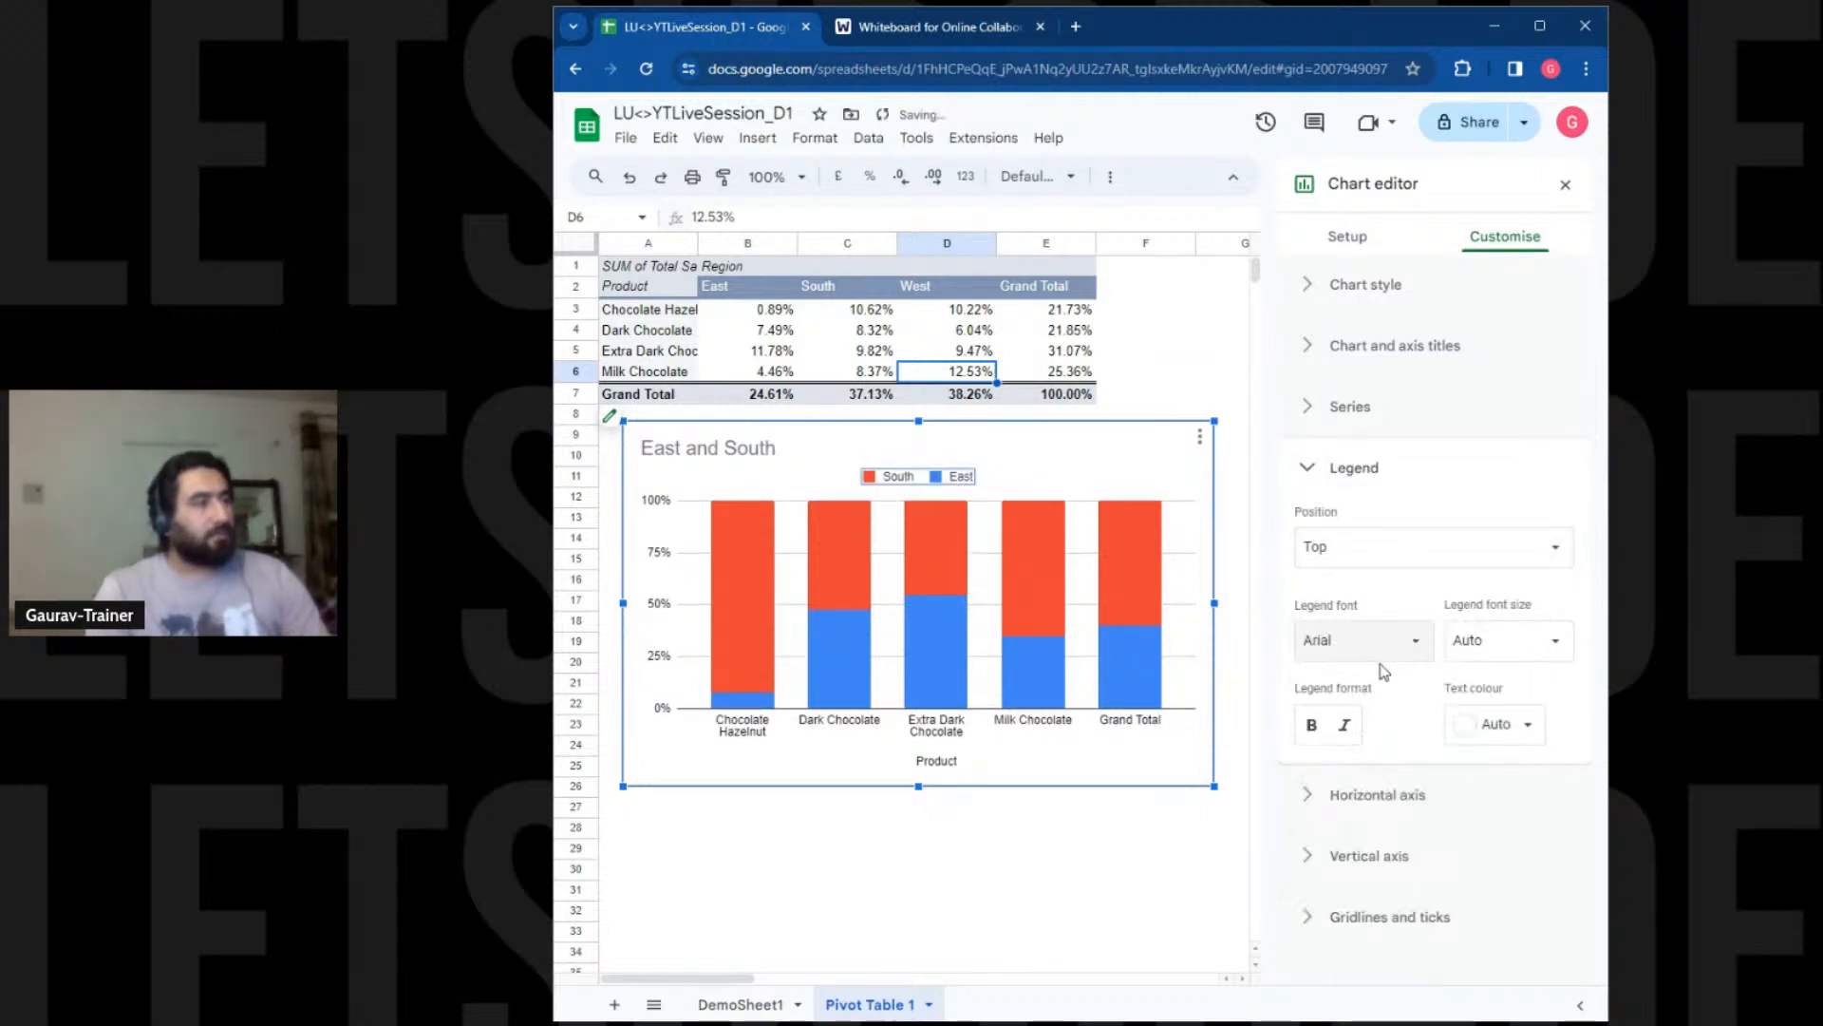
click(1527, 648)
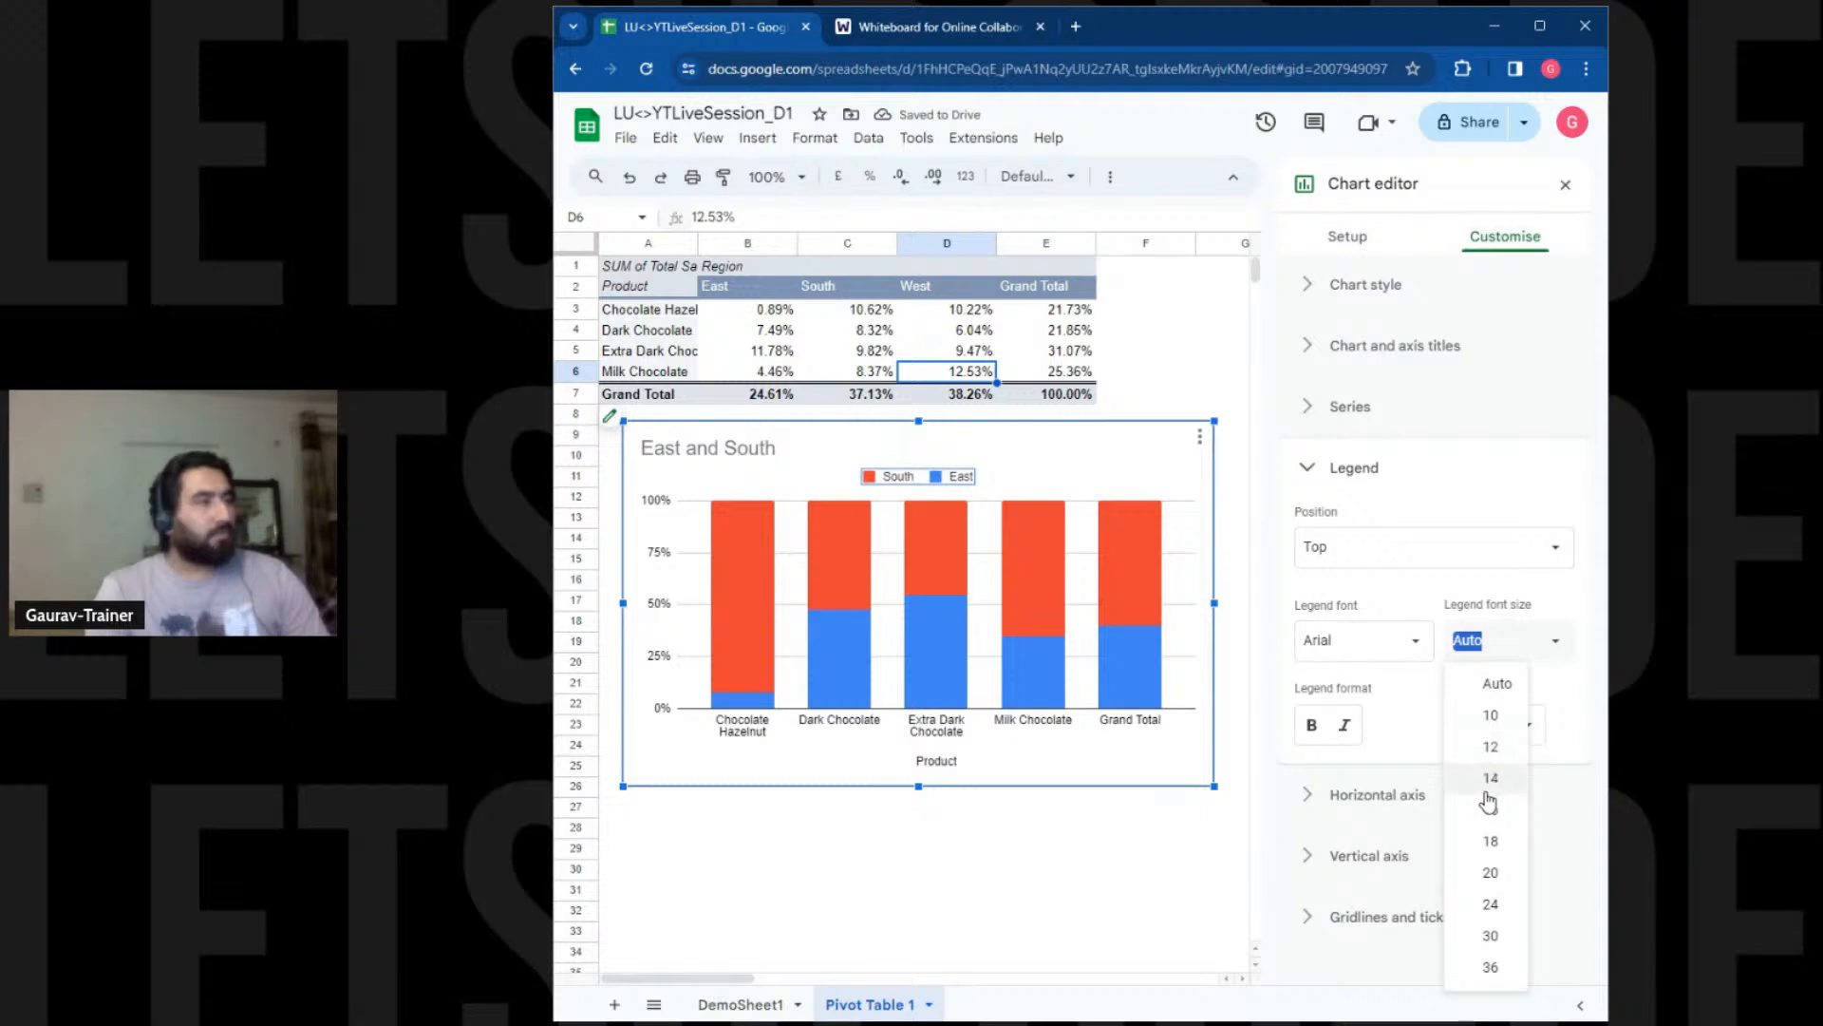
click(1488, 788)
click(1503, 656)
click(1488, 948)
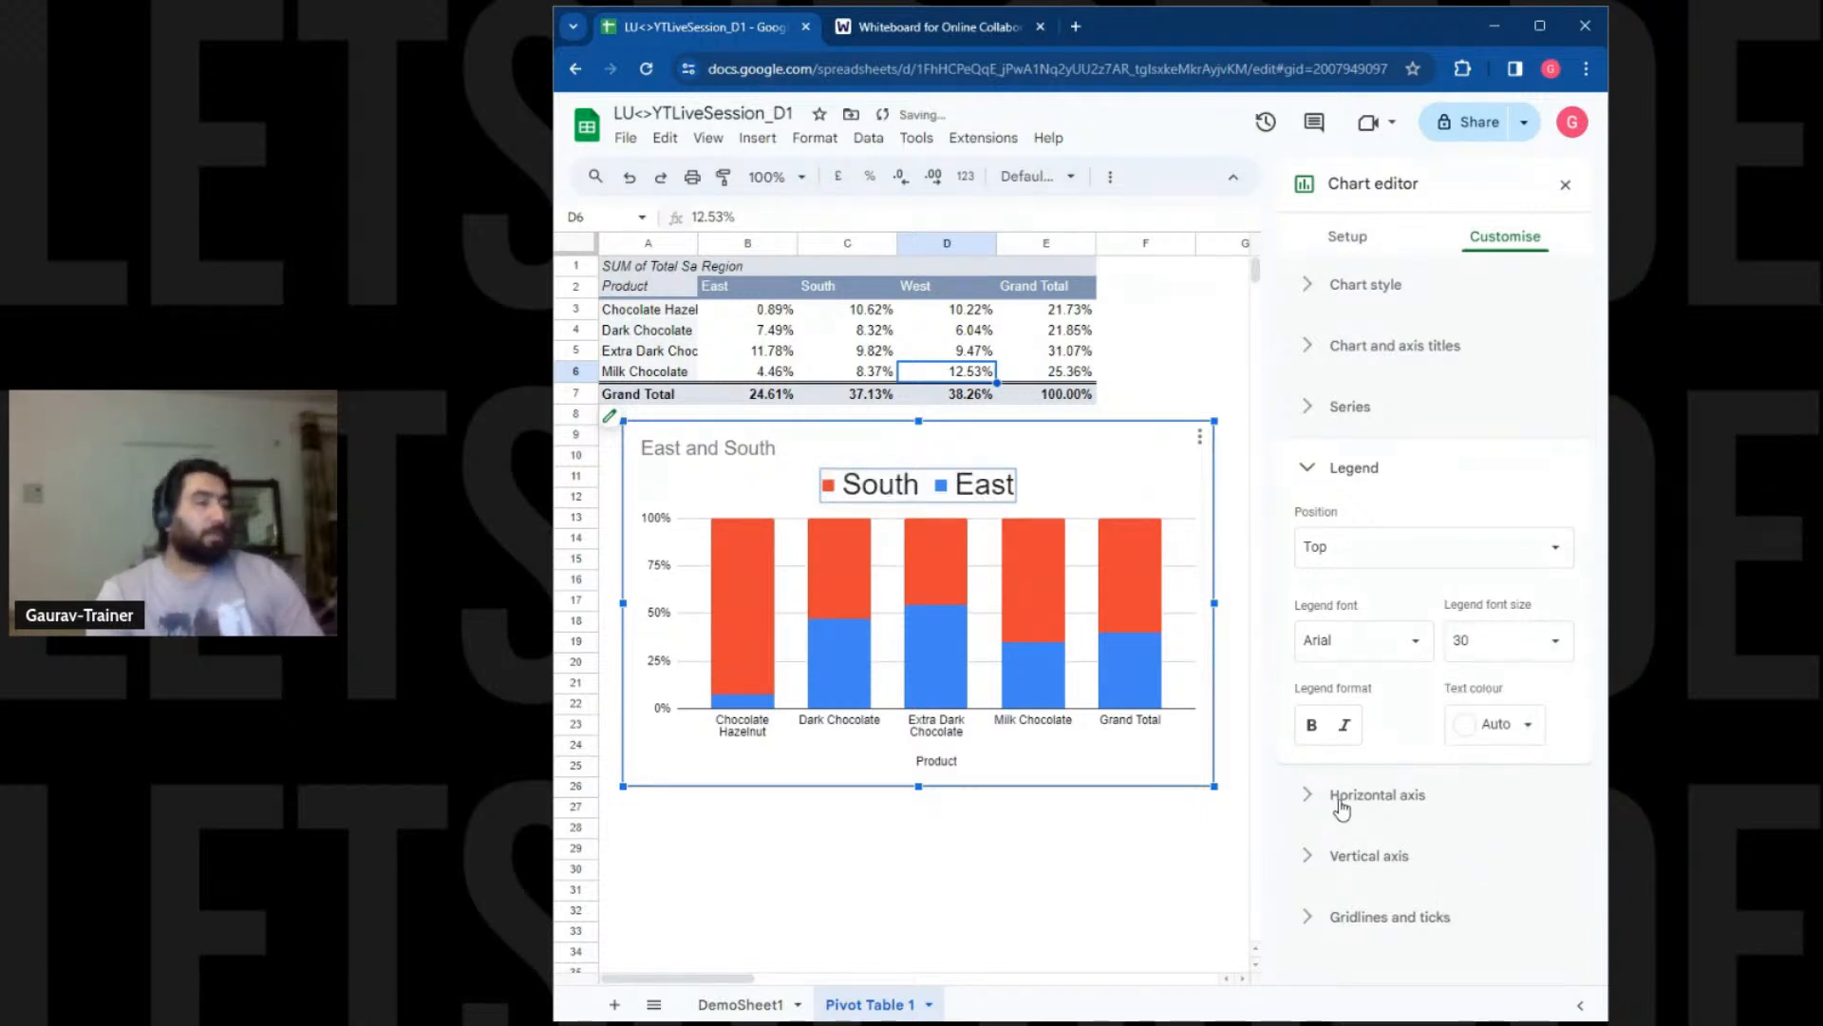
Make the legend text bold and italic, try green and teal as its colour, and set it to dark red
click(1312, 727)
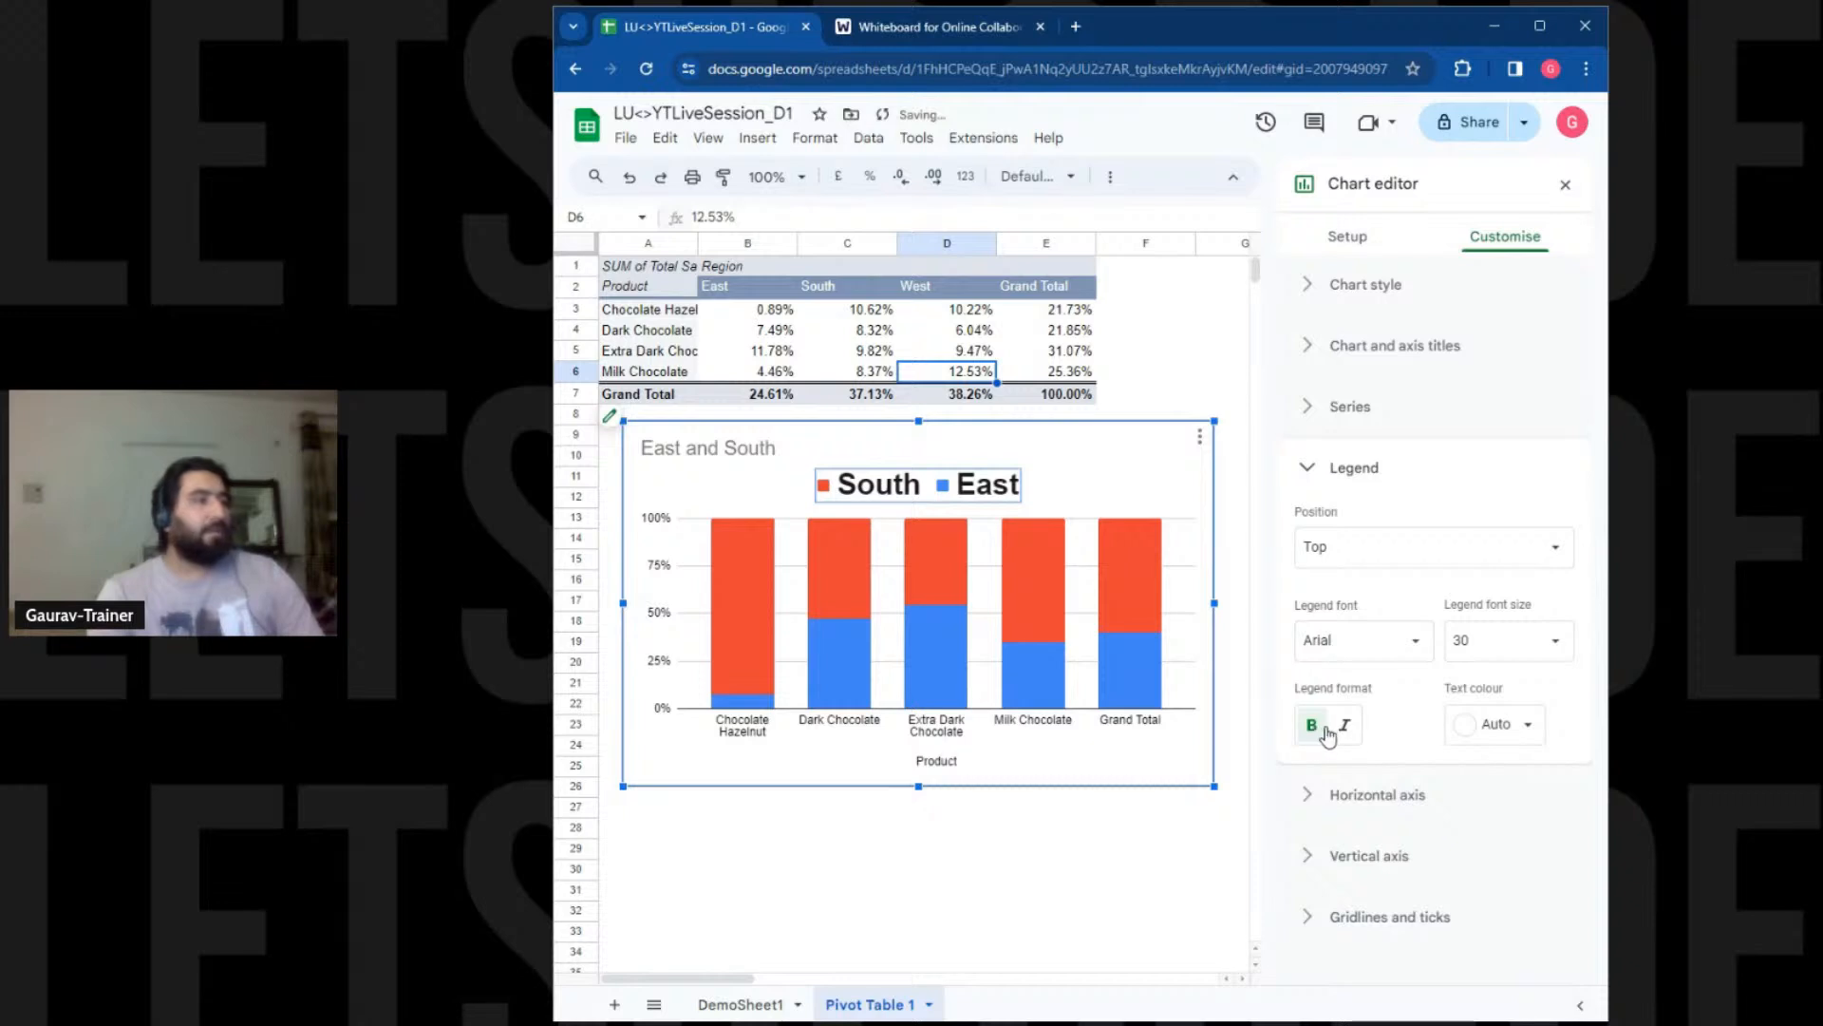
click(1344, 727)
click(1491, 725)
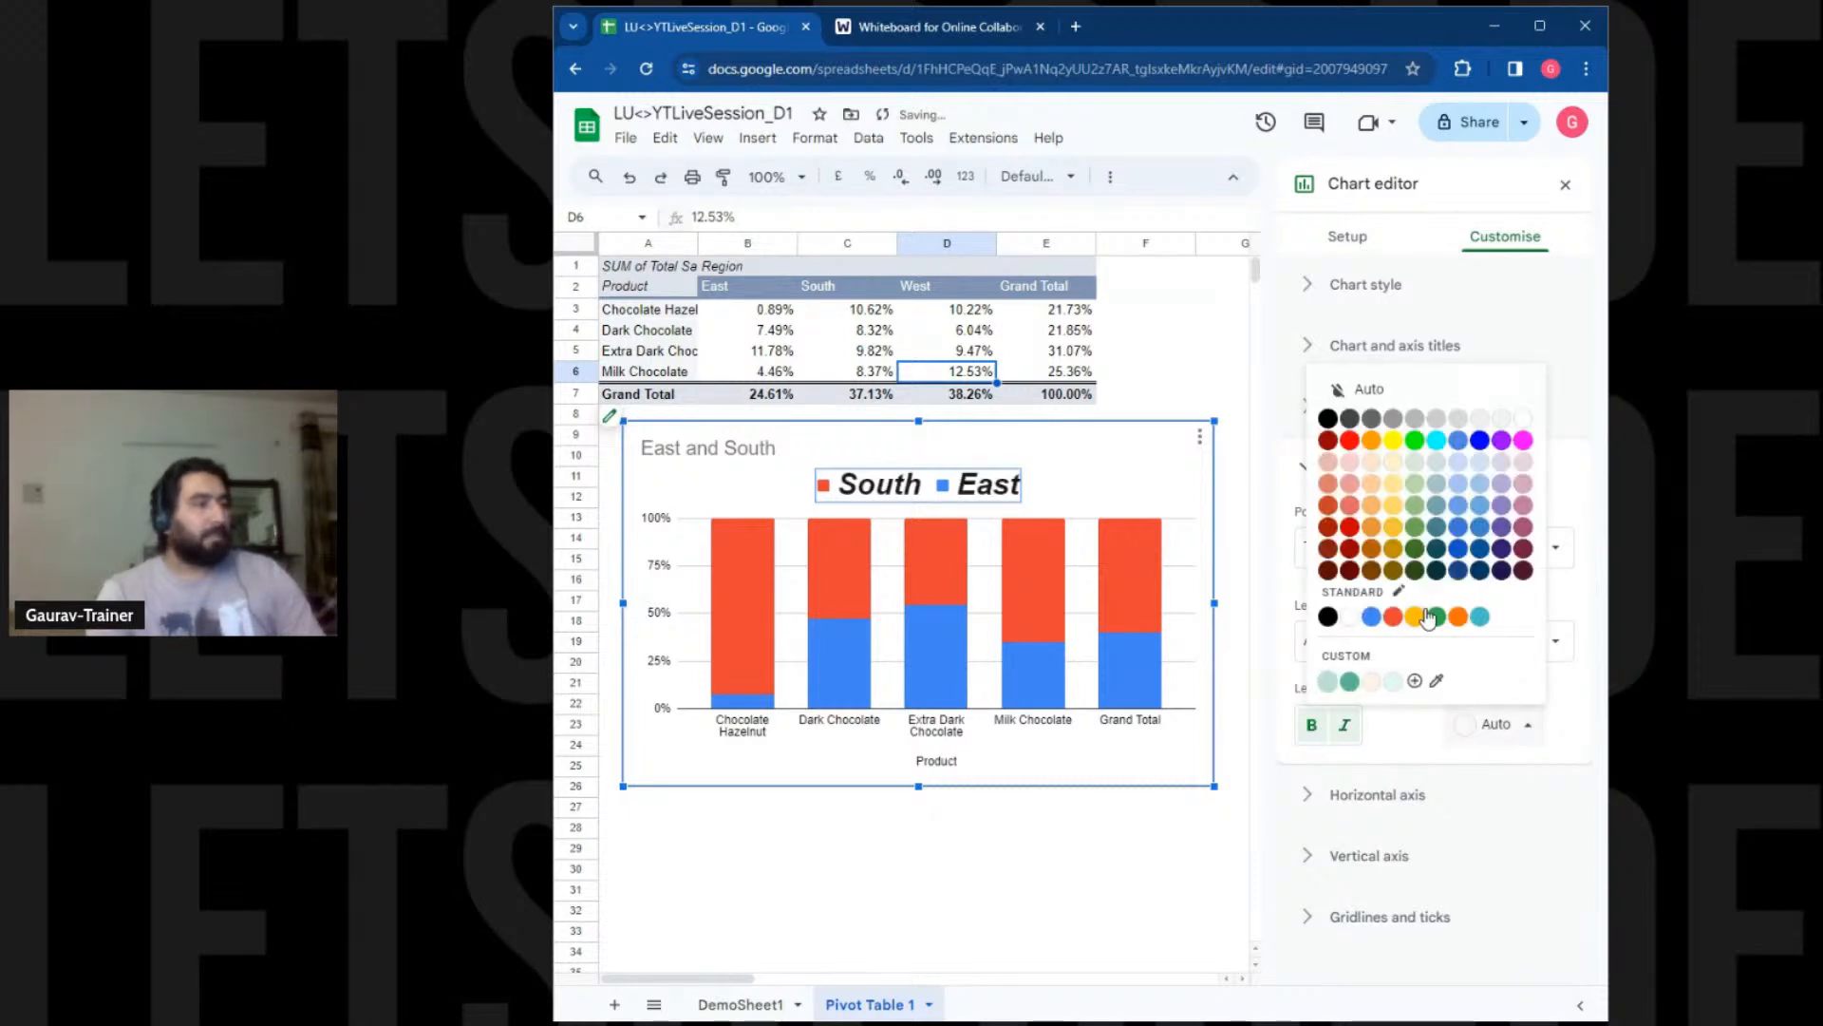
click(1429, 616)
click(1491, 726)
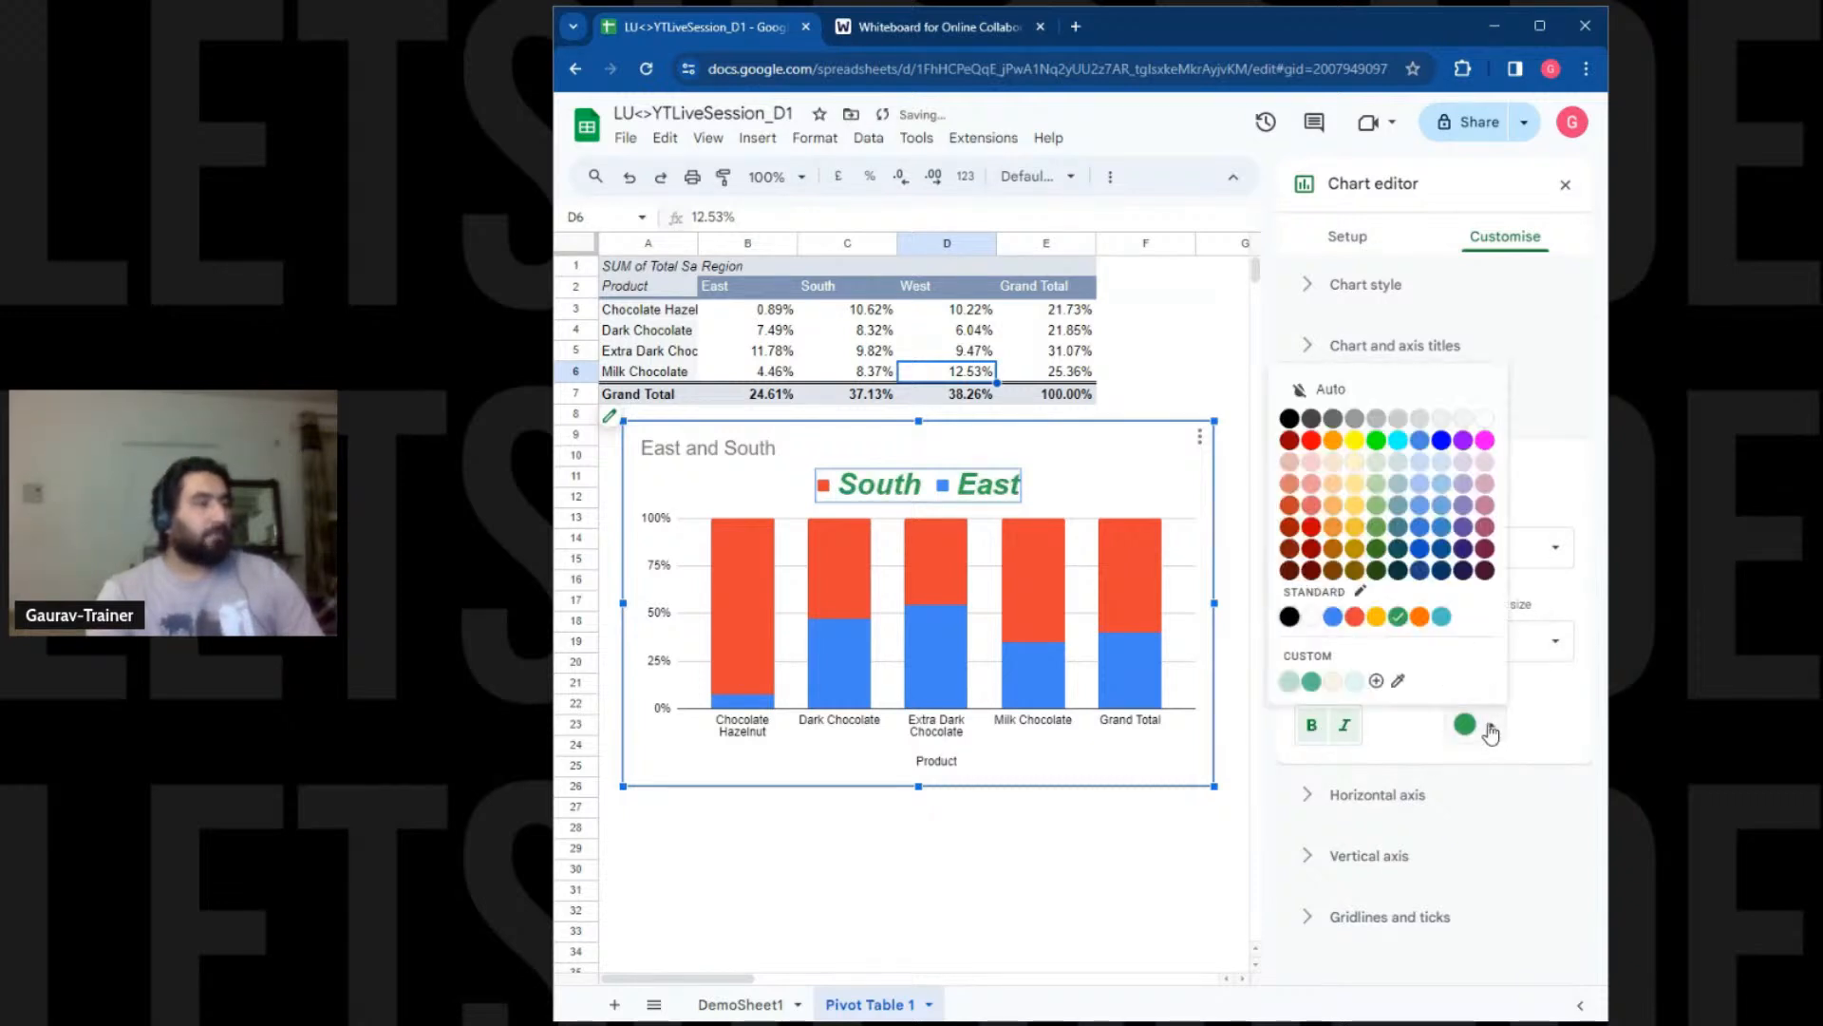
click(1441, 626)
click(1472, 725)
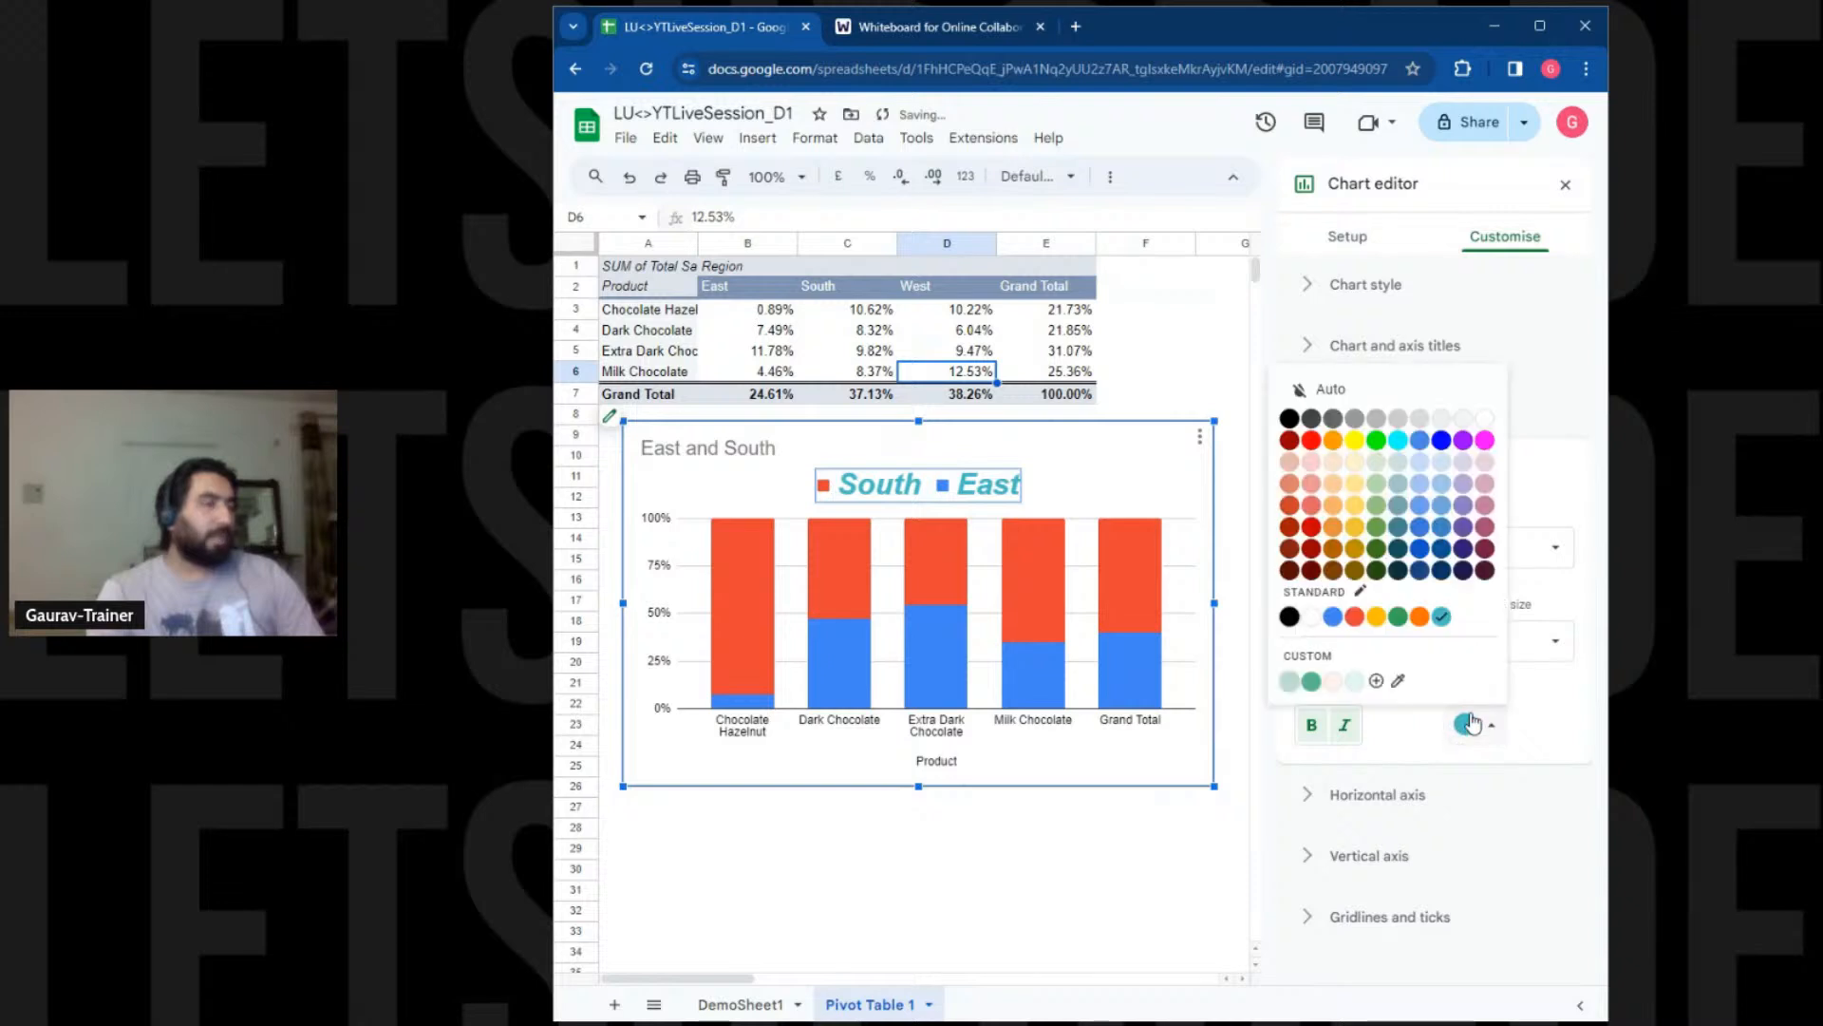
click(1293, 444)
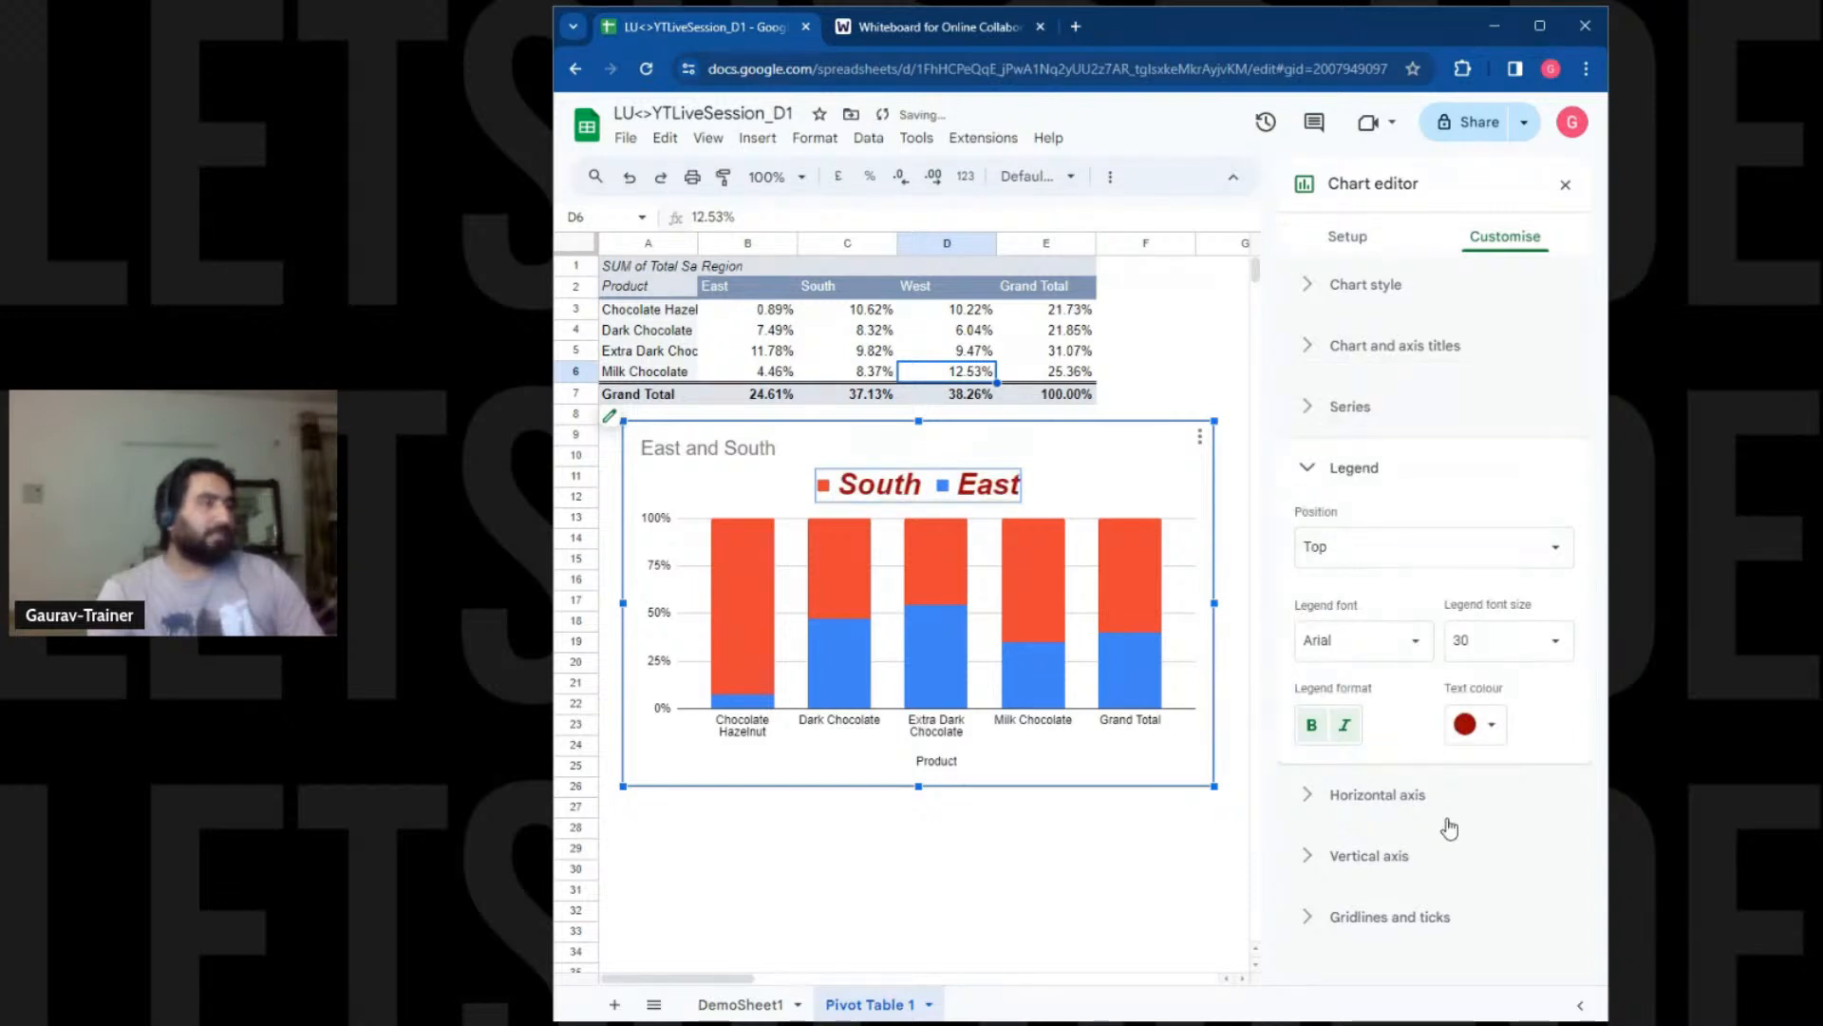
Set the horizontal axis label font to Sans Serif, try label sizes 18 and 10, and set the size to 14
click(1341, 797)
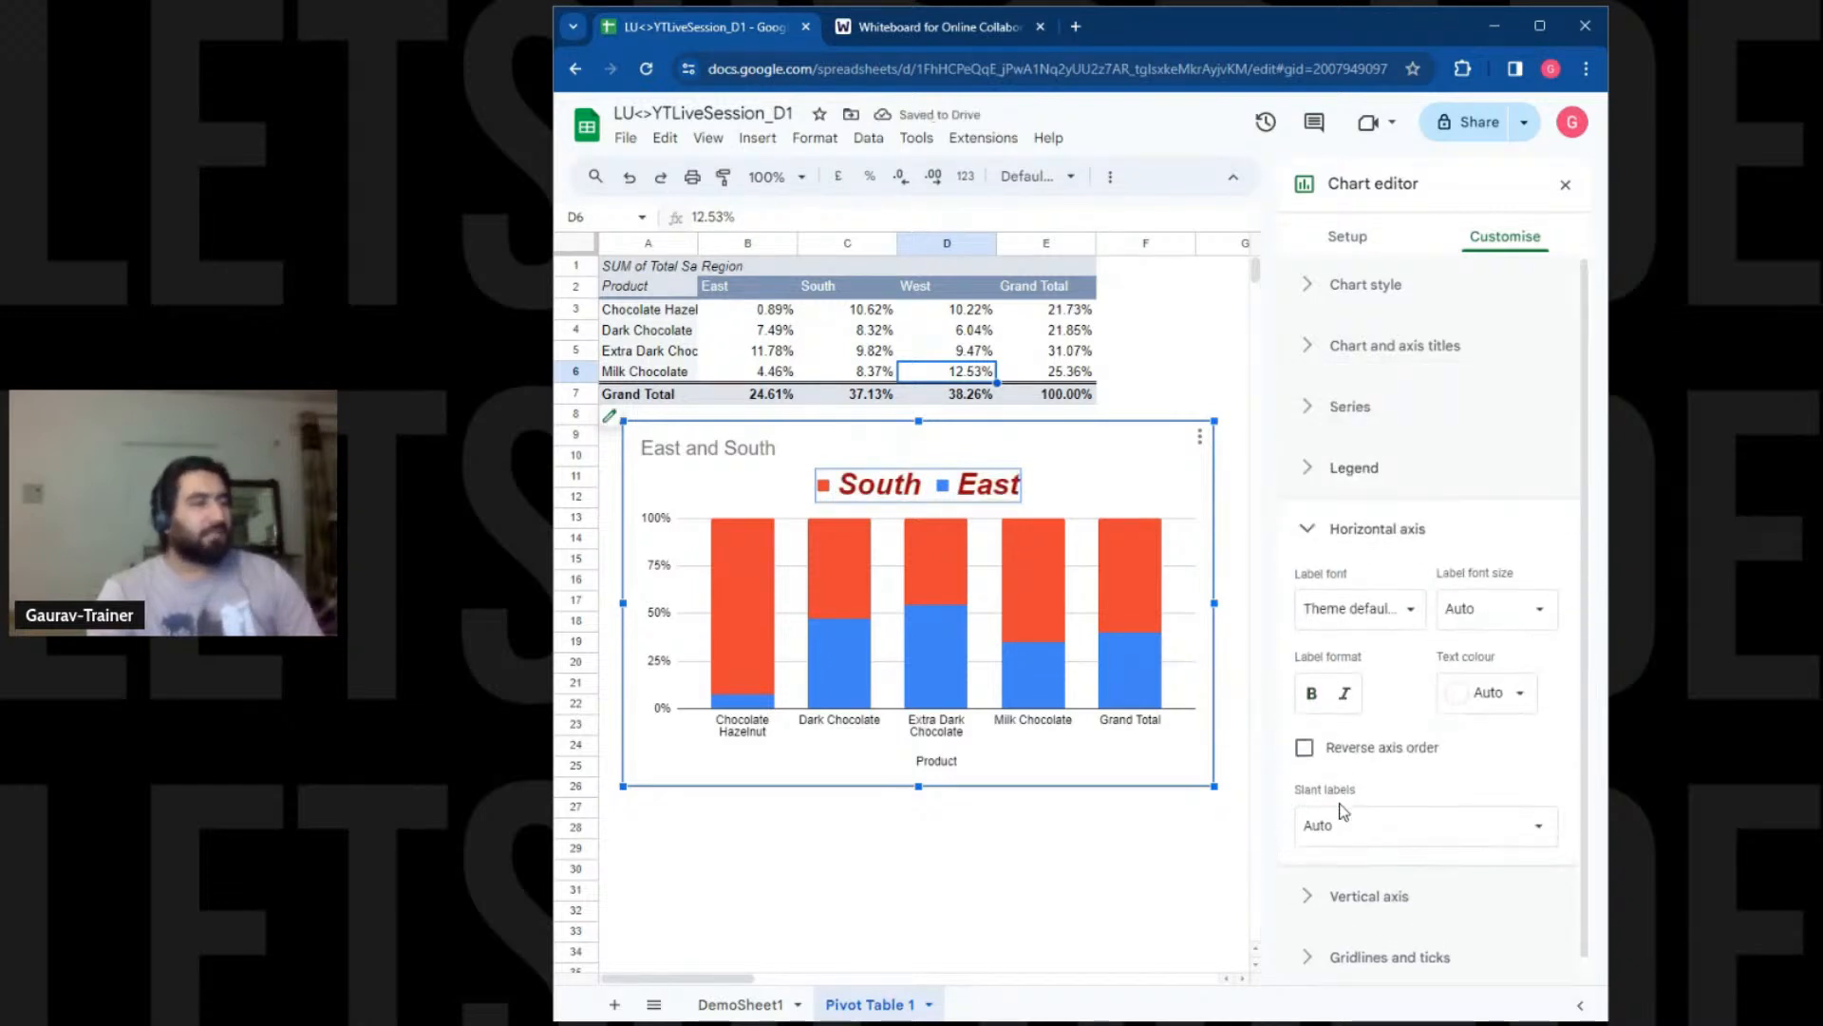
click(1400, 610)
click(1381, 668)
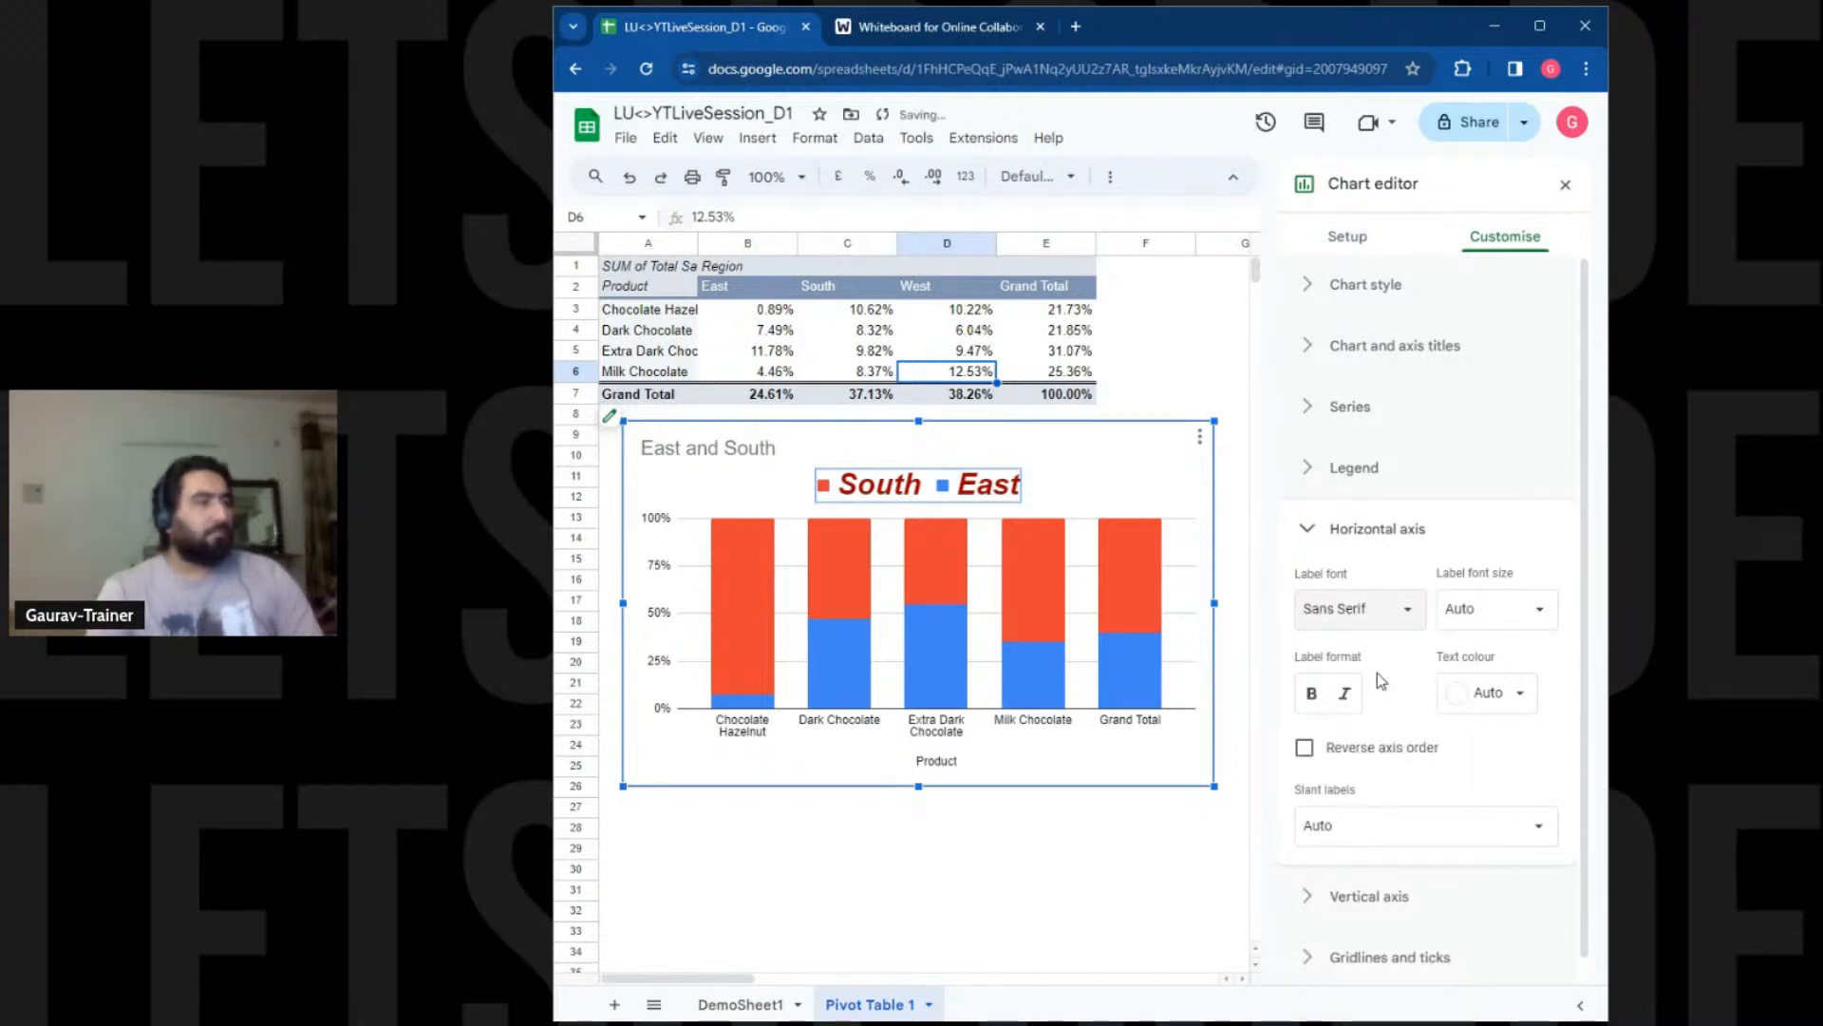
click(1467, 613)
click(1473, 814)
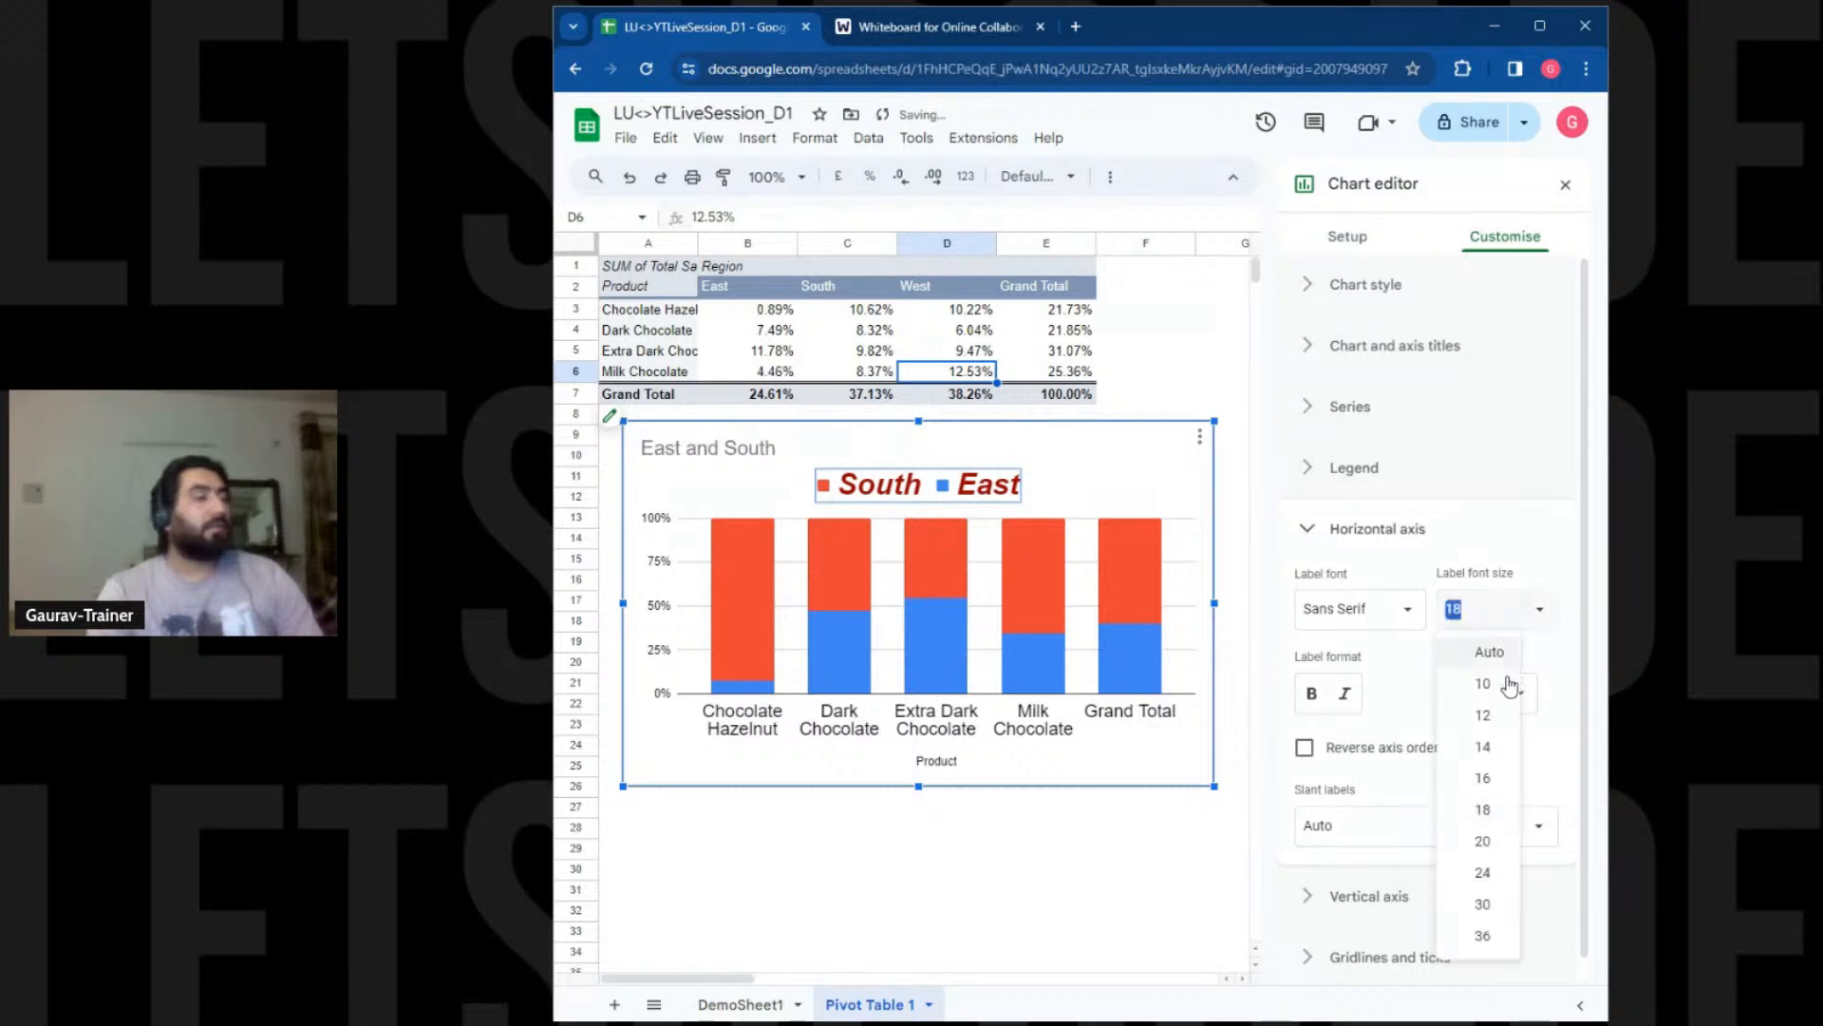
click(1503, 697)
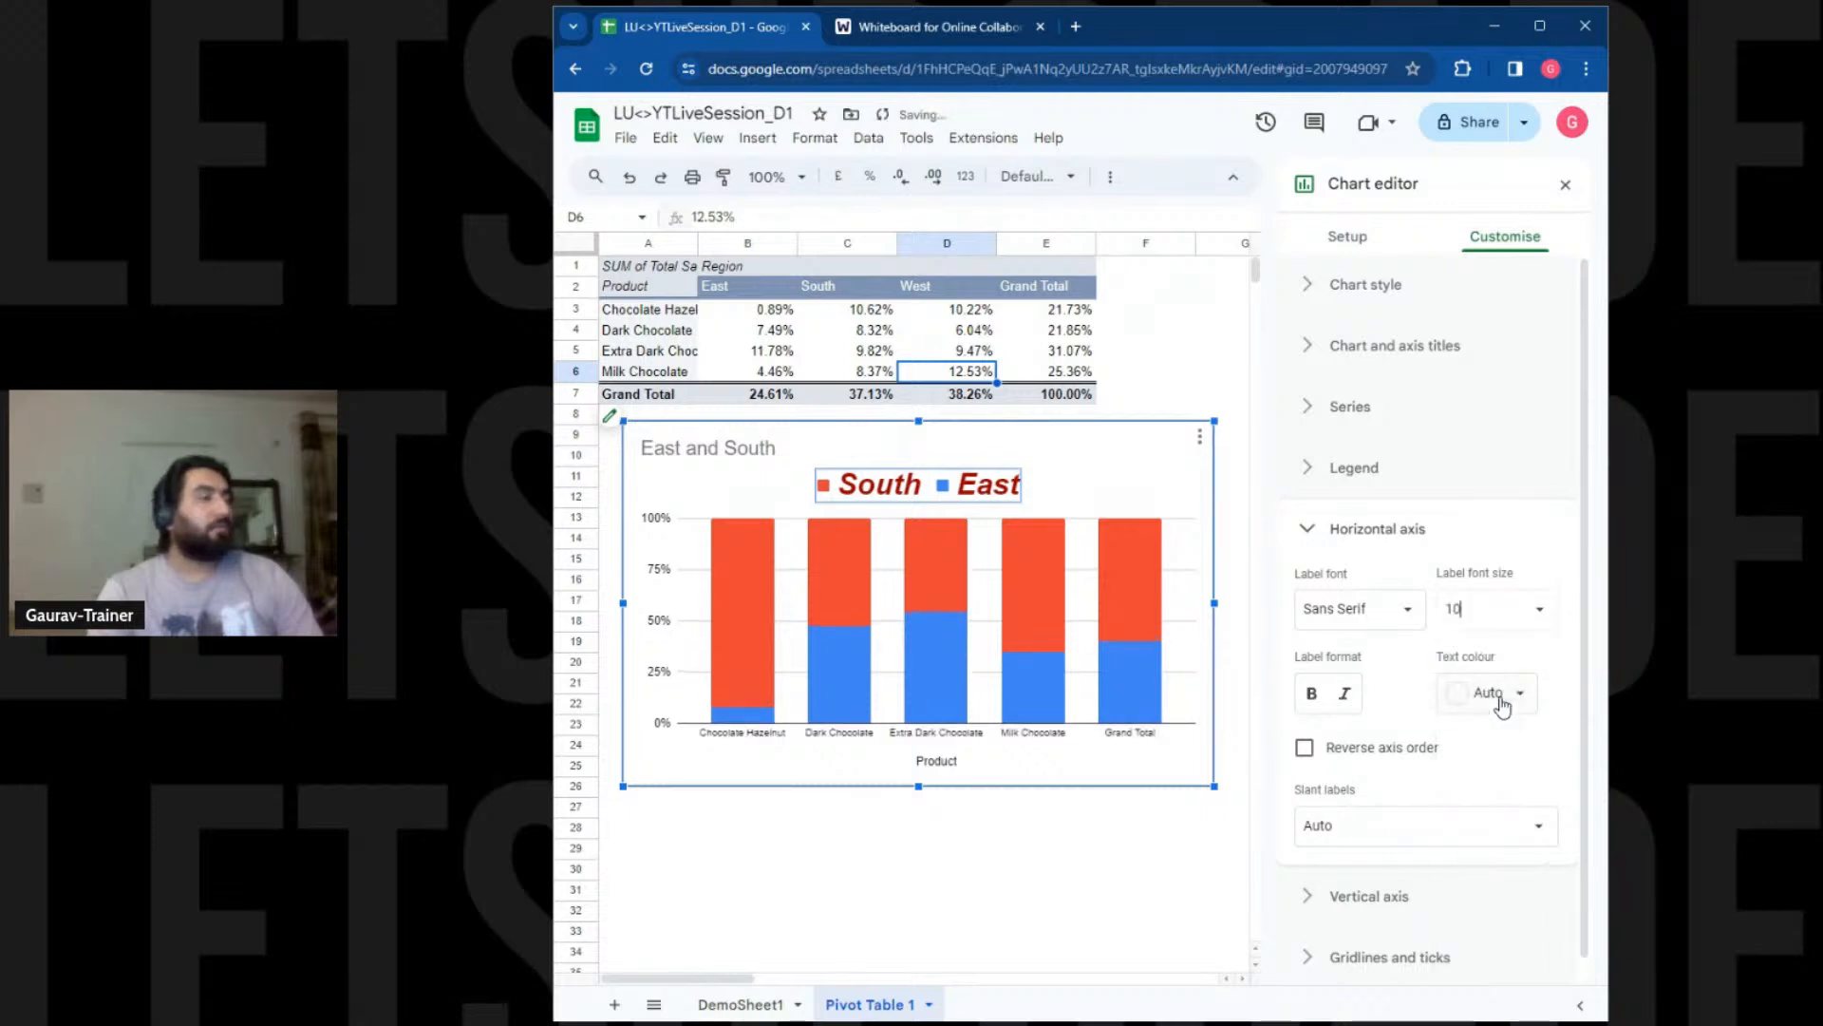
click(1537, 612)
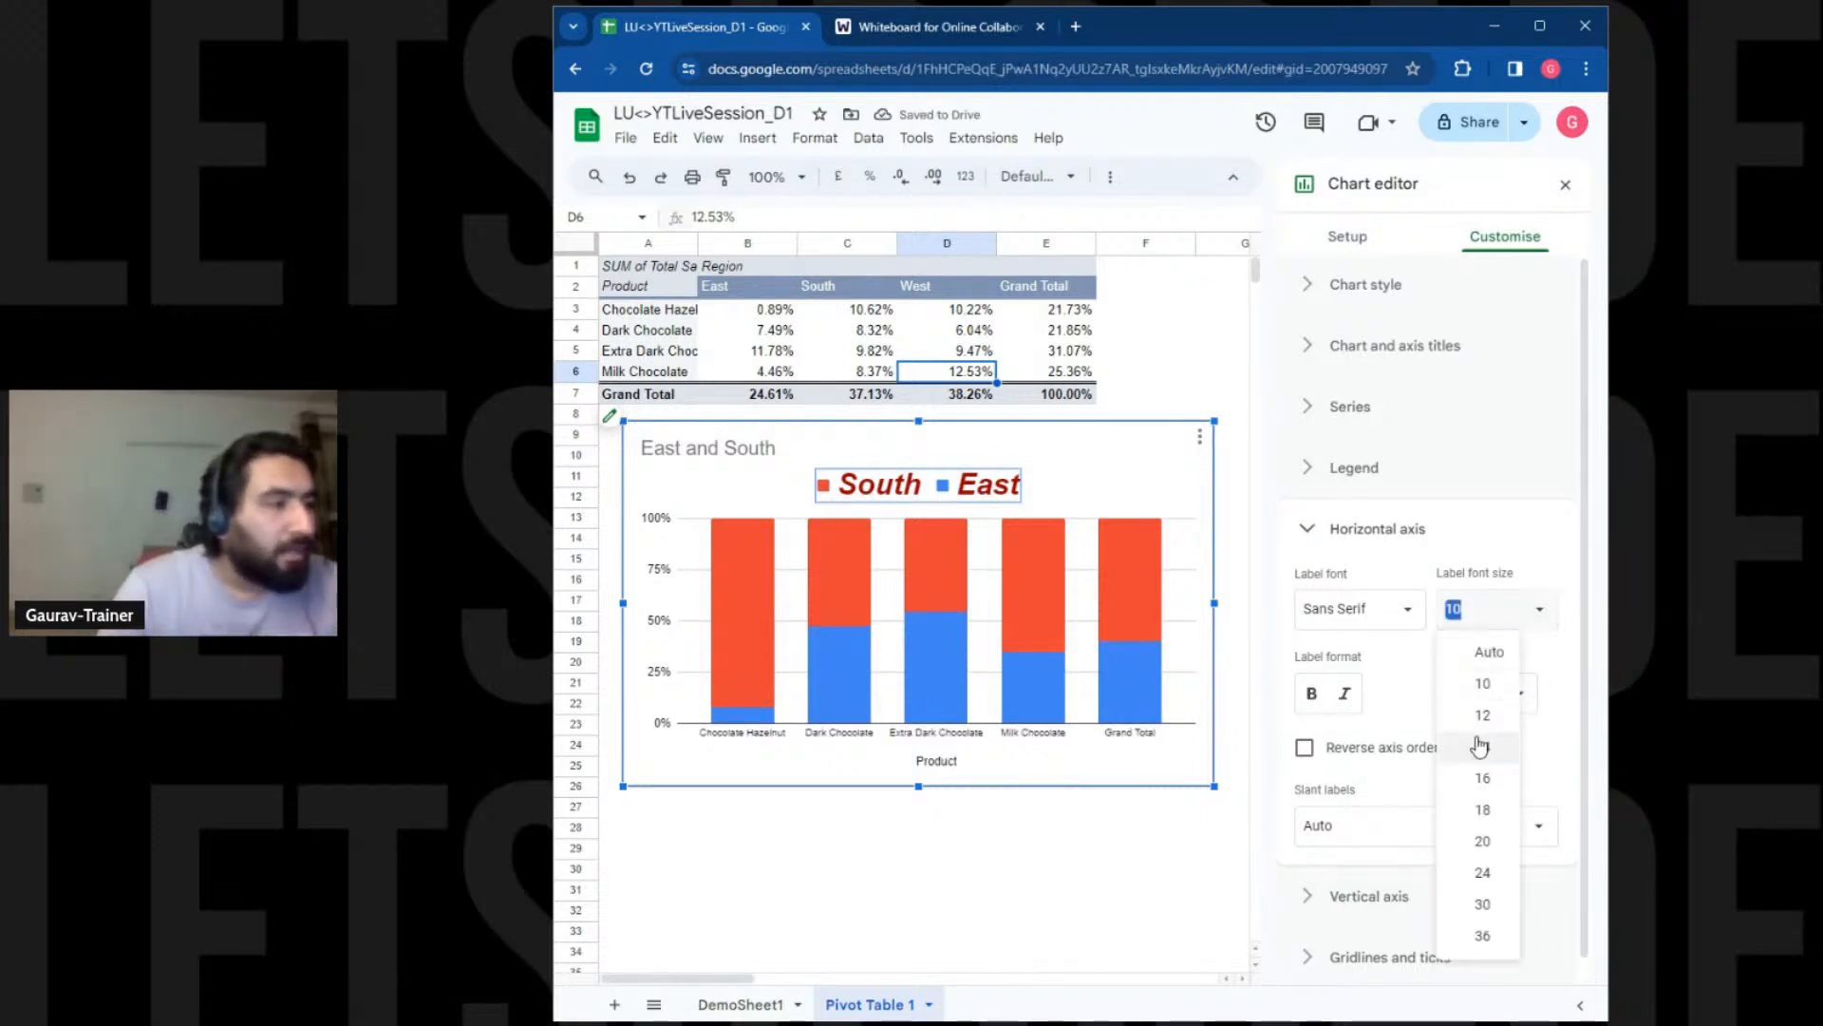
click(1478, 747)
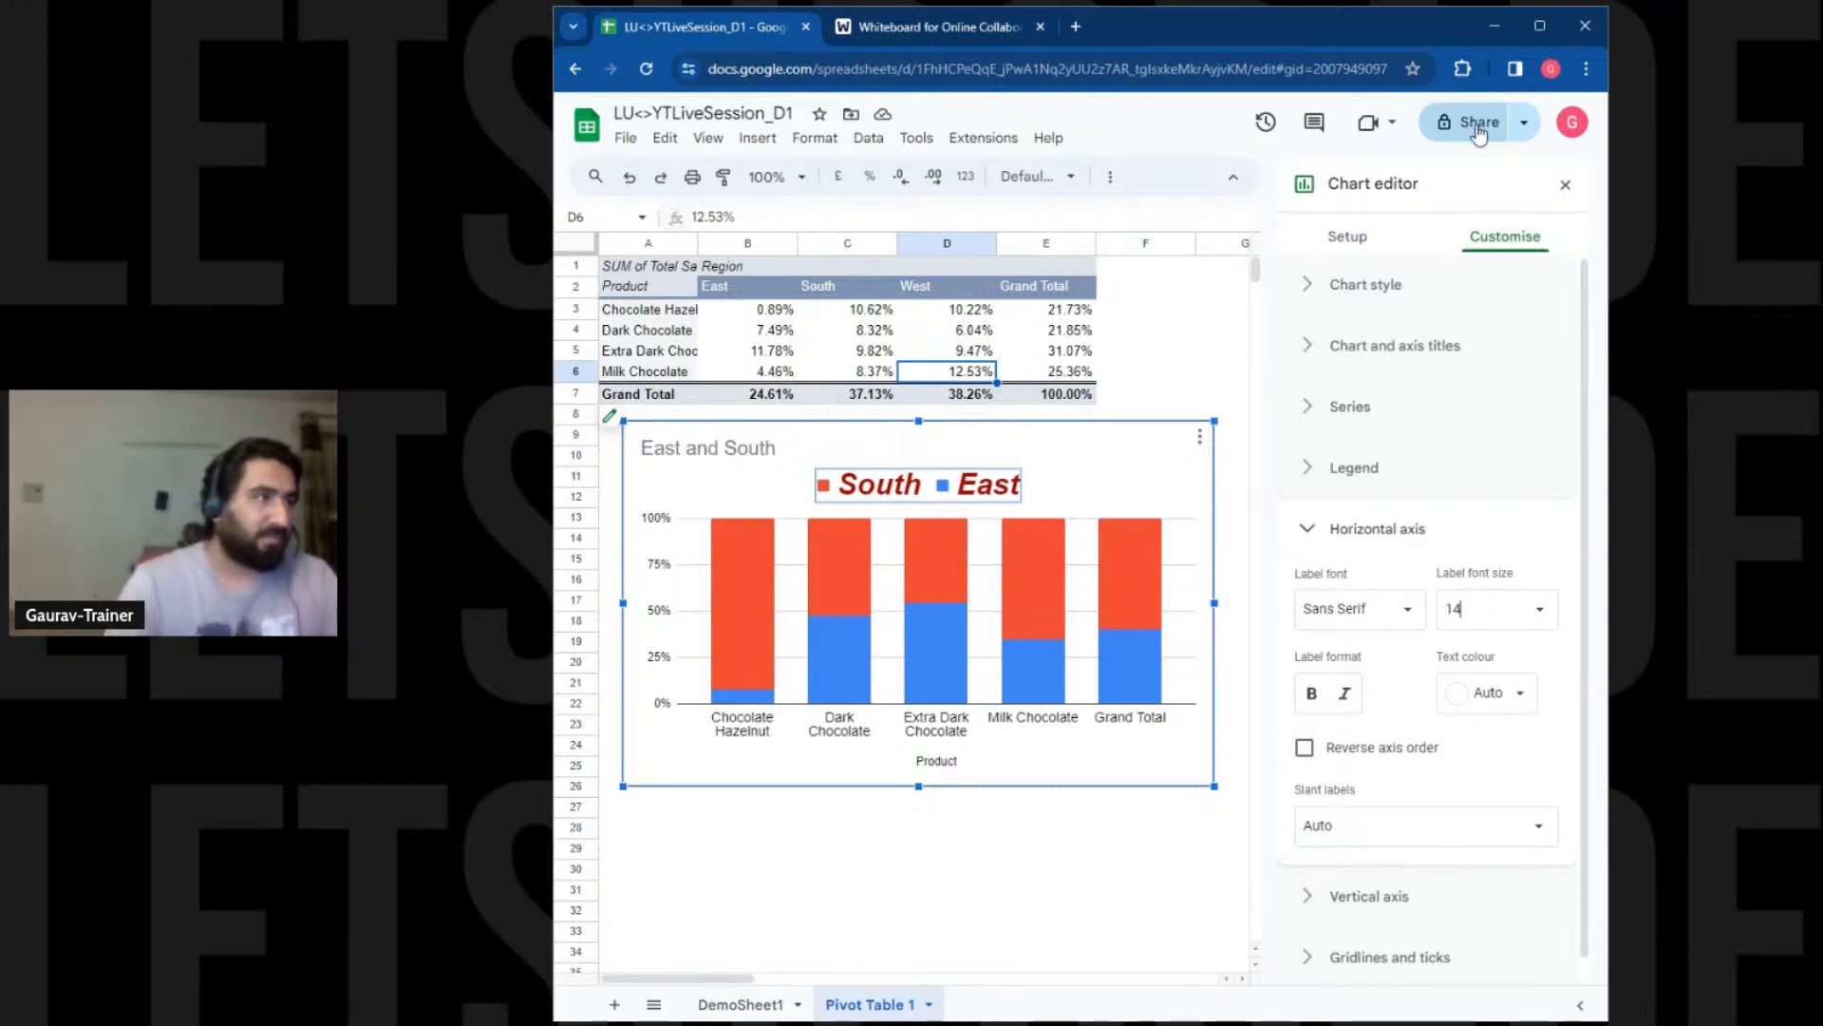
Review the chart's vertical axis settings, its options for combining ranges and its data range
scroll(1443, 769, down, 1)
click(1369, 872)
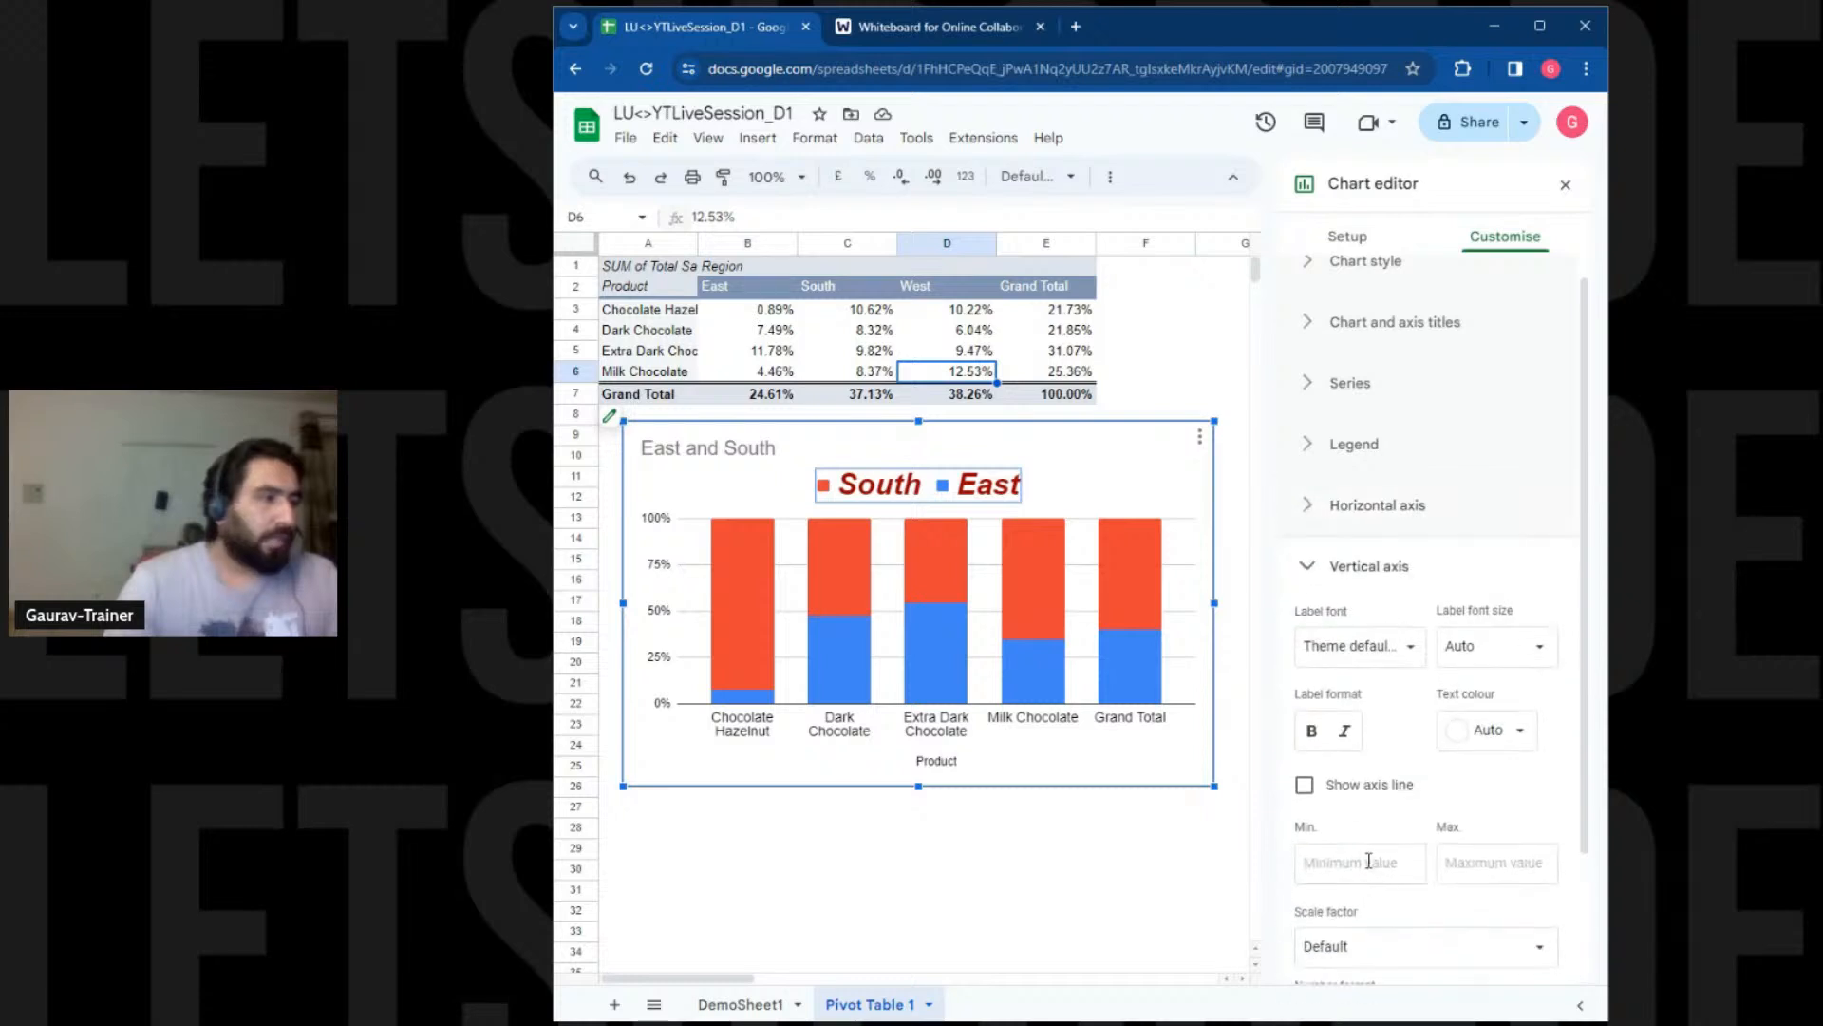
scroll(1374, 611, down, 2)
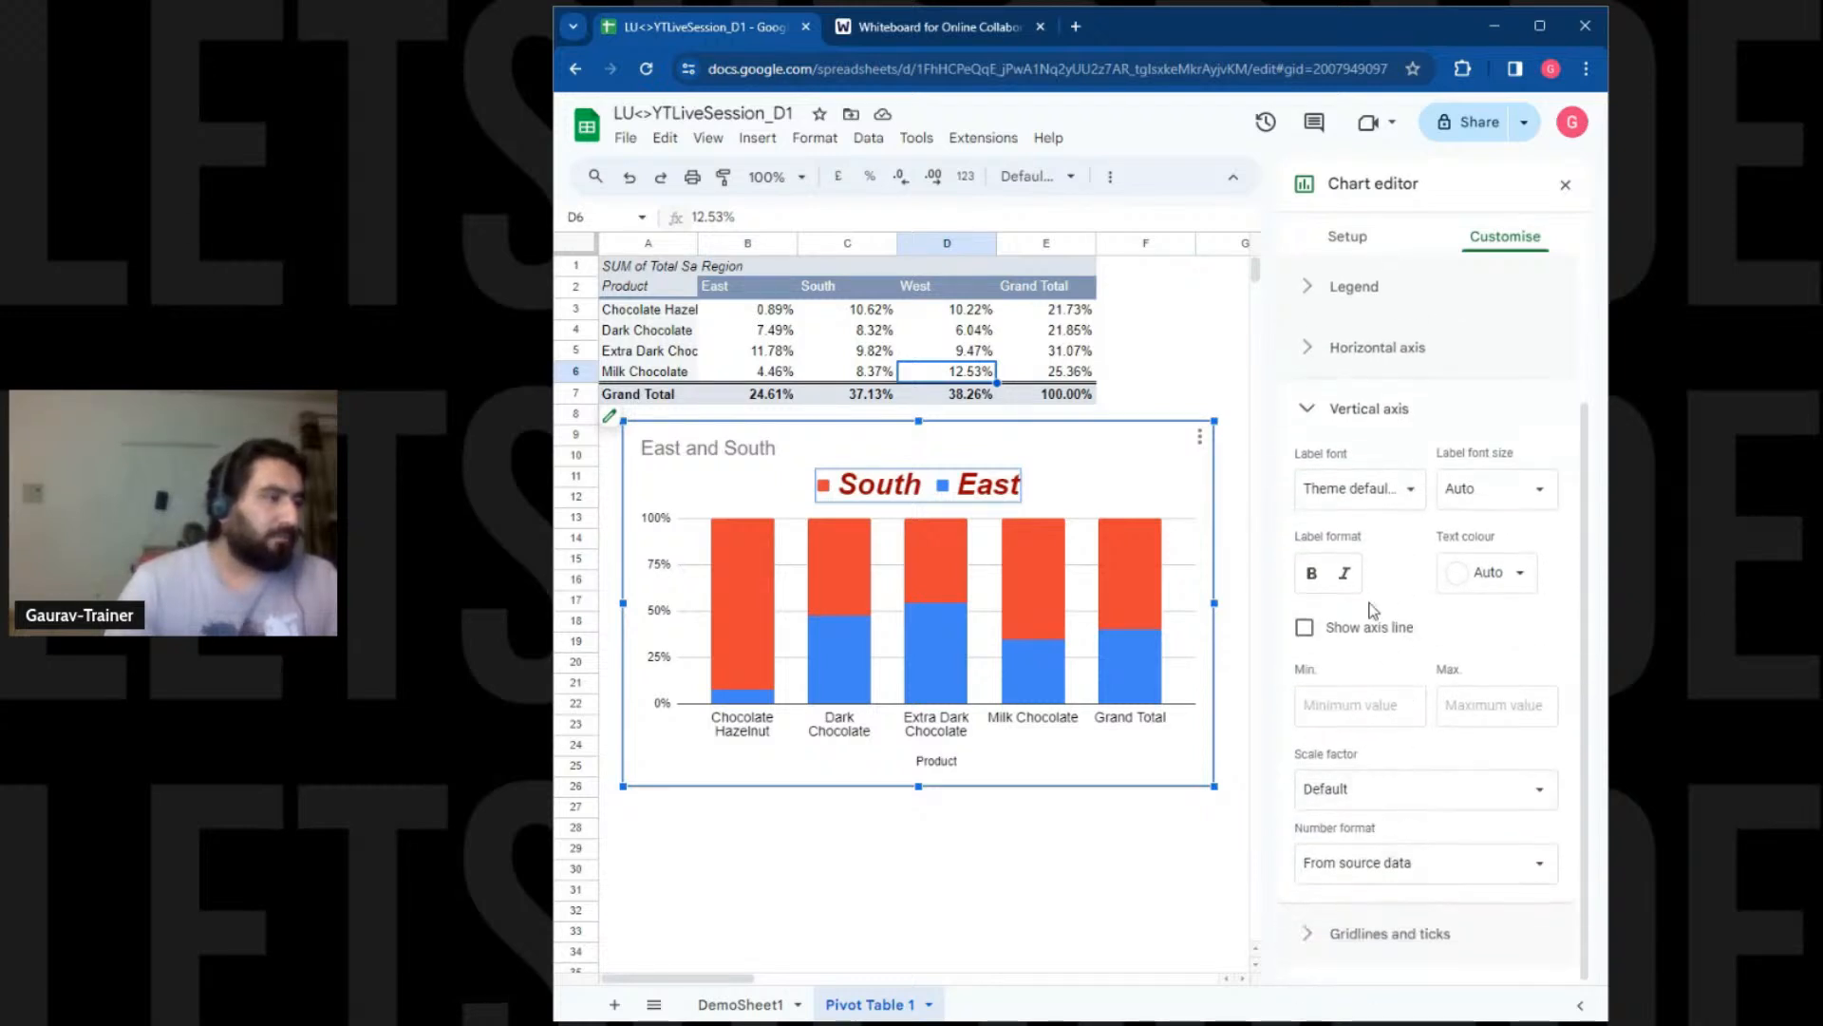
click(1377, 243)
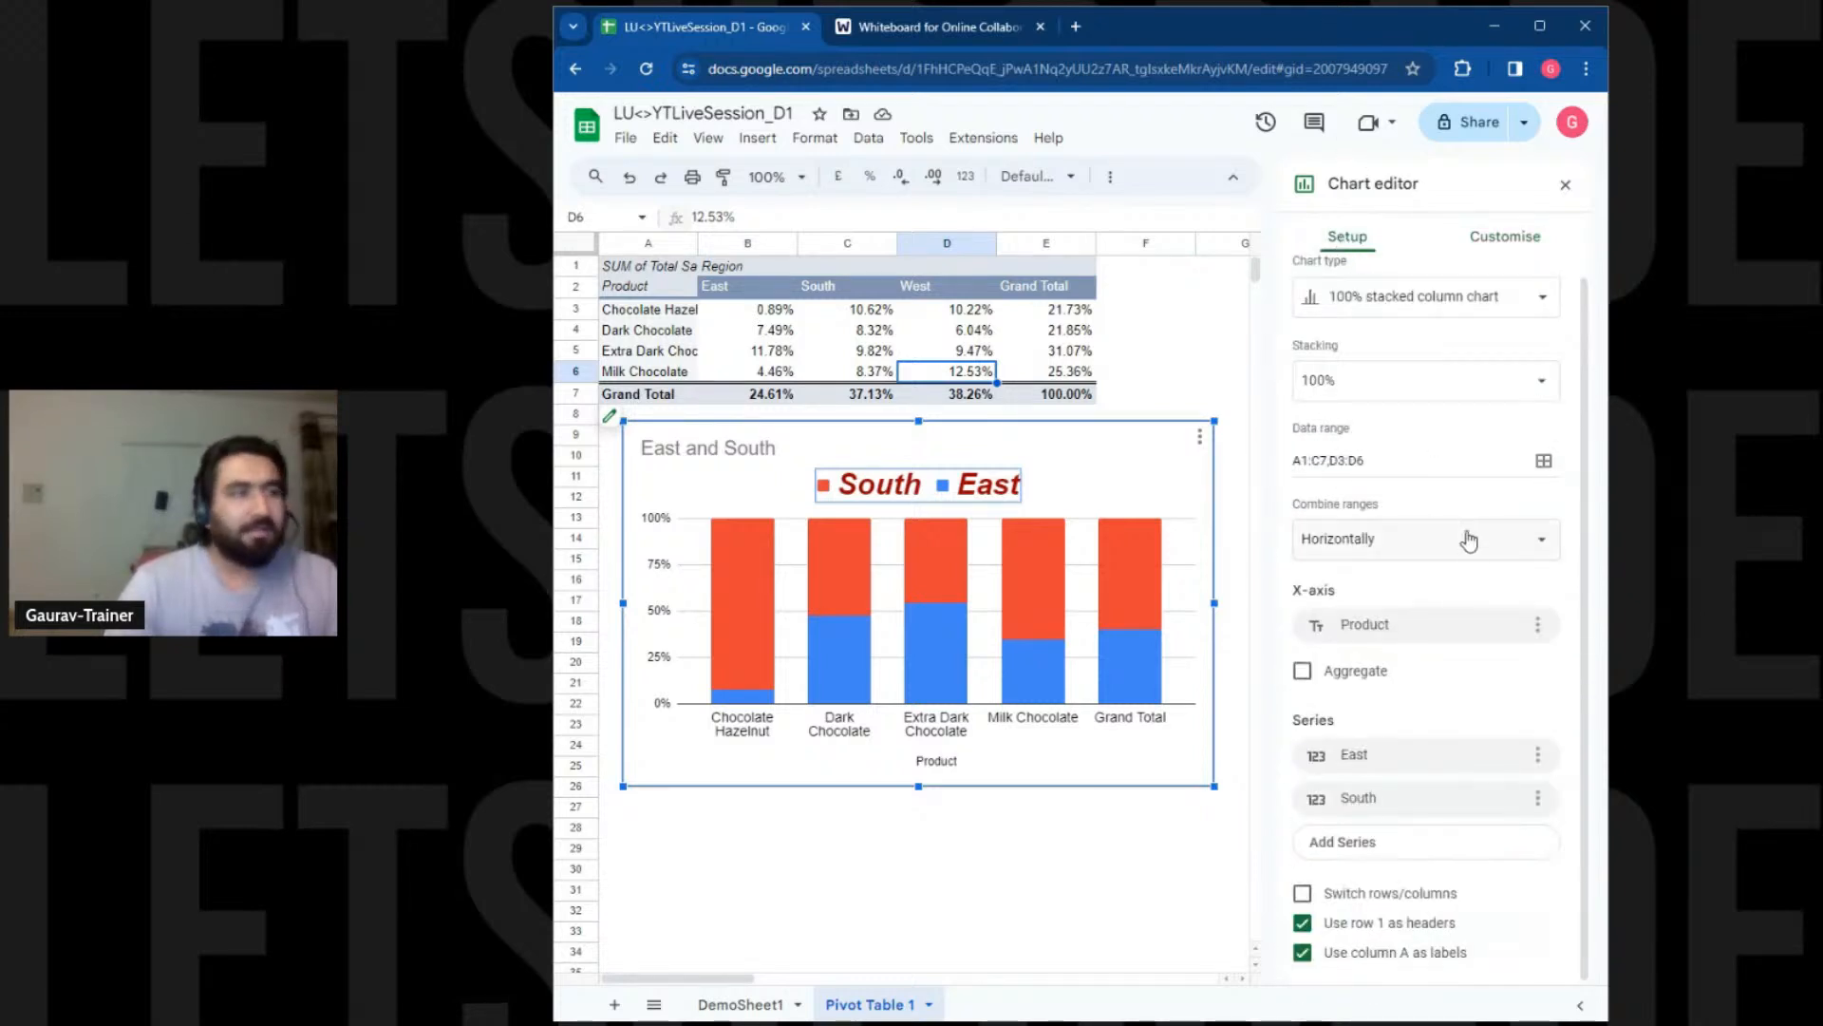
scroll(1368, 613, up, 1)
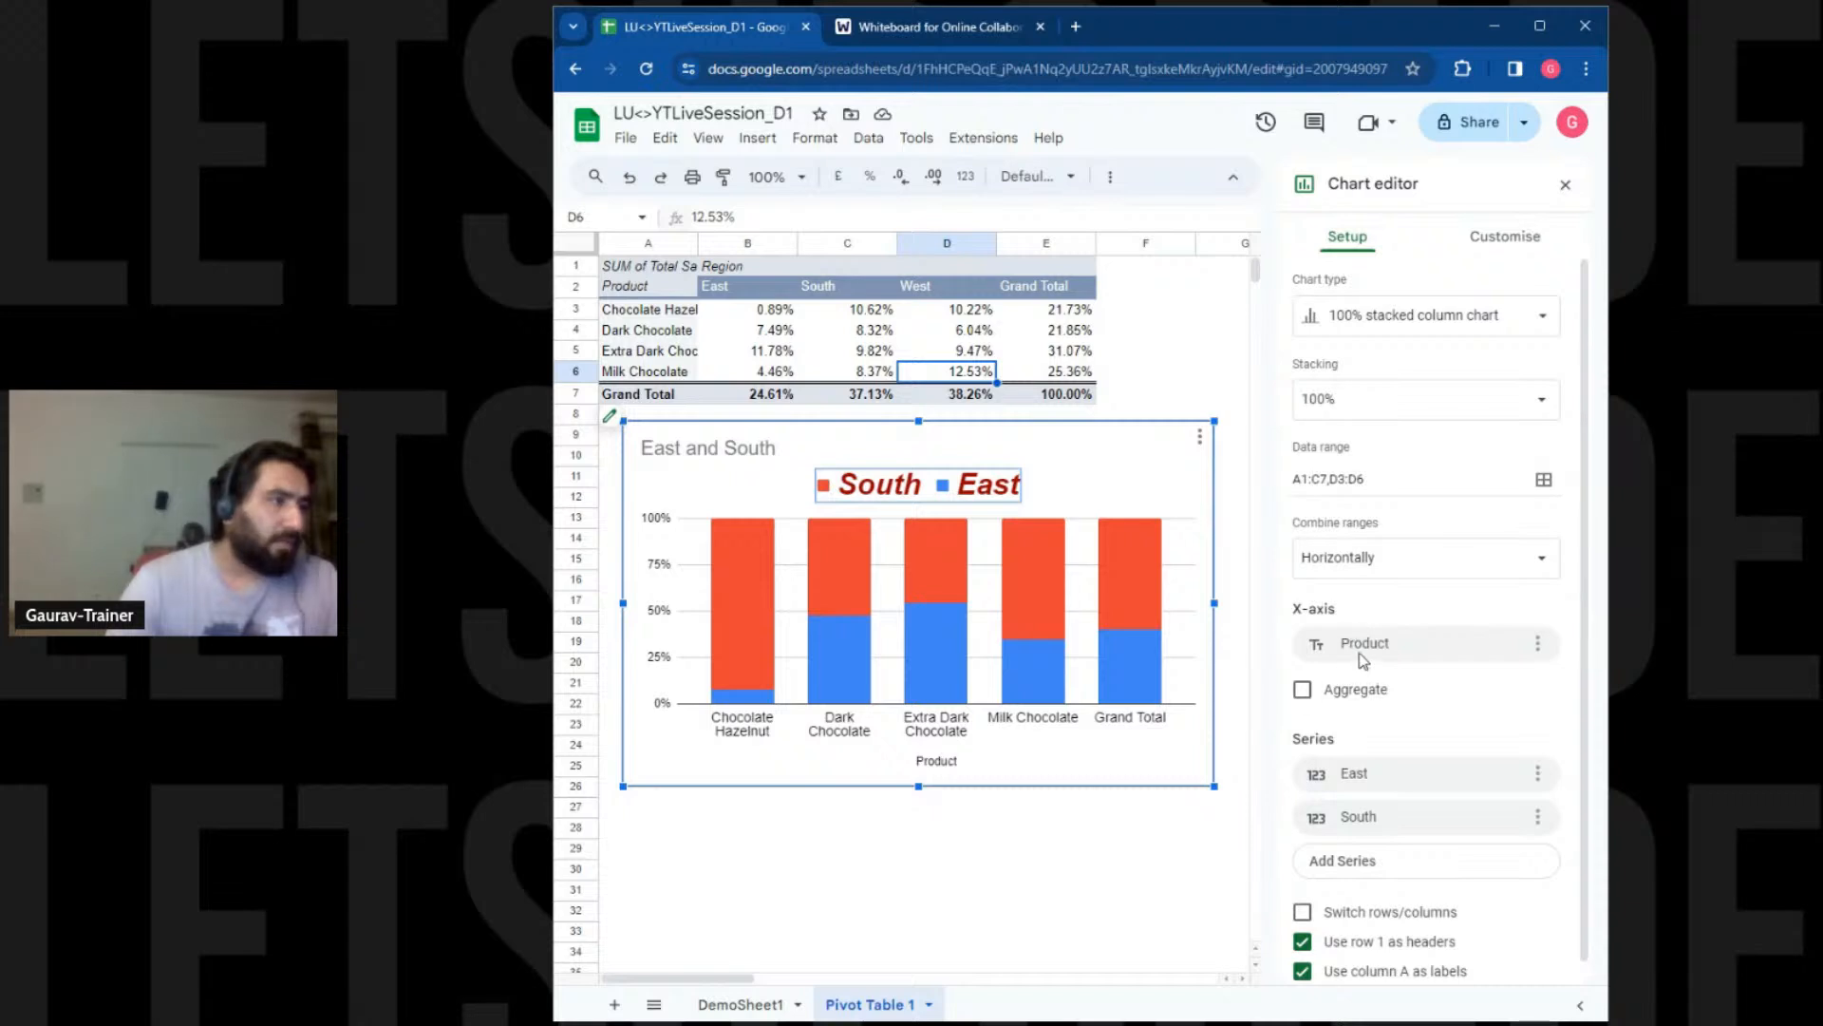
click(1346, 566)
click(1404, 558)
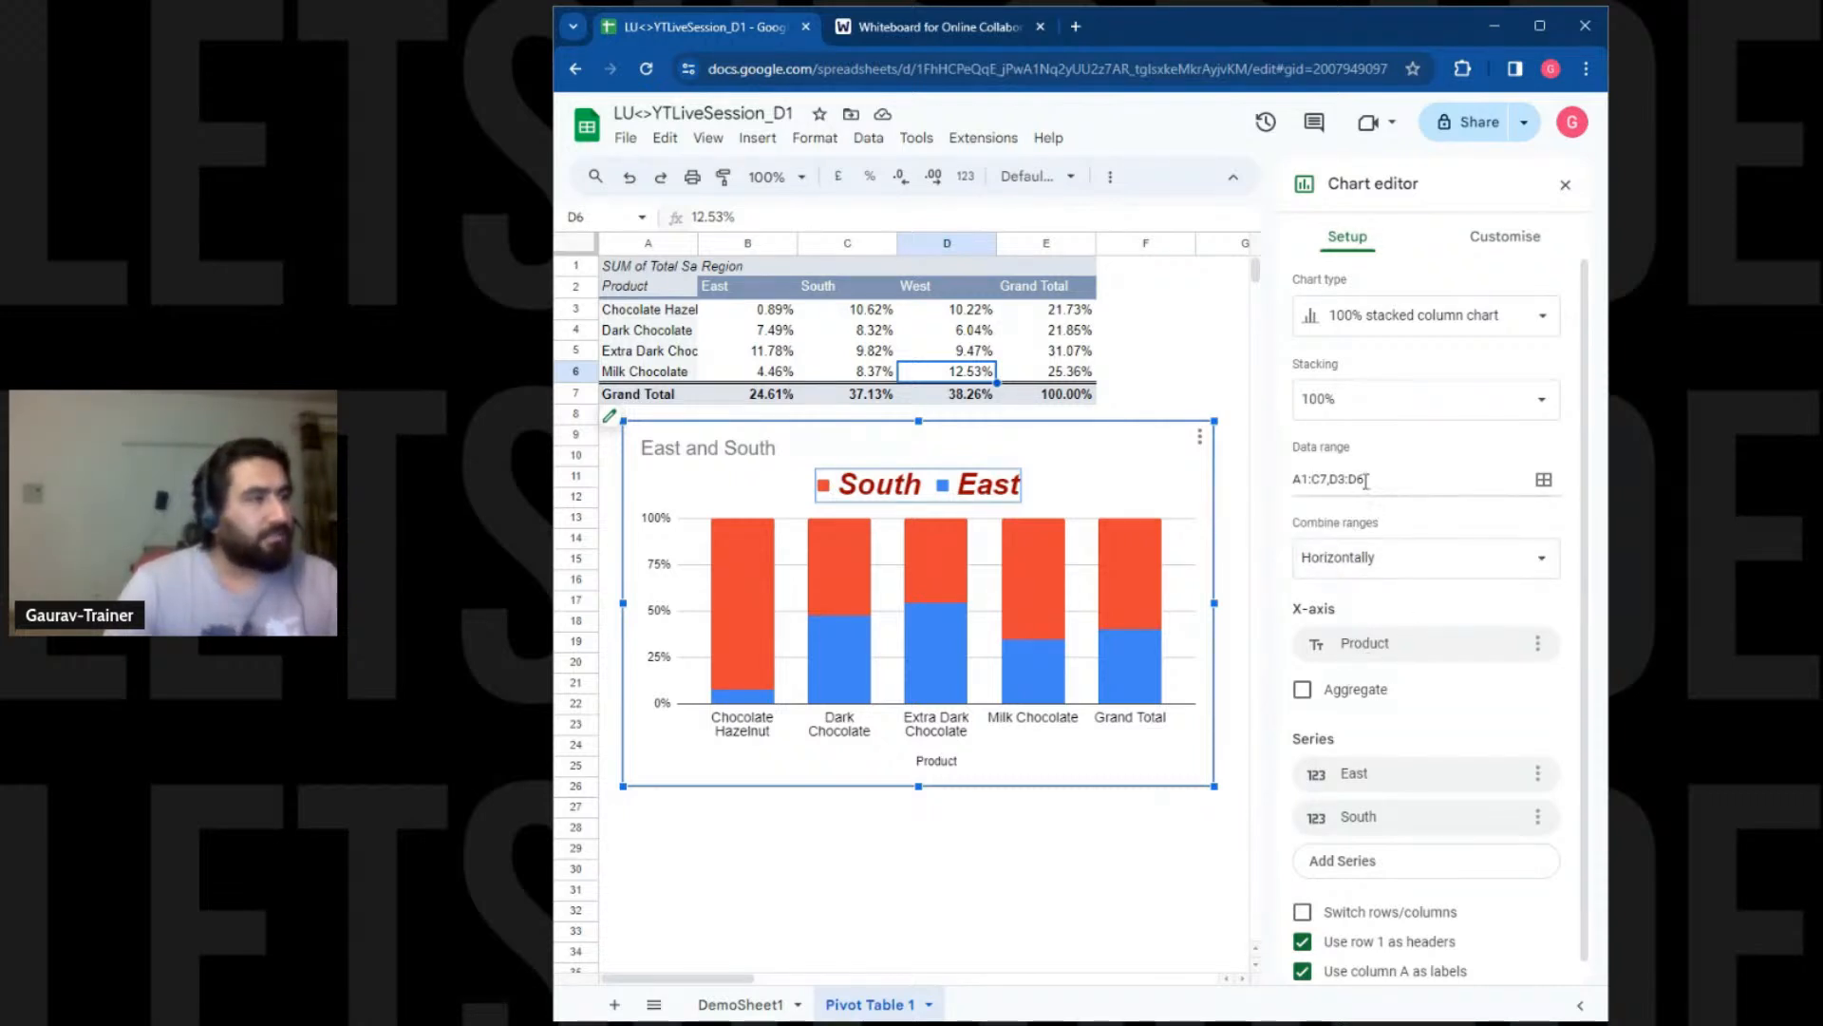
drag(1370, 480, 1274, 488)
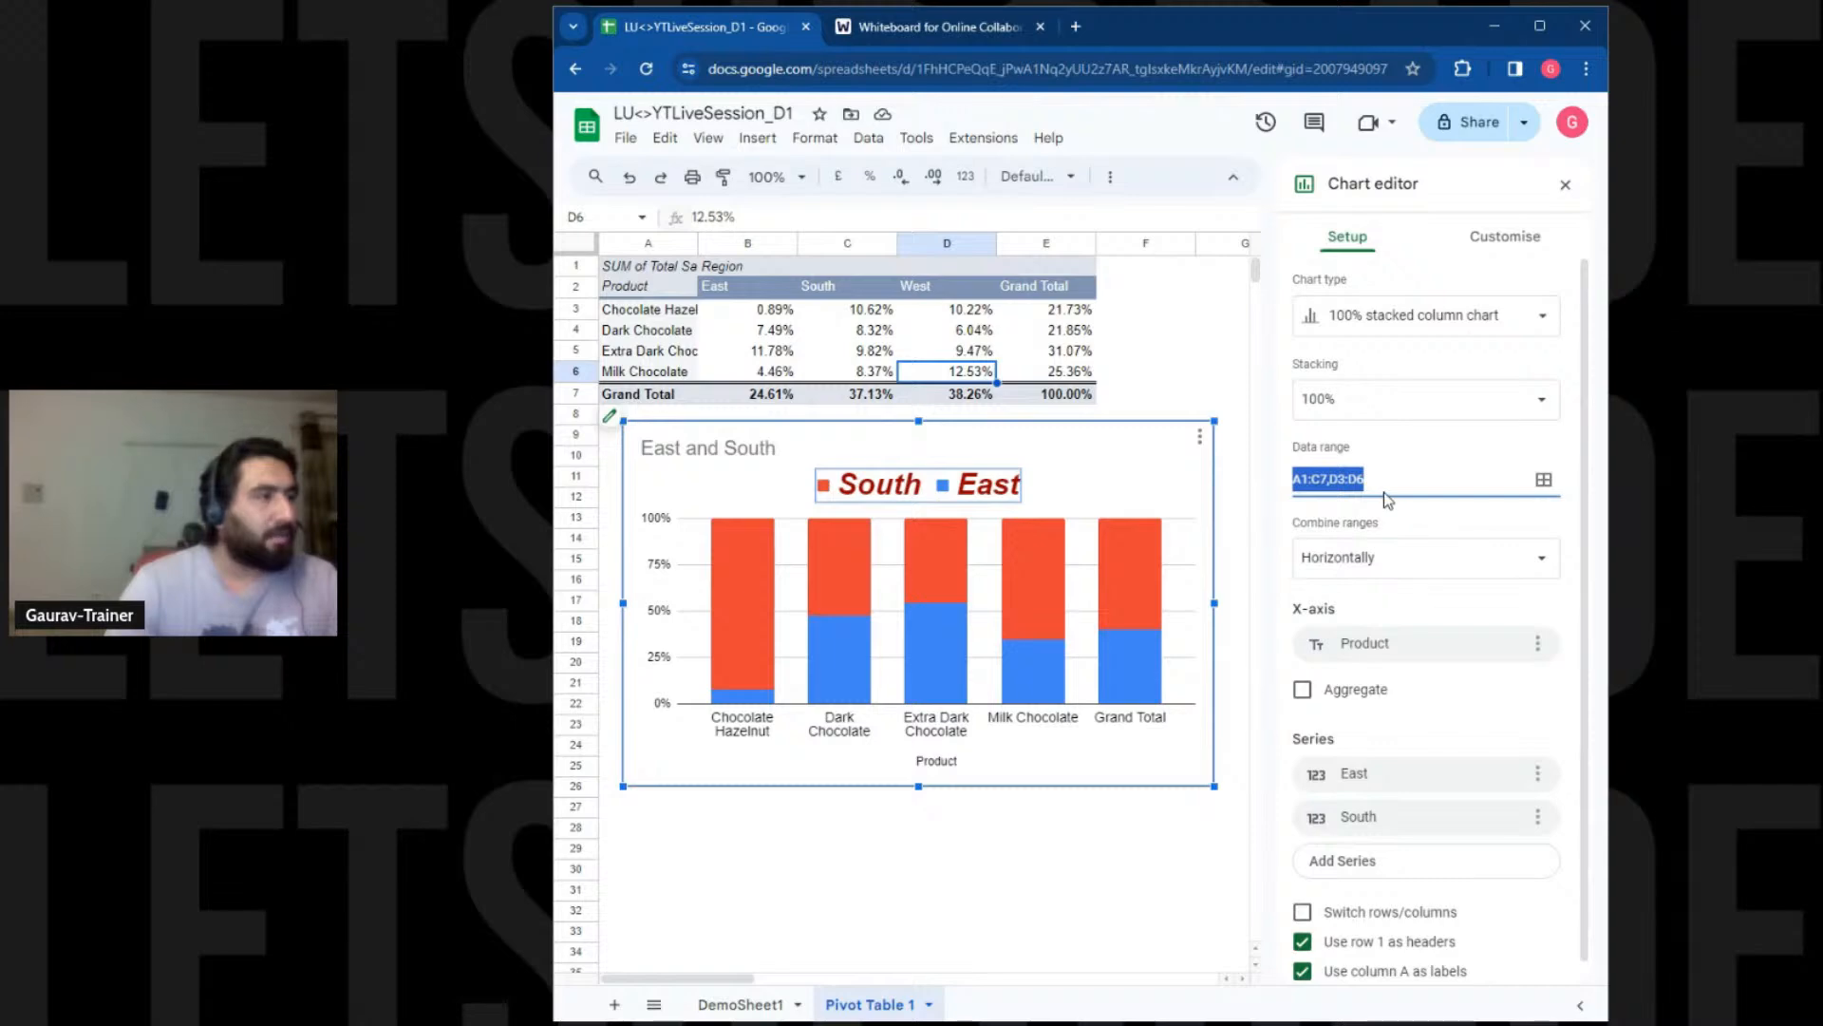
Try Standard, None and 100% stacking on the column chart, and set its stacking to None
click(1386, 401)
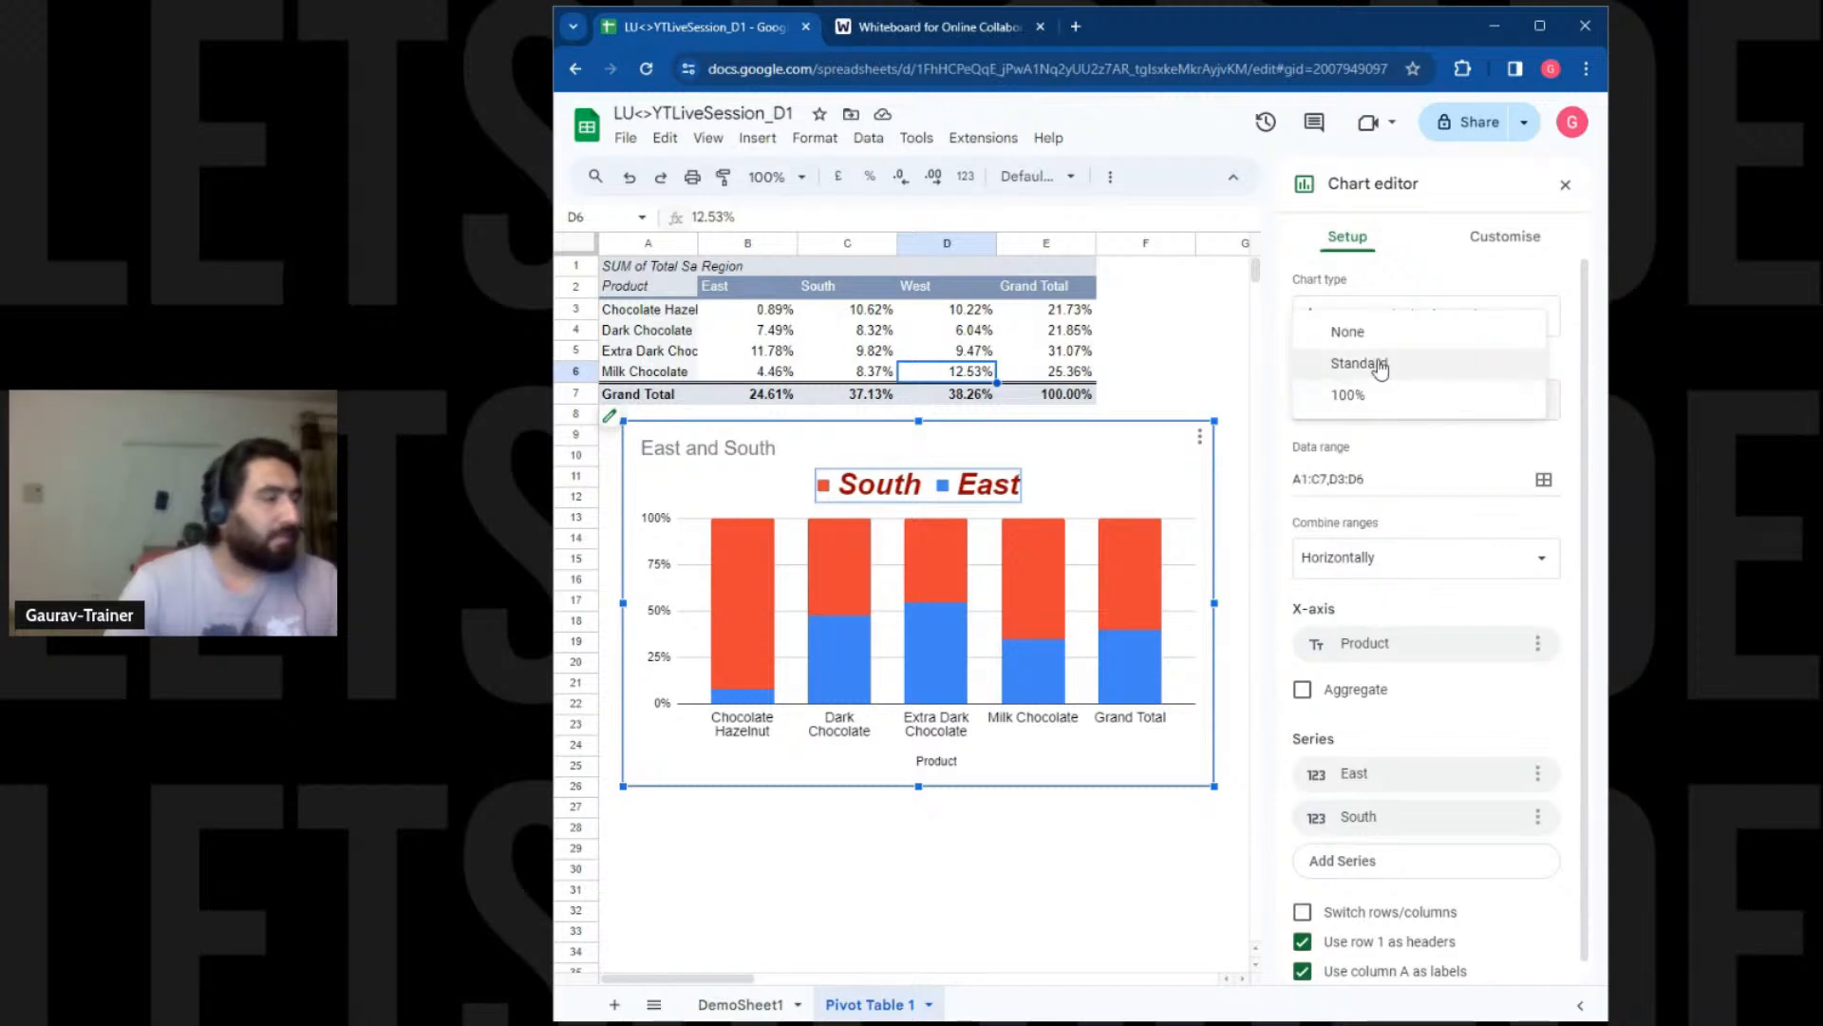
click(1379, 363)
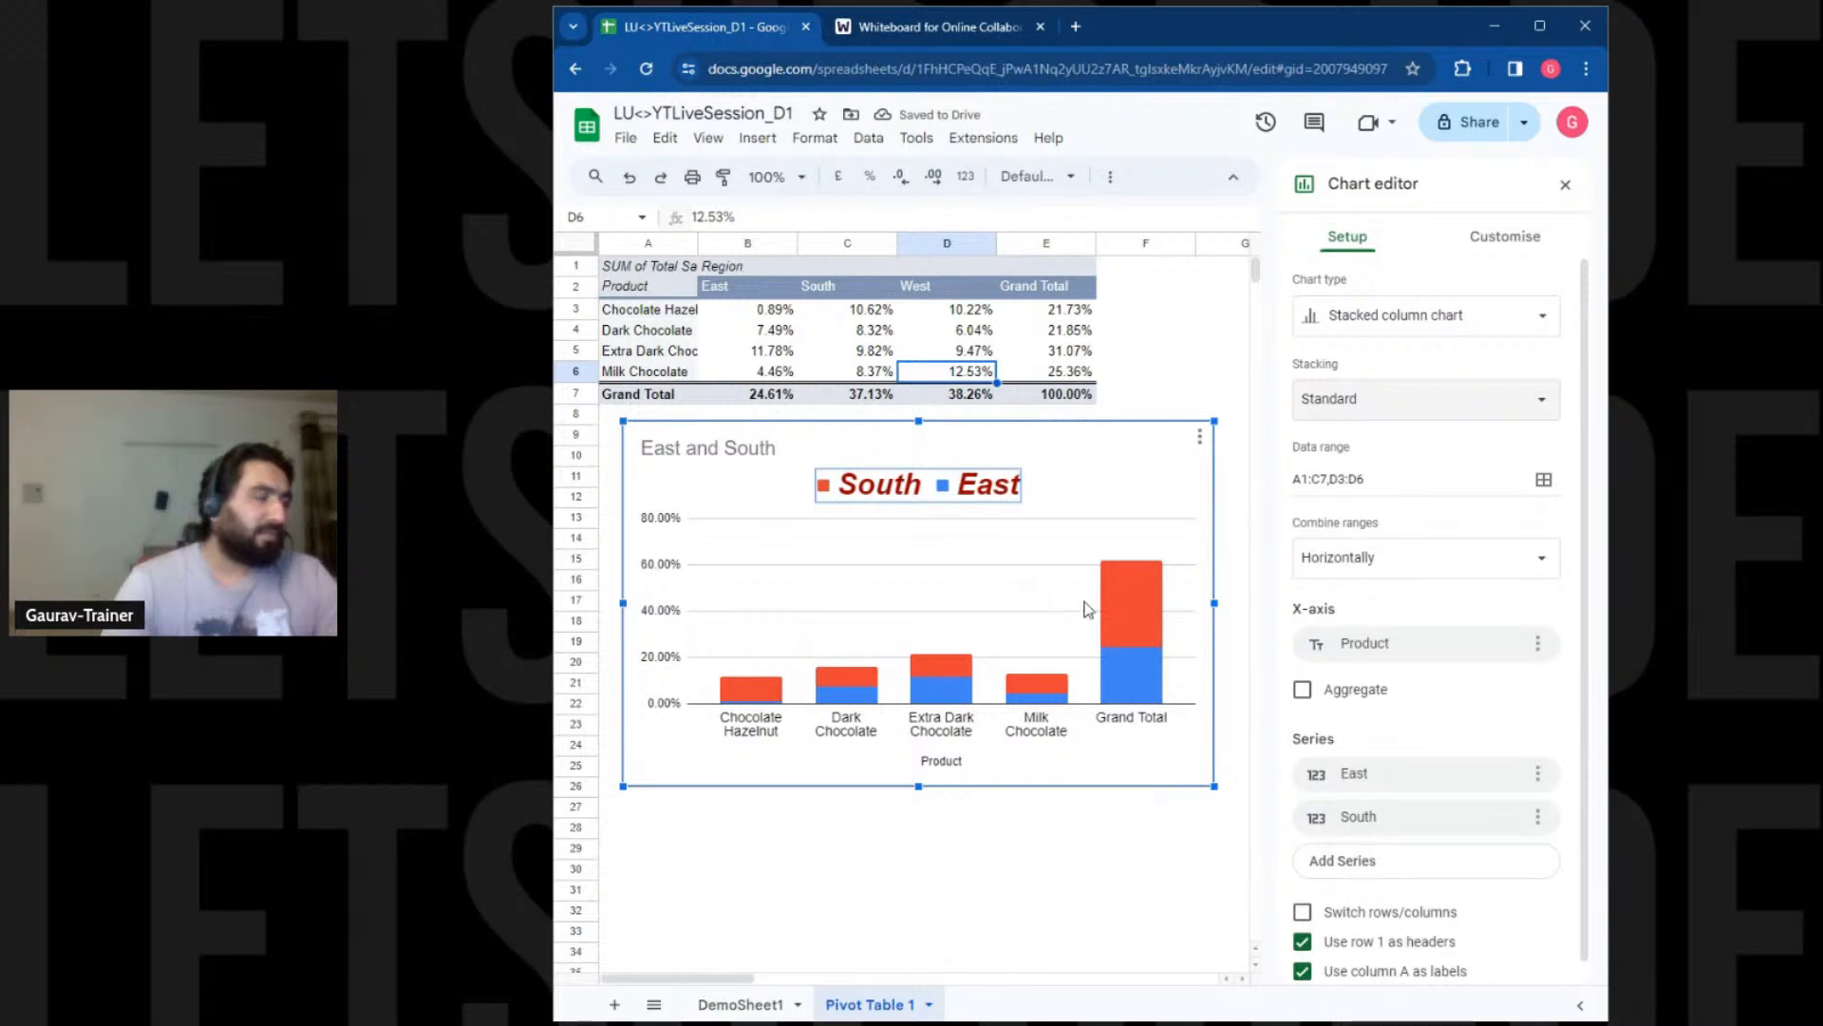
click(1327, 403)
click(1353, 364)
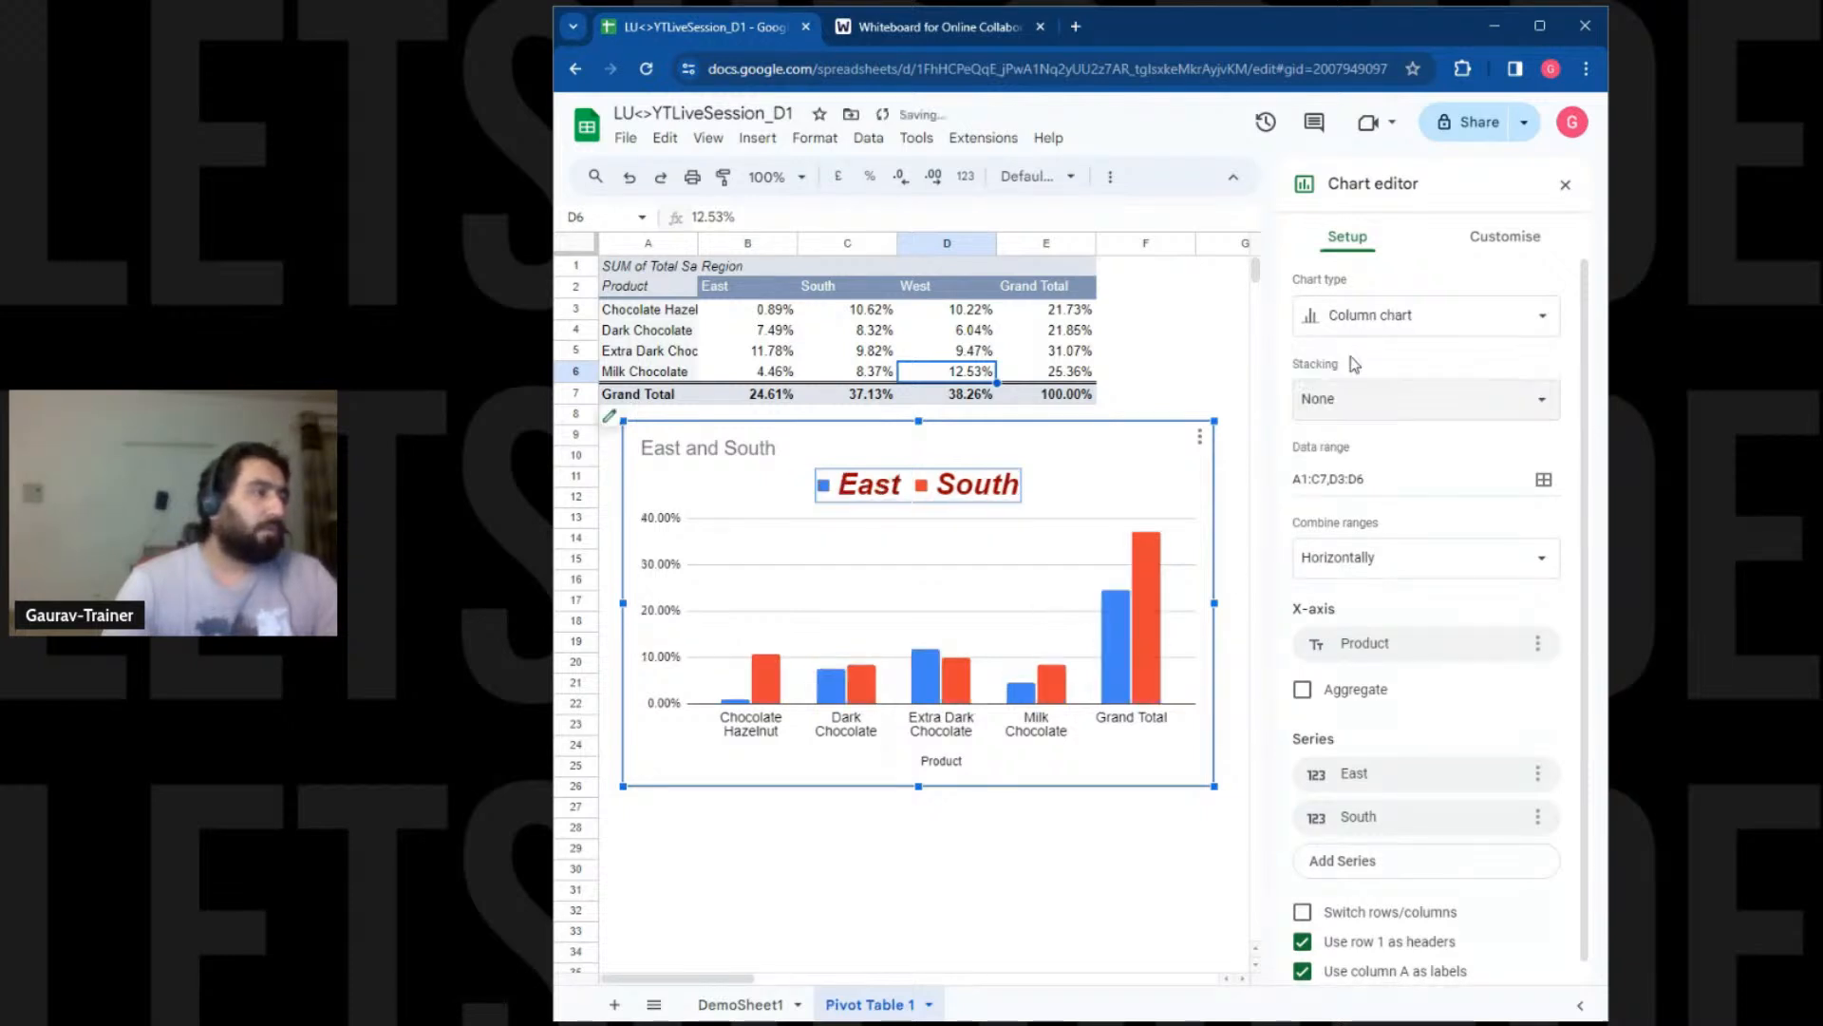
click(1401, 410)
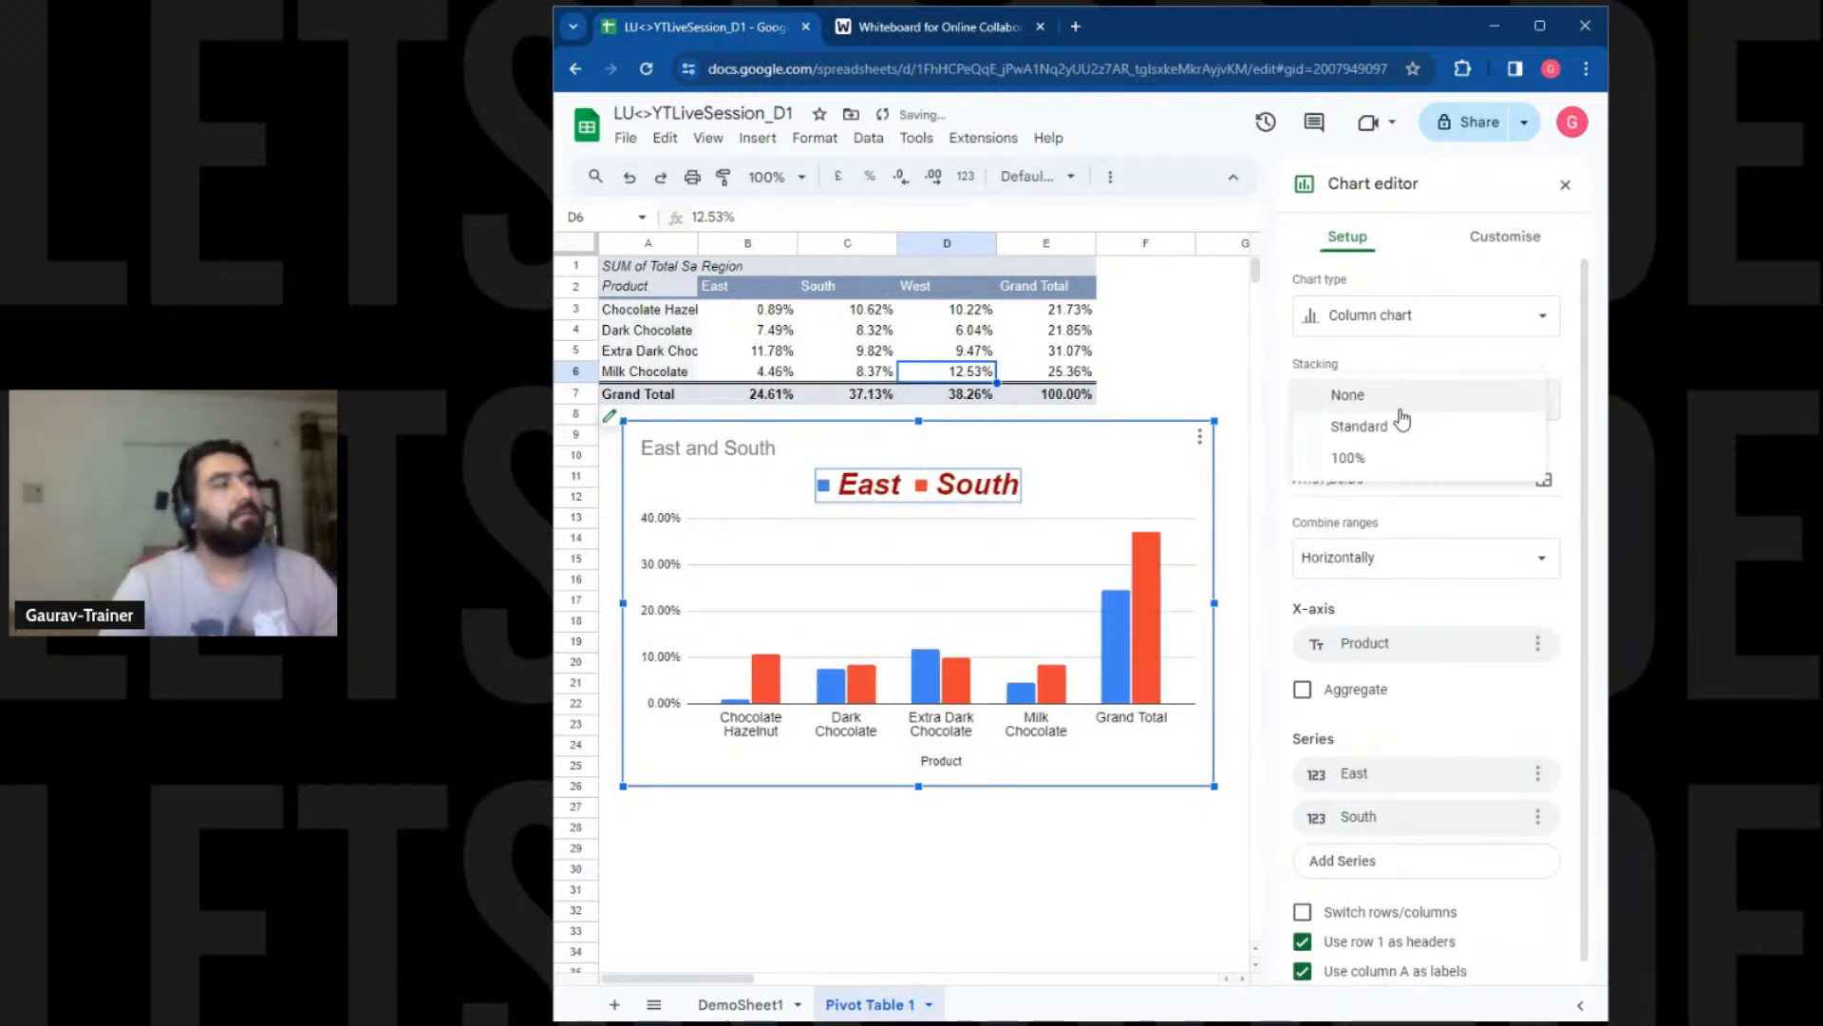
click(1394, 454)
click(1390, 404)
click(1388, 325)
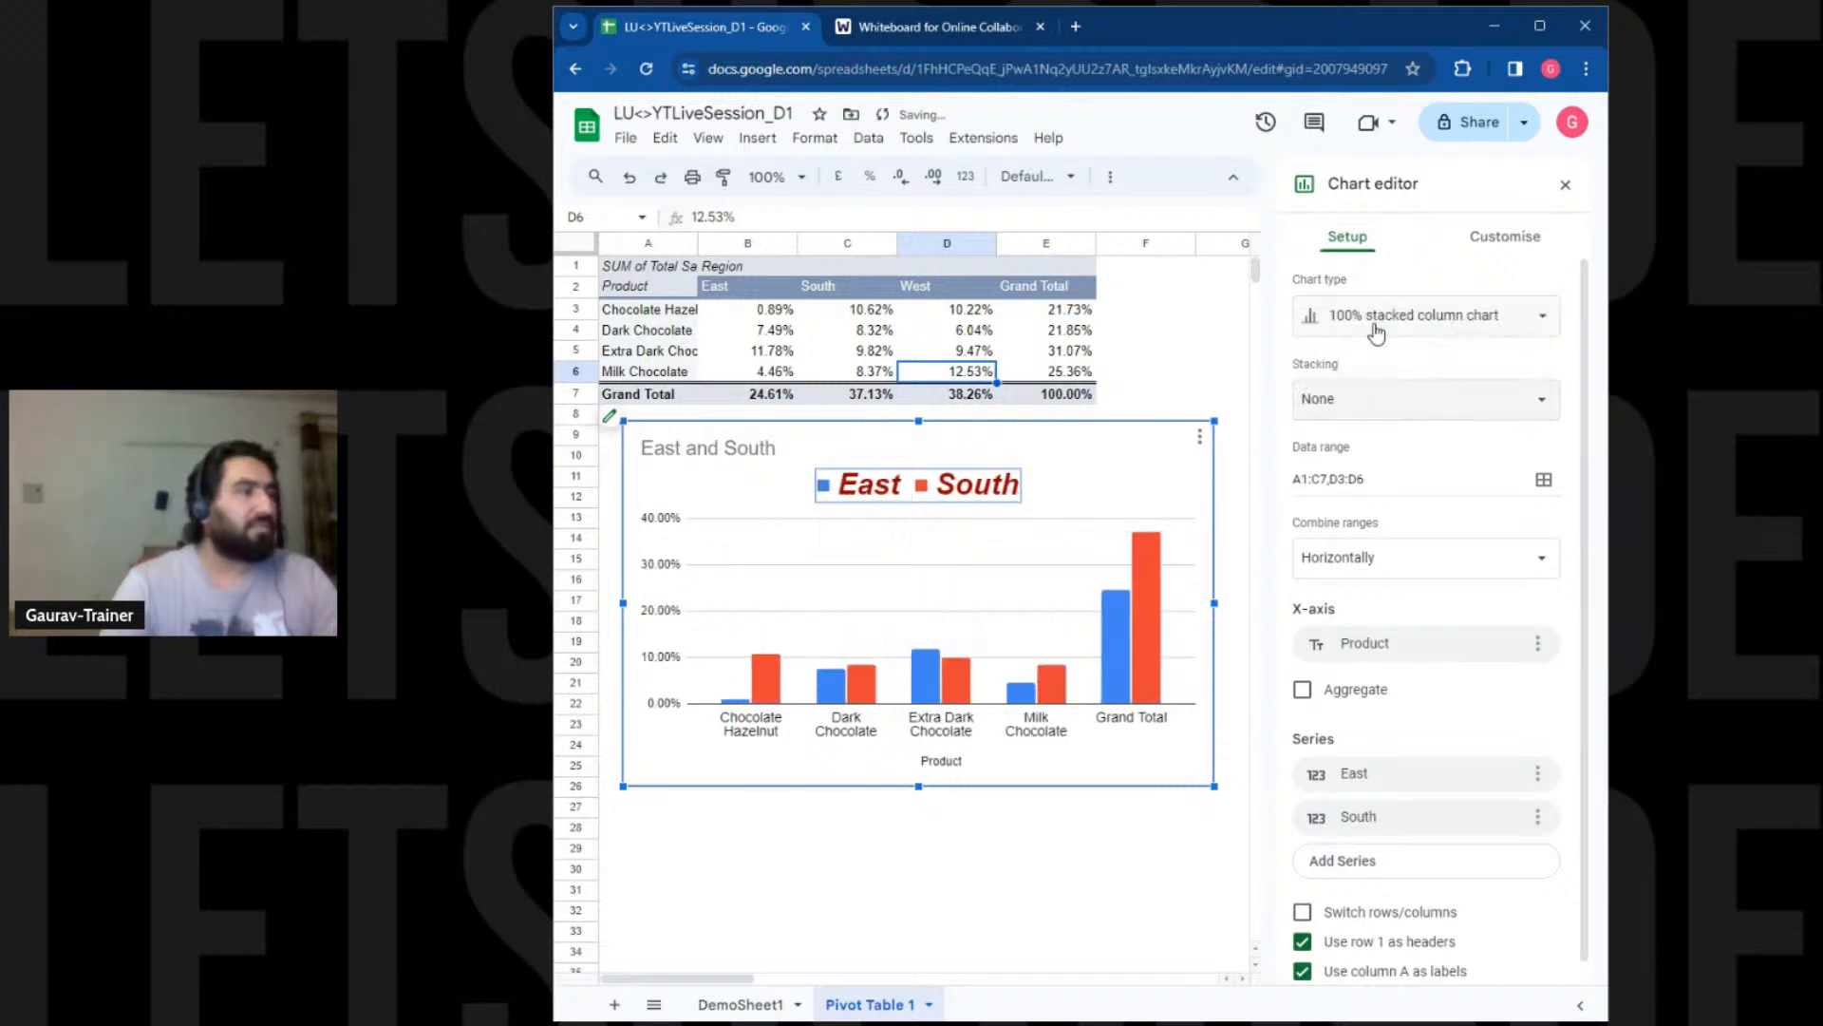
Change the chart to the suggested stacked area chart of East, South and West, and check which series can be added
click(1391, 325)
click(1381, 541)
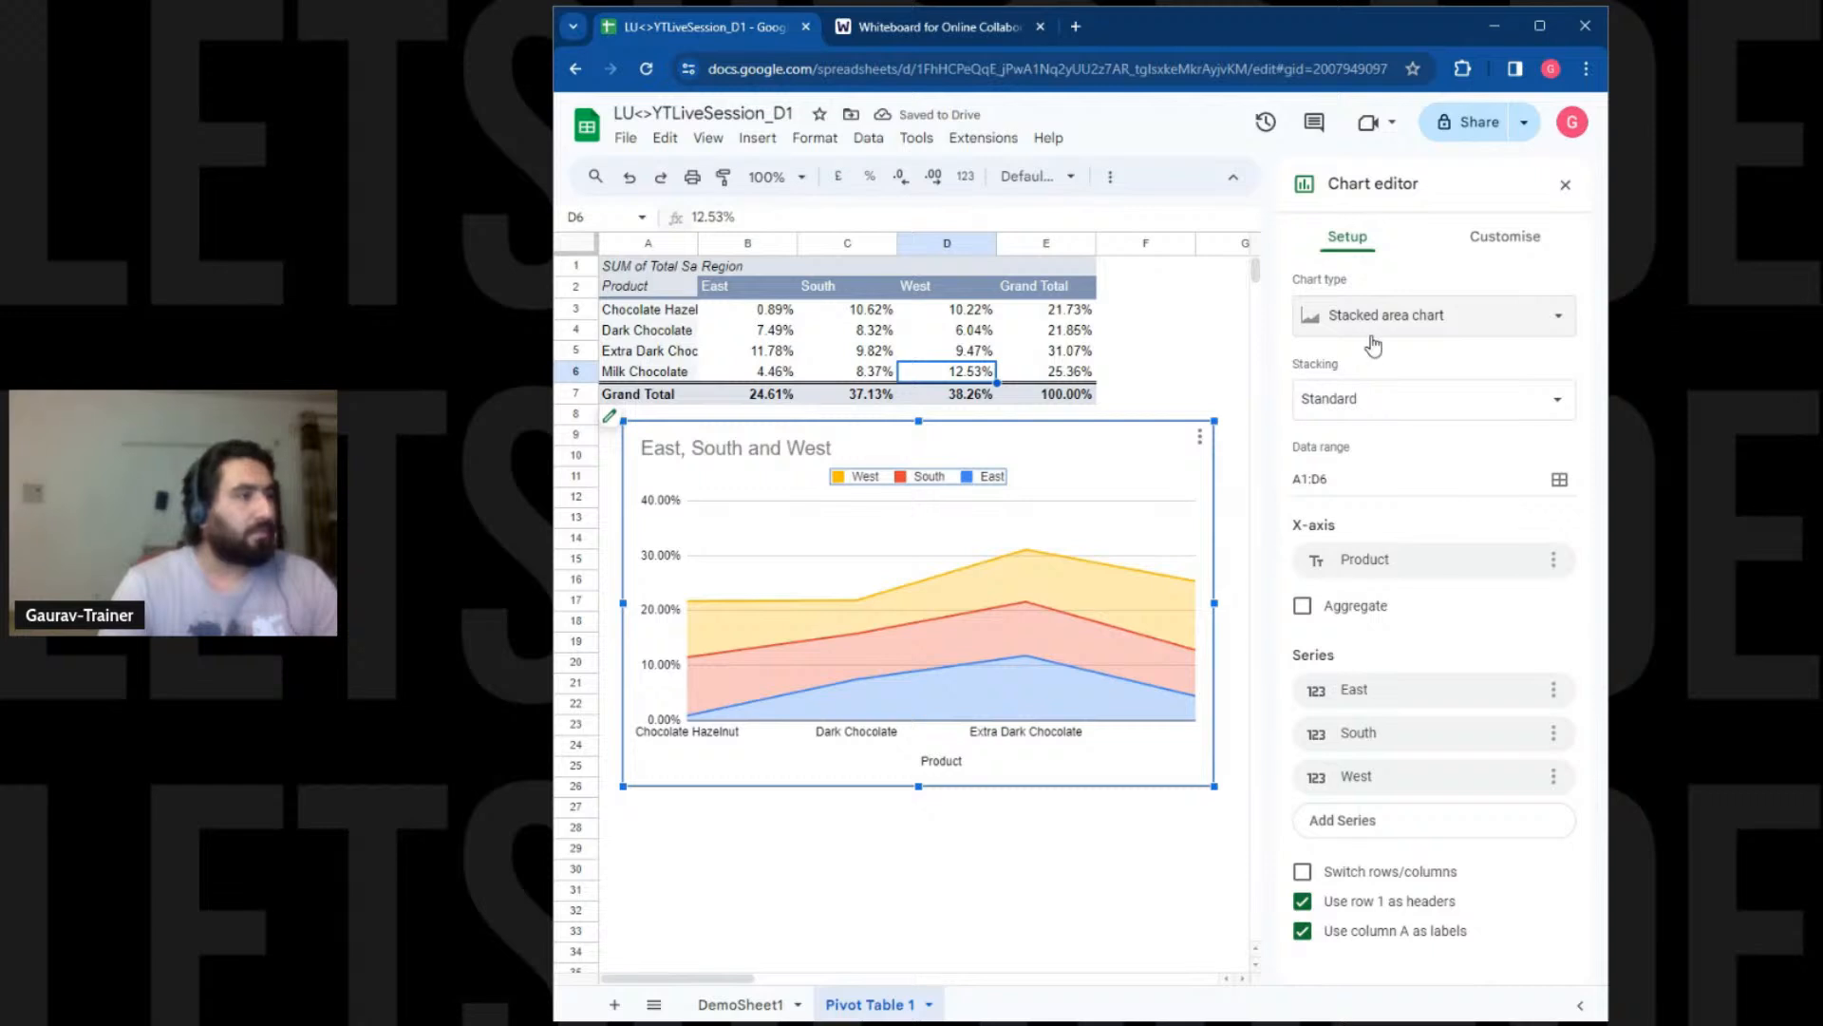
click(1385, 818)
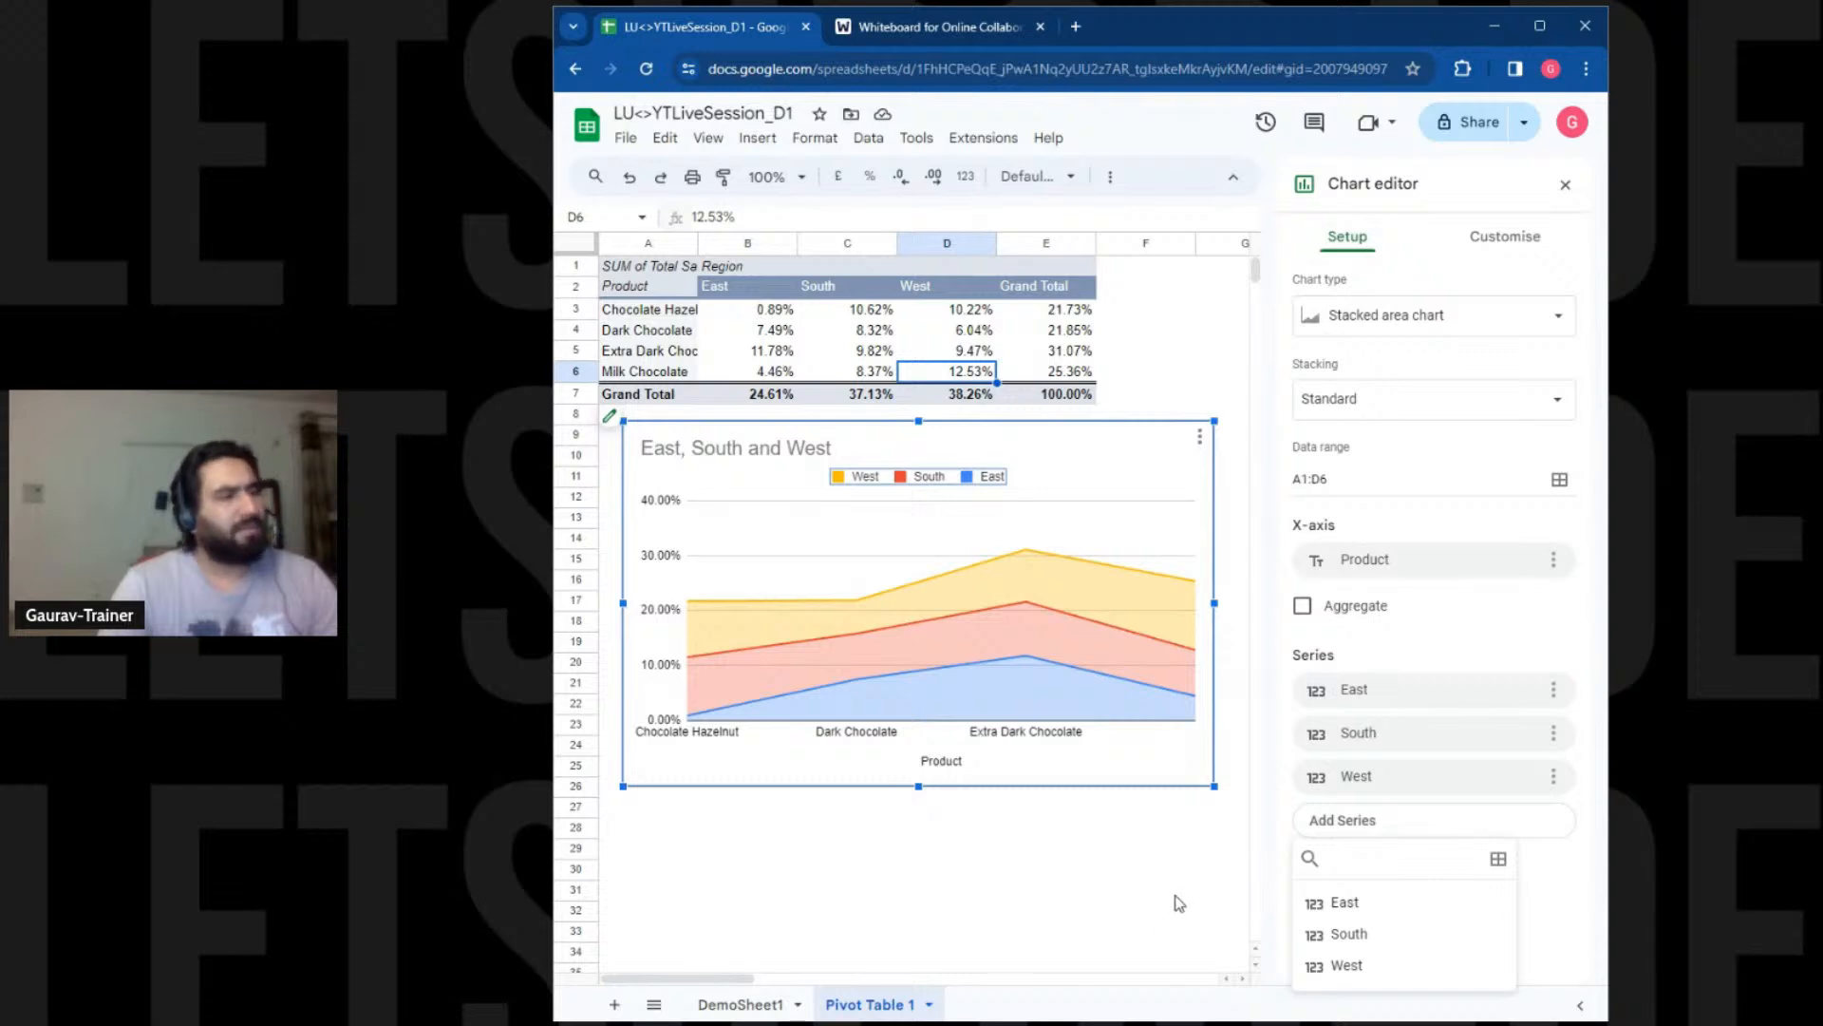
click(1286, 835)
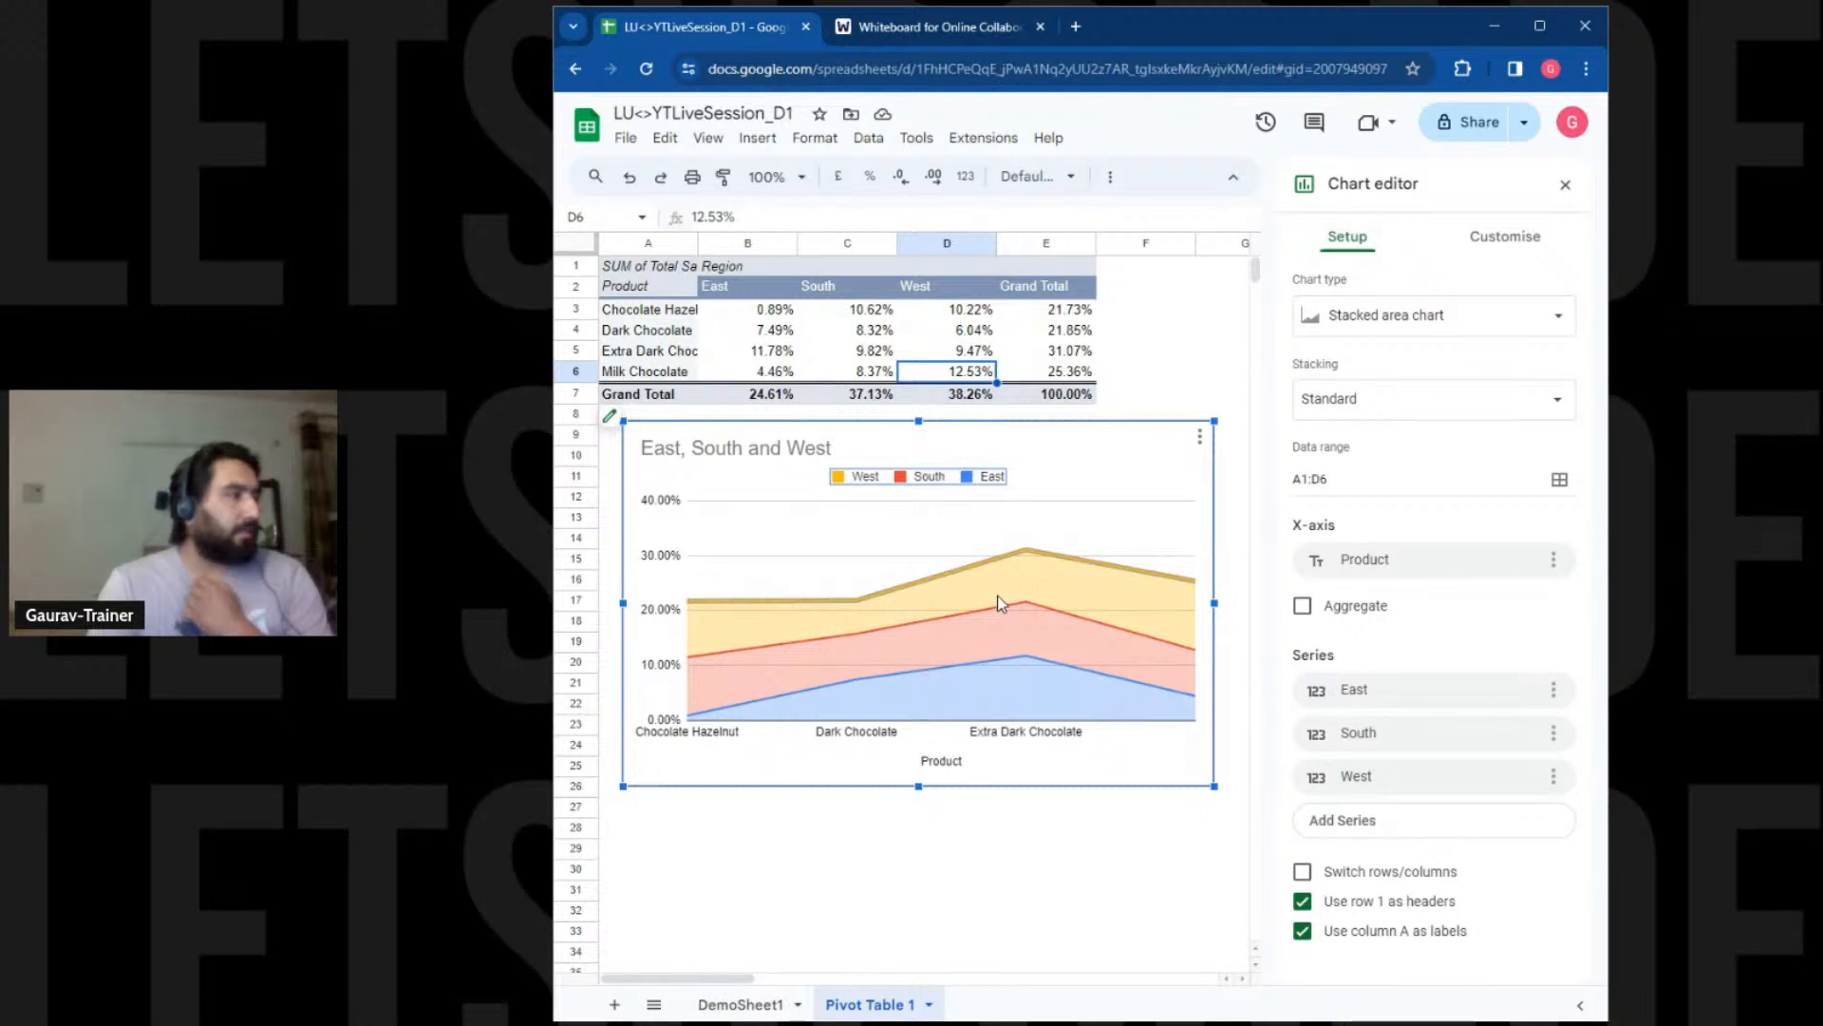
Try 100% stacking on the area chart and set its stacking back to Standard
click(1413, 317)
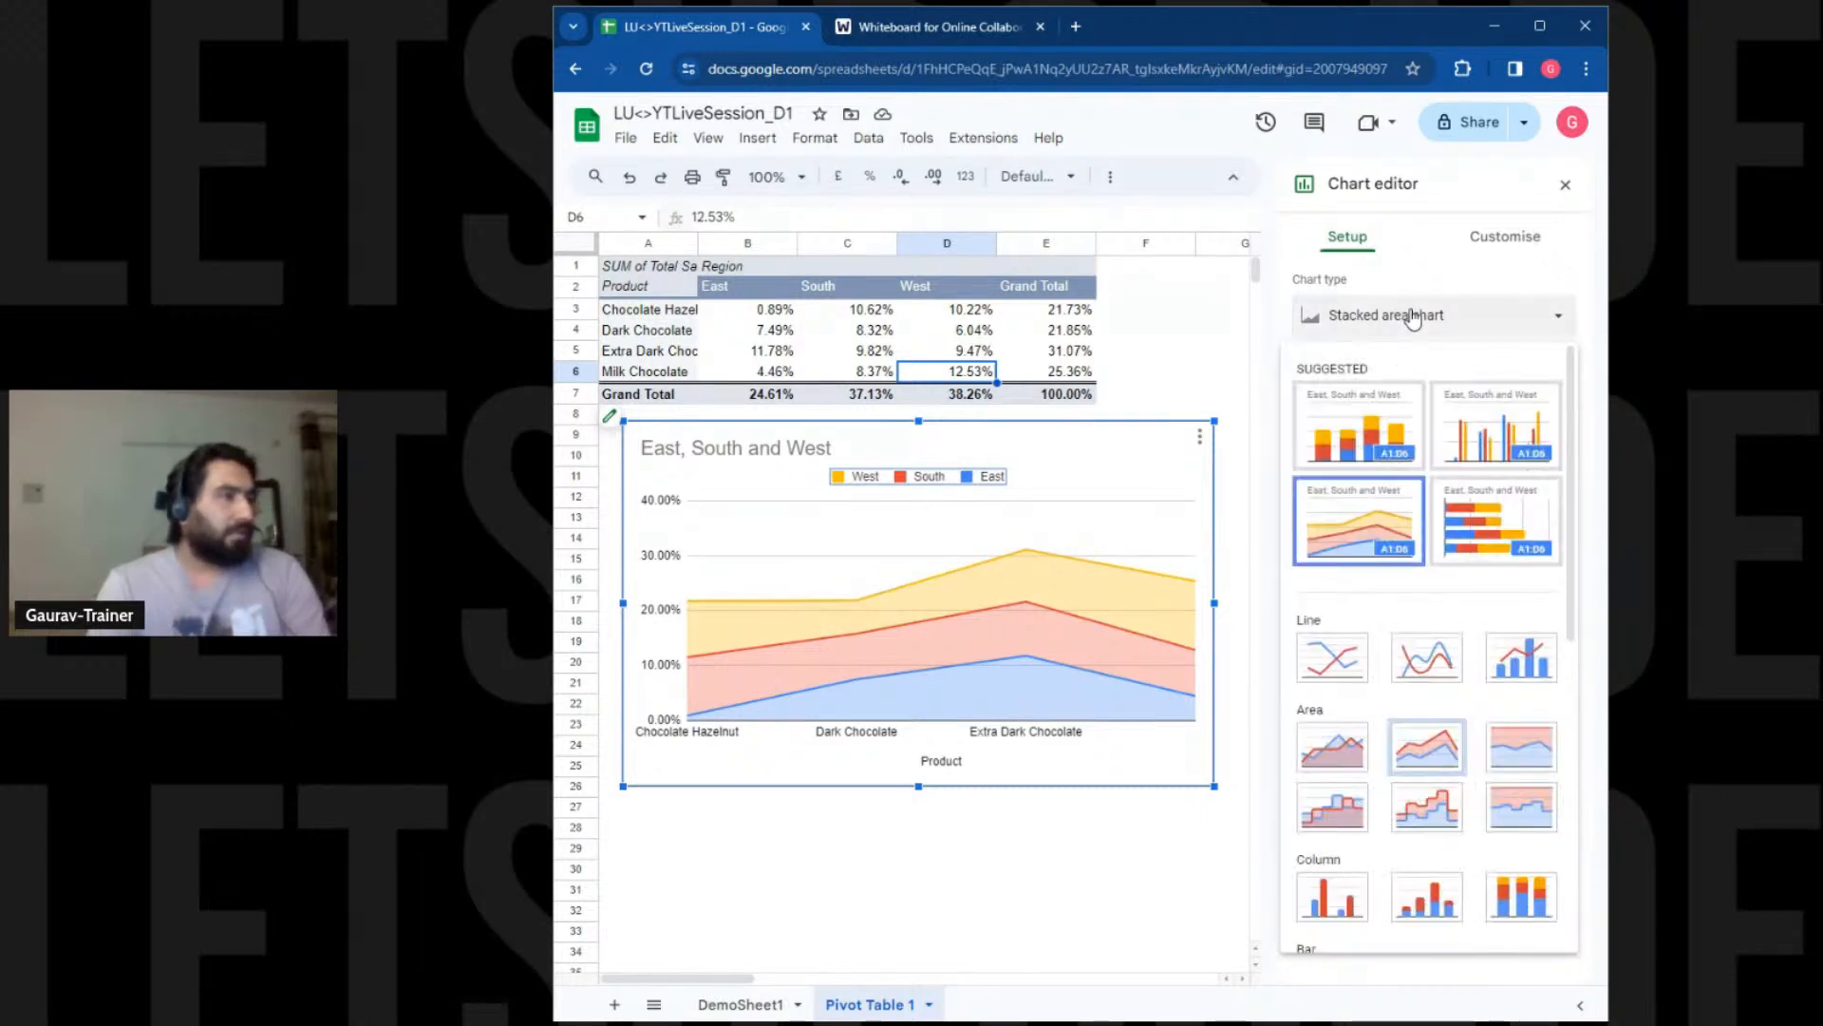
click(1413, 319)
click(1414, 402)
click(1398, 424)
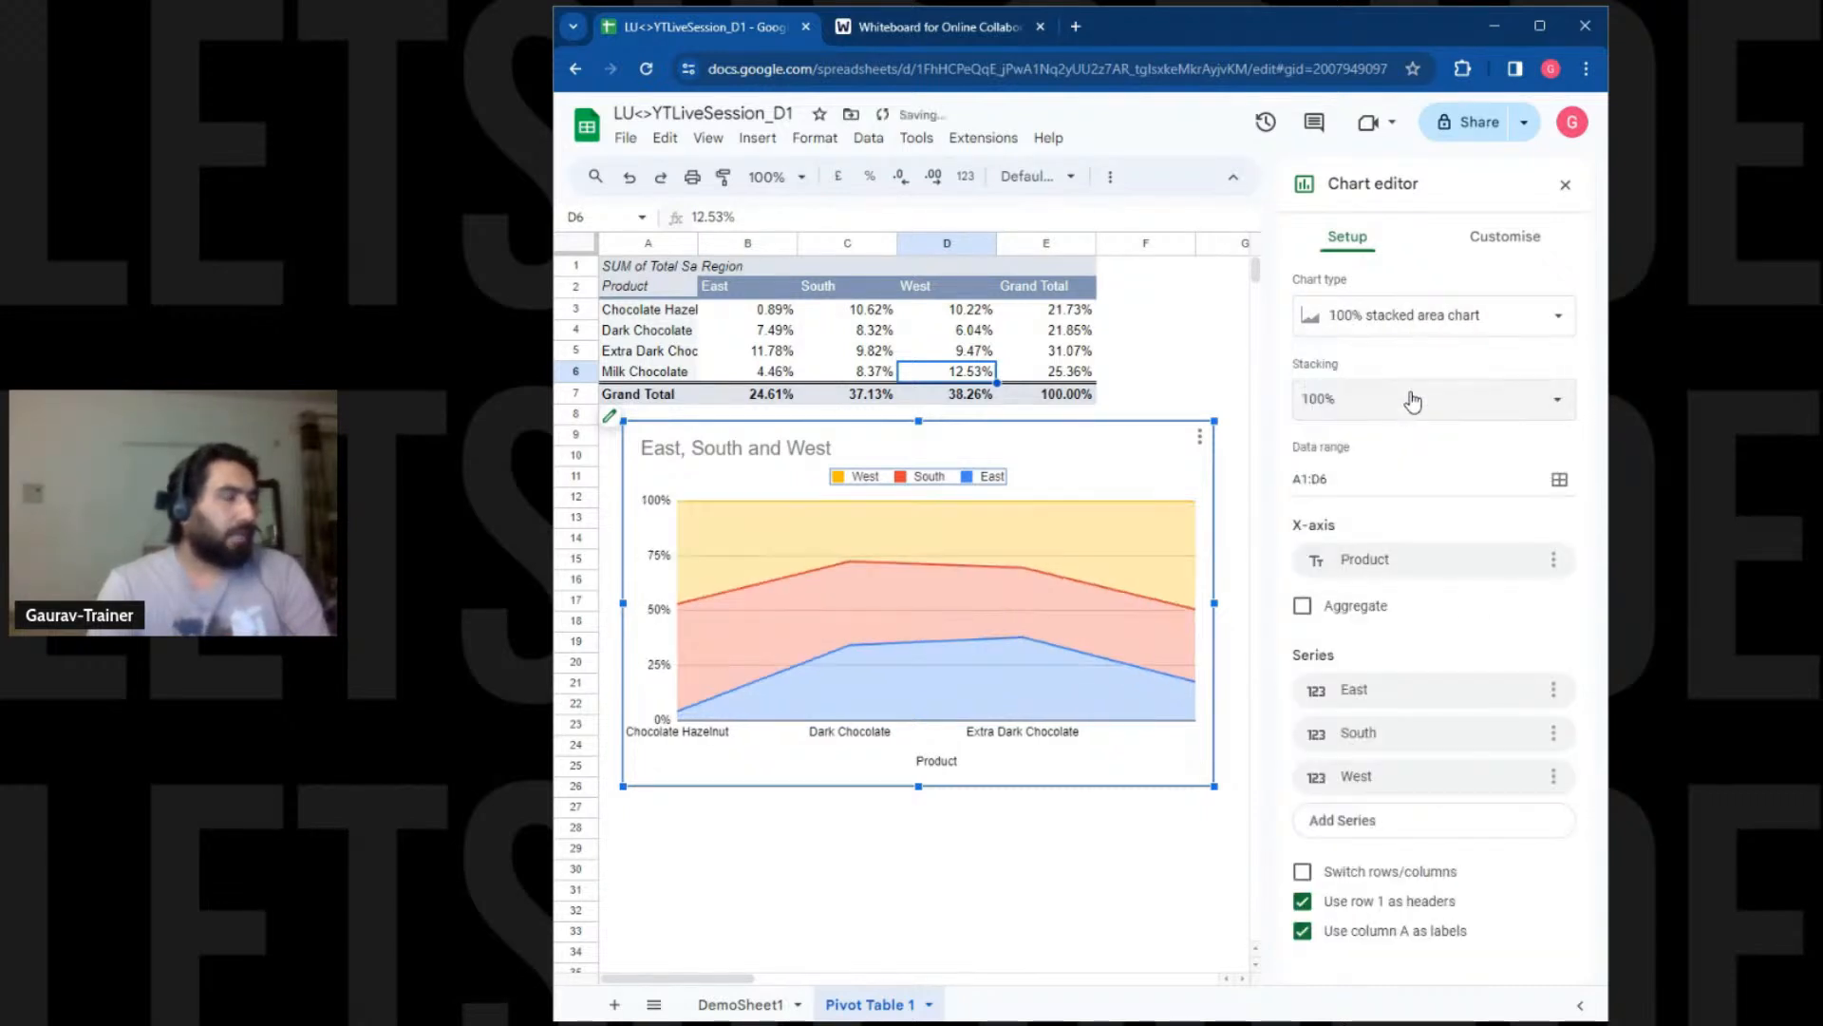
click(1414, 399)
click(1405, 362)
Change the chart to the suggested stacked bar chart of East, South and West, and close the chart editor
click(1413, 323)
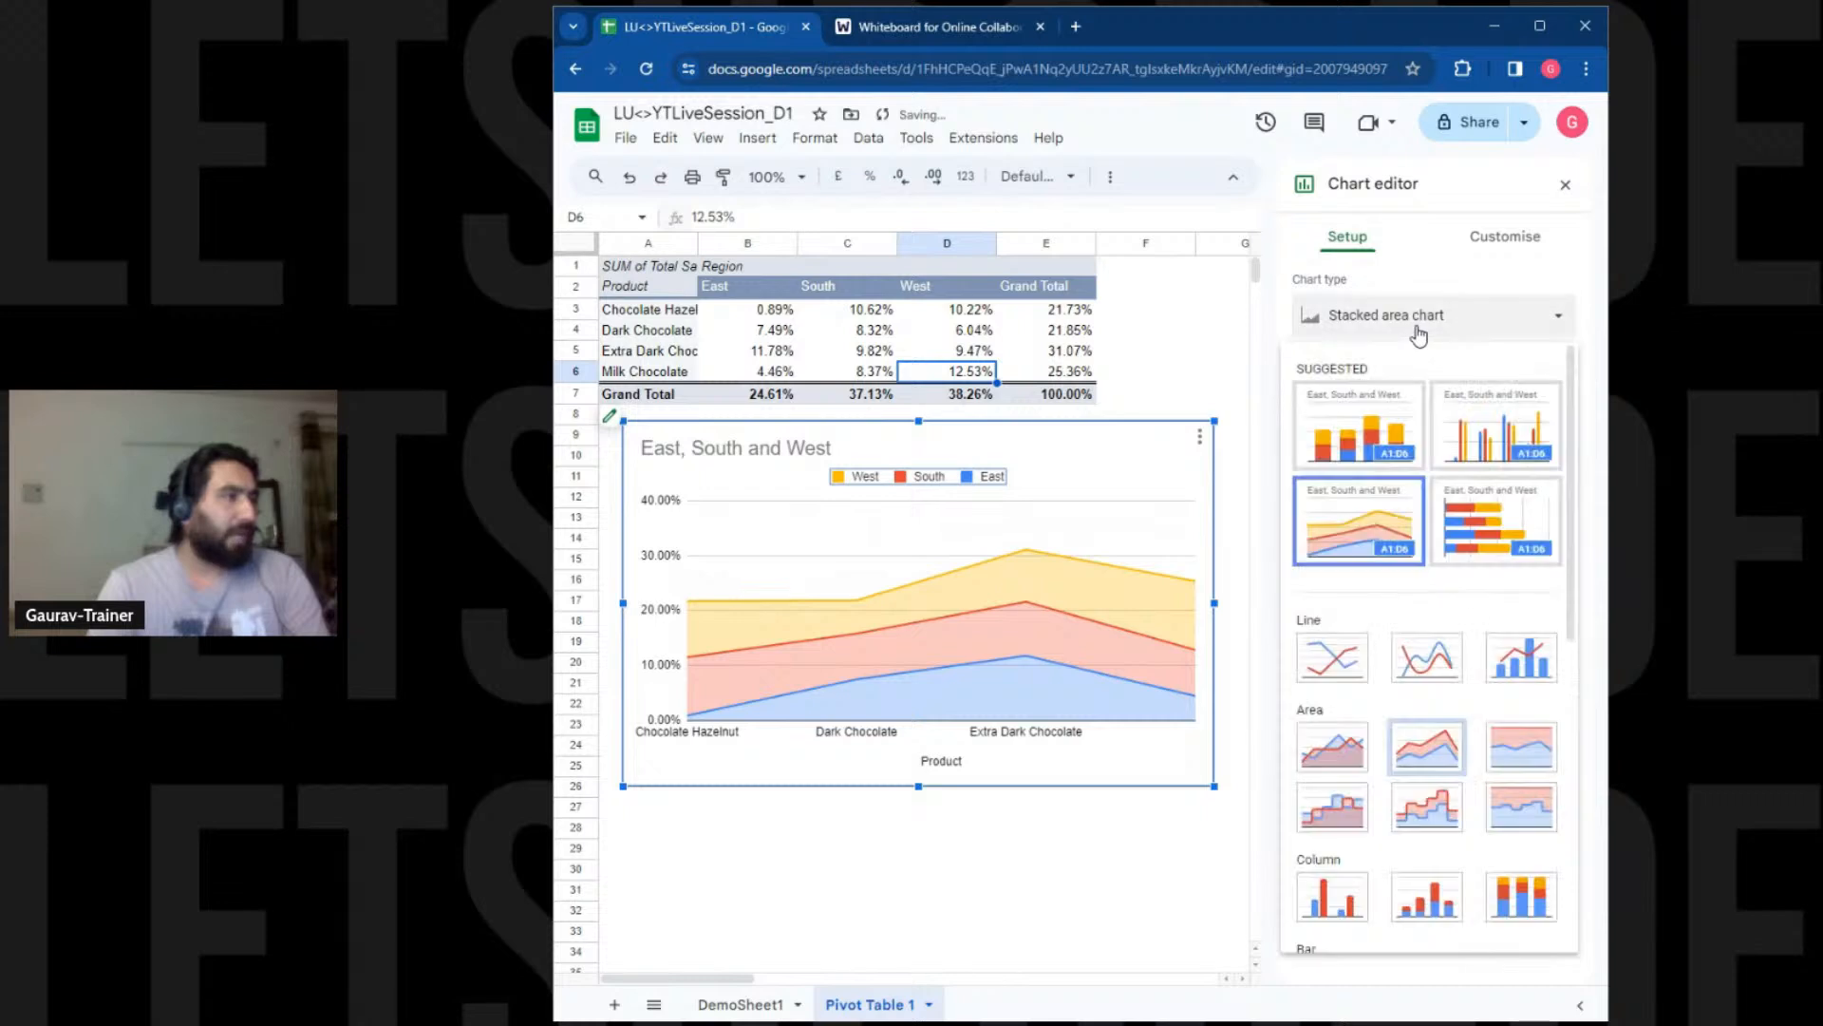
click(1473, 496)
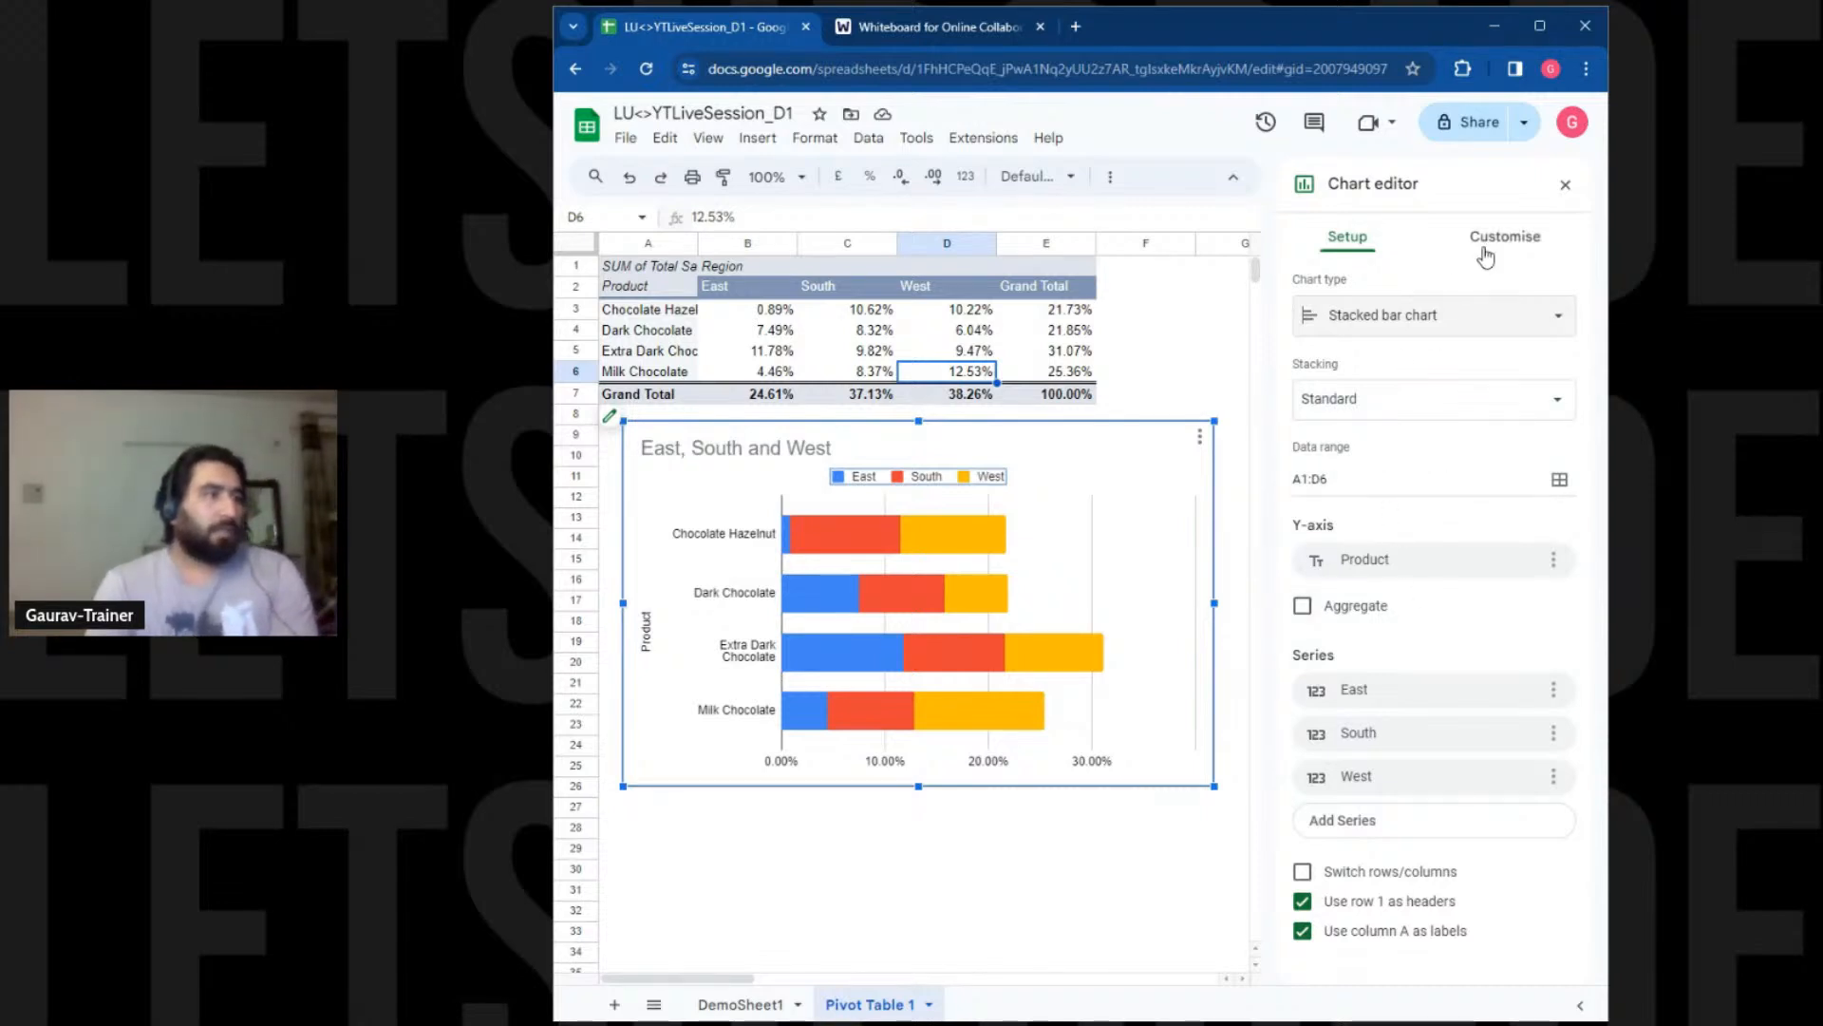
click(1565, 184)
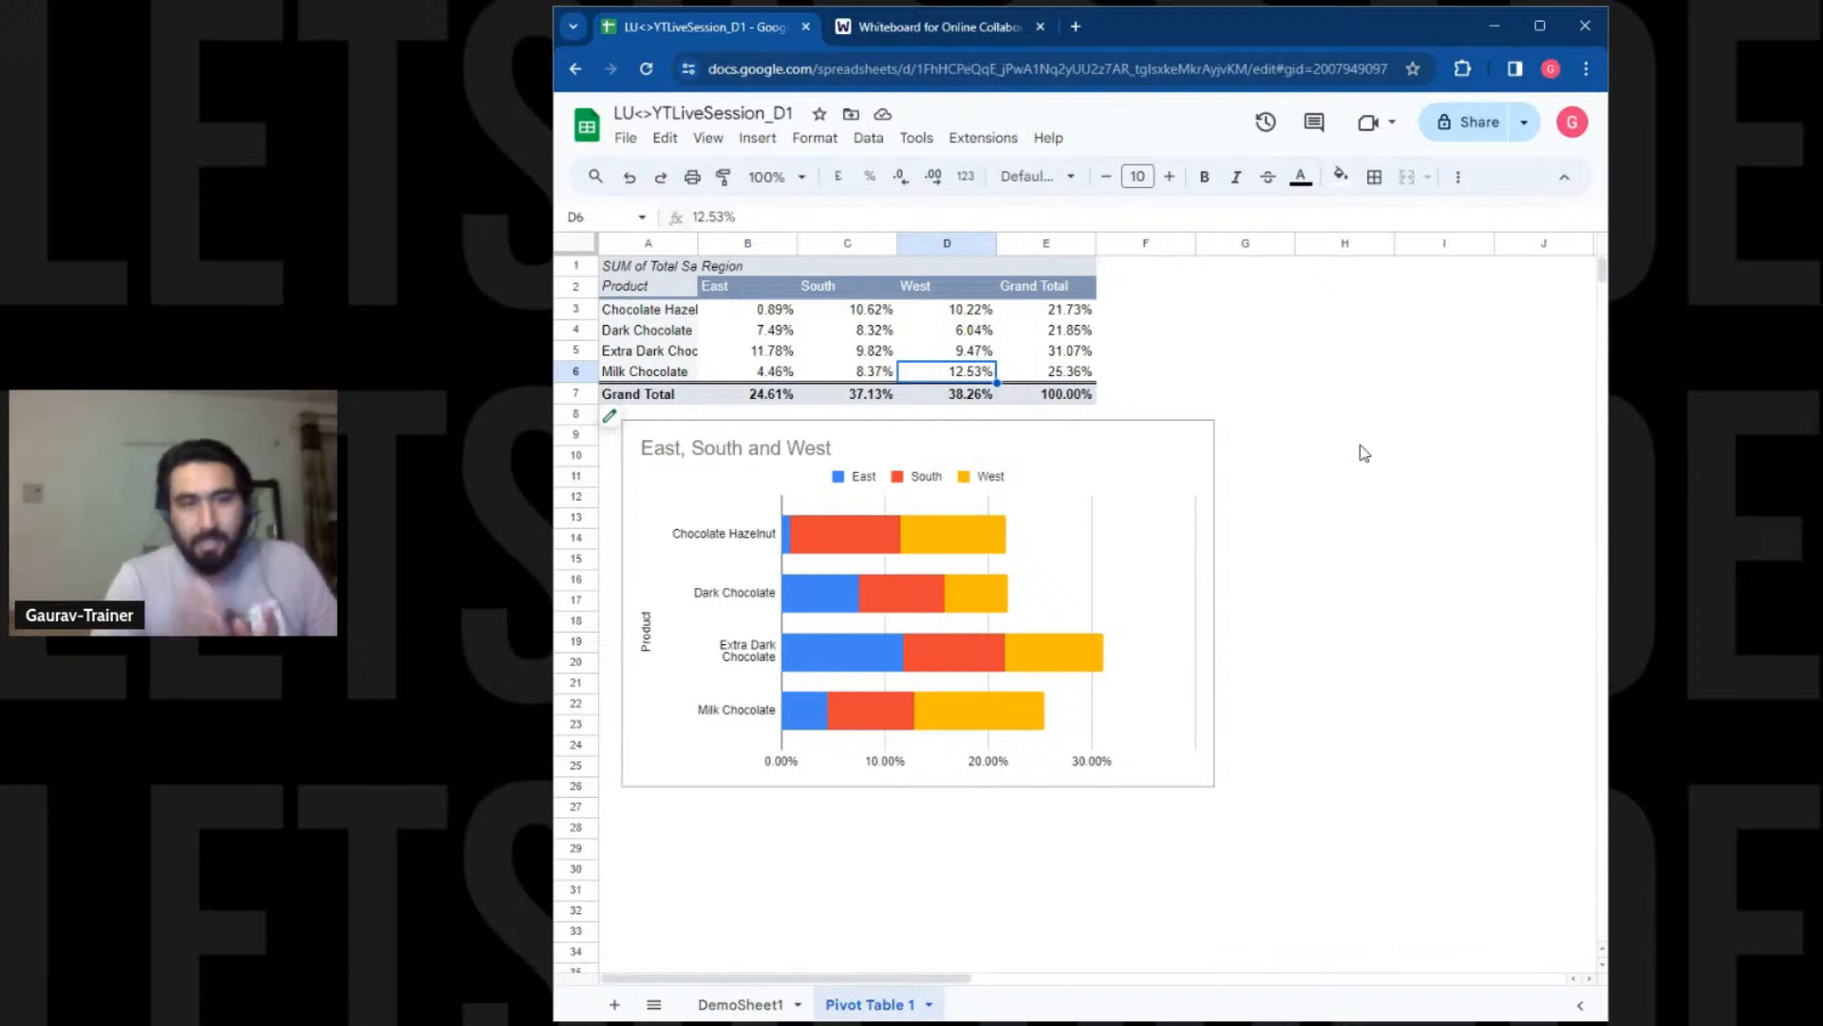